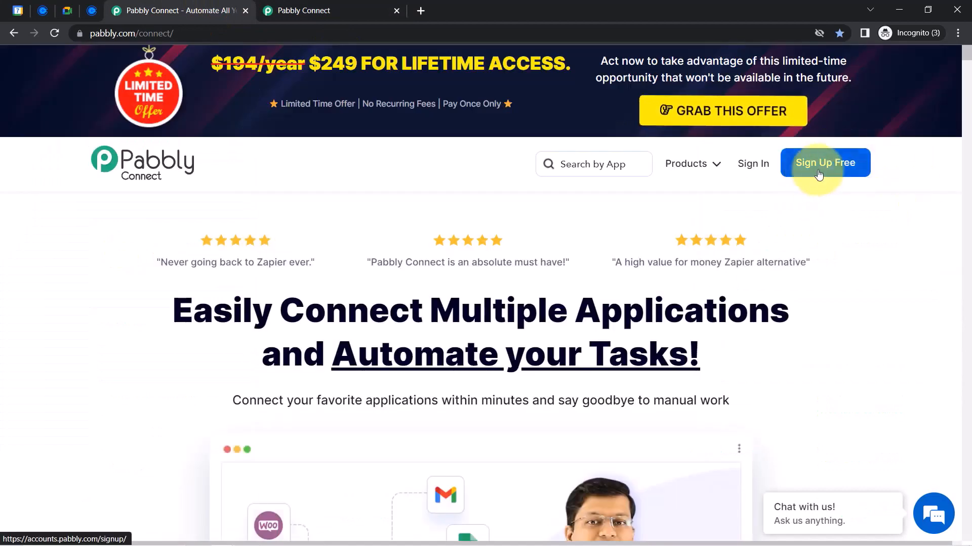
# From the dashboard, create a new workflow whose name ends 'Google Meet Link to Invitee'
pyautogui.click(347, 11)
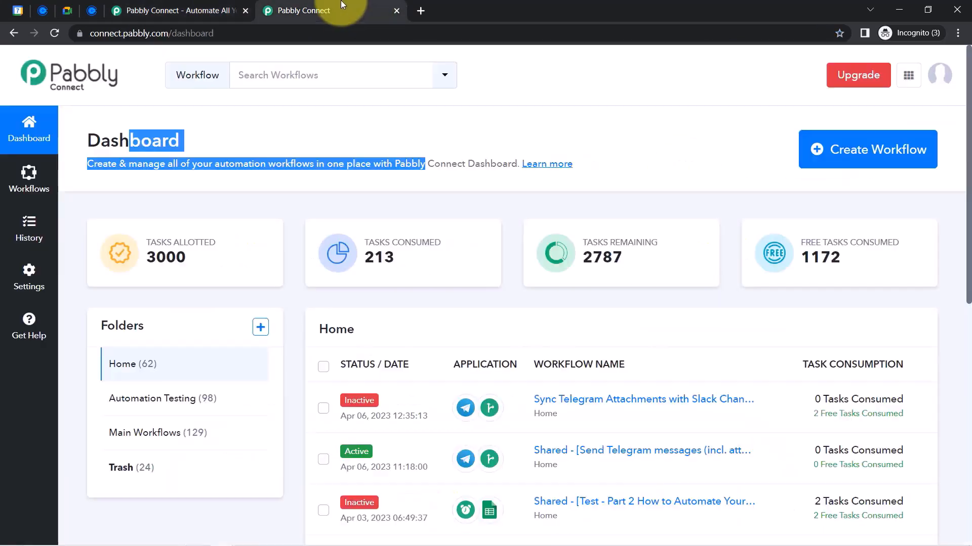
pyautogui.click(178, 140)
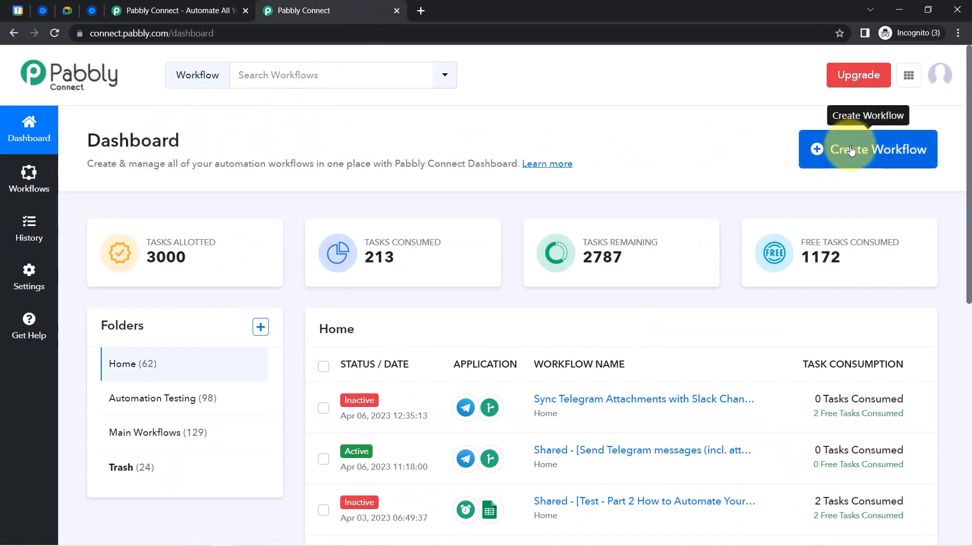
pyautogui.moveTo(97, 146); pyautogui.dragTo(290, 163)
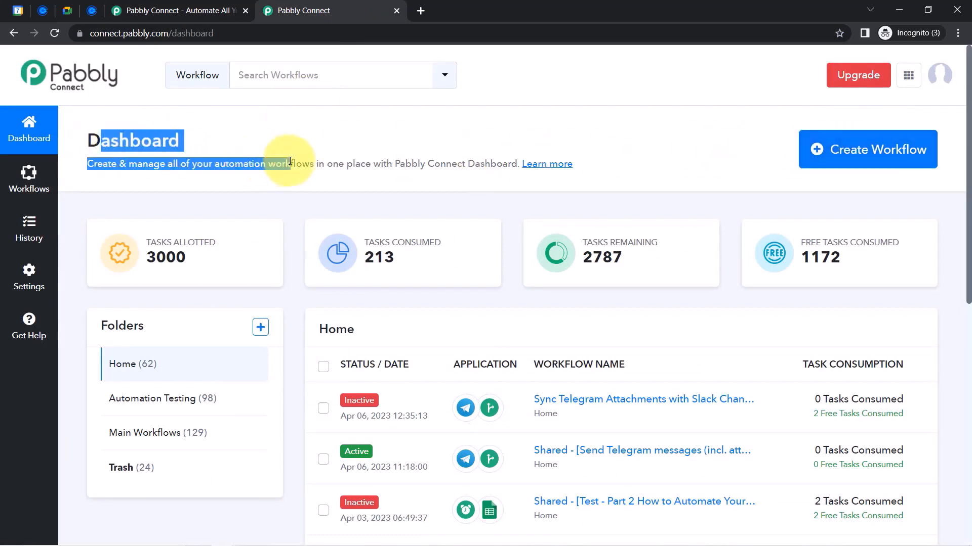
pyautogui.click(872, 163)
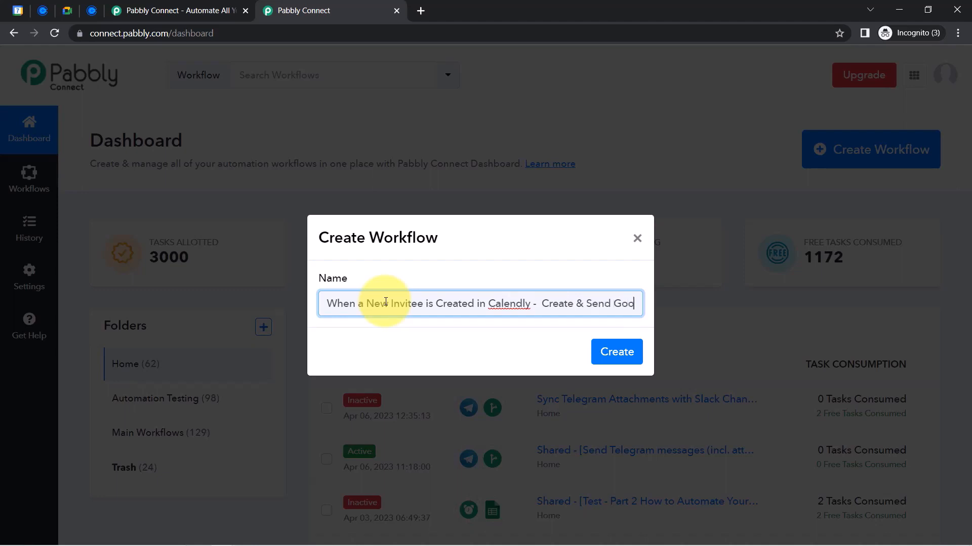
pyautogui.write('gle Mee')
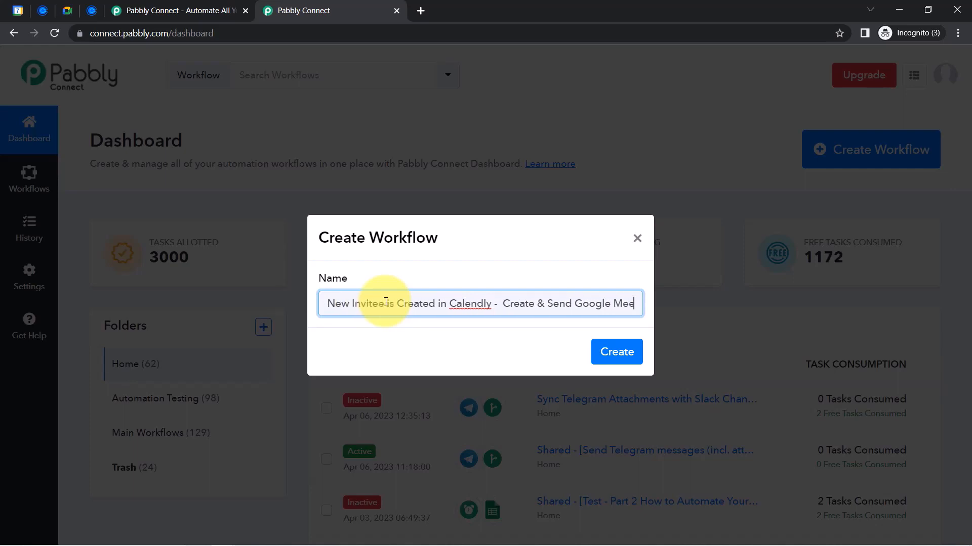
pyautogui.write('t Link')
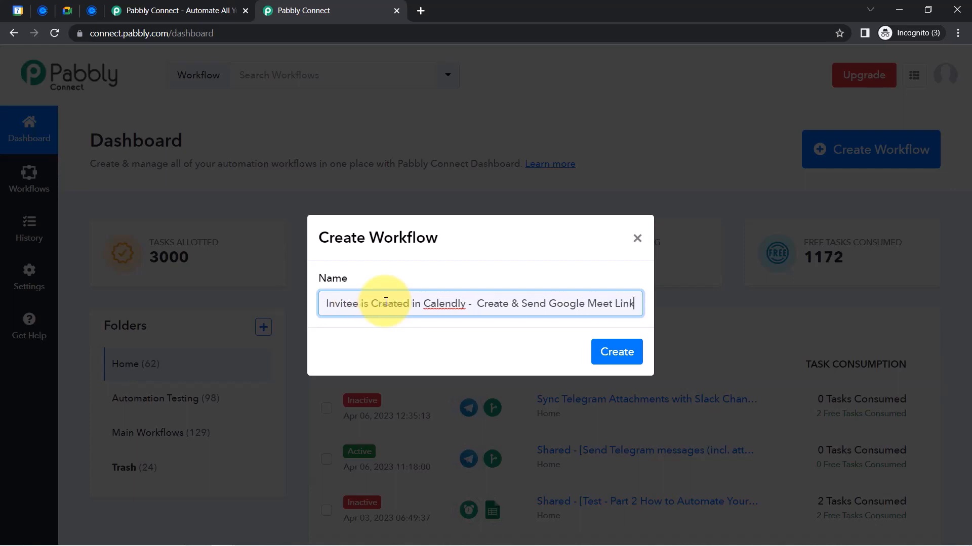
pyautogui.write(' to Invi')
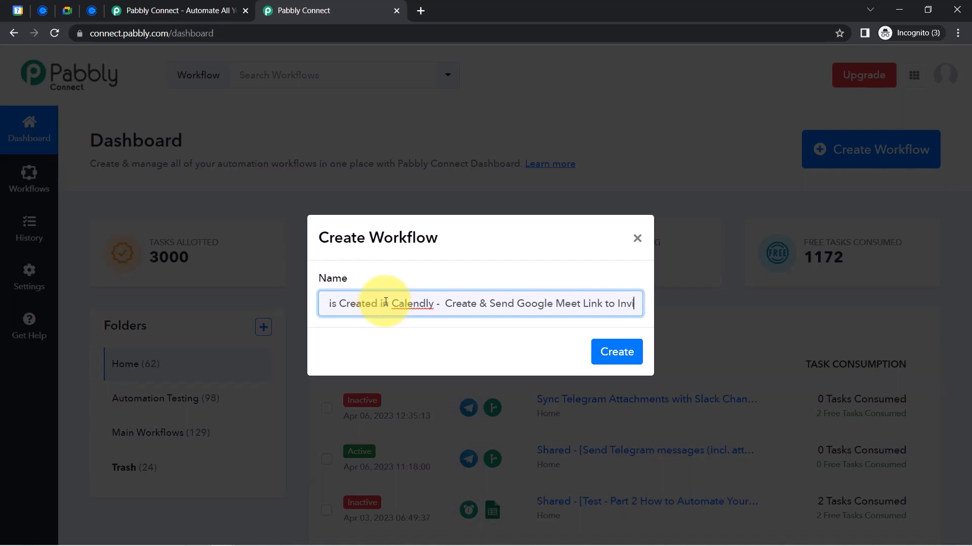
pyautogui.write('tee')
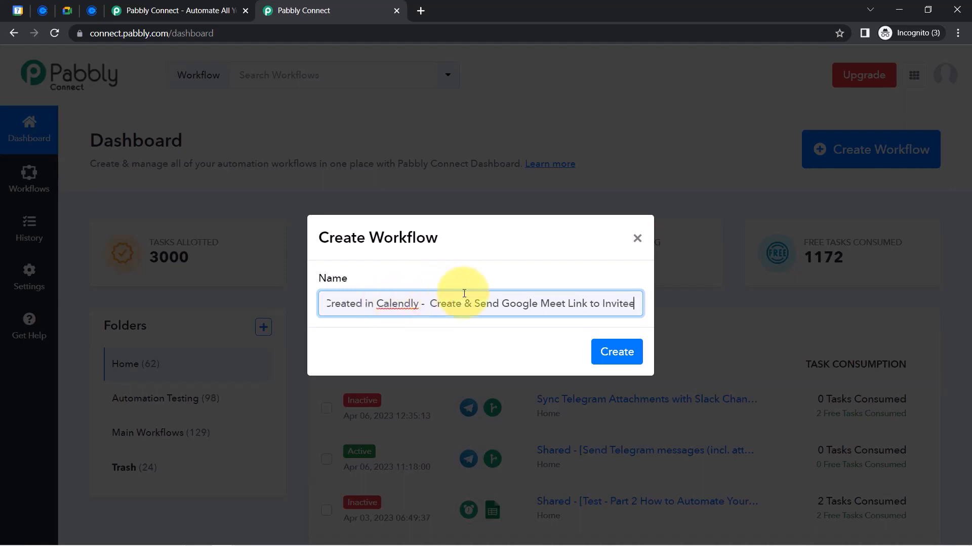
pyautogui.tripleClick(504, 301)
pyautogui.moveTo(521, 302); pyautogui.dragTo(310, 310)
pyautogui.click(356, 304)
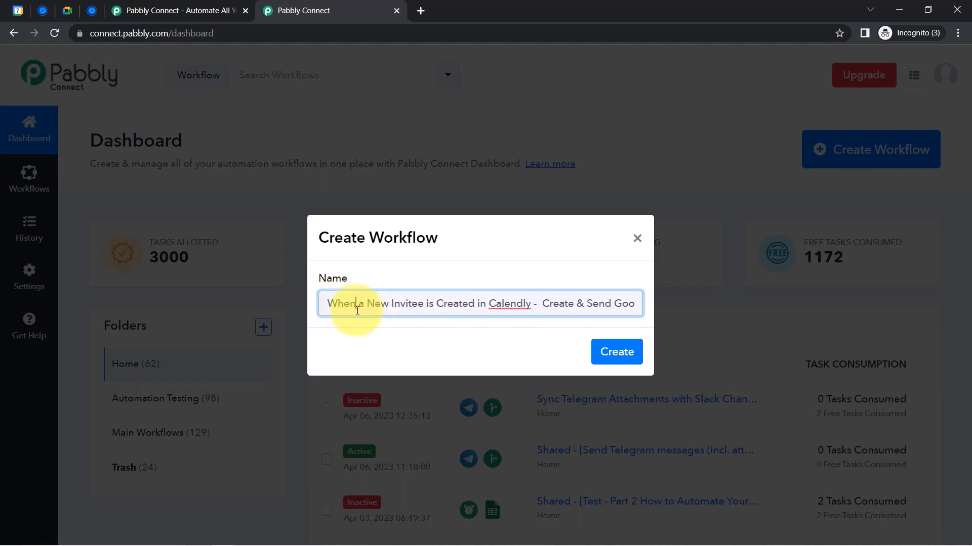
pyautogui.click(610, 350)
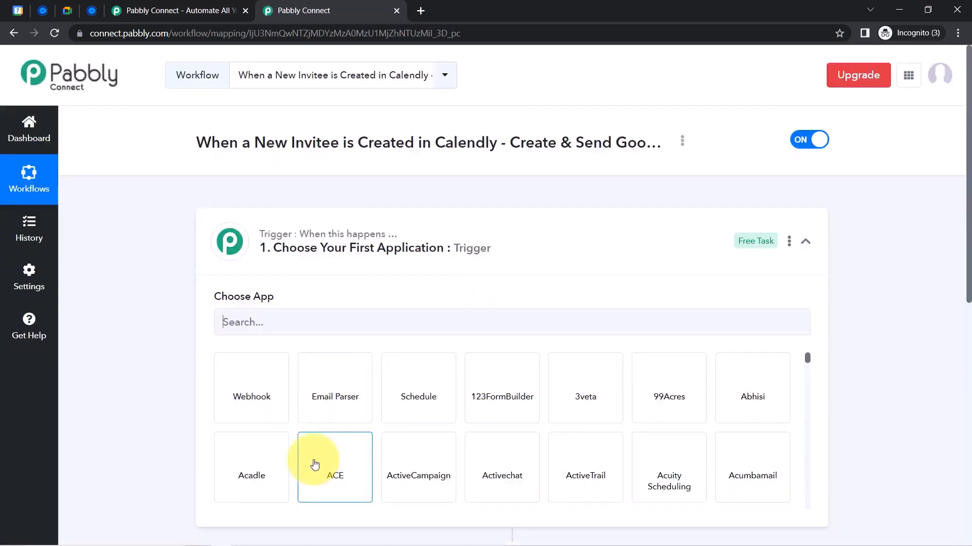
# Search 'calen' and set Calendly as the trigger app
pyautogui.click(317, 307)
pyautogui.click(244, 245)
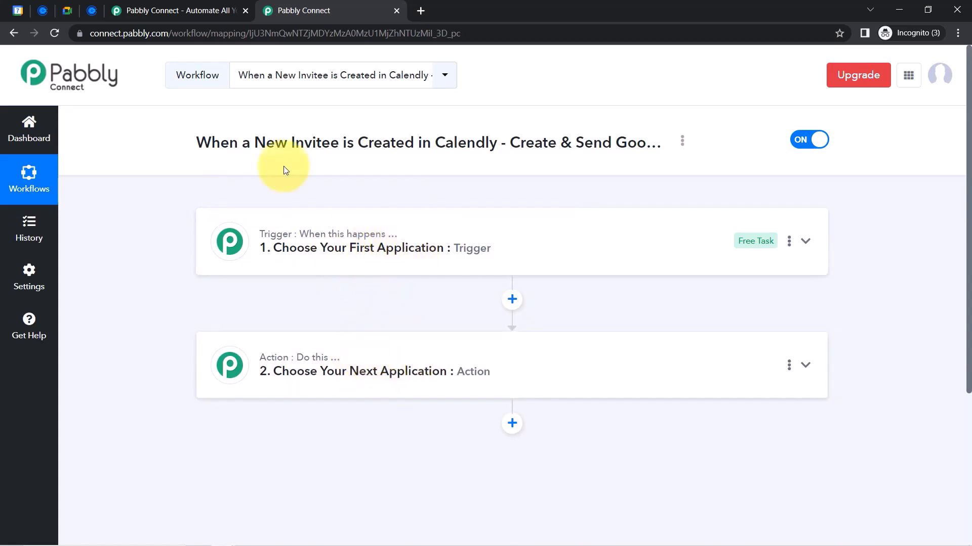
pyautogui.moveTo(251, 143); pyautogui.dragTo(543, 143)
pyautogui.click(377, 247)
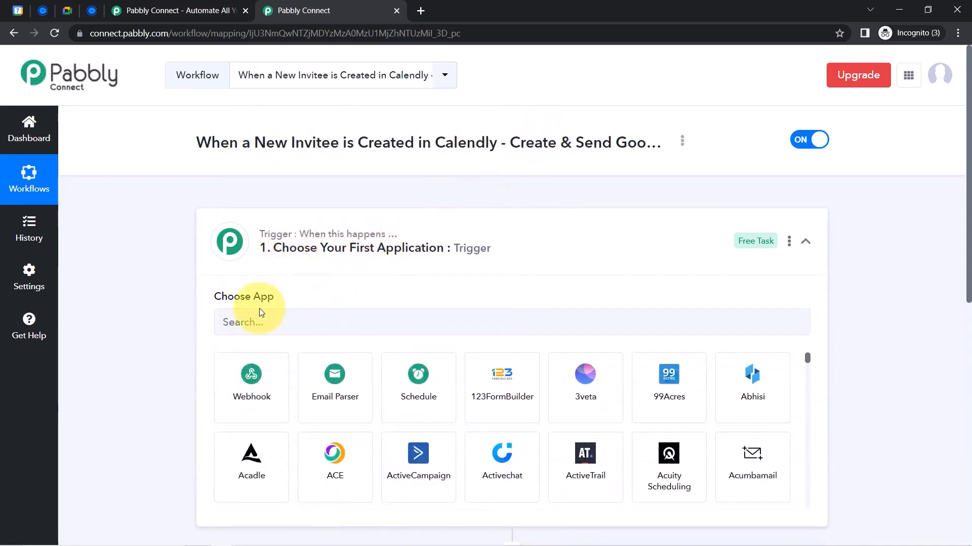
pyautogui.click(249, 326)
pyautogui.write('calen')
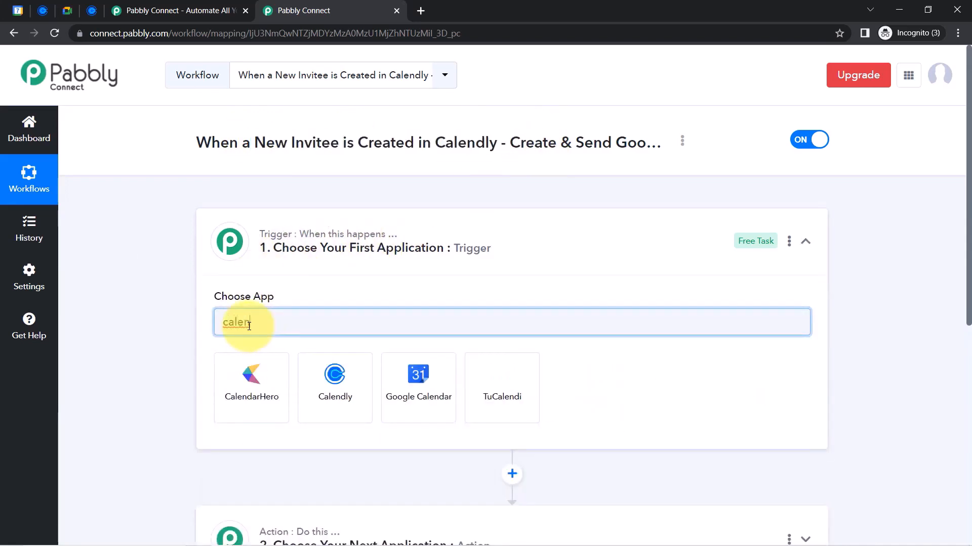
pyautogui.click(335, 377)
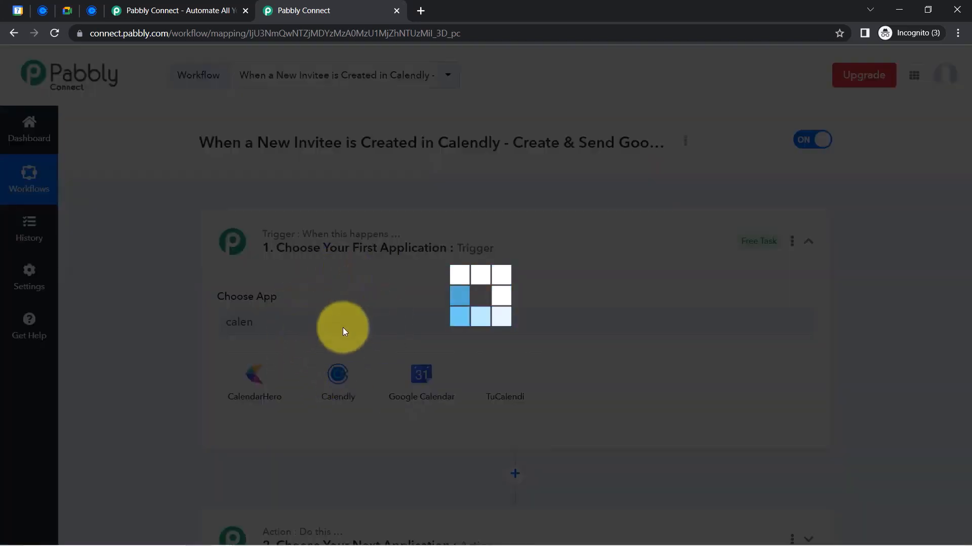
# Search 'google mee' and set Google Meet as the action app
pyautogui.scroll(-5, 966, 219)
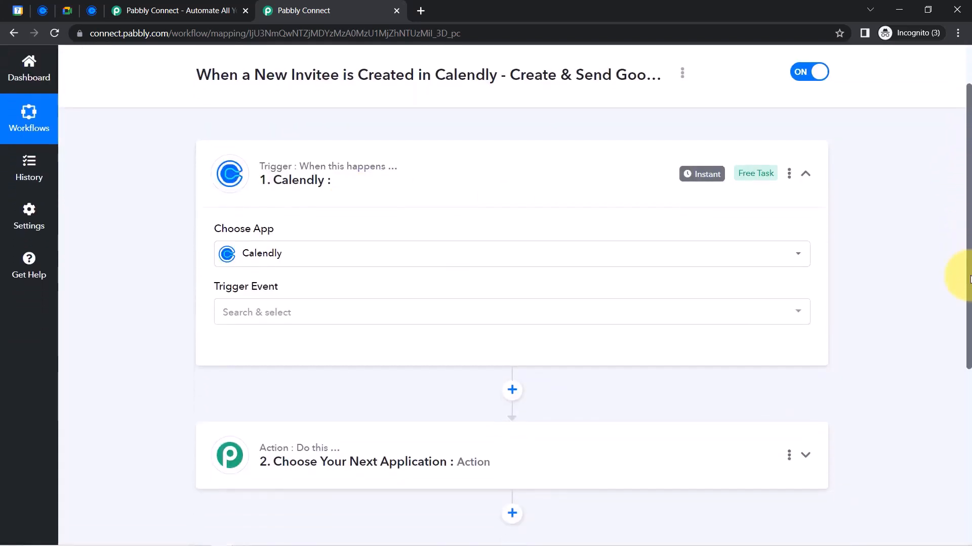
pyautogui.click(349, 268)
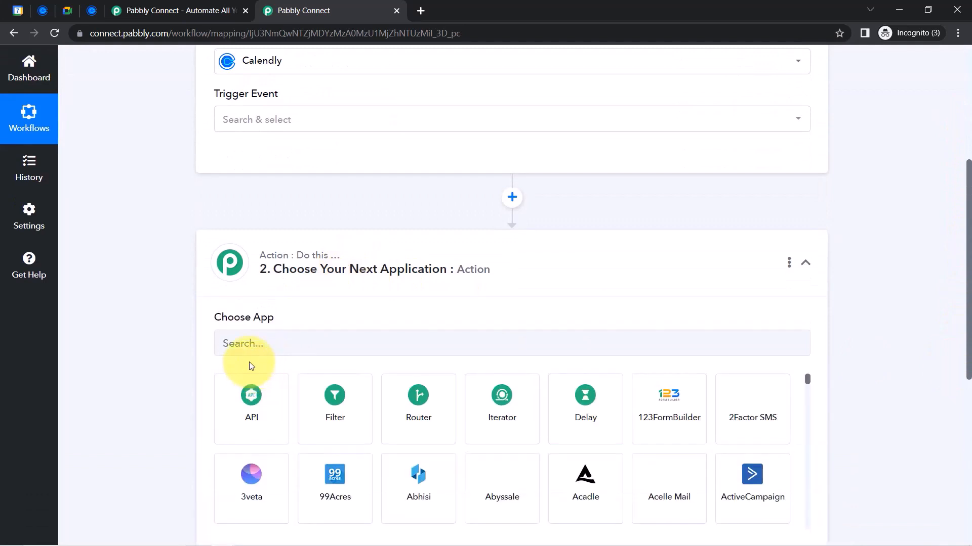
pyautogui.write('google')
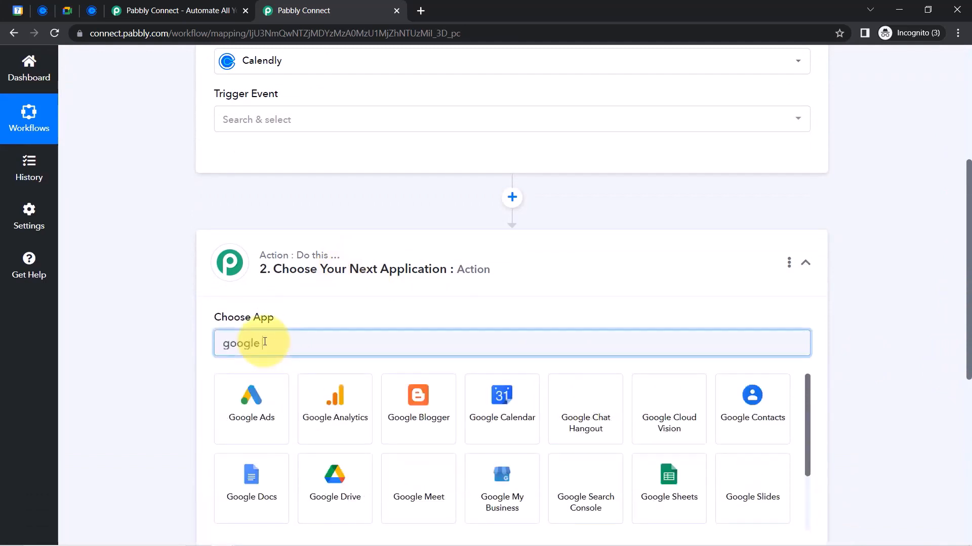
pyautogui.write(' mee')
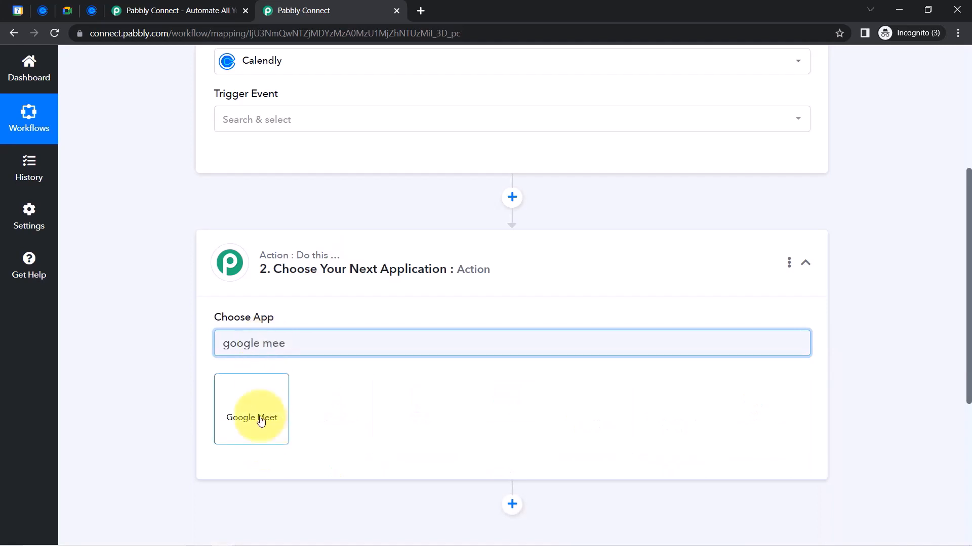
pyautogui.click(255, 410)
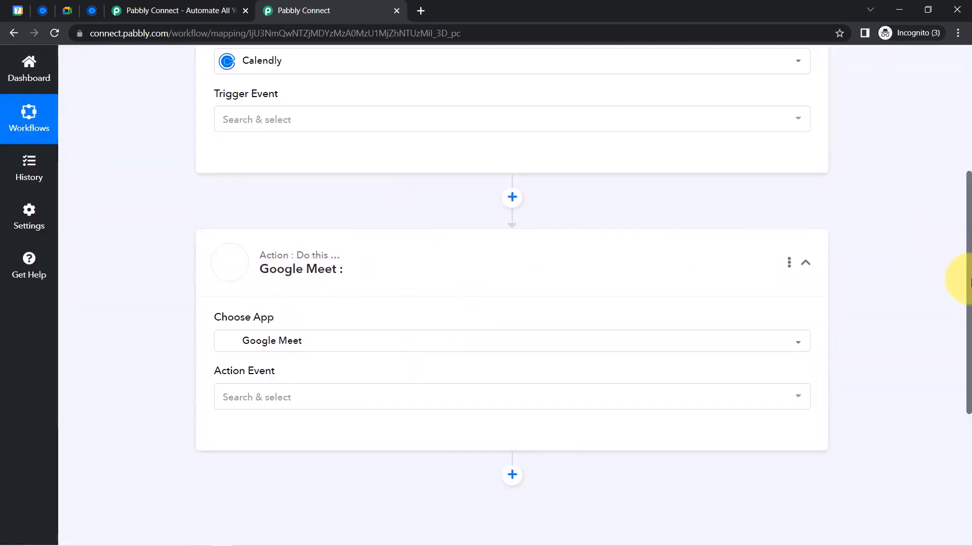
pyautogui.moveTo(969, 281); pyautogui.dragTo(926, 113)
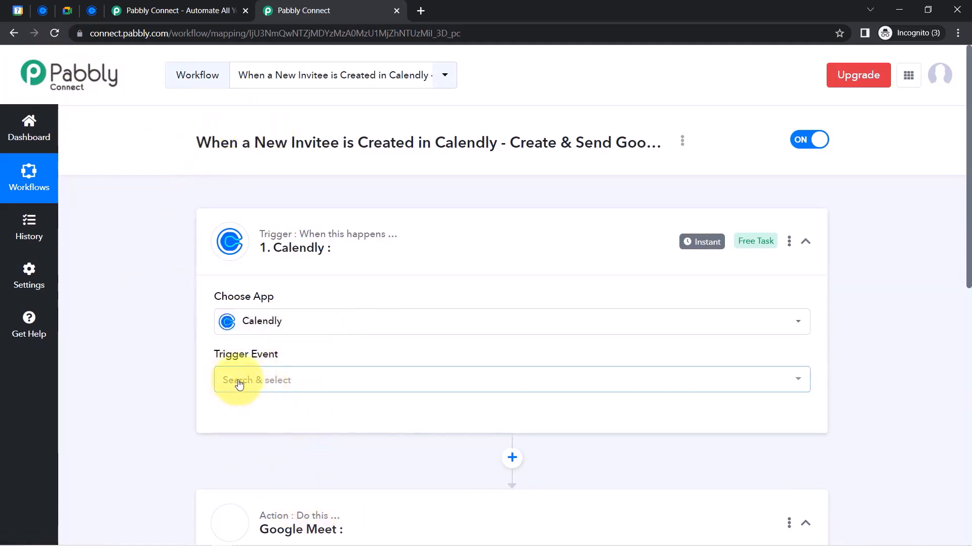
# Set the trigger event to Invitee Created (Organization) and authorize a new Calendly connection
pyautogui.click(240, 385)
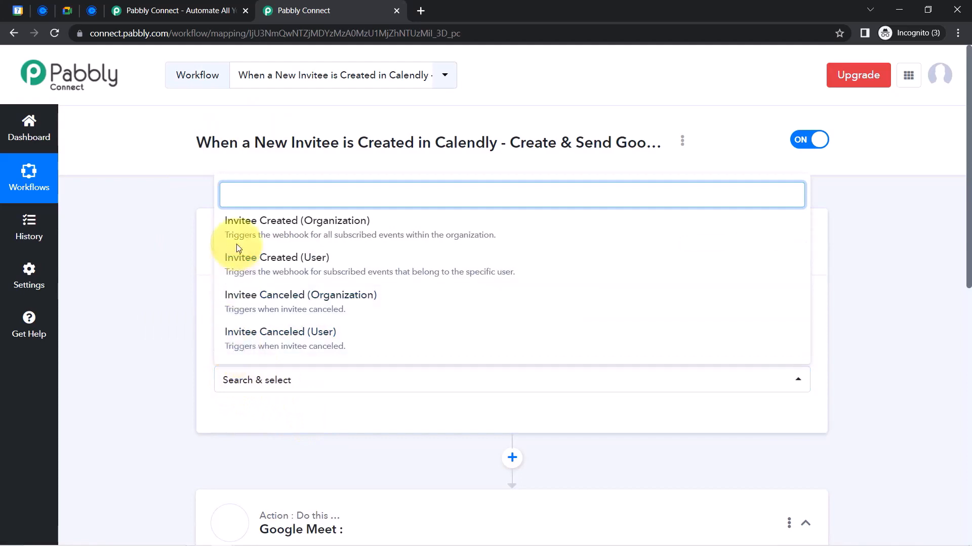
pyautogui.click(269, 246)
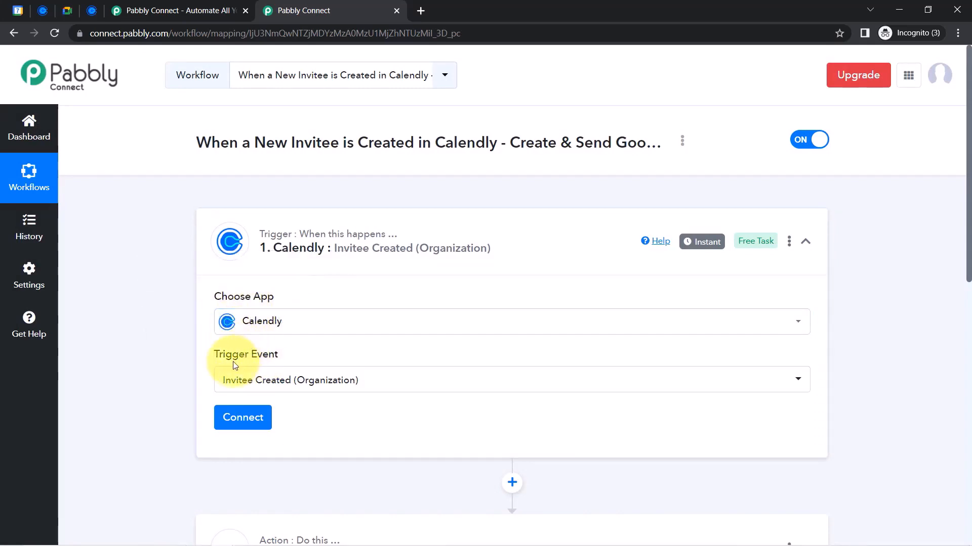
pyautogui.click(241, 424)
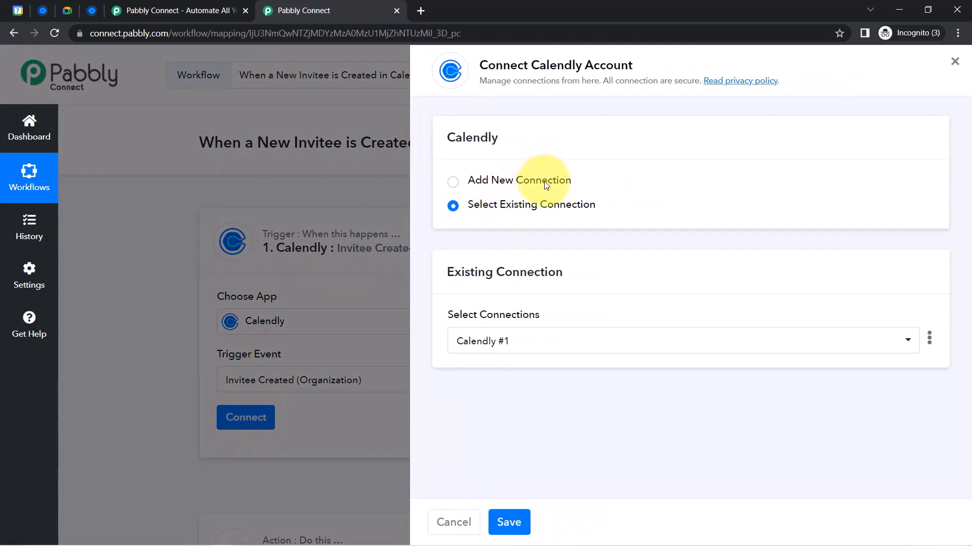
pyautogui.click(545, 182)
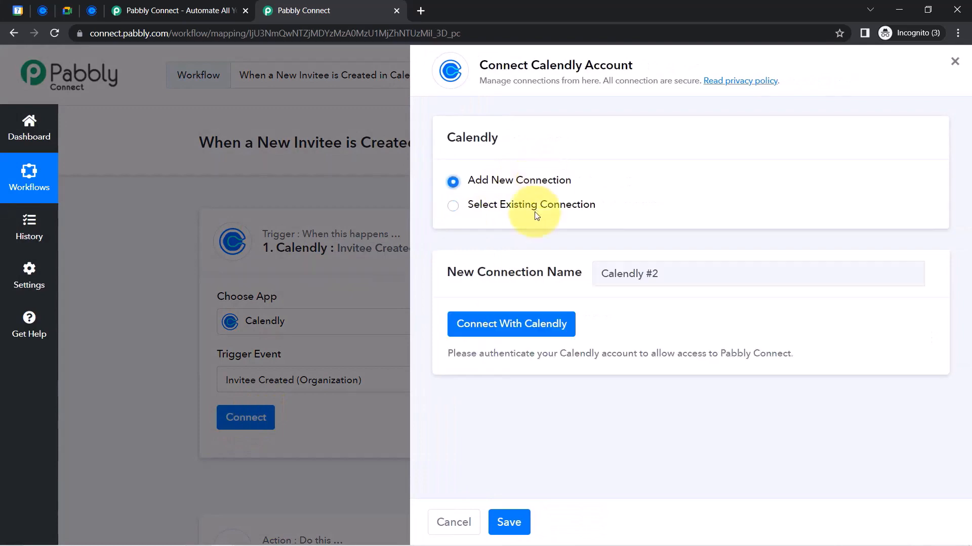
pyautogui.click(514, 329)
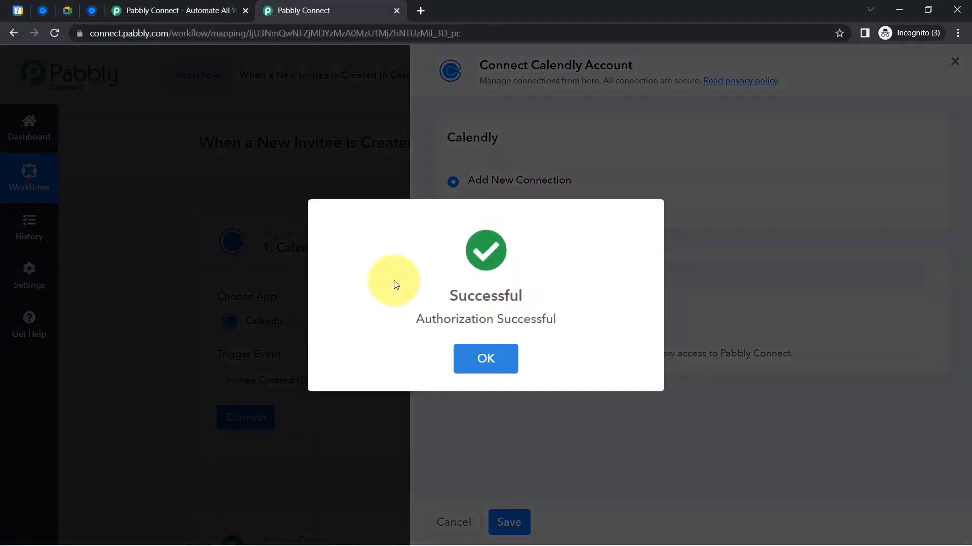
pyautogui.click(479, 347)
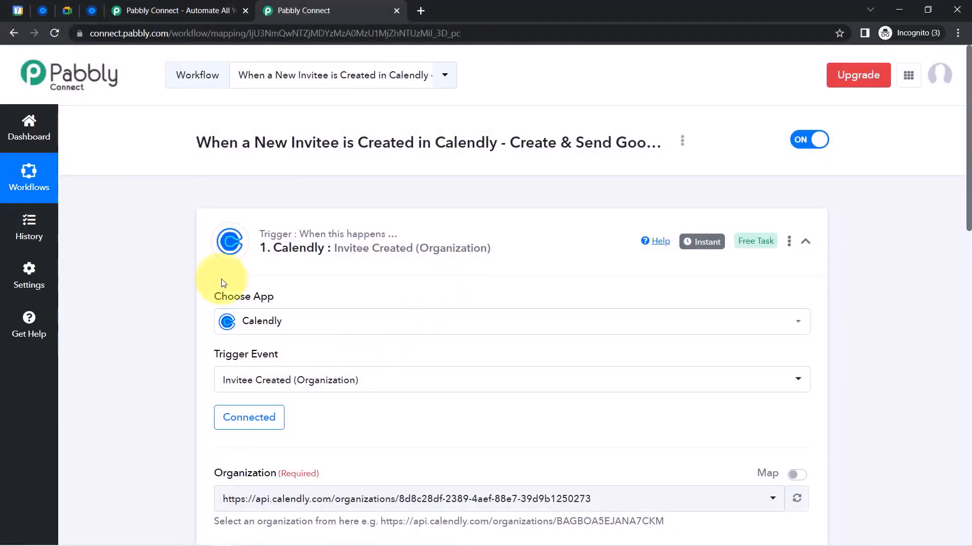
# Check the Calendly account tab and close the extra Pabbly website tab
pyautogui.click(45, 15)
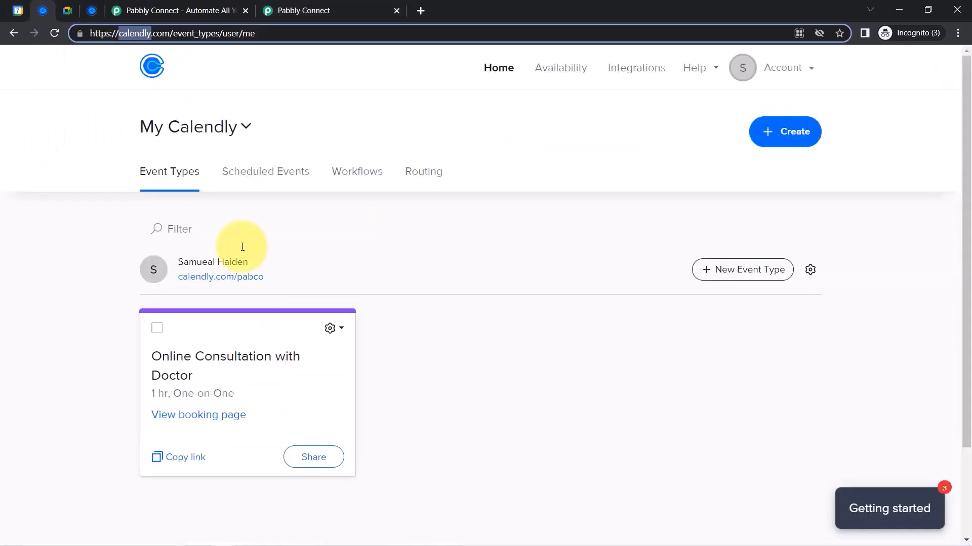
pyautogui.click(224, 11)
pyautogui.click(245, 10)
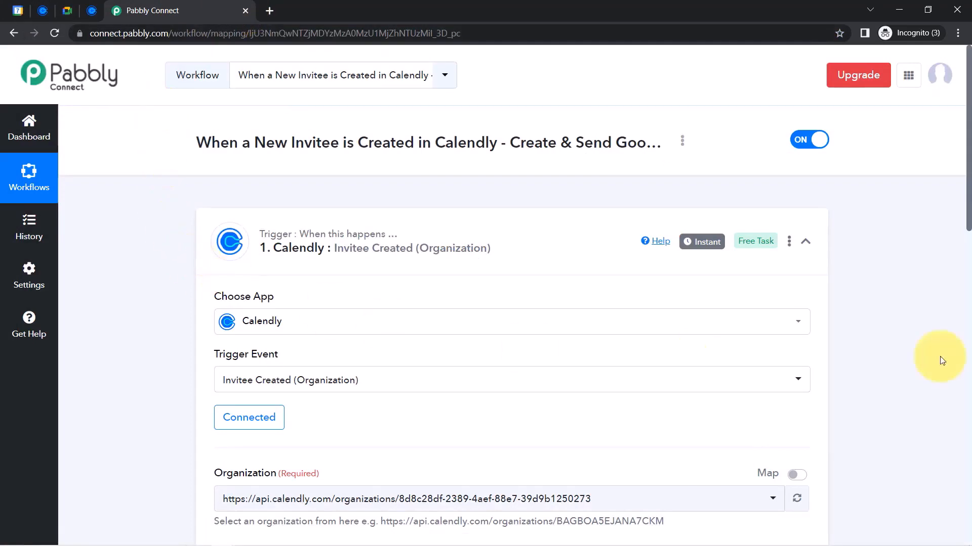
# Review the trigger's User field and reorder the Calendly browser tab
pyautogui.scroll(-5, 948, 273)
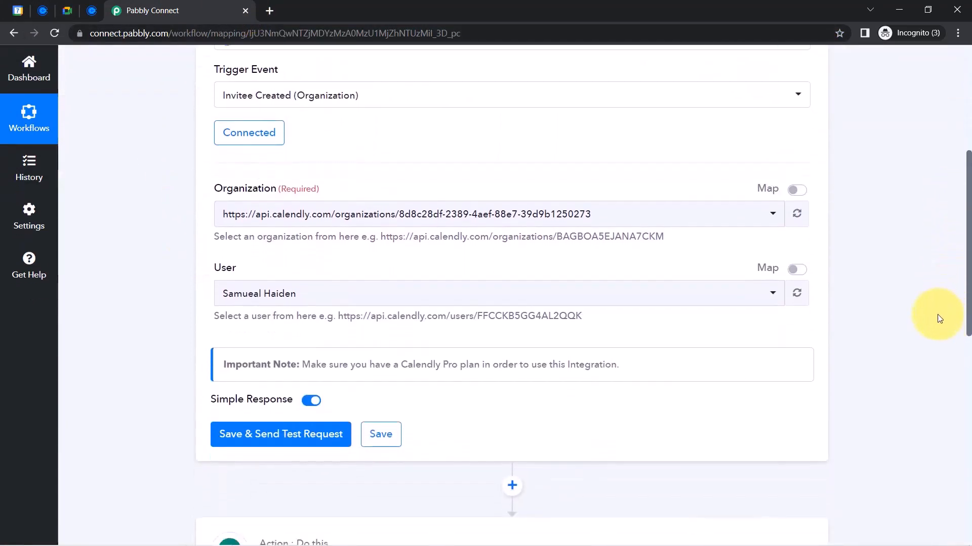
pyautogui.moveTo(222, 268); pyautogui.dragTo(255, 276)
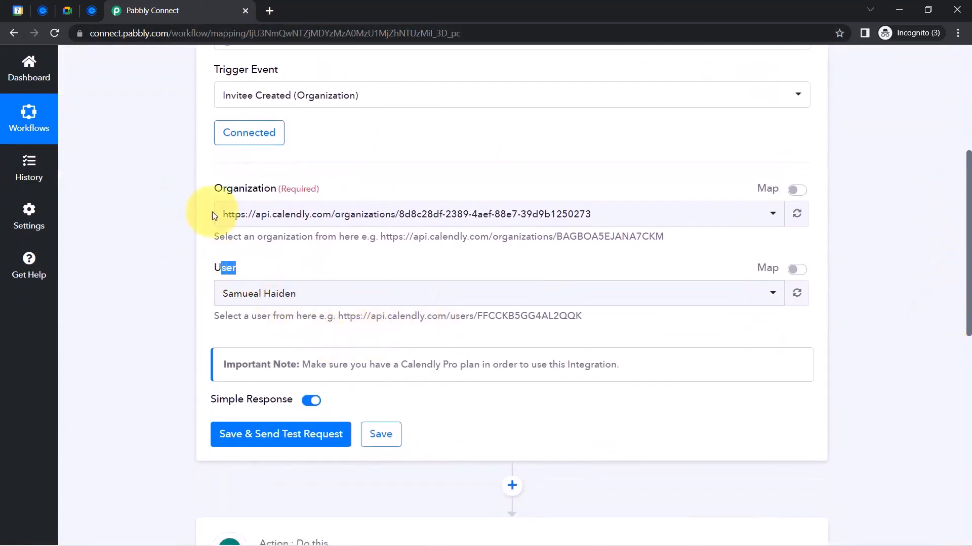
pyautogui.click(43, 11)
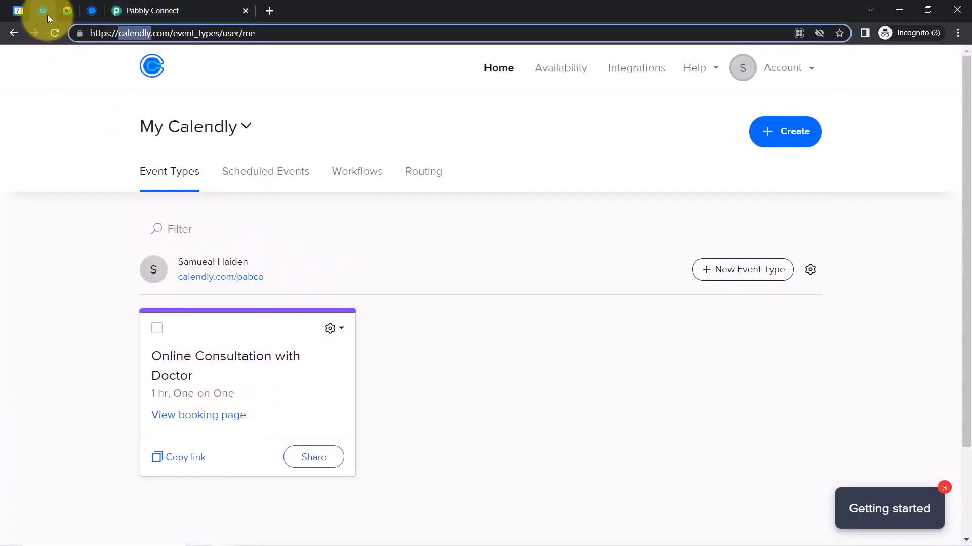
pyautogui.moveTo(47, 14); pyautogui.dragTo(96, 11)
pyautogui.click(167, 5)
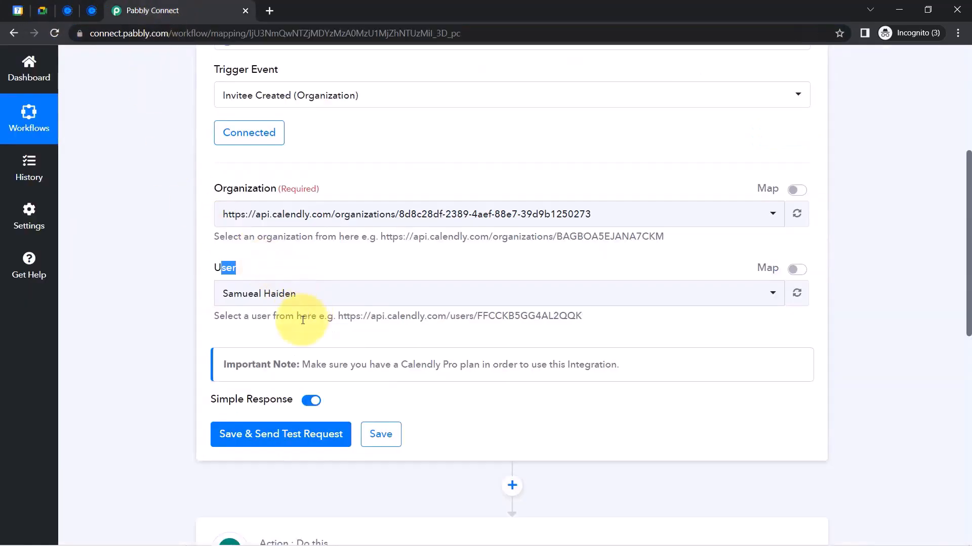
# Save the trigger and send a test request, leaving it waiting for Calendly's response
pyautogui.click(250, 436)
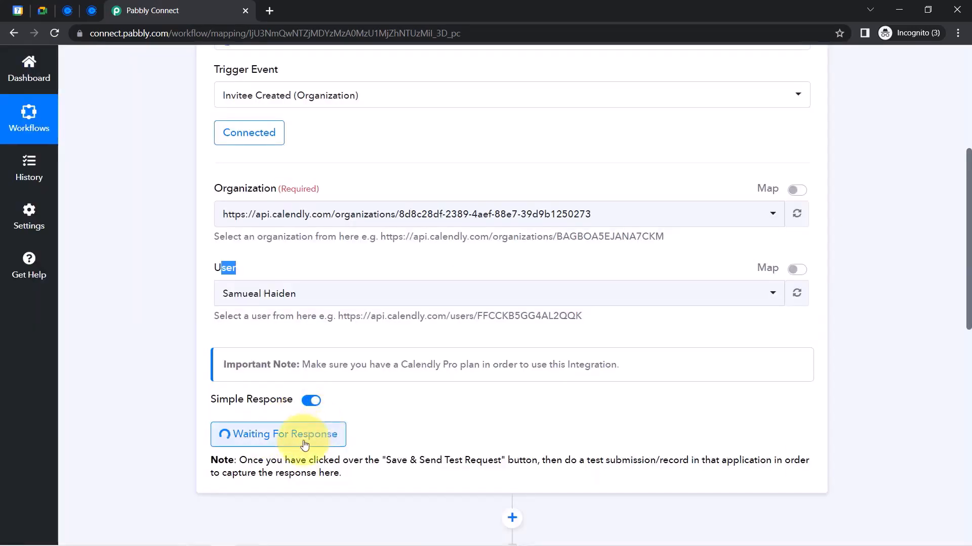
pyautogui.moveTo(264, 461); pyautogui.dragTo(378, 472)
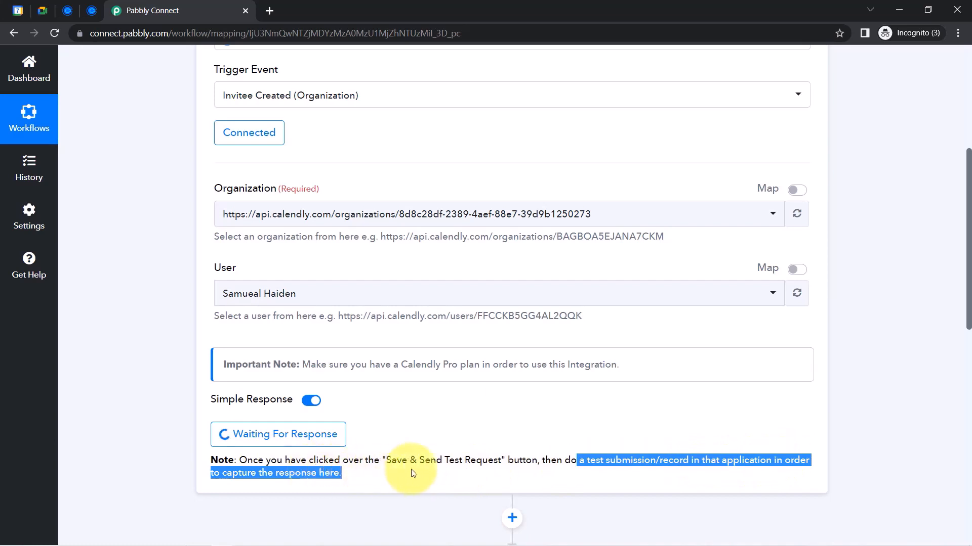
pyautogui.click(488, 462)
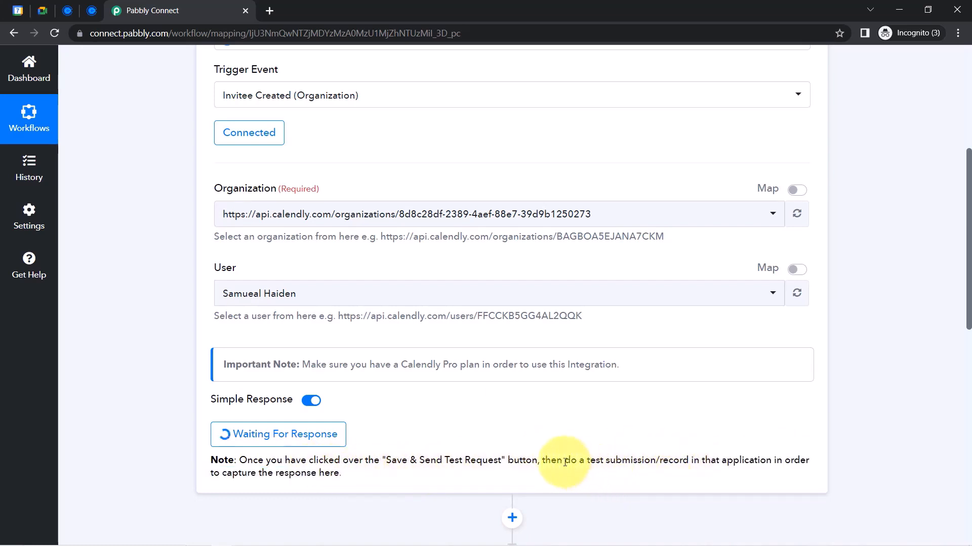
pyautogui.moveTo(565, 462); pyautogui.dragTo(691, 465)
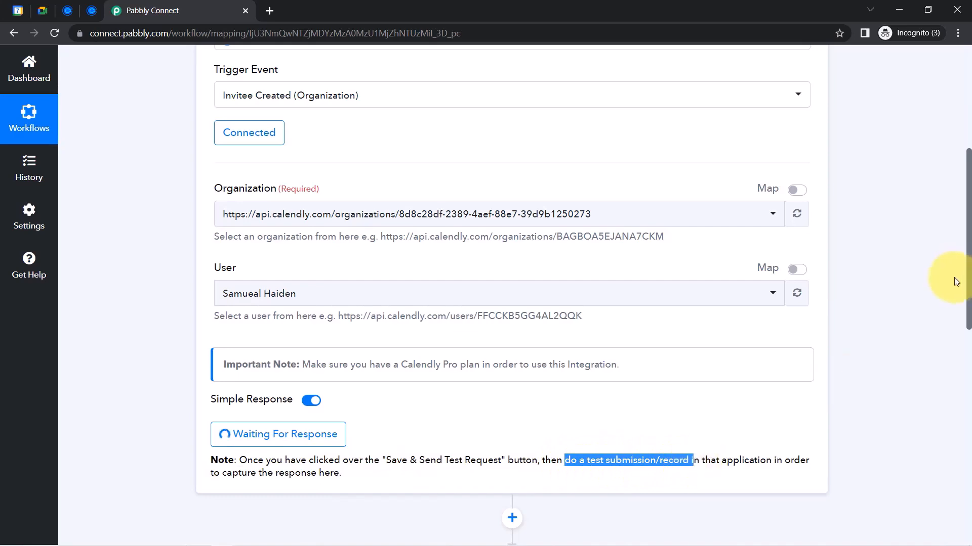
pyautogui.moveTo(968, 279); pyautogui.dragTo(948, 217)
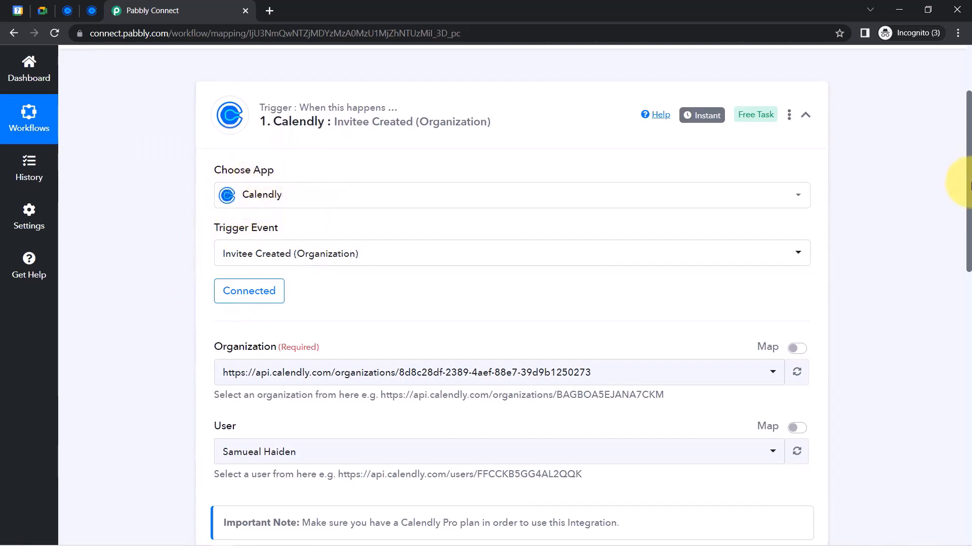
pyautogui.scroll(1, 960, 228)
pyautogui.scroll(-3, 873, 231)
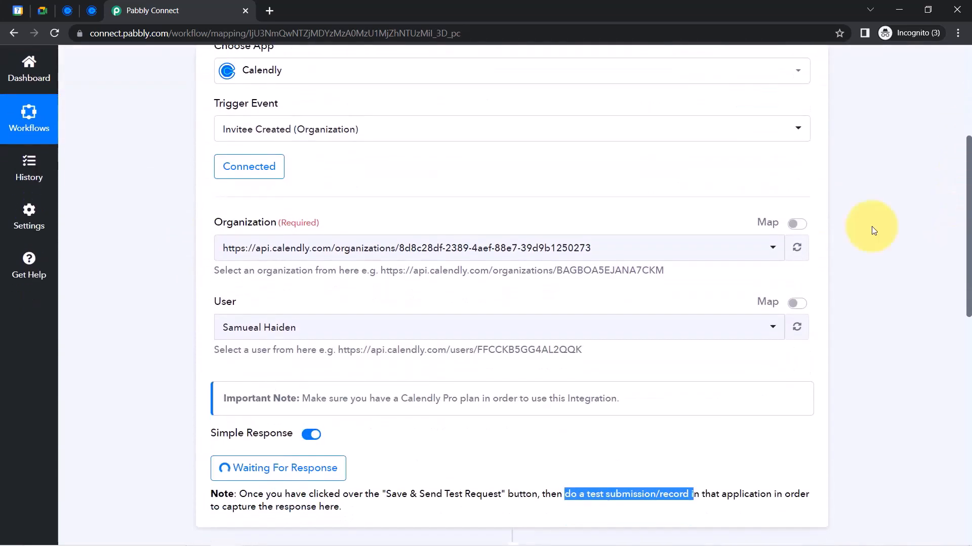
pyautogui.click(67, 10)
# Open the Online Consultation with Doctor booking page, closing the duplicate tab
pyautogui.click(92, 19)
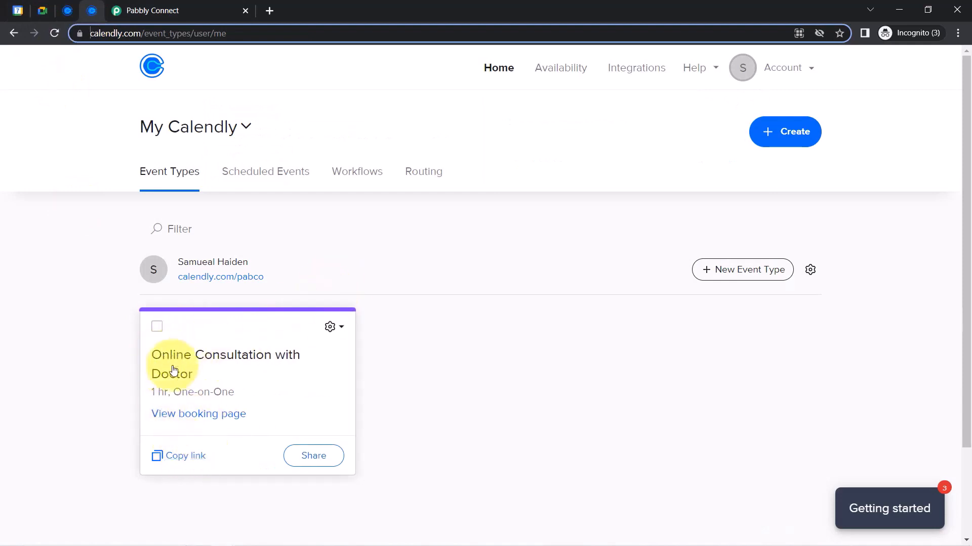
pyautogui.click(188, 421)
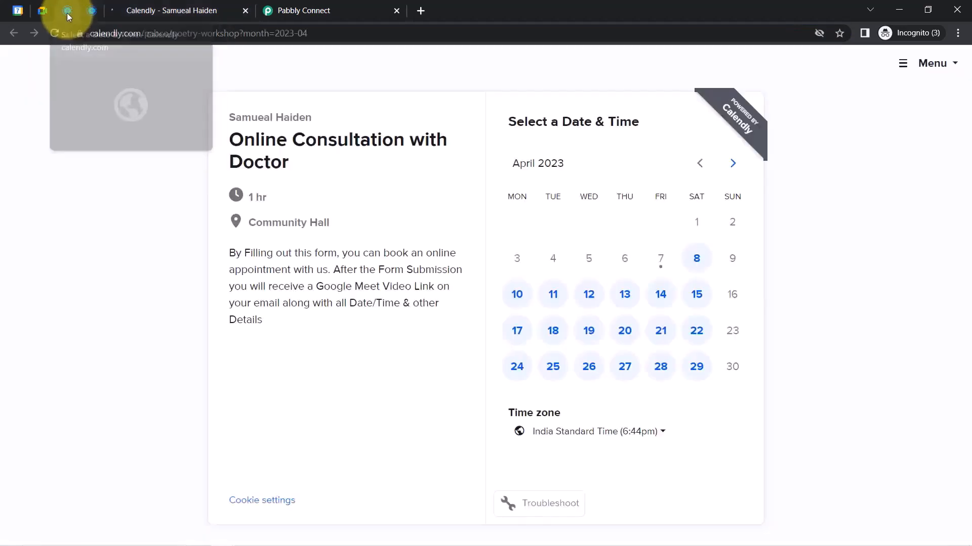
pyautogui.rightClick(68, 12)
pyautogui.click(98, 160)
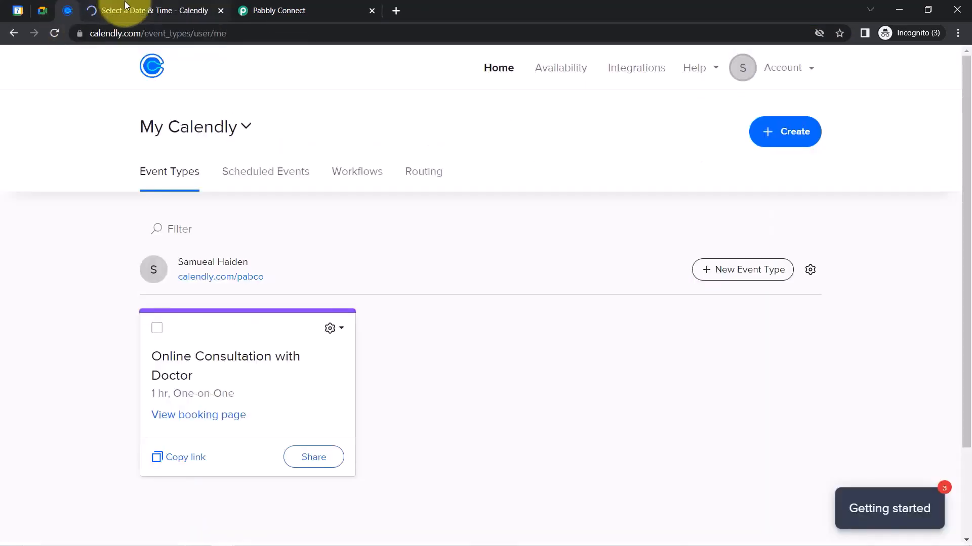
pyautogui.click(126, 6)
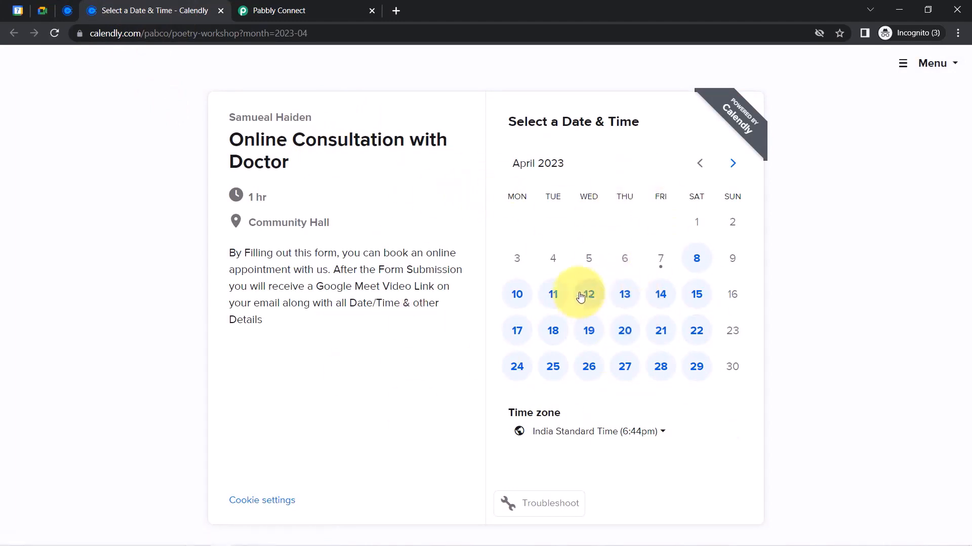
# Pick Friday, April 14, 2023 at 10:00am and confirm the slot
pyautogui.moveTo(925, 543)
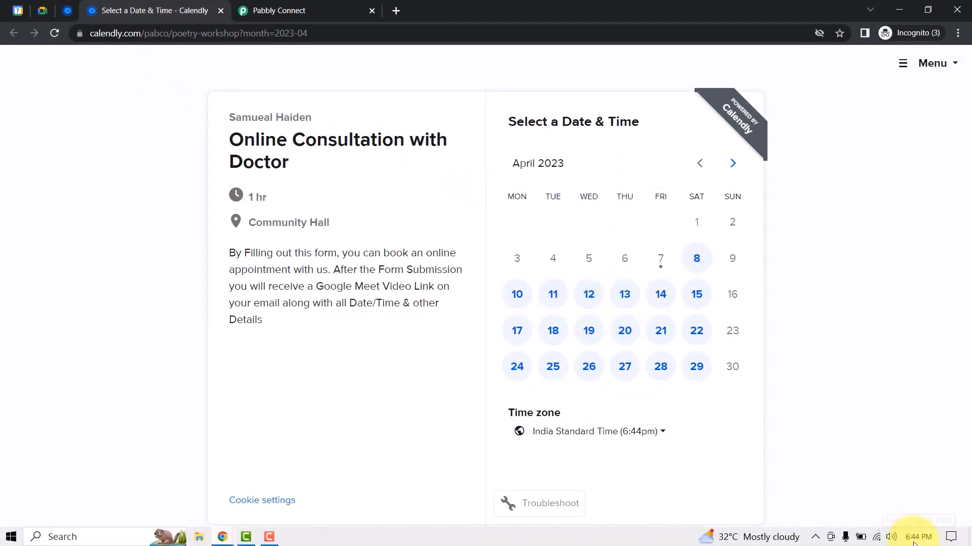
pyautogui.click(663, 300)
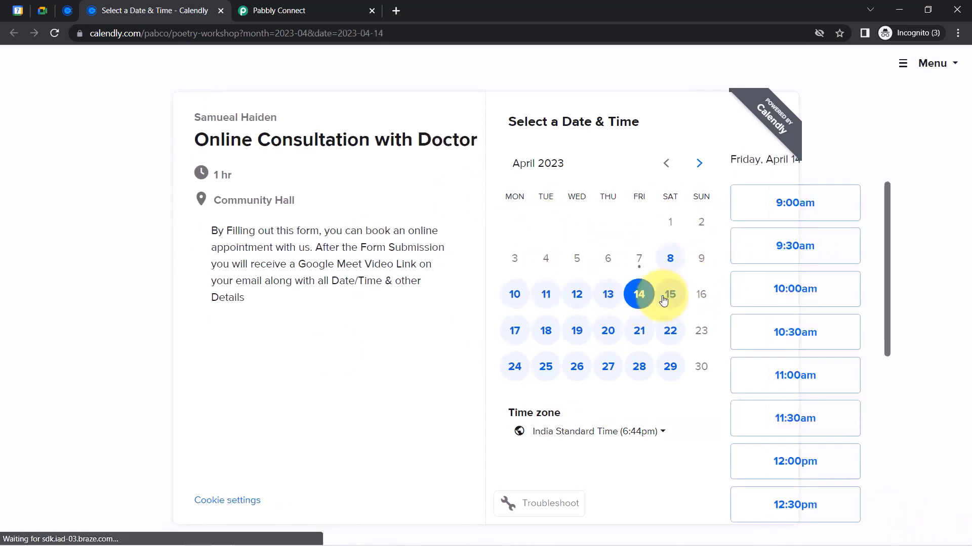
pyautogui.click(728, 290)
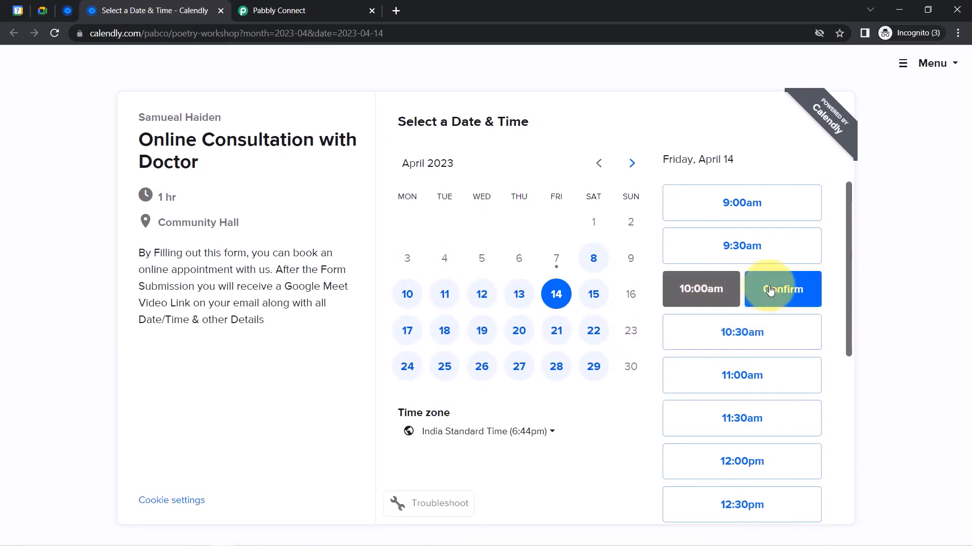
pyautogui.click(770, 290)
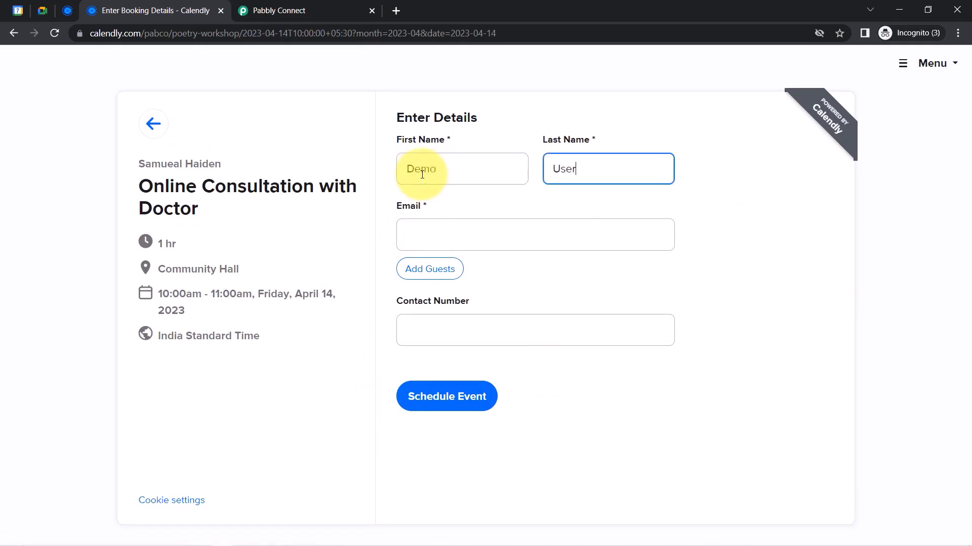
# Fill in the invitee's e-mail address and contact number on the booking form
pyautogui.press('Tab')
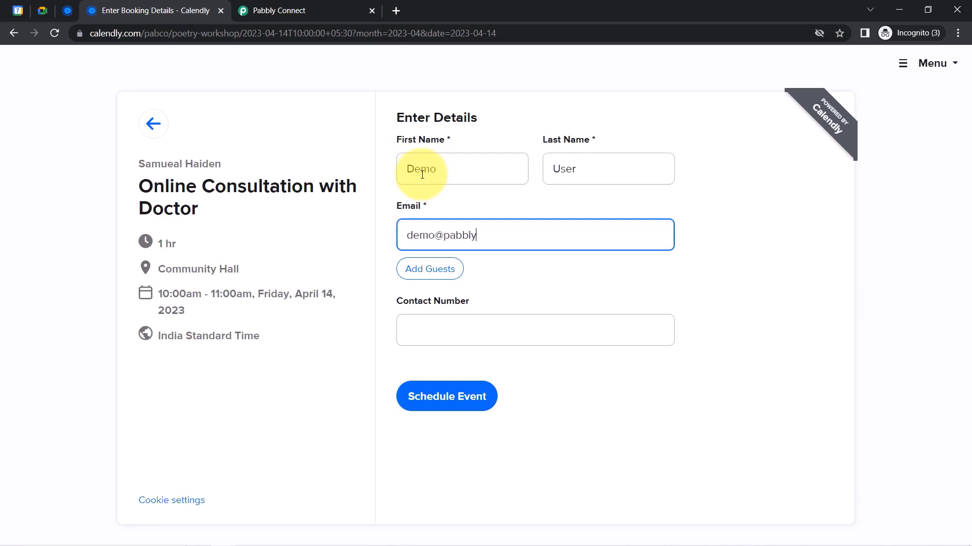
pyautogui.press('Tab')
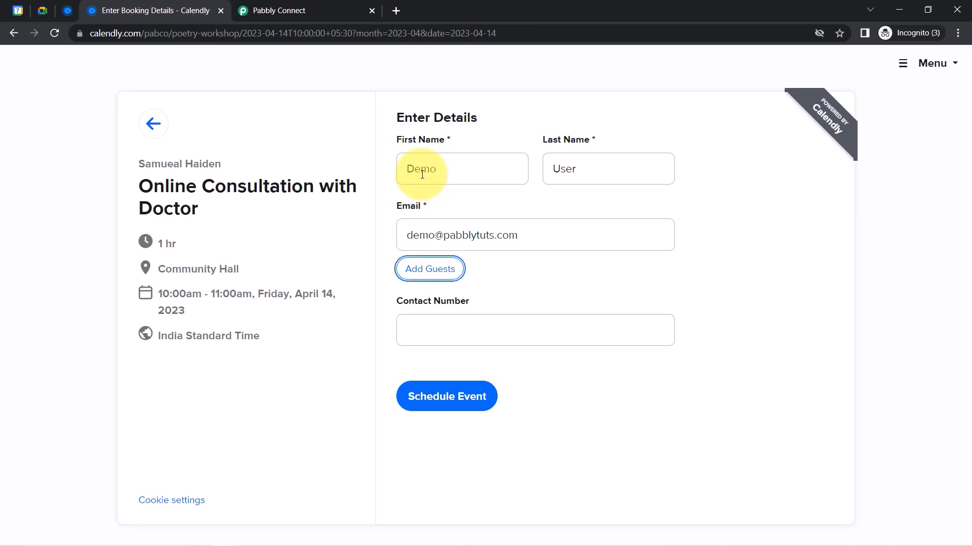
pyautogui.press('Tab')
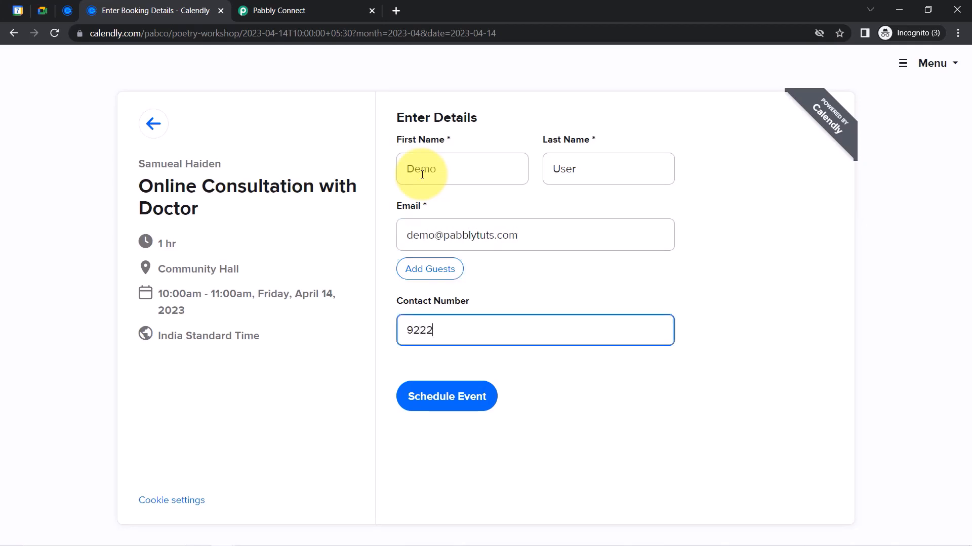
pyautogui.write('9222222222')
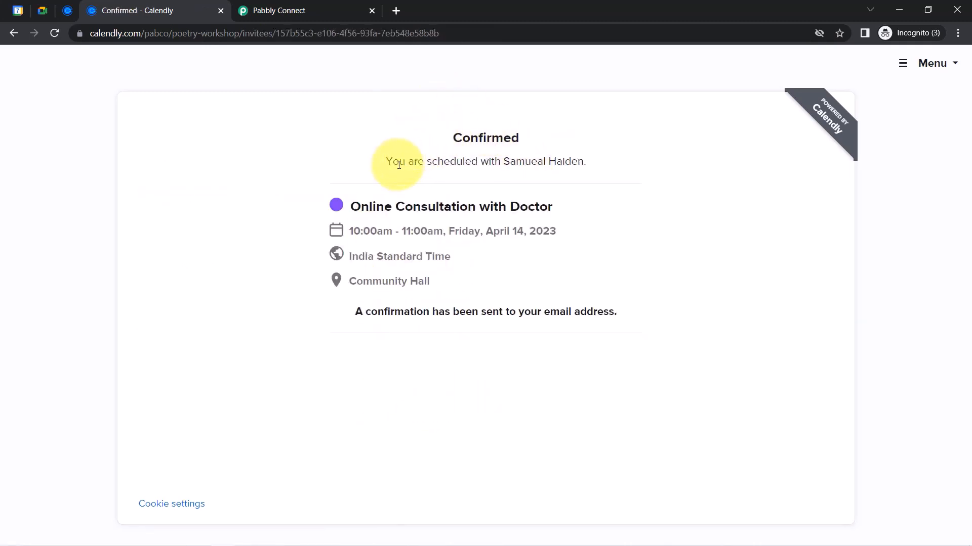
# Review the Confirmed page and its confirmation-sent message
pyautogui.moveTo(399, 162); pyautogui.dragTo(477, 187)
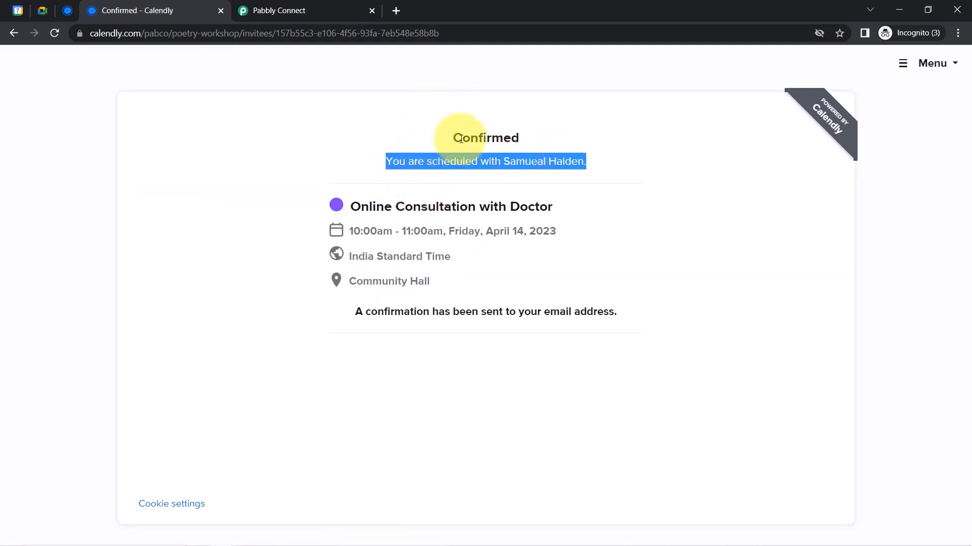
pyautogui.moveTo(462, 135); pyautogui.dragTo(536, 142)
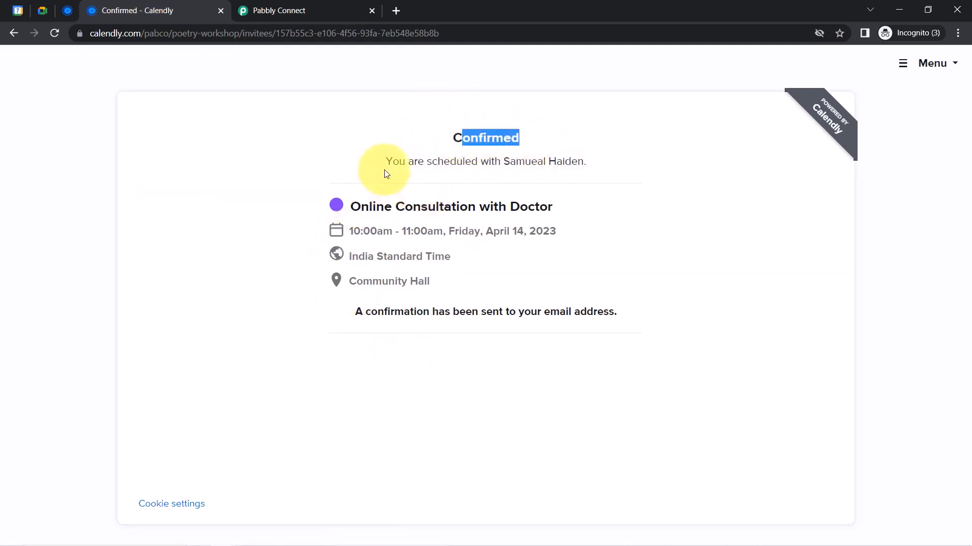
pyautogui.moveTo(392, 312); pyautogui.dragTo(540, 311)
pyautogui.click(292, 6)
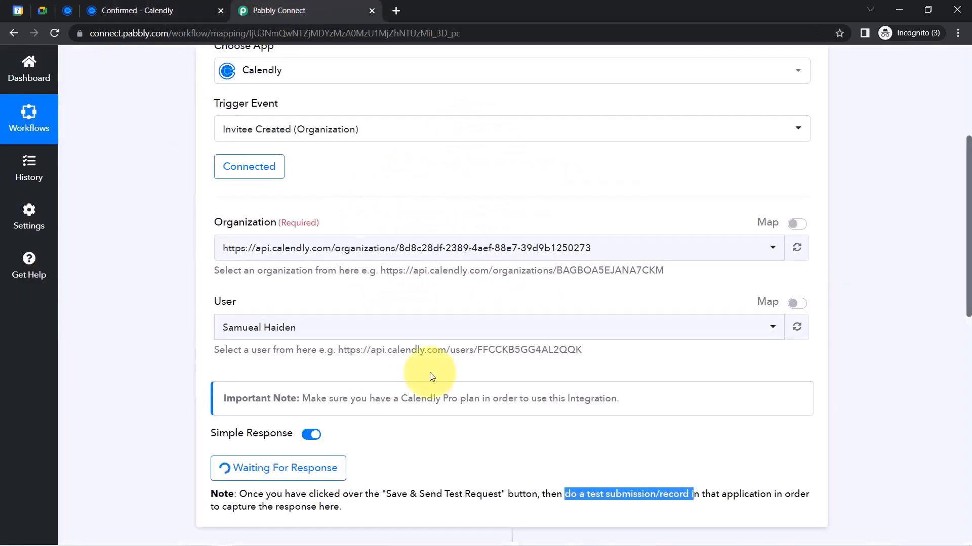
pyautogui.moveTo(964, 219); pyautogui.dragTo(964, 301)
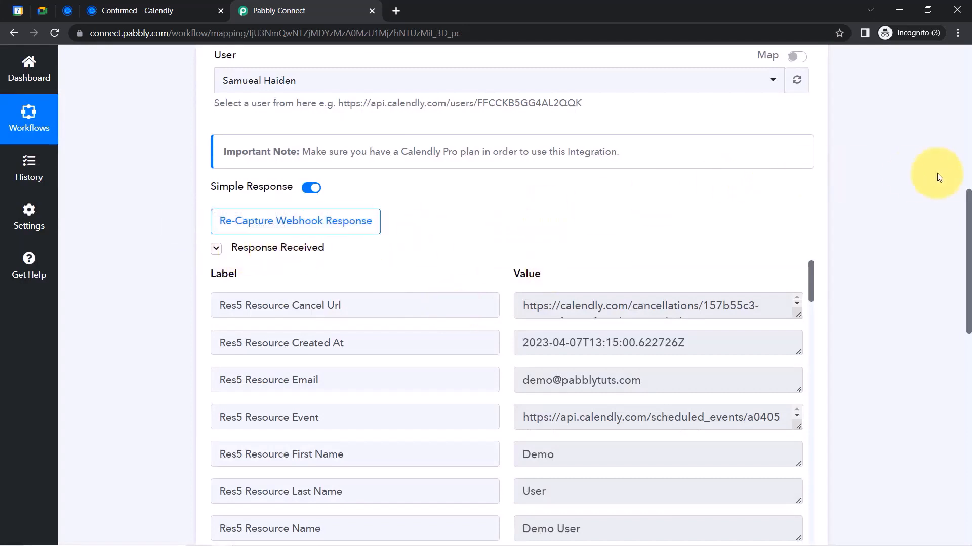
pyautogui.scroll(-2, 962, 213)
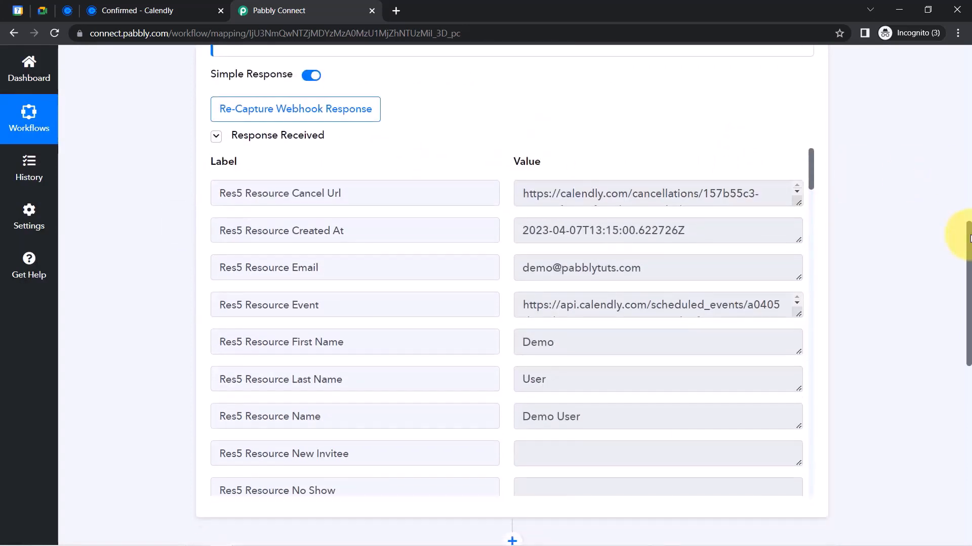
pyautogui.moveTo(534, 272); pyautogui.dragTo(651, 269)
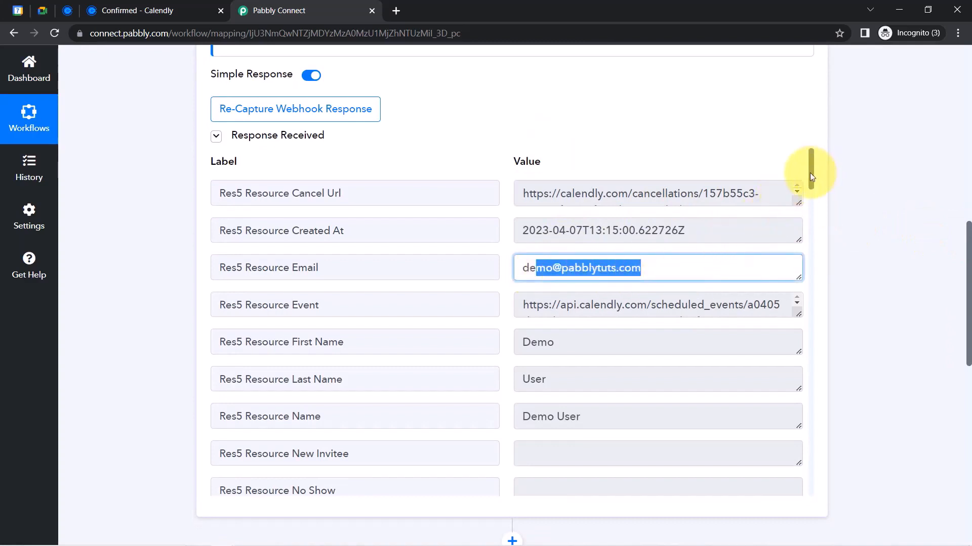
pyautogui.moveTo(810, 172); pyautogui.dragTo(808, 181)
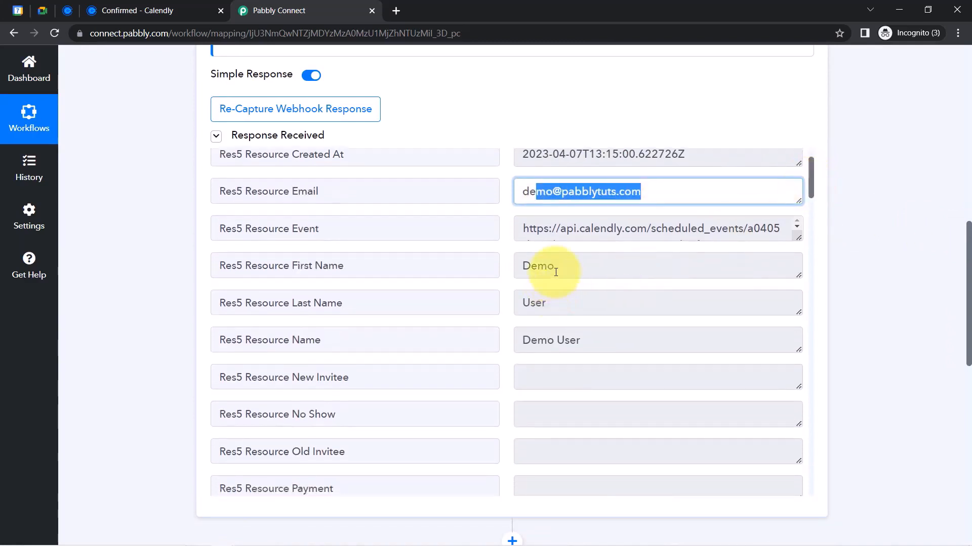
pyautogui.moveTo(555, 272); pyautogui.dragTo(522, 266)
pyautogui.click(552, 293)
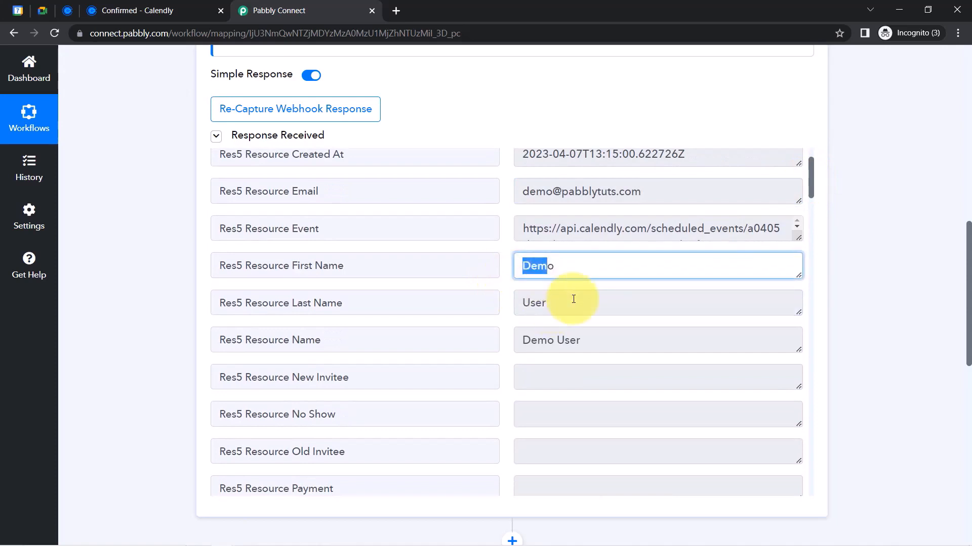
pyautogui.doubleClick(534, 302)
pyautogui.moveTo(582, 340); pyautogui.dragTo(493, 343)
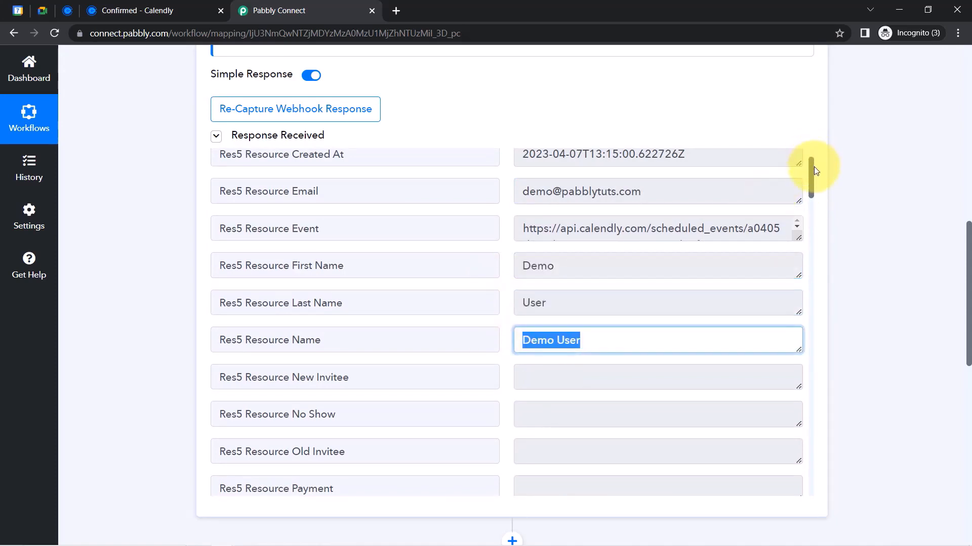
pyautogui.scroll(3, 810, 168)
pyautogui.moveTo(268, 230); pyautogui.dragTo(278, 231)
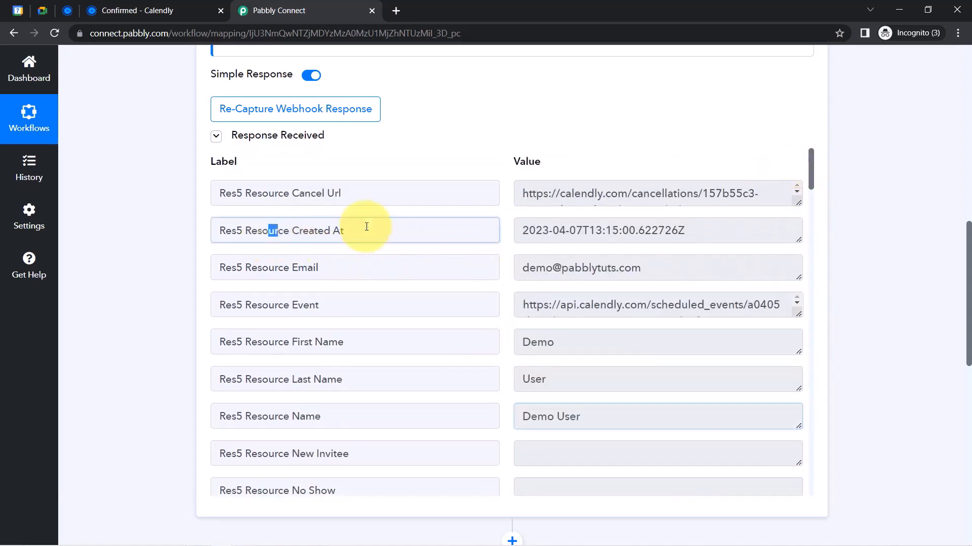
pyautogui.moveTo(366, 226); pyautogui.dragTo(368, 228)
pyautogui.moveTo(696, 233); pyautogui.dragTo(508, 233)
pyautogui.click(564, 232)
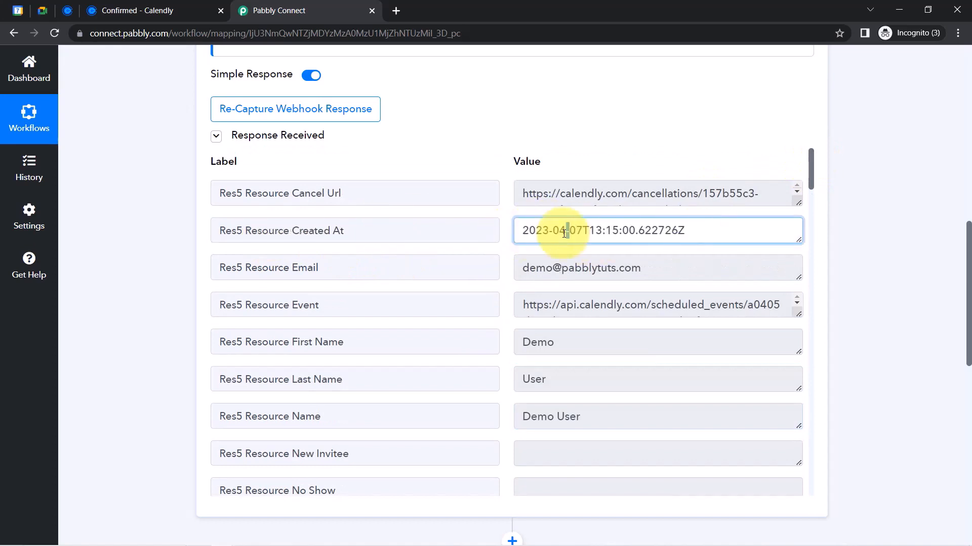
pyautogui.tripleClick(564, 233)
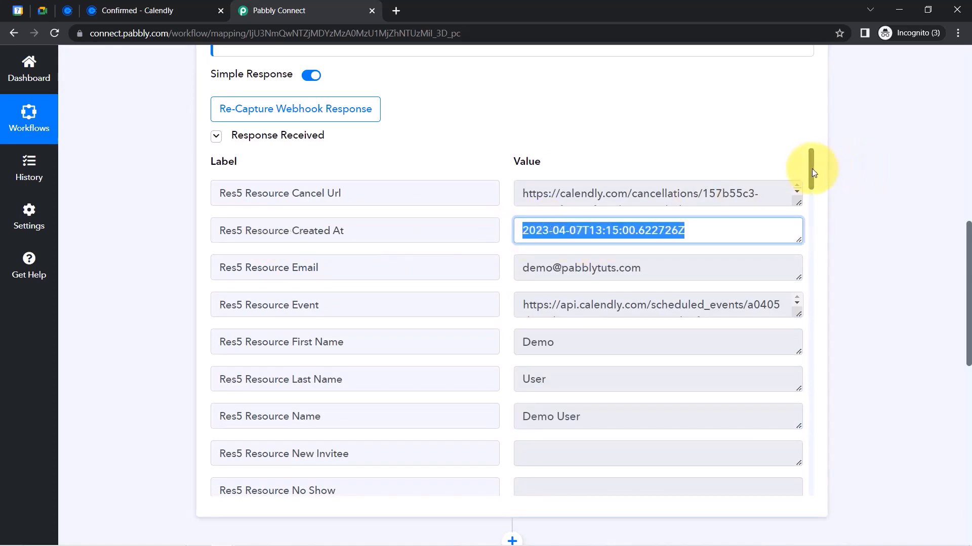
pyautogui.moveTo(809, 172); pyautogui.dragTo(813, 214)
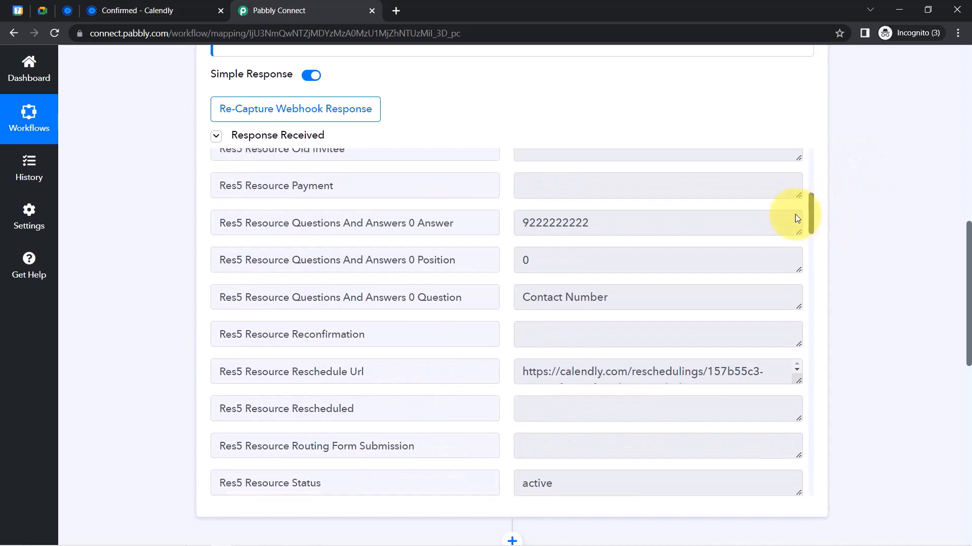
pyautogui.moveTo(581, 226); pyautogui.dragTo(445, 233)
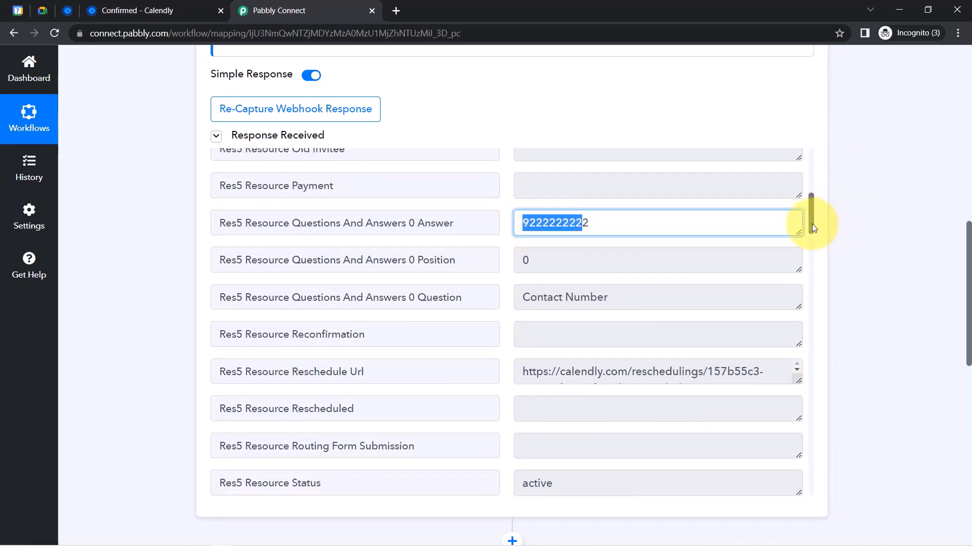
pyautogui.moveTo(812, 224); pyautogui.dragTo(792, 305)
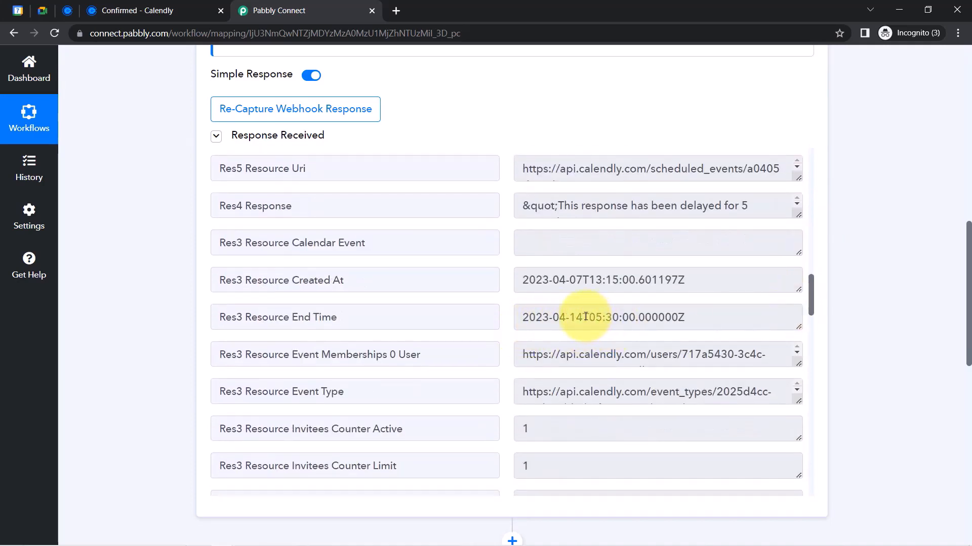
pyautogui.moveTo(583, 316); pyautogui.dragTo(529, 318)
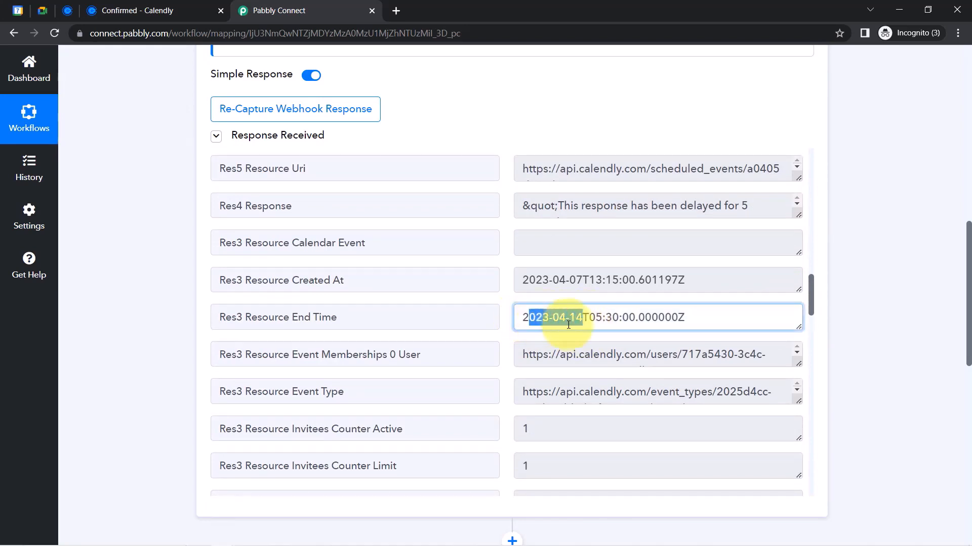
pyautogui.moveTo(595, 317); pyautogui.dragTo(616, 319)
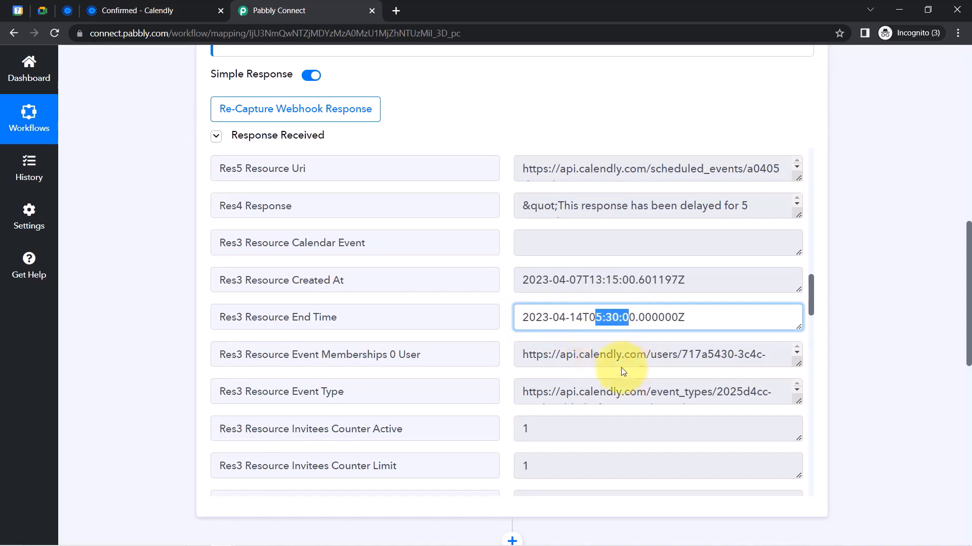
pyautogui.tripleClick(632, 308)
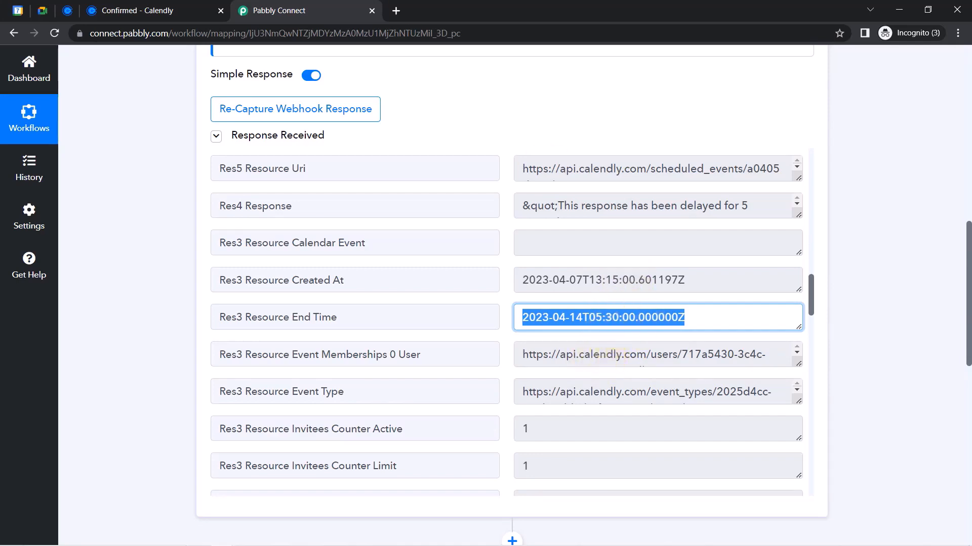
# Search 'utc time conversion' in a new tab and open the UTC to IST converter
pyautogui.click(397, 16)
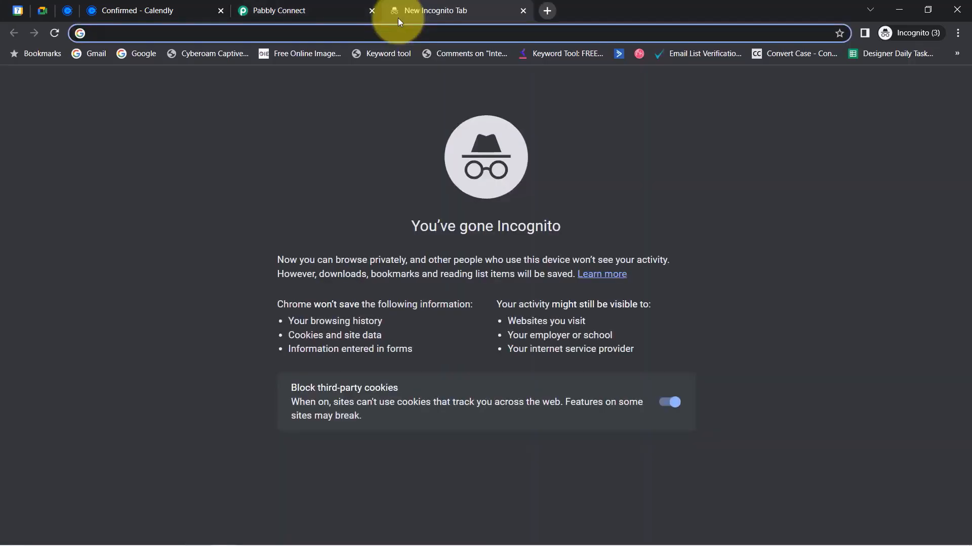
pyautogui.write('utck')
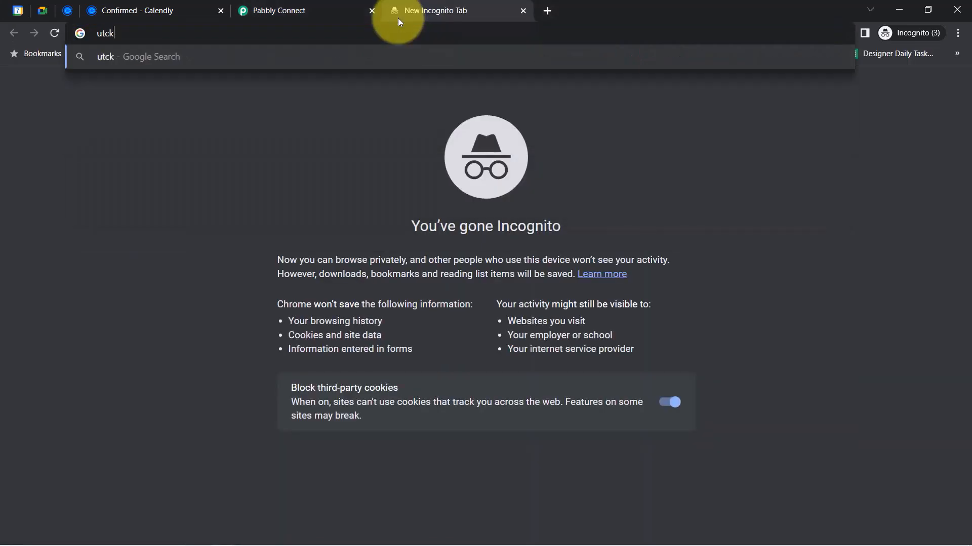
pyautogui.press('BackSpace')
pyautogui.write('time co')
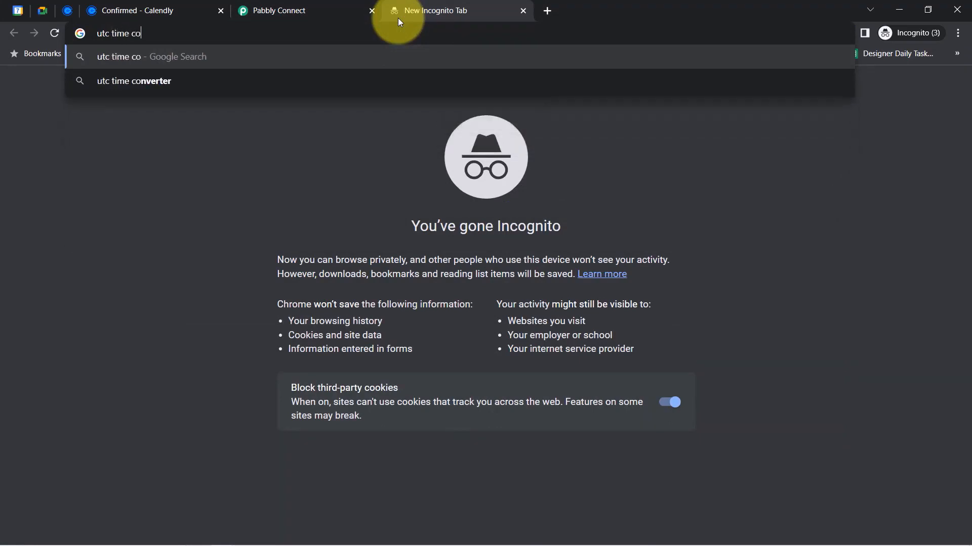
pyautogui.write('nversion')
pyautogui.press('Return')
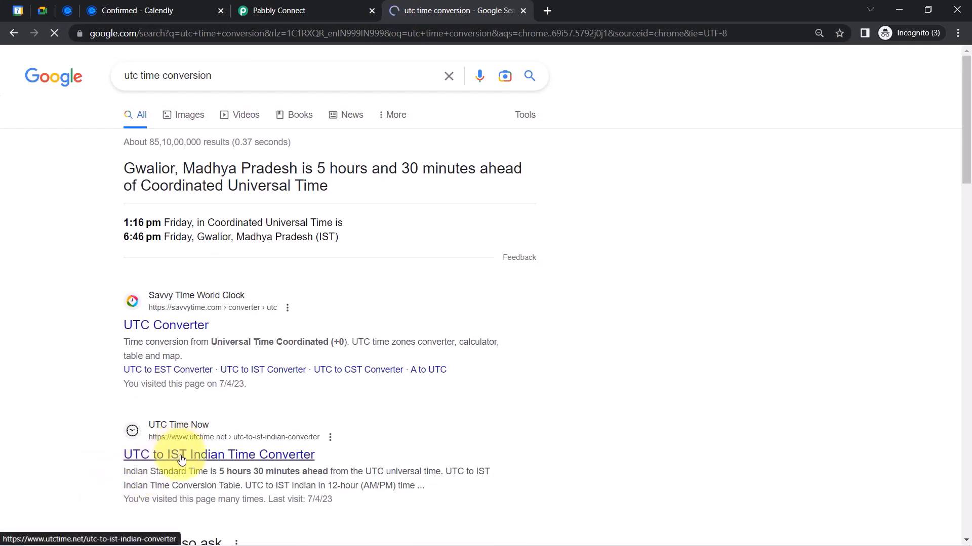
pyautogui.click(279, 11)
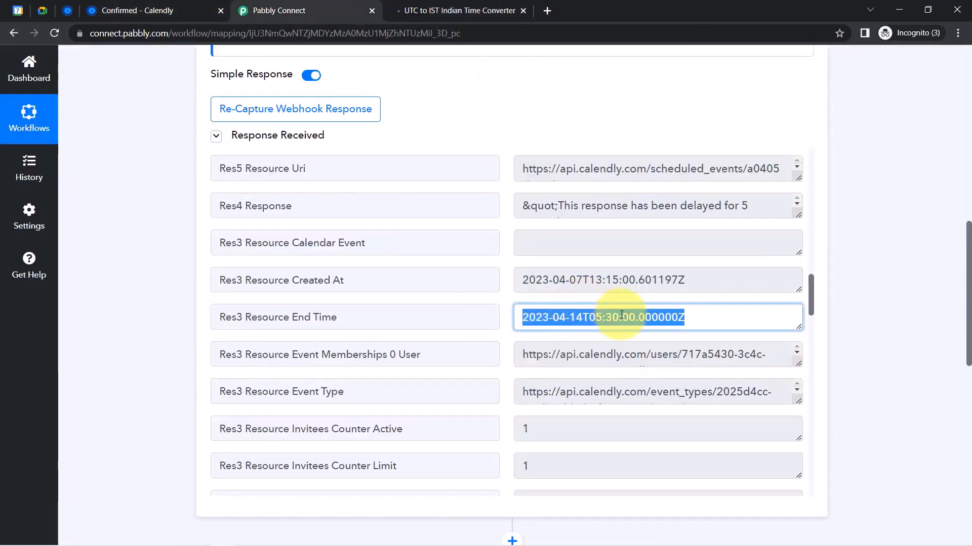
# Convert the 05:30 AM UTC end time, getting 11:00 AM IST
pyautogui.click(585, 316)
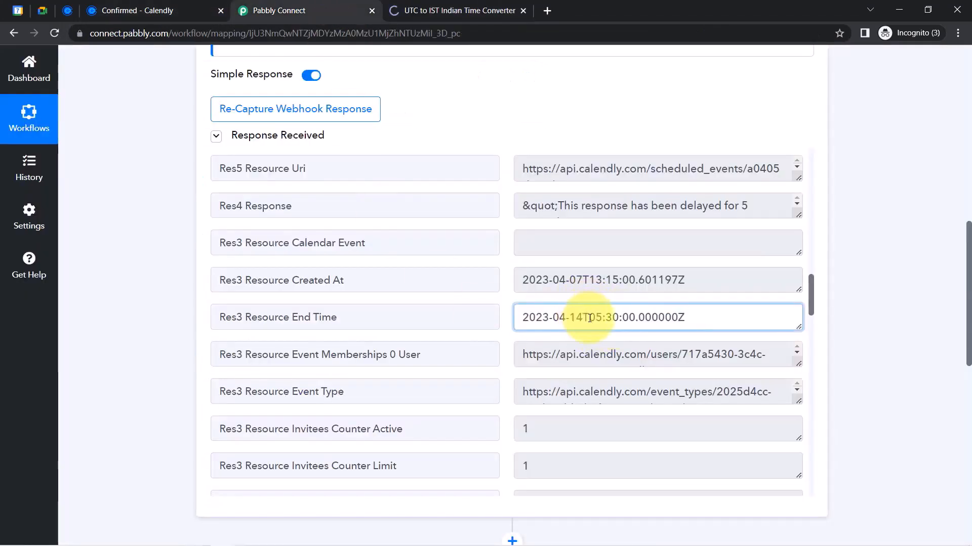
pyautogui.moveTo(589, 318); pyautogui.dragTo(644, 317)
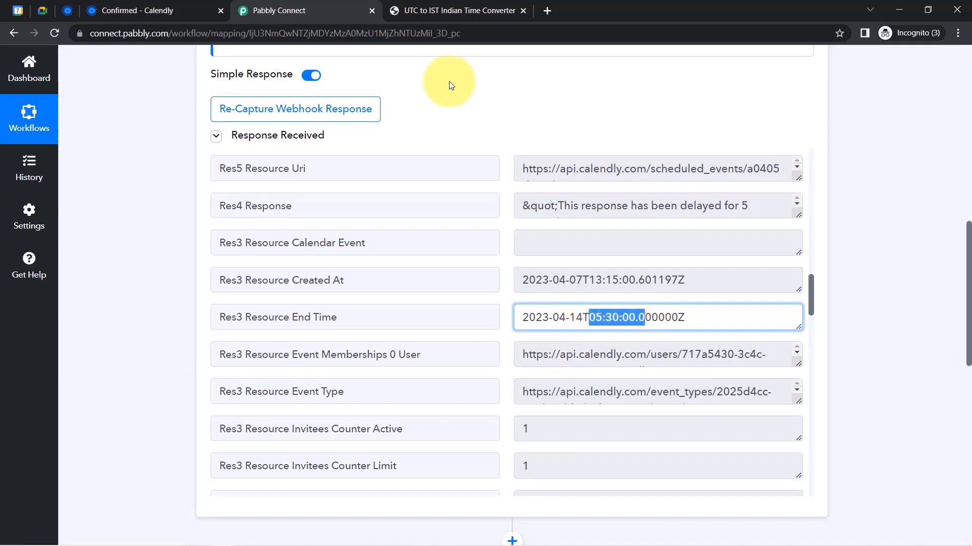
pyautogui.click(460, 3)
pyautogui.moveTo(187, 321); pyautogui.dragTo(152, 322)
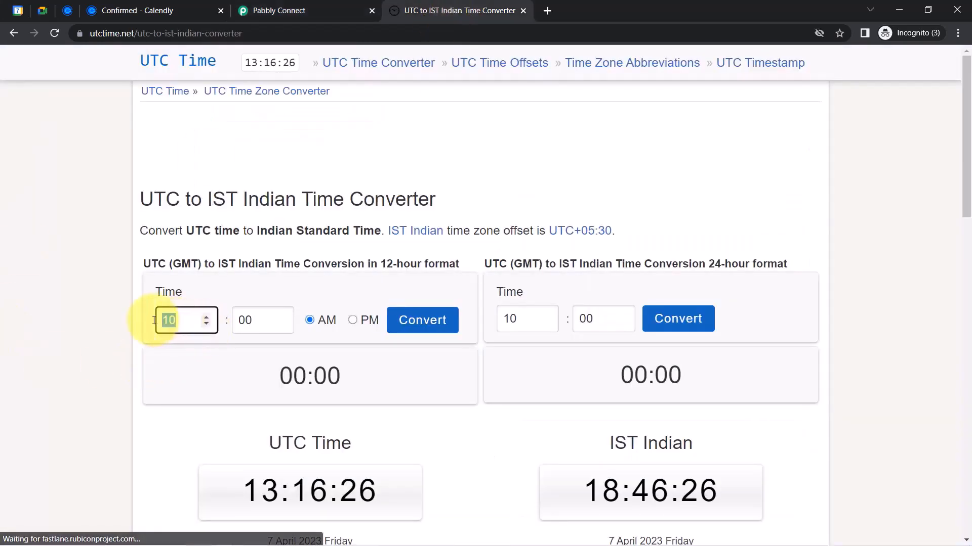
pyautogui.write('05')
pyautogui.press('Tab')
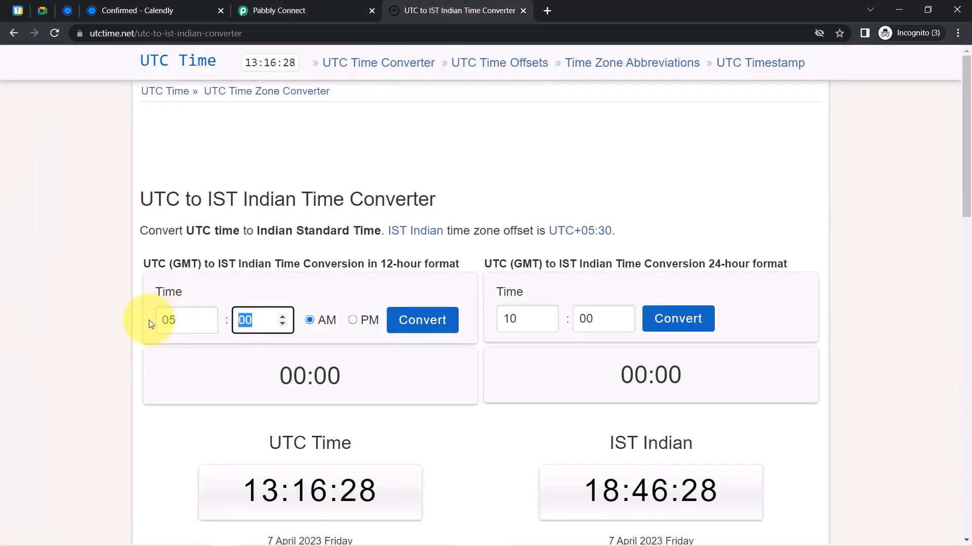
pyautogui.write('30')
pyautogui.click(419, 325)
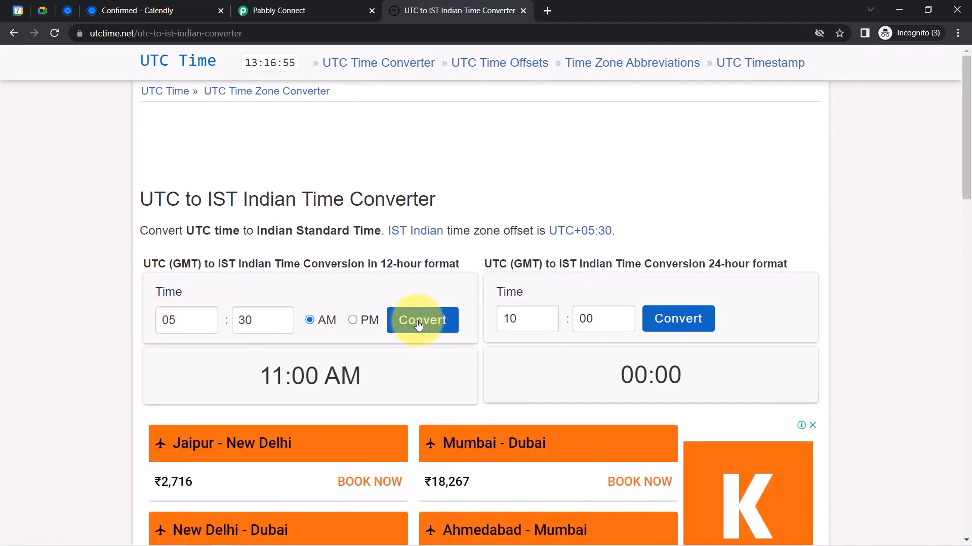
pyautogui.moveTo(261, 373); pyautogui.dragTo(360, 378)
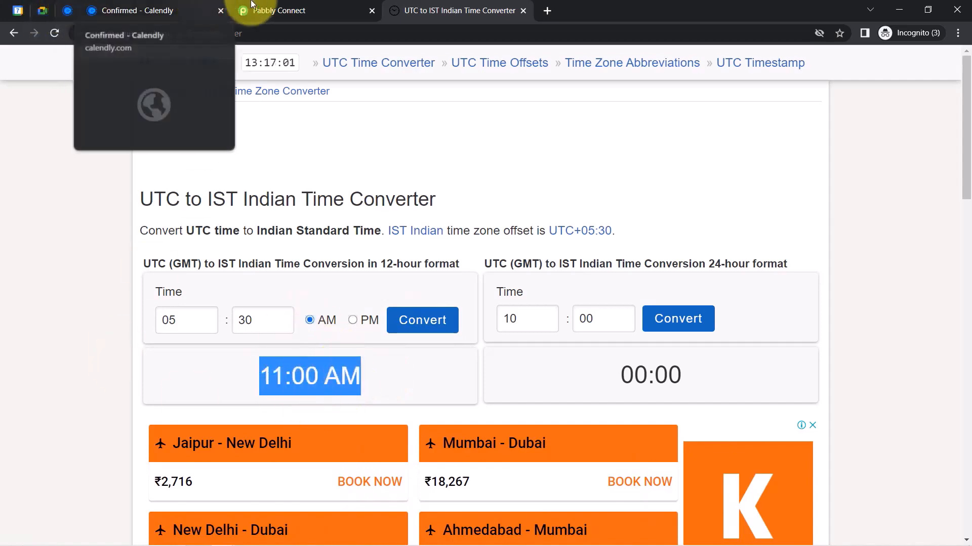
pyautogui.click(268, 11)
# Find the End Time label and the 04:30 UTC Start Time value in the captured data
pyautogui.moveTo(293, 318); pyautogui.dragTo(399, 320)
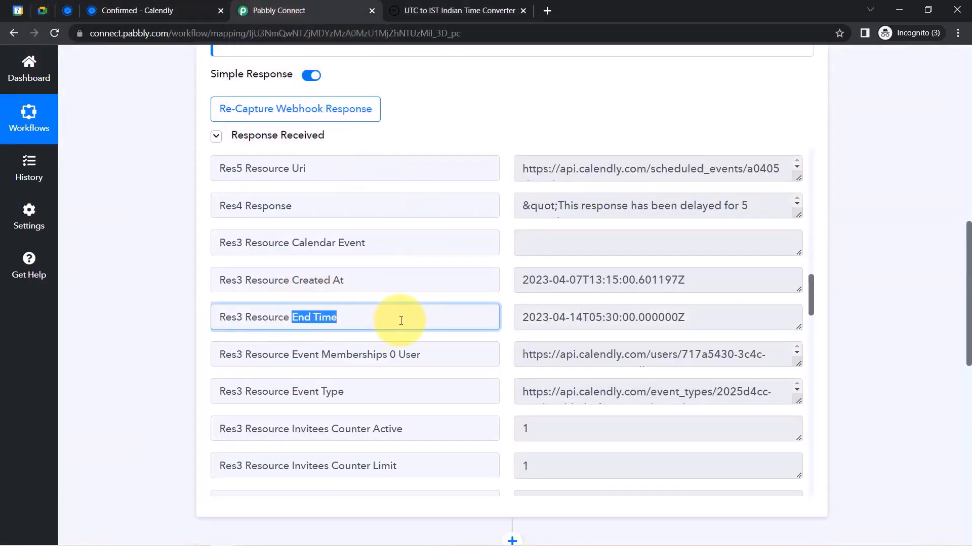
pyautogui.scroll(-1, 926, 263)
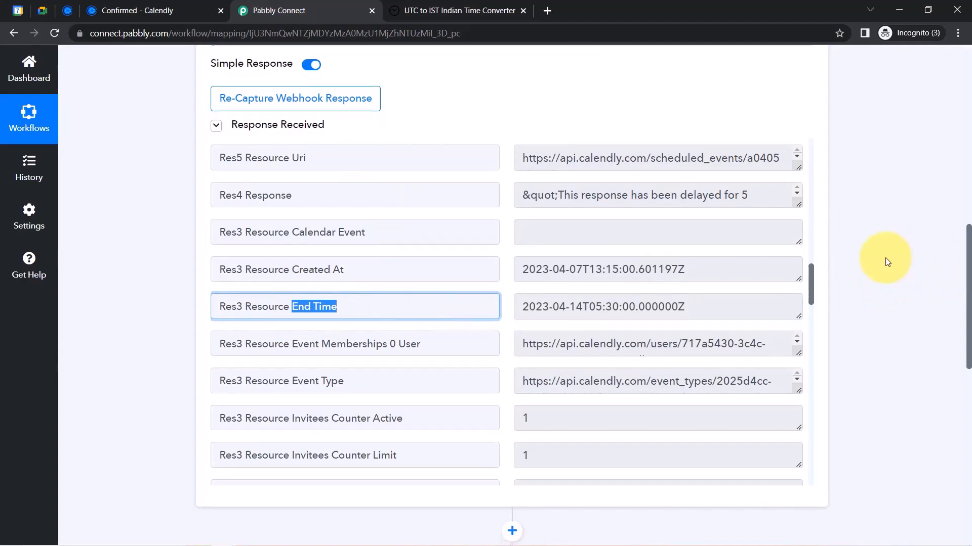
pyautogui.moveTo(811, 279); pyautogui.dragTo(809, 324)
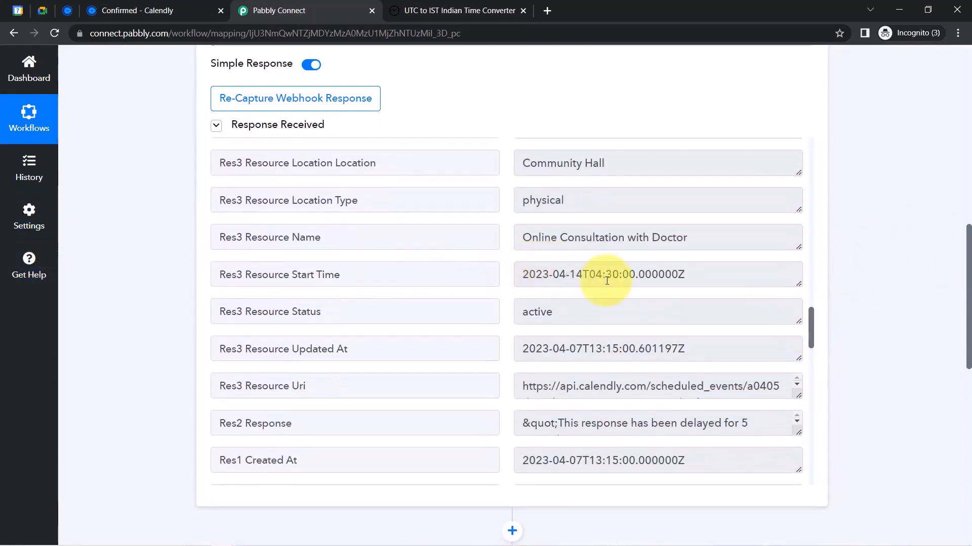
pyautogui.moveTo(597, 274); pyautogui.dragTo(636, 276)
# Change the converter hour to 04 and convert, yielding 10:00 AM IST
pyautogui.click(458, 10)
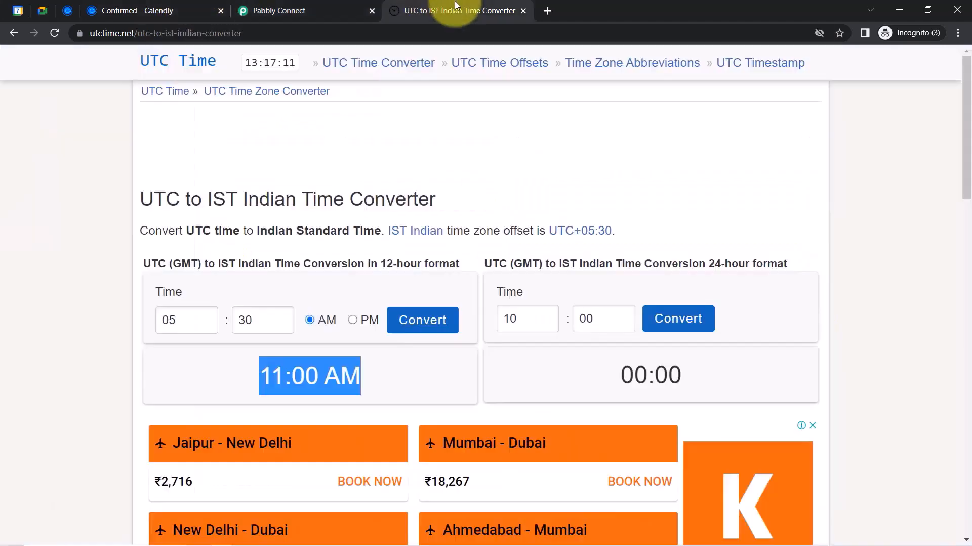
pyautogui.doubleClick(172, 320)
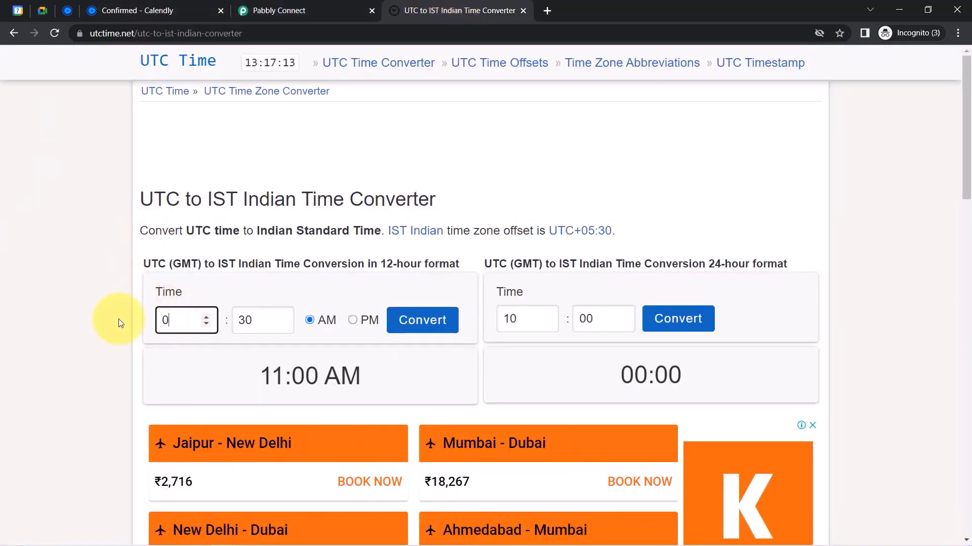
pyautogui.write('04')
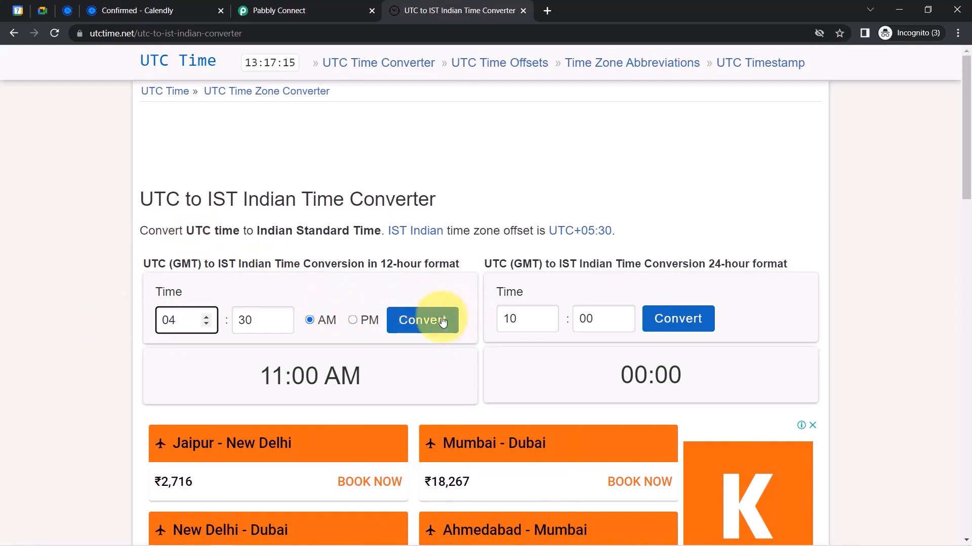
pyautogui.click(438, 323)
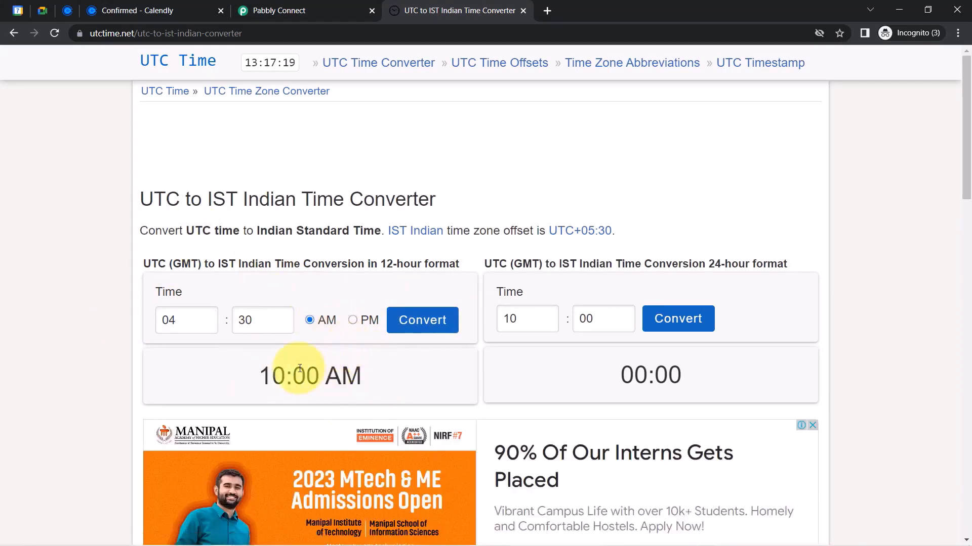
pyautogui.moveTo(332, 380); pyautogui.dragTo(297, 377)
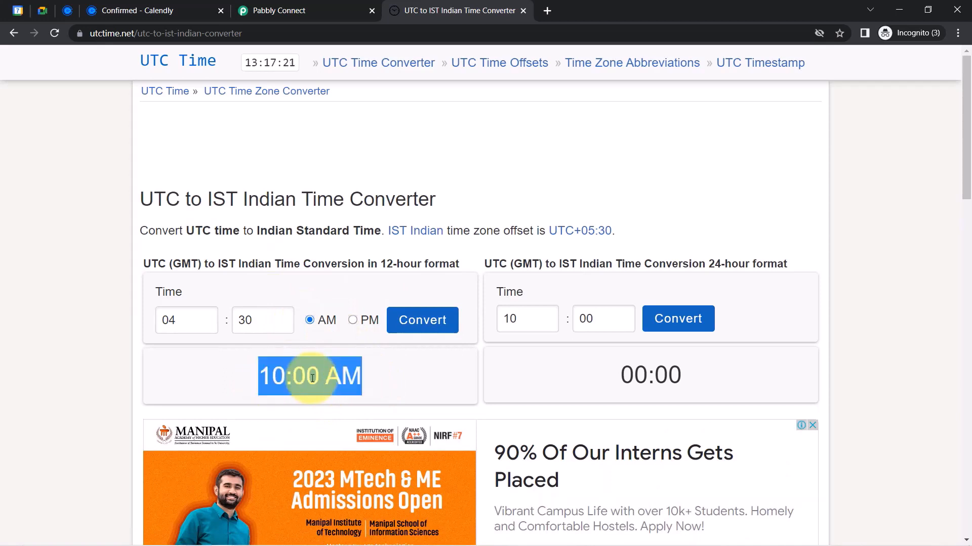
pyautogui.click(283, 378)
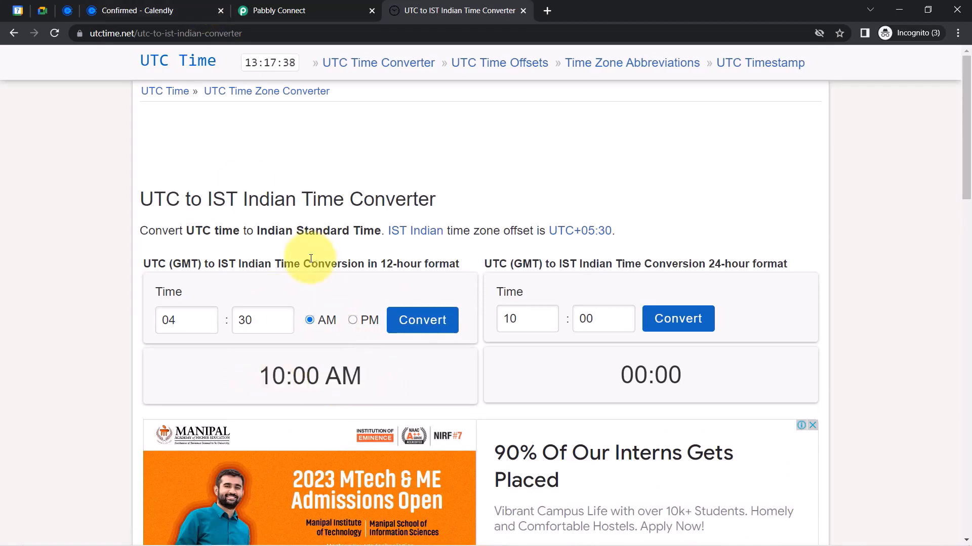
pyautogui.click(344, 11)
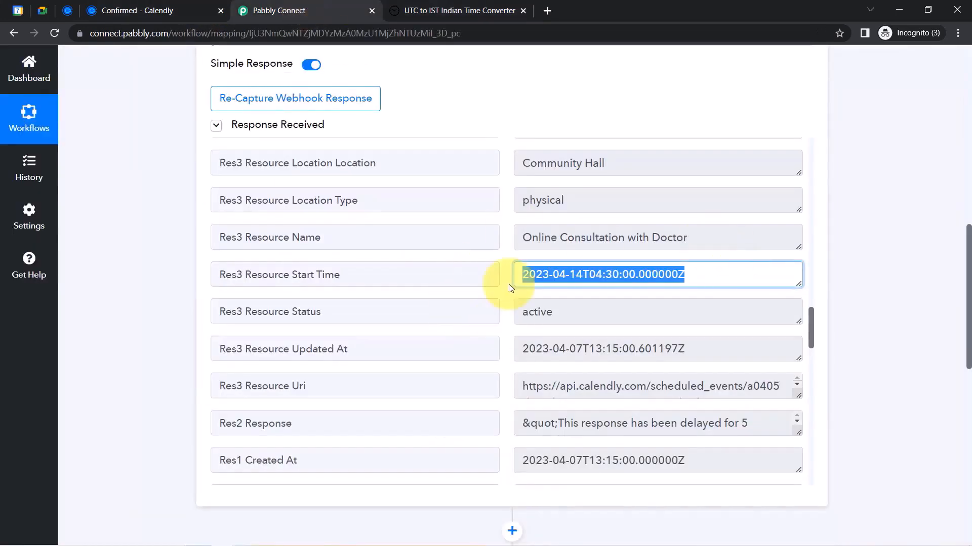
pyautogui.click(600, 274)
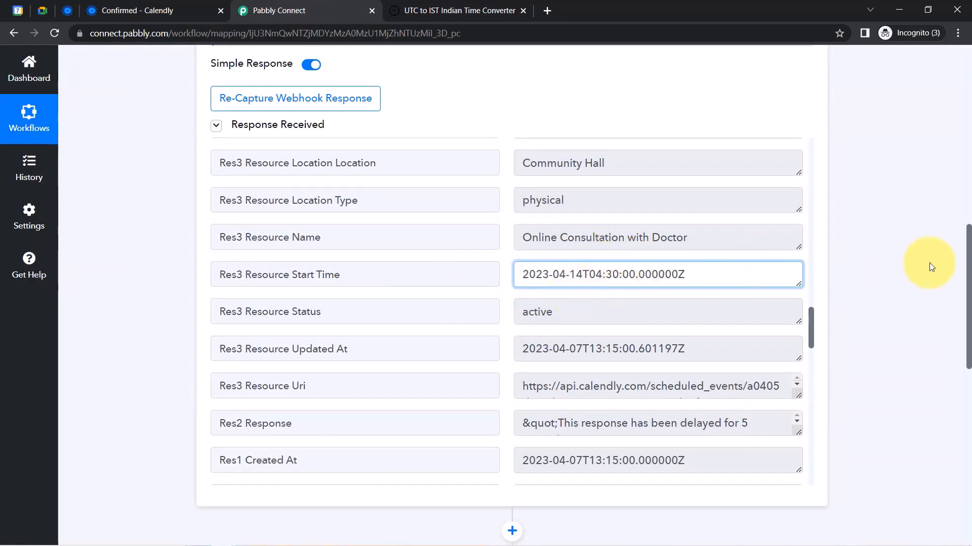
pyautogui.moveTo(969, 248); pyautogui.dragTo(967, 355)
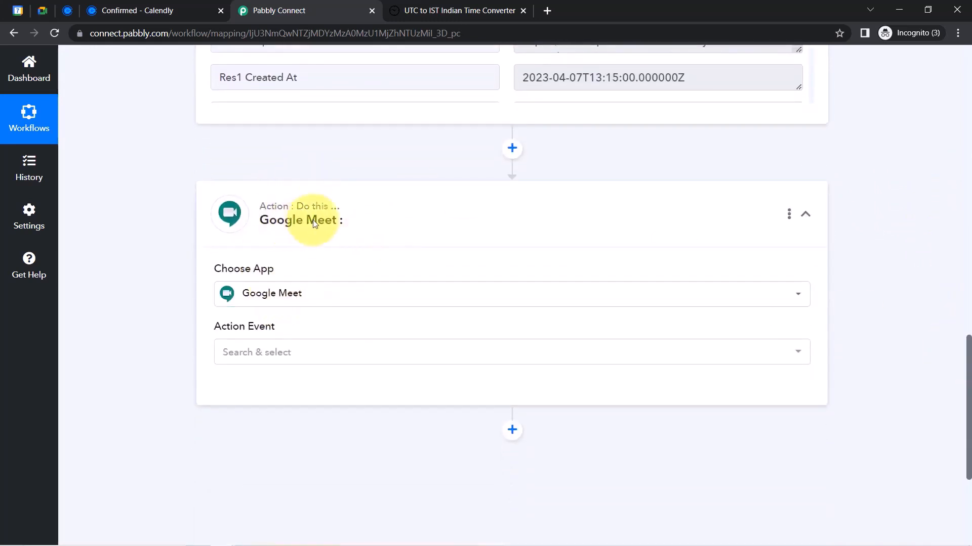
# Choose Schedule a Meeting as the action event and save with the existing Google Meet #4 connection
pyautogui.click(253, 348)
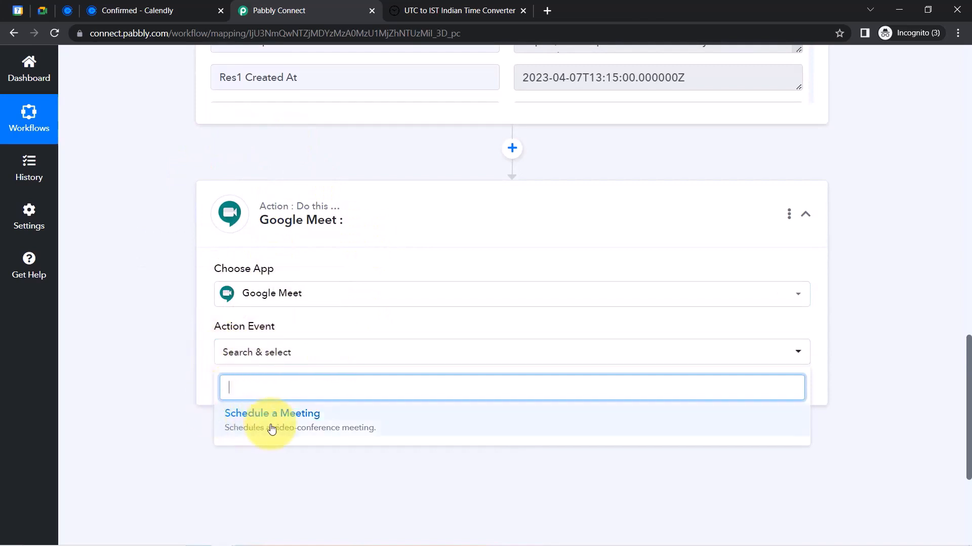
pyautogui.click(256, 425)
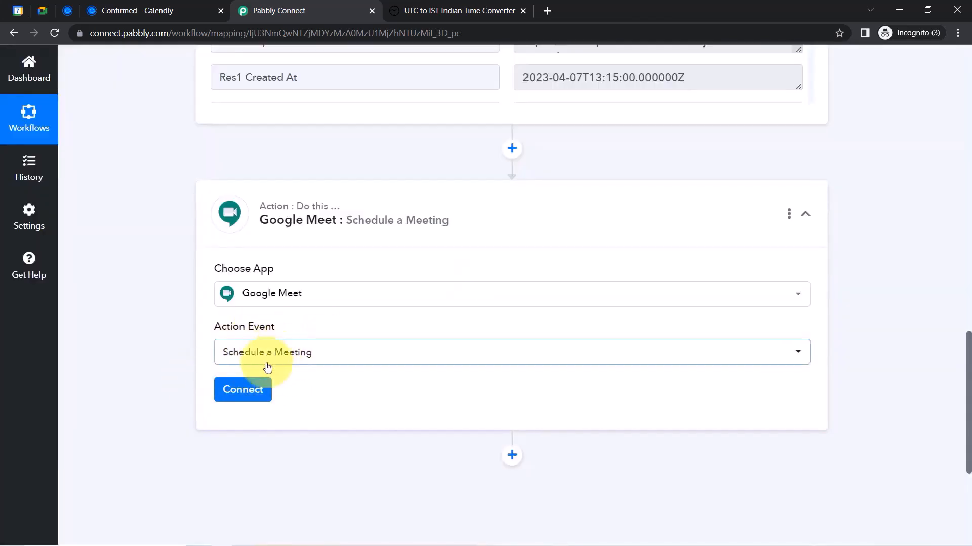
pyautogui.click(246, 390)
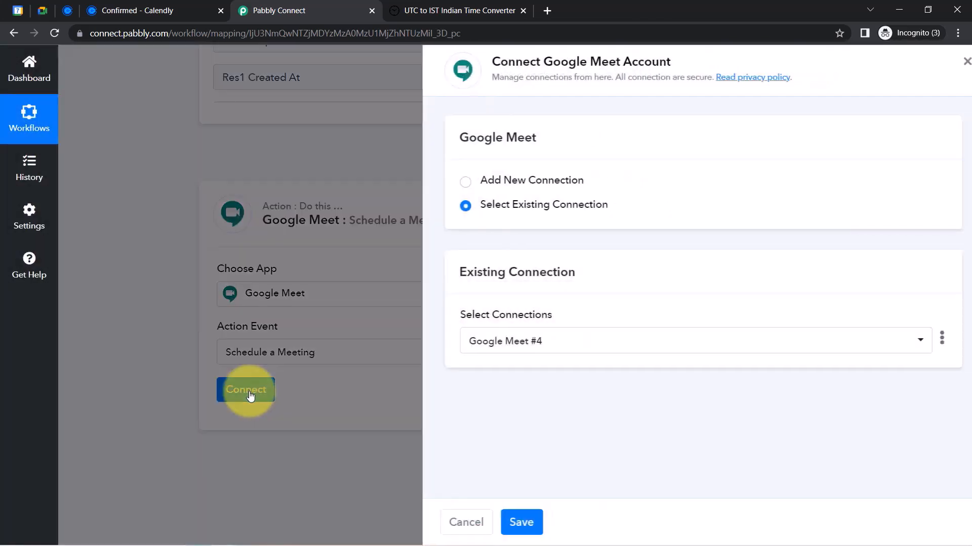
pyautogui.click(535, 179)
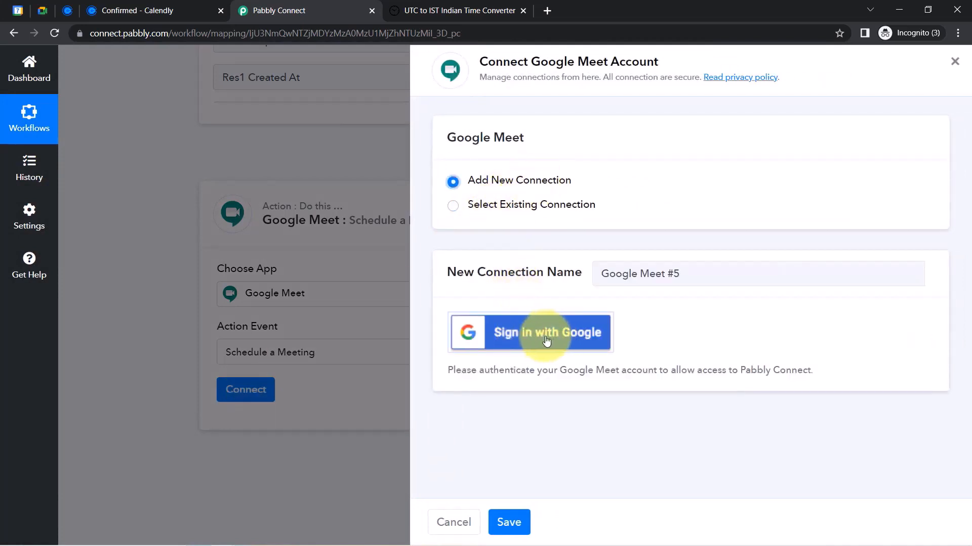
pyautogui.moveTo(529, 61); pyautogui.dragTo(647, 61)
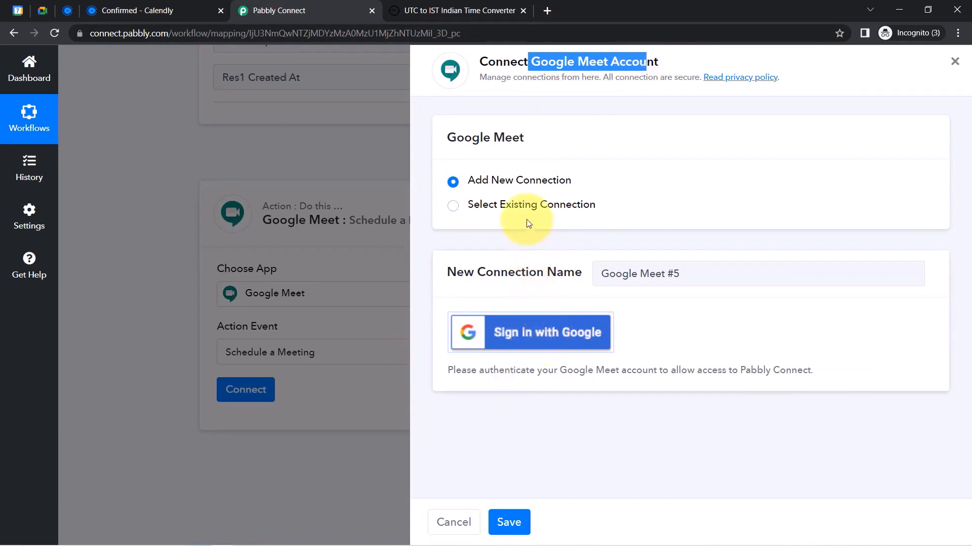
pyautogui.click(512, 207)
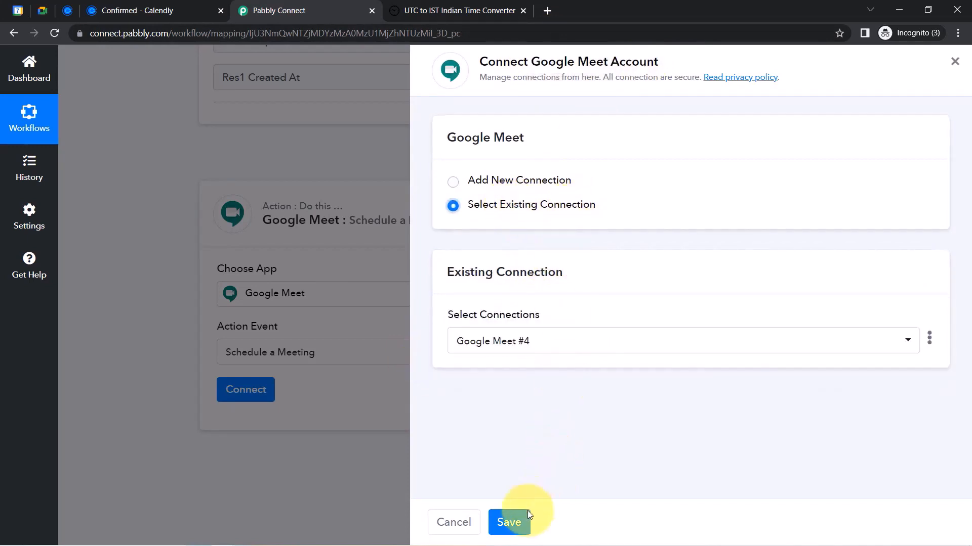
pyautogui.click(507, 526)
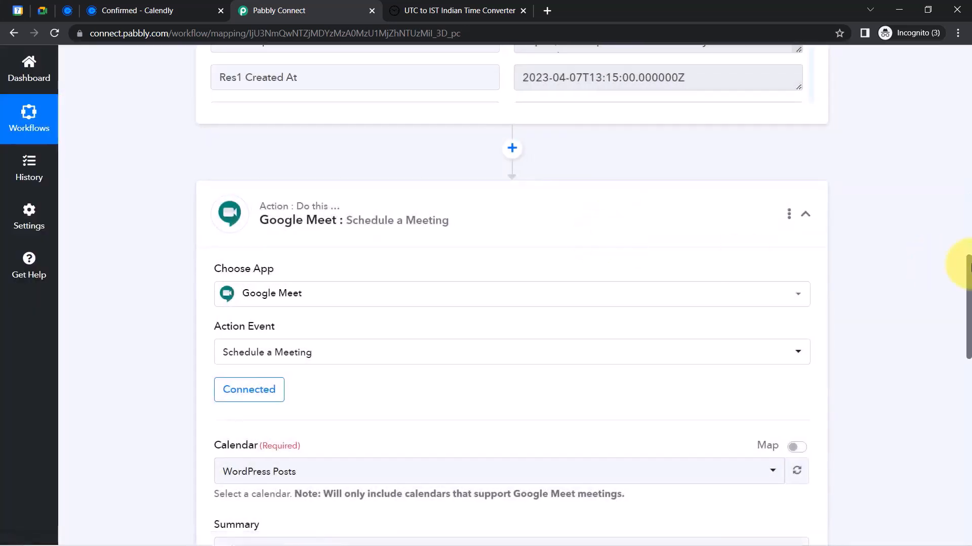
# Look over the Google Meet action fields, then view Google Calendar's April 2023 month
pyautogui.scroll(-1, 940, 275)
pyautogui.scroll(-1, 939, 287)
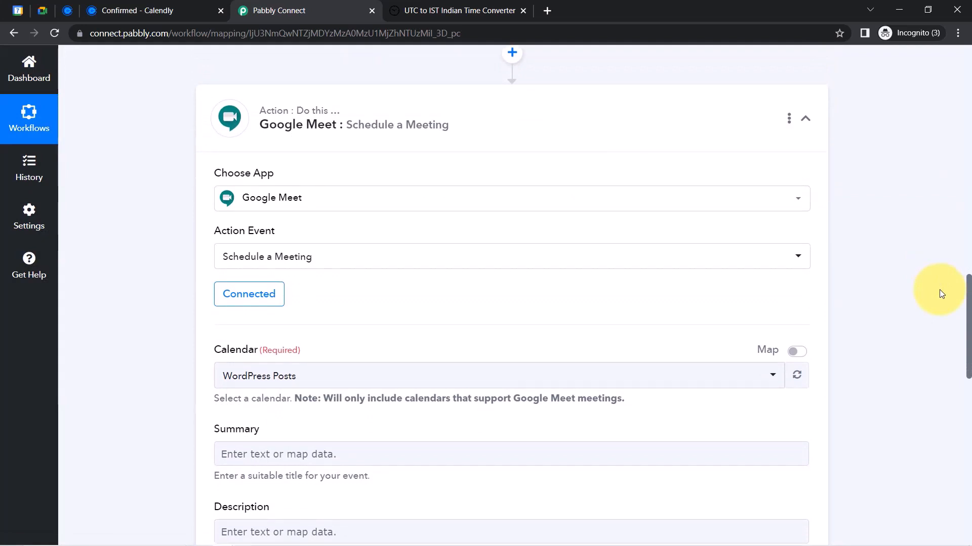
pyautogui.scroll(-1, 939, 294)
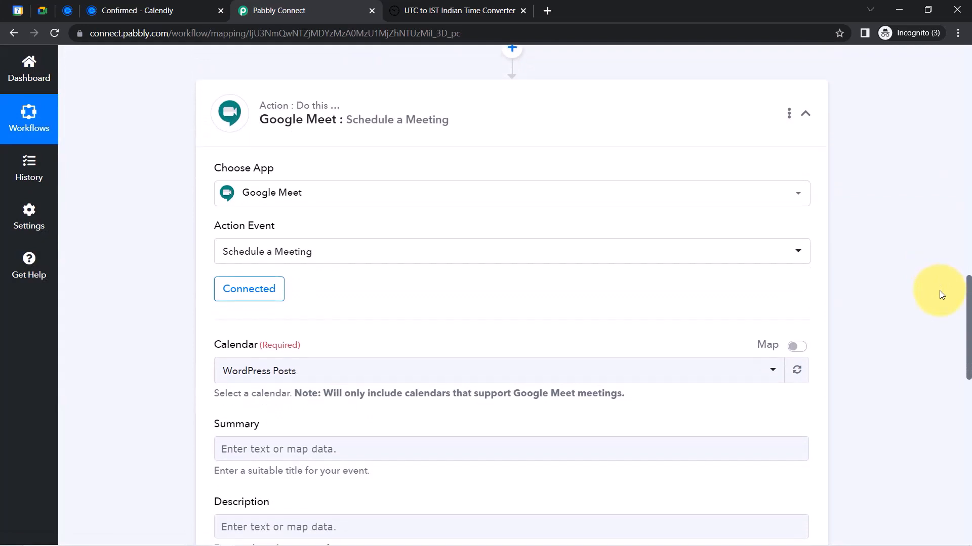
pyautogui.scroll(-2, 938, 297)
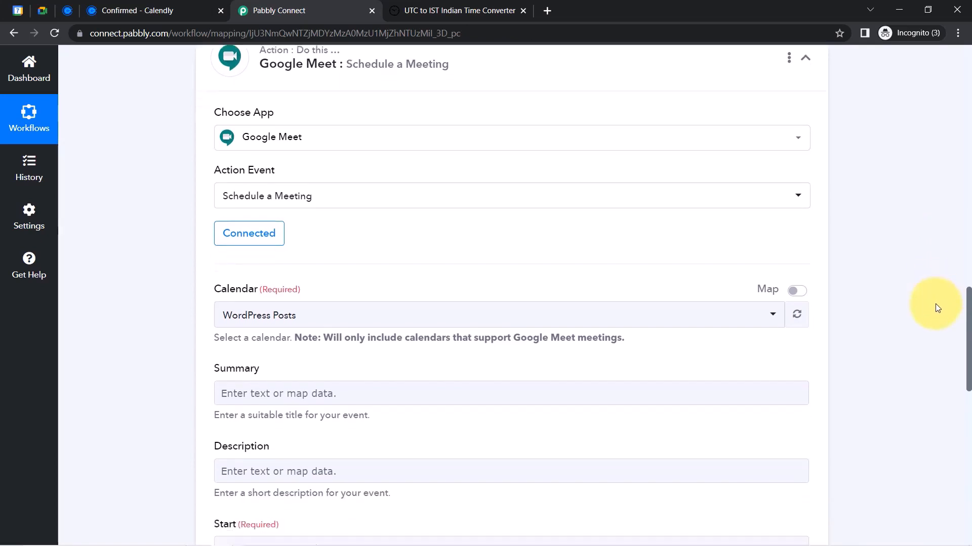
pyautogui.scroll(-1, 933, 314)
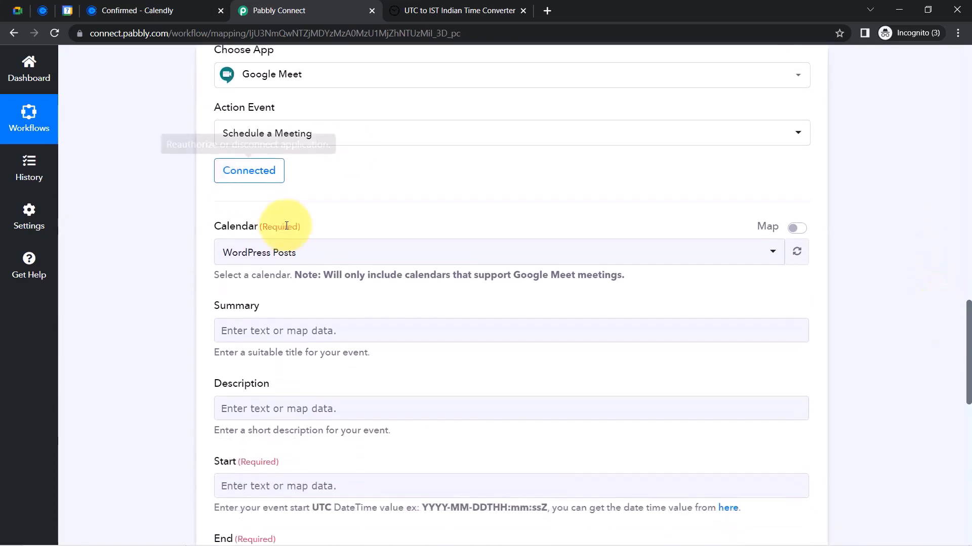
pyautogui.click(72, 9)
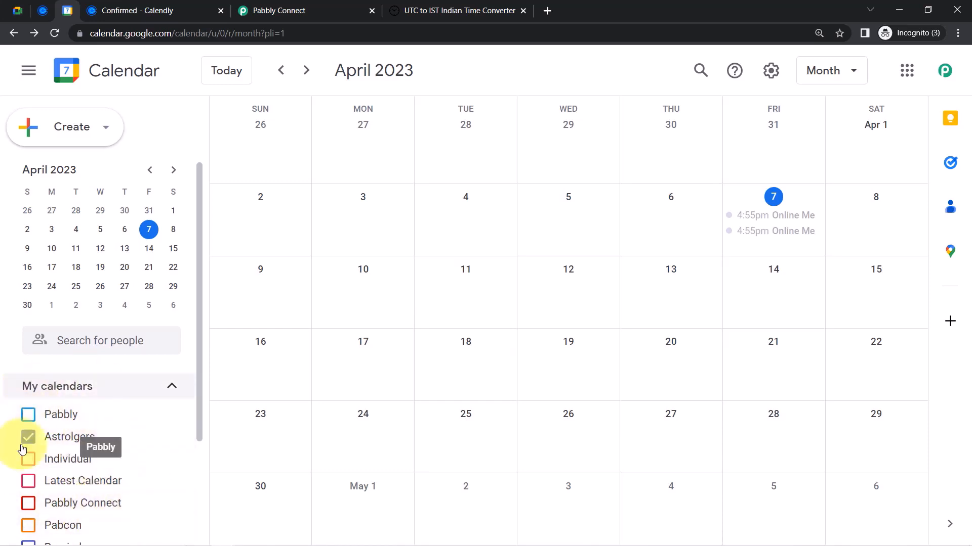
# Select Latest Calendar as the Google Meet meeting's calendar in Pabbly Connect
pyautogui.click(307, 6)
pyautogui.click(241, 254)
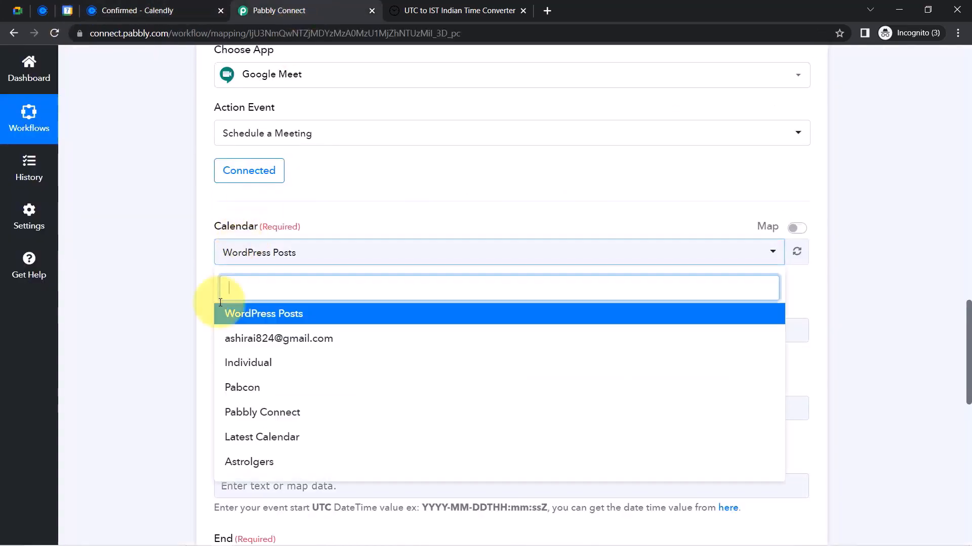
pyautogui.click(257, 259)
pyautogui.click(257, 258)
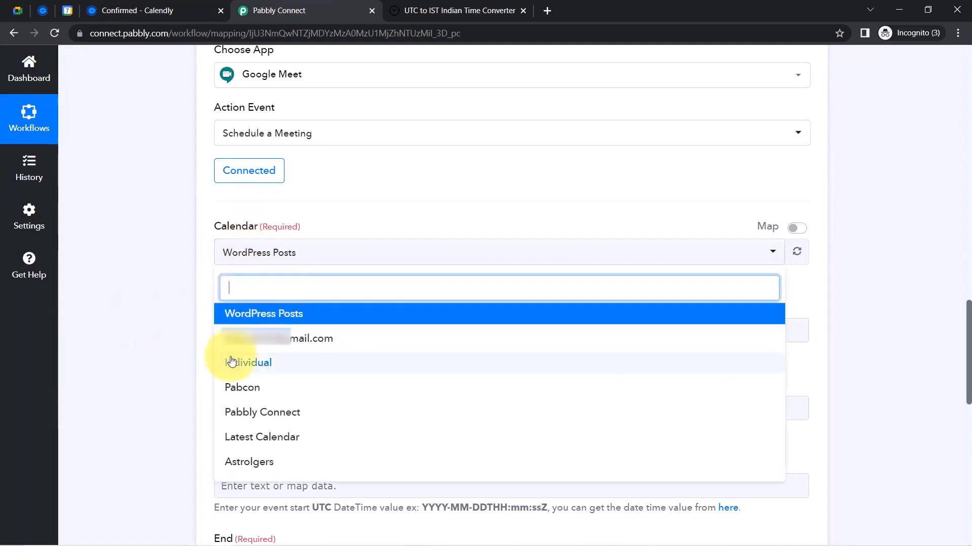
pyautogui.click(254, 438)
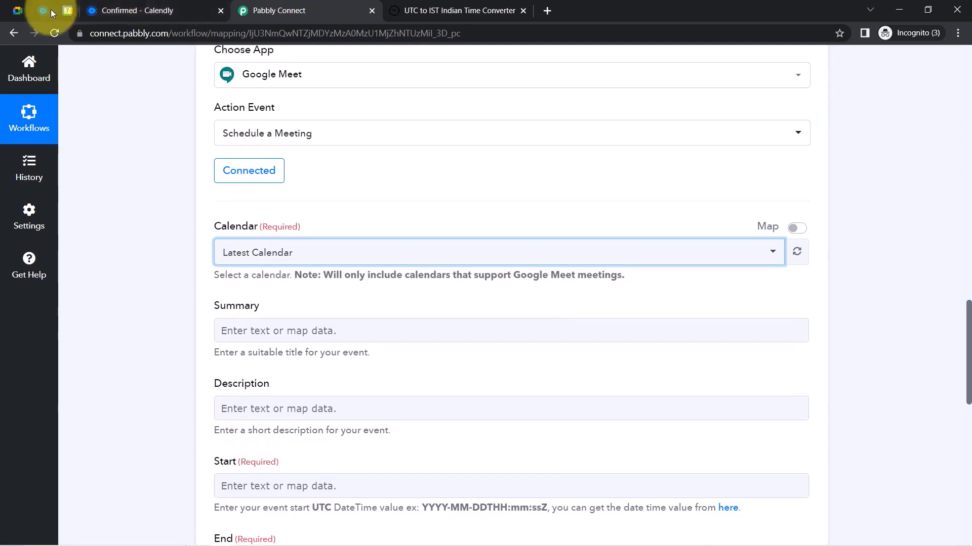
# In Google Calendar, hide Astrolgers' events and show Latest Calendar's events instead
pyautogui.click(68, 10)
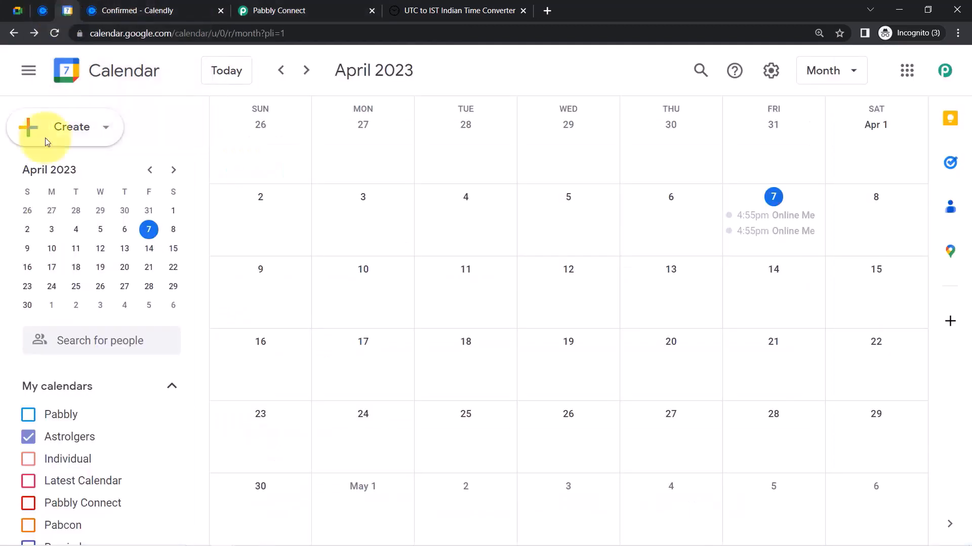
pyautogui.click(27, 444)
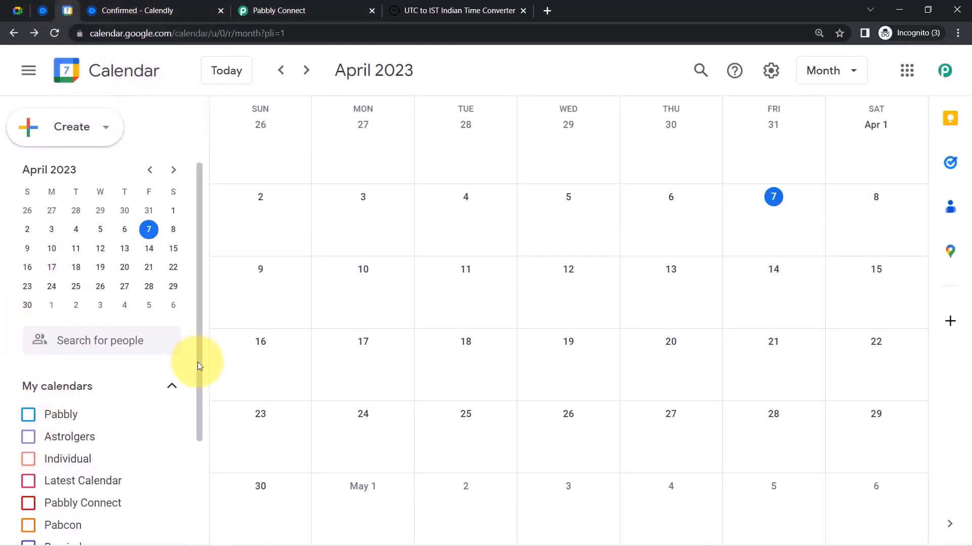
pyautogui.scroll(-3, 174, 456)
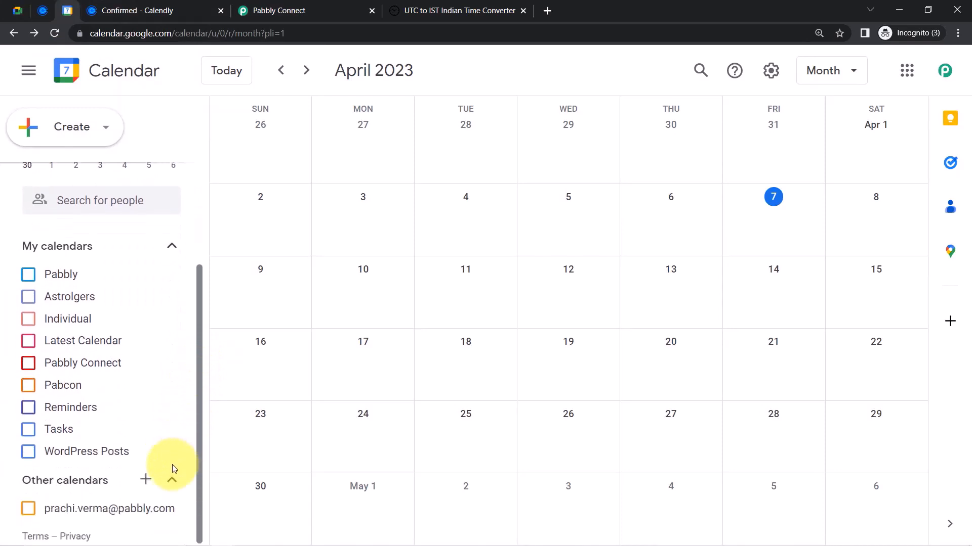
pyautogui.click(29, 340)
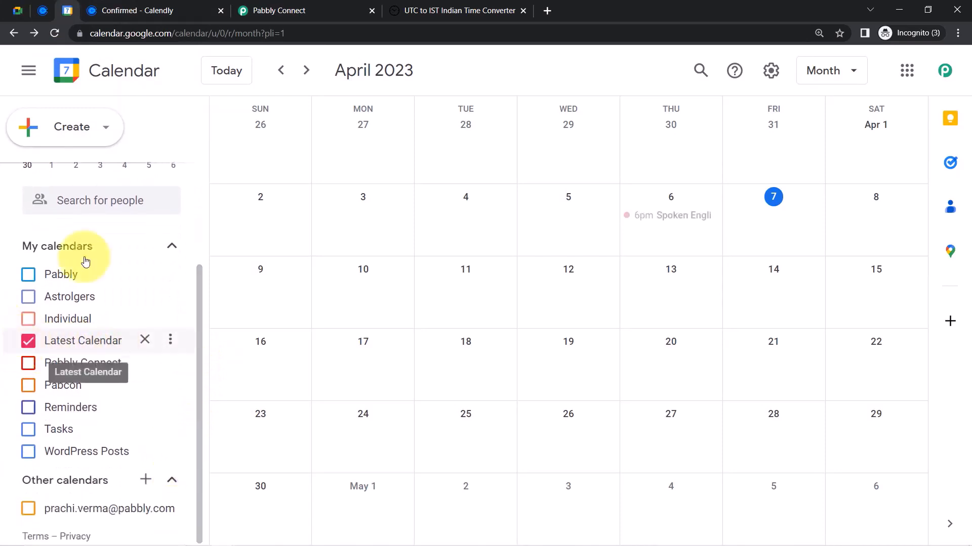
pyautogui.click(303, 9)
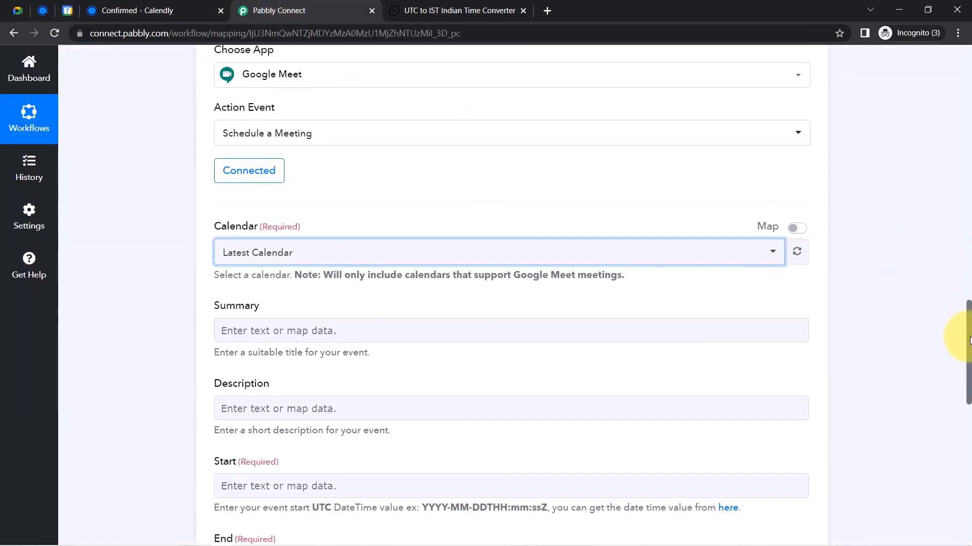
pyautogui.moveTo(969, 340); pyautogui.dragTo(962, 212)
pyautogui.moveTo(679, 294); pyautogui.dragTo(529, 293)
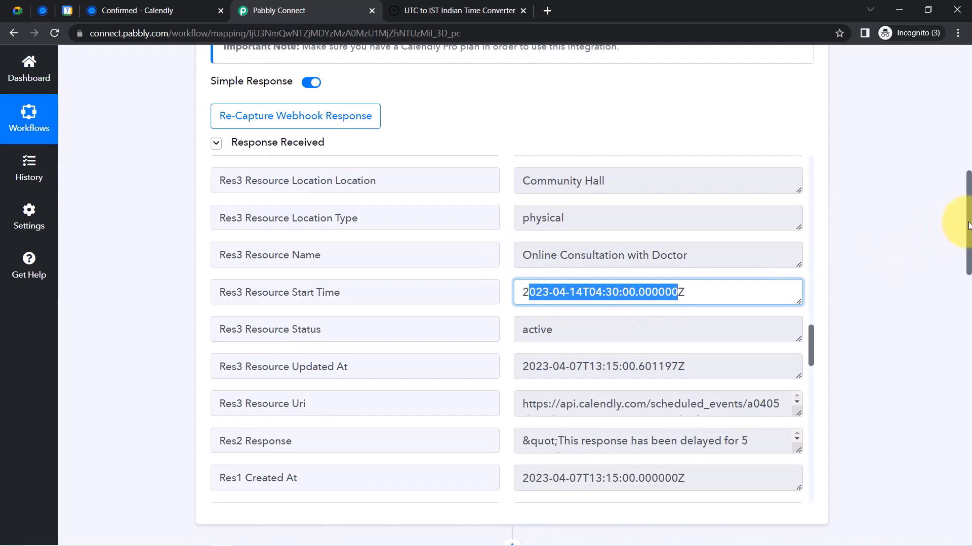
pyautogui.moveTo(969, 226); pyautogui.dragTo(948, 412)
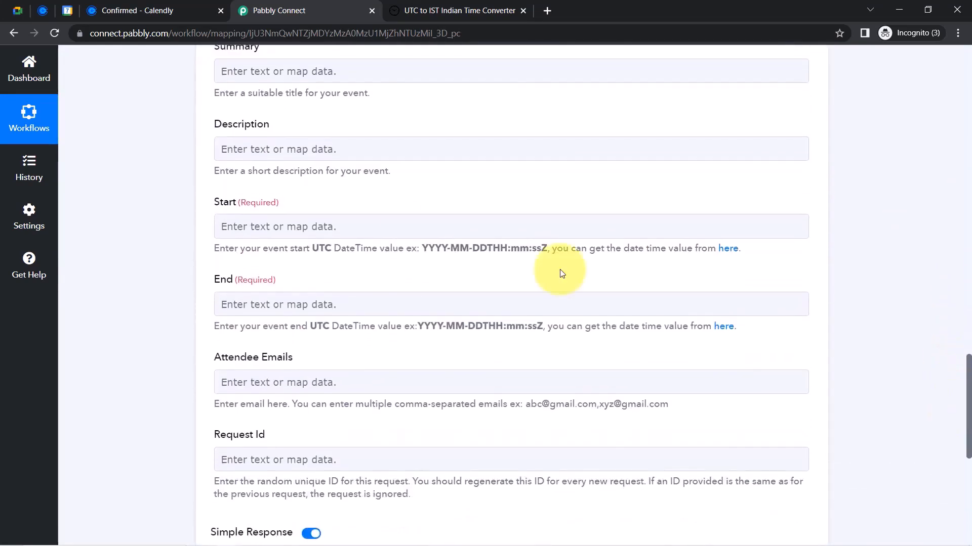
pyautogui.moveTo(273, 250); pyautogui.dragTo(480, 249)
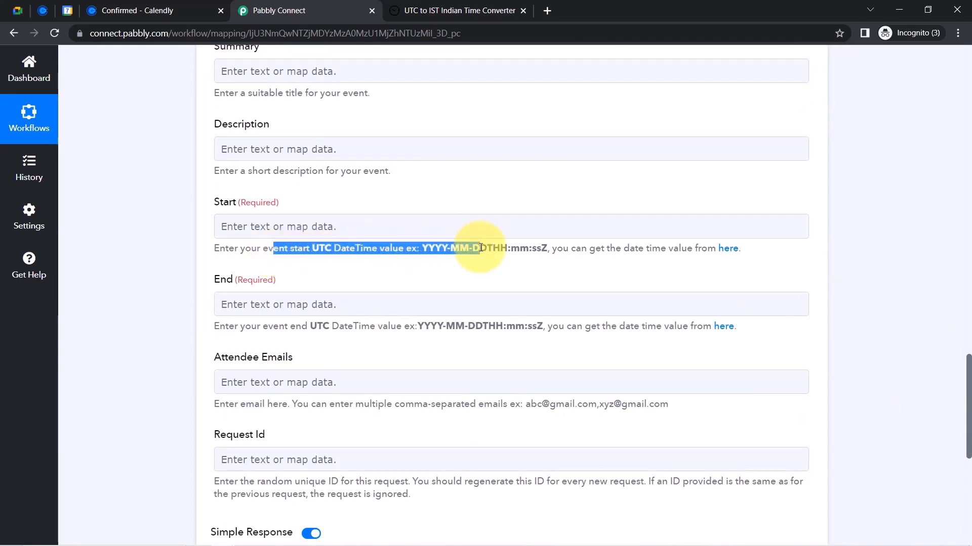
pyautogui.moveTo(969, 384); pyautogui.dragTo(968, 210)
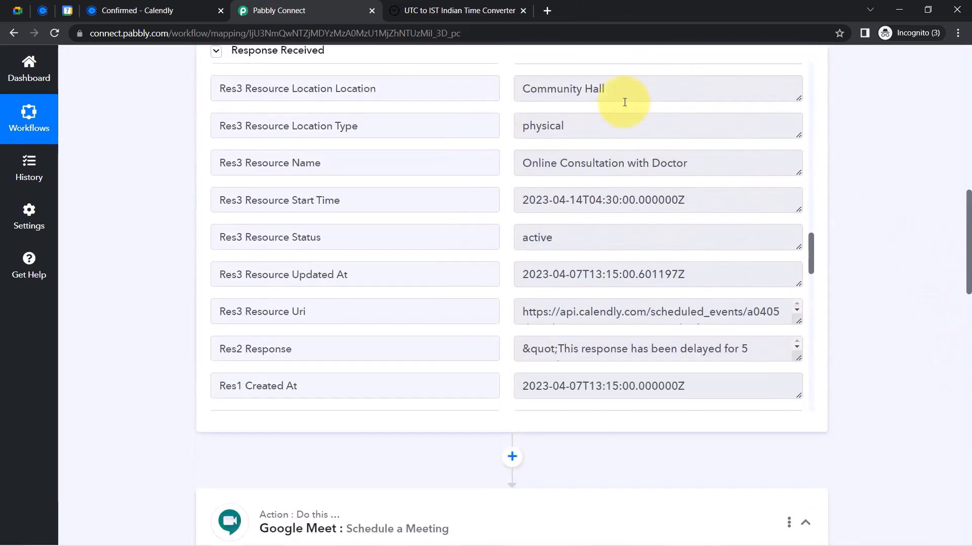
pyautogui.moveTo(531, 163); pyautogui.dragTo(753, 159)
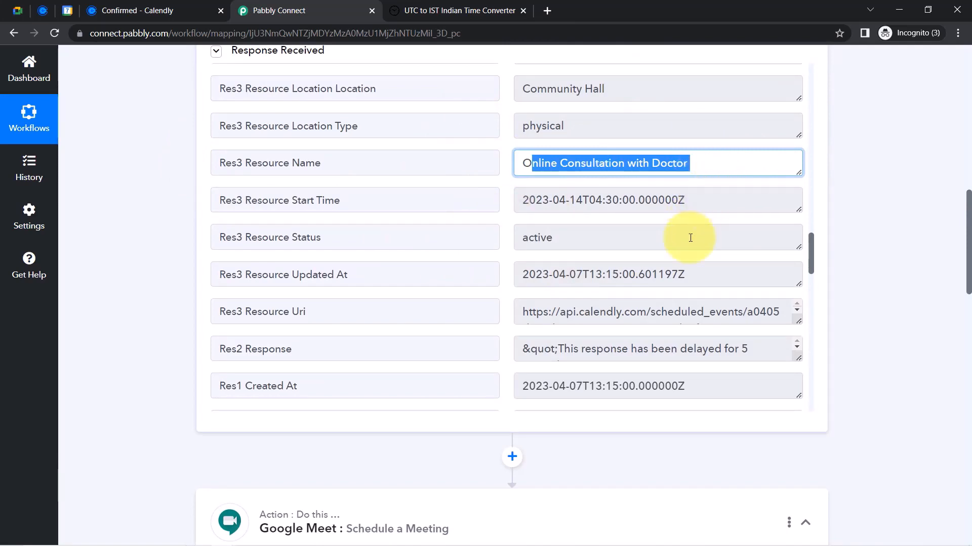
pyautogui.moveTo(812, 247); pyautogui.dragTo(813, 70)
pyautogui.moveTo(546, 174); pyautogui.dragTo(670, 173)
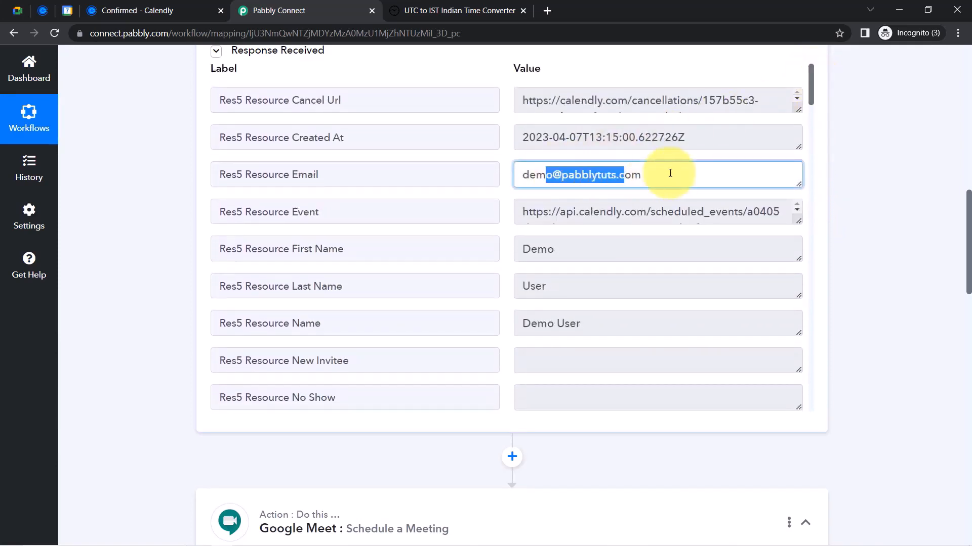
pyautogui.moveTo(575, 249); pyautogui.dragTo(519, 250)
pyautogui.moveTo(582, 324); pyautogui.dragTo(510, 329)
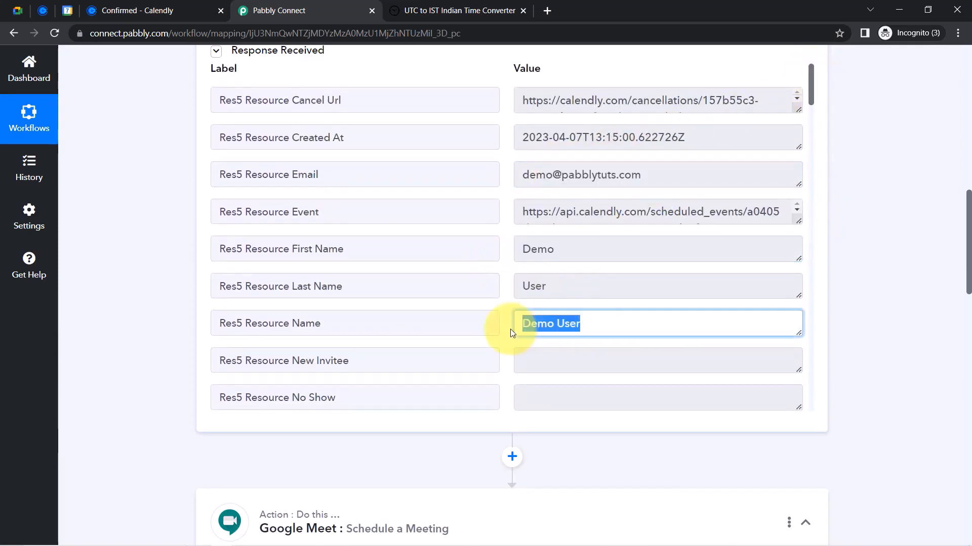
pyautogui.scroll(-7, 963, 253)
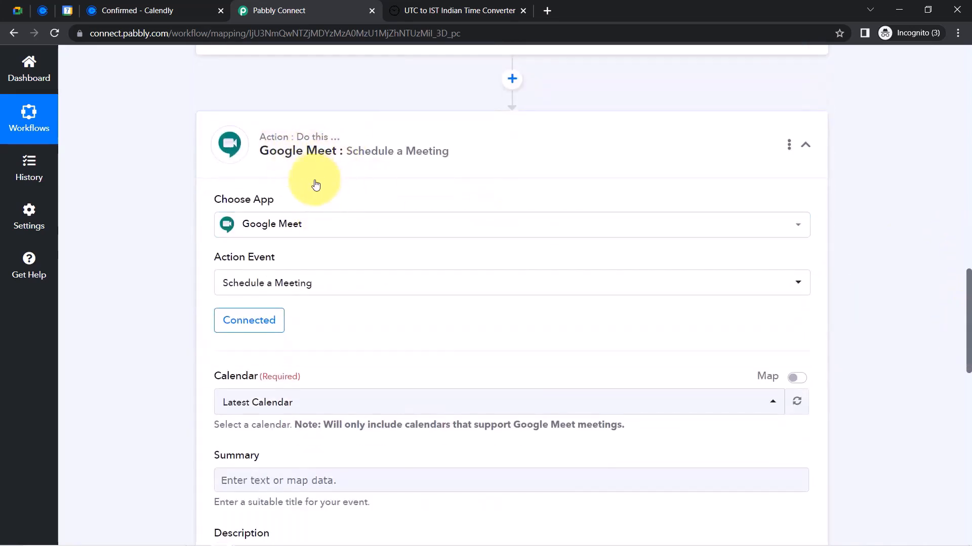
# Review the meeting's Summary, Description, Start and End fields
pyautogui.moveTo(969, 295); pyautogui.dragTo(962, 354)
pyautogui.moveTo(216, 152); pyautogui.dragTo(258, 152)
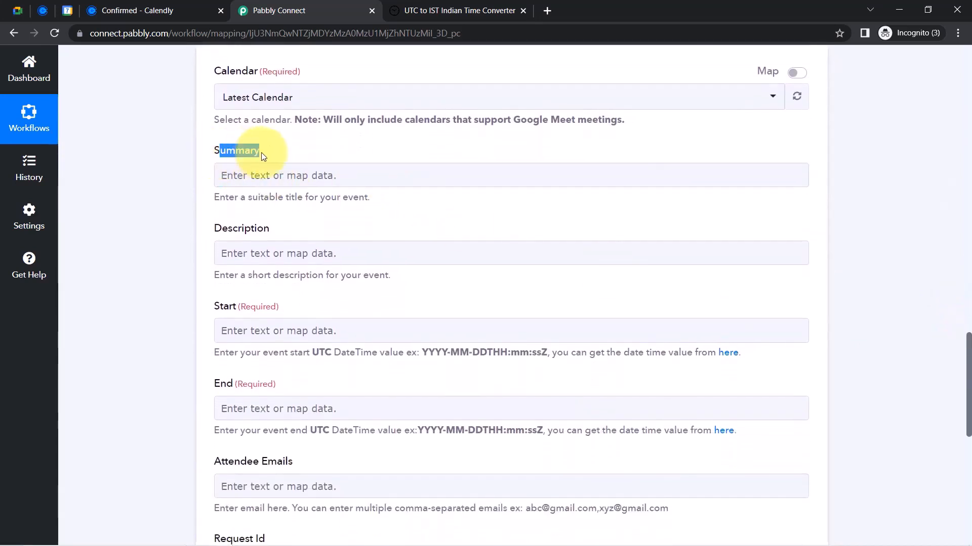
pyautogui.moveTo(208, 223); pyautogui.dragTo(272, 246)
pyautogui.doubleClick(225, 309)
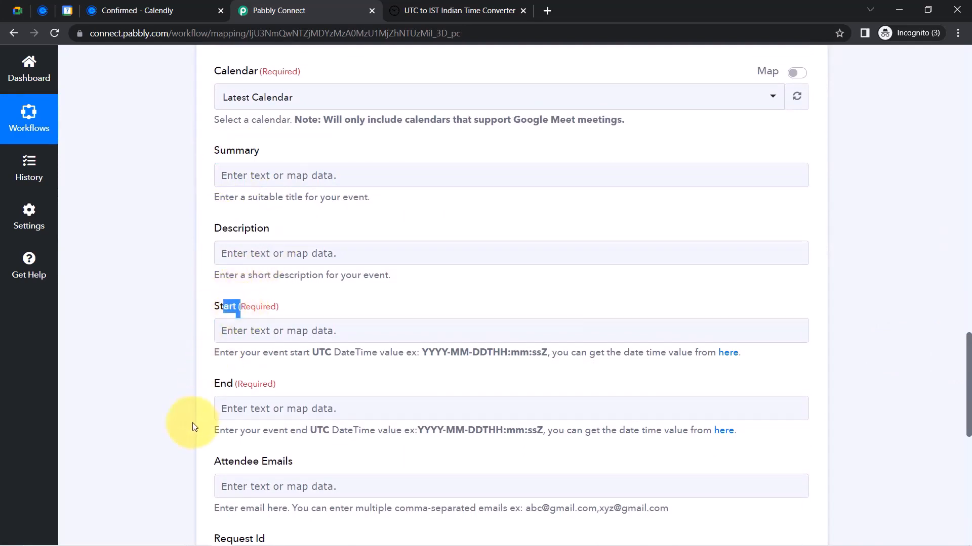
pyautogui.moveTo(202, 383); pyautogui.dragTo(237, 384)
pyautogui.scroll(11, 939, 327)
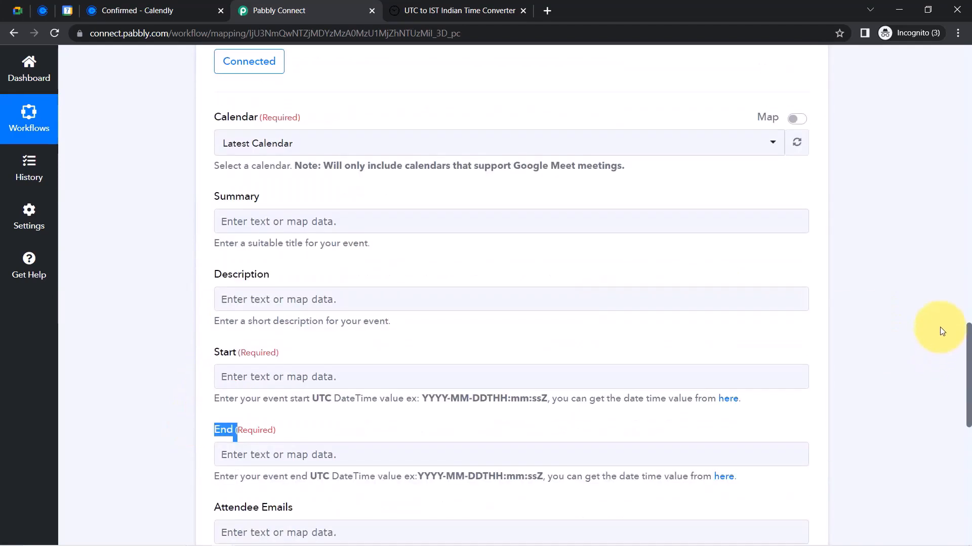
pyautogui.scroll(4, 941, 222)
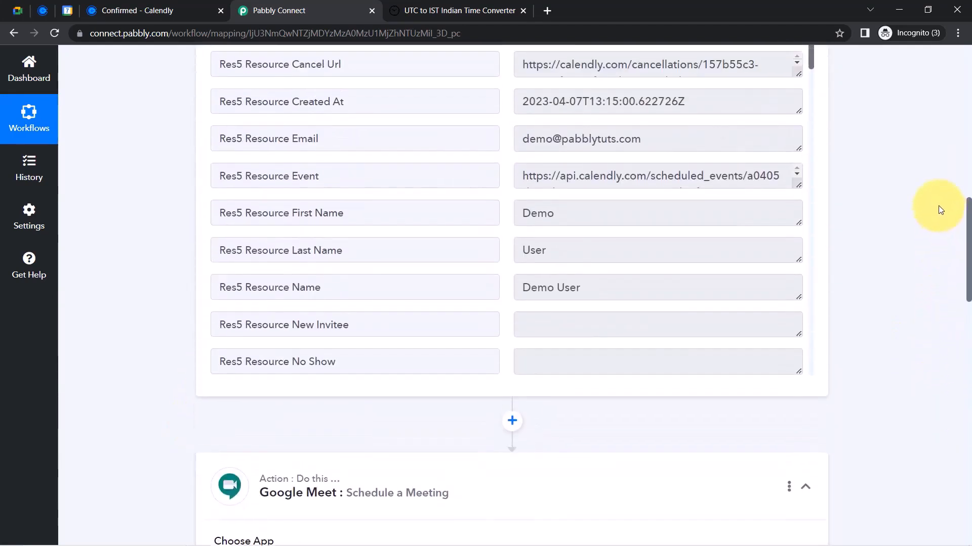
pyautogui.scroll(-9, 934, 195)
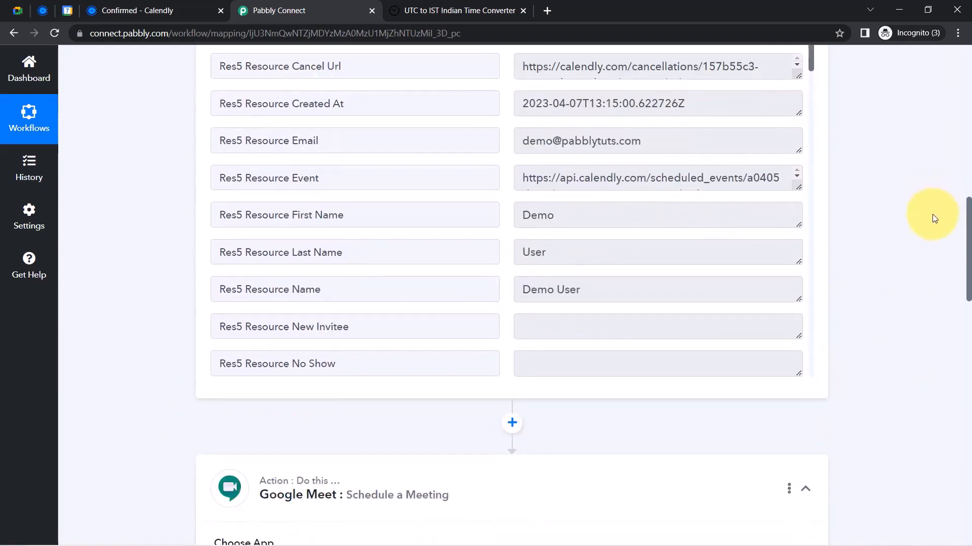
pyautogui.scroll(-8, 918, 329)
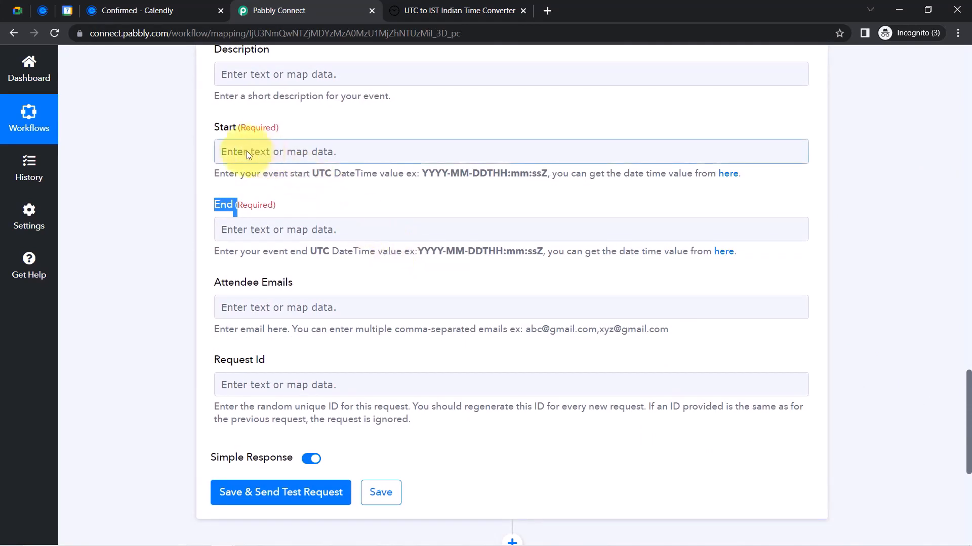
# Map the Calendly Res3 Resource Start Time into Start, noting the UTC DateTime format hint
pyautogui.click(247, 161)
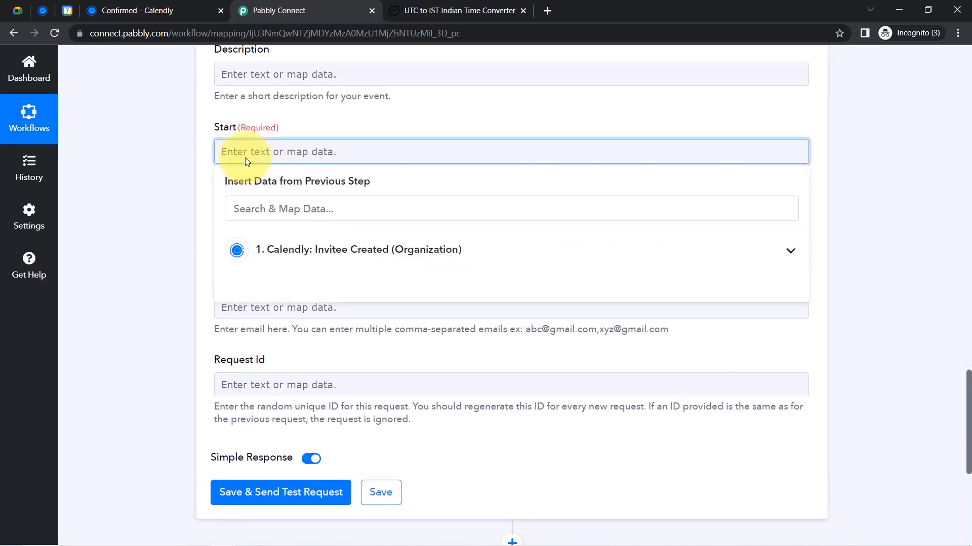
pyautogui.click(305, 258)
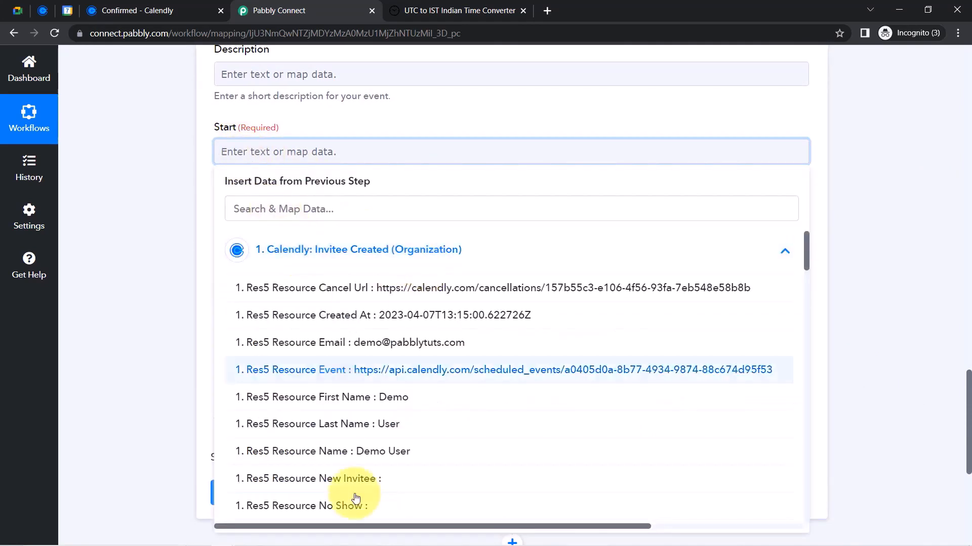
pyautogui.click(234, 199)
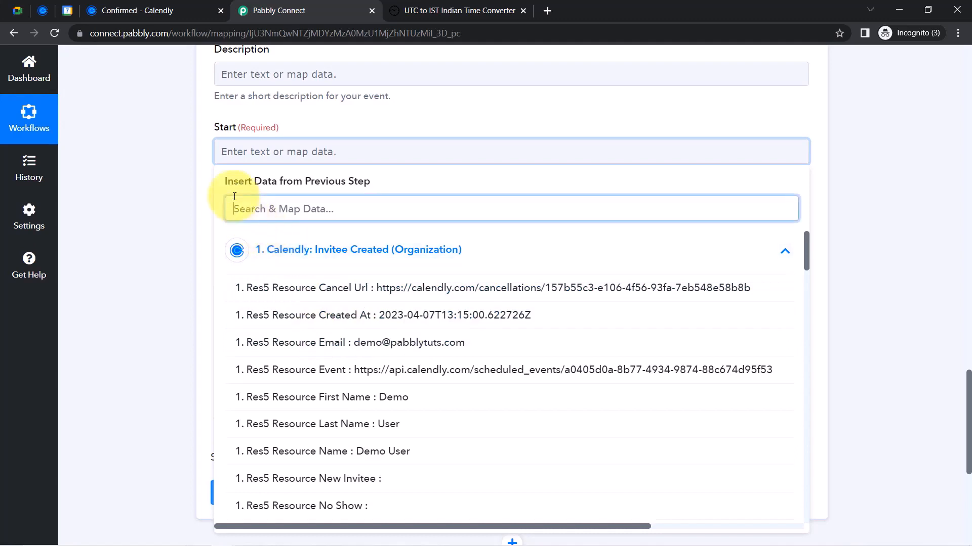
pyautogui.write('start')
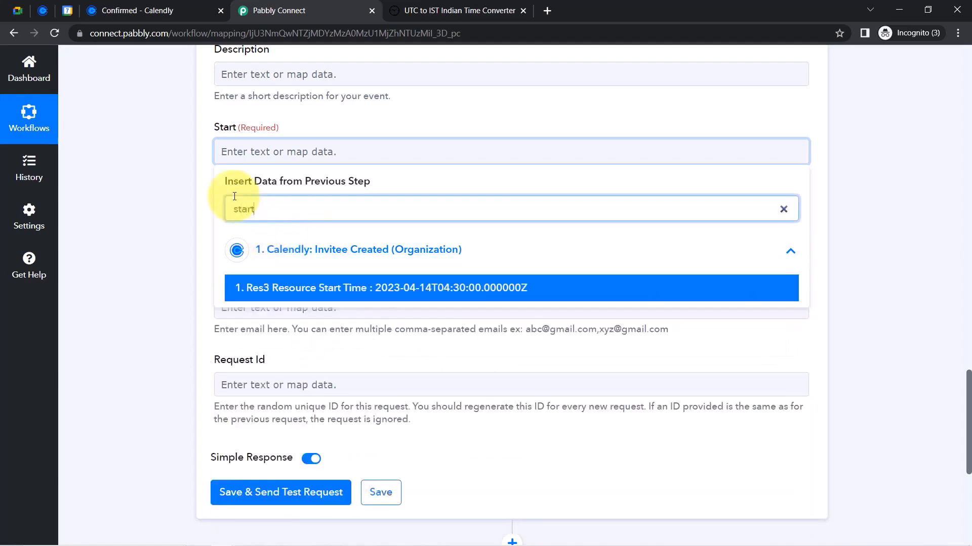
pyautogui.click(390, 288)
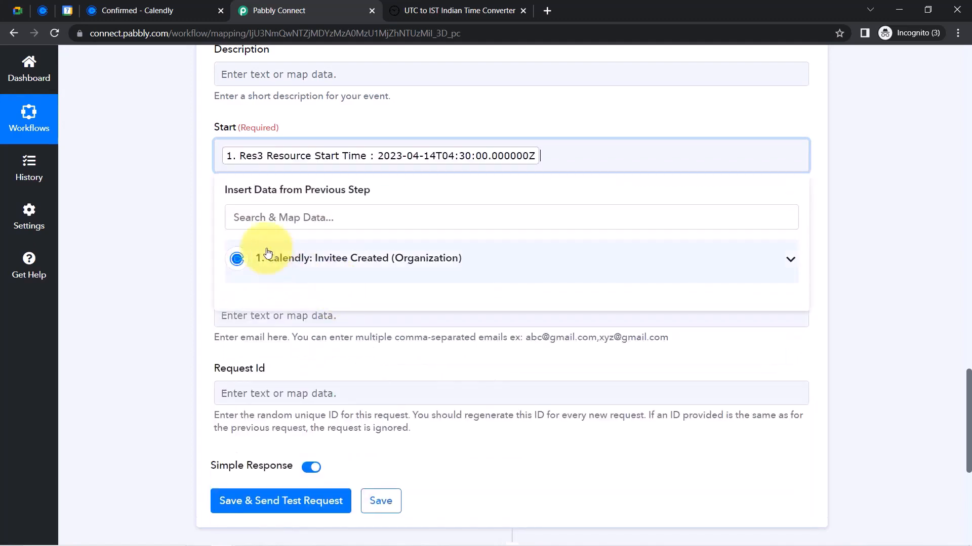
pyautogui.click(150, 254)
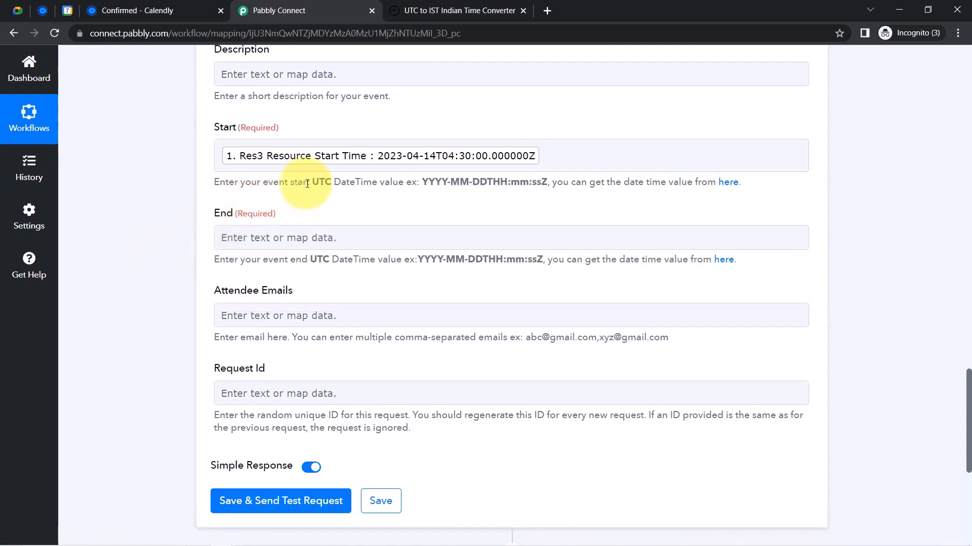
pyautogui.moveTo(299, 183); pyautogui.dragTo(354, 184)
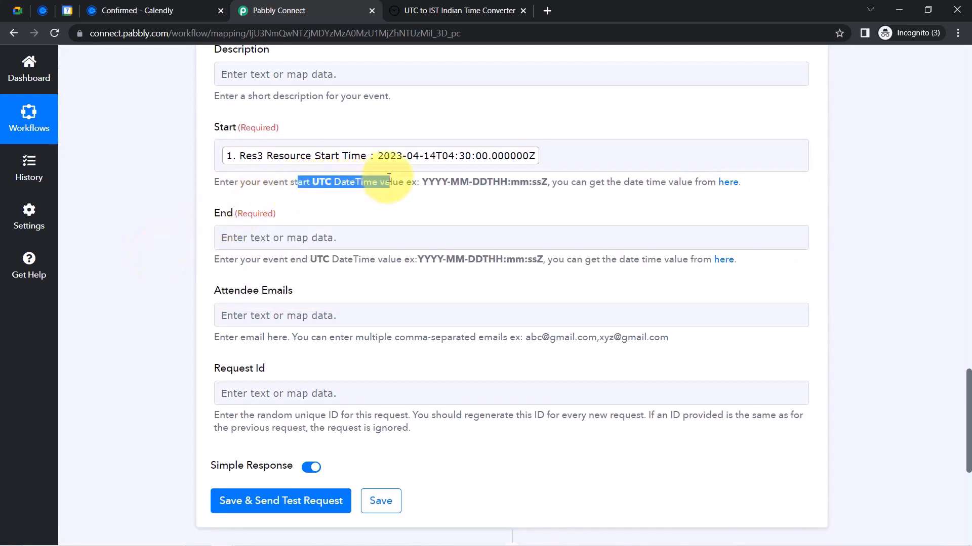
pyautogui.moveTo(423, 183); pyautogui.dragTo(440, 184)
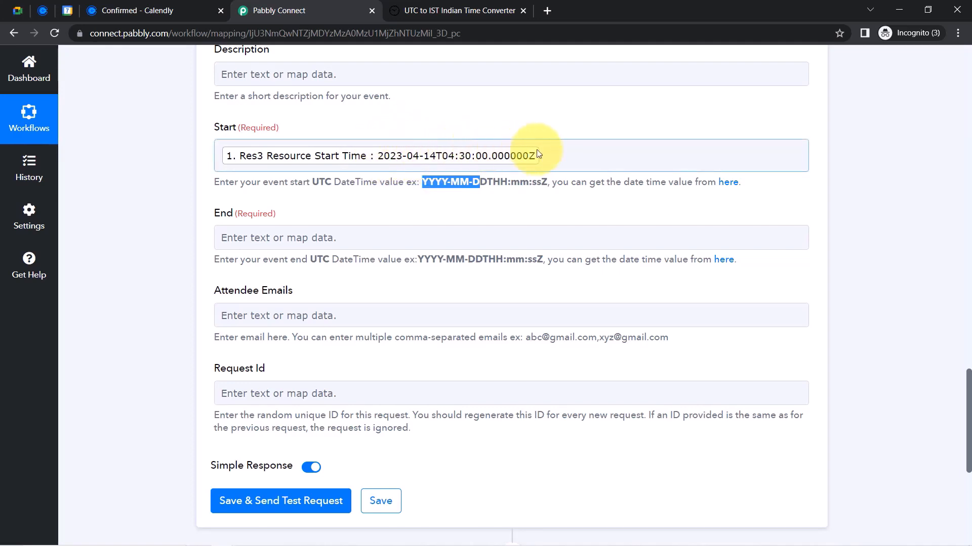
pyautogui.click(390, 199)
# Map the Calendly Res3 Resource End Time into the meeting's End field
pyautogui.click(230, 245)
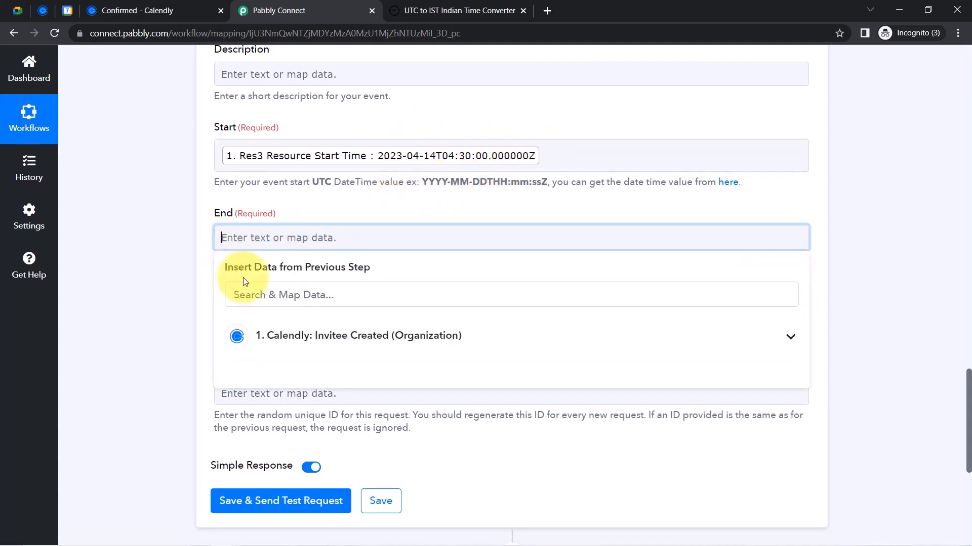
pyautogui.click(246, 302)
pyautogui.write('end')
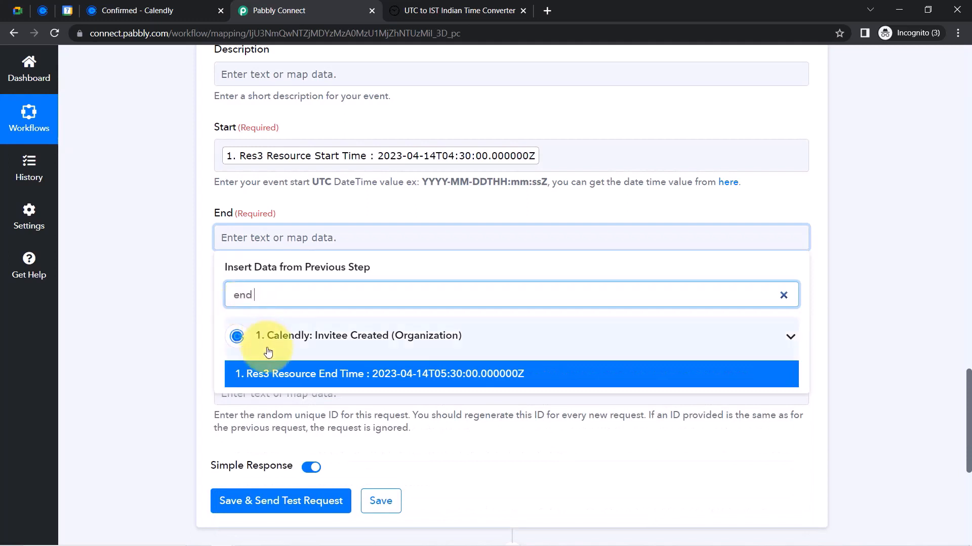
pyautogui.click(245, 373)
pyautogui.click(174, 293)
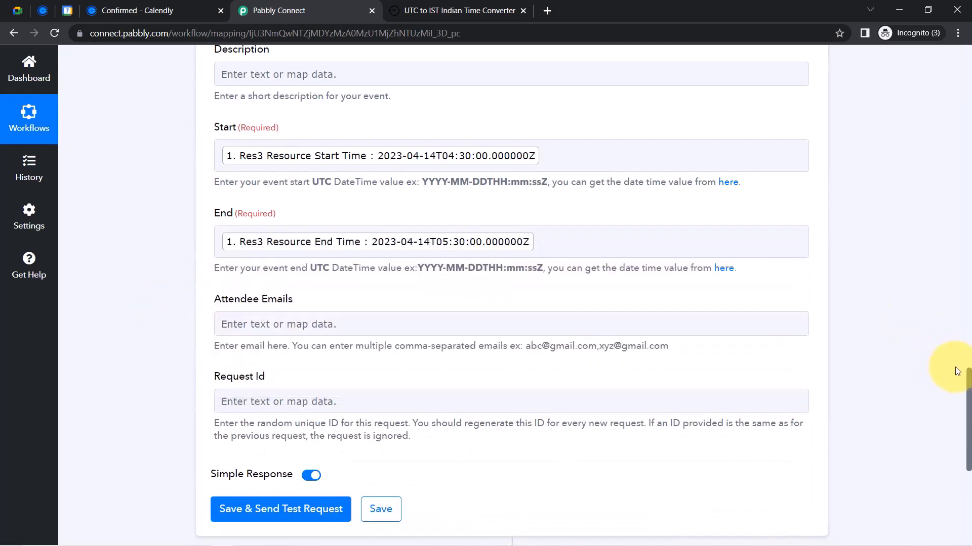
pyautogui.moveTo(969, 388); pyautogui.dragTo(967, 332)
# Enter Summary 'A New Request from a Patient for the online Consulatation' and a one-hour consultation Description
pyautogui.click(242, 232)
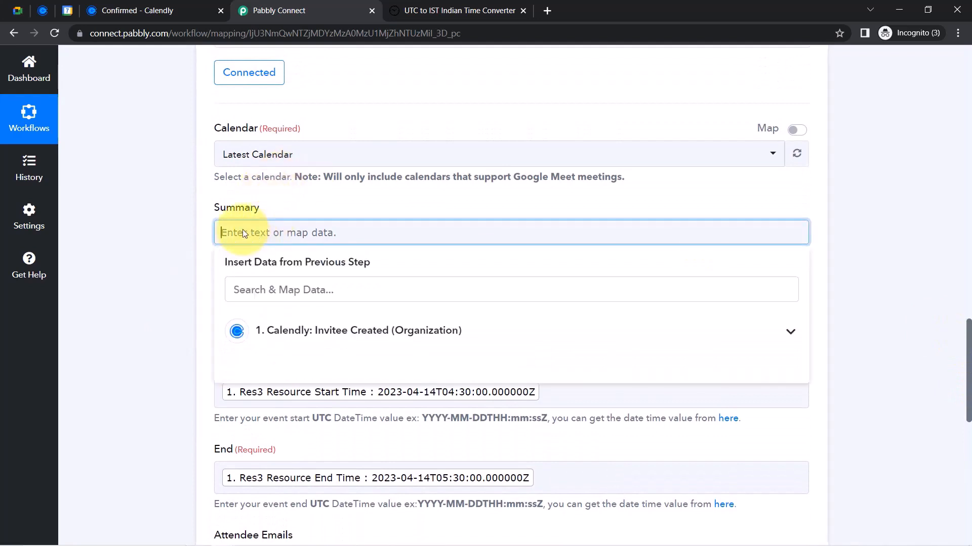
pyautogui.write('A Ne')
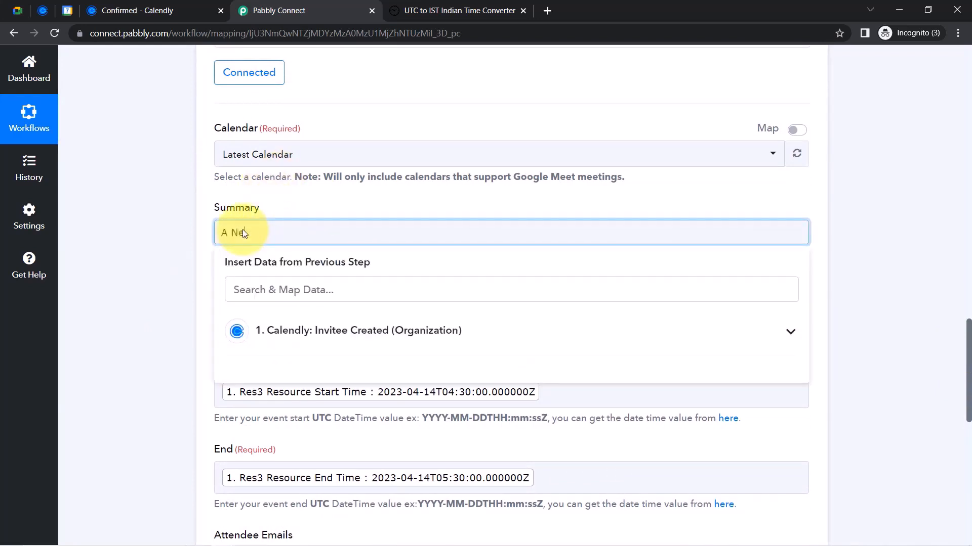
pyautogui.write('w Request from a Patient ')
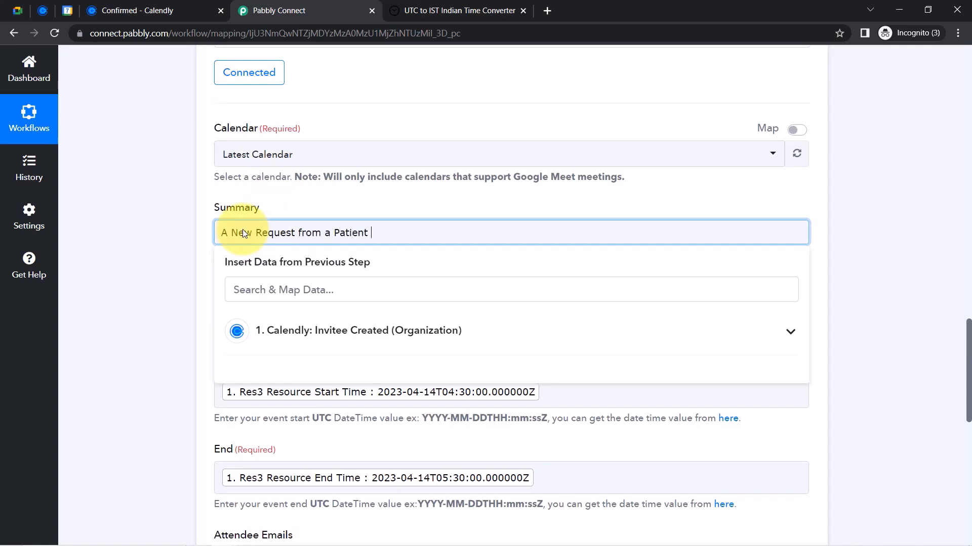
pyautogui.write('for the online C')
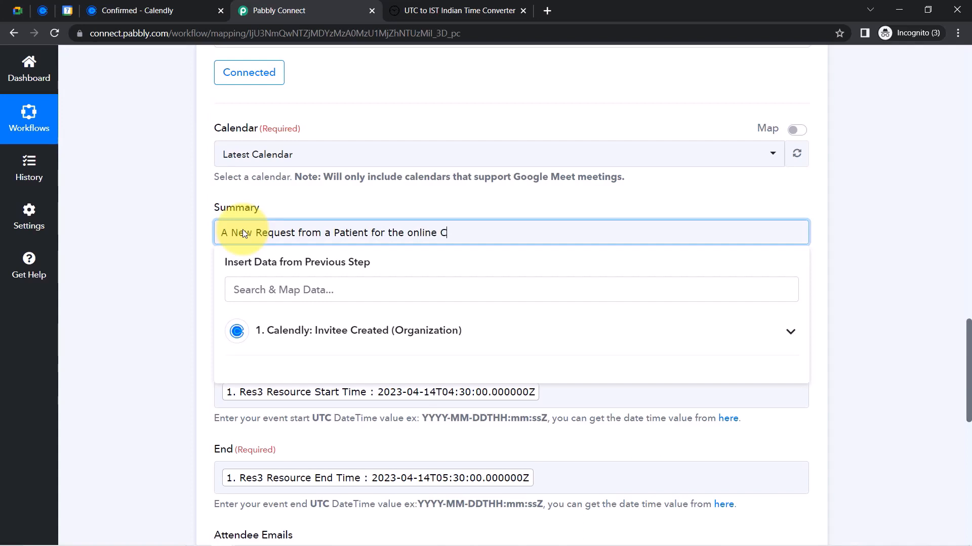
pyautogui.write('onsulatation')
pyautogui.click(246, 317)
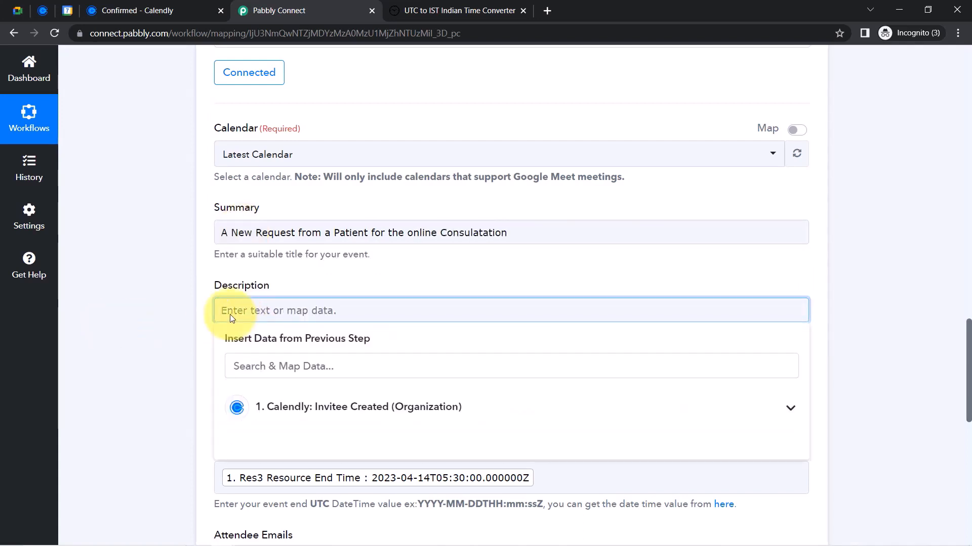
pyautogui.write('This Cnsula')
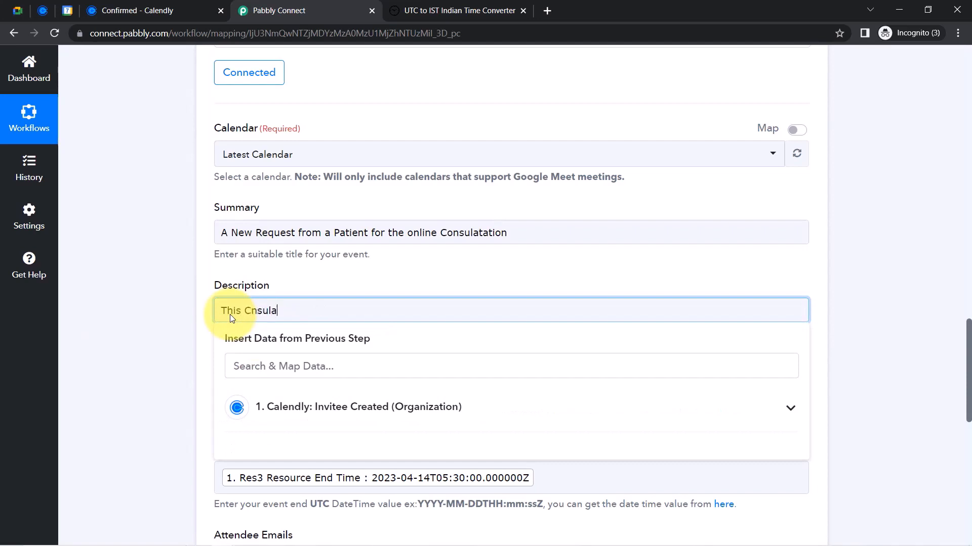
pyautogui.write('tion if for the 1 hour &')
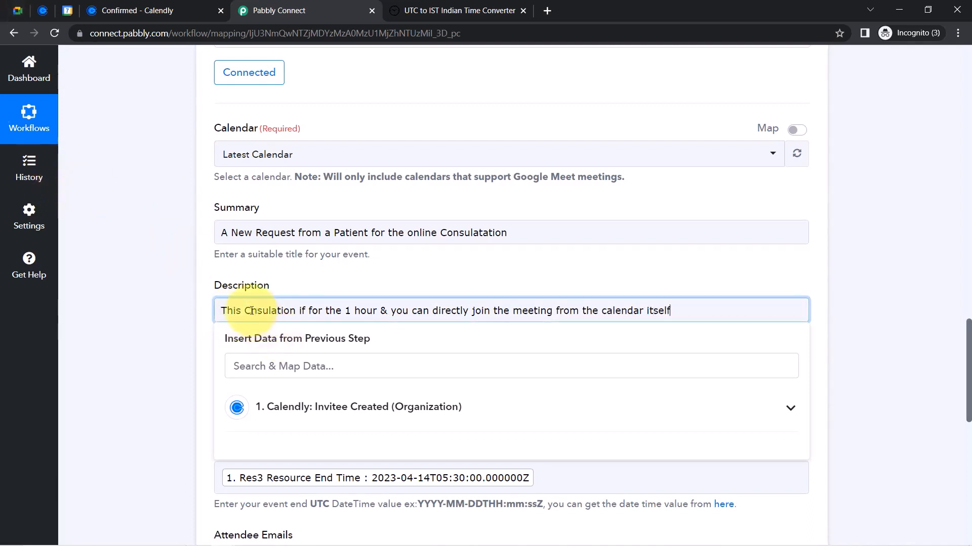
pyautogui.write('o')
pyautogui.moveTo(241, 232); pyautogui.dragTo(195, 247)
pyautogui.click(342, 228)
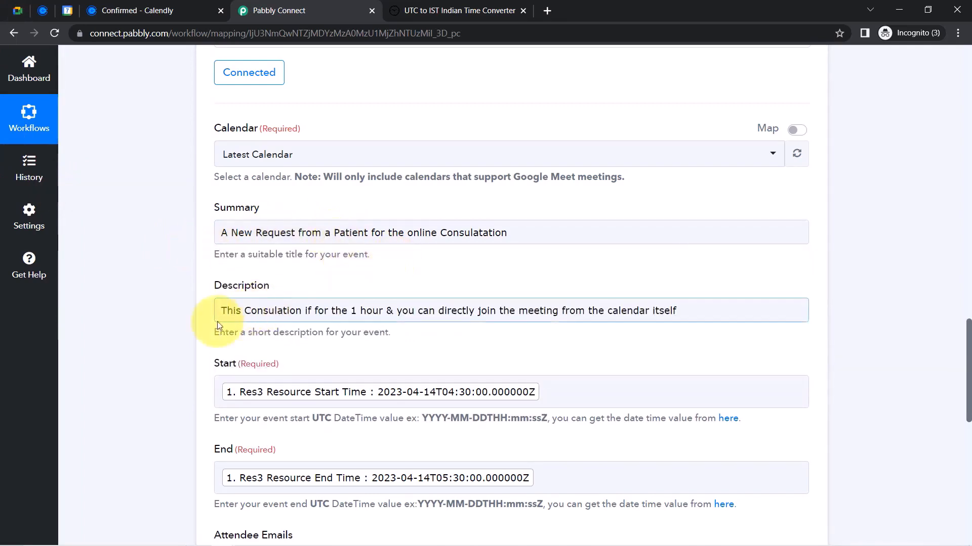
pyautogui.moveTo(968, 339); pyautogui.dragTo(961, 382)
# Map the Calendly Res5 Resource Email into Attendee Emails
pyautogui.scroll(-3, 960, 382)
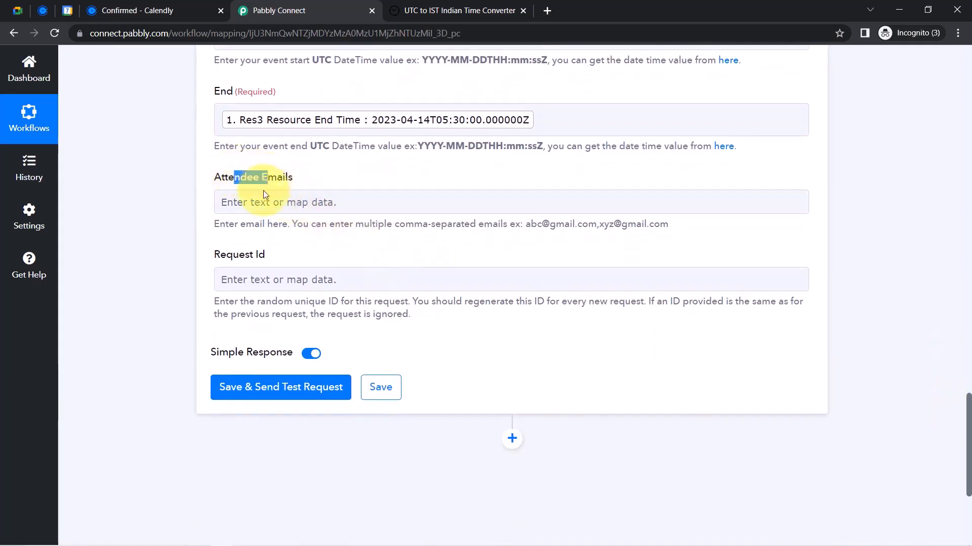
pyautogui.click(255, 200)
pyautogui.click(241, 259)
pyautogui.write('@')
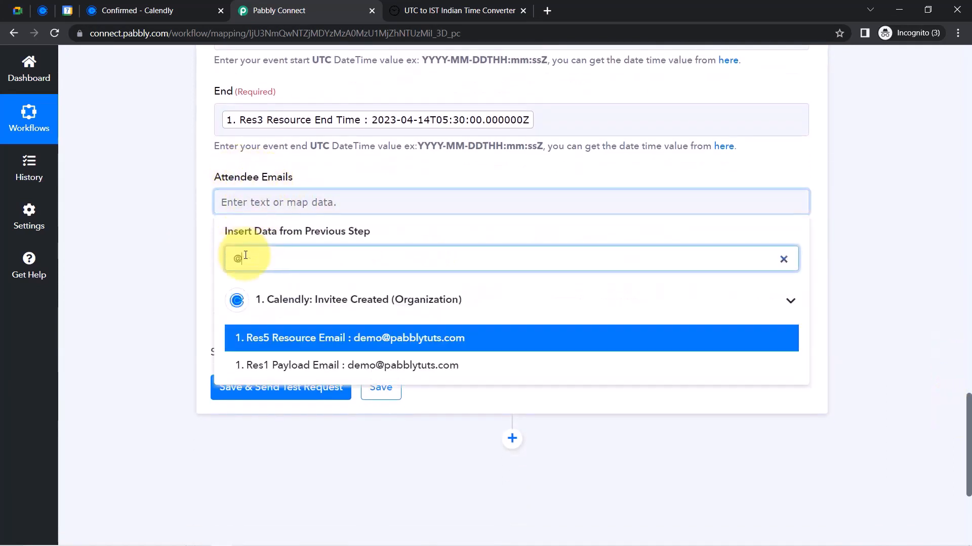
pyautogui.click(392, 342)
pyautogui.click(130, 269)
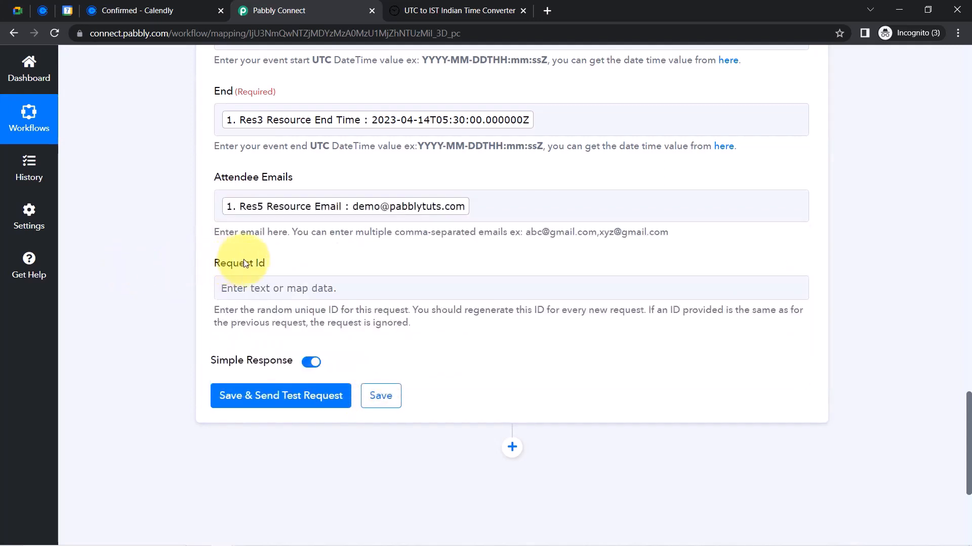
# Map the Res1 Payload Email into the Request Id field
pyautogui.moveTo(220, 263); pyautogui.dragTo(388, 310)
pyautogui.click(268, 310)
pyautogui.doubleClick(273, 310)
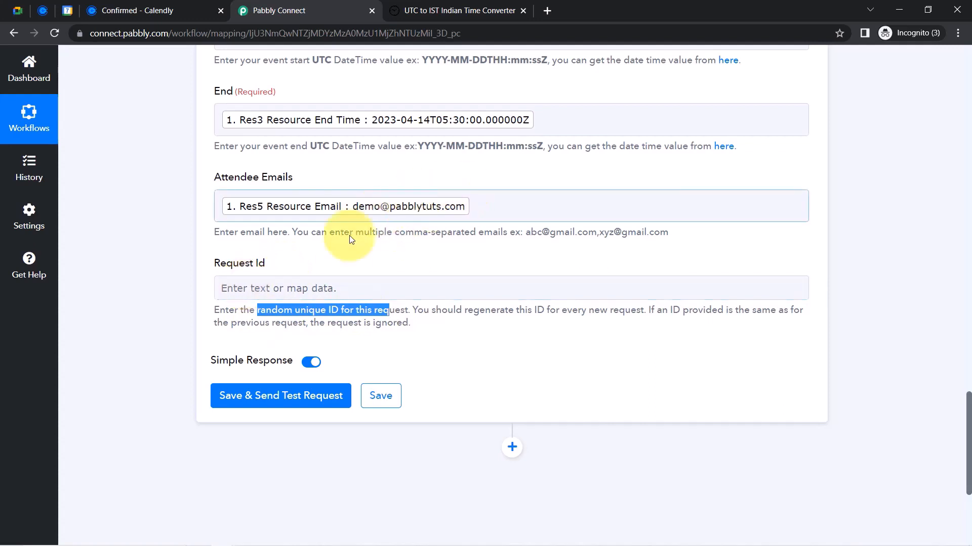
pyautogui.click(230, 284)
pyautogui.click(239, 345)
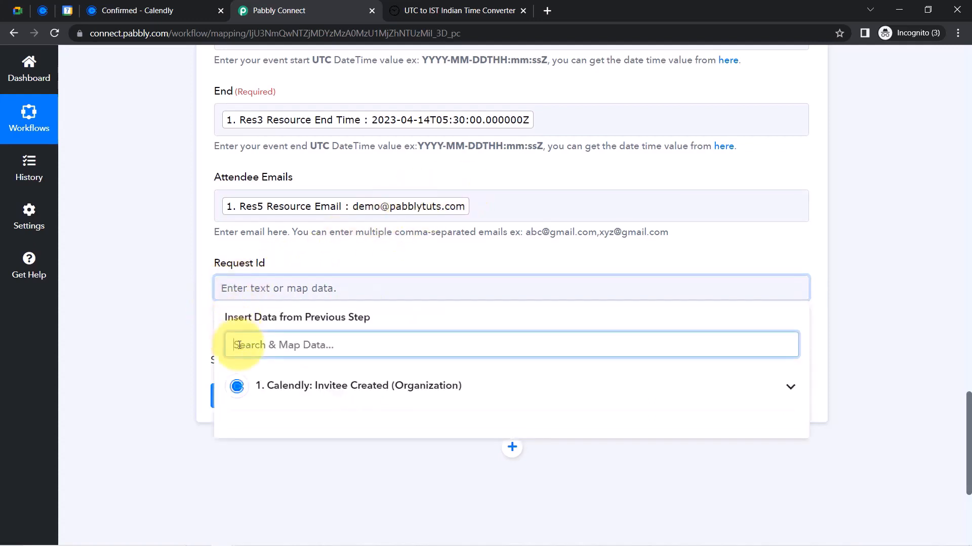
pyautogui.write('@')
pyautogui.click(283, 451)
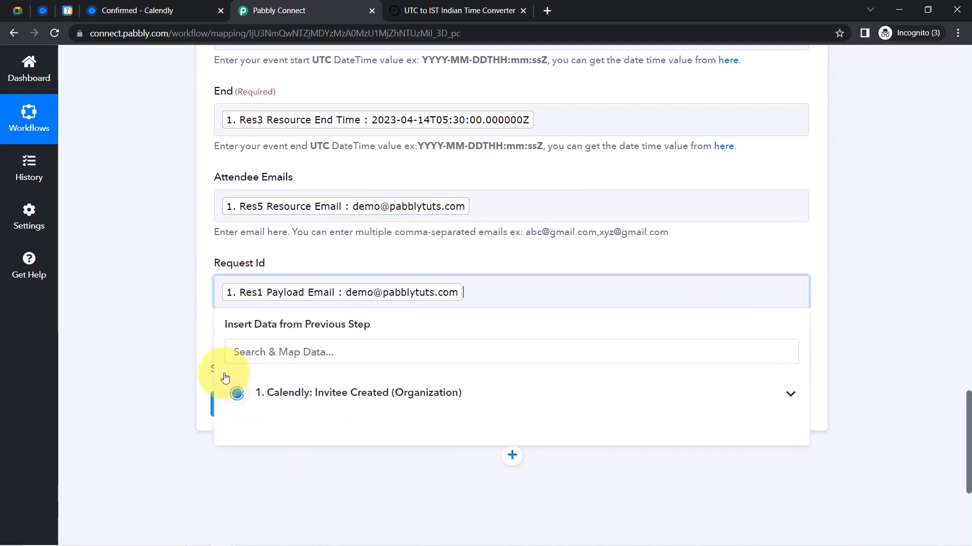
pyautogui.click(902, 373)
pyautogui.scroll(-3, 968, 397)
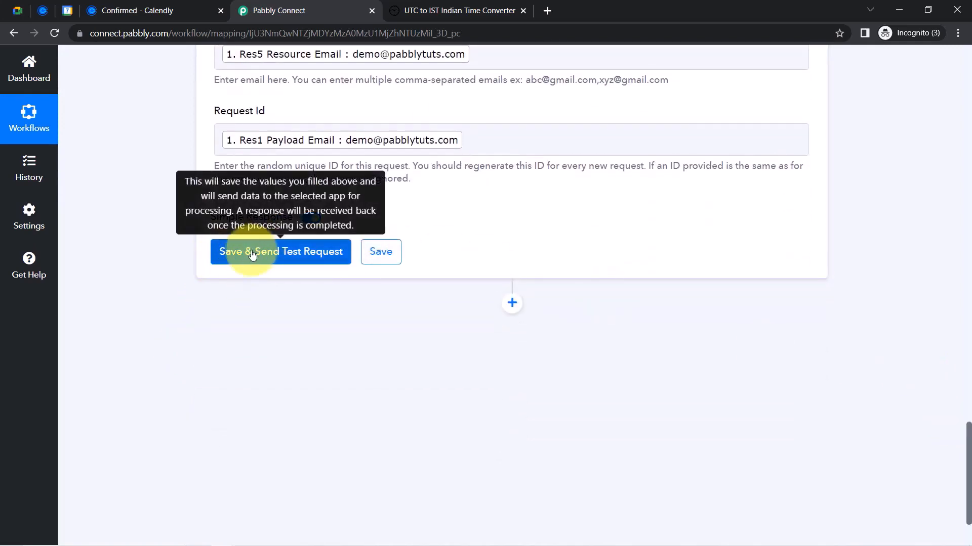
# Save and test the Google Meet step, checking the 2023-04-14 start date in the response
pyautogui.click(68, 10)
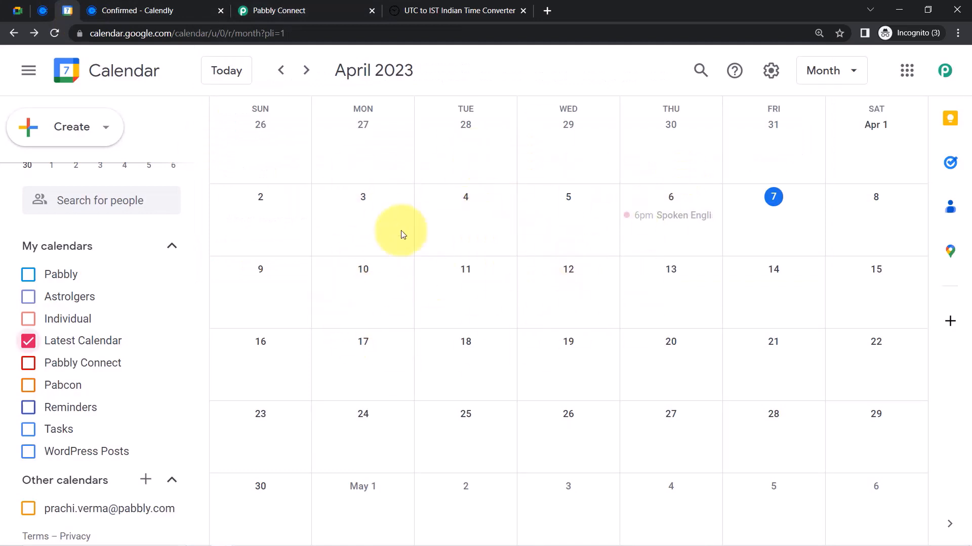
pyautogui.click(276, 5)
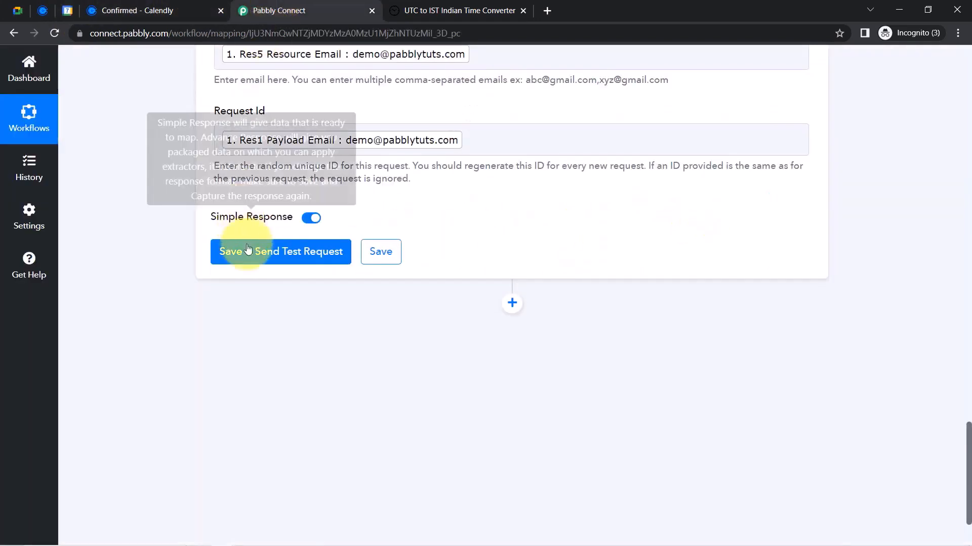
pyautogui.click(254, 255)
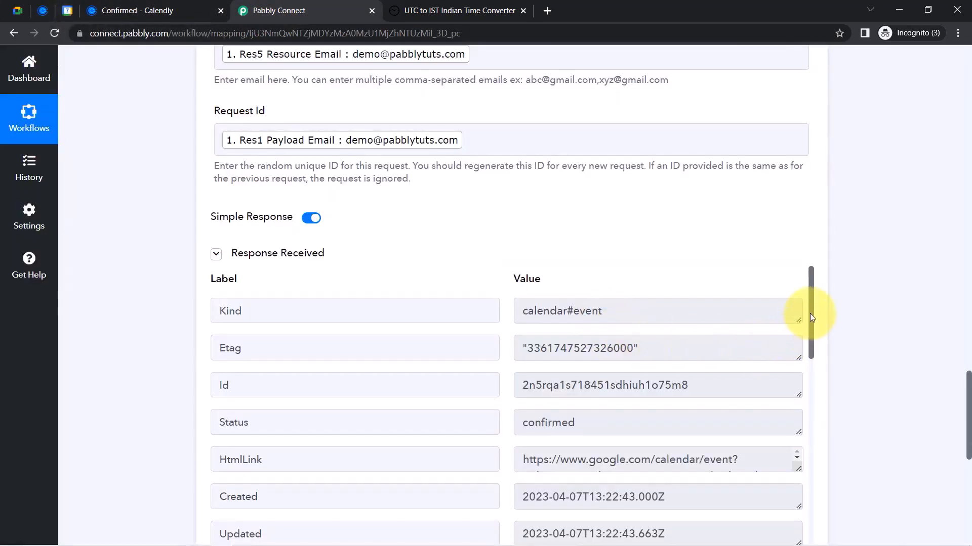
pyautogui.moveTo(812, 305); pyautogui.dragTo(804, 425)
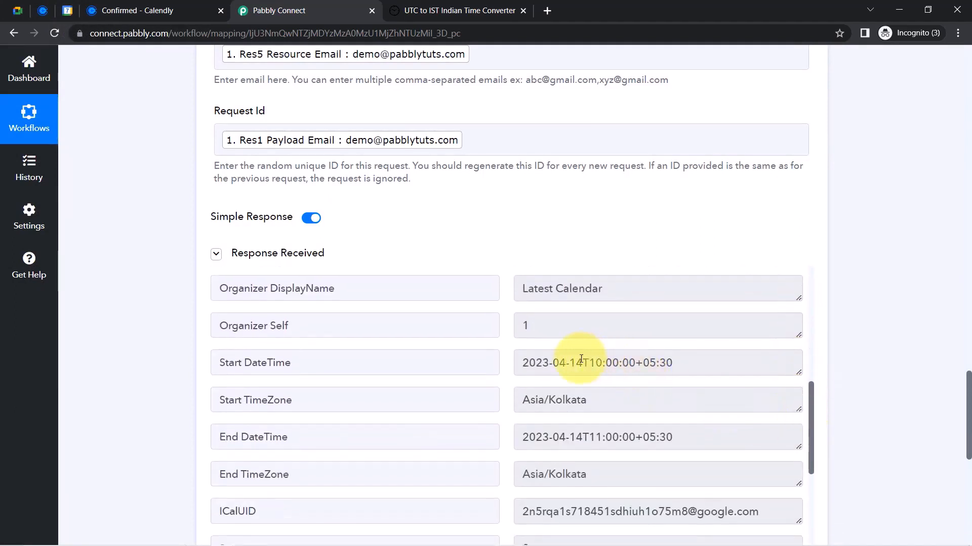
pyautogui.moveTo(582, 364); pyautogui.dragTo(523, 363)
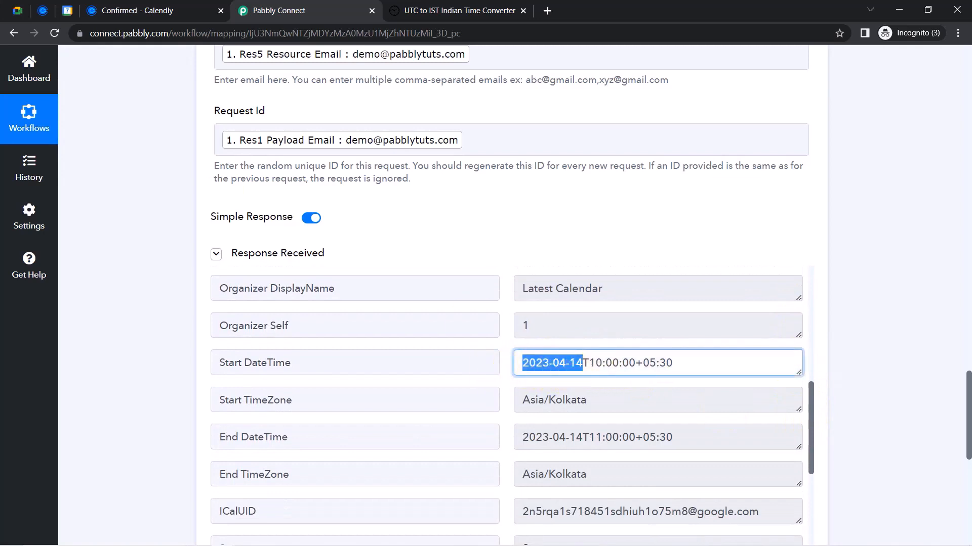
pyautogui.click(67, 10)
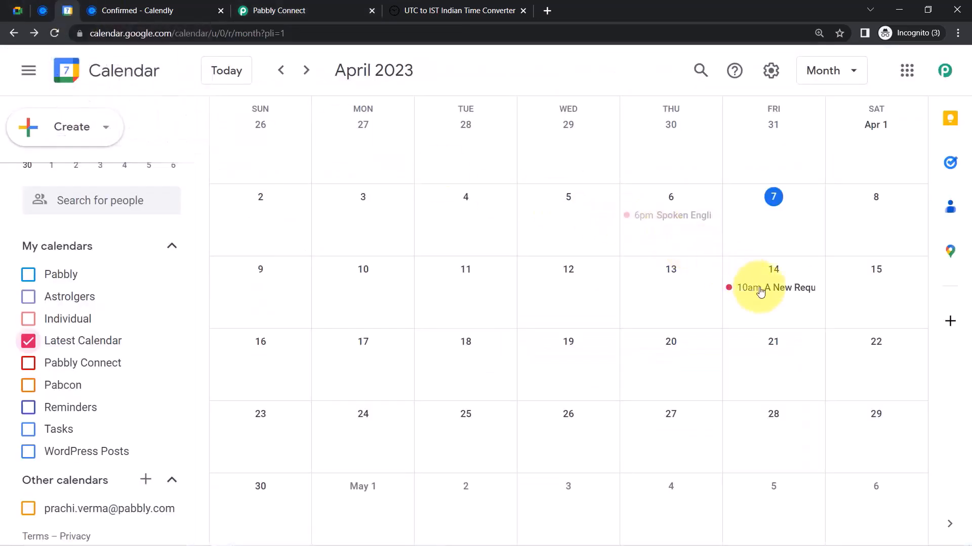
# Inspect the April 14 consultation event's Meet link, guest, description and title
pyautogui.click(770, 288)
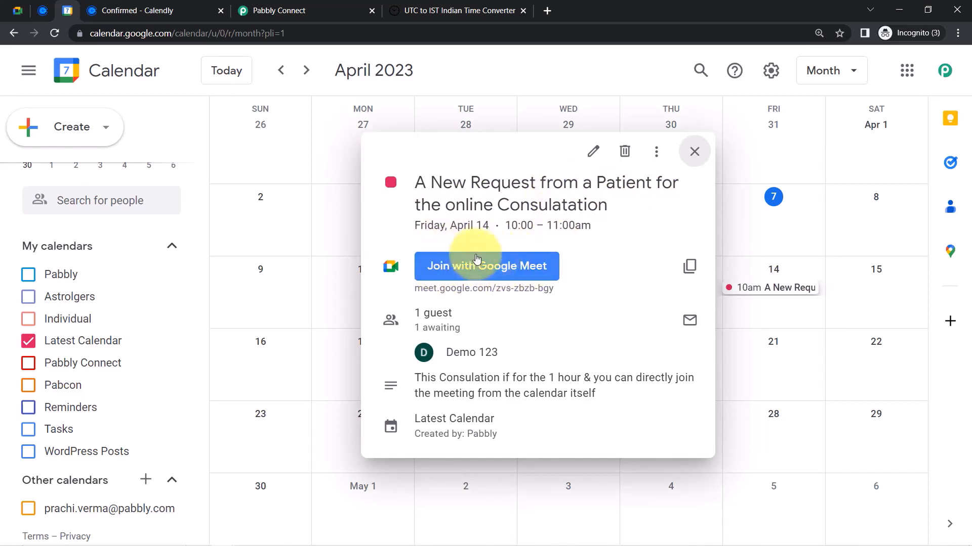
pyautogui.doubleClick(425, 317)
pyautogui.moveTo(425, 350)
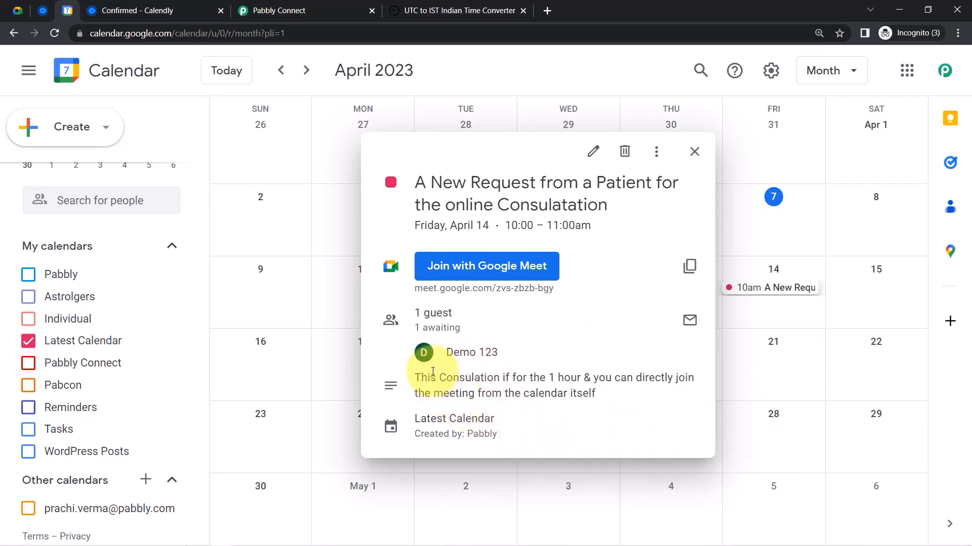
pyautogui.moveTo(421, 377); pyautogui.dragTo(508, 391)
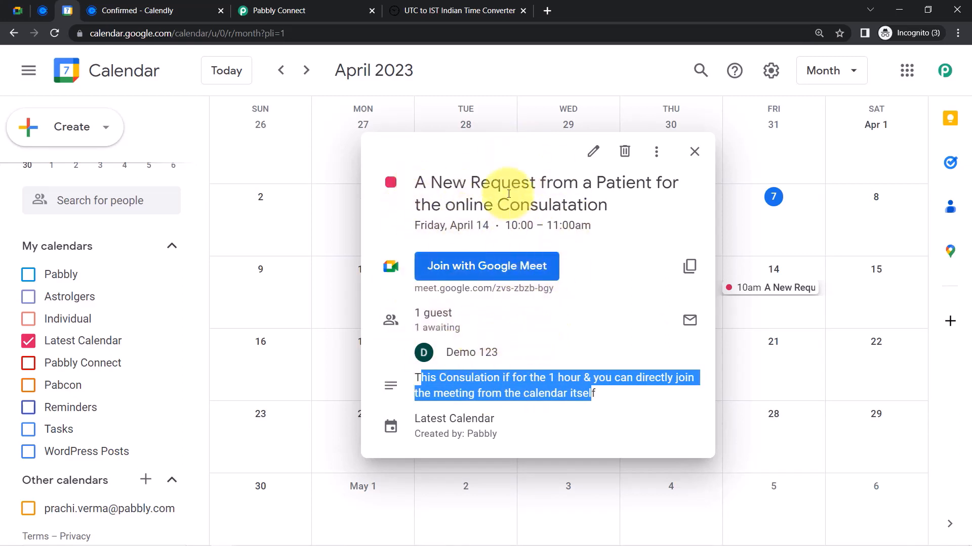
pyautogui.moveTo(470, 205); pyautogui.dragTo(591, 209)
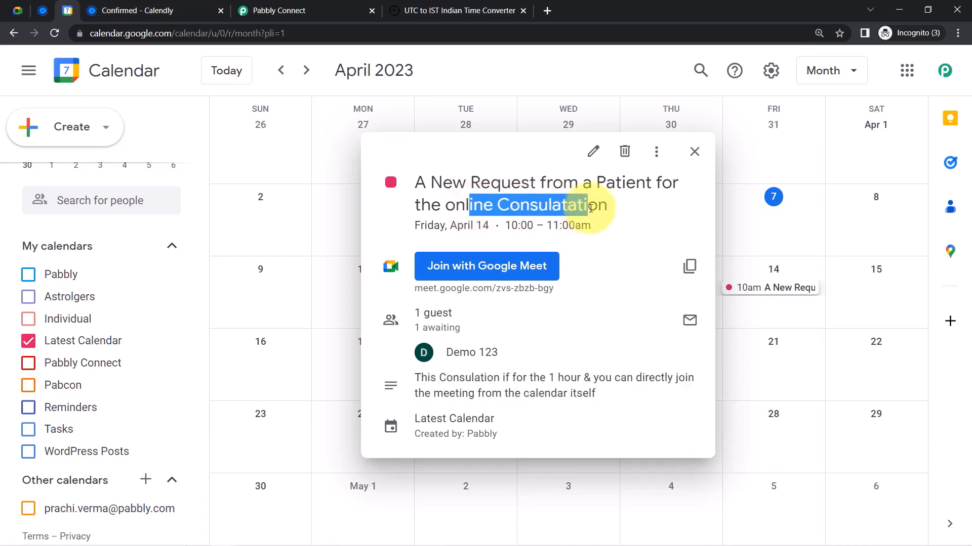
# Back in the Pabbly workflow, add a new action step below the meeting step
pyautogui.click(315, 6)
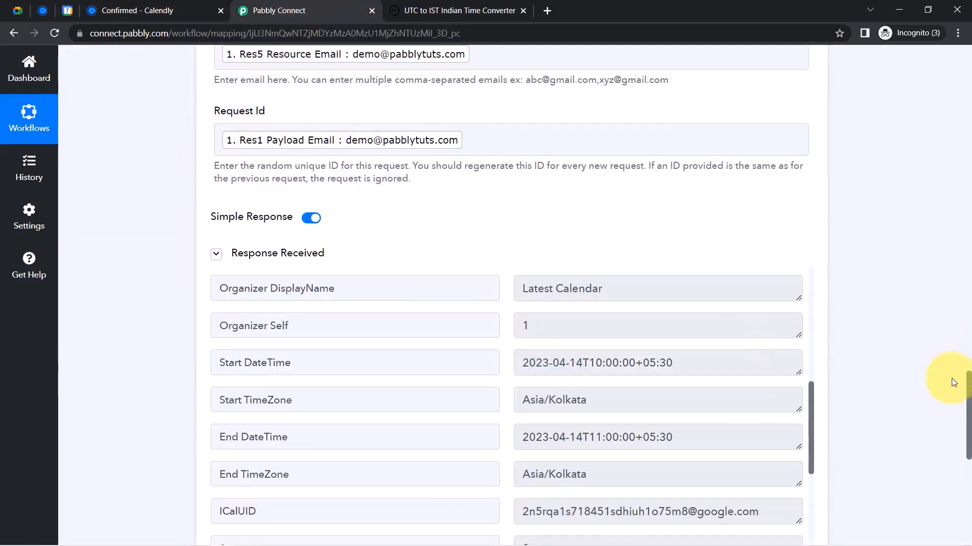
pyautogui.moveTo(969, 399); pyautogui.dragTo(966, 476)
pyautogui.click(510, 263)
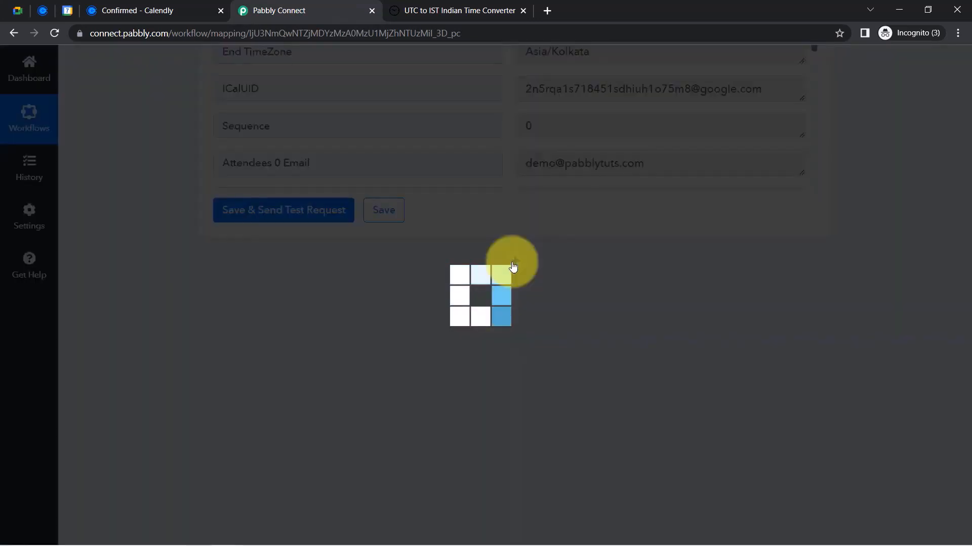
# Set the new action to Gmail Send Email using the existing Gmail #4 connection
pyautogui.click(344, 407)
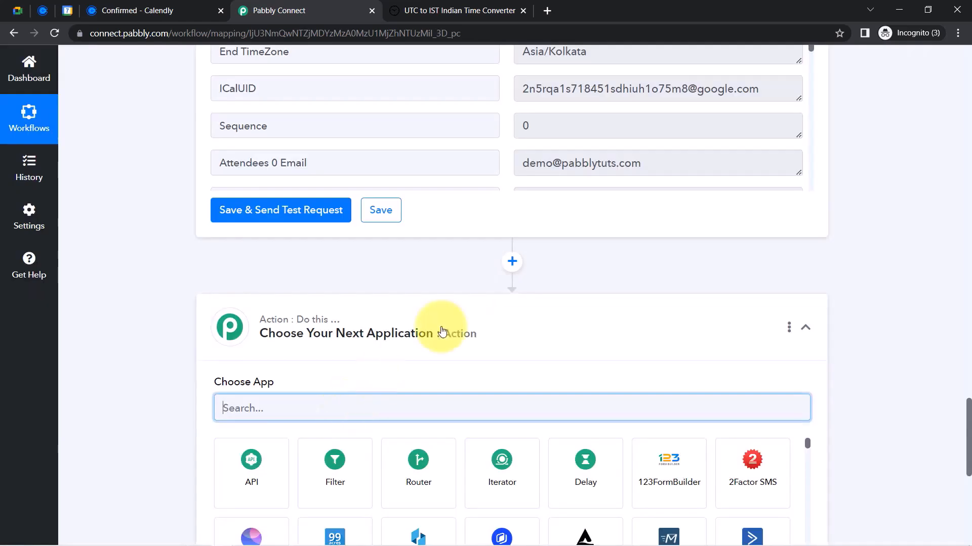
pyautogui.write('gmail')
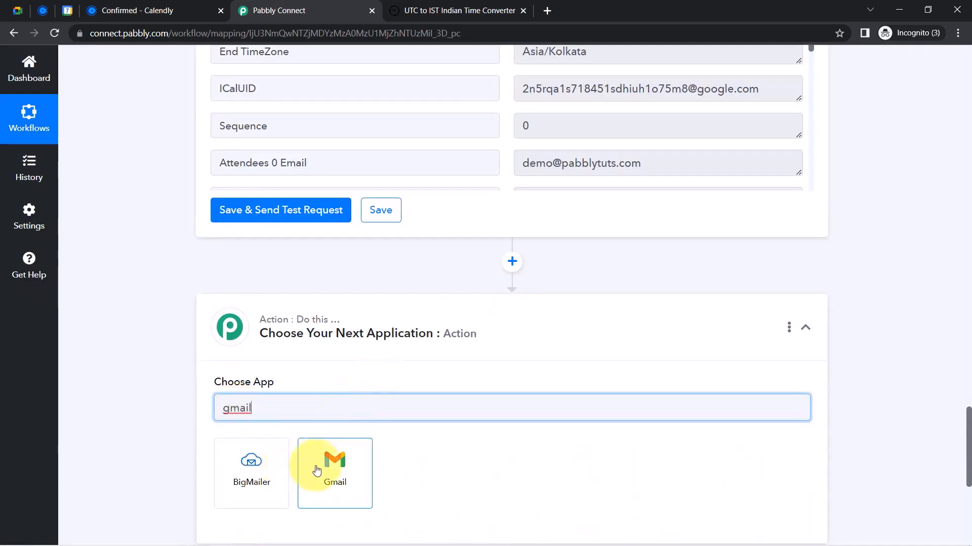
pyautogui.click(317, 463)
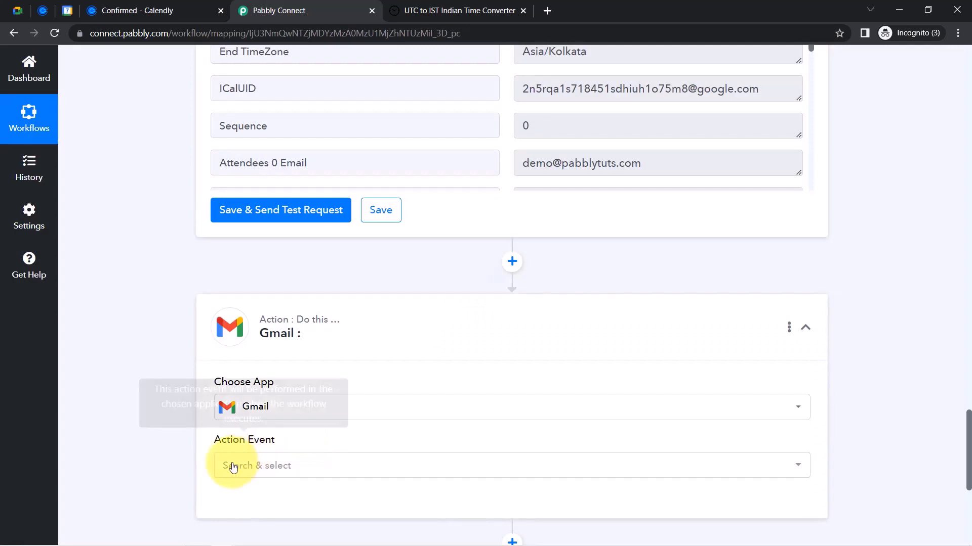
pyautogui.click(233, 467)
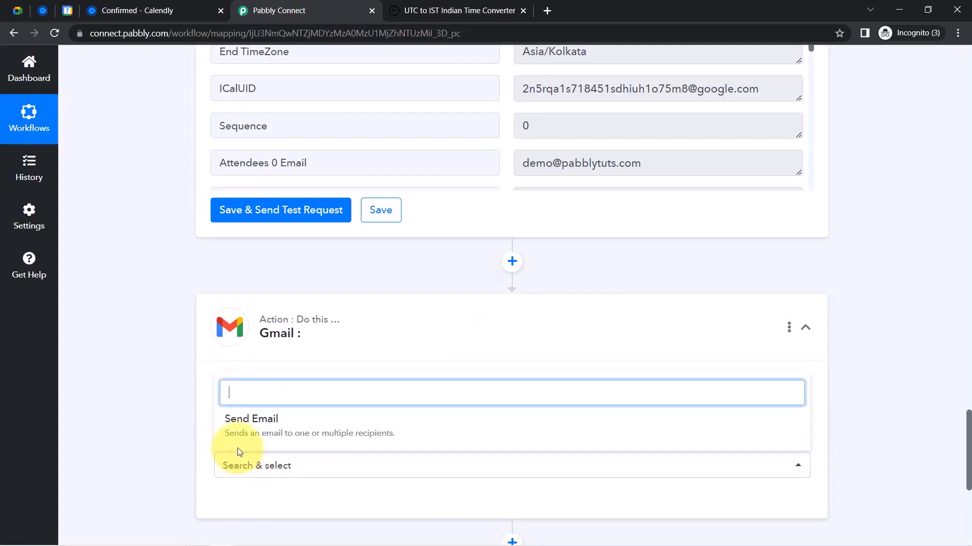
pyautogui.click(238, 418)
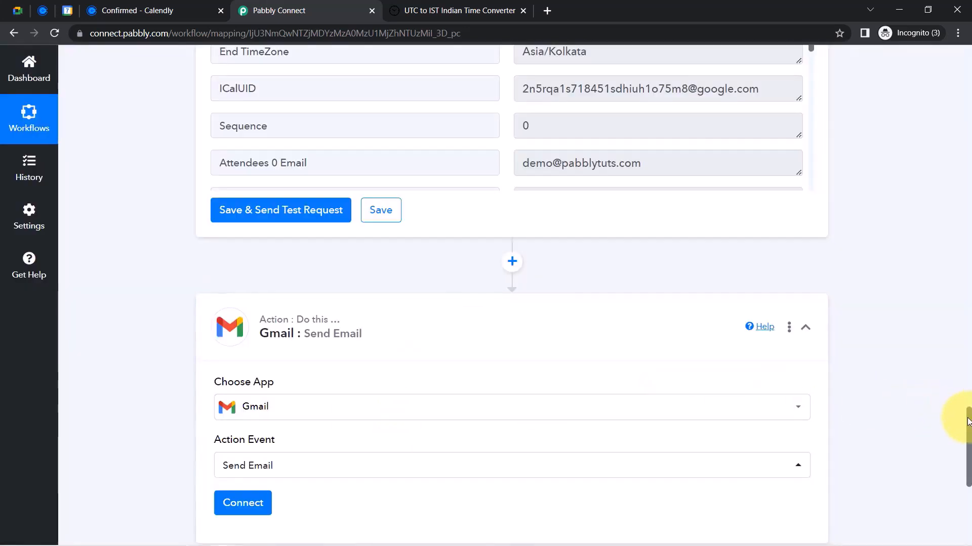
pyautogui.scroll(-4, 968, 425)
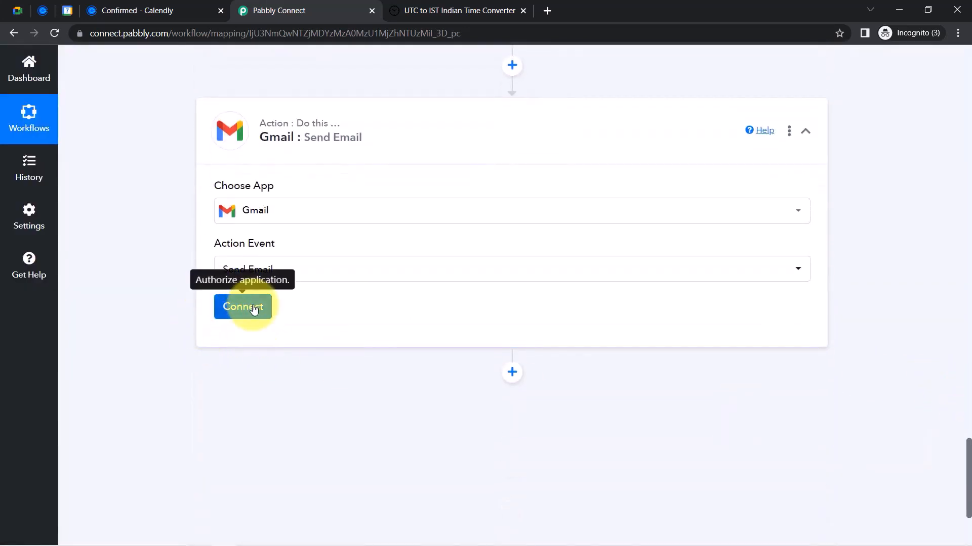
pyautogui.click(254, 310)
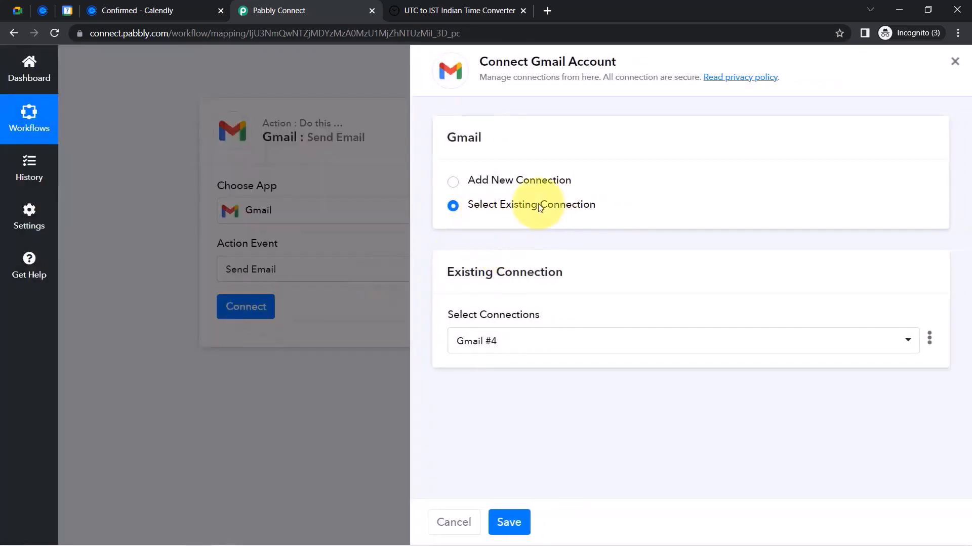
pyautogui.click(498, 522)
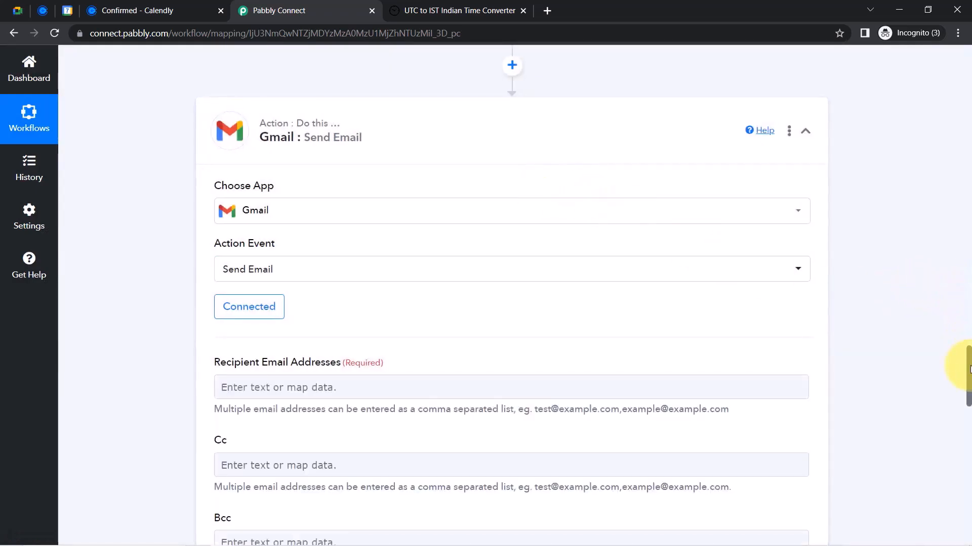
# Map the Calendly Res5 Resource Email into the Gmail Recipient Email Addresses field
pyautogui.moveTo(968, 370); pyautogui.dragTo(966, 388)
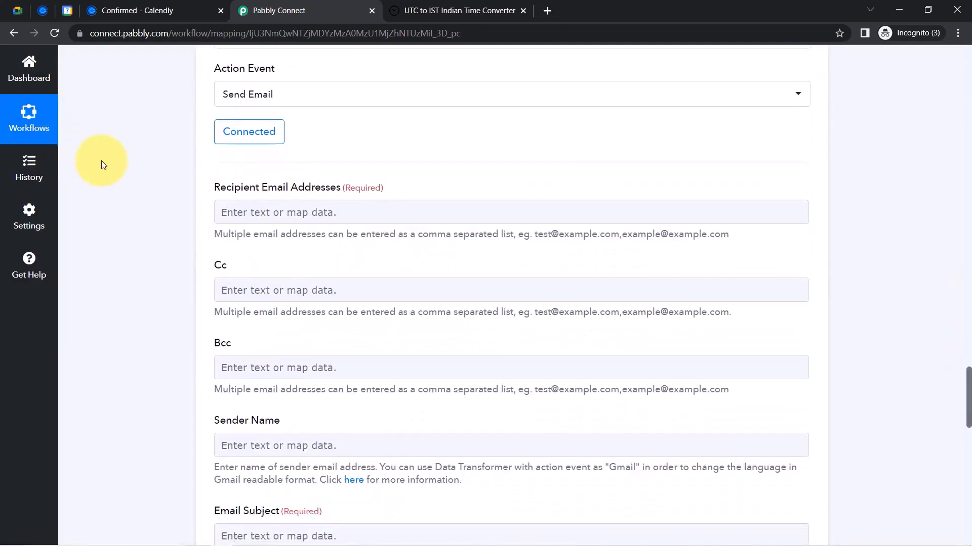
pyautogui.click(243, 212)
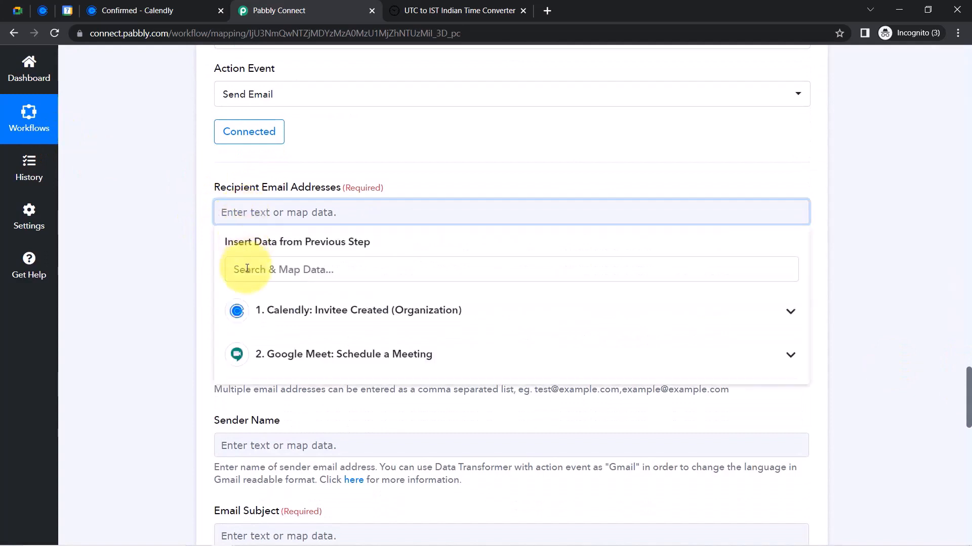
pyautogui.click(247, 269)
pyautogui.write('@')
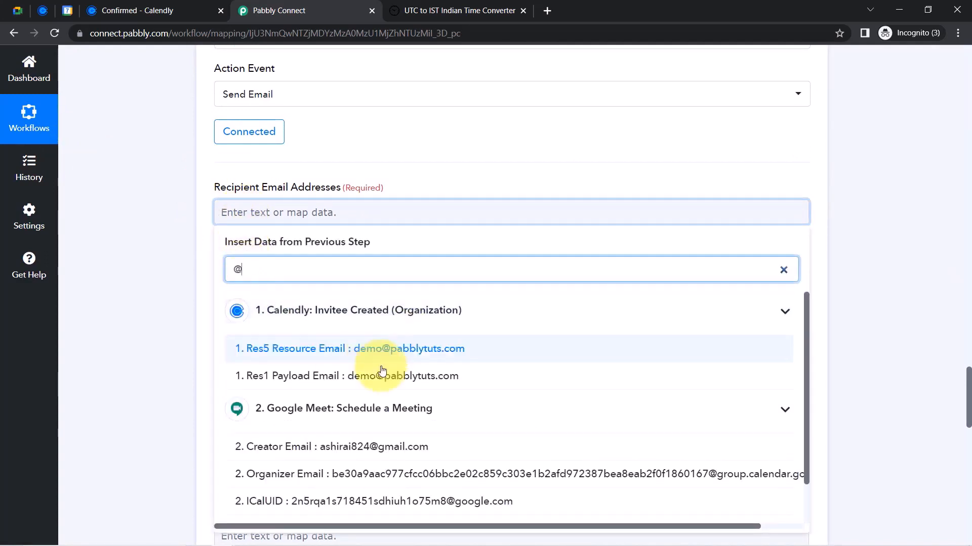
pyautogui.click(357, 349)
pyautogui.click(211, 279)
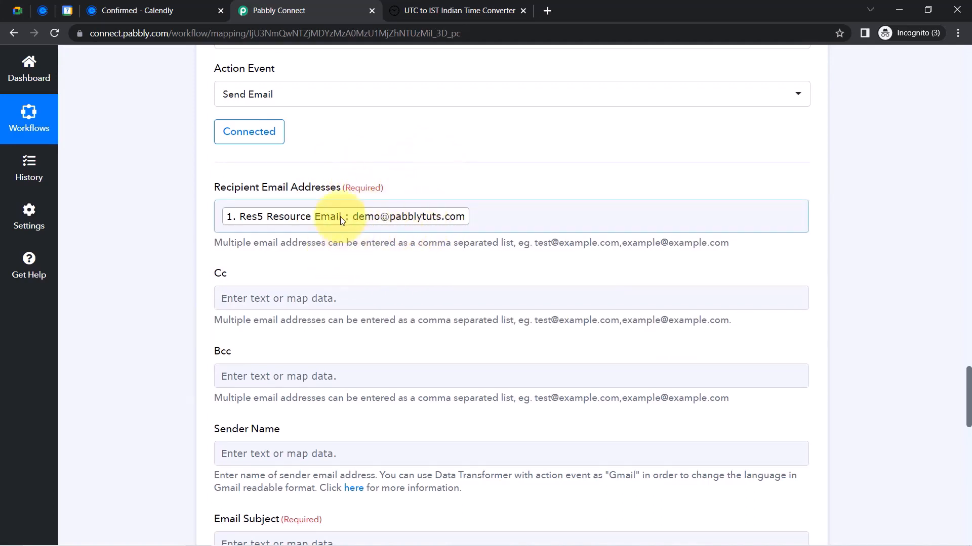
pyautogui.moveTo(968, 387); pyautogui.dragTo(968, 394)
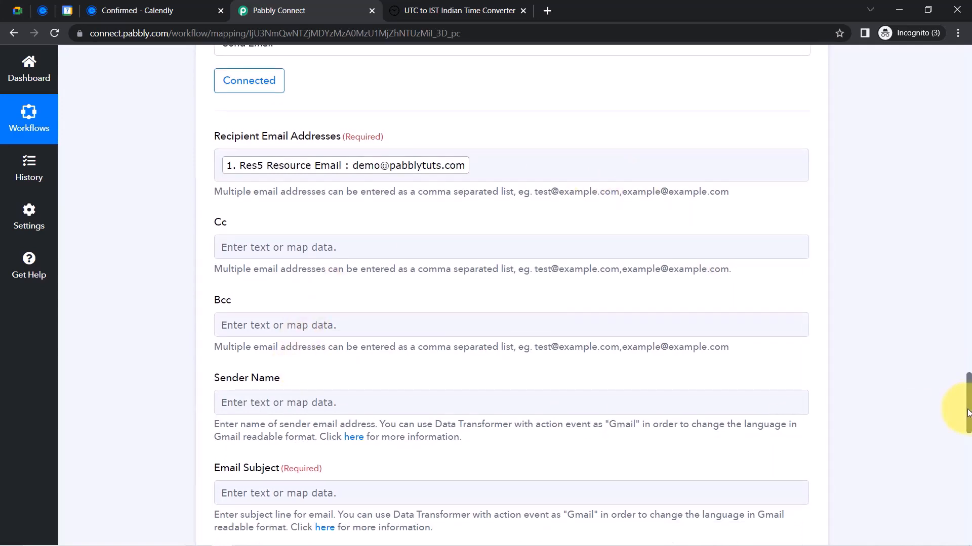
# Set the Gmail Sender Name to Pabbly
pyautogui.scroll(-3, 967, 408)
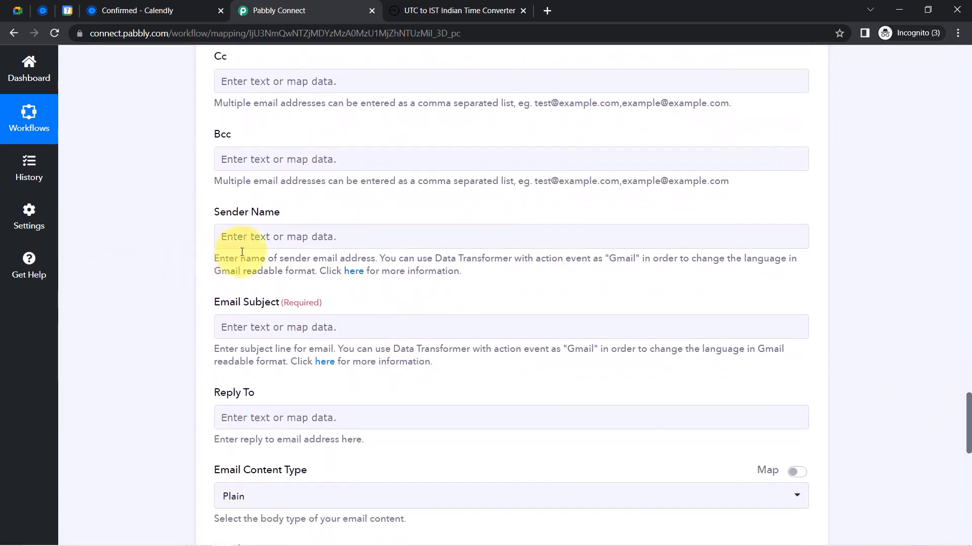
pyautogui.click(238, 236)
pyautogui.write('Pa')
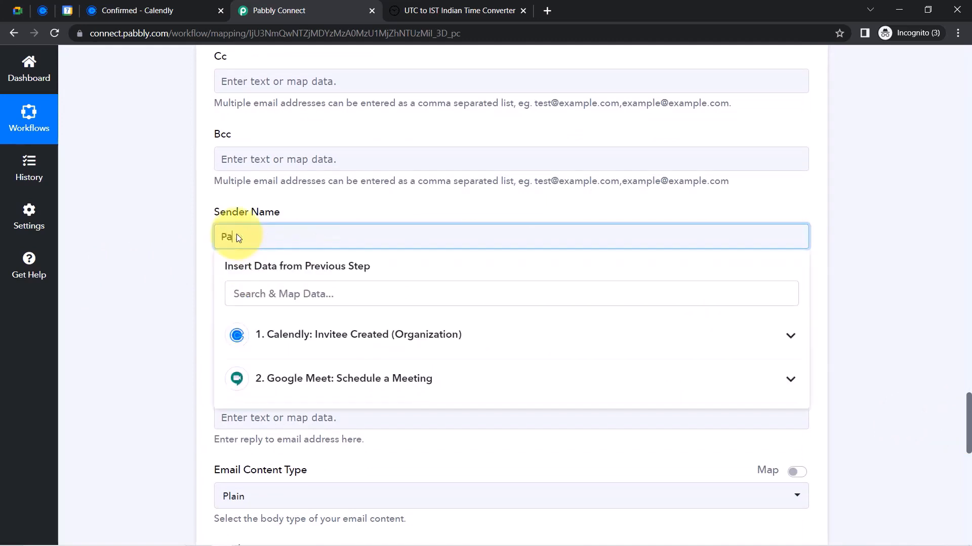
pyautogui.write('bbly')
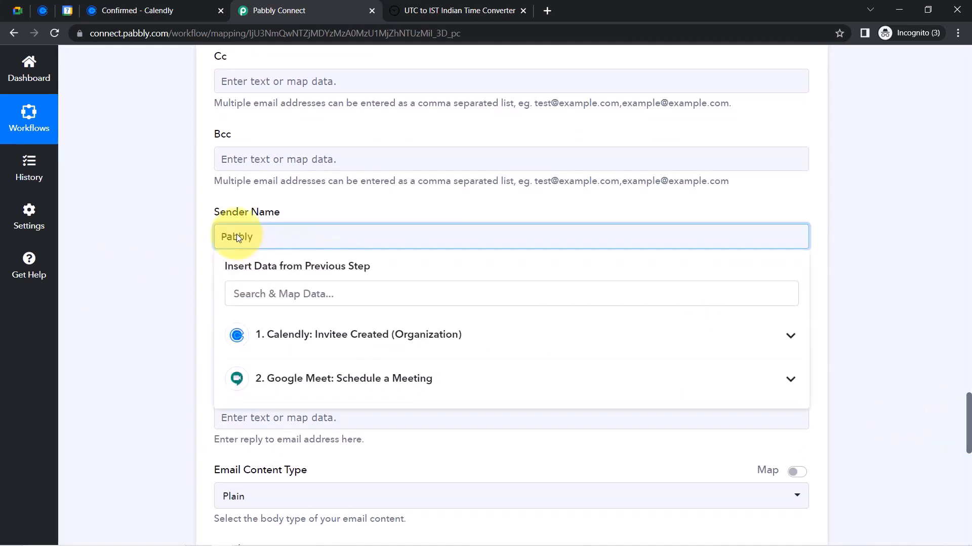
pyautogui.doubleClick(238, 237)
pyautogui.click(183, 244)
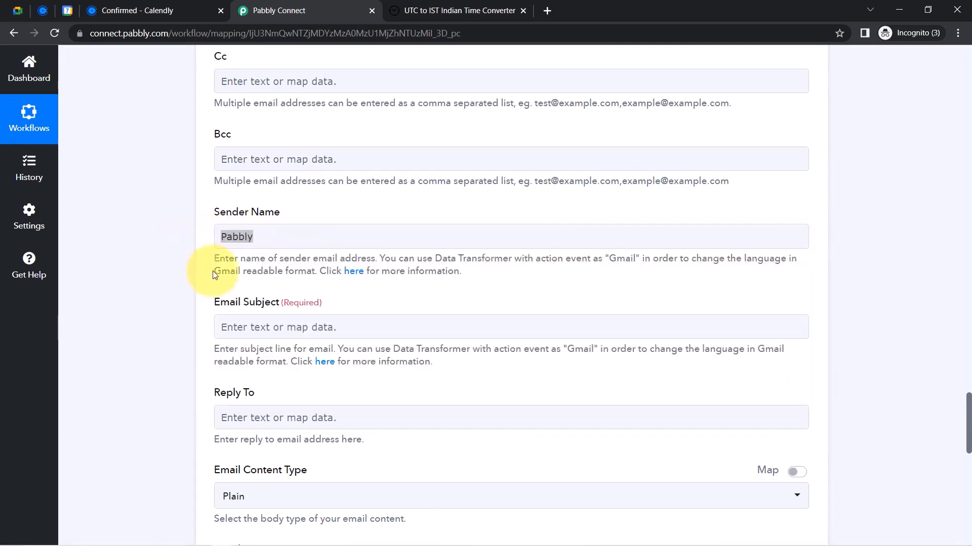
# Set Email Subject to 'Hello [Res5 Resource First Name], Meeting is Scheduled Successfully'
pyautogui.click(225, 320)
pyautogui.click(233, 329)
pyautogui.write('Hel')
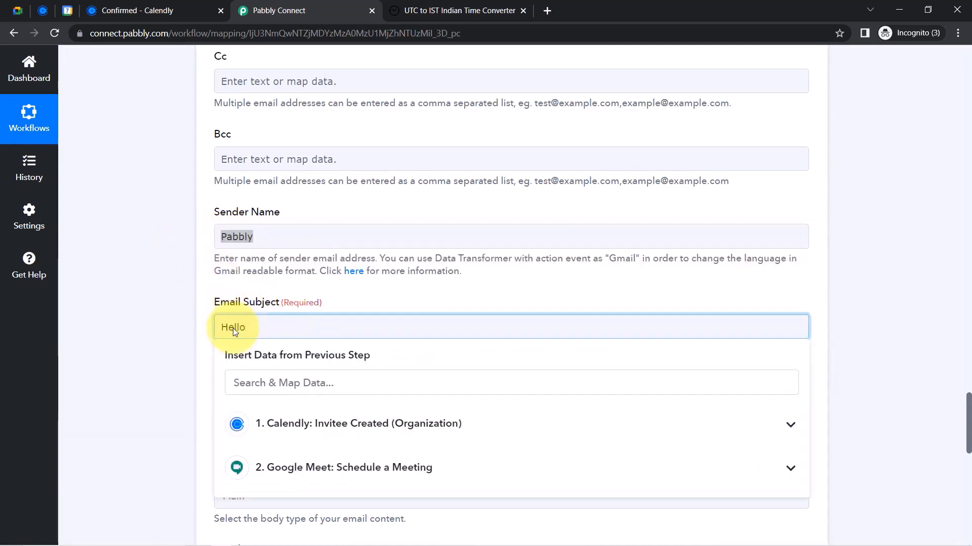
pyautogui.write('lo')
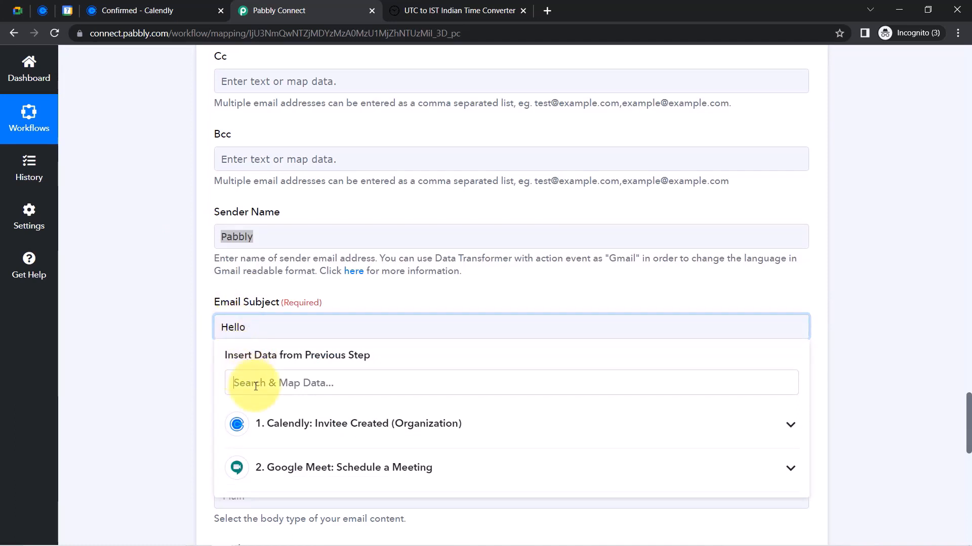
pyautogui.click(256, 386)
pyautogui.write('demo')
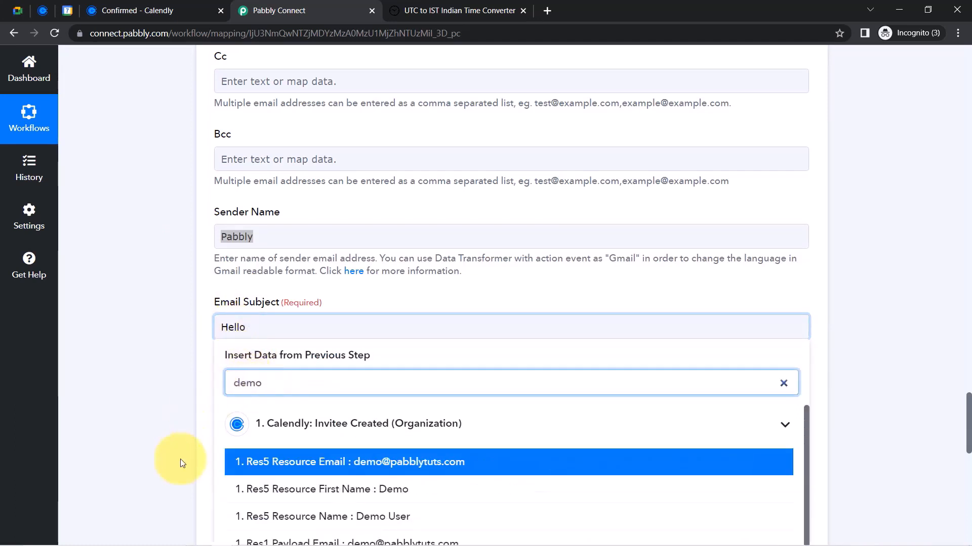
pyautogui.click(396, 489)
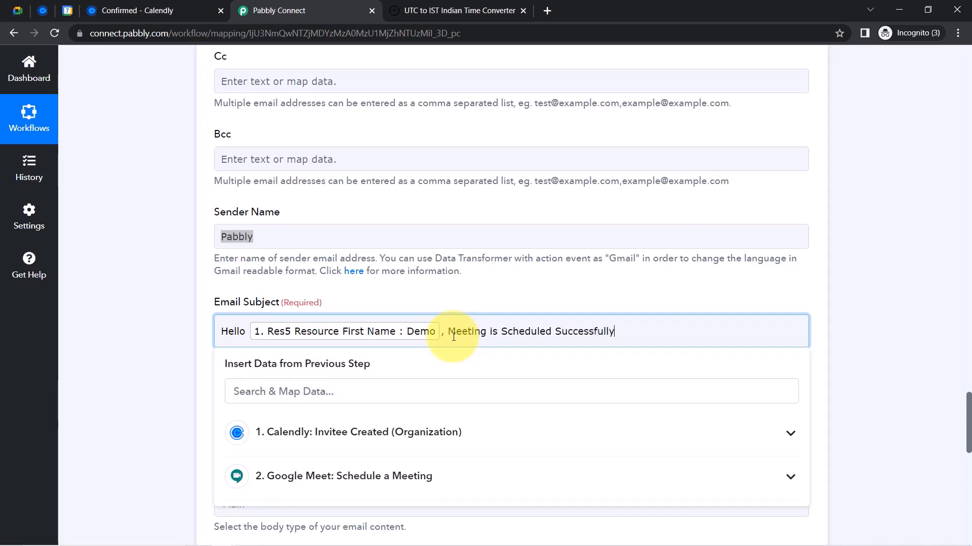
pyautogui.click(165, 356)
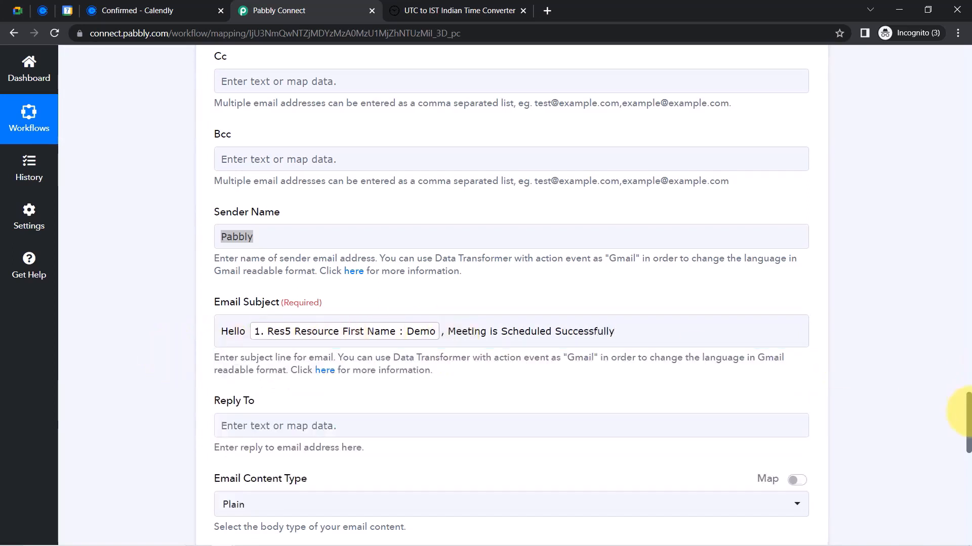
pyautogui.moveTo(967, 424); pyautogui.dragTo(967, 462)
# Keep the email content type Plain and start the body with 'Hello' plus the invitee's mapped name
pyautogui.click(247, 193)
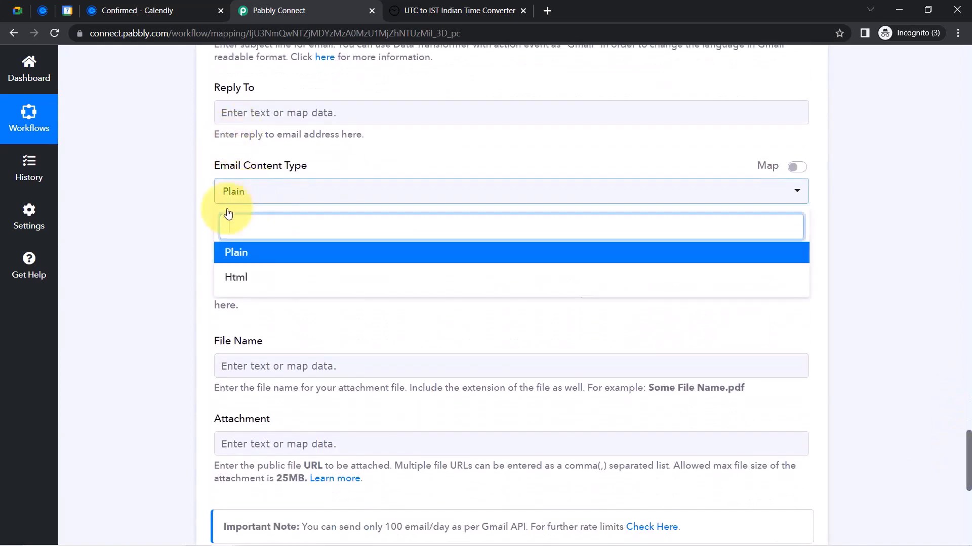
pyautogui.click(132, 290)
pyautogui.click(242, 269)
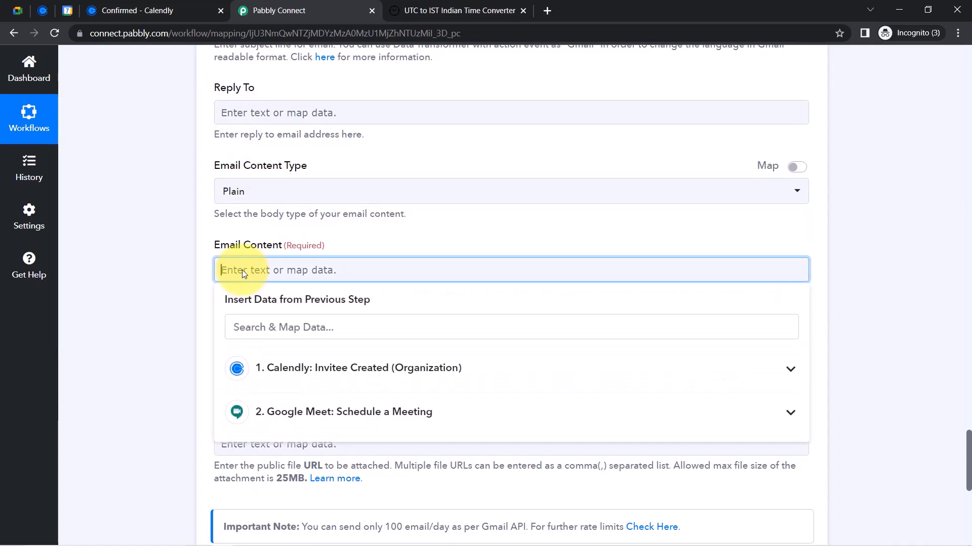
pyautogui.write('Hello')
pyautogui.click(257, 324)
pyautogui.write('demo us')
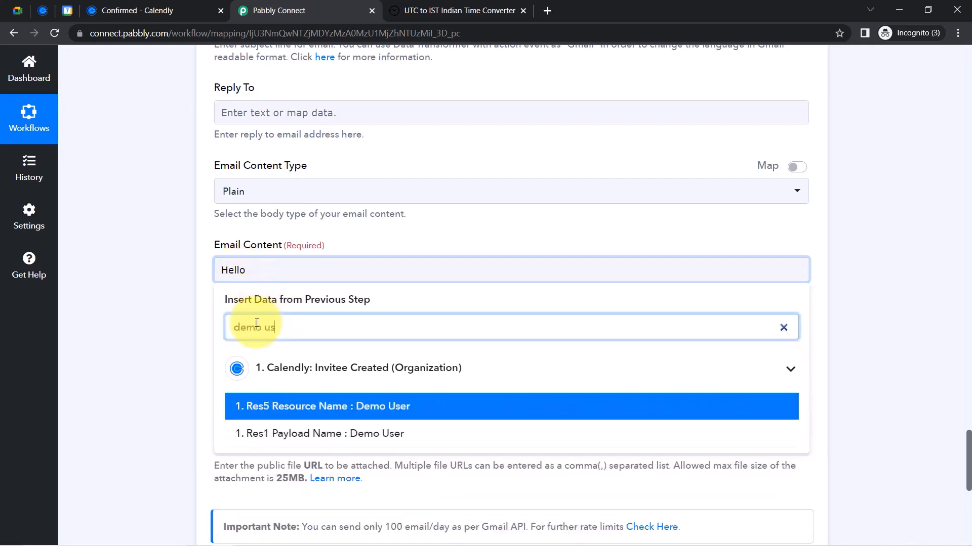
pyautogui.click(348, 408)
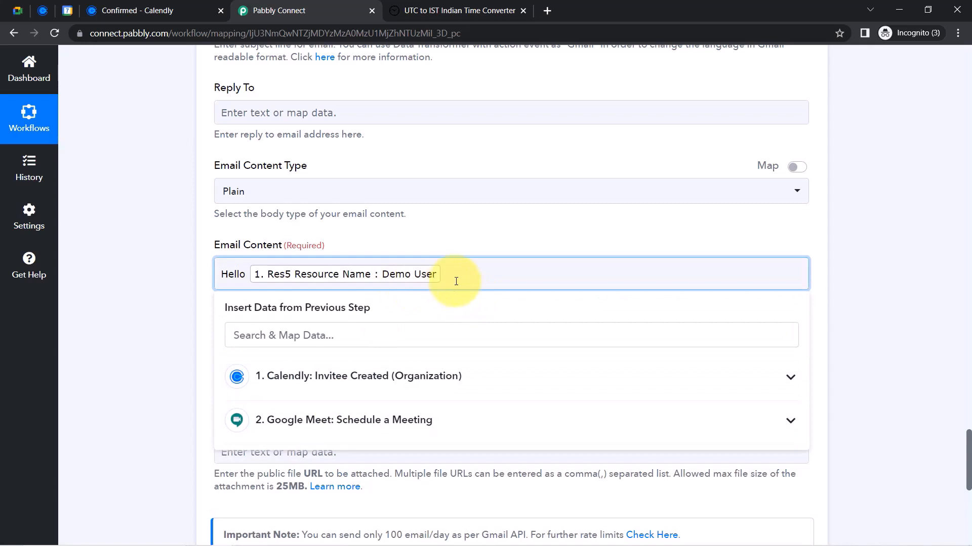
pyautogui.write(',')
pyautogui.press('Return')
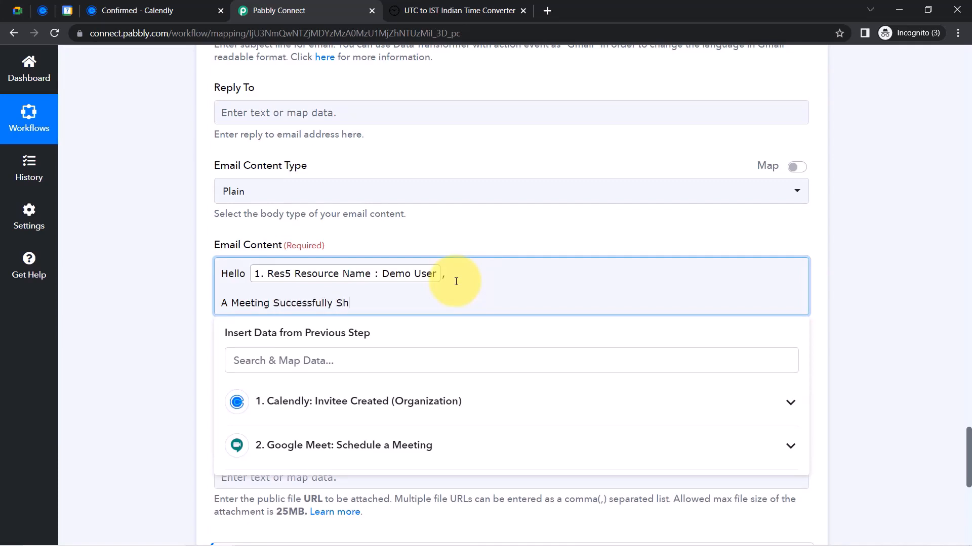
# Finish the scheduling sentence and add the line 'You can join the mEeting from this link:'
pyautogui.write('.')
pyautogui.press('Return')
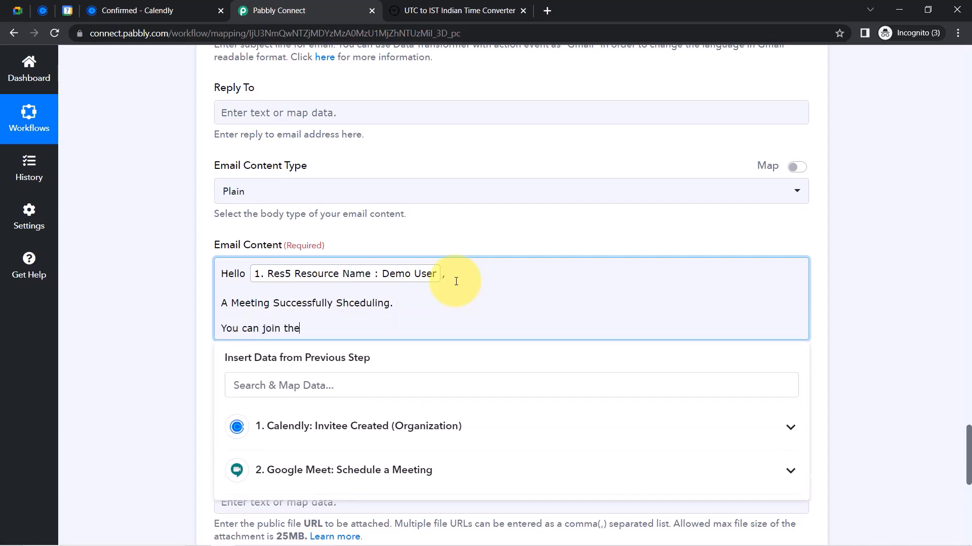
pyautogui.write('You can join the mEeting from this link:')
pyautogui.press('Return')
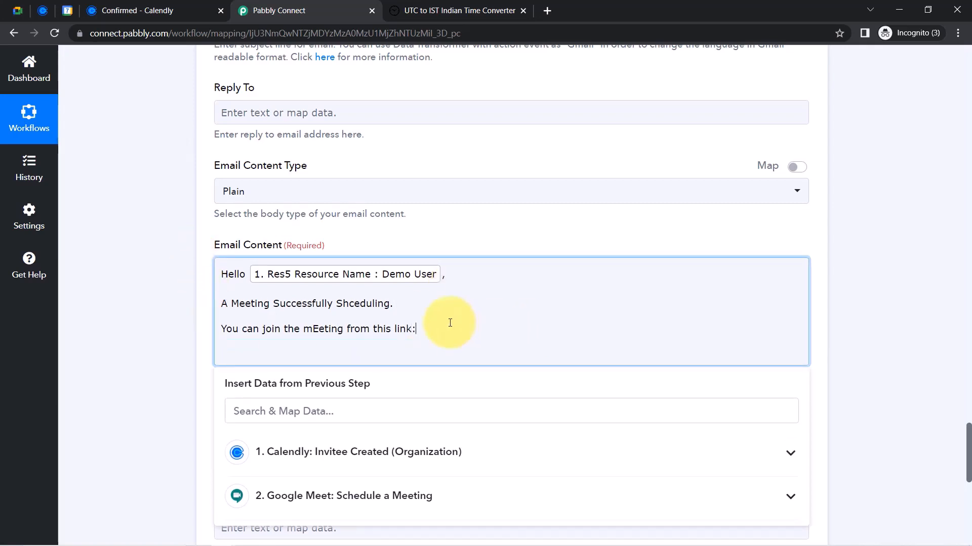
pyautogui.press('BackSpace')
pyautogui.click(916, 362)
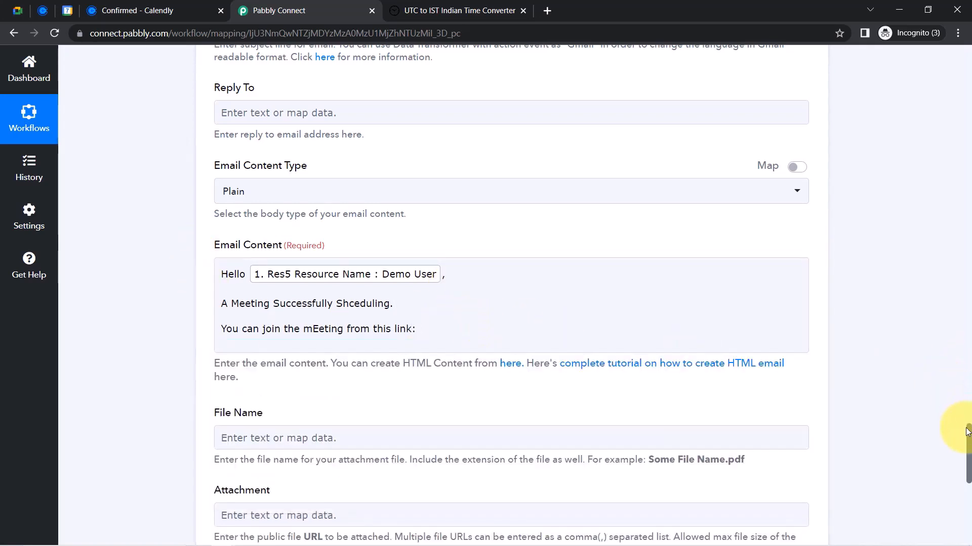
# Insert the Google Meet HangoutLink after the join-link sentence
pyautogui.moveTo(969, 436); pyautogui.dragTo(955, 451)
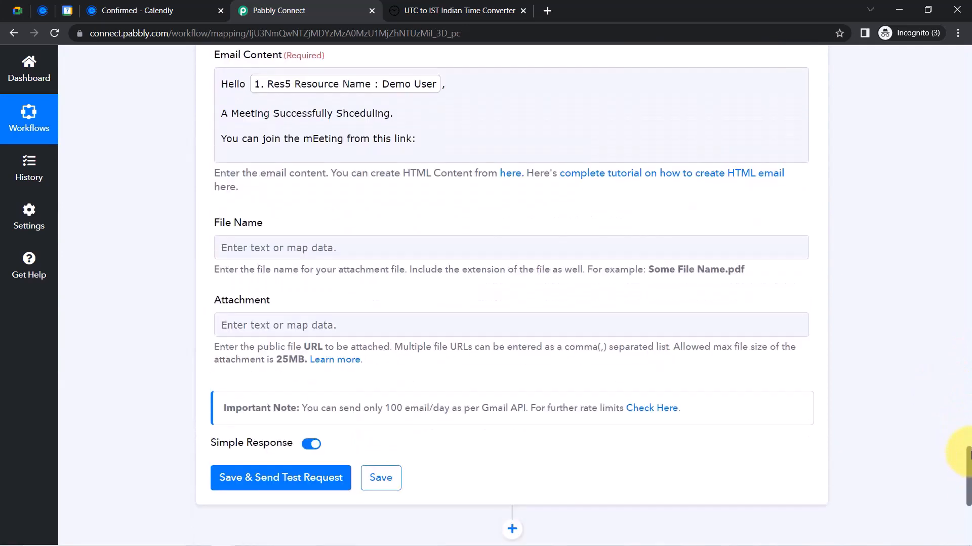
pyautogui.click(398, 130)
pyautogui.click(427, 138)
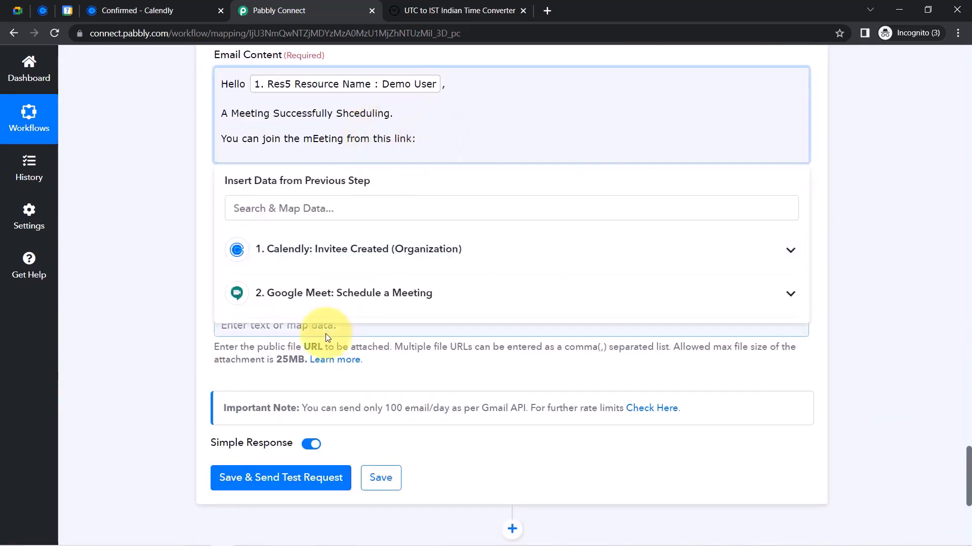
pyautogui.click(301, 299)
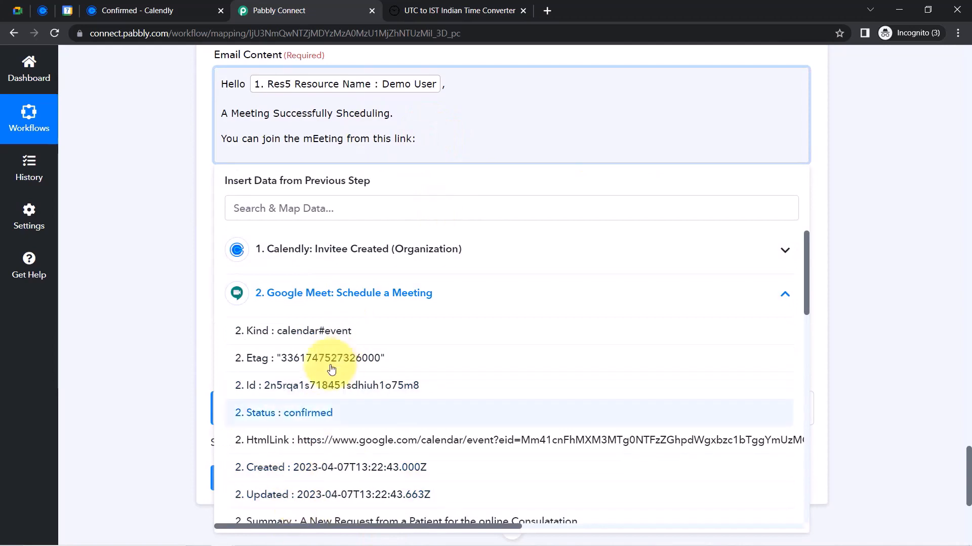
pyautogui.moveTo(806, 246); pyautogui.dragTo(760, 403)
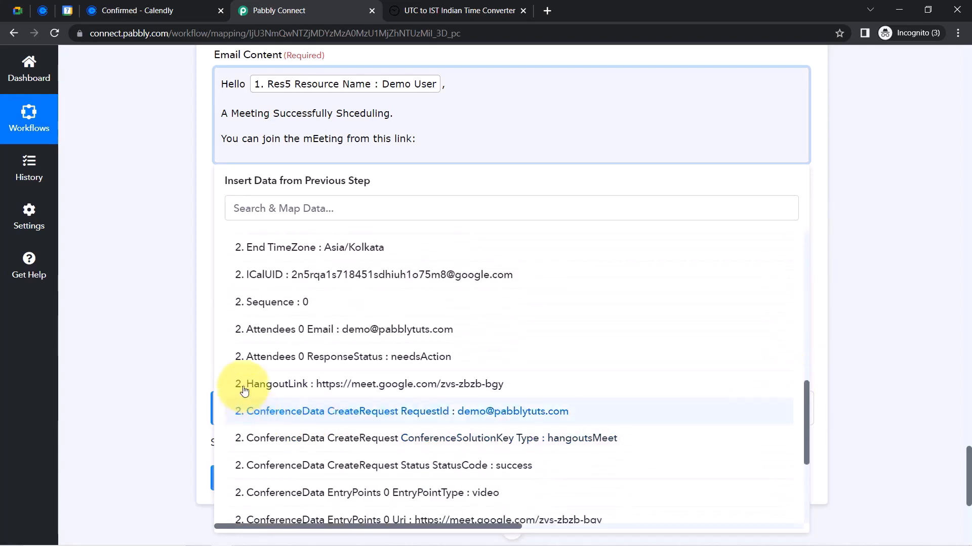
pyautogui.click(424, 388)
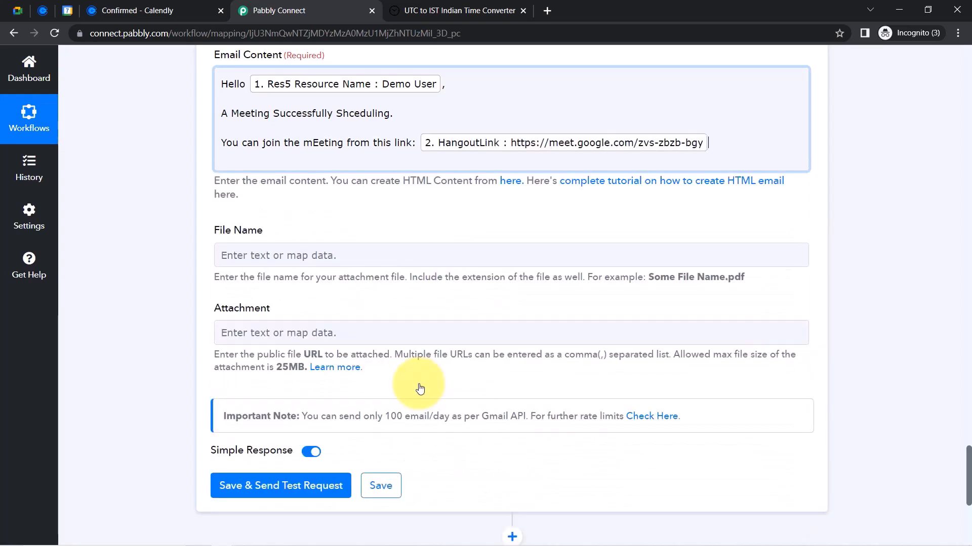
pyautogui.press('Return')
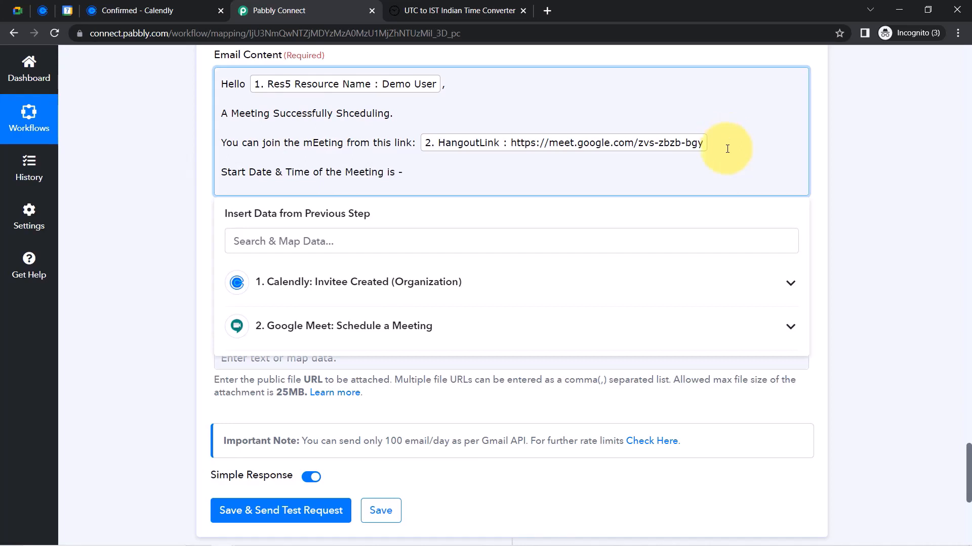
# Map the Google Meet Start DateTime after the start line
pyautogui.click(457, 326)
pyautogui.scroll(-5, 460, 354)
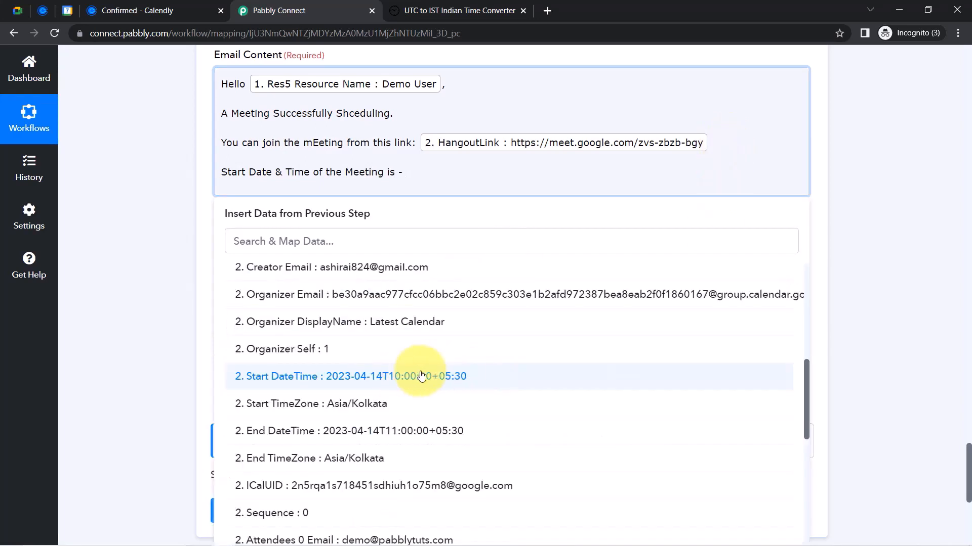
pyautogui.click(396, 391)
pyautogui.click(733, 156)
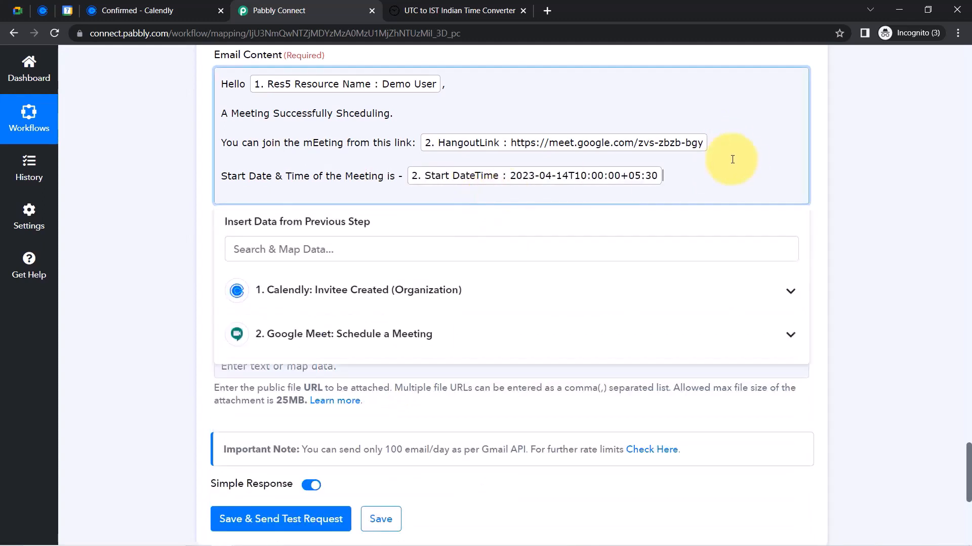
# Add the line 'End Date & Time if Meeting -' followed by the Google Meet End DateTime
pyautogui.press('Return')
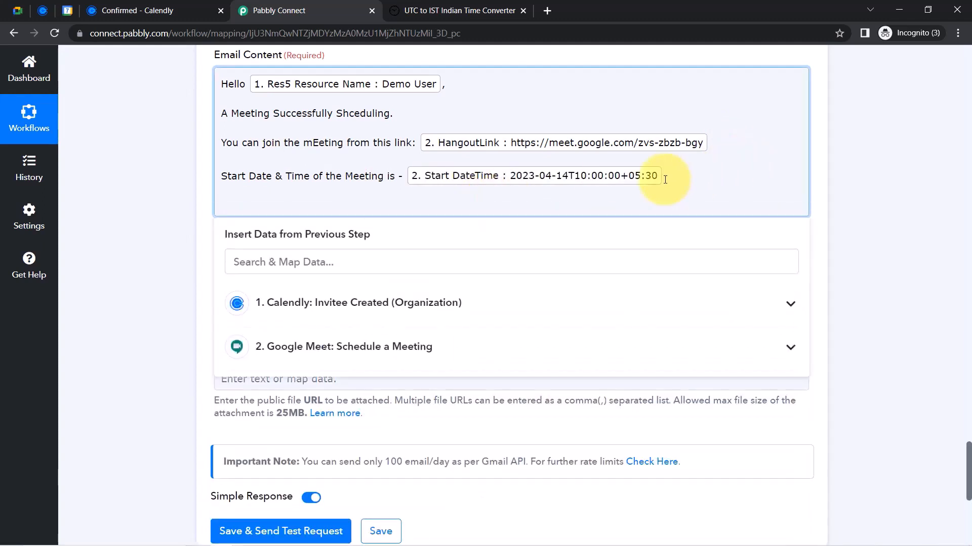
pyautogui.write('End Date &')
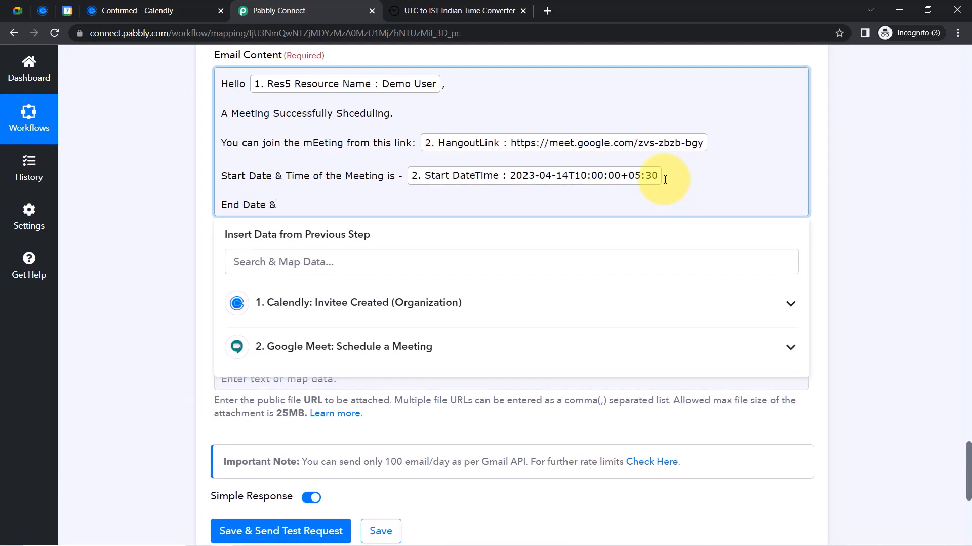
pyautogui.write(' Time ')
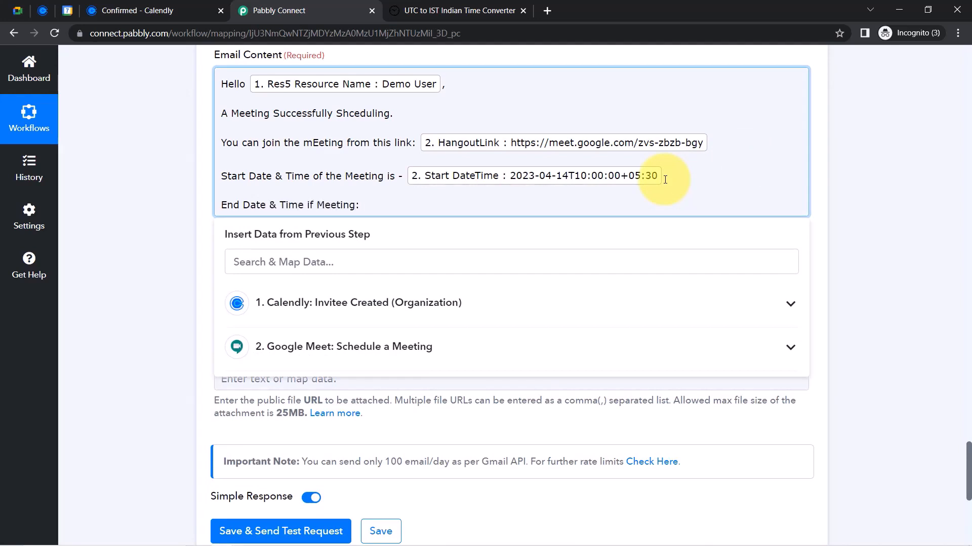
pyautogui.write('if Meeting -')
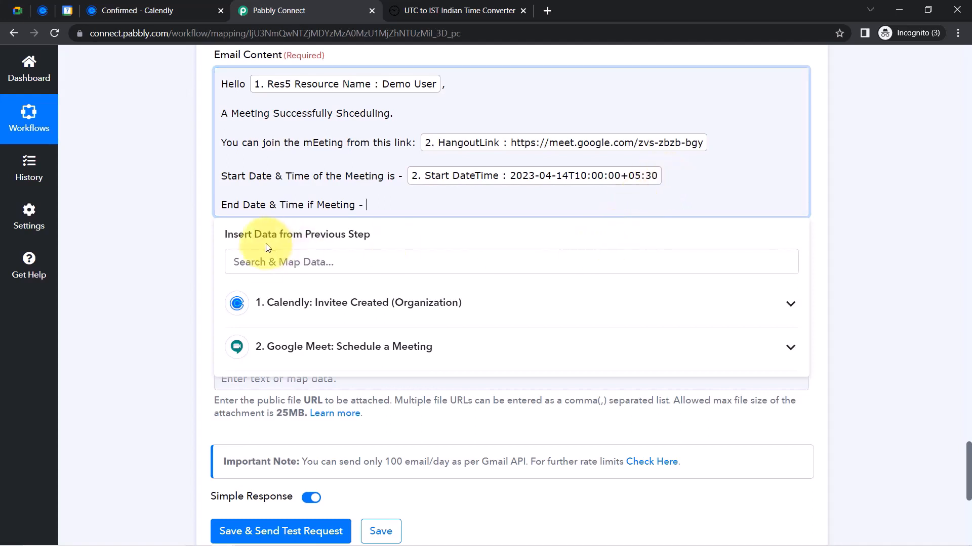
pyautogui.click(267, 258)
pyautogui.write('end')
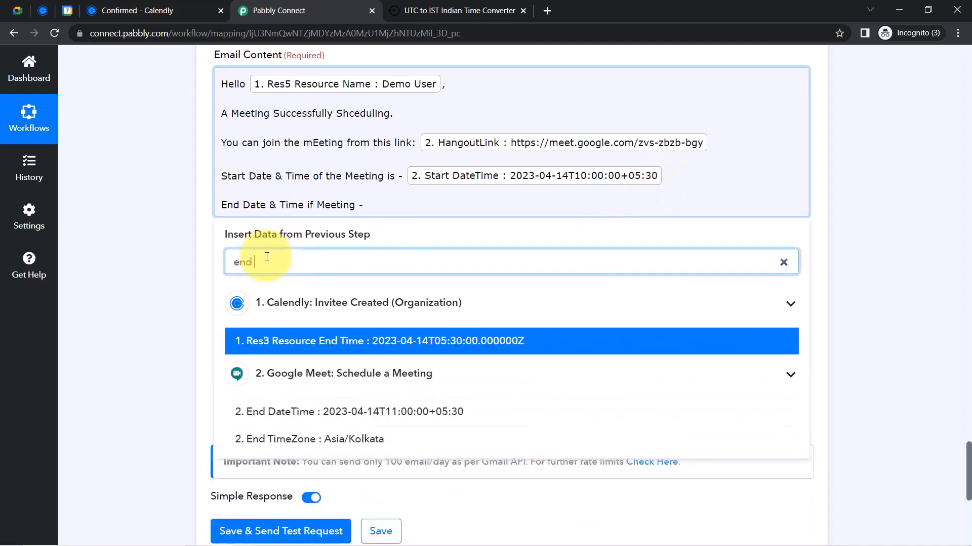
pyautogui.click(766, 309)
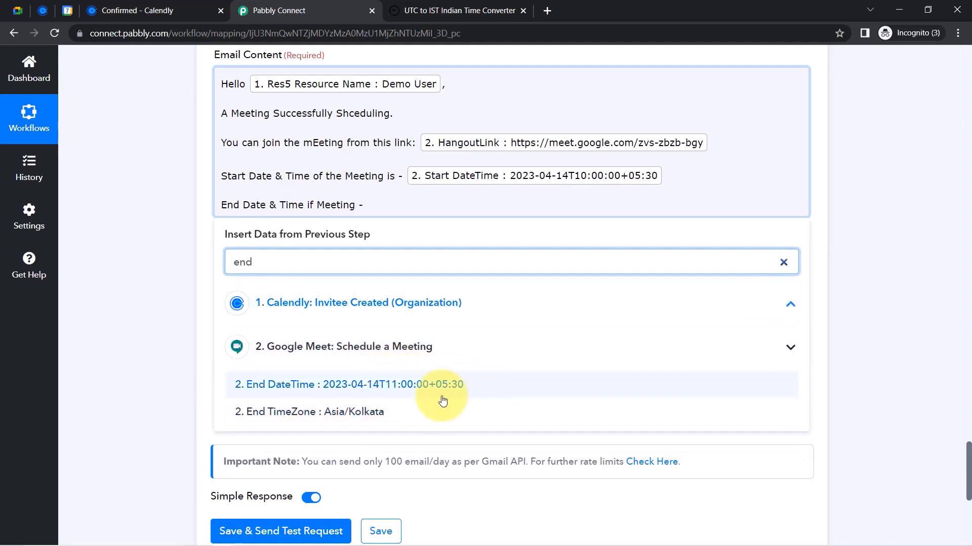
pyautogui.click(405, 386)
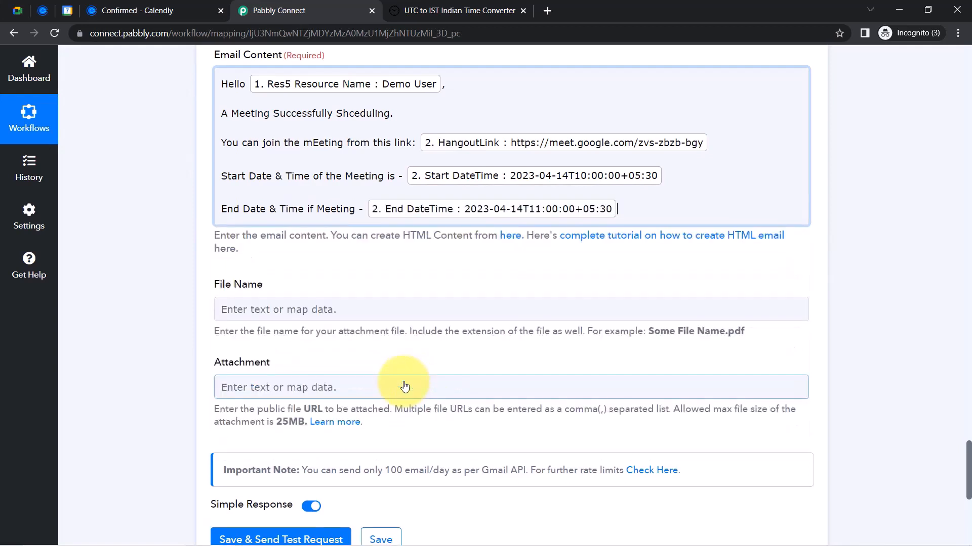
pyautogui.click(158, 261)
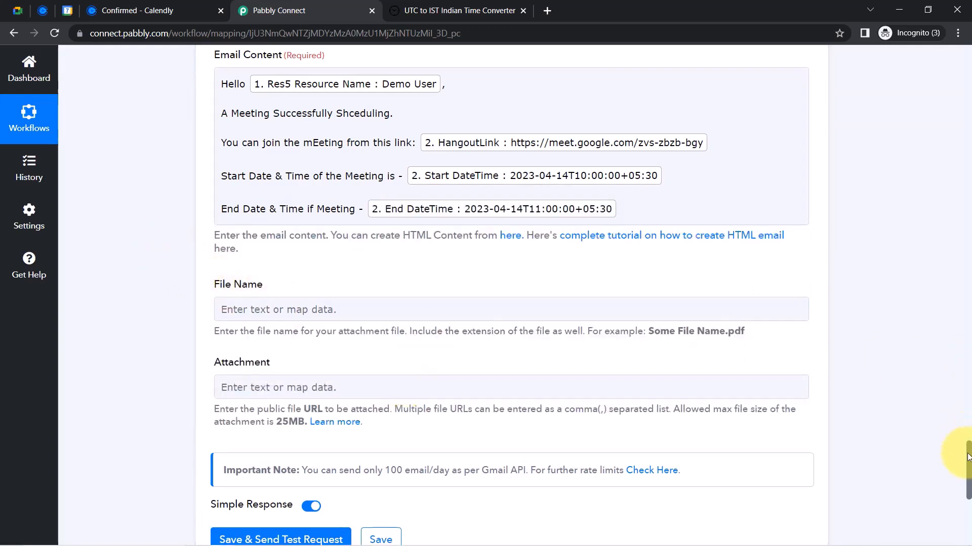
# Review the finished email body and close the UTC time converter tab
pyautogui.moveTo(968, 451); pyautogui.dragTo(967, 433)
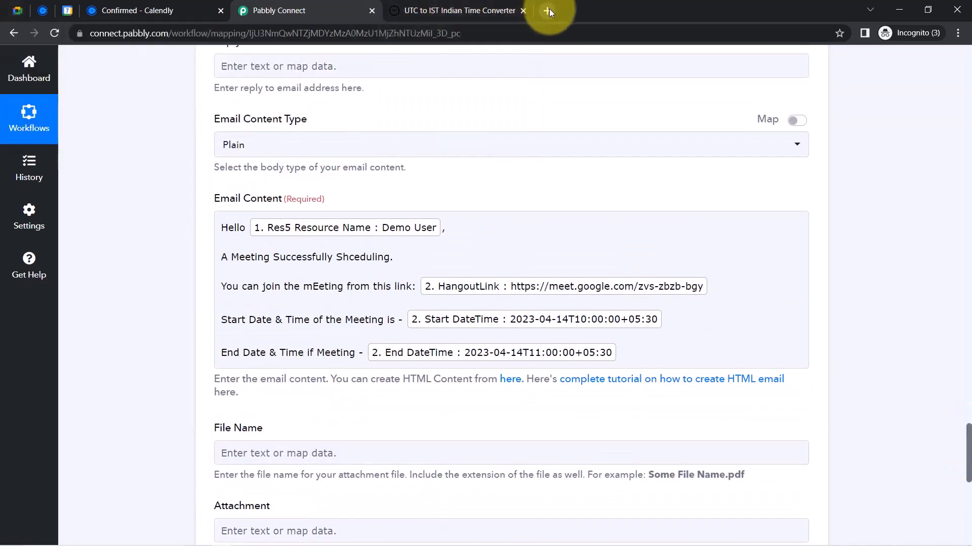
pyautogui.click(356, 231)
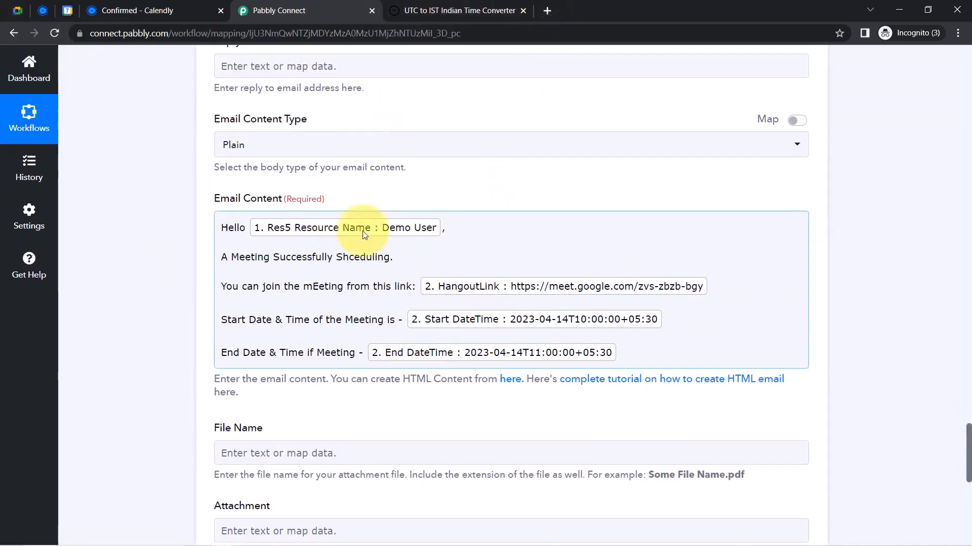
pyautogui.click(431, 228)
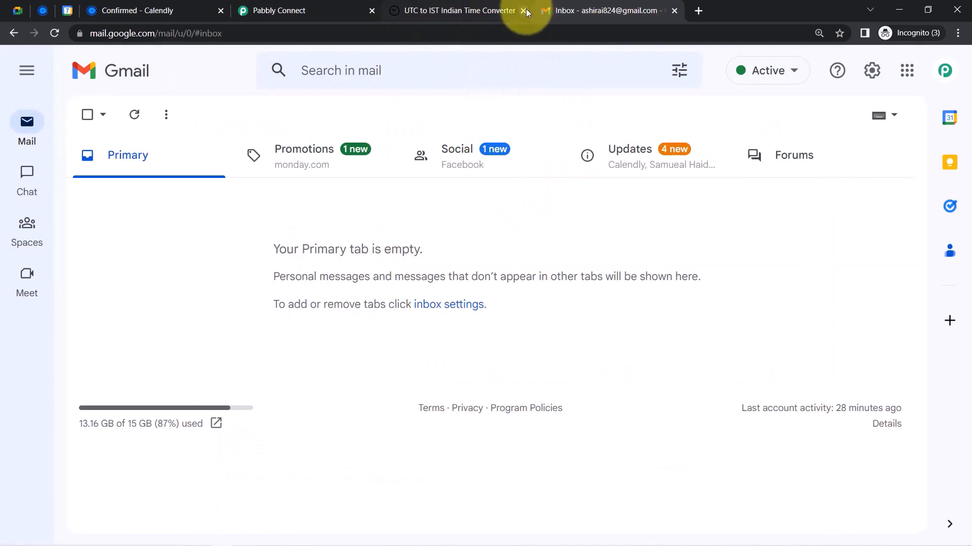
pyautogui.click(523, 11)
pyautogui.click(321, 15)
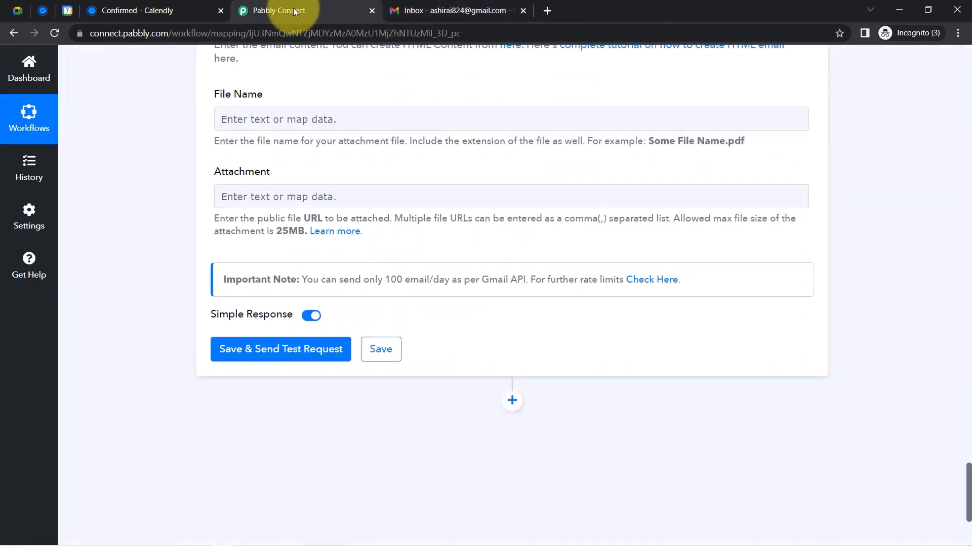
# Save the Gmail step and send a test email, confirming the response status is 'sent'
pyautogui.click(282, 348)
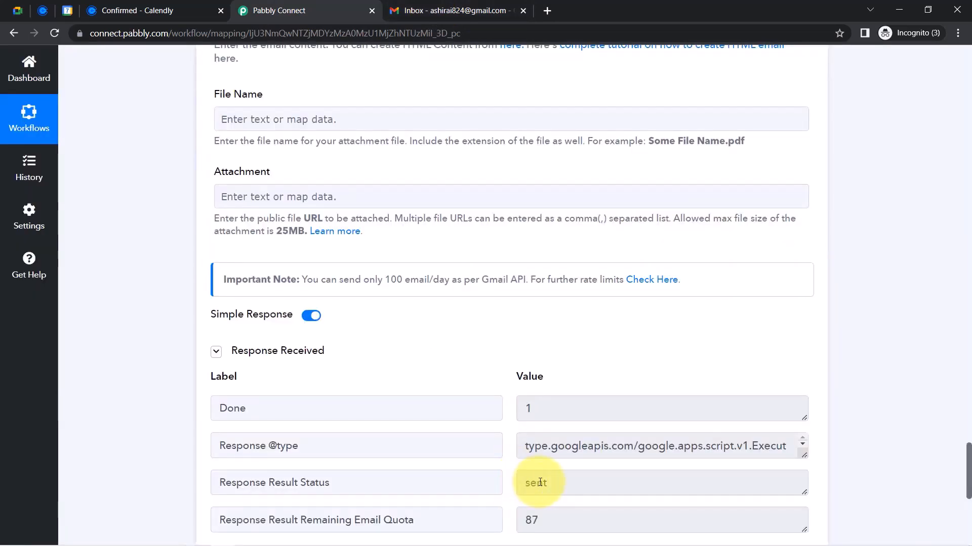
pyautogui.moveTo(552, 483); pyautogui.dragTo(512, 485)
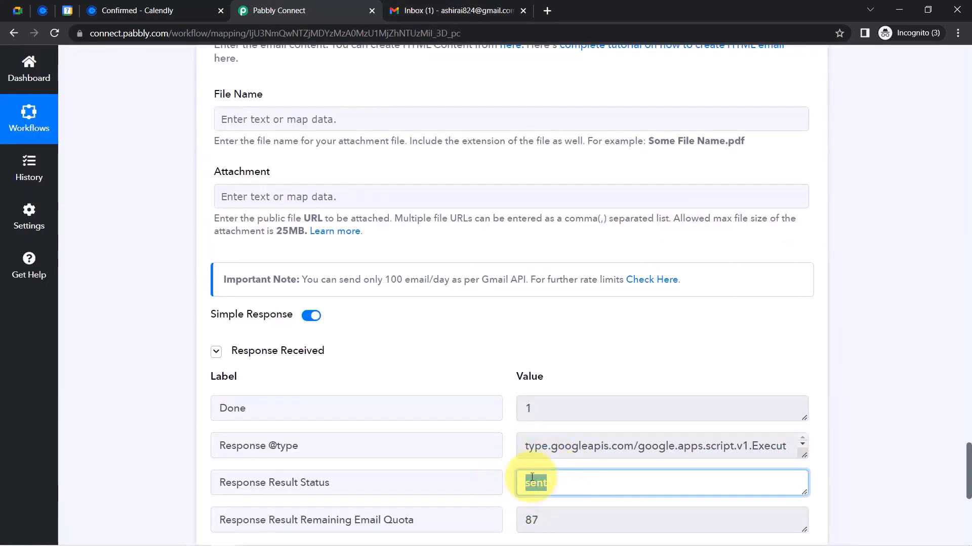
pyautogui.click(473, 10)
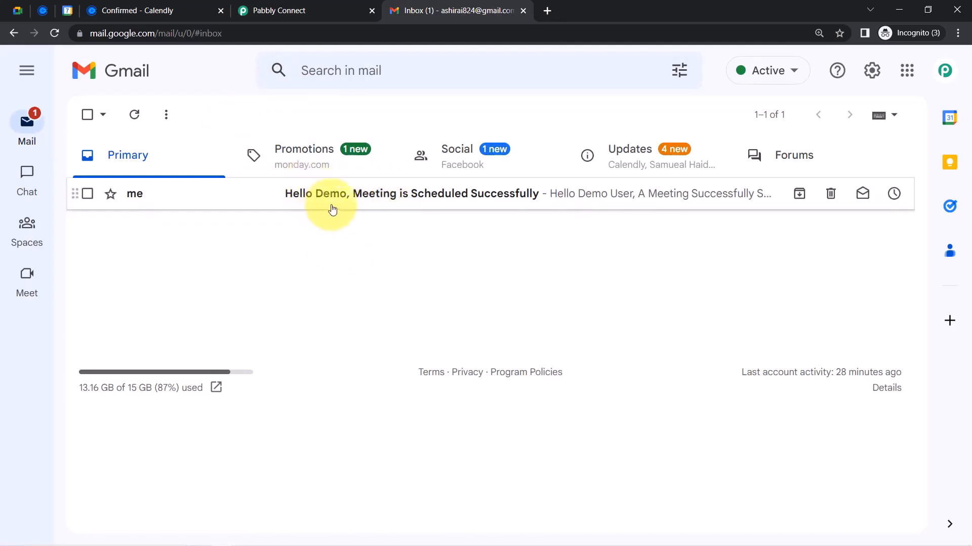
# Open the confirmation email and verify its greeting, Meet link and 10:00–11:00 +05:30 times on 2023-04-14
pyautogui.click(466, 201)
pyautogui.moveTo(130, 242); pyautogui.dragTo(204, 241)
pyautogui.moveTo(141, 270); pyautogui.dragTo(279, 274)
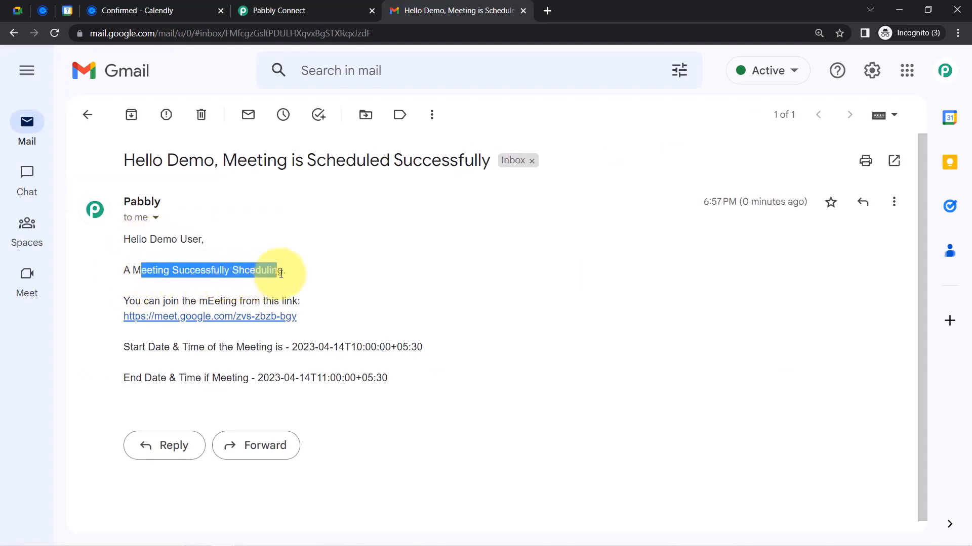
pyautogui.tripleClick(253, 271)
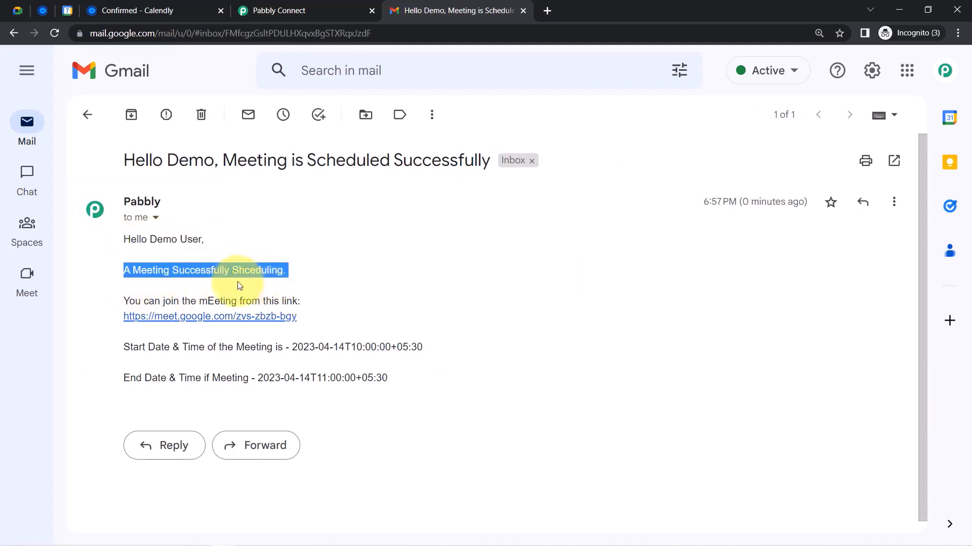
pyautogui.moveTo(144, 302); pyautogui.dragTo(303, 297)
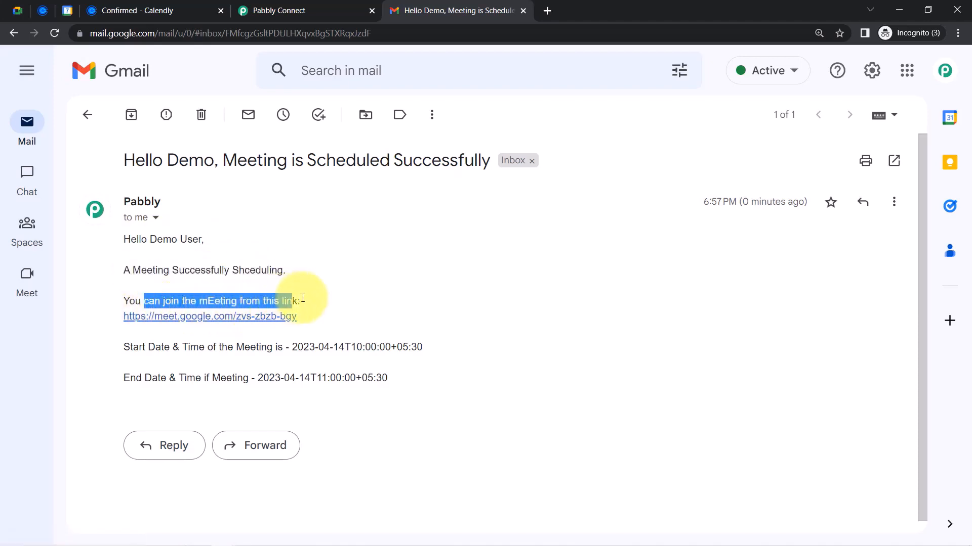
pyautogui.moveTo(130, 347); pyautogui.dragTo(345, 347)
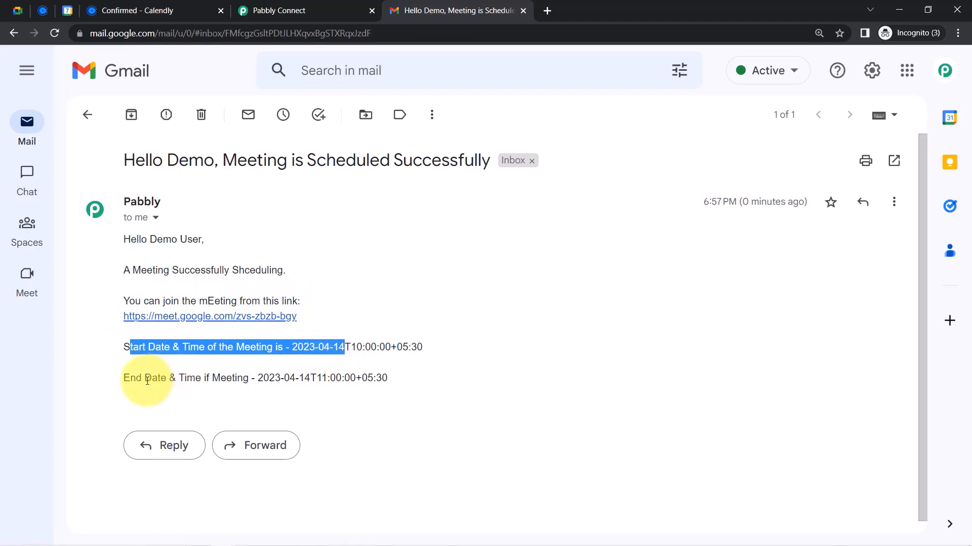
pyautogui.moveTo(144, 378); pyautogui.dragTo(360, 378)
pyautogui.click(360, 378)
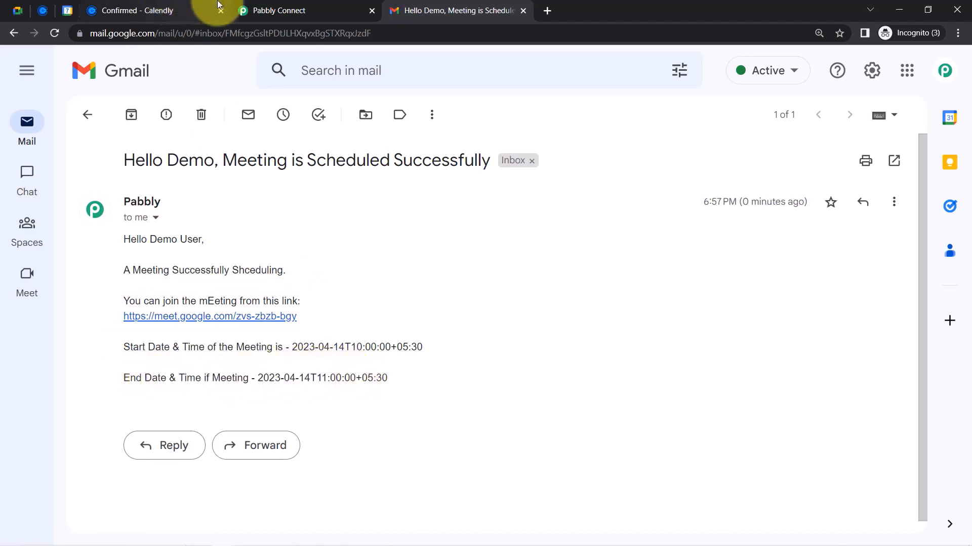
pyautogui.click(248, 11)
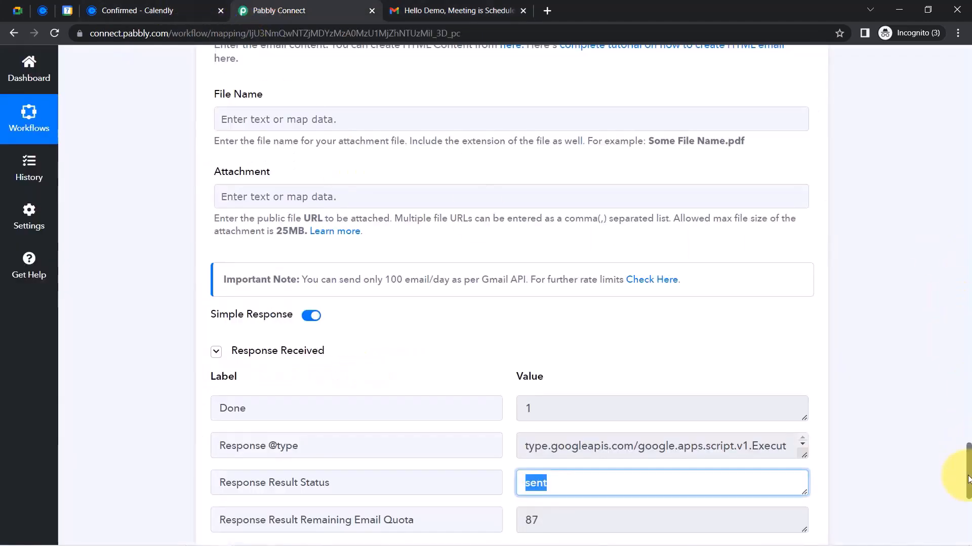
# Correct 'Shceduling', 'mEeting' and 'if' in the email content, then resend the test email
pyautogui.moveTo(967, 479); pyautogui.dragTo(967, 460)
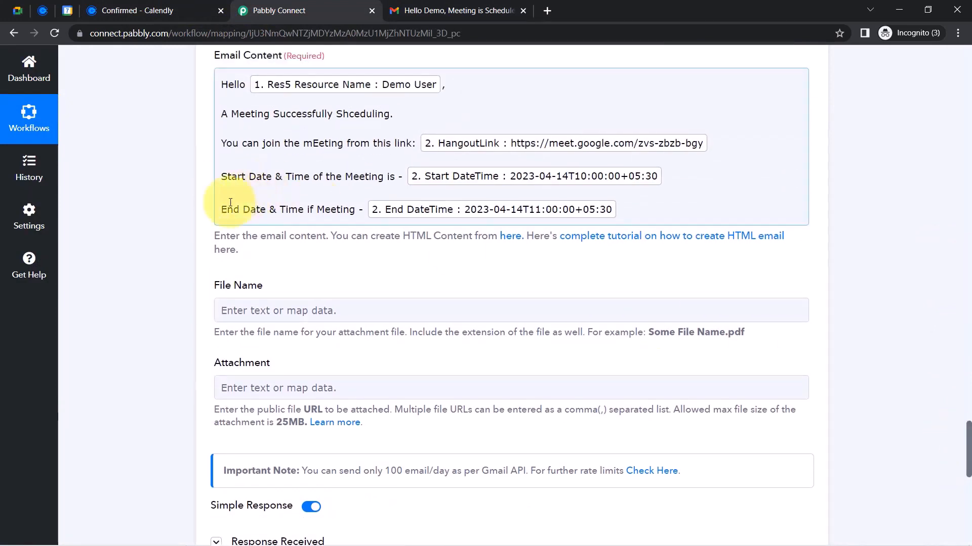
pyautogui.click(271, 115)
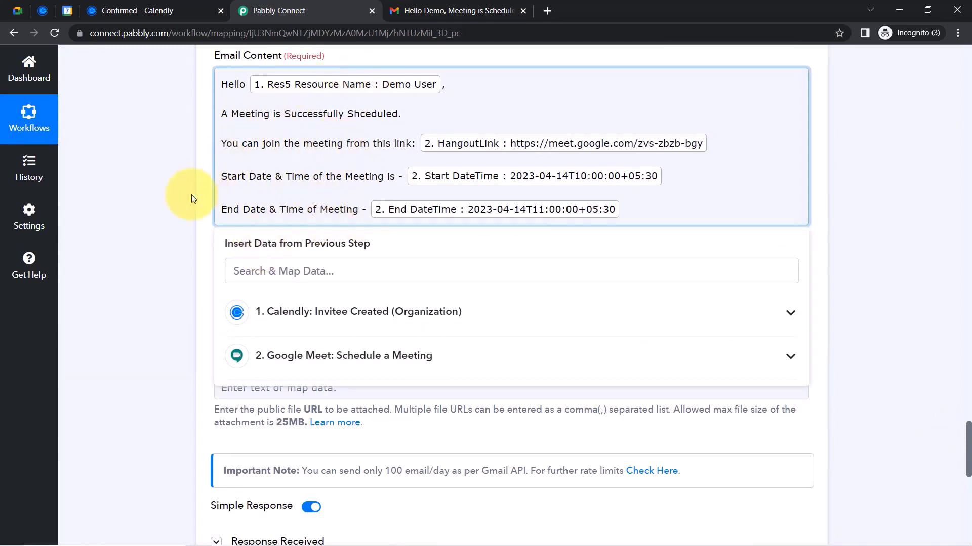
pyautogui.click(190, 195)
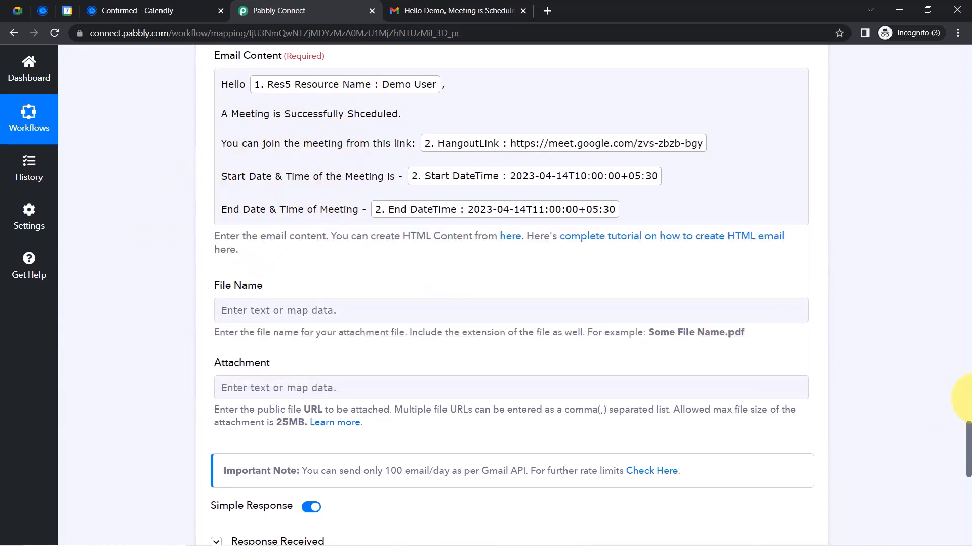
pyautogui.moveTo(967, 441); pyautogui.dragTo(961, 466)
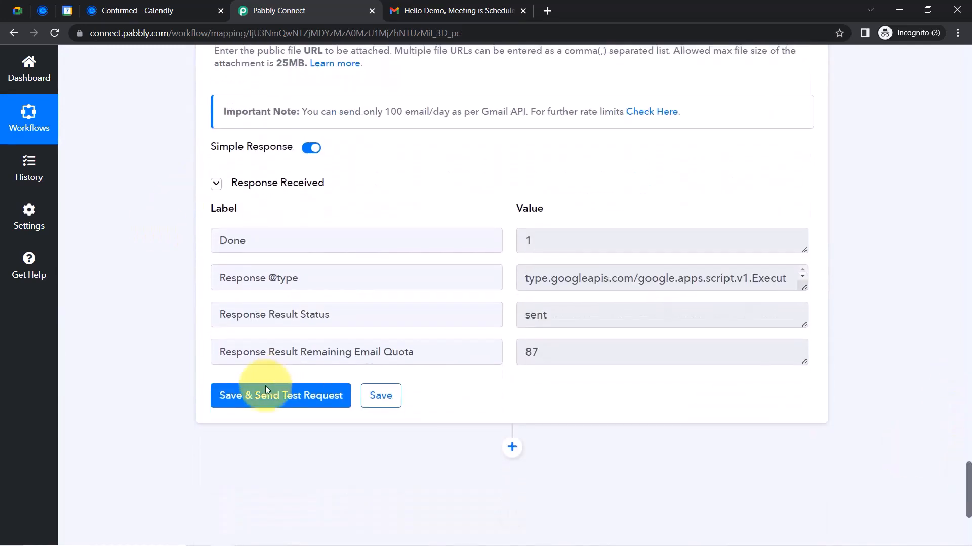
pyautogui.click(249, 399)
pyautogui.click(457, 11)
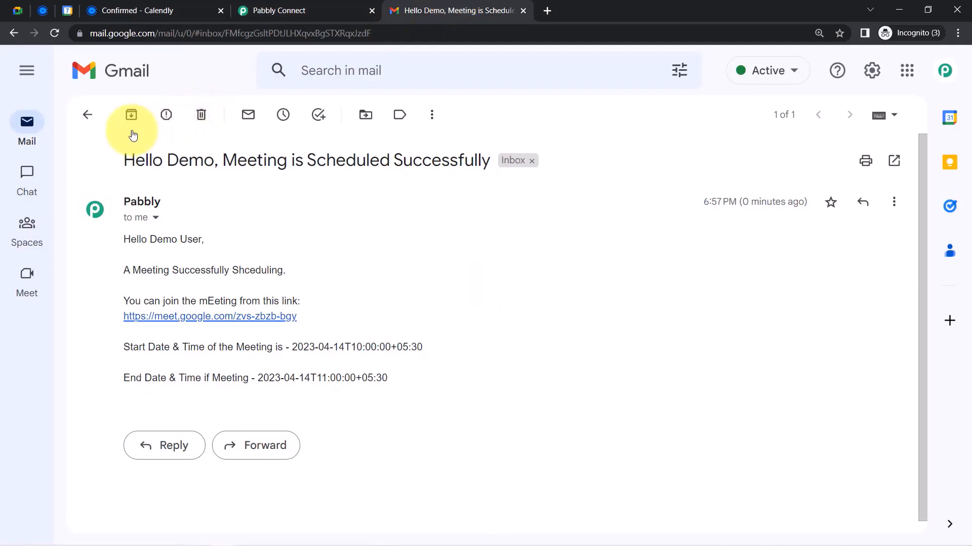
# Refresh the Gmail inbox until the new test email arrives, then open it and check the corrected body
pyautogui.click(86, 115)
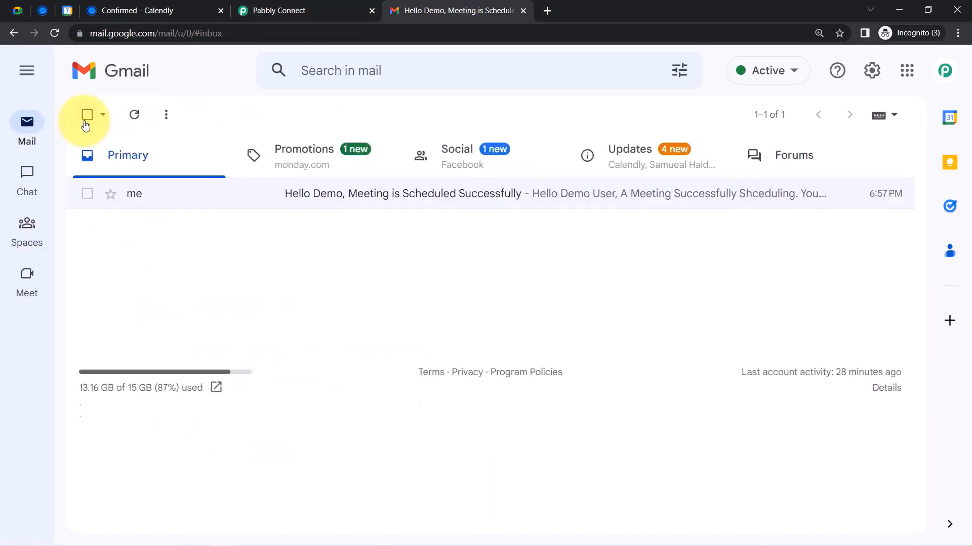
pyautogui.click(132, 115)
pyautogui.click(354, 208)
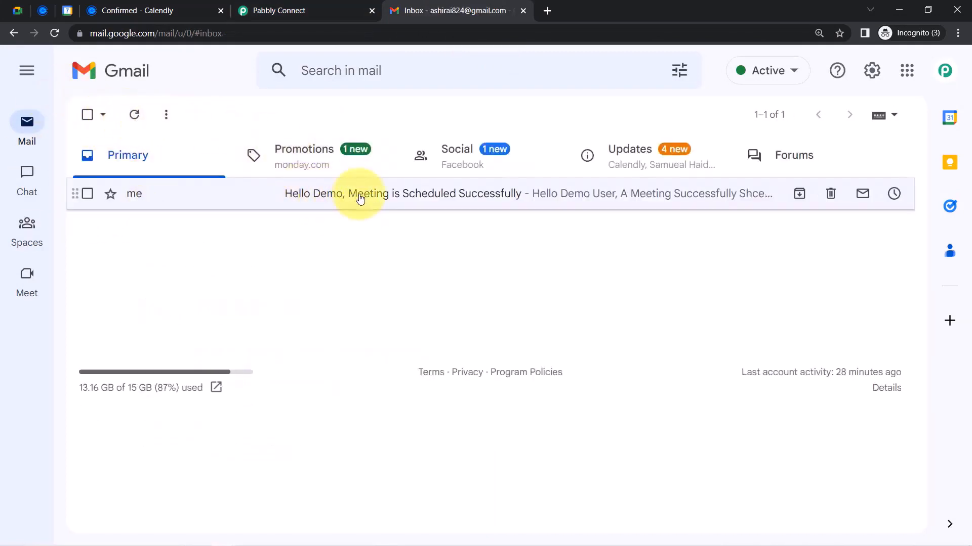
pyautogui.click(134, 114)
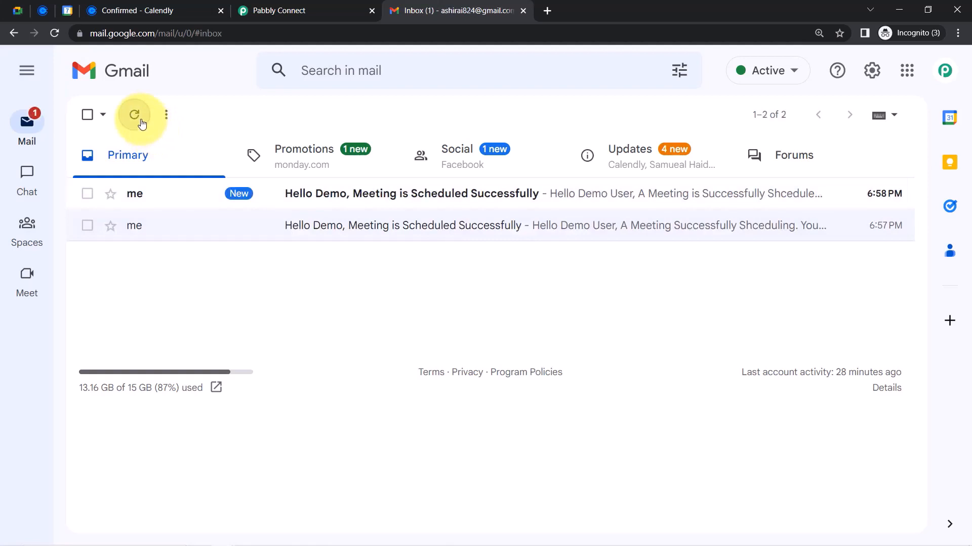
pyautogui.click(331, 197)
pyautogui.moveTo(137, 239); pyautogui.dragTo(356, 395)
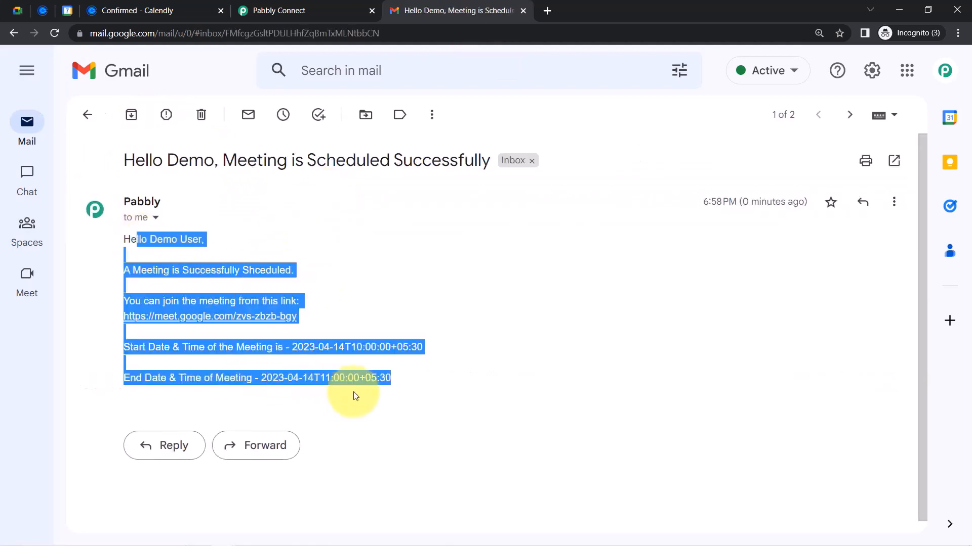
pyautogui.moveTo(142, 239); pyautogui.dragTo(333, 377)
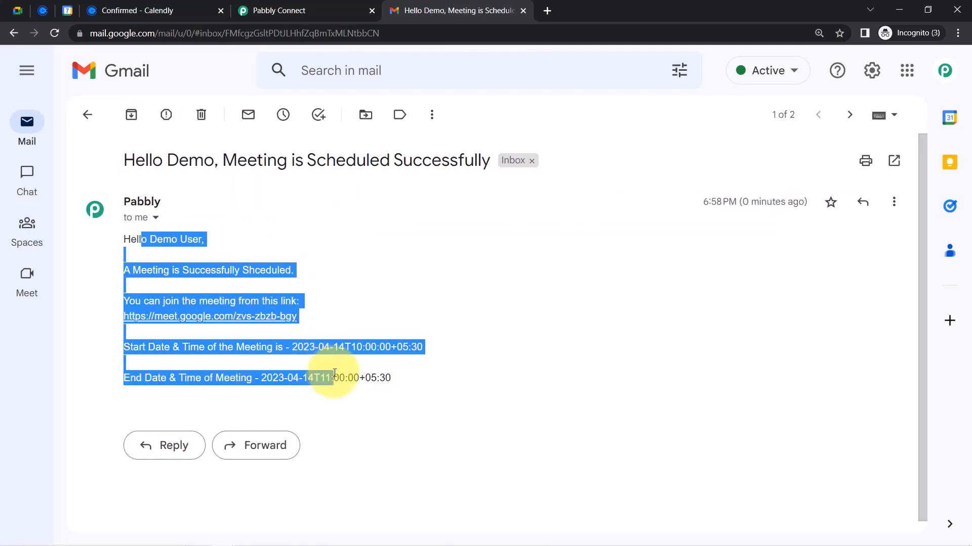
pyautogui.click(42, 10)
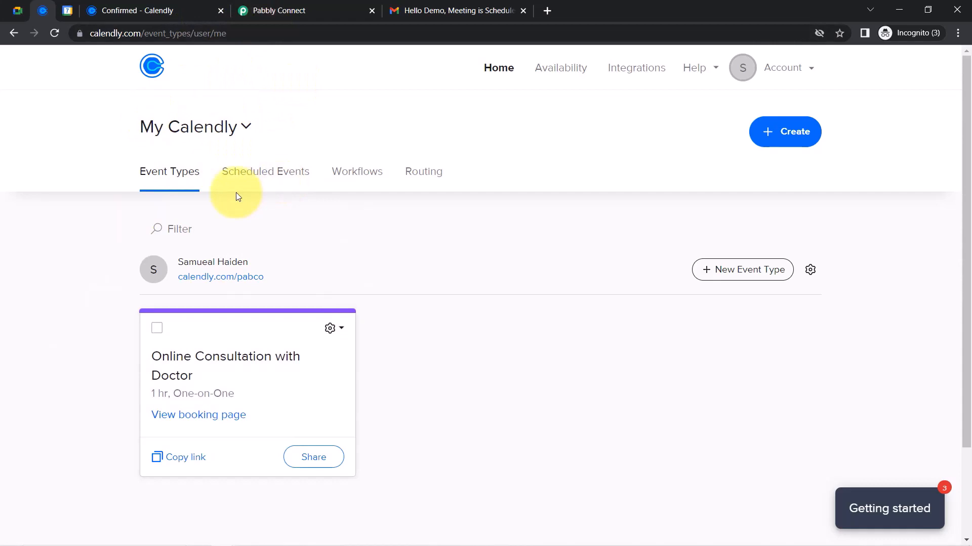
# Check the April 14 10:00–11:00am consultation event and join its Google Meet call in a new tab
pyautogui.click(70, 11)
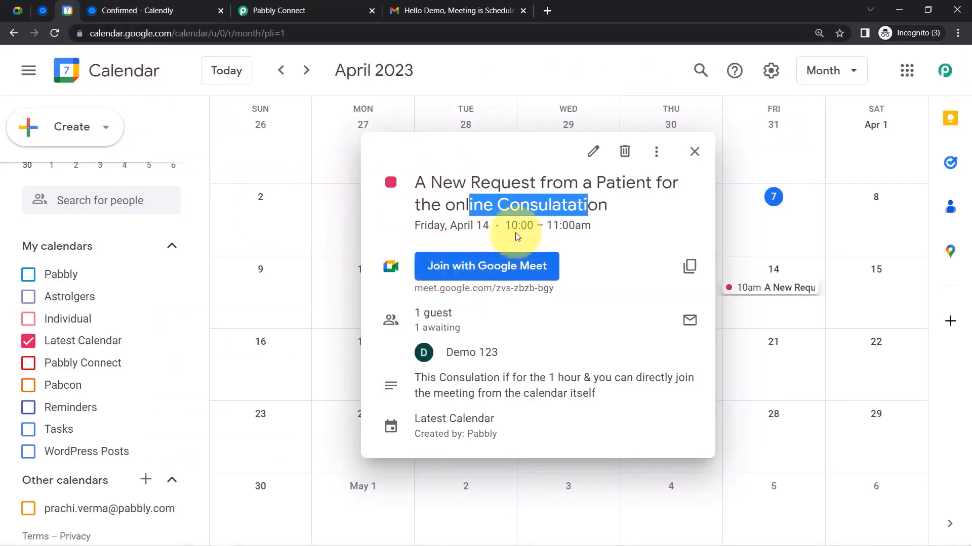
pyautogui.click(464, 266)
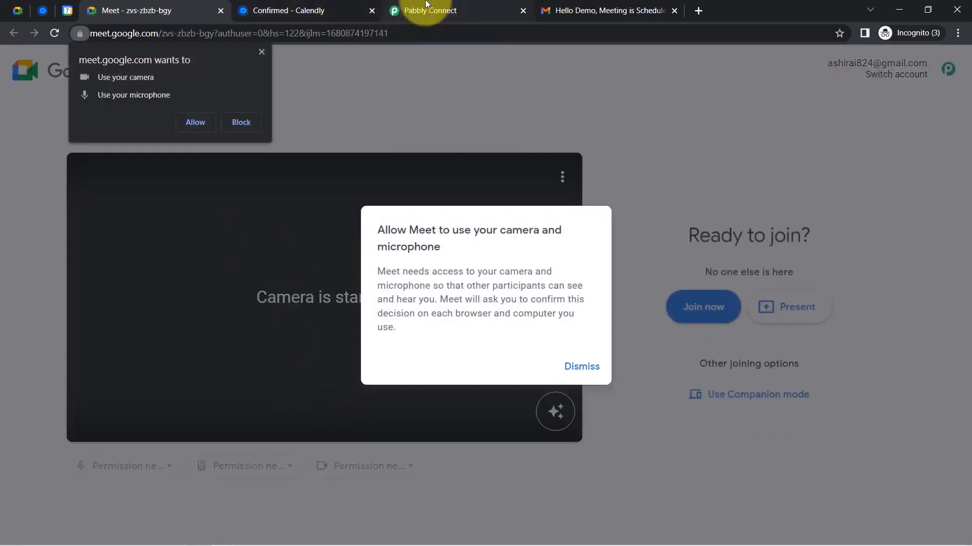
pyautogui.click(427, 11)
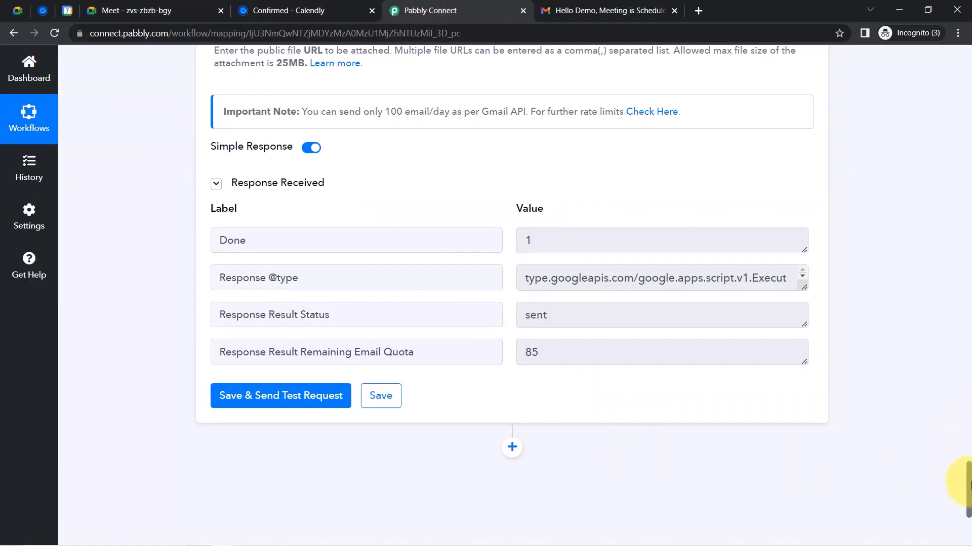
# Collapse the Calendly trigger, Google Meet and Gmail steps of the workflow
pyautogui.moveTo(968, 484); pyautogui.dragTo(951, 53)
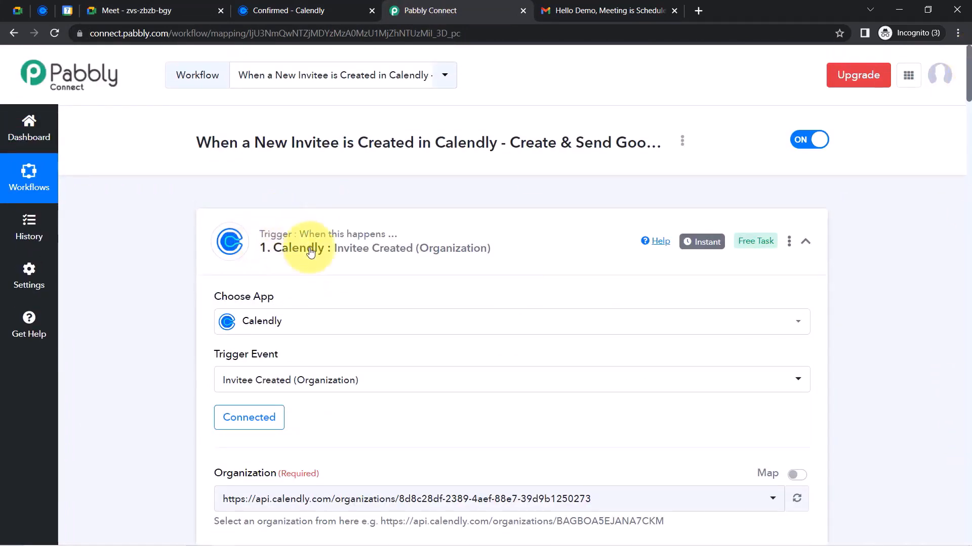
pyautogui.click(311, 251)
pyautogui.click(229, 363)
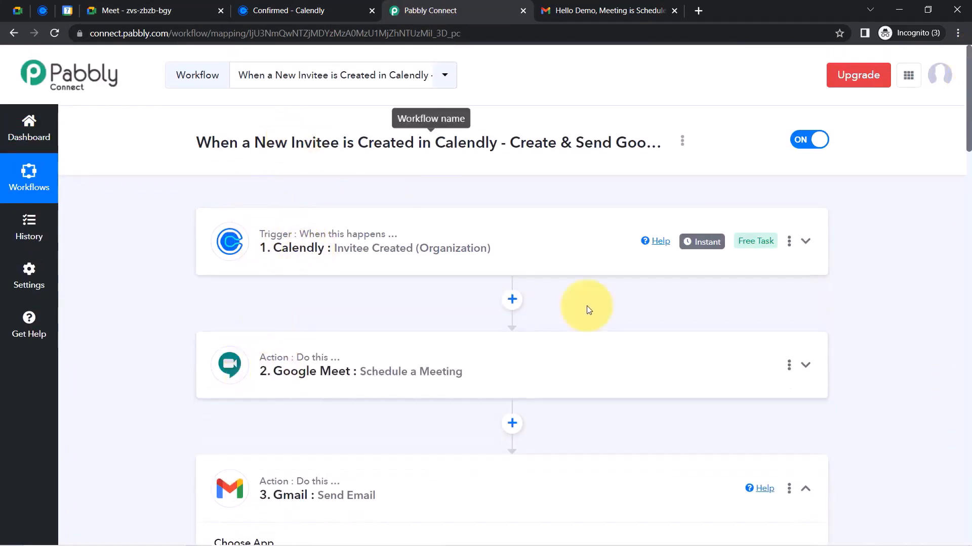
pyautogui.click(283, 495)
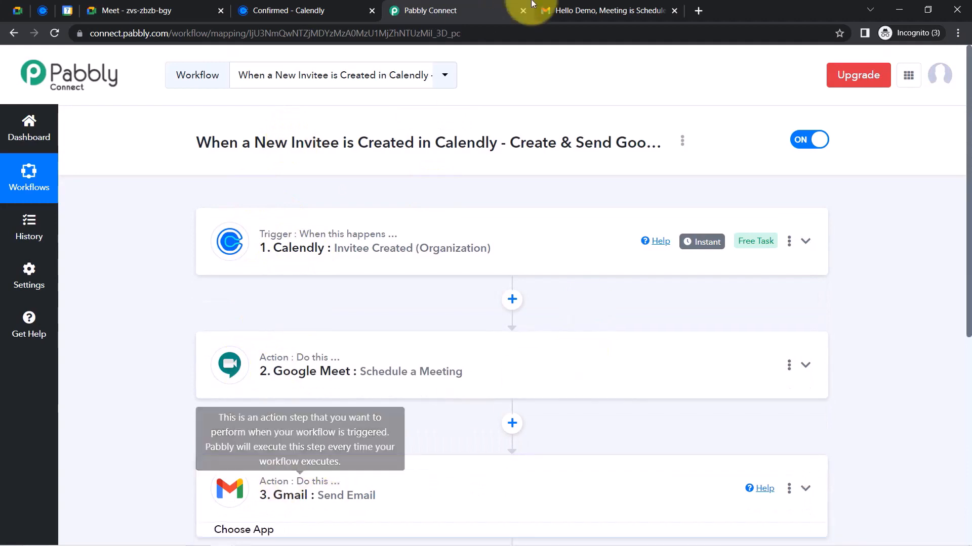
# Copy the workflow's share link from the Share Workflow dialog
pyautogui.click(681, 147)
pyautogui.click(611, 209)
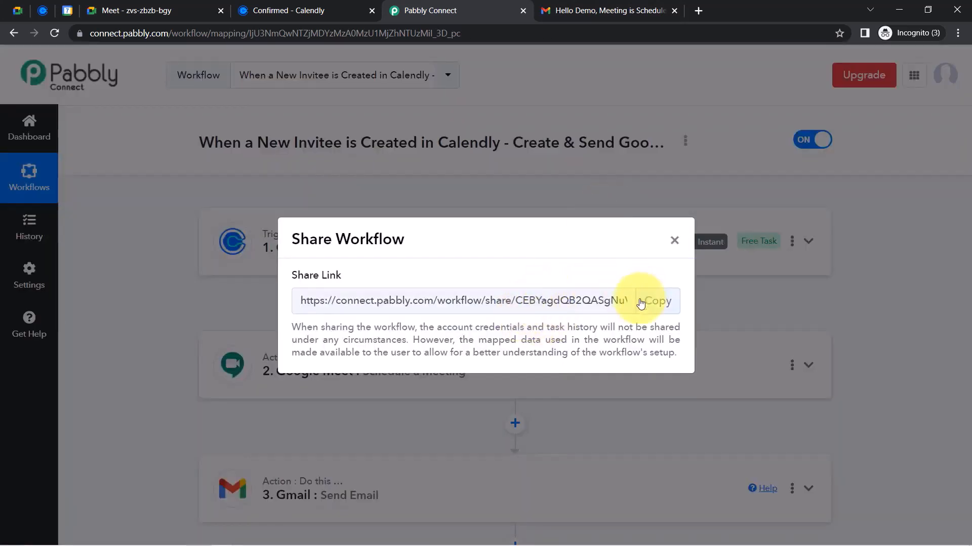
pyautogui.click(659, 302)
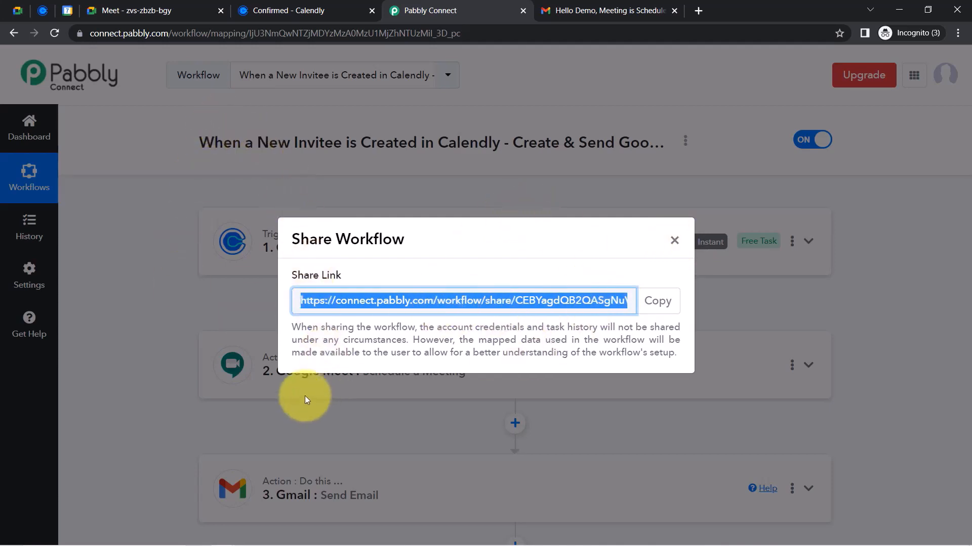
pyautogui.click(671, 314)
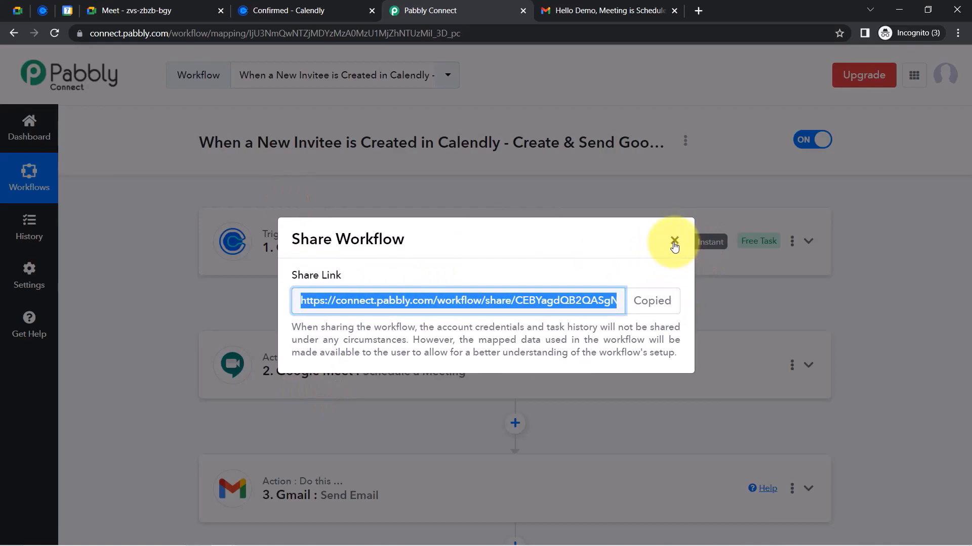
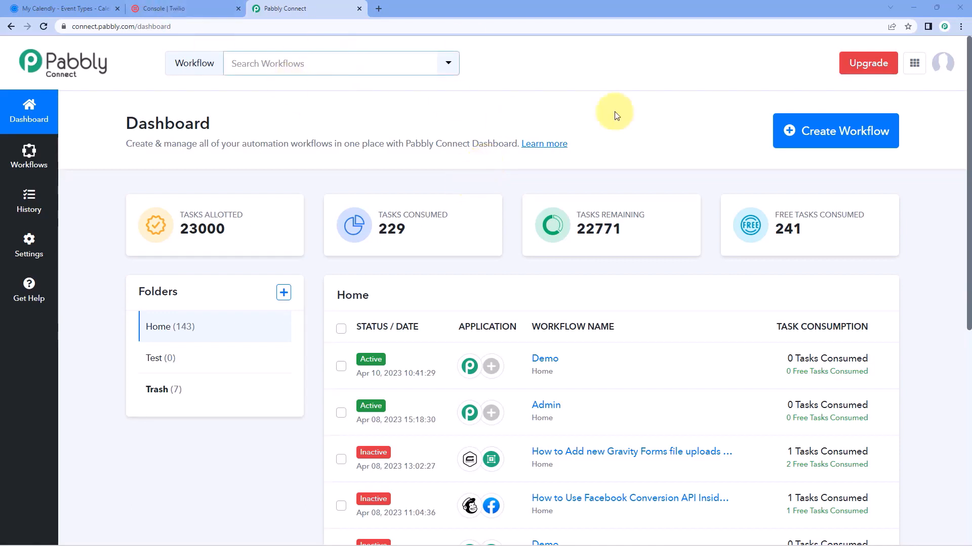
# Create a workflow named 'Calendly to Twilio' and collapse its trigger app chooser
pyautogui.click(793, 130)
pyautogui.click(390, 298)
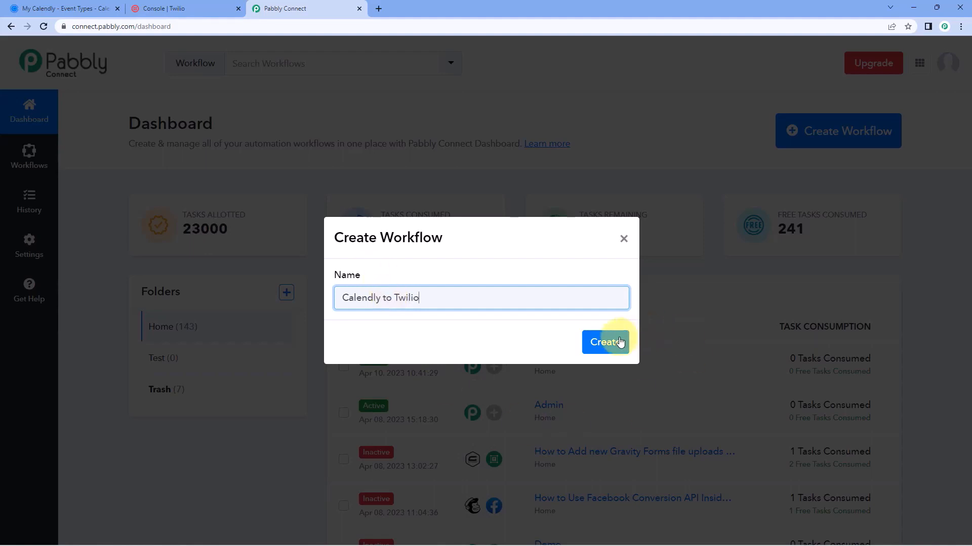
pyautogui.click(610, 342)
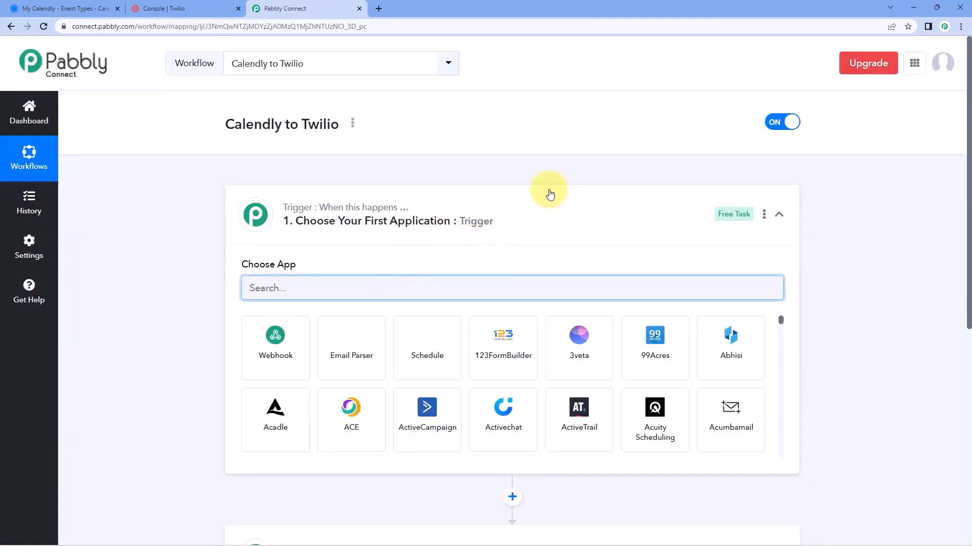
pyautogui.click(550, 194)
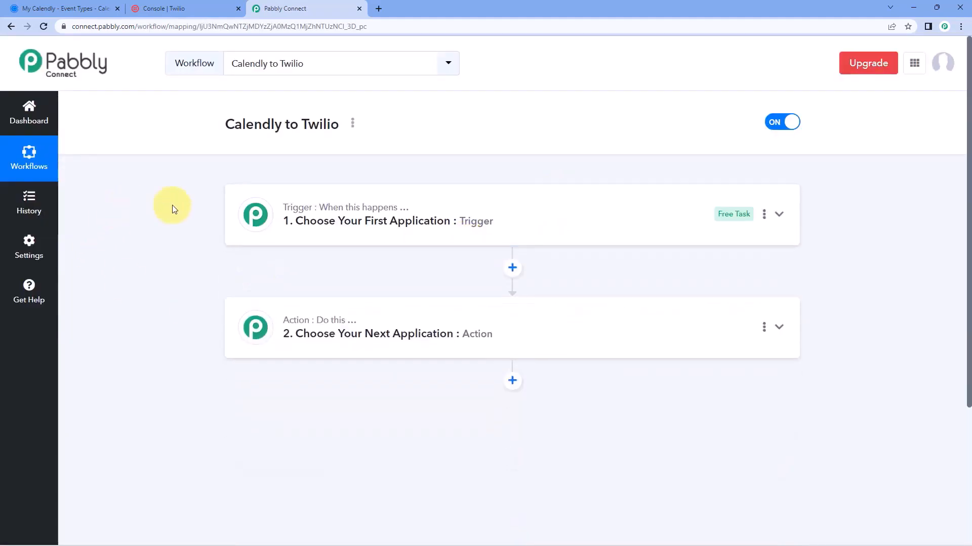
# Expand the trigger step's app list, checking the Calendly event types tab along the way
pyautogui.scroll(-1, 175, 207)
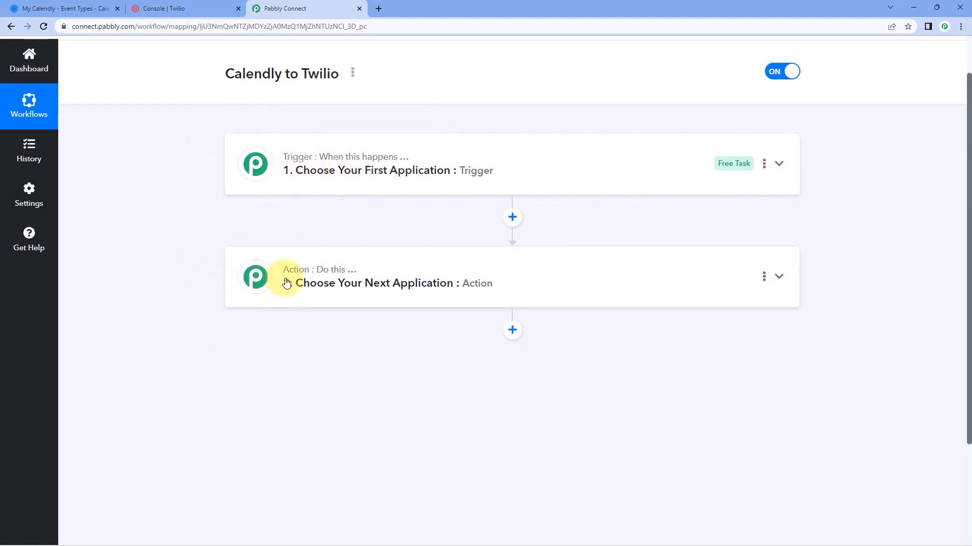
pyautogui.click(503, 155)
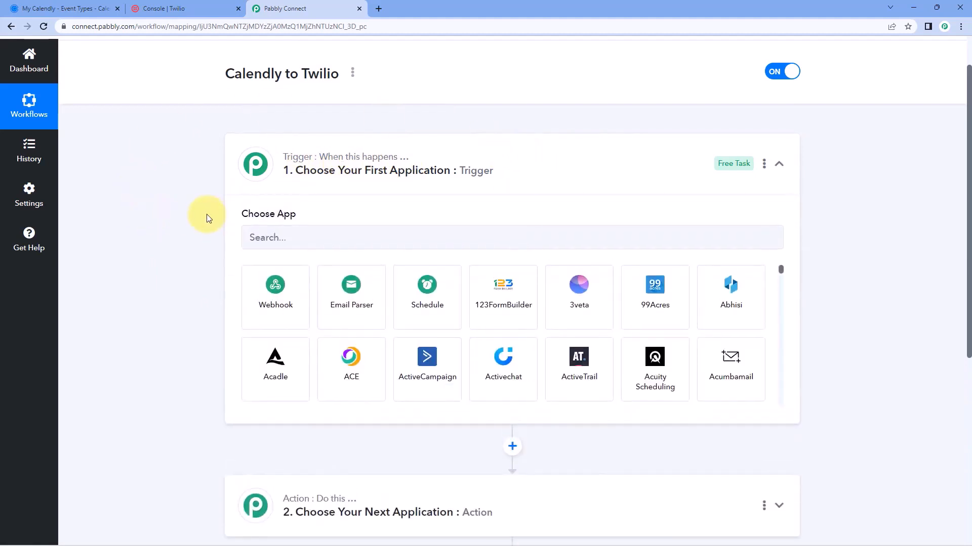
pyautogui.click(64, 8)
pyautogui.click(316, 7)
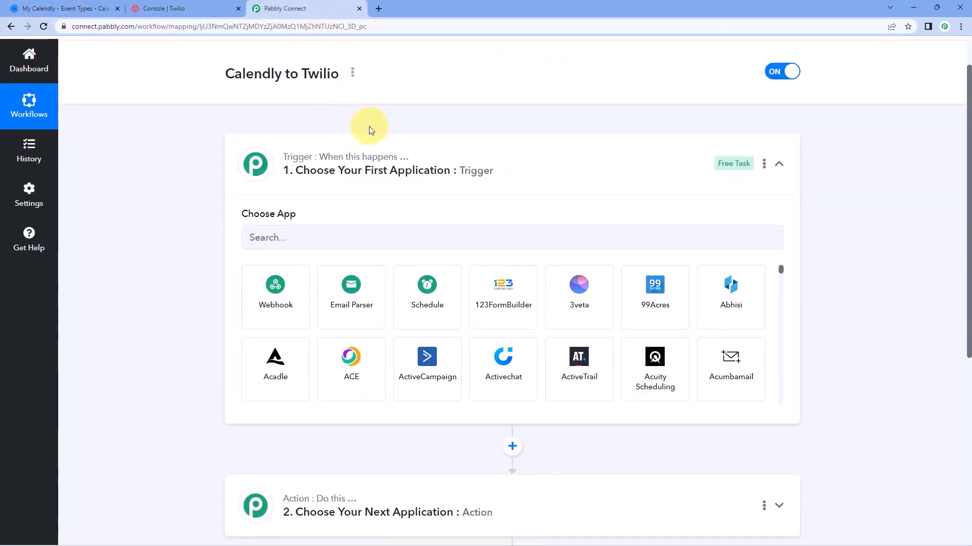
pyautogui.click(66, 9)
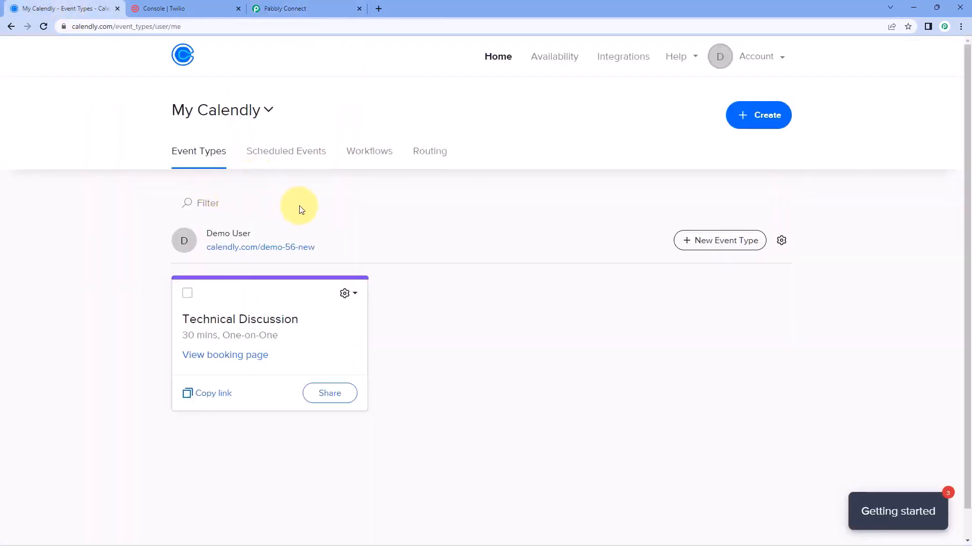
pyautogui.click(308, 8)
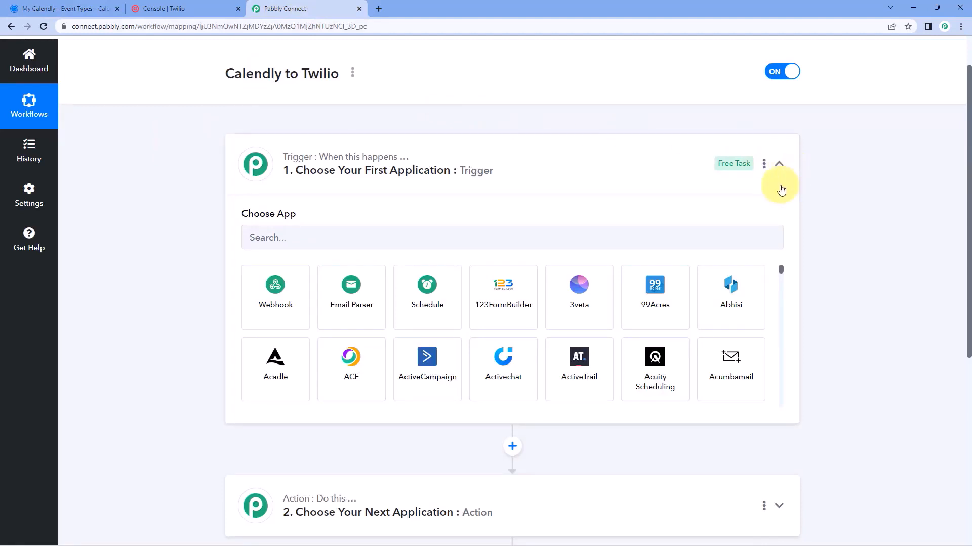
pyautogui.scroll(-1, 202, 239)
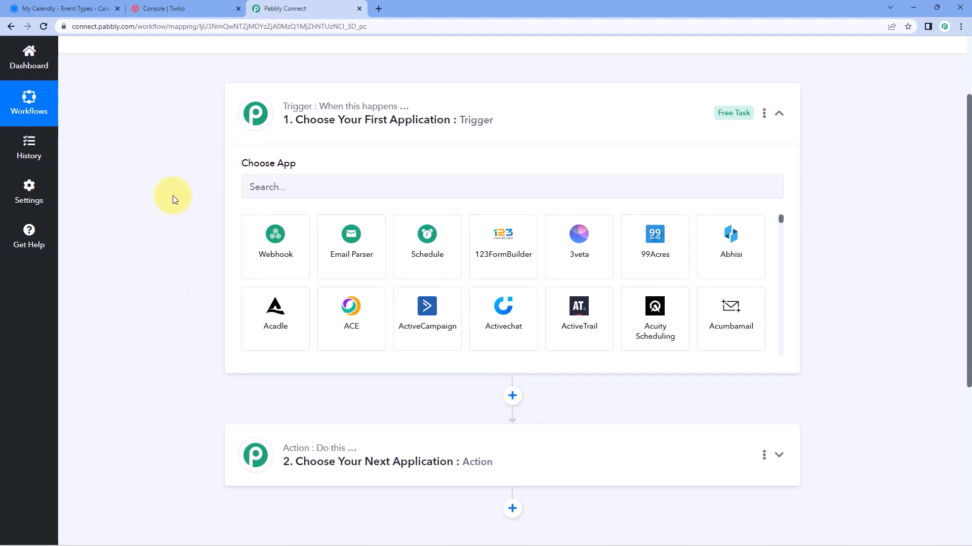
# Choose Calendly as the trigger app with the Invitee Created (User) event
pyautogui.scroll(-1, 172, 198)
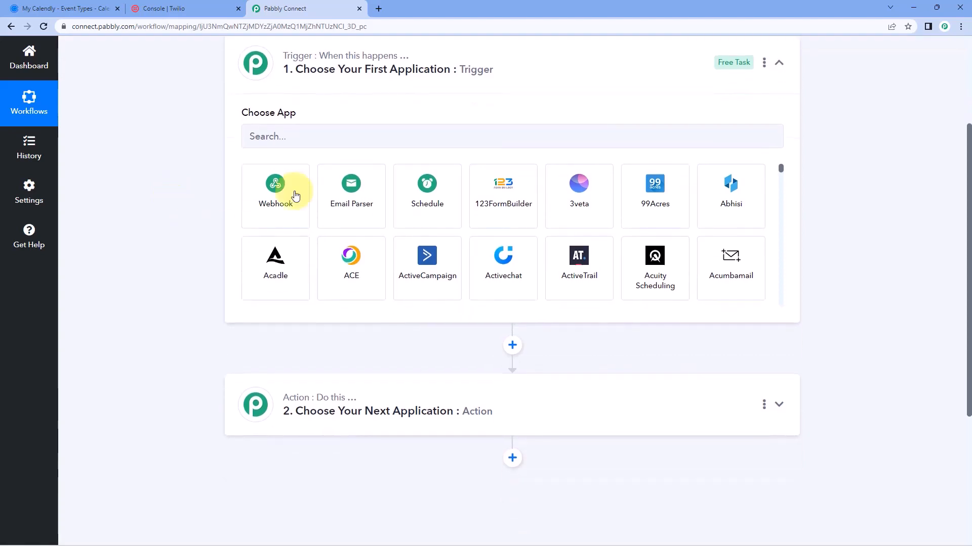
pyautogui.click(315, 136)
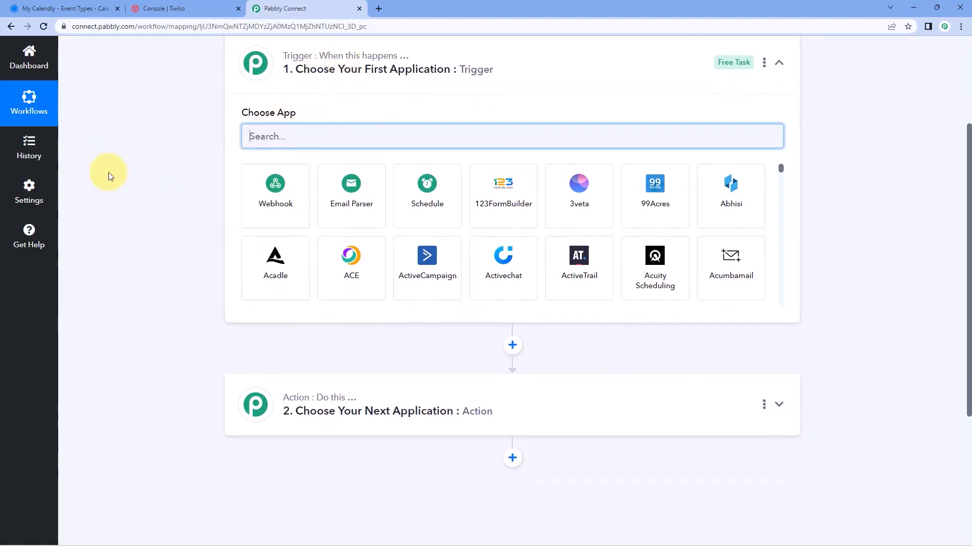
pyautogui.write('Calendly')
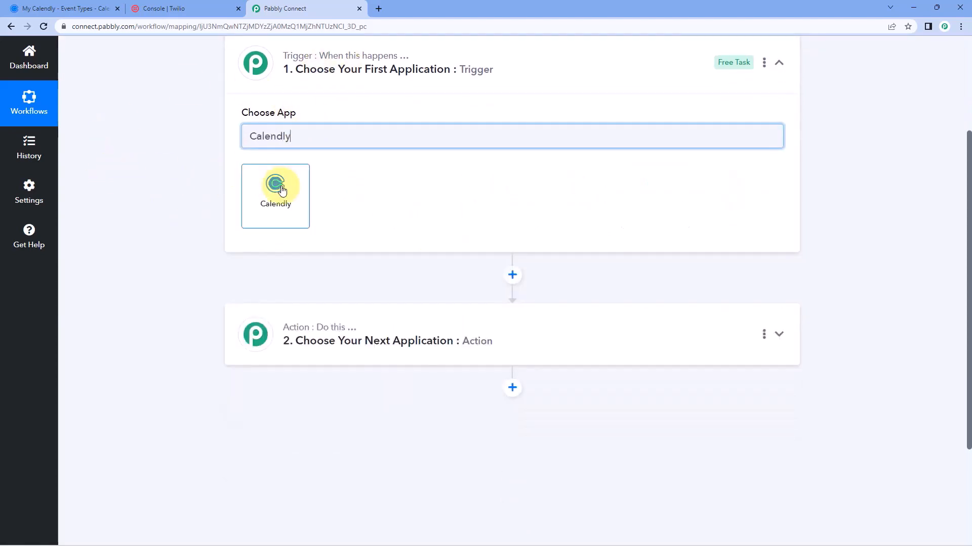
pyautogui.click(282, 191)
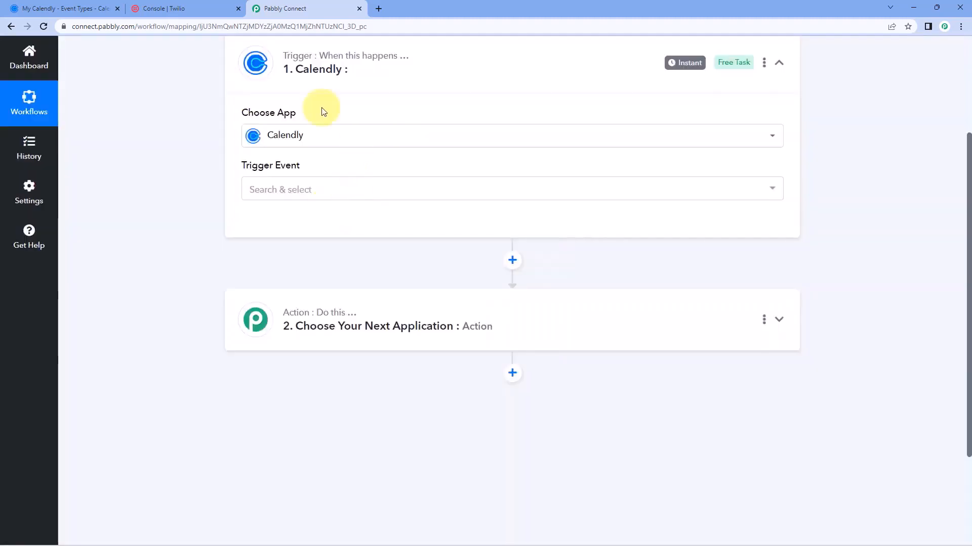
pyautogui.click(325, 196)
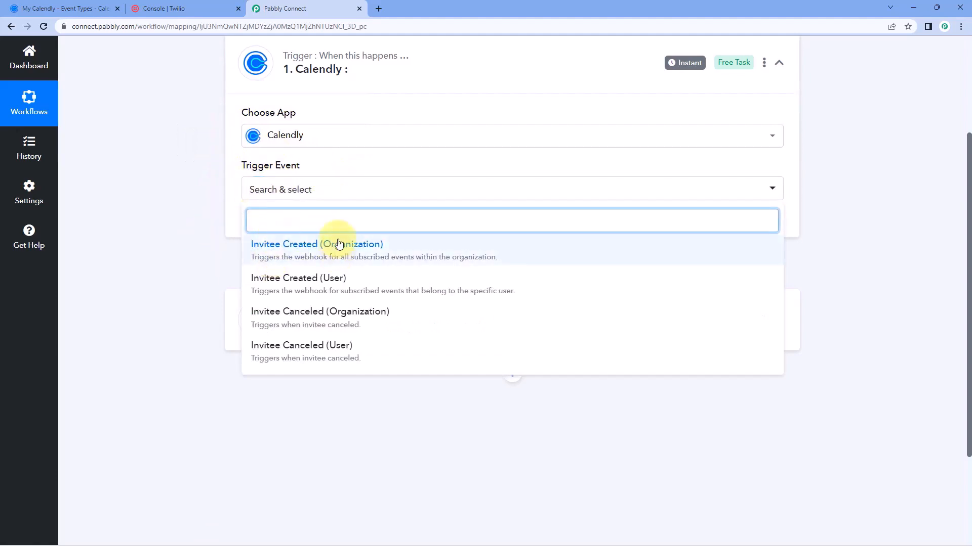
pyautogui.click(309, 286)
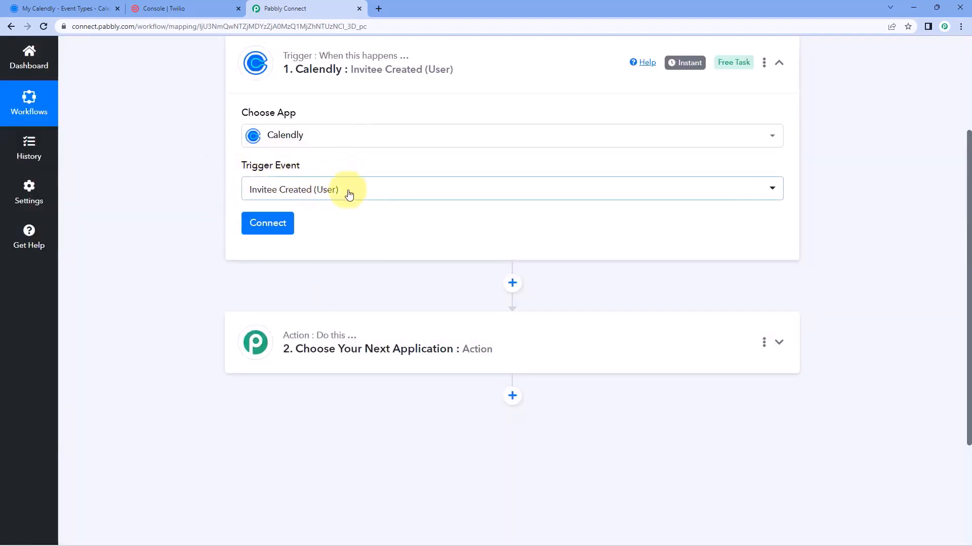
pyautogui.click(274, 222)
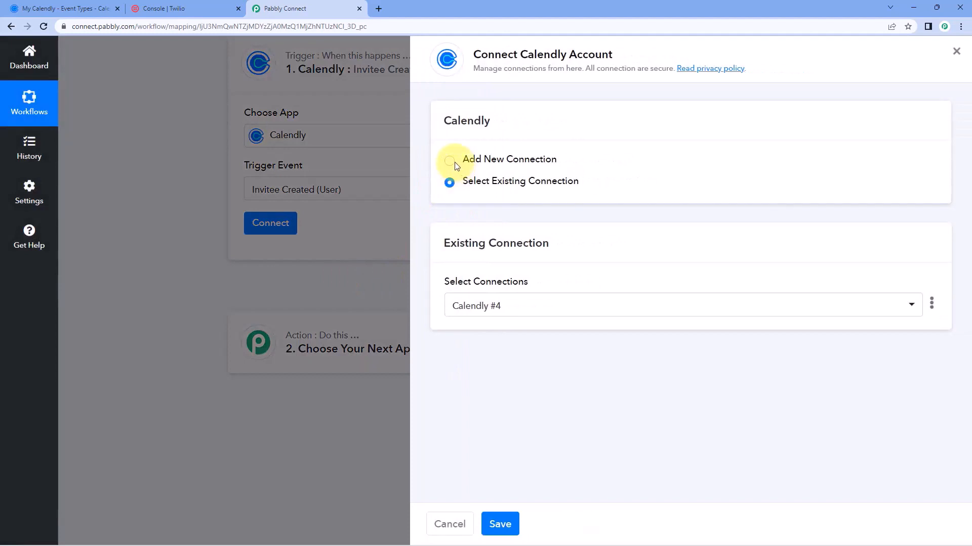
# Add a new Calendly connection and approve Pabbly Connect's access in the authorization window
pyautogui.click(450, 161)
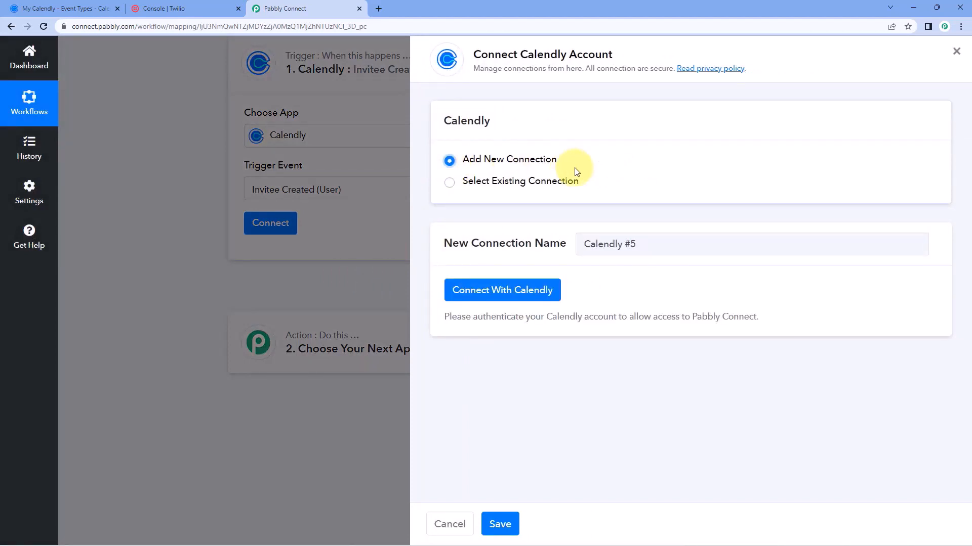
pyautogui.click(501, 295)
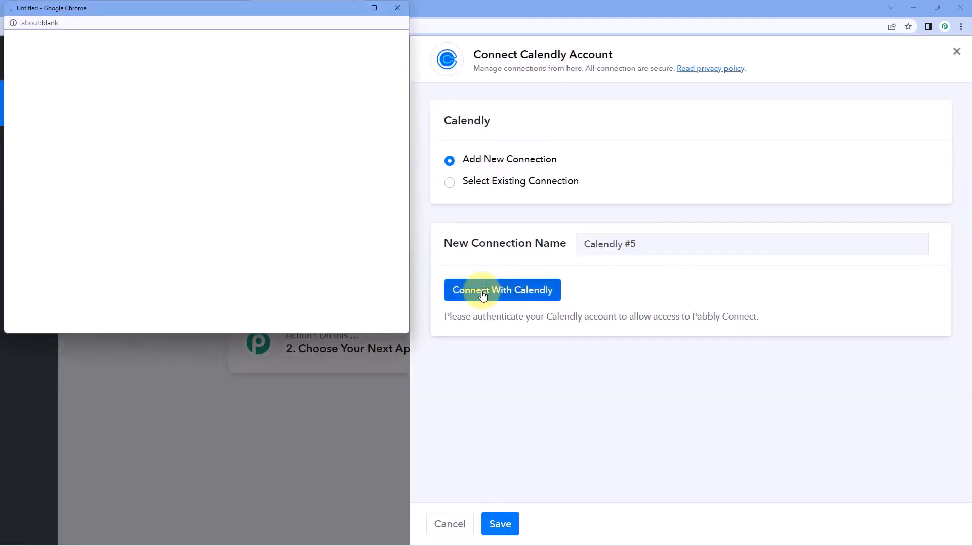
pyautogui.scroll(-2, 293, 253)
pyautogui.click(204, 217)
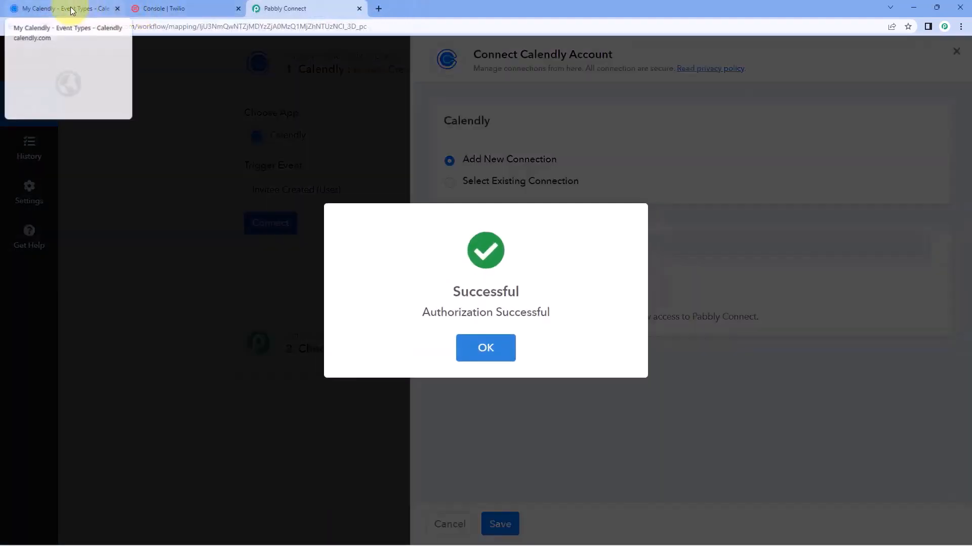
pyautogui.click(66, 9)
pyautogui.click(301, 8)
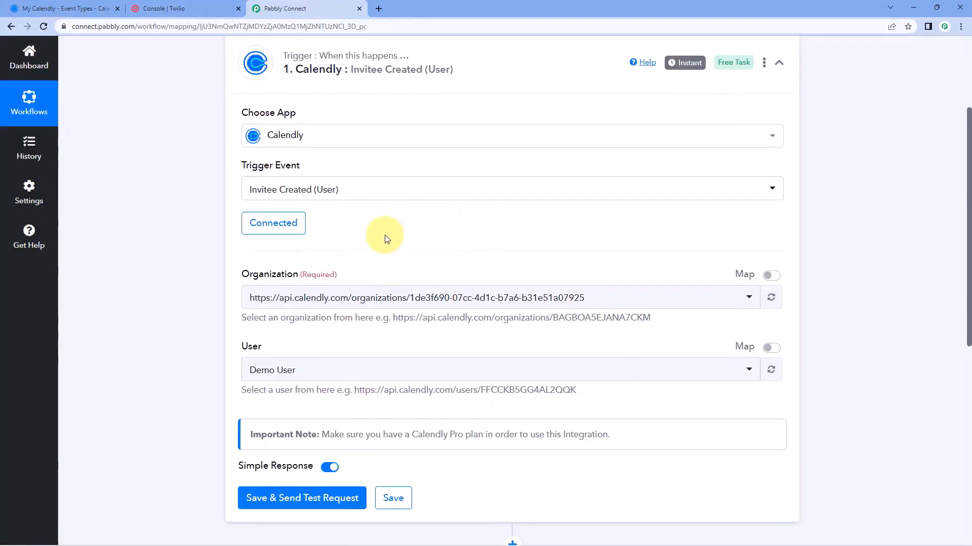
# Select the only Calendly organization and the user Demo User for the trigger
pyautogui.scroll(-1, 389, 242)
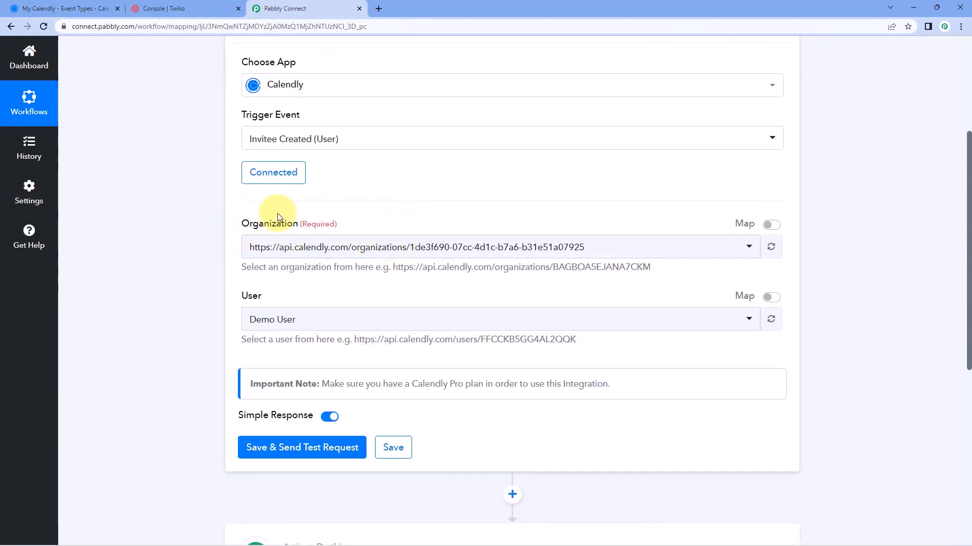
pyautogui.click(402, 248)
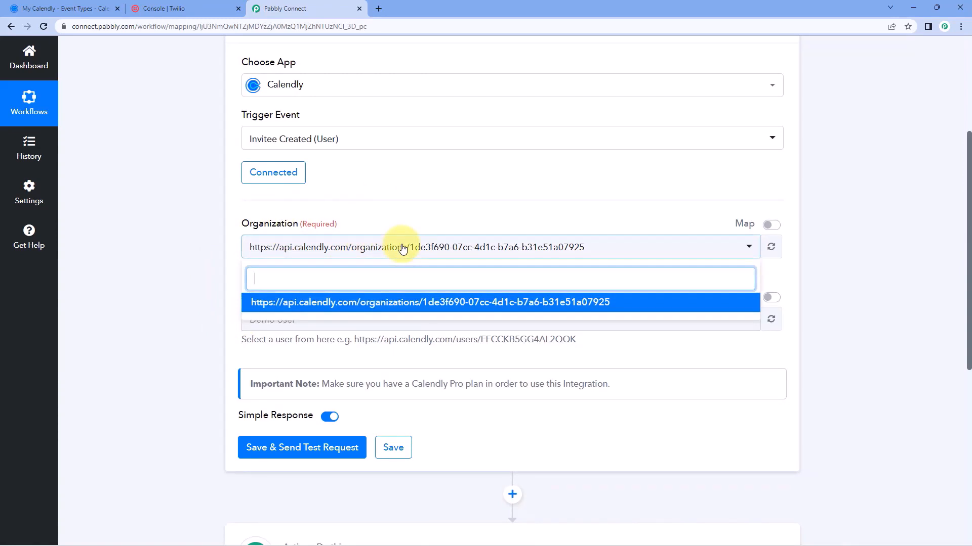
pyautogui.click(379, 303)
pyautogui.scroll(-1, 374, 192)
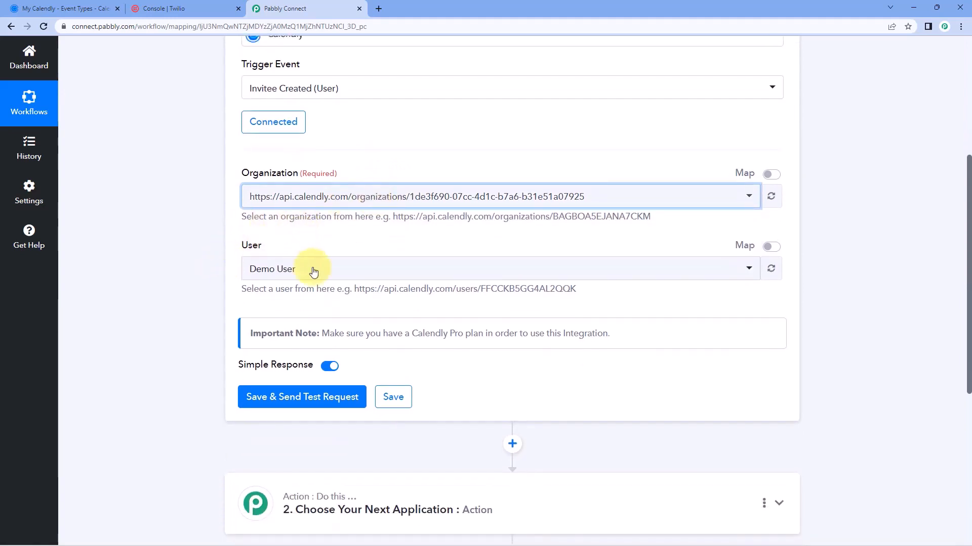
pyautogui.click(330, 269)
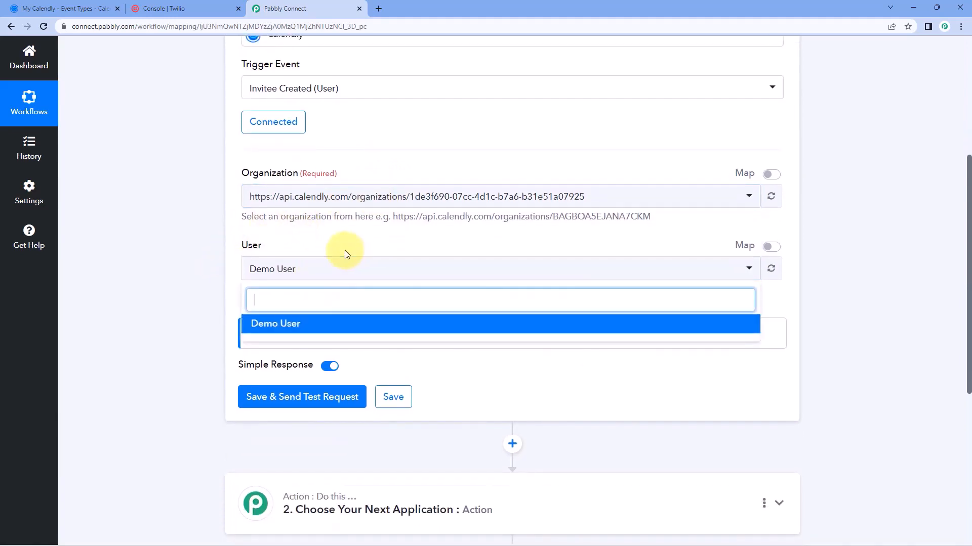
pyautogui.click(346, 254)
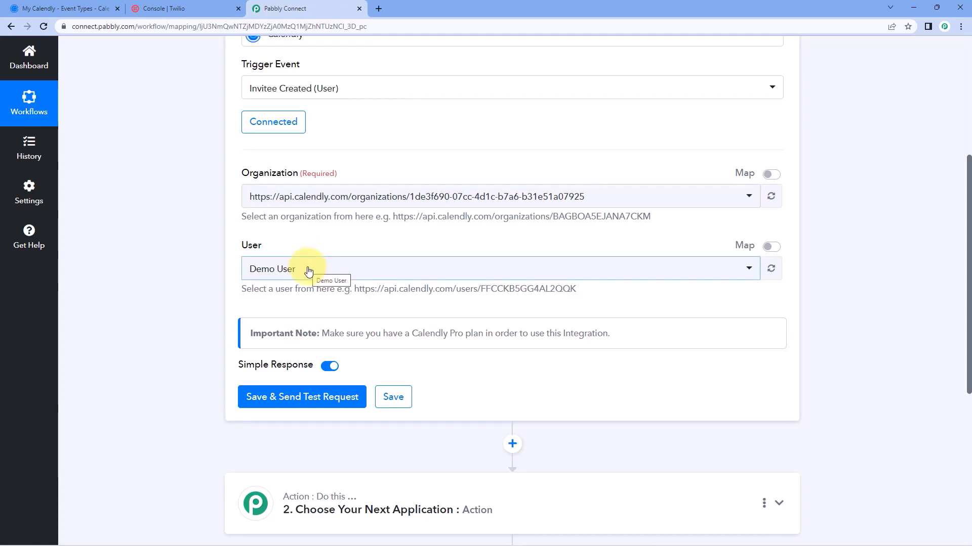
# Save the trigger and send a test request so it waits for Calendly's response
pyautogui.scroll(-1, 263, 278)
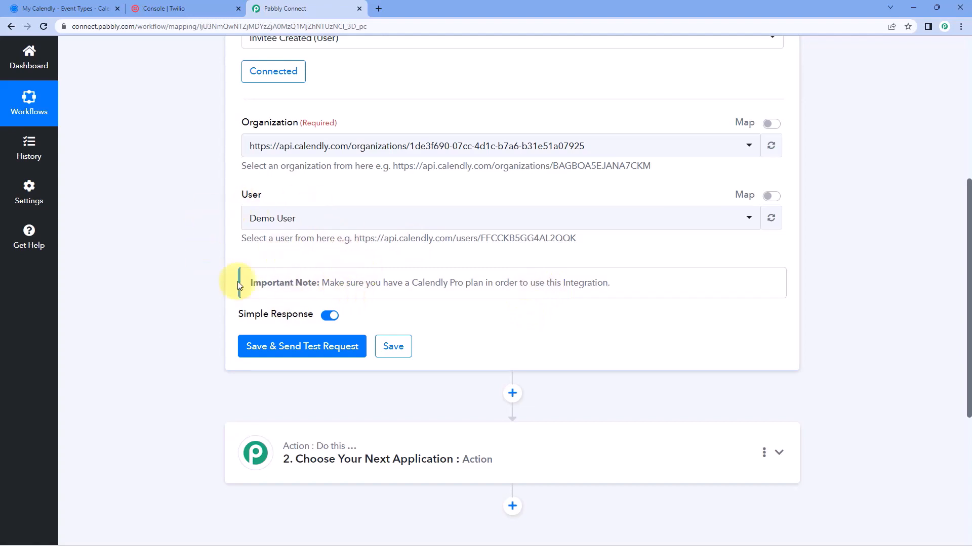
pyautogui.scroll(-1, 206, 327)
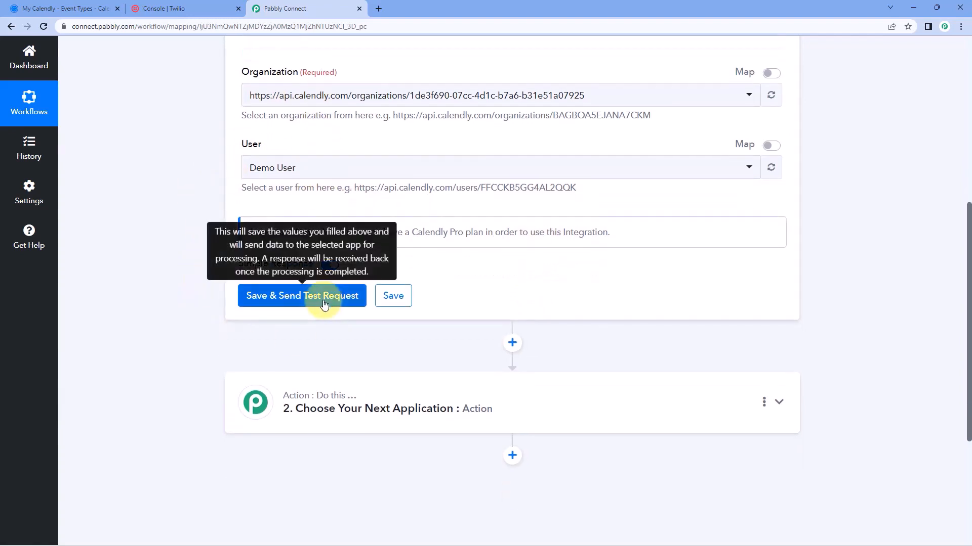
pyautogui.click(349, 294)
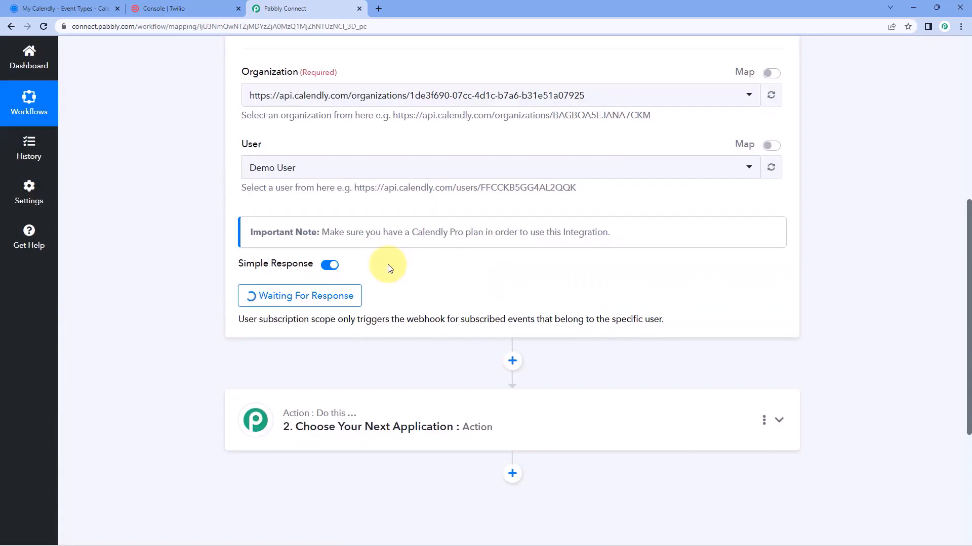
pyautogui.click(349, 298)
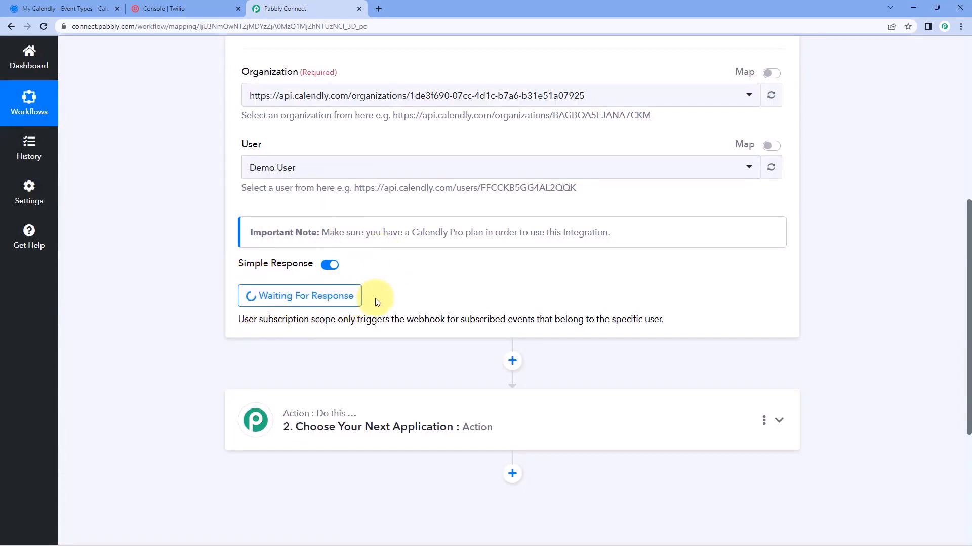
pyautogui.scroll(3, 377, 303)
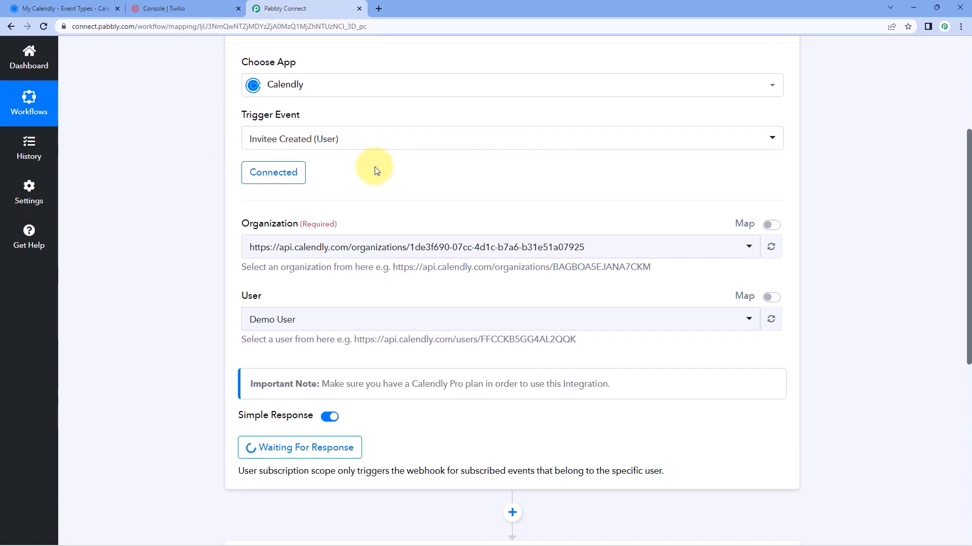
# Open the Technical Discussion booking link in a new tab and pick 10:00am on April 11
pyautogui.click(50, 8)
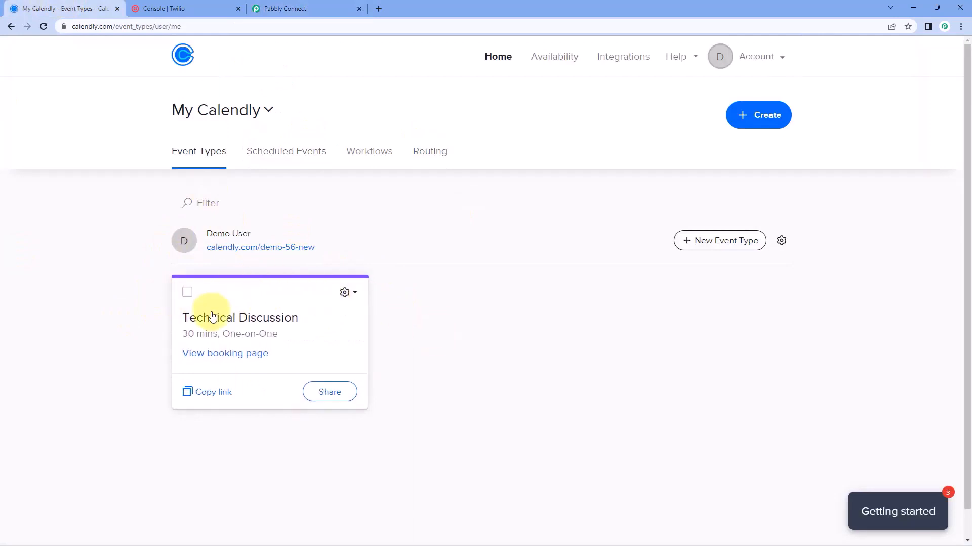
pyautogui.click(200, 392)
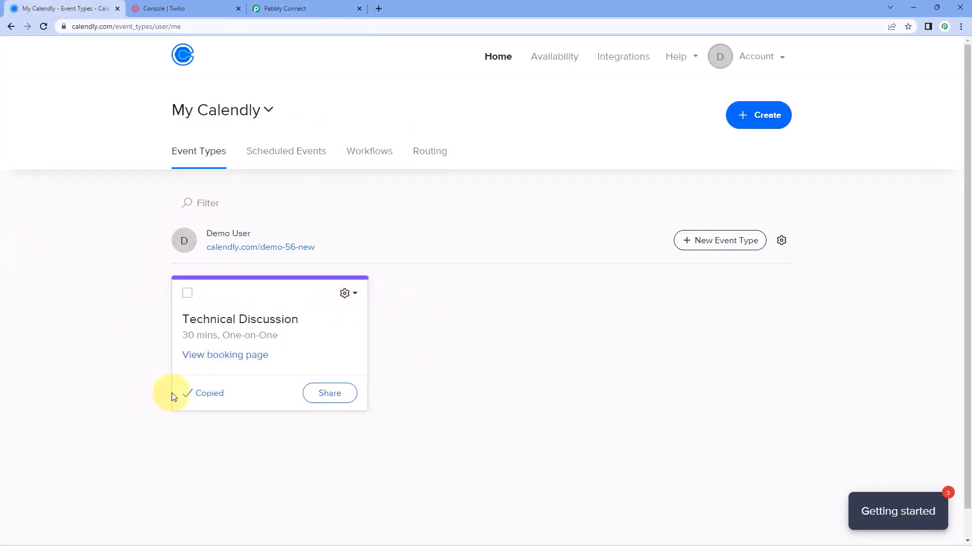
pyautogui.click(378, 8)
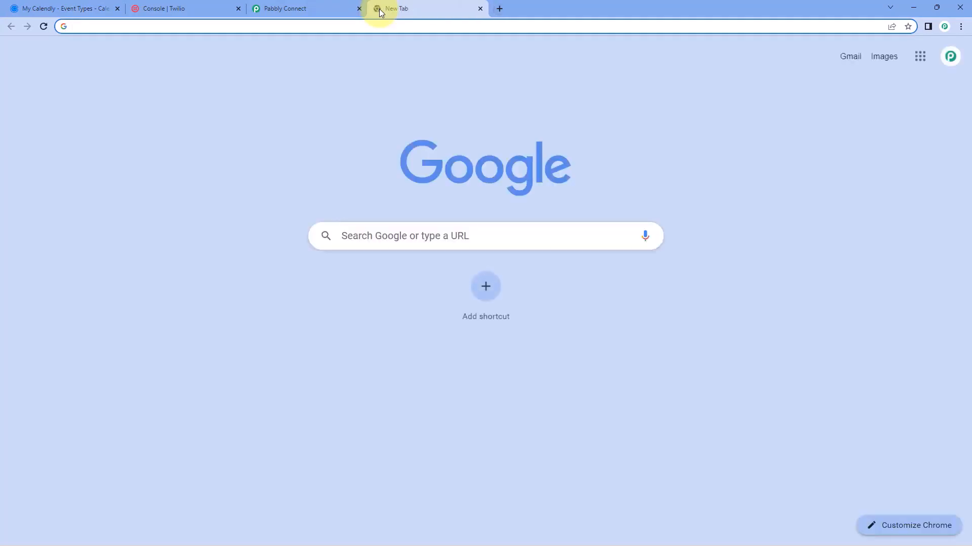
pyautogui.write('https://calendly.com/demo-56-new/tech')
pyautogui.press('Return')
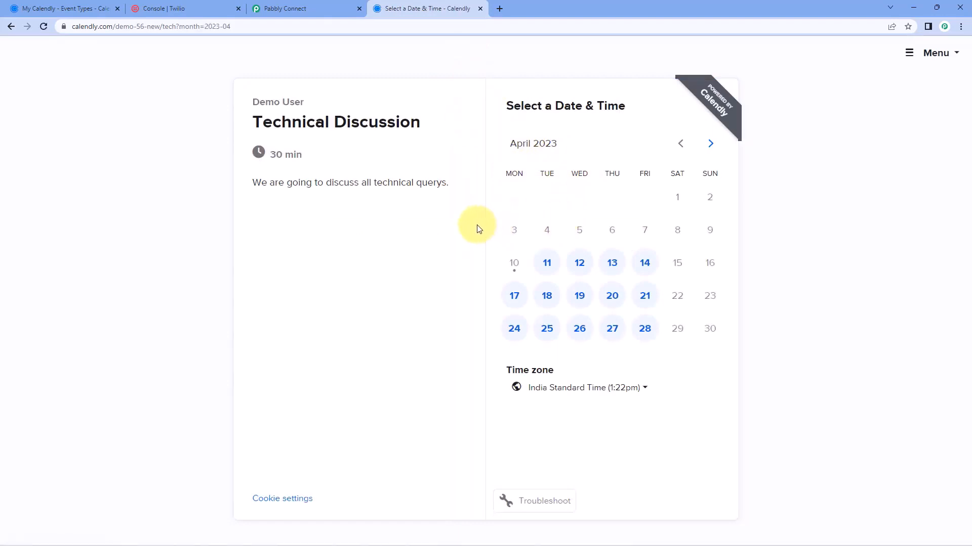
pyautogui.click(555, 266)
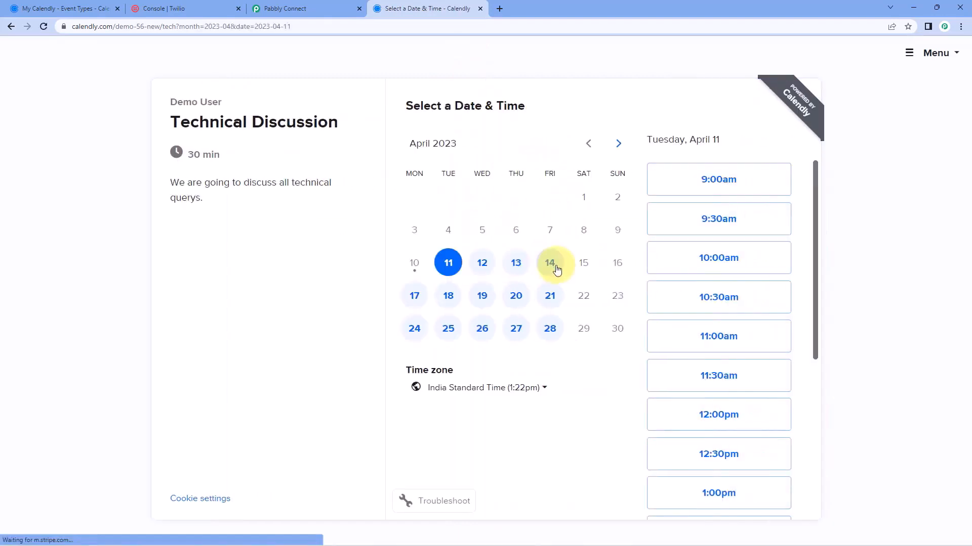
pyautogui.click(751, 259)
pyautogui.click(758, 266)
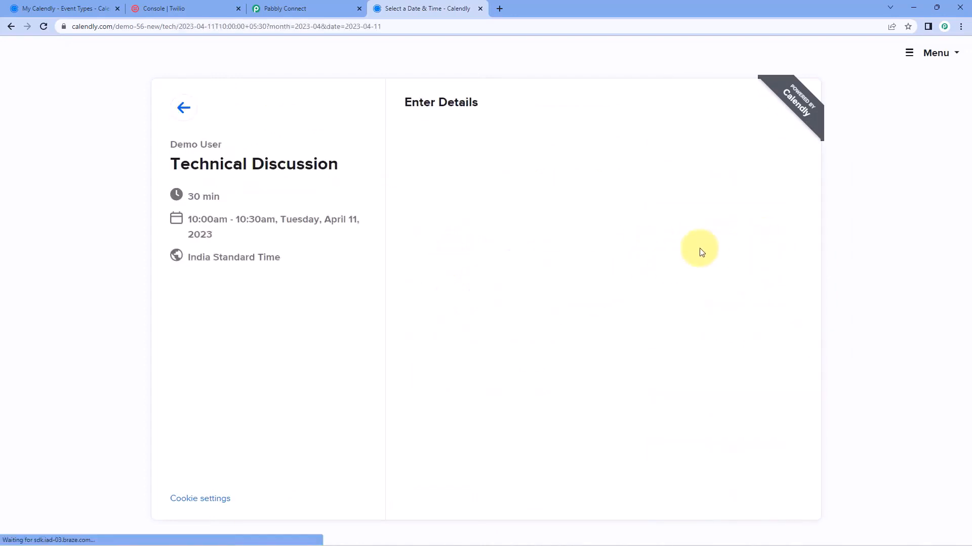
# Fill in the invitee's name, email, mobile number and a query, then schedule the event
pyautogui.click(477, 154)
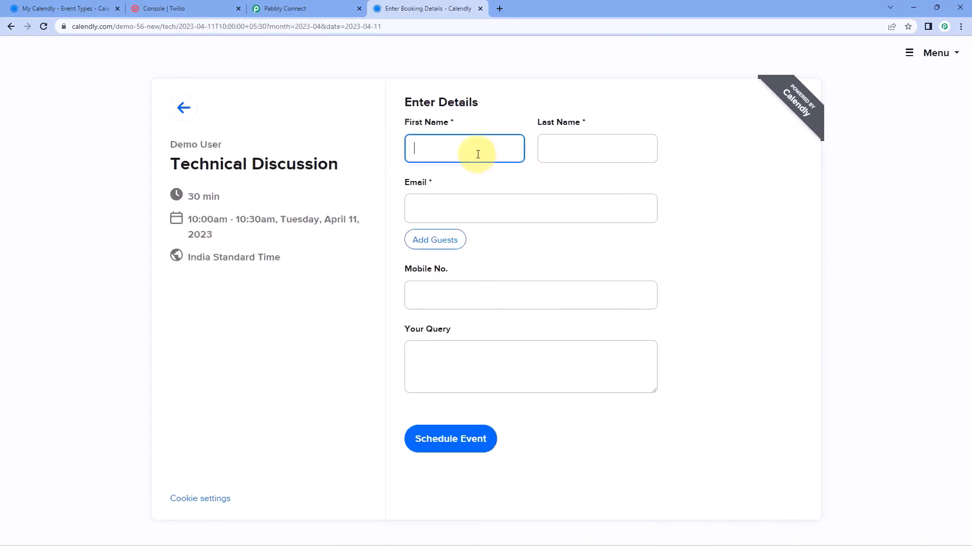
pyautogui.write('TE')
pyautogui.press('Tab')
pyautogui.write('U')
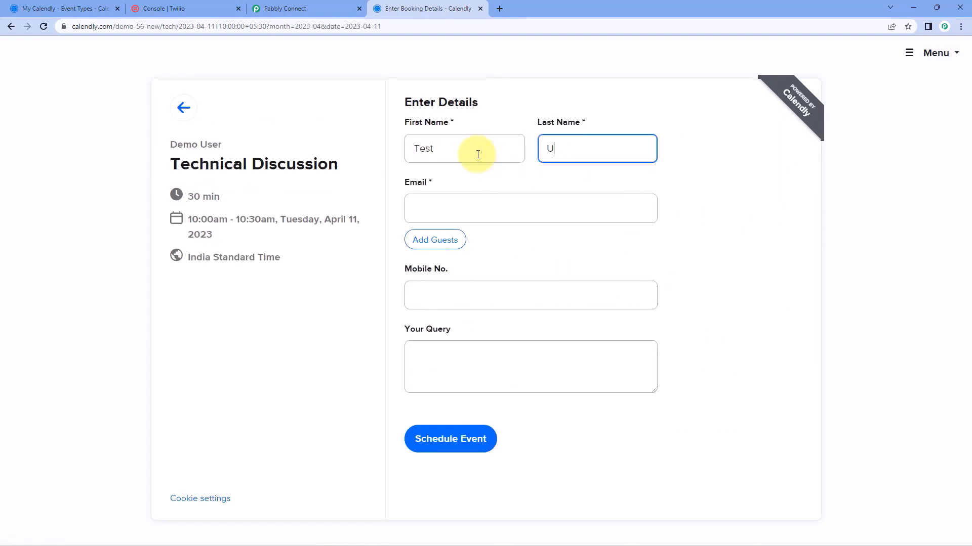
pyautogui.press('Tab')
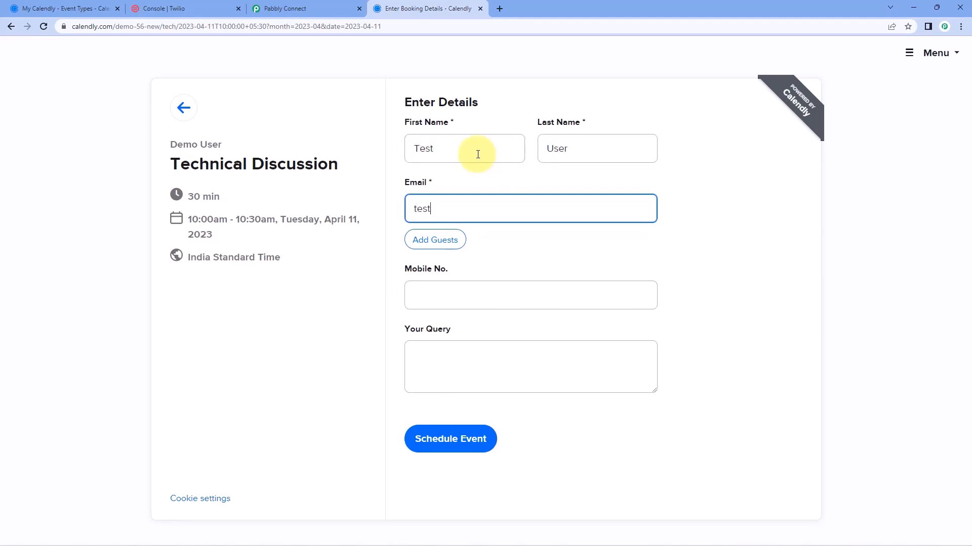
pyautogui.press('Tab')
pyautogui.press('Tab')
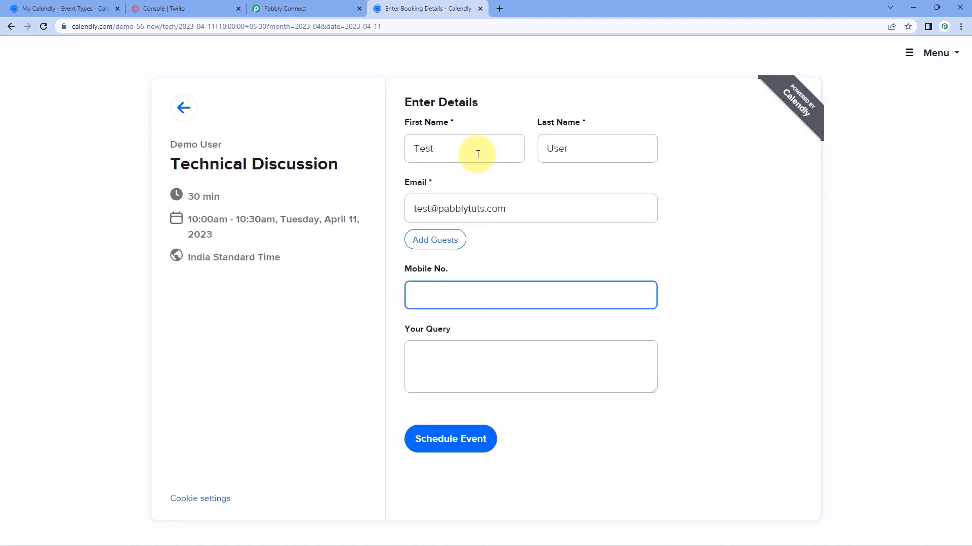
pyautogui.write('+91934567890')
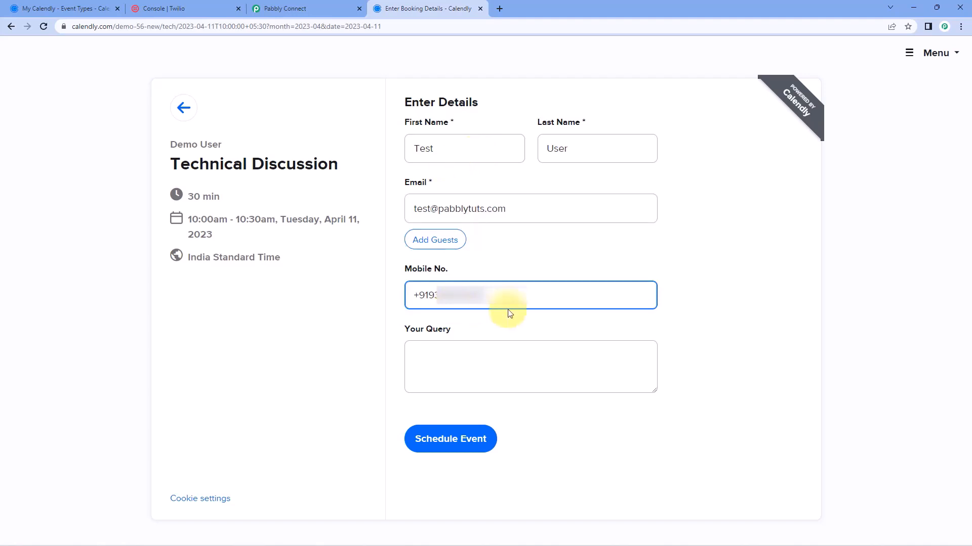
pyautogui.click(453, 369)
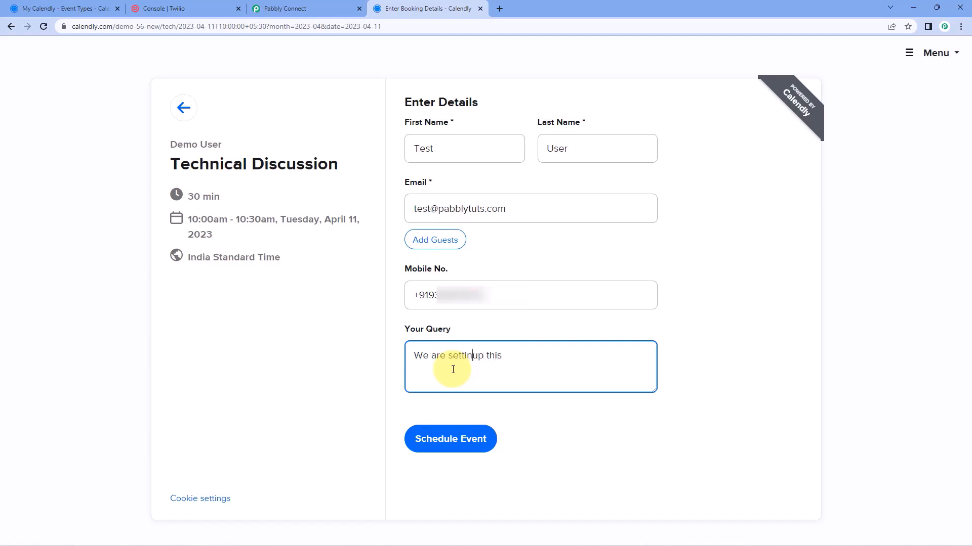
pyautogui.write('g')
pyautogui.click(450, 440)
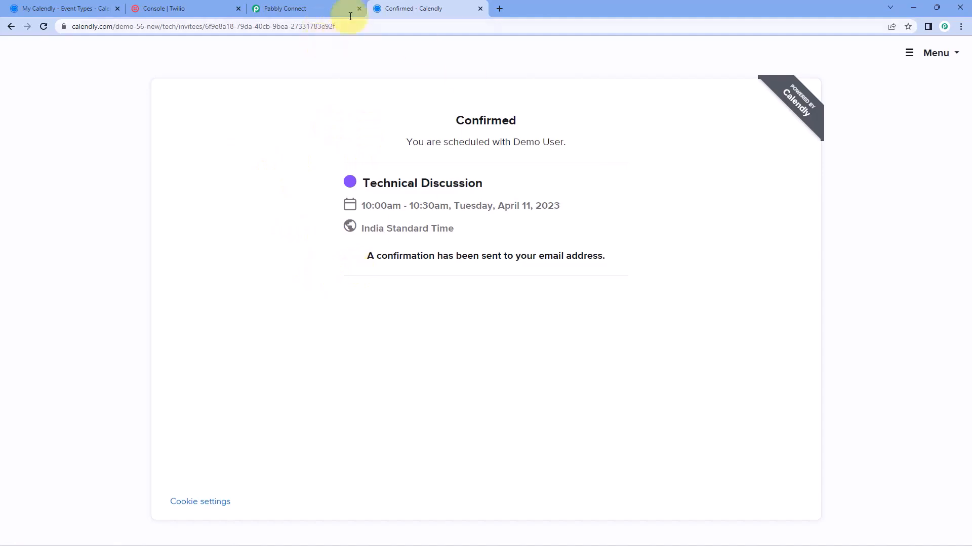
# Review the captured name fields and mobile number answer in the Response Received list
pyautogui.click(327, 6)
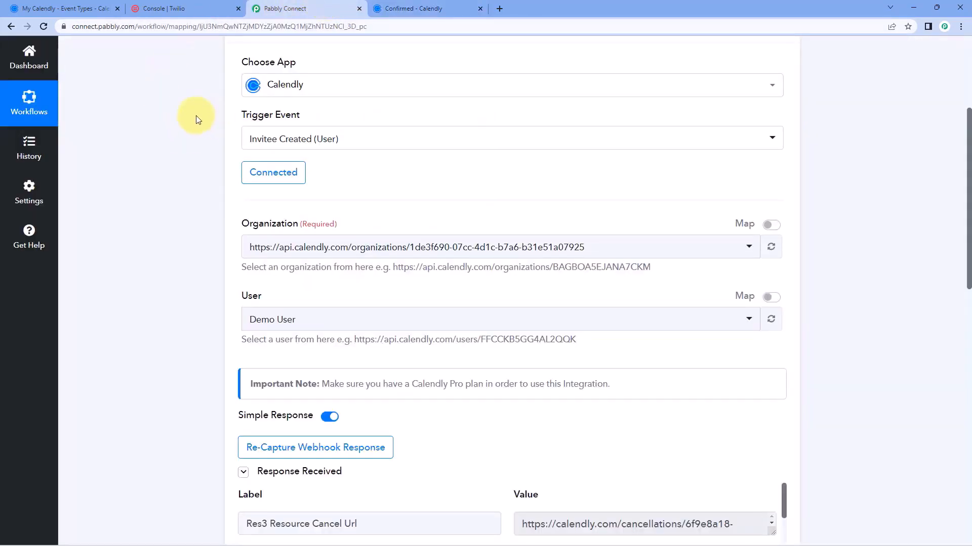
pyautogui.scroll(-5, 193, 117)
pyautogui.scroll(-3, 193, 117)
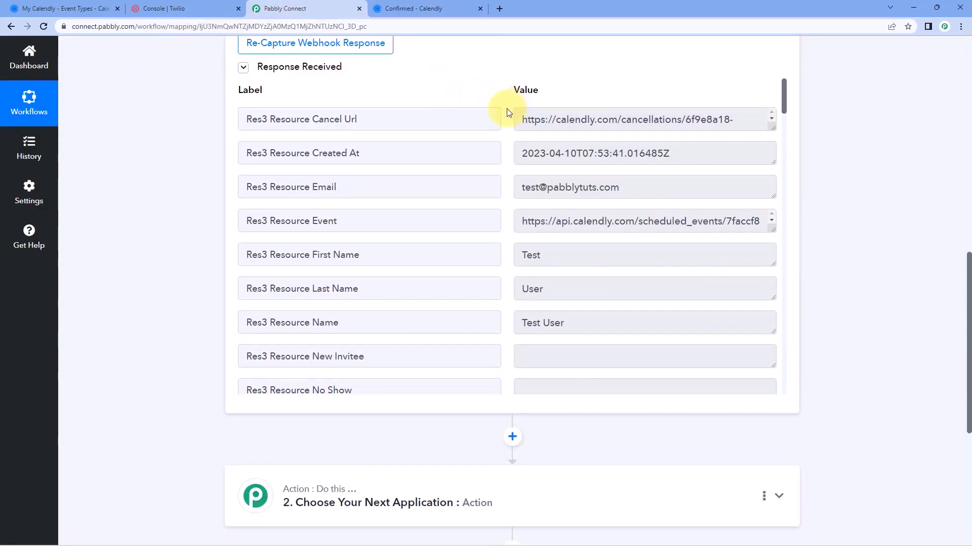
pyautogui.scroll(-1, 512, 147)
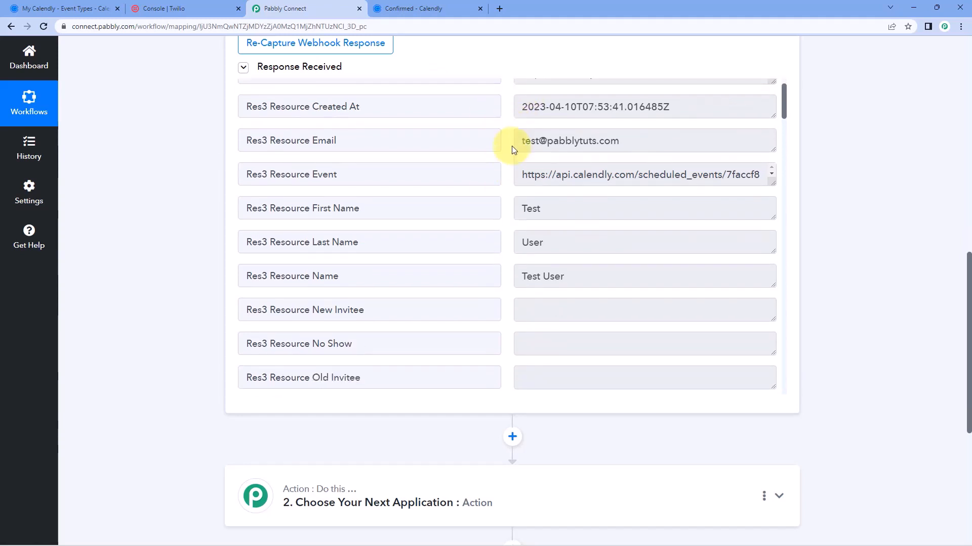
pyautogui.scroll(-1, 500, 168)
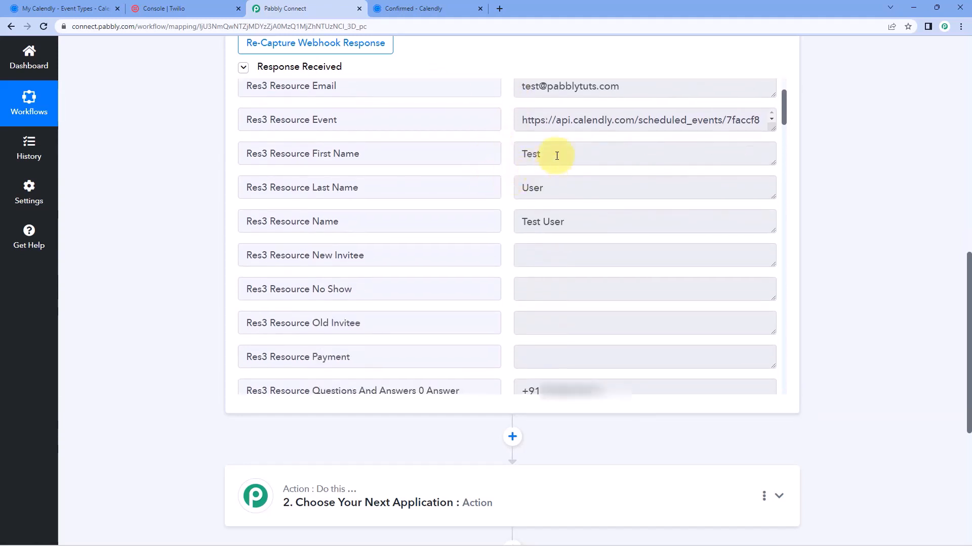
pyautogui.moveTo(553, 154); pyautogui.dragTo(494, 154)
pyautogui.moveTo(557, 188); pyautogui.dragTo(495, 187)
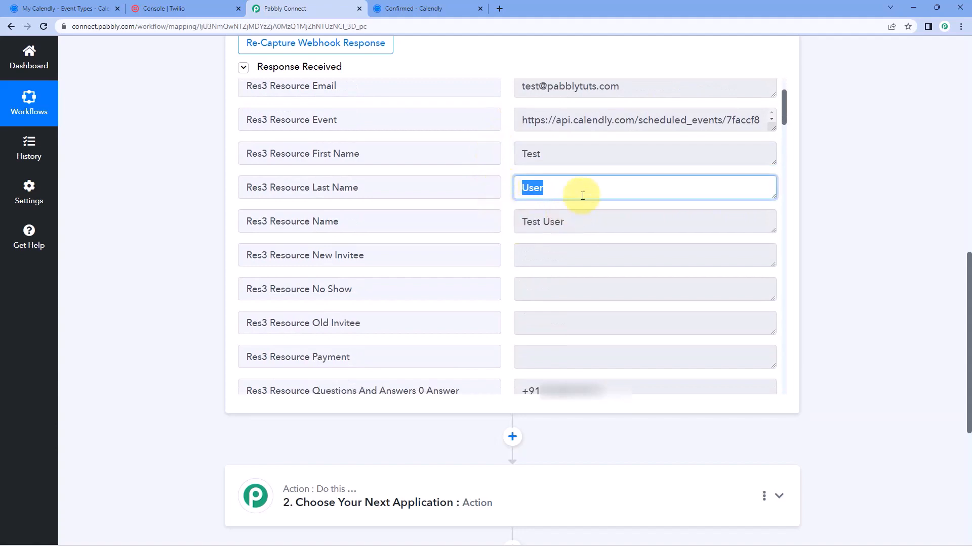
pyautogui.scroll(-3, 514, 214)
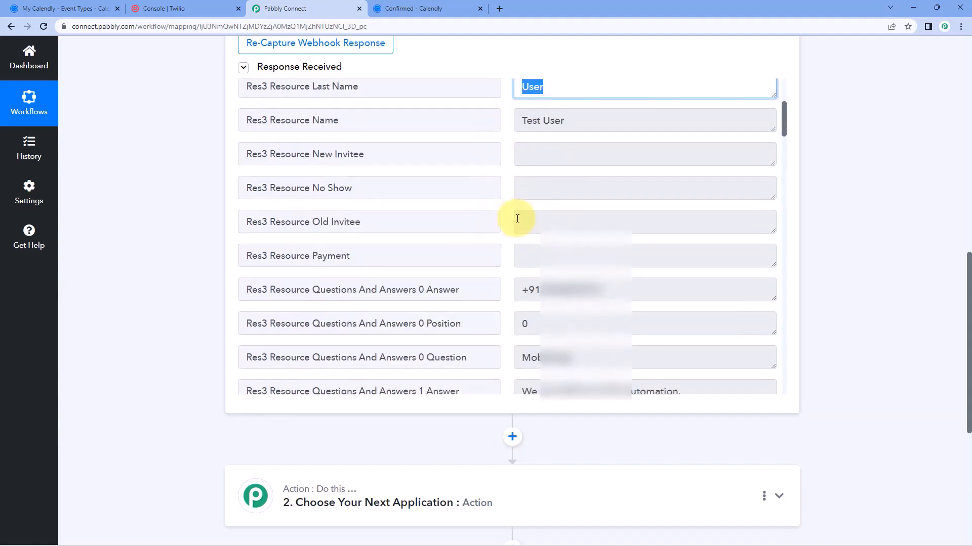
pyautogui.moveTo(611, 239); pyautogui.dragTo(504, 239)
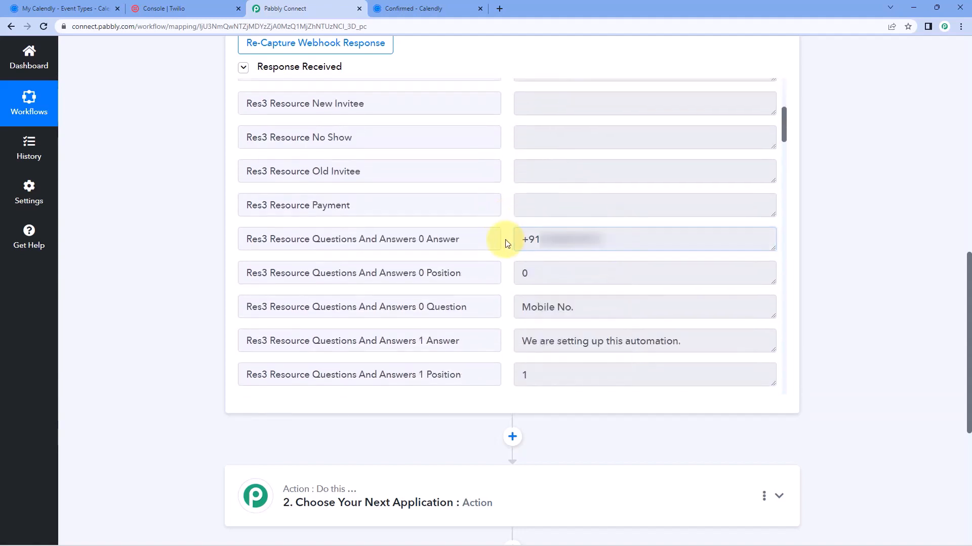
pyautogui.click(506, 242)
# Check the received email value and the remaining booking fields, including the start time
pyautogui.scroll(-5, 499, 238)
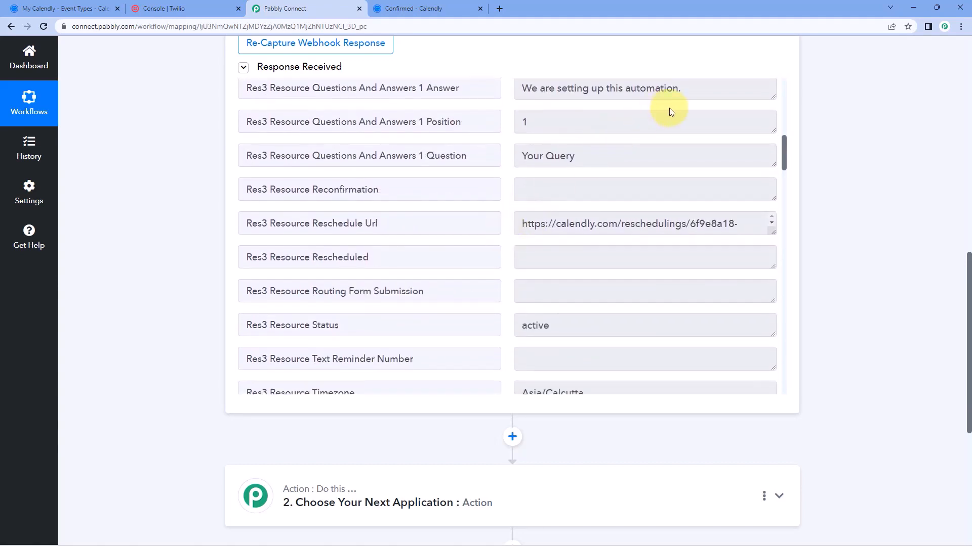
pyautogui.moveTo(683, 92); pyautogui.dragTo(516, 114)
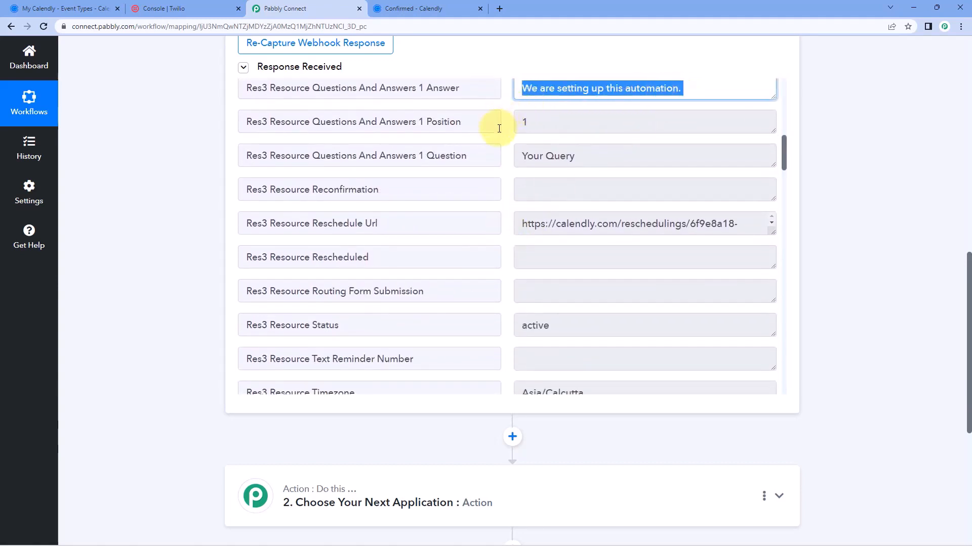
pyautogui.scroll(-2, 499, 128)
pyautogui.scroll(12, 501, 137)
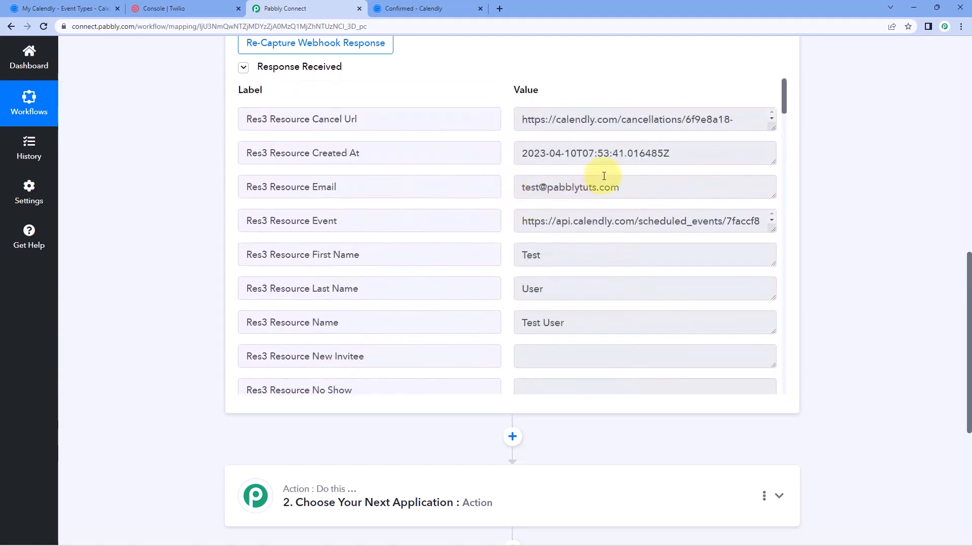
pyautogui.moveTo(620, 188); pyautogui.dragTo(511, 187)
pyautogui.click(507, 189)
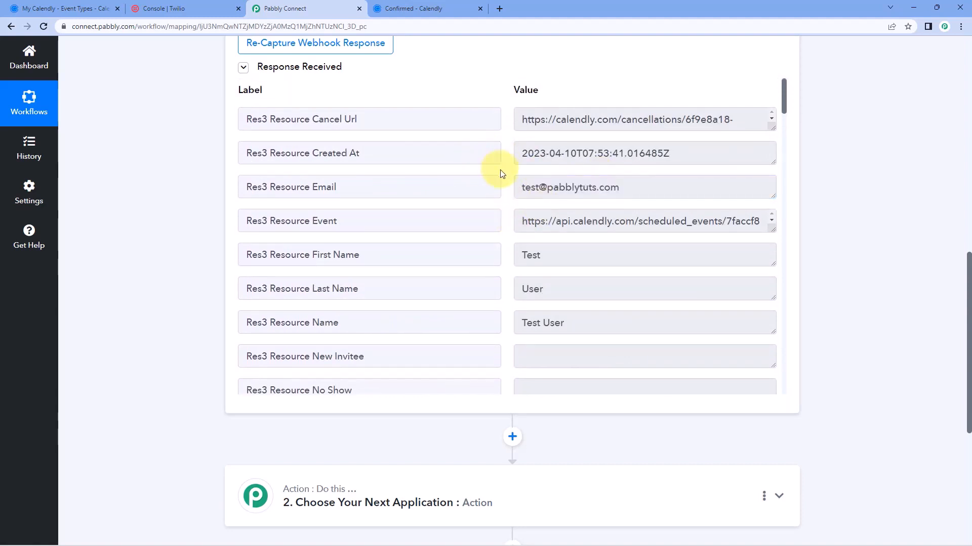
pyautogui.scroll(-15, 501, 174)
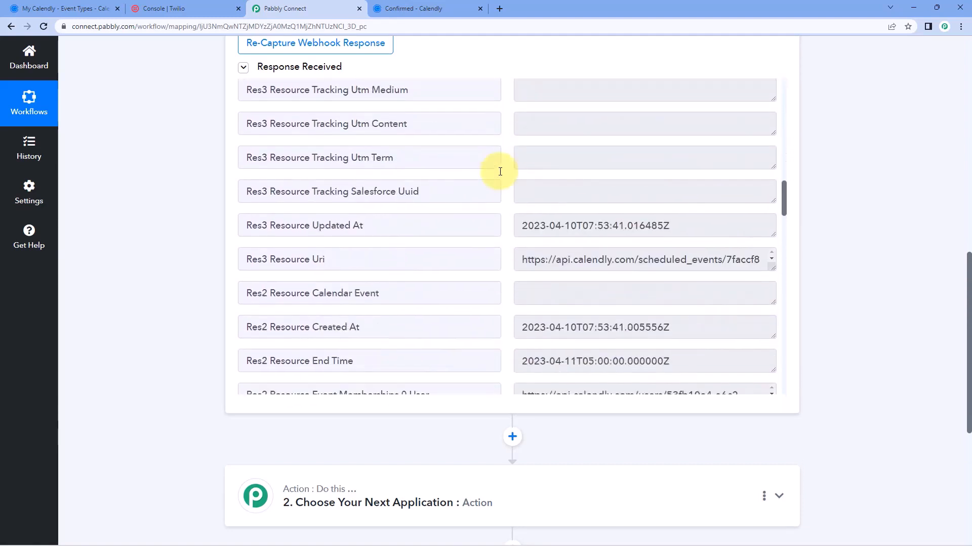
pyautogui.scroll(-1, 499, 171)
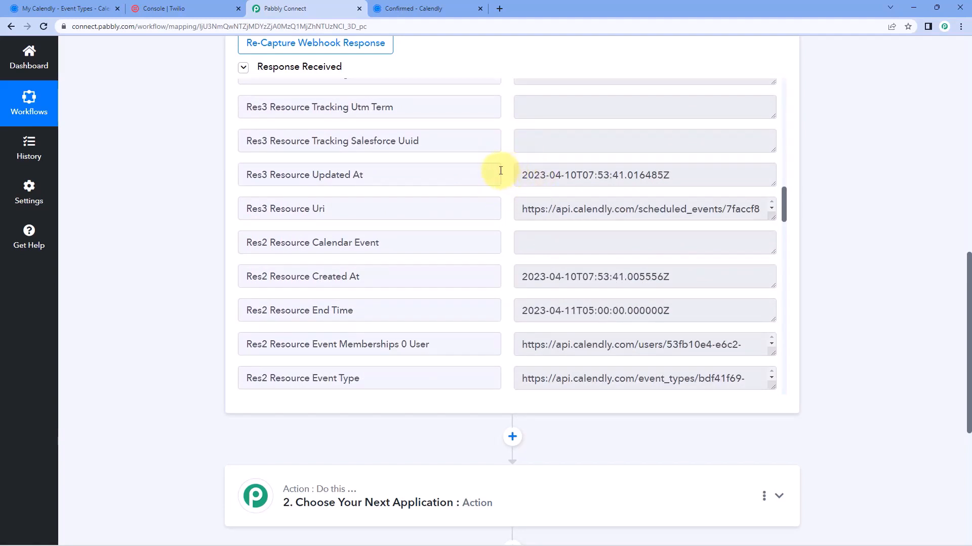
pyautogui.scroll(-3, 496, 157)
pyautogui.scroll(9, 496, 156)
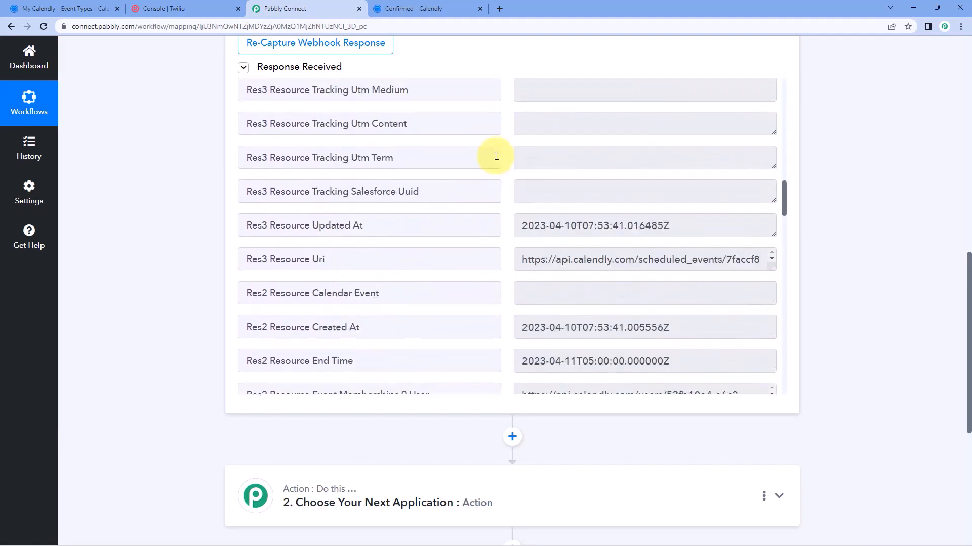
pyautogui.scroll(-7, 500, 181)
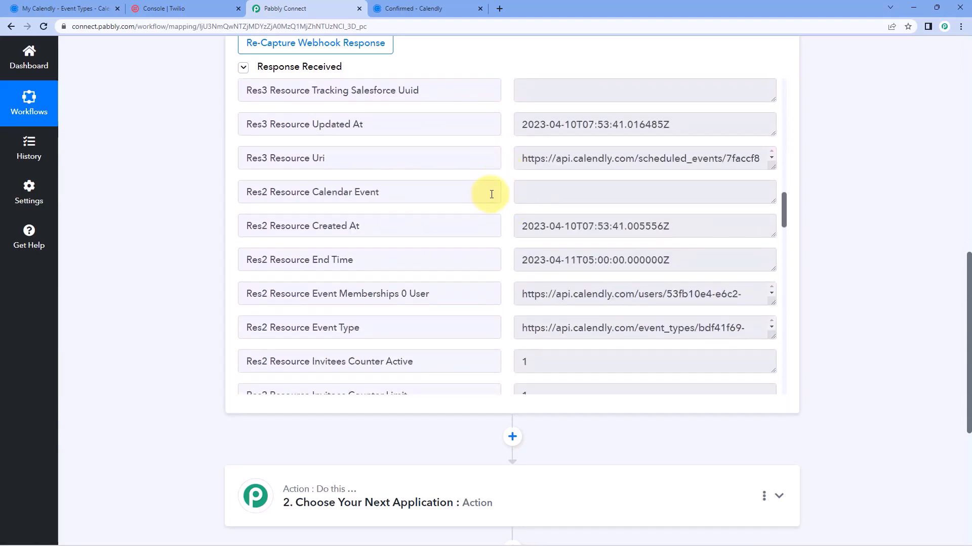
pyautogui.scroll(-7, 498, 195)
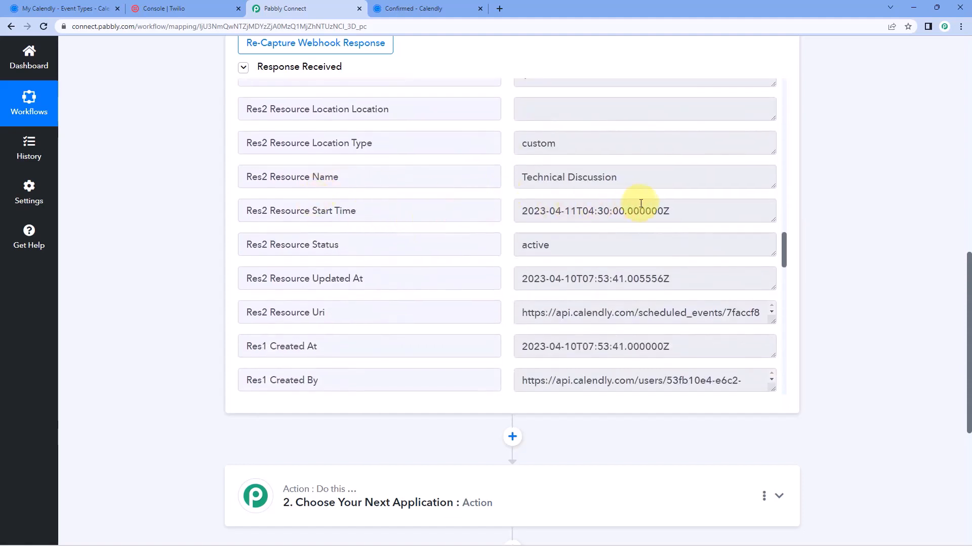
pyautogui.click(638, 211)
pyautogui.moveTo(576, 211); pyautogui.dragTo(516, 212)
pyautogui.click(584, 211)
pyautogui.moveTo(583, 211); pyautogui.dragTo(658, 211)
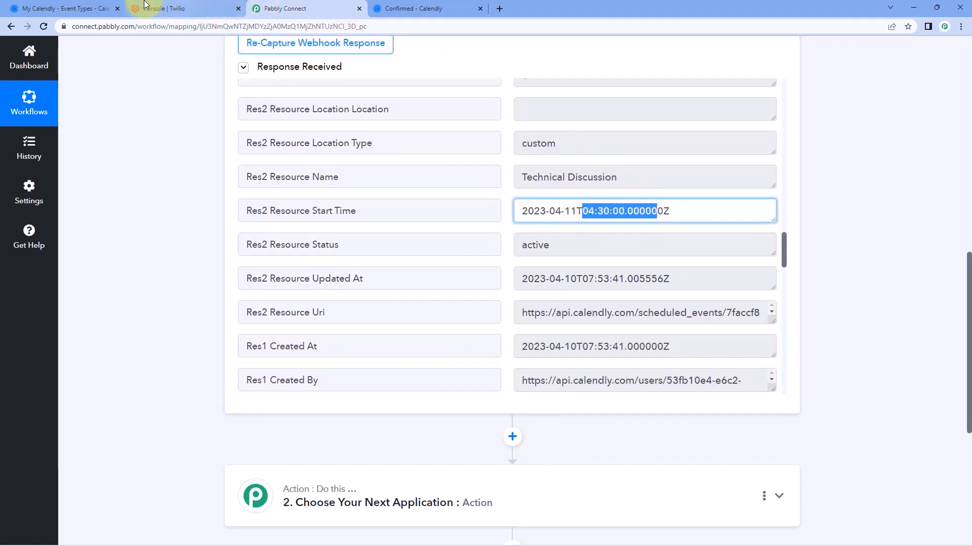
pyautogui.click(439, 8)
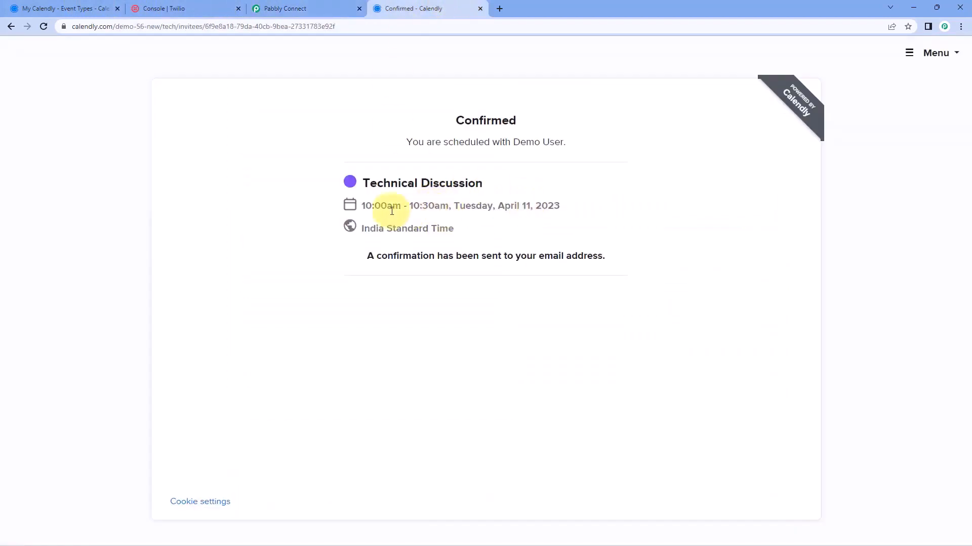
pyautogui.moveTo(362, 206); pyautogui.dragTo(400, 205)
pyautogui.click(331, 5)
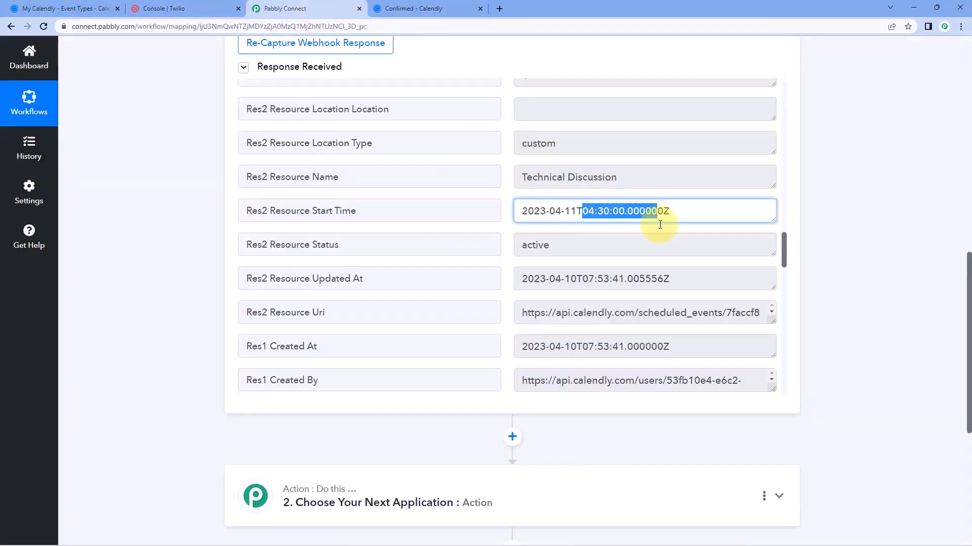
pyautogui.click(576, 209)
pyautogui.click(366, 214)
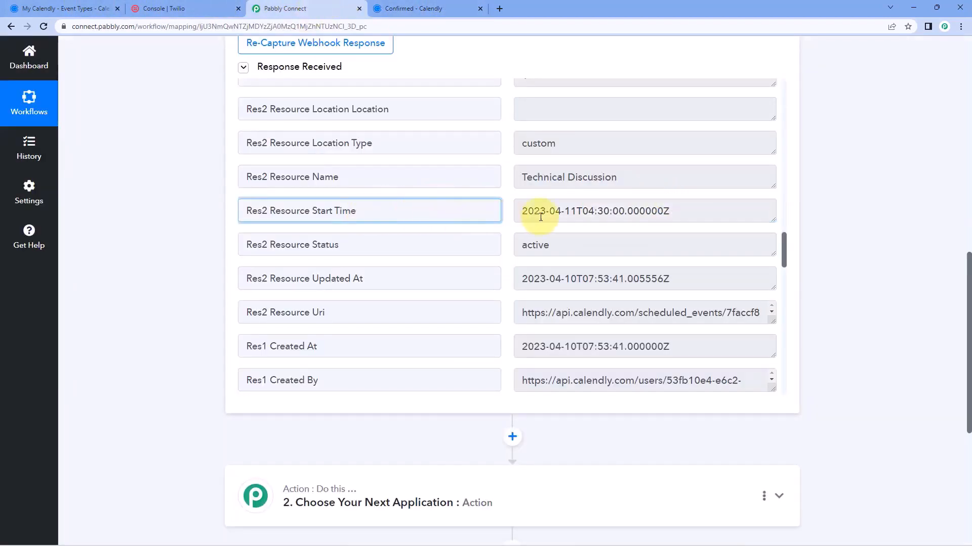
pyautogui.click(603, 212)
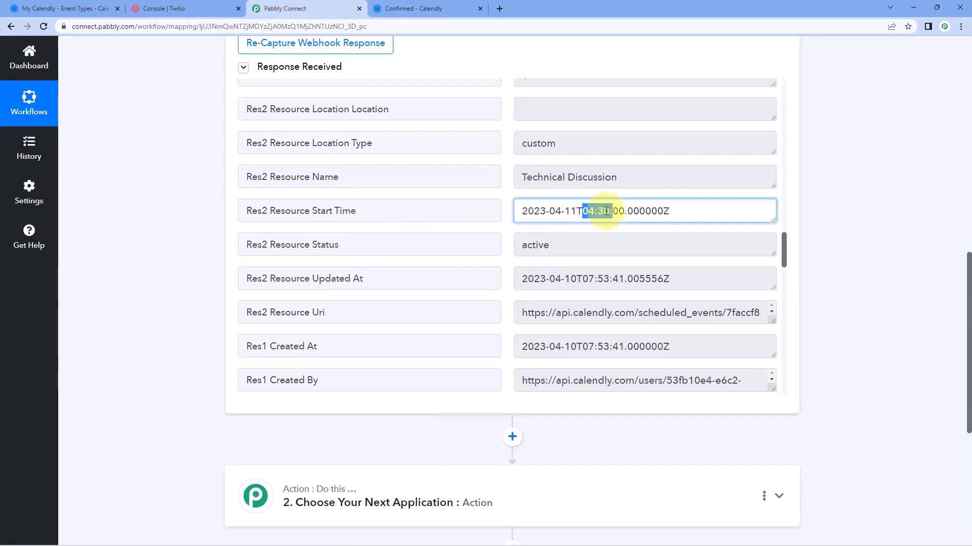
pyautogui.click(573, 209)
pyautogui.click(412, 8)
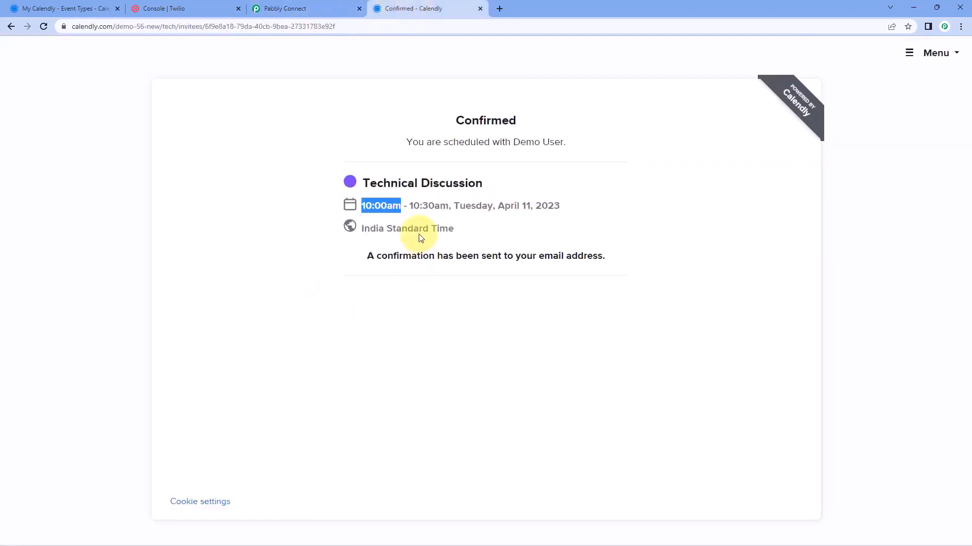
pyautogui.moveTo(362, 230); pyautogui.dragTo(473, 229)
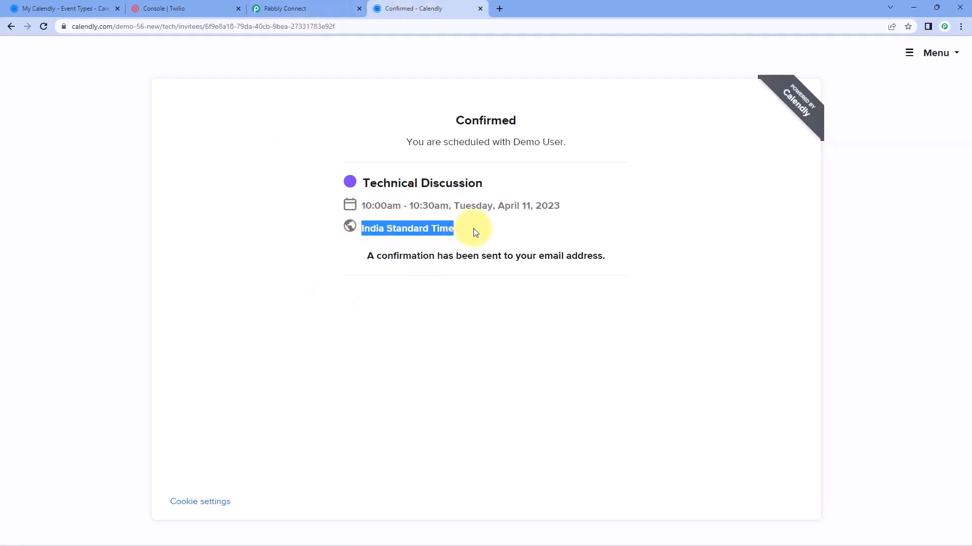
pyautogui.click(475, 222)
pyautogui.click(336, 6)
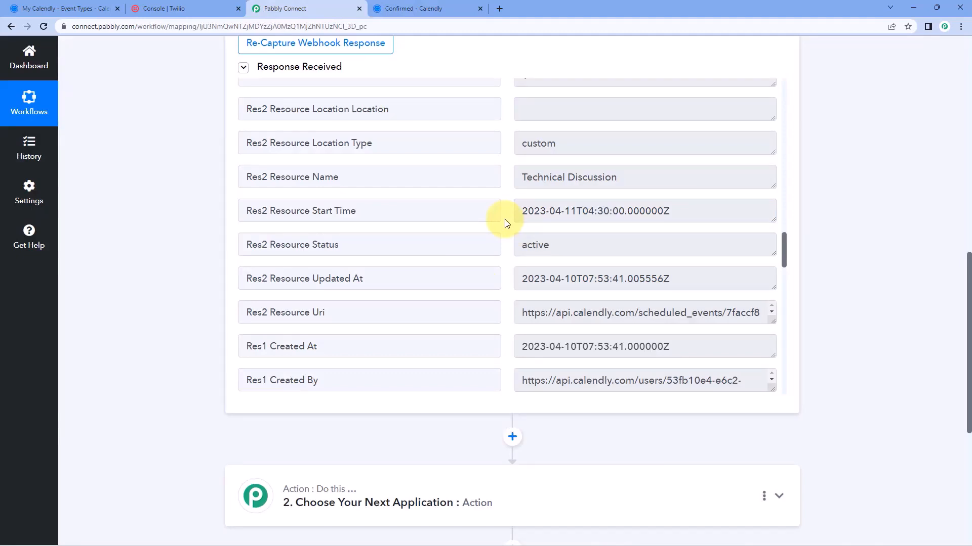
pyautogui.click(583, 212)
pyautogui.click(420, 9)
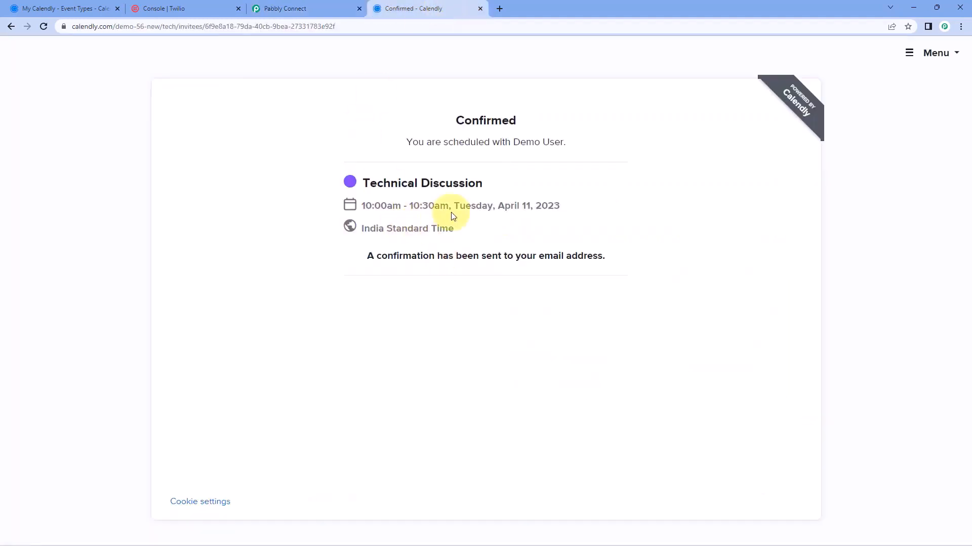
pyautogui.click(321, 4)
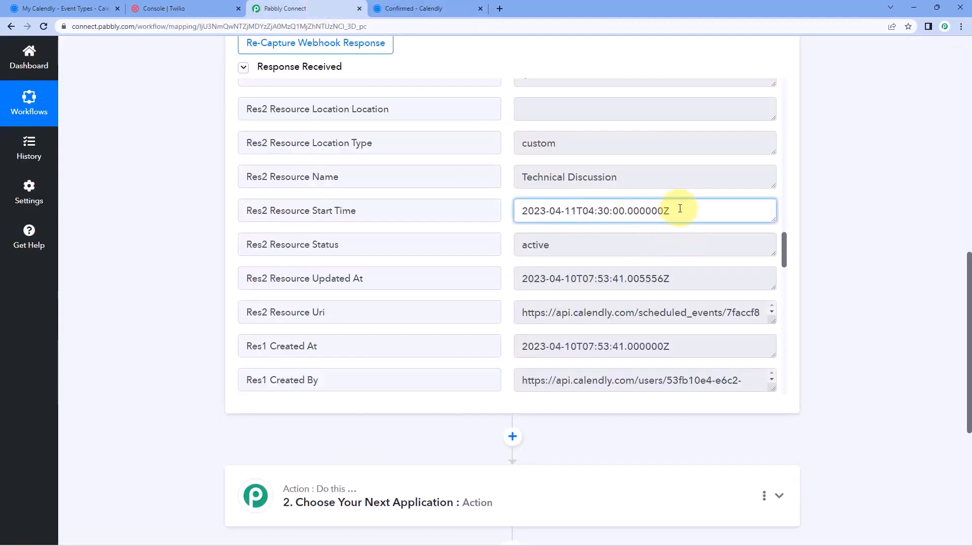
pyautogui.moveTo(676, 209); pyautogui.dragTo(507, 206)
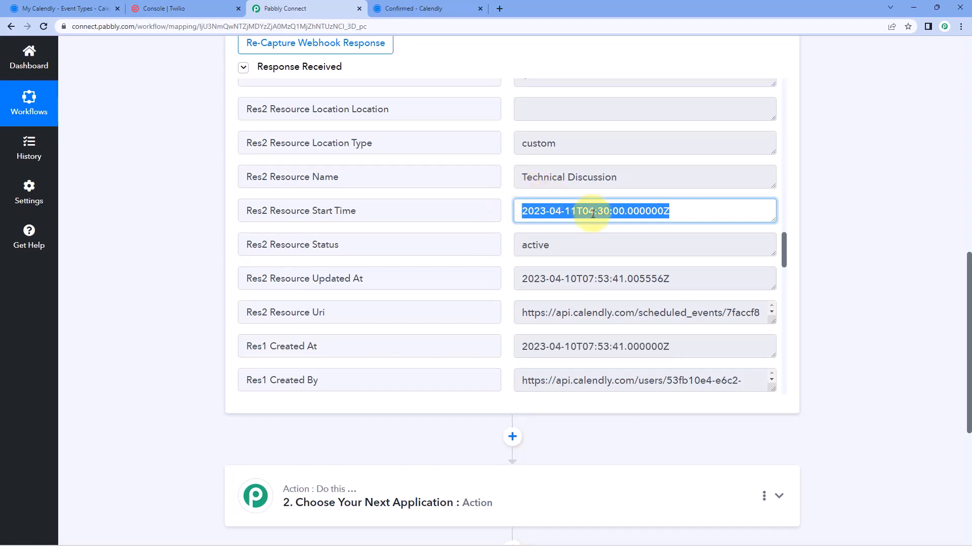
pyautogui.moveTo(582, 211); pyautogui.dragTo(612, 212)
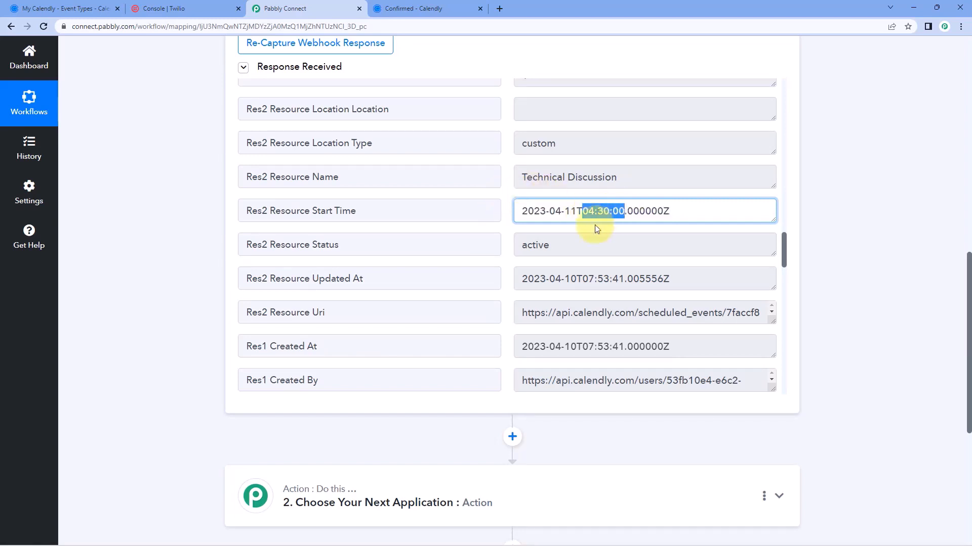
pyautogui.scroll(-1, 594, 229)
pyautogui.scroll(3, 523, 189)
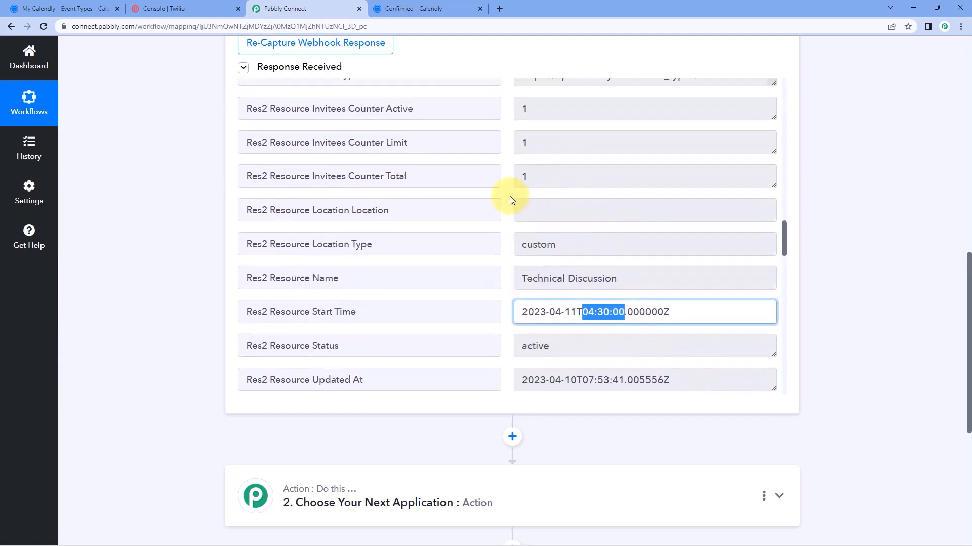
pyautogui.scroll(3, 509, 196)
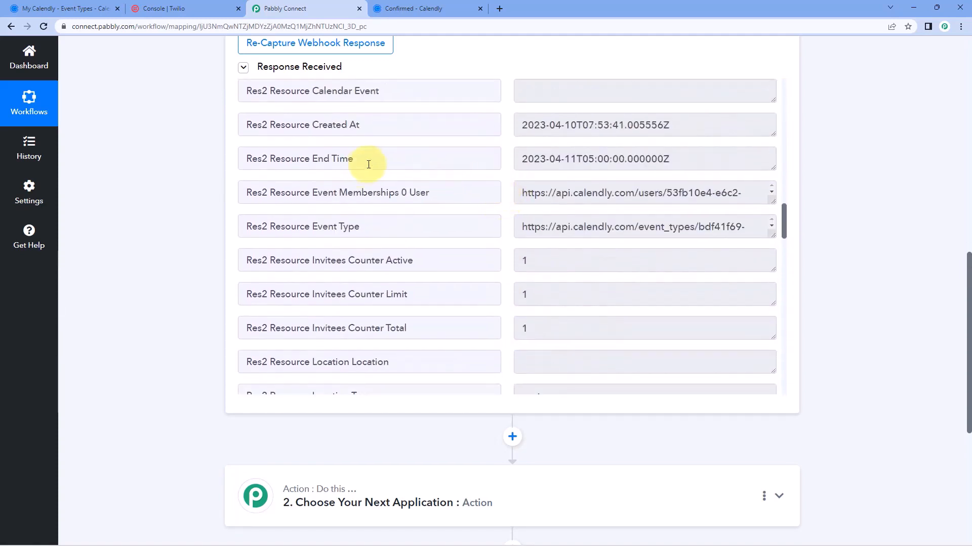
pyautogui.moveTo(369, 160); pyautogui.dragTo(312, 160)
pyautogui.click(350, 161)
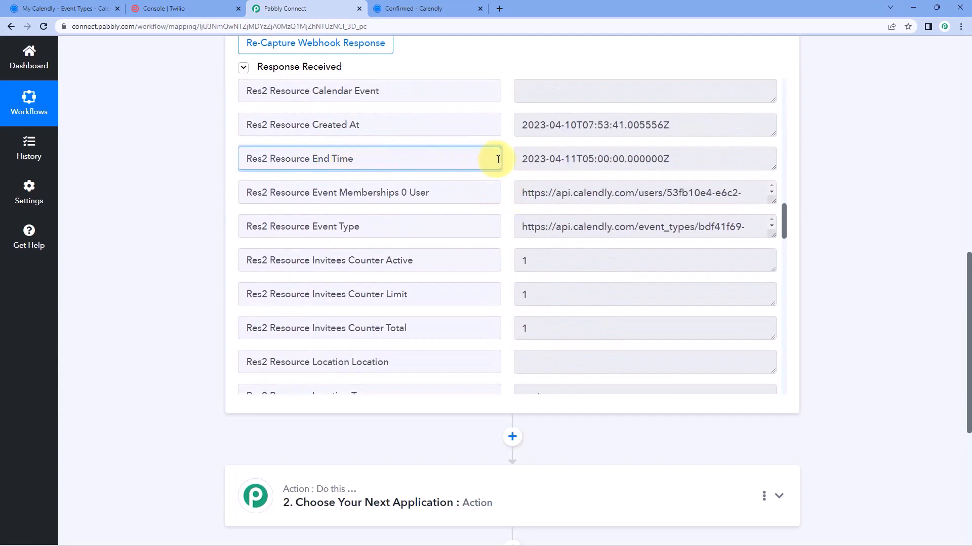
pyautogui.moveTo(515, 158); pyautogui.dragTo(681, 161)
pyautogui.click(680, 161)
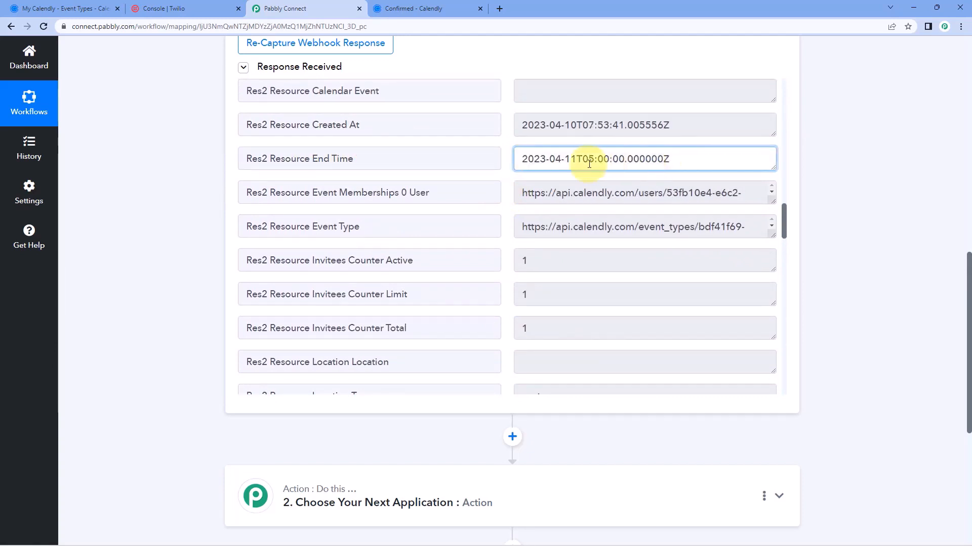
pyautogui.click(399, 9)
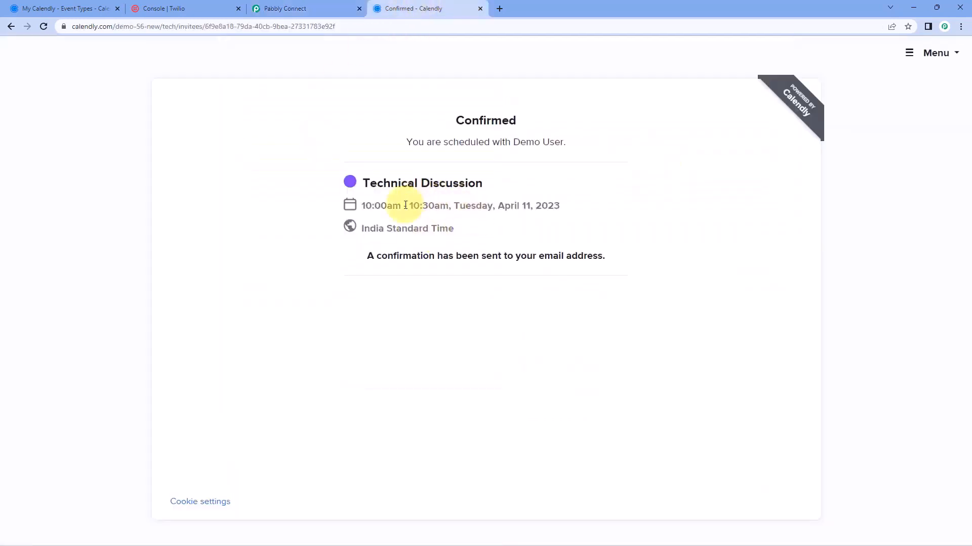
pyautogui.moveTo(411, 209); pyautogui.dragTo(449, 206)
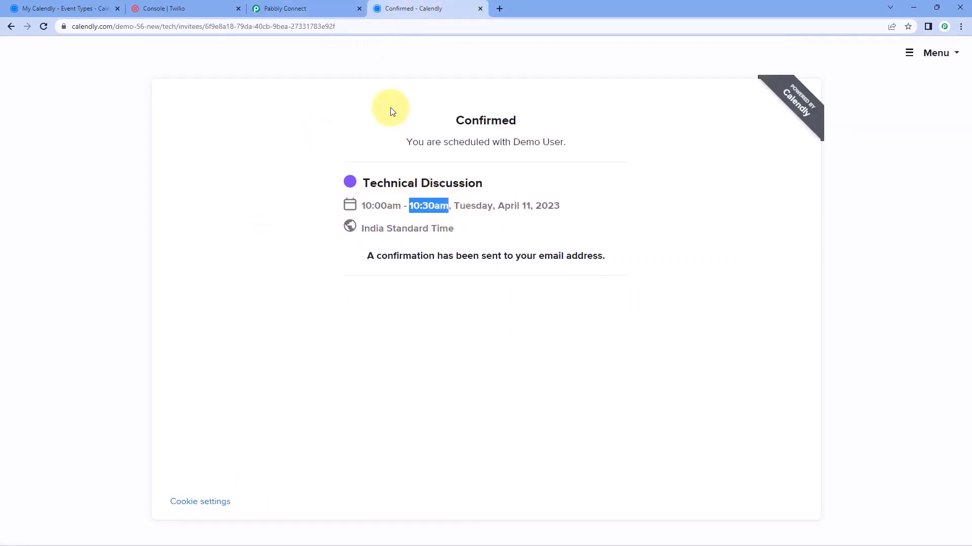
pyautogui.click(314, 9)
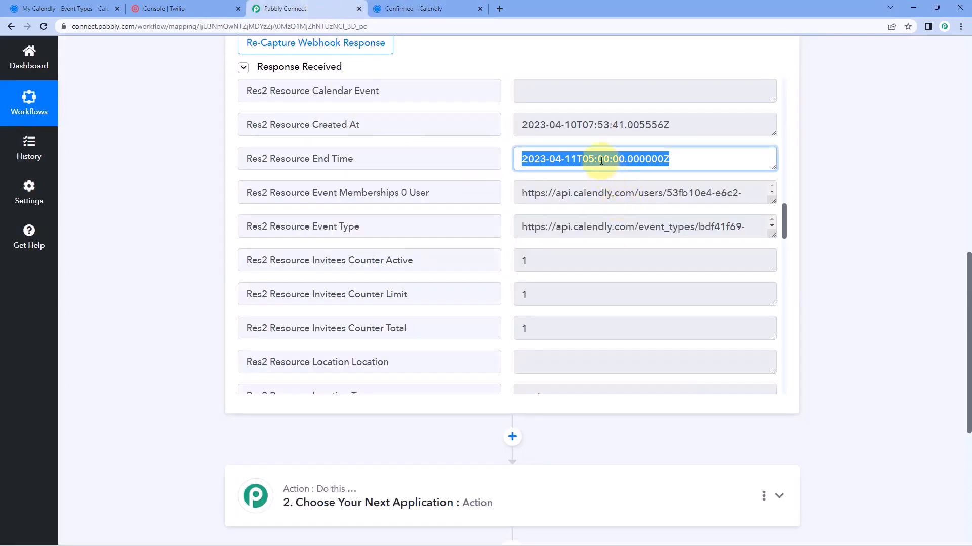
pyautogui.moveTo(581, 161); pyautogui.dragTo(618, 163)
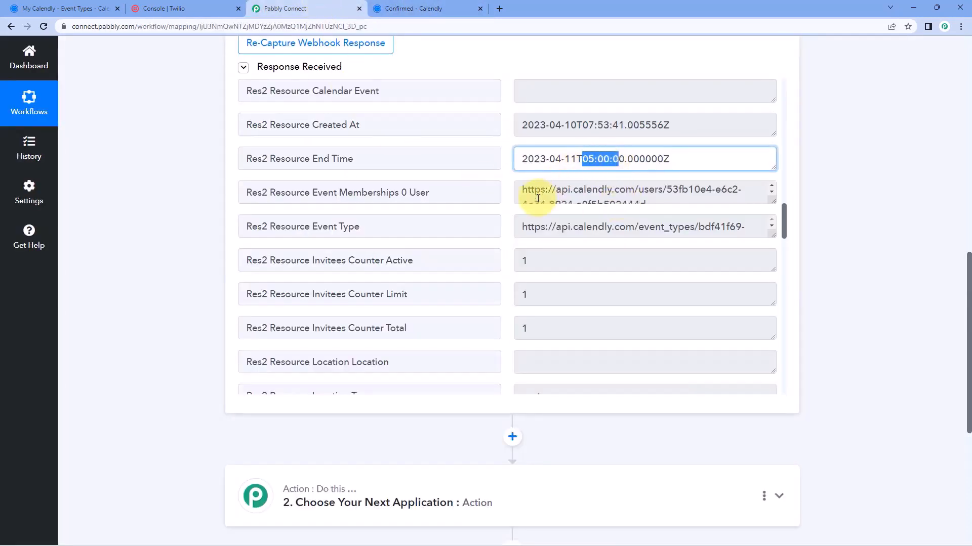
pyautogui.scroll(-4, 521, 211)
pyautogui.moveTo(613, 262); pyautogui.dragTo(581, 263)
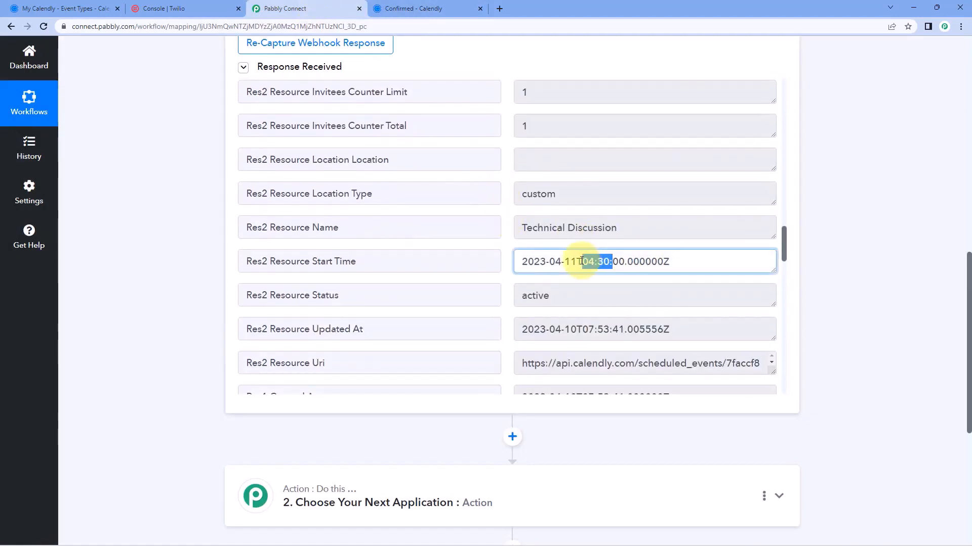
pyautogui.click(491, 257)
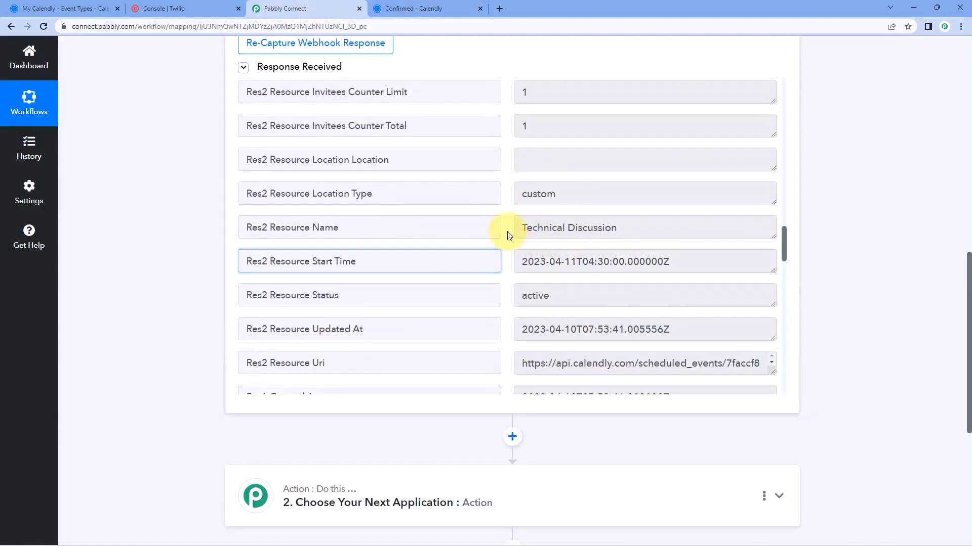
pyautogui.click(522, 261)
pyautogui.moveTo(522, 261); pyautogui.dragTo(686, 256)
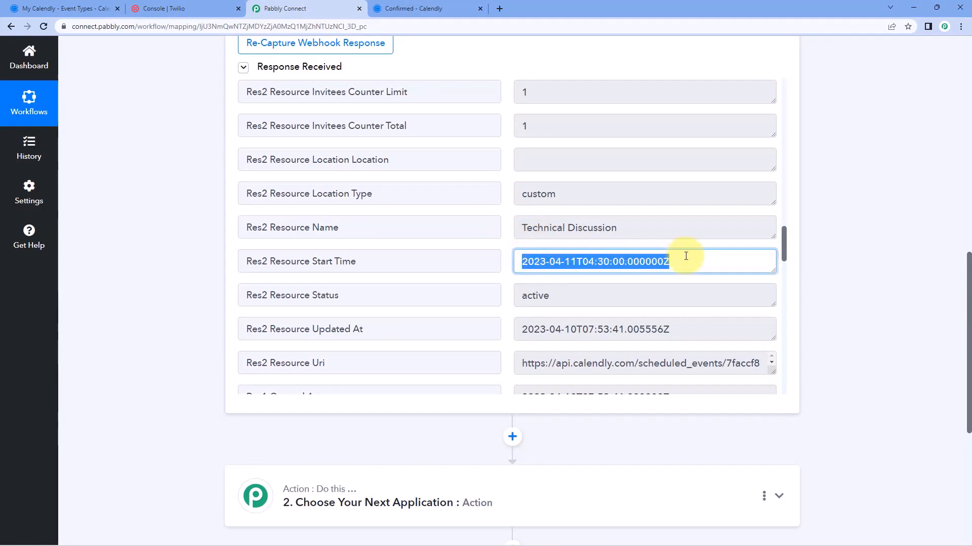
pyautogui.scroll(-1, 570, 211)
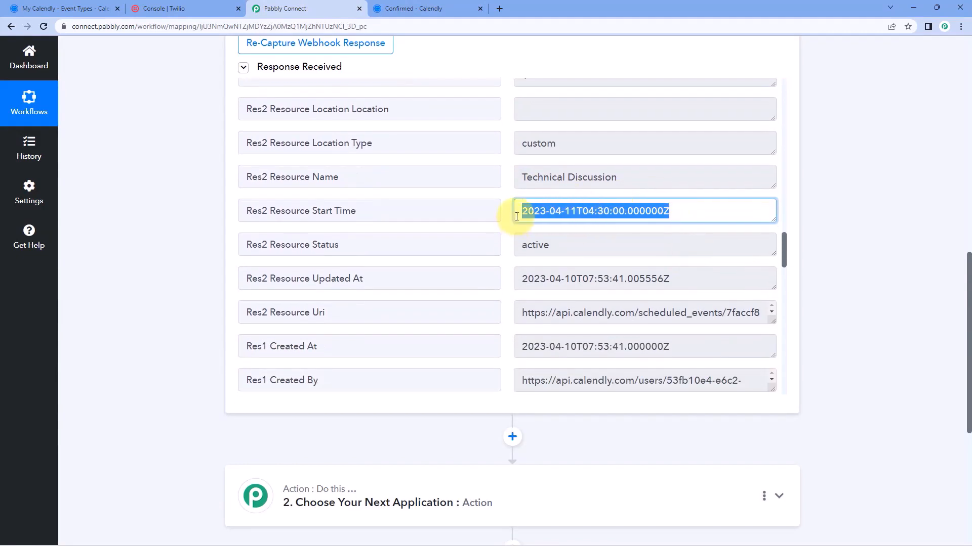
pyautogui.moveTo(514, 211); pyautogui.dragTo(672, 212)
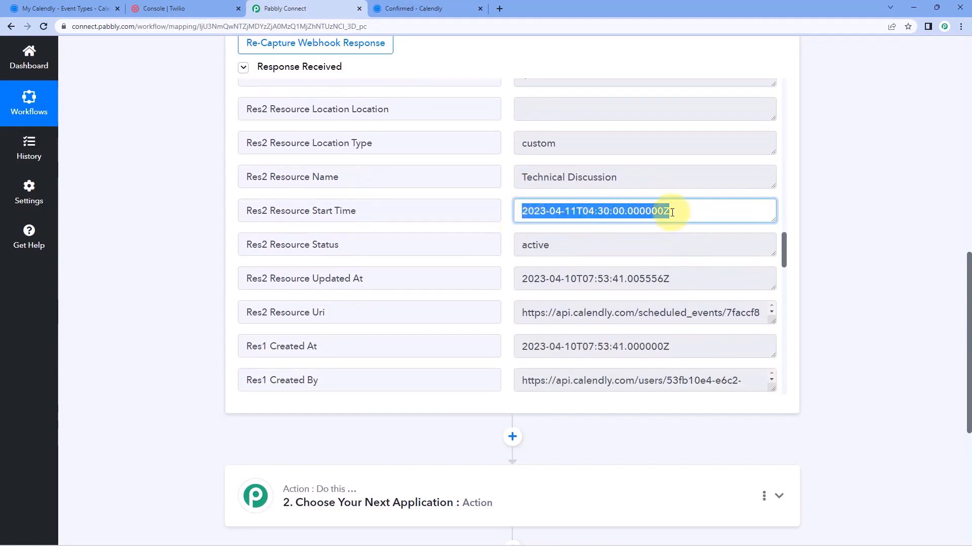
pyautogui.click(508, 203)
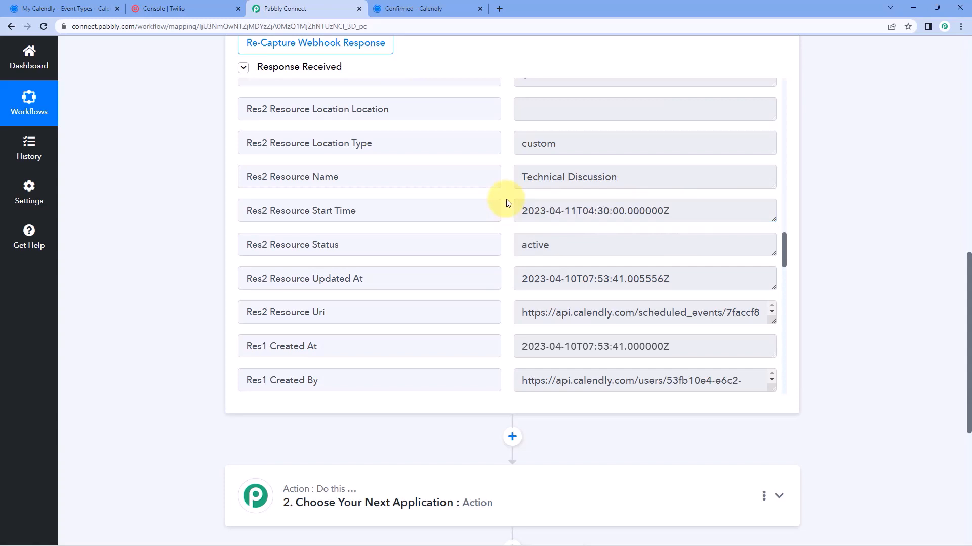
pyautogui.moveTo(698, 211); pyautogui.dragTo(504, 214)
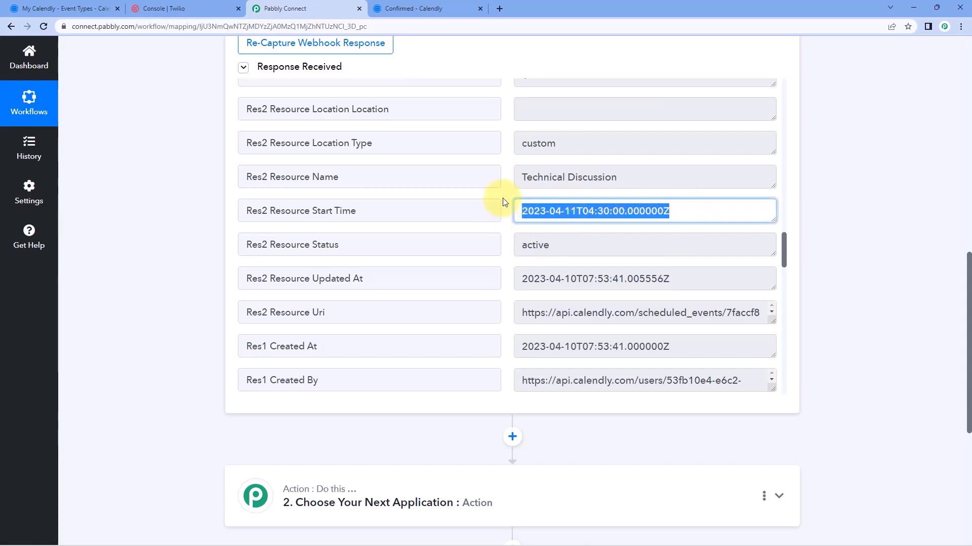
pyautogui.click(504, 202)
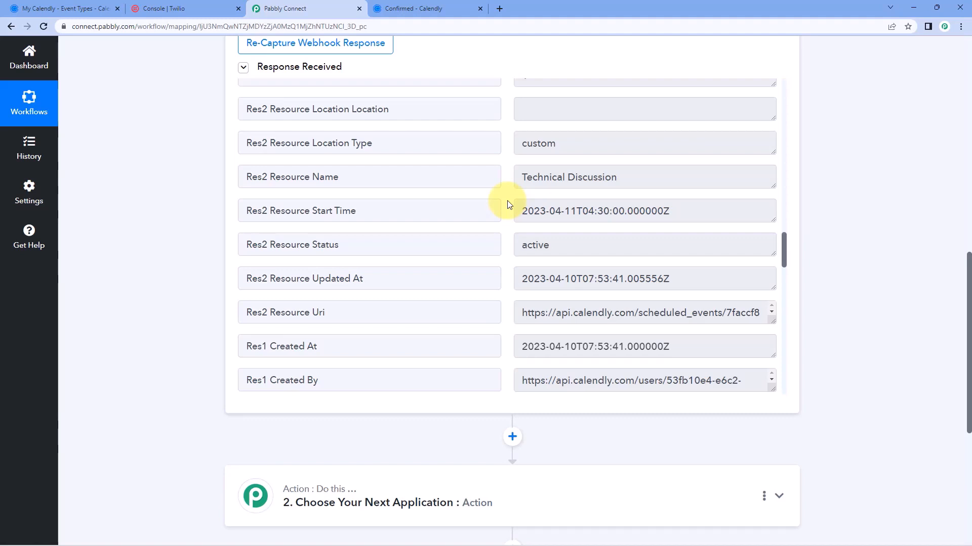
pyautogui.scroll(-1, 508, 205)
pyautogui.moveTo(520, 158); pyautogui.dragTo(499, 180)
pyautogui.click(685, 160)
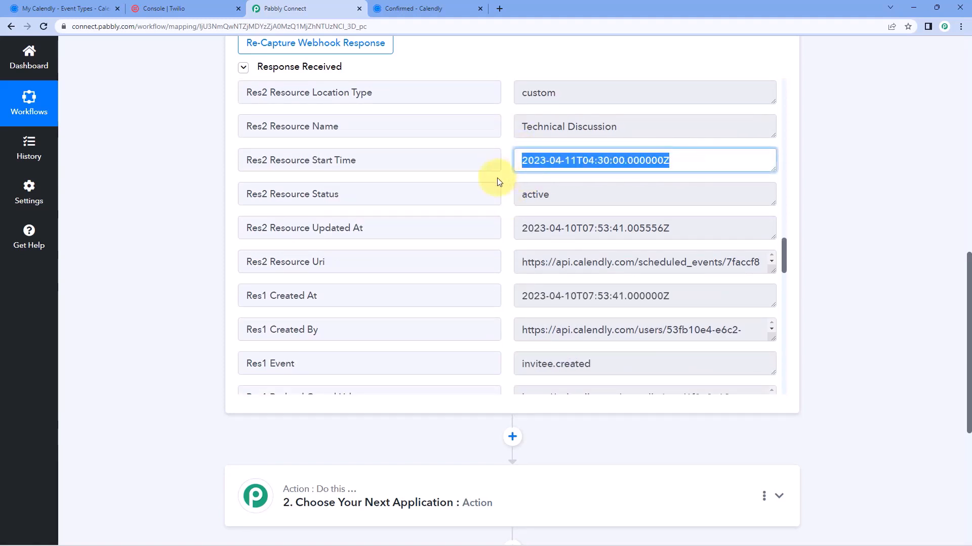
pyautogui.click(505, 159)
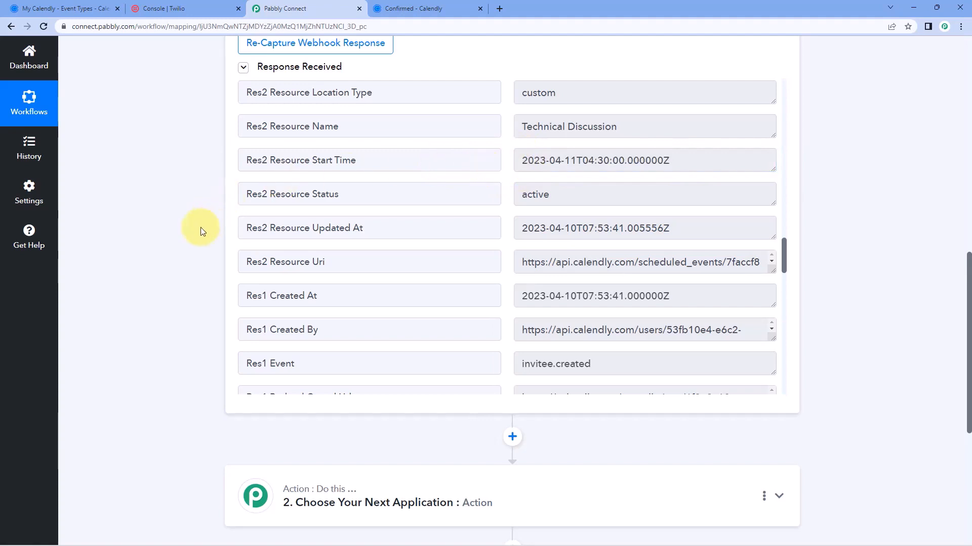
pyautogui.scroll(-6, 201, 227)
# Add a Date/Time Formatter action using the Format Date with Time Zone event and connect it
pyautogui.click(427, 180)
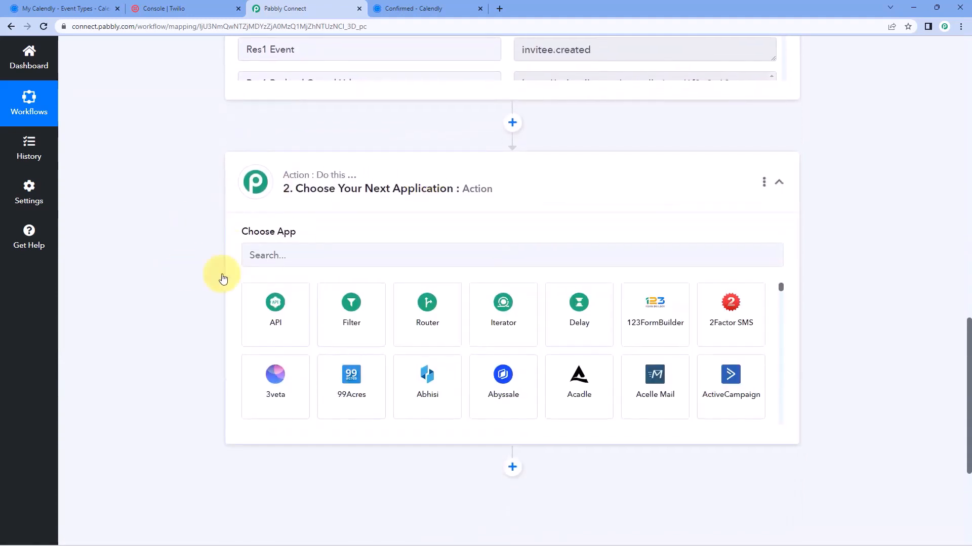
pyautogui.click(294, 249)
pyautogui.write('Date')
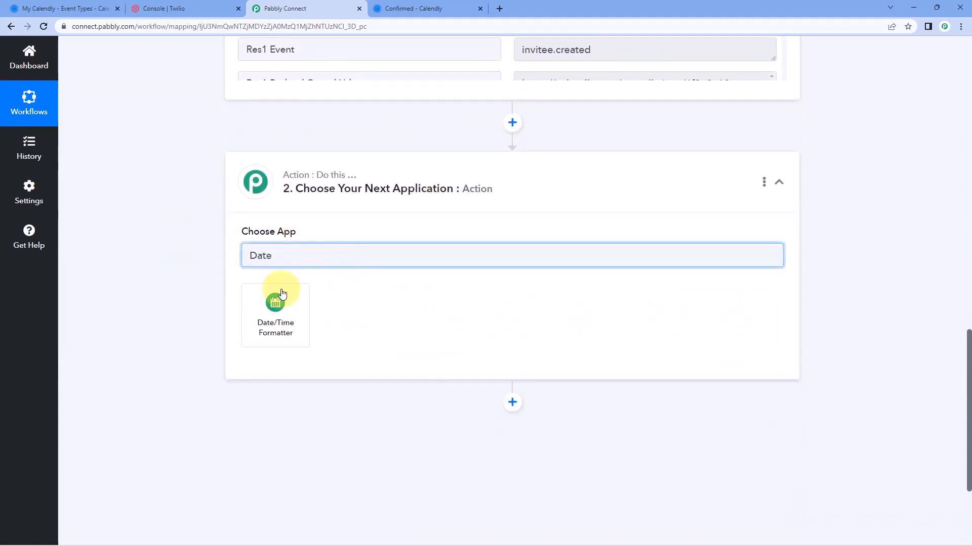
pyautogui.click(276, 304)
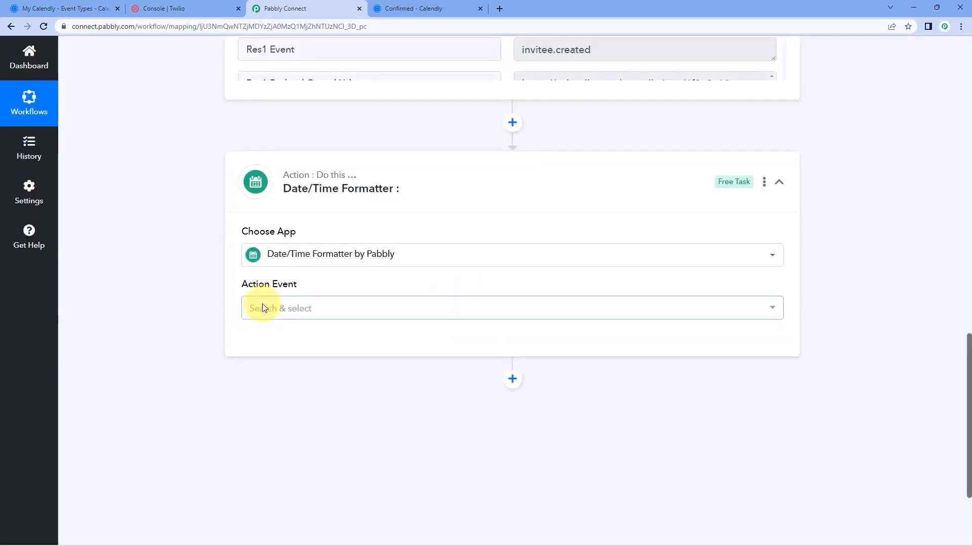
pyautogui.click(321, 309)
pyautogui.scroll(-1, 169, 314)
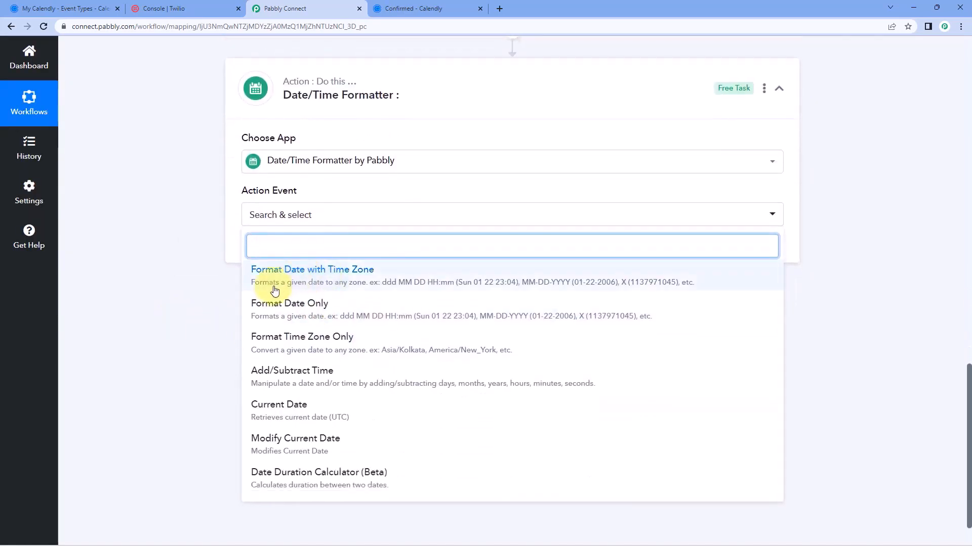
pyautogui.click(347, 282)
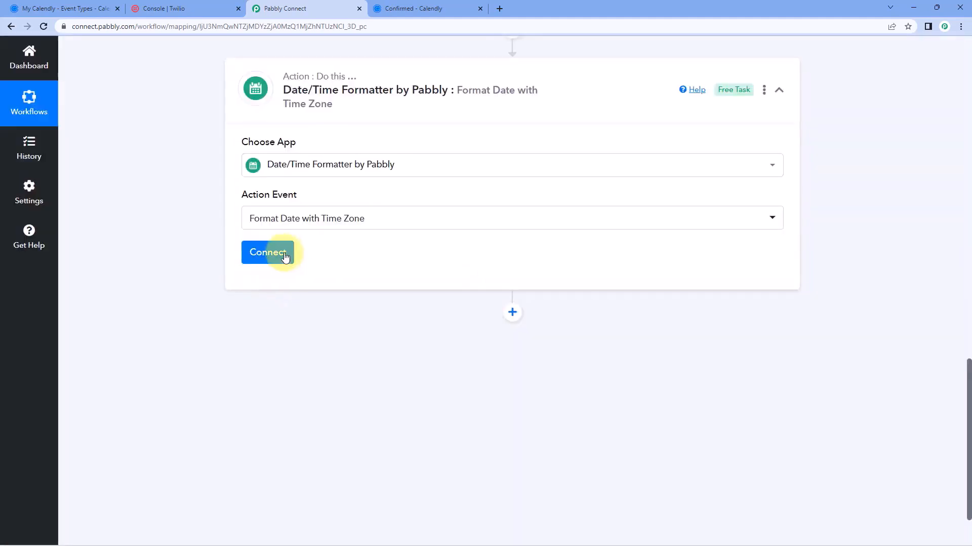
pyautogui.click(285, 257)
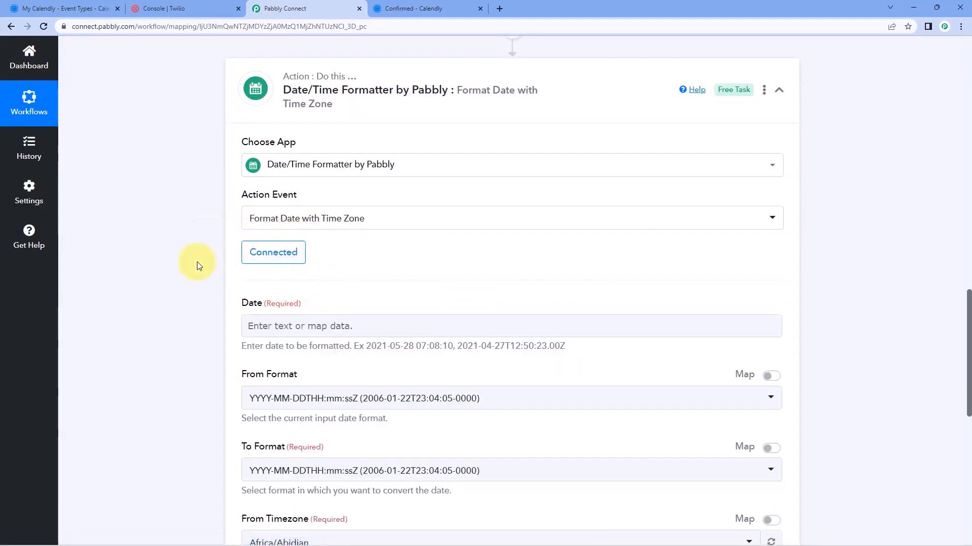
pyautogui.scroll(-1, 310, 206)
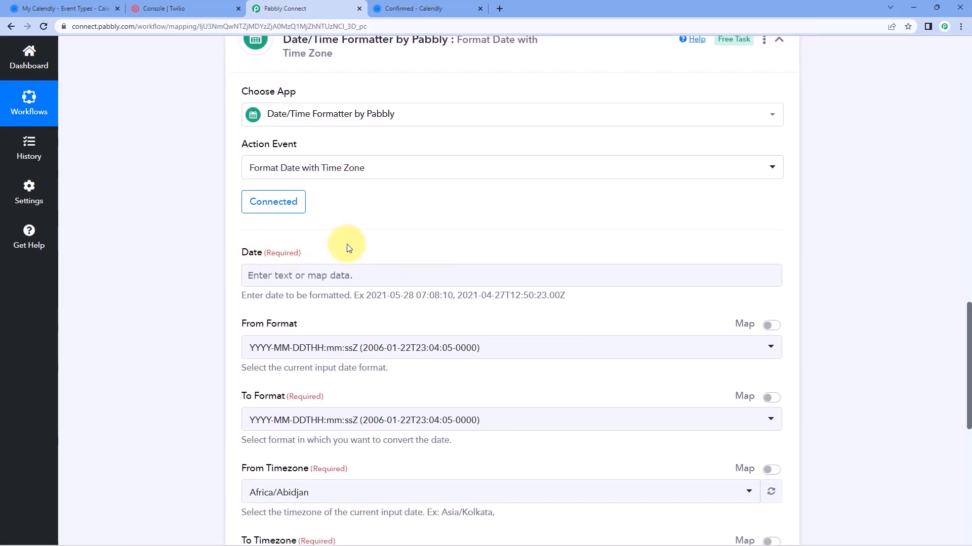
pyautogui.scroll(10, 644, 217)
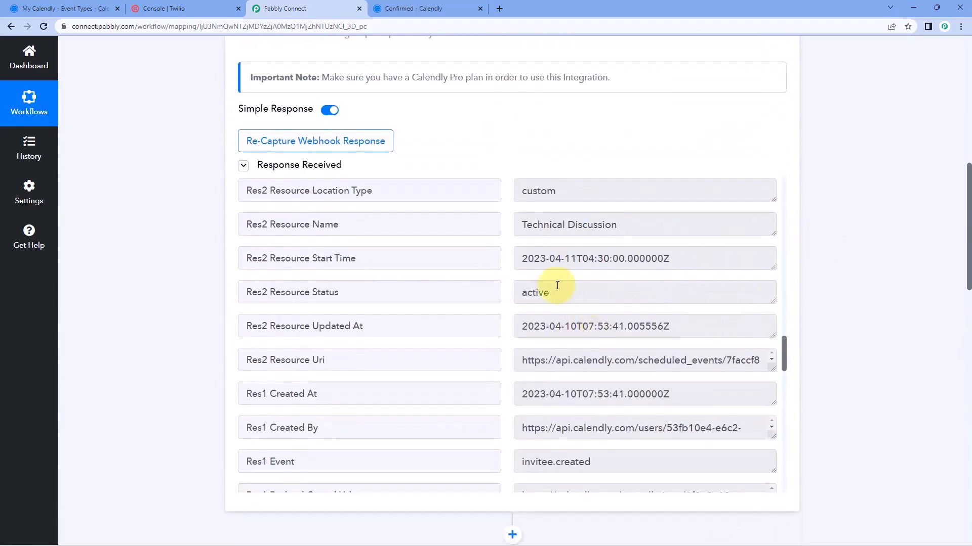
pyautogui.scroll(-2, 557, 285)
pyautogui.scroll(1, 526, 274)
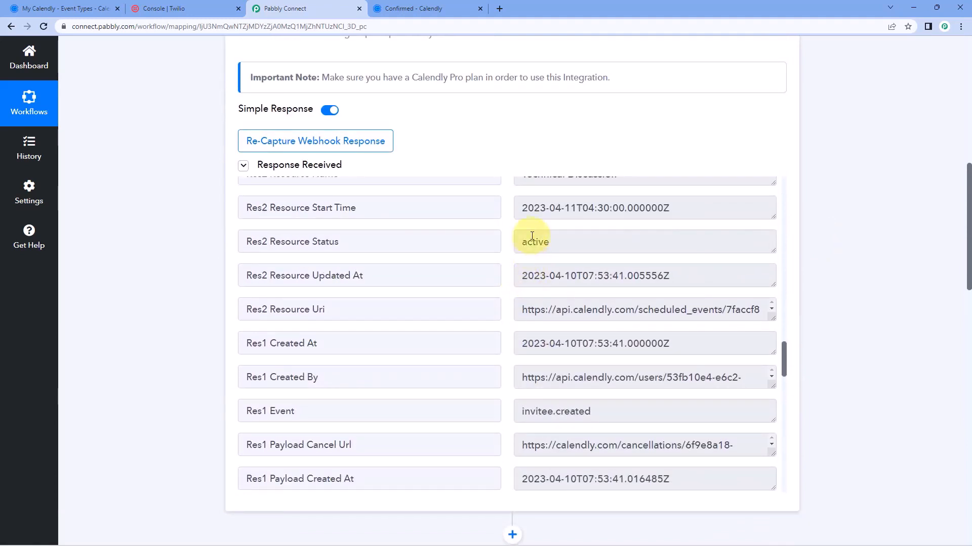
pyautogui.moveTo(517, 208)
pyautogui.mouseDown()
pyautogui.moveTo(669, 208)
pyautogui.moveTo(503, 214)
pyautogui.mouseUp()
pyautogui.click(509, 210)
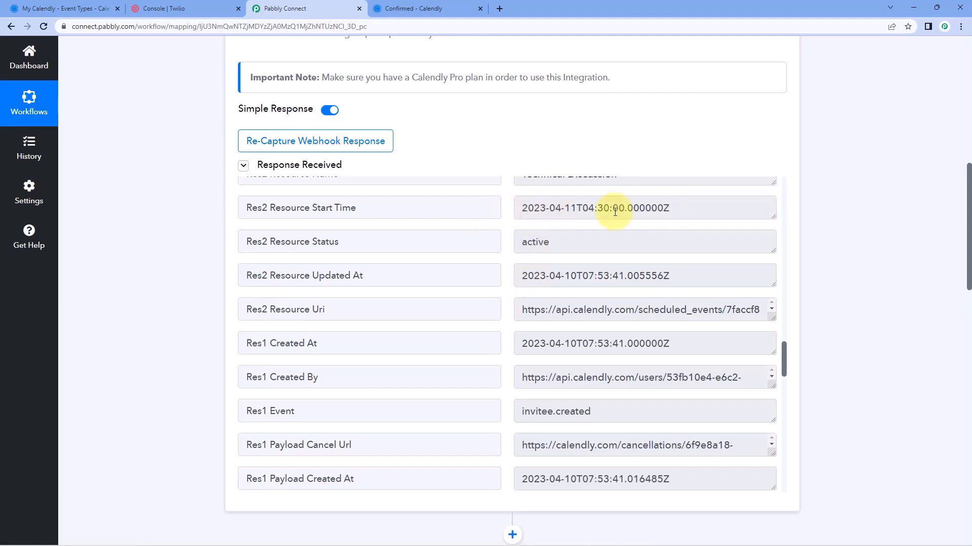
pyautogui.moveTo(705, 208); pyautogui.dragTo(517, 212)
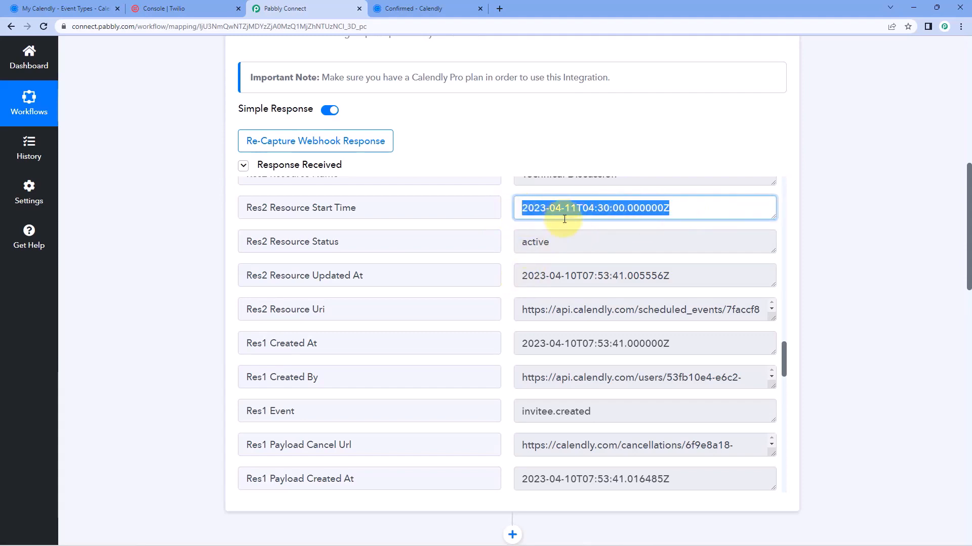
pyautogui.click(196, 255)
pyautogui.scroll(-1, 196, 254)
pyautogui.scroll(-9, 196, 254)
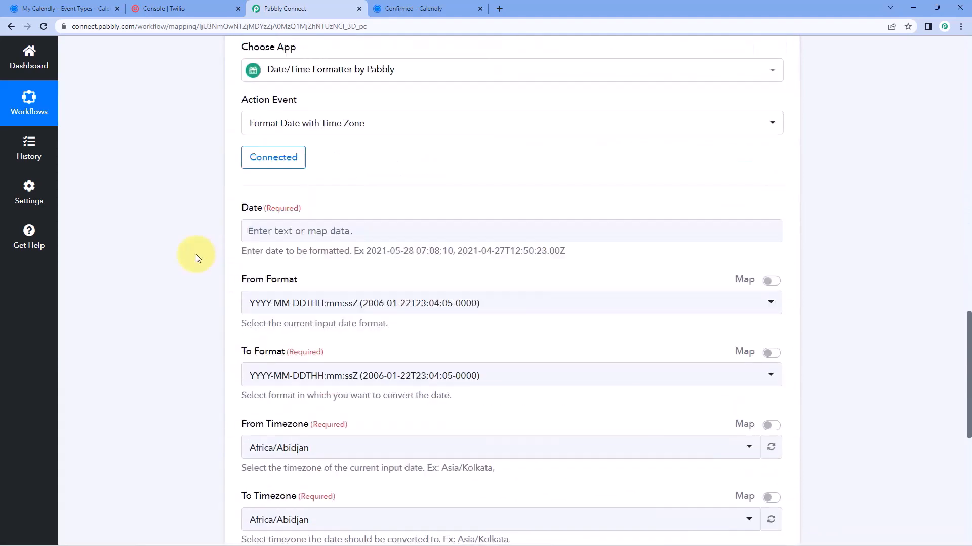
pyautogui.scroll(-1, 228, 226)
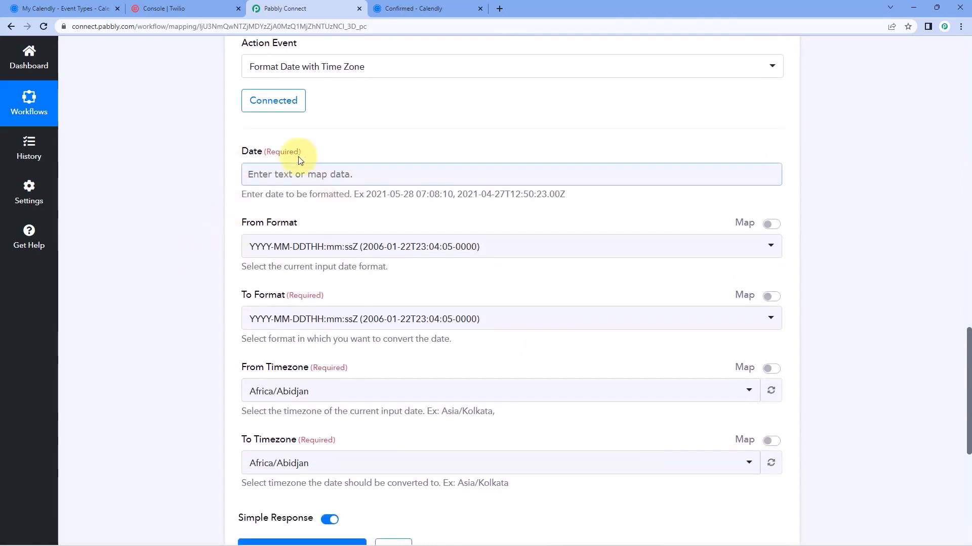
# Map Calendly's Res2 Resource Start Time (2023-04-11T04:30:00.000000Z) into the formatter's Date field
pyautogui.click(283, 172)
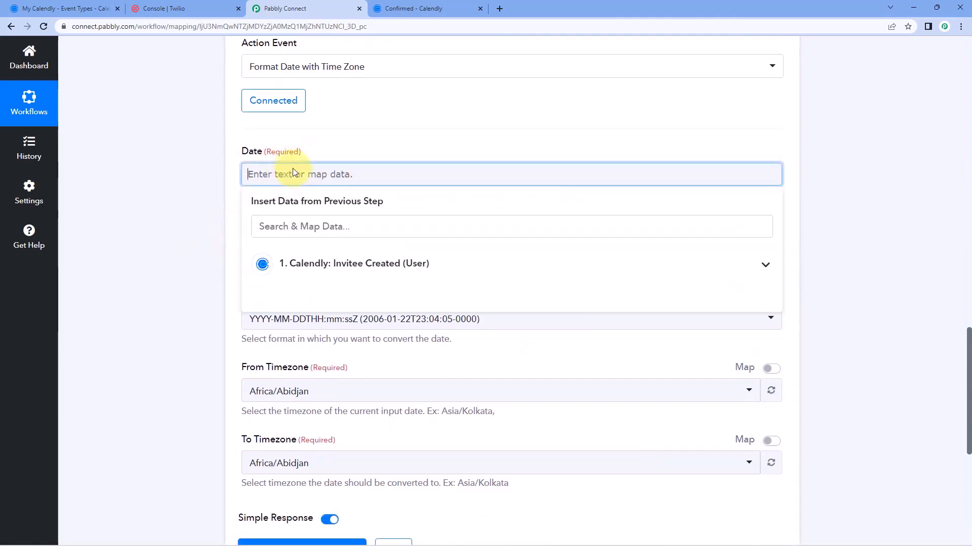
pyautogui.click(390, 269)
pyautogui.scroll(-1, 213, 260)
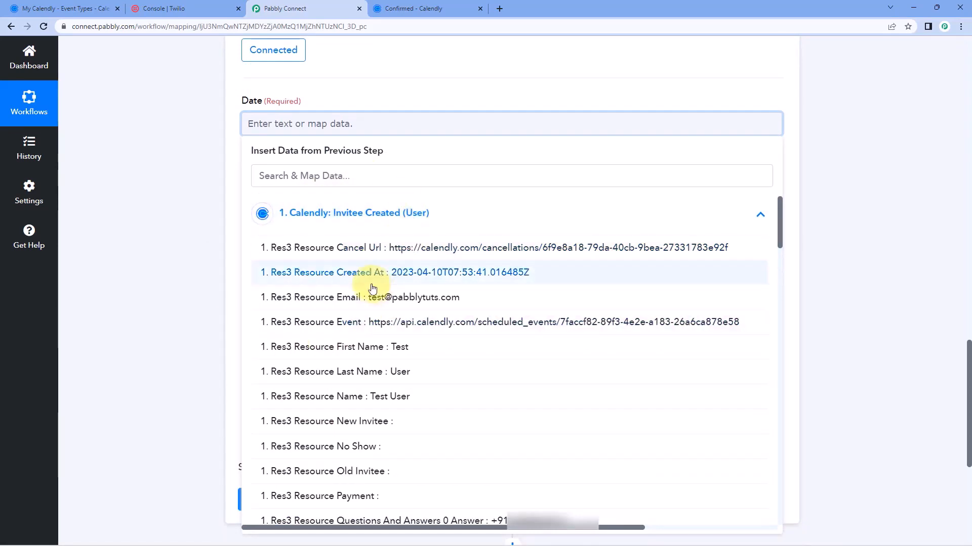
pyautogui.scroll(-4, 369, 278)
pyautogui.scroll(-7, 367, 279)
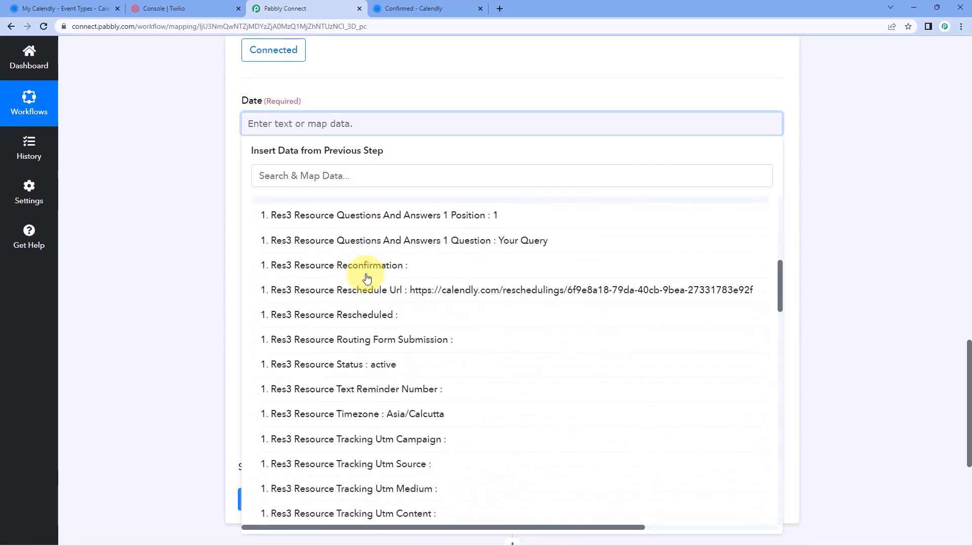
pyautogui.scroll(-8, 367, 279)
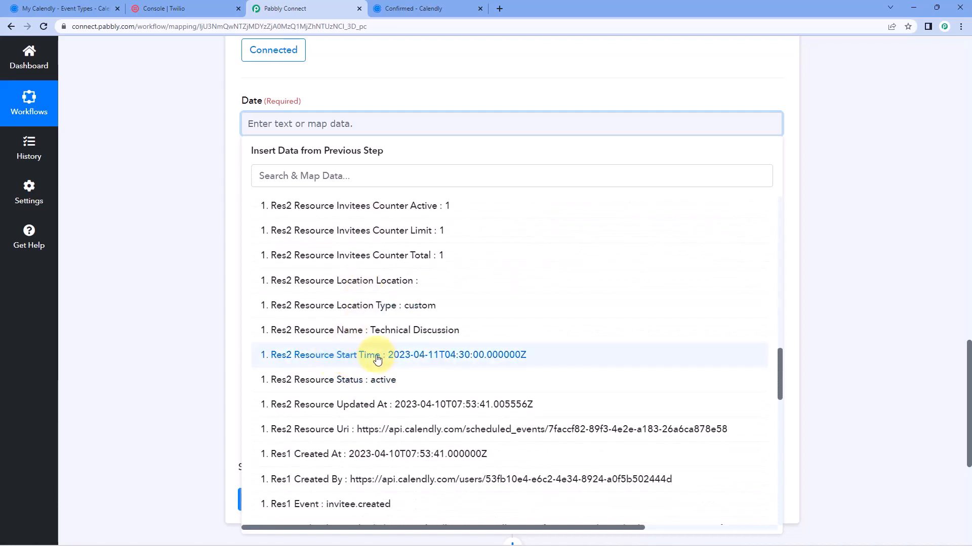
pyautogui.click(377, 358)
pyautogui.click(163, 207)
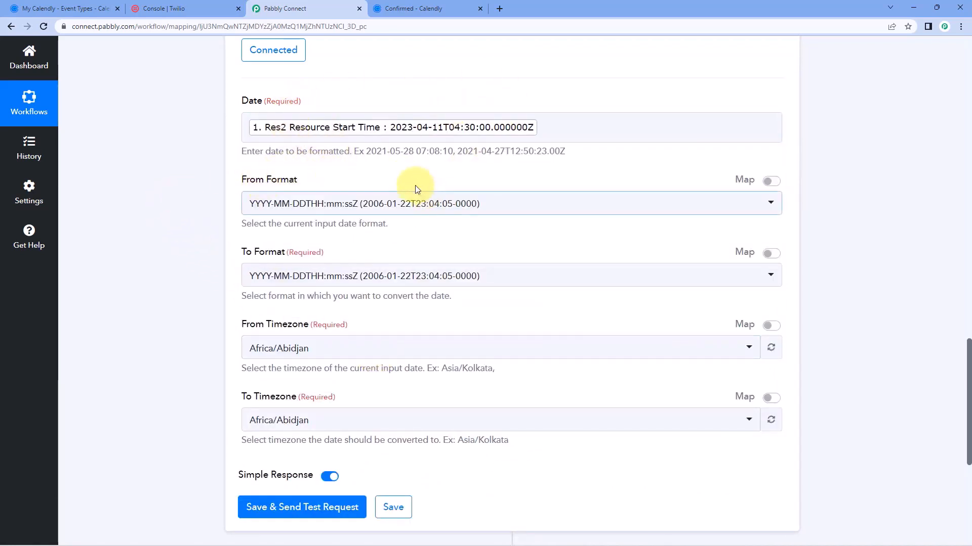
# Keep YYYY-MM-DDTHH:mm:ssZ as the From Format
pyautogui.click(405, 211)
pyautogui.scroll(-1, 195, 190)
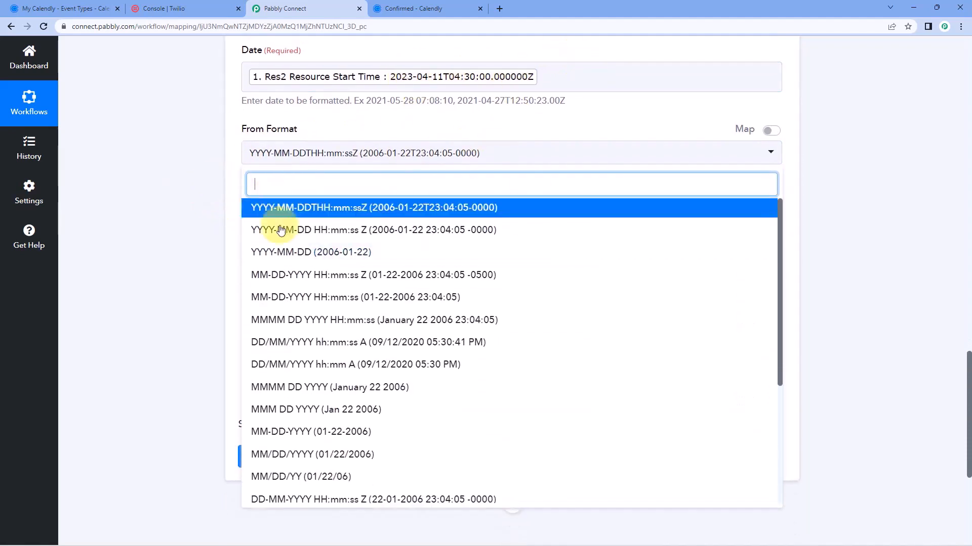
pyautogui.scroll(-4, 409, 266)
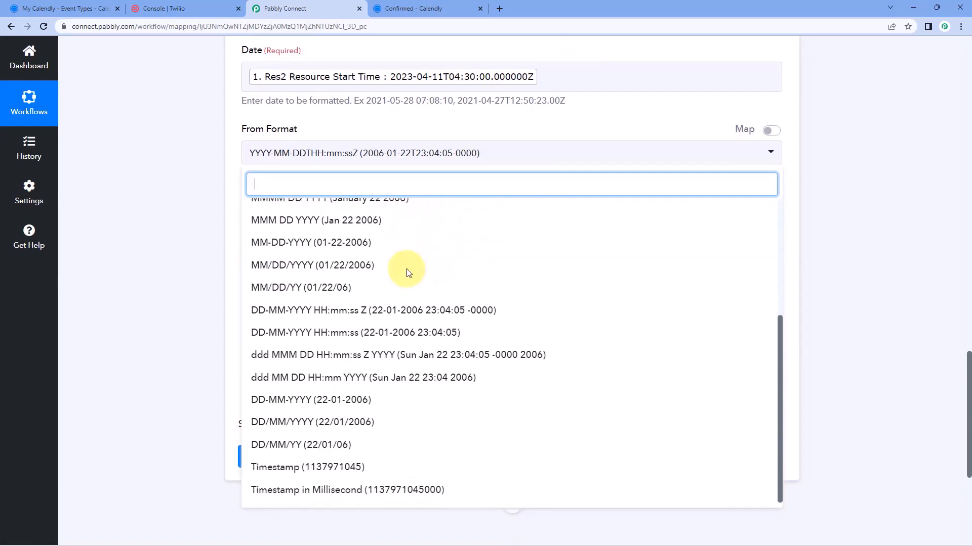
pyautogui.scroll(1, 408, 271)
pyautogui.scroll(3, 408, 271)
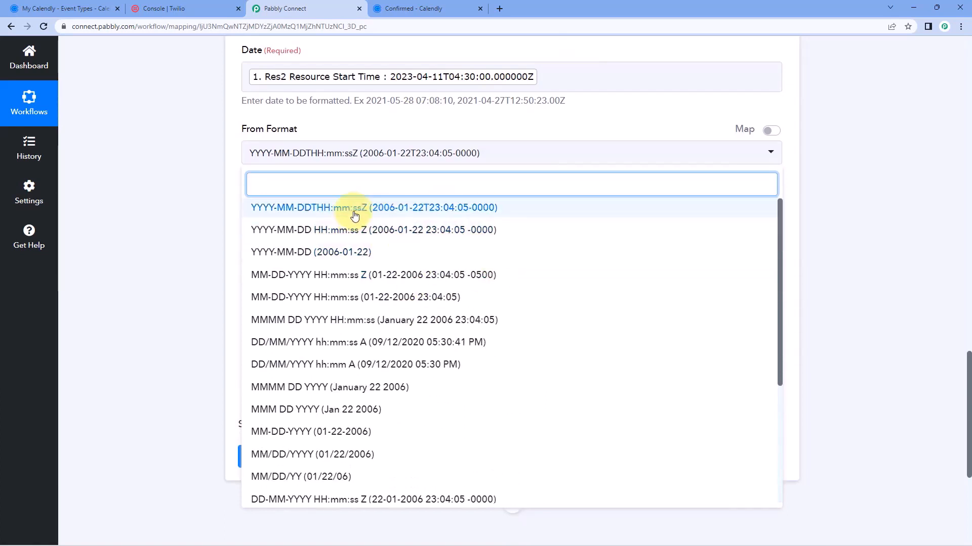
pyautogui.click(337, 207)
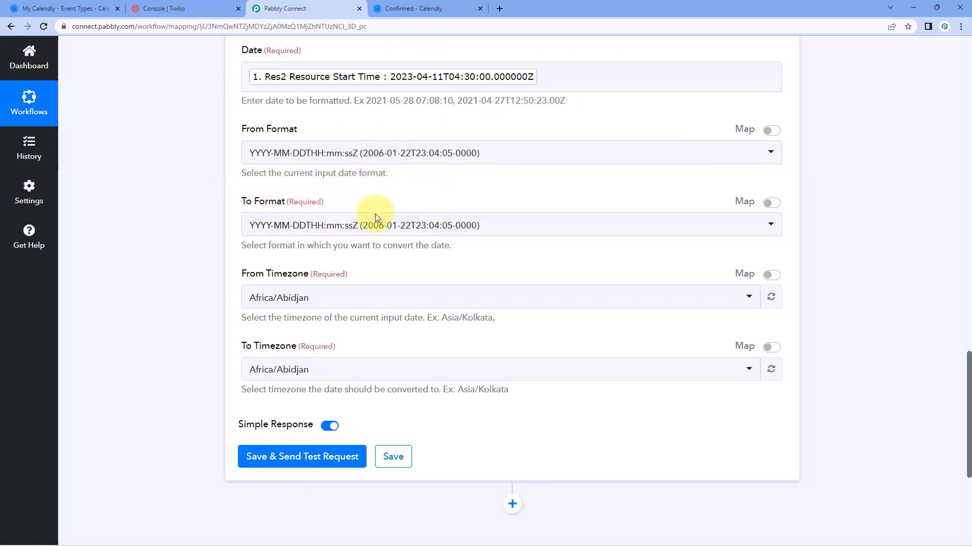
# Set the To Format to DD/MM/YYYY hh:mm:ss A
pyautogui.click(445, 226)
pyautogui.scroll(-2, 220, 235)
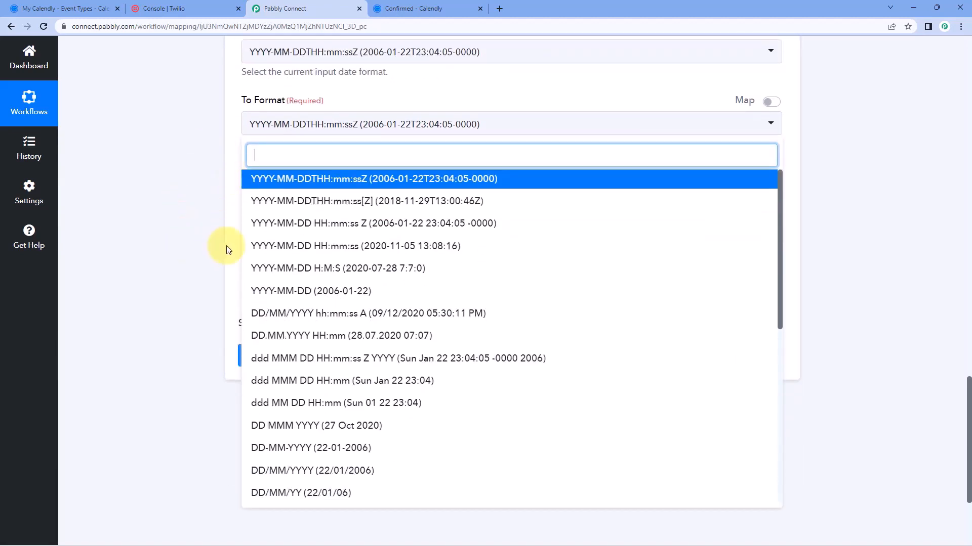
pyautogui.scroll(-1, 417, 250)
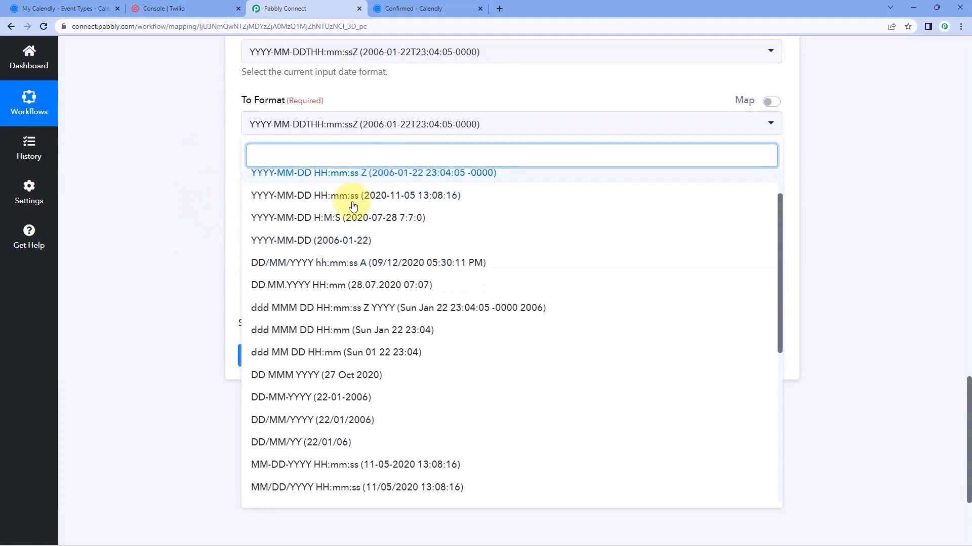
pyautogui.scroll(-4, 420, 303)
pyautogui.scroll(5, 410, 314)
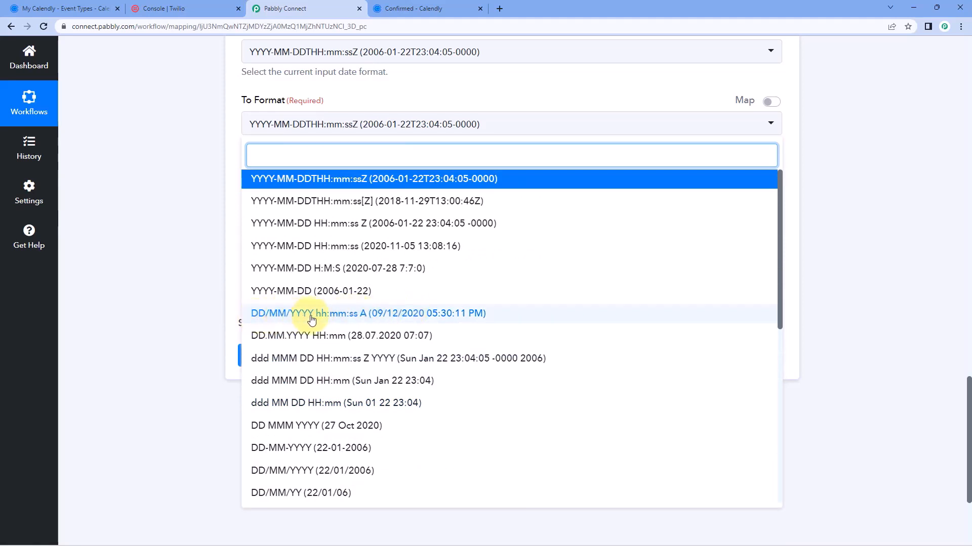
pyautogui.click(386, 314)
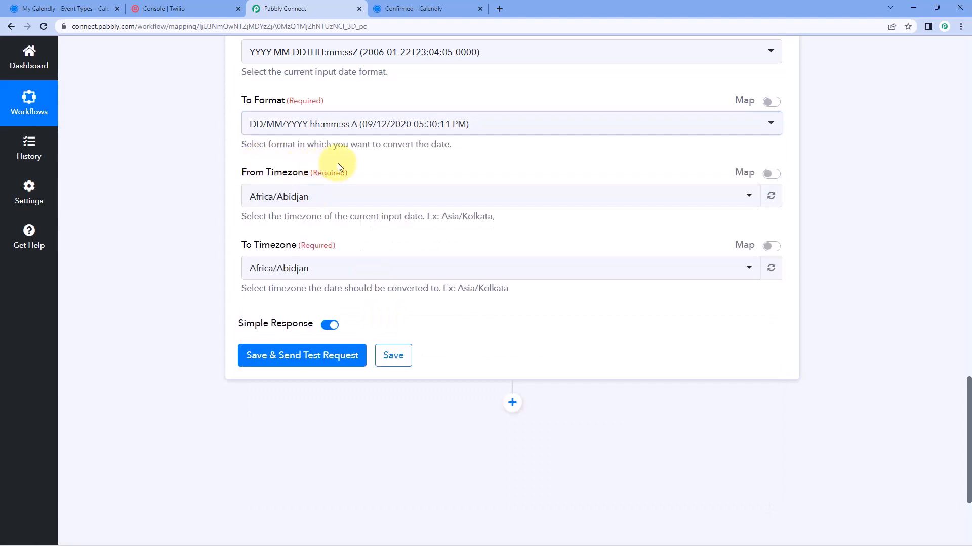
pyautogui.scroll(-1, 338, 163)
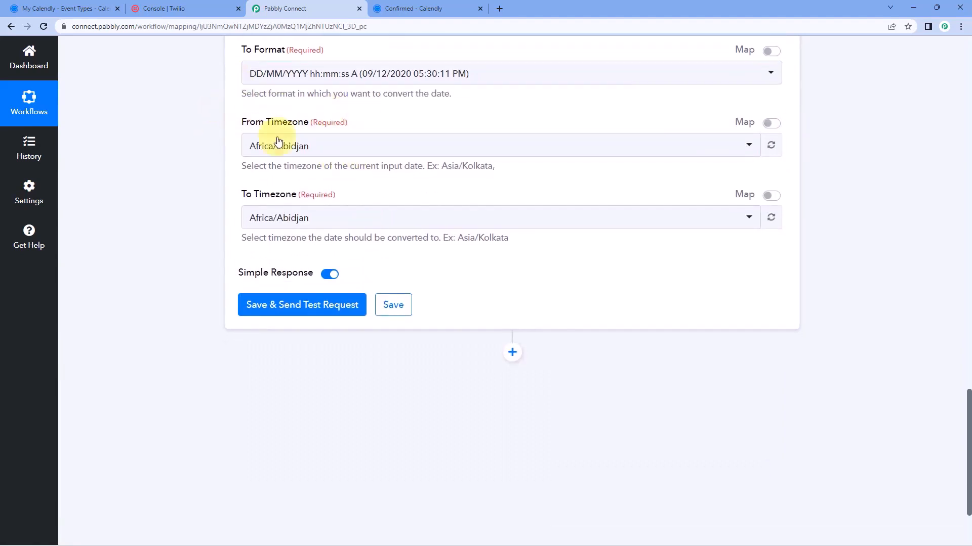
# Set the date formatter's source timezone to Etc/UTC
pyautogui.click(372, 144)
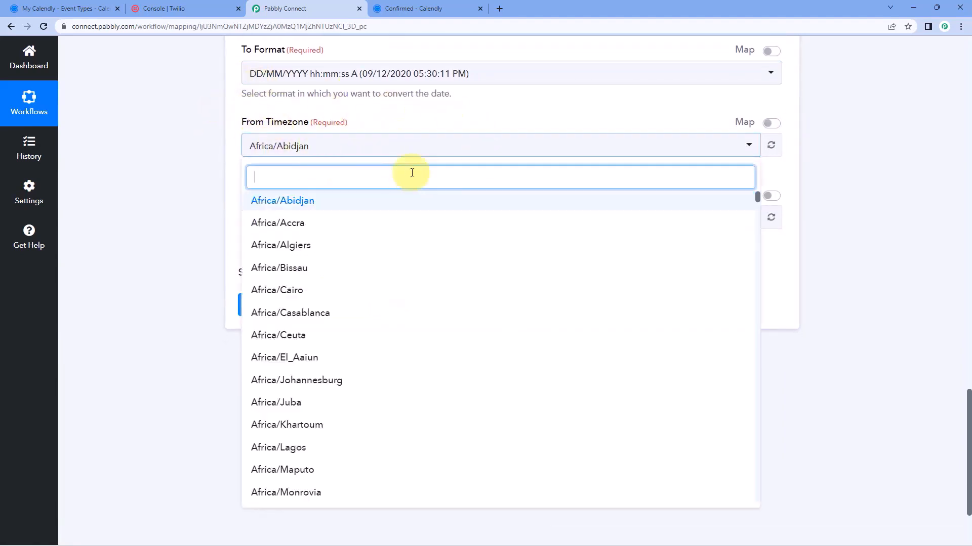
pyautogui.write('UTC')
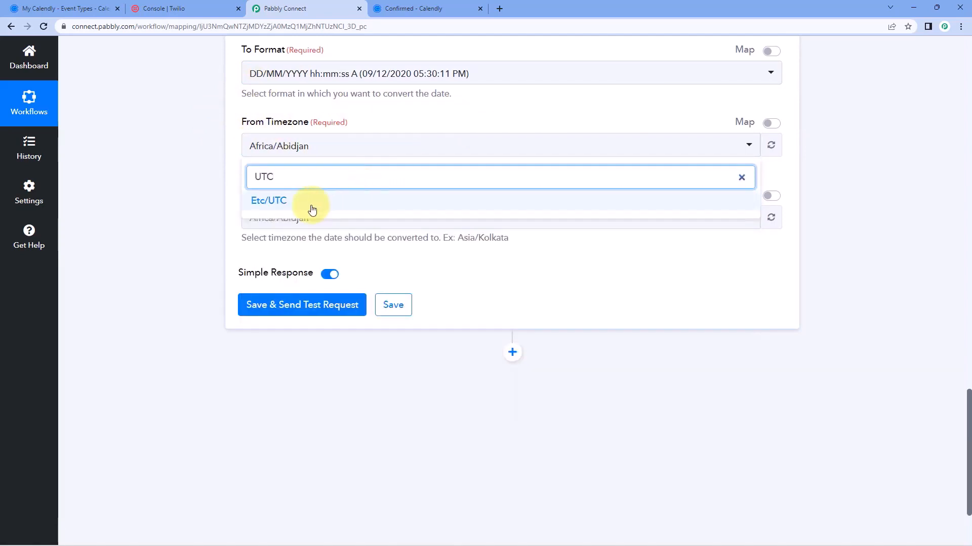
pyautogui.click(312, 203)
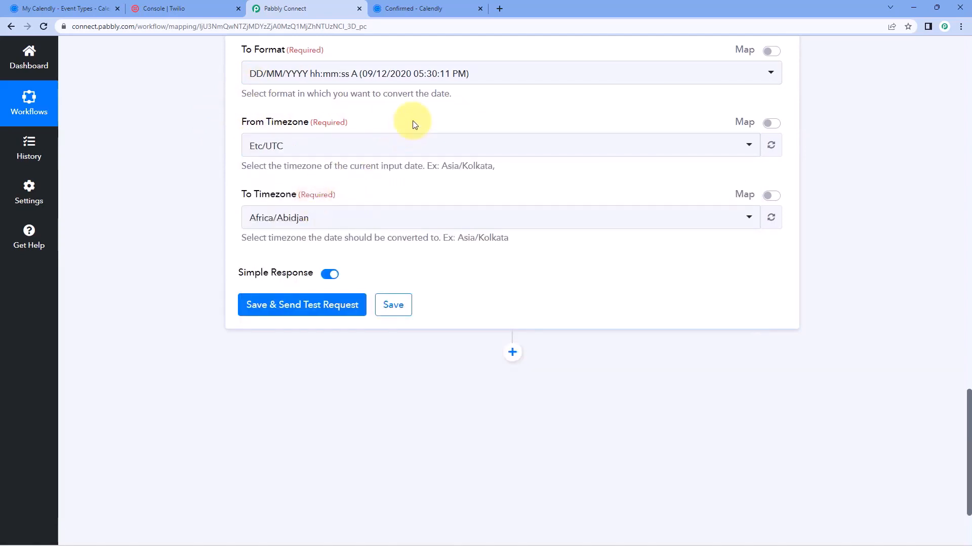
pyautogui.scroll(4, 408, 126)
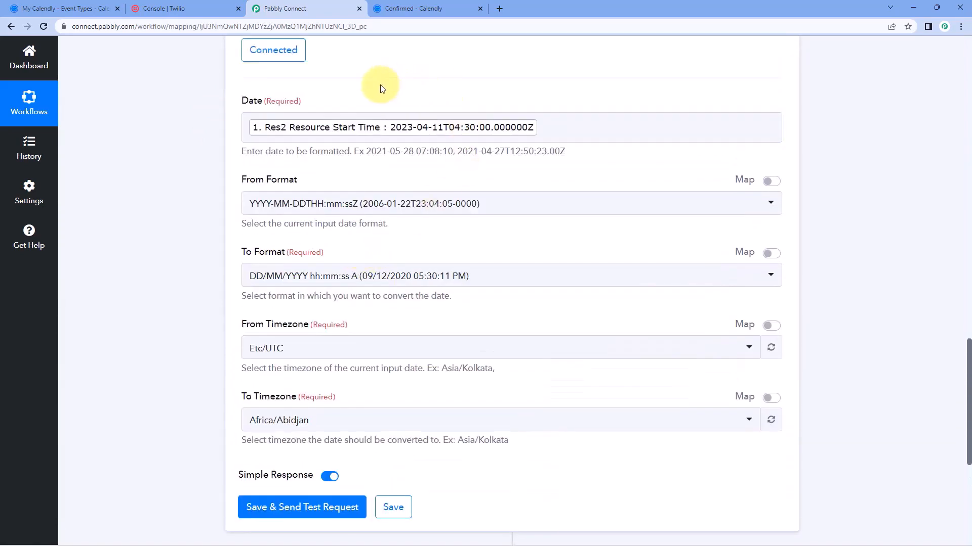
pyautogui.scroll(-4, 563, 84)
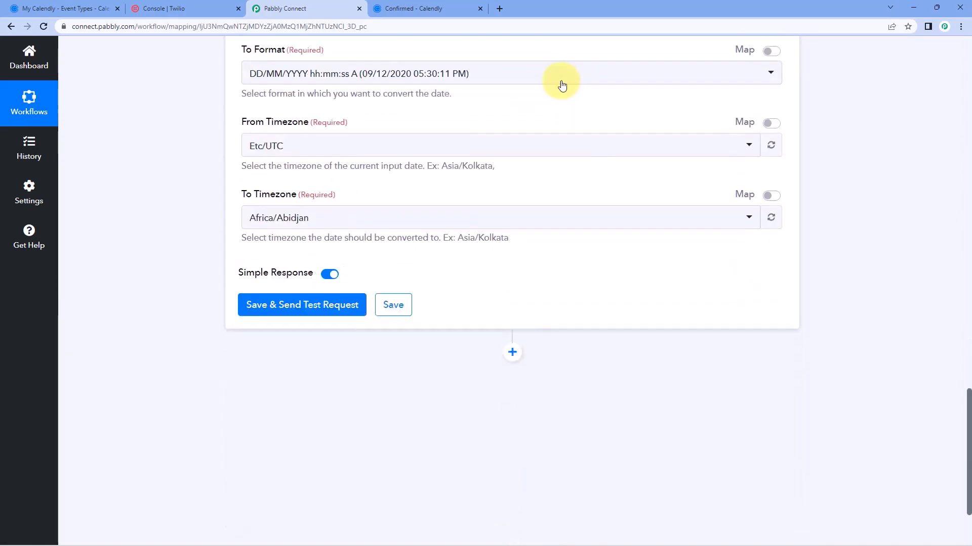
# Set the target timezone to Asia/Kolkata, matching Calendly's India Standard Time, and run the test
pyautogui.click(342, 218)
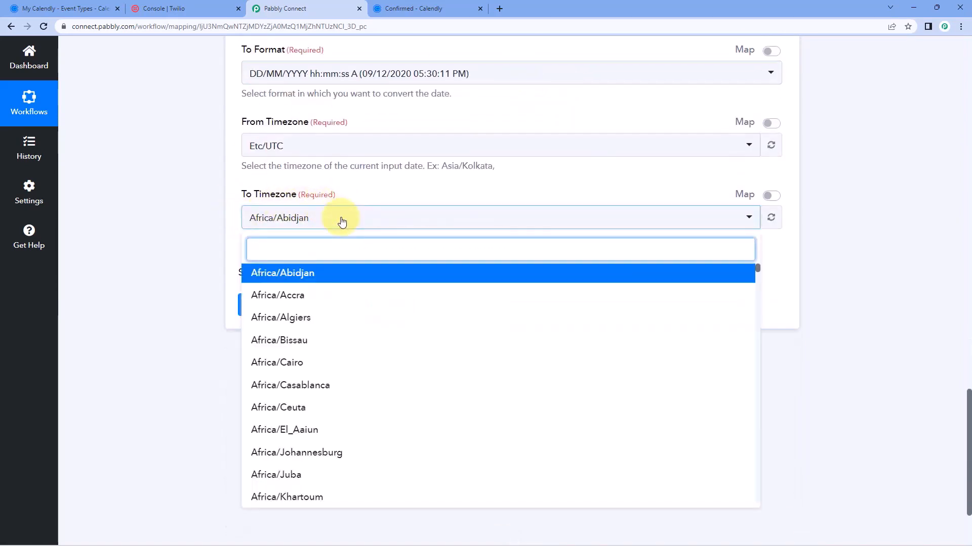
pyautogui.write('kol')
pyautogui.click(297, 273)
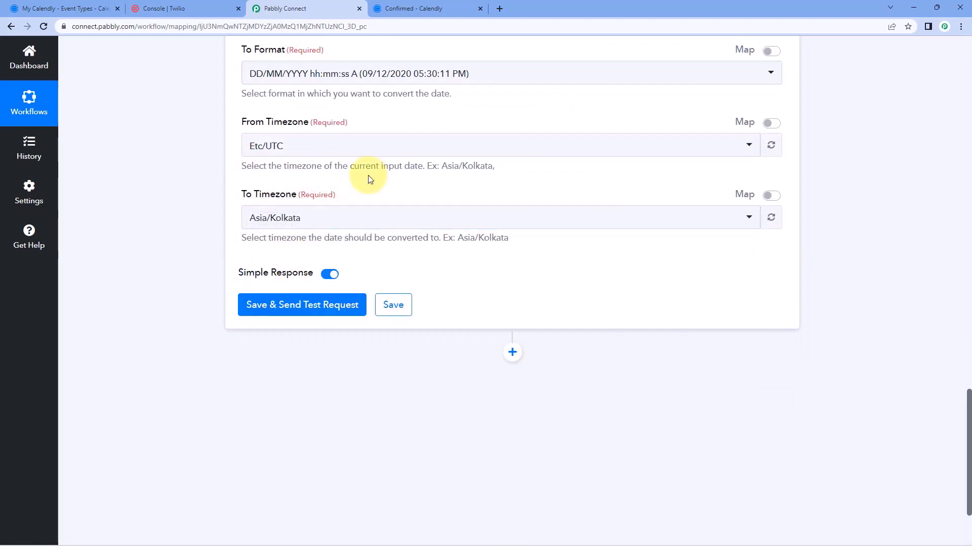
pyautogui.click(453, 12)
pyautogui.moveTo(348, 227); pyautogui.dragTo(456, 228)
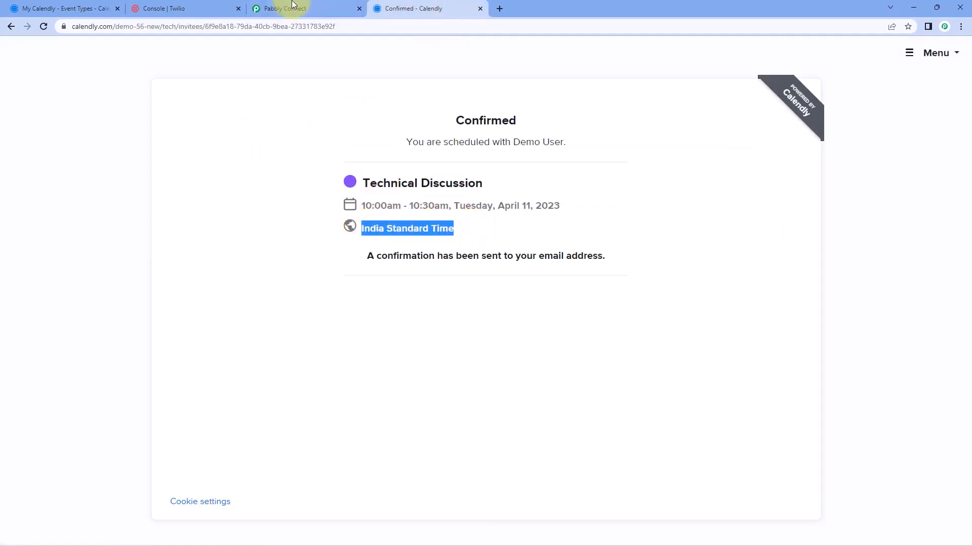
pyautogui.click(283, 8)
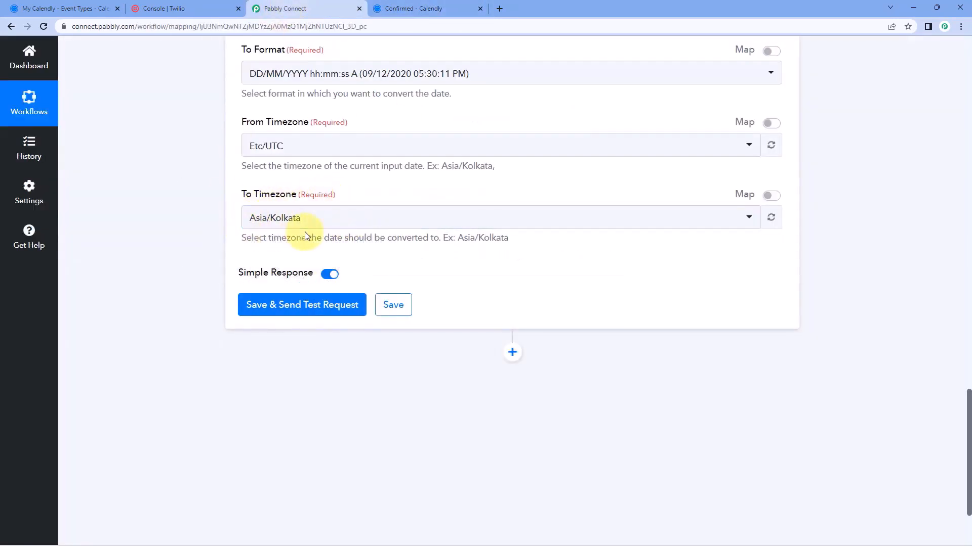
pyautogui.click(306, 305)
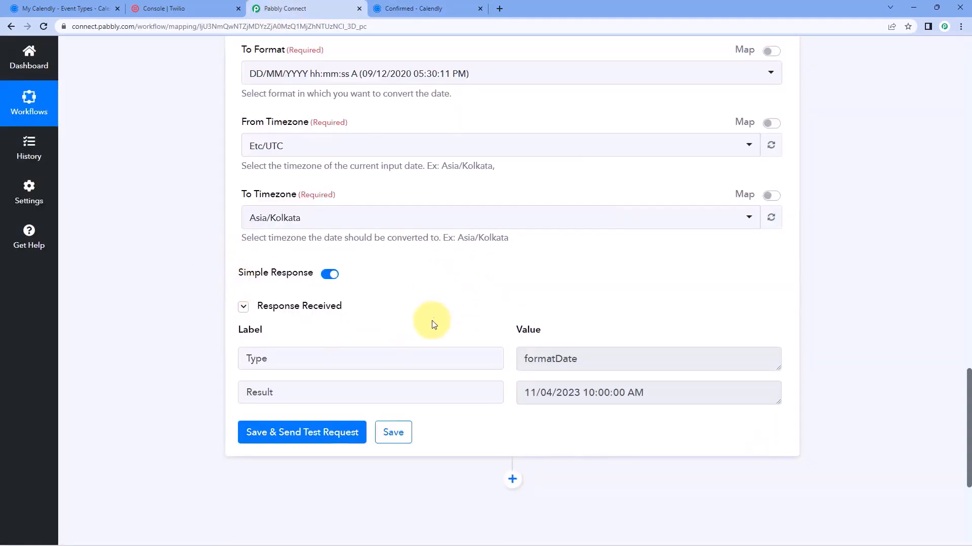
# Inspect the formatter Result 11/04/2023 10:00:00 AM, highlighting its date and time
pyautogui.scroll(5, 441, 318)
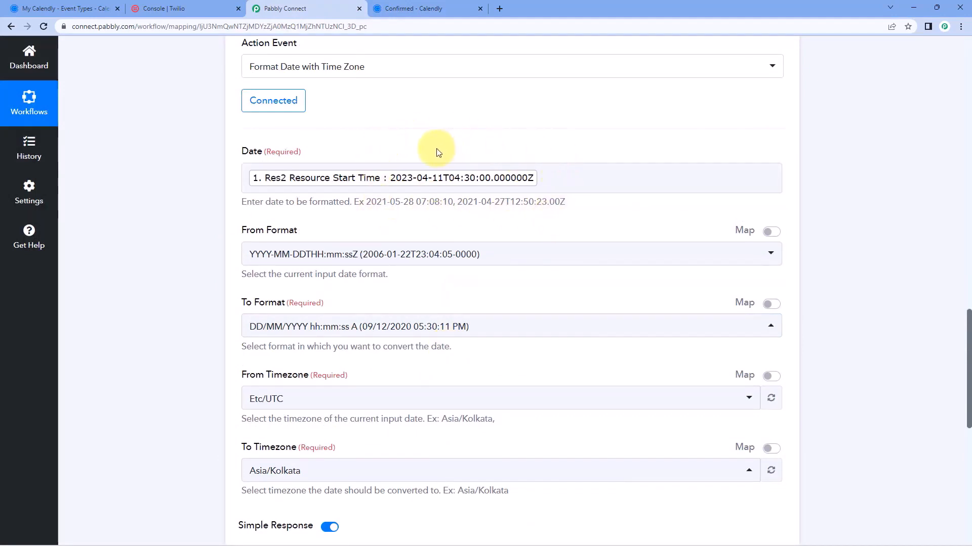
pyautogui.scroll(-7, 439, 177)
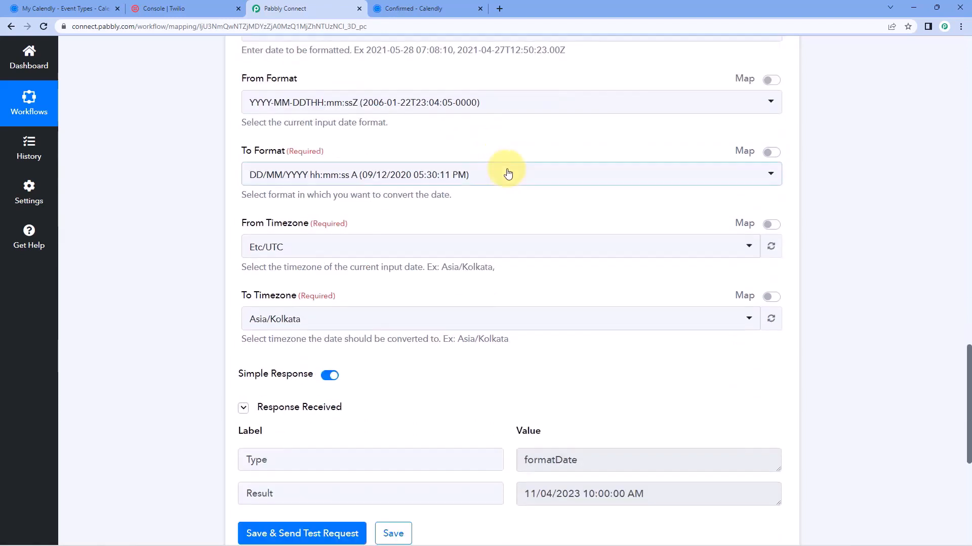
pyautogui.moveTo(522, 291); pyautogui.dragTo(502, 291)
pyautogui.click(660, 291)
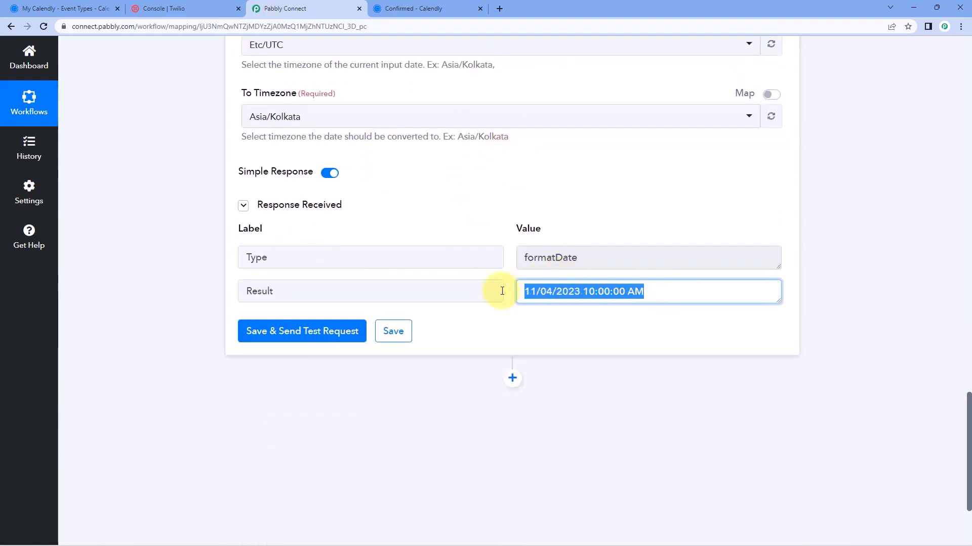
pyautogui.click(508, 274)
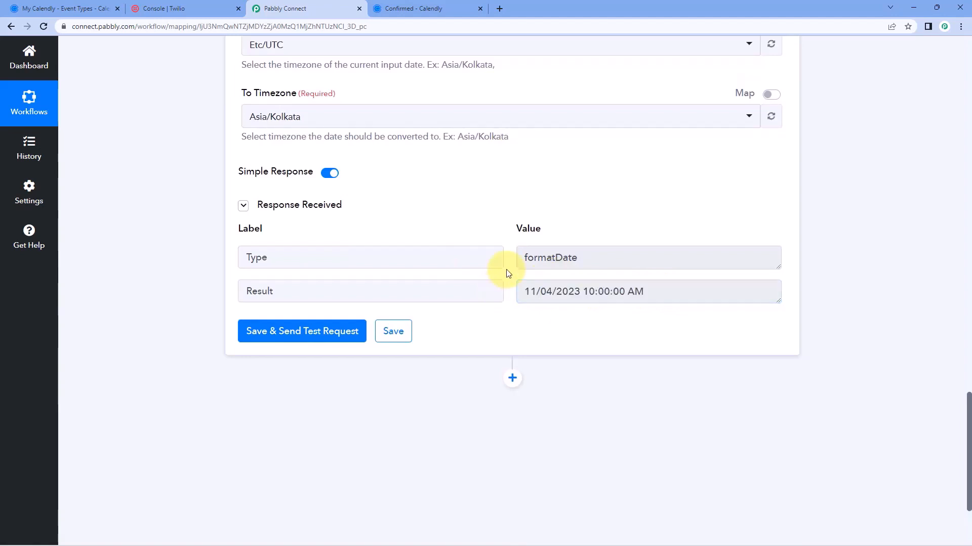
pyautogui.moveTo(522, 291); pyautogui.dragTo(646, 295)
pyautogui.click(646, 295)
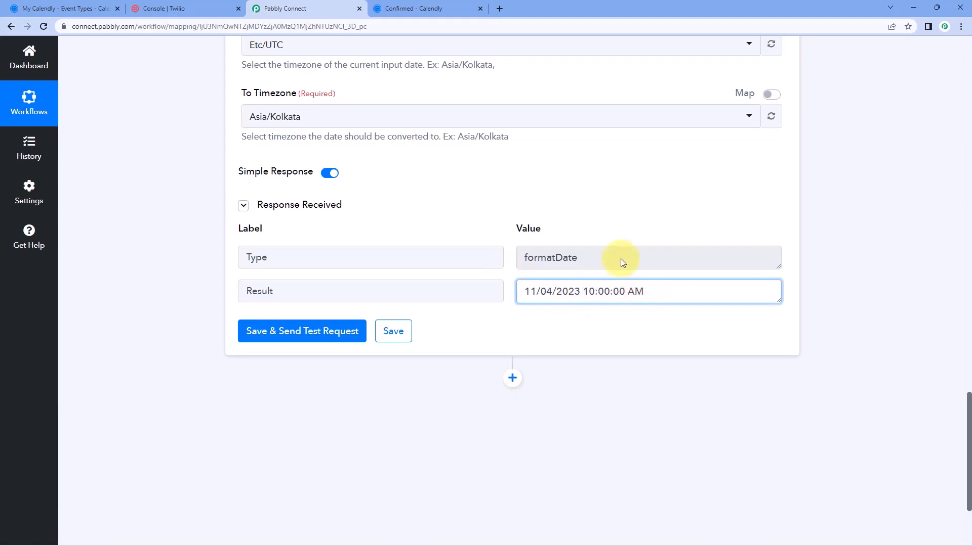
pyautogui.scroll(-1, 511, 205)
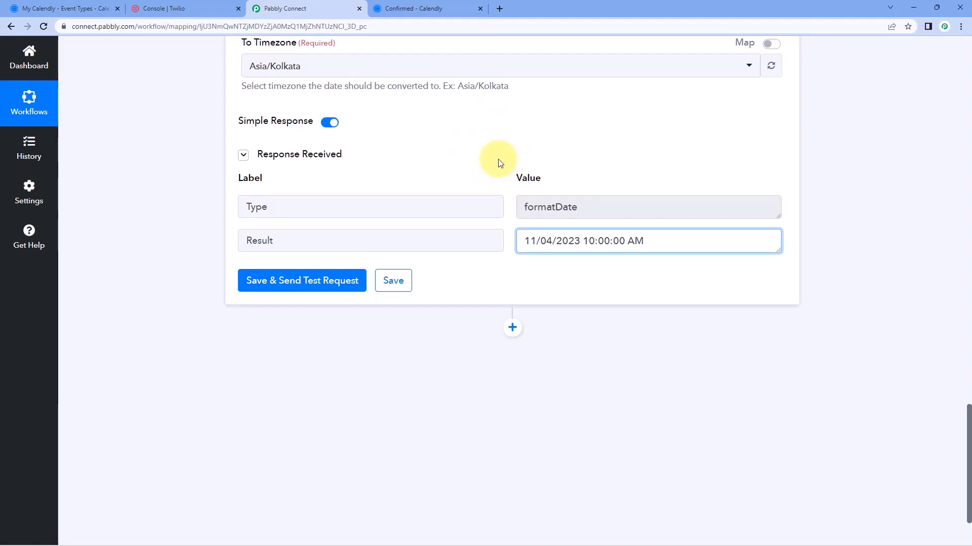
# Confirm it matches the 10:00am Calendly booking and add a new action step after the formatter
pyautogui.click(429, 6)
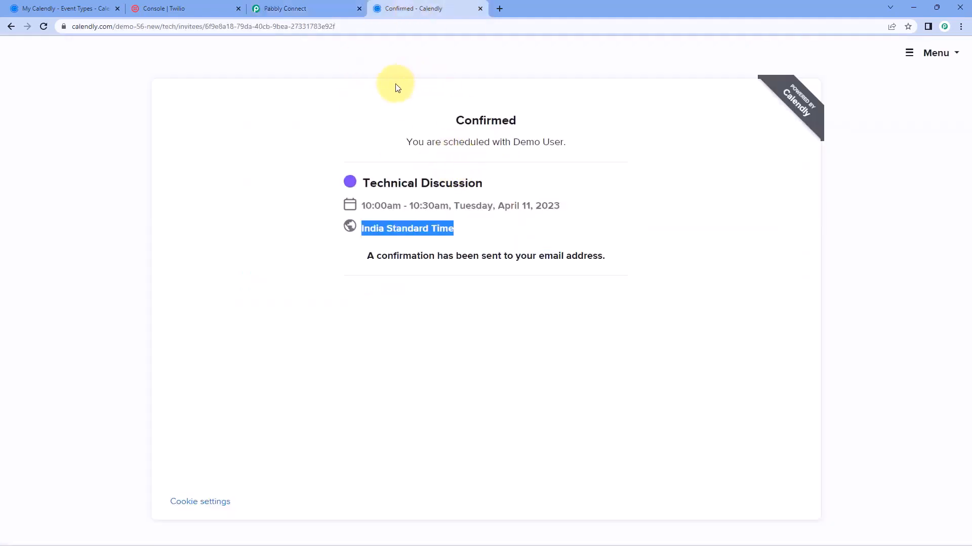
pyautogui.click(342, 5)
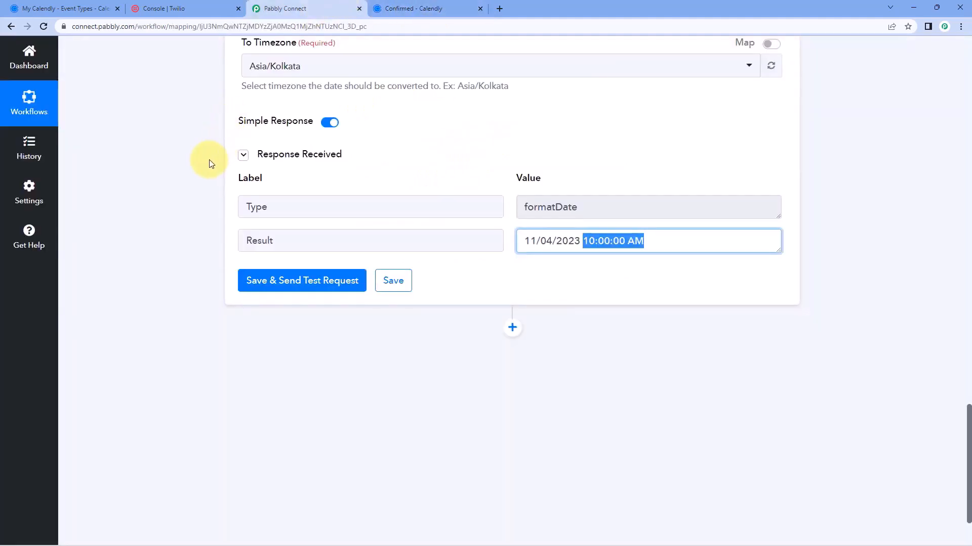
pyautogui.scroll(-3, 205, 164)
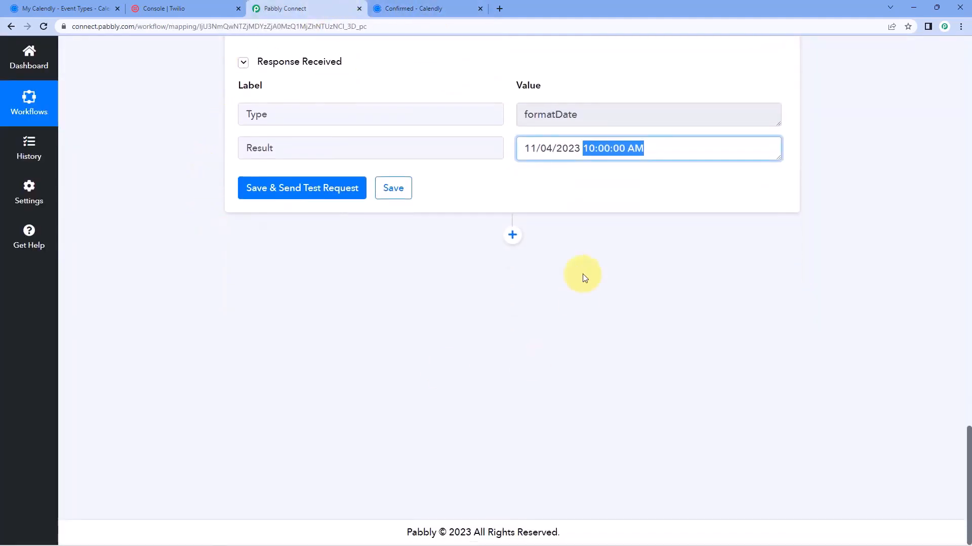
pyautogui.click(513, 234)
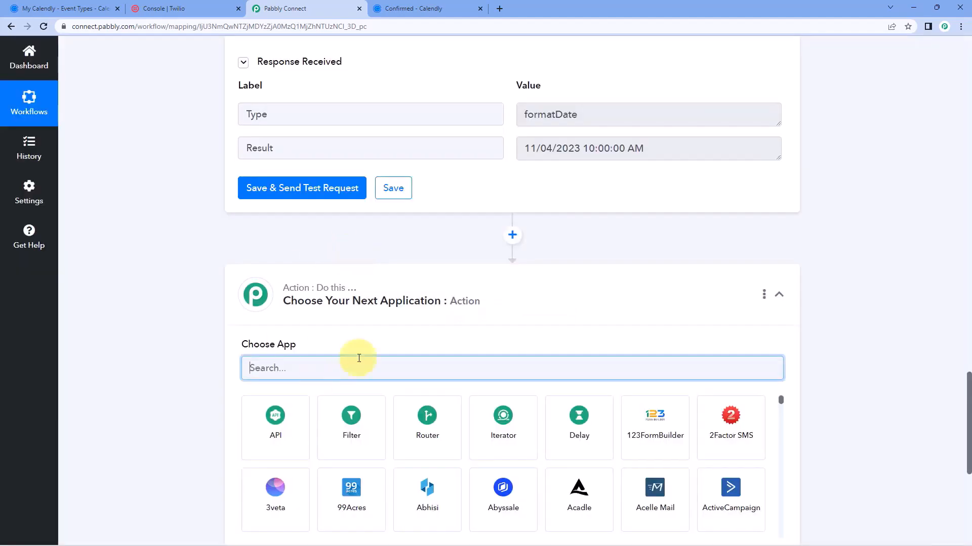
# Choose Twilio with the Send SMS Message action event and start connecting the account
pyautogui.scroll(-3, 173, 304)
pyautogui.write('Twil')
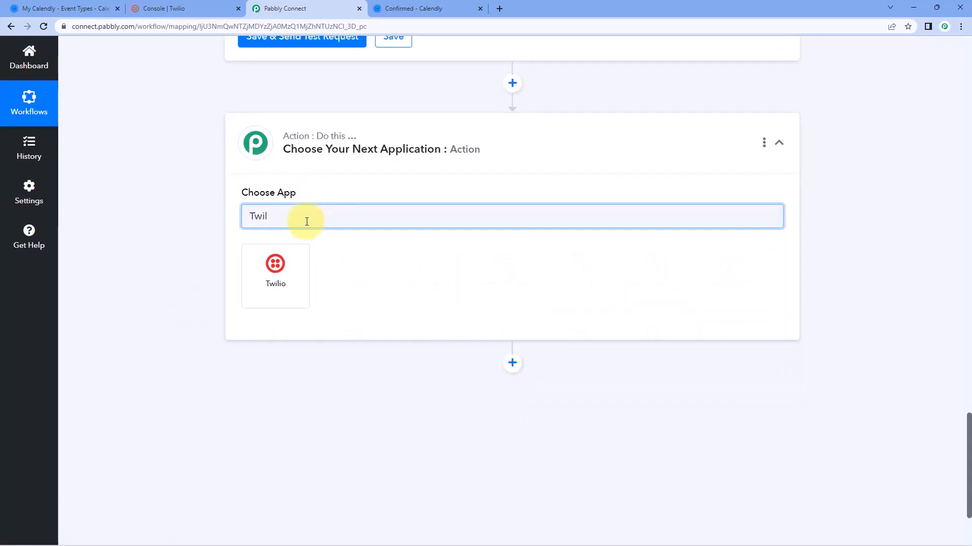
pyautogui.click(279, 270)
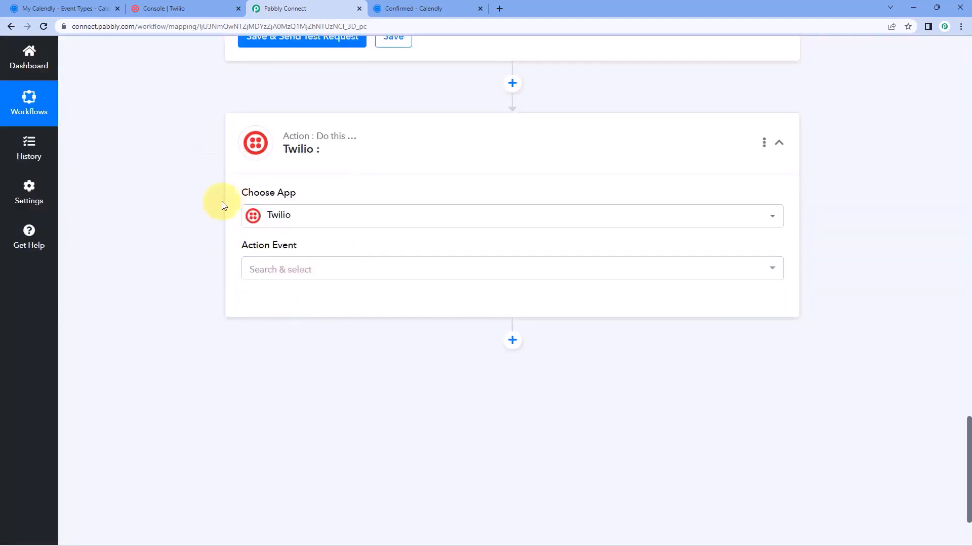
pyautogui.click(332, 265)
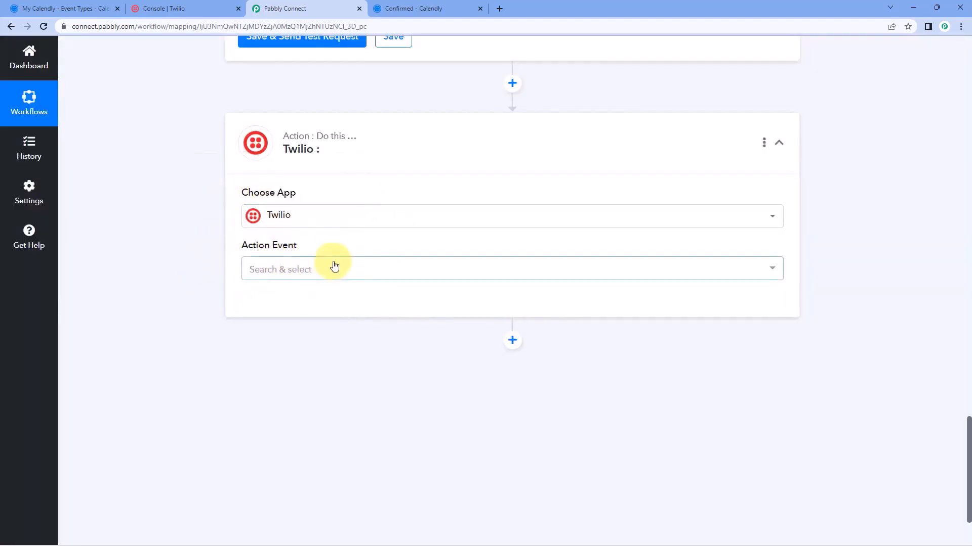
pyautogui.scroll(-1, 286, 278)
pyautogui.click(335, 274)
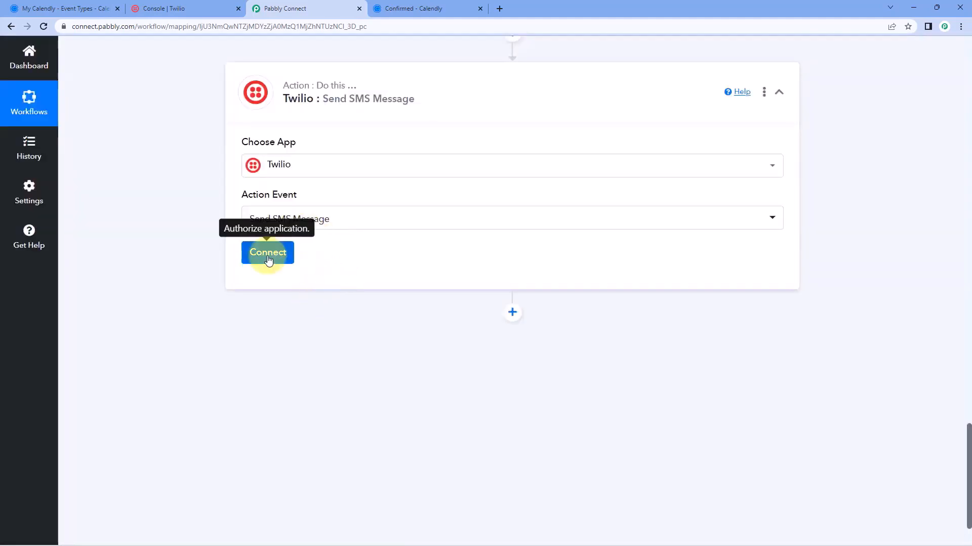
pyautogui.click(267, 254)
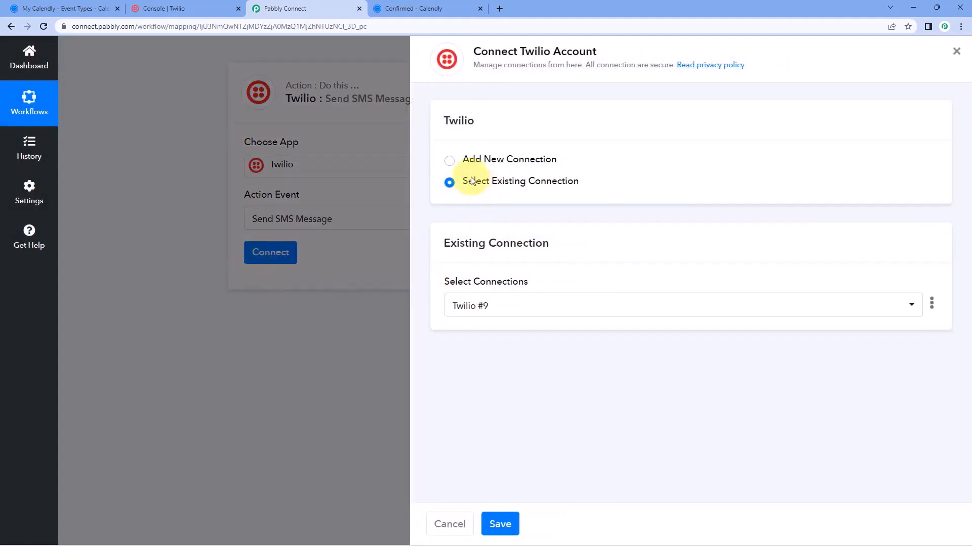
# Start a new Twilio connection and paste the Account SID from the Twilio console into both SID fields
pyautogui.click(463, 159)
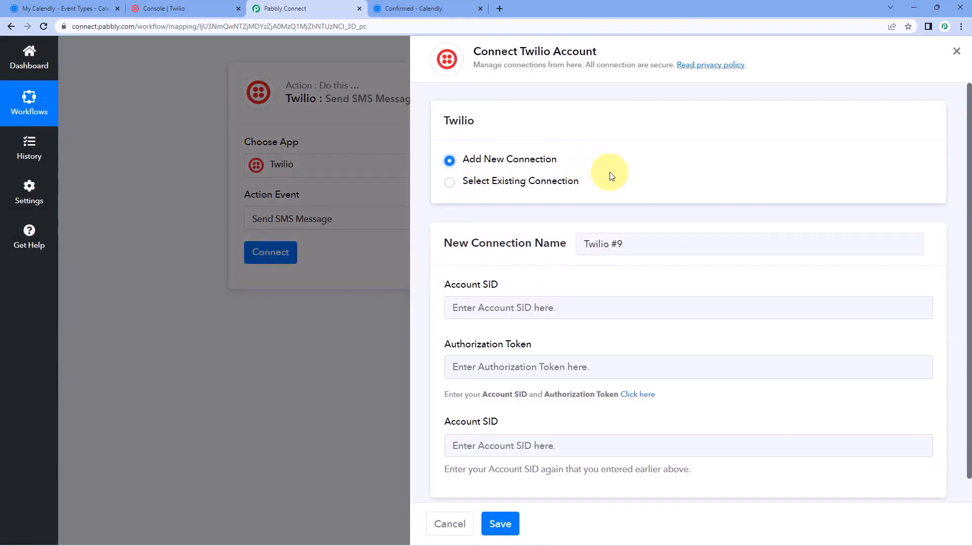
pyautogui.scroll(-1, 612, 177)
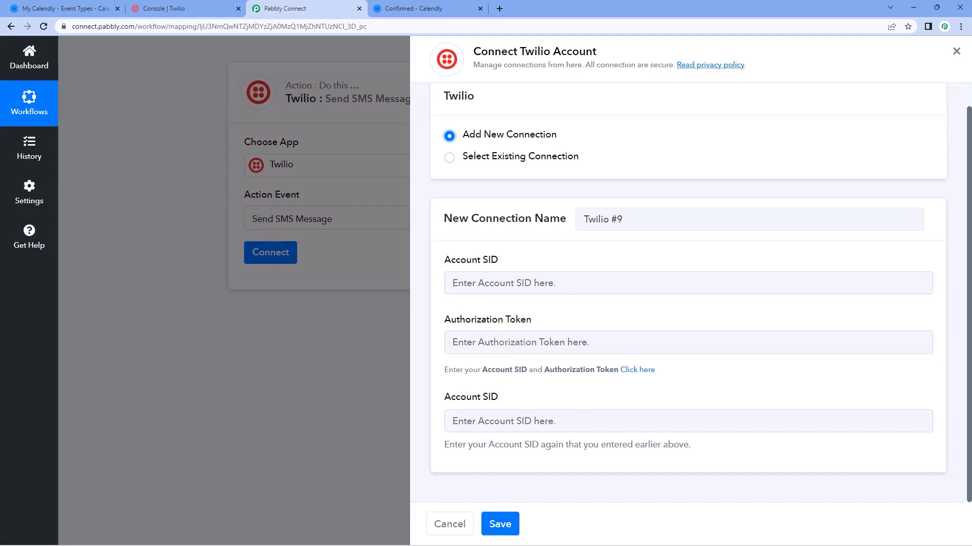
pyautogui.click(188, 8)
pyautogui.scroll(-2, 390, 220)
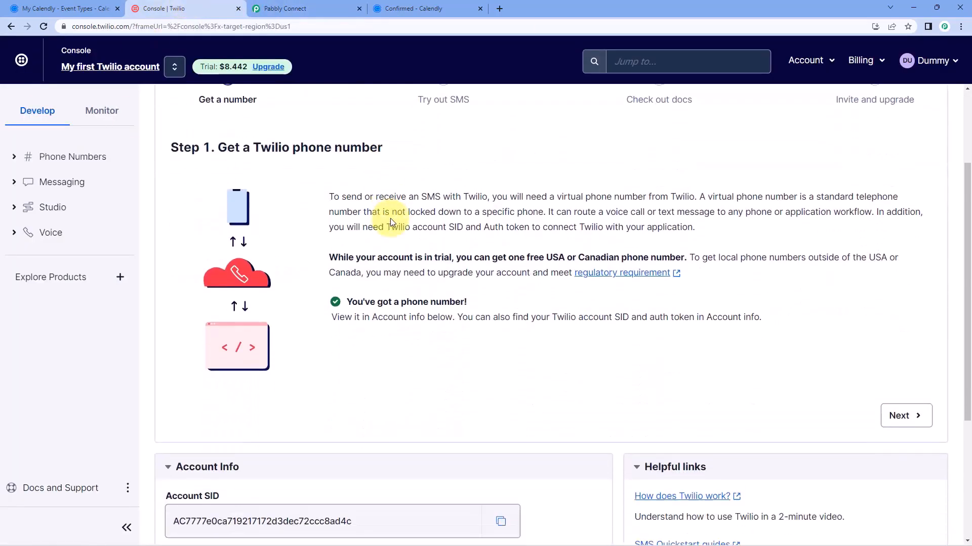
pyautogui.scroll(-4, 391, 220)
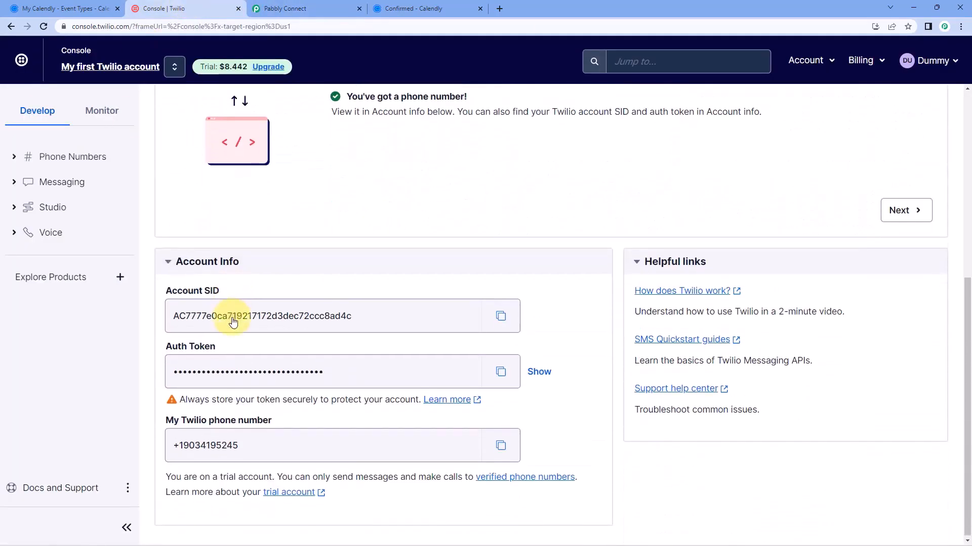
pyautogui.click(493, 323)
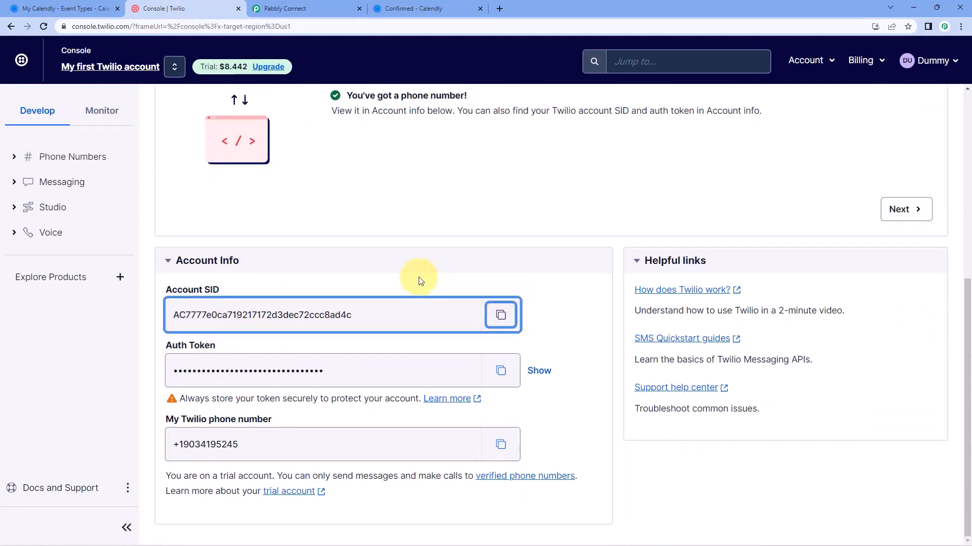
pyautogui.click(309, 9)
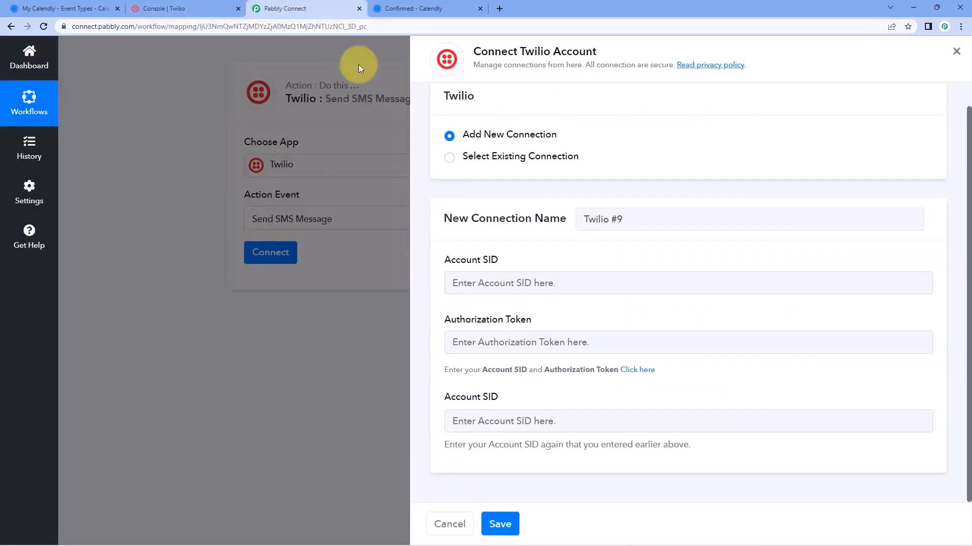
pyautogui.click(510, 285)
pyautogui.rightClick(509, 283)
pyautogui.click(534, 364)
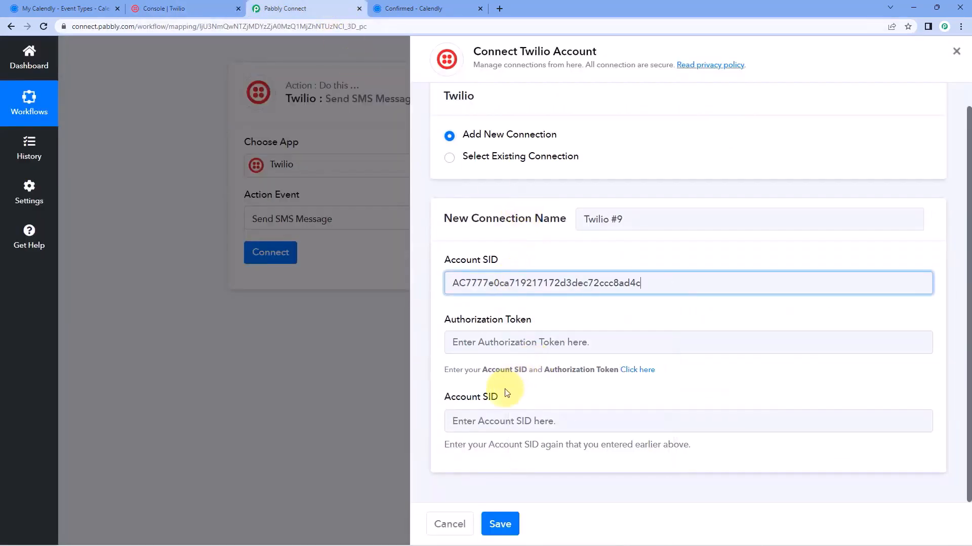
pyautogui.click(487, 421)
pyautogui.rightClick(486, 422)
pyautogui.click(510, 338)
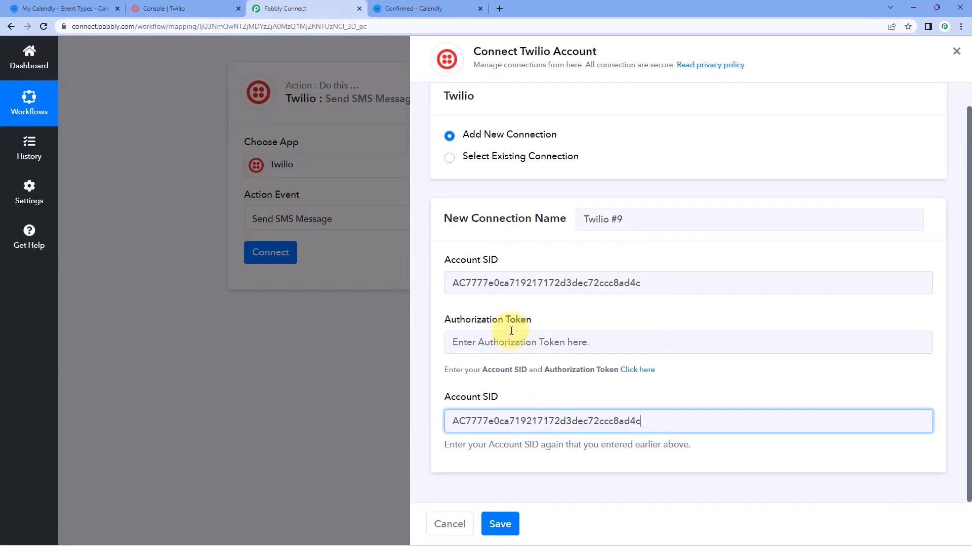
# Paste the Twilio authorization token into its field and save the connection
pyautogui.click(193, 9)
pyautogui.click(500, 370)
pyautogui.click(309, 8)
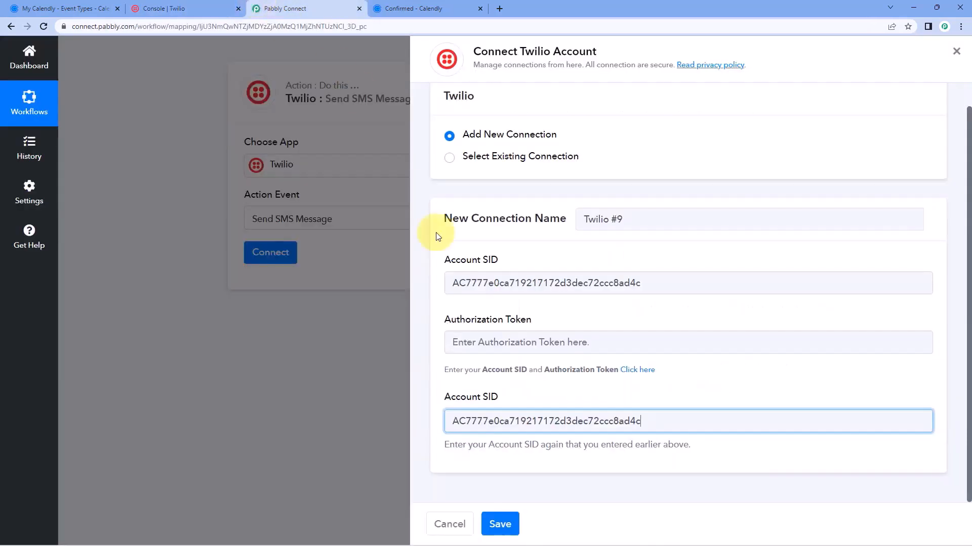
pyautogui.click(481, 335)
pyautogui.rightClick(481, 335)
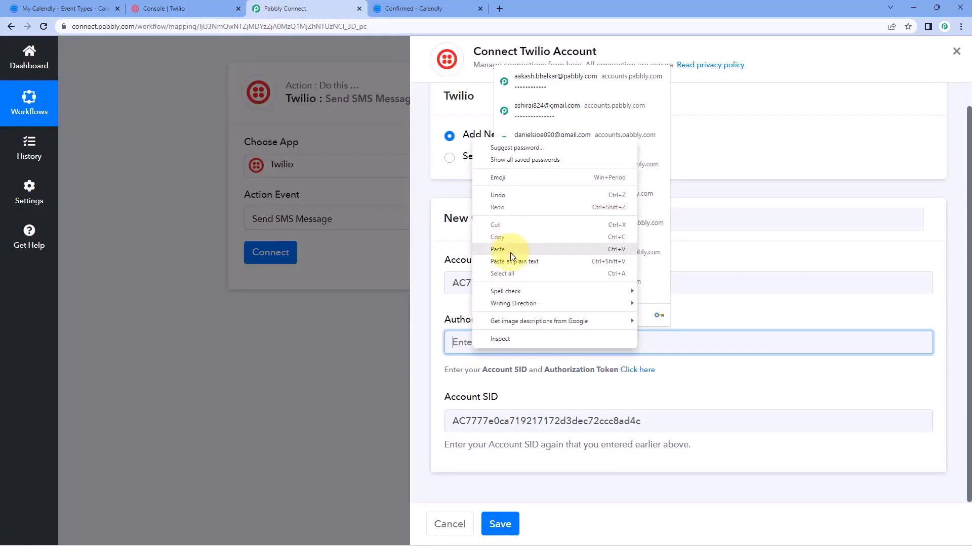
pyautogui.click(501, 250)
pyautogui.click(486, 525)
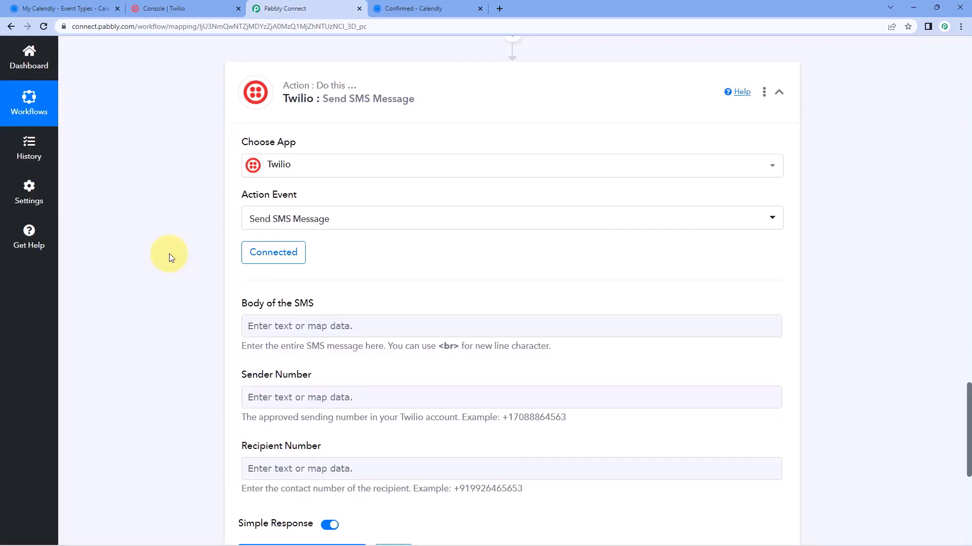
# Bring up Calendly and Date/Time Formatter data from the SMS Body field, noting the <br> line-break hint
pyautogui.scroll(-2, 169, 254)
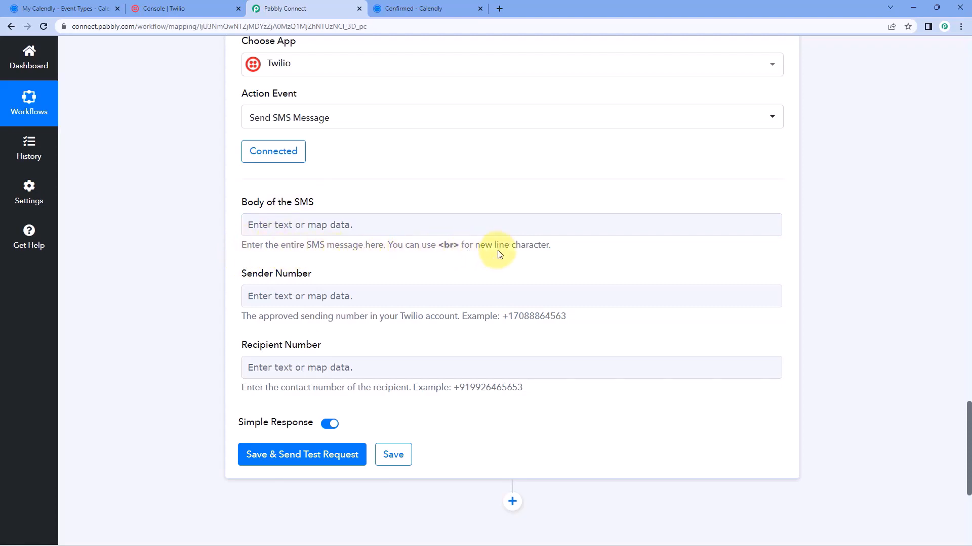
pyautogui.click(420, 224)
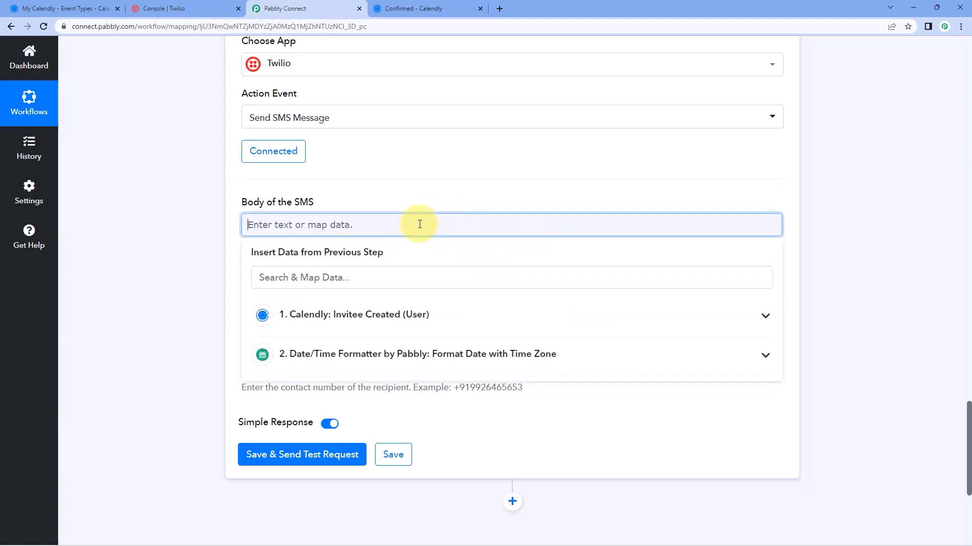
pyautogui.click(399, 195)
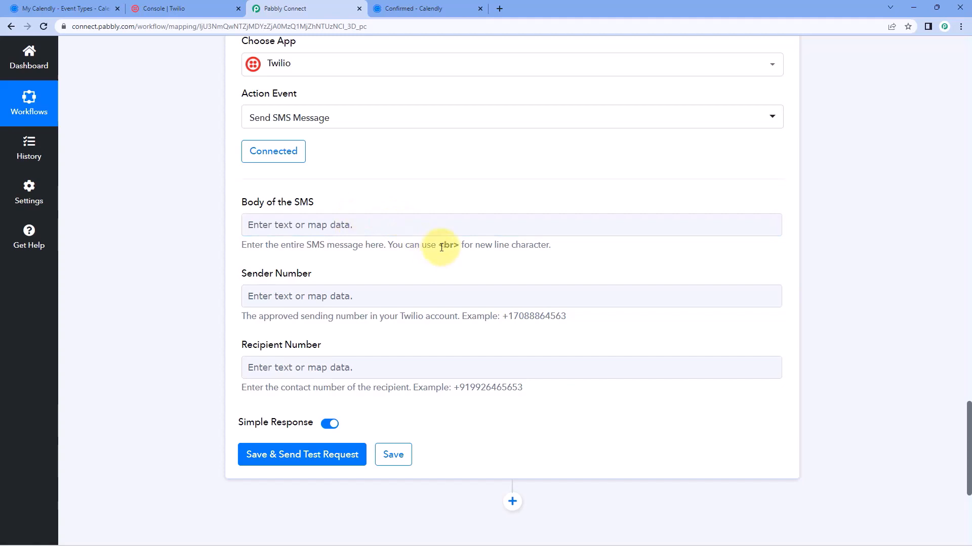
pyautogui.moveTo(438, 247); pyautogui.dragTo(458, 247)
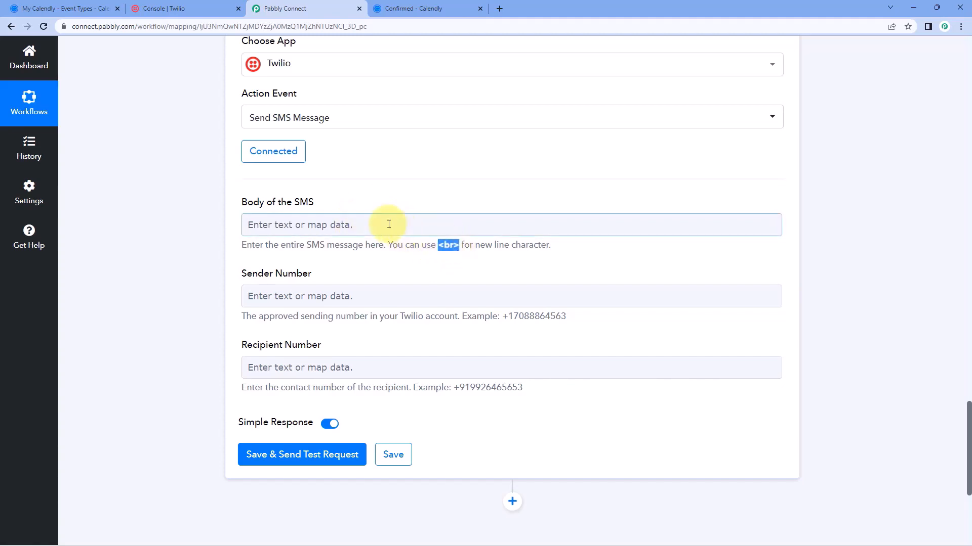
pyautogui.click(317, 216)
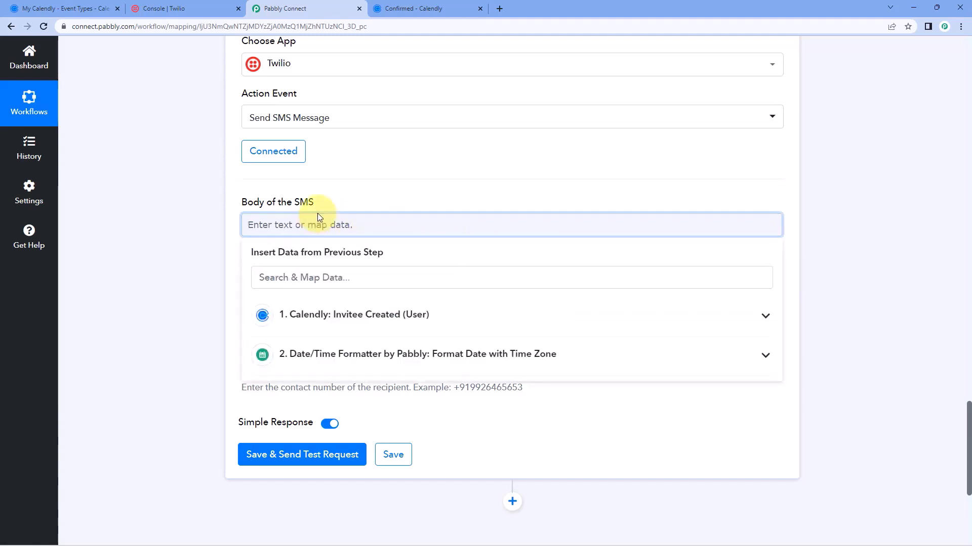
# Start the SMS body with 'Hello' and check the Calendly booking confirmation
pyautogui.write('Hello')
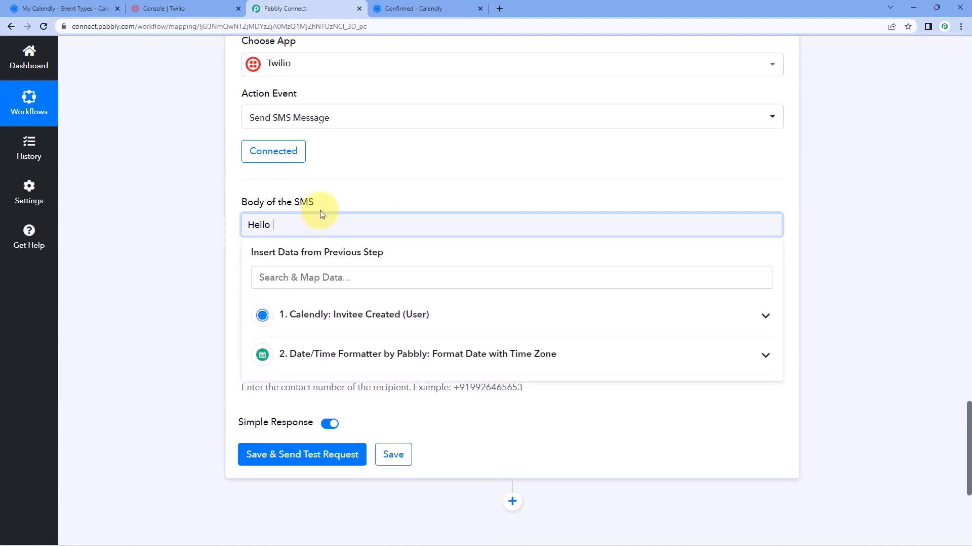
pyautogui.click(400, 8)
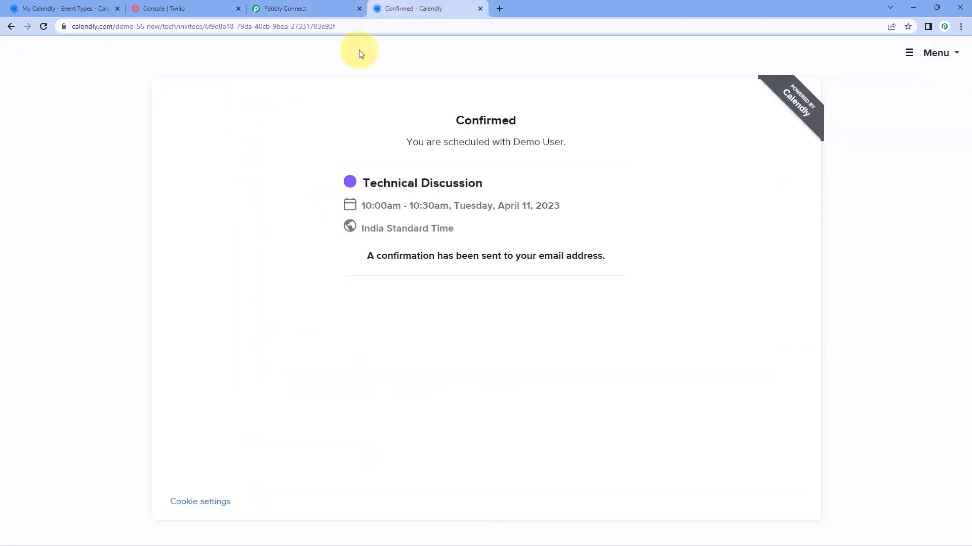
pyautogui.click(316, 8)
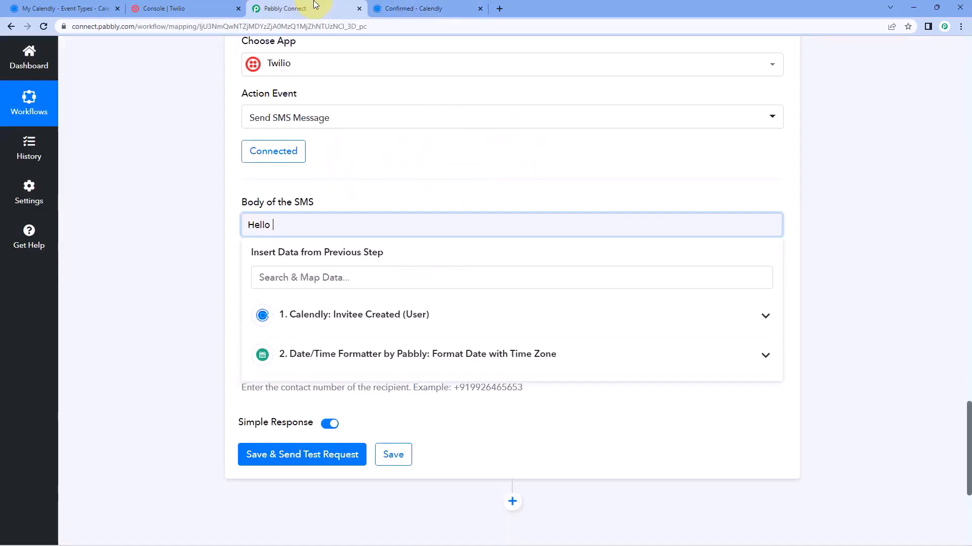
# Review the trigger's sample first name 'Test', then return the cursor after Hello in the SMS body
pyautogui.scroll(20, 800, 192)
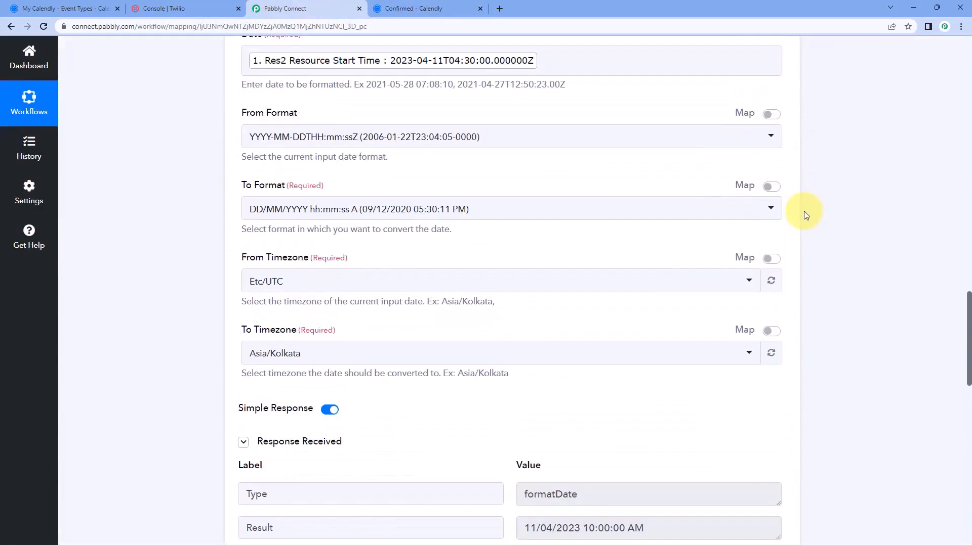
pyautogui.scroll(15, 806, 215)
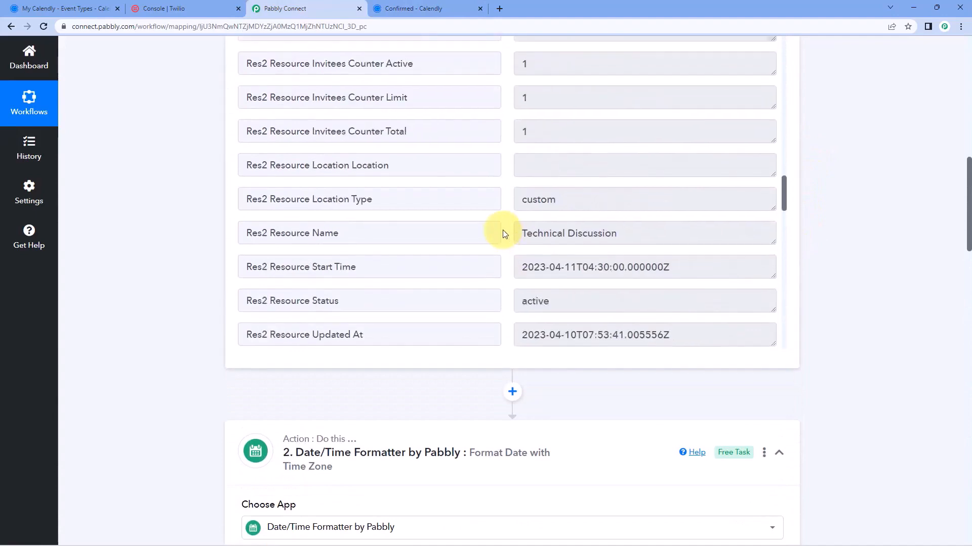
pyautogui.scroll(15, 491, 239)
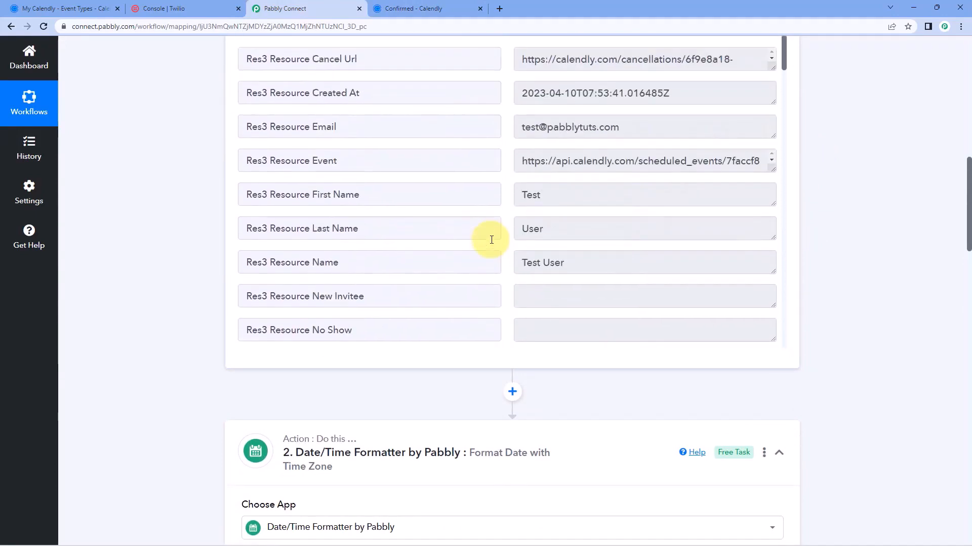
pyautogui.scroll(1, 405, 258)
pyautogui.scroll(-1, 567, 260)
pyautogui.moveTo(567, 260); pyautogui.dragTo(488, 261)
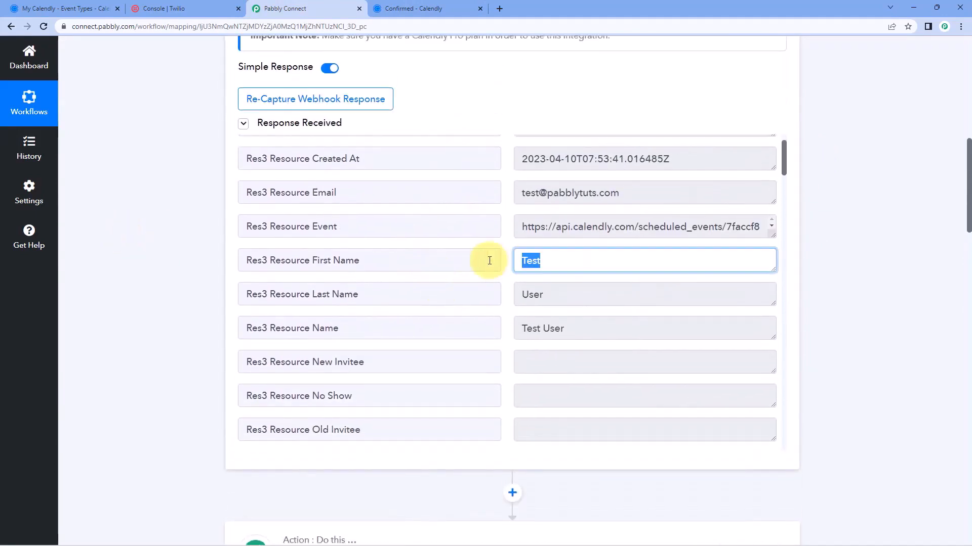
pyautogui.click(512, 264)
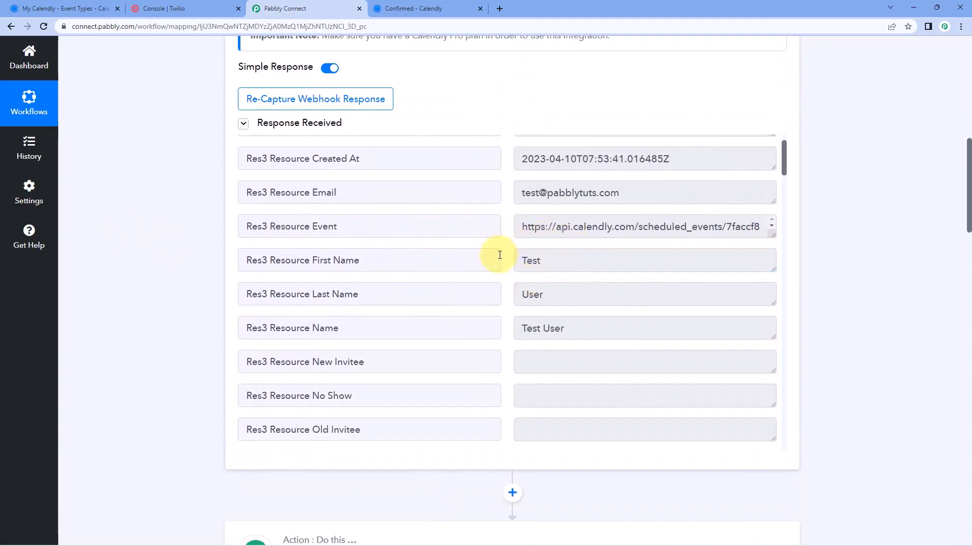
pyautogui.scroll(-15, 192, 304)
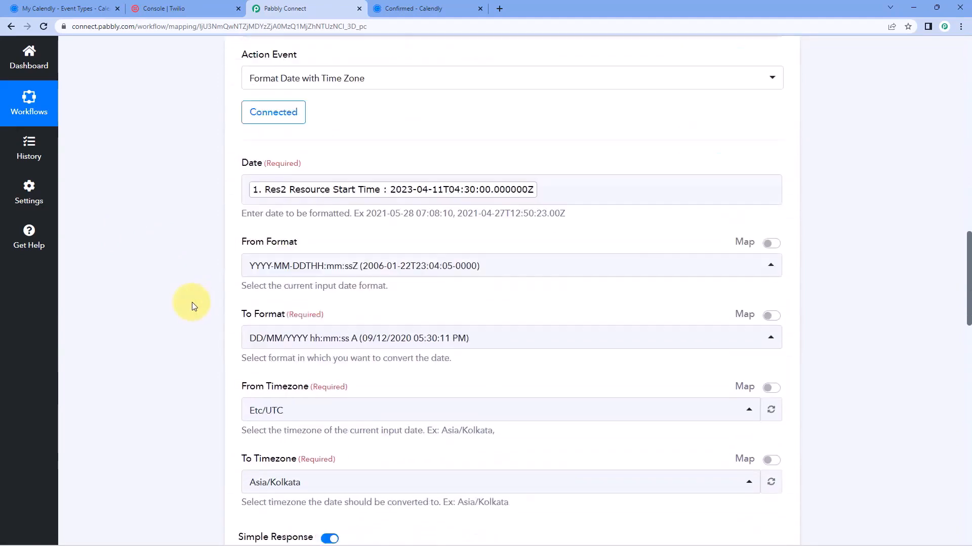
pyautogui.scroll(-10, 192, 302)
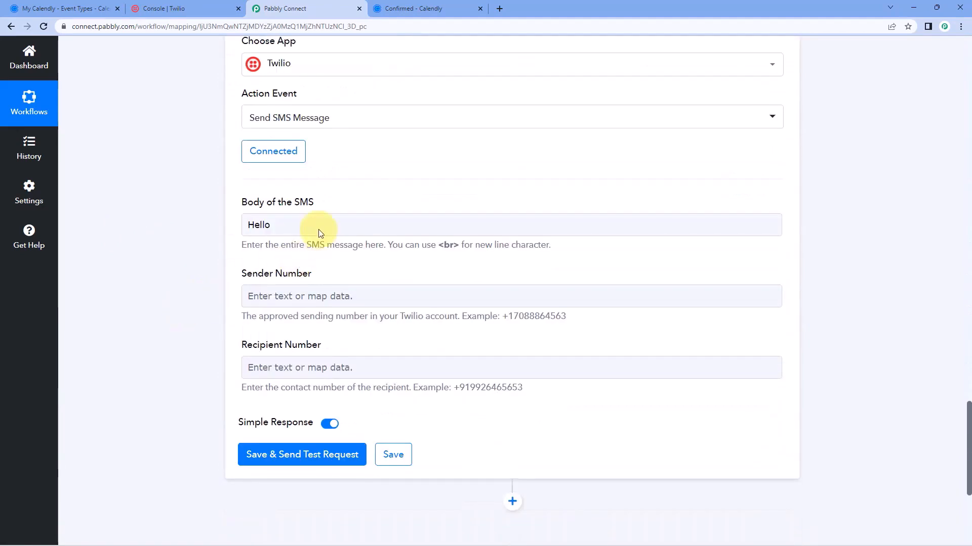
pyautogui.click(306, 224)
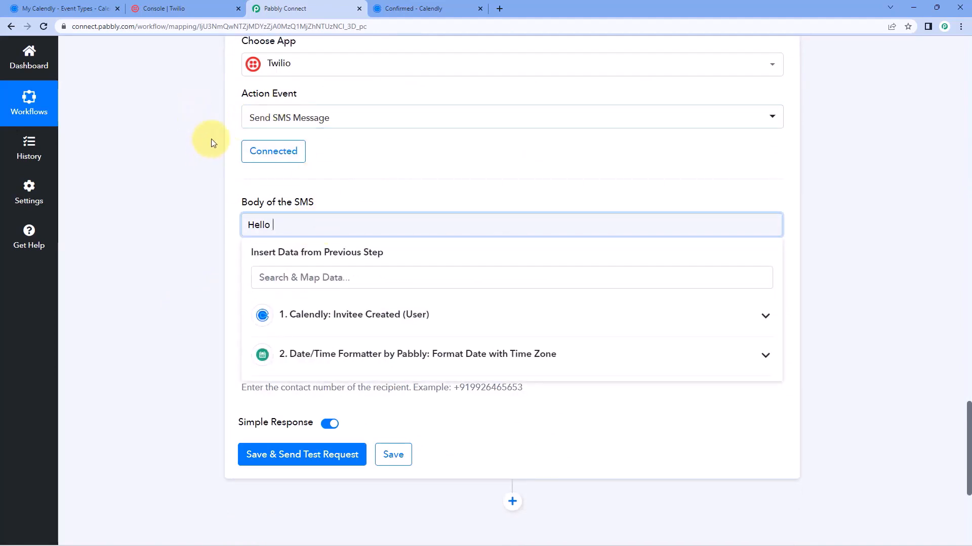
pyautogui.click(454, 10)
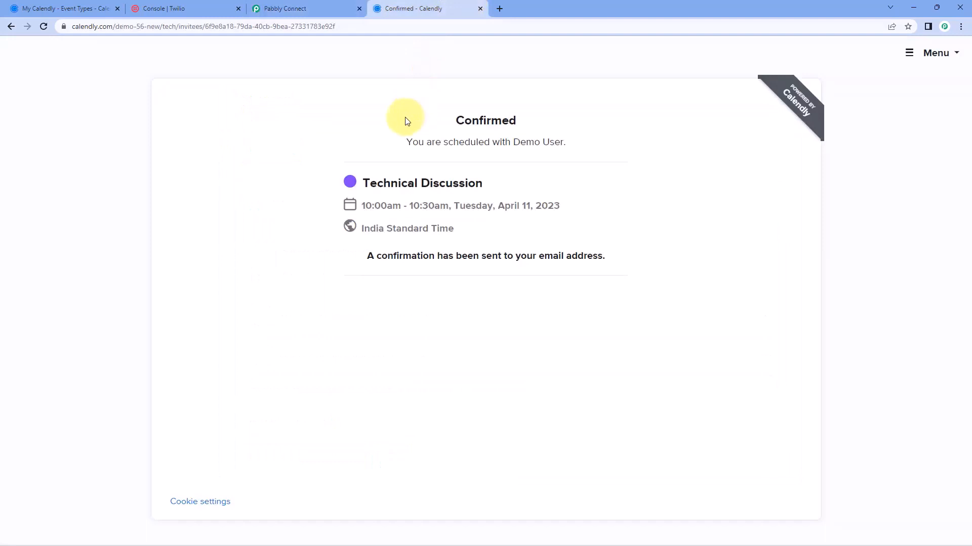
pyautogui.click(313, 8)
pyautogui.click(322, 226)
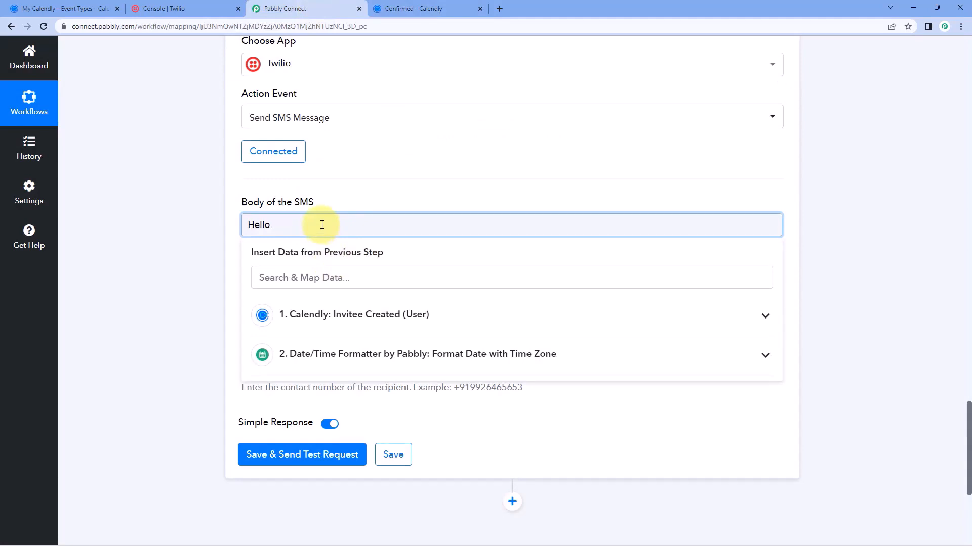
# Insert Calendly's Res3 Resource First Name after Hello, followed by a comma and a new line
pyautogui.click(351, 312)
pyautogui.scroll(-2, 318, 282)
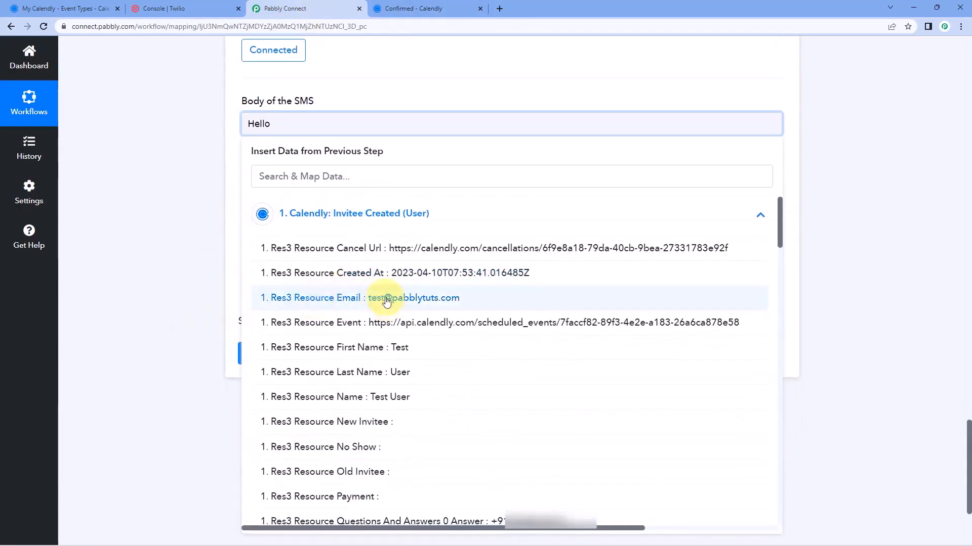
pyautogui.click(358, 349)
pyautogui.click(196, 183)
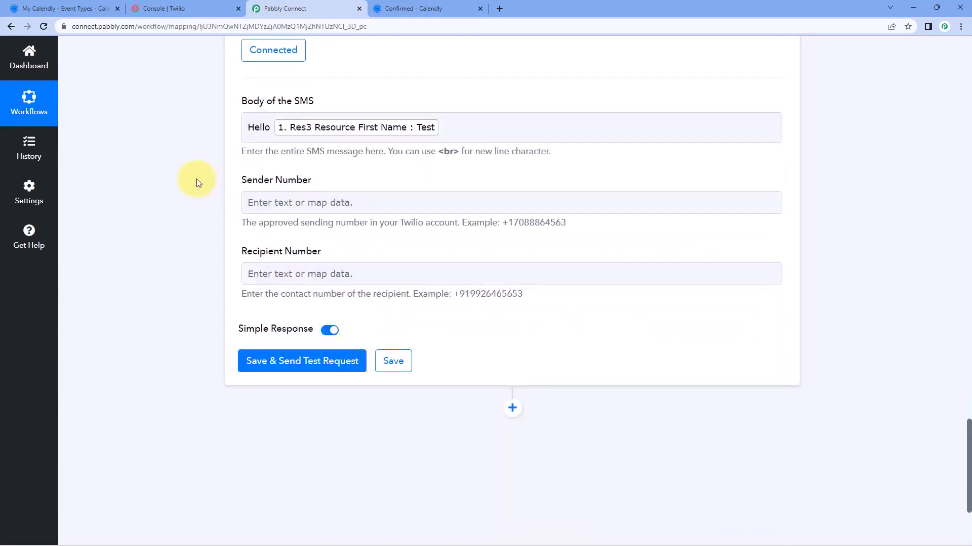
pyautogui.click(463, 131)
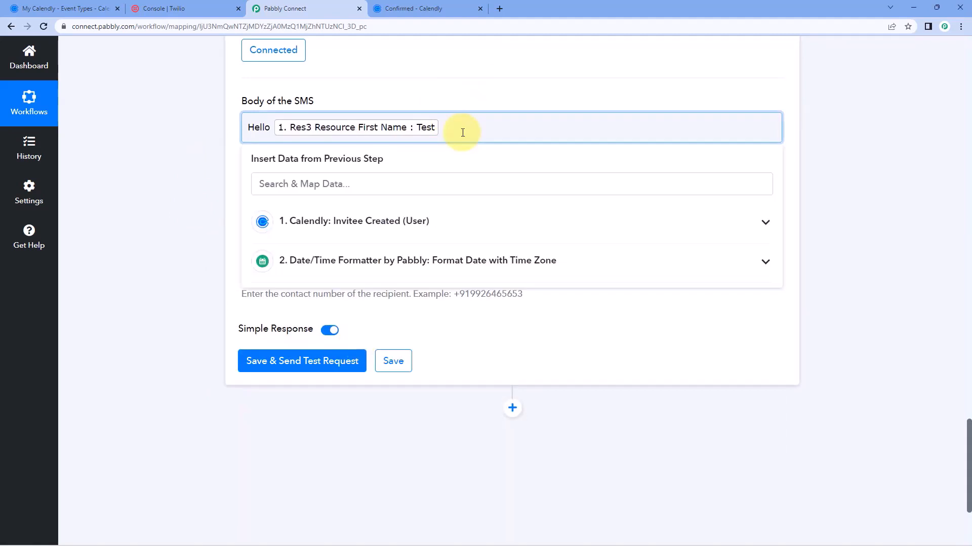
pyautogui.write(',')
pyautogui.press('Return')
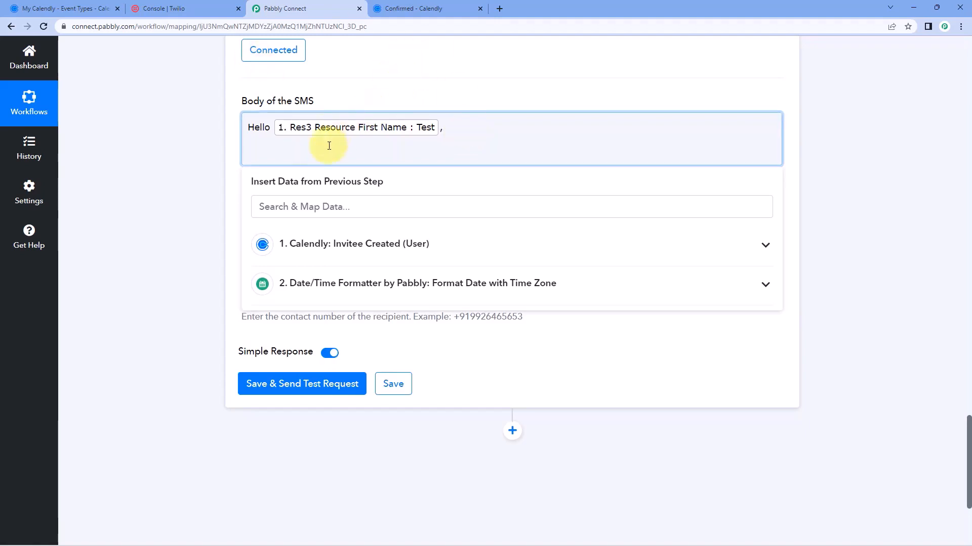
# Write 'You have successfully scheduled an appointment for' and check the Technical Discussion event name in Calendly
pyautogui.write('You have')
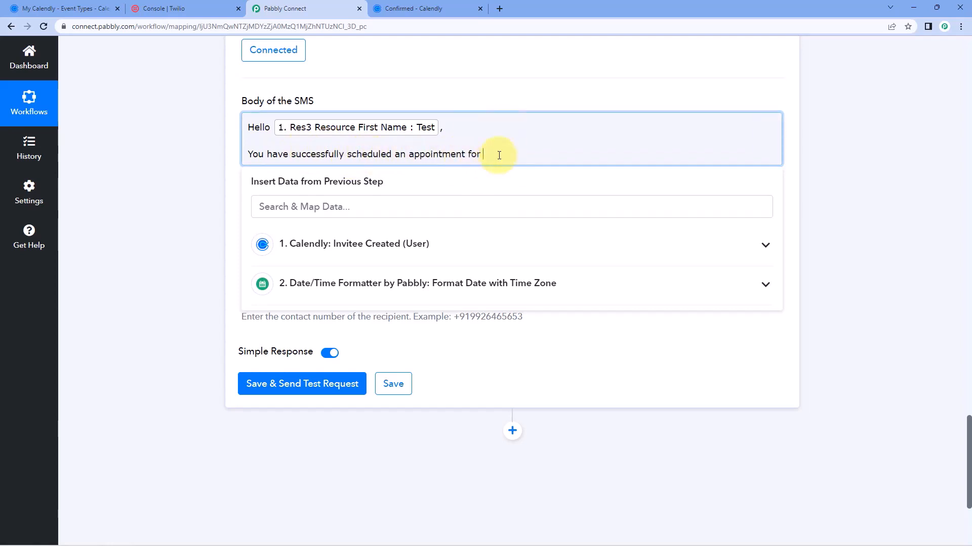
pyautogui.click(435, 7)
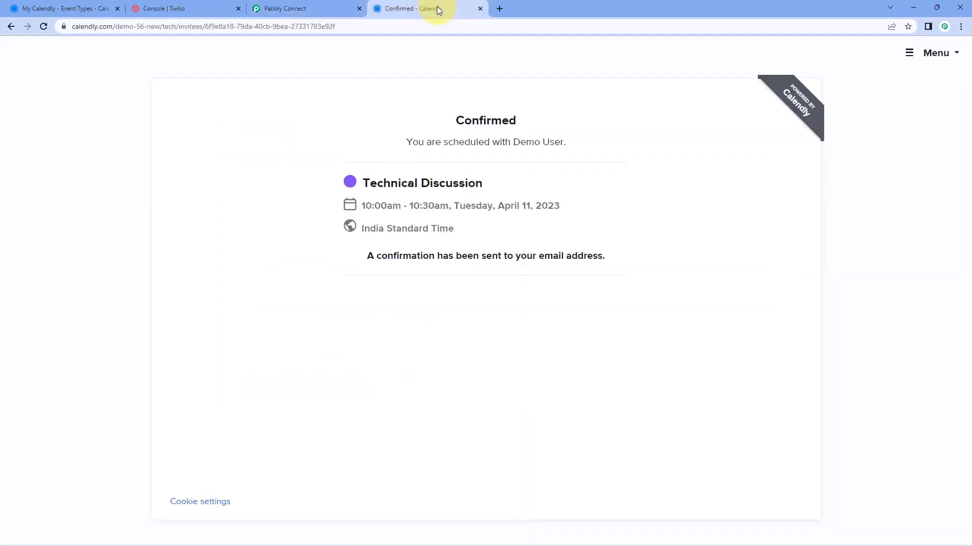
pyautogui.moveTo(499, 186); pyautogui.dragTo(353, 182)
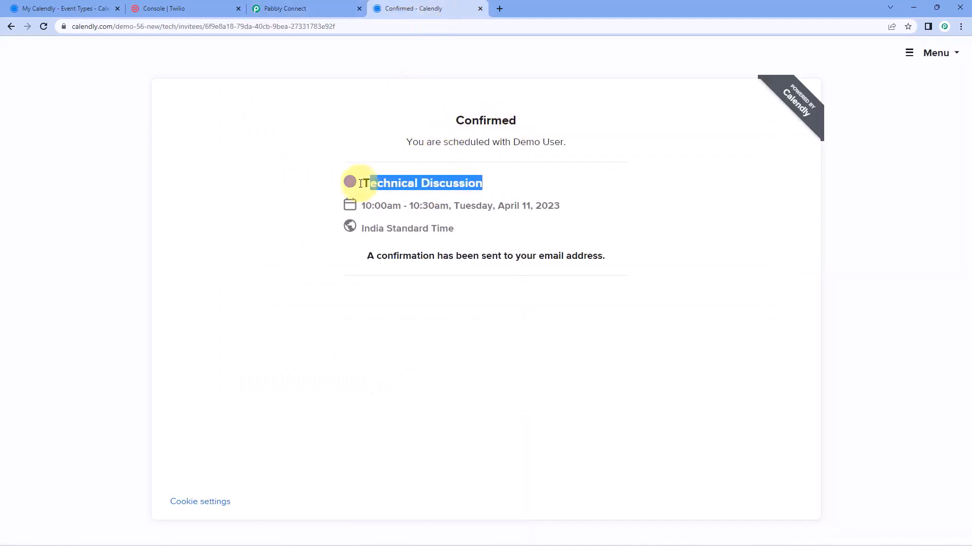
pyautogui.click(294, 7)
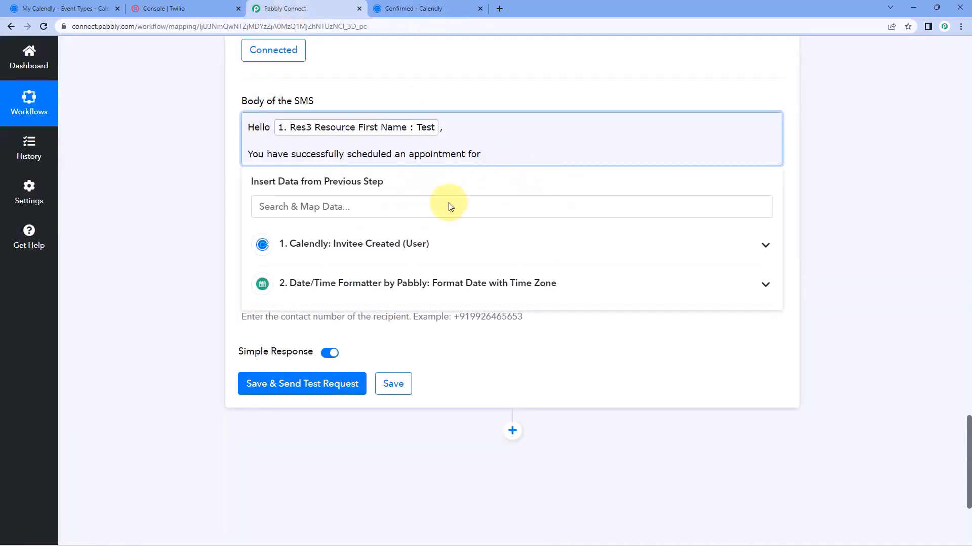
# Map Calendly's Res2 Resource Name (the event name) into the SMS body
pyautogui.click(415, 250)
pyautogui.scroll(-6, 453, 304)
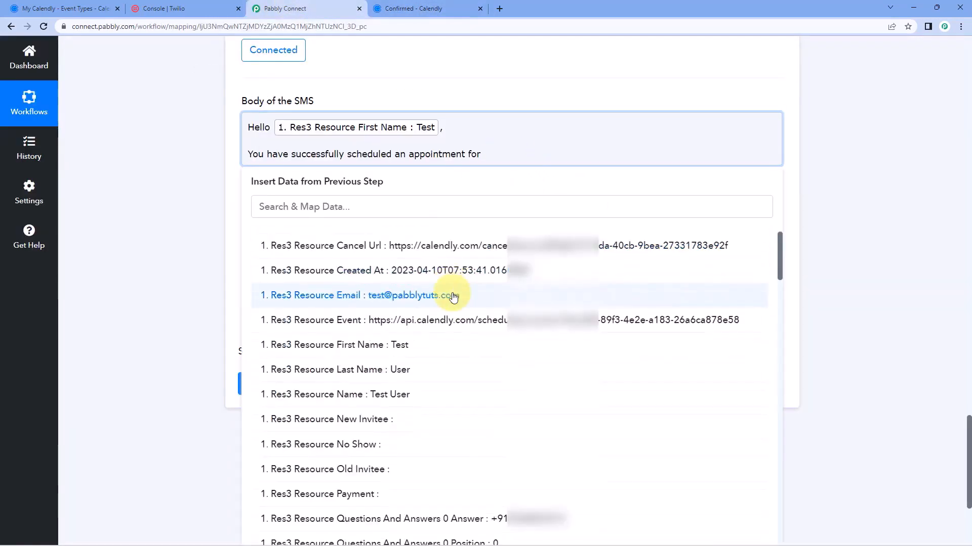
pyautogui.scroll(-7, 453, 298)
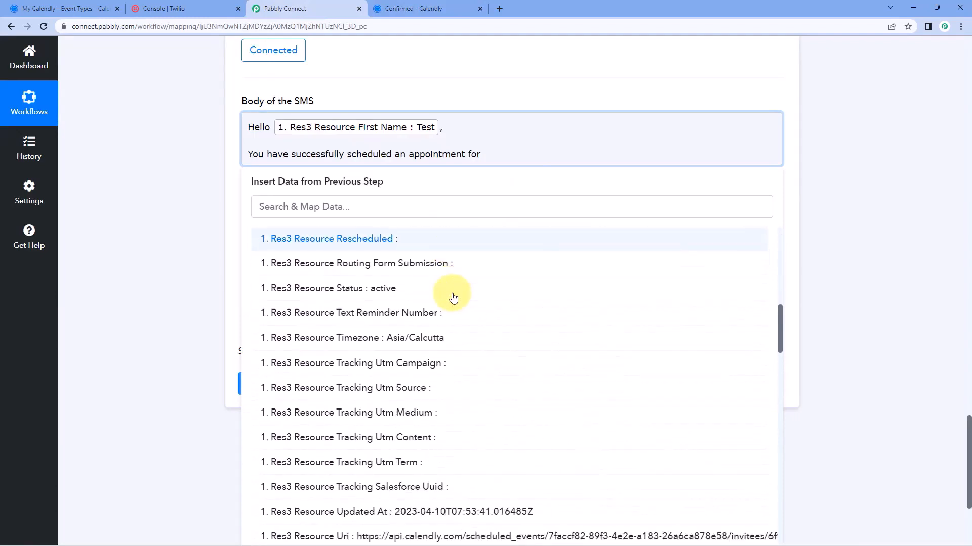
pyautogui.scroll(-5, 453, 297)
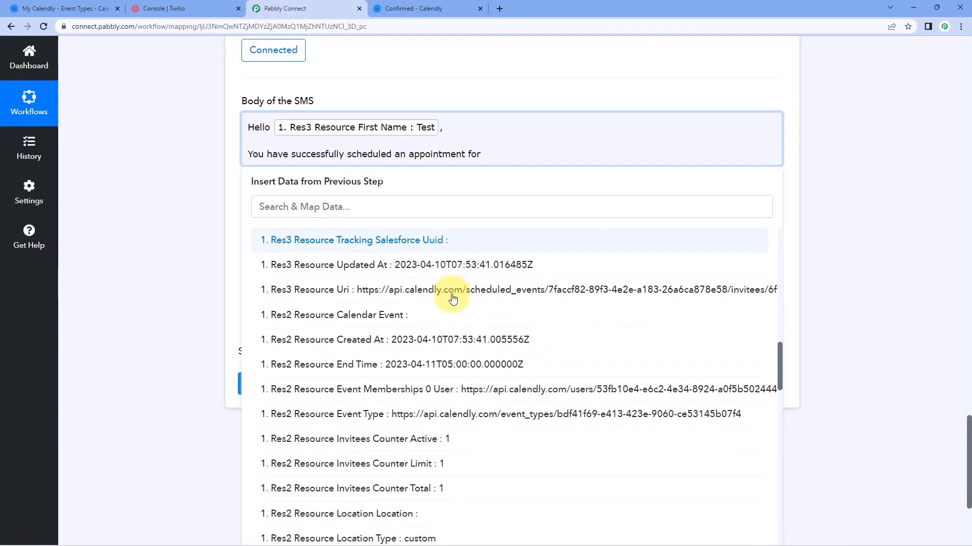
pyautogui.scroll(-3, 453, 299)
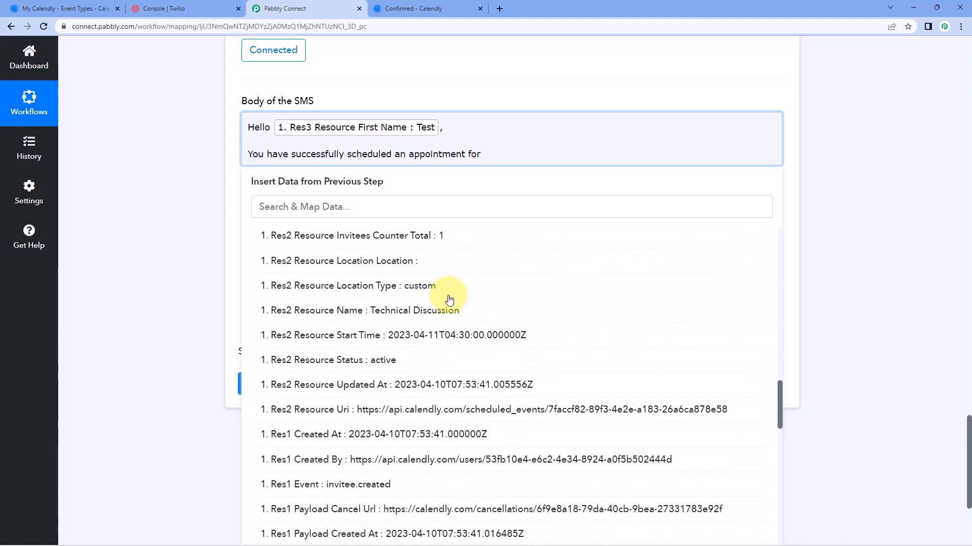
pyautogui.click(324, 311)
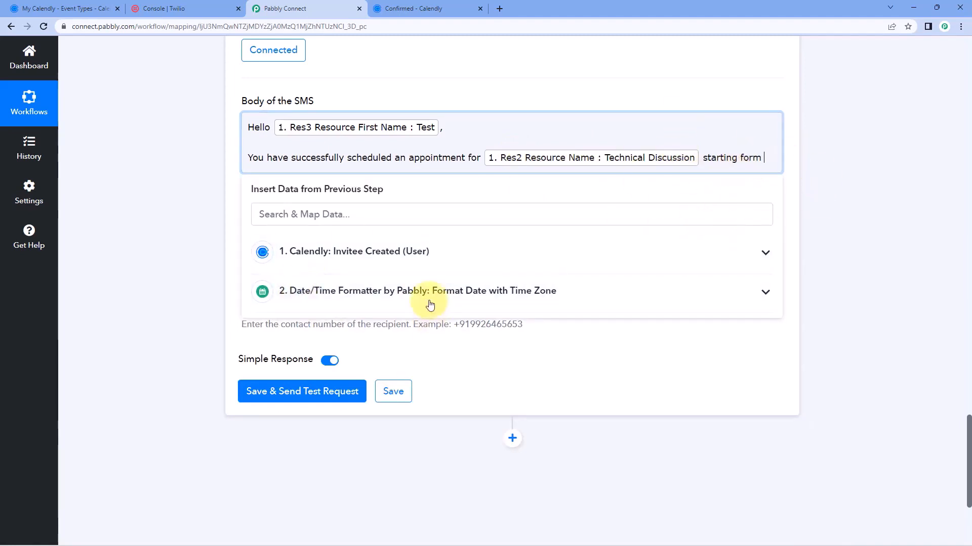
# Add 'starting form' with the formatter's Result 11/04/2023 10:00:00 AM, then a 'Thank You' line
pyautogui.click(557, 294)
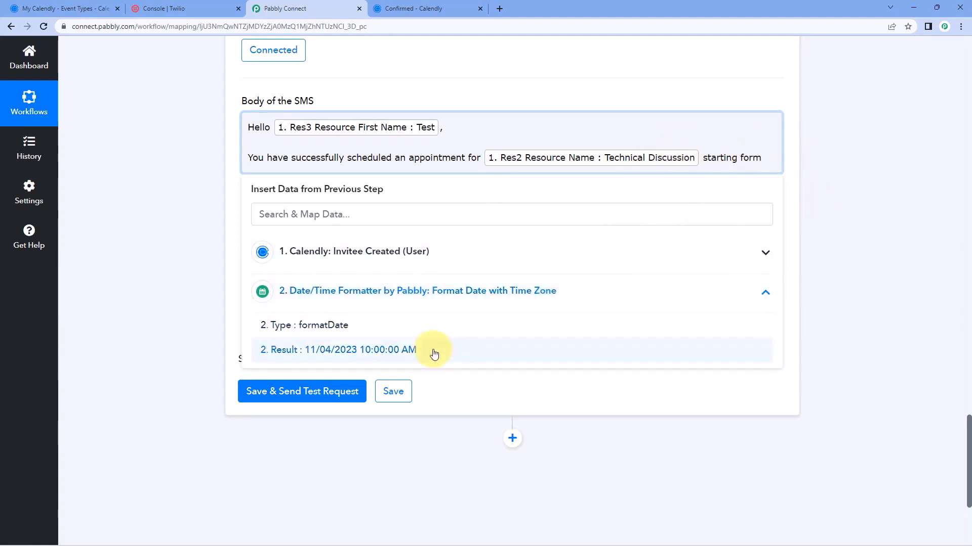
pyautogui.click(440, 8)
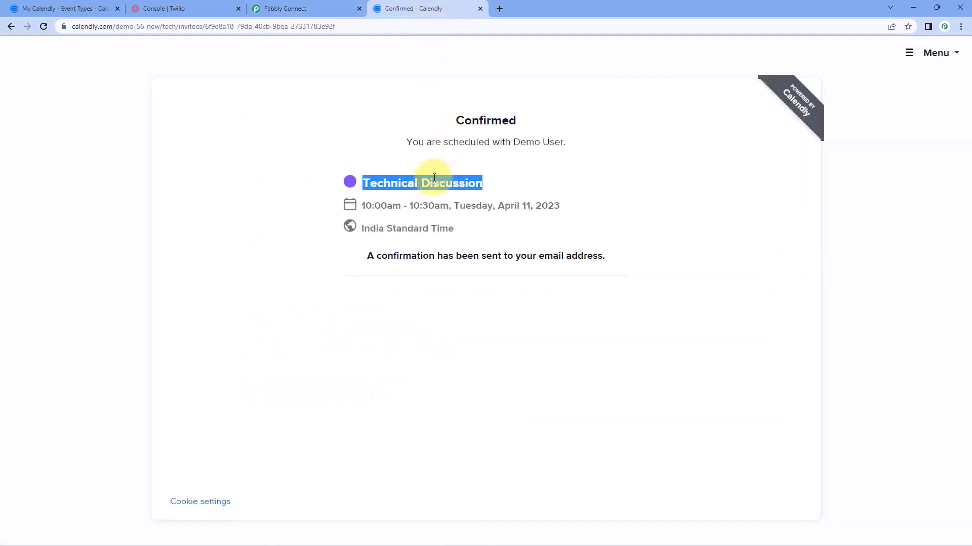
pyautogui.click(507, 183)
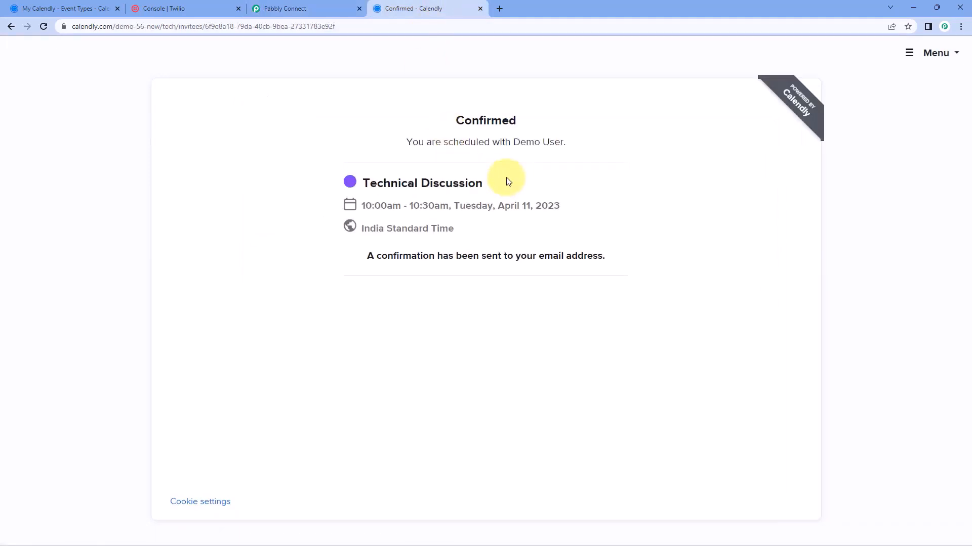
pyautogui.click(337, 8)
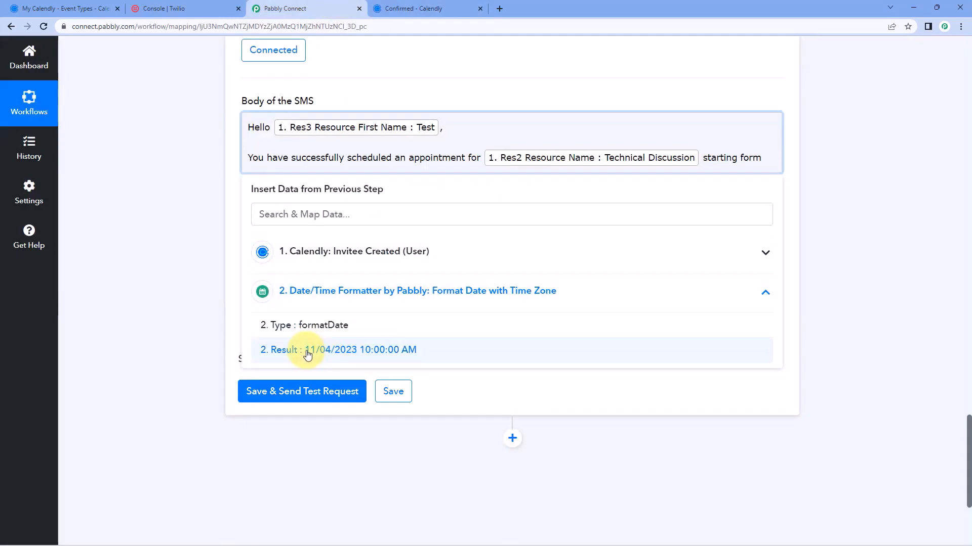
pyautogui.click(307, 351)
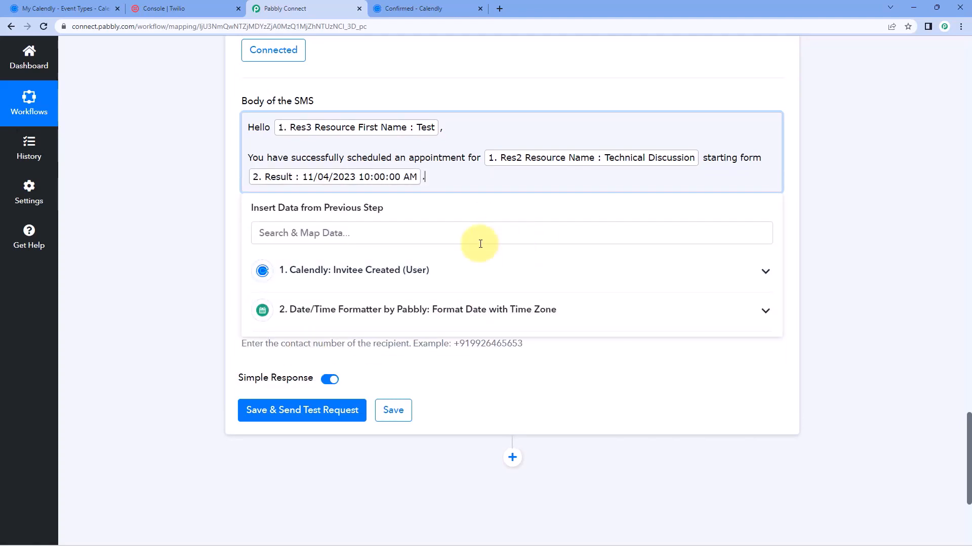
pyautogui.press('Return')
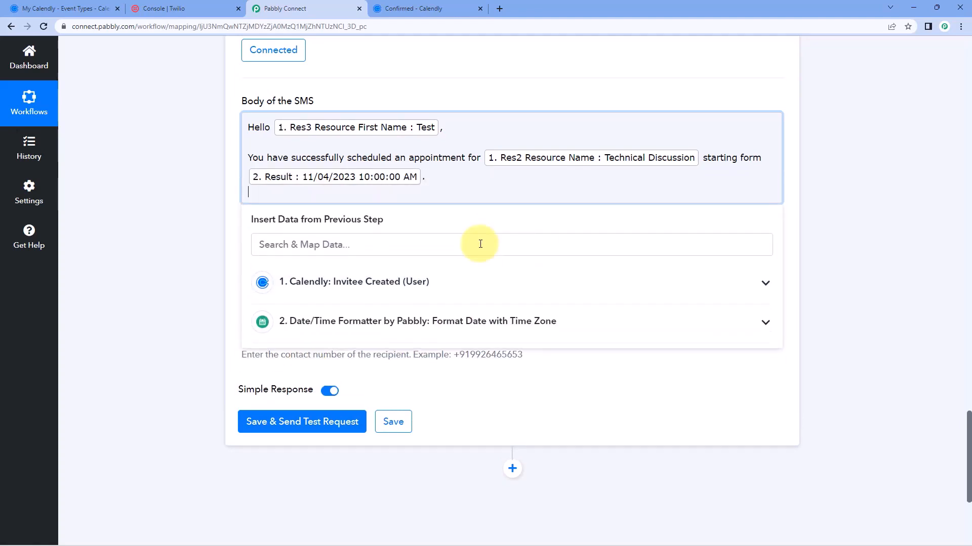
pyautogui.write('Thank You')
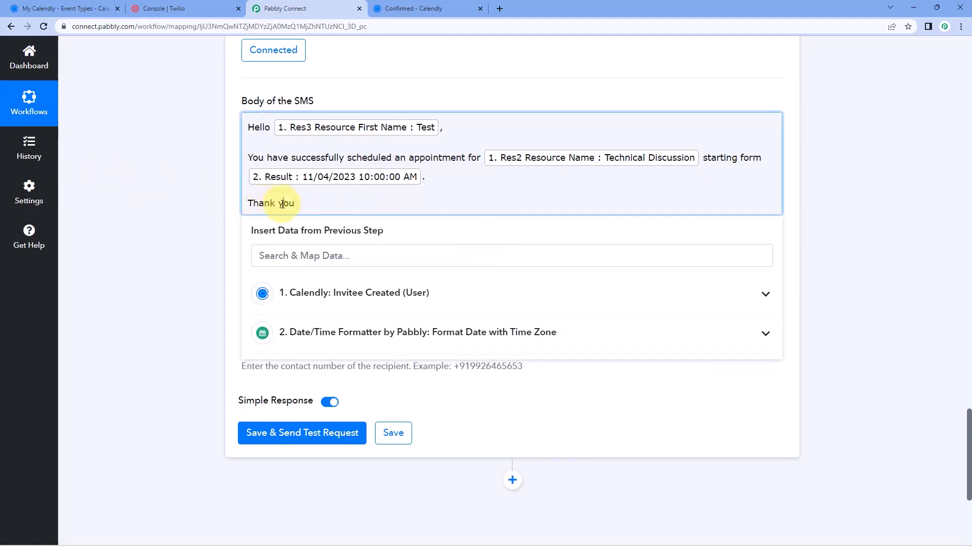
pyautogui.click(224, 179)
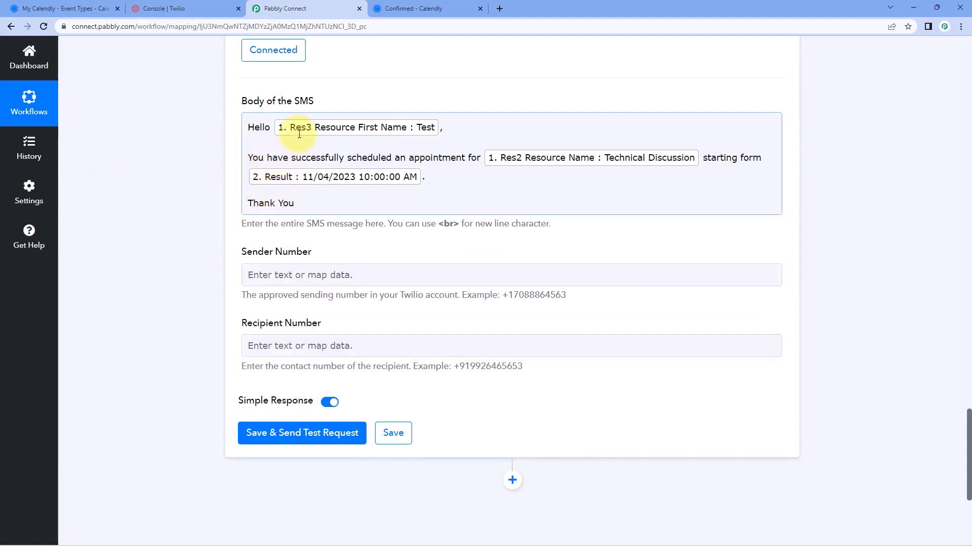
pyautogui.click(436, 139)
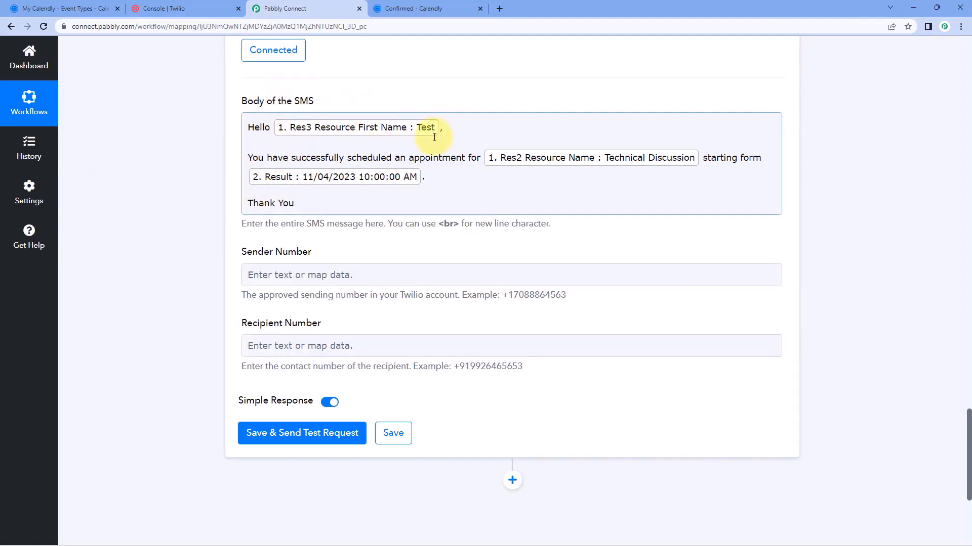
# Copy 'My Twilio phone number' from the Twilio console and start pasting it into Sender Number
pyautogui.scroll(15, 475, 167)
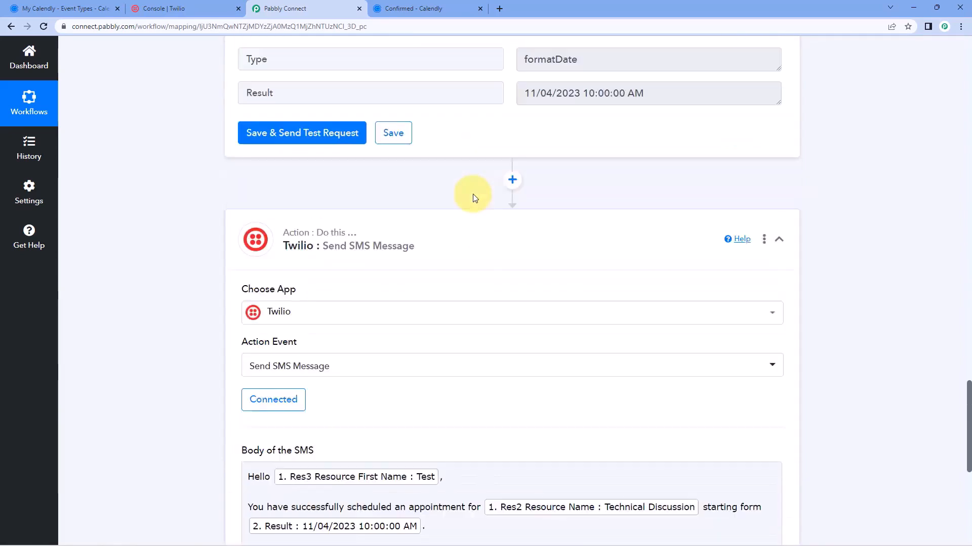
pyautogui.scroll(10, 475, 199)
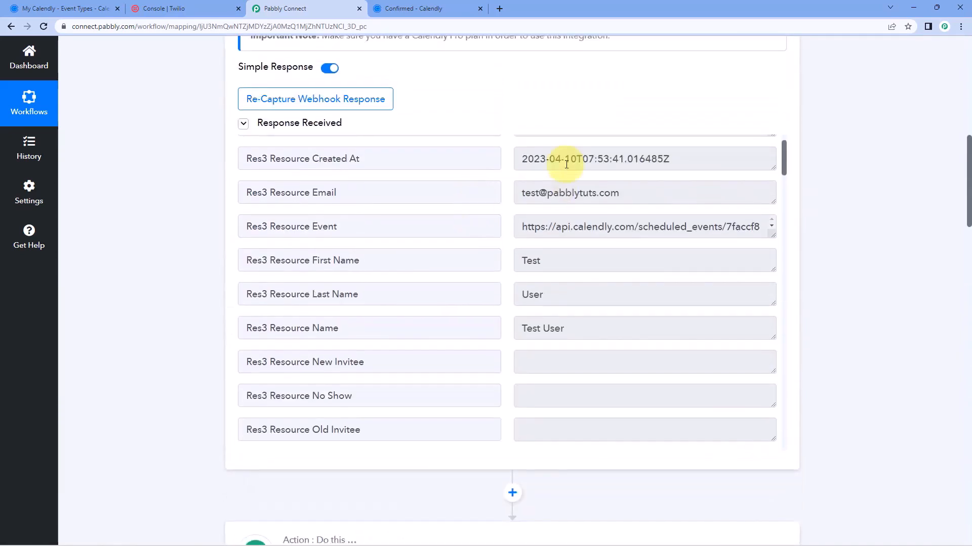
pyautogui.scroll(2, 478, 233)
pyautogui.scroll(-15, 217, 217)
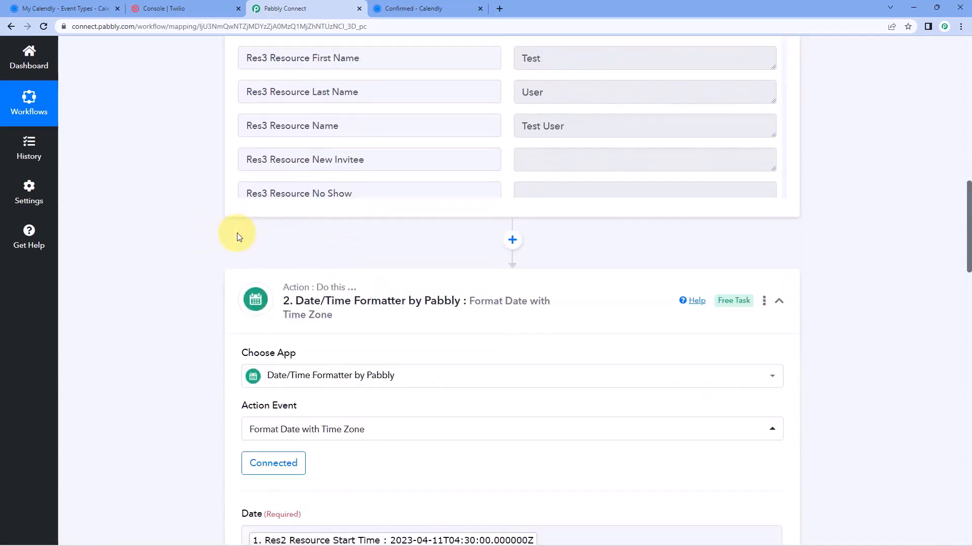
pyautogui.scroll(-12, 215, 244)
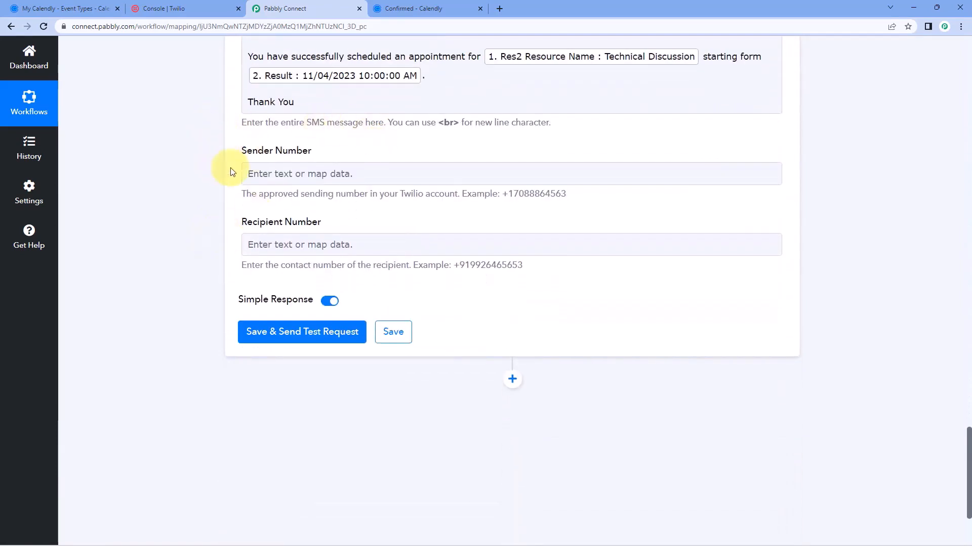
pyautogui.click(351, 172)
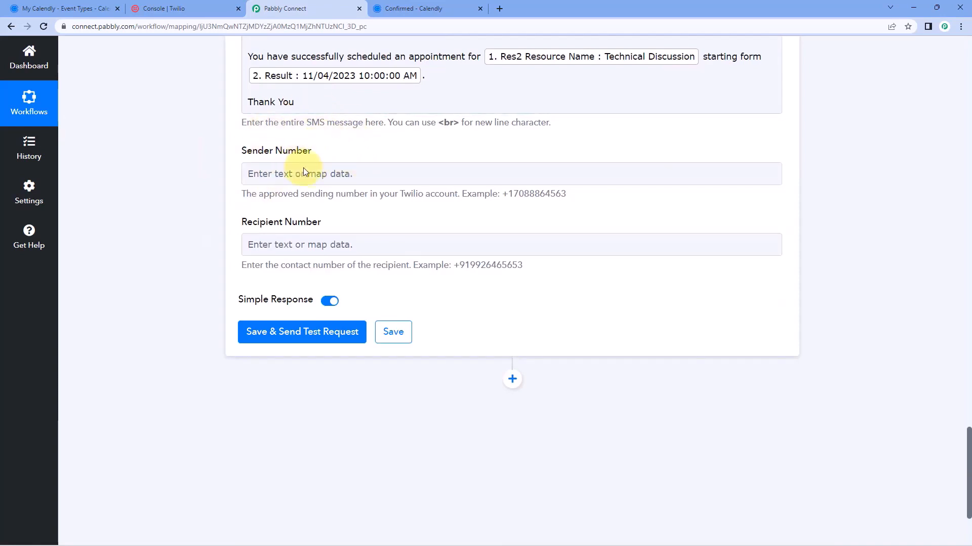
pyautogui.click(188, 8)
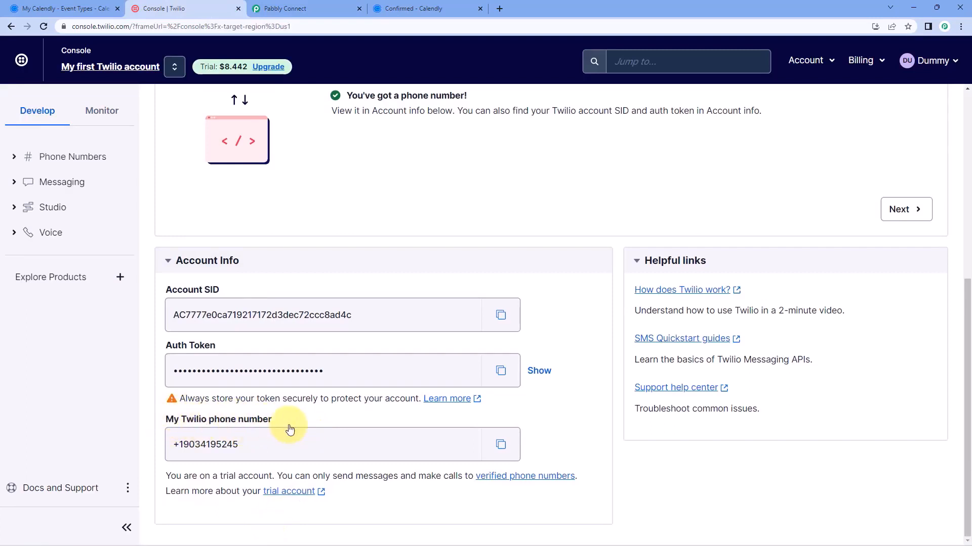
pyautogui.click(501, 444)
pyautogui.click(317, 8)
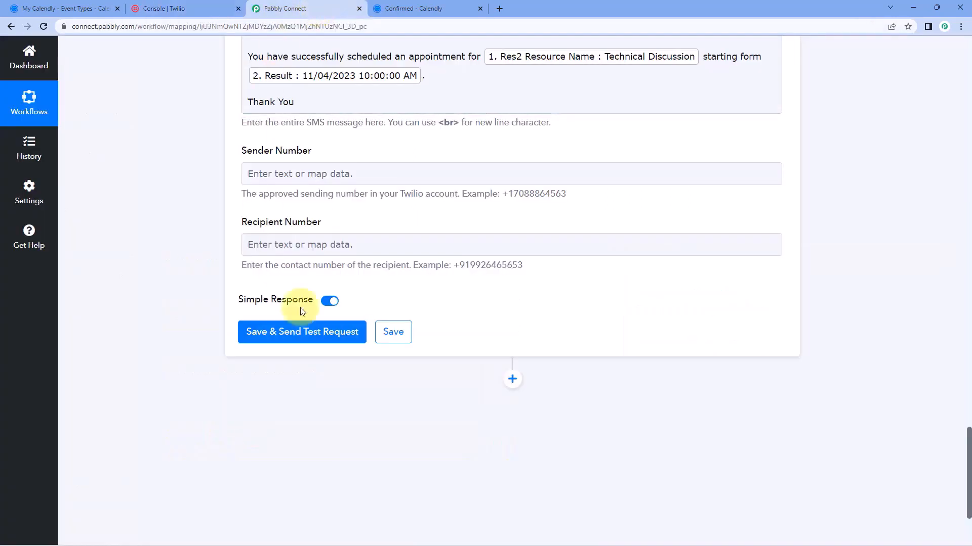
pyautogui.click(308, 169)
pyautogui.rightClick(308, 169)
# Paste the Twilio number into Sender Number and review the invitee's mobile-number answer in Calendly data
pyautogui.click(354, 253)
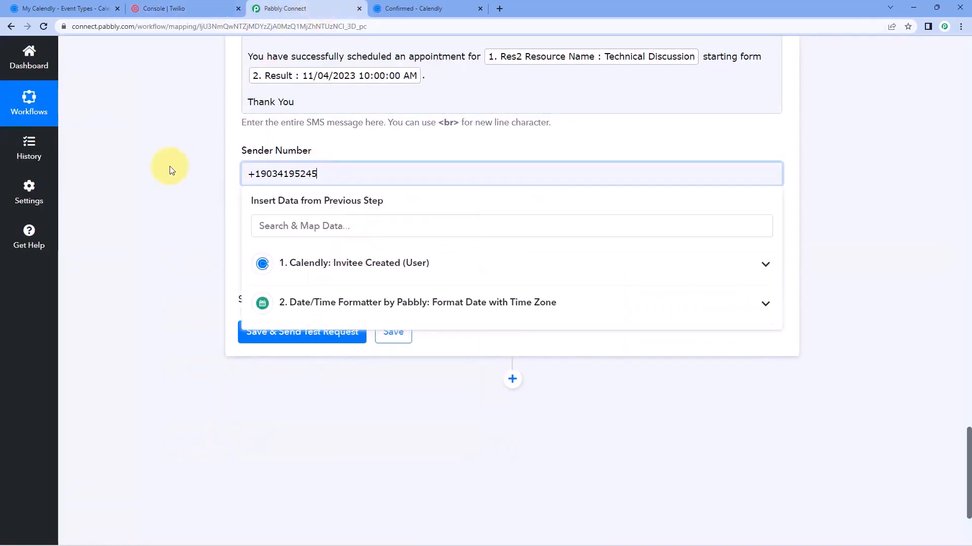
pyautogui.click(184, 174)
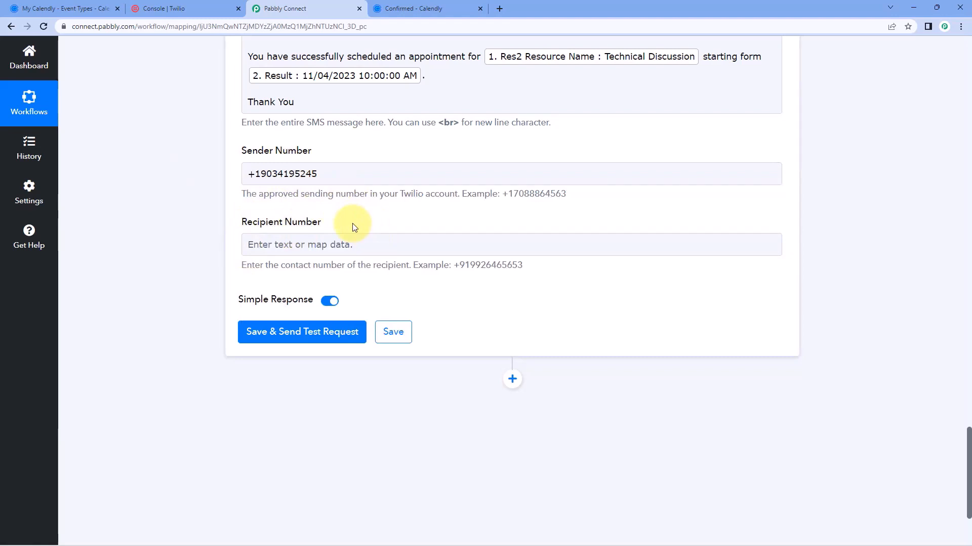
pyautogui.click(405, 9)
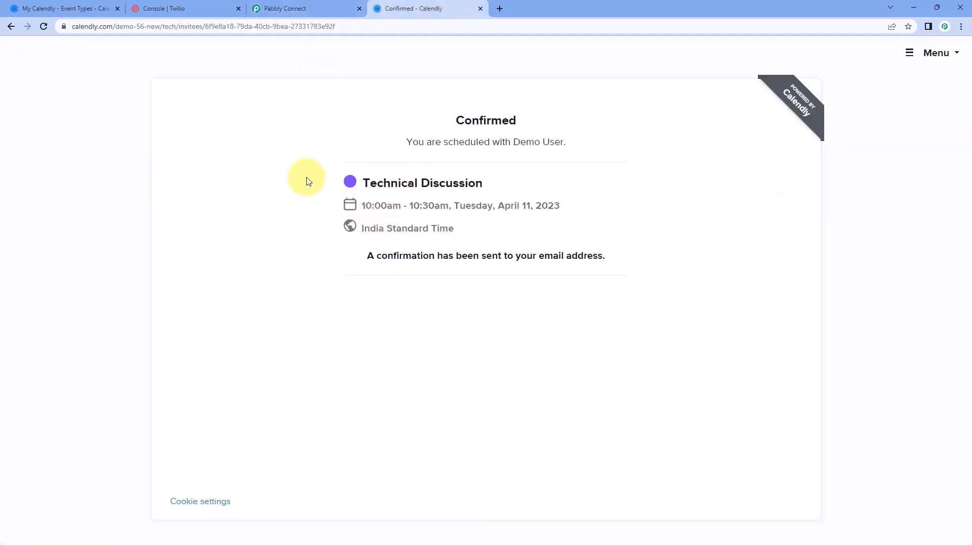
pyautogui.click(319, 5)
pyautogui.scroll(20, 189, 223)
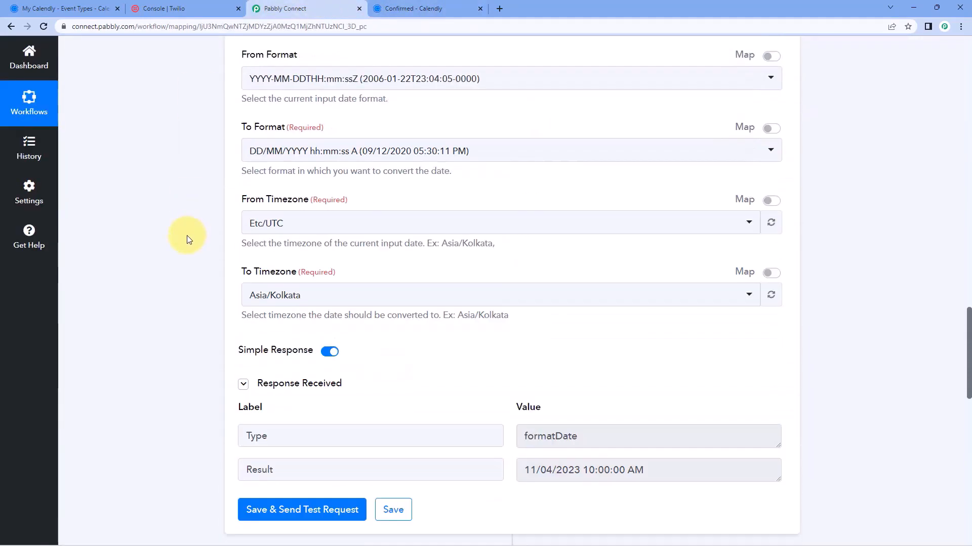
pyautogui.scroll(3, 378, 216)
pyautogui.click(601, 167)
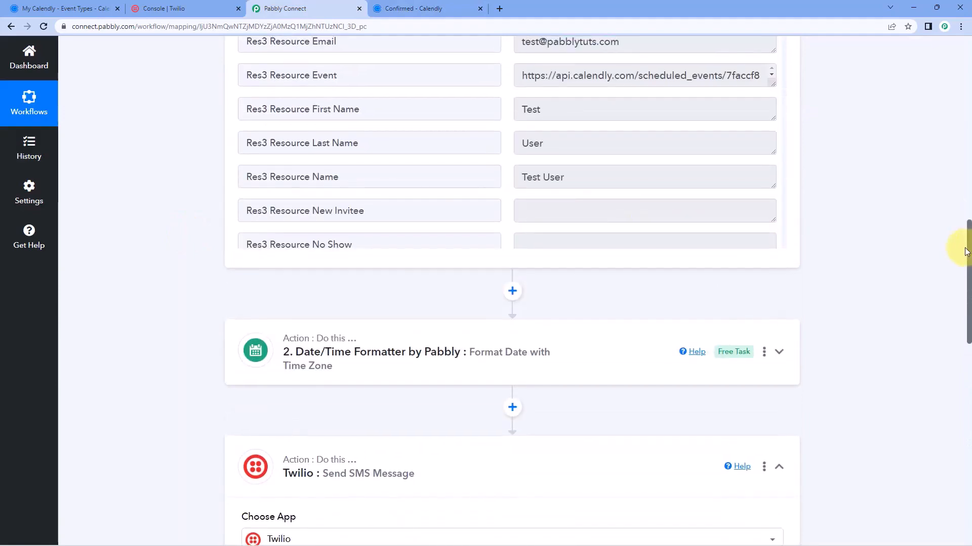
pyautogui.scroll(4, 459, 212)
pyautogui.scroll(-5, 459, 212)
pyautogui.moveTo(575, 243); pyautogui.dragTo(512, 242)
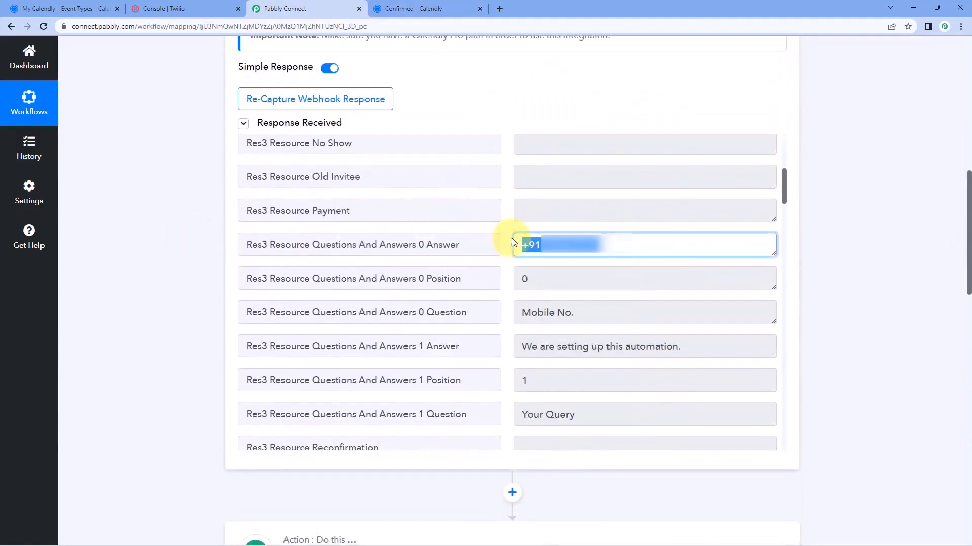
pyautogui.click(507, 244)
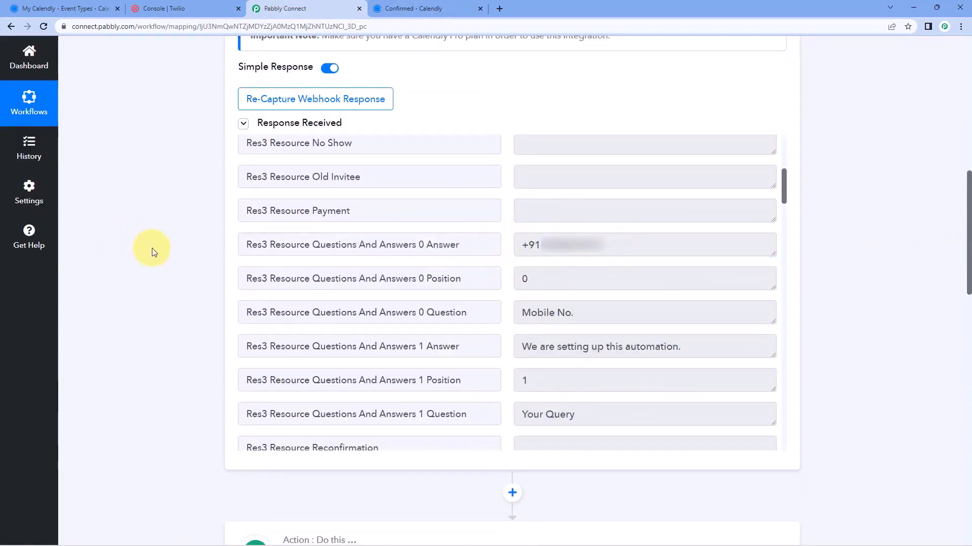
pyautogui.scroll(-3, 154, 253)
pyautogui.scroll(-10, 154, 253)
pyautogui.scroll(1, 254, 167)
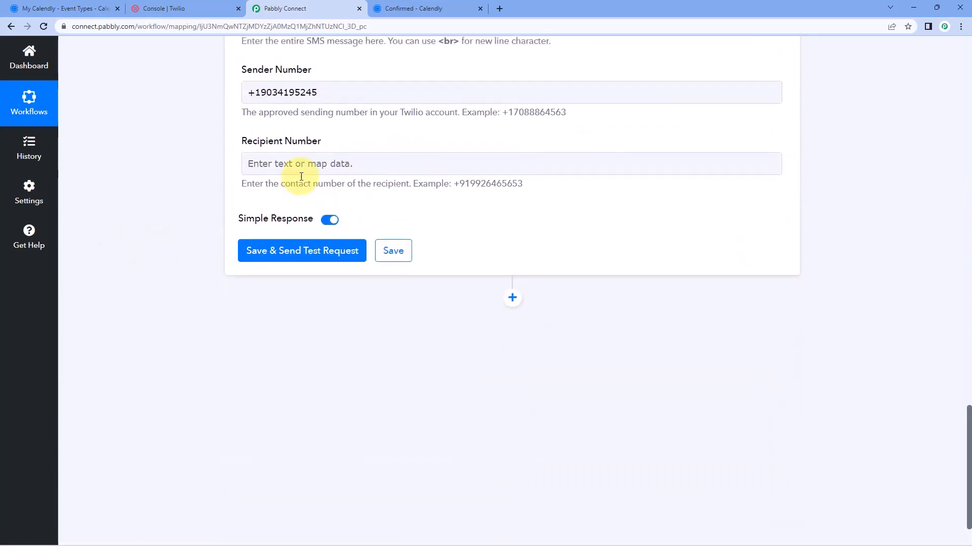
# Map Recipient Number to Calendly's Questions And Answers 0 Answer and send a test SMS request
pyautogui.click(280, 165)
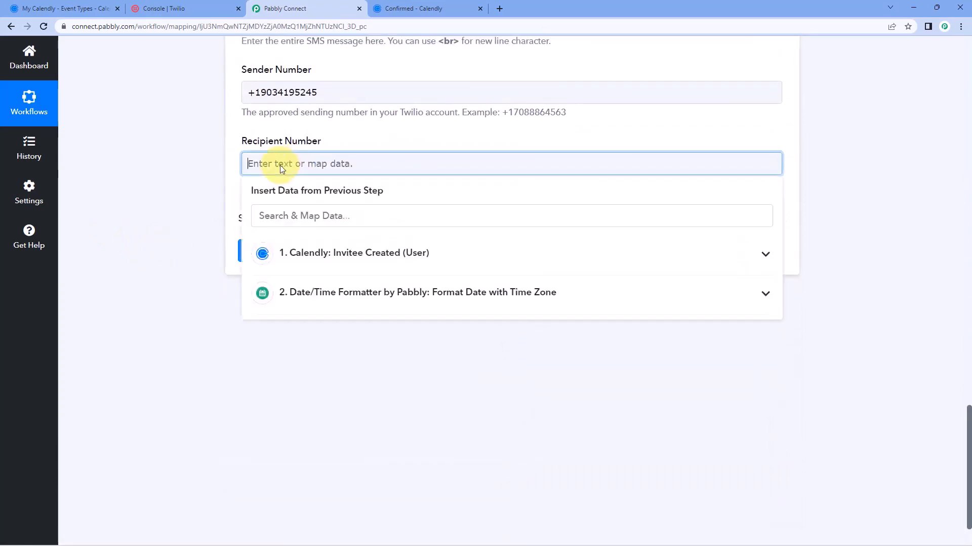
pyautogui.click(372, 261)
pyautogui.scroll(-4, 324, 314)
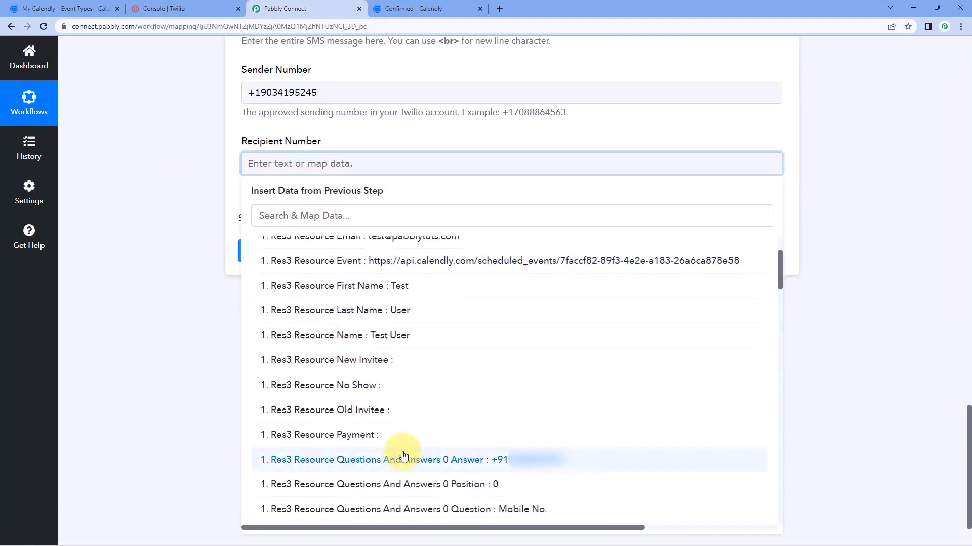
pyautogui.click(402, 381)
pyautogui.click(253, 340)
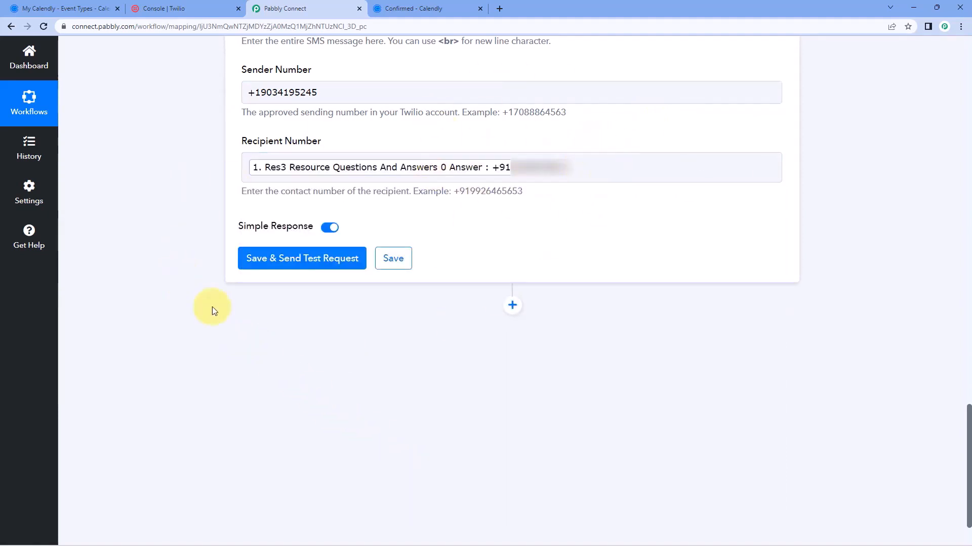
pyautogui.click(321, 259)
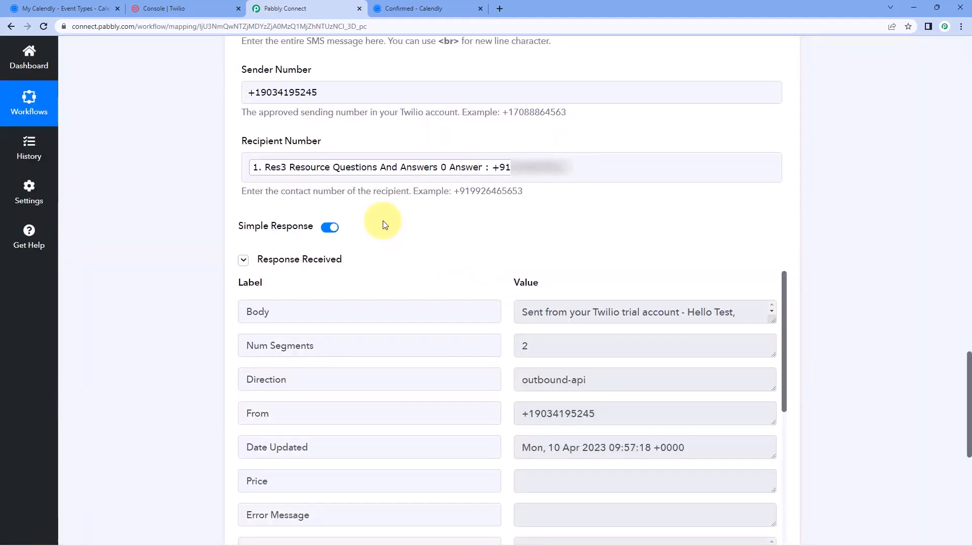
# Scroll back up past the Twilio response fields and collapse the Calendly trigger step
pyautogui.scroll(-1, 383, 220)
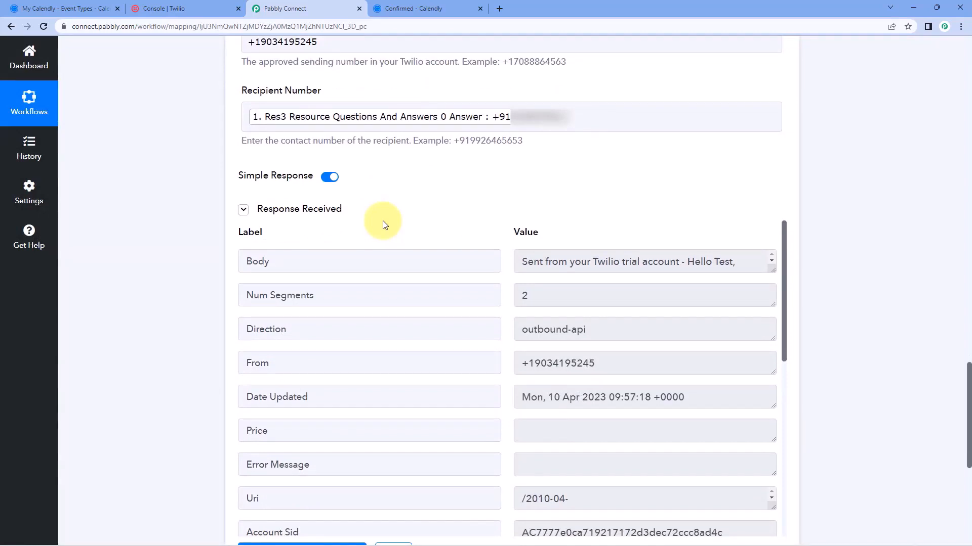
pyautogui.scroll(6, 382, 220)
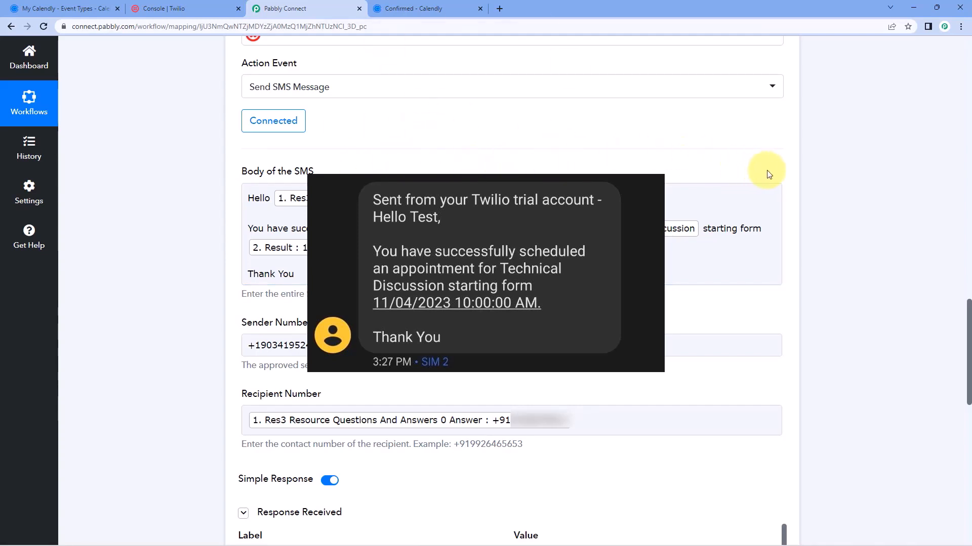
pyautogui.scroll(5, 764, 169)
pyautogui.scroll(20, 805, 207)
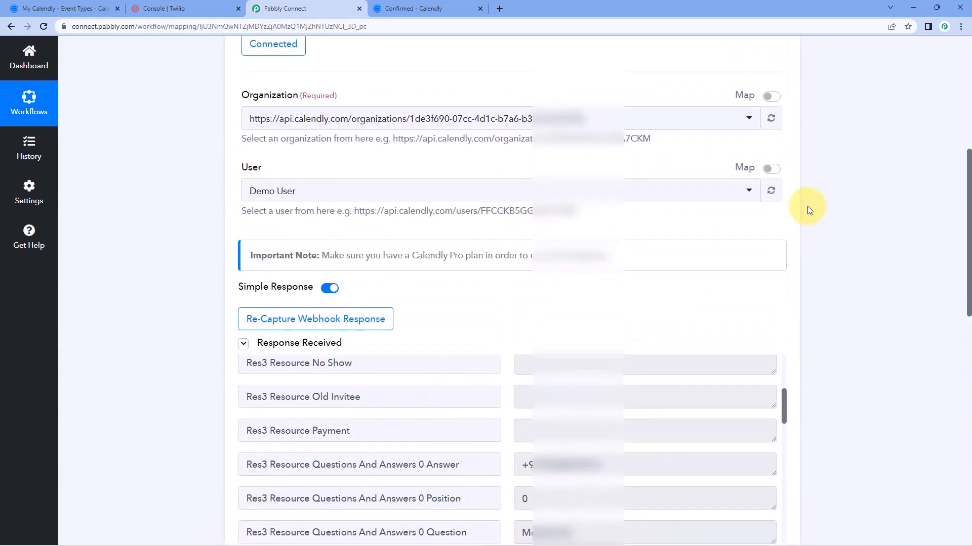
pyautogui.click(786, 212)
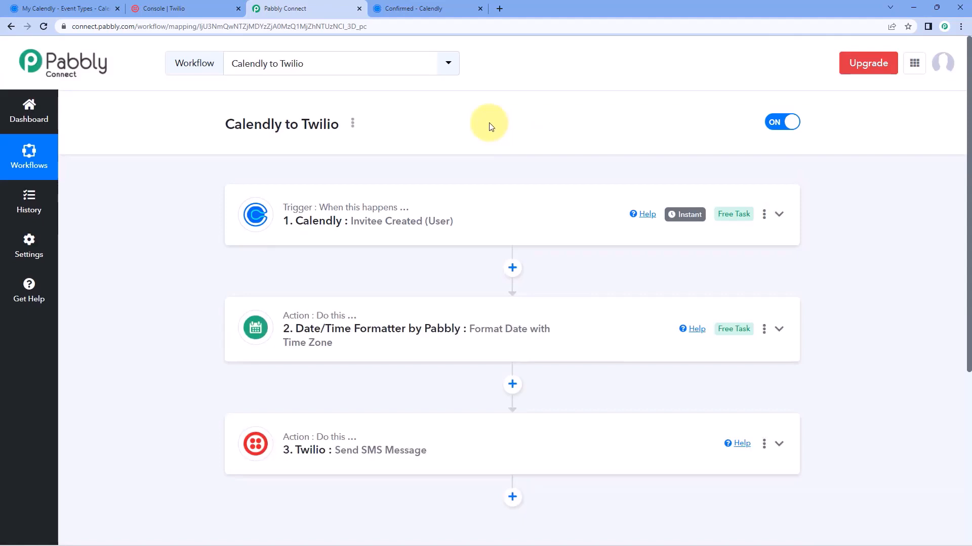
# Revisit the Confirmed - Calendly tab, reload the confirmation page, and go back from it
pyautogui.click(425, 8)
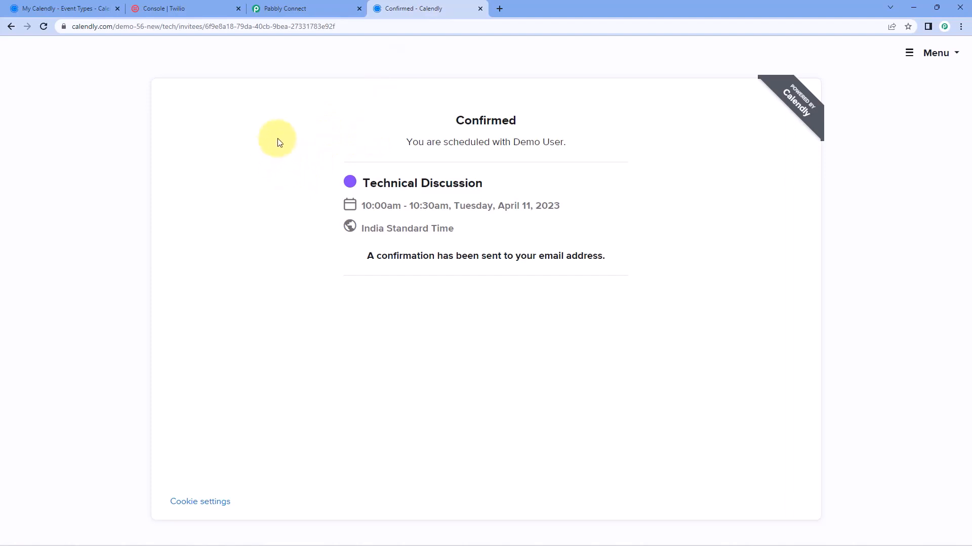
pyautogui.click(307, 10)
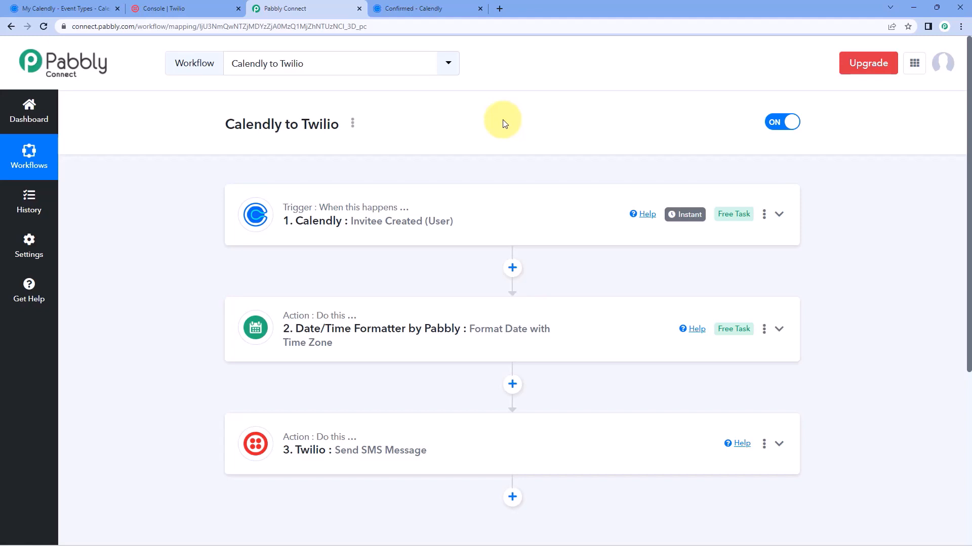
pyautogui.click(422, 8)
pyautogui.click(43, 27)
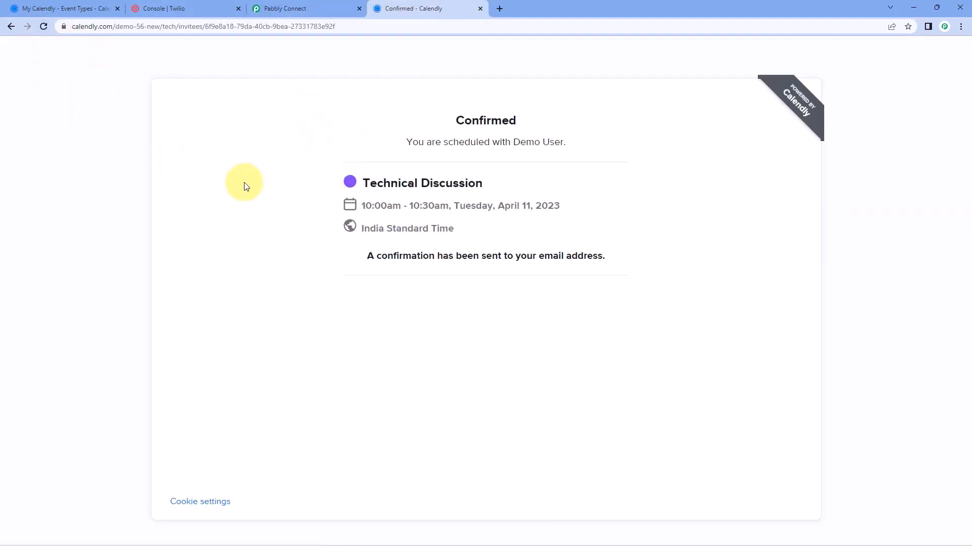
pyautogui.click(10, 26)
# Copy the Technical Discussion booking link from Event Types and open it in the blank tab
pyautogui.click(10, 26)
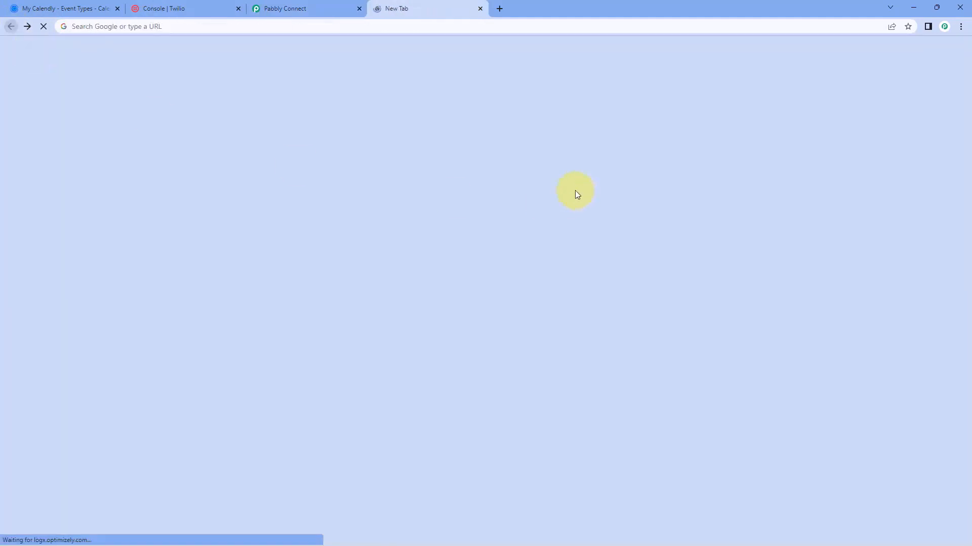
pyautogui.click(281, 29)
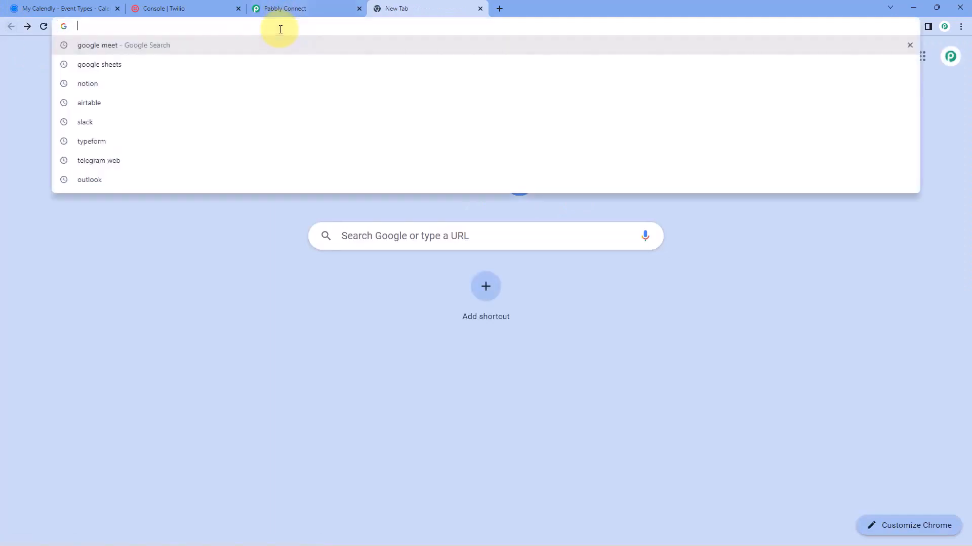
pyautogui.hotkey('ctrl', 'v')
pyautogui.press('Escape')
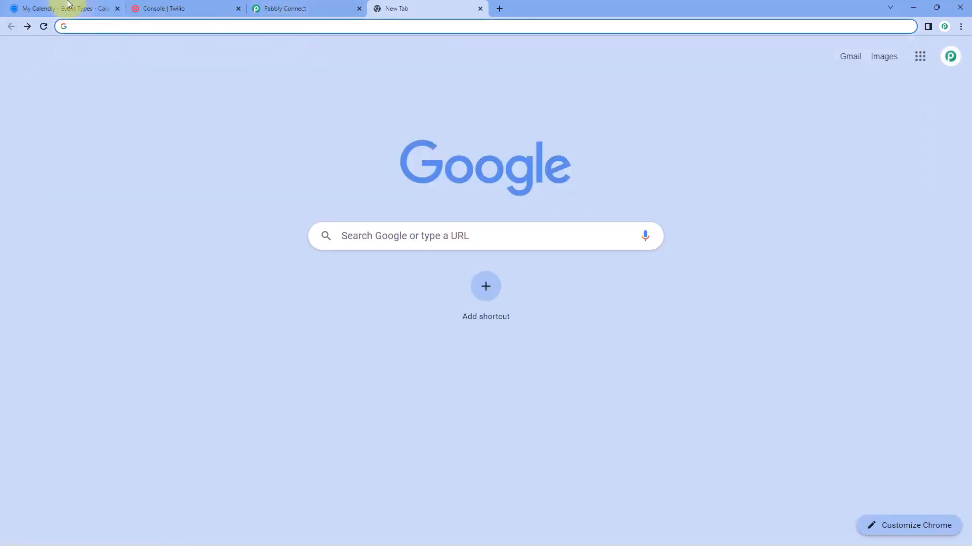
pyautogui.click(64, 8)
pyautogui.click(216, 392)
pyautogui.click(415, 9)
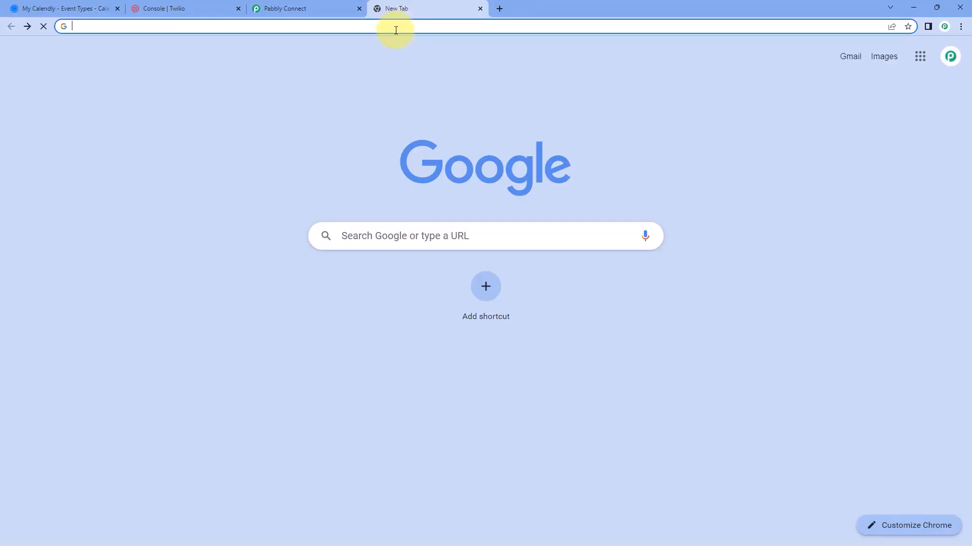
pyautogui.click(394, 29)
pyautogui.write('https://calendly.com/demo-56-new/tech')
pyautogui.press('Return')
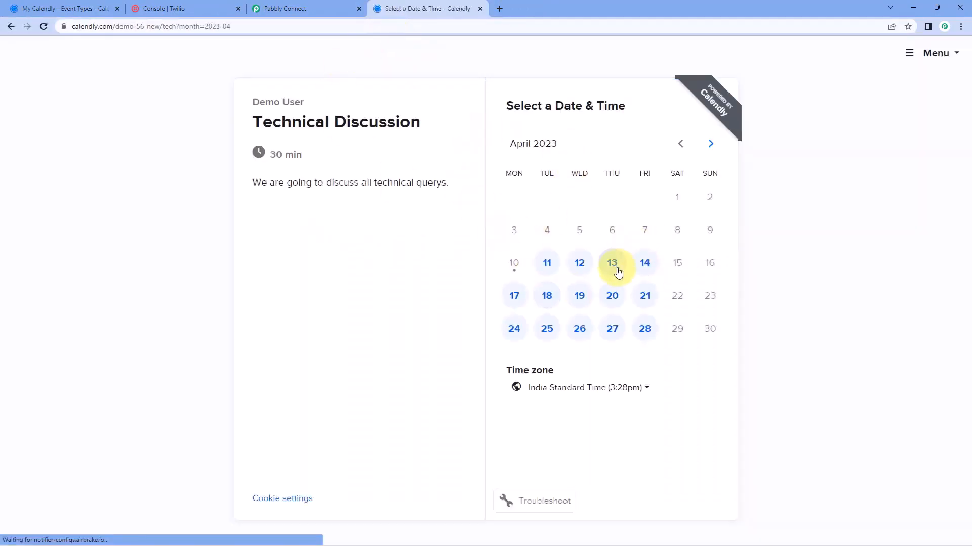
# Pick Friday, April 14 at 1:00pm and confirm the slot
pyautogui.click(645, 264)
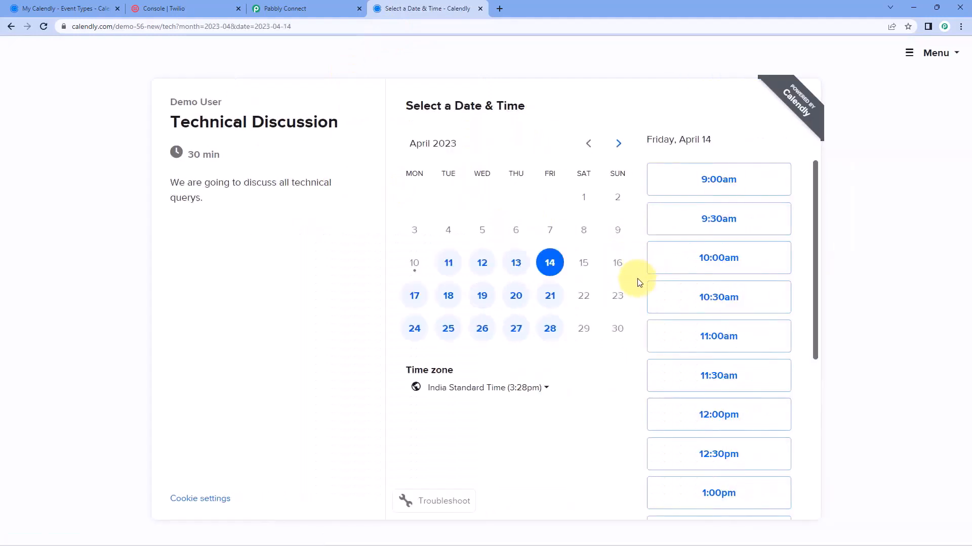
pyautogui.scroll(-3, 737, 295)
pyautogui.scroll(-3, 737, 295)
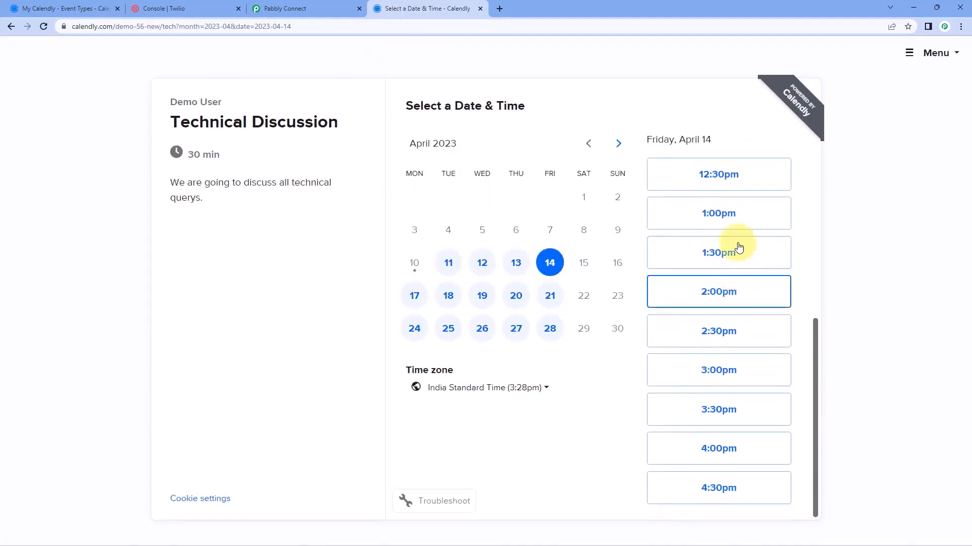
pyautogui.click(737, 213)
pyautogui.click(737, 216)
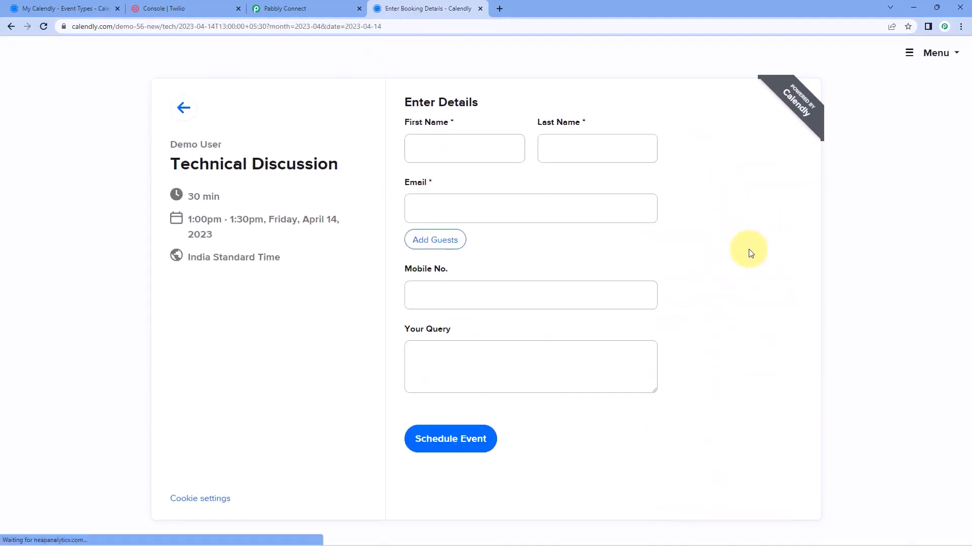
# Fill in the invitee's first and last name, e-mail, mobile number, and the query 'Real-Time Test.'
pyautogui.click(479, 157)
pyautogui.write('Dummy')
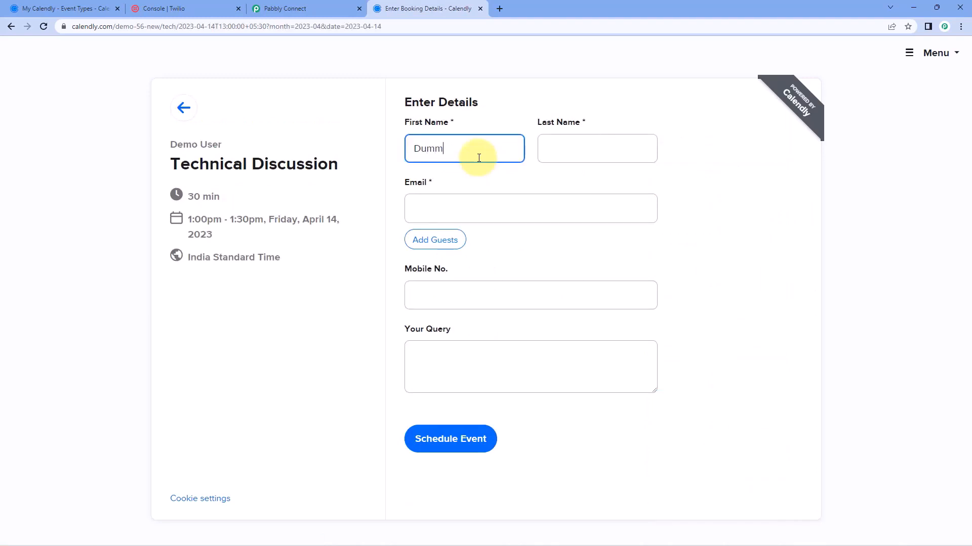
pyautogui.press('Tab')
pyautogui.write('User')
pyautogui.press('Tab')
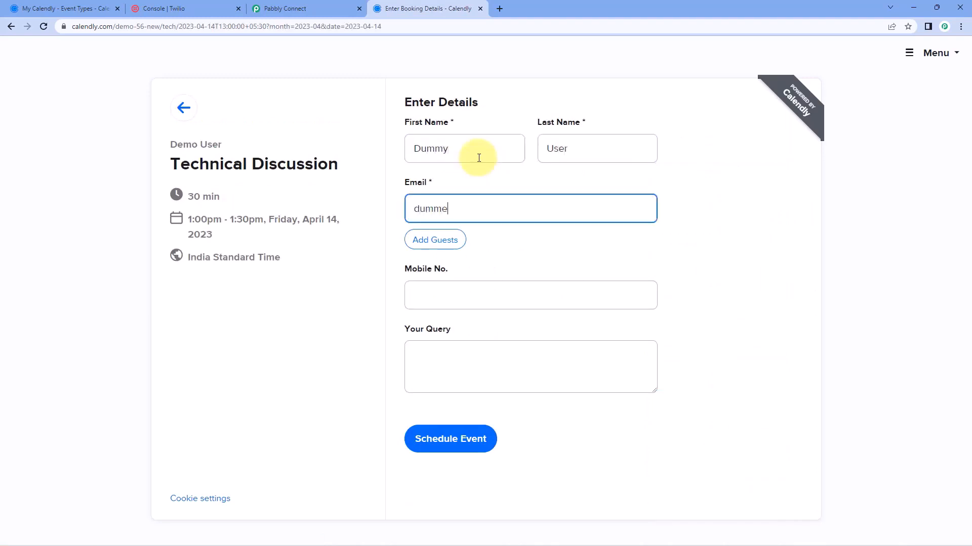
pyautogui.press('Tab')
pyautogui.press('Tab')
pyautogui.write('+')
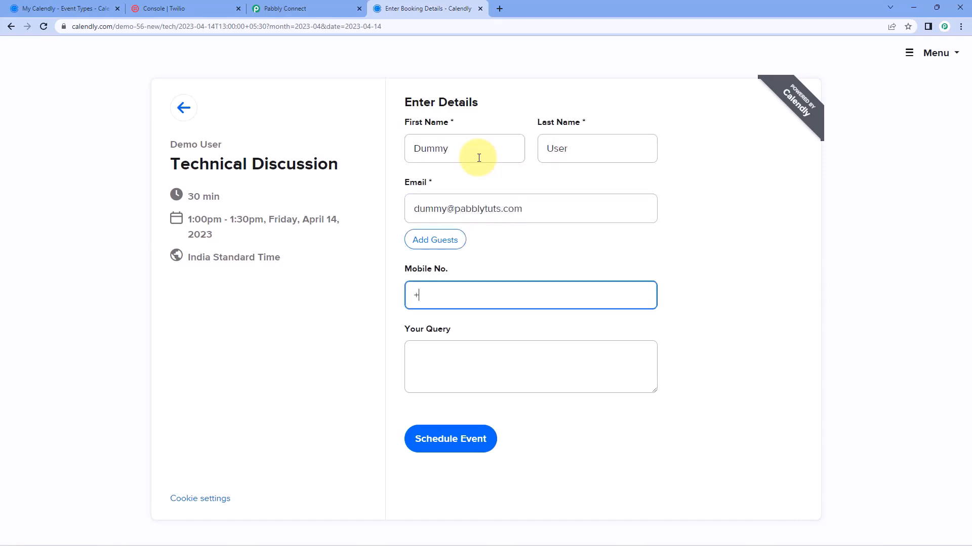
pyautogui.write('91543210')
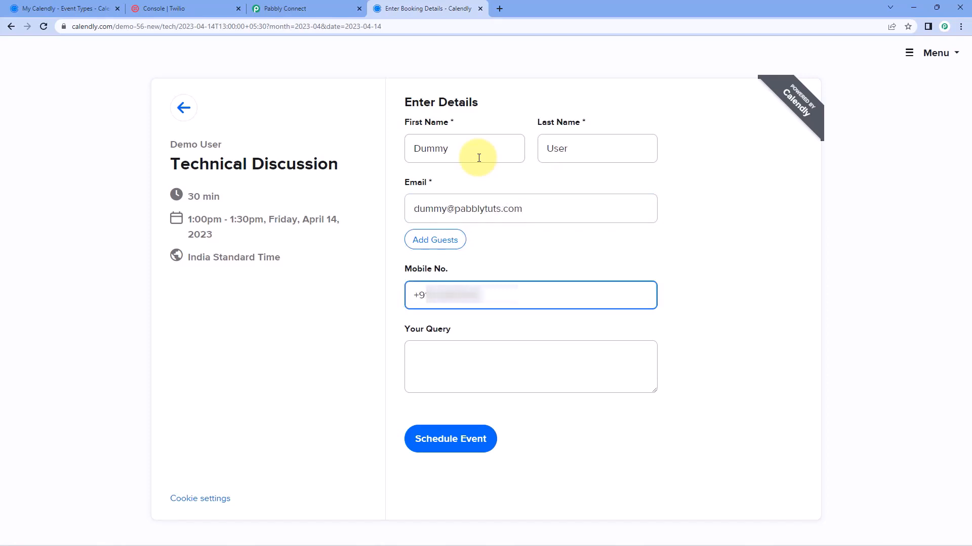
pyautogui.click(469, 353)
pyautogui.write('R')
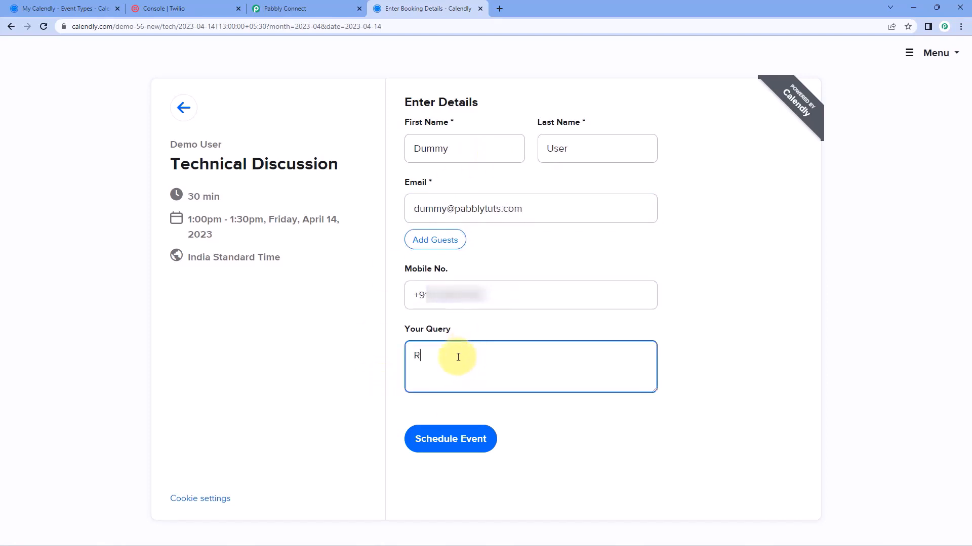
pyautogui.write('eal-Time Test.')
# Schedule the booking, check the confirmed 1:00pm–1:30pm April 14 slot, and return to Pabbly Connect
pyautogui.click(450, 439)
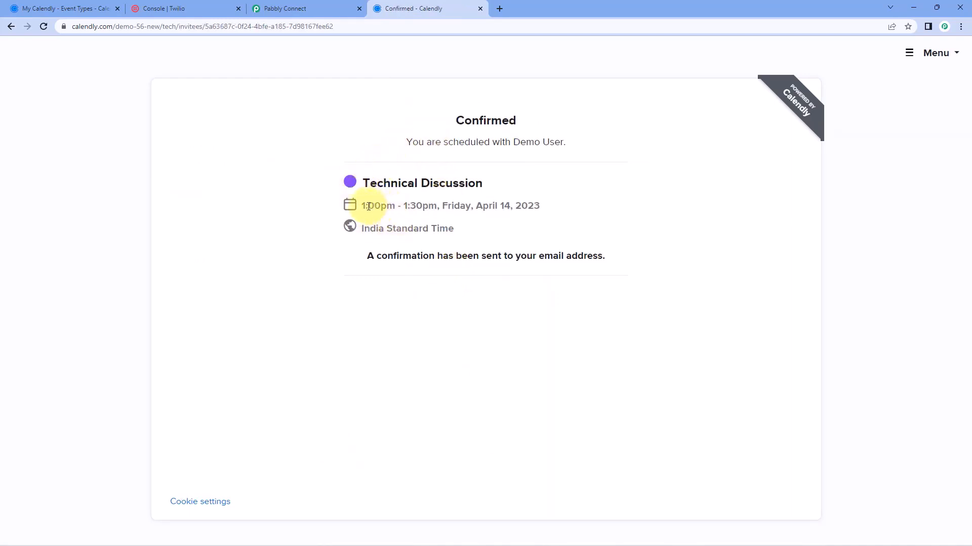
pyautogui.moveTo(361, 205); pyautogui.dragTo(438, 206)
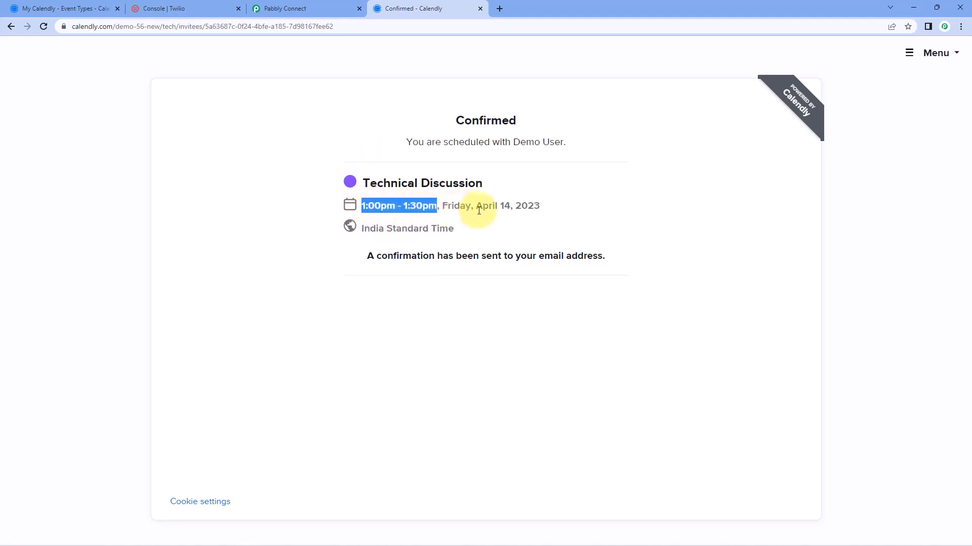
pyautogui.moveTo(510, 205); pyautogui.dragTo(547, 211)
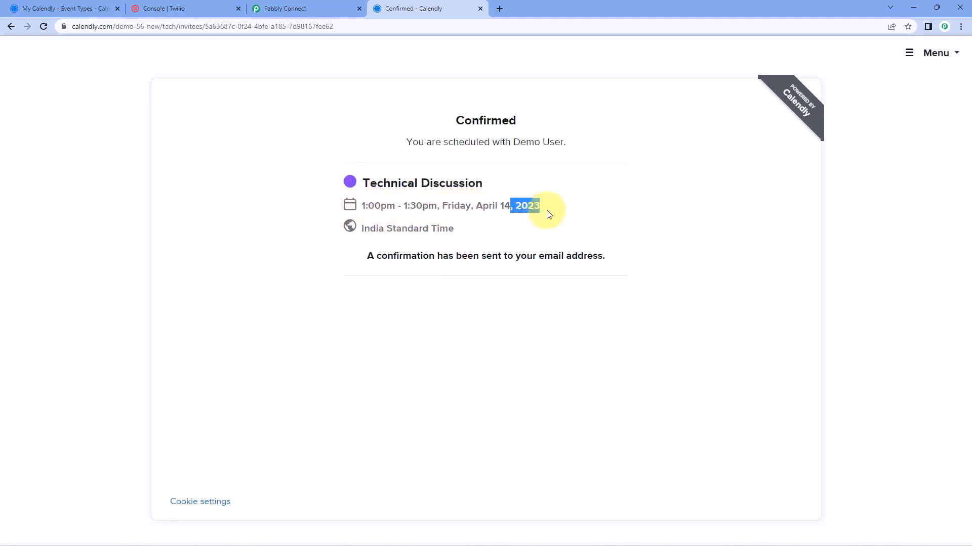
pyautogui.click(481, 223)
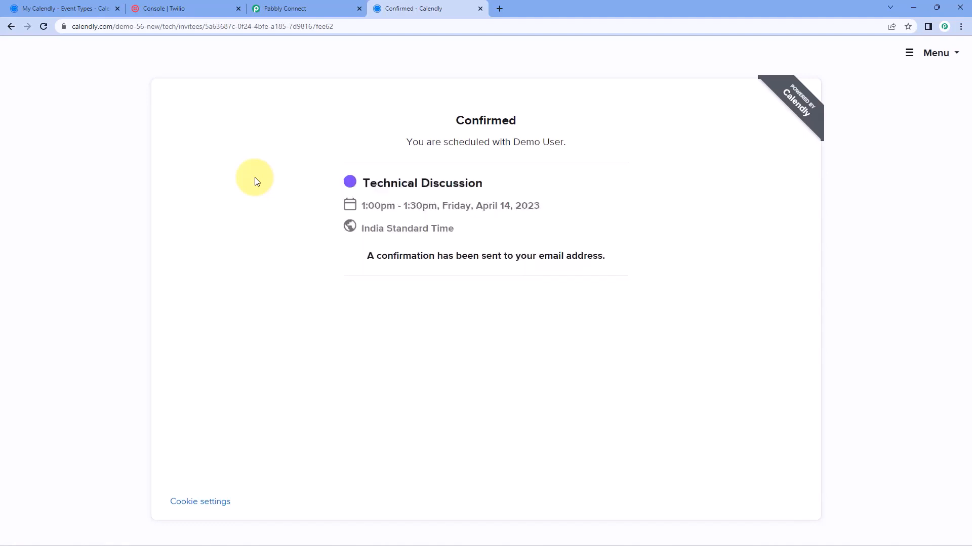
pyautogui.click(292, 7)
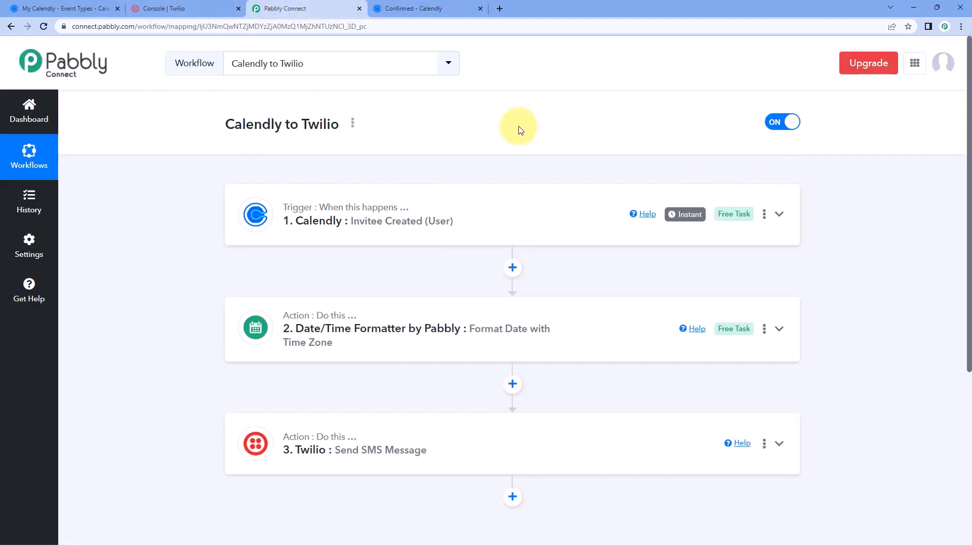
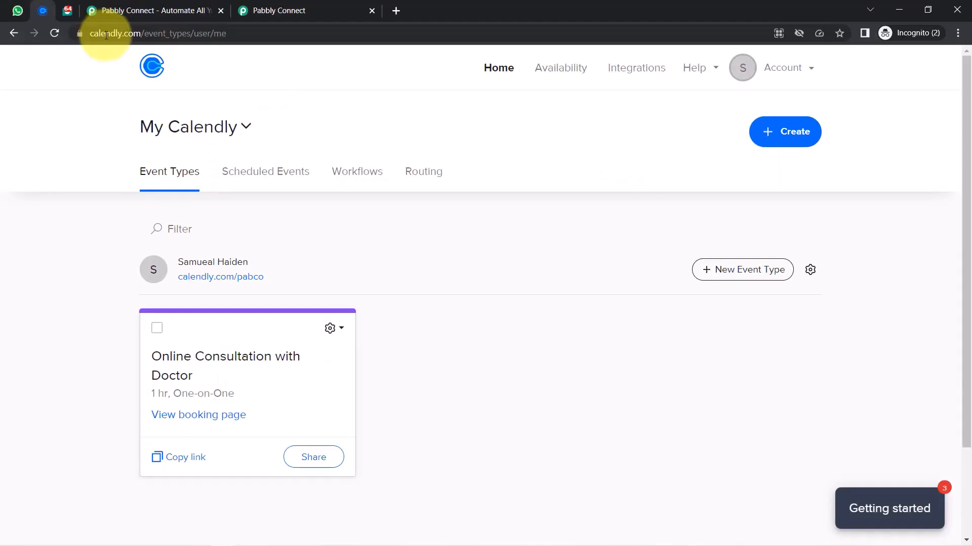
# Browse the Interakt WhatsApp Templates page and WhatsApp Web, then go to the Pabbly Connect homepage
pyautogui.click(105, 35)
pyautogui.click(127, 35)
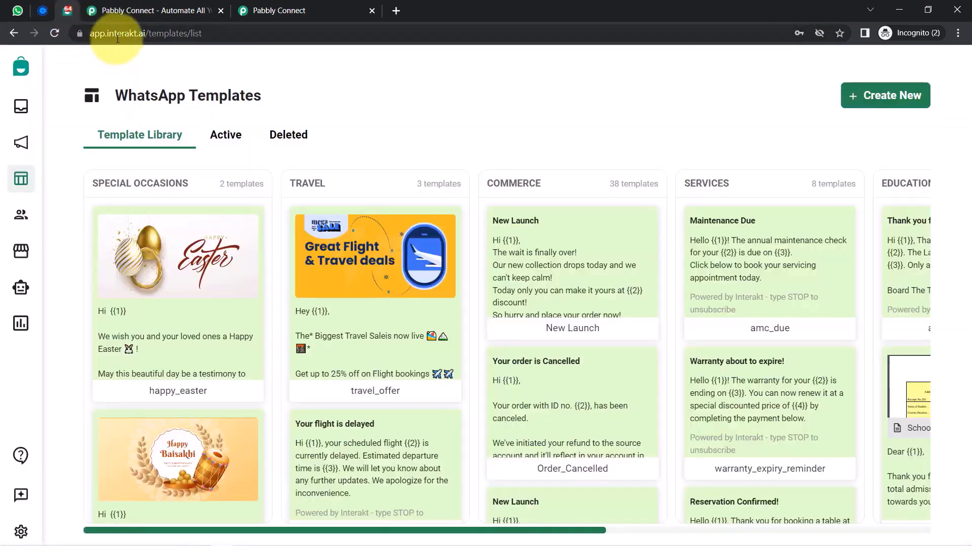
pyautogui.click(121, 33)
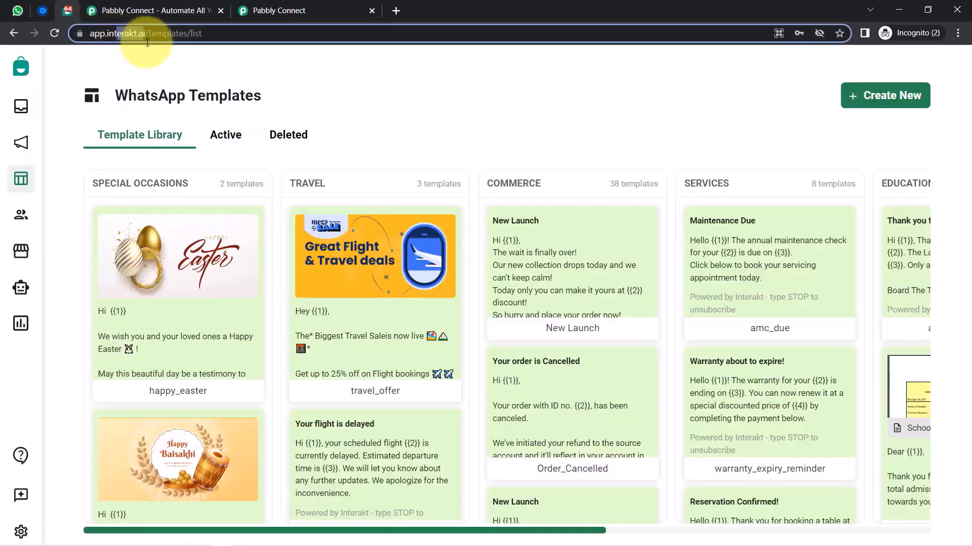
pyautogui.click(25, 10)
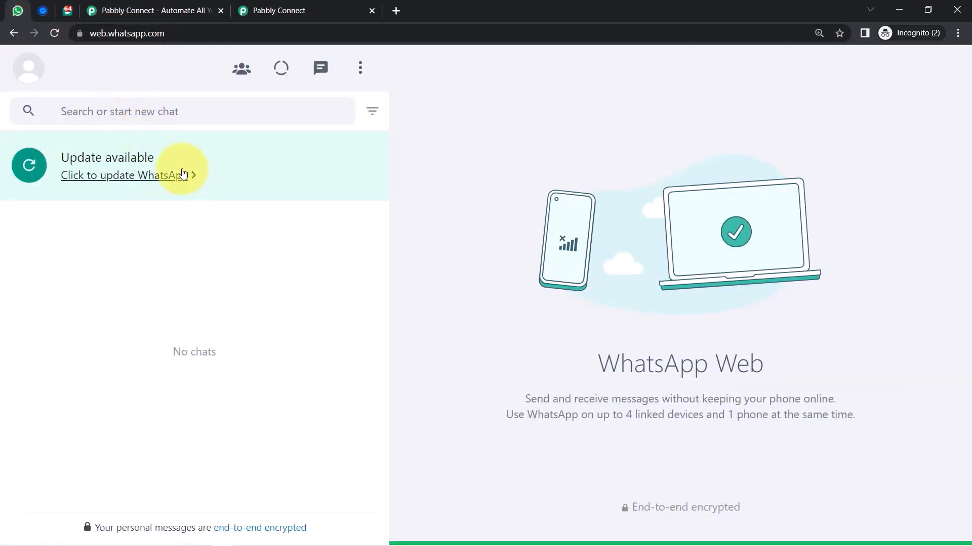
pyautogui.click(124, 10)
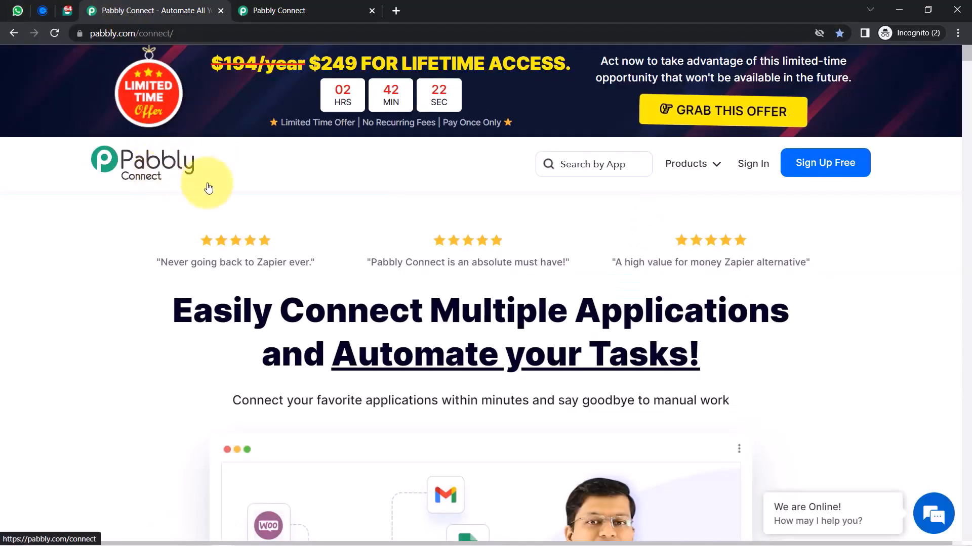
# Dismiss the lifetime-offer popup and return to the Dashboard with task usage and workflow folders
pyautogui.click(275, 10)
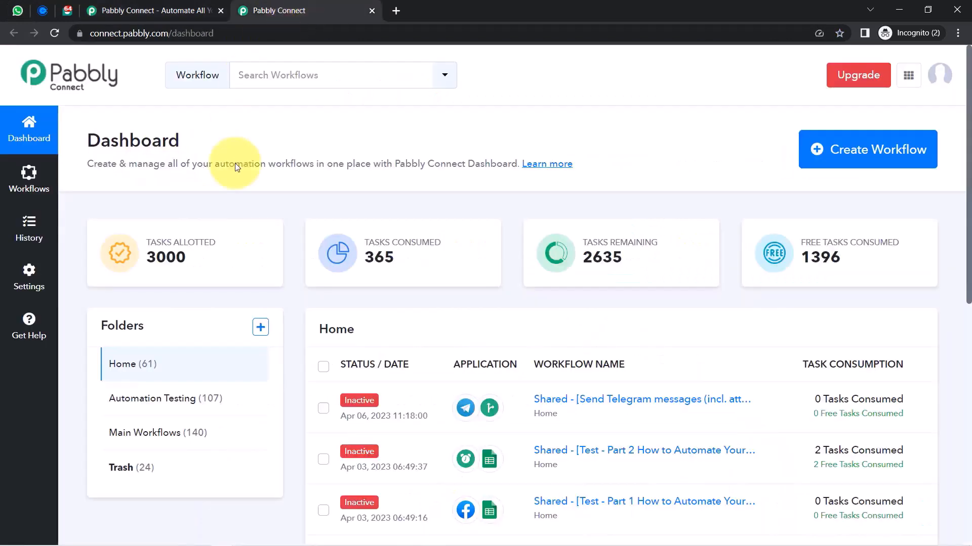
pyautogui.moveTo(120, 155); pyautogui.dragTo(489, 185)
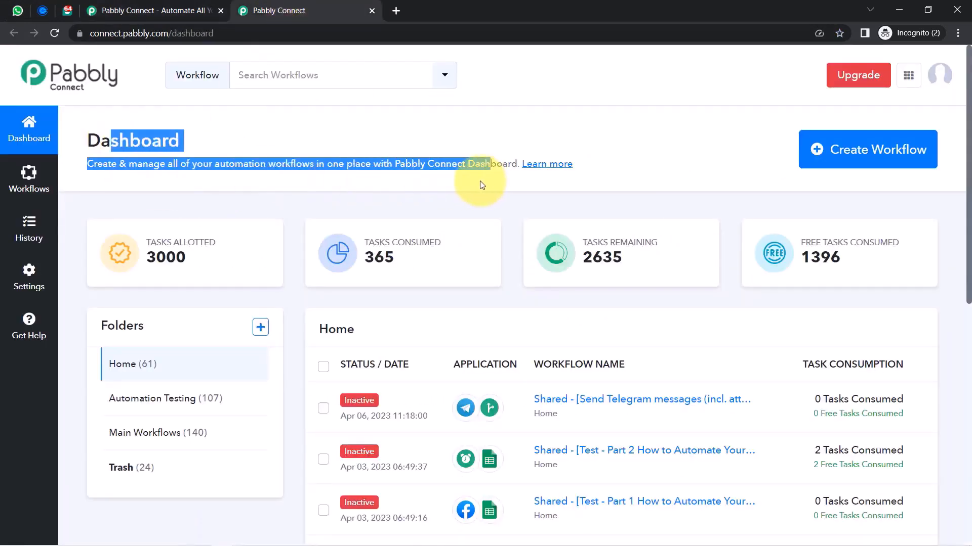
pyautogui.click(129, 6)
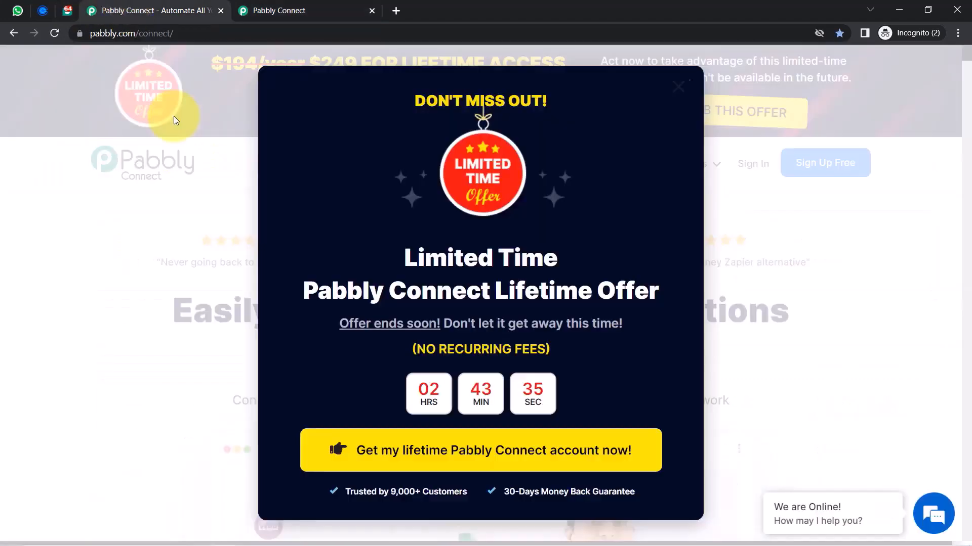
pyautogui.click(685, 92)
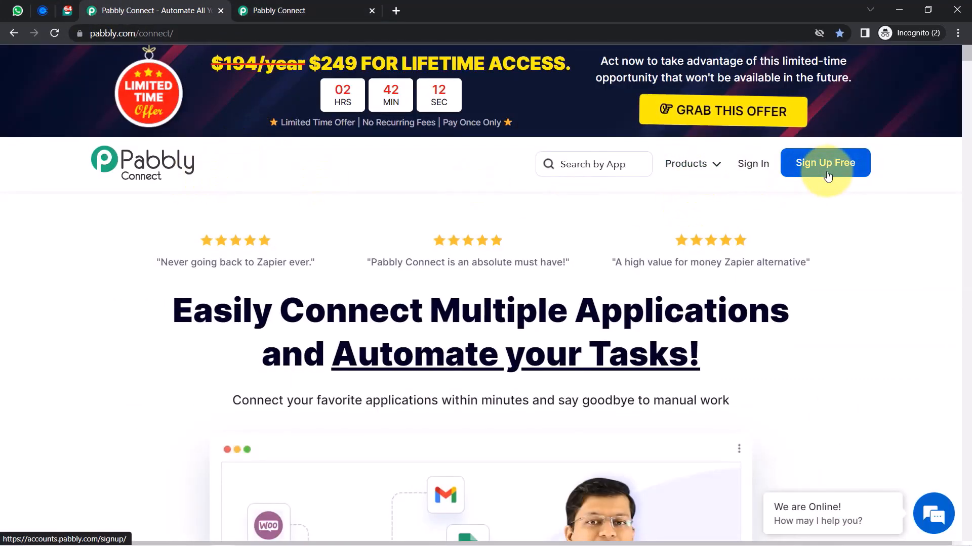
pyautogui.click(273, 9)
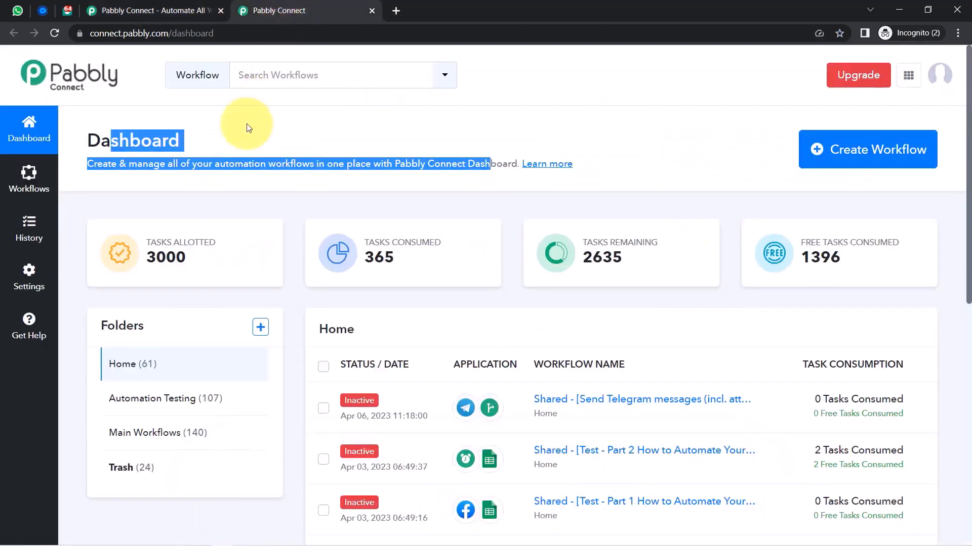
pyautogui.click(86, 140)
pyautogui.moveTo(83, 138); pyautogui.dragTo(455, 158)
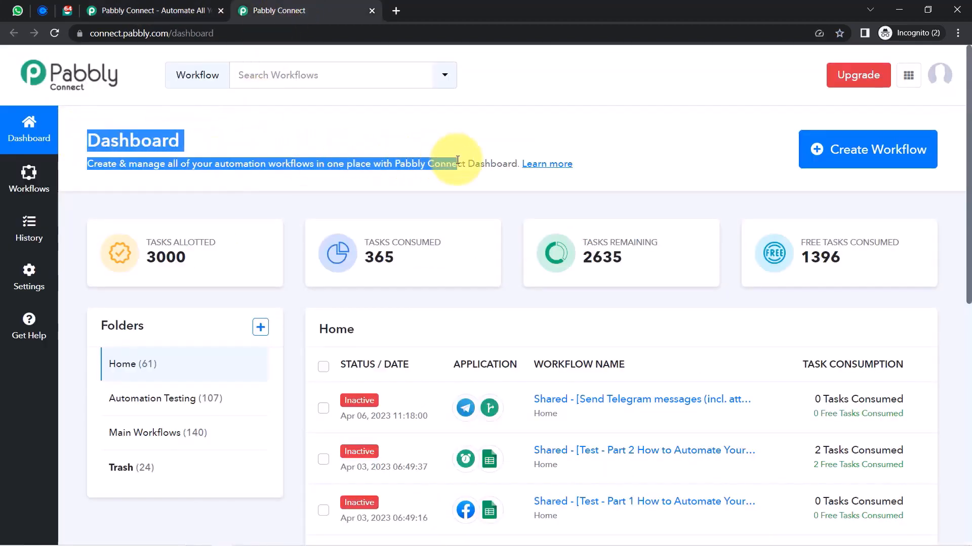
pyautogui.click(853, 152)
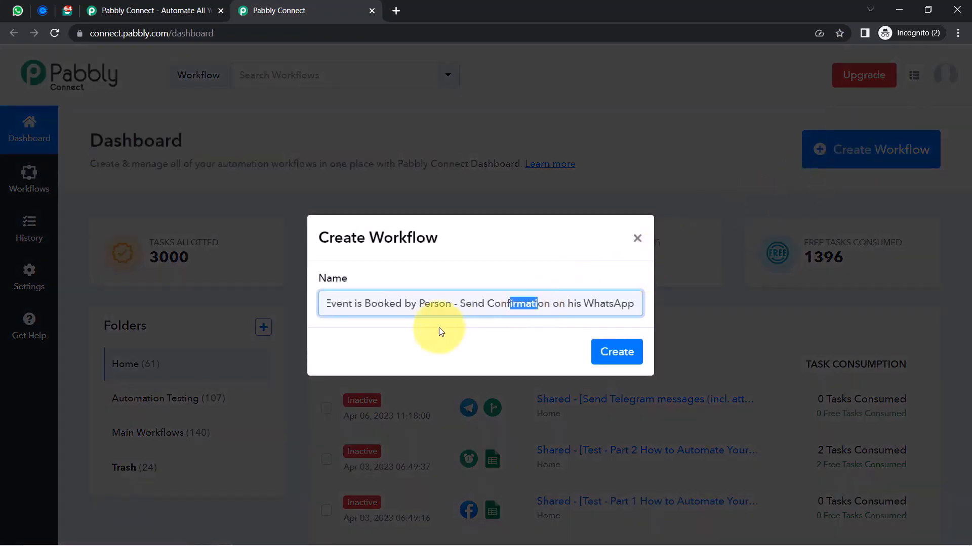
# Confirm the name 'When Event is Booked by Person - Send Confirmation on his WhatsApp' and create it
pyautogui.moveTo(439, 326); pyautogui.dragTo(283, 329)
pyautogui.click(413, 303)
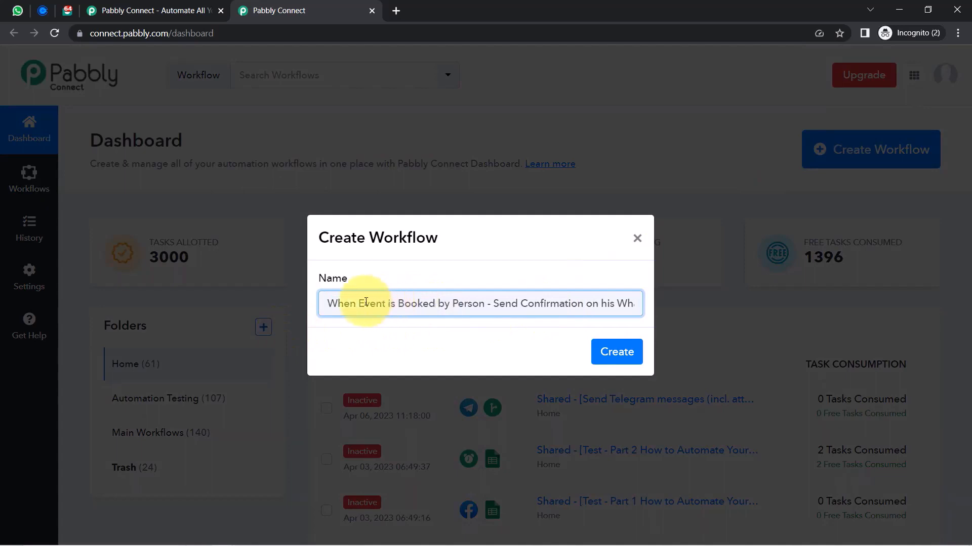
pyautogui.moveTo(333, 303); pyautogui.dragTo(604, 307)
pyautogui.click(604, 307)
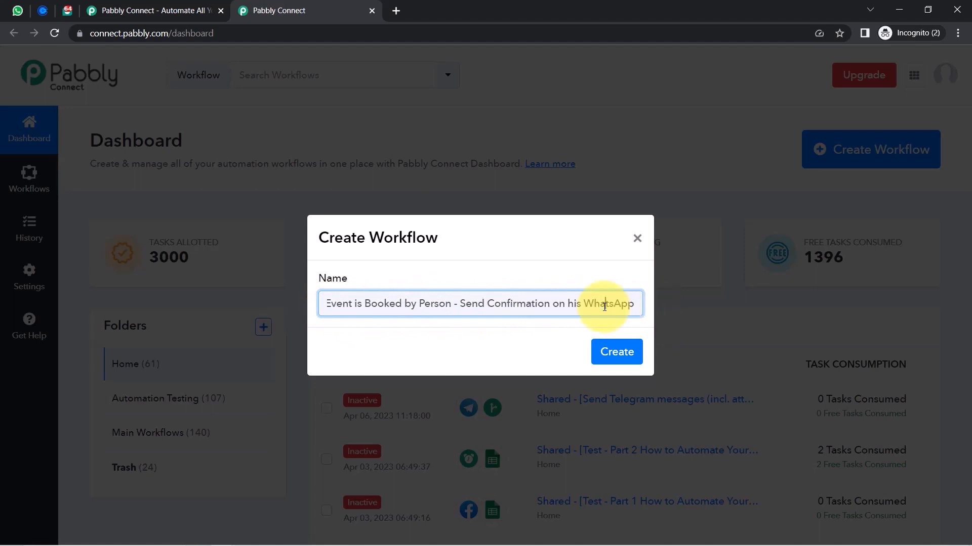
pyautogui.click(618, 353)
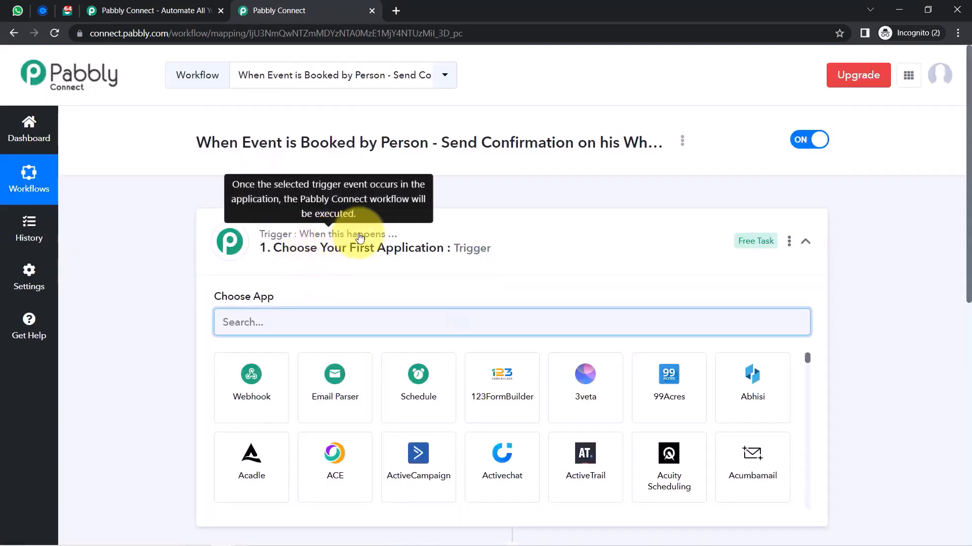
# Search 'calend' and set Calendly as the trigger app
pyautogui.click(337, 238)
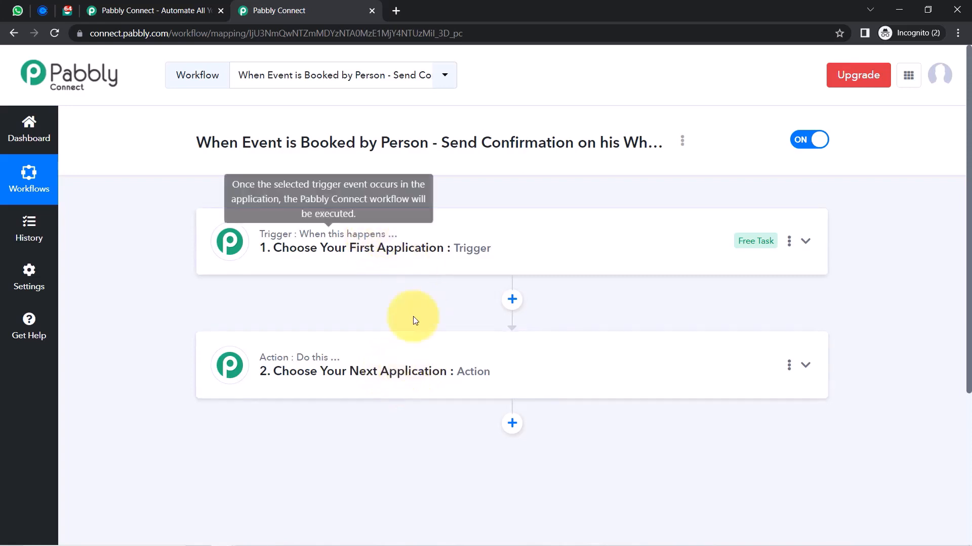
pyautogui.click(355, 263)
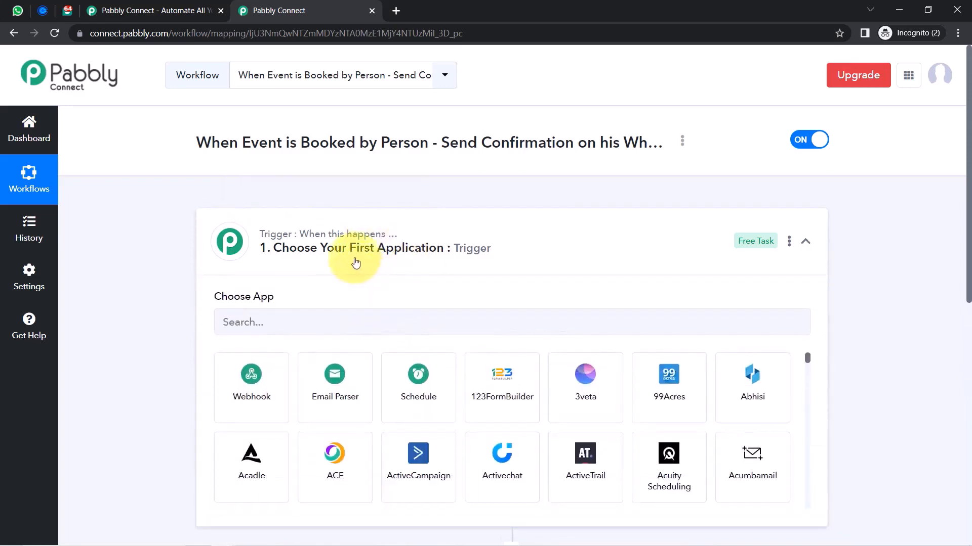
pyautogui.moveTo(198, 147); pyautogui.dragTo(481, 235)
pyautogui.click(234, 329)
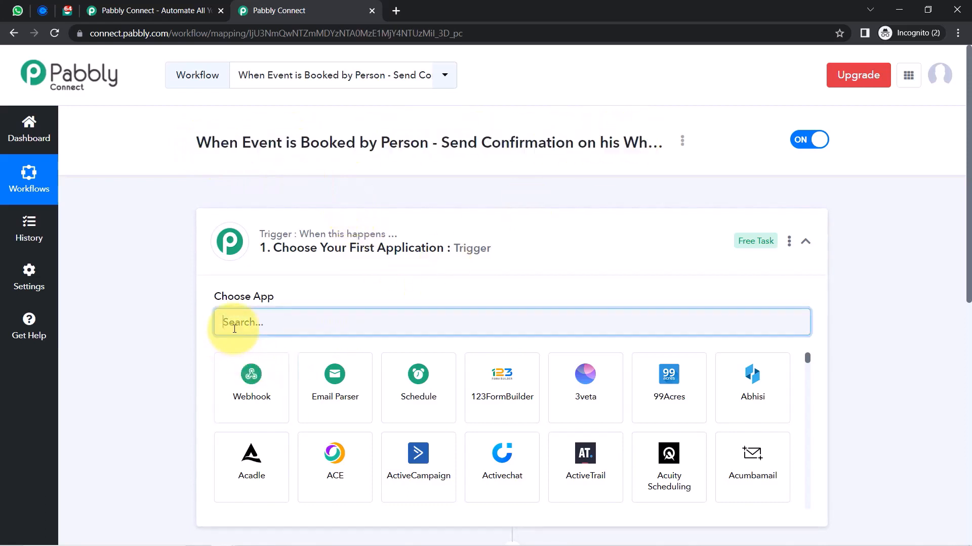
pyautogui.write('calend')
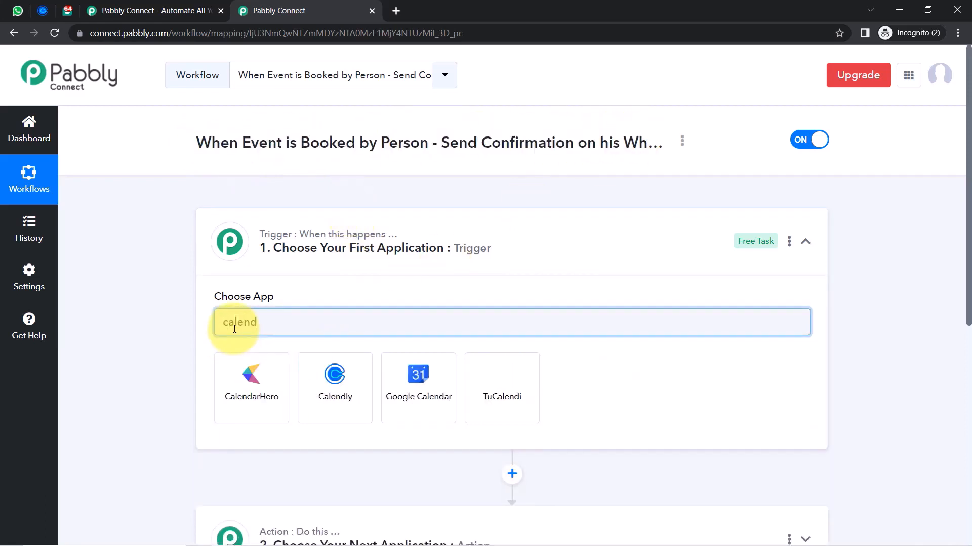
pyautogui.click(329, 377)
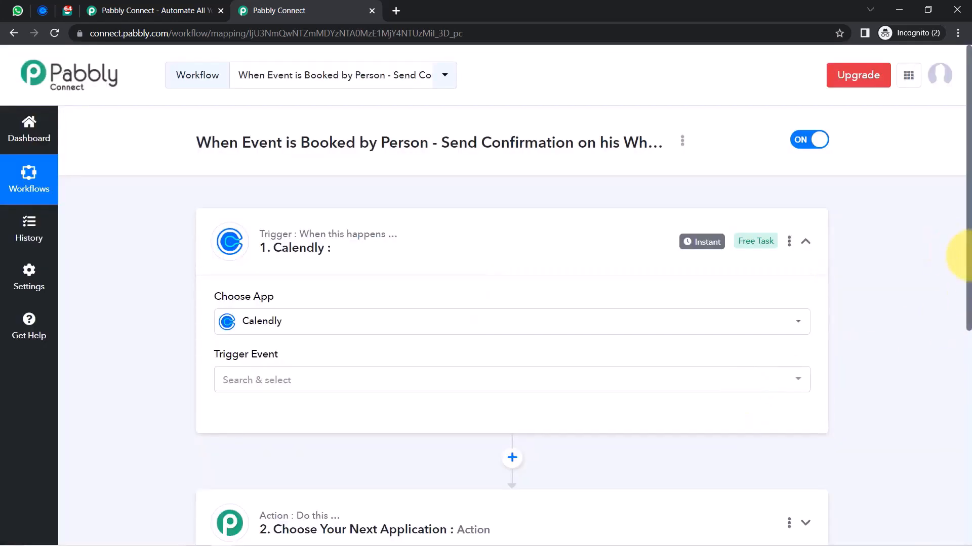
# Search 'inter' and set Interakt as the action app
pyautogui.scroll(-5, 957, 303)
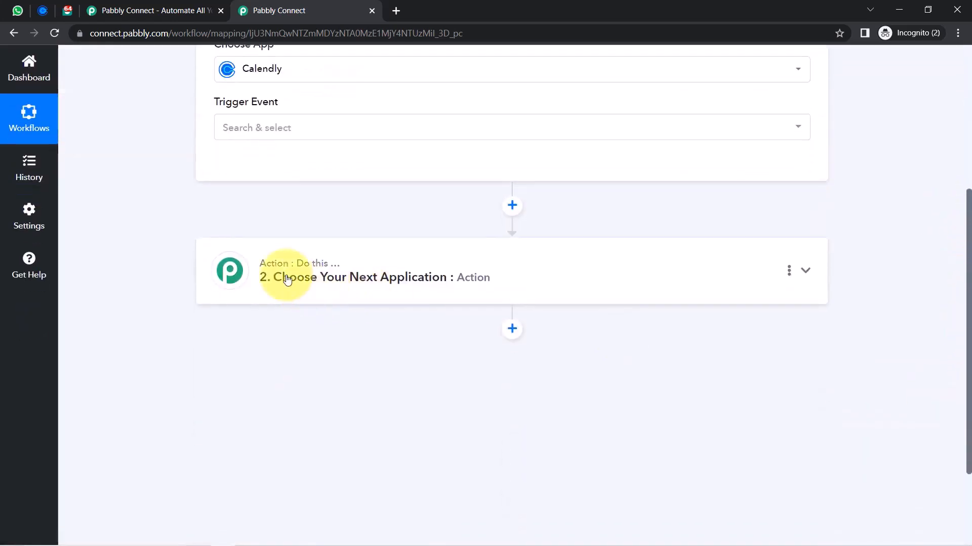
pyautogui.click(284, 279)
pyautogui.click(257, 353)
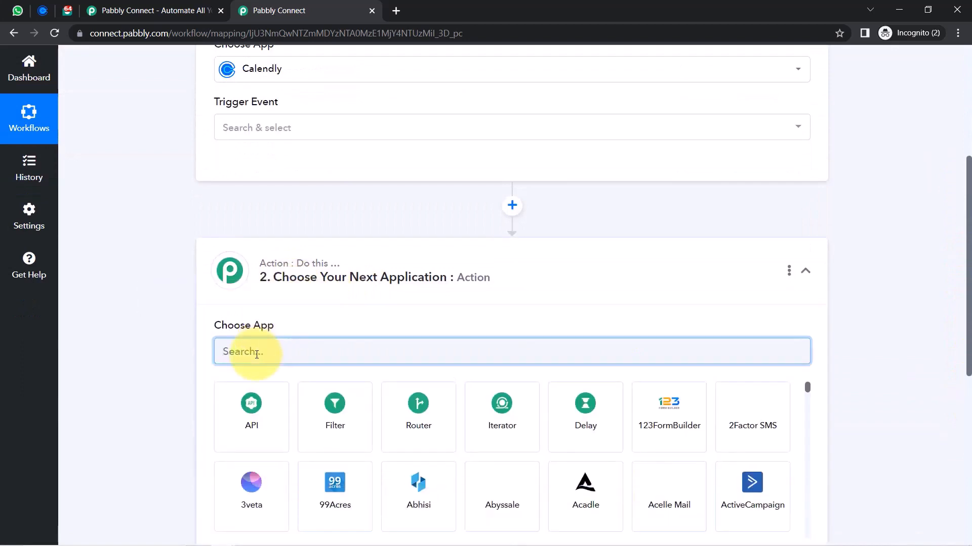
pyautogui.write('inter')
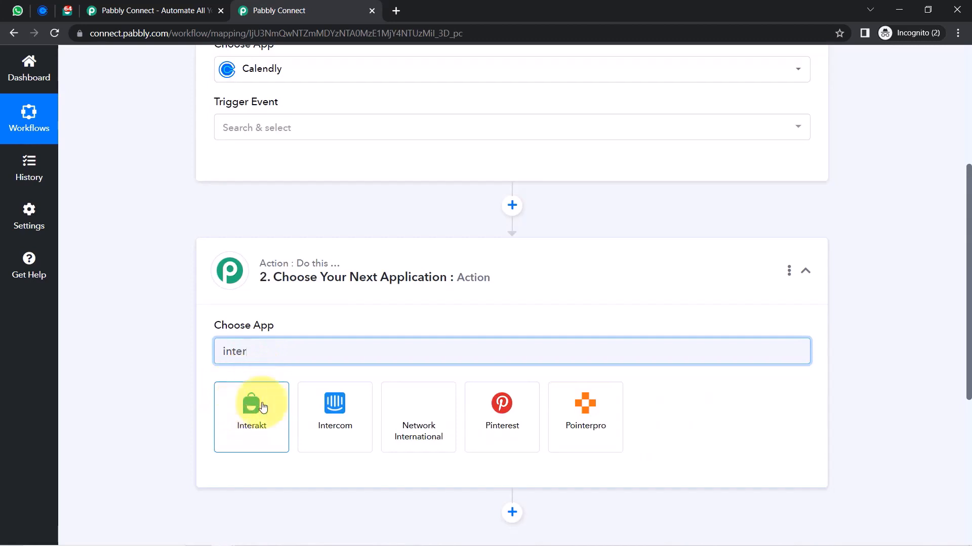
pyautogui.click(247, 412)
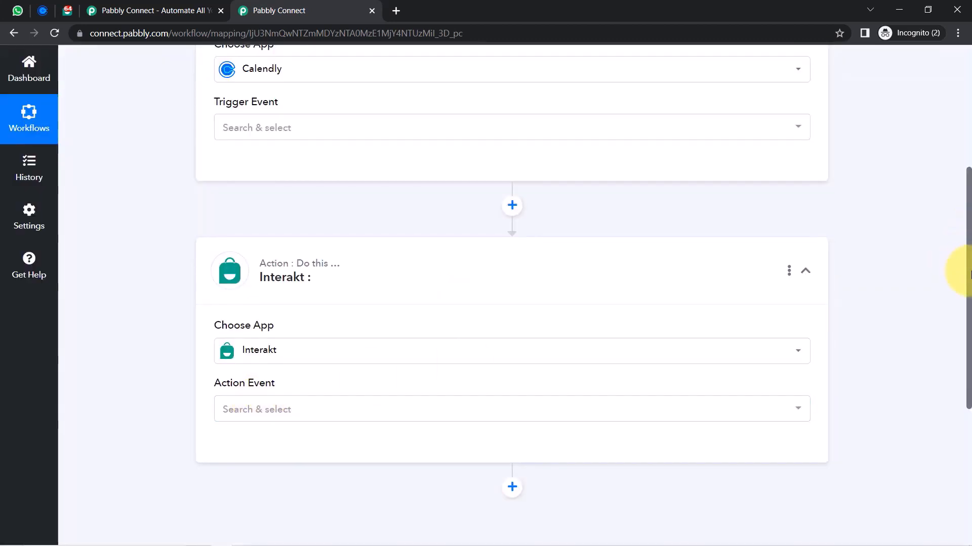
pyautogui.moveTo(967, 275); pyautogui.dragTo(967, 134)
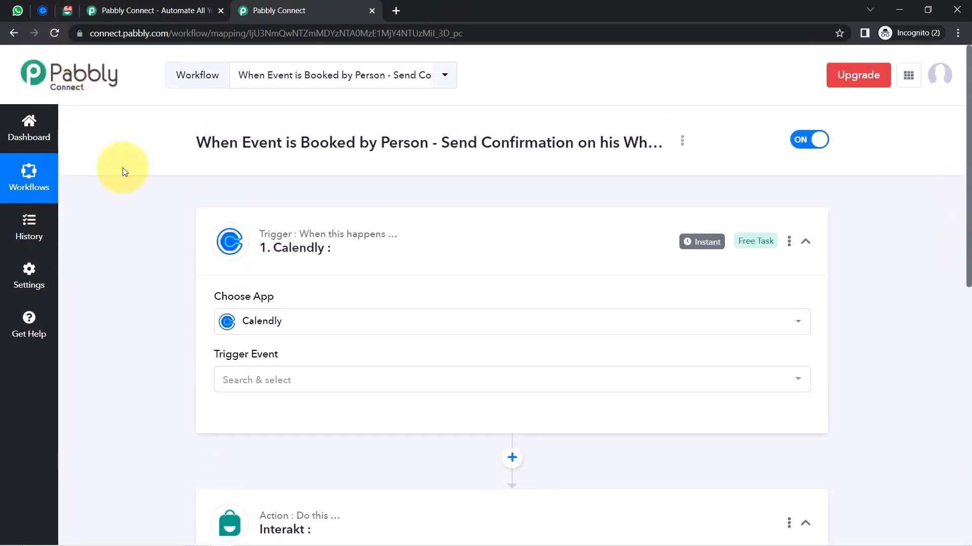
# Set the trigger event to Invitee Created (Organization) and authorize a new Calendly connection
pyautogui.click(233, 383)
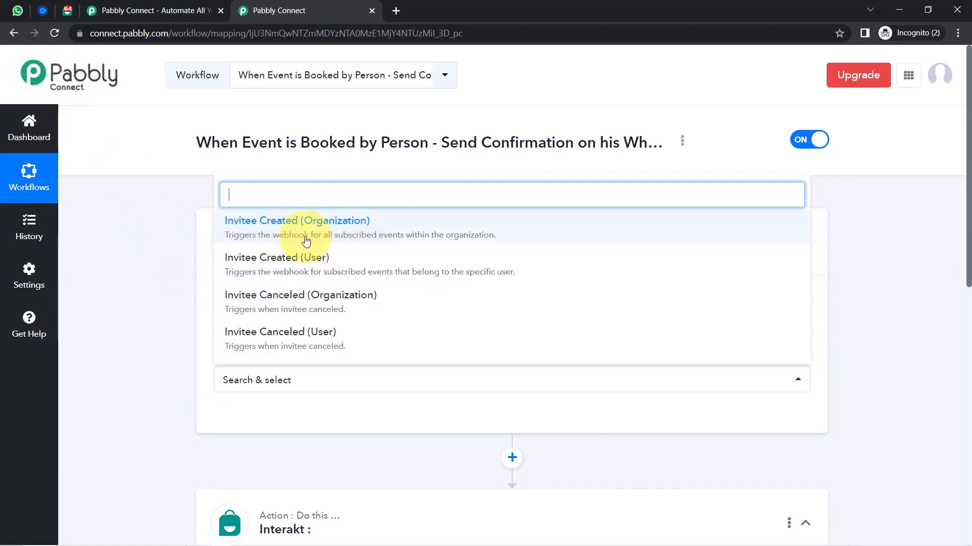
pyautogui.click(402, 240)
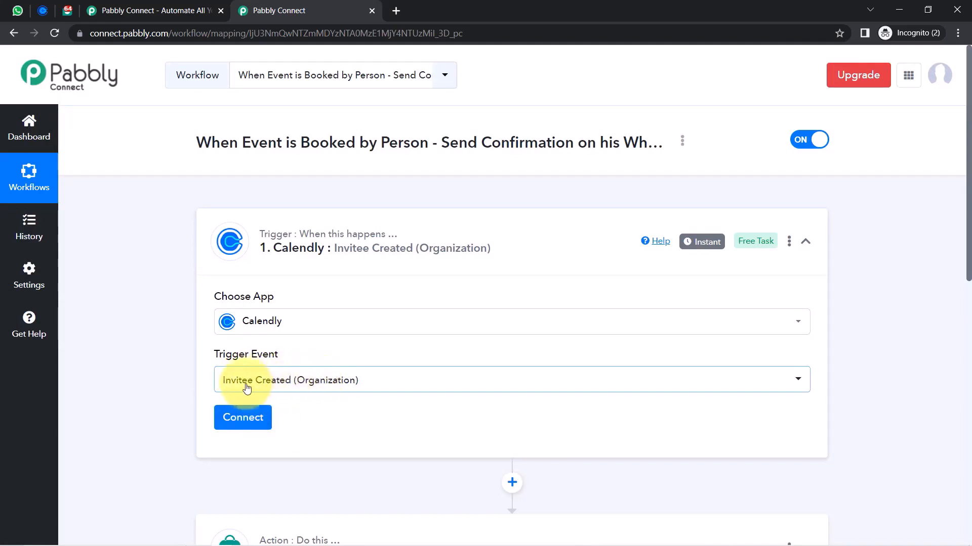
pyautogui.click(249, 416)
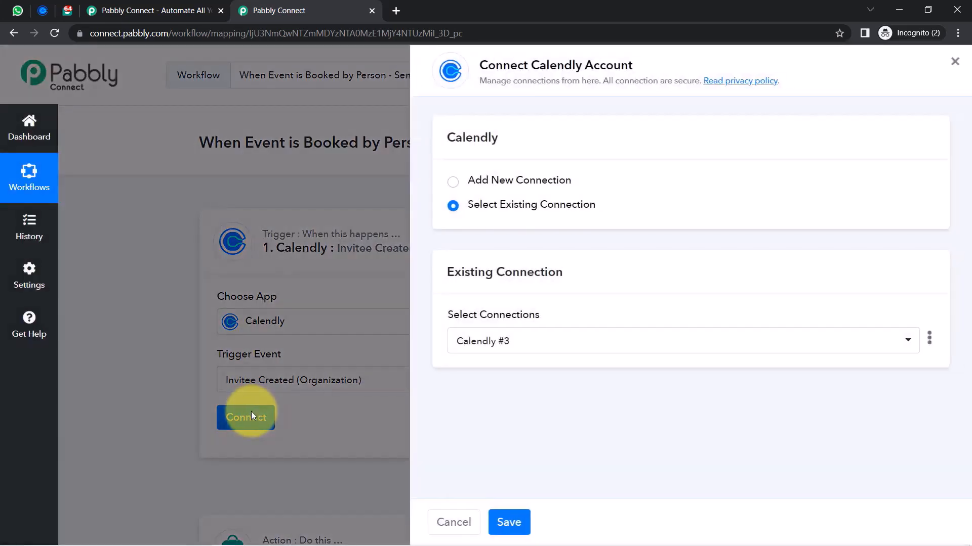
pyautogui.click(541, 183)
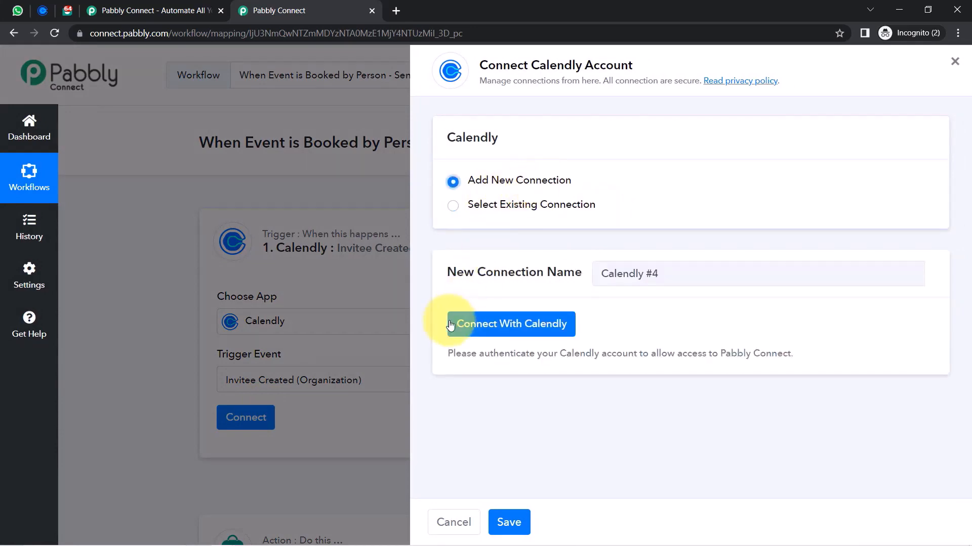
pyautogui.click(486, 324)
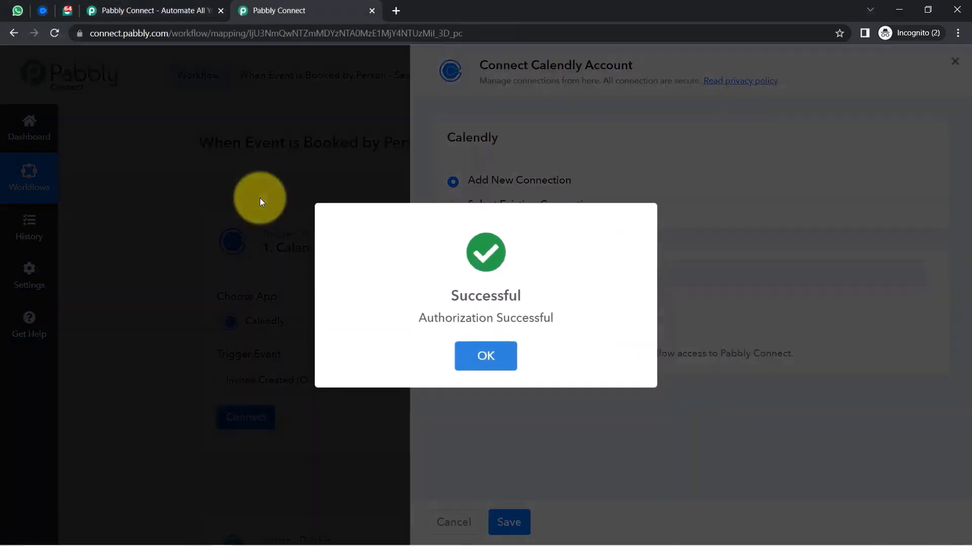
pyautogui.click(486, 359)
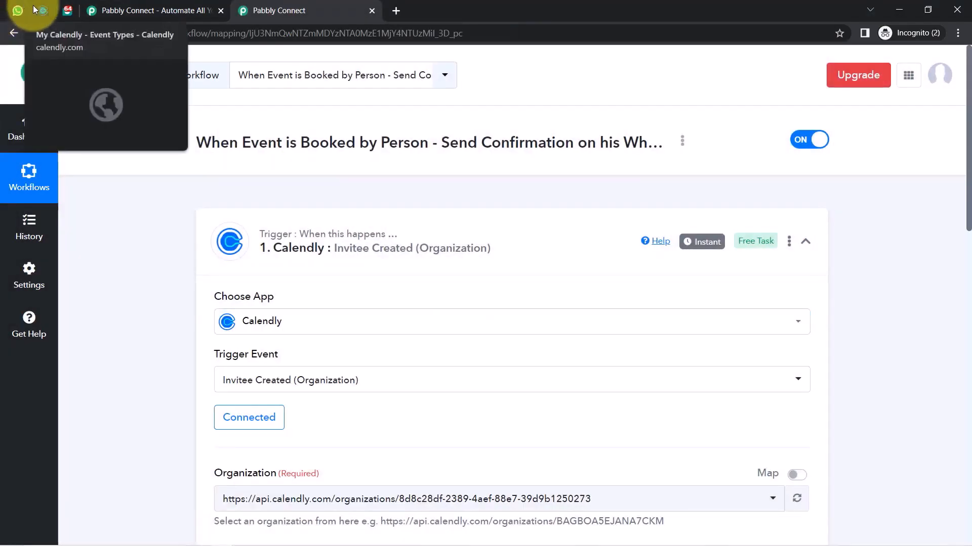
pyautogui.click(43, 10)
# Keep the existing organization and user, then save the trigger and send a test request
pyautogui.click(273, 10)
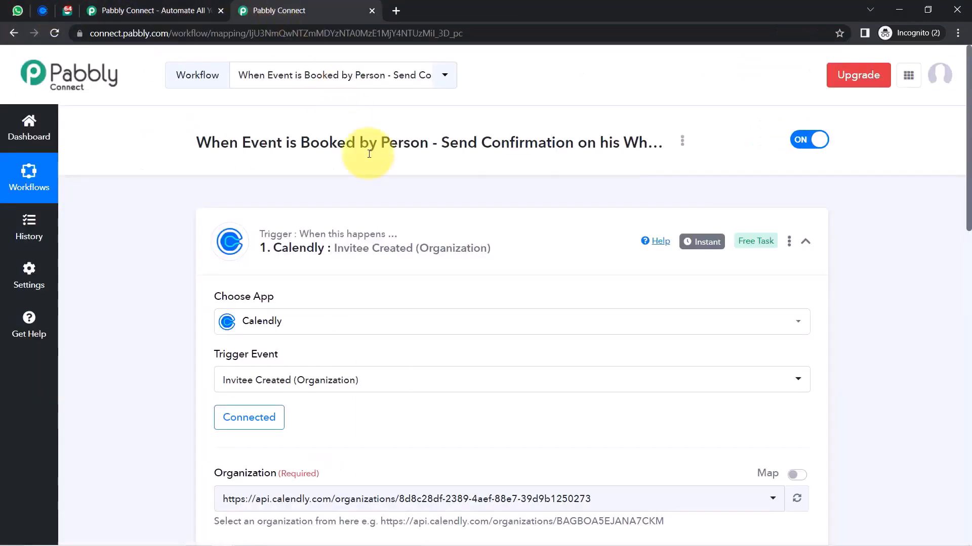
pyautogui.moveTo(968, 137); pyautogui.dragTo(968, 192)
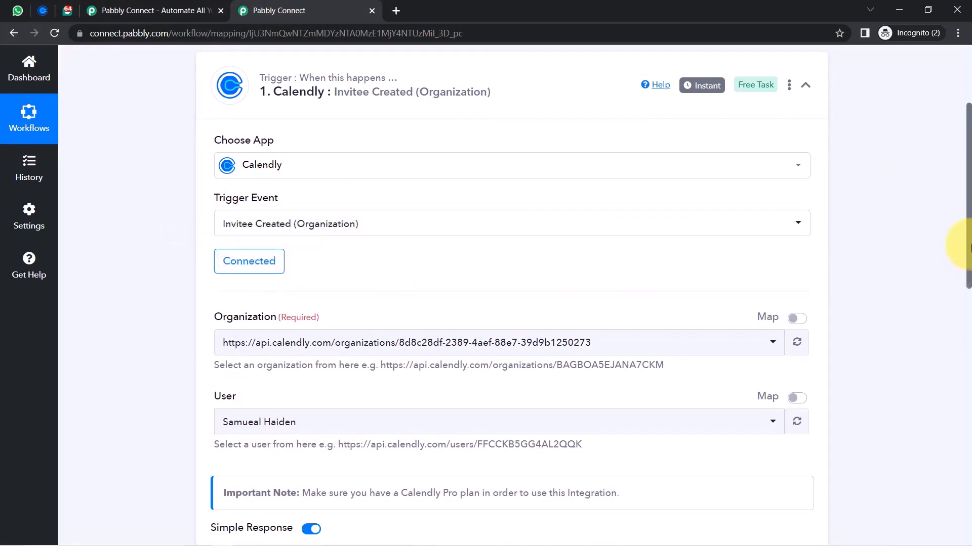
pyautogui.moveTo(968, 241); pyautogui.dragTo(968, 292)
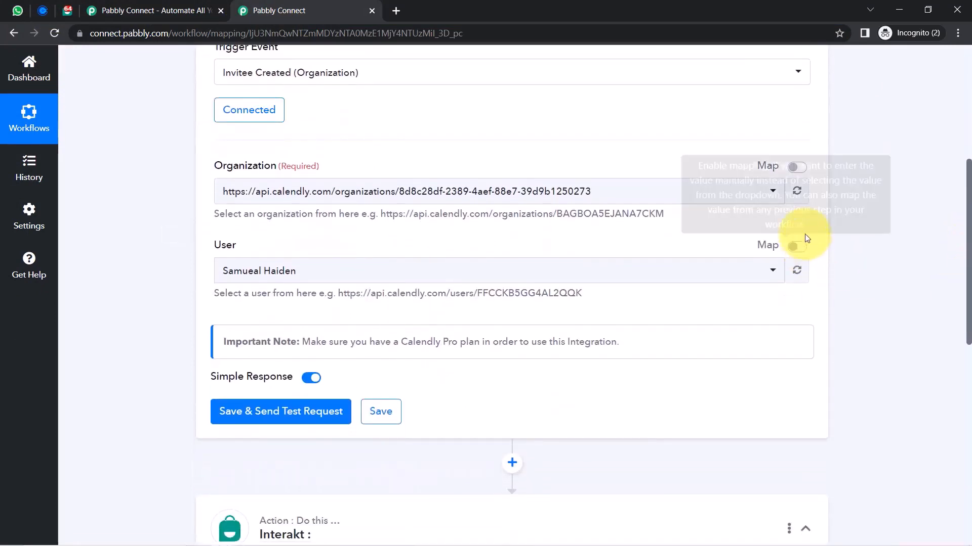
pyautogui.click(728, 198)
pyautogui.click(445, 250)
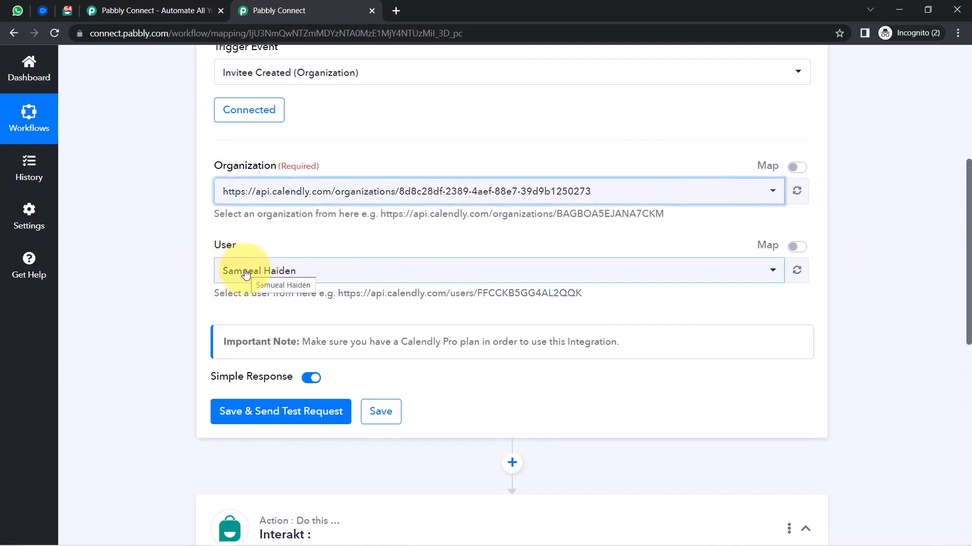
pyautogui.click(245, 274)
pyautogui.click(243, 272)
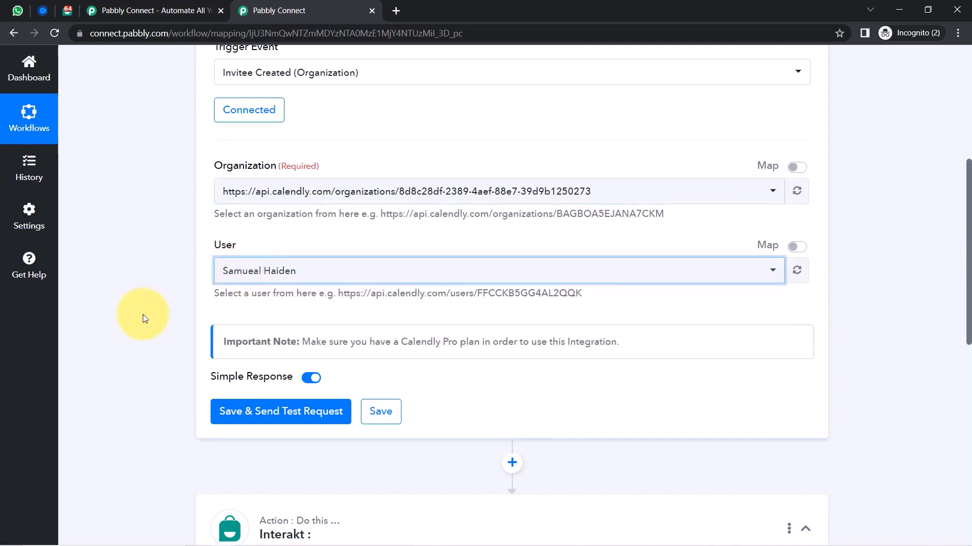
pyautogui.click(237, 422)
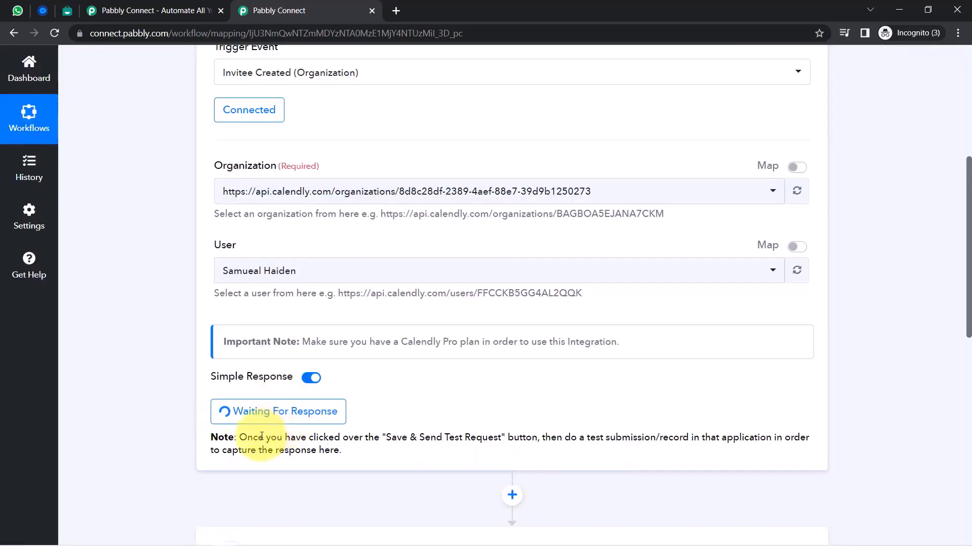
# Review the note asking for a test submission, then go to Calendly's Event Types page
pyautogui.moveTo(266, 438); pyautogui.dragTo(505, 438)
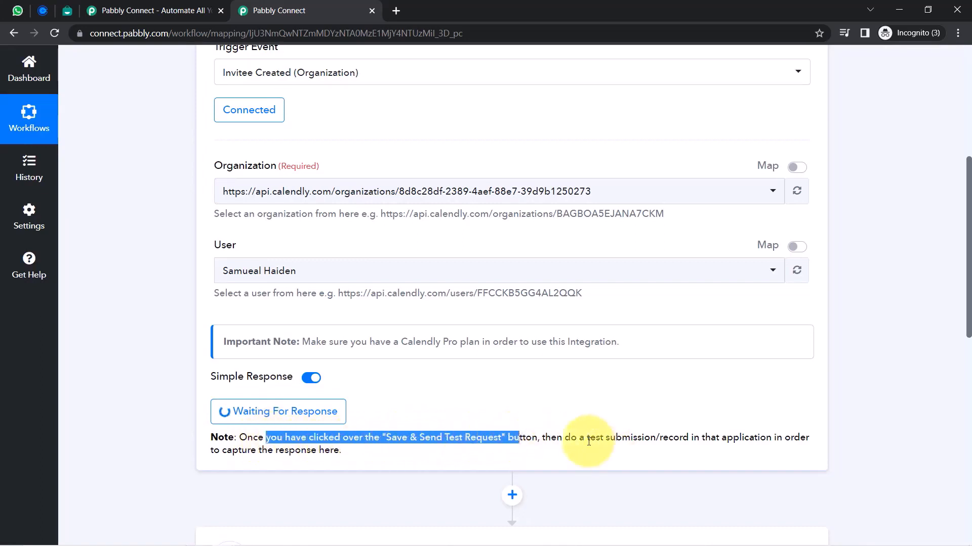
pyautogui.moveTo(587, 439); pyautogui.dragTo(744, 457)
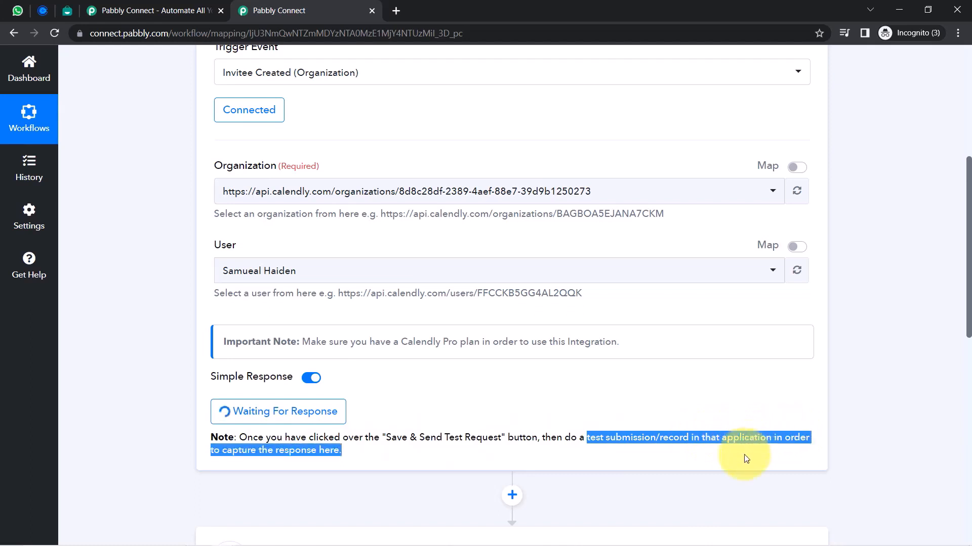
pyautogui.click(721, 435)
pyautogui.moveTo(590, 438); pyautogui.dragTo(656, 442)
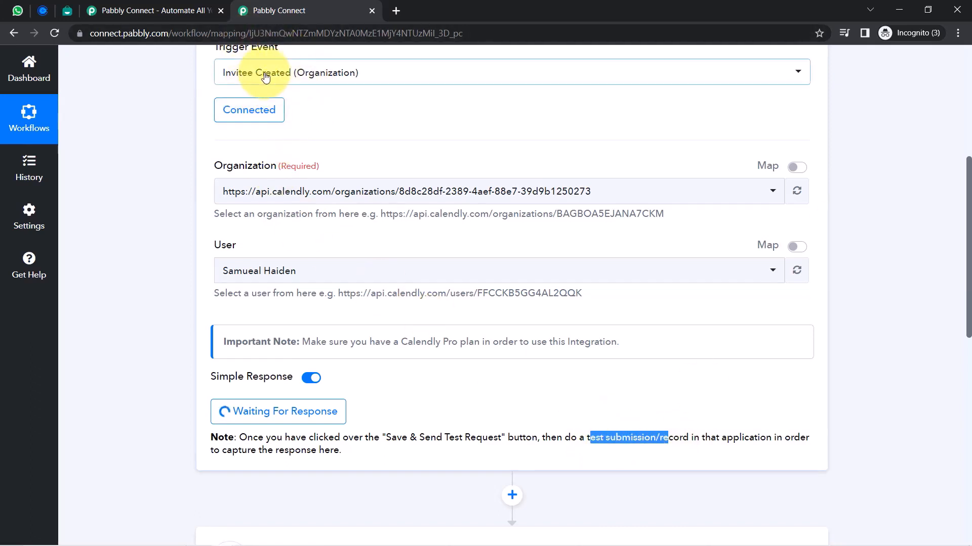
pyautogui.click(43, 9)
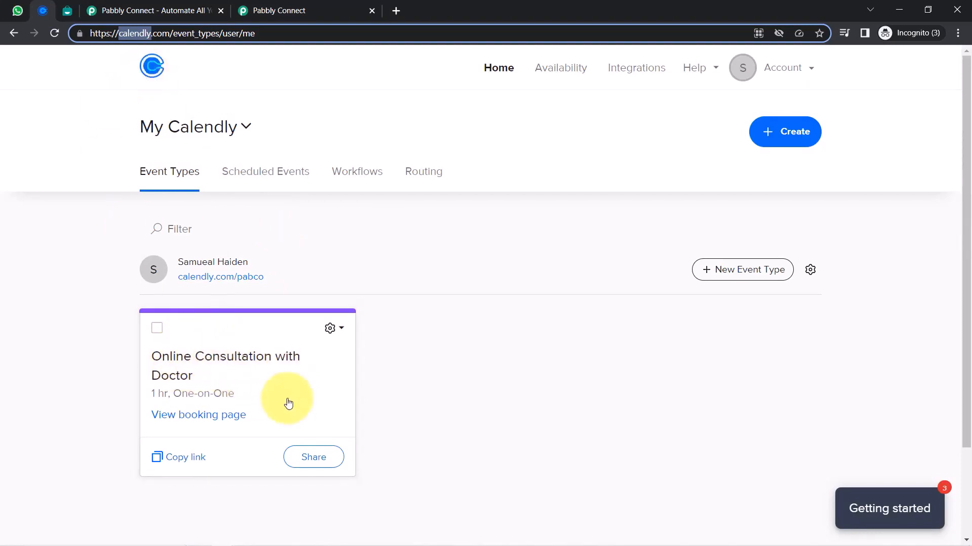
# Open the consultation booking link in an incognito tab and confirm 9:00am on April 18
pyautogui.click(174, 456)
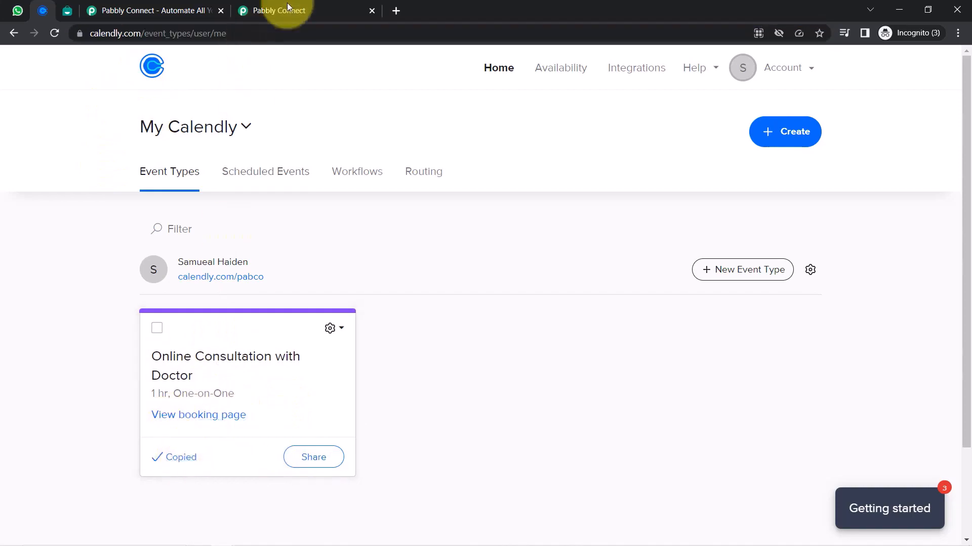
pyautogui.click(400, 7)
pyautogui.hotkey('ctrl', 'v')
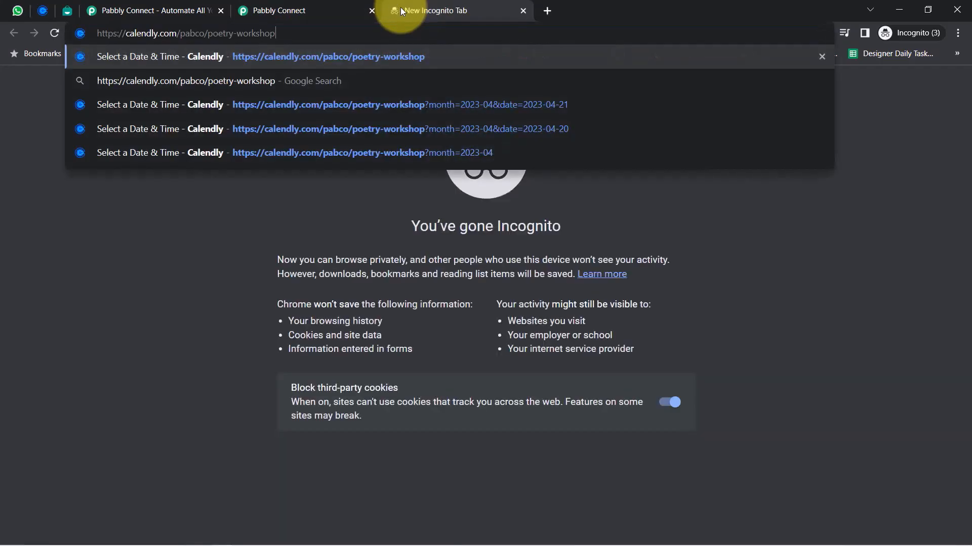
pyautogui.press('Return')
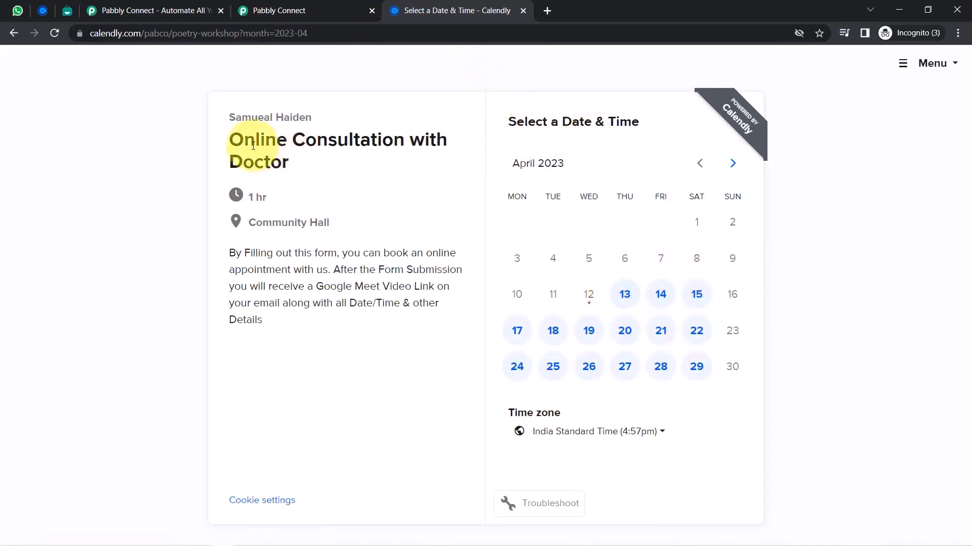
pyautogui.moveTo(255, 140); pyautogui.dragTo(293, 163)
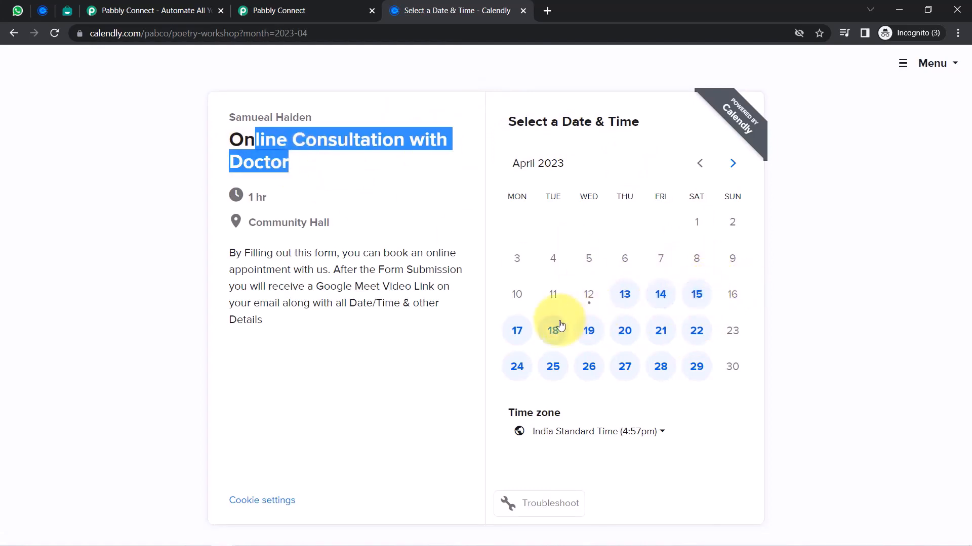
pyautogui.click(550, 334)
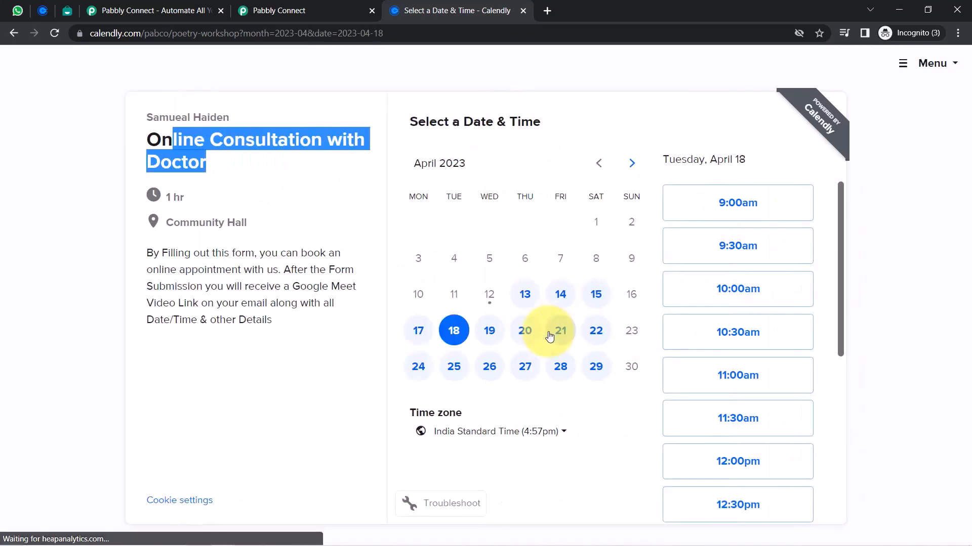
pyautogui.click(748, 210)
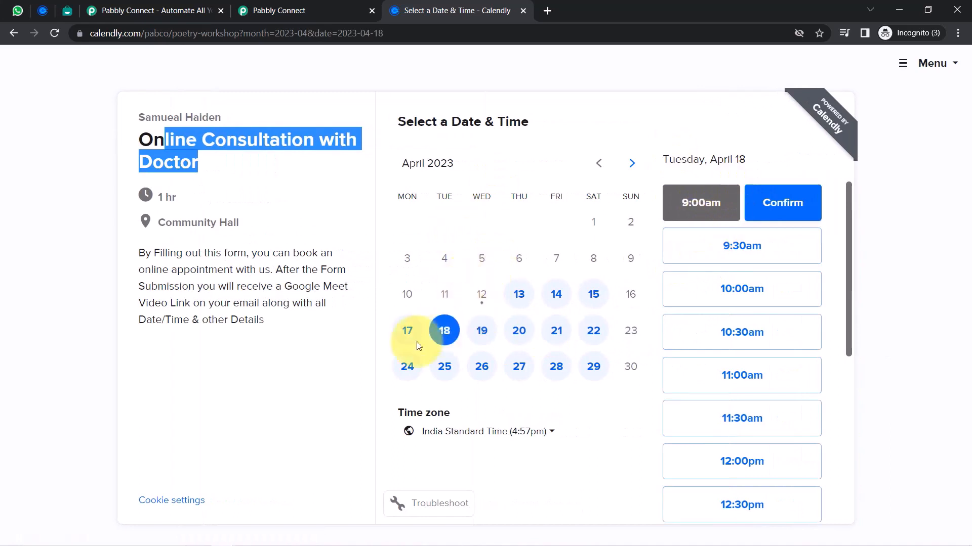
pyautogui.click(785, 210)
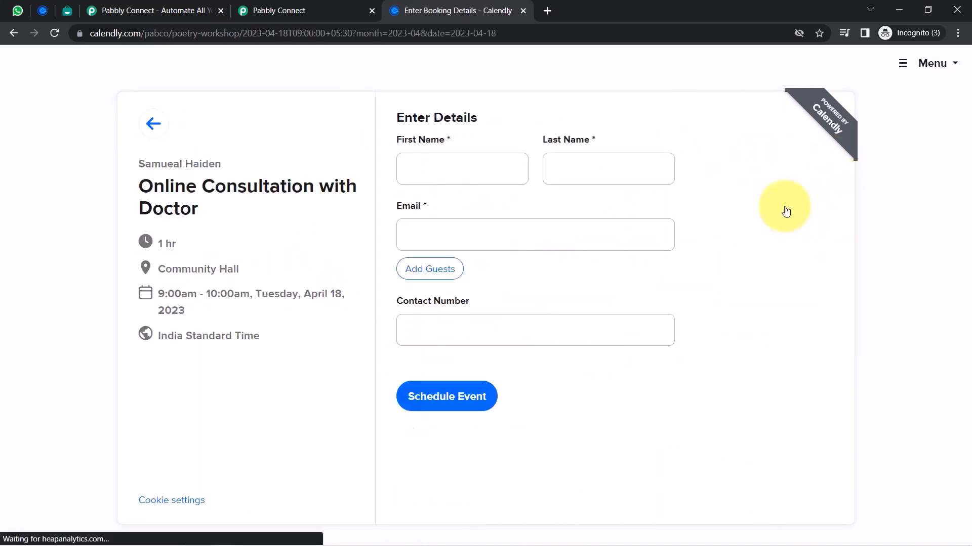
# Enter the invitee's name, demo e-mail and contact number, and schedule the booking
pyautogui.click(439, 175)
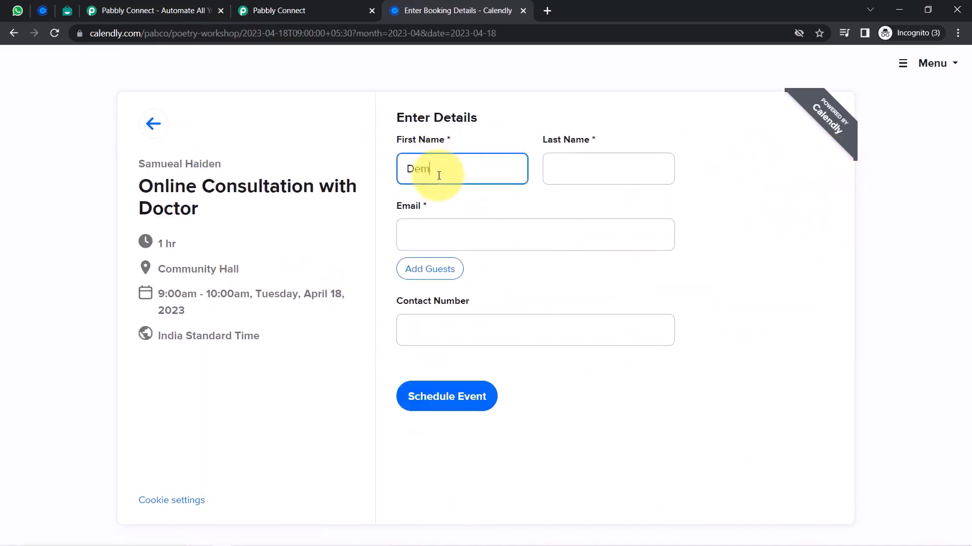
pyautogui.press('Tab')
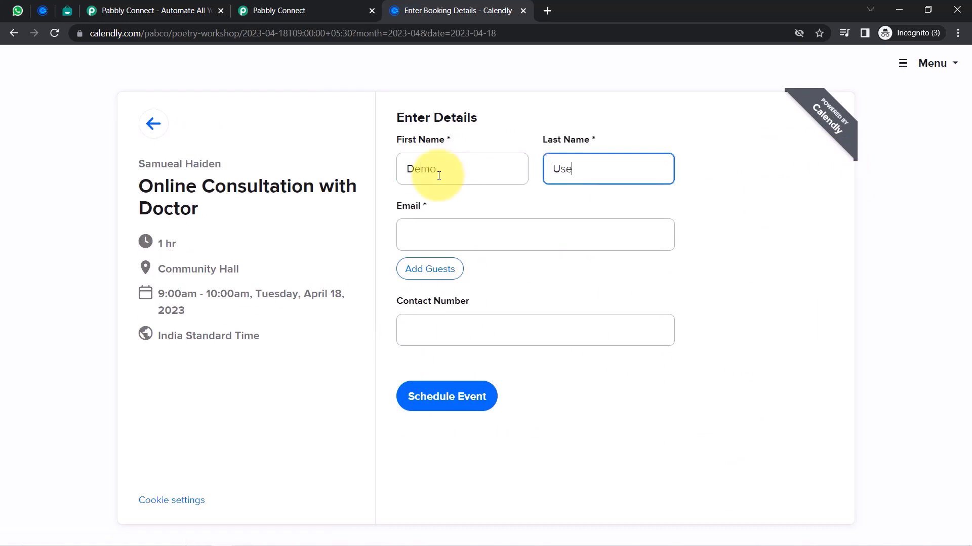
pyautogui.press('BackSpace')
pyautogui.press('Tab')
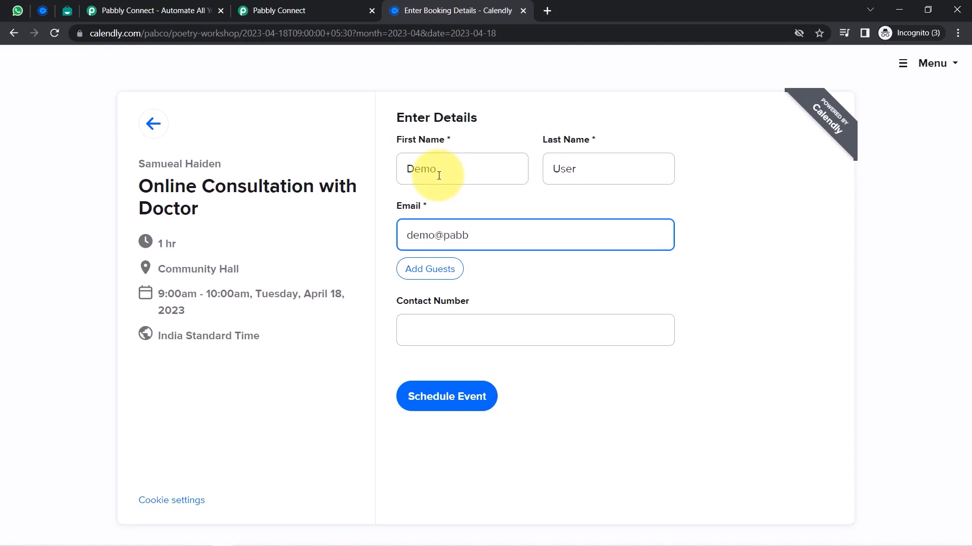
pyautogui.press('Tab')
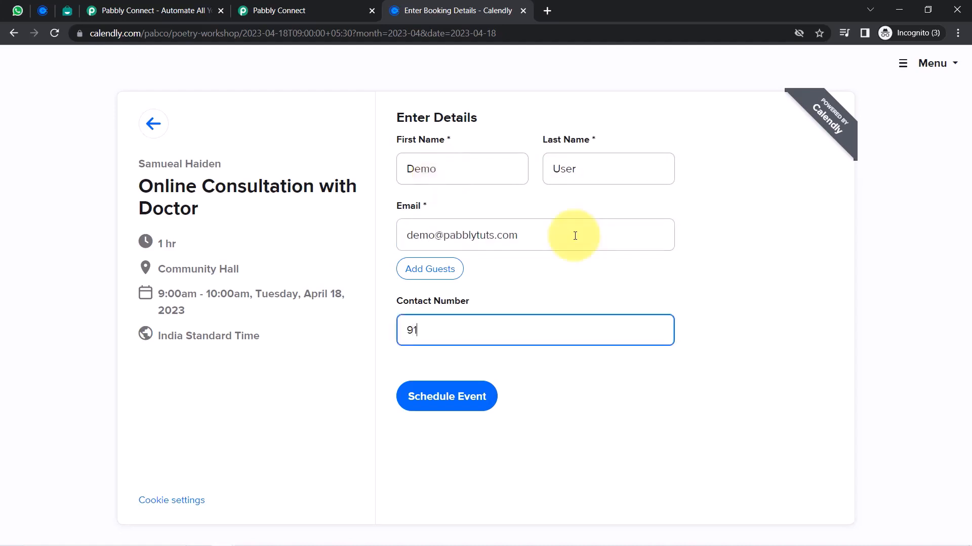
pyautogui.write('9111111111')
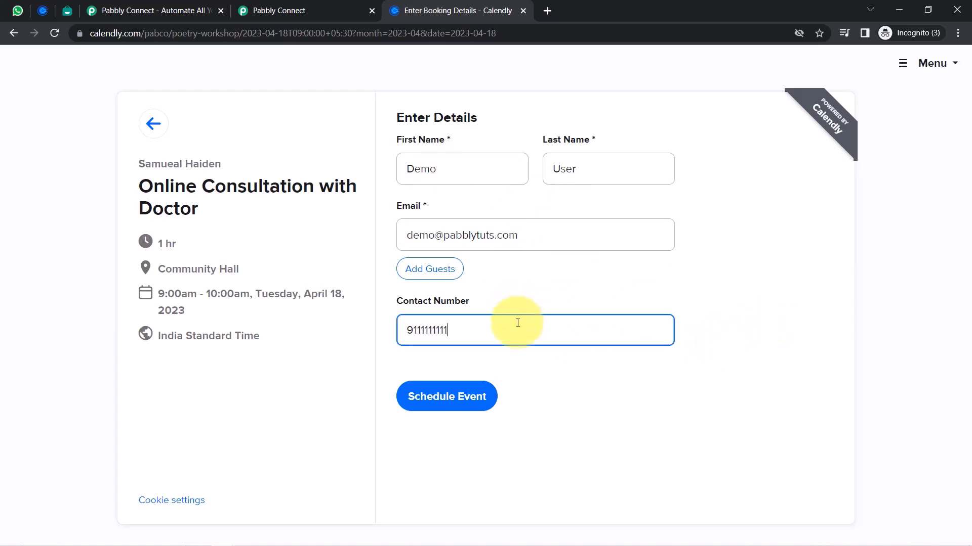
pyautogui.click(441, 401)
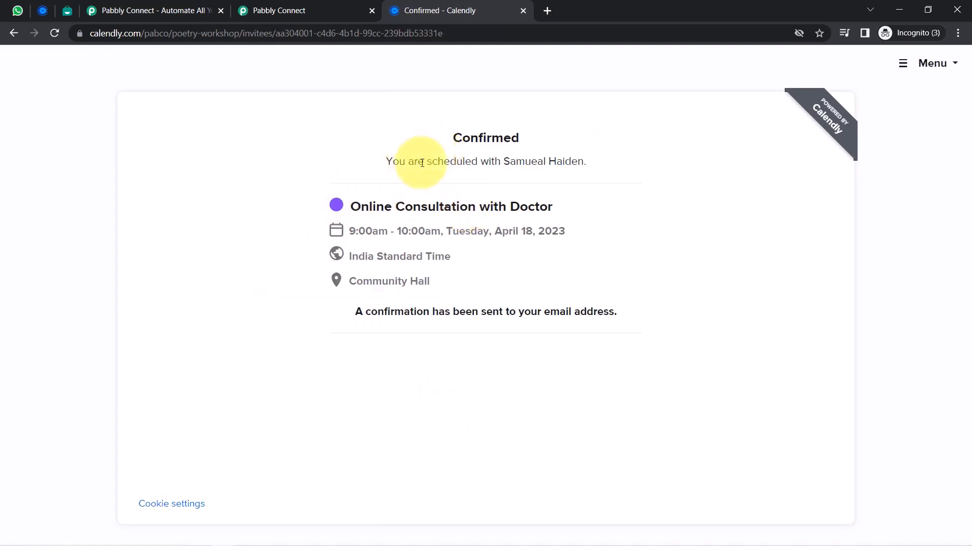
pyautogui.moveTo(422, 163); pyautogui.dragTo(578, 162)
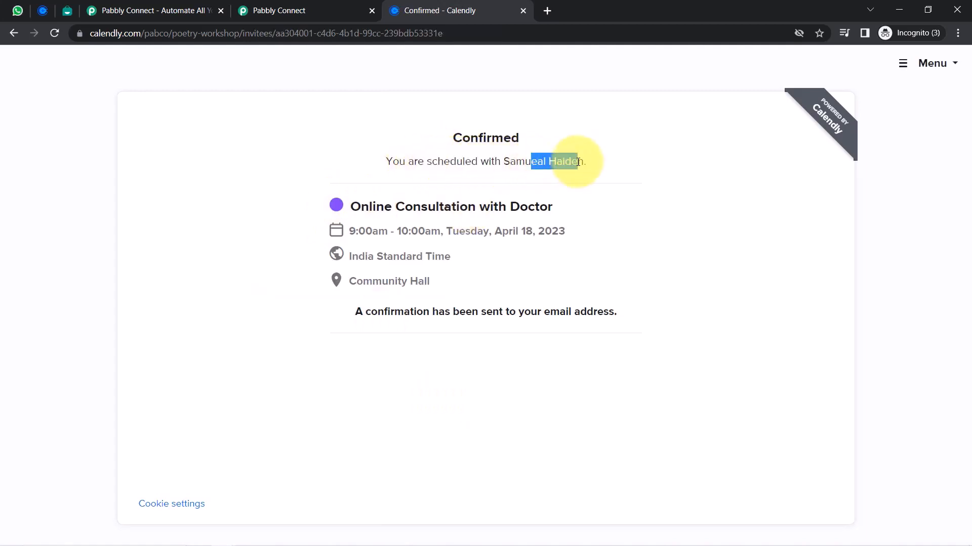
pyautogui.moveTo(364, 310); pyautogui.dragTo(548, 311)
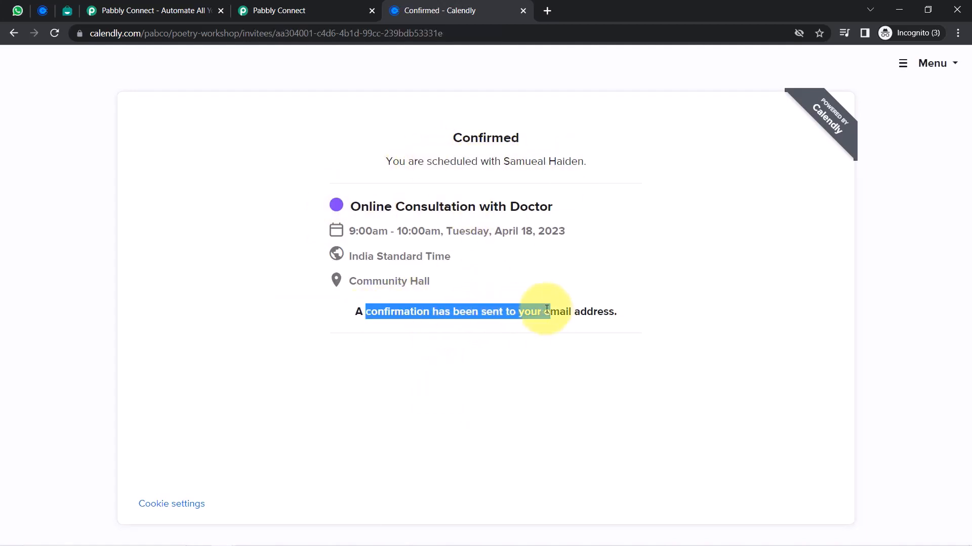
pyautogui.click(348, 4)
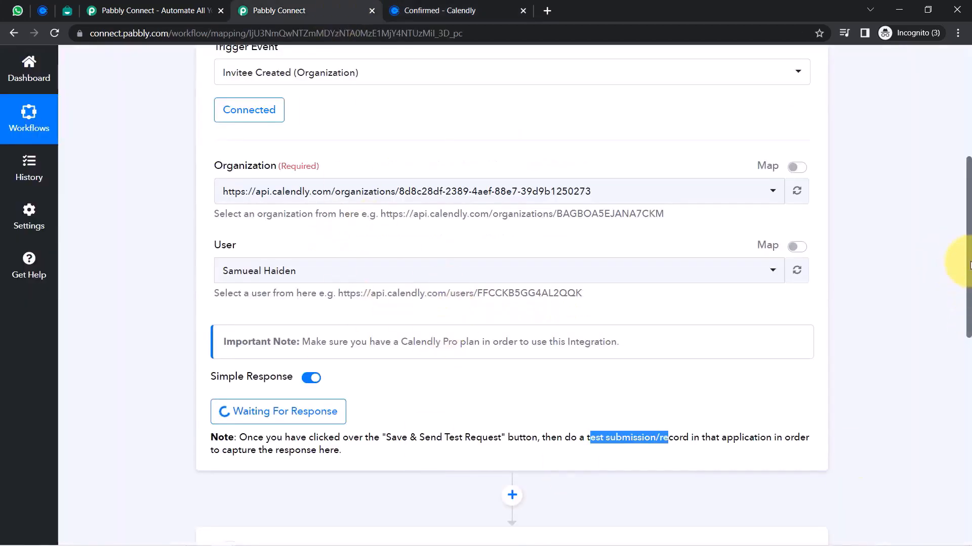
pyautogui.moveTo(969, 265); pyautogui.dragTo(955, 314)
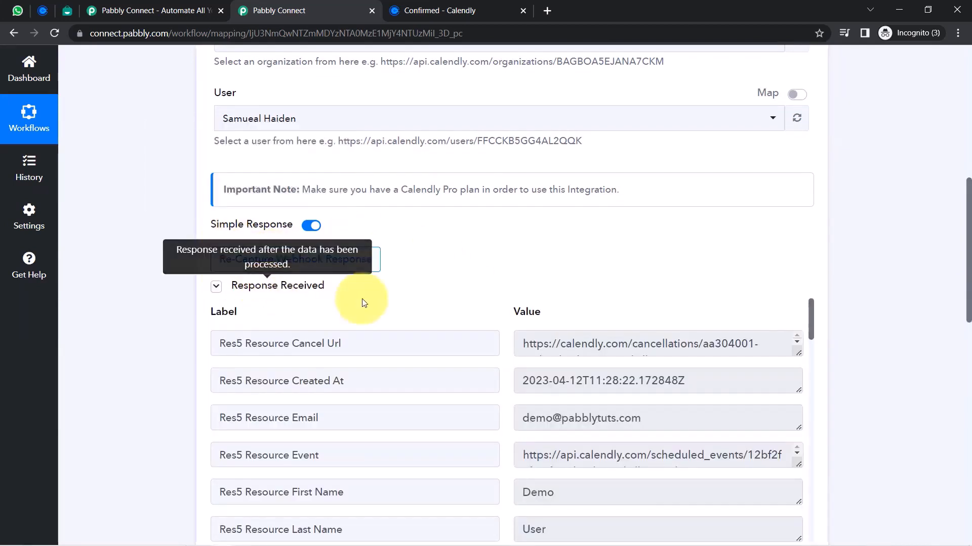
pyautogui.moveTo(969, 204); pyautogui.dragTo(963, 249)
pyautogui.moveTo(553, 264); pyautogui.dragTo(667, 258)
pyautogui.moveTo(576, 219); pyautogui.dragTo(749, 214)
pyautogui.moveTo(812, 172); pyautogui.dragTo(661, 191)
pyautogui.doubleClick(552, 218)
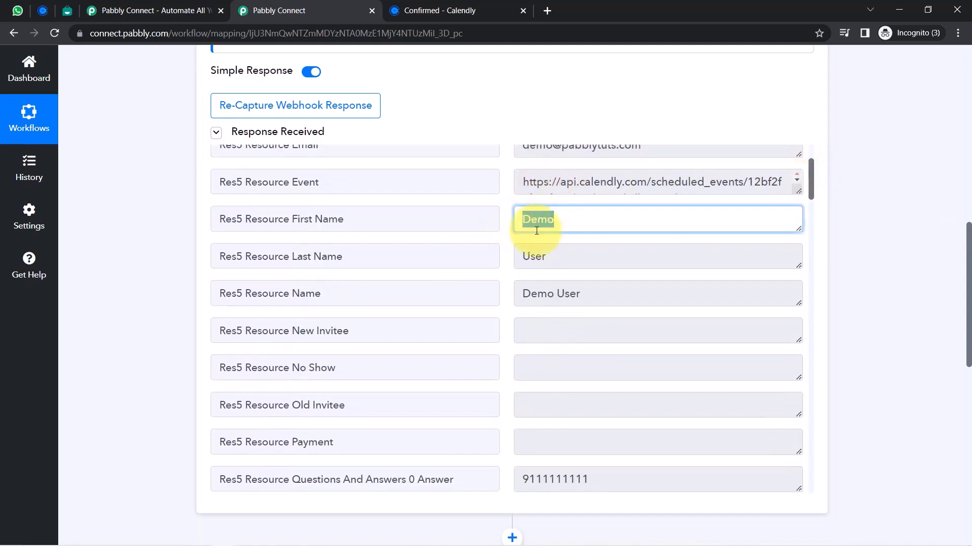
pyautogui.doubleClick(531, 255)
pyautogui.doubleClick(329, 219)
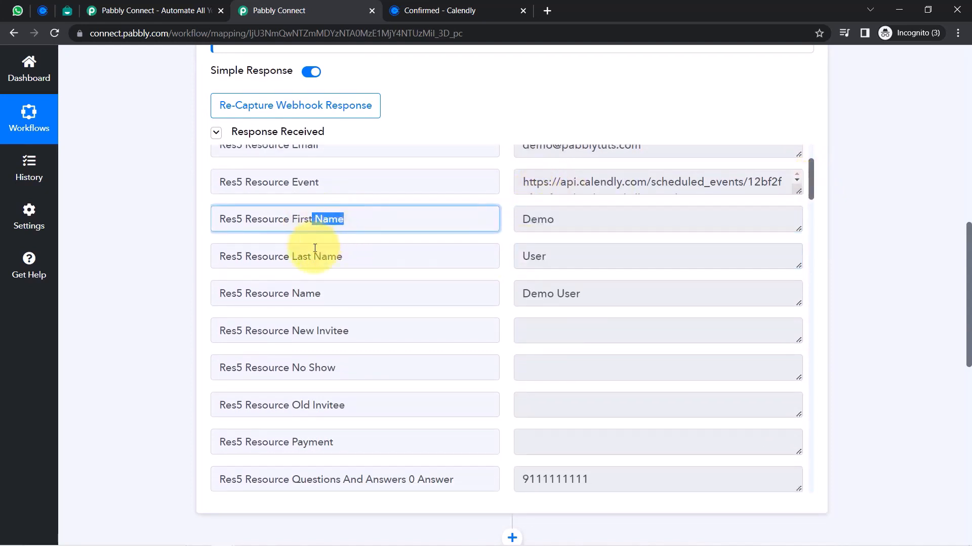
pyautogui.doubleClick(328, 257)
pyautogui.tripleClick(579, 305)
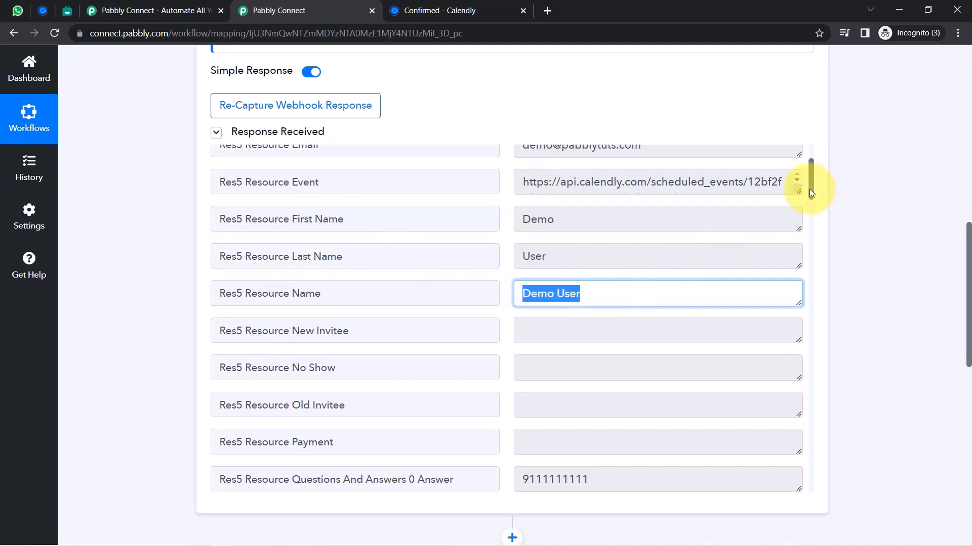
pyautogui.moveTo(812, 186); pyautogui.dragTo(809, 220)
pyautogui.moveTo(555, 202); pyautogui.dragTo(512, 210)
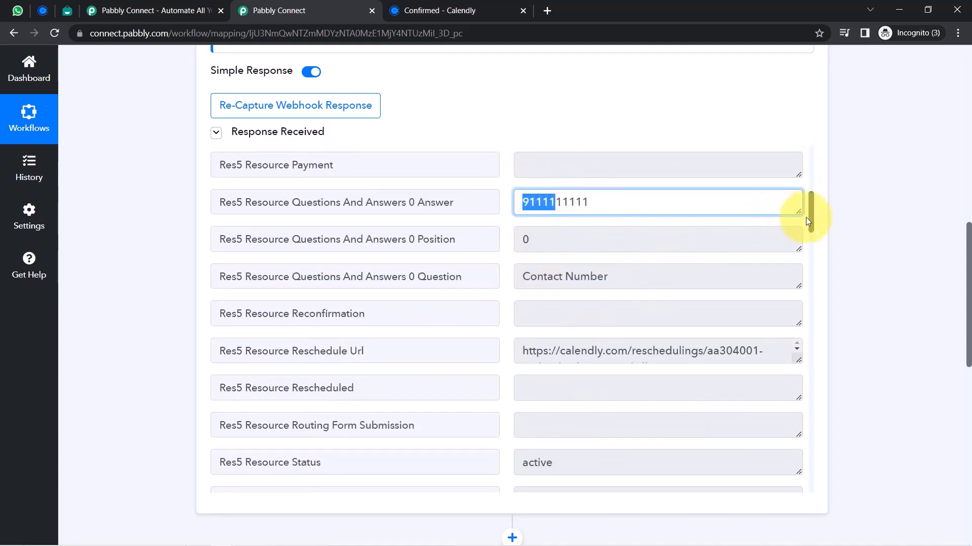
pyautogui.moveTo(810, 221); pyautogui.dragTo(811, 344)
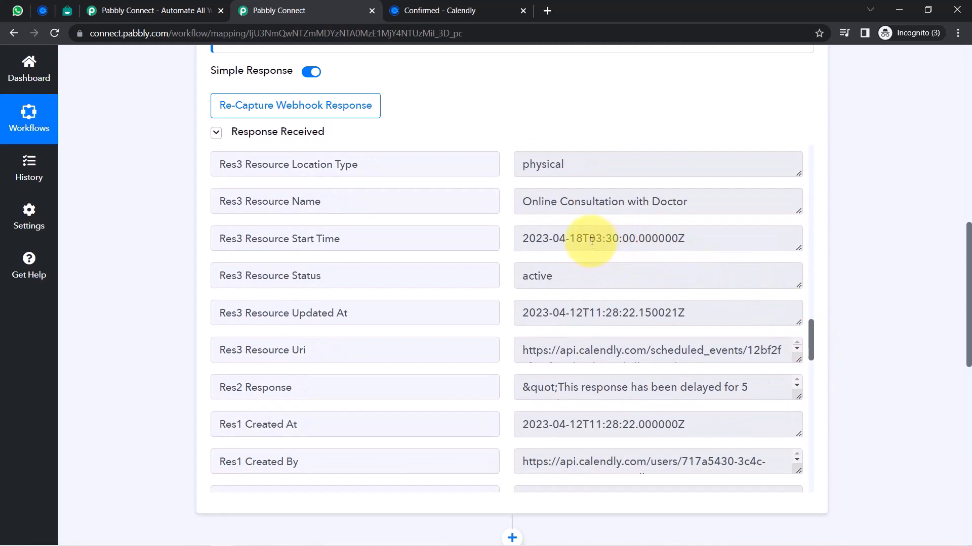
pyautogui.moveTo(590, 242); pyautogui.dragTo(653, 241)
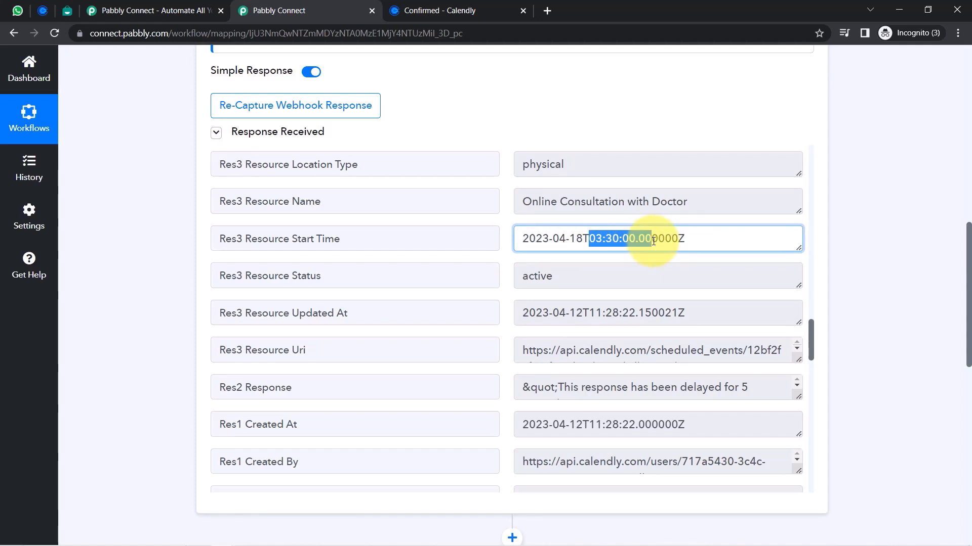
pyautogui.click(680, 240)
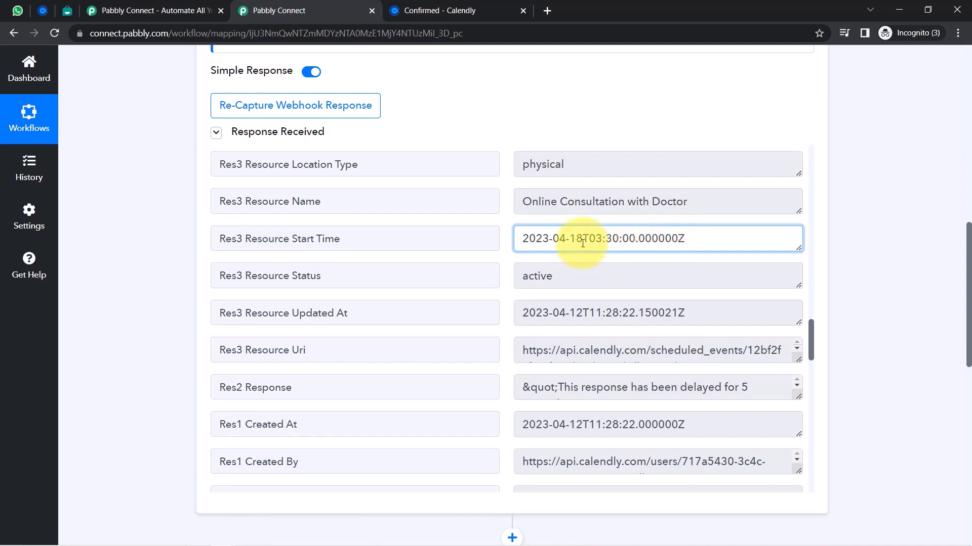
pyautogui.moveTo(587, 242); pyautogui.dragTo(693, 238)
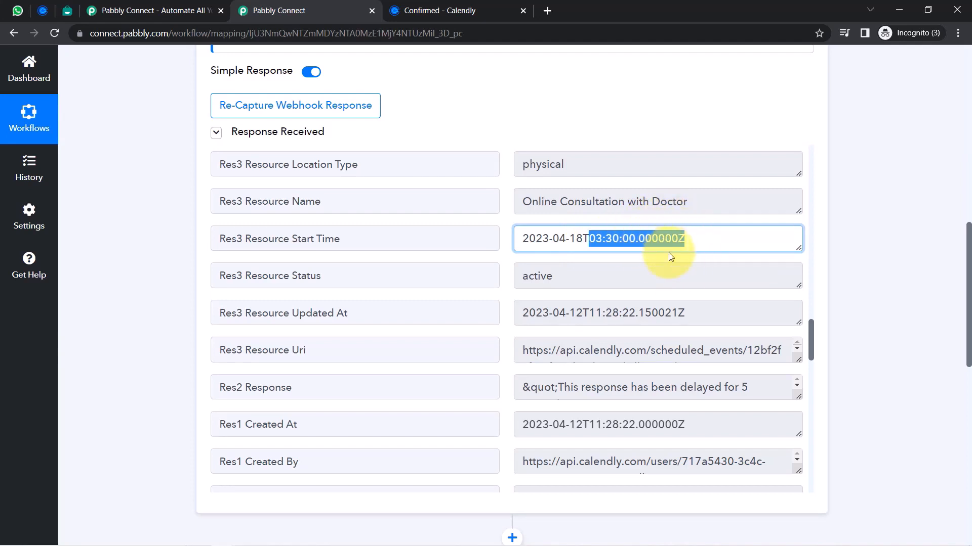
pyautogui.moveTo(969, 250); pyautogui.dragTo(969, 335)
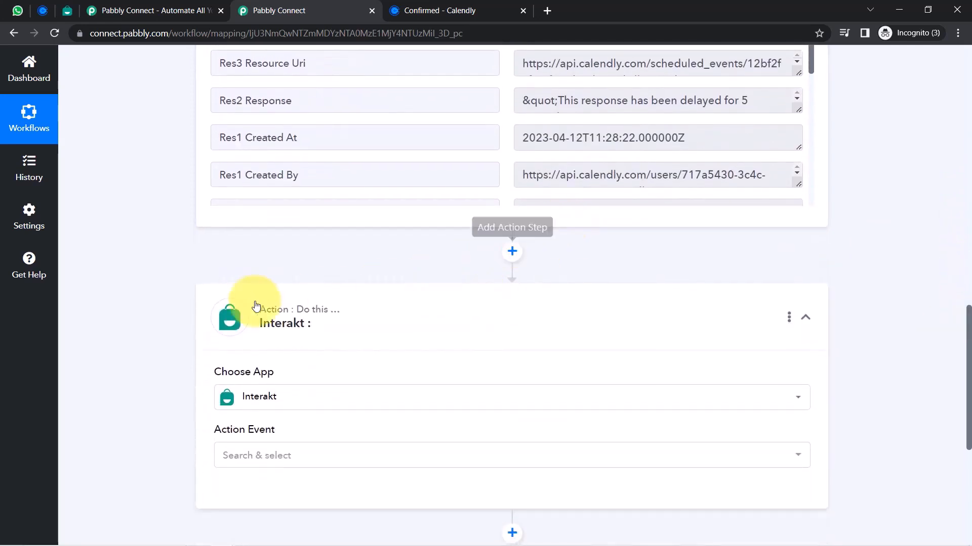
# Insert a Date/Time Formatter step before Interakt using Format Date with Time Zone, and connect it
pyautogui.click(347, 390)
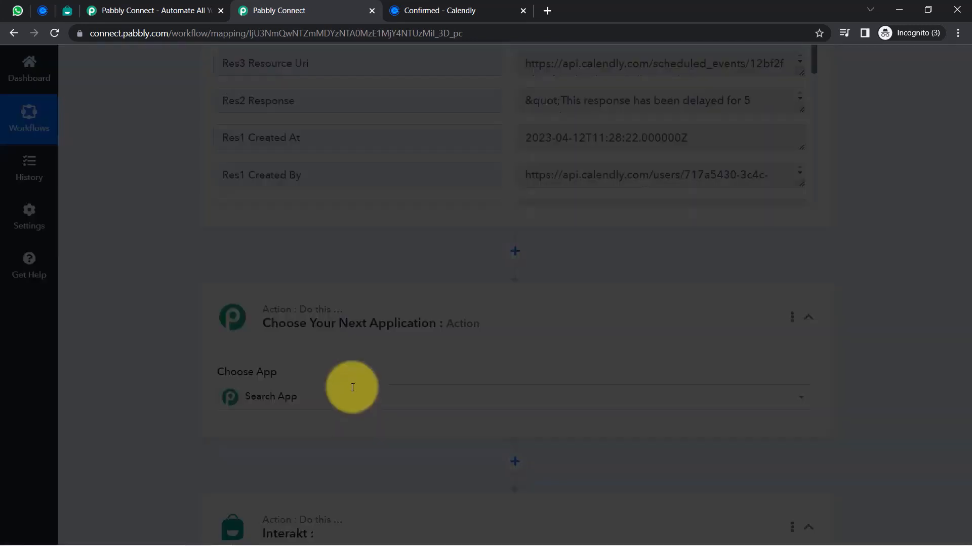
pyautogui.write('date')
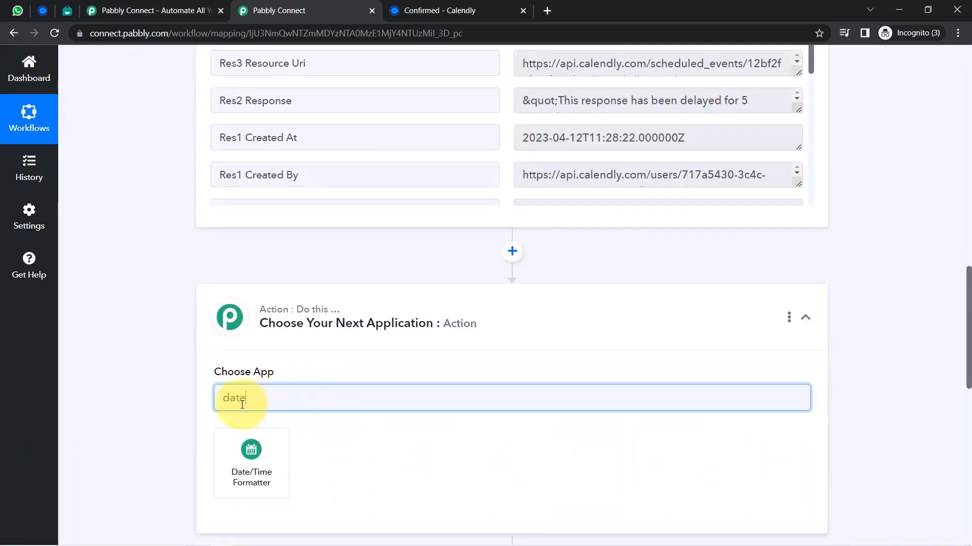
pyautogui.click(250, 447)
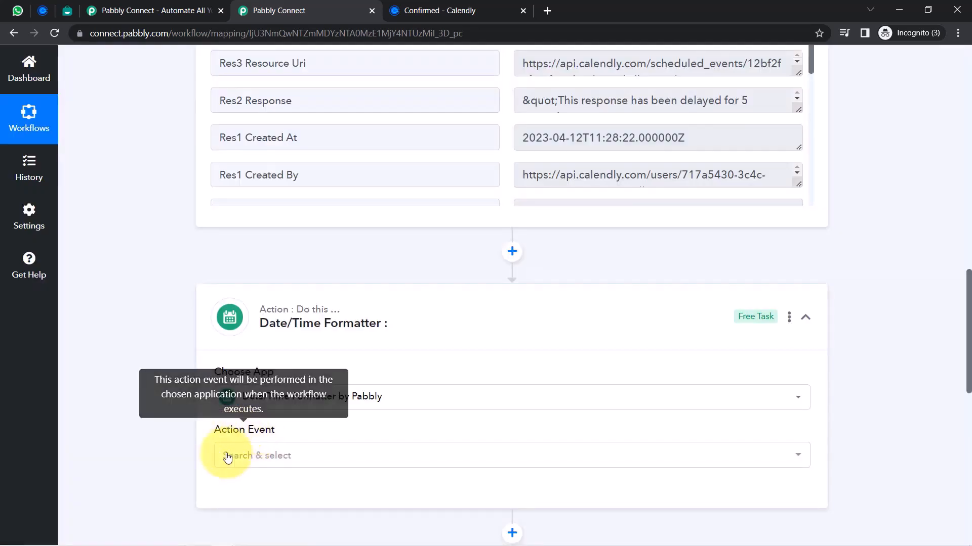
pyautogui.click(225, 457)
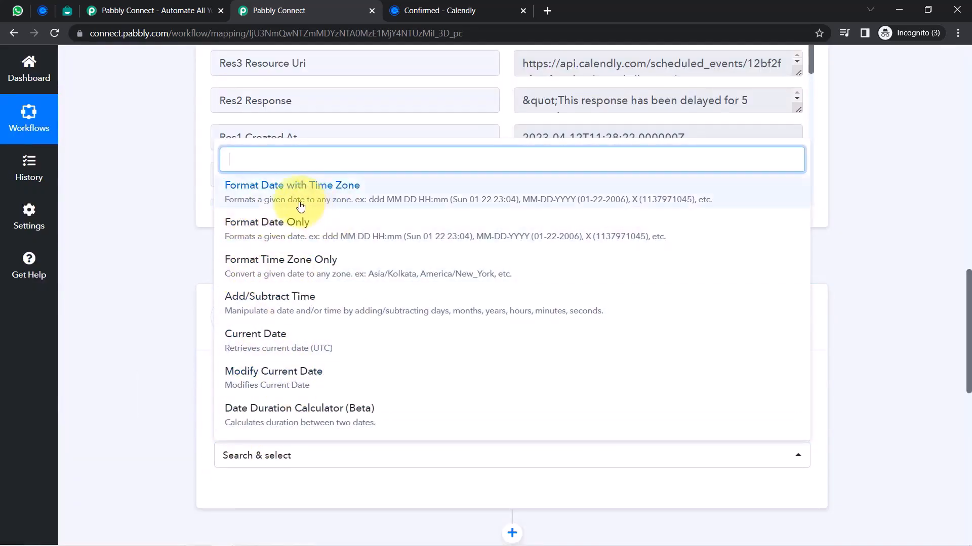
pyautogui.click(277, 199)
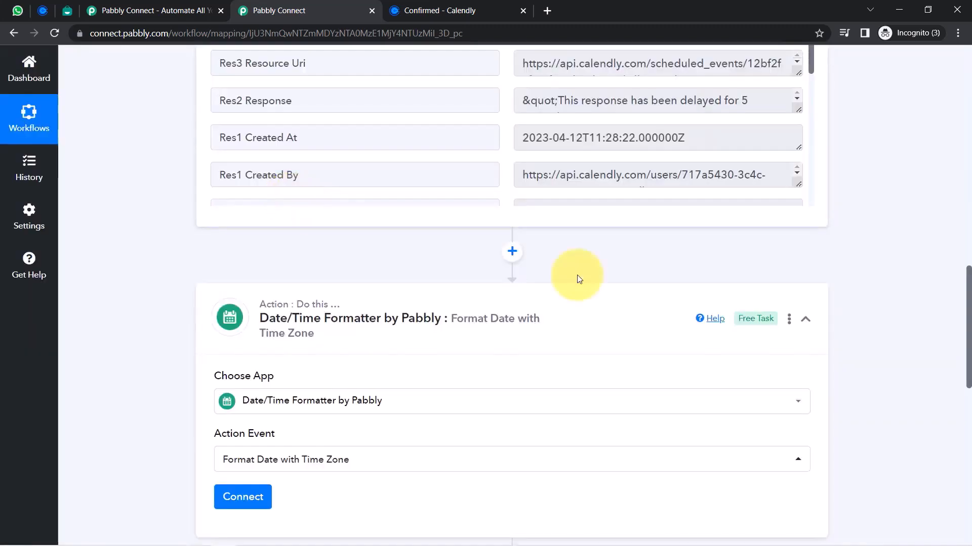
pyautogui.moveTo(968, 279); pyautogui.dragTo(968, 344)
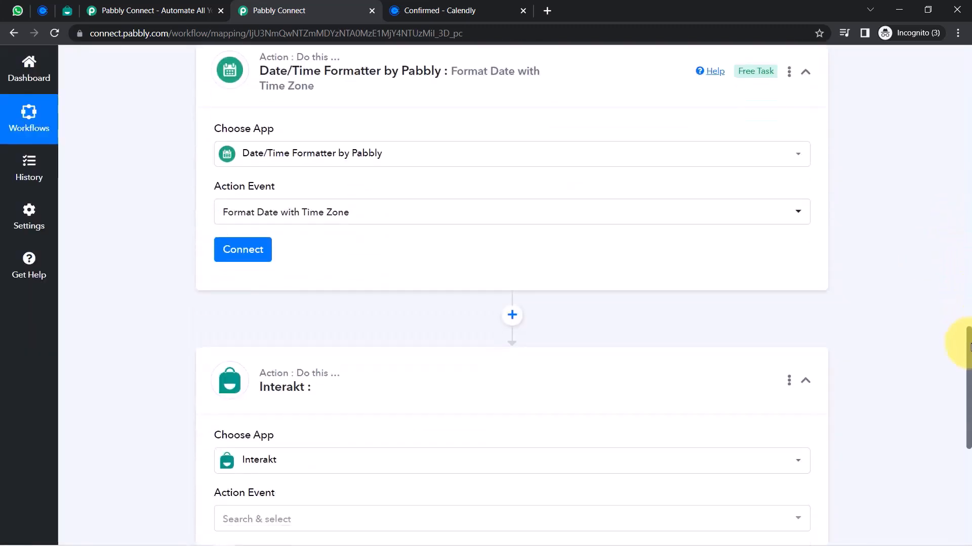
pyautogui.click(223, 231)
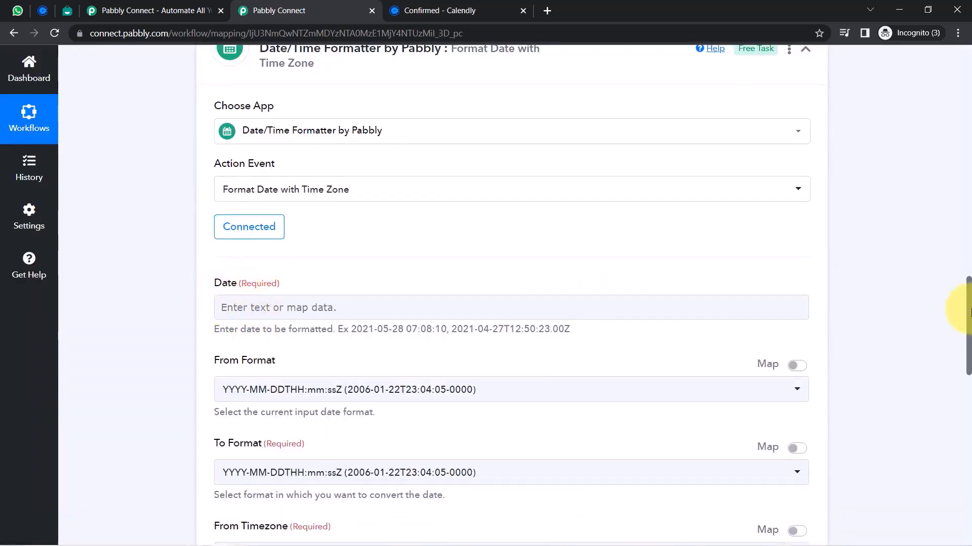
# Locate the Calendly start time value in the trigger's test response
pyautogui.scroll(-2, 969, 304)
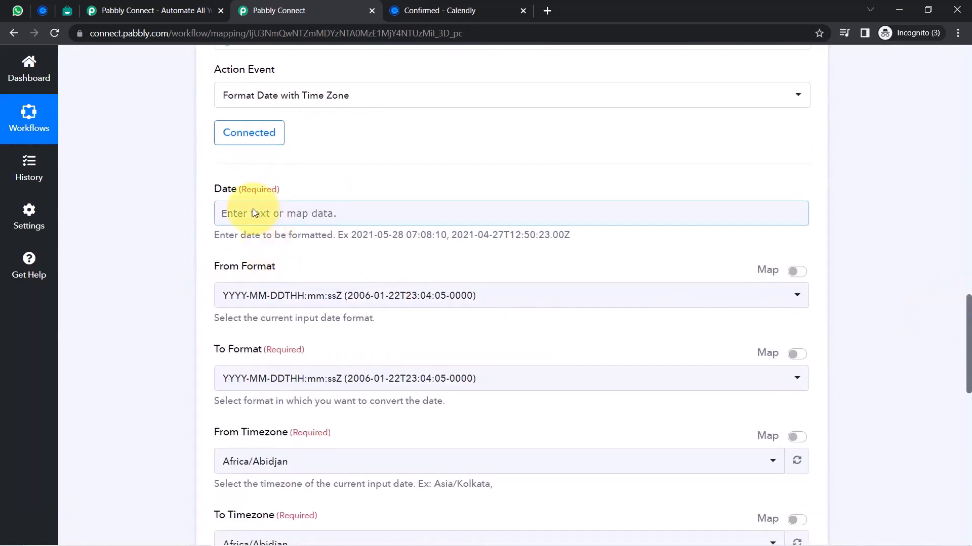
pyautogui.moveTo(963, 324); pyautogui.dragTo(948, 195)
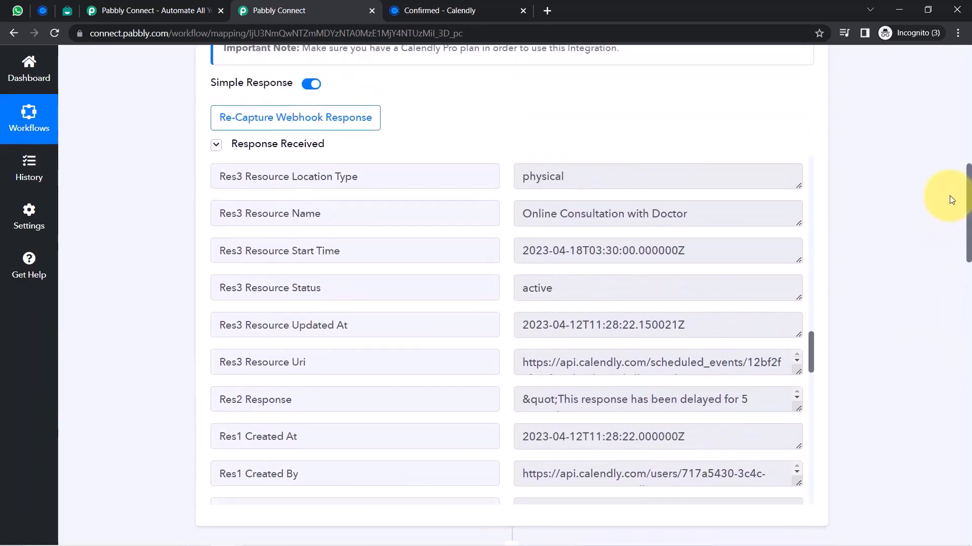
pyautogui.moveTo(277, 248); pyautogui.dragTo(401, 251)
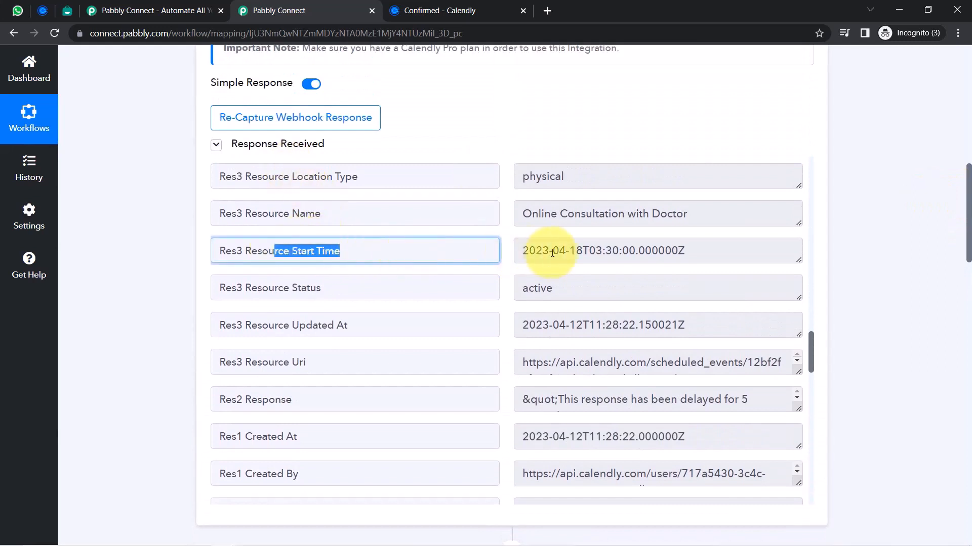
pyautogui.moveTo(583, 251); pyautogui.dragTo(657, 251)
pyautogui.moveTo(969, 235); pyautogui.dragTo(958, 373)
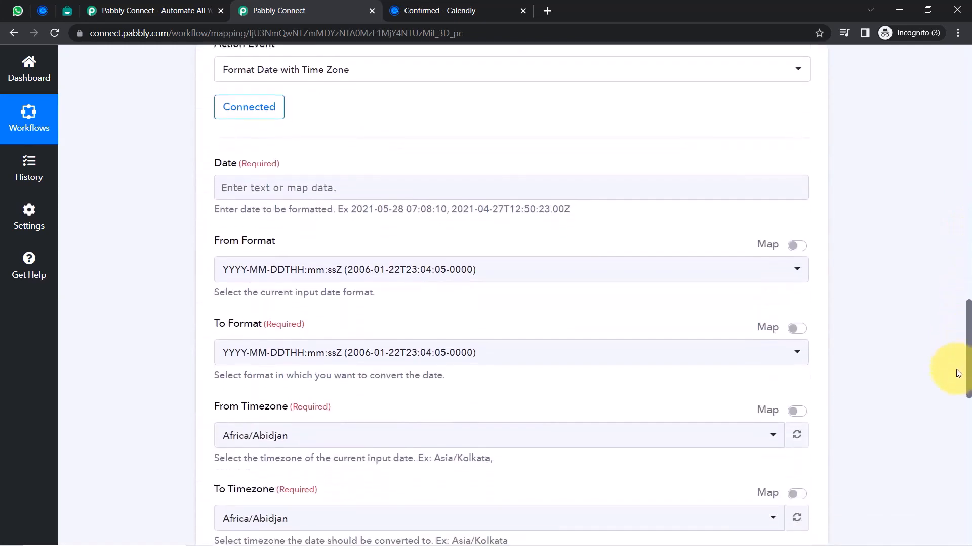
# Map Calendly's Res3 Resource Start Time (2023-04-18T03:30:00.000000Z) into the formatter's Date field
pyautogui.click(277, 193)
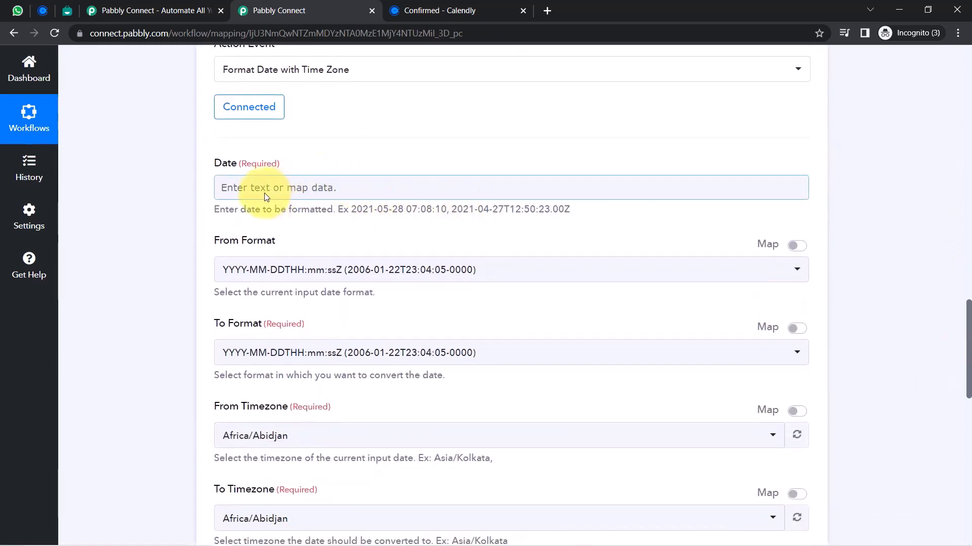
pyautogui.click(265, 197)
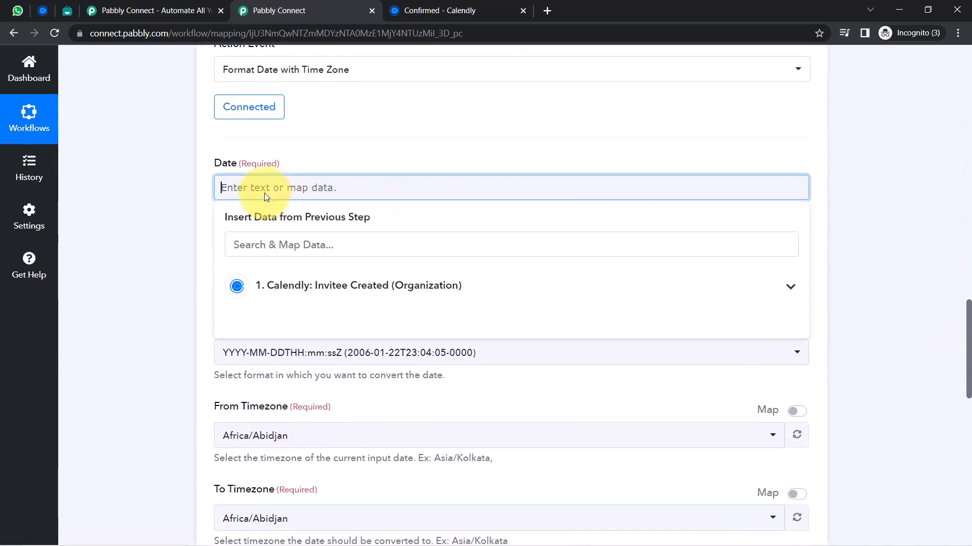
pyautogui.click(369, 291)
pyautogui.click(252, 246)
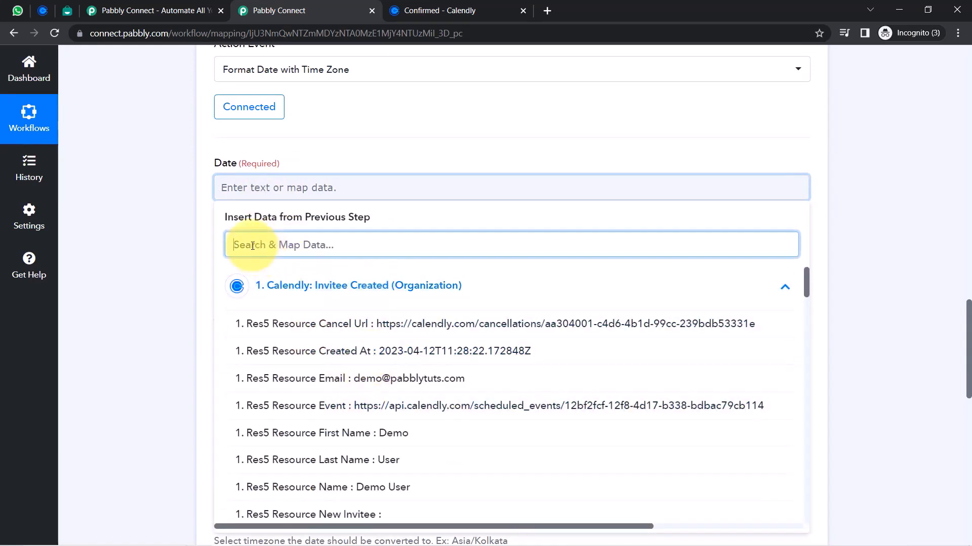
pyautogui.write('star')
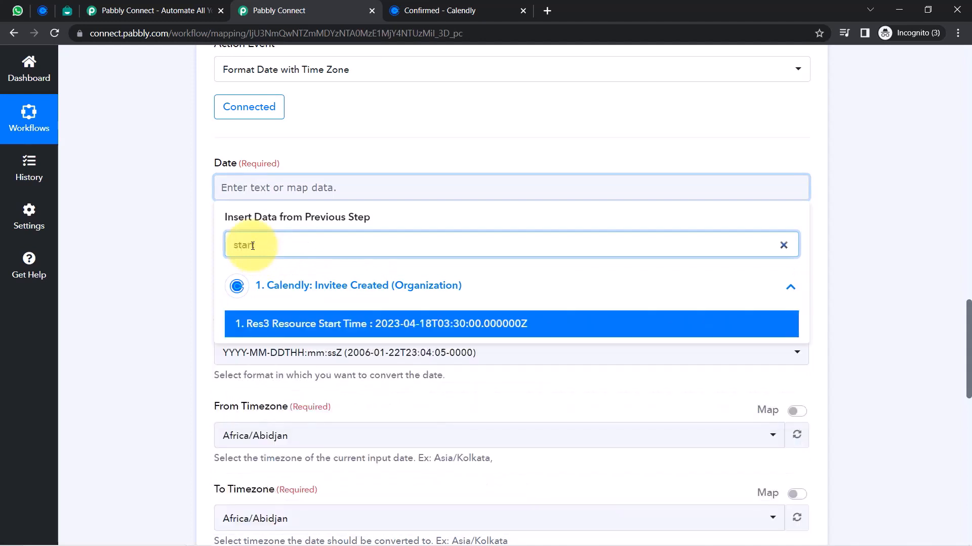
pyautogui.write('t t')
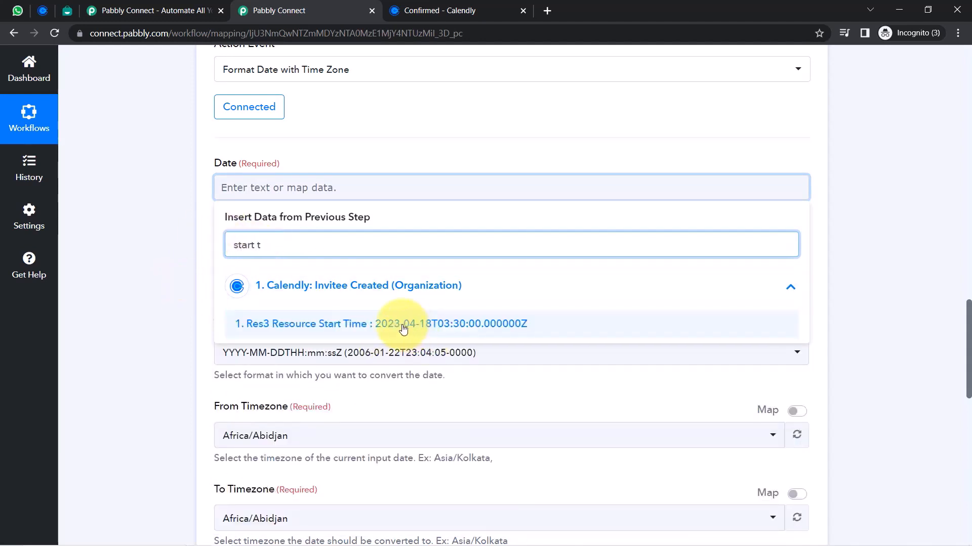
pyautogui.click(404, 326)
pyautogui.click(147, 303)
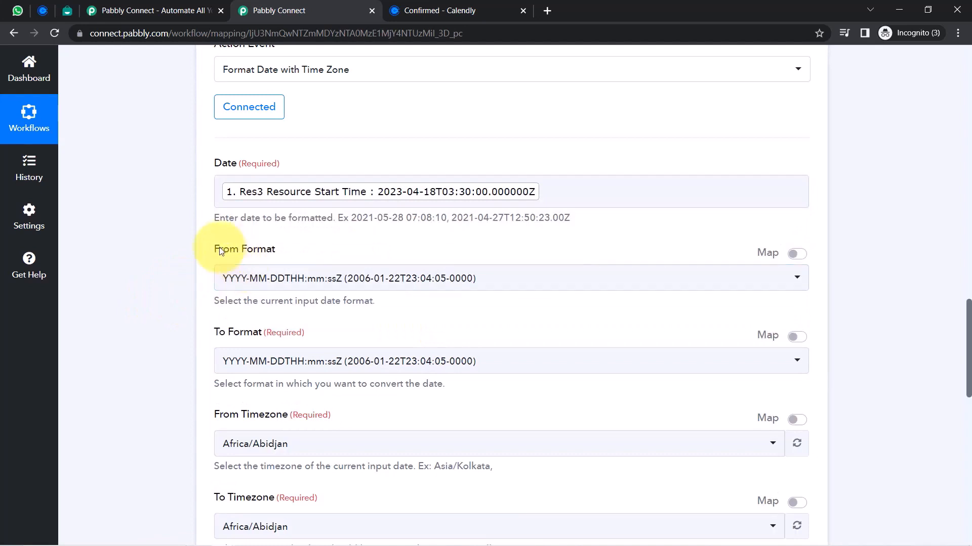
pyautogui.moveTo(221, 251); pyautogui.dragTo(283, 249)
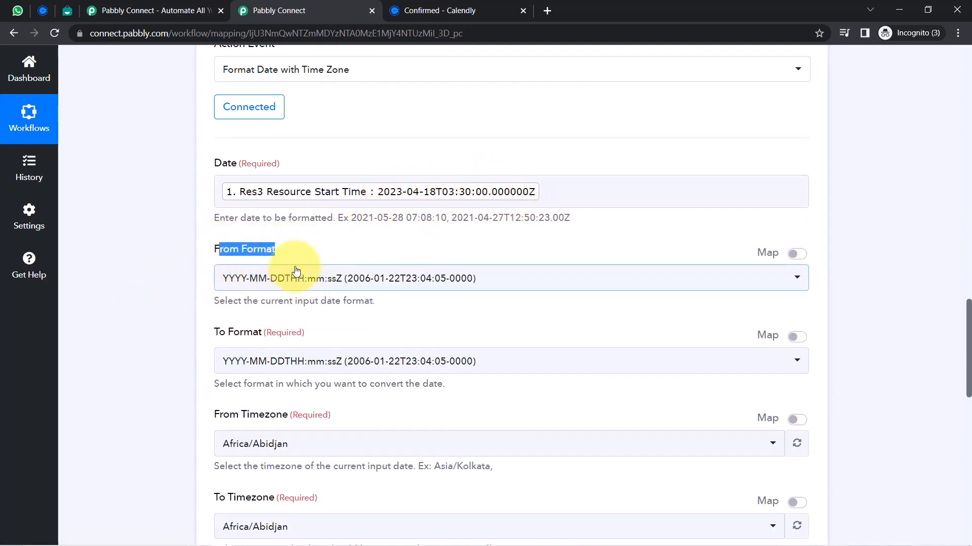
pyautogui.click(152, 312)
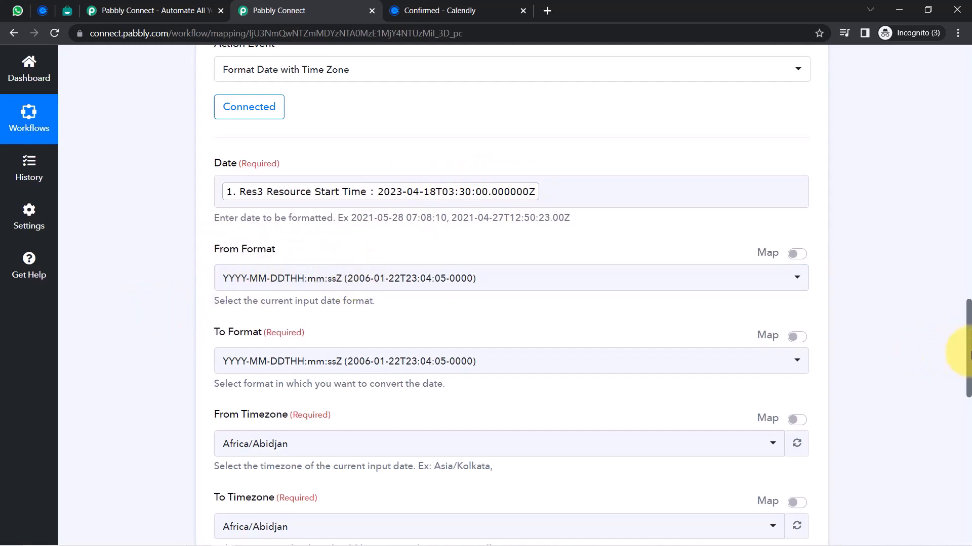
pyautogui.scroll(-3, 968, 354)
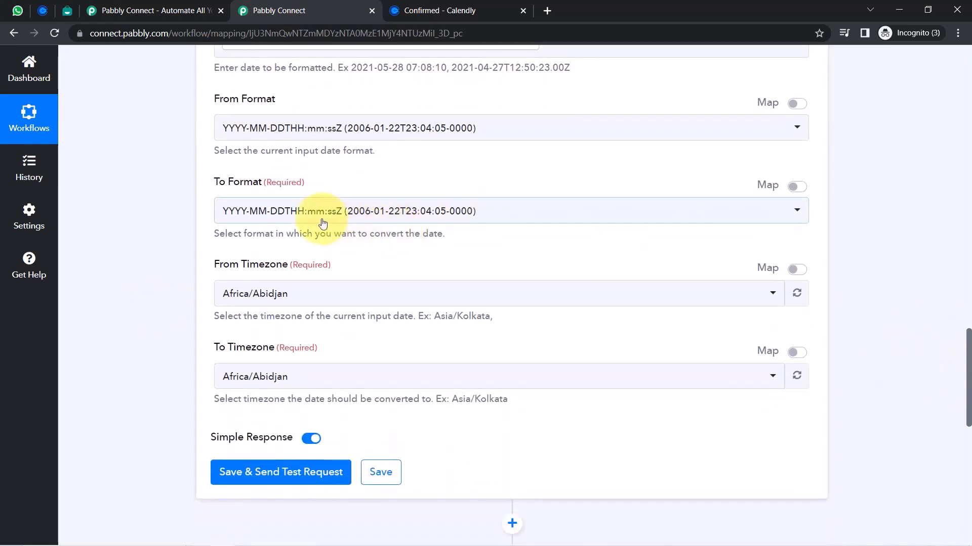
# Set the formatter's output format to YYYY-MM-DD HH:mm:ss
pyautogui.click(402, 213)
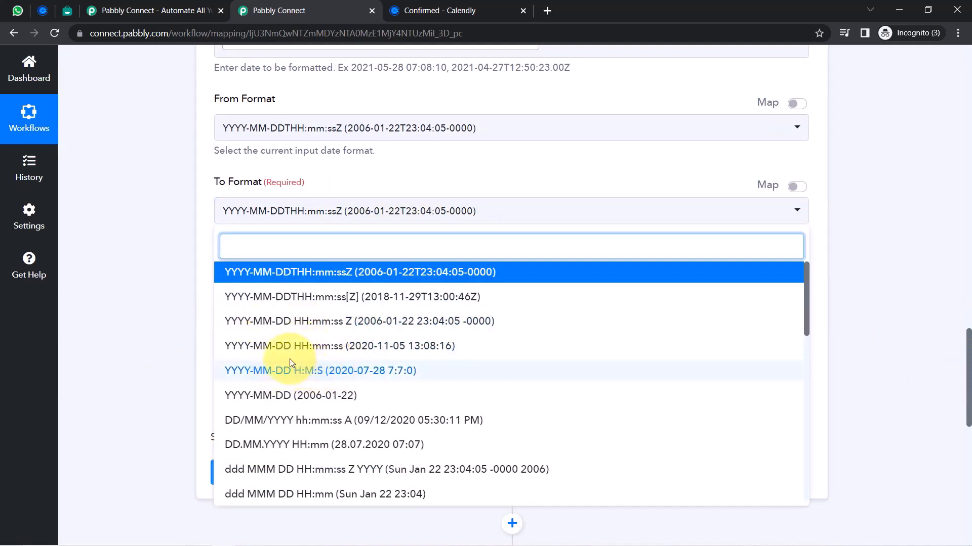
pyautogui.click(257, 348)
pyautogui.click(114, 236)
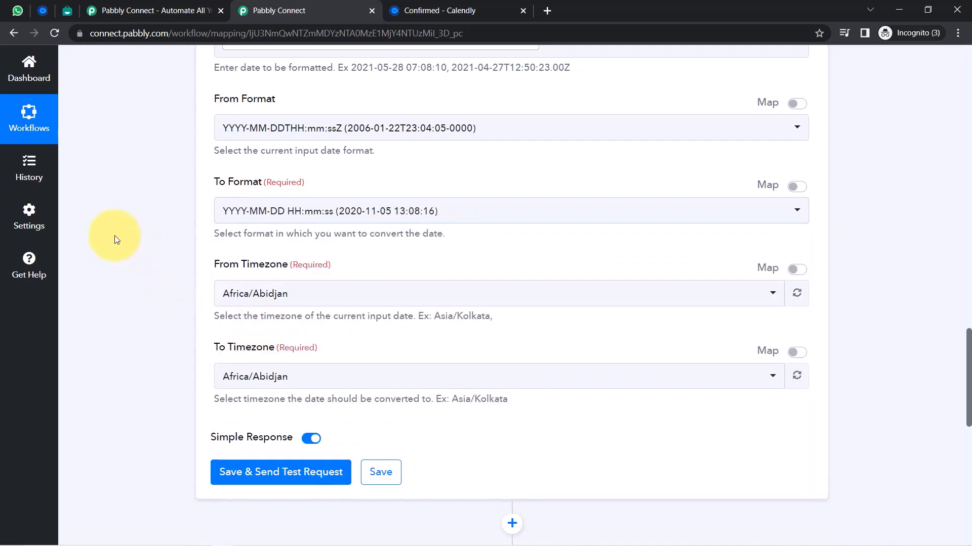
pyautogui.moveTo(215, 266); pyautogui.dragTo(288, 264)
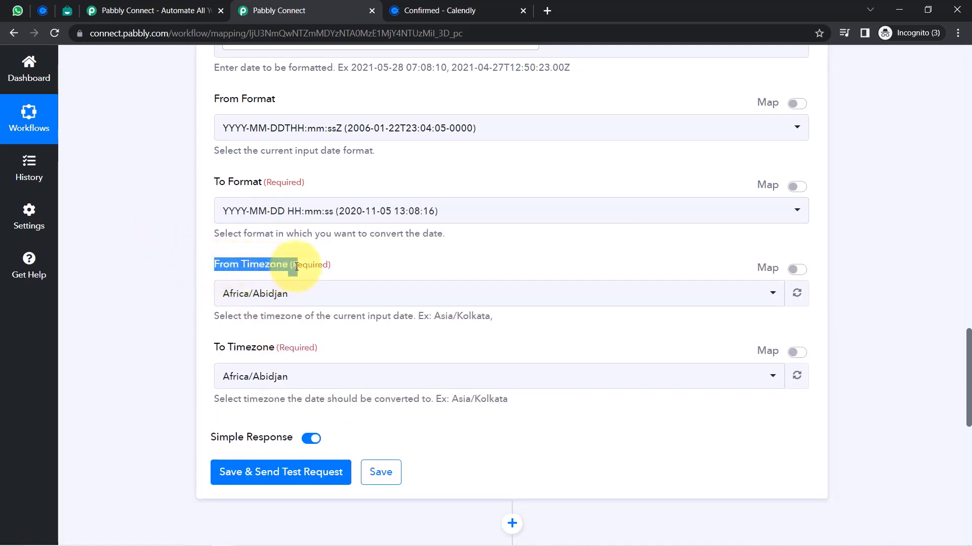
pyautogui.moveTo(219, 348); pyautogui.dragTo(305, 318)
# Convert from Etc/UTC to Asia/Kolkata, then save and test the formatter step
pyautogui.click(243, 297)
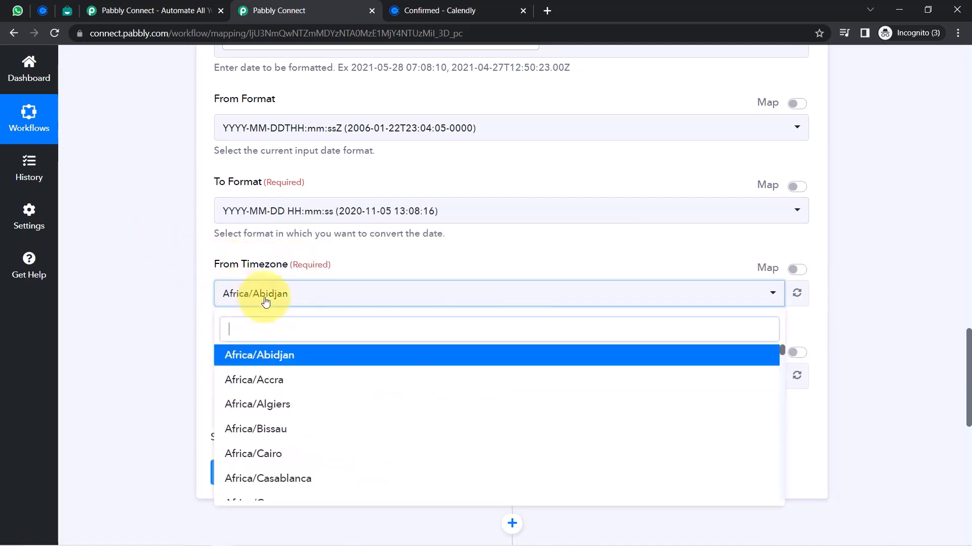
pyautogui.write('utc')
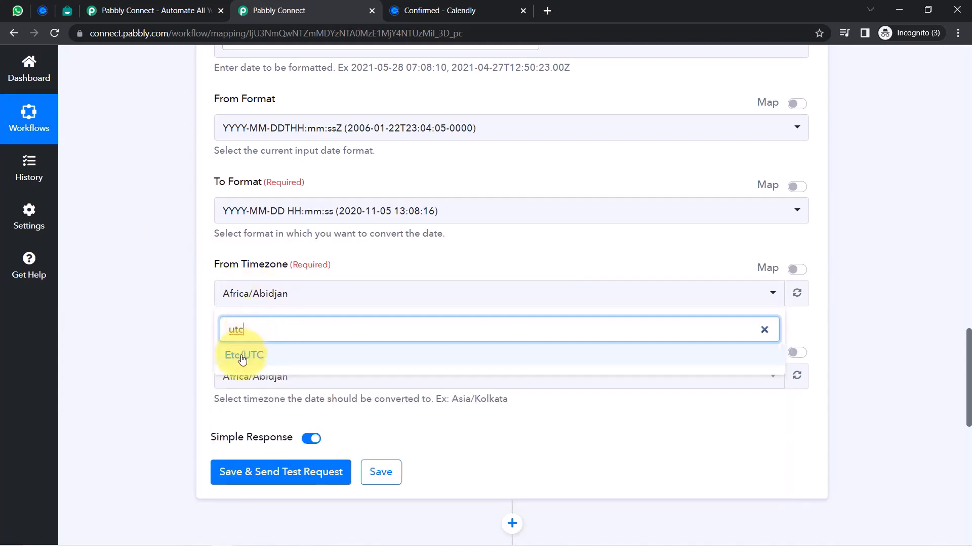
pyautogui.click(242, 355)
pyautogui.click(236, 376)
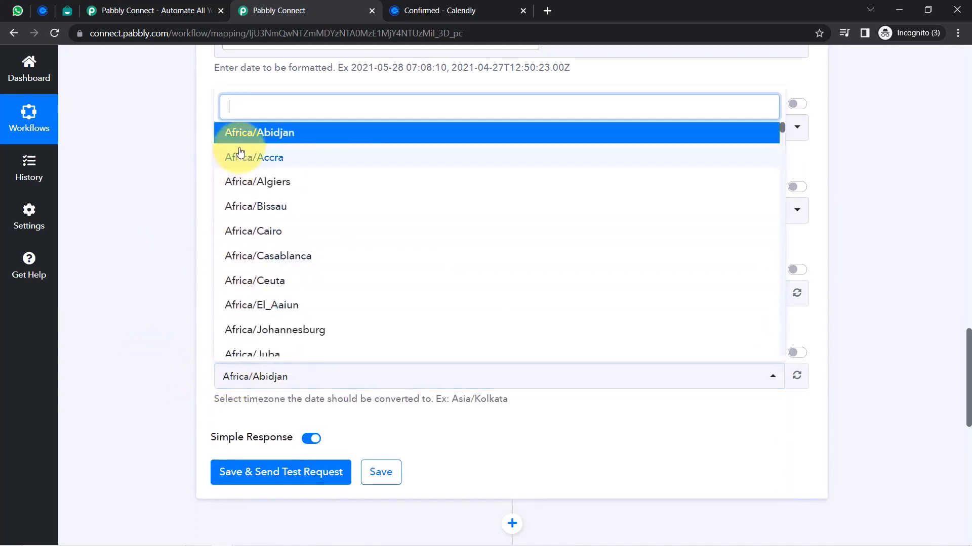
pyautogui.write('asia')
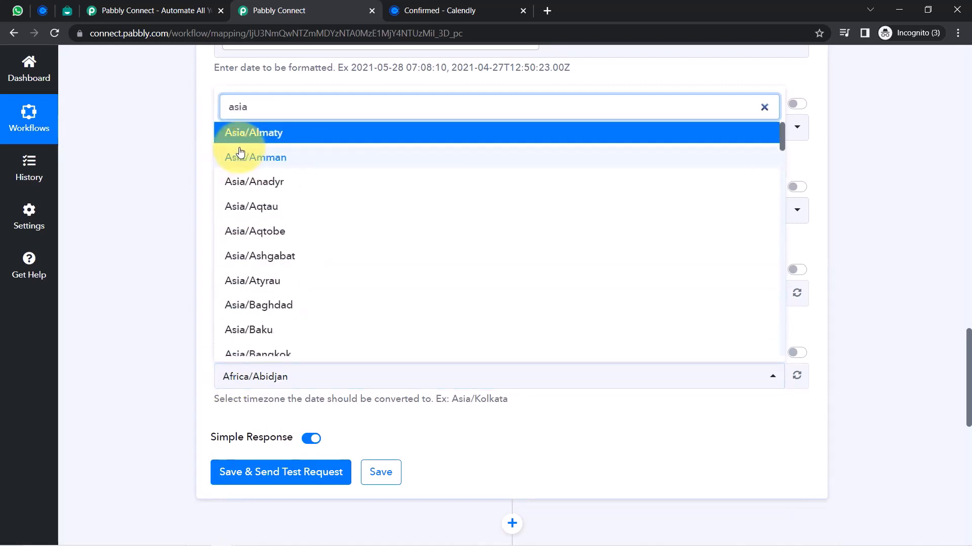
pyautogui.write('/kol')
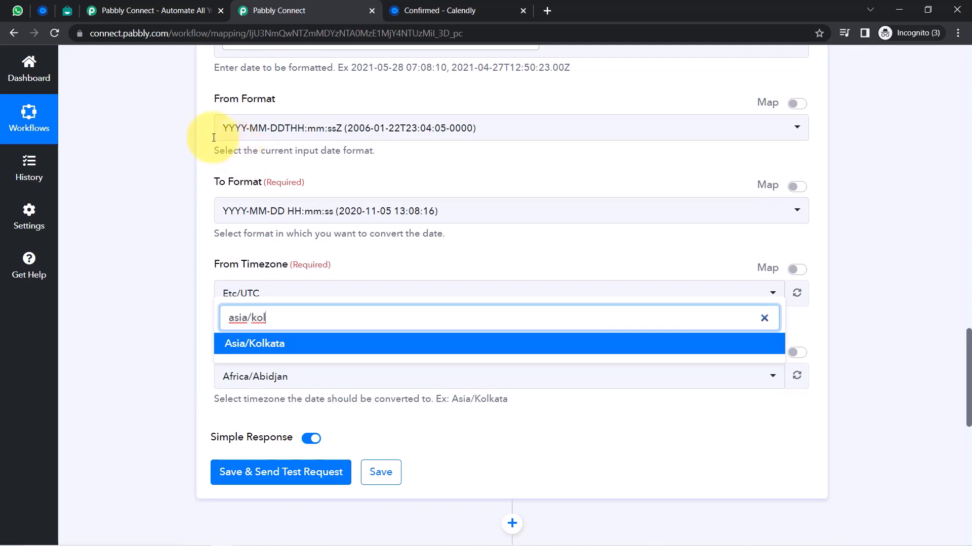
pyautogui.click(240, 351)
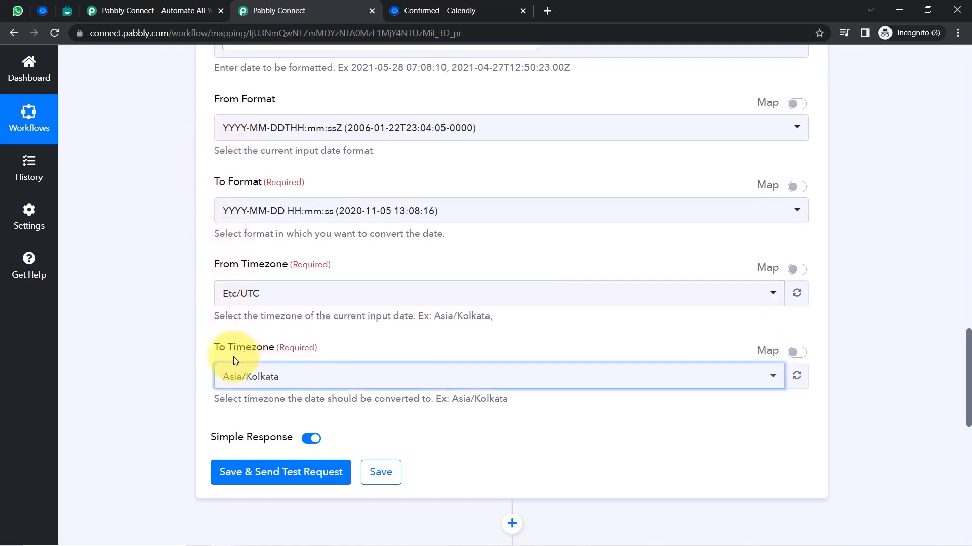
pyautogui.click(241, 476)
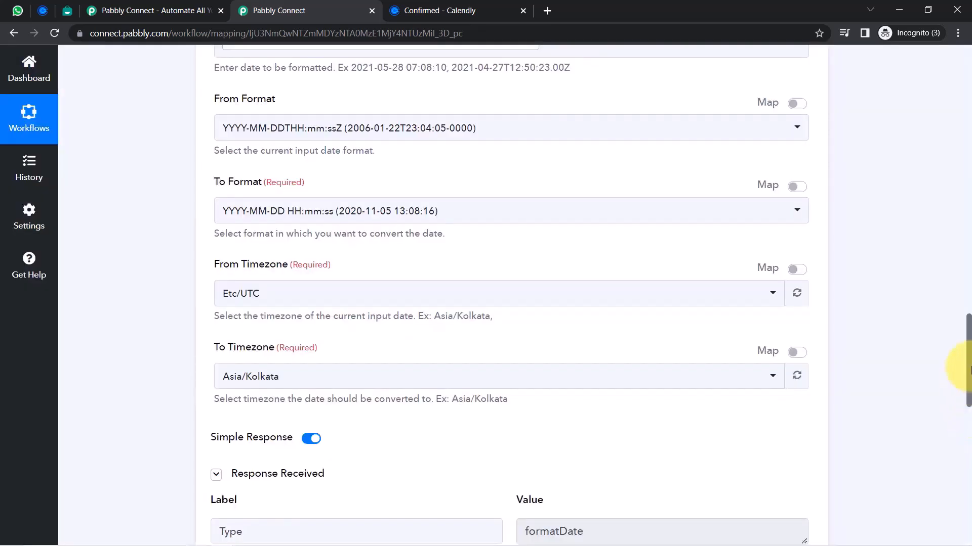
pyautogui.moveTo(968, 320); pyautogui.dragTo(968, 422)
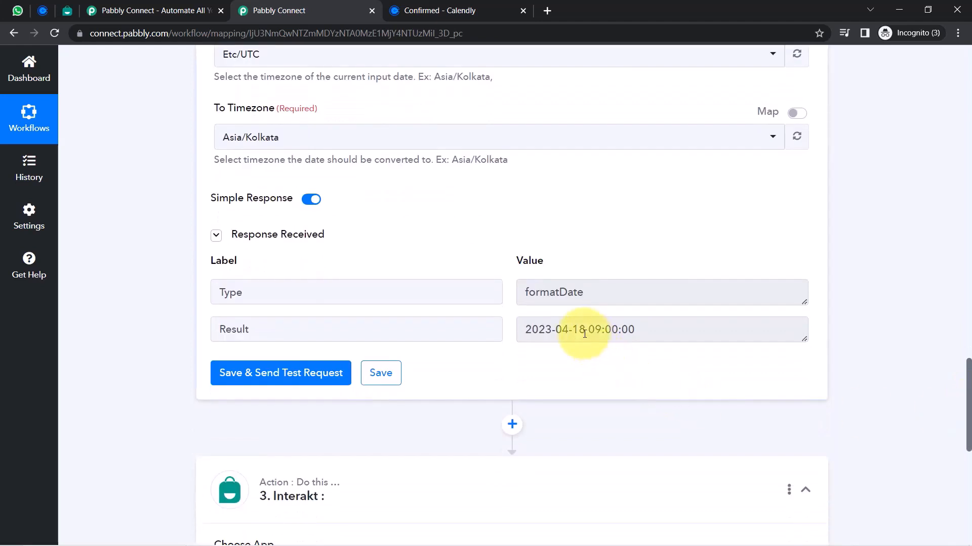
pyautogui.moveTo(585, 333); pyautogui.dragTo(525, 338)
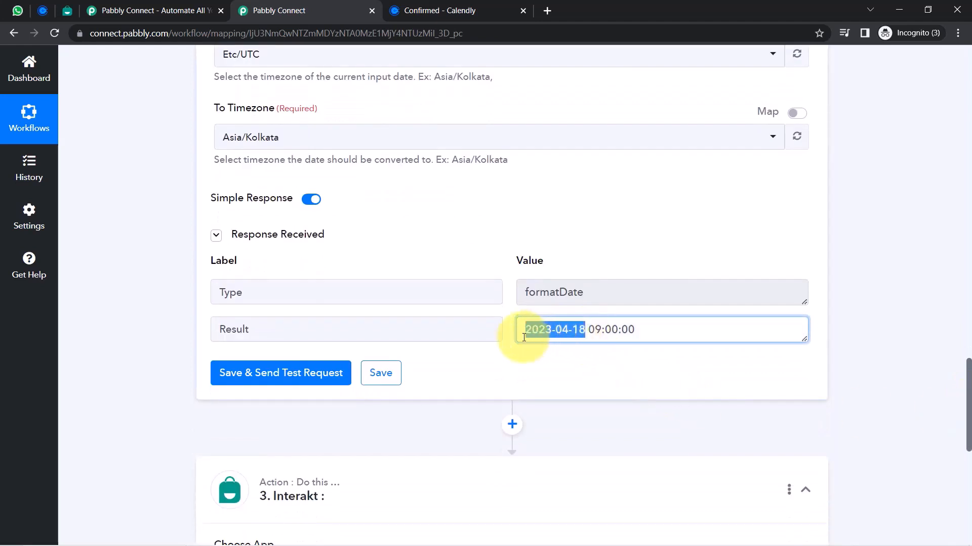
pyautogui.click(606, 330)
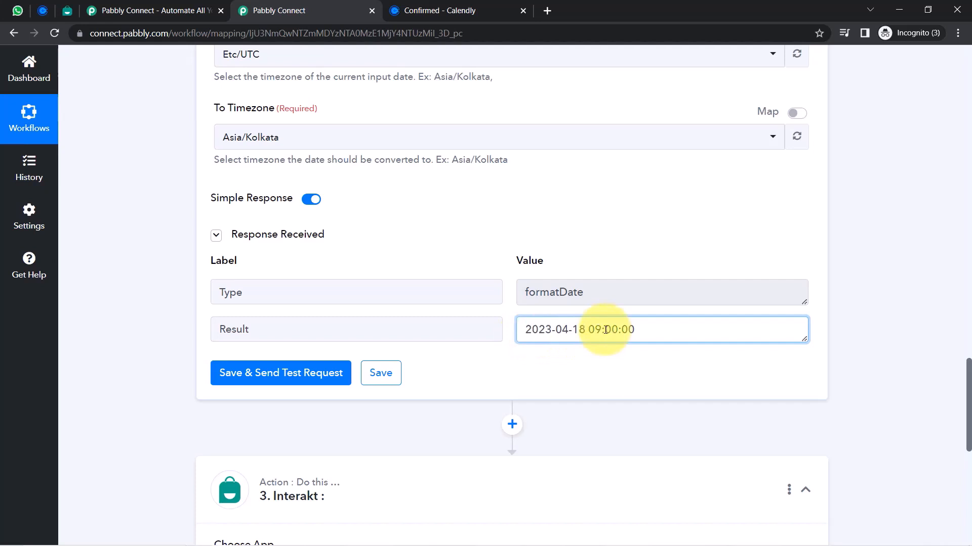
pyautogui.moveTo(583, 322); pyautogui.dragTo(635, 330)
pyautogui.click(577, 332)
pyautogui.moveTo(569, 331); pyautogui.dragTo(551, 331)
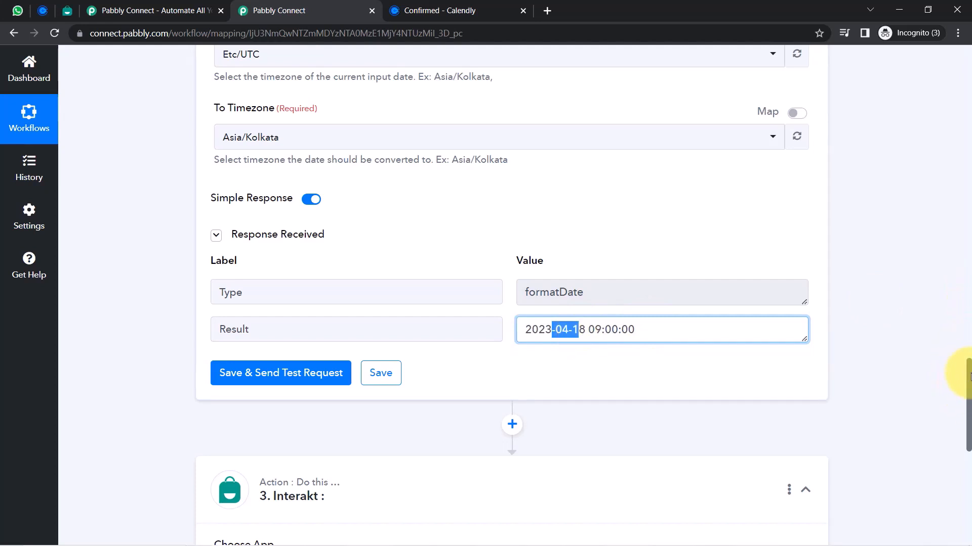
pyautogui.moveTo(968, 377); pyautogui.dragTo(952, 451)
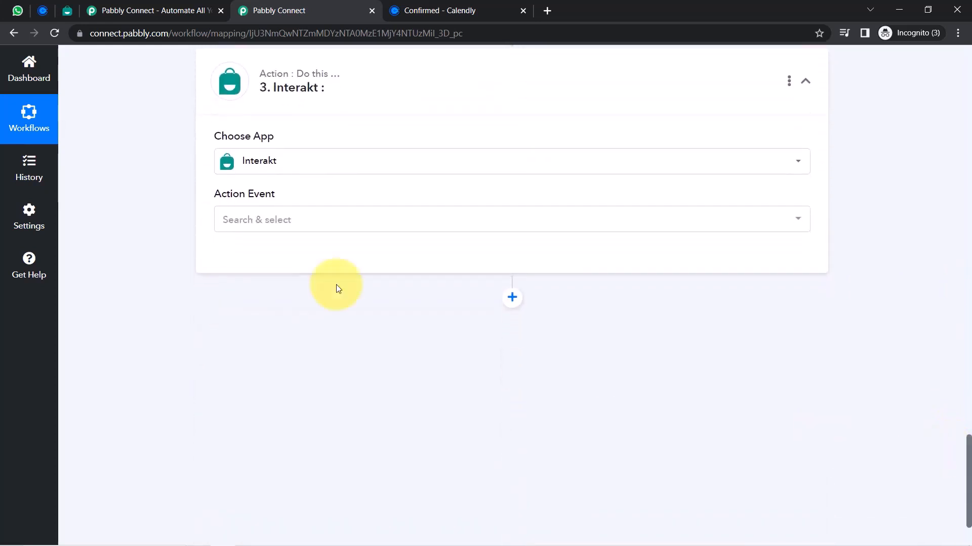
# Set the Interakt action event to Send WhatsApp Template Message and start a new Interakt connection
pyautogui.click(232, 220)
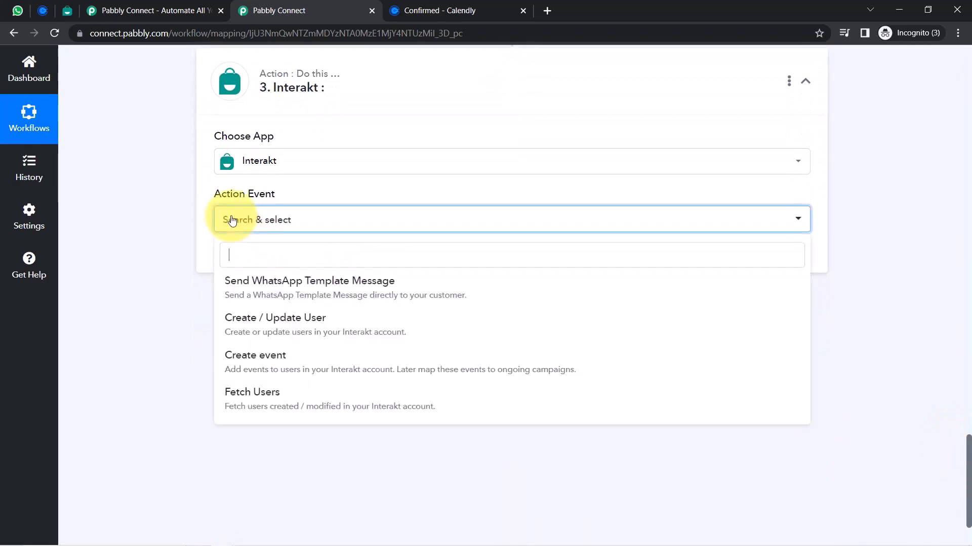
pyautogui.click(275, 292)
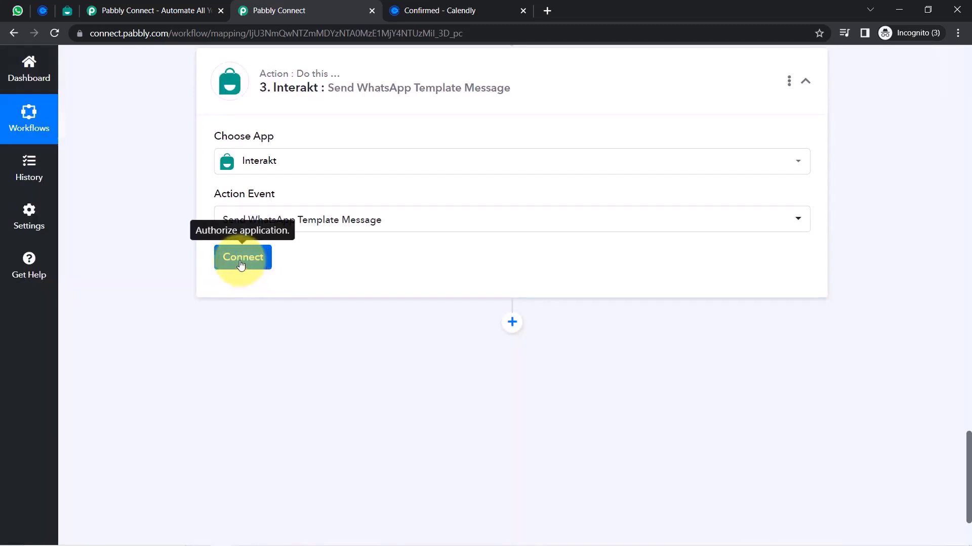
pyautogui.click(241, 263)
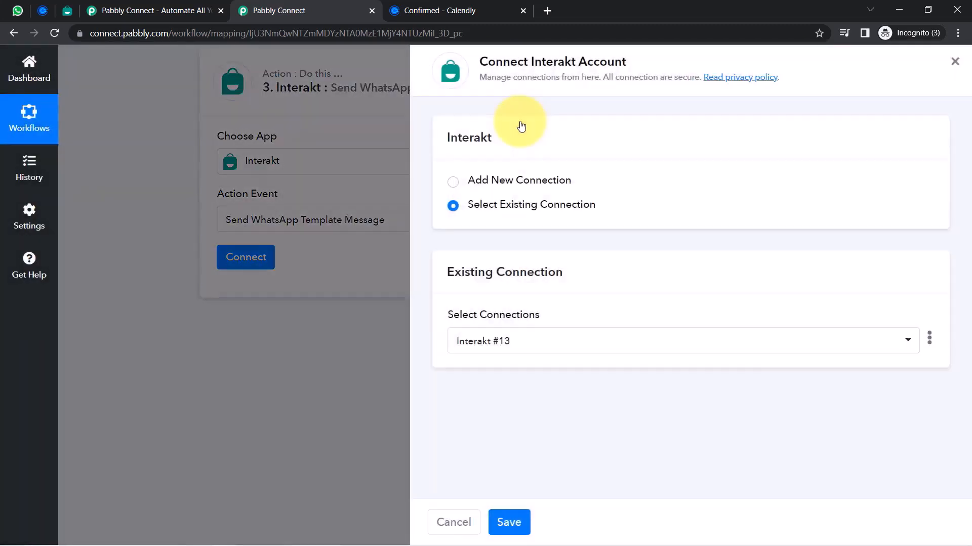
pyautogui.click(503, 180)
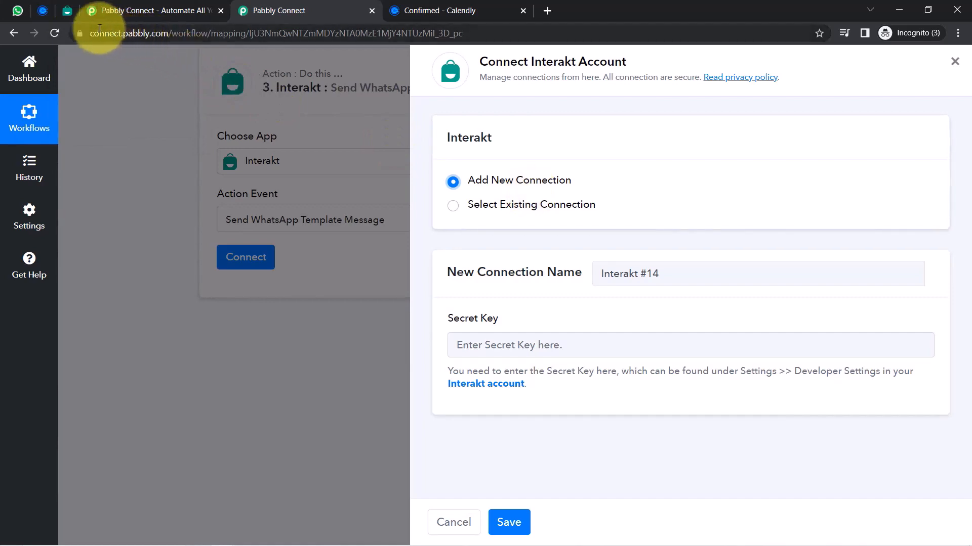
pyautogui.click(68, 12)
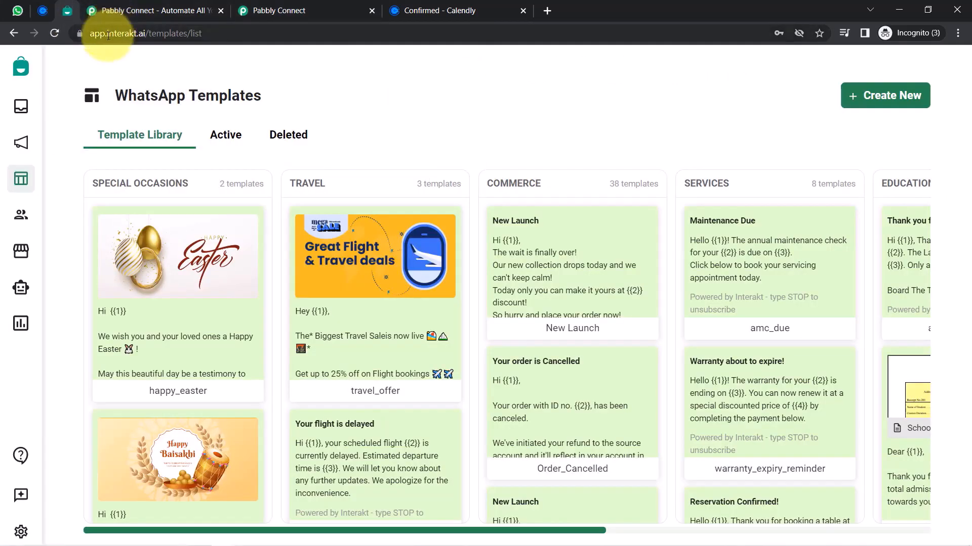
pyautogui.moveTo(106, 35); pyautogui.dragTo(215, 41)
pyautogui.click(215, 41)
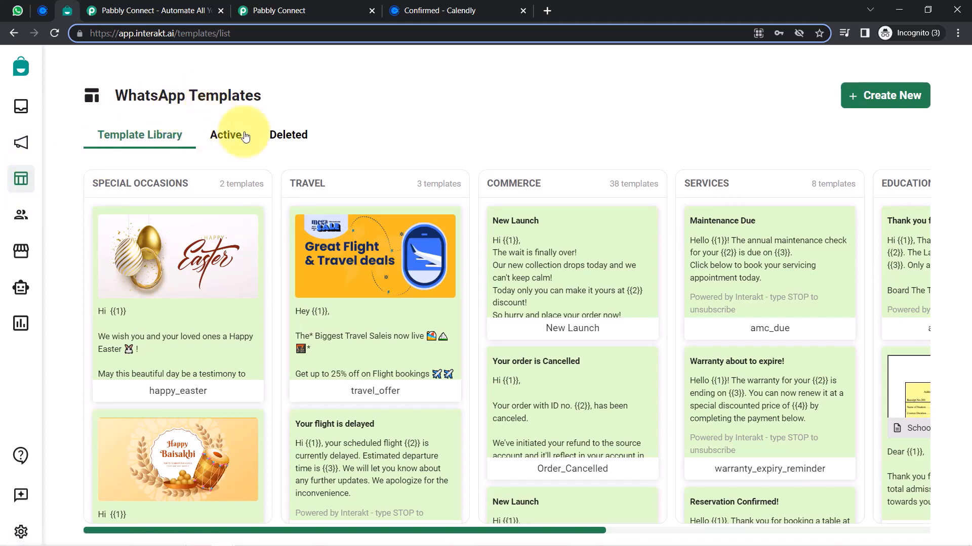
pyautogui.moveTo(115, 95); pyautogui.dragTo(259, 94)
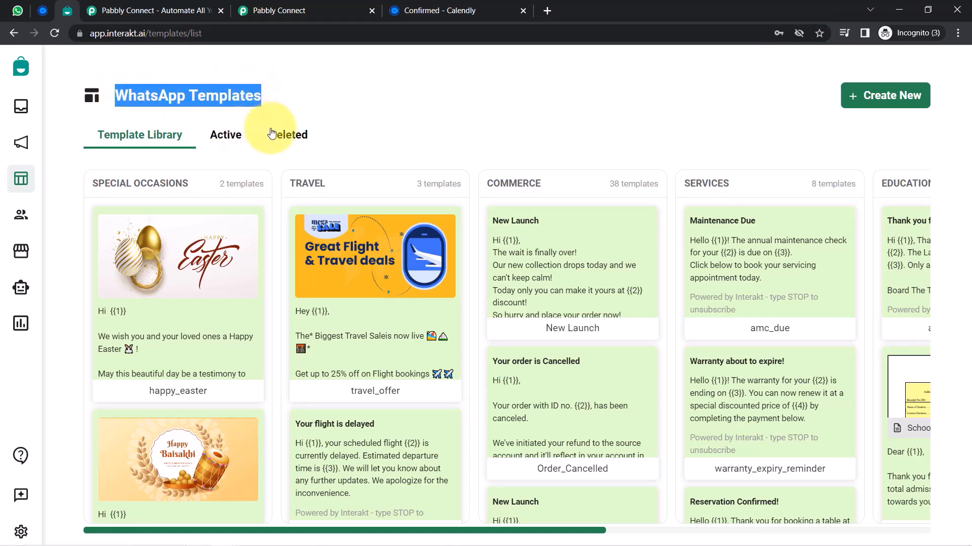
pyautogui.click(230, 139)
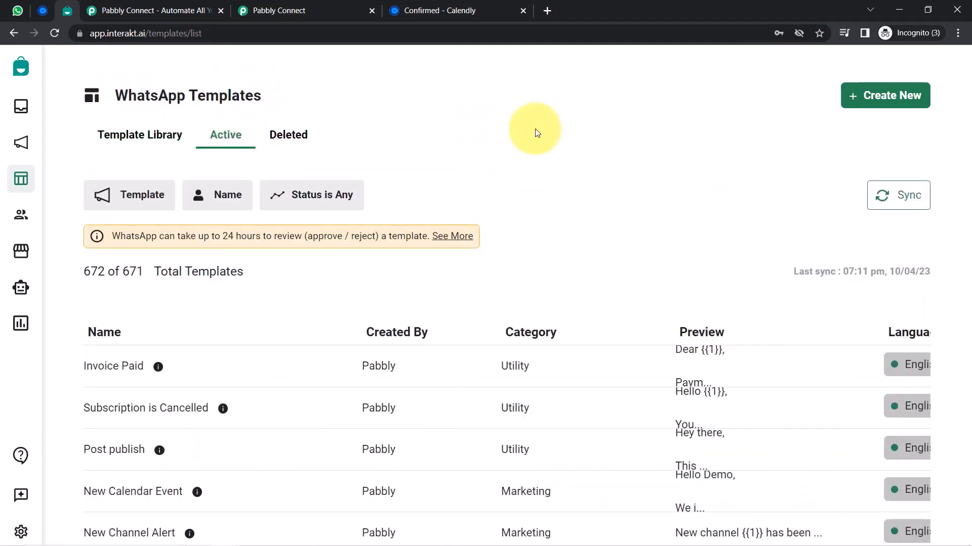
pyautogui.scroll(-3, 737, 173)
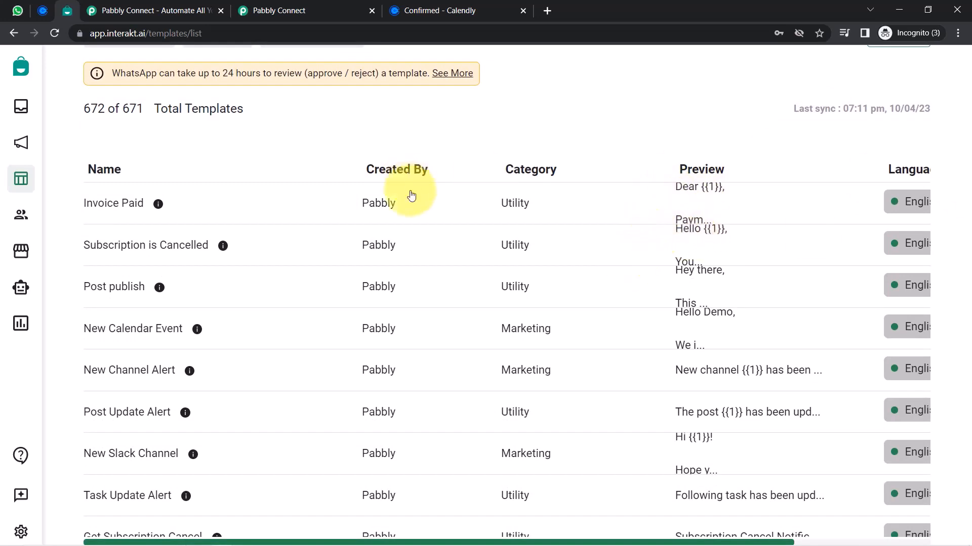
pyautogui.scroll(2, 728, 121)
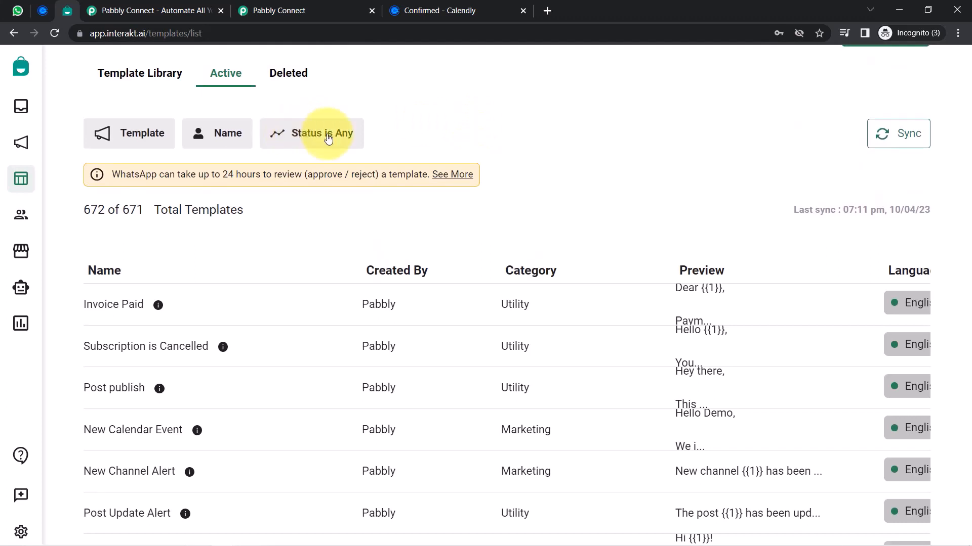
pyautogui.click(303, 134)
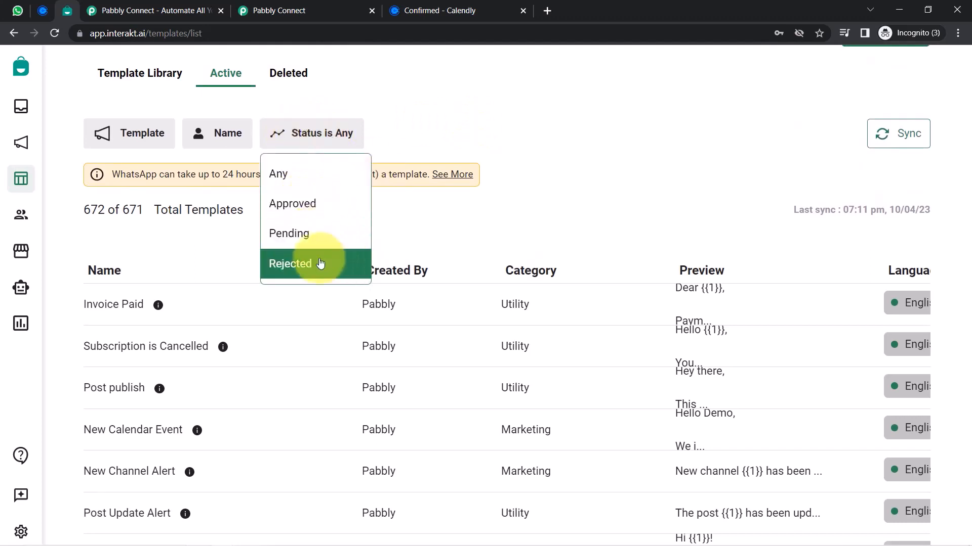
pyautogui.click(960, 34)
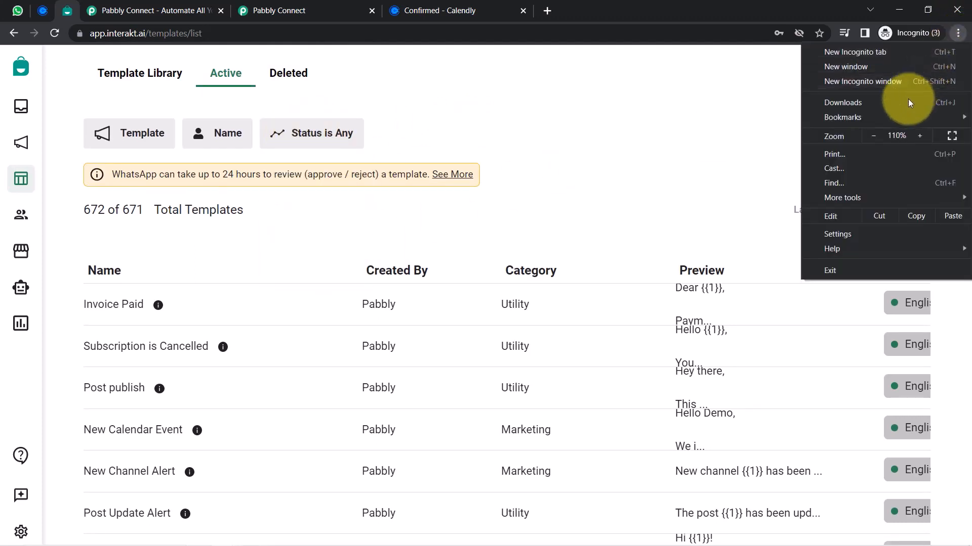
pyautogui.click(875, 142)
pyautogui.click(730, 186)
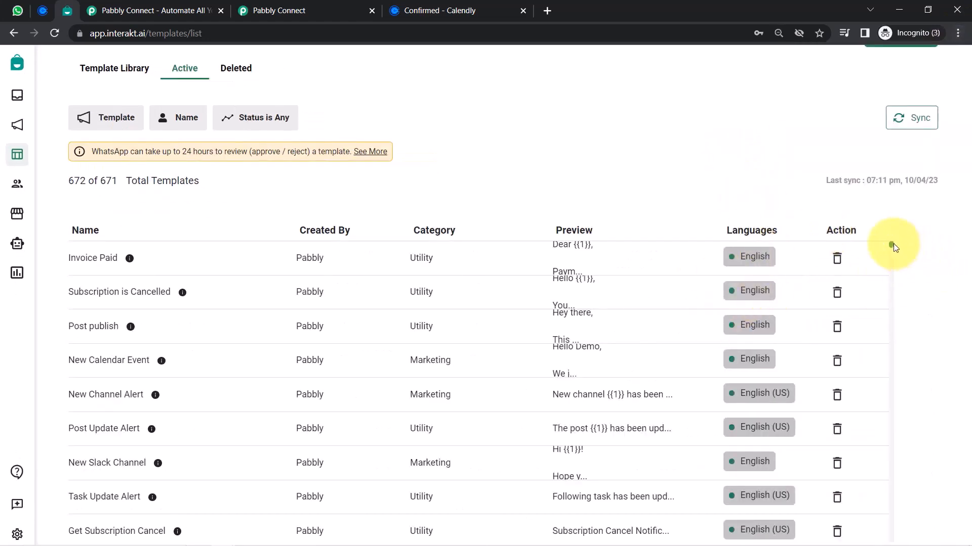
pyautogui.moveTo(893, 244); pyautogui.dragTo(893, 256)
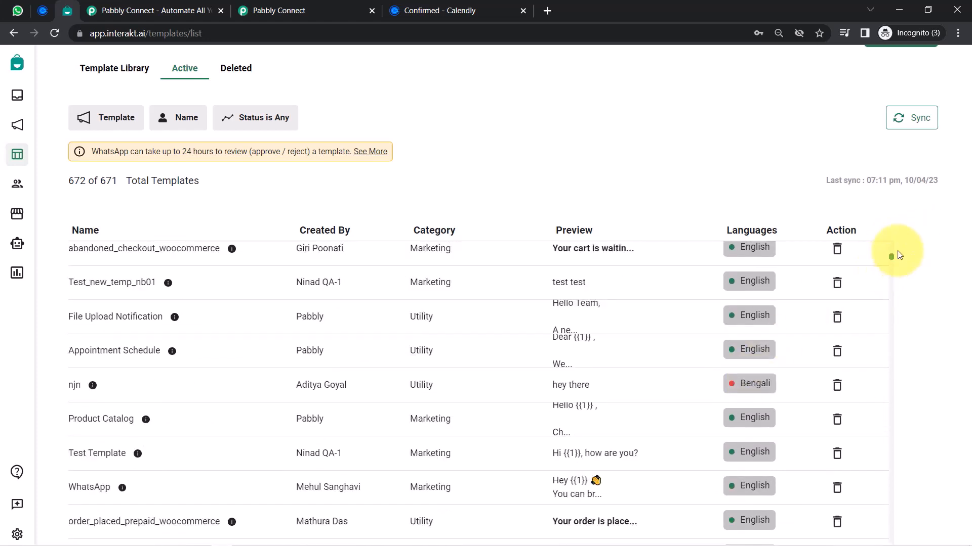
pyautogui.moveTo(893, 260); pyautogui.dragTo(885, 204)
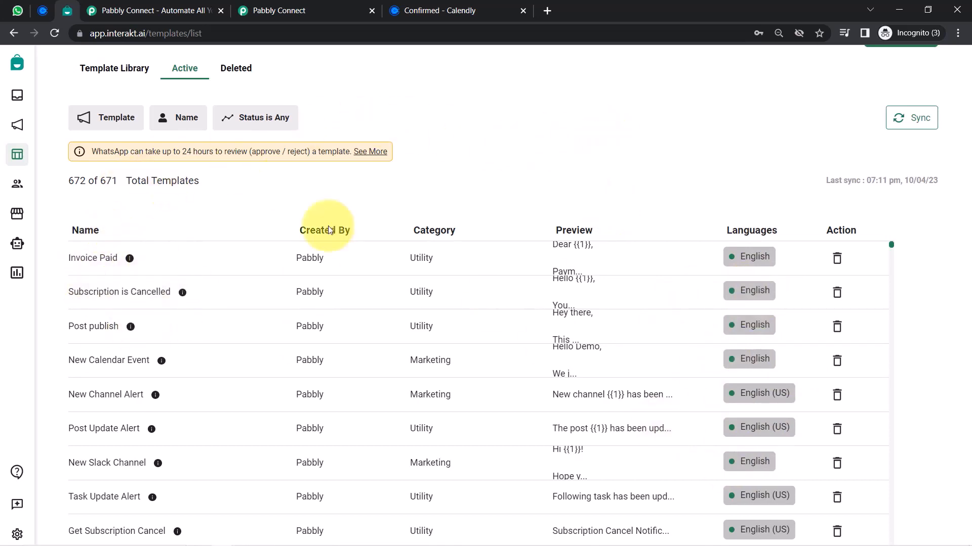
pyautogui.click(956, 34)
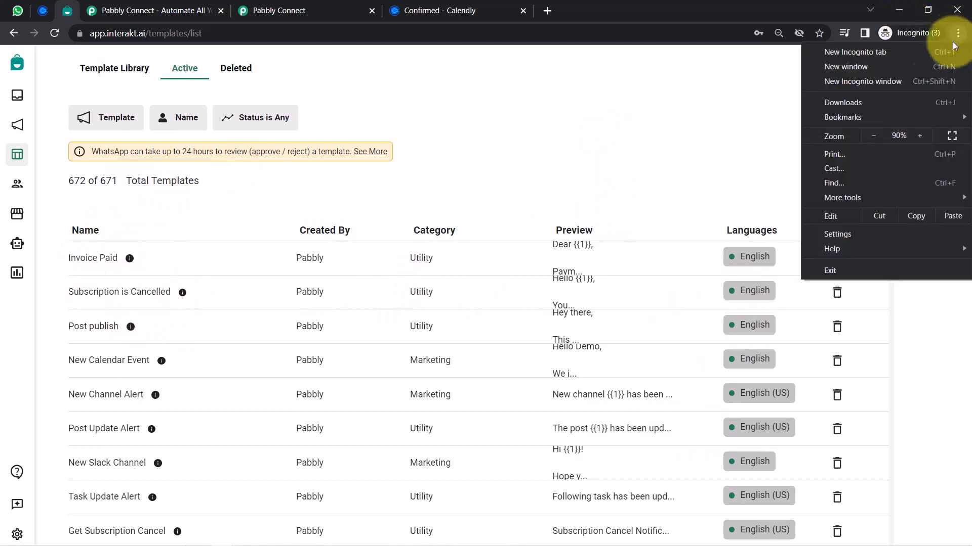
pyautogui.click(919, 136)
pyautogui.click(919, 136)
pyautogui.click(632, 139)
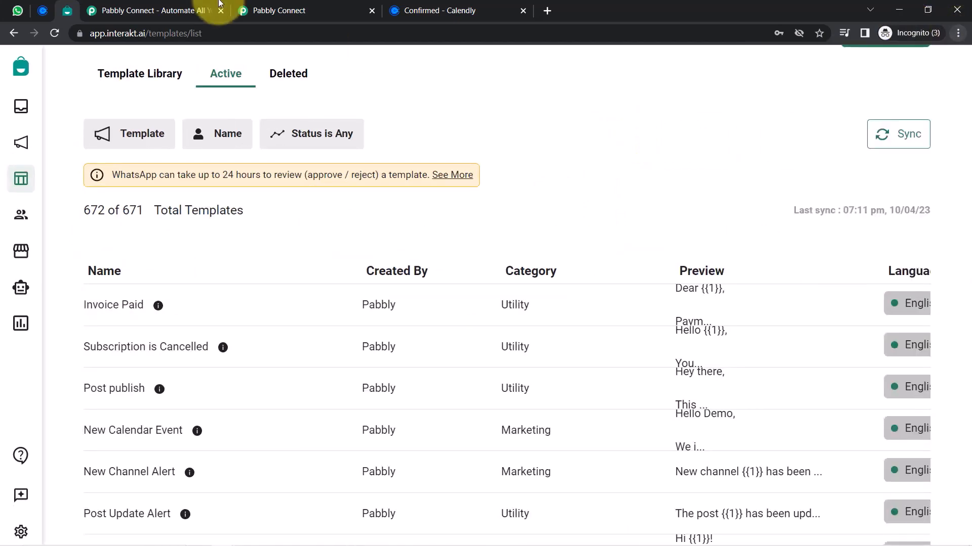
pyautogui.click(279, 10)
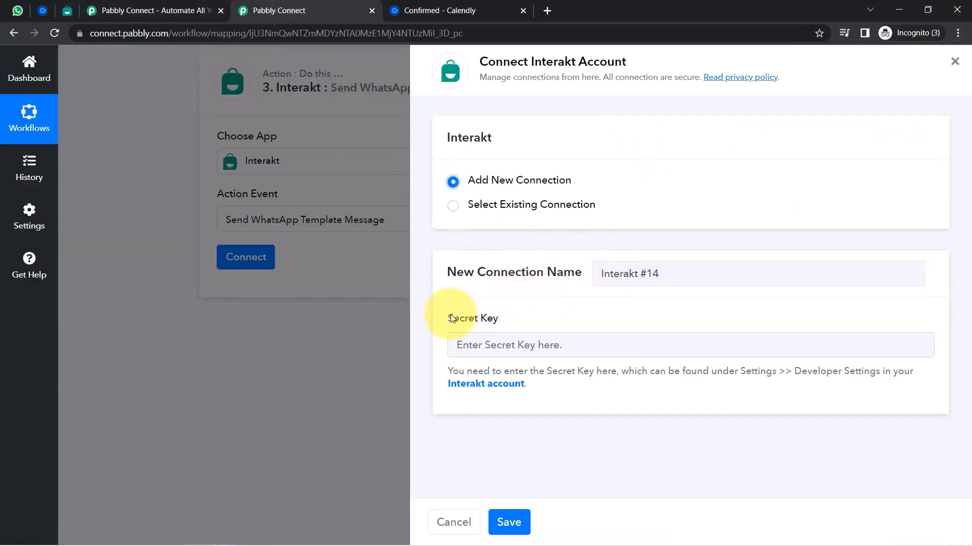
# Copy the secret key from Interakt's developer settings page in a new tab
pyautogui.moveTo(452, 318); pyautogui.dragTo(510, 324)
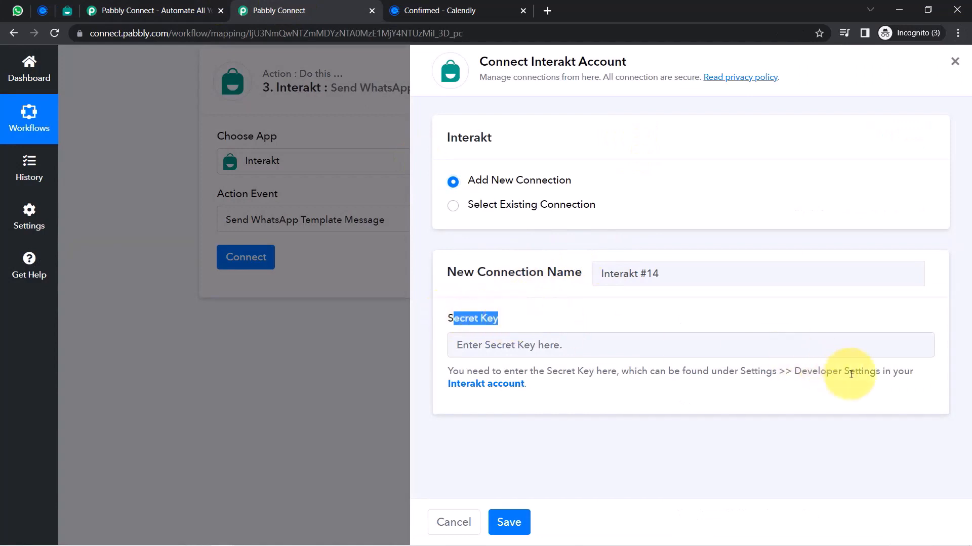
pyautogui.rightClick(488, 391)
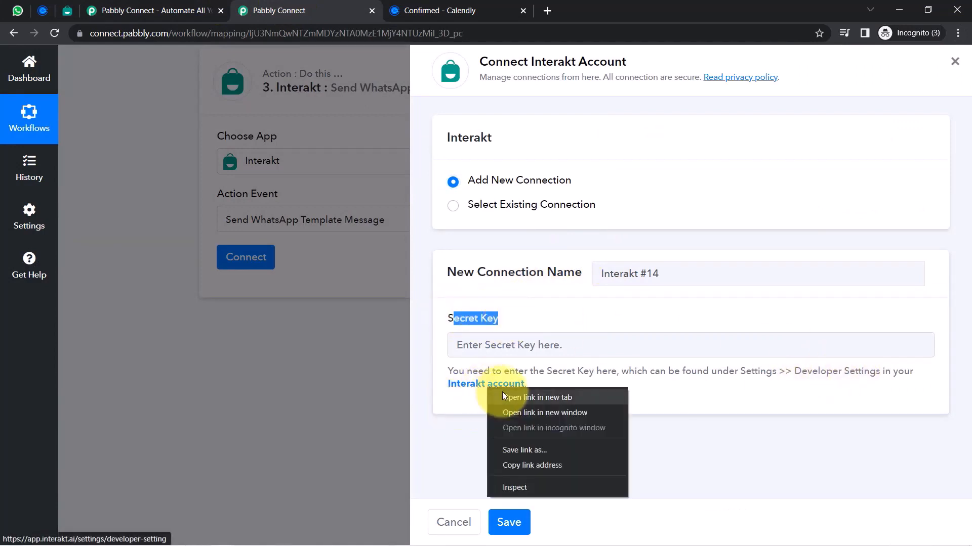
pyautogui.click(503, 397)
pyautogui.click(430, 5)
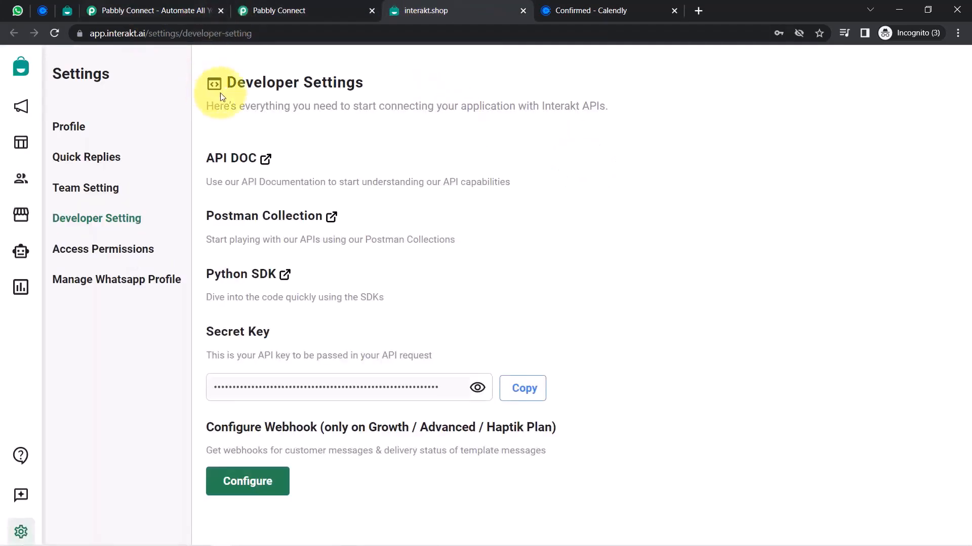
pyautogui.click(518, 401)
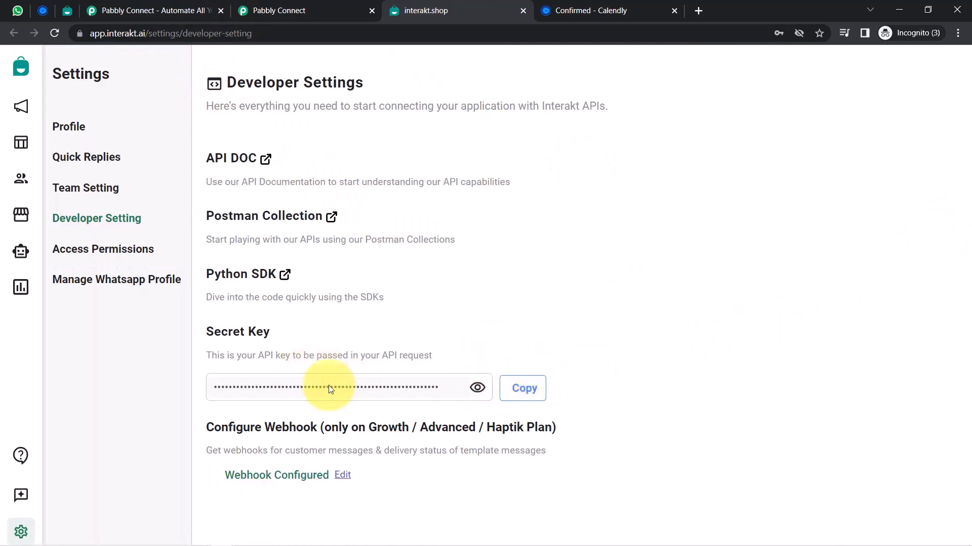
pyautogui.click(526, 390)
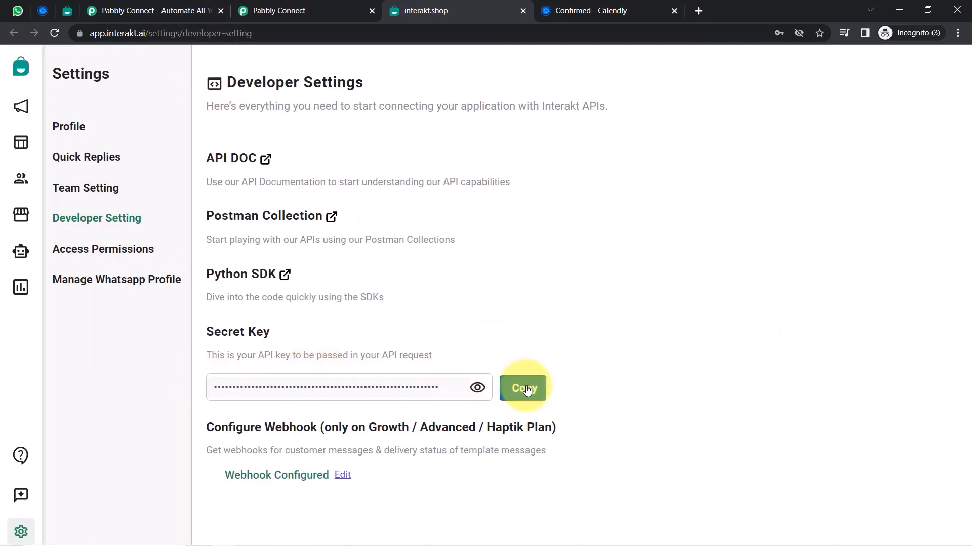
pyautogui.click(281, 10)
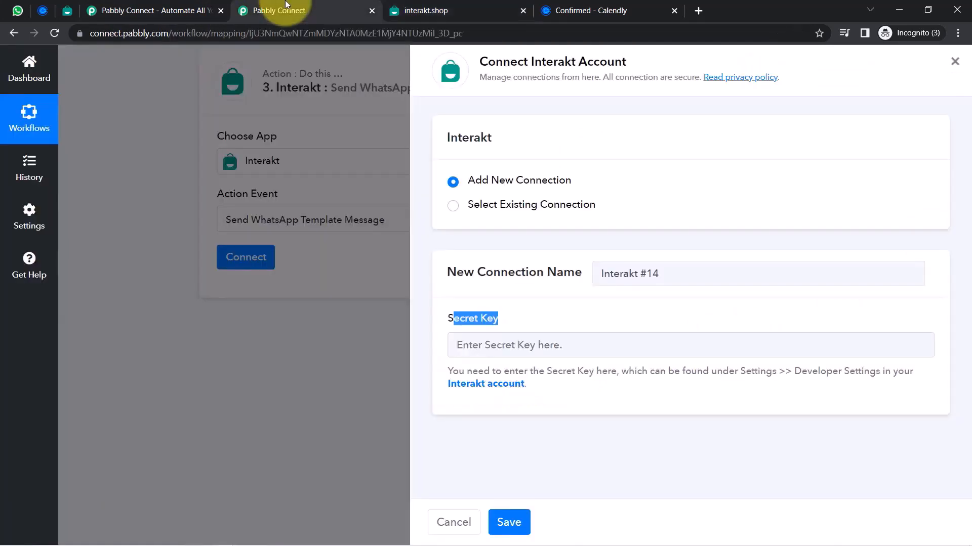
# Paste the secret key into the connection's Secret Key field, save it, and go to Phone Number
pyautogui.click(502, 346)
pyautogui.hotkey('ctrl', 'v')
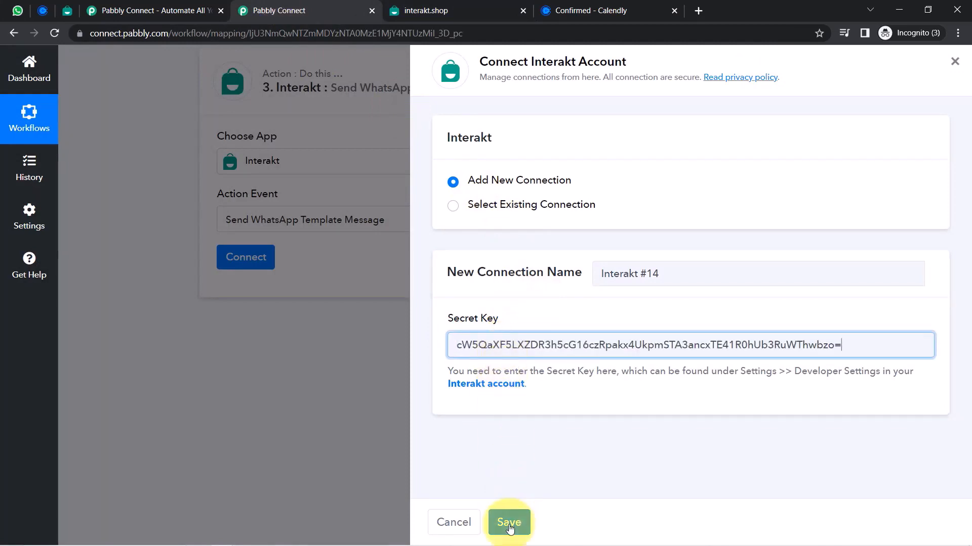
pyautogui.click(509, 524)
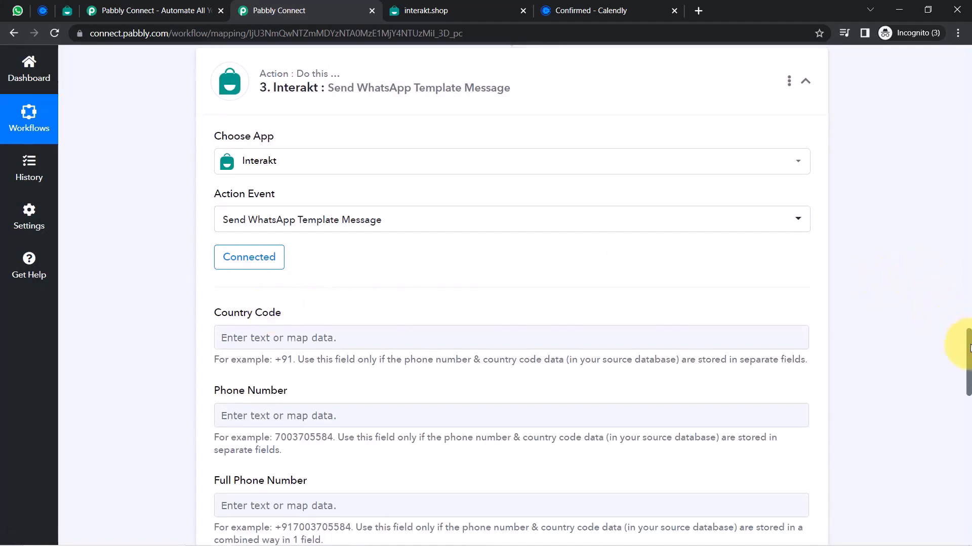
pyautogui.scroll(-3, 967, 348)
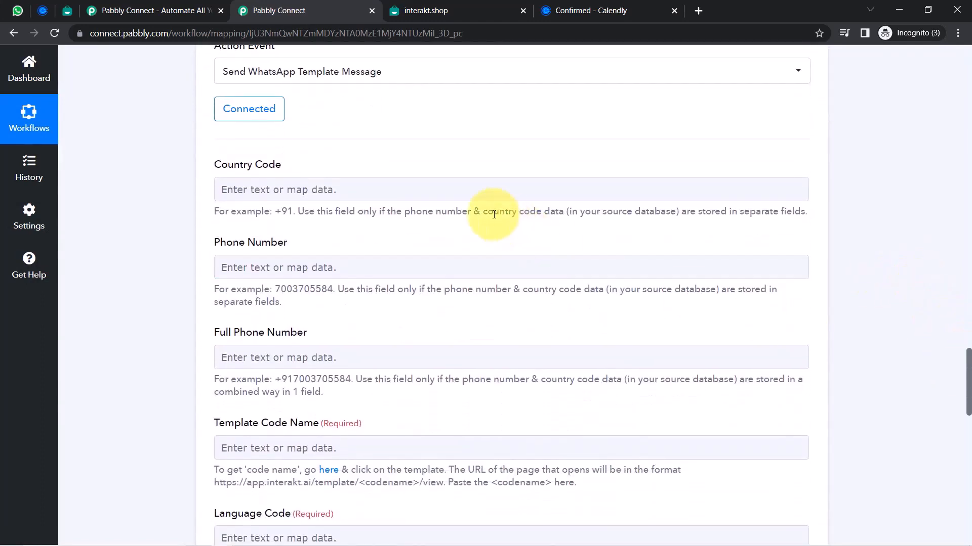
pyautogui.click(279, 264)
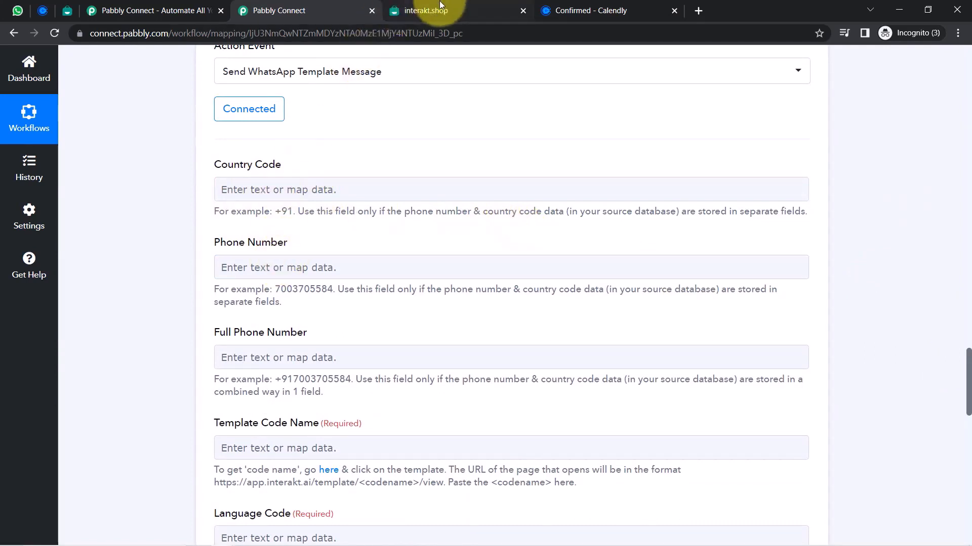
# Close the interakt.shop tab, then find and open the Event Details template, noting its code name
pyautogui.click(523, 11)
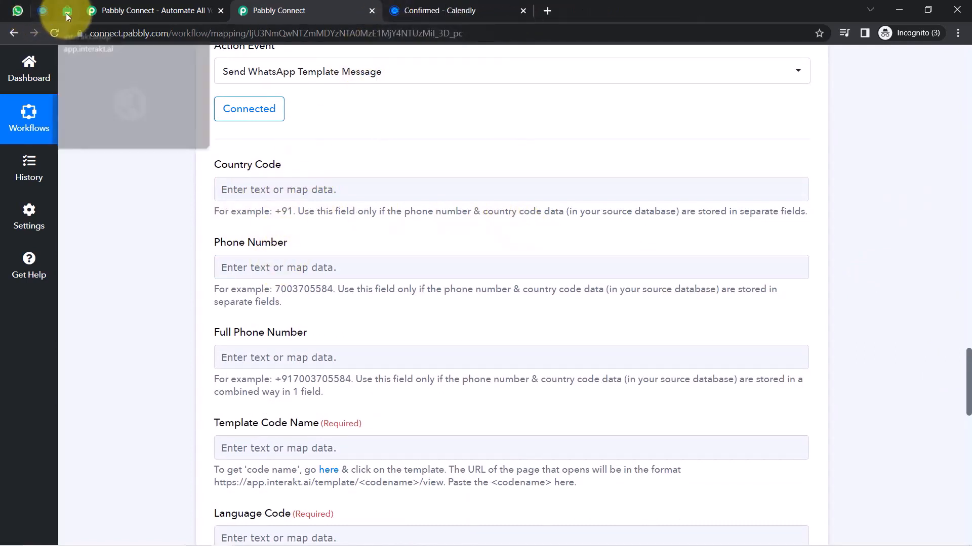
pyautogui.click(67, 12)
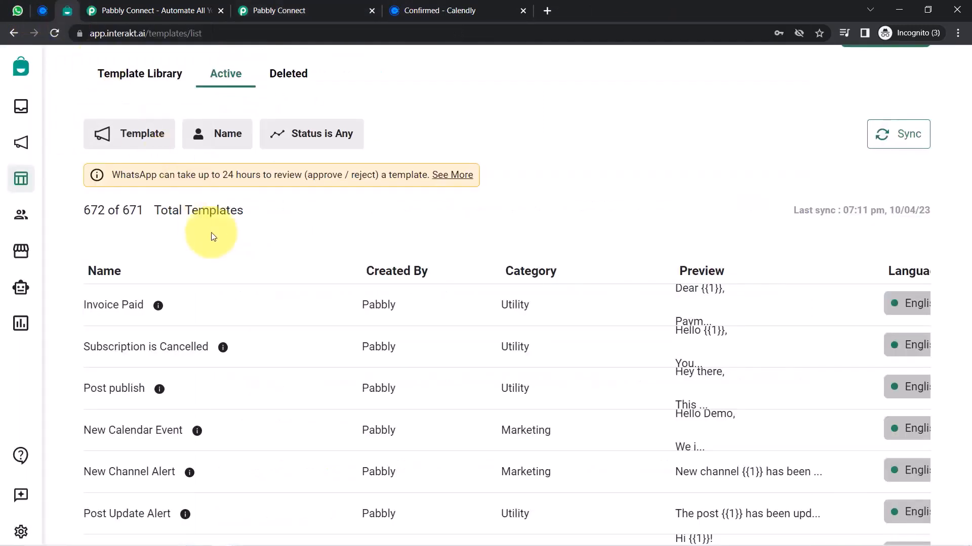
pyautogui.scroll(1, 954, 120)
pyautogui.scroll(-1, 794, 165)
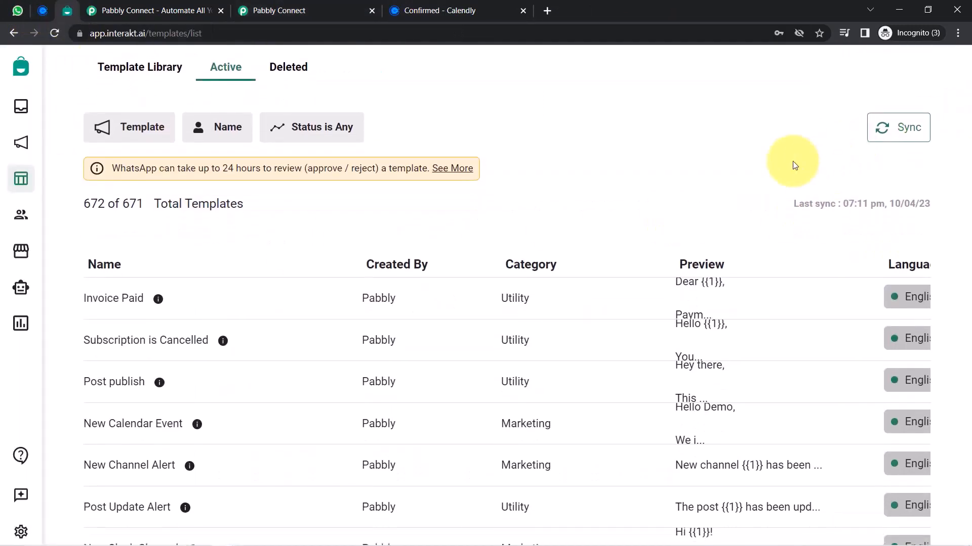
pyautogui.scroll(-2, 703, 178)
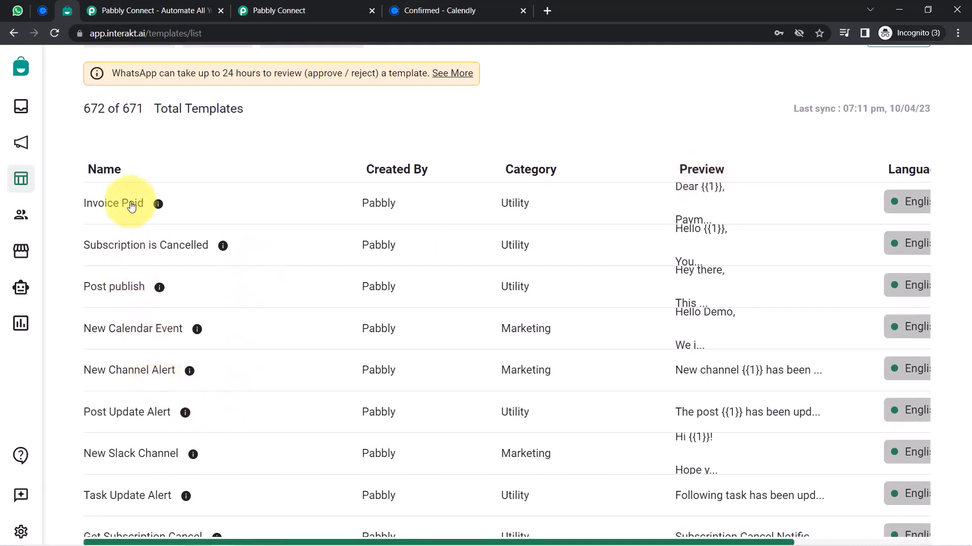
pyautogui.hotkey('ctrl', 'f')
pyautogui.write('e')
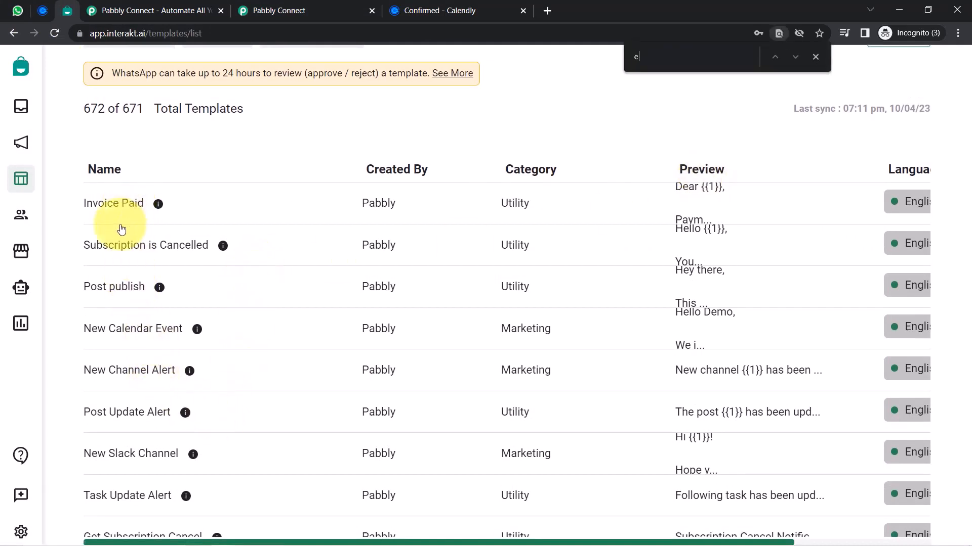
pyautogui.write('vent detail')
pyautogui.scroll(-5, 101, 304)
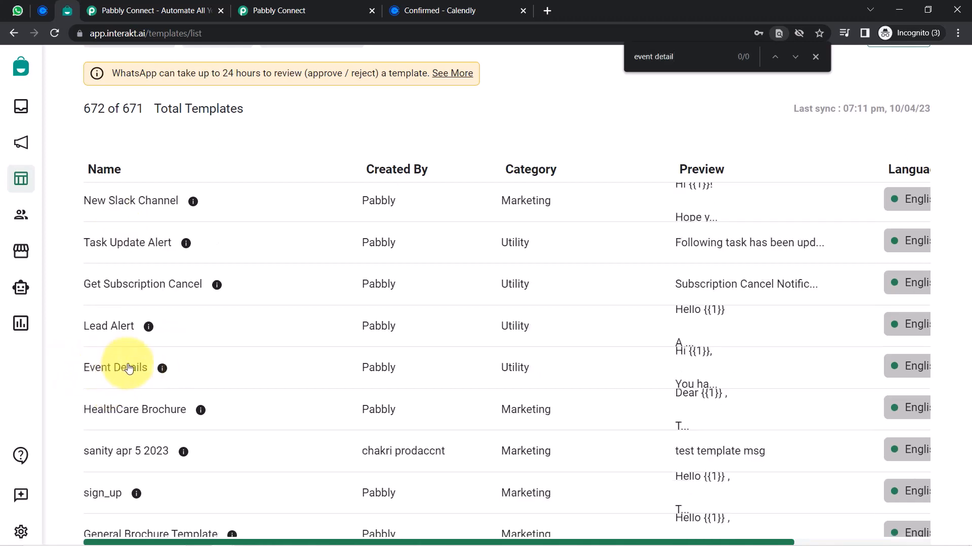
pyautogui.click(130, 368)
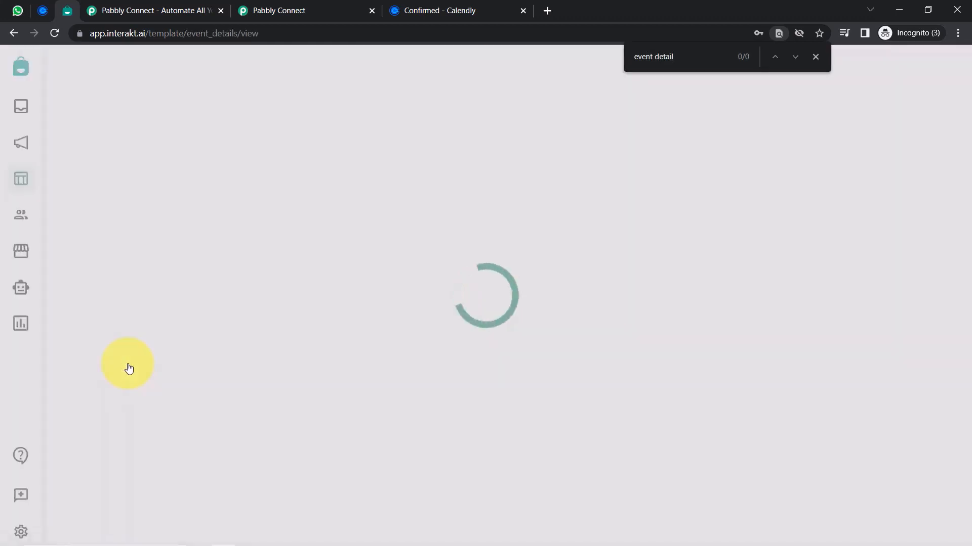
pyautogui.moveTo(240, 34); pyautogui.dragTo(276, 32)
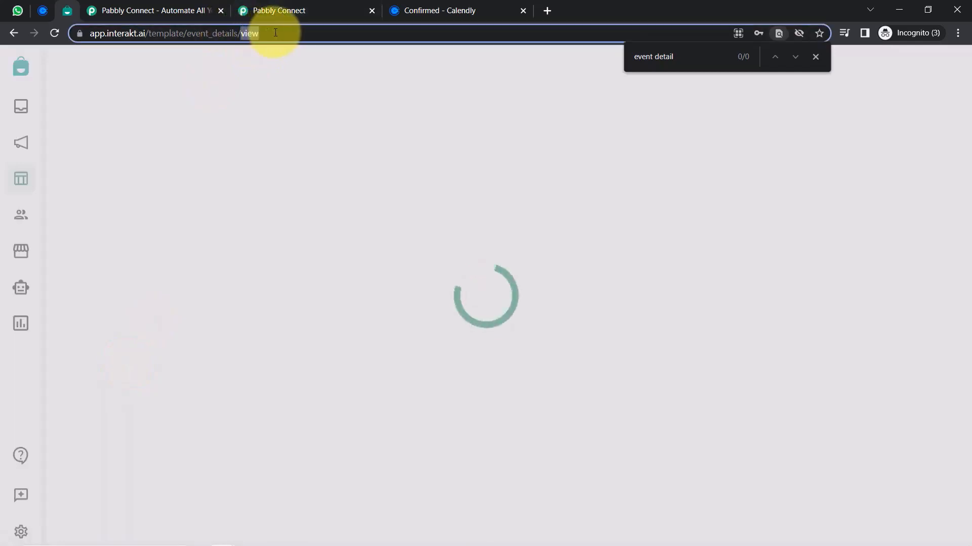
pyautogui.click(816, 58)
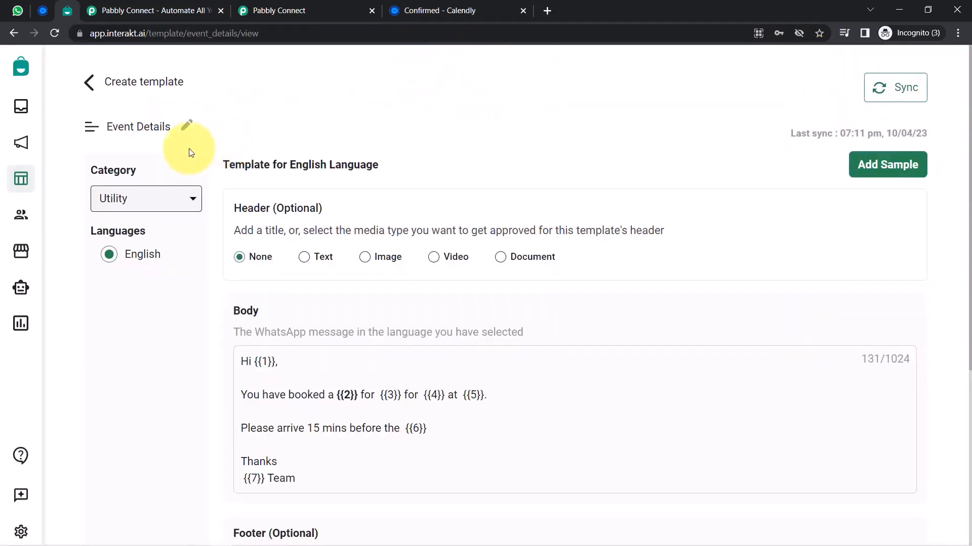
# Review the Event Details body text and its placeholders {{1}}, {{2}}, {{3}} through {{7}}
pyautogui.moveTo(119, 130); pyautogui.dragTo(165, 131)
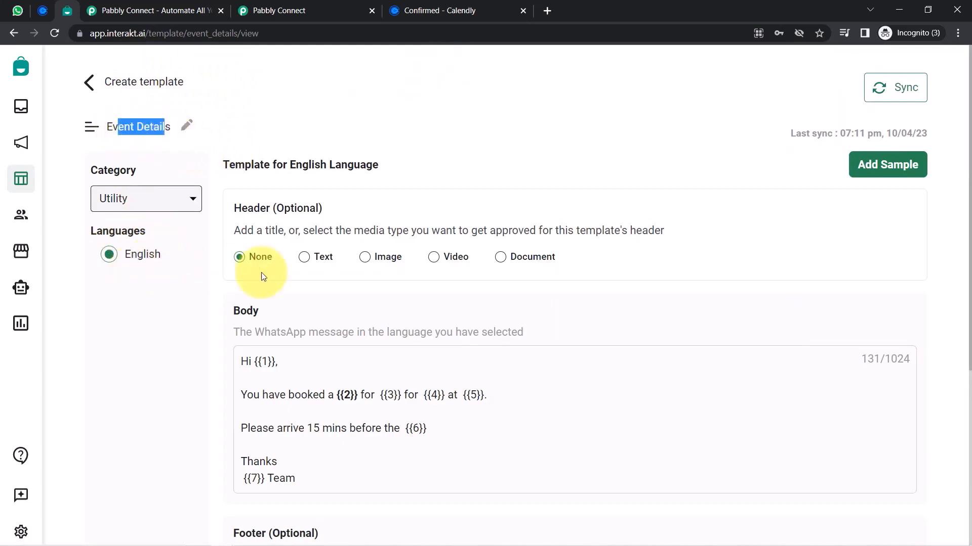
pyautogui.moveTo(252, 360); pyautogui.dragTo(282, 460)
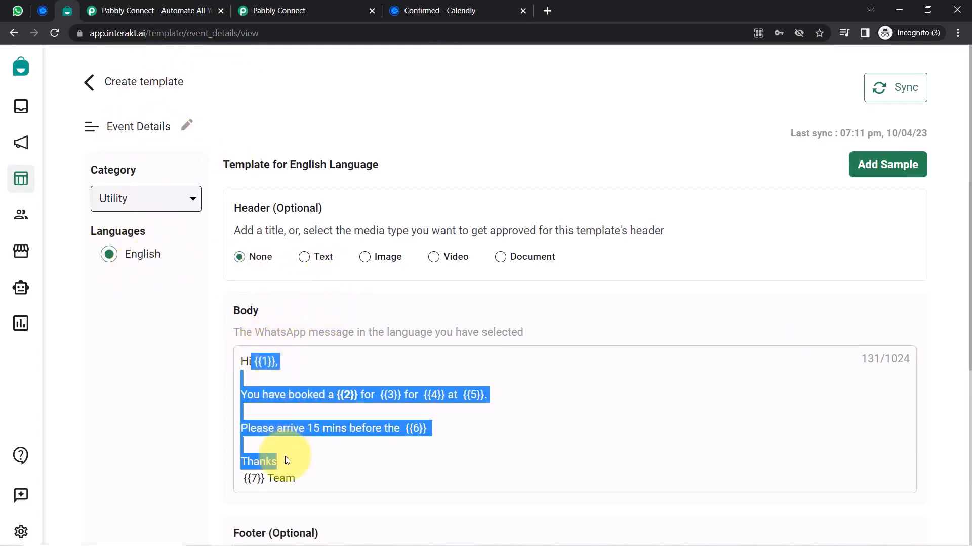
pyautogui.moveTo(964, 231); pyautogui.dragTo(783, 305)
pyautogui.click(283, 392)
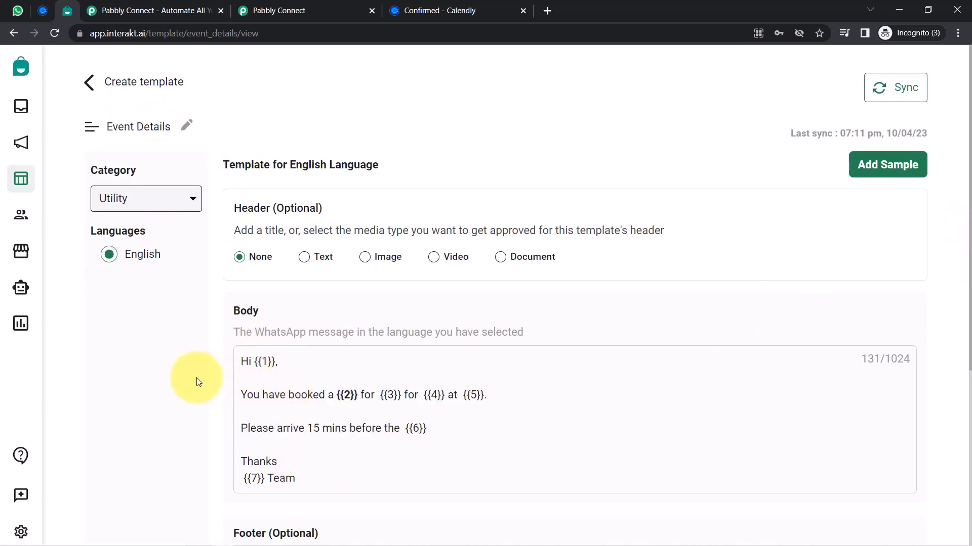
pyautogui.scroll(-3, 196, 379)
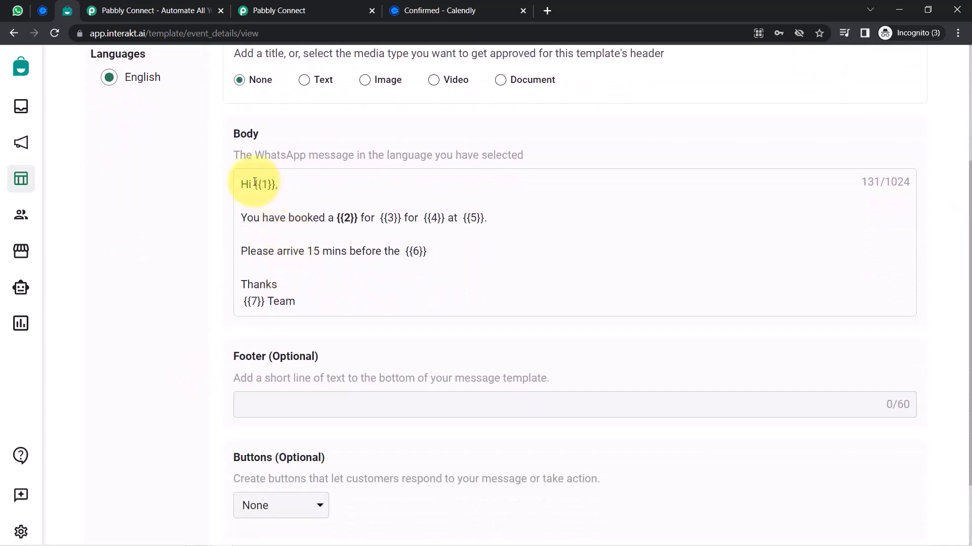
pyautogui.moveTo(255, 183); pyautogui.dragTo(272, 186)
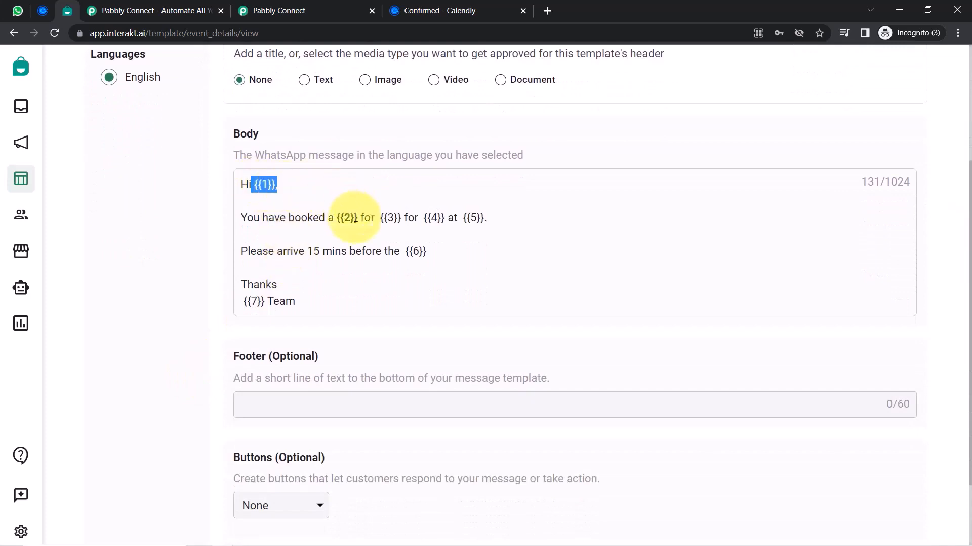
pyautogui.moveTo(251, 184); pyautogui.dragTo(321, 298)
pyautogui.click(272, 200)
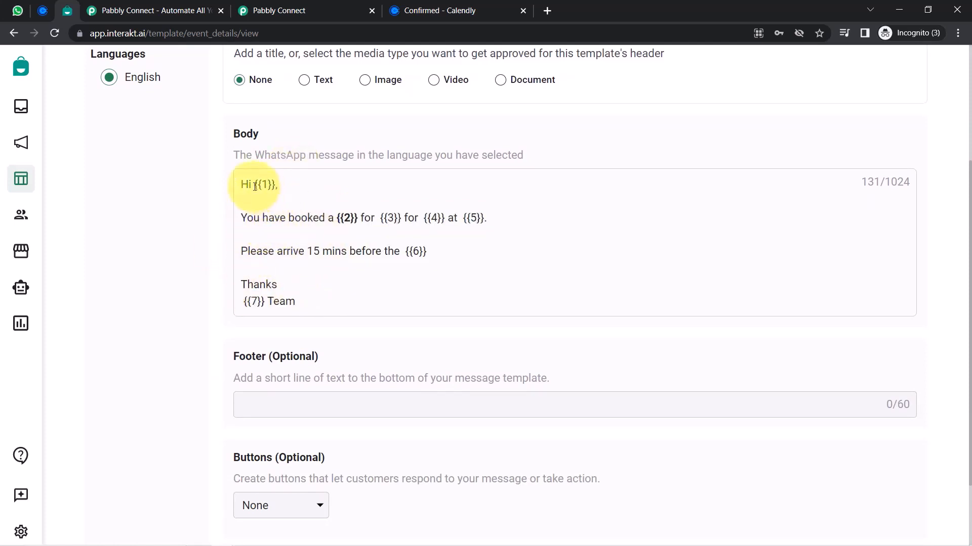
pyautogui.moveTo(333, 218); pyautogui.dragTo(375, 224)
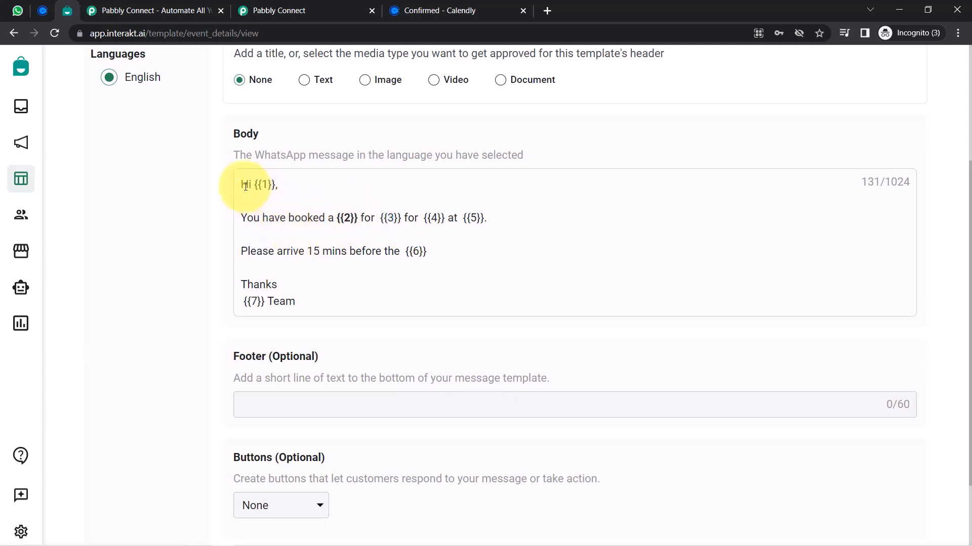
pyautogui.moveTo(246, 186); pyautogui.dragTo(300, 307)
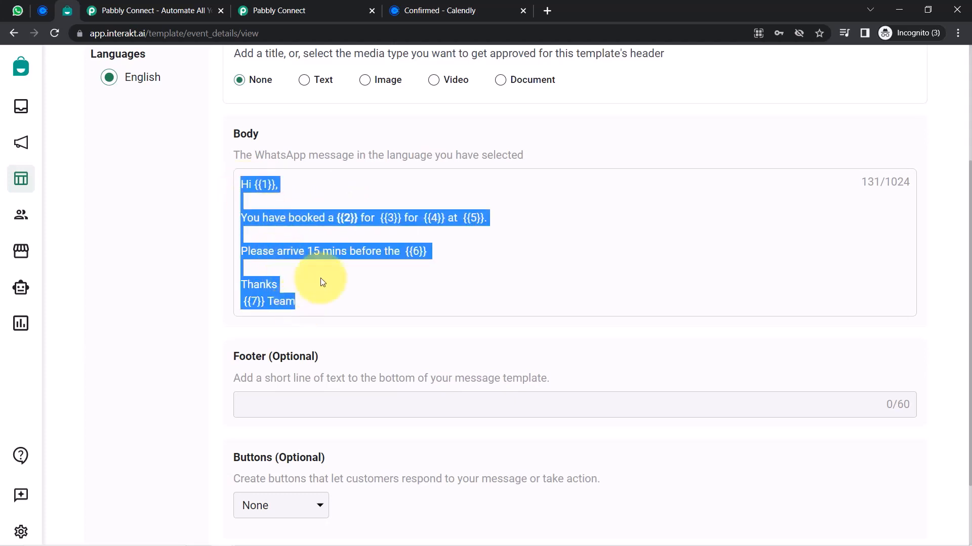
pyautogui.click(311, 243)
pyautogui.moveTo(255, 185); pyautogui.dragTo(298, 190)
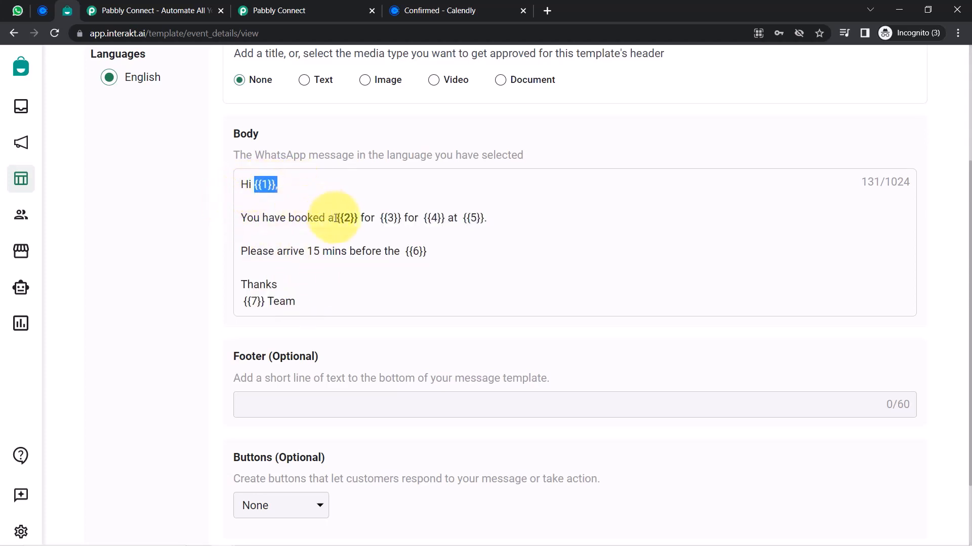
pyautogui.moveTo(340, 217); pyautogui.dragTo(350, 220)
pyautogui.doubleClick(380, 219)
pyautogui.click(295, 202)
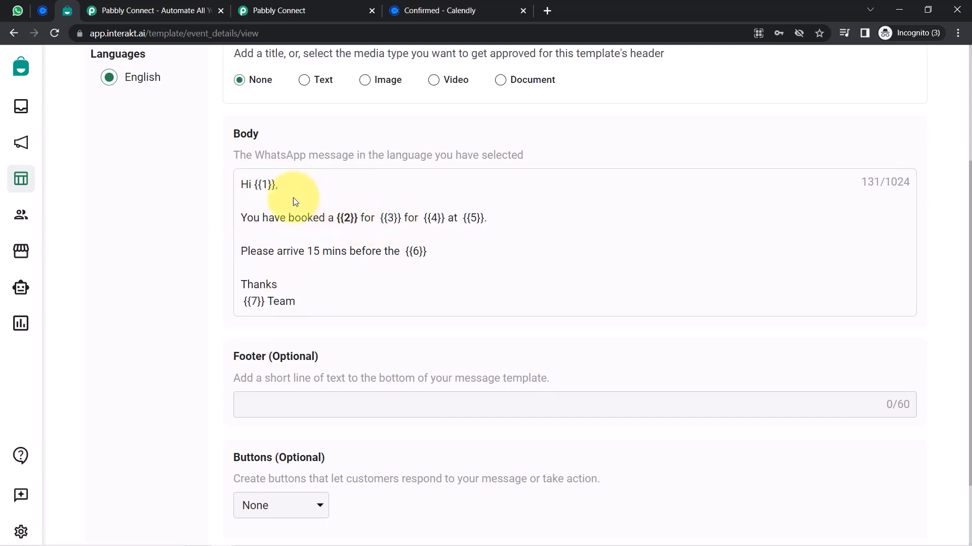
pyautogui.moveTo(268, 186); pyautogui.dragTo(191, 293)
pyautogui.click(176, 286)
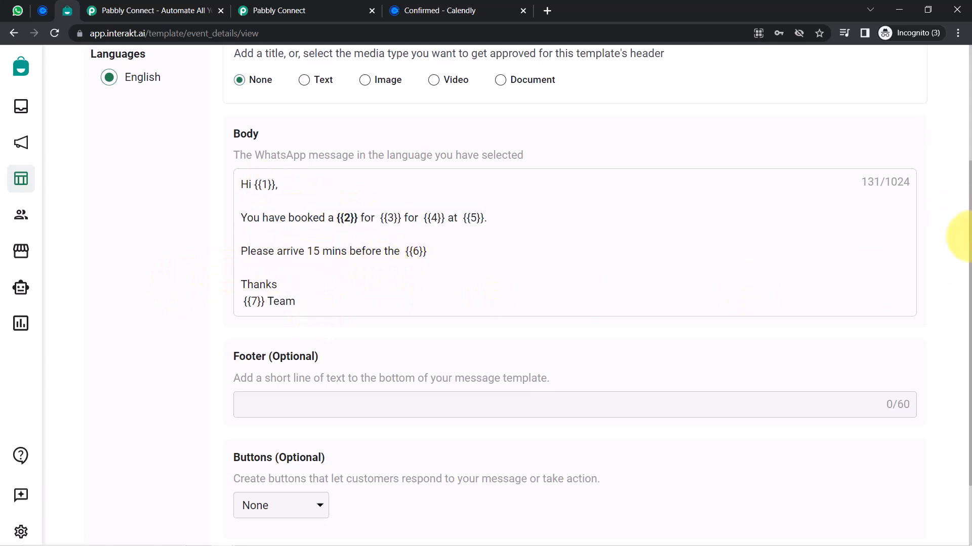
pyautogui.moveTo(969, 246); pyautogui.dragTo(957, 260)
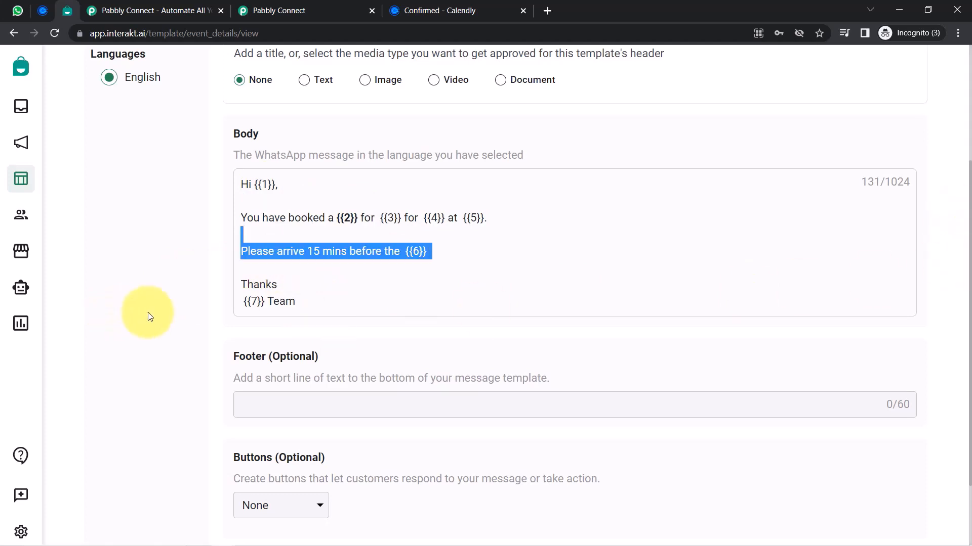
pyautogui.click(170, 333)
# Check the template's optional header, opening body placeholders and footer description
pyautogui.scroll(-1, 175, 329)
pyautogui.scroll(-2, 297, 365)
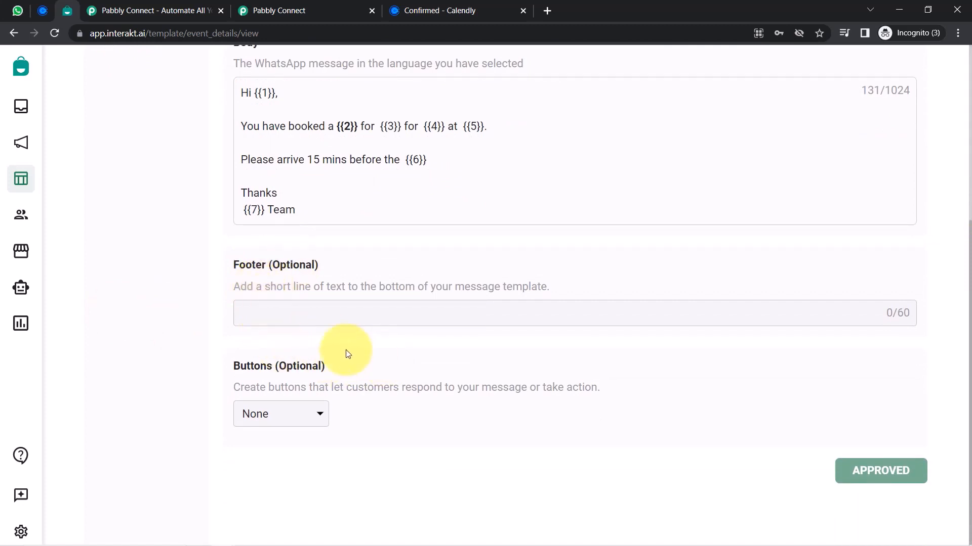
pyautogui.scroll(2, 283, 362)
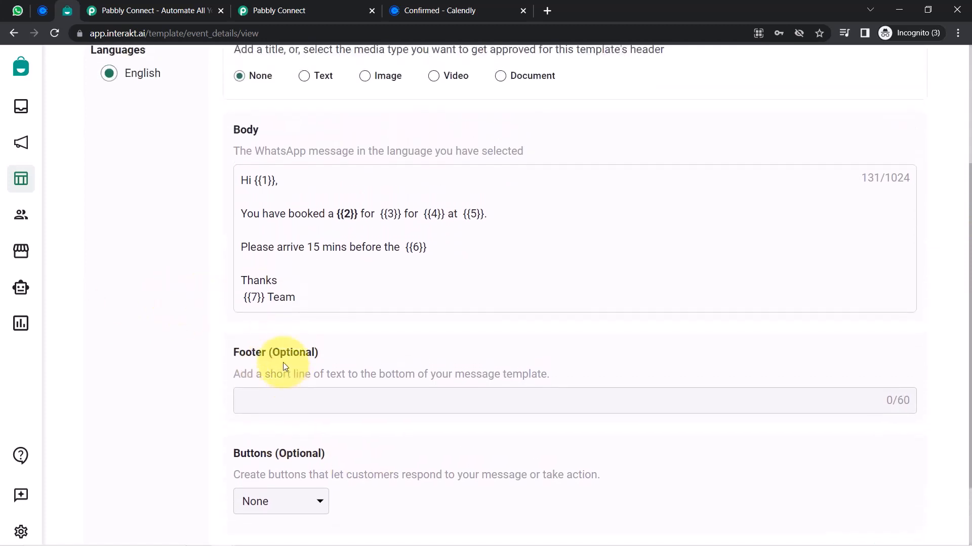
pyautogui.scroll(4, 332, 367)
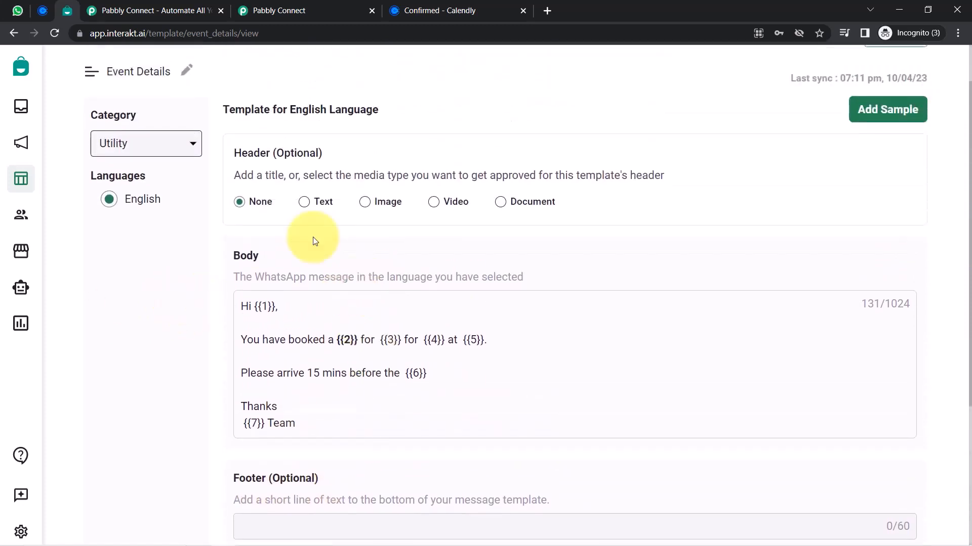
pyautogui.moveTo(248, 208); pyautogui.dragTo(304, 205)
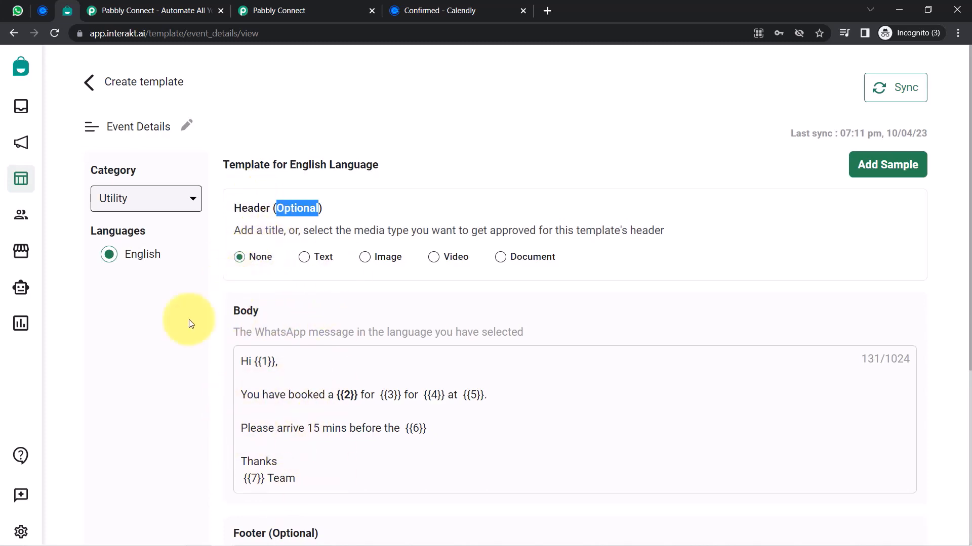
pyautogui.click(155, 350)
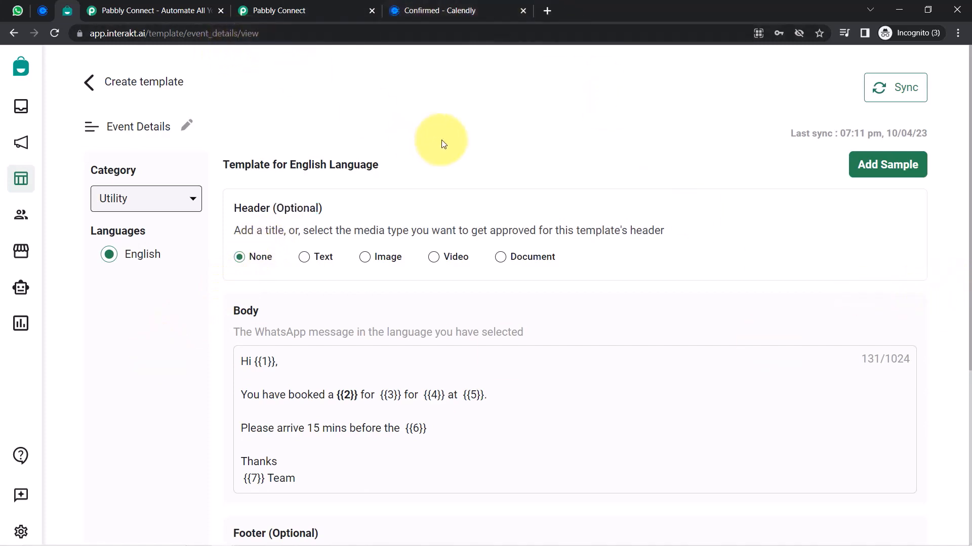
pyautogui.scroll(-4, 443, 144)
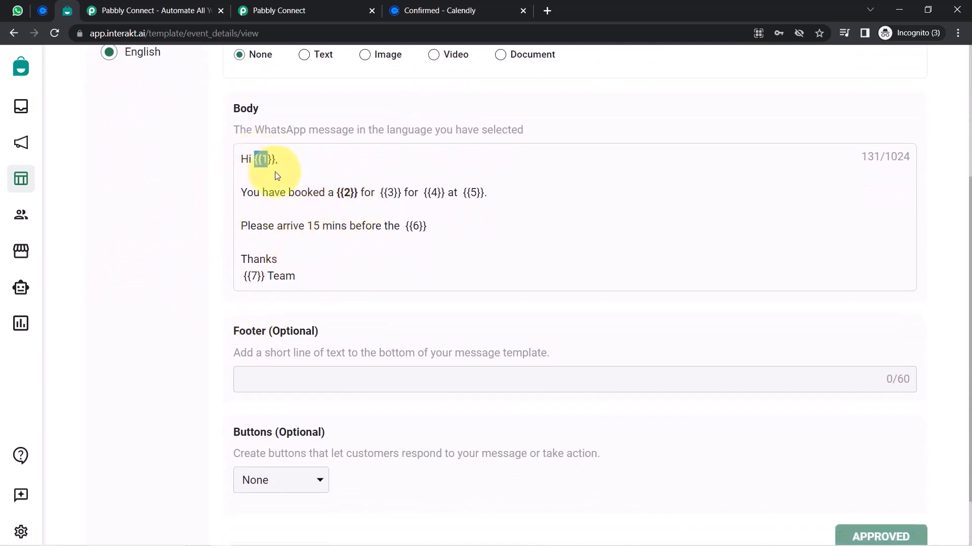
pyautogui.moveTo(278, 175); pyautogui.dragTo(245, 223)
pyautogui.click(141, 243)
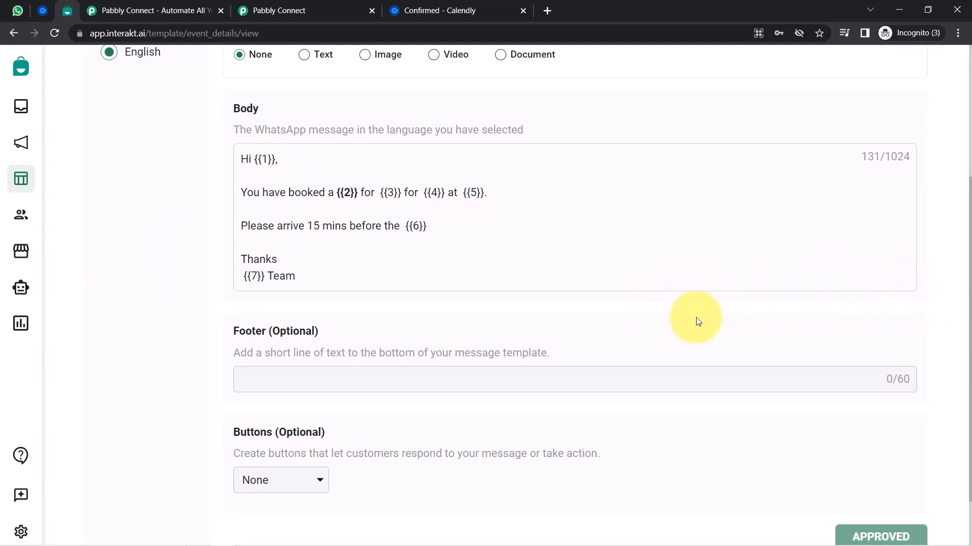
pyautogui.tripleClick(919, 344)
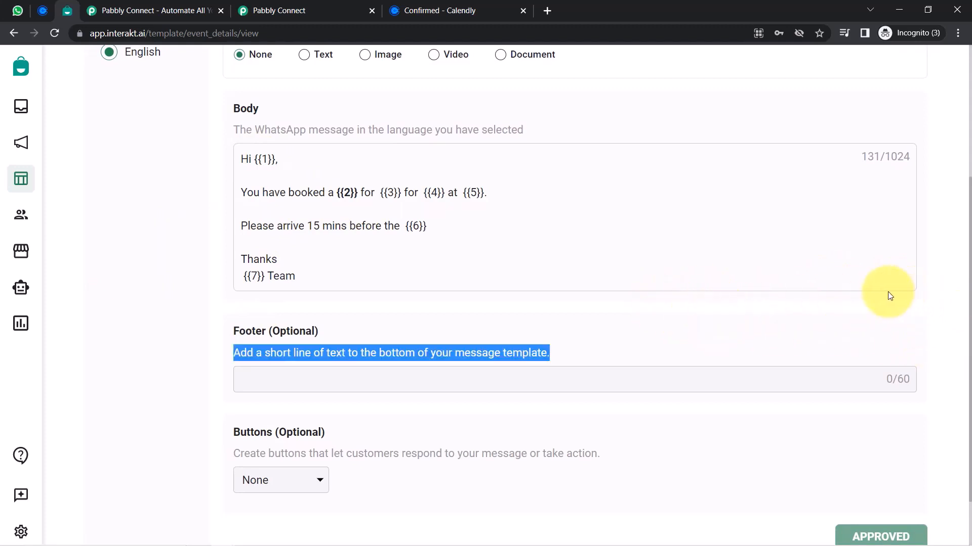
pyautogui.click(887, 291)
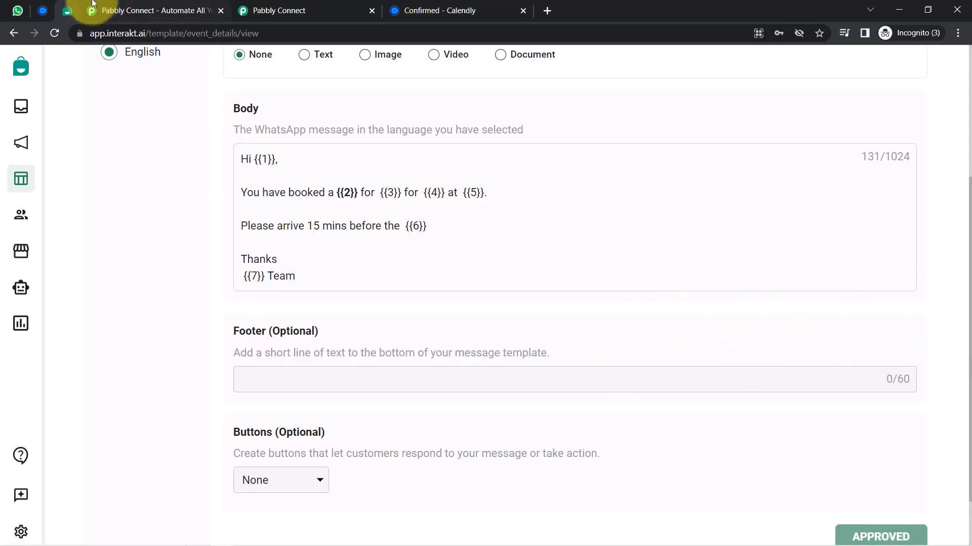
pyautogui.click(227, 14)
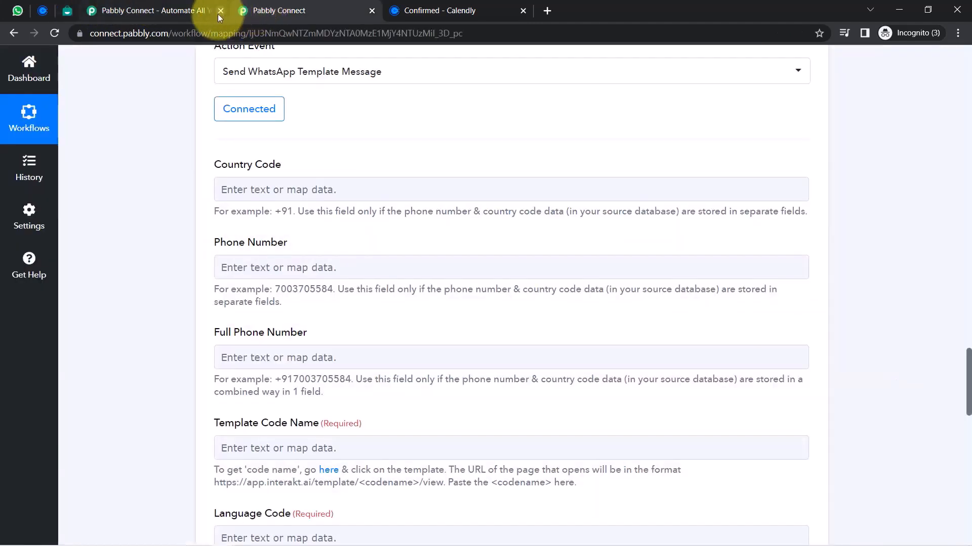
# Close the duplicate Pabbly Connect tab and review the Country Code, Phone Number and Full Phone Number fields
pyautogui.click(218, 12)
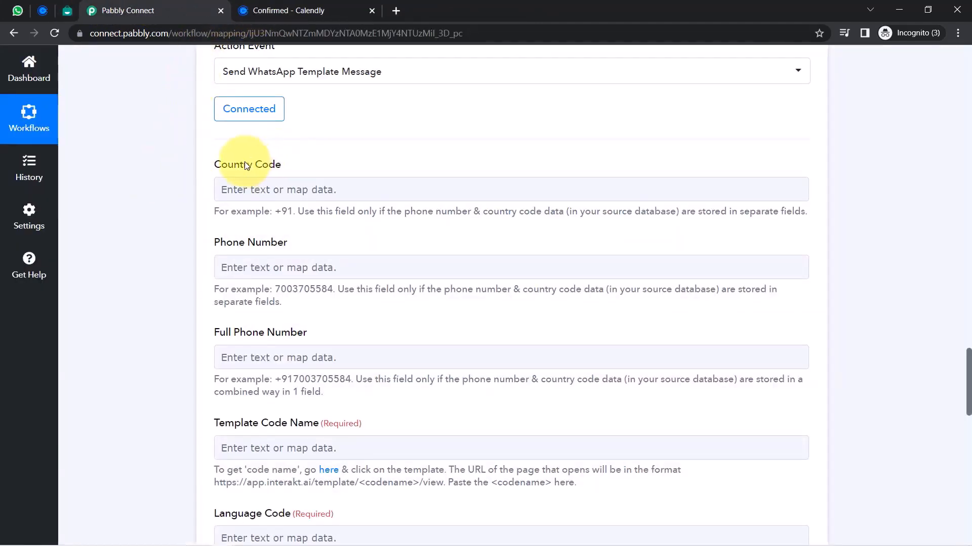
pyautogui.moveTo(219, 166); pyautogui.dragTo(298, 167)
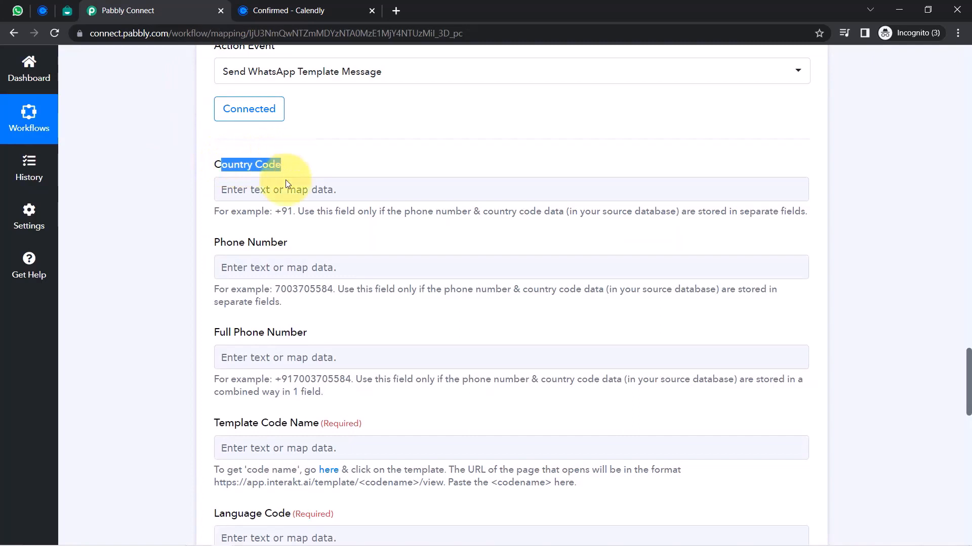
pyautogui.moveTo(232, 243); pyautogui.dragTo(269, 239)
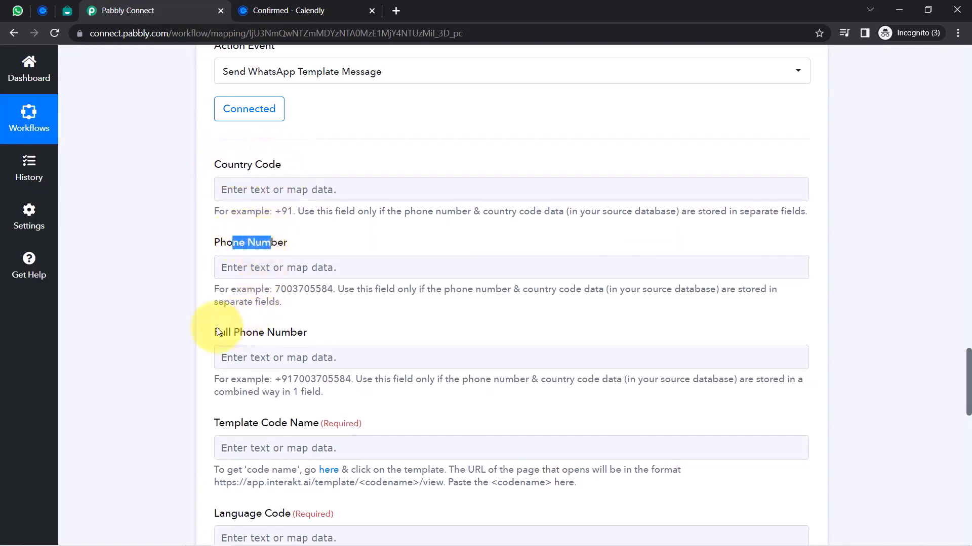
pyautogui.moveTo(219, 332); pyautogui.dragTo(264, 332)
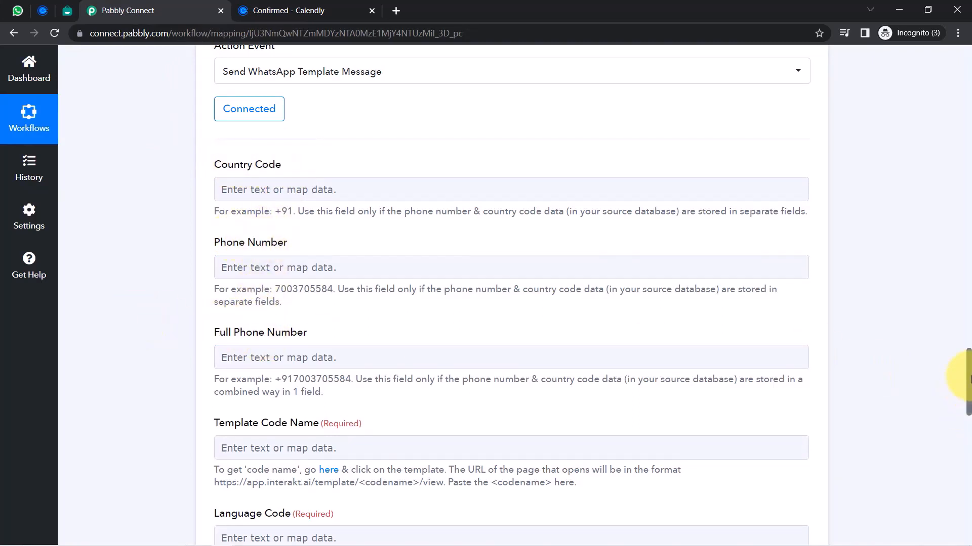
pyautogui.moveTo(969, 374); pyautogui.dragTo(946, 468)
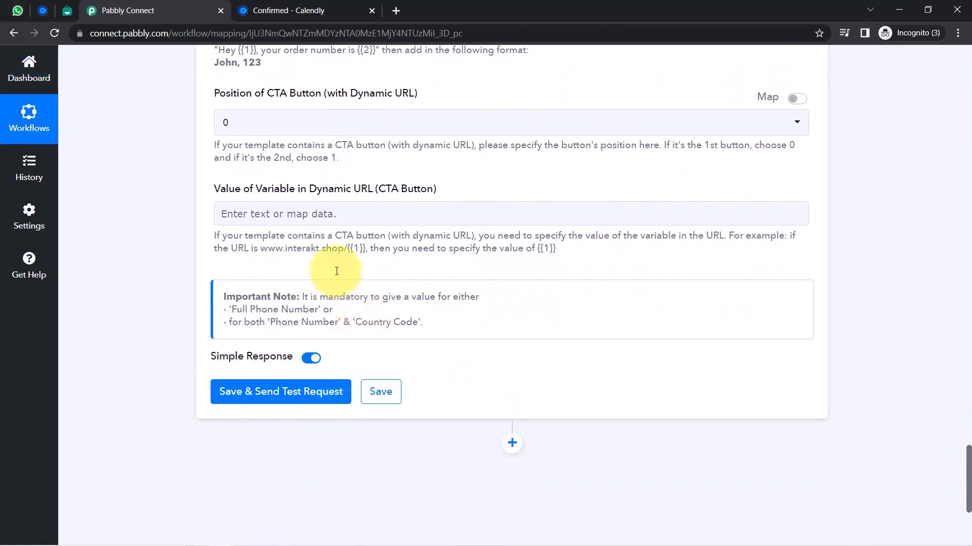
pyautogui.moveTo(312, 297); pyautogui.dragTo(464, 294)
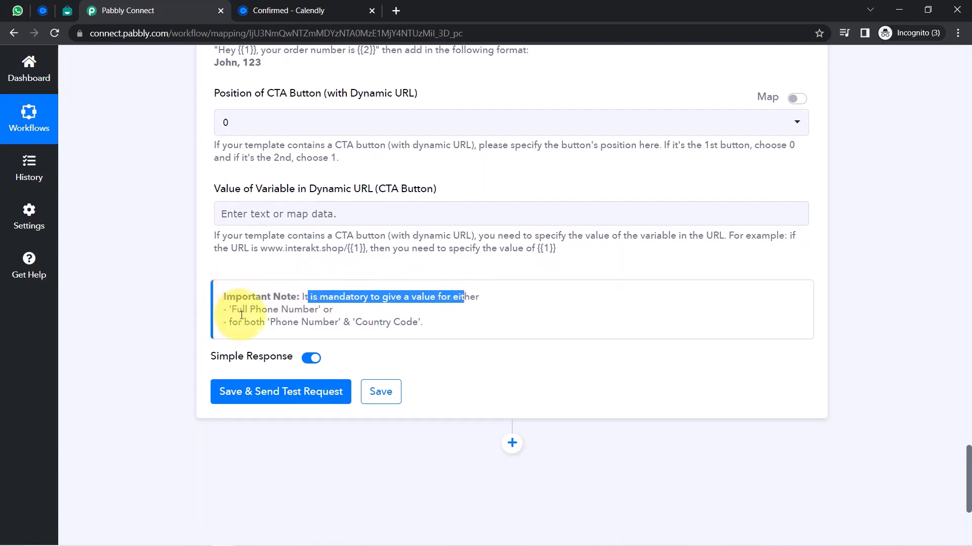
pyautogui.moveTo(236, 309); pyautogui.dragTo(356, 324)
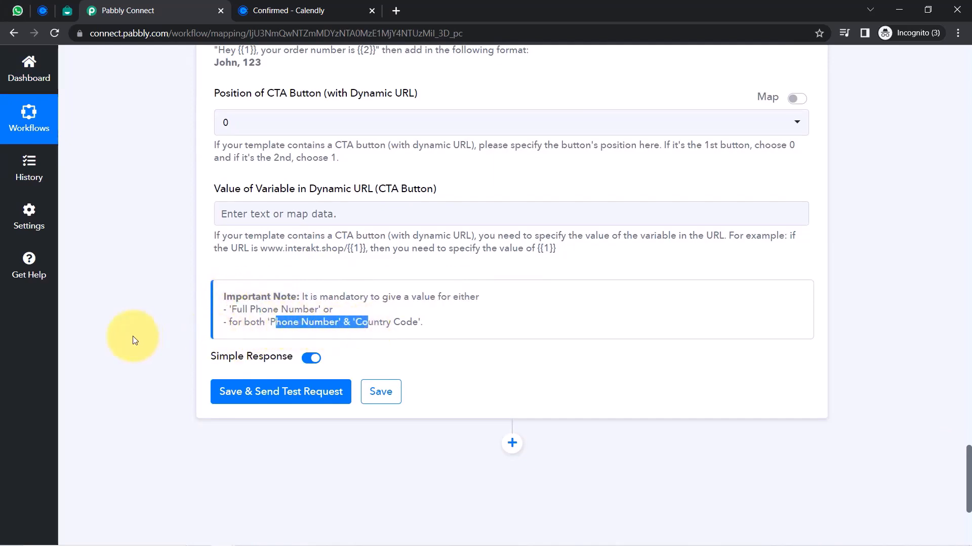
pyautogui.click(135, 341)
# Compare the example formats for a full combined number versus separate phone number and country code
pyautogui.moveTo(968, 478); pyautogui.dragTo(951, 390)
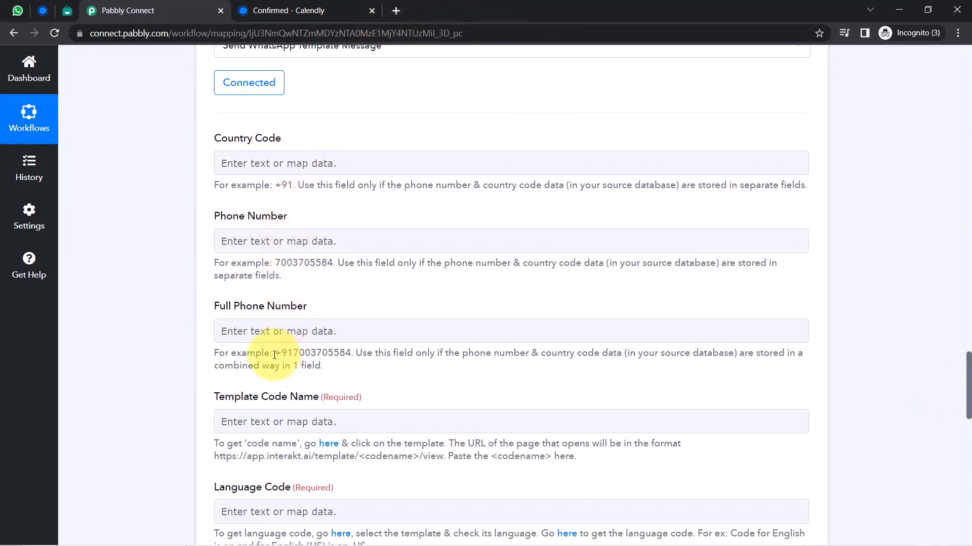
pyautogui.moveTo(274, 354); pyautogui.dragTo(350, 353)
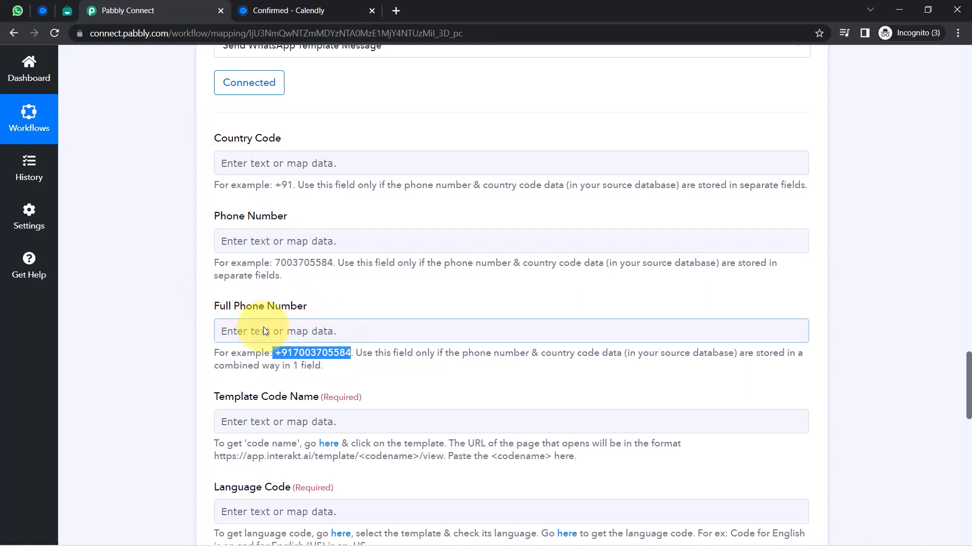
pyautogui.moveTo(275, 265); pyautogui.dragTo(335, 265)
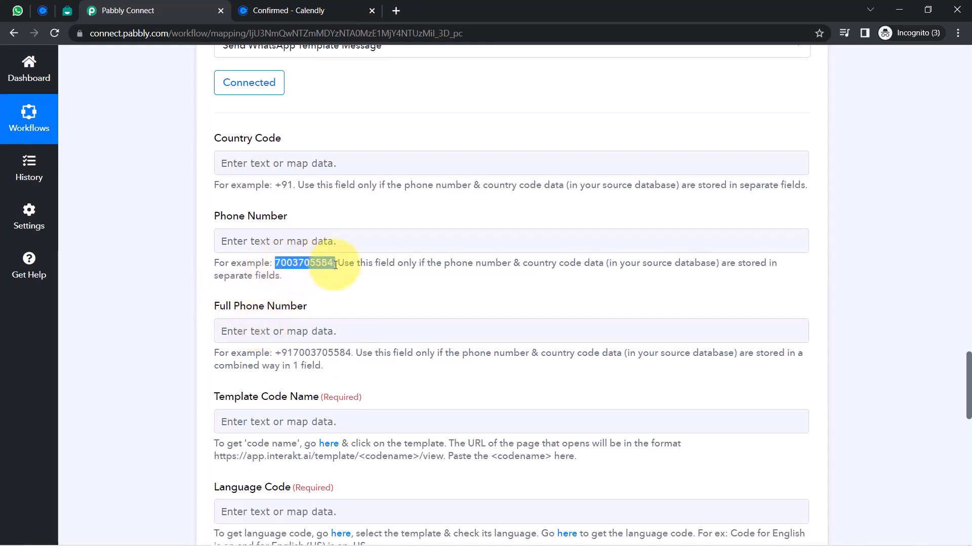
pyautogui.click(177, 273)
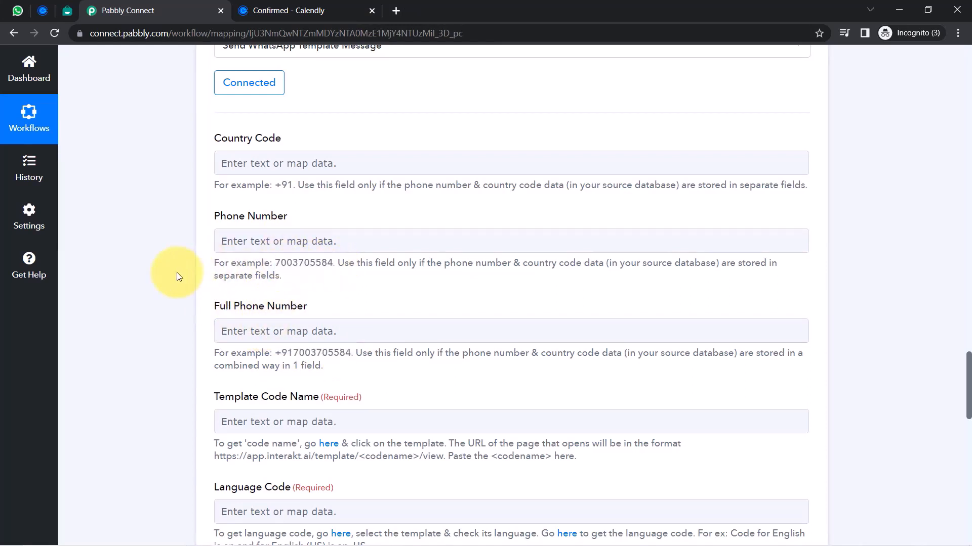
pyautogui.moveTo(221, 216); pyautogui.dragTo(304, 217)
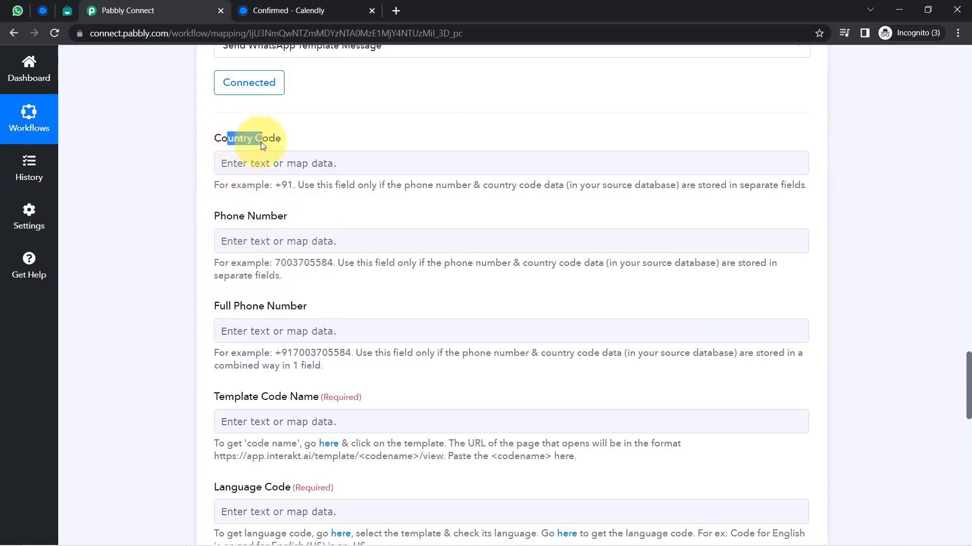
pyautogui.click(968, 416)
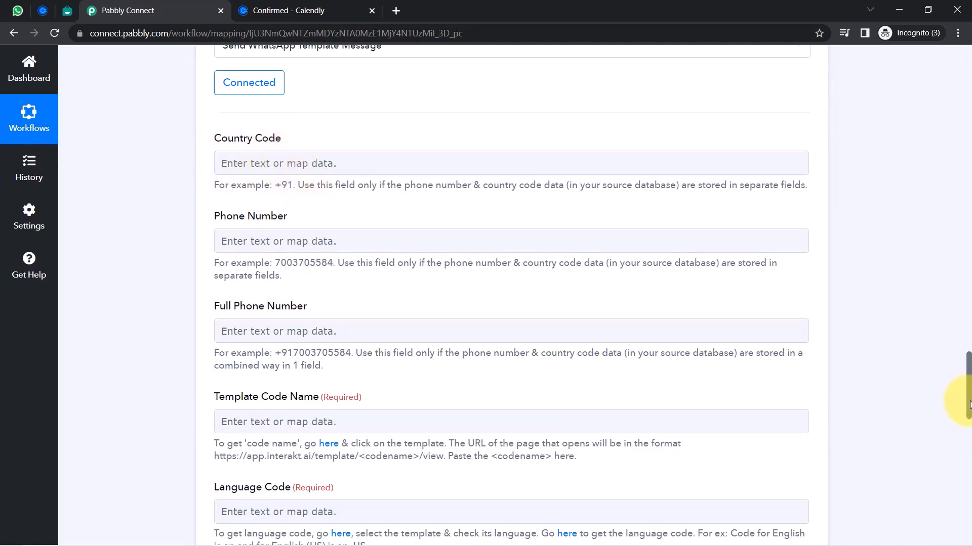
pyautogui.moveTo(969, 405); pyautogui.dragTo(953, 190)
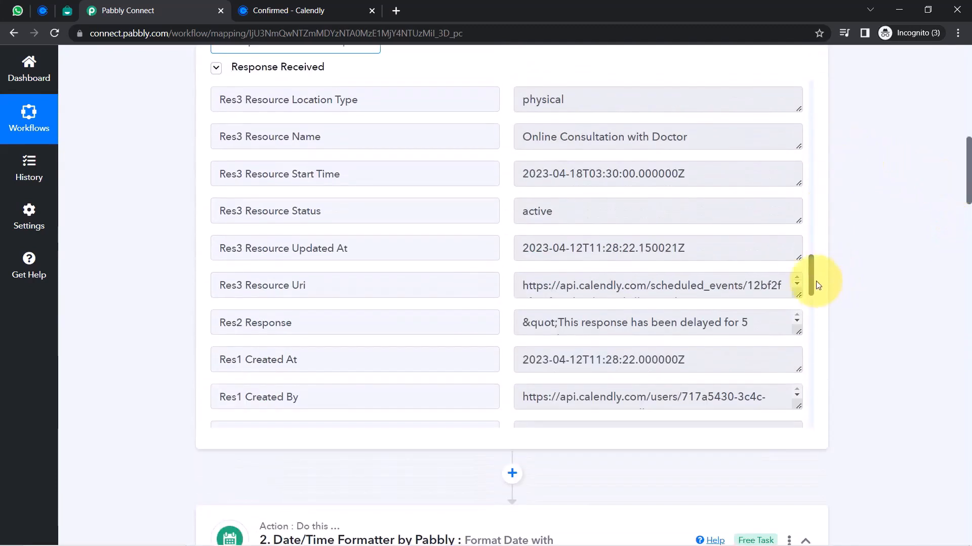
# Map the Calendly Res5 contact-number answer into Full Phone Number, searching '91'
pyautogui.moveTo(809, 281); pyautogui.dragTo(805, 361)
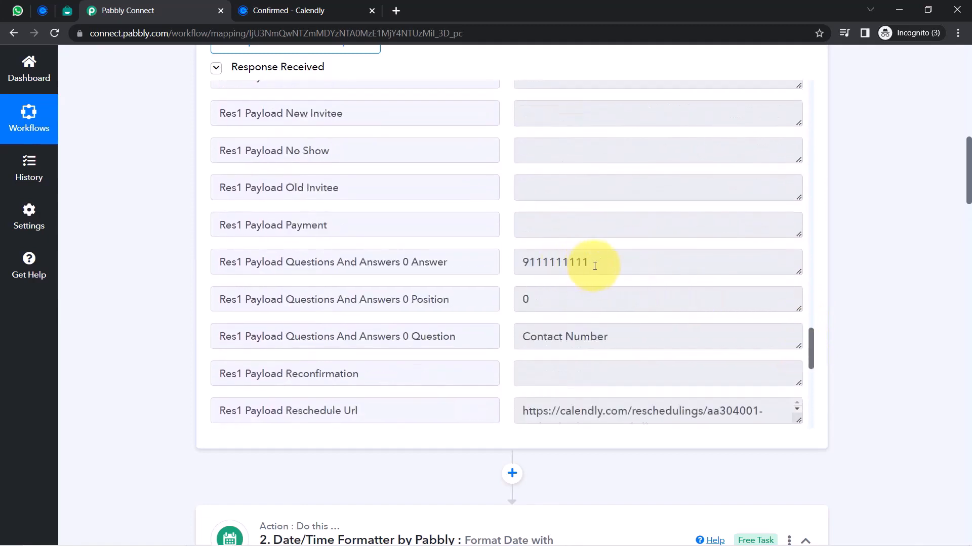
pyautogui.moveTo(595, 266); pyautogui.dragTo(522, 265)
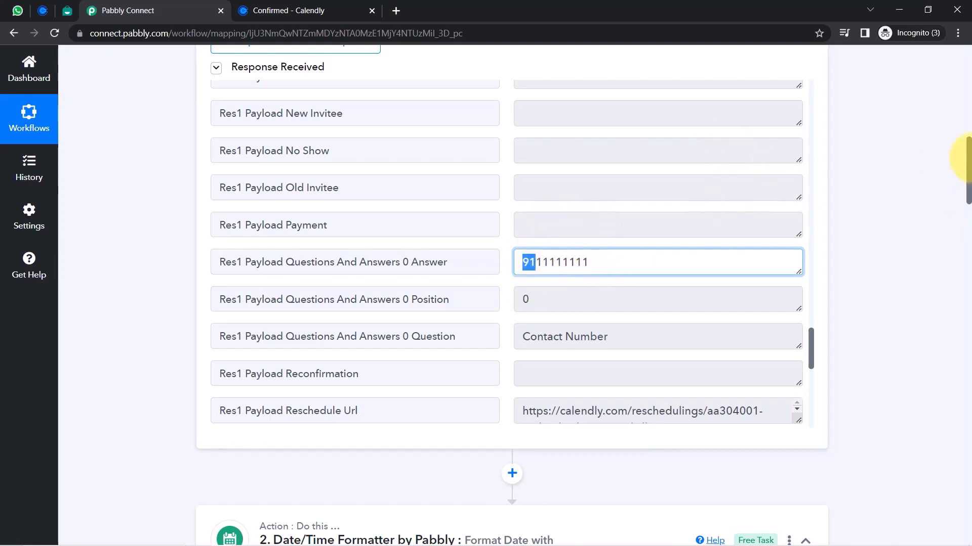
pyautogui.moveTo(968, 170); pyautogui.dragTo(961, 386)
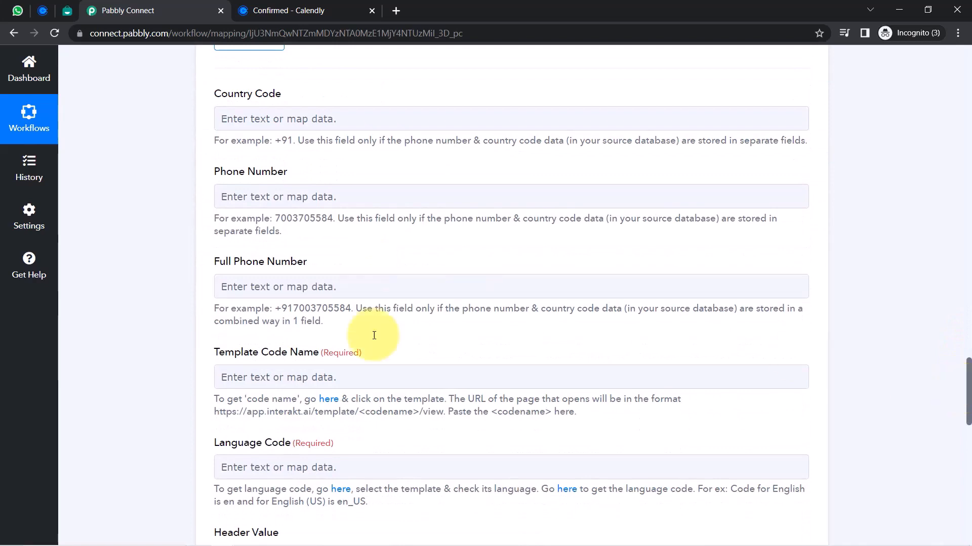
pyautogui.click(247, 294)
pyautogui.click(244, 290)
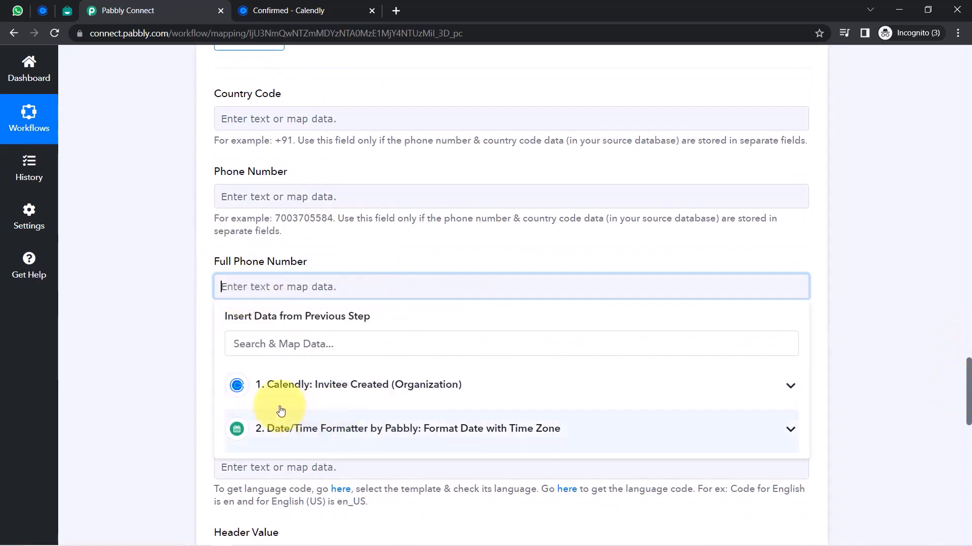
pyautogui.click(309, 391)
pyautogui.click(248, 340)
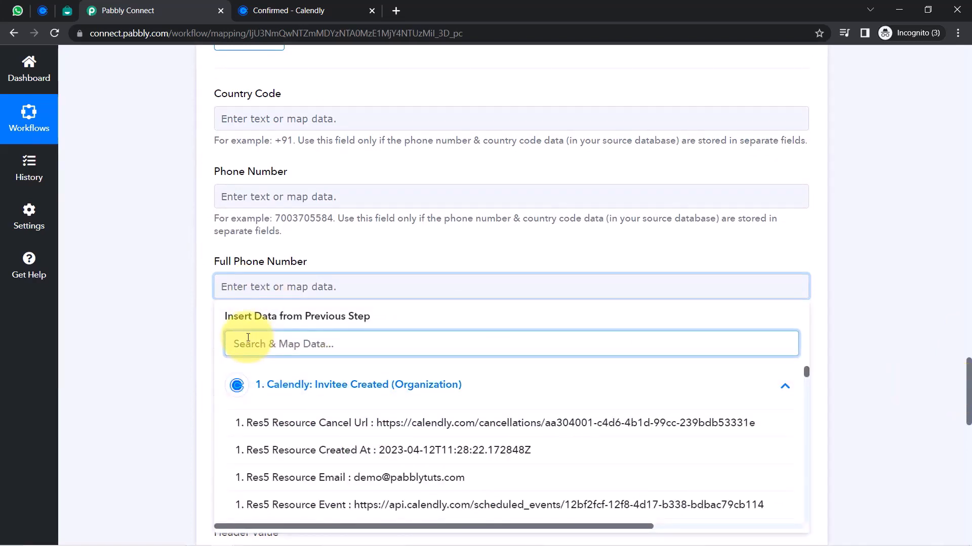
pyautogui.write('91')
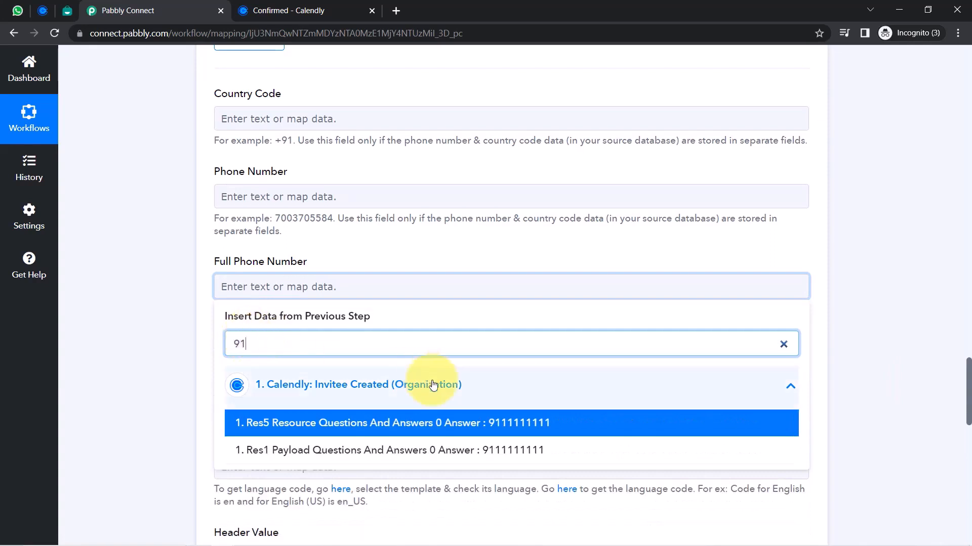
pyautogui.click(441, 422)
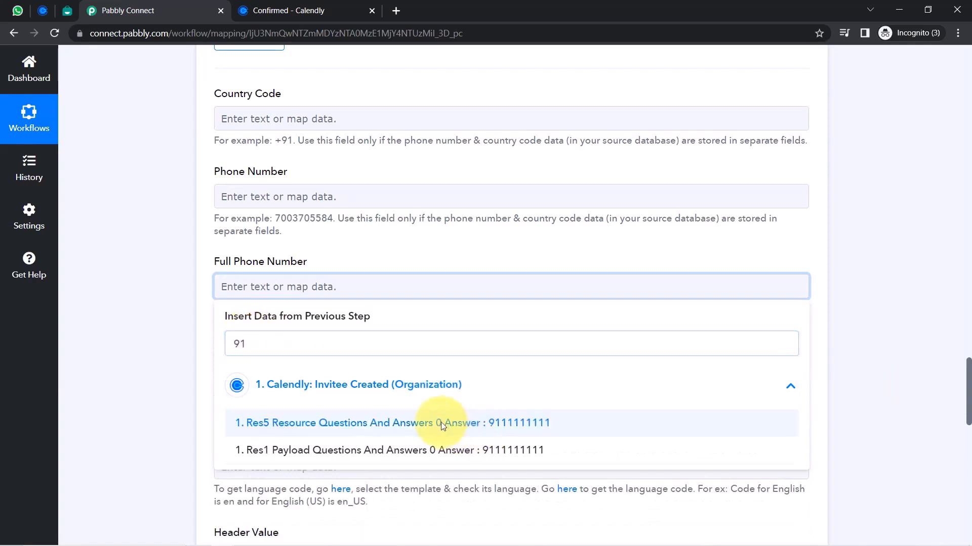
pyautogui.click(154, 298)
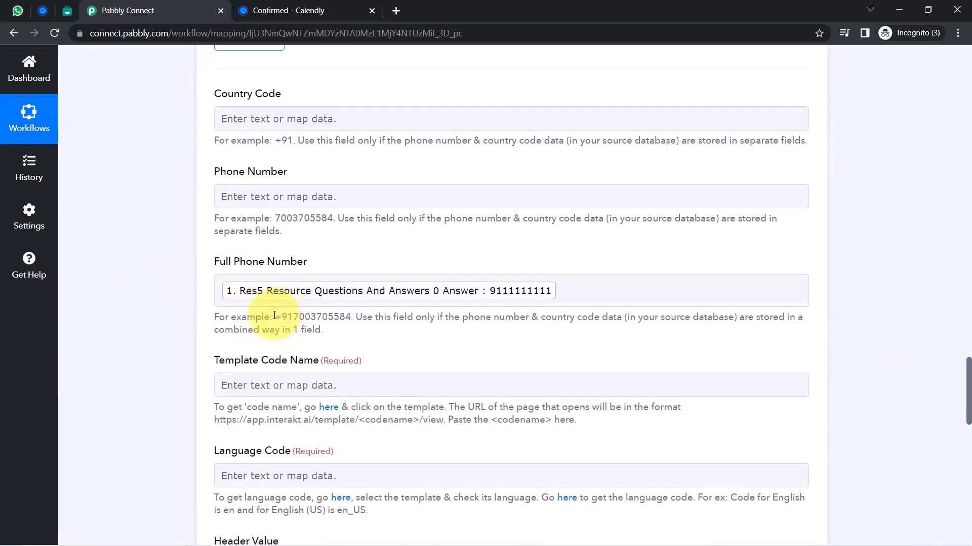
# Add a '+' before the mapped phone answer in Full Phone Number
pyautogui.click(230, 301)
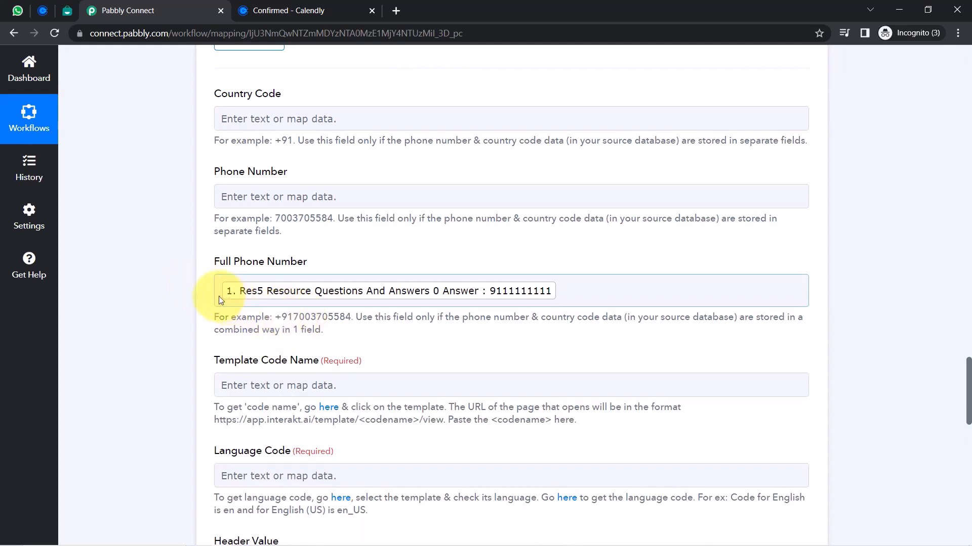
pyautogui.click(220, 296)
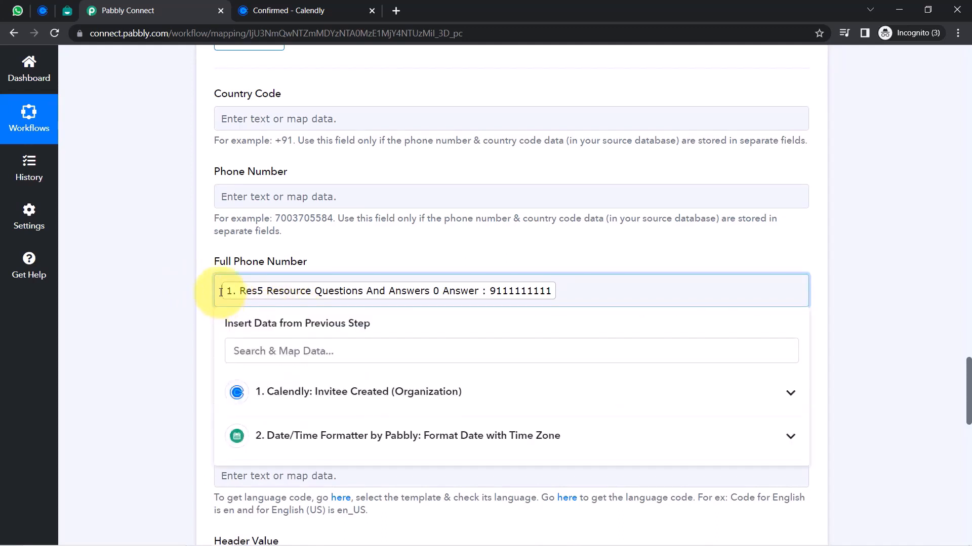
pyautogui.write('+')
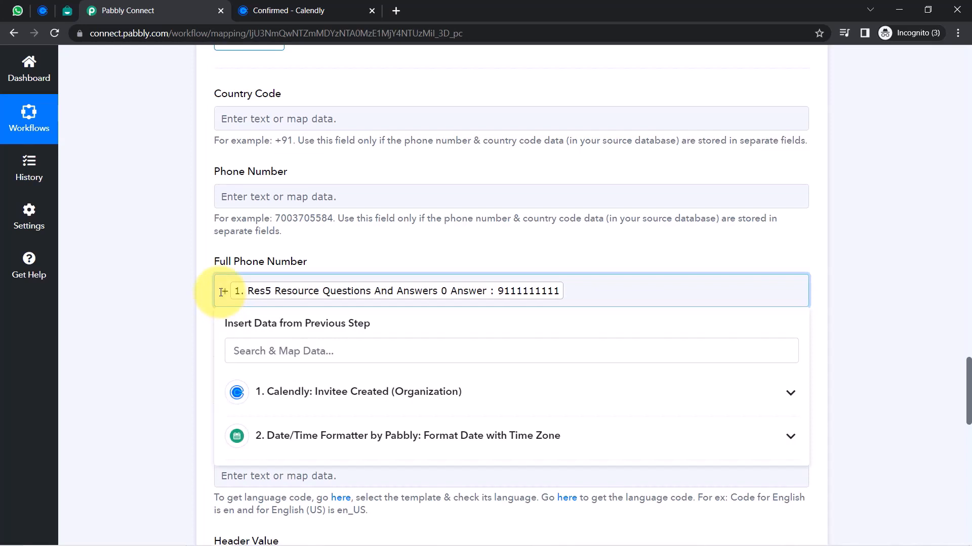
pyautogui.click(202, 321)
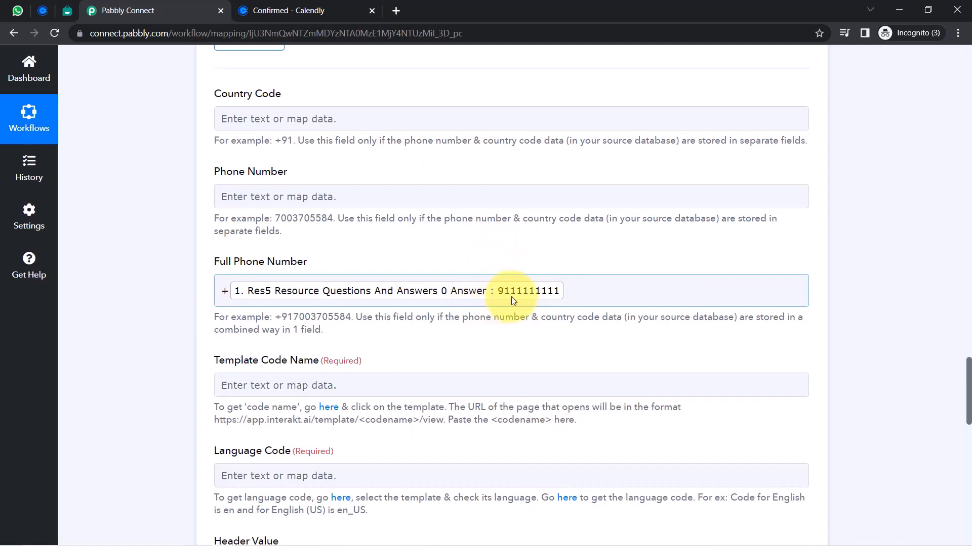
pyautogui.click(225, 292)
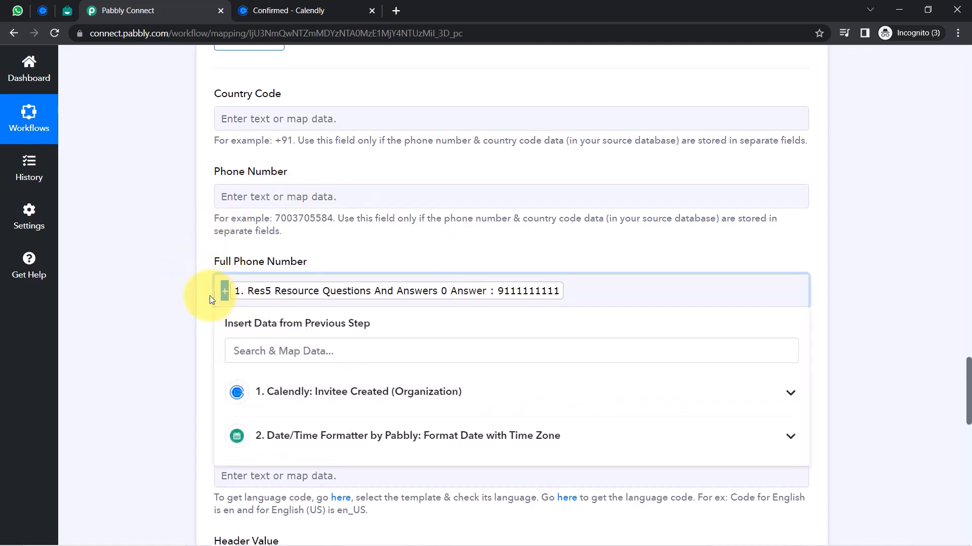
pyautogui.click(185, 305)
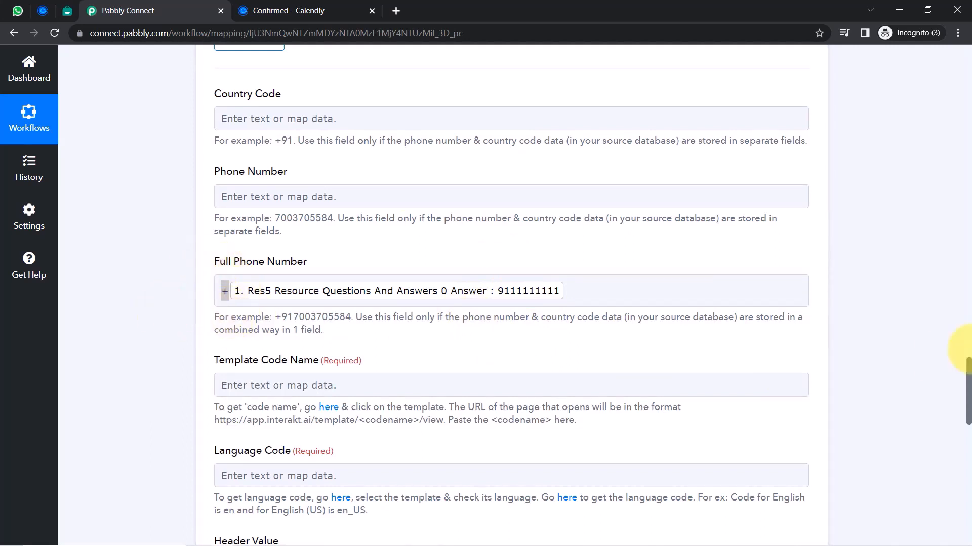
# Copy event_details from the Interakt template address into Template Code Name
pyautogui.scroll(-3, 970, 374)
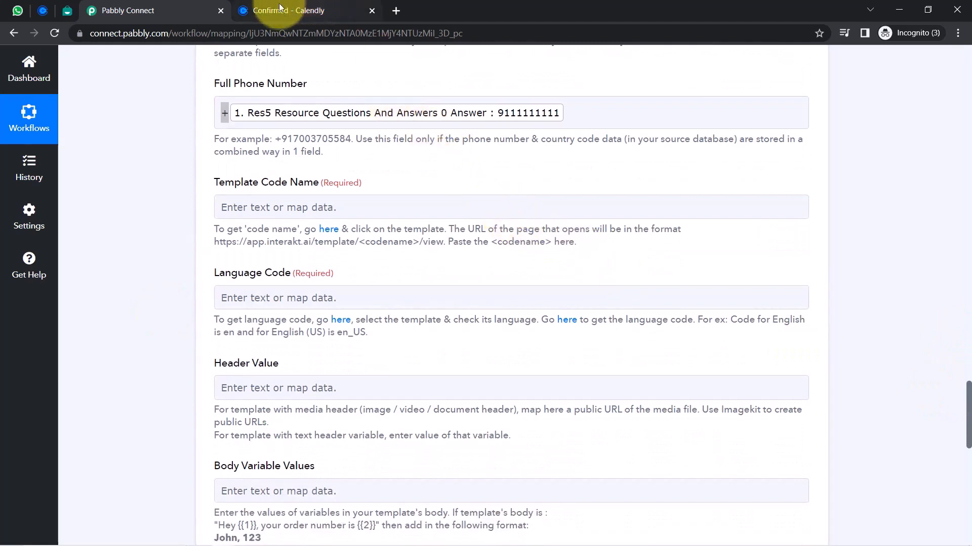
pyautogui.click(67, 10)
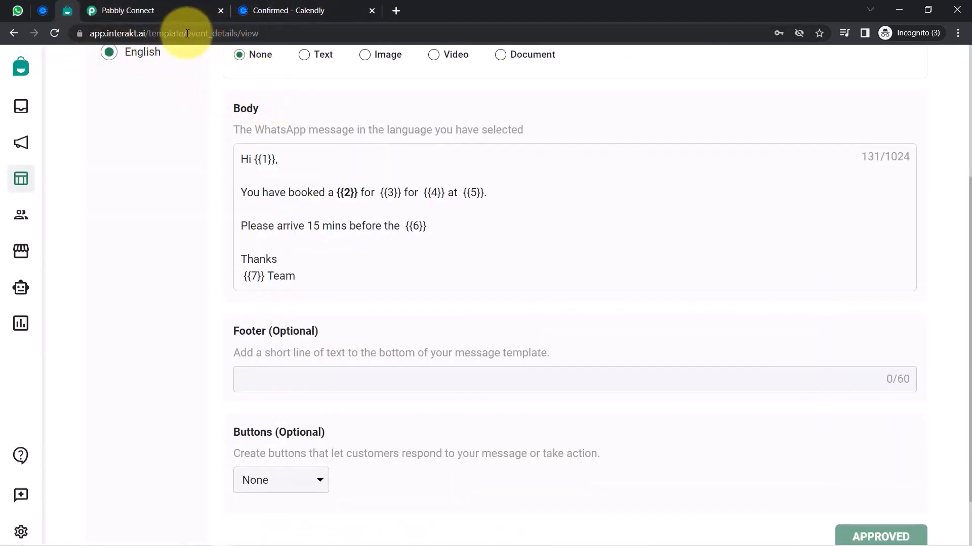
pyautogui.moveTo(187, 33); pyautogui.dragTo(240, 35)
pyautogui.hotkey('ctrl', 'c')
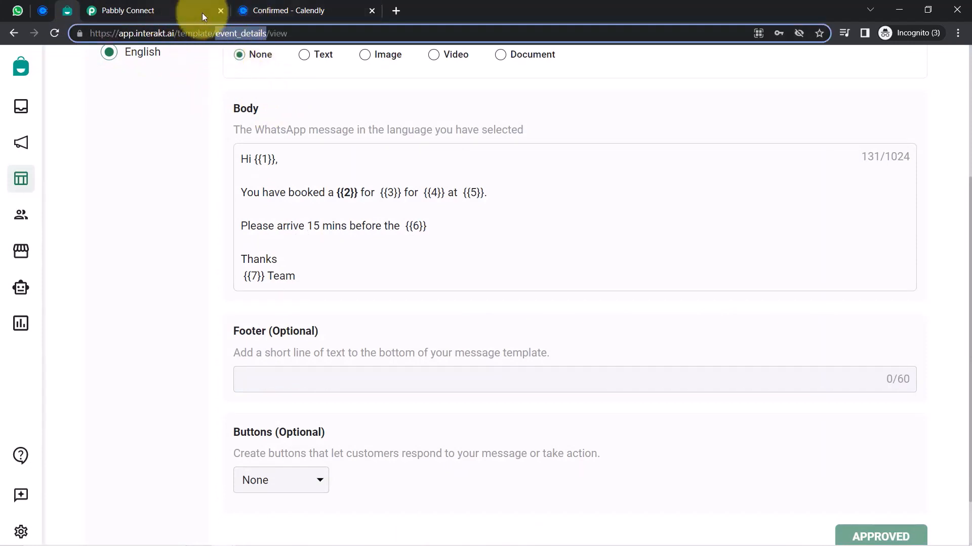
pyautogui.click(103, 7)
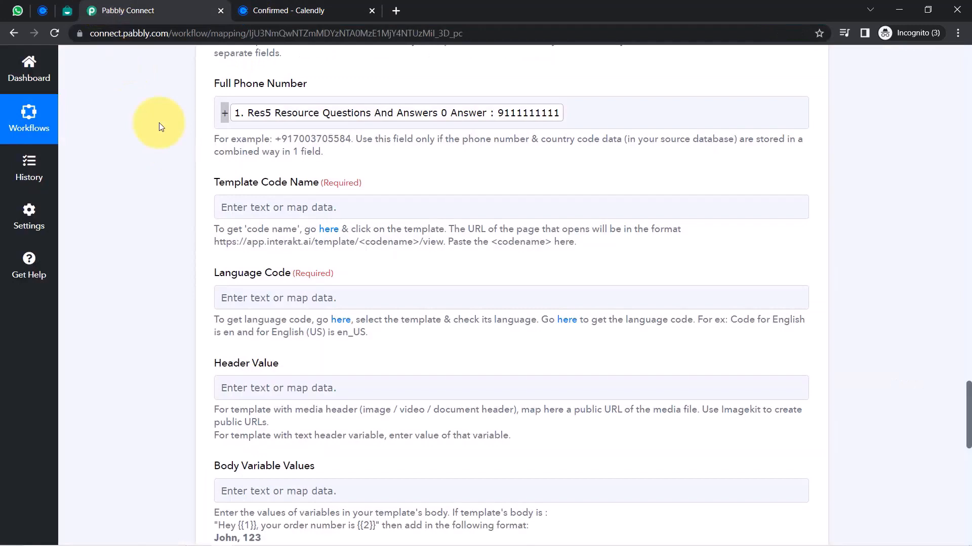
pyautogui.click(232, 215)
pyautogui.hotkey('ctrl', 'v')
pyautogui.click(168, 221)
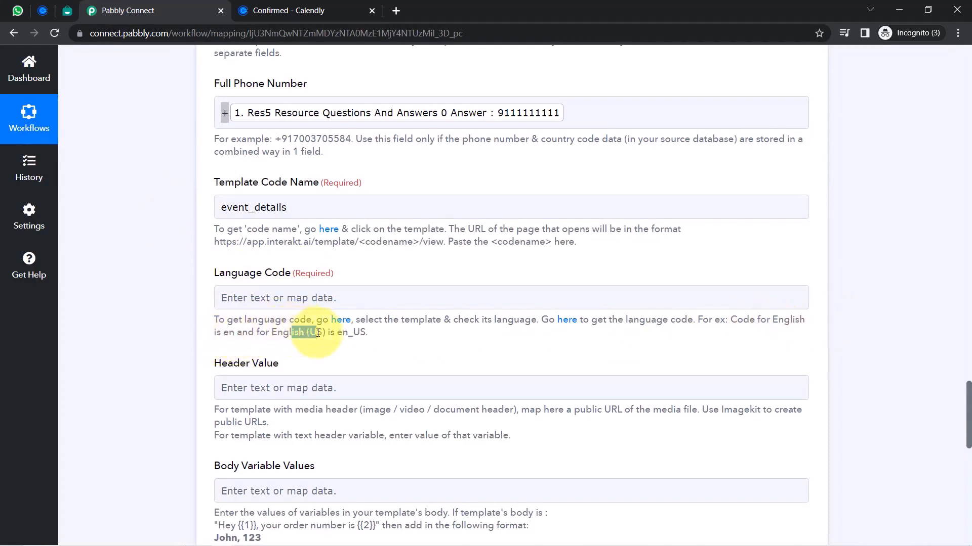
# Check the template's language and set Language Code to en
pyautogui.moveTo(318, 333); pyautogui.dragTo(369, 332)
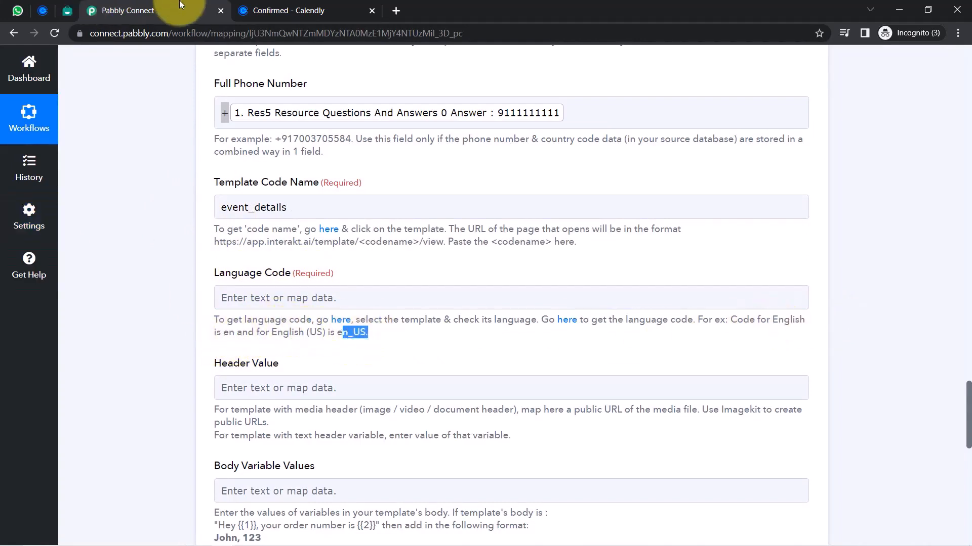
pyautogui.click(67, 10)
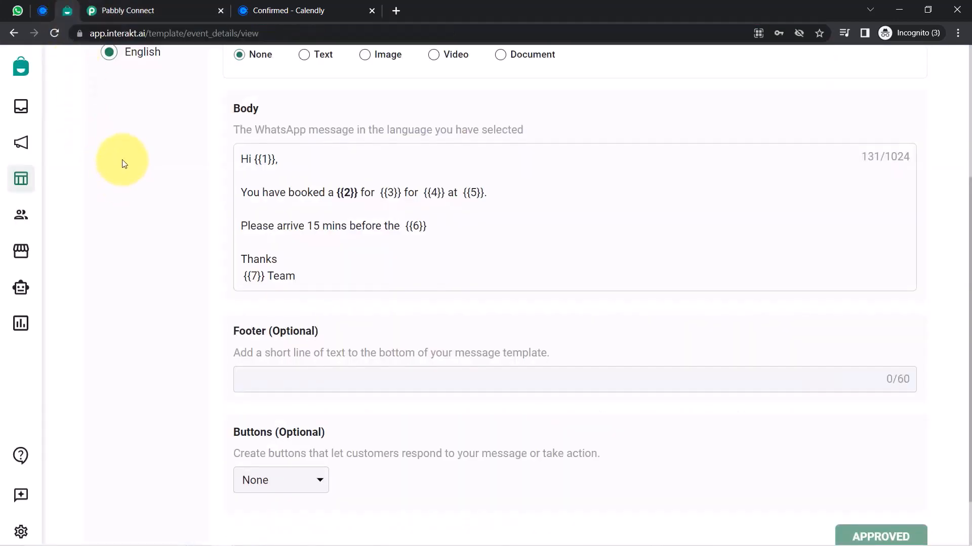
pyautogui.scroll(3, 124, 163)
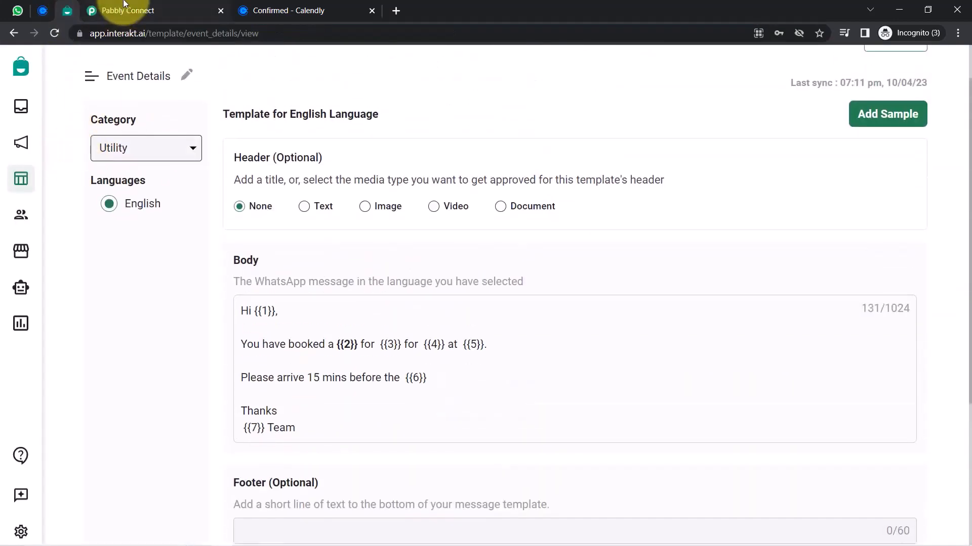
pyautogui.click(124, 8)
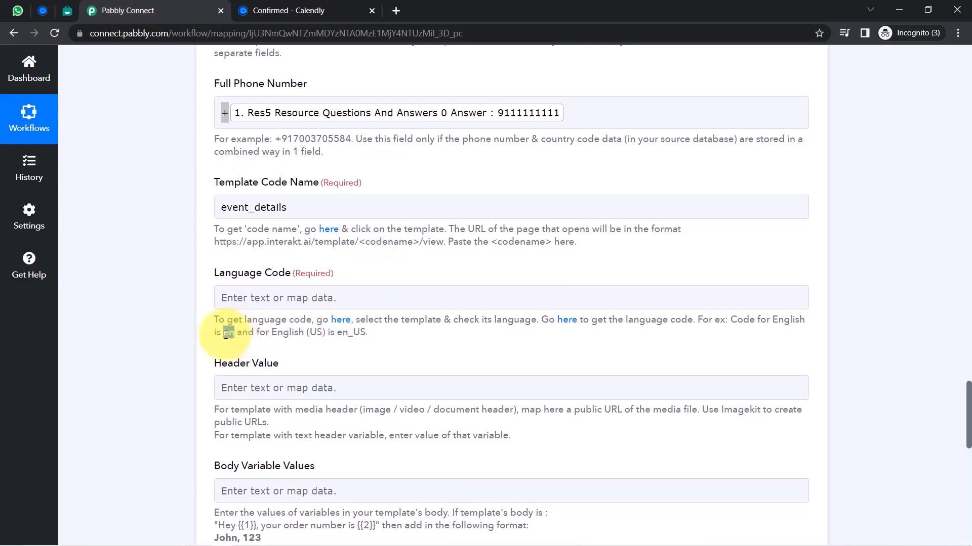
pyautogui.click(229, 304)
pyautogui.write('en')
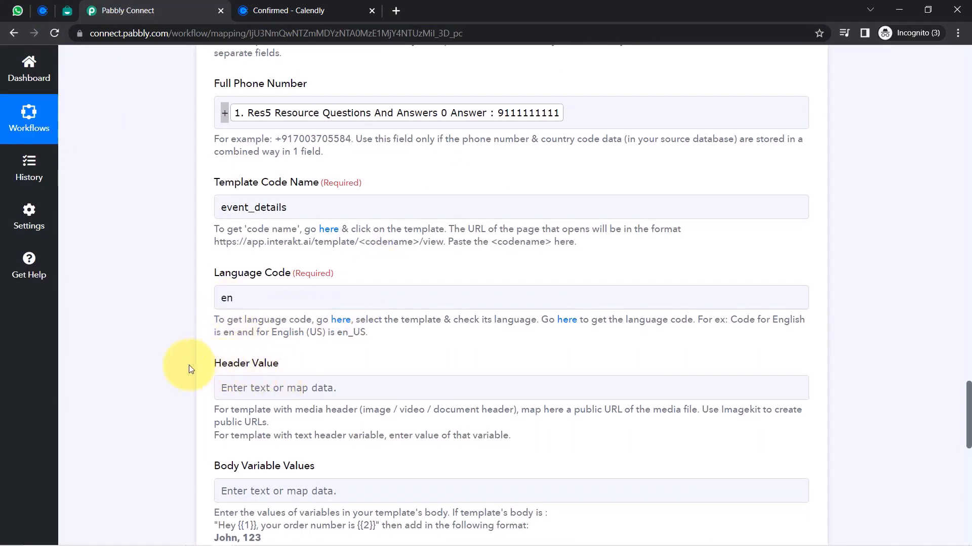
pyautogui.scroll(-2, 189, 366)
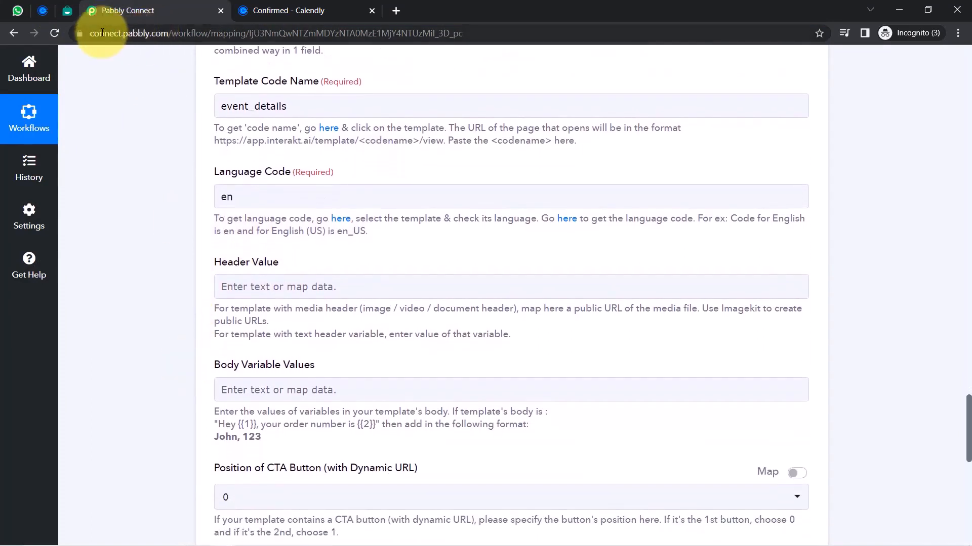
pyautogui.click(67, 14)
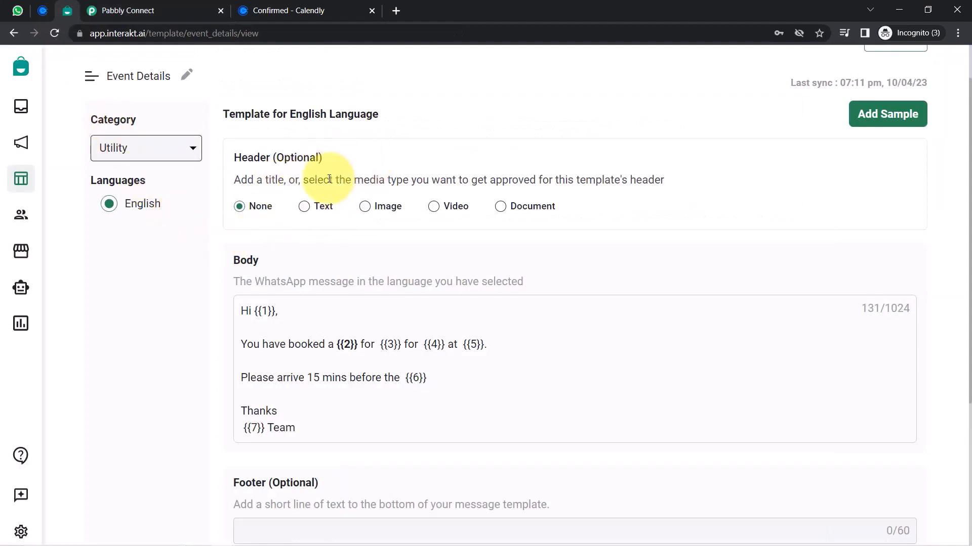
pyautogui.click(96, 5)
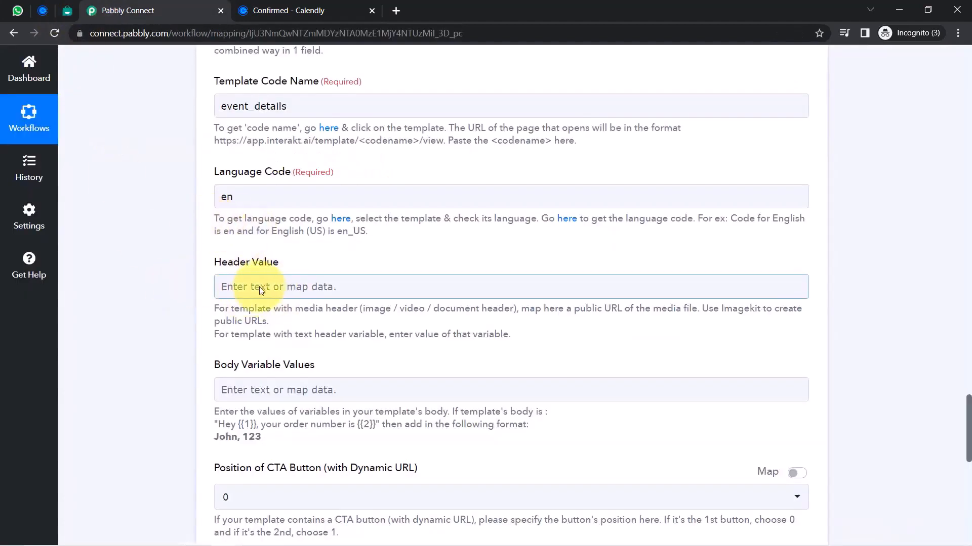
pyautogui.scroll(-2, 140, 287)
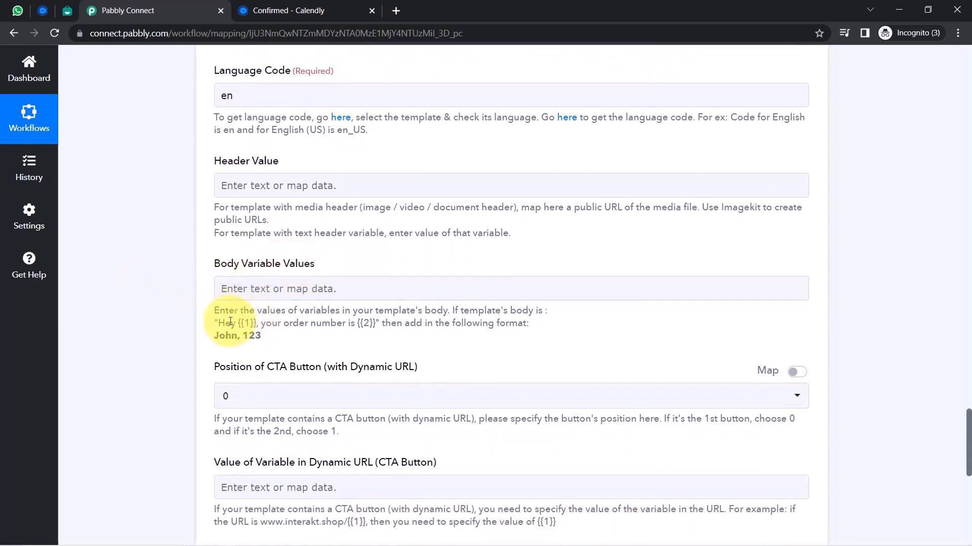
pyautogui.click(67, 12)
pyautogui.doubleClick(258, 309)
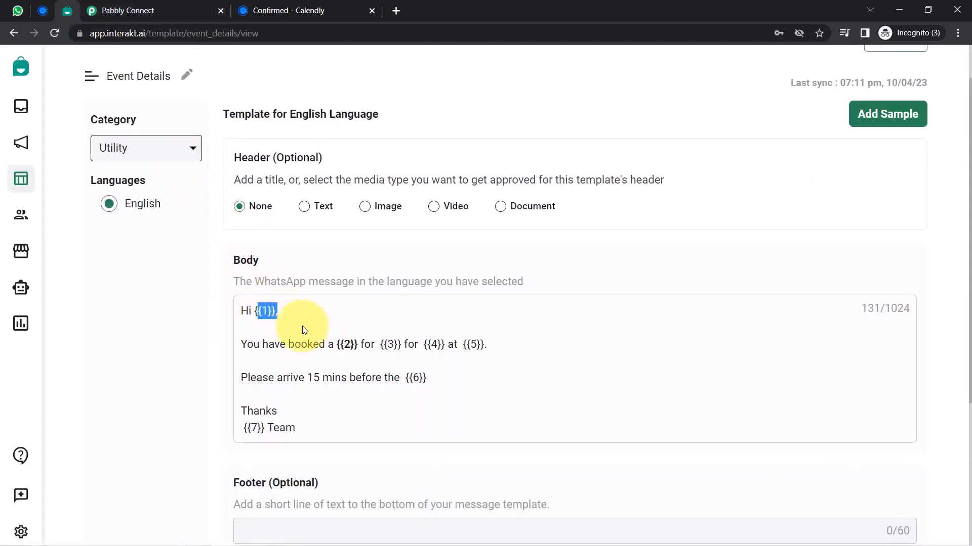
pyautogui.moveTo(328, 345); pyautogui.dragTo(373, 351)
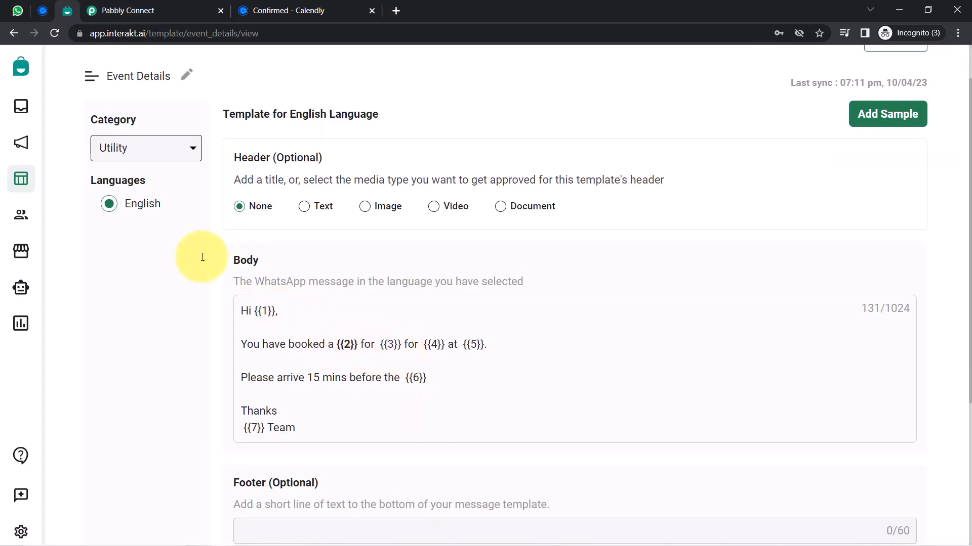
pyautogui.click(96, 11)
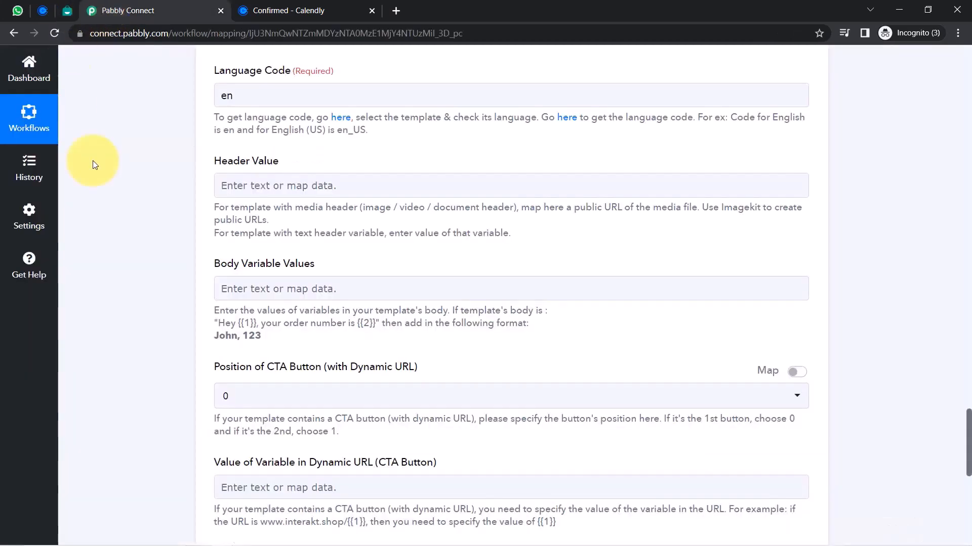
pyautogui.doubleClick(218, 340)
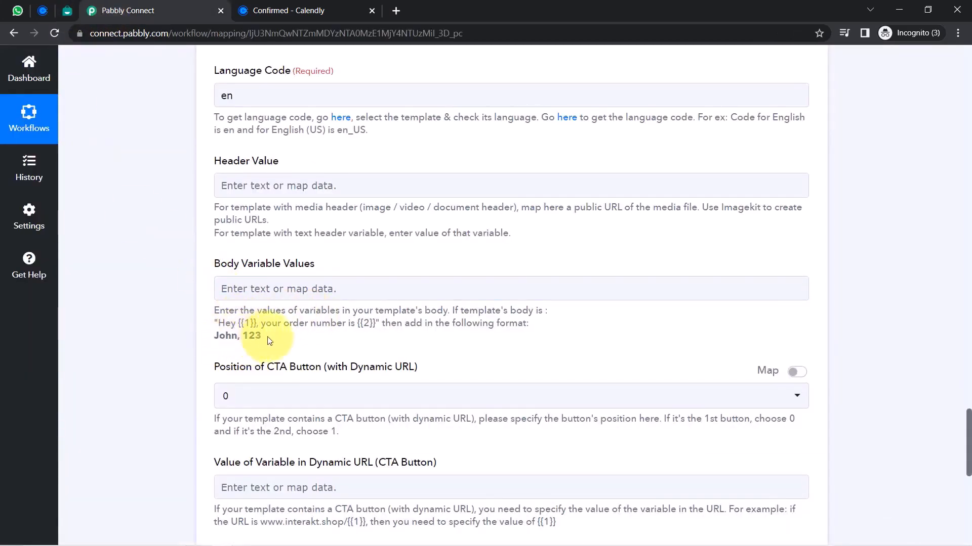
pyautogui.moveTo(270, 341); pyautogui.dragTo(213, 337)
pyautogui.click(66, 11)
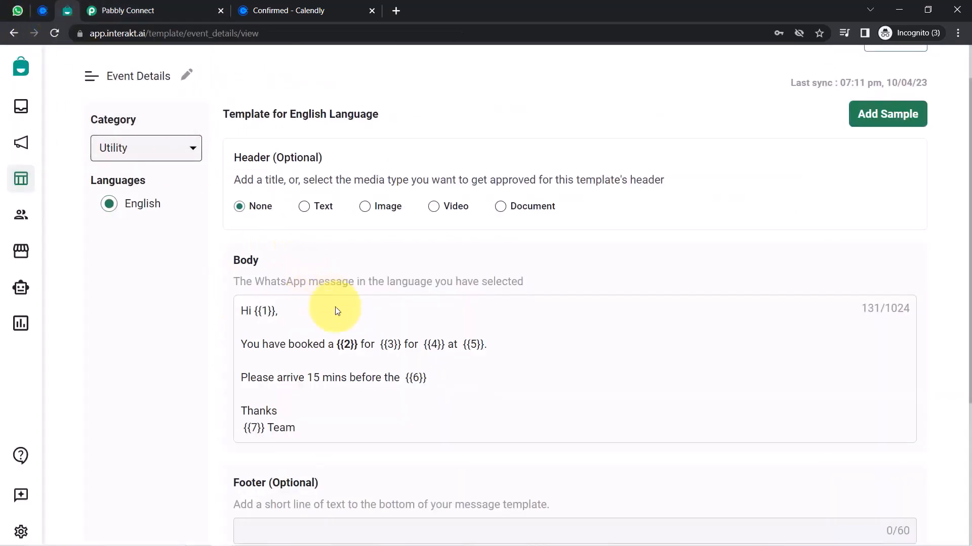
pyautogui.moveTo(261, 428); pyautogui.dragTo(72, 54)
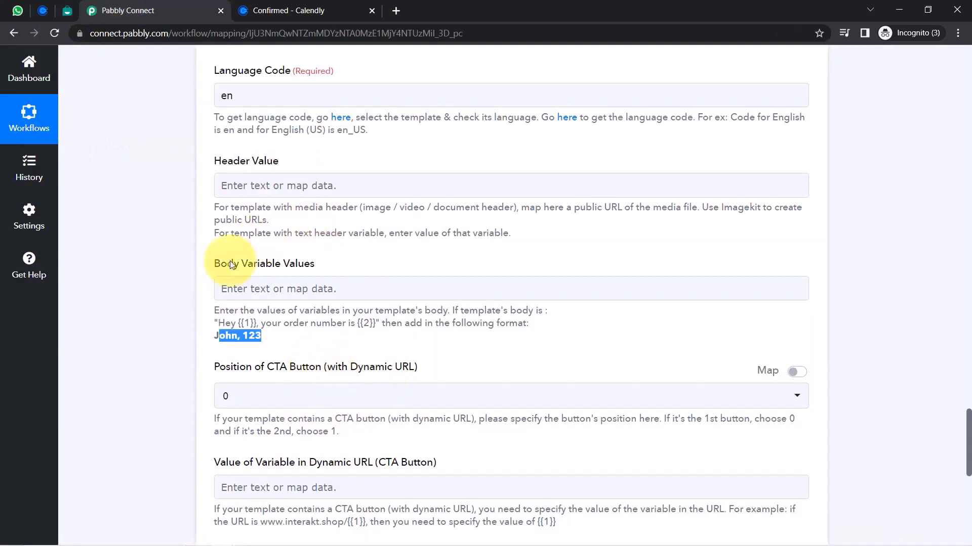
pyautogui.click(191, 303)
pyautogui.click(69, 10)
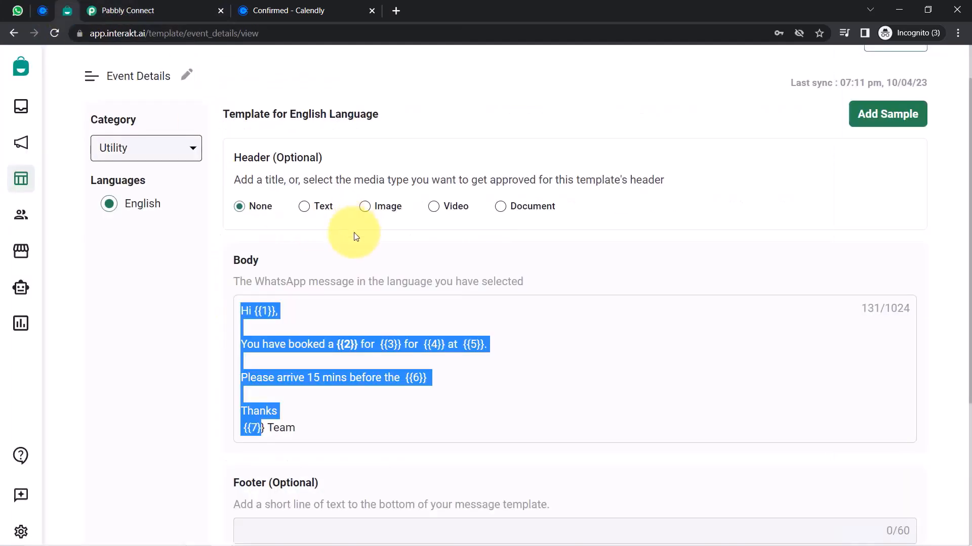
pyautogui.click(162, 10)
pyautogui.click(236, 289)
pyautogui.click(224, 282)
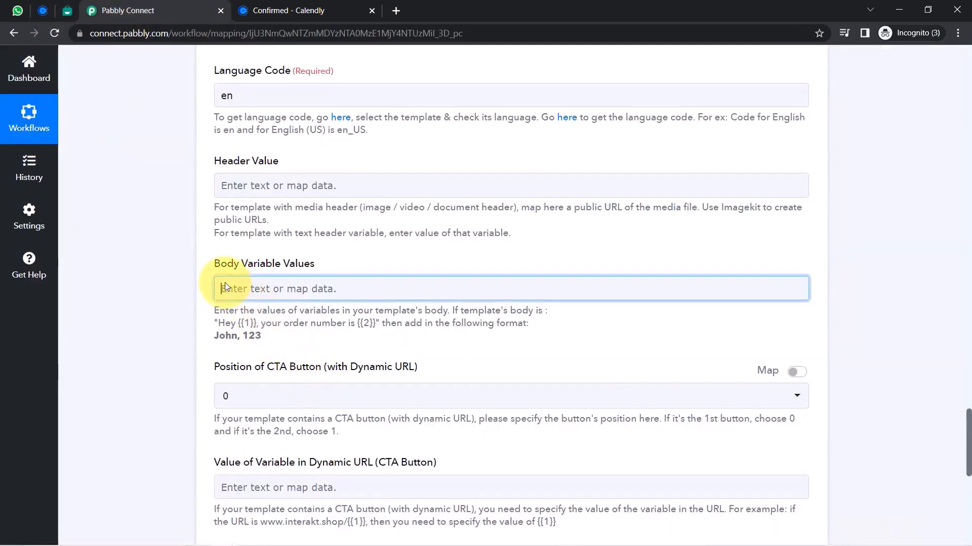
# Map the invitee name as the first Body Variable Values entry
pyautogui.click(237, 348)
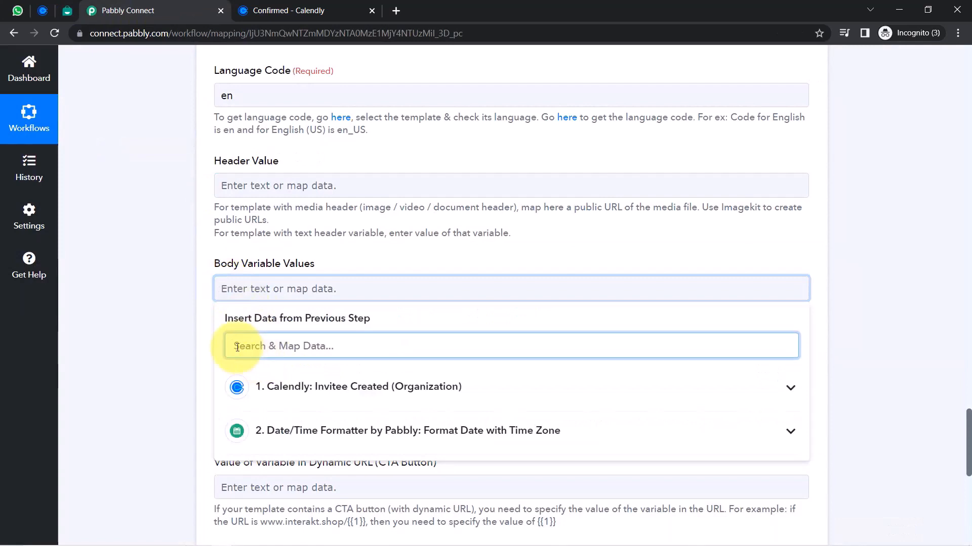
pyautogui.write('name')
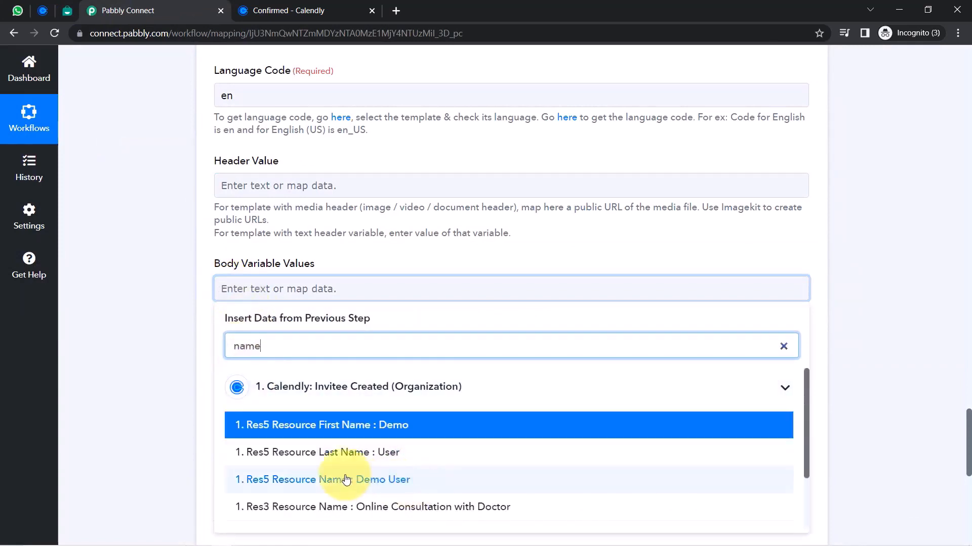
pyautogui.press('BackSpace')
pyautogui.press('BackSpace')
pyautogui.press('BackSpace')
pyautogui.press('BackSpace')
pyautogui.write('dem')
pyautogui.click(387, 480)
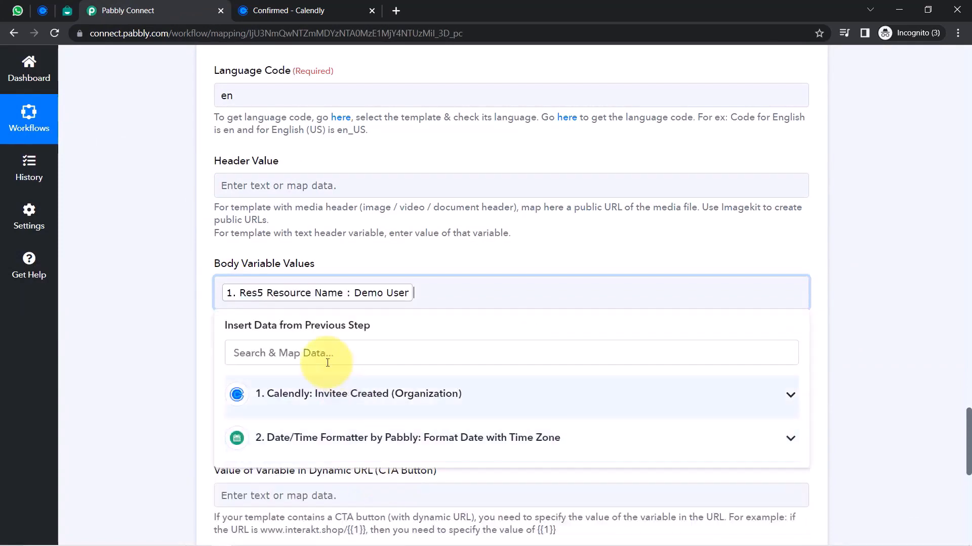
pyautogui.click(150, 356)
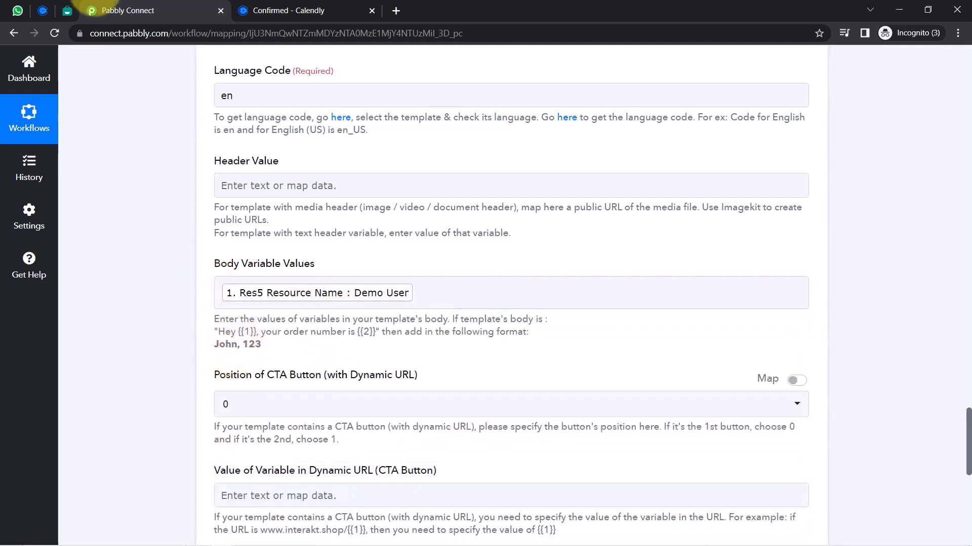
# Check the template's {{2}} variable and the Calendly booking details before continuing the body values
pyautogui.click(68, 10)
pyautogui.click(339, 347)
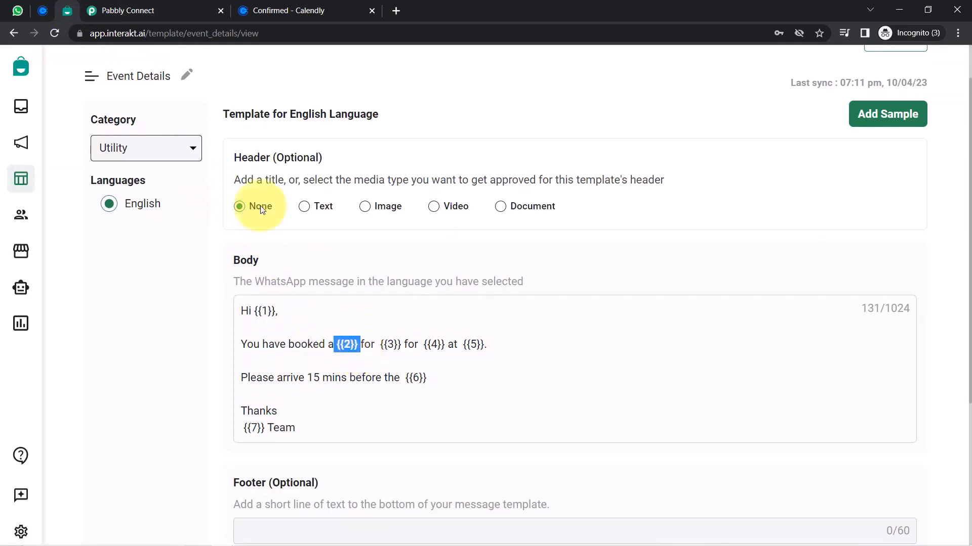
pyautogui.click(136, 10)
pyautogui.click(447, 298)
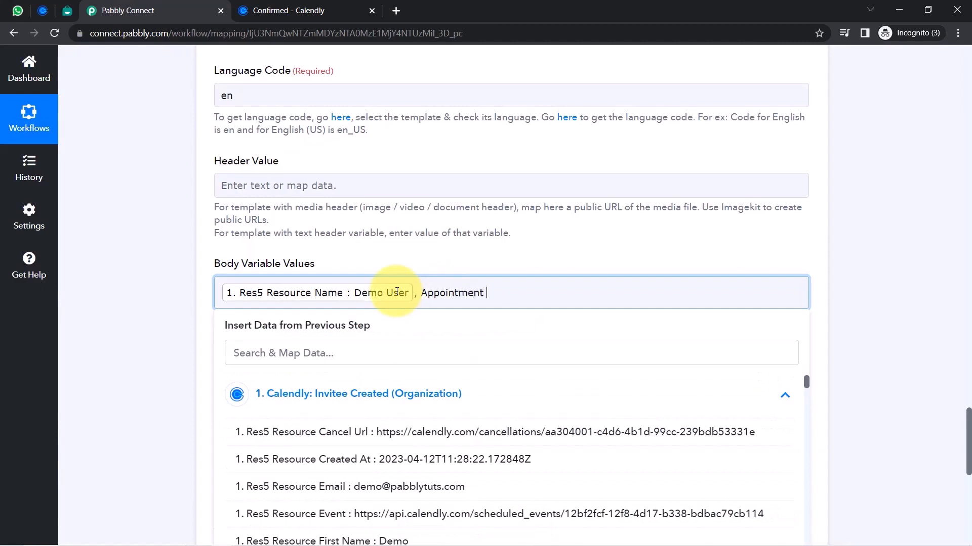
pyautogui.click(273, 10)
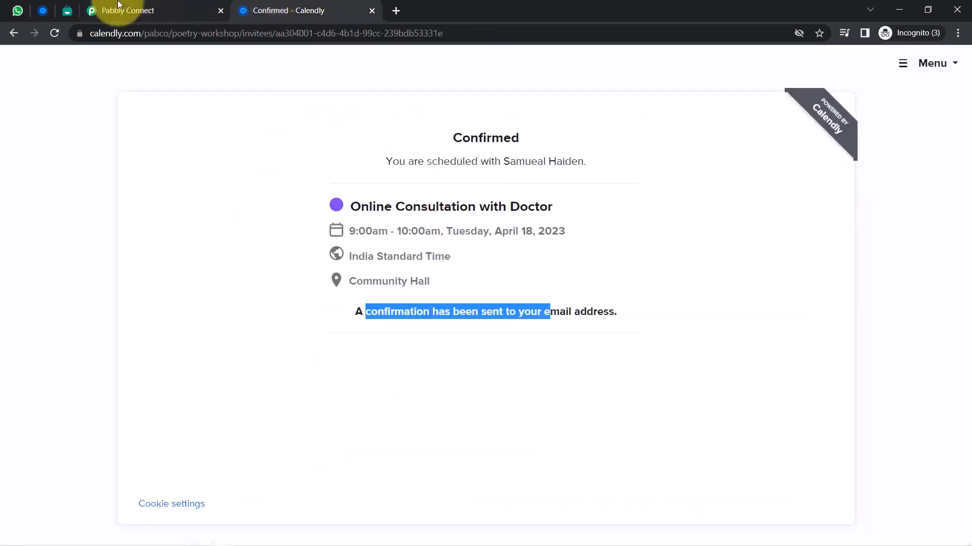
pyautogui.click(67, 10)
pyautogui.click(260, 348)
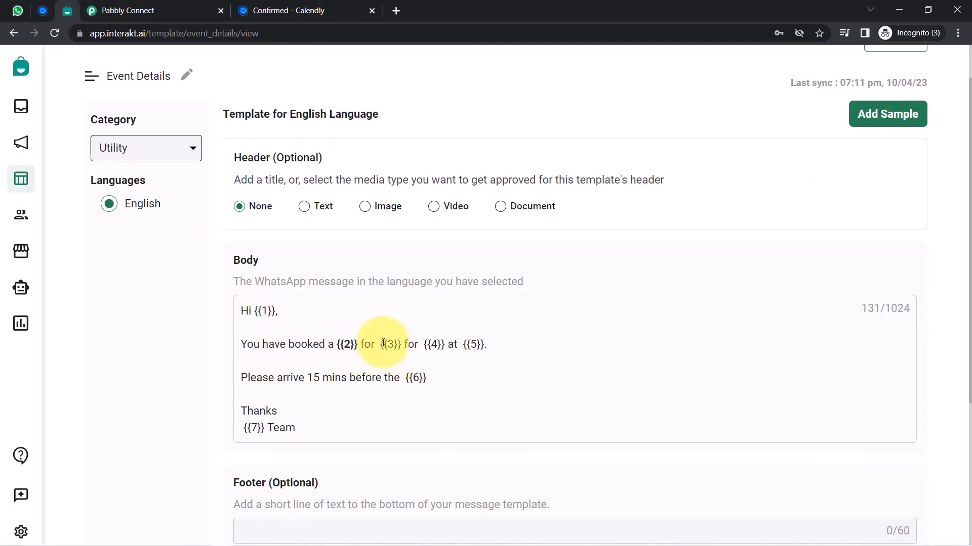
pyautogui.click(124, 12)
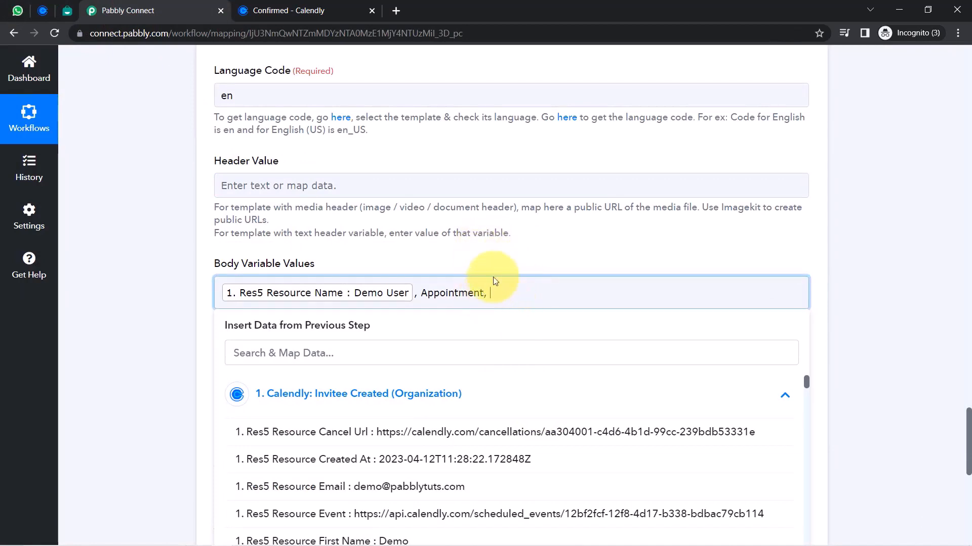
# Map the event name 'Online Consultation with Doctor' and check the {{4}} and {{5}} placeholders
pyautogui.click(252, 343)
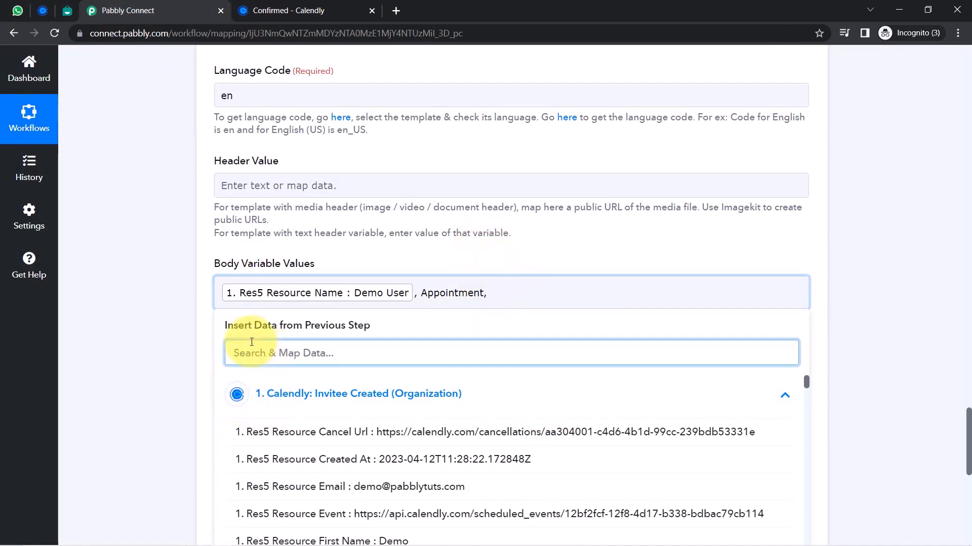
pyautogui.write('onl9')
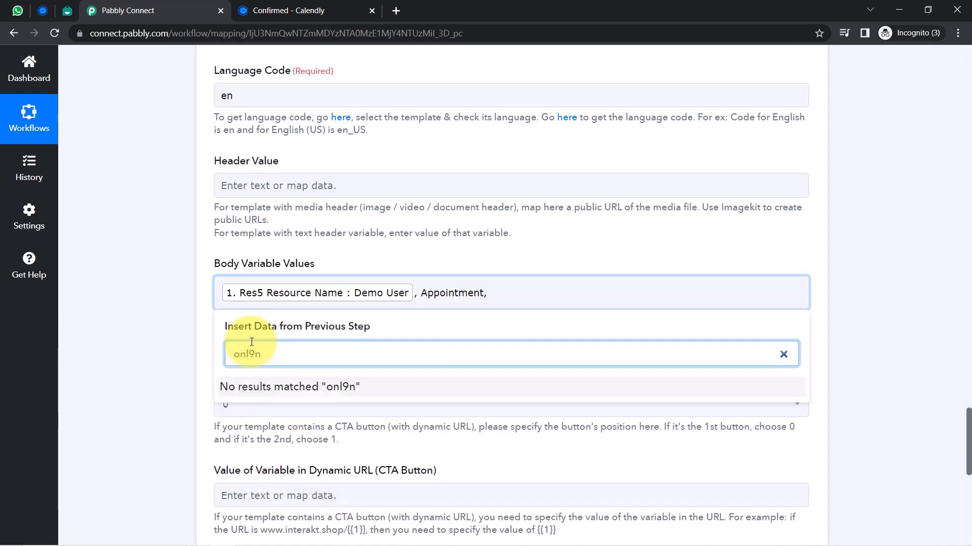
pyautogui.write('n')
pyautogui.press('BackSpace')
pyautogui.press('BackSpace')
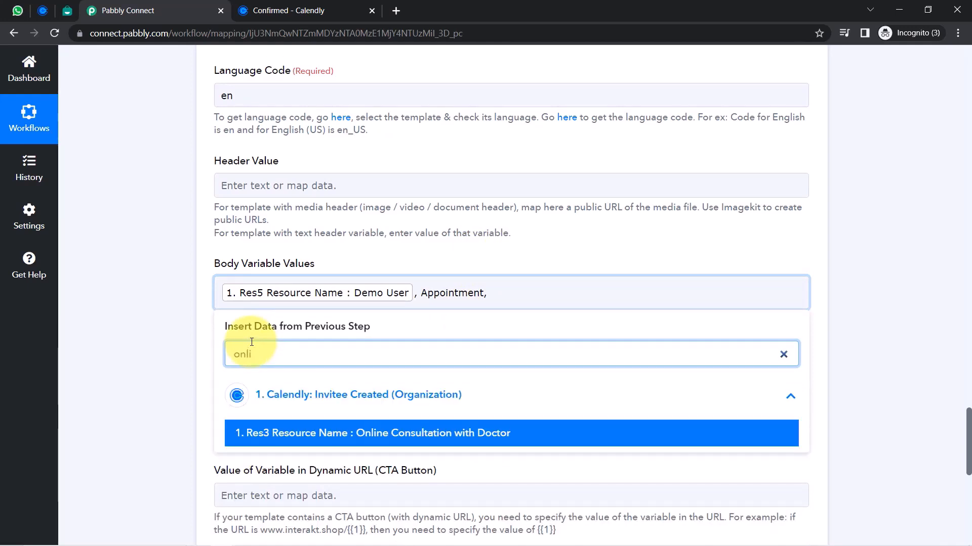
pyautogui.click(375, 434)
pyautogui.click(618, 306)
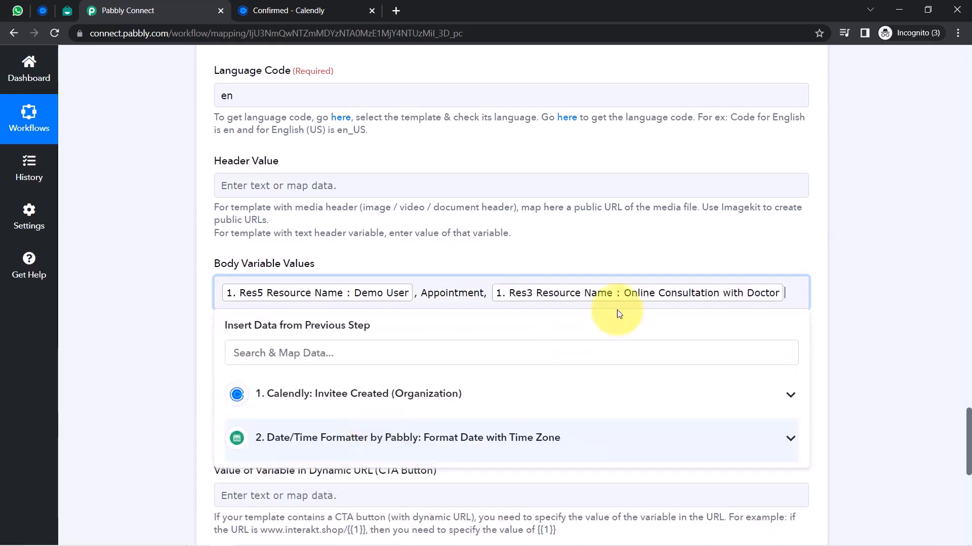
pyautogui.click(59, 13)
pyautogui.moveTo(247, 345); pyautogui.dragTo(350, 346)
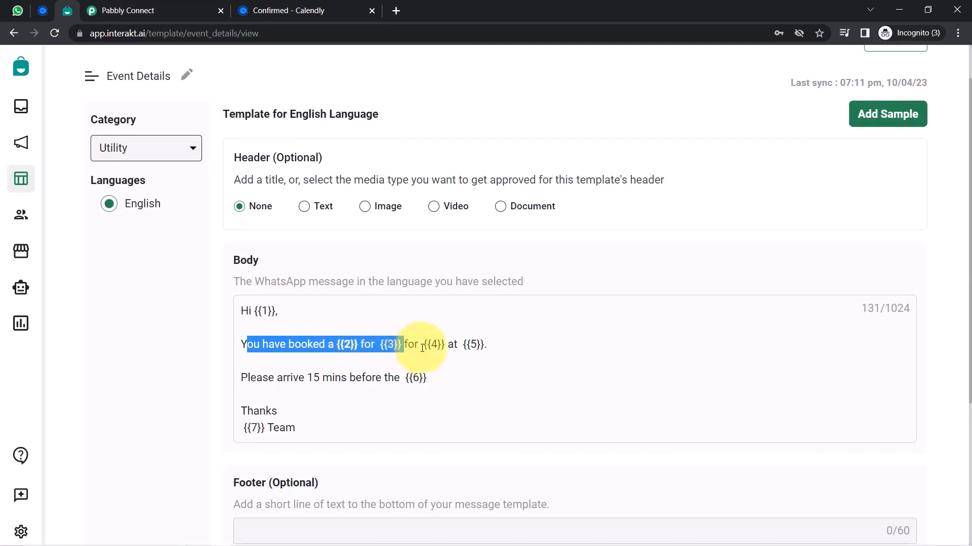
pyautogui.moveTo(422, 348); pyautogui.dragTo(471, 345)
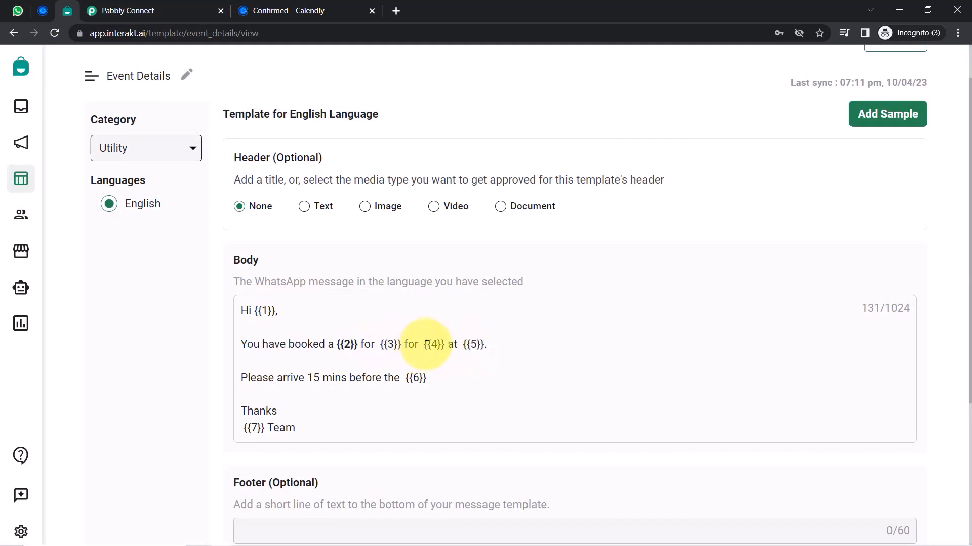
pyautogui.click(115, 10)
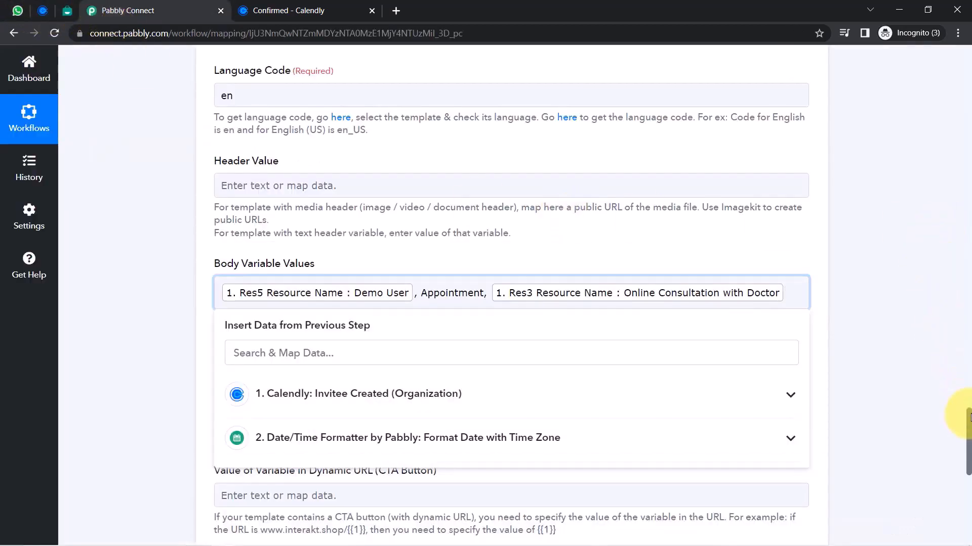
# Inspect the date formatter's result value, focusing on its time portion
pyautogui.moveTo(970, 418); pyautogui.dragTo(948, 280)
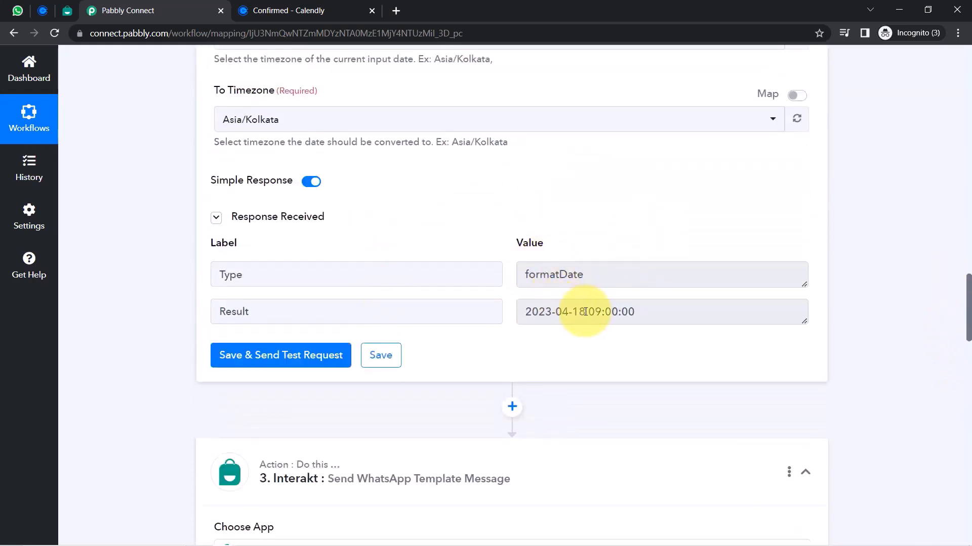
pyautogui.moveTo(638, 315); pyautogui.dragTo(305, 301)
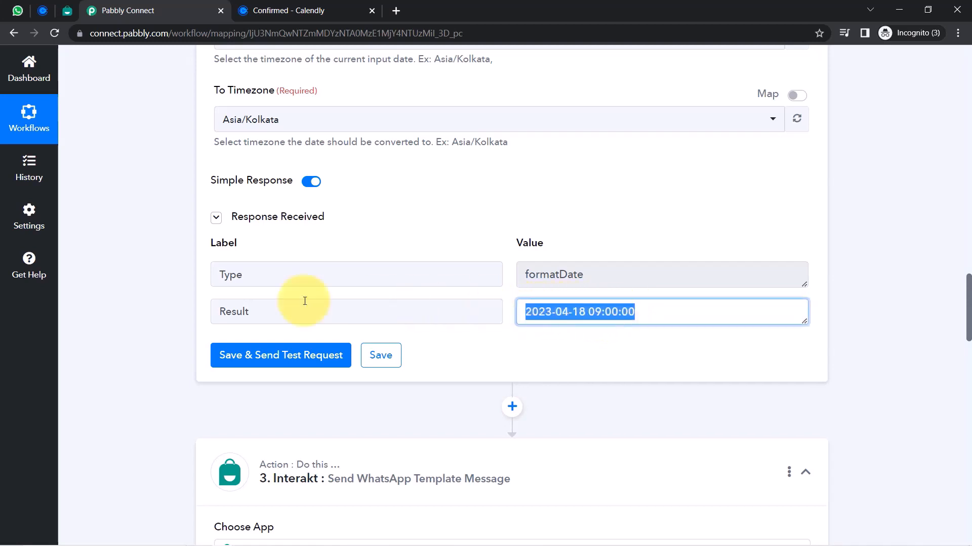
pyautogui.click(555, 312)
pyautogui.moveTo(587, 311); pyautogui.dragTo(621, 317)
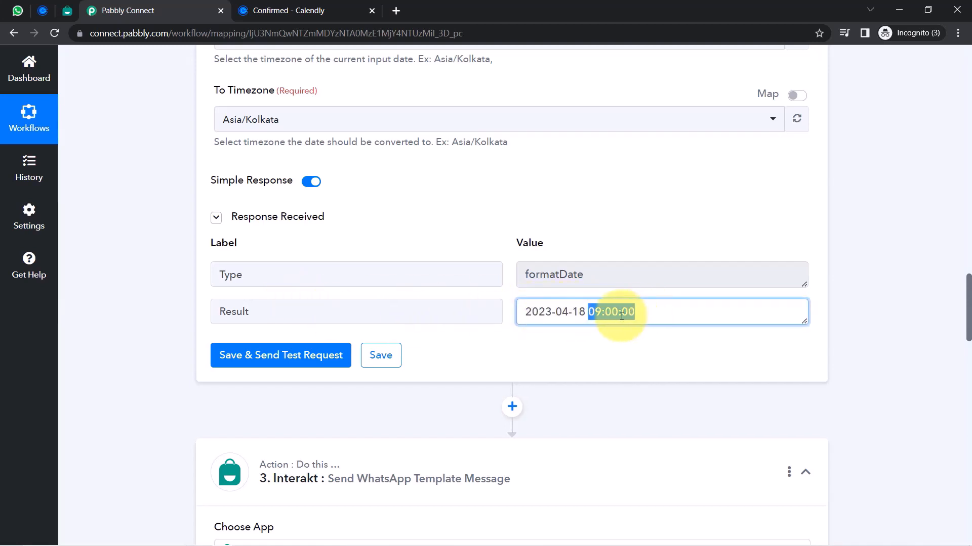
pyautogui.scroll(-2, 965, 298)
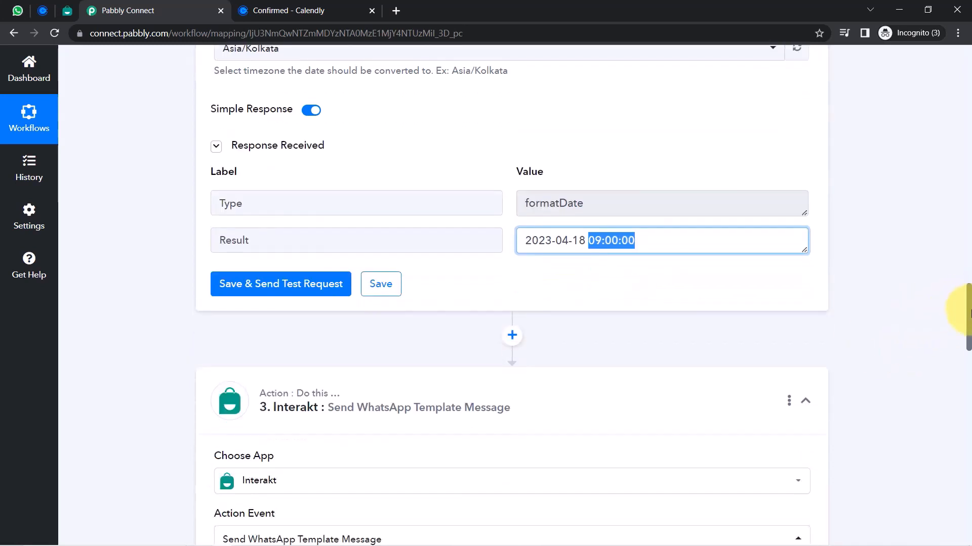
# Add a Text Formatter step after the date formatter and bring up its action events
pyautogui.click(516, 313)
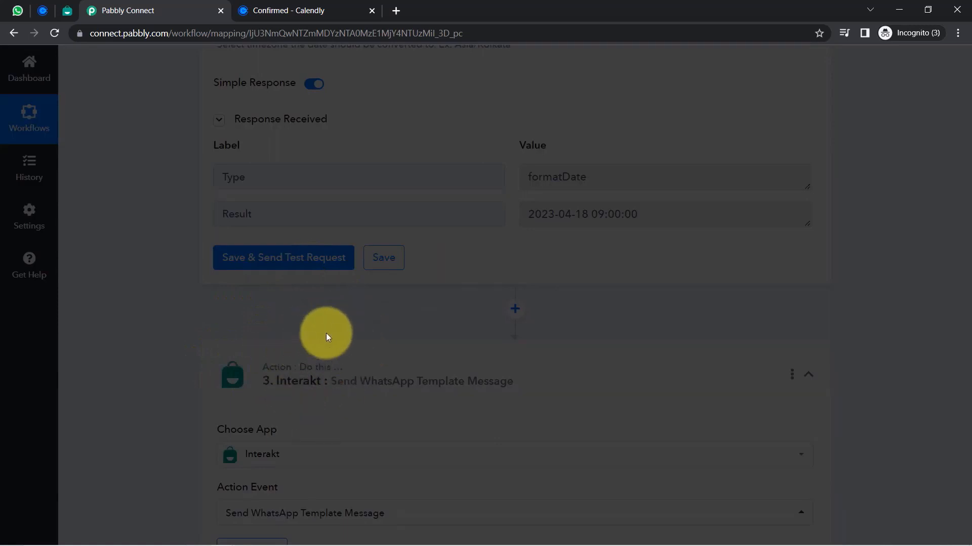
pyautogui.write('text')
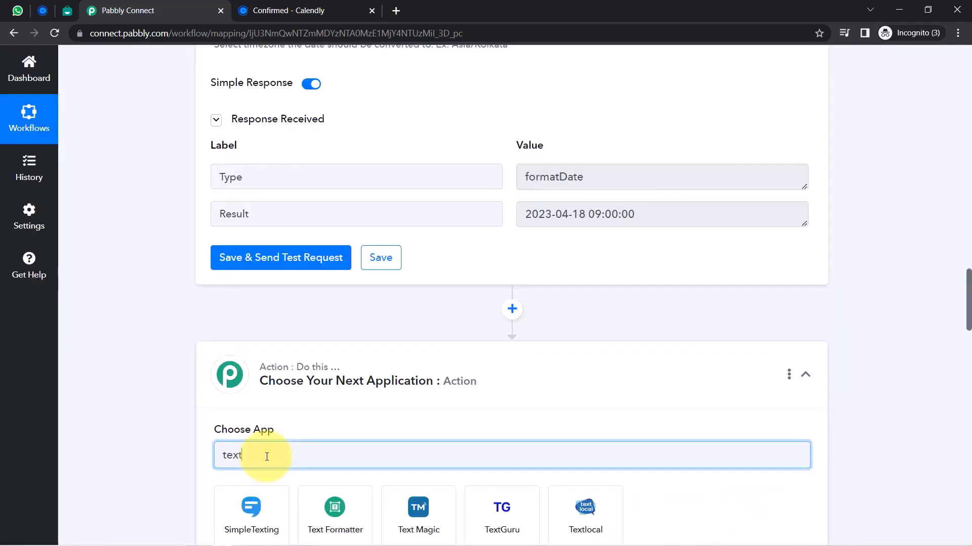
pyautogui.click(328, 526)
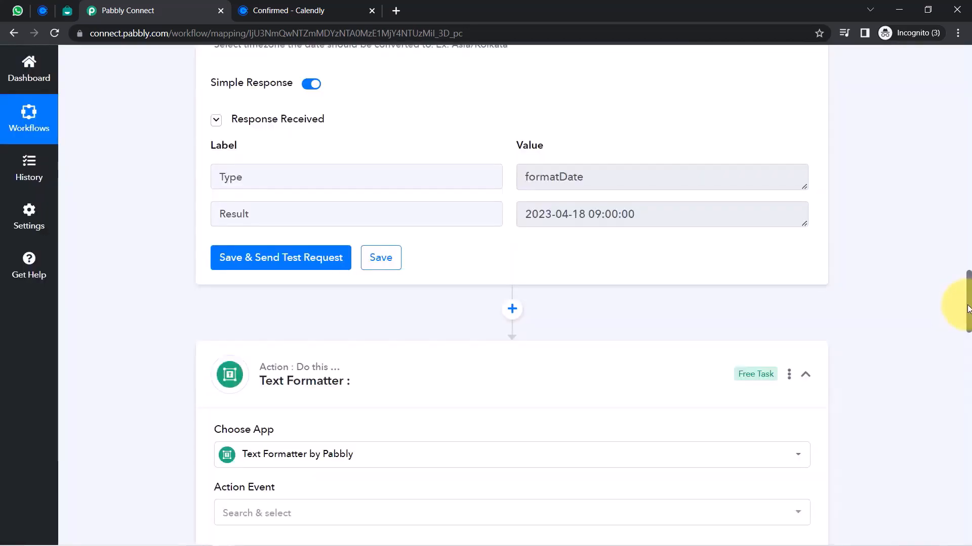
pyautogui.scroll(-5, 506, 303)
pyautogui.click(253, 201)
# Add a Split Text step and map the date formatter's Result into Text to Split
pyautogui.write('split')
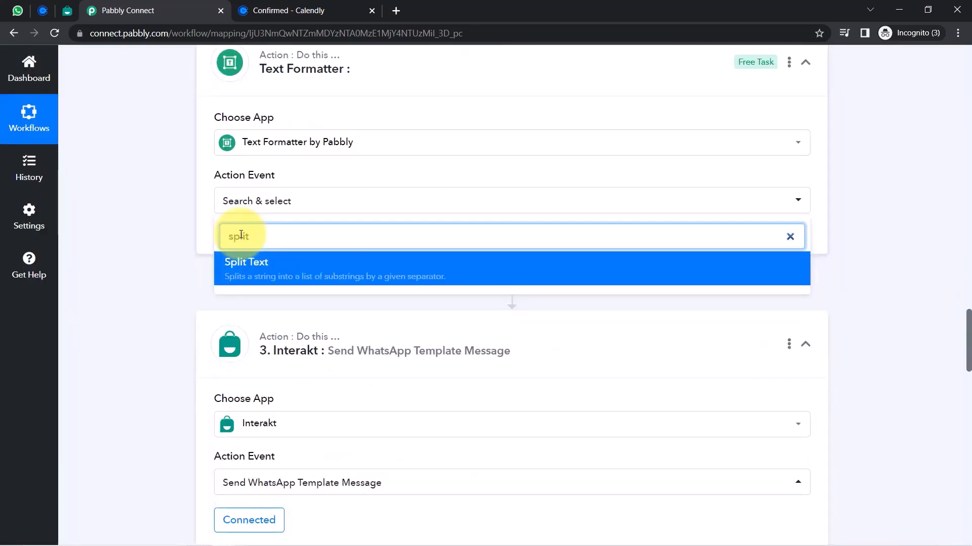
pyautogui.click(242, 271)
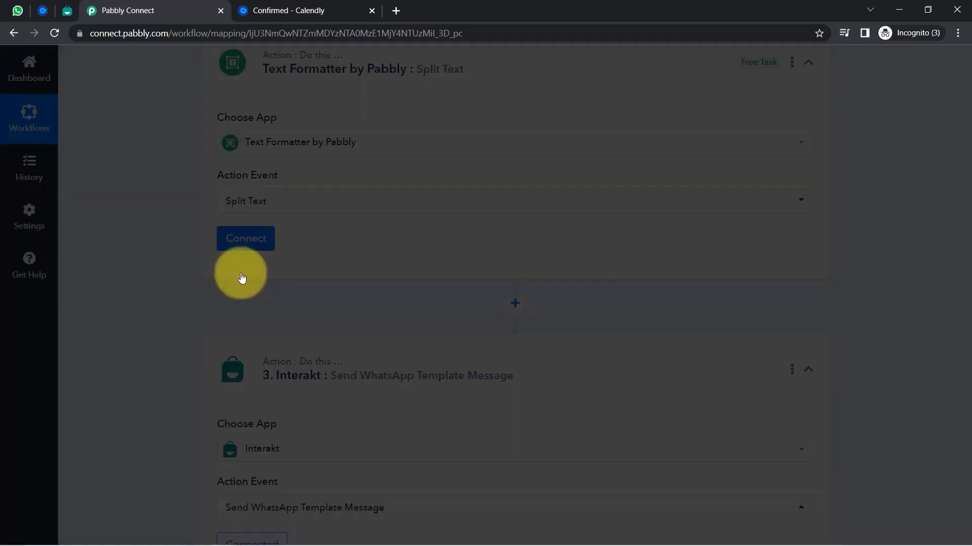
pyautogui.click(239, 247)
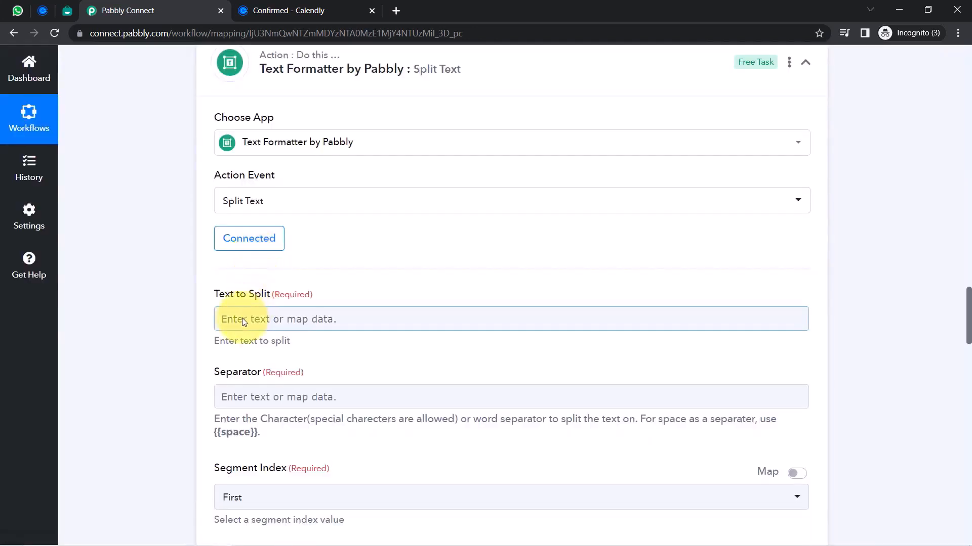
pyautogui.click(243, 322)
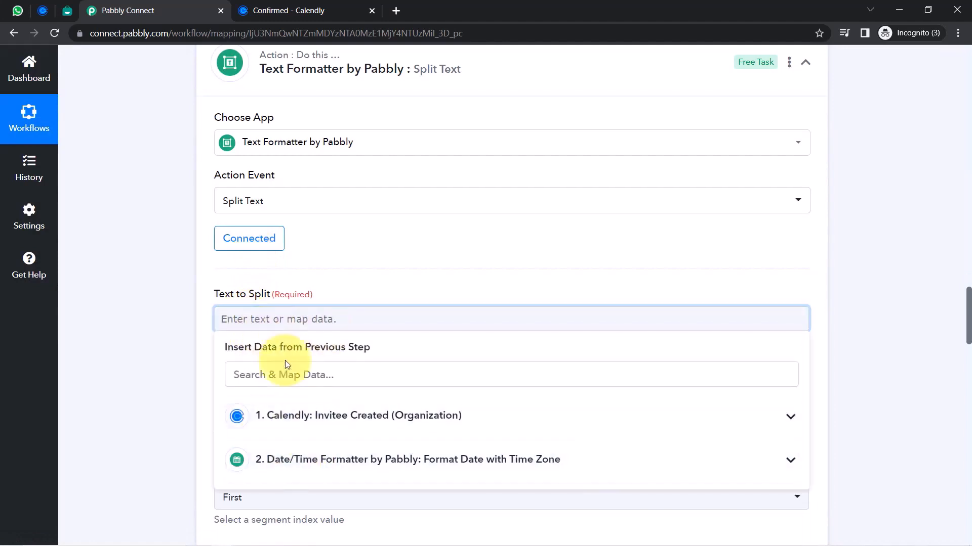
pyautogui.click(282, 460)
pyautogui.click(279, 523)
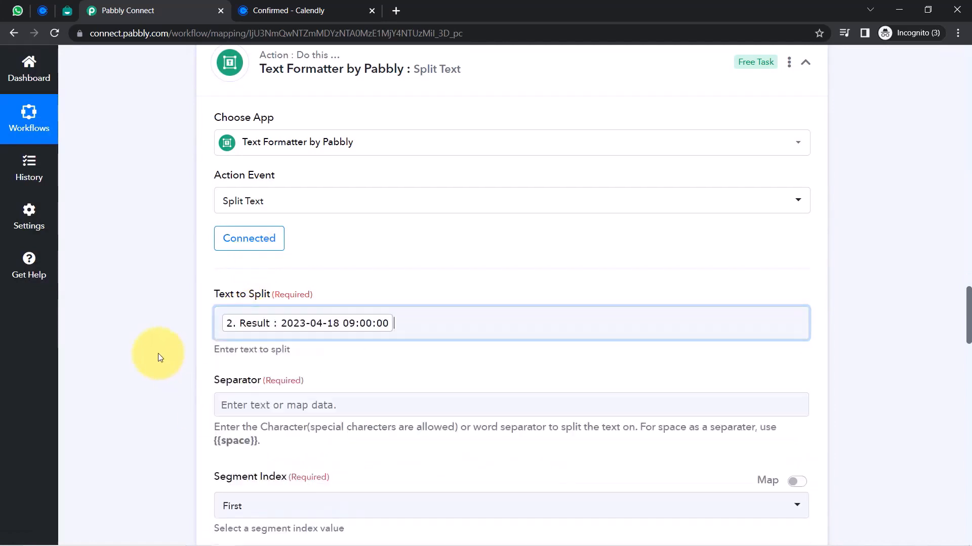
pyautogui.click(158, 358)
# Set the Separator to {{space}} and Segment Index to All
pyautogui.scroll(-3, 968, 331)
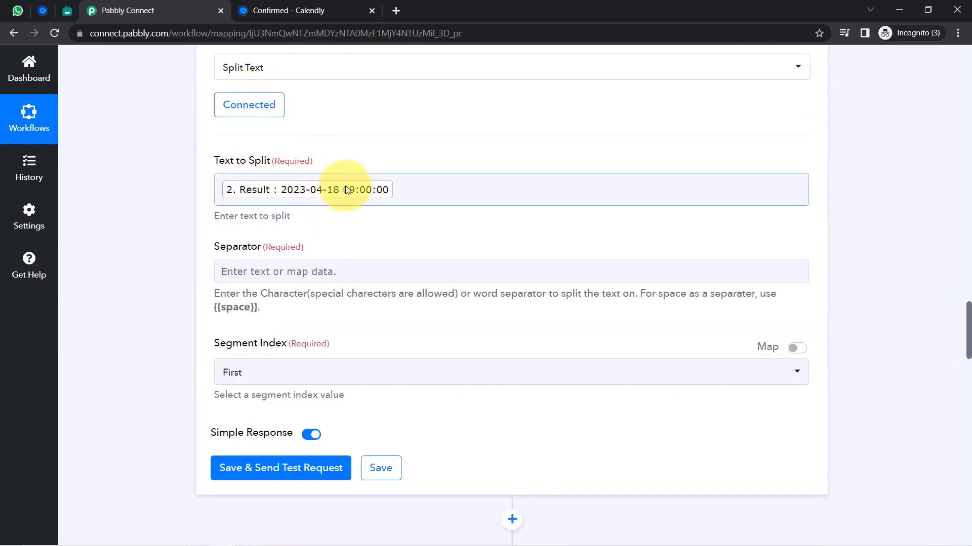
pyautogui.moveTo(215, 308); pyautogui.dragTo(257, 307)
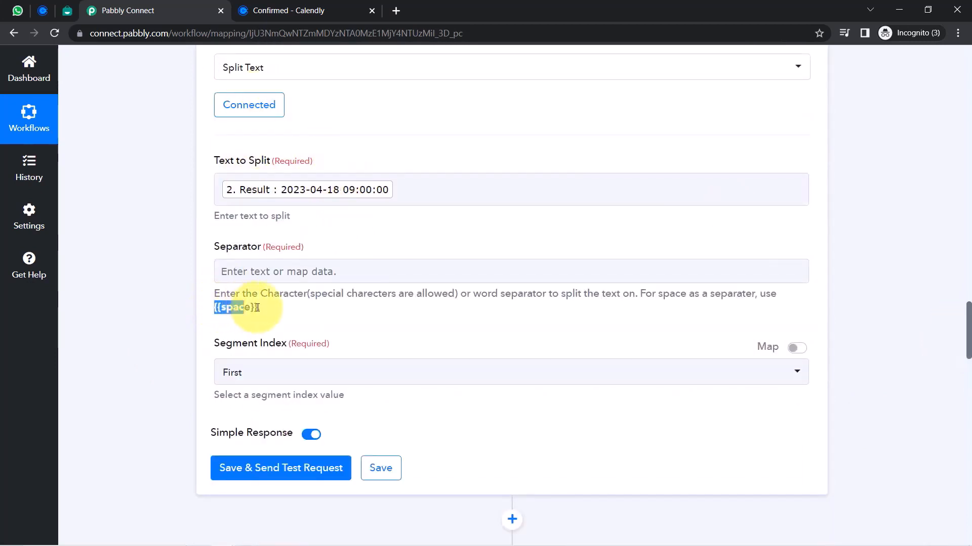
pyautogui.click(229, 273)
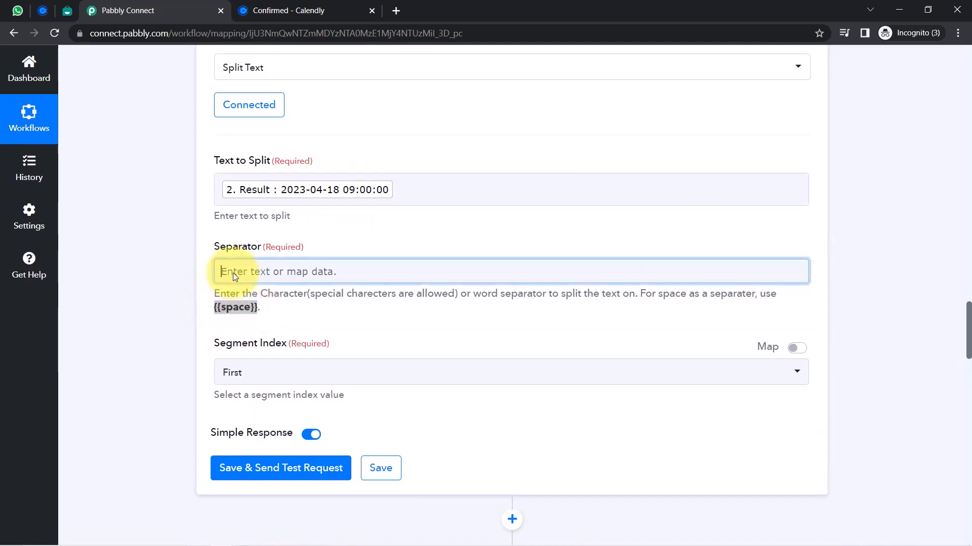
pyautogui.moveTo(273, 272); pyautogui.dragTo(211, 273)
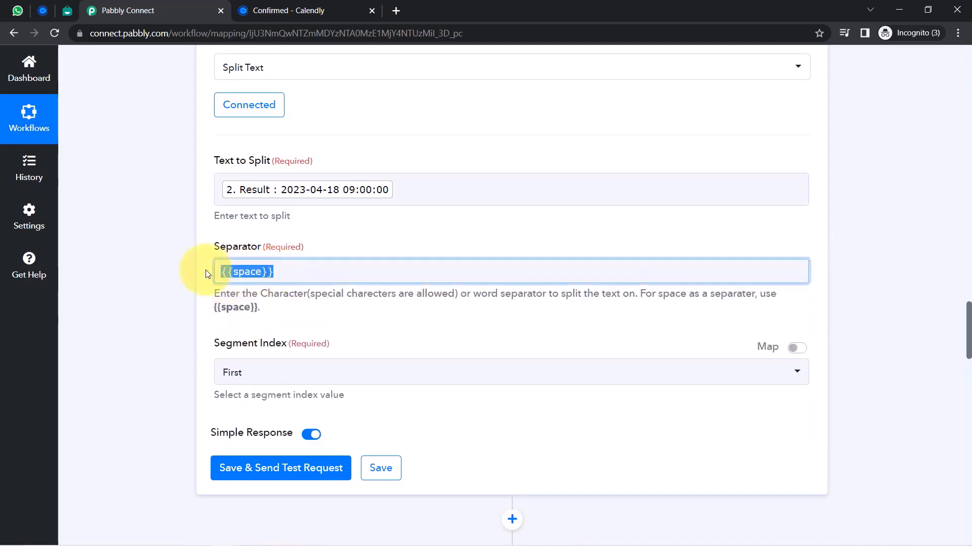
pyautogui.click(244, 373)
pyautogui.click(233, 336)
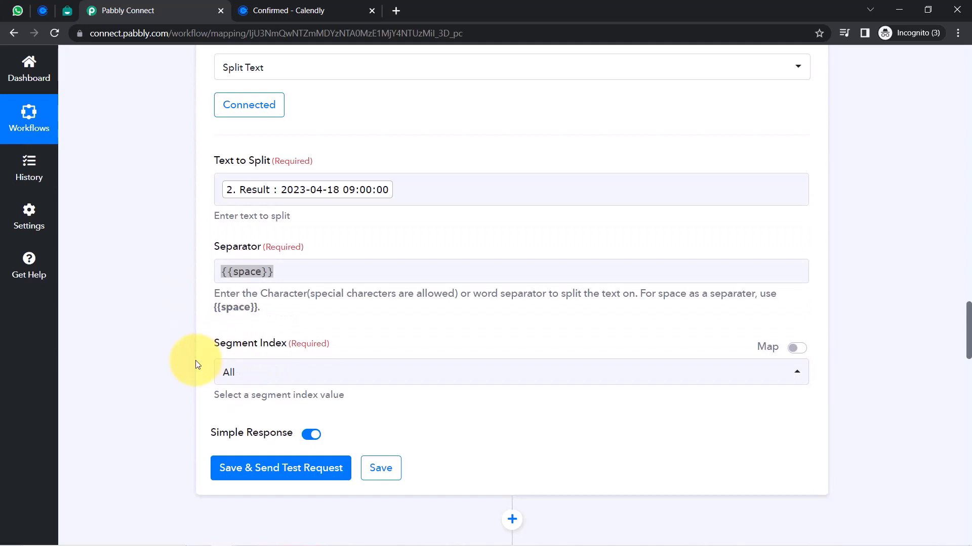
# Save and test the split, getting Result 0 2023-04-18 and Result 1 09:00:00
pyautogui.click(253, 470)
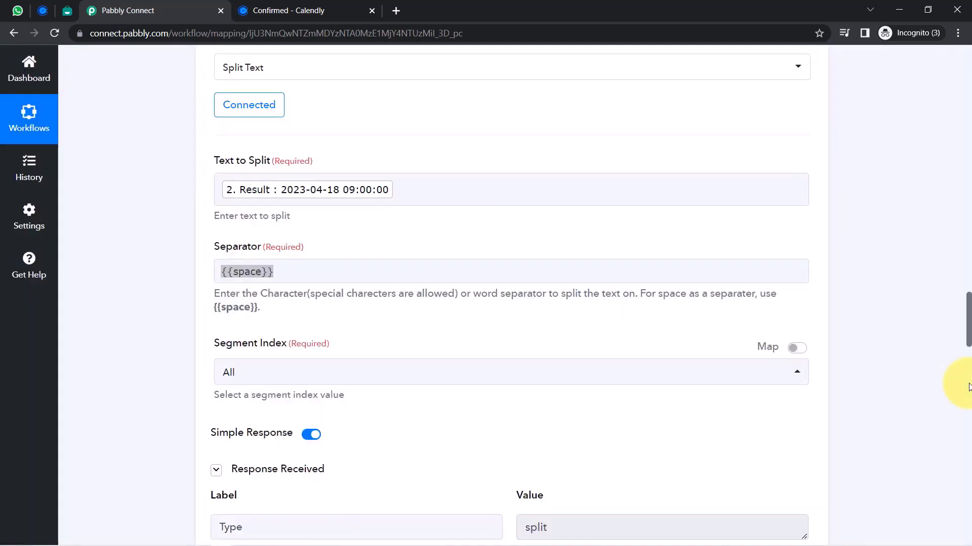
pyautogui.moveTo(966, 316); pyautogui.dragTo(966, 335)
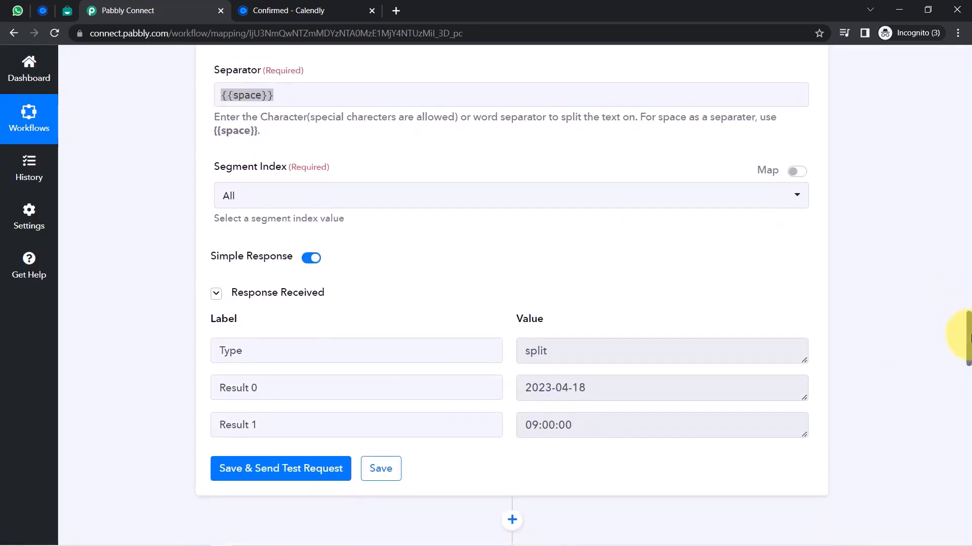
pyautogui.moveTo(583, 388); pyautogui.dragTo(527, 389)
pyautogui.moveTo(525, 425); pyautogui.dragTo(555, 425)
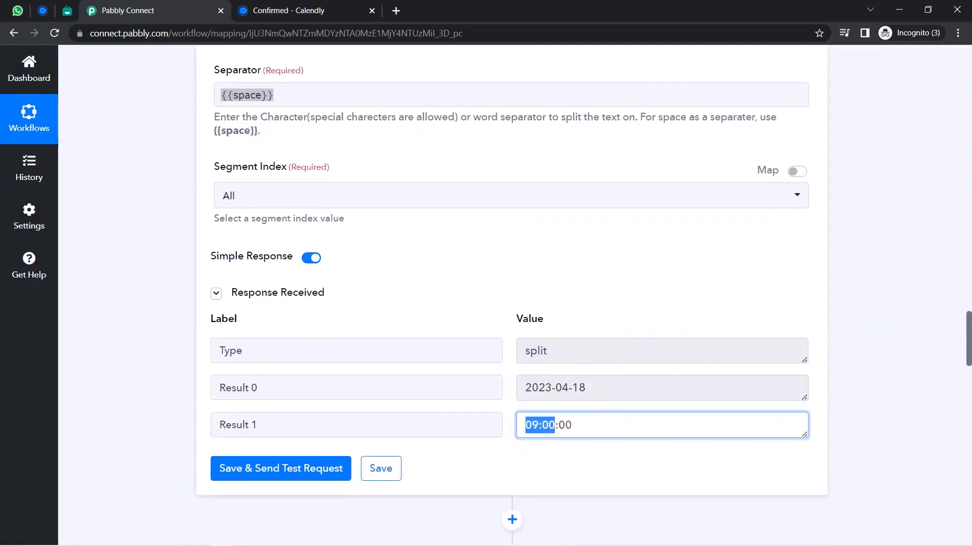
pyautogui.moveTo(970, 318); pyautogui.dragTo(960, 383)
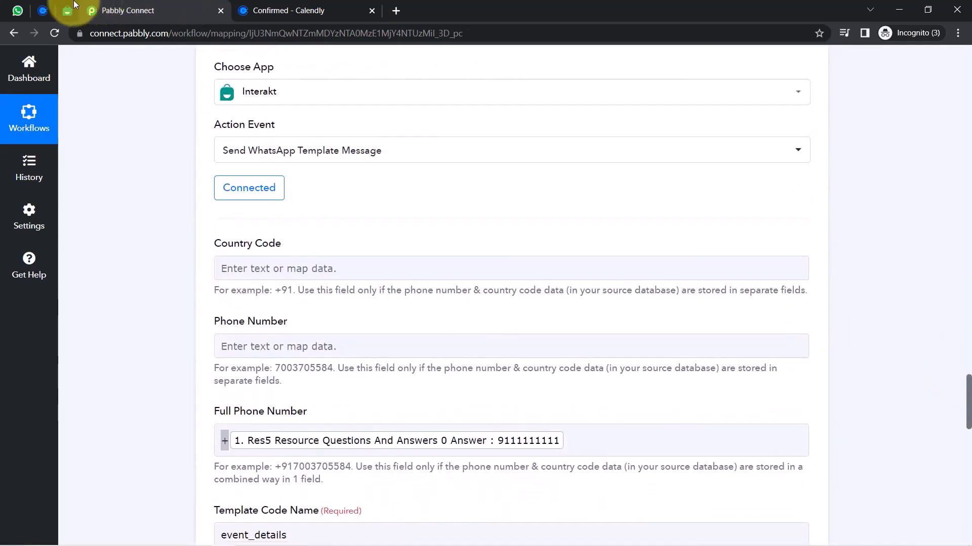
# After checking the Interakt template, append a comma to the Body Variable Values
pyautogui.click(73, 4)
pyautogui.click(180, 11)
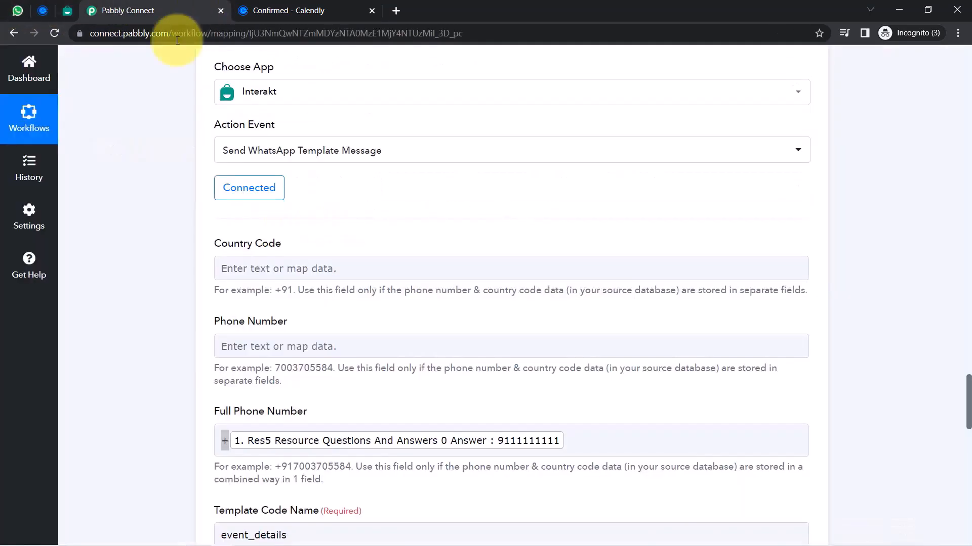
pyautogui.moveTo(966, 394); pyautogui.dragTo(969, 459)
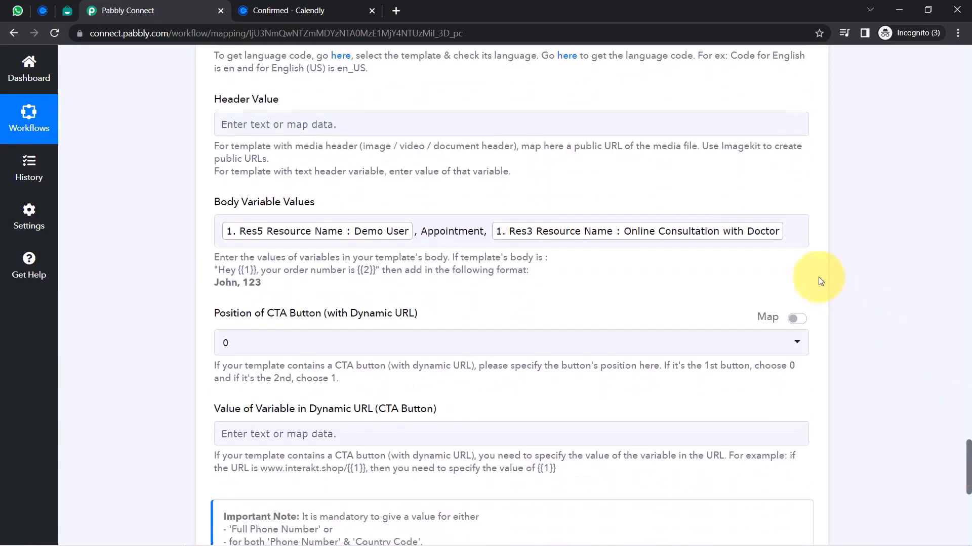
pyautogui.click(790, 223)
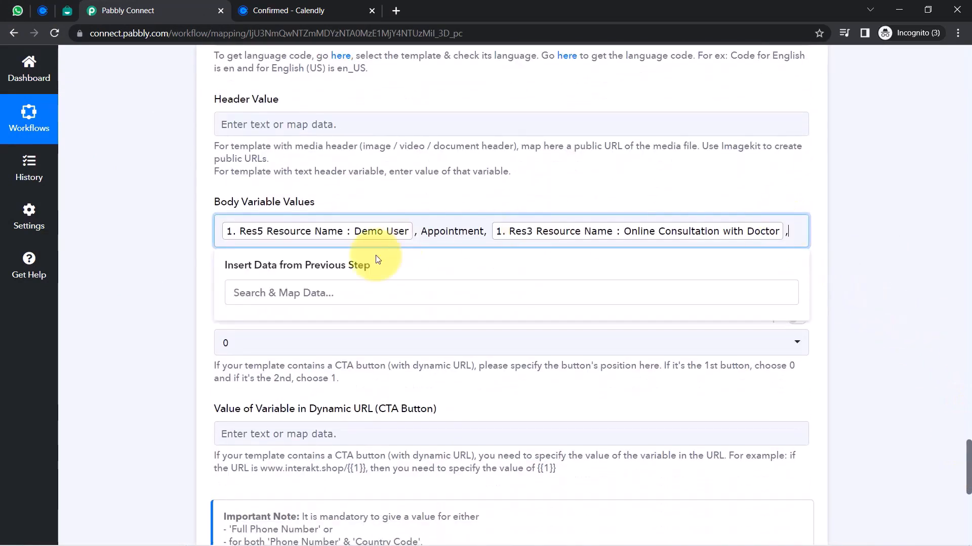
pyautogui.write(',')
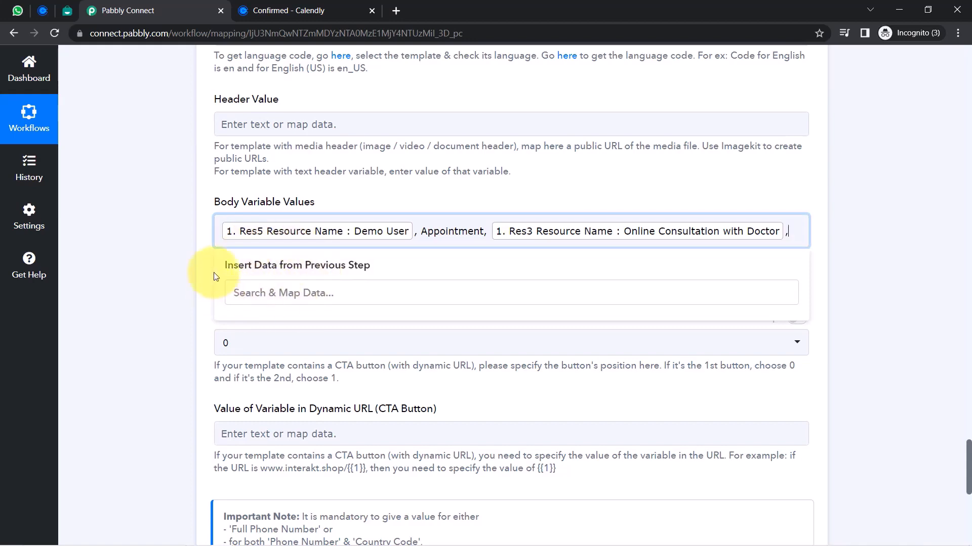
pyautogui.click(891, 365)
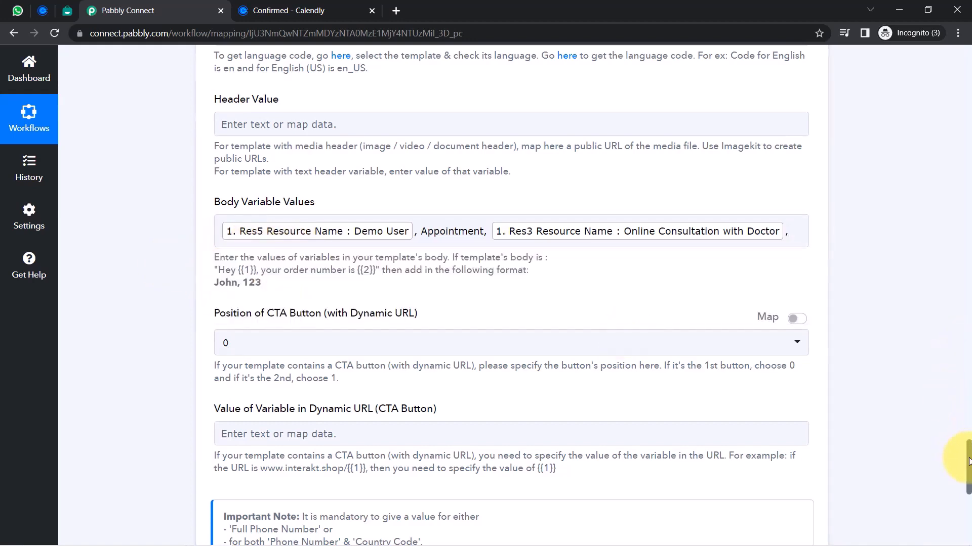
pyautogui.moveTo(966, 458); pyautogui.dragTo(960, 385)
# Keep the existing Interakt connection and save it
pyautogui.click(241, 264)
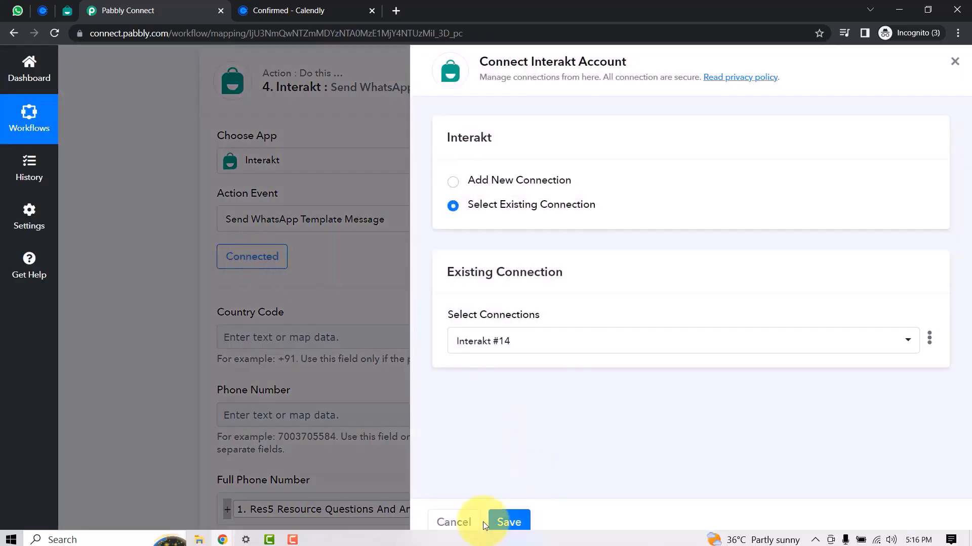
pyautogui.click(502, 523)
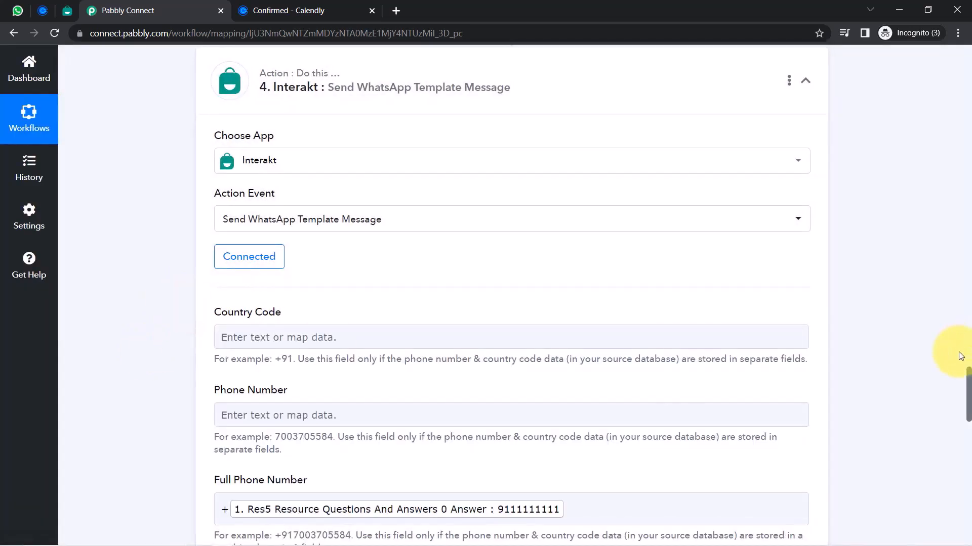
pyautogui.moveTo(968, 386); pyautogui.dragTo(921, 460)
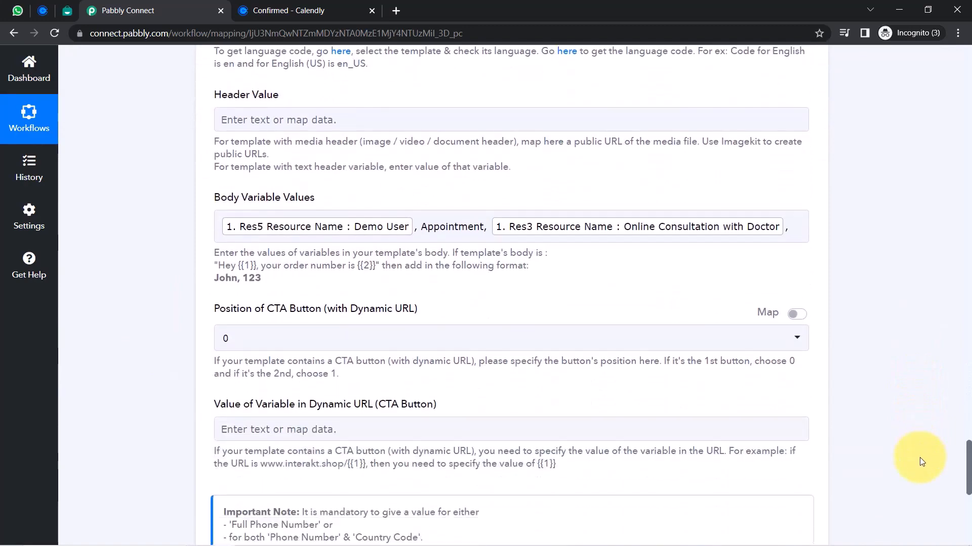
pyautogui.moveTo(252, 184); pyautogui.dragTo(341, 186)
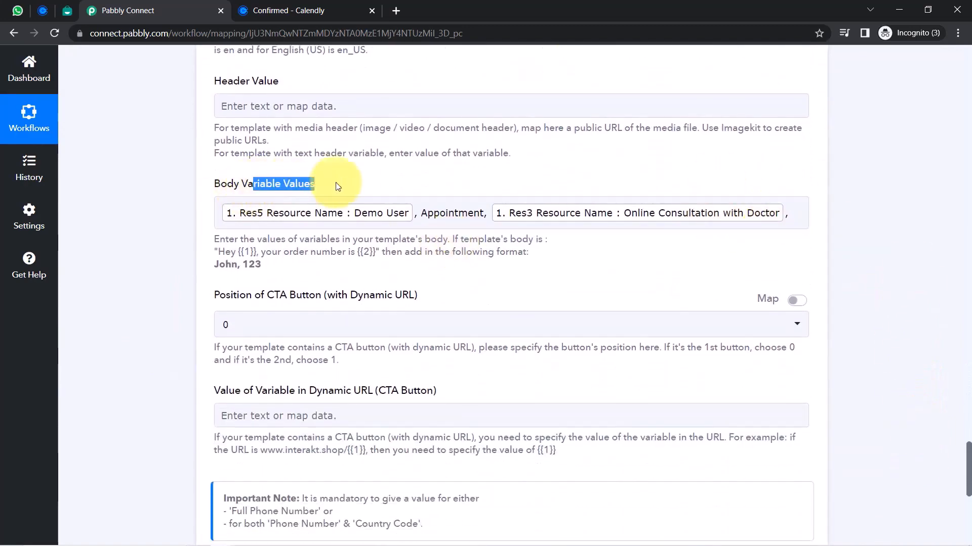
# Insert the Split Text Result 0 date and Result 1 time into the body values
pyautogui.click(792, 214)
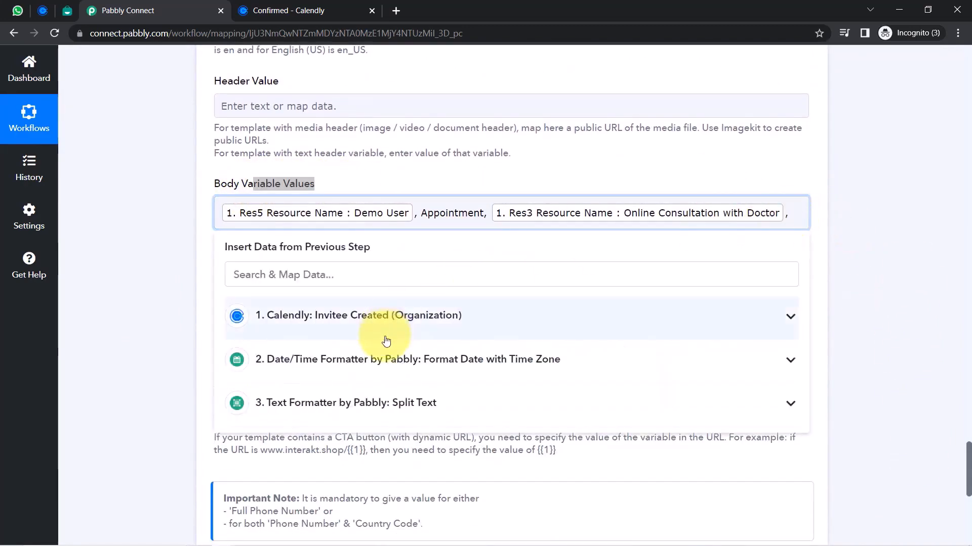
pyautogui.click(296, 405)
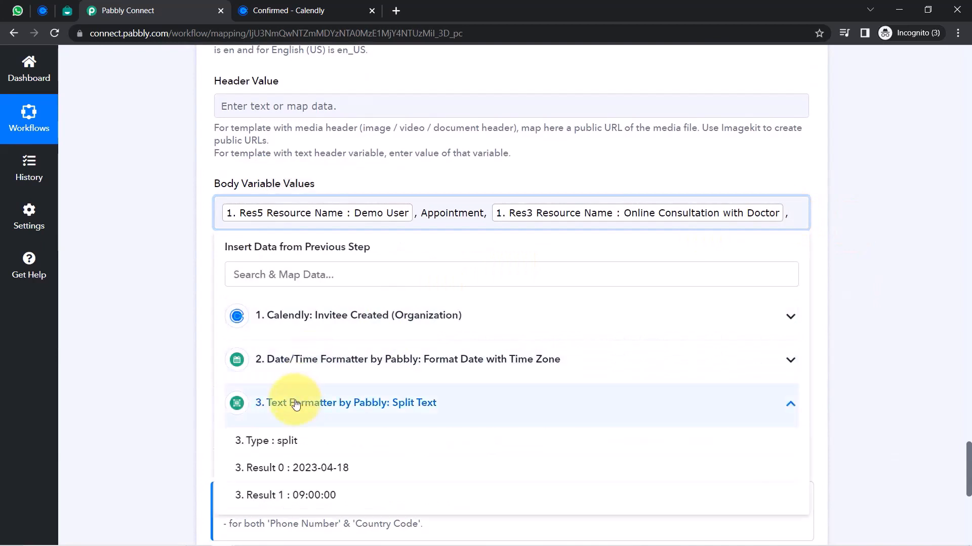
pyautogui.click(345, 471)
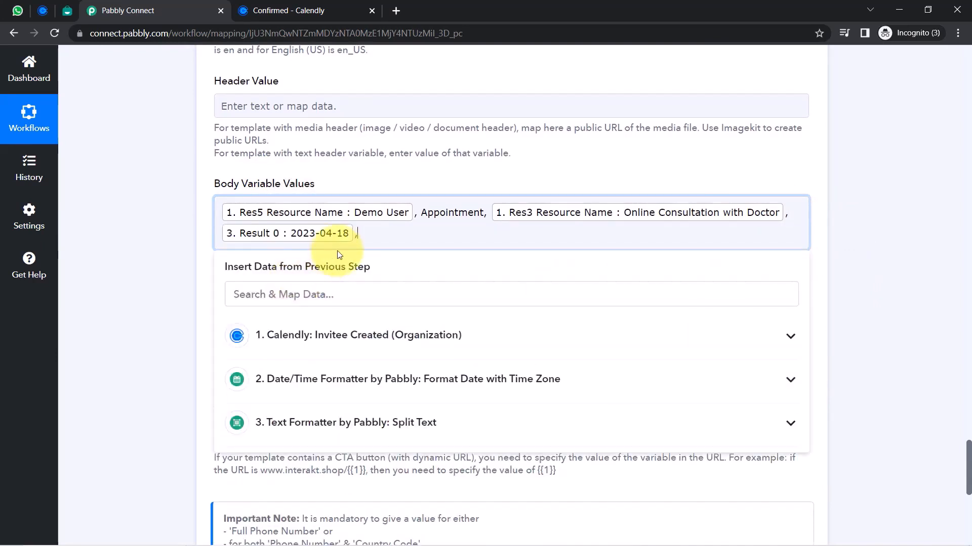
pyautogui.click(279, 421)
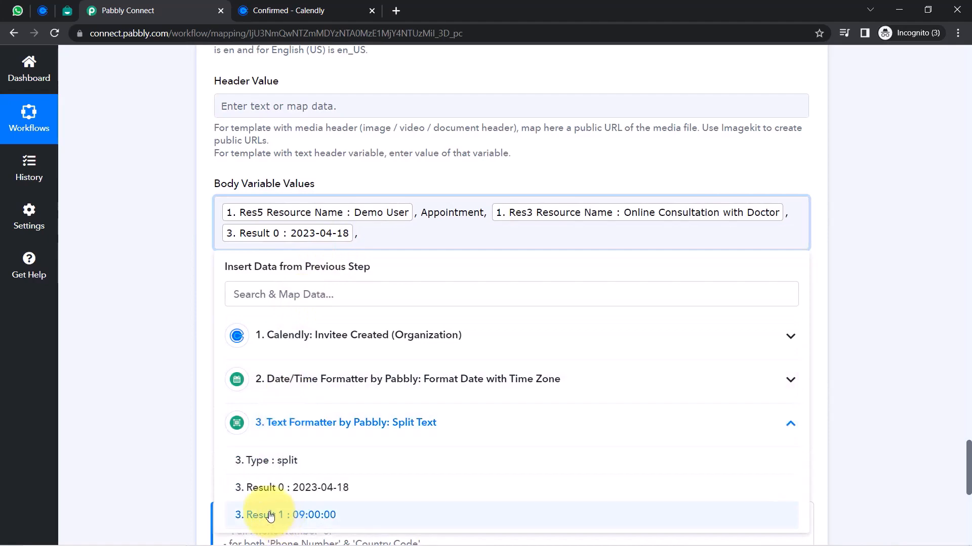
pyautogui.click(269, 515)
# Match the template's {{7}} order and tidy the body values around Appointment and Pabbly
pyautogui.click(67, 11)
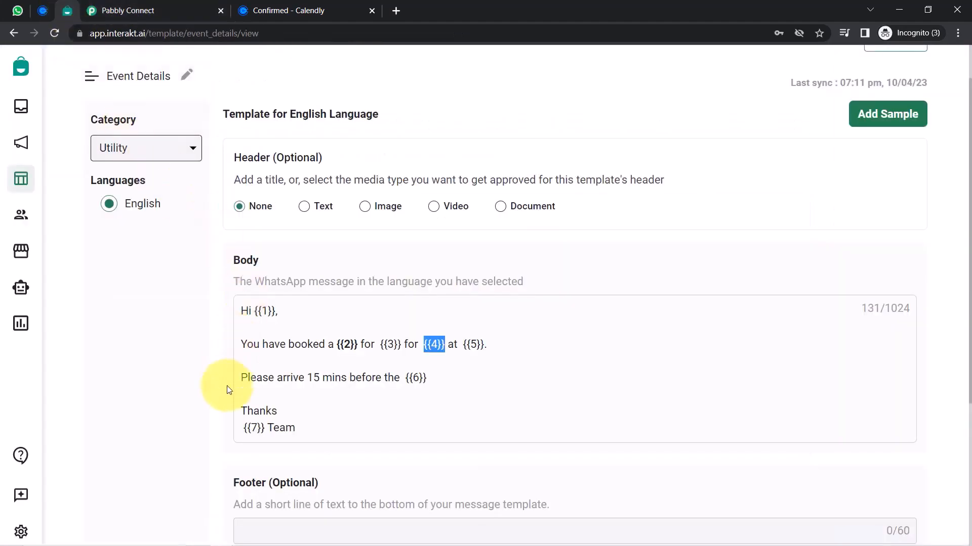
pyautogui.moveTo(246, 429); pyautogui.dragTo(304, 431)
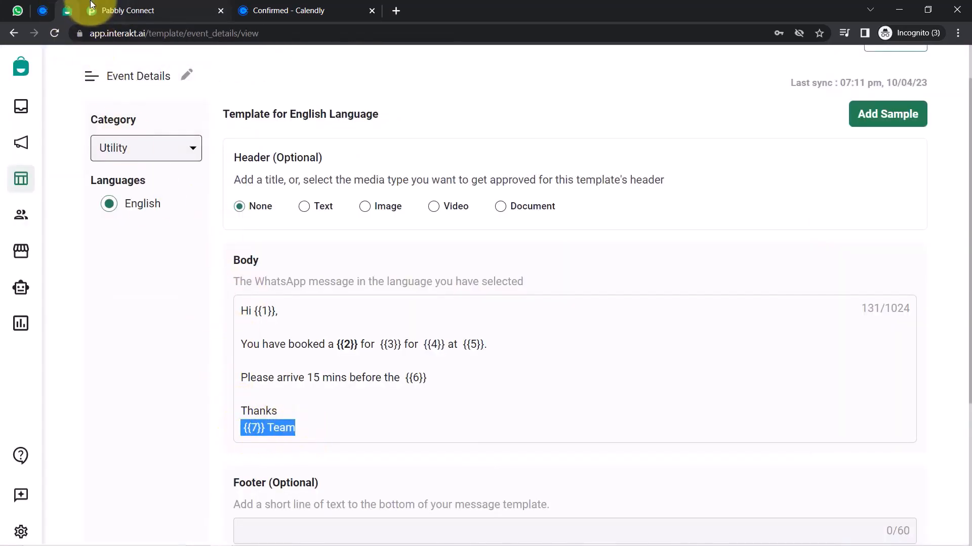
pyautogui.click(122, 11)
pyautogui.click(509, 239)
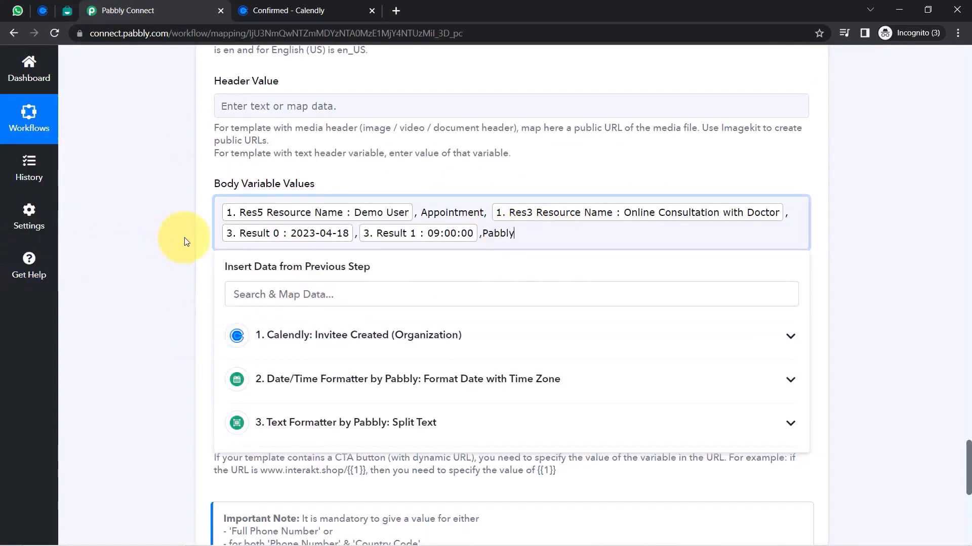
pyautogui.click(198, 241)
pyautogui.click(443, 212)
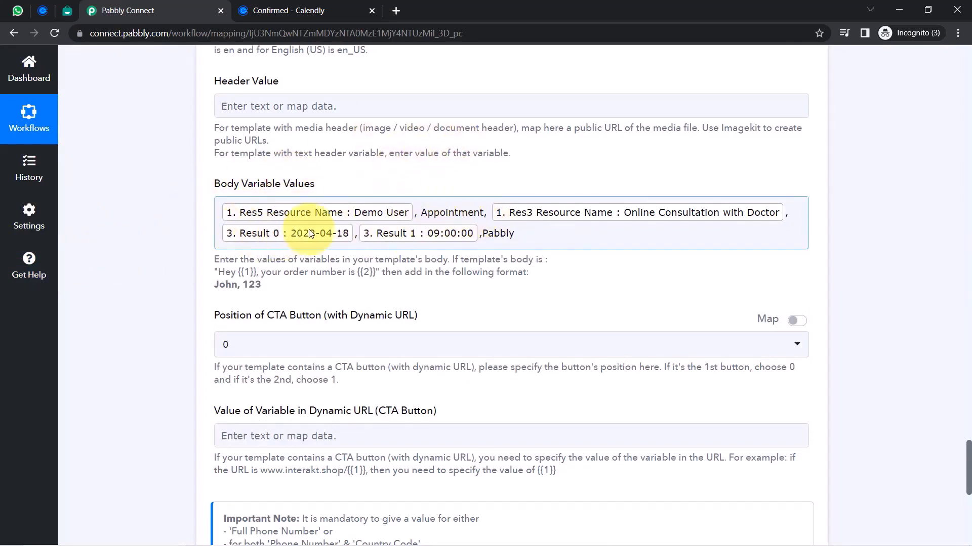
pyautogui.doubleClick(440, 213)
pyautogui.doubleClick(499, 233)
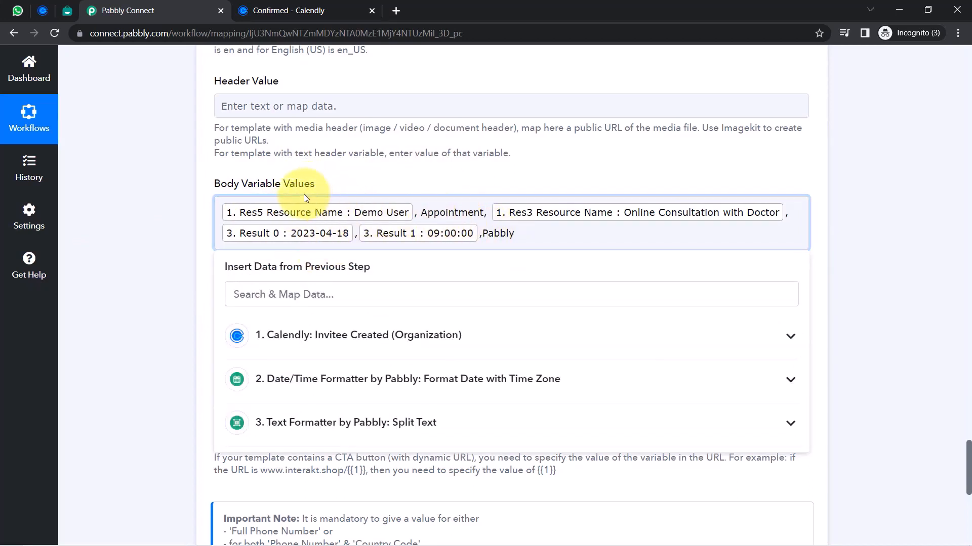
pyautogui.click(147, 197)
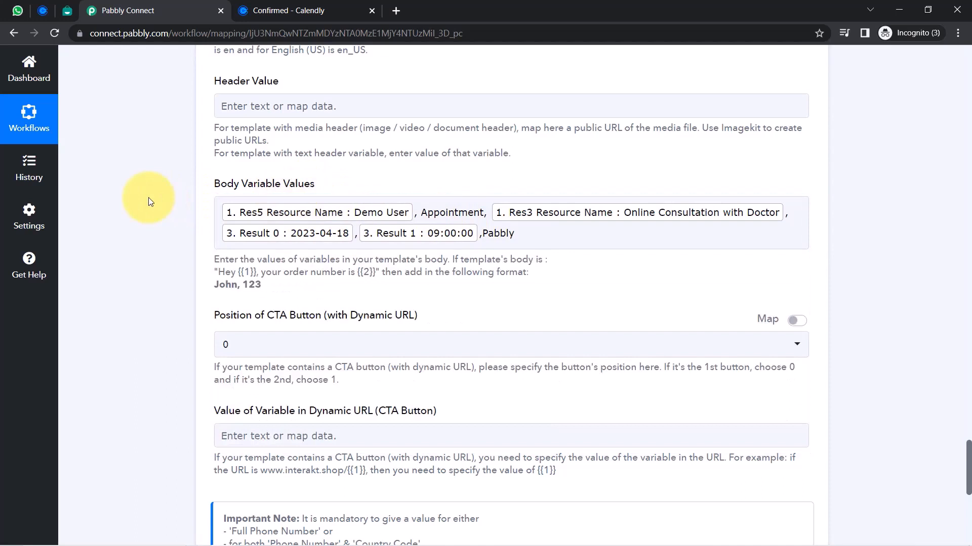
pyautogui.click(419, 212)
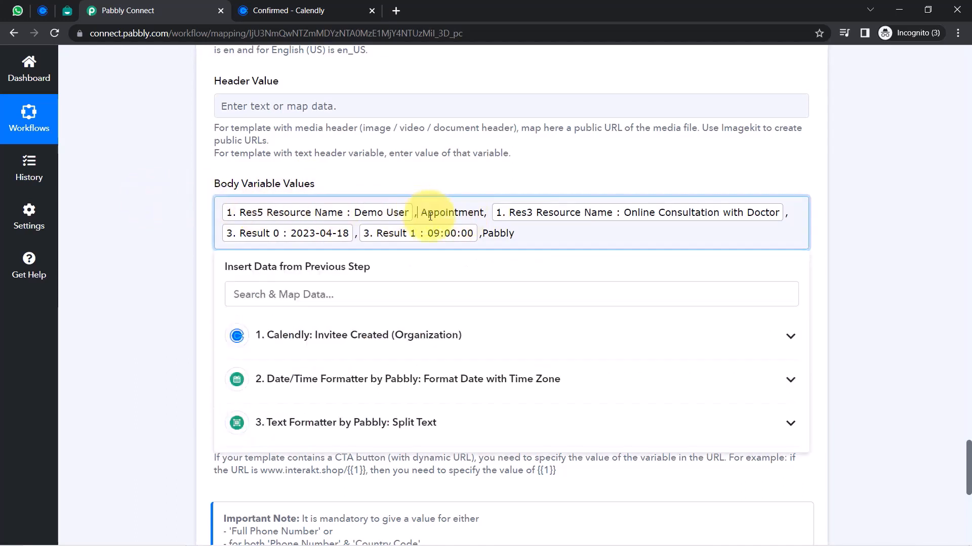
pyautogui.click(206, 326)
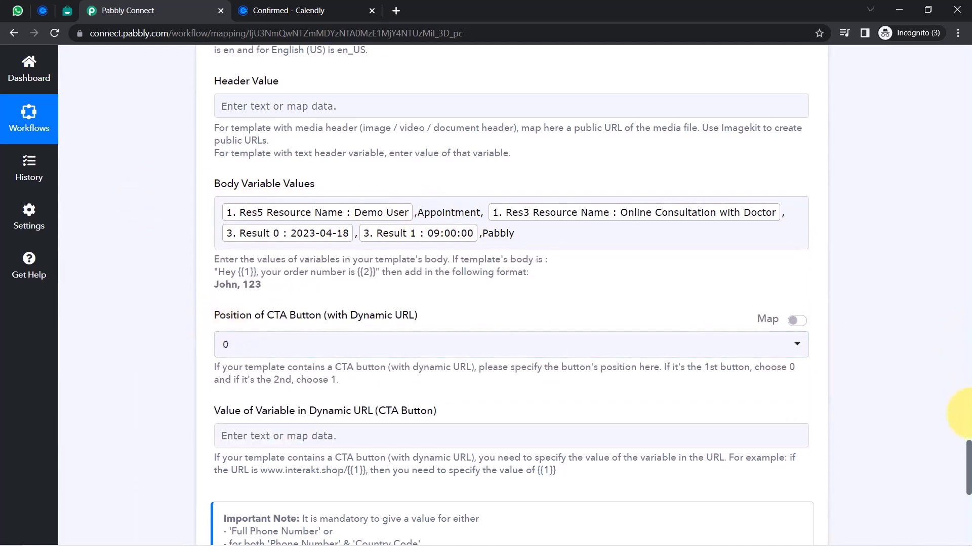
pyautogui.moveTo(967, 454); pyautogui.dragTo(951, 412)
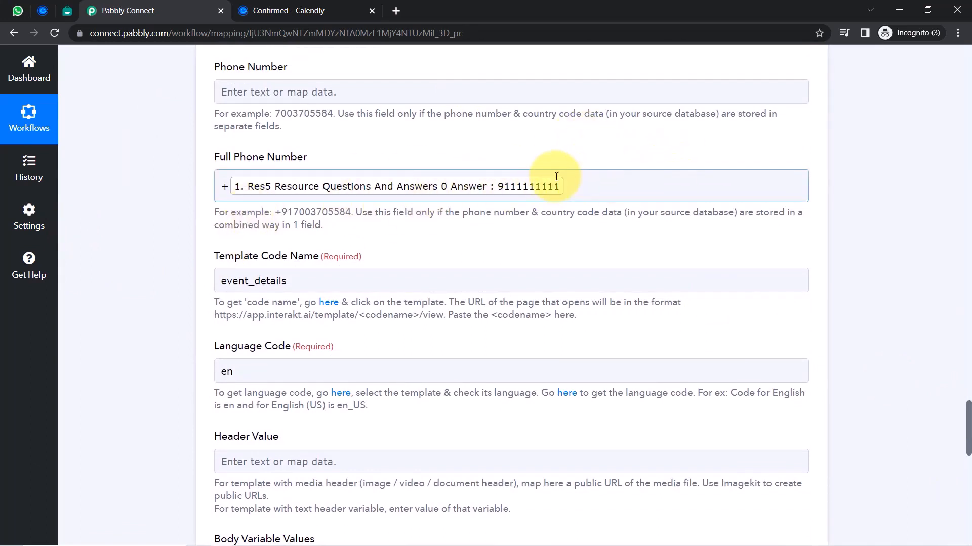
# Clear the Full Phone Number mapping, then save the Interakt step and send a test request
pyautogui.click(577, 185)
pyautogui.press('BackSpace')
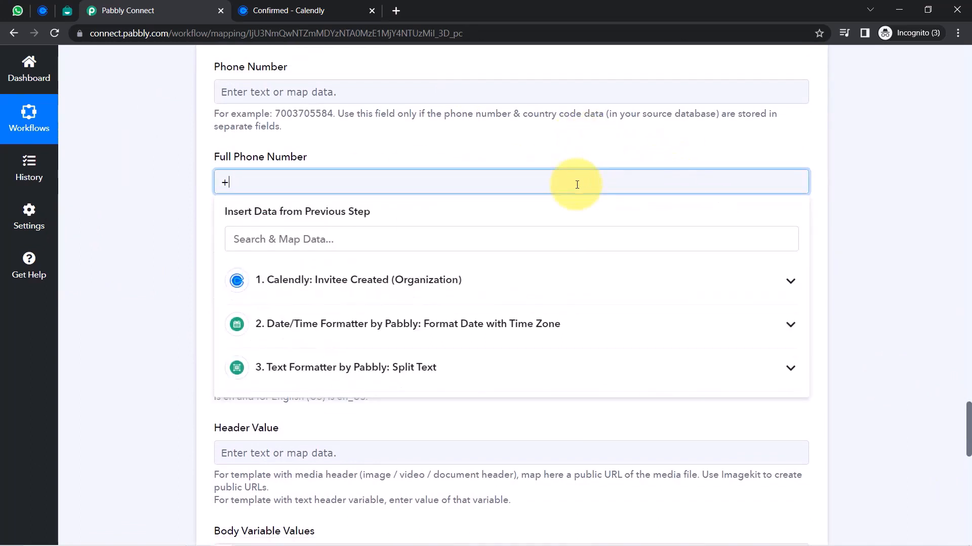
pyautogui.click(15, 9)
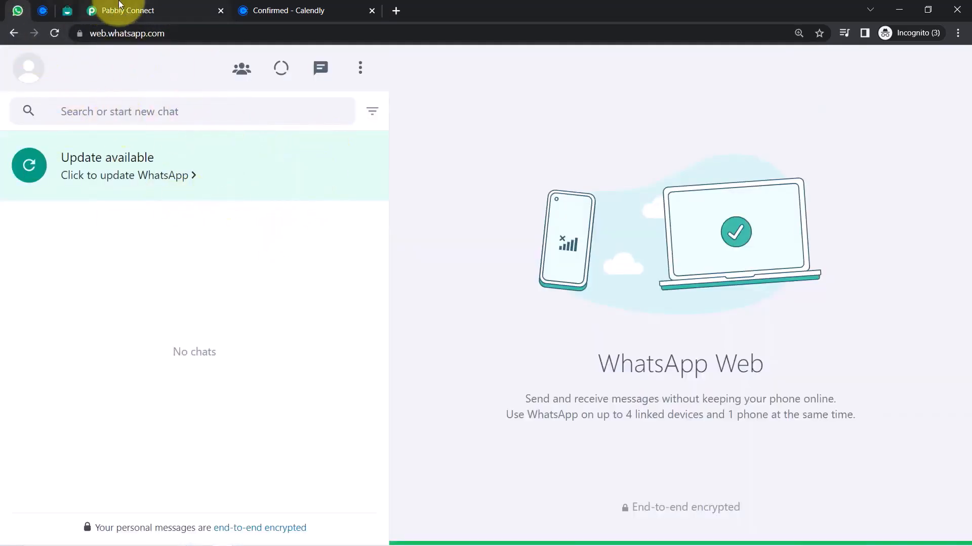
pyautogui.click(104, 6)
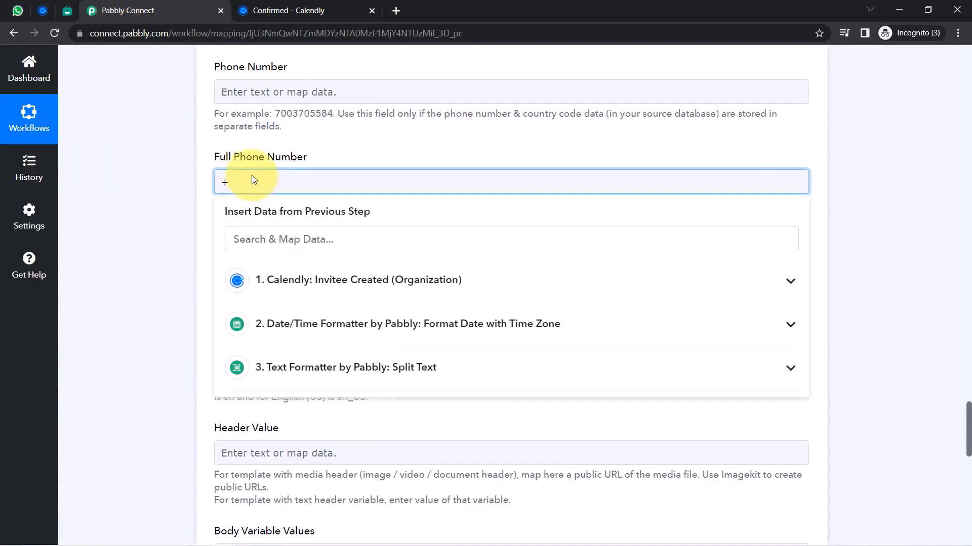
pyautogui.scroll(-9, 310, 544)
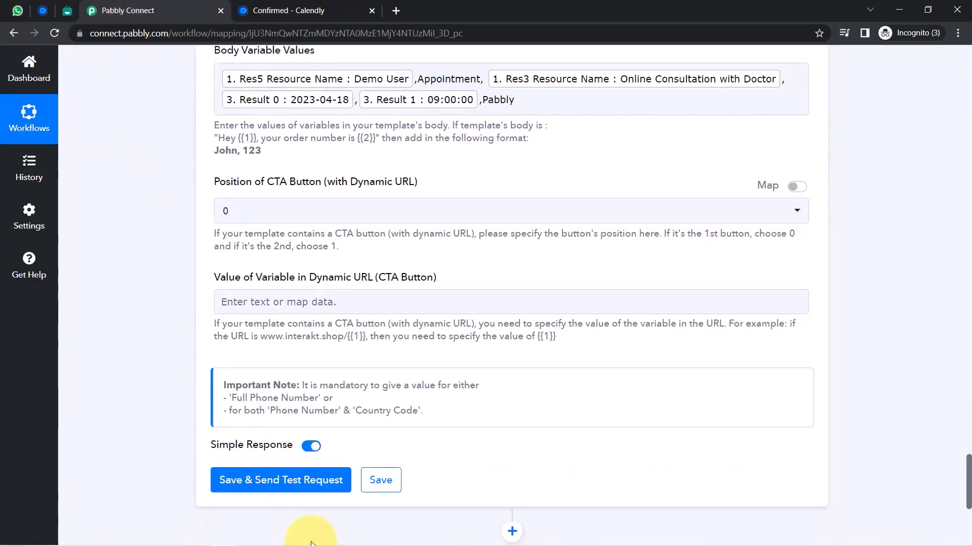
pyautogui.click(260, 481)
# Reload WhatsApp Web to look for the test message, then return to the Body Variable Values
pyautogui.click(11, 10)
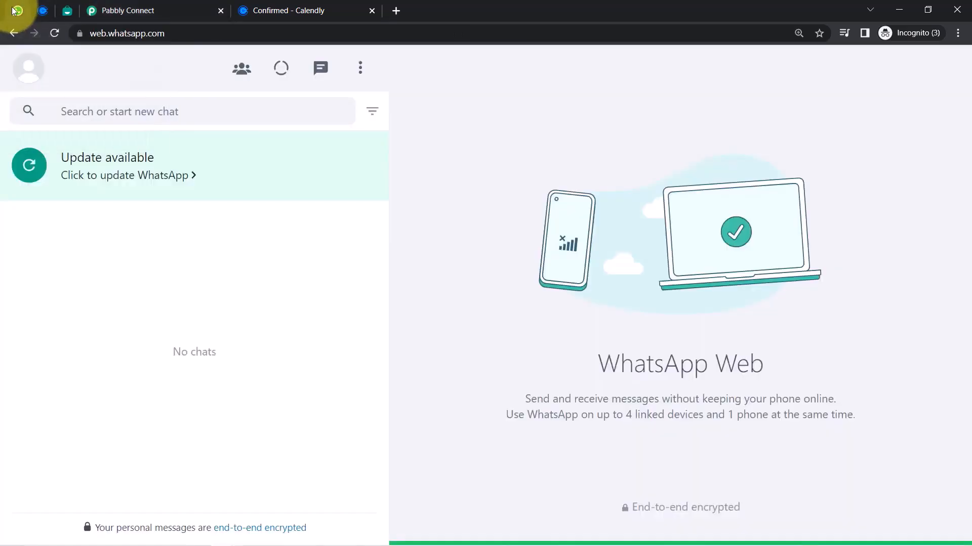
pyautogui.click(120, 10)
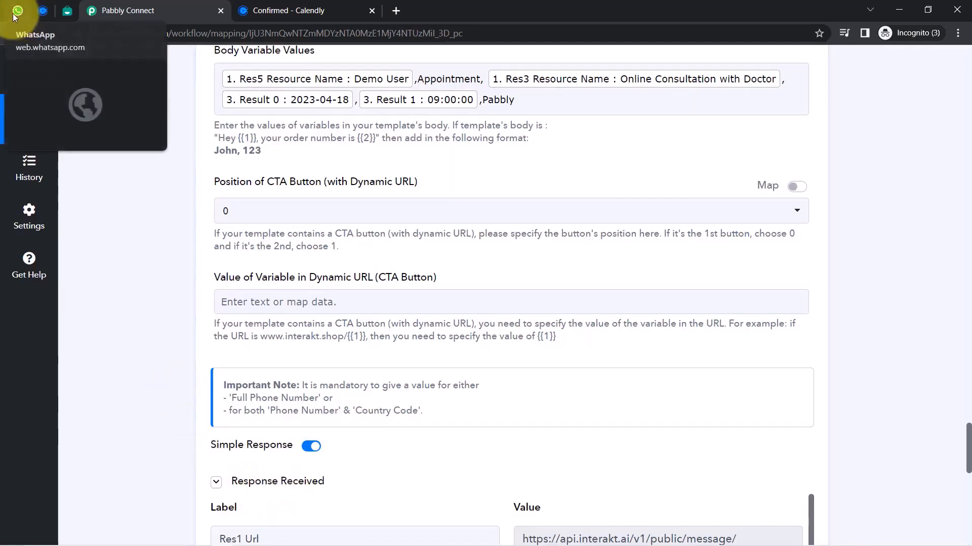
pyautogui.click(17, 10)
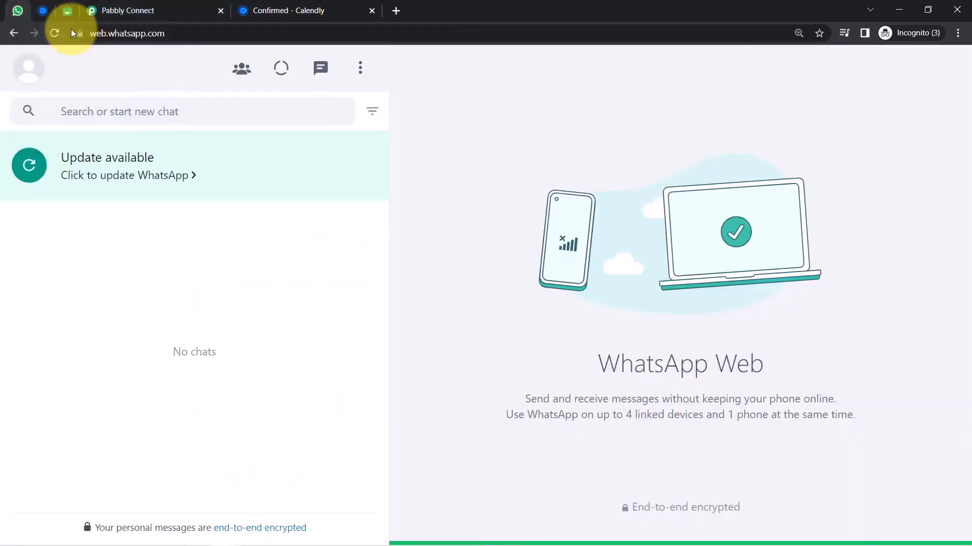
pyautogui.click(53, 34)
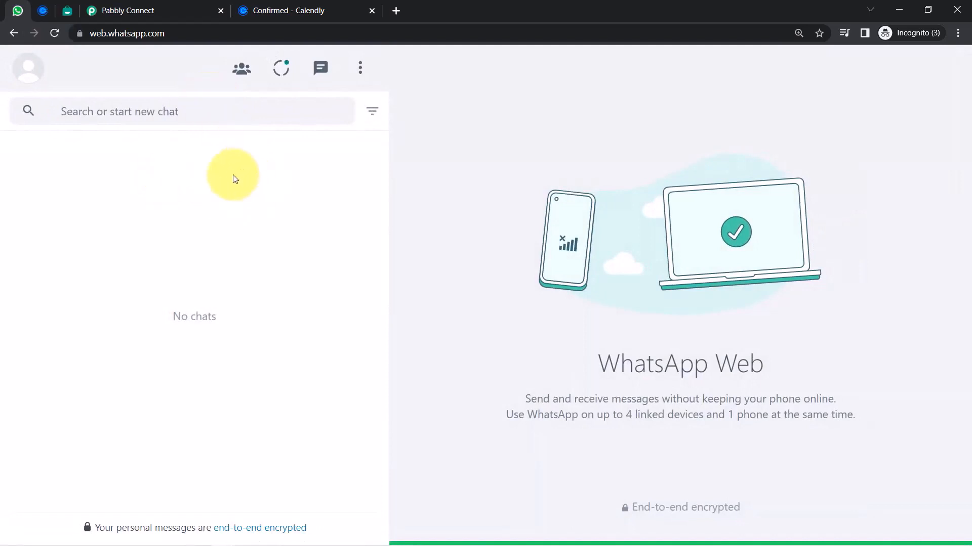
pyautogui.click(145, 11)
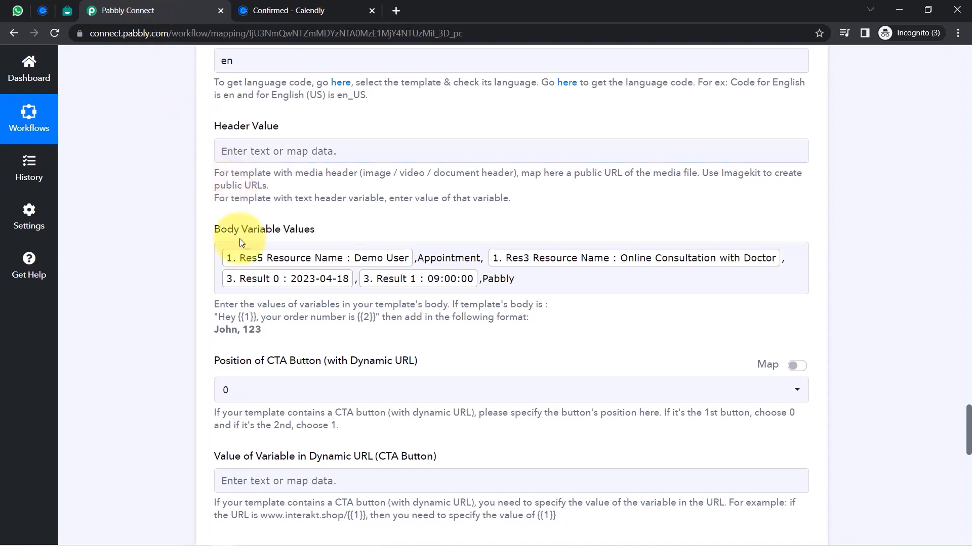
pyautogui.click(360, 276)
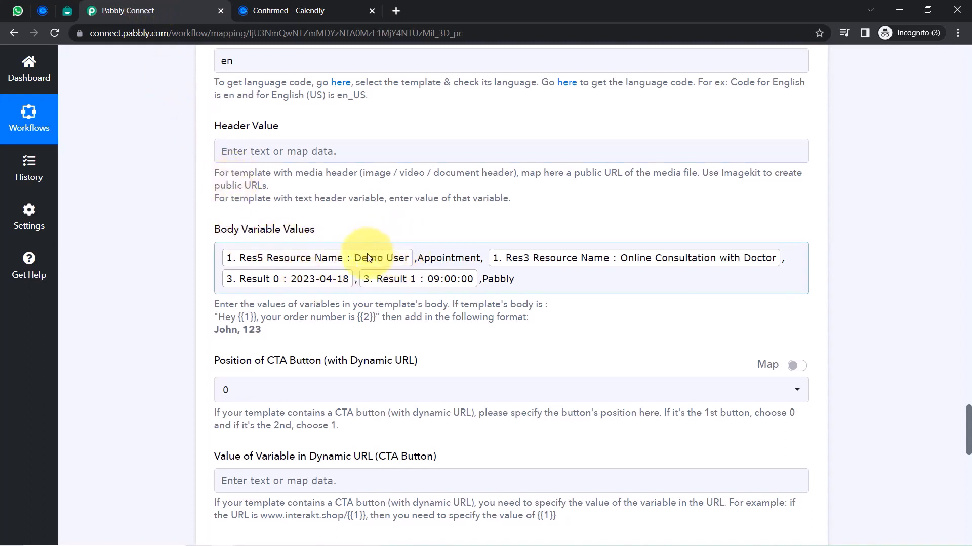
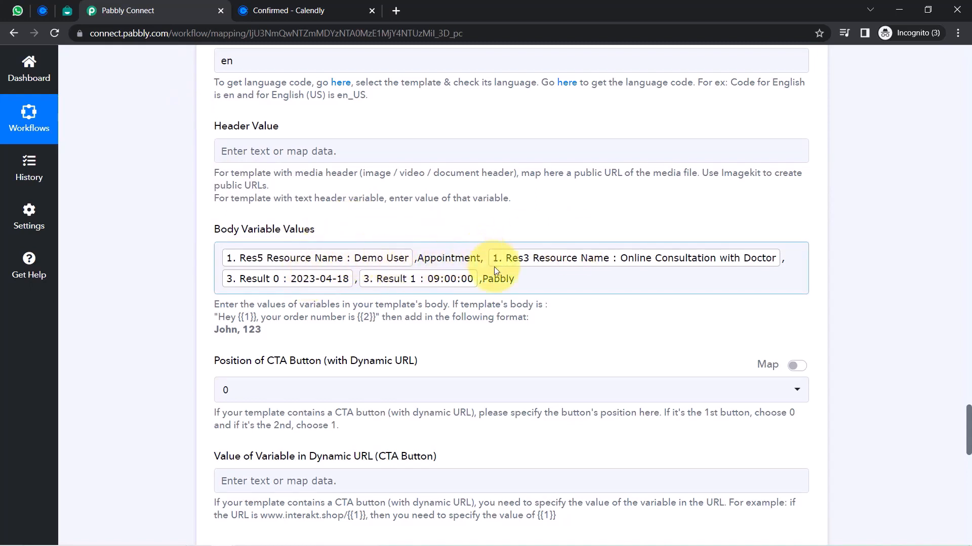
# Check the template's {{6}} arrival placeholder, then add Appointment before Pabbly in Body Variable Values
pyautogui.click(67, 10)
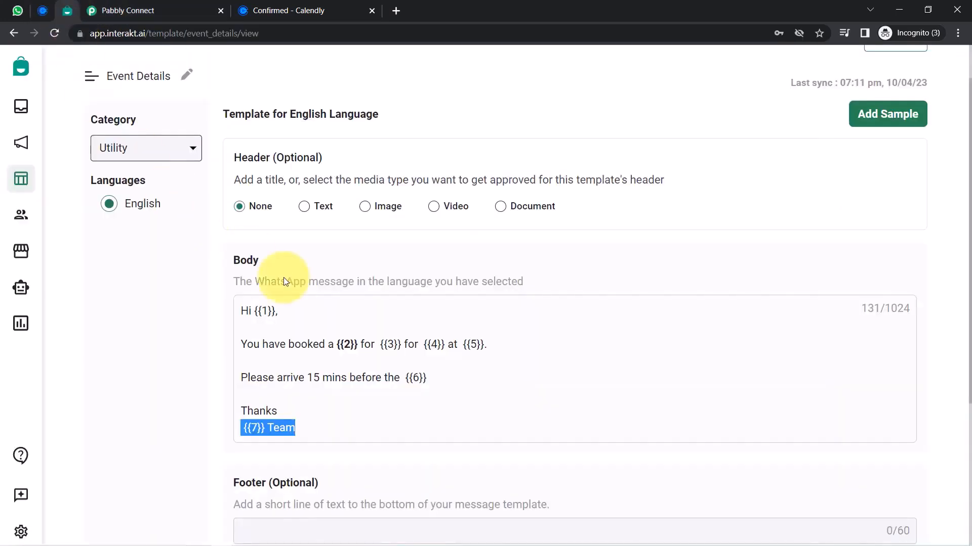
pyautogui.click(386, 369)
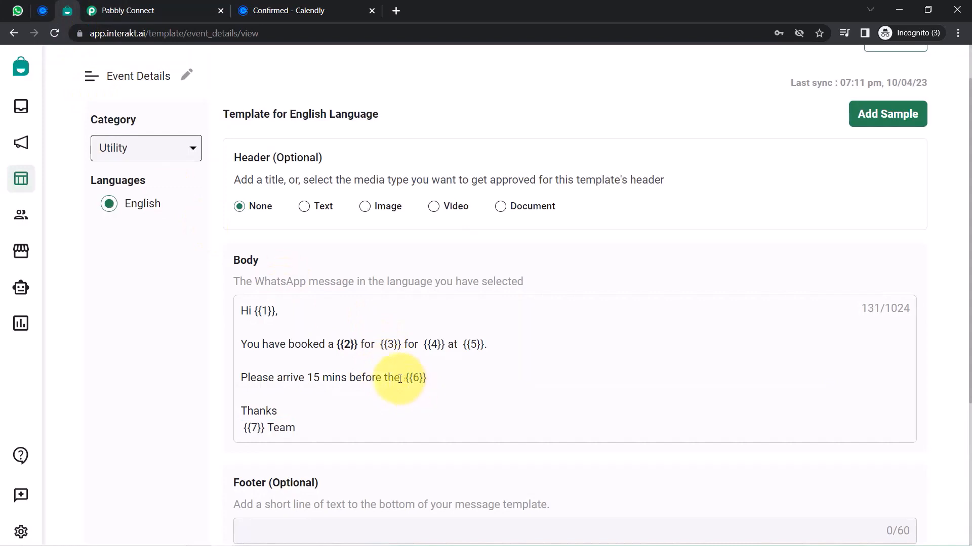
pyautogui.moveTo(395, 378); pyautogui.dragTo(452, 397)
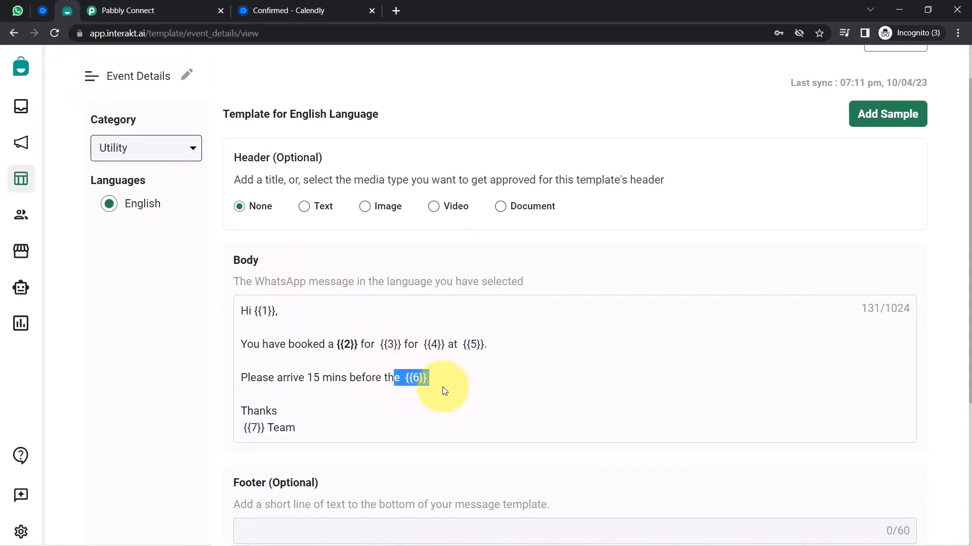
pyautogui.click(292, 323)
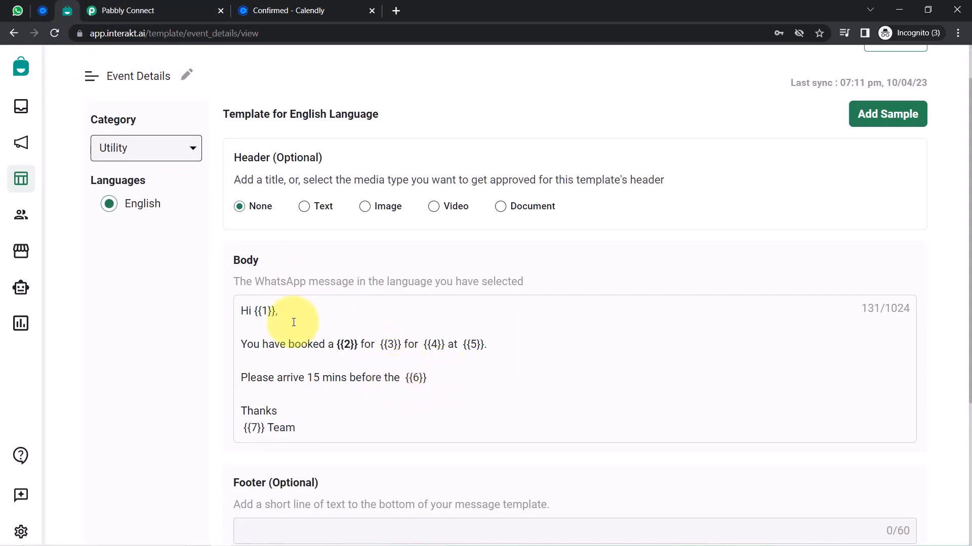
pyautogui.click(147, 11)
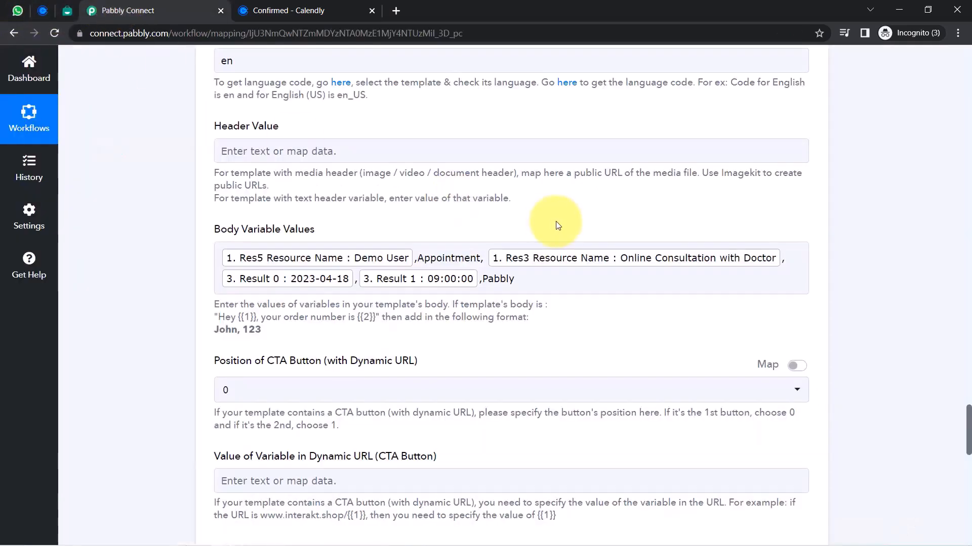
pyautogui.click(479, 278)
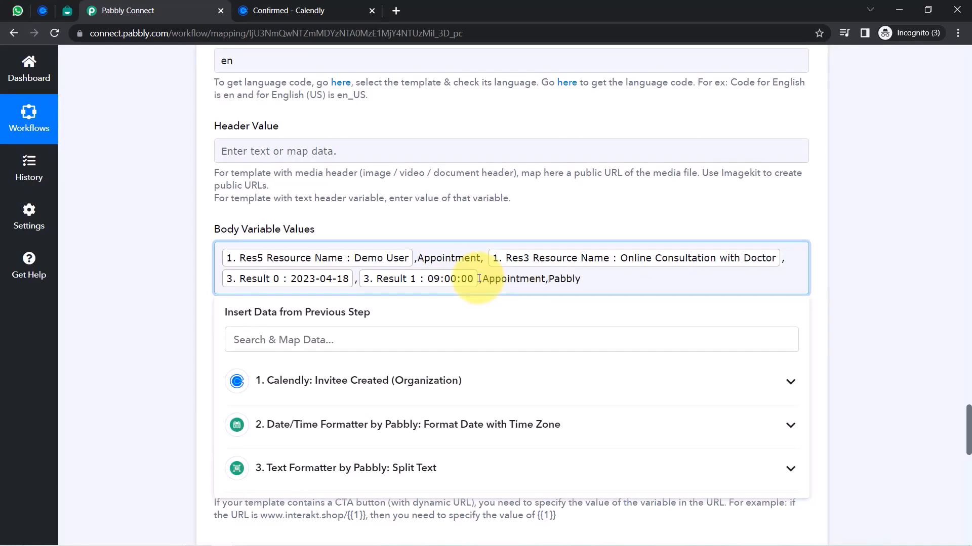
pyautogui.doubleClick(537, 280)
pyautogui.doubleClick(552, 281)
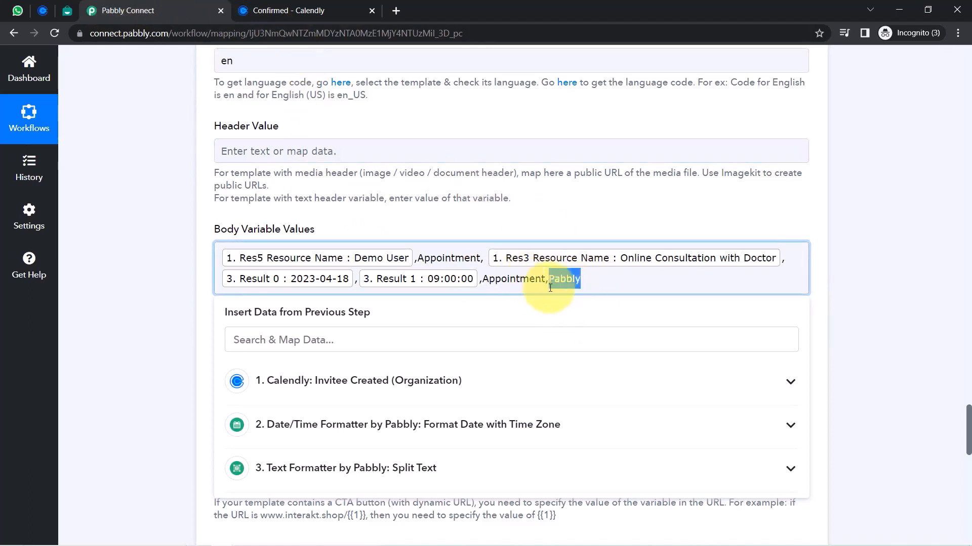
# Recheck the template's arrival wording, then save the Interakt step and send a test request
pyautogui.click(67, 10)
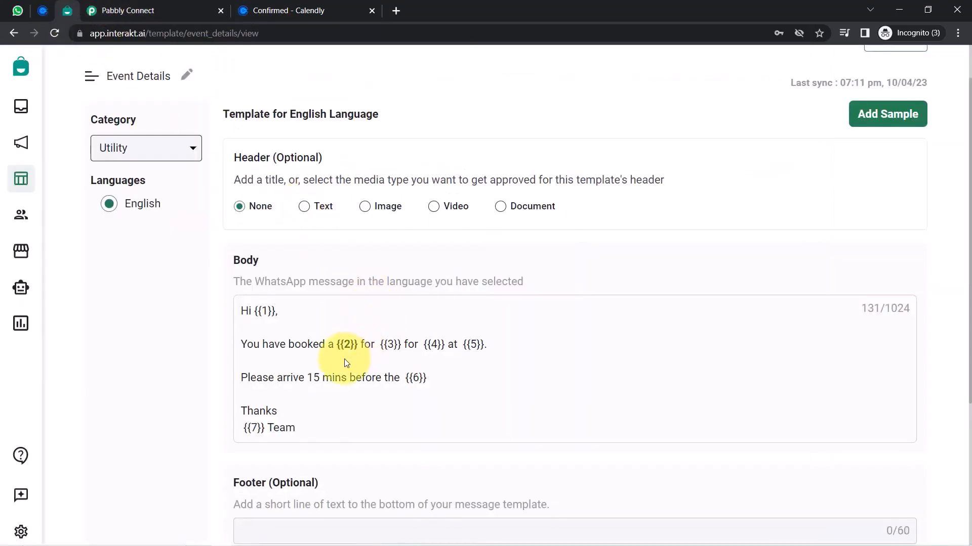
pyautogui.moveTo(277, 378); pyautogui.dragTo(428, 379)
pyautogui.click(129, 10)
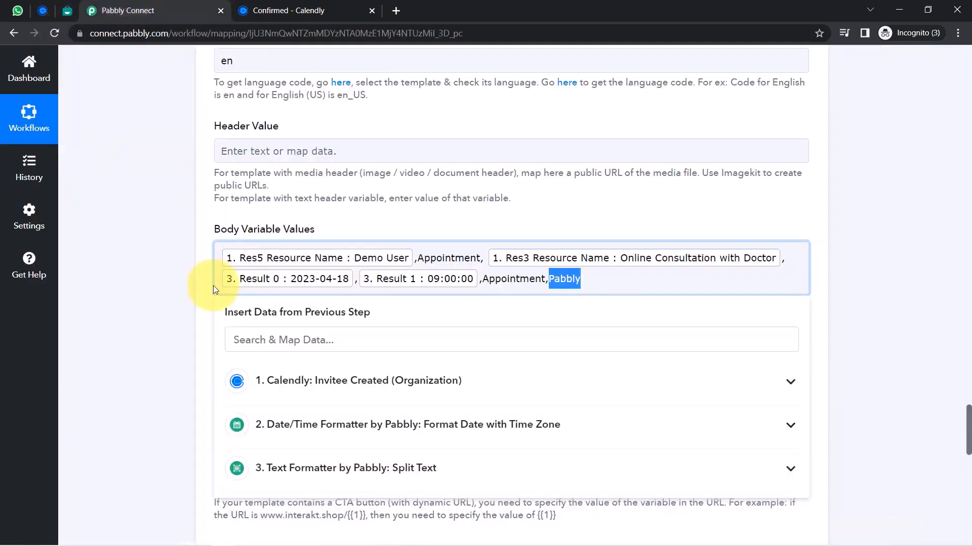
pyautogui.click(213, 290)
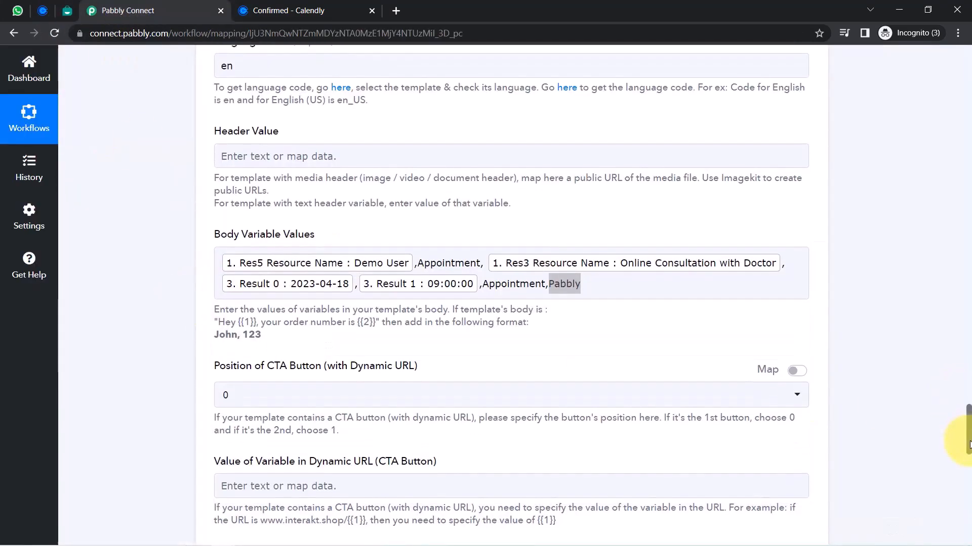
pyautogui.scroll(-6, 607, 405)
pyautogui.click(244, 375)
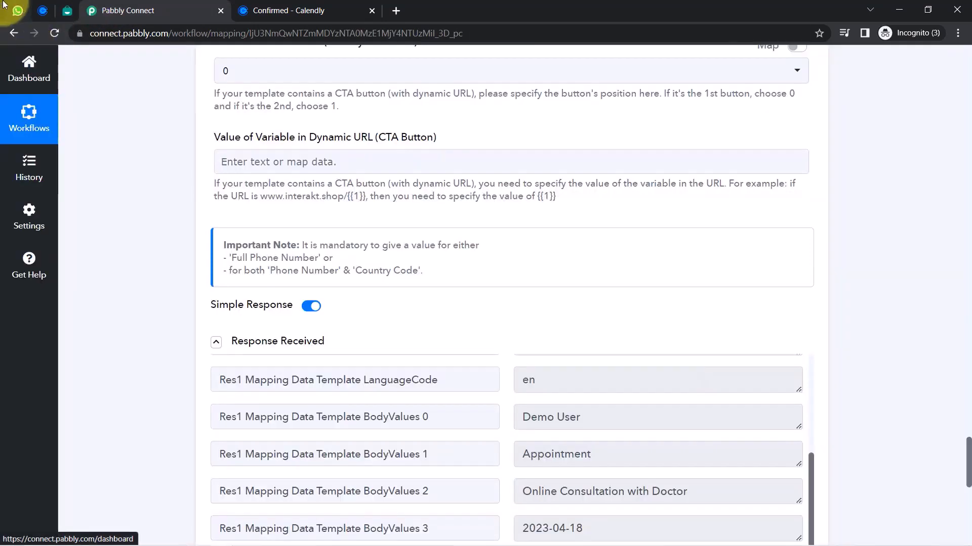
# Review the 2023-04-18 appointment confirmation in the Pabbly Team - Interakt WhatsApp chat
pyautogui.click(17, 10)
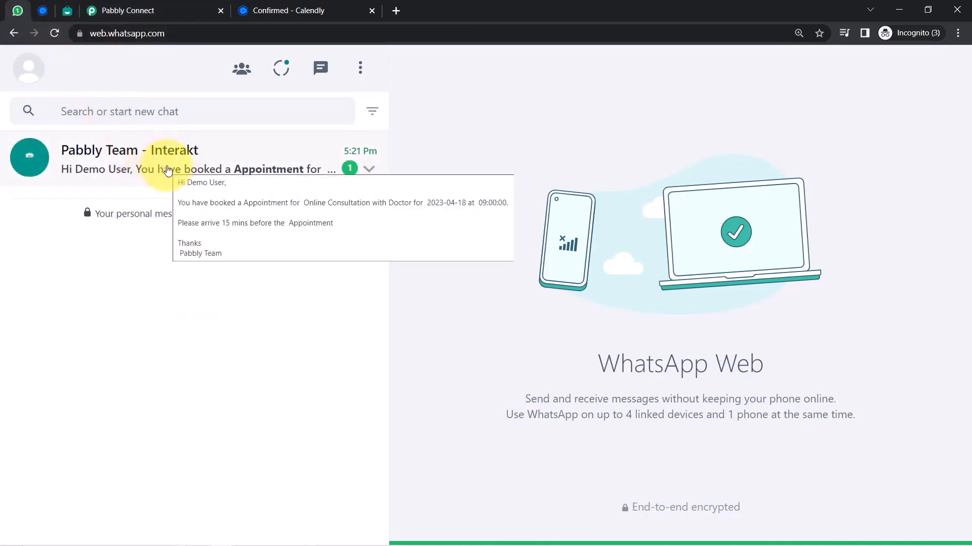
pyautogui.click(161, 172)
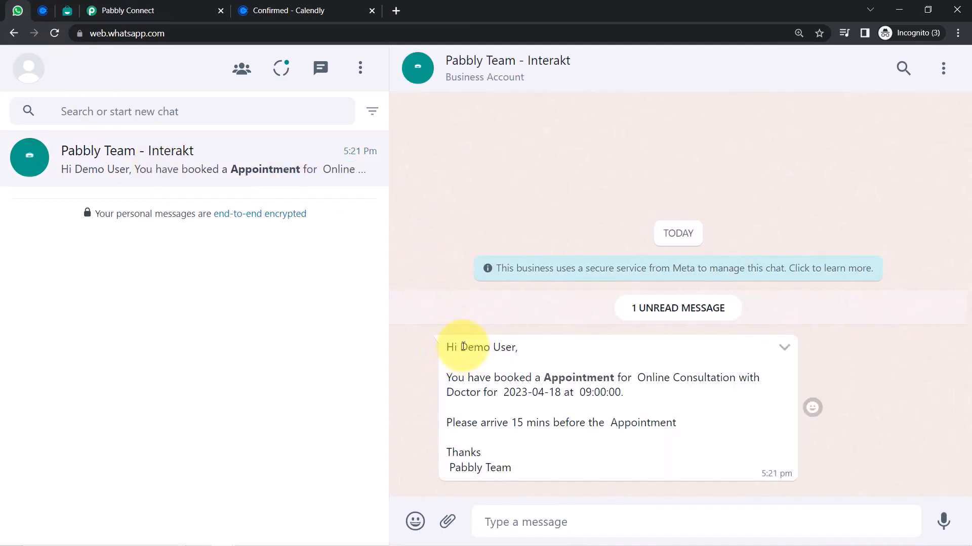
pyautogui.moveTo(460, 347); pyautogui.dragTo(521, 347)
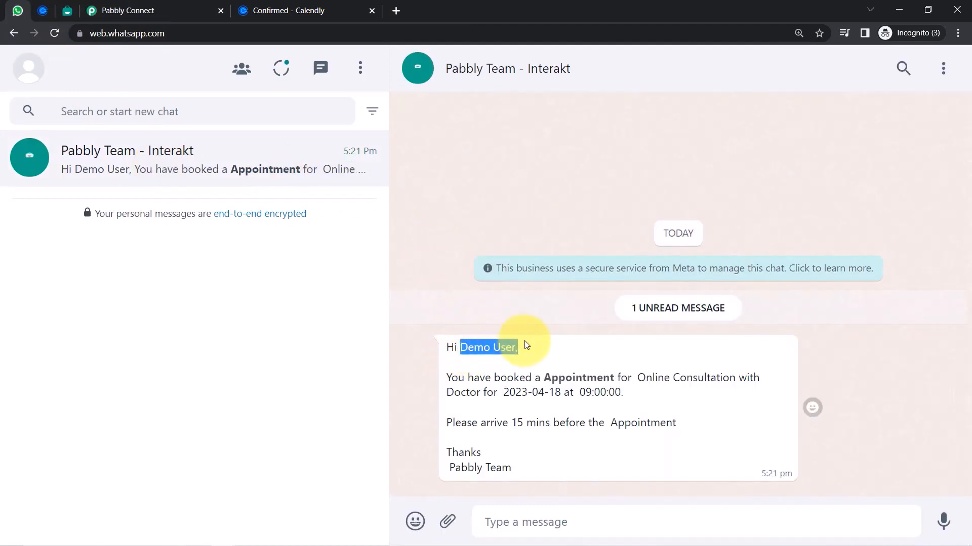
pyautogui.moveTo(458, 383); pyautogui.dragTo(606, 393)
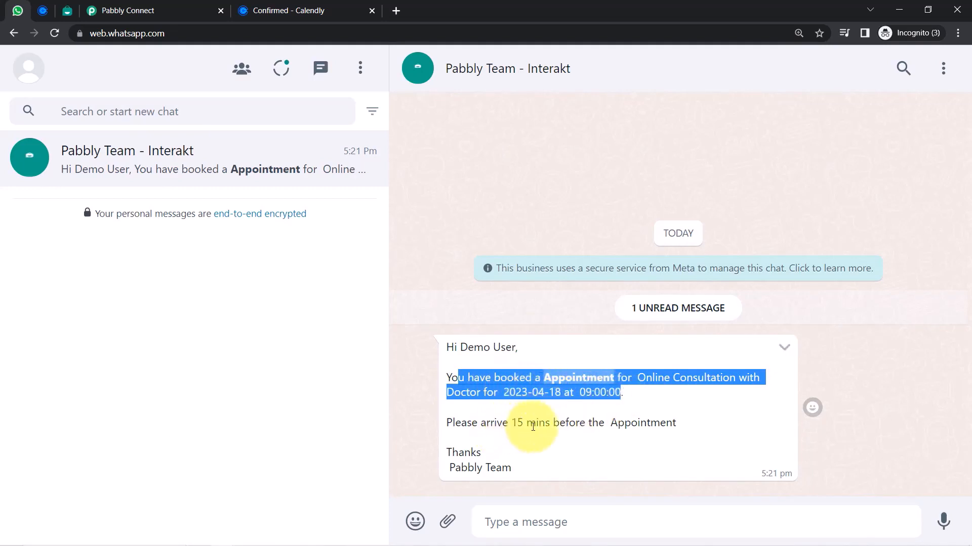
pyautogui.moveTo(538, 423); pyautogui.dragTo(671, 422)
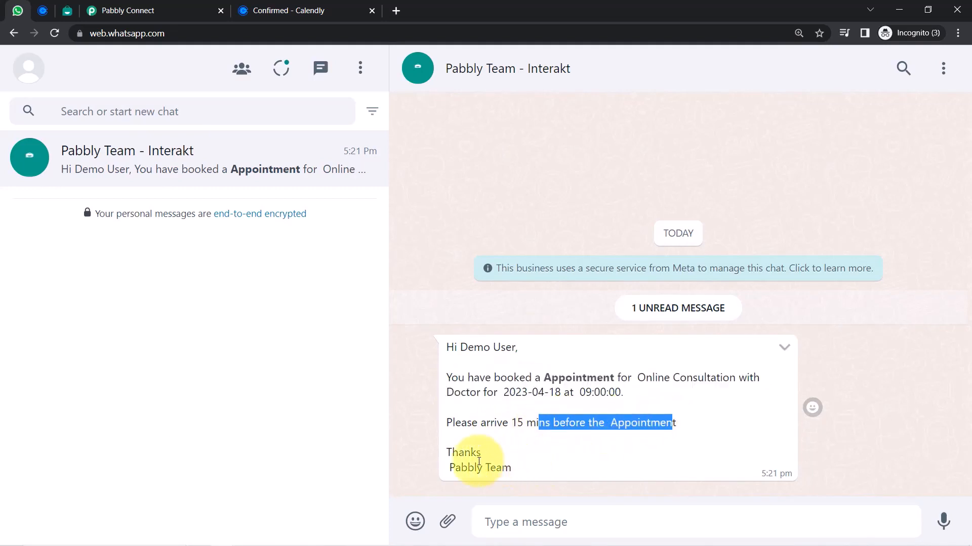
pyautogui.moveTo(461, 466); pyautogui.dragTo(484, 464)
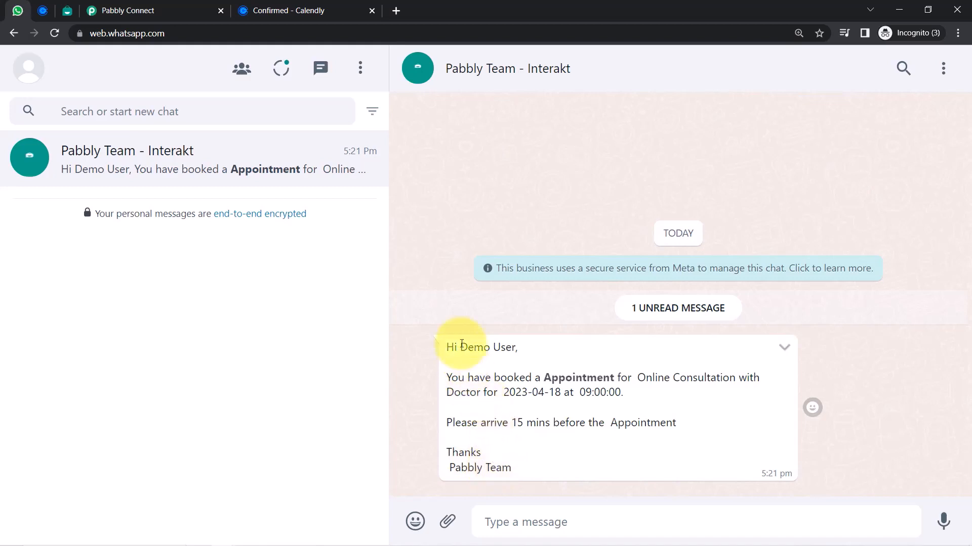
pyautogui.moveTo(462, 346); pyautogui.dragTo(511, 455)
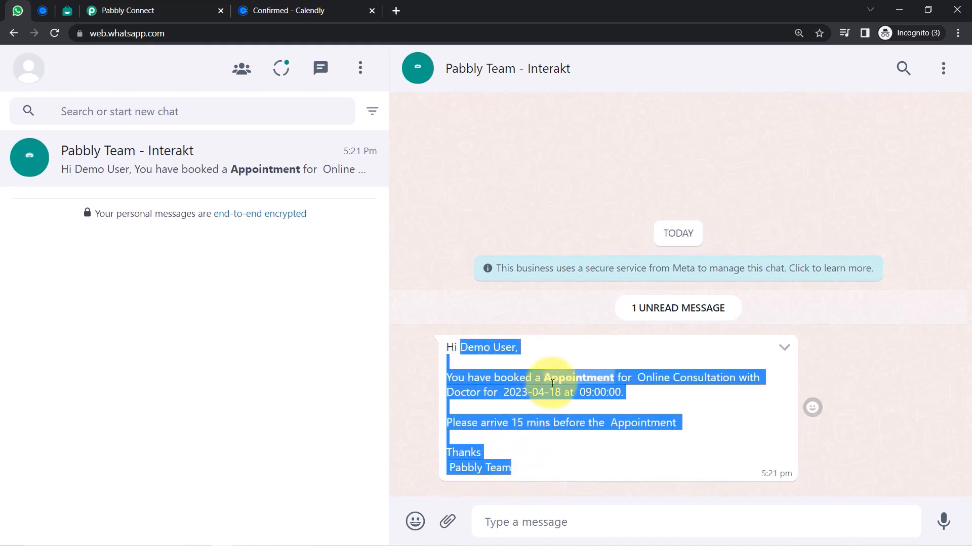
pyautogui.click(53, 11)
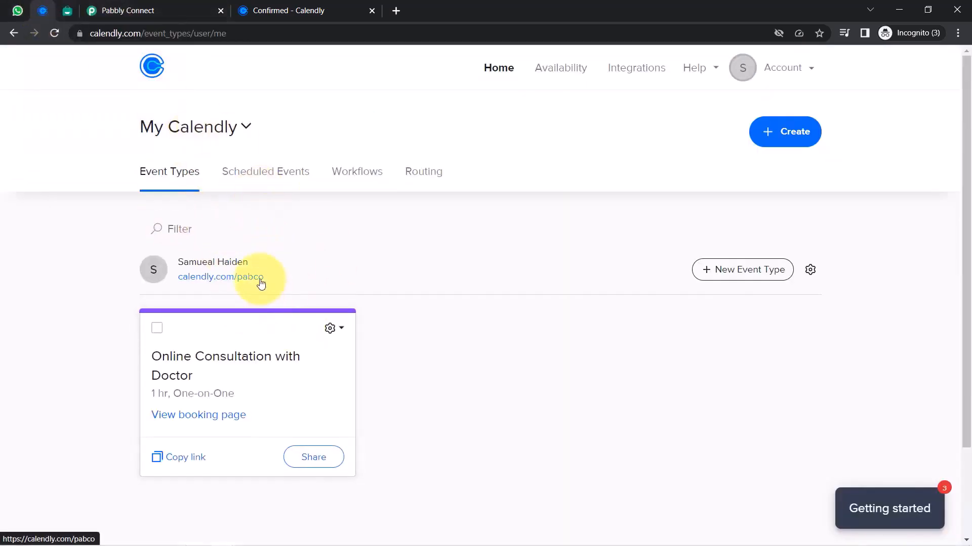
# Fold up the Calendly, Date/Time Formatter, Text Formatter and Interakt step panels one by one
pyautogui.click(174, 12)
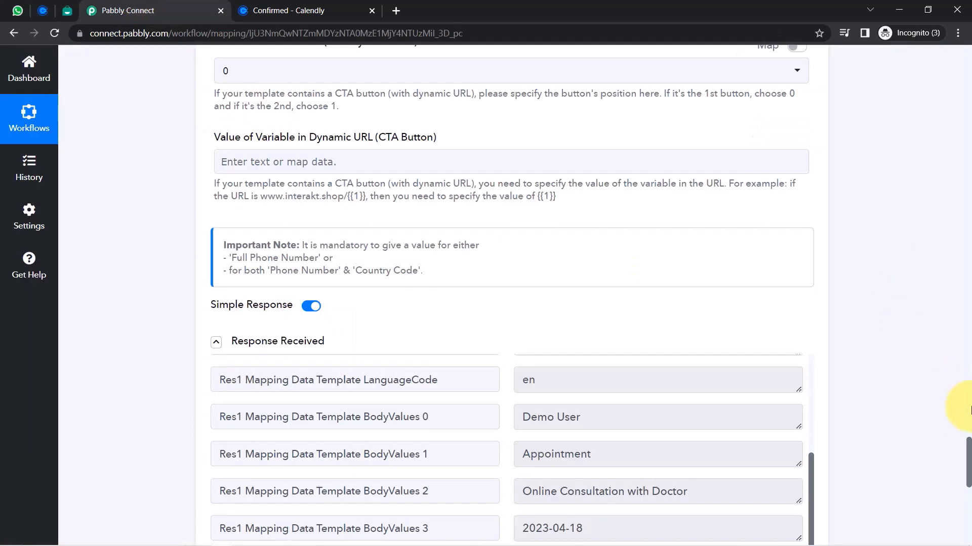
pyautogui.moveTo(969, 419); pyautogui.dragTo(939, 61)
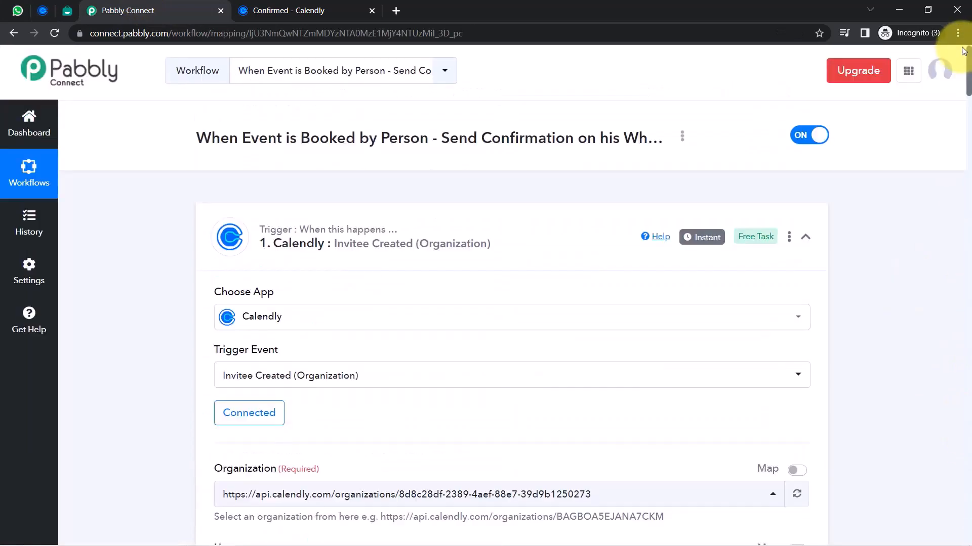
pyautogui.click(263, 243)
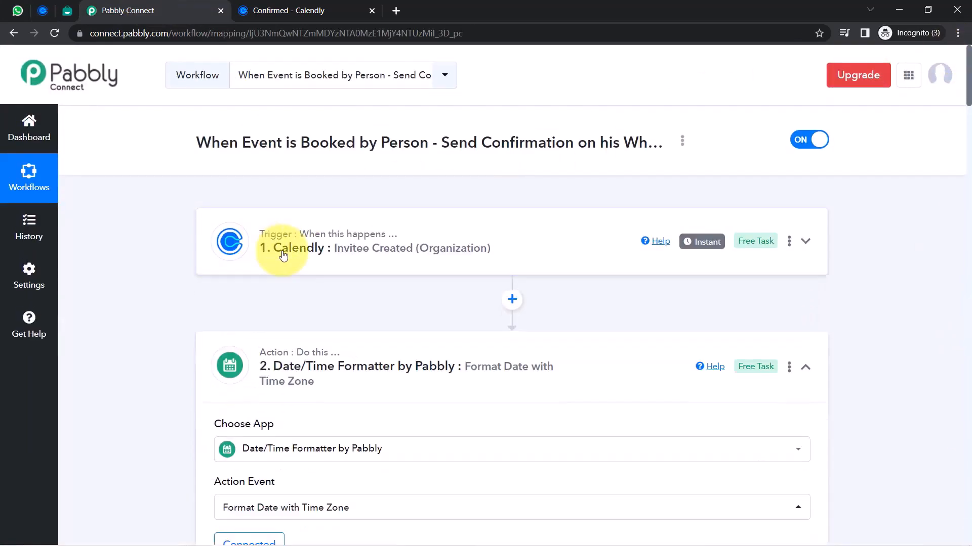
pyautogui.click(283, 375)
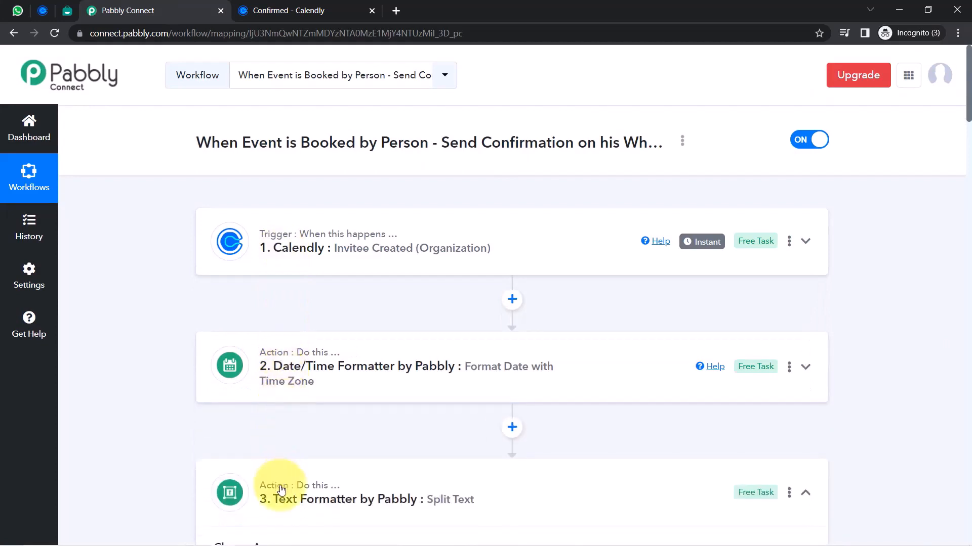
pyautogui.click(271, 490)
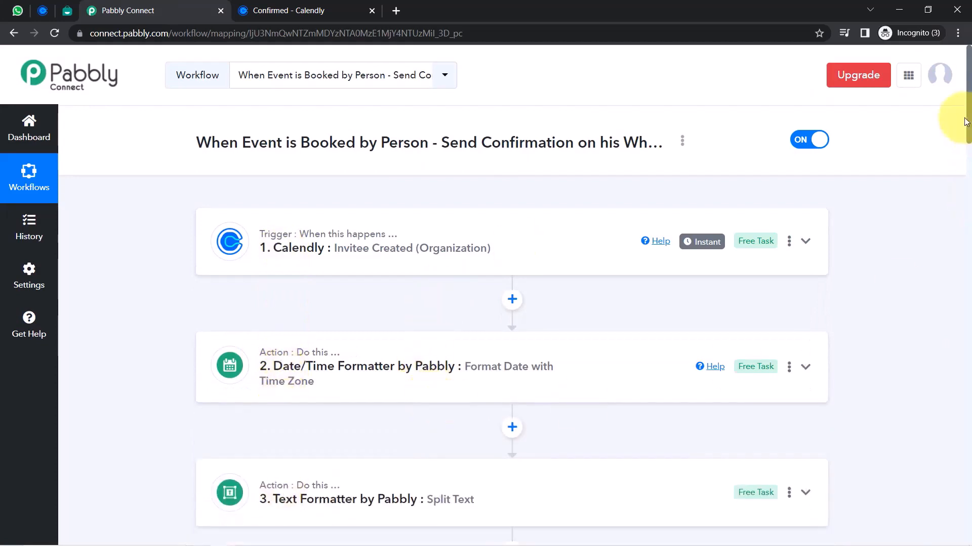
pyautogui.moveTo(967, 120); pyautogui.dragTo(966, 147)
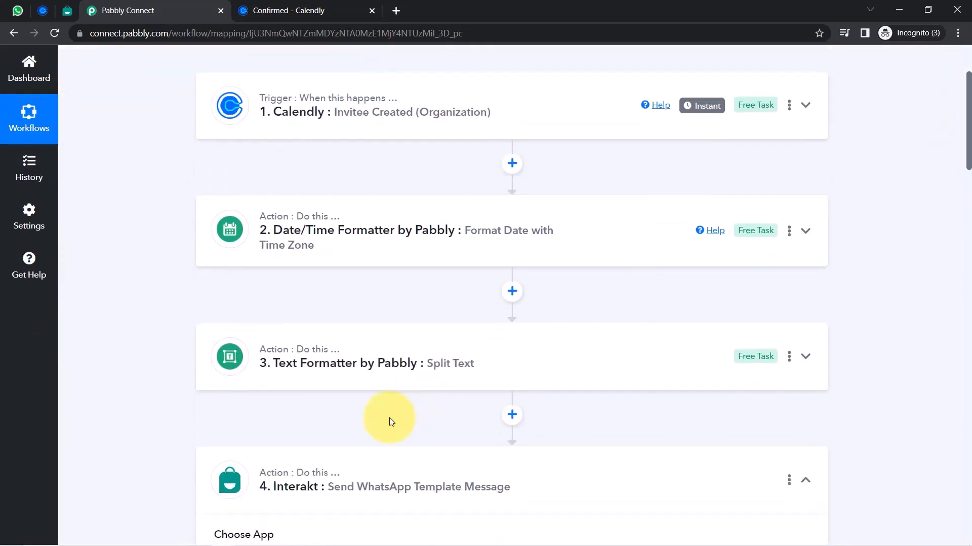
pyautogui.click(331, 473)
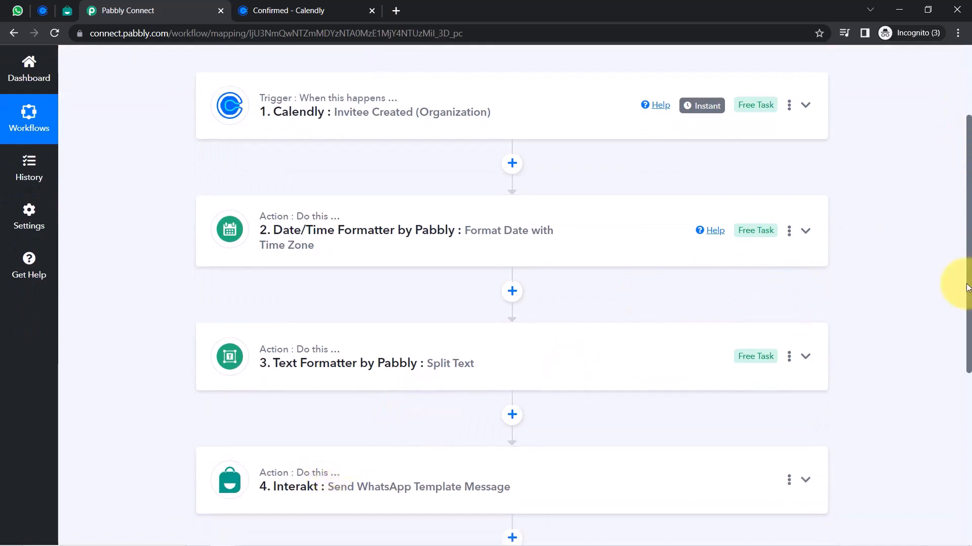
pyautogui.moveTo(969, 284); pyautogui.dragTo(807, 142)
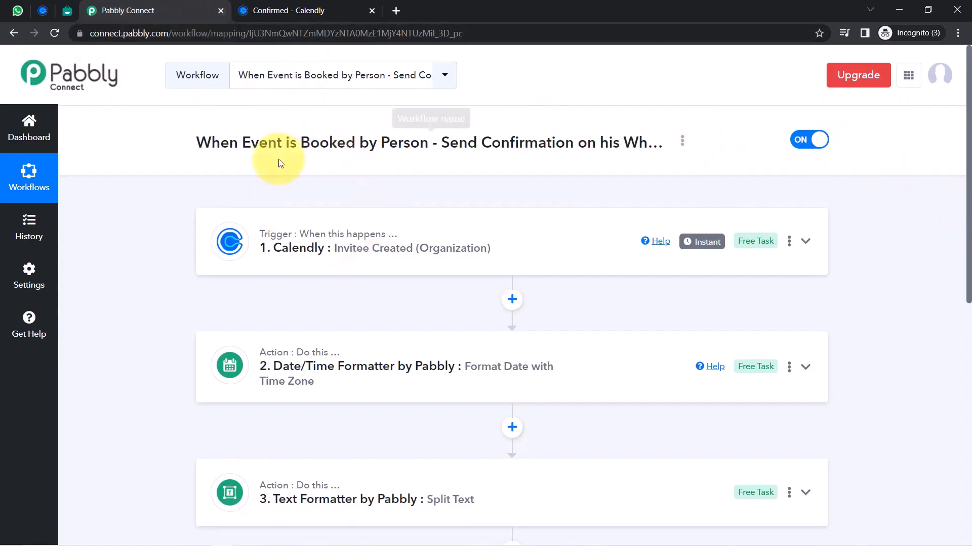
# Copy the workflow's share link, then bring up the Calendly trigger's help video
pyautogui.click(683, 141)
pyautogui.click(591, 205)
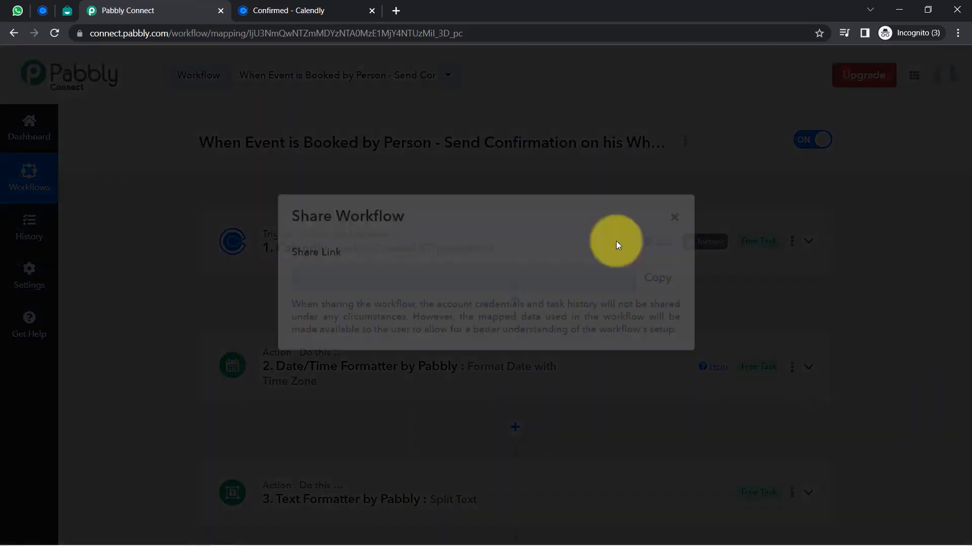
pyautogui.click(658, 302)
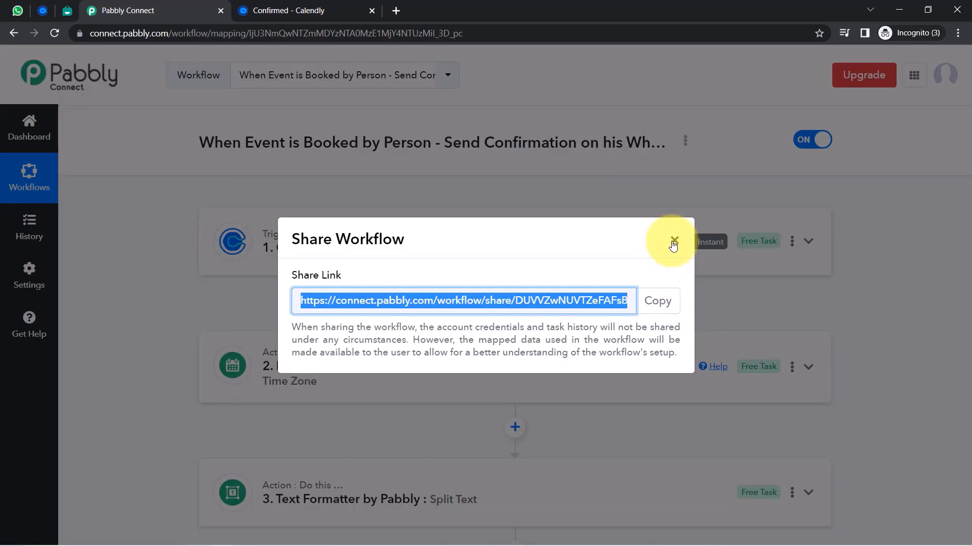
pyautogui.click(673, 243)
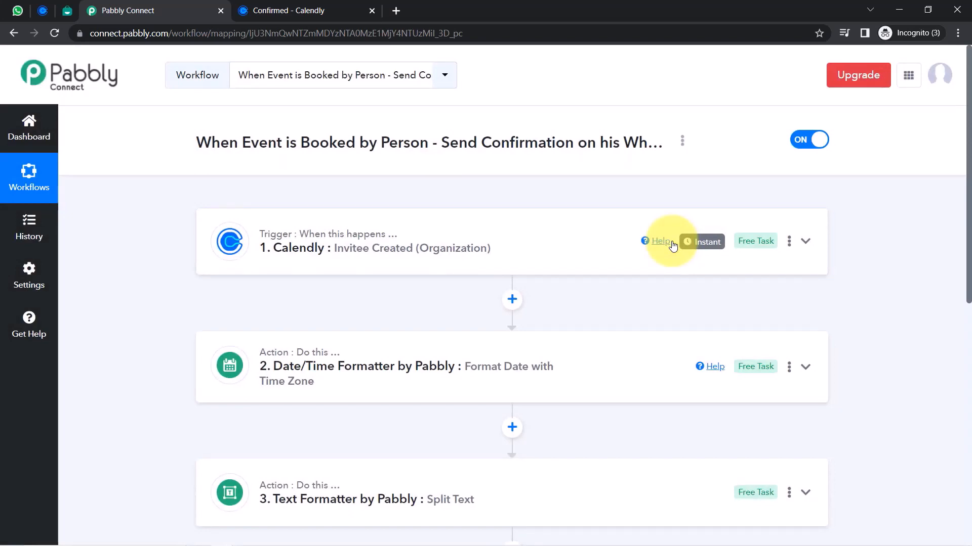
pyautogui.click(672, 245)
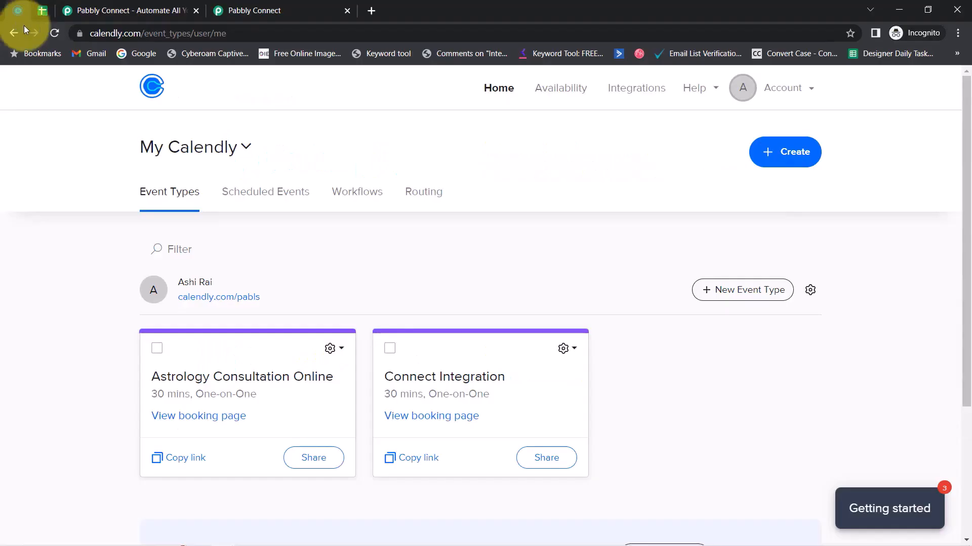
# Glance at the All Appointment Details sheet and dismiss the Pabbly lifetime offer popup
pyautogui.click(99, 32)
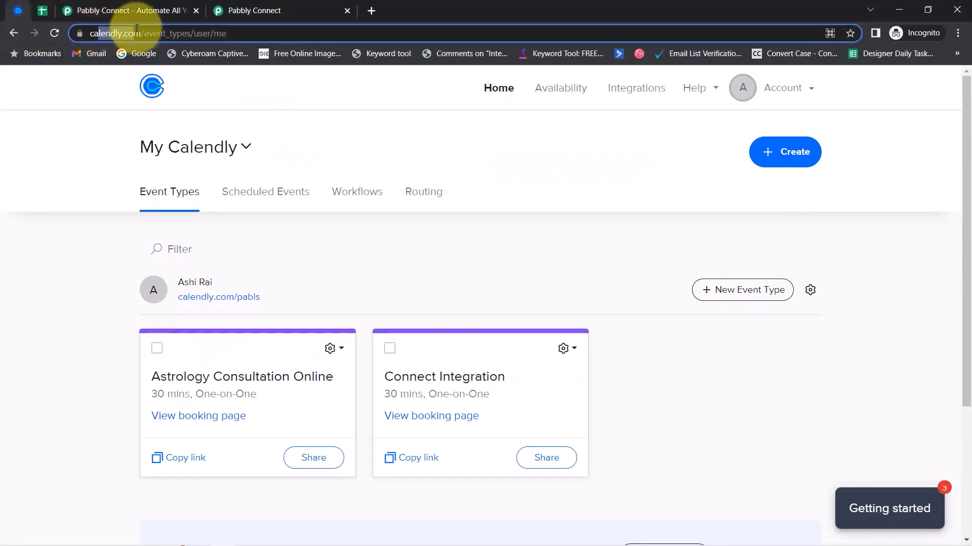
pyautogui.click(43, 10)
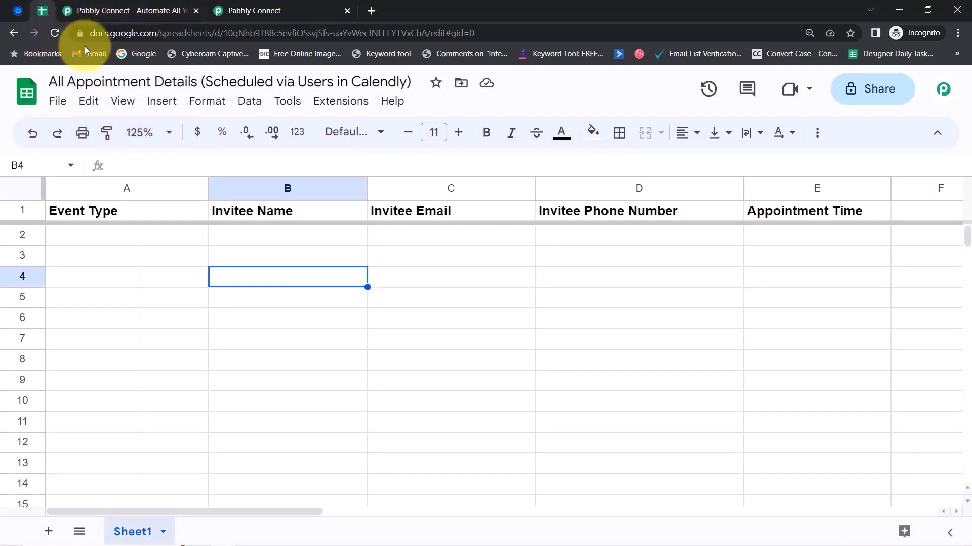
pyautogui.click(136, 8)
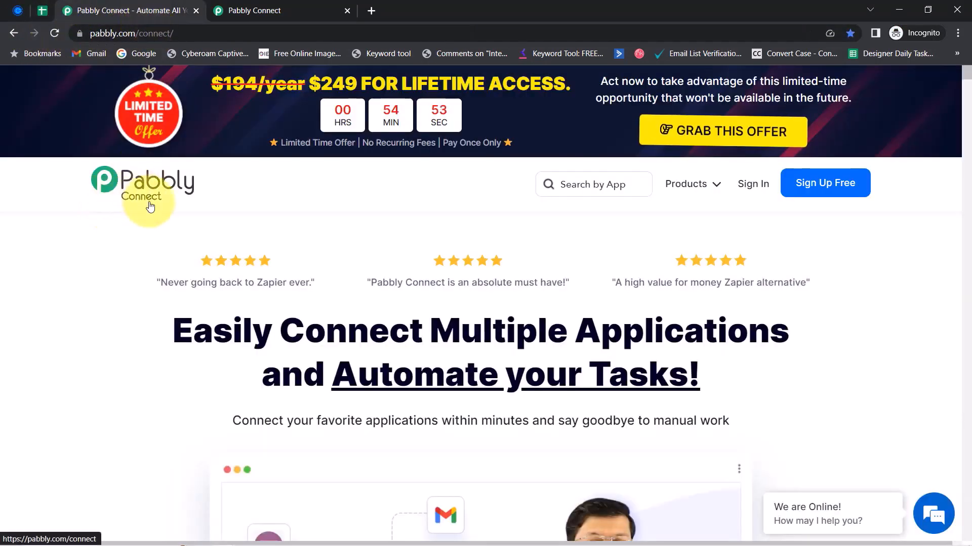
pyautogui.moveTo(256, 7)
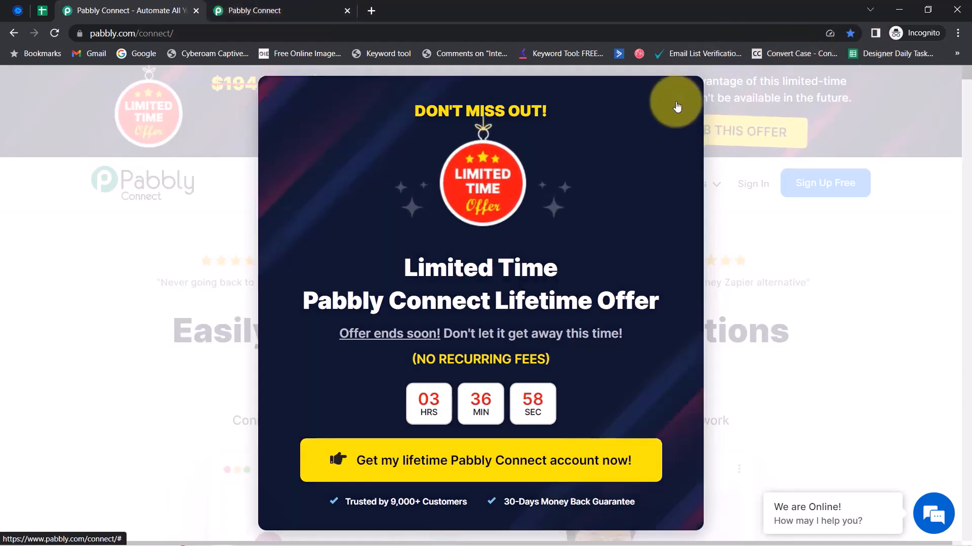
pyautogui.click(677, 103)
# Show the Pabbly Connect dashboard with task usage and start a new workflow
pyautogui.click(252, 10)
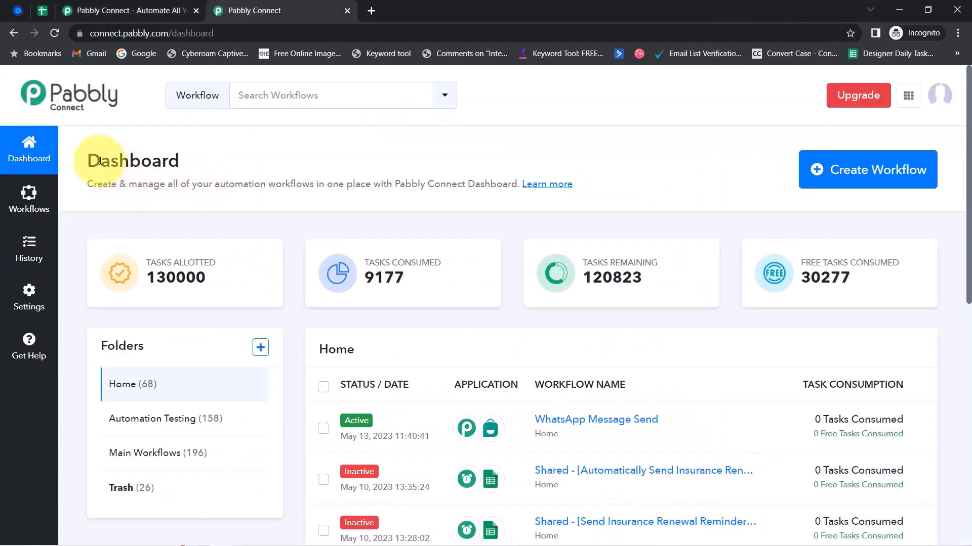
pyautogui.moveTo(99, 161); pyautogui.dragTo(437, 178)
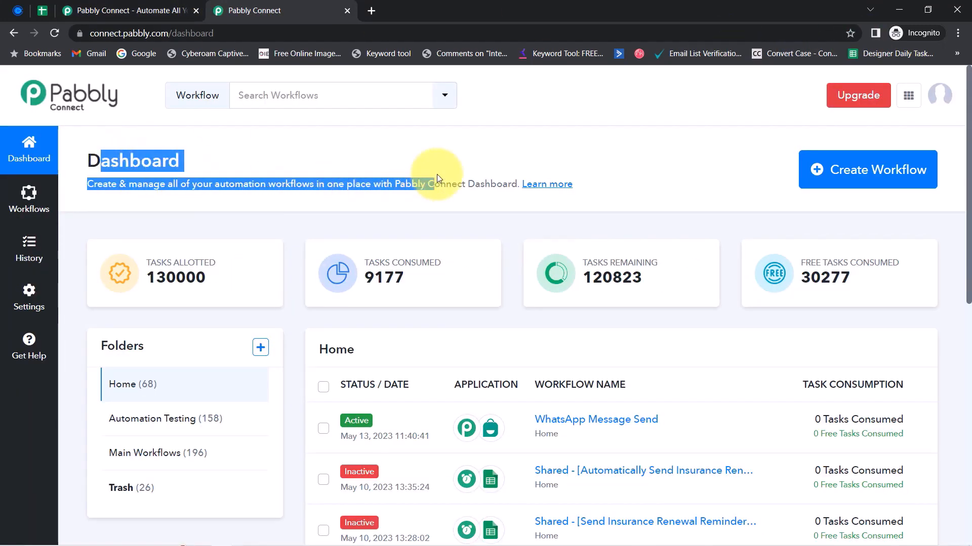
pyautogui.click(96, 11)
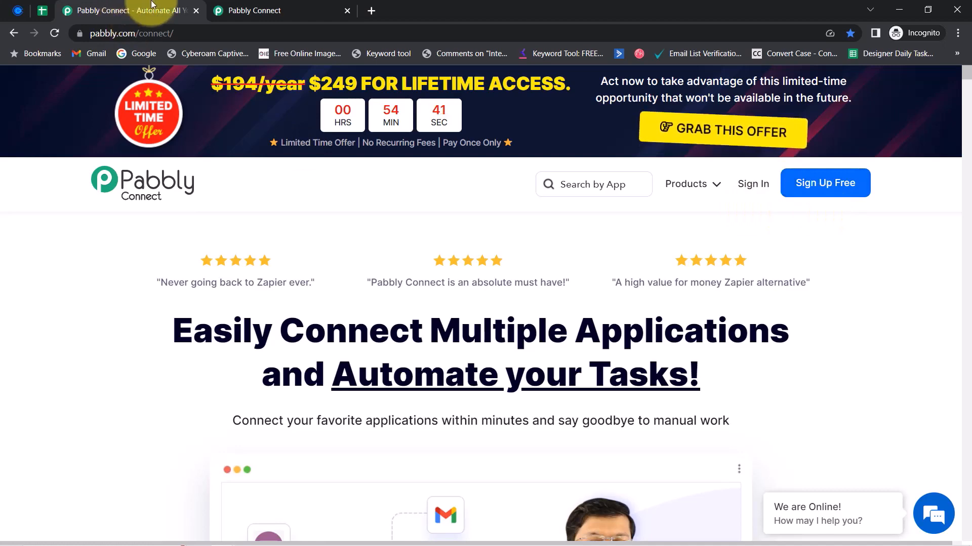
pyautogui.click(251, 10)
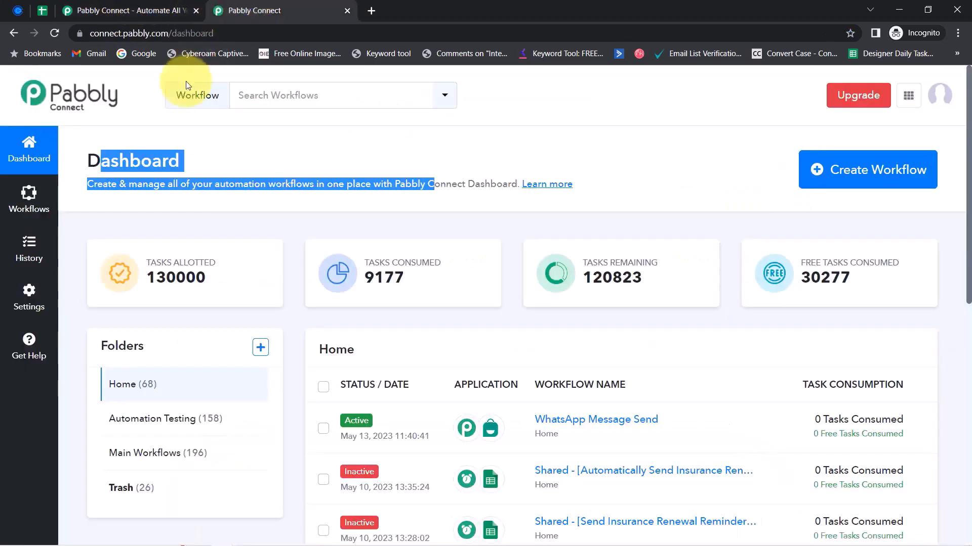
pyautogui.moveTo(101, 161); pyautogui.dragTo(223, 174)
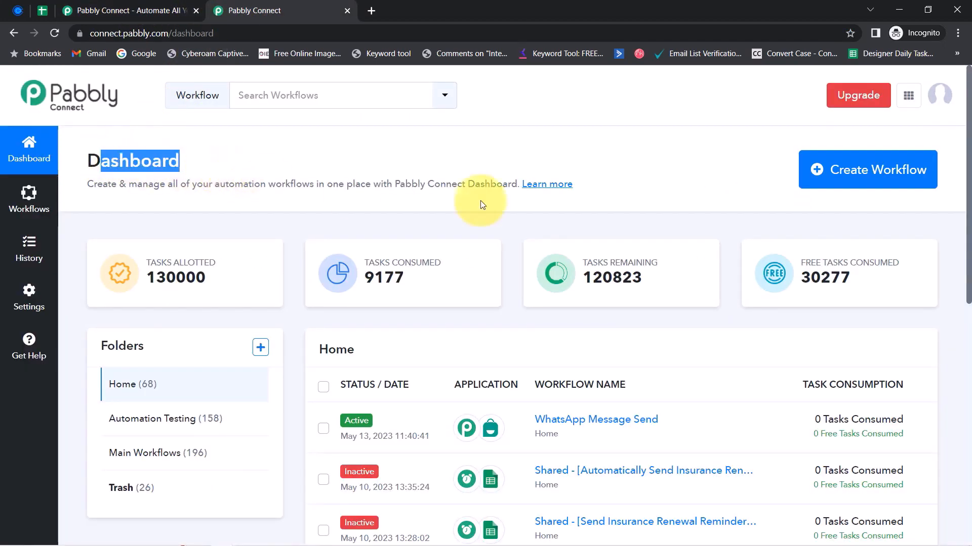
pyautogui.click(842, 169)
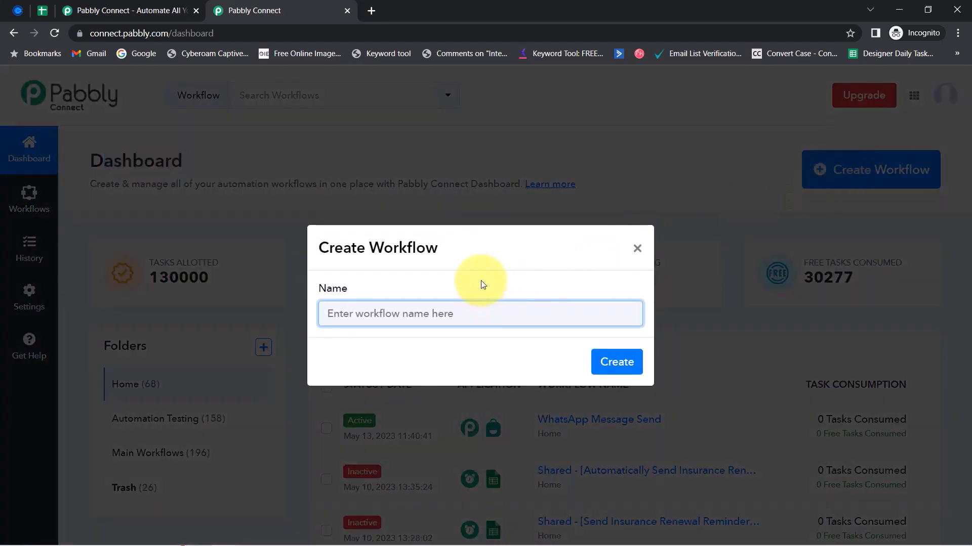
# Create the workflow 'Add Scheduled Calendly Appointment Details to Google Sheets'
pyautogui.hotkey('ctrl', 'v')
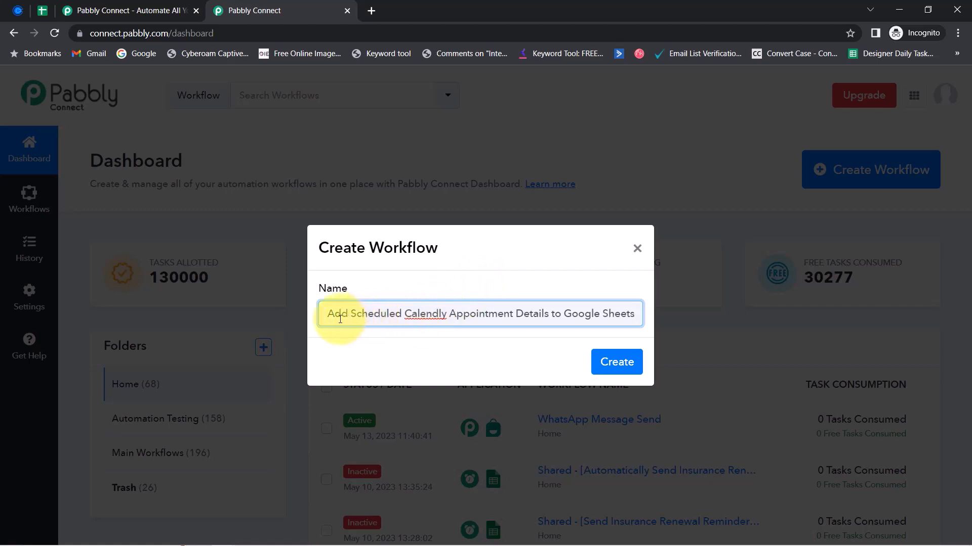
pyautogui.moveTo(352, 315); pyautogui.dragTo(557, 307)
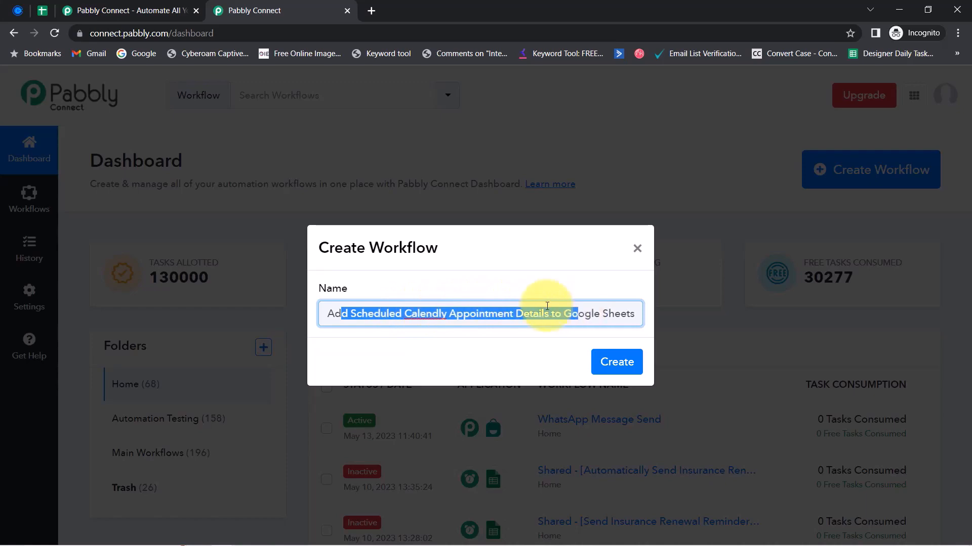
pyautogui.click(615, 361)
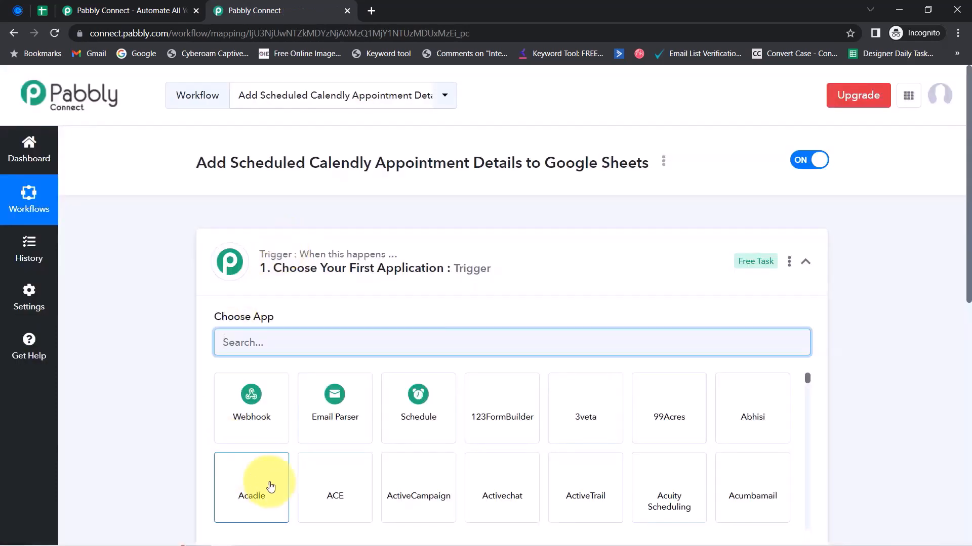
pyautogui.click(264, 270)
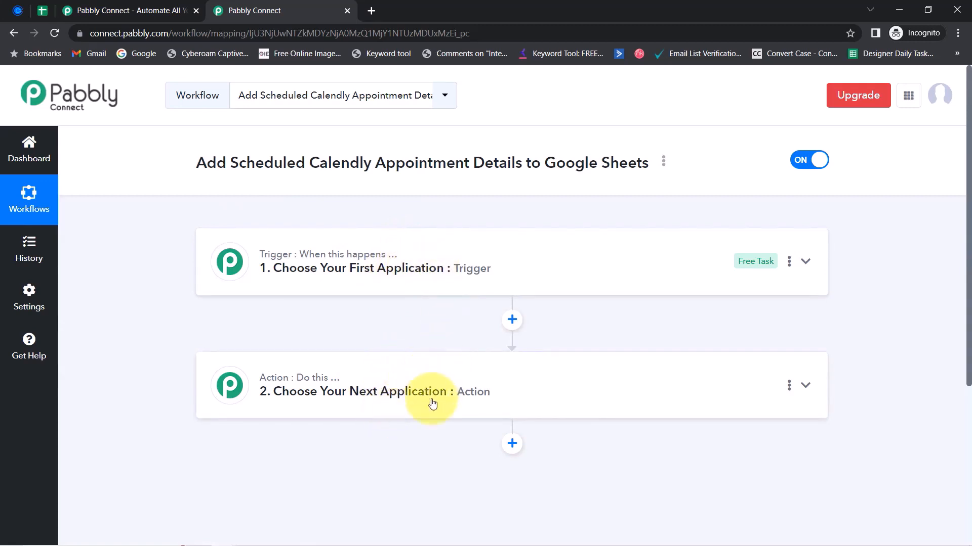
# Choose Calendly as the workflow's trigger app
pyautogui.click(369, 270)
pyautogui.moveTo(231, 165); pyautogui.dragTo(401, 169)
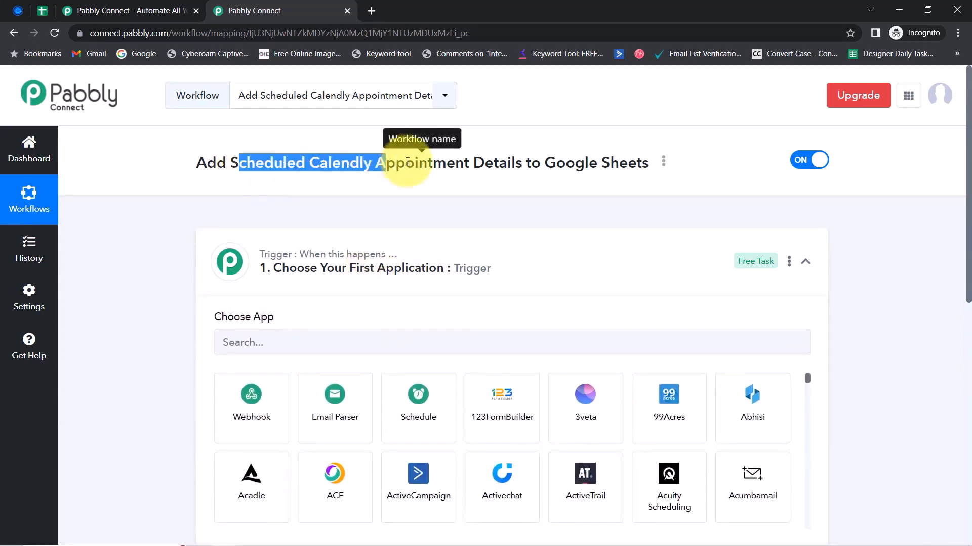
pyautogui.click(256, 344)
pyautogui.write('cale')
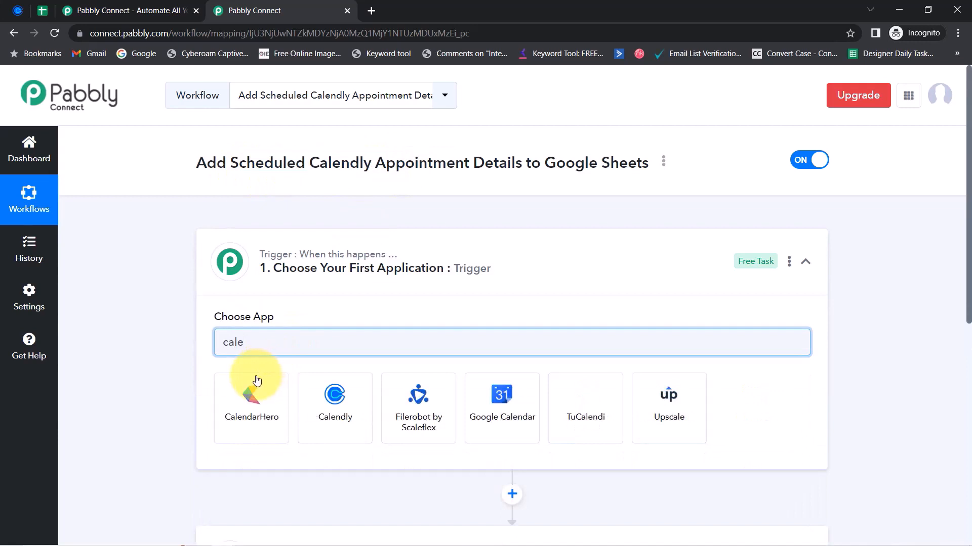
pyautogui.click(326, 414)
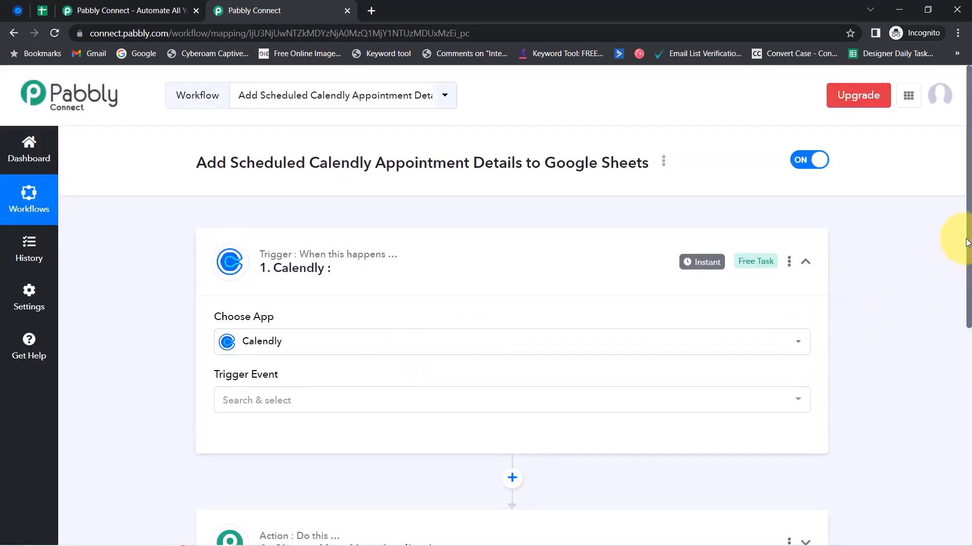
pyautogui.scroll(-4, 967, 242)
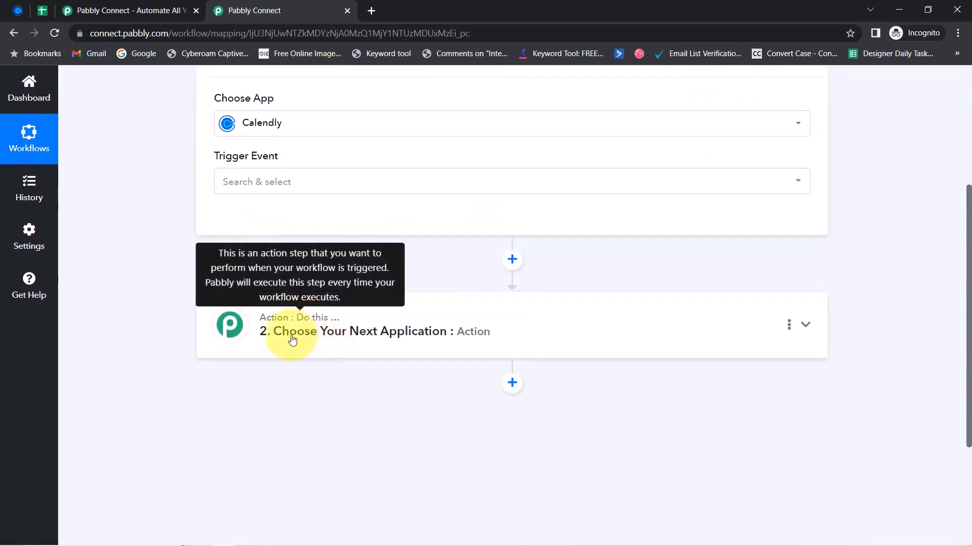
# Choose Google Sheets as the workflow's action app
pyautogui.click(292, 340)
pyautogui.click(244, 402)
pyautogui.write('go')
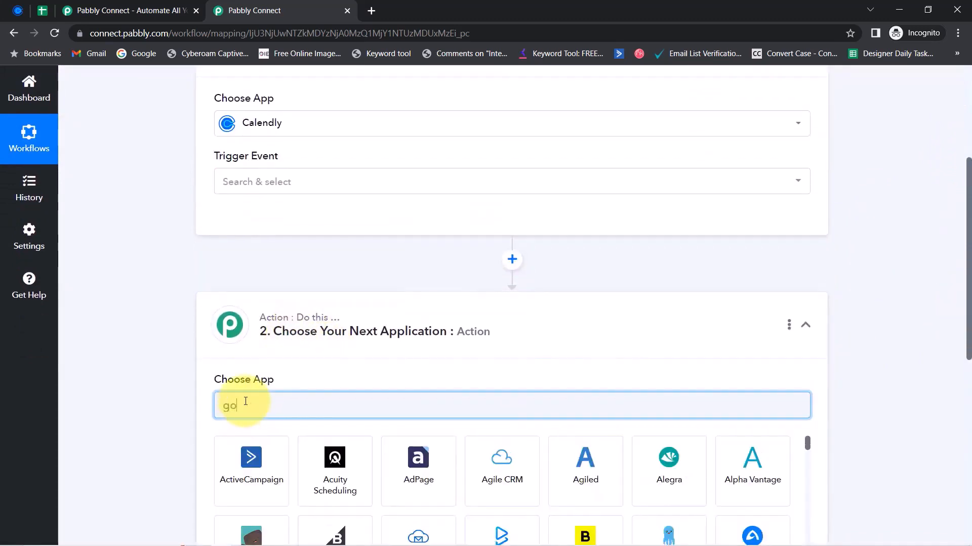
pyautogui.write('ogle sh')
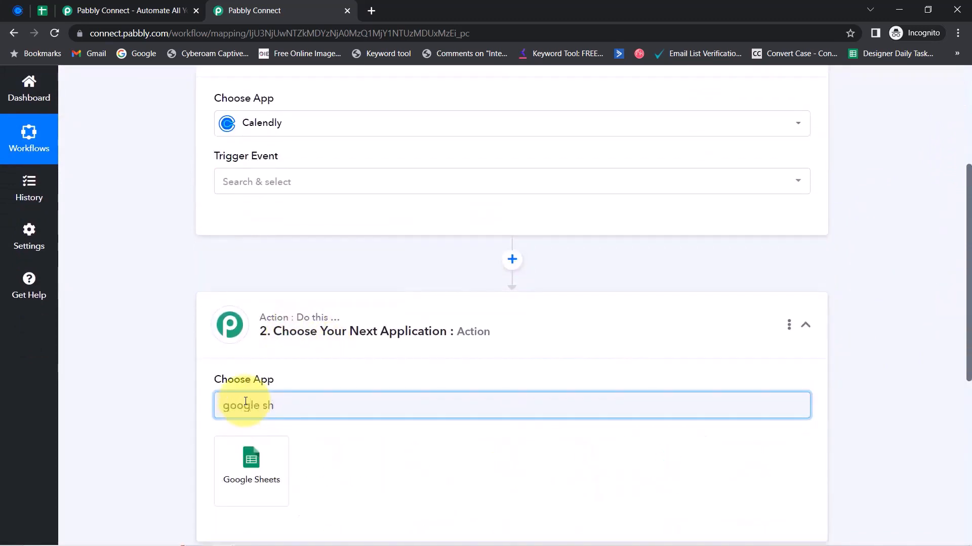
pyautogui.click(230, 460)
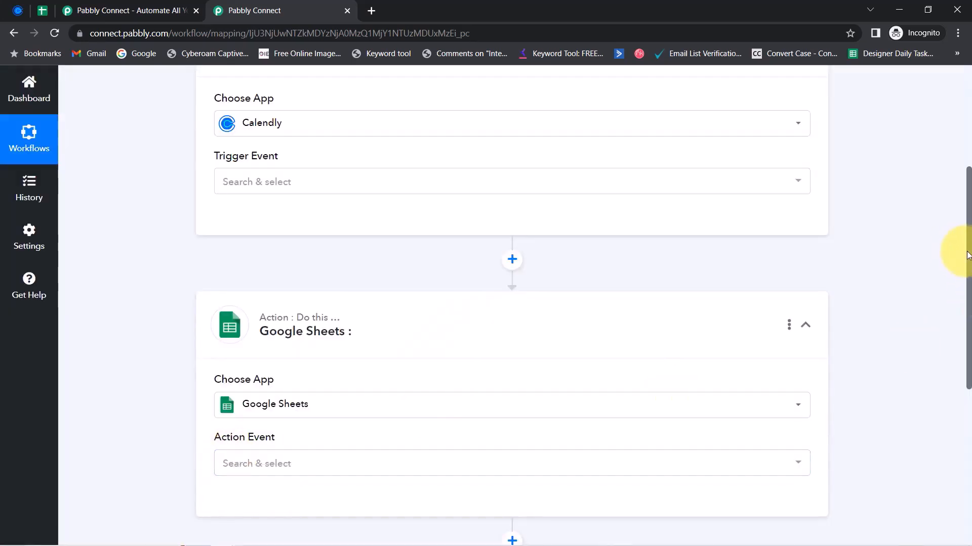
pyautogui.moveTo(968, 254); pyautogui.dragTo(961, 189)
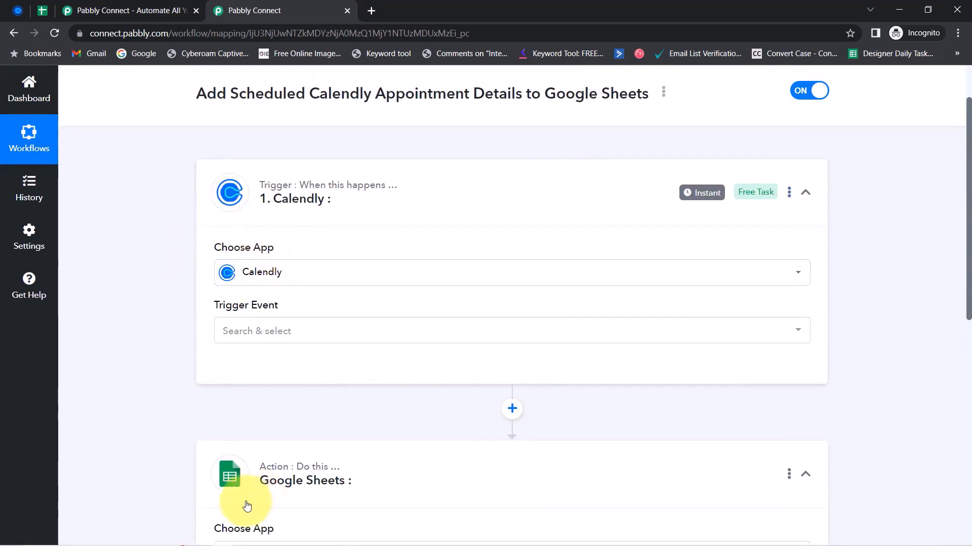
pyautogui.scroll(2, 968, 237)
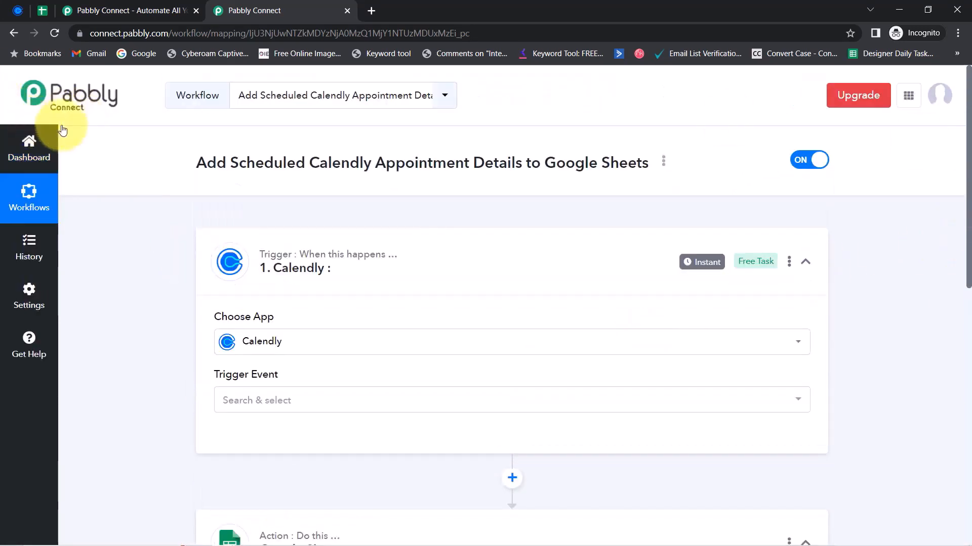
# Set the trigger event to Invitee Created (Organization) and connect a new Calendly account
pyautogui.click(236, 400)
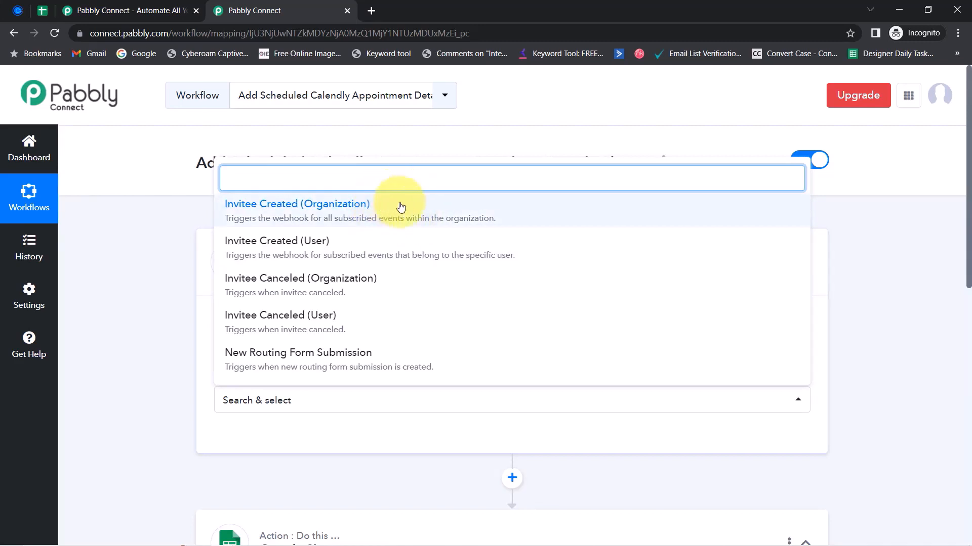
pyautogui.click(404, 219)
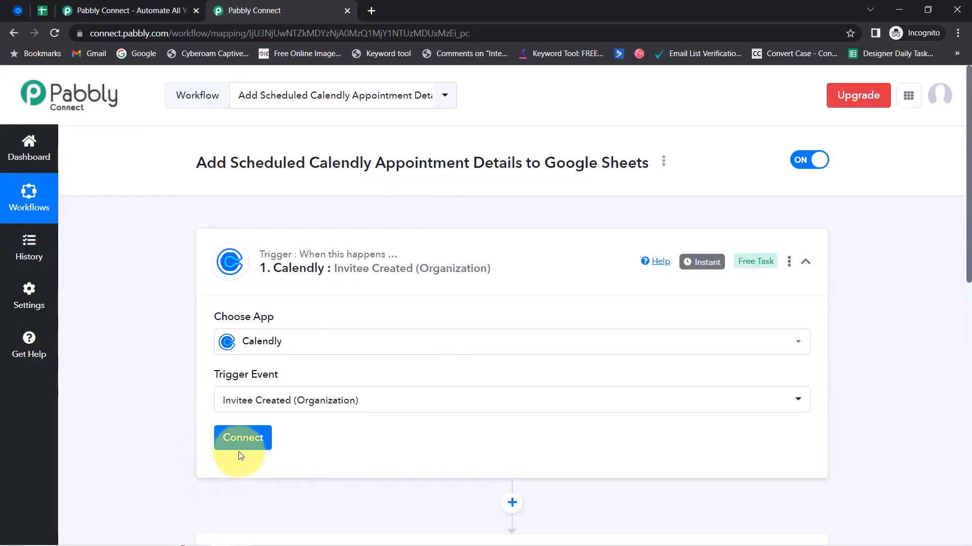
pyautogui.click(240, 441)
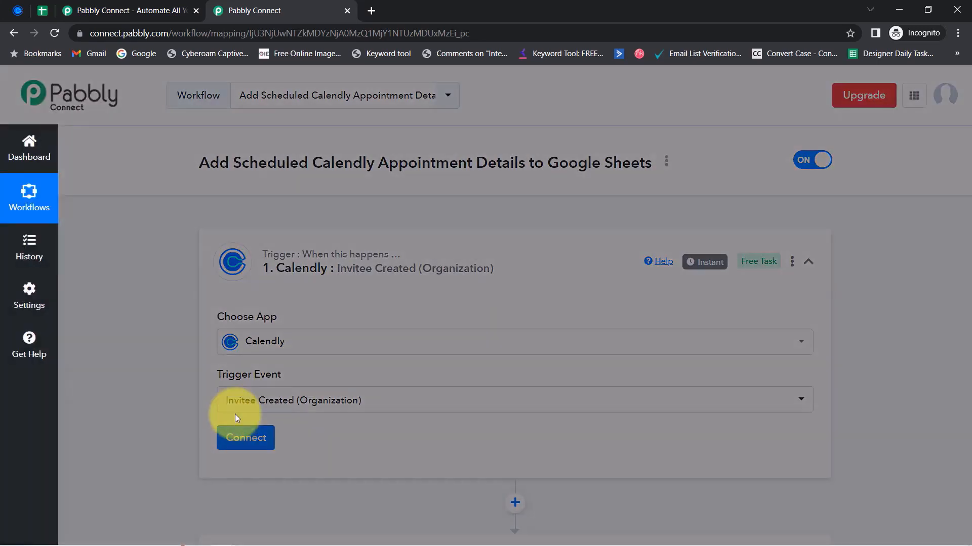
pyautogui.click(524, 202)
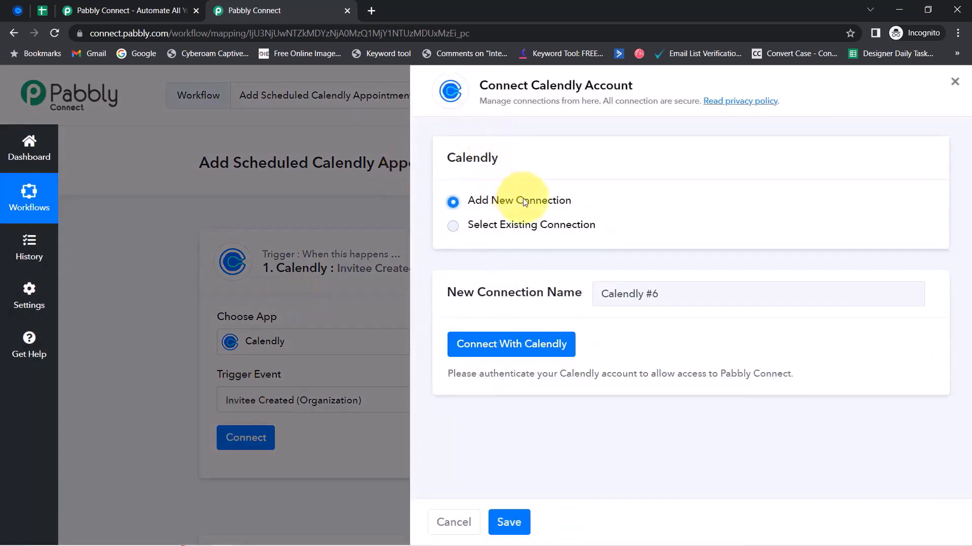
pyautogui.click(513, 349)
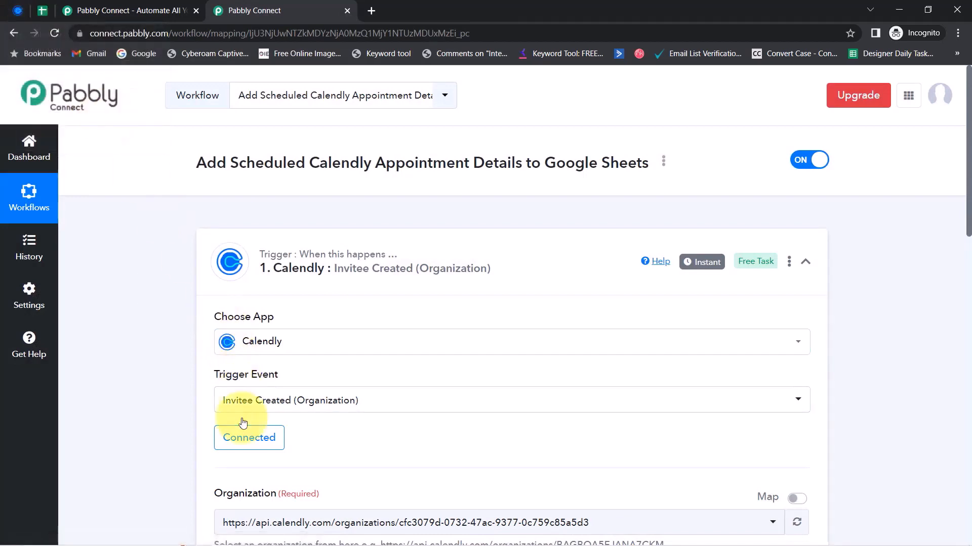
pyautogui.moveTo(969, 215); pyautogui.dragTo(969, 324)
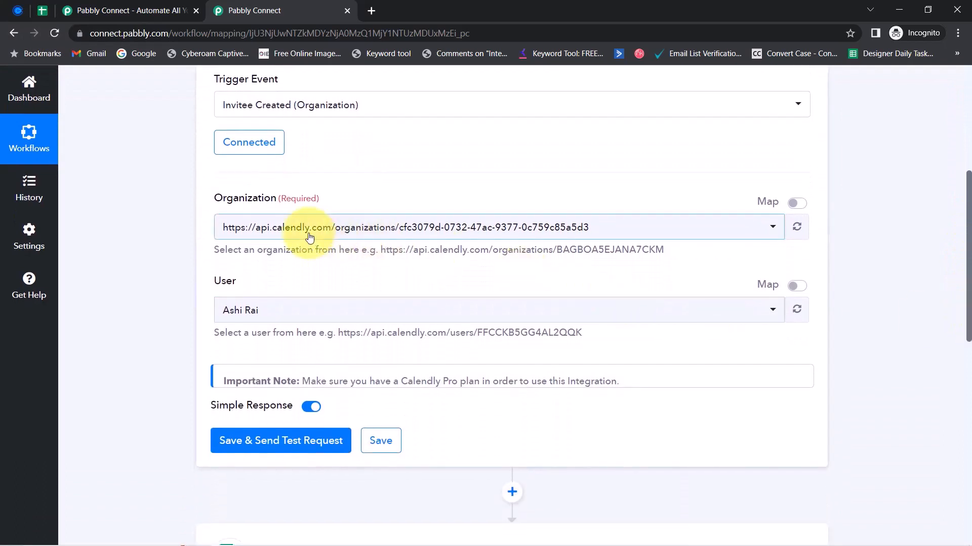
# Select the organization and own user, then save and send a test request
pyautogui.click(743, 229)
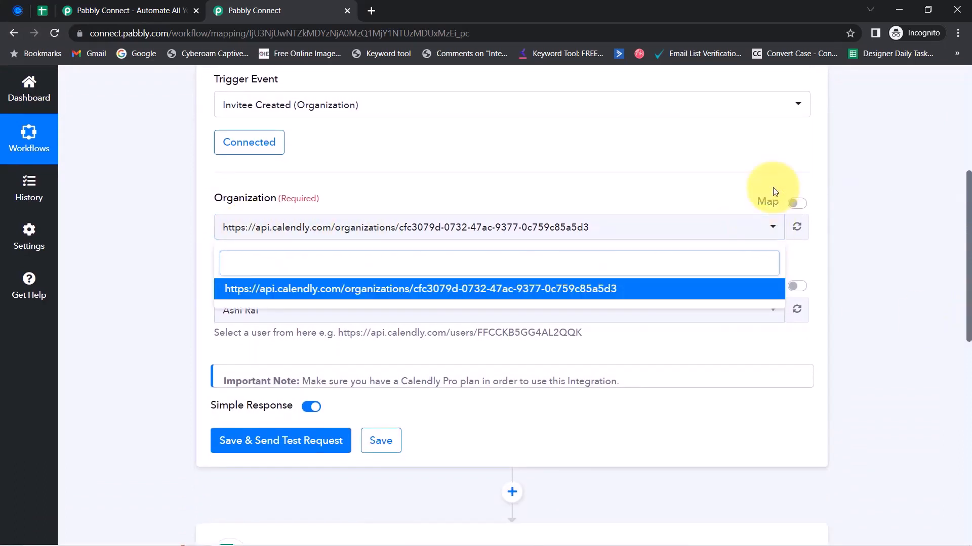
pyautogui.click(561, 288)
pyautogui.click(691, 311)
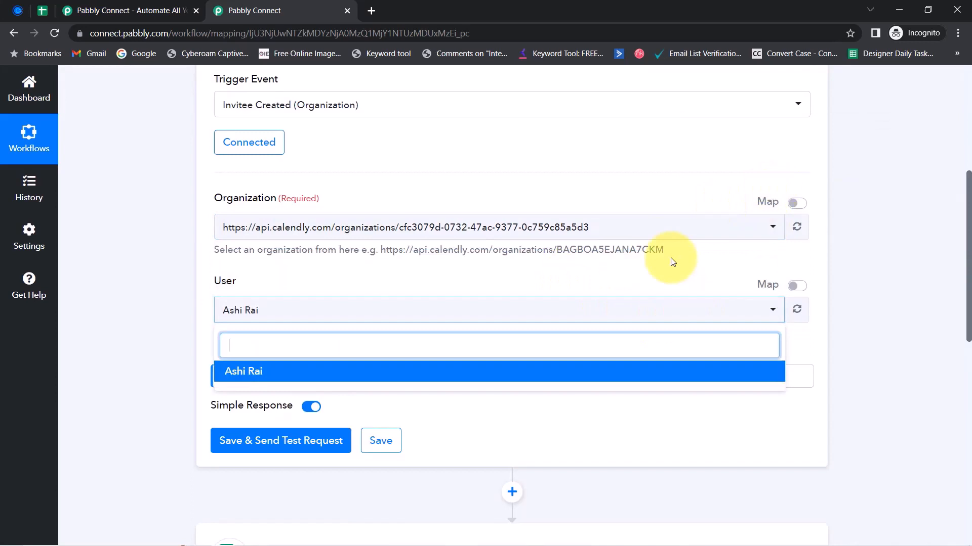
pyautogui.click(639, 274)
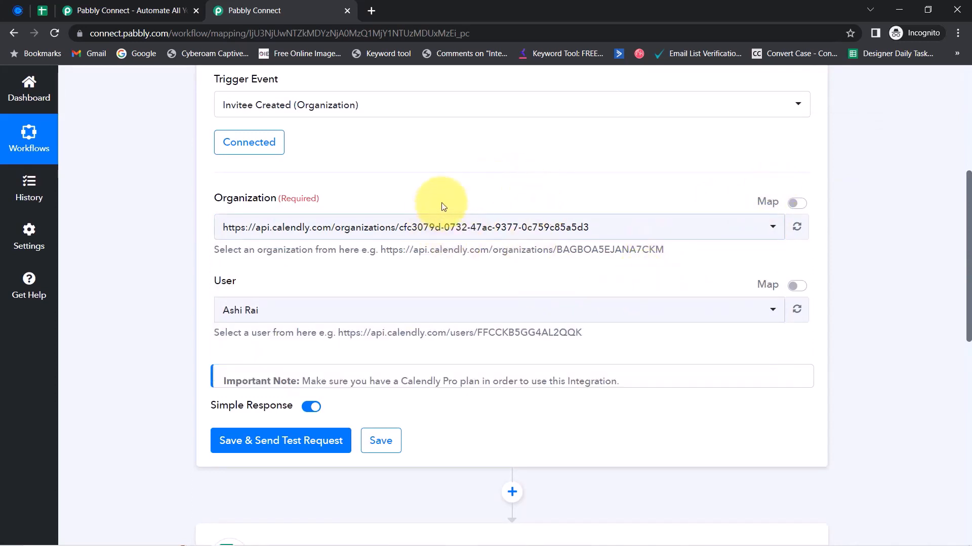
pyautogui.click(234, 449)
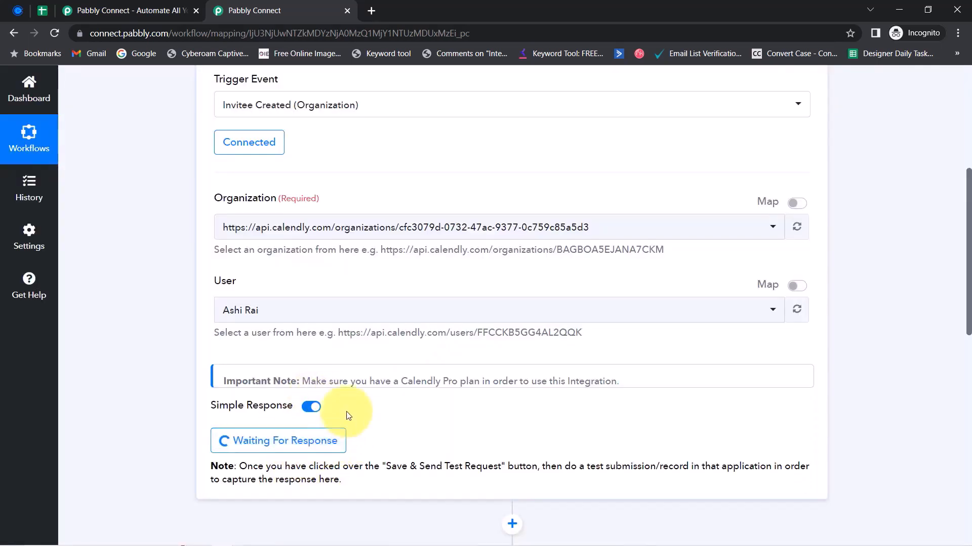
# Note the instruction to make a test submission and switch to the Calendly account
pyautogui.moveTo(286, 466); pyautogui.dragTo(351, 493)
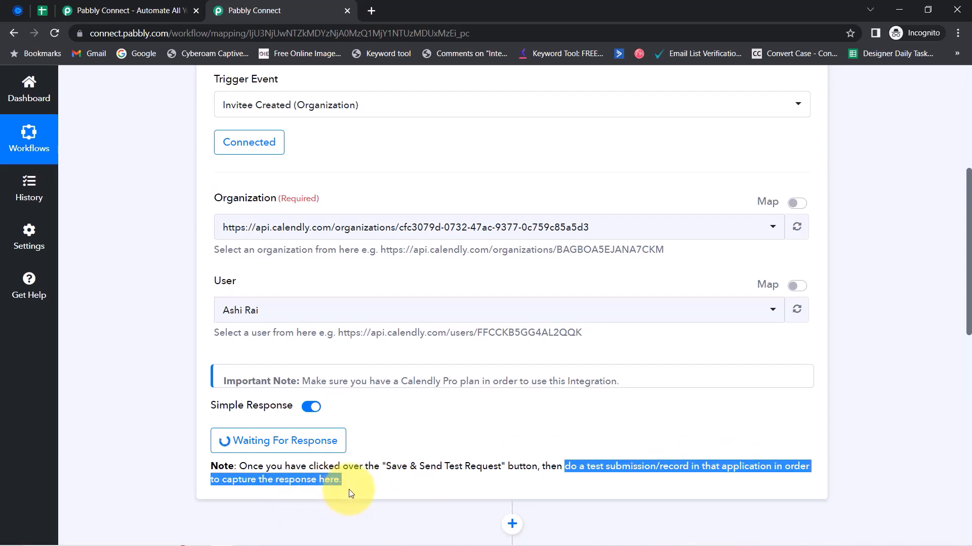
pyautogui.moveTo(579, 466); pyautogui.dragTo(686, 463)
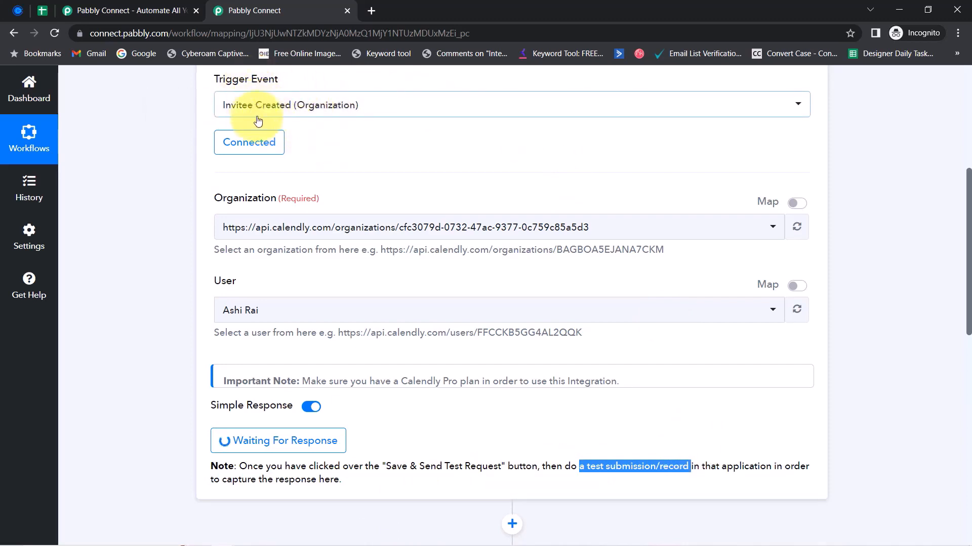
pyautogui.click(13, 15)
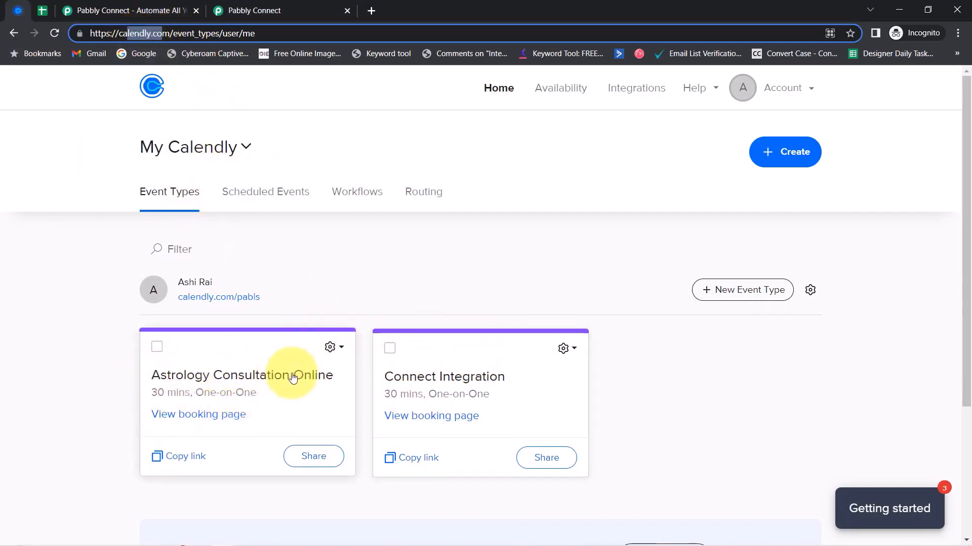
# Open the Astrology Consultation Online link in incognito and pick Friday, May 26 at 10:00am
pyautogui.click(191, 450)
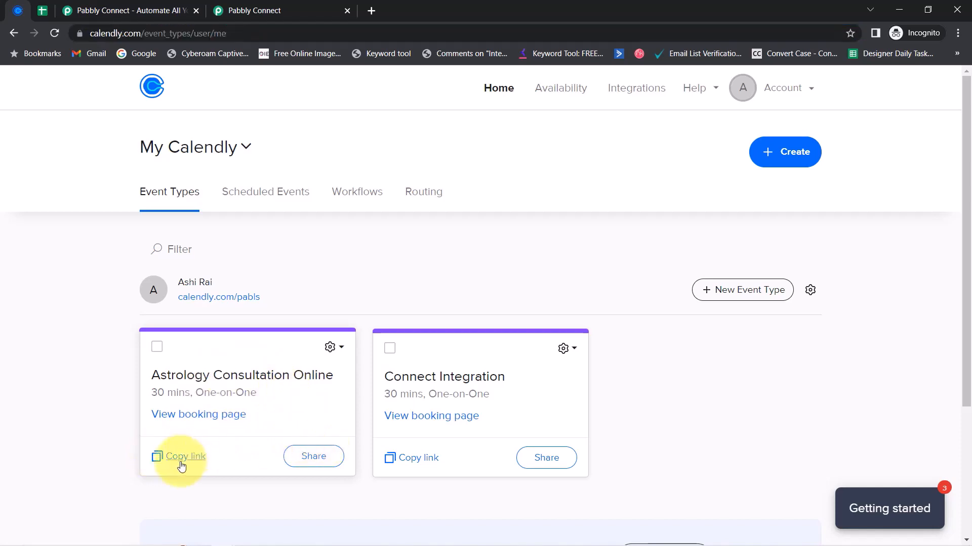
pyautogui.click(373, 9)
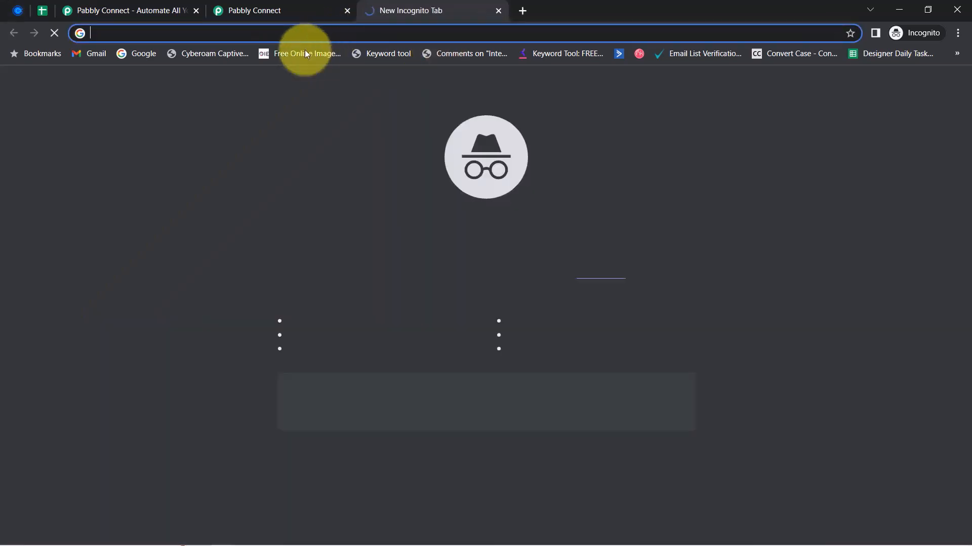
pyautogui.rightClick(272, 33)
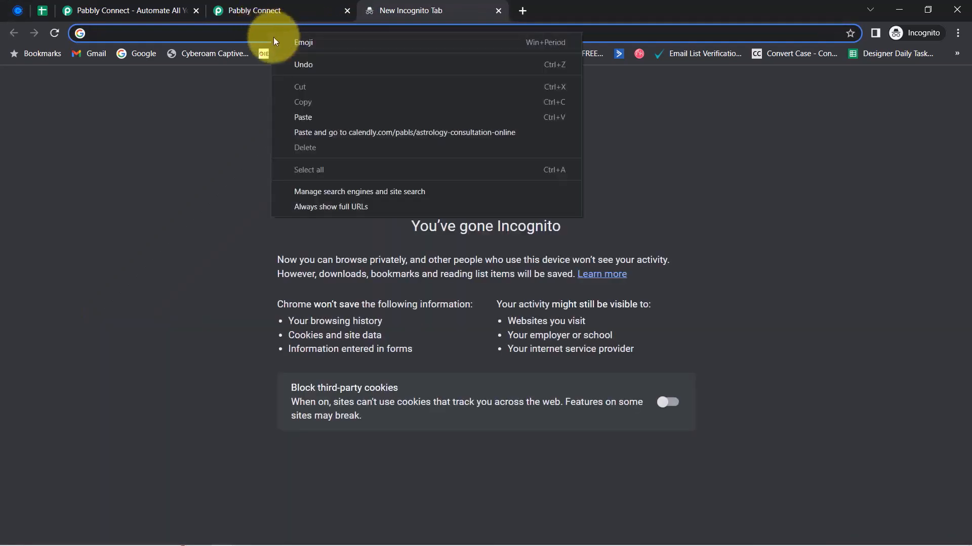
pyautogui.click(298, 124)
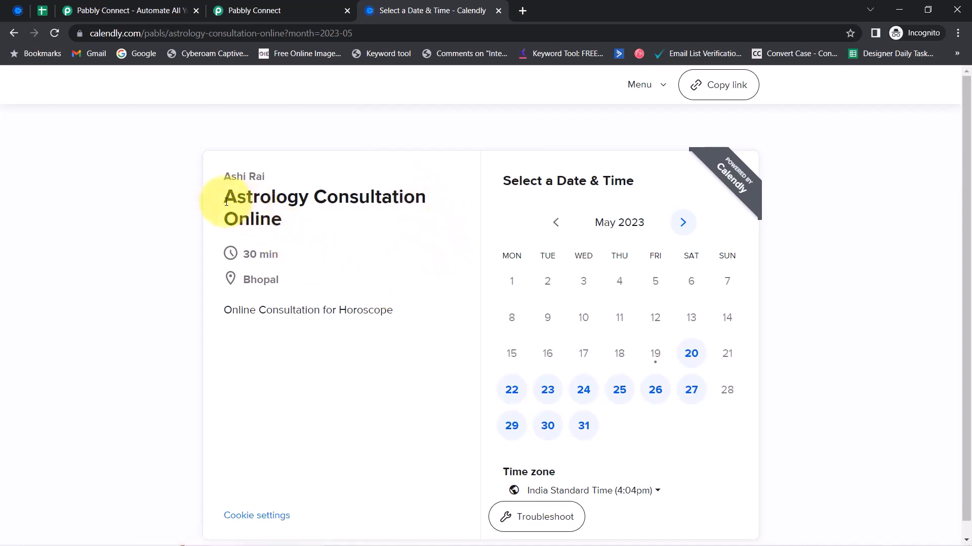
pyautogui.moveTo(226, 202); pyautogui.dragTo(330, 236)
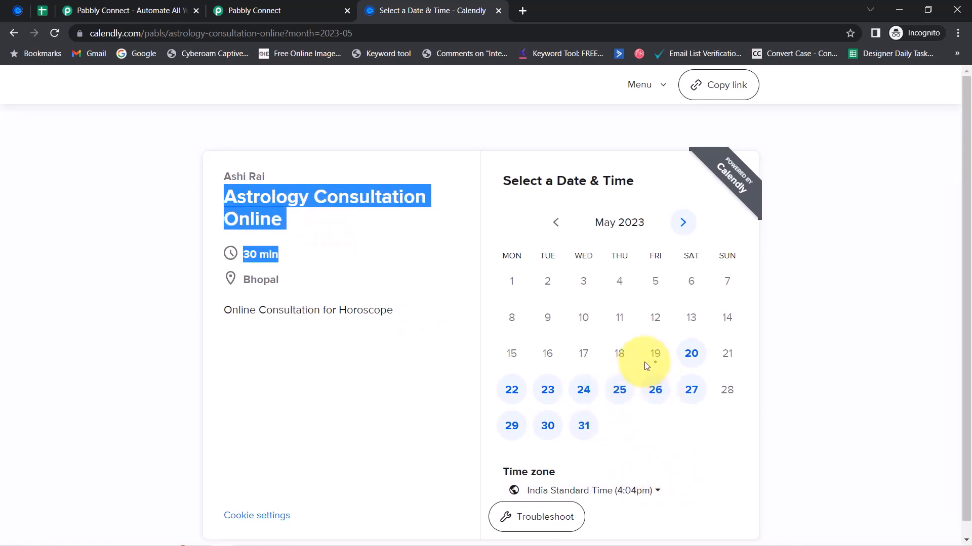
pyautogui.click(653, 390)
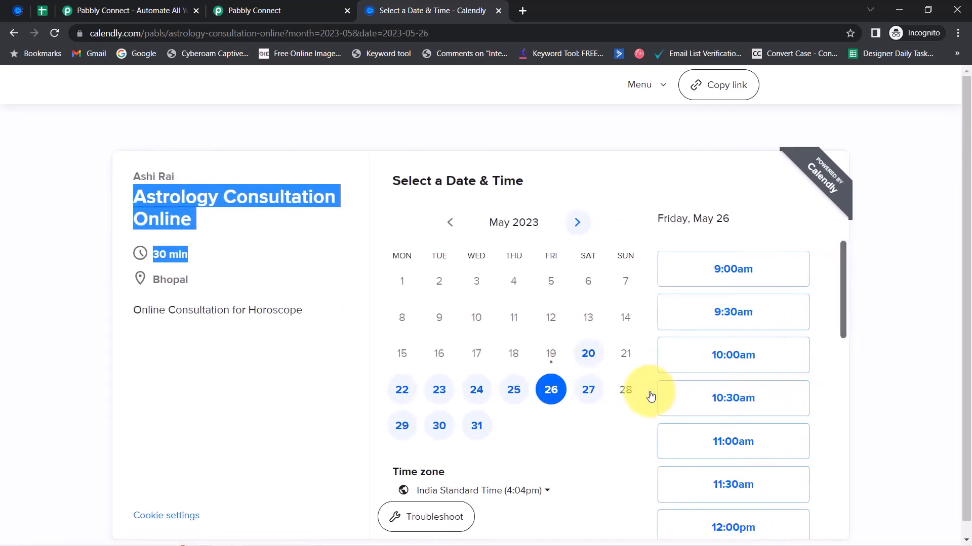
pyautogui.click(737, 359)
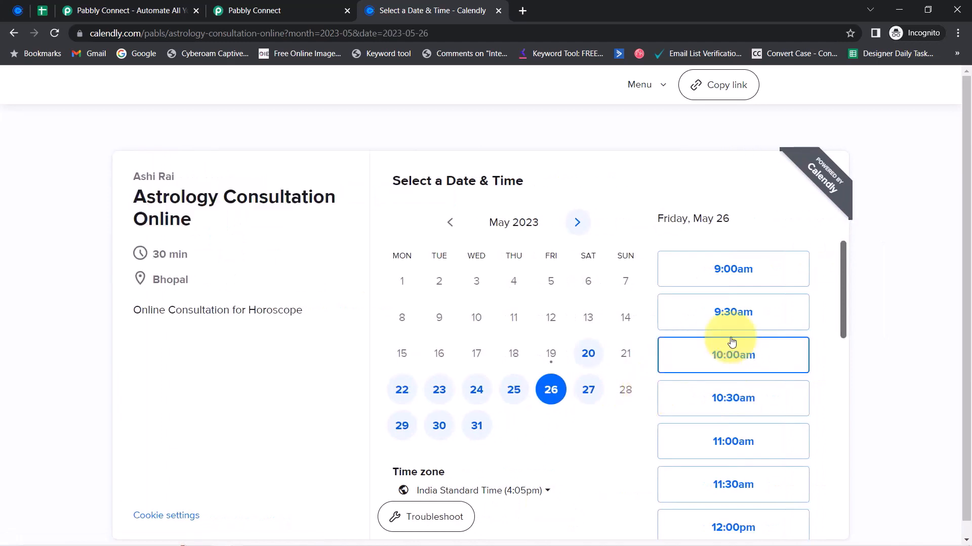
pyautogui.click(732, 352)
pyautogui.click(769, 354)
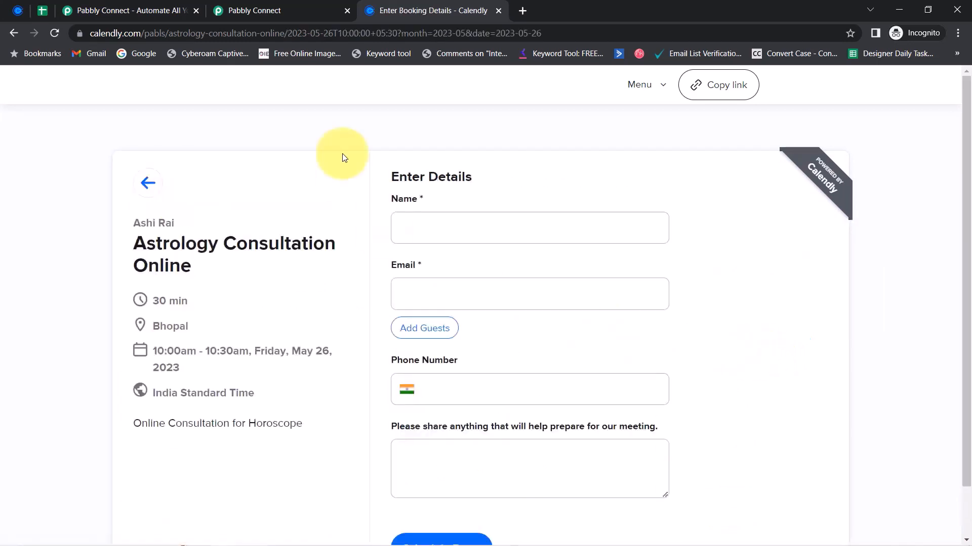
# Fill in the invitee's name, email and phone number, then schedule the event
pyautogui.doubleClick(444, 174)
pyautogui.click(402, 225)
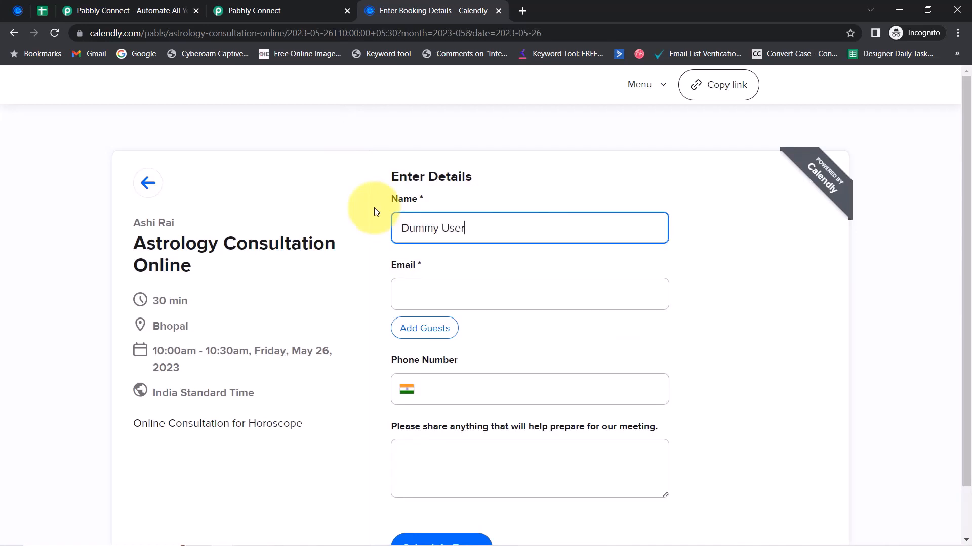
pyautogui.press('Tab')
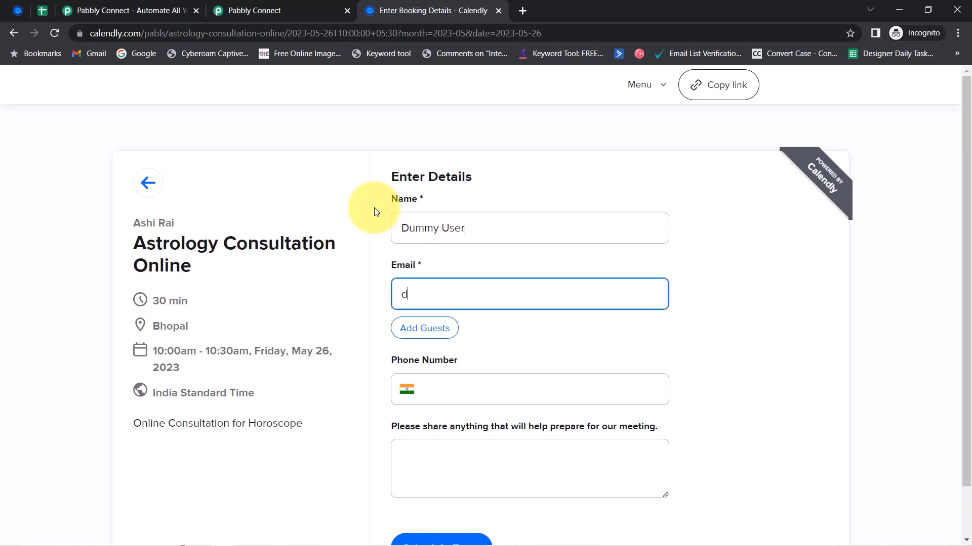
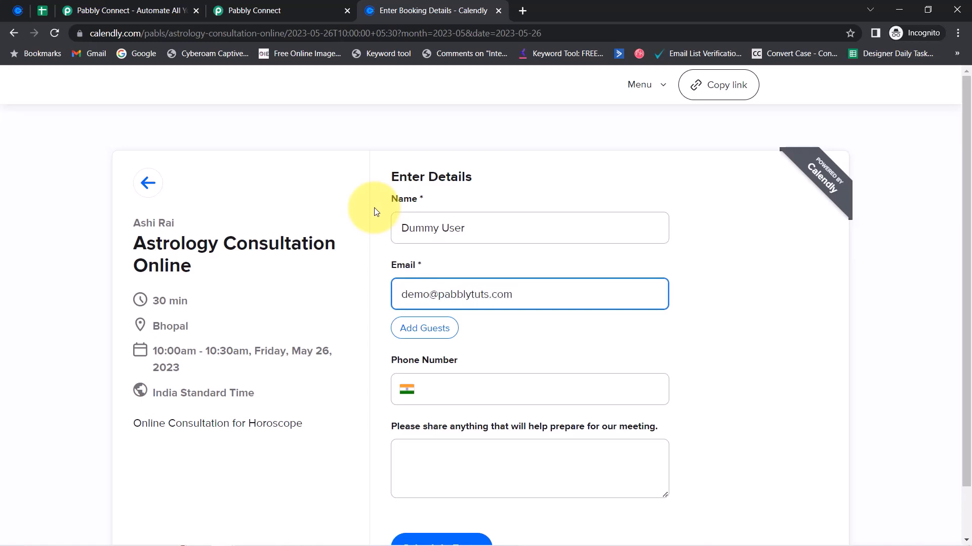
pyautogui.click(424, 381)
pyautogui.write('93')
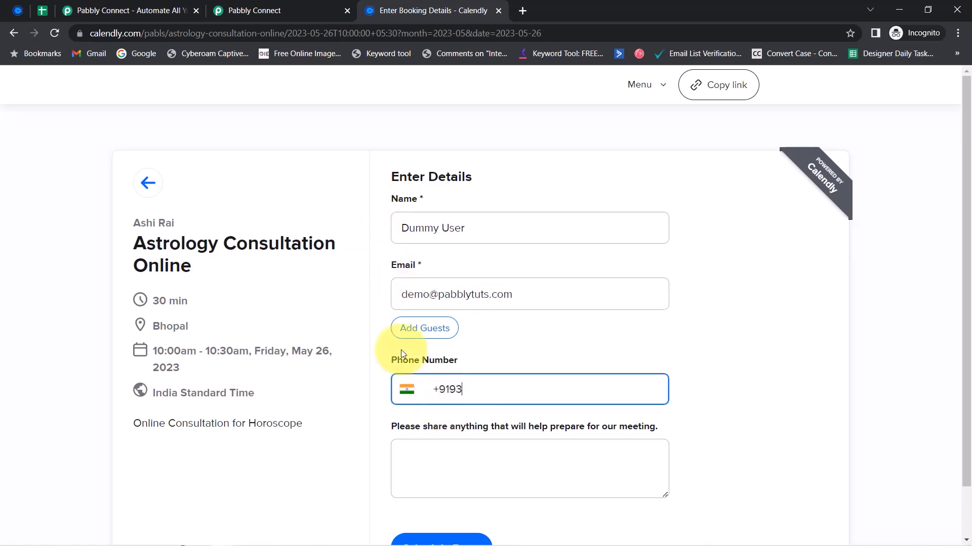
pyautogui.write('333 33333')
pyautogui.click(539, 461)
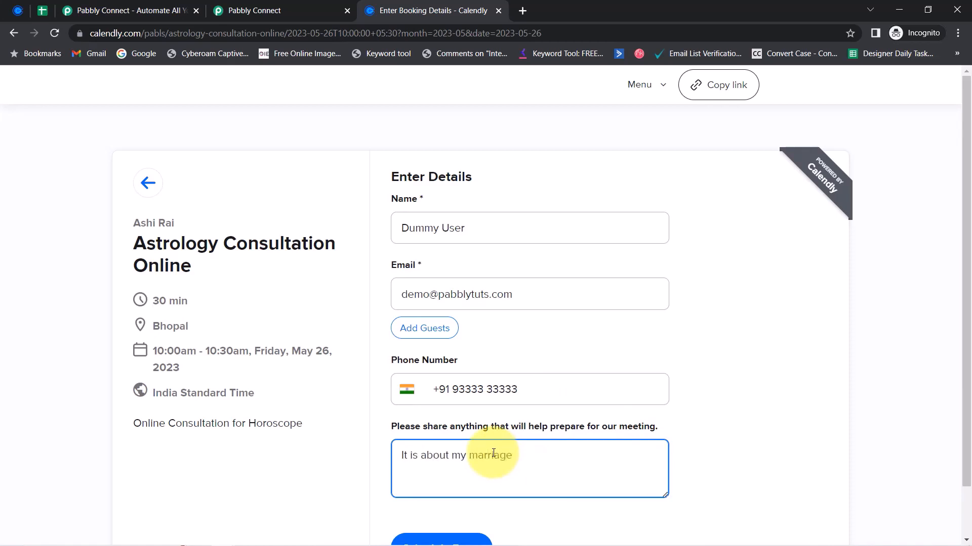
pyautogui.scroll(-1, 494, 452)
pyautogui.click(450, 494)
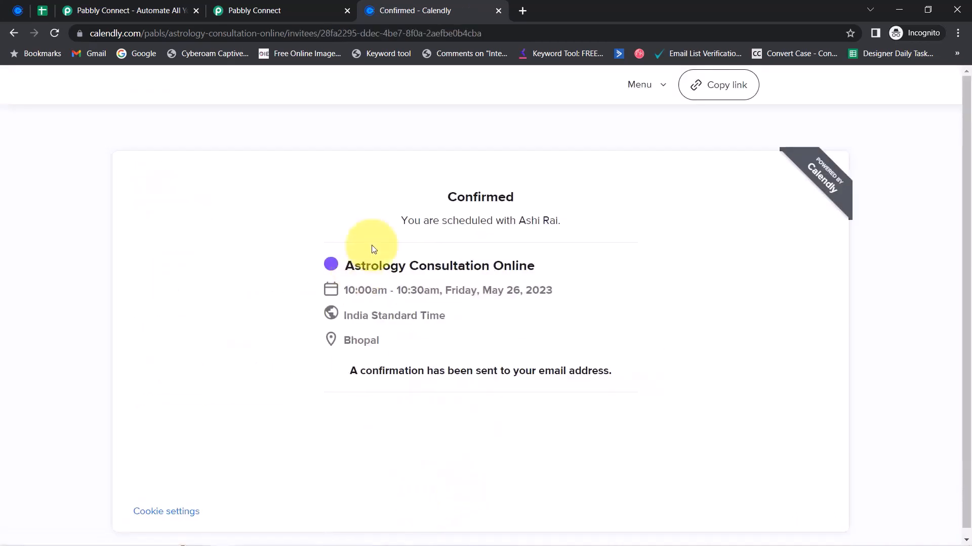
pyautogui.moveTo(419, 371); pyautogui.dragTo(588, 374)
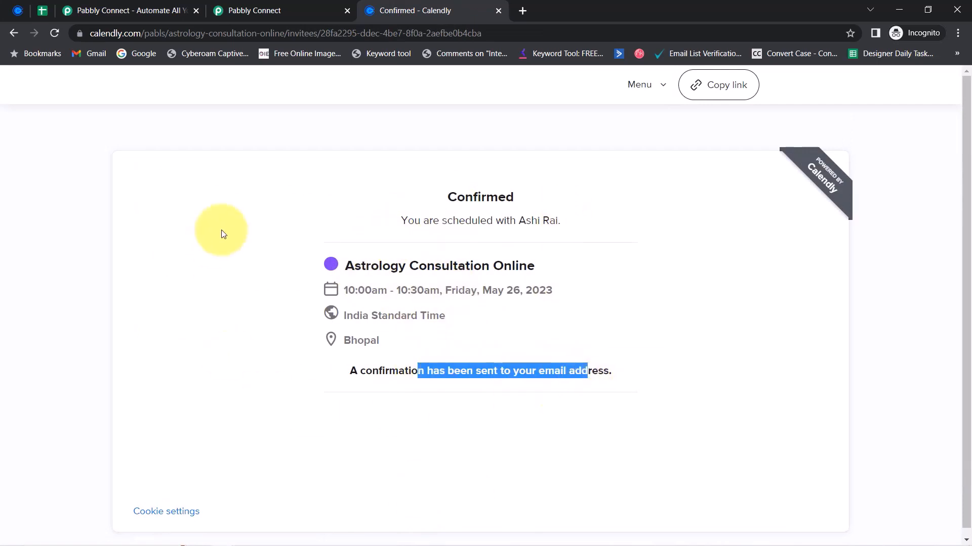
pyautogui.click(253, 11)
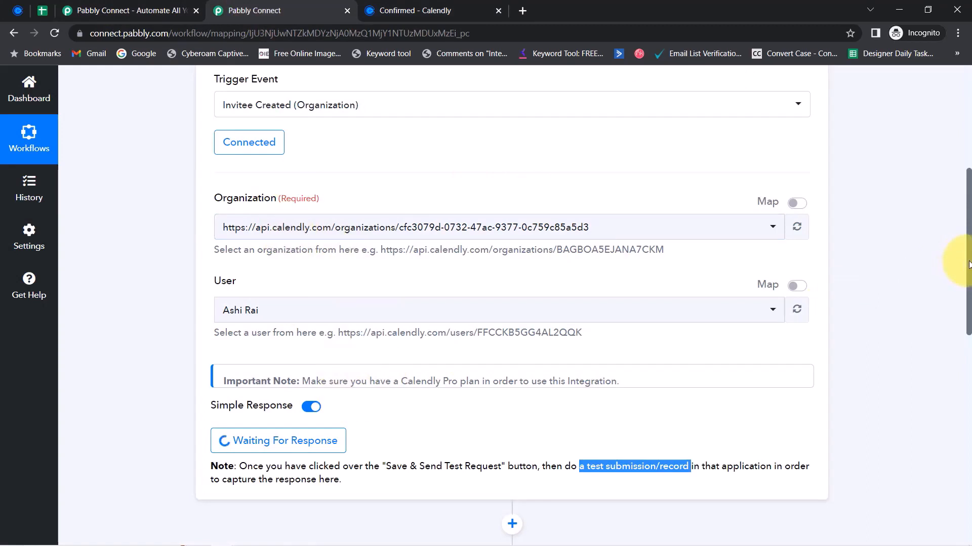
# Review the captured response: invitee email, Astrology Consultation Online, start 2023-05-26T04:30:00Z
pyautogui.moveTo(969, 264); pyautogui.dragTo(957, 334)
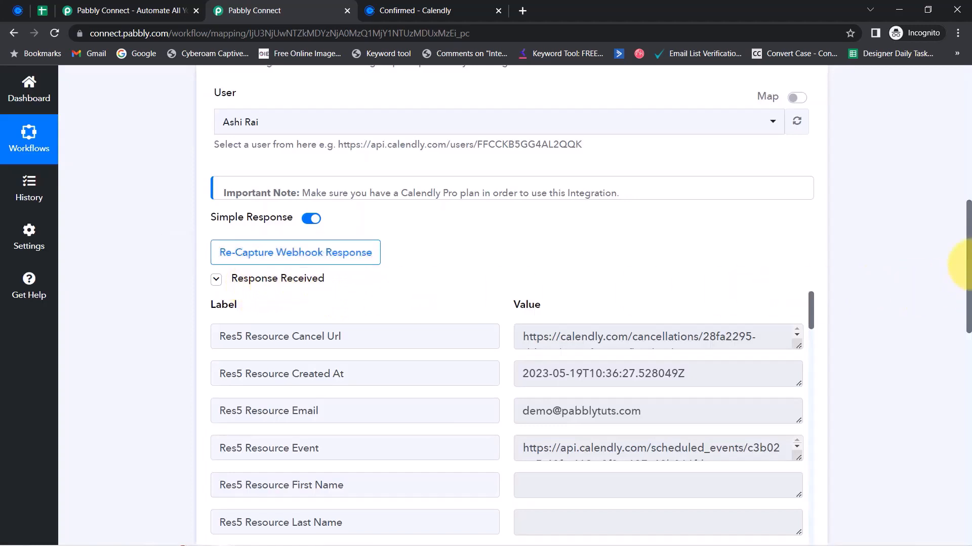
pyautogui.moveTo(968, 245); pyautogui.dragTo(968, 282)
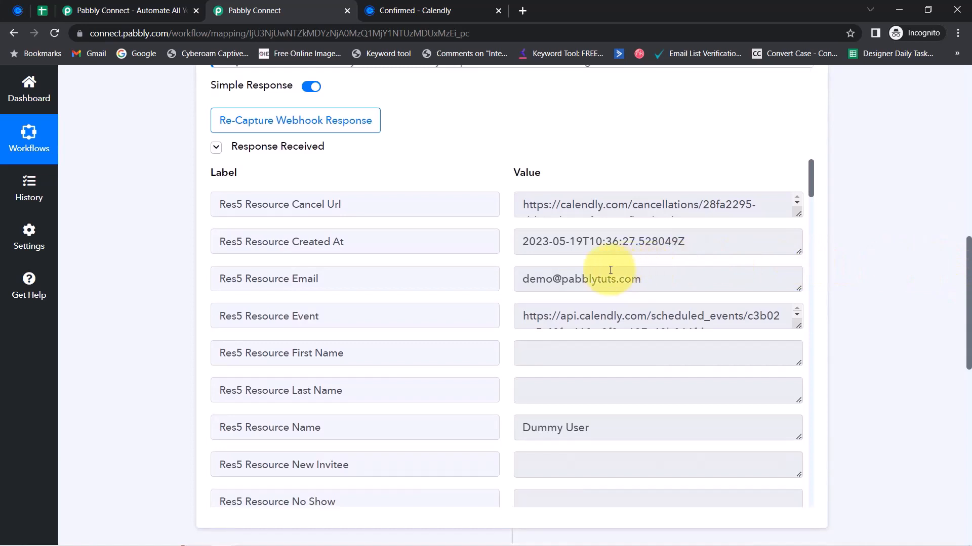
pyautogui.moveTo(558, 280); pyautogui.dragTo(648, 273)
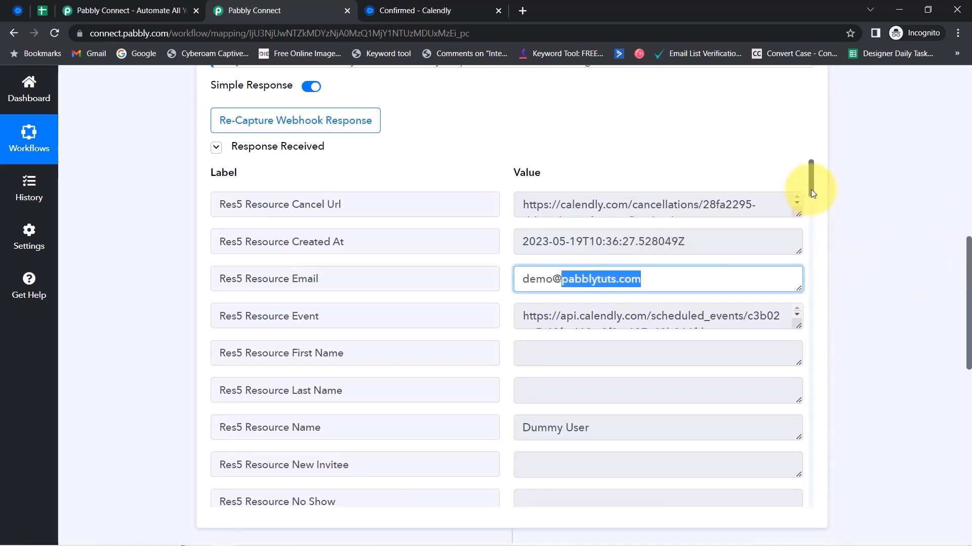
pyautogui.moveTo(811, 190); pyautogui.dragTo(810, 238)
pyautogui.moveTo(561, 303); pyautogui.dragTo(640, 304)
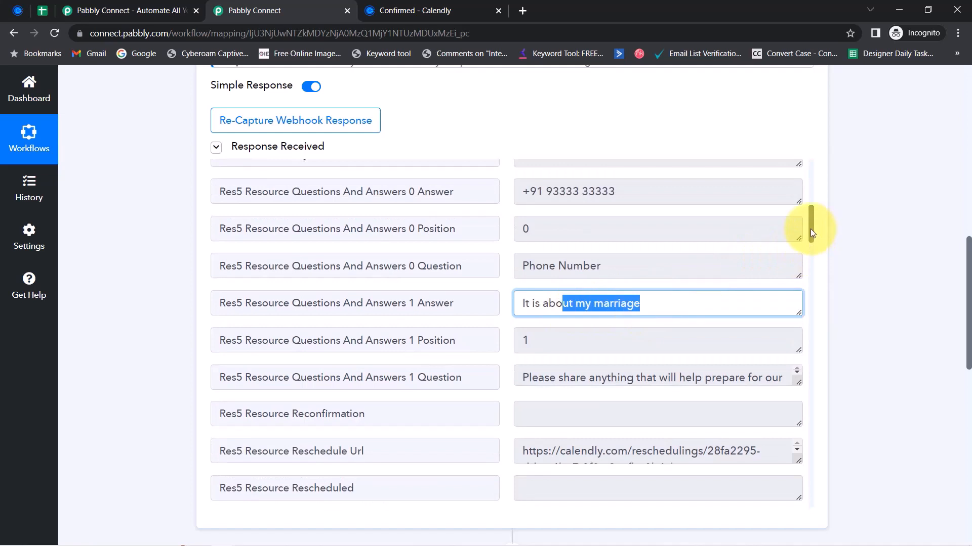
pyautogui.moveTo(809, 228); pyautogui.dragTo(814, 346)
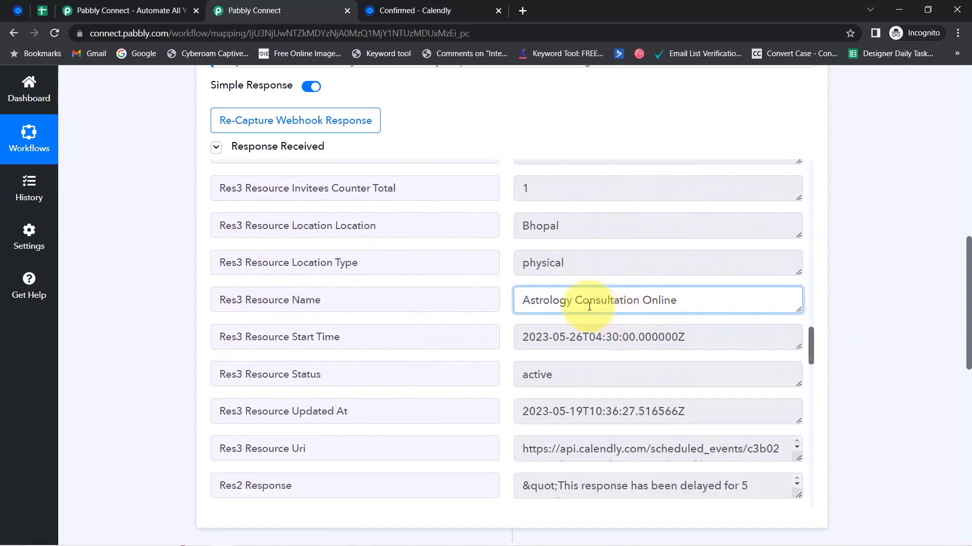
pyautogui.moveTo(338, 298); pyautogui.dragTo(256, 306)
pyautogui.tripleClick(541, 302)
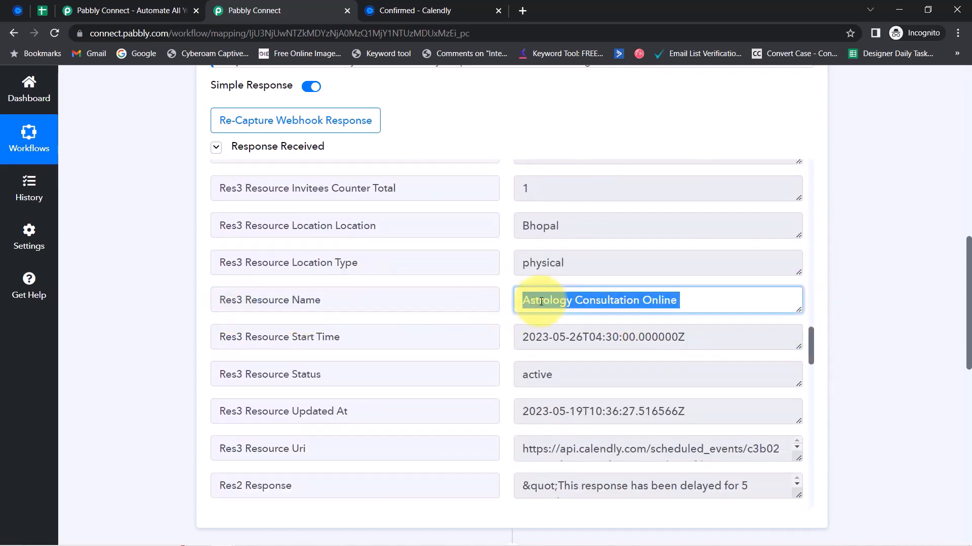
pyautogui.tripleClick(540, 301)
pyautogui.click(560, 301)
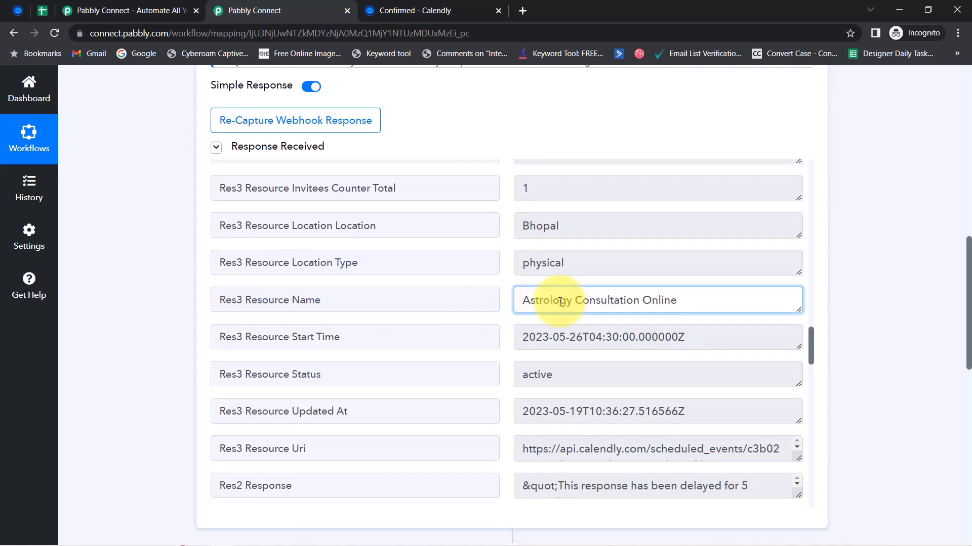
pyautogui.moveTo(535, 300); pyautogui.dragTo(678, 302)
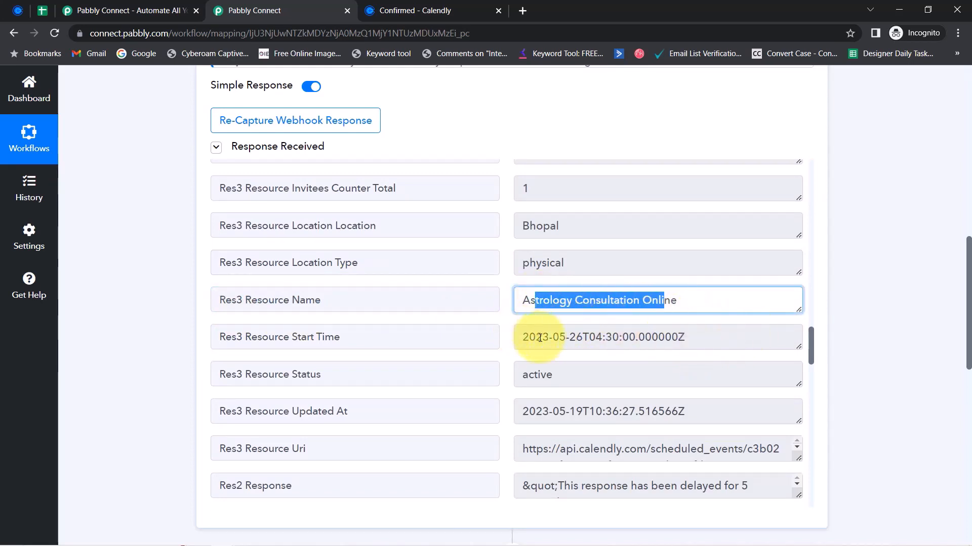
pyautogui.moveTo(541, 337); pyautogui.dragTo(637, 338)
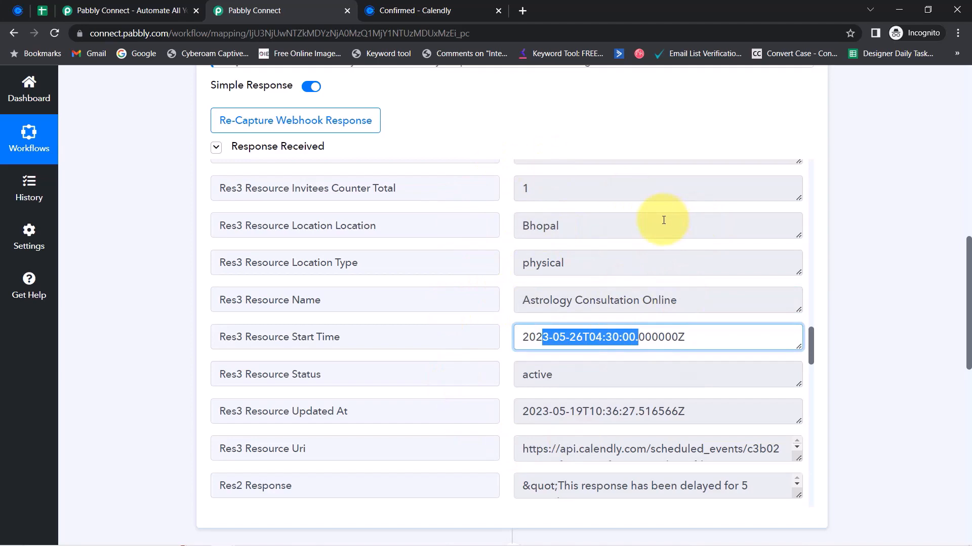
# Close the extra Pabbly Connect tab and return to the Calendly event types
pyautogui.click(16, 11)
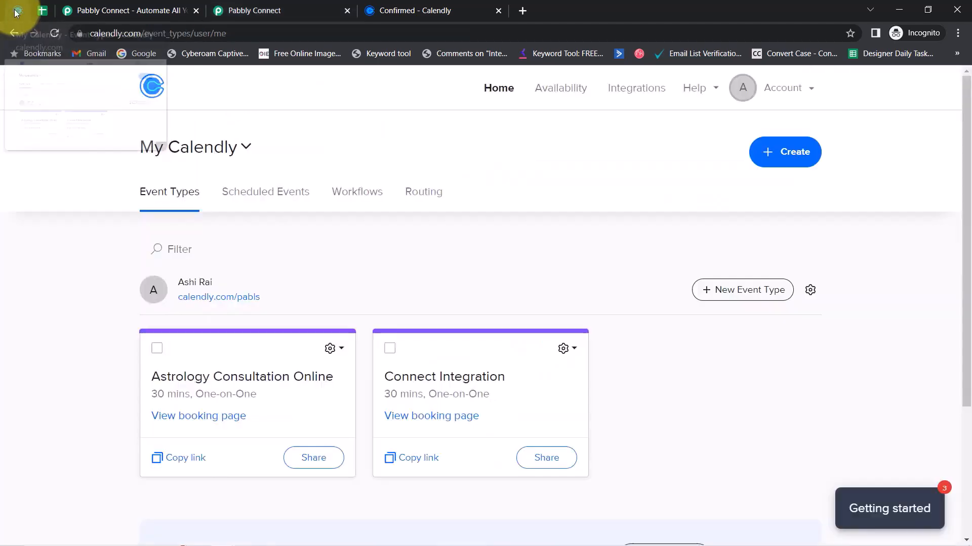
pyautogui.click(204, 13)
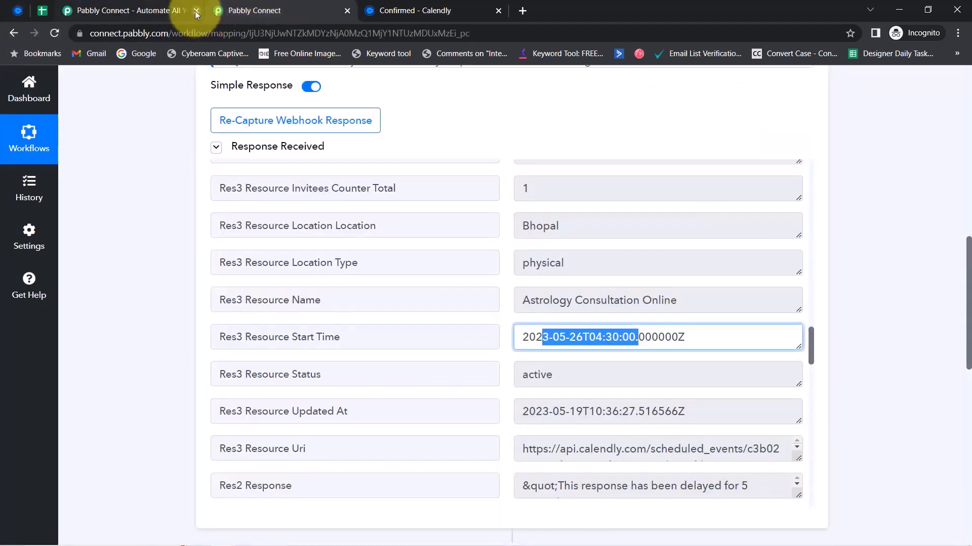
pyautogui.click(196, 11)
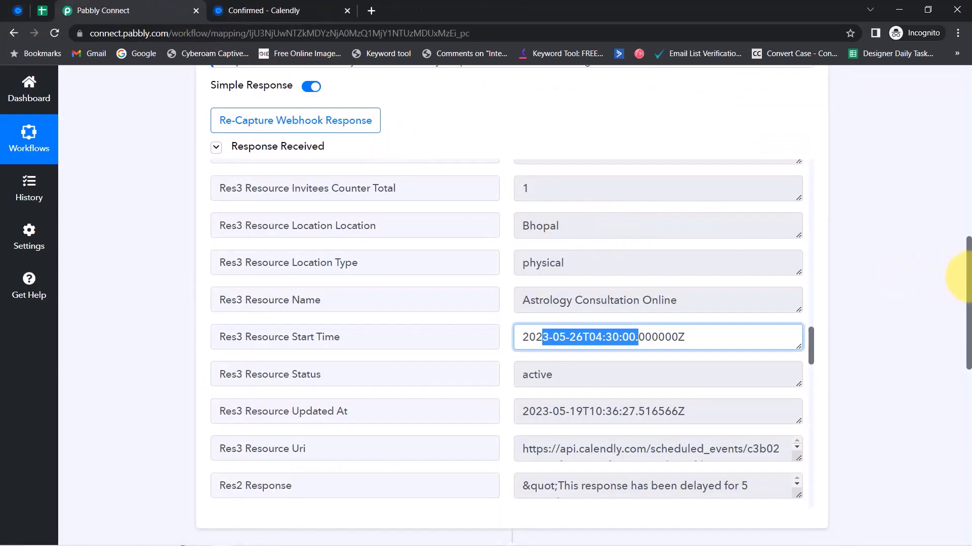
pyautogui.moveTo(967, 281); pyautogui.dragTo(950, 96)
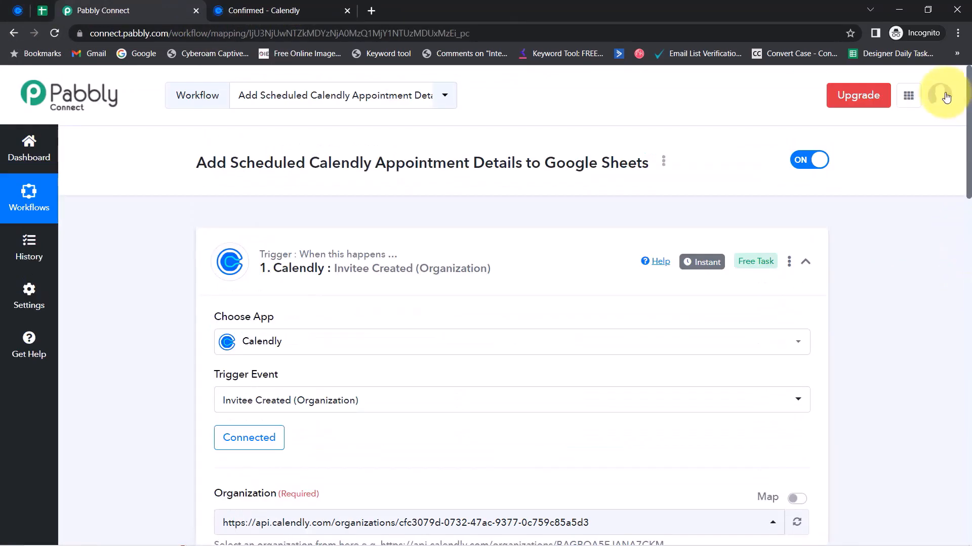
pyautogui.click(22, 4)
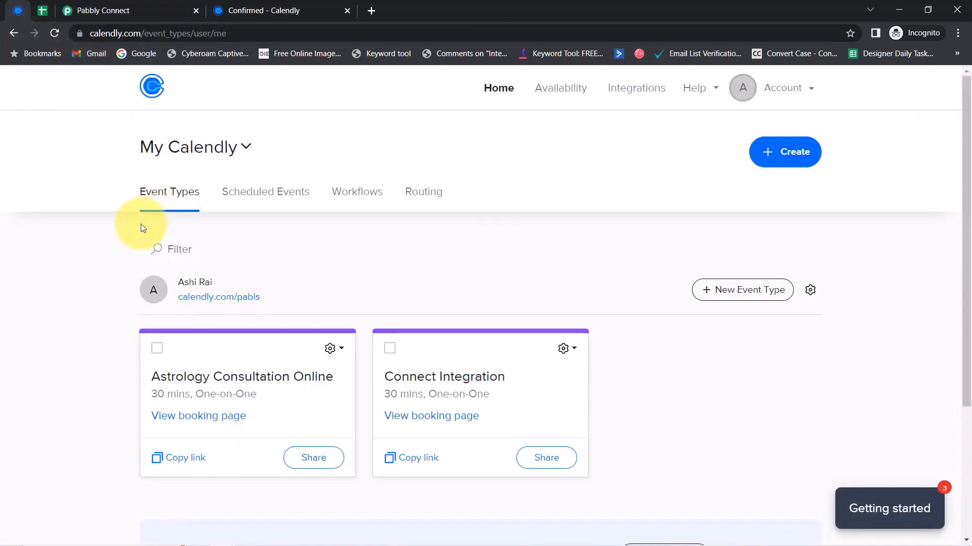
# Set the Google Sheets action event to Add New Row
pyautogui.click(111, 4)
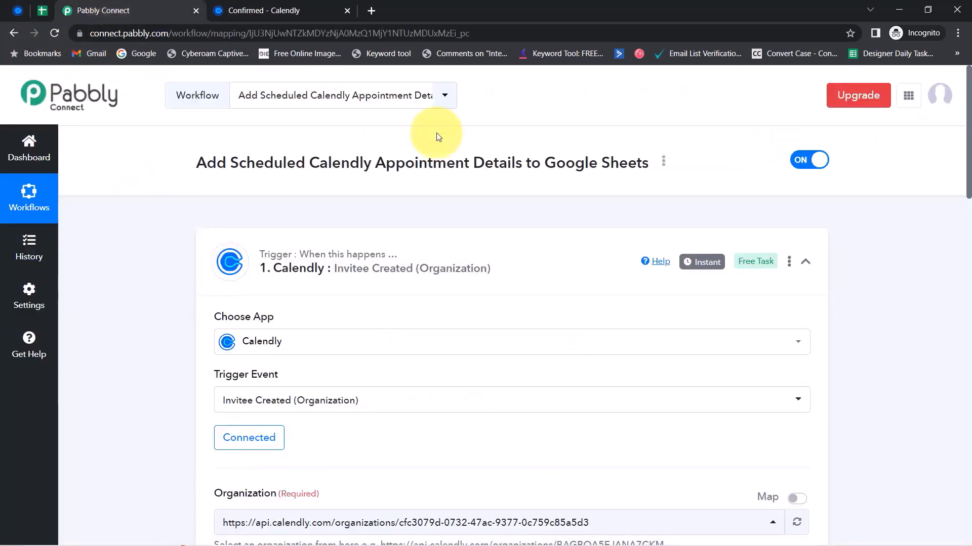
pyautogui.moveTo(691, 269)
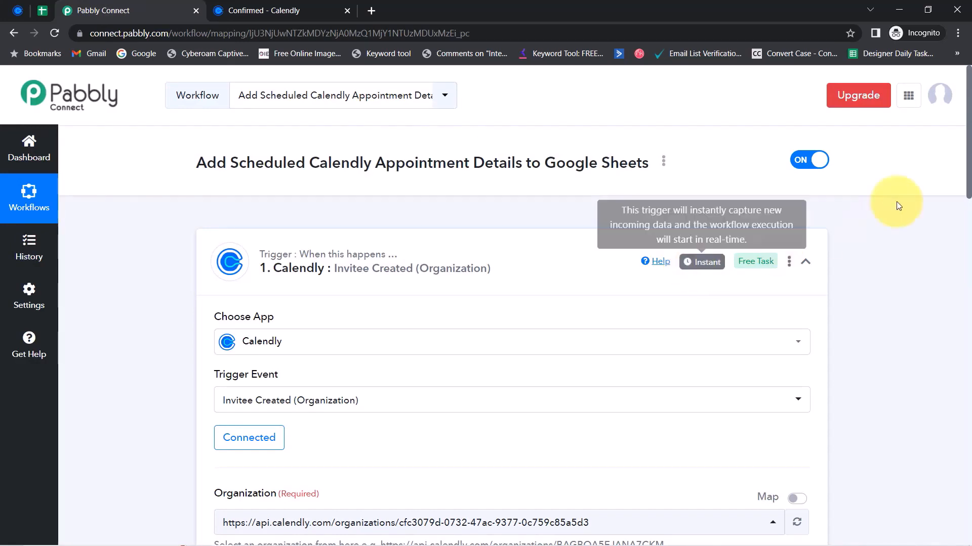
pyautogui.moveTo(967, 167); pyautogui.dragTo(954, 466)
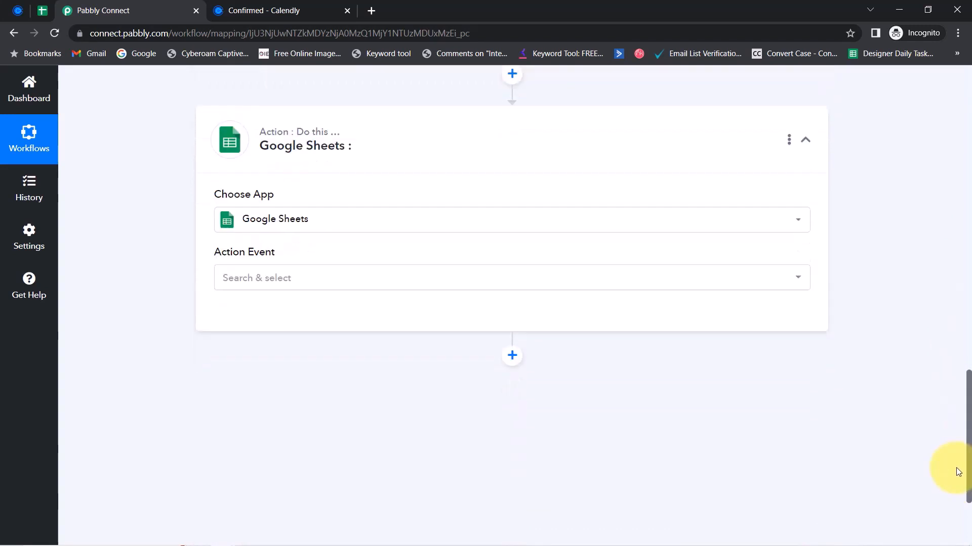
pyautogui.click(258, 282)
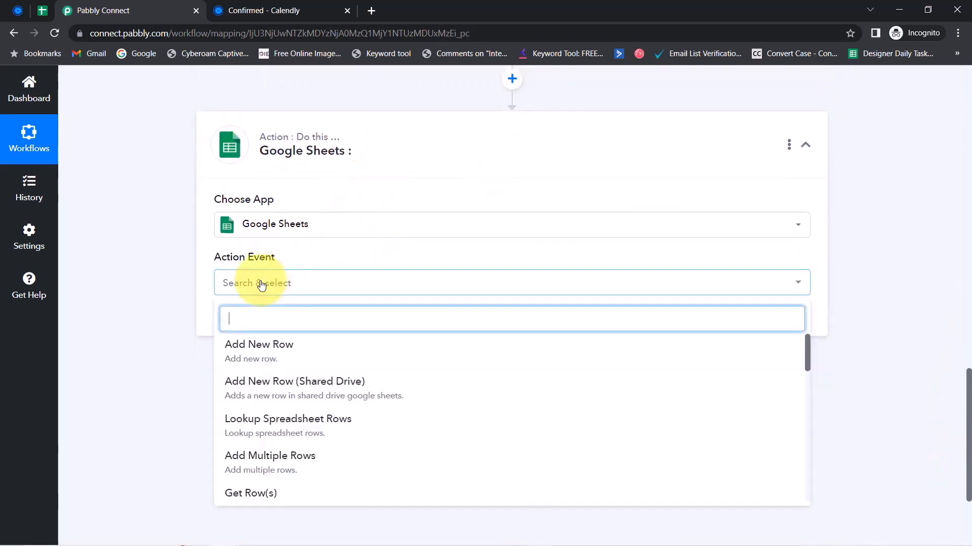
pyautogui.click(244, 366)
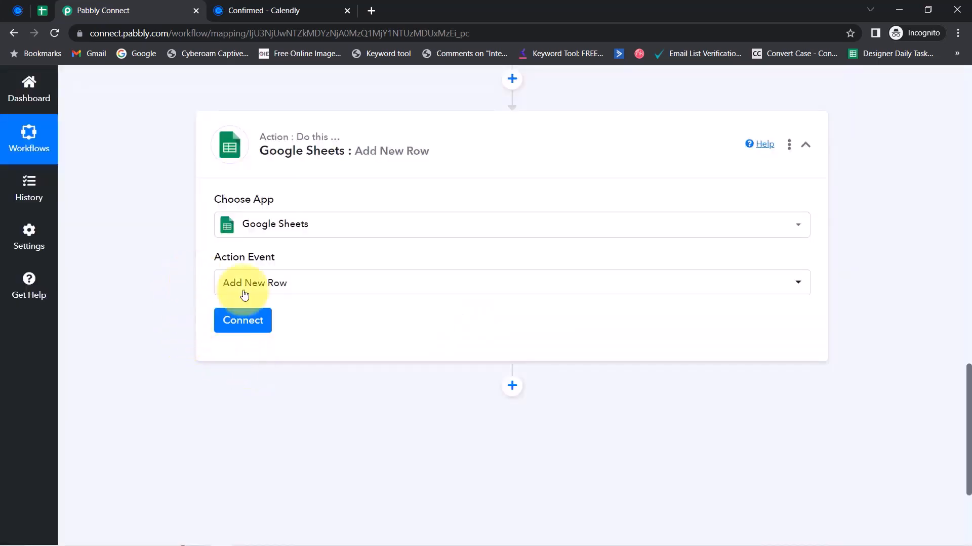
# Connect the action through the existing Google Sheets #3 account and save
pyautogui.click(243, 320)
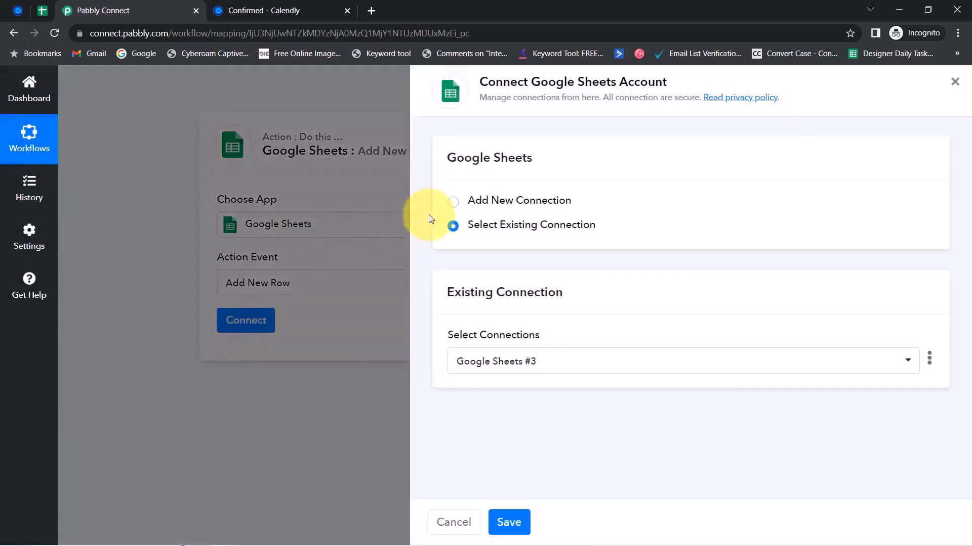
pyautogui.click(495, 206)
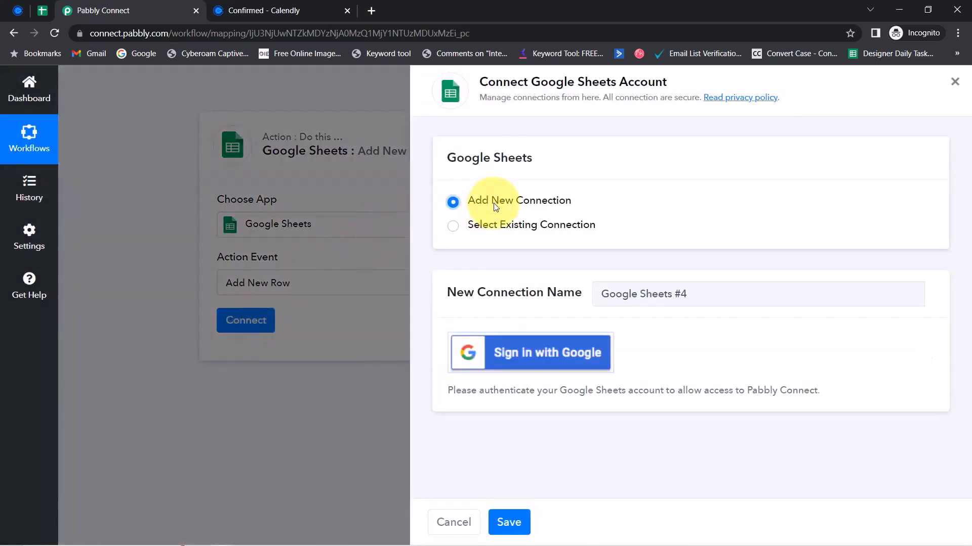
pyautogui.click(516, 348)
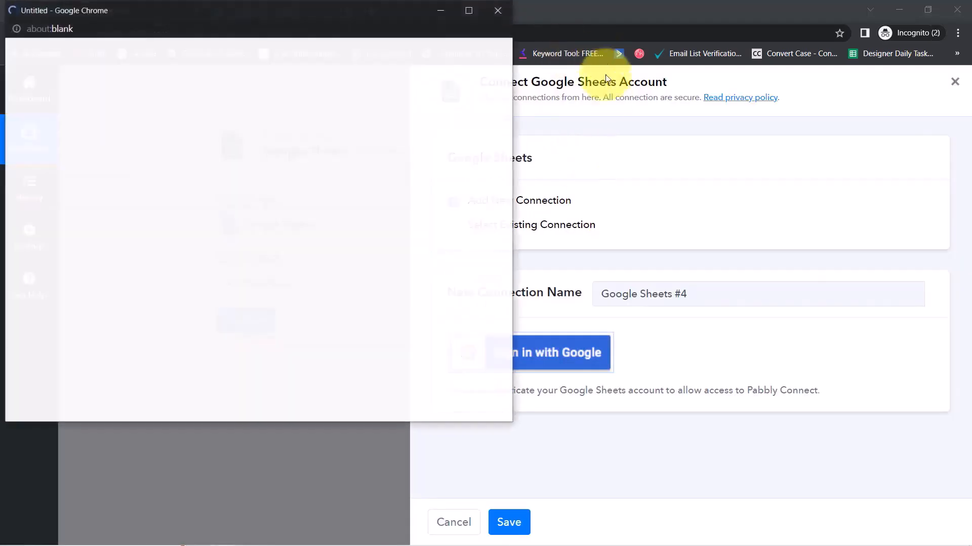
pyautogui.click(498, 11)
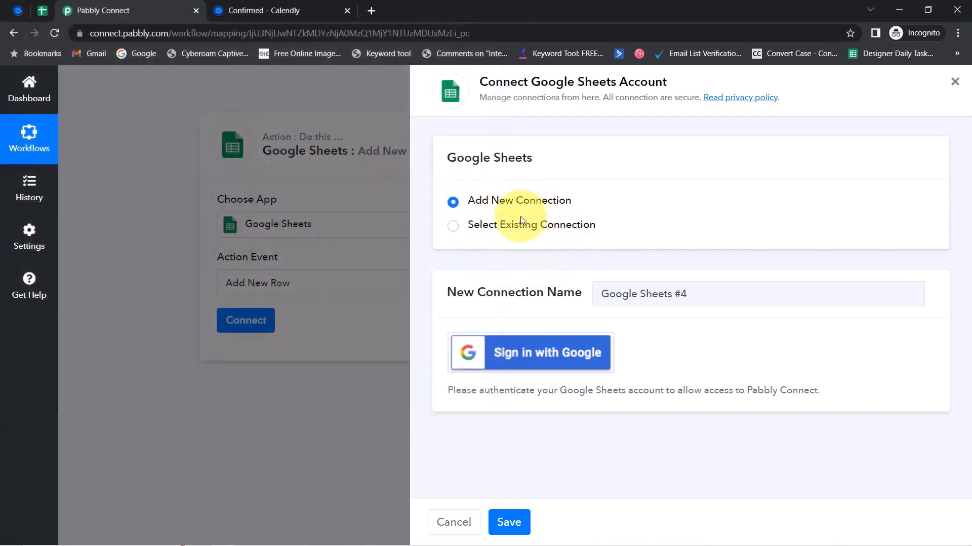
pyautogui.click(546, 226)
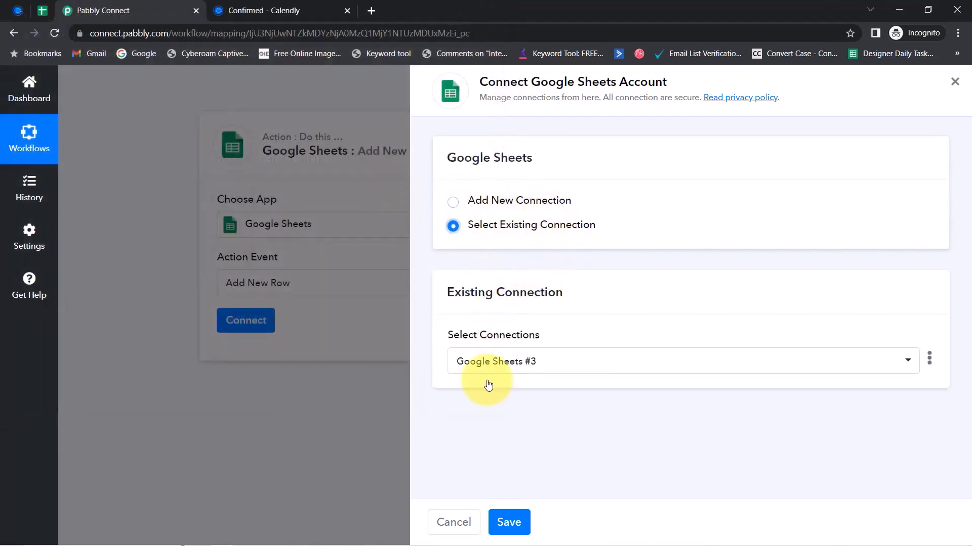
pyautogui.click(508, 523)
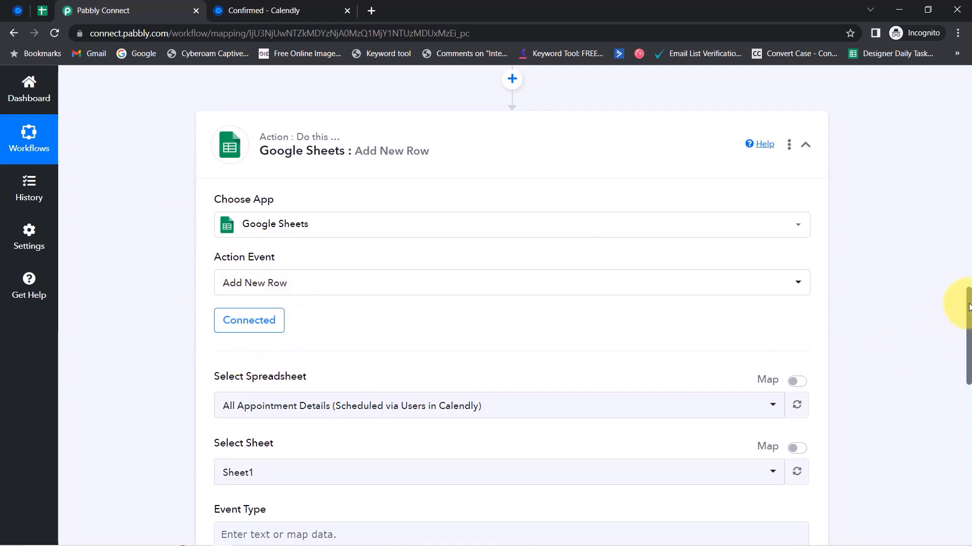
# Confirm the action targets Sheet1 of the 'All Appointment Details' spreadsheet
pyautogui.moveTo(968, 311); pyautogui.dragTo(957, 350)
pyautogui.click(253, 189)
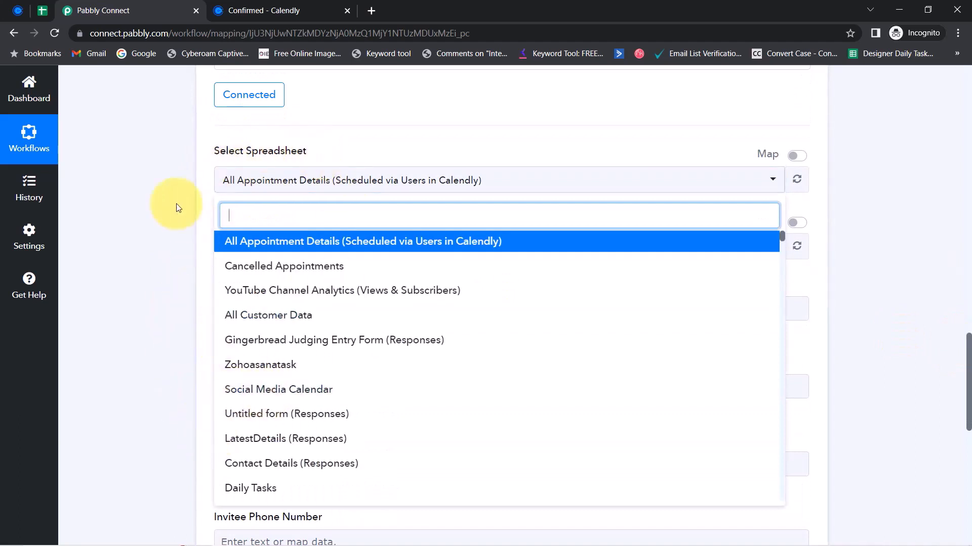
pyautogui.click(103, 133)
pyautogui.click(48, 9)
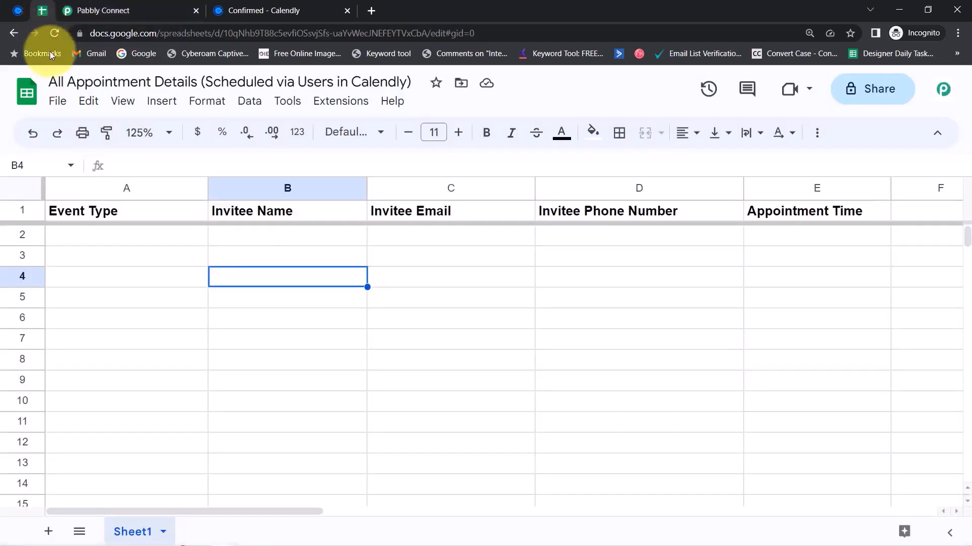
pyautogui.moveTo(64, 83); pyautogui.dragTo(211, 85)
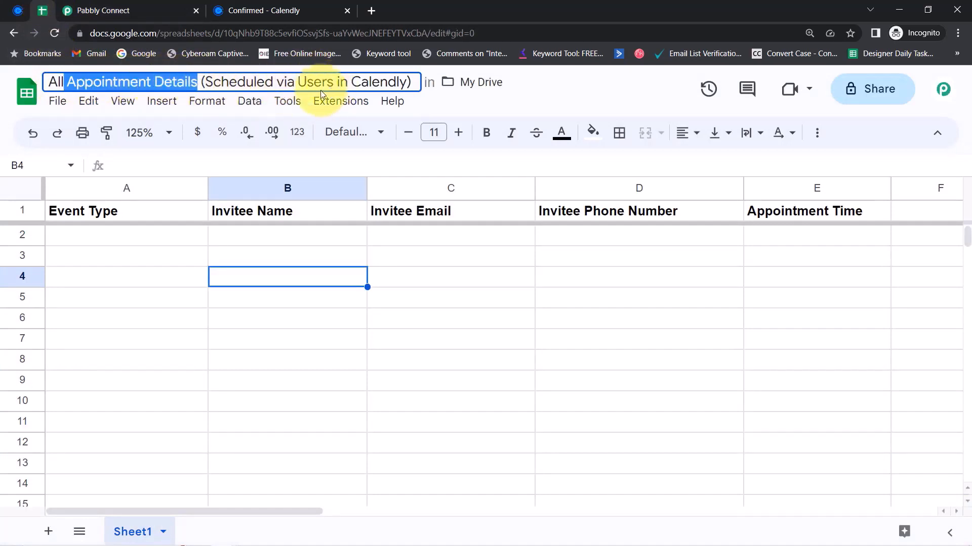
pyautogui.click(151, 8)
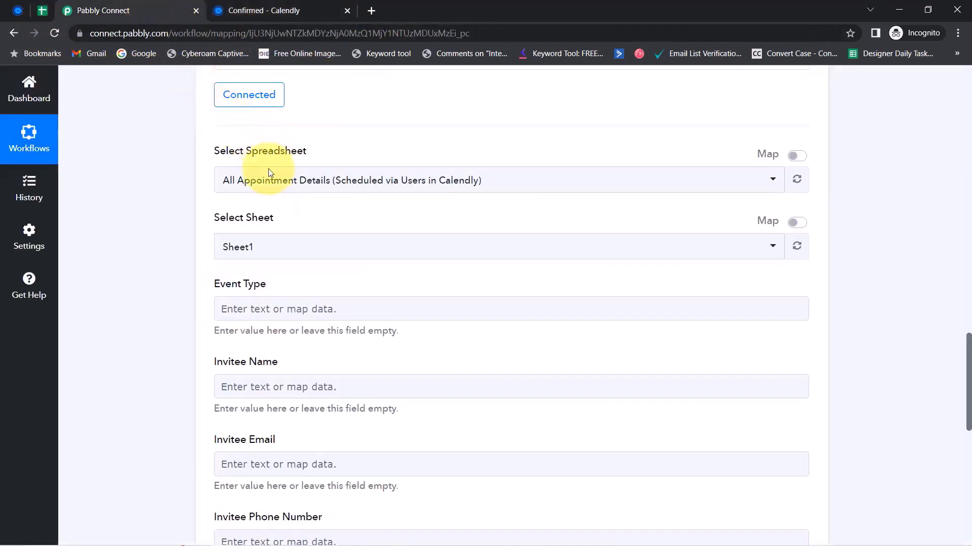
pyautogui.click(257, 181)
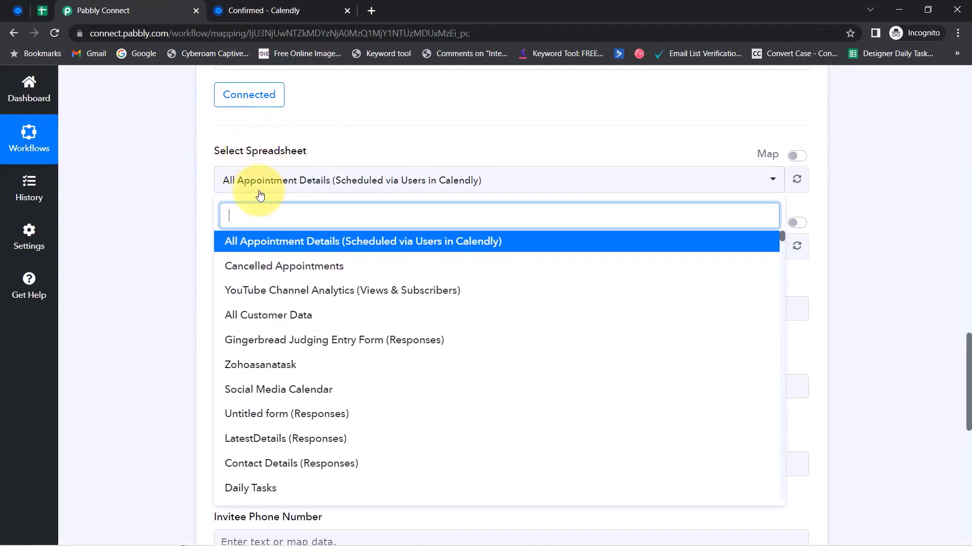
pyautogui.click(156, 249)
pyautogui.moveTo(226, 219); pyautogui.dragTo(275, 218)
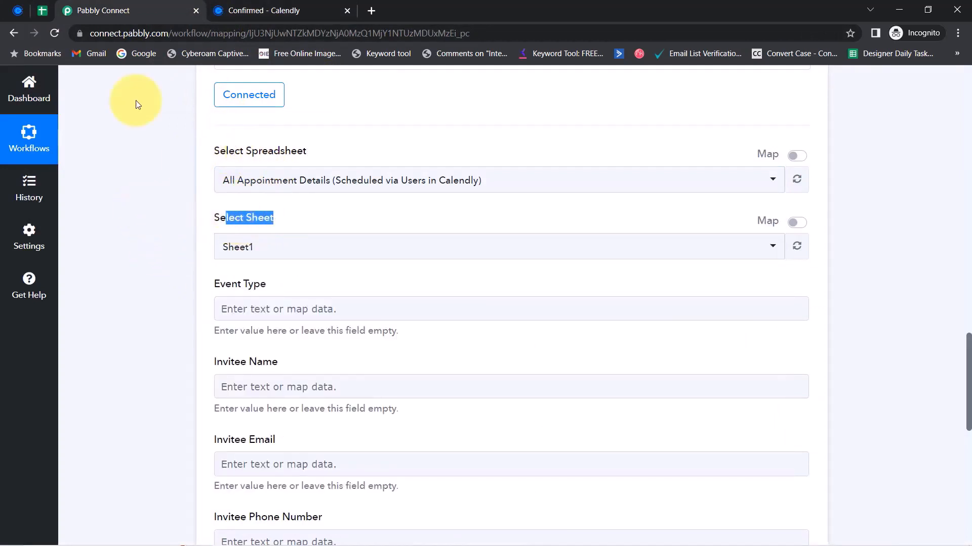
pyautogui.click(42, 14)
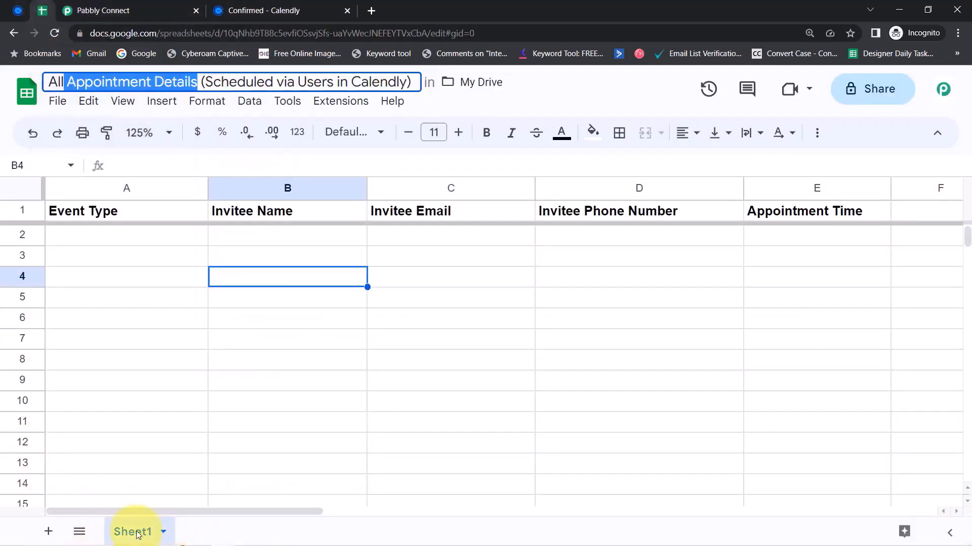
pyautogui.click(104, 4)
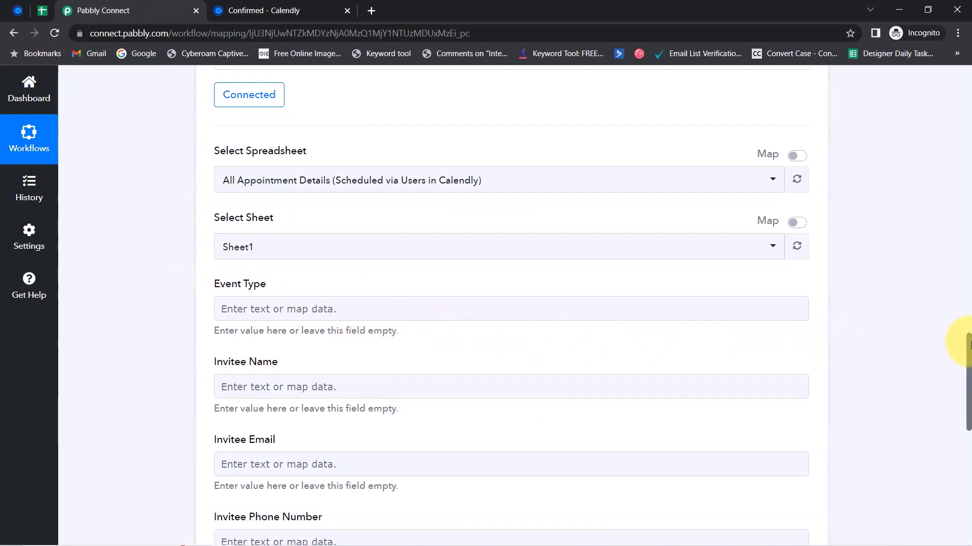
# Match the sheet headers Event Type through Appointment Time against the empty mapping fields
pyautogui.moveTo(965, 342); pyautogui.dragTo(965, 363)
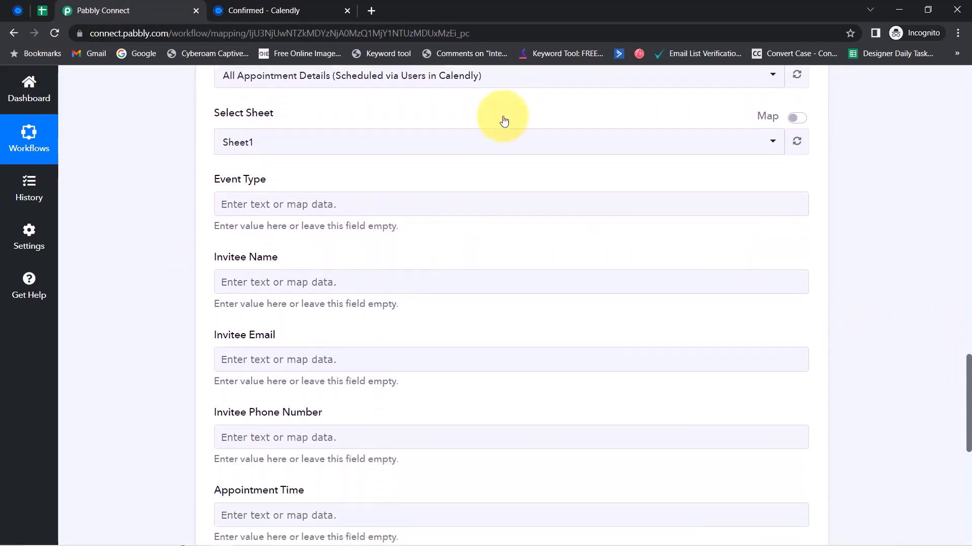
pyautogui.click(44, 10)
pyautogui.click(171, 283)
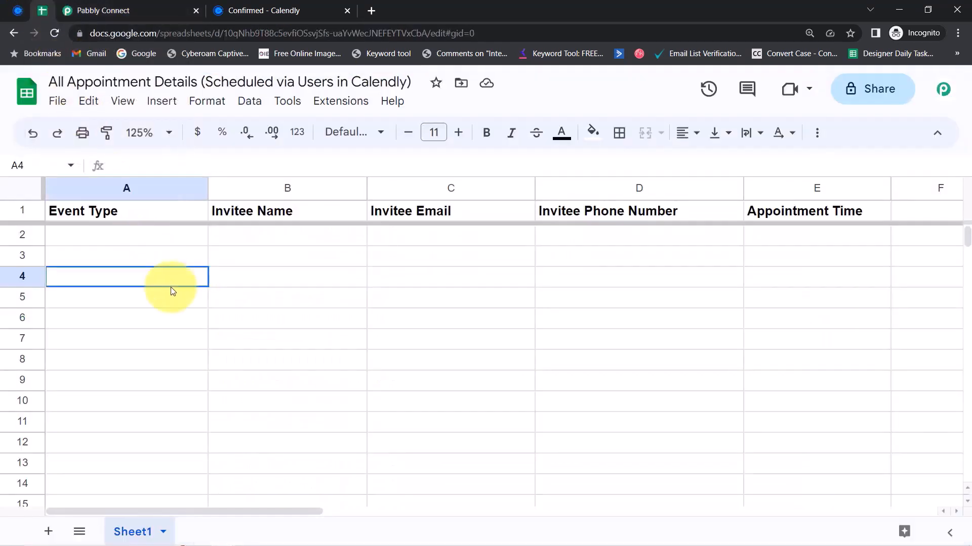
pyautogui.click(116, 210)
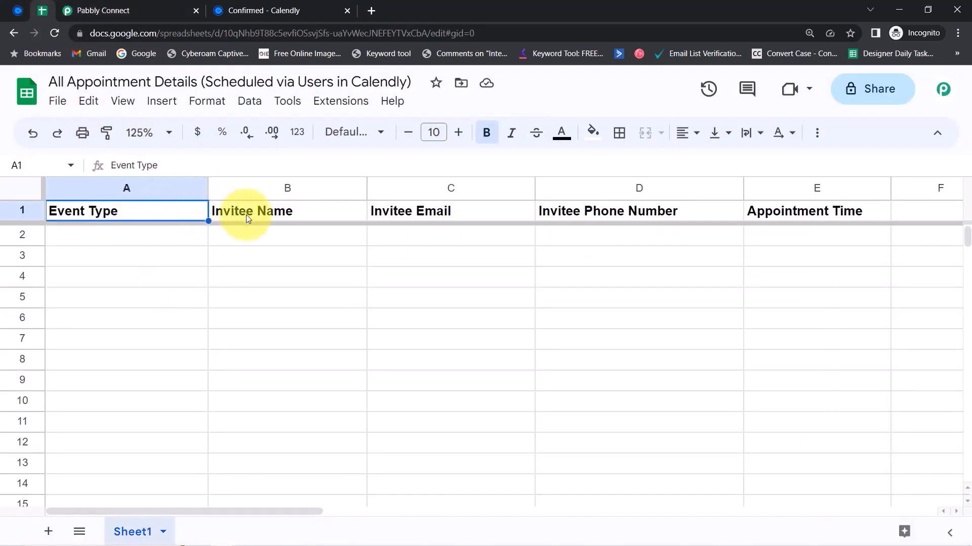
pyautogui.click(268, 213)
pyautogui.click(439, 218)
pyautogui.click(563, 216)
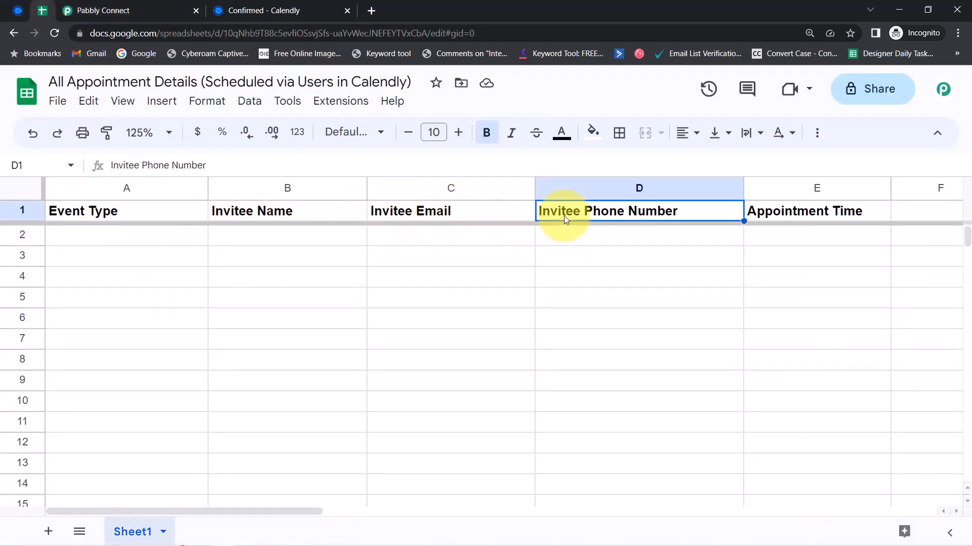
pyautogui.click(767, 213)
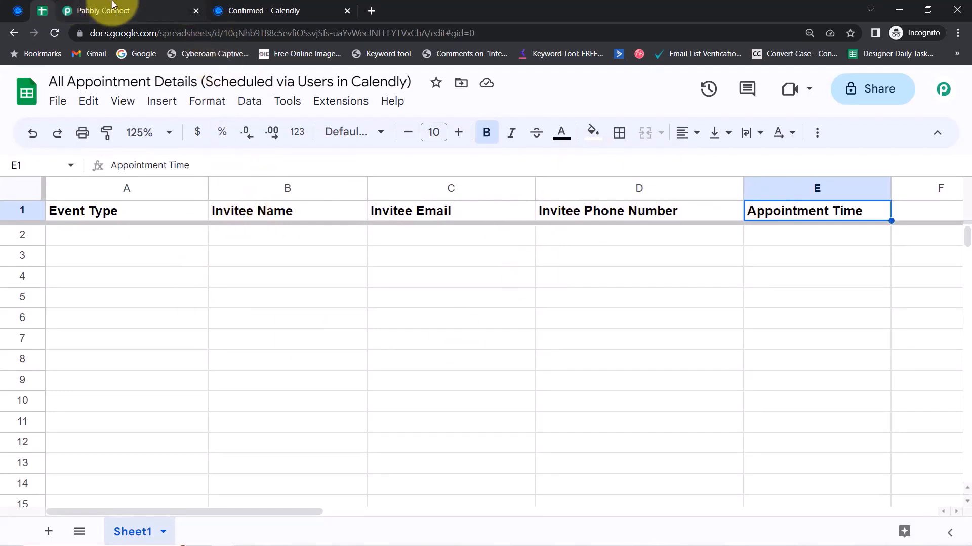
pyautogui.click(98, 11)
pyautogui.moveTo(217, 181); pyautogui.dragTo(243, 191)
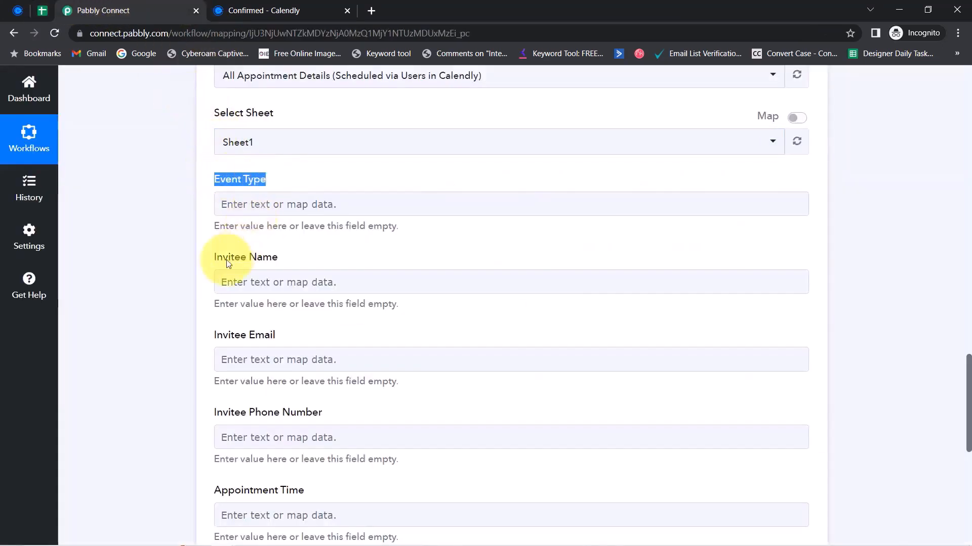
pyautogui.moveTo(228, 259); pyautogui.dragTo(248, 258)
pyautogui.moveTo(223, 335); pyautogui.dragTo(286, 338)
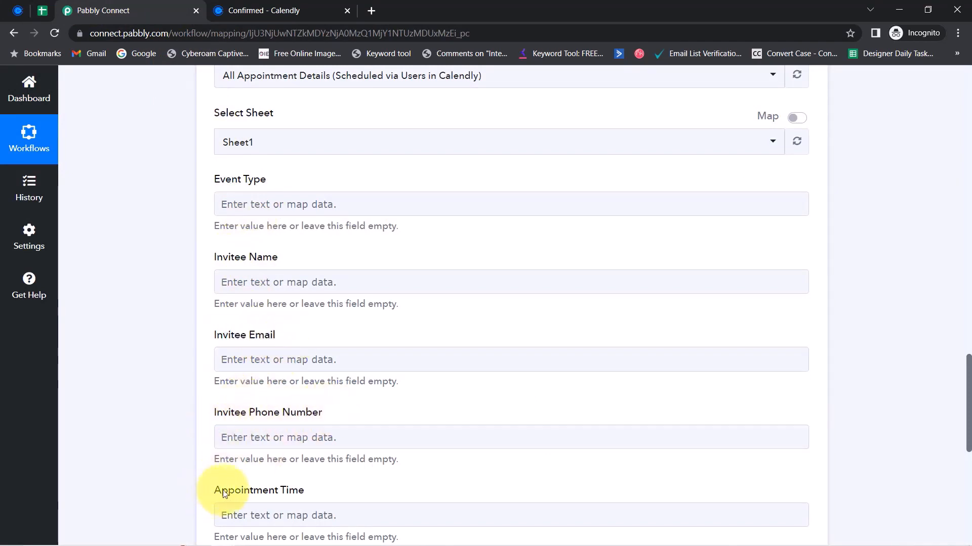
pyautogui.moveTo(221, 491); pyautogui.dragTo(249, 460)
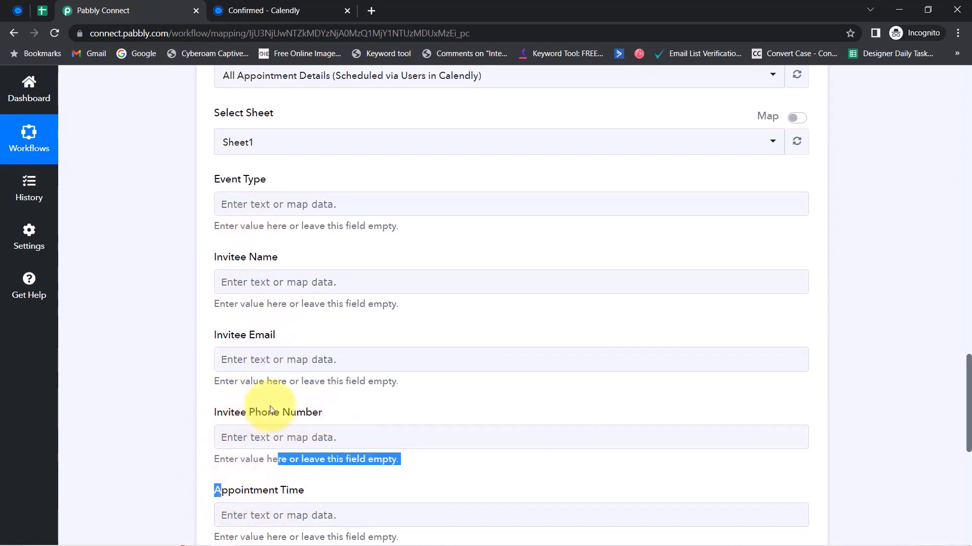
pyautogui.click(45, 9)
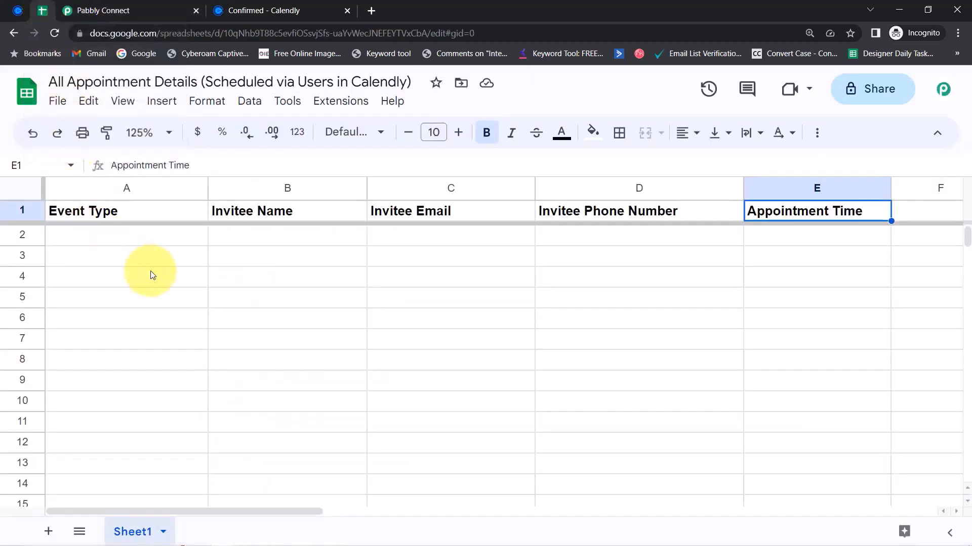
pyautogui.click(106, 4)
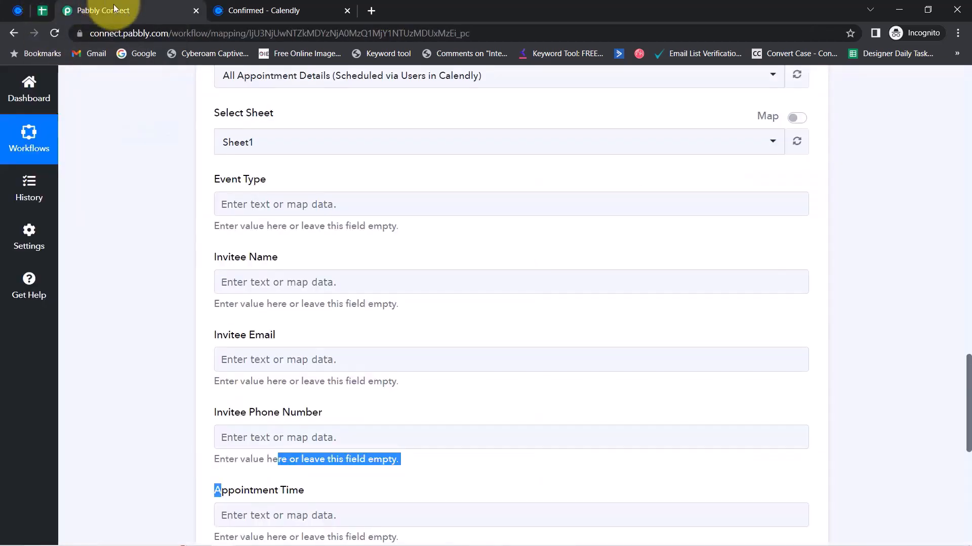
# Focus Event Type and locate the event name in the Calendly response
pyautogui.click(248, 199)
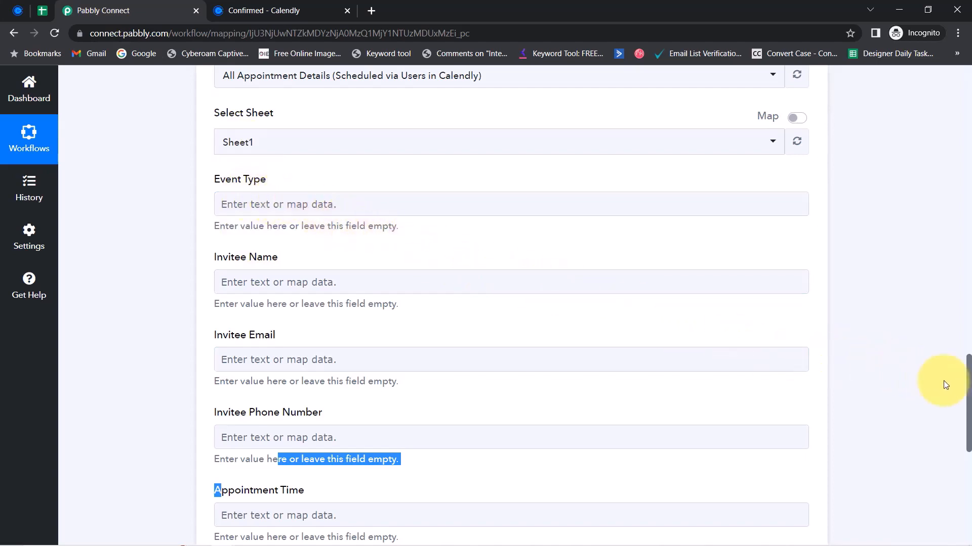
pyautogui.moveTo(969, 396); pyautogui.dragTo(945, 263)
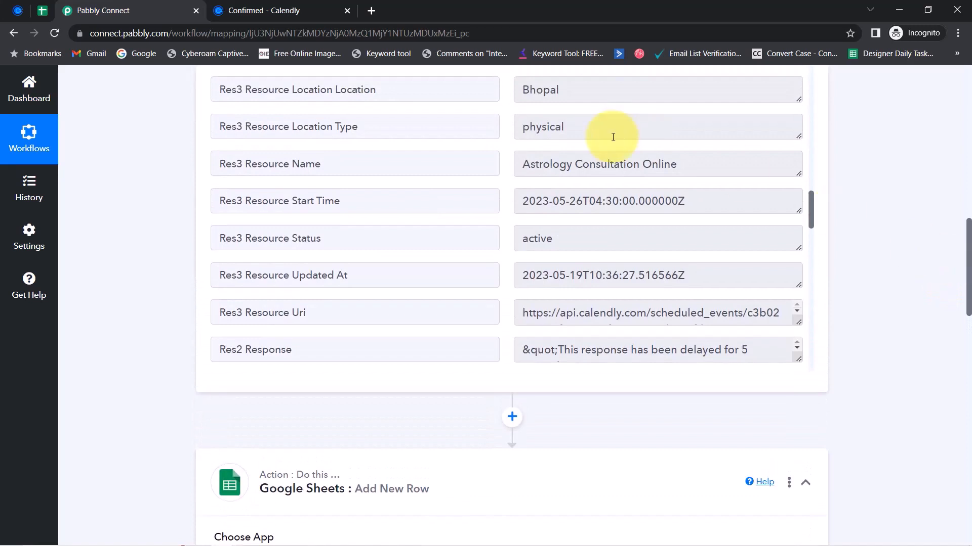
pyautogui.moveTo(575, 164); pyautogui.dragTo(626, 164)
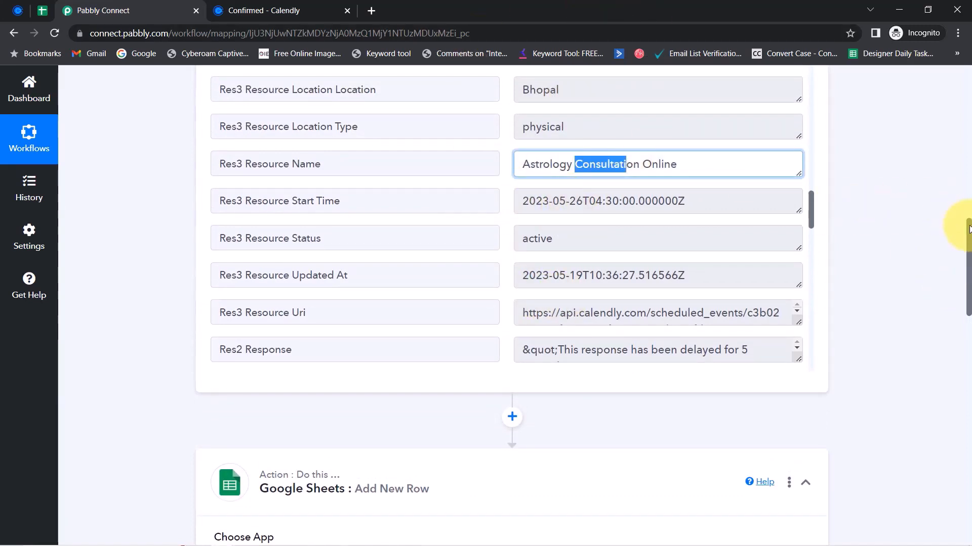
pyautogui.moveTo(969, 228); pyautogui.dragTo(961, 365)
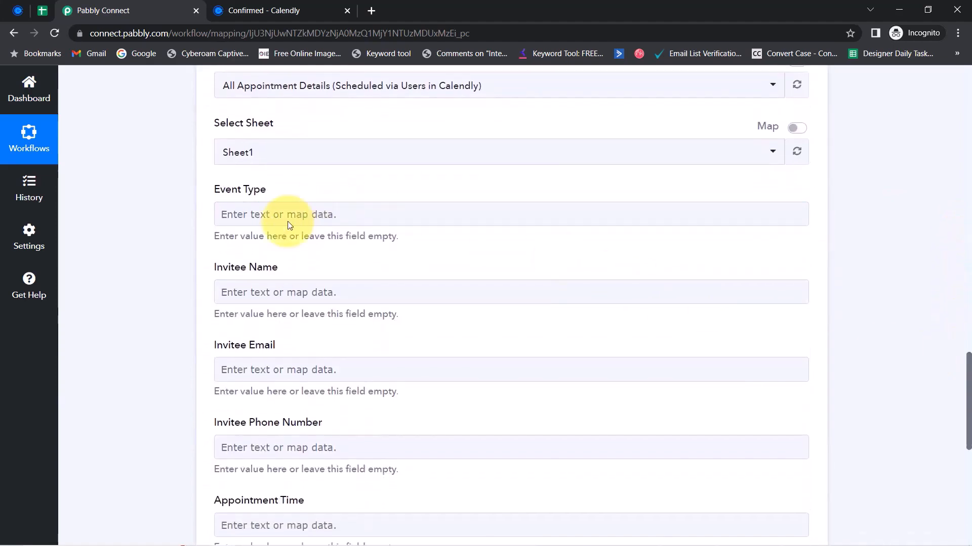
# Map Event Type to the Calendly resource name (Astrology Consultation Online)
pyautogui.click(223, 212)
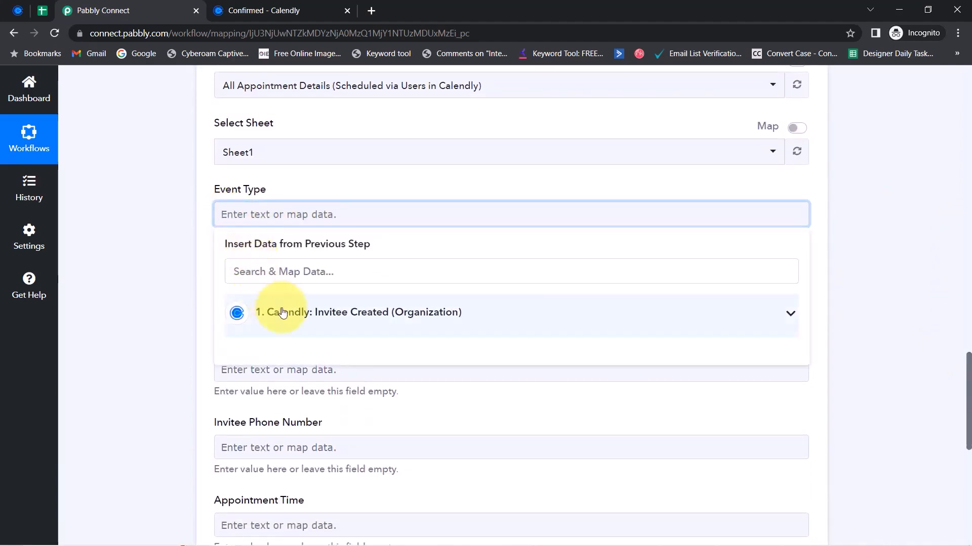
pyautogui.click(282, 312)
pyautogui.click(255, 272)
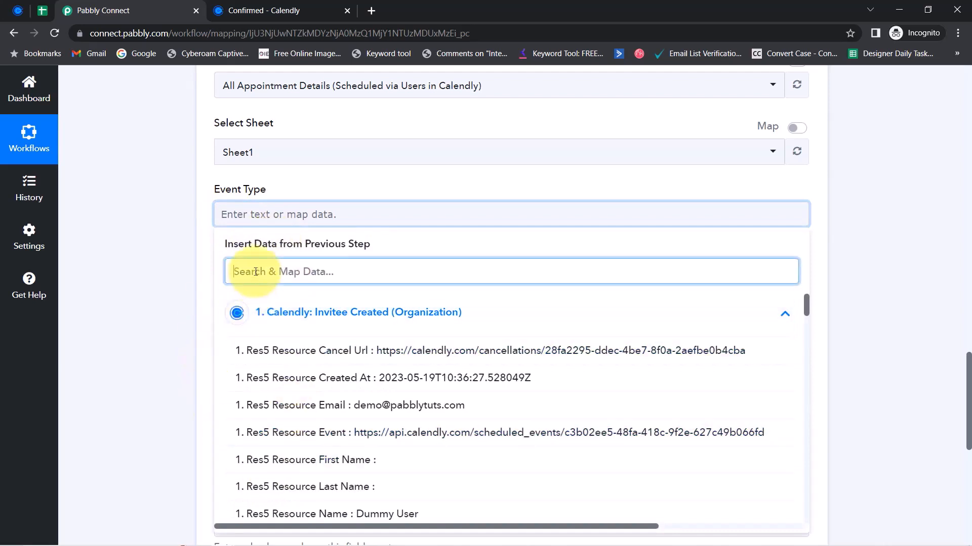
pyautogui.write('resourc')
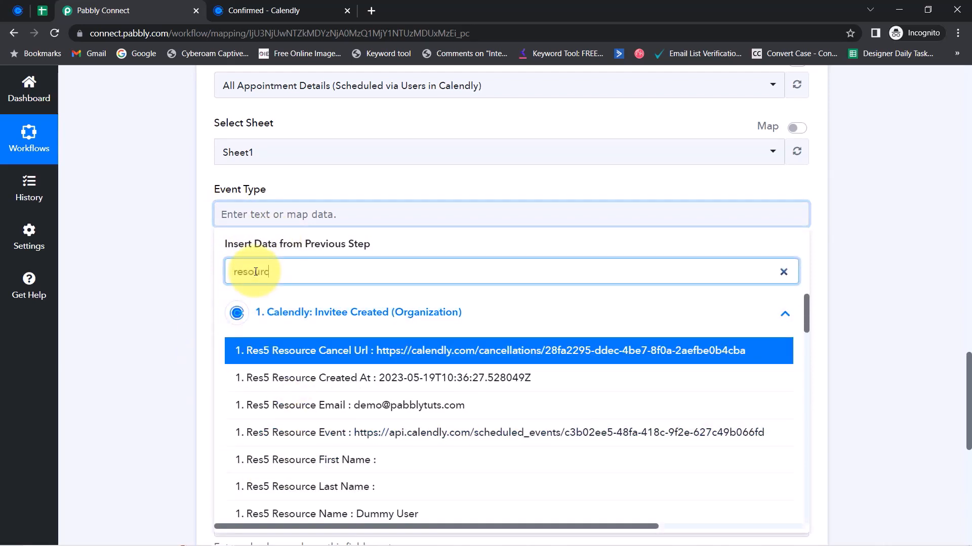
pyautogui.write('e n')
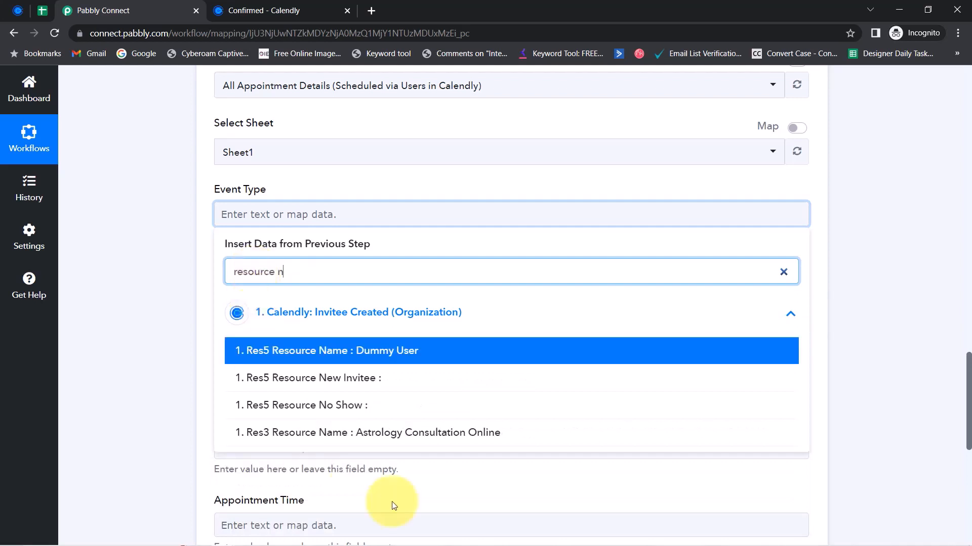
pyautogui.click(431, 434)
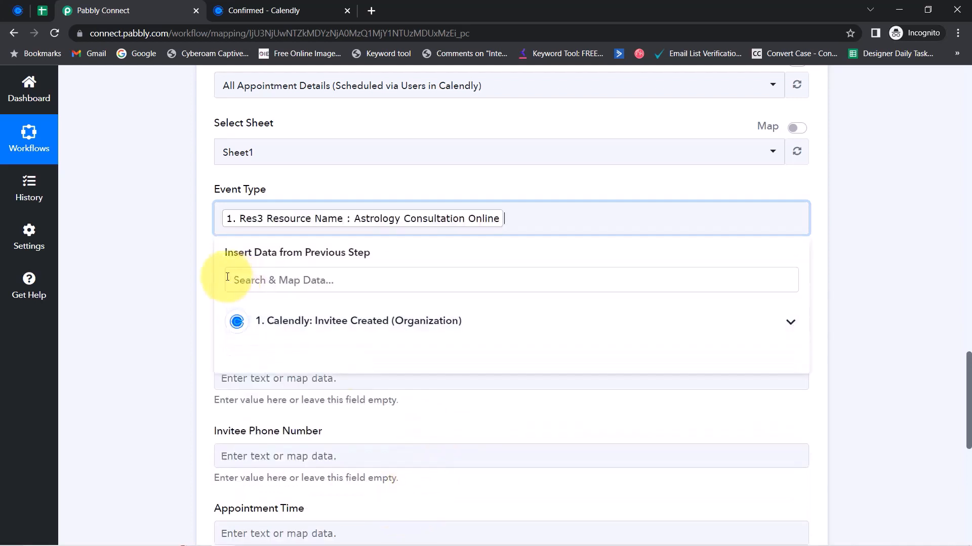
pyautogui.click(156, 271)
# Map Invitee Name to the Res5 Resource Name (Dummy User) value
pyautogui.click(232, 293)
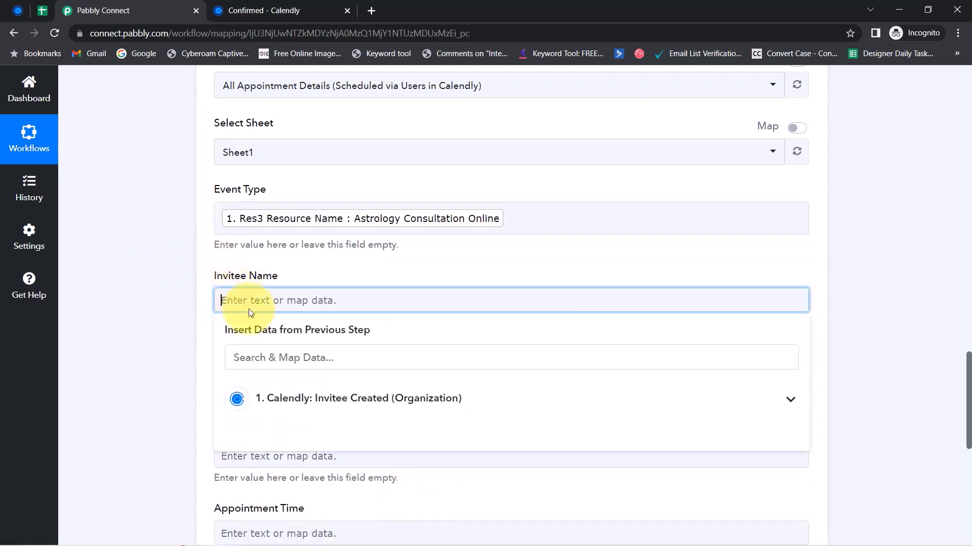
pyautogui.click(237, 358)
pyautogui.write('de')
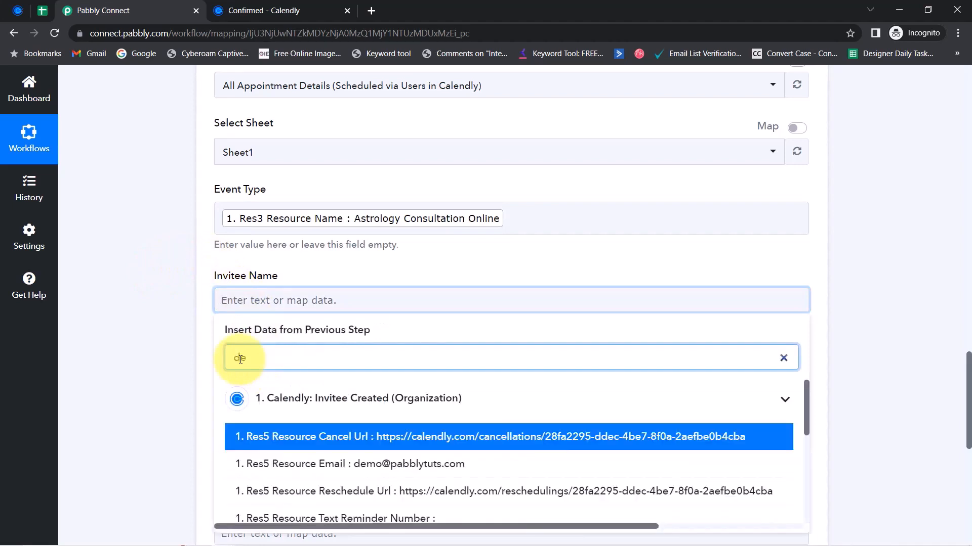
pyautogui.press('BackSpace')
pyautogui.write('umm')
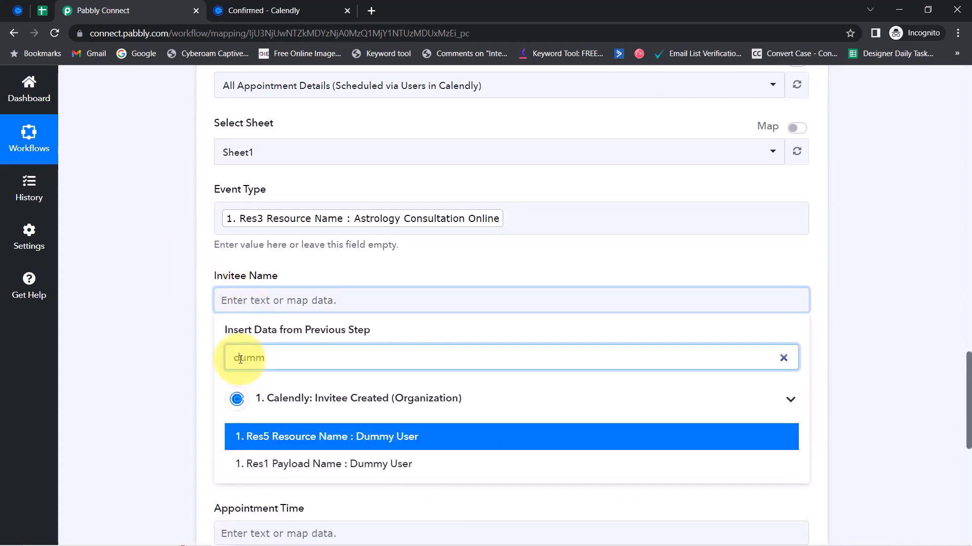
pyautogui.click(284, 436)
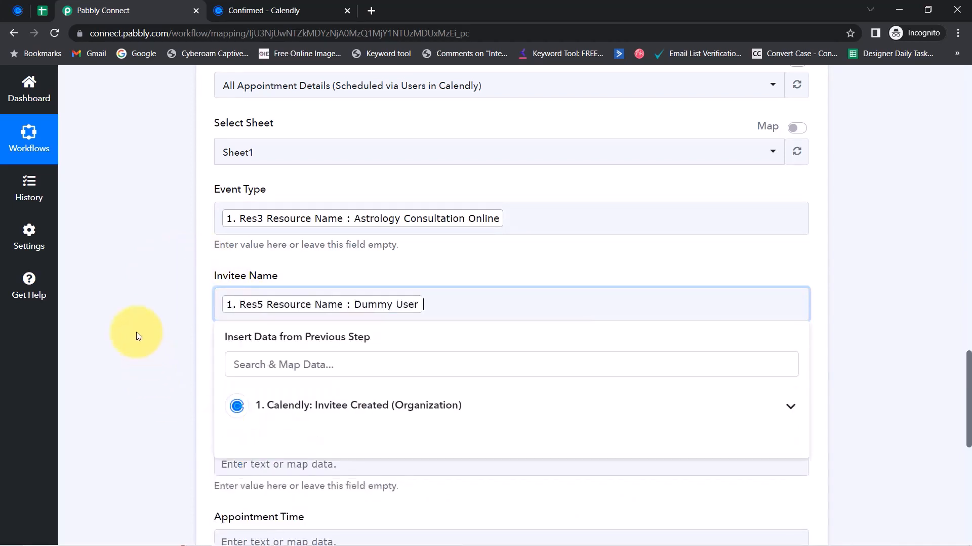
pyautogui.click(134, 332)
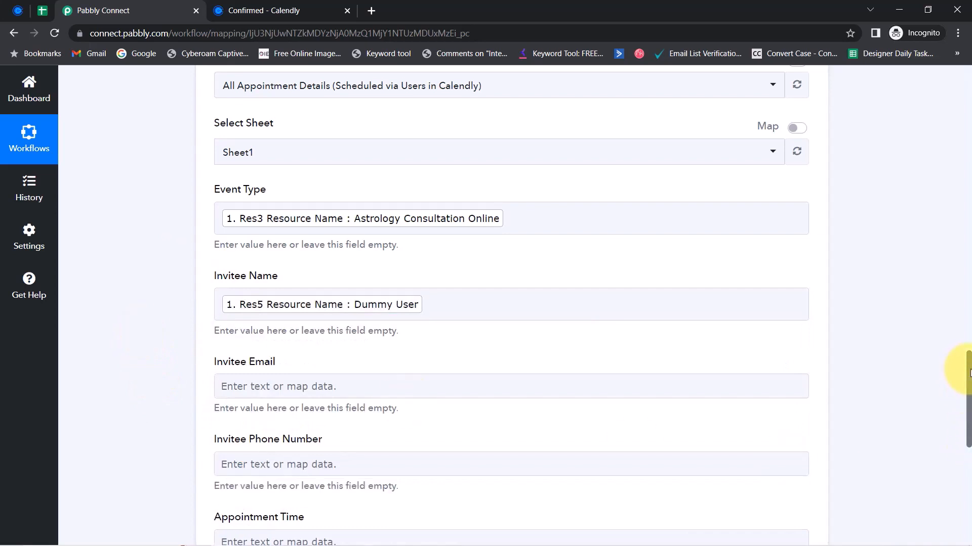
# Map Invitee Email to the Res5 Resource Email value
pyautogui.scroll(-3, 967, 373)
pyautogui.click(244, 254)
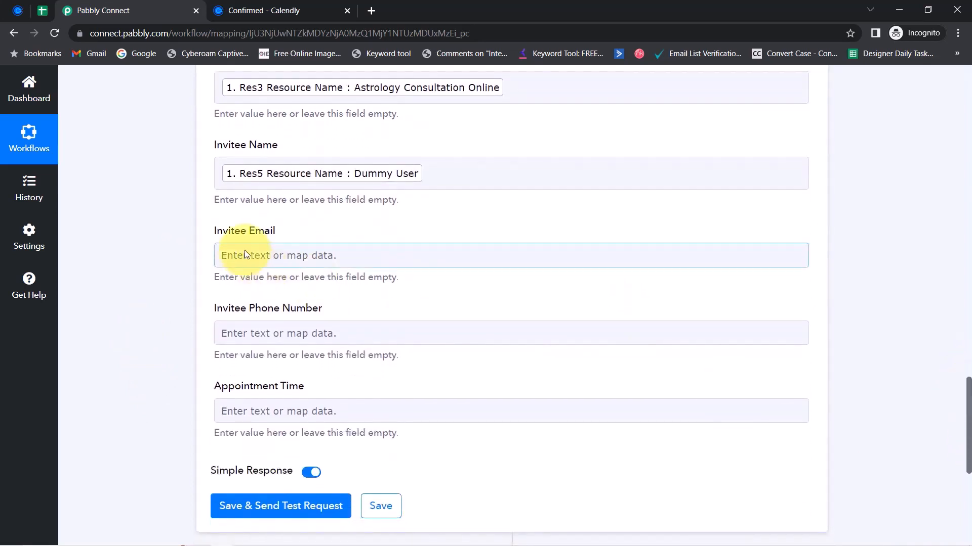
pyautogui.click(248, 312)
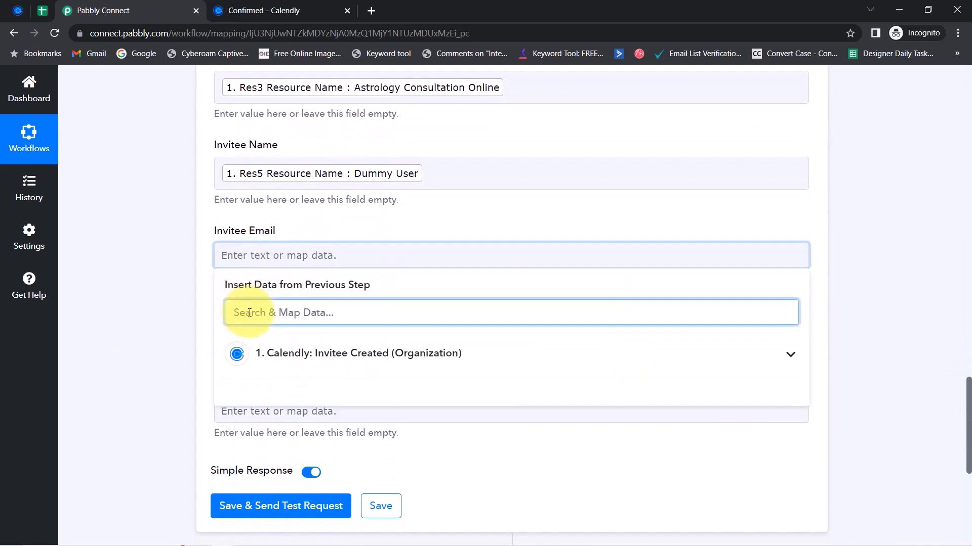
pyautogui.write('@')
pyautogui.click(322, 393)
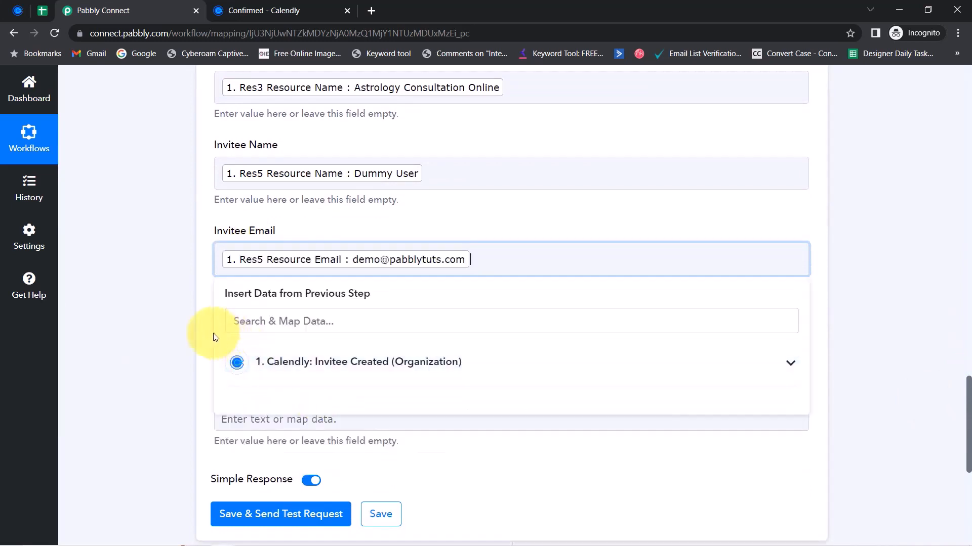
pyautogui.click(188, 330)
# Map Invitee Phone Number to the Res1 phone answer and delete stray text
pyautogui.click(257, 339)
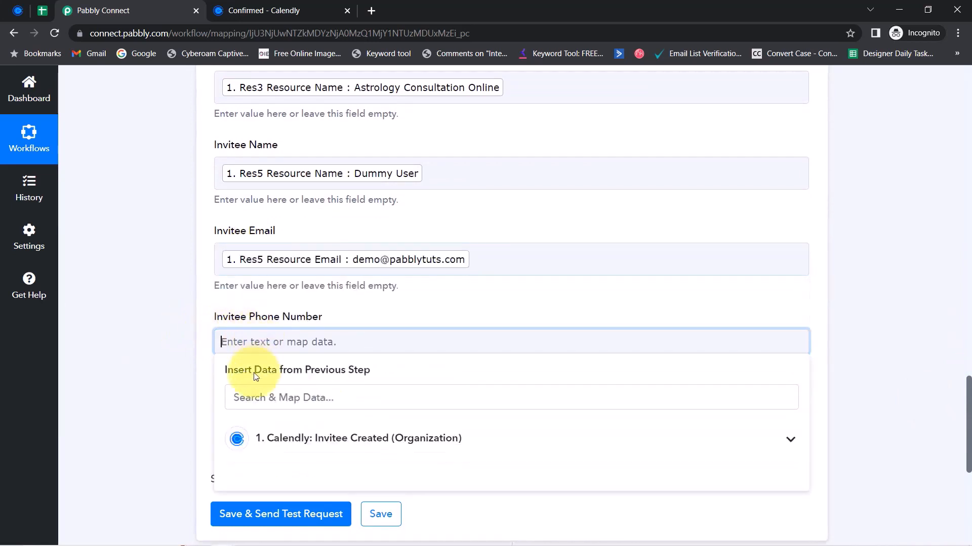
pyautogui.click(249, 398)
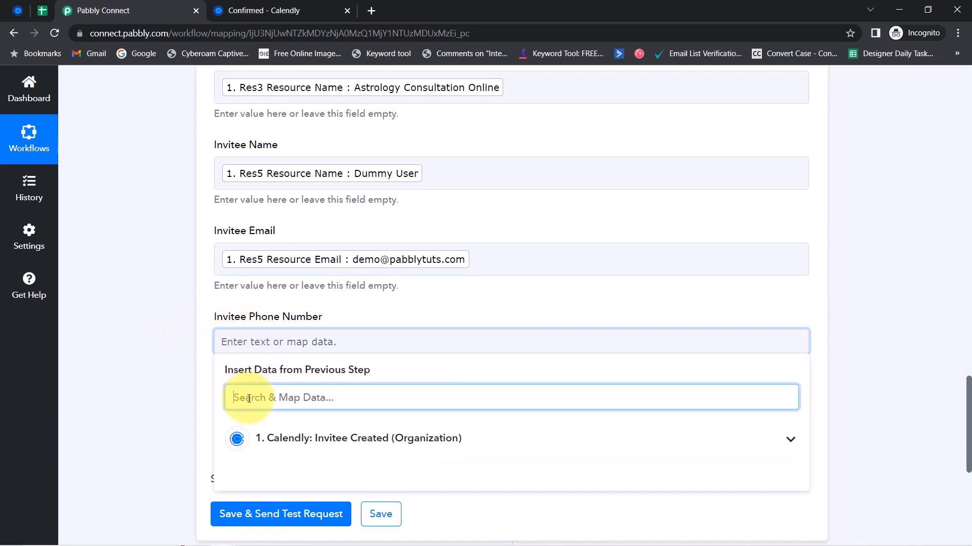
pyautogui.write('9')
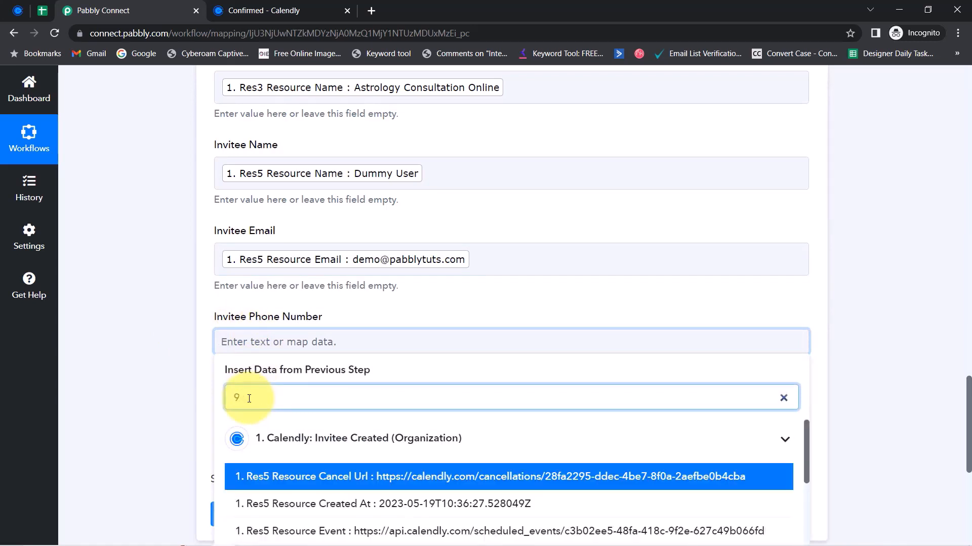
pyautogui.write('3')
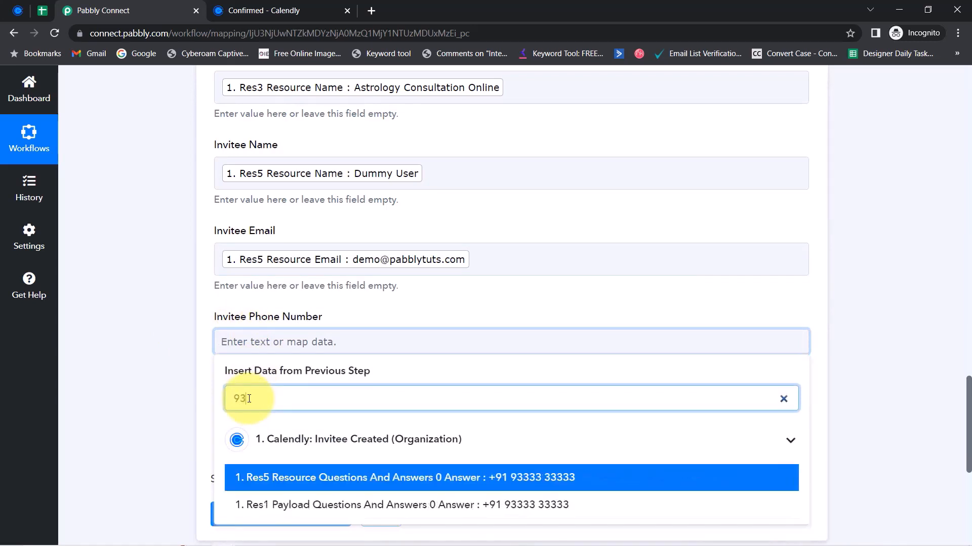
pyautogui.click(494, 505)
pyautogui.click(115, 349)
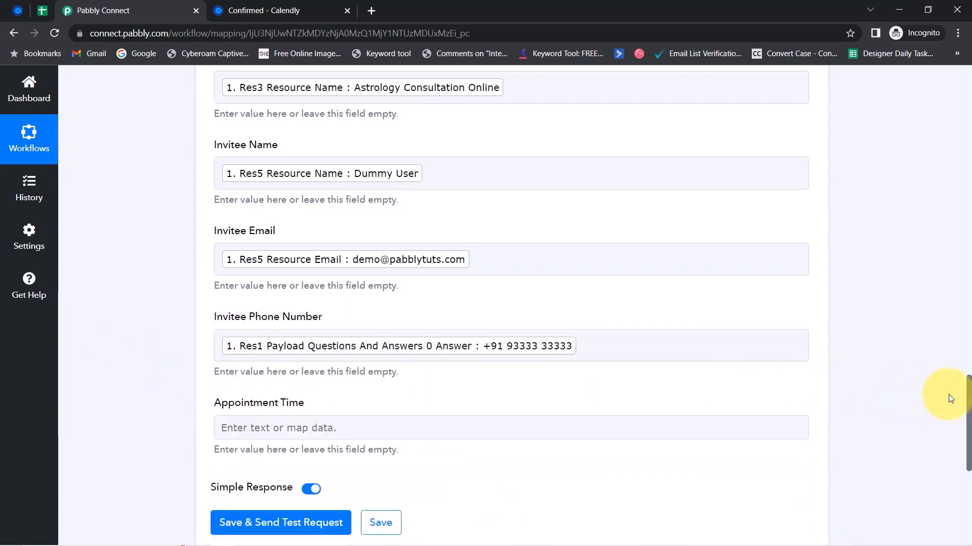
pyautogui.scroll(-2, 968, 397)
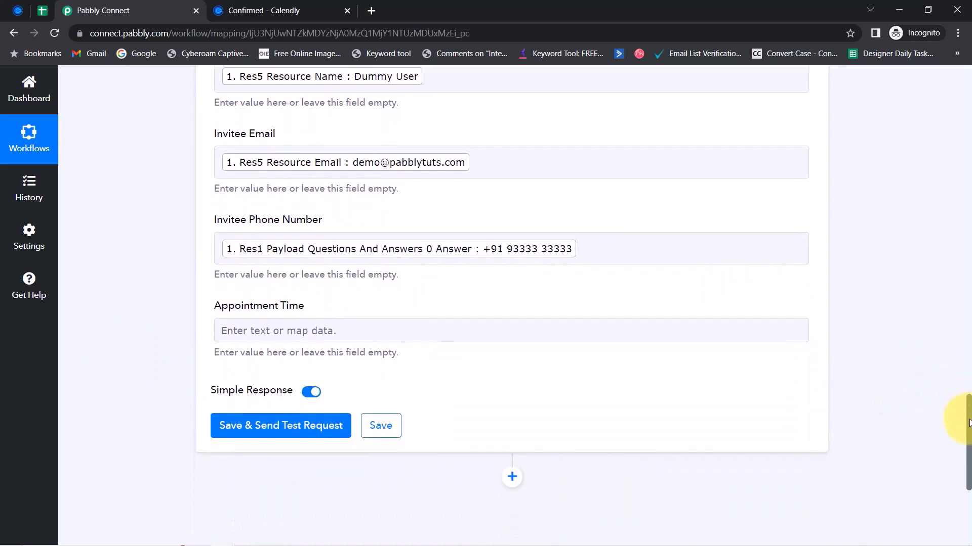
pyautogui.click(632, 219)
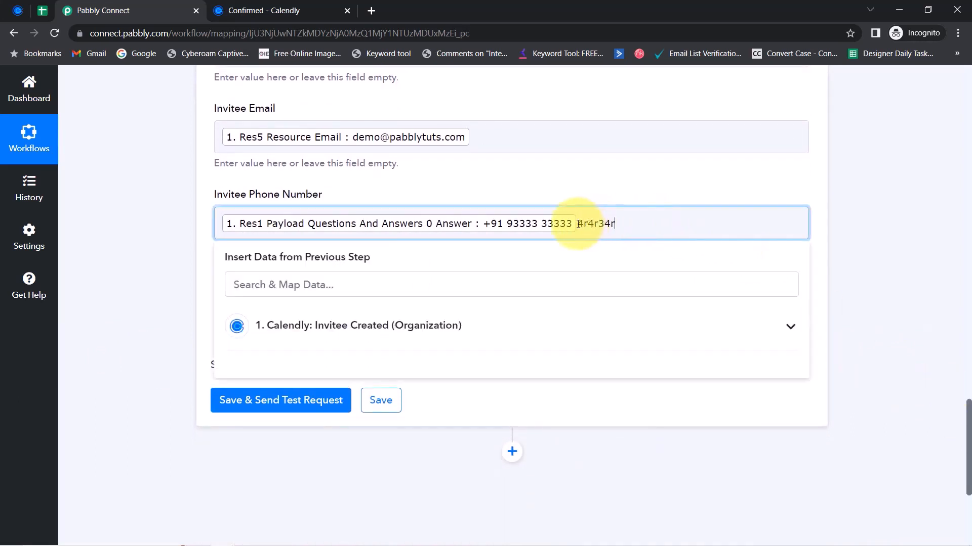
pyautogui.moveTo(578, 224); pyautogui.dragTo(612, 229)
pyautogui.press('BackSpace')
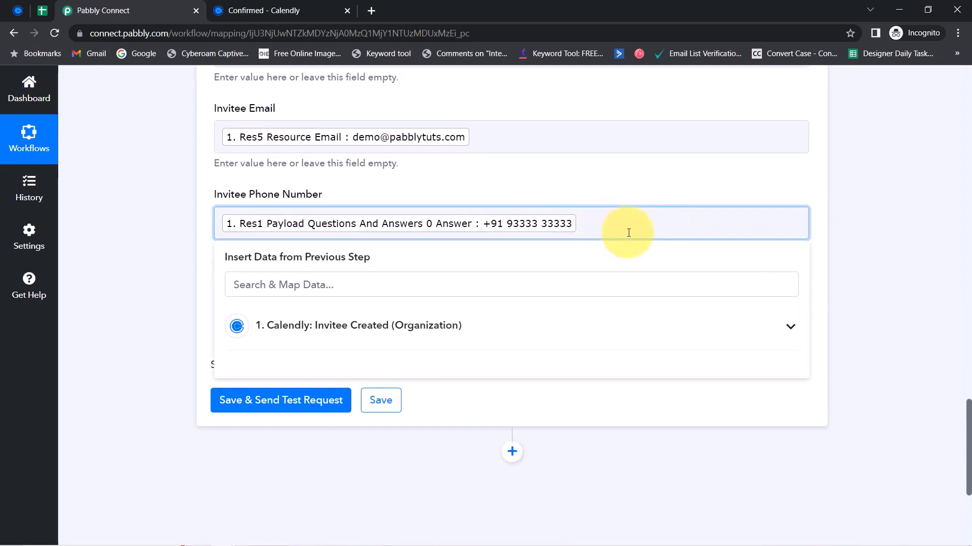
pyautogui.click(124, 294)
# Map Appointment Time to Res3 Resource Start Time
pyautogui.click(239, 308)
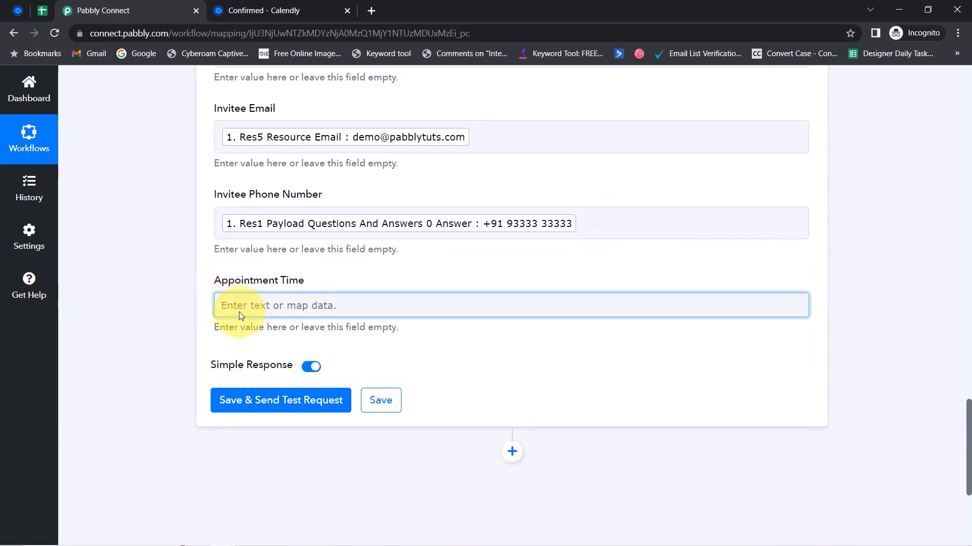
pyautogui.click(223, 351)
pyautogui.write('start')
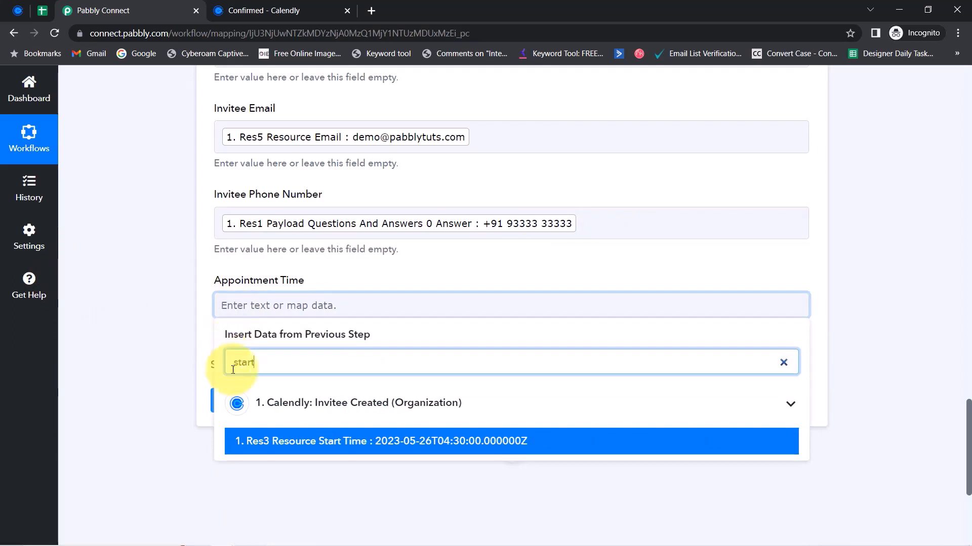
pyautogui.click(275, 441)
pyautogui.click(163, 263)
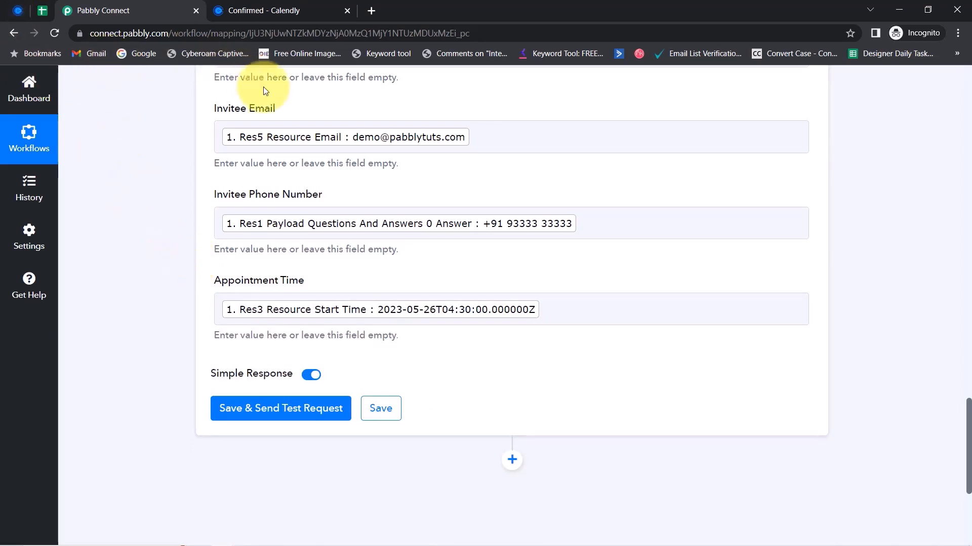
# Save and send a test request, adding a row at Sheet1!A2:E2
pyautogui.click(38, 11)
pyautogui.click(88, 10)
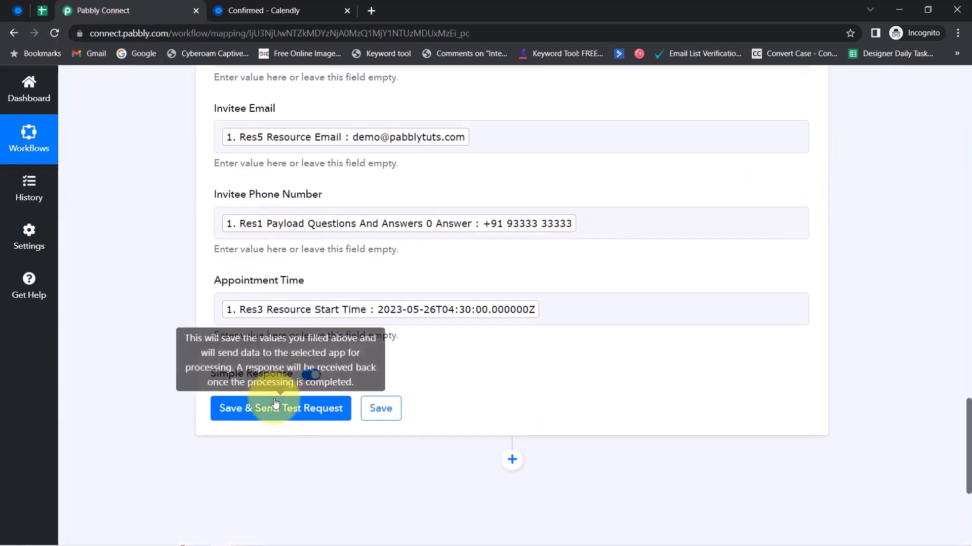
pyautogui.click(242, 416)
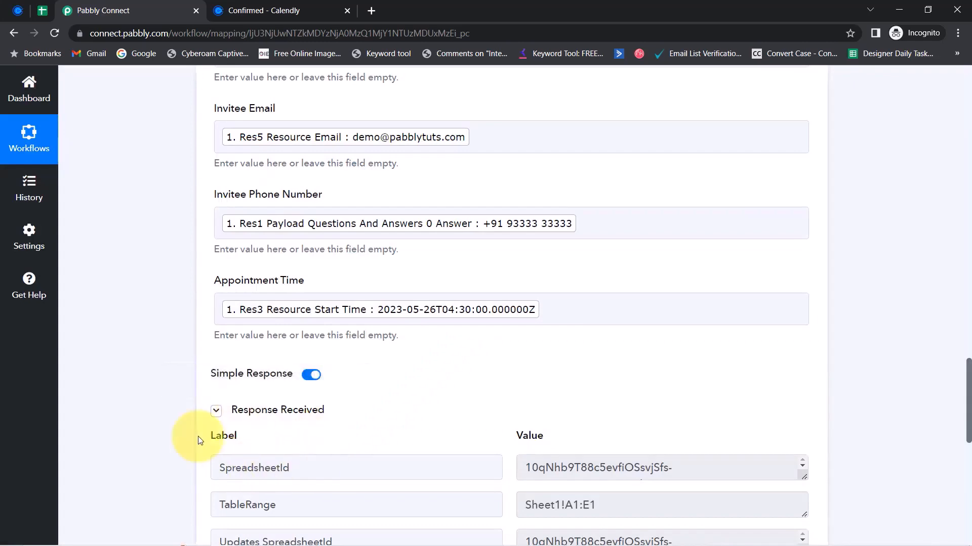
pyautogui.scroll(-3, 961, 384)
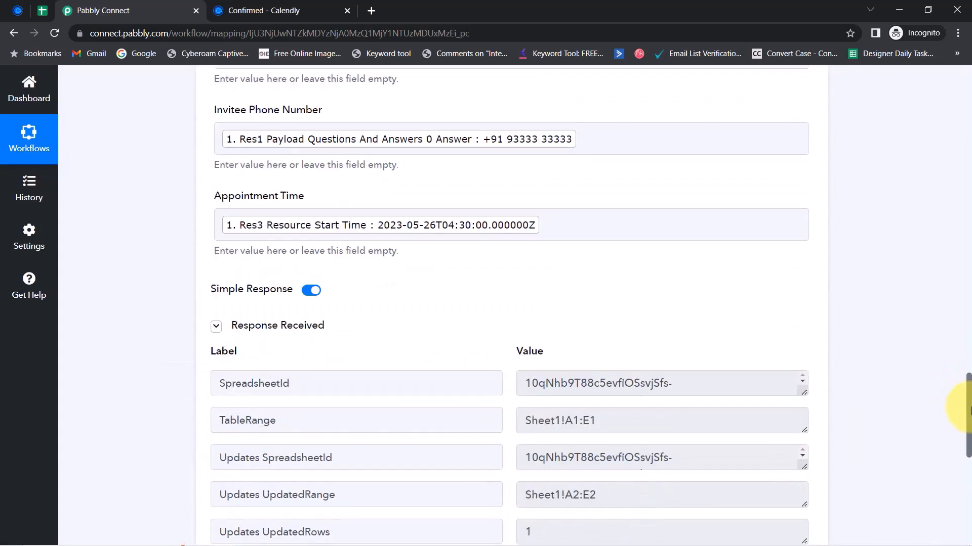
# Unbold the new row 2 and inspect its event type, name and email cells
pyautogui.click(41, 11)
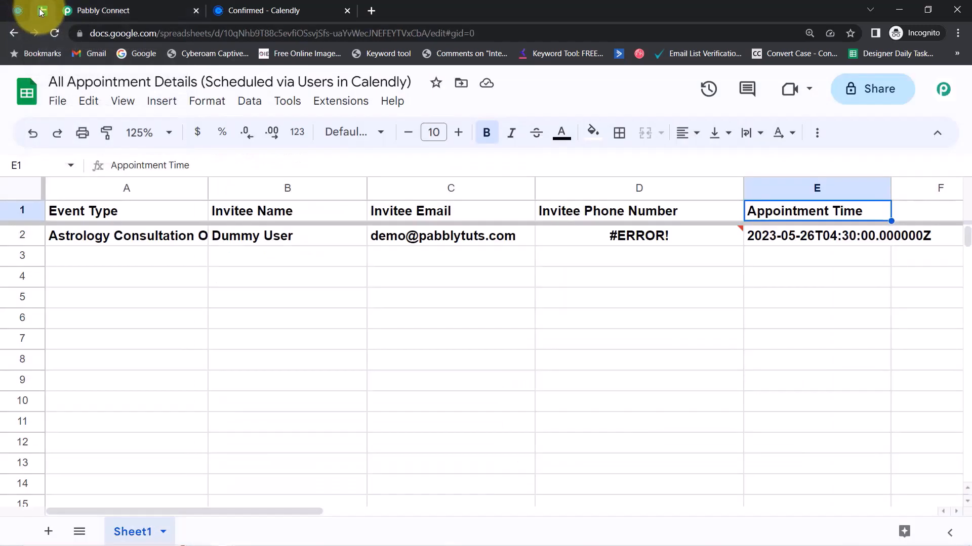
pyautogui.click(19, 236)
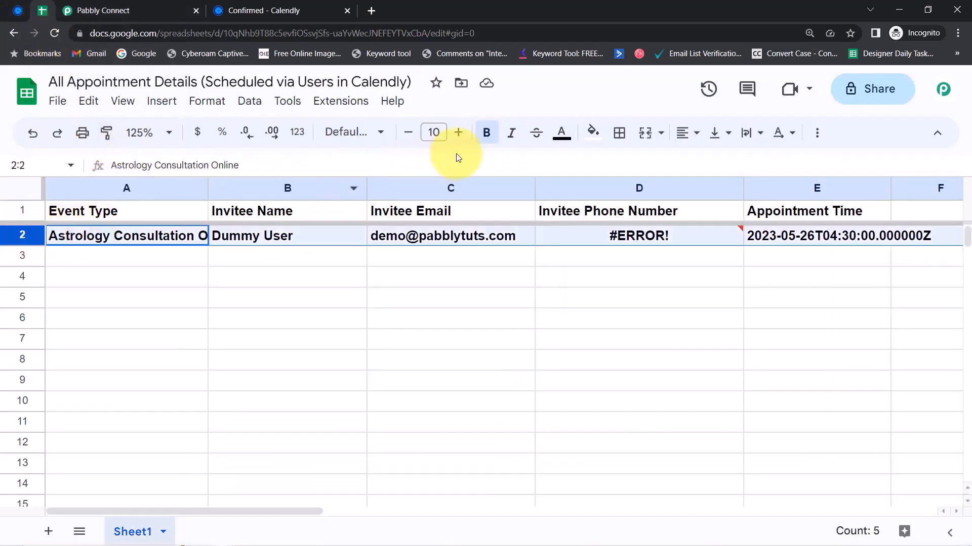
pyautogui.click(482, 142)
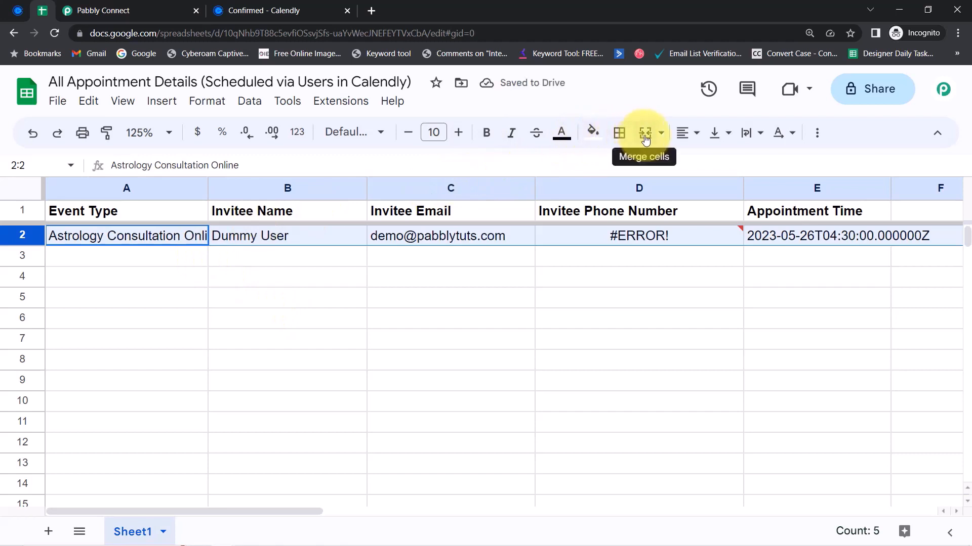
pyautogui.click(186, 283)
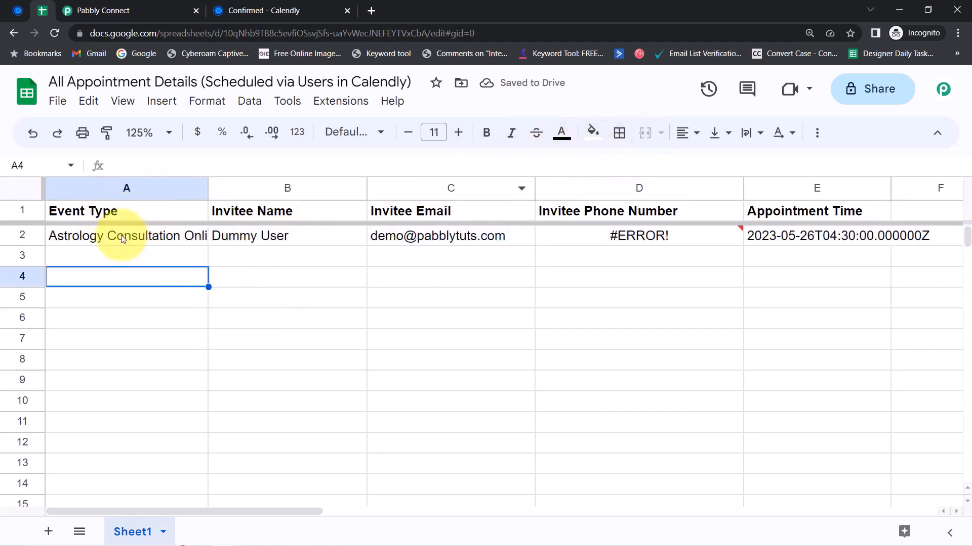
pyautogui.click(141, 236)
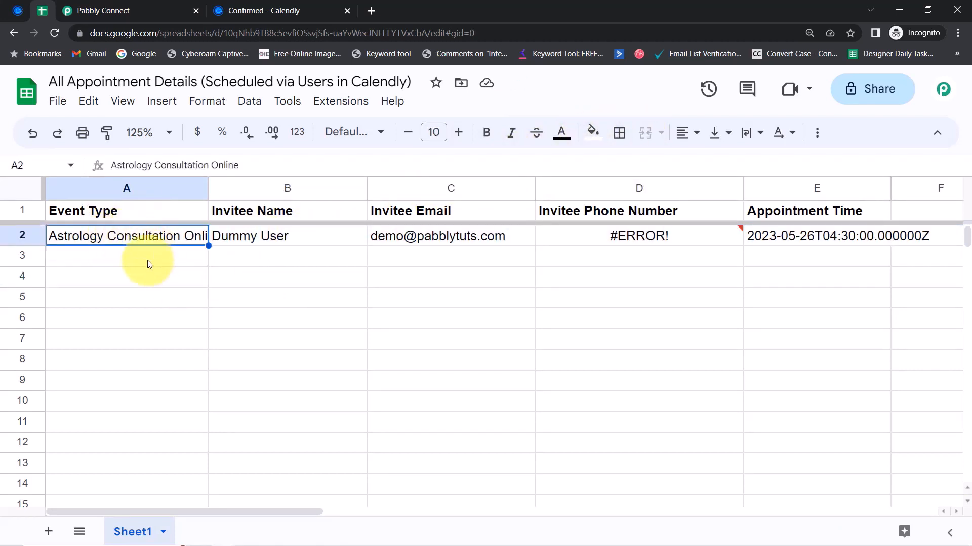
pyautogui.click(256, 238)
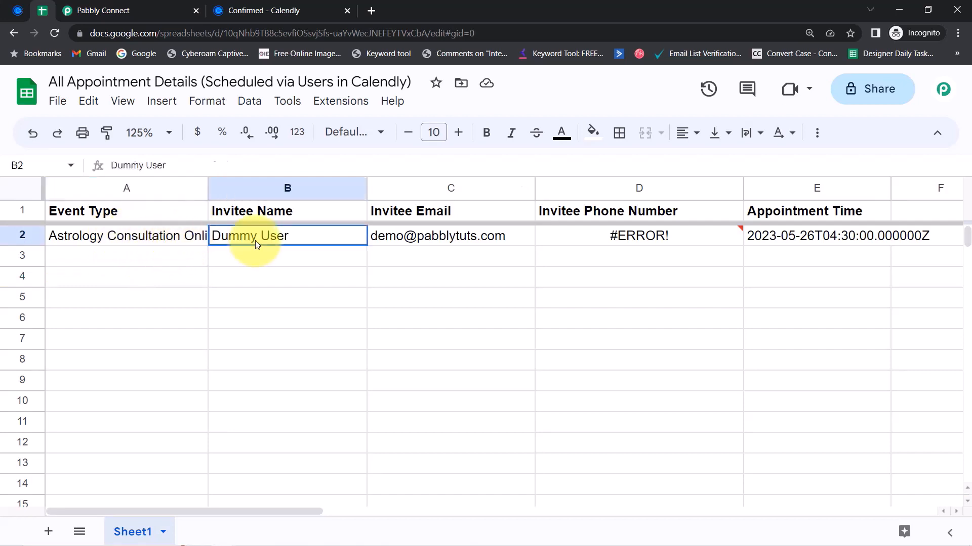
pyautogui.click(426, 235)
pyautogui.moveTo(648, 225); pyautogui.dragTo(648, 223)
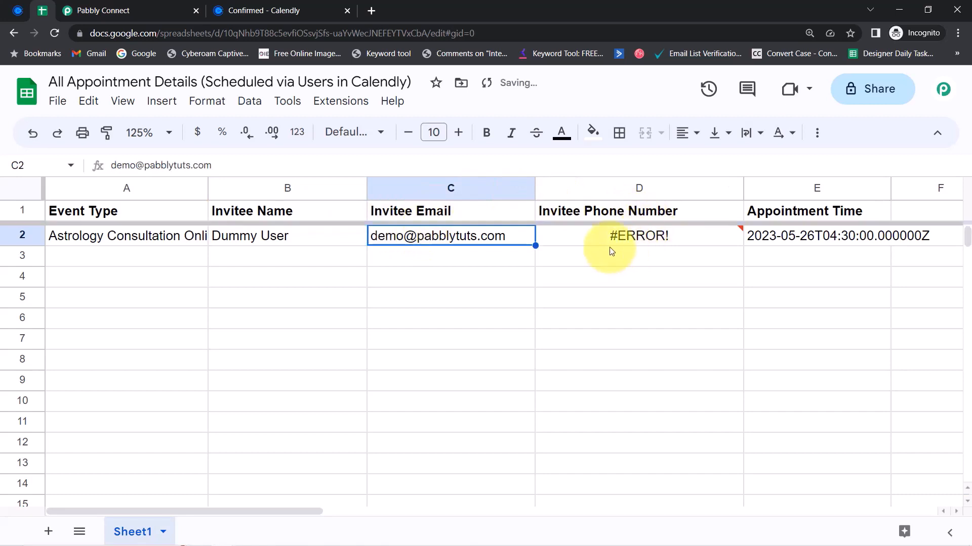
# Format column D (Invitee Phone Number) as Number, then reselect row 2
pyautogui.click(587, 299)
pyautogui.click(603, 187)
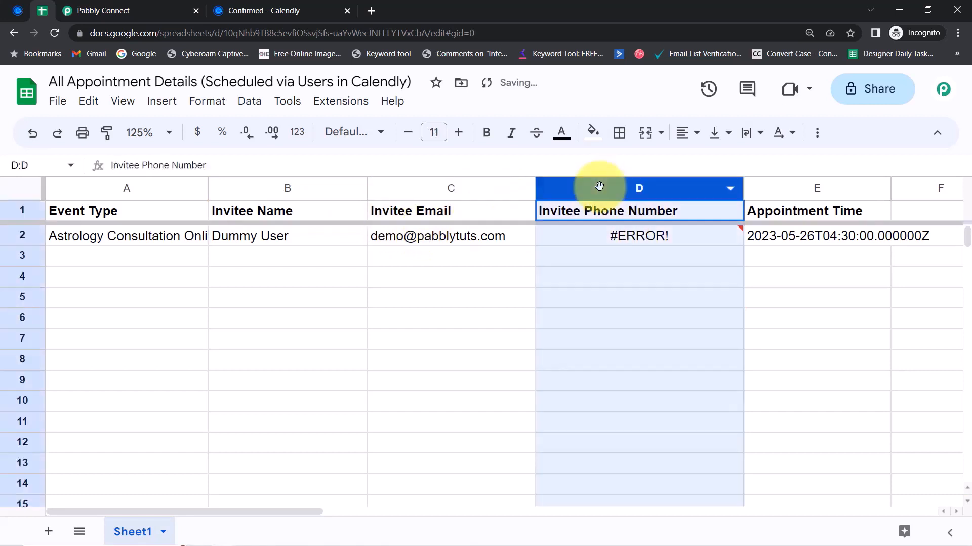
pyautogui.click(205, 100)
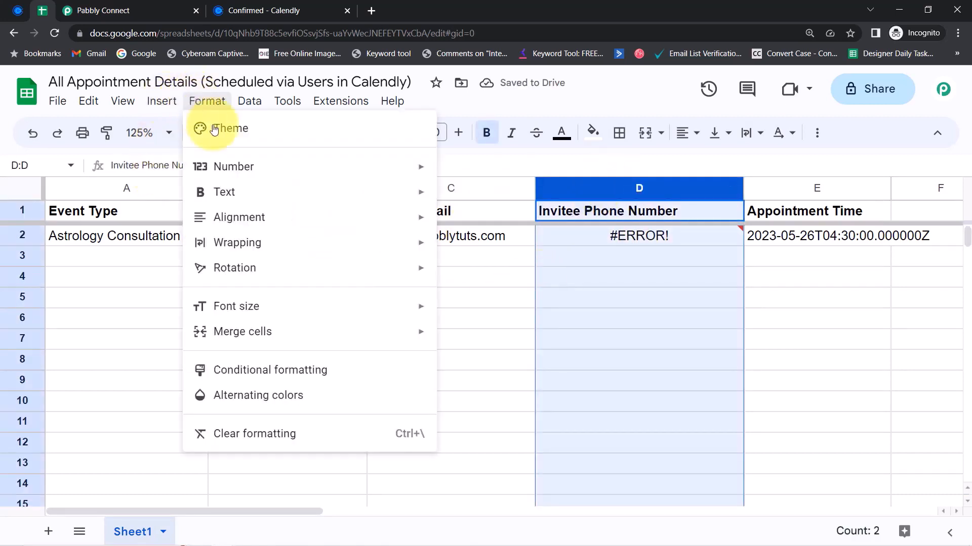
pyautogui.moveTo(340, 169)
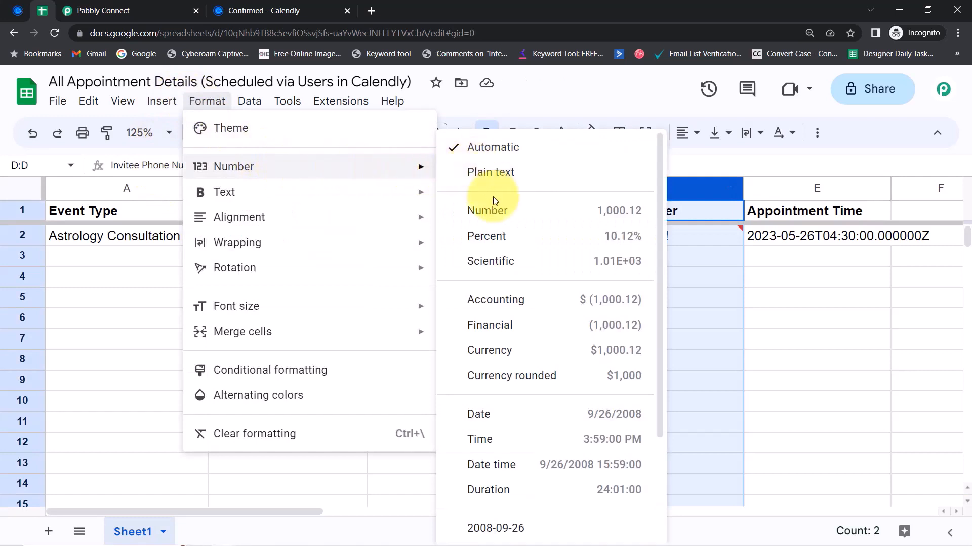
pyautogui.click(506, 211)
pyautogui.click(354, 337)
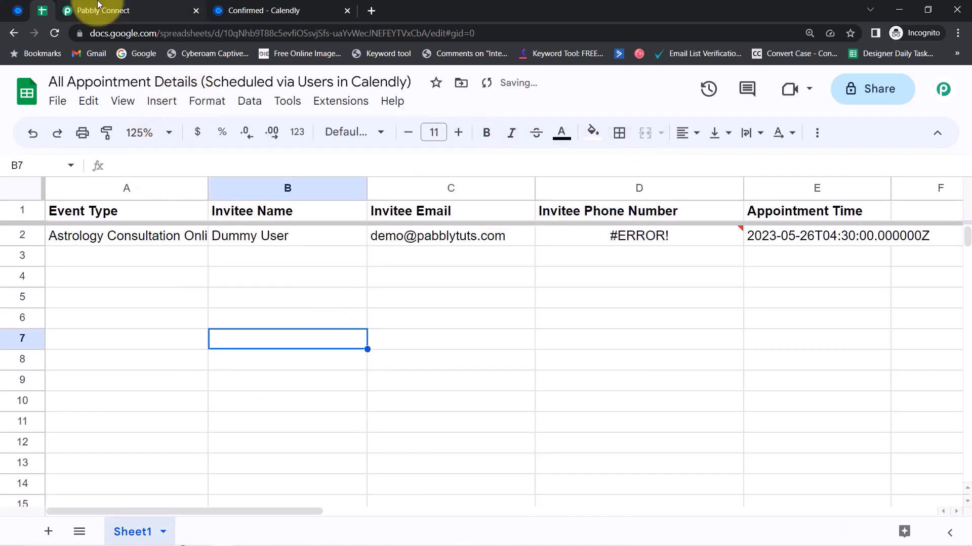
pyautogui.click(22, 235)
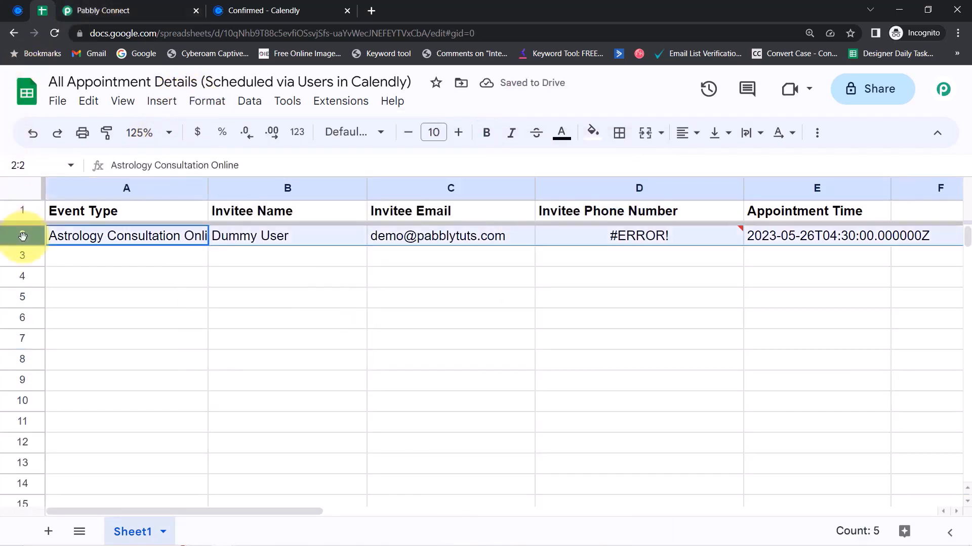
pyautogui.press('Delete')
# Resend the test, adding row 3 (Sheet1!A3:E3) whose phone still reads #ERROR!
pyautogui.click(116, 11)
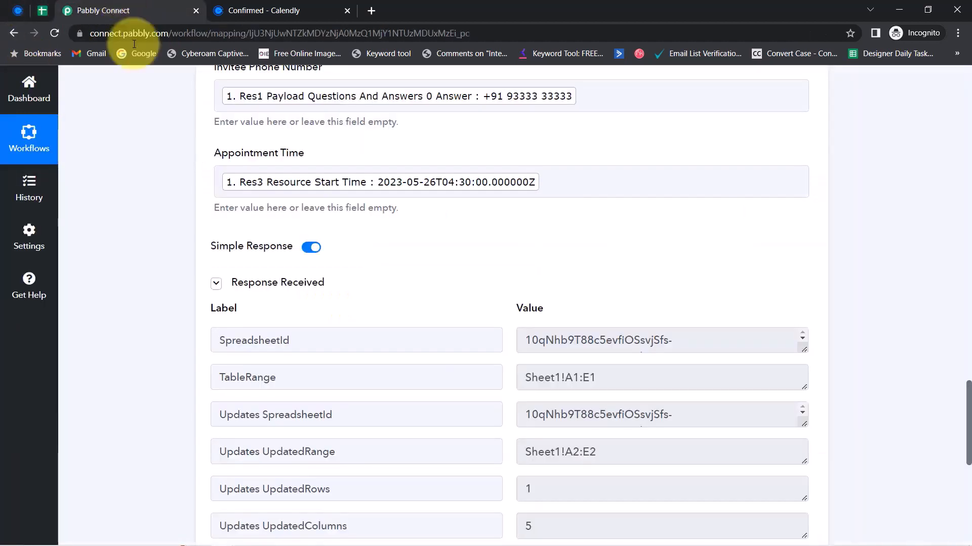
pyautogui.scroll(-4, 191, 299)
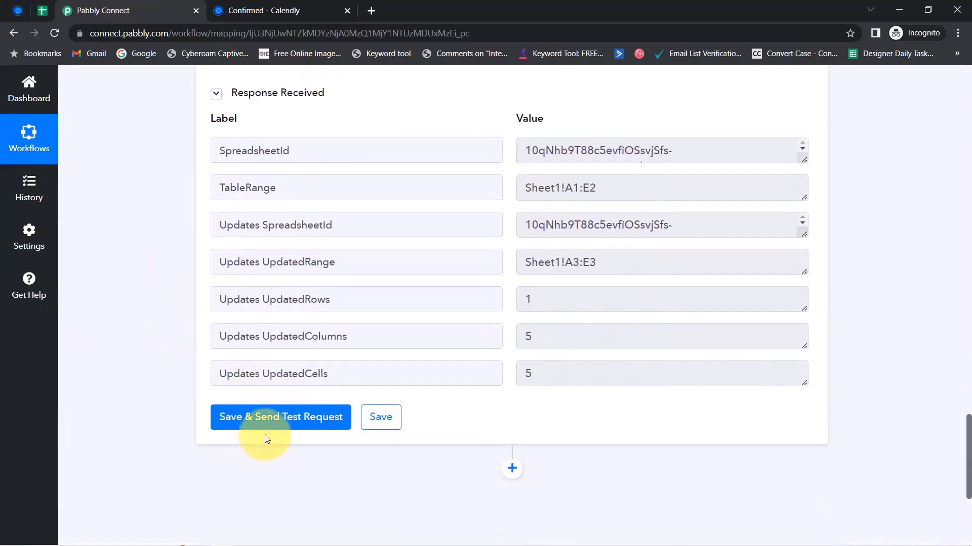
pyautogui.click(260, 427)
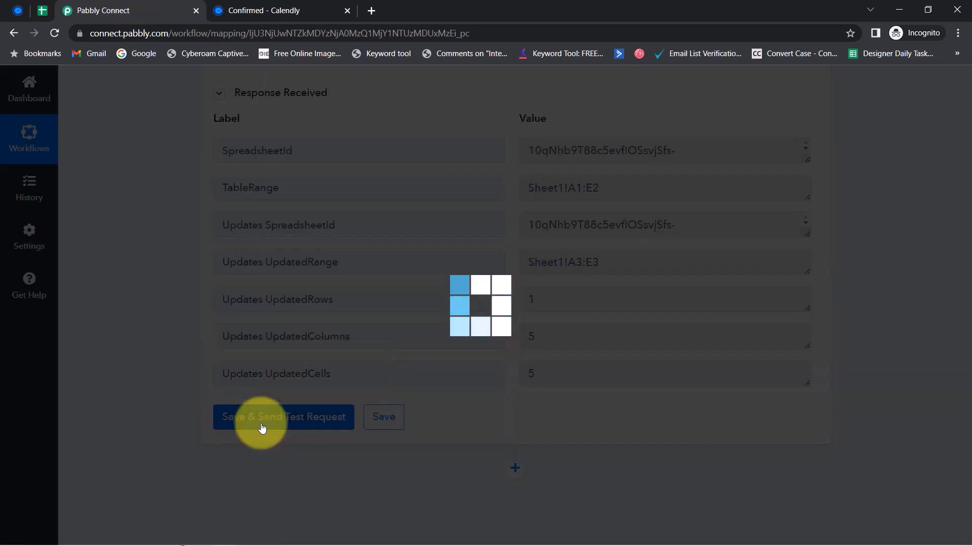
pyautogui.click(43, 11)
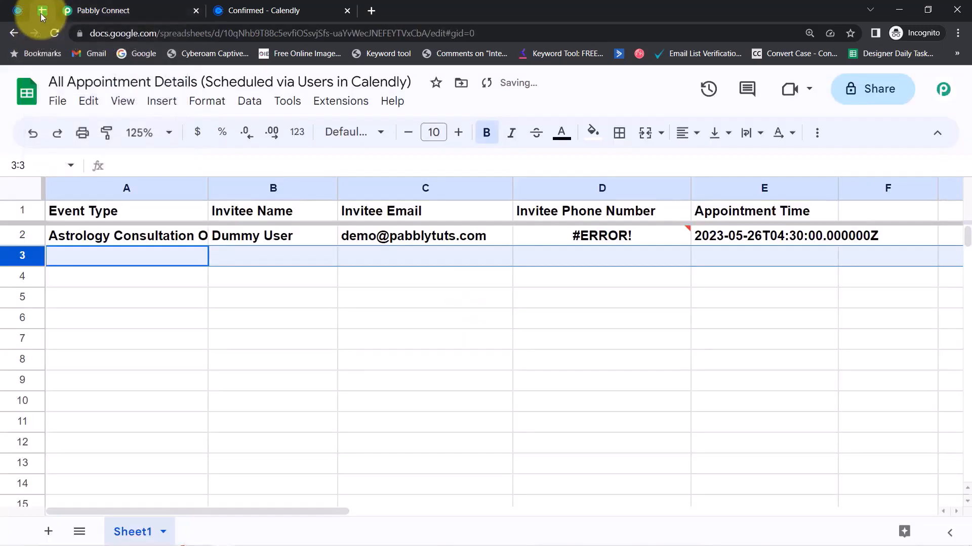
pyautogui.click(398, 318)
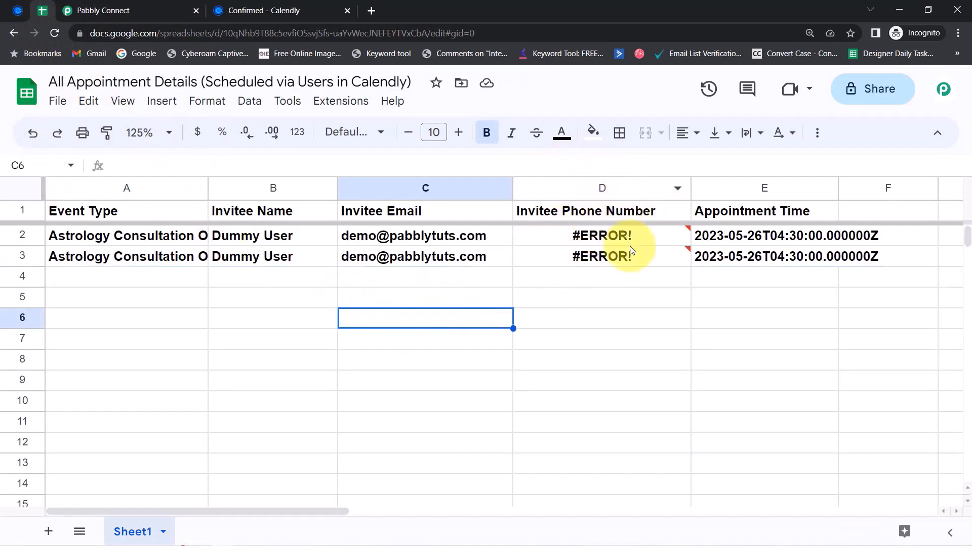
pyautogui.click(101, 11)
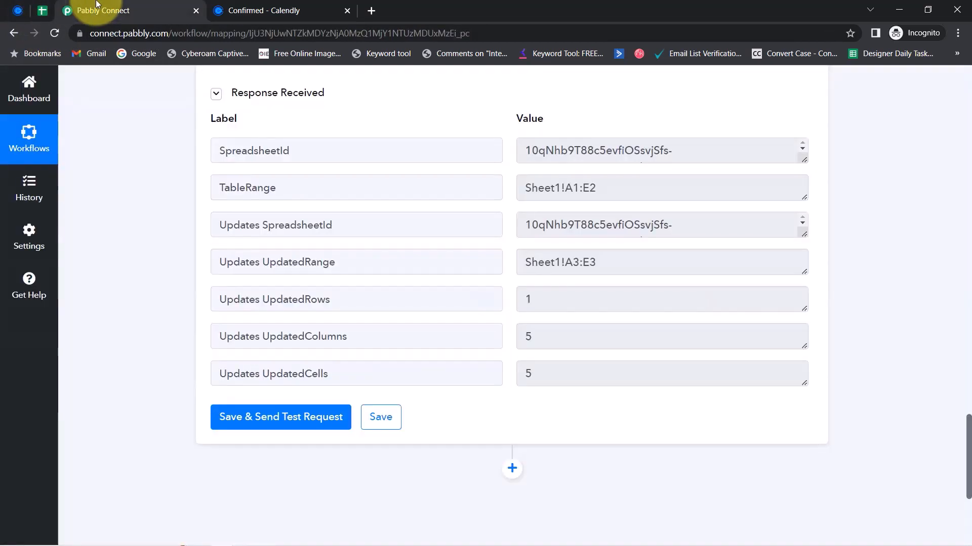
pyautogui.scroll(6, 955, 399)
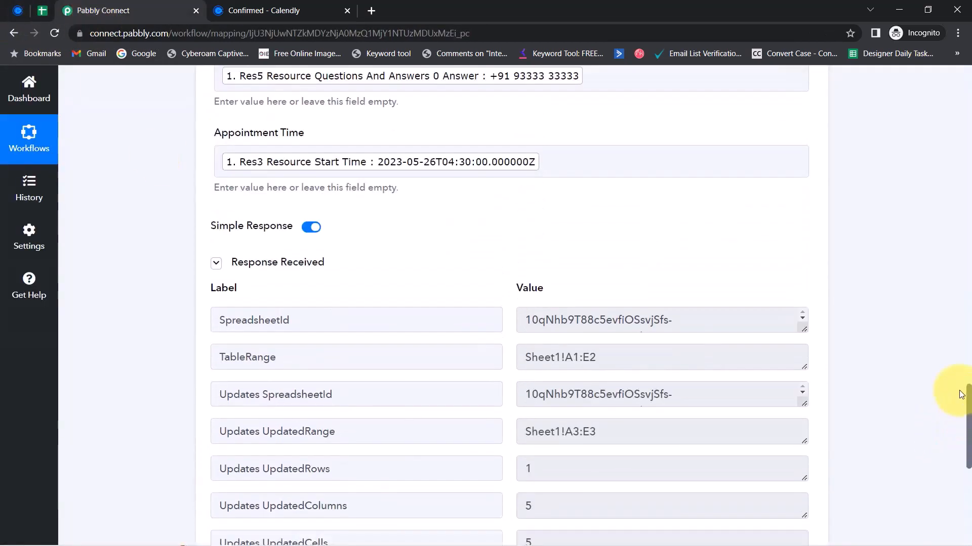
pyautogui.moveTo(231, 172); pyautogui.dragTo(328, 178)
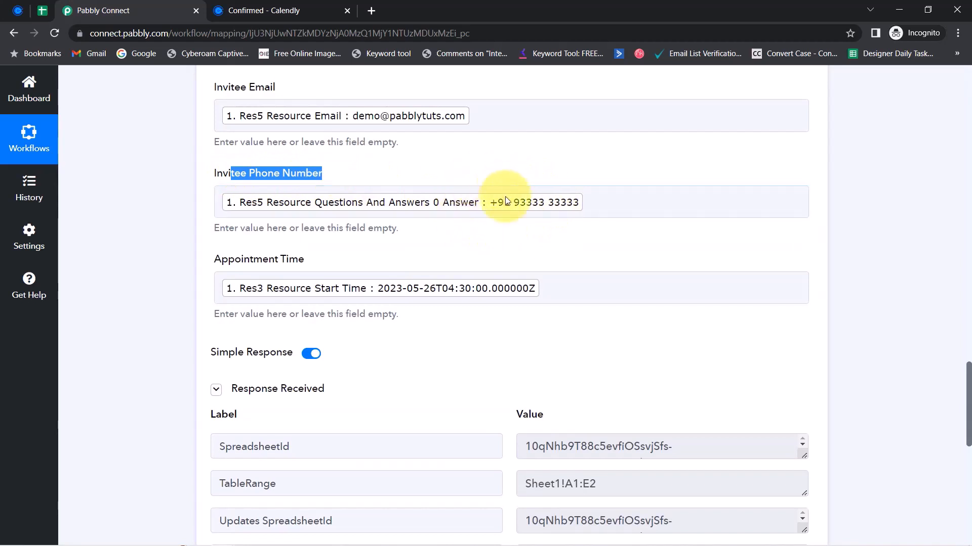
# Enter a test +91 phone number into cell D5
pyautogui.click(41, 13)
pyautogui.click(423, 363)
pyautogui.click(546, 304)
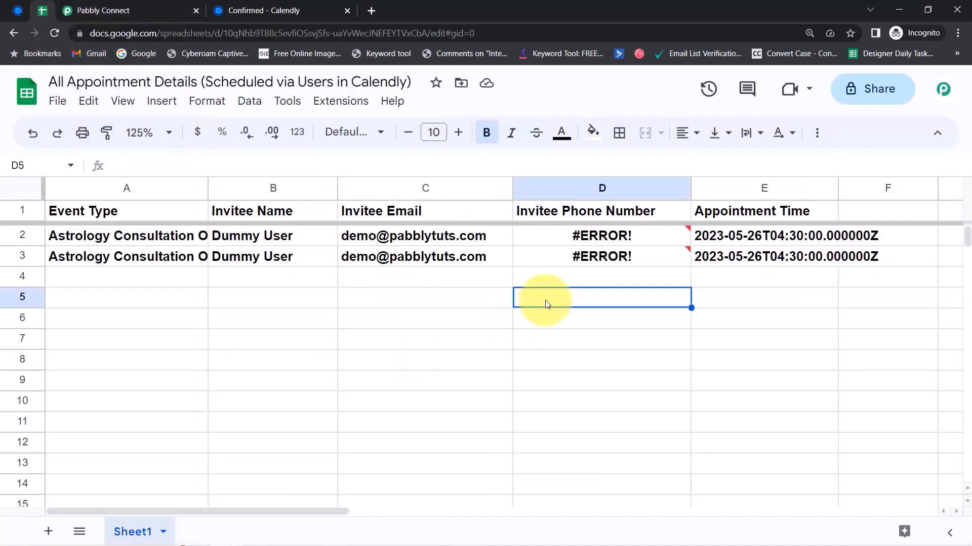
pyautogui.write('+91966')
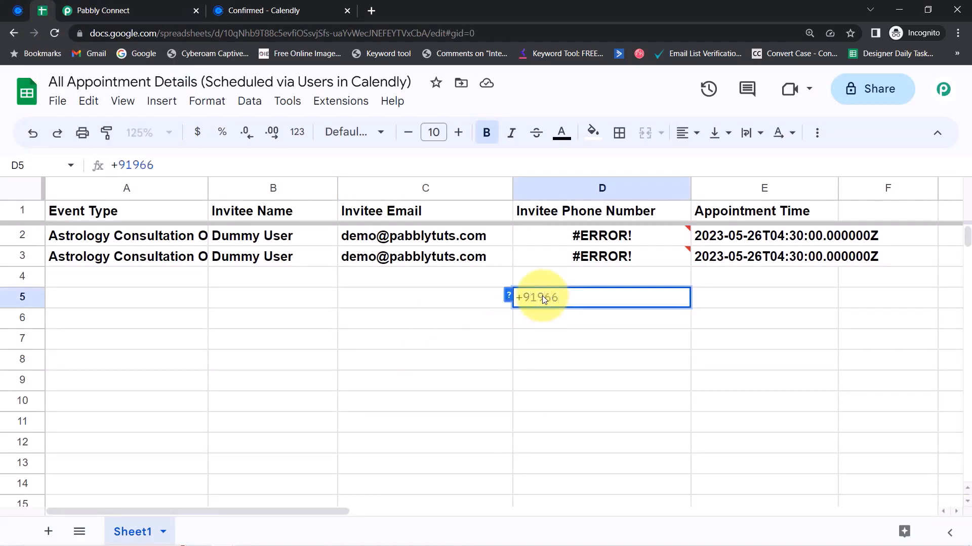
pyautogui.write('6666666')
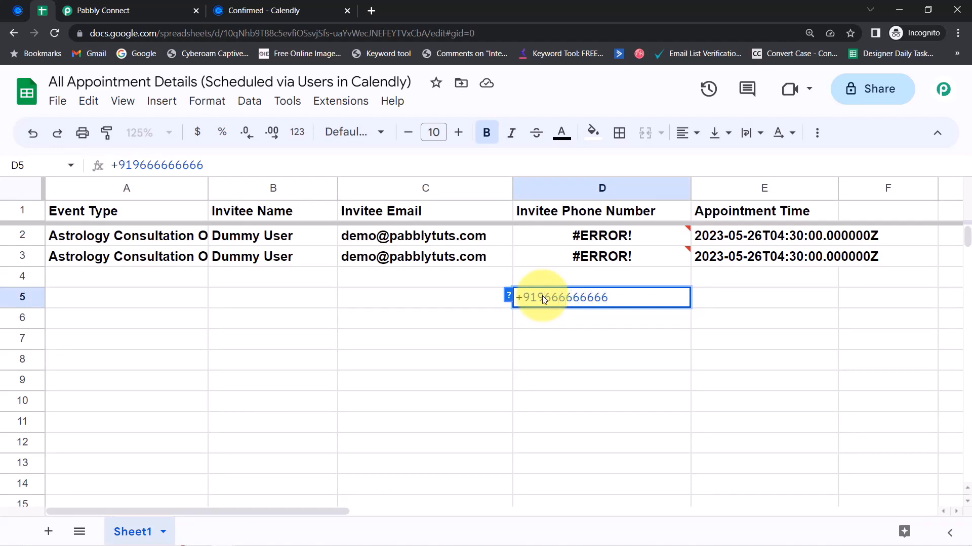
pyautogui.press('Return')
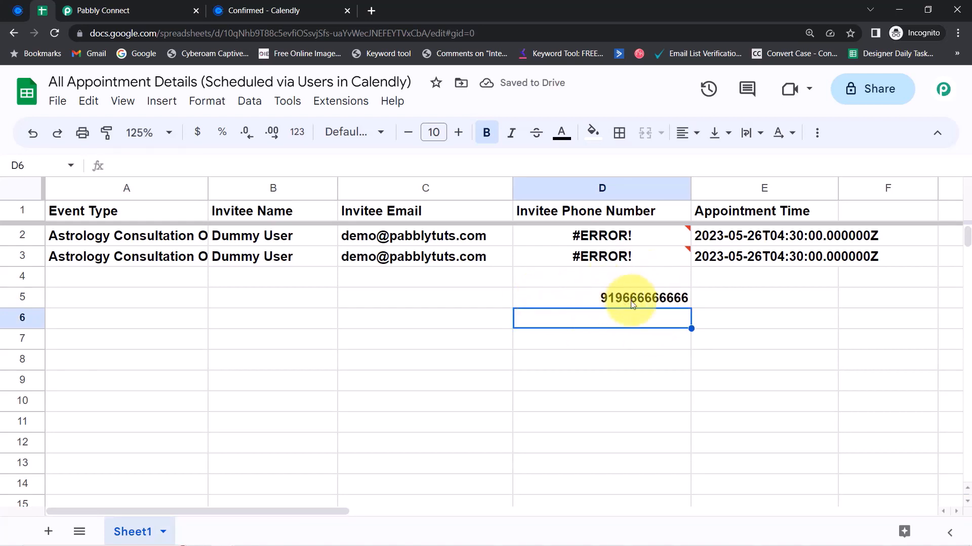
# Check D5's stored value, then clear it and booking rows 2–3
pyautogui.click(632, 304)
pyautogui.press('Delete')
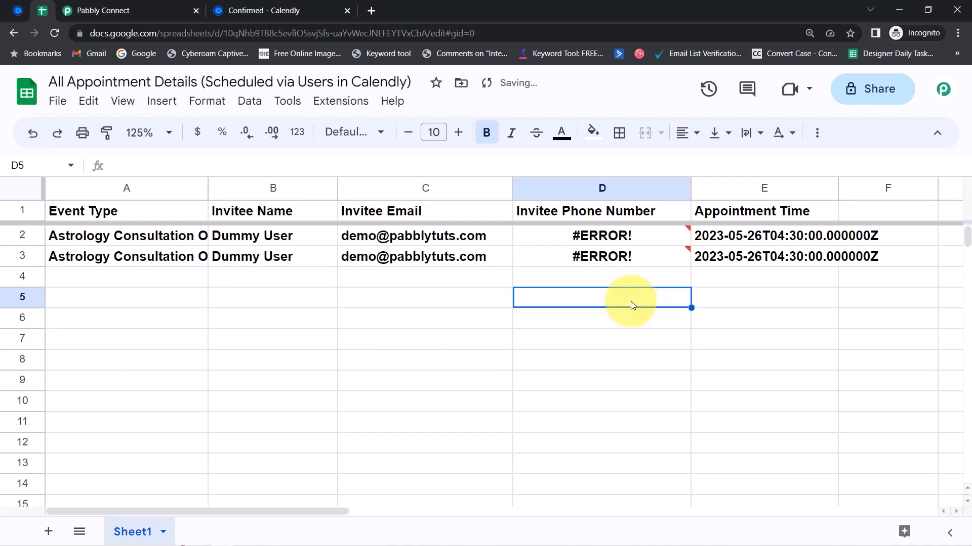
pyautogui.moveTo(29, 236); pyautogui.dragTo(30, 253)
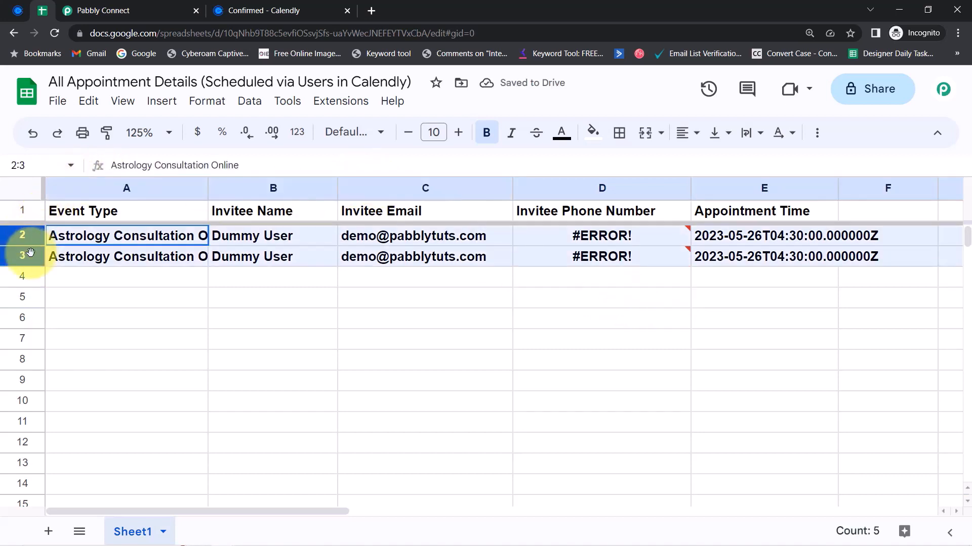
pyautogui.press('Delete')
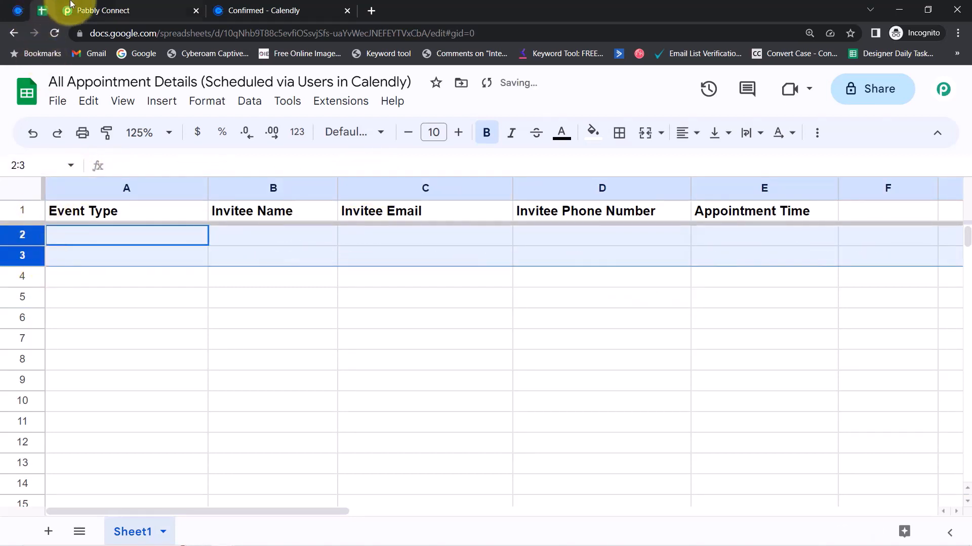
# Prefix the Invitee Phone Number mapping with an apostrophe
pyautogui.click(92, 10)
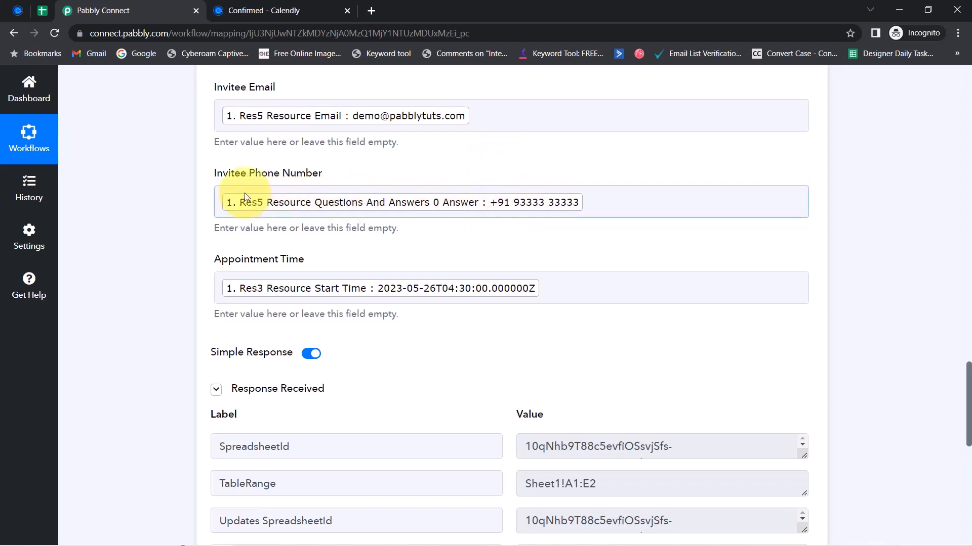
pyautogui.click(221, 203)
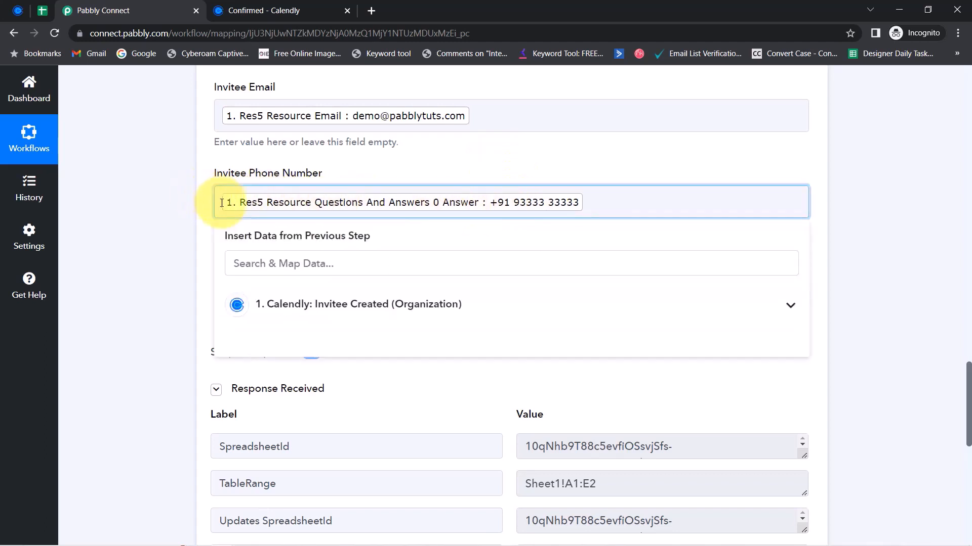
pyautogui.write("'")
pyautogui.click(198, 229)
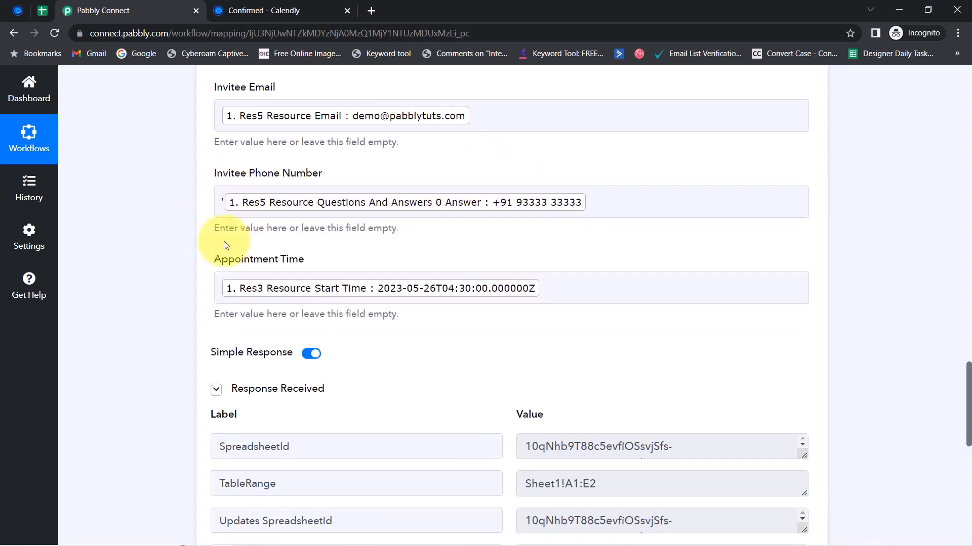
# Resend the test request and check the refilled row 2 in the sheet
pyautogui.click(40, 10)
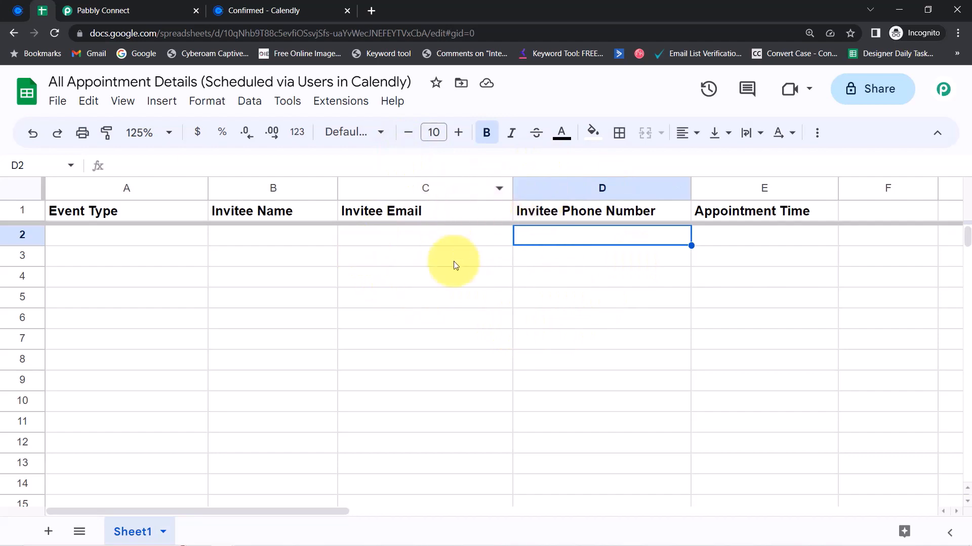
pyautogui.click(94, 11)
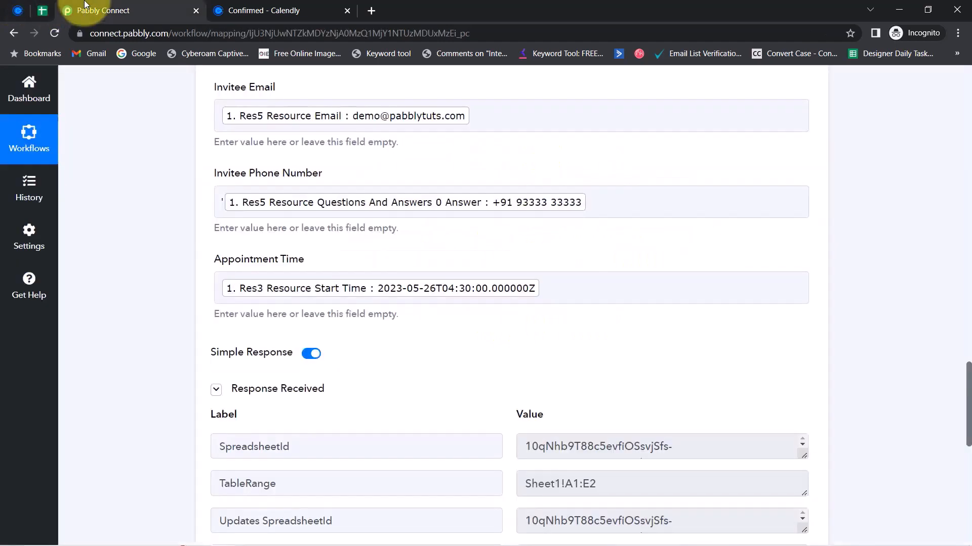
pyautogui.moveTo(967, 390); pyautogui.dragTo(948, 463)
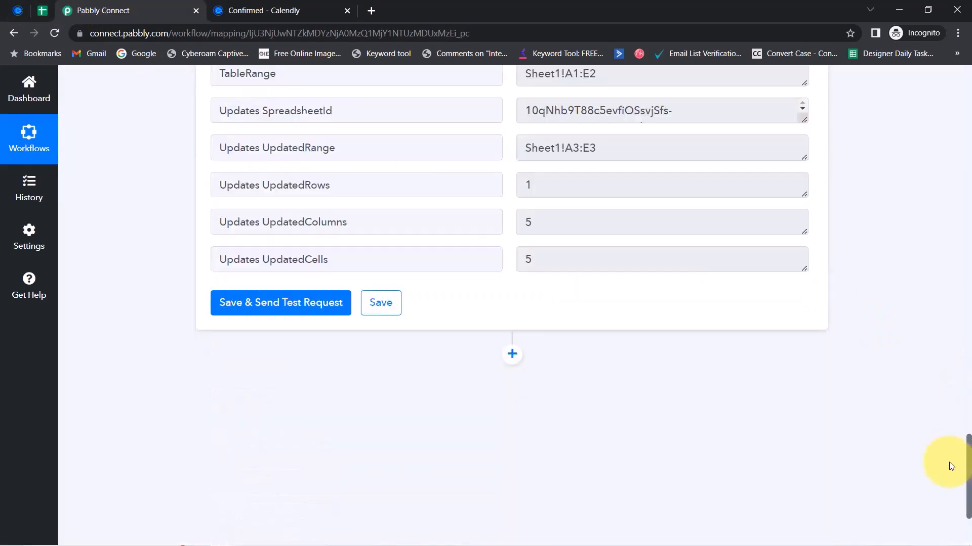
pyautogui.click(233, 265)
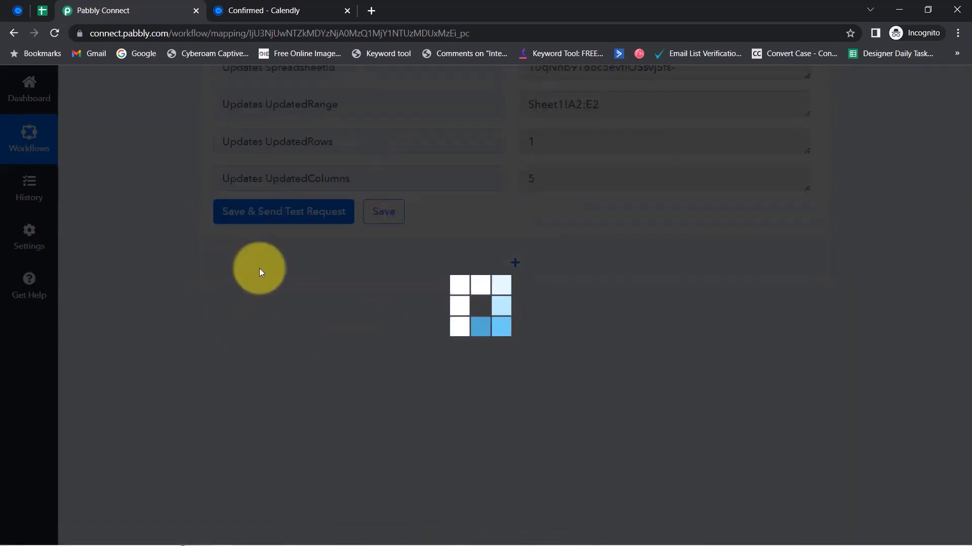
pyautogui.click(44, 10)
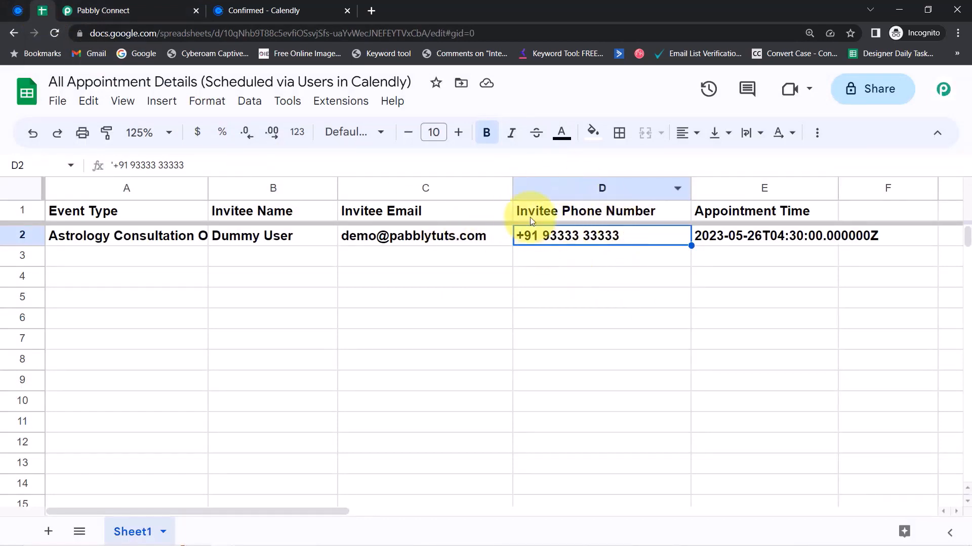
# Verify the phone number in D2 and review booking row 2
pyautogui.click(570, 276)
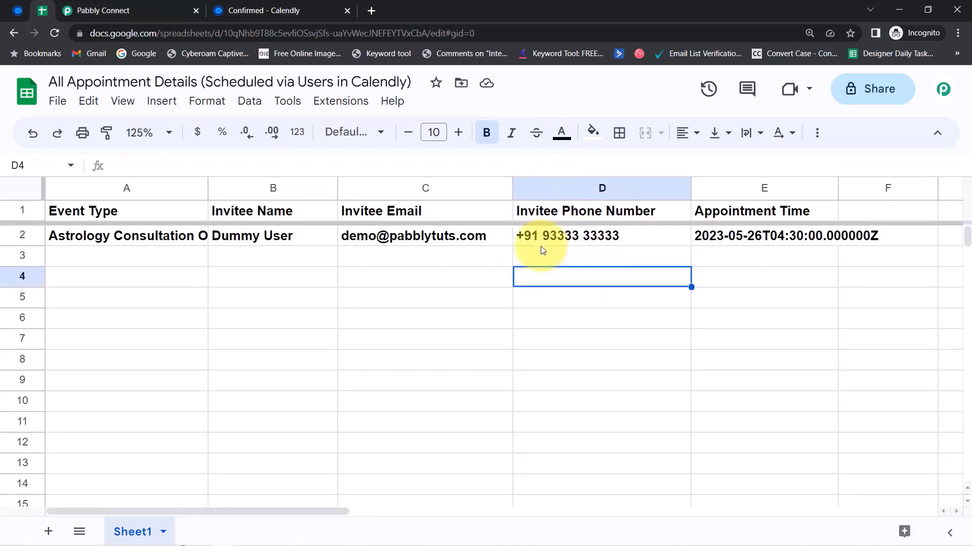
pyautogui.click(543, 238)
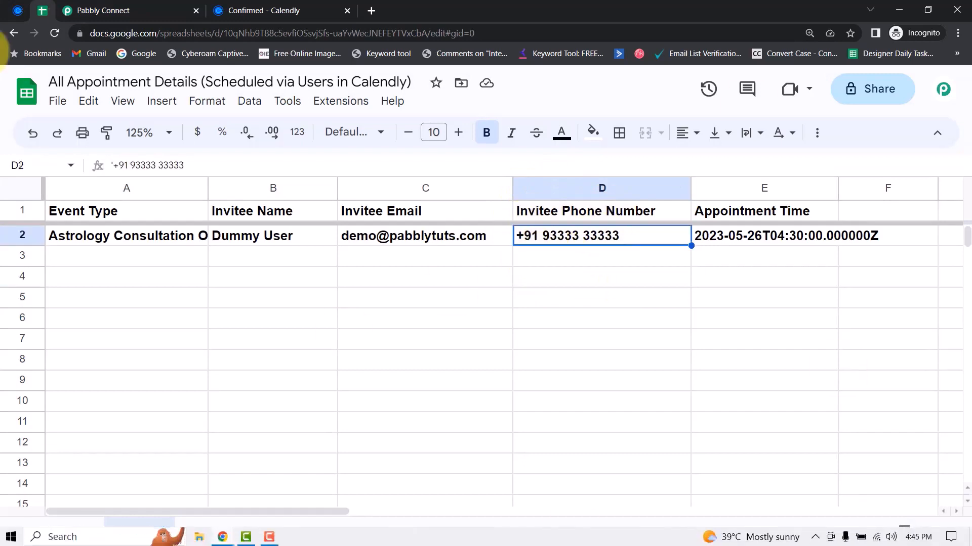
pyautogui.click(14, 235)
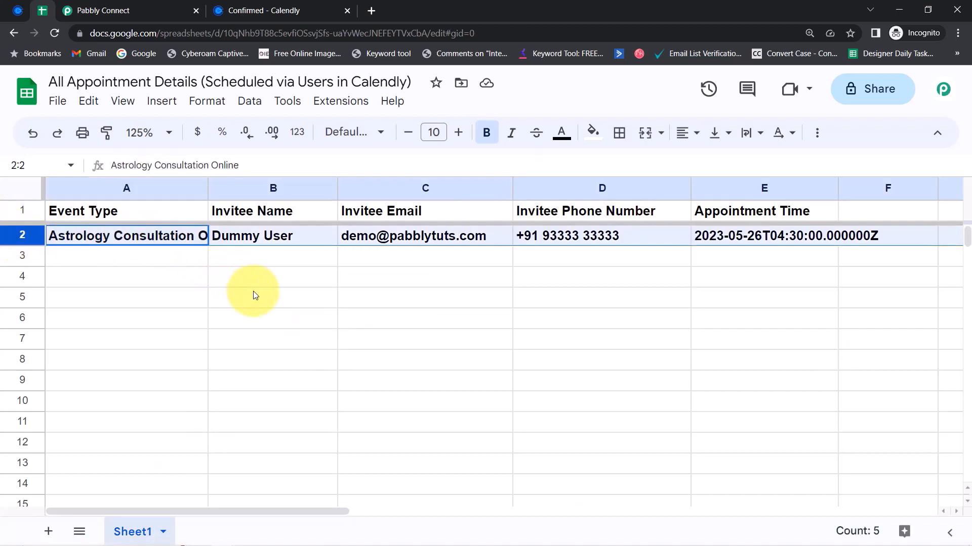
pyautogui.click(126, 276)
# Select rows 2–8 to remove their bold, then go back to the workflow
pyautogui.click(18, 10)
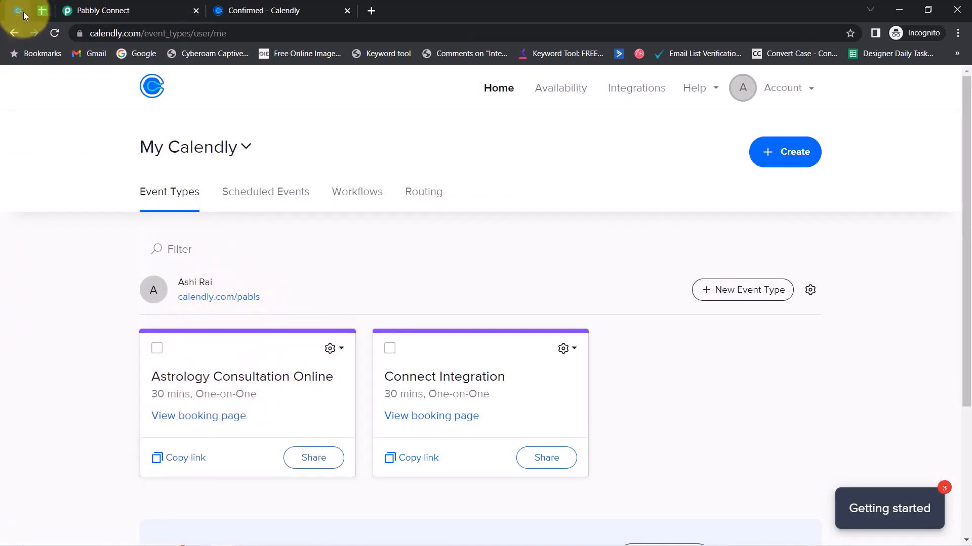
pyautogui.click(37, 11)
pyautogui.moveTo(21, 236); pyautogui.dragTo(35, 352)
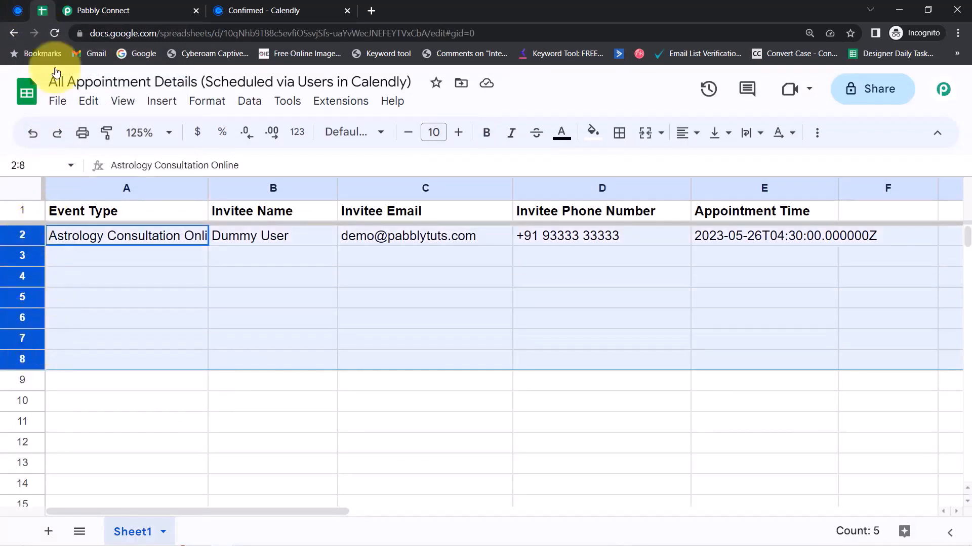
pyautogui.click(76, 10)
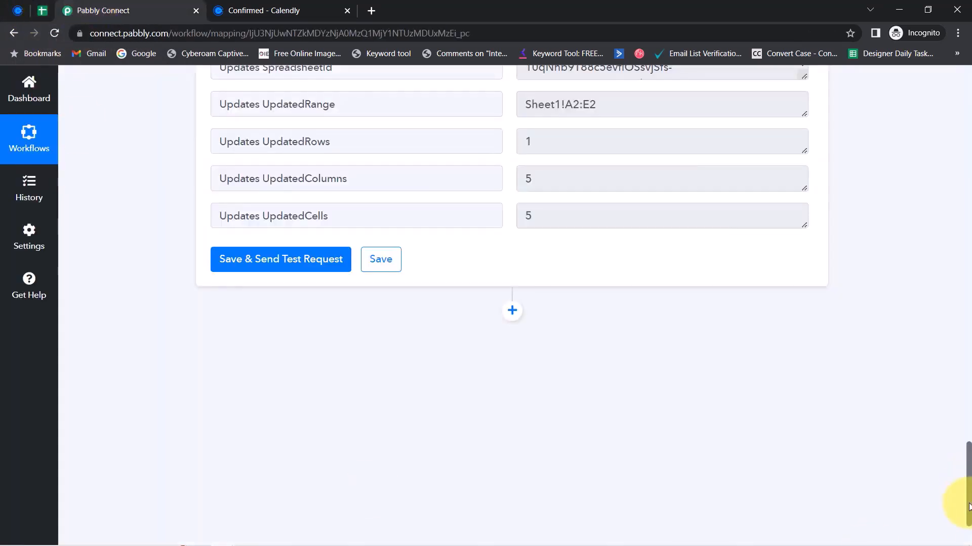
pyautogui.scroll(15, 968, 364)
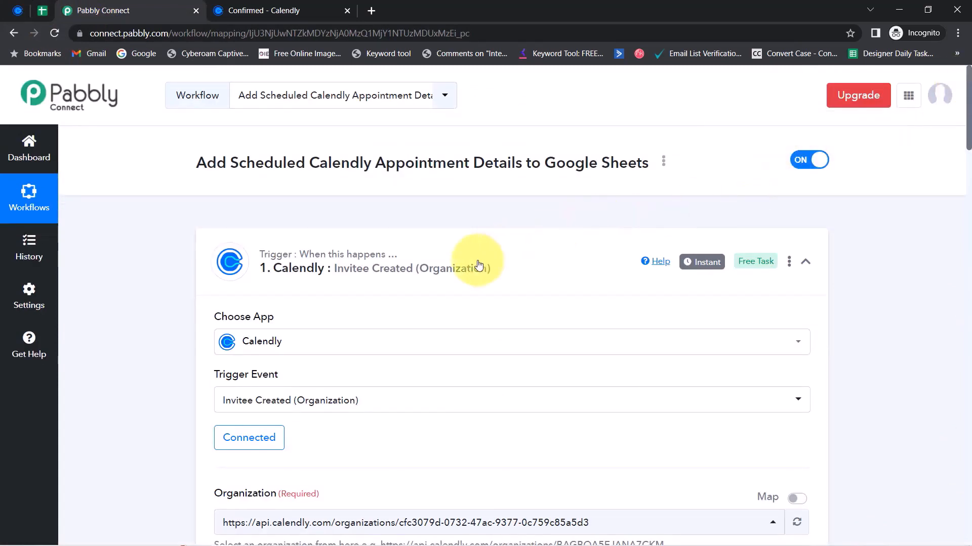
# Collapse the Calendly trigger and Google Sheets action cards, then copy the workflow's share link
pyautogui.click(479, 265)
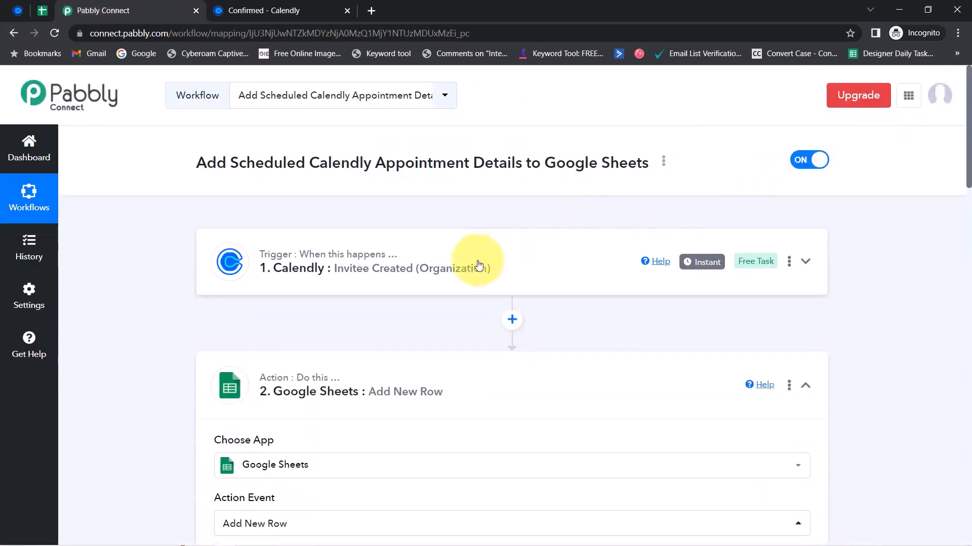
pyautogui.click(375, 380)
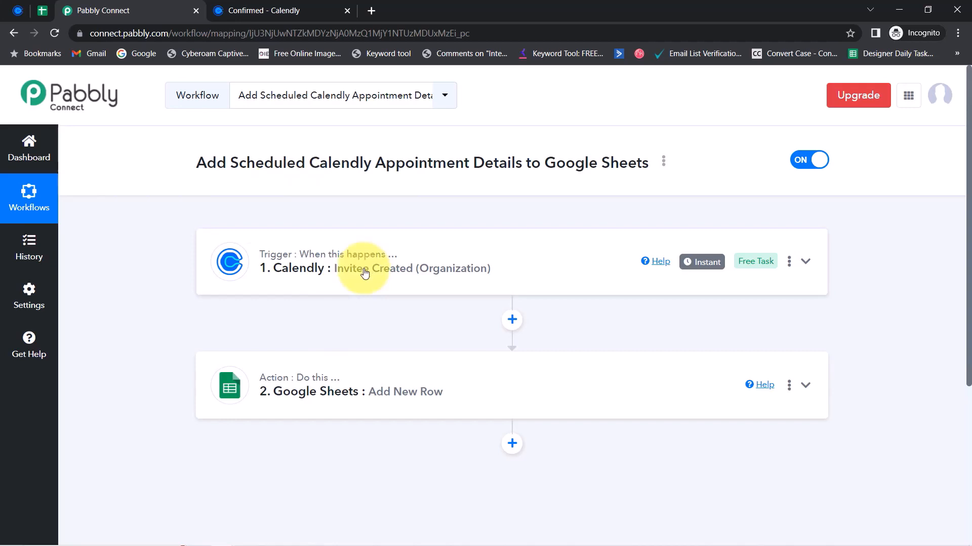
pyautogui.click(663, 162)
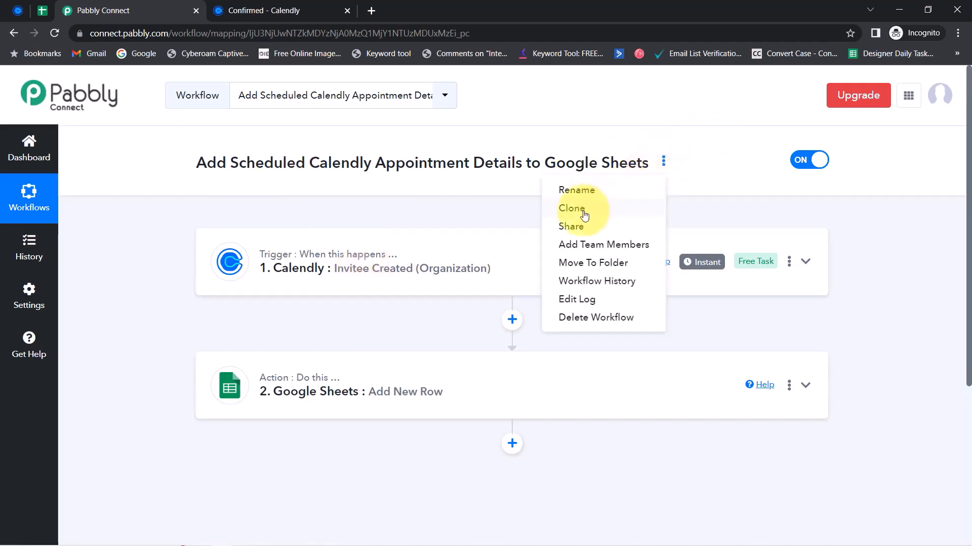
pyautogui.click(571, 223)
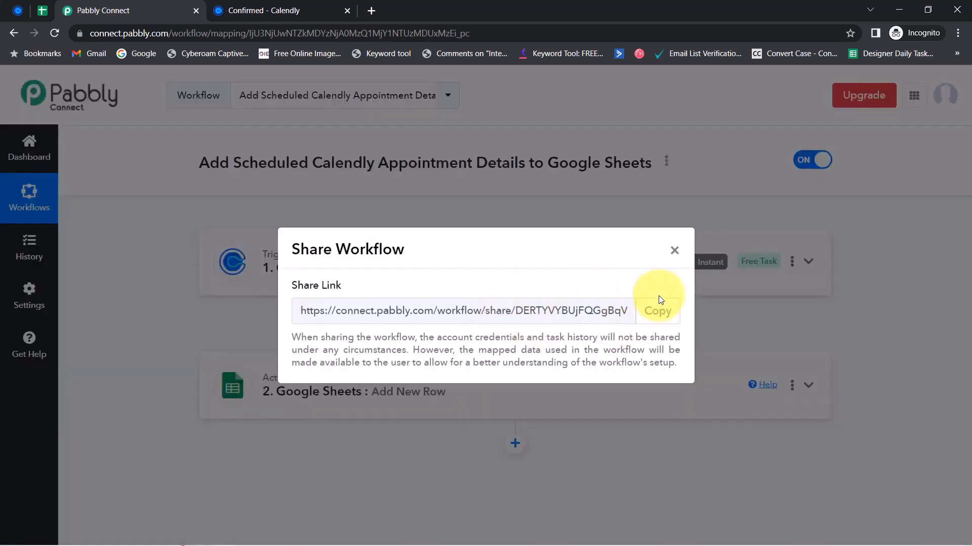
pyautogui.click(657, 310)
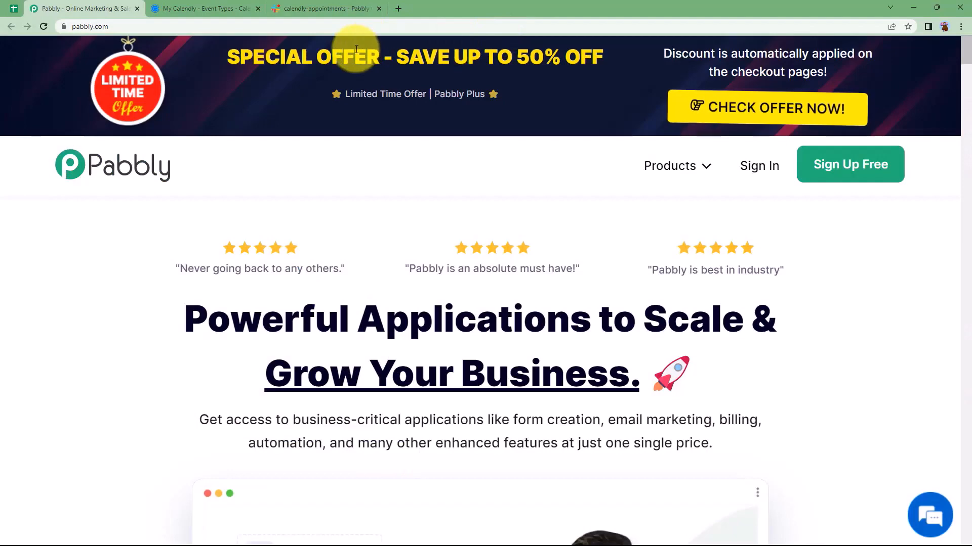
pyautogui.click(303, 13)
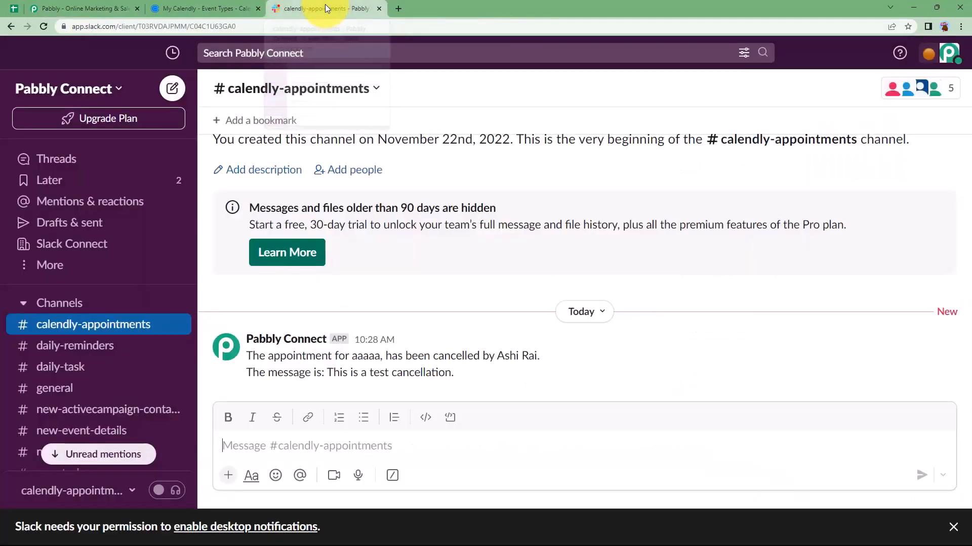
pyautogui.click(211, 5)
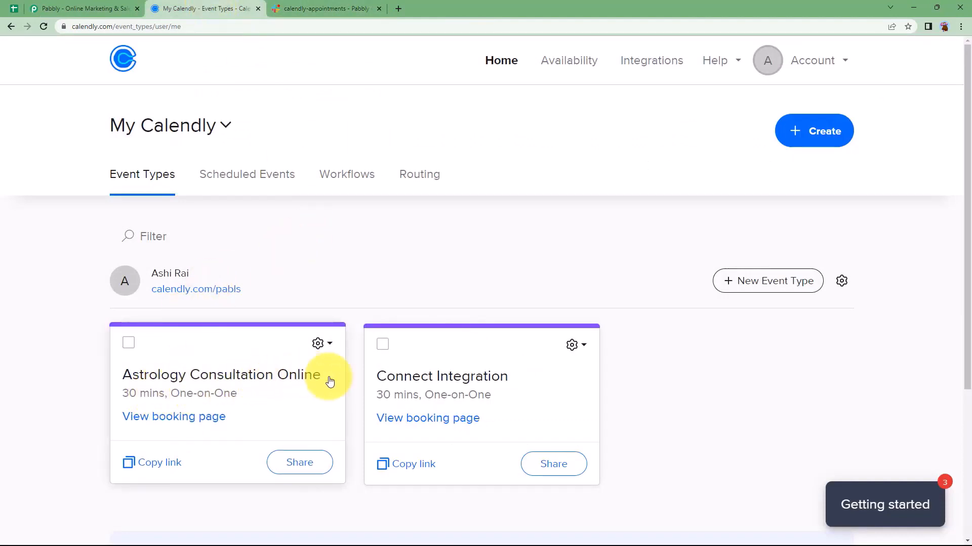
pyautogui.click(241, 183)
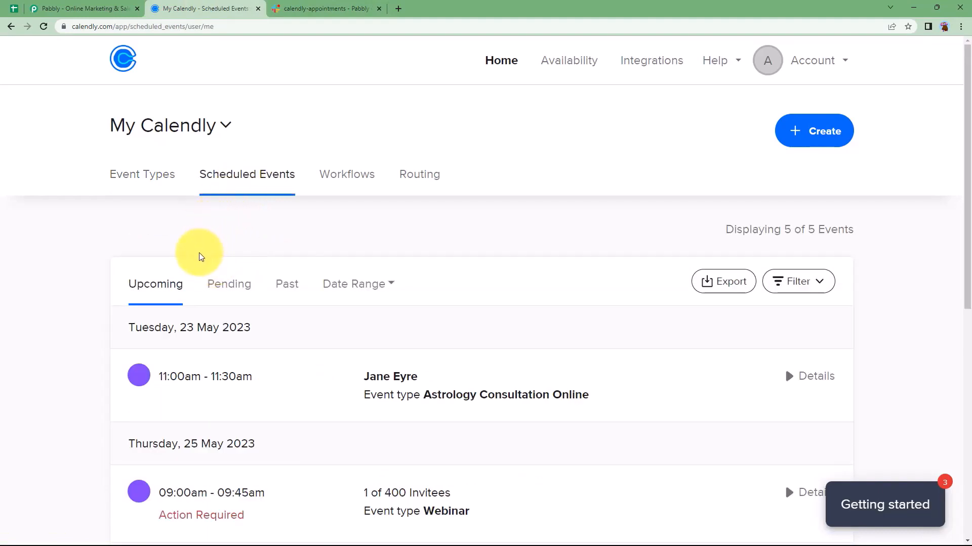
pyautogui.scroll(-2, 200, 347)
pyautogui.scroll(2, 223, 374)
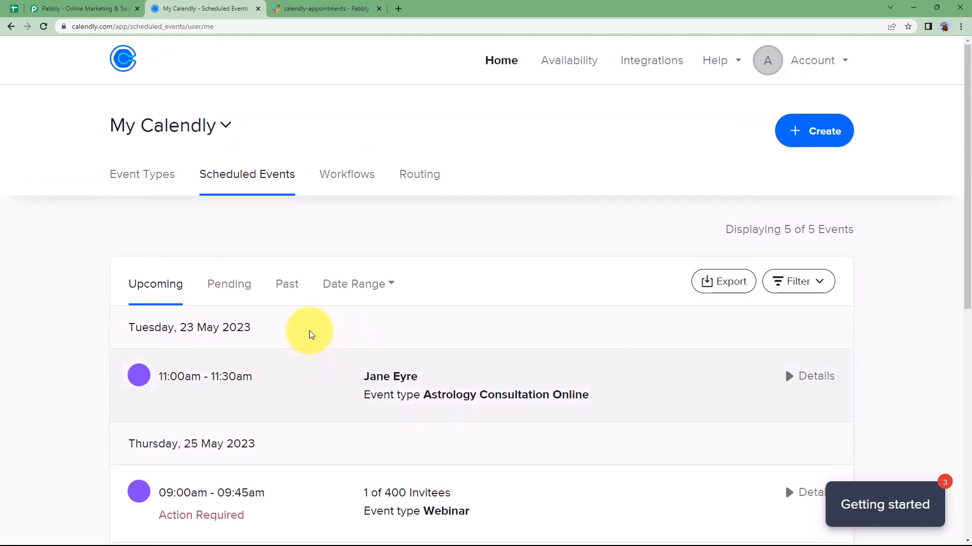
pyautogui.click(324, 8)
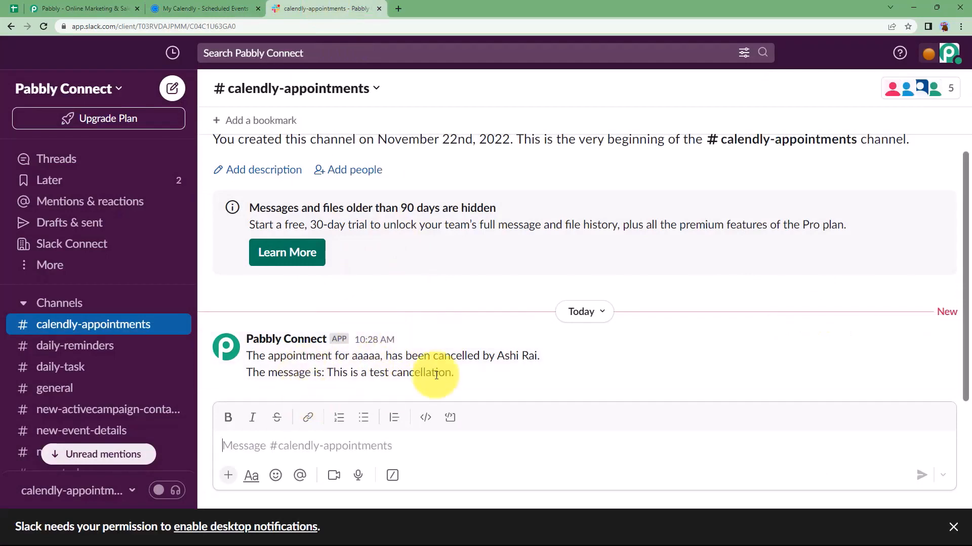
pyautogui.click(248, 8)
pyautogui.click(98, 4)
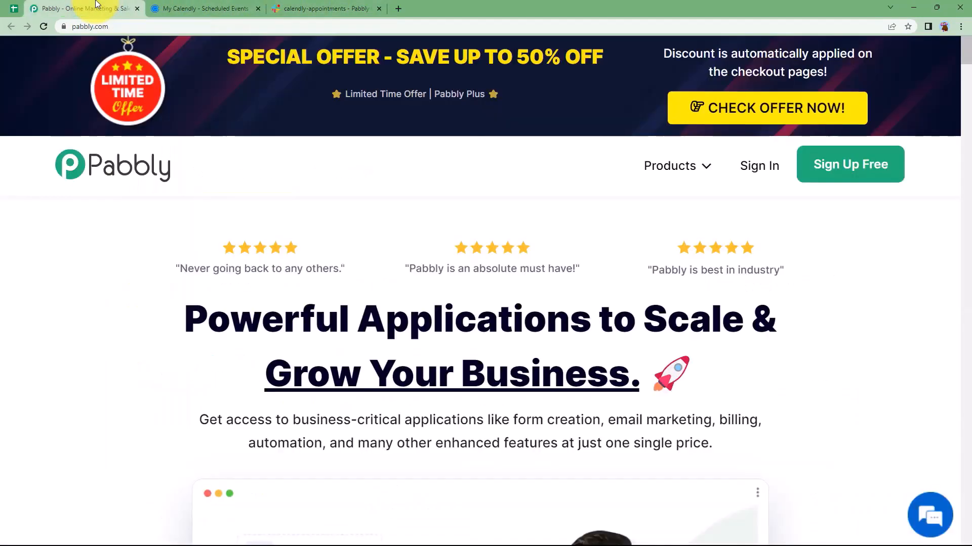
# Sign in on pabbly.com and launch the Pabbly Connect dashboard, with 2875 of 3000 tasks remaining
pyautogui.click(749, 171)
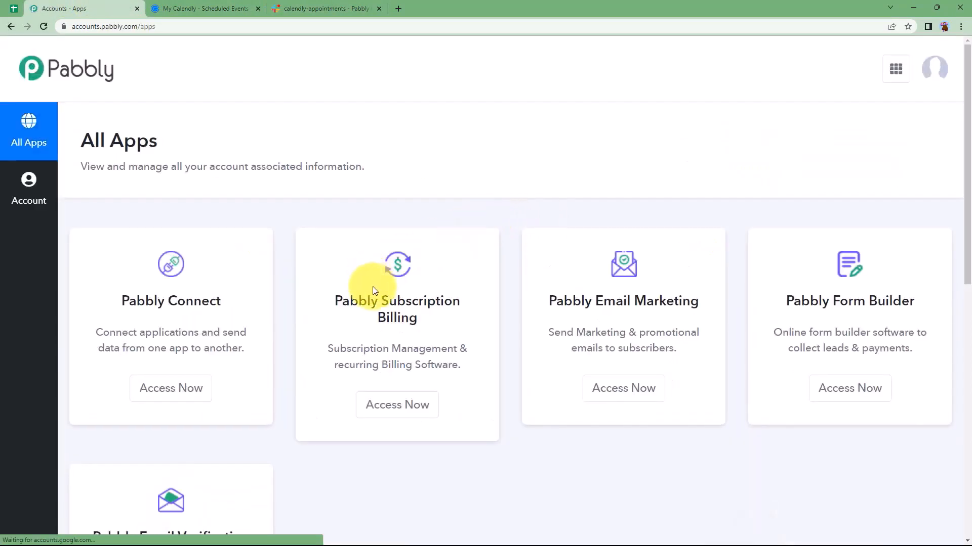
pyautogui.scroll(-4, 383, 288)
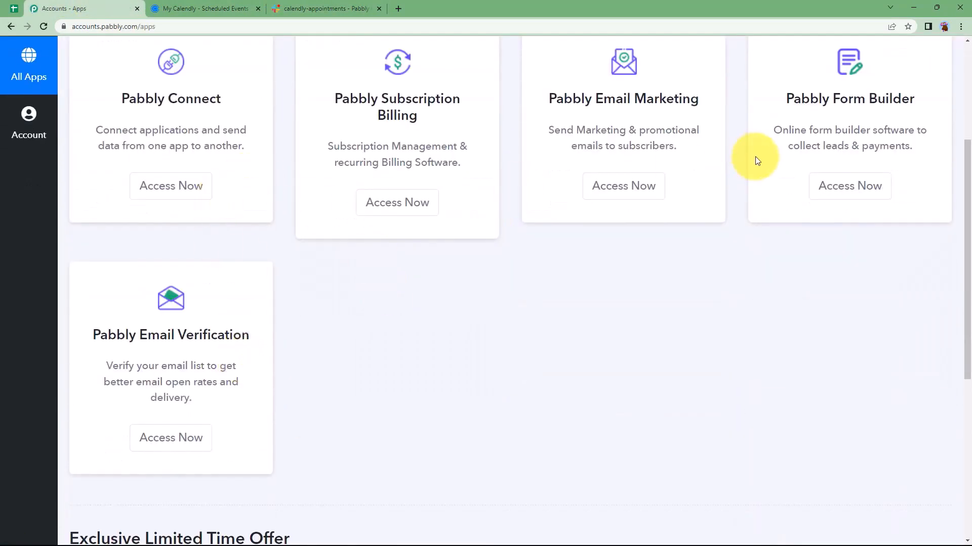
pyautogui.scroll(1, 238, 135)
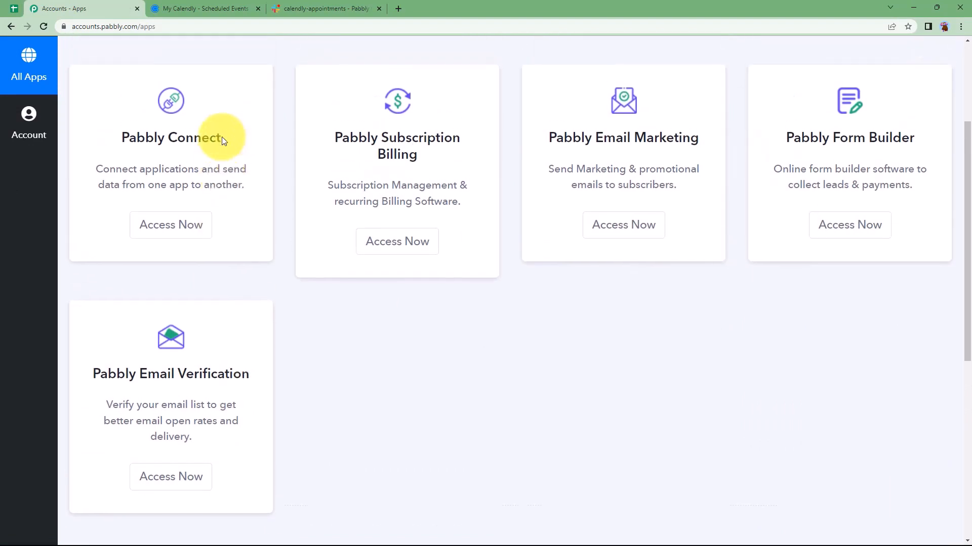
pyautogui.moveTo(119, 151); pyautogui.dragTo(253, 154)
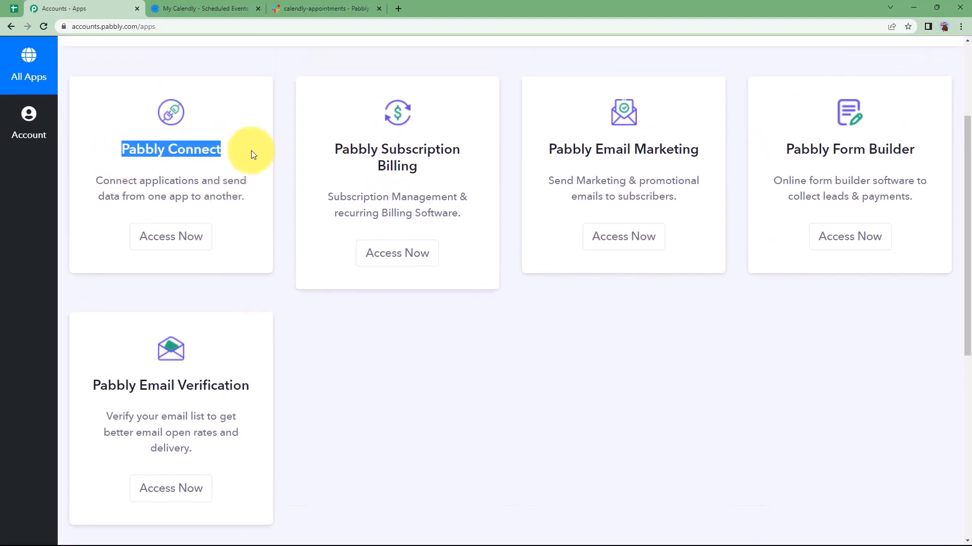
pyautogui.click(192, 236)
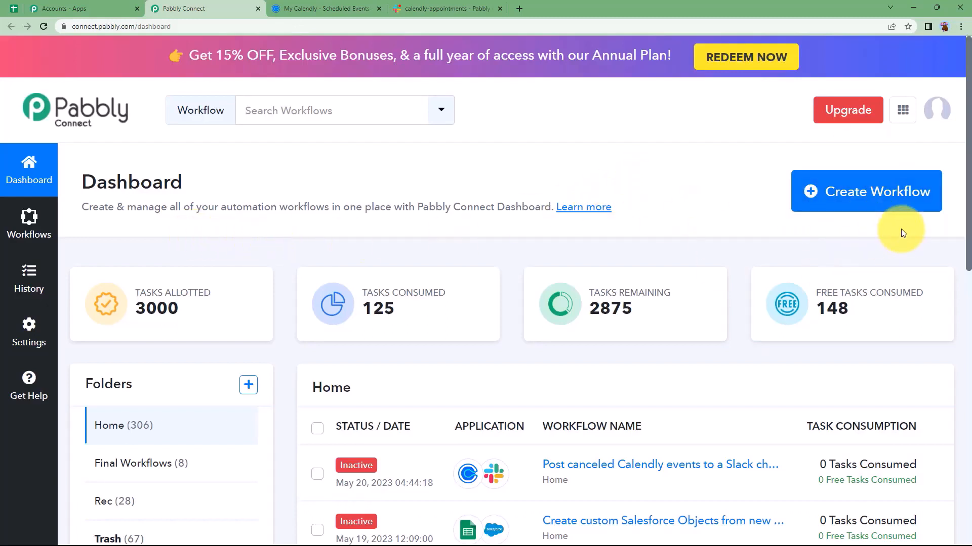
# Create a workflow named 'Post canceled Calendly events to Slack channel' and collapse its empty trigger
pyautogui.click(891, 202)
pyautogui.click(521, 302)
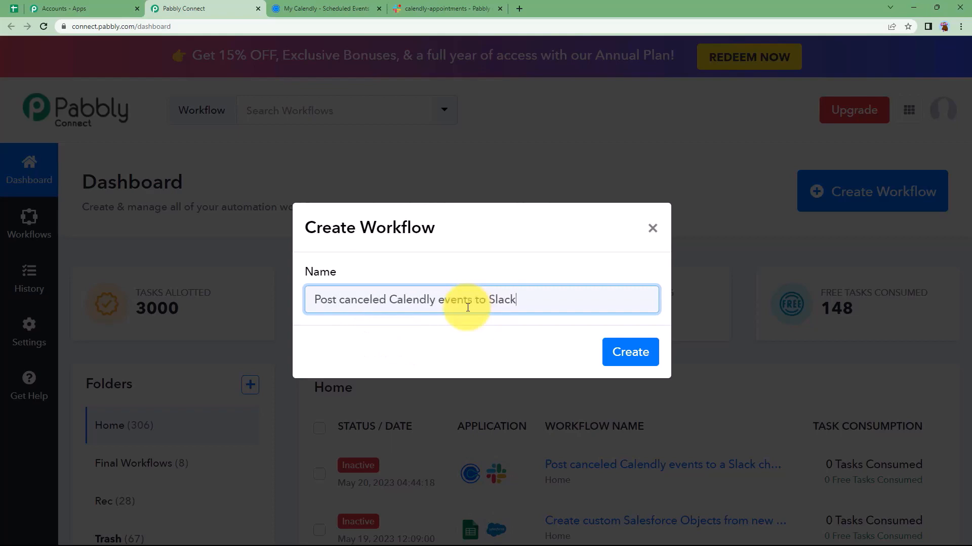
pyautogui.click(626, 351)
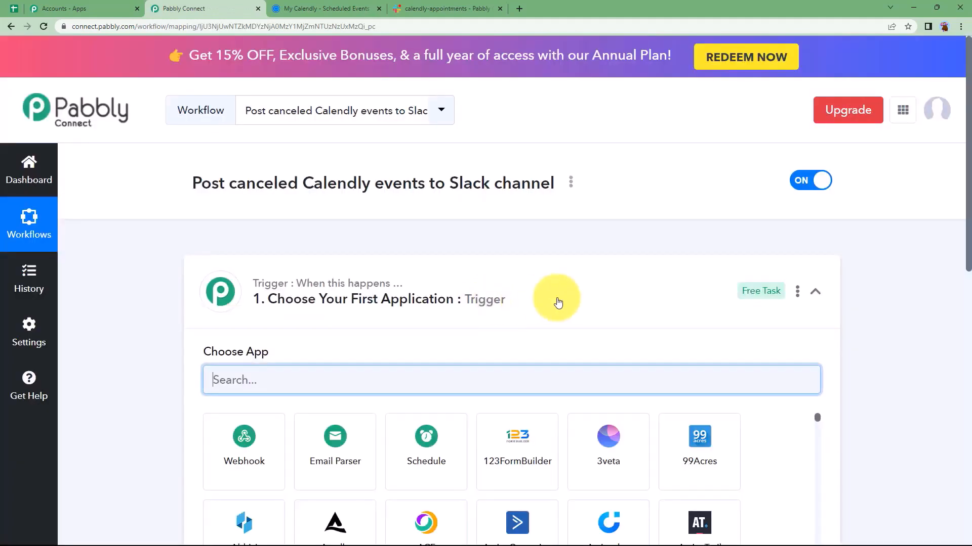
pyautogui.click(554, 299)
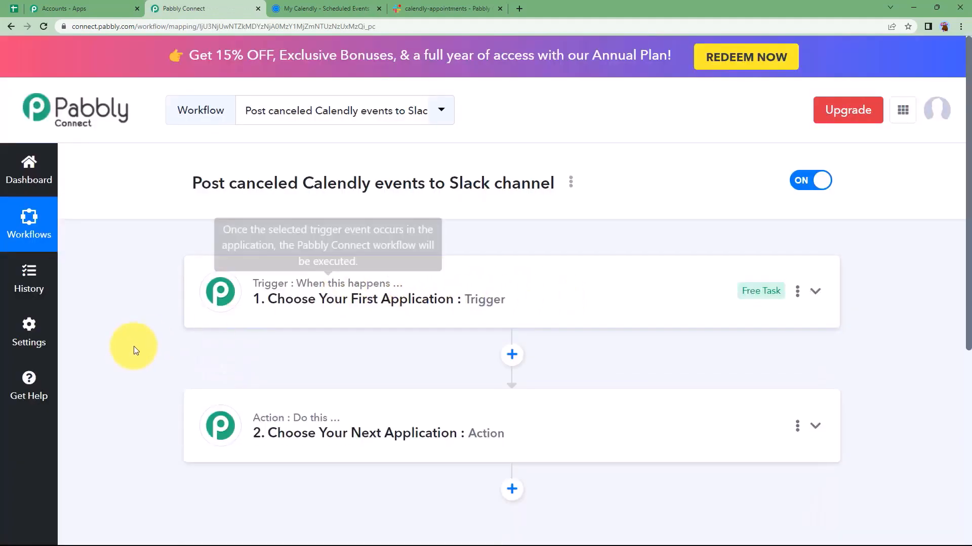
# Review the Calendly scheduled events and the Slack appointments channel, then return to the new workflow
pyautogui.scroll(-1, 132, 345)
pyautogui.scroll(-1, 132, 345)
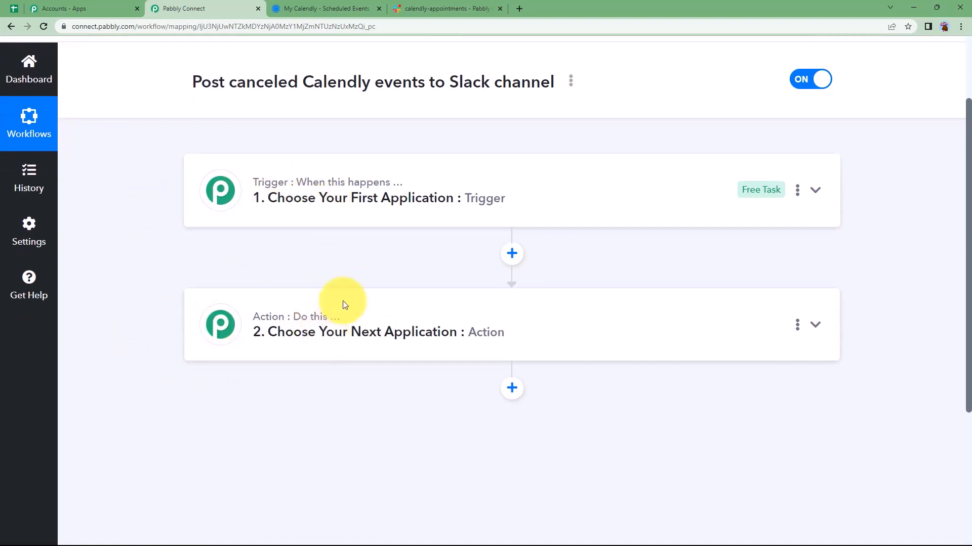
pyautogui.scroll(3, 338, 267)
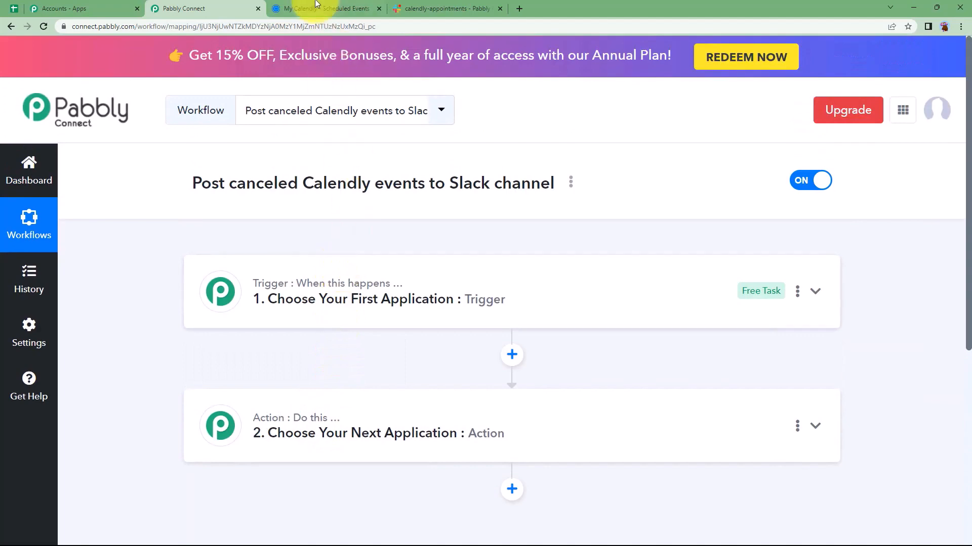
pyautogui.click(316, 8)
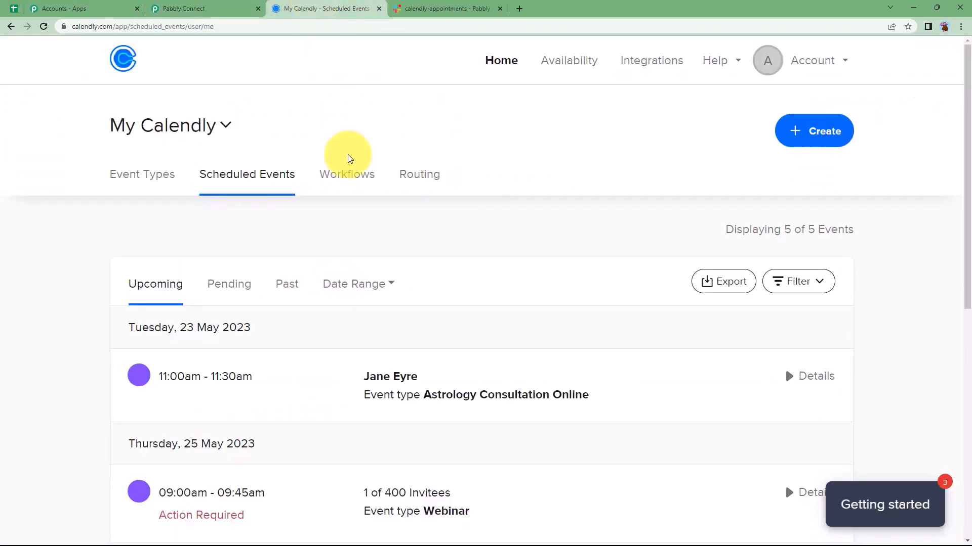
pyautogui.click(415, 8)
pyautogui.click(232, 9)
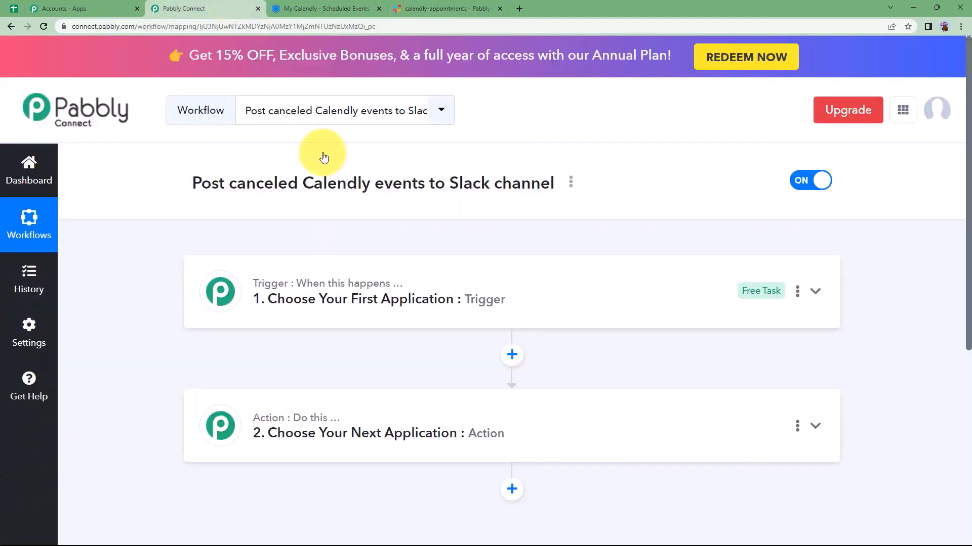
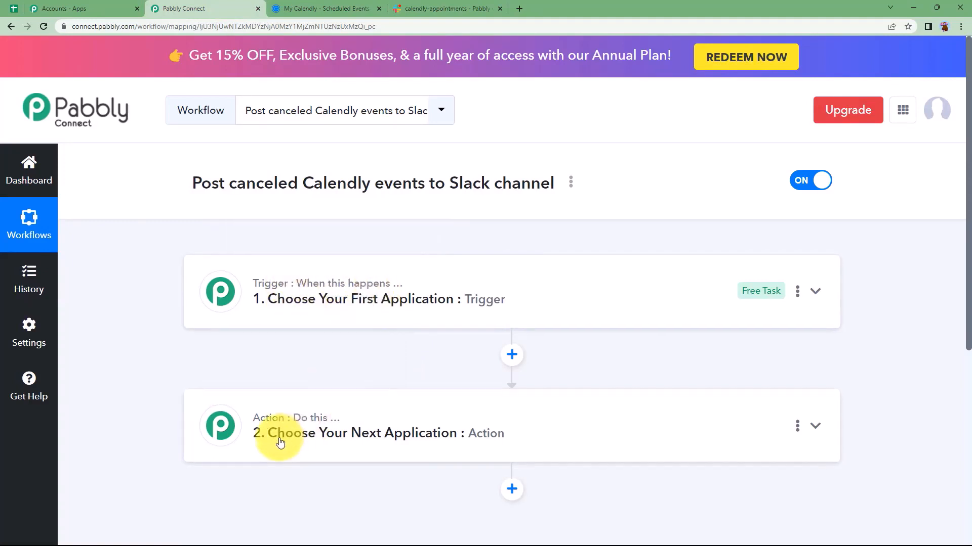
# Expand the trigger's app choices, check the scheduled Calendly events, then collapse the trigger again
pyautogui.click(318, 301)
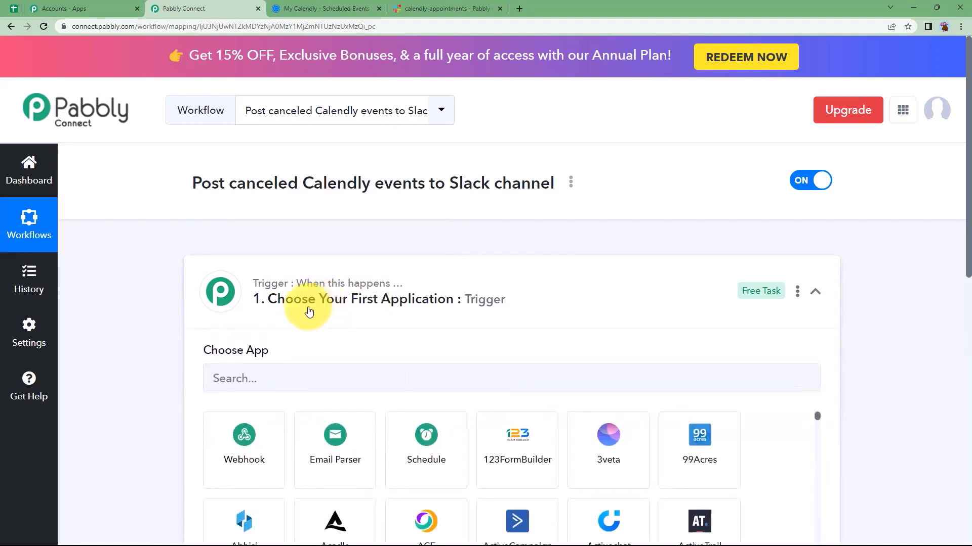
pyautogui.scroll(-1, 257, 350)
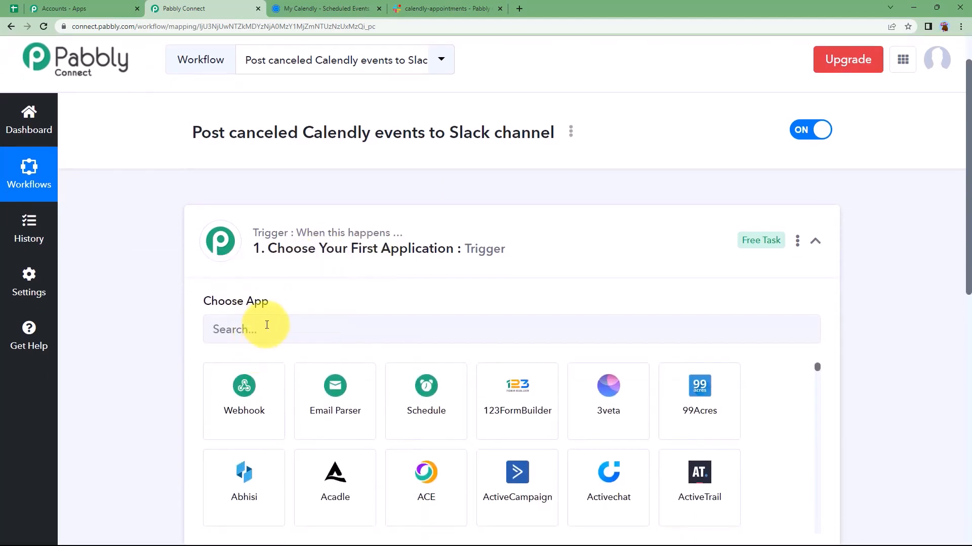
pyautogui.click(322, 10)
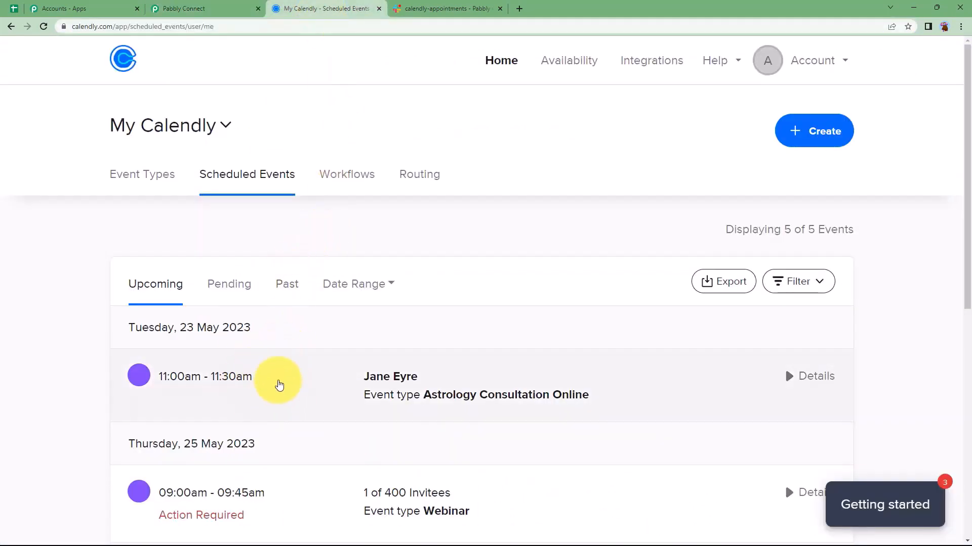
pyautogui.click(203, 9)
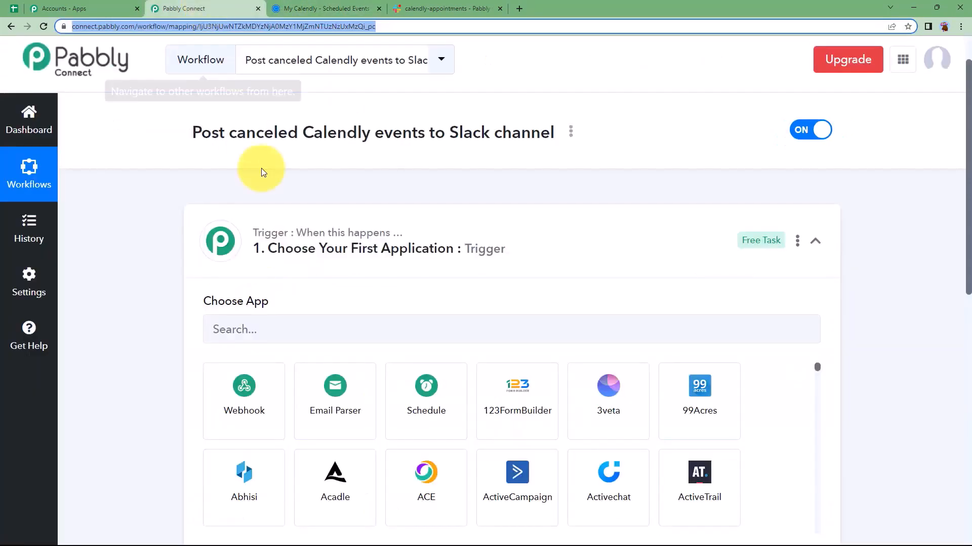
pyautogui.click(292, 240)
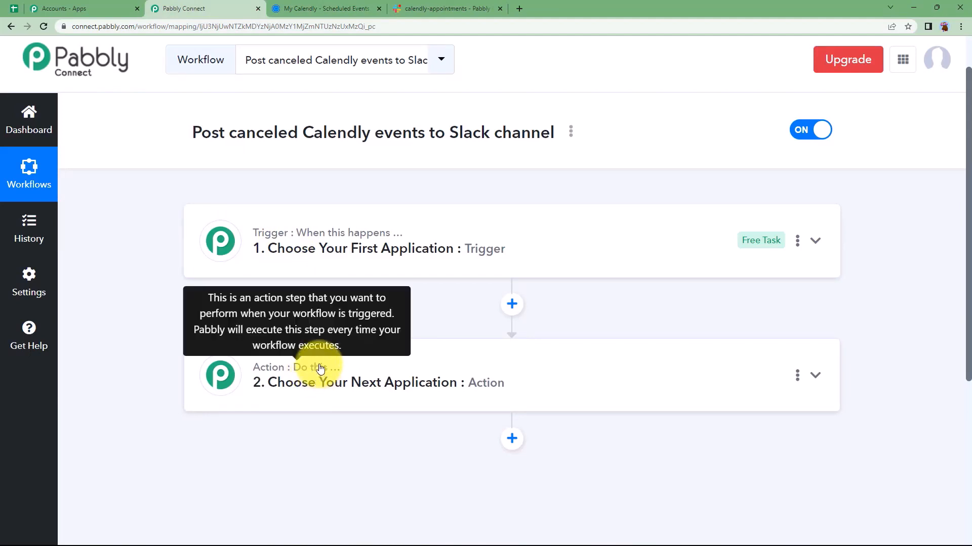
# Search 'calen' and set the trigger to Calendly's Invitee Canceled (User) event
pyautogui.click(354, 249)
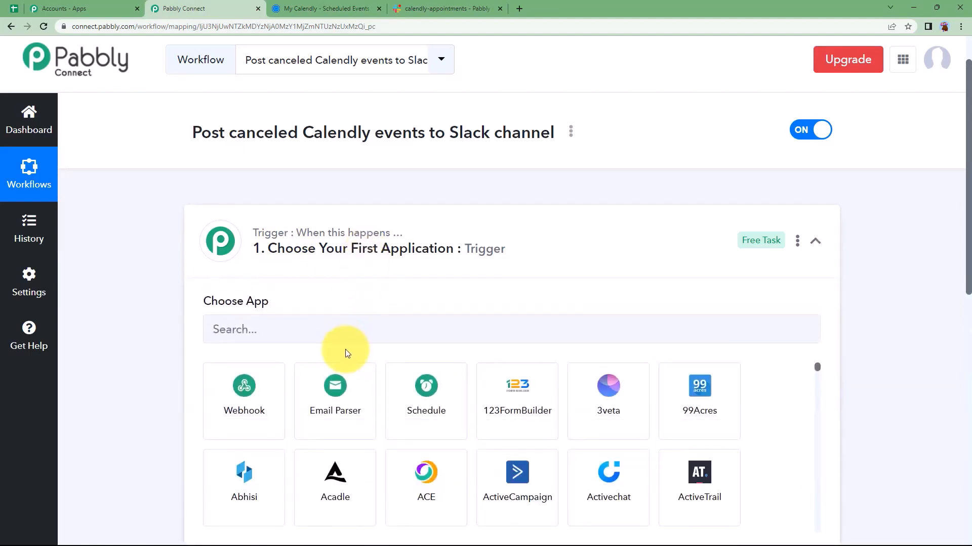
pyautogui.write('calen')
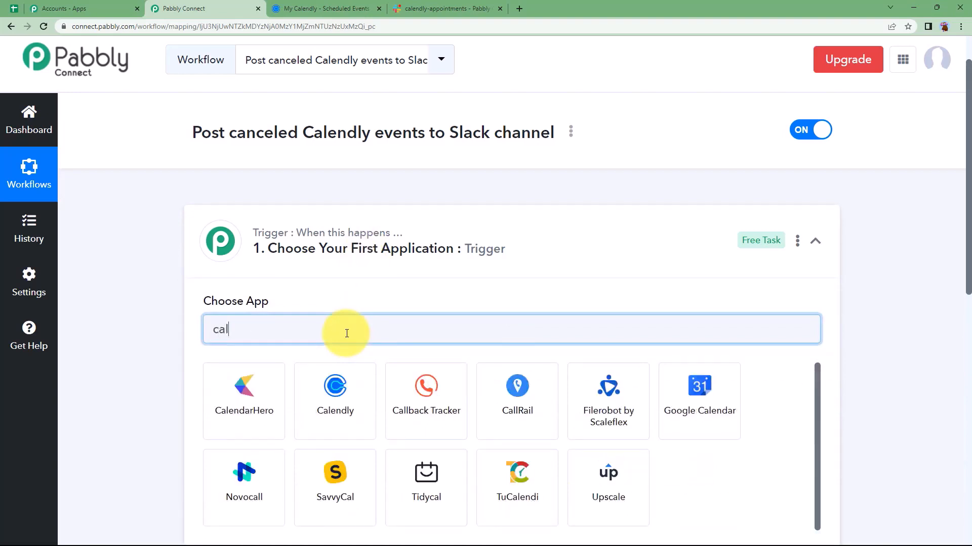
pyautogui.click(341, 412)
pyautogui.click(260, 391)
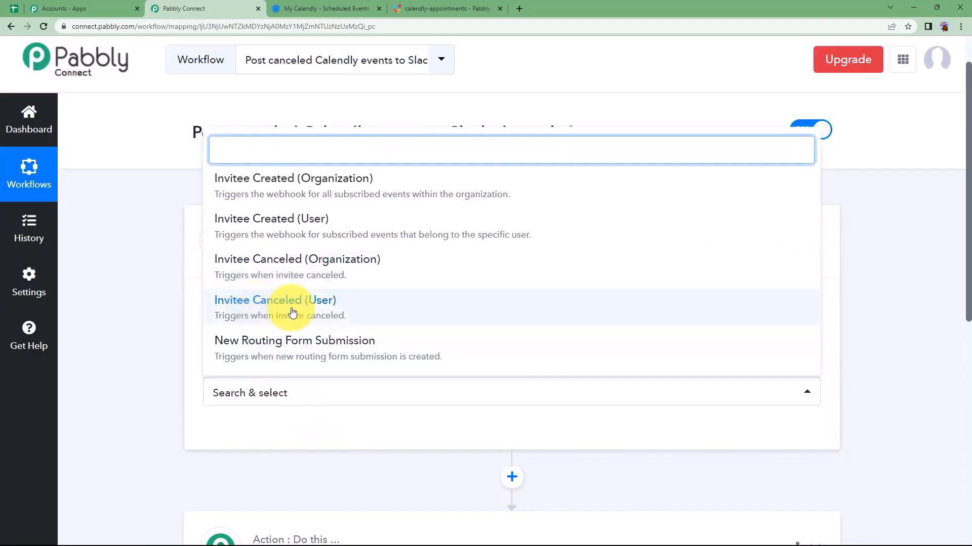
pyautogui.click(328, 308)
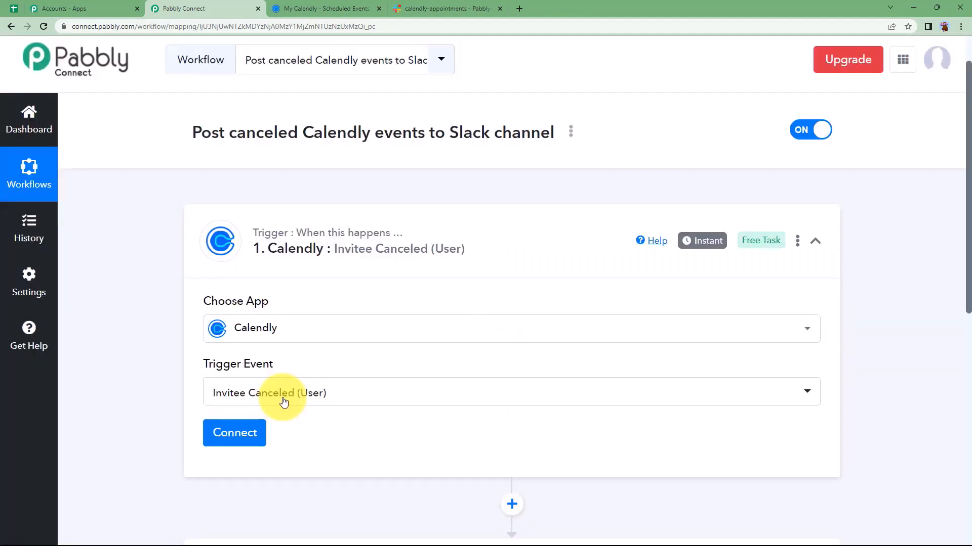
# Authorize a new Calendly connection for the trigger and select its organization
pyautogui.click(245, 442)
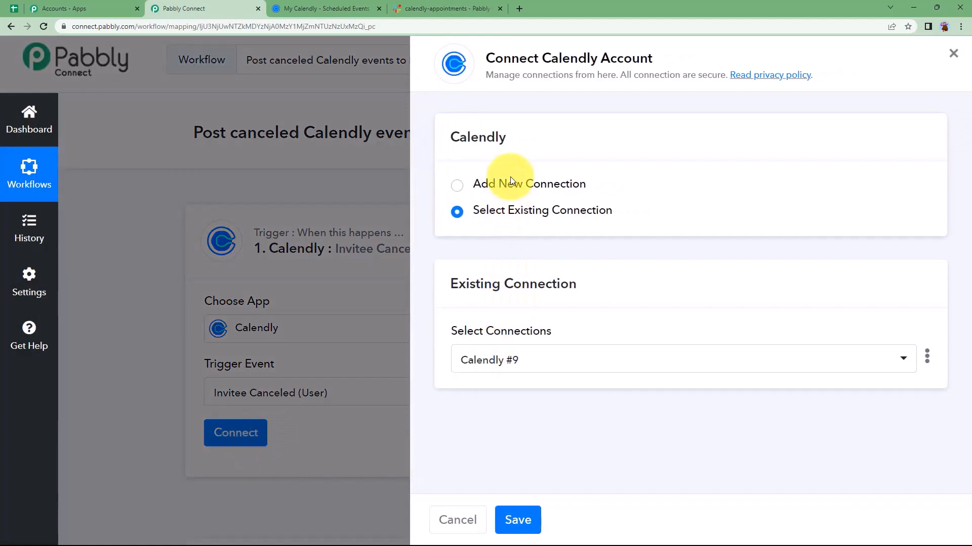
pyautogui.click(511, 182)
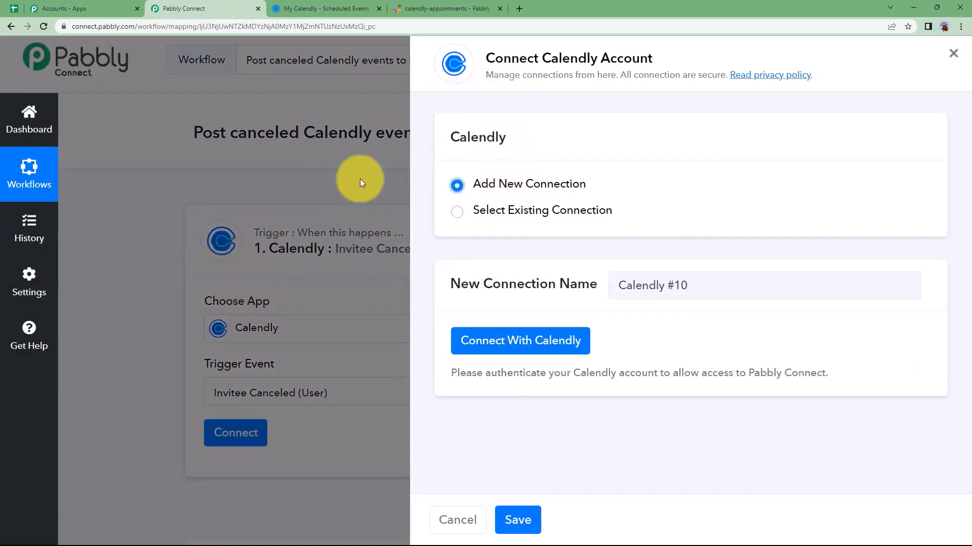
pyautogui.click(298, 8)
pyautogui.click(212, 9)
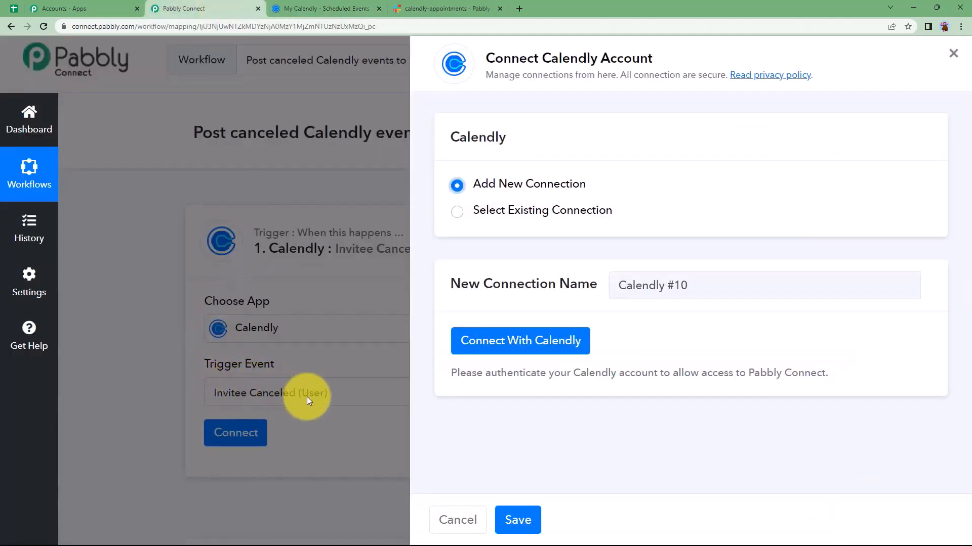
pyautogui.click(324, 9)
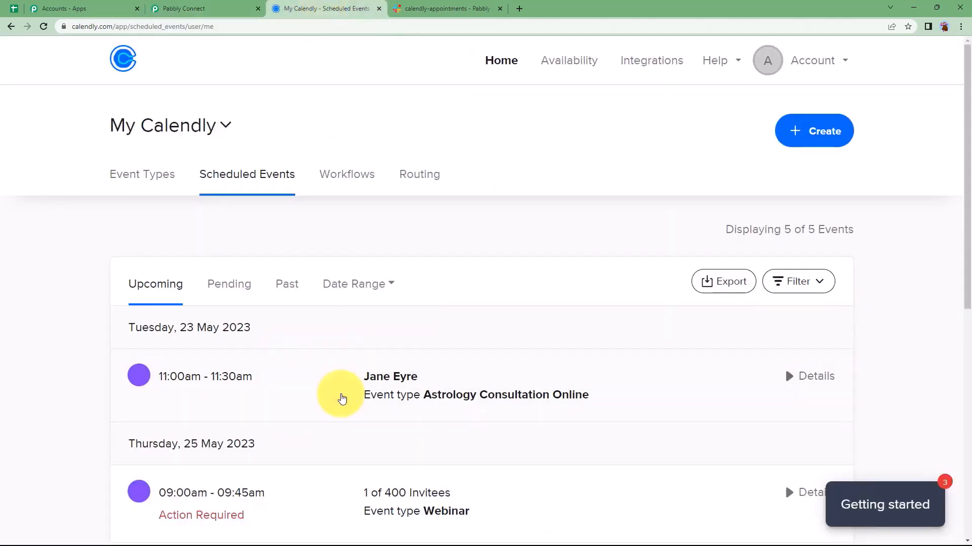
pyautogui.click(222, 5)
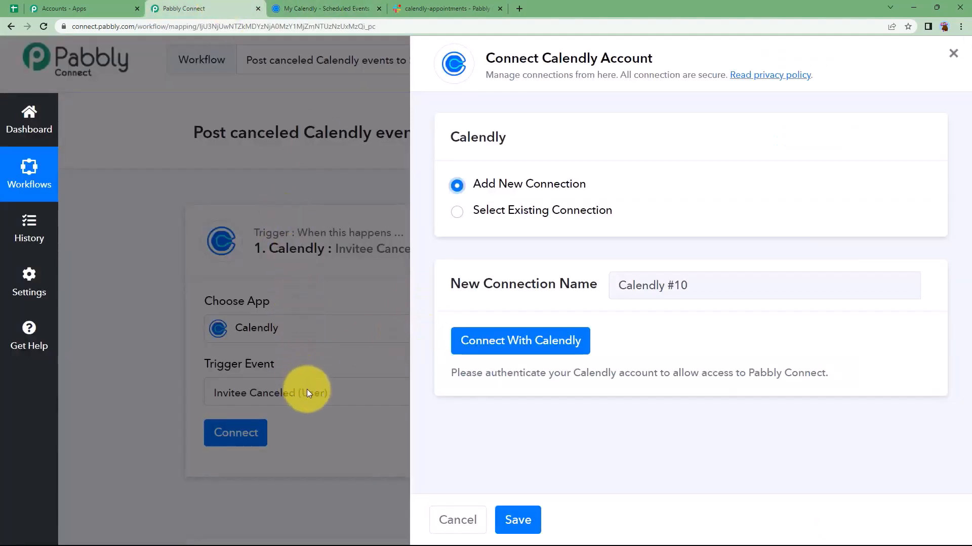
pyautogui.click(526, 340)
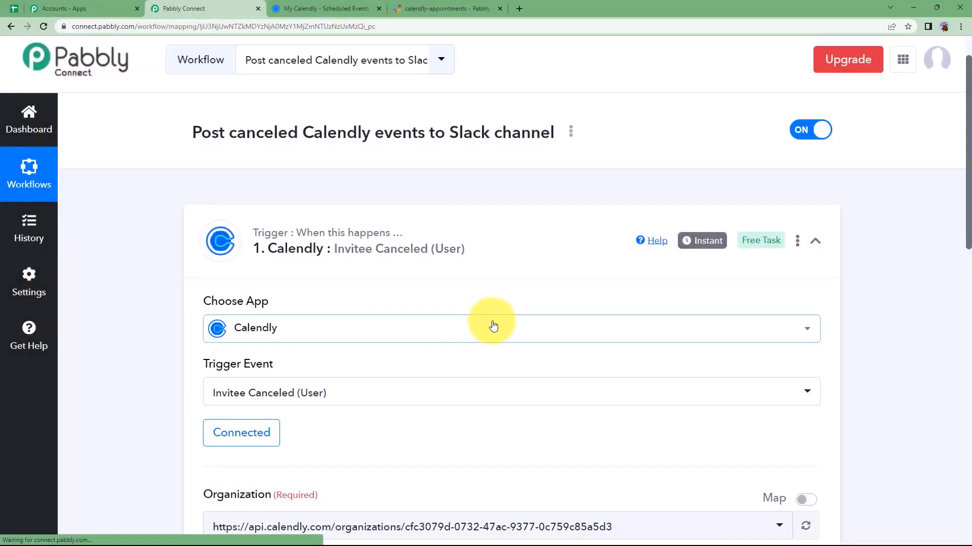
pyautogui.scroll(-4, 188, 360)
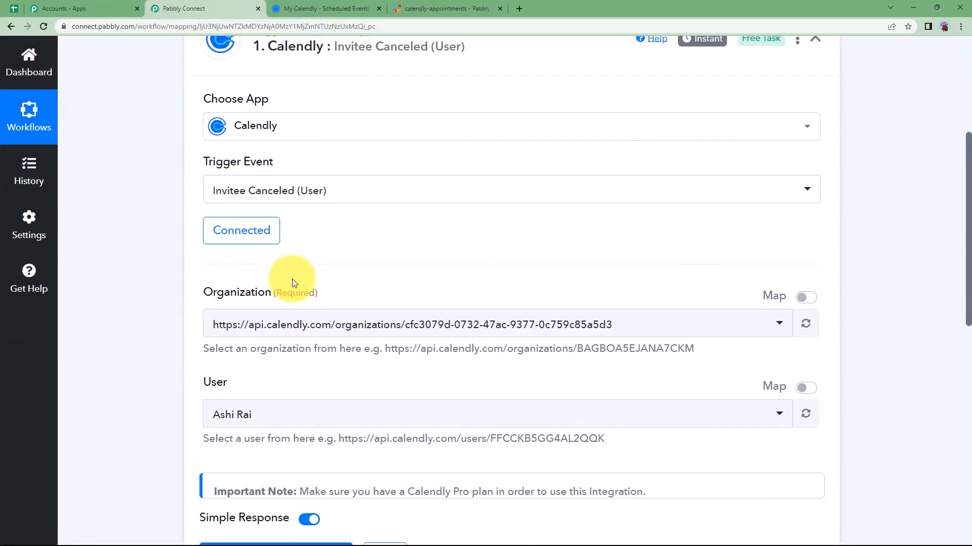
pyautogui.click(307, 325)
pyautogui.click(299, 395)
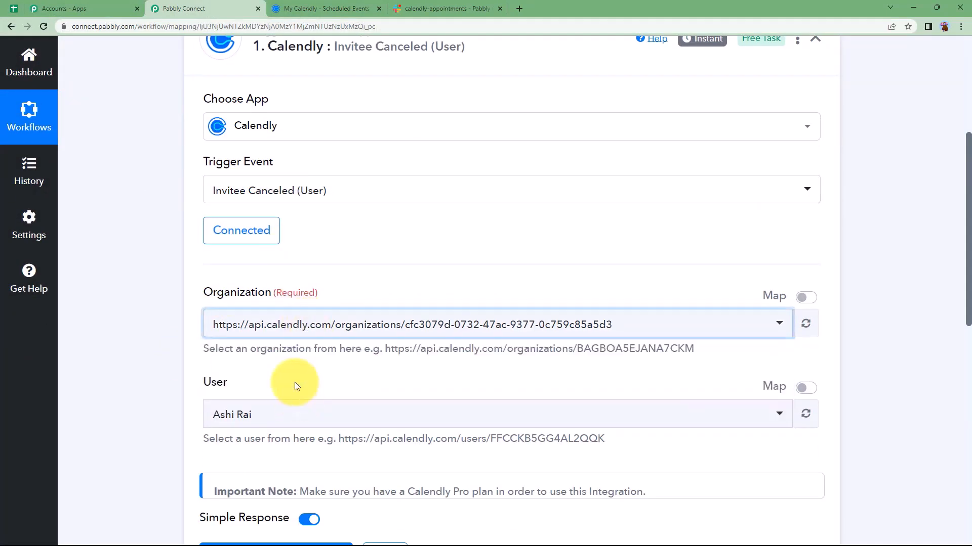
# Review Calendly's event types, then save the trigger so it waits for a test request
pyautogui.click(331, 6)
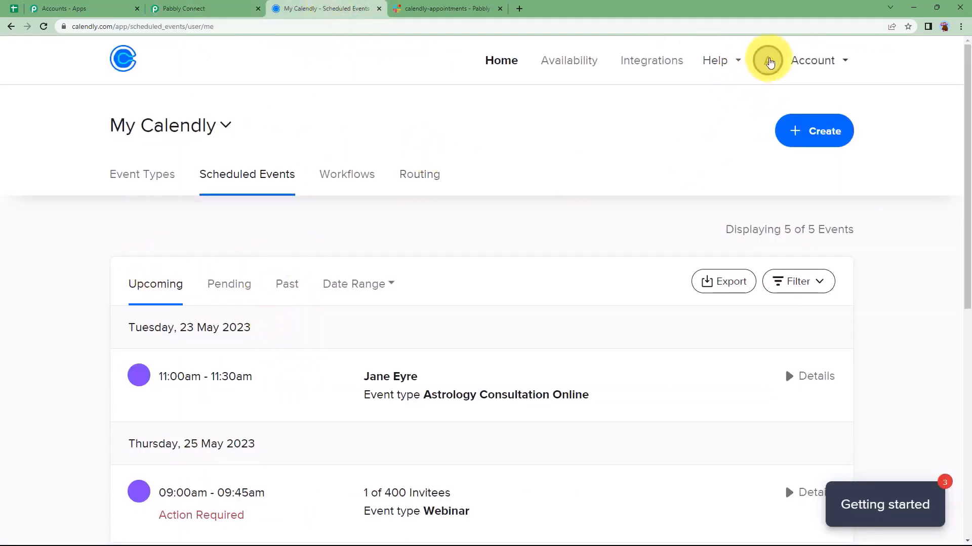
pyautogui.click(149, 176)
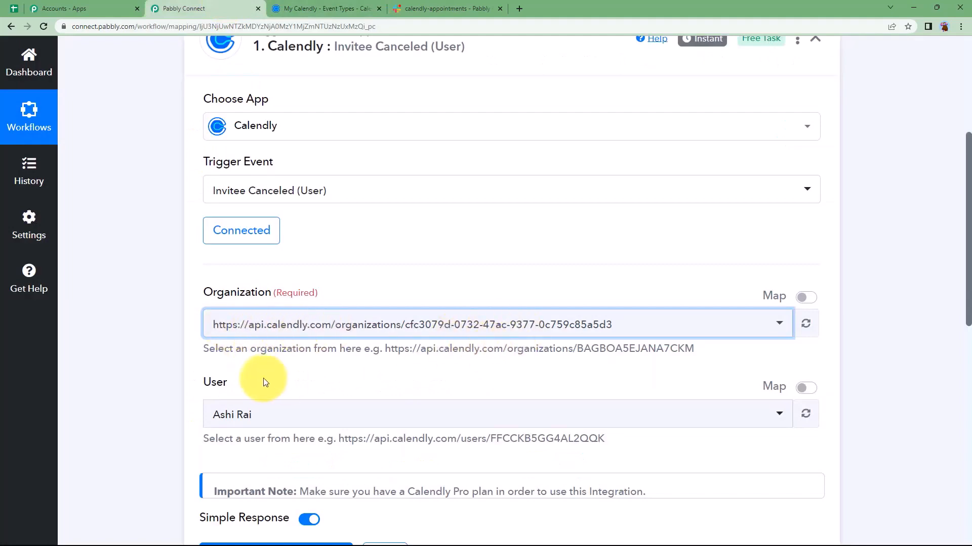
pyautogui.scroll(-2, 242, 298)
pyautogui.click(332, 7)
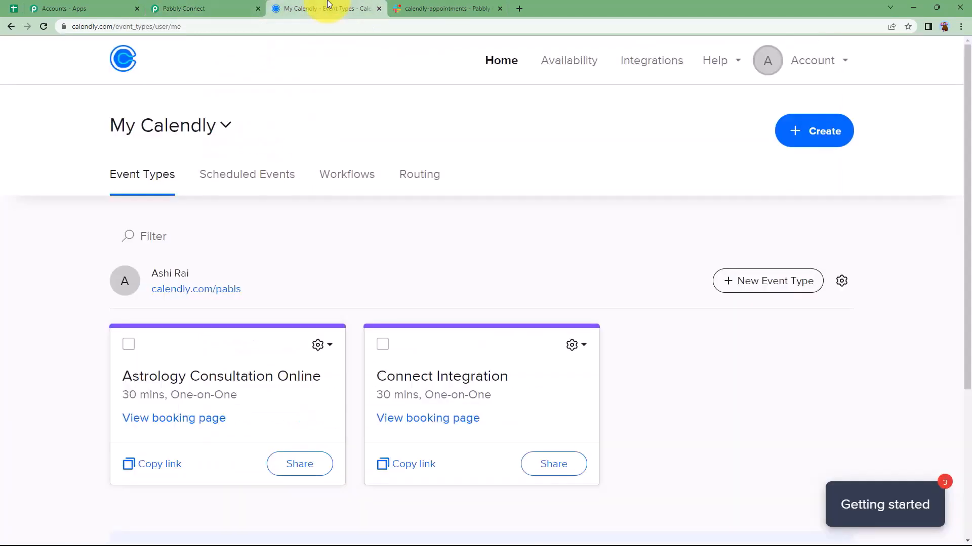
pyautogui.click(232, 7)
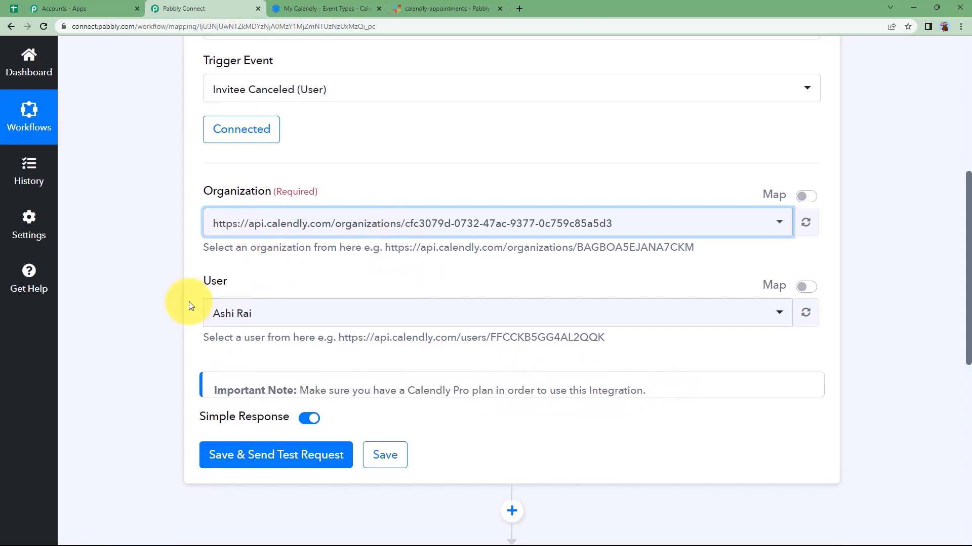
pyautogui.scroll(-3, 190, 303)
pyautogui.click(231, 319)
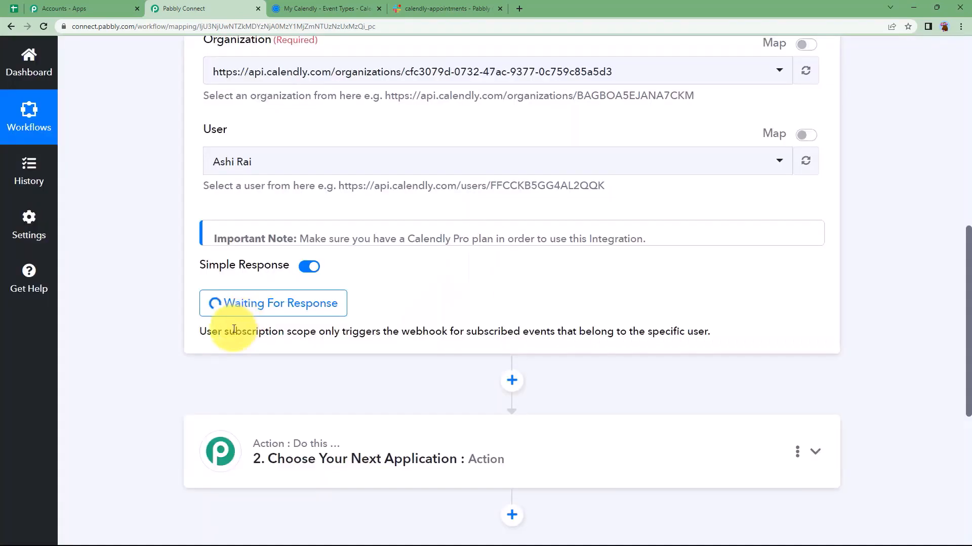
pyautogui.scroll(5, 235, 315)
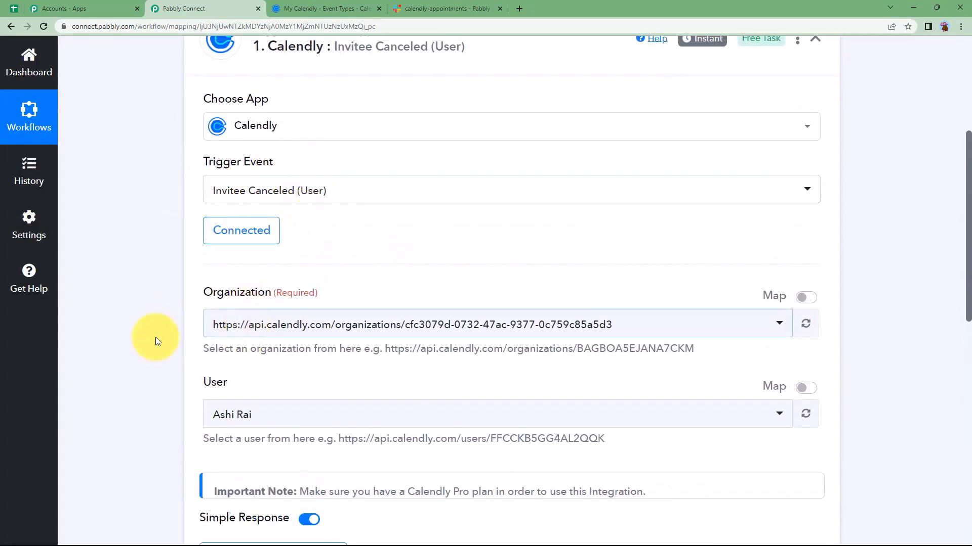
pyautogui.scroll(-2, 154, 335)
pyautogui.click(353, 4)
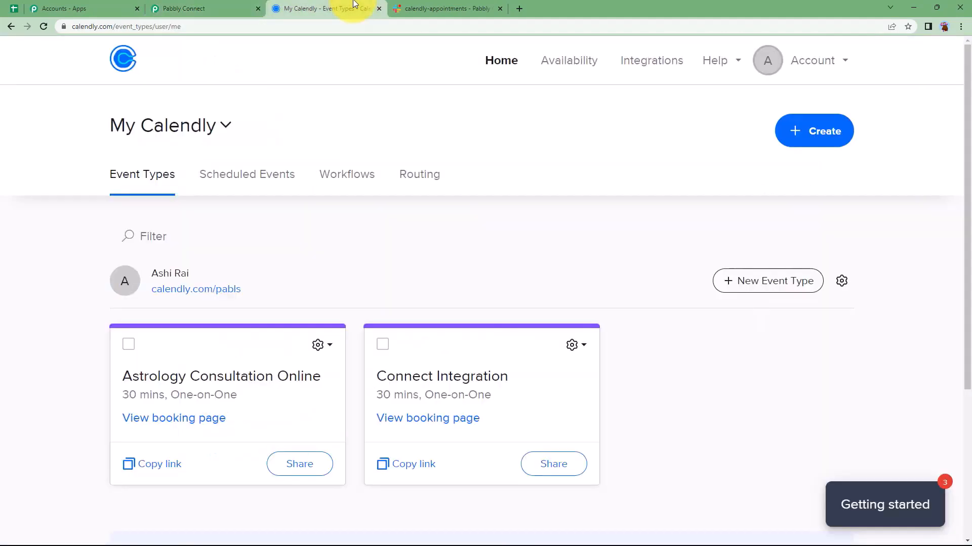
# Cancel the 23 May Astrology Consultation Online booking with the note 'This is test cancelation.'
pyautogui.click(214, 183)
pyautogui.scroll(-3, 106, 320)
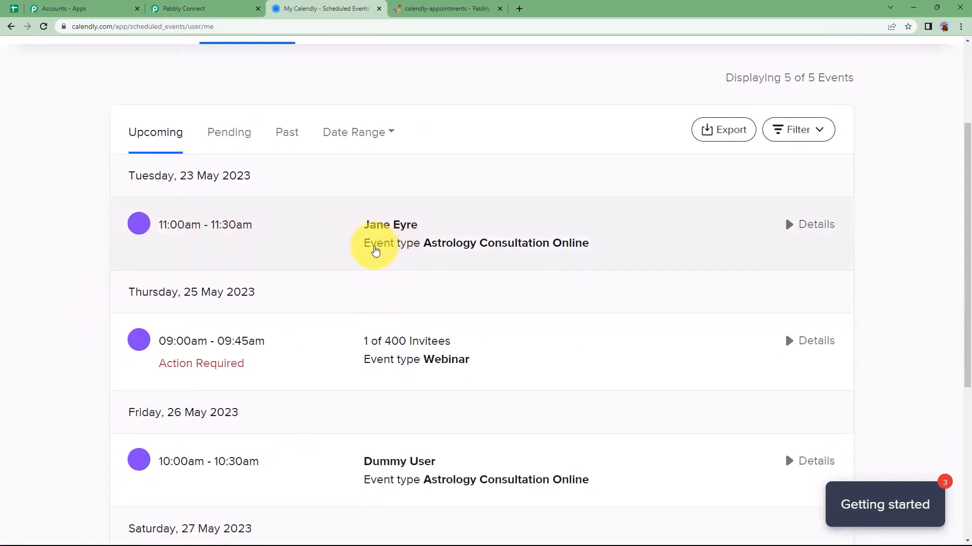
pyautogui.click(375, 242)
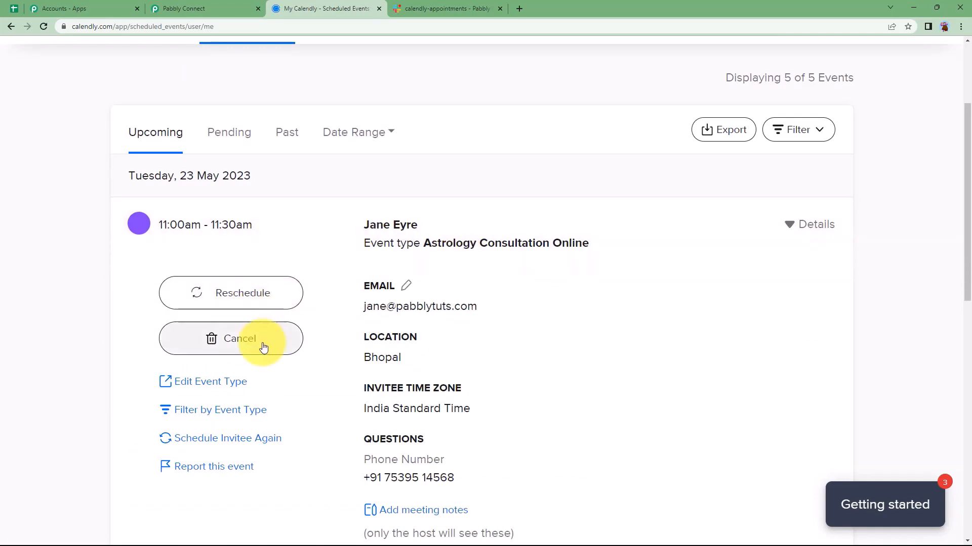
pyautogui.click(193, 8)
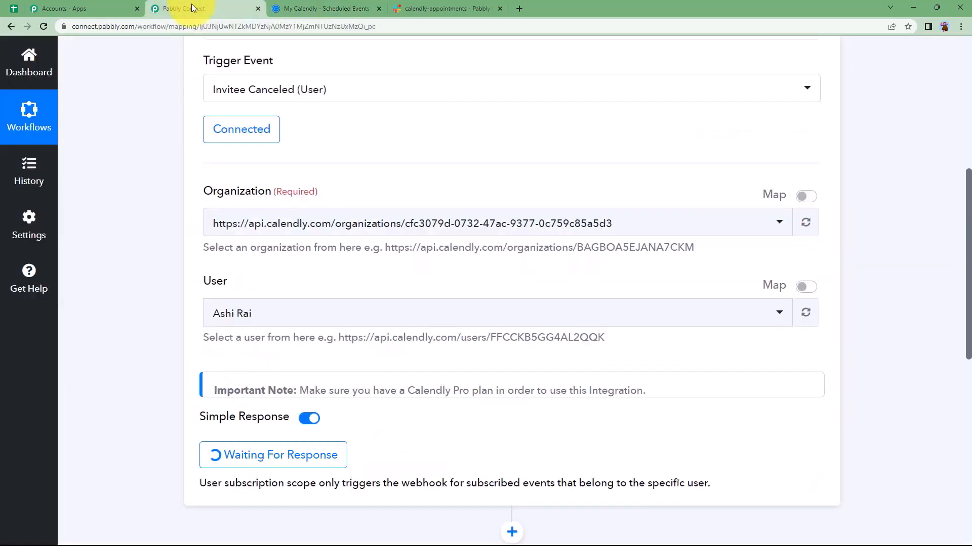
pyautogui.click(282, 5)
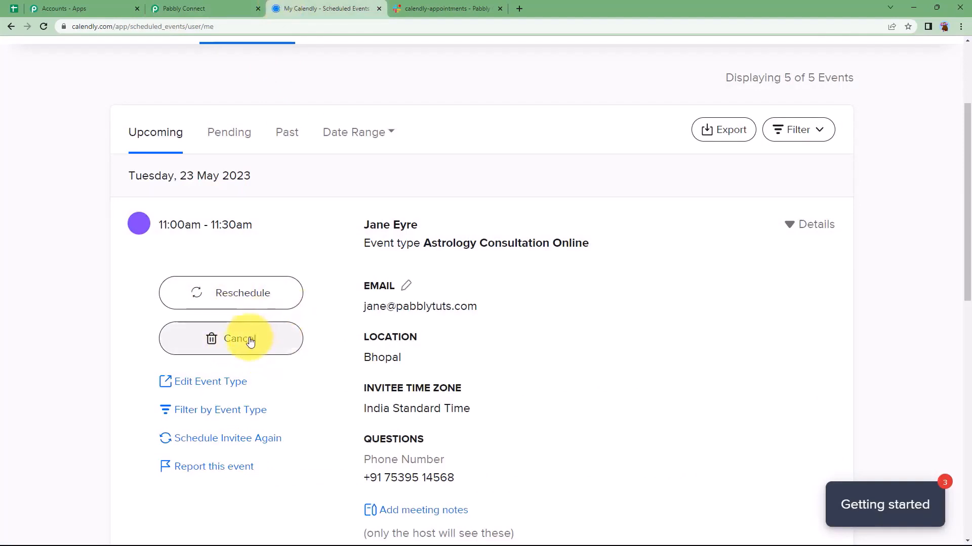
pyautogui.click(245, 344)
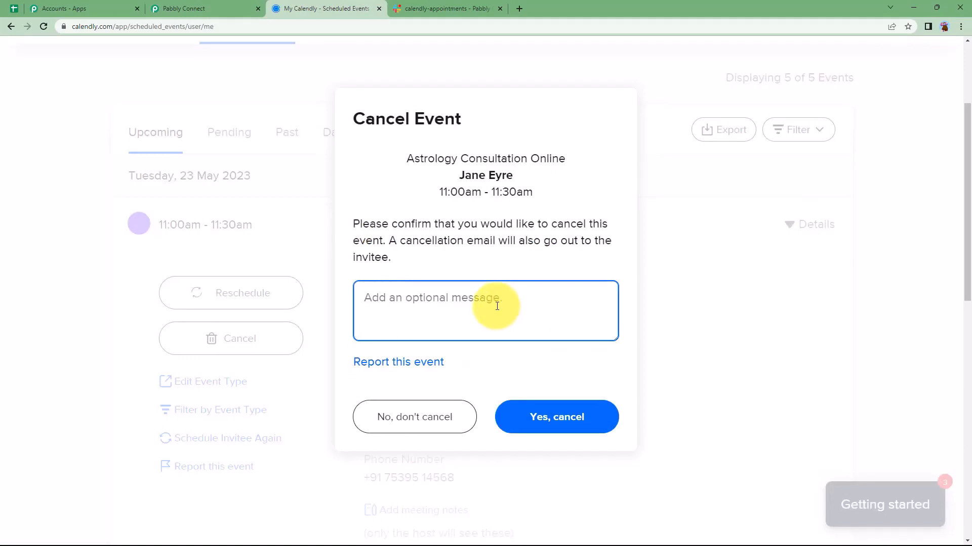
pyautogui.write('This is test cancelation.')
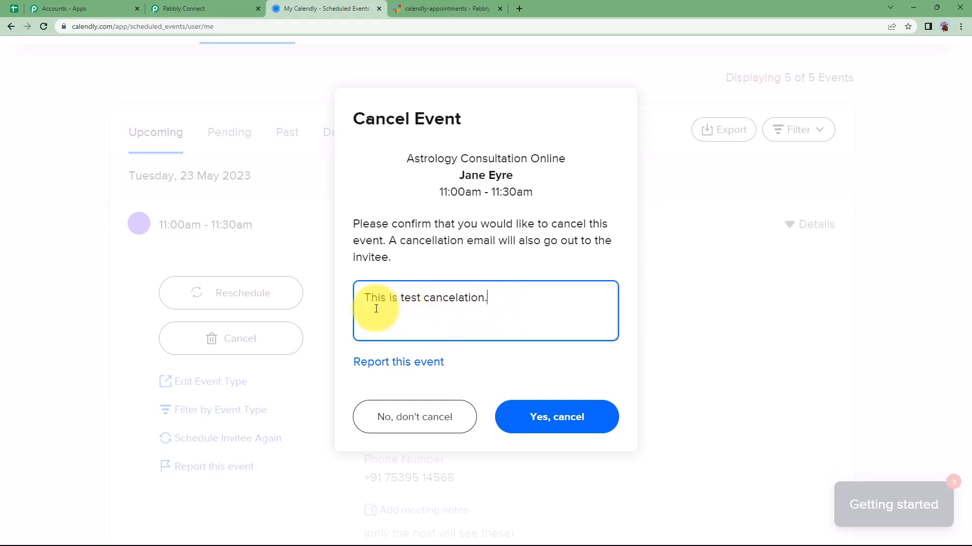
pyautogui.click(563, 418)
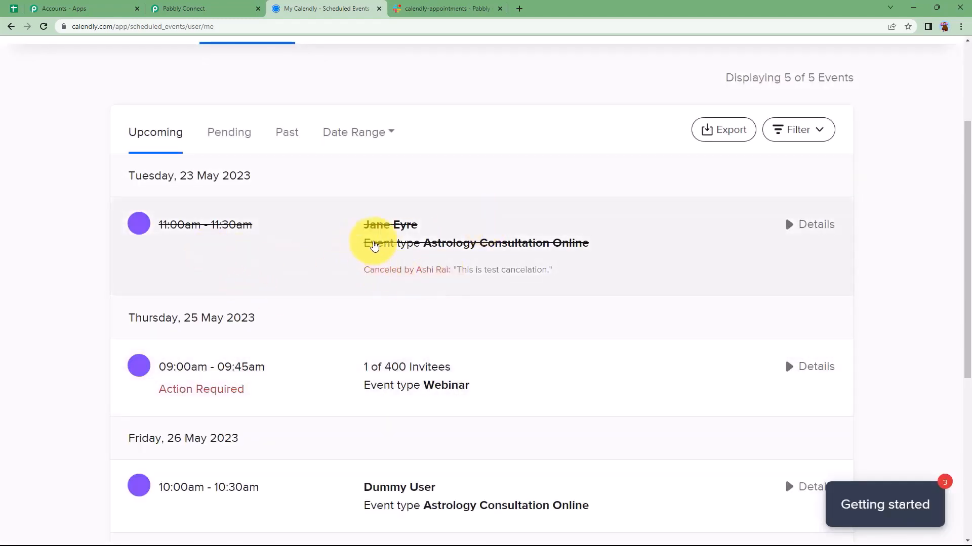
pyautogui.click(181, 6)
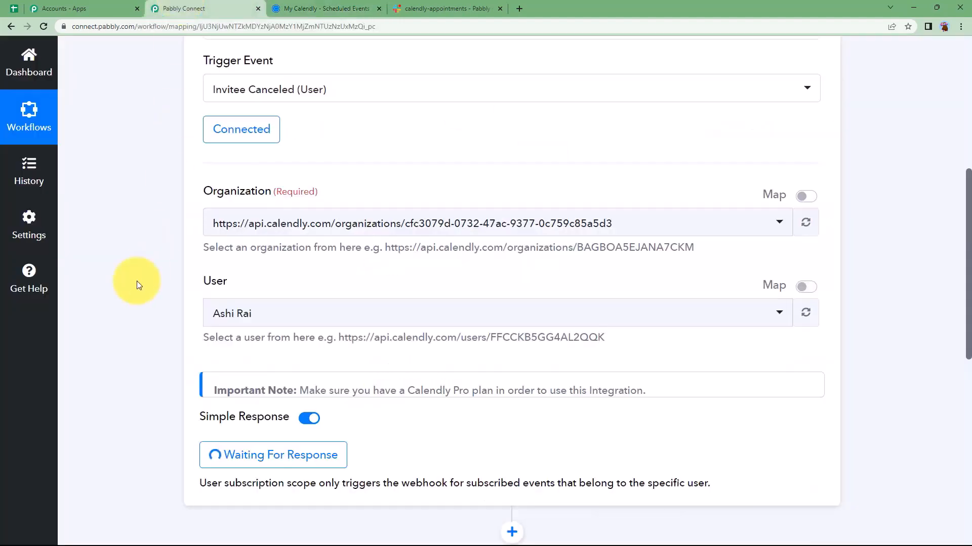
# Review the received response's canceler type, cancellation created-at timestamp and invitee e-mail fields
pyautogui.scroll(-2, 137, 281)
pyautogui.scroll(-2, 198, 357)
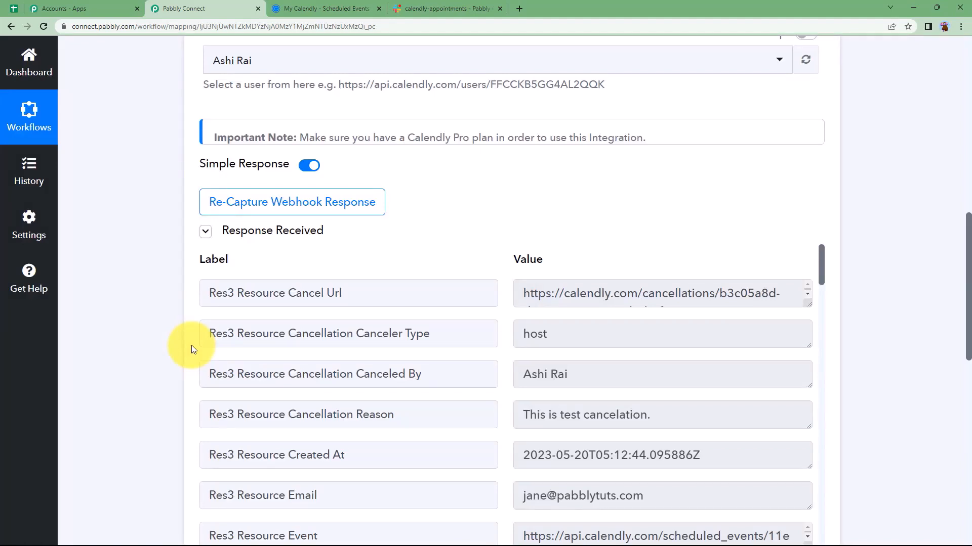
pyautogui.moveTo(602, 331); pyautogui.dragTo(330, 347)
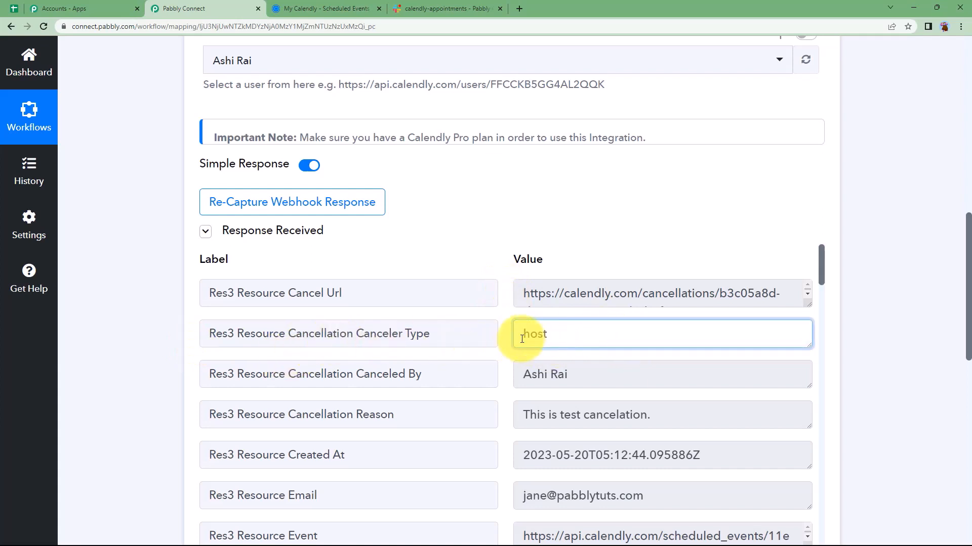
pyautogui.scroll(-3, 526, 299)
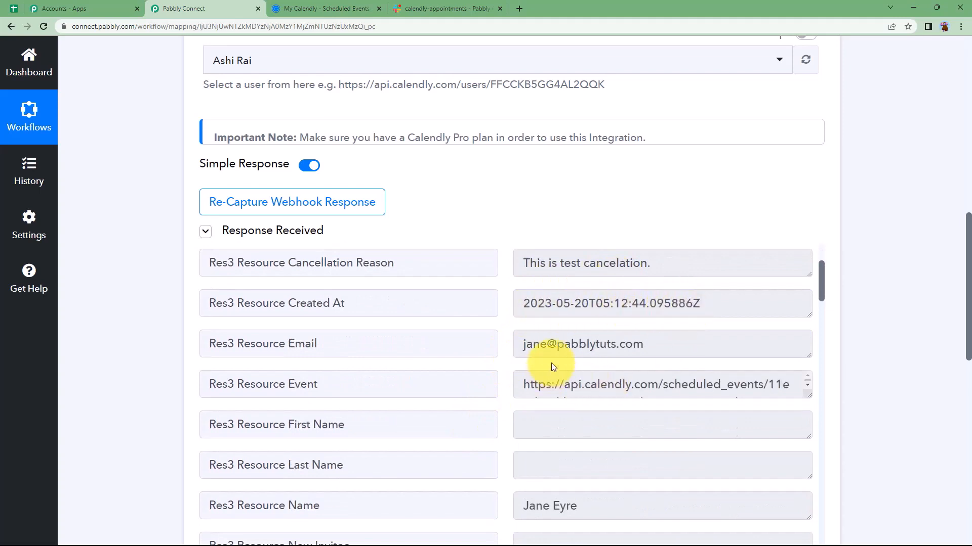
pyautogui.moveTo(697, 305); pyautogui.dragTo(481, 329)
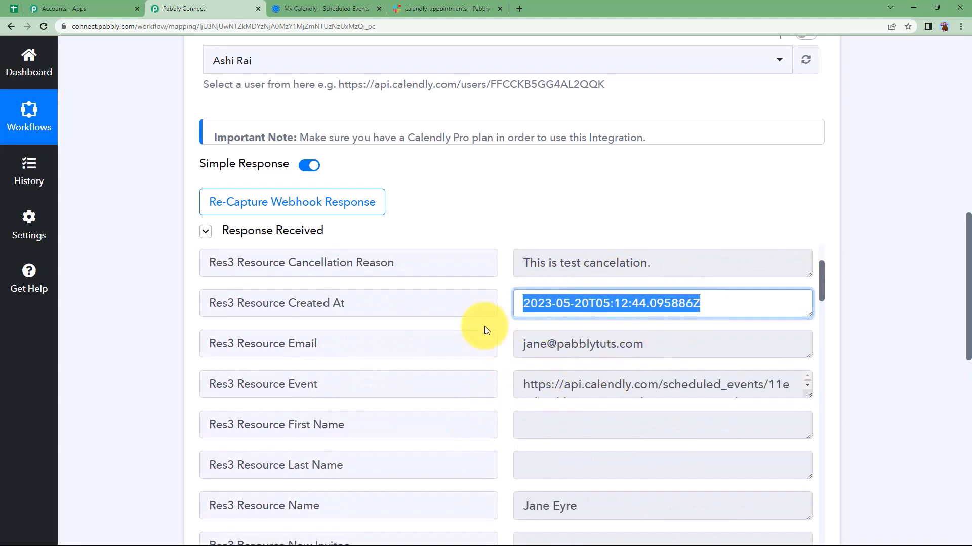
pyautogui.click(528, 338)
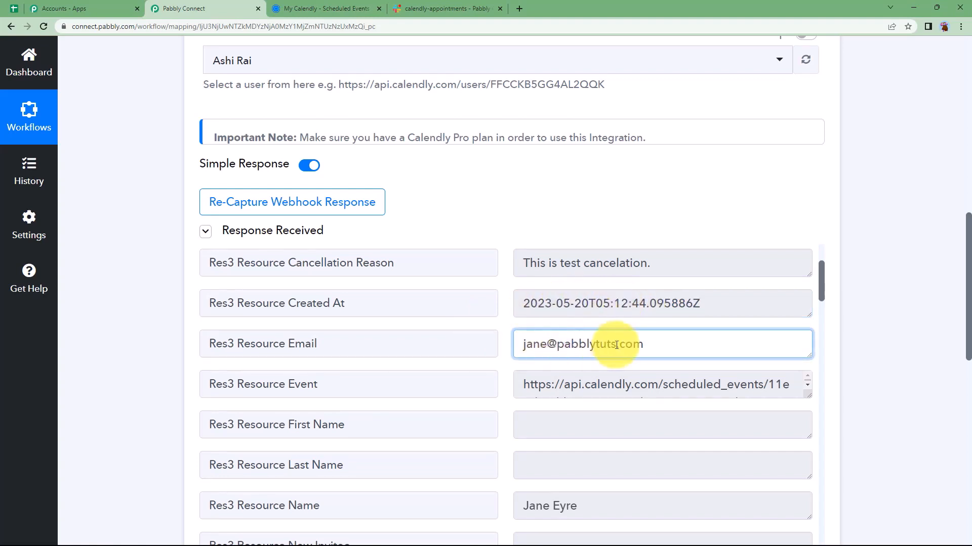
# Confirm the resource status reads 'canceled', then collapse the Calendly trigger step
pyautogui.scroll(-3, 614, 342)
pyautogui.moveTo(614, 352); pyautogui.dragTo(513, 355)
pyautogui.scroll(-8, 515, 348)
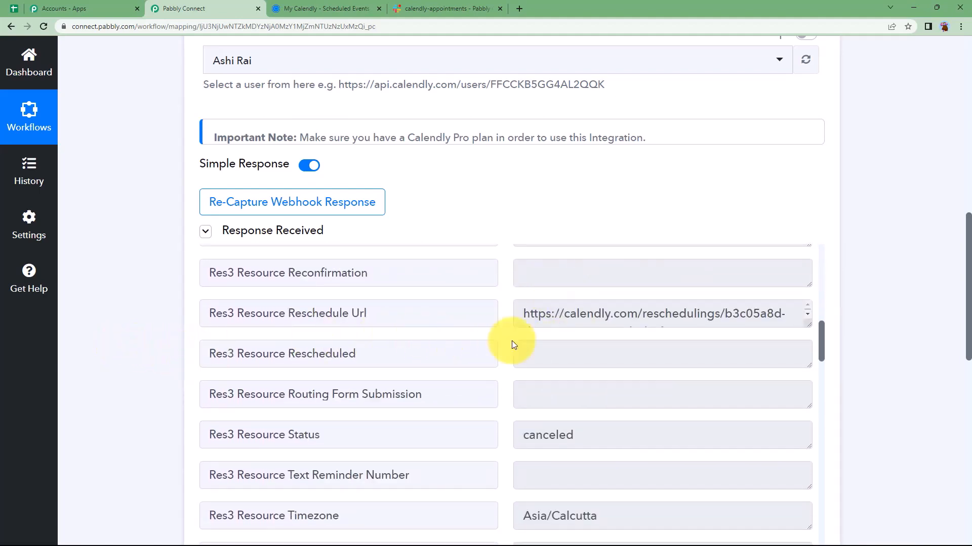
pyautogui.scroll(-1, 512, 341)
pyautogui.doubleClick(562, 381)
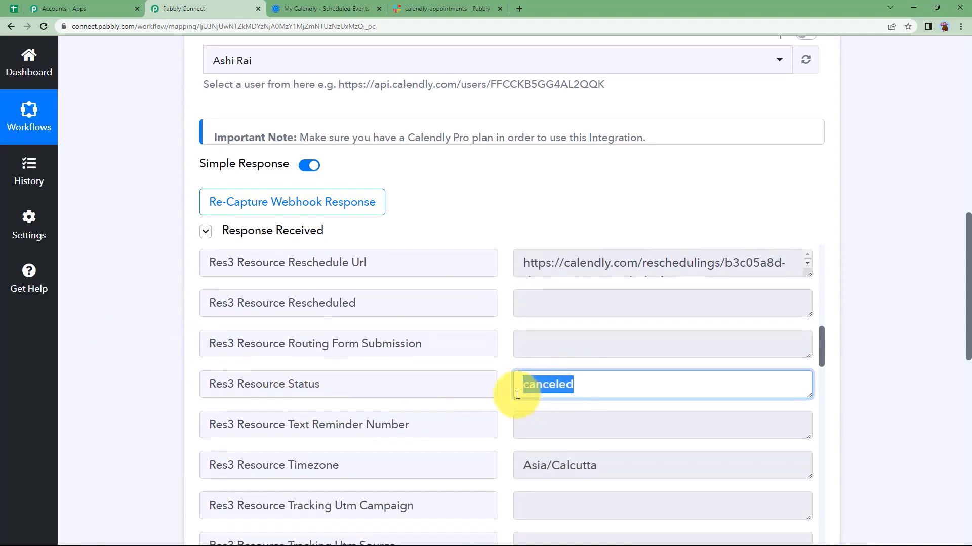
pyautogui.click(544, 399)
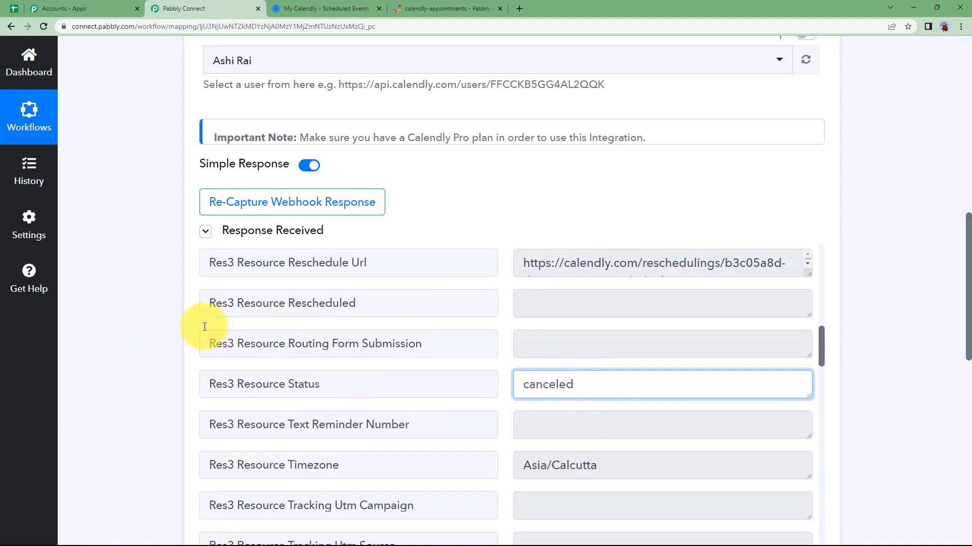
pyautogui.scroll(8, 192, 313)
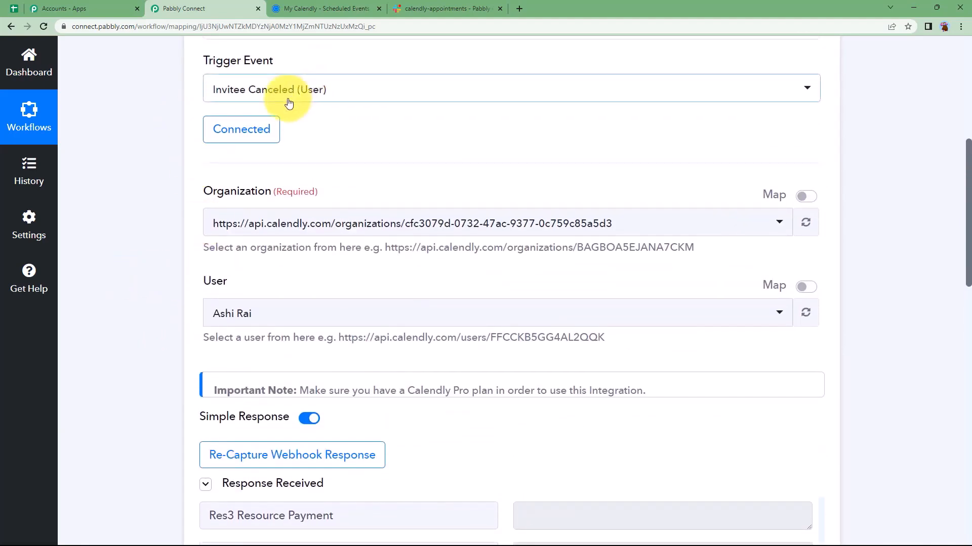
pyautogui.scroll(-3, 260, 400)
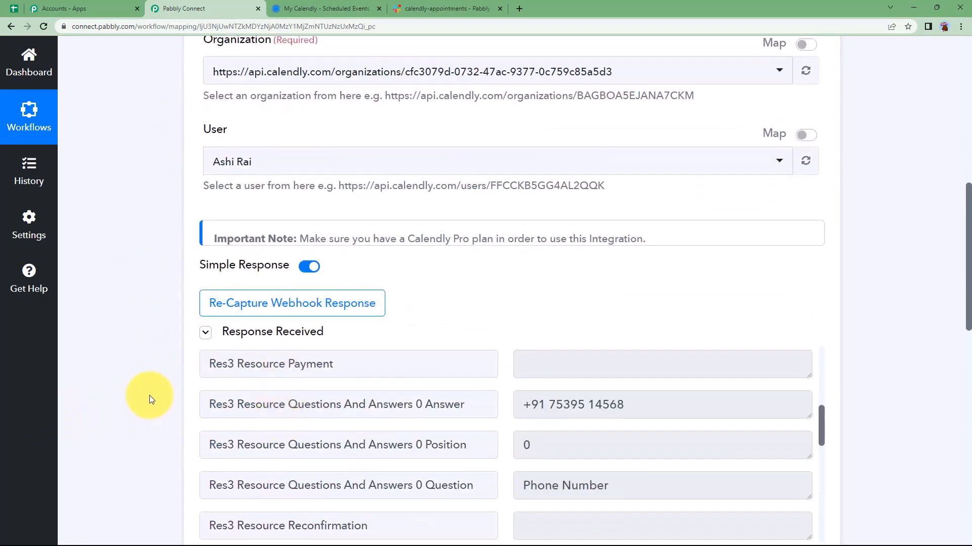
pyautogui.scroll(3, 148, 390)
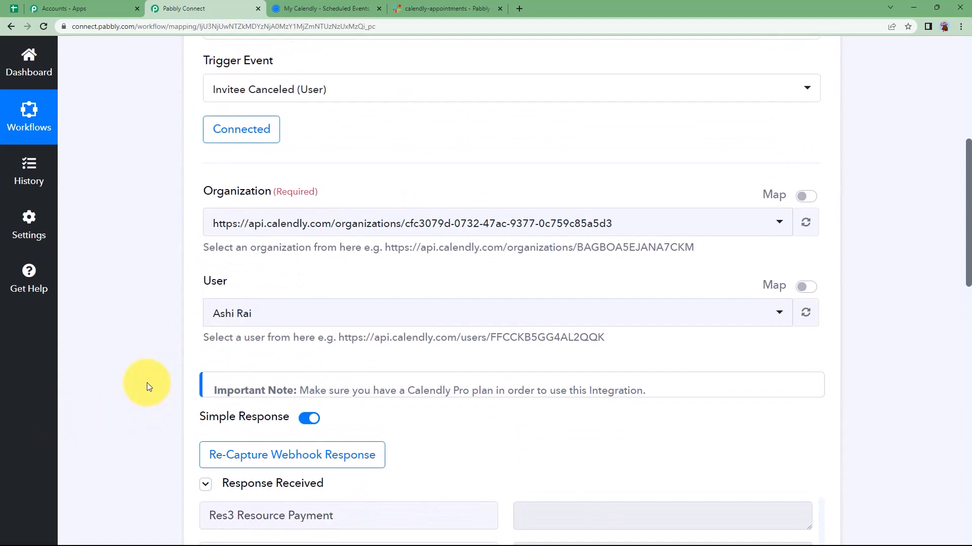
pyautogui.scroll(7, 147, 382)
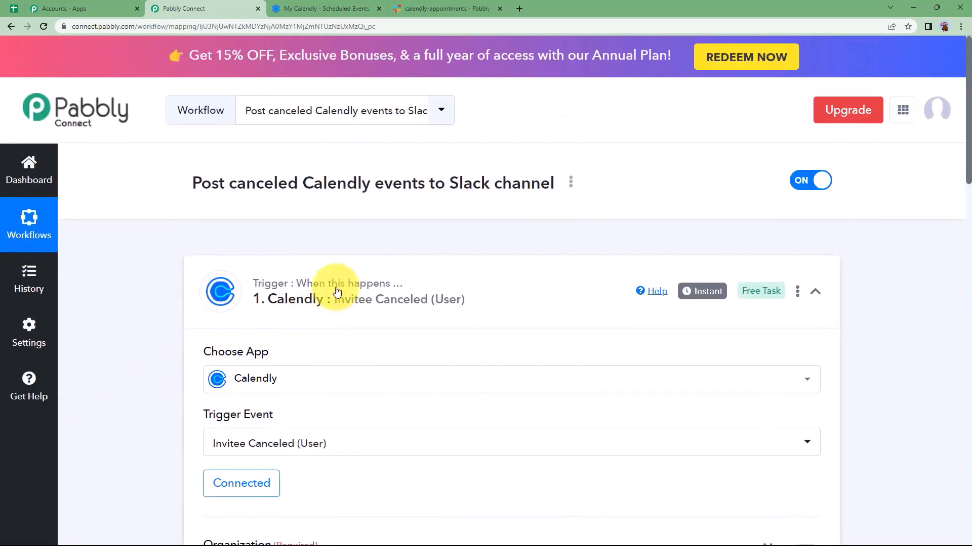
pyautogui.click(337, 293)
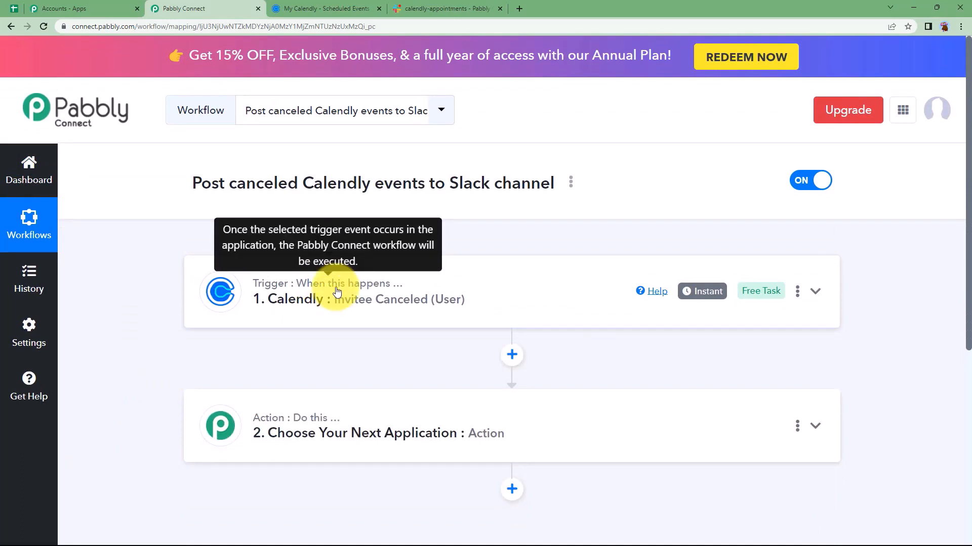
# Make the action step Slack's Send Channel Message, searching 'sla' for the app
pyautogui.click(348, 420)
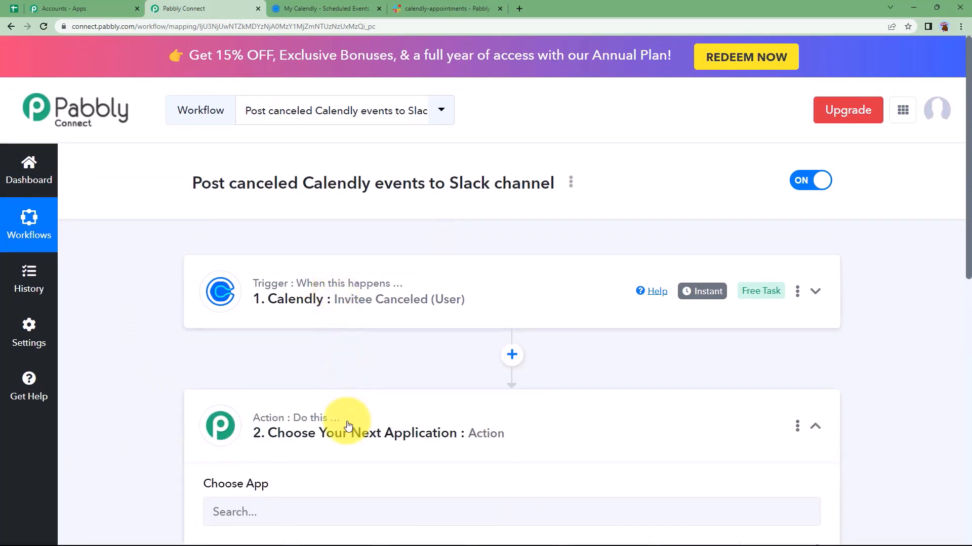
pyautogui.scroll(-3, 195, 443)
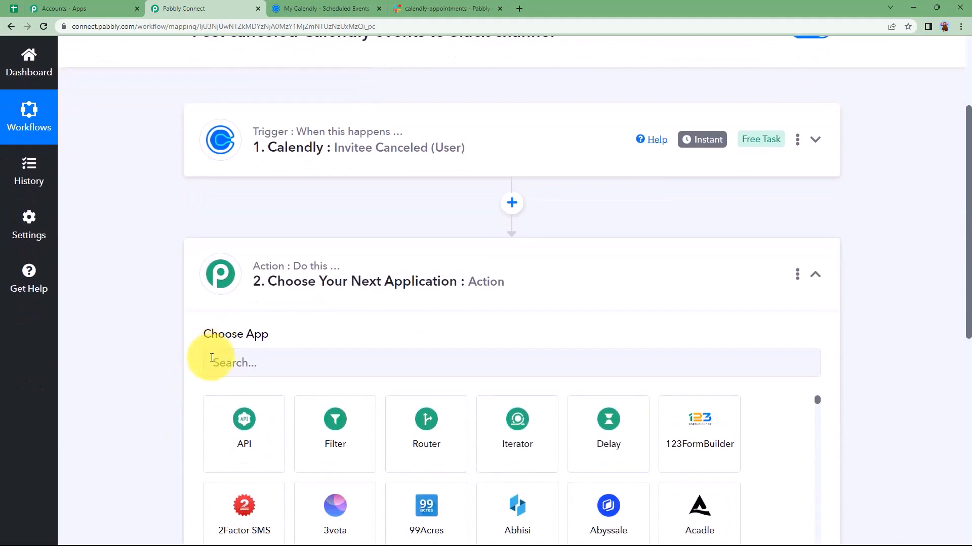
pyautogui.scroll(-2, 198, 360)
pyautogui.click(410, 9)
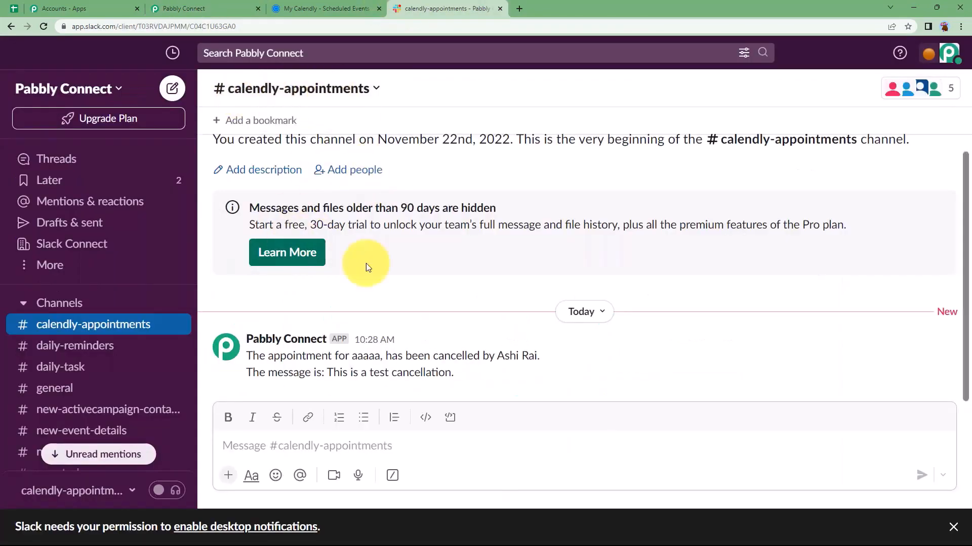
pyautogui.click(192, 8)
pyautogui.click(250, 260)
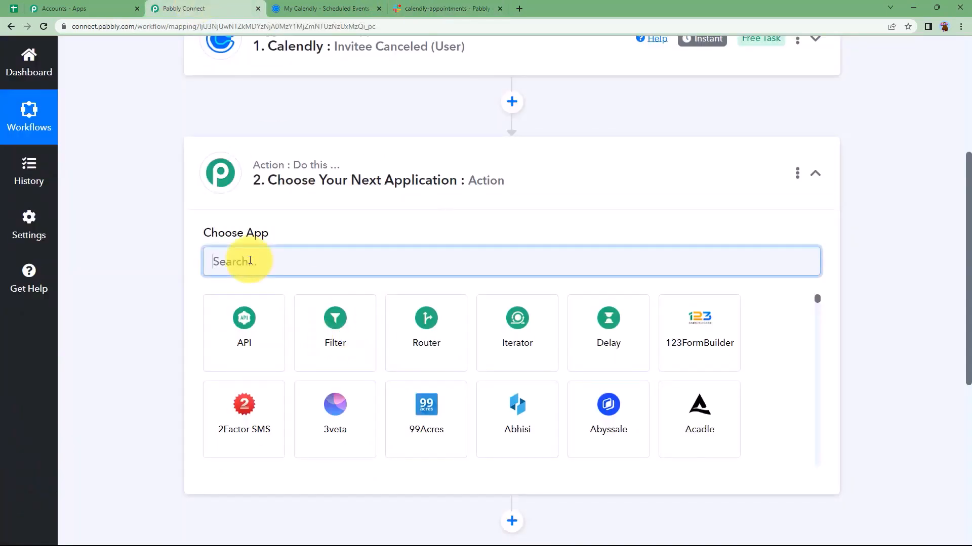
pyautogui.write('sla')
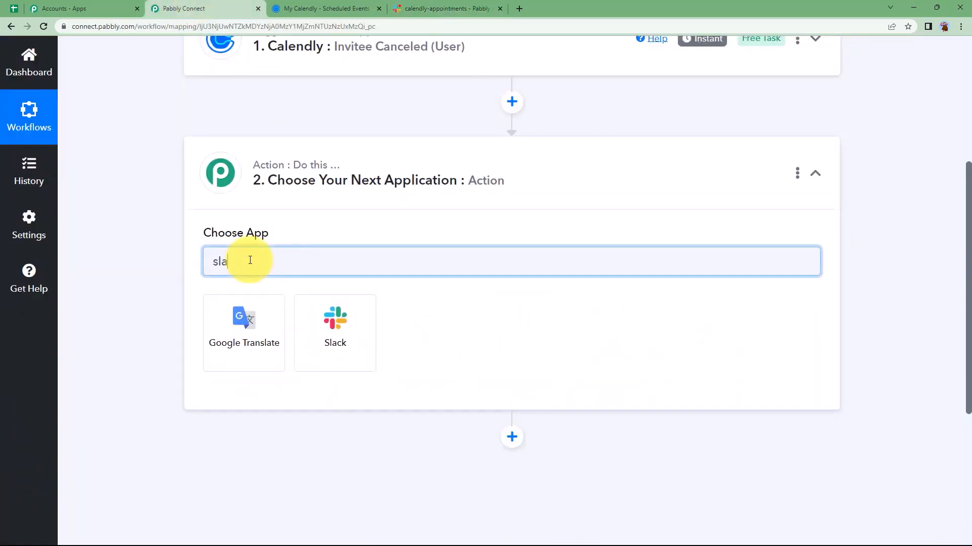
pyautogui.click(332, 322)
pyautogui.click(317, 324)
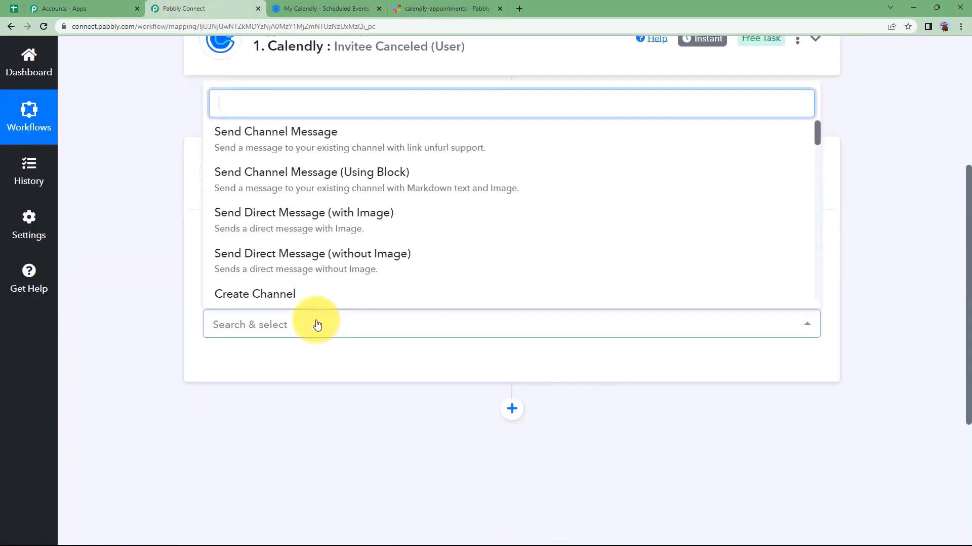
pyautogui.click(281, 135)
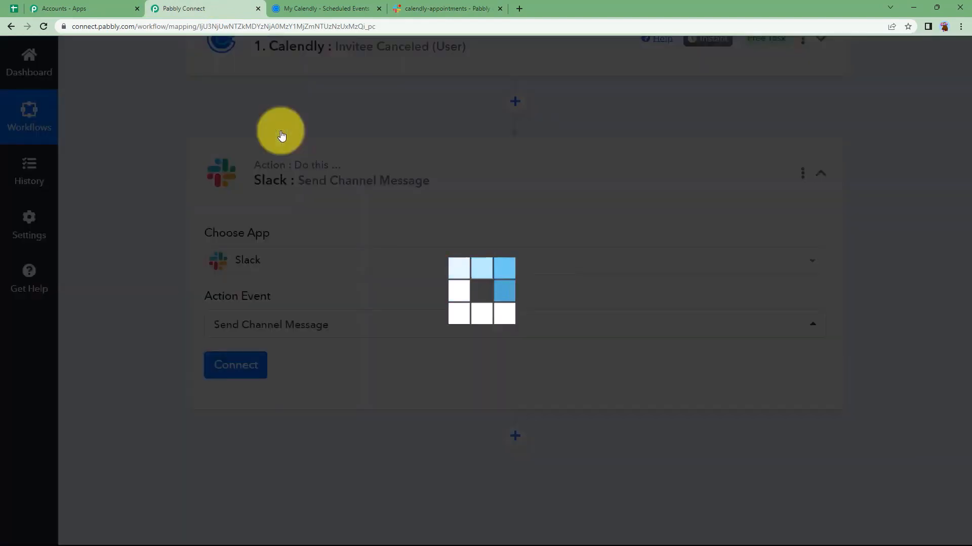
# Start a new Slack connection and view the help article on Slack token types
pyautogui.click(210, 375)
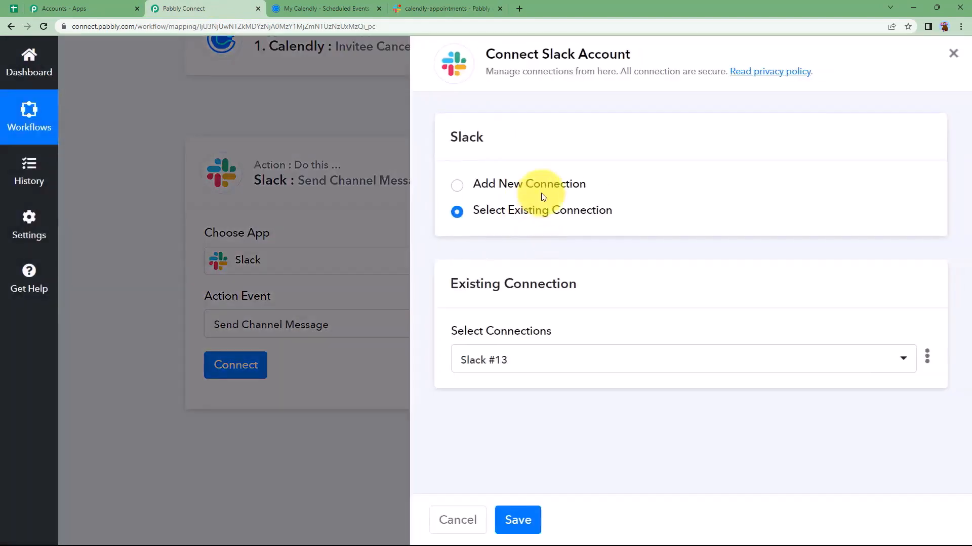
pyautogui.click(542, 188)
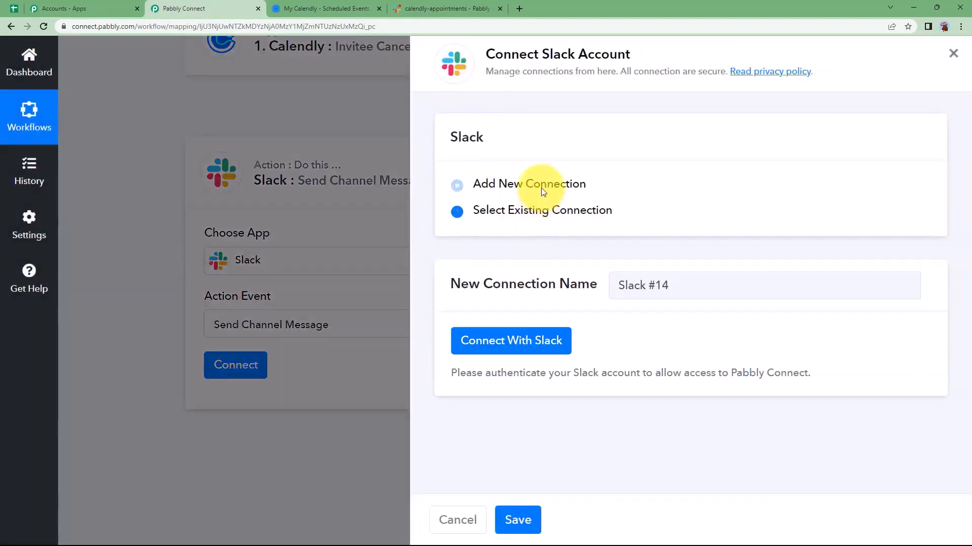
pyautogui.click(499, 344)
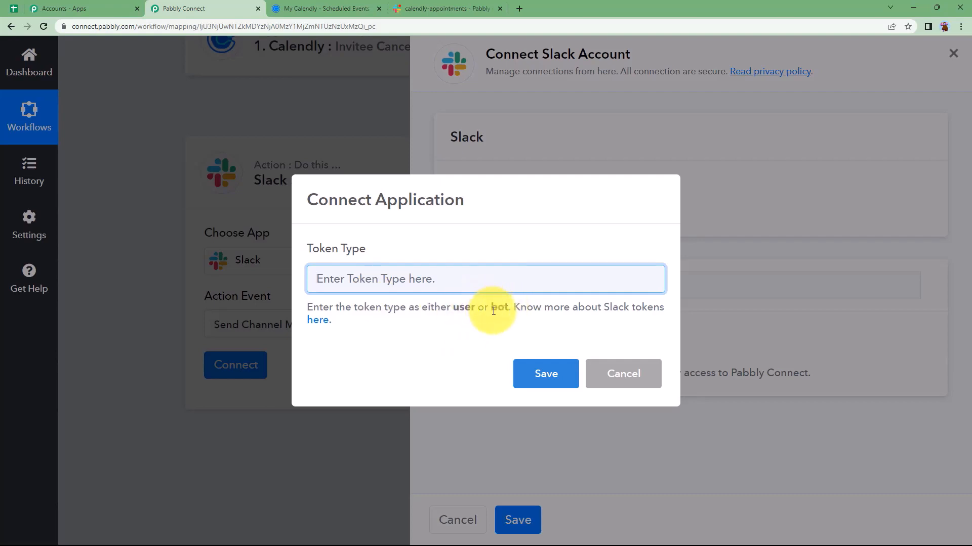
pyautogui.click(319, 327)
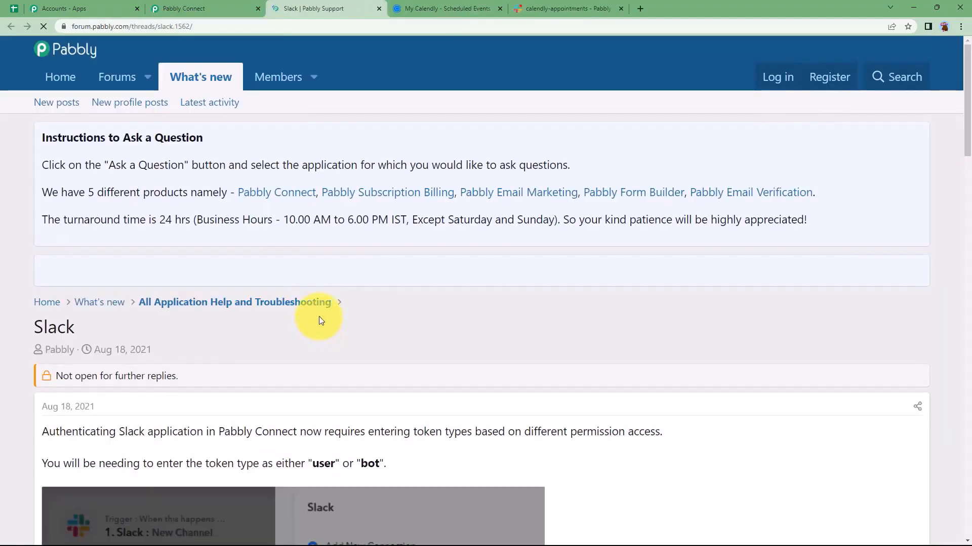
pyautogui.scroll(-10, 239, 150)
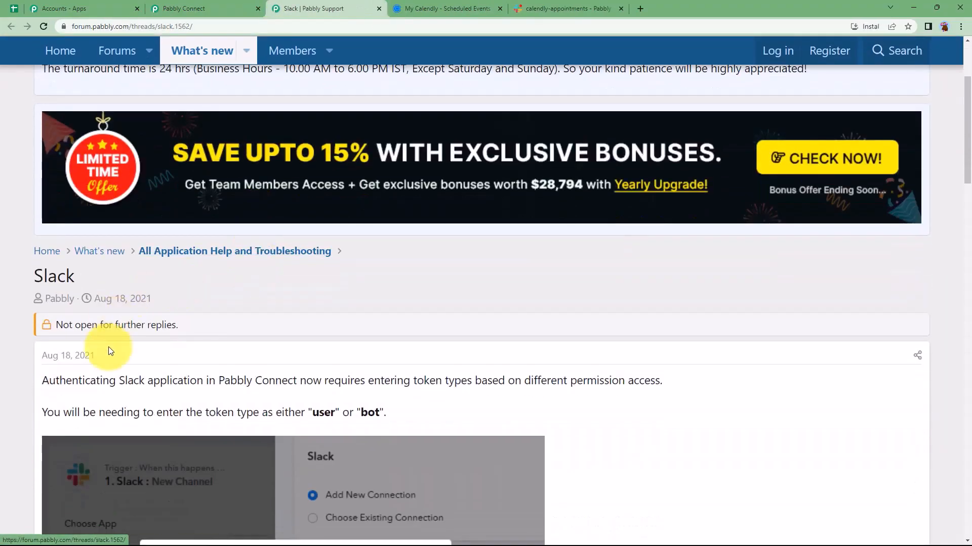
pyautogui.scroll(-3, 108, 347)
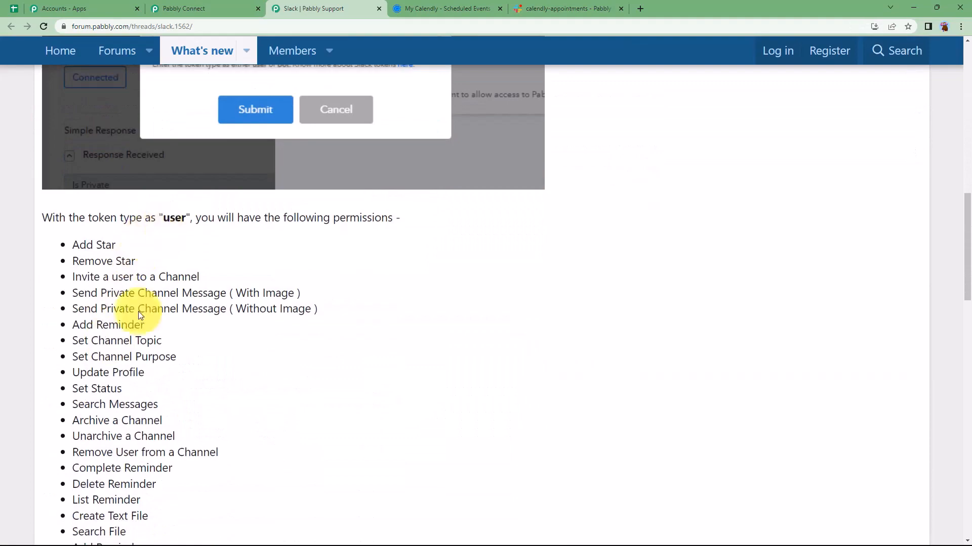
pyautogui.scroll(-9, 143, 311)
pyautogui.scroll(-3, 133, 334)
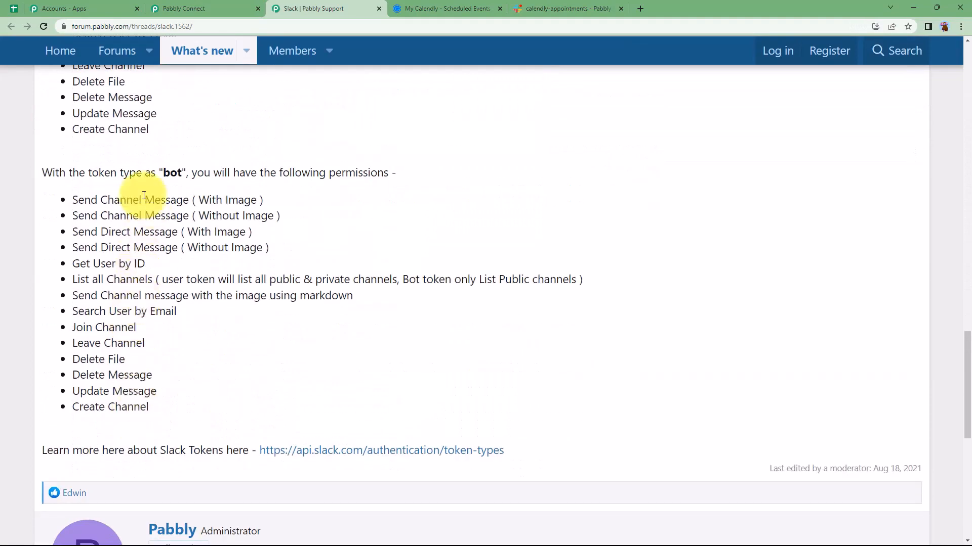
pyautogui.scroll(10, 178, 269)
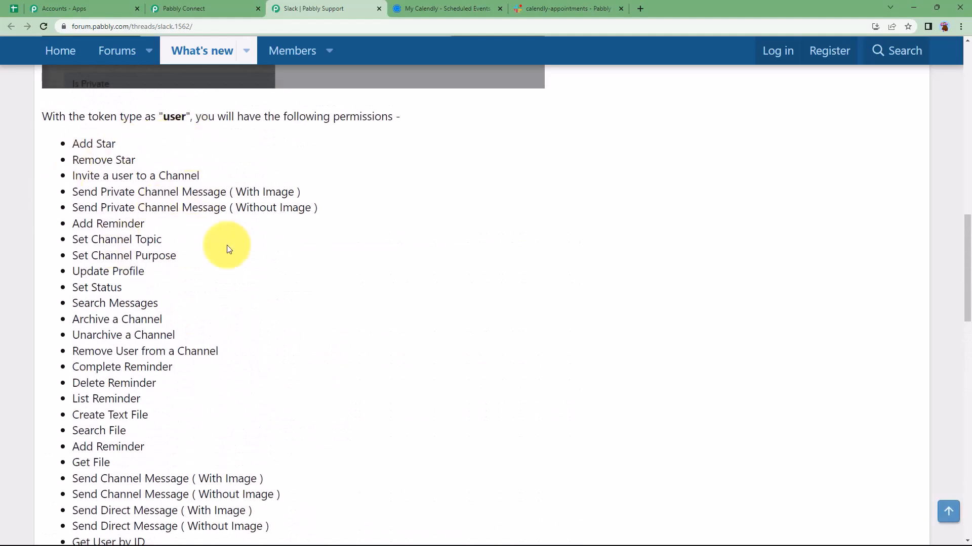
pyautogui.scroll(-10, 187, 397)
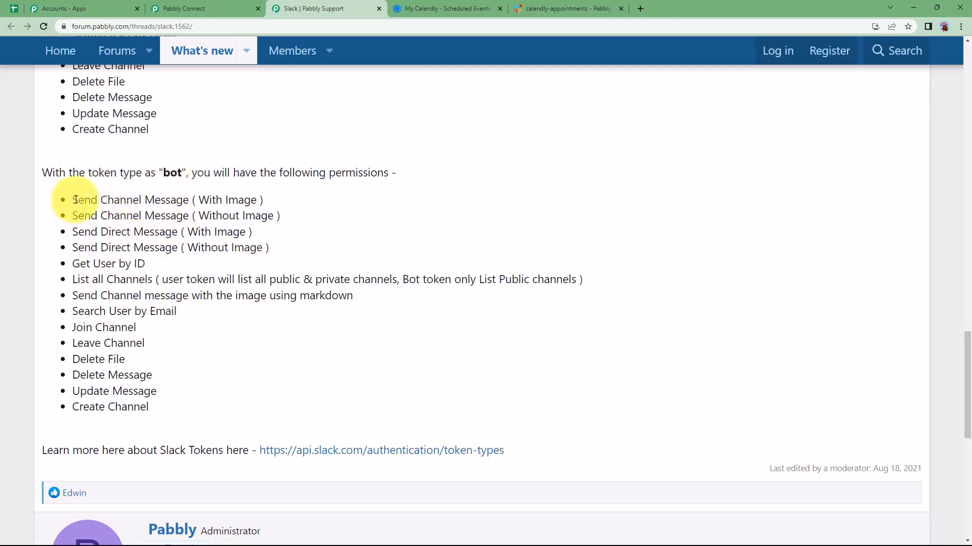
pyautogui.moveTo(73, 199); pyautogui.dragTo(266, 196)
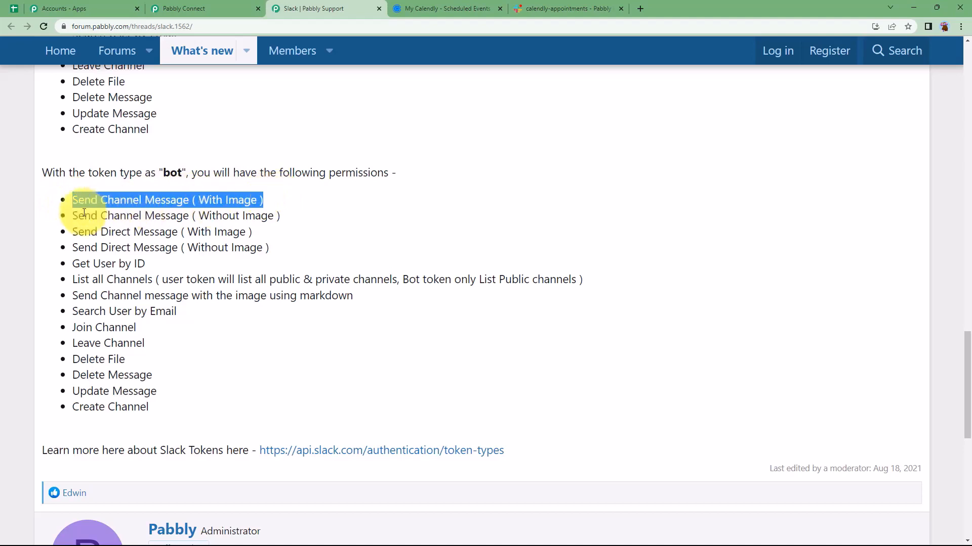
pyautogui.click(279, 213)
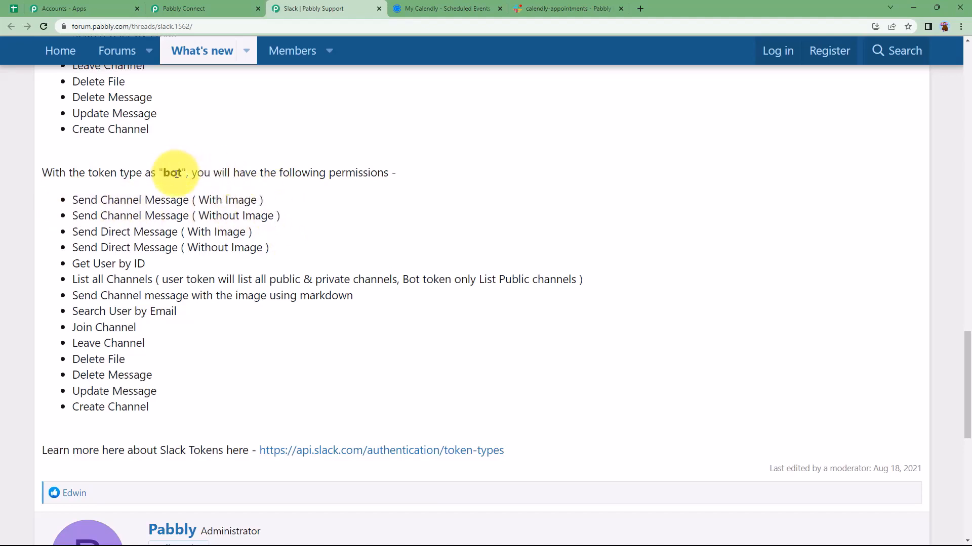
# Enter 'bot' as the Slack token type, save, and allow Pabbly Connect access in Slack
pyautogui.click(197, 9)
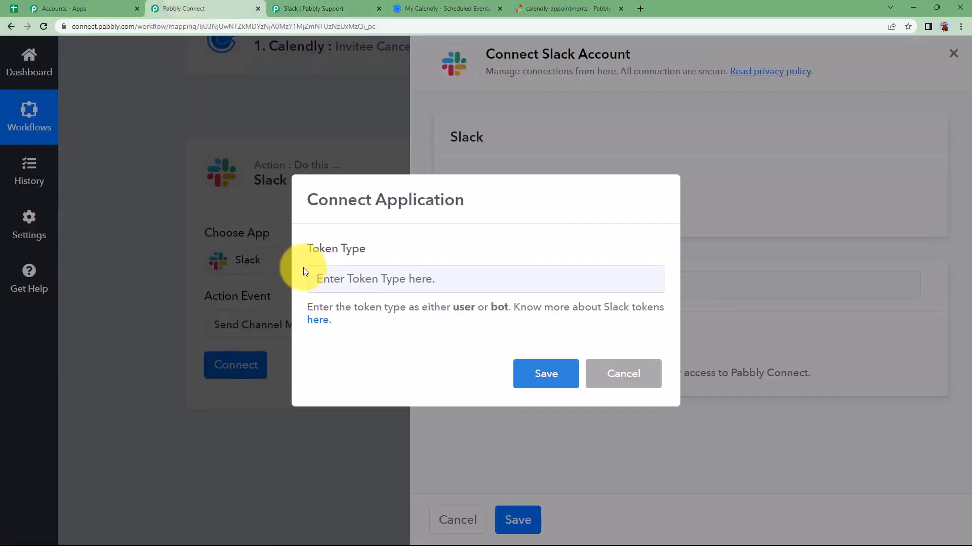
pyautogui.click(345, 285)
pyautogui.write('bot')
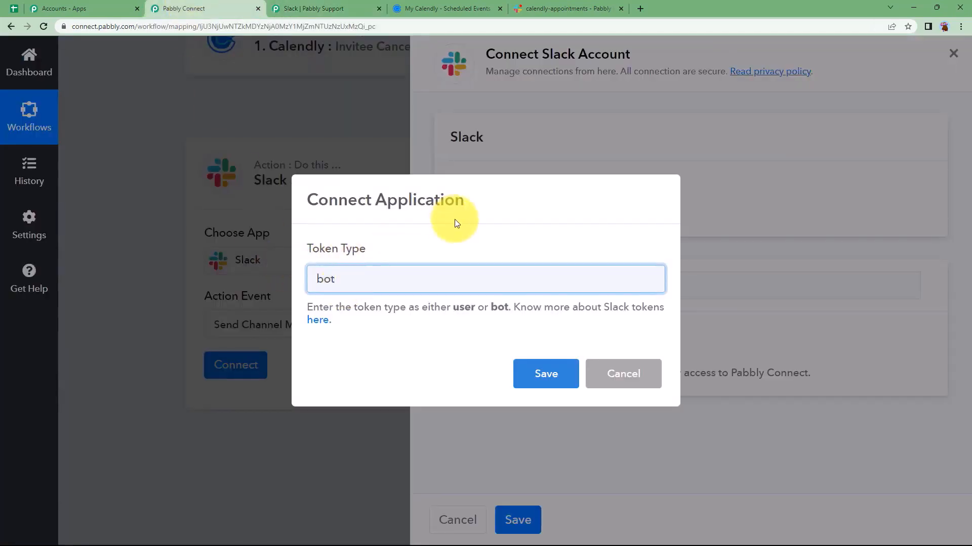
pyautogui.click(546, 376)
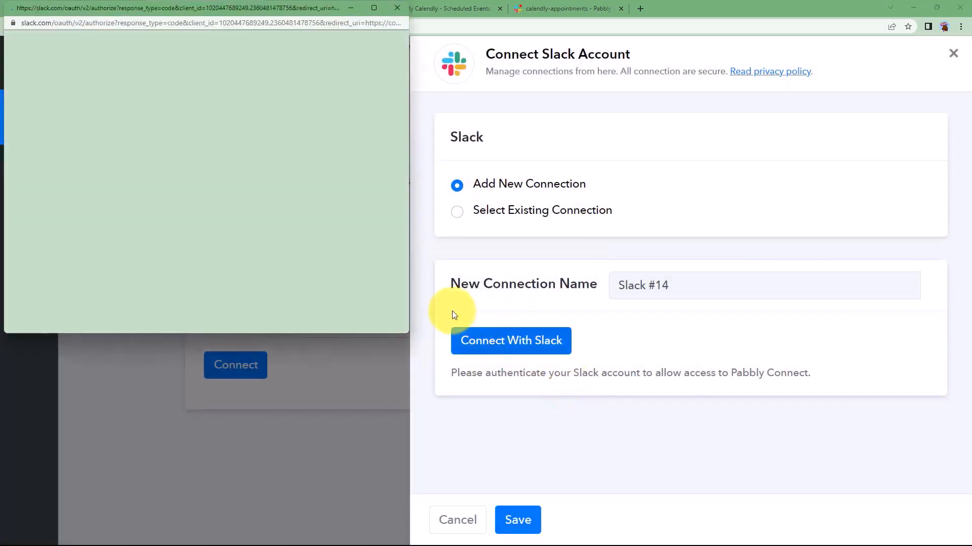
pyautogui.scroll(-8, 258, 203)
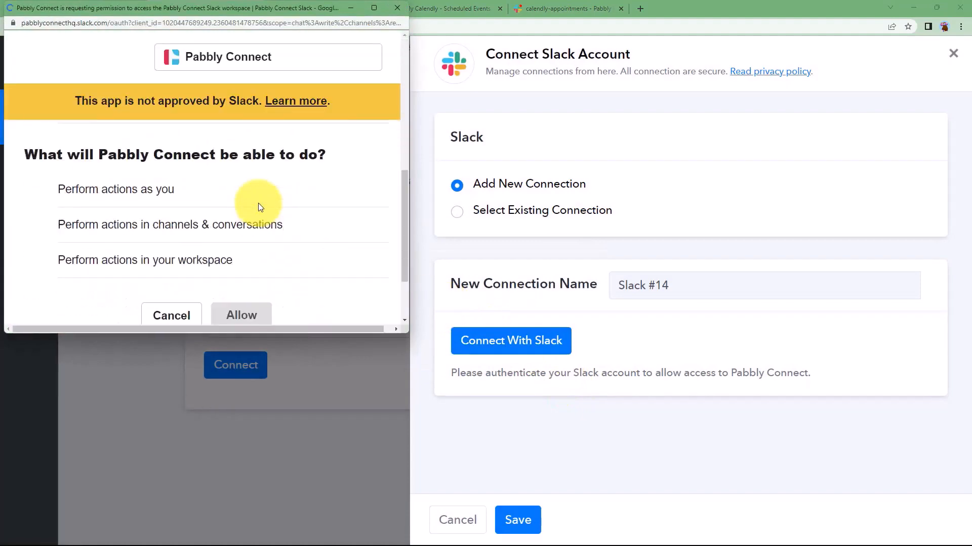
pyautogui.click(237, 245)
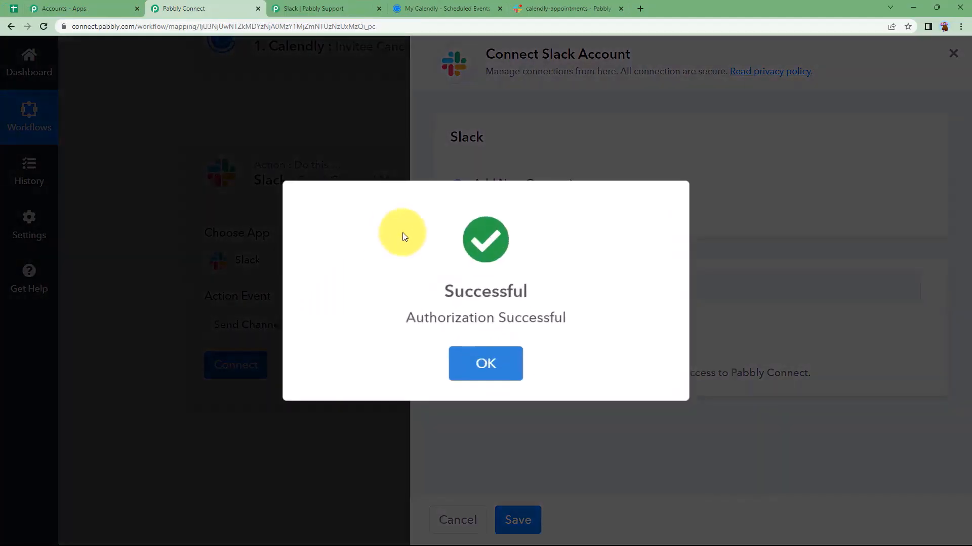
pyautogui.click(509, 343)
pyautogui.scroll(-3, 216, 304)
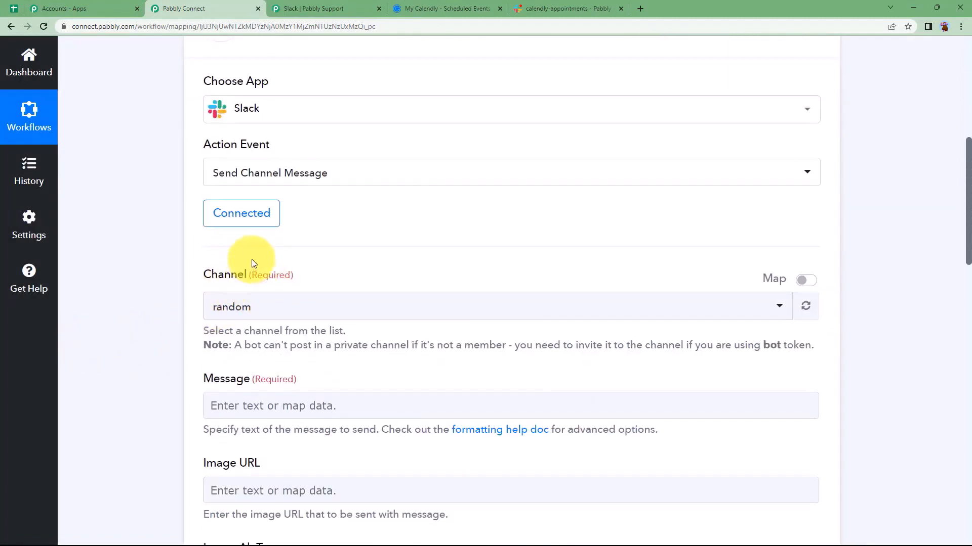
# Search 'cal' in the Channel list to select the calendly-appointments channel
pyautogui.scroll(-3, 190, 256)
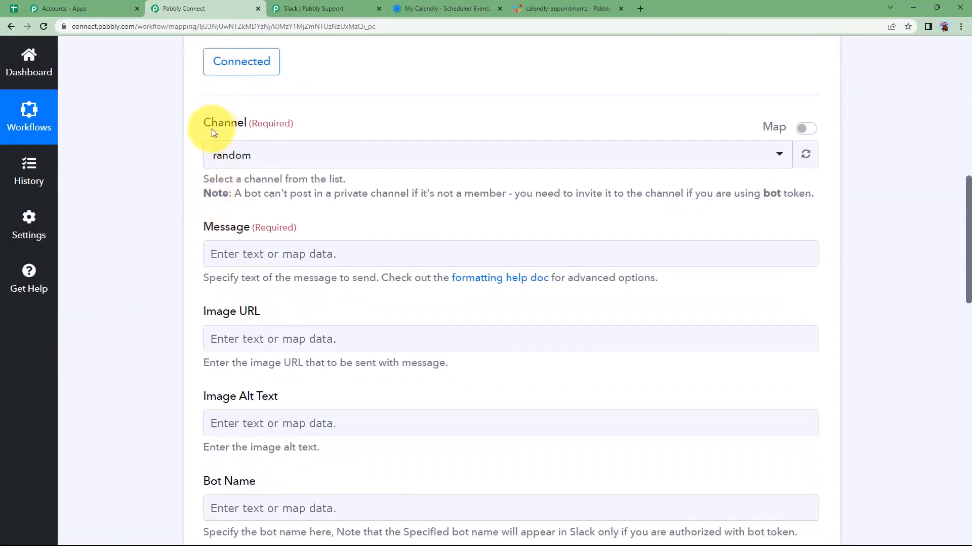
pyautogui.click(233, 149)
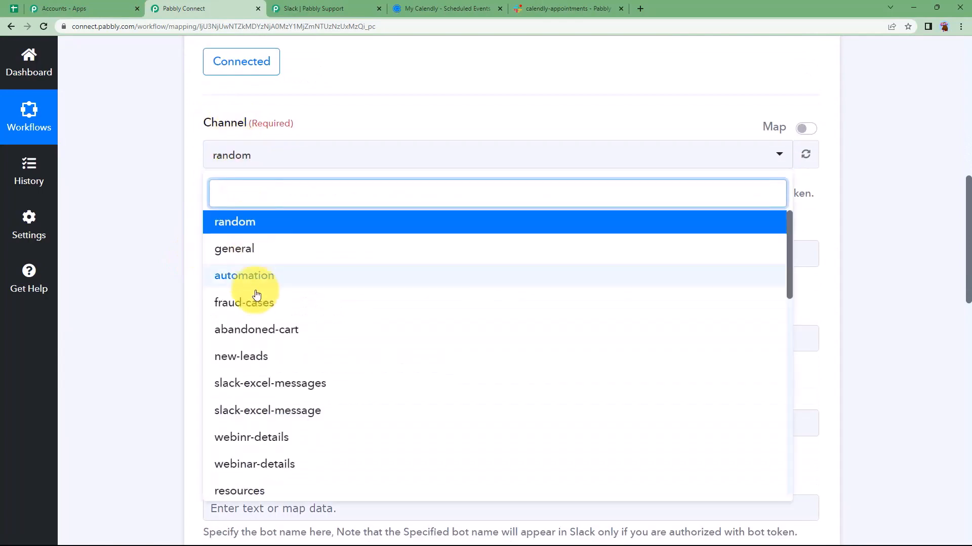
pyautogui.click(526, 5)
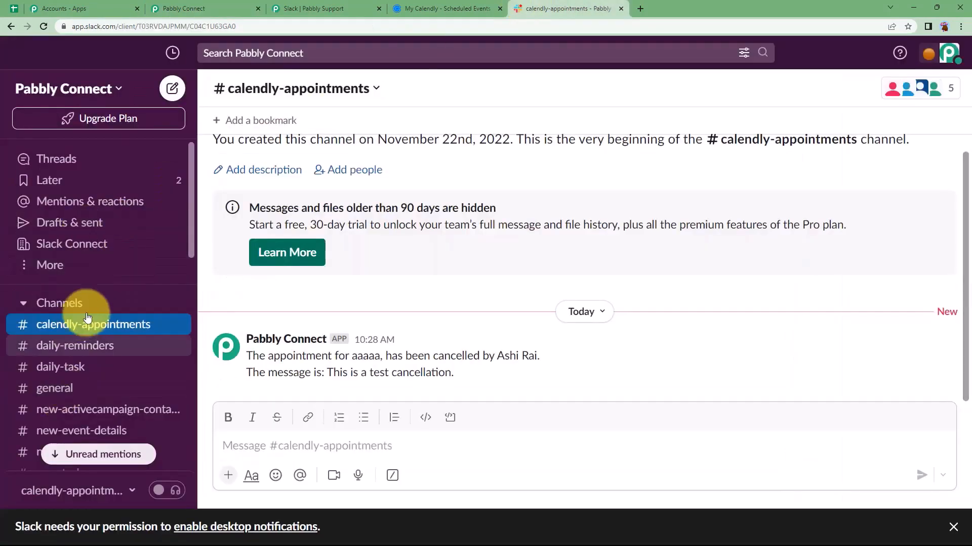
pyautogui.scroll(-3, 91, 232)
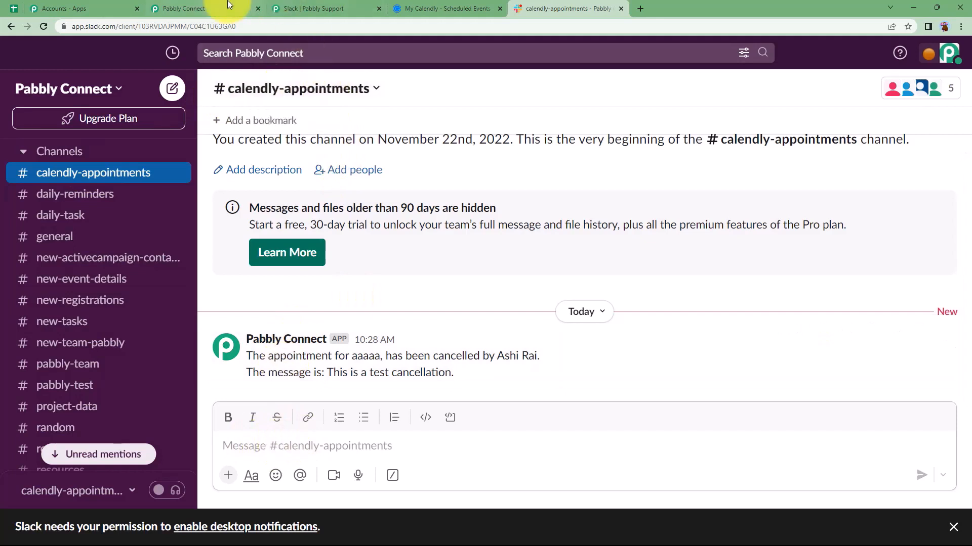
pyautogui.click(202, 9)
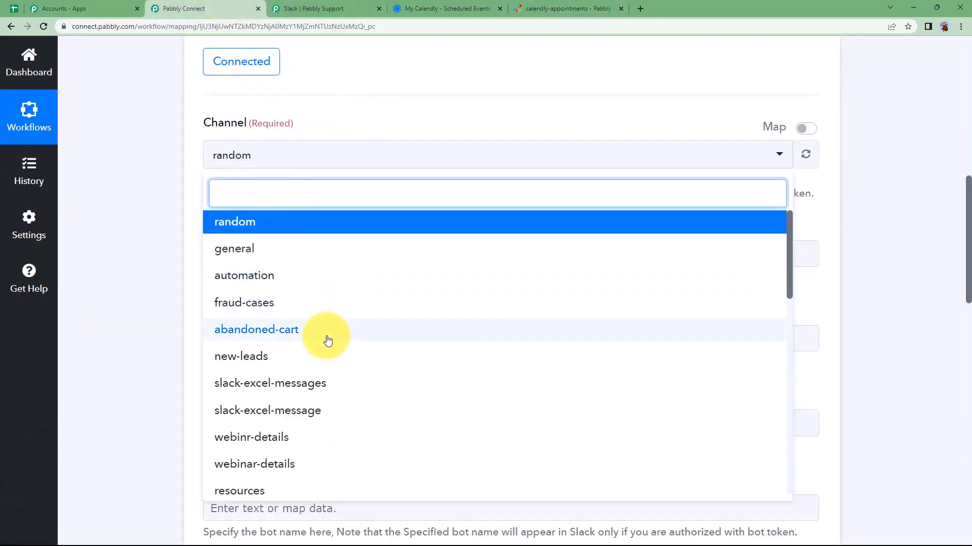
pyautogui.scroll(-6, 325, 339)
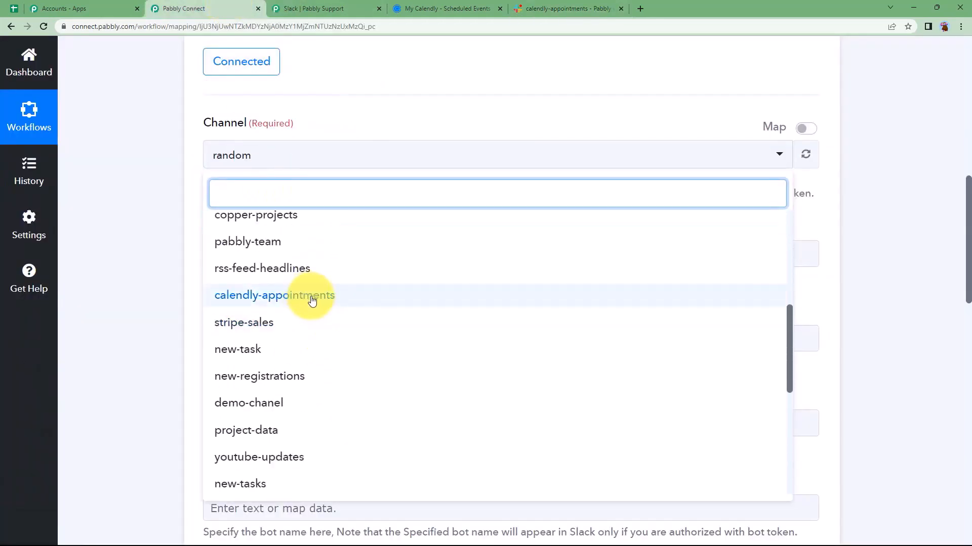
pyautogui.write('calendly-appointments')
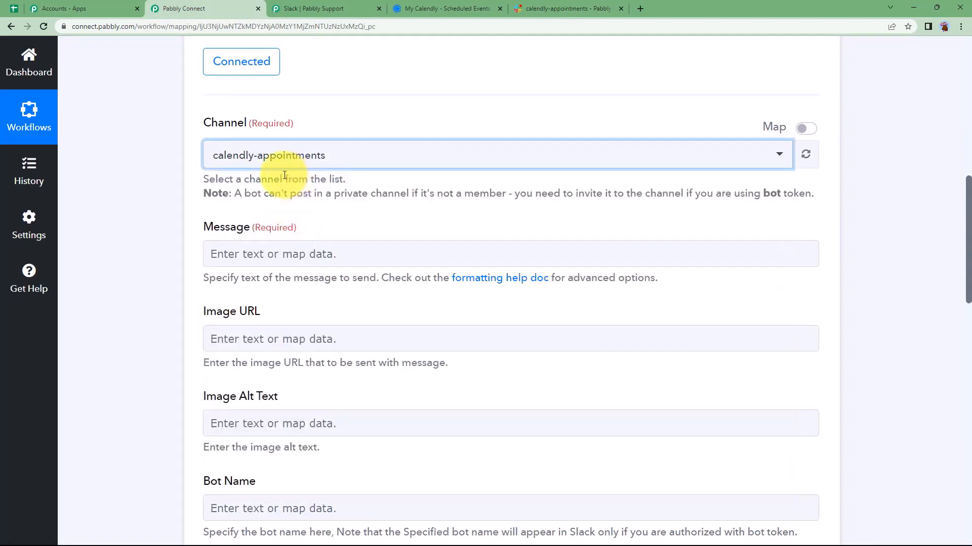
# Begin the message with 'An appointment for' followed by the mapped event name
pyautogui.click(206, 171)
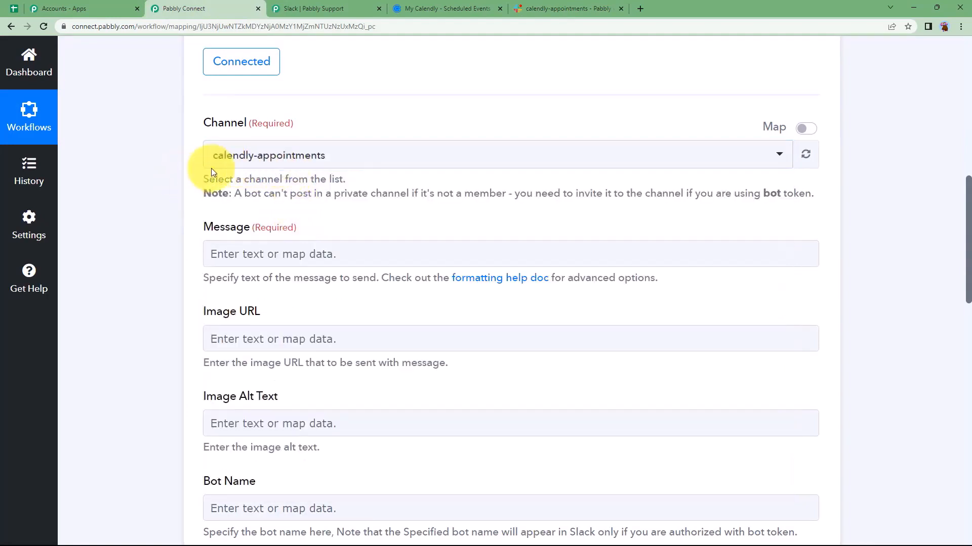
pyautogui.click(272, 253)
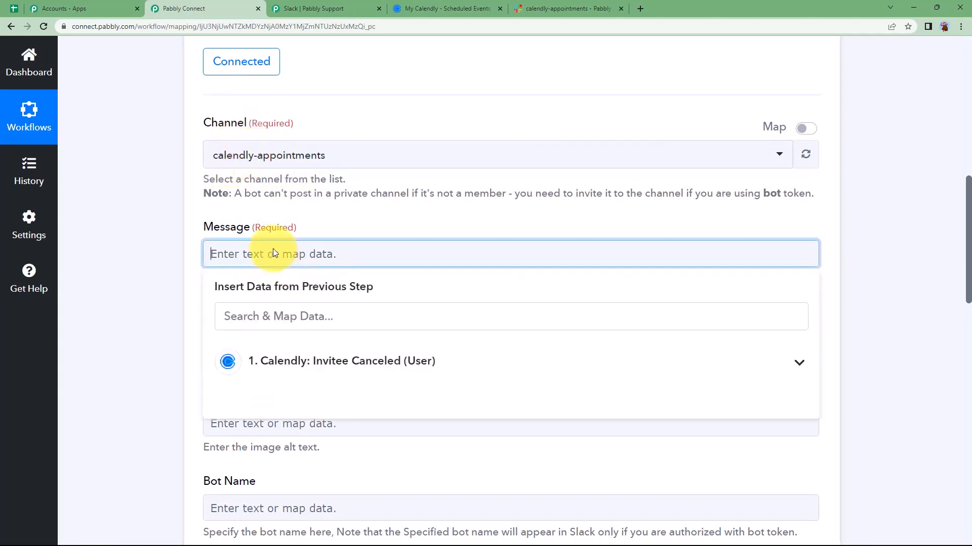
pyautogui.click(272, 253)
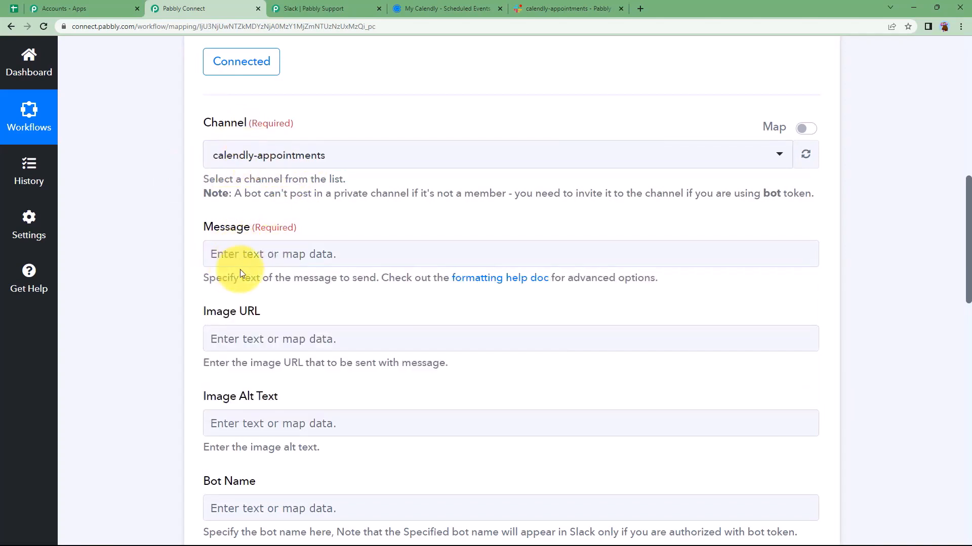
pyautogui.click(215, 261)
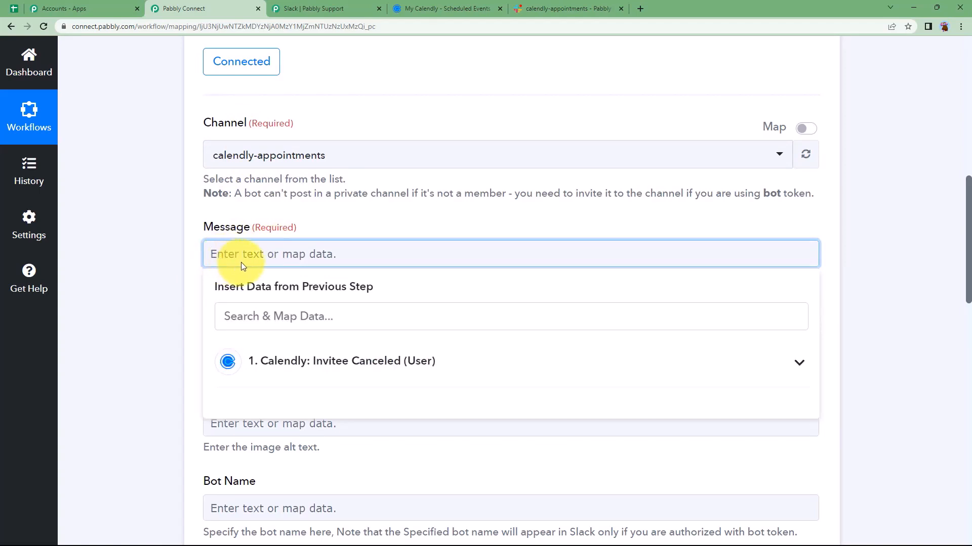
pyautogui.write('An appointment for')
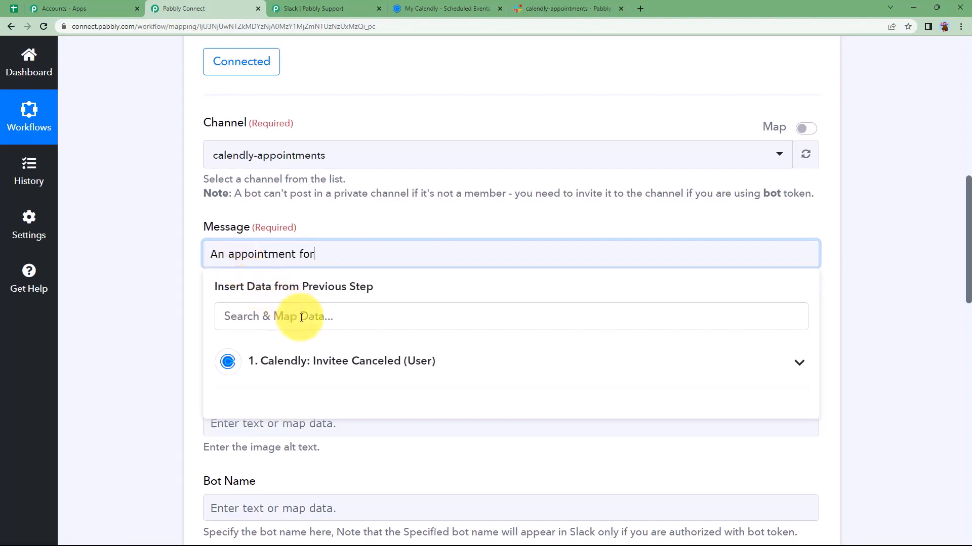
pyautogui.click(314, 361)
pyautogui.scroll(-3, 174, 364)
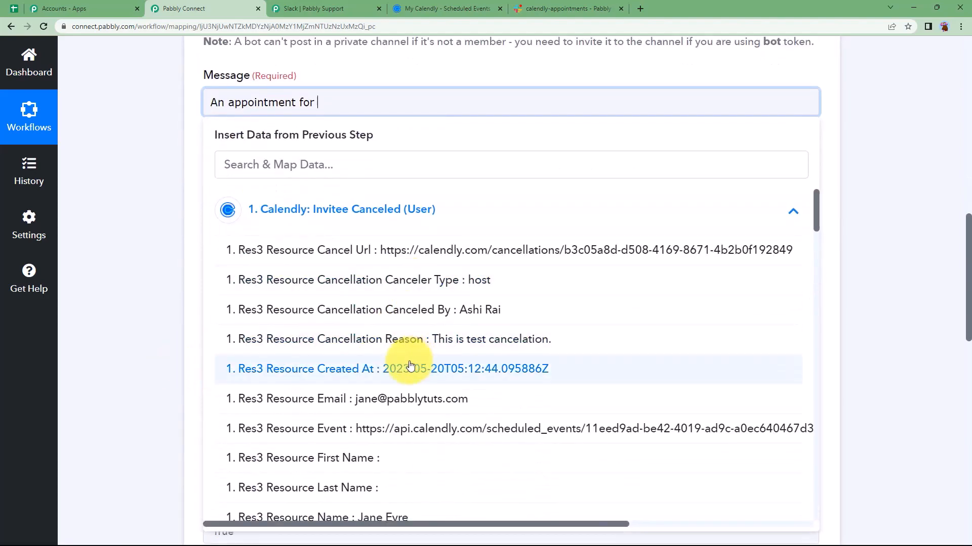
pyautogui.scroll(-2, 423, 337)
pyautogui.scroll(-8, 423, 338)
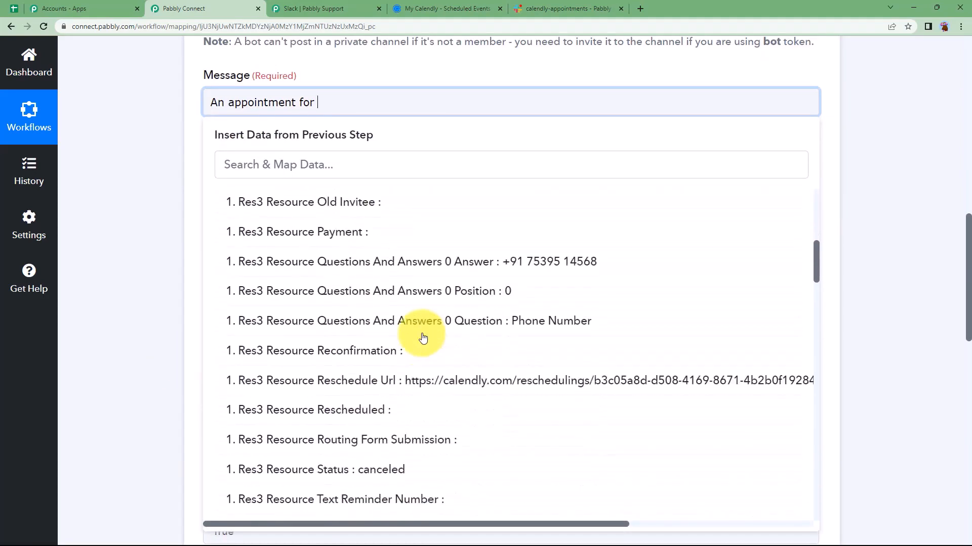
pyautogui.scroll(-15, 422, 296)
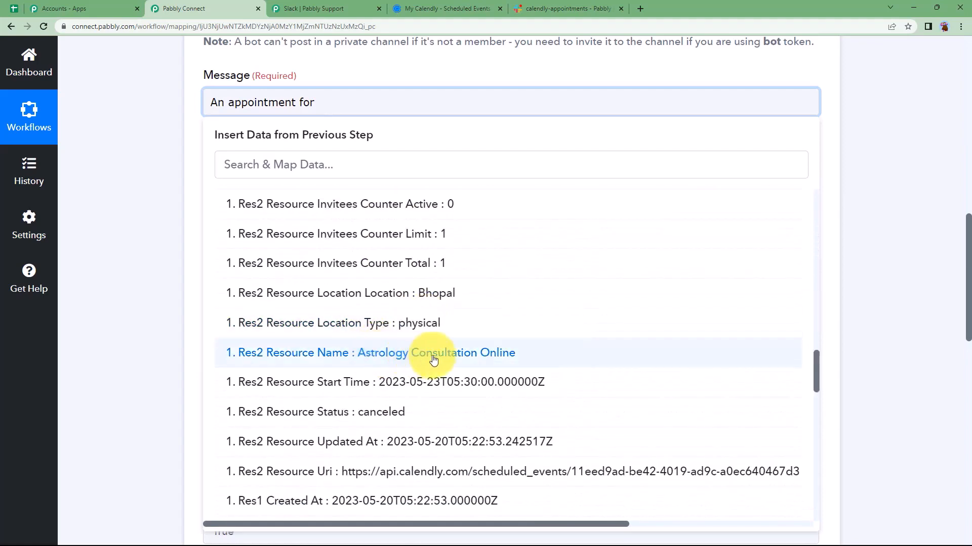
pyautogui.click(486, 358)
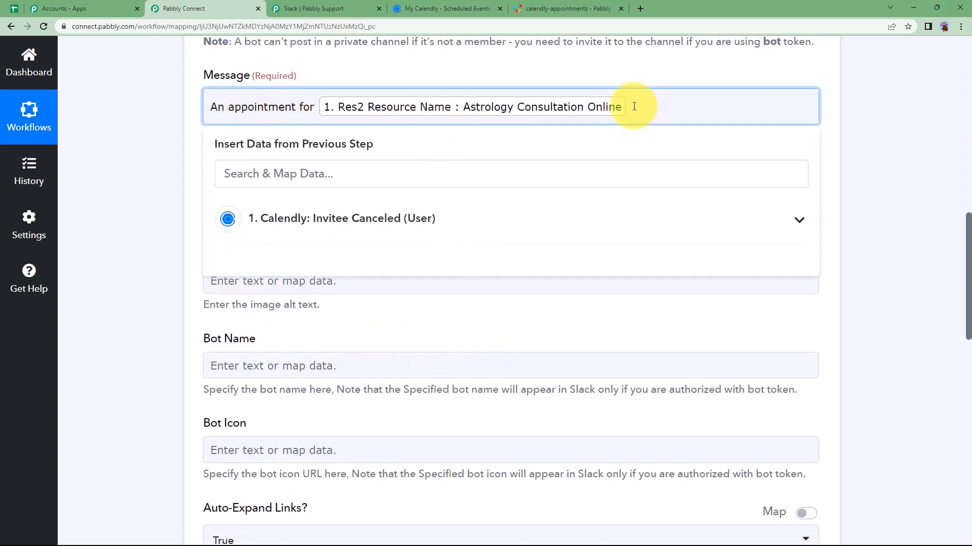
# Add 'Name:', 'Contact' and an Email line beneath the first line
pyautogui.press('Return')
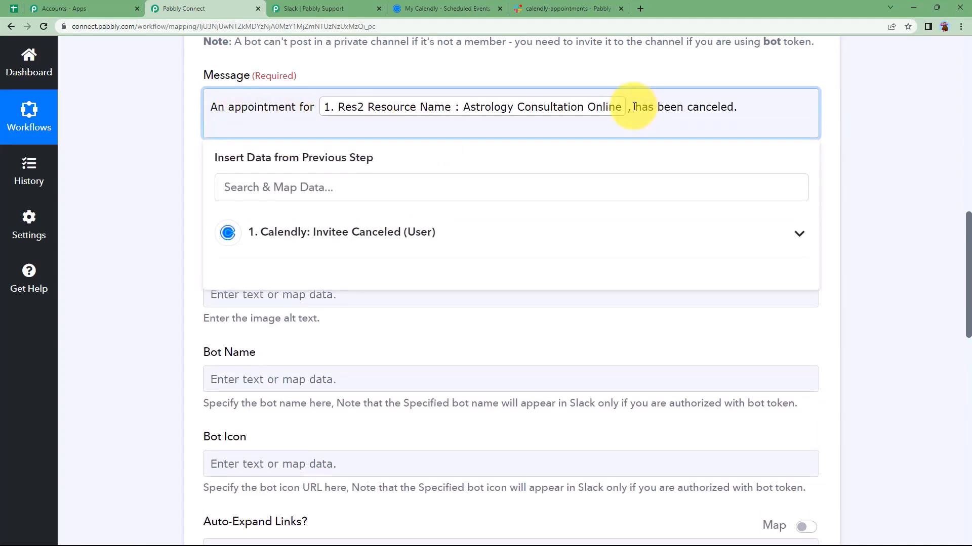
pyautogui.write('Name:')
pyautogui.press('Return')
pyautogui.write('Contact:')
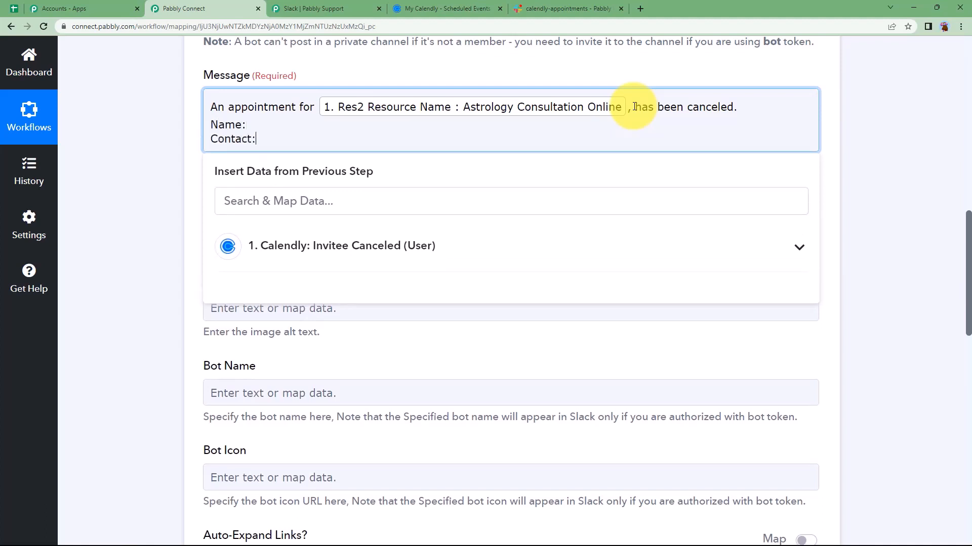
pyautogui.press('Return')
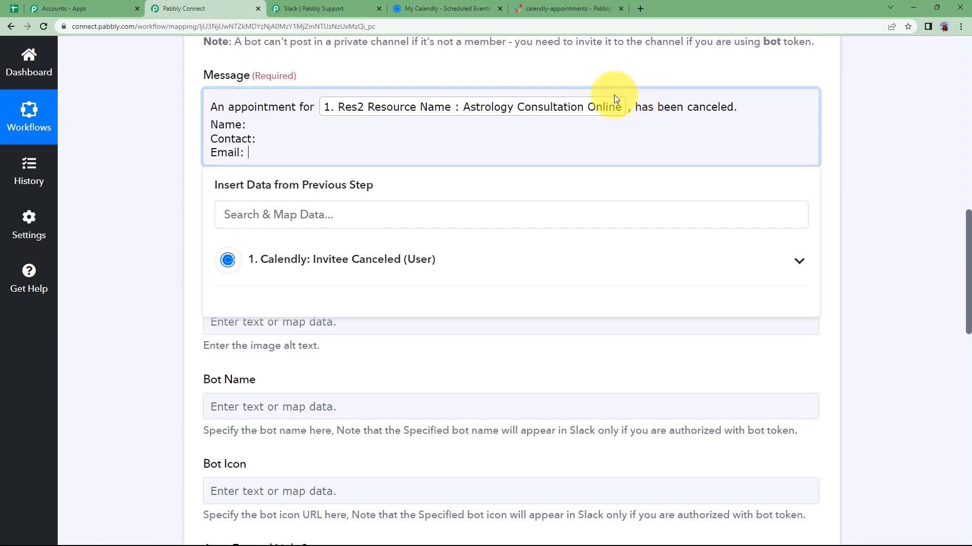
# Map the invitee's name, Questions And Answers 0 Answer, and Email tokens into their lines
pyautogui.click(262, 258)
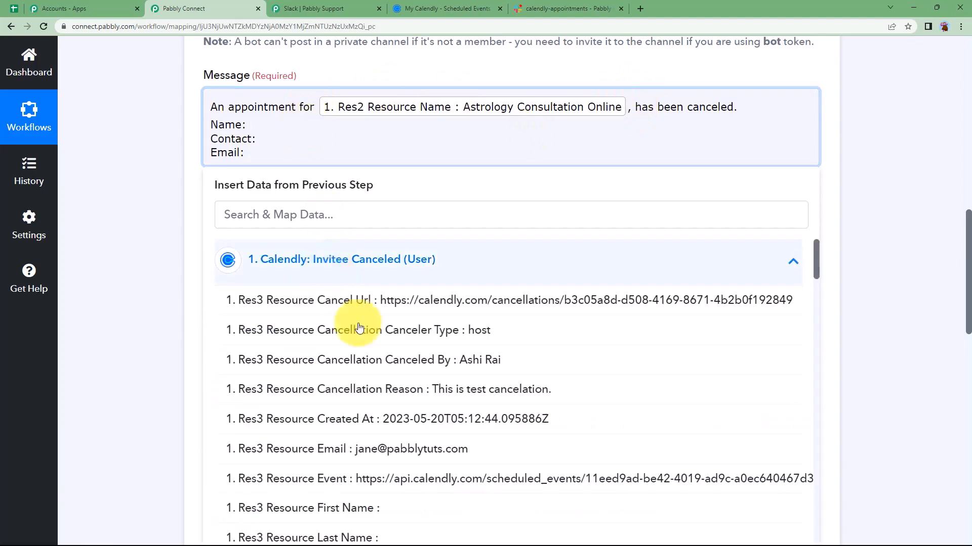
pyautogui.scroll(-3, 457, 408)
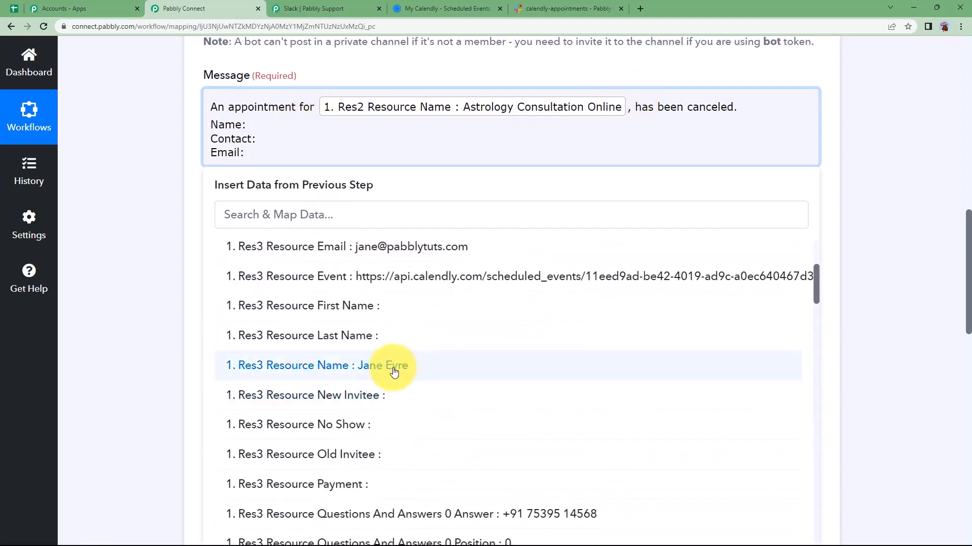
pyautogui.click(392, 368)
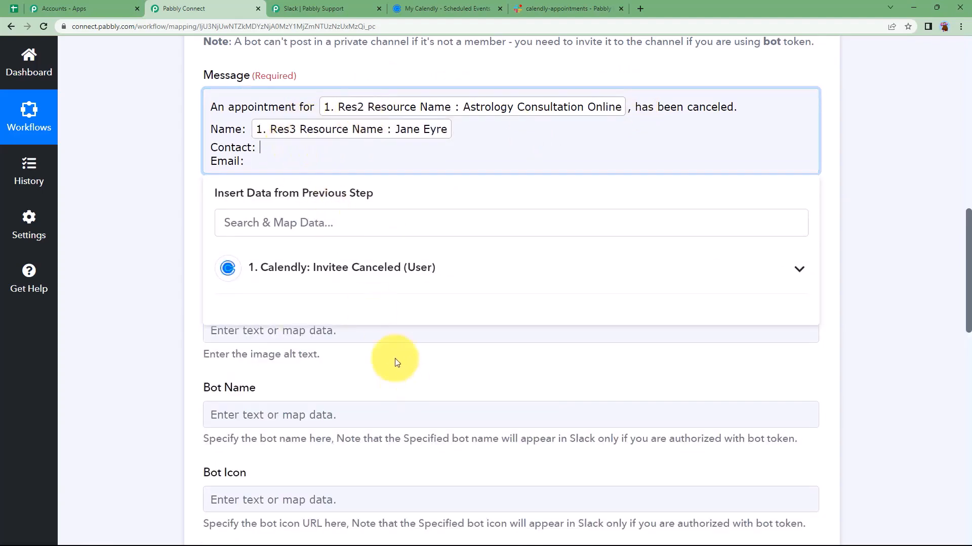
pyautogui.click(386, 267)
pyautogui.scroll(-2, 435, 370)
pyautogui.scroll(-4, 440, 373)
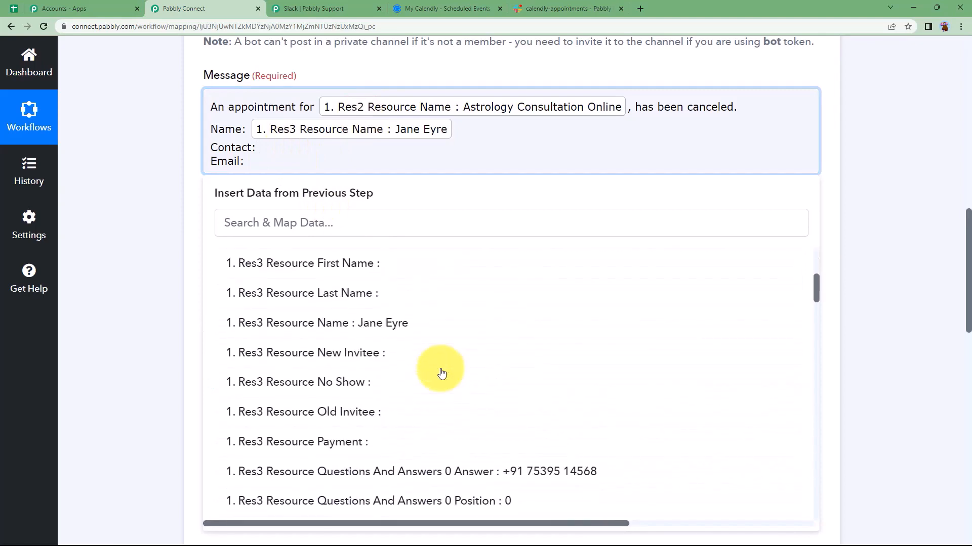
pyautogui.click(440, 369)
pyautogui.click(270, 170)
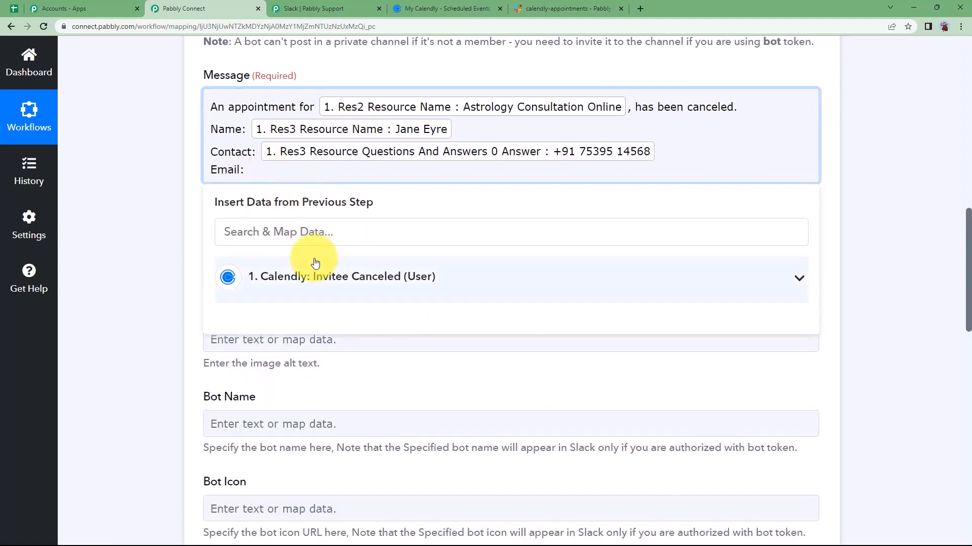
pyautogui.click(331, 276)
pyautogui.scroll(-2, 408, 336)
pyautogui.click(425, 366)
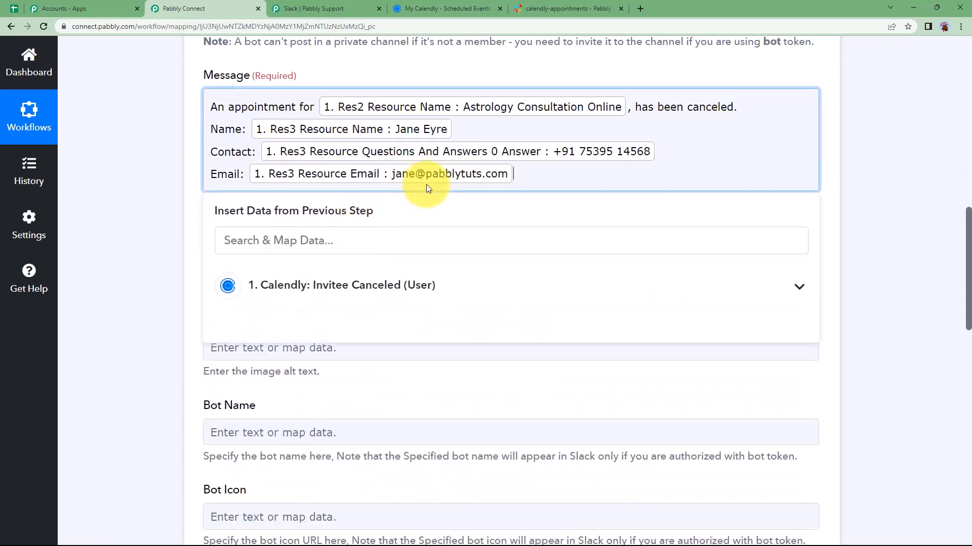
# Add a new line and browse the Calendly data for a date field without inserting one
pyautogui.press('Return')
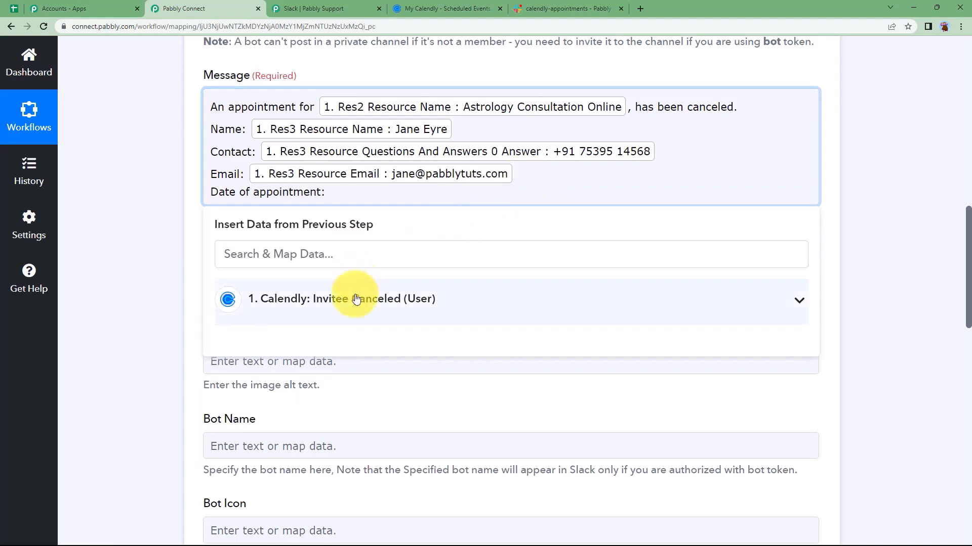
pyautogui.click(283, 300)
pyautogui.scroll(-5, 370, 312)
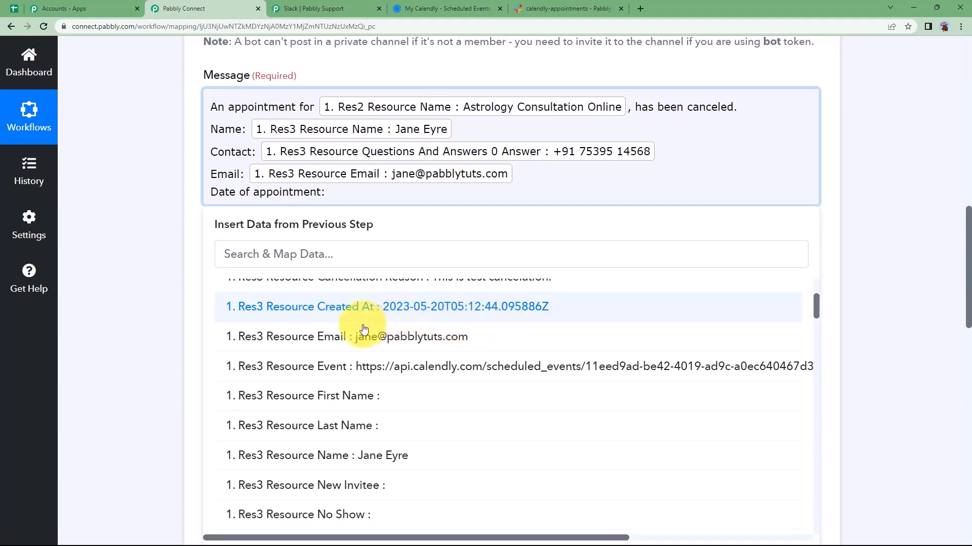
pyautogui.click(163, 358)
# Add a Date/Time Formatter action step right after the Calendly trigger
pyautogui.scroll(4, 138, 336)
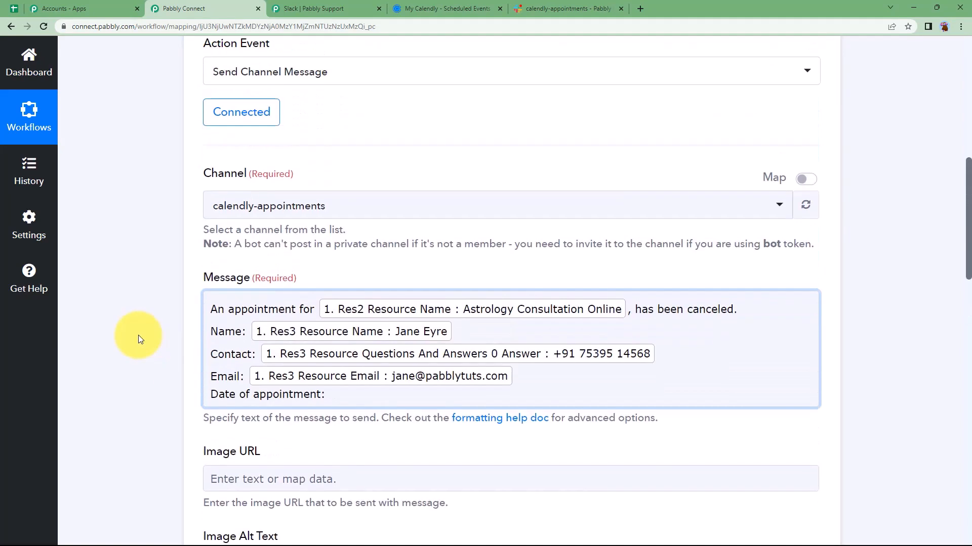
pyautogui.scroll(8, 138, 335)
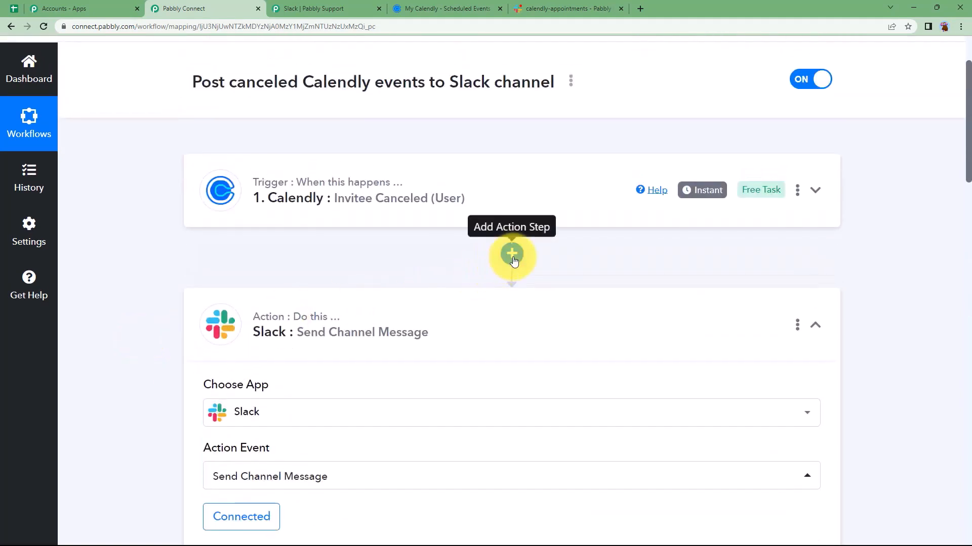
pyautogui.click(513, 255)
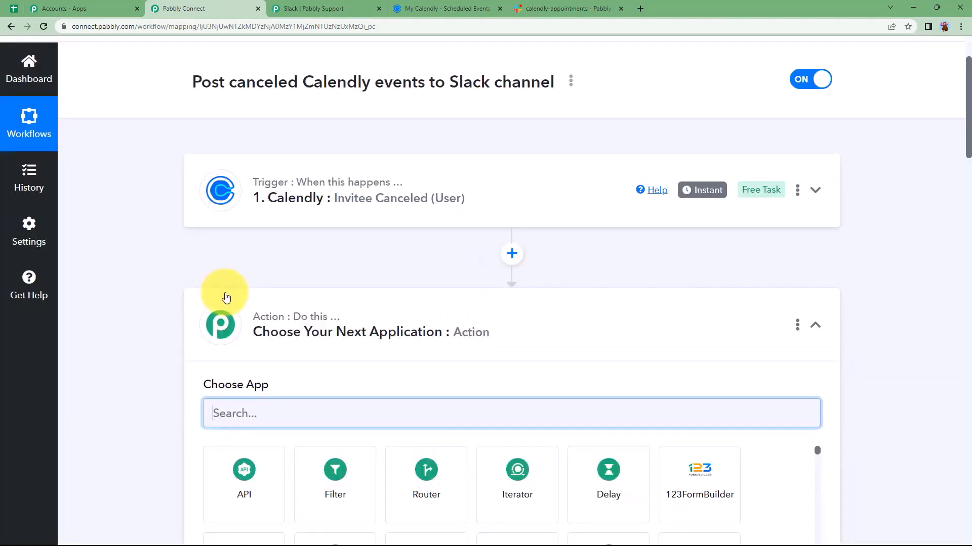
pyautogui.scroll(-6, 198, 319)
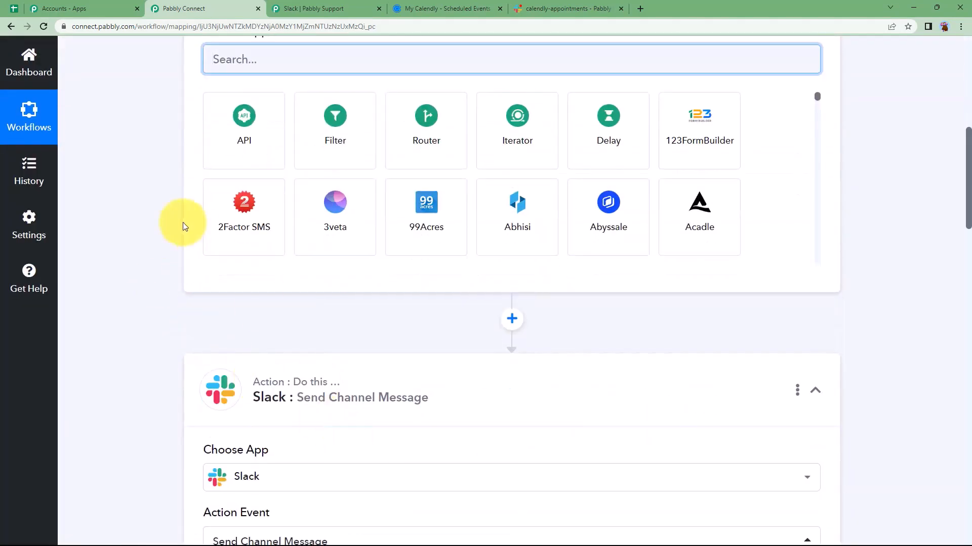
pyautogui.scroll(5, 185, 226)
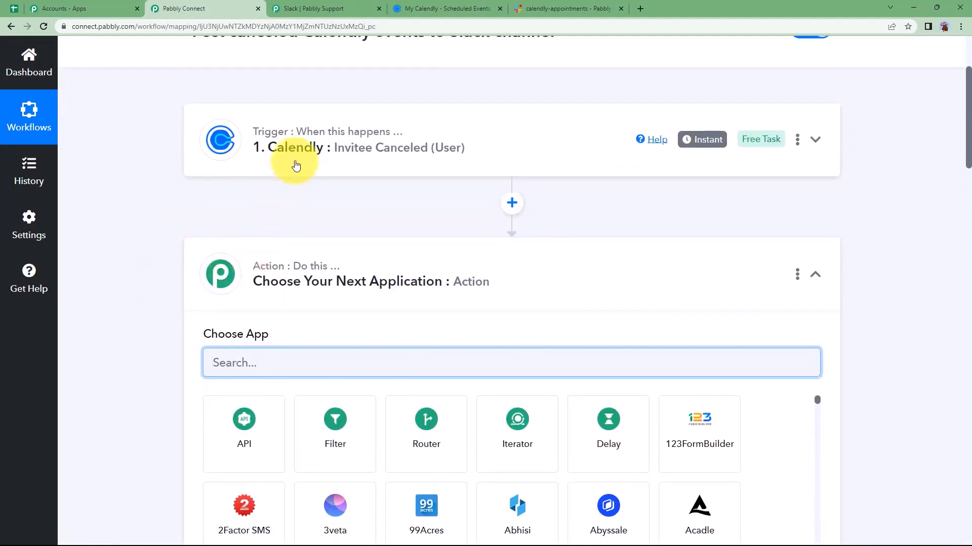
pyautogui.write('date')
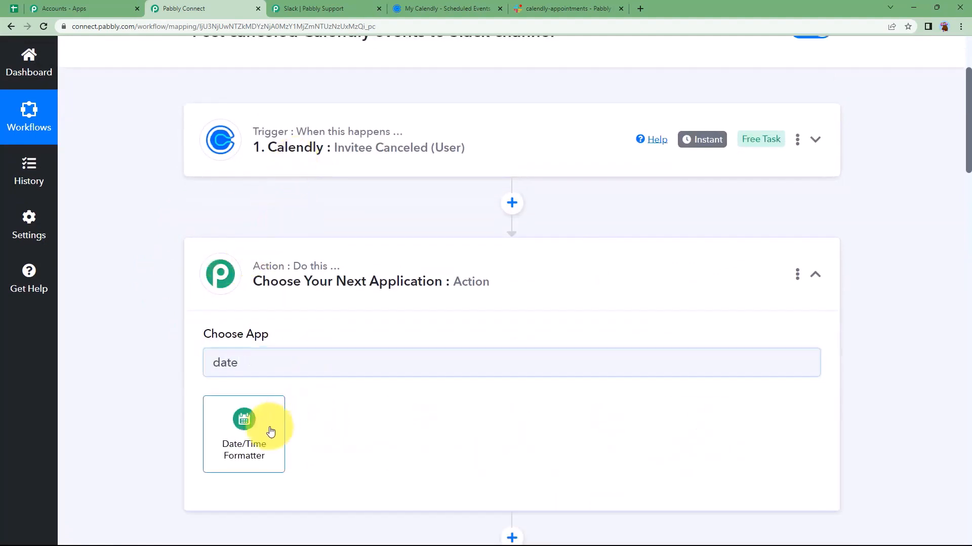
pyautogui.click(271, 431)
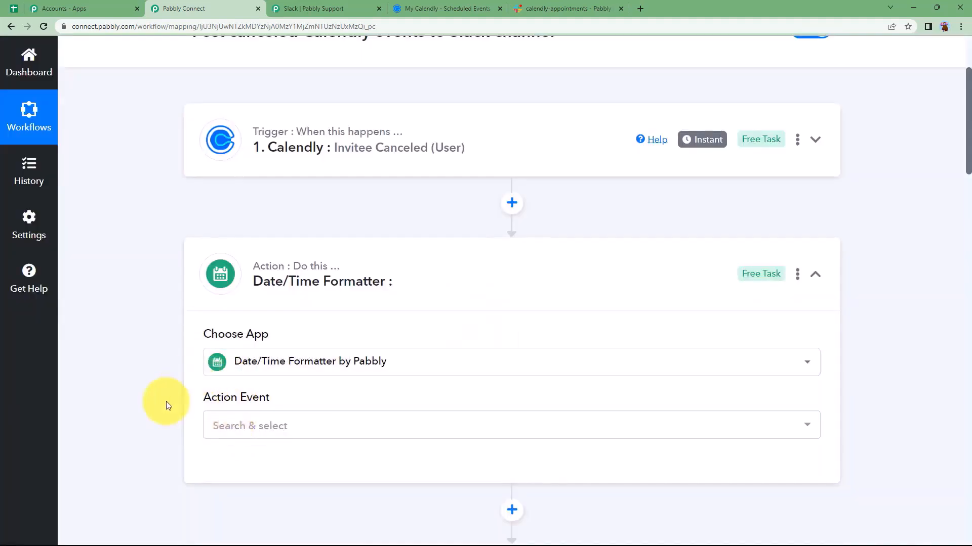
# Set the formatter's action event to Format Date Only and connect it
pyautogui.scroll(-1, 162, 401)
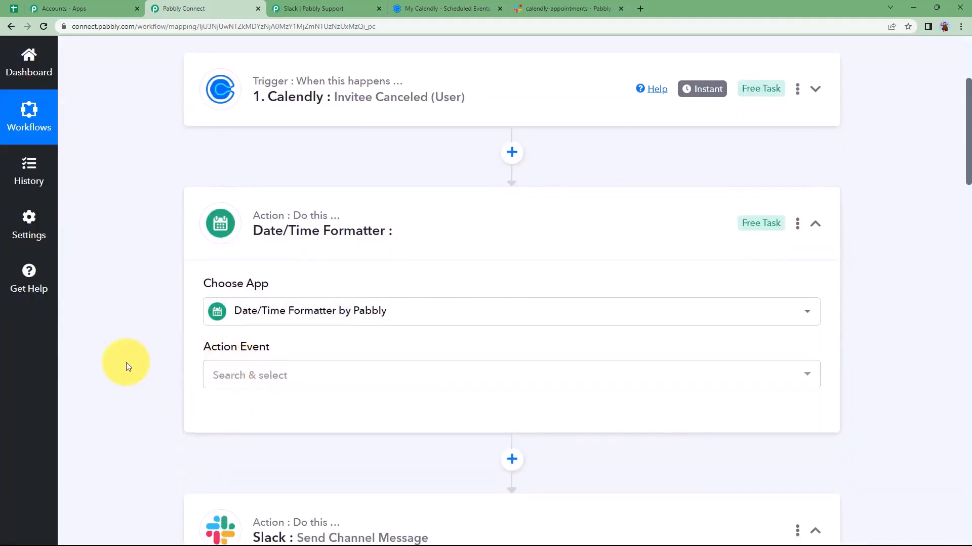
pyautogui.scroll(-2, 350, 135)
pyautogui.click(303, 272)
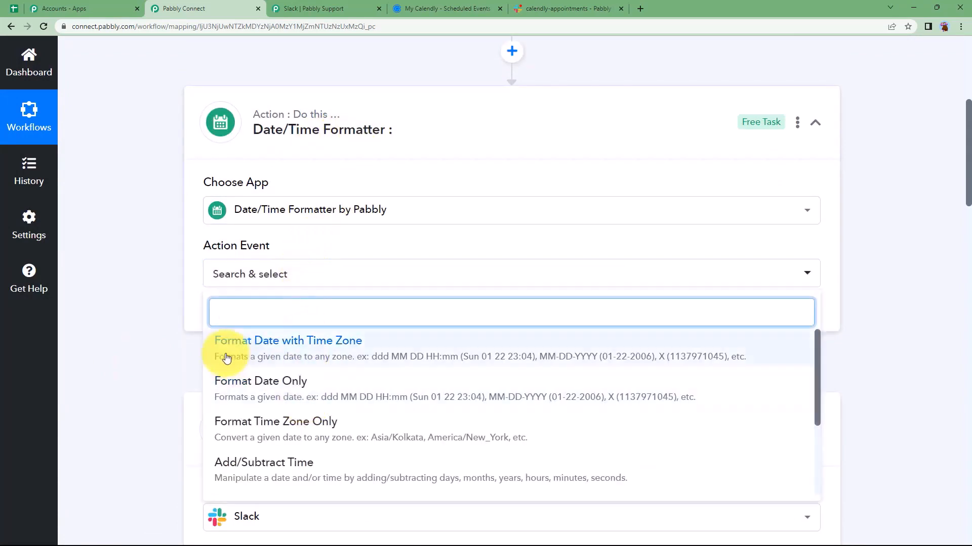
pyautogui.click(253, 391)
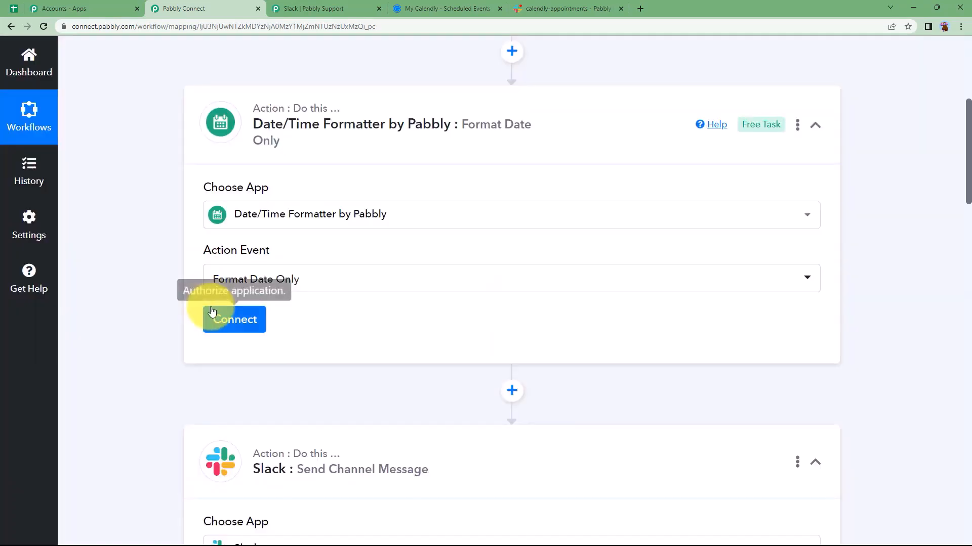
pyautogui.click(234, 319)
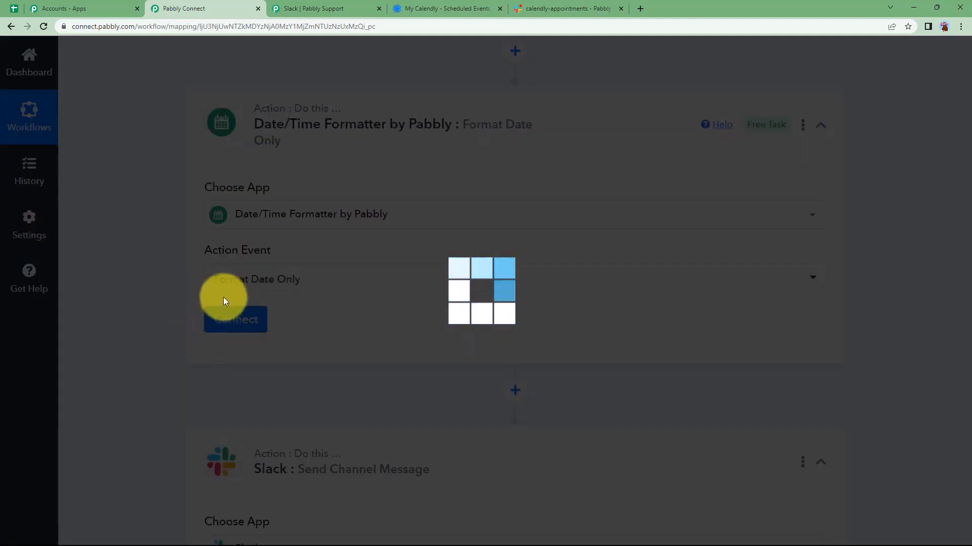
# Map the Calendly trigger's Created At value into the formatter's Date field
pyautogui.scroll(-3, 191, 346)
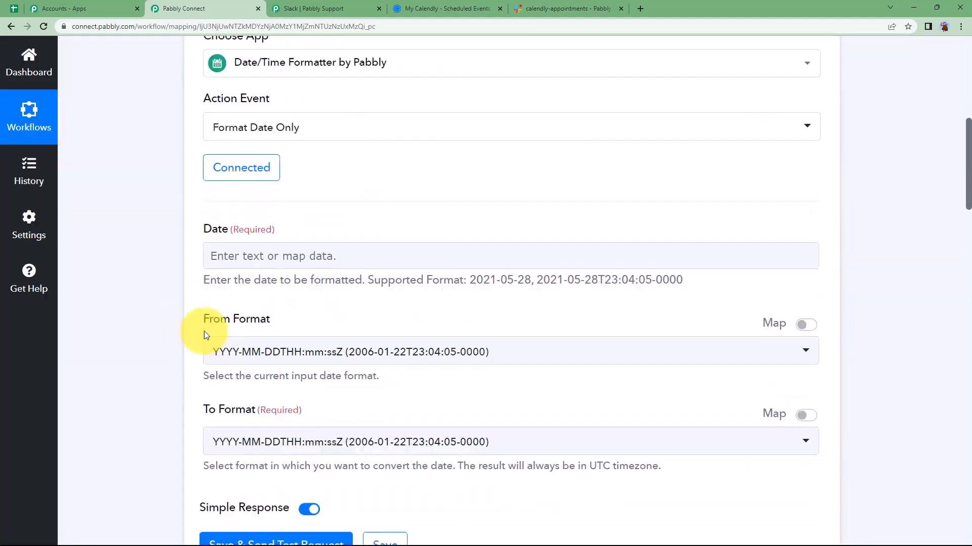
pyautogui.click(246, 260)
pyautogui.scroll(-2, 248, 303)
pyautogui.click(294, 283)
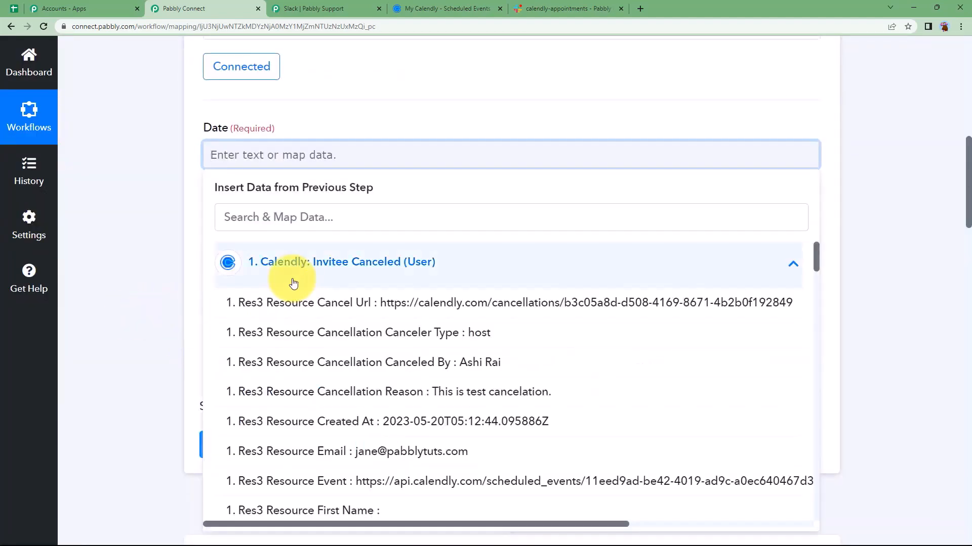
pyautogui.scroll(-1, 325, 377)
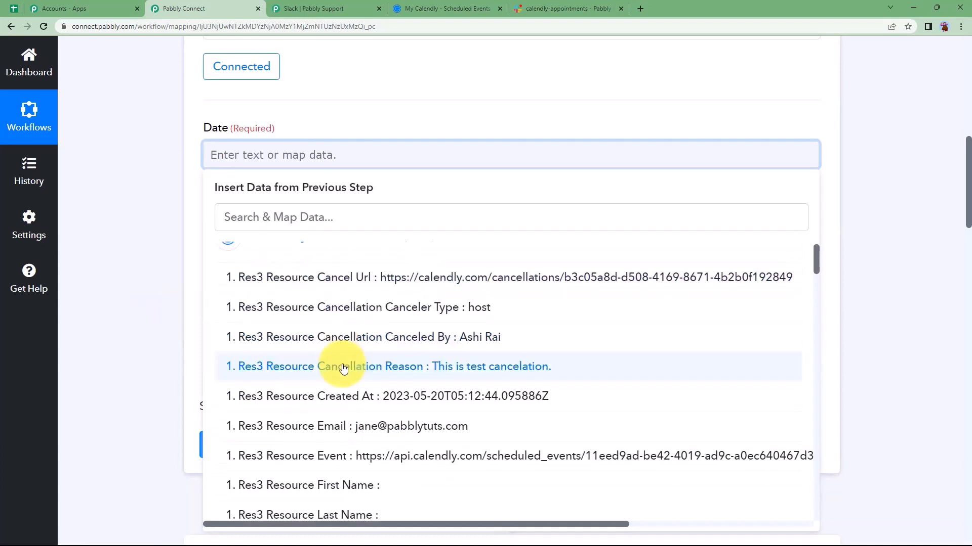
pyautogui.click(400, 371)
pyautogui.click(411, 159)
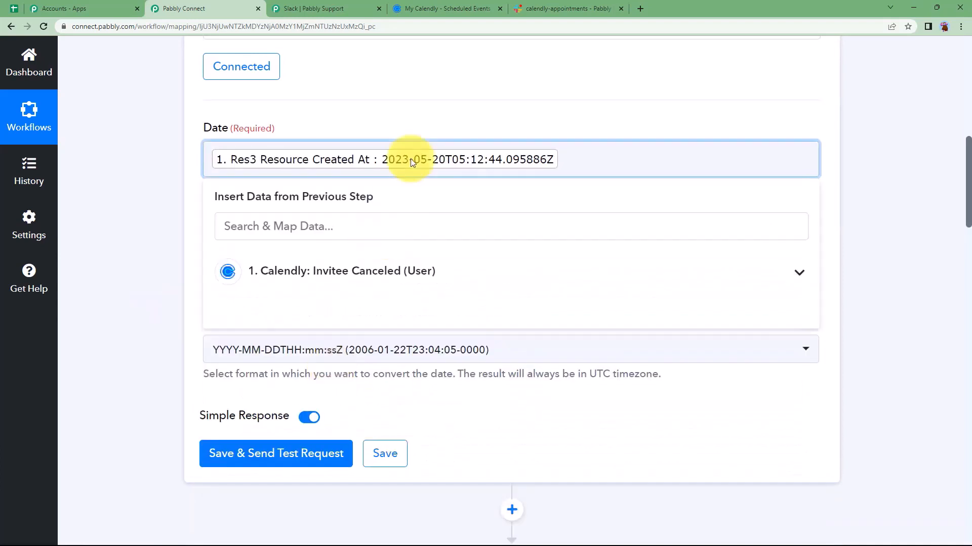
pyautogui.click(178, 239)
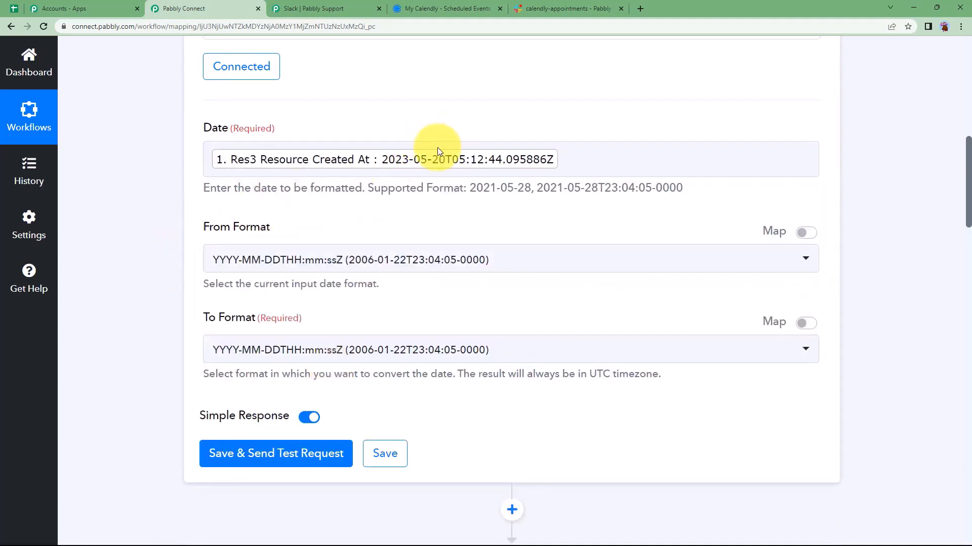
# Keep the ISO timestamp input format and set the output format to DD/MM/YYYY hh:mm:ss A
pyautogui.click(319, 257)
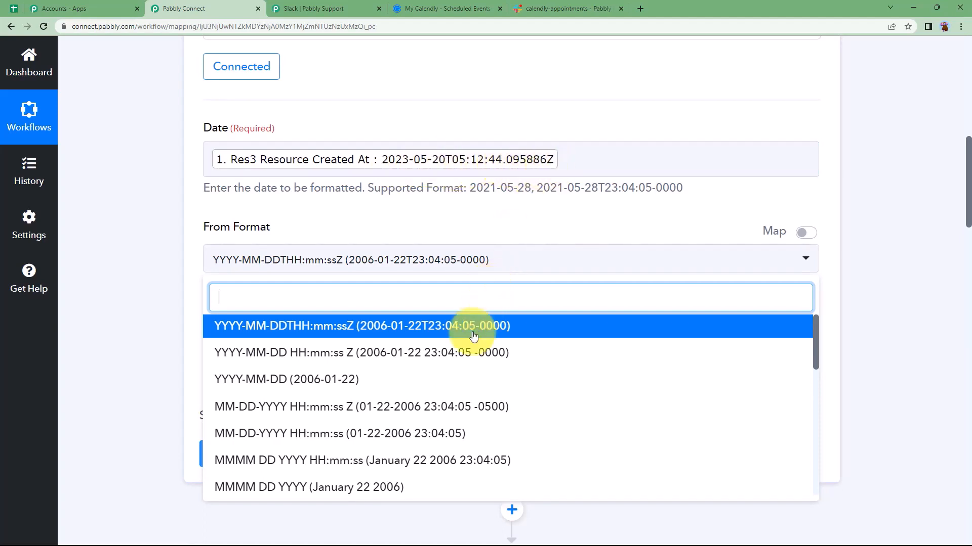
pyautogui.click(350, 330)
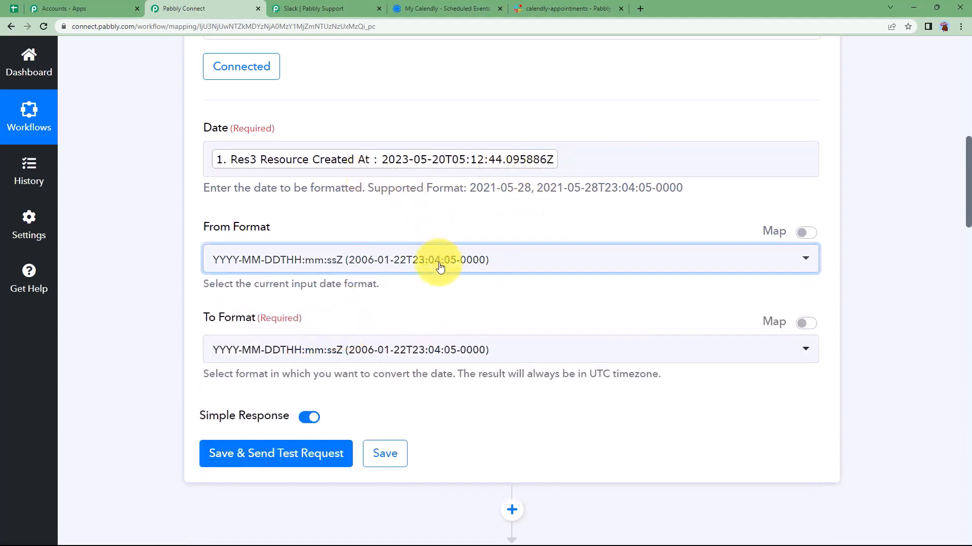
pyautogui.click(336, 351)
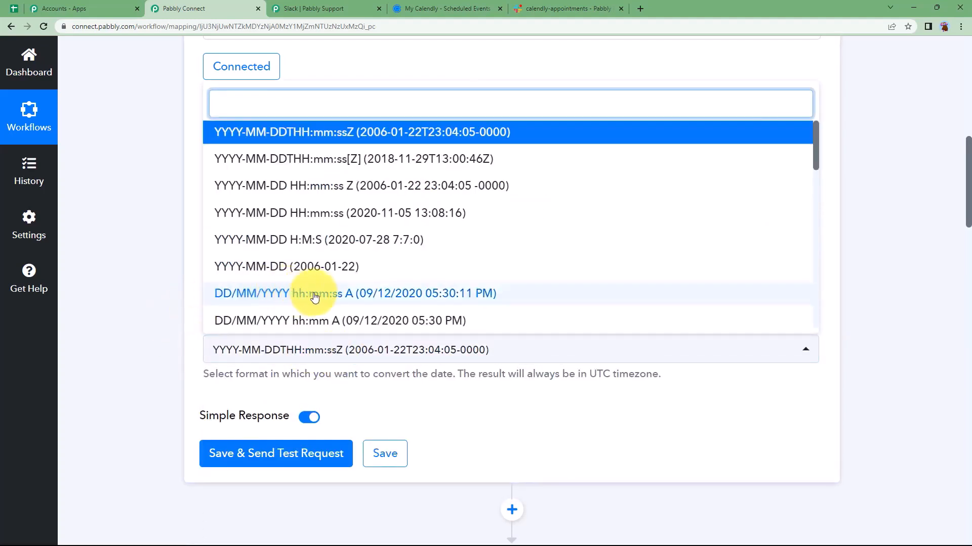
pyautogui.click(463, 298)
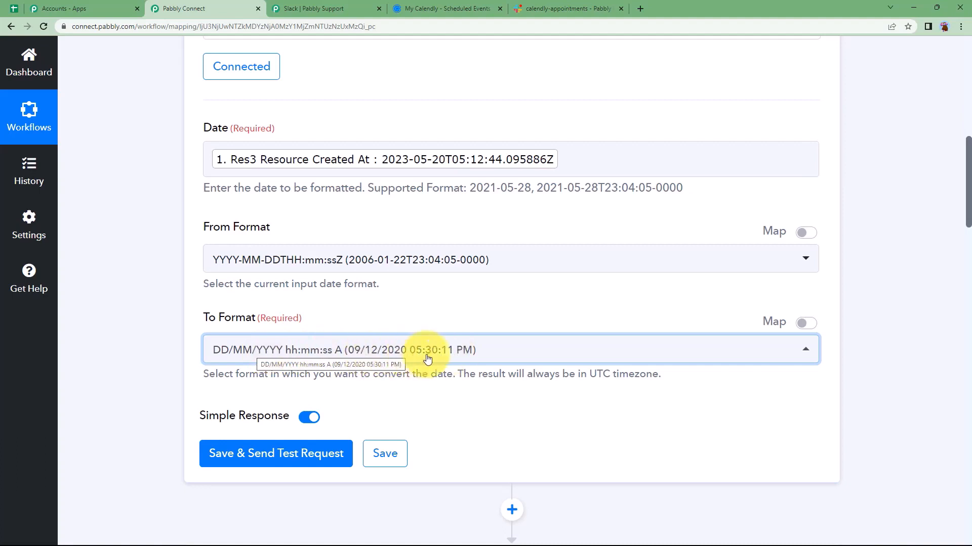
# Save and test the formatter step, confirming the result 20/05/2023 05:12:44 AM
pyautogui.click(275, 454)
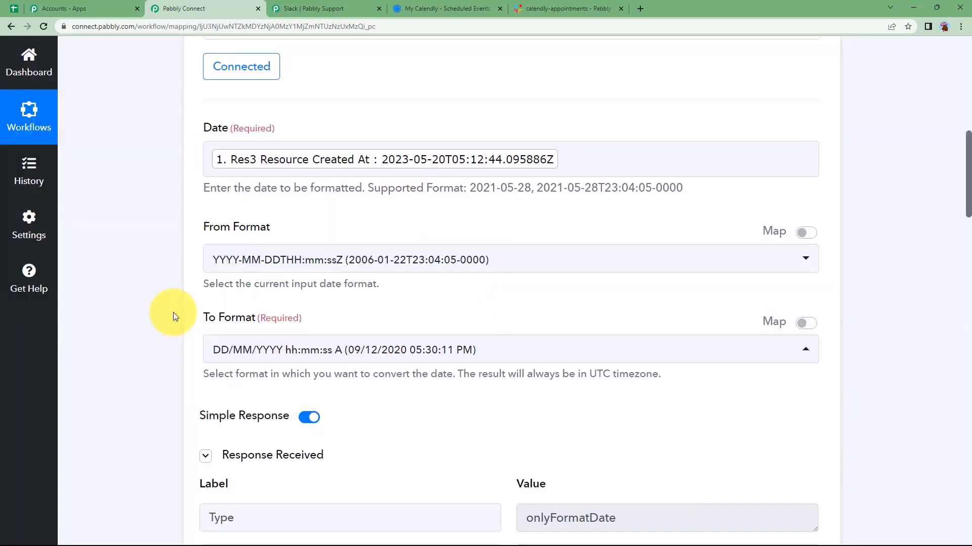
pyautogui.scroll(-3, 173, 312)
pyautogui.click(613, 410)
pyautogui.tripleClick(613, 410)
pyautogui.click(514, 425)
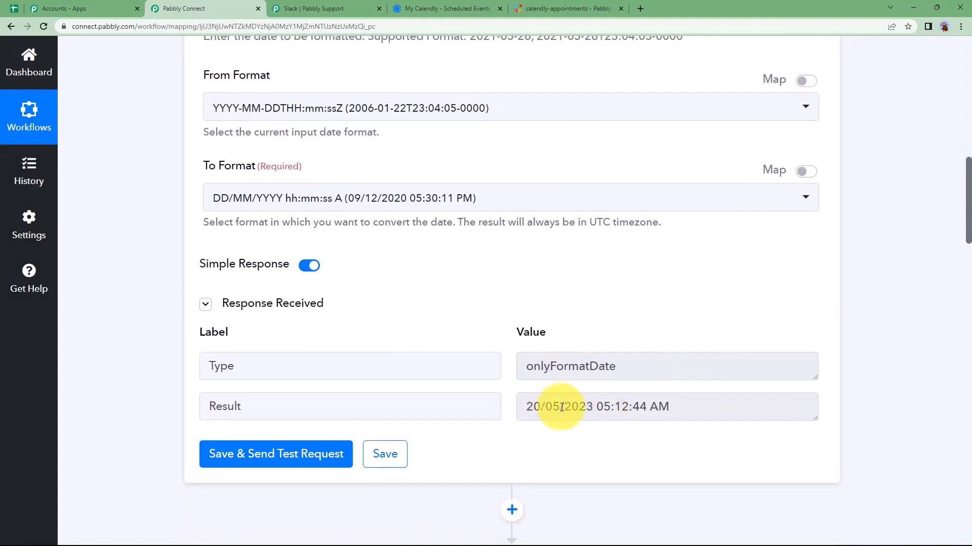
pyautogui.scroll(8, 529, 181)
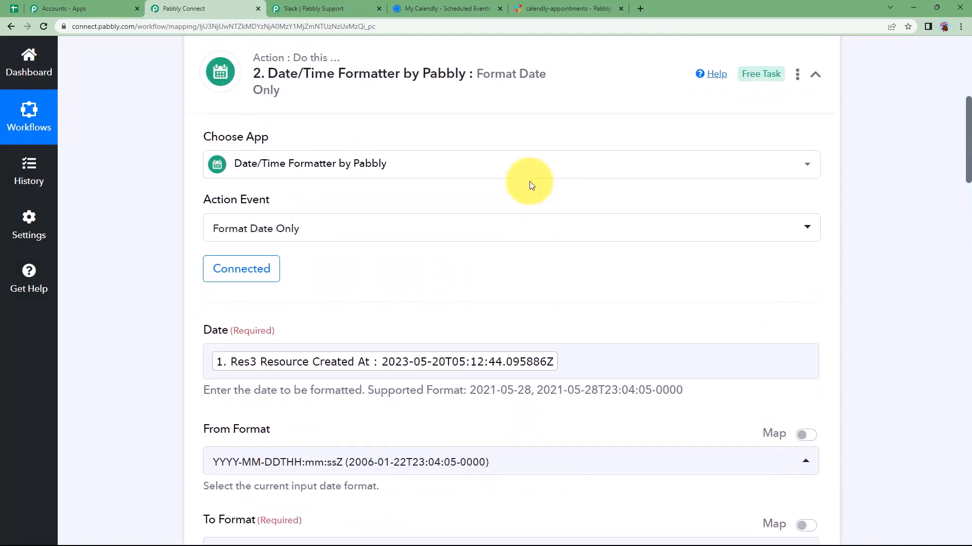
# Collapse the date formatter and bring up the Slack message ending at 'Date of appointment:'
pyautogui.click(544, 148)
pyautogui.scroll(-3, 180, 289)
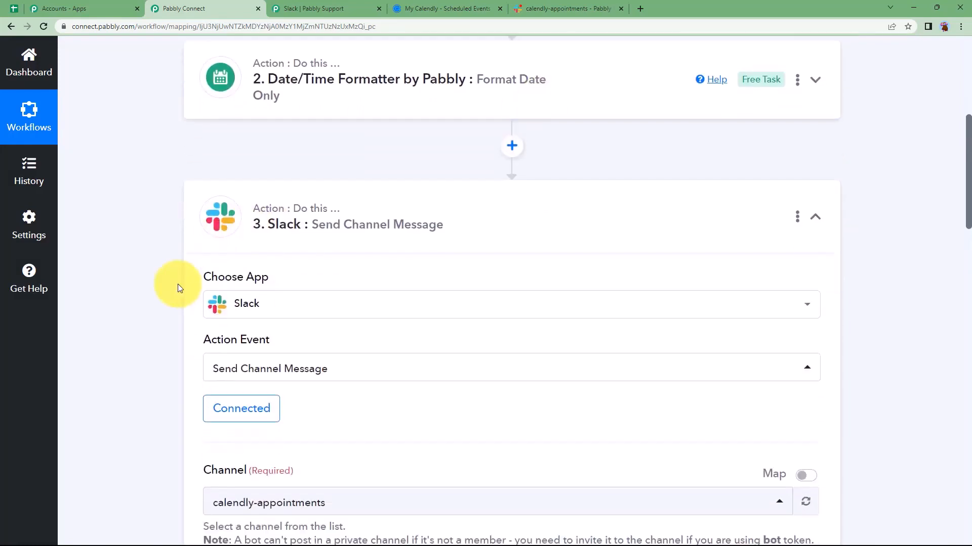
pyautogui.scroll(-7, 180, 292)
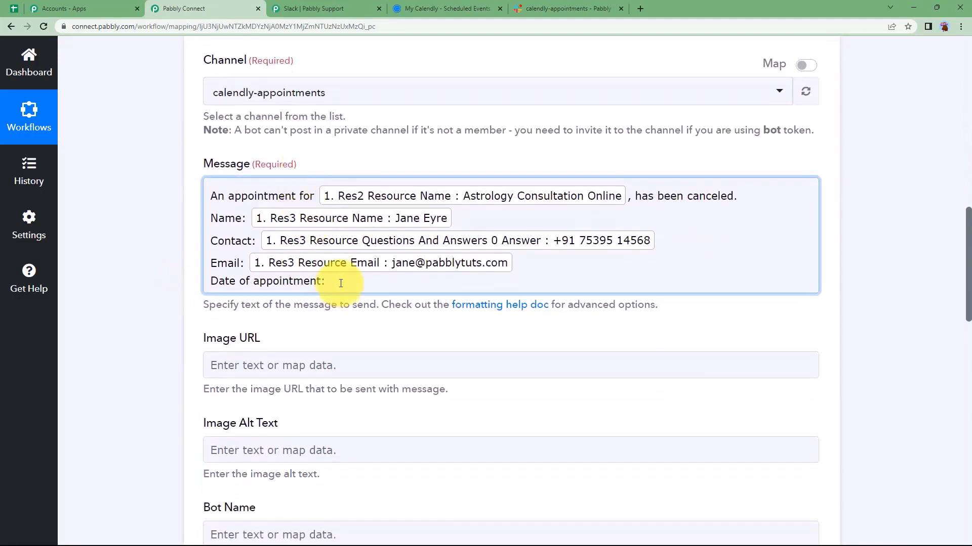
pyautogui.click(341, 283)
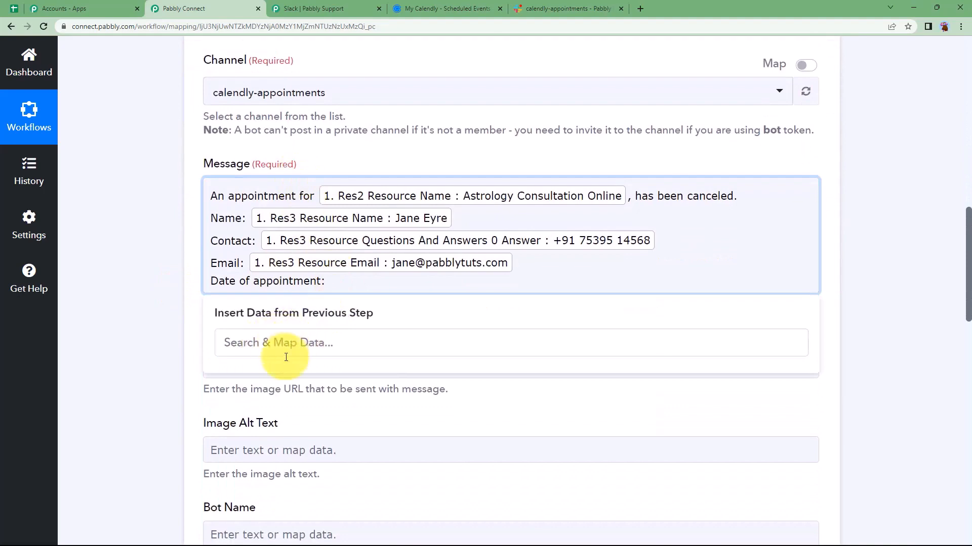
pyautogui.click(181, 346)
pyautogui.scroll(8, 137, 321)
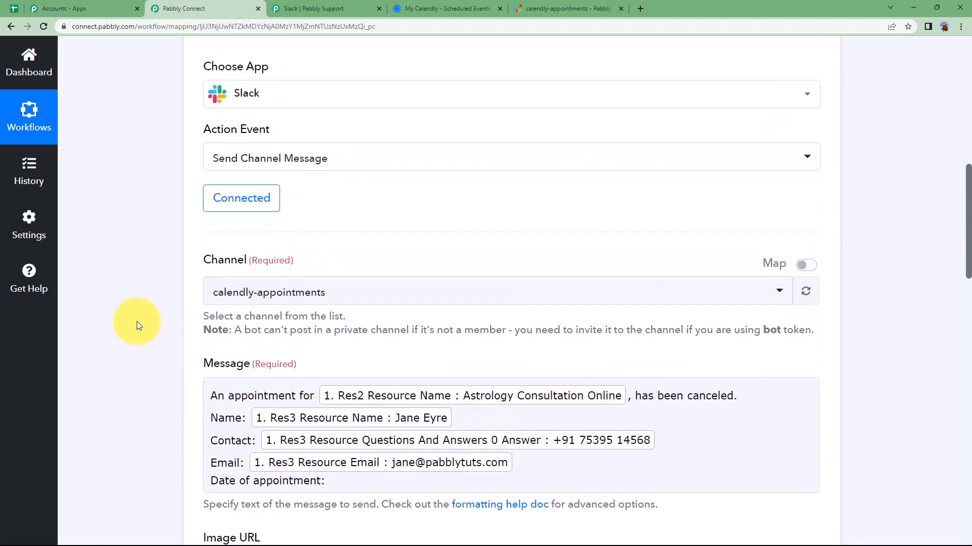
pyautogui.scroll(4, 136, 321)
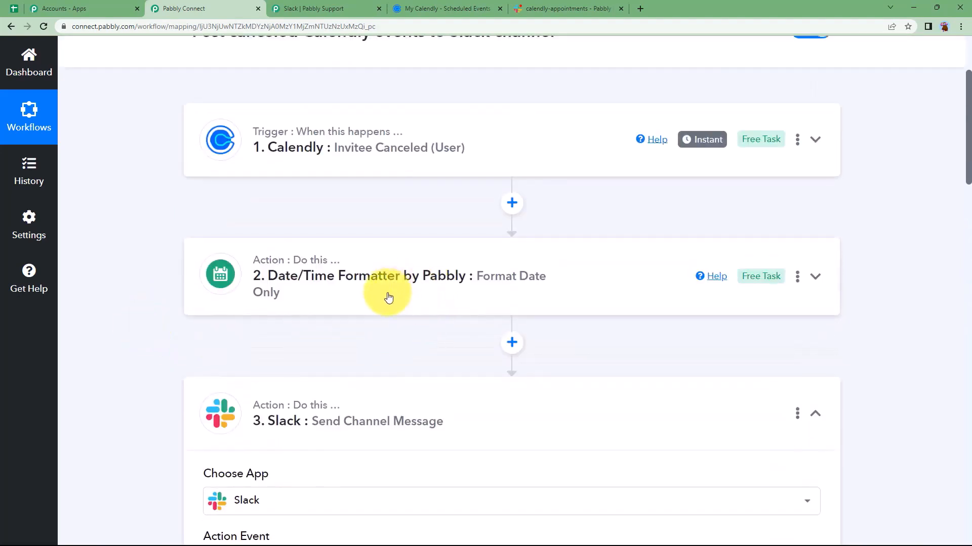
pyautogui.scroll(-7, 212, 336)
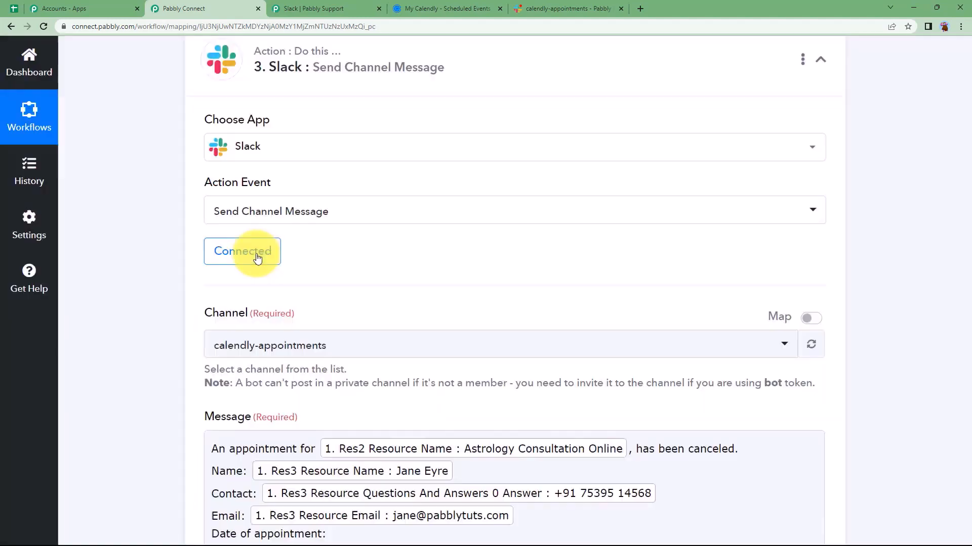
# Re-save the Slack step on its existing Slack #14 connection
pyautogui.click(257, 258)
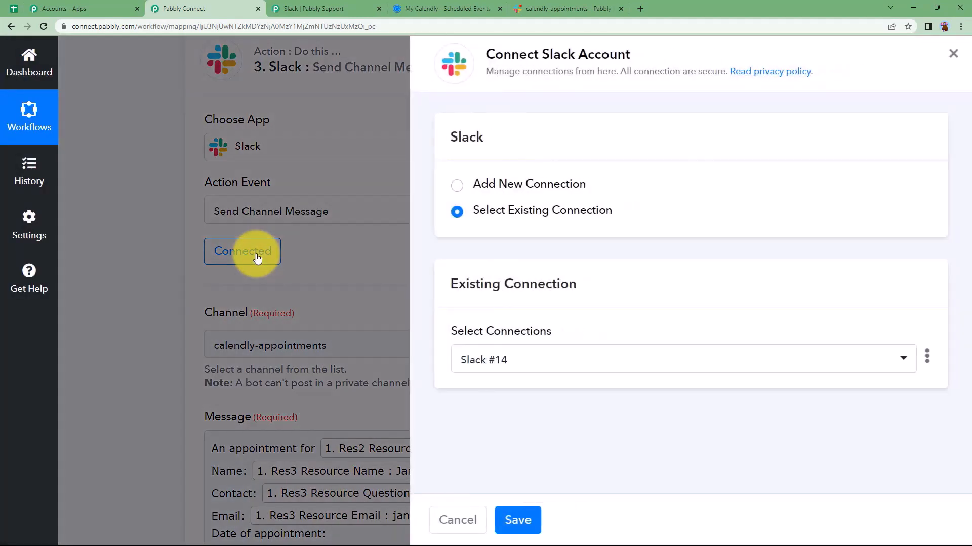
pyautogui.click(518, 520)
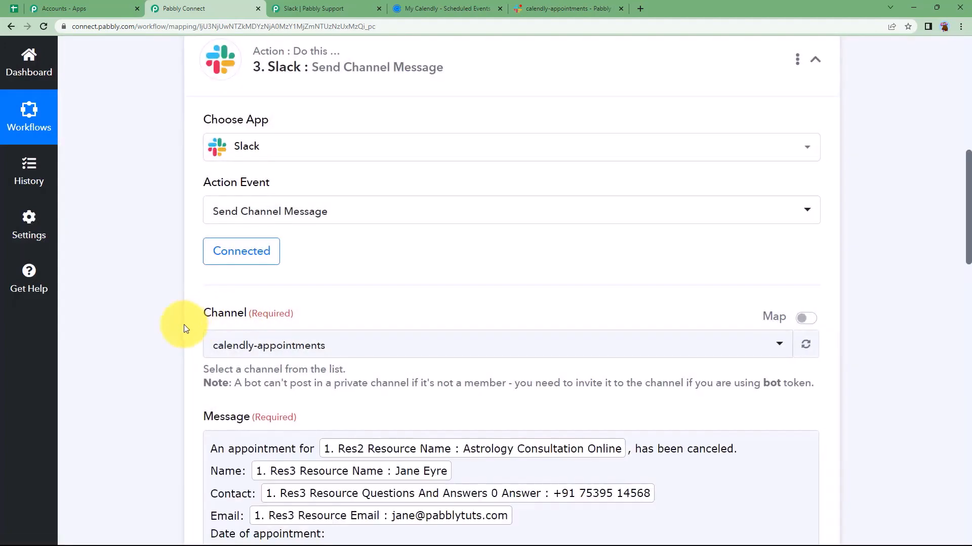
pyautogui.scroll(-4, 184, 324)
pyautogui.scroll(4, 184, 307)
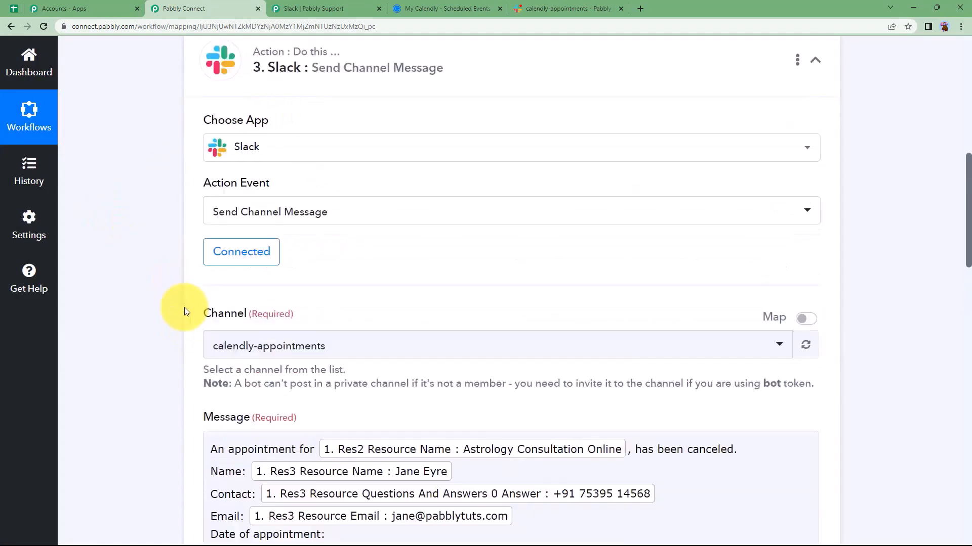
pyautogui.scroll(4, 291, 321)
pyautogui.scroll(4, 291, 195)
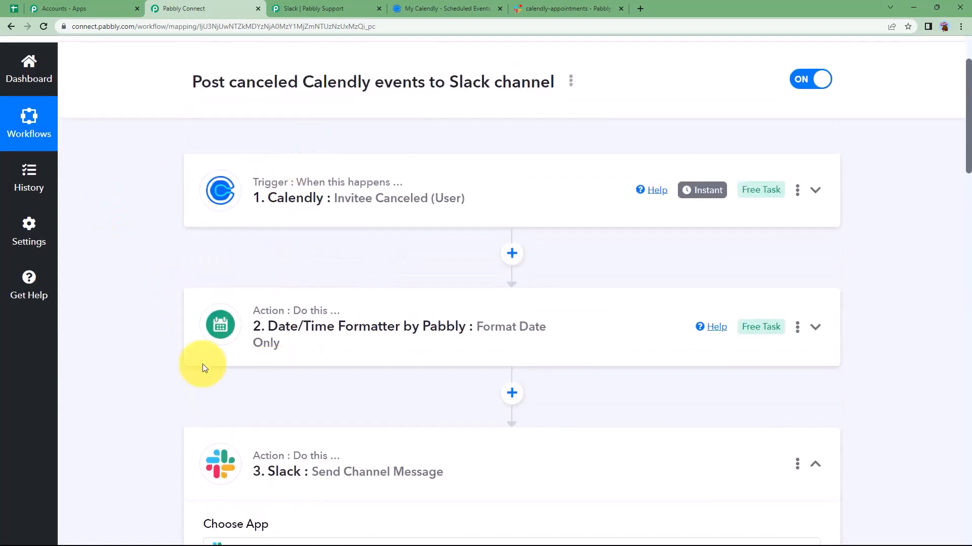
pyautogui.scroll(-13, 203, 364)
# Insert the DateTime Formatter's Result after 'Date of appointment:' in the Slack message
pyautogui.click(372, 278)
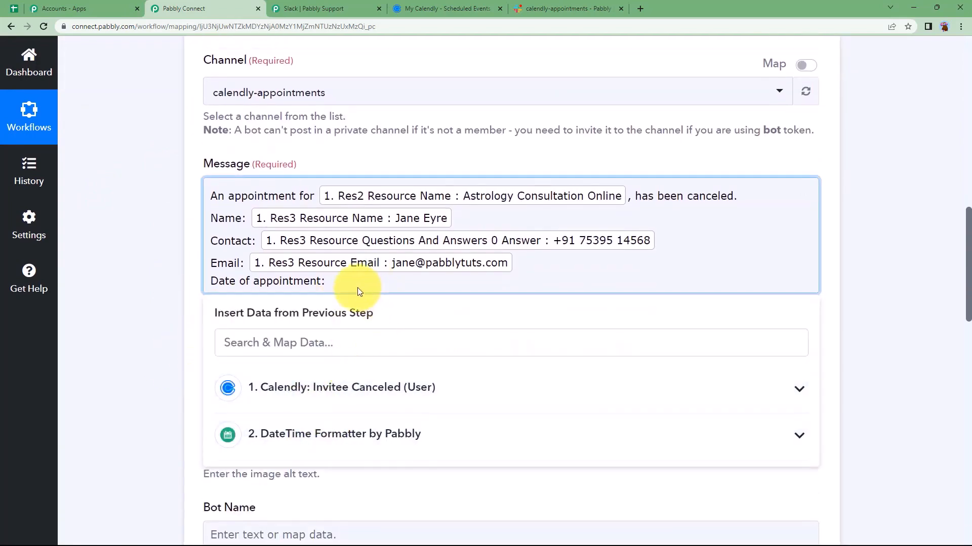
pyautogui.click(358, 434)
pyautogui.scroll(-3, 205, 407)
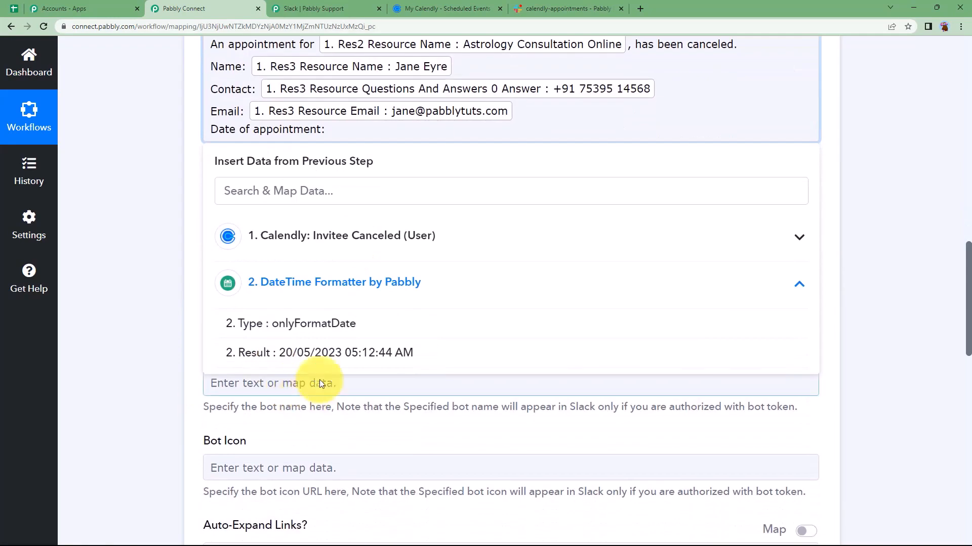
pyautogui.click(321, 351)
pyautogui.click(543, 121)
# Add a new closing line reading 'Cancellation is succesful.' to the message
pyautogui.click(154, 211)
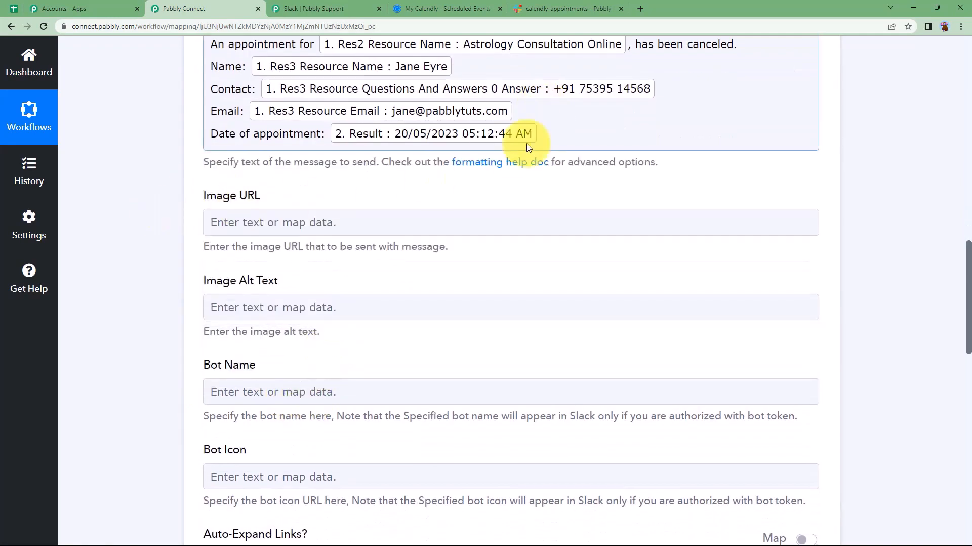
pyautogui.scroll(3, 559, 196)
pyautogui.click(561, 238)
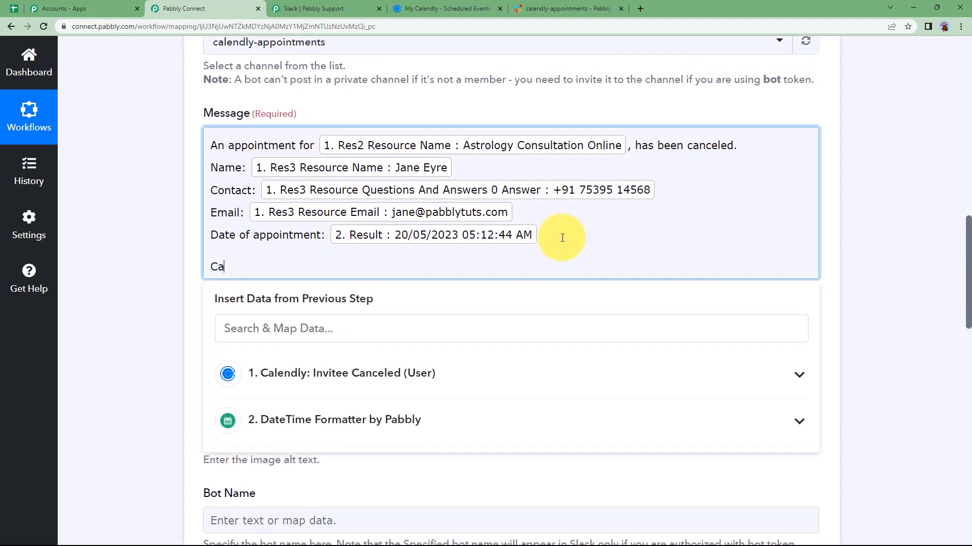
pyautogui.write('Cancellation is succesful.')
pyautogui.click(203, 271)
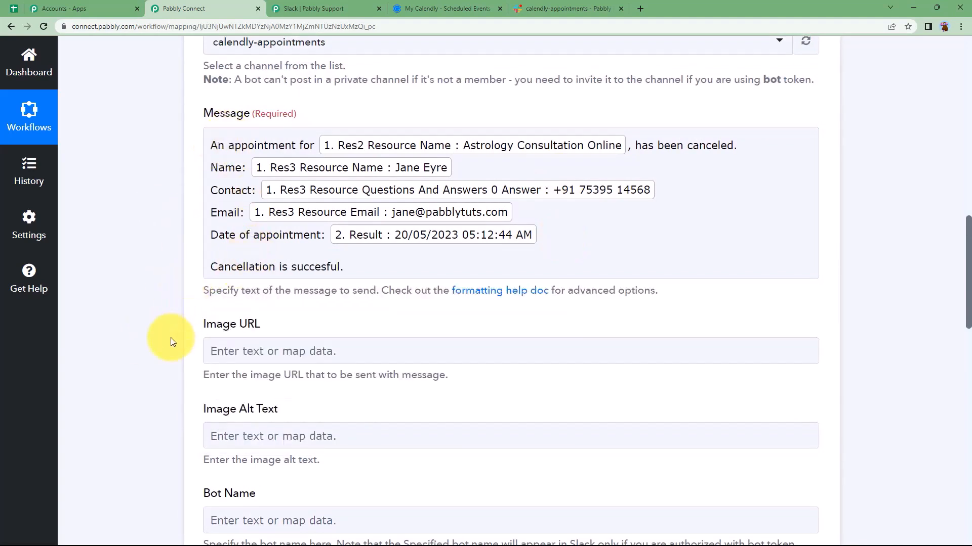
pyautogui.scroll(-3, 171, 338)
pyautogui.scroll(-3, 190, 299)
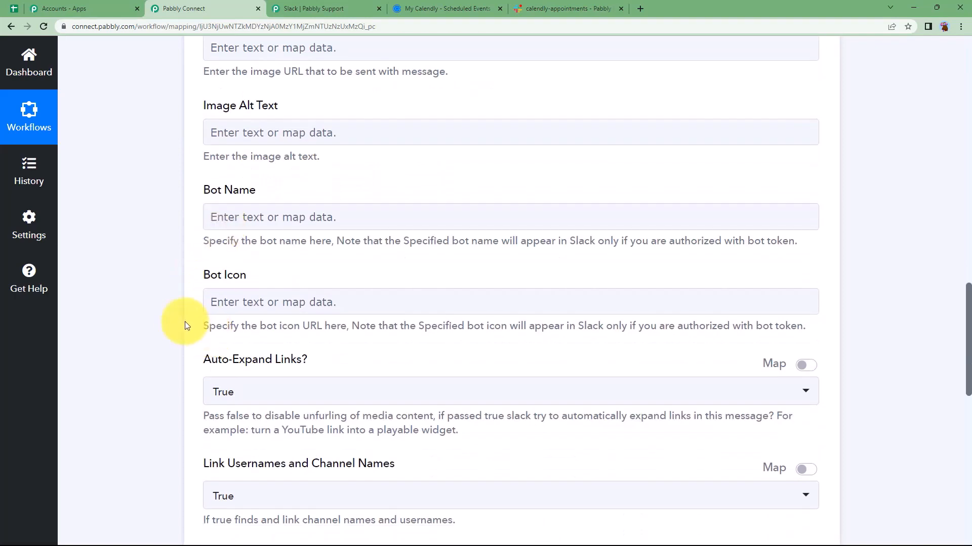
# Save the Slack step and send a test cancellation message
pyautogui.scroll(-3, 185, 325)
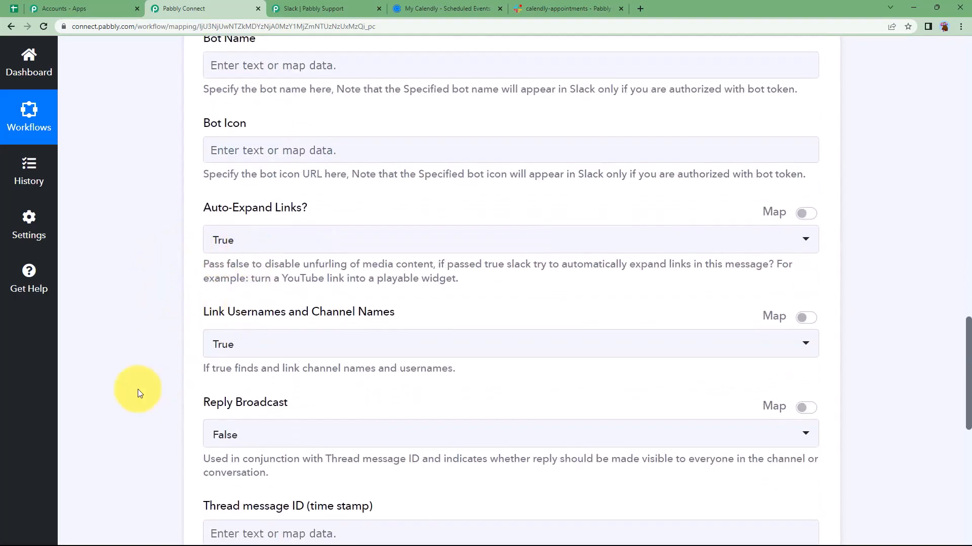
pyautogui.scroll(-3, 192, 425)
pyautogui.scroll(10, 193, 425)
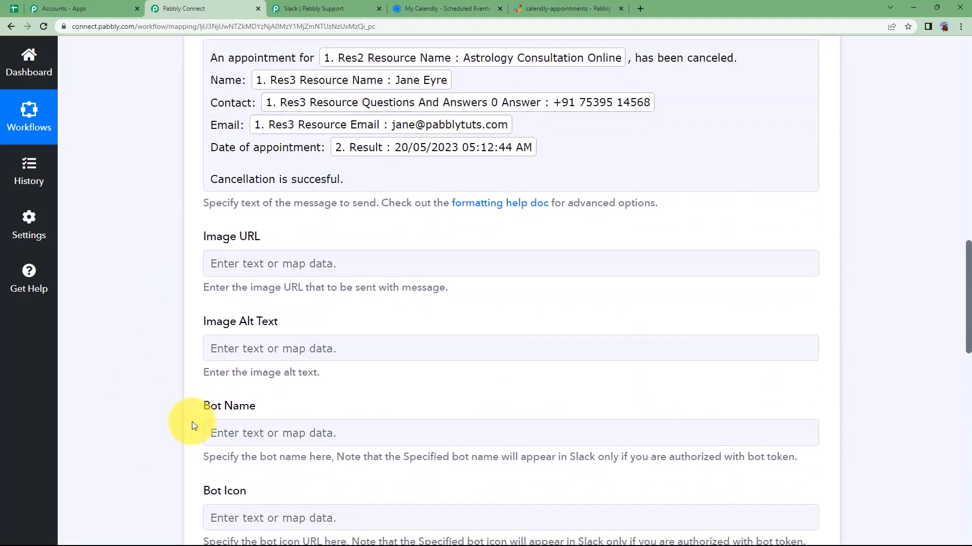
pyautogui.scroll(6, 193, 425)
pyautogui.scroll(-11, 123, 352)
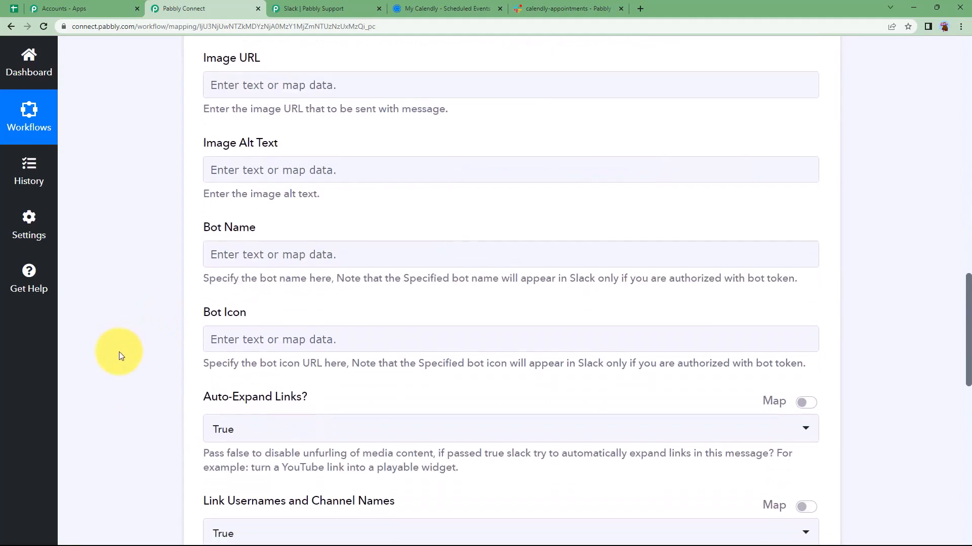
pyautogui.scroll(-10, 119, 351)
pyautogui.click(249, 238)
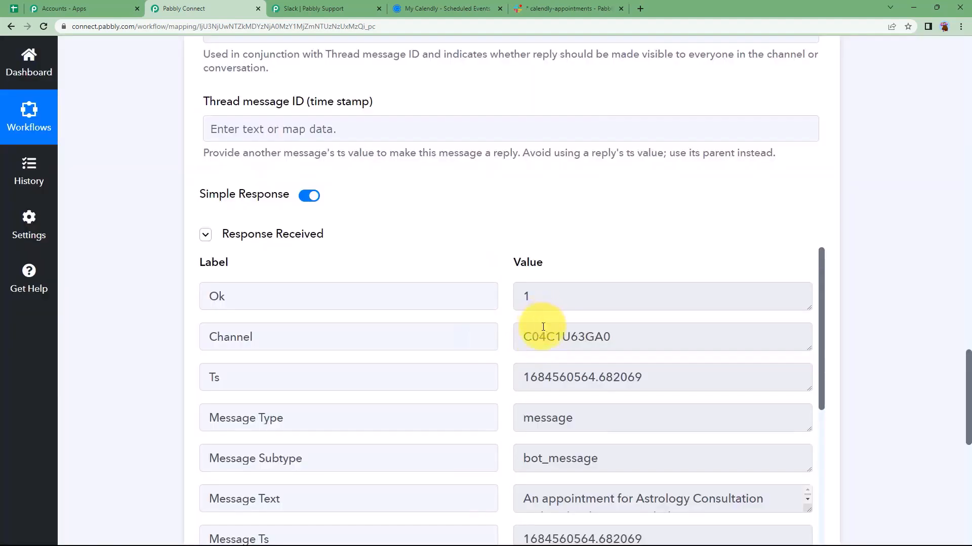
# Read the full Message Text in the test response, then collapse the Slack step
pyautogui.scroll(-4, 543, 327)
pyautogui.moveTo(807, 315); pyautogui.dragTo(812, 444)
pyautogui.moveTo(525, 296); pyautogui.dragTo(754, 440)
pyautogui.click(439, 397)
pyautogui.scroll(15, 183, 312)
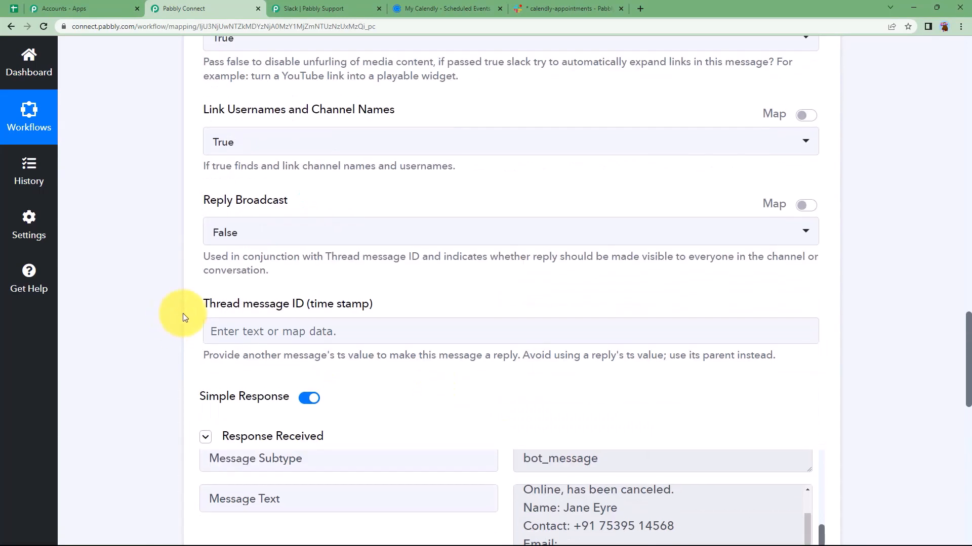
pyautogui.scroll(10, 191, 310)
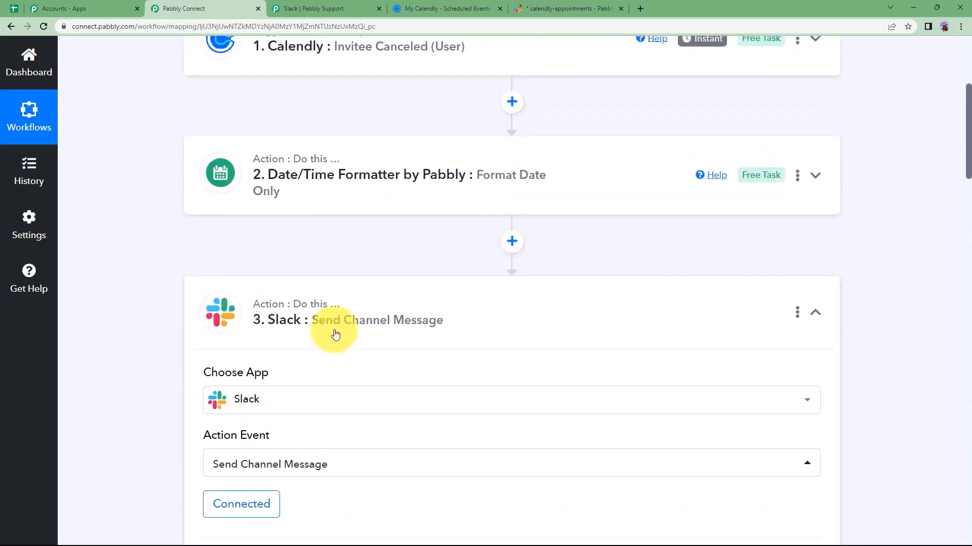
pyautogui.click(367, 324)
pyautogui.scroll(2, 146, 297)
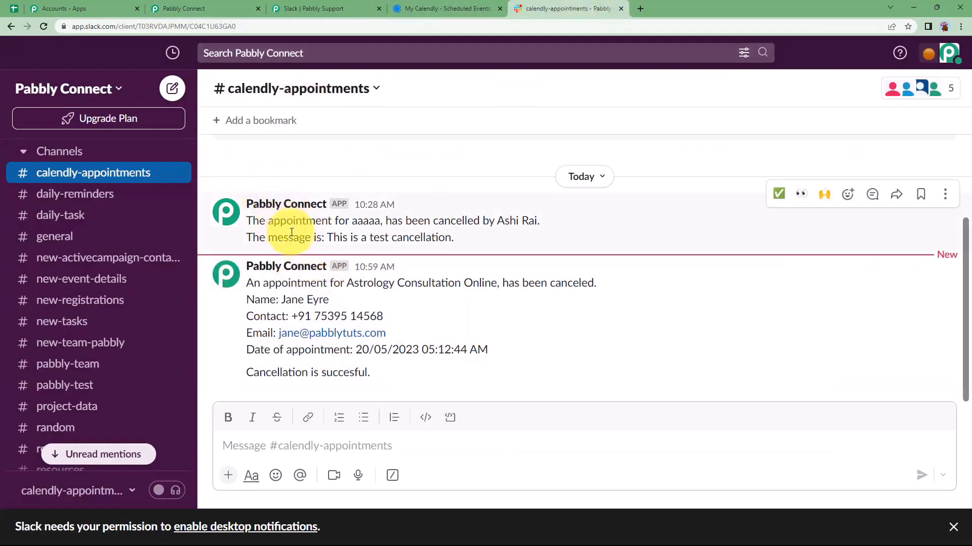
# Review the cancellation notice in calendly-appointments against Calendly's scheduled events, then return to Pabbly
pyautogui.moveTo(248, 283); pyautogui.dragTo(375, 390)
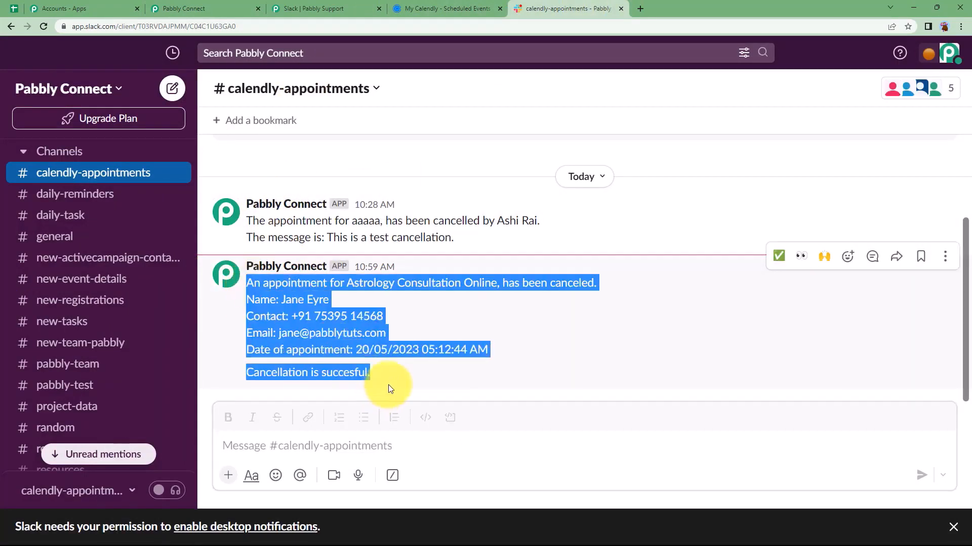
pyautogui.click(396, 380)
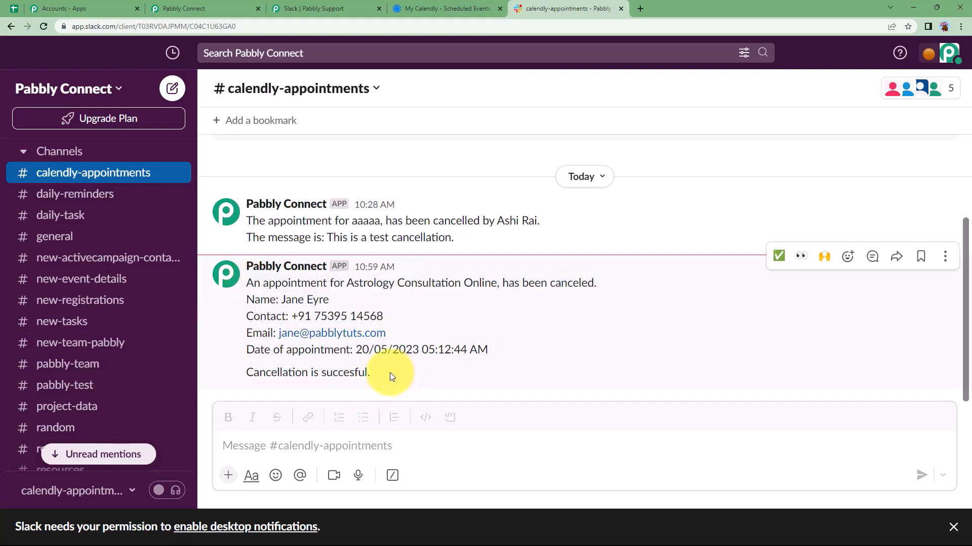
pyautogui.click(228, 8)
pyautogui.click(415, 5)
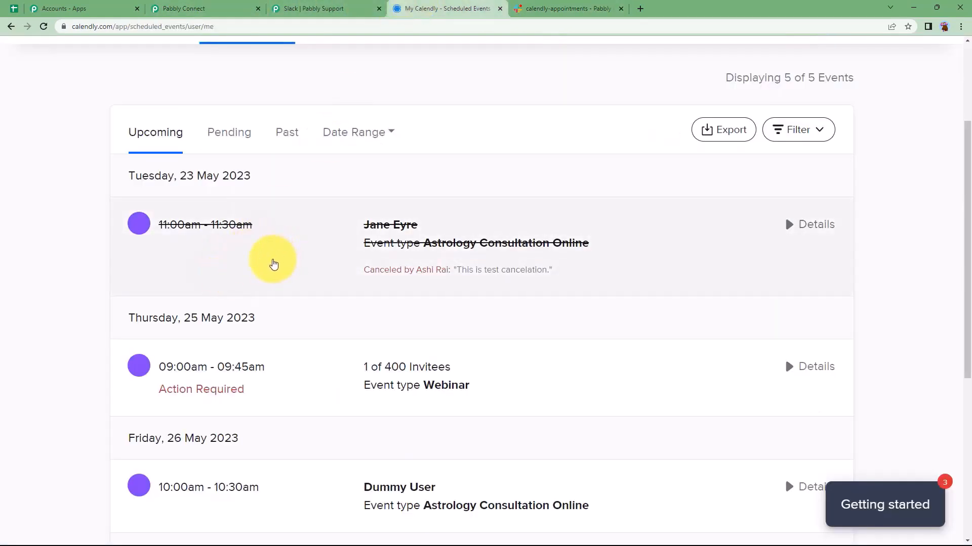
pyautogui.click(553, 8)
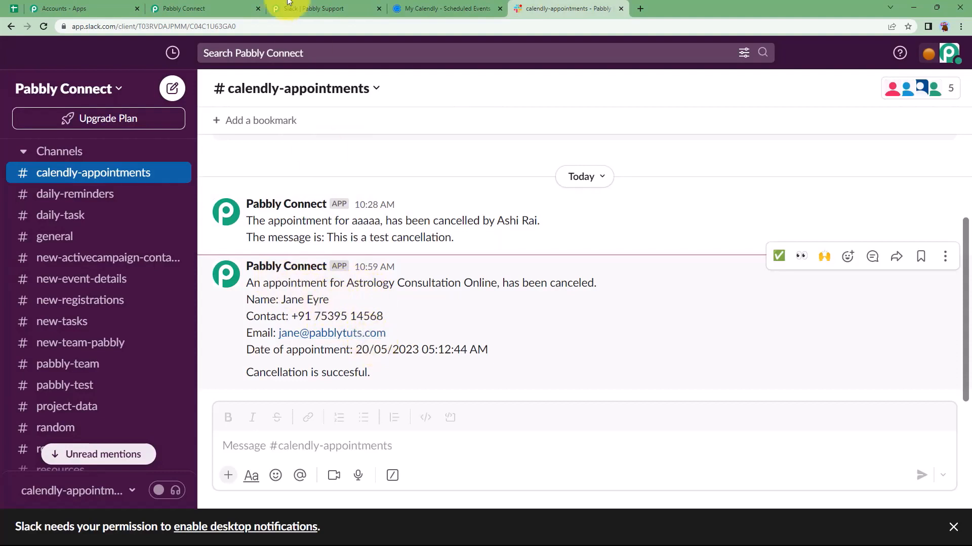
pyautogui.click(202, 6)
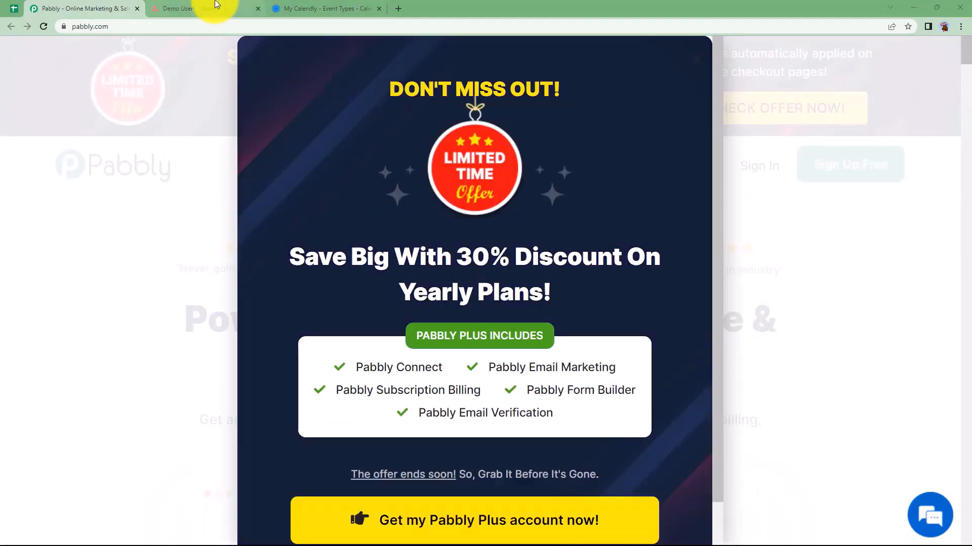
# Confirm the second Demo User1 Asana project holds the Astrology Consultation Online task
pyautogui.click(216, 6)
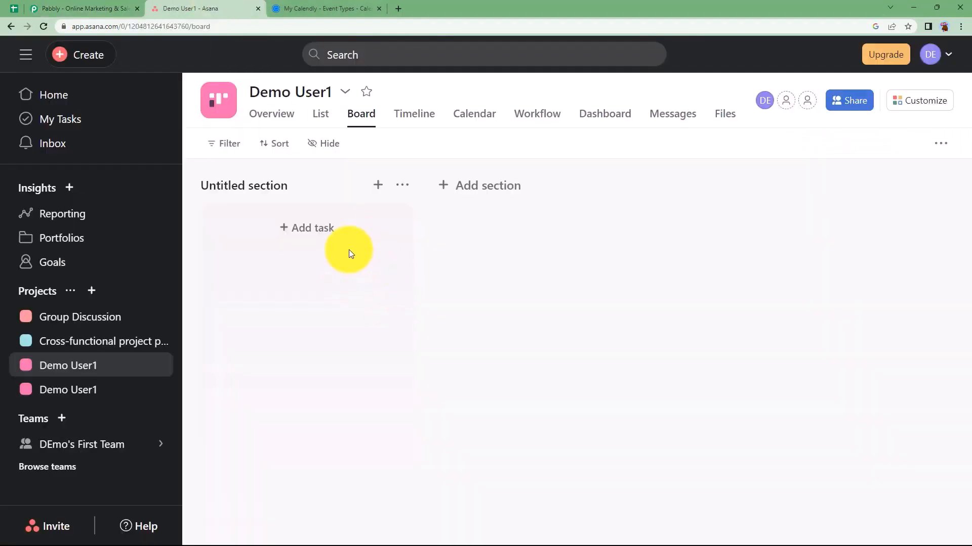
pyautogui.click(368, 7)
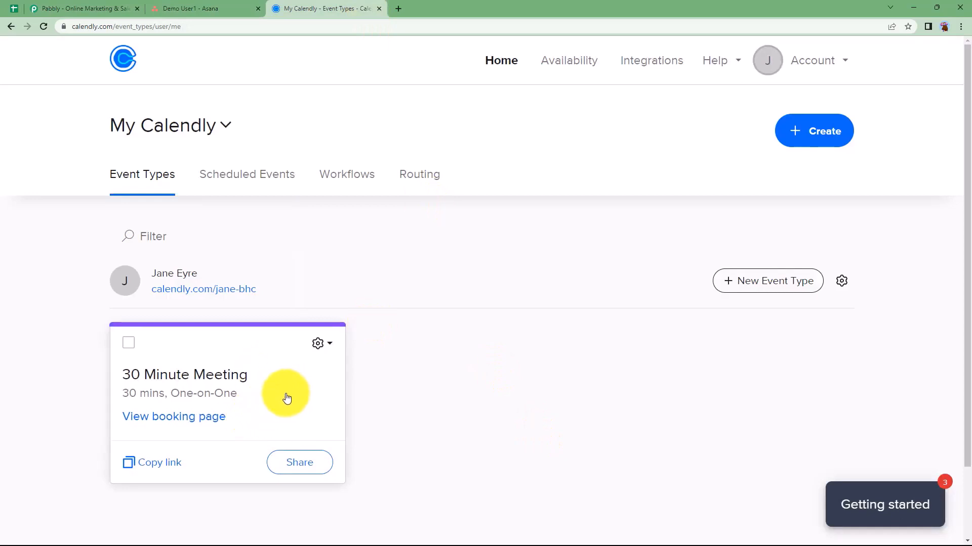
pyautogui.click(185, 5)
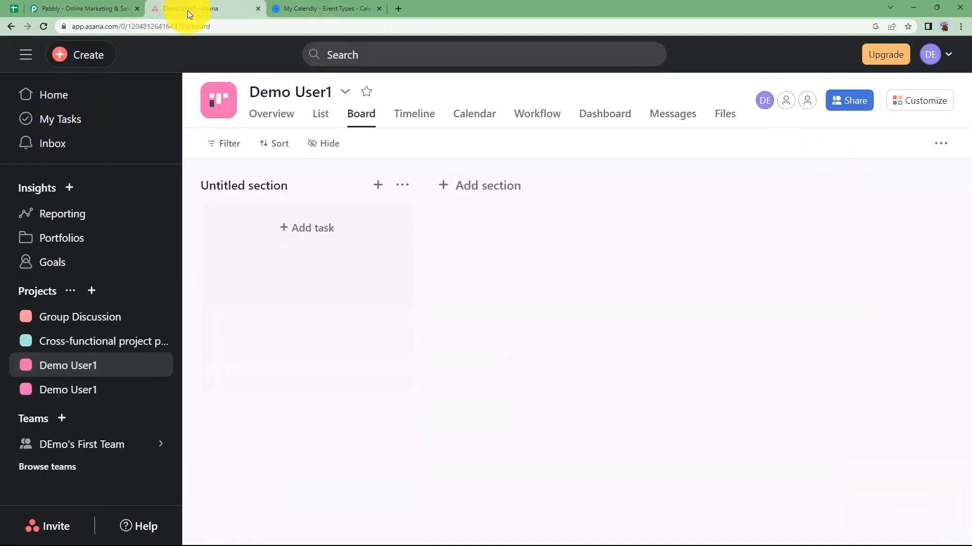
pyautogui.click(78, 387)
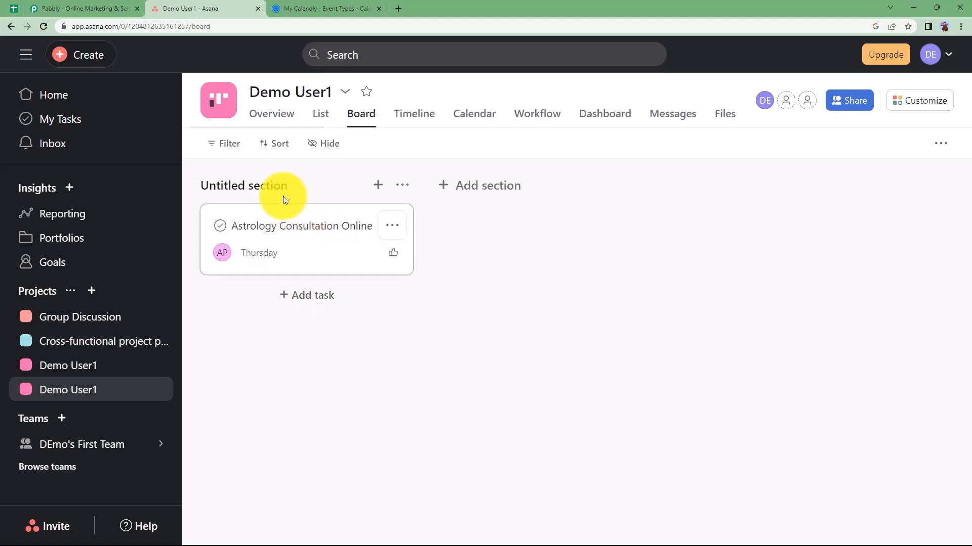
pyautogui.click(122, 8)
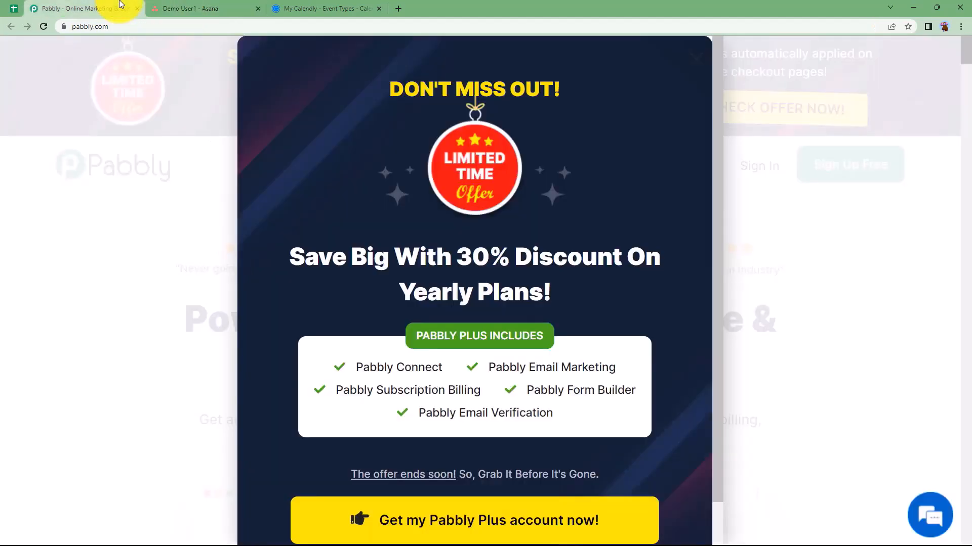
# Close the 30% discount popup and open Pabbly Connect from the All Apps page
pyautogui.click(688, 68)
pyautogui.click(758, 166)
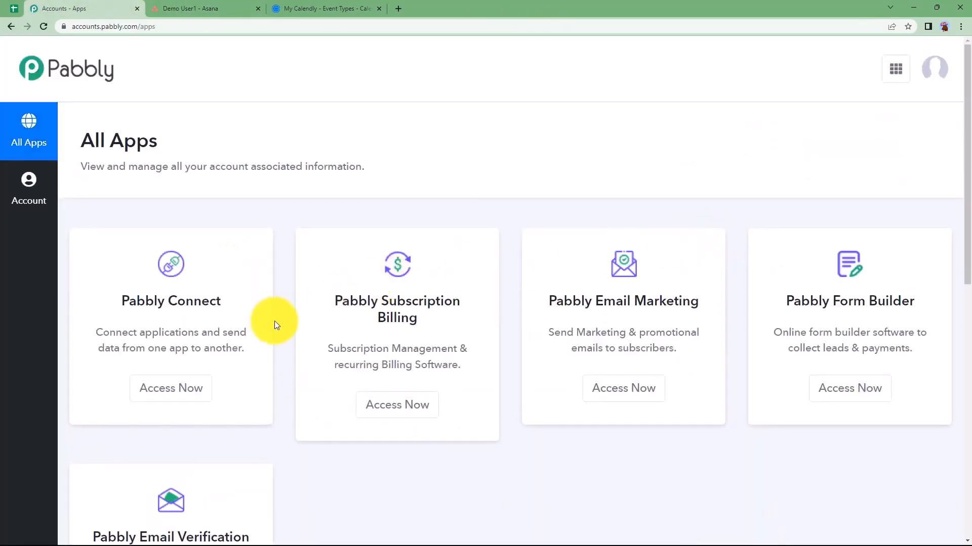
pyautogui.scroll(-3, 274, 321)
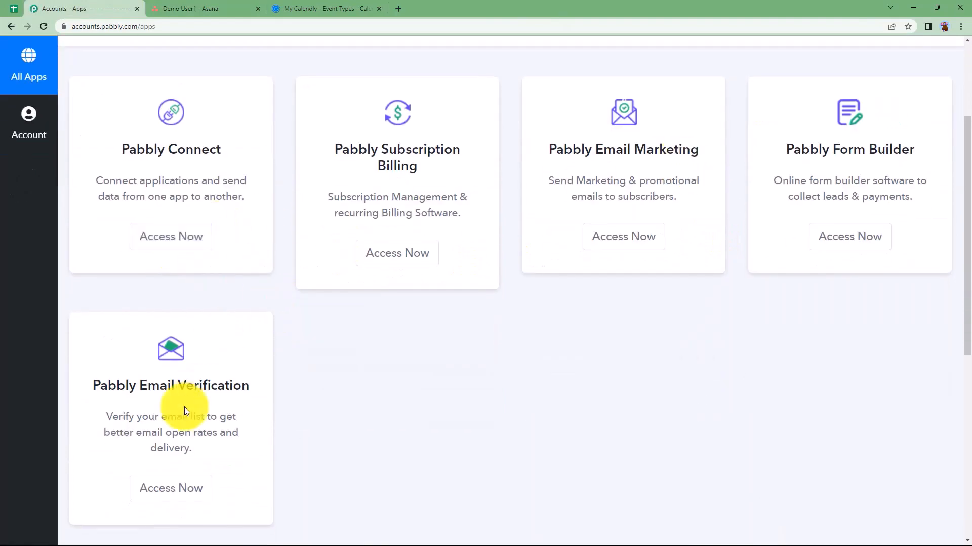
pyautogui.scroll(1, 219, 241)
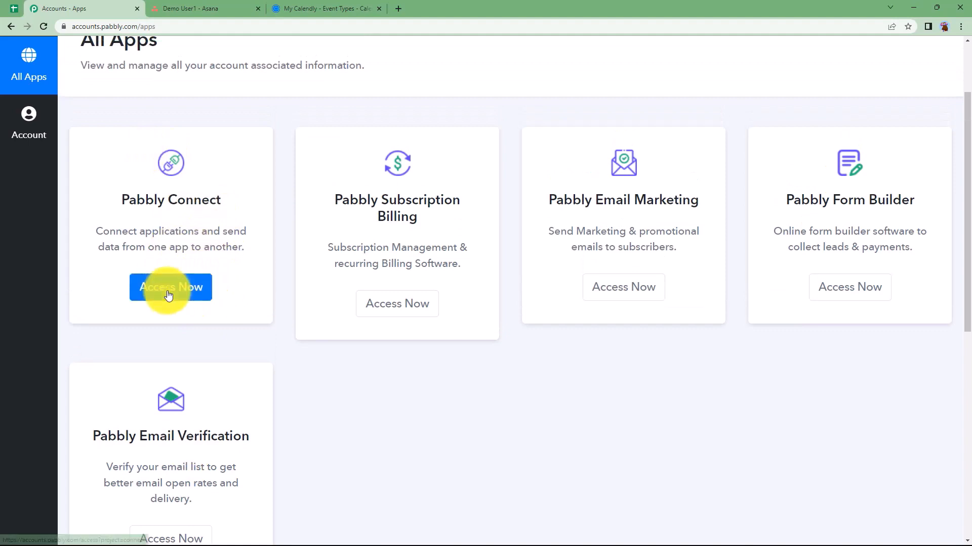
pyautogui.click(170, 288)
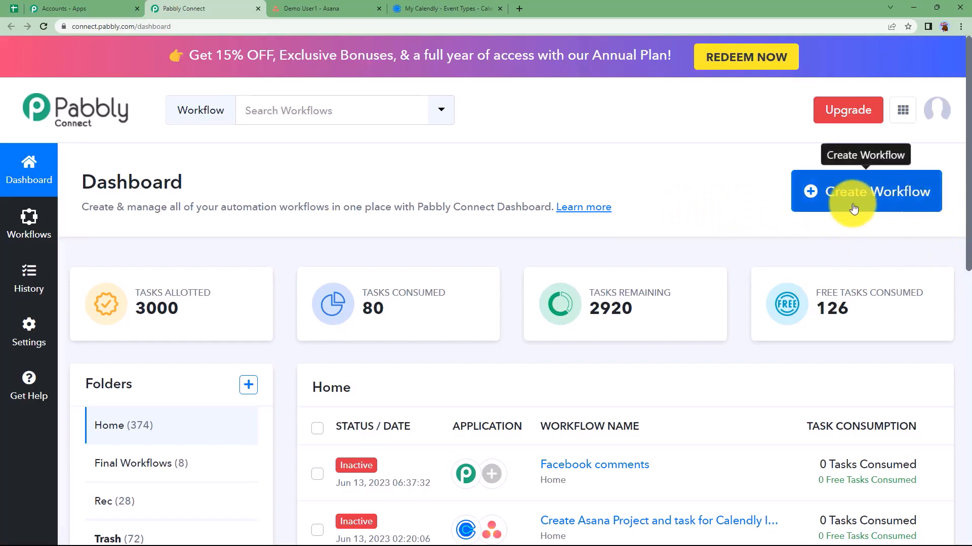
# Create a workflow named 'Create Asana Project and Task for Calendly Invitee'
pyautogui.click(874, 198)
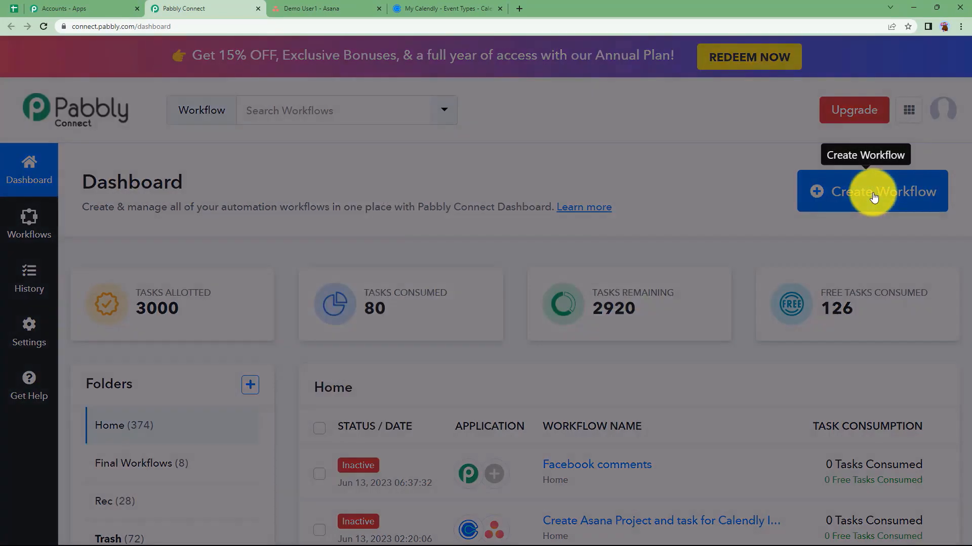
pyautogui.click(472, 295)
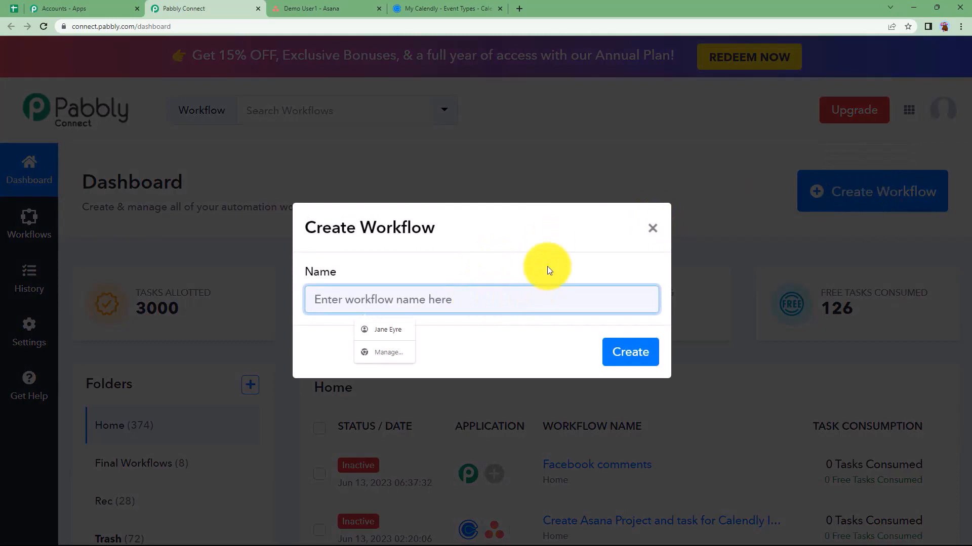
pyautogui.write('Create Asana Project and')
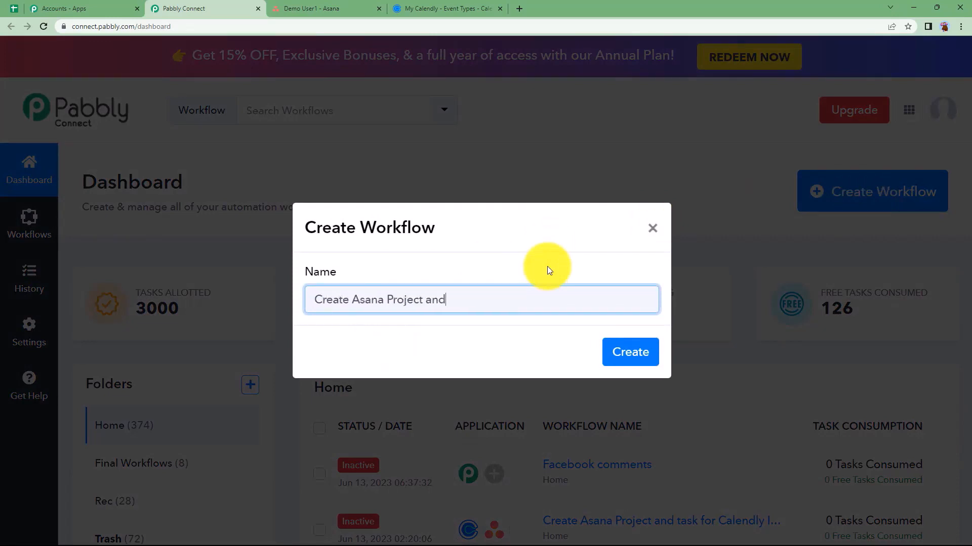
pyautogui.write(' Task for Calendly Invitee')
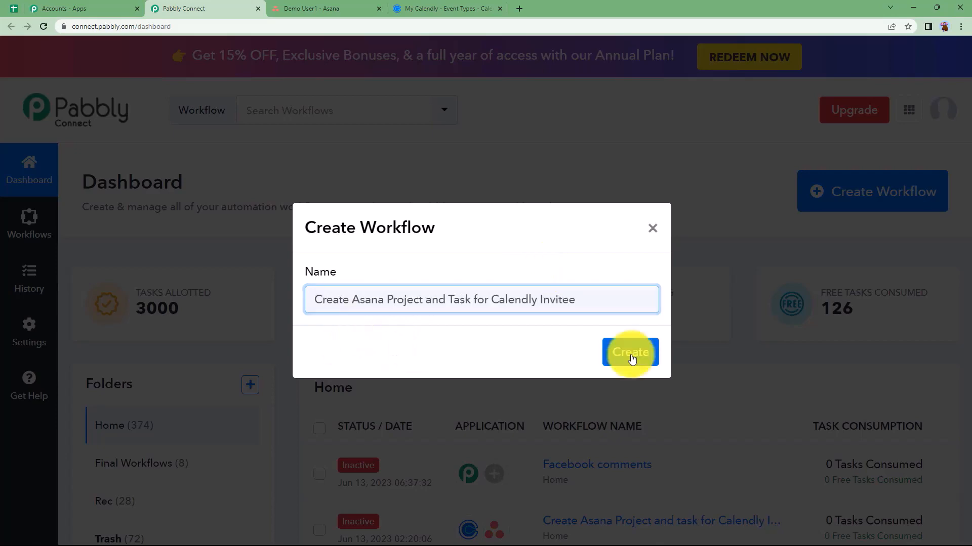
pyautogui.click(631, 354)
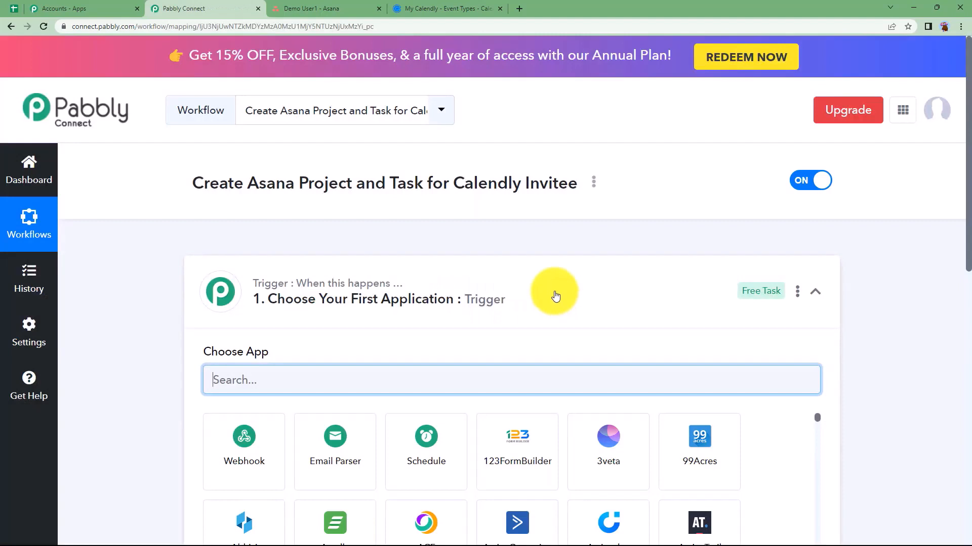
pyautogui.click(555, 295)
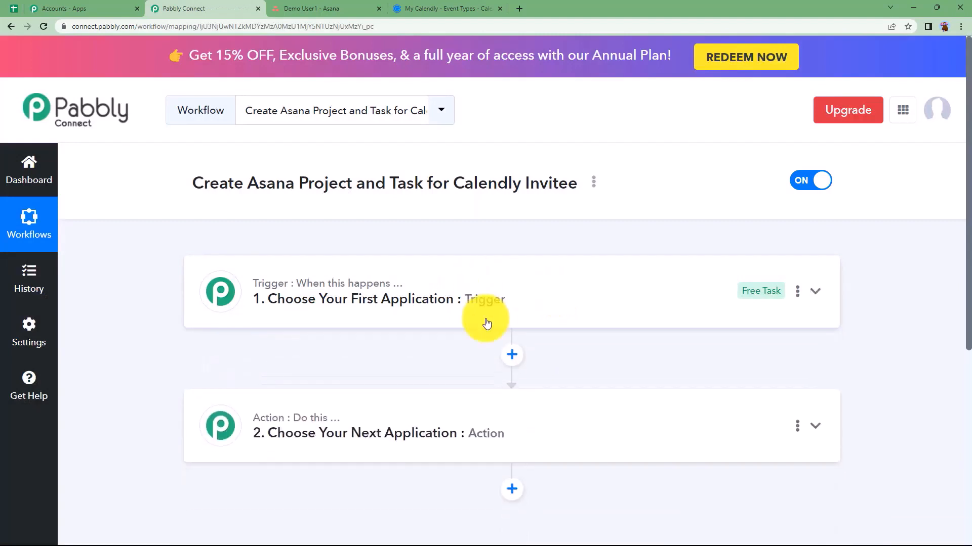
# Check the Asana board, then expand the new workflow's Trigger step to its app search
pyautogui.scroll(-1, 314, 354)
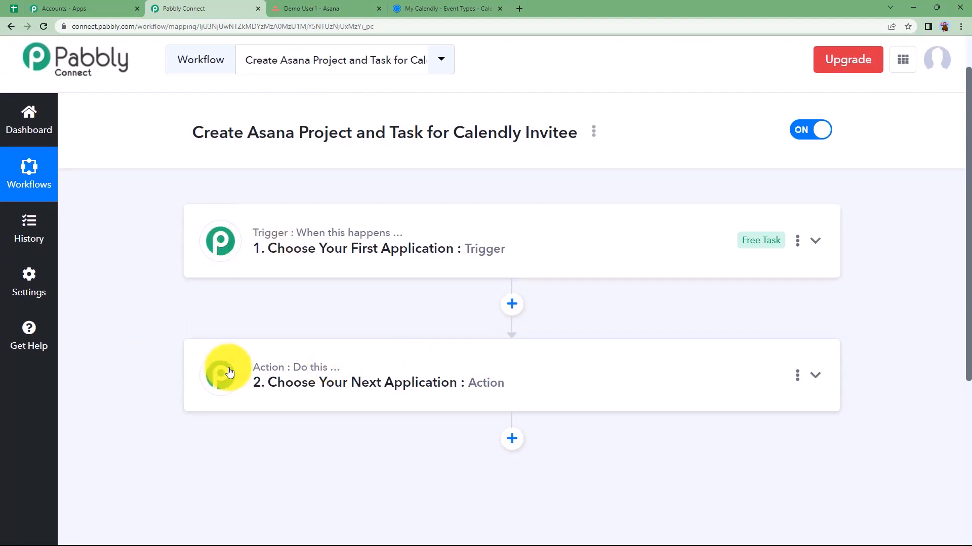
pyautogui.scroll(1, 291, 328)
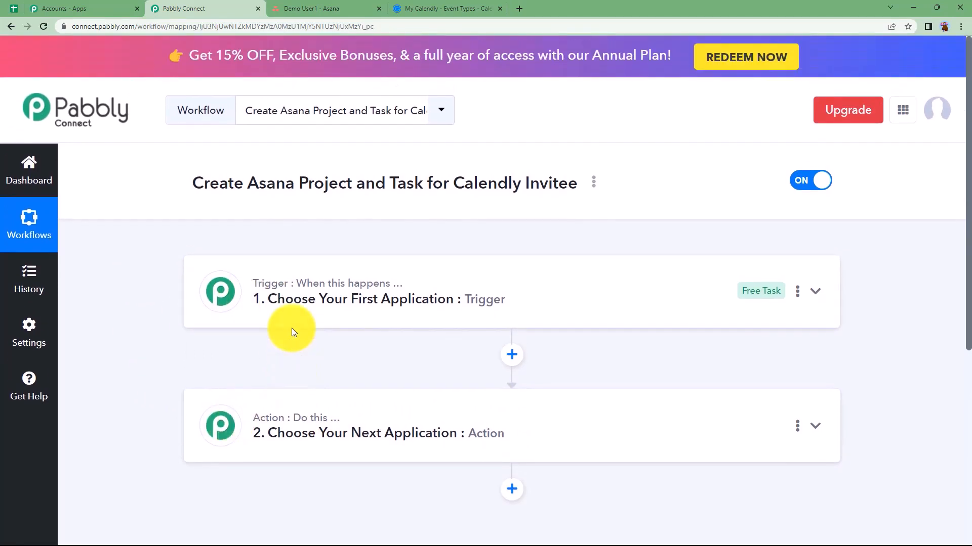
pyautogui.click(352, 5)
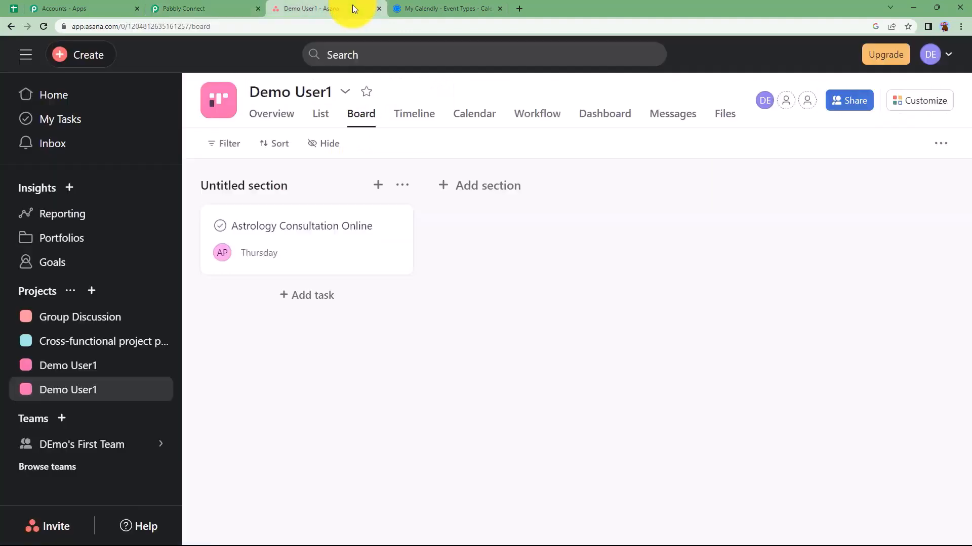
pyautogui.click(421, 8)
pyautogui.click(199, 4)
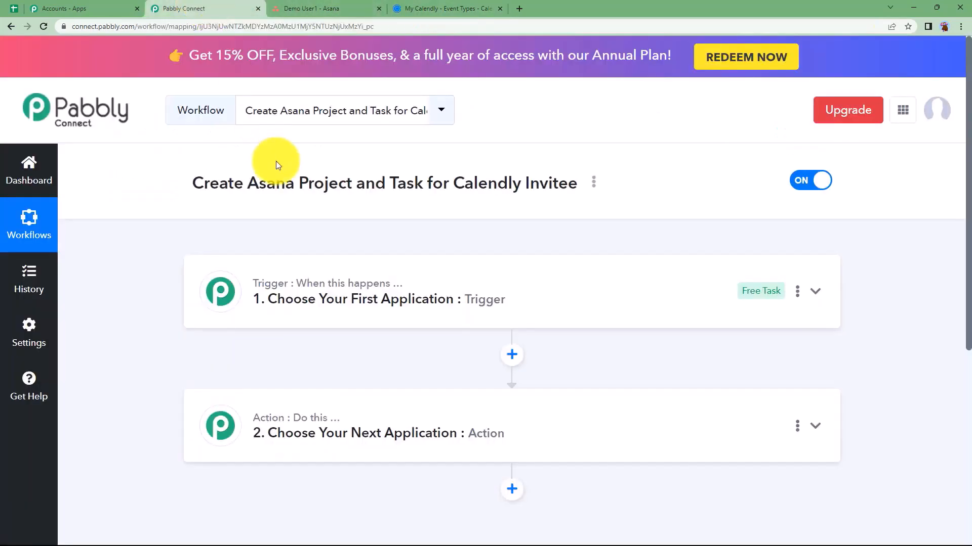
pyautogui.moveTo(304, 284)
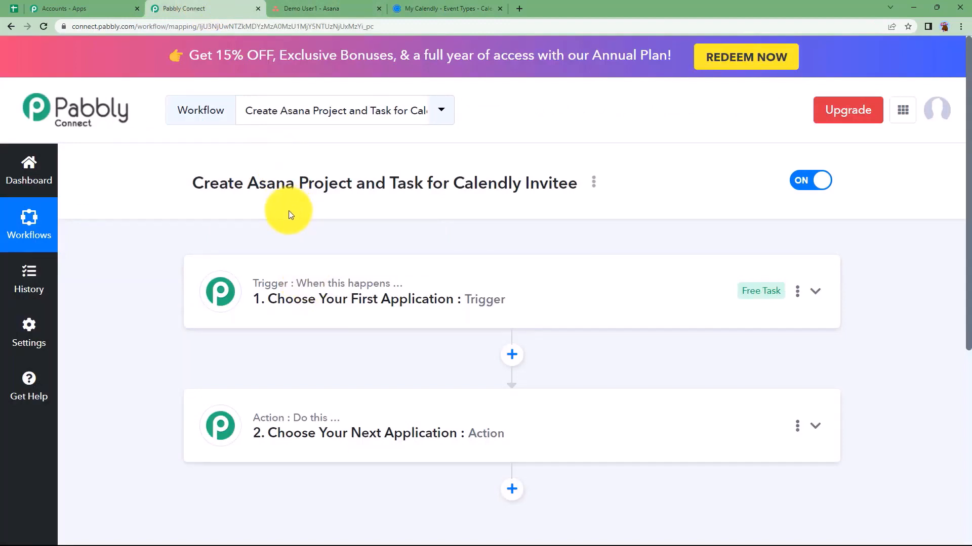
pyautogui.click(300, 291)
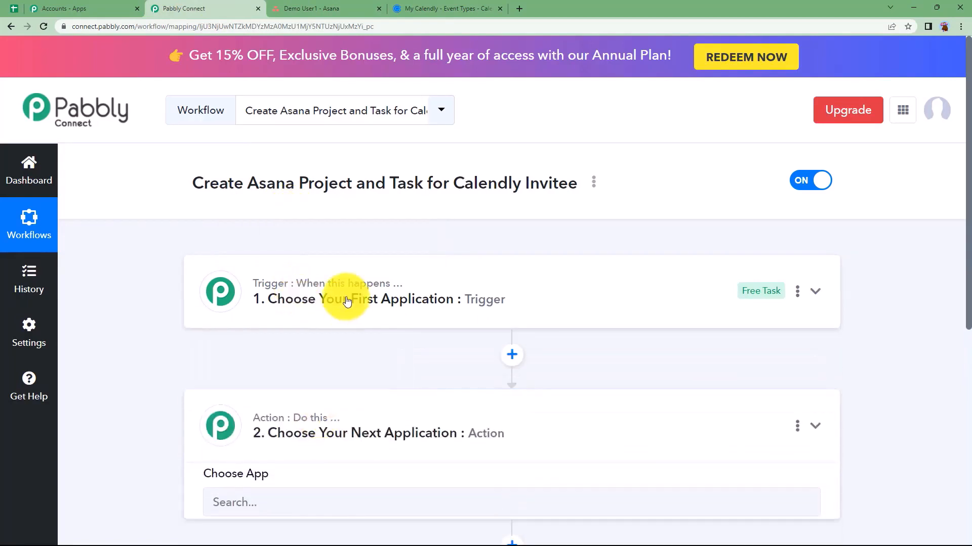
pyautogui.click(347, 302)
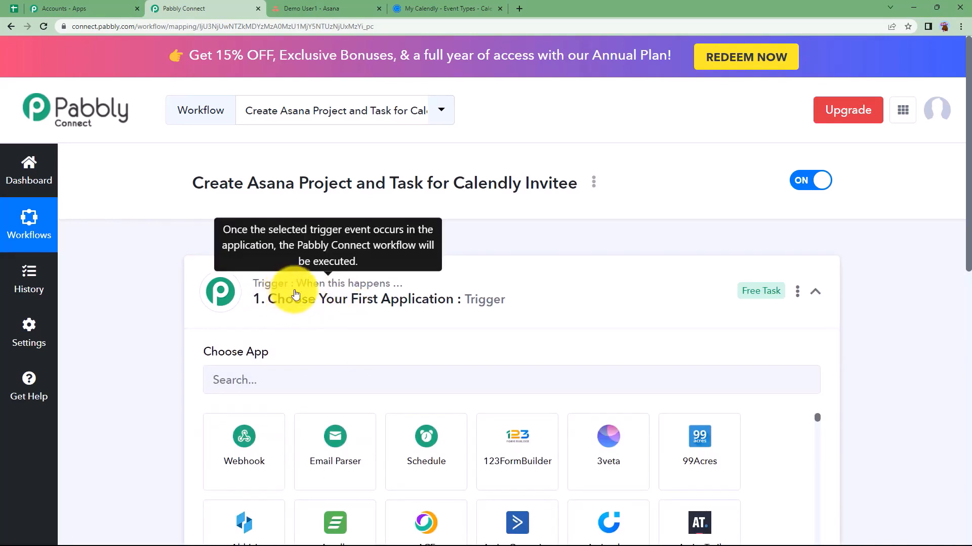
pyautogui.click(301, 298)
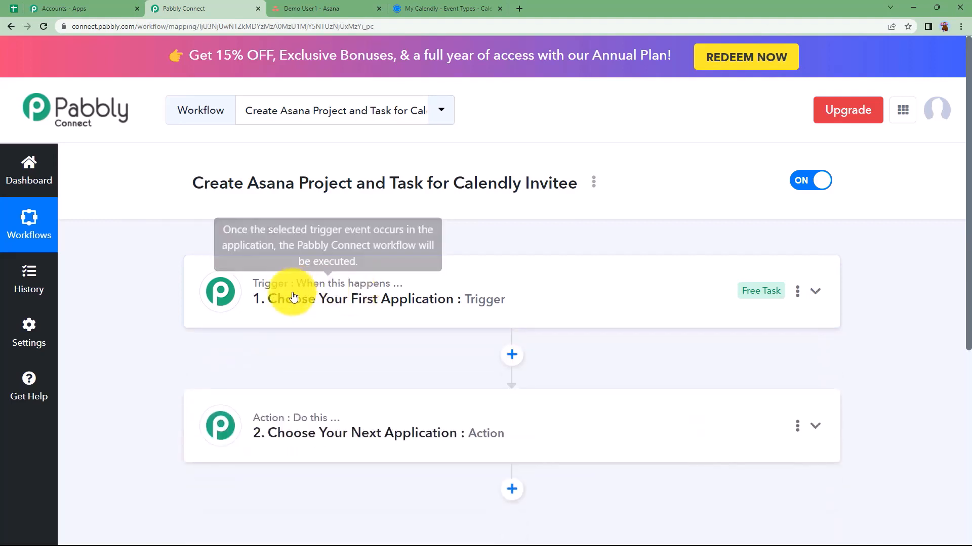
pyautogui.click(314, 299)
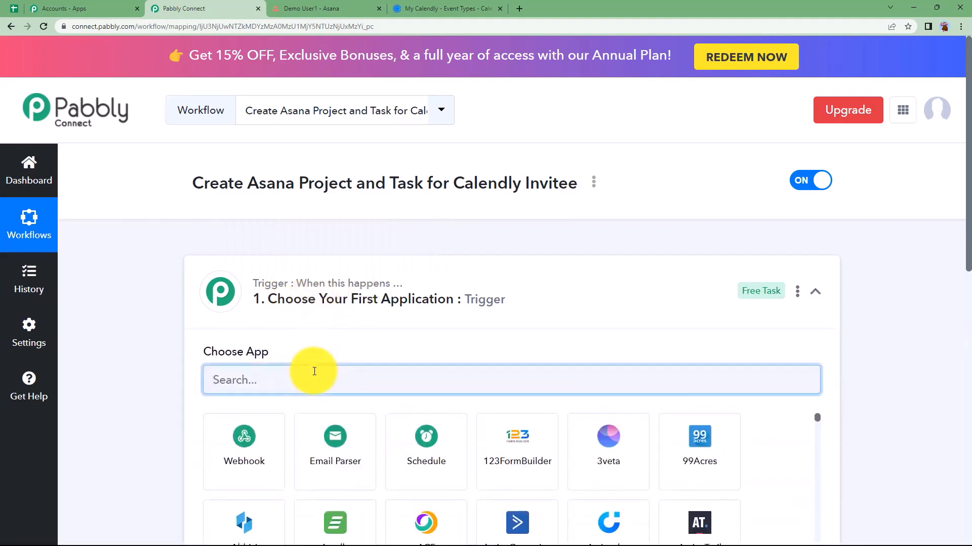
# Search 'calen' and choose Calendly as the trigger app
pyautogui.write('calen')
pyautogui.click(336, 434)
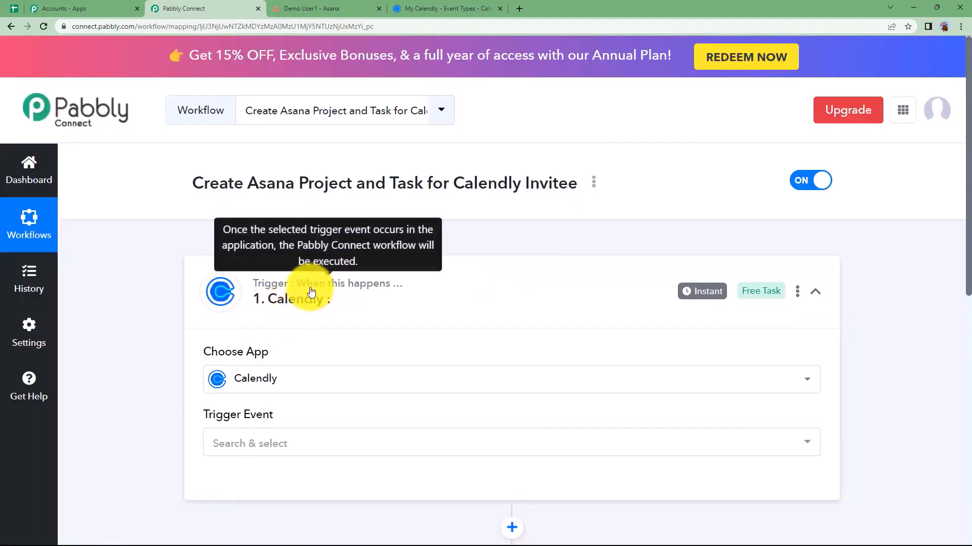
pyautogui.click(311, 292)
# Search 'asa' and choose Asana as the action app
pyautogui.click(282, 427)
pyautogui.scroll(-2, 304, 413)
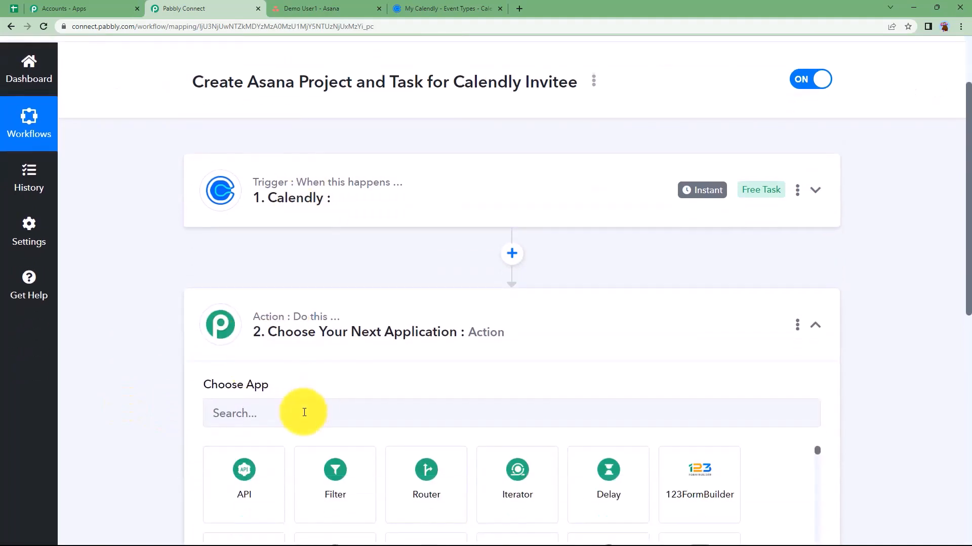
pyautogui.click(304, 412)
pyautogui.write('asan')
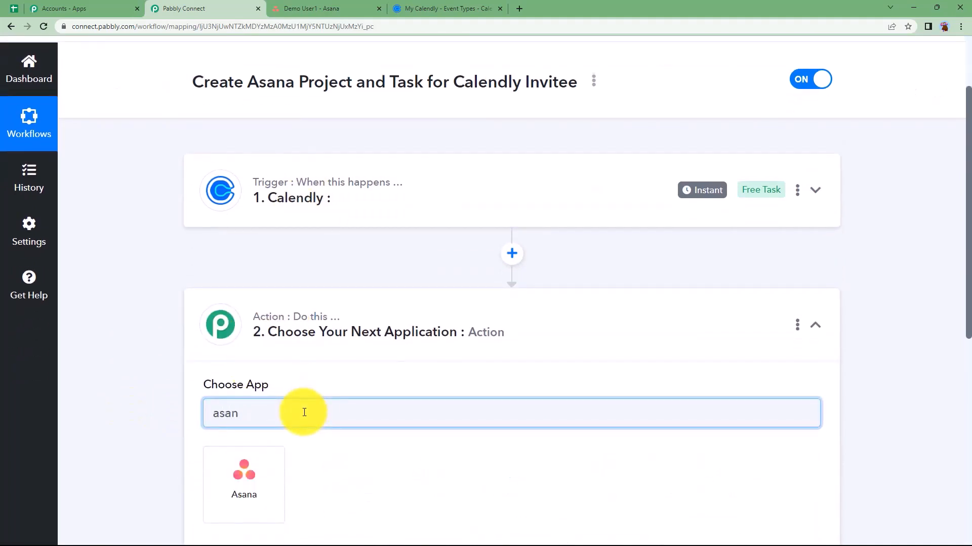
pyautogui.click(229, 480)
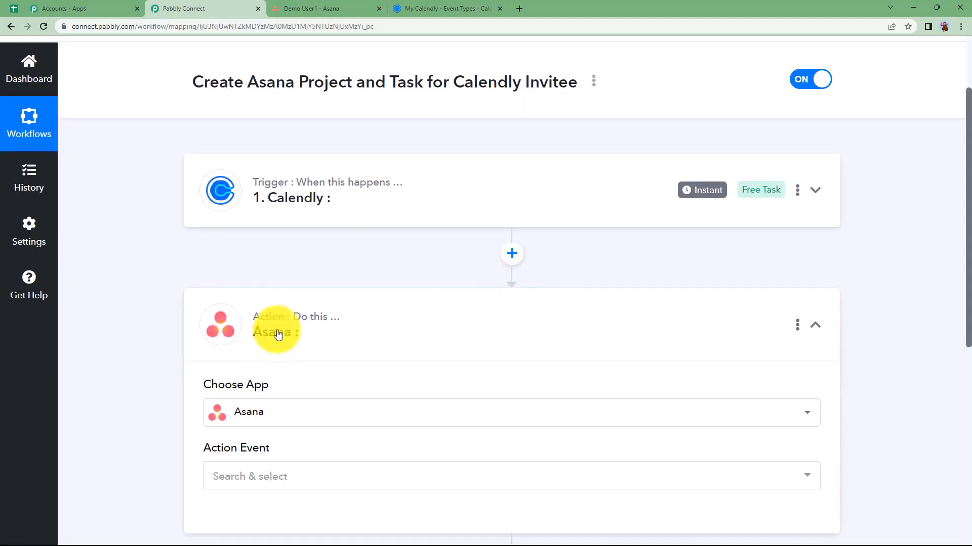
pyautogui.click(278, 334)
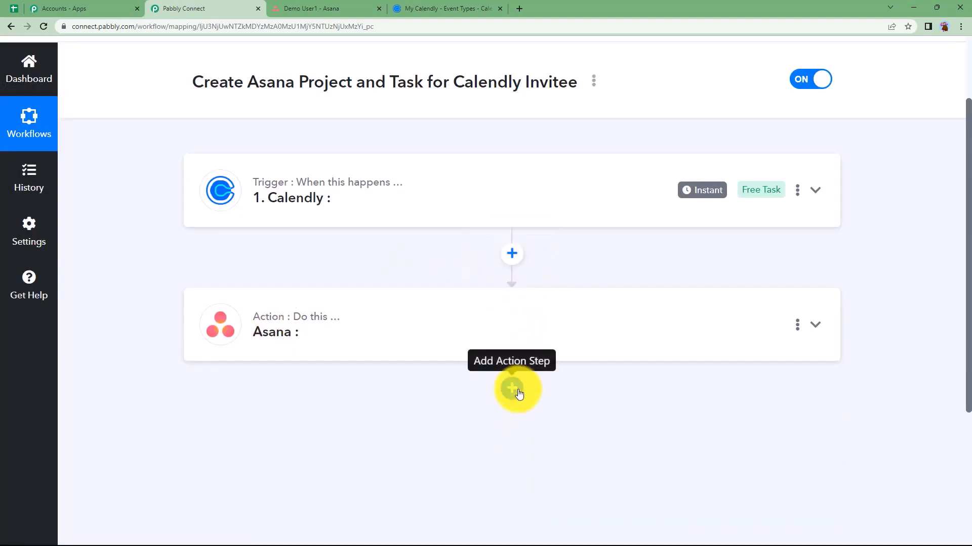
# Set the Calendly trigger event to Invitee Created (User), then bring up Calendly's event types page
pyautogui.click(357, 210)
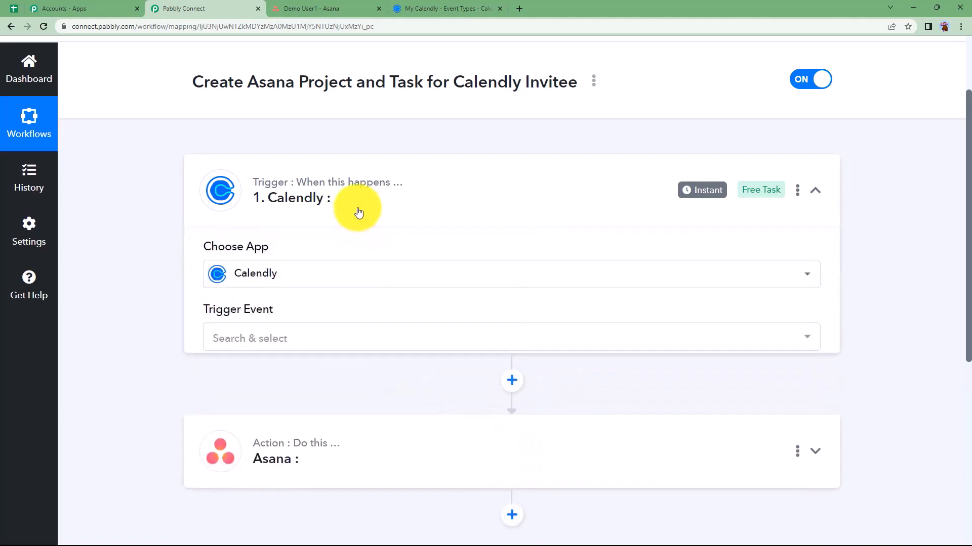
pyautogui.click(299, 350)
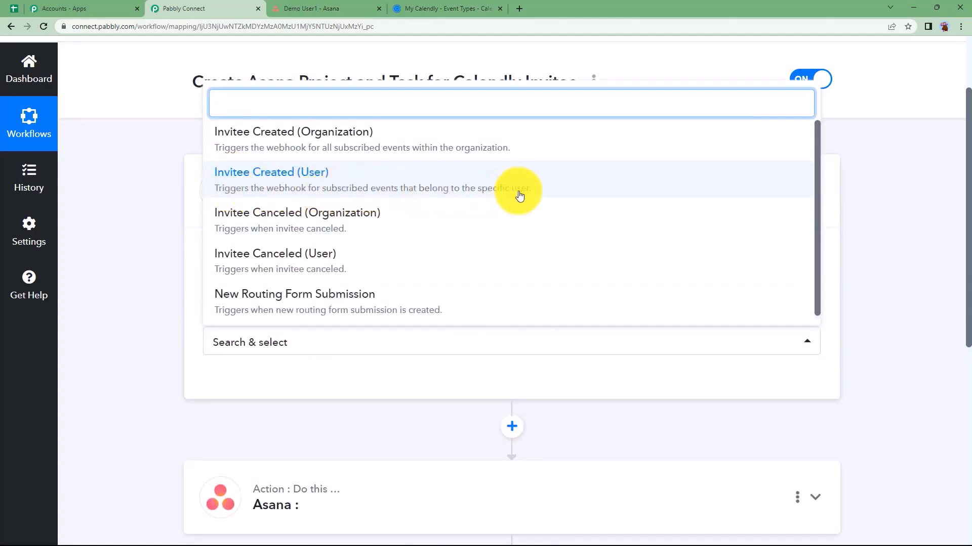
pyautogui.click(495, 183)
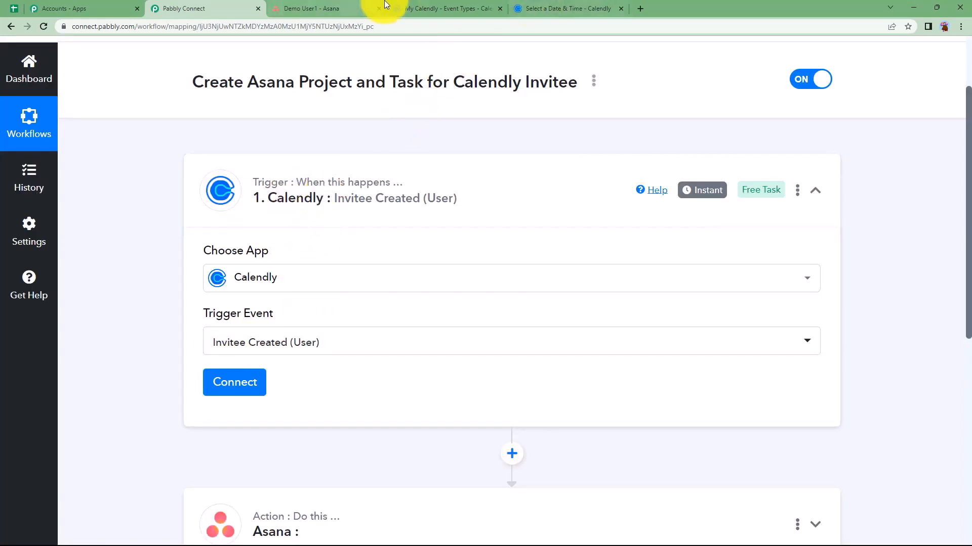
pyautogui.click(419, 9)
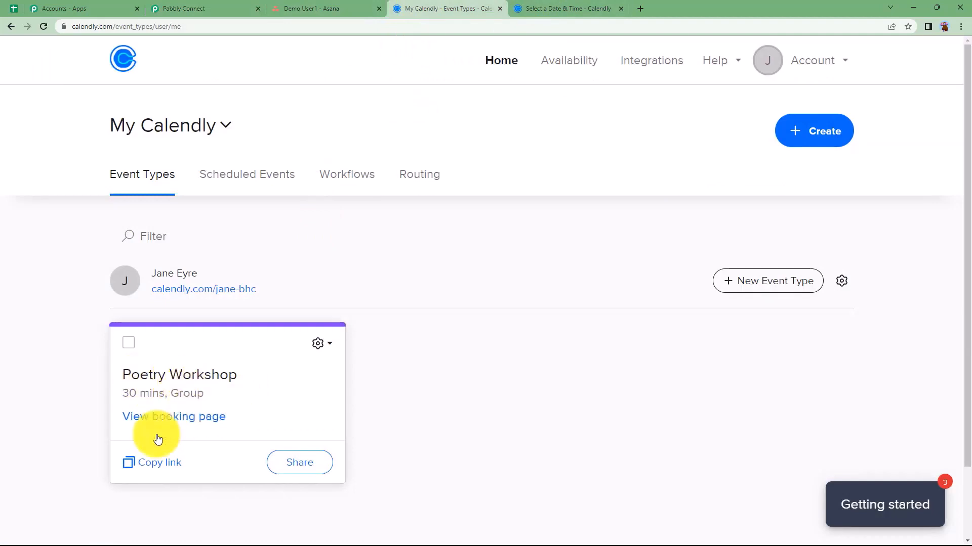
# Add a new Calendly connection to the trigger and approve access in the popup
pyautogui.click(572, 8)
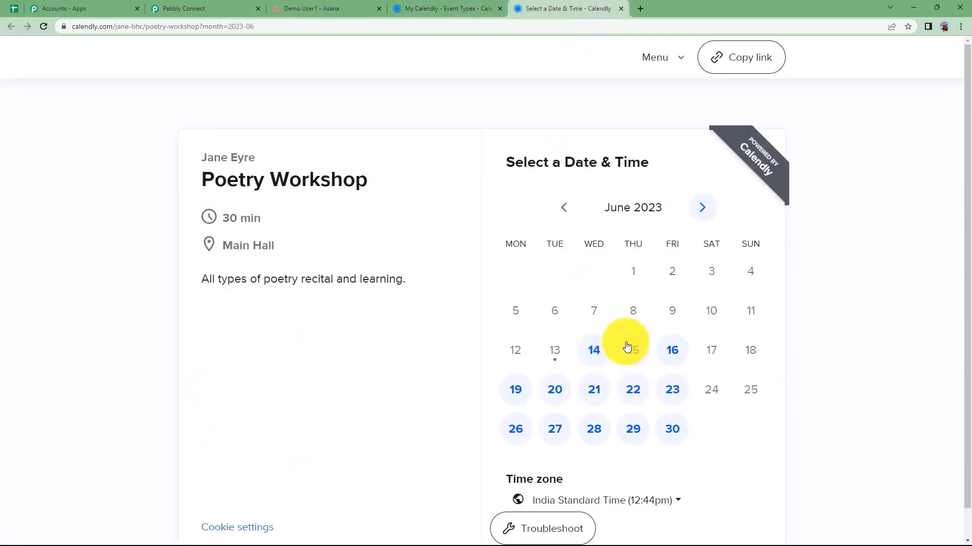
pyautogui.click(228, 9)
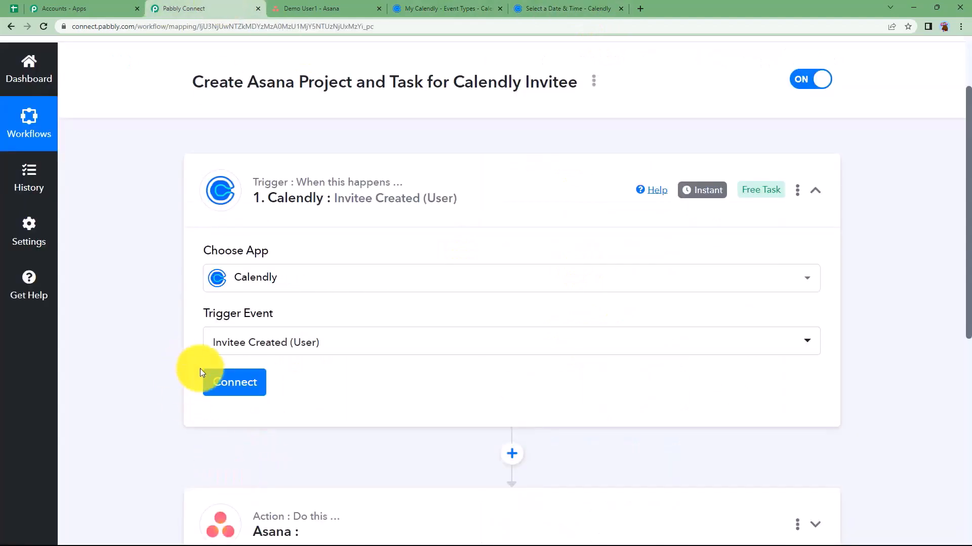
pyautogui.click(208, 379)
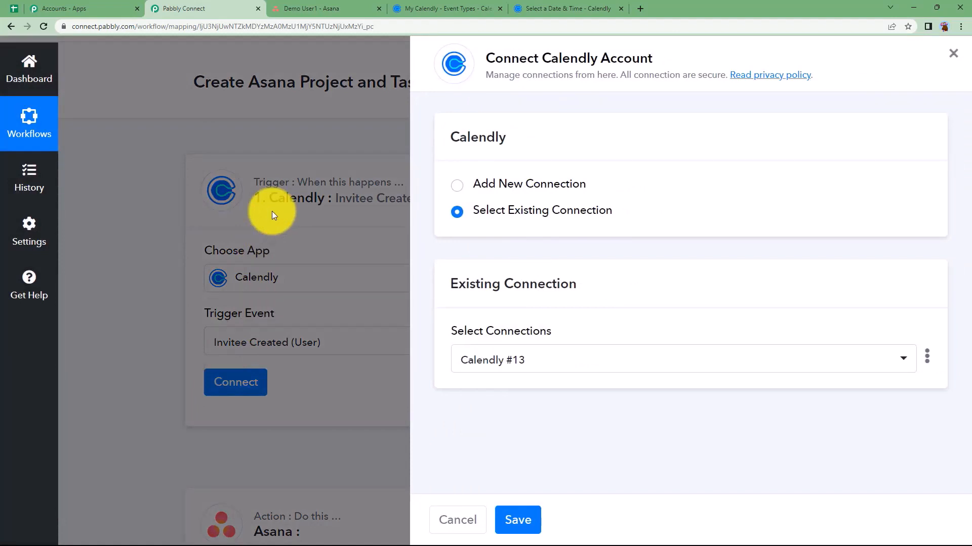
pyautogui.click(470, 188)
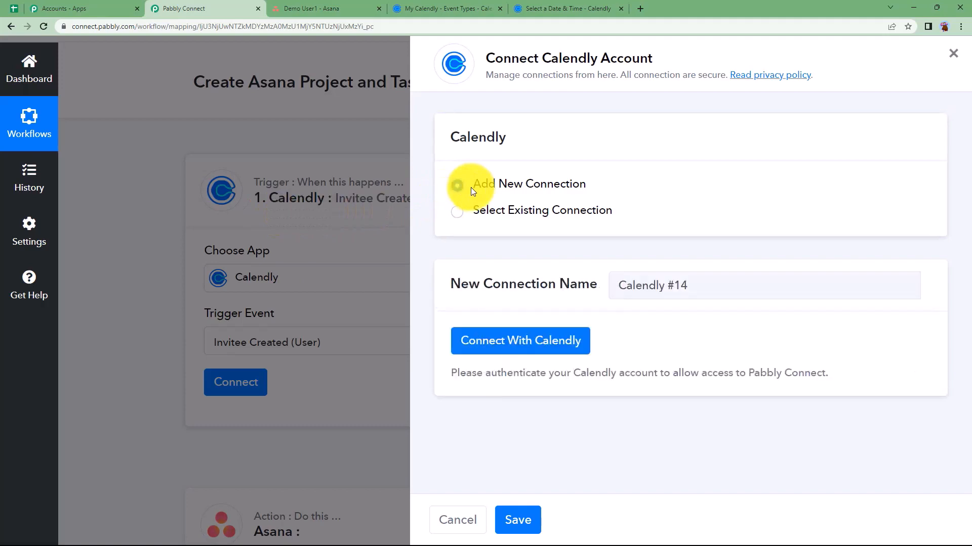
pyautogui.click(554, 344)
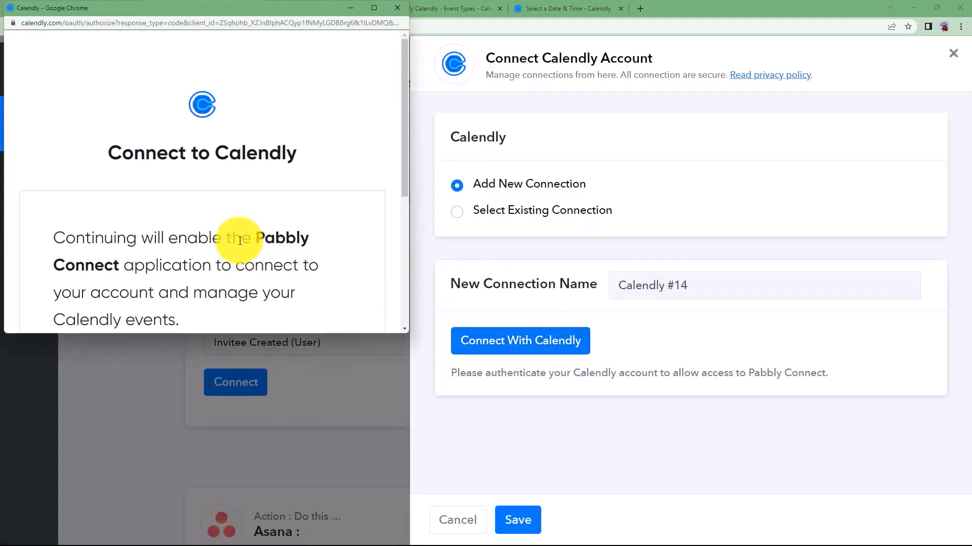
pyautogui.scroll(-4, 235, 230)
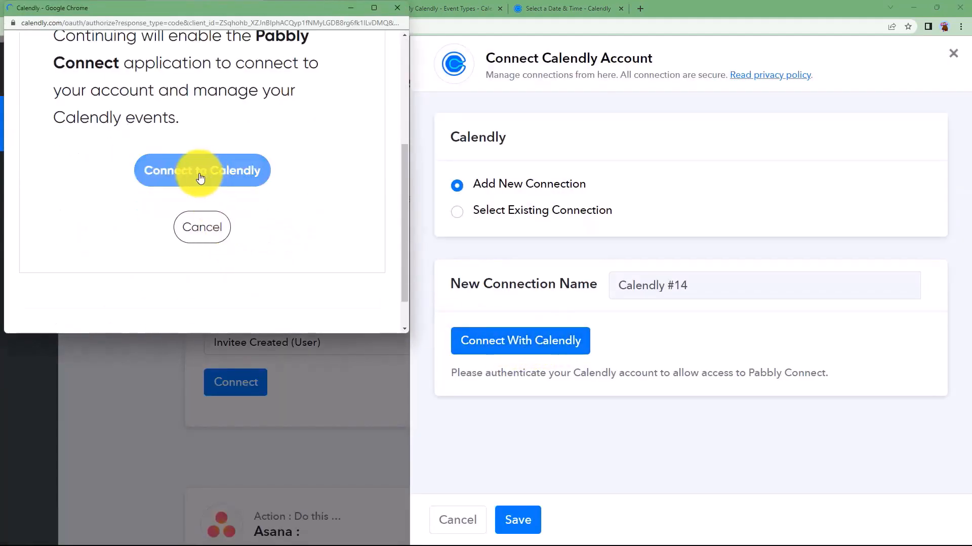
pyautogui.click(201, 172)
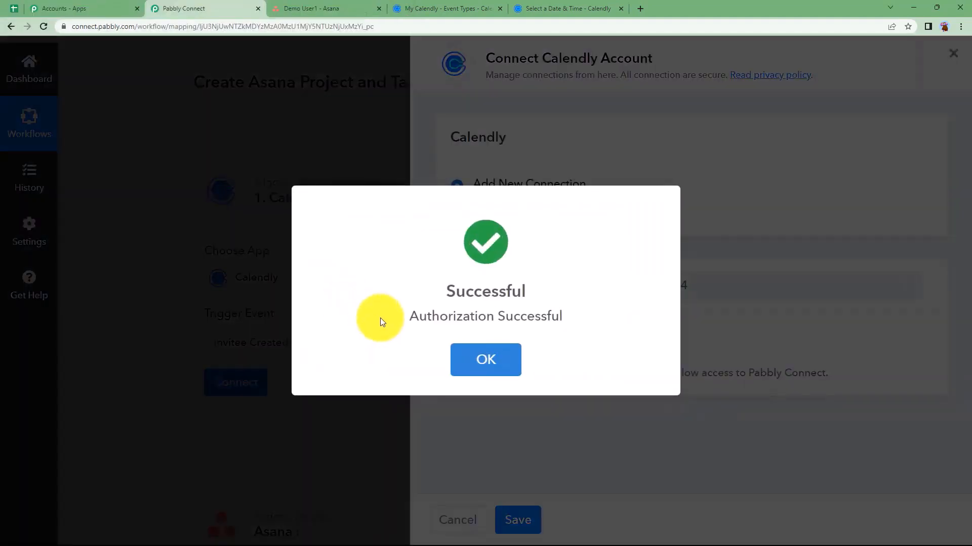
pyautogui.click(450, 362)
# Check the Calendly profile settings, then Save & Send Test Request on the trigger
pyautogui.scroll(-5, 369, 423)
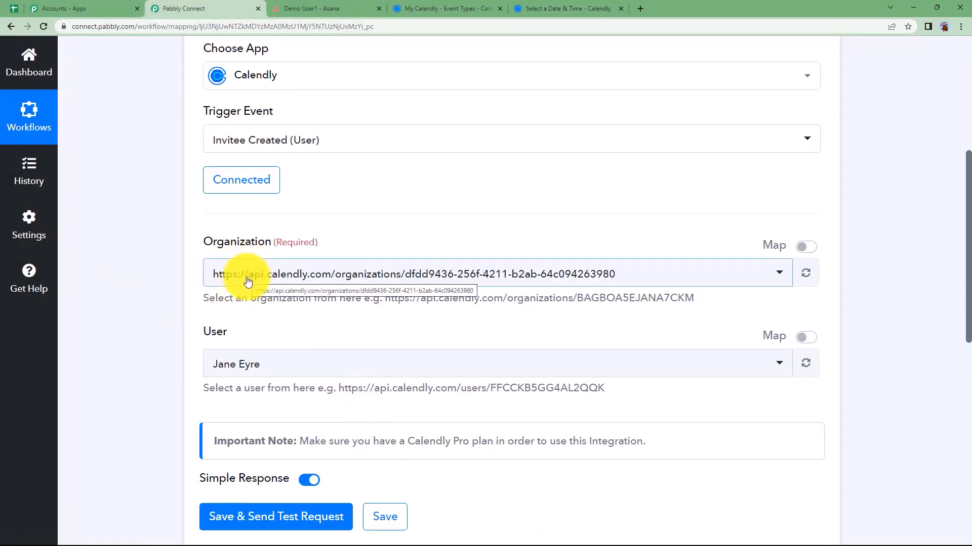
pyautogui.click(410, 9)
pyautogui.click(828, 64)
pyautogui.click(734, 103)
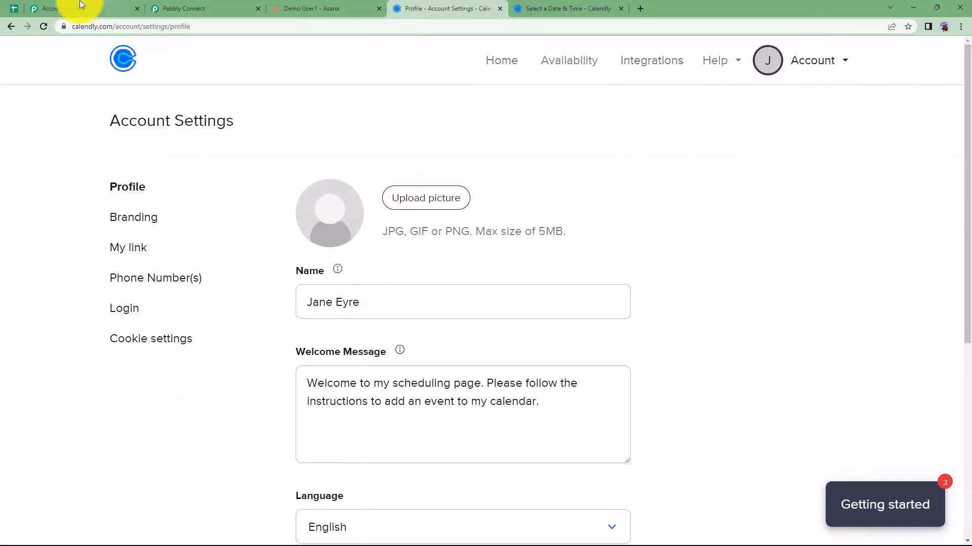
pyautogui.click(11, 26)
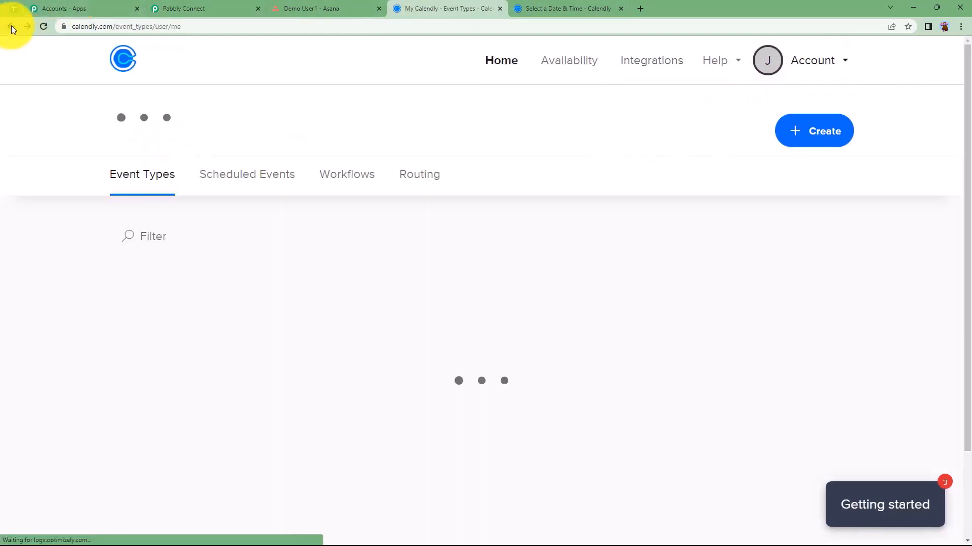
pyautogui.click(212, 8)
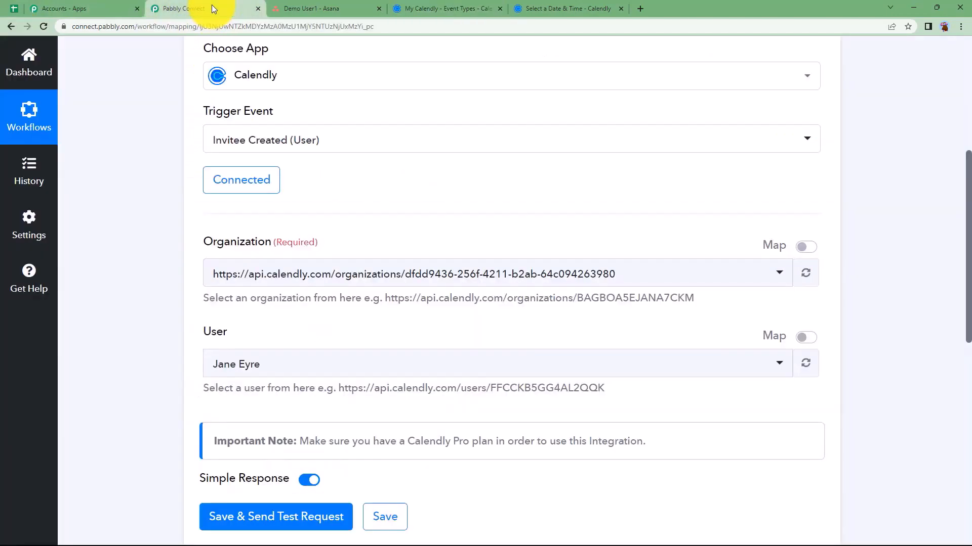
pyautogui.scroll(-3, 258, 383)
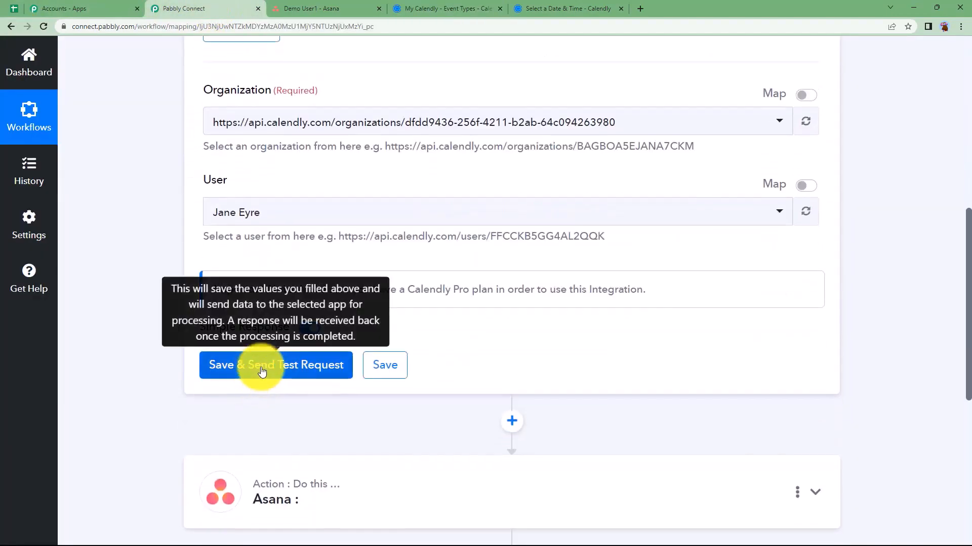
pyautogui.click(262, 372)
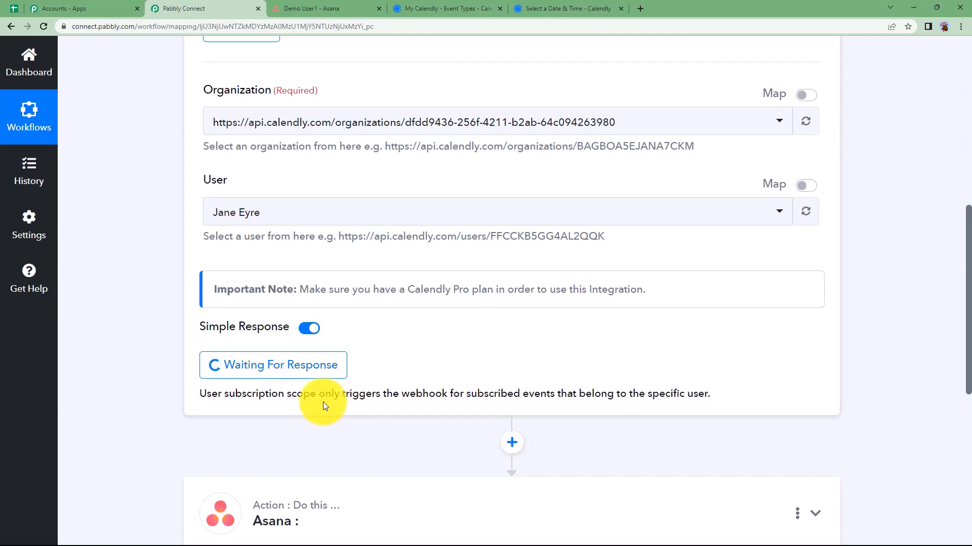
pyautogui.scroll(4, 359, 225)
# Pick Thursday, June 15 at 11:00am on the Poetry Workshop booking page
pyautogui.click(580, 5)
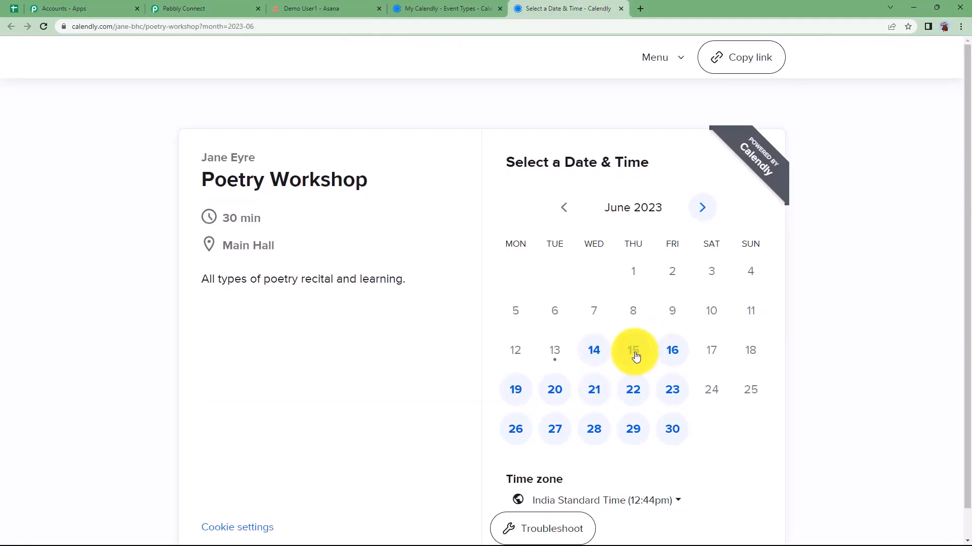
pyautogui.click(633, 351)
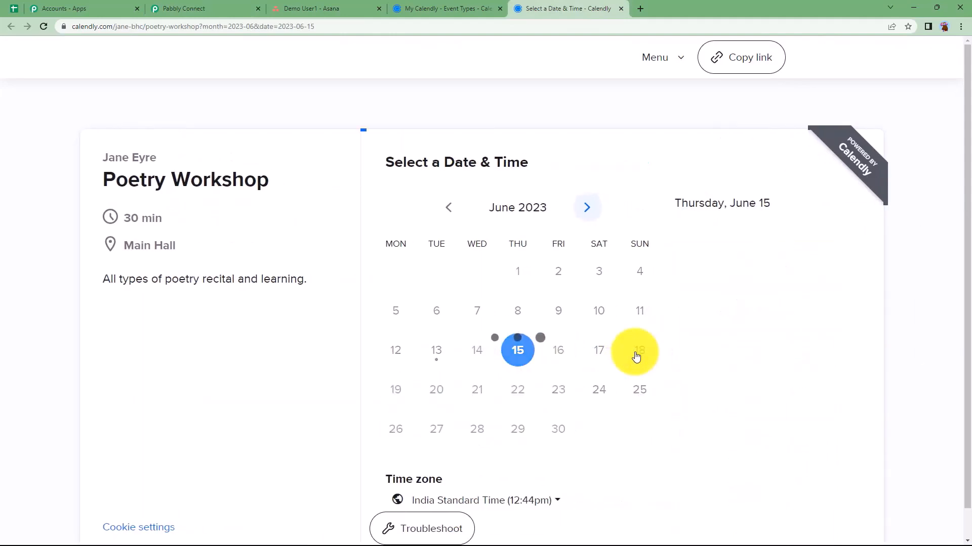
pyautogui.scroll(-2, 763, 386)
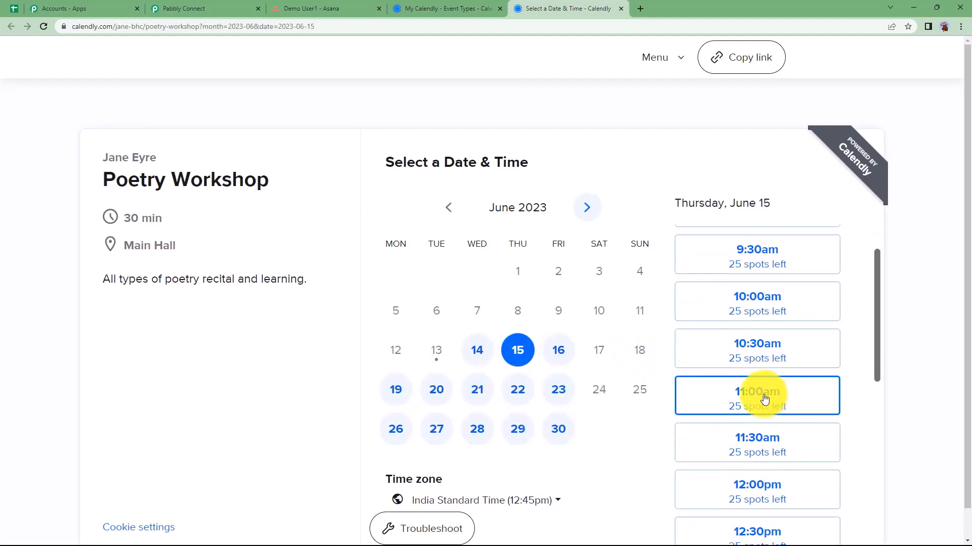
pyautogui.click(792, 399)
pyautogui.click(791, 396)
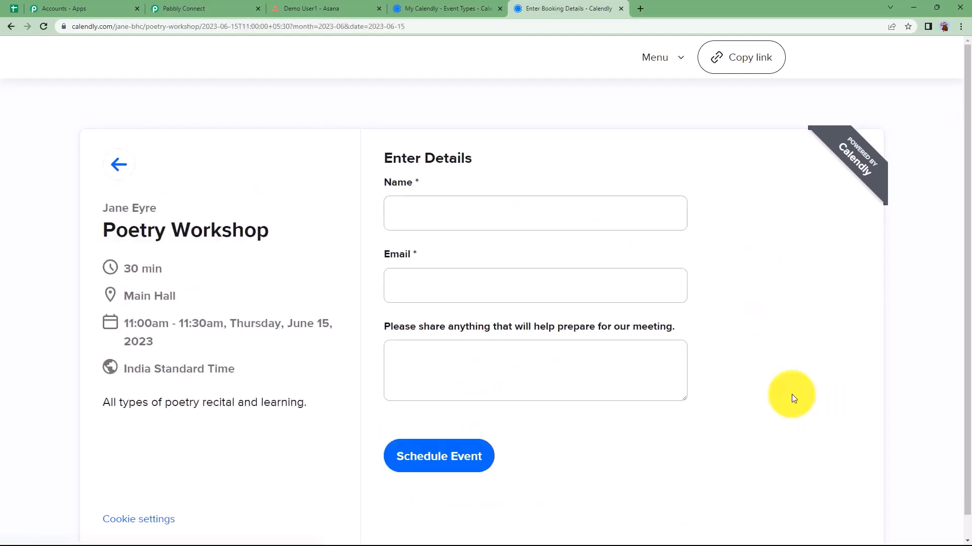
# Enter the test invitee's name and e-mail, add the note 'Ballads and epics.', and schedule the event
pyautogui.click(468, 217)
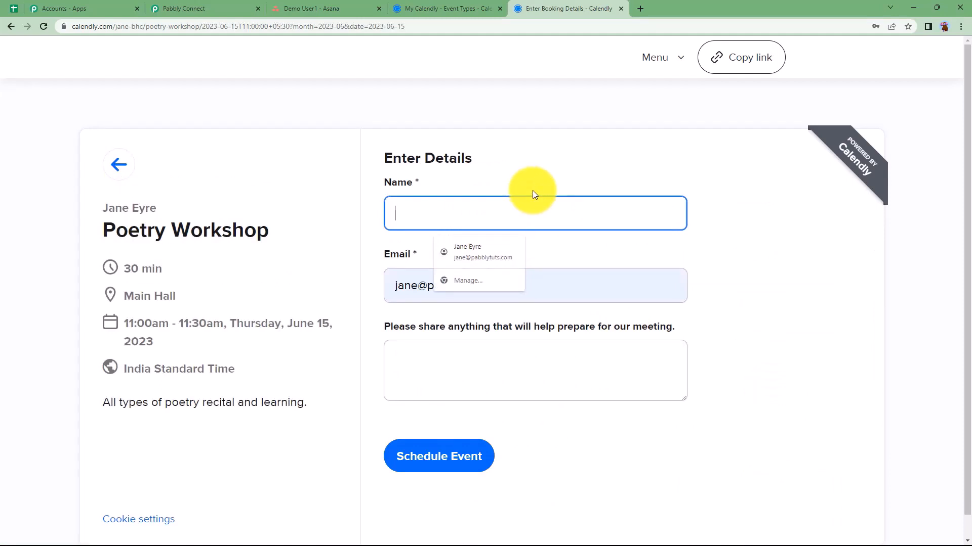
pyautogui.write('Test Person')
pyautogui.click(512, 287)
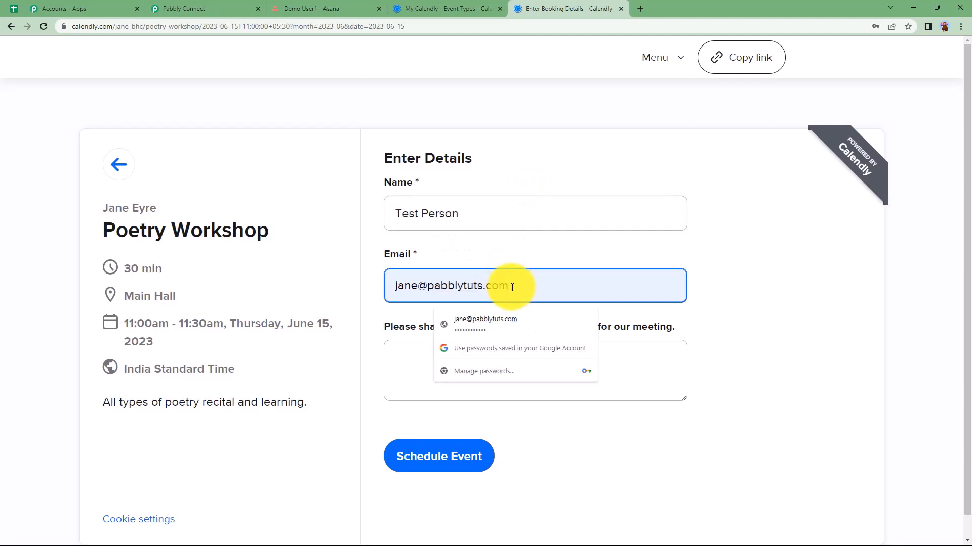
pyautogui.press('BackSpace')
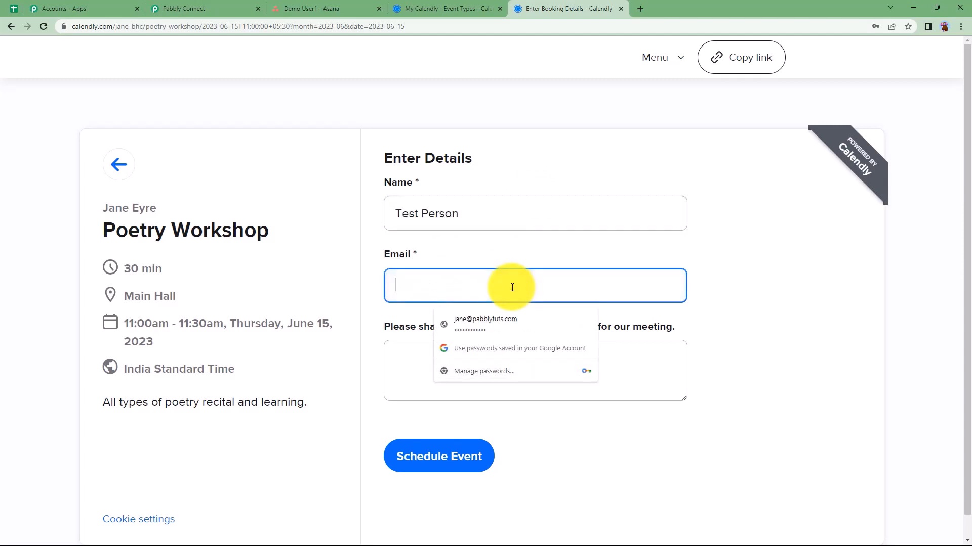
pyautogui.click(514, 362)
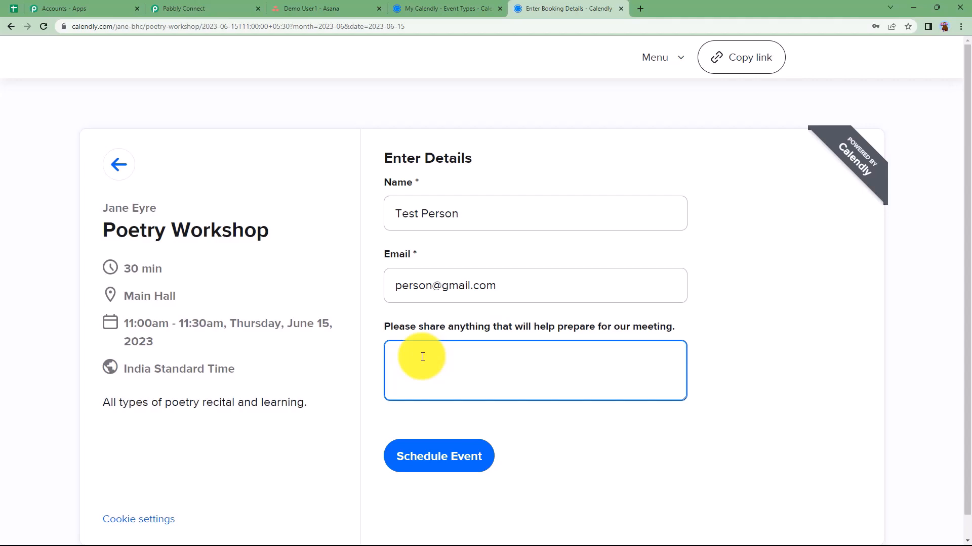
pyautogui.write('b')
pyautogui.click(430, 418)
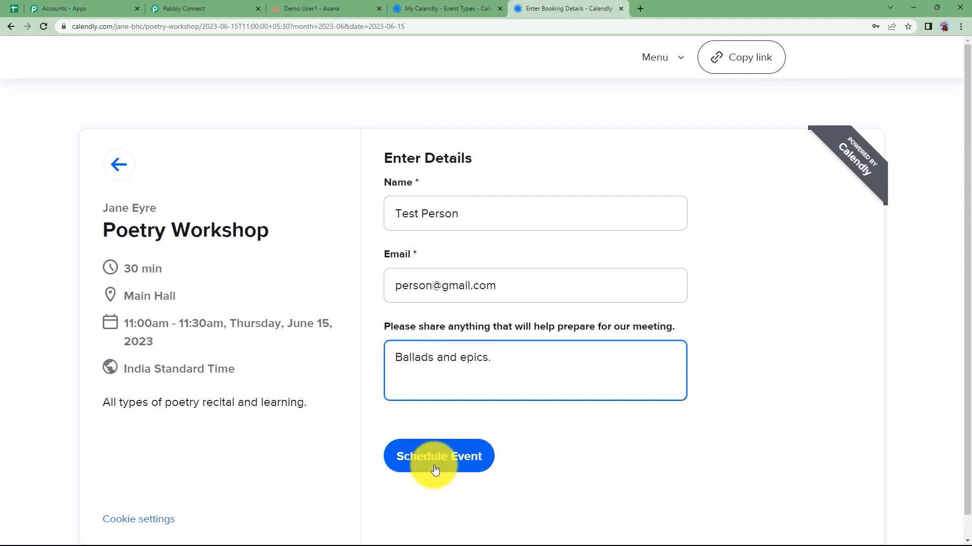
pyautogui.click(434, 469)
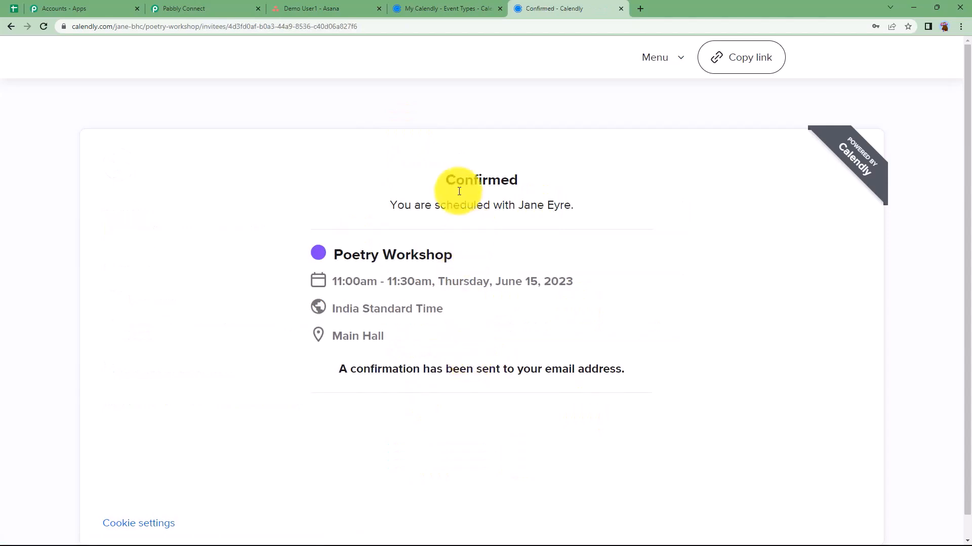
# Scroll through the captured Calendly response, noting the invitee e-mail, name and 'Ballads and epics.' answer
pyautogui.click(225, 8)
pyautogui.scroll(-7, 157, 384)
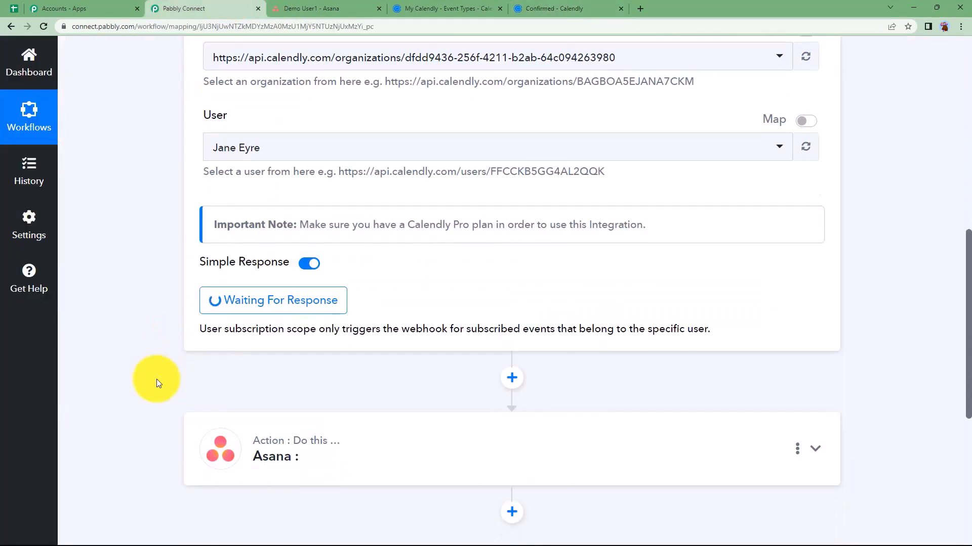
pyautogui.scroll(-1, 243, 260)
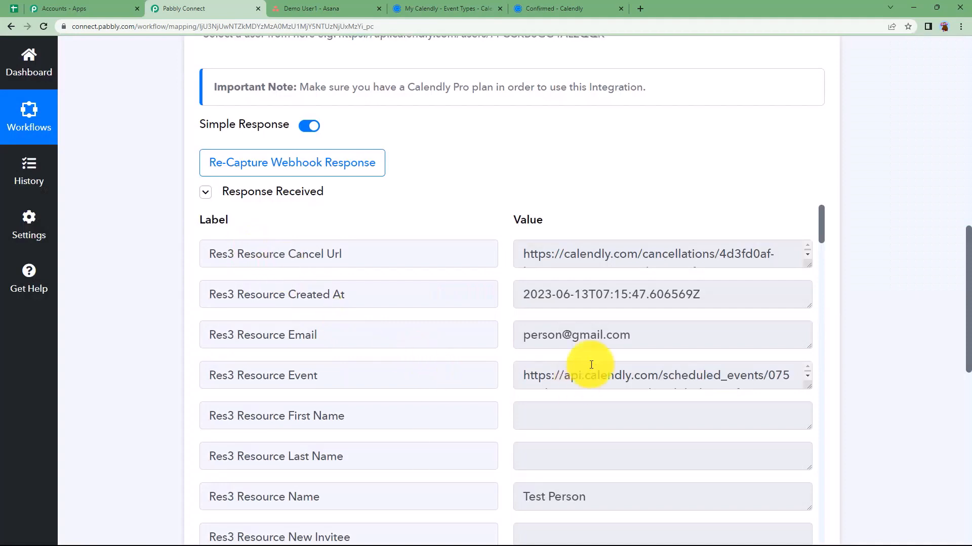
pyautogui.click(590, 334)
pyautogui.scroll(-3, 506, 380)
pyautogui.click(575, 391)
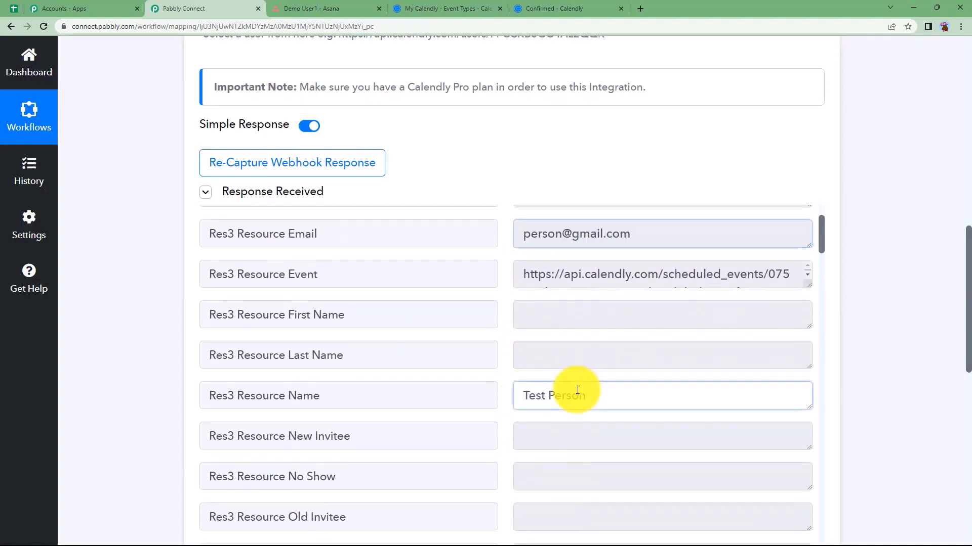
pyautogui.scroll(-4, 521, 397)
pyautogui.scroll(-2, 519, 404)
pyautogui.click(646, 297)
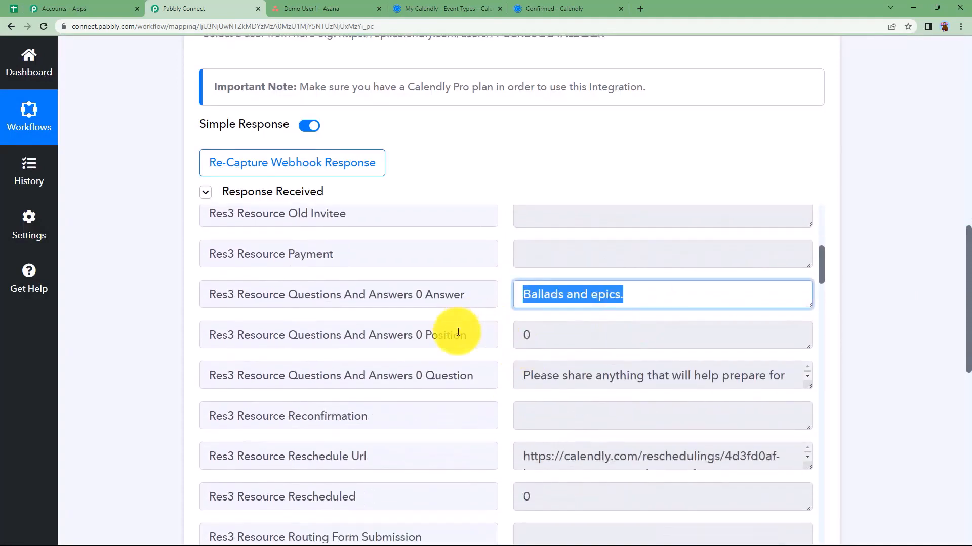
pyautogui.scroll(-15, 503, 404)
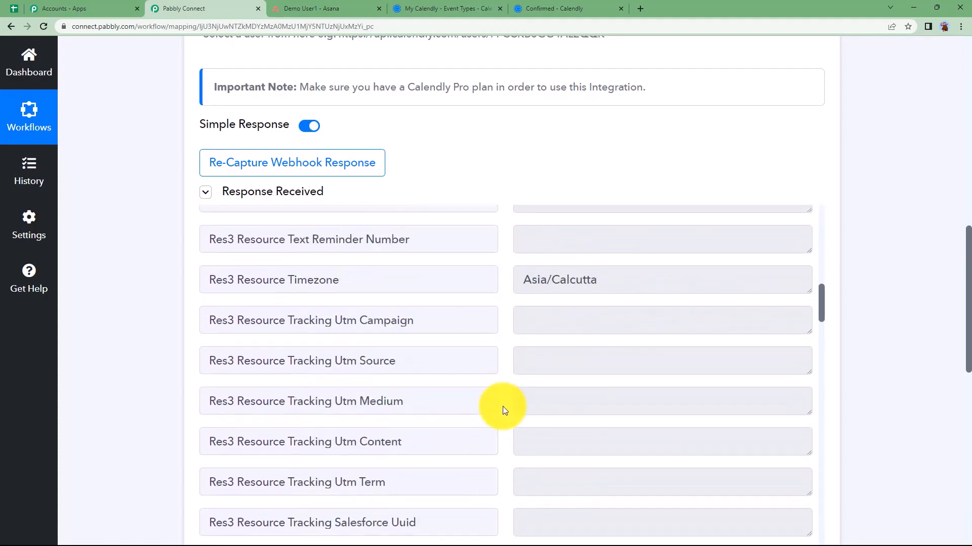
pyautogui.scroll(-15, 502, 406)
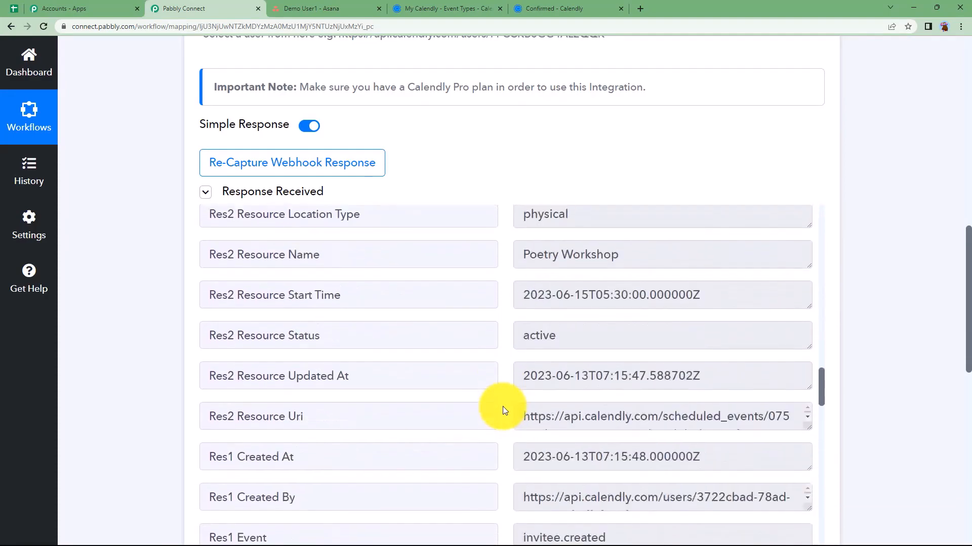
pyautogui.scroll(-8, 503, 406)
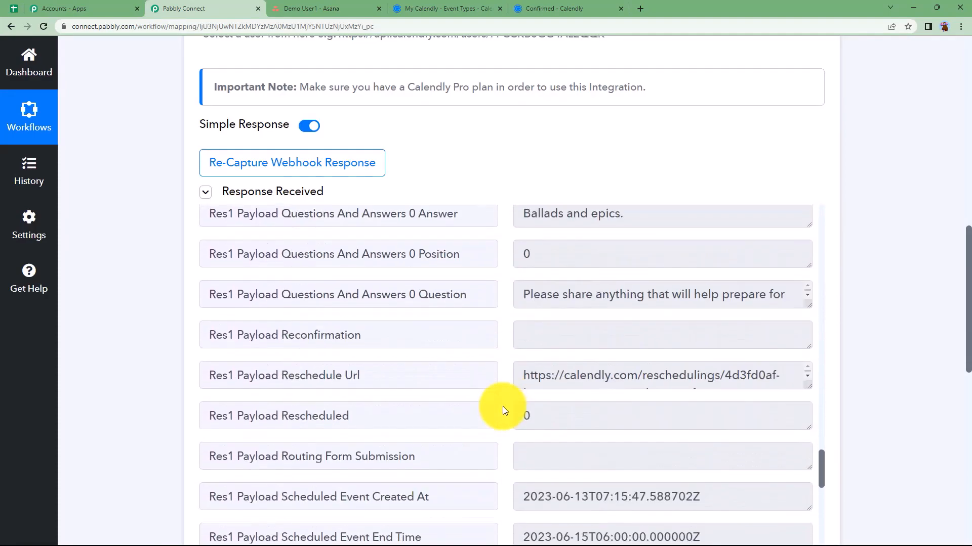
pyautogui.scroll(15, 127, 371)
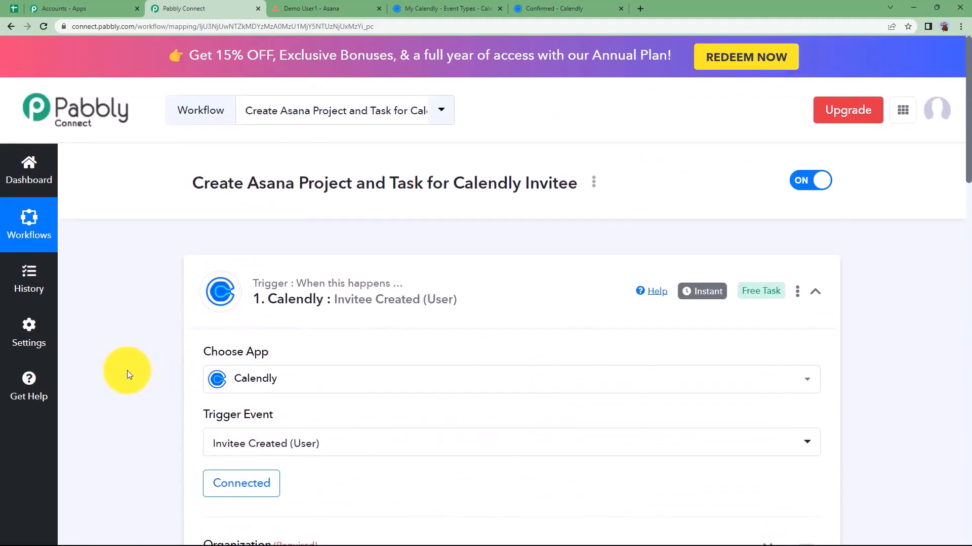
# Open the Asana action step and choose Create Project as its action event
pyautogui.click(305, 314)
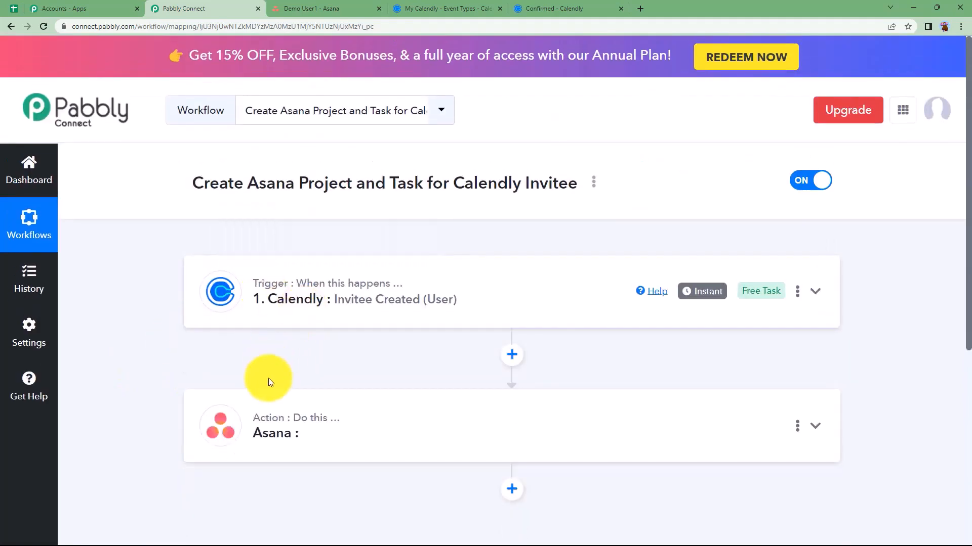
pyautogui.click(266, 425)
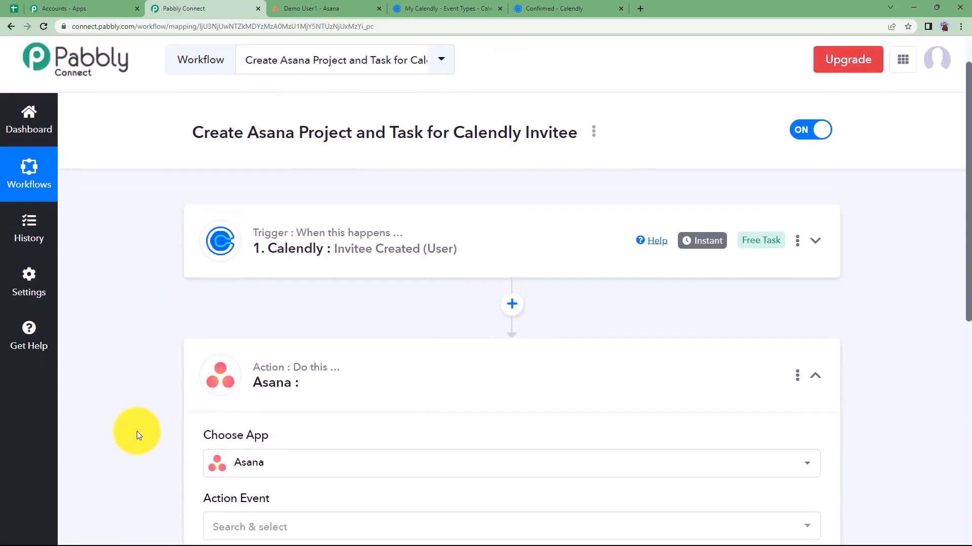
pyautogui.scroll(-4, 250, 375)
pyautogui.click(249, 374)
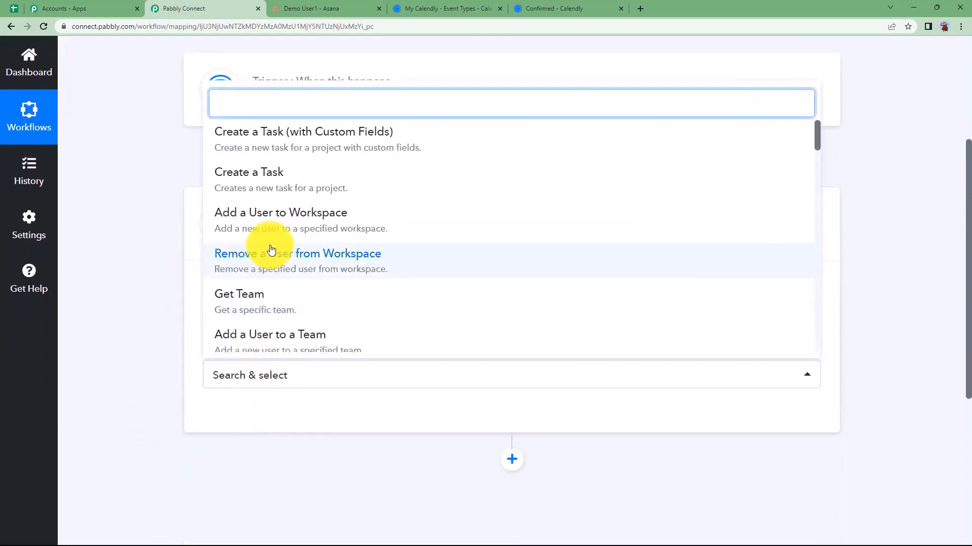
pyautogui.scroll(-3, 279, 251)
pyautogui.scroll(-3, 279, 250)
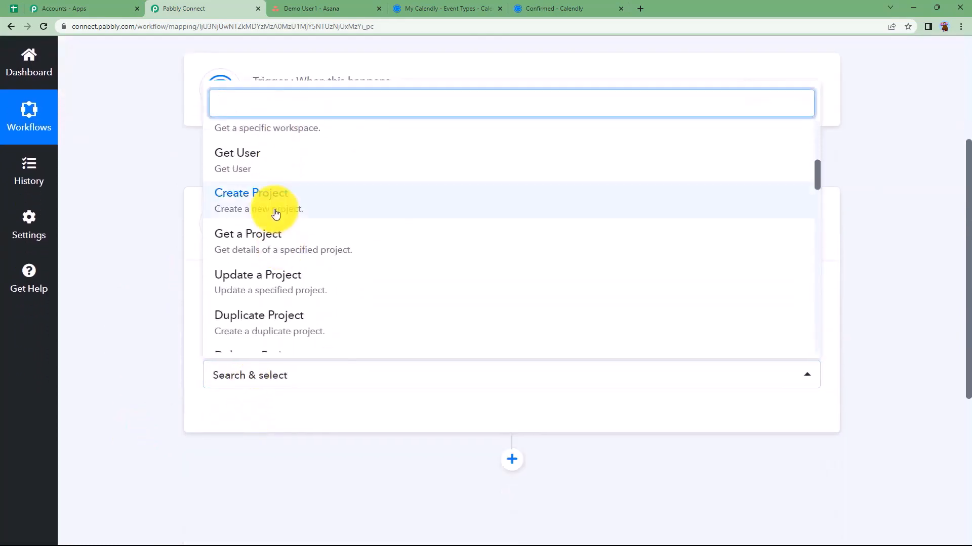
pyautogui.click(276, 210)
# Add and authorise a new Asana connection for the step
pyautogui.click(241, 423)
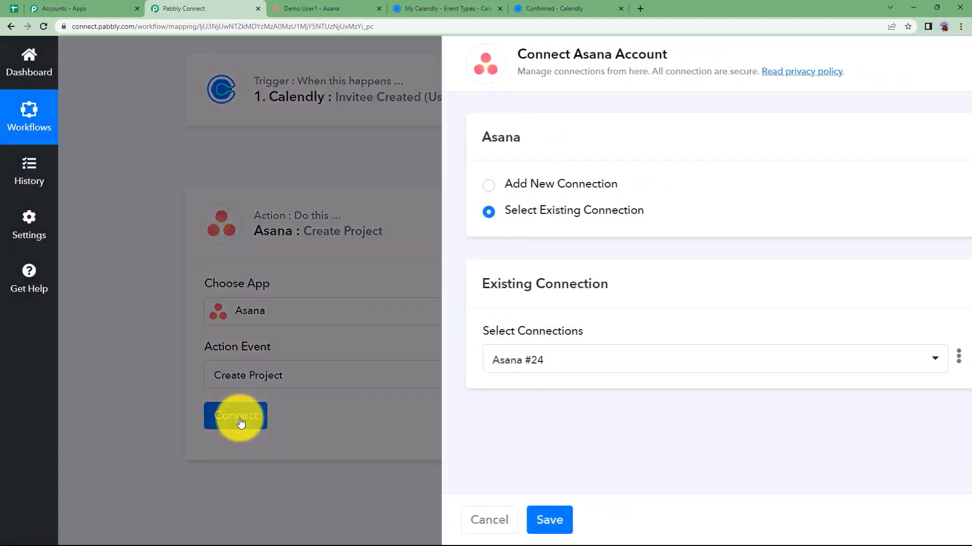
pyautogui.click(489, 185)
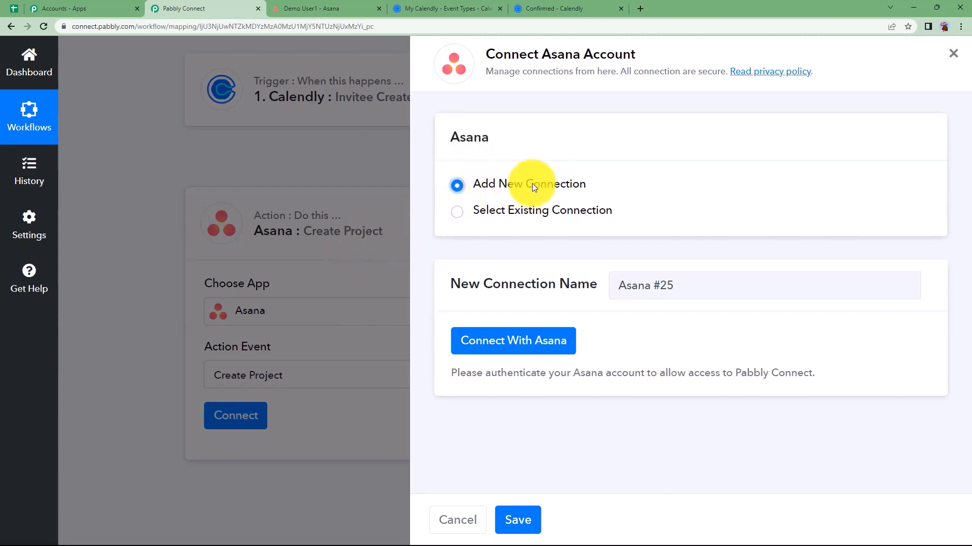
pyautogui.click(532, 342)
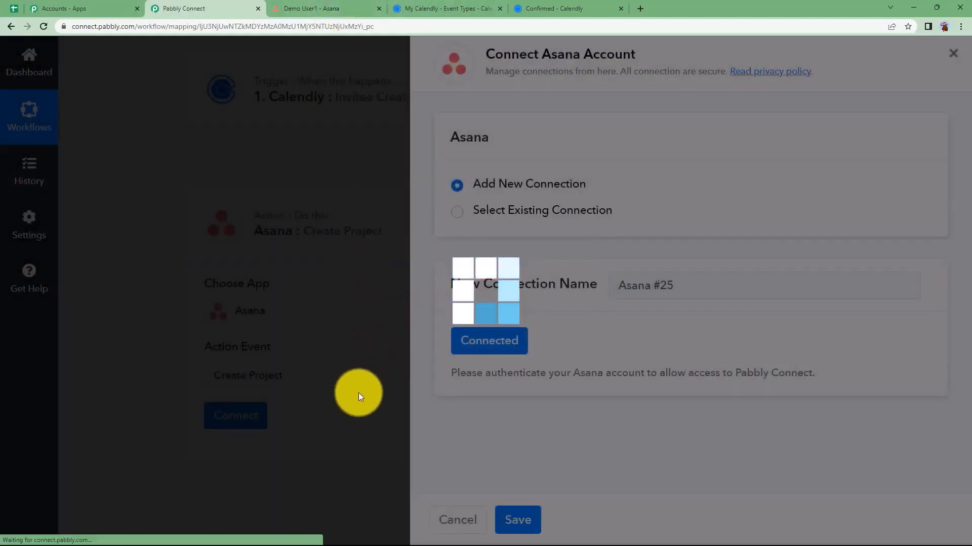
pyautogui.scroll(-3, 136, 393)
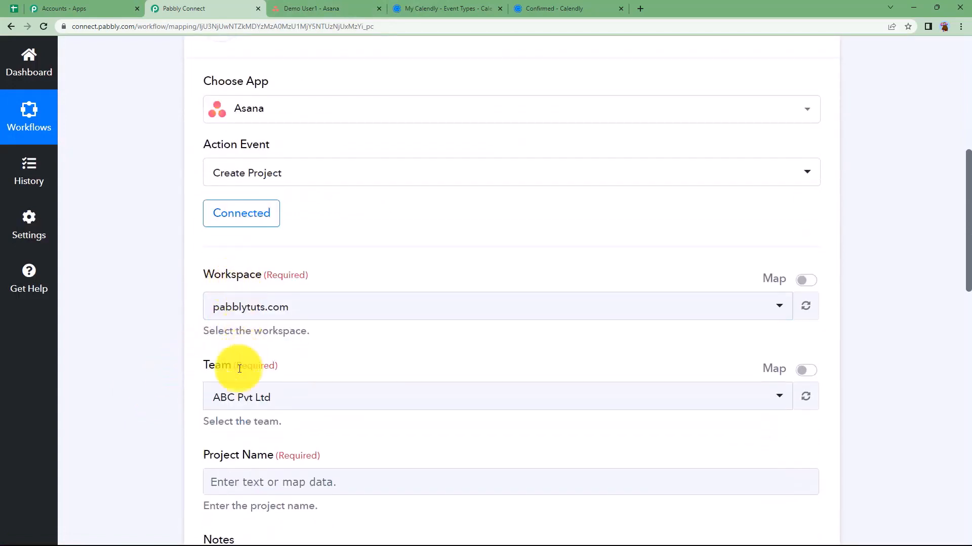
# Select DEmo's First Team as the team, checking team and workspace names in Asana
pyautogui.click(291, 9)
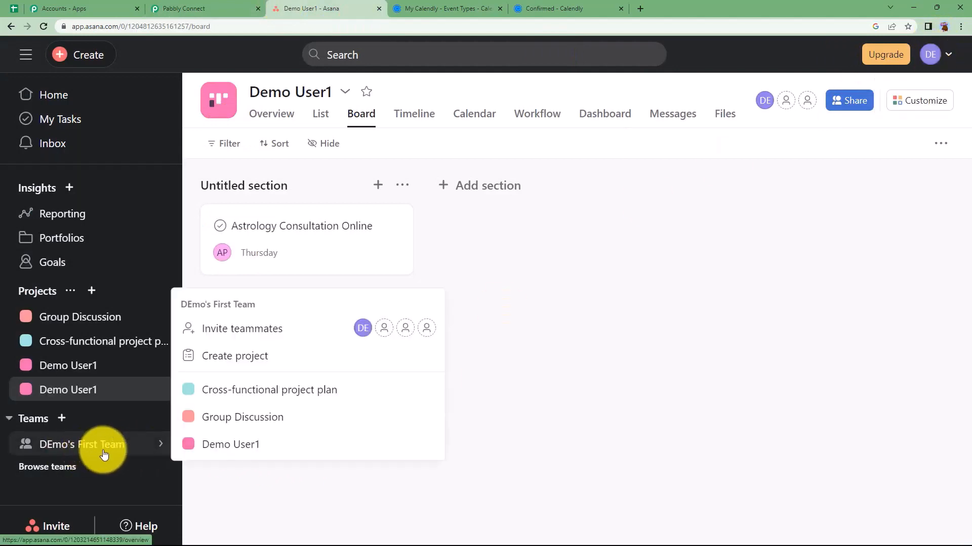
pyautogui.click(163, 6)
pyautogui.click(279, 392)
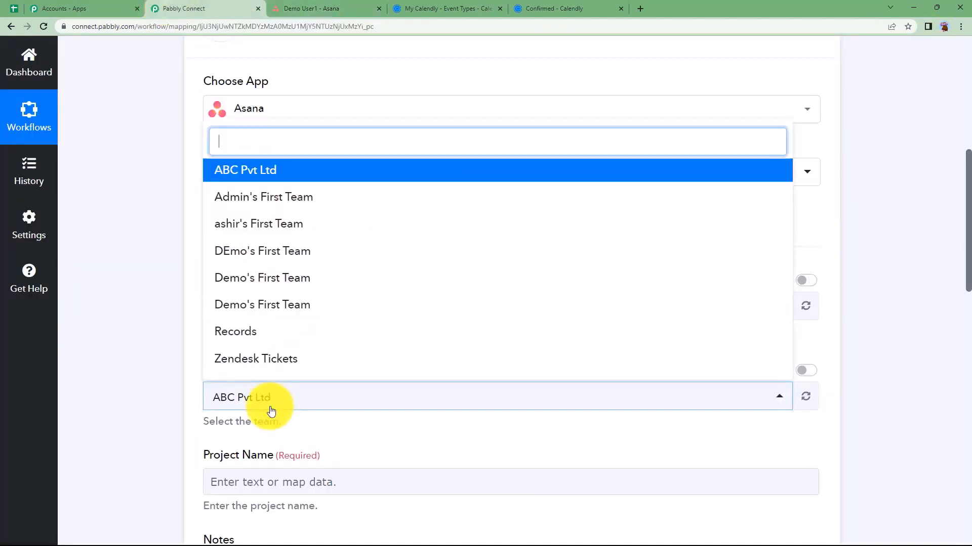
pyautogui.click(274, 252)
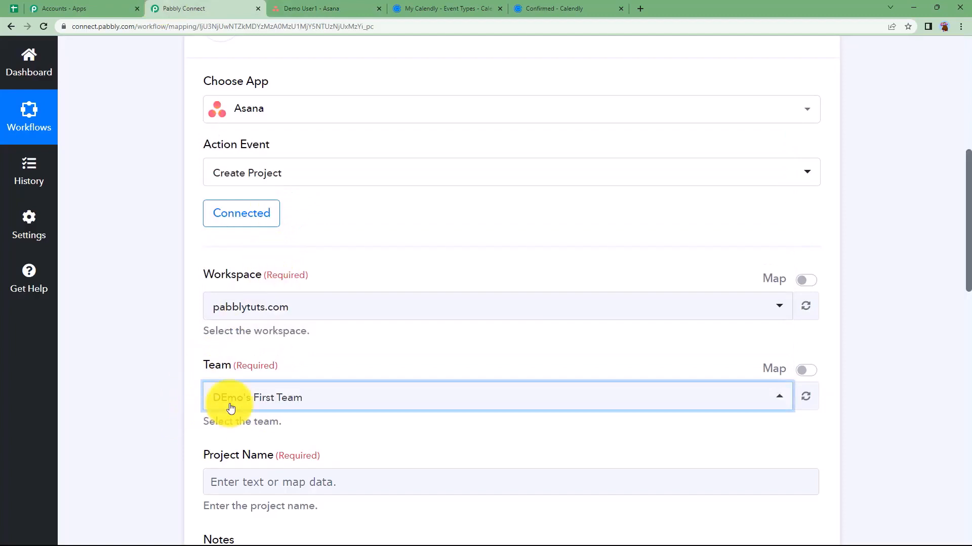
pyautogui.click(308, 6)
pyautogui.click(931, 54)
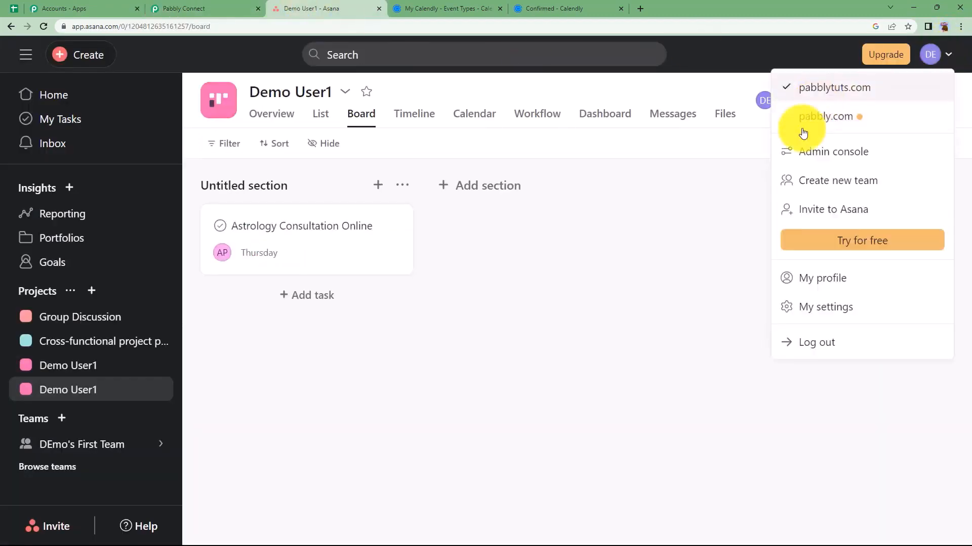
pyautogui.click(749, 212)
pyautogui.click(175, 5)
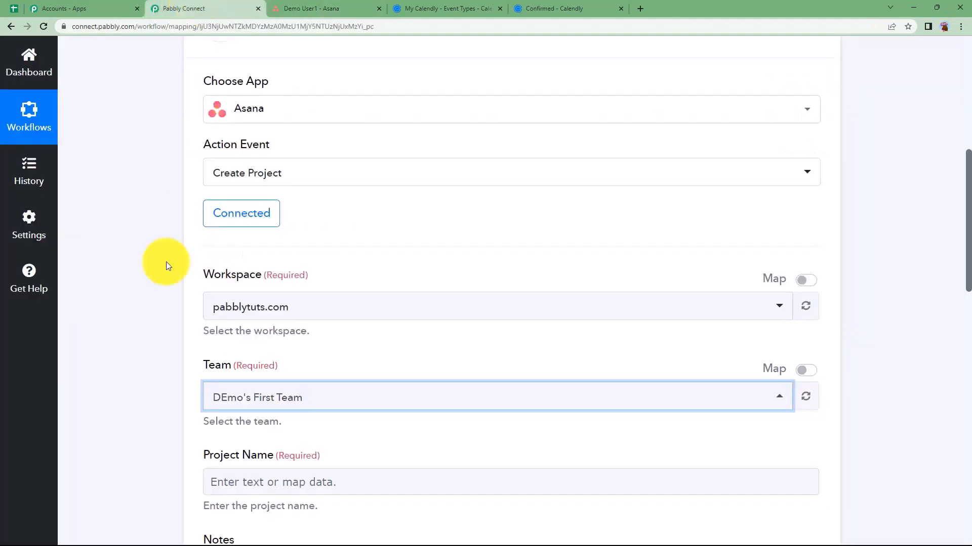
# Map the Calendly invitee's name (Res3 Resource Name) into the Project Name field
pyautogui.scroll(-3, 159, 323)
pyautogui.click(260, 328)
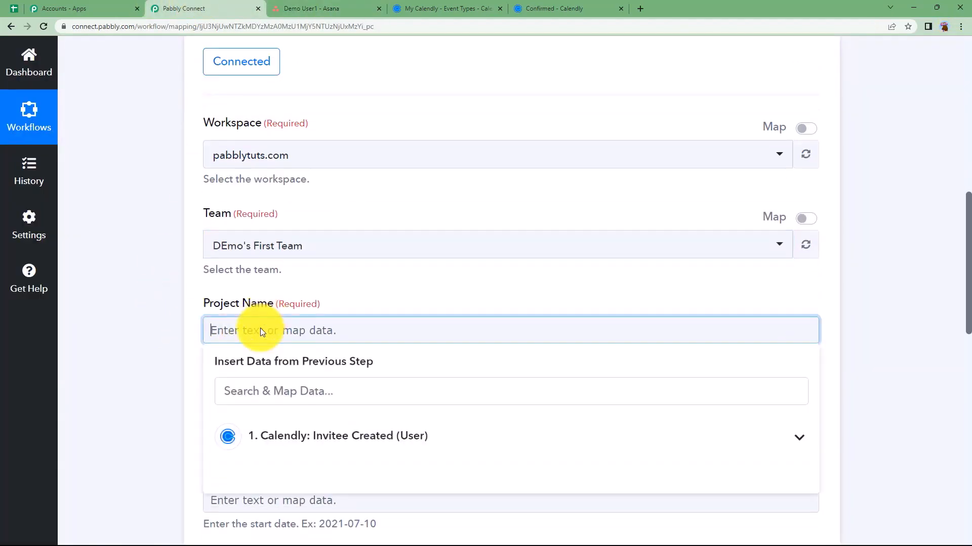
pyautogui.scroll(-1, 185, 359)
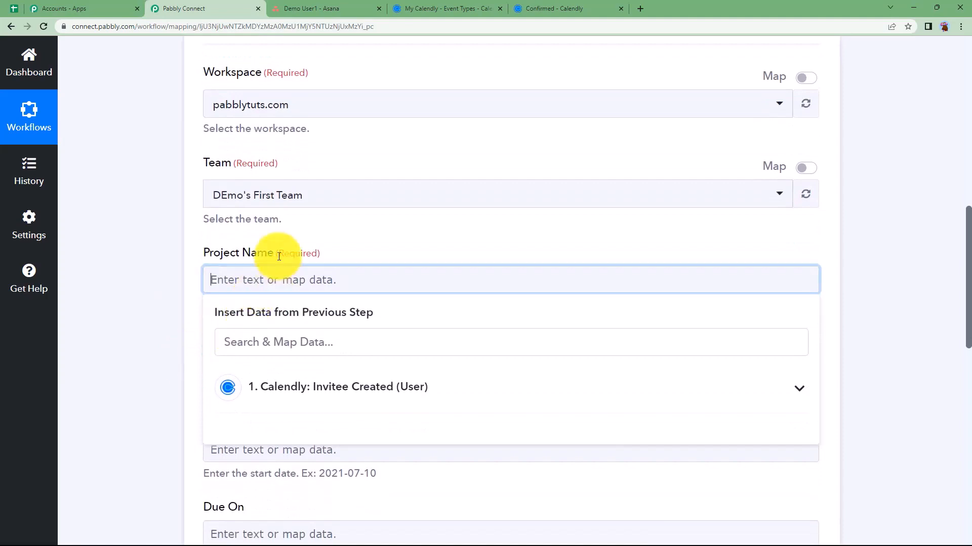
pyautogui.click(253, 374)
pyautogui.scroll(-4, 174, 373)
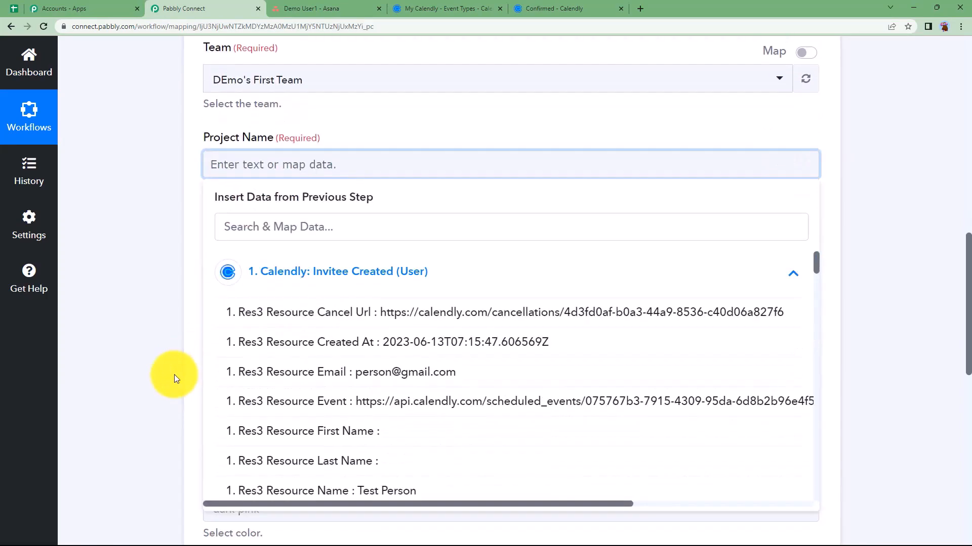
pyautogui.scroll(-3, 336, 358)
pyautogui.click(346, 303)
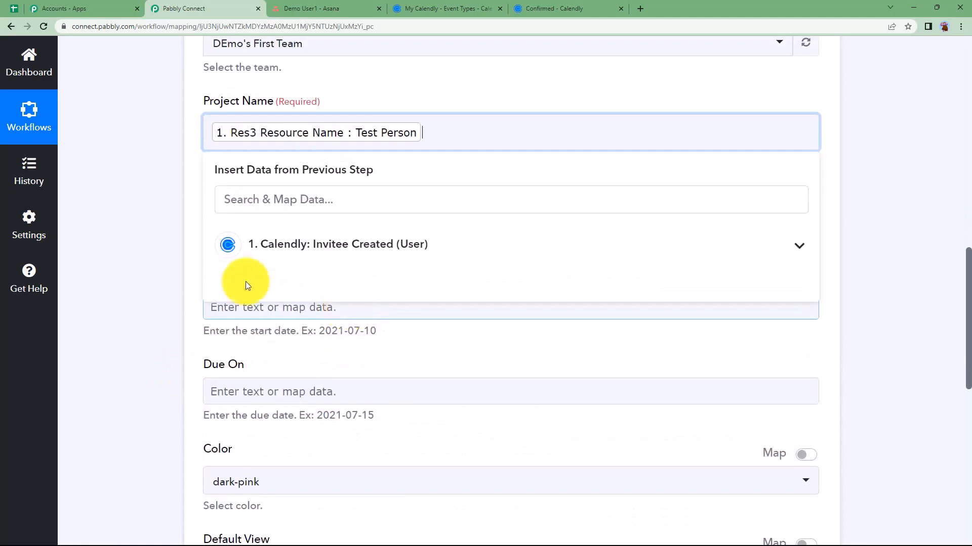
pyautogui.click(153, 223)
# Review the Calendly event types and Asana board, then move to the project notes field
pyautogui.click(400, 8)
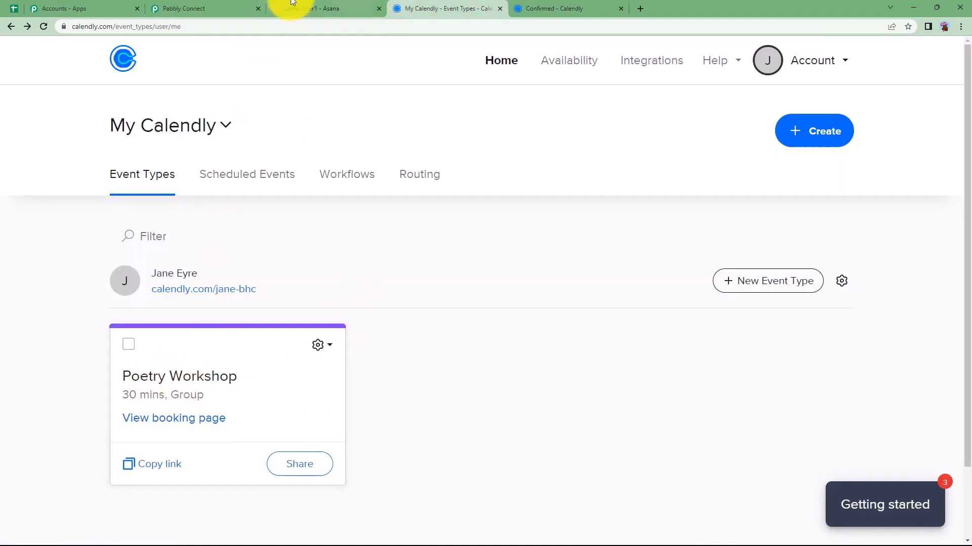
pyautogui.click(304, 8)
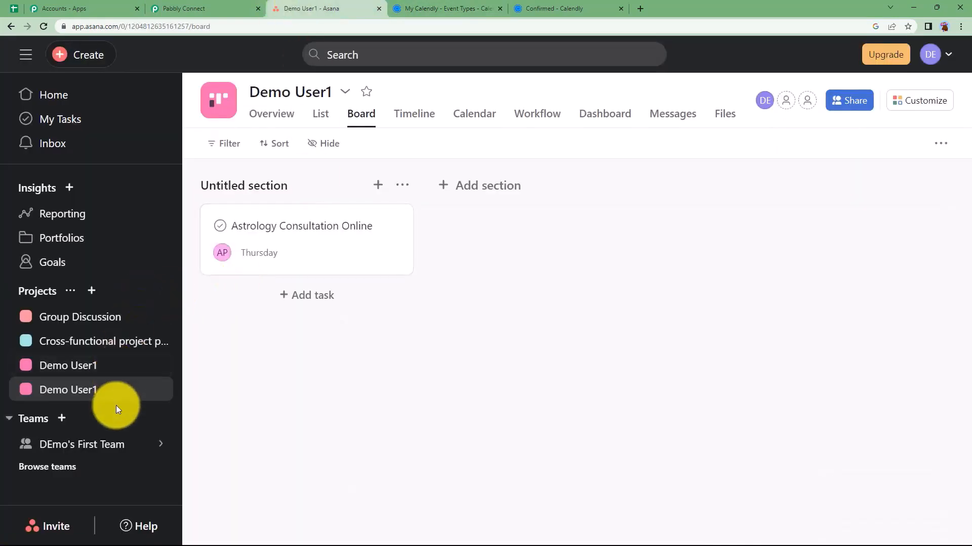
pyautogui.click(176, 7)
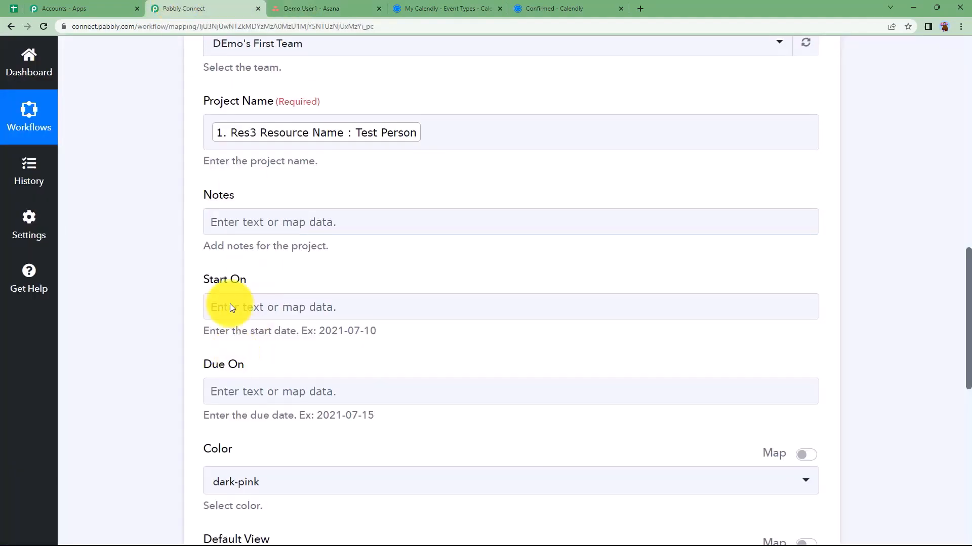
pyautogui.click(284, 227)
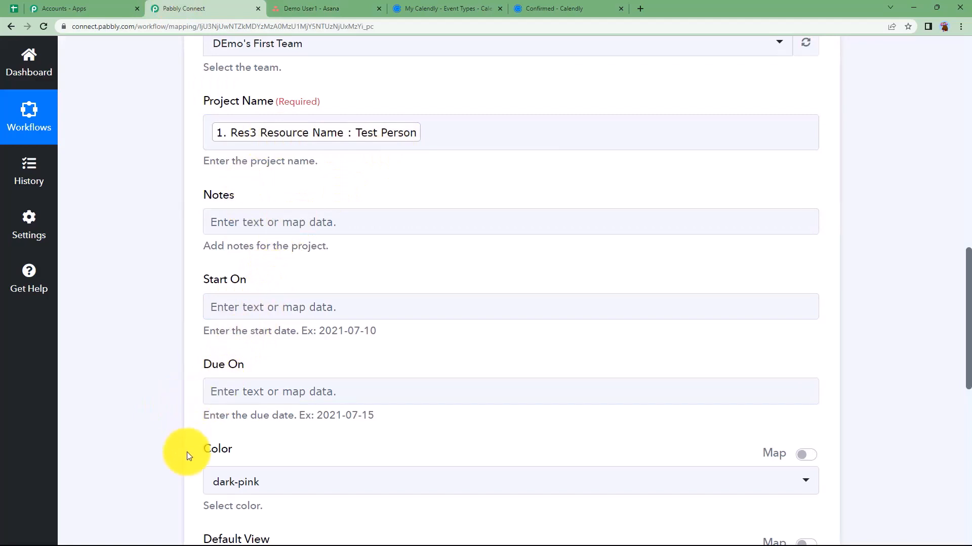
pyautogui.scroll(-5, 187, 452)
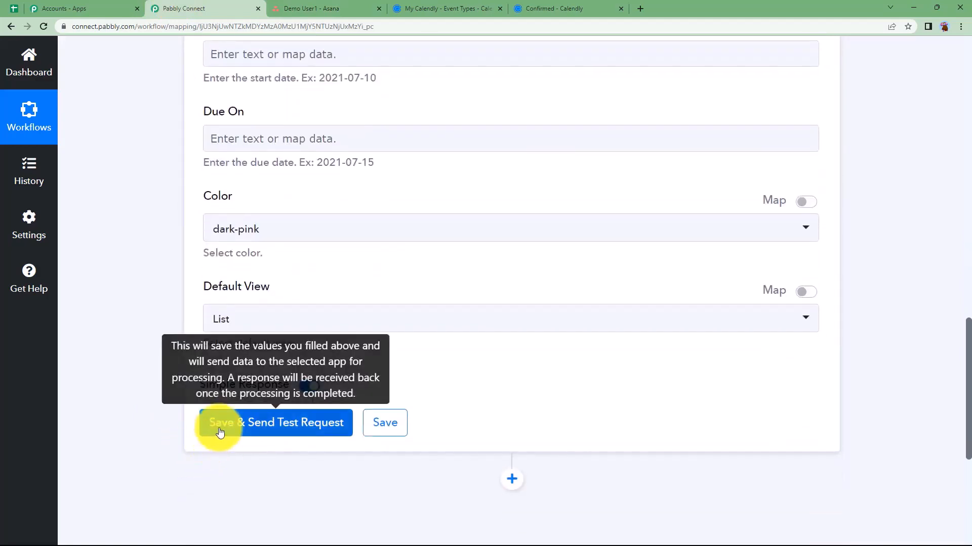
# Save and test the Create Project step, then verify the new invitee project in Asana
pyautogui.click(219, 431)
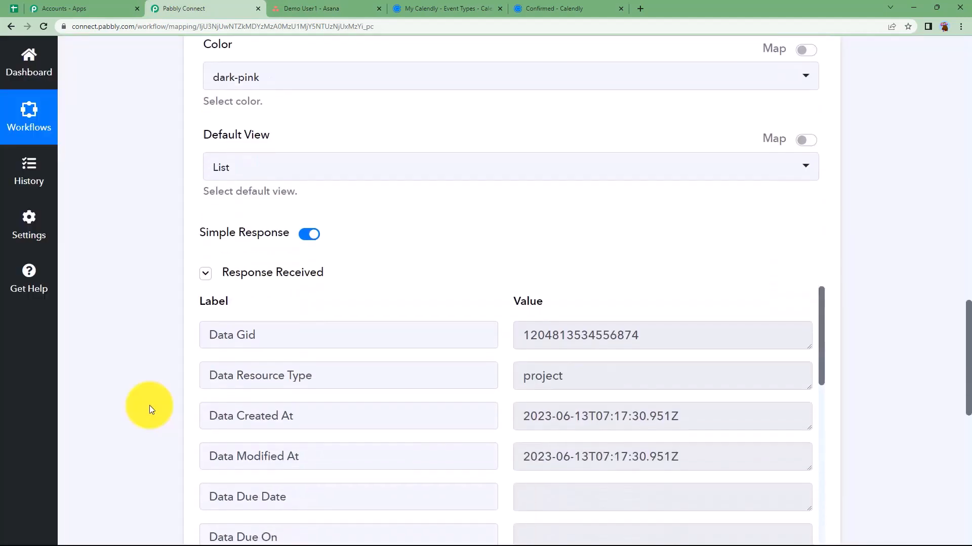
pyautogui.scroll(-1, 149, 405)
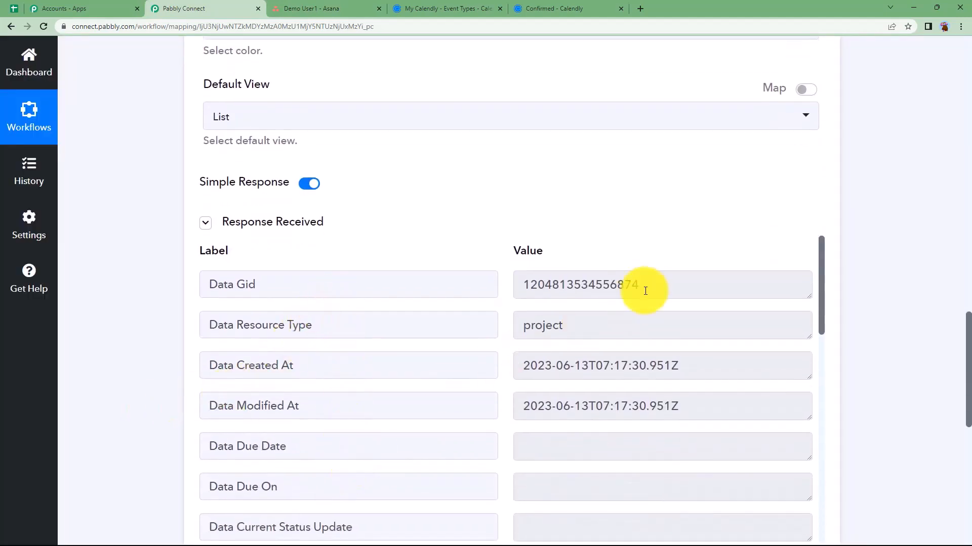
pyautogui.moveTo(645, 291); pyautogui.dragTo(514, 289)
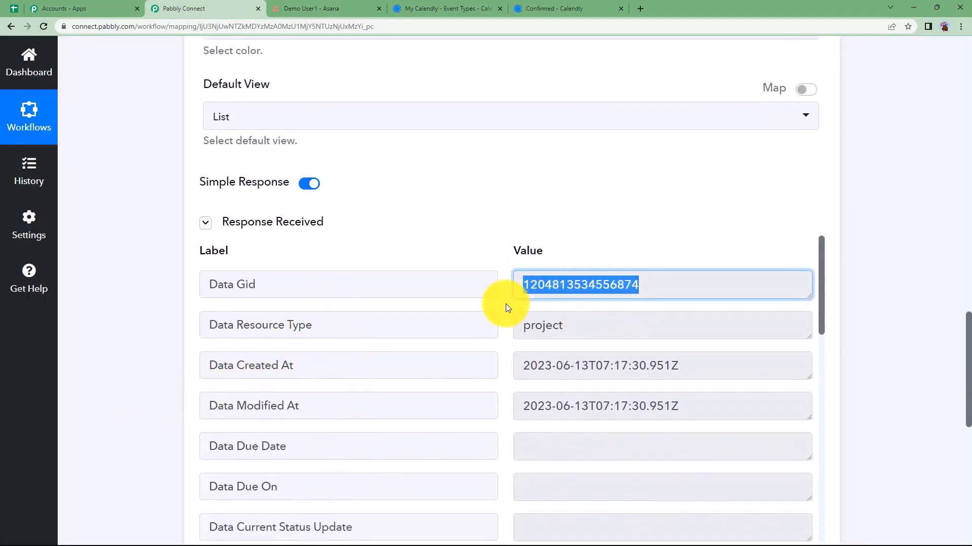
pyautogui.click(507, 307)
pyautogui.click(322, 5)
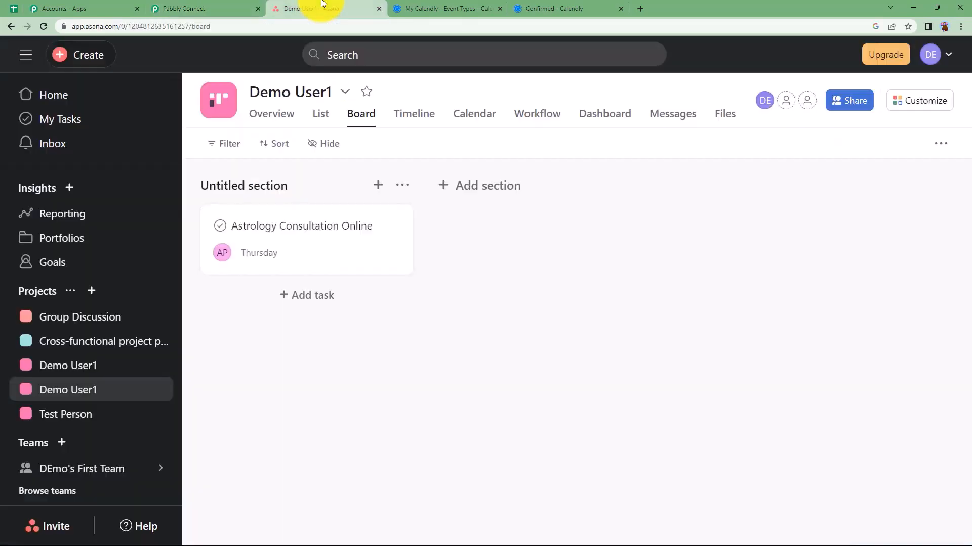
pyautogui.click(90, 416)
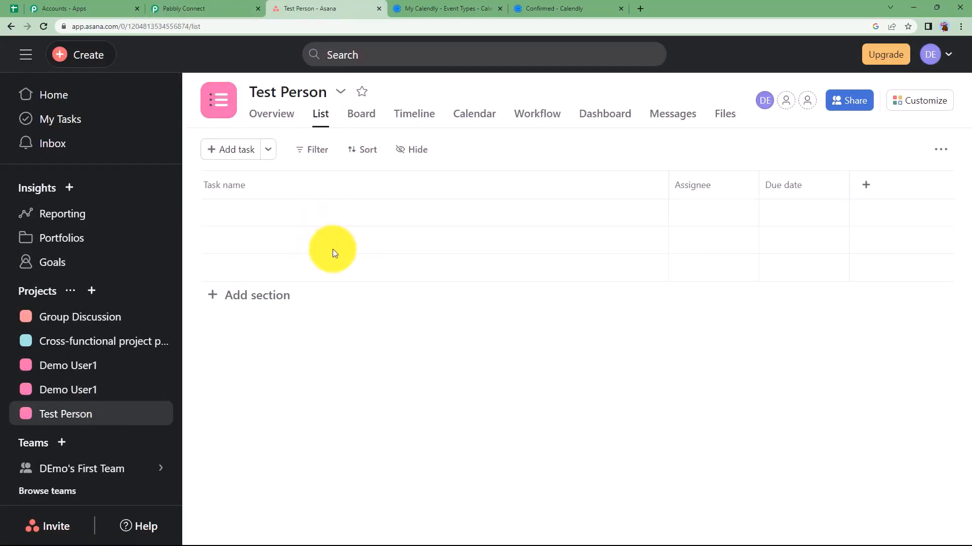
pyautogui.click(119, 389)
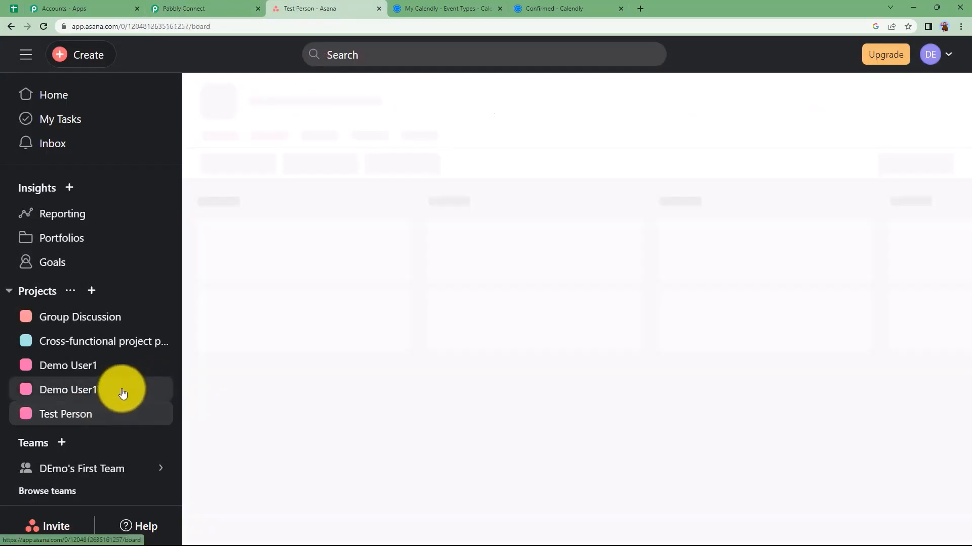
pyautogui.click(104, 416)
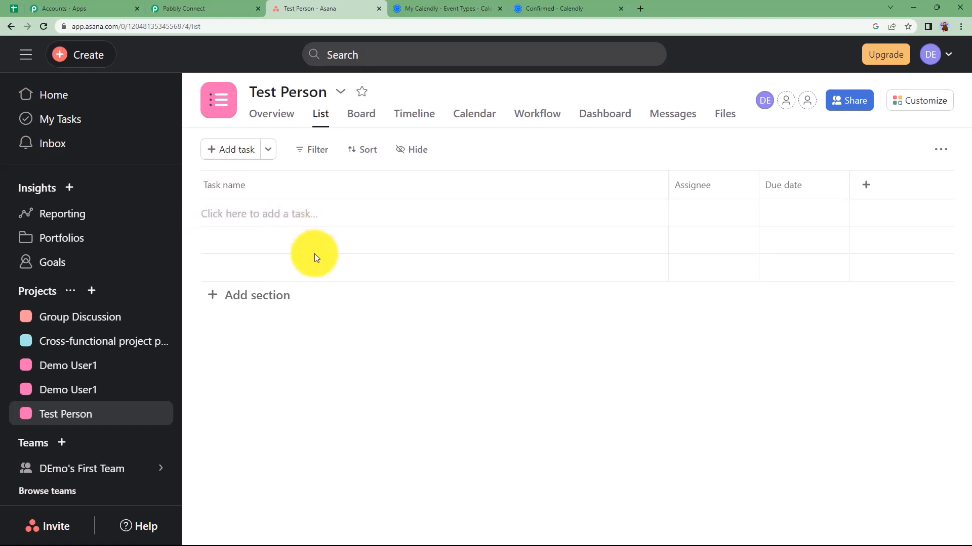
# Select the returned Data Gid value and collapse the Asana Create Project card
pyautogui.click(218, 4)
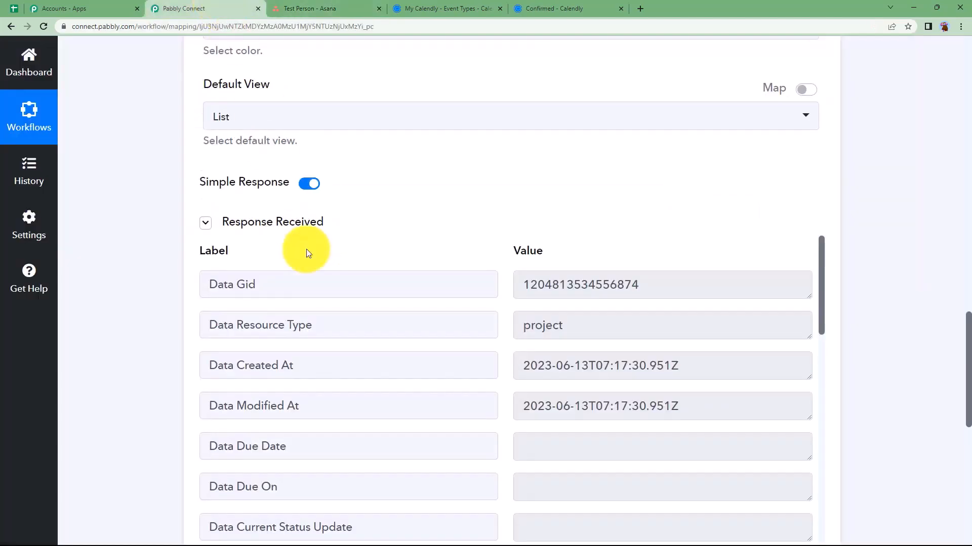
pyautogui.moveTo(640, 273); pyautogui.dragTo(478, 303)
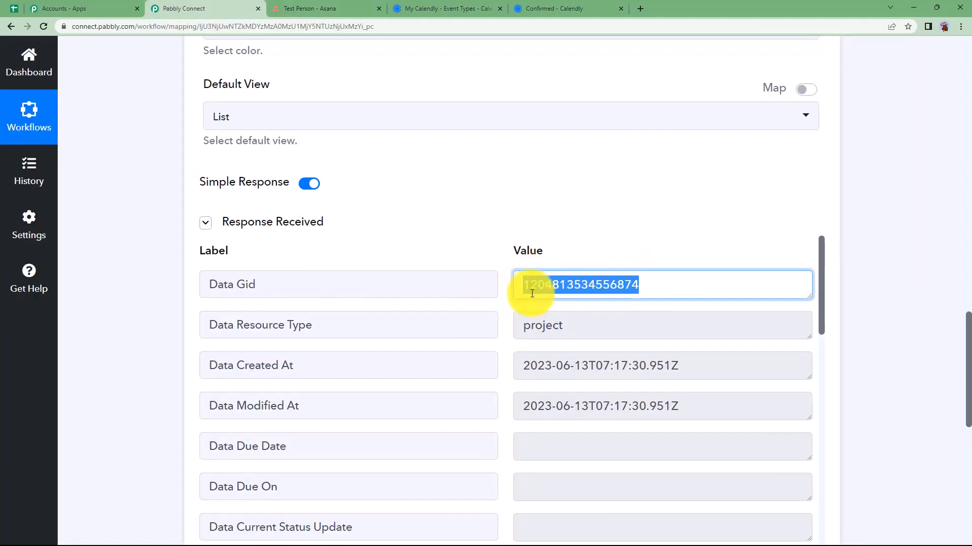
pyautogui.scroll(20, 469, 245)
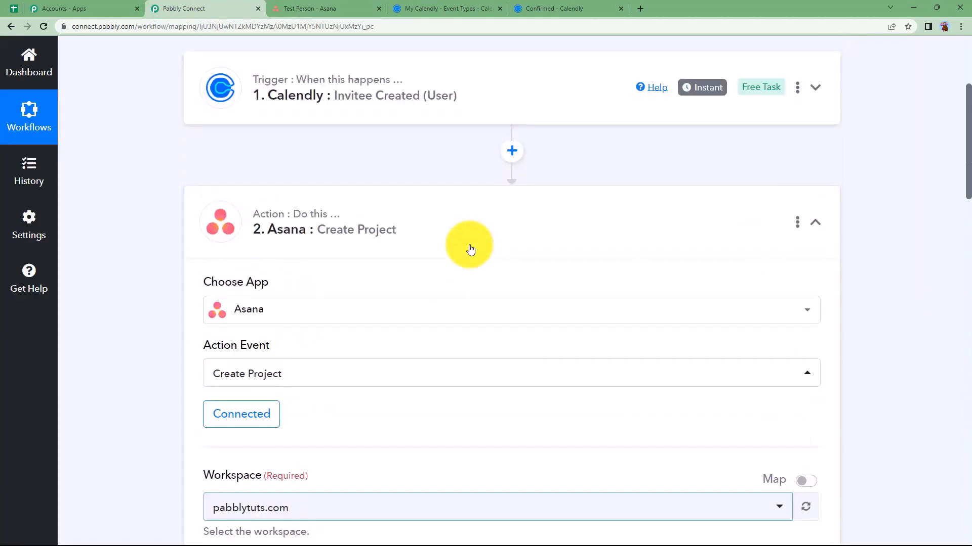
pyautogui.click(475, 236)
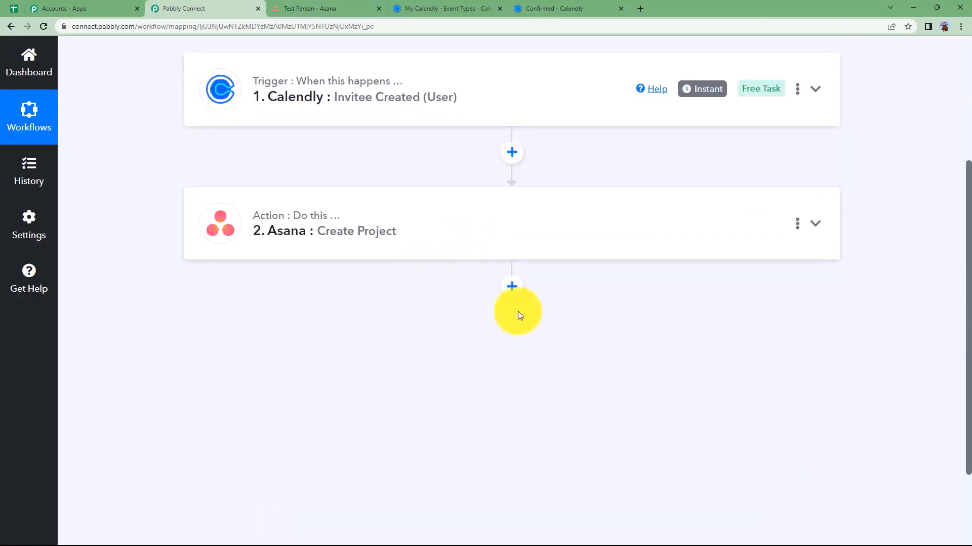
# Add an Asana step after Create Project using Create a Task and the existing Asana connection
pyautogui.click(512, 287)
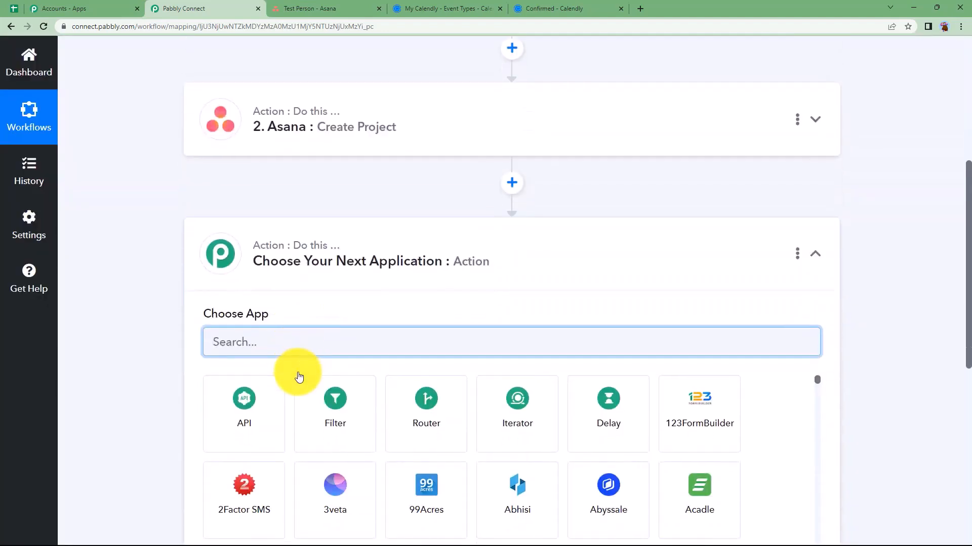
pyautogui.write('asa')
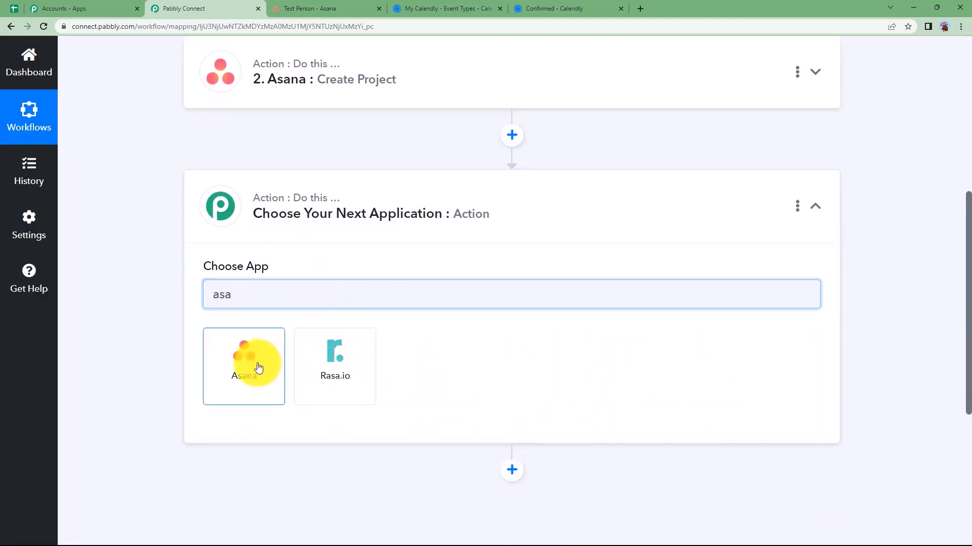
pyautogui.click(258, 362)
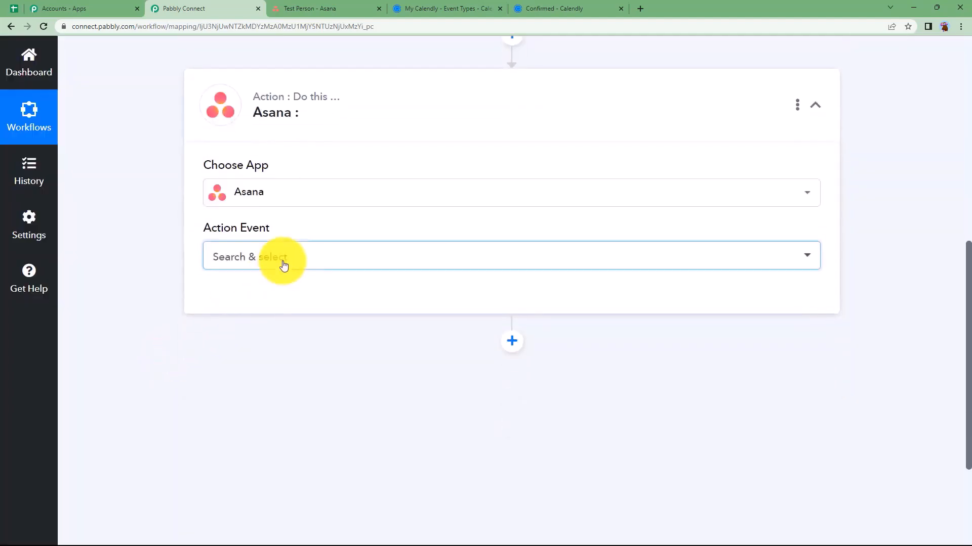
pyautogui.click(283, 265)
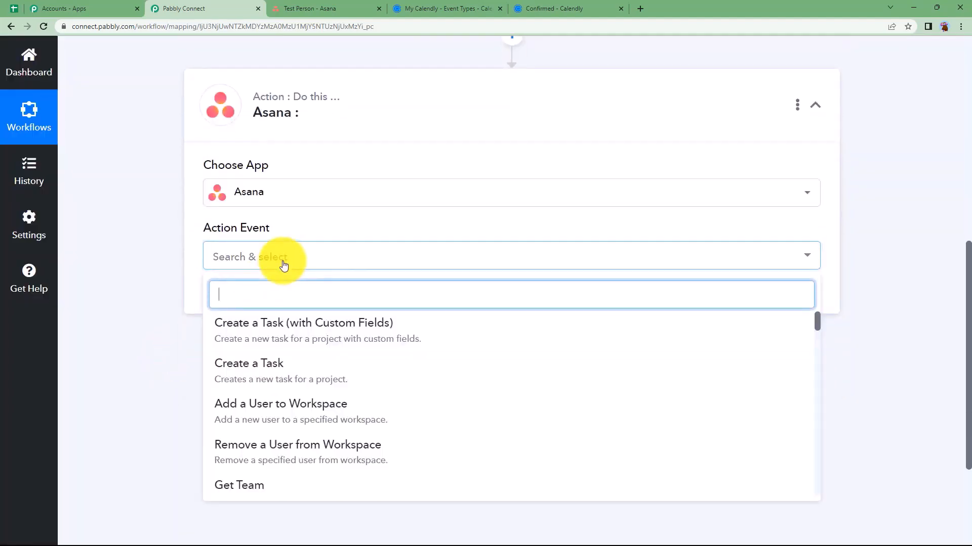
pyautogui.click(300, 385)
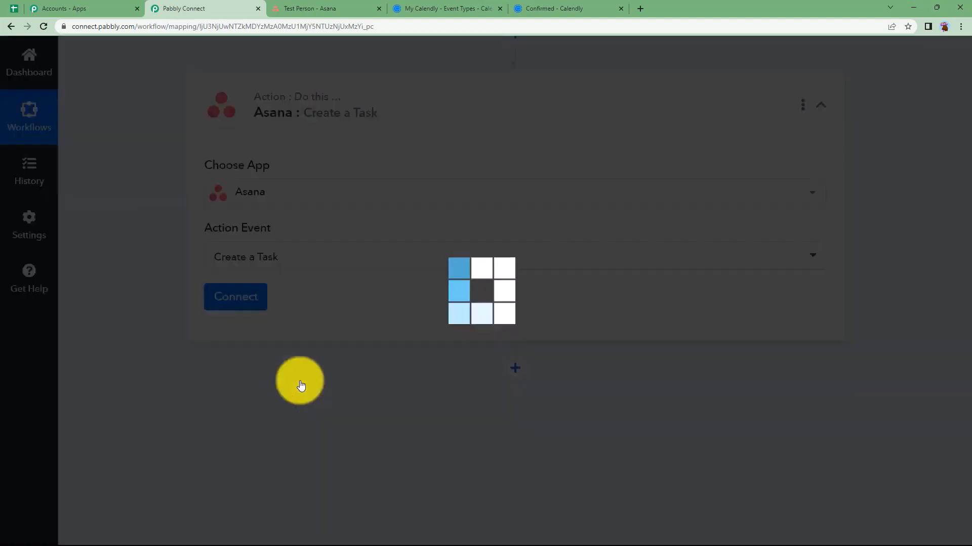
pyautogui.click(274, 268)
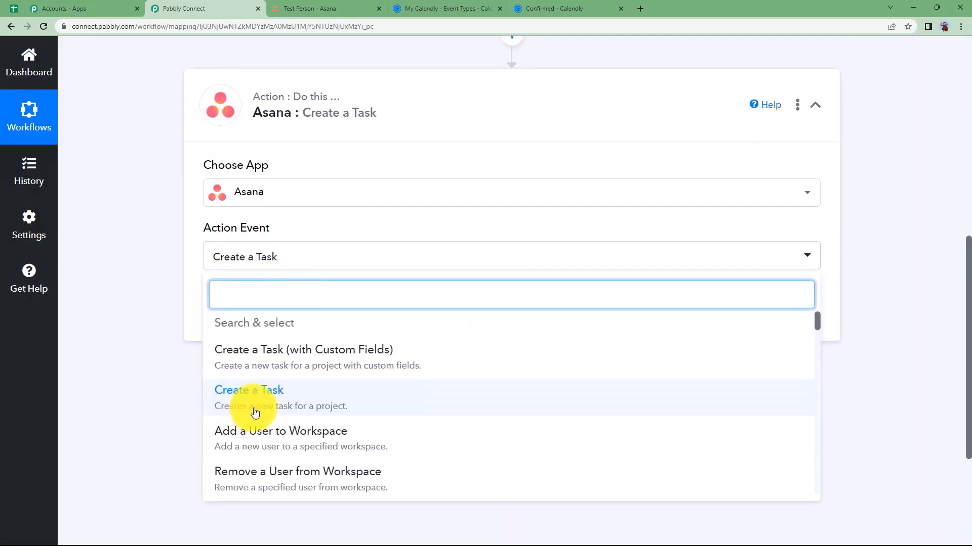
pyautogui.click(190, 292)
pyautogui.click(225, 302)
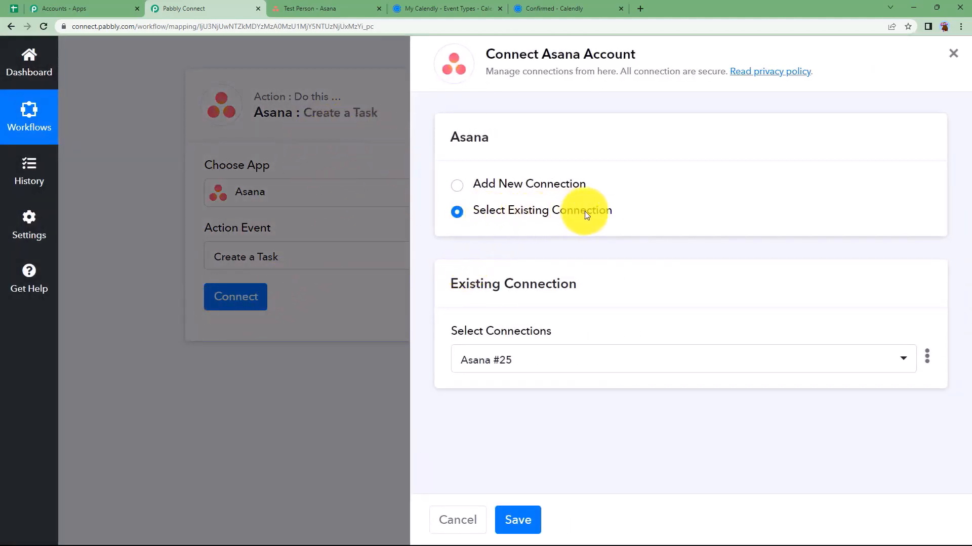
pyautogui.click(535, 521)
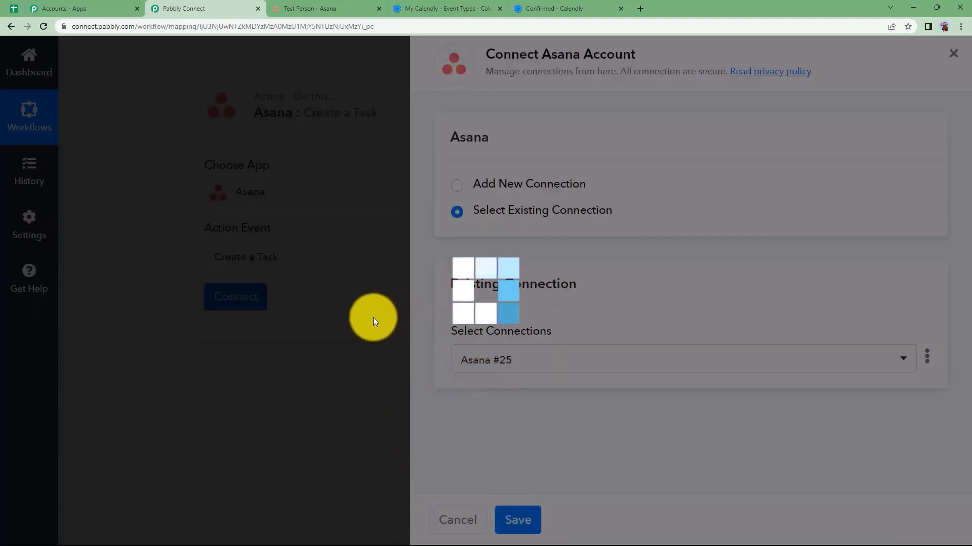
pyautogui.scroll(-2, 333, 333)
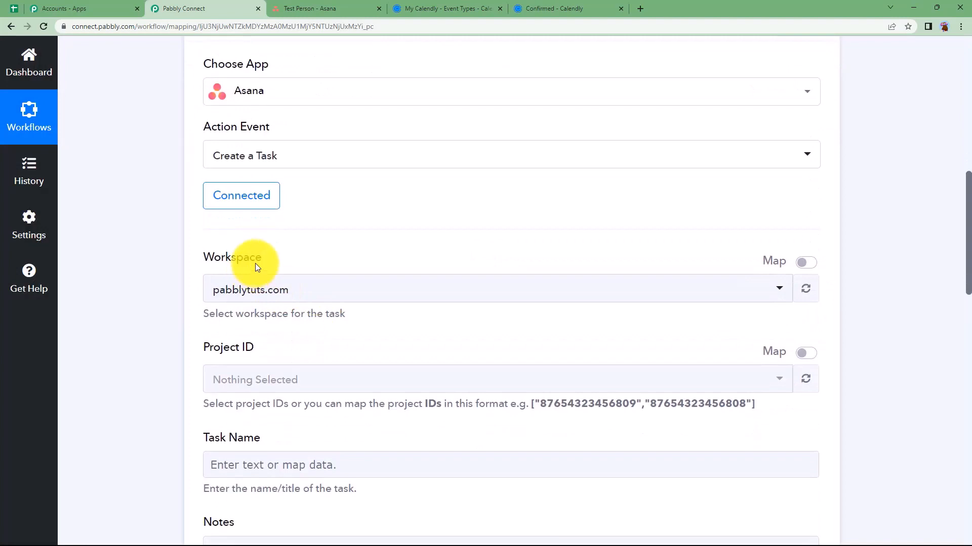
# Check the Asana workspace, then switch Project ID to Map mode and focus the field
pyautogui.click(278, 7)
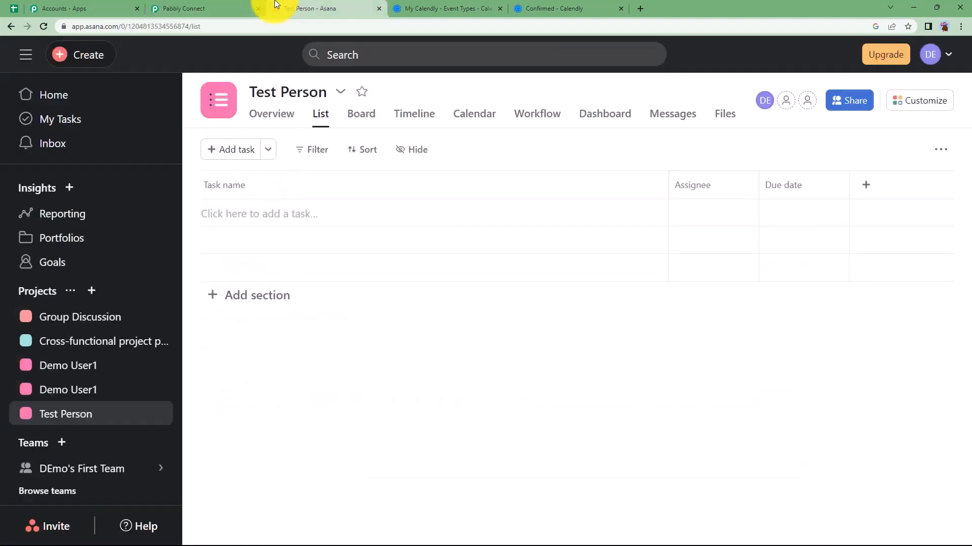
pyautogui.click(951, 54)
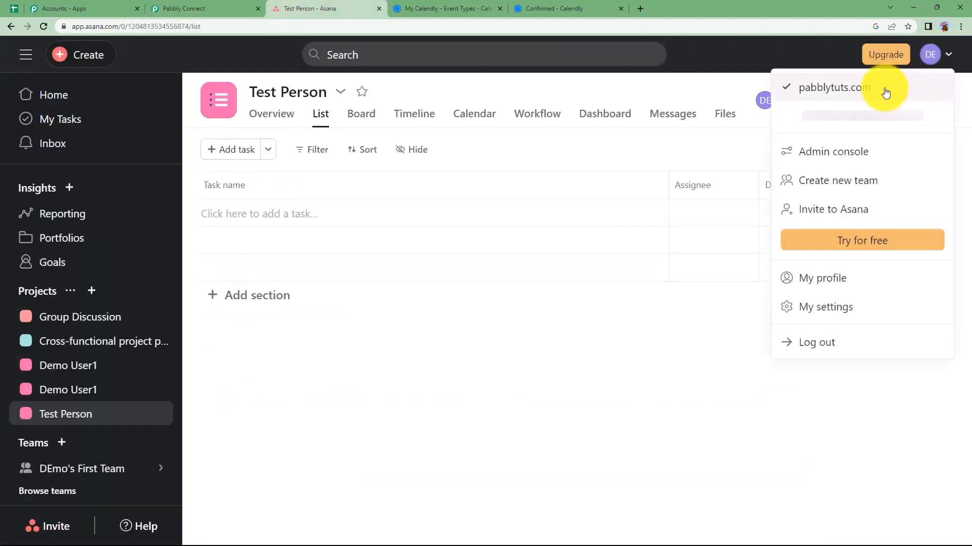
pyautogui.click(221, 6)
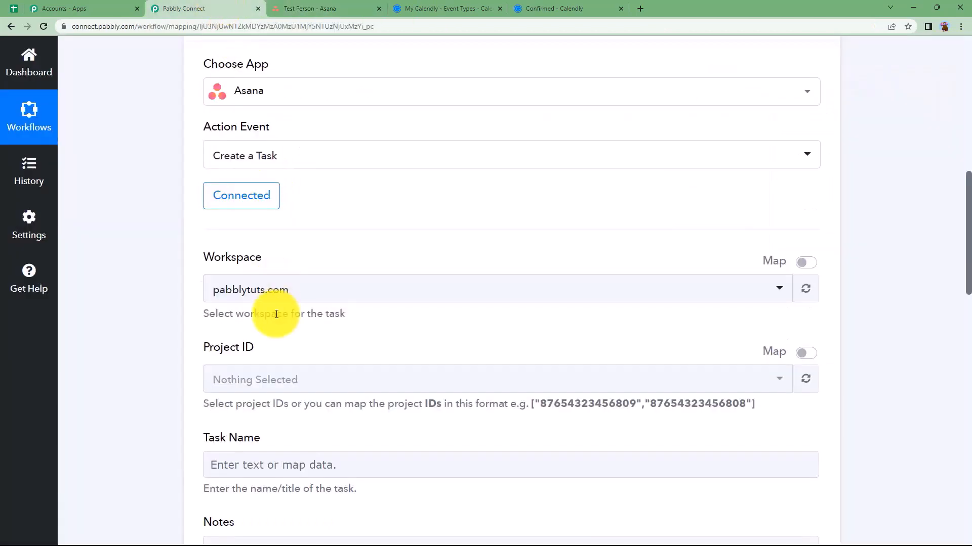
pyautogui.click(240, 381)
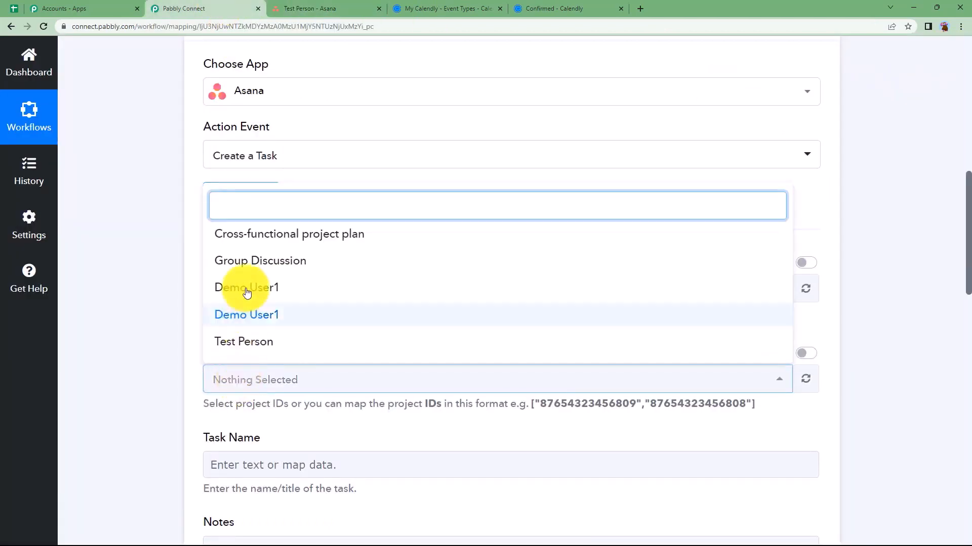
pyautogui.click(191, 332)
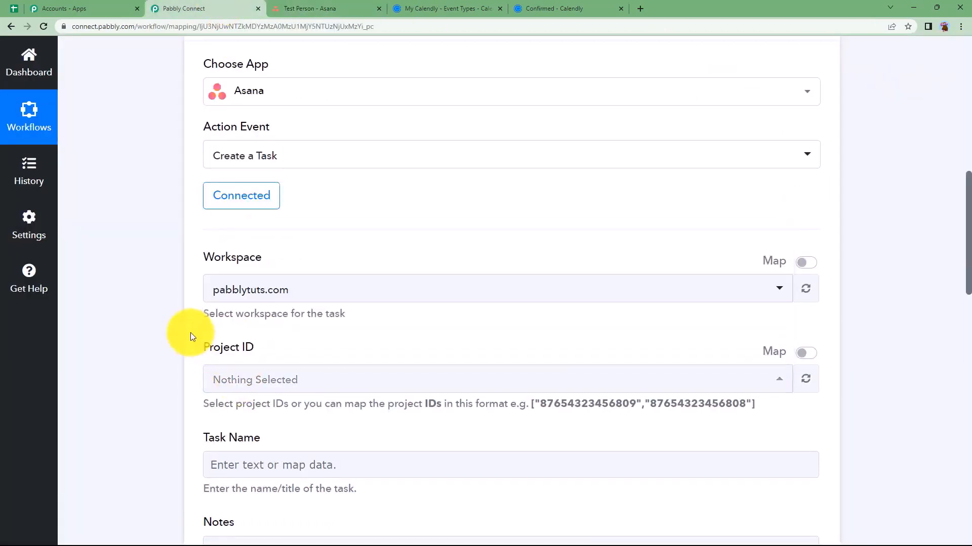
pyautogui.click(807, 354)
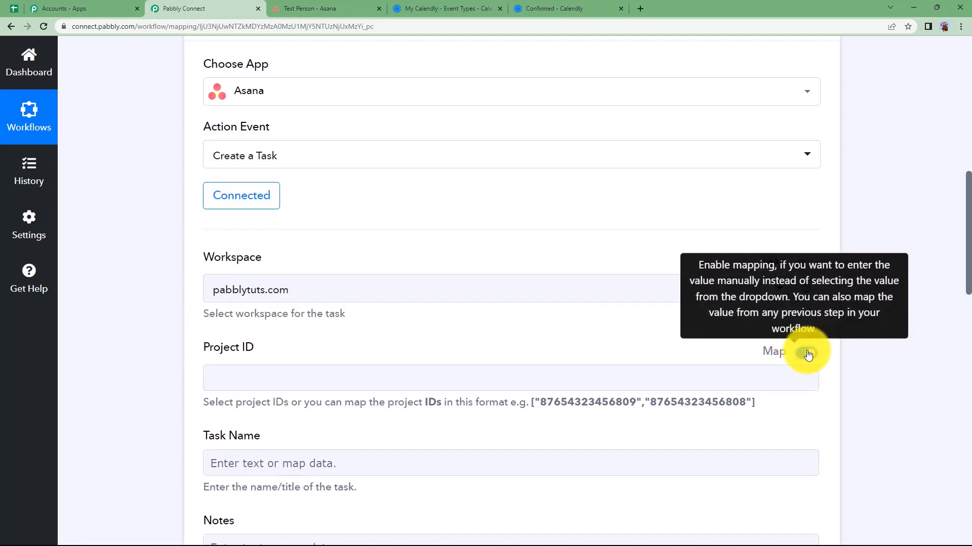
pyautogui.click(622, 375)
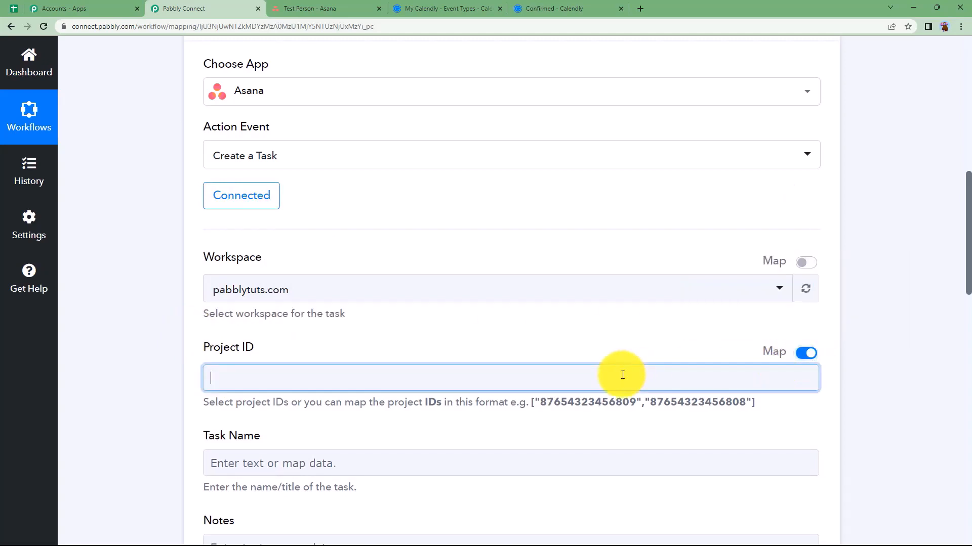
# From 2. Asana in Insert Data, map Data Gid into Project ID
pyautogui.scroll(3, 428, 164)
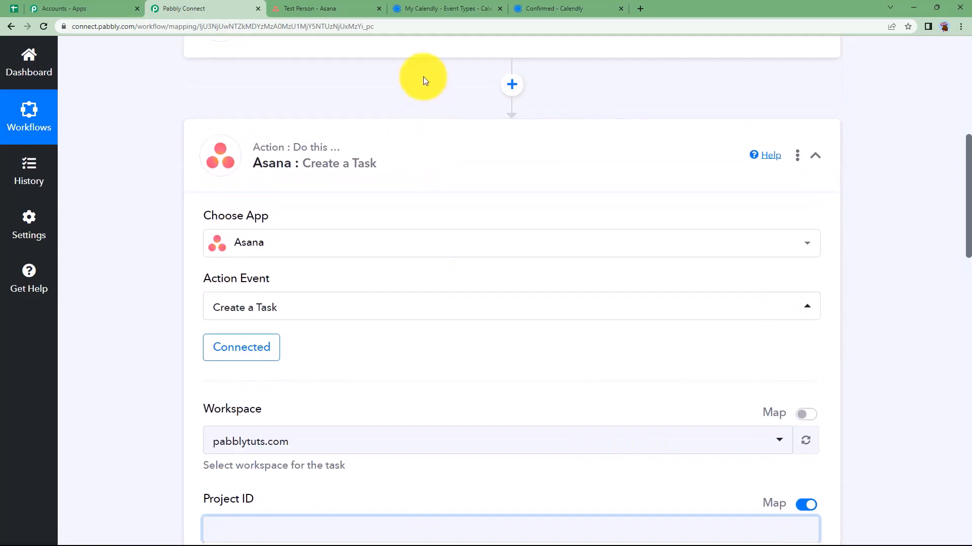
pyautogui.click(309, 8)
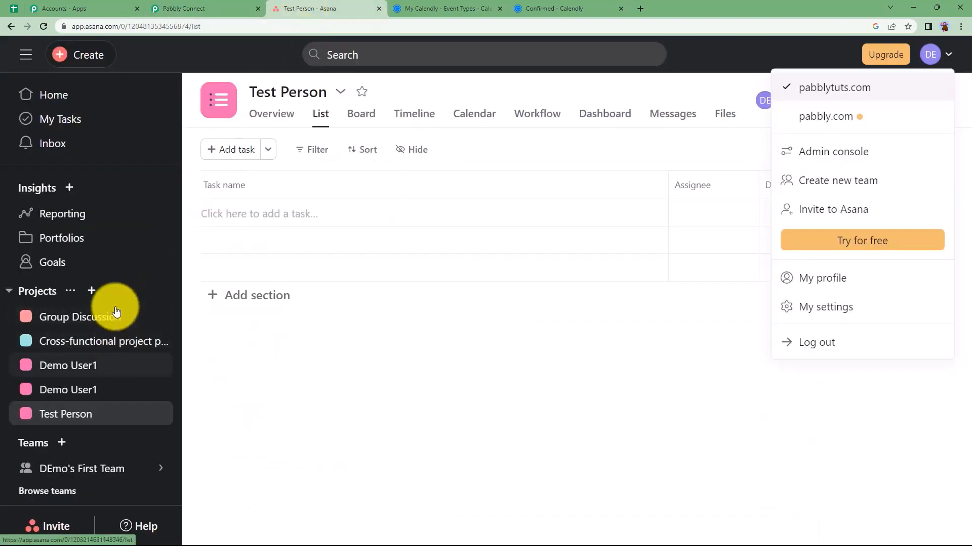
pyautogui.click(243, 9)
pyautogui.scroll(-2, 219, 449)
pyautogui.click(228, 433)
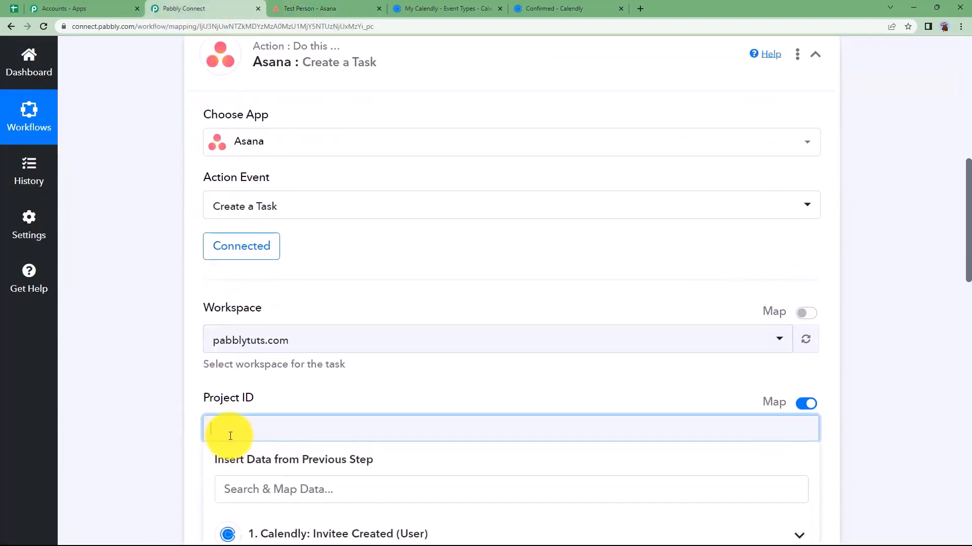
pyautogui.scroll(-3, 174, 449)
pyautogui.click(319, 439)
pyautogui.scroll(-2, 198, 442)
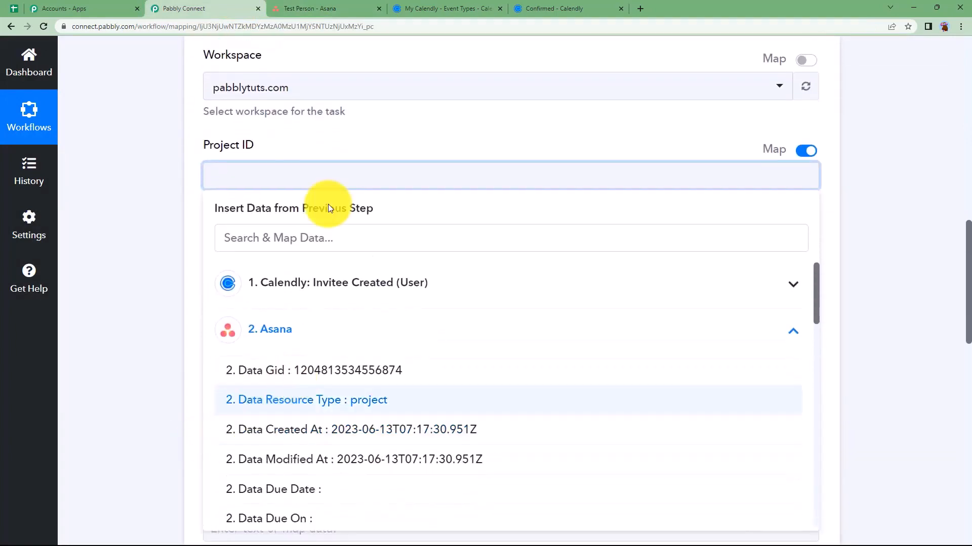
pyautogui.click(314, 371)
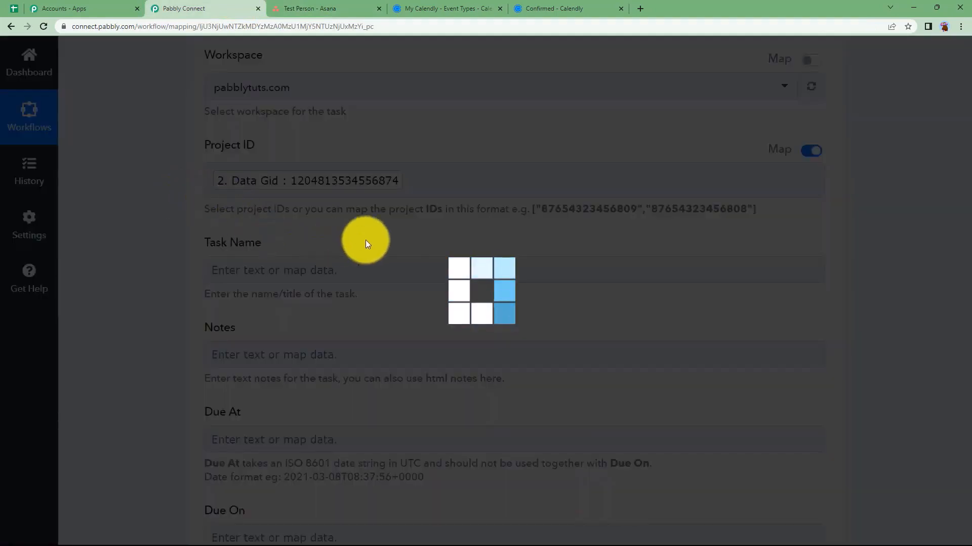
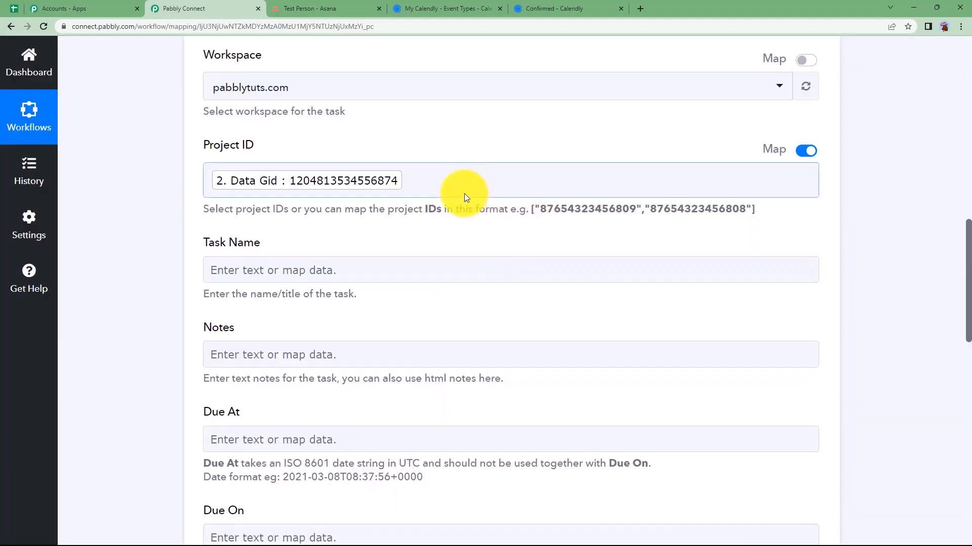
# Wrap the mapped Data Gid token in Project ID as ["…"] array format
pyautogui.click(451, 180)
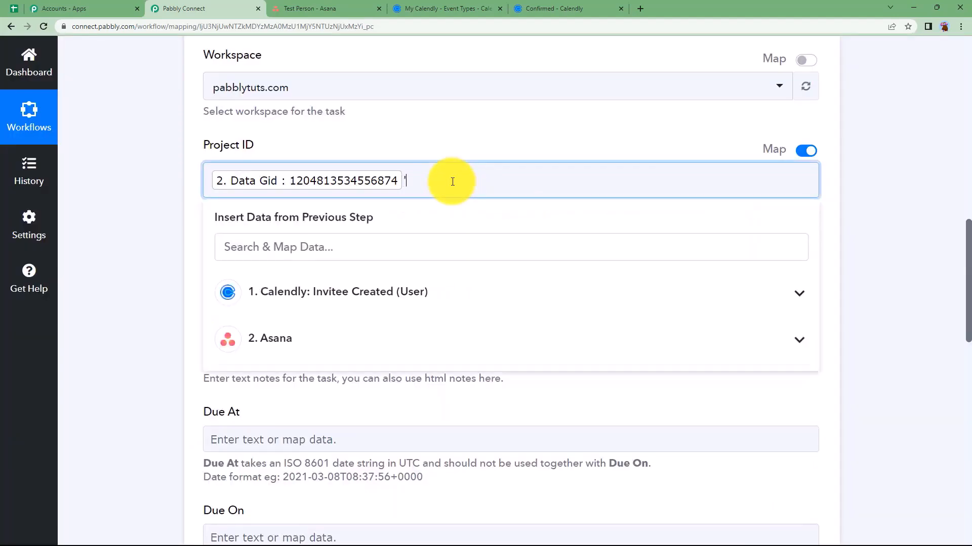
pyautogui.write('"')
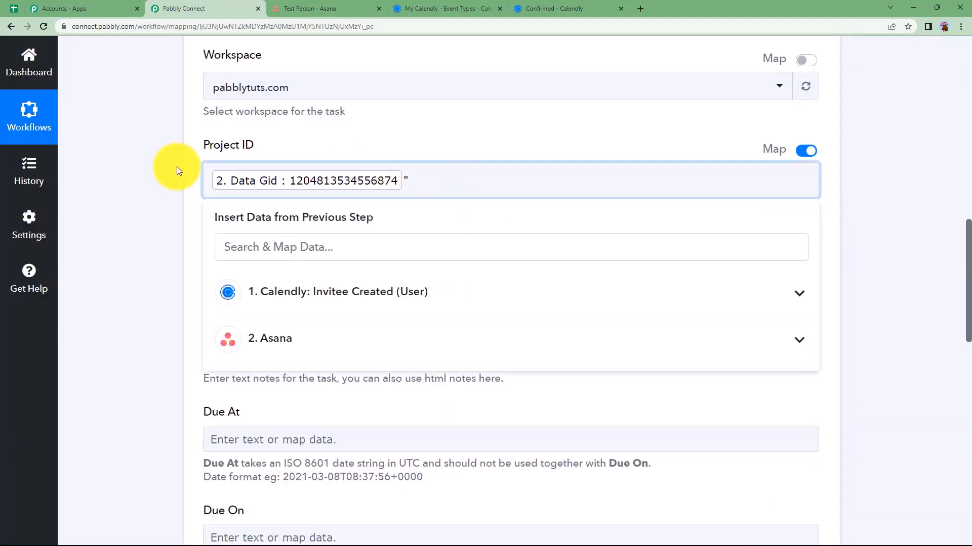
pyautogui.click(226, 182)
pyautogui.write('"')
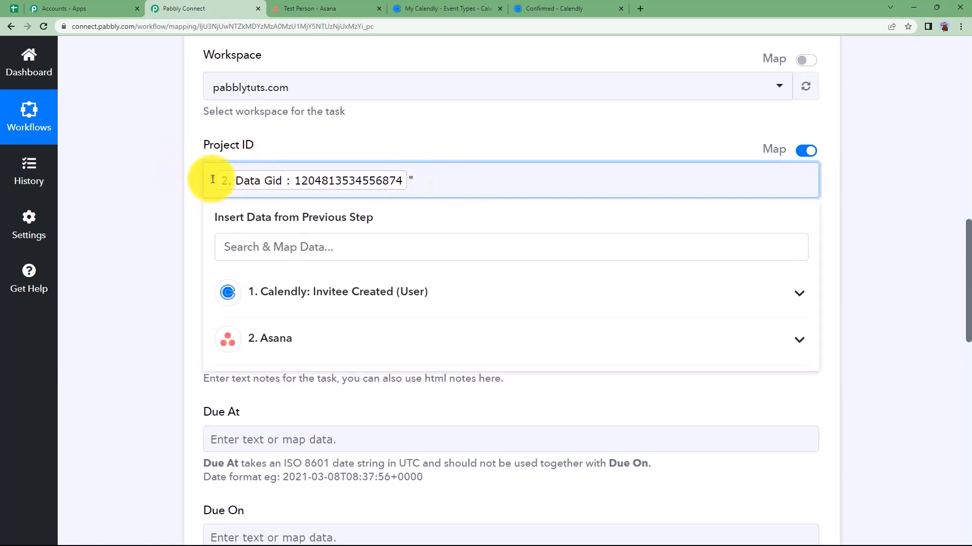
pyautogui.write('[')
pyautogui.click(416, 182)
pyautogui.write(']')
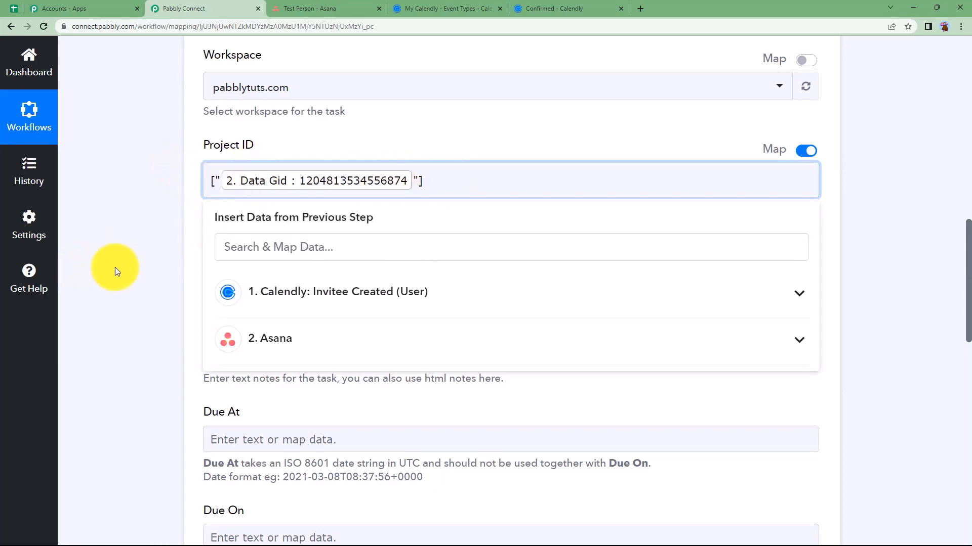
pyautogui.click(114, 268)
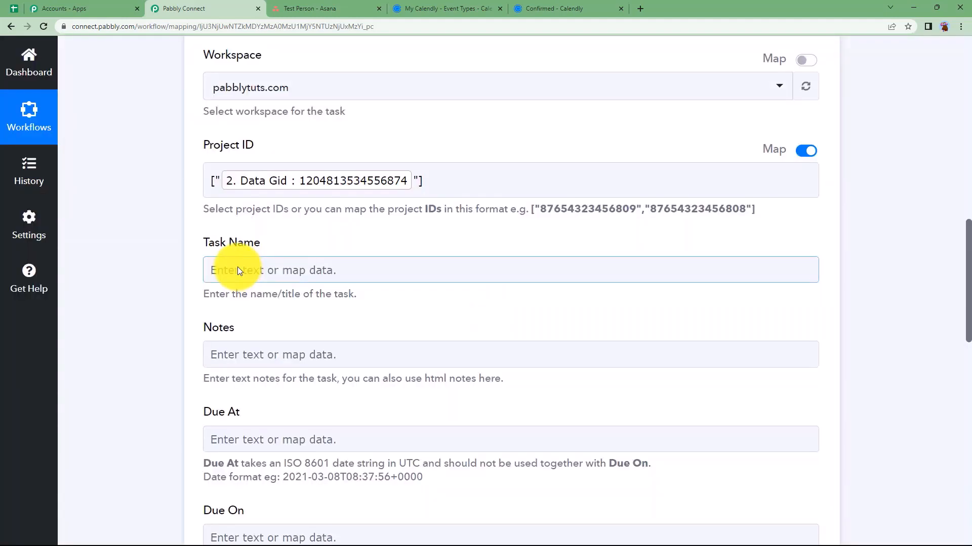
# Map the Calendly Res2 Resource Name (Poetry Workshop) into Task Name
pyautogui.click(237, 269)
pyautogui.scroll(-1, 222, 298)
pyautogui.click(299, 328)
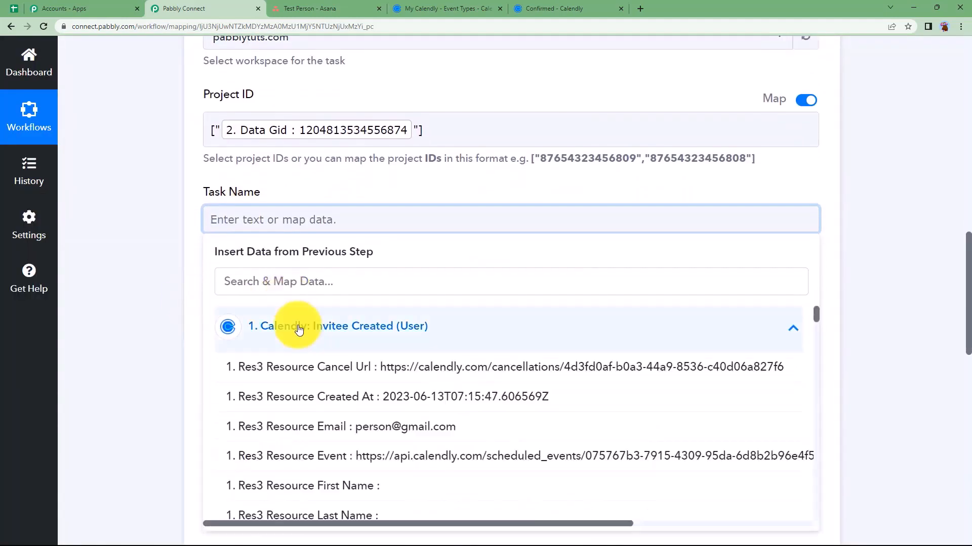
pyautogui.scroll(-7, 298, 328)
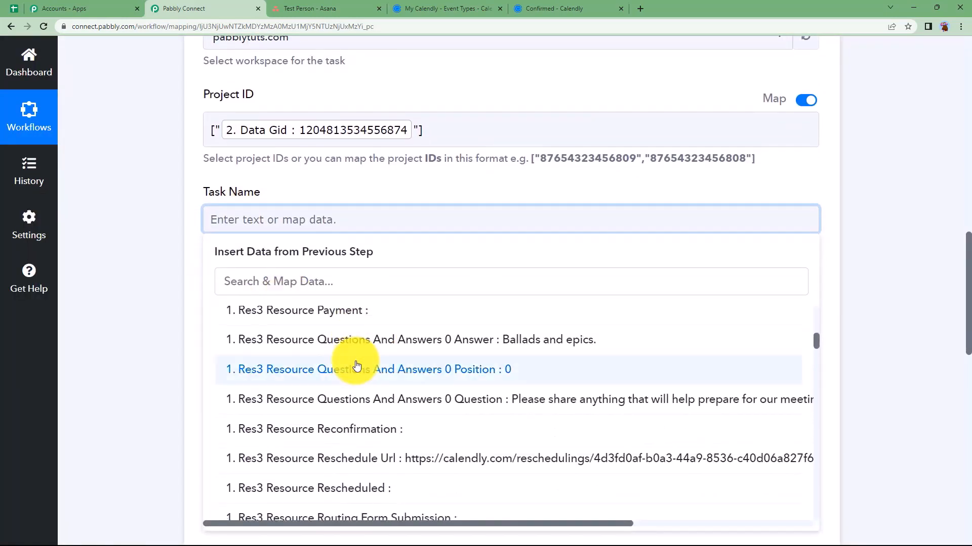
pyautogui.scroll(-7, 356, 364)
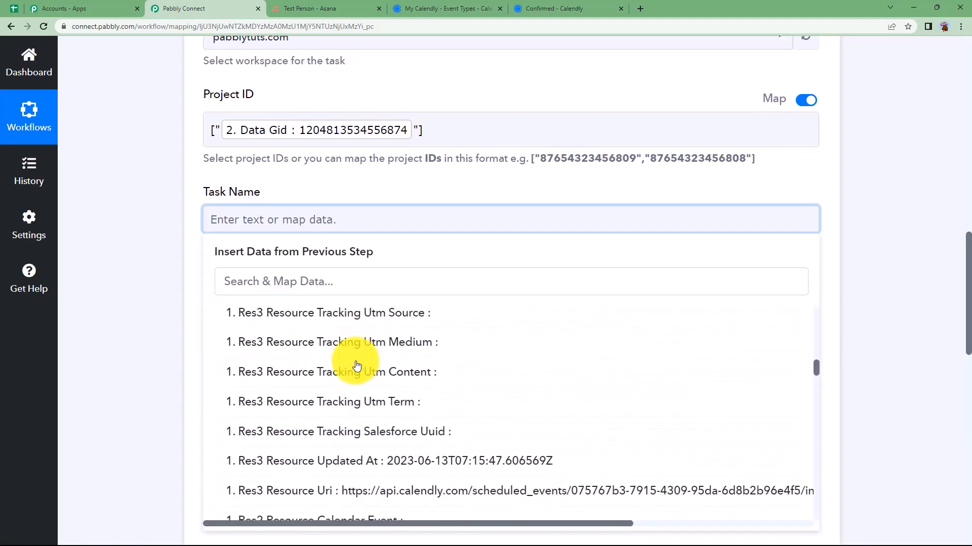
pyautogui.scroll(-7, 357, 365)
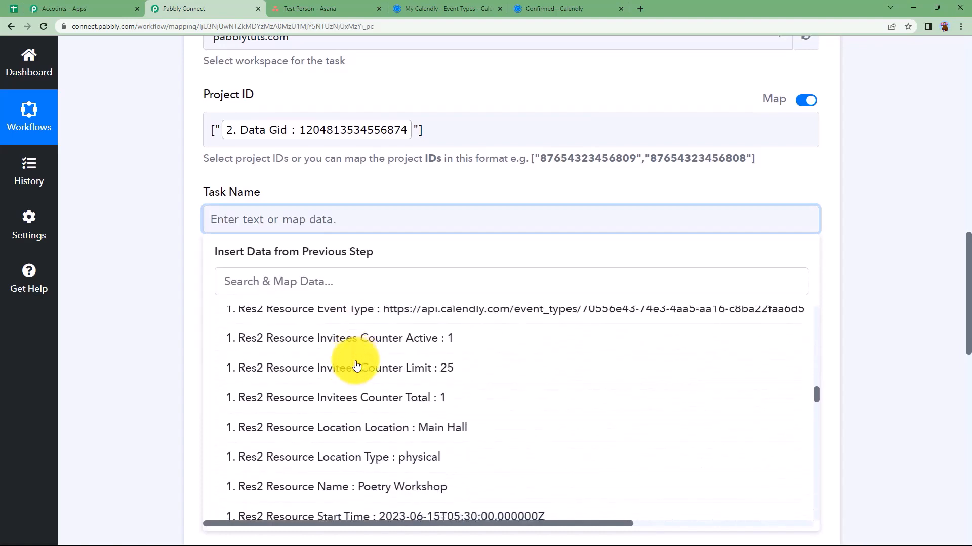
pyautogui.scroll(-4, 356, 364)
pyautogui.scroll(2, 349, 346)
pyautogui.click(350, 346)
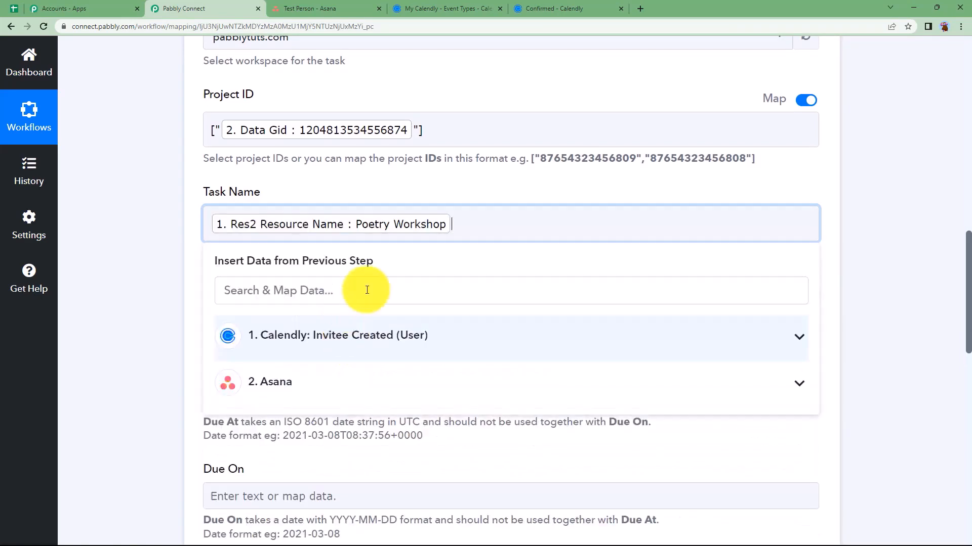
pyautogui.click(184, 237)
# Search 'ball' and map the Ballads and epics. answer into Notes
pyautogui.click(219, 304)
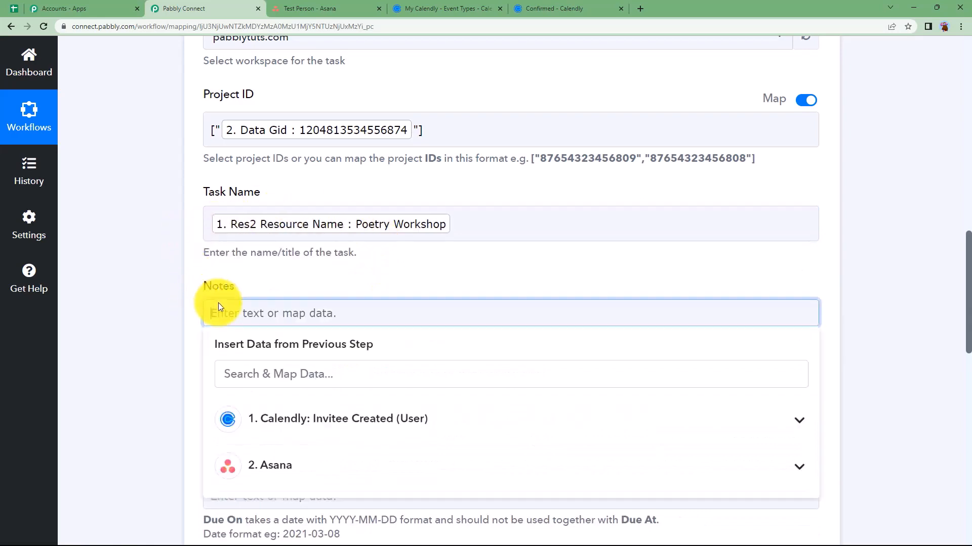
pyautogui.click(257, 373)
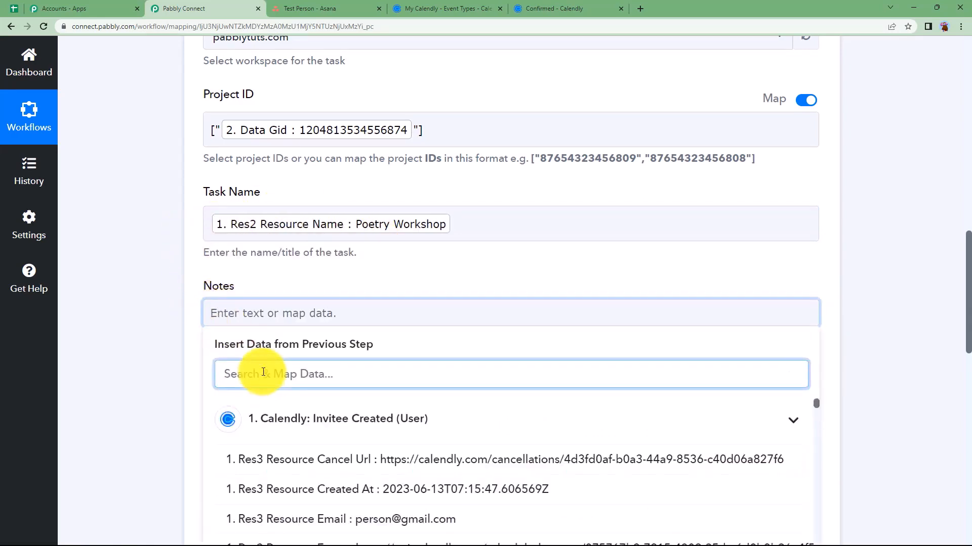
pyautogui.write('bal')
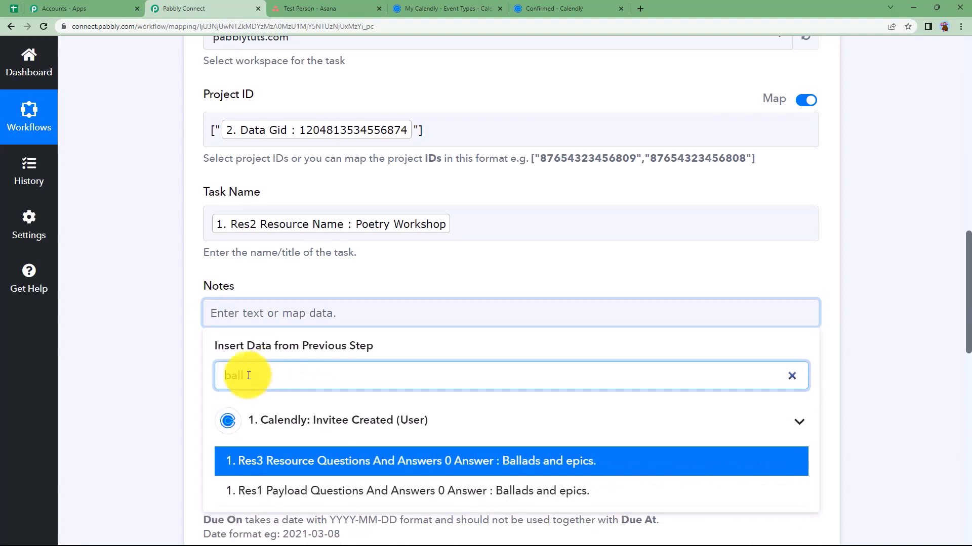
pyautogui.write('l')
pyautogui.scroll(-2, 184, 402)
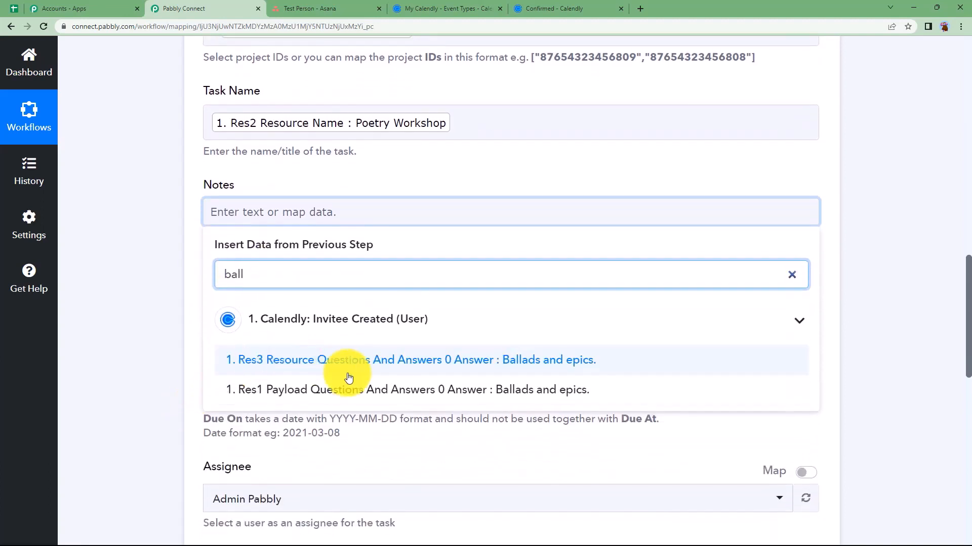
pyautogui.click(554, 360)
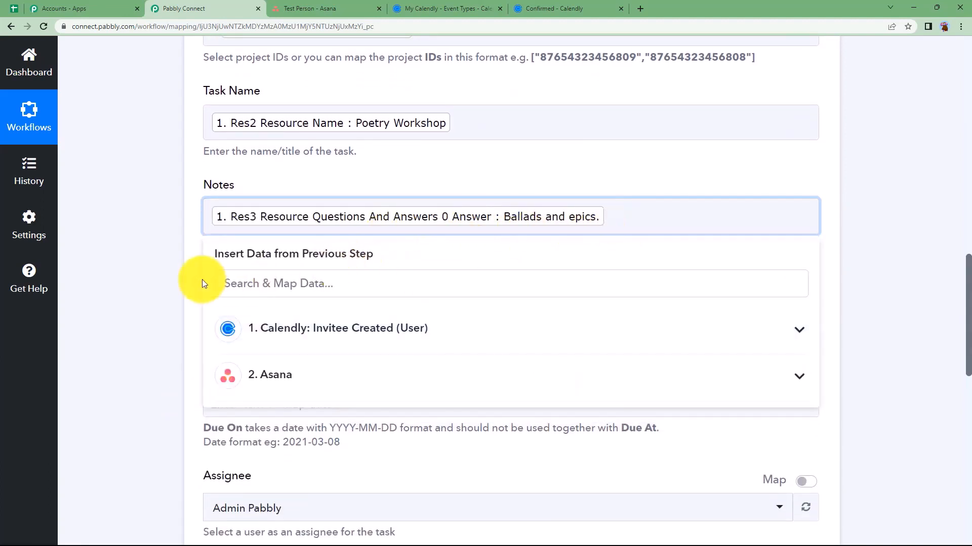
pyautogui.click(163, 277)
# Leave Due At empty after checking the Calendly event types page
pyautogui.scroll(-1, 184, 298)
pyautogui.click(256, 252)
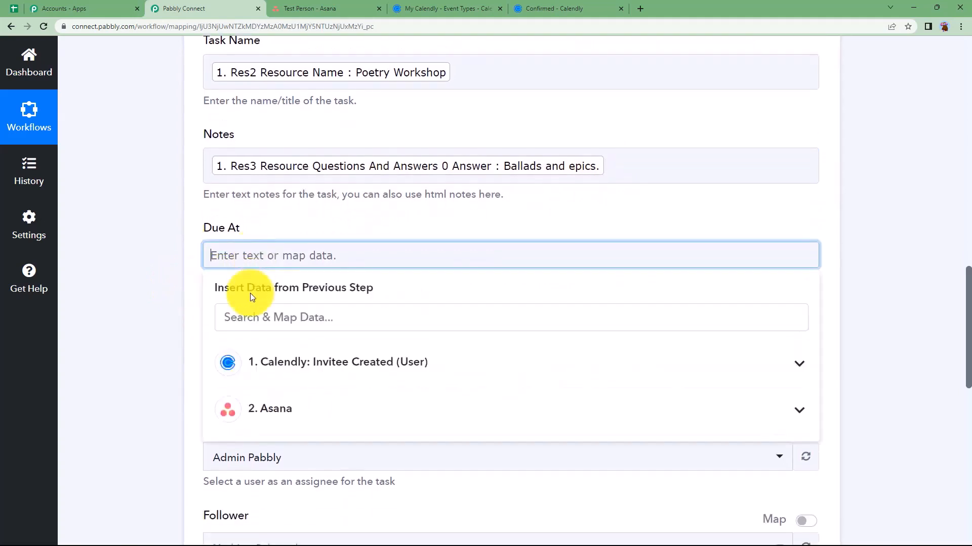
pyautogui.click(154, 329)
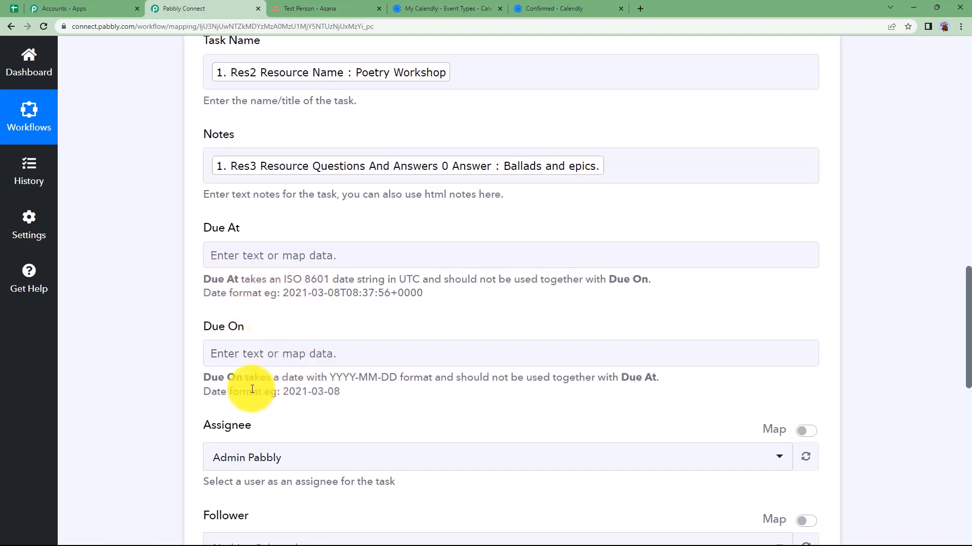
pyautogui.scroll(1, 247, 355)
pyautogui.click(234, 300)
pyautogui.click(248, 282)
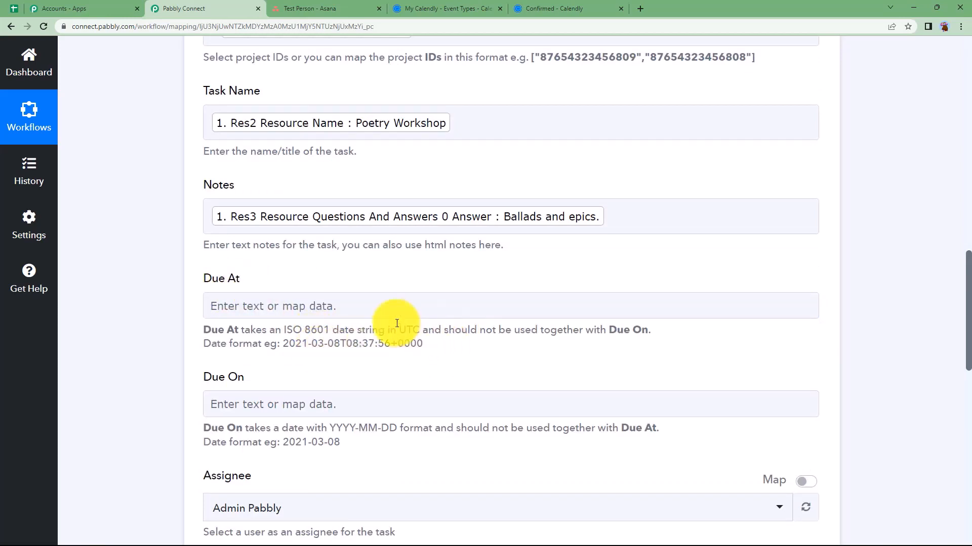
pyautogui.click(438, 6)
pyautogui.click(210, 6)
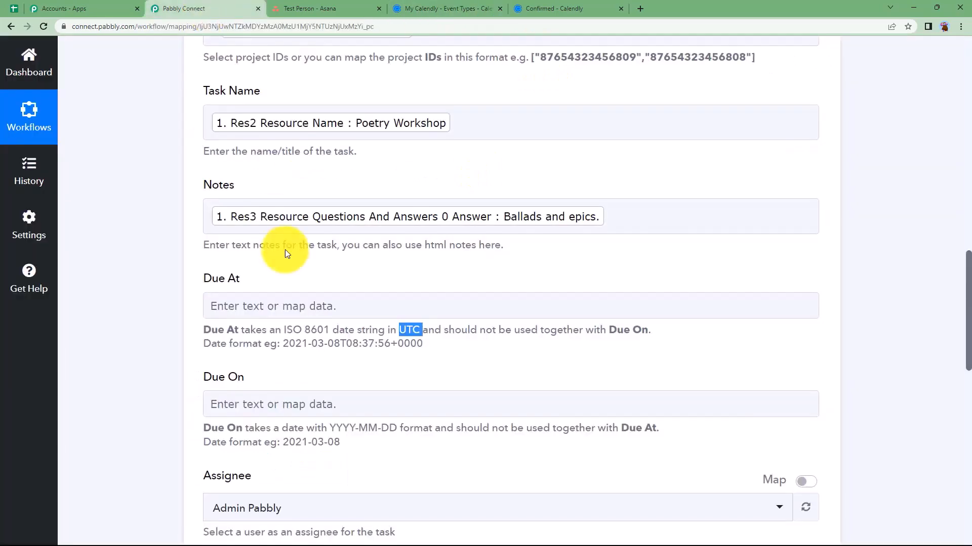
pyautogui.scroll(10, 334, 360)
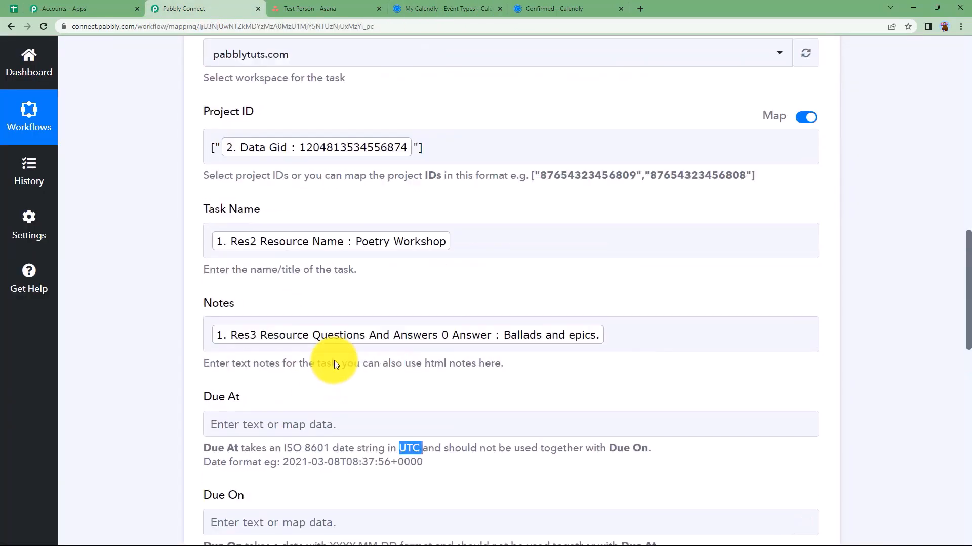
# Insert a Date/Time Formatter step after Create Project using Format Date with Time Zone, and connect it
pyautogui.click(480, 268)
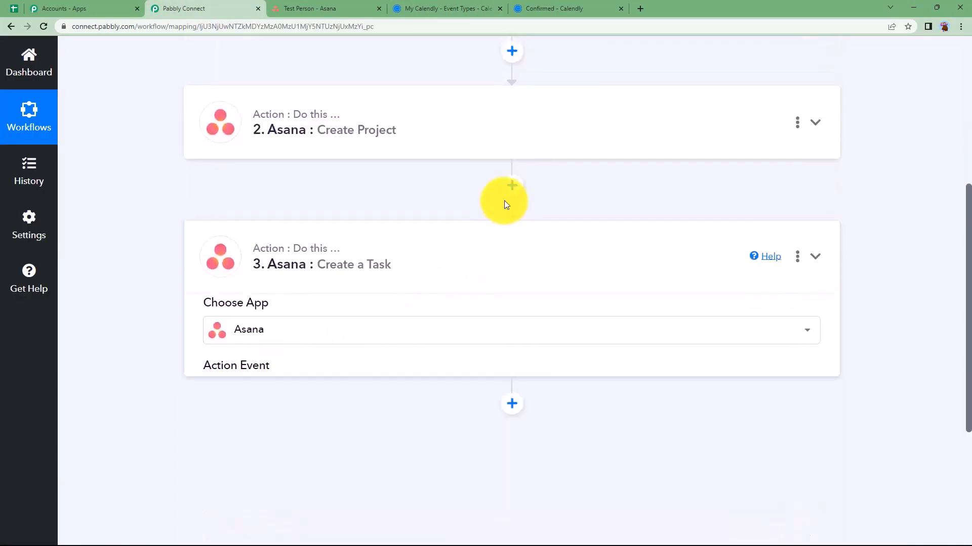
pyautogui.click(513, 193)
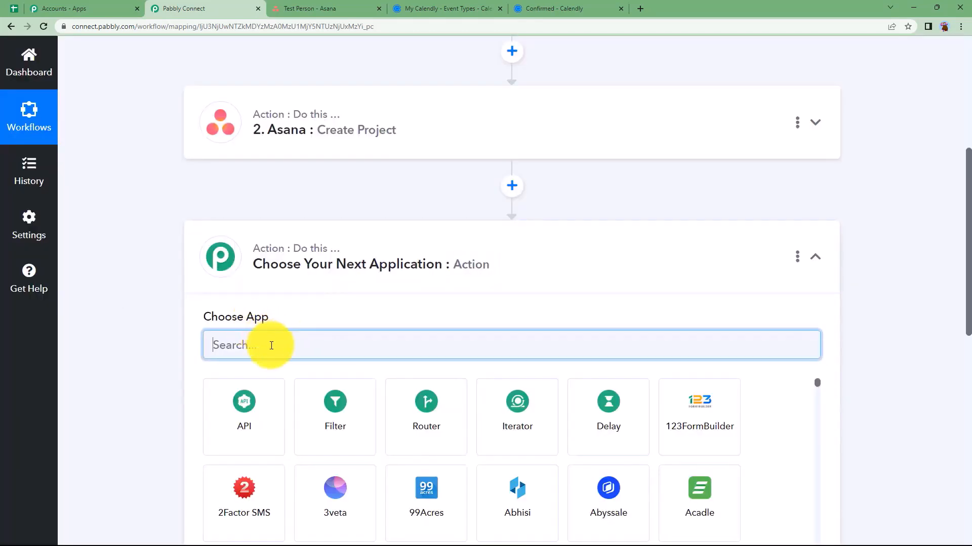
pyautogui.write('date')
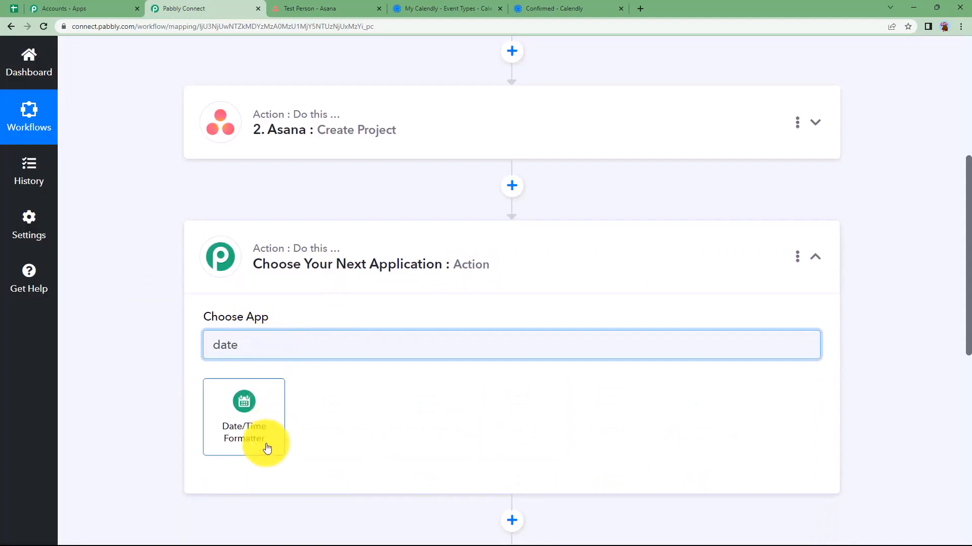
pyautogui.click(260, 393)
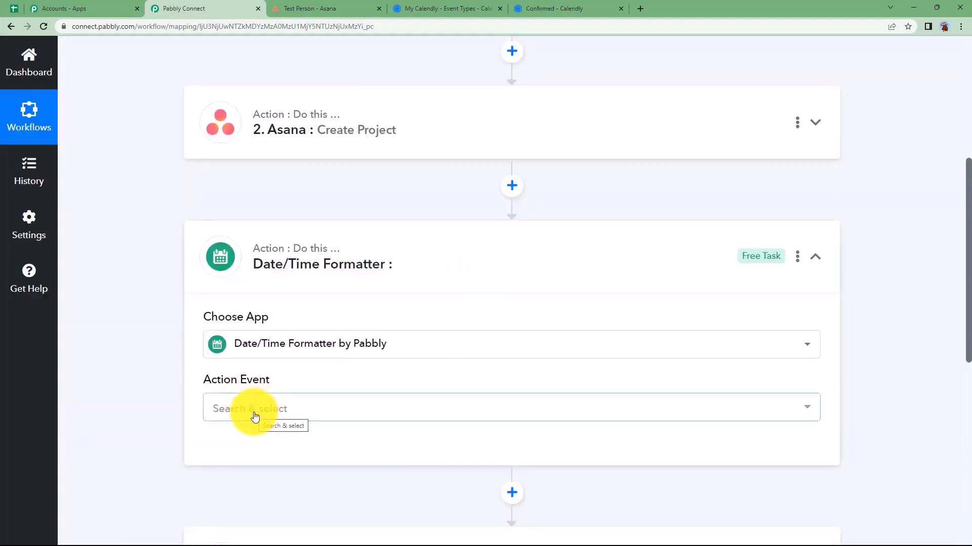
pyautogui.click(254, 416)
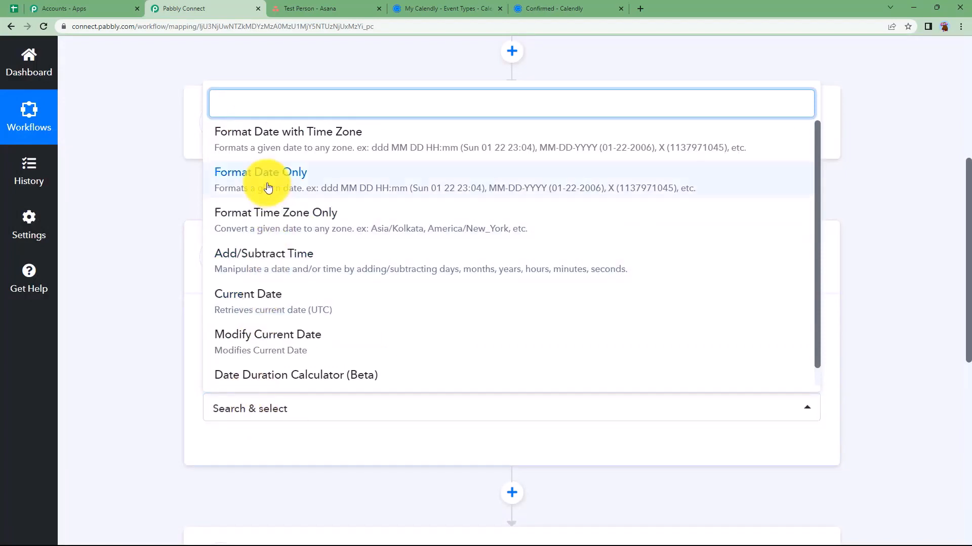
pyautogui.click(299, 138)
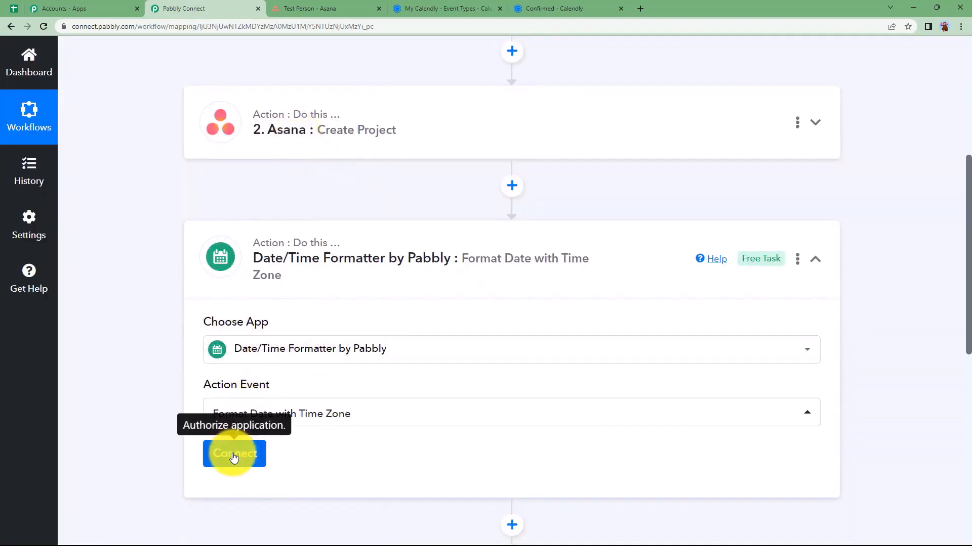
pyautogui.click(233, 458)
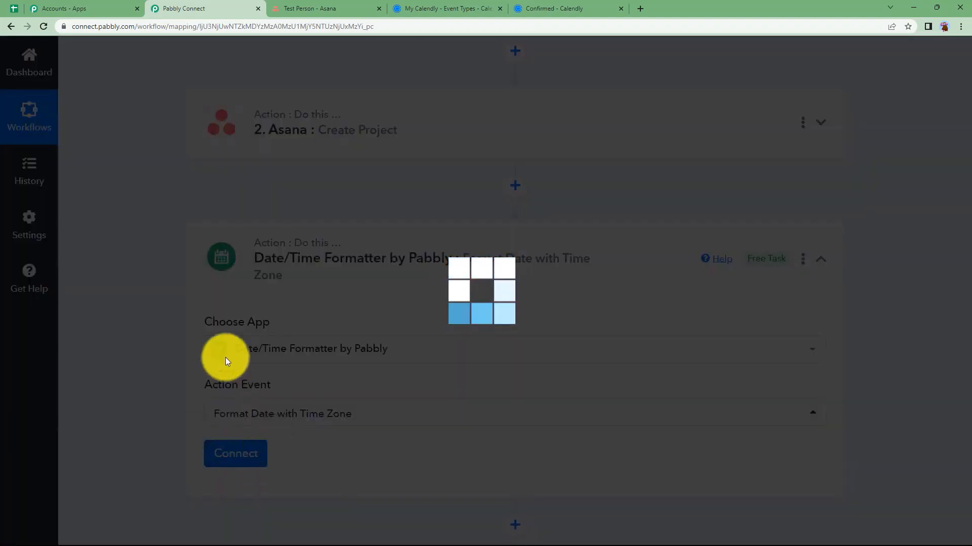
pyautogui.scroll(-3, 306, 339)
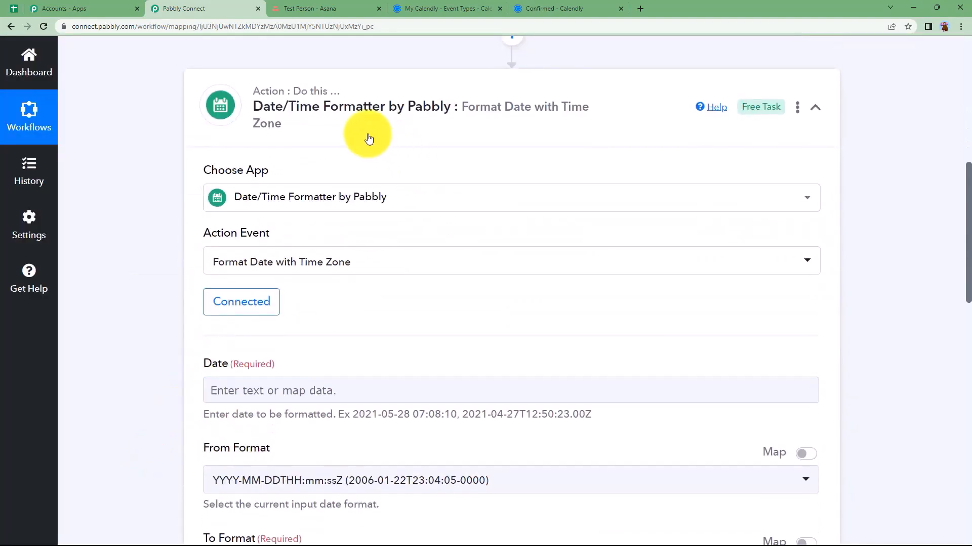
# Map the Calendly event start time into Date, keeping the current output format
pyautogui.click(232, 385)
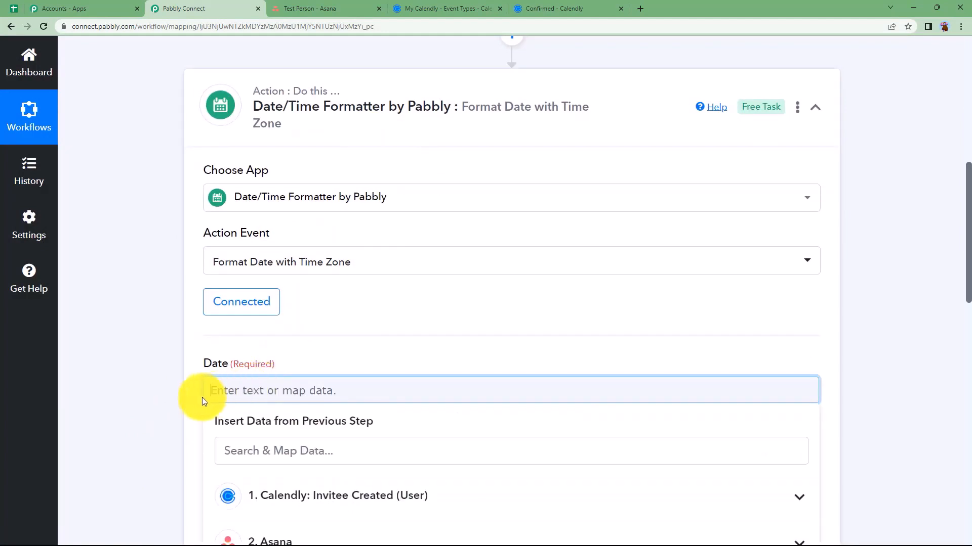
pyautogui.scroll(-2, 212, 389)
pyautogui.click(257, 352)
pyautogui.write('start')
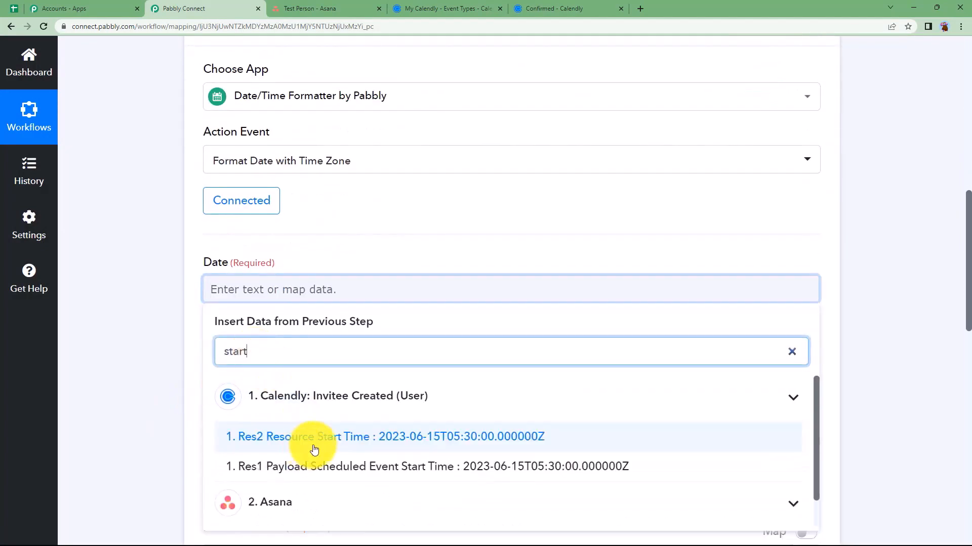
pyautogui.click(304, 439)
pyautogui.click(376, 252)
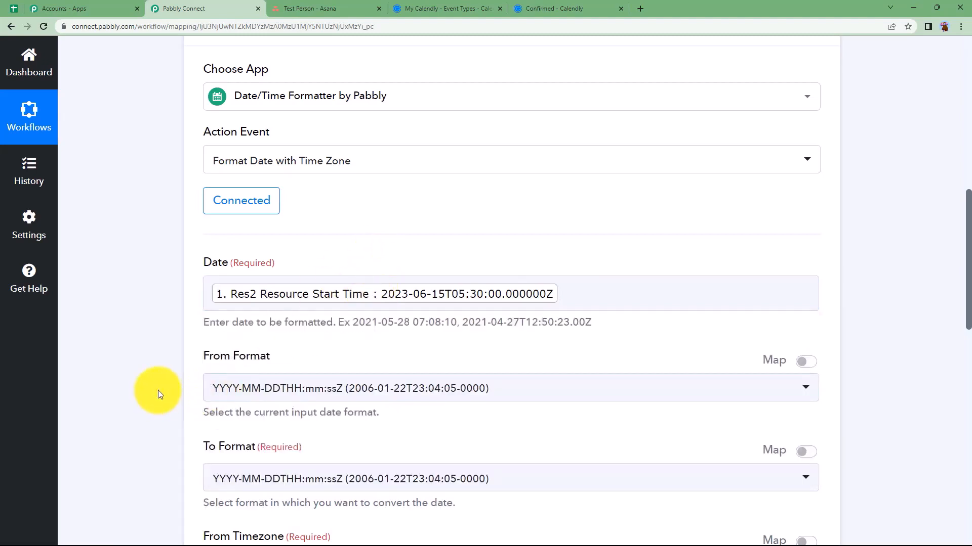
pyautogui.scroll(-1, 158, 390)
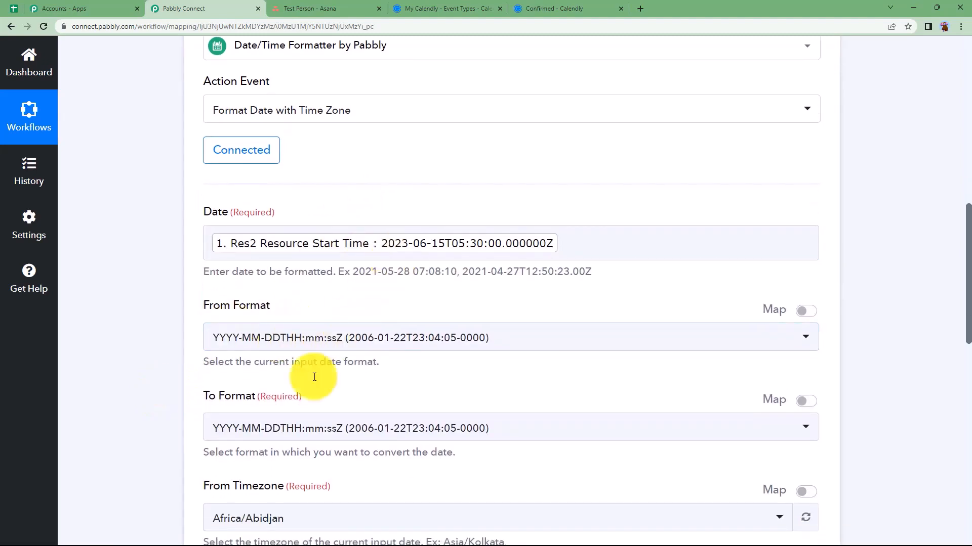
pyautogui.click(289, 427)
pyautogui.scroll(-2, 82, 415)
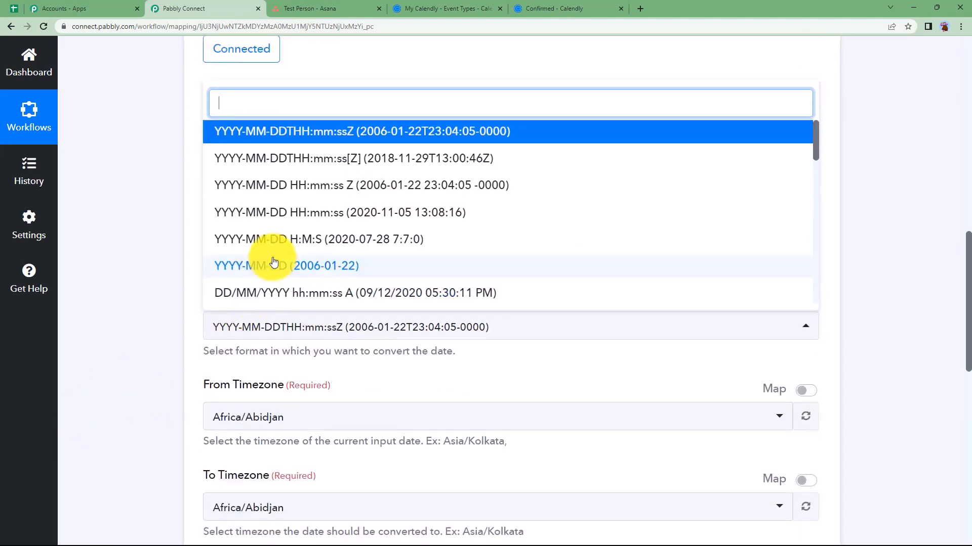
pyautogui.scroll(-4, 275, 250)
pyautogui.scroll(-7, 274, 261)
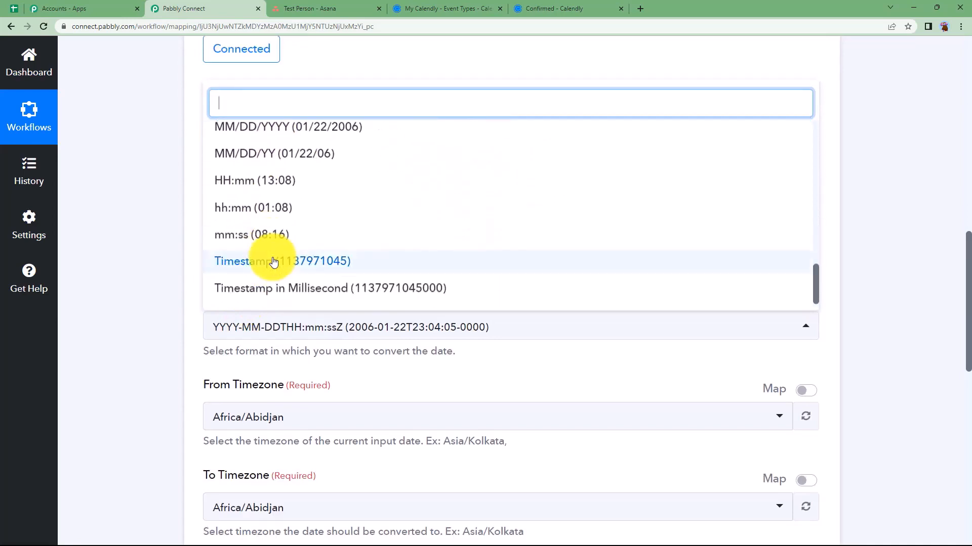
pyautogui.scroll(12, 273, 261)
pyautogui.click(276, 289)
# Set From Timezone to Asia/Kolkata and To Timezone to Etc/UTC
pyautogui.click(265, 312)
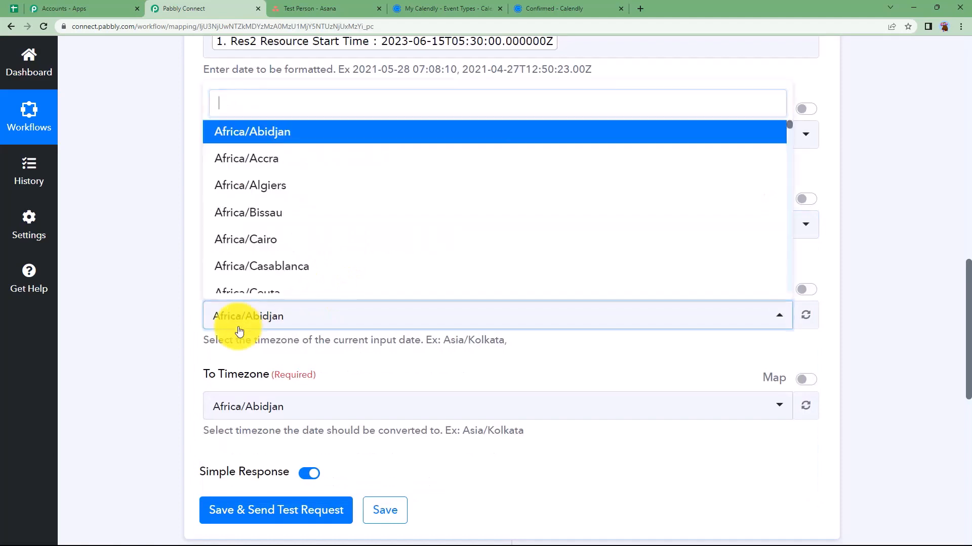
pyautogui.click(190, 298)
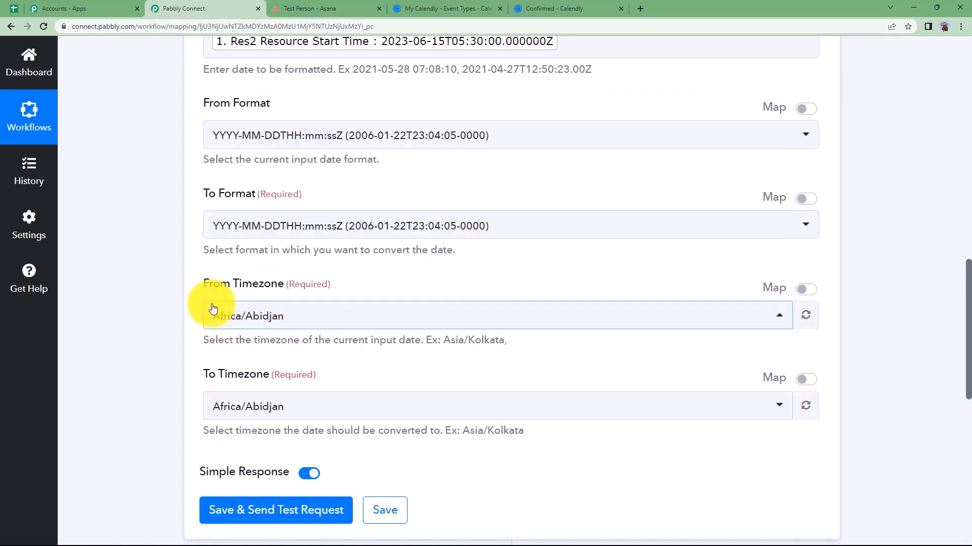
pyautogui.click(210, 305)
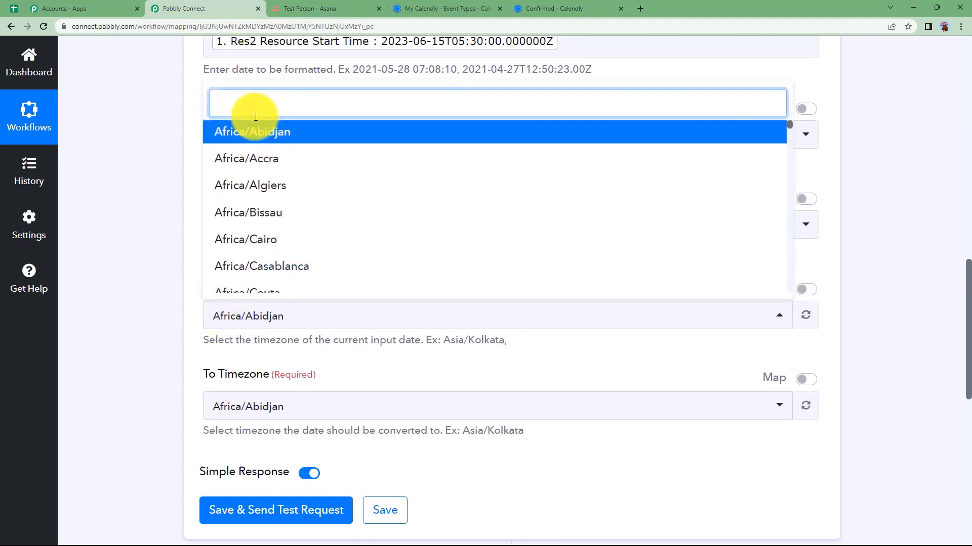
pyautogui.write('kol')
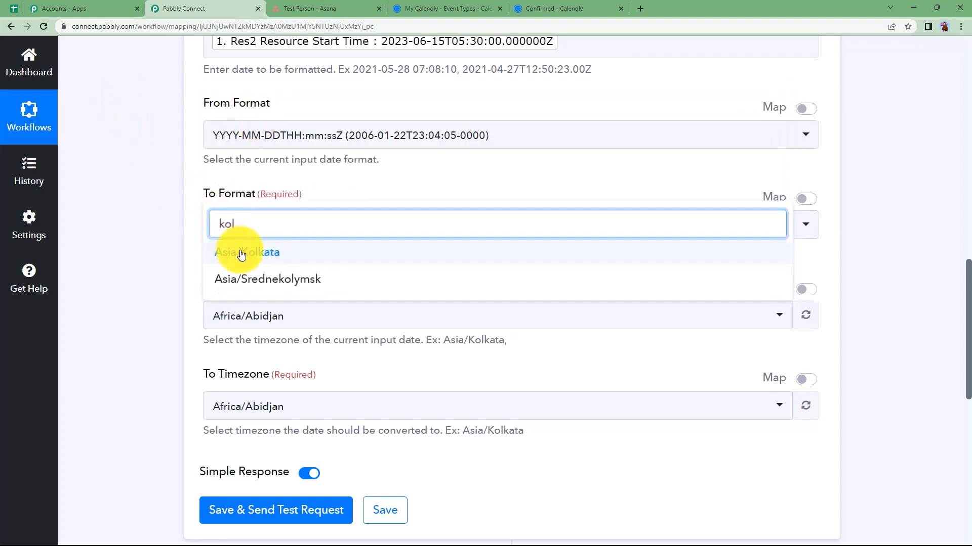
pyautogui.click(241, 253)
pyautogui.click(269, 403)
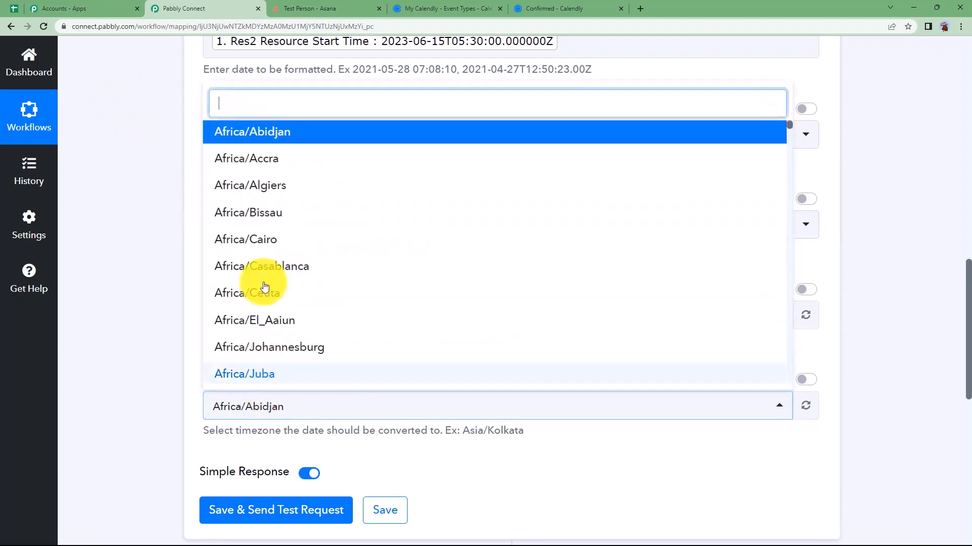
pyautogui.write('utc')
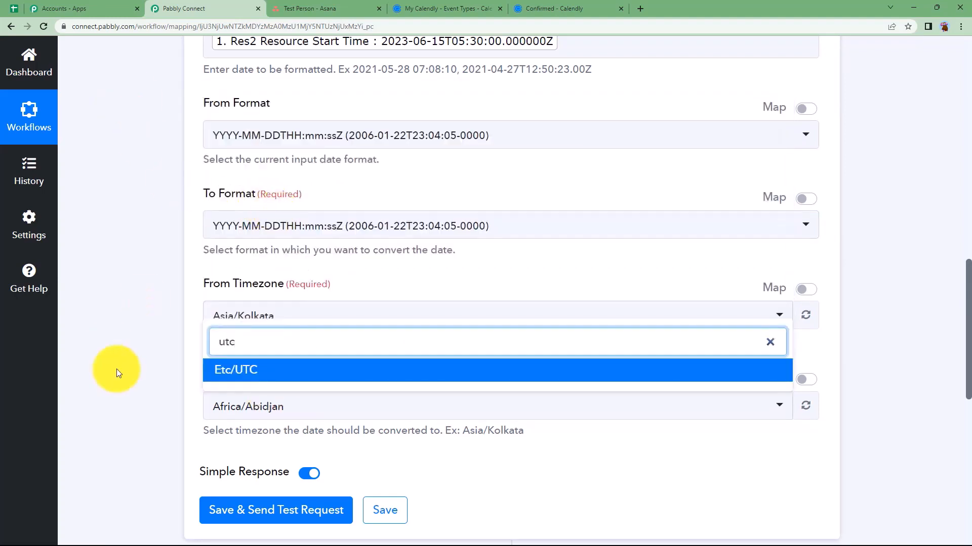
pyautogui.click(225, 372)
# Save and test the formatter, getting Result 2023-06-15T00:00:00+00:00
pyautogui.scroll(-2, 232, 388)
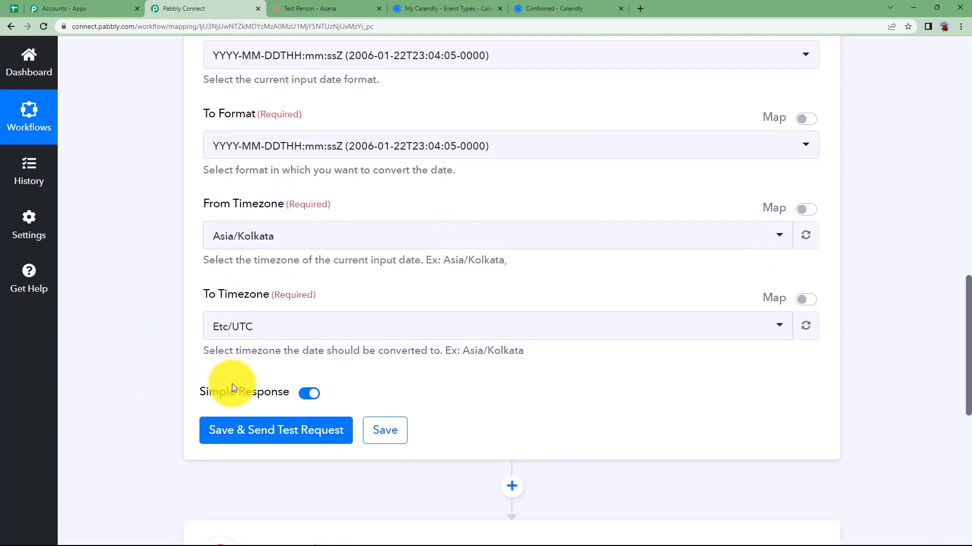
pyautogui.click(250, 429)
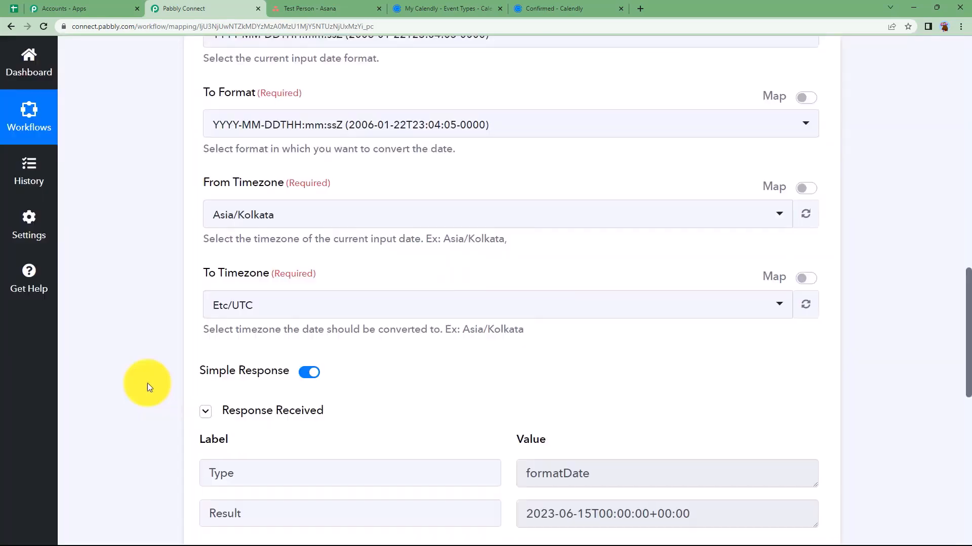
pyautogui.scroll(-2, 574, 468)
pyautogui.moveTo(708, 411); pyautogui.dragTo(463, 436)
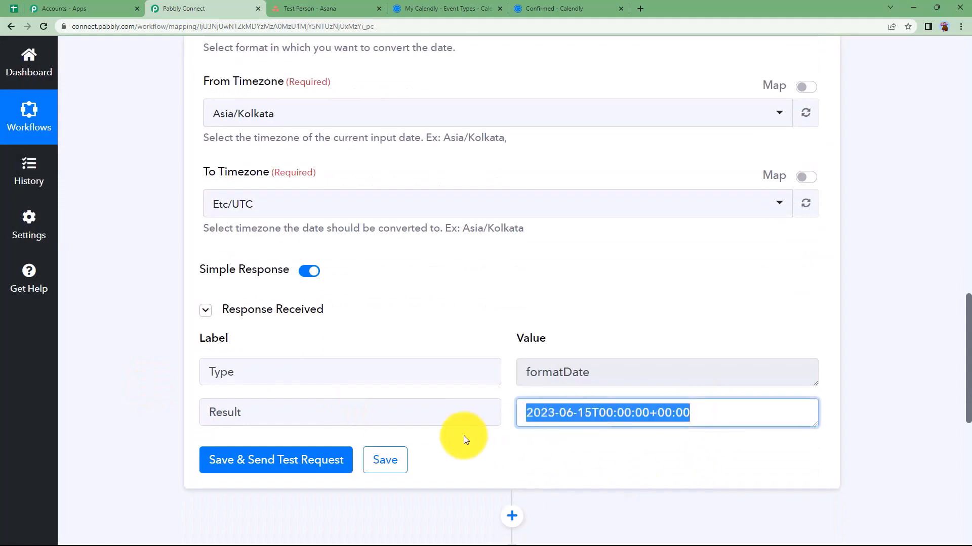
pyautogui.click(537, 458)
pyautogui.scroll(8, 571, 409)
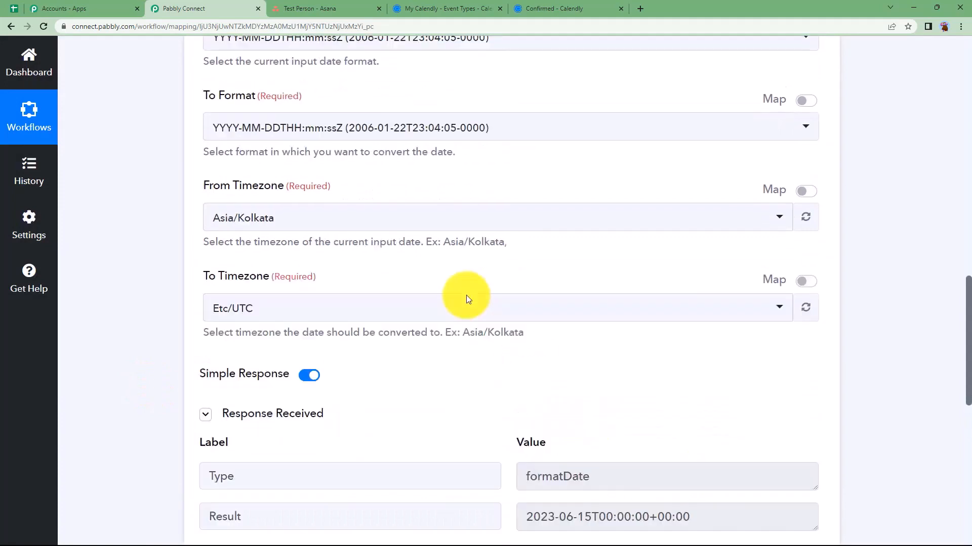
pyautogui.click(439, 151)
# Reopen the Asana Create a Task step and save its existing Asana connection
pyautogui.click(439, 151)
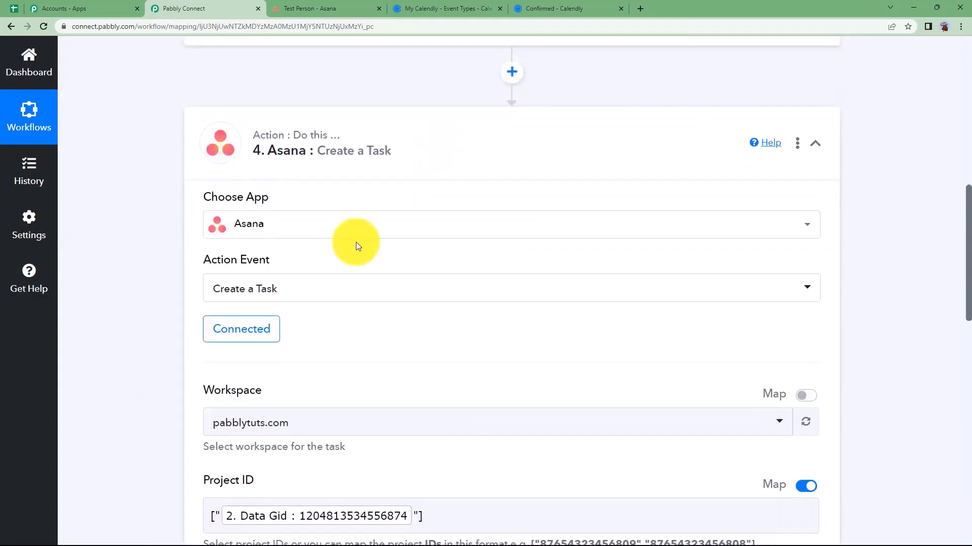
pyautogui.scroll(-2, 212, 303)
pyautogui.click(250, 246)
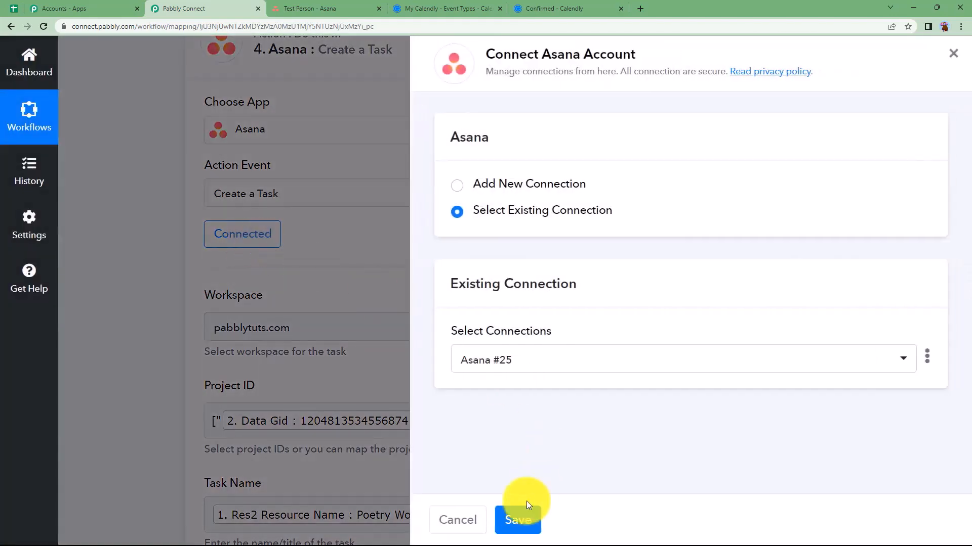
pyautogui.click(523, 528)
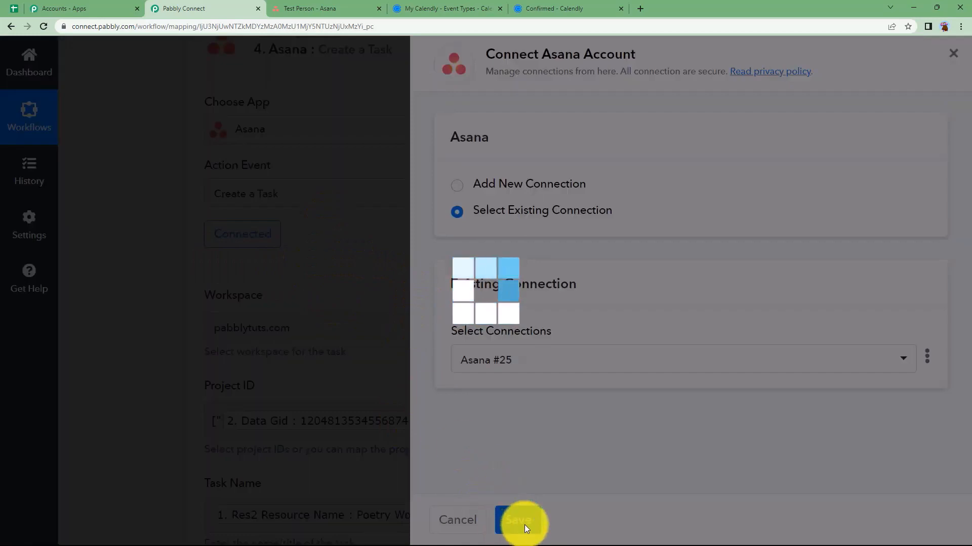
pyautogui.scroll(-6, 179, 432)
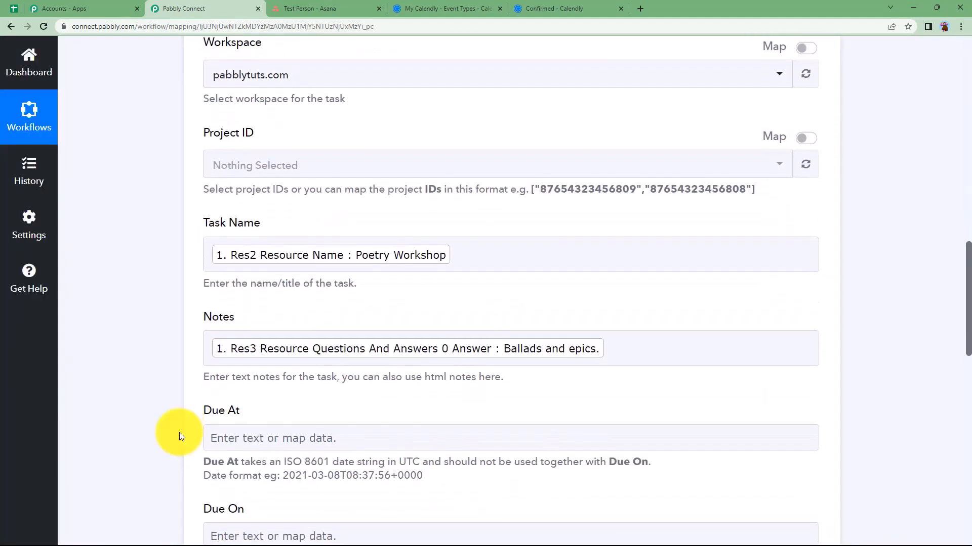
pyautogui.scroll(5, 179, 432)
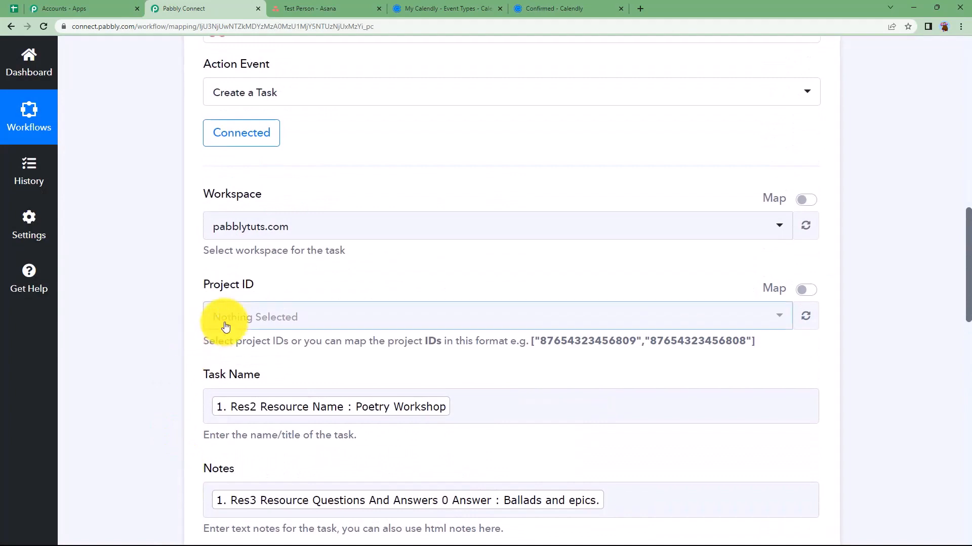
# Switch Project ID to Map mode and insert 2. Asana Data Gid
pyautogui.click(226, 324)
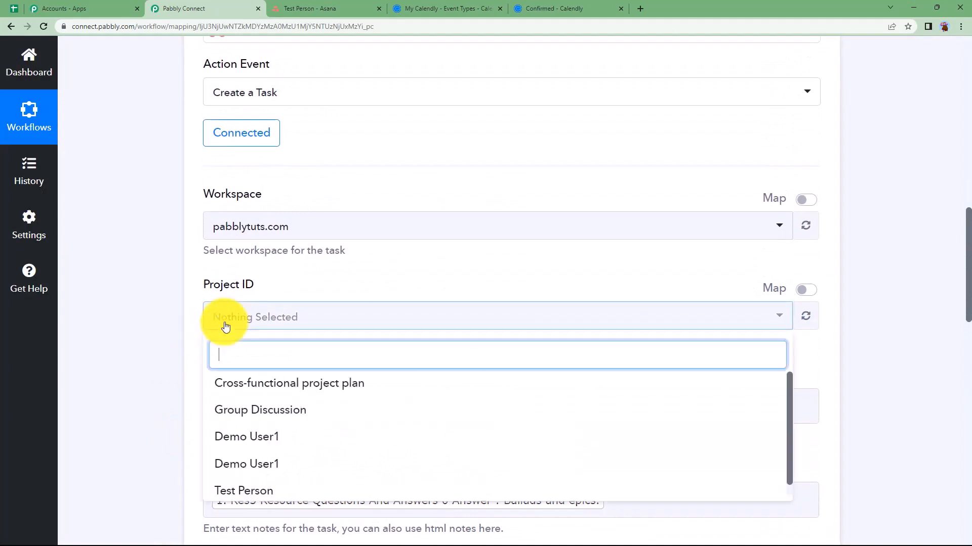
pyautogui.click(805, 289)
pyautogui.click(515, 320)
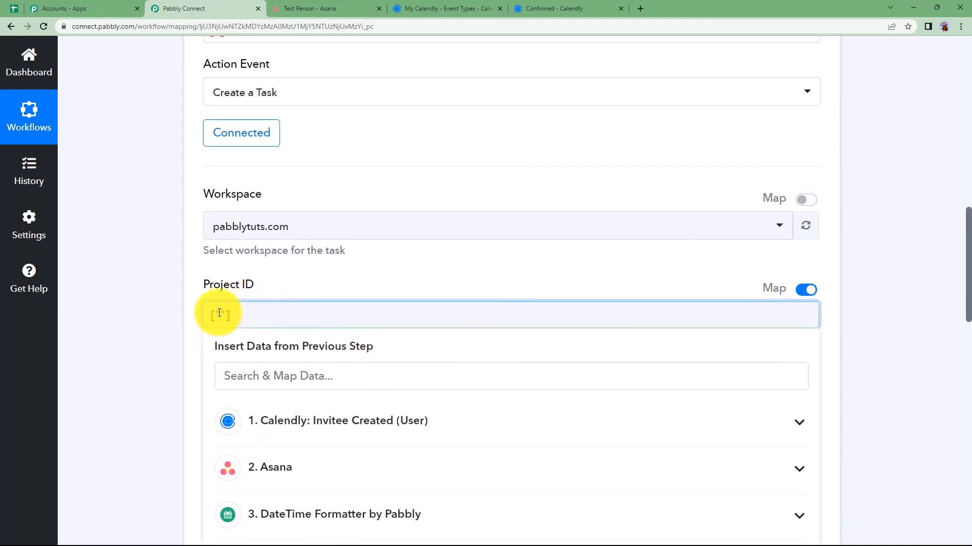
pyautogui.click(325, 468)
pyautogui.click(347, 515)
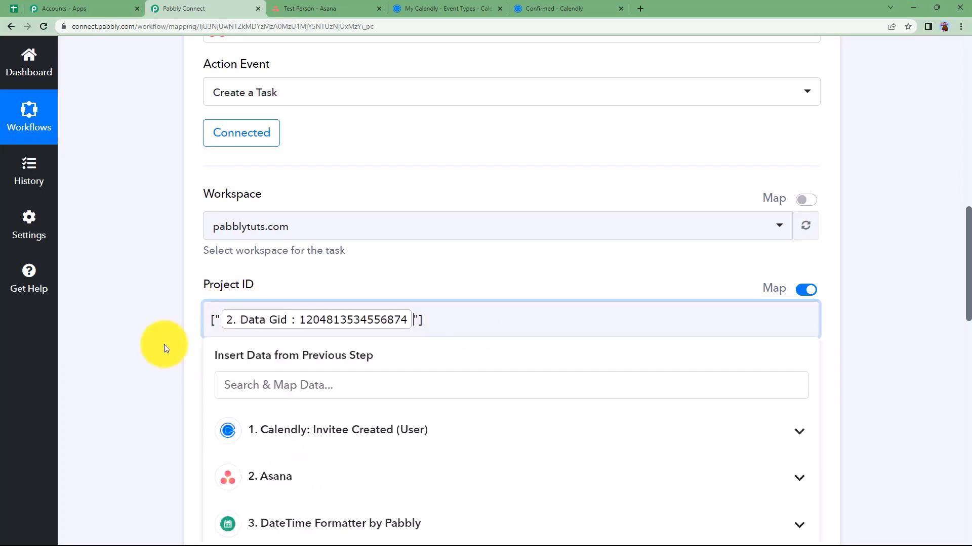
pyautogui.click(134, 334)
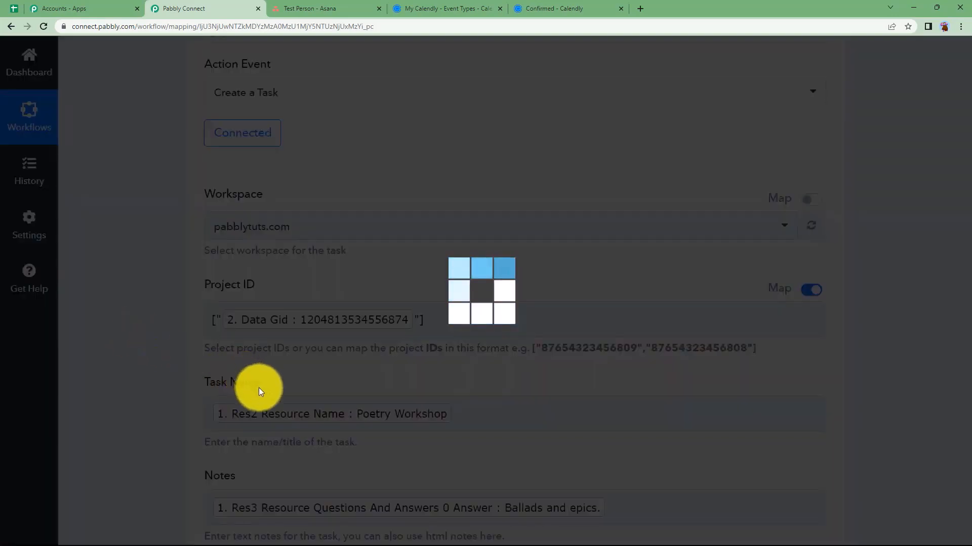
# Map Due At to the date formatter's 3. Result
pyautogui.scroll(-6, 156, 450)
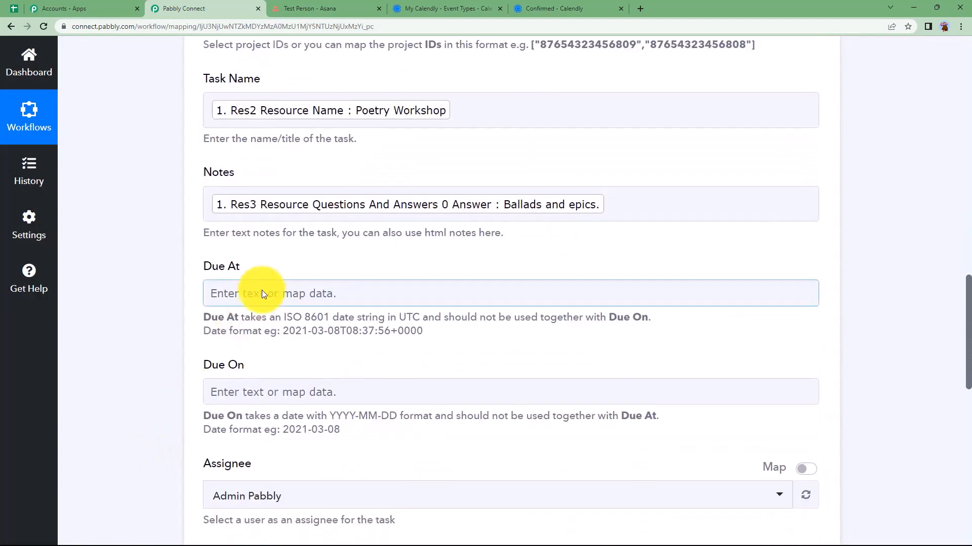
pyautogui.click(262, 294)
pyautogui.click(284, 493)
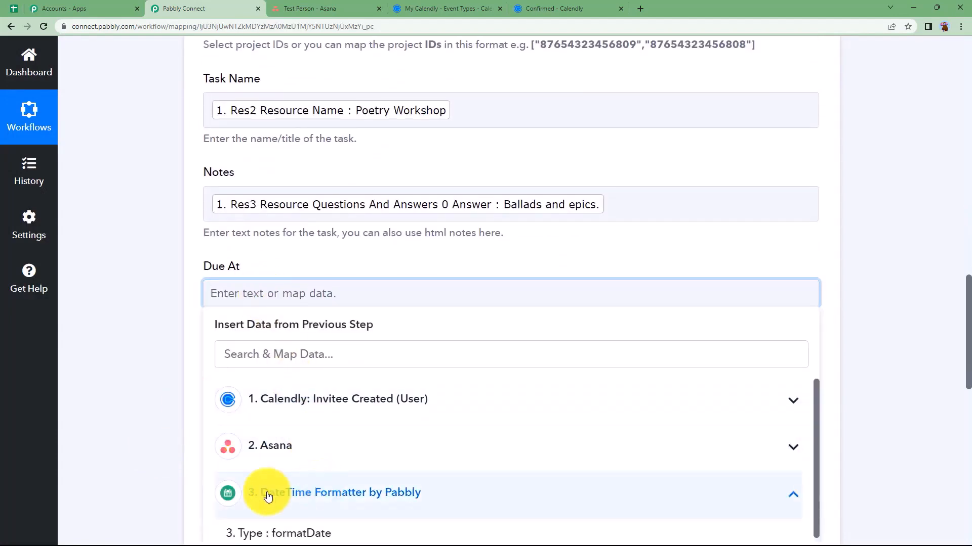
pyautogui.scroll(-2, 179, 469)
pyautogui.click(307, 415)
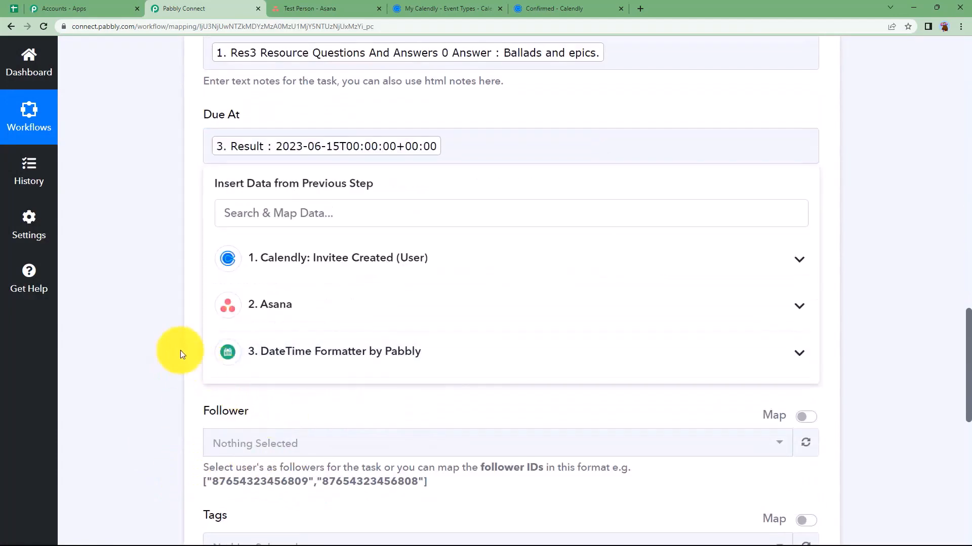
pyautogui.click(174, 209)
pyautogui.scroll(-7, 161, 302)
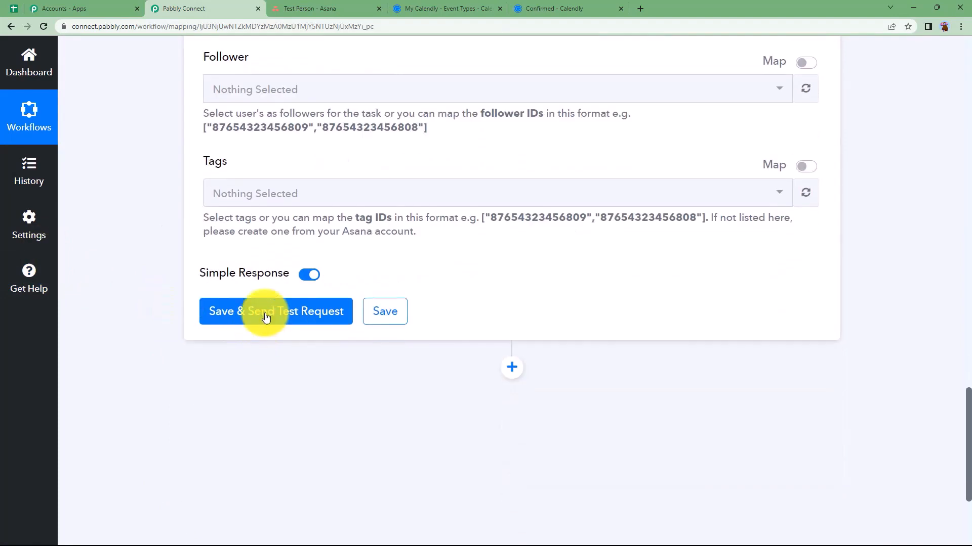
pyautogui.click(264, 316)
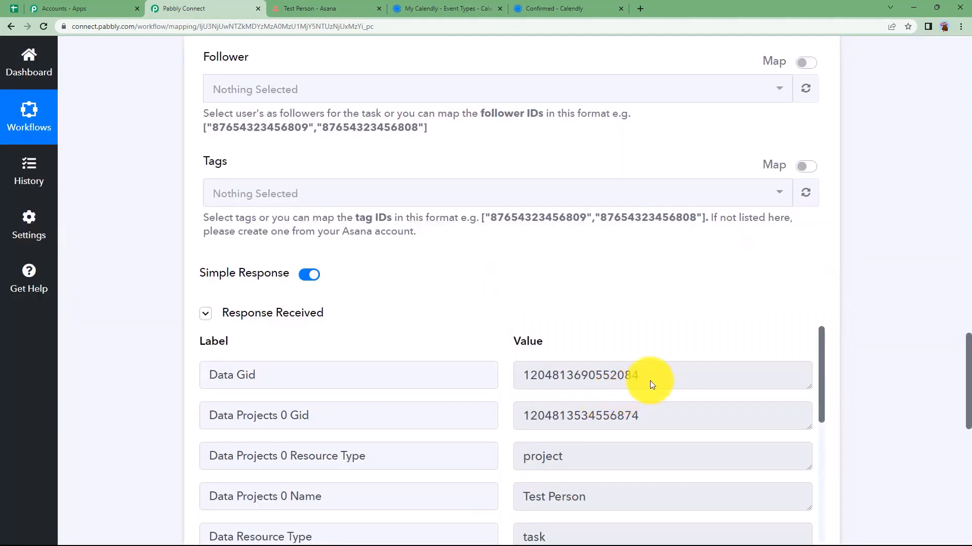
pyautogui.moveTo(649, 381); pyautogui.dragTo(499, 406)
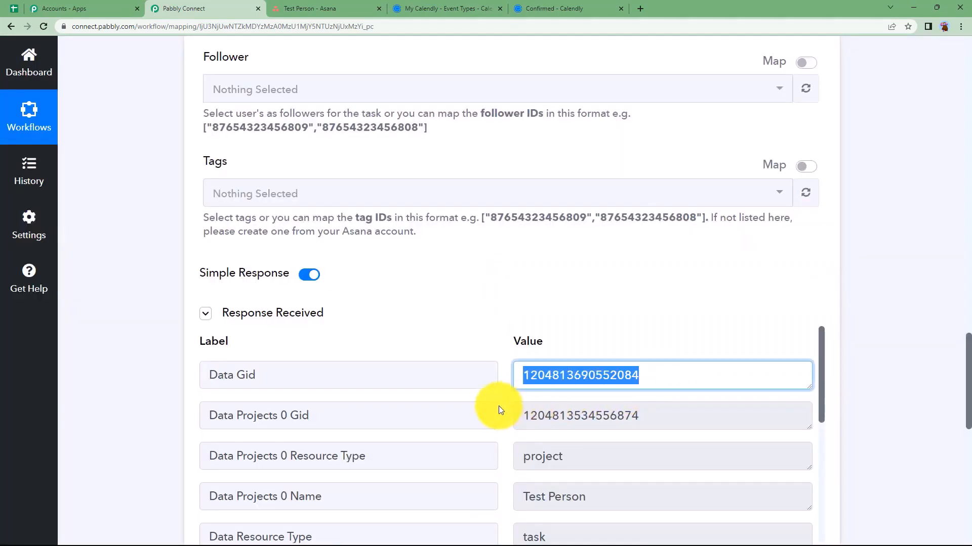
pyautogui.moveTo(722, 412); pyautogui.dragTo(572, 434)
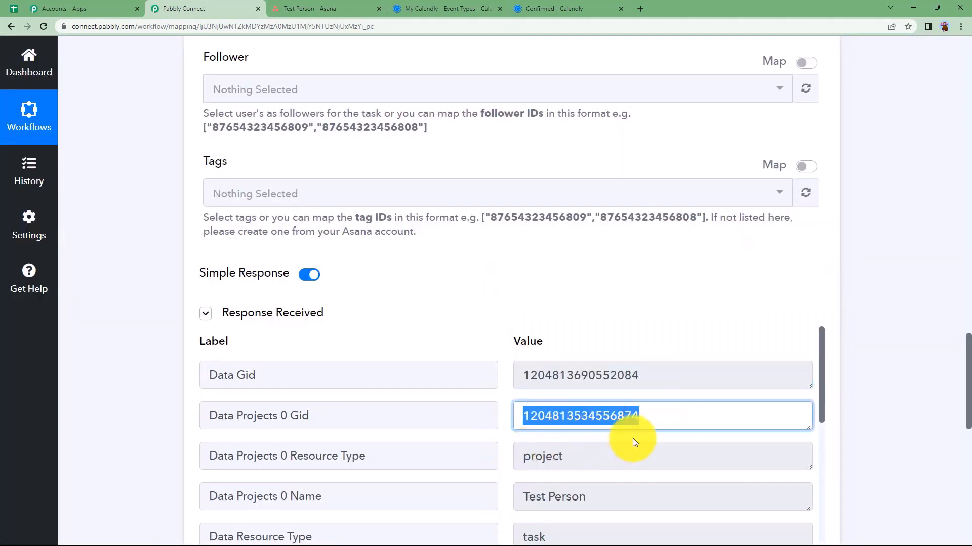
pyautogui.scroll(-3, 557, 439)
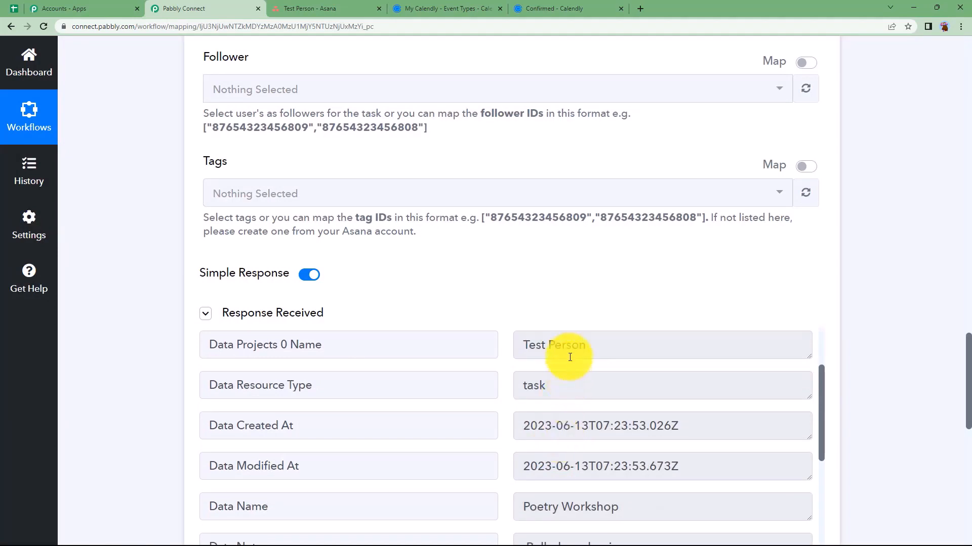
pyautogui.moveTo(604, 345); pyautogui.dragTo(486, 358)
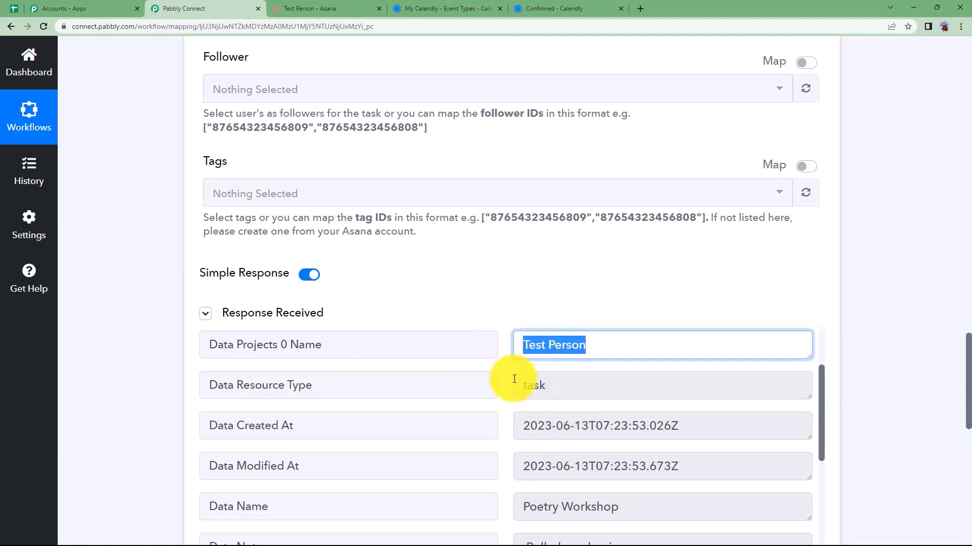
pyautogui.moveTo(568, 390); pyautogui.dragTo(497, 394)
pyautogui.scroll(-12, 574, 417)
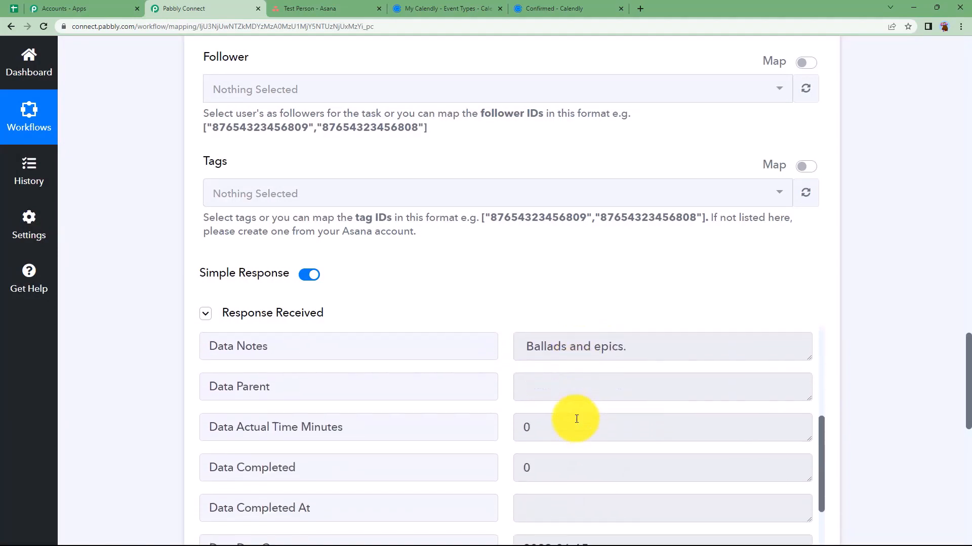
pyautogui.scroll(-5, 577, 418)
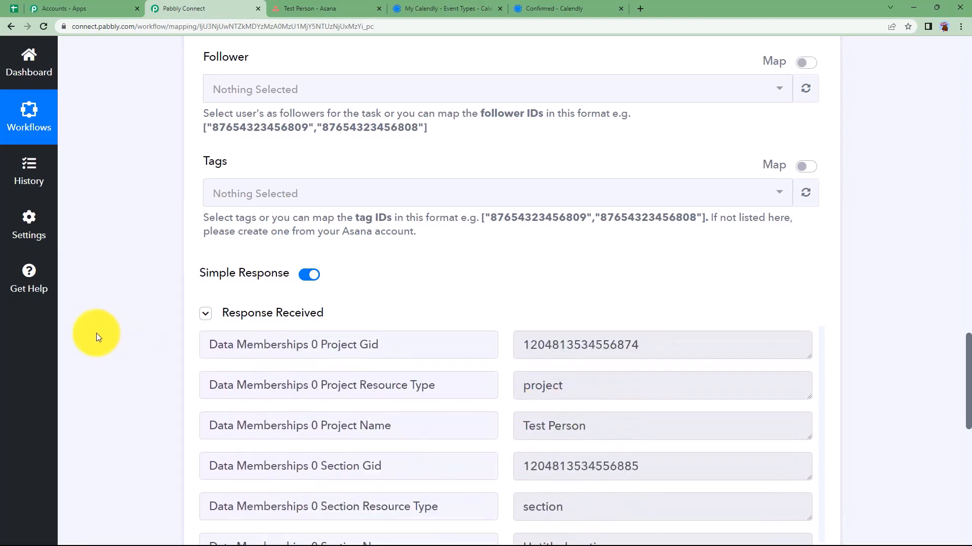
pyautogui.scroll(12, 126, 335)
pyautogui.scroll(10, 126, 335)
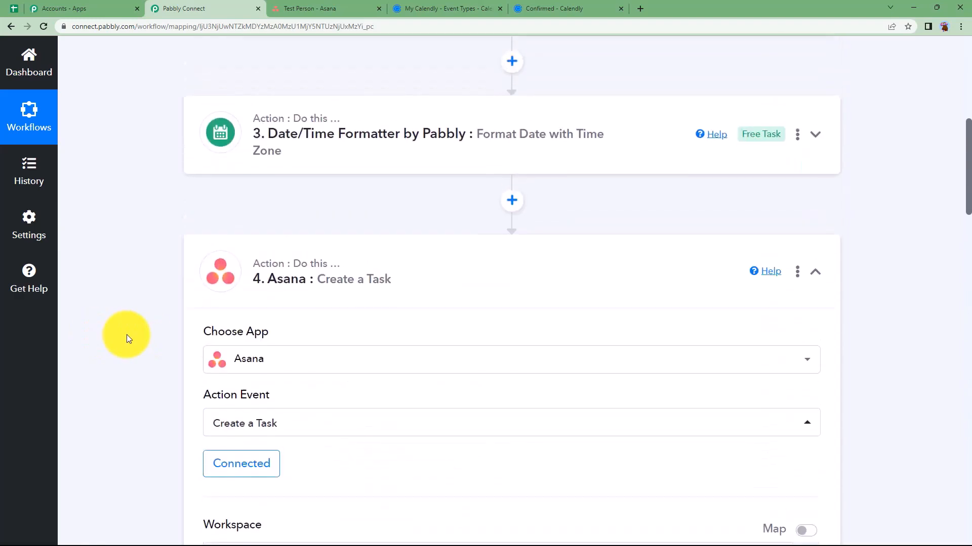
# Verify in Asana that the Poetry Workshop task is due Thursday 5:30am, then return to Pabbly Connect
pyautogui.click(321, 388)
pyautogui.scroll(3, 166, 341)
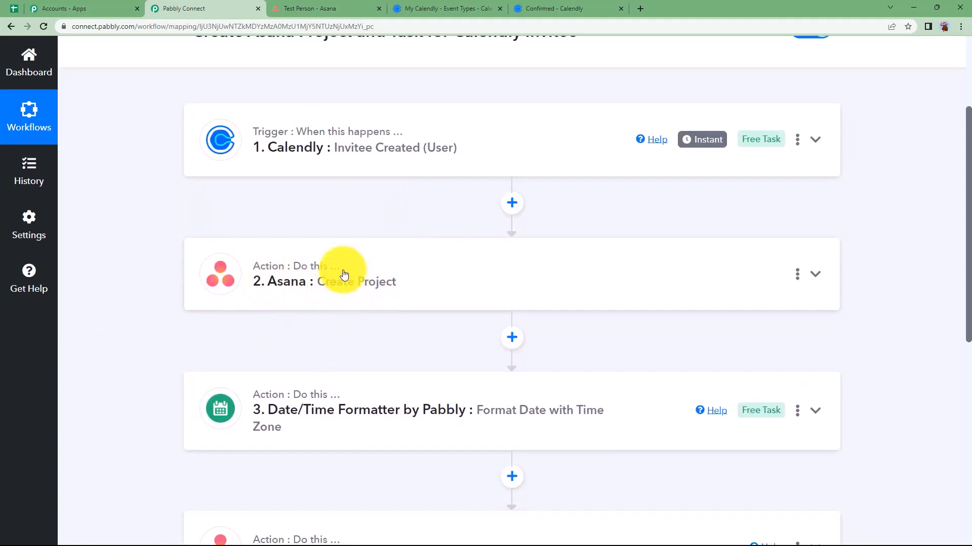
pyautogui.click(322, 6)
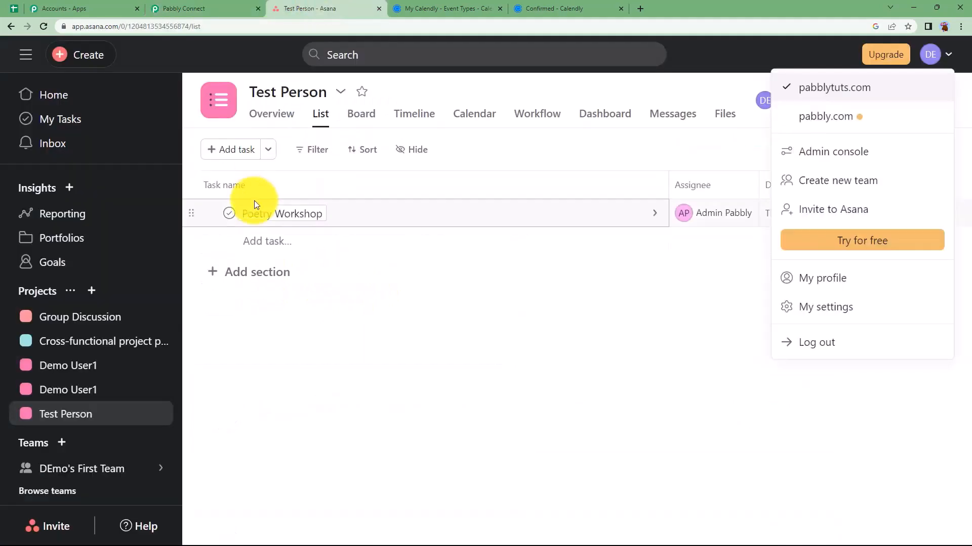
pyautogui.click(397, 230)
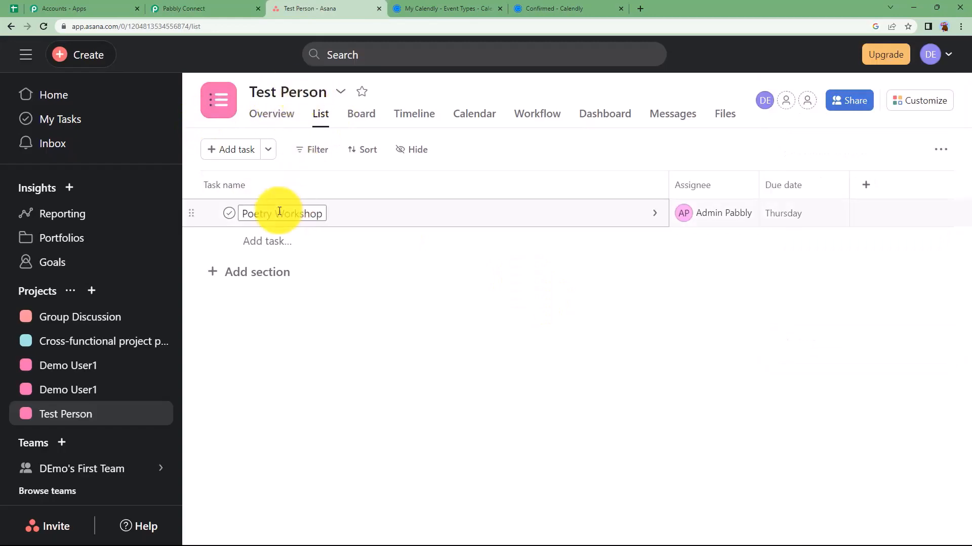
pyautogui.click(369, 218)
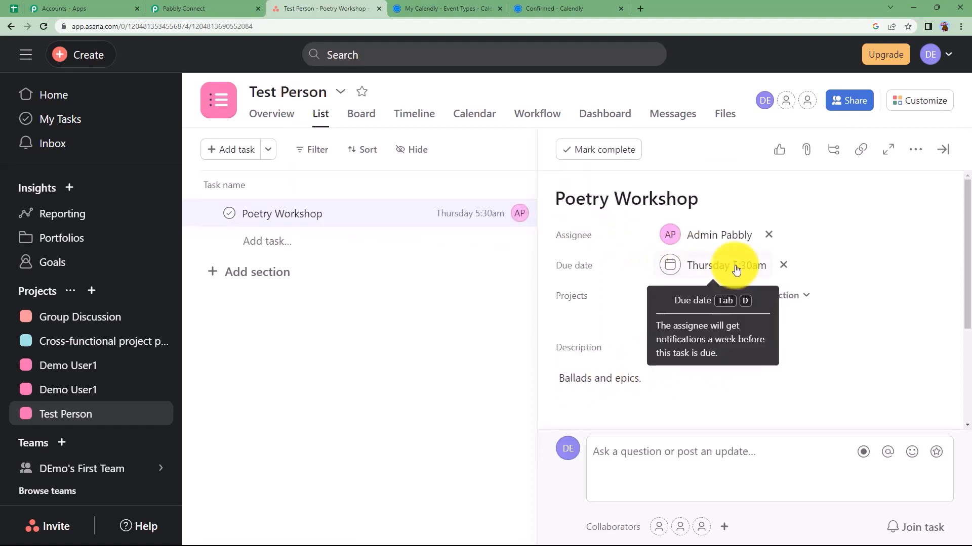
pyautogui.click(187, 4)
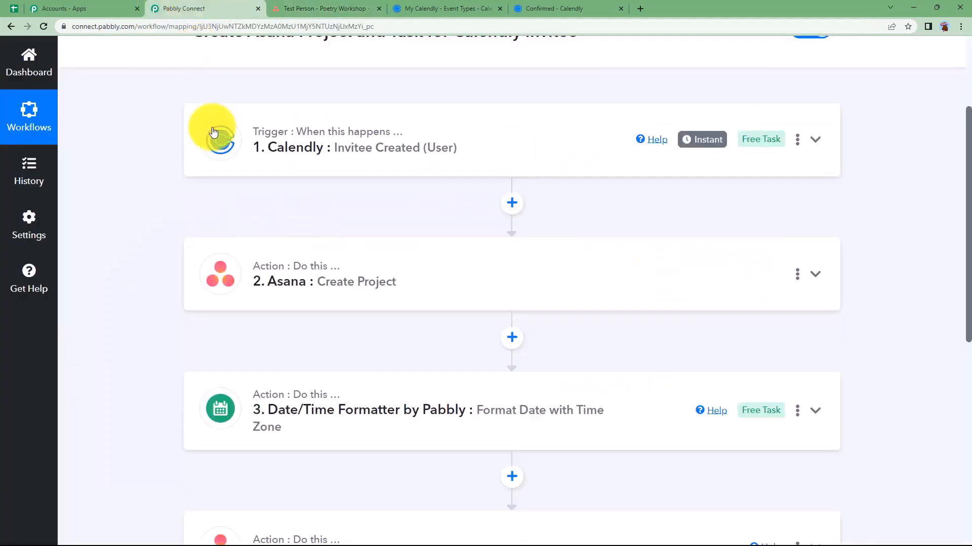
# Scroll down through the finished Asana workflow
pyautogui.scroll(-1, 166, 334)
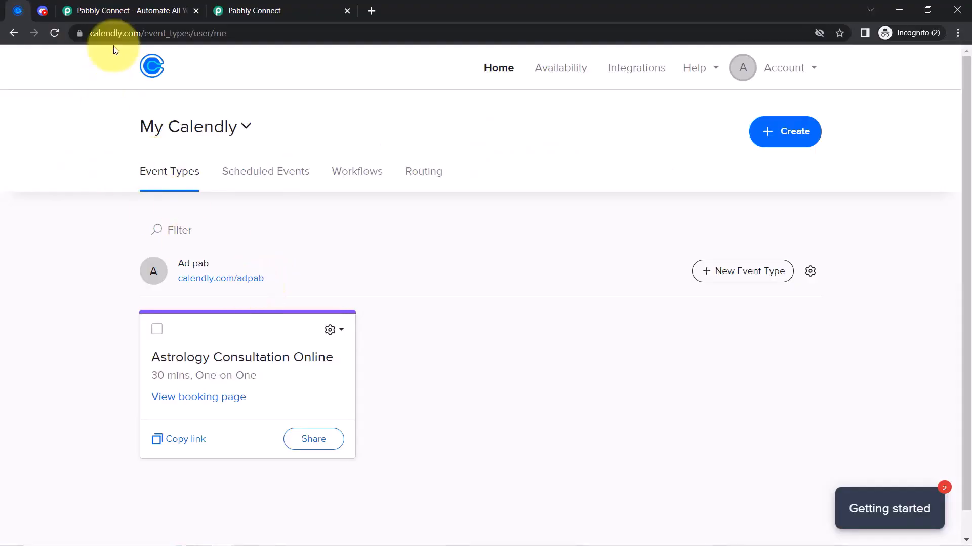
# Close the pabbly.com Limited Time offer popup and return to the dashboard showing 129817 tasks remaining
pyautogui.click(44, 10)
pyautogui.click(109, 7)
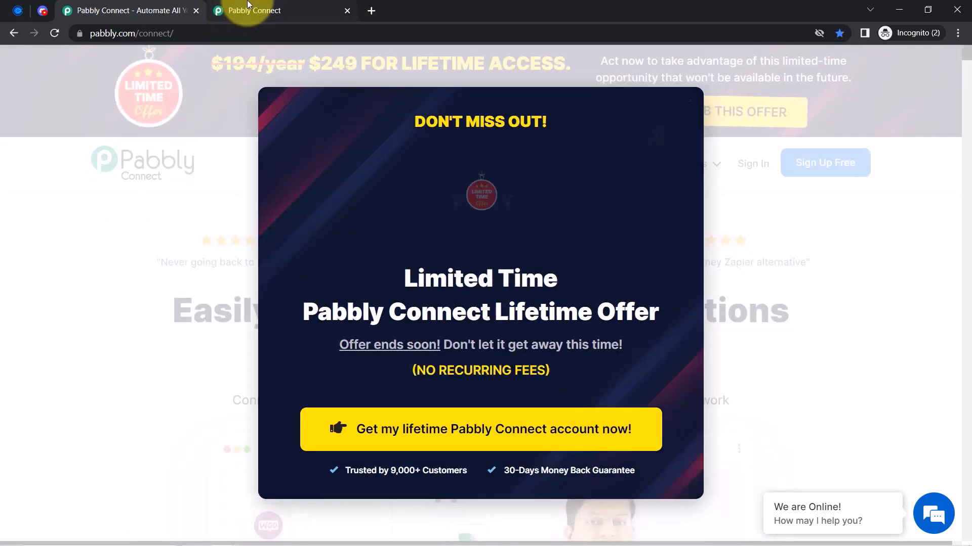
pyautogui.click(256, 10)
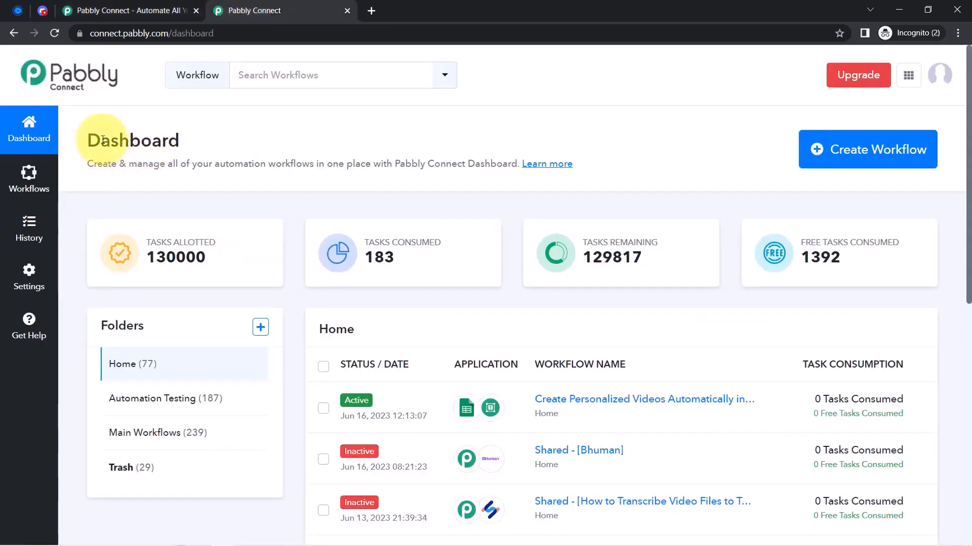
pyautogui.moveTo(103, 140); pyautogui.dragTo(230, 162)
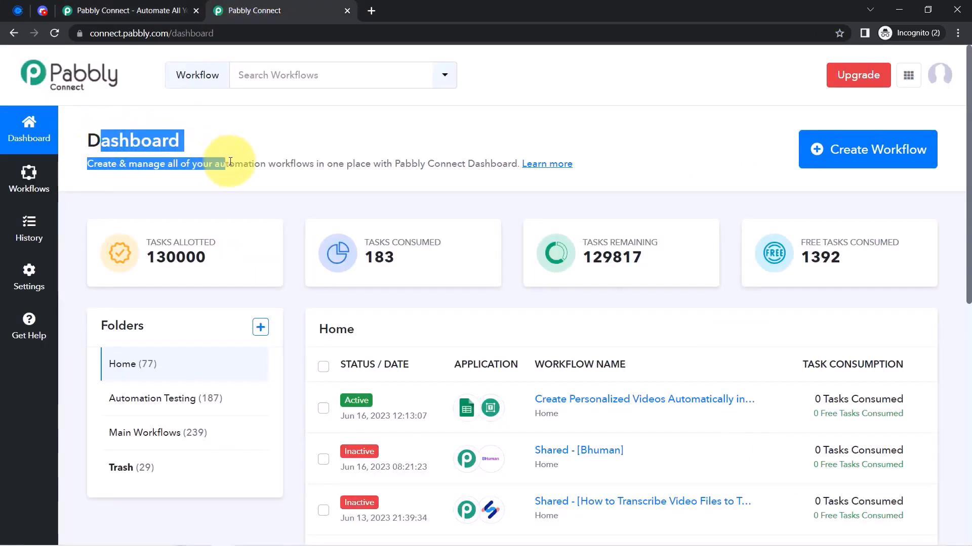
pyautogui.click(142, 6)
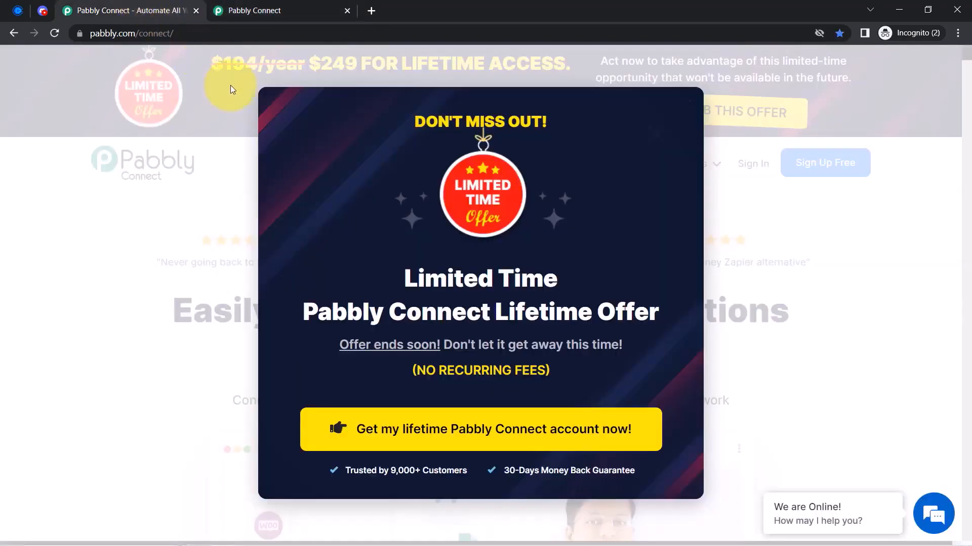
pyautogui.click(661, 146)
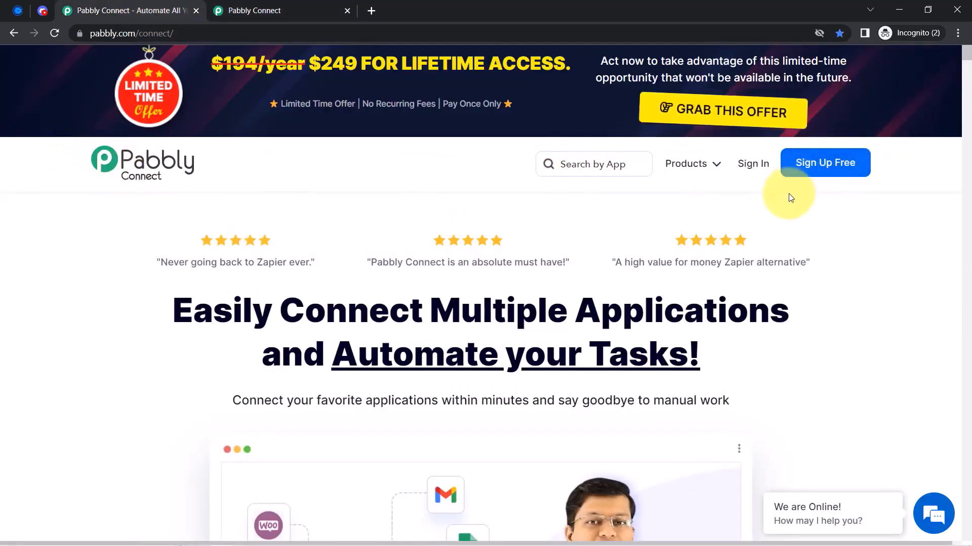
pyautogui.click(252, 6)
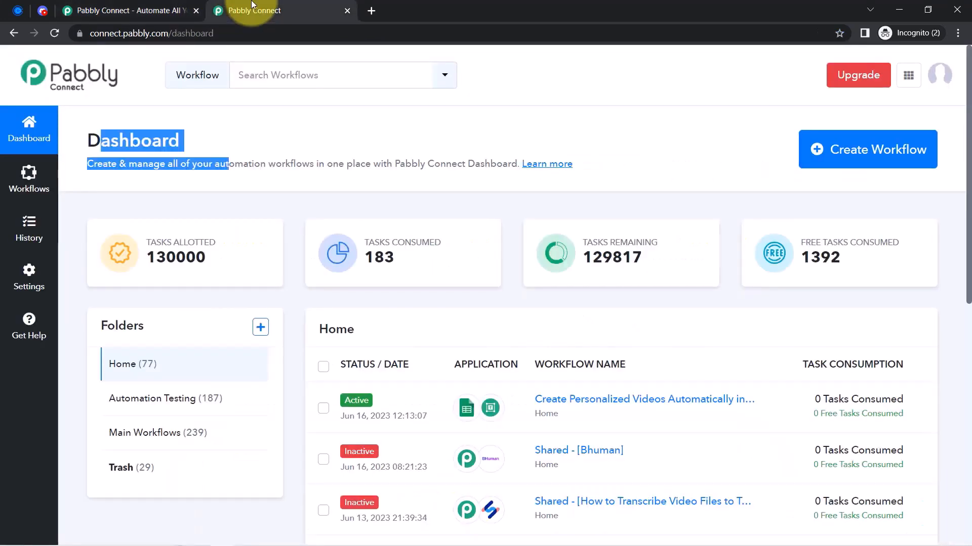
pyautogui.click(132, 138)
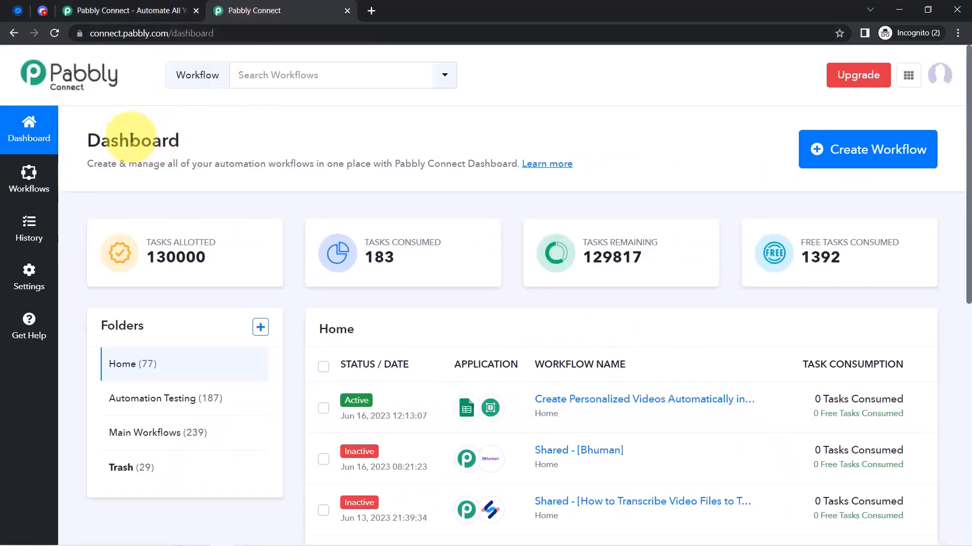
pyautogui.moveTo(101, 140); pyautogui.dragTo(248, 163)
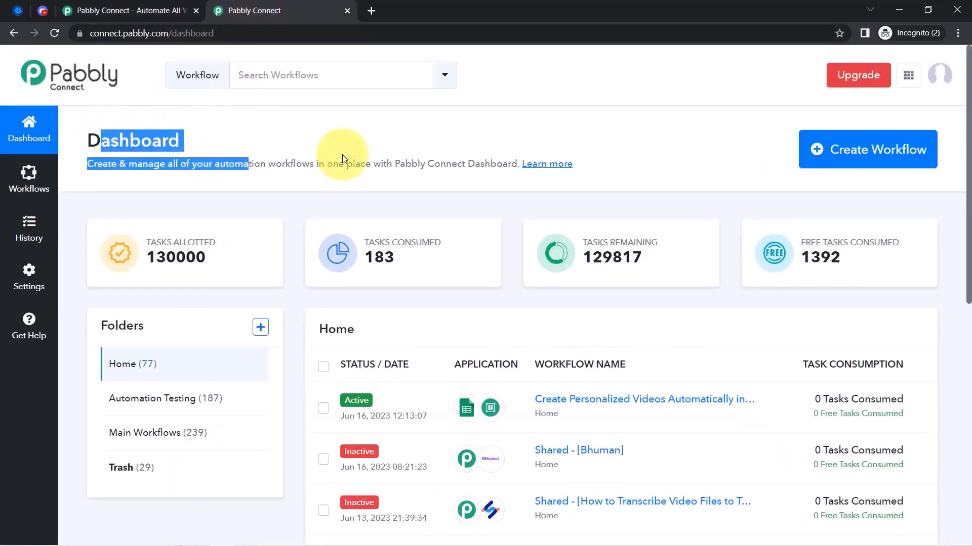
# Paste 'Send Calendly Invitee to Discord Channel' as the new workflow's name and create it
pyautogui.click(832, 144)
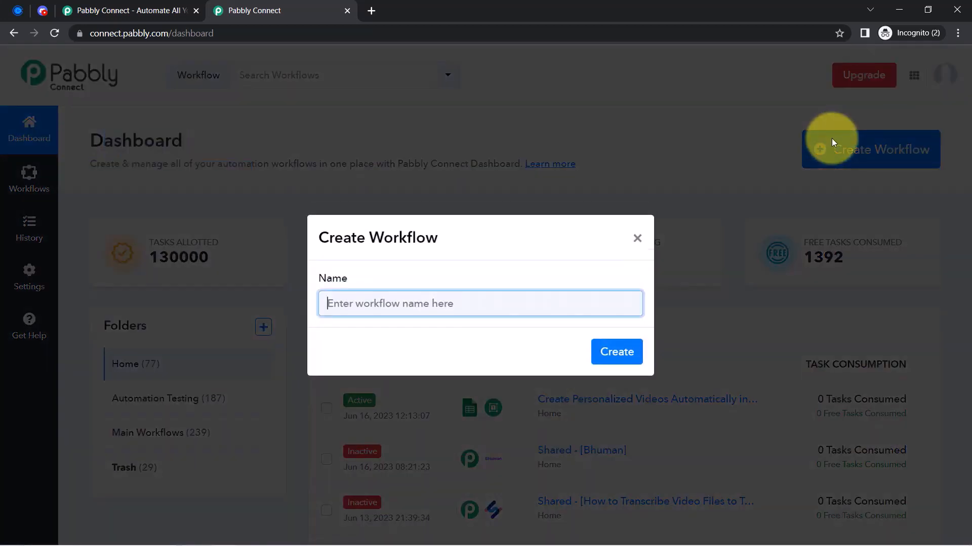
pyautogui.write('Send Calendly Invitee to Discord Channel')
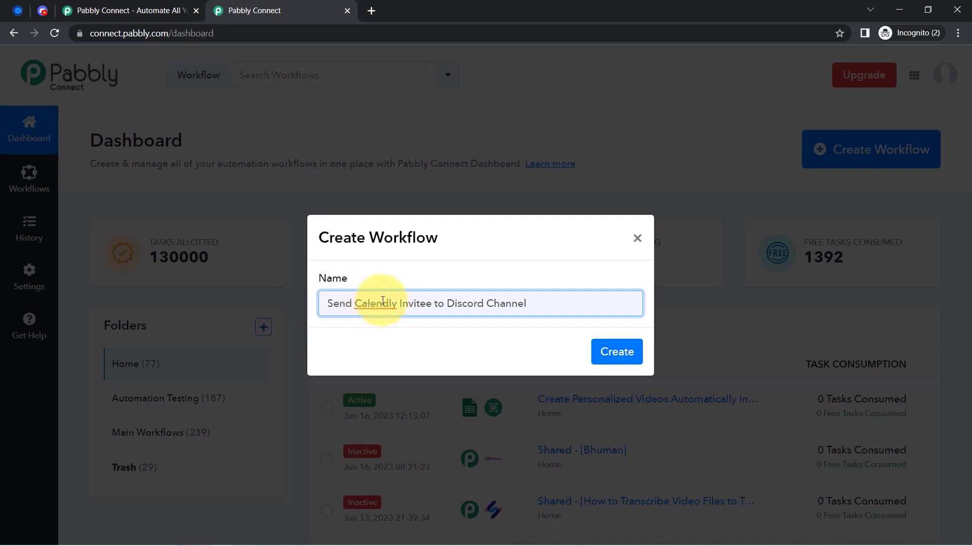
pyautogui.moveTo(359, 307); pyautogui.dragTo(464, 309)
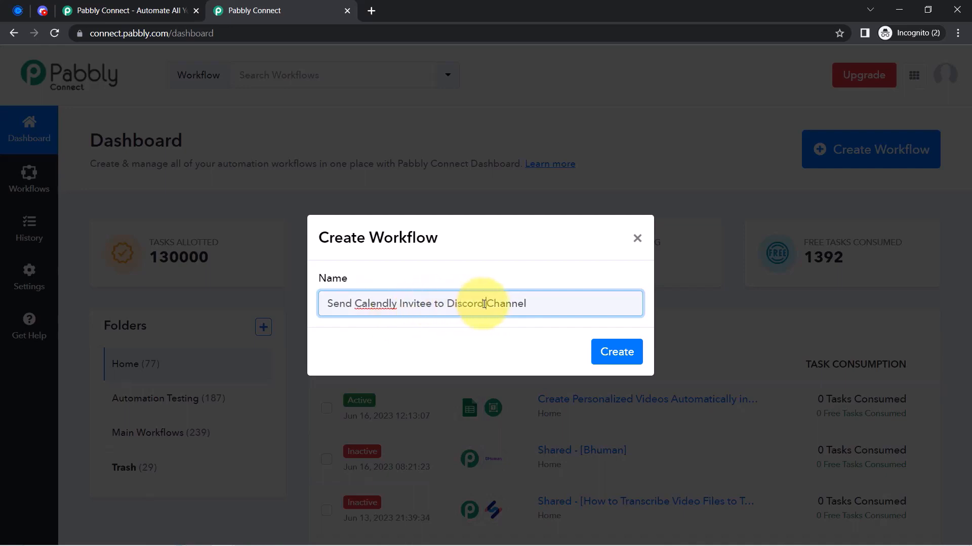
pyautogui.click(613, 360)
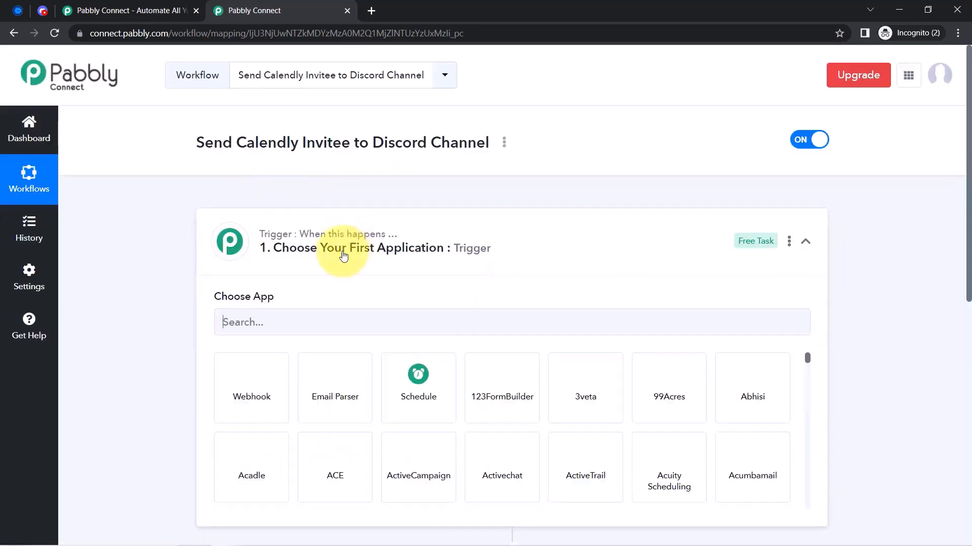
# Search 'cale' in the trigger app choices and pick Calendly
pyautogui.click(337, 254)
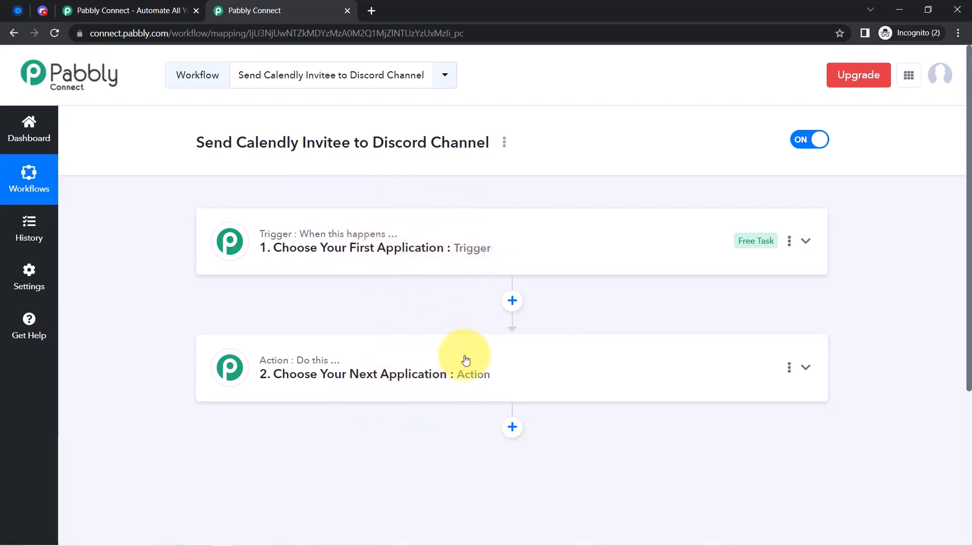
pyautogui.click(427, 234)
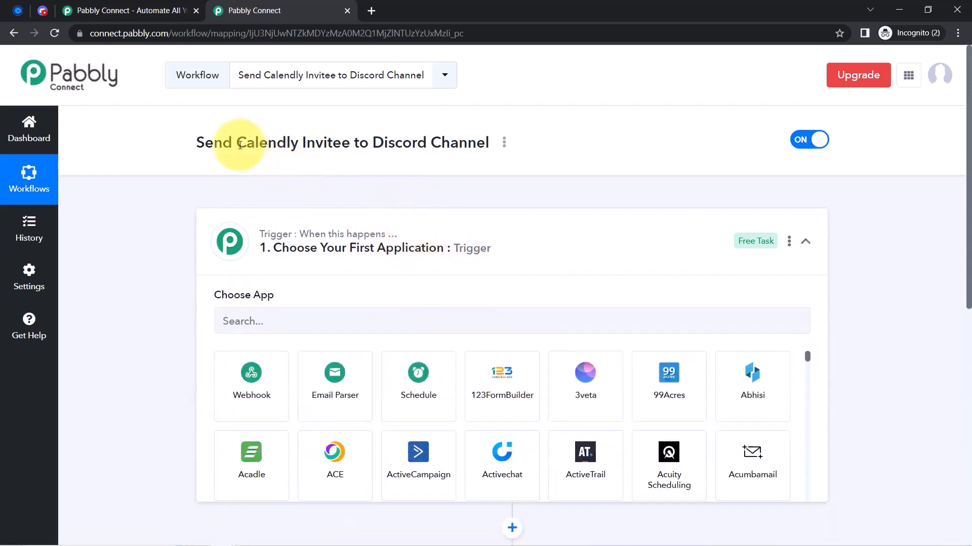
pyautogui.moveTo(233, 143); pyautogui.dragTo(429, 152)
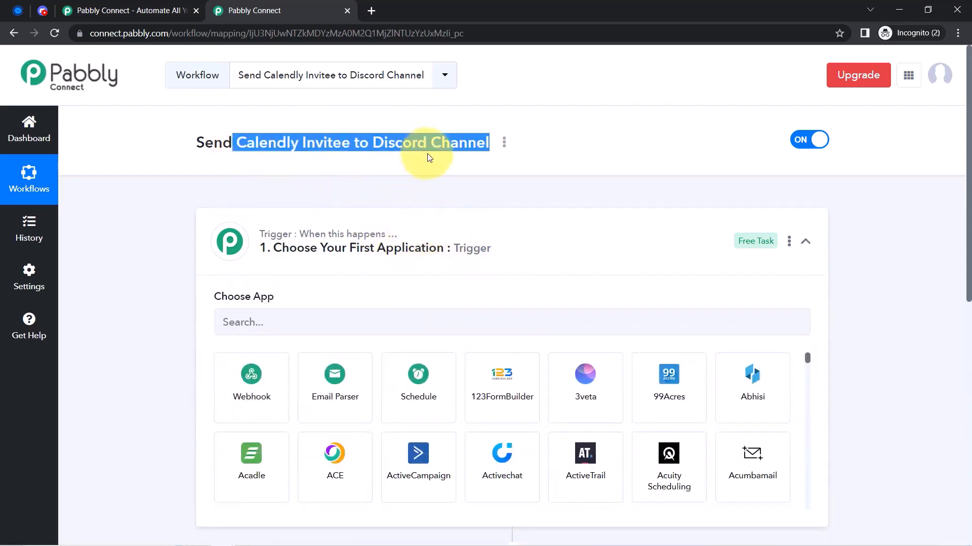
pyautogui.click(255, 332)
pyautogui.write('cale')
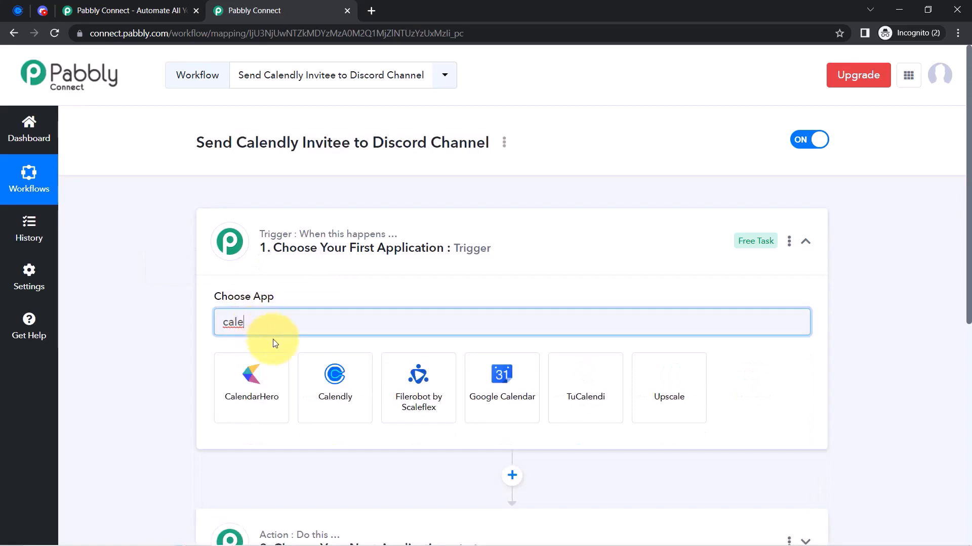
pyautogui.click(335, 372)
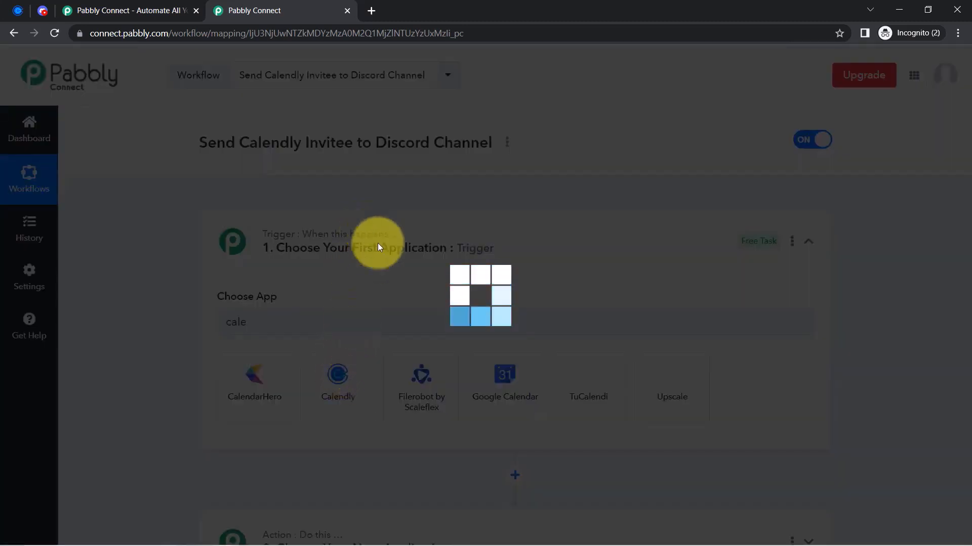
# Search 'disc' in the action step's app list and choose Discord
pyautogui.scroll(-6, 960, 283)
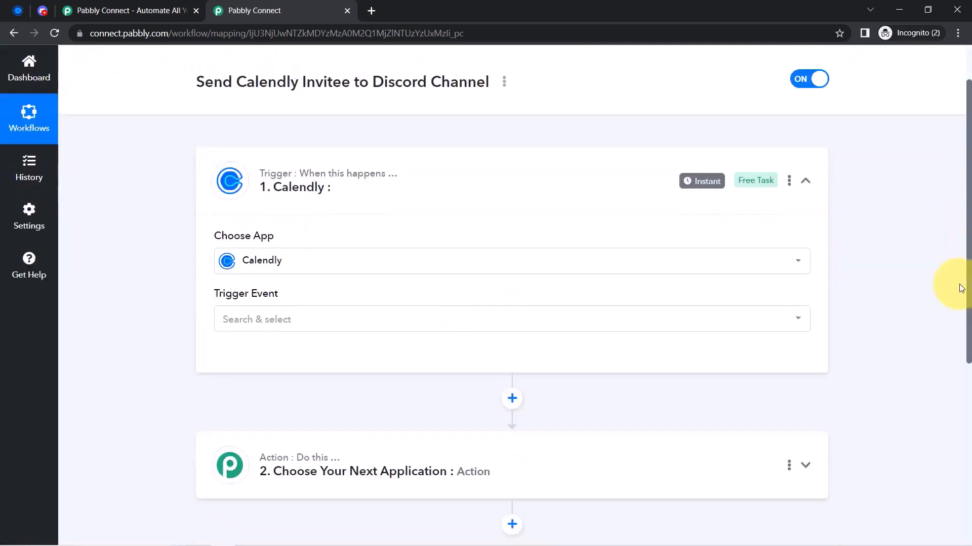
pyautogui.click(372, 233)
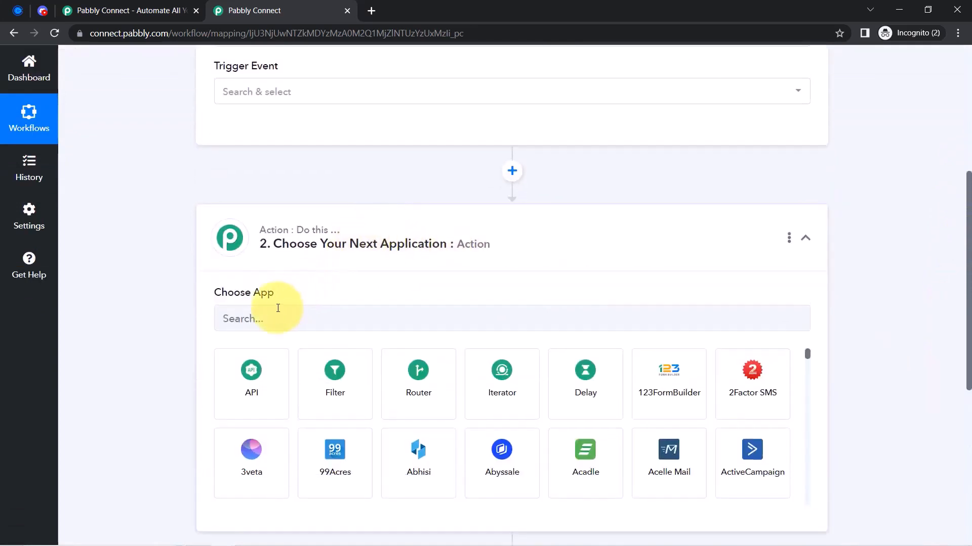
pyautogui.click(266, 319)
pyautogui.write('disc')
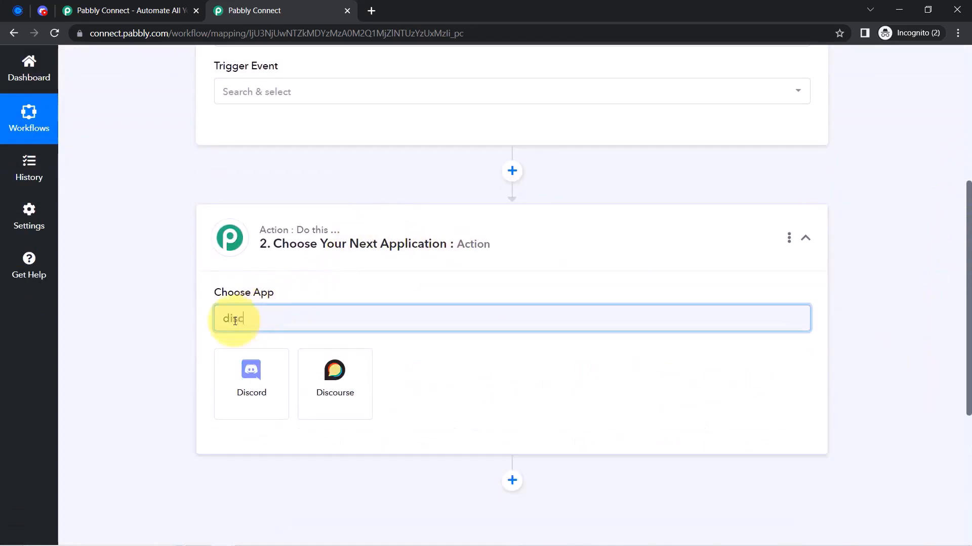
pyautogui.click(248, 380)
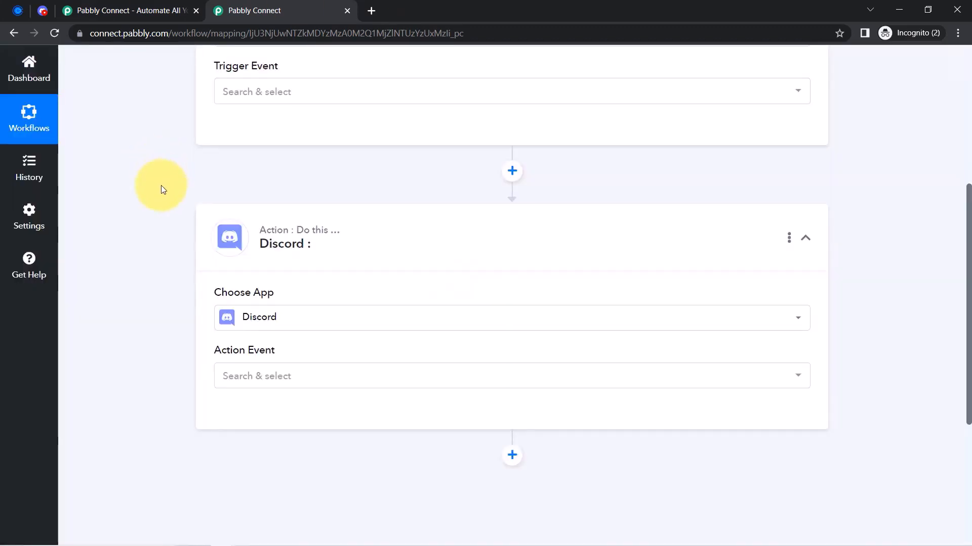
# Open the Calendly trigger's Trigger Event list
pyautogui.scroll(3, 216, 131)
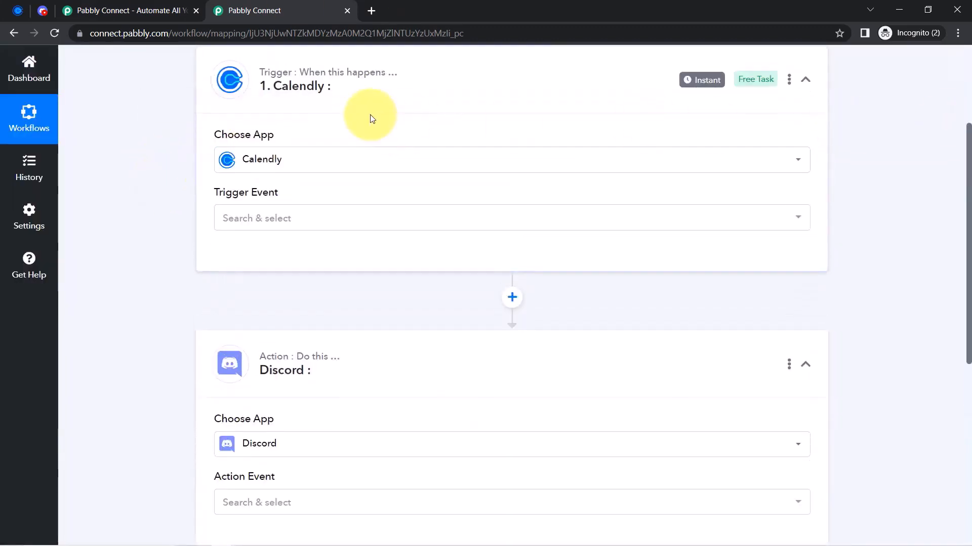
pyautogui.scroll(3, 373, 117)
pyautogui.scroll(-2, 130, 242)
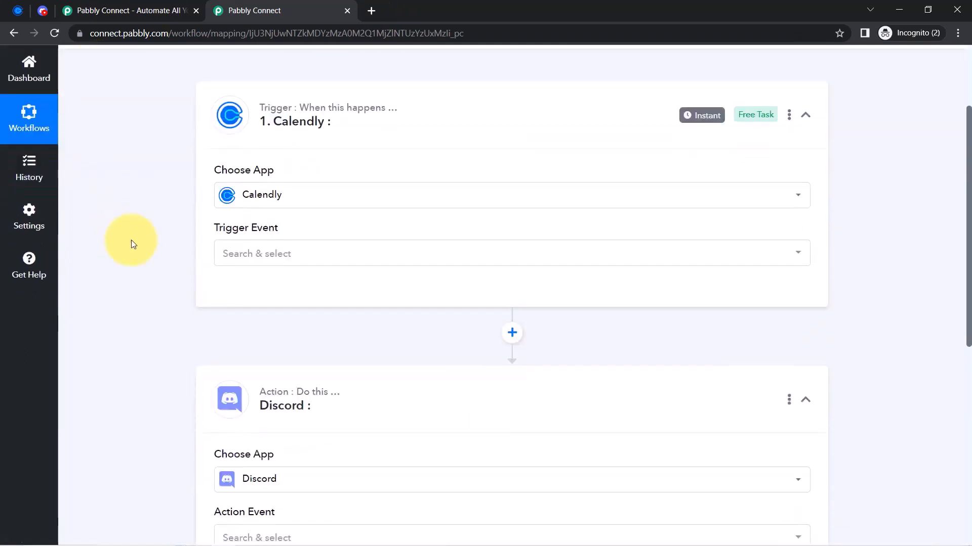
pyautogui.click(269, 256)
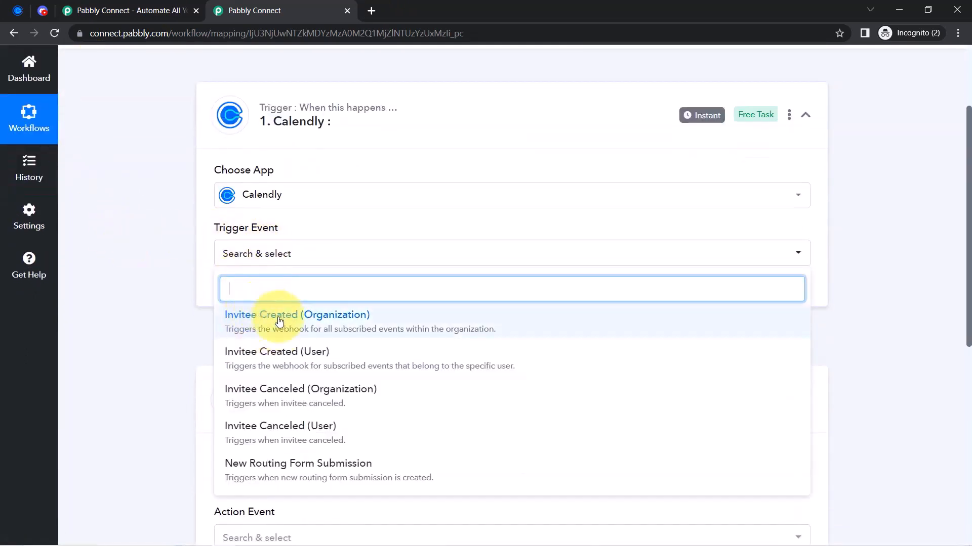
# Pick Invitee Created (Organization) as the trigger event and authorize a new Calendly connection
pyautogui.click(257, 321)
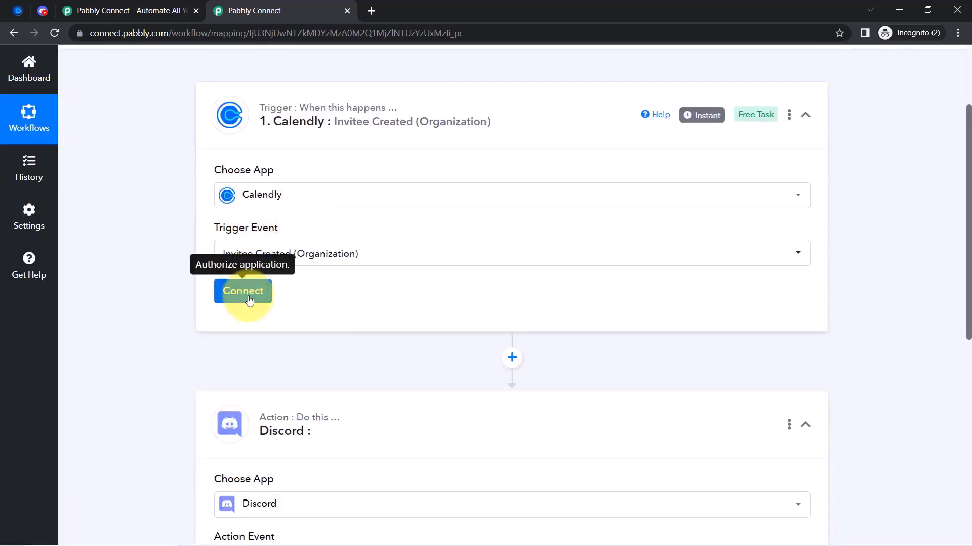
pyautogui.click(249, 302)
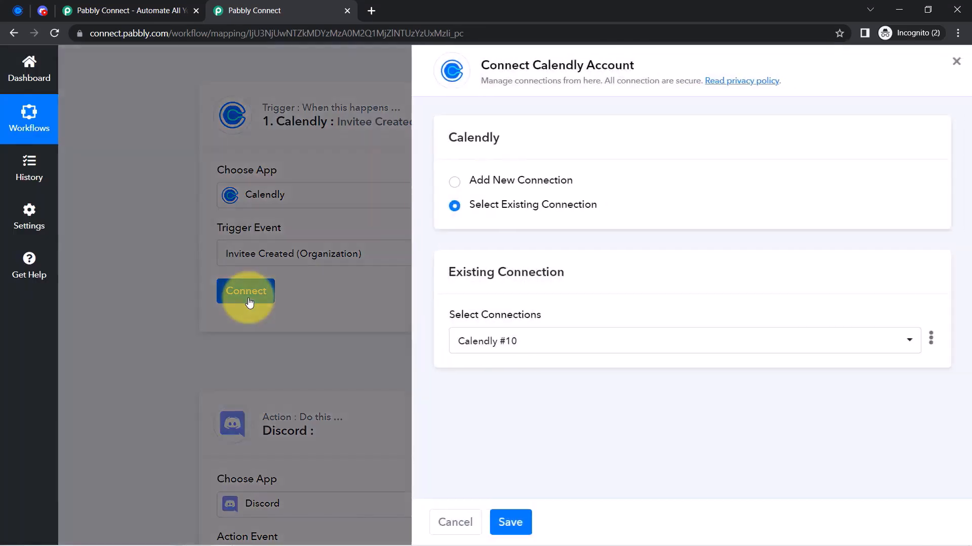
pyautogui.click(555, 187)
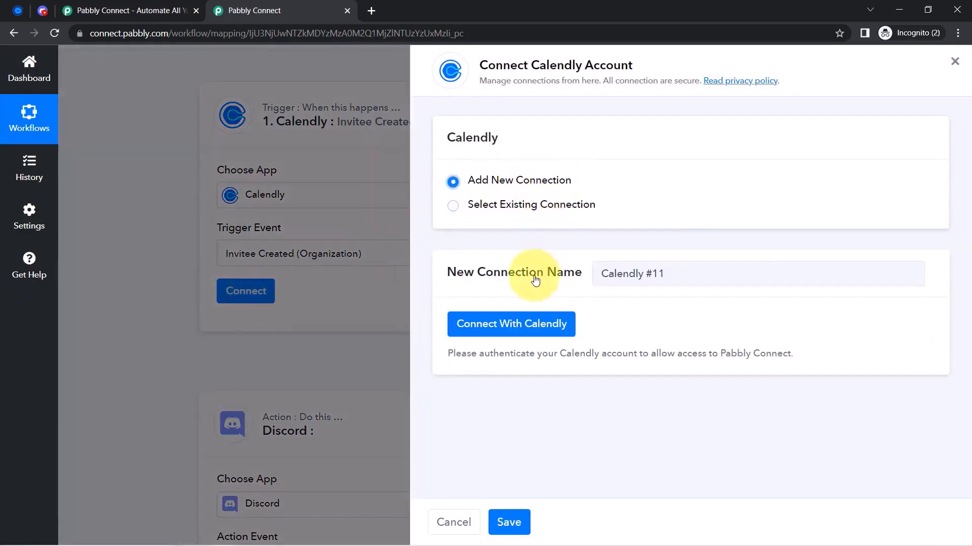
pyautogui.click(524, 324)
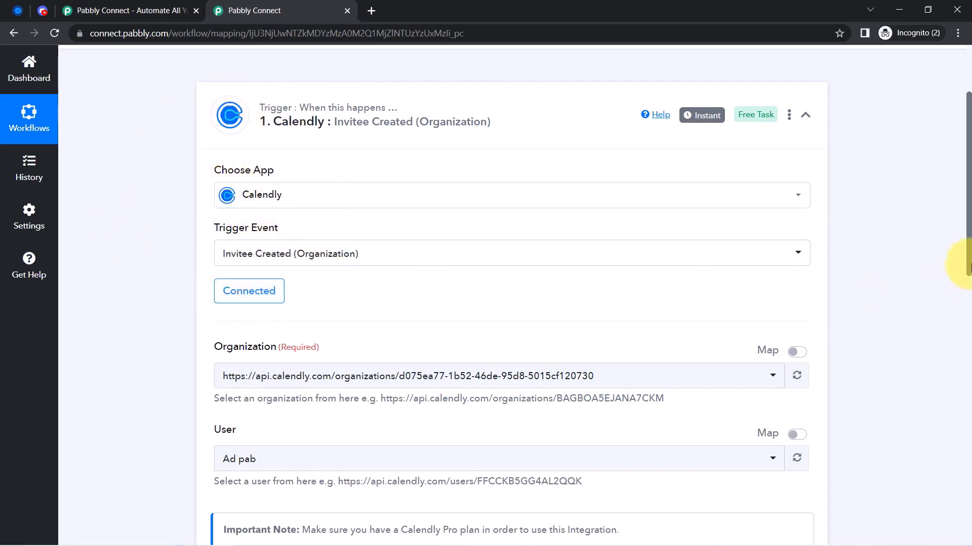
# Review the Organization and User settings, keeping the current Calendly user
pyautogui.moveTo(969, 254); pyautogui.dragTo(960, 327)
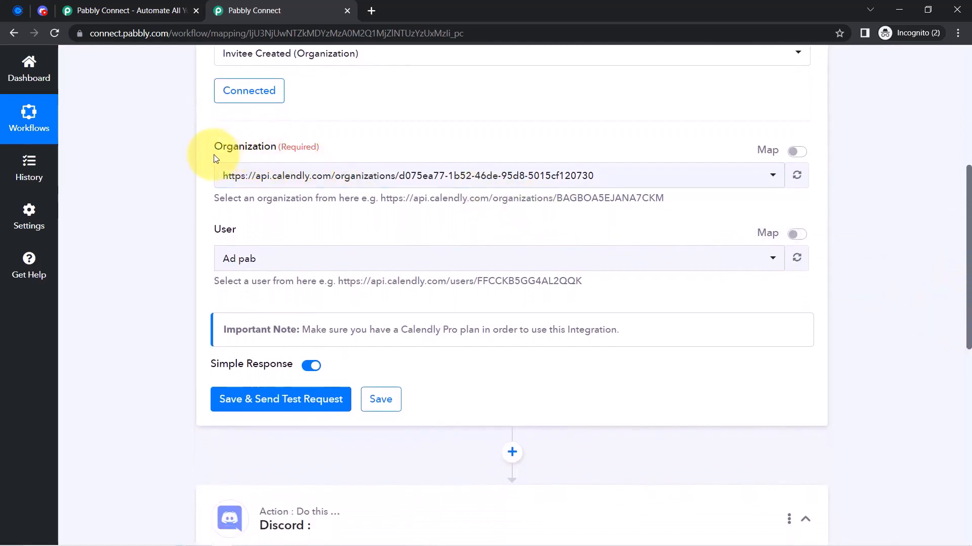
pyautogui.moveTo(214, 158); pyautogui.dragTo(278, 147)
pyautogui.click(215, 235)
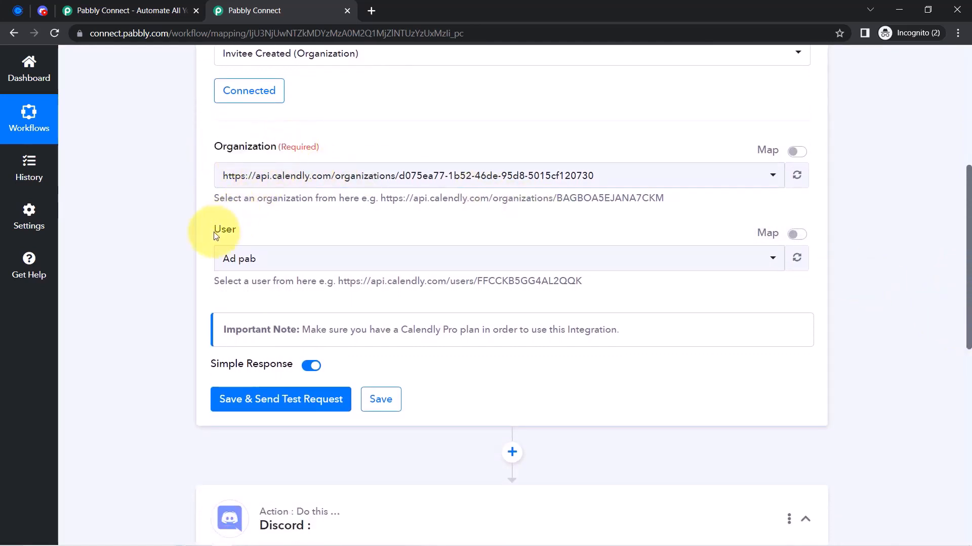
pyautogui.click(236, 257)
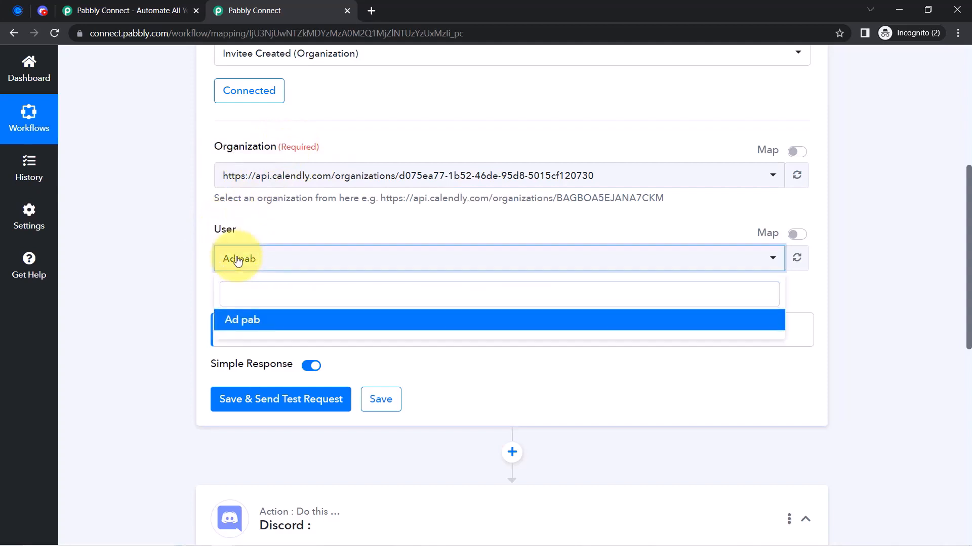
pyautogui.click(238, 260)
pyautogui.click(237, 259)
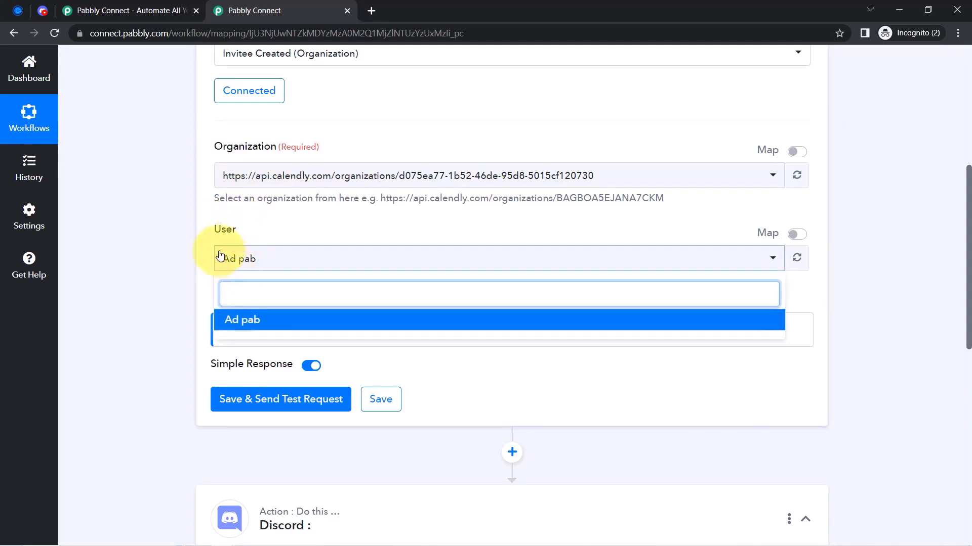
pyautogui.click(165, 263)
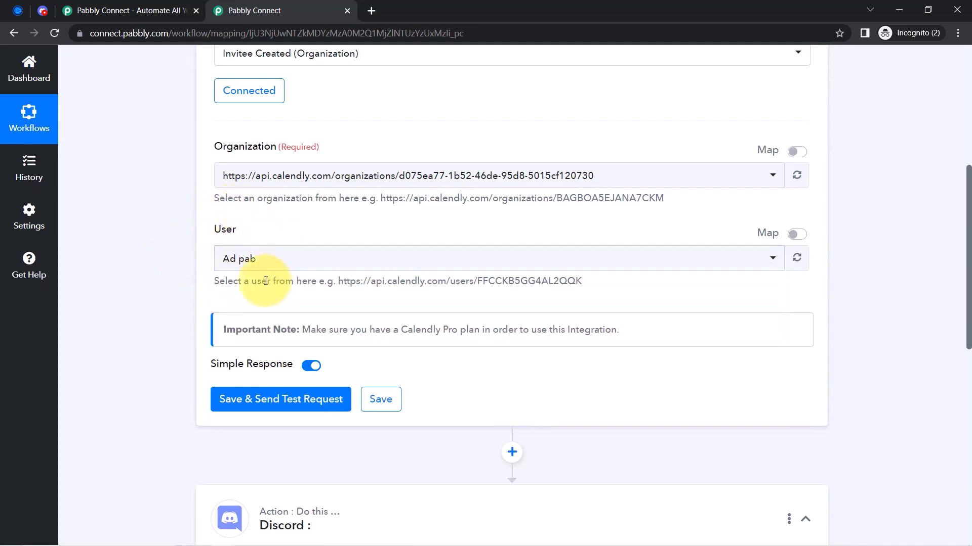
# Save the Calendly trigger and send a test request
pyautogui.scroll(-1, 967, 277)
pyautogui.scroll(-3, 967, 277)
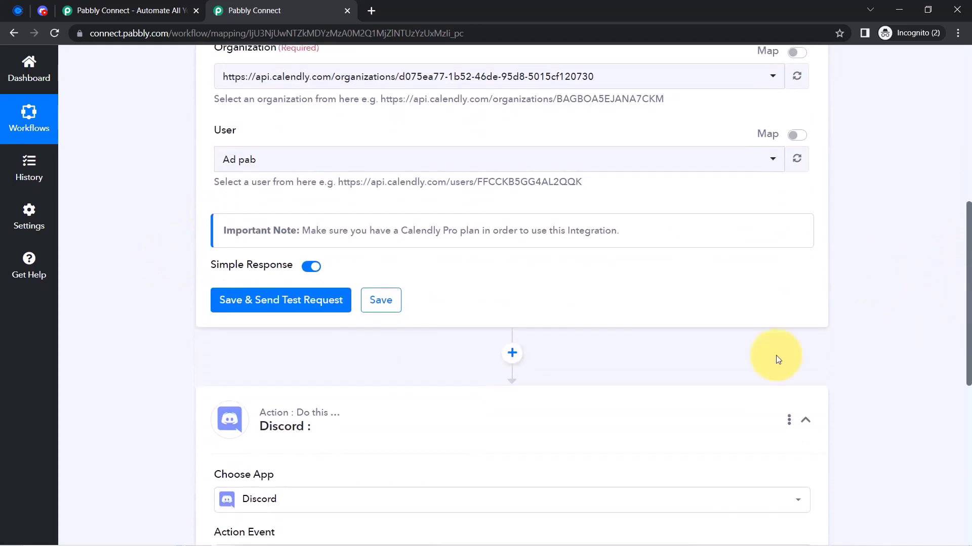
pyautogui.click(233, 302)
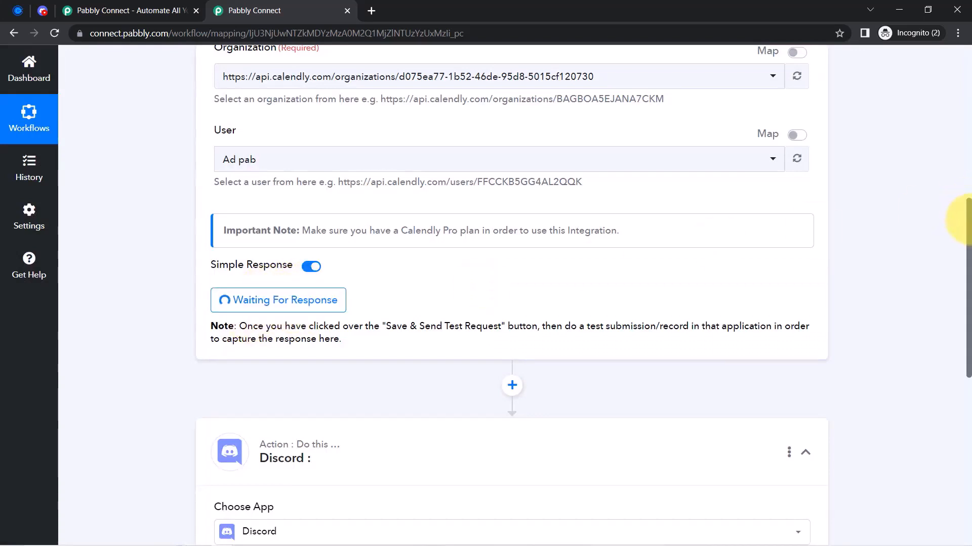
pyautogui.scroll(3, 961, 220)
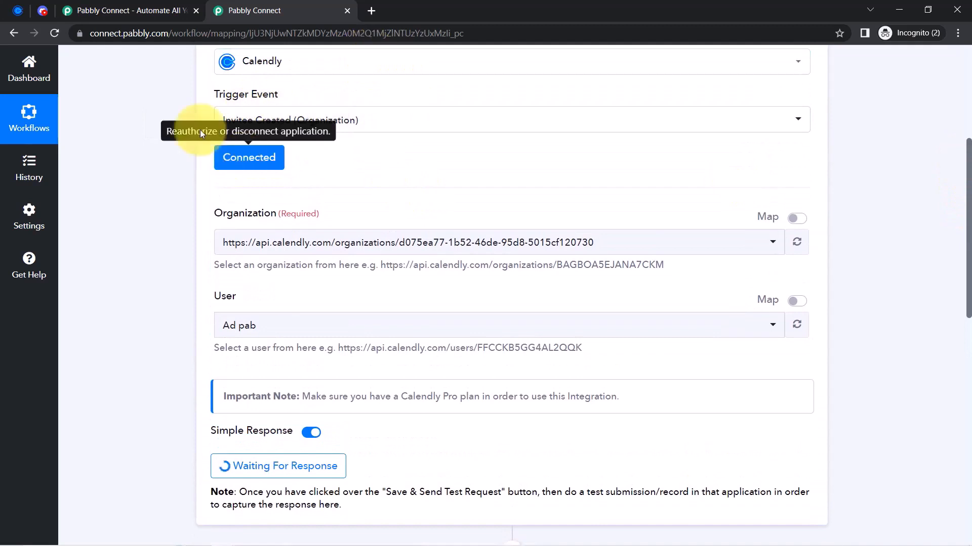
# On the Calendly booking page, pick June 28 at 10:30am and continue
pyautogui.click(10, 12)
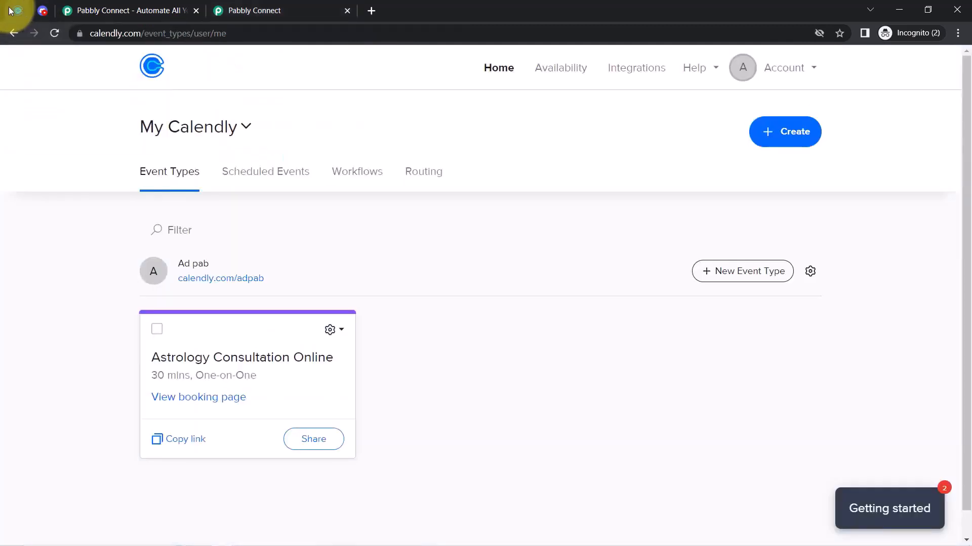
pyautogui.click(198, 401)
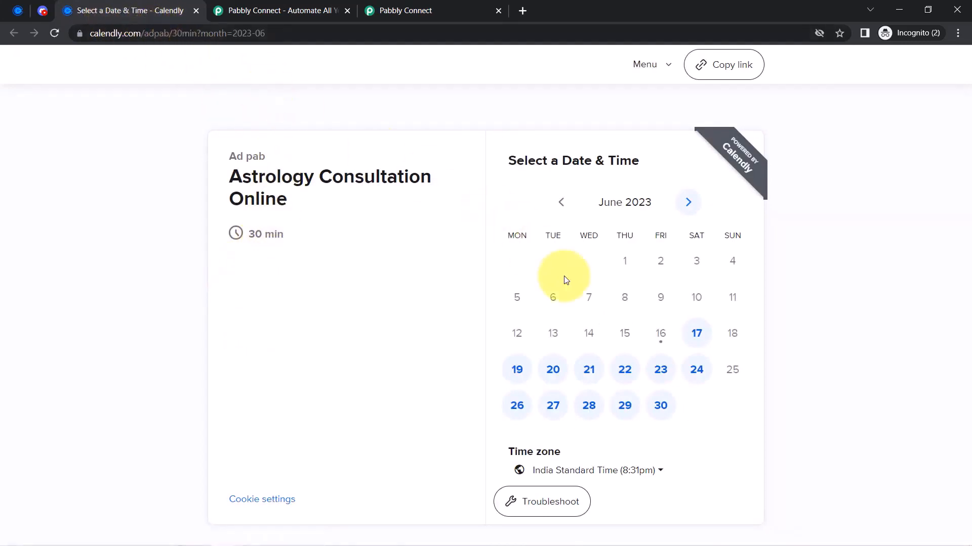
pyautogui.click(587, 413)
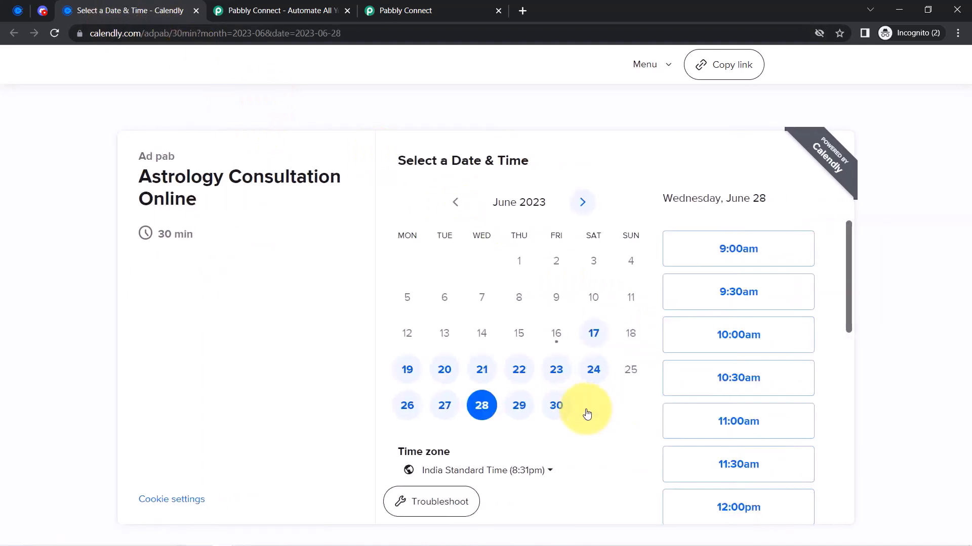
pyautogui.click(752, 381)
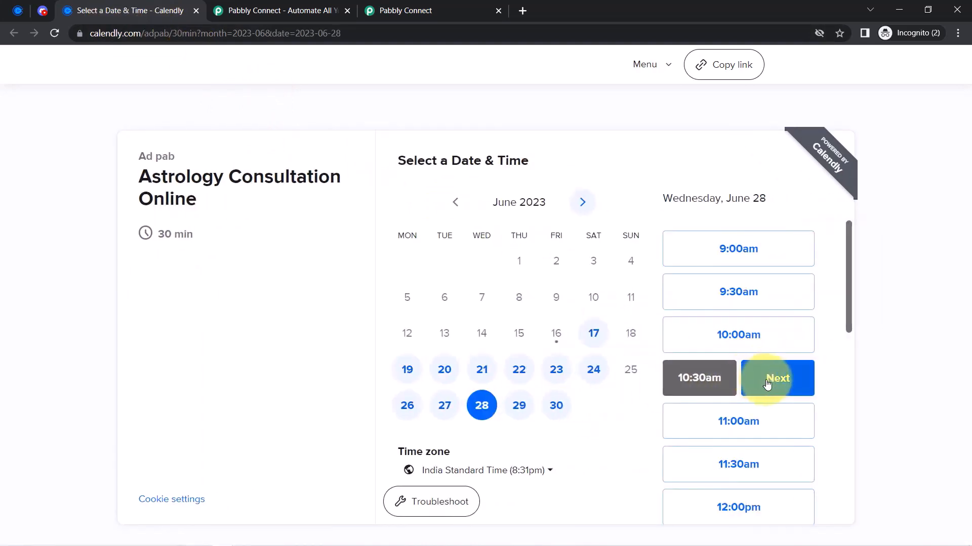
pyautogui.click(767, 384)
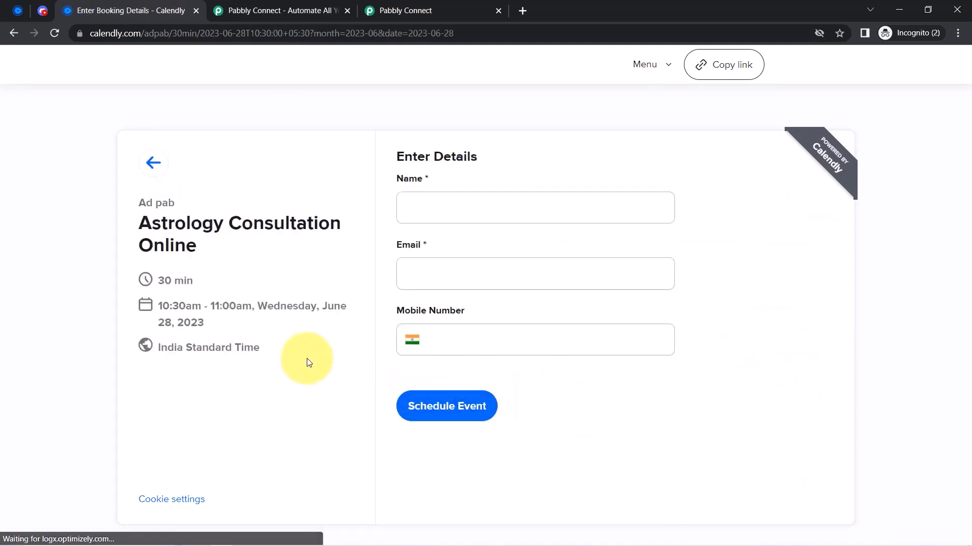
# Fill in the invitee's name, e-mail and mobile number, then schedule the Astrology Consultation Online booking
pyautogui.moveTo(163, 306); pyautogui.dragTo(192, 309)
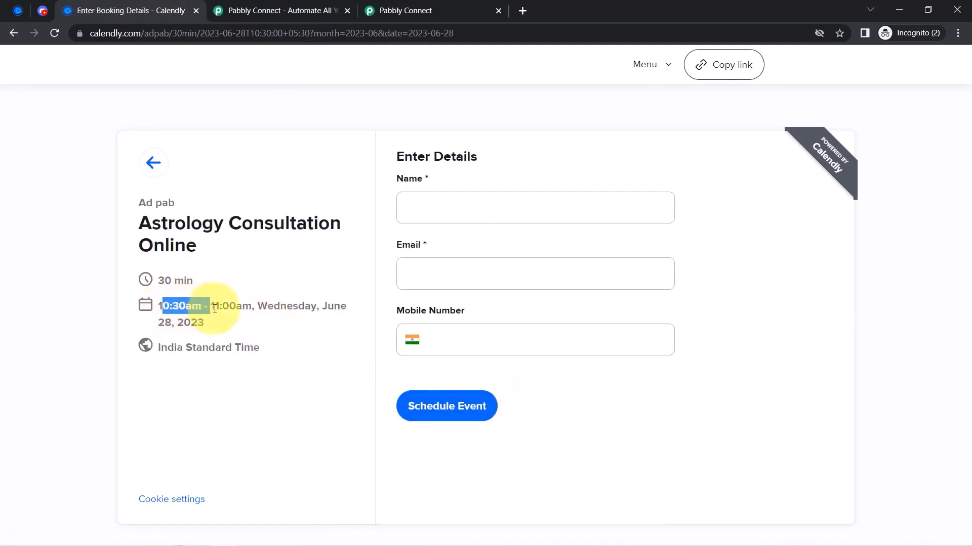
pyautogui.moveTo(168, 223); pyautogui.dragTo(227, 242)
pyautogui.click(446, 215)
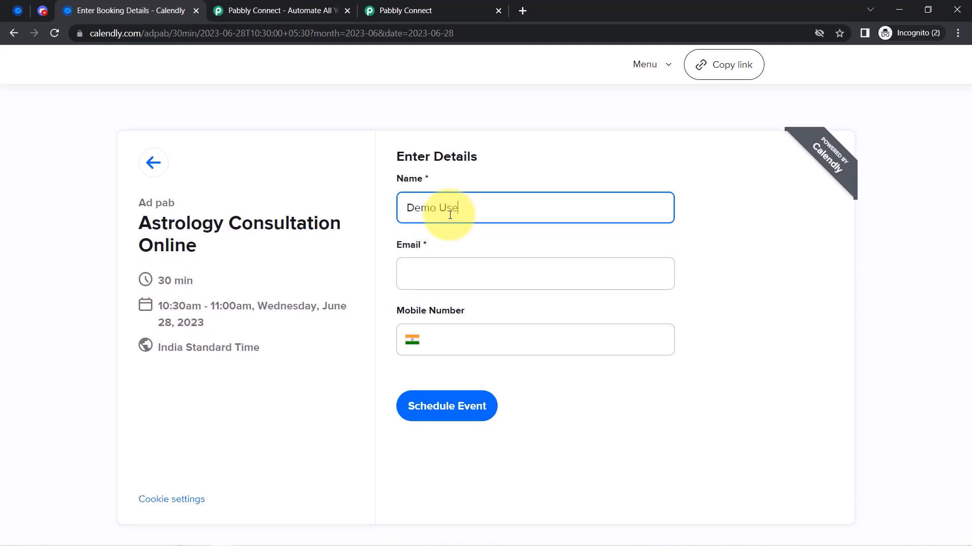
pyautogui.press('Tab')
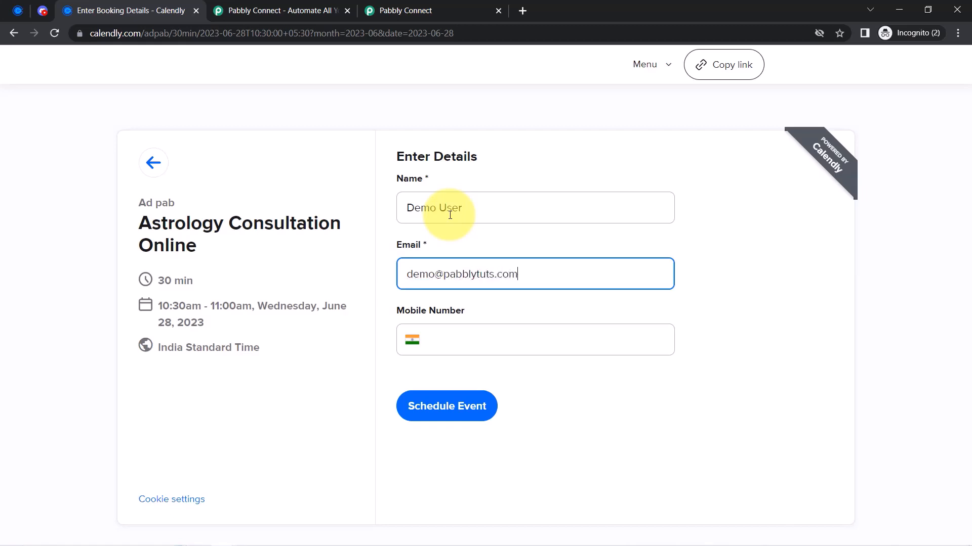
pyautogui.press('Tab')
pyautogui.press('Tab')
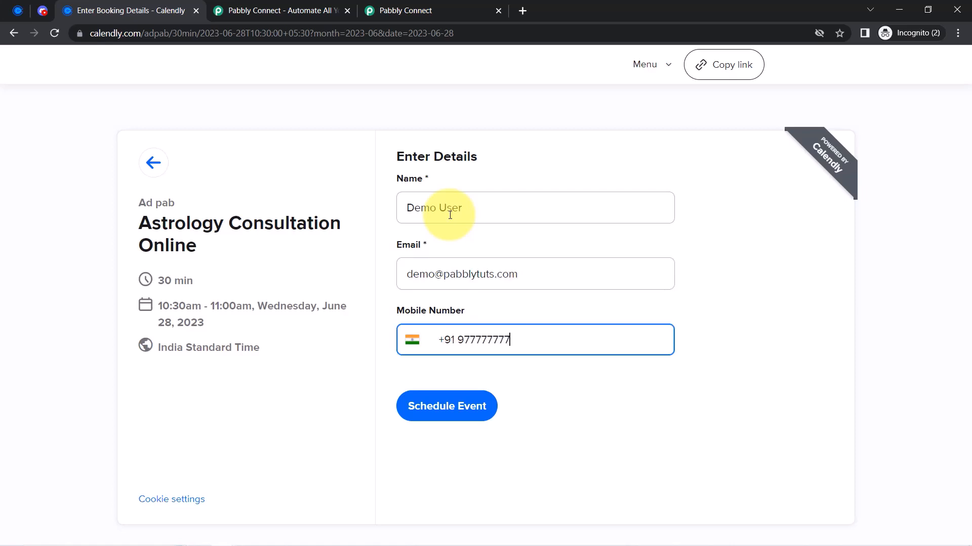
pyautogui.click(435, 406)
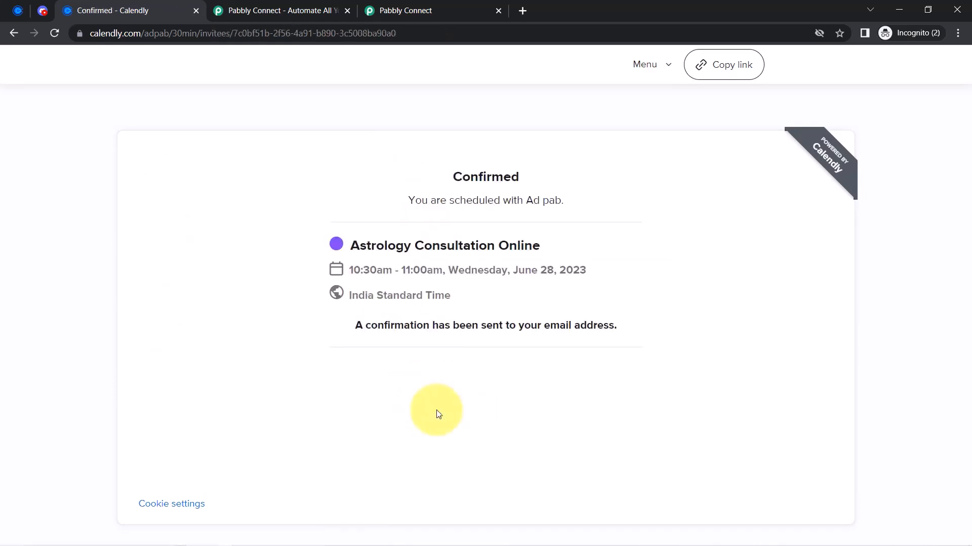
# Return to the Pabbly Connect workflow and close the duplicate Pabbly Connect page
pyautogui.click(403, 6)
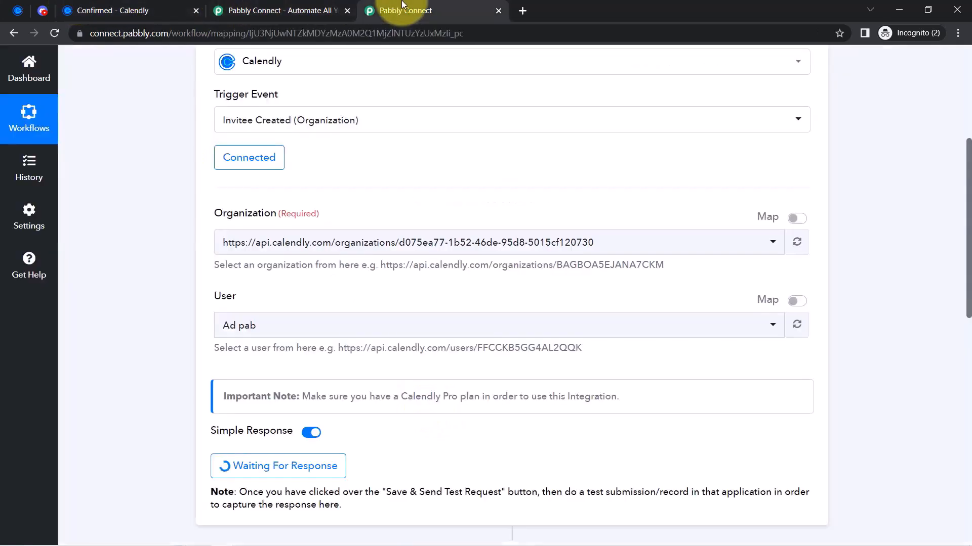
pyautogui.scroll(-1, 119, 382)
pyautogui.scroll(3, 119, 381)
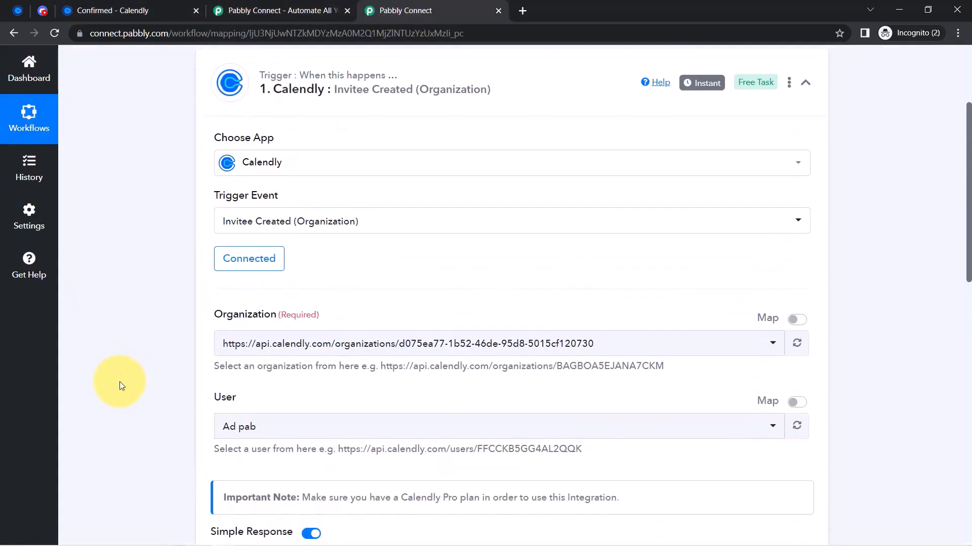
pyautogui.scroll(-8, 119, 381)
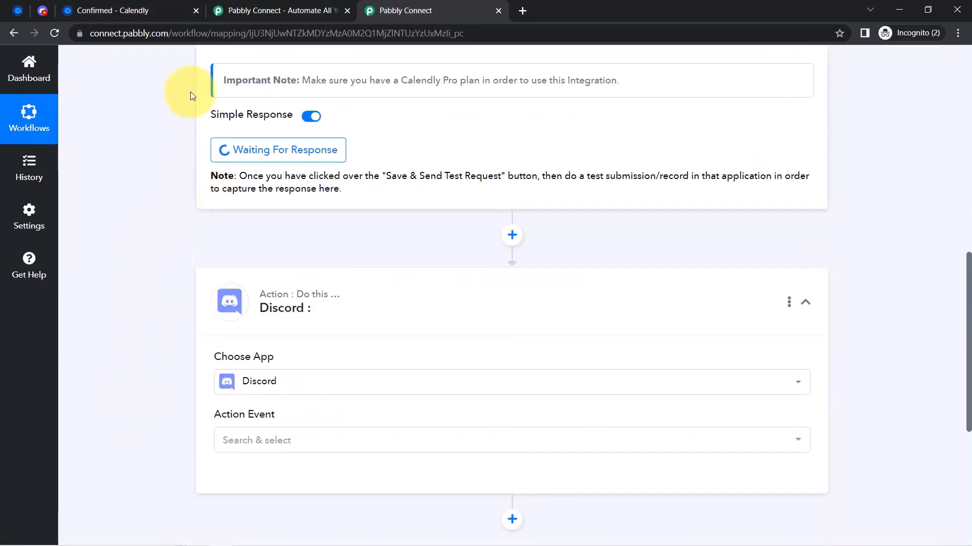
pyautogui.click(346, 11)
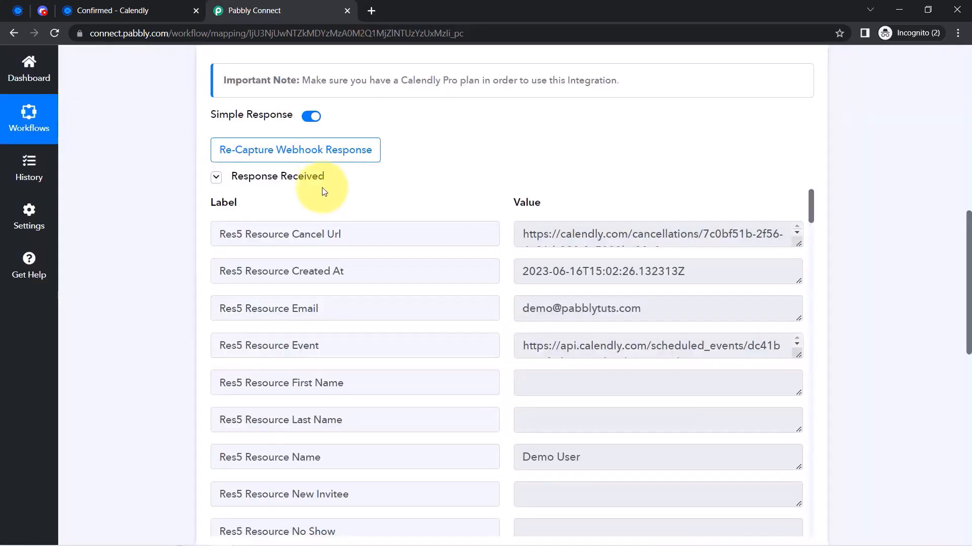
pyautogui.moveTo(225, 184)
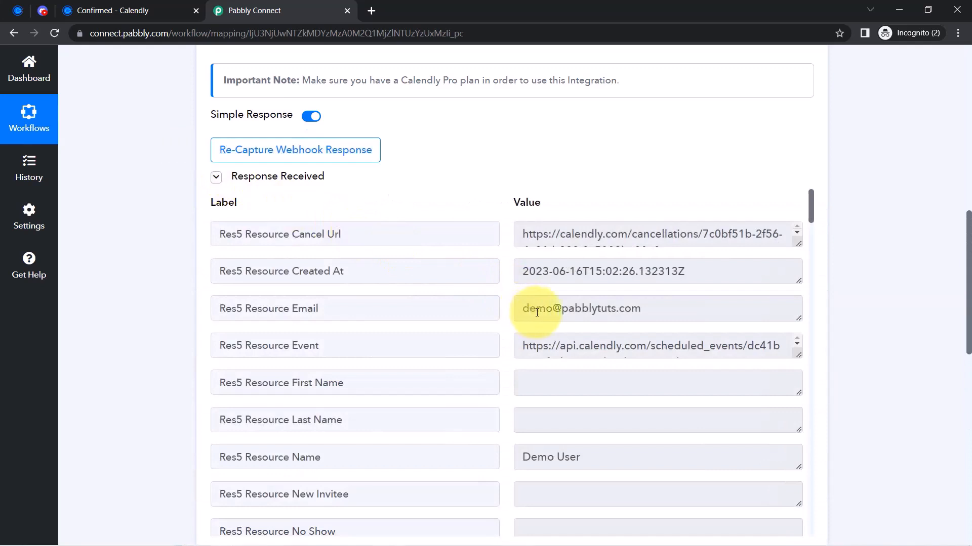
# Inspect the captured response: Created At, event name and the 28T05:00 UTC Start Time
pyautogui.moveTo(548, 281); pyautogui.dragTo(611, 304)
pyautogui.moveTo(553, 309); pyautogui.dragTo(614, 309)
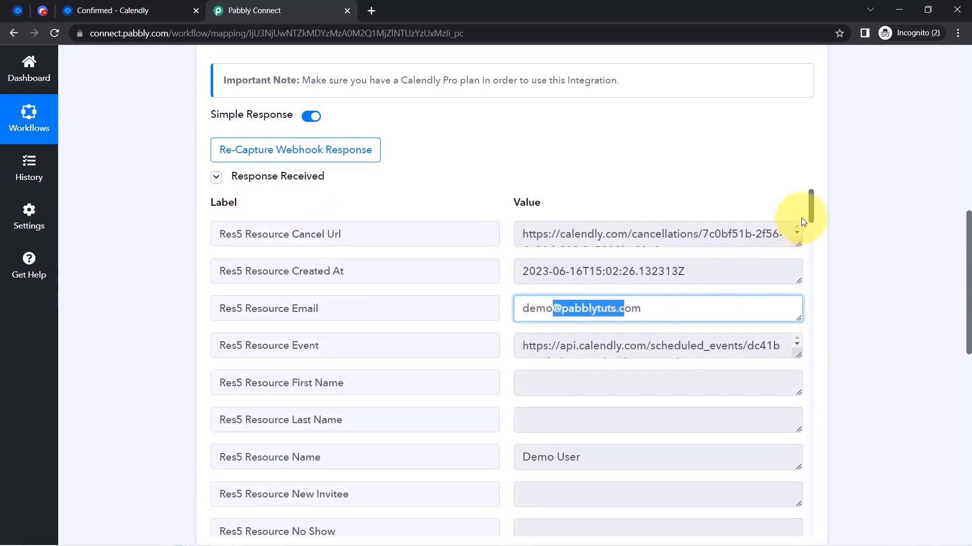
pyautogui.moveTo(812, 215); pyautogui.dragTo(807, 347)
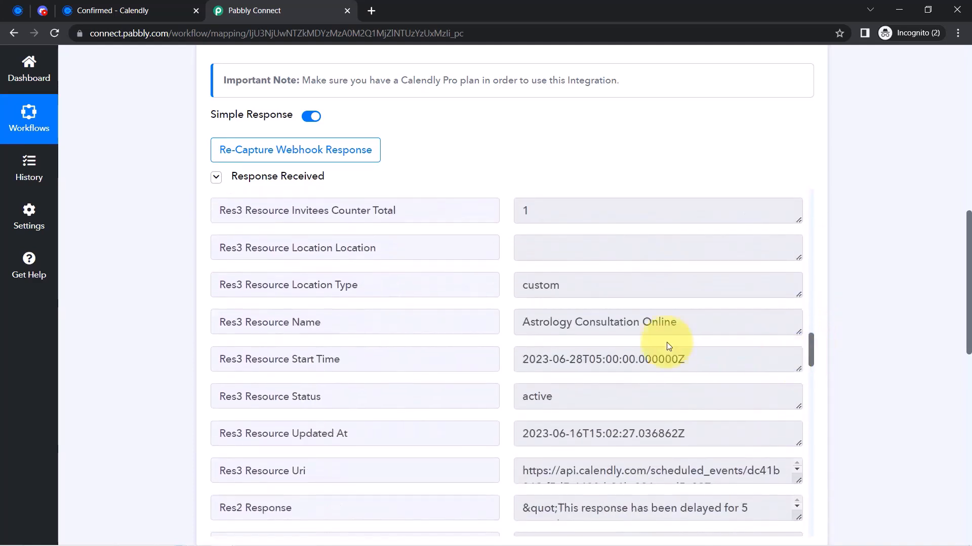
pyautogui.moveTo(552, 321); pyautogui.dragTo(659, 315)
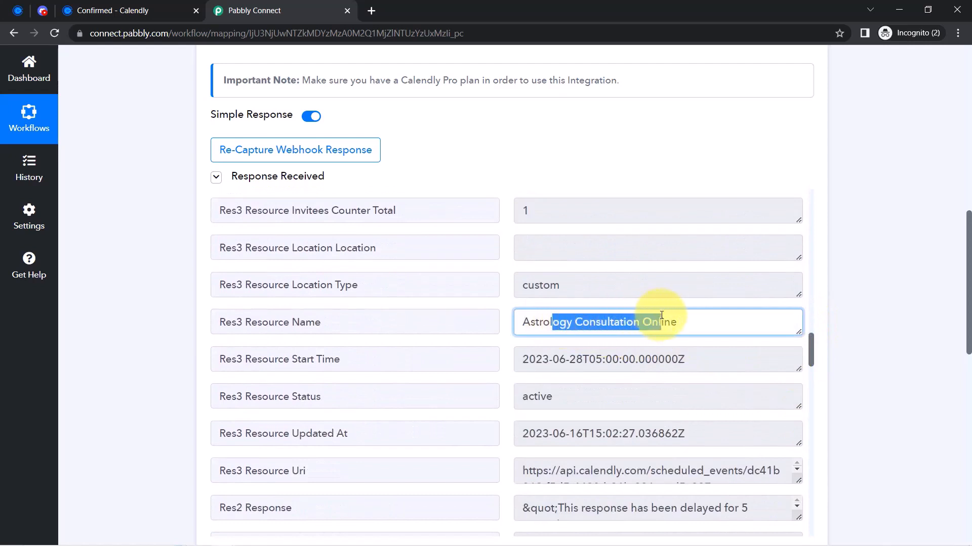
pyautogui.moveTo(536, 361); pyautogui.dragTo(731, 357)
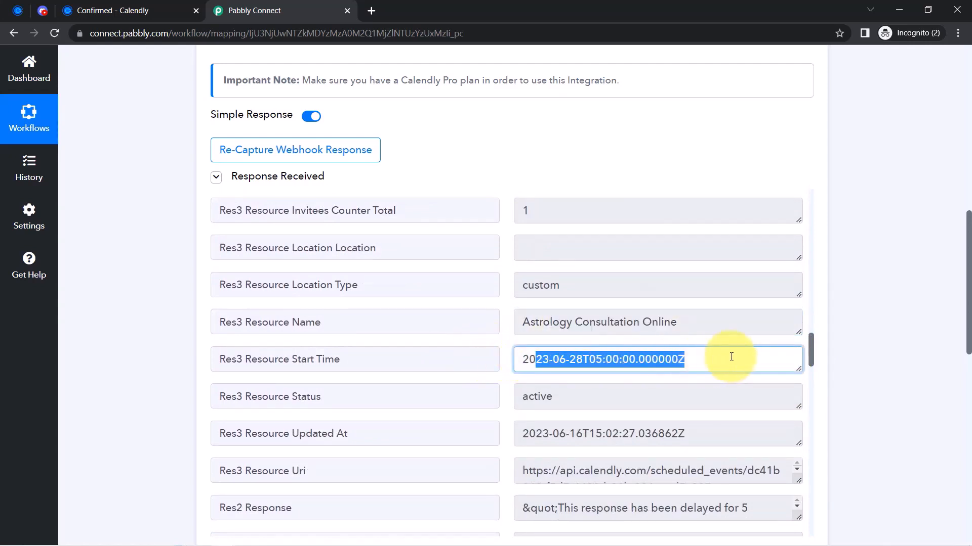
pyautogui.click(589, 359)
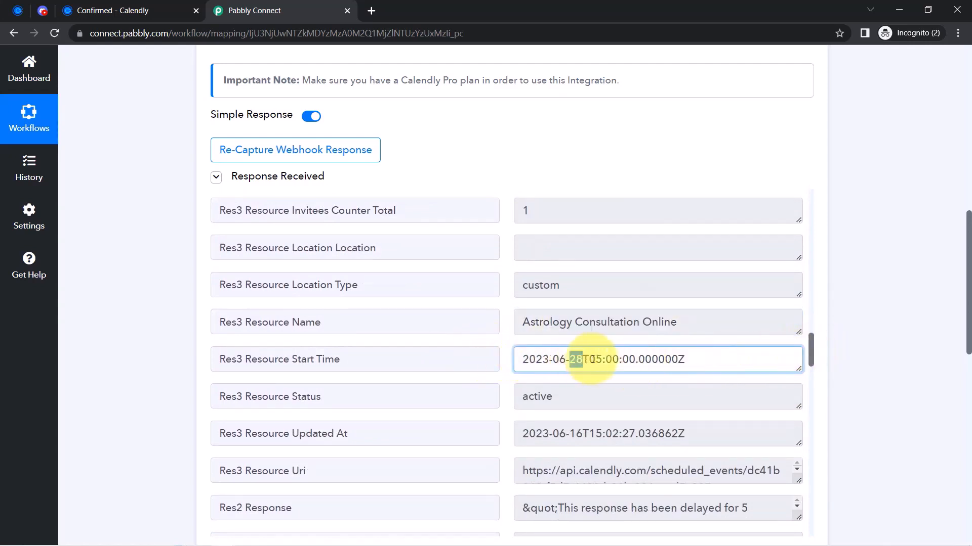
pyautogui.moveTo(592, 359); pyautogui.dragTo(622, 361)
pyautogui.tripleClick(635, 361)
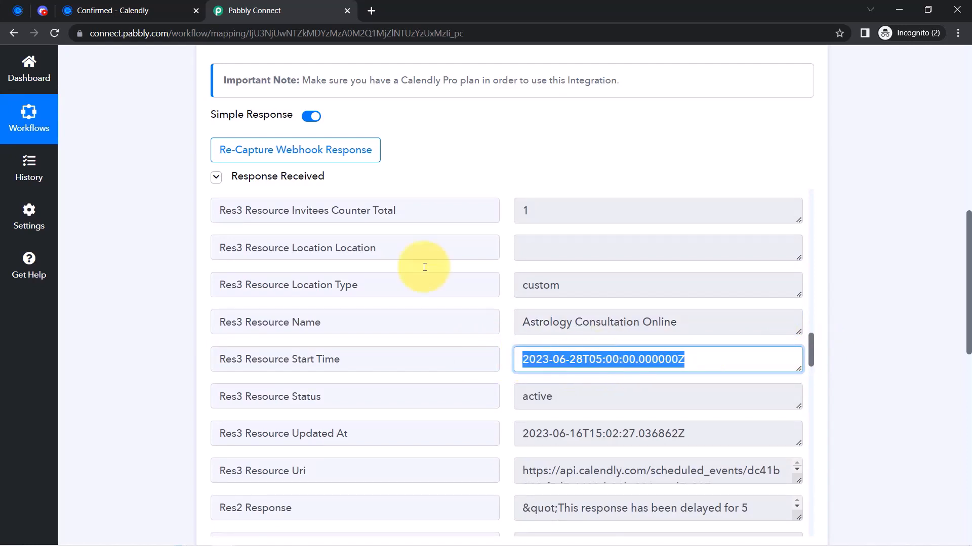
# Compare the start time with the Calendly confirmation, then bring the Discord action card into view
pyautogui.click(107, 6)
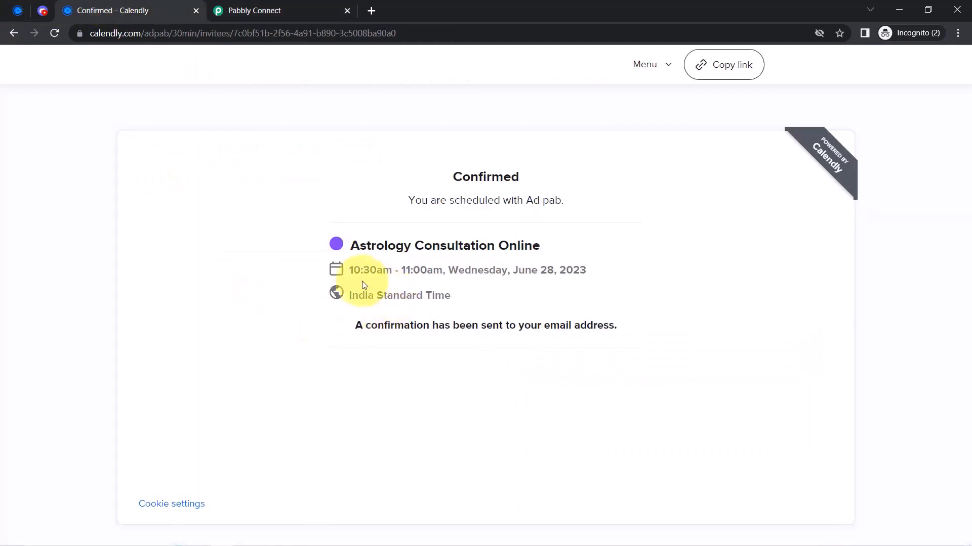
pyautogui.moveTo(372, 274); pyautogui.dragTo(416, 274)
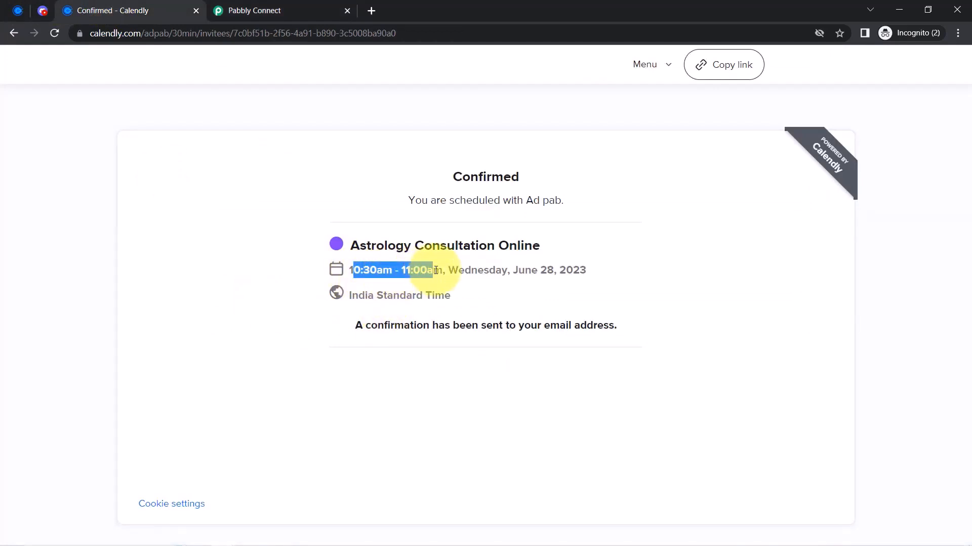
pyautogui.click(319, 9)
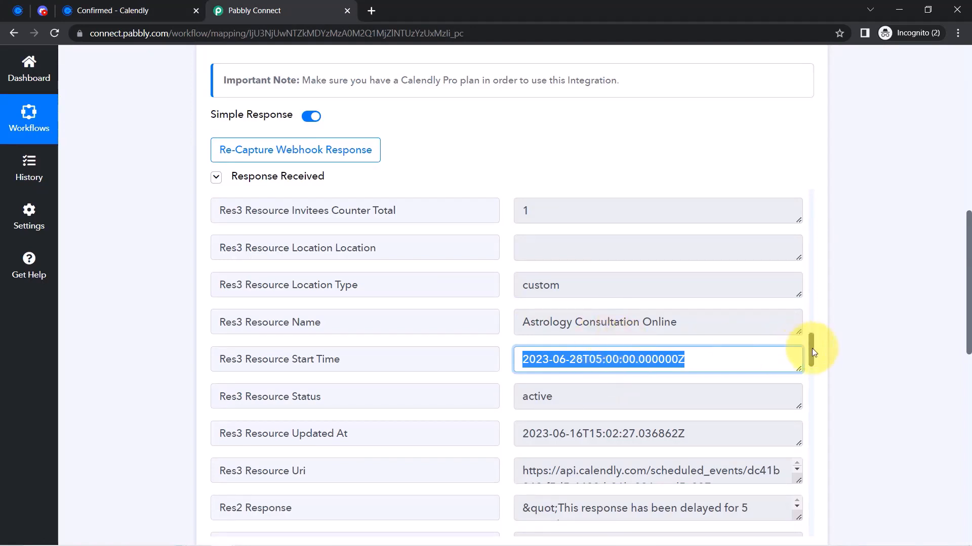
pyautogui.moveTo(812, 350); pyautogui.dragTo(805, 421)
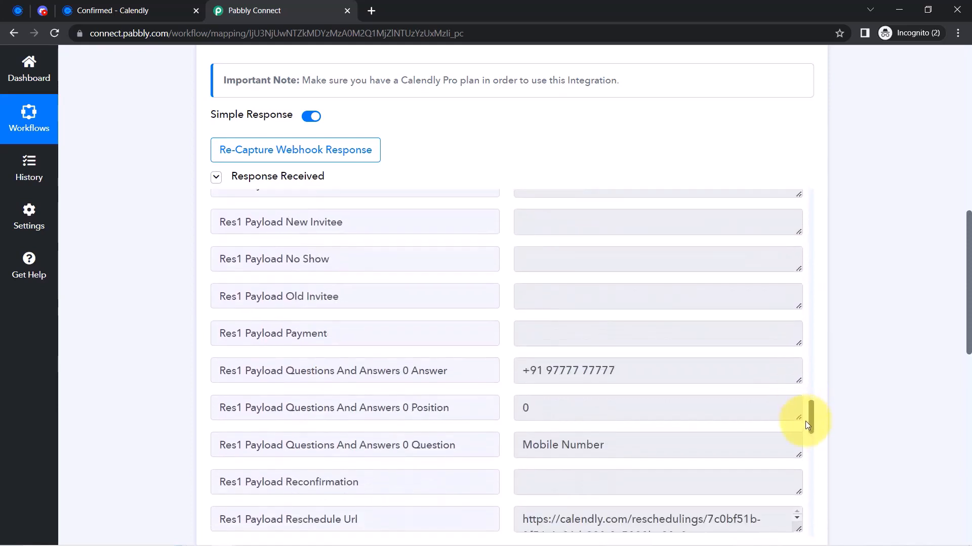
pyautogui.moveTo(284, 181)
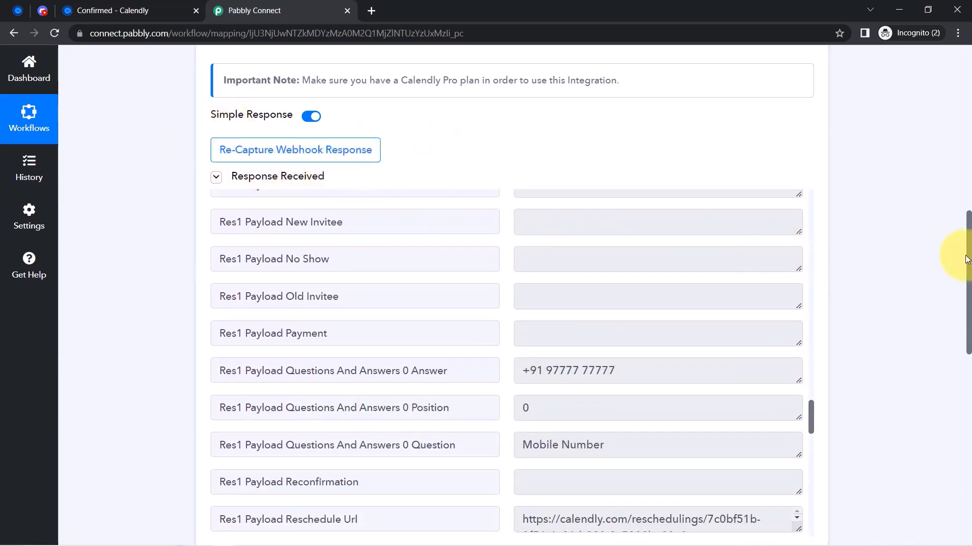
pyautogui.moveTo(967, 259); pyautogui.dragTo(969, 307)
pyautogui.scroll(-7, 969, 307)
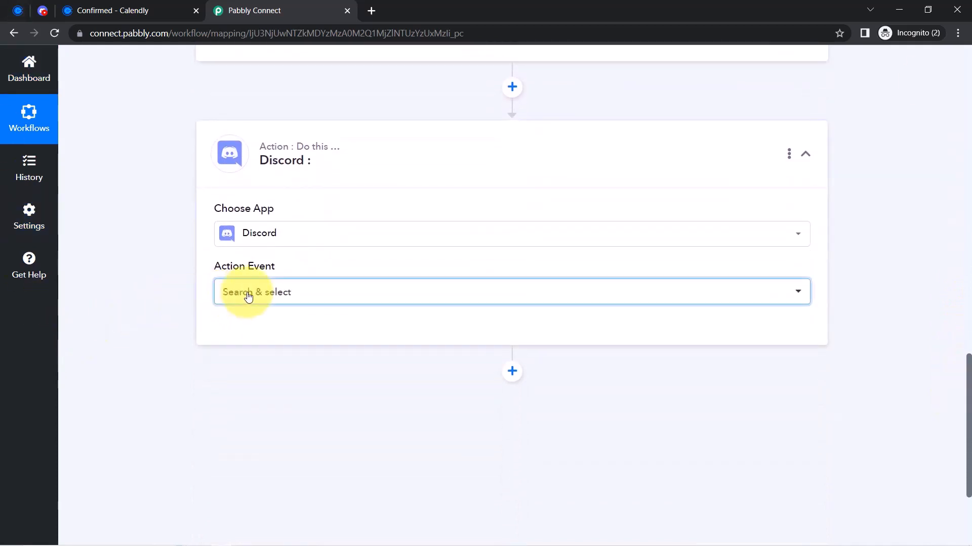
# Set the Discord action event to Send Channel Message (HTML) and connect it
pyautogui.click(247, 295)
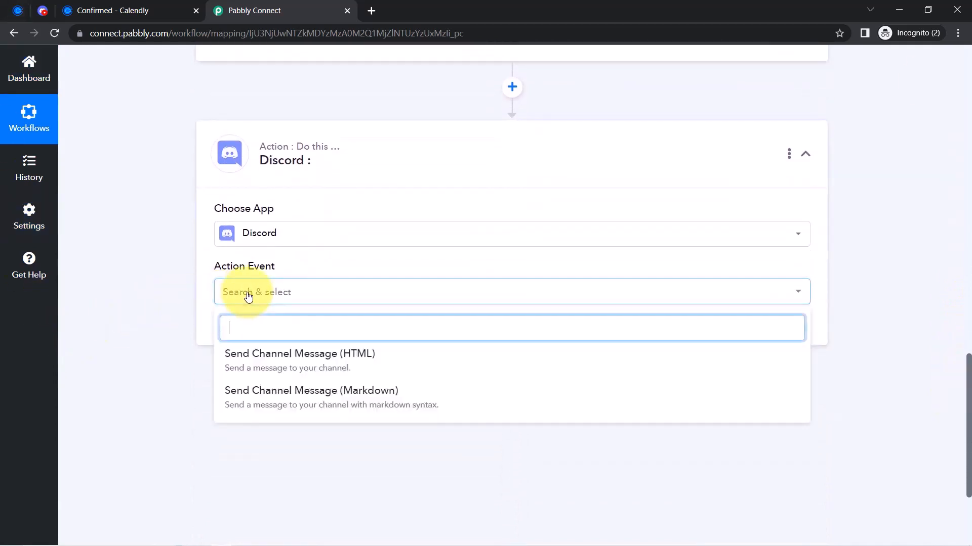
pyautogui.click(278, 361)
pyautogui.click(229, 335)
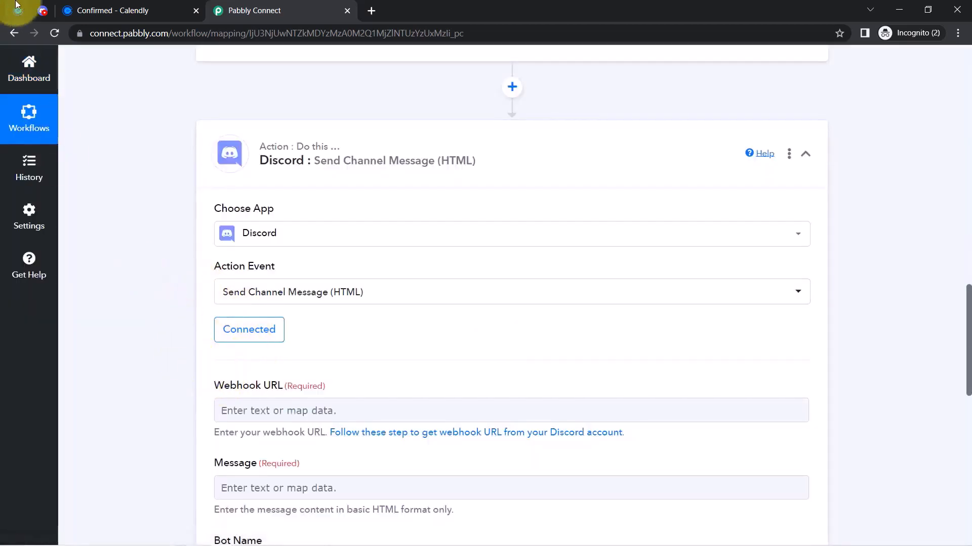
# Open the webhook help link in a new tab
pyautogui.moveTo(43, 12)
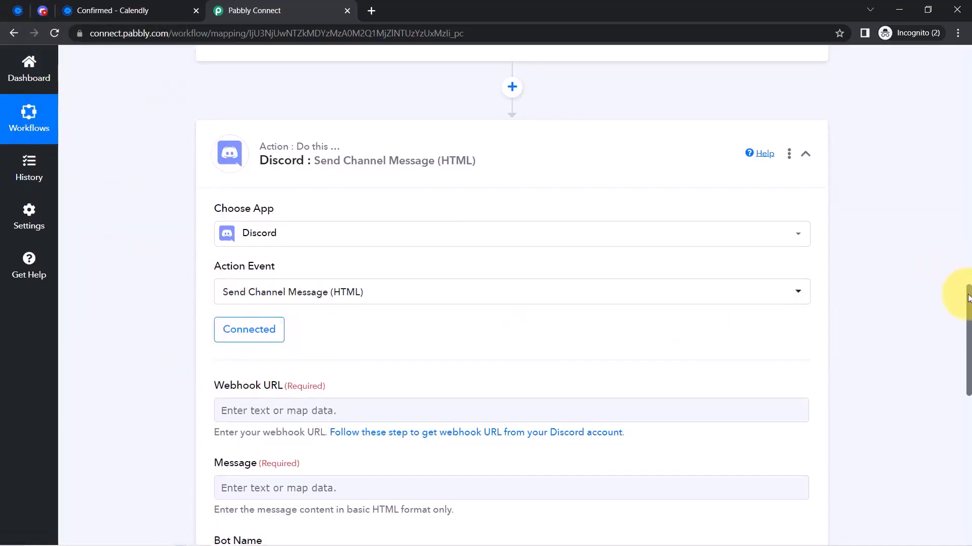
pyautogui.moveTo(968, 298); pyautogui.dragTo(968, 344)
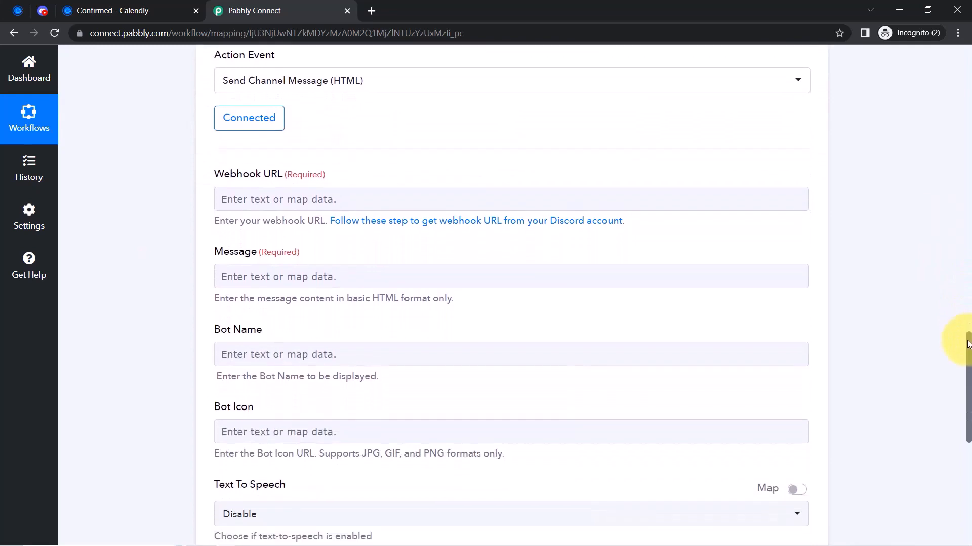
pyautogui.rightClick(446, 221)
pyautogui.click(483, 229)
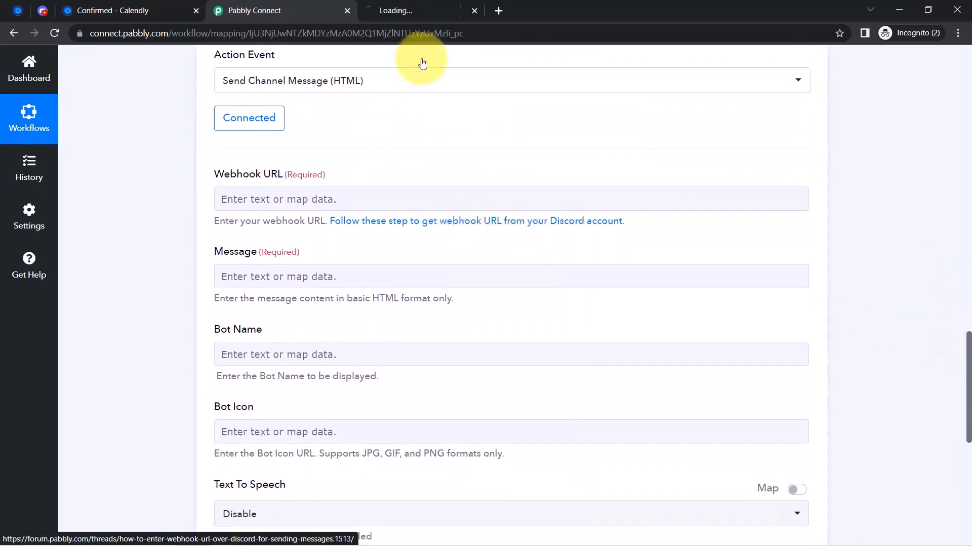
# Go to the Pabbly Team server's Integrations settings and view its webhooks
pyautogui.click(414, 4)
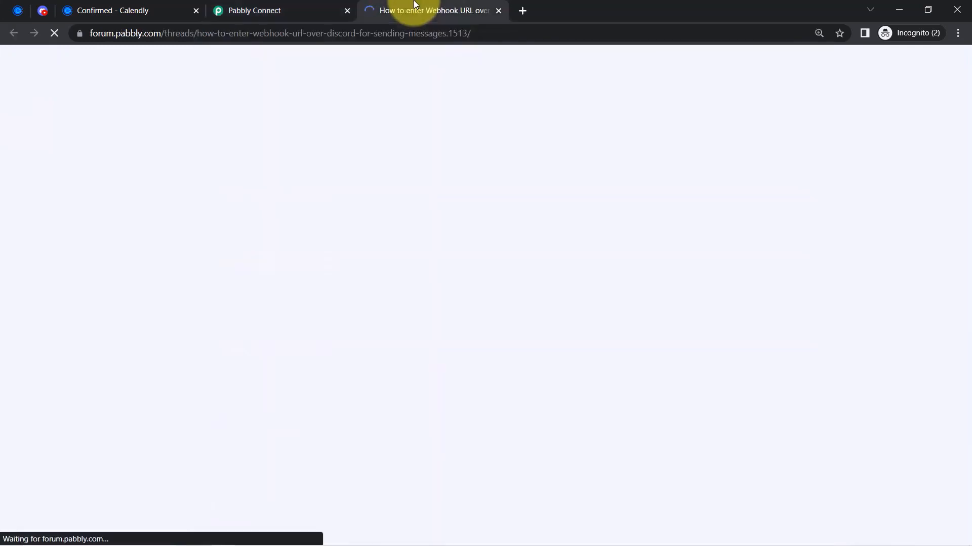
pyautogui.scroll(-12, 302, 279)
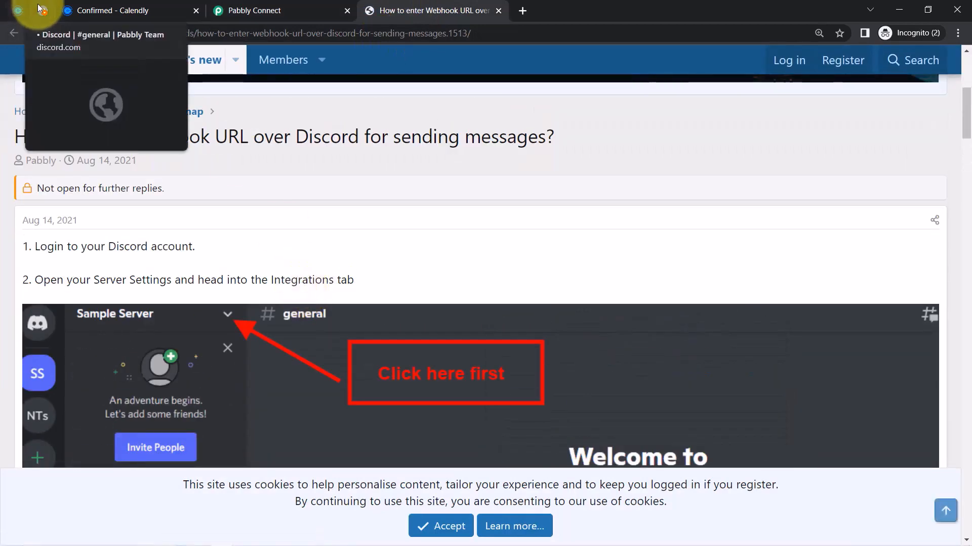
pyautogui.click(42, 10)
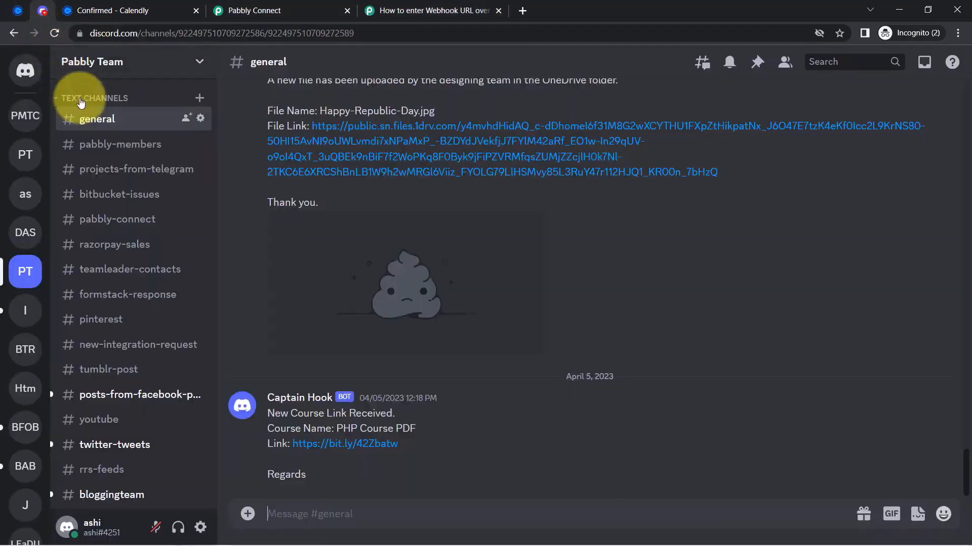
pyautogui.click(201, 61)
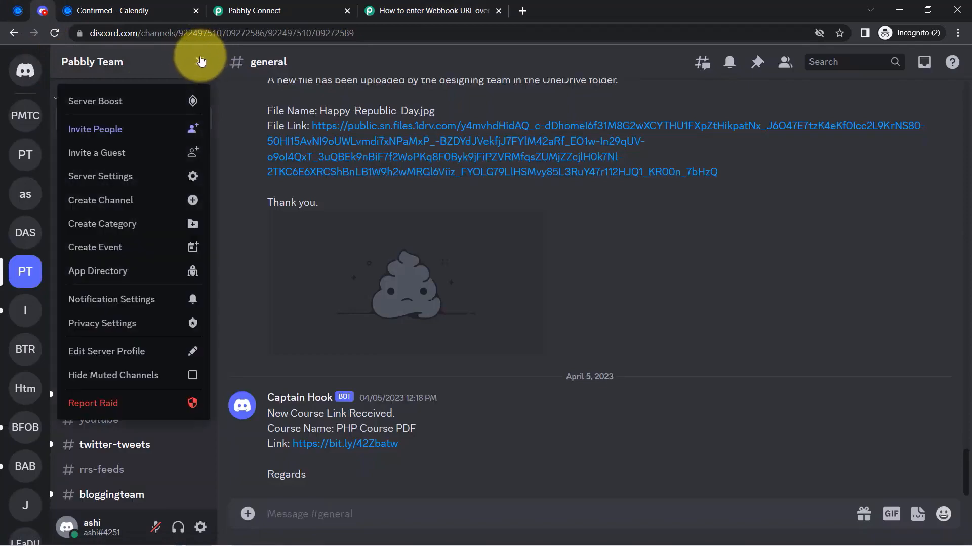
pyautogui.press('Escape')
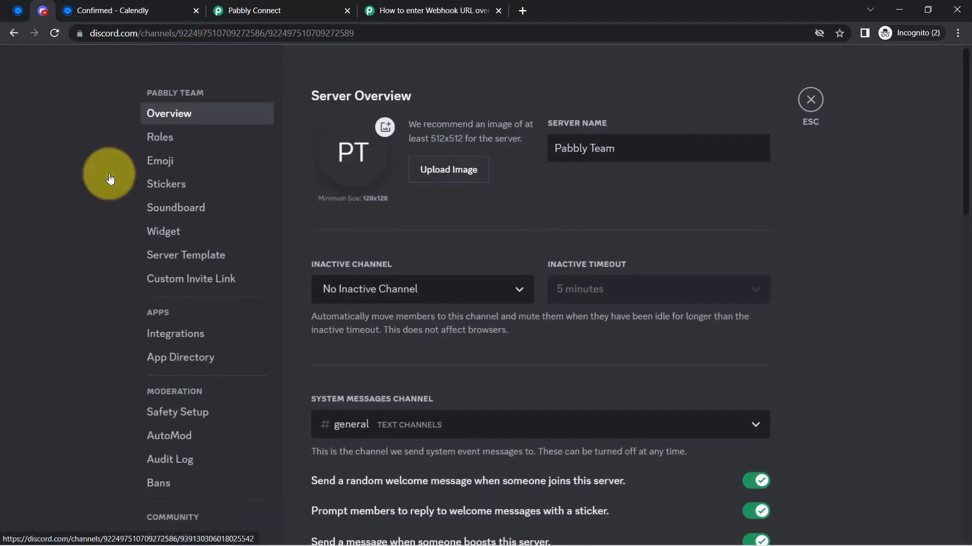
pyautogui.click(162, 338)
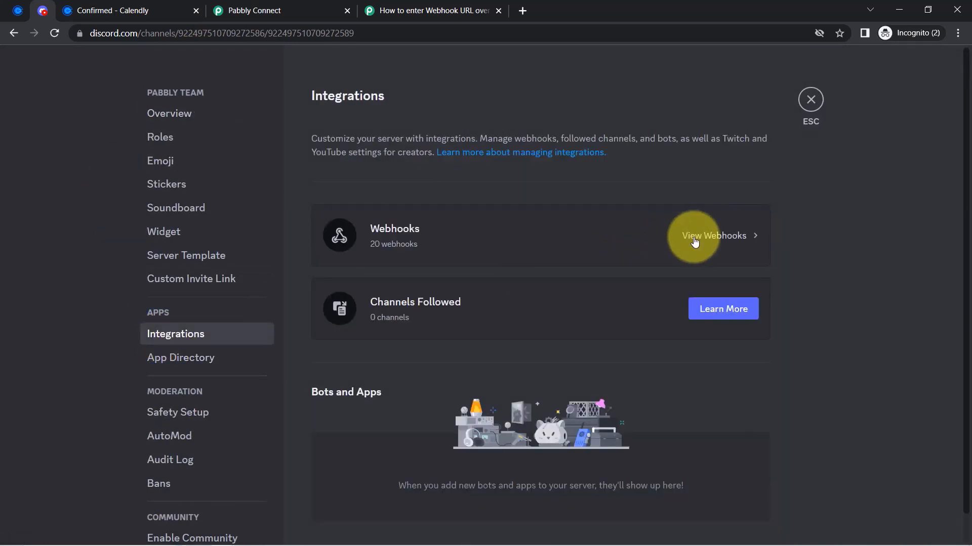
pyautogui.click(694, 242)
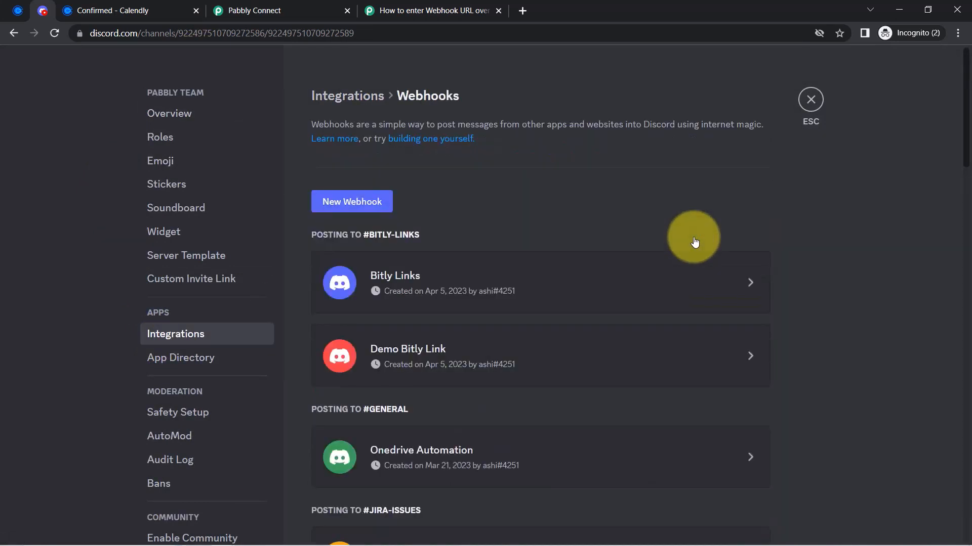
# Create a #general webhook named 'connection with Calendly', copy its URL and save
pyautogui.click(328, 204)
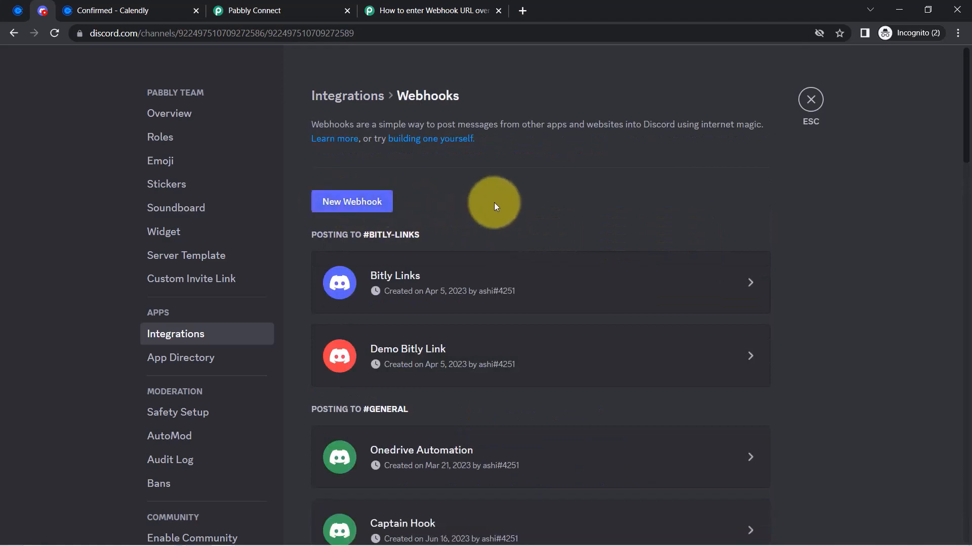
pyautogui.scroll(-5, 494, 202)
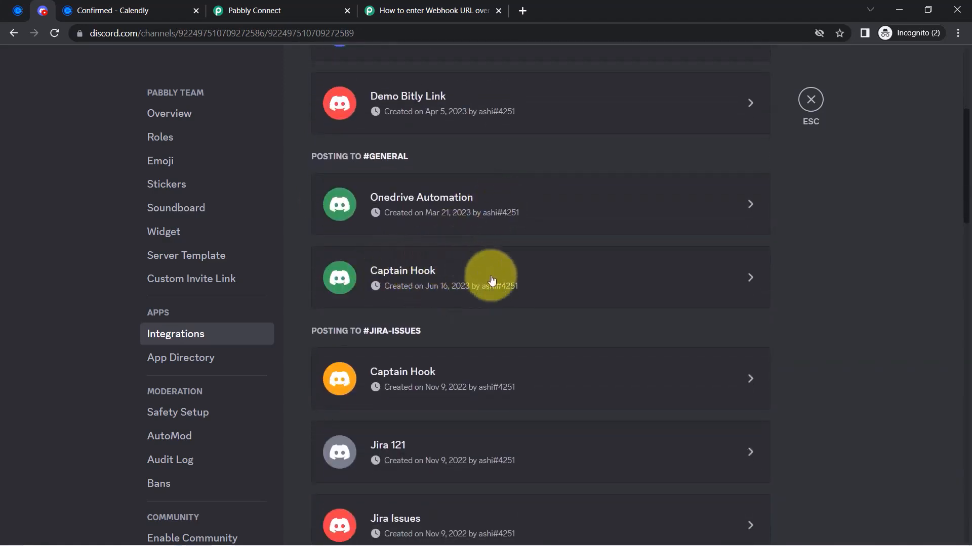
pyautogui.click(749, 278)
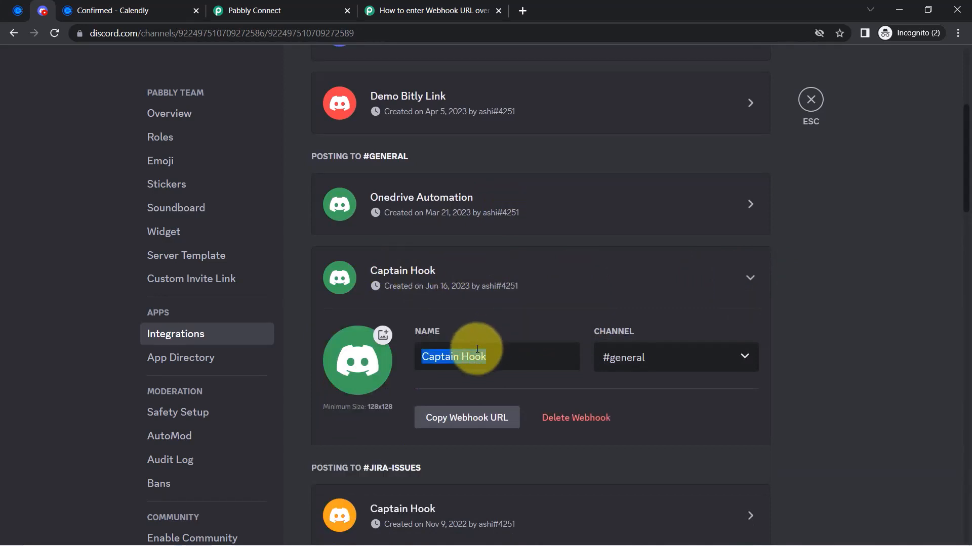
pyautogui.press('BackSpace')
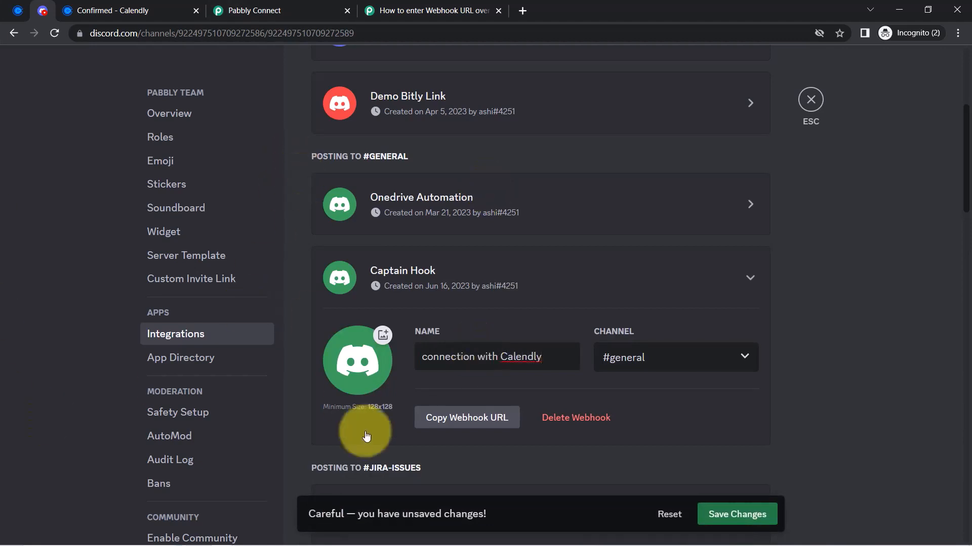
pyautogui.click(446, 421)
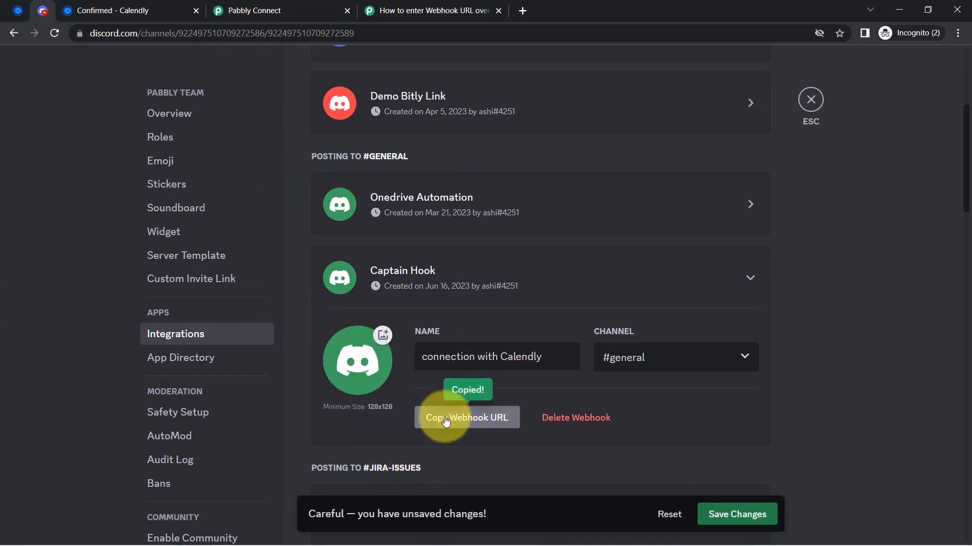
pyautogui.click(767, 520)
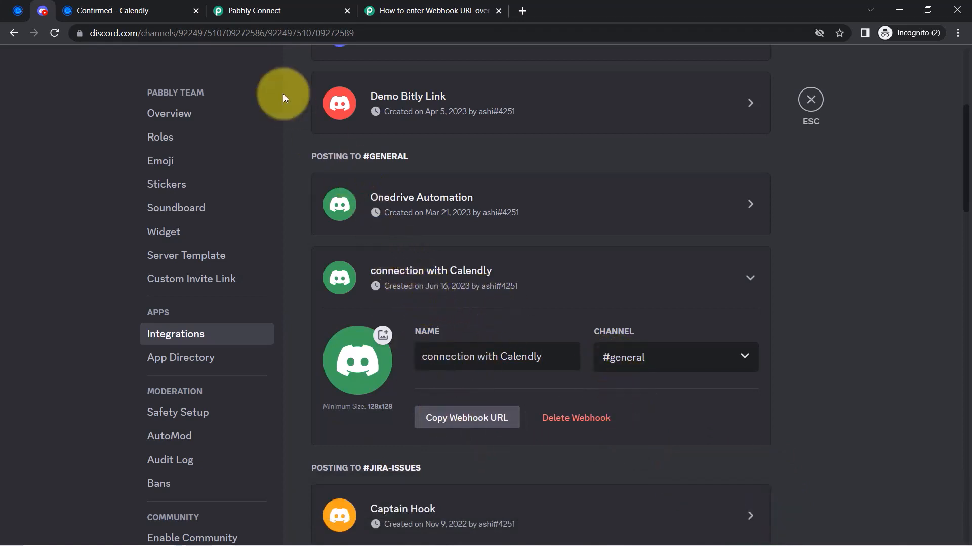
# Paste the copied Discord webhook URL into the Webhook URL field and check the Bot Name setting
pyautogui.click(232, 10)
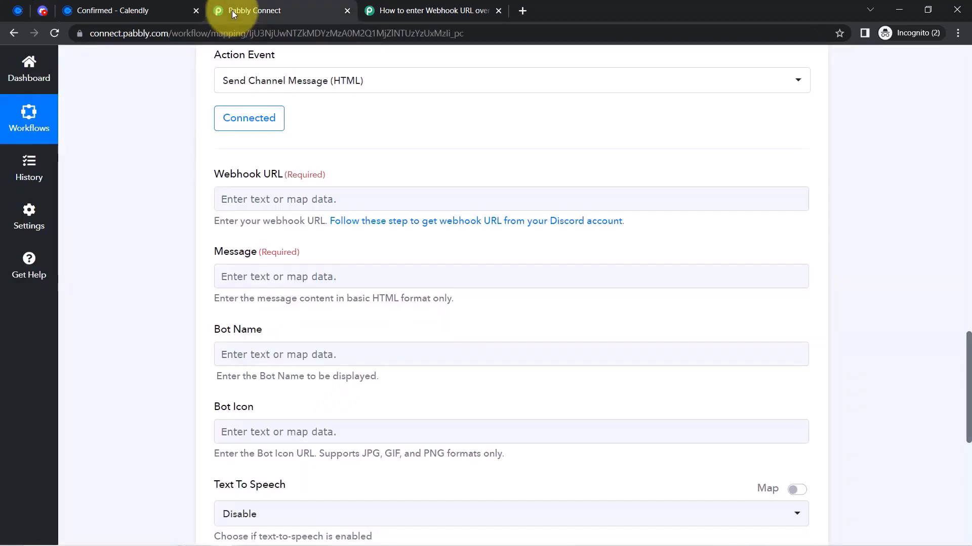
pyautogui.click(232, 198)
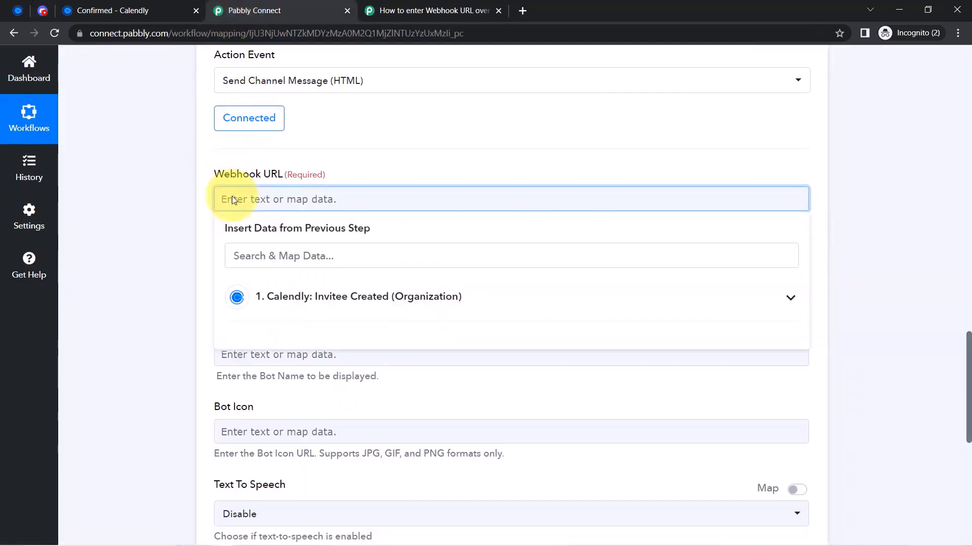
pyautogui.hotkey('ctrl', 'v')
pyautogui.click(202, 225)
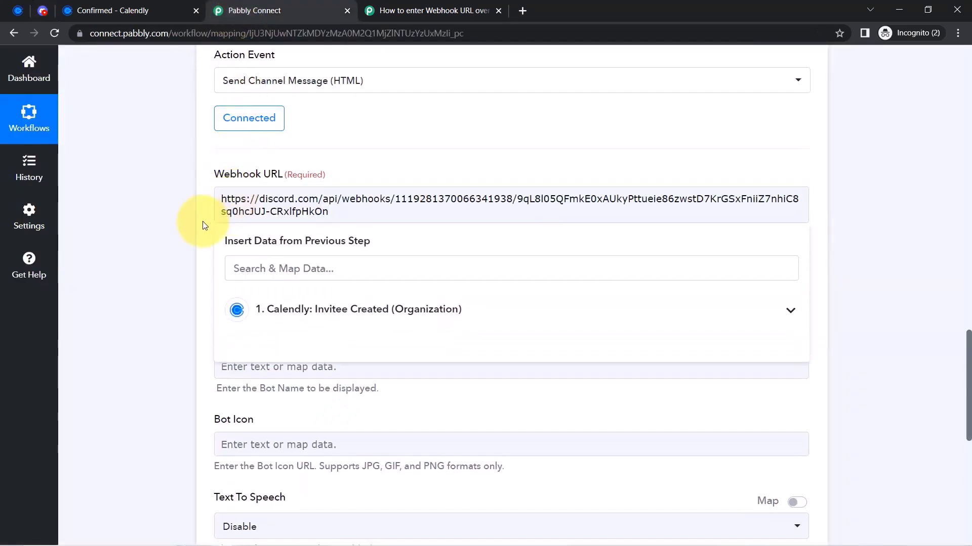
pyautogui.click(257, 266)
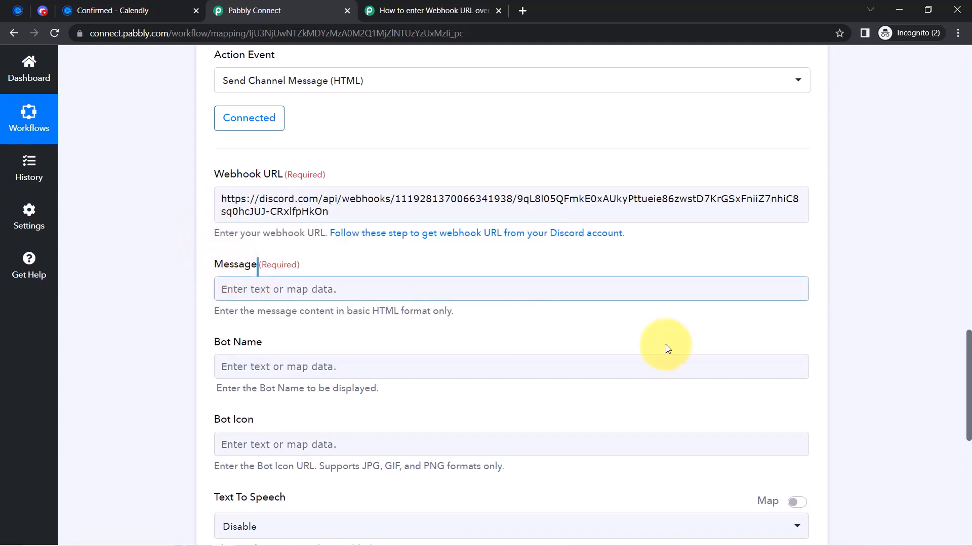
pyautogui.moveTo(969, 369); pyautogui.dragTo(966, 386)
pyautogui.moveTo(227, 244); pyautogui.dragTo(247, 238)
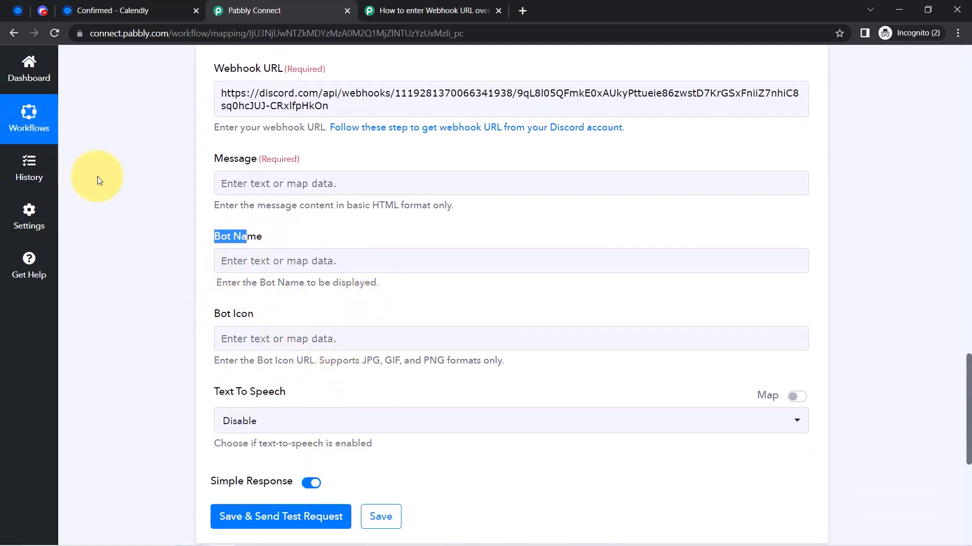
pyautogui.click(196, 195)
pyautogui.moveTo(968, 395); pyautogui.dragTo(968, 374)
# Write 'Hello Team Members,' then 'A new invitee is just created into our Calendly account for the event -'
pyautogui.click(239, 260)
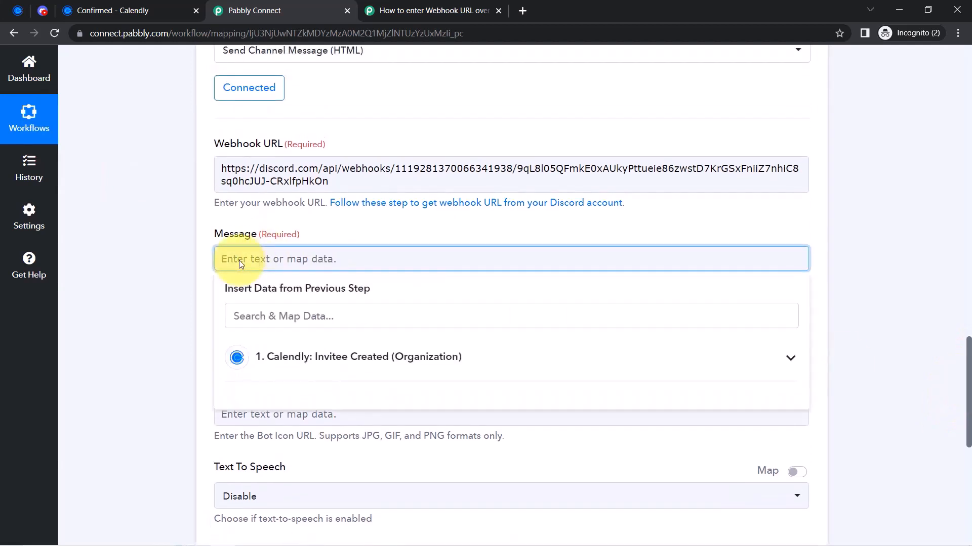
pyautogui.write('Hello Team M')
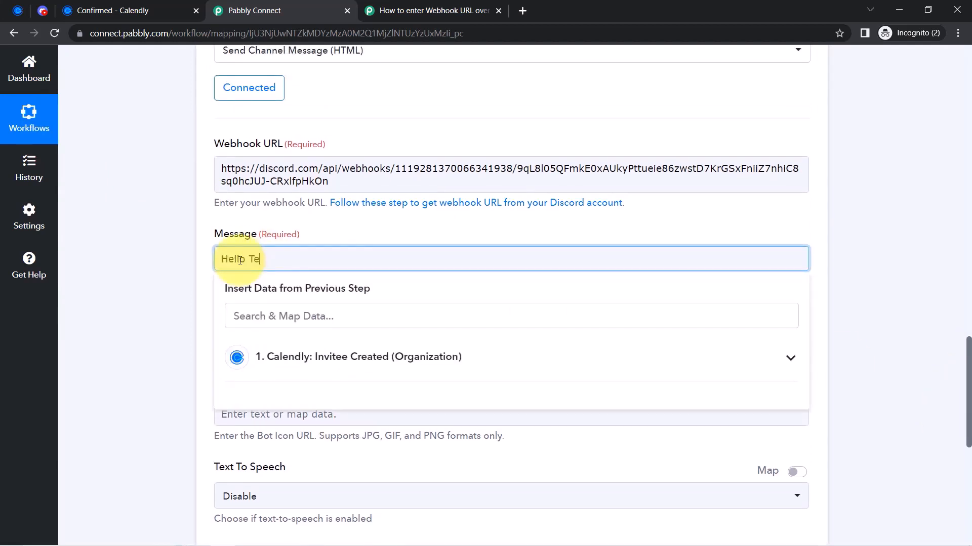
pyautogui.scroll(1, 239, 260)
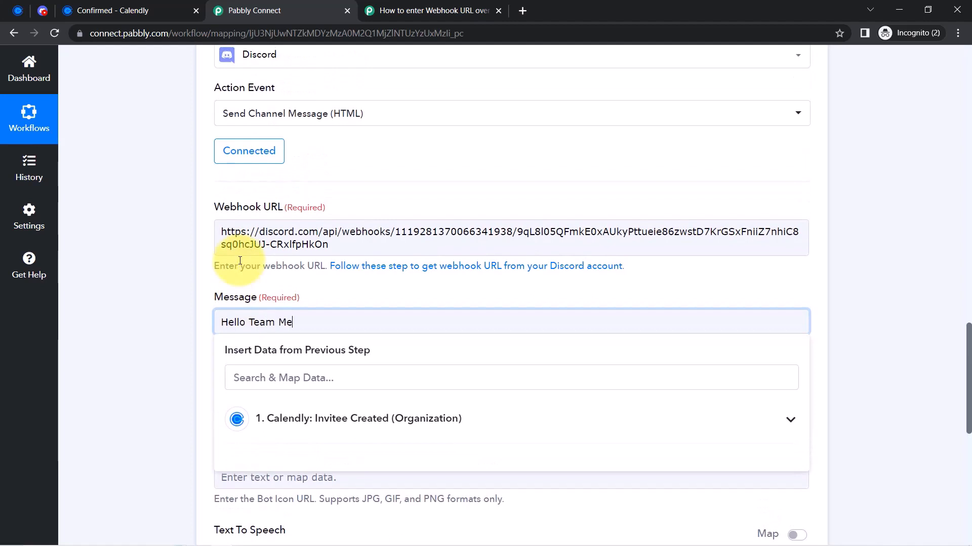
pyautogui.write('embers,')
pyautogui.press('Return')
pyautogui.write('A ')
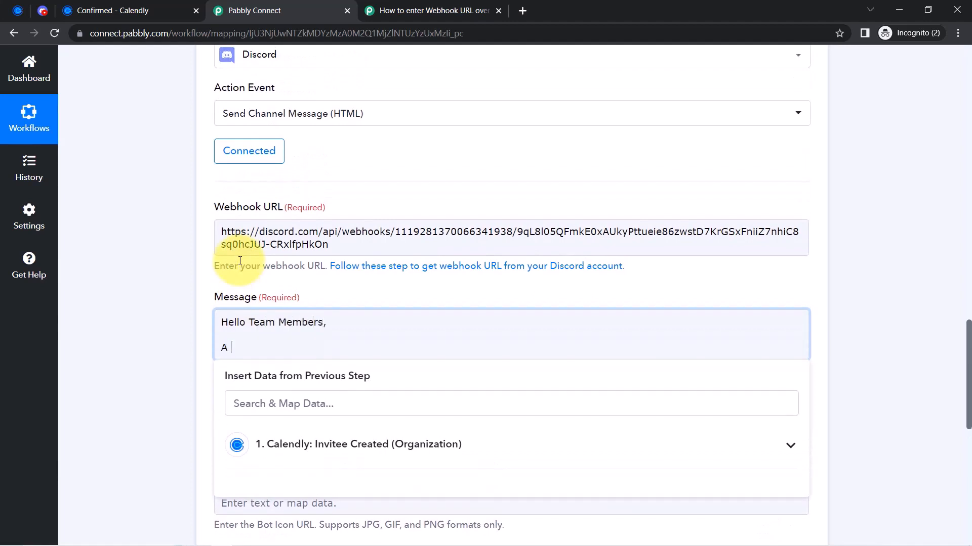
pyautogui.write('new invitee is just cr')
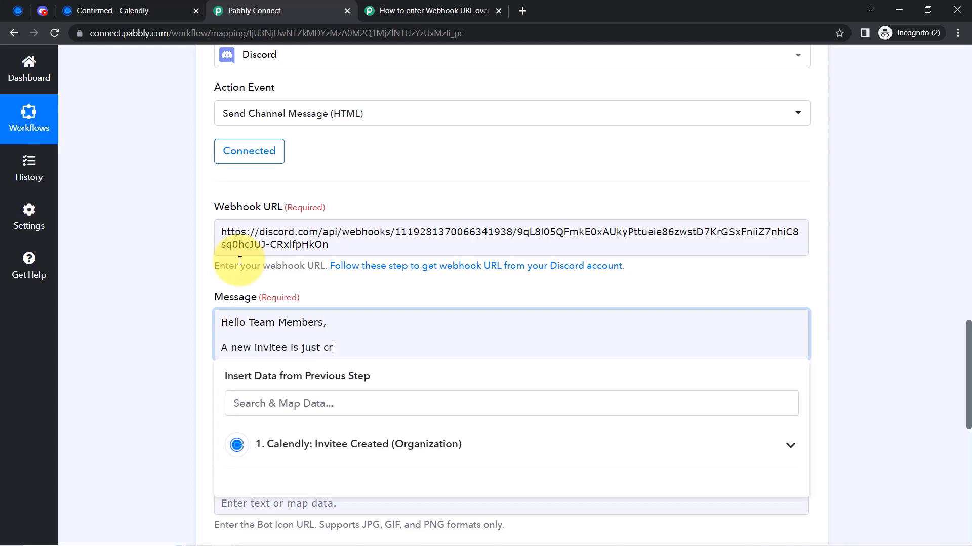
pyautogui.write('eated into our Cal')
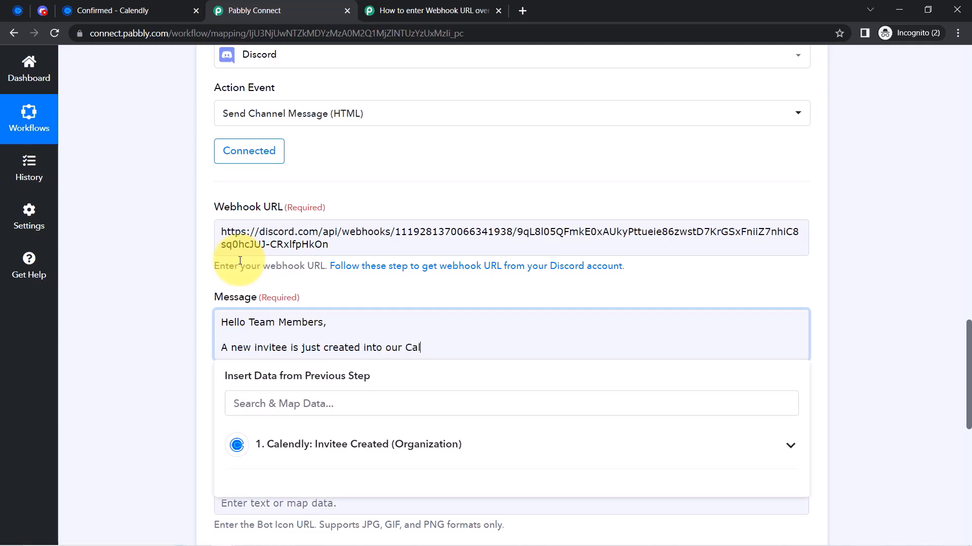
pyautogui.write('endly account on the event')
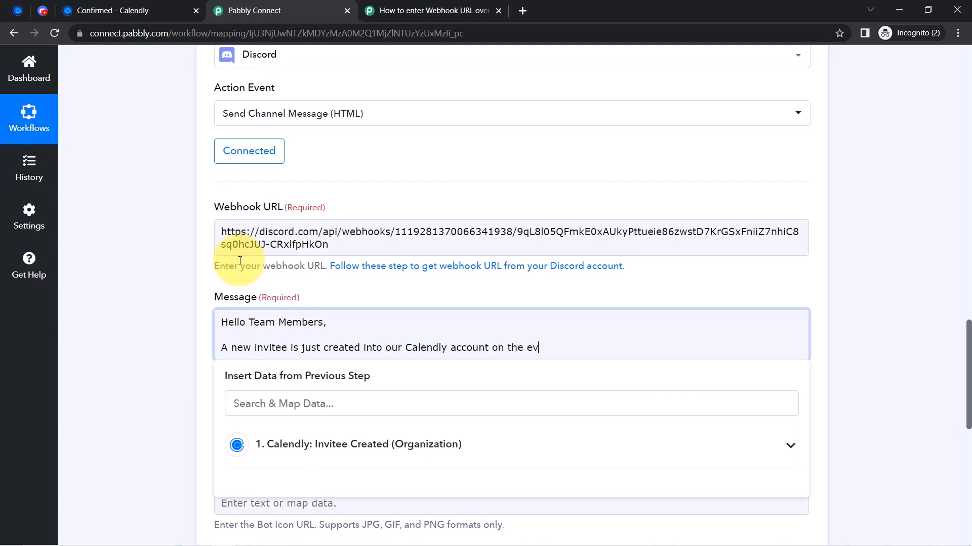
pyautogui.press('BackSpace')
pyautogui.press('BackSpace')
pyautogui.press('BackSpace')
pyautogui.press('BackSpace')
pyautogui.press('BackSpace')
pyautogui.press('BackSpace')
pyautogui.press('BackSpace')
pyautogui.press('BackSpace')
pyautogui.press('BackSpace')
pyautogui.write('for the event -')
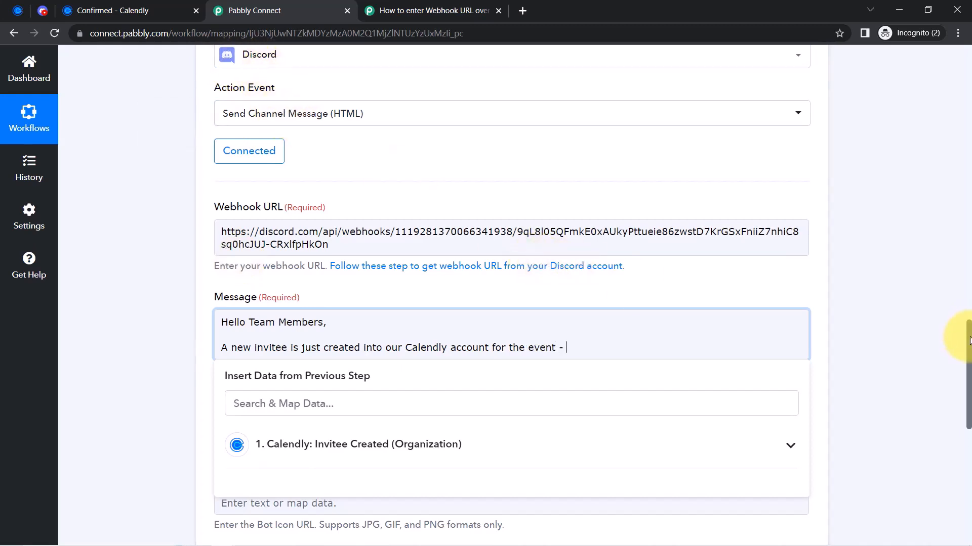
pyautogui.moveTo(968, 338); pyautogui.dragTo(969, 200)
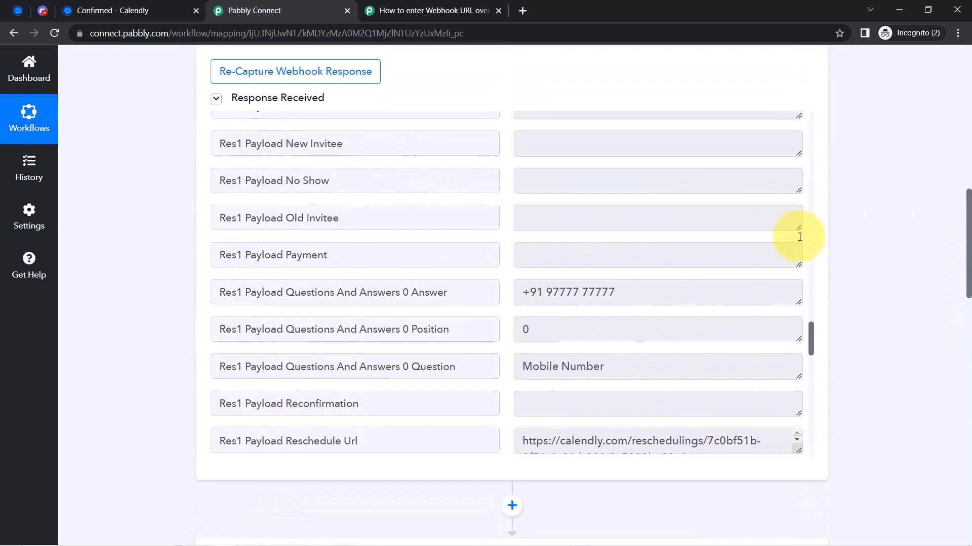
pyautogui.moveTo(811, 349); pyautogui.dragTo(812, 317)
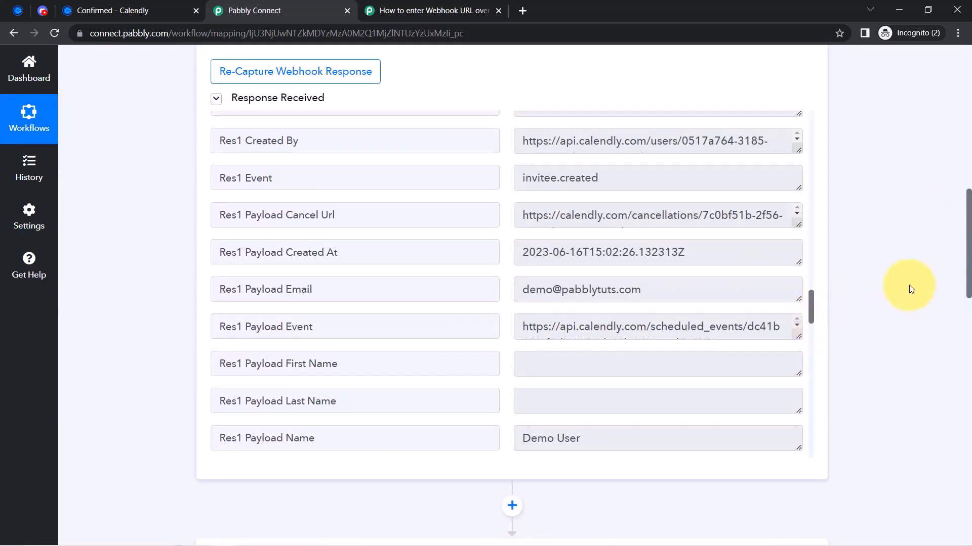
pyautogui.moveTo(970, 248); pyautogui.dragTo(951, 393)
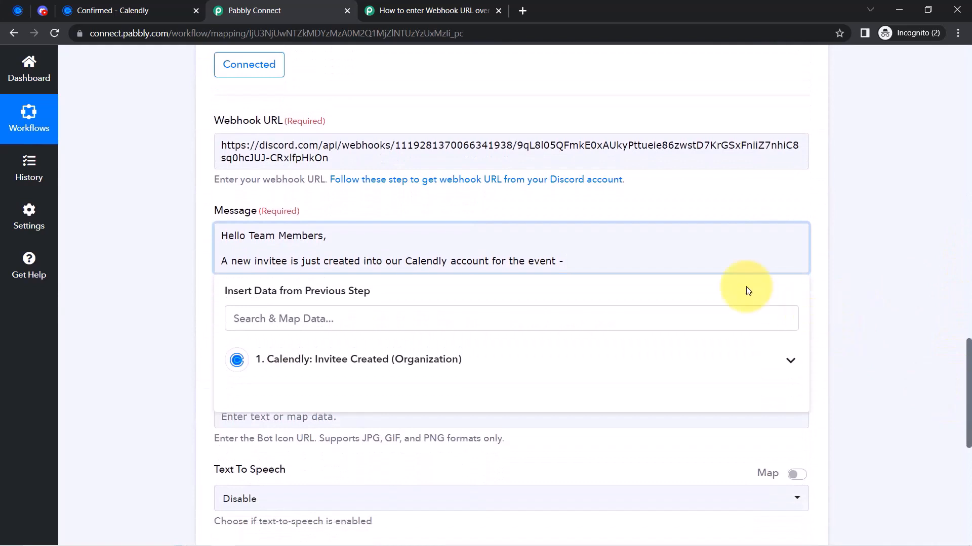
# Insert the Calendly Scheduled Event Name field, found by searching 'ast', into the message
pyautogui.click(339, 352)
pyautogui.click(296, 317)
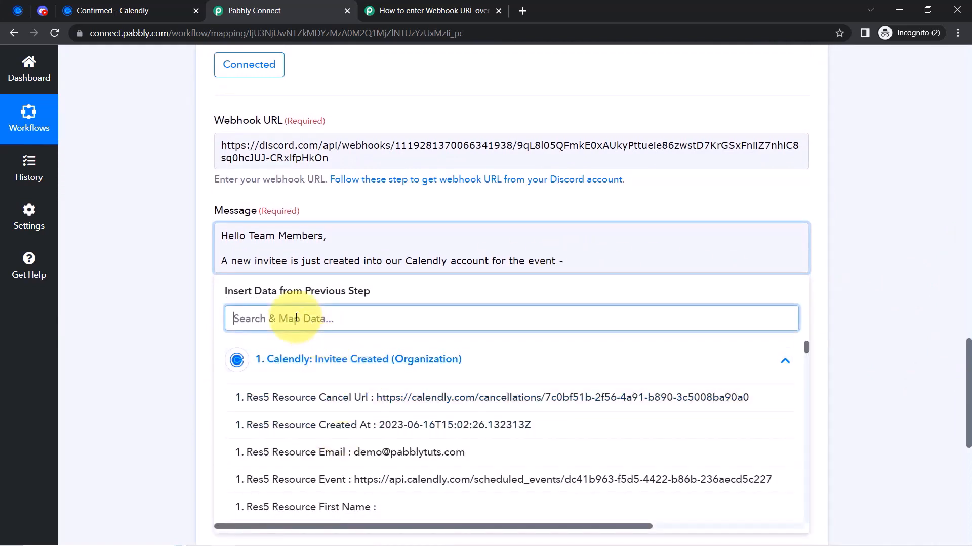
pyautogui.write('ast')
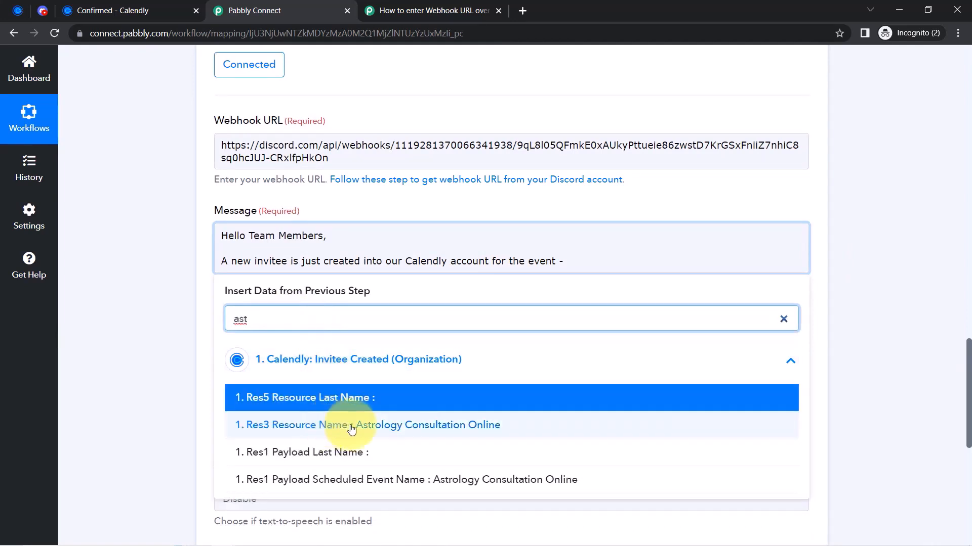
pyautogui.click(470, 484)
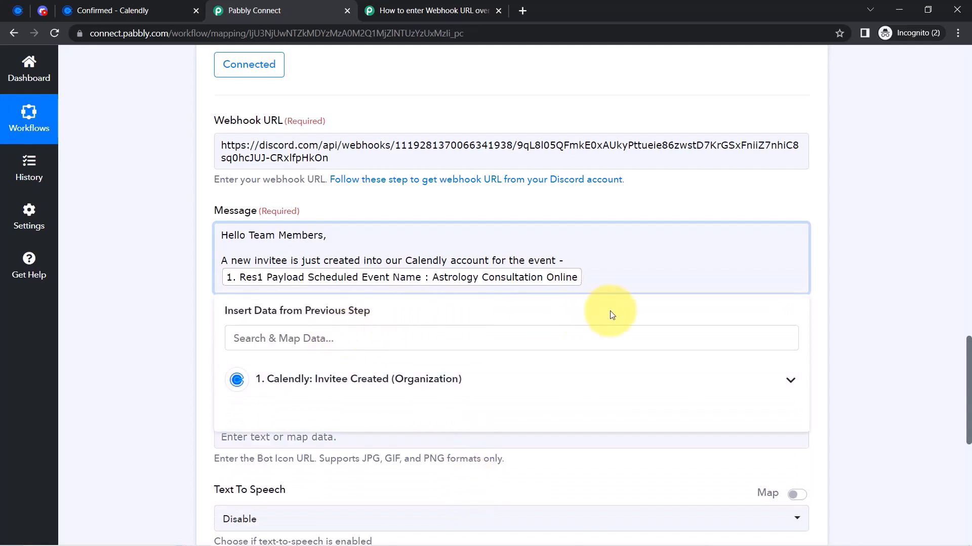
pyautogui.press('Return')
pyautogui.press('Return')
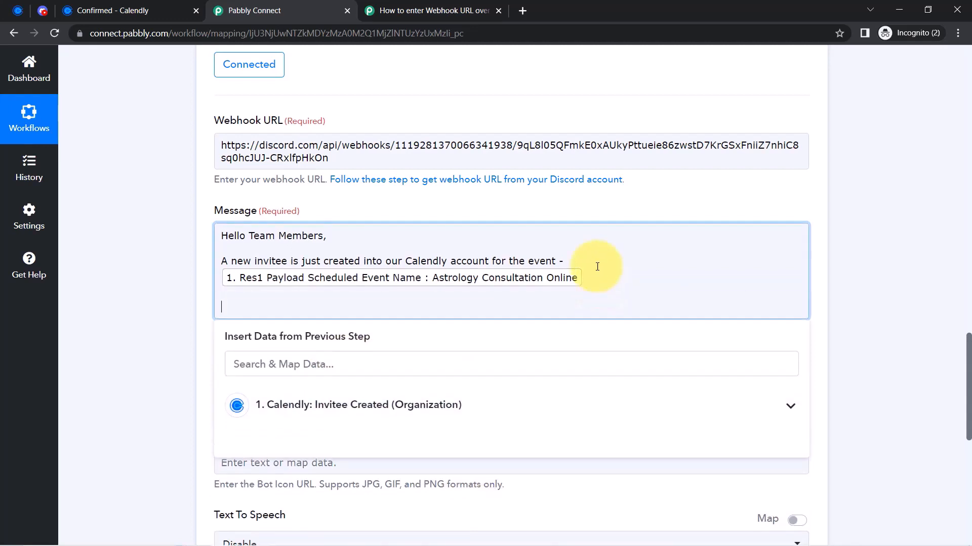
# Add a new line reading 'Invitee Details are as follows -' below the event name
pyautogui.moveTo(253, 236); pyautogui.dragTo(397, 267)
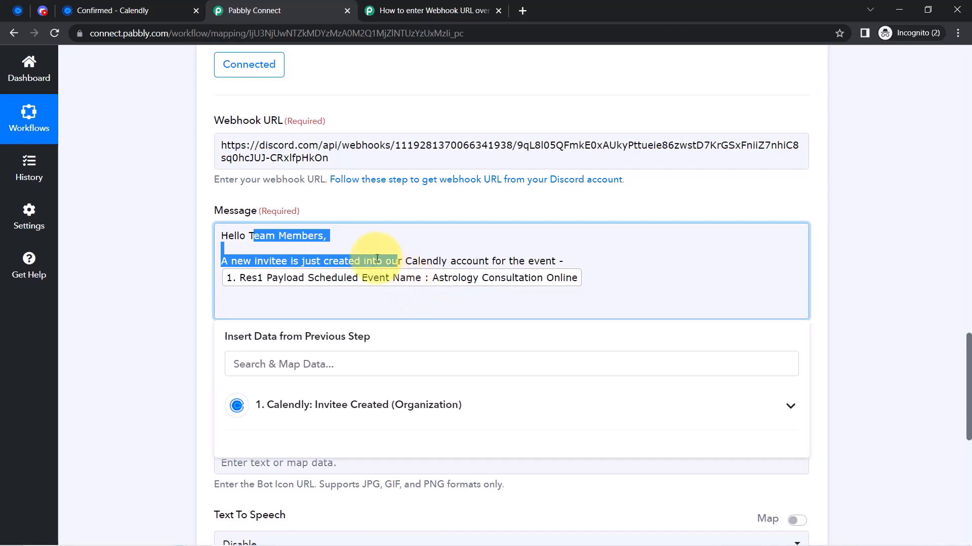
pyautogui.moveTo(275, 236); pyautogui.dragTo(462, 262)
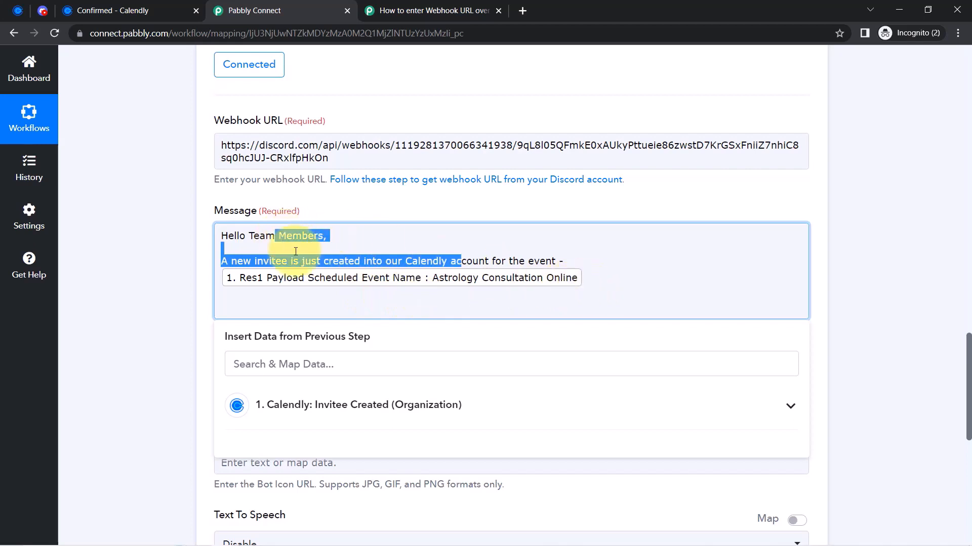
pyautogui.click(312, 263)
pyautogui.moveTo(323, 261); pyautogui.dragTo(511, 261)
pyautogui.click(511, 261)
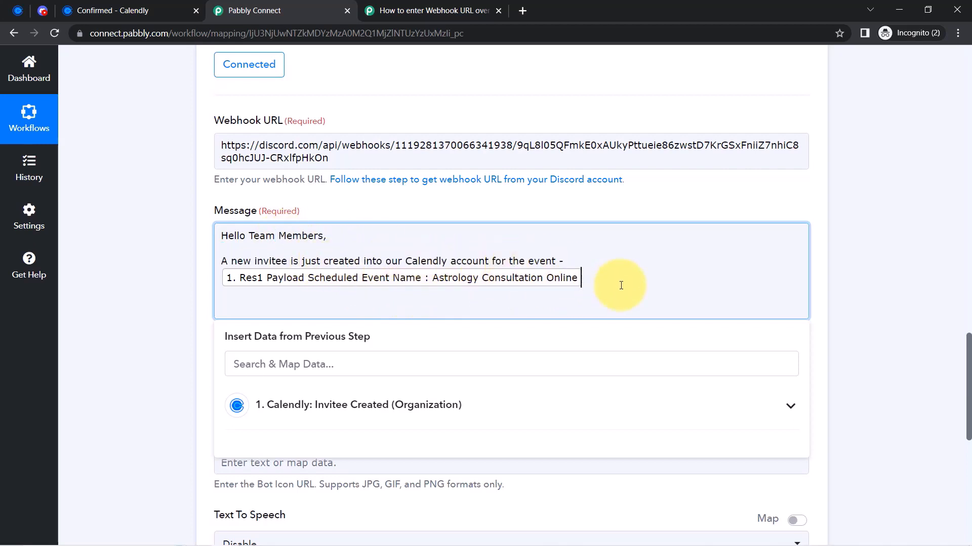
pyautogui.press('Return')
pyautogui.press('Return')
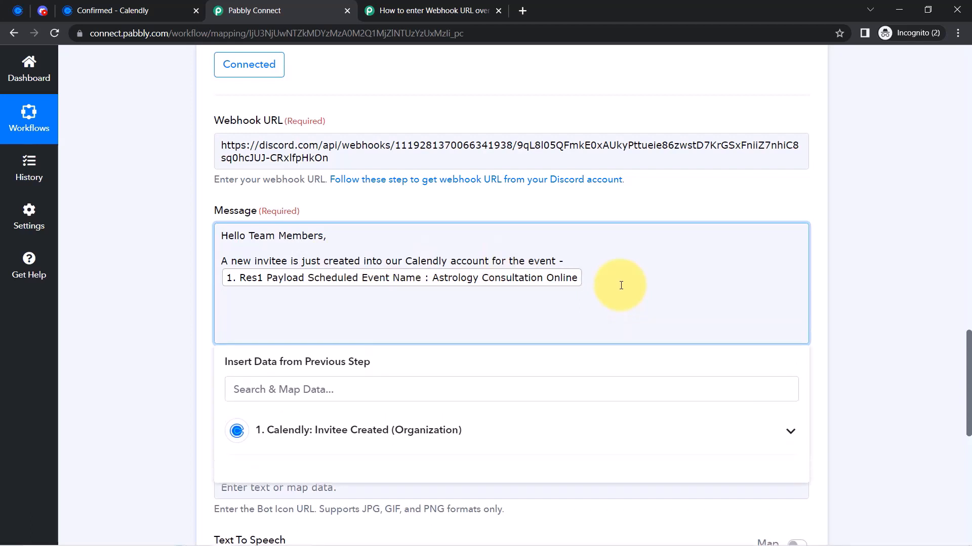
pyautogui.write('Invitee Details are as follows -')
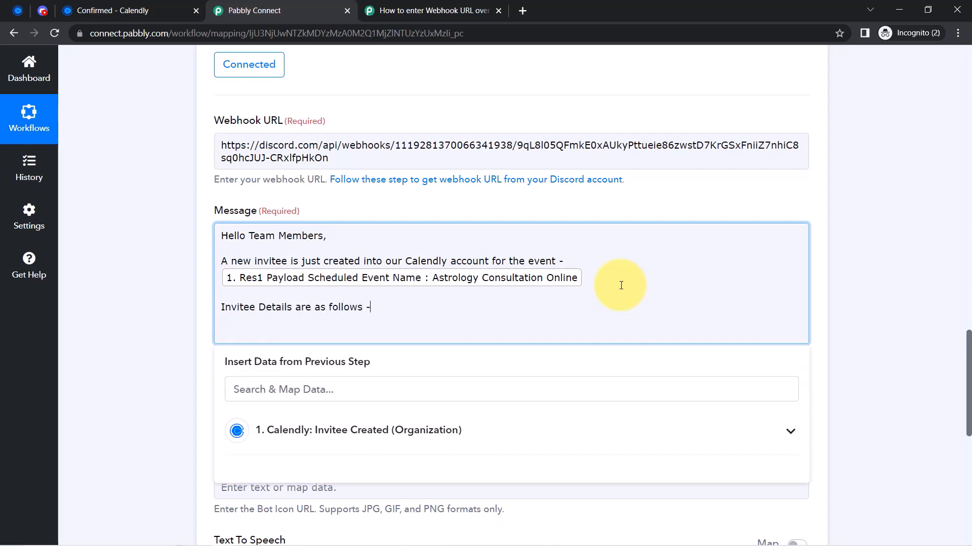
# Add an 'Email' line mapped to the invitee's email field
pyautogui.press('Return')
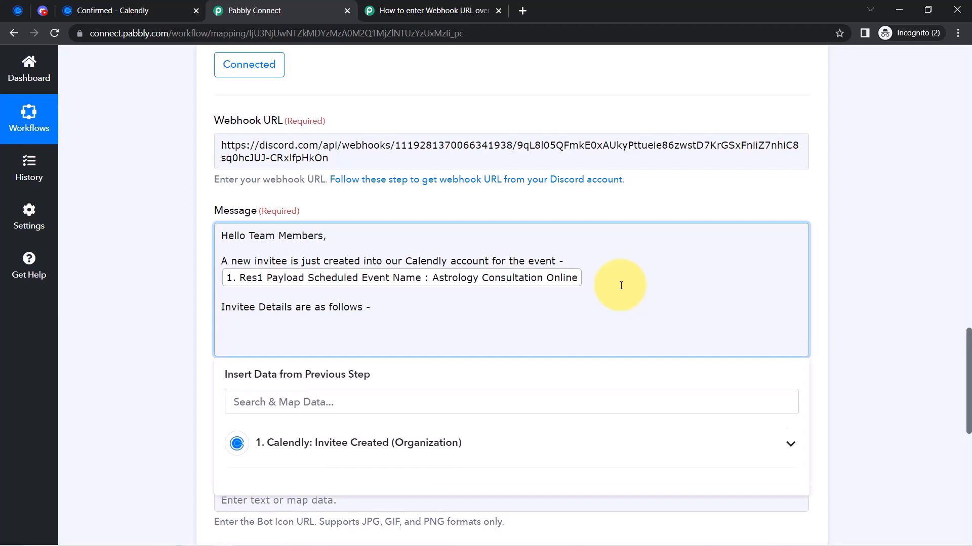
pyautogui.write('Email:')
pyautogui.click(250, 397)
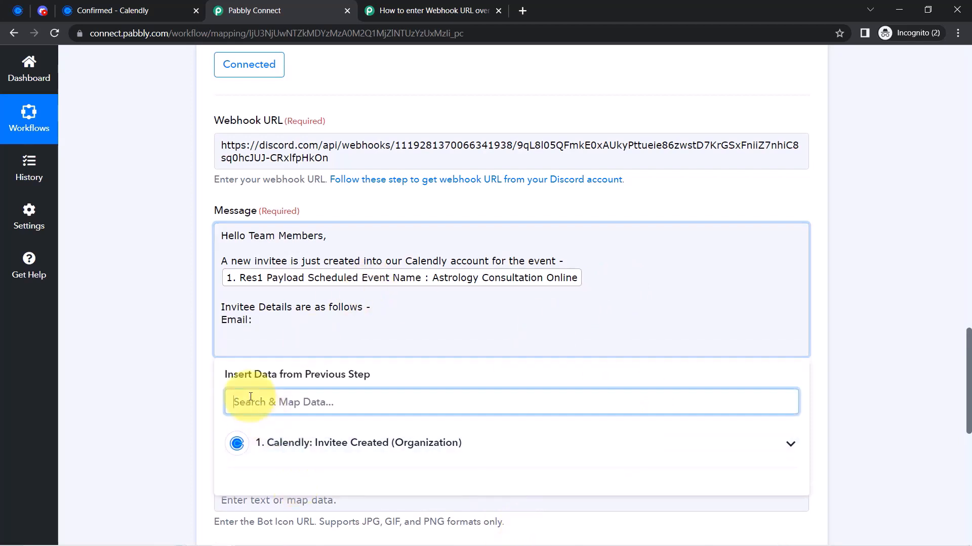
pyautogui.write('e')
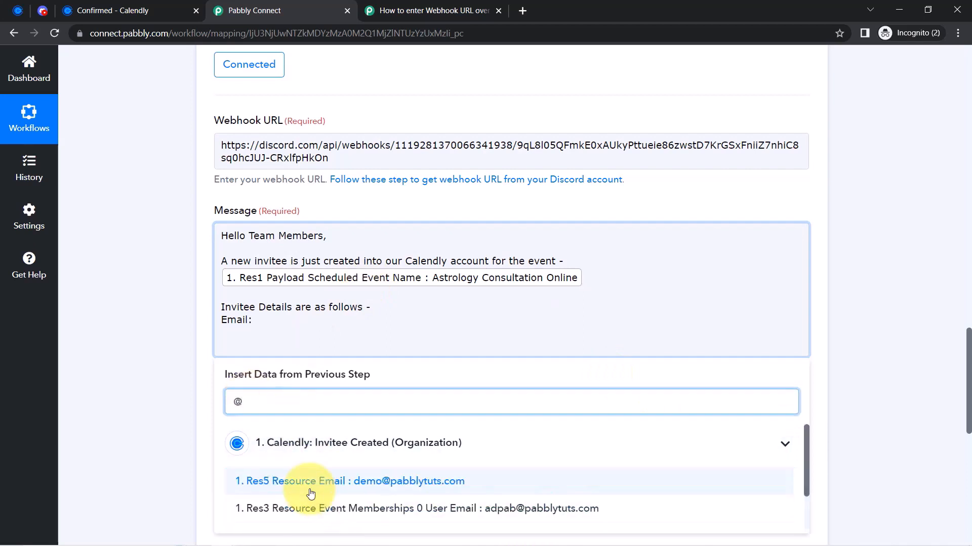
pyautogui.click(311, 482)
# Add a 'Phone Number' line mapped to the Calendly phone number answer
pyautogui.press('Return')
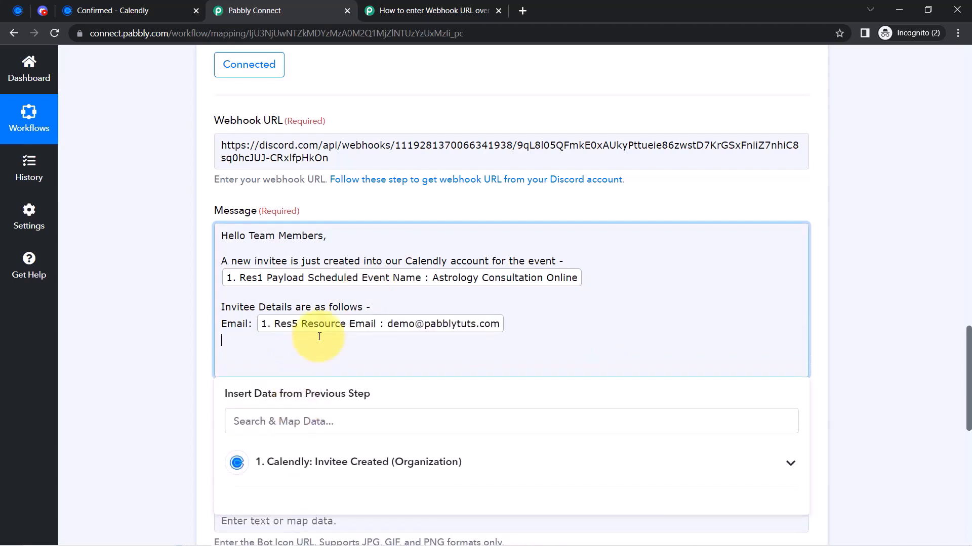
pyautogui.write('Phone Number:')
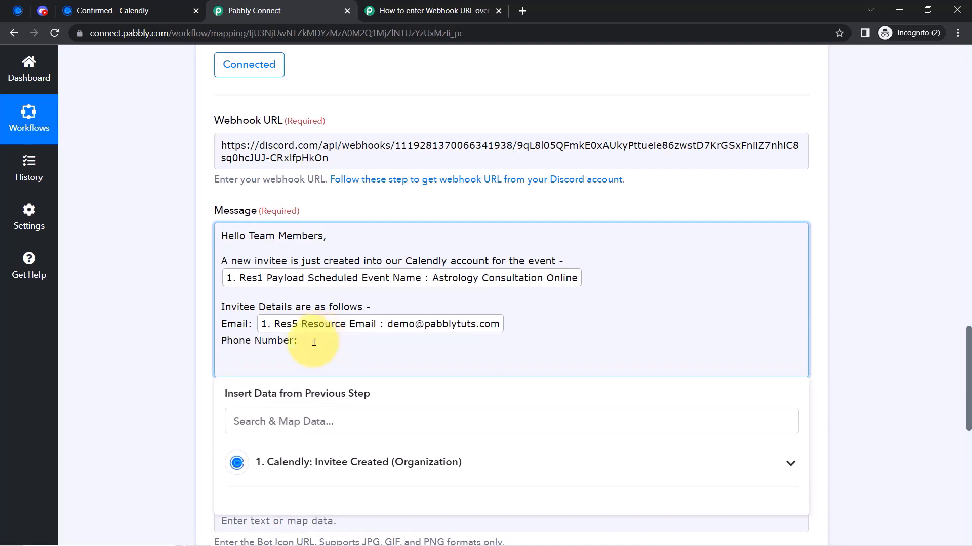
pyautogui.click(262, 423)
pyautogui.write('91')
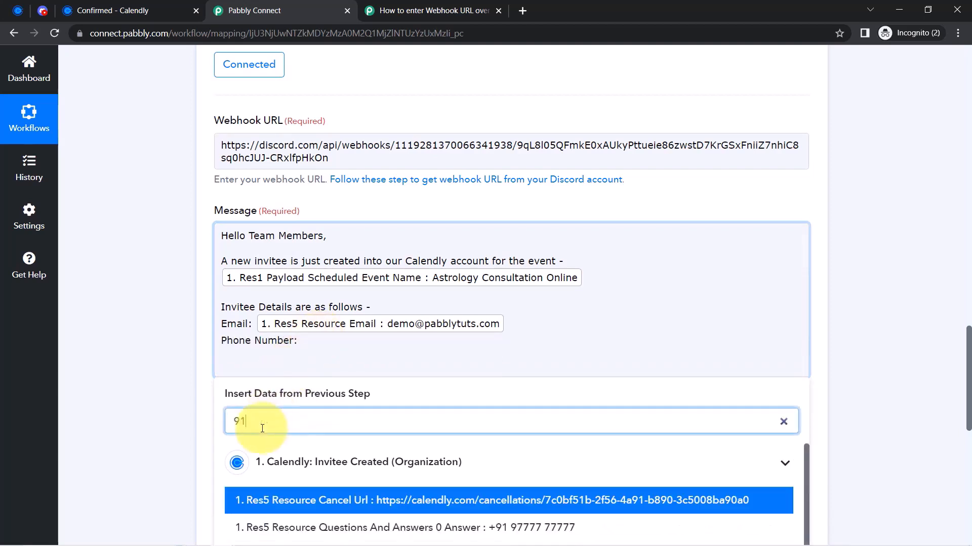
pyautogui.click(276, 527)
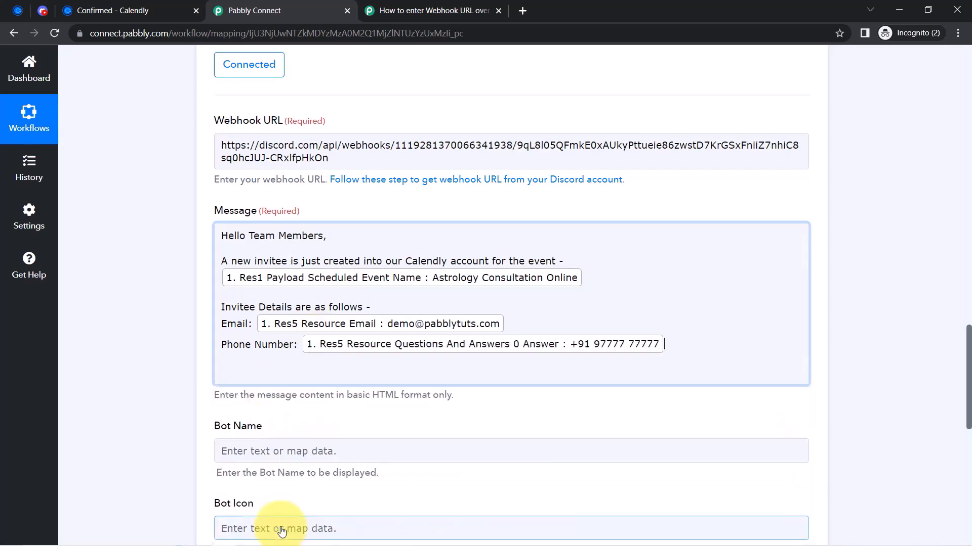
pyautogui.click(297, 382)
# Add a 'Name:' line mapped to the Res1 Payload Name field
pyautogui.press('Return')
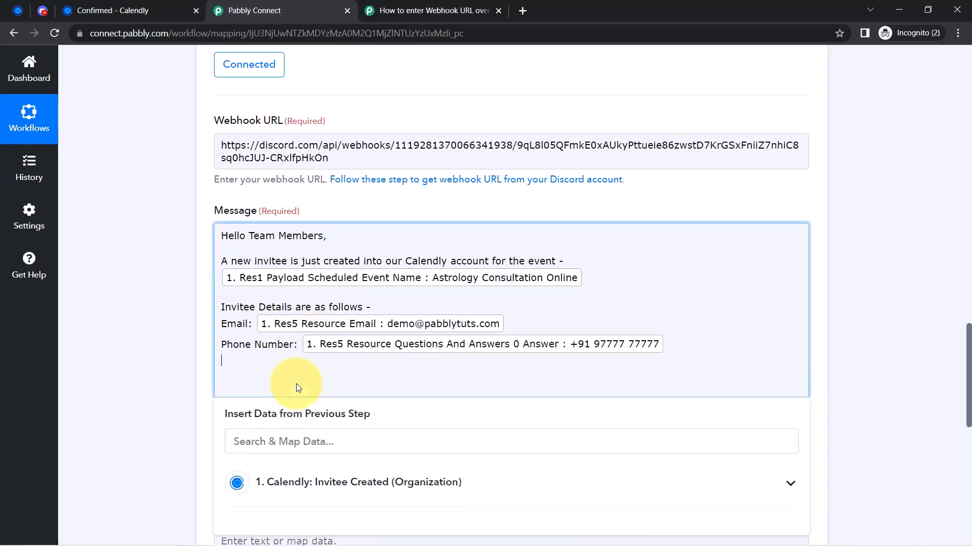
pyautogui.write('Name:')
pyautogui.click(253, 441)
pyautogui.write('dem')
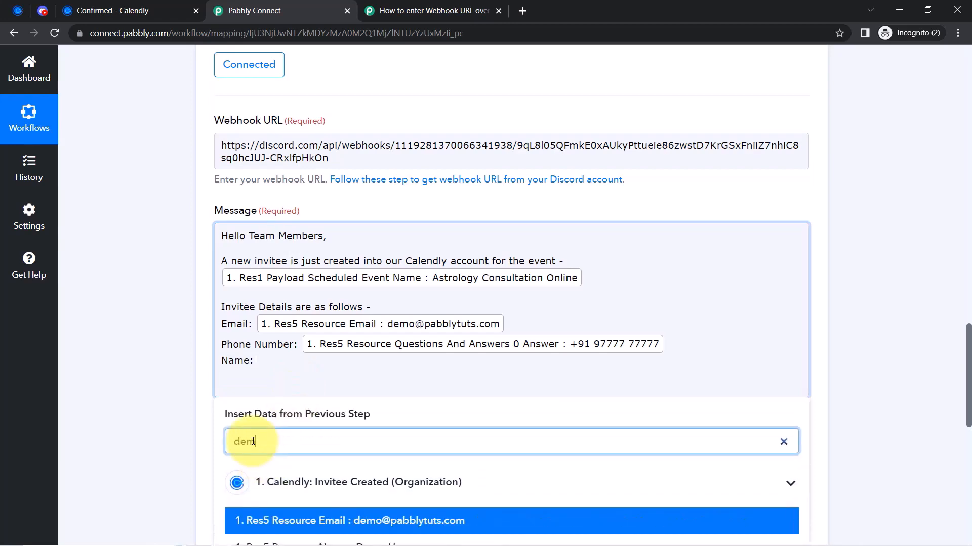
pyautogui.scroll(-7, 253, 443)
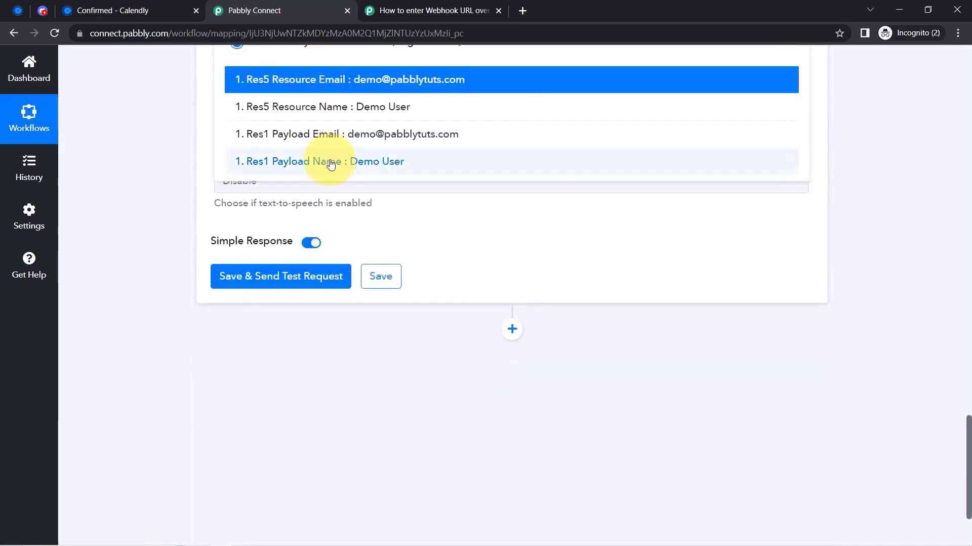
pyautogui.click(329, 158)
pyautogui.scroll(2, 146, 253)
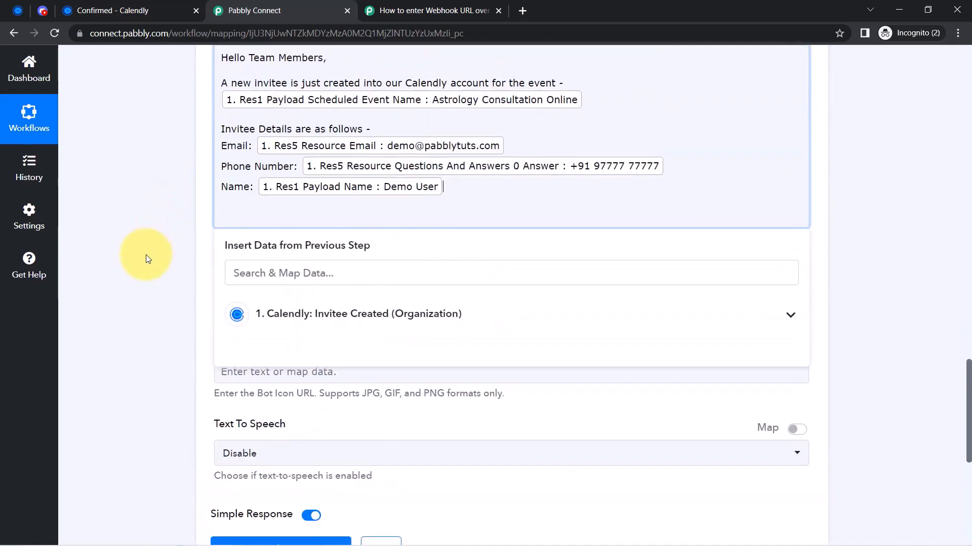
pyautogui.scroll(-1, 151, 250)
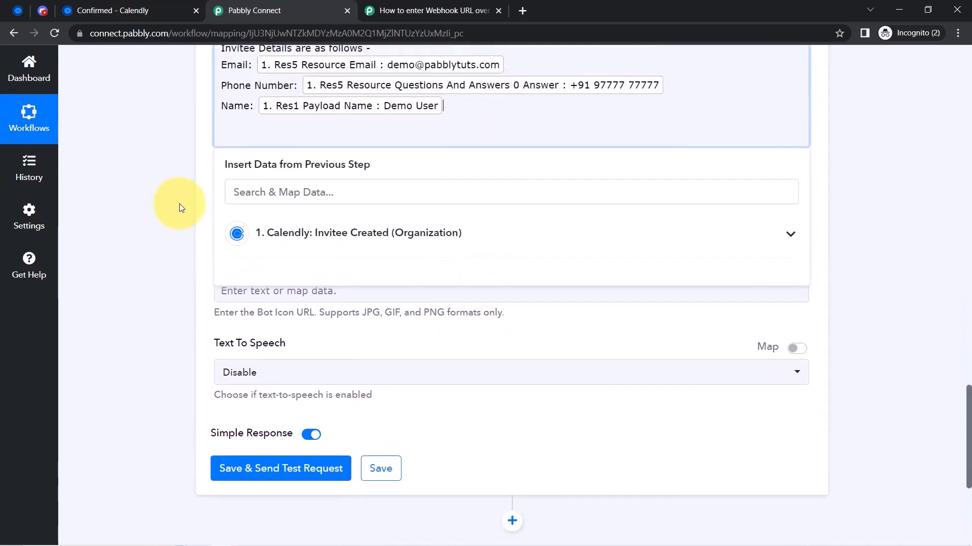
pyautogui.scroll(2, 179, 203)
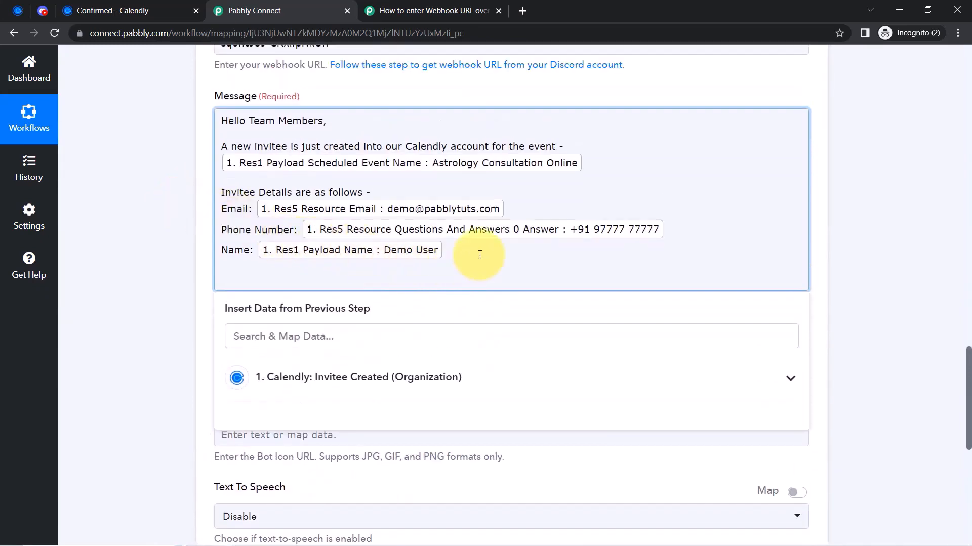
# Add 'Start Time of Event' and 'End Time of Event' label lines below the name
pyautogui.press('Return')
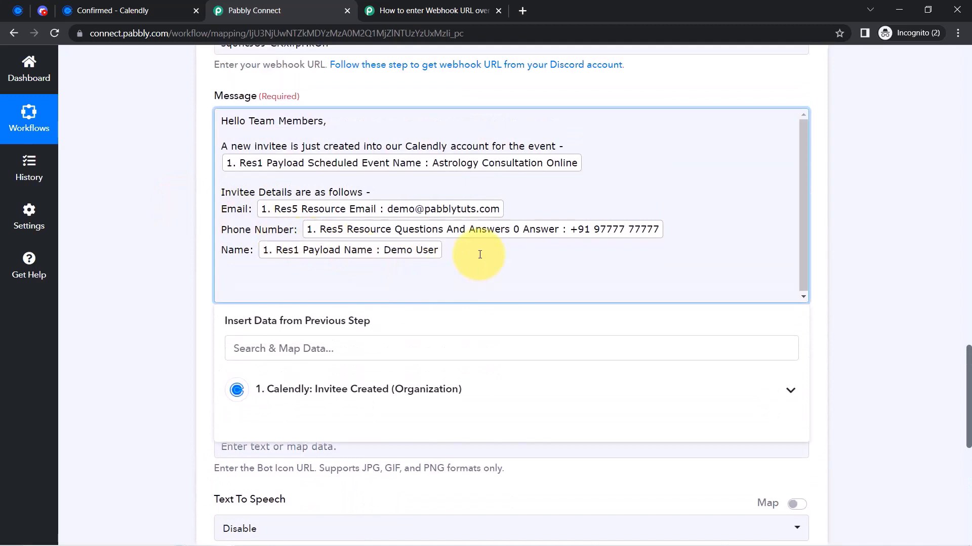
pyautogui.write('Star')
pyautogui.write('t Time i')
pyautogui.write('f Event: End')
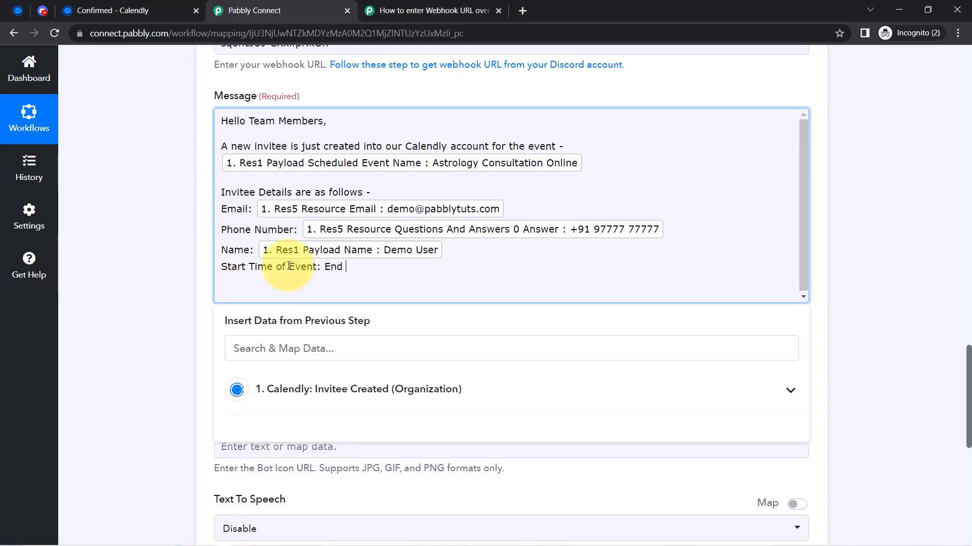
pyautogui.press('BackSpace')
pyautogui.press('BackSpace')
pyautogui.press('Return')
pyautogui.write('nd Time of Event')
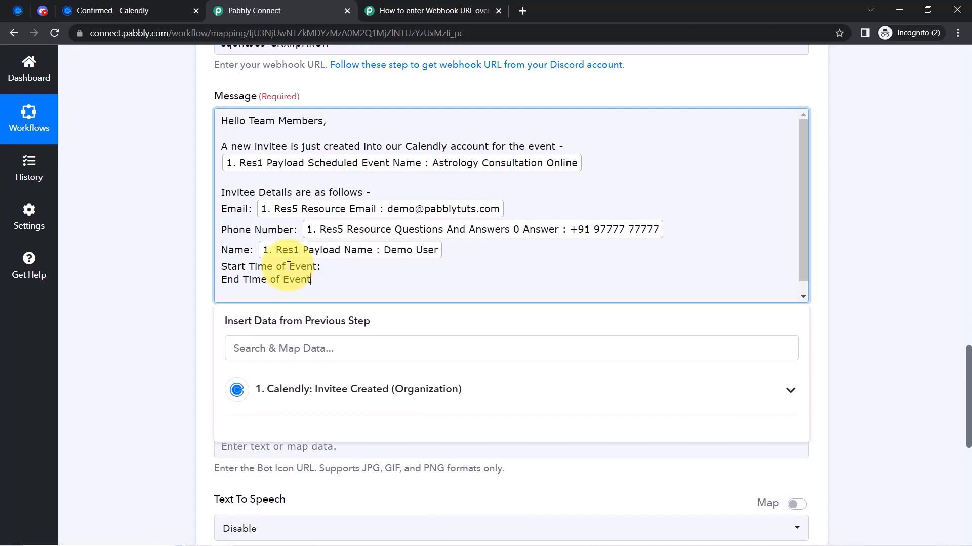
pyautogui.click(98, 218)
pyautogui.moveTo(968, 358); pyautogui.dragTo(968, 243)
# Add a connected Date/Time Formatter step using the Format Date with Time Zone event
pyautogui.click(512, 237)
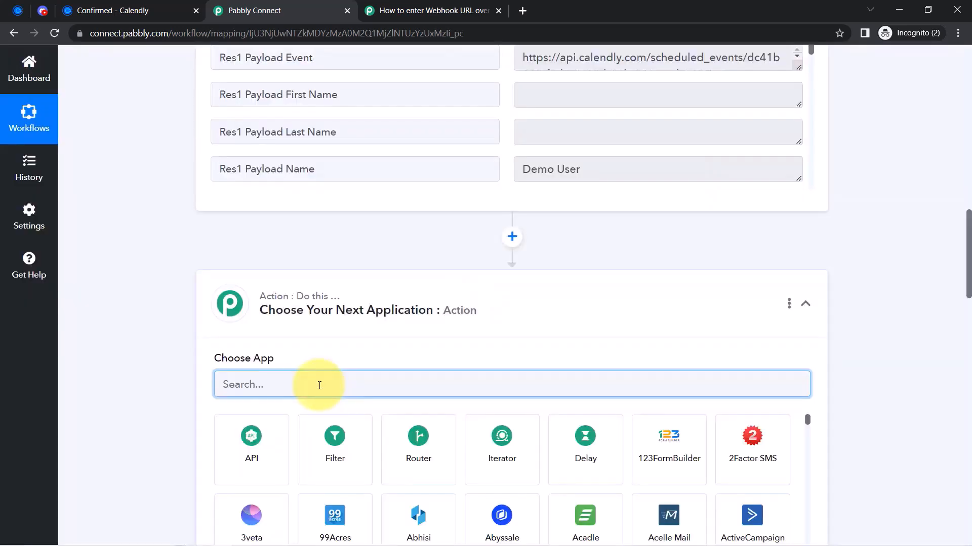
pyautogui.write('date')
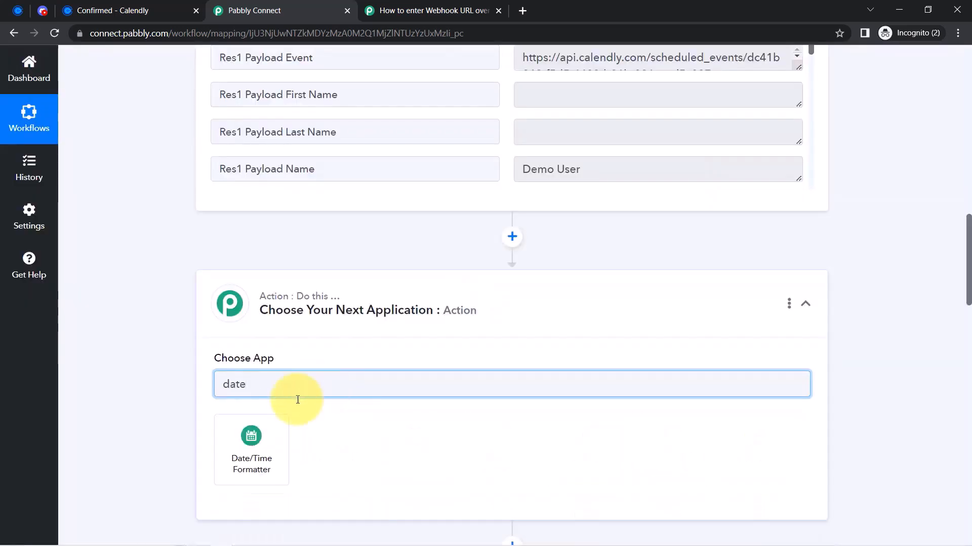
pyautogui.click(249, 458)
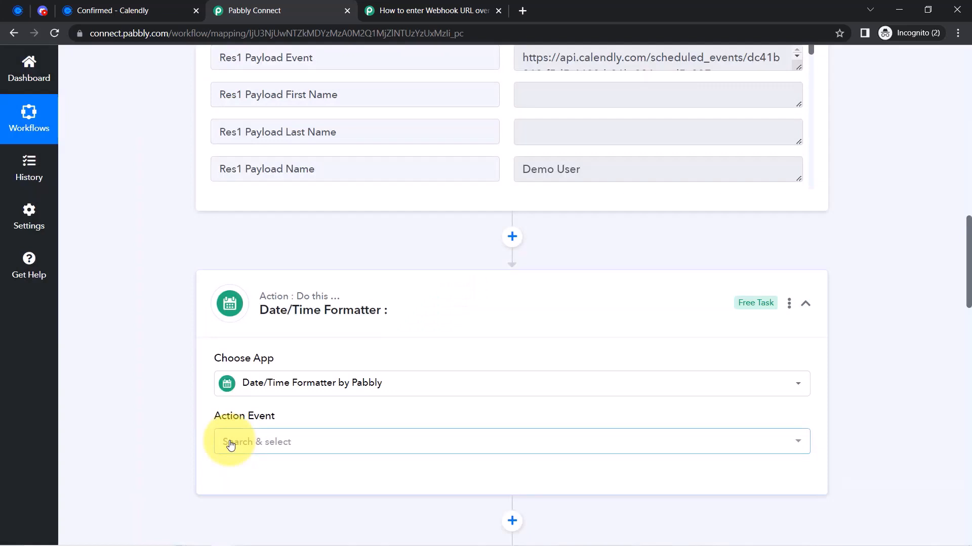
pyautogui.click(229, 441)
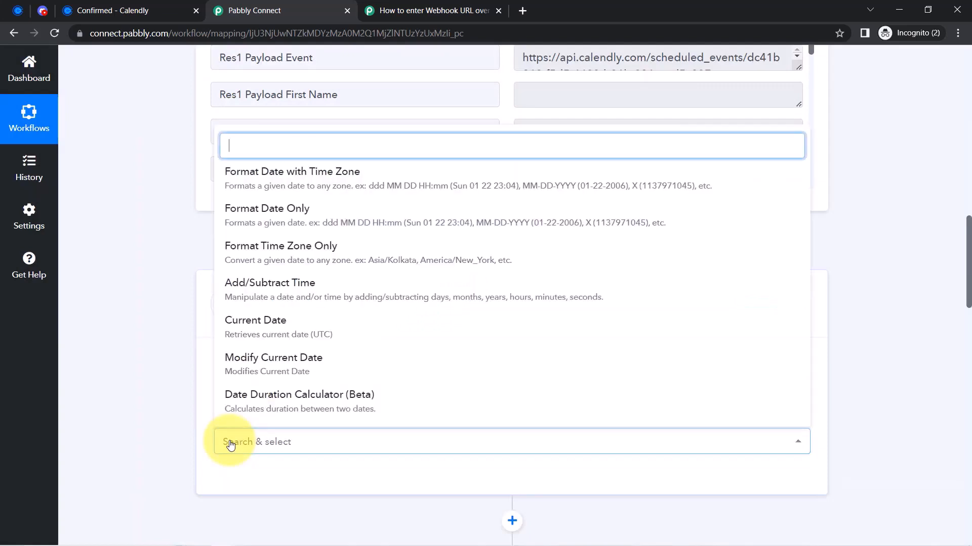
pyautogui.click(282, 178)
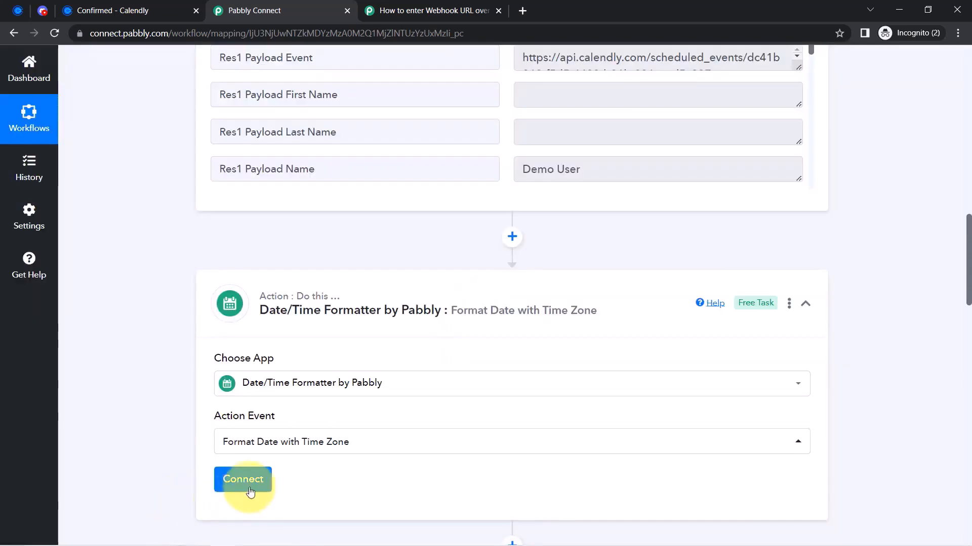
pyautogui.click(250, 481)
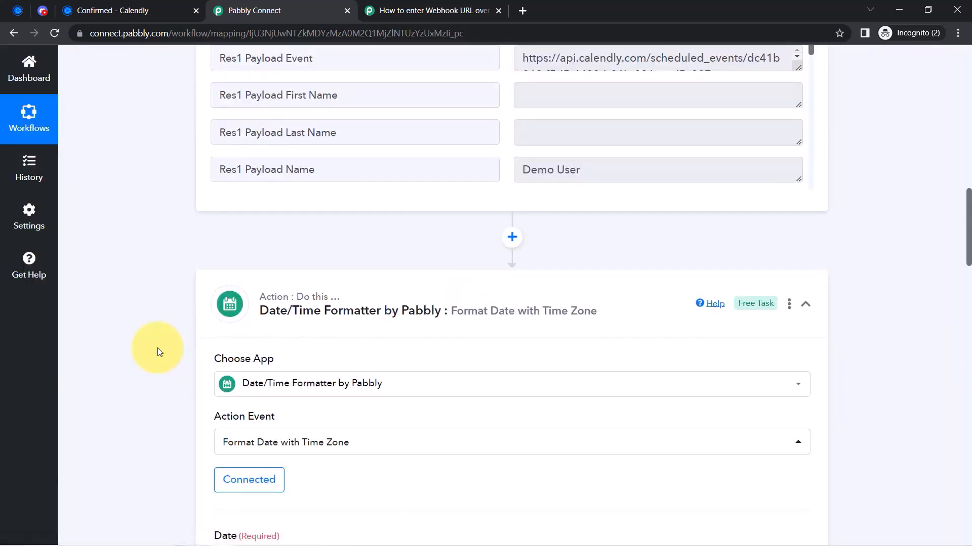
# Map Res3 Resource Start Time into Date and set the output format to YYYY-MM-DD HH:mm:ss
pyautogui.scroll(-6, 160, 352)
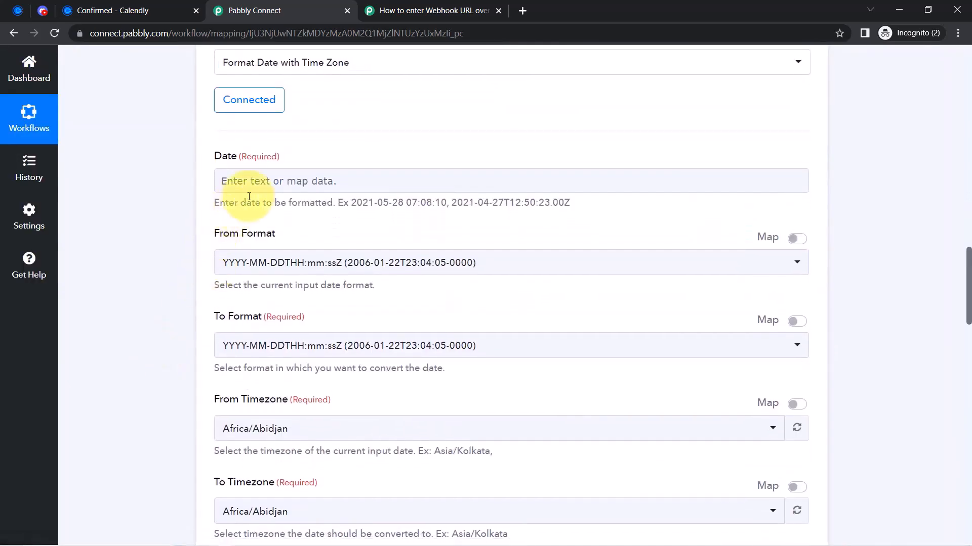
pyautogui.click(256, 188)
pyautogui.click(250, 238)
pyautogui.write('start')
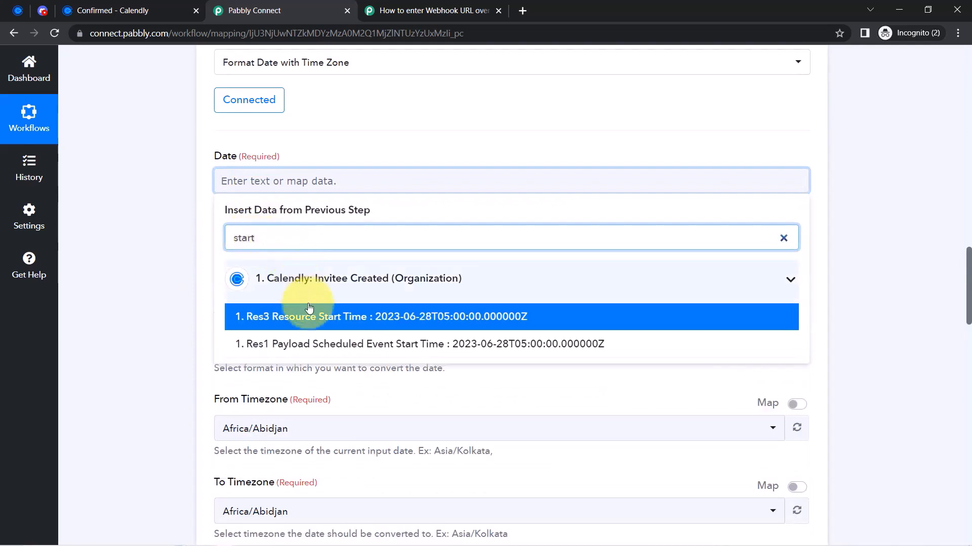
pyautogui.click(315, 317)
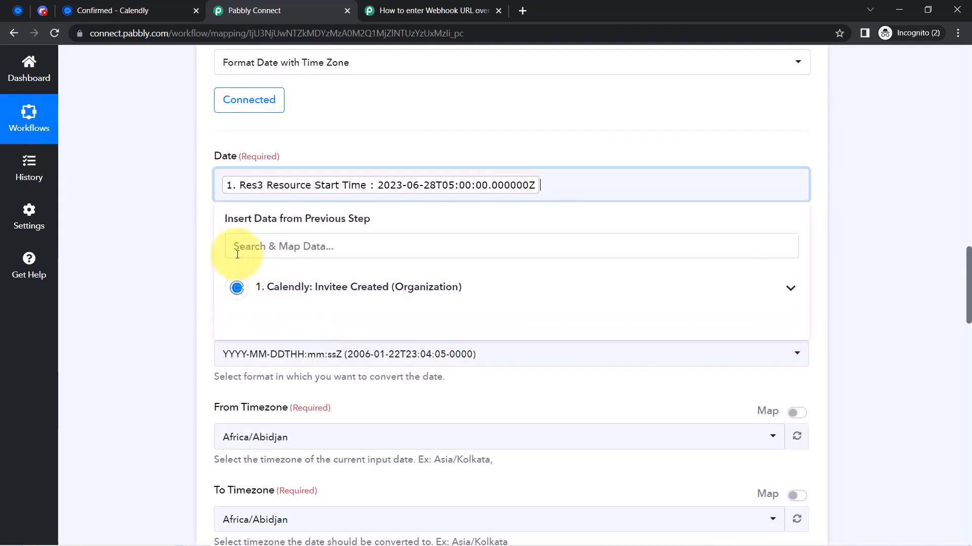
pyautogui.click(197, 236)
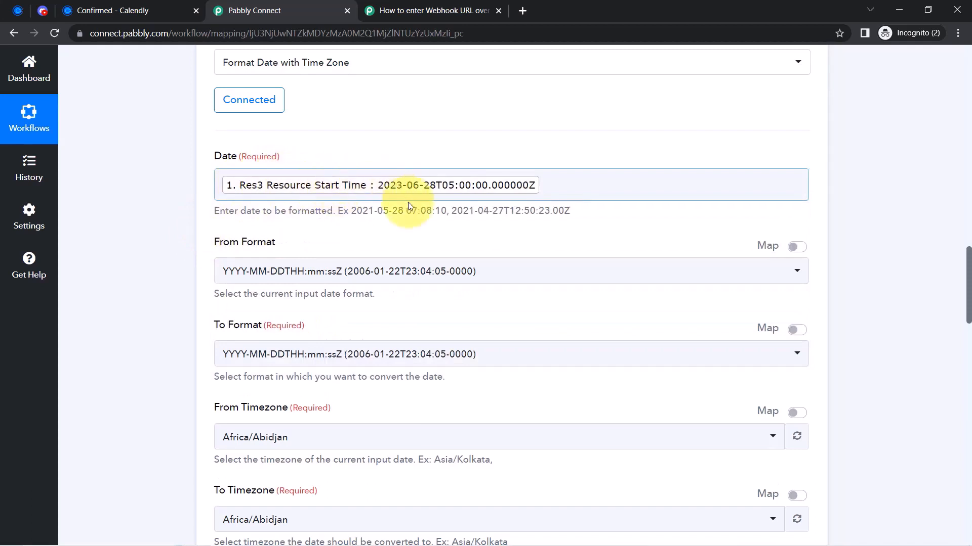
pyautogui.click(407, 215)
pyautogui.moveTo(223, 248); pyautogui.dragTo(272, 251)
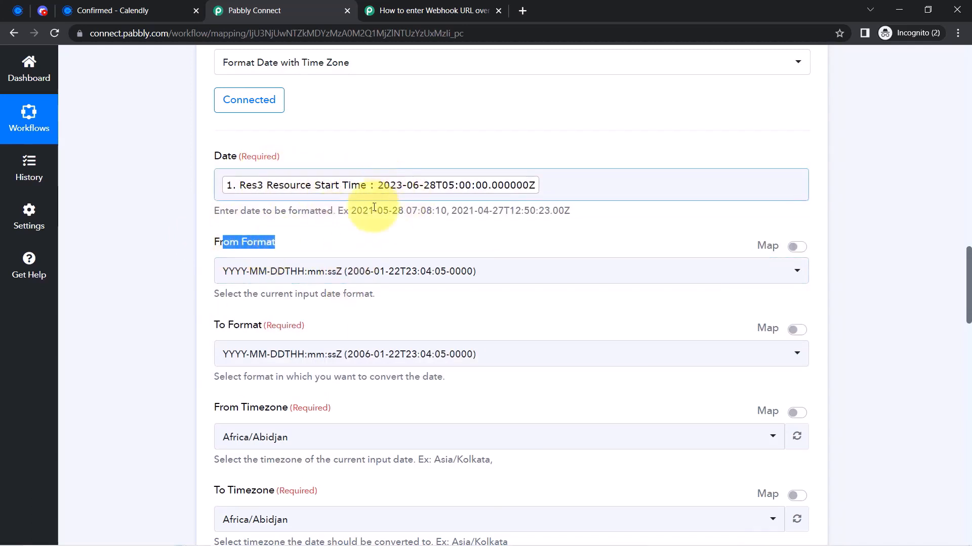
pyautogui.click(240, 353)
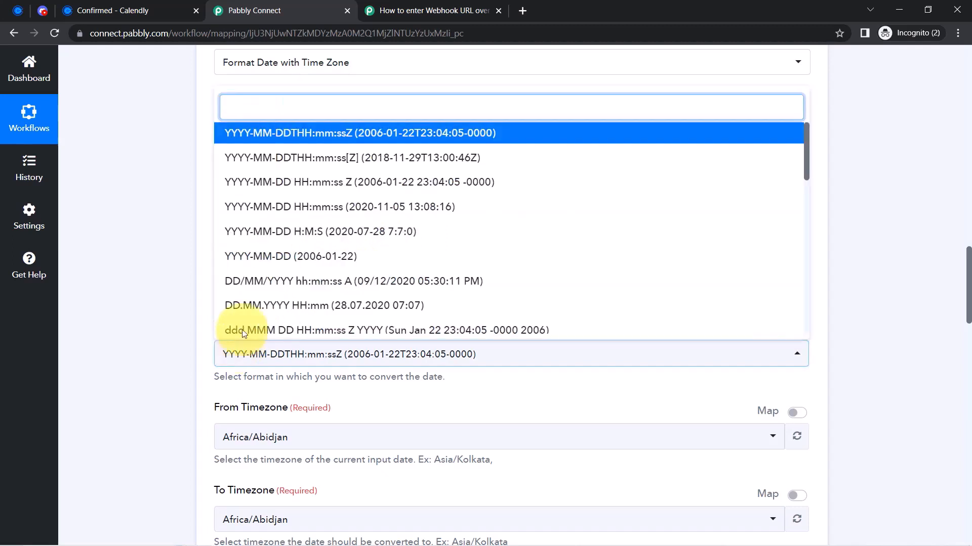
pyautogui.click(239, 210)
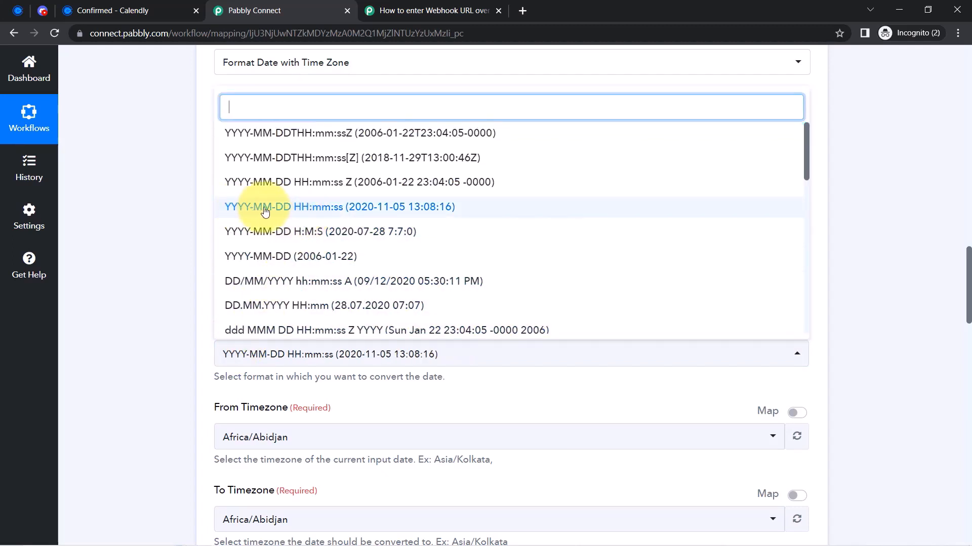
pyautogui.click(338, 211)
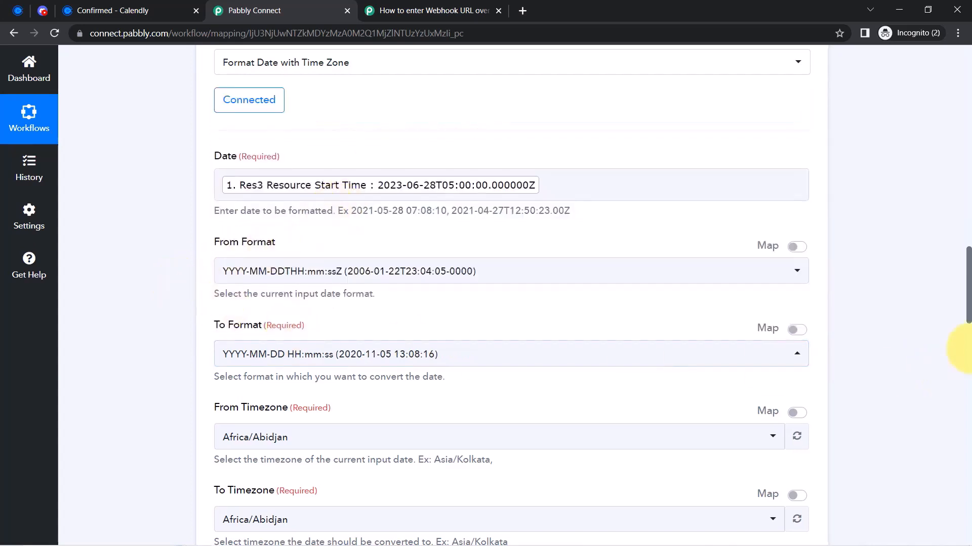
pyautogui.scroll(-4, 968, 316)
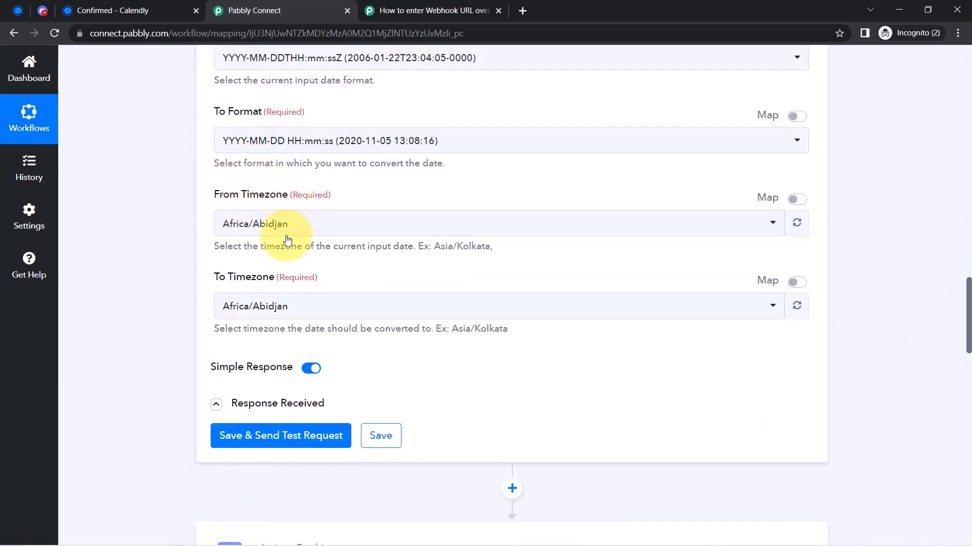
# Set the From Timezone to Etc/UTC and the To Timezone to Asia/Kolkata
pyautogui.click(238, 225)
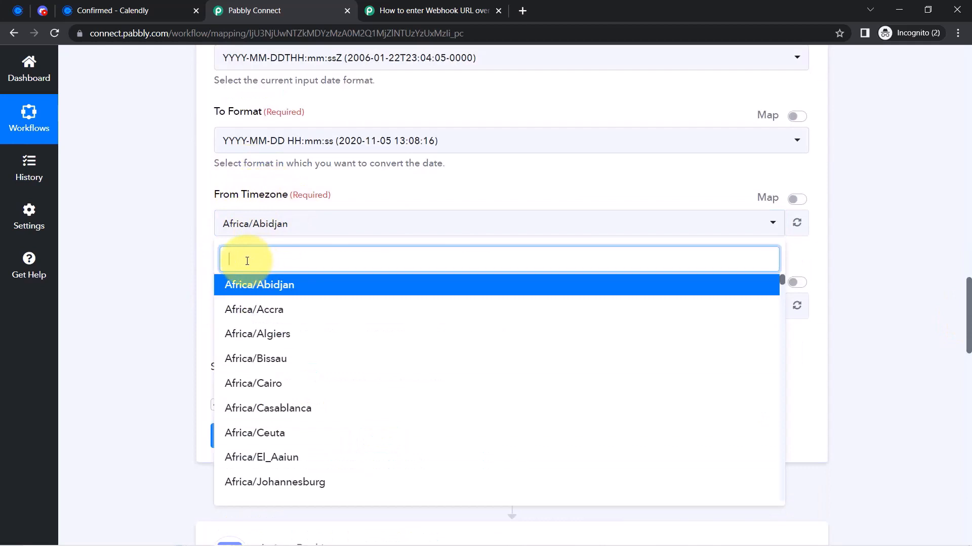
pyautogui.write('asi')
pyautogui.press('BackSpace')
pyautogui.press('BackSpace')
pyautogui.press('BackSpace')
pyautogui.press('BackSpace')
pyautogui.write('e')
pyautogui.press('BackSpace')
pyautogui.write('utc')
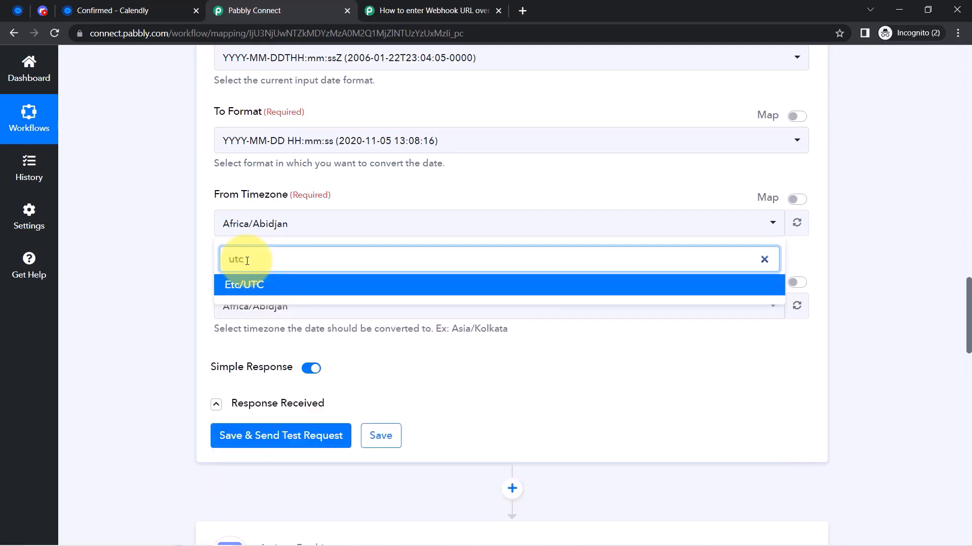
pyautogui.click(253, 285)
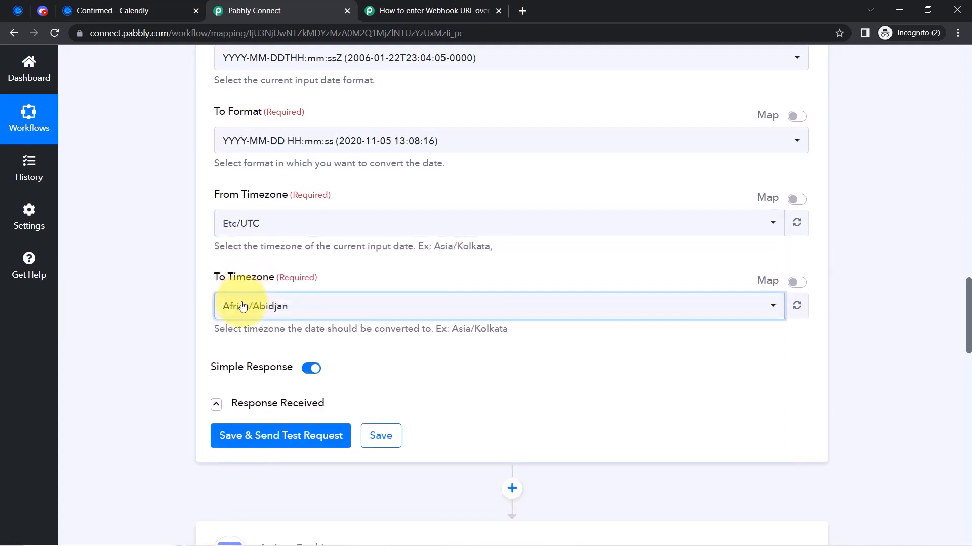
pyautogui.click(250, 307)
pyautogui.write('asia')
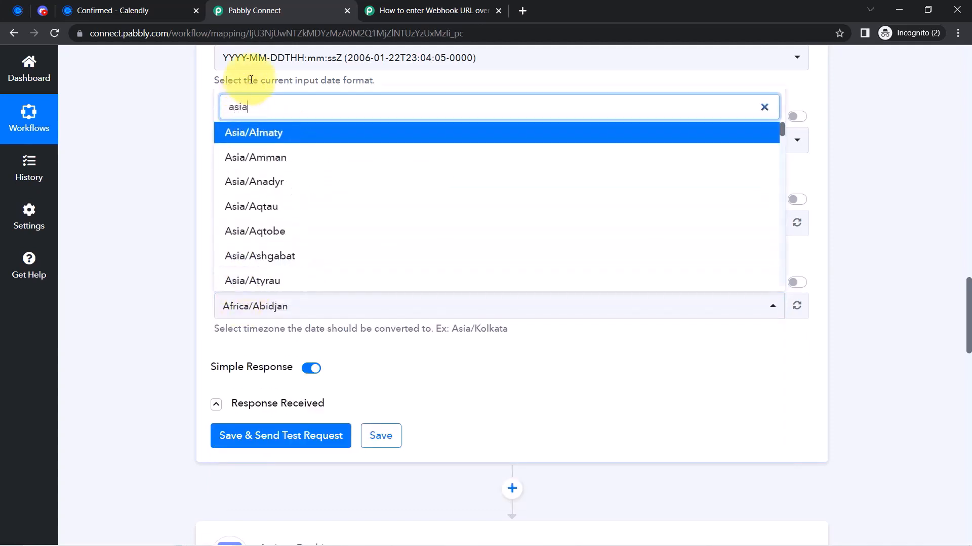
pyautogui.write('/kolk')
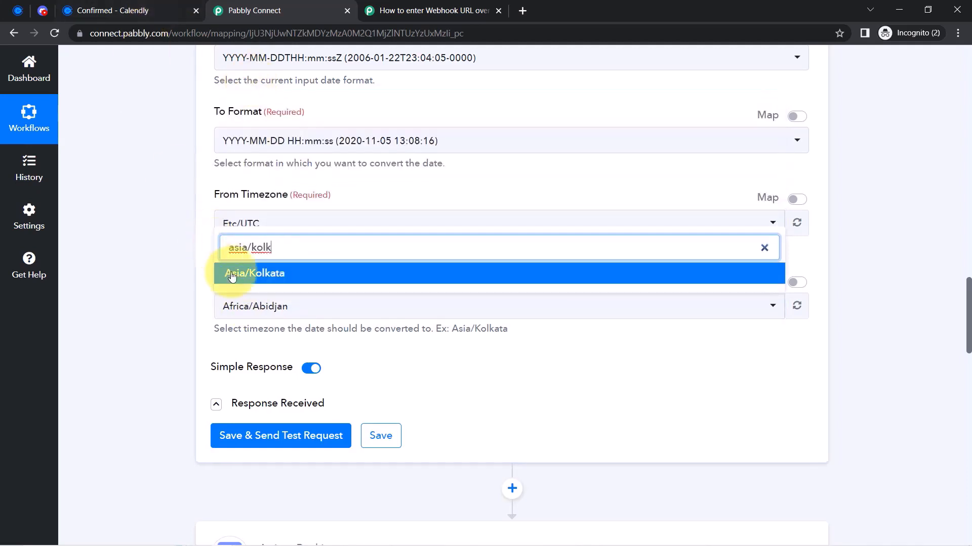
pyautogui.click(251, 272)
pyautogui.click(249, 430)
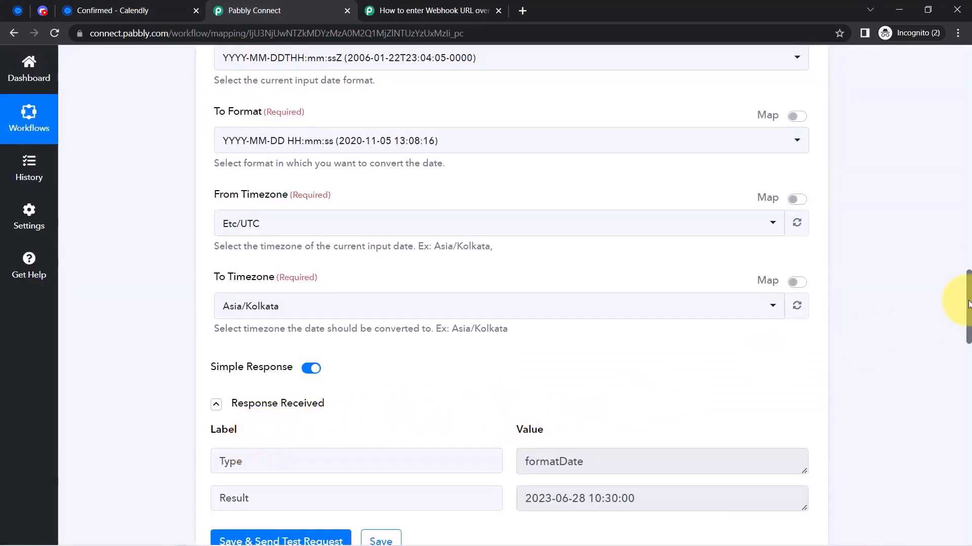
pyautogui.moveTo(968, 304); pyautogui.dragTo(955, 318)
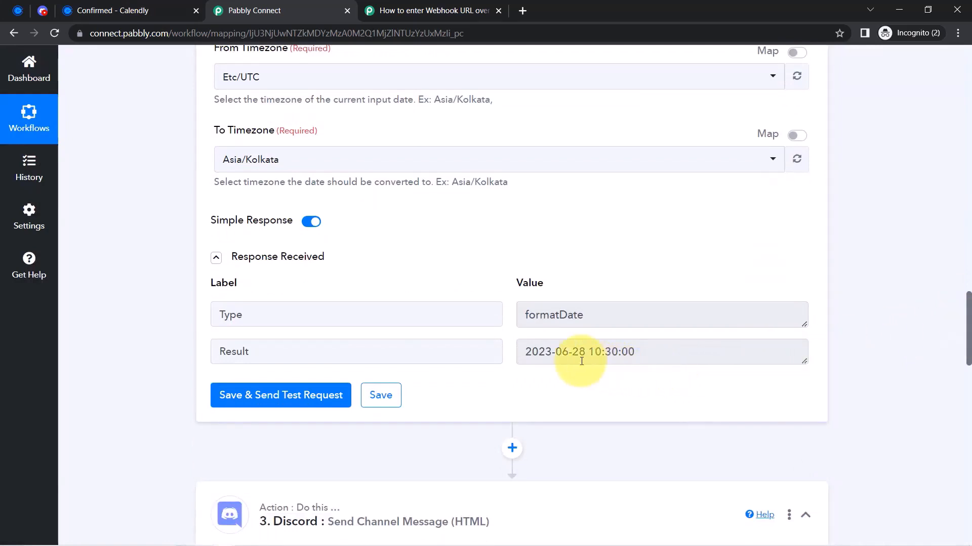
pyautogui.moveTo(557, 352); pyautogui.dragTo(627, 358)
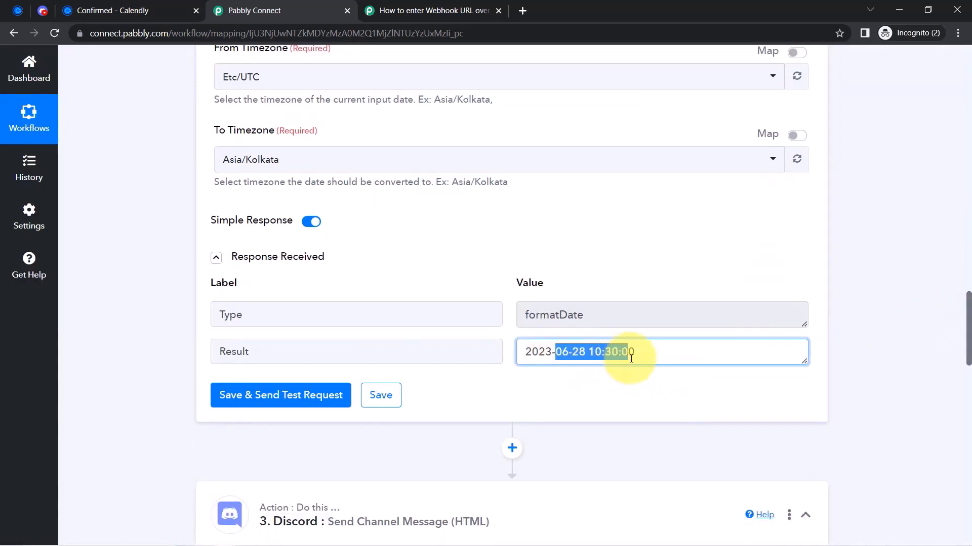
pyautogui.click(101, 10)
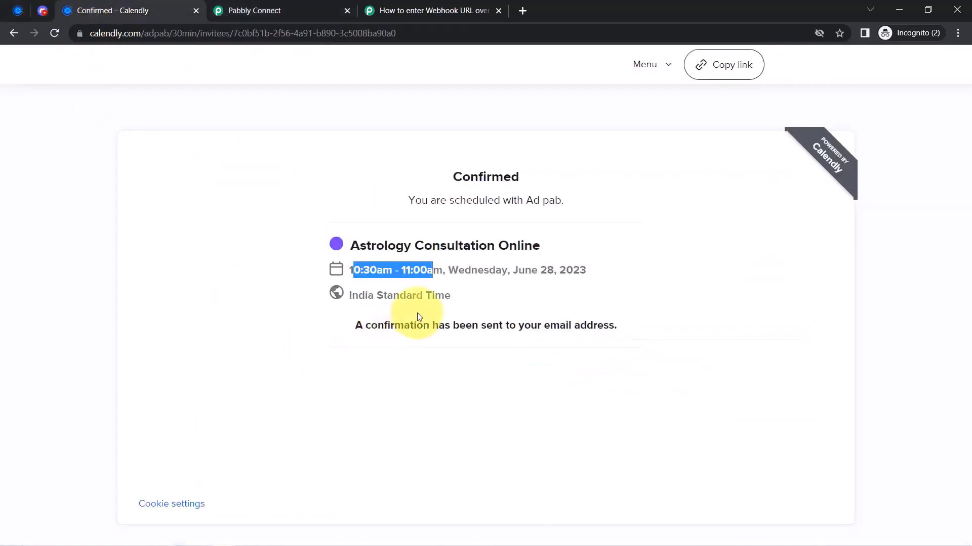
# Compare the Calendly booking's 10:30am start time, then go back to the Pabbly Connect workflow
pyautogui.click(349, 273)
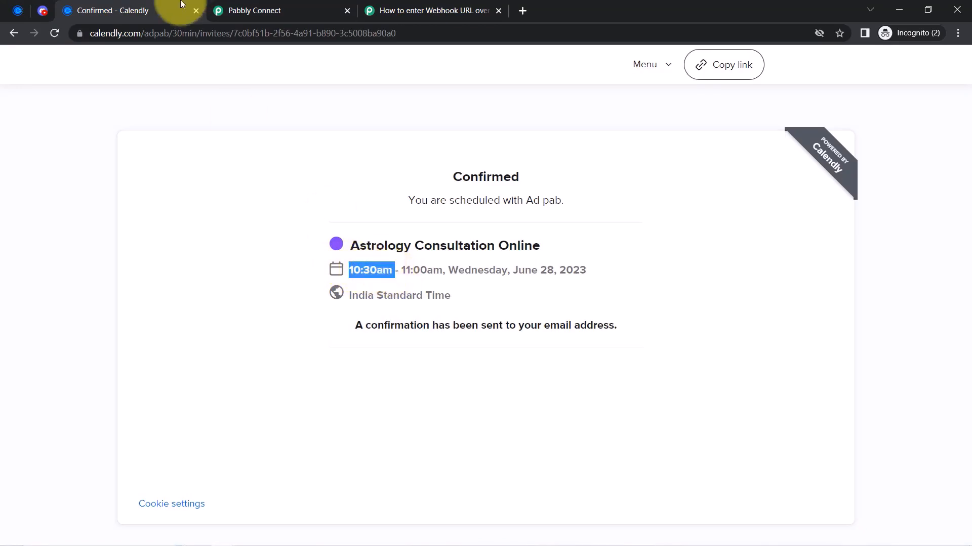
pyautogui.click(259, 9)
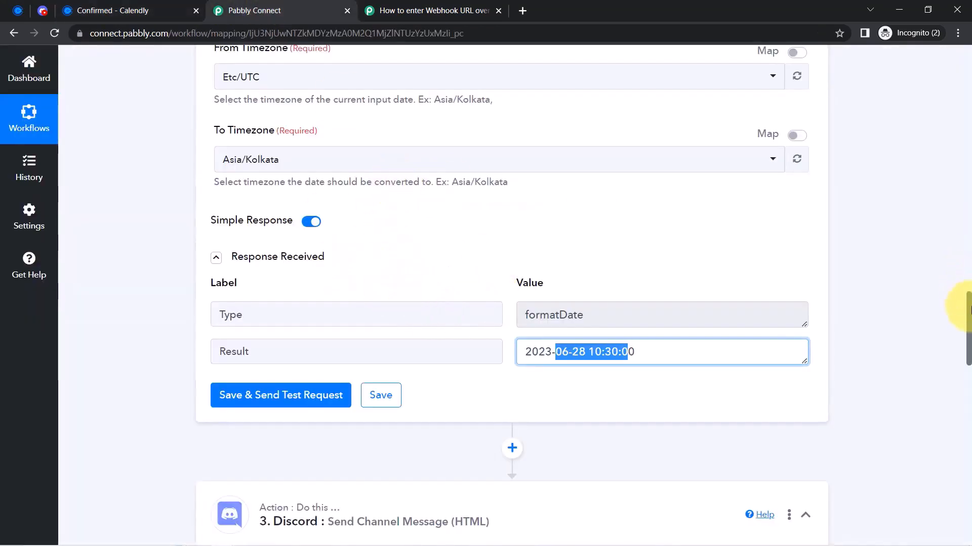
# Rename the formatter step to 'Date/Time Formatter by Pabbly : Start Time'
pyautogui.scroll(8, 969, 309)
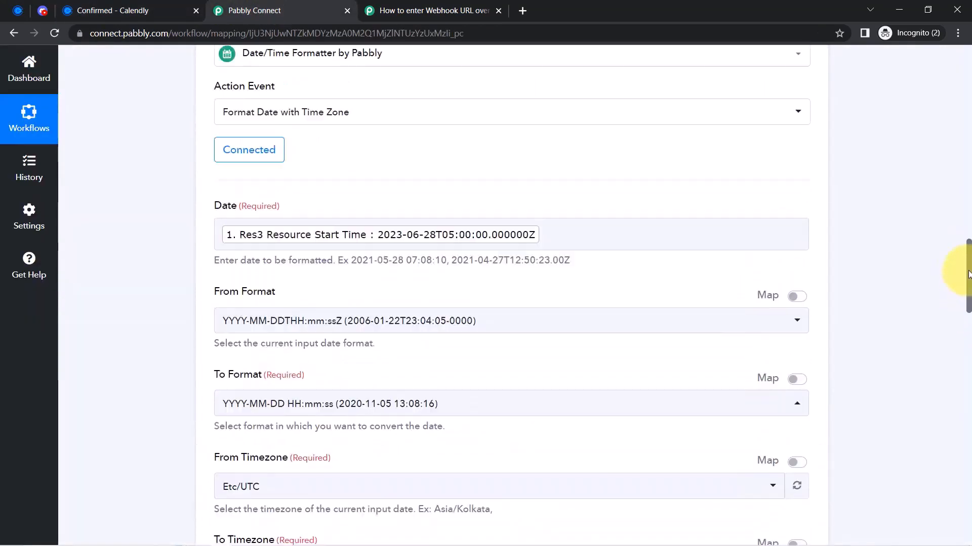
pyautogui.scroll(5, 969, 274)
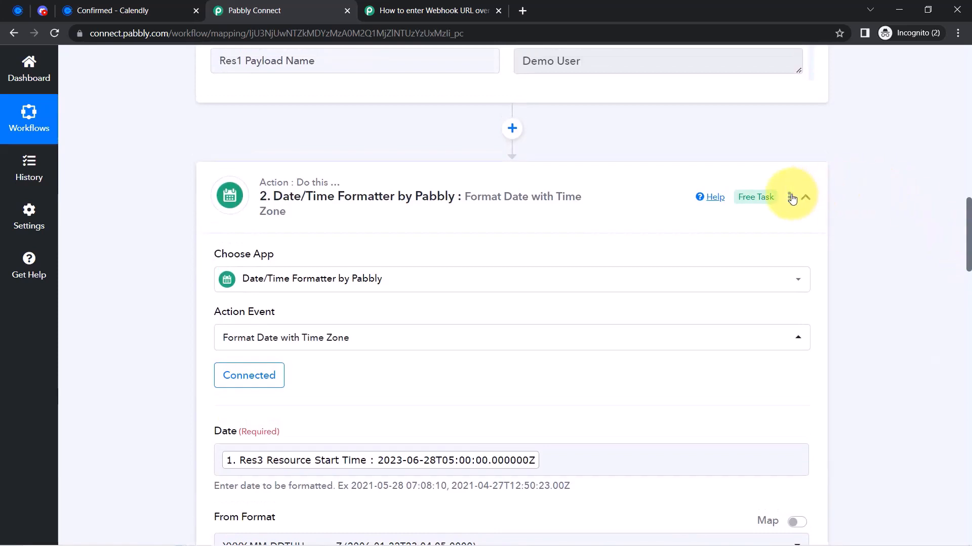
pyautogui.click(792, 198)
pyautogui.click(699, 219)
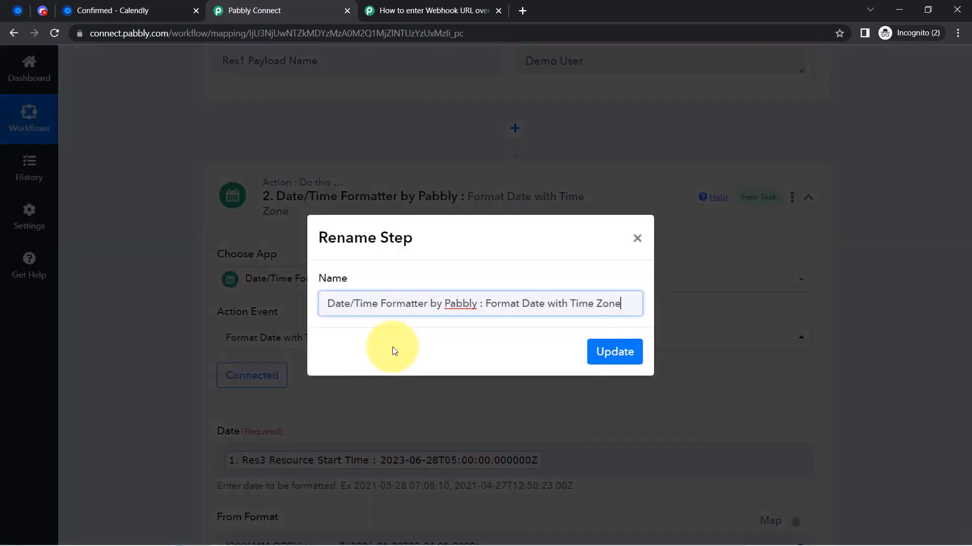
pyautogui.moveTo(483, 303); pyautogui.dragTo(678, 310)
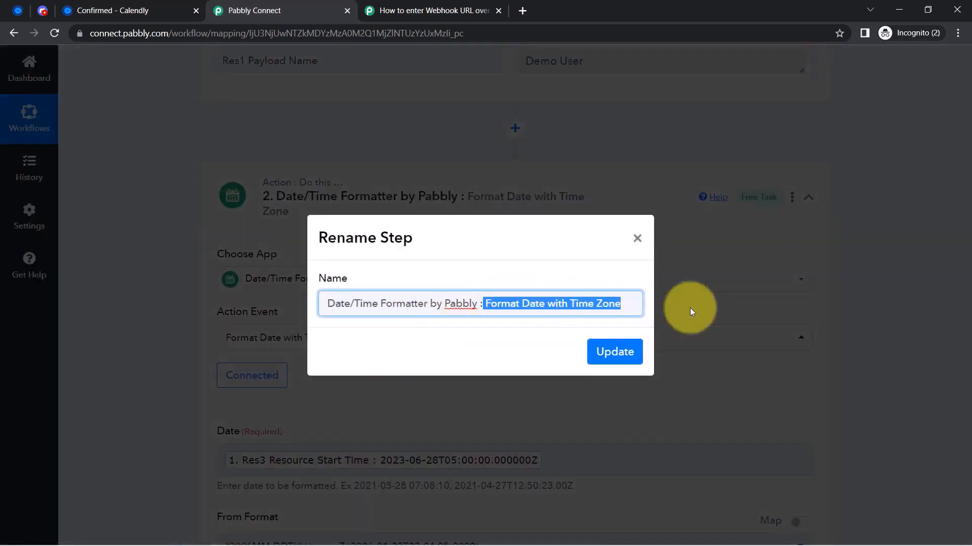
pyautogui.press('BackSpace')
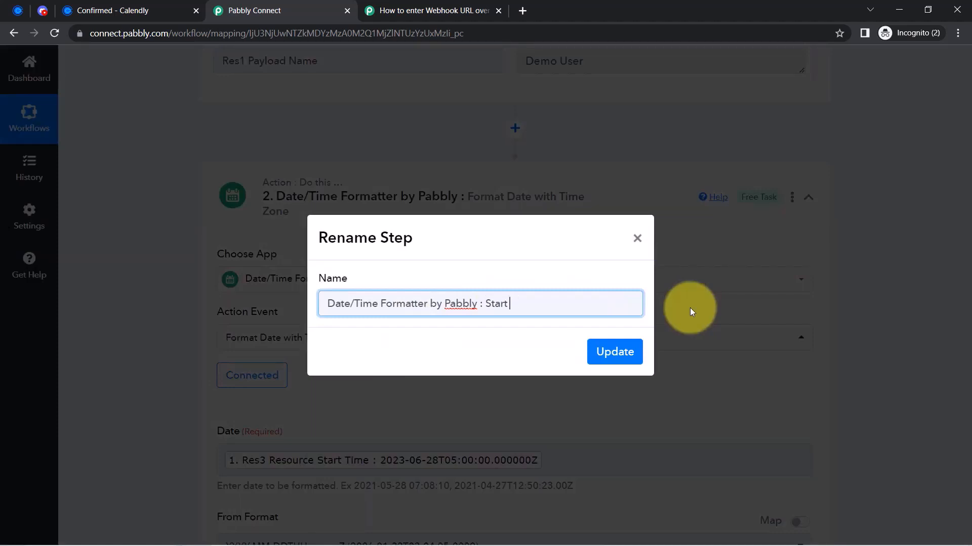
pyautogui.write('Start Time')
pyautogui.press('Return')
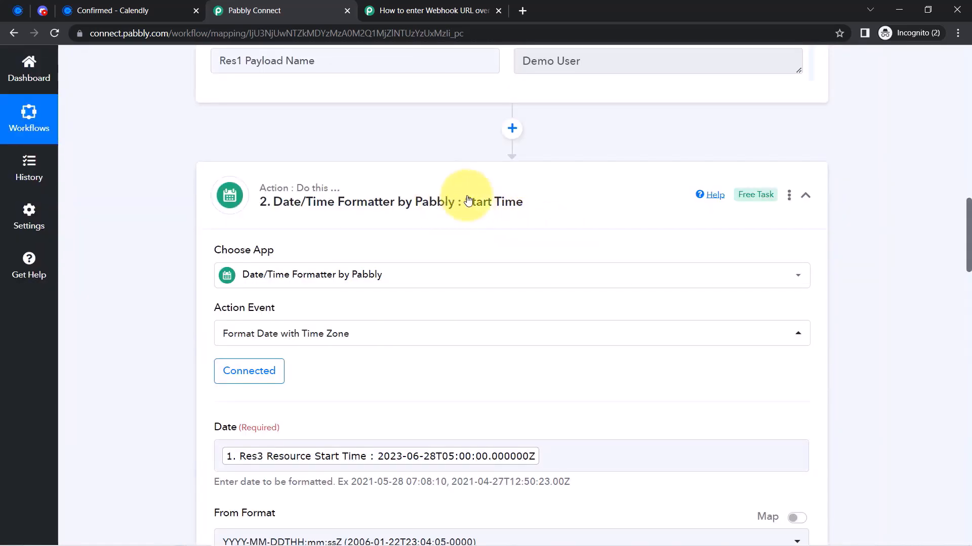
# Copy the Start Time formatter step and paste it as a new third step
pyautogui.click(789, 196)
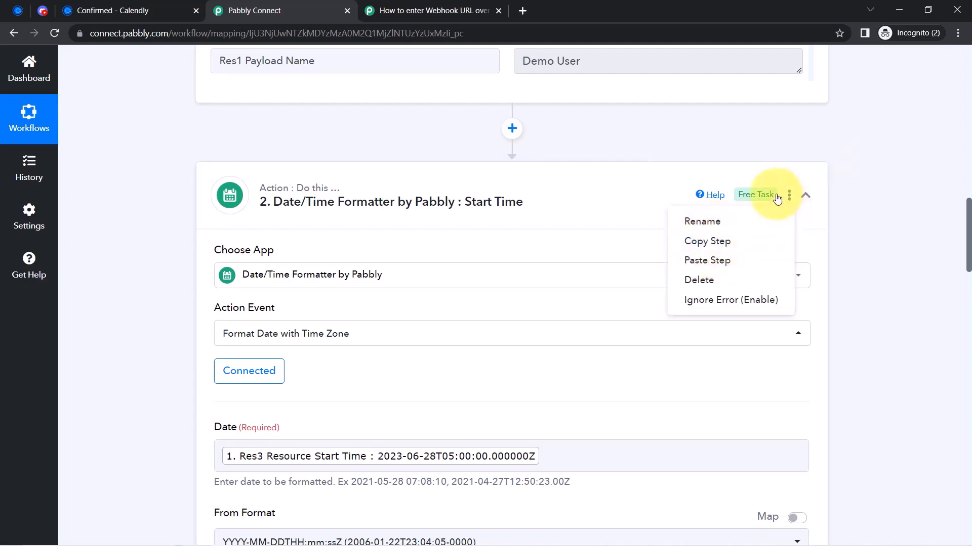
pyautogui.click(701, 245)
pyautogui.click(498, 356)
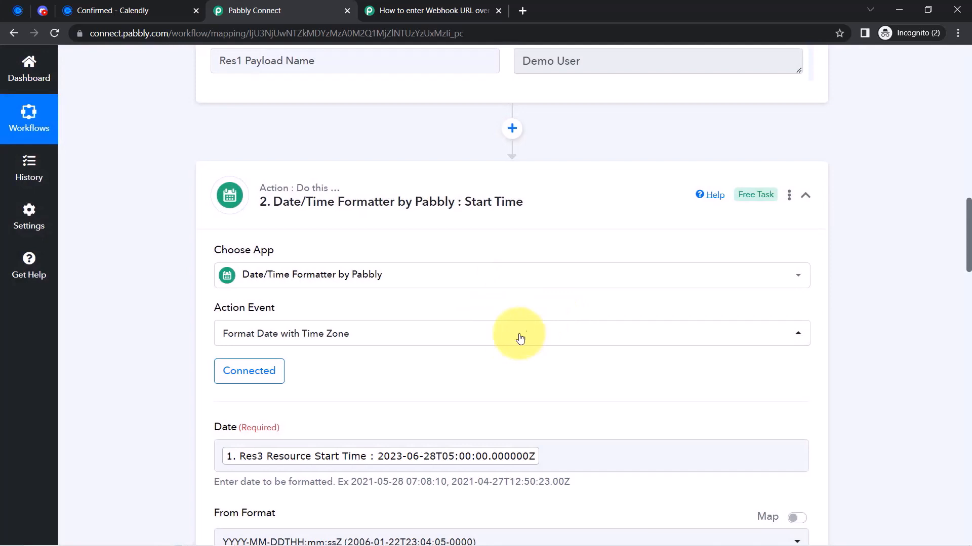
pyautogui.click(790, 197)
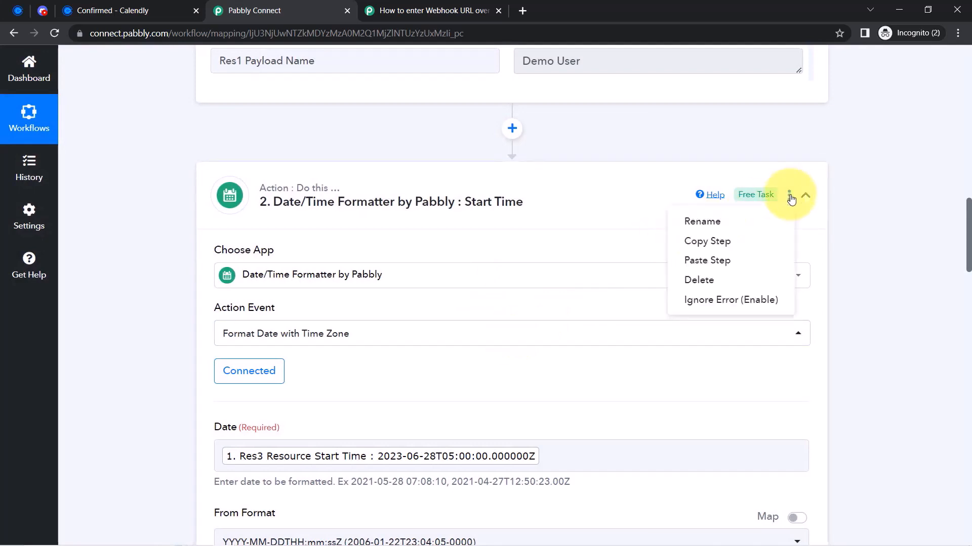
pyautogui.click(701, 262)
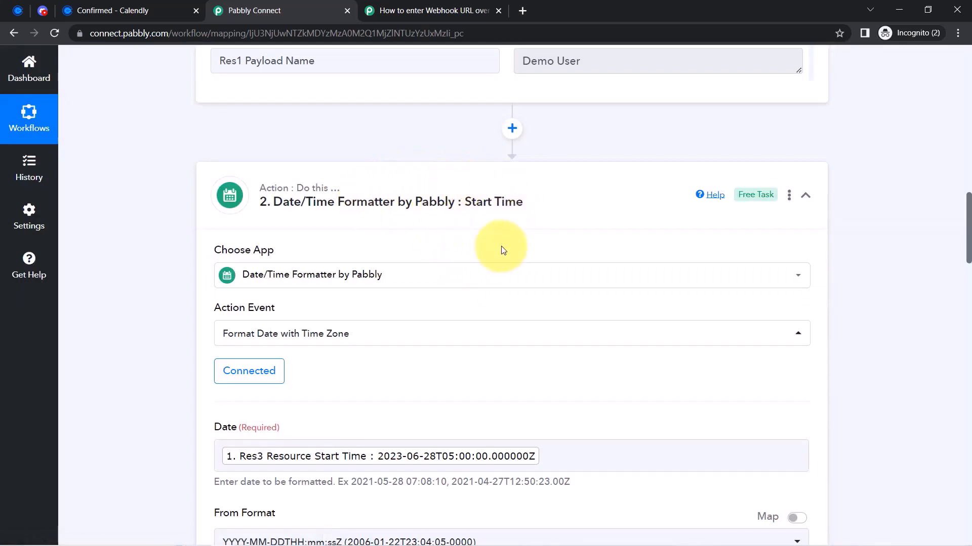
pyautogui.moveTo(969, 204); pyautogui.dragTo(969, 343)
# Rename the third step to 'Date/Time Formatter by Pabbly : End Time'
pyautogui.click(556, 252)
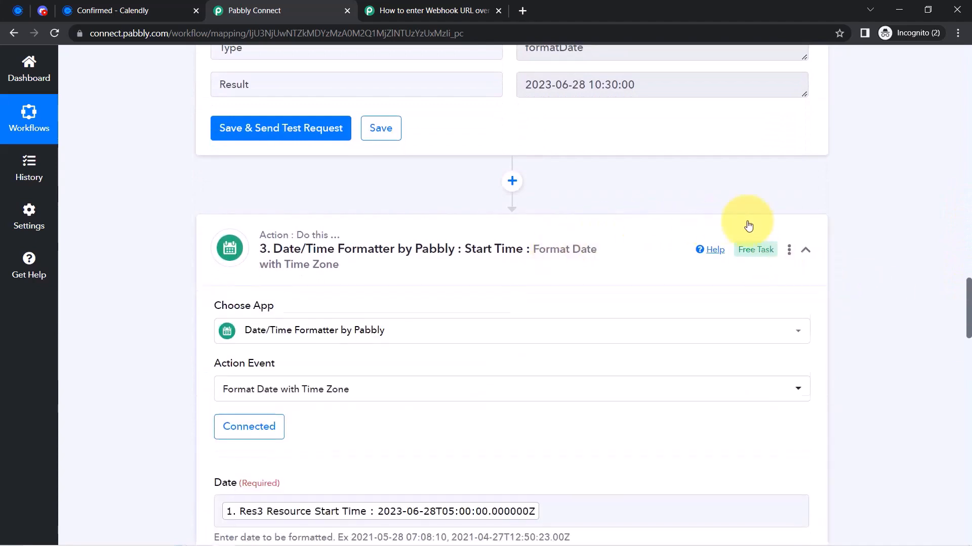
pyautogui.click(788, 250)
pyautogui.click(713, 278)
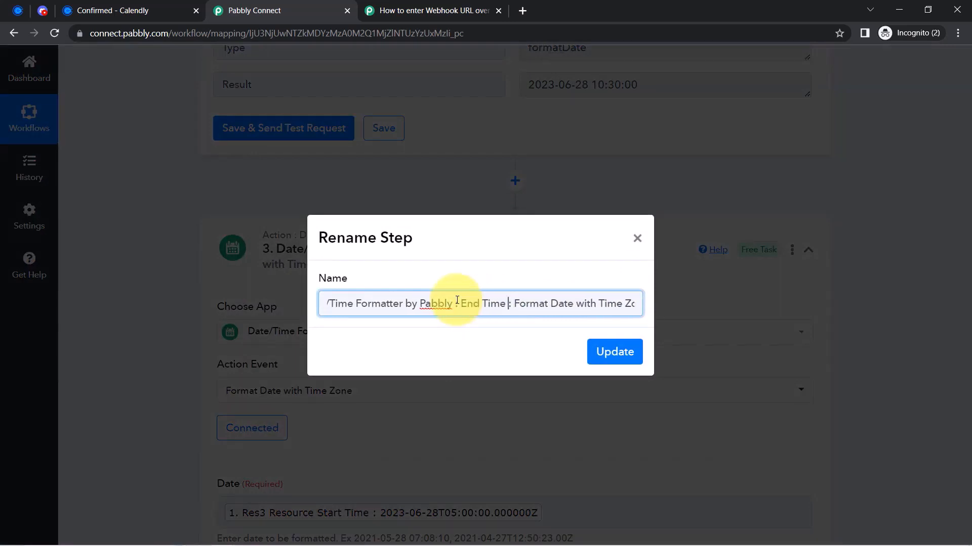
pyautogui.press('Delete')
pyautogui.press('Delete')
pyautogui.press('Delete')
pyautogui.press('Delete')
pyautogui.press('Delete')
pyautogui.press('Delete')
pyautogui.press('Delete')
pyautogui.press('Delete')
pyautogui.press('Delete')
pyautogui.press('Delete')
pyautogui.press('Delete')
pyautogui.press('Delete')
pyautogui.press('Delete')
pyautogui.press('Delete')
pyautogui.press('Delete')
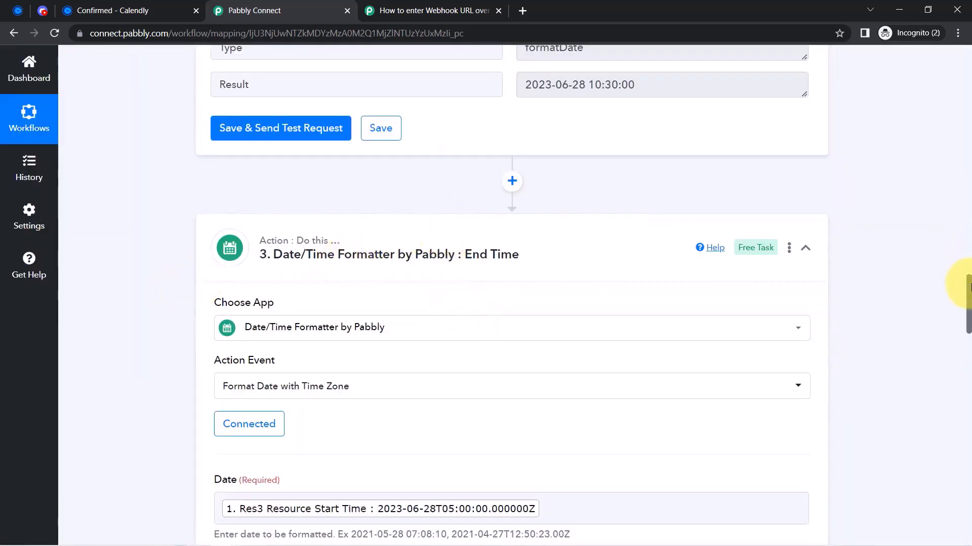
# Replace the third step's Date value with Res3 Resource End Time
pyautogui.moveTo(968, 304); pyautogui.dragTo(947, 326)
pyautogui.click(550, 276)
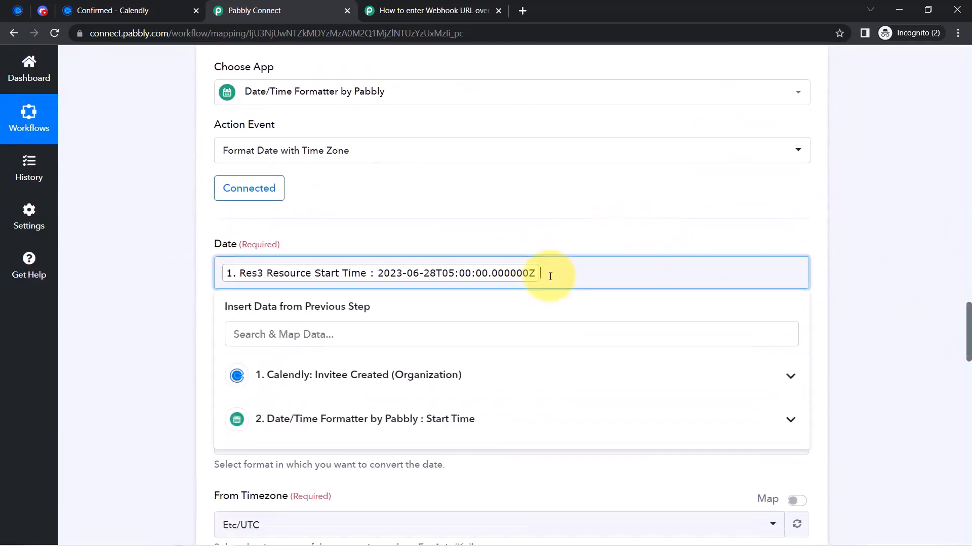
pyautogui.press('BackSpace')
pyautogui.write('end t')
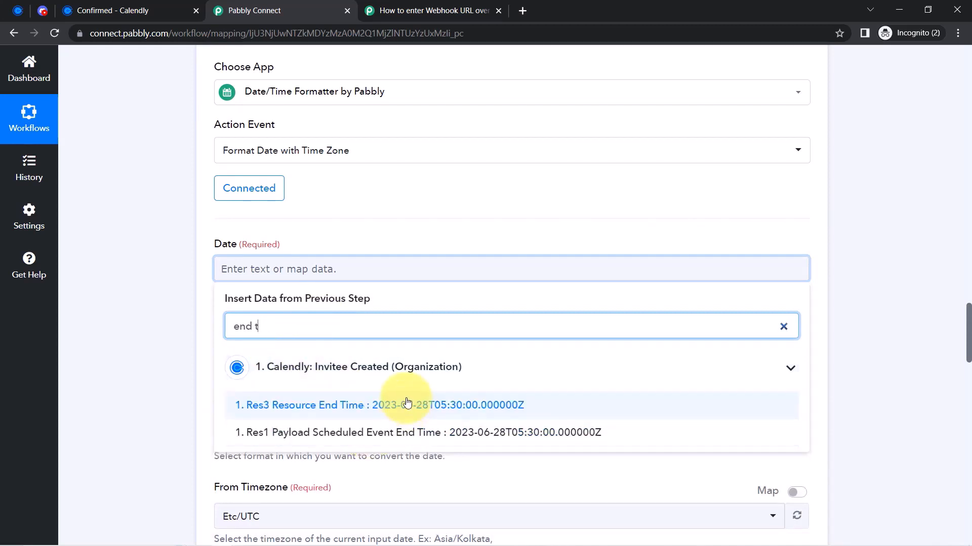
pyautogui.click(399, 411)
pyautogui.click(154, 322)
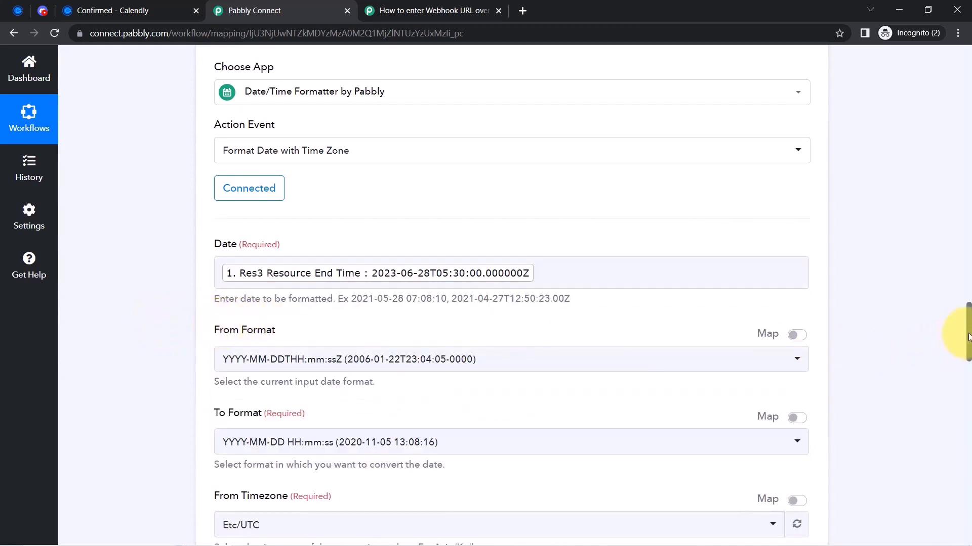
pyautogui.scroll(-3, 966, 334)
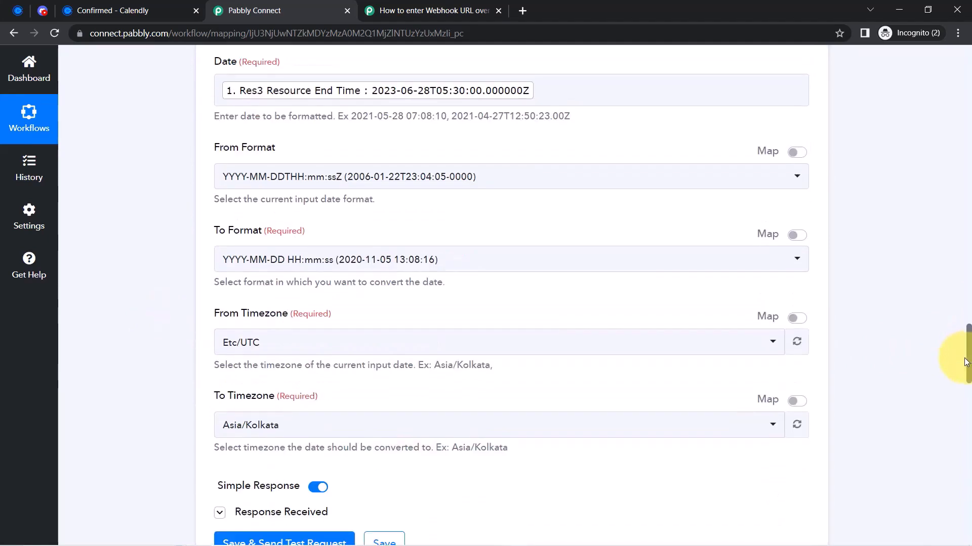
pyautogui.scroll(-2, 958, 359)
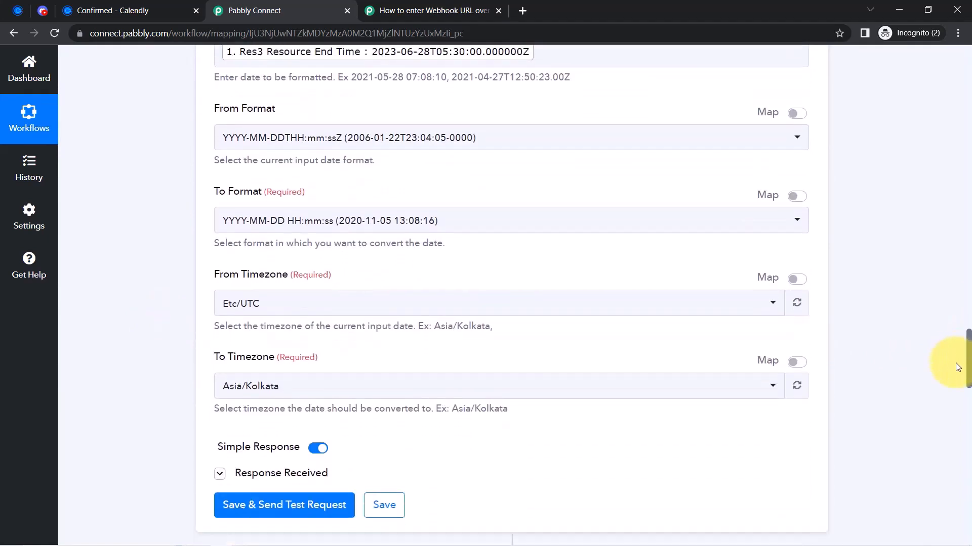
pyautogui.scroll(-5, 955, 363)
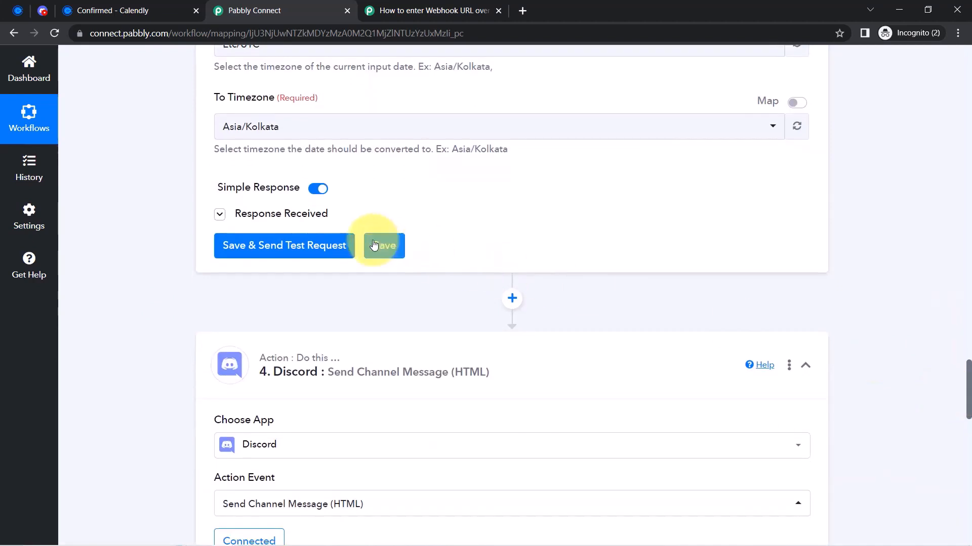
pyautogui.click(228, 245)
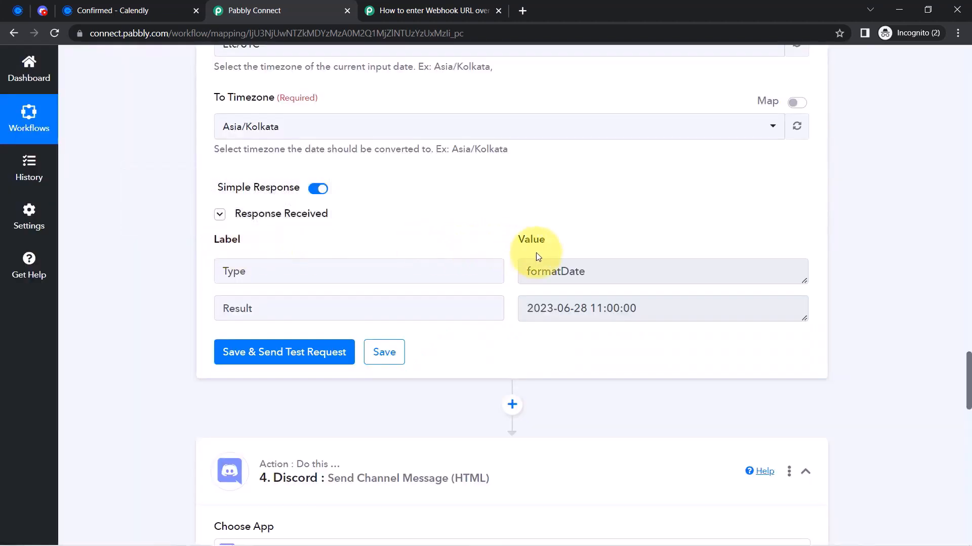
pyautogui.moveTo(639, 311); pyautogui.dragTo(542, 308)
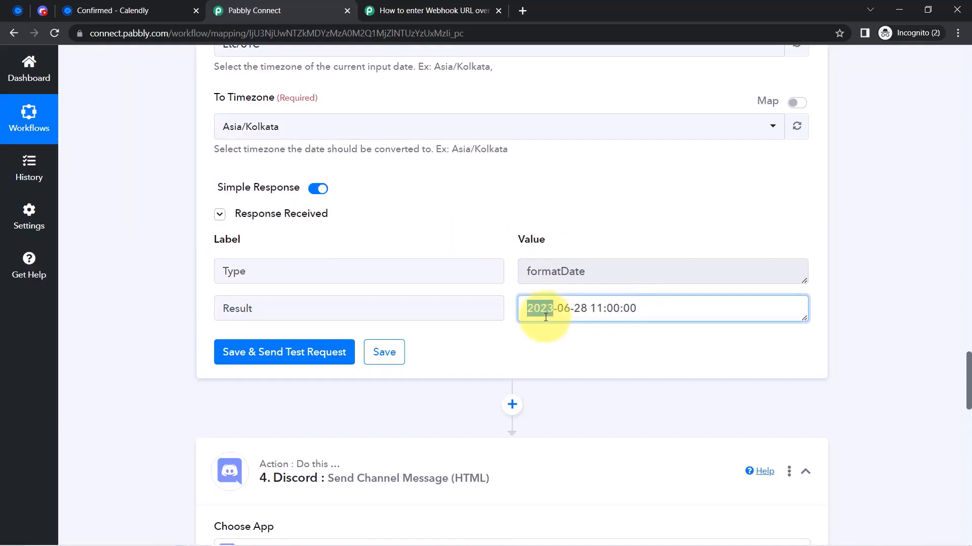
pyautogui.tripleClick(538, 308)
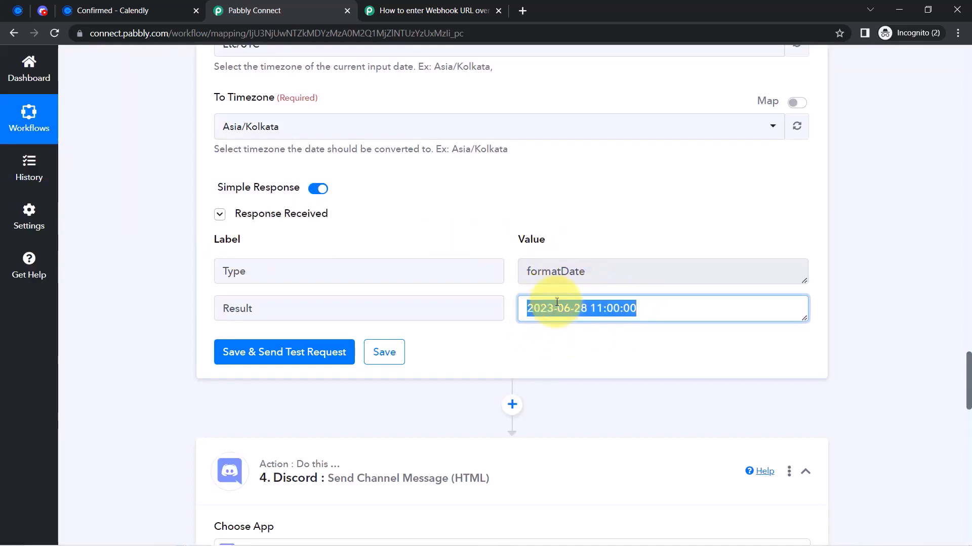
pyautogui.click(567, 307)
pyautogui.tripleClick(576, 308)
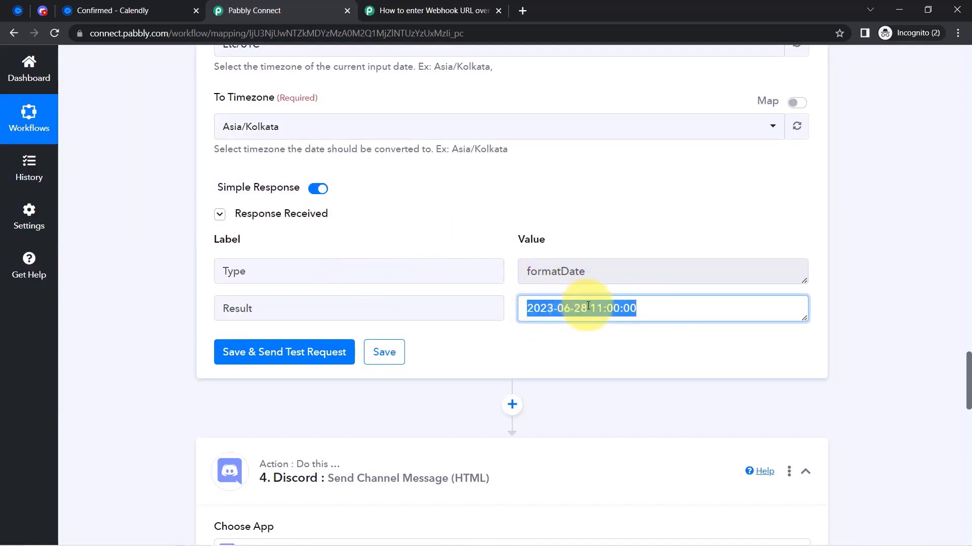
pyautogui.click(579, 308)
pyautogui.moveTo(547, 308); pyautogui.dragTo(591, 313)
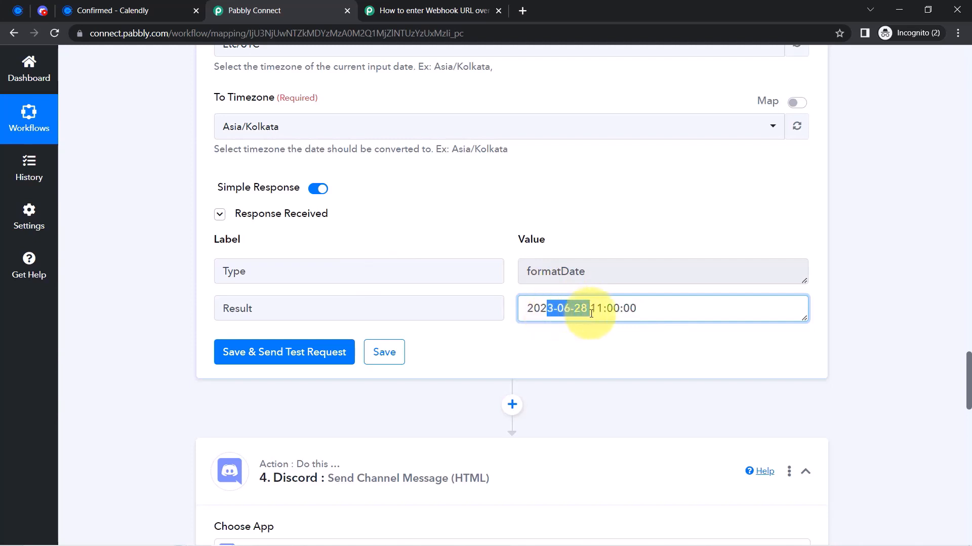
pyautogui.doubleClick(609, 309)
# Check the result against the Calendly booking date of June 28, 2023
pyautogui.click(147, 10)
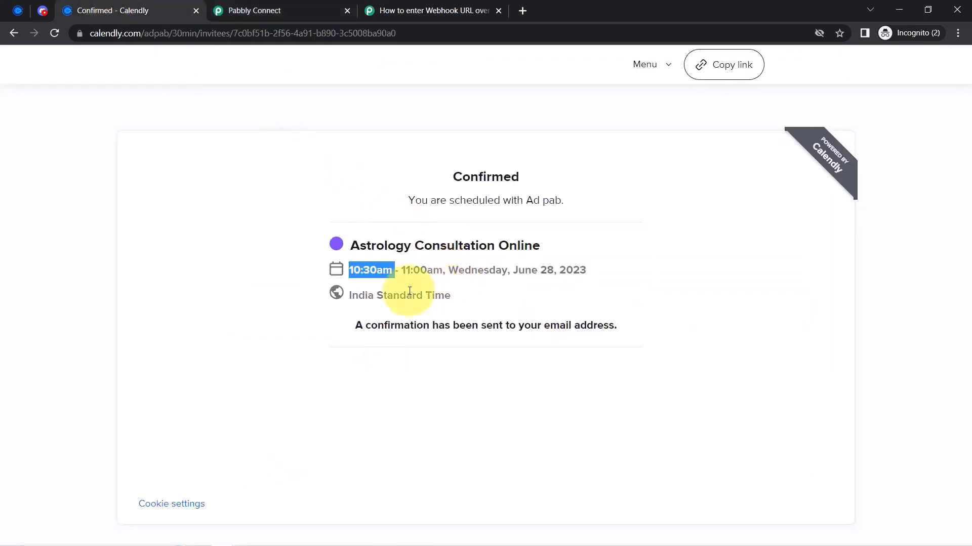
pyautogui.moveTo(512, 270); pyautogui.dragTo(587, 270)
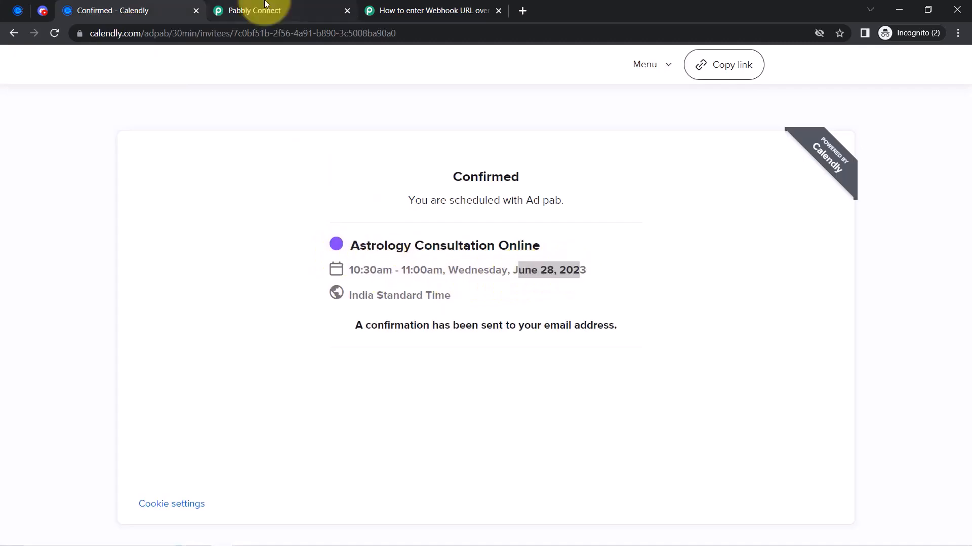
pyautogui.click(260, 10)
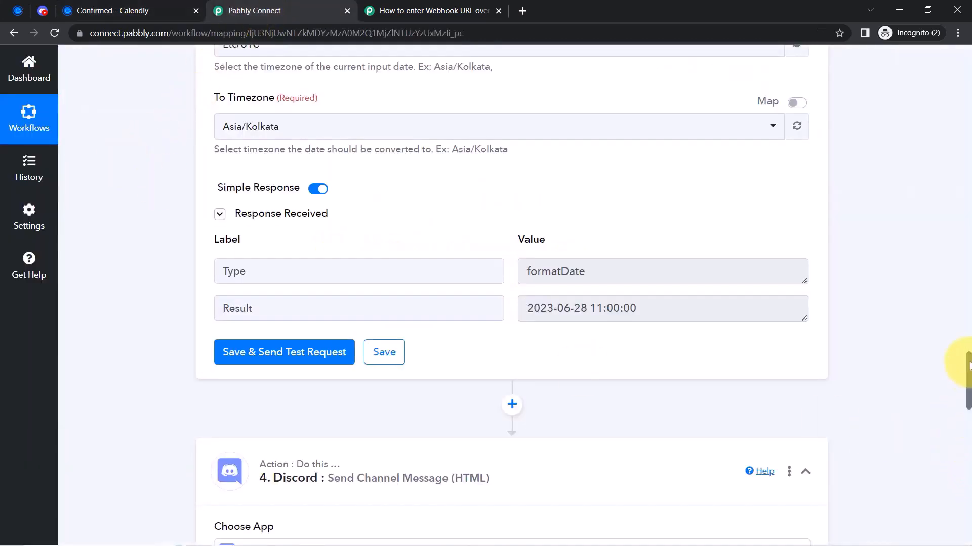
pyautogui.moveTo(969, 365); pyautogui.dragTo(965, 456)
# Put 'Start Time of Event:' on its own line in the Discord message
pyautogui.click(329, 224)
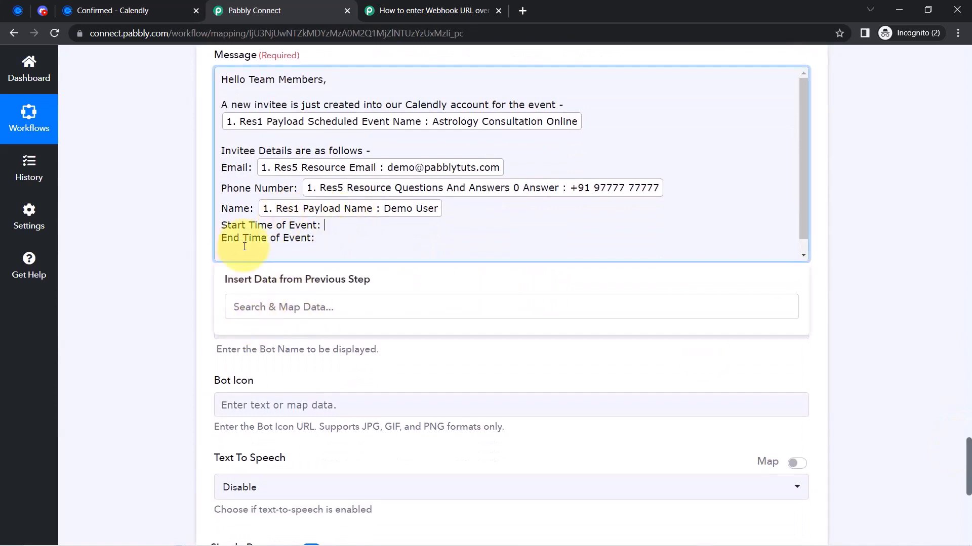
pyautogui.click(163, 271)
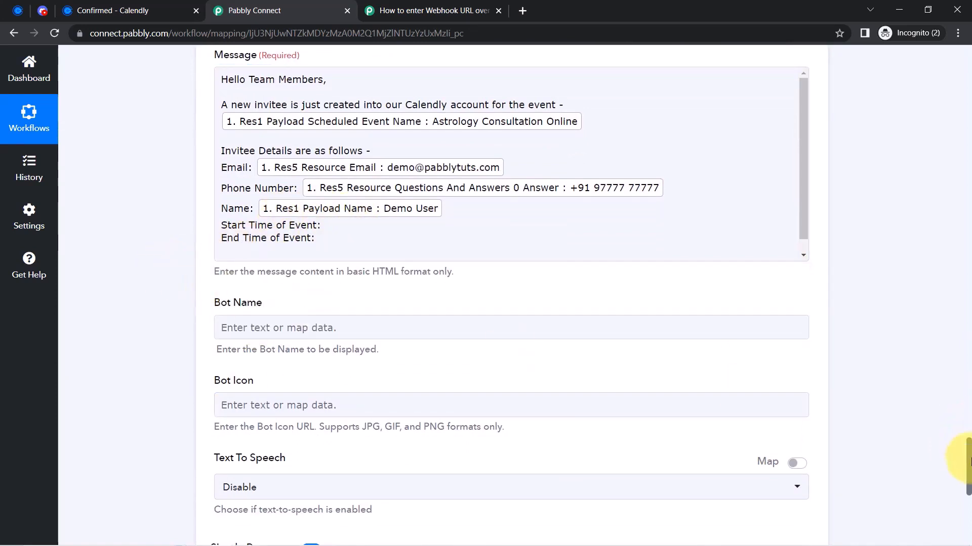
pyautogui.moveTo(968, 462); pyautogui.dragTo(965, 492)
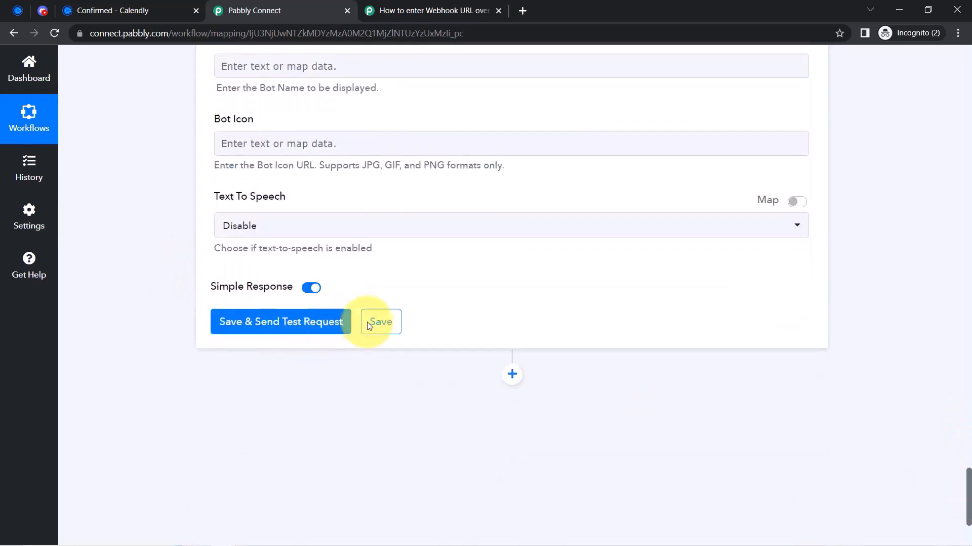
pyautogui.scroll(9, 367, 322)
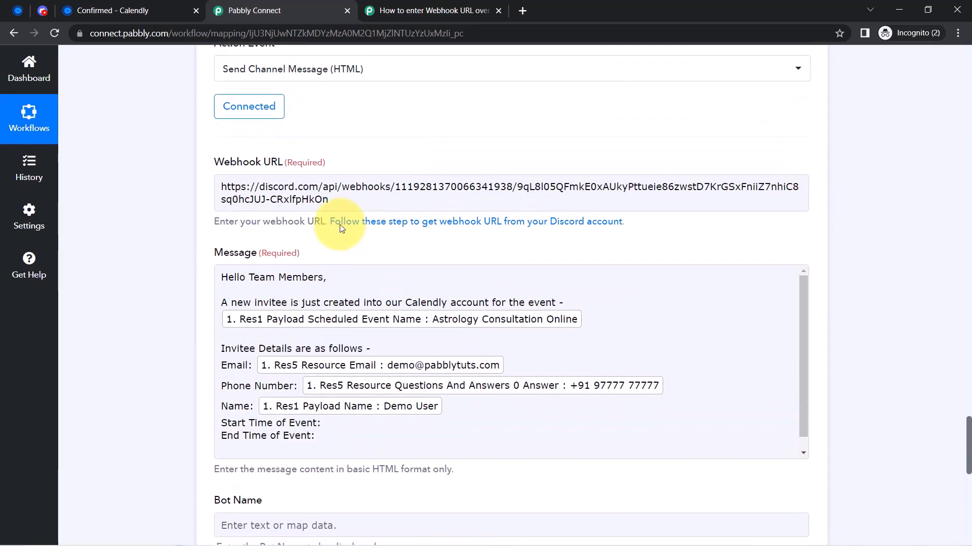
pyautogui.scroll(3, 260, 101)
pyautogui.click(247, 215)
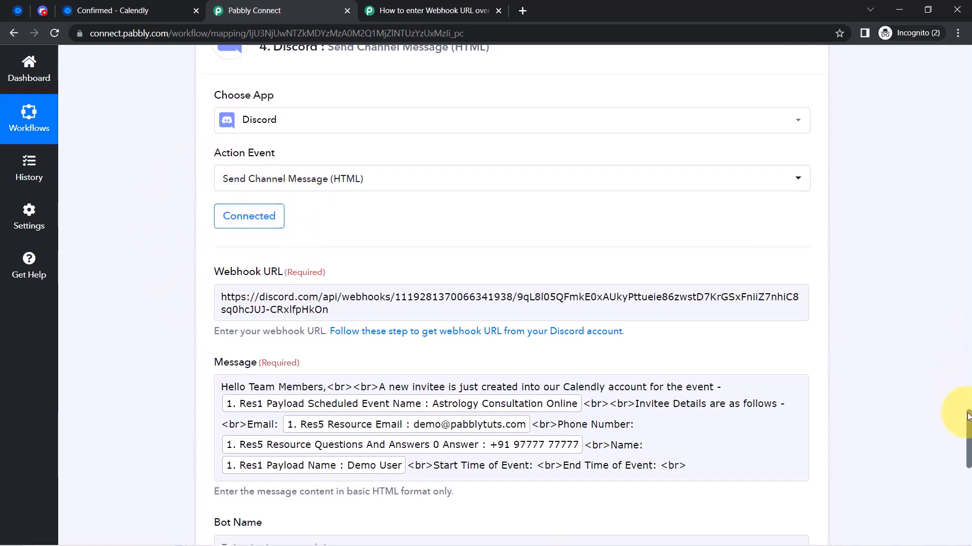
pyautogui.moveTo(967, 416); pyautogui.dragTo(968, 445)
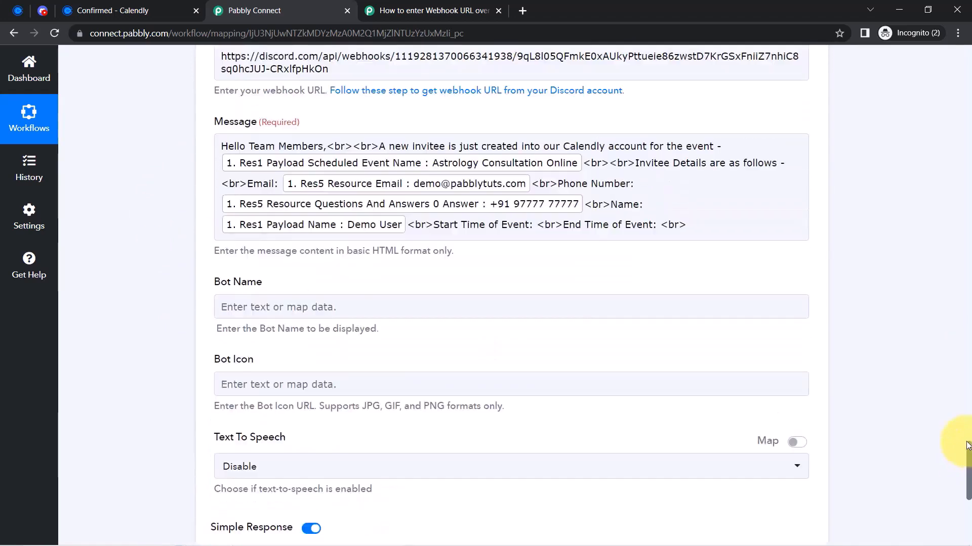
pyautogui.click(436, 226)
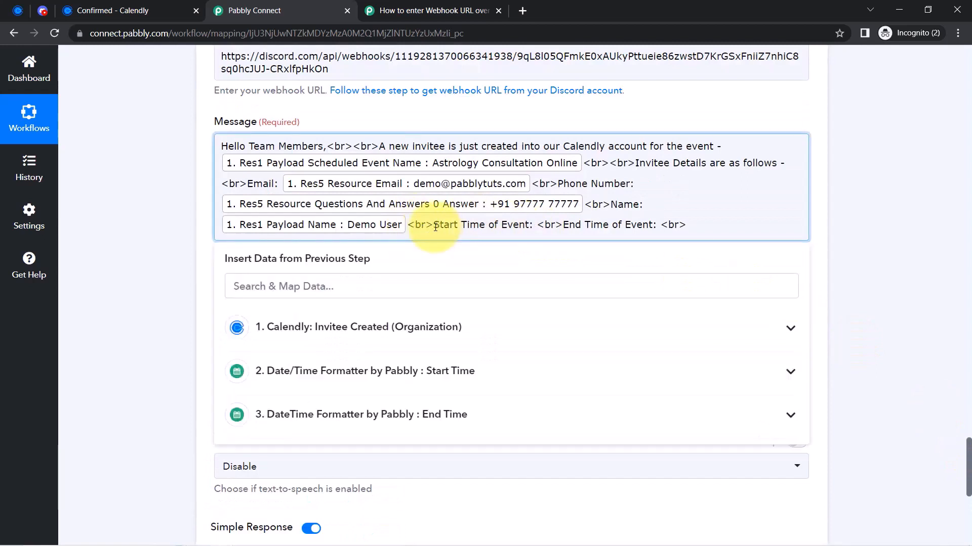
pyautogui.press('Return')
pyautogui.press('Return')
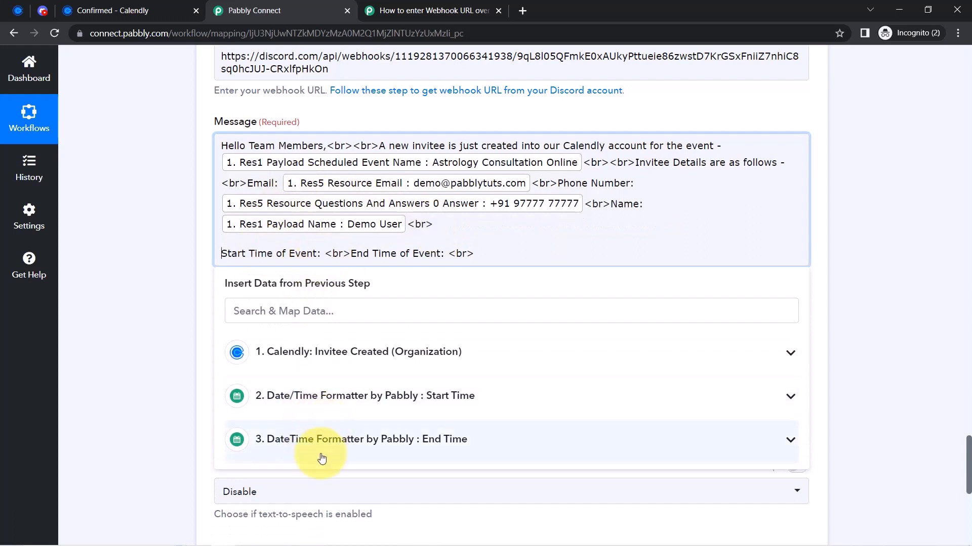
# Insert the Start Time step's converted Result after 'Start Time of Event:'
pyautogui.click(353, 392)
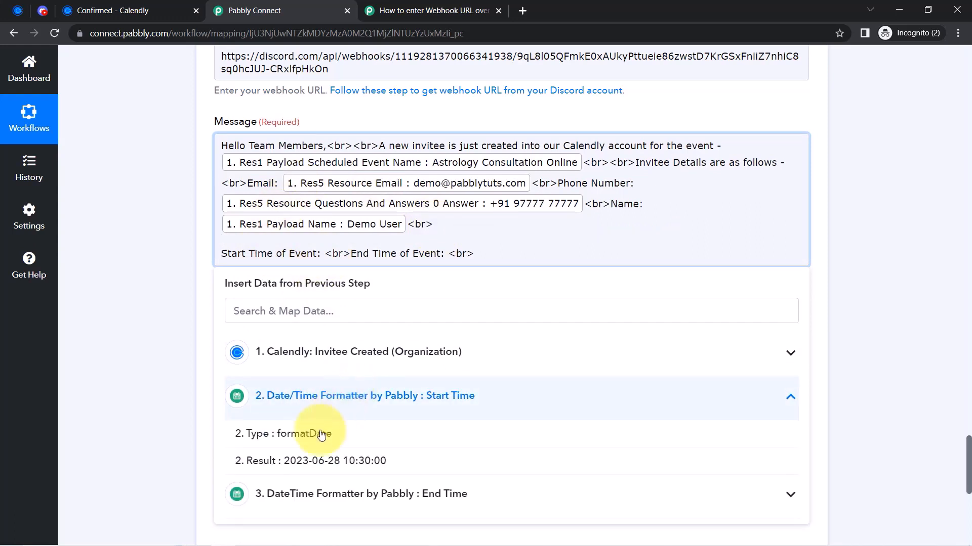
pyautogui.click(336, 520)
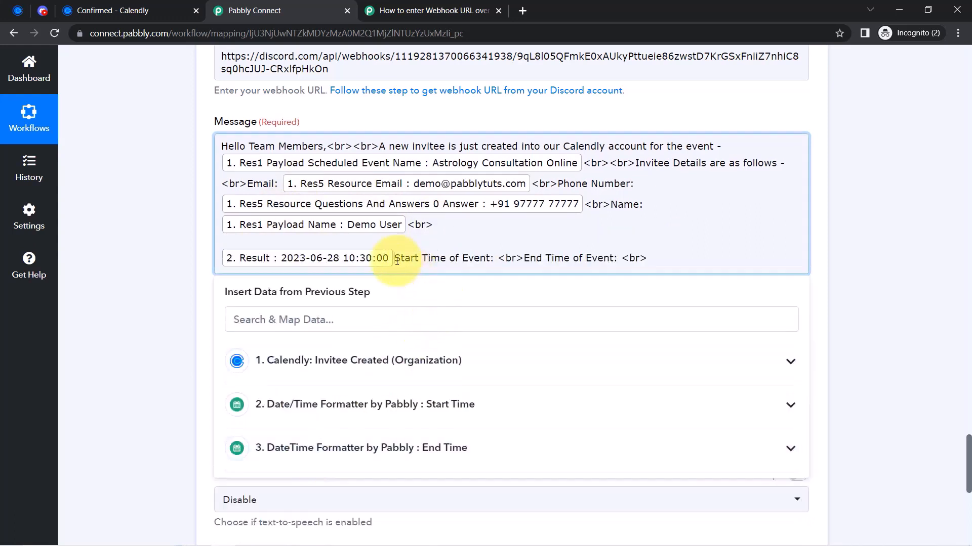
pyautogui.press('BackSpace')
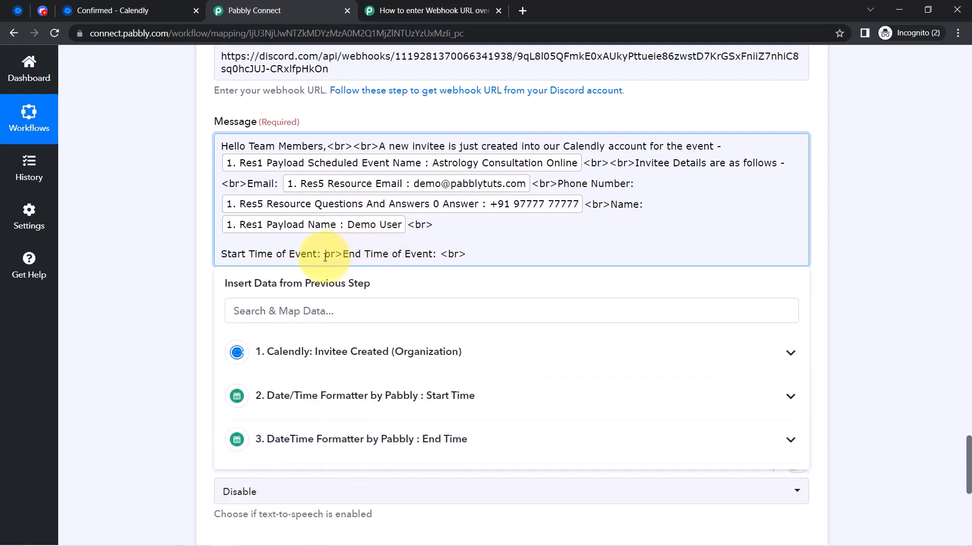
pyautogui.press('Delete')
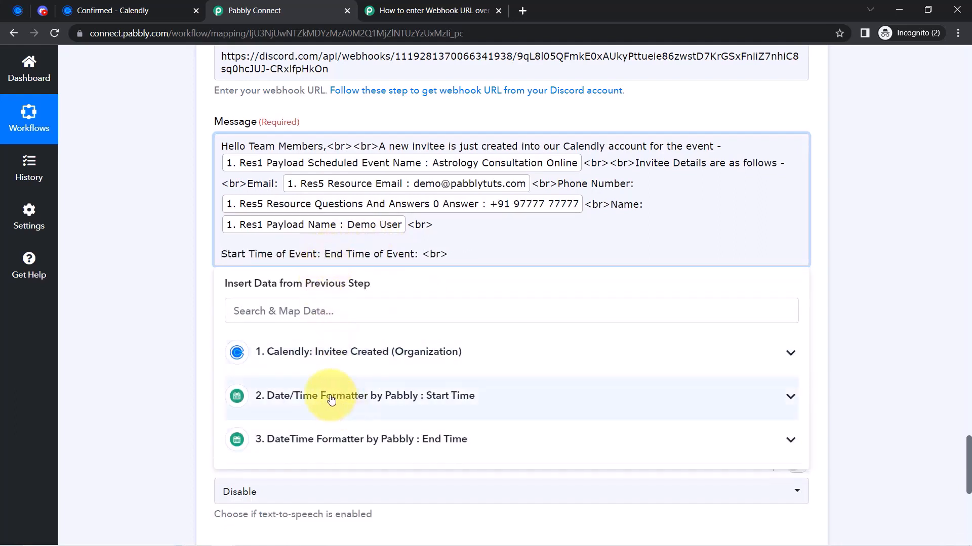
pyautogui.click(331, 400)
pyautogui.click(336, 521)
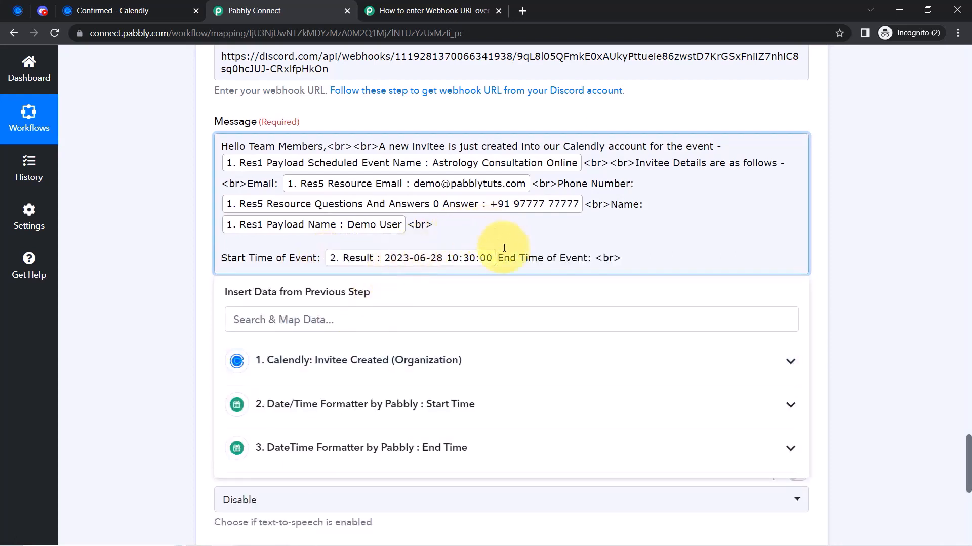
# Put 'End Time of Event:' on a new line followed by the End Time step's Result
pyautogui.press('Return')
pyautogui.press('Return')
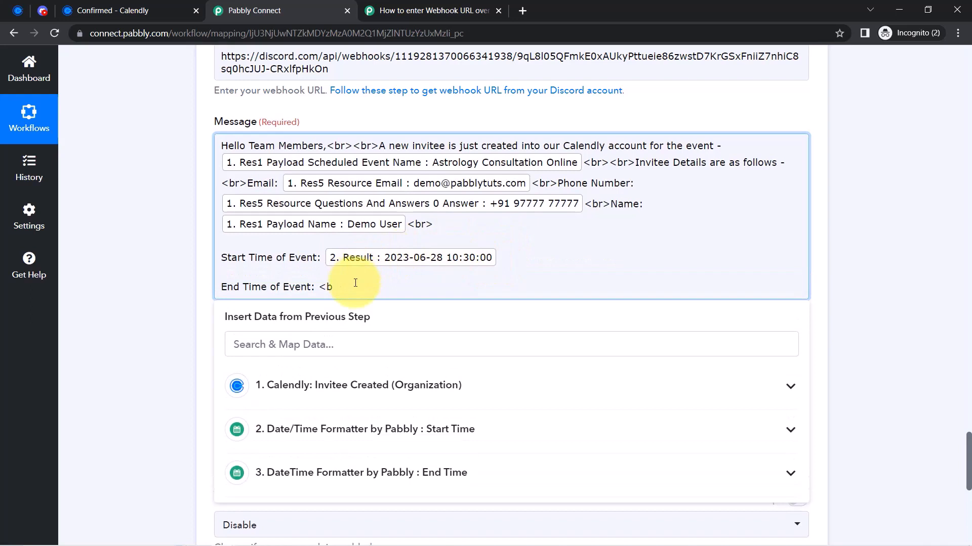
pyautogui.click(293, 350)
pyautogui.write('end')
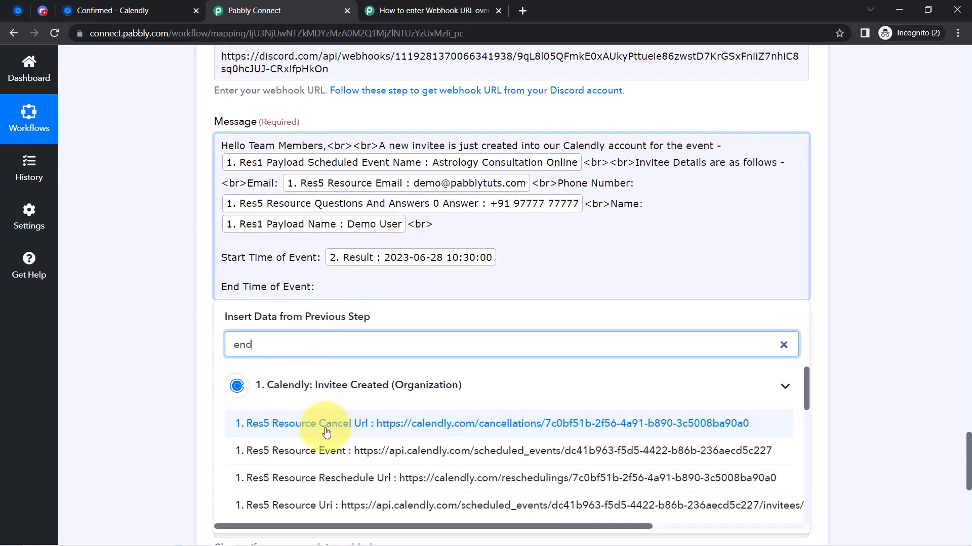
pyautogui.click(325, 384)
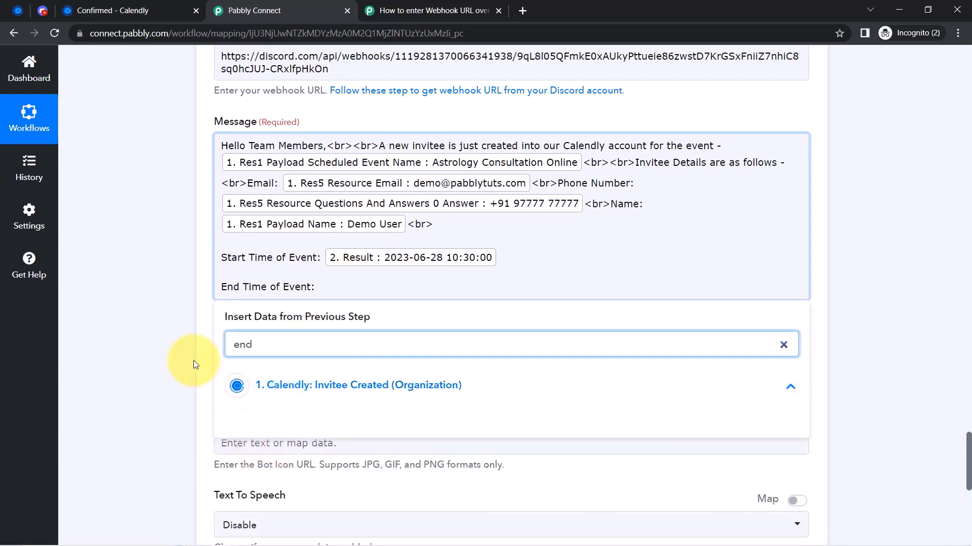
pyautogui.click(195, 364)
pyautogui.scroll(-1, 195, 365)
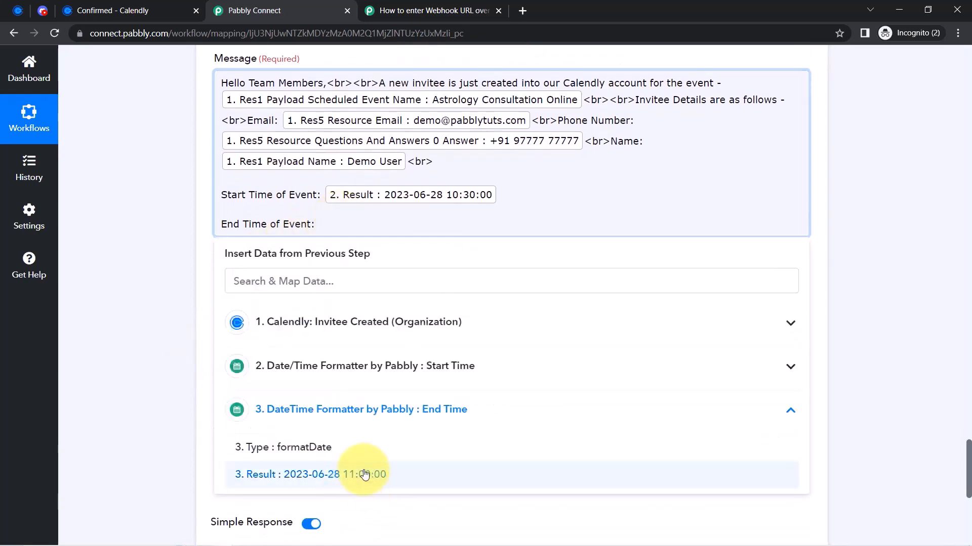
pyautogui.click(354, 473)
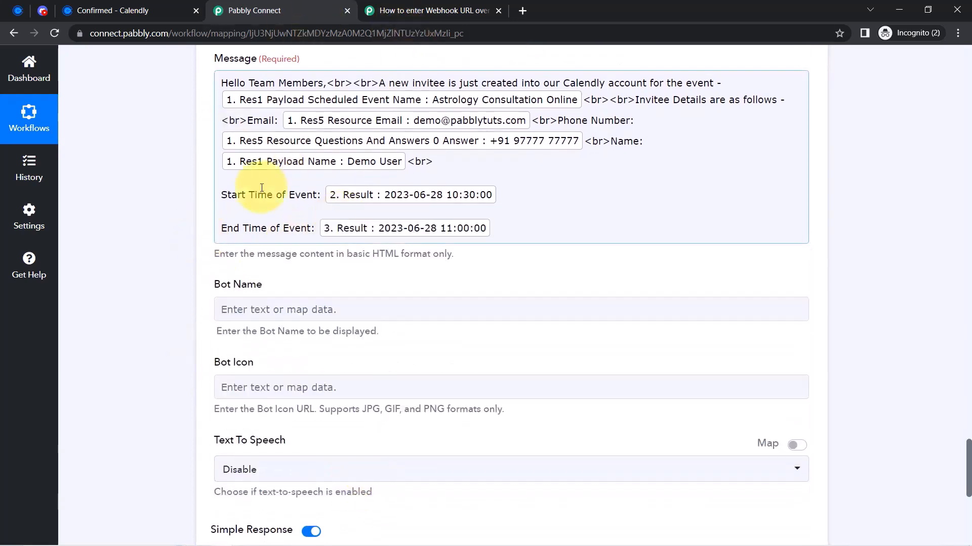
pyautogui.scroll(-6, 152, 278)
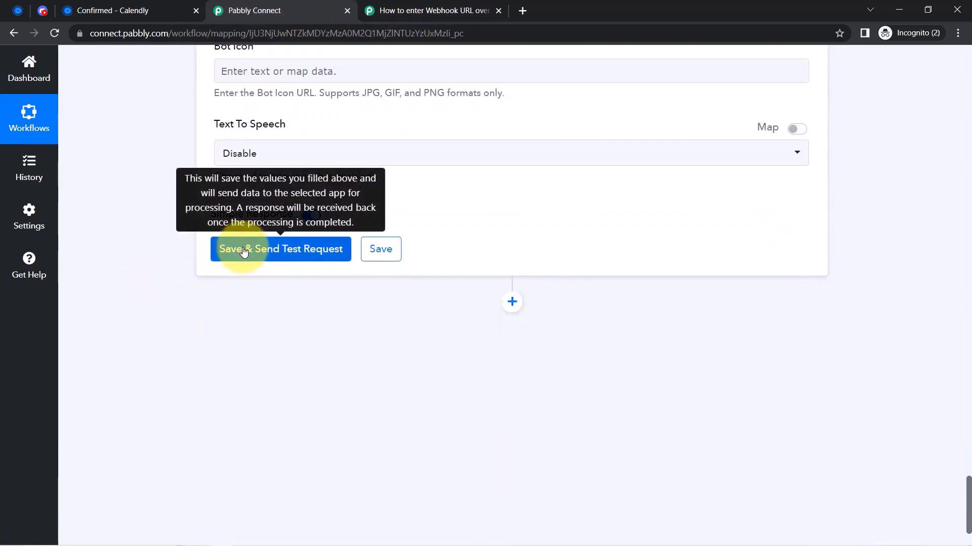
# Send the Discord test request and look for the bot's post in #general
pyautogui.click(244, 252)
pyautogui.click(42, 10)
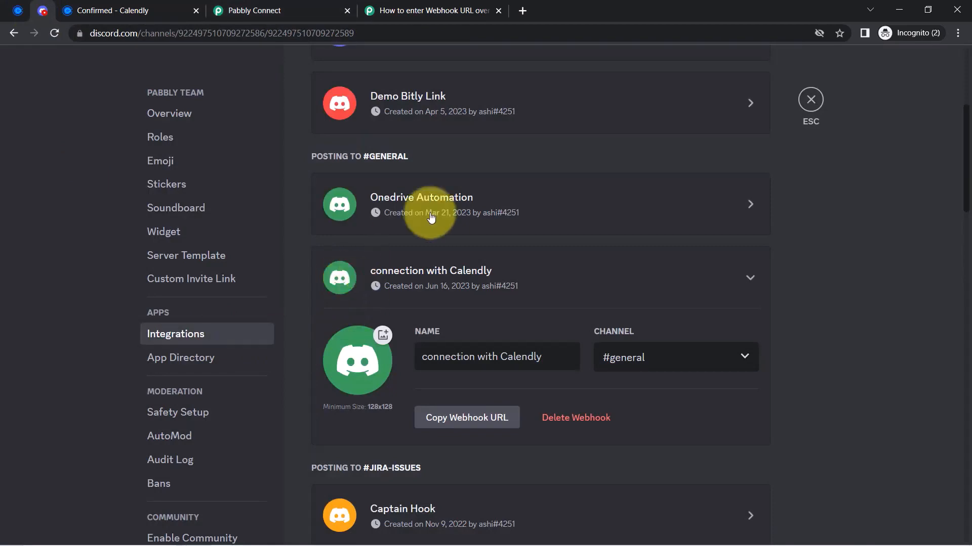
pyautogui.click(809, 100)
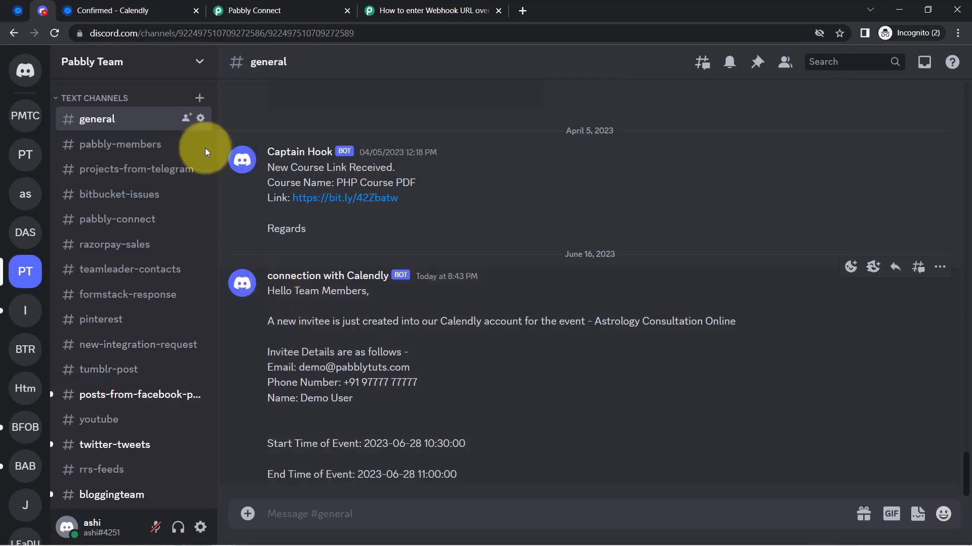
pyautogui.click(238, 11)
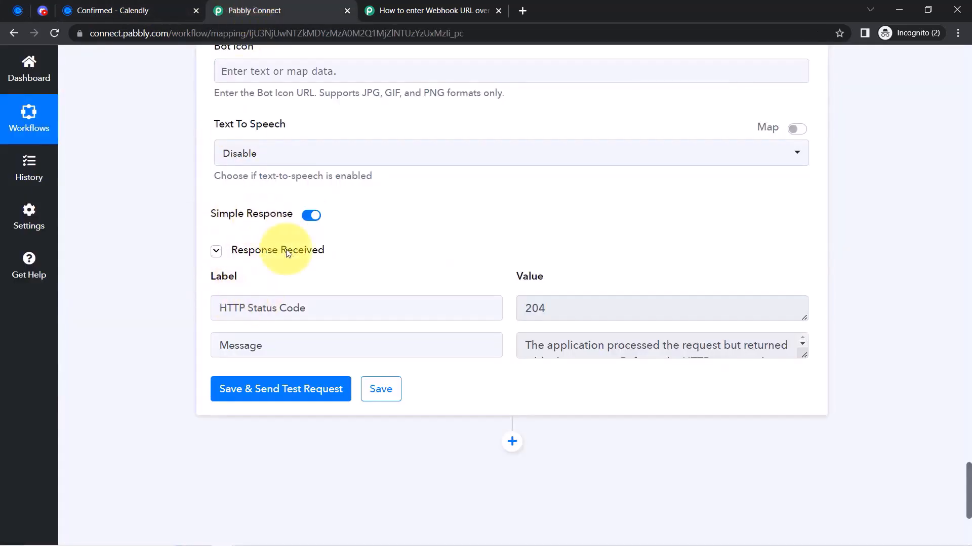
pyautogui.click(217, 253)
pyautogui.click(218, 251)
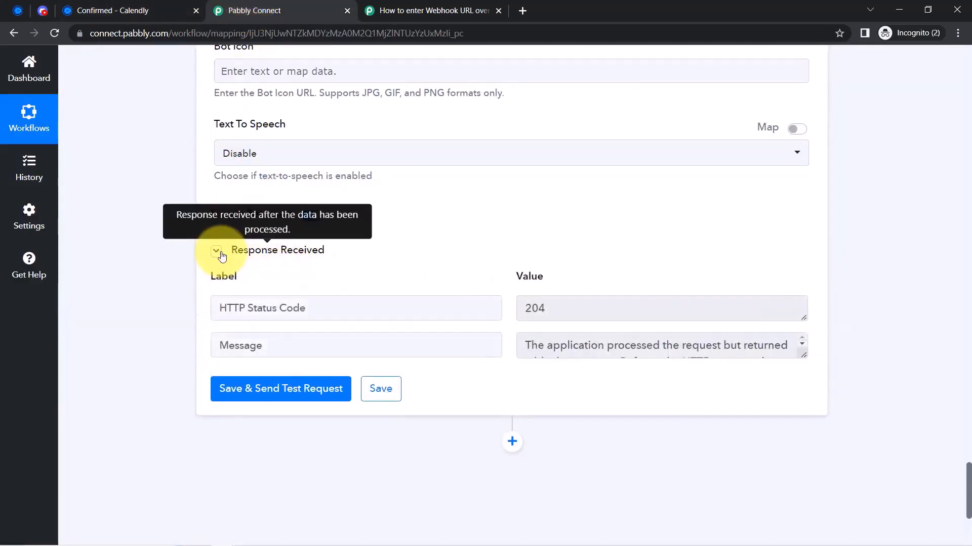
pyautogui.click(218, 251)
pyautogui.click(43, 10)
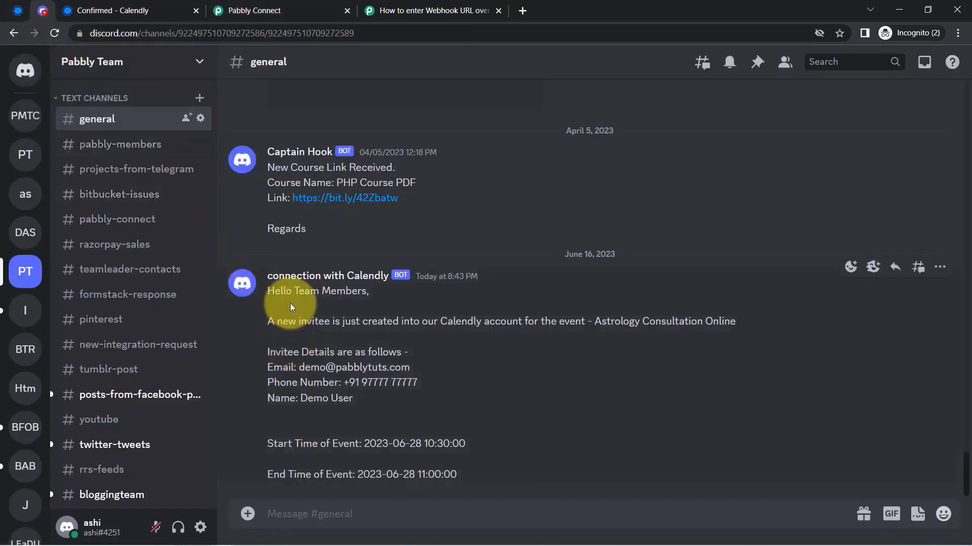
pyautogui.moveTo(287, 322); pyautogui.dragTo(713, 323)
pyautogui.click(614, 323)
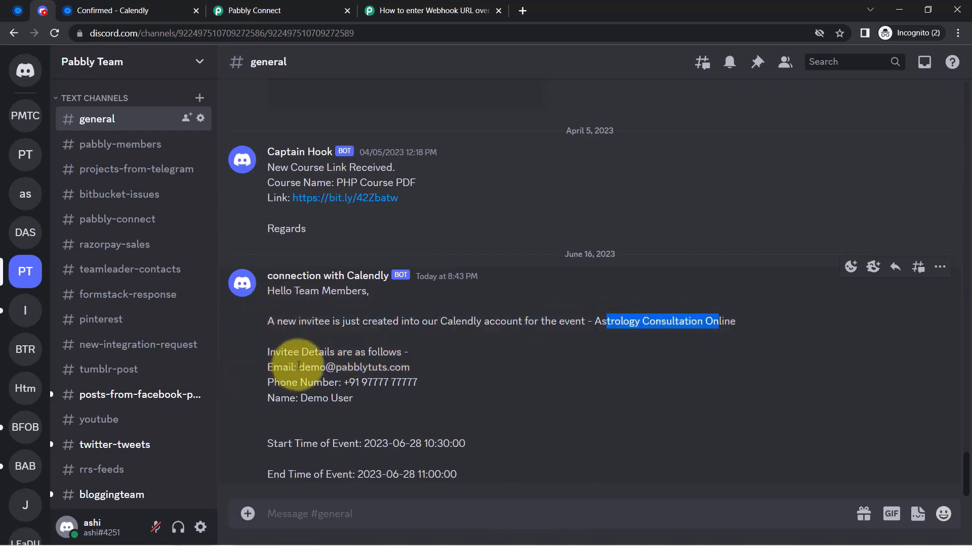
pyautogui.moveTo(298, 365); pyautogui.dragTo(410, 369)
pyautogui.click(319, 387)
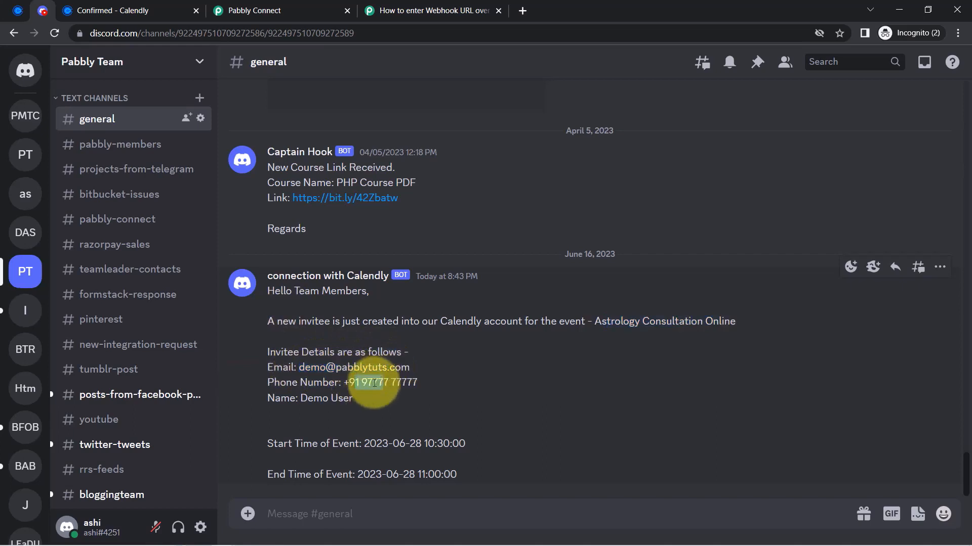
pyautogui.doubleClick(330, 397)
pyautogui.moveTo(288, 443); pyautogui.dragTo(424, 442)
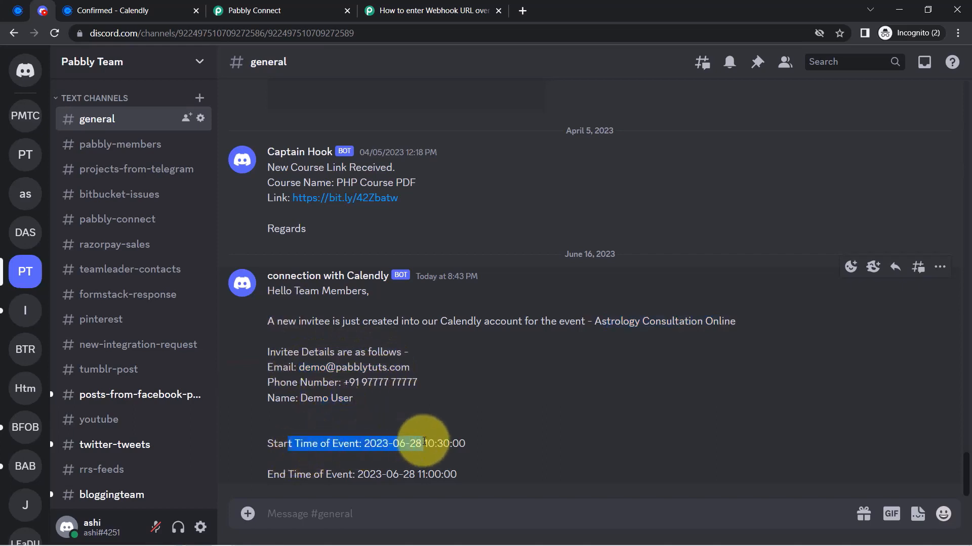
pyautogui.moveTo(279, 474); pyautogui.dragTo(411, 473)
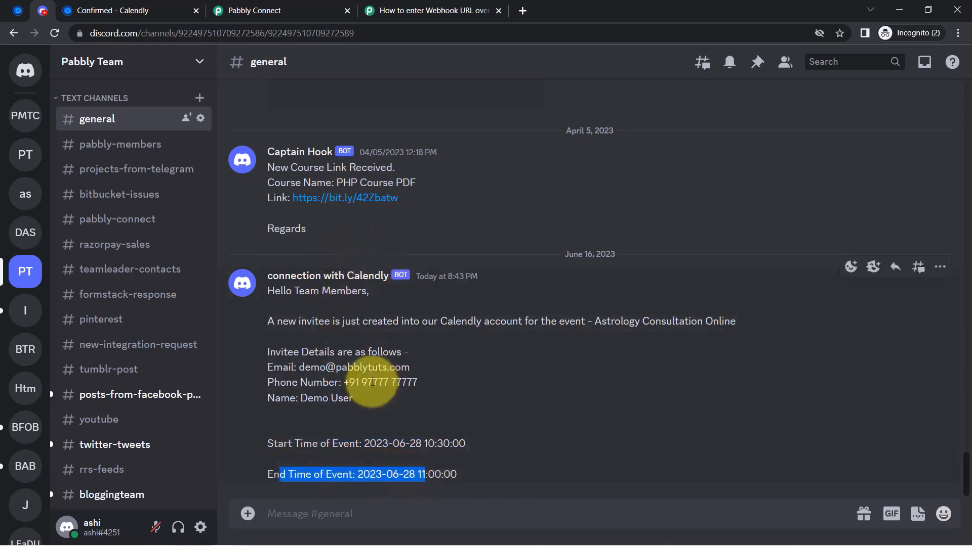
pyautogui.click(16, 10)
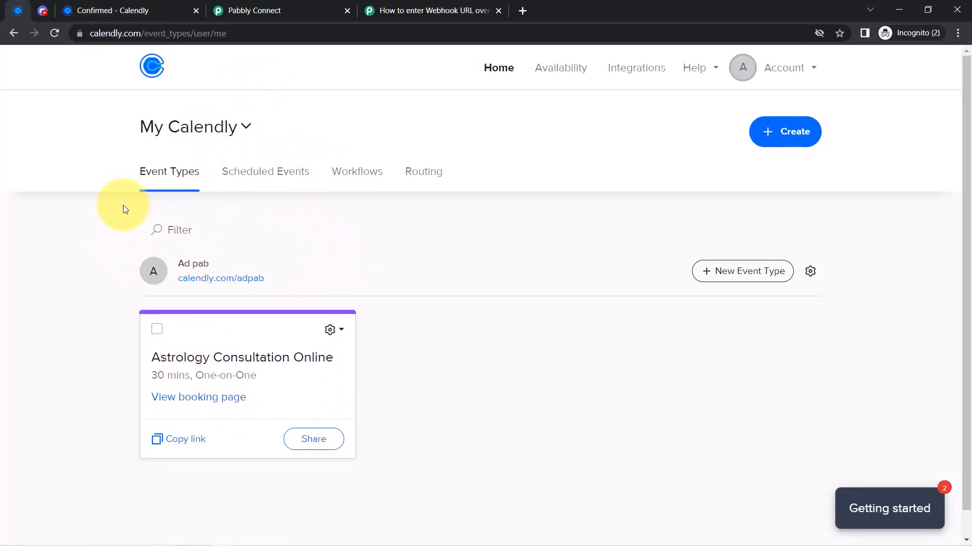
pyautogui.click(17, 10)
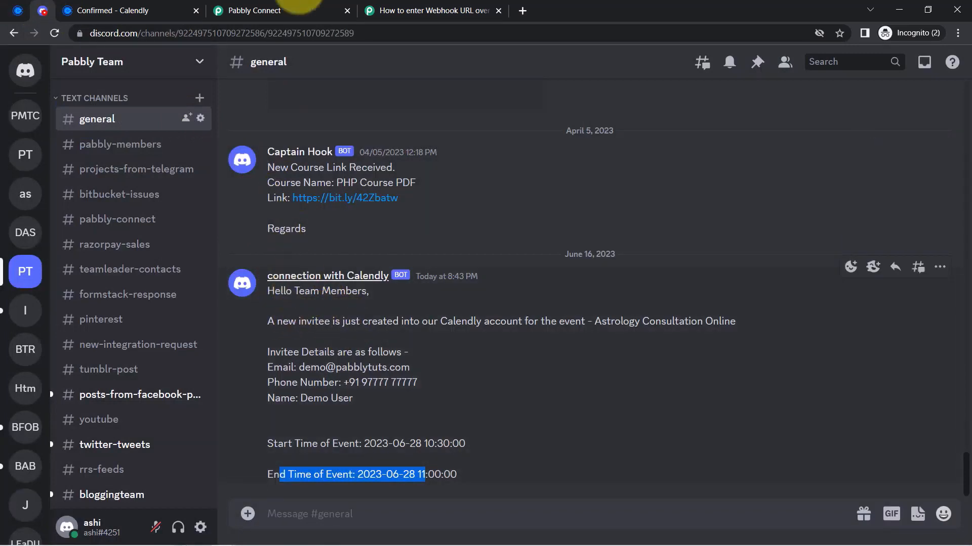
pyautogui.click(281, 10)
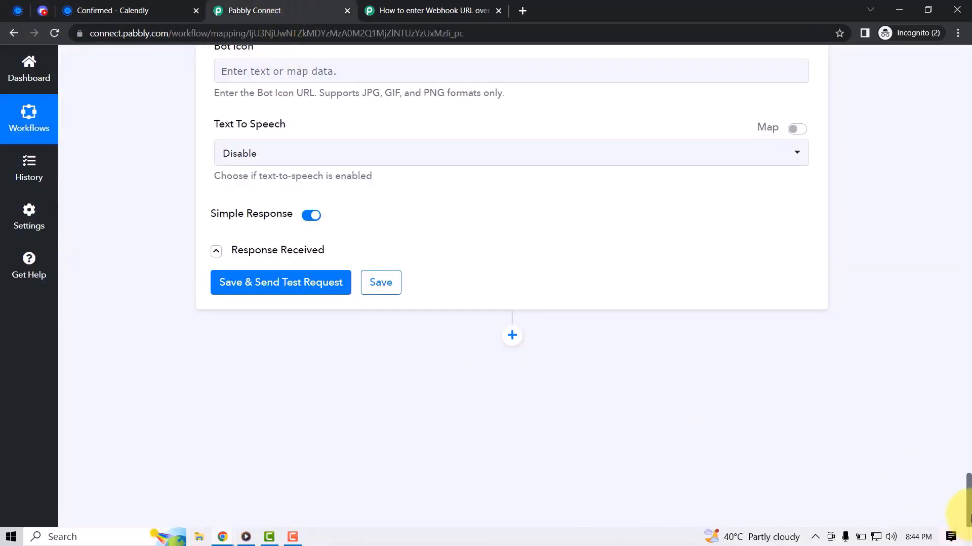
# Collapse the Start Time, End Time and Discord message steps
pyautogui.scroll(10, 965, 401)
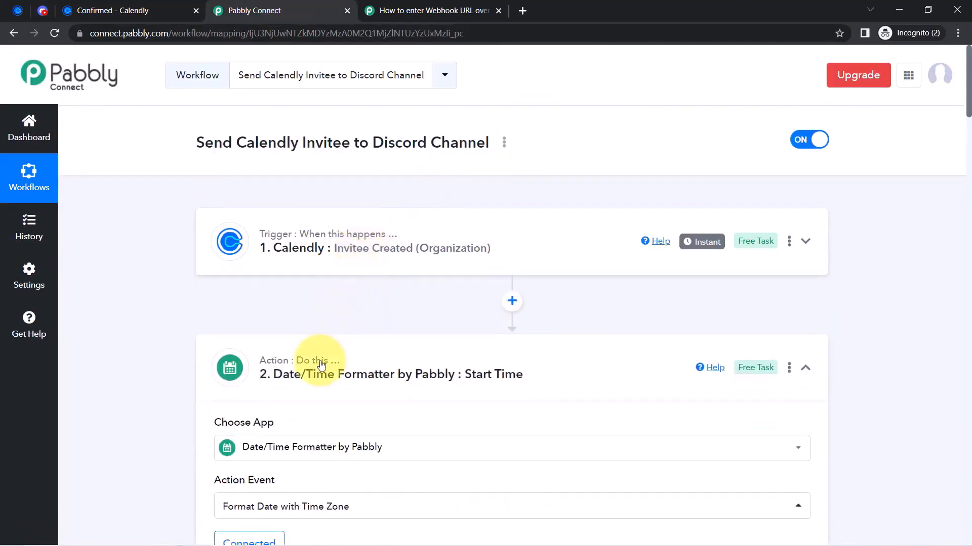
pyautogui.click(343, 344)
pyautogui.scroll(-3, 336, 342)
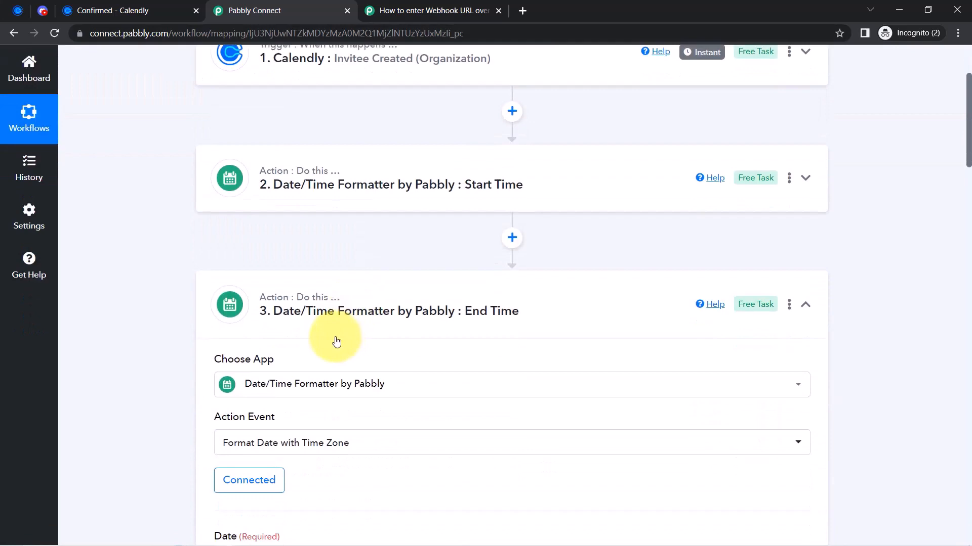
pyautogui.click(322, 314)
pyautogui.click(364, 438)
pyautogui.scroll(3, 344, 405)
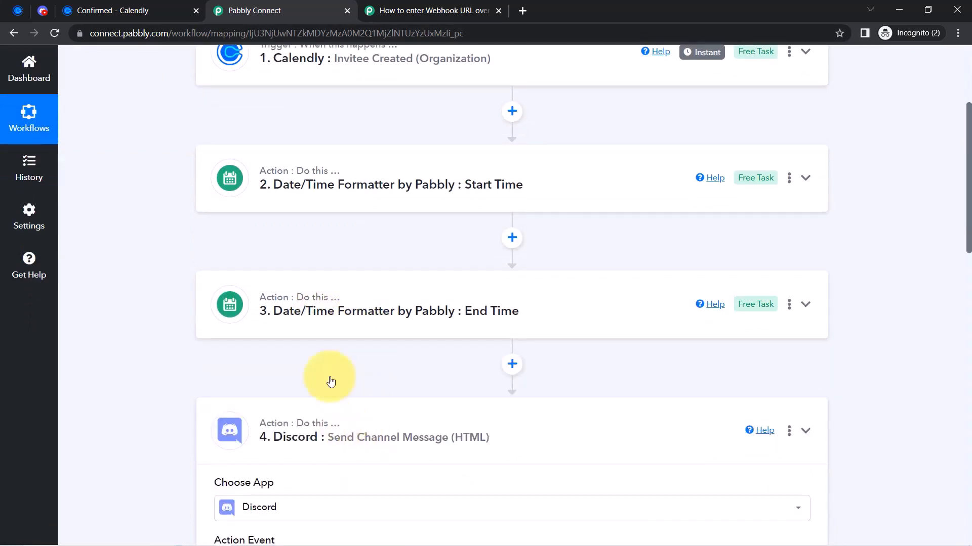
pyautogui.scroll(3, 380, 333)
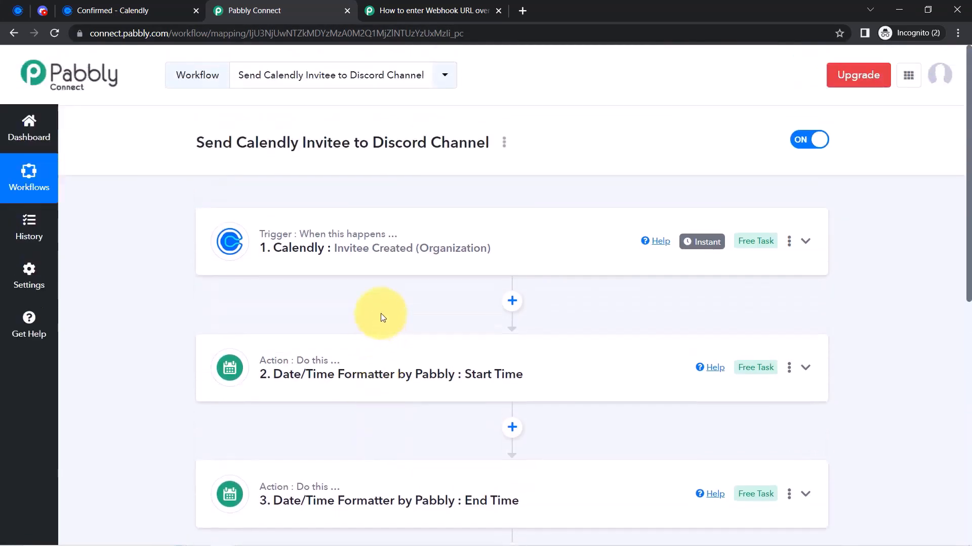
# Copy the workflow's share link from the title's Share option
pyautogui.click(504, 147)
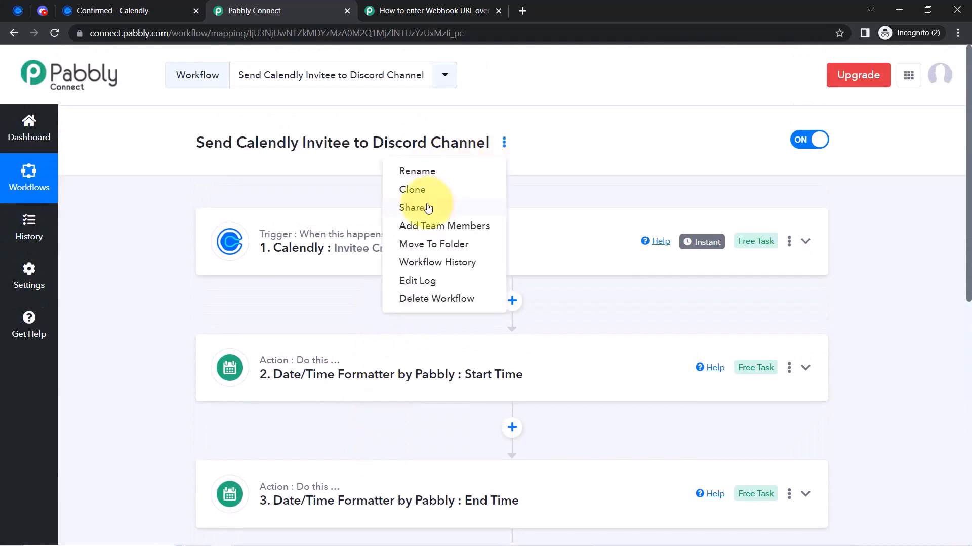
pyautogui.click(413, 205)
pyautogui.click(662, 302)
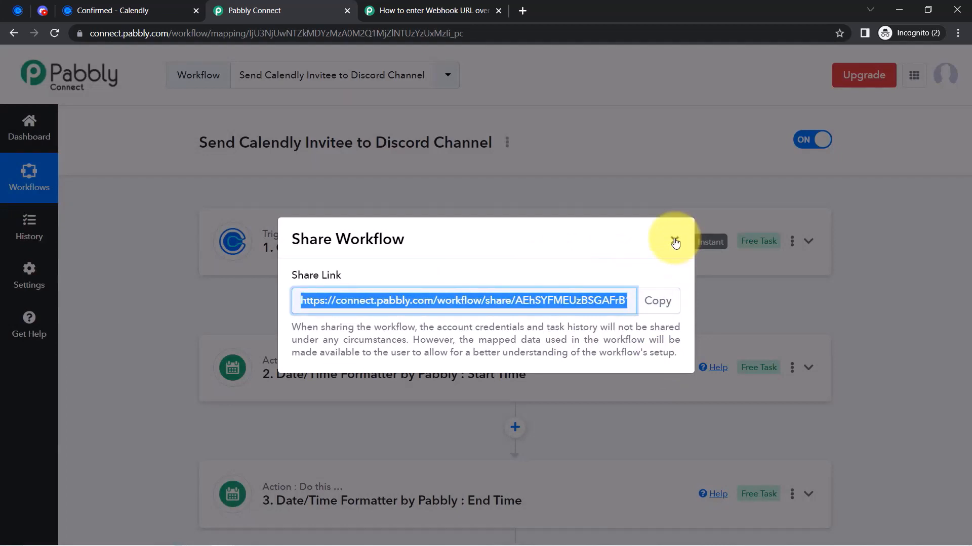
pyautogui.click(674, 241)
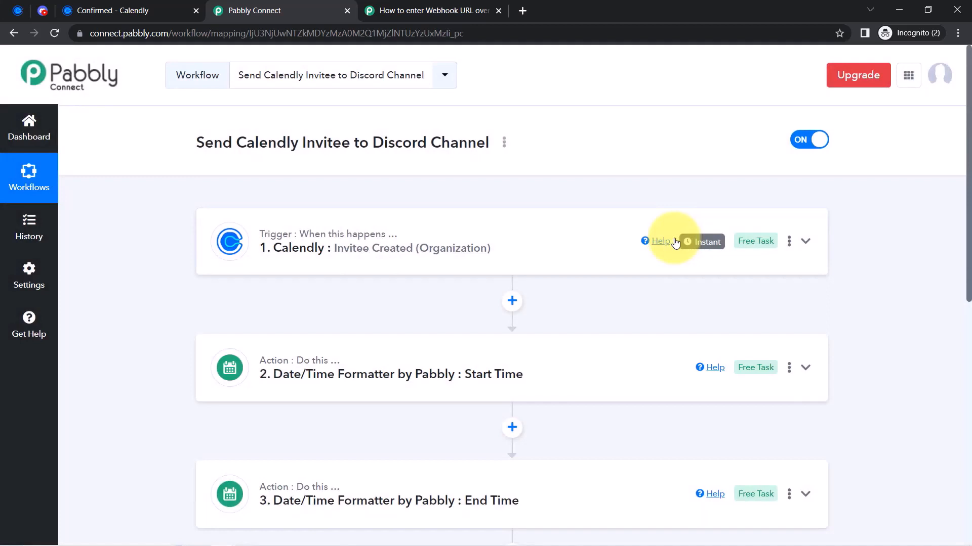
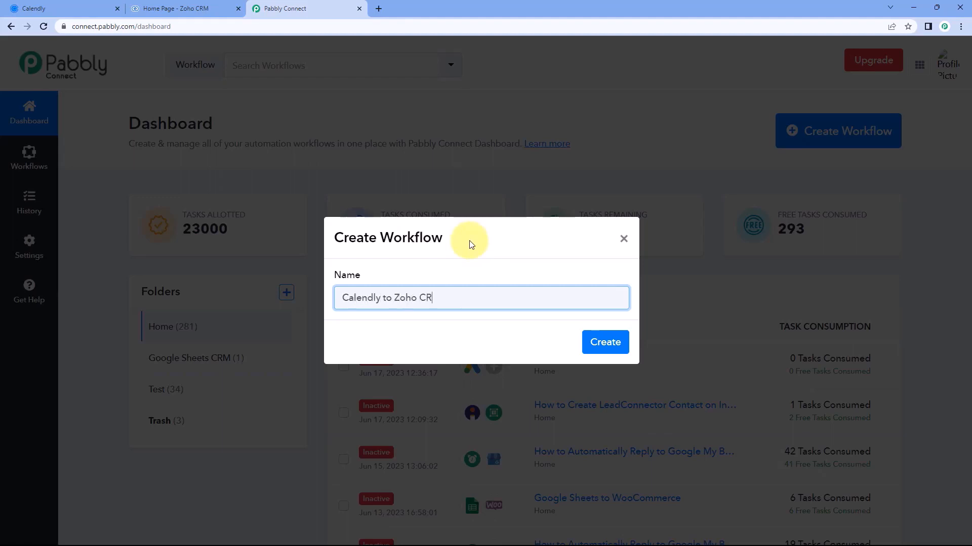
# Create the 'Calendly to Zoho CRM' workflow, collapse its trigger card and bring up Calendly's event types
pyautogui.click(599, 340)
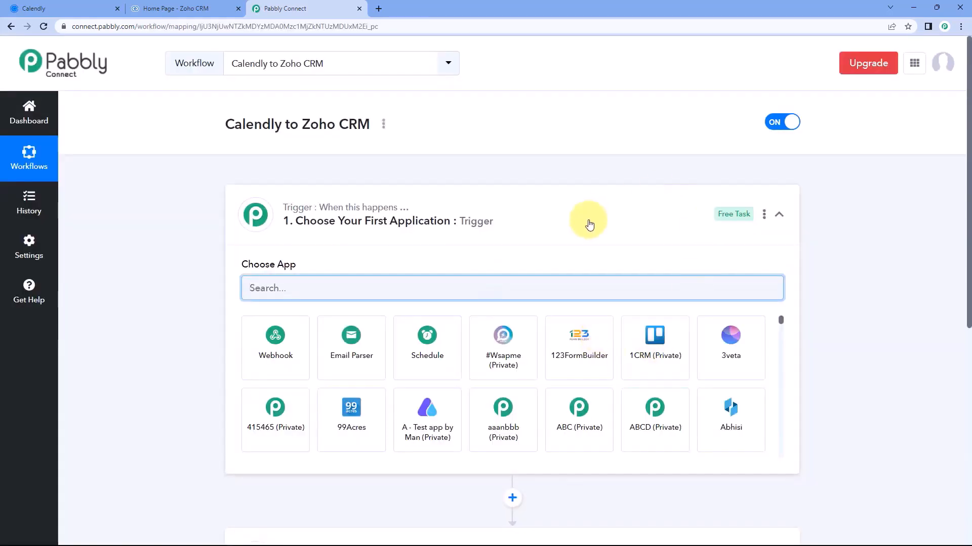
pyautogui.click(585, 219)
pyautogui.scroll(-1, 186, 215)
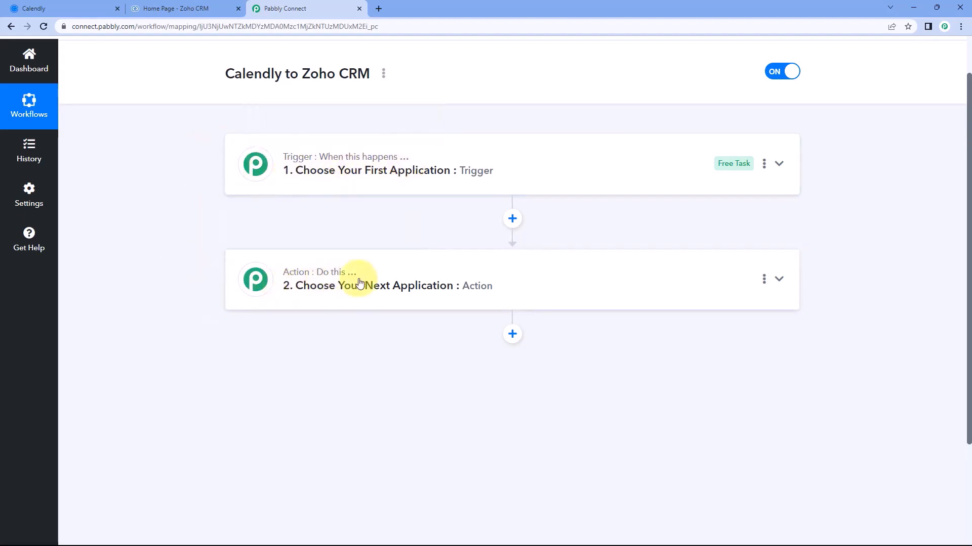
pyautogui.click(71, 8)
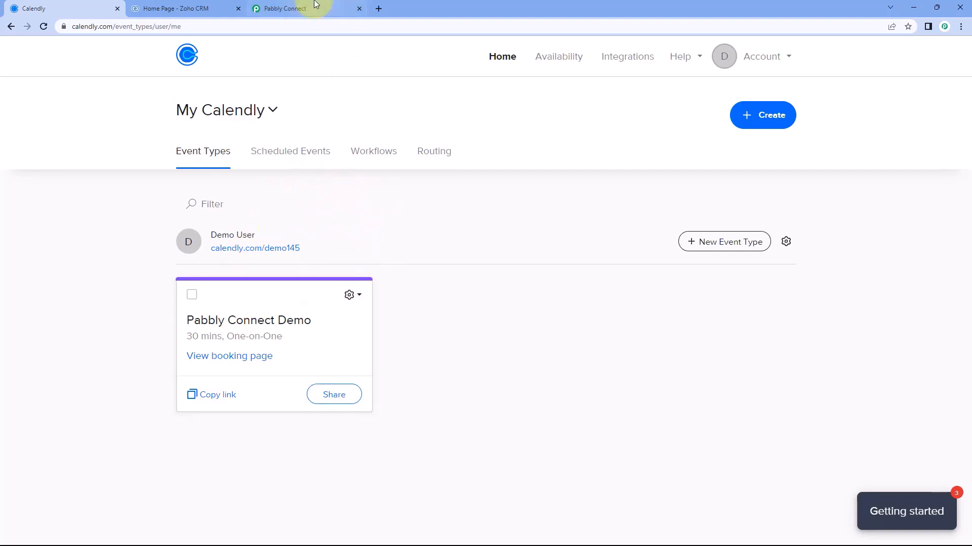
# Compare the Calendly event types and Zoho CRM dashboard, and expand the workflow trigger's app choices
pyautogui.click(186, 6)
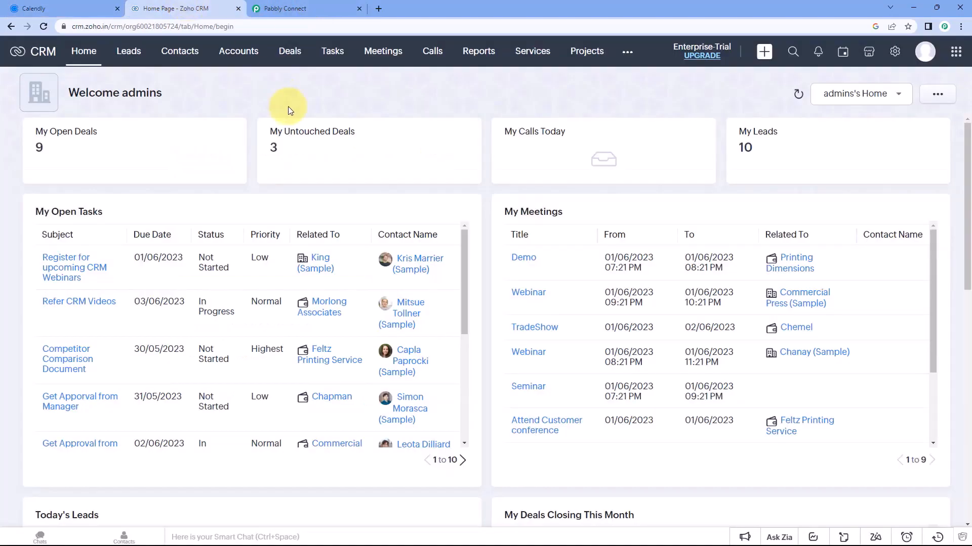
pyautogui.click(321, 9)
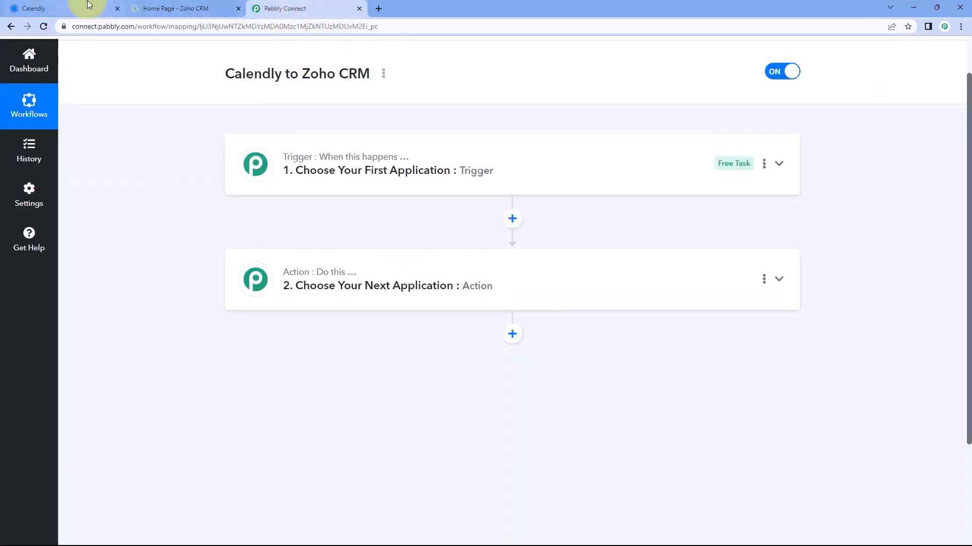
pyautogui.click(82, 7)
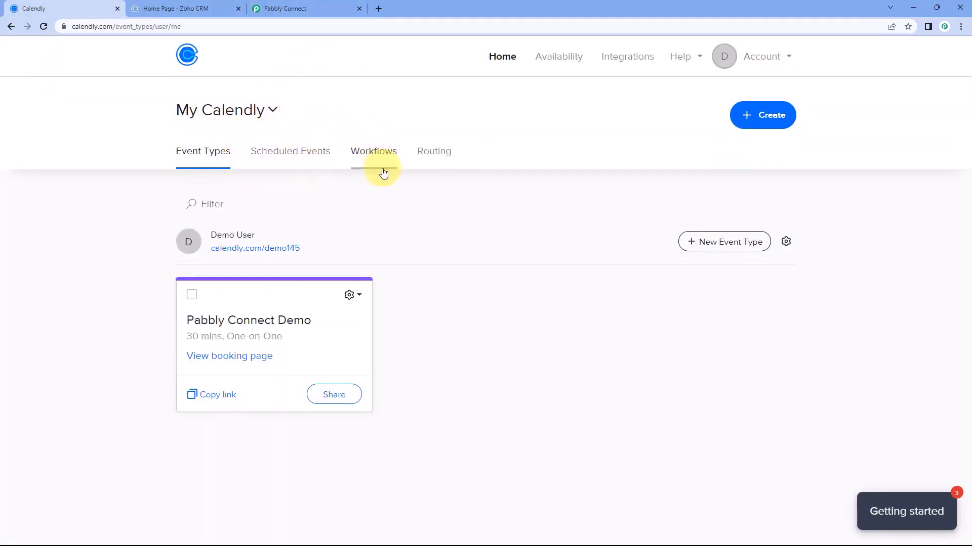
pyautogui.click(217, 9)
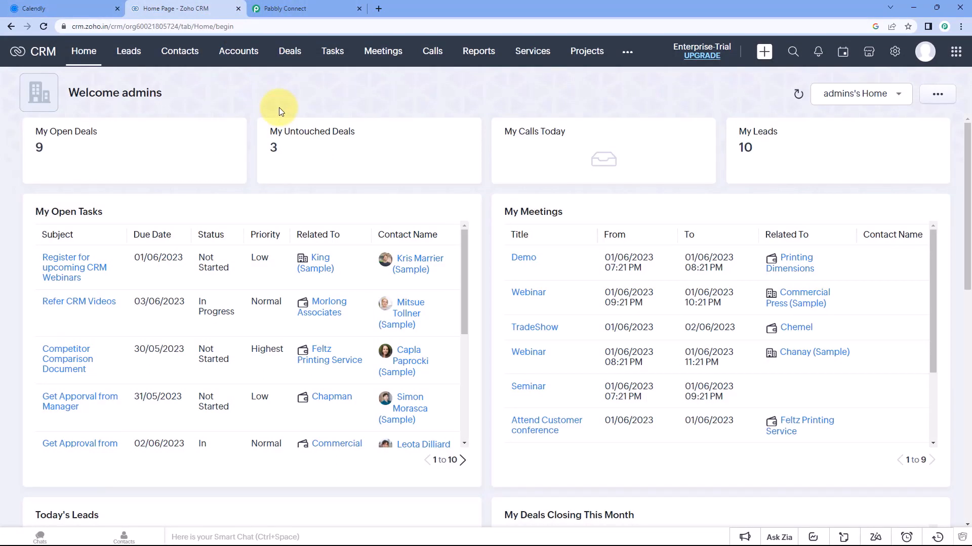
pyautogui.hotkey('ctrl', 'shift', 'Tab')
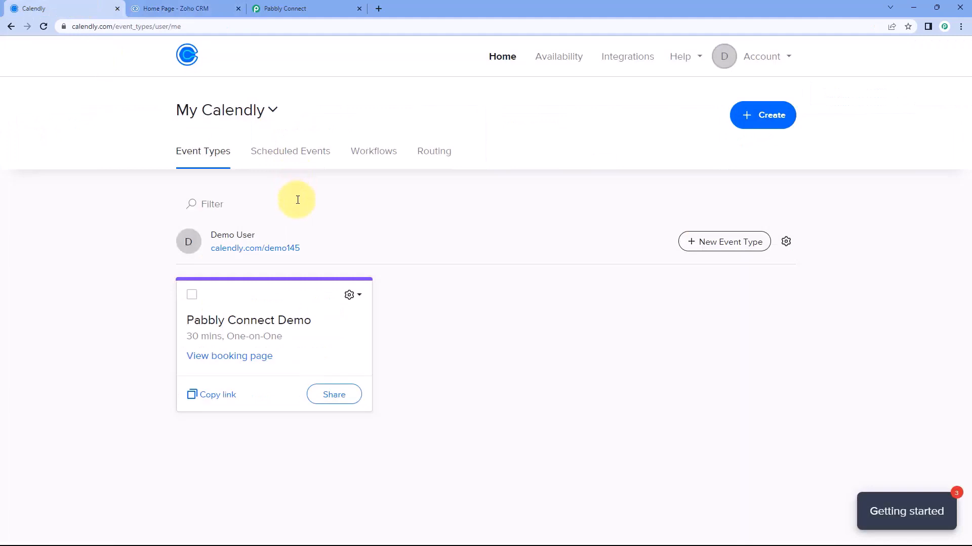
pyautogui.click(310, 6)
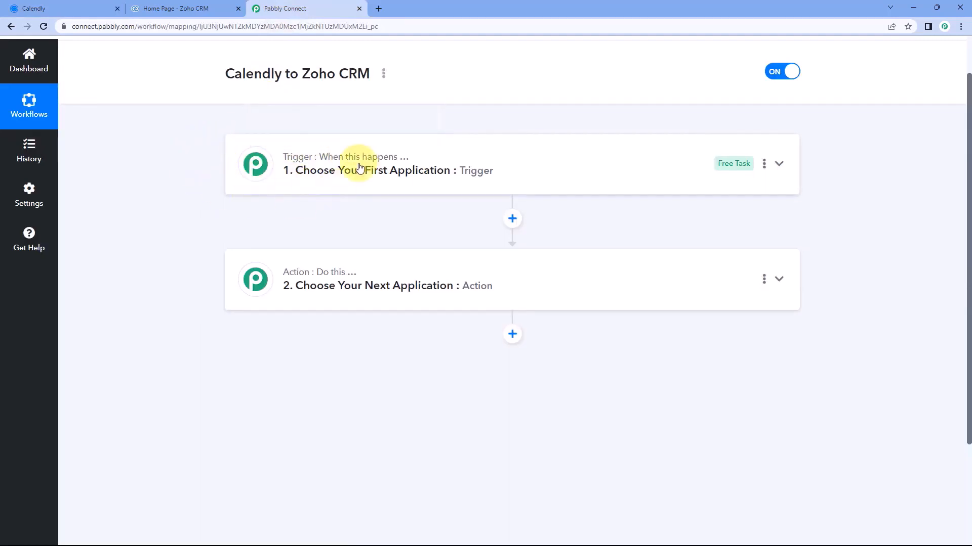
pyautogui.click(234, 147)
pyautogui.click(56, 8)
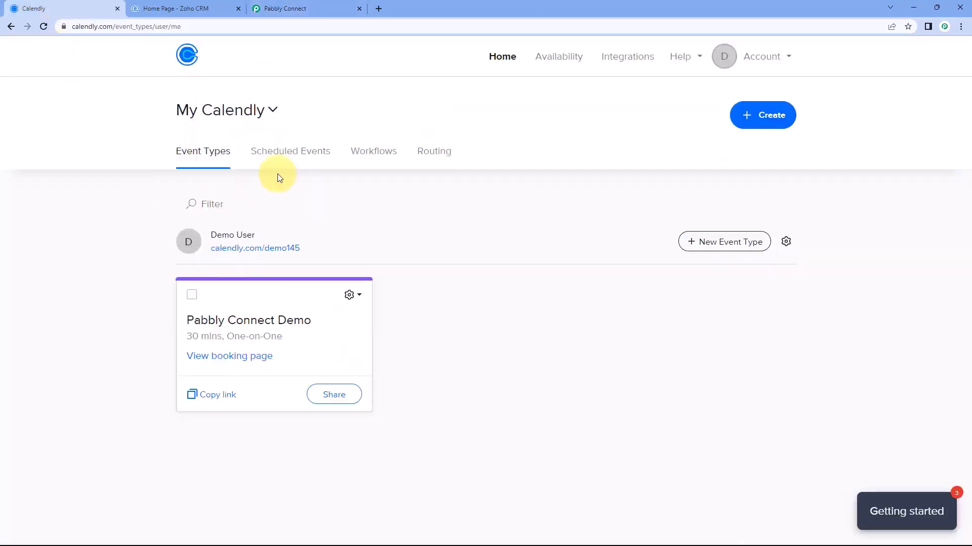
# Set the trigger app to Calendly with the Invitee Created (User) event
pyautogui.click(306, 4)
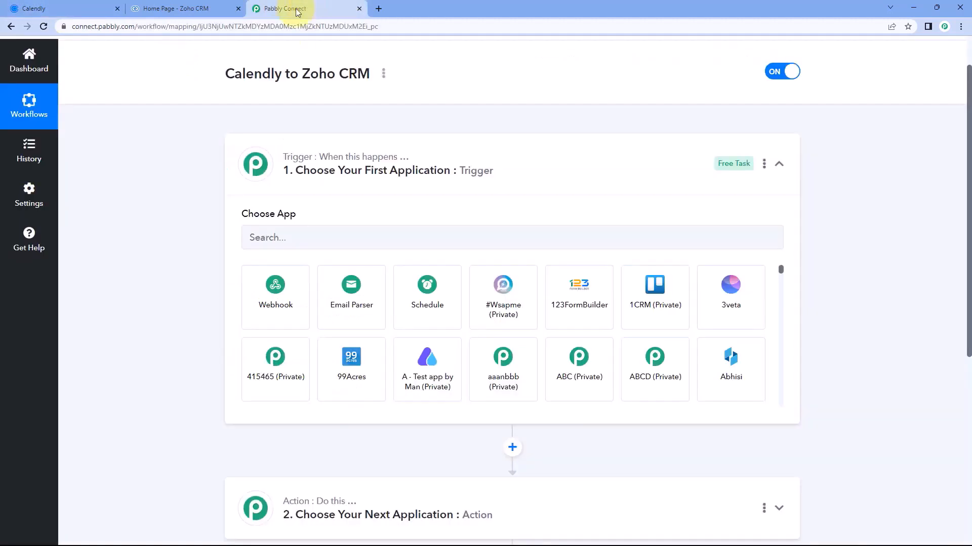
pyautogui.click(285, 235)
pyautogui.write('Cal')
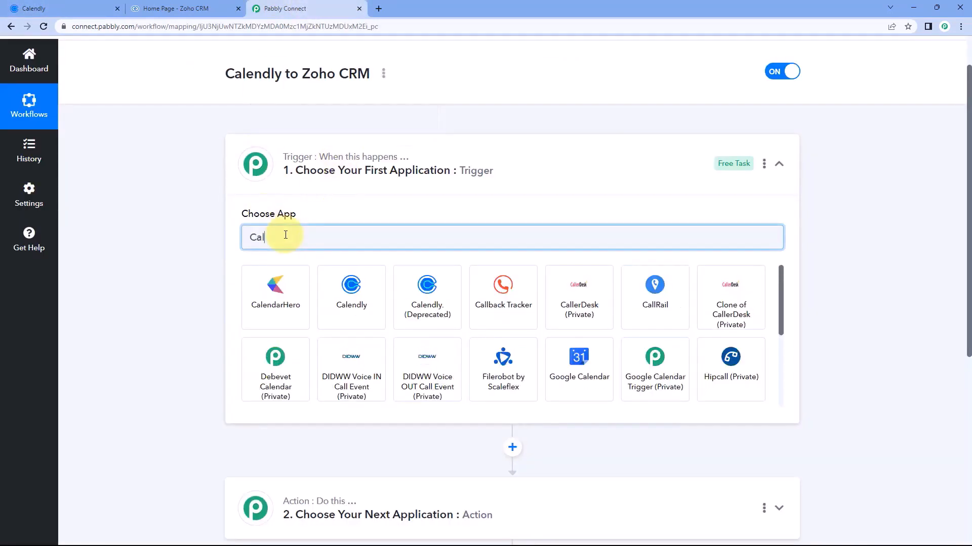
pyautogui.click(351, 296)
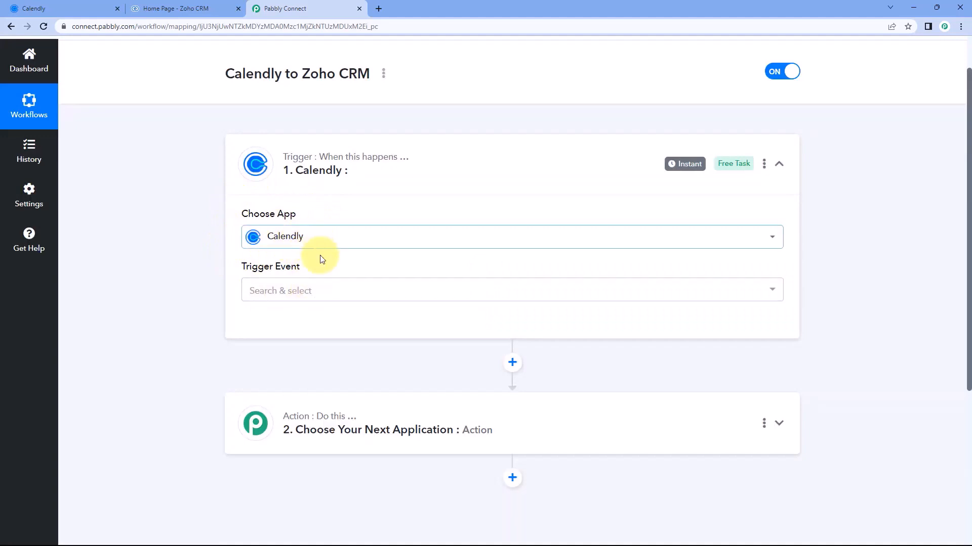
pyautogui.click(319, 288)
pyautogui.scroll(-1, 195, 280)
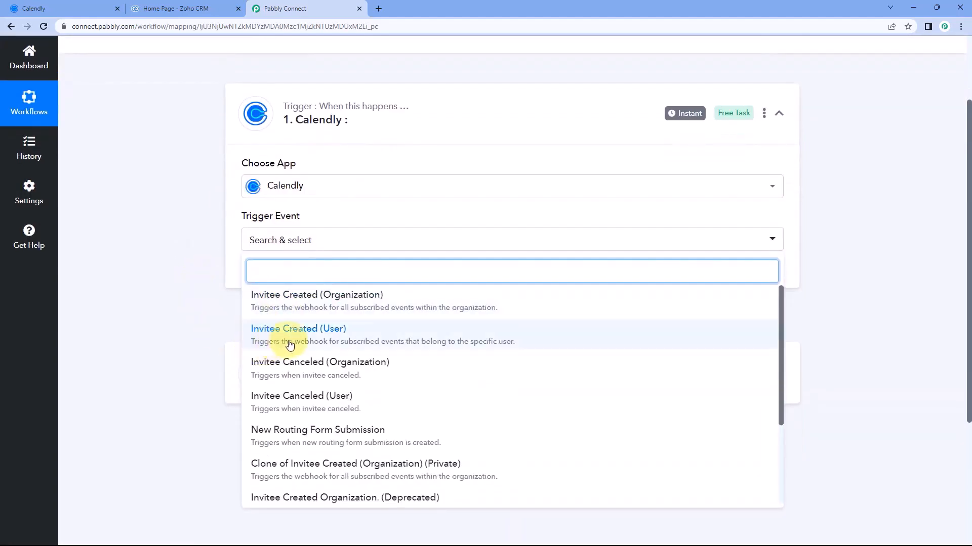
pyautogui.click(290, 336)
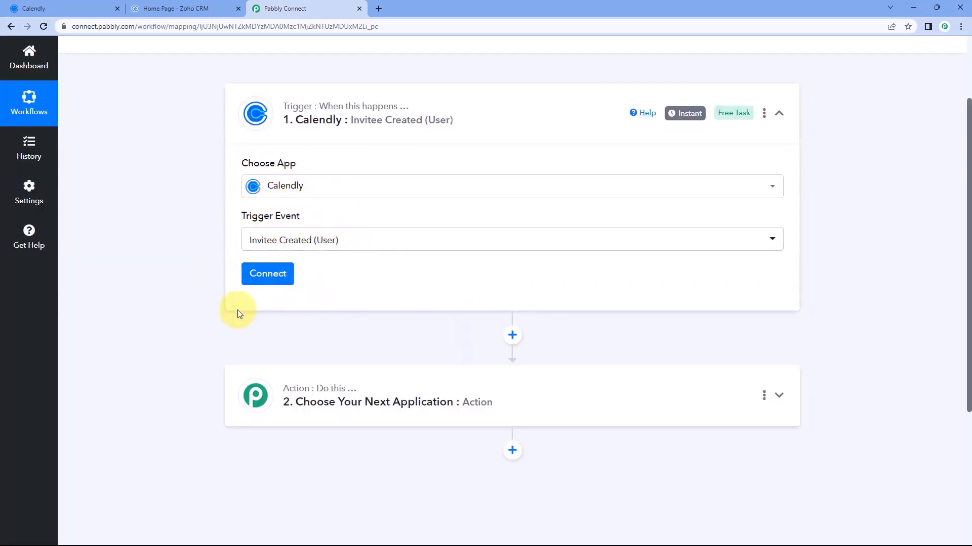
# Add and authorize a new Calendly connection for the trigger
pyautogui.click(282, 276)
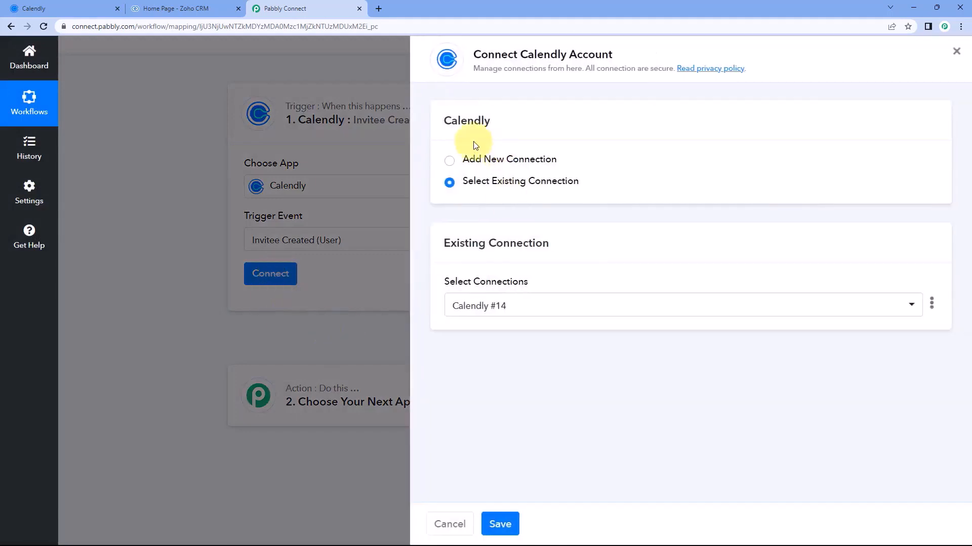
pyautogui.click(449, 161)
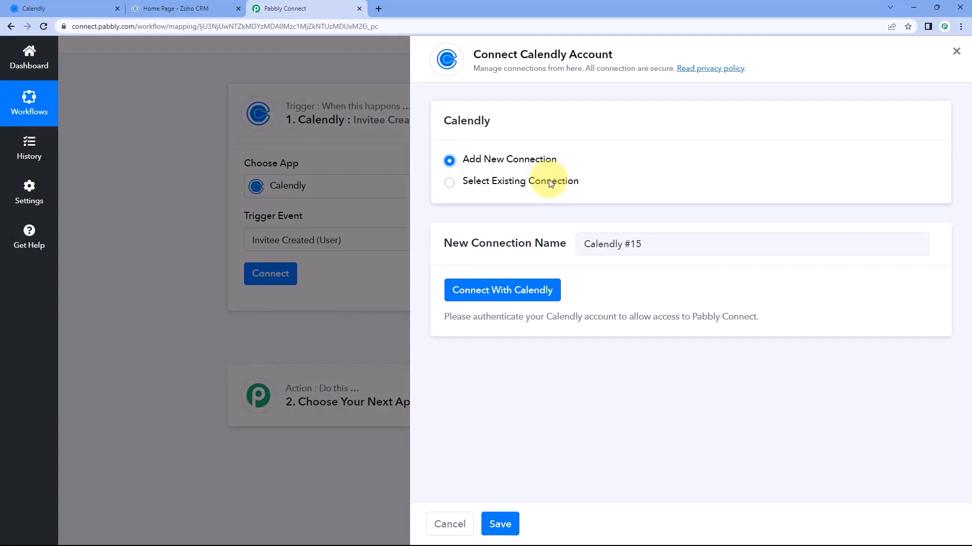
pyautogui.click(505, 298)
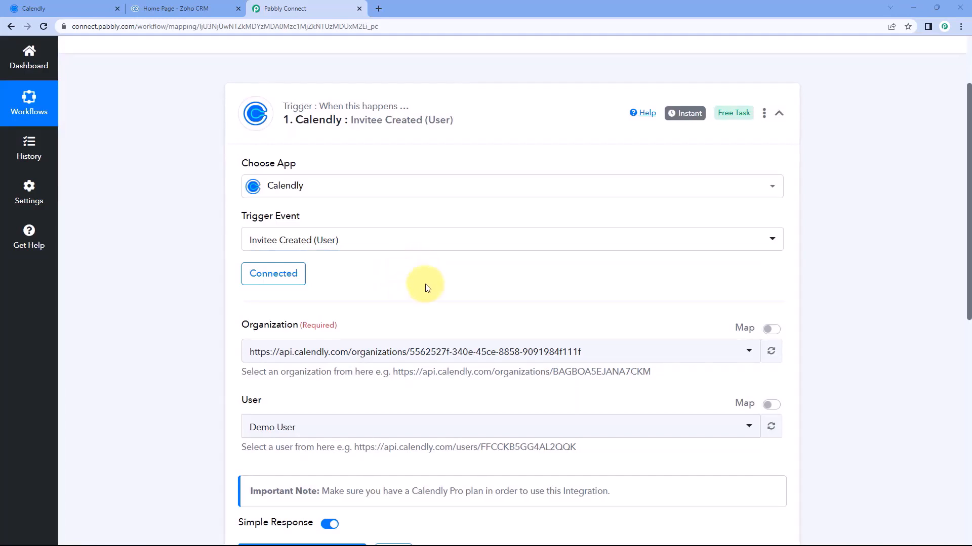
pyautogui.scroll(-2, 213, 267)
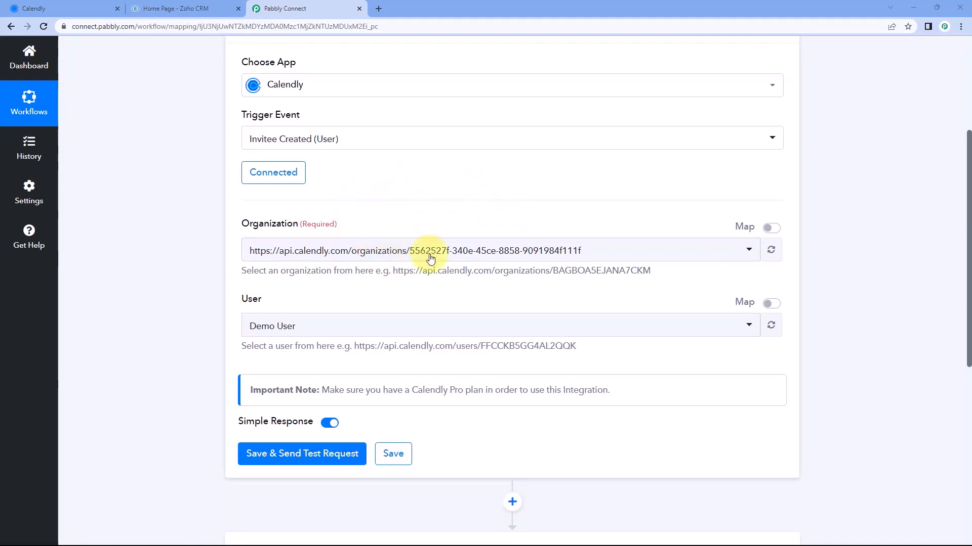
pyautogui.click(445, 252)
pyautogui.click(216, 268)
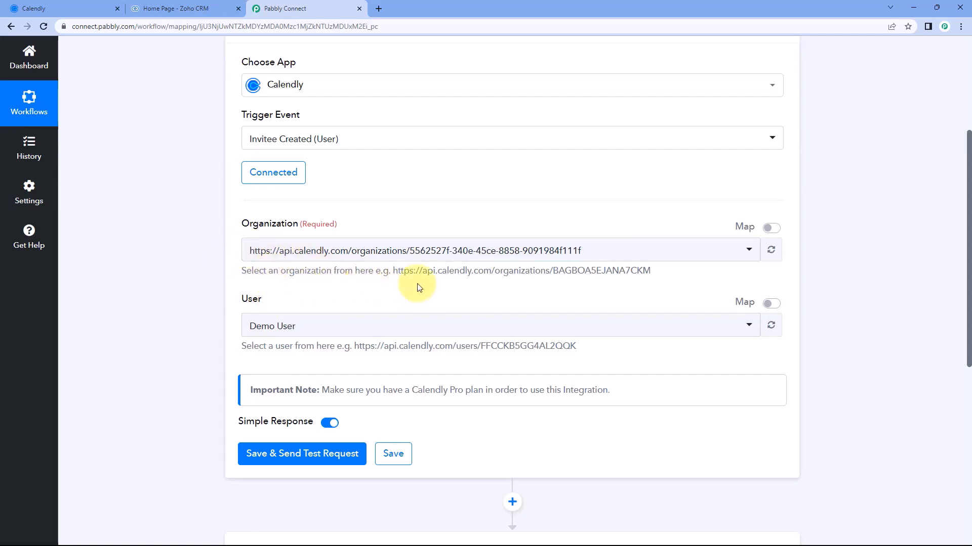
pyautogui.click(397, 250)
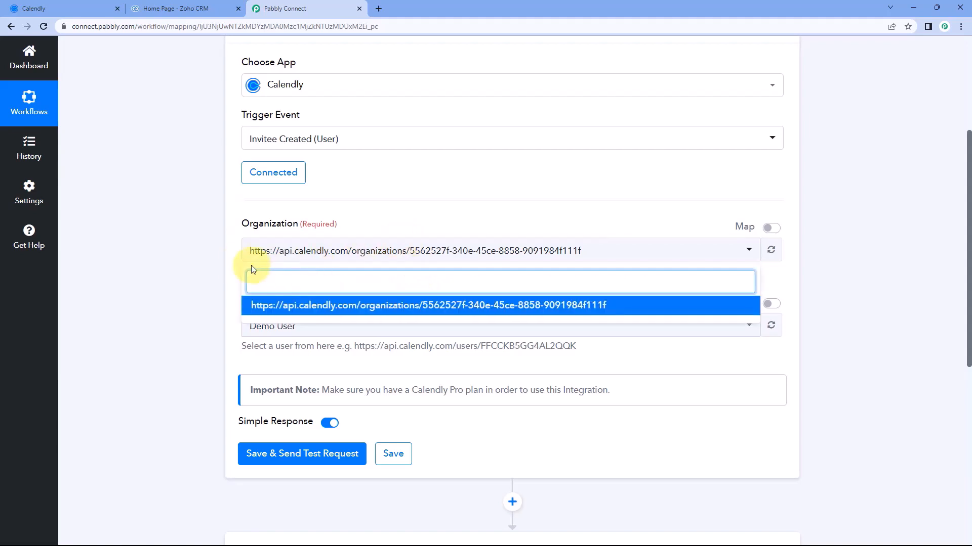
pyautogui.click(234, 269)
pyautogui.scroll(-4, 236, 253)
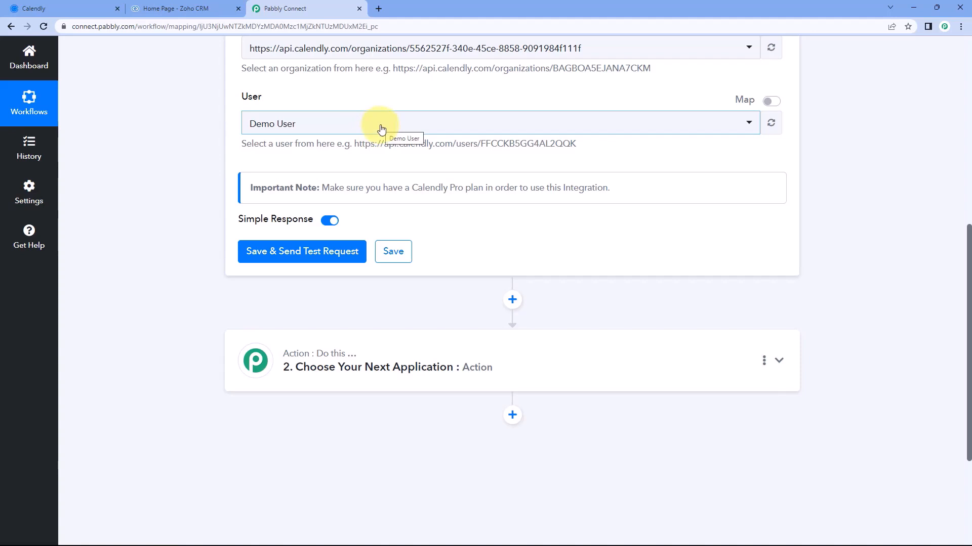
pyautogui.click(377, 128)
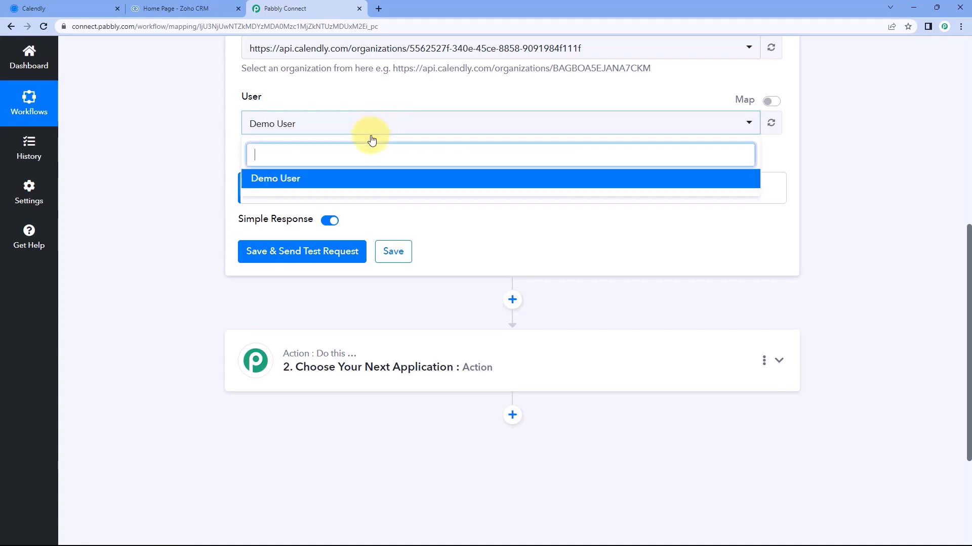
pyautogui.click(384, 101)
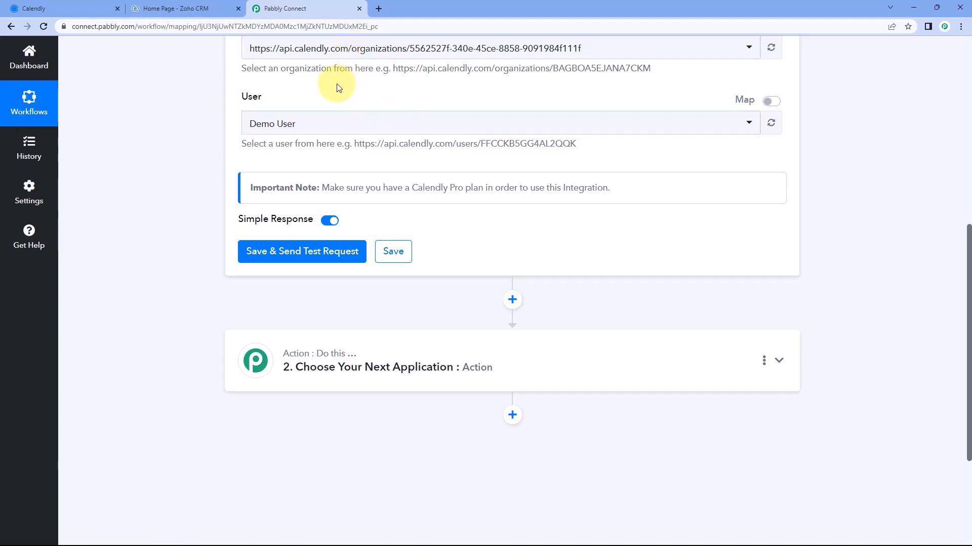
pyautogui.click(341, 122)
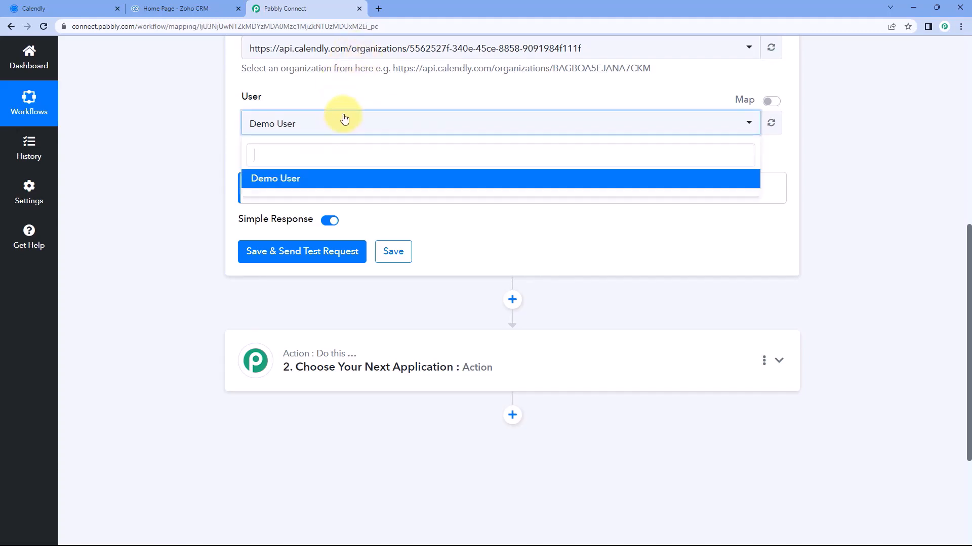
pyautogui.click(348, 89)
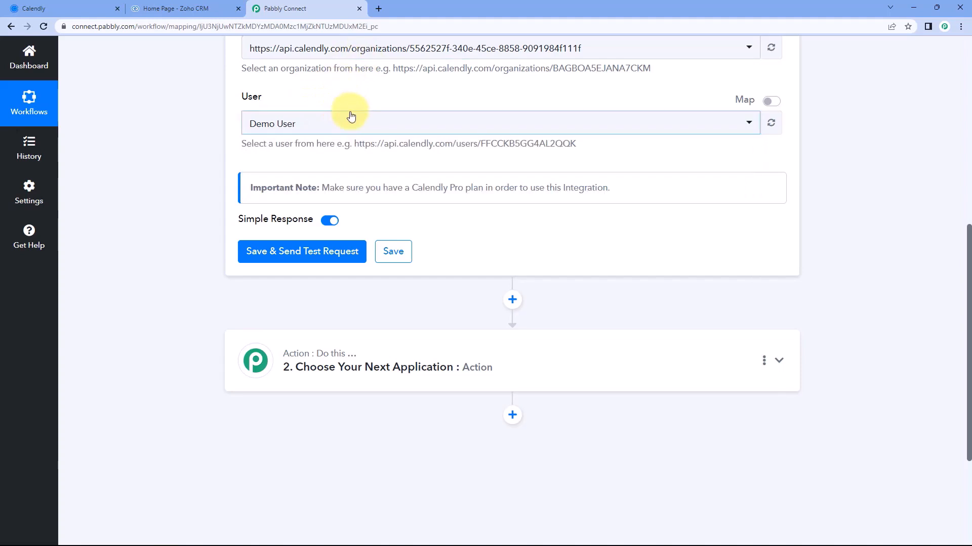
pyautogui.scroll(-1, 350, 116)
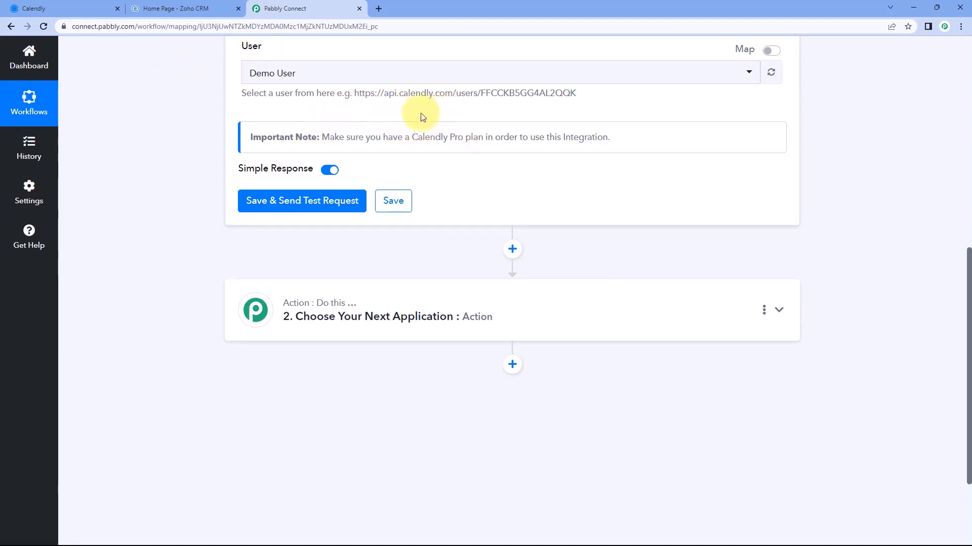
# Save the Calendly trigger so it waits for a test webhook response
pyautogui.click(304, 207)
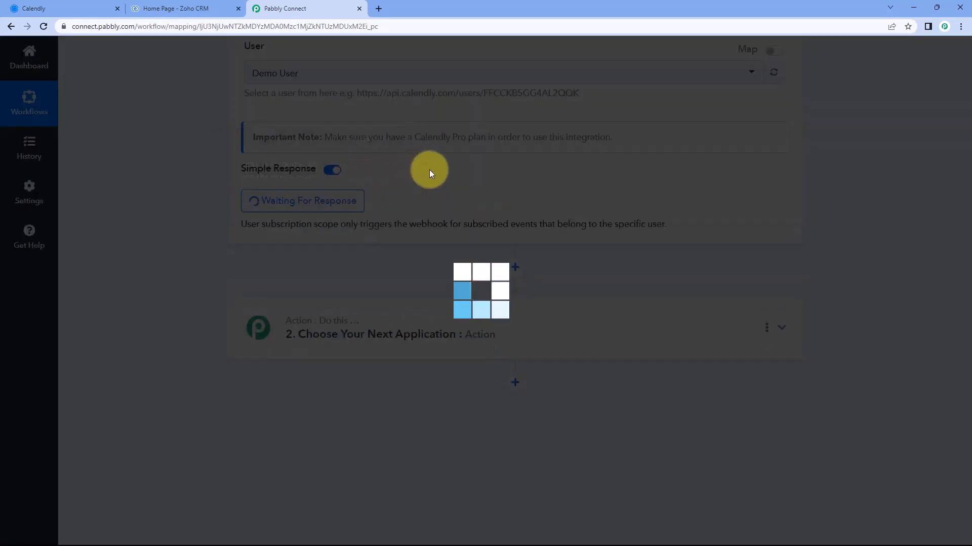
pyautogui.scroll(2, 432, 177)
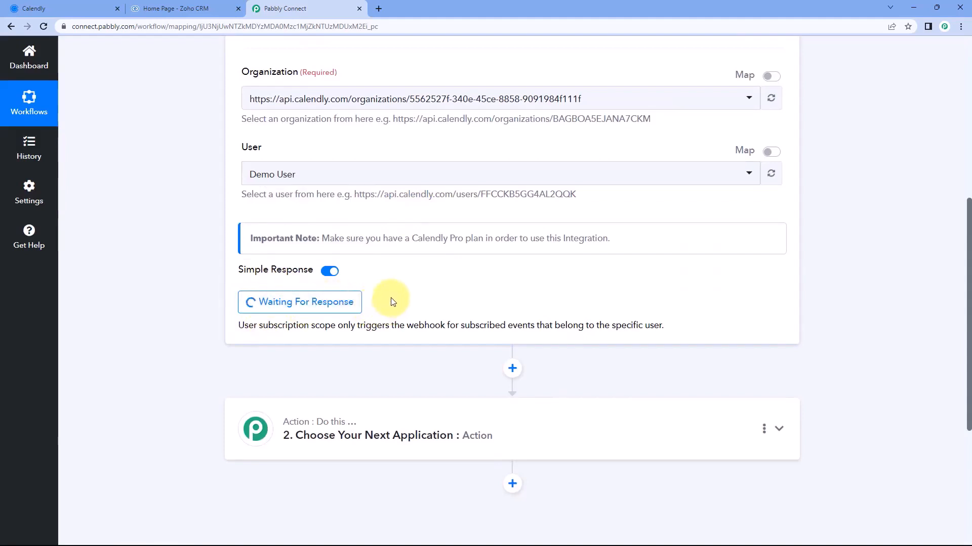
pyautogui.scroll(1, 407, 281)
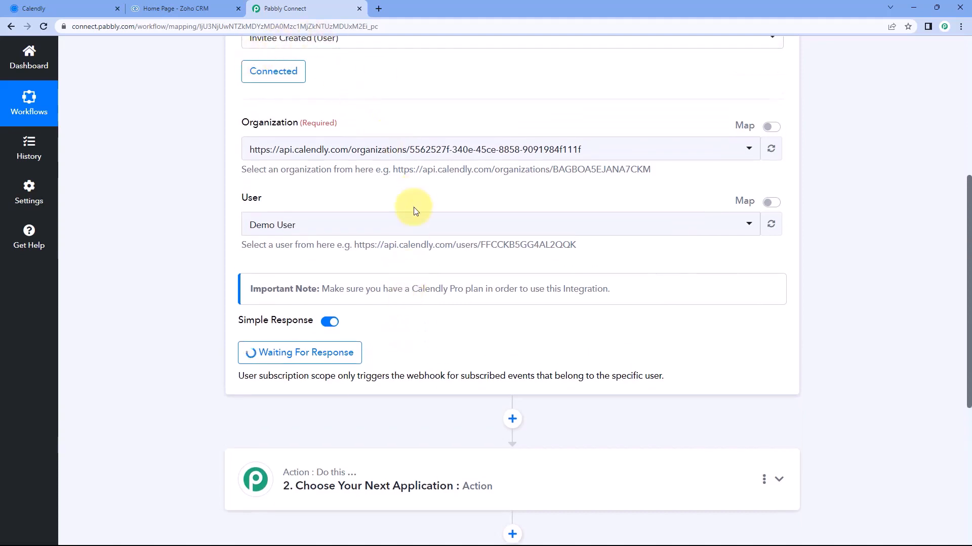
pyautogui.scroll(-1, 413, 210)
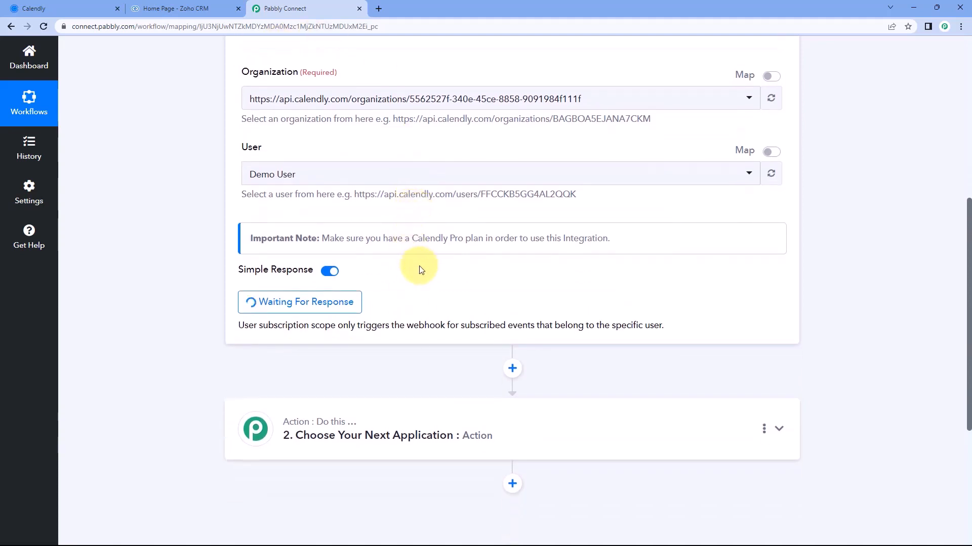
# Copy the Pabbly Connect Demo booking link and load it in a new tab
pyautogui.click(97, 9)
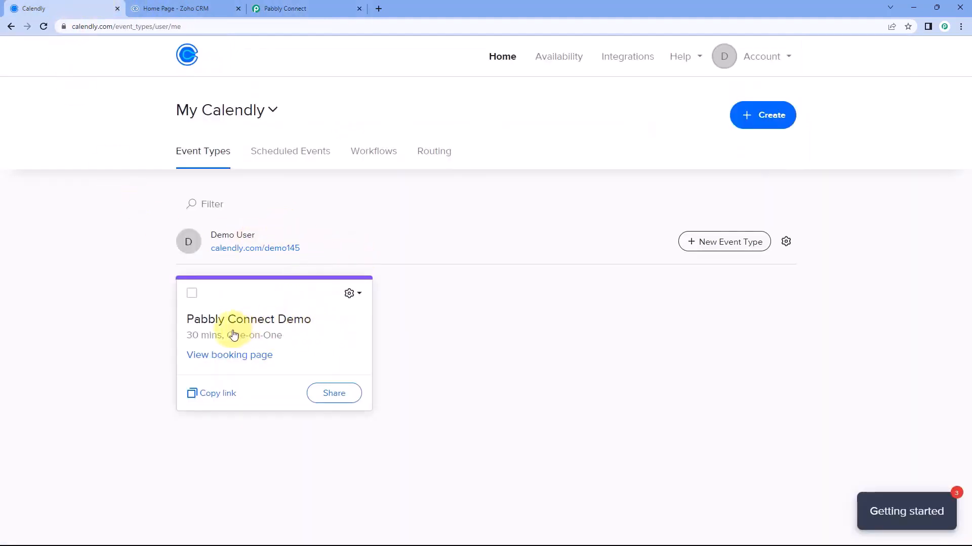
pyautogui.click(207, 397)
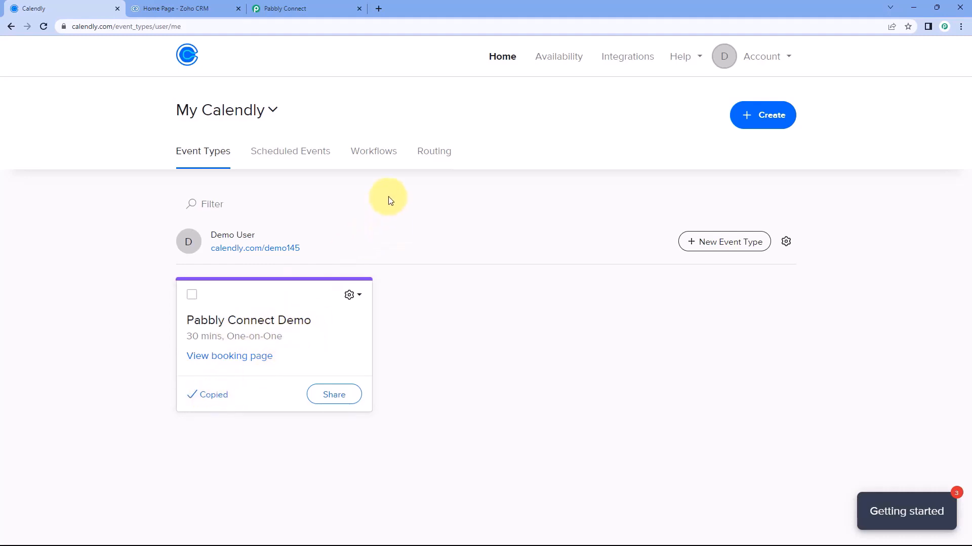
pyautogui.click(380, 9)
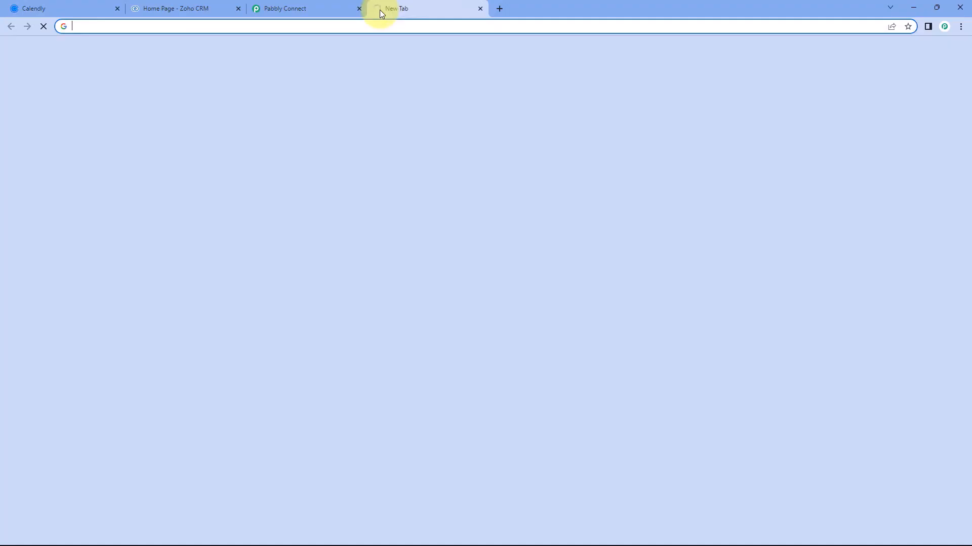
pyautogui.write('https://calendly.com/demo145/30min')
pyautogui.press('Return')
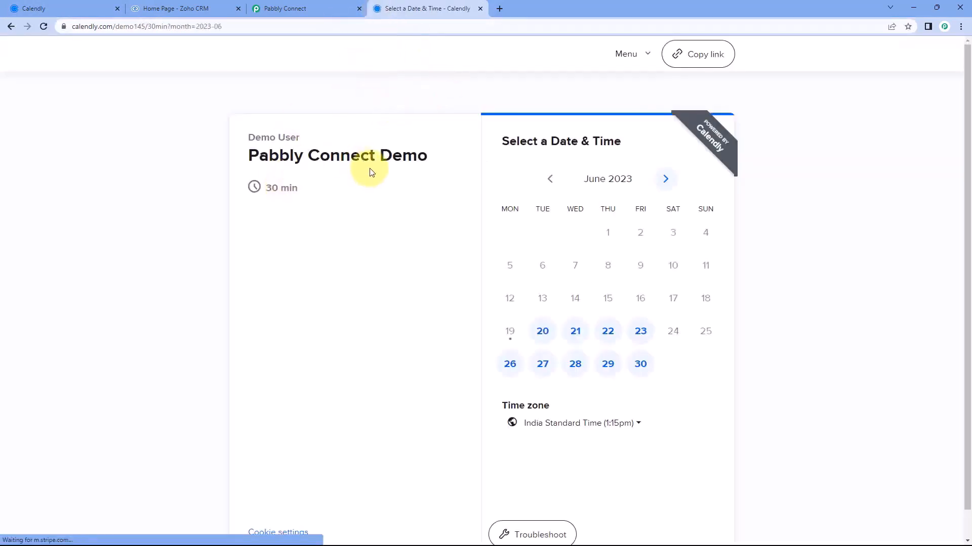
# Pick Tuesday, June 20 at 3:00pm for the meeting
pyautogui.click(546, 335)
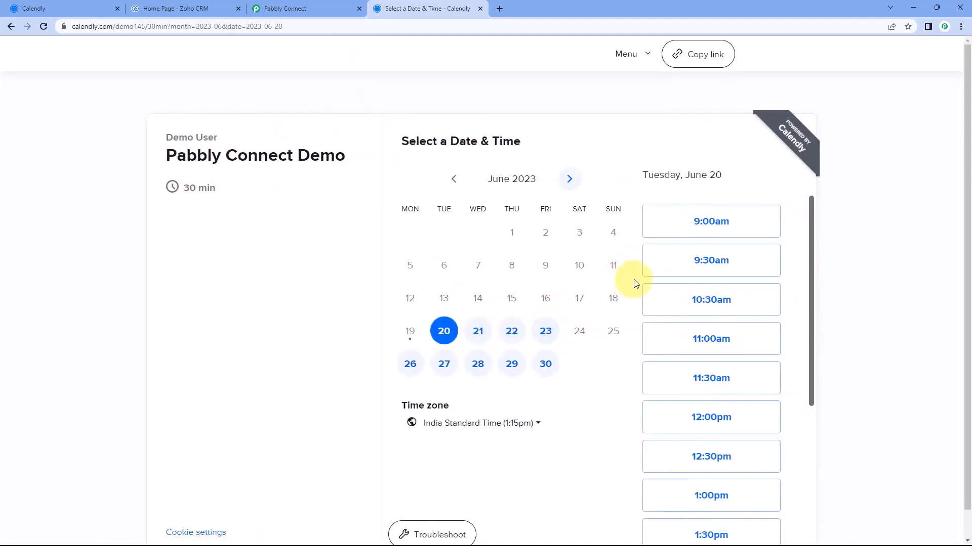
pyautogui.scroll(-5, 672, 282)
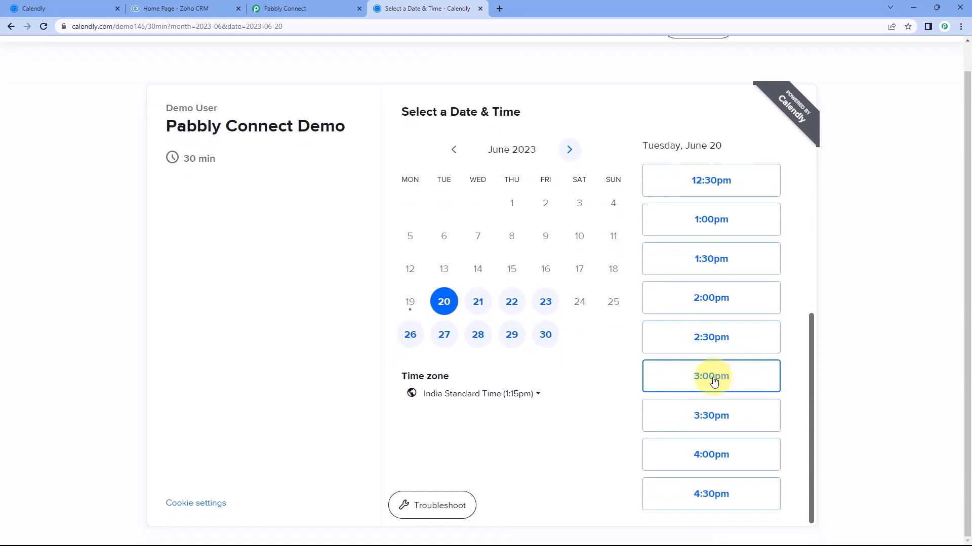
pyautogui.click(713, 381)
pyautogui.click(756, 379)
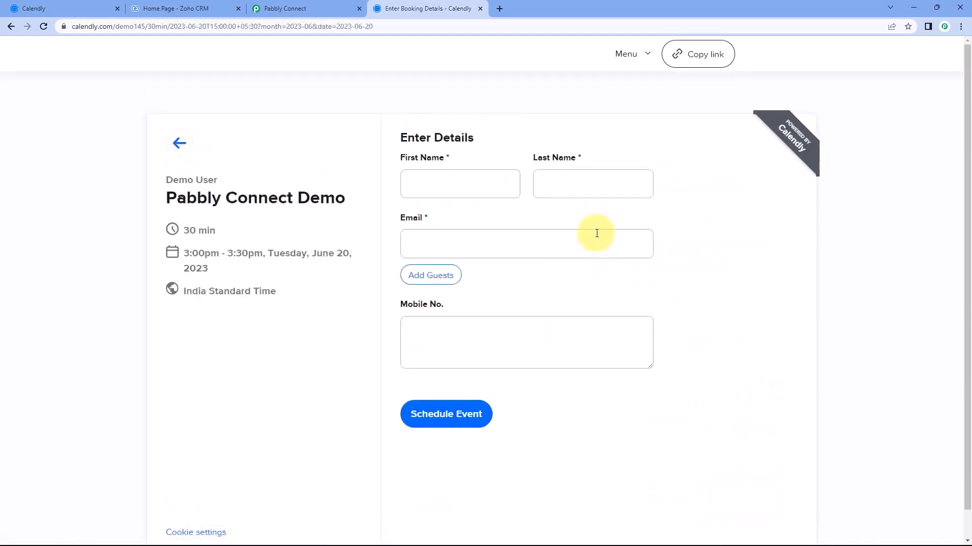
# Fill in the invitee's name, e-mail and mobile number, and schedule the event
pyautogui.click(492, 186)
pyautogui.write('Demo')
pyautogui.press('Tab')
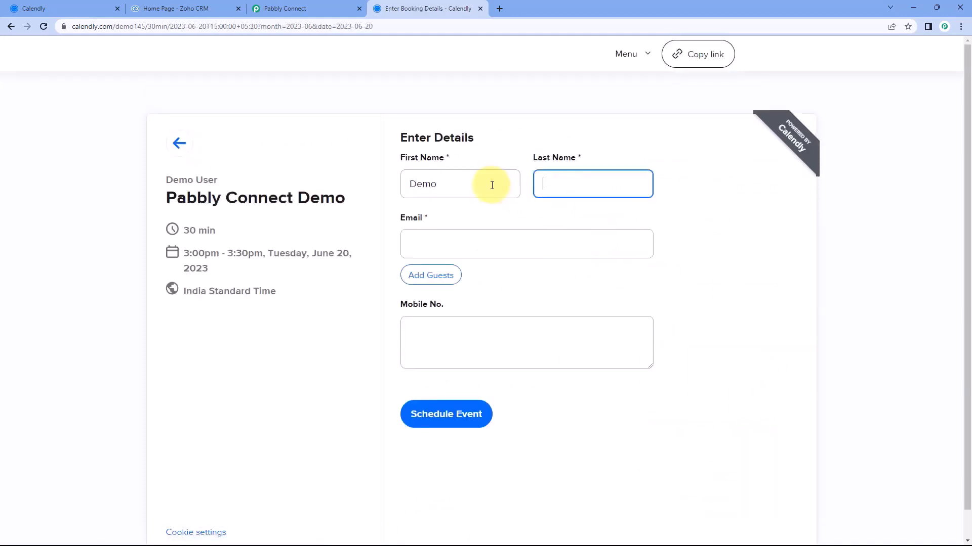
pyautogui.press('Tab')
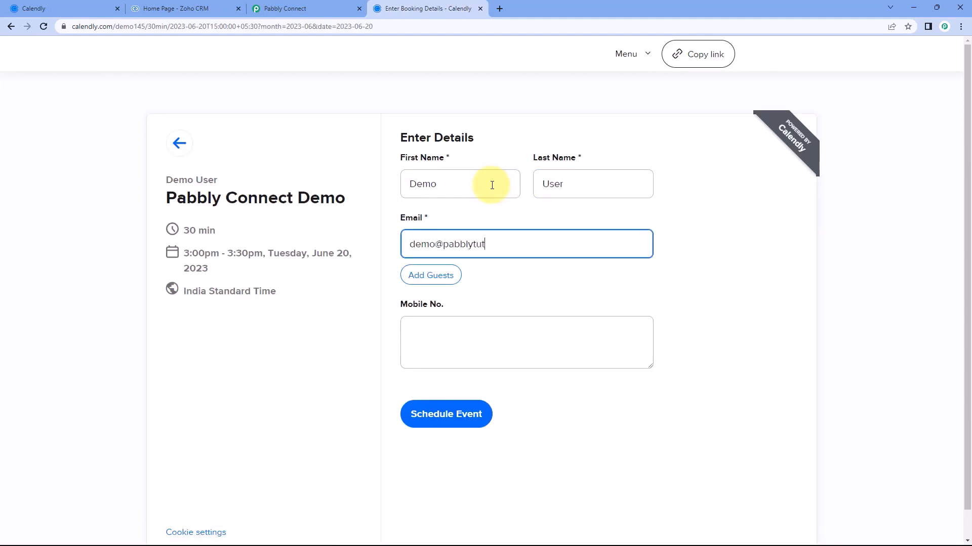
pyautogui.press('Tab')
pyautogui.press('Tab')
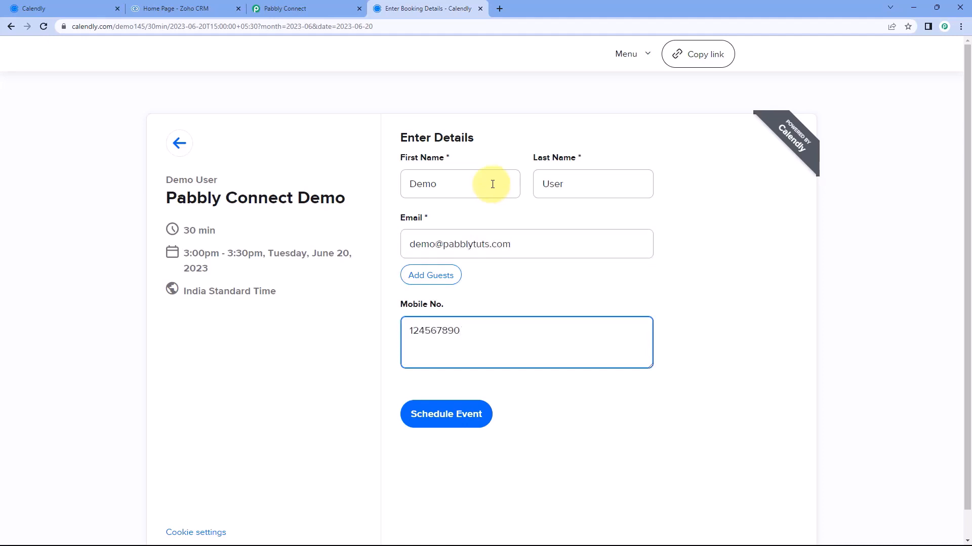
pyautogui.click(459, 414)
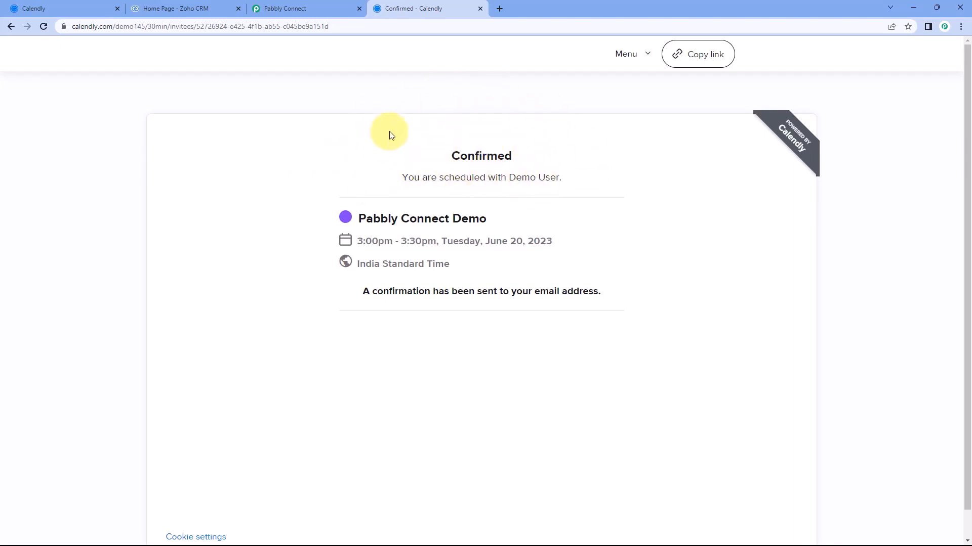
# Back in Pabbly Connect, review the captured invitee first, last and full name values
pyautogui.click(329, 5)
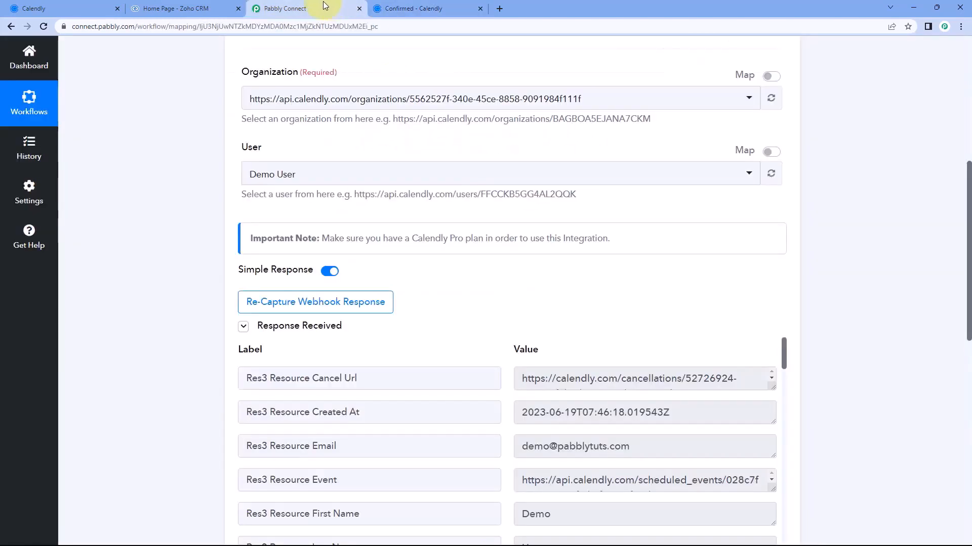
pyautogui.scroll(-2, 197, 168)
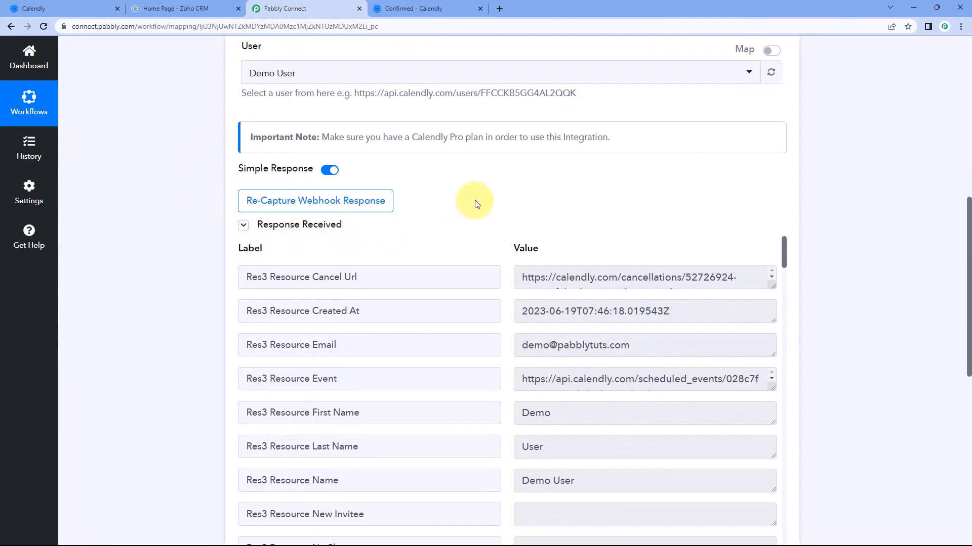
pyautogui.scroll(-1, 476, 204)
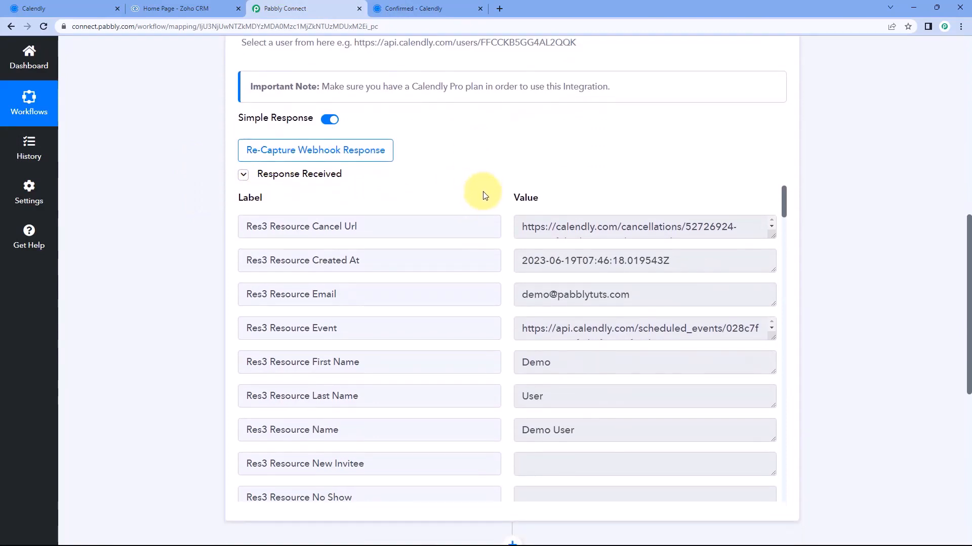
pyautogui.click(445, 6)
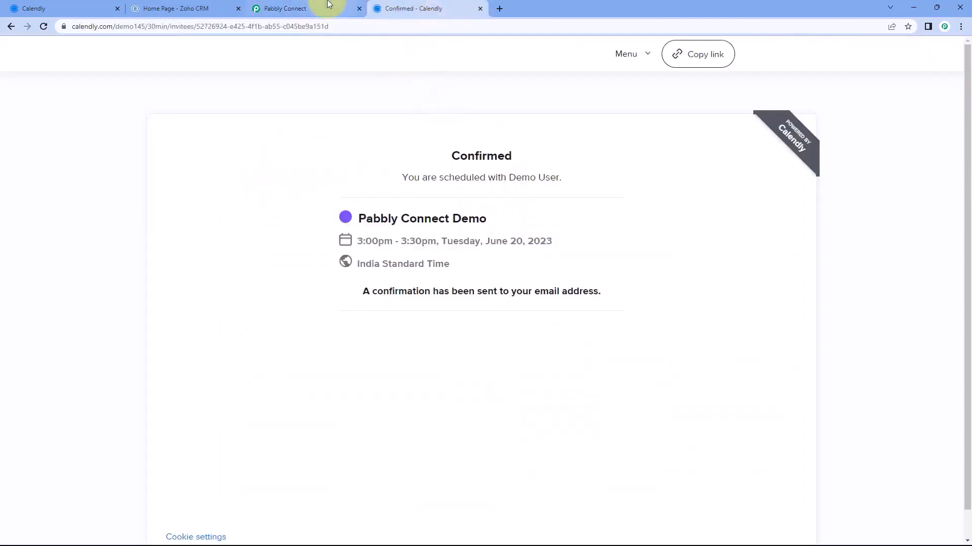
pyautogui.click(325, 7)
pyautogui.scroll(-1, 437, 166)
pyautogui.scroll(-1, 438, 165)
pyautogui.moveTo(650, 248); pyautogui.dragTo(500, 259)
pyautogui.scroll(-2, 503, 254)
pyautogui.doubleClick(559, 210)
pyautogui.doubleClick(564, 244)
pyautogui.moveTo(588, 269); pyautogui.dragTo(490, 275)
pyautogui.click(495, 263)
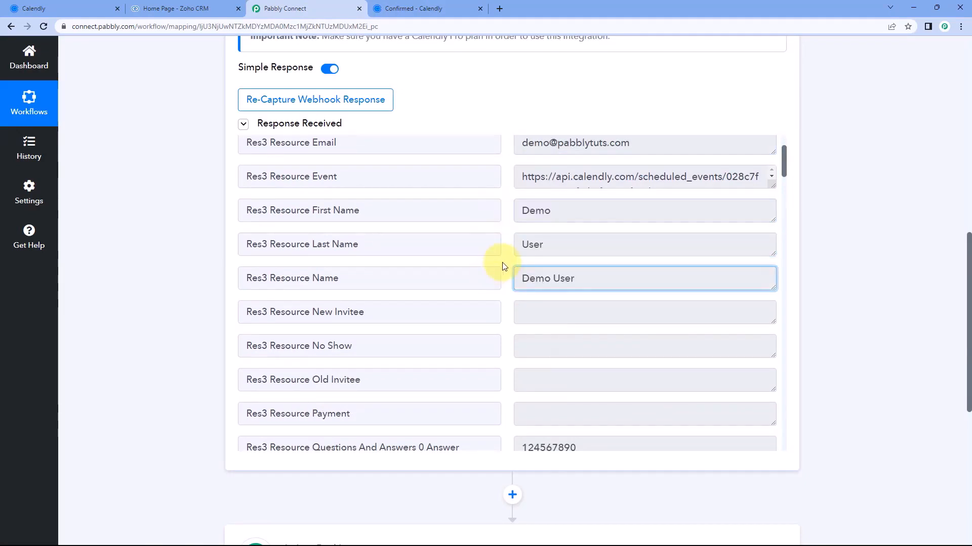
# Check further captured answers and the Asia/Calcutta timezone value
pyautogui.scroll(-3, 501, 264)
pyautogui.moveTo(585, 297); pyautogui.dragTo(506, 299)
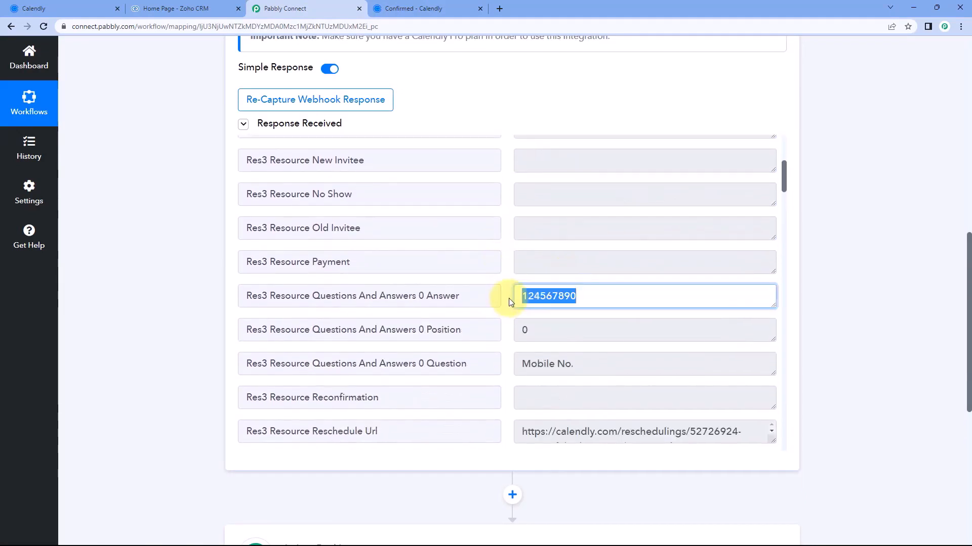
pyautogui.scroll(-3, 506, 297)
pyautogui.scroll(-4, 504, 294)
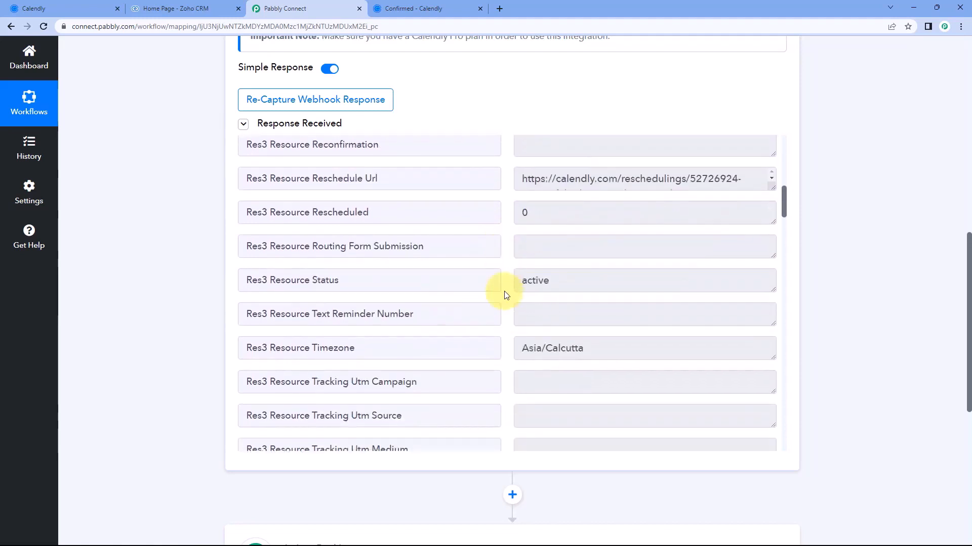
pyautogui.moveTo(573, 247); pyautogui.dragTo(504, 246)
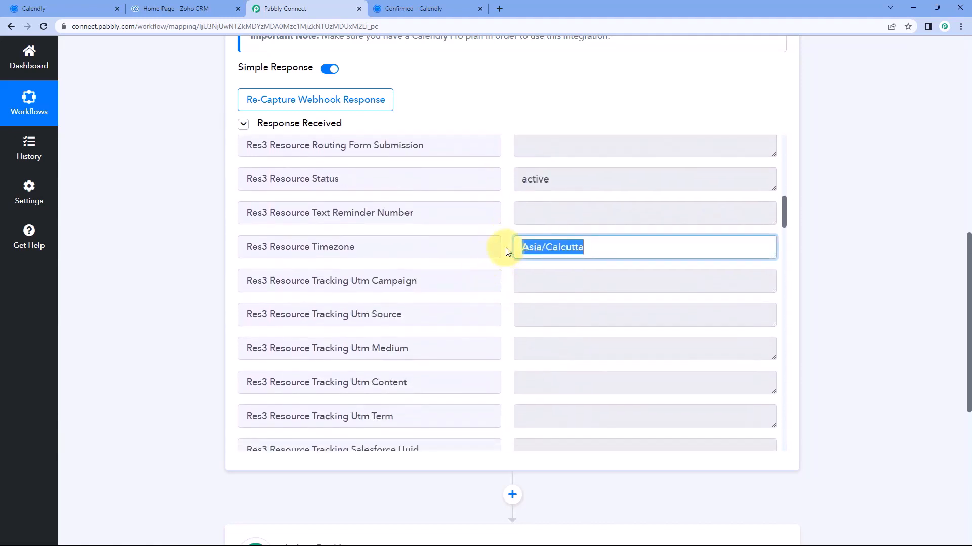
pyautogui.click(507, 247)
# Review the captured End Time and Start Time fields of the booking
pyautogui.scroll(-2, 508, 249)
pyautogui.scroll(-3, 507, 250)
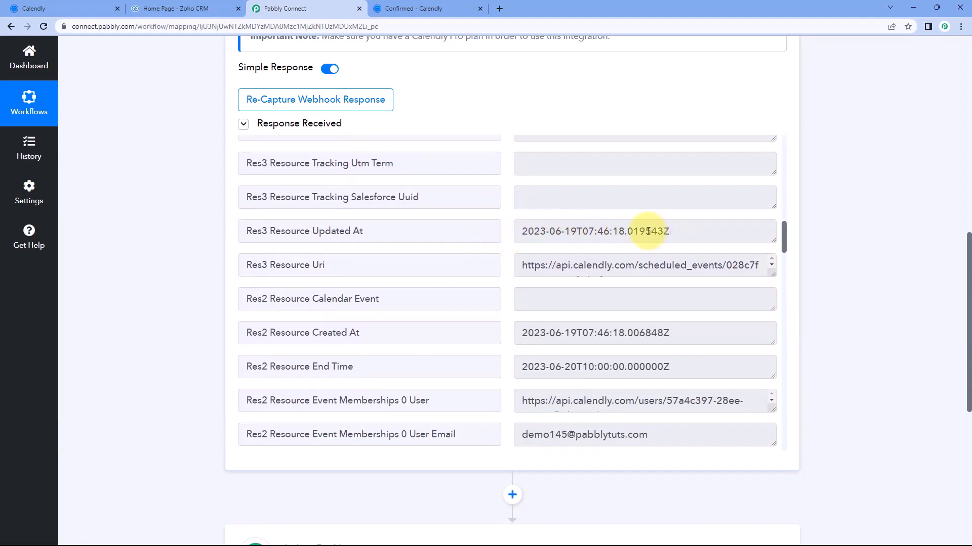
pyautogui.scroll(-3, 481, 258)
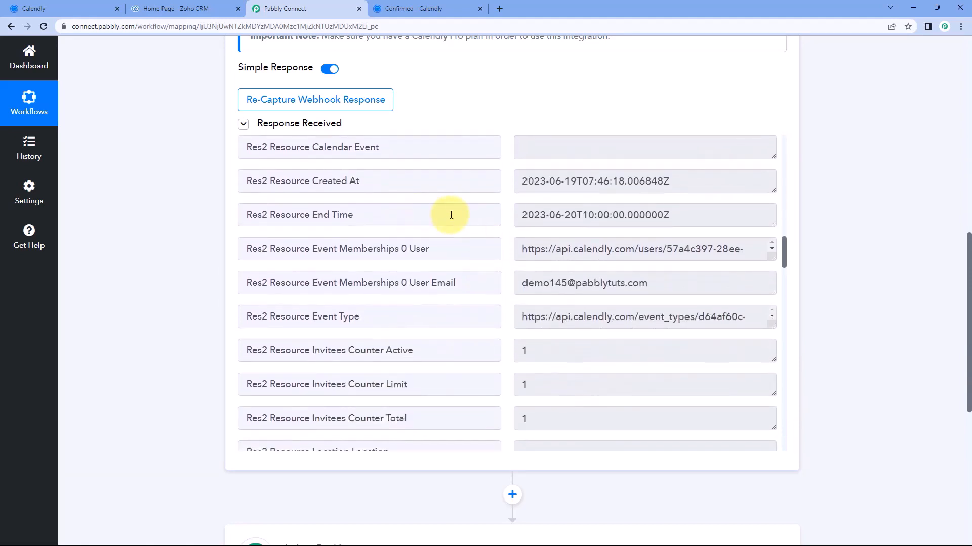
pyautogui.scroll(-1, 451, 215)
pyautogui.moveTo(317, 165); pyautogui.dragTo(493, 169)
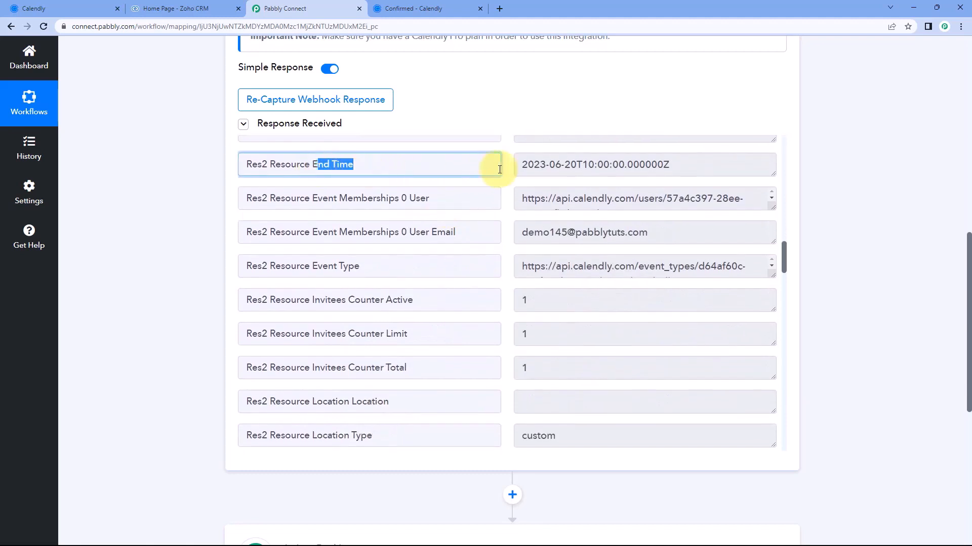
pyautogui.click(526, 166)
pyautogui.scroll(-2, 527, 198)
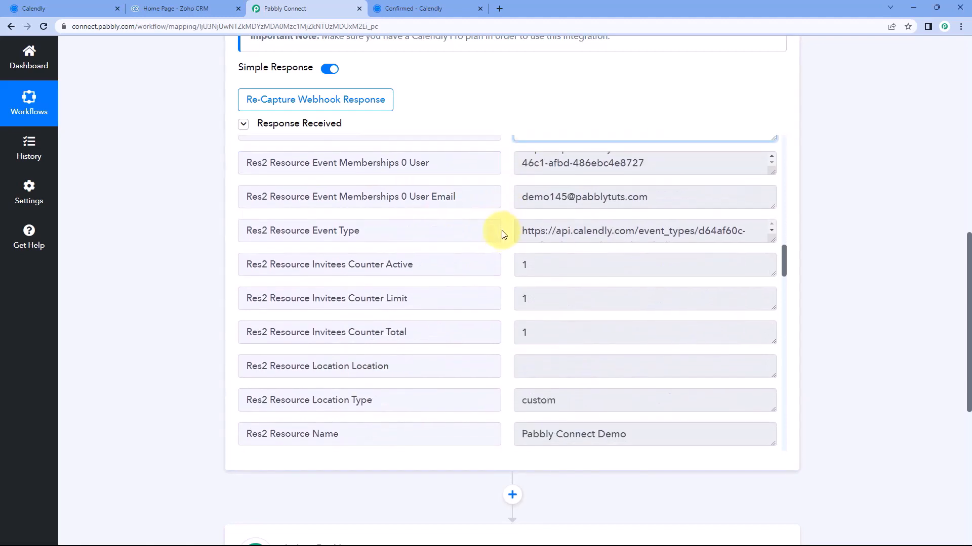
pyautogui.scroll(-3, 503, 233)
pyautogui.click(336, 303)
pyautogui.moveTo(311, 304); pyautogui.dragTo(358, 304)
pyautogui.click(481, 300)
pyautogui.click(571, 301)
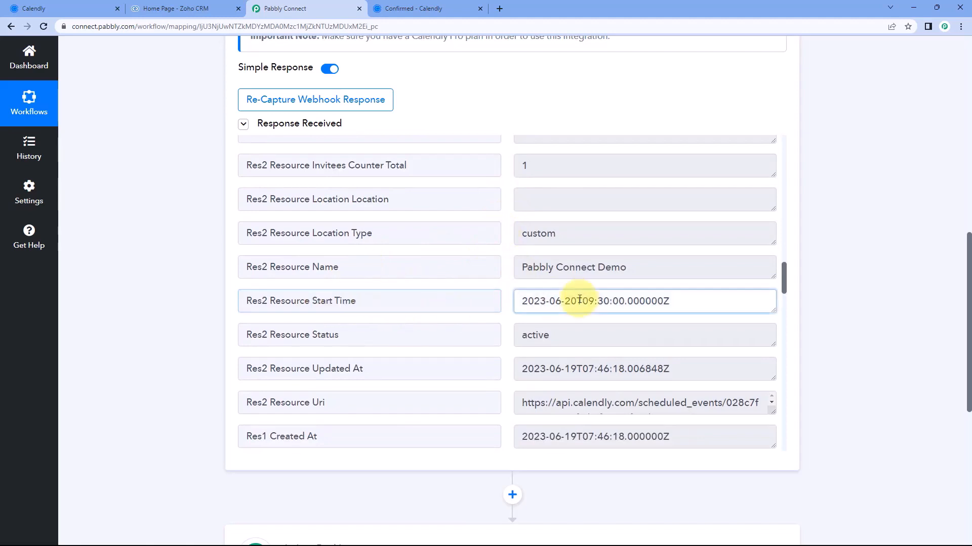
pyautogui.scroll(2, 505, 258)
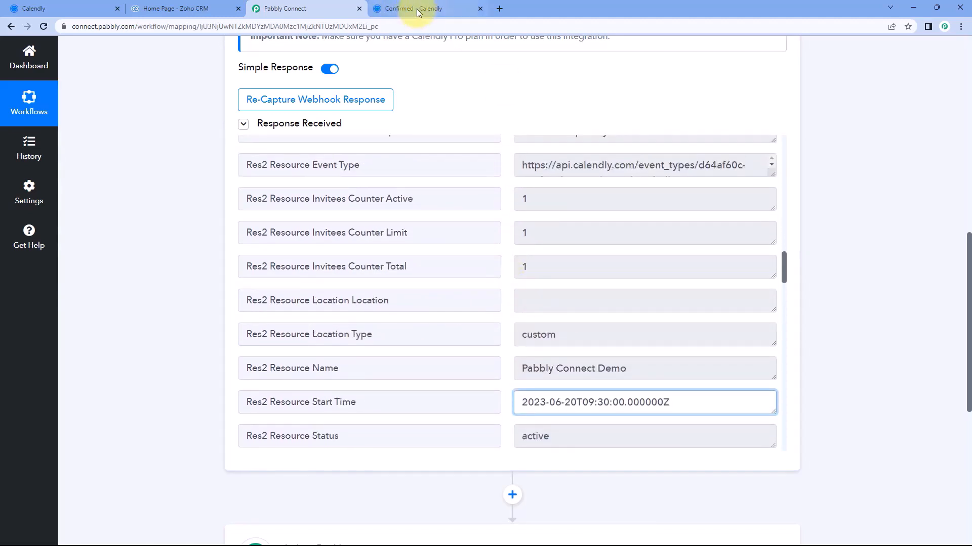
pyautogui.click(424, 7)
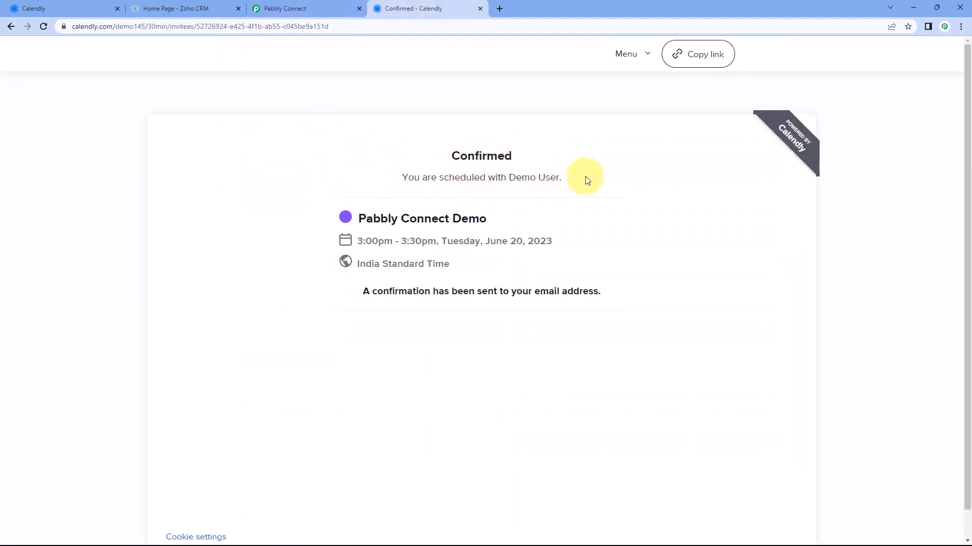
pyautogui.moveTo(523, 242); pyautogui.dragTo(490, 242)
pyautogui.moveTo(358, 242); pyautogui.dragTo(449, 243)
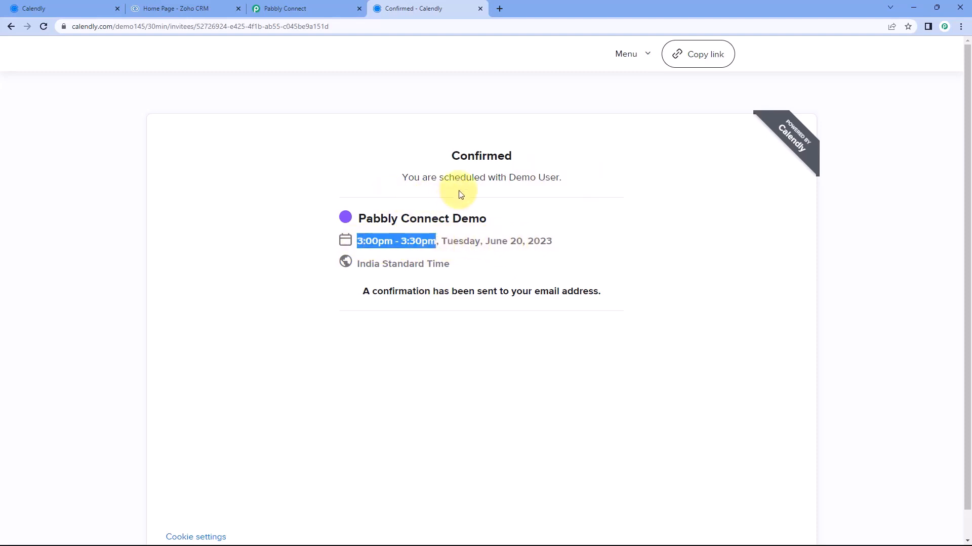
pyautogui.click(315, 8)
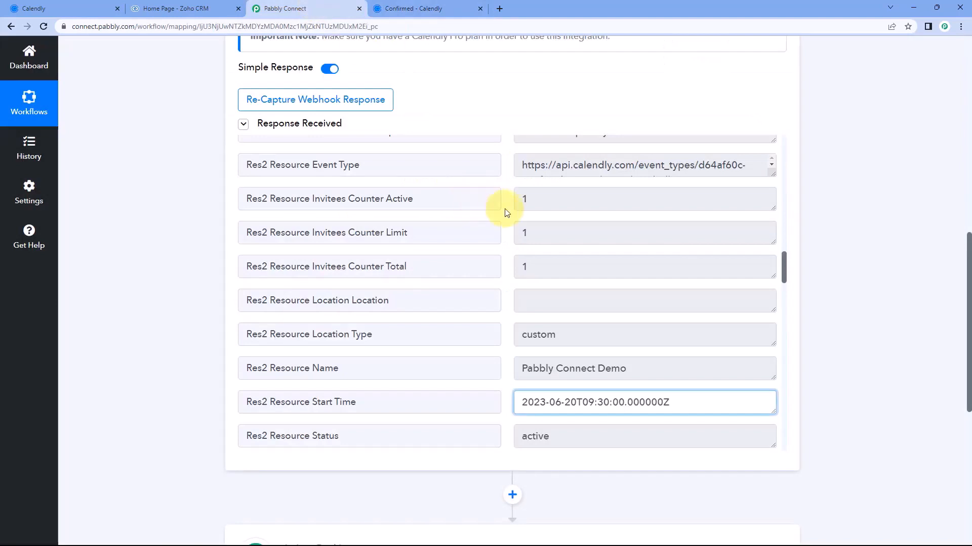
pyautogui.scroll(-1, 506, 213)
pyautogui.scroll(-1, 505, 213)
pyautogui.scroll(3, 505, 217)
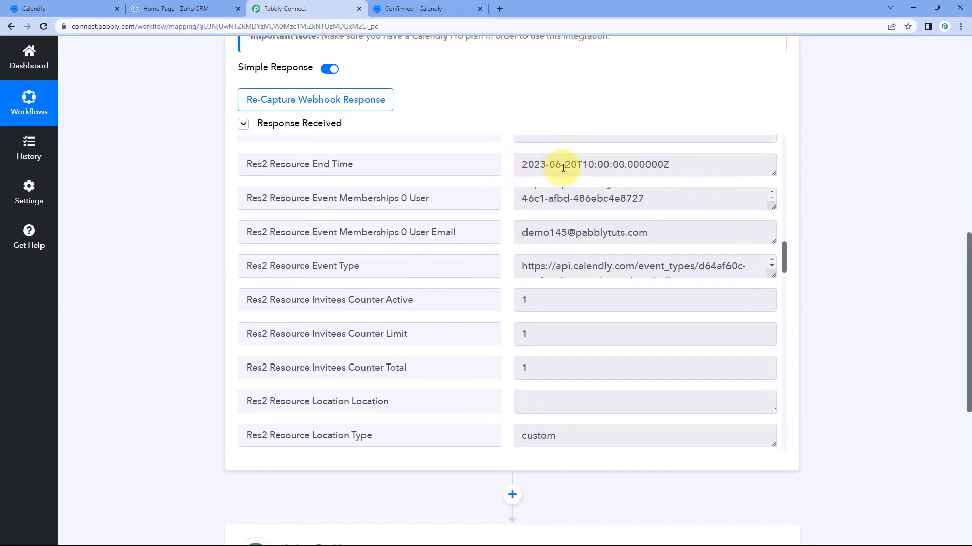
pyautogui.scroll(-3, 503, 165)
pyautogui.click(612, 352)
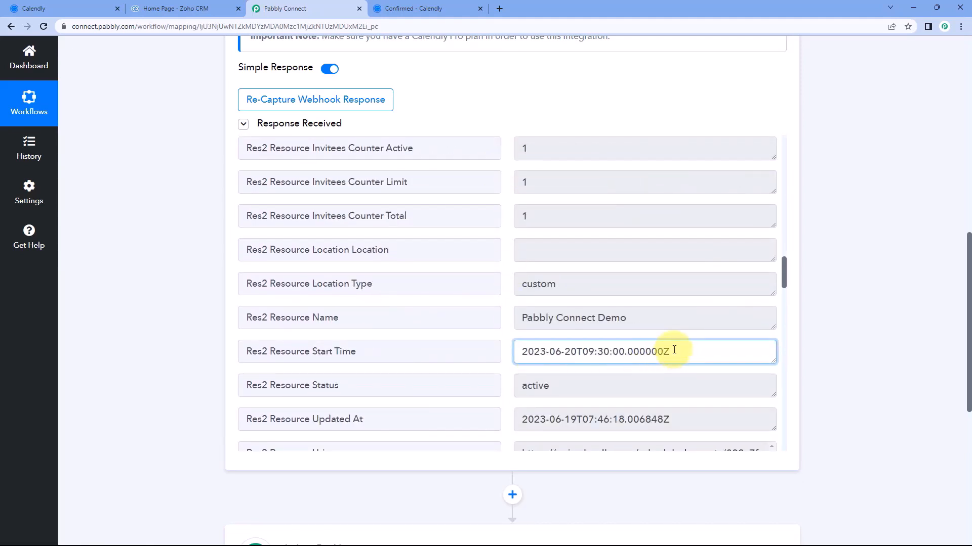
pyautogui.scroll(4, 673, 350)
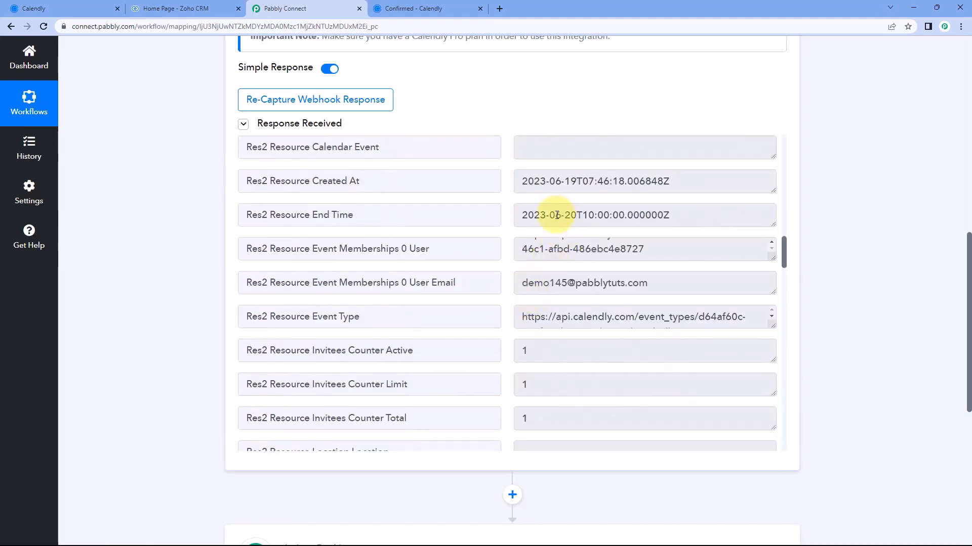
pyautogui.moveTo(516, 213); pyautogui.dragTo(709, 217)
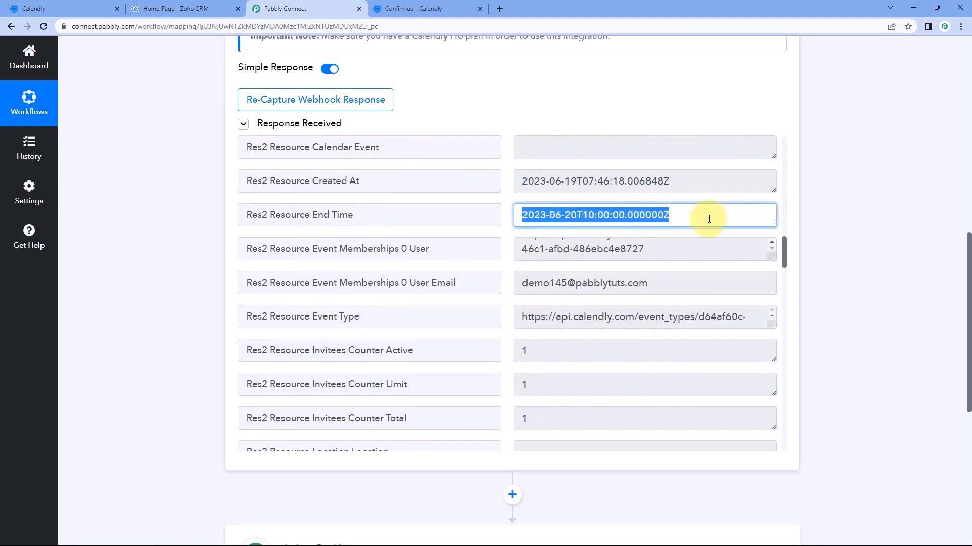
pyautogui.click(507, 263)
pyautogui.scroll(-5, 501, 244)
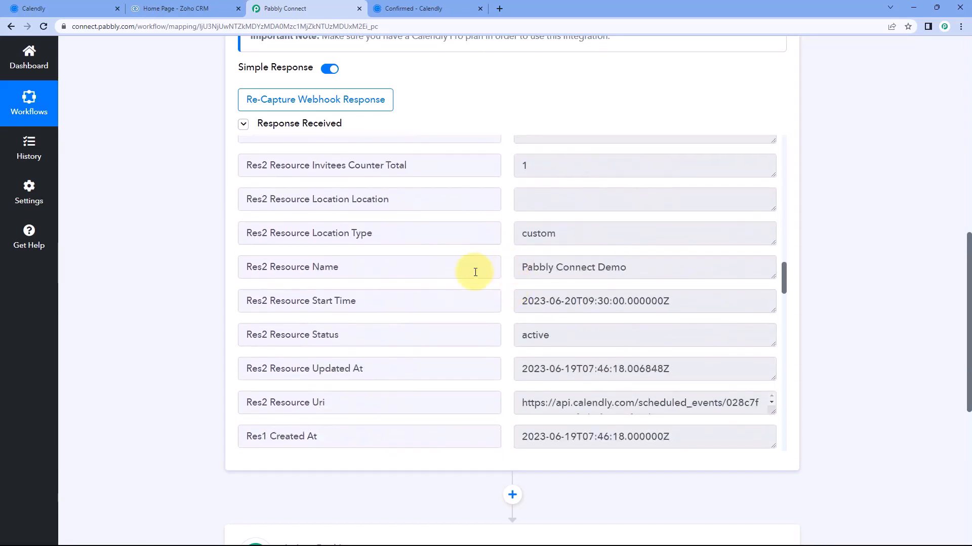
pyautogui.moveTo(520, 304)
pyautogui.mouseDown()
pyautogui.moveTo(581, 303)
pyautogui.moveTo(521, 302)
pyautogui.mouseUp()
pyautogui.click(577, 302)
pyautogui.click(587, 305)
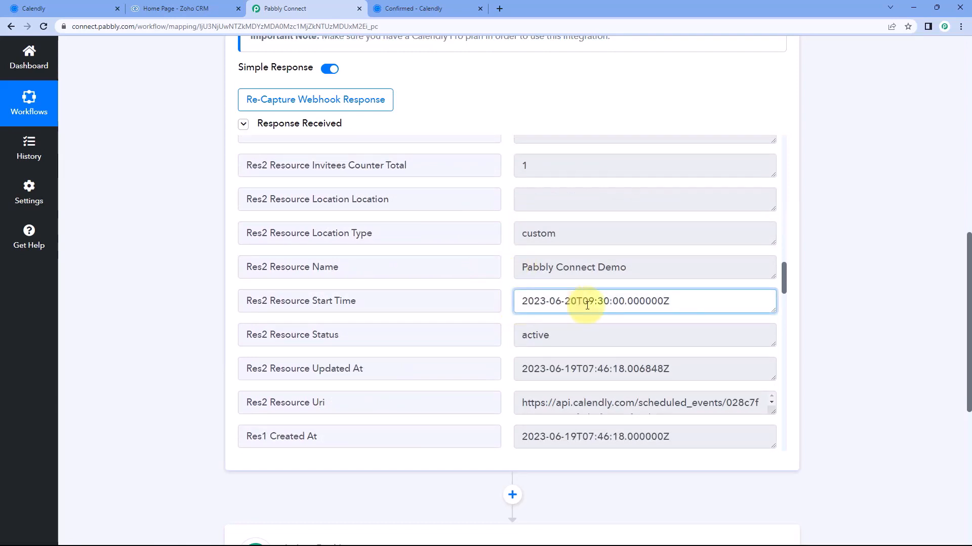
pyautogui.moveTo(583, 304); pyautogui.dragTo(595, 304)
pyautogui.click(414, 9)
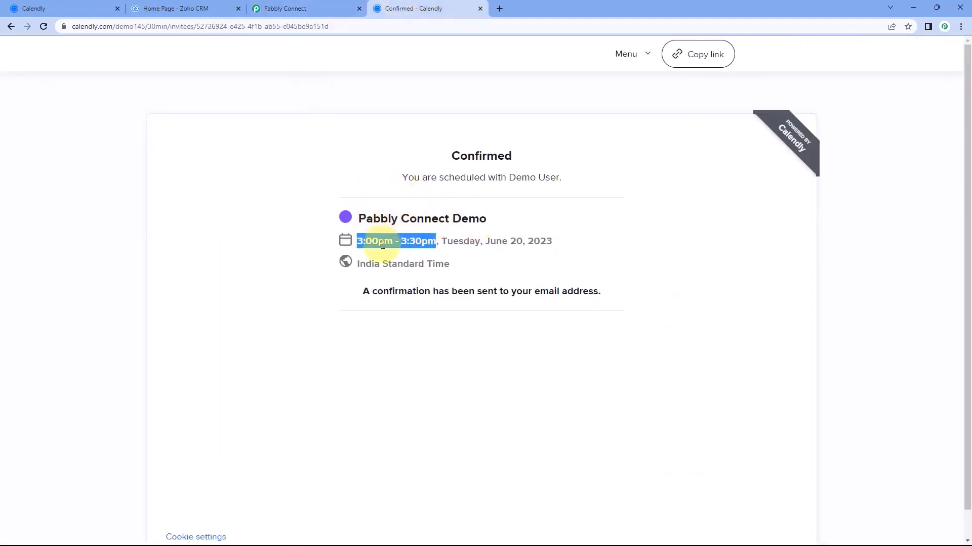
pyautogui.click(362, 244)
pyautogui.click(315, 7)
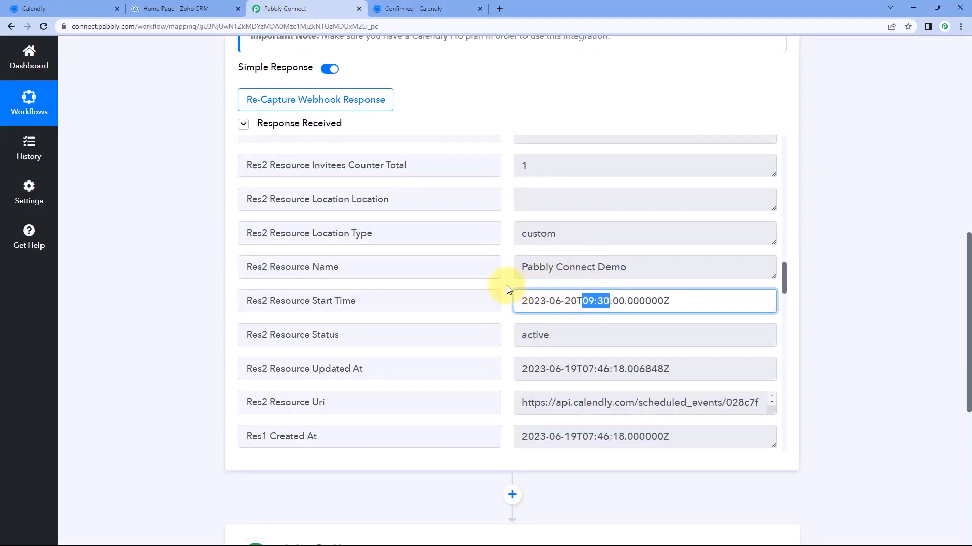
pyautogui.click(509, 289)
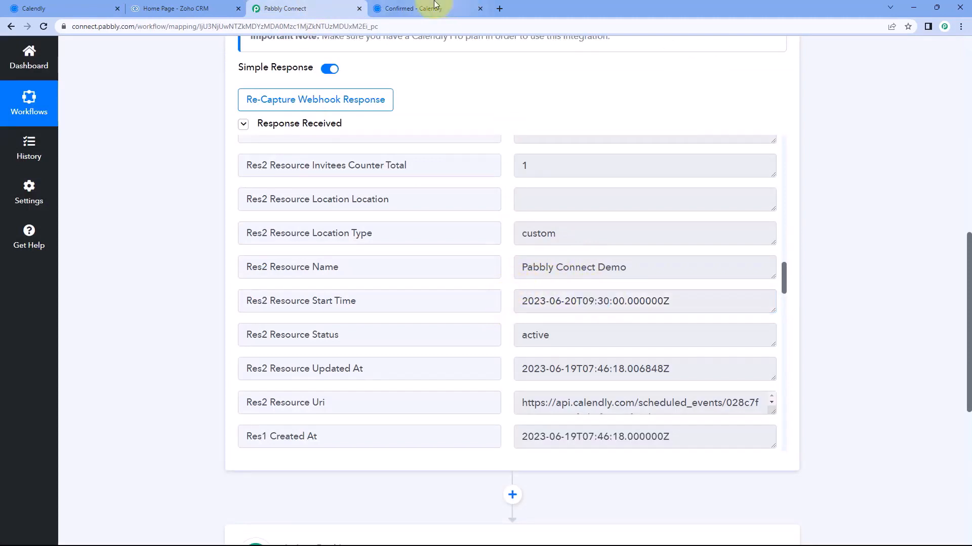
pyautogui.click(426, 8)
pyautogui.moveTo(471, 265); pyautogui.dragTo(348, 263)
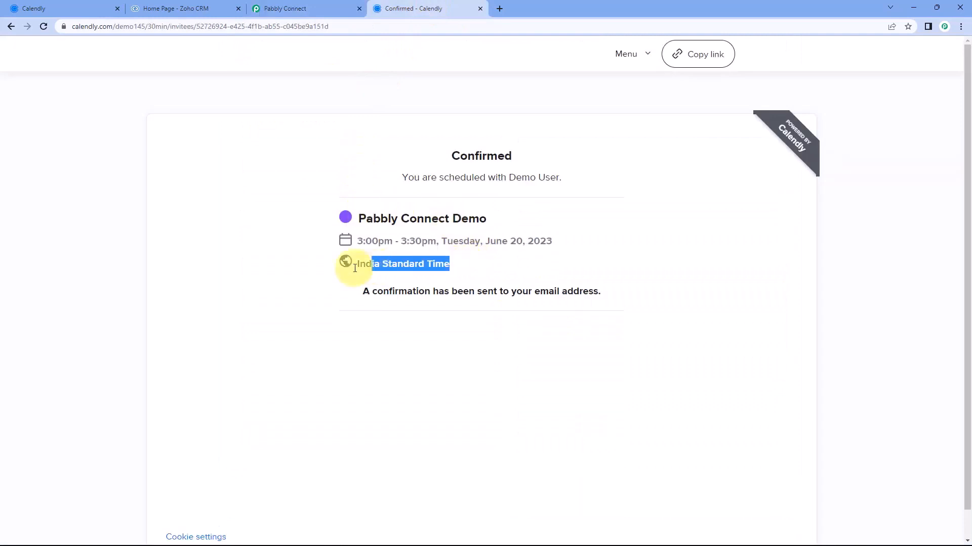
pyautogui.click(357, 162)
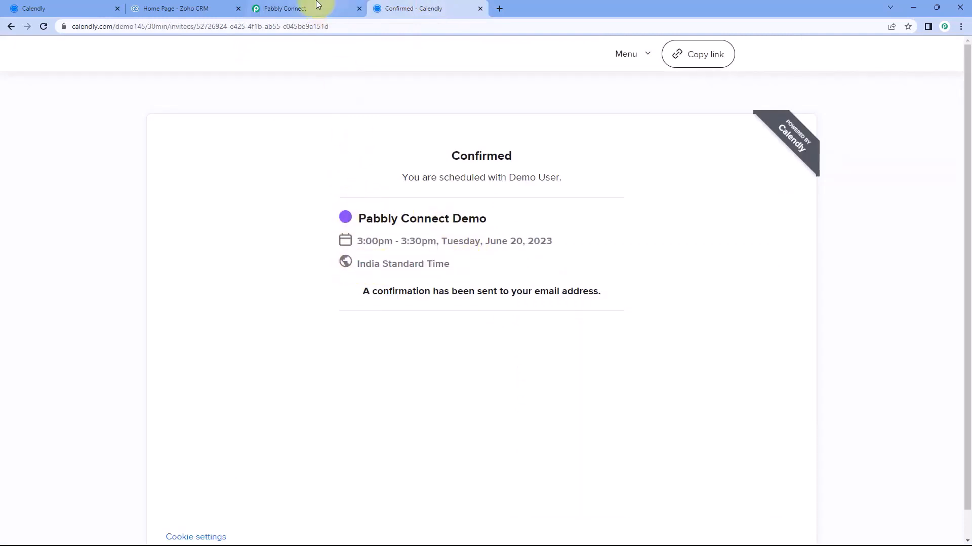
pyautogui.click(320, 8)
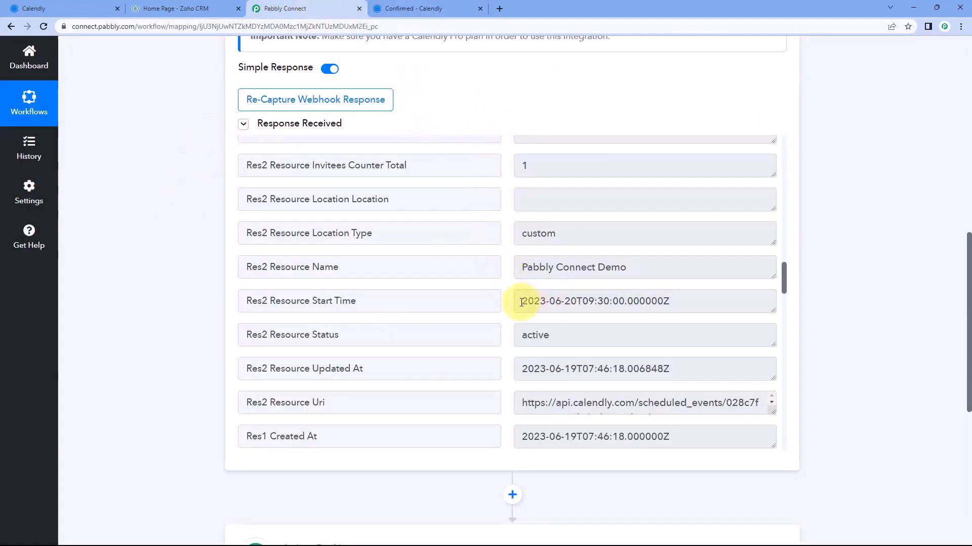
# Compare the booking's India Standard Time zone with the response's Updated At value
pyautogui.click(408, 9)
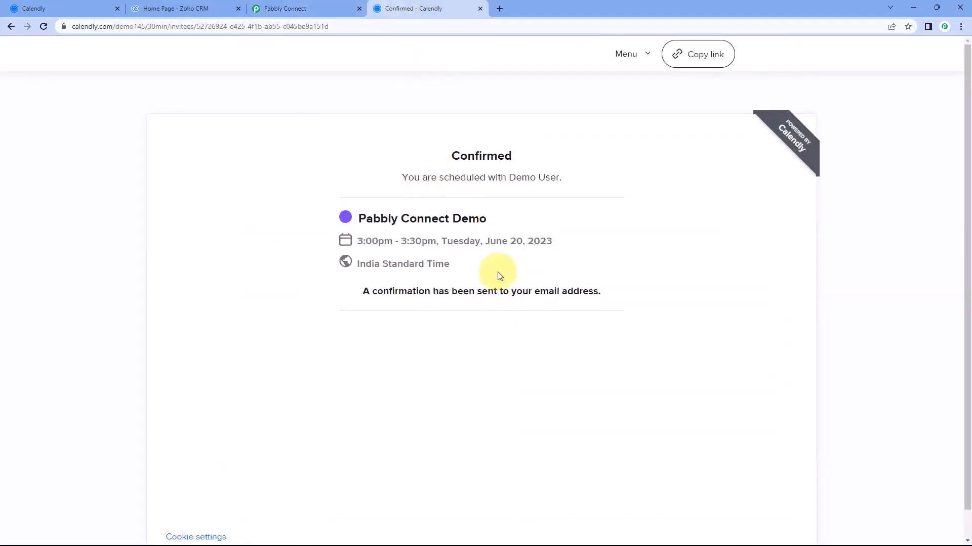
pyautogui.moveTo(460, 267); pyautogui.dragTo(347, 264)
pyautogui.click(317, 256)
pyautogui.click(312, 5)
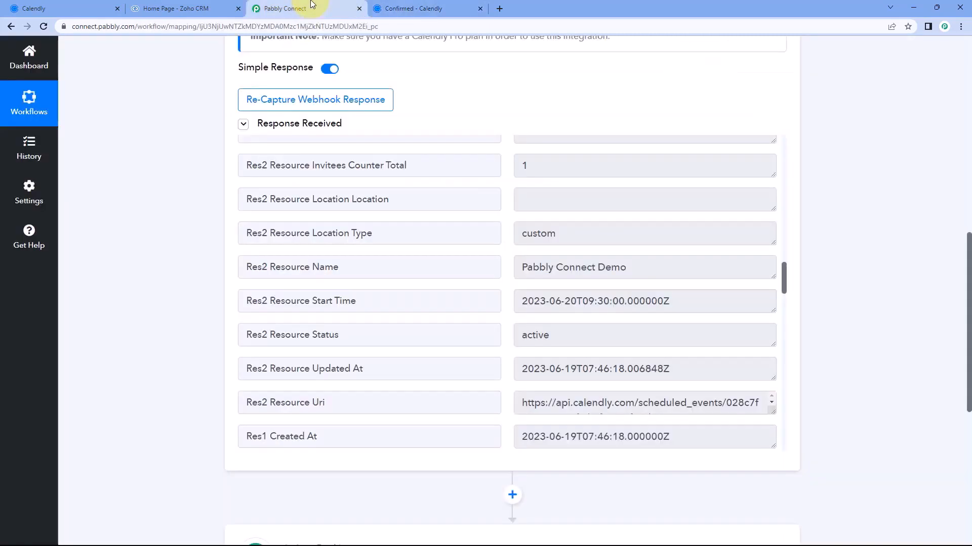
pyautogui.click(521, 373)
pyautogui.moveTo(522, 372); pyautogui.dragTo(611, 372)
pyautogui.click(499, 336)
pyautogui.scroll(-1, 507, 338)
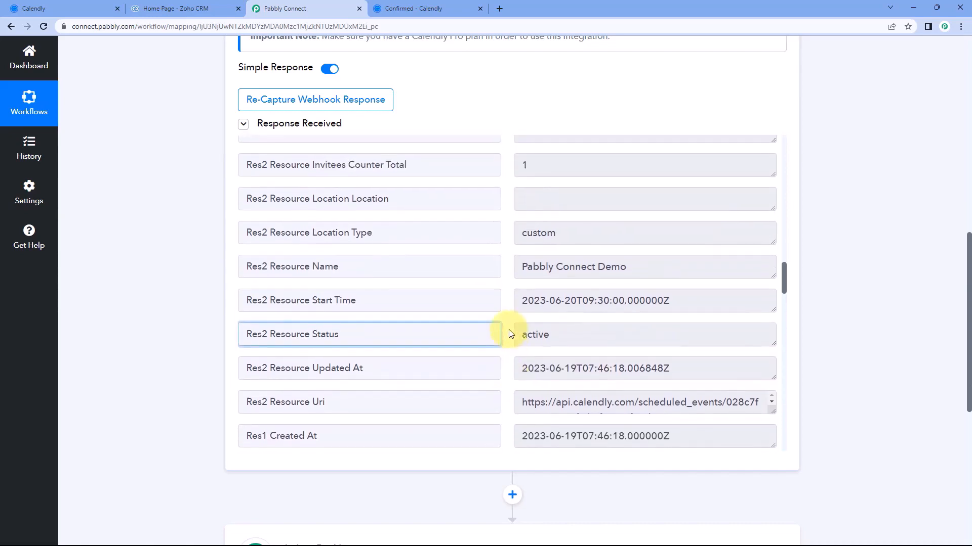
pyautogui.scroll(5, 507, 328)
pyautogui.scroll(-10, 504, 308)
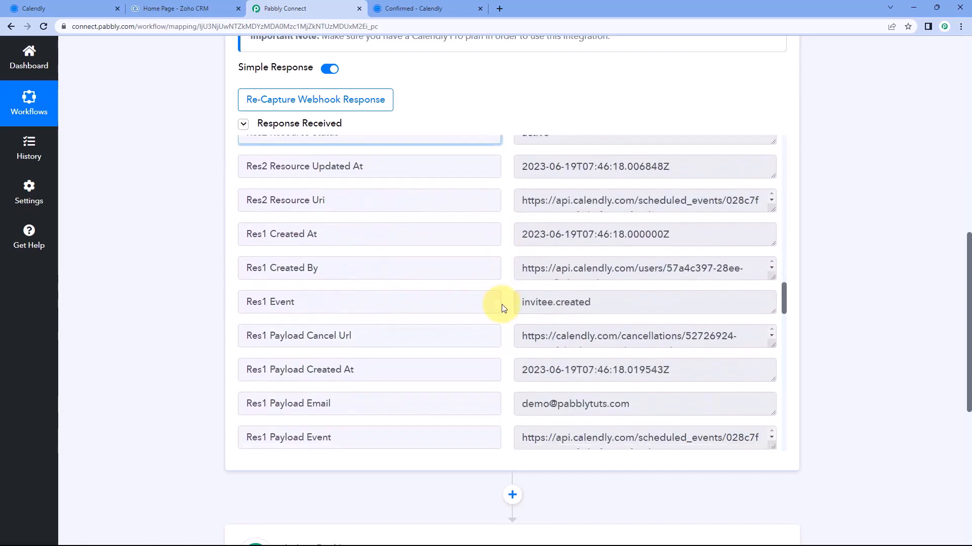
pyautogui.scroll(6, 504, 308)
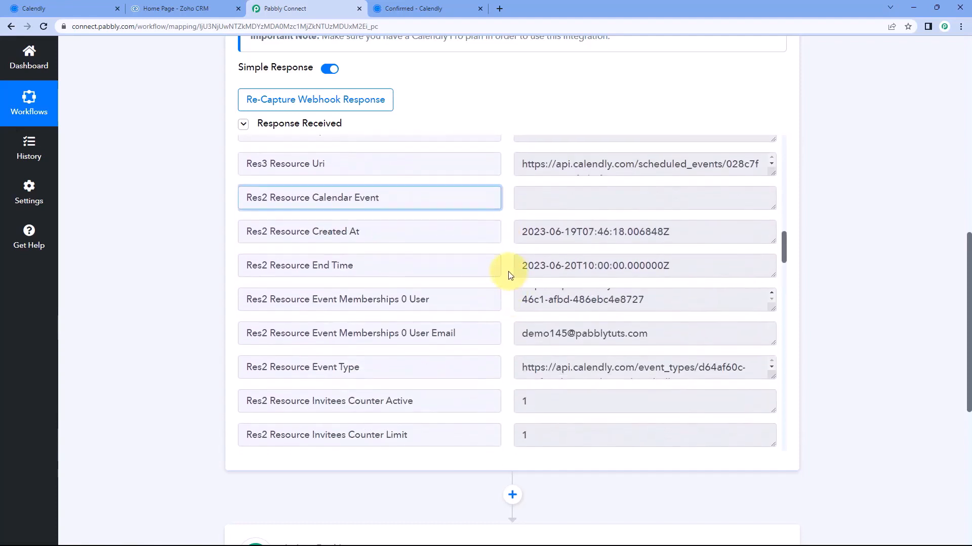
pyautogui.scroll(-1, 505, 268)
# Check the captured End Time date and 10:00:00 time against the Calendly confirmation
pyautogui.click(533, 212)
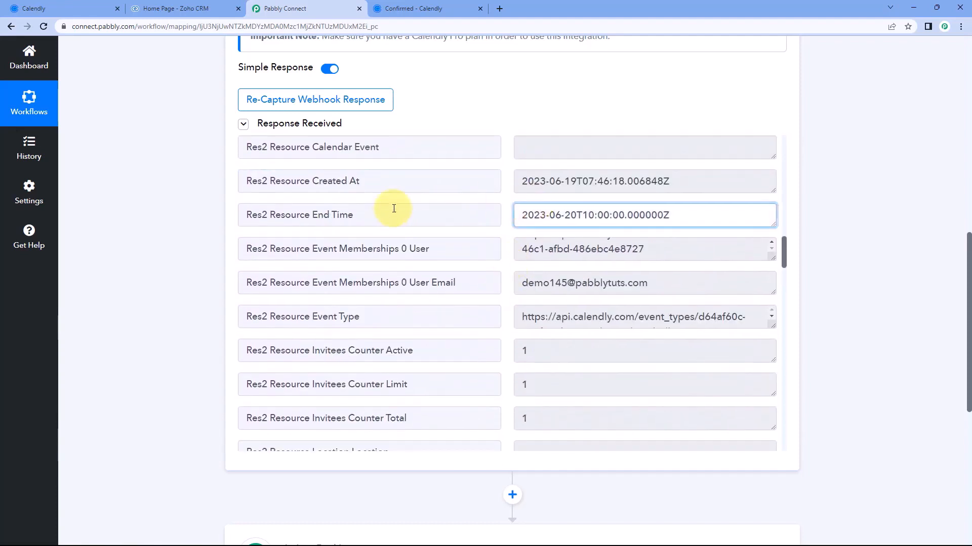
pyautogui.moveTo(577, 215); pyautogui.dragTo(503, 214)
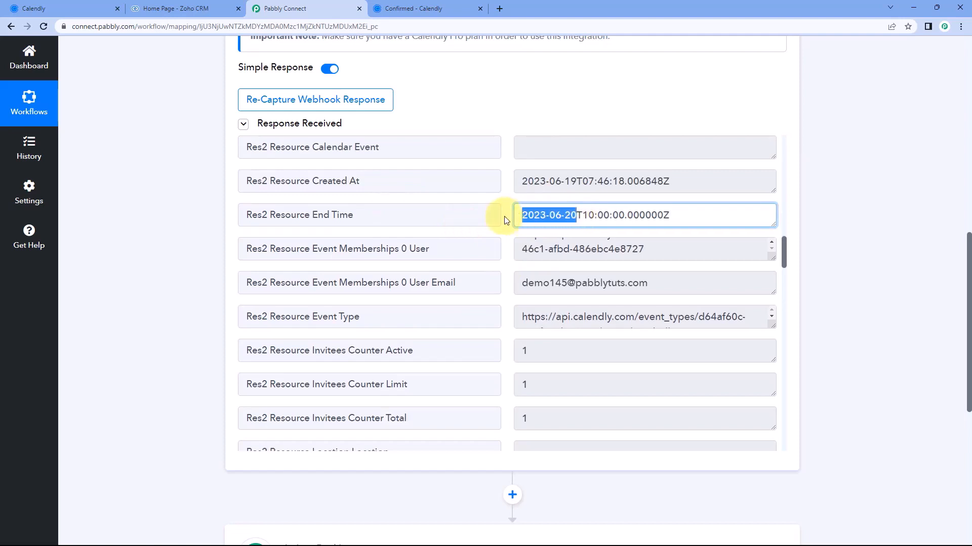
pyautogui.moveTo(582, 215); pyautogui.dragTo(626, 214)
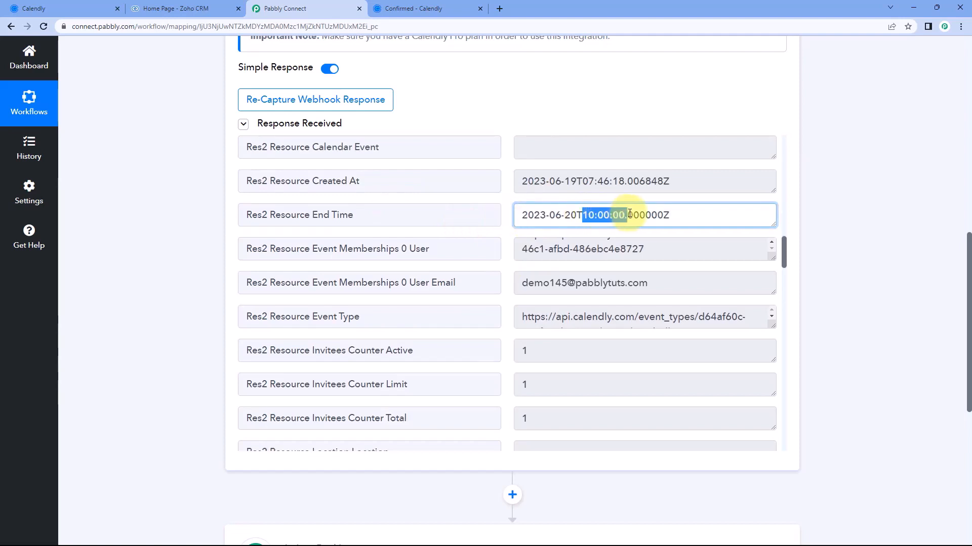
pyautogui.click(431, 8)
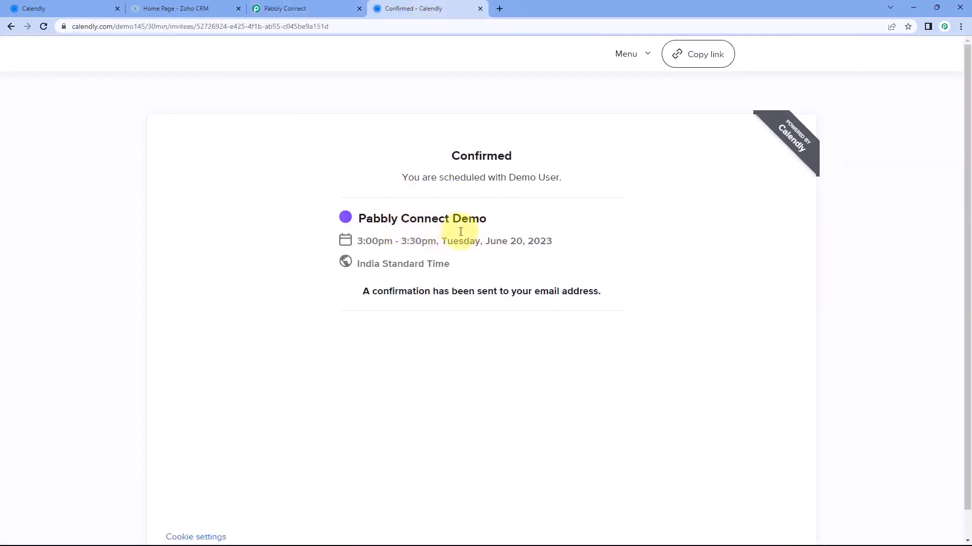
pyautogui.click(329, 9)
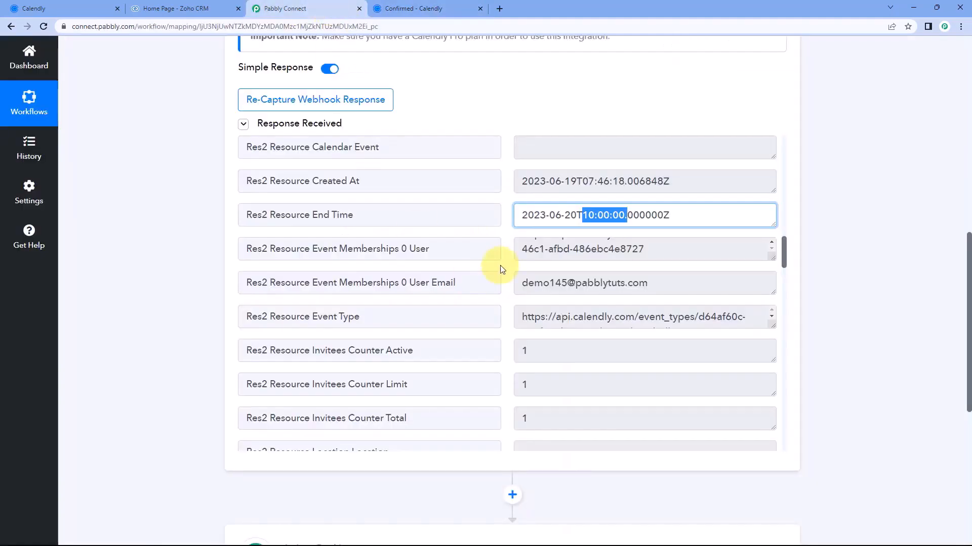
pyautogui.click(509, 220)
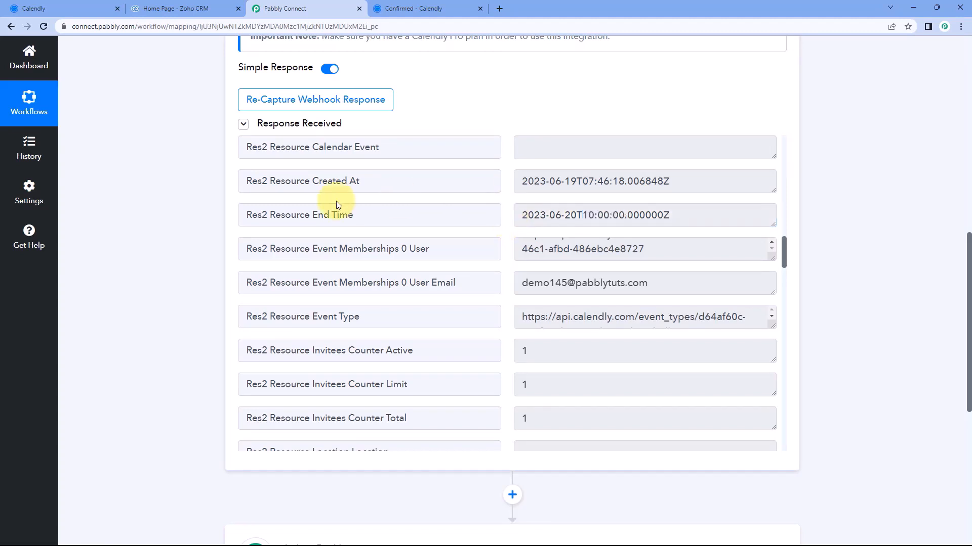
pyautogui.scroll(-1, 177, 224)
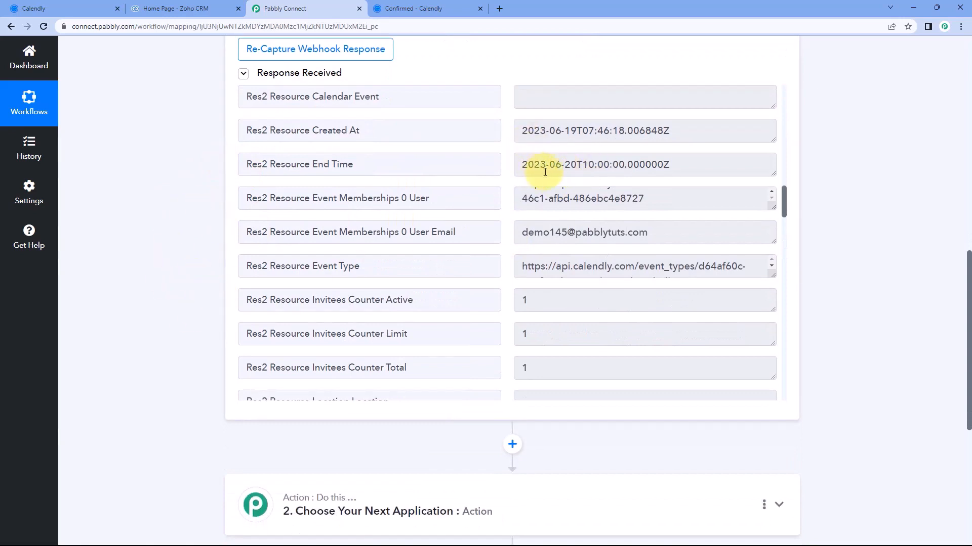
pyautogui.moveTo(521, 166); pyautogui.dragTo(685, 165)
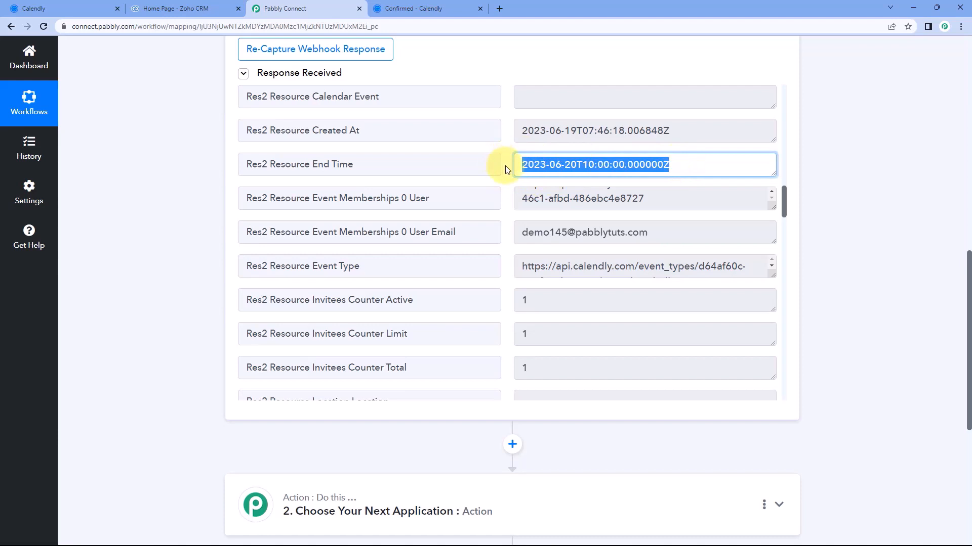
pyautogui.click(607, 172)
pyautogui.moveTo(523, 166); pyautogui.dragTo(685, 166)
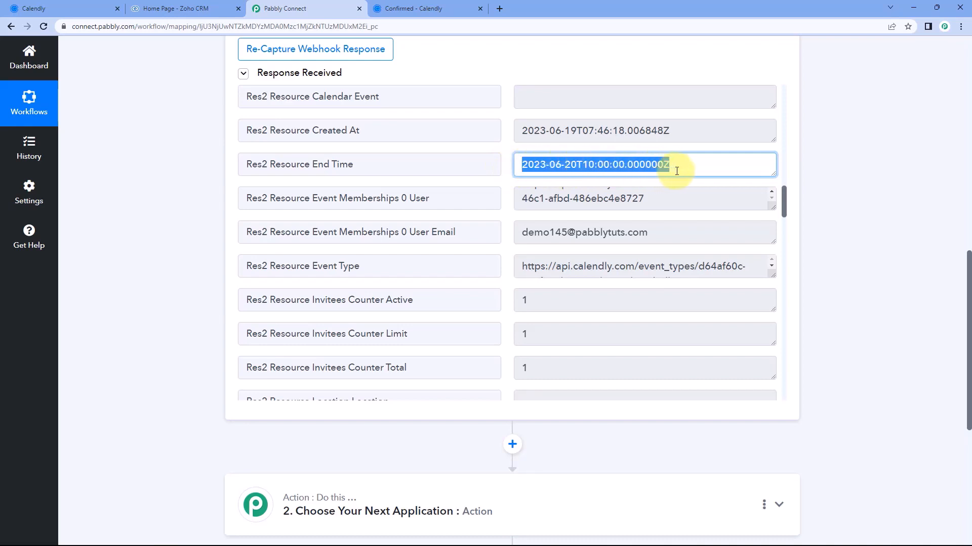
pyautogui.click(508, 169)
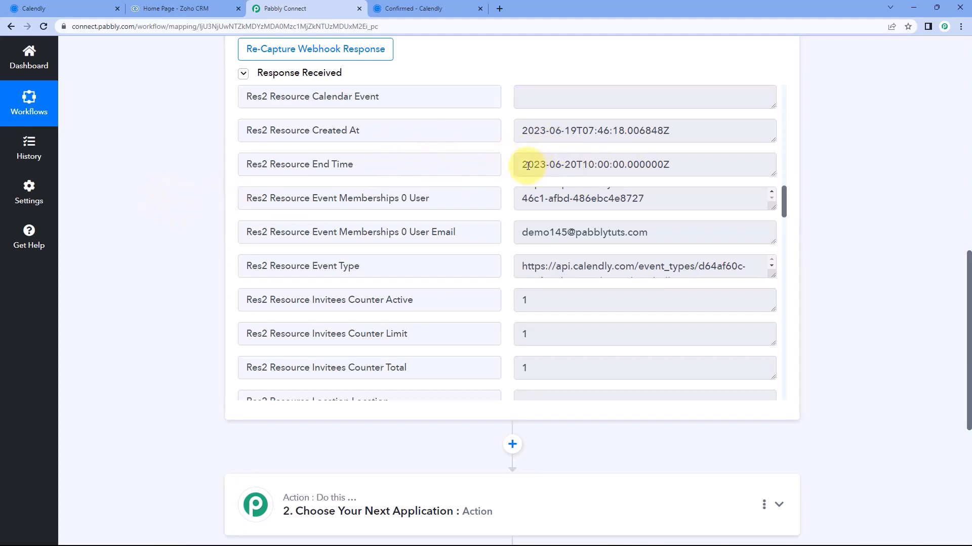
# Expand the empty '2. Choose Your Next Application' action step
pyautogui.scroll(-6, 514, 202)
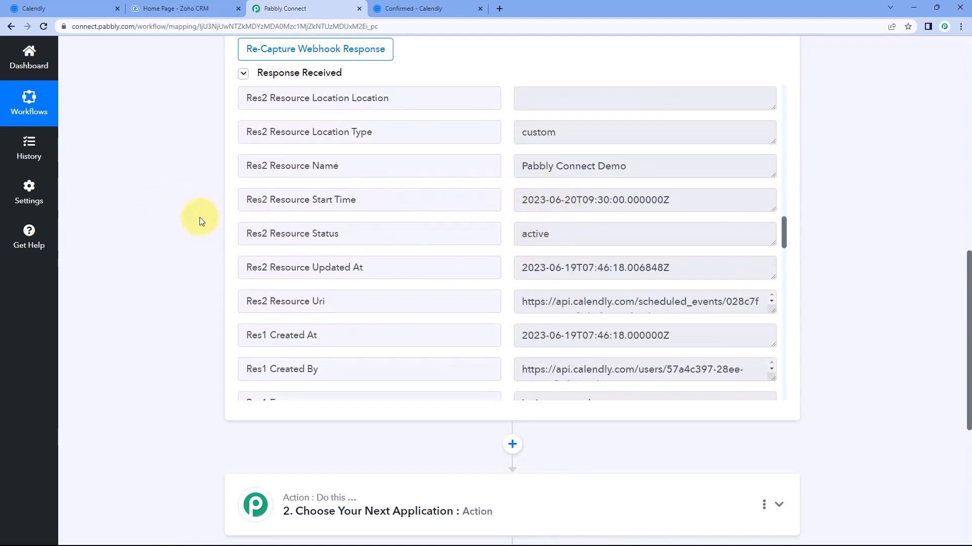
pyautogui.scroll(-6, 199, 217)
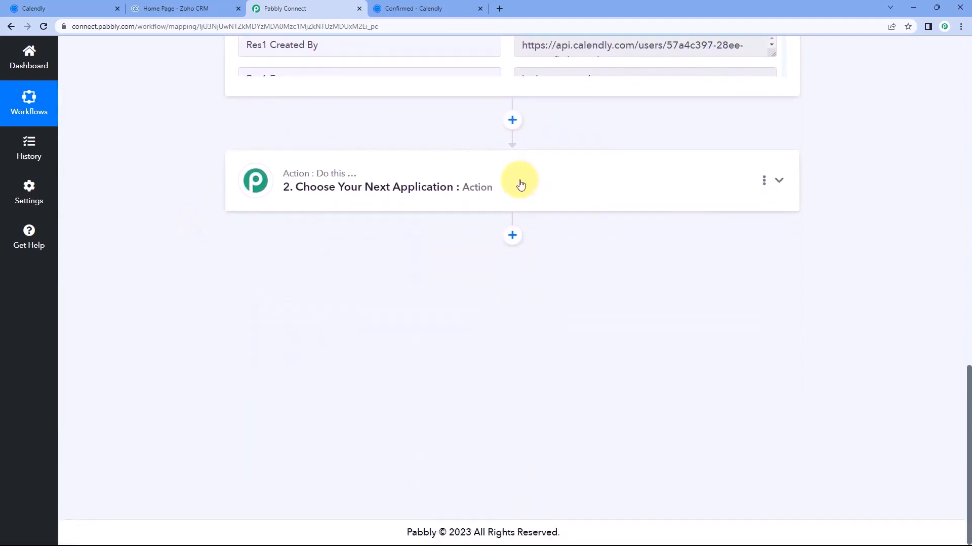
pyautogui.click(520, 182)
# Make the action Date/Time Formatter with Format Date with Time Zone, and connect it
pyautogui.click(288, 248)
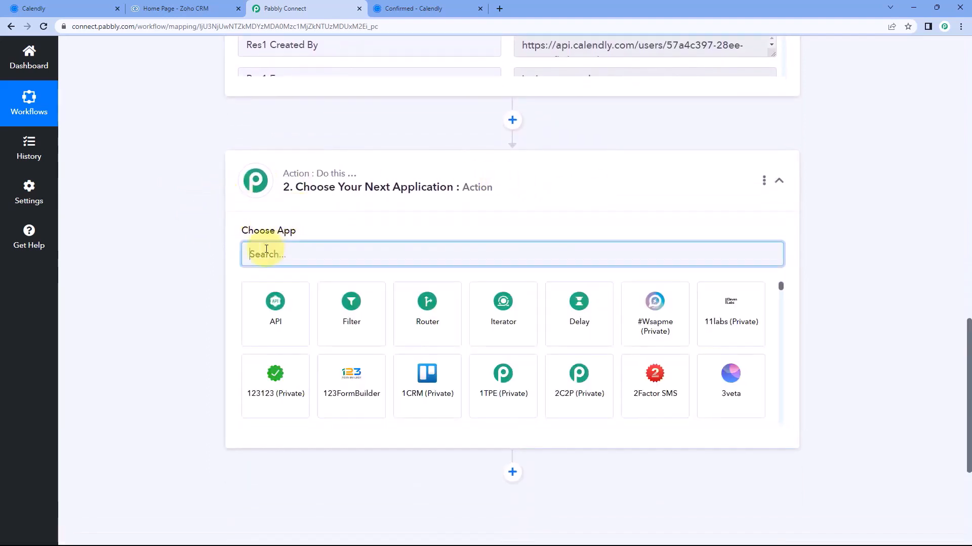
pyautogui.write('Date')
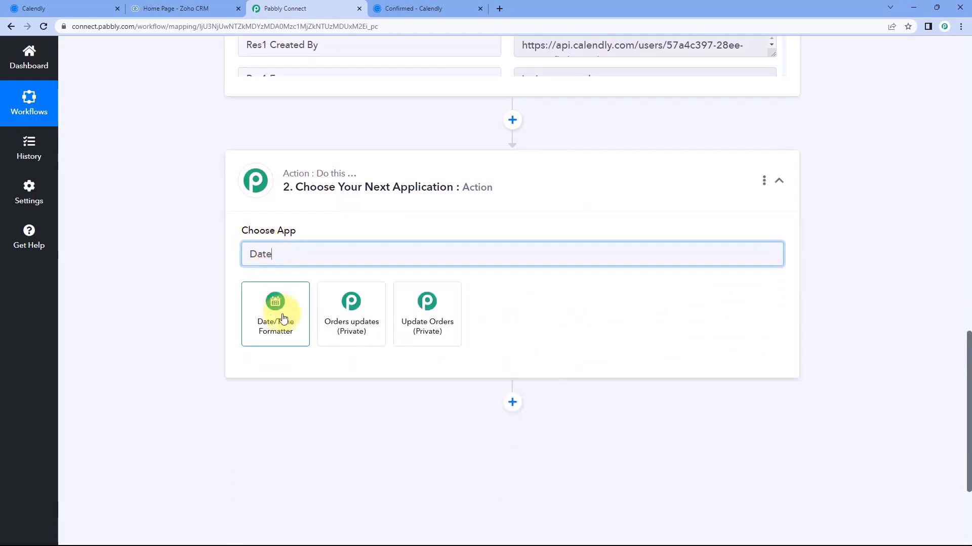
pyautogui.click(279, 317)
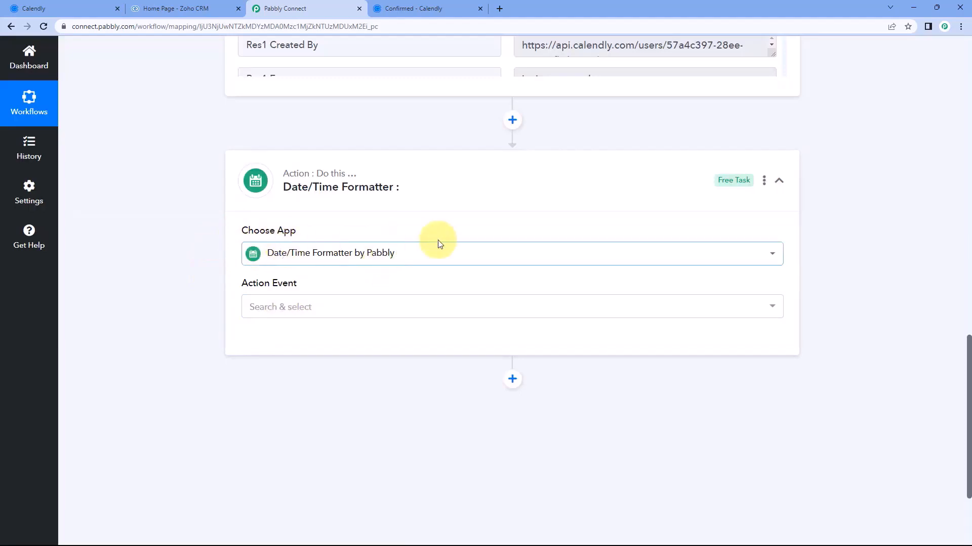
pyautogui.scroll(-1, 190, 259)
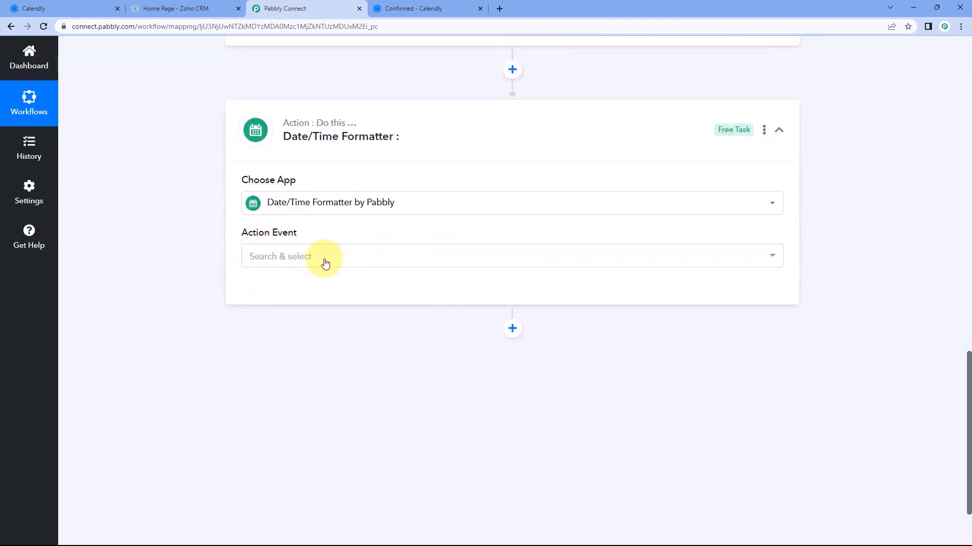
pyautogui.click(325, 261)
pyautogui.scroll(-1, 247, 203)
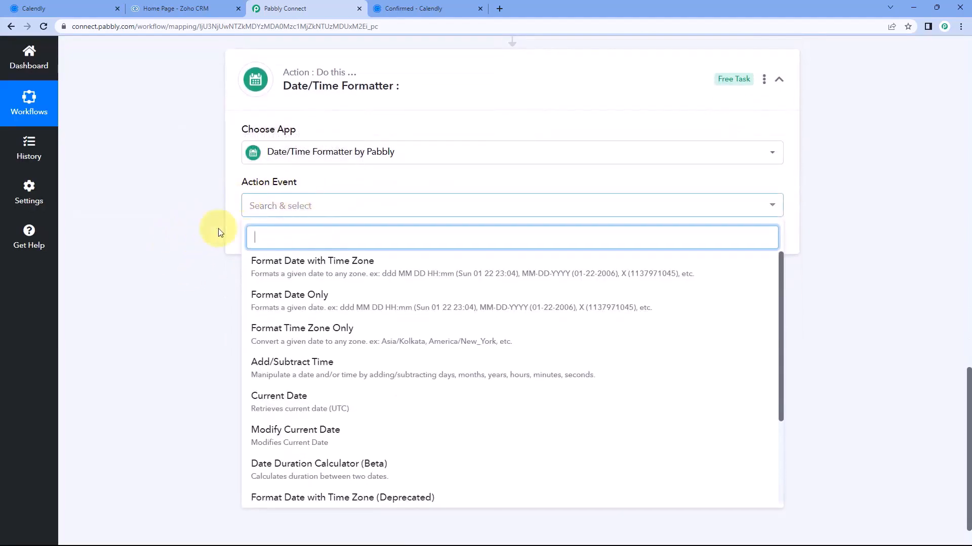
pyautogui.click(292, 271)
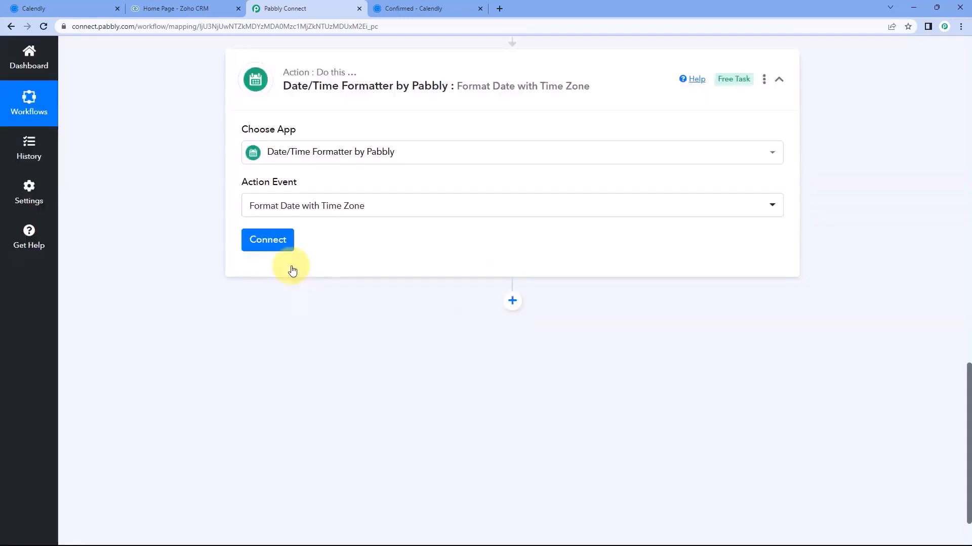
pyautogui.click(268, 241)
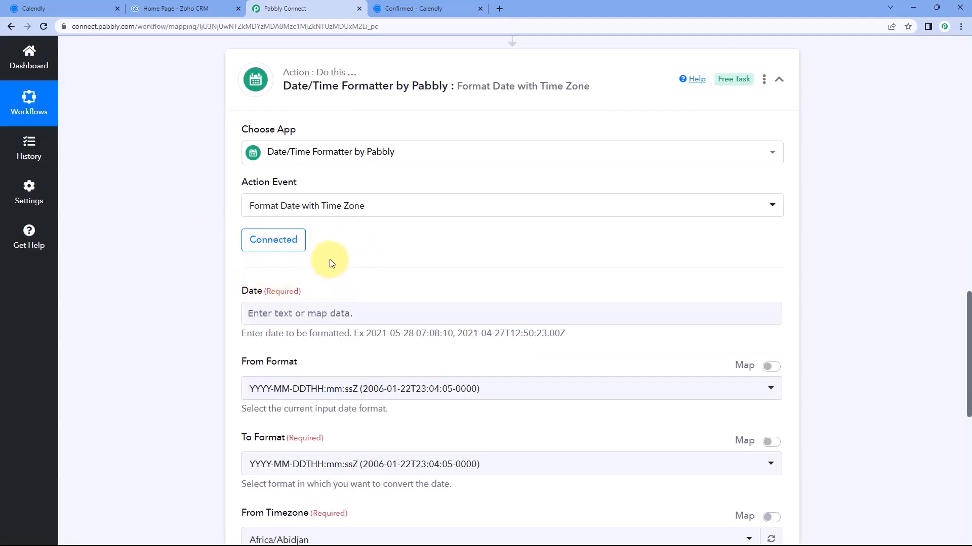
pyautogui.scroll(4, 460, 282)
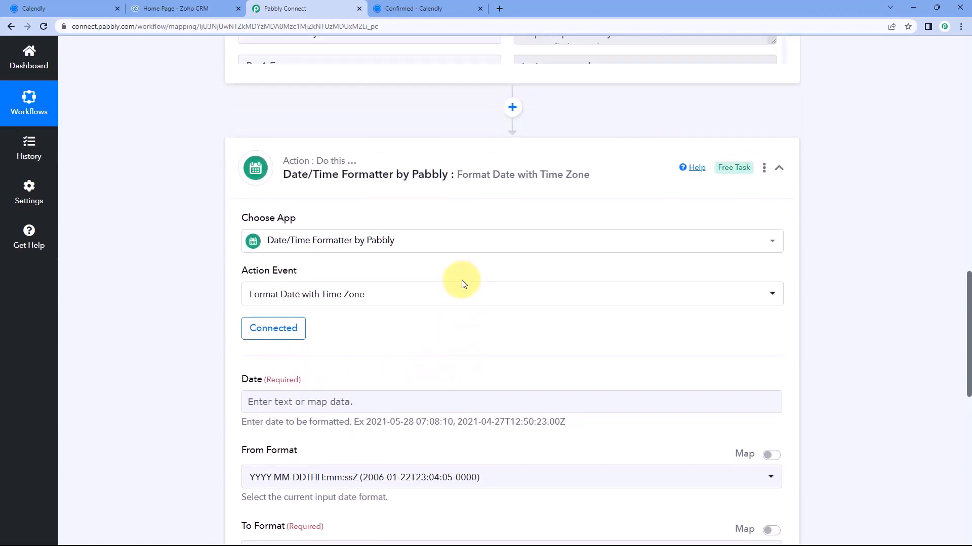
pyautogui.scroll(4, 484, 279)
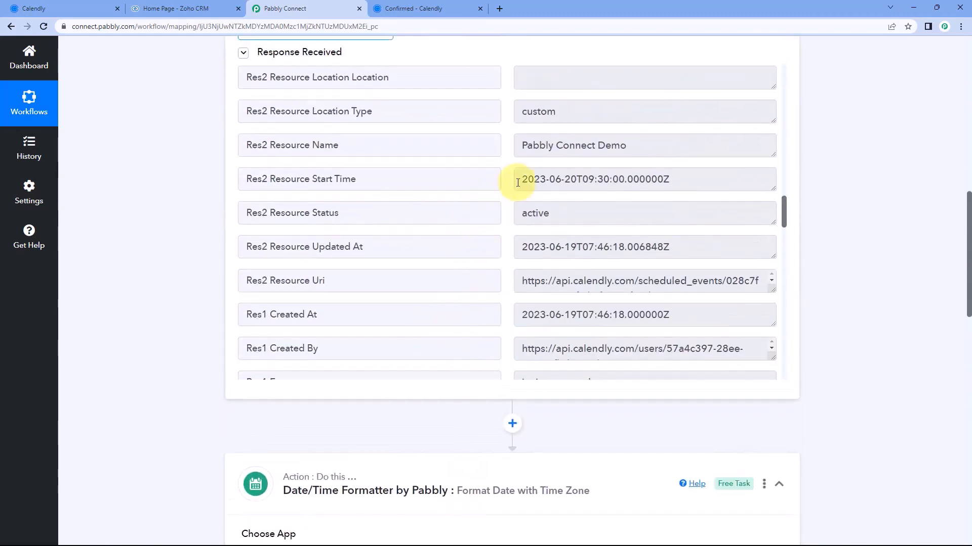
pyautogui.moveTo(471, 179); pyautogui.dragTo(314, 180)
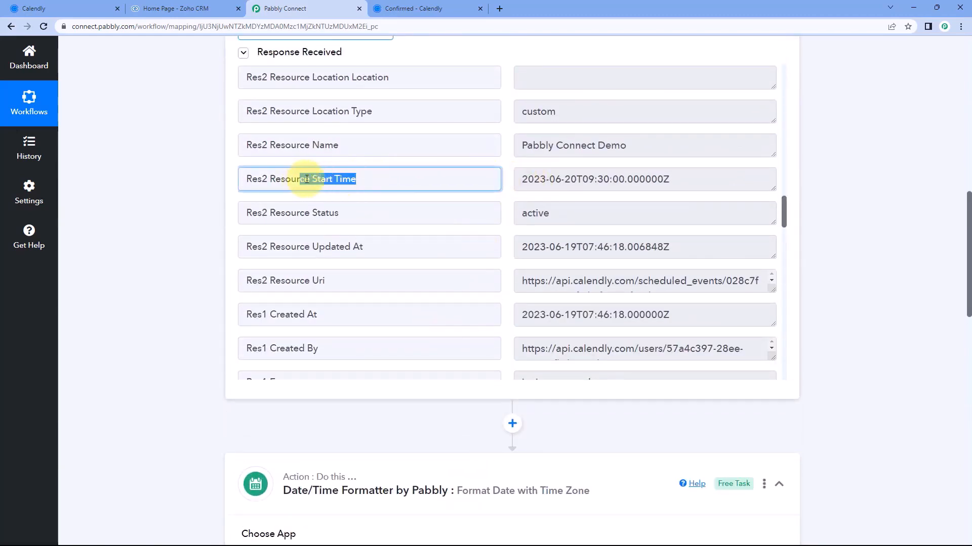
pyautogui.moveTo(519, 179); pyautogui.dragTo(659, 179)
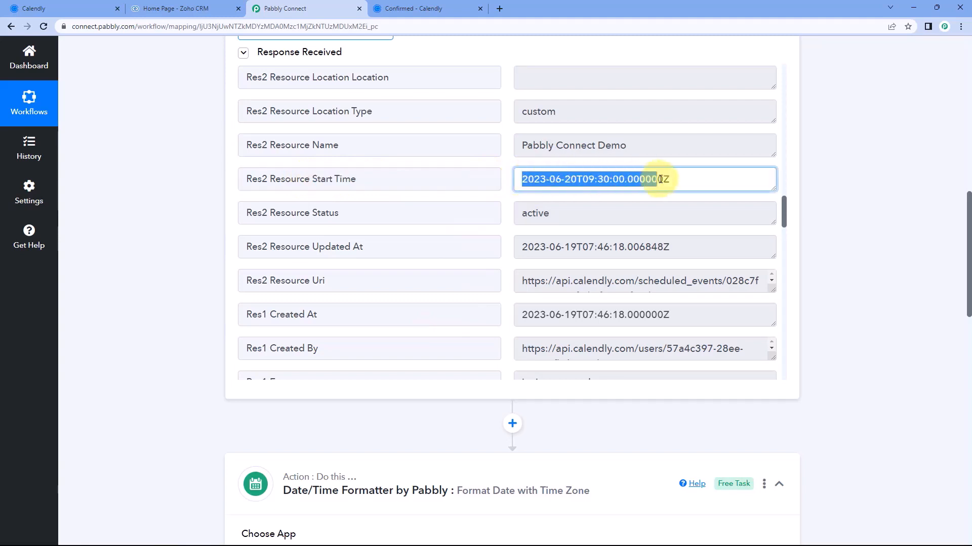
pyautogui.click(676, 180)
pyautogui.click(508, 180)
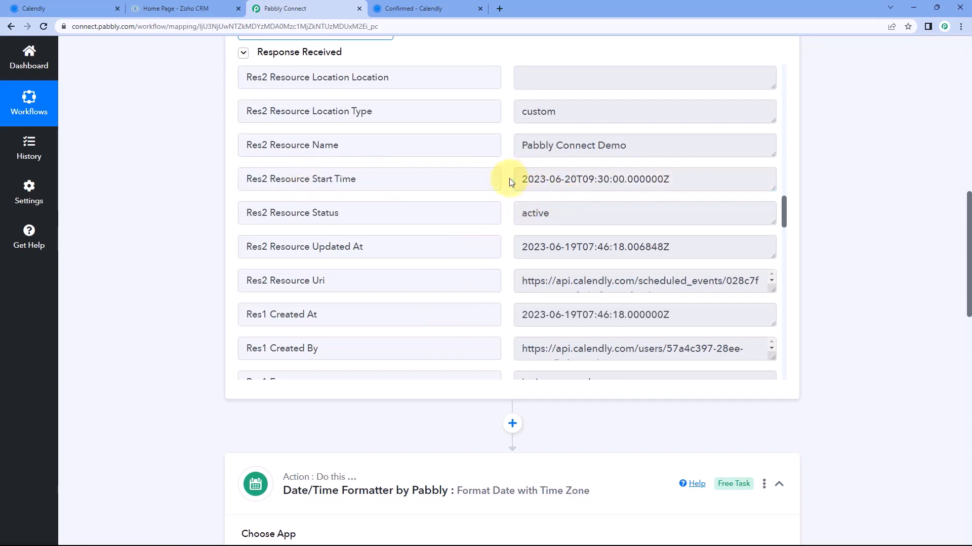
pyautogui.moveTo(522, 182); pyautogui.dragTo(664, 180)
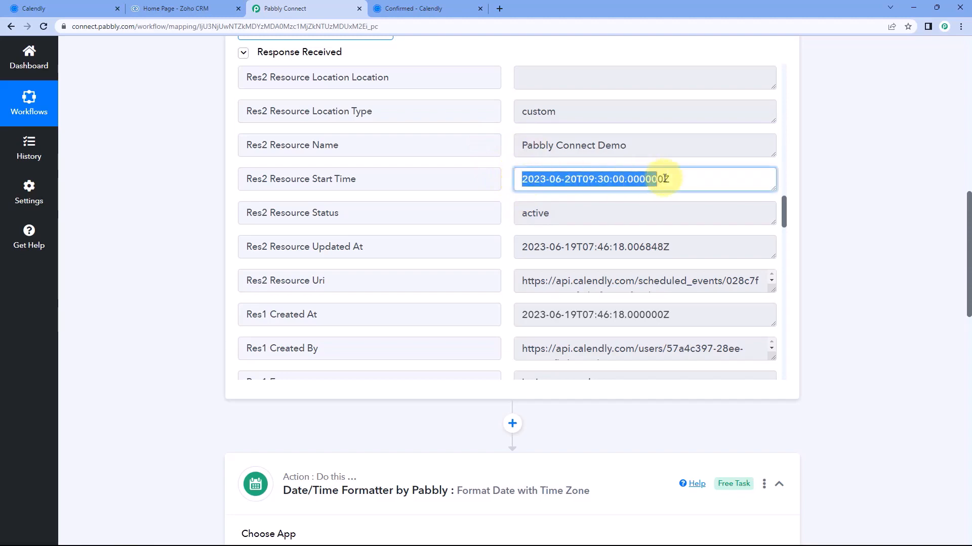
pyautogui.click(509, 169)
pyautogui.scroll(-8, 207, 203)
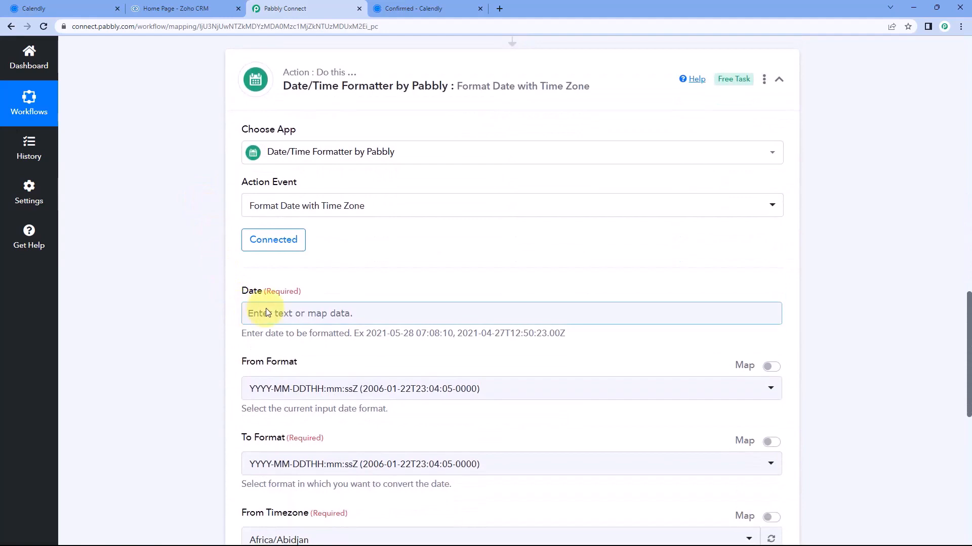
pyautogui.scroll(-1, 346, 272)
pyautogui.scroll(10, 445, 260)
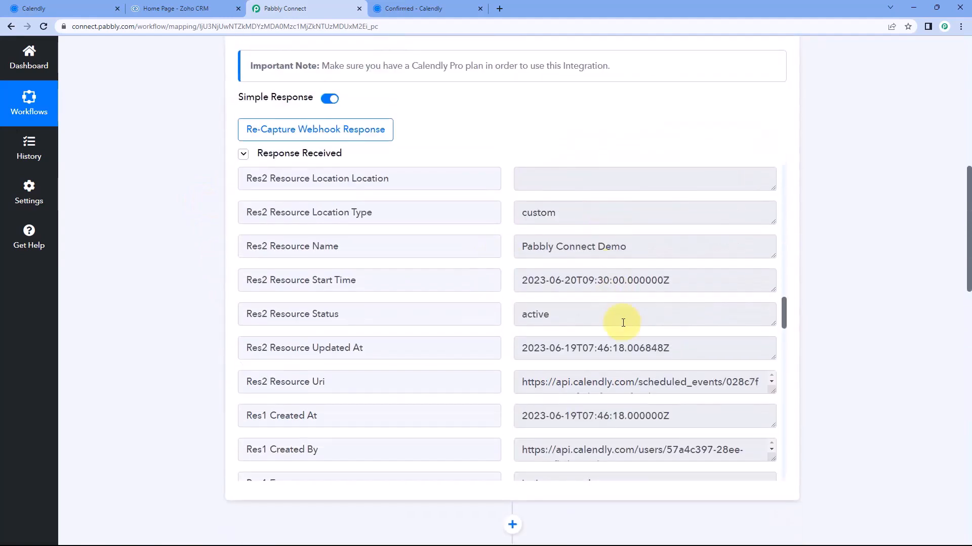
pyautogui.moveTo(676, 289); pyautogui.dragTo(511, 284)
pyautogui.click(506, 290)
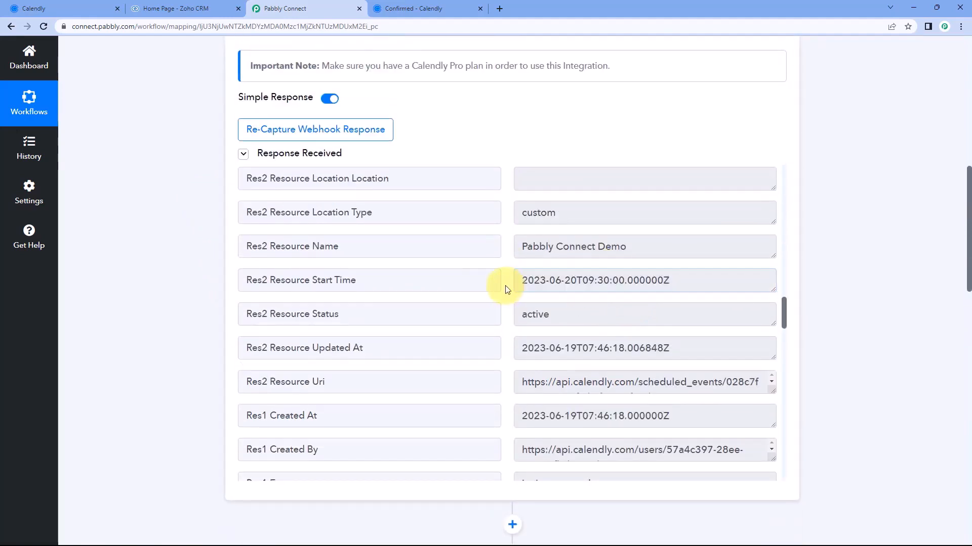
pyautogui.scroll(-10, 191, 284)
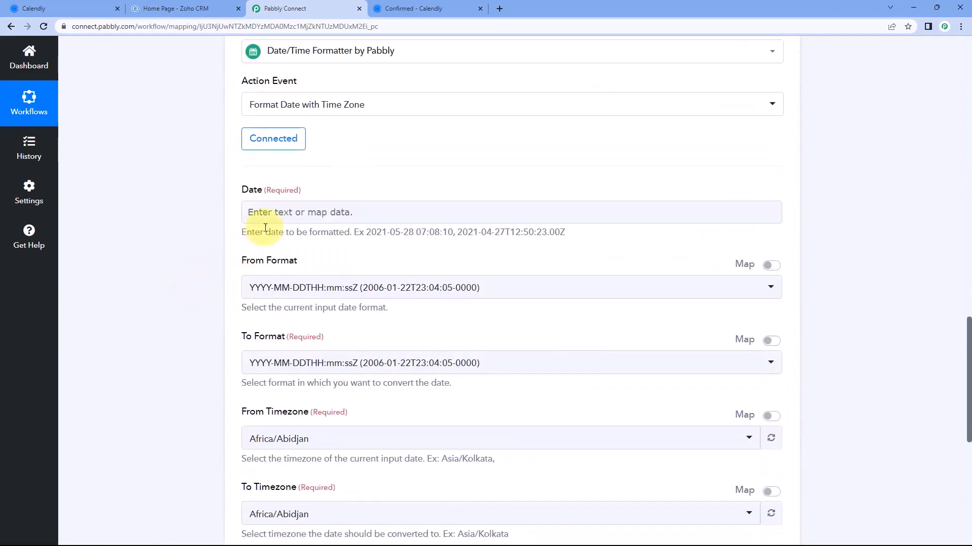
pyautogui.click(279, 213)
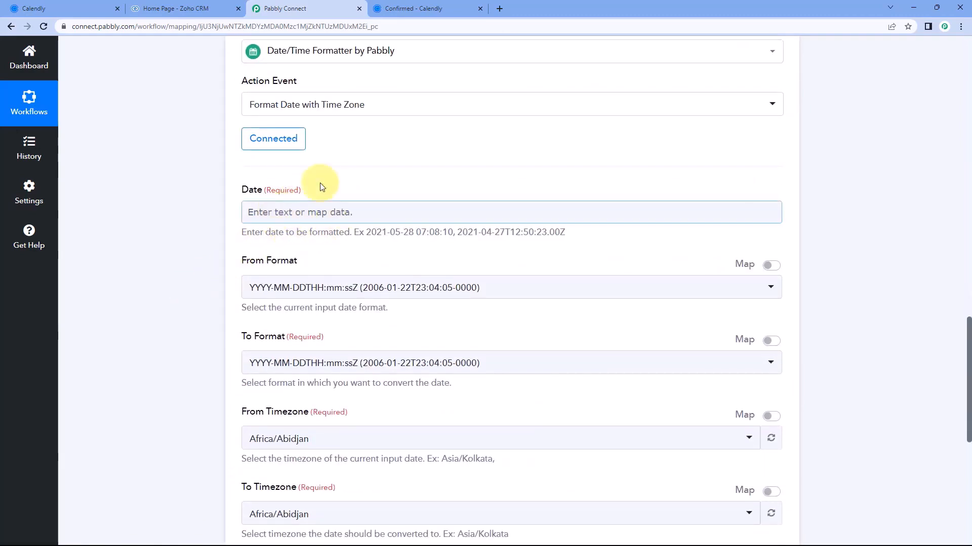
# Map Calendly's Res2 Resource Start Time (2023-06-20T09:30:00.000000Z) into the formatter's Date field
pyautogui.click(266, 213)
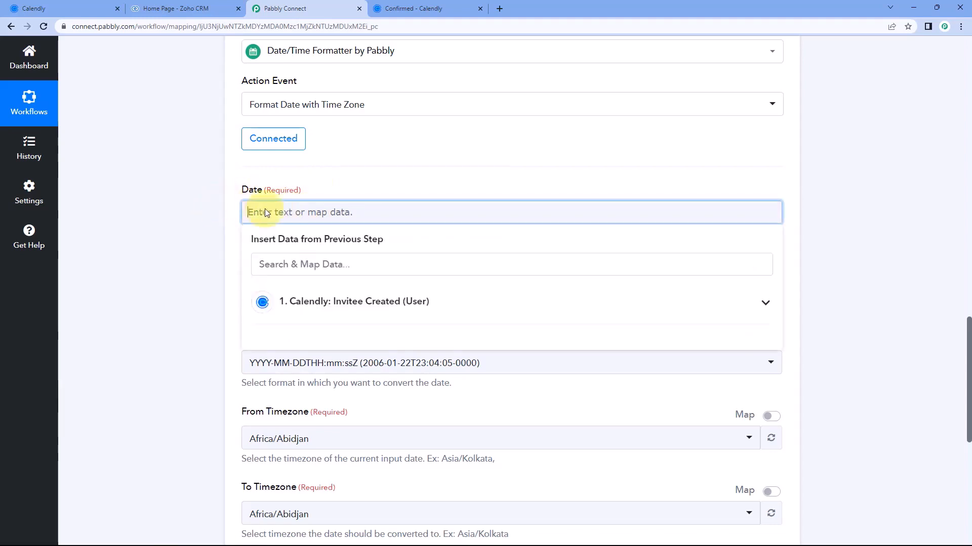
pyautogui.click(382, 301)
pyautogui.scroll(-1, 205, 248)
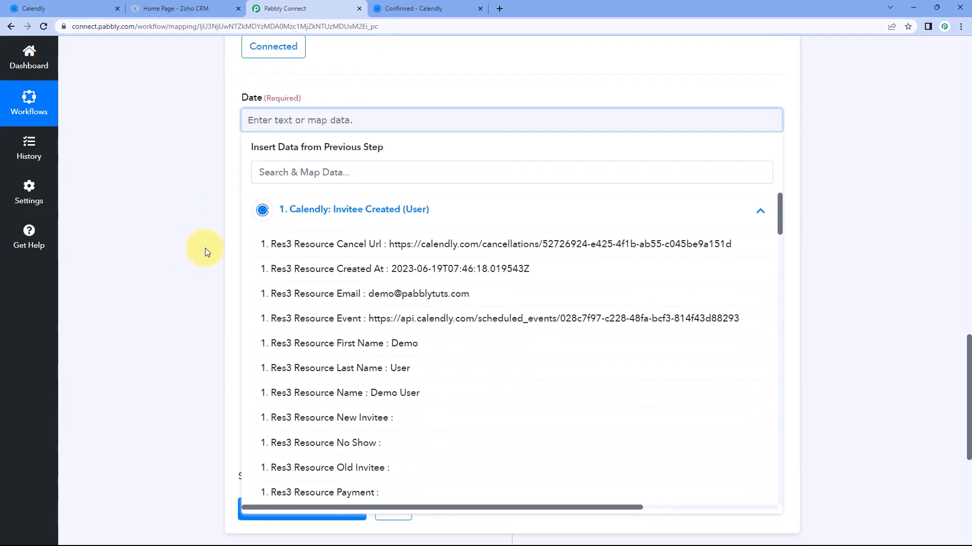
pyautogui.scroll(-1, 205, 248)
pyautogui.scroll(-1, 372, 240)
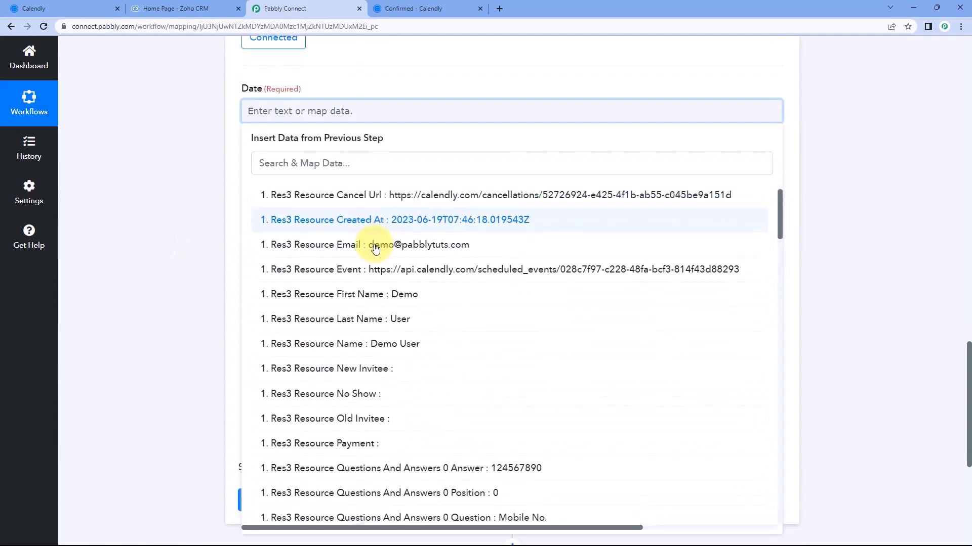
pyautogui.scroll(-2, 375, 248)
pyautogui.scroll(-2, 373, 250)
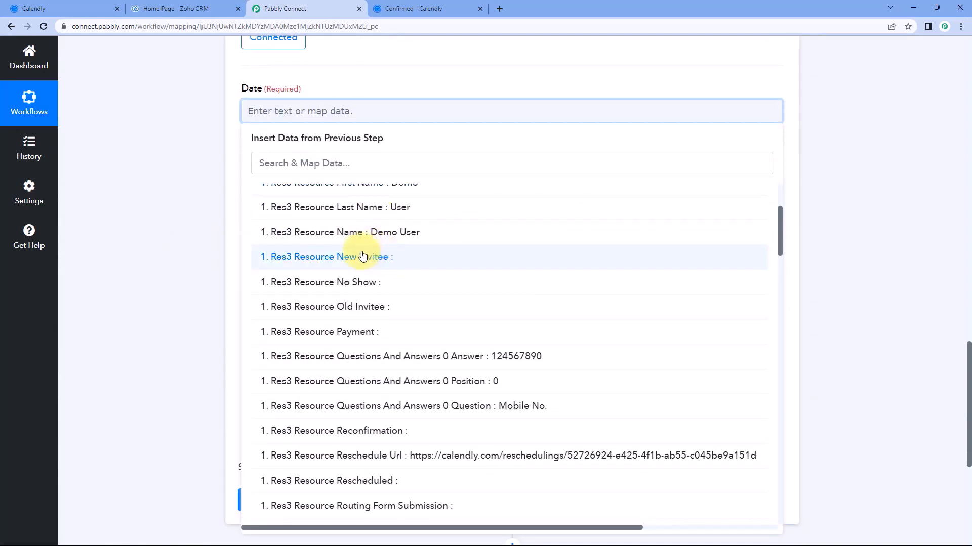
pyautogui.scroll(-3, 400, 256)
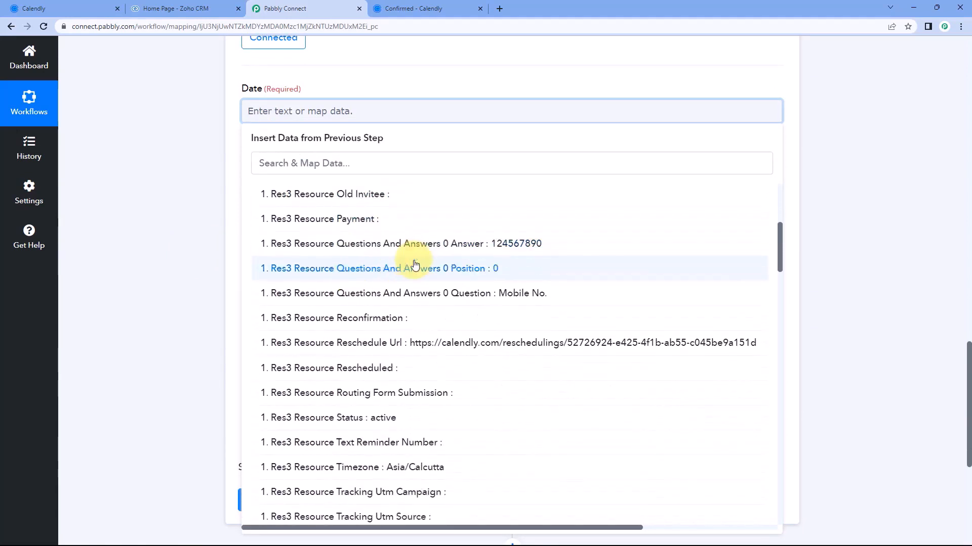
pyautogui.scroll(-6, 389, 253)
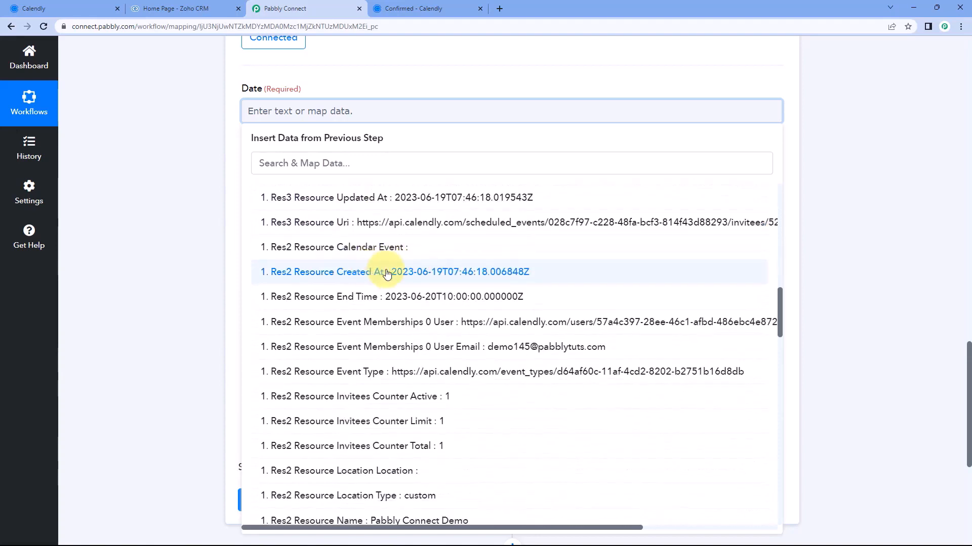
pyautogui.scroll(-4, 363, 273)
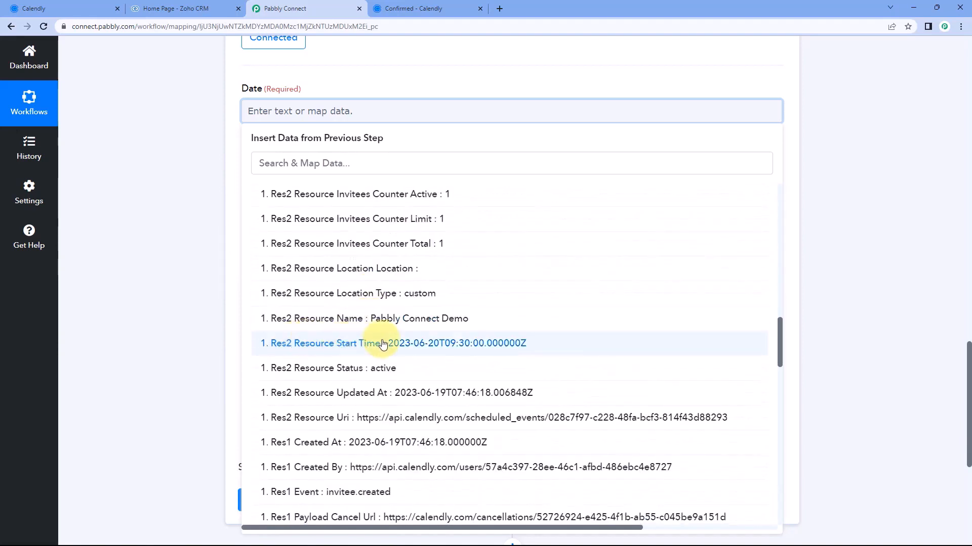
pyautogui.click(382, 343)
pyautogui.click(435, 71)
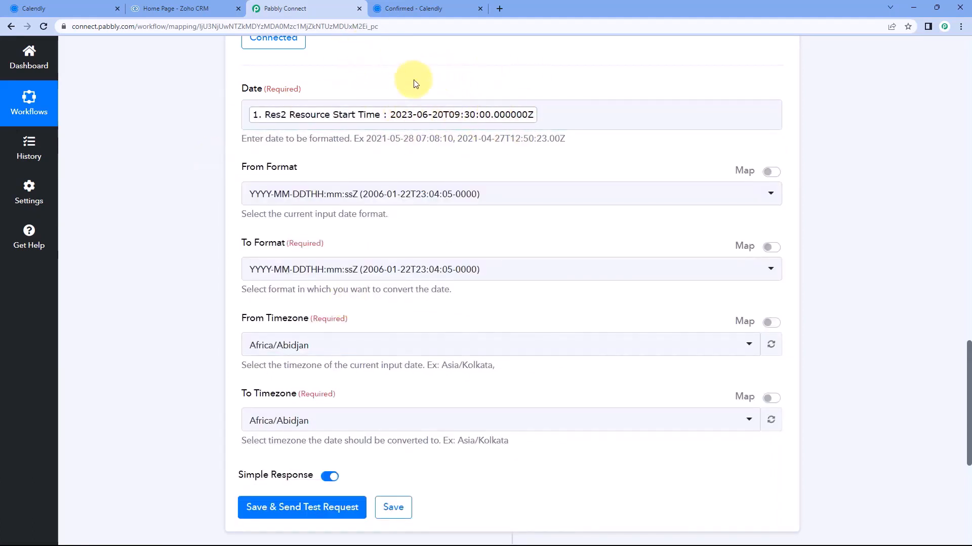
pyautogui.click(435, 8)
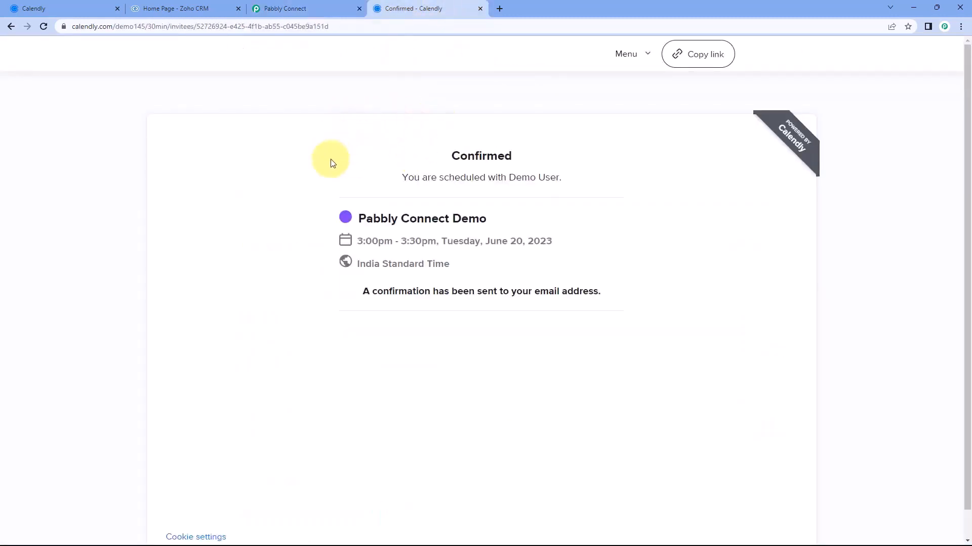
pyautogui.click(310, 6)
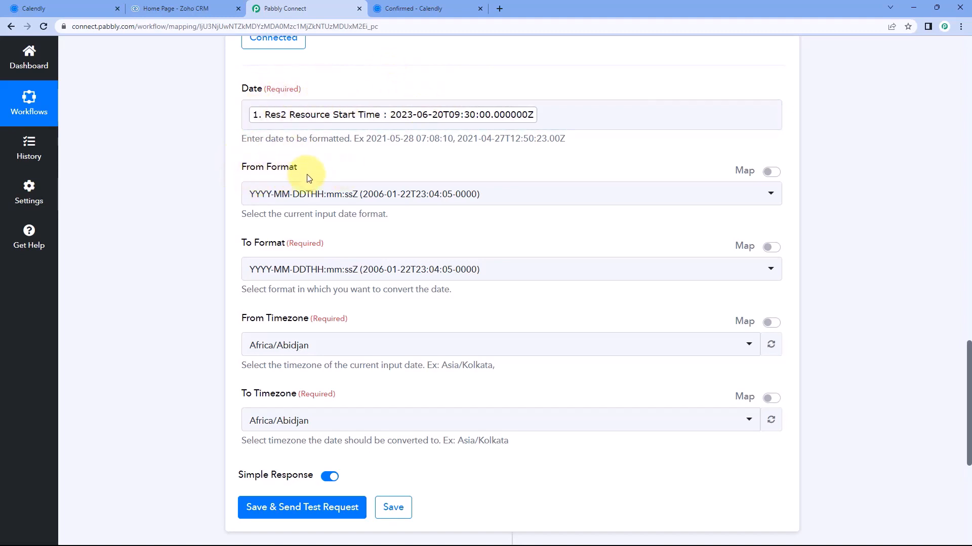
# Keep input format YYYY-MM-DDTHH:mm:ssZ and set the output format to DD/MM/YYYY hh:mm:ss A
pyautogui.click(414, 195)
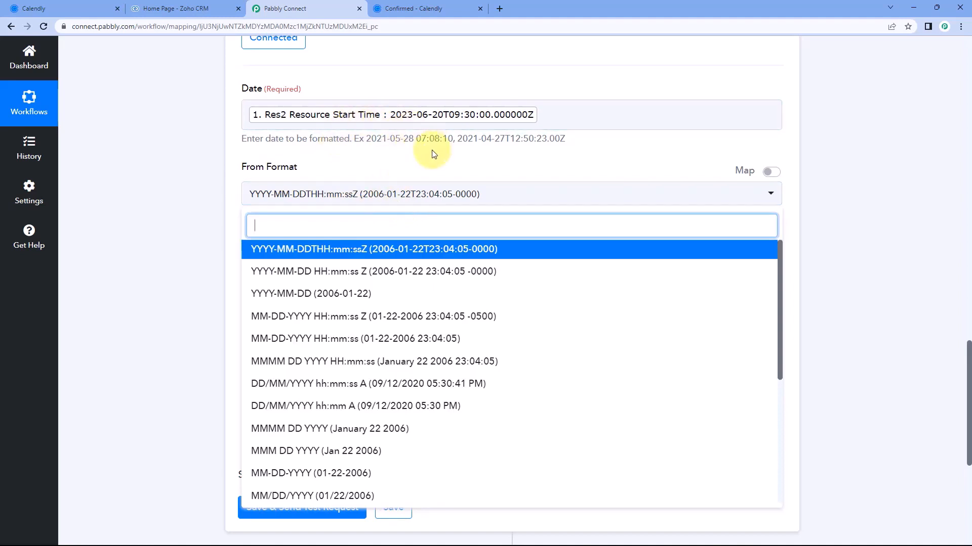
pyautogui.click(341, 251)
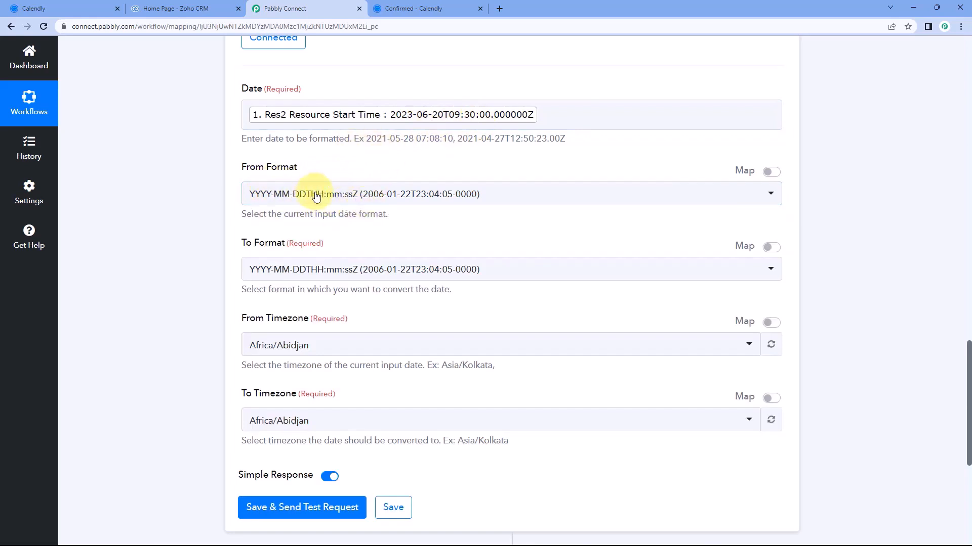
pyautogui.scroll(-2, 347, 168)
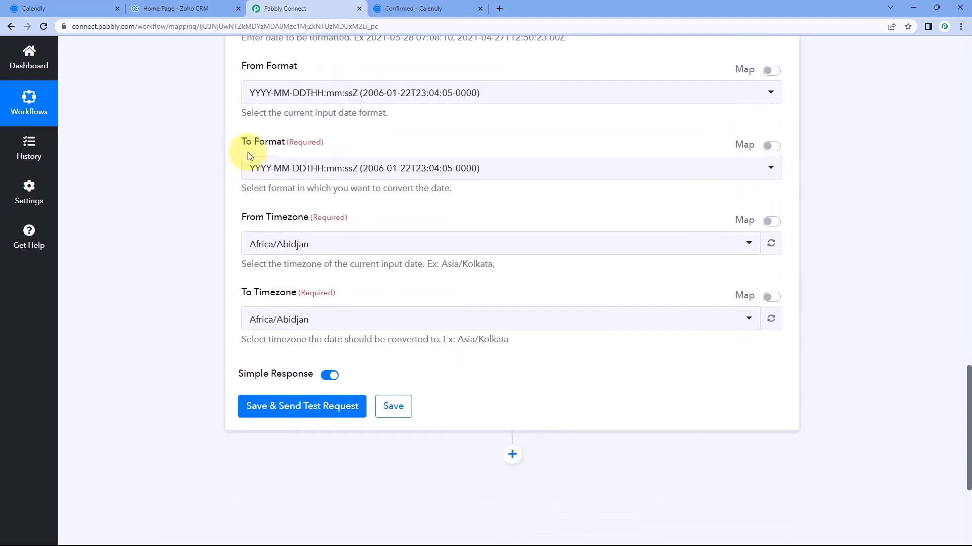
pyautogui.click(384, 165)
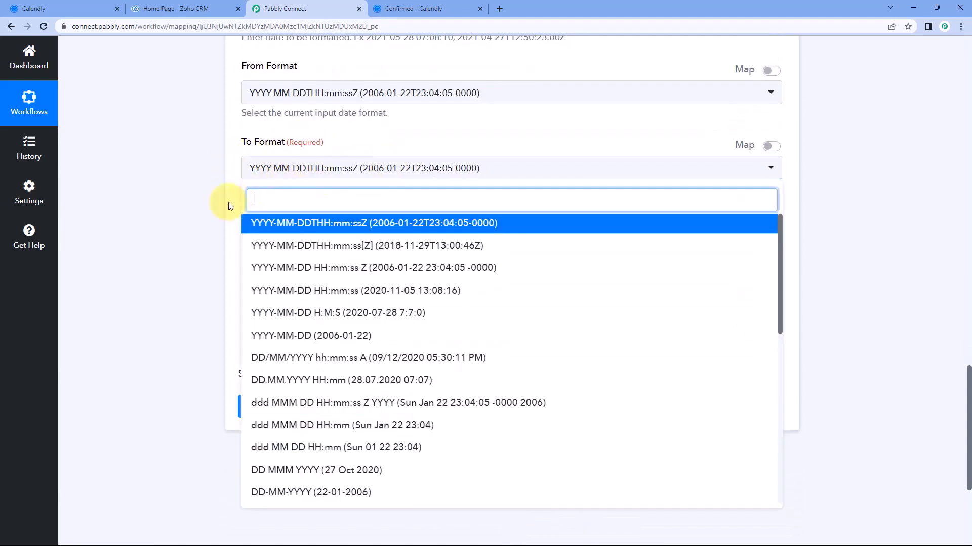
pyautogui.scroll(-1, 229, 204)
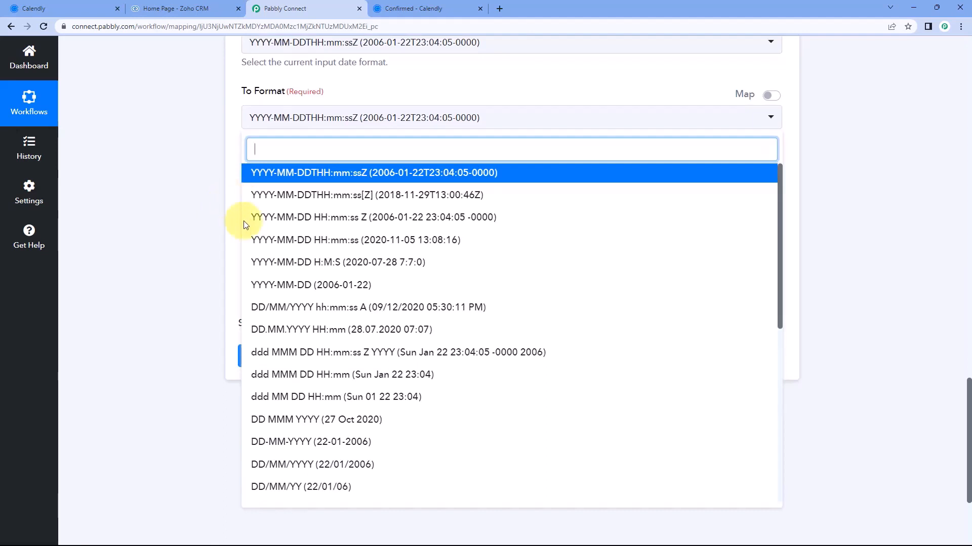
pyautogui.scroll(-1, 334, 268)
pyautogui.scroll(-2, 334, 266)
pyautogui.scroll(2, 330, 258)
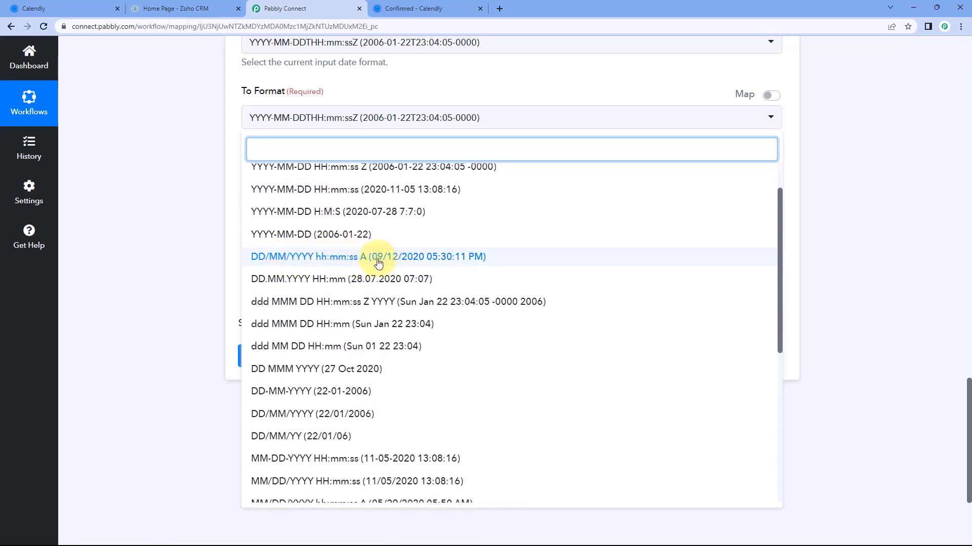
pyautogui.click(334, 263)
pyautogui.click(357, 137)
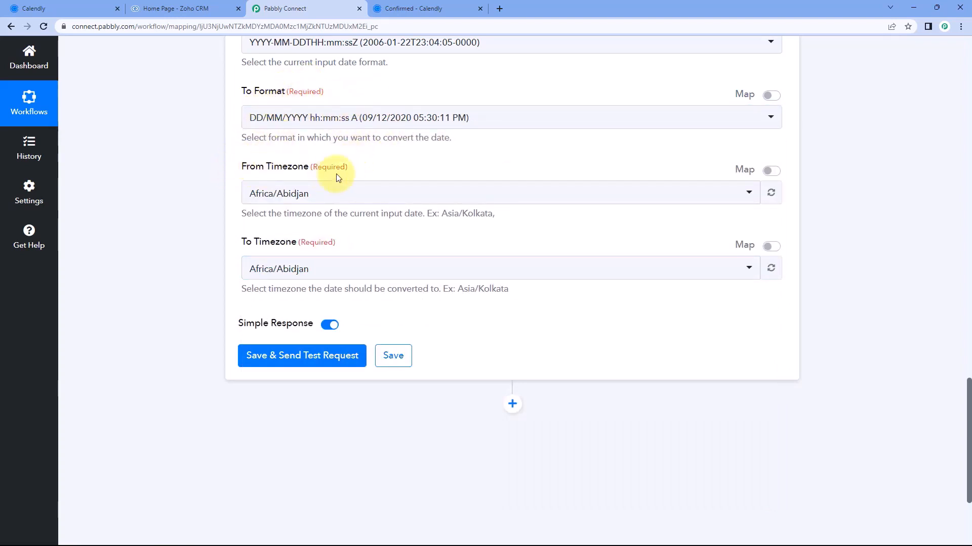
# Set the From Timezone to Etc/UTC and the To Timezone to Asia/Kolkata
pyautogui.click(411, 194)
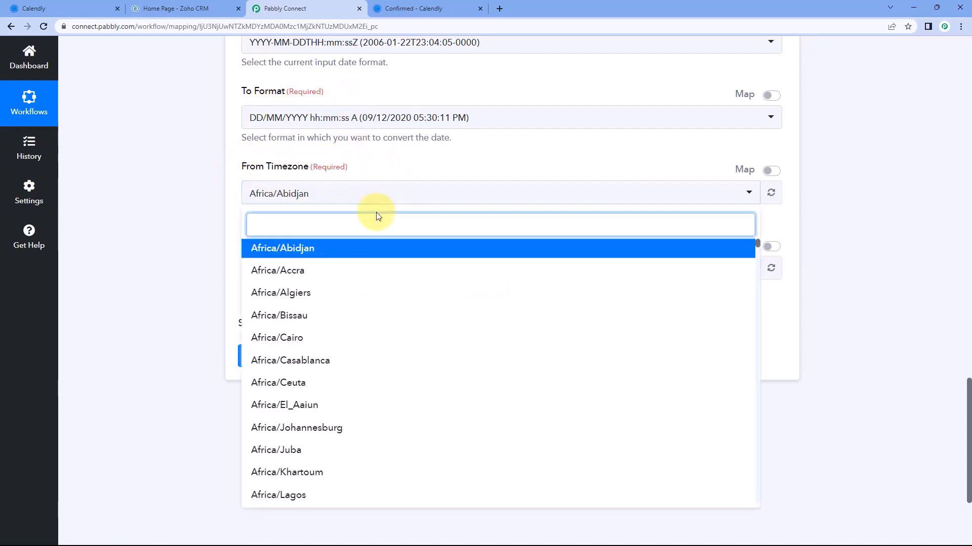
pyautogui.write('UTC')
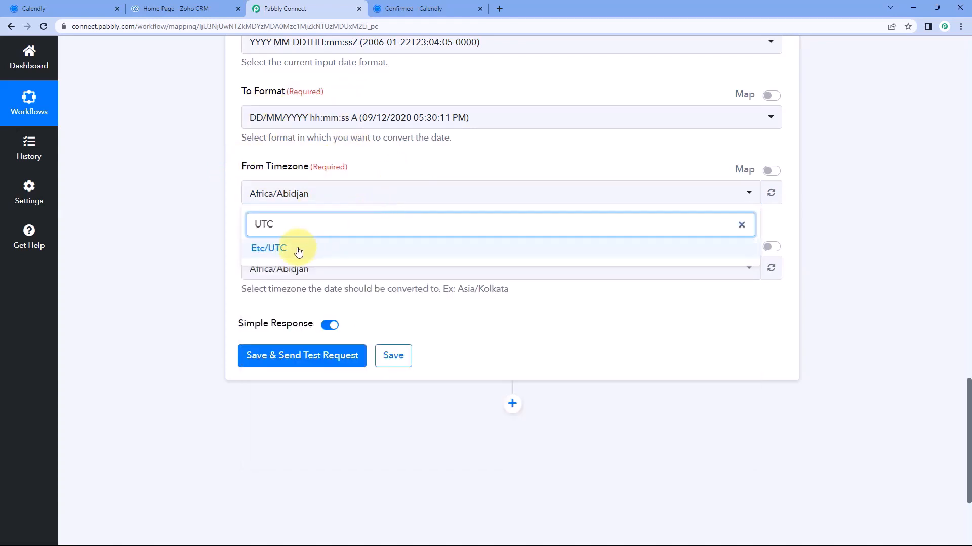
pyautogui.click(295, 250)
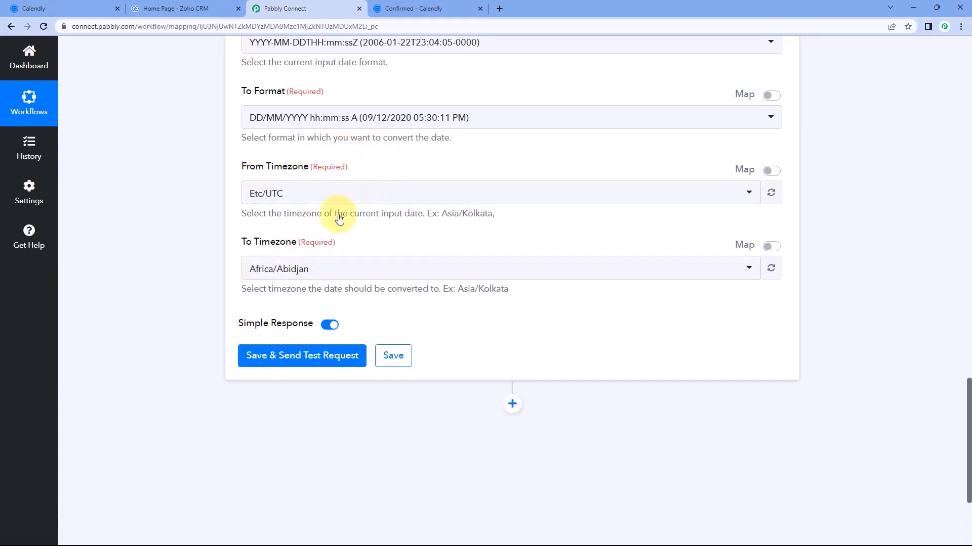
pyautogui.click(319, 268)
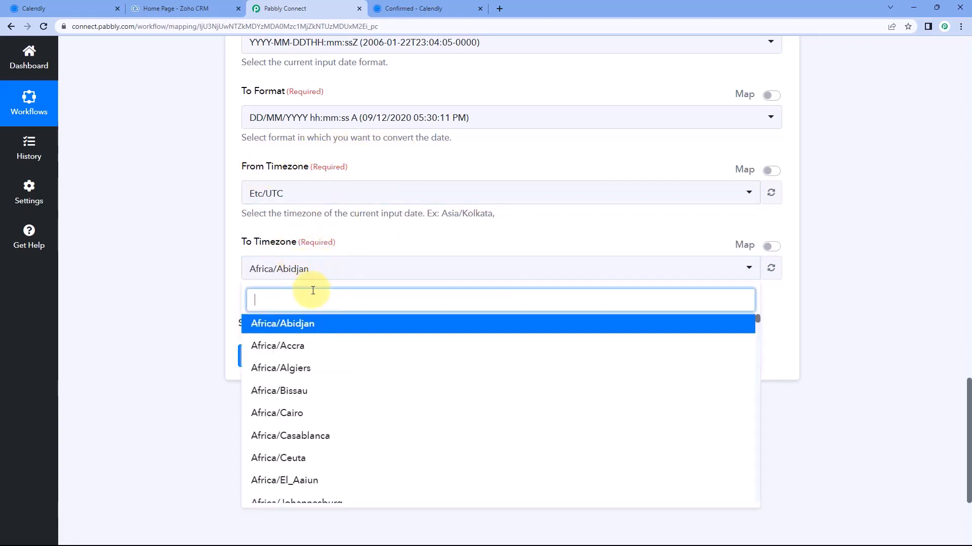
pyautogui.write('A')
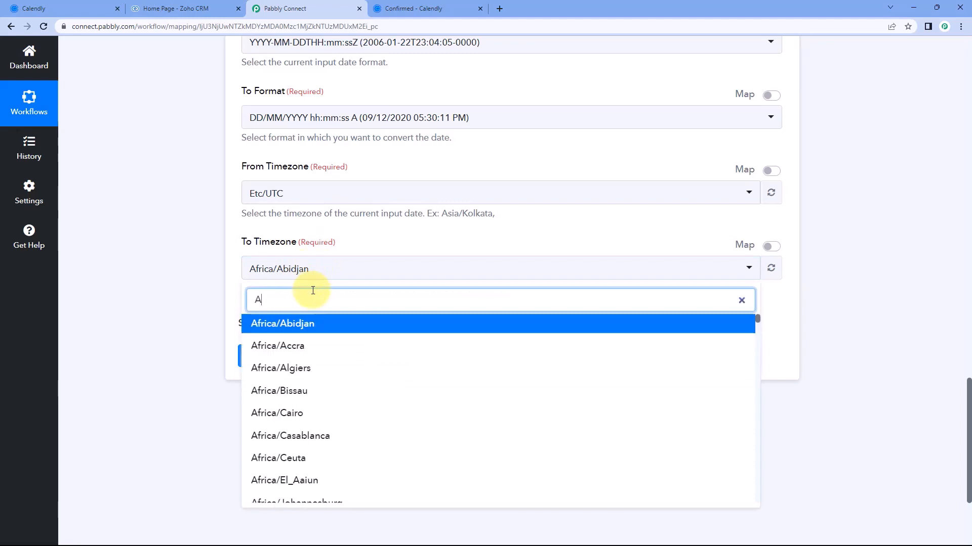
pyautogui.write('sia?K')
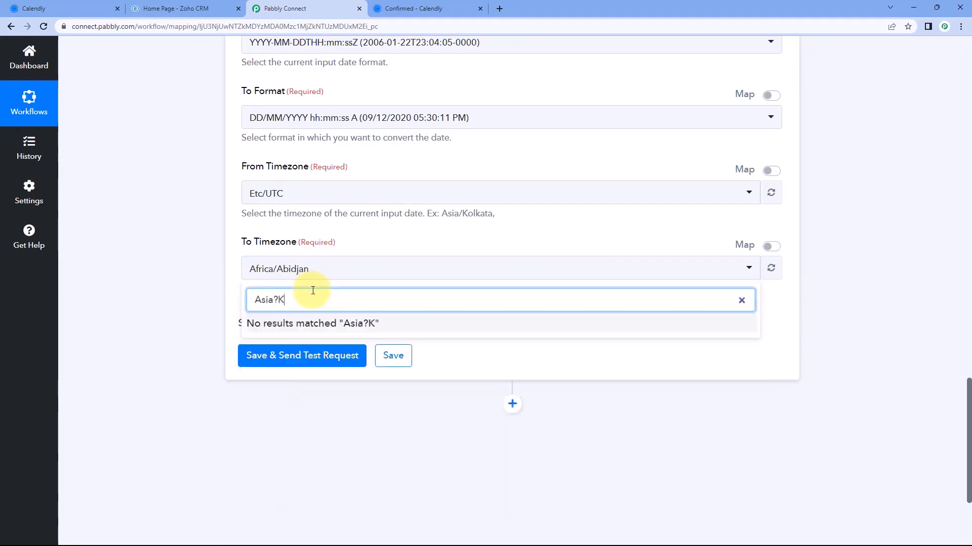
pyautogui.press('BackSpace')
pyautogui.press('BackSpace')
pyautogui.write('/')
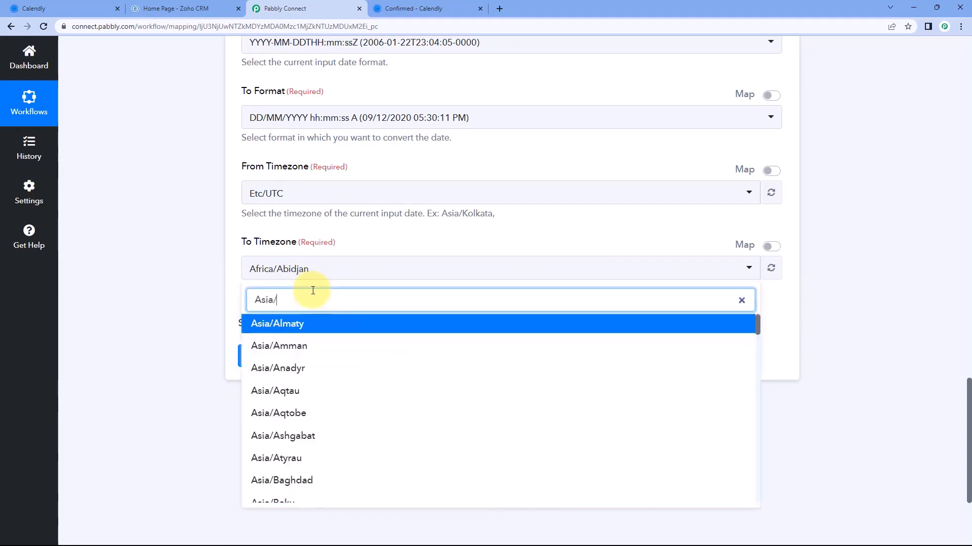
pyautogui.write('KO')
pyautogui.click(310, 324)
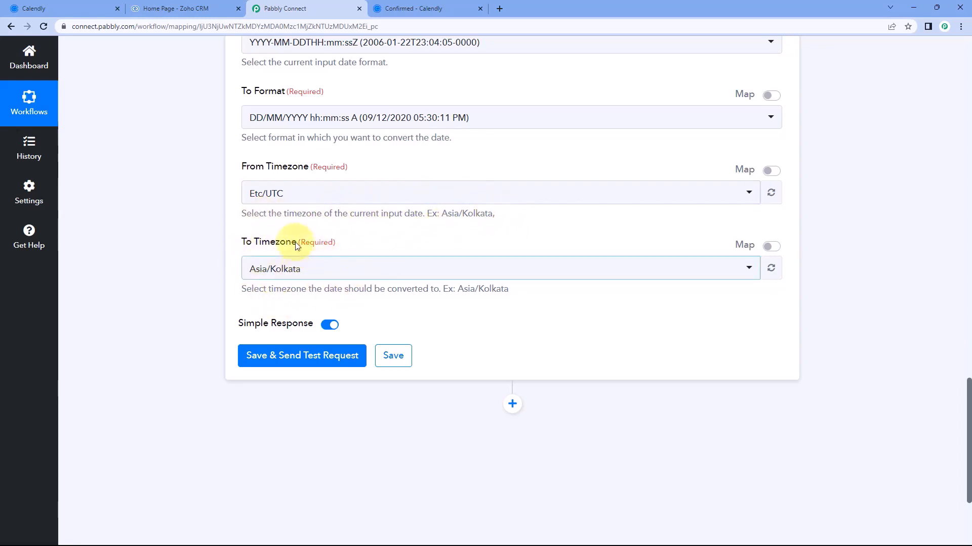
pyautogui.scroll(-1, 363, 251)
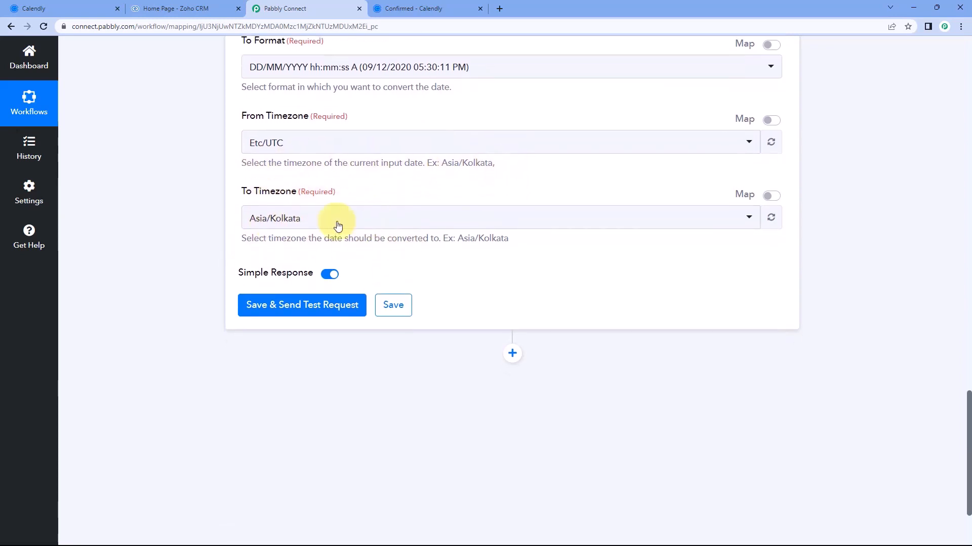
# Run the formatter test and highlight its Result, 20/06/2023 03:00:00 PM
pyautogui.click(307, 304)
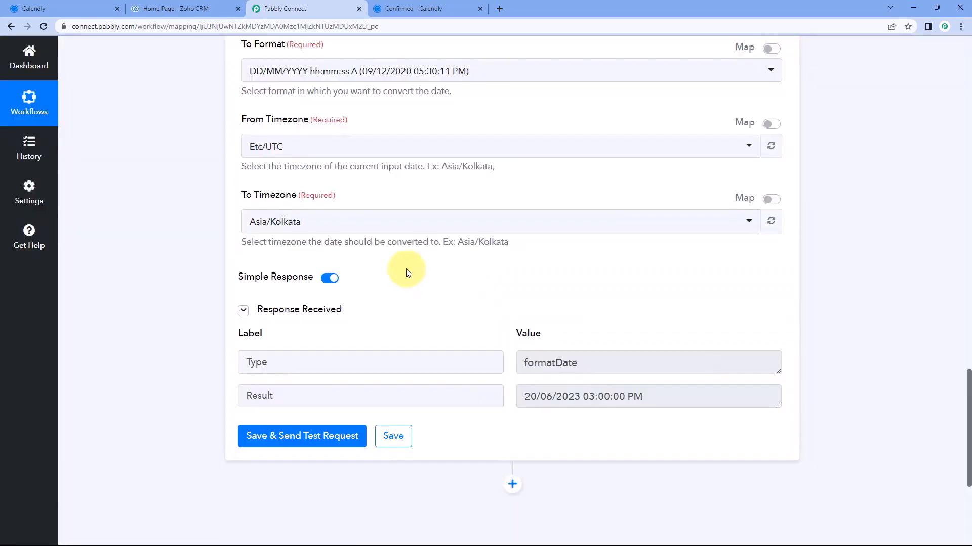
pyautogui.scroll(-2, 408, 274)
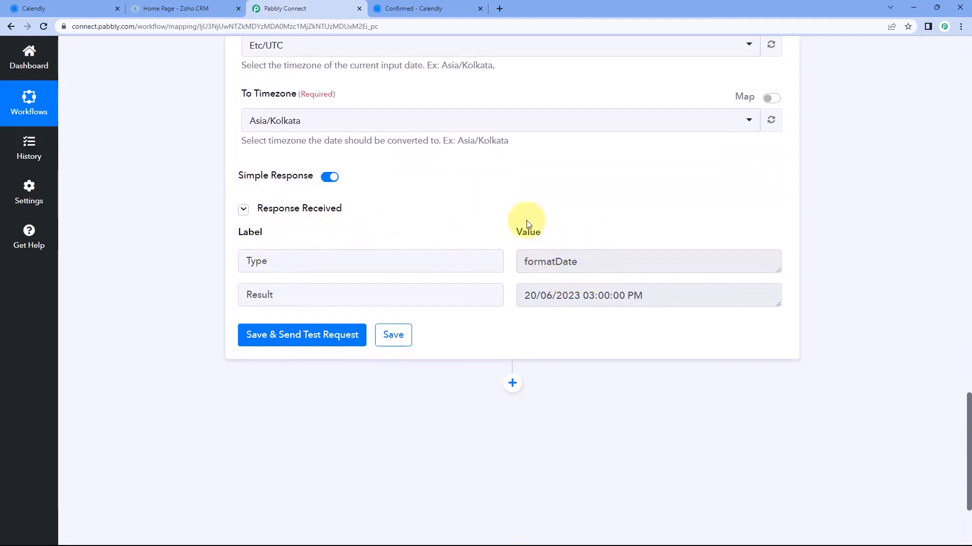
pyautogui.moveTo(519, 295); pyautogui.dragTo(649, 297)
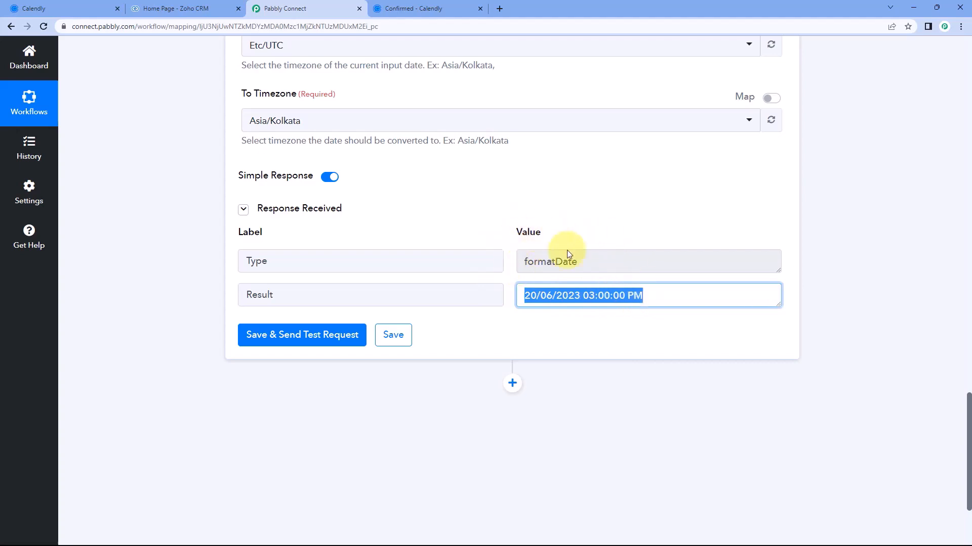
# Compare the result's 03:00:00 PM with the 3:00pm booking time on the Calendly page
pyautogui.click(427, 7)
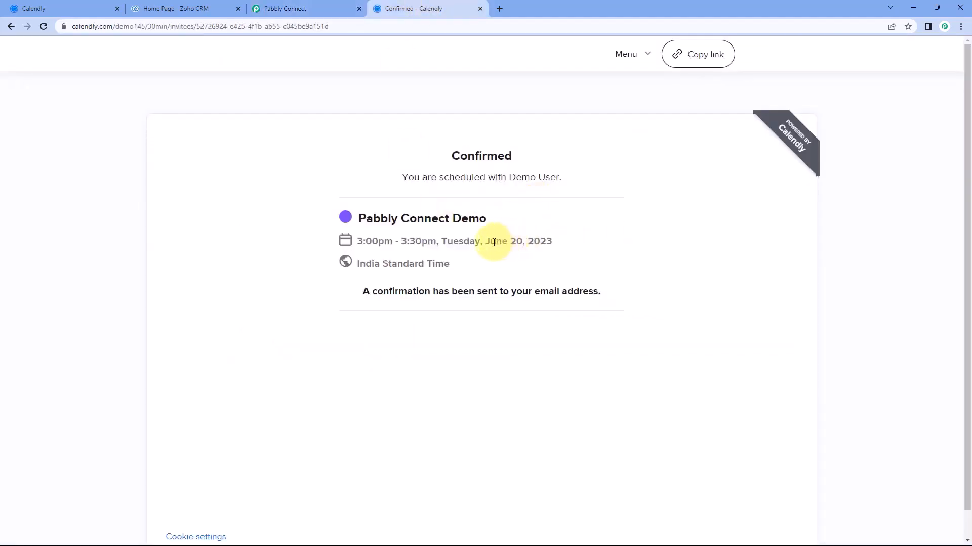
pyautogui.click(316, 7)
pyautogui.click(519, 299)
pyautogui.moveTo(521, 297); pyautogui.dragTo(650, 296)
pyautogui.click(431, 9)
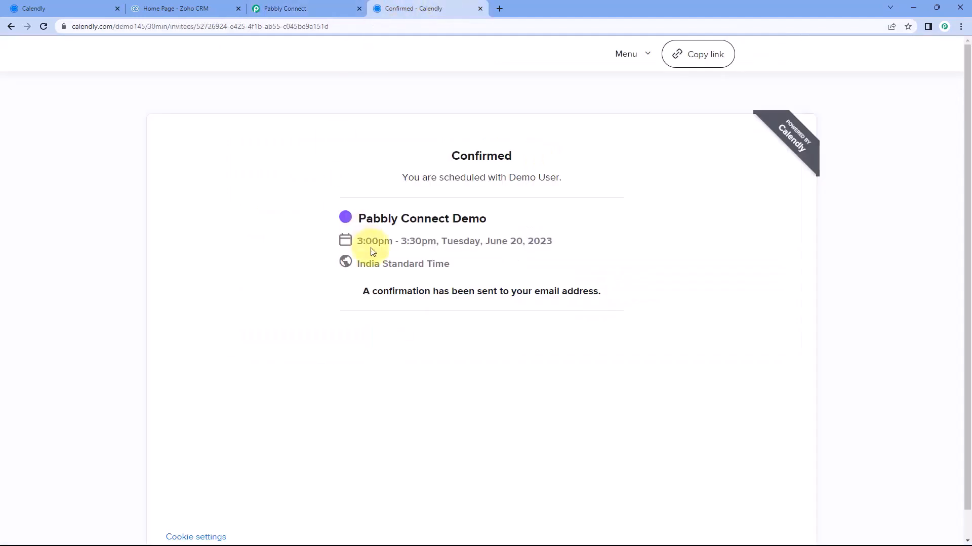
pyautogui.moveTo(360, 241); pyautogui.dragTo(393, 241)
pyautogui.click(304, 8)
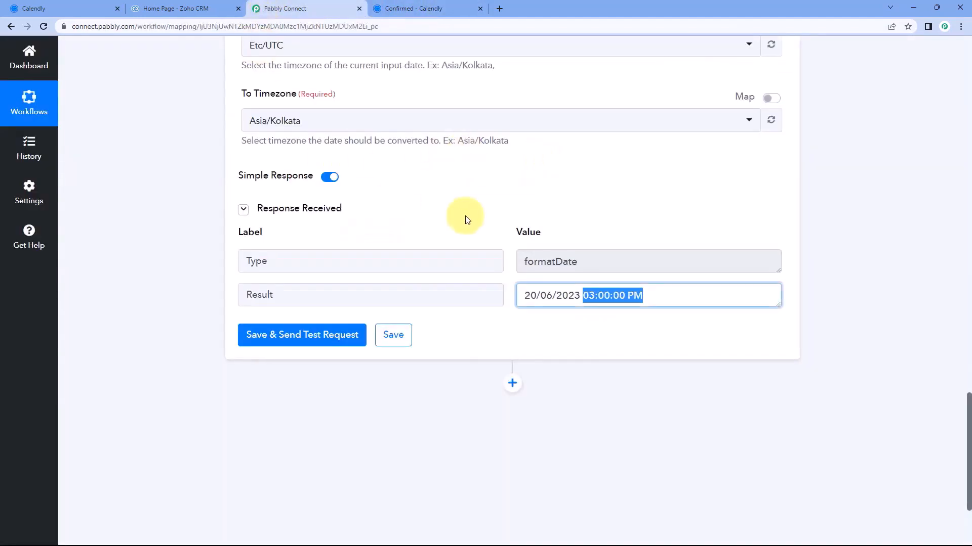
# Collapse the formatter and review the Calendly trigger's End Time value
pyautogui.scroll(10, 667, 192)
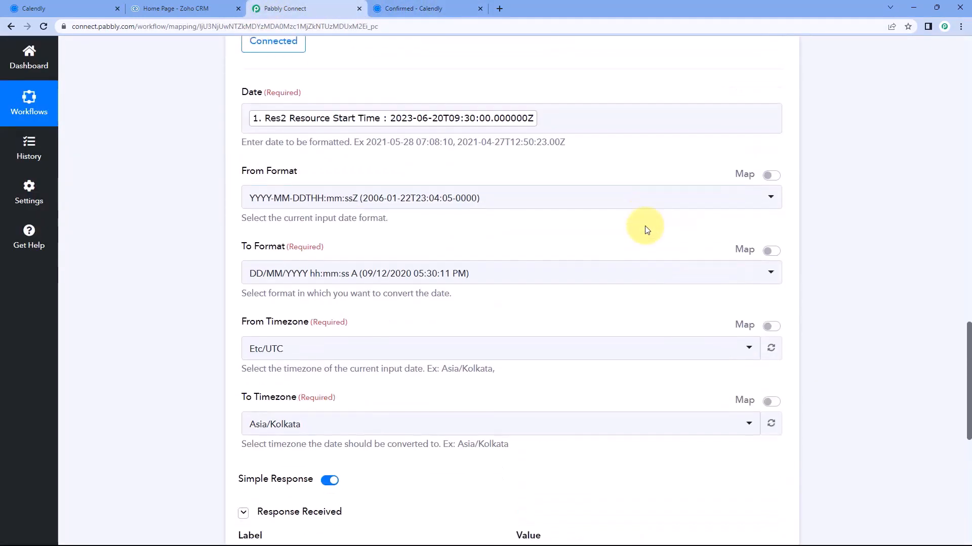
pyautogui.scroll(3, 617, 230)
pyautogui.click(593, 229)
pyautogui.scroll(5, 603, 198)
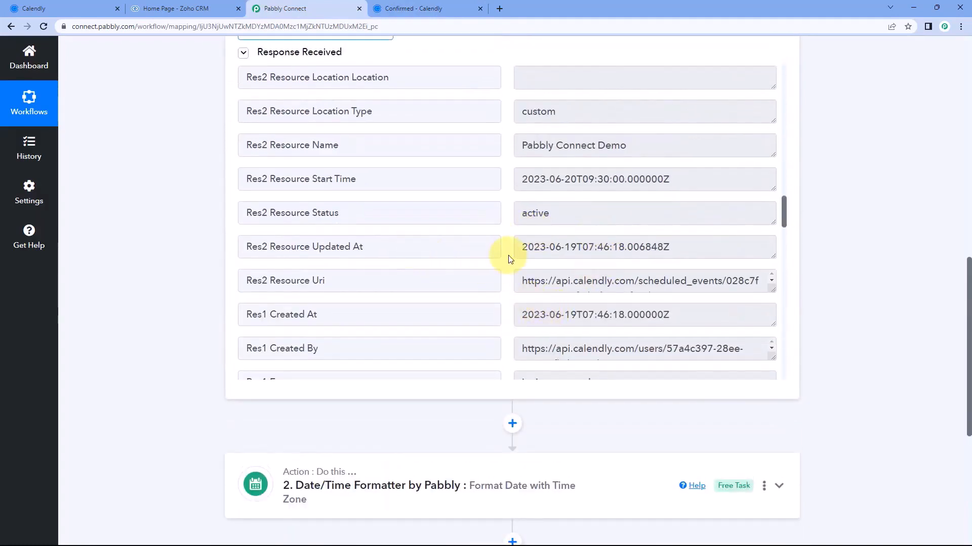
pyautogui.scroll(4, 521, 215)
pyautogui.scroll(-5, 524, 212)
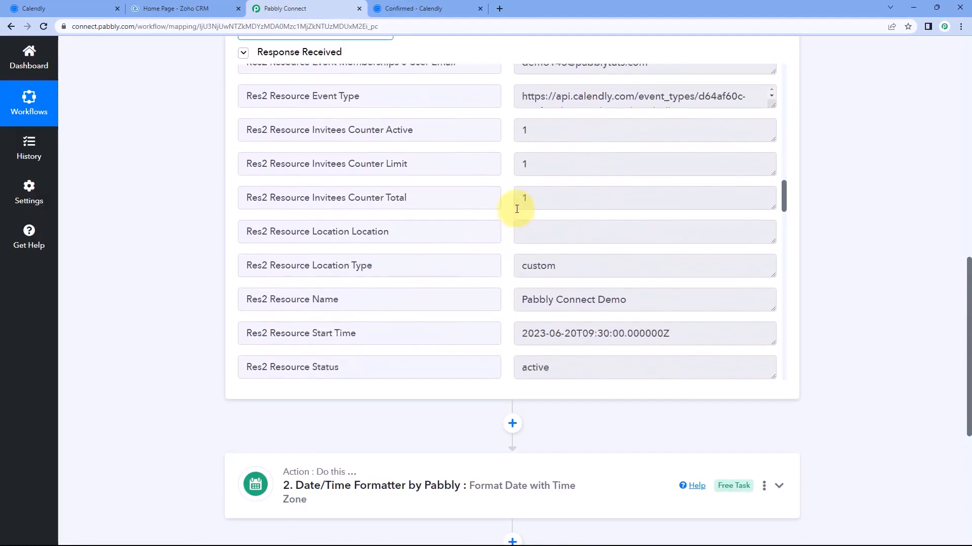
pyautogui.scroll(8, 498, 205)
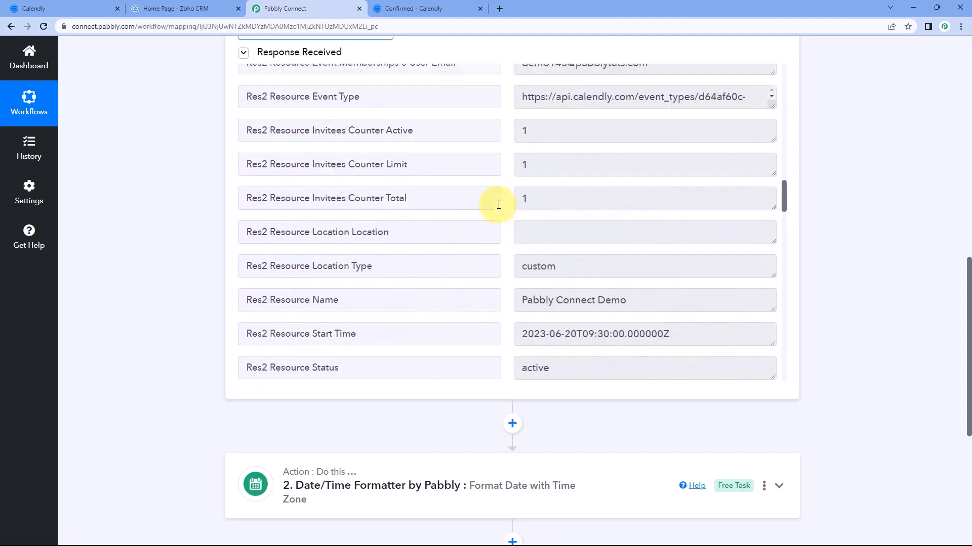
pyautogui.moveTo(517, 147); pyautogui.dragTo(696, 146)
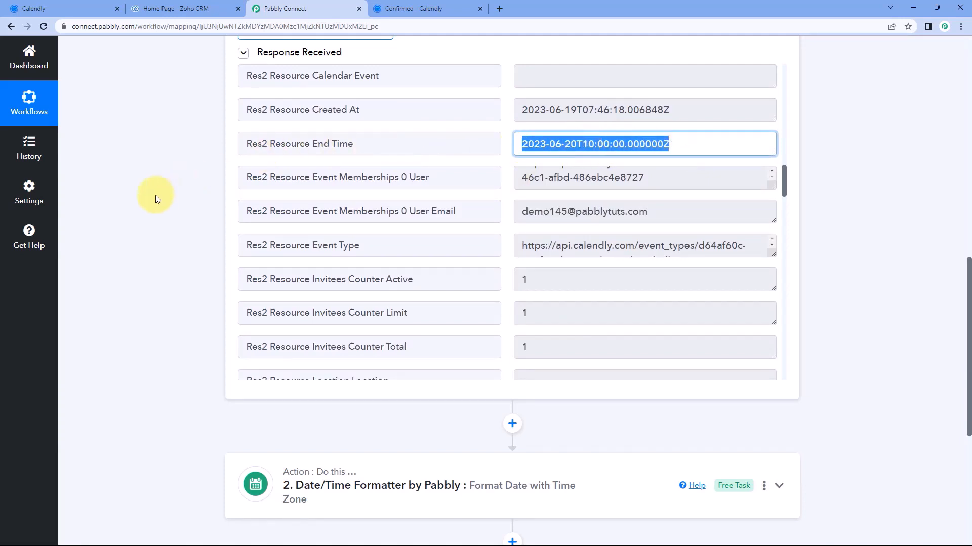
pyautogui.click(181, 193)
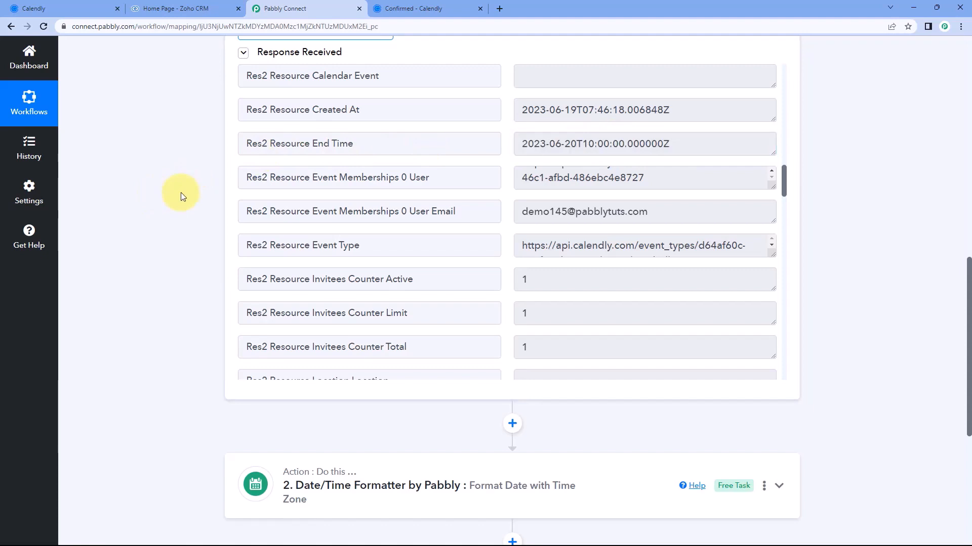
# Expand the Date/Time Formatter step once more, then collapse it again
pyautogui.scroll(-6, 187, 198)
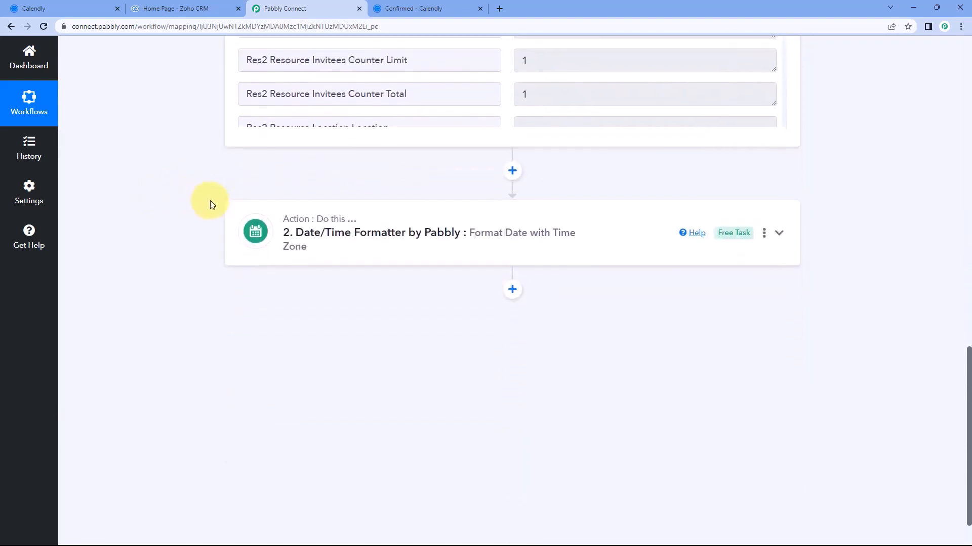
pyautogui.click(434, 223)
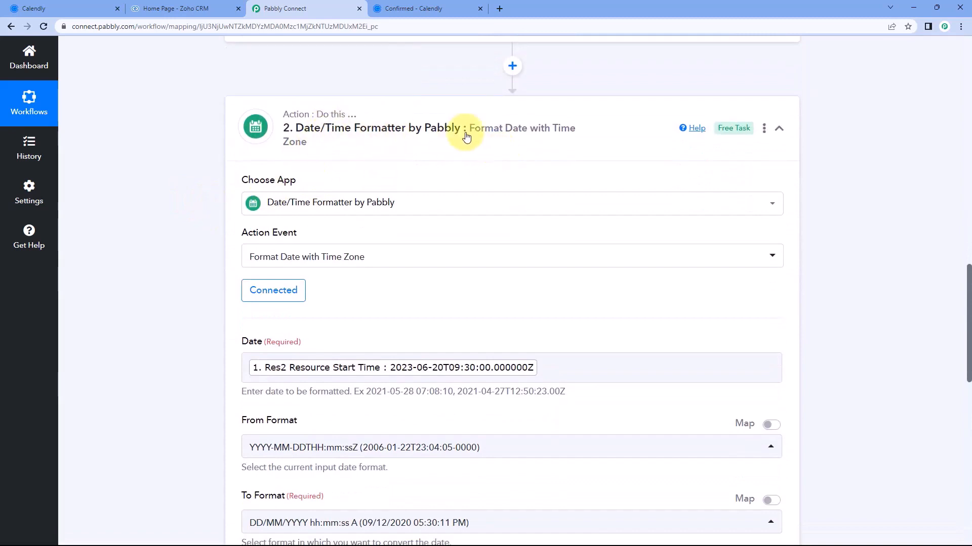
pyautogui.click(506, 147)
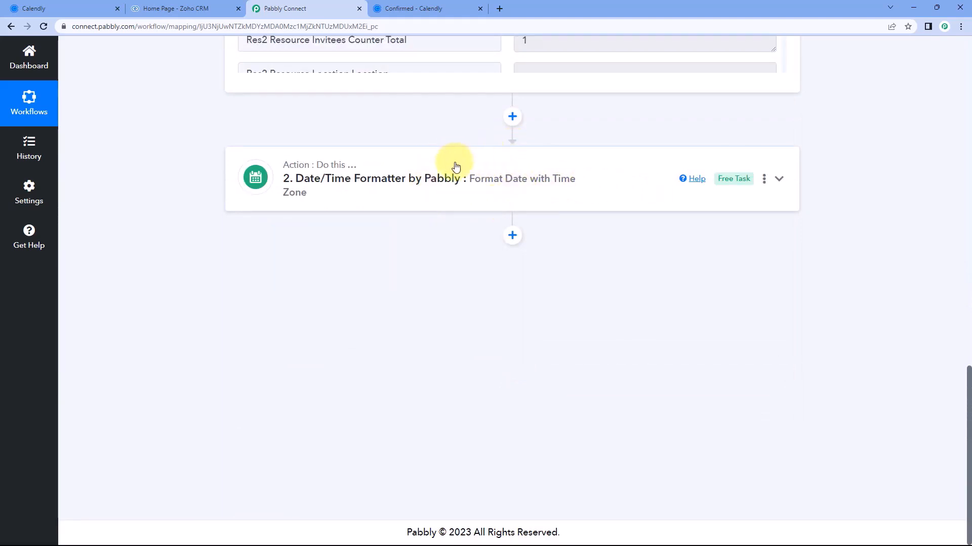
# Copy the Date/Time Formatter step from its three-dot options menu
pyautogui.click(763, 179)
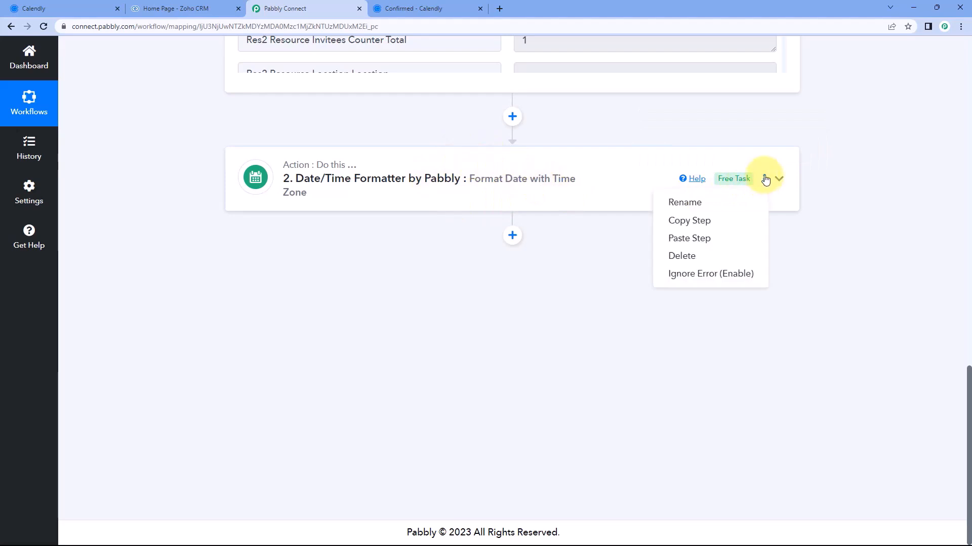
pyautogui.click(700, 221)
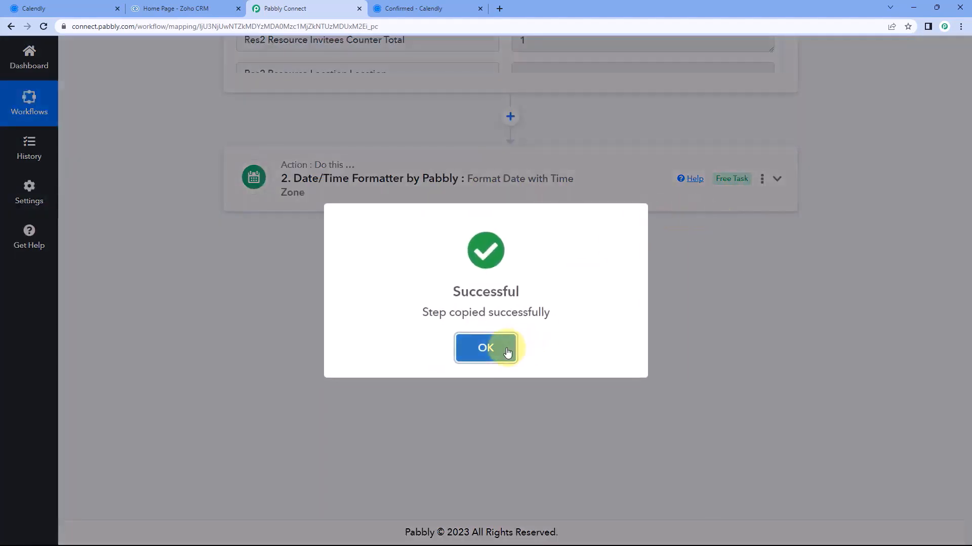
pyautogui.click(504, 348)
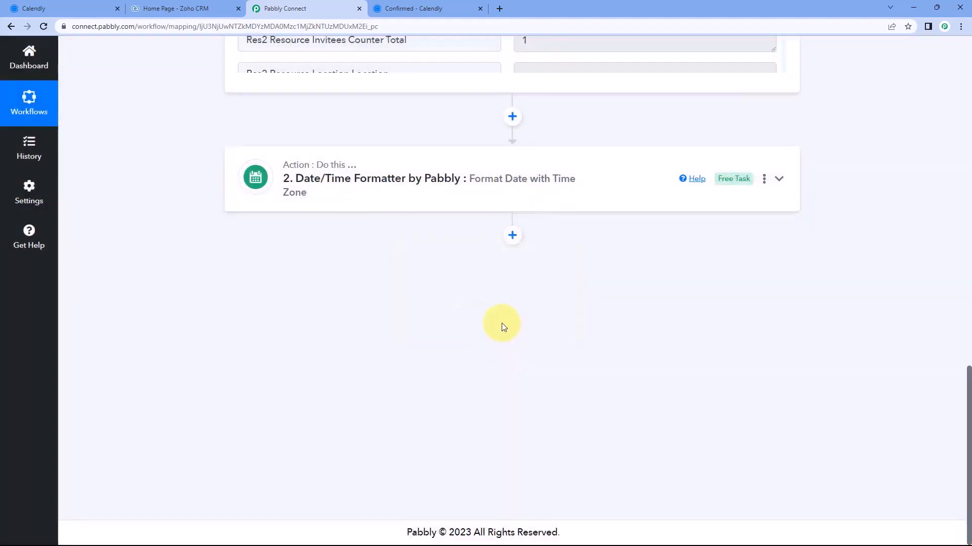
# Paste the copied formatter as step 3 and expand its settings
pyautogui.click(764, 181)
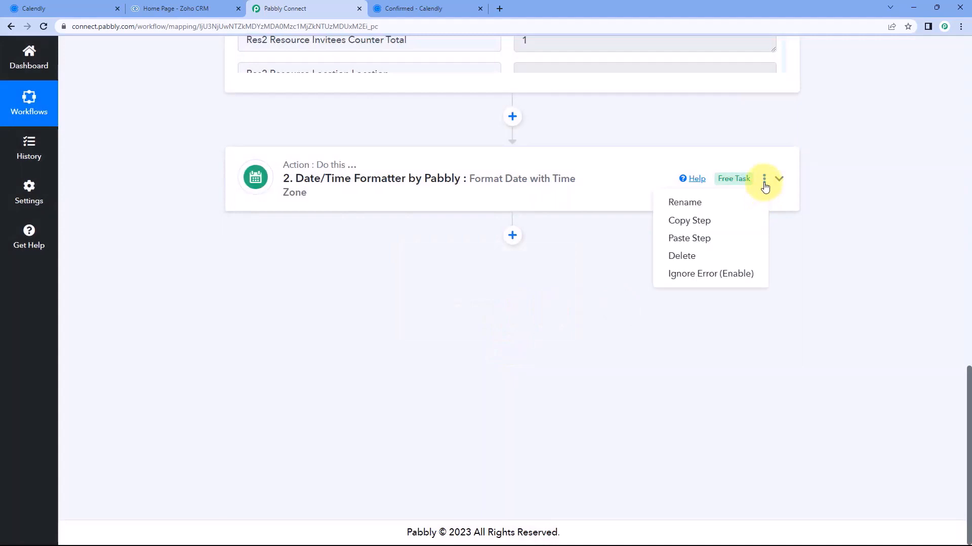
pyautogui.click(692, 245)
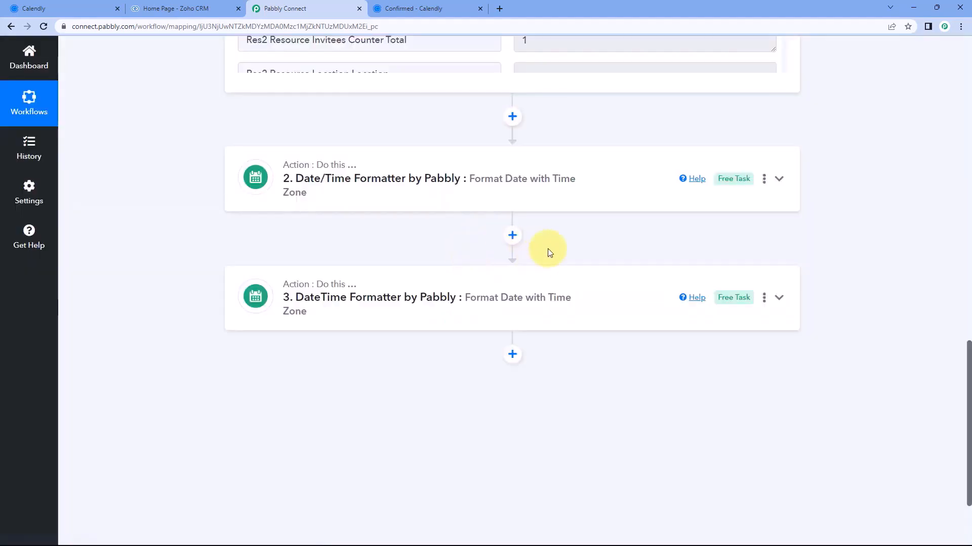
pyautogui.click(442, 289)
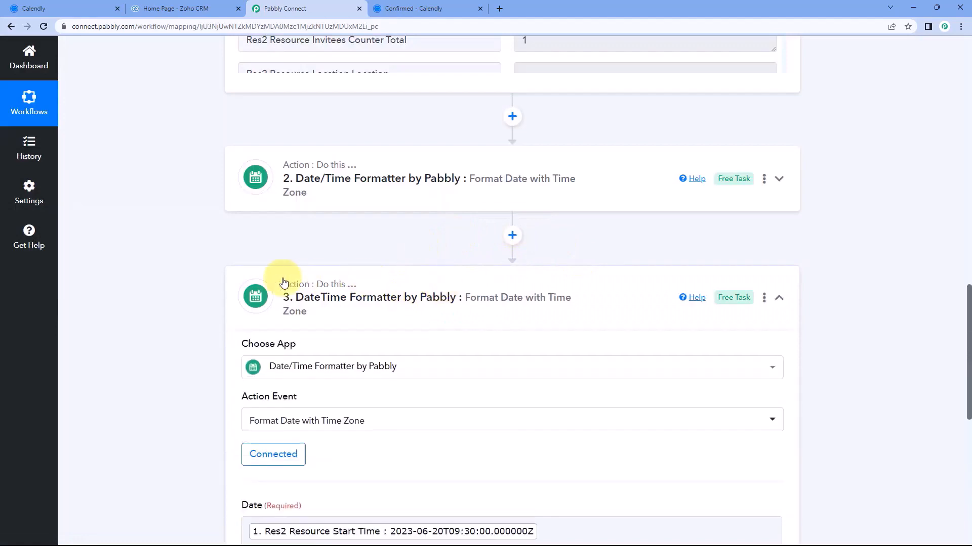
pyautogui.scroll(-5, 203, 290)
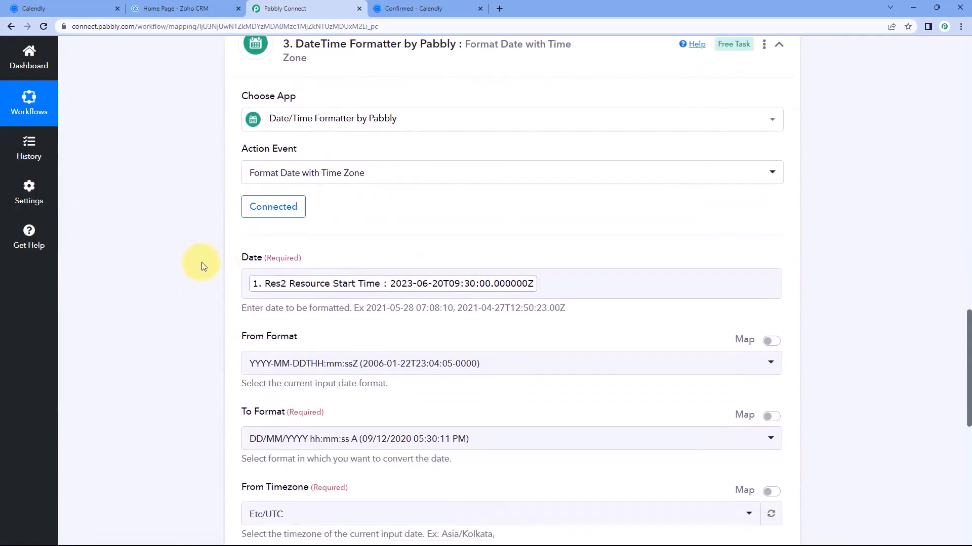
pyautogui.scroll(-2, 200, 264)
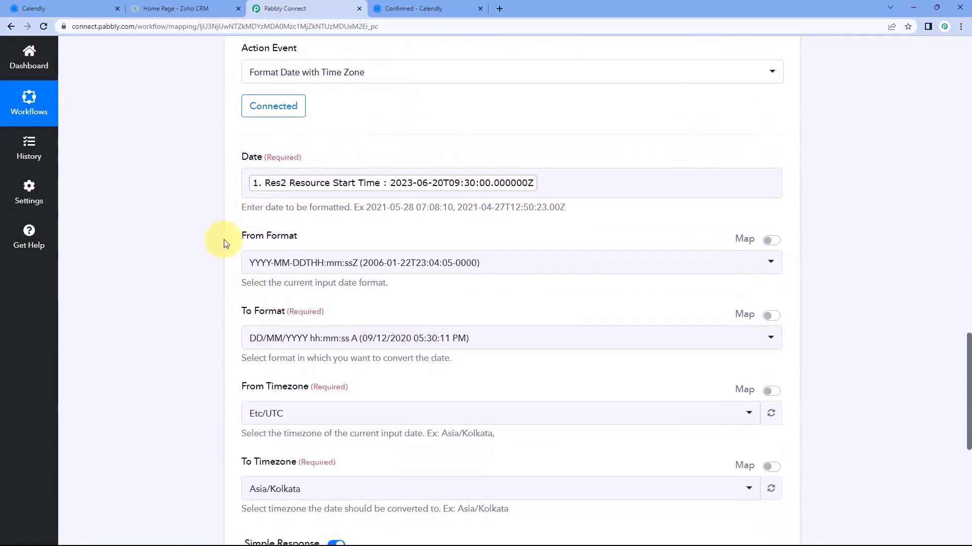
pyautogui.scroll(1, 326, 147)
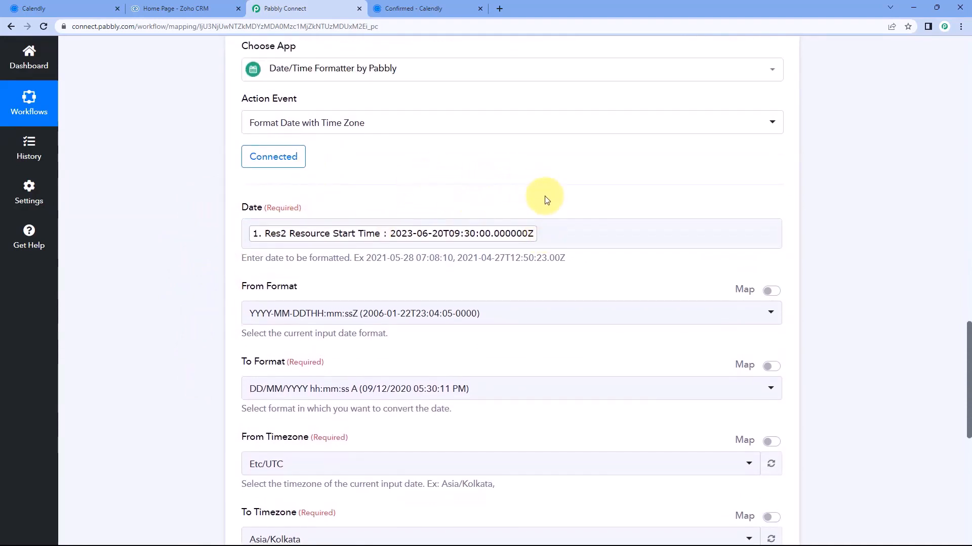
# Replace step 3's Date mapping with Calendly's Res2 Resource End Time
pyautogui.click(539, 237)
pyautogui.press('BackSpace')
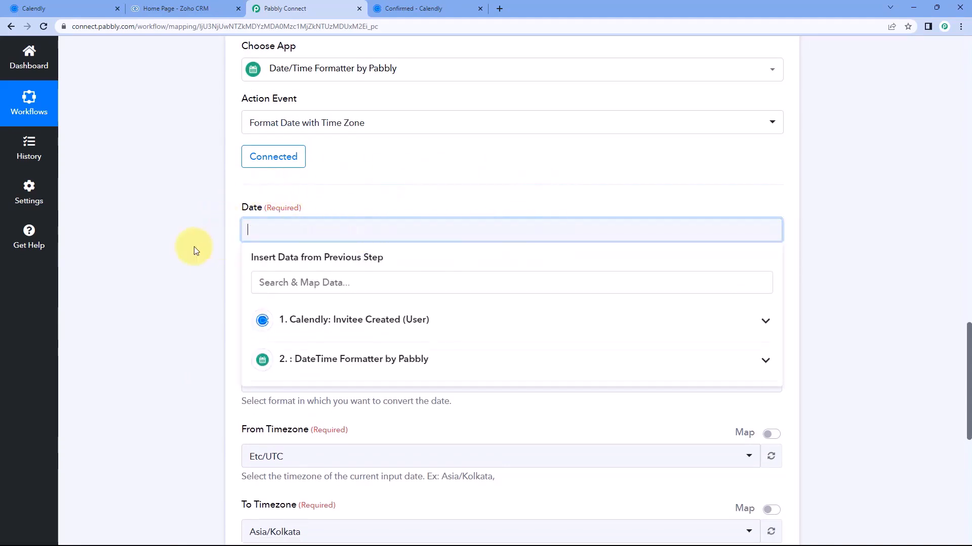
pyautogui.scroll(-1, 338, 272)
pyautogui.click(351, 270)
pyautogui.scroll(-2, 187, 253)
pyautogui.scroll(-3, 329, 253)
pyautogui.scroll(-6, 355, 253)
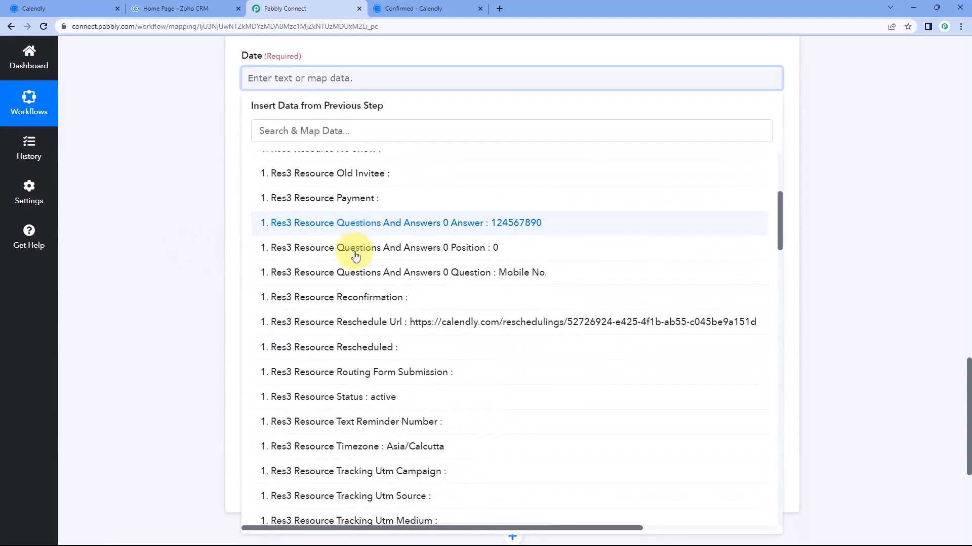
pyautogui.scroll(-4, 355, 263)
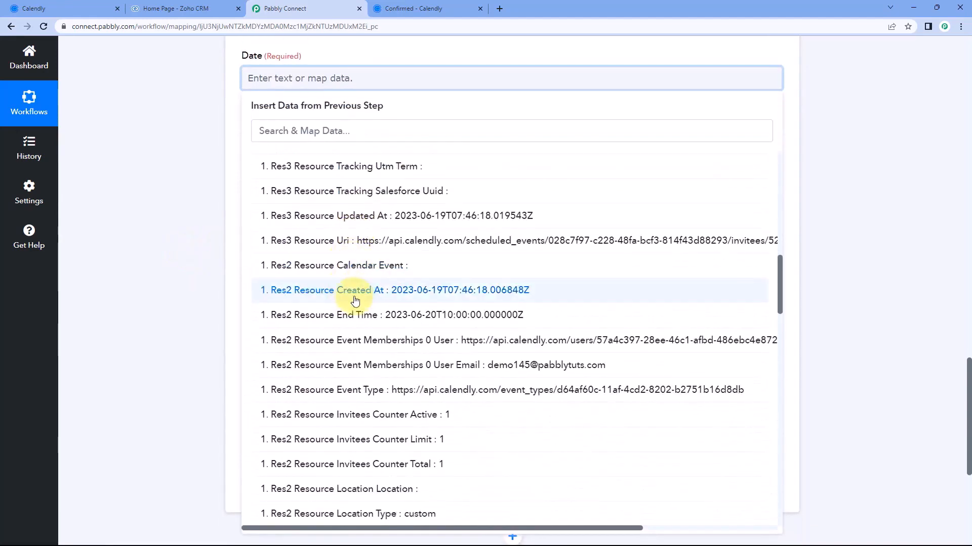
pyautogui.click(354, 314)
pyautogui.click(215, 178)
pyautogui.scroll(1, 253, 174)
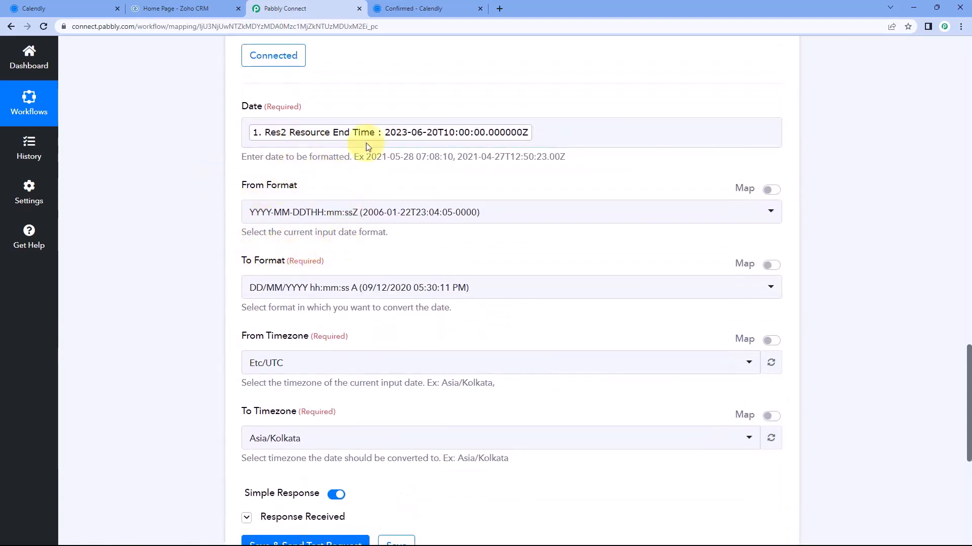
pyautogui.scroll(-1, 394, 170)
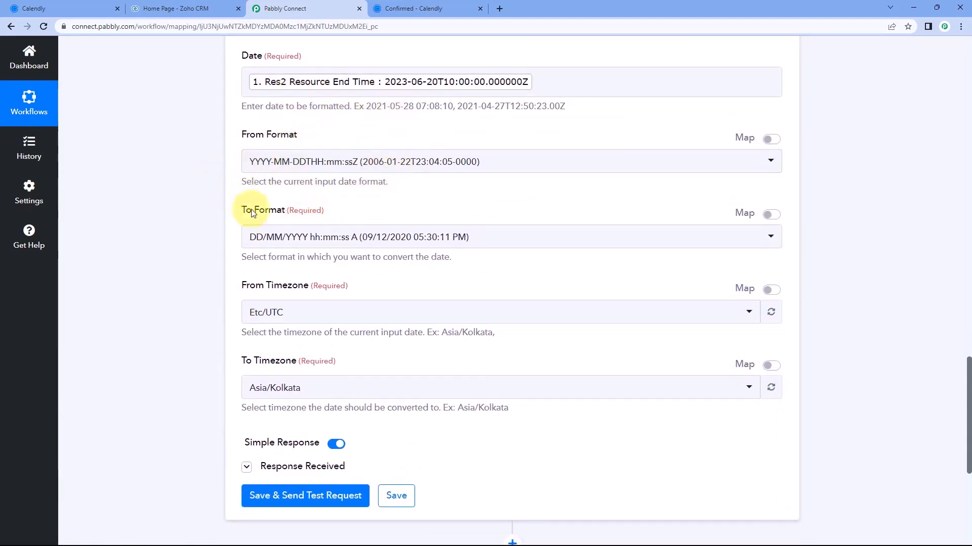
pyautogui.scroll(-1, 225, 258)
pyautogui.scroll(1, 283, 121)
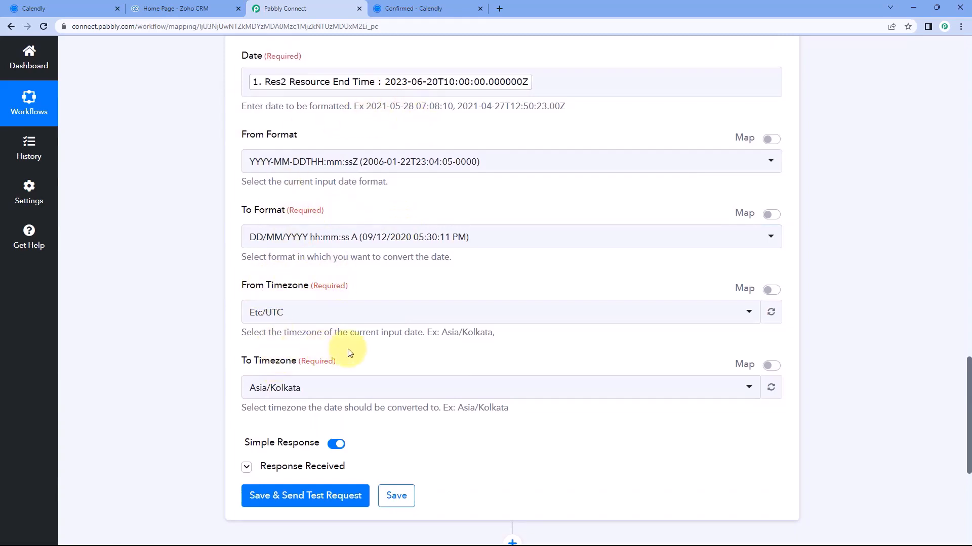
pyautogui.scroll(-2, 349, 353)
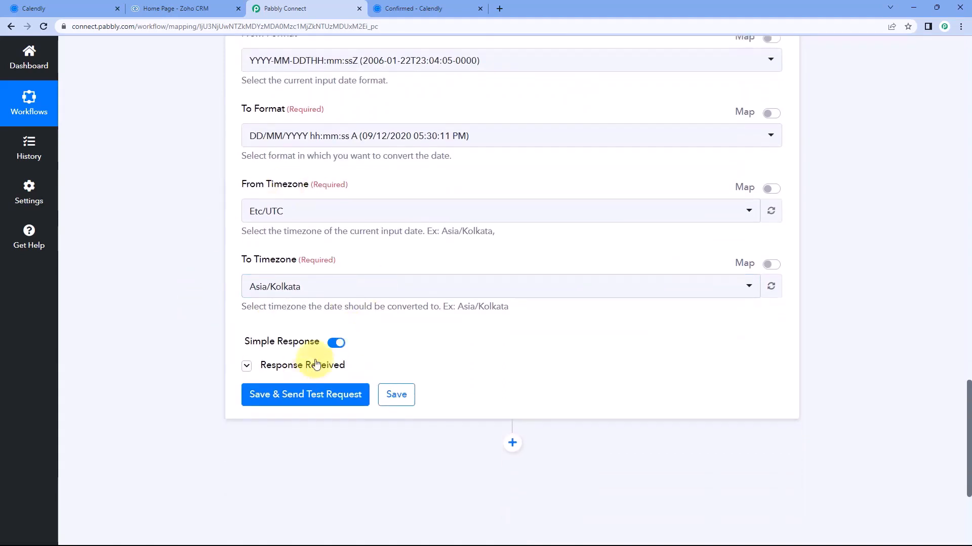
# Test step 3 and compare its 20/06/2023 03:30:00 PM result with Calendly's 3:30pm end time
pyautogui.click(278, 395)
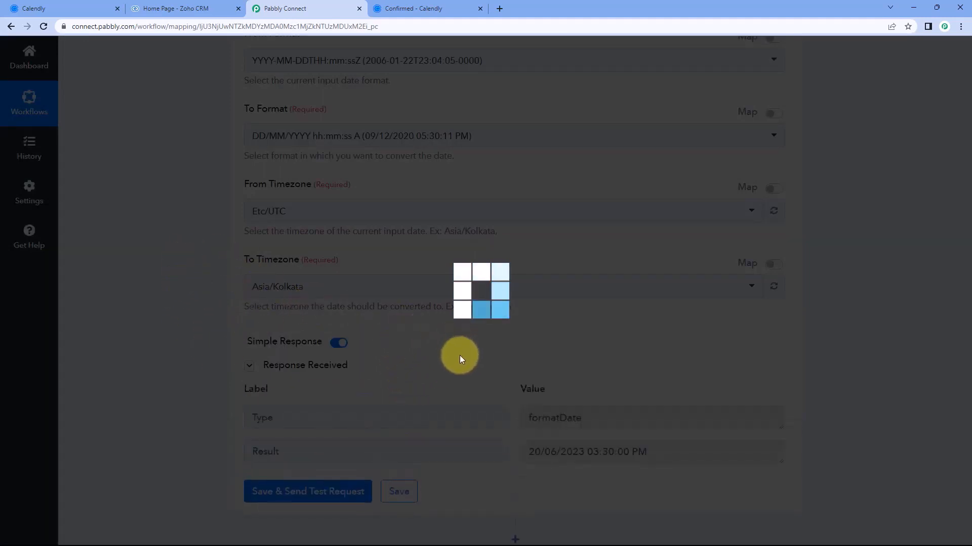
pyautogui.scroll(-2, 582, 340)
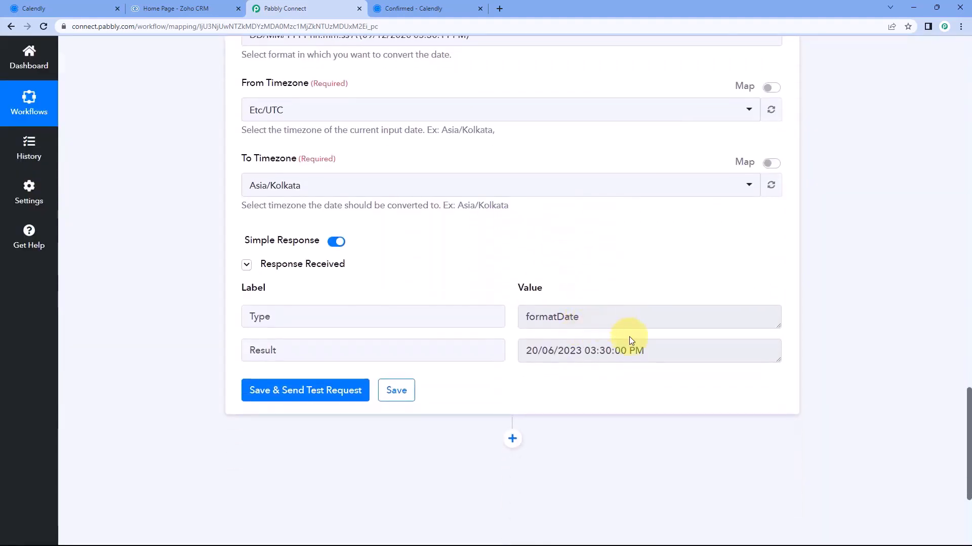
pyautogui.moveTo(529, 352); pyautogui.dragTo(646, 350)
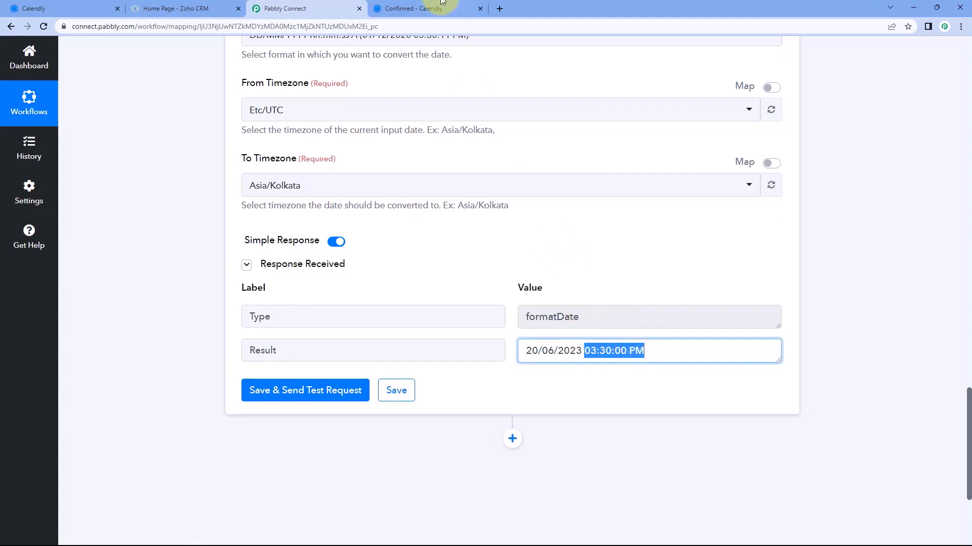
pyautogui.click(428, 6)
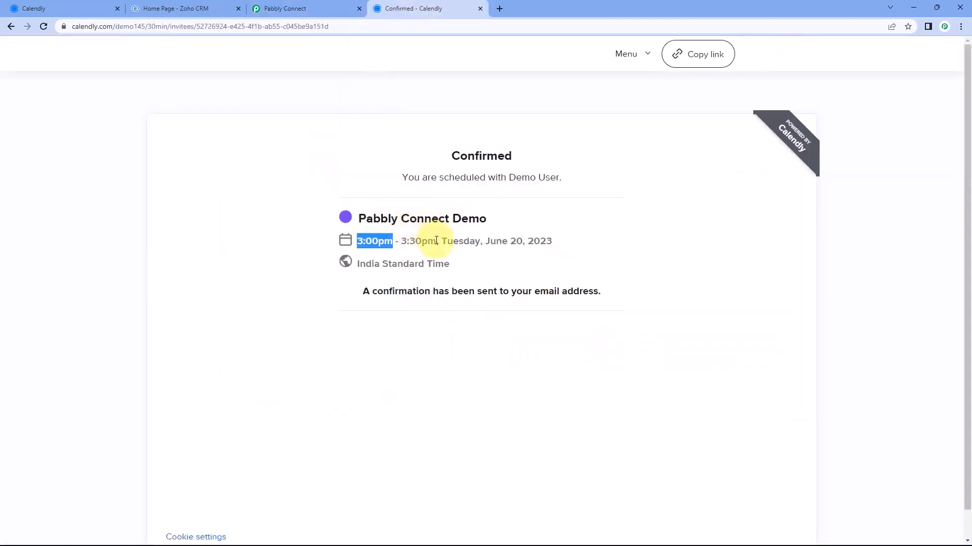
pyautogui.moveTo(436, 241); pyautogui.dragTo(408, 242)
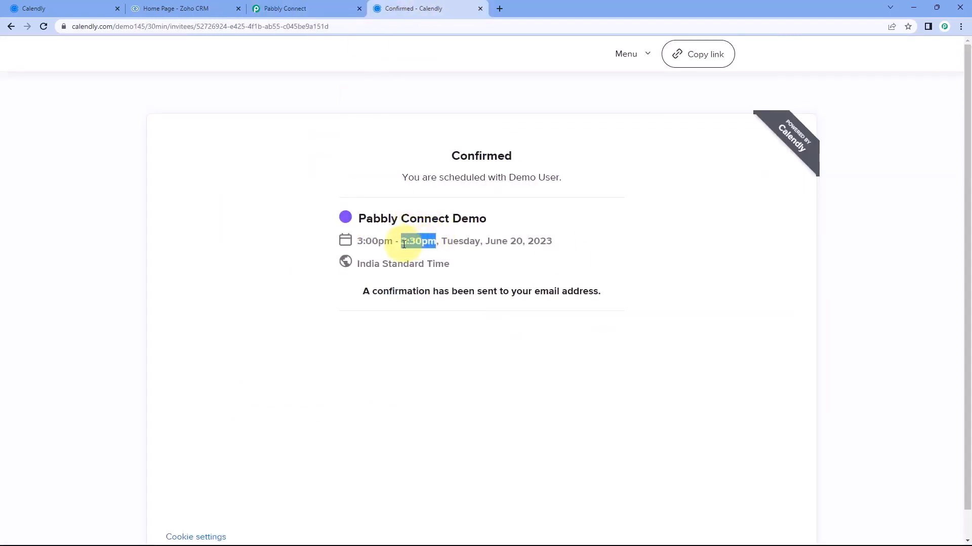
pyautogui.click(329, 6)
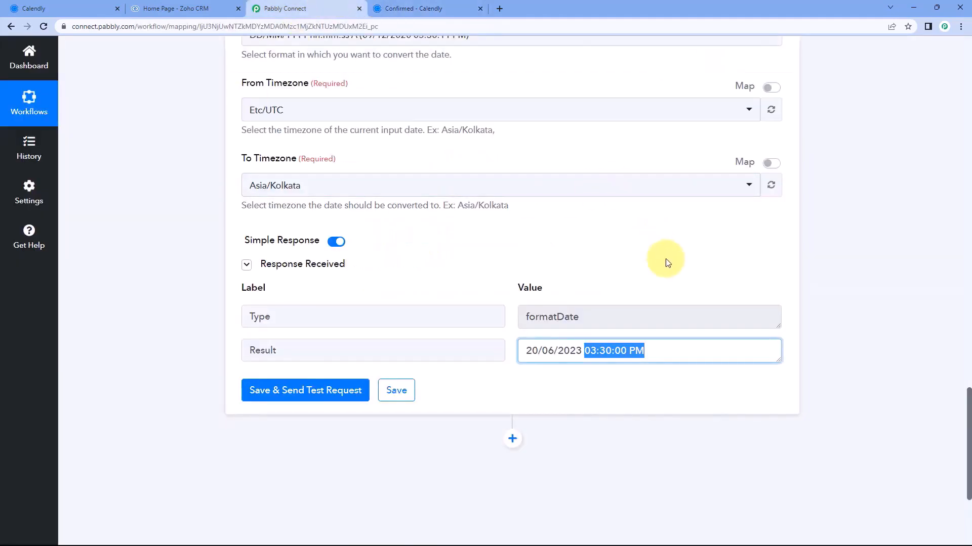
# Collapse step 3 and scroll up to the trigger's Response Received fields
pyautogui.scroll(10, 815, 245)
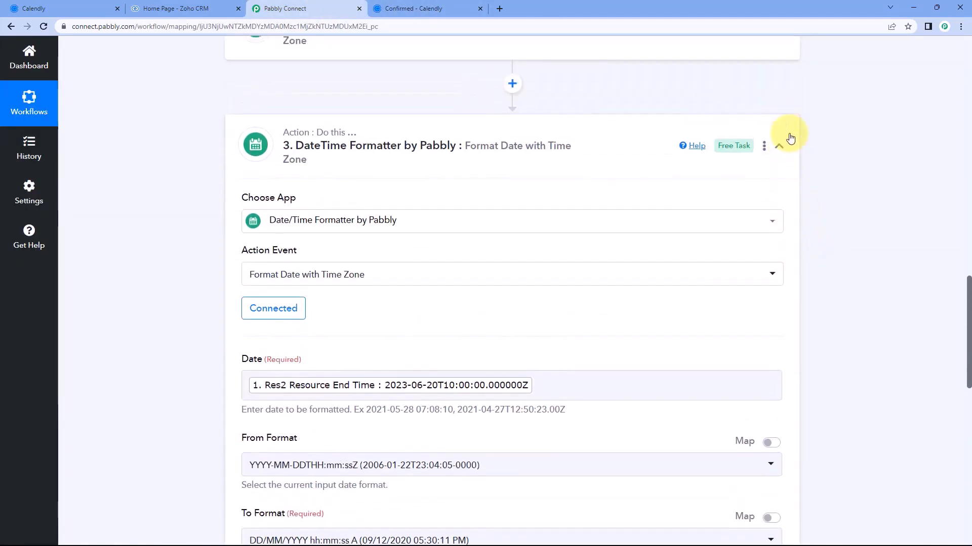
pyautogui.click(798, 135)
pyautogui.scroll(6, 810, 195)
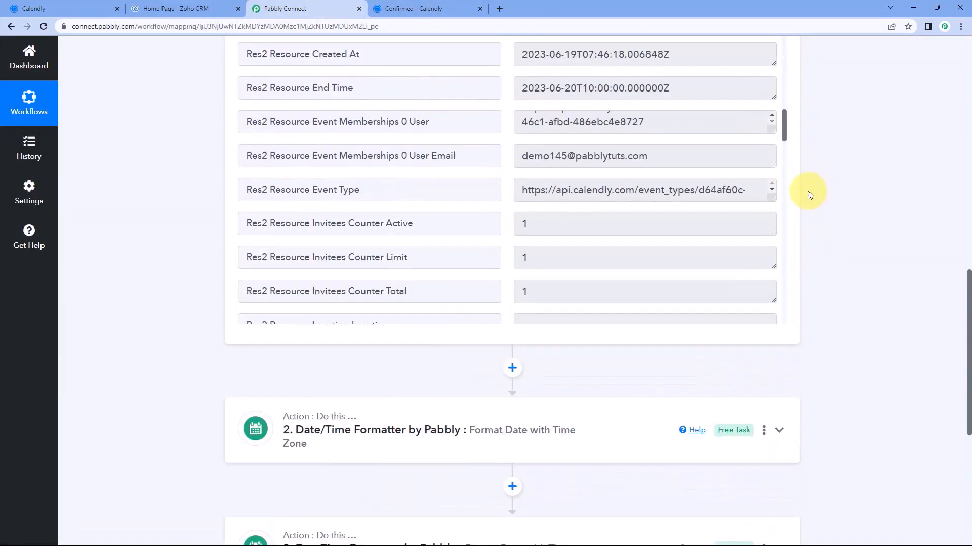
pyautogui.scroll(15, 527, 225)
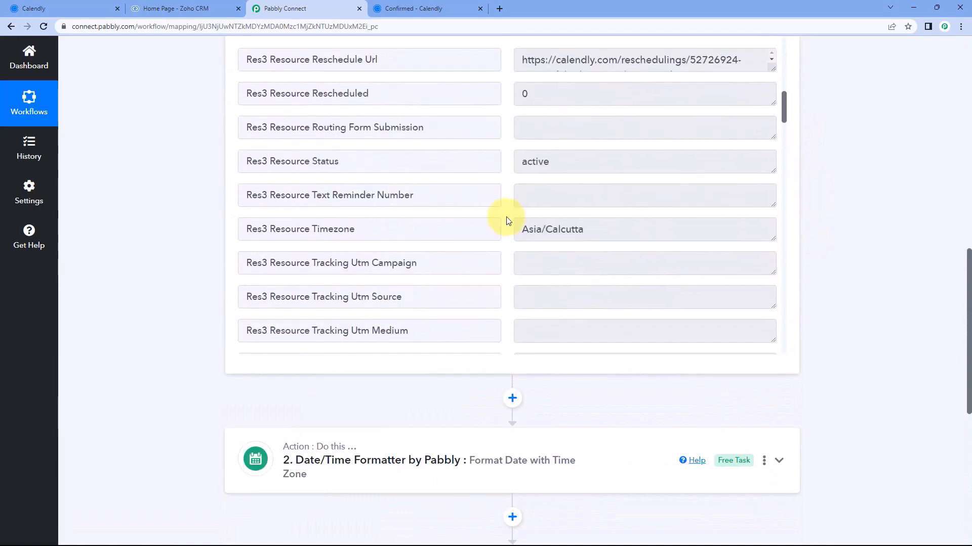
pyautogui.scroll(5, 503, 211)
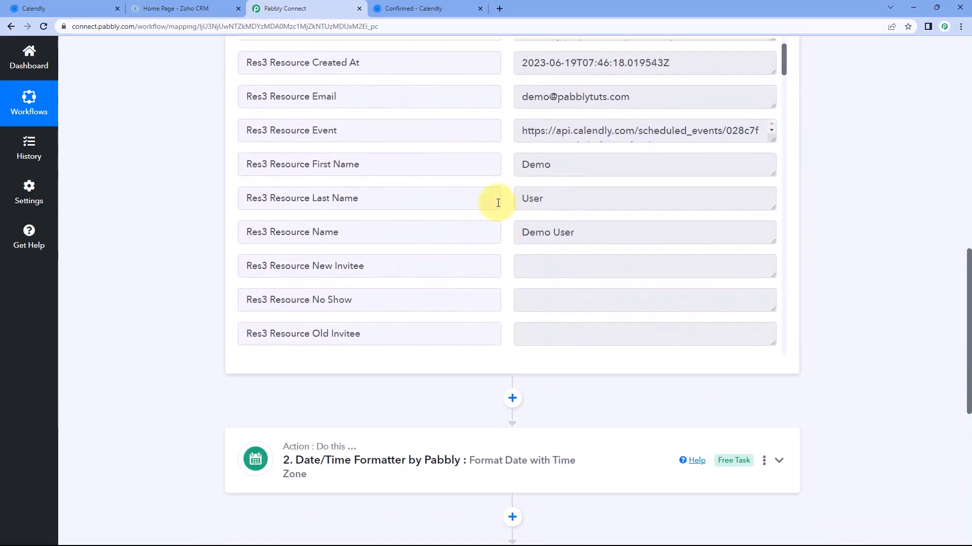
pyautogui.scroll(1, 170, 218)
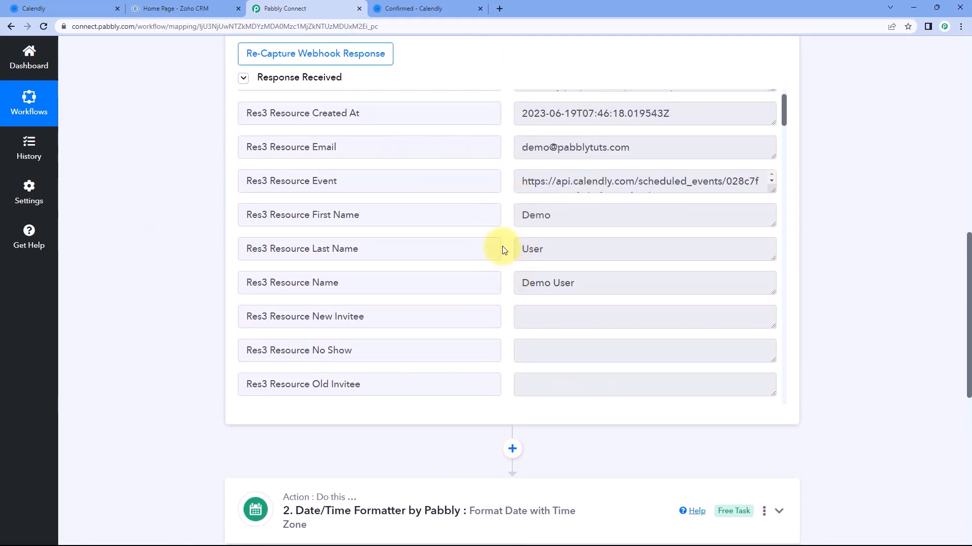
pyautogui.scroll(2, 503, 250)
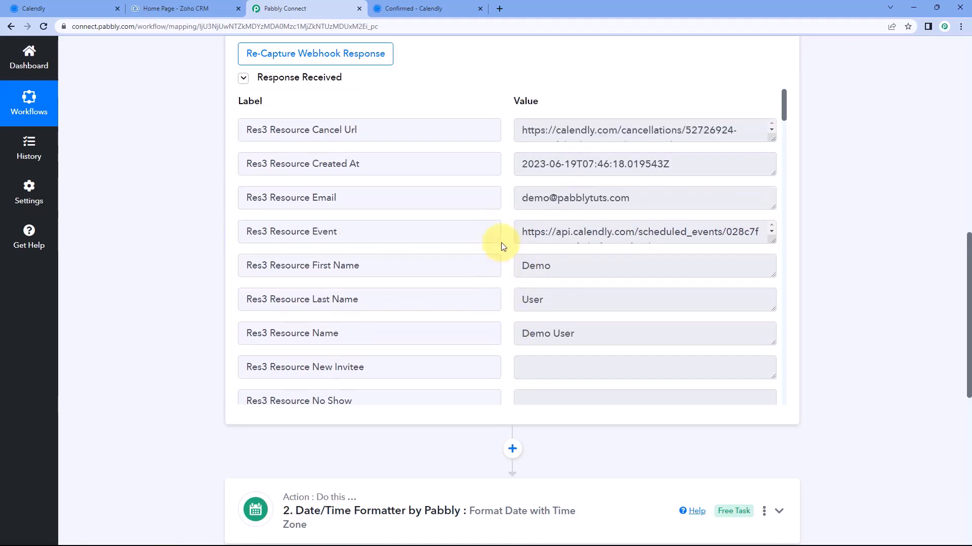
# Check the captured invitee e-mail value against the Calendly booking confirmation
pyautogui.moveTo(516, 200); pyautogui.dragTo(639, 199)
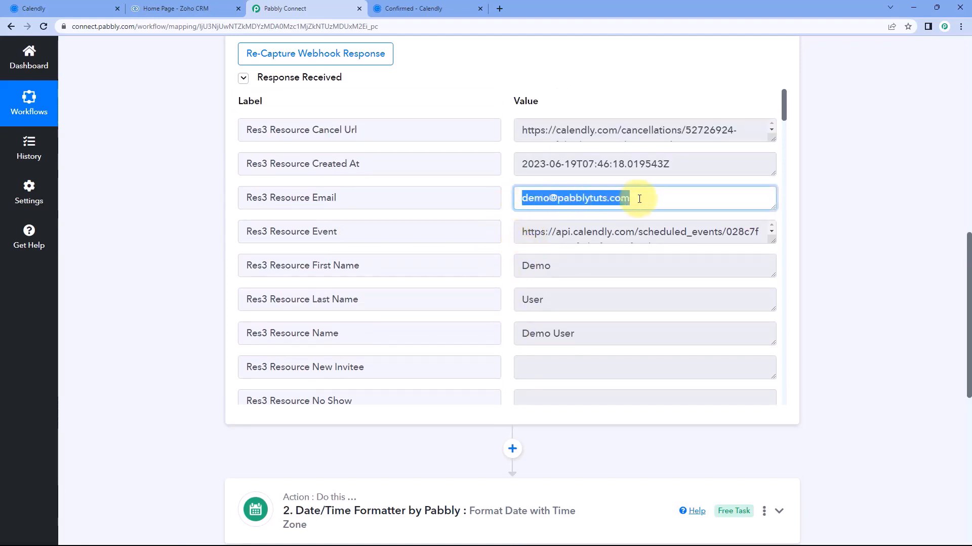
pyautogui.click(424, 8)
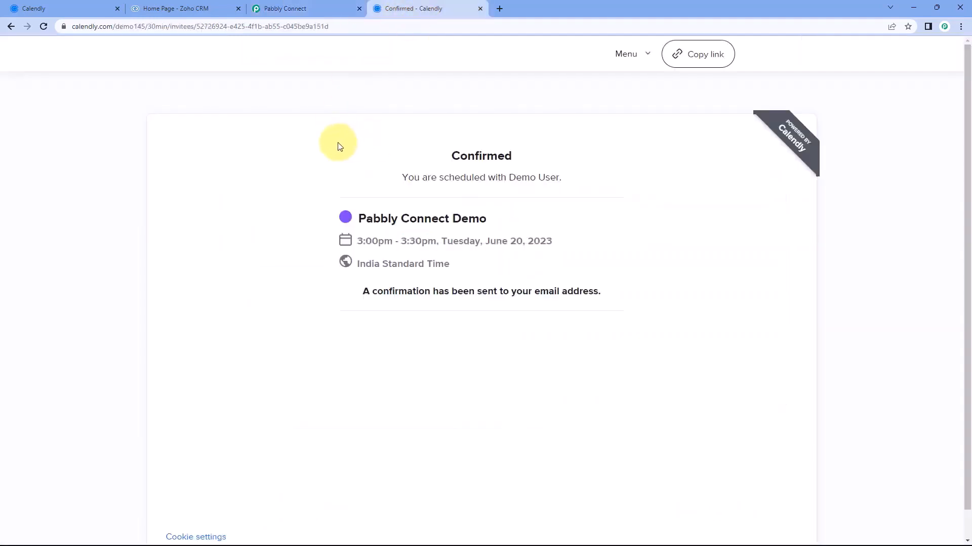
pyautogui.click(304, 8)
pyautogui.click(455, 91)
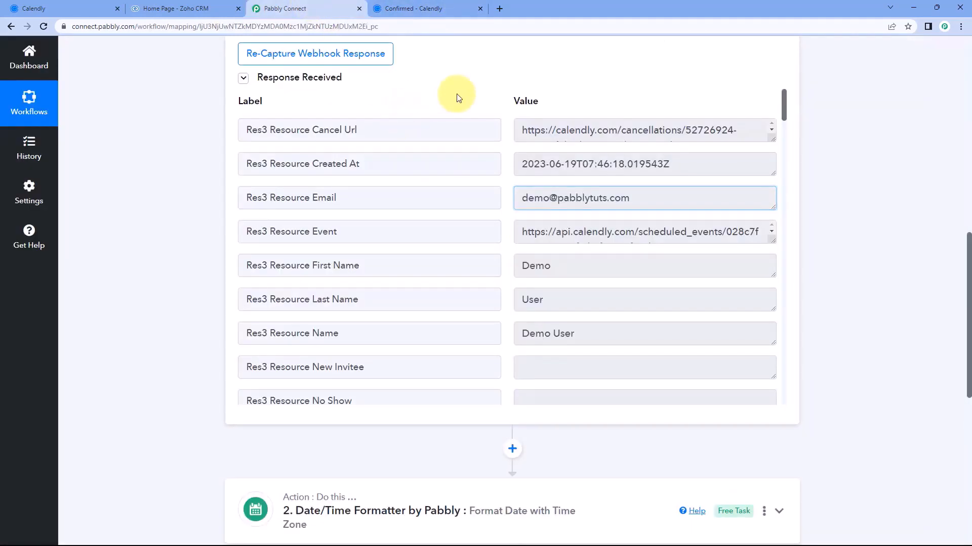
pyautogui.scroll(-9, 173, 238)
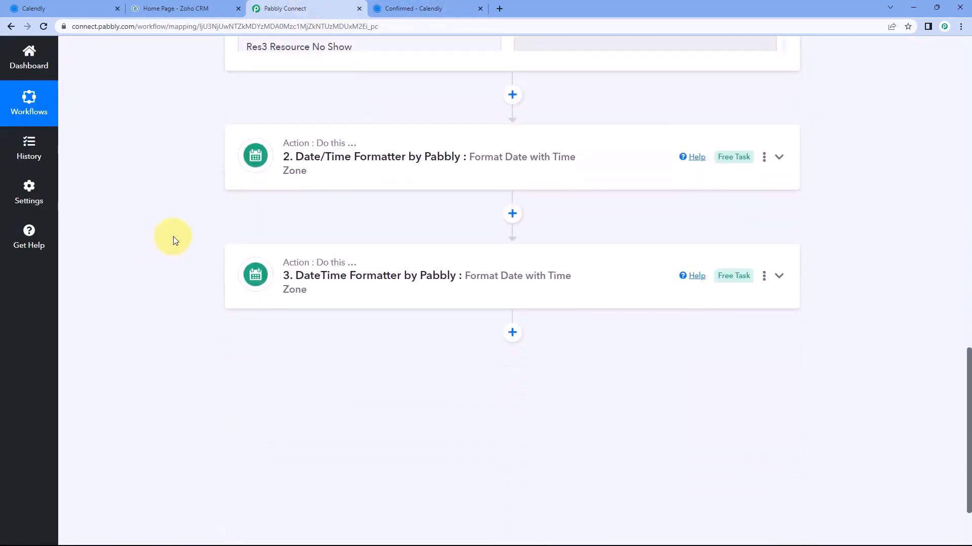
# Add a step after step 3 using the Zoho CRM app with the Search Contact event
pyautogui.click(511, 236)
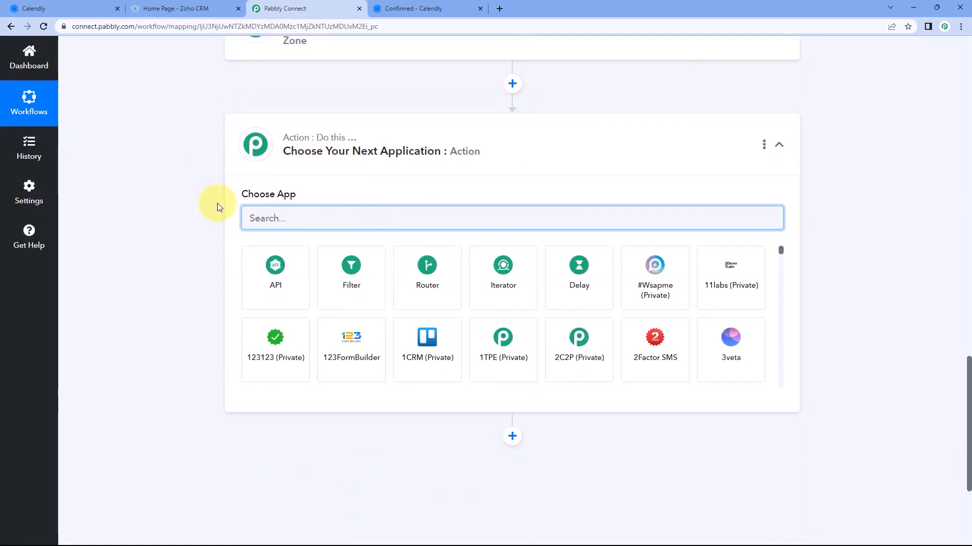
pyautogui.write('ZOho CR')
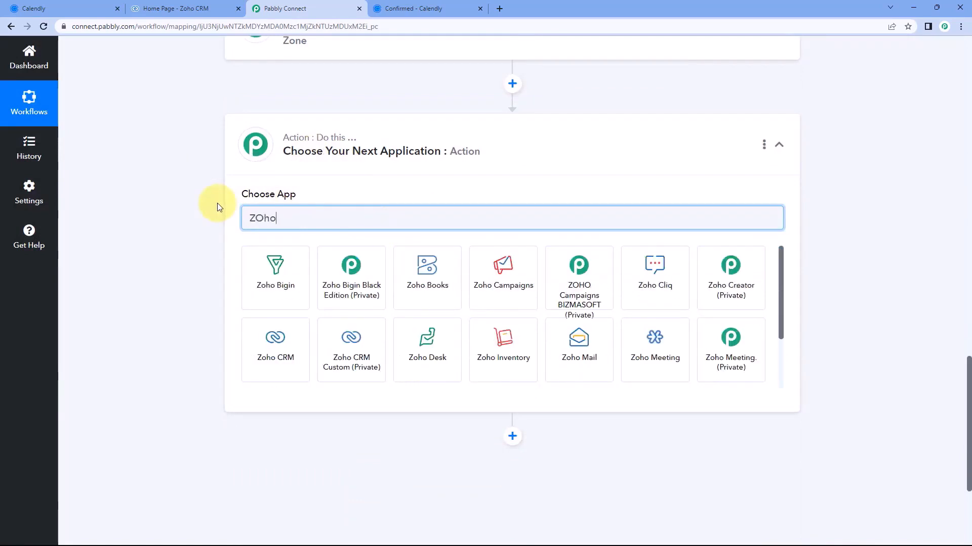
pyautogui.write('M')
pyautogui.click(256, 266)
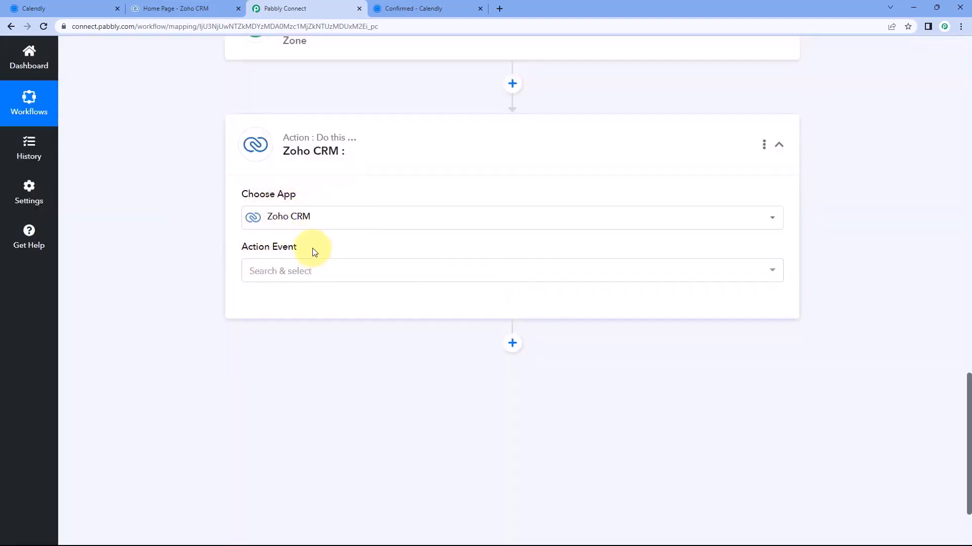
pyautogui.scroll(-1, 217, 240)
pyautogui.click(322, 219)
pyautogui.scroll(-1, 214, 223)
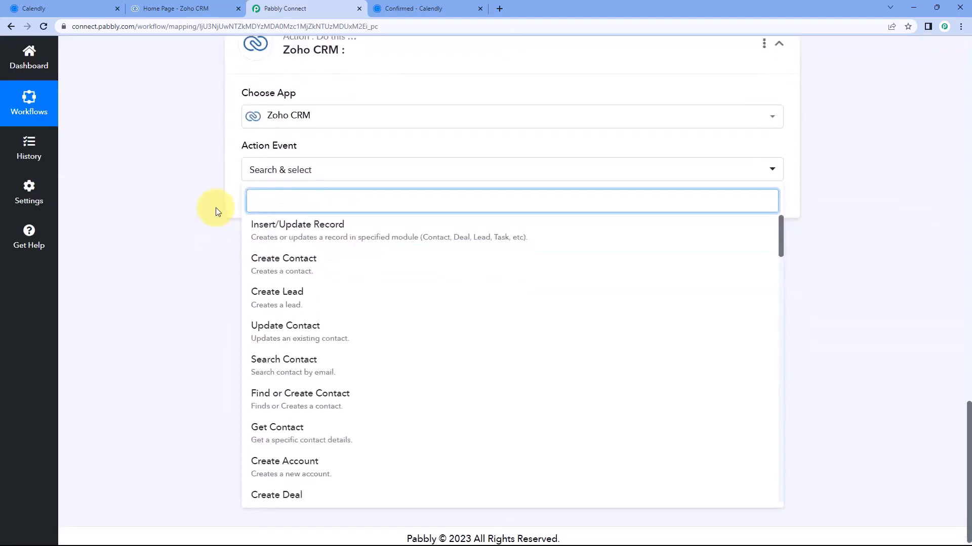
pyautogui.click(289, 368)
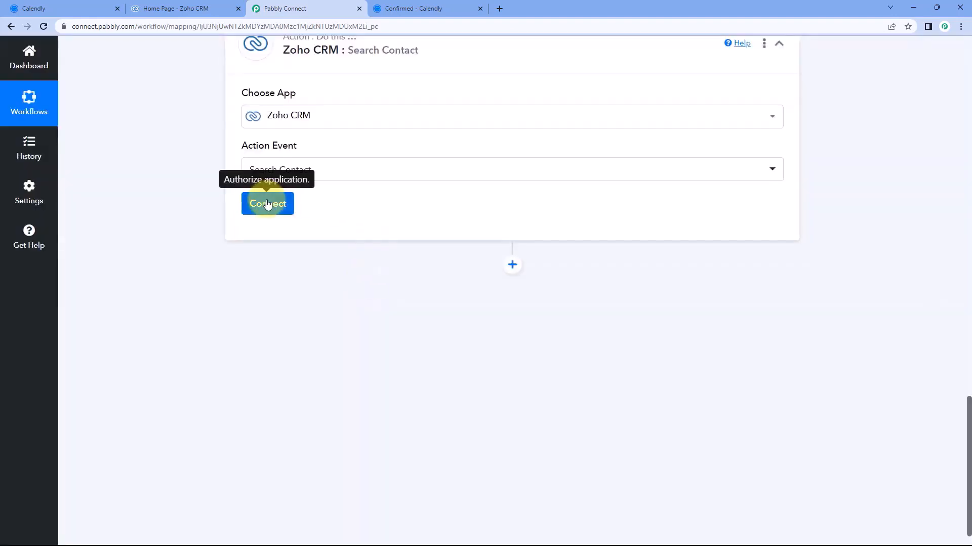
# Start a new Zoho CRM connection via Add New Connection and Connect With Zoho CRM
pyautogui.click(268, 208)
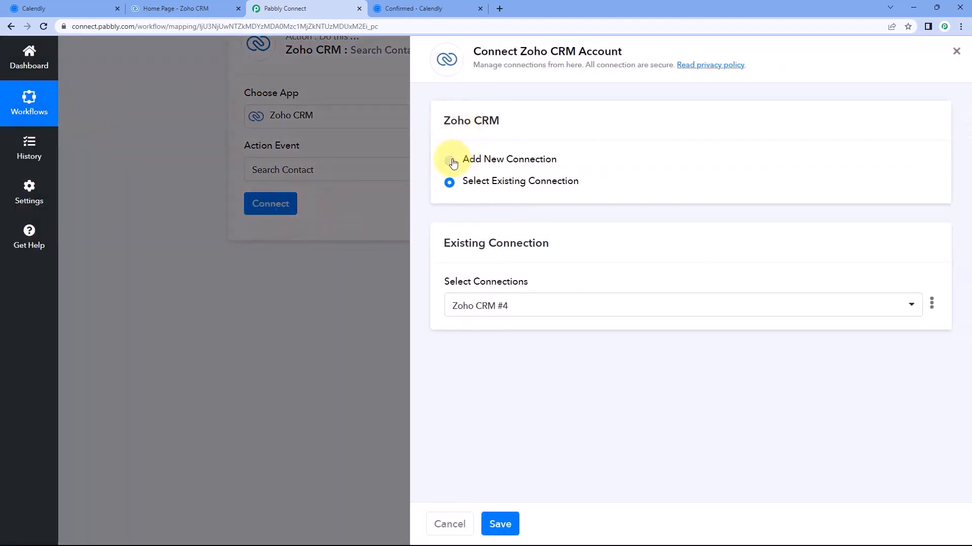
pyautogui.click(450, 161)
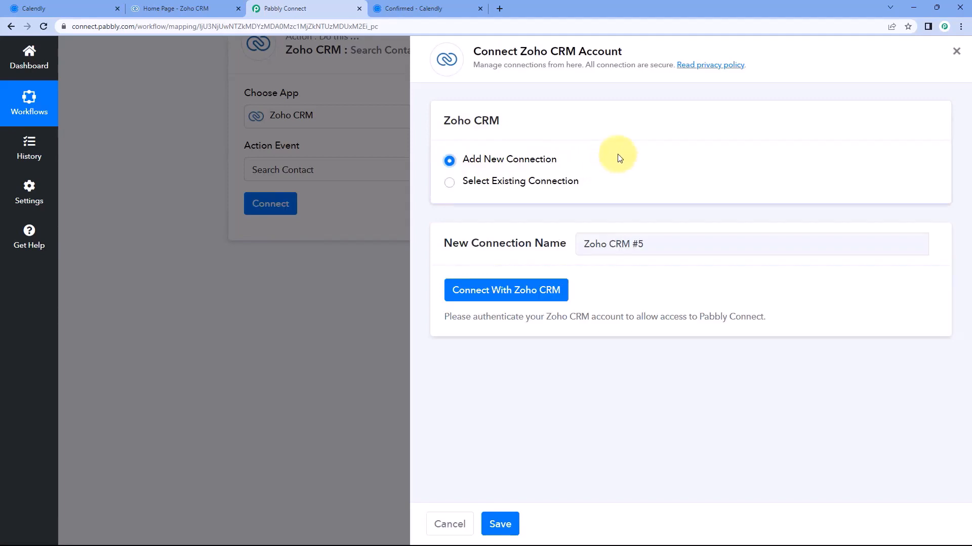
pyautogui.click(506, 296)
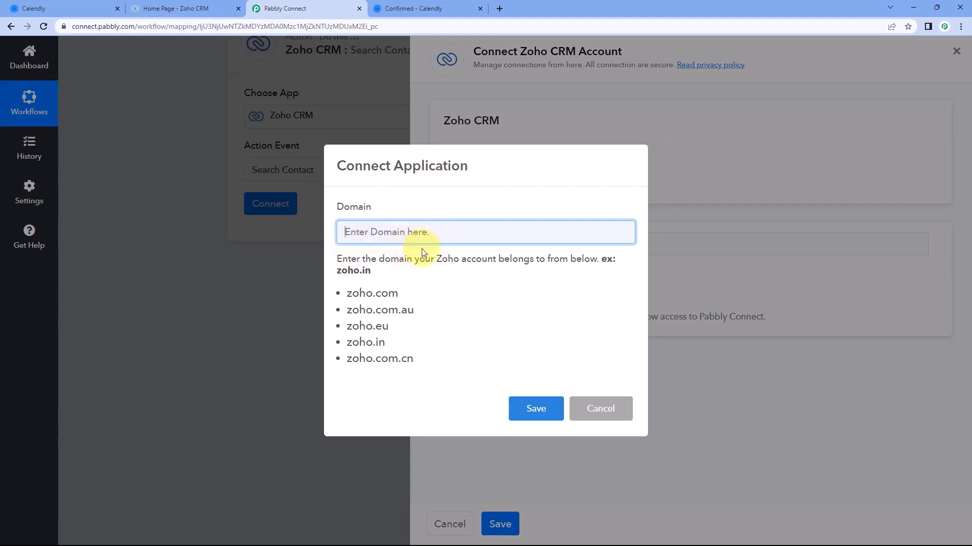
# Copy zoho.in from the Zoho CRM tab's address, paste it into Domain, and save
pyautogui.click(194, 6)
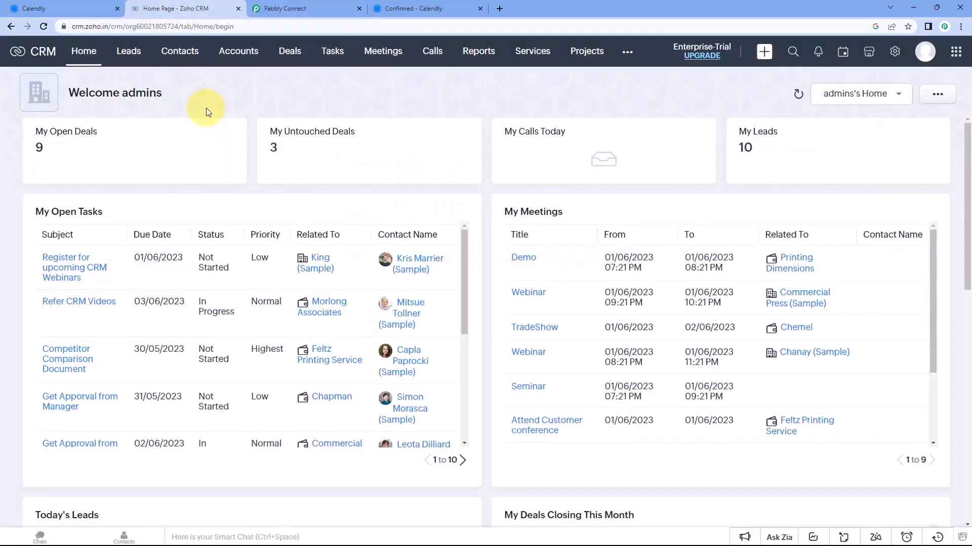
pyautogui.click(125, 27)
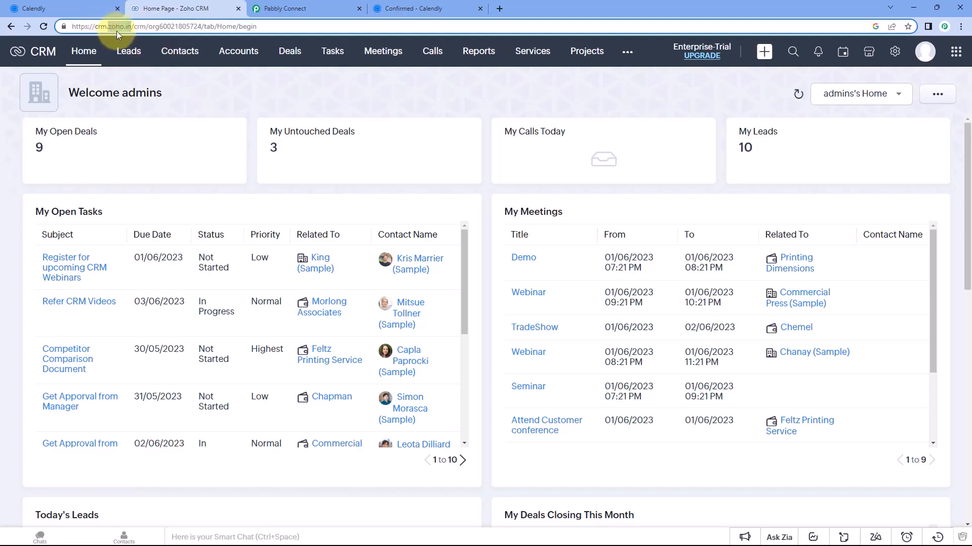
pyautogui.rightClick(120, 28)
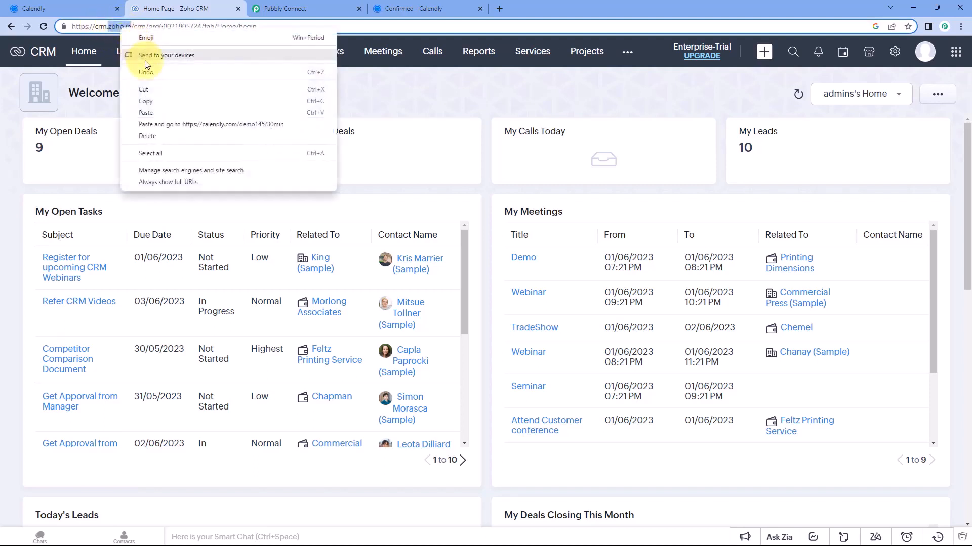
pyautogui.click(150, 99)
pyautogui.click(297, 11)
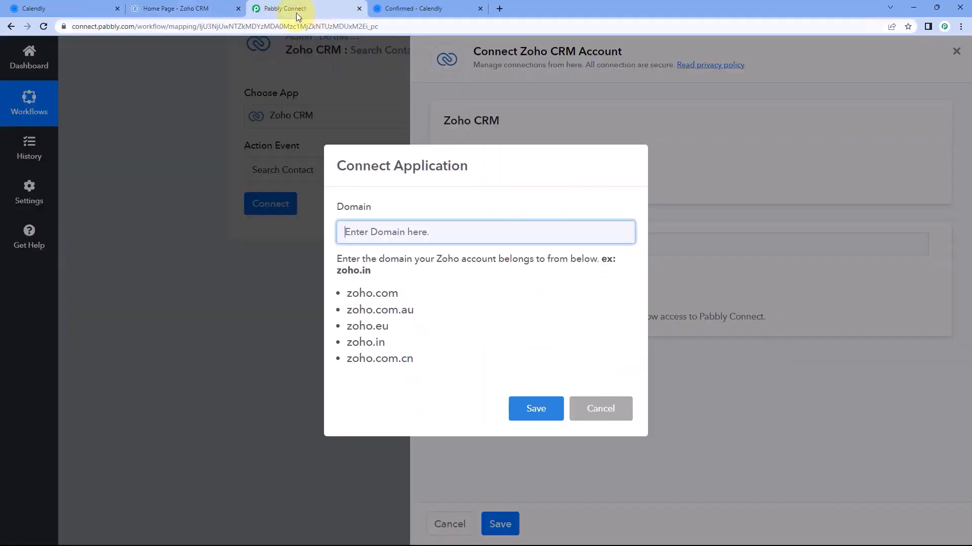
pyautogui.rightClick(369, 232)
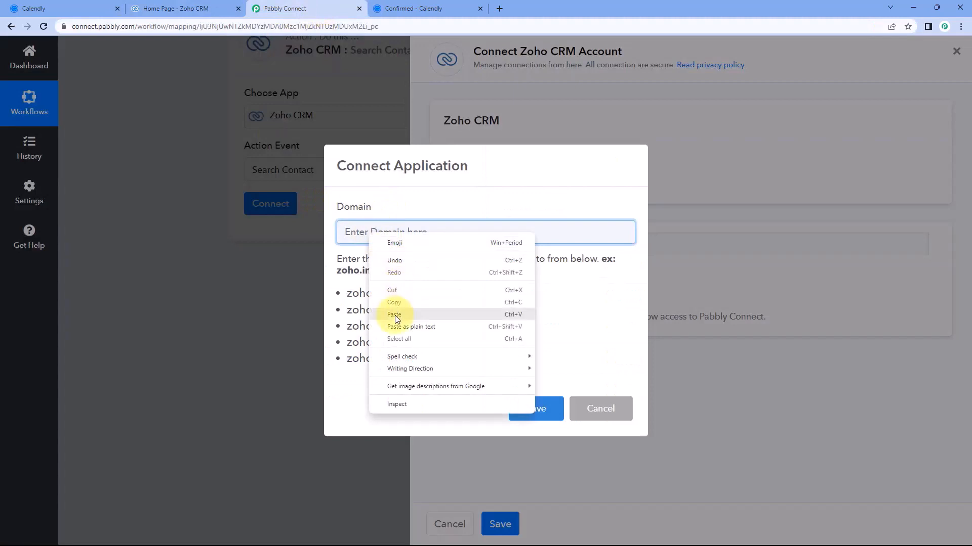
pyautogui.click(404, 313)
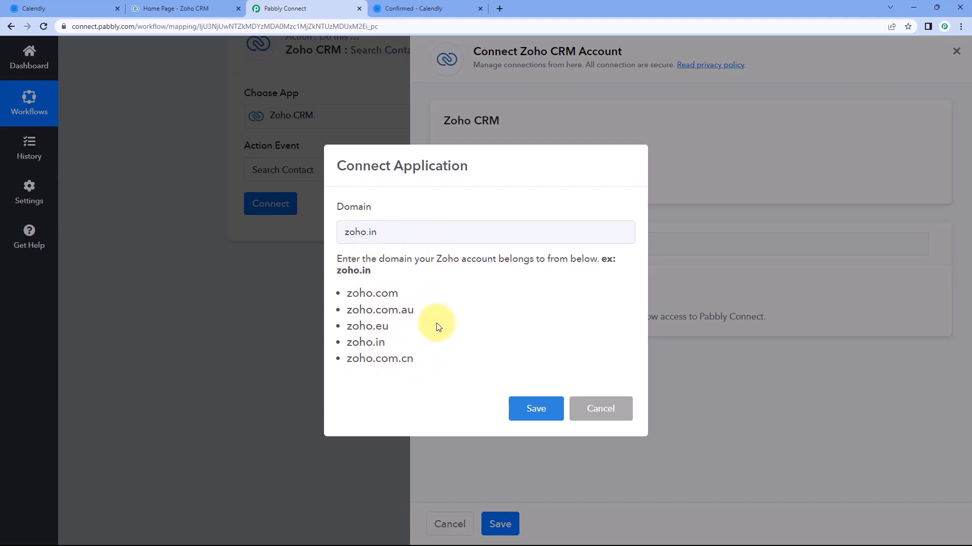
pyautogui.click(543, 410)
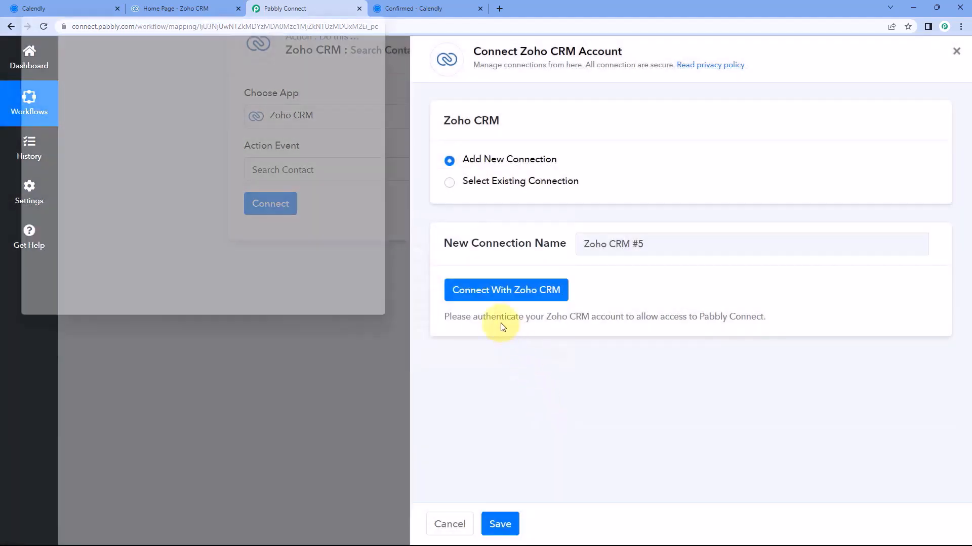
# Move the Zoho Accounts authorization window aside and scroll down toward its Accept button
pyautogui.moveTo(172, 6); pyautogui.dragTo(179, 61)
pyautogui.click(177, 4)
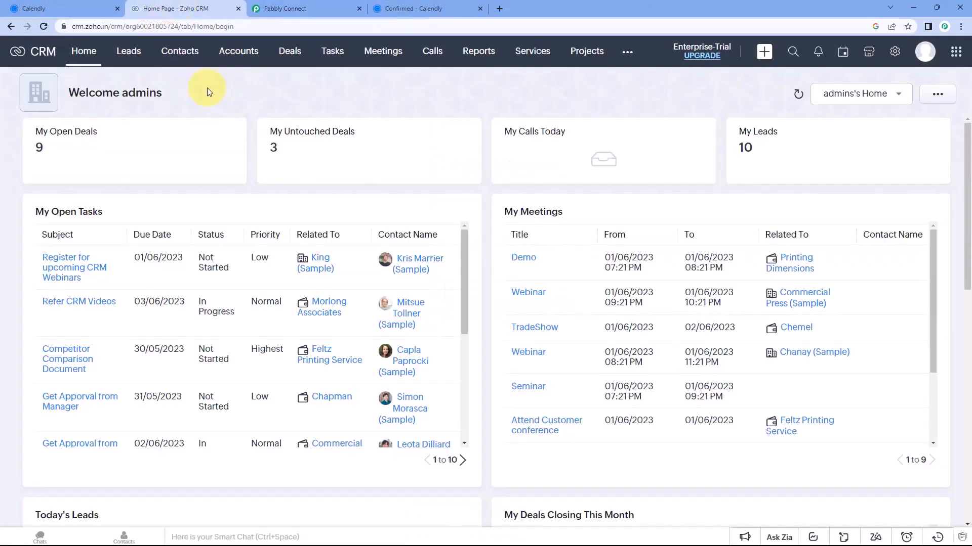
pyautogui.click(295, 10)
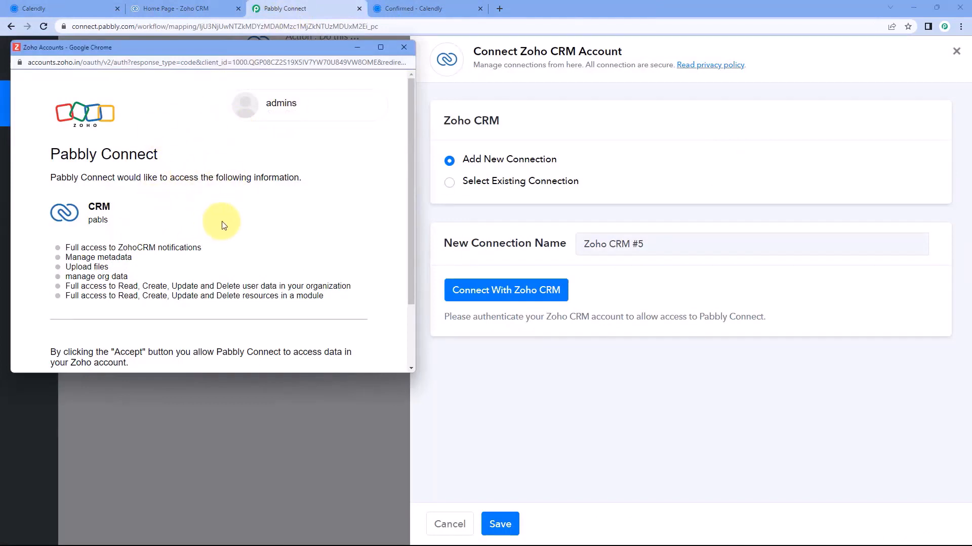
pyautogui.scroll(-2, 224, 225)
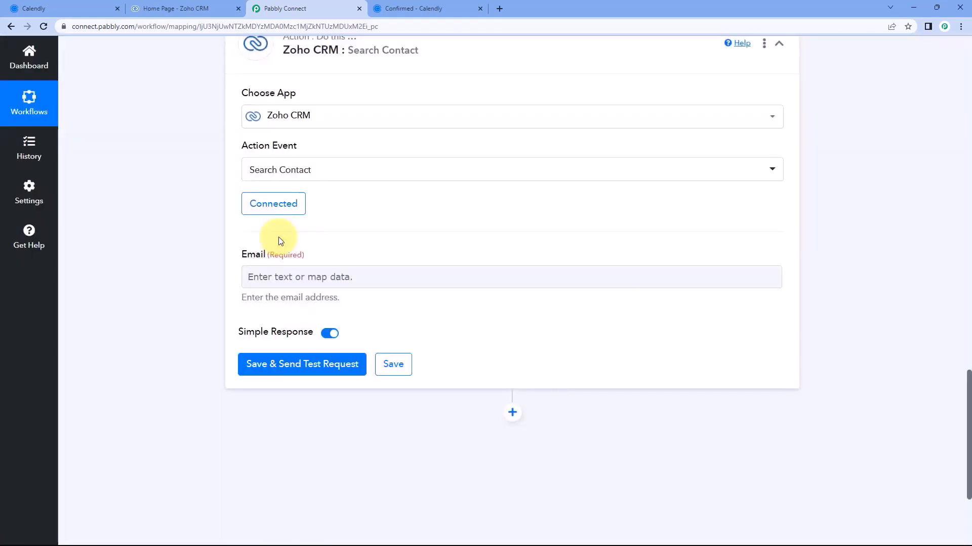
pyautogui.scroll(-1, 283, 225)
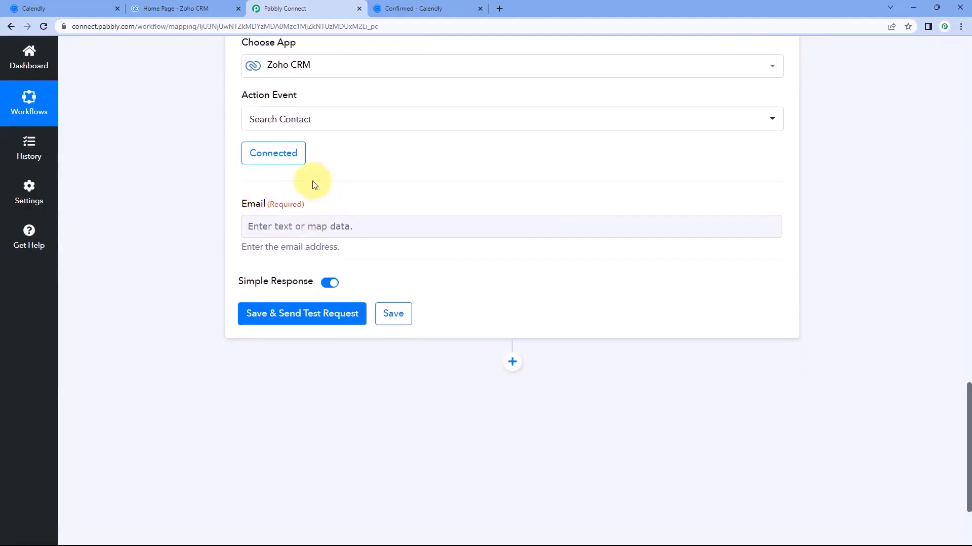
pyautogui.click(207, 9)
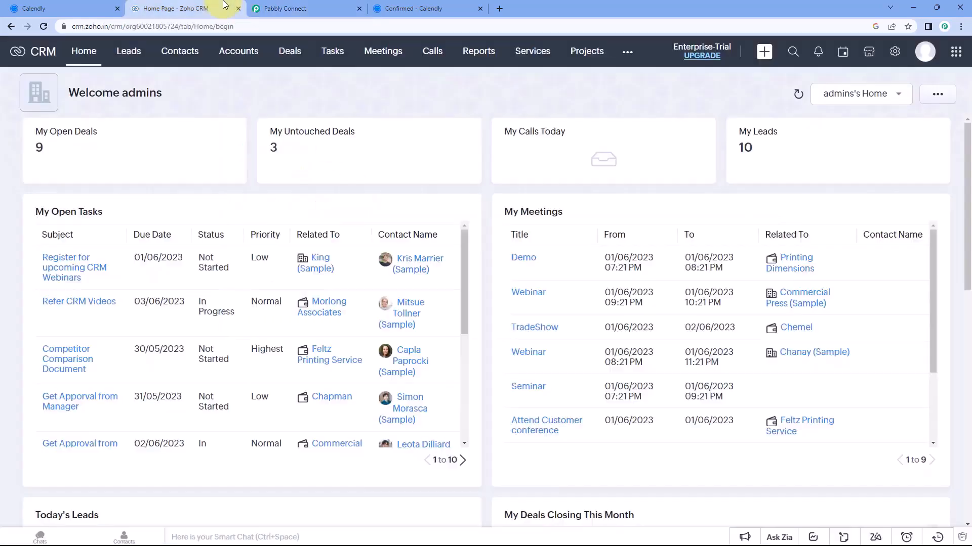
pyautogui.click(310, 5)
pyautogui.scroll(10, 436, 233)
pyautogui.scroll(6, 830, 265)
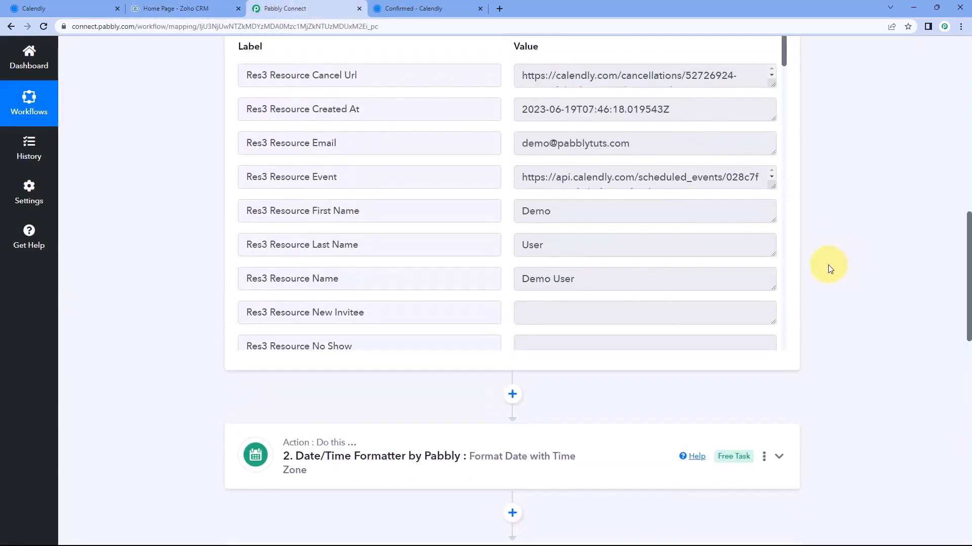
pyautogui.moveTo(521, 252); pyautogui.dragTo(639, 251)
pyautogui.click(638, 253)
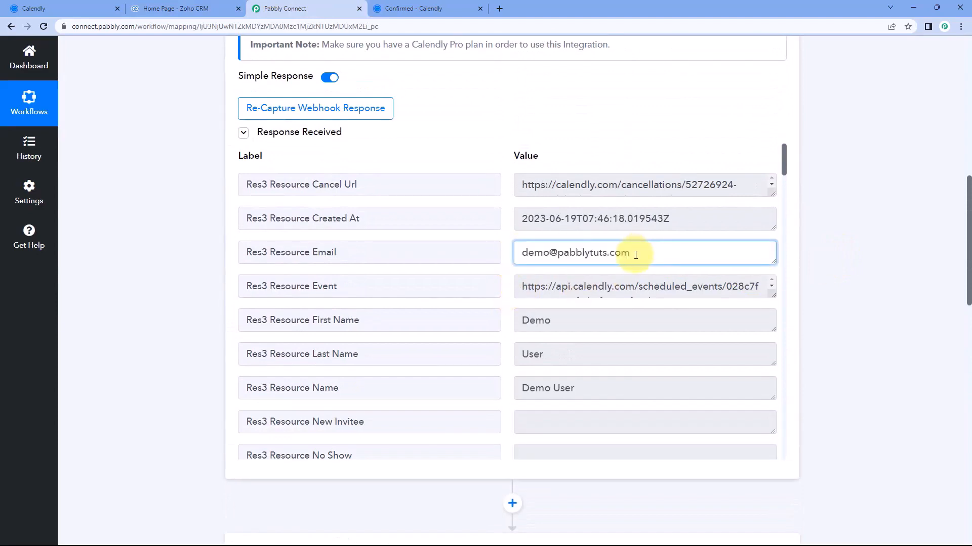
pyautogui.moveTo(639, 254); pyautogui.dragTo(512, 252)
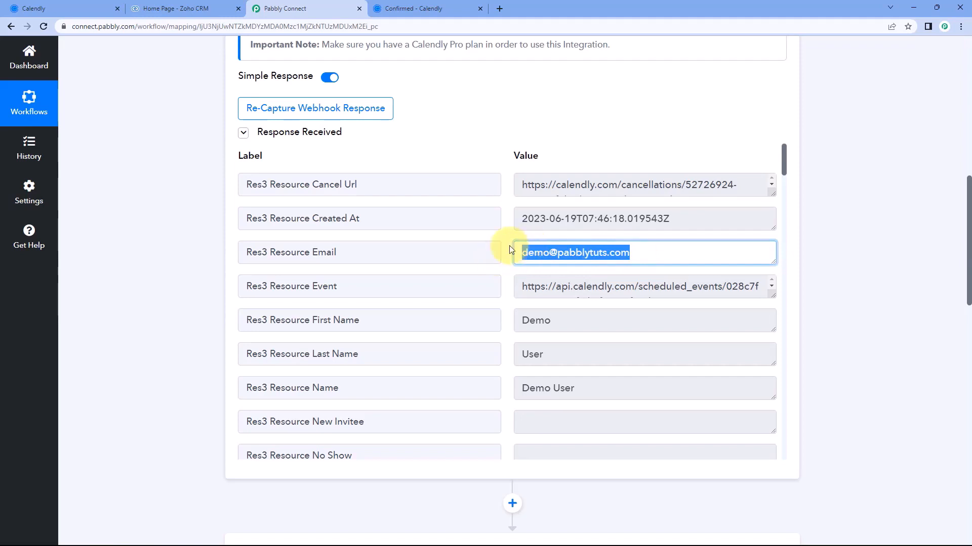
pyautogui.click(555, 252)
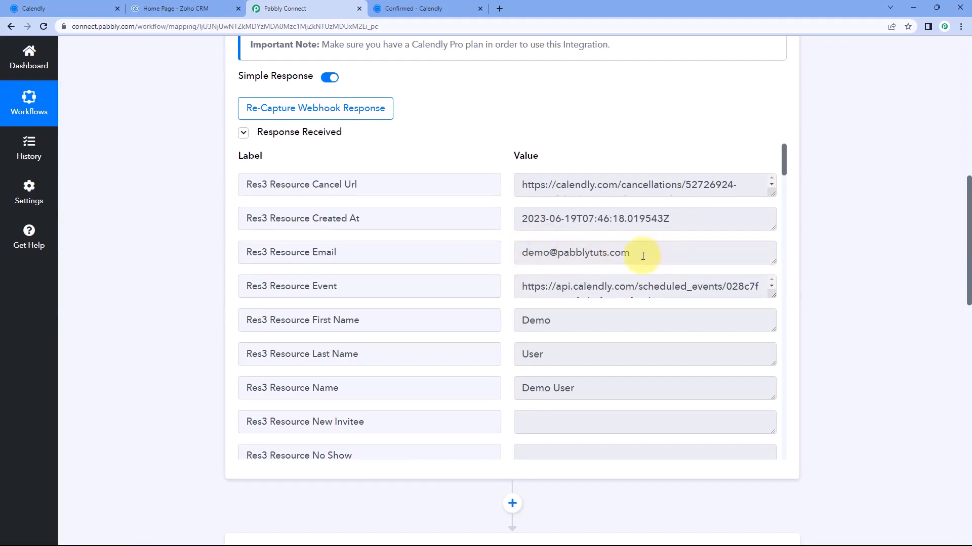
pyautogui.moveTo(643, 256); pyautogui.dragTo(494, 256)
pyautogui.click(464, 254)
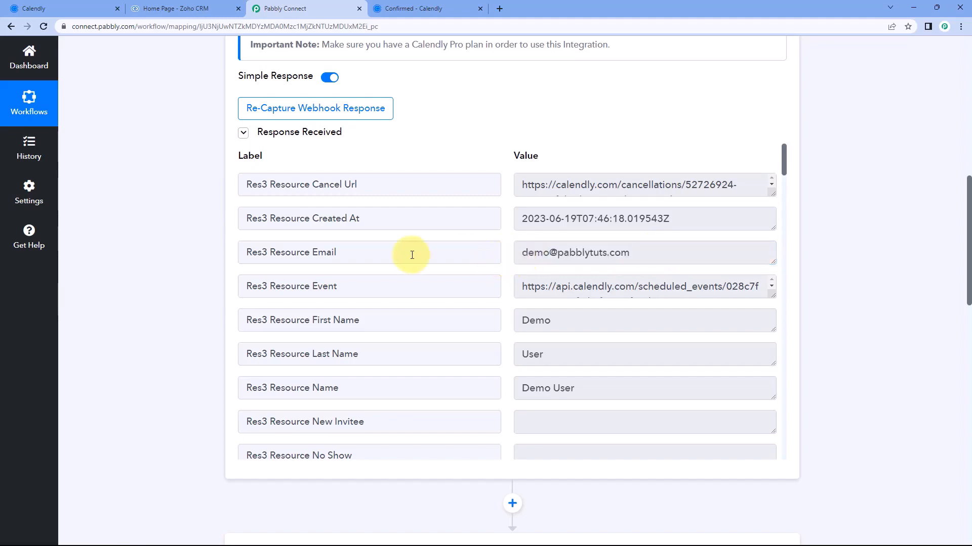
pyautogui.scroll(-15, 197, 281)
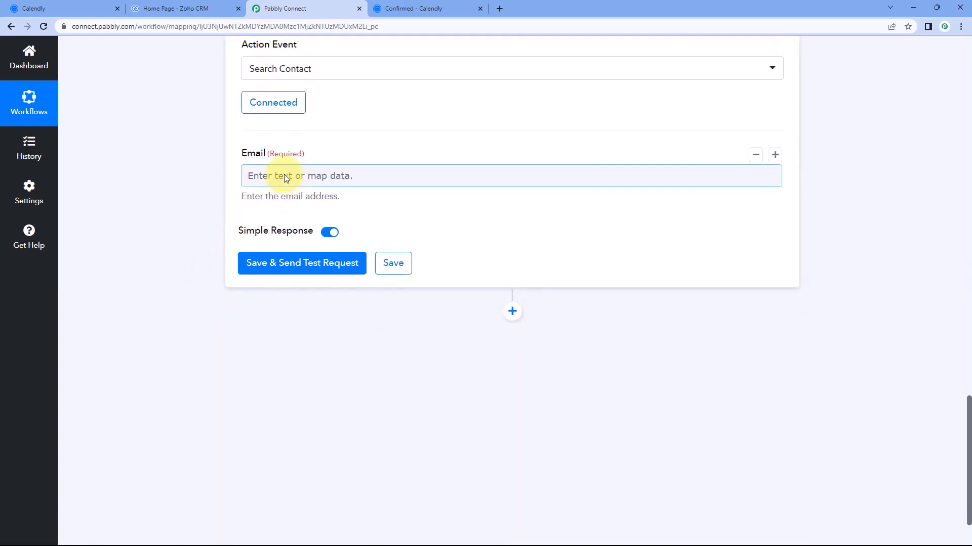
# Map Calendly's Res3 Resource Email into Email and test the Zoho contact search
pyautogui.click(287, 178)
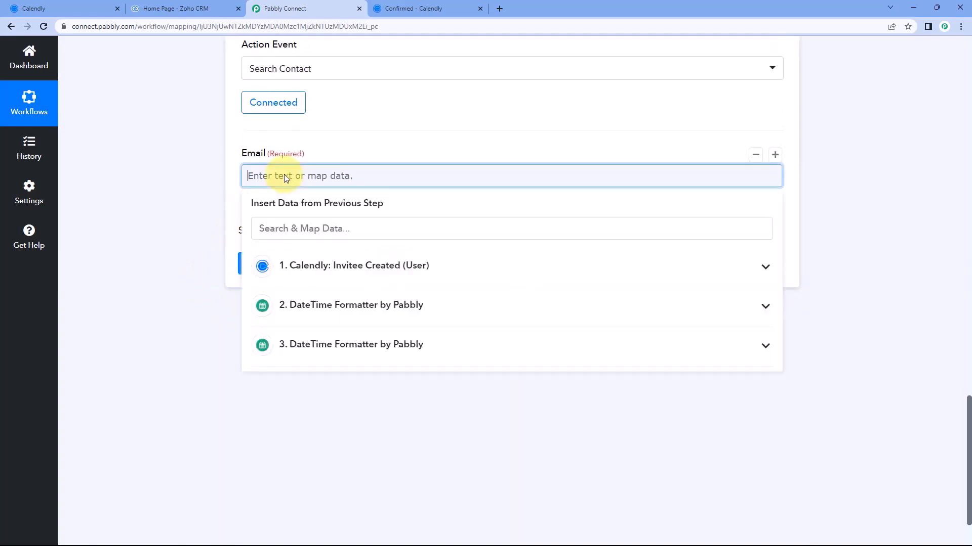
pyautogui.click(421, 270)
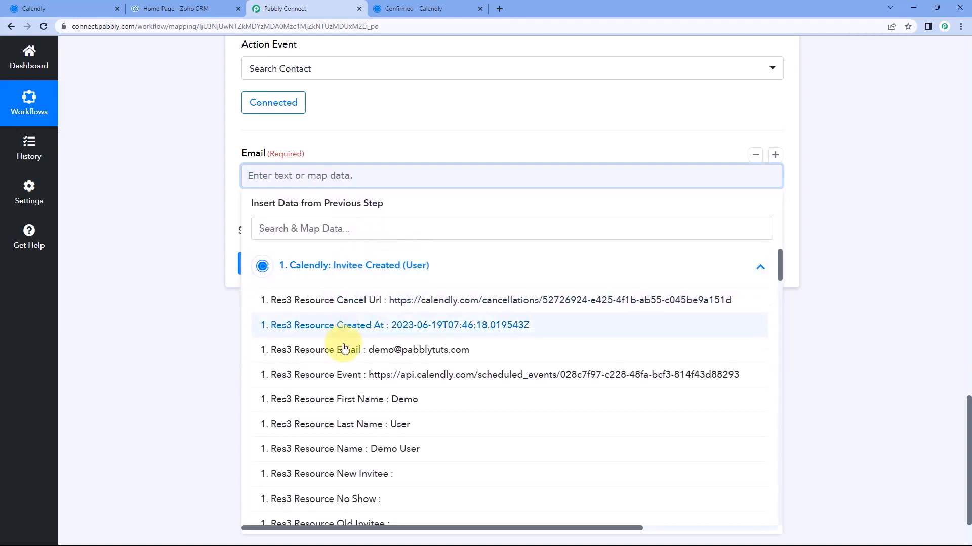
pyautogui.click(360, 350)
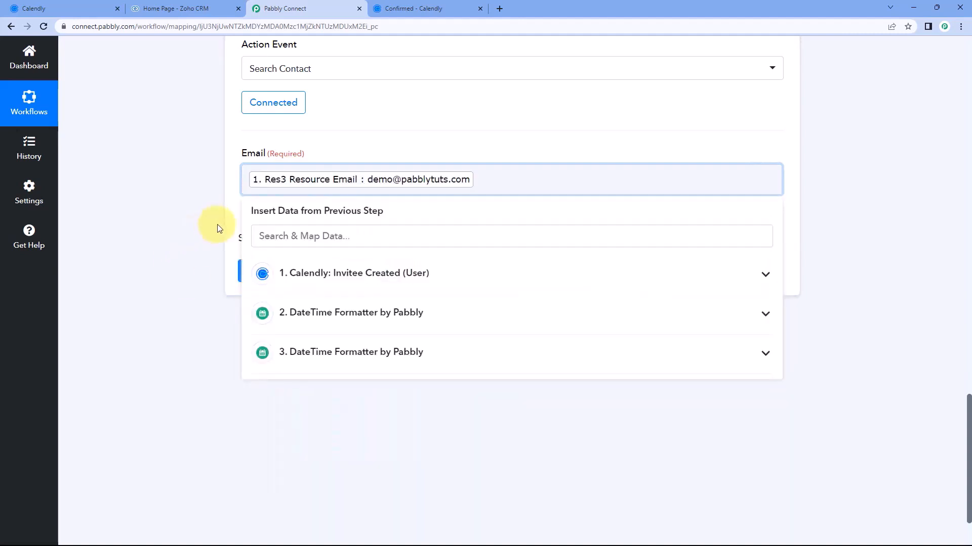
pyautogui.click(216, 223)
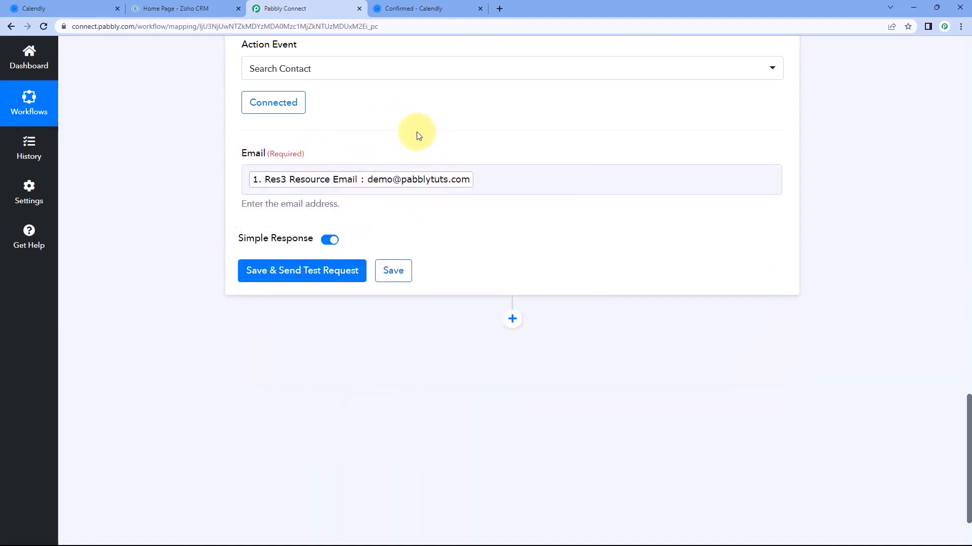
pyautogui.click(303, 272)
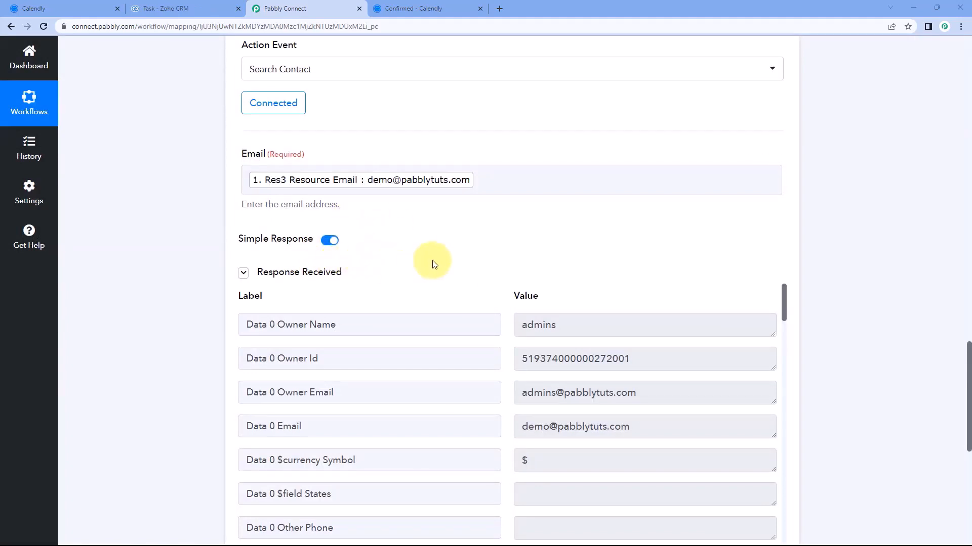
pyautogui.scroll(-2, 471, 210)
pyautogui.scroll(2, 476, 192)
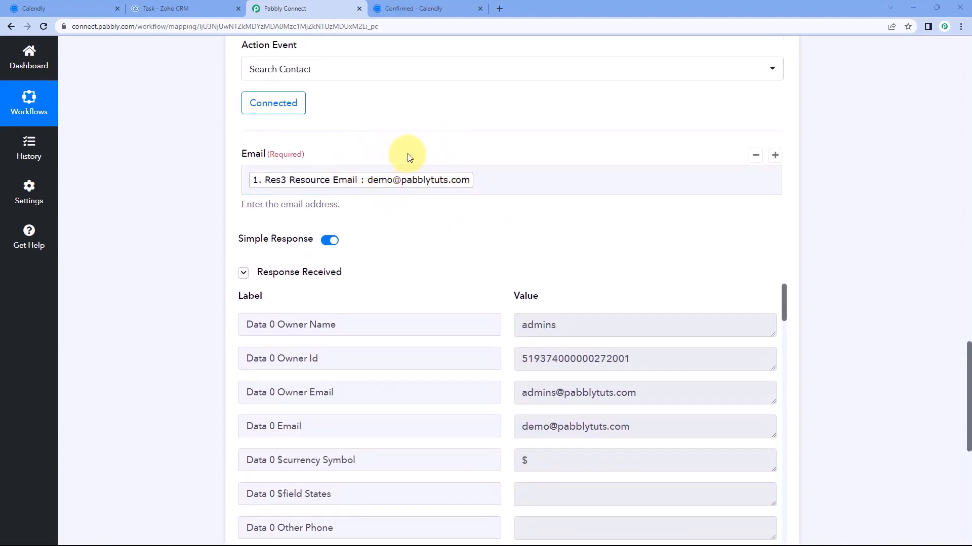
pyautogui.click(444, 4)
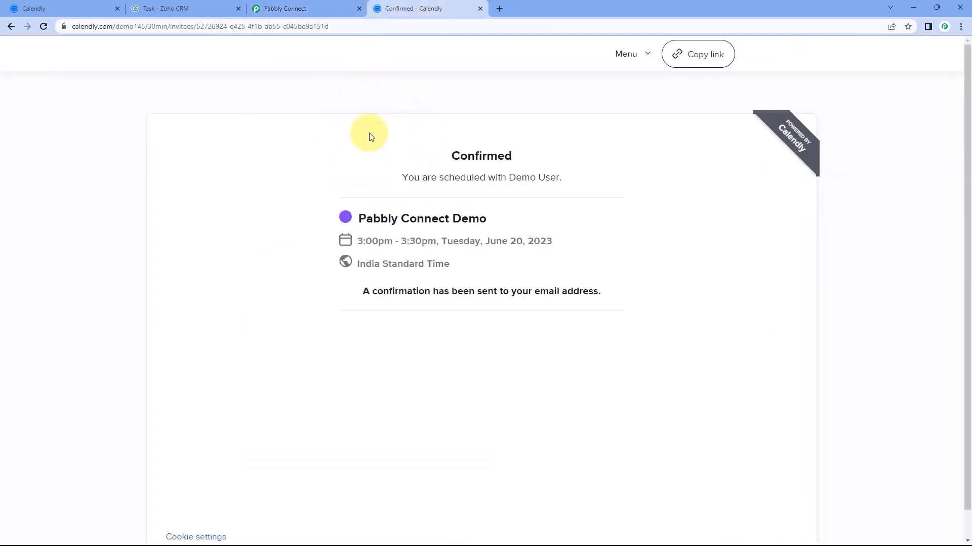
pyautogui.click(278, 7)
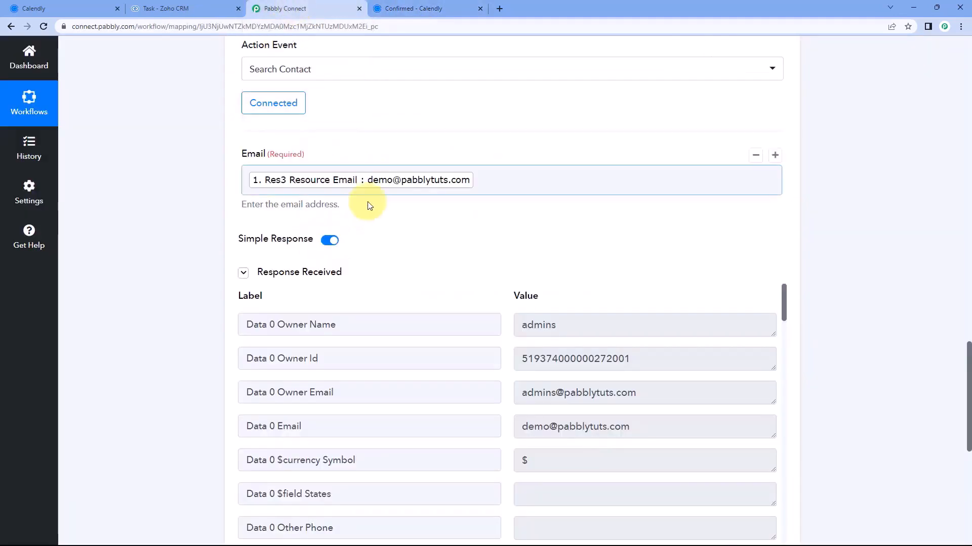
pyautogui.scroll(-4, 247, 215)
pyautogui.scroll(-3, 248, 218)
pyautogui.scroll(4, 475, 240)
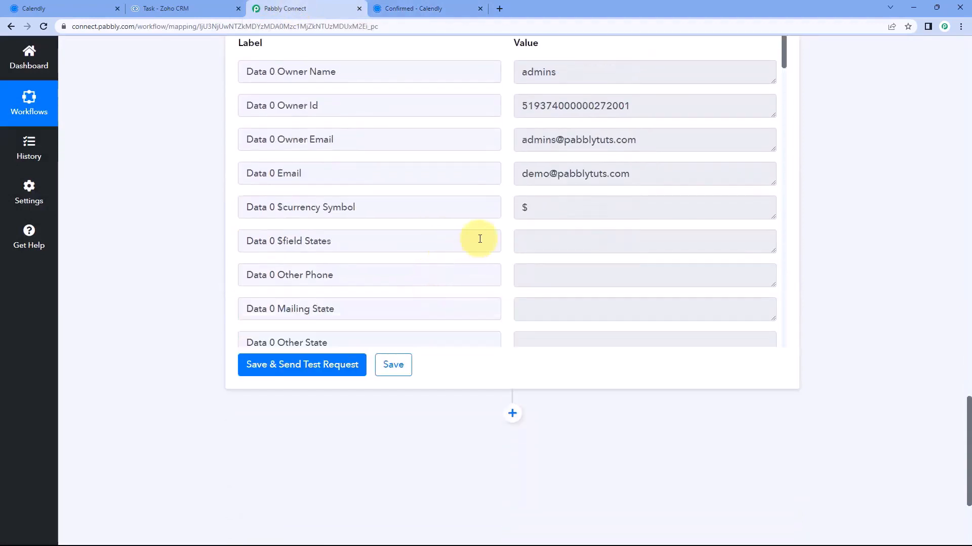
pyautogui.scroll(-5, 505, 227)
pyautogui.scroll(5, 504, 234)
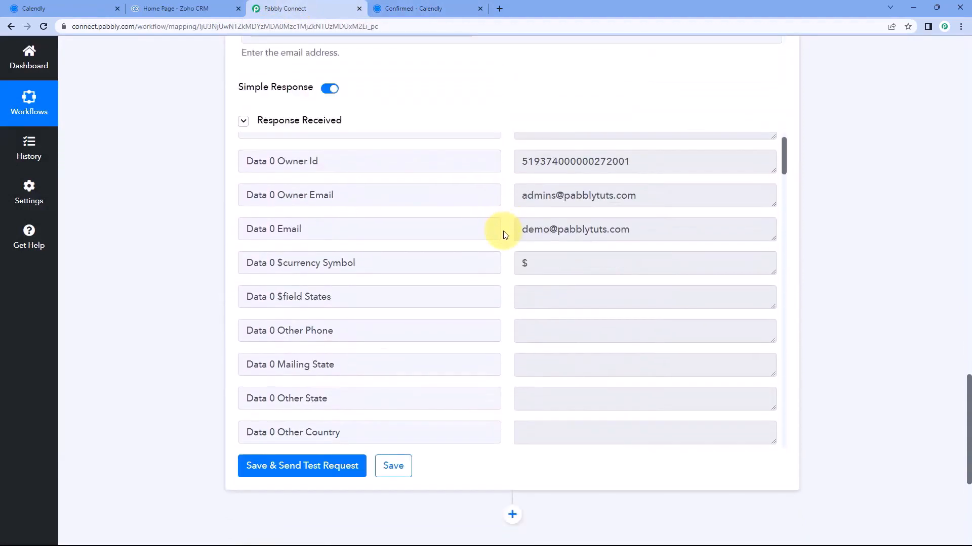
pyautogui.moveTo(647, 210); pyautogui.dragTo(640, 241)
pyautogui.moveTo(642, 277); pyautogui.dragTo(508, 278)
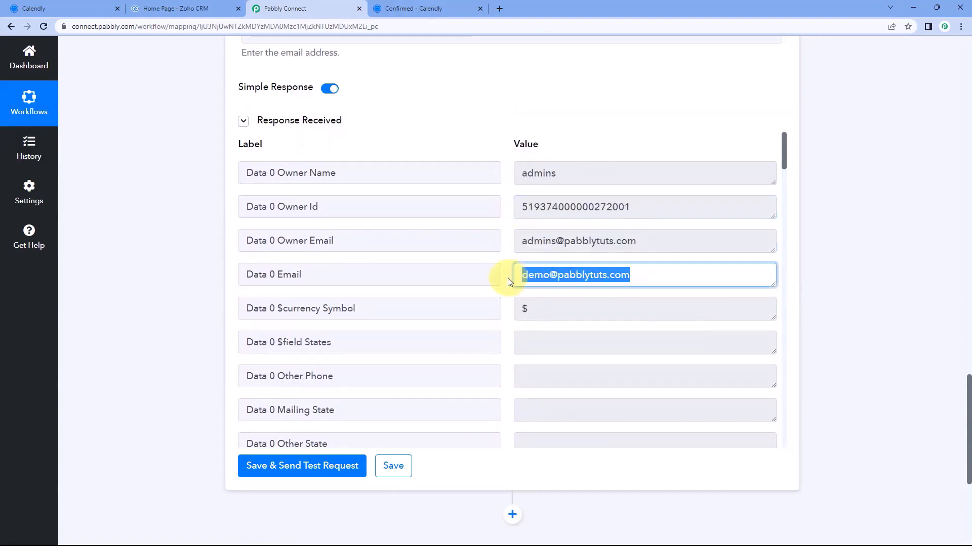
pyautogui.scroll(-8, 507, 281)
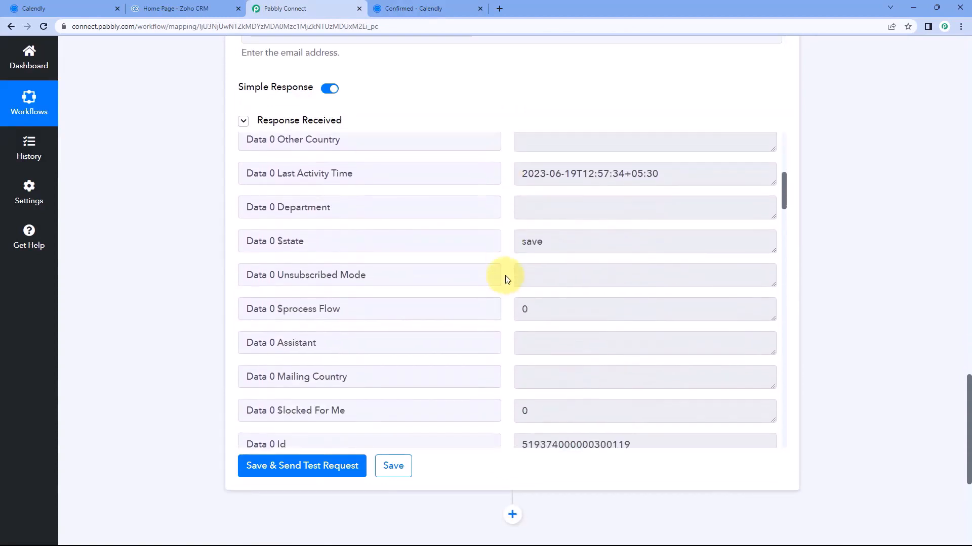
pyautogui.scroll(-3, 508, 278)
pyautogui.moveTo(369, 226); pyautogui.dragTo(250, 228)
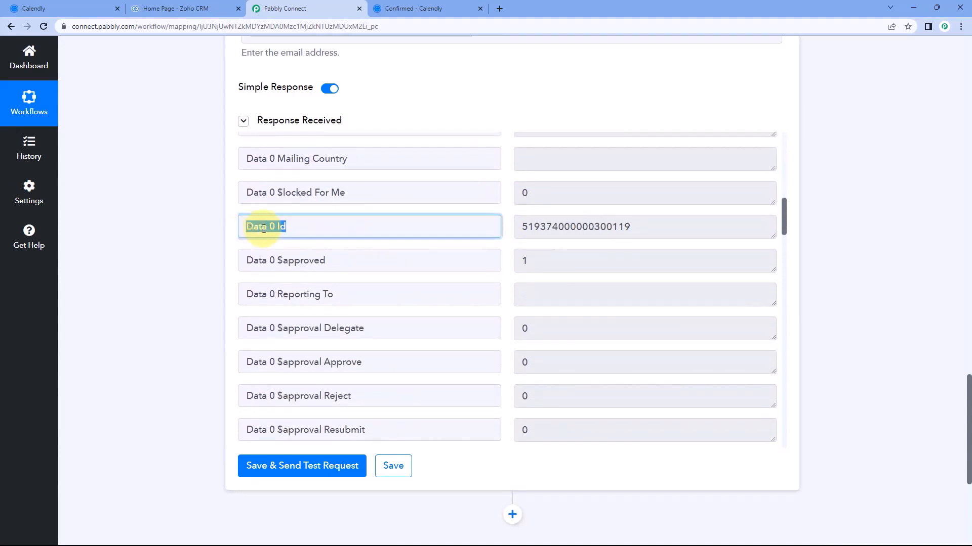
pyautogui.moveTo(690, 226); pyautogui.dragTo(509, 225)
pyautogui.click(509, 225)
pyautogui.scroll(3, 475, 91)
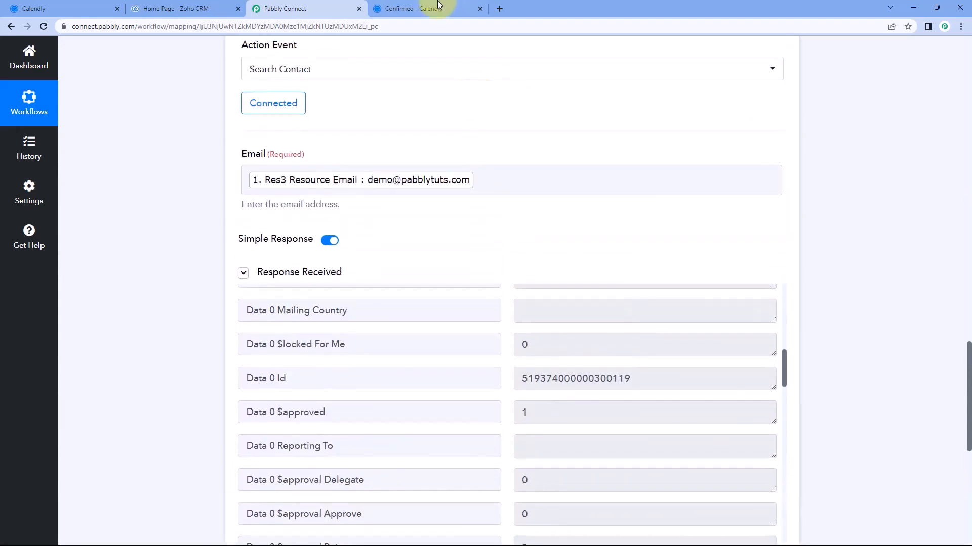
pyautogui.click(431, 8)
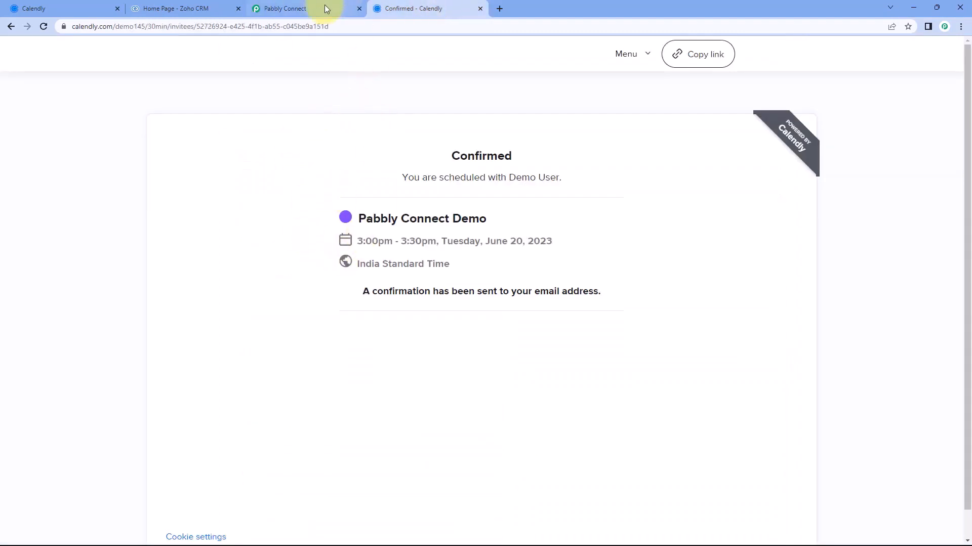
pyautogui.click(304, 8)
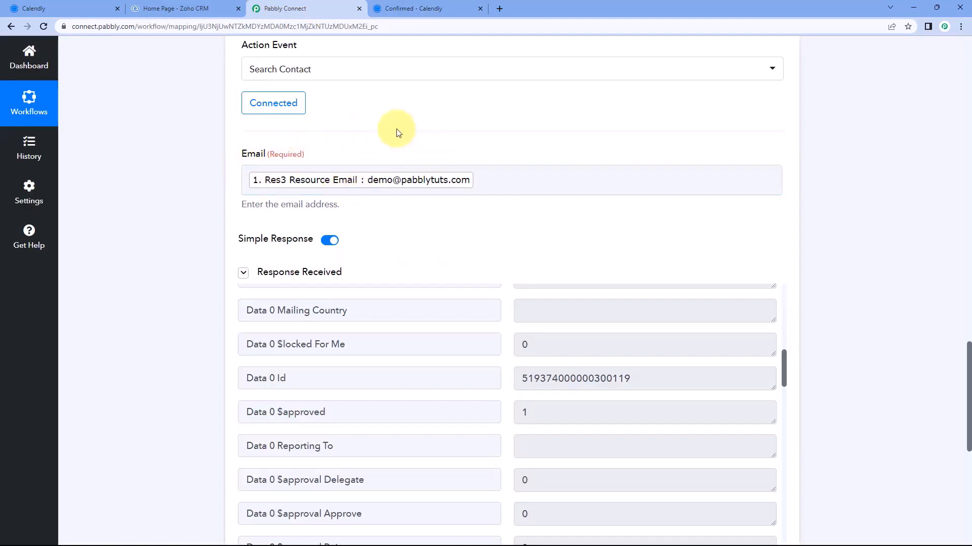
pyautogui.scroll(-1, 625, 338)
pyautogui.moveTo(640, 332); pyautogui.dragTo(516, 328)
pyautogui.click(506, 320)
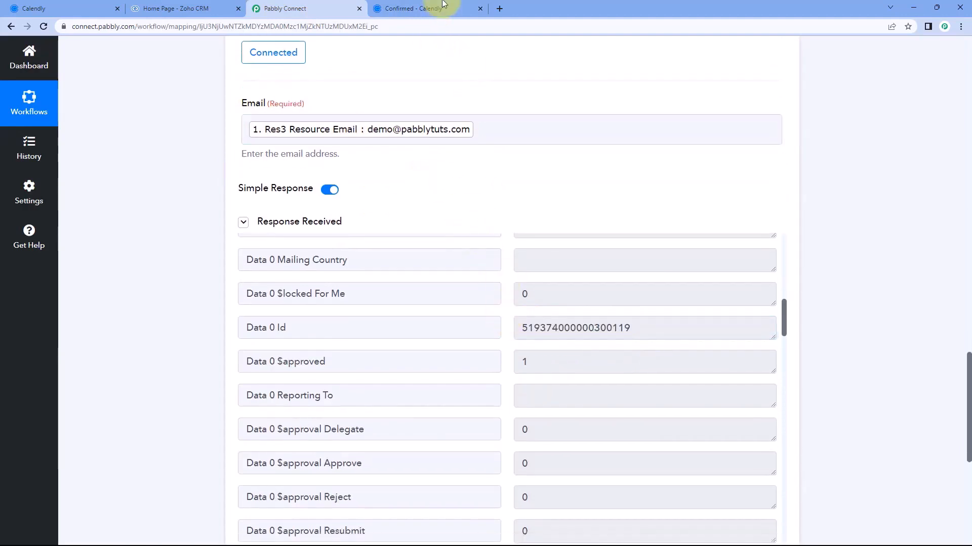
pyautogui.click(423, 7)
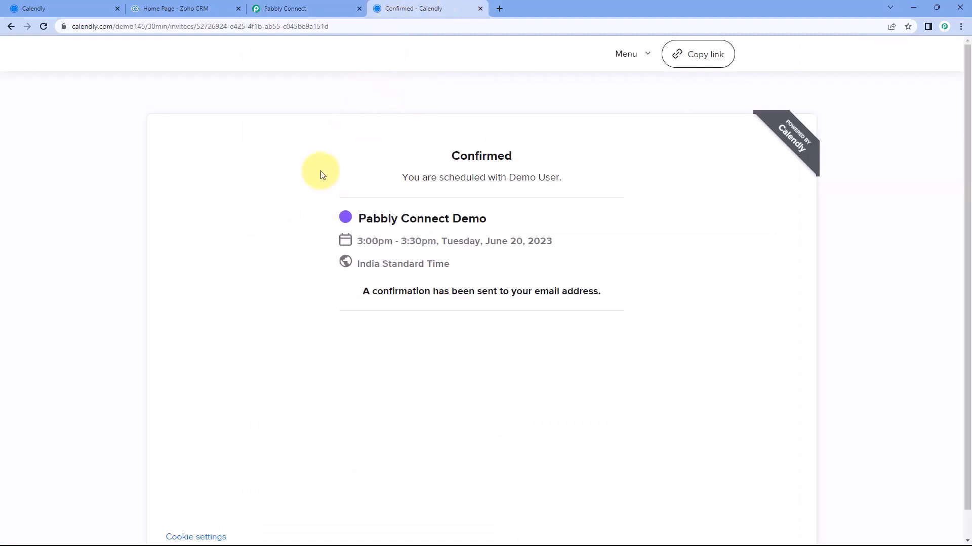
pyautogui.click(297, 6)
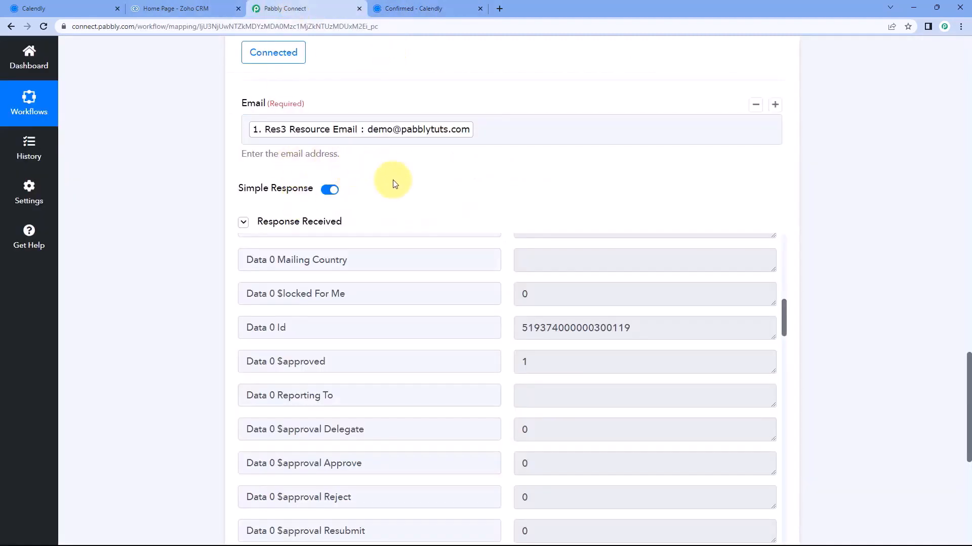
pyautogui.click(369, 130)
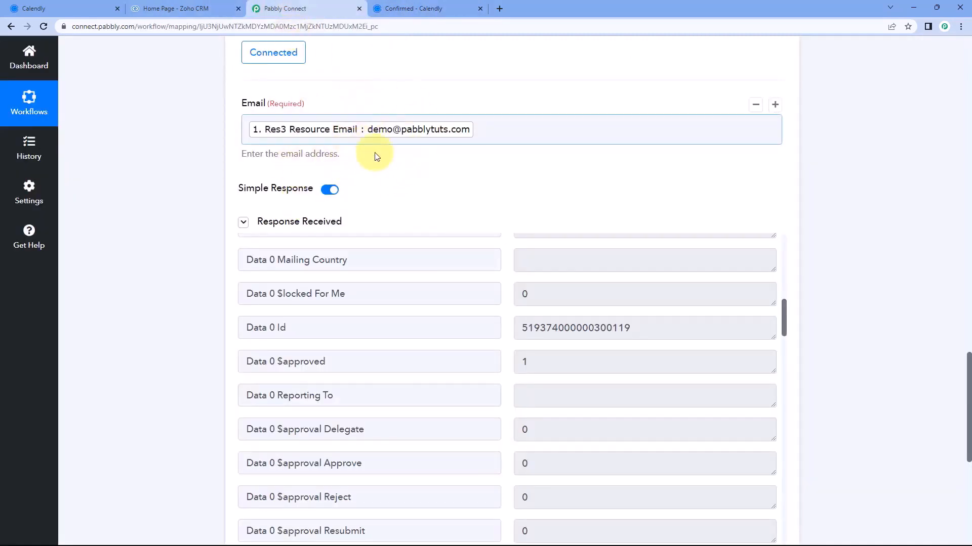
pyautogui.click(445, 159)
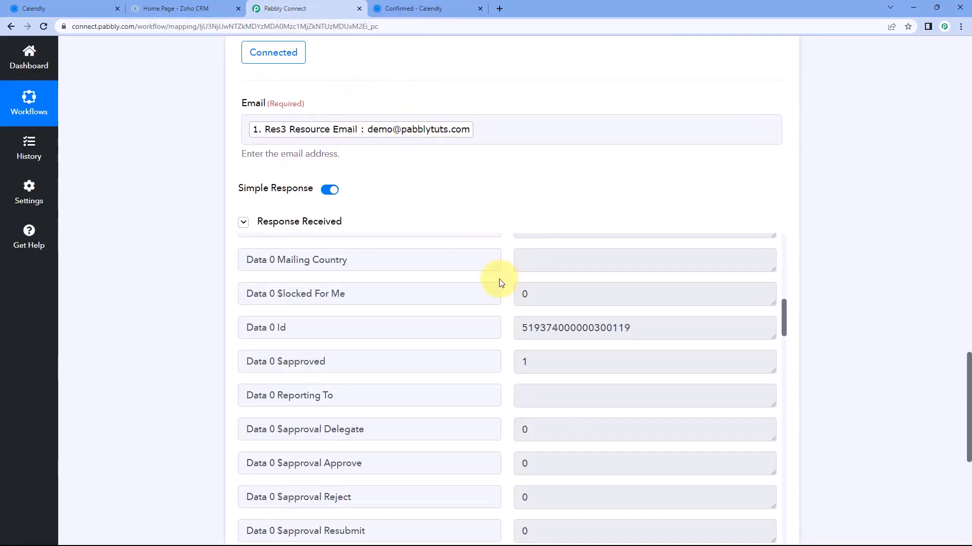
pyautogui.moveTo(519, 328)
pyautogui.mouseDown()
pyautogui.moveTo(635, 327)
pyautogui.moveTo(508, 319)
pyautogui.mouseUp()
pyautogui.click(505, 315)
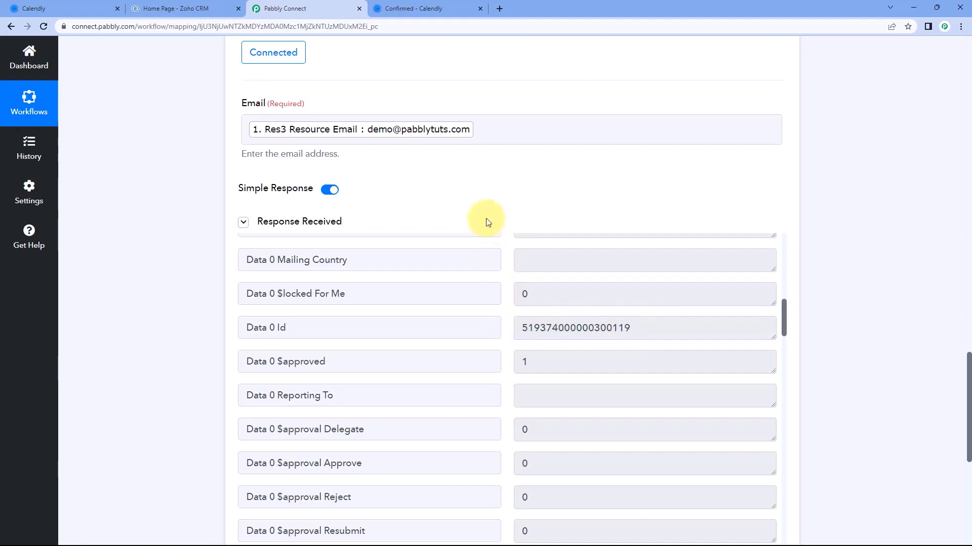
pyautogui.scroll(-1, 494, 189)
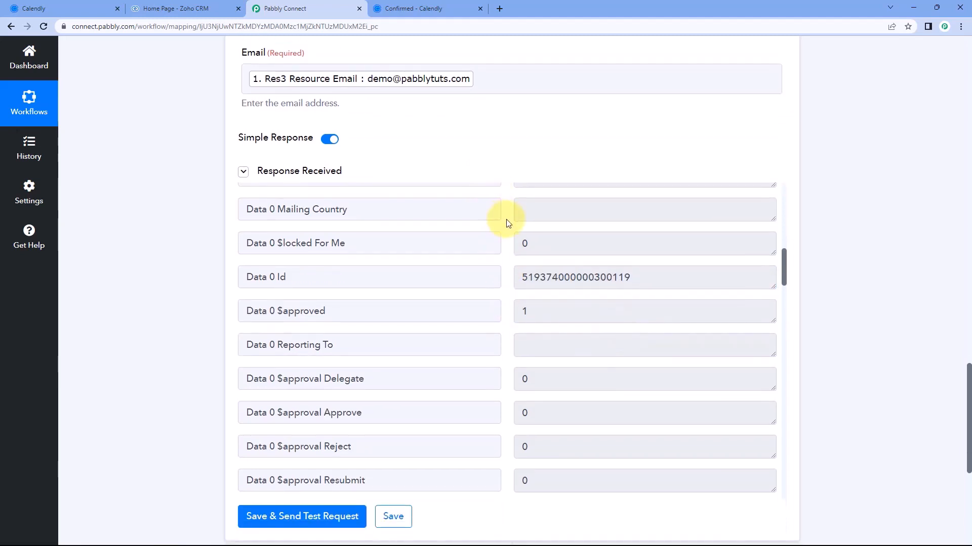
pyautogui.scroll(-2, 509, 228)
pyautogui.scroll(2, 511, 225)
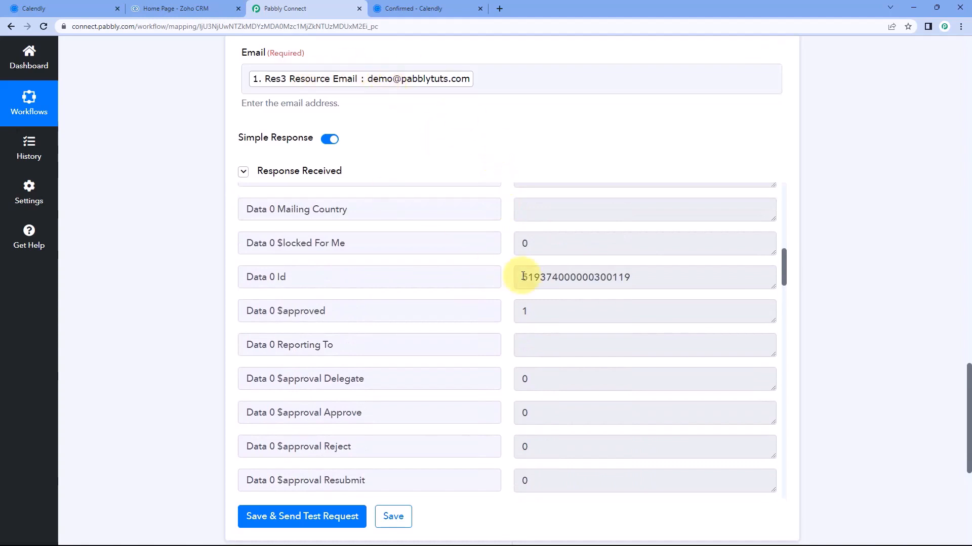
pyautogui.moveTo(638, 286); pyautogui.dragTo(525, 282)
pyautogui.click(509, 284)
pyautogui.scroll(-9, 509, 283)
pyautogui.scroll(-8, 509, 283)
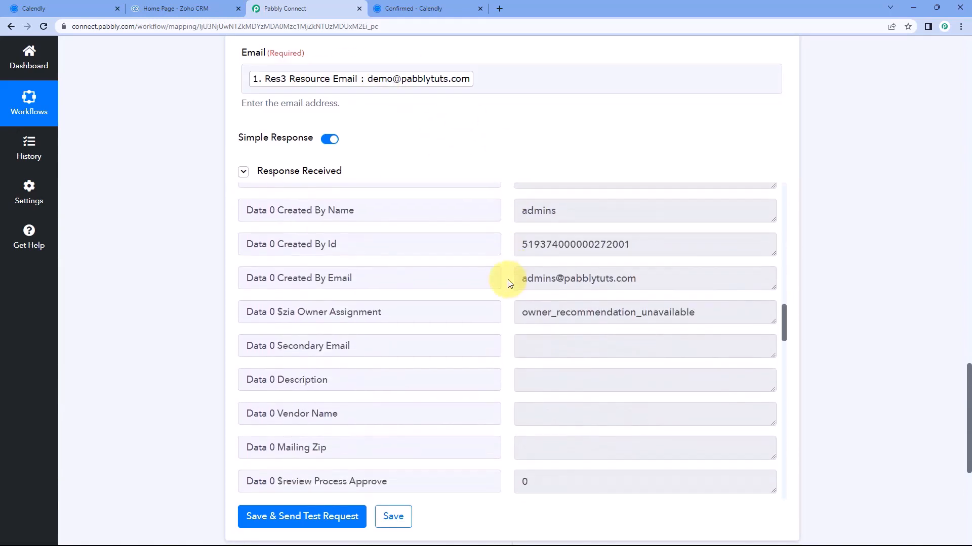
pyautogui.moveTo(581, 363); pyautogui.dragTo(495, 362)
pyautogui.scroll(-9, 494, 359)
pyautogui.scroll(-3, 509, 361)
pyautogui.moveTo(596, 289); pyautogui.dragTo(509, 289)
pyautogui.click(506, 293)
pyautogui.scroll(3, 506, 297)
pyautogui.scroll(15, 505, 296)
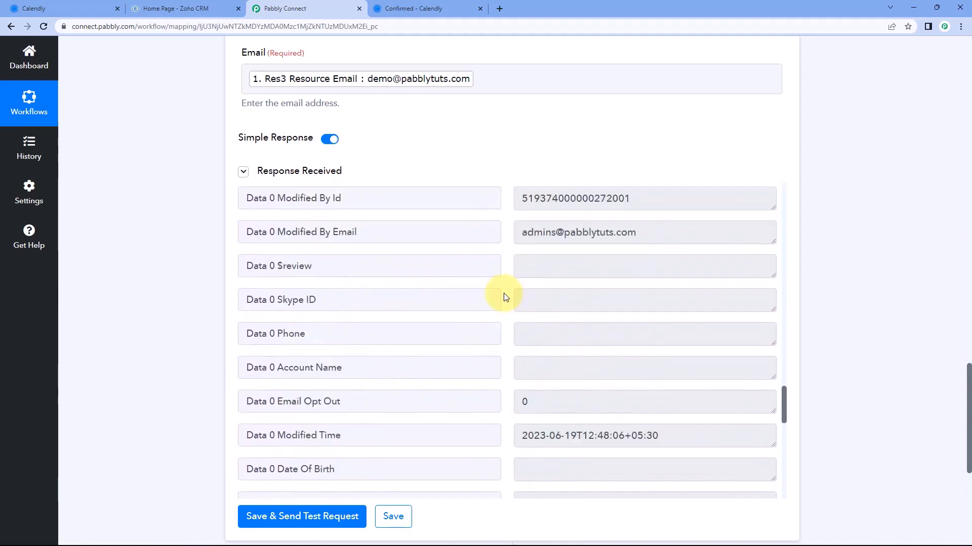
pyautogui.scroll(7, 504, 297)
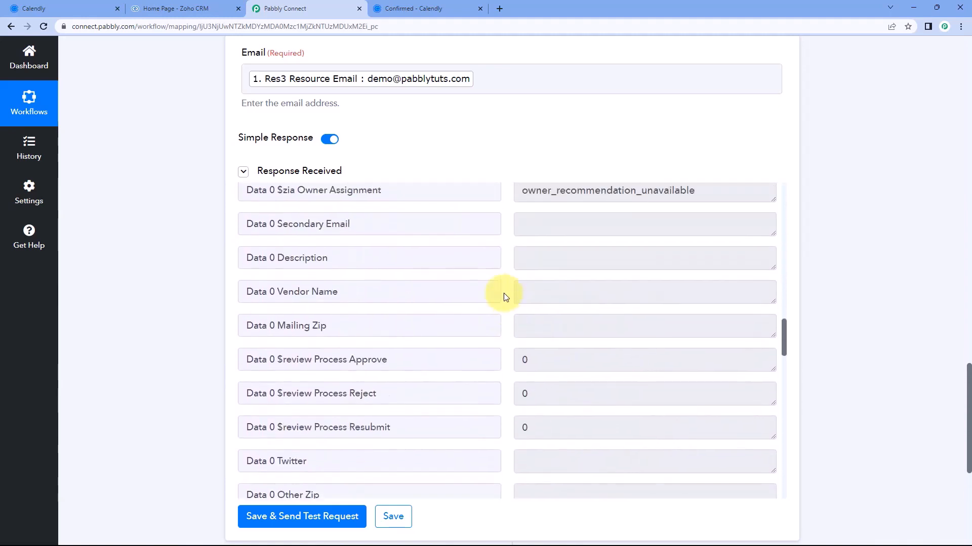
pyautogui.scroll(7, 503, 297)
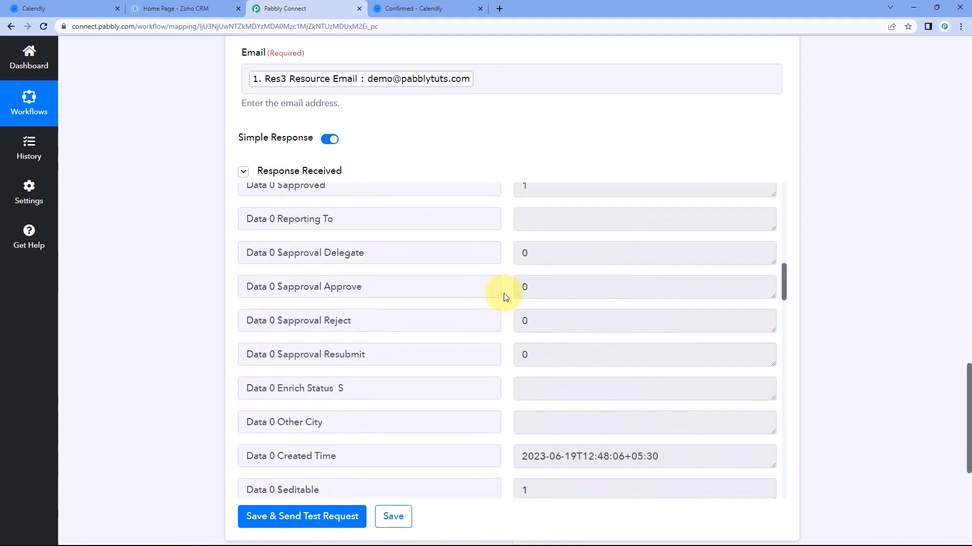
pyautogui.tripleClick(341, 331)
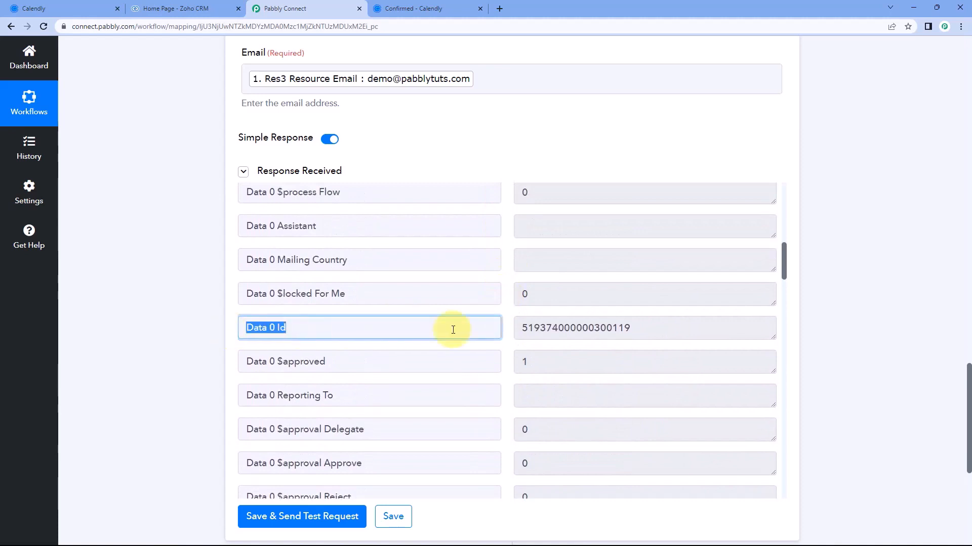
pyautogui.click(651, 330)
pyautogui.moveTo(651, 329); pyautogui.dragTo(527, 332)
pyautogui.click(509, 330)
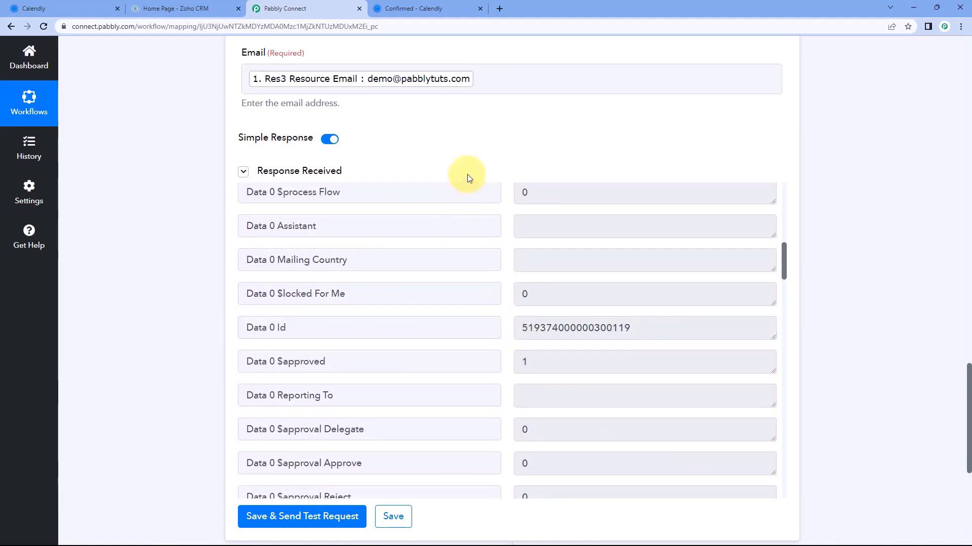
pyautogui.click(215, 9)
pyautogui.click(292, 7)
pyautogui.click(414, 9)
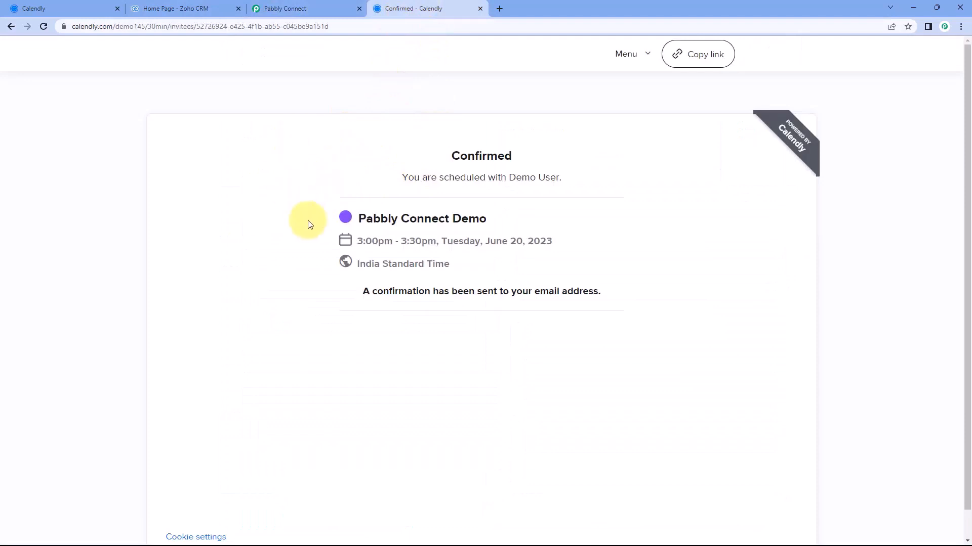
pyautogui.click(317, 9)
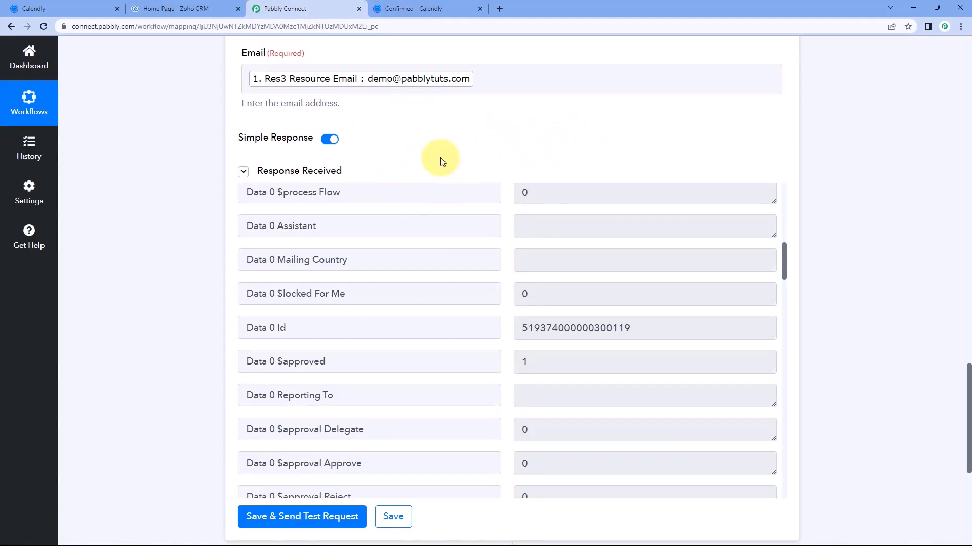
pyautogui.scroll(-3, 214, 208)
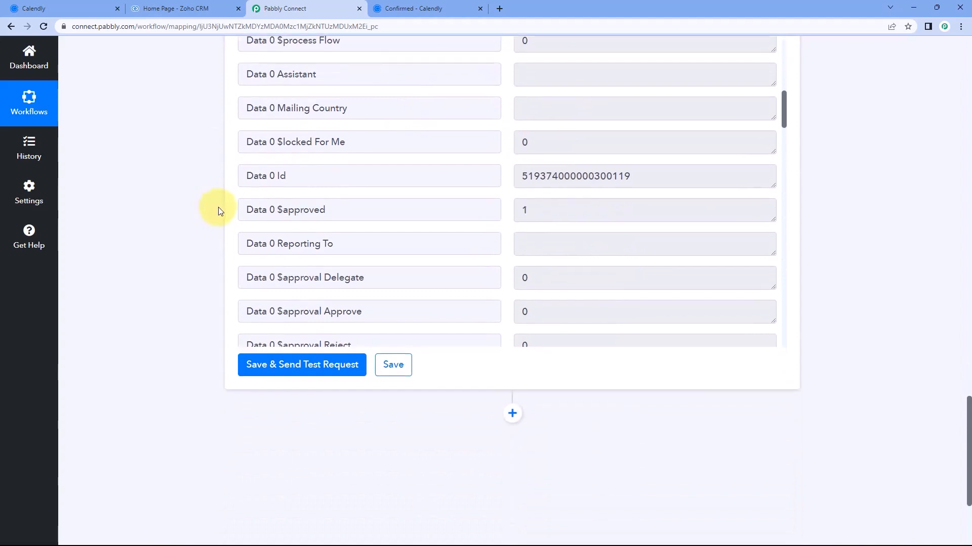
pyautogui.moveTo(374, 174); pyautogui.dragTo(244, 175)
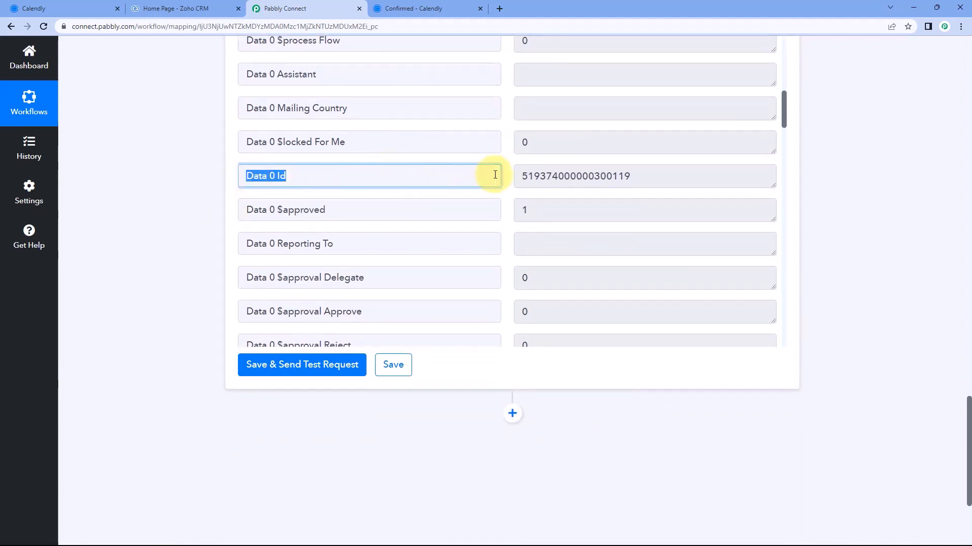
pyautogui.moveTo(519, 176); pyautogui.dragTo(646, 174)
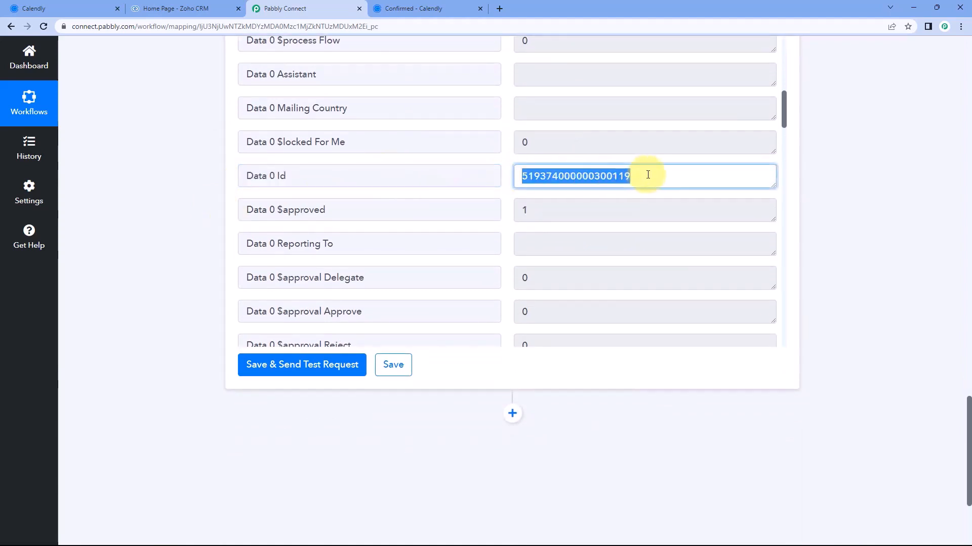
pyautogui.click(509, 177)
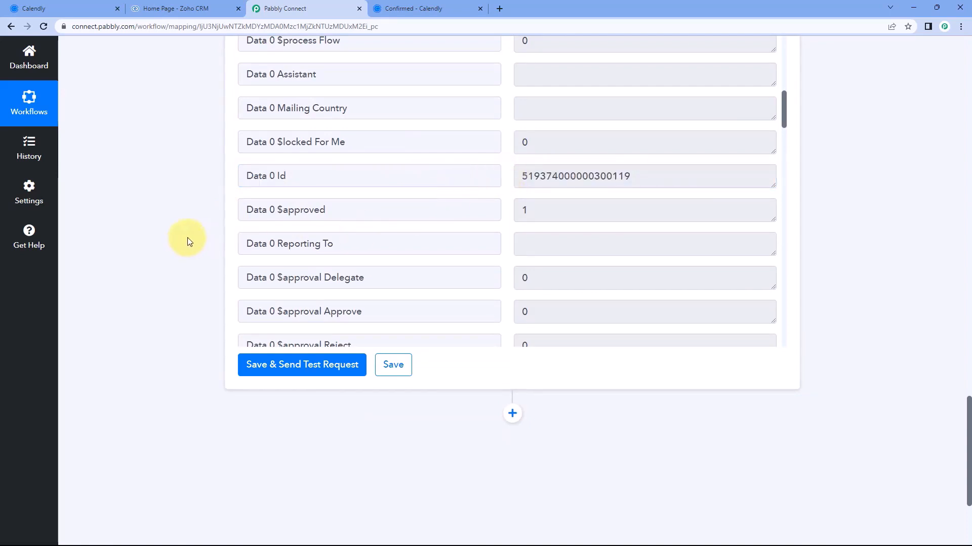
pyautogui.scroll(-4, 201, 233)
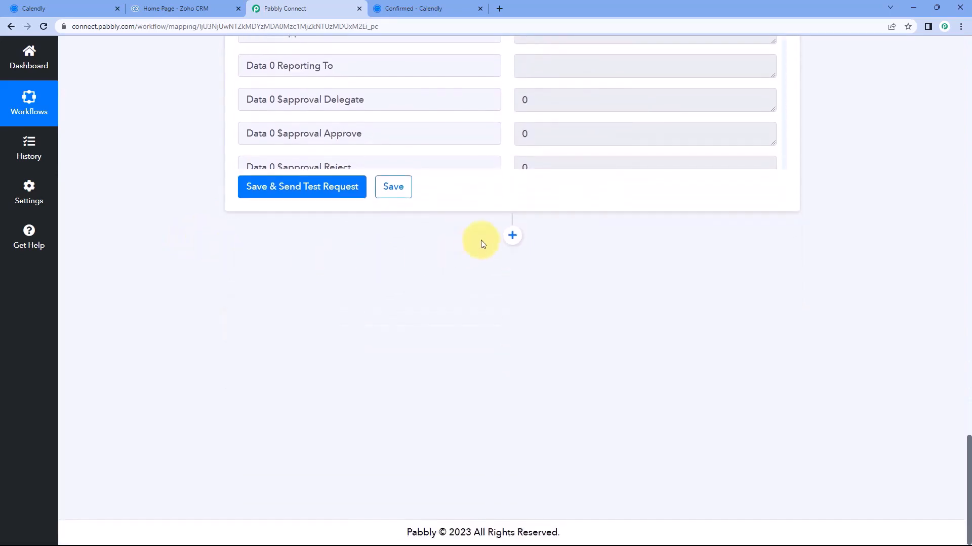
# Add a Filter step after the Zoho CRM search and locate the Data 0 Id field
pyautogui.click(511, 238)
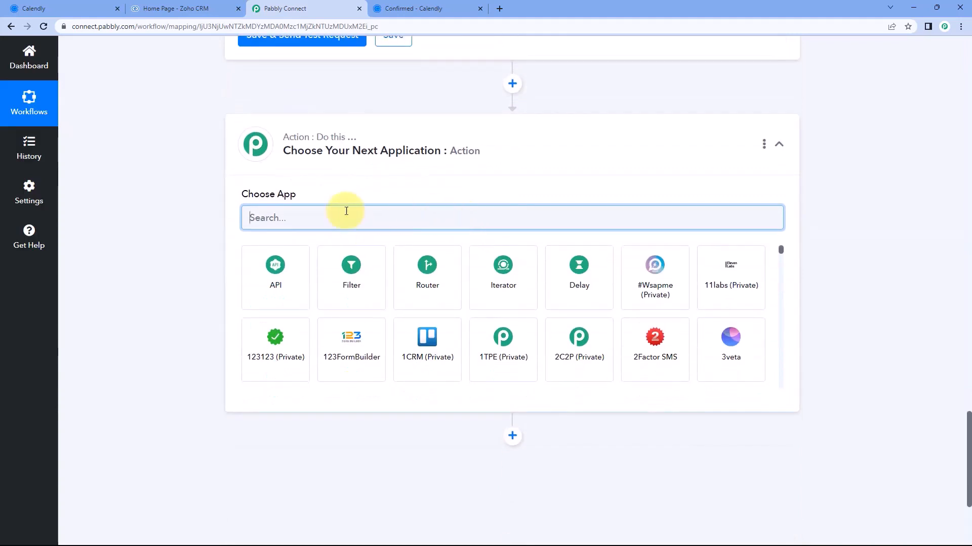
pyautogui.click(354, 276)
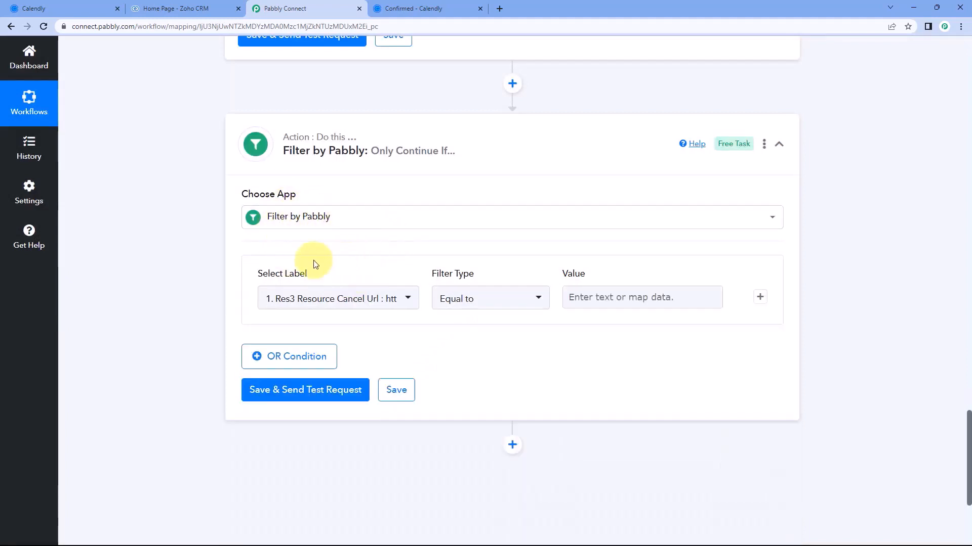
pyautogui.scroll(8, 228, 248)
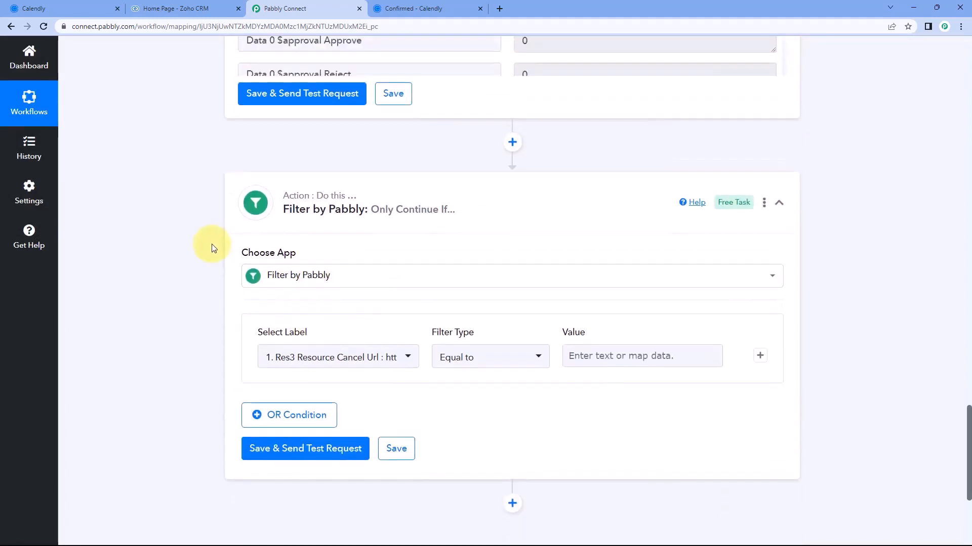
pyautogui.moveTo(284, 251); pyautogui.dragTo(231, 254)
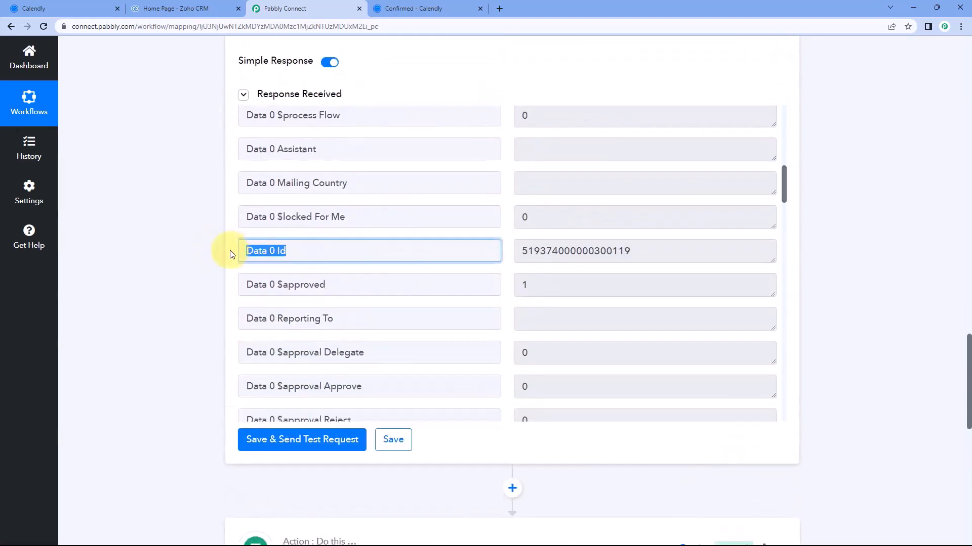
pyautogui.click(226, 261)
pyautogui.scroll(-9, 208, 265)
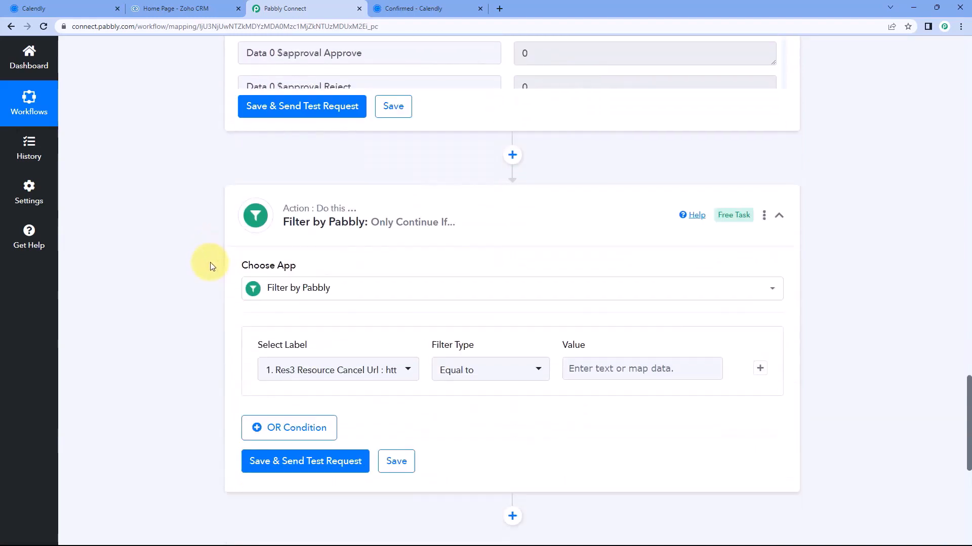
# Set the filter's label to 4. Data 0 Id with Filter Type Exists
pyautogui.click(377, 256)
pyautogui.scroll(-1, 197, 275)
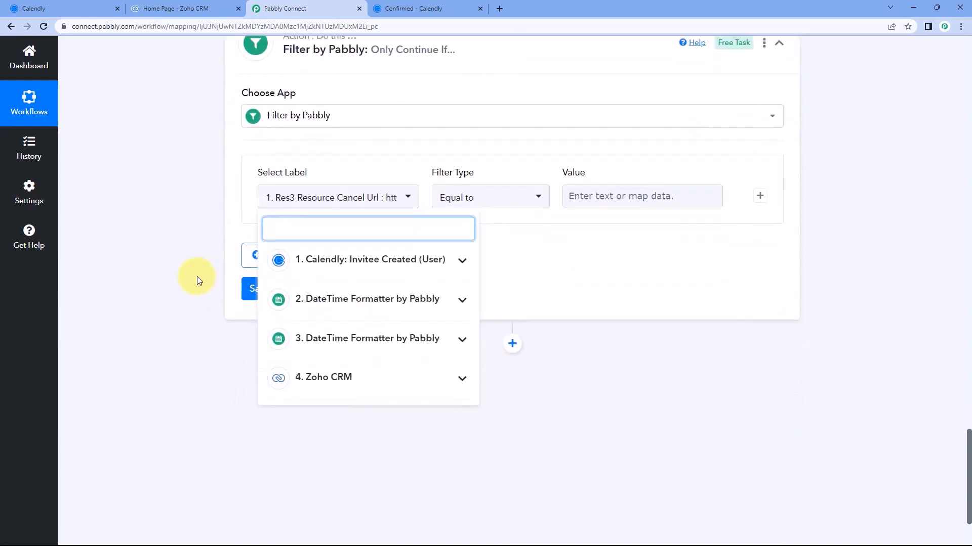
pyautogui.click(368, 374)
pyautogui.scroll(-4, 368, 375)
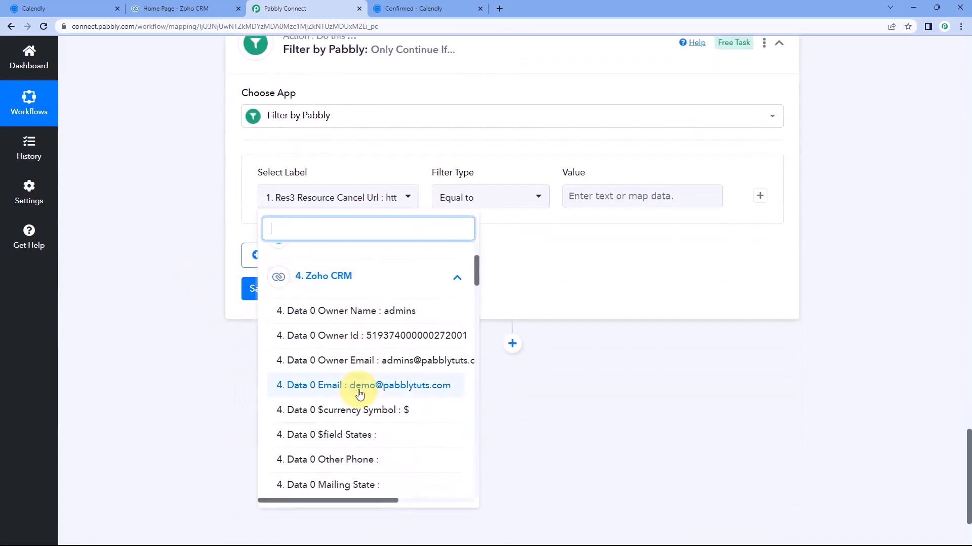
pyautogui.scroll(-5, 356, 379)
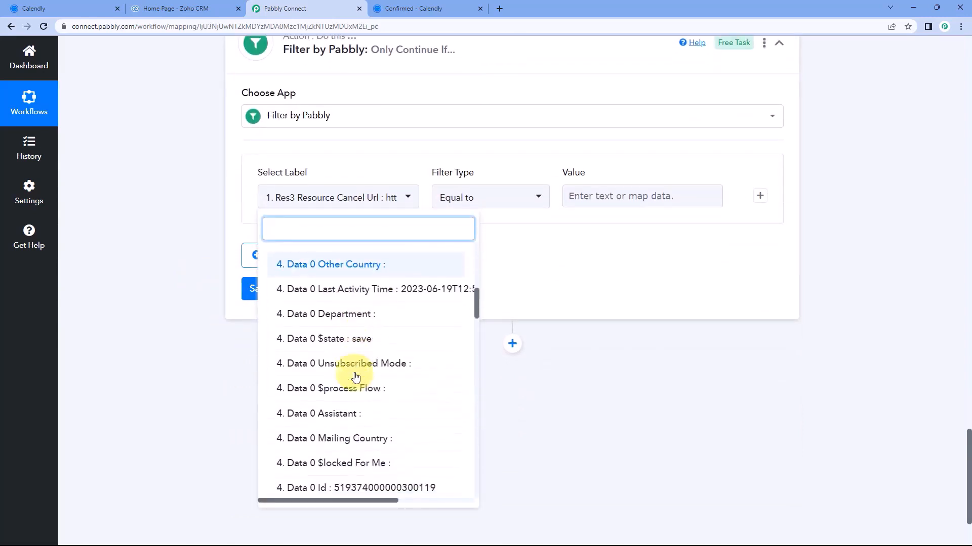
pyautogui.click(343, 403)
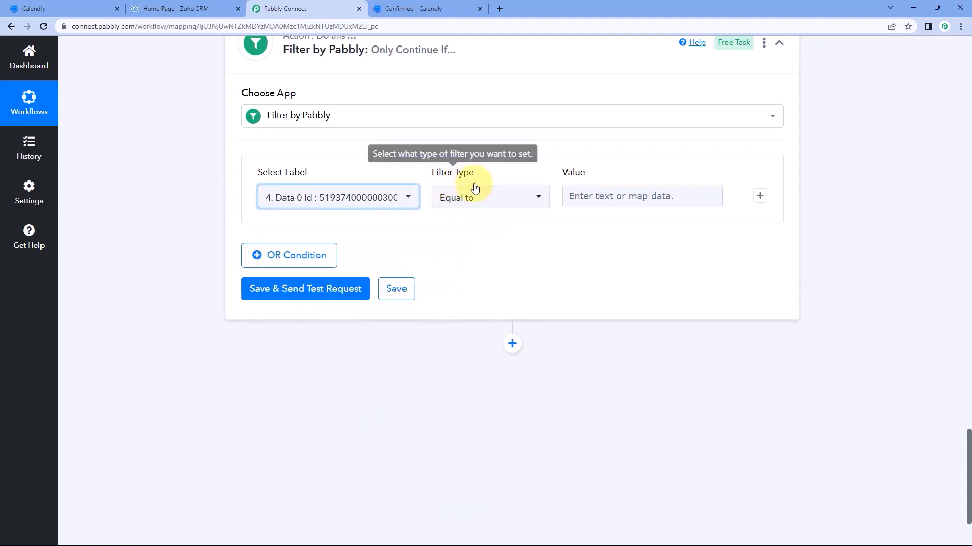
pyautogui.click(511, 204)
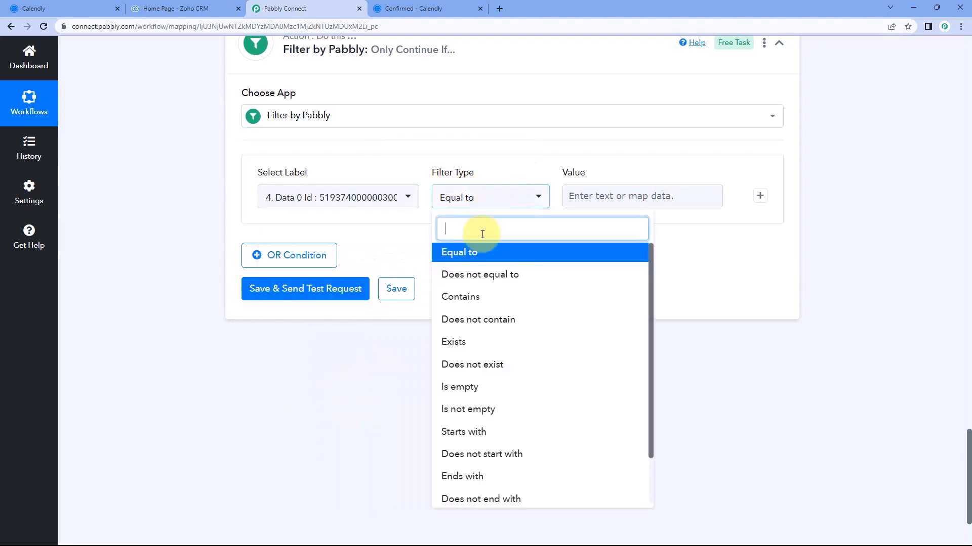
pyautogui.click(471, 338)
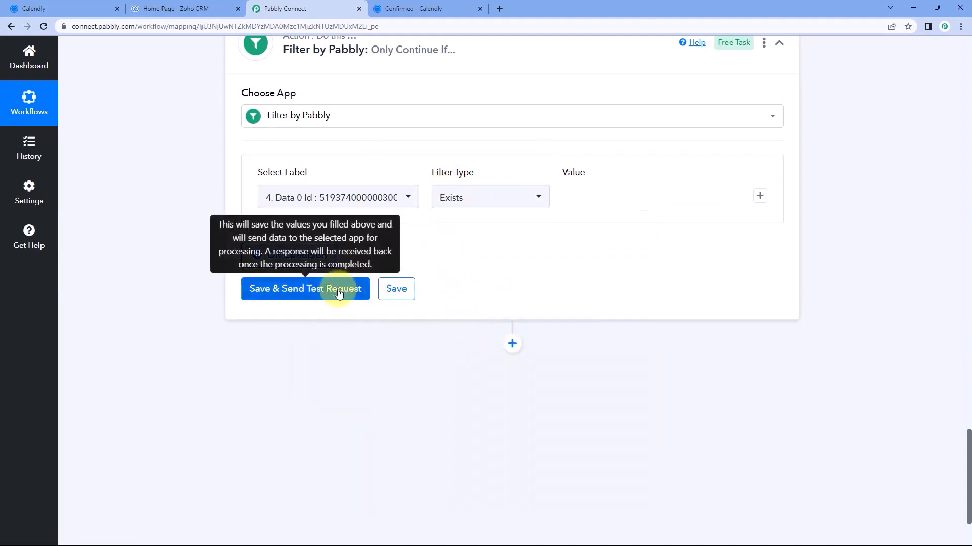
# Run the filter test and compare it against the search step's Data 0 Id field
pyautogui.click(309, 287)
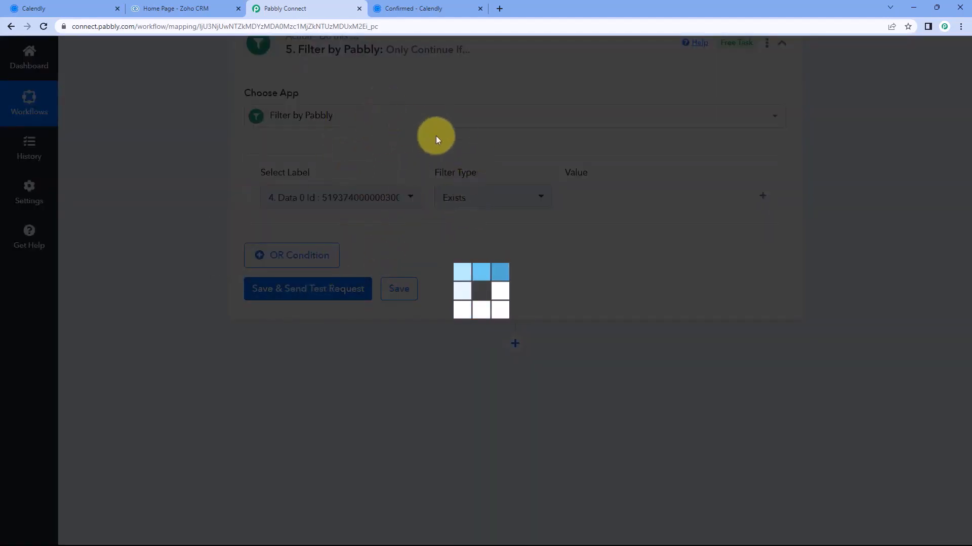
pyautogui.scroll(7, 430, 152)
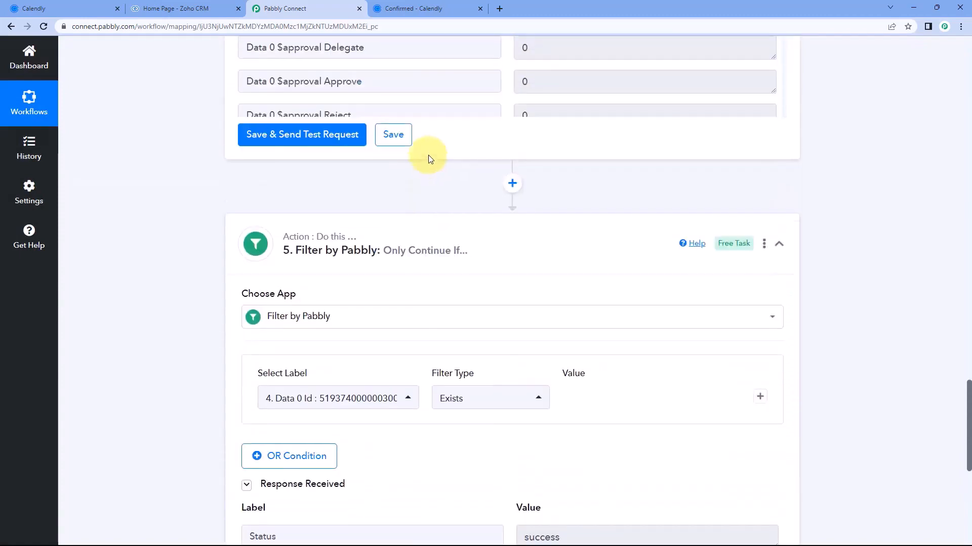
pyautogui.scroll(3, 155, 156)
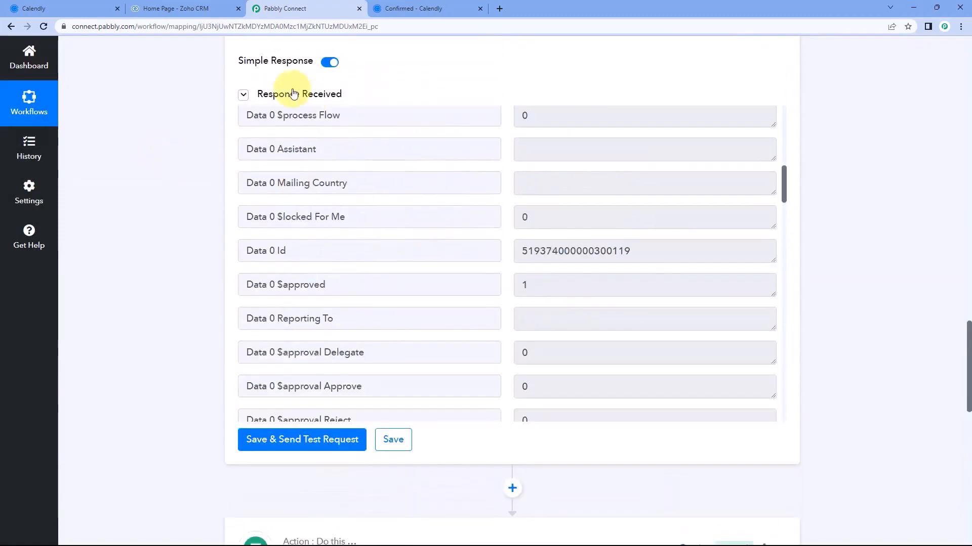
pyautogui.tripleClick(341, 251)
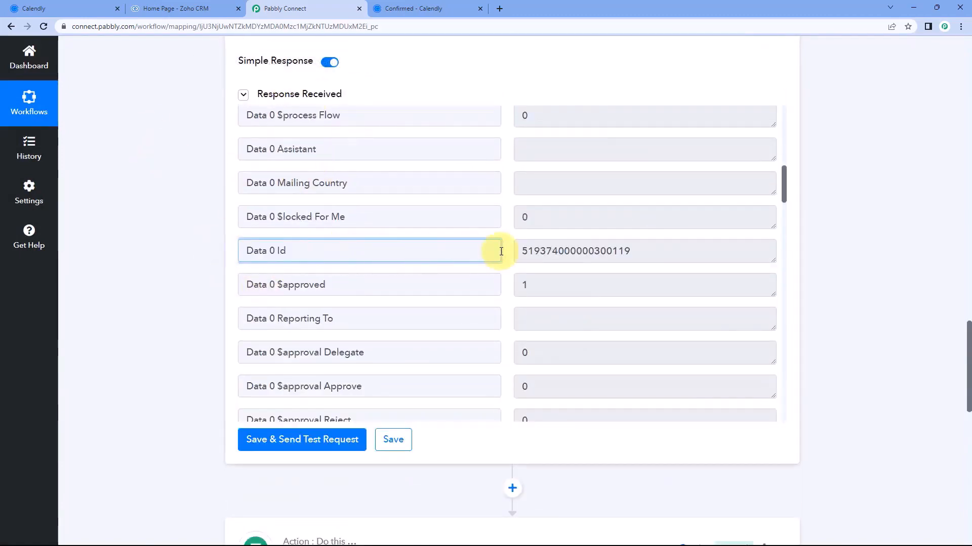
pyautogui.scroll(-6, 188, 277)
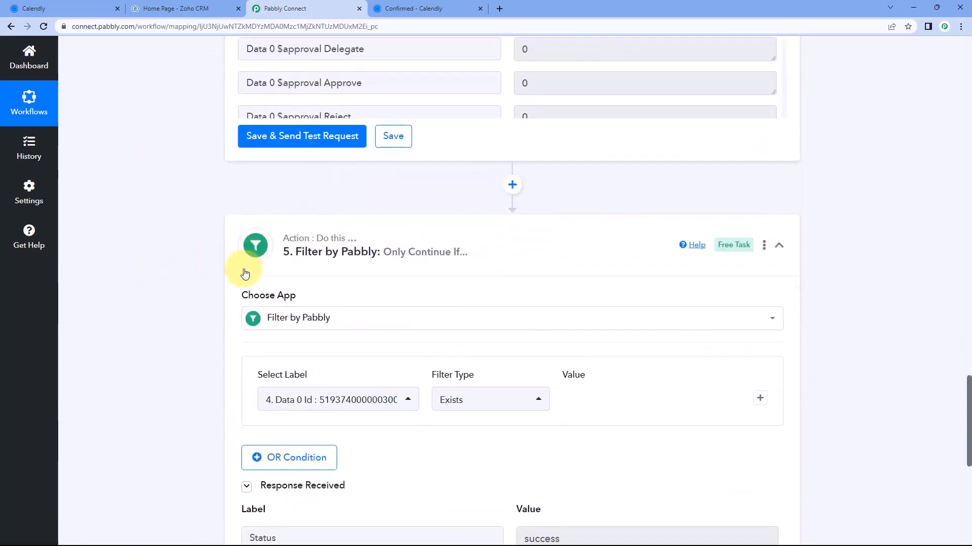
pyautogui.scroll(-3, 386, 317)
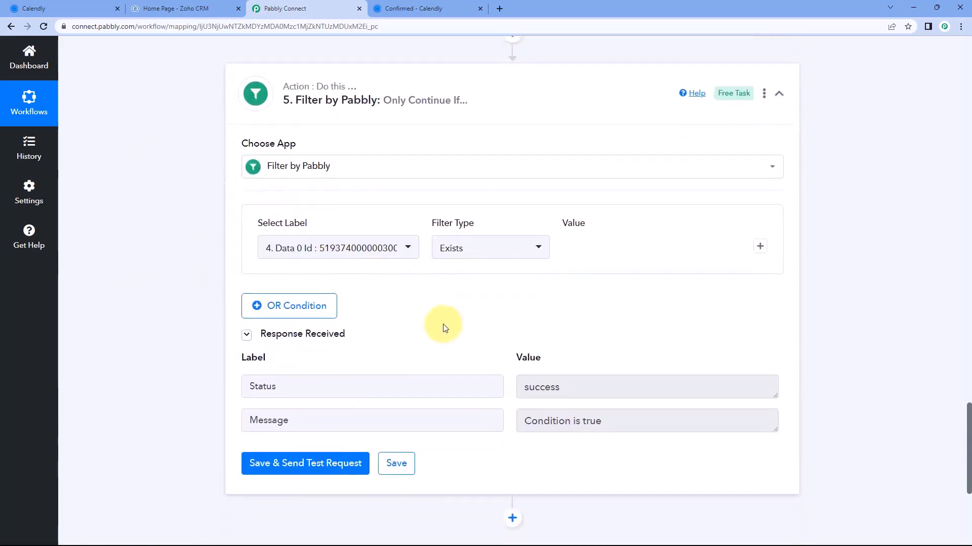
pyautogui.scroll(4, 450, 309)
pyautogui.scroll(4, 458, 294)
# Confirm the test shows the Data 0 Id value and 'Condition is true'
pyautogui.moveTo(655, 199); pyautogui.dragTo(521, 201)
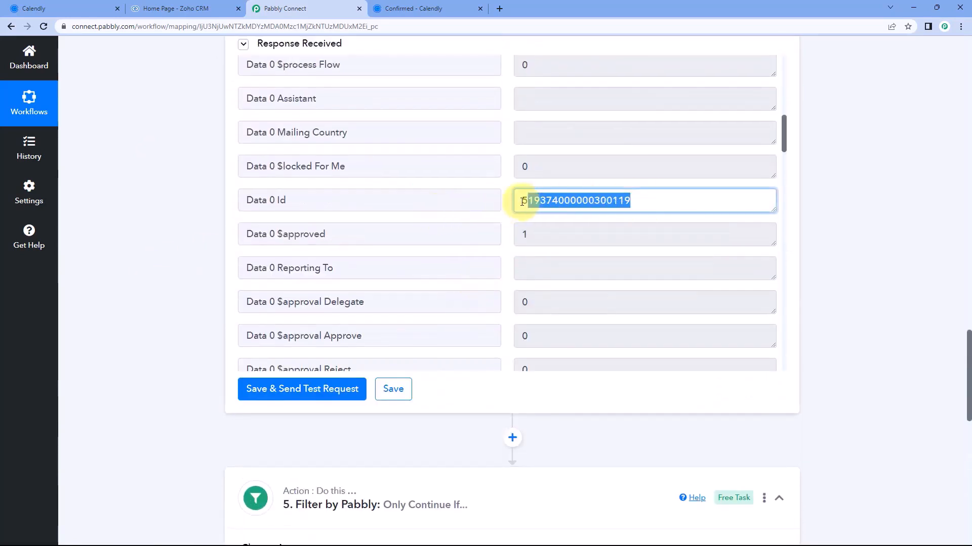
pyautogui.click(509, 201)
pyautogui.scroll(-10, 154, 247)
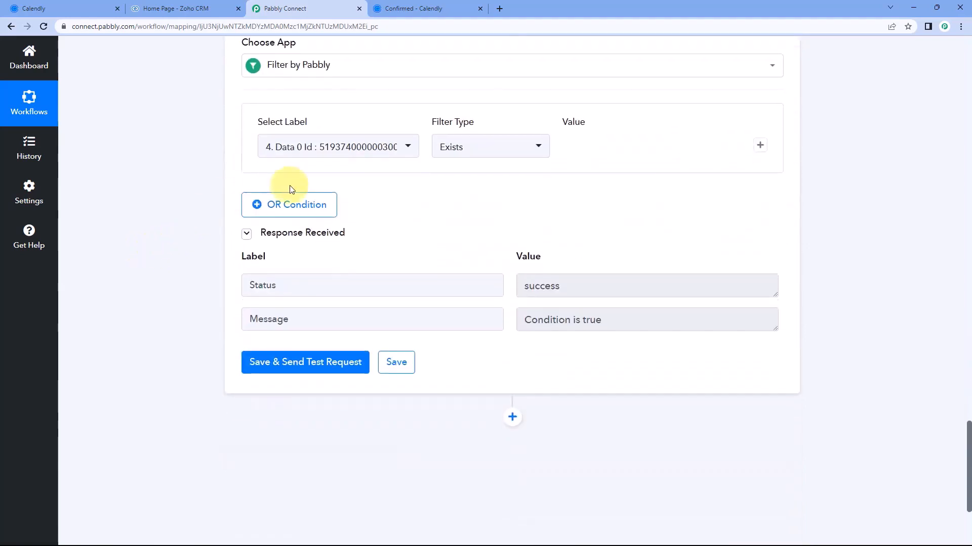
pyautogui.moveTo(602, 319); pyautogui.dragTo(510, 309)
pyautogui.click(511, 313)
pyautogui.scroll(-1, 513, 296)
pyautogui.scroll(3, 488, 191)
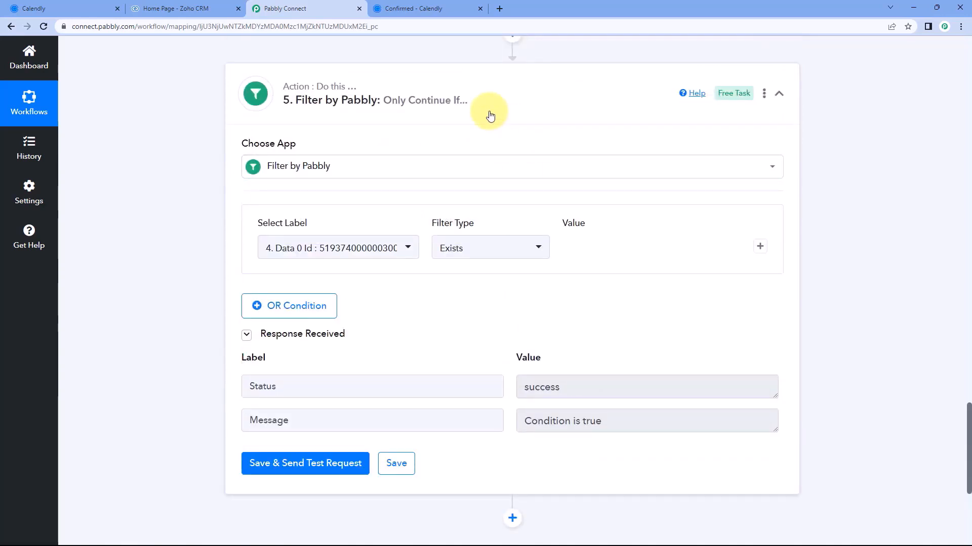
pyautogui.scroll(1, 493, 122)
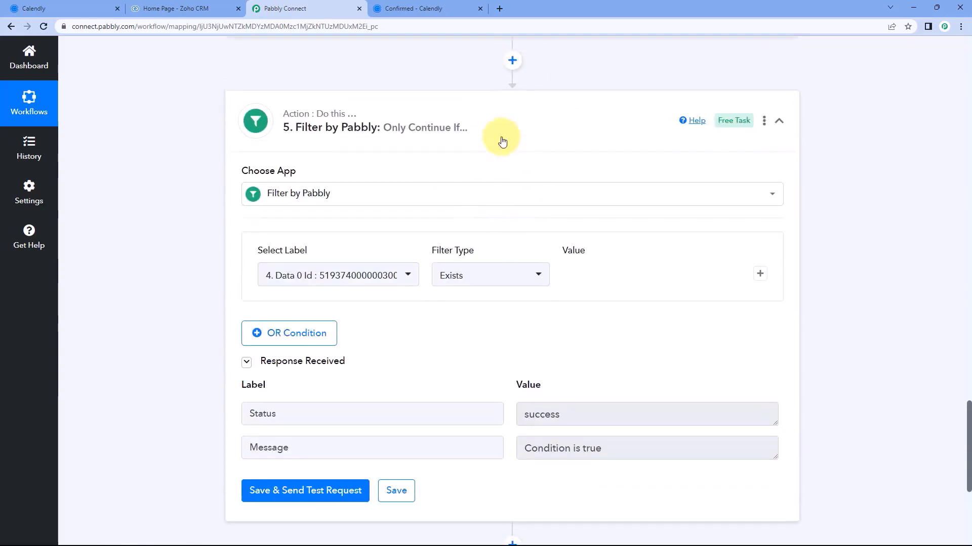
# Collapse the filter and add a new Zoho CRM action step after it
pyautogui.click(478, 139)
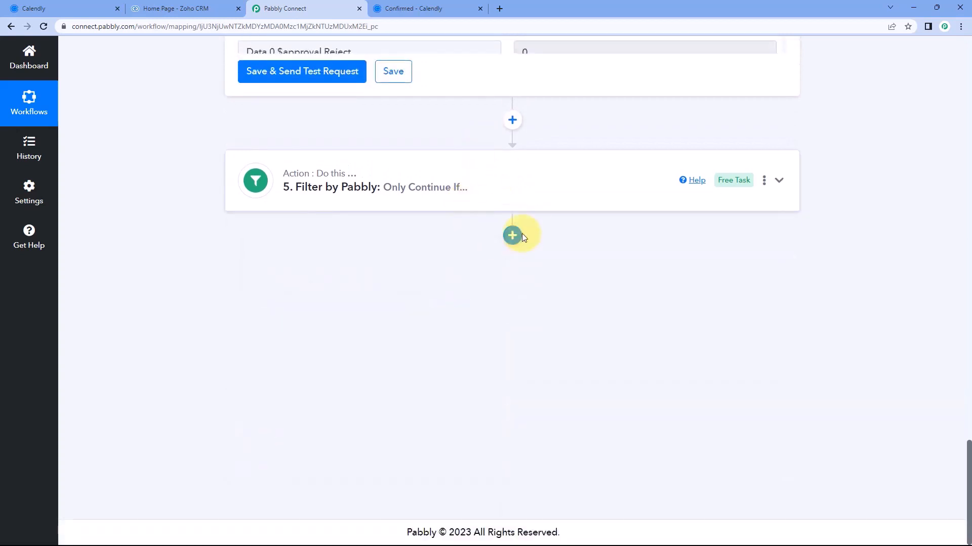
pyautogui.click(515, 237)
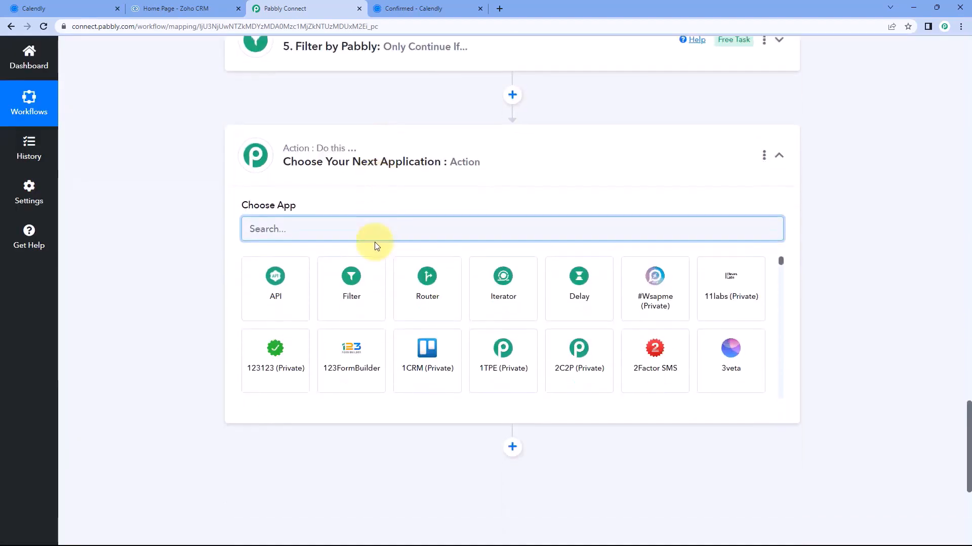
pyautogui.write('Zoho')
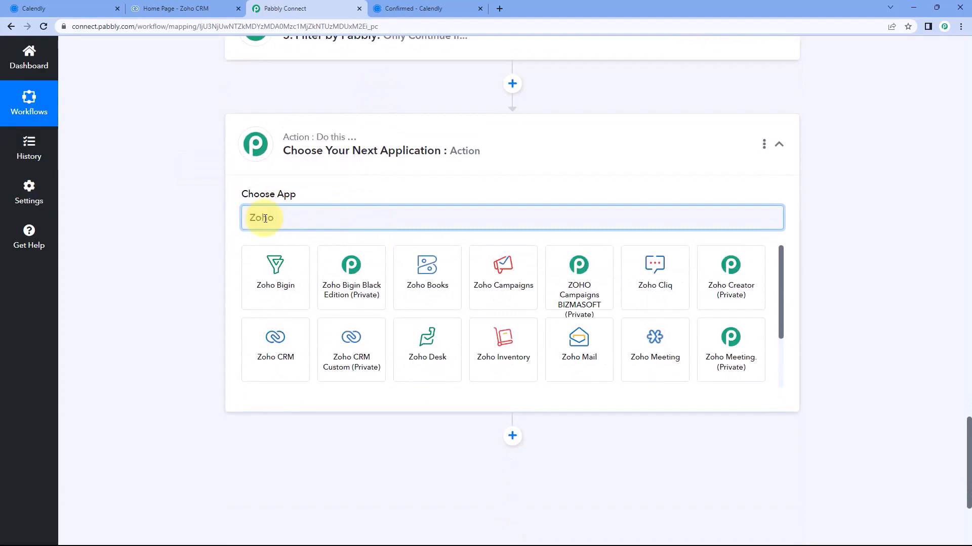
pyautogui.write(' CRM')
pyautogui.click(248, 279)
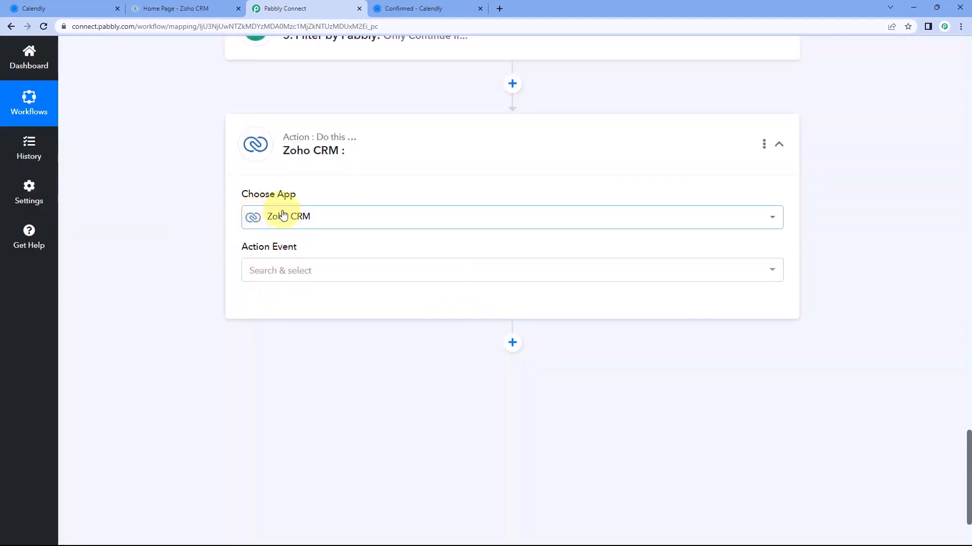
pyautogui.scroll(-1, 258, 212)
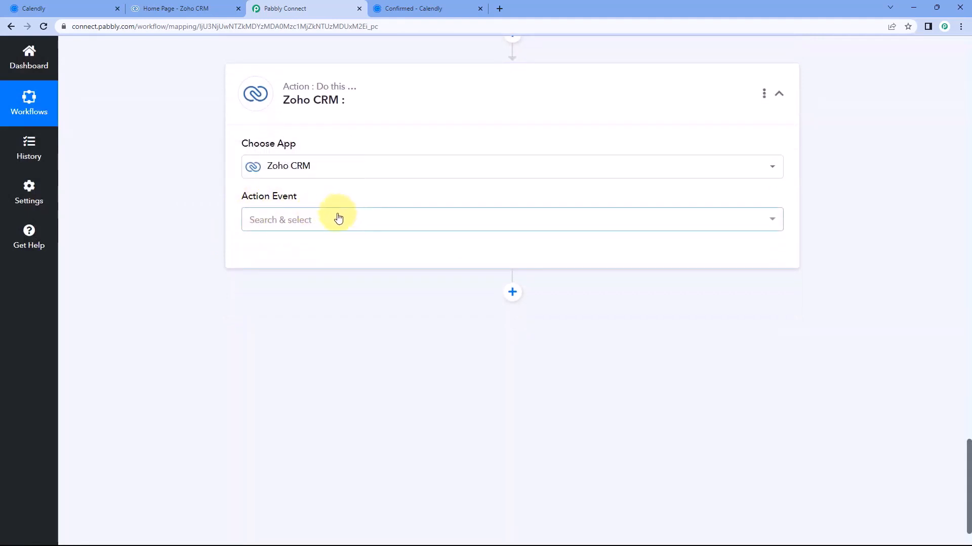
# Choose the Create Contact Task action and connect it through the existing Zoho CRM #5 account
pyautogui.click(338, 217)
pyautogui.scroll(-1, 216, 226)
pyautogui.scroll(-1, 325, 233)
pyautogui.scroll(-5, 324, 249)
pyautogui.scroll(-9, 324, 252)
pyautogui.scroll(-3, 323, 256)
pyautogui.scroll(-1, 273, 317)
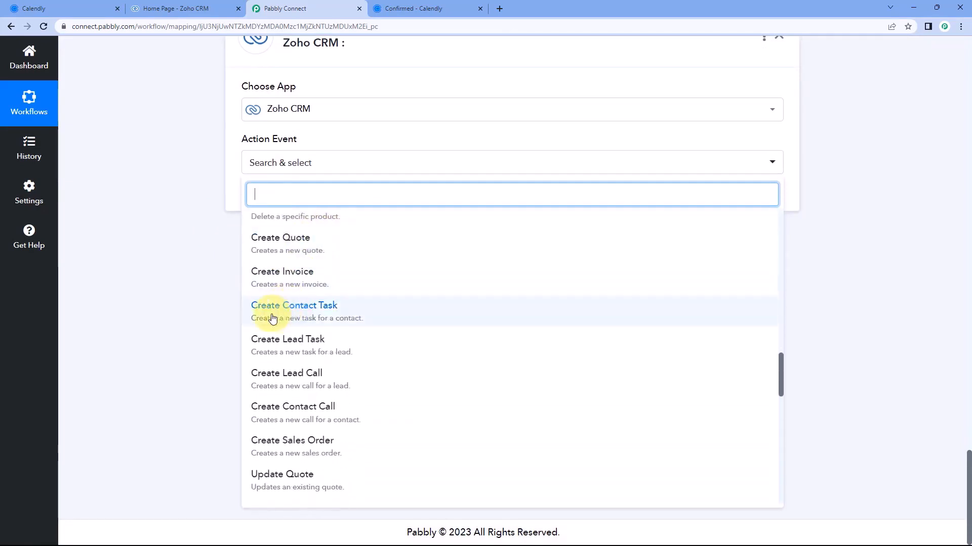
pyautogui.click(306, 313)
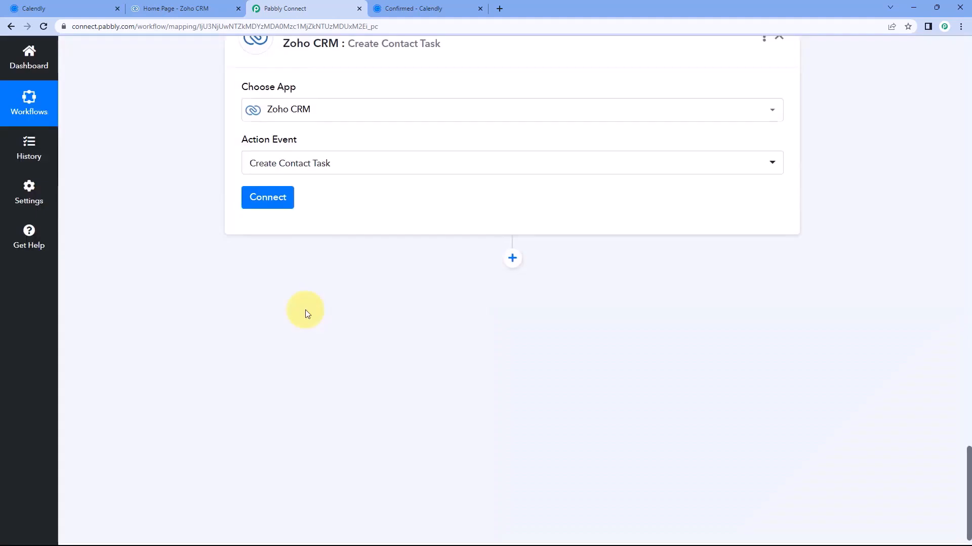
pyautogui.scroll(1, 284, 268)
pyautogui.click(278, 254)
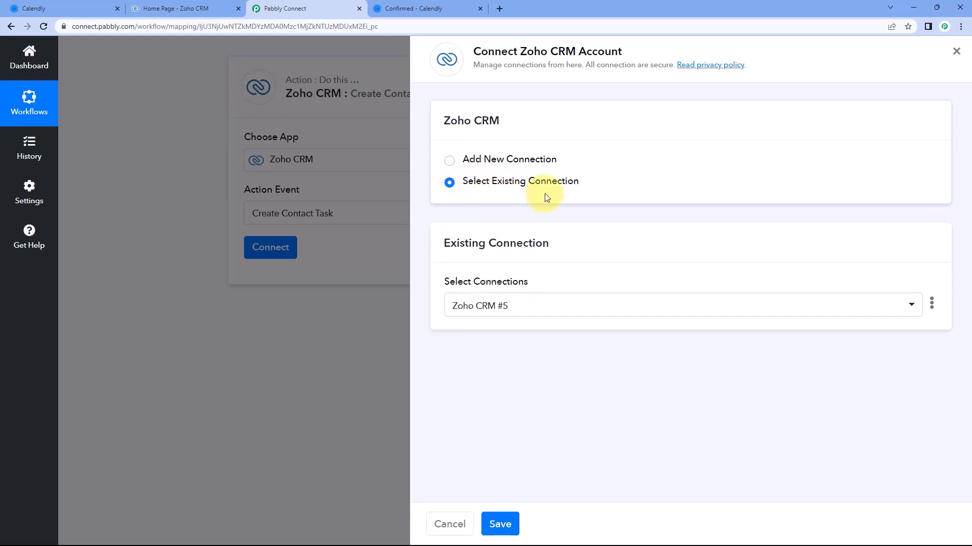
pyautogui.click(504, 523)
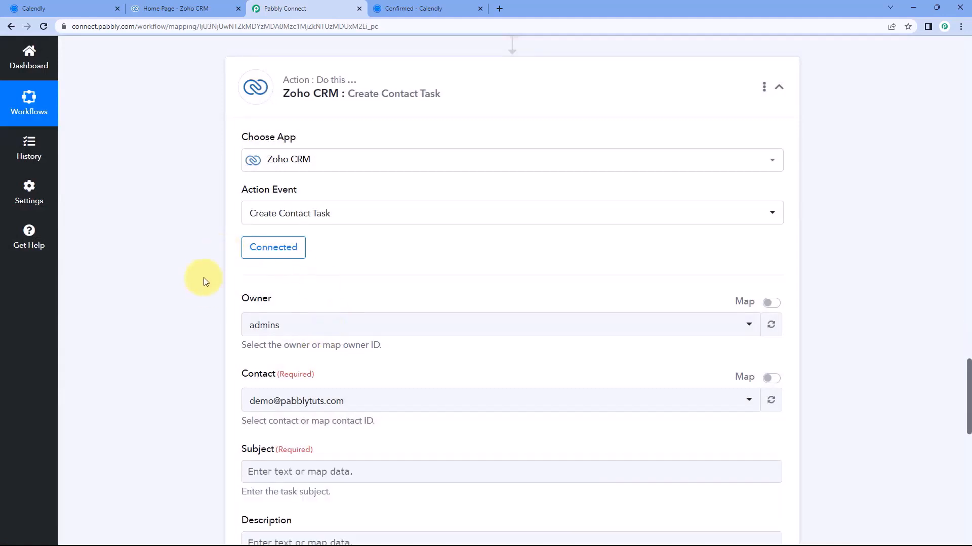
# Inspect the Owner Id value in the Zoho CRM search response
pyautogui.scroll(-2, 323, 268)
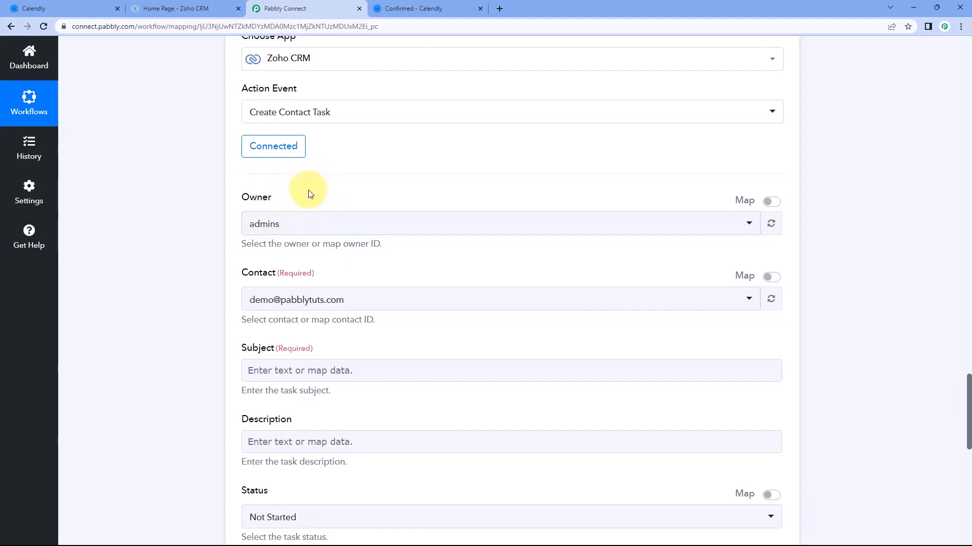
pyautogui.scroll(10, 320, 201)
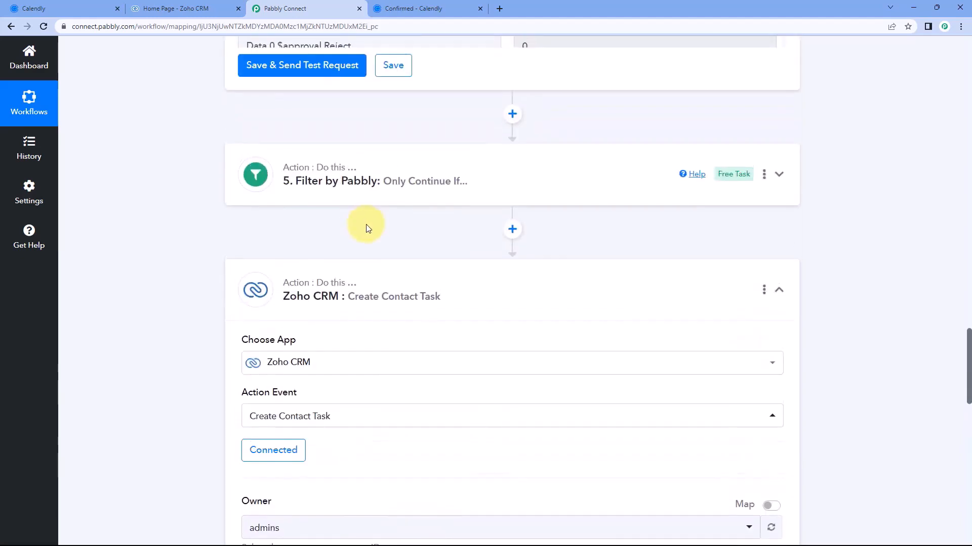
pyautogui.scroll(10, 484, 257)
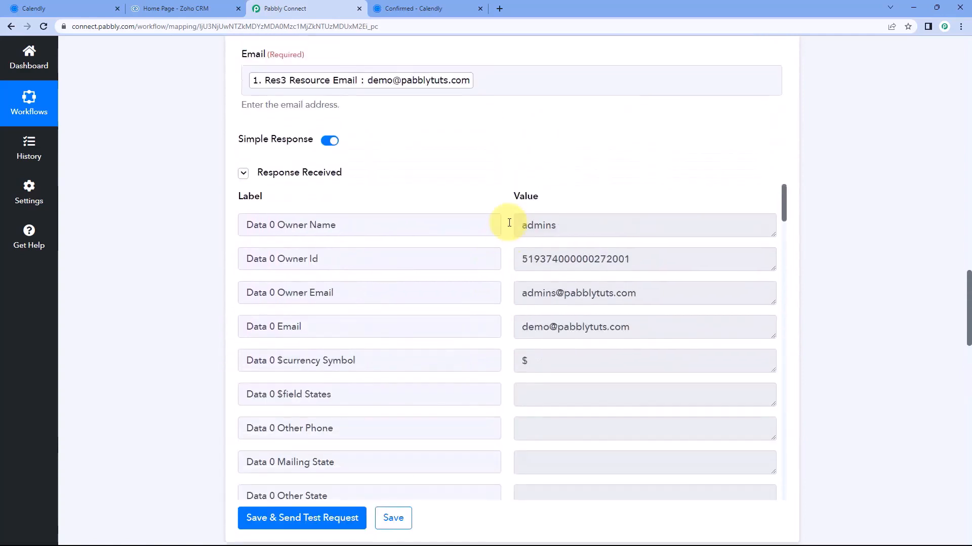
pyautogui.moveTo(650, 259)
pyautogui.mouseDown()
pyautogui.moveTo(513, 267)
pyautogui.moveTo(517, 259)
pyautogui.moveTo(641, 260)
pyautogui.mouseUp()
pyautogui.click(506, 274)
pyautogui.click(501, 244)
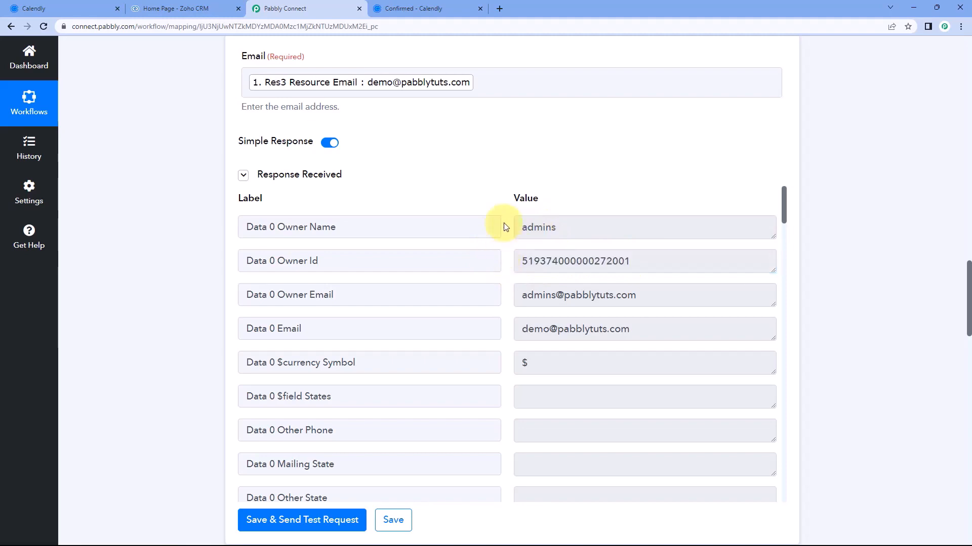
pyautogui.scroll(-10, 217, 210)
pyautogui.scroll(-5, 218, 218)
# Map the task's Owner to step 4 Zoho CRM's Data 0 Owner Id, replacing the fixed ID
pyautogui.click(770, 201)
pyautogui.moveTo(352, 224); pyautogui.dragTo(245, 218)
pyautogui.press('BackSpace')
pyautogui.scroll(-2, 220, 213)
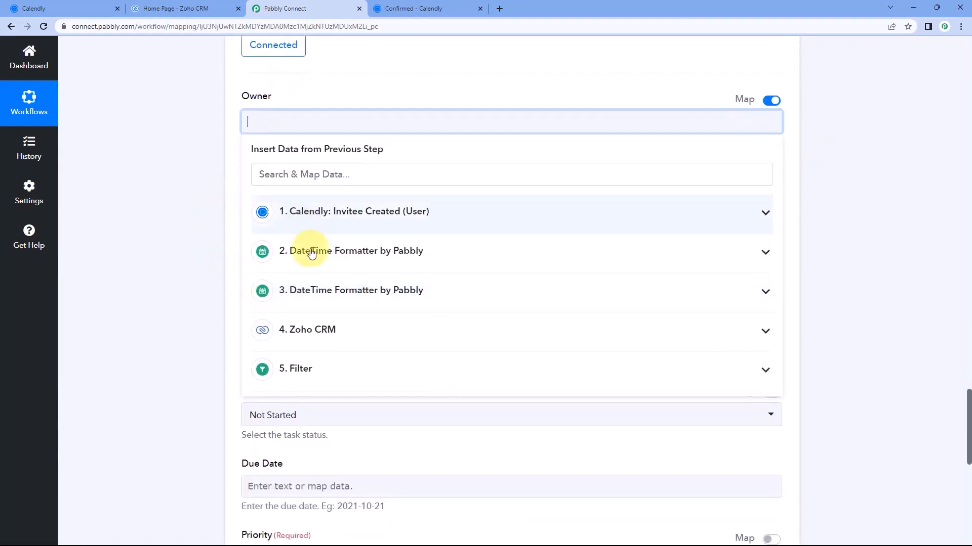
pyautogui.click(352, 329)
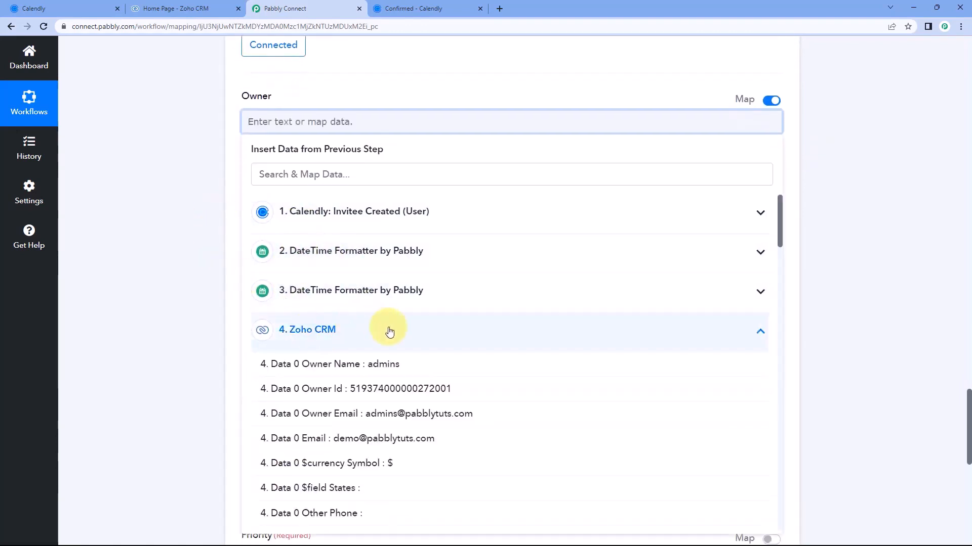
pyautogui.click(343, 397)
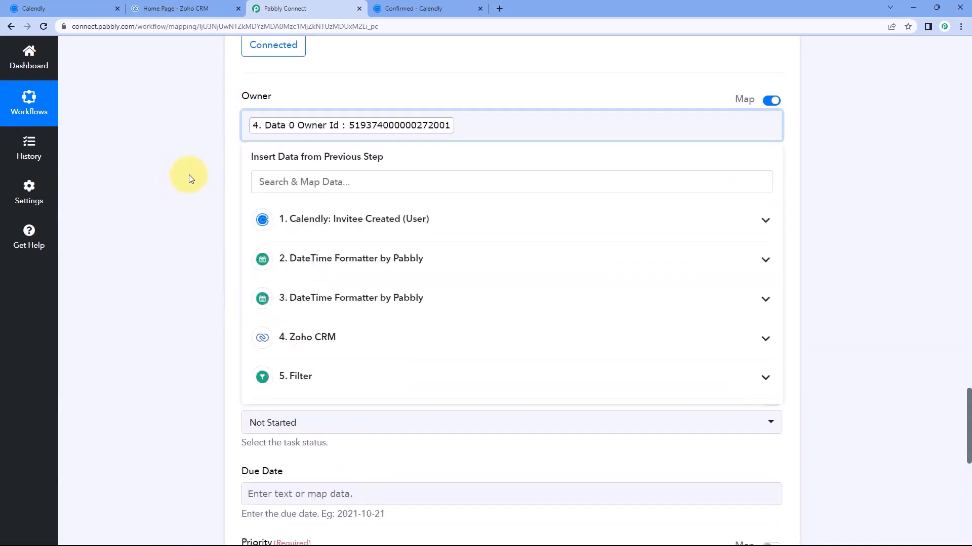
pyautogui.click(189, 174)
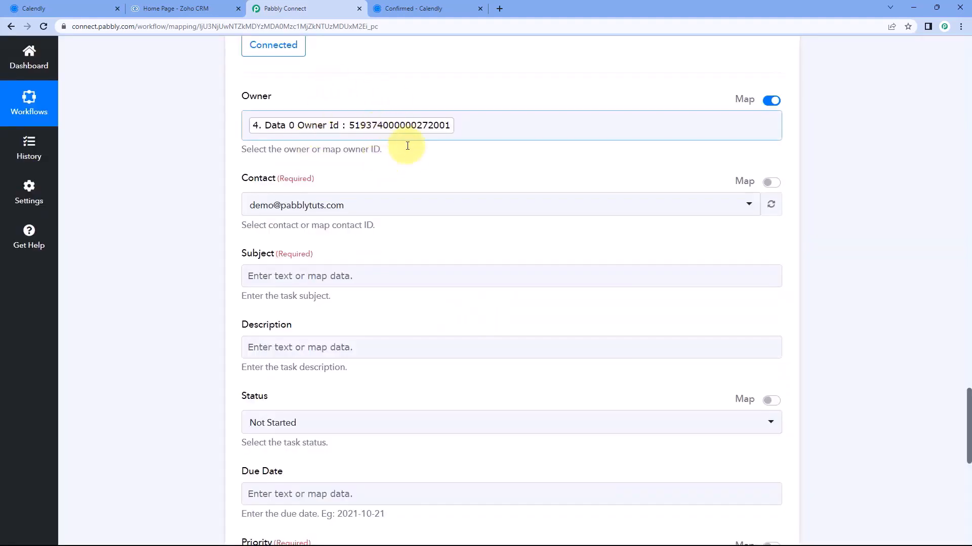
# Check the contact choices and Calendly booking page, then switch Contact to mapped mode
pyautogui.click(368, 209)
pyautogui.scroll(-3, 205, 218)
pyautogui.scroll(1, 236, 205)
pyautogui.click(229, 210)
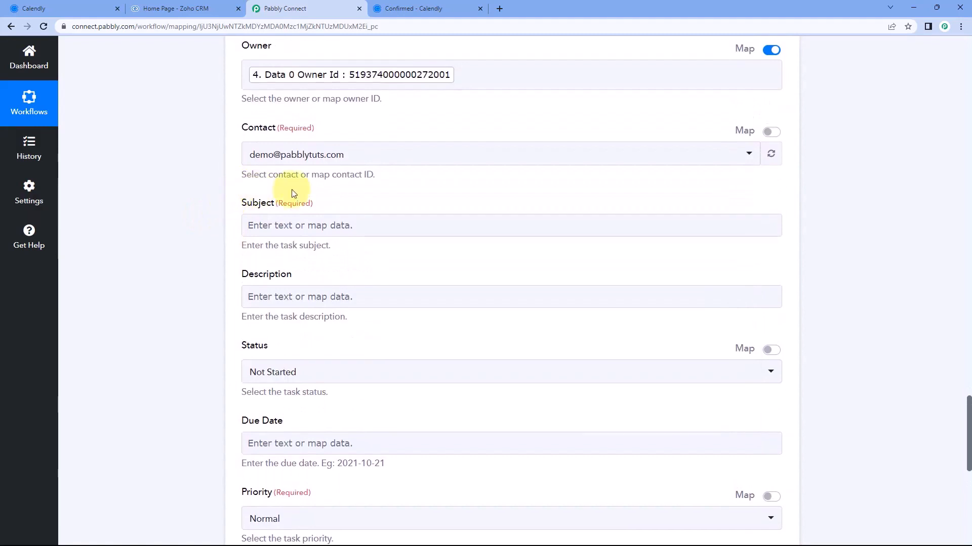
pyautogui.click(387, 6)
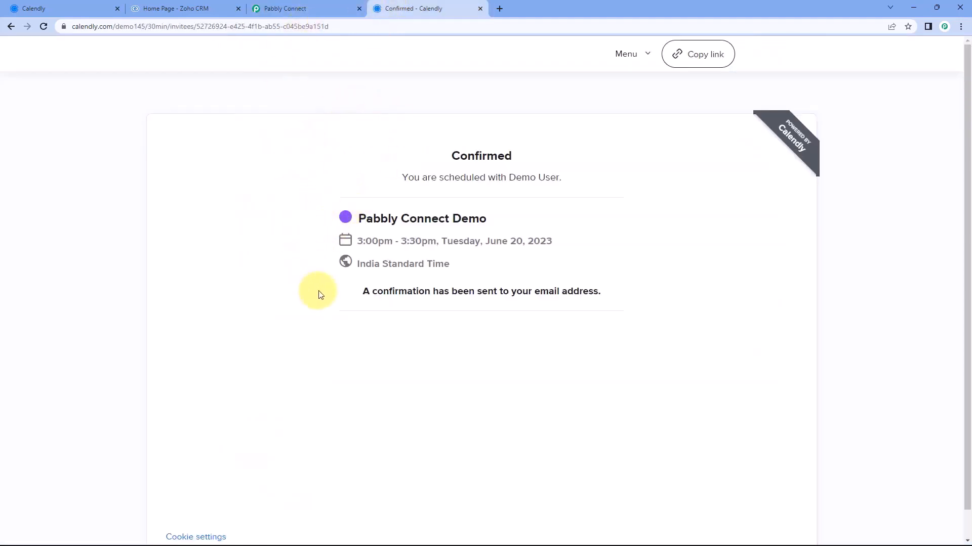
pyautogui.click(310, 7)
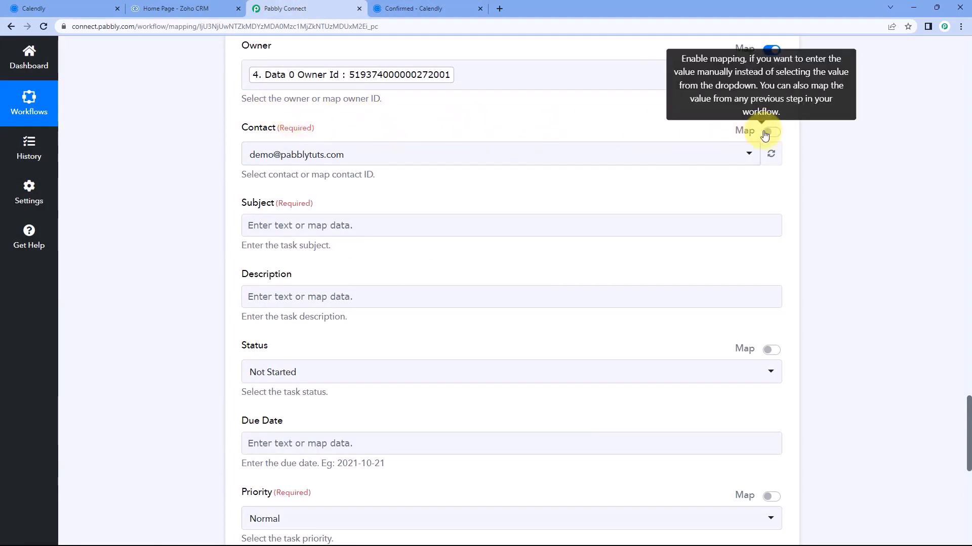
pyautogui.click(764, 132)
# Replace the Contact text with step 4 Zoho CRM's Data 0 Id
pyautogui.click(295, 158)
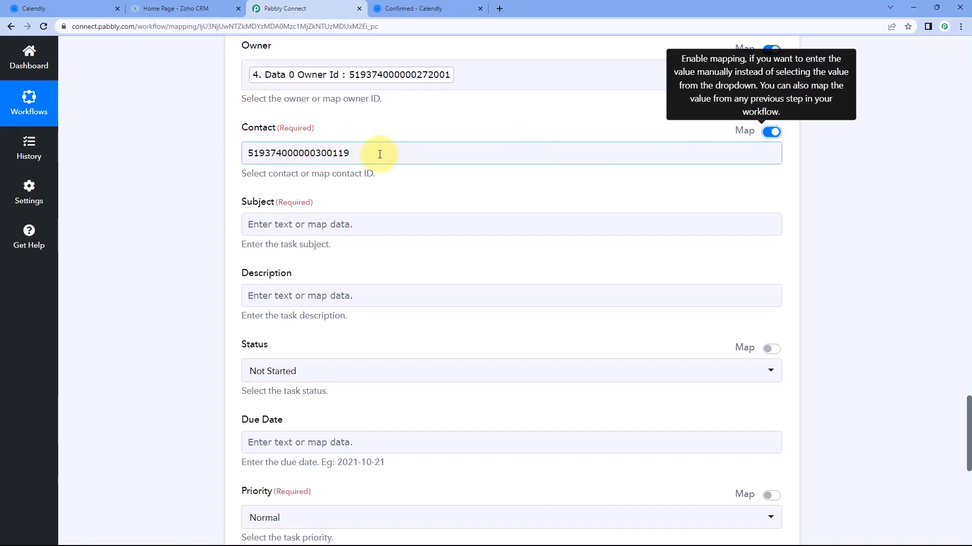
pyautogui.moveTo(380, 154); pyautogui.dragTo(241, 156)
pyautogui.press('BackSpace')
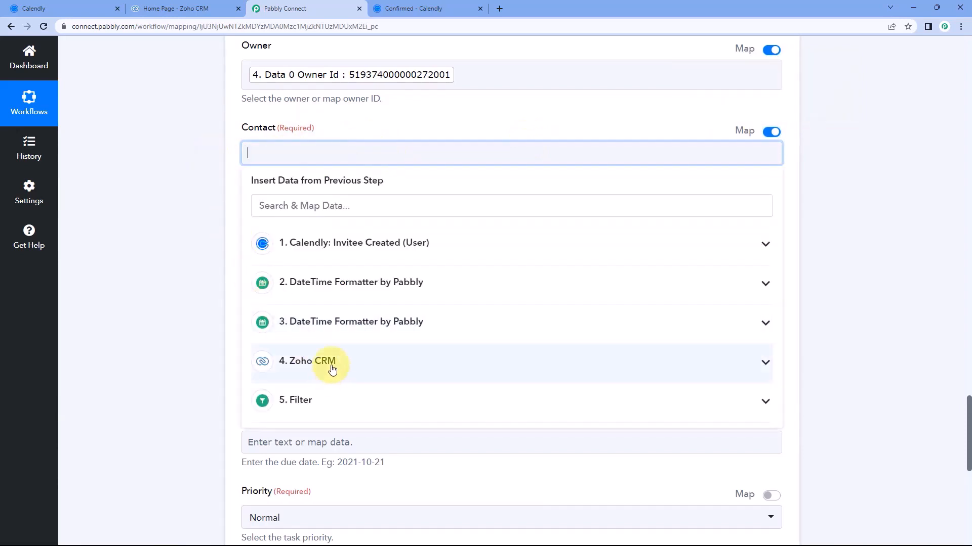
pyautogui.click(323, 362)
pyautogui.scroll(-4, 324, 354)
pyautogui.scroll(-3, 355, 349)
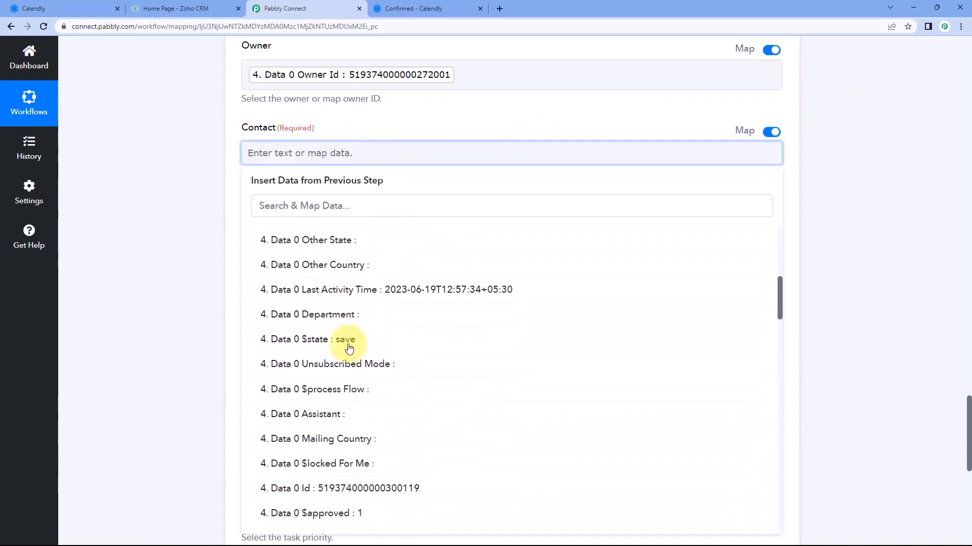
pyautogui.scroll(-2, 329, 375)
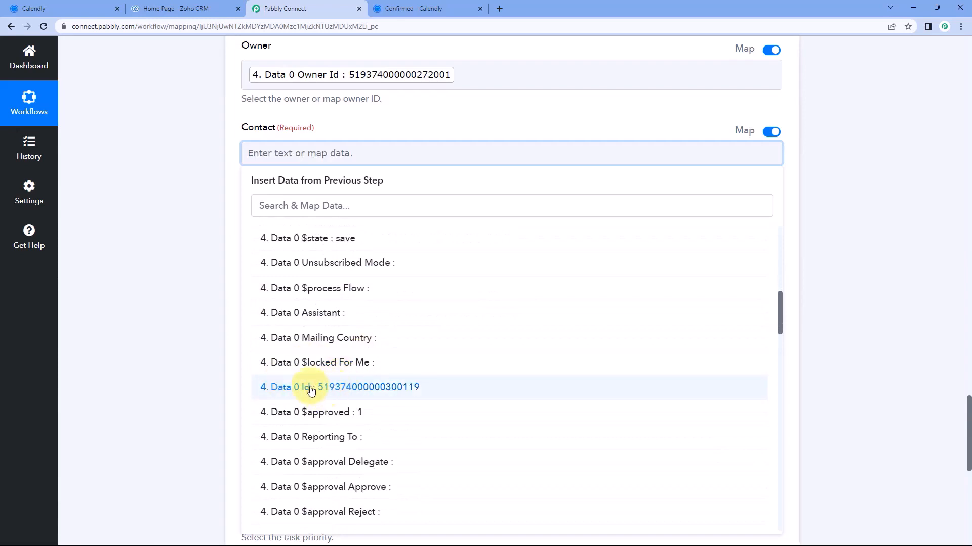
pyautogui.click(314, 388)
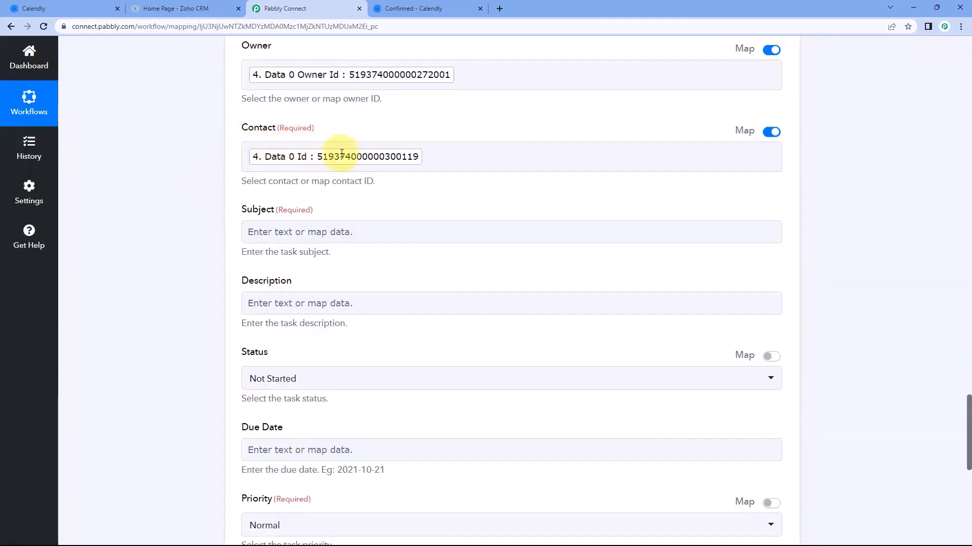
# Map Subject to the Calendly invitee's Res3 Resource Name
pyautogui.scroll(-2, 243, 172)
pyautogui.click(287, 129)
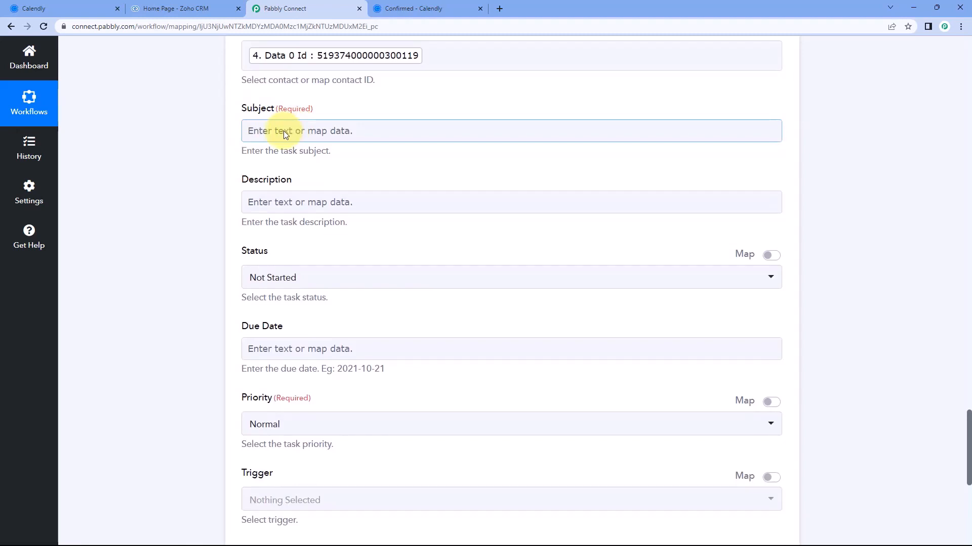
pyautogui.click(284, 131)
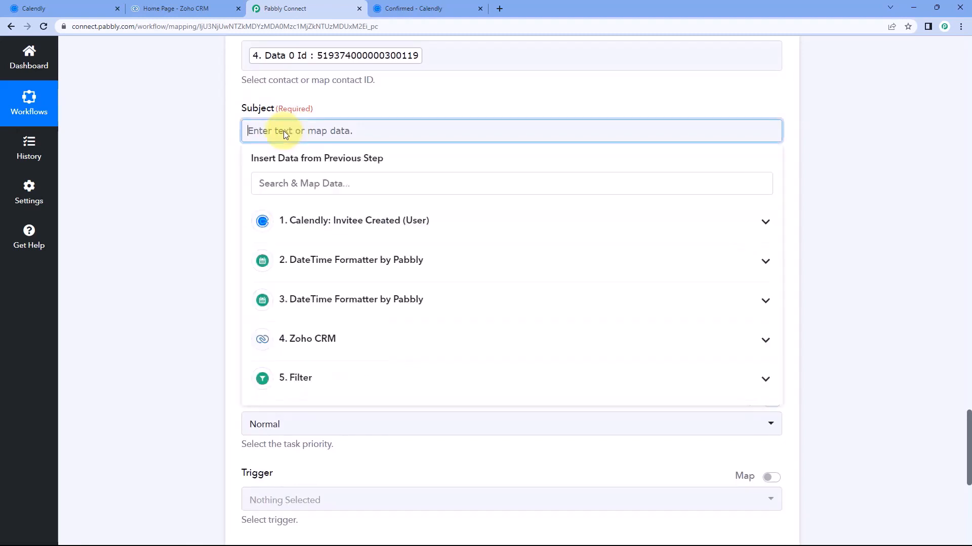
pyautogui.click(337, 218)
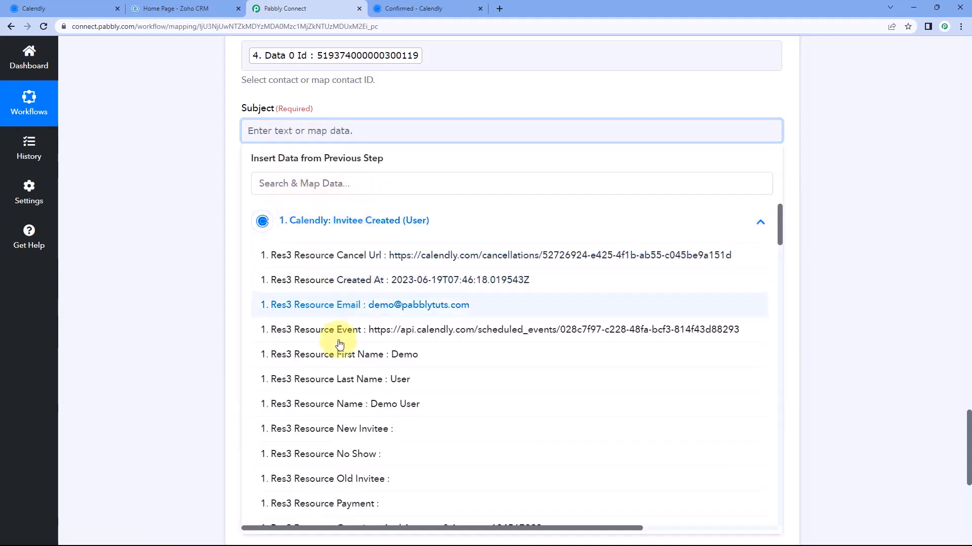
pyautogui.click(365, 405)
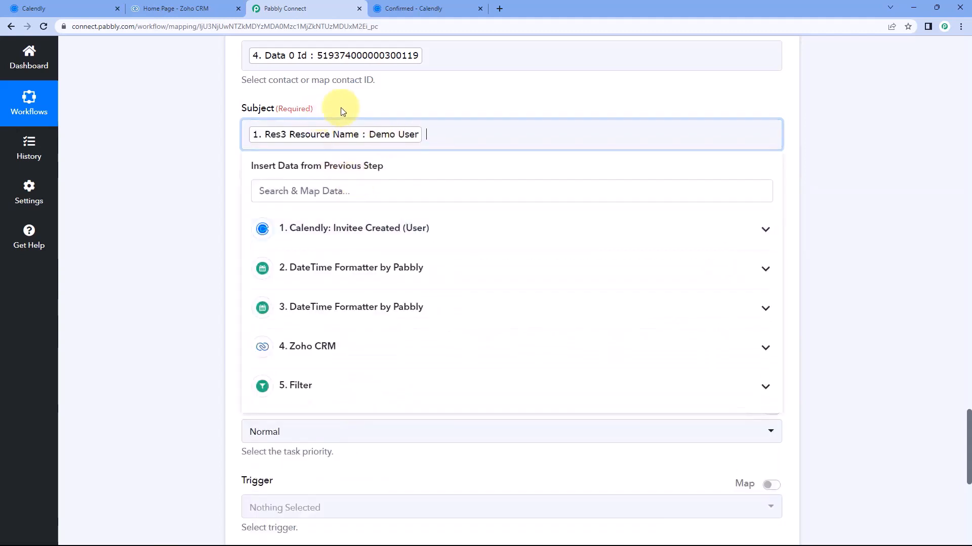
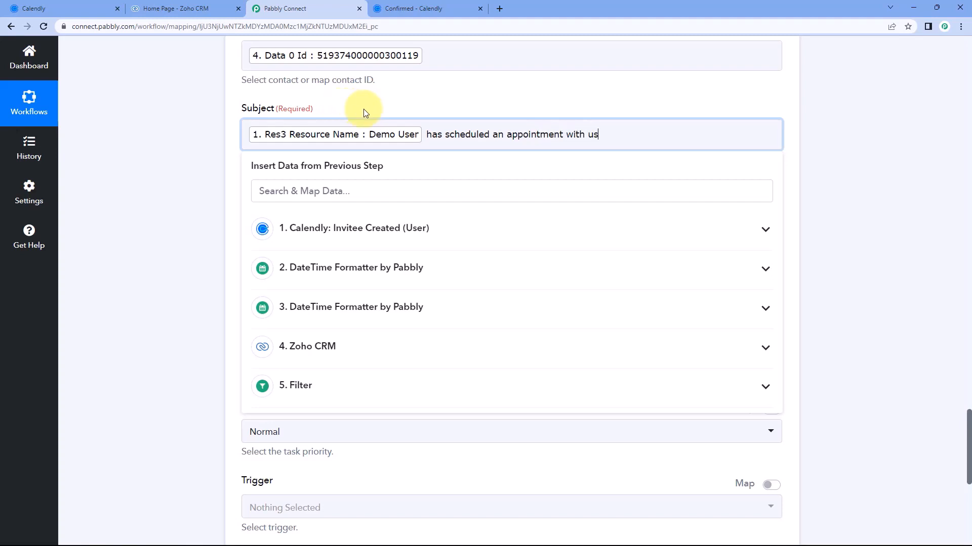
# End the Subject with a period so it reads the invitee name plus 'has scheduled an appointment with us.'
pyautogui.write('.')
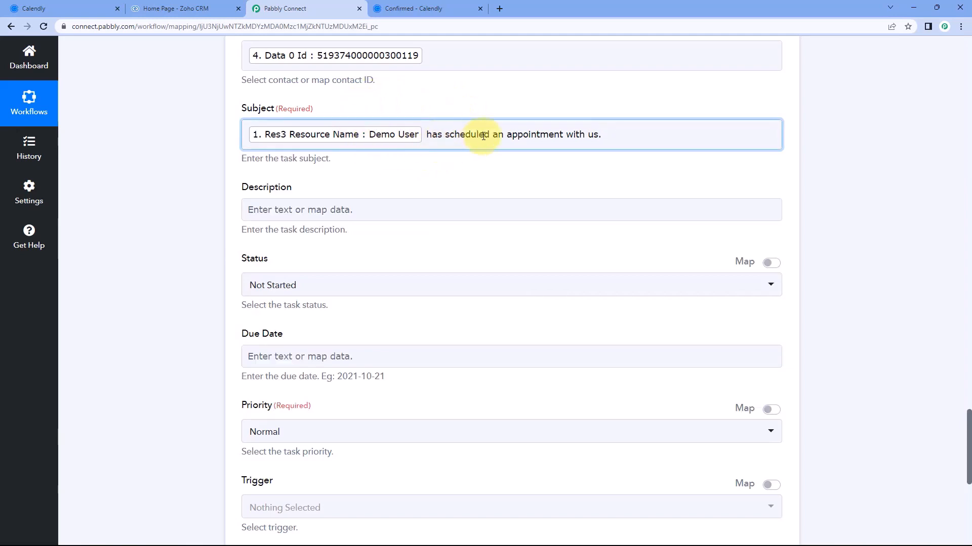
pyautogui.click(273, 209)
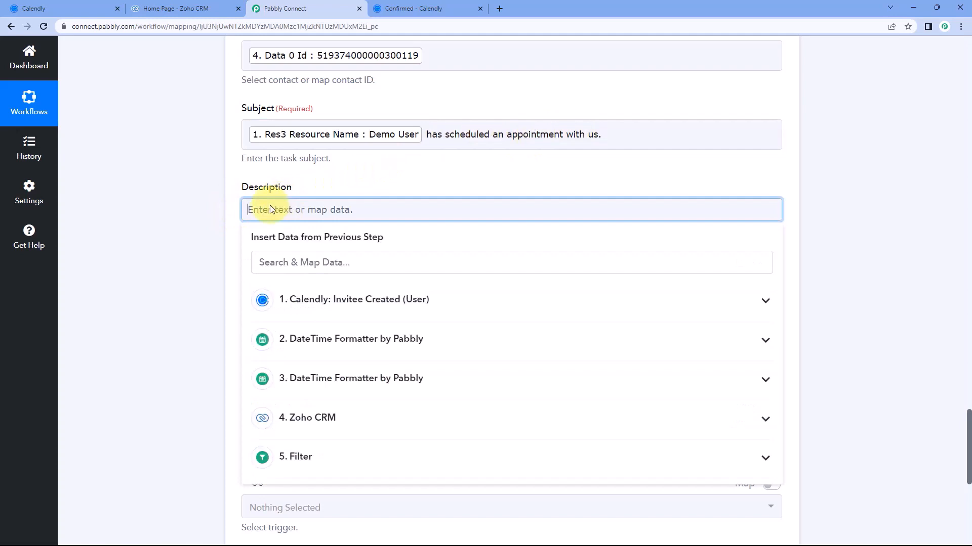
# Write 'Appointment details:' and 'Start Date & Time:' mapped to the first formatter's 2. Result
pyautogui.write('Appointment d')
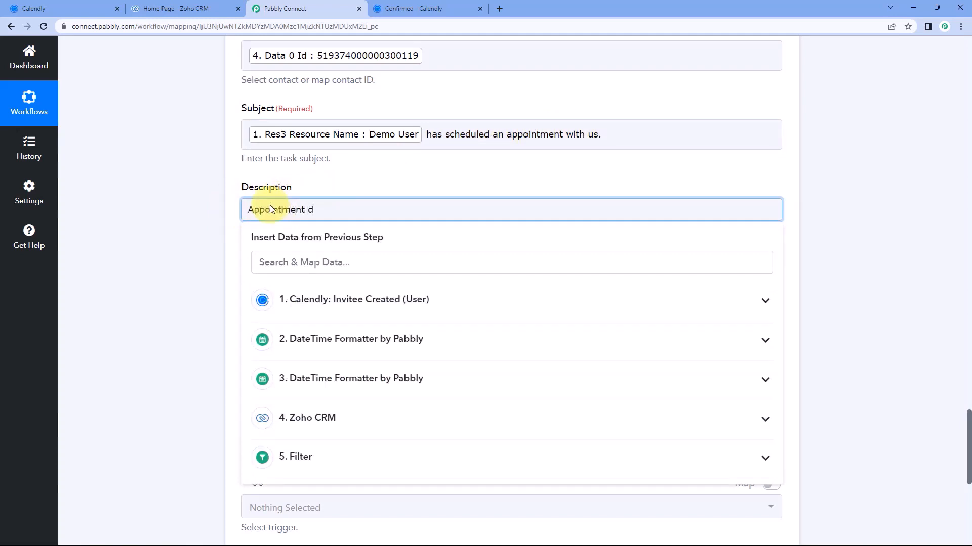
pyautogui.write('etails:')
pyautogui.press('Return')
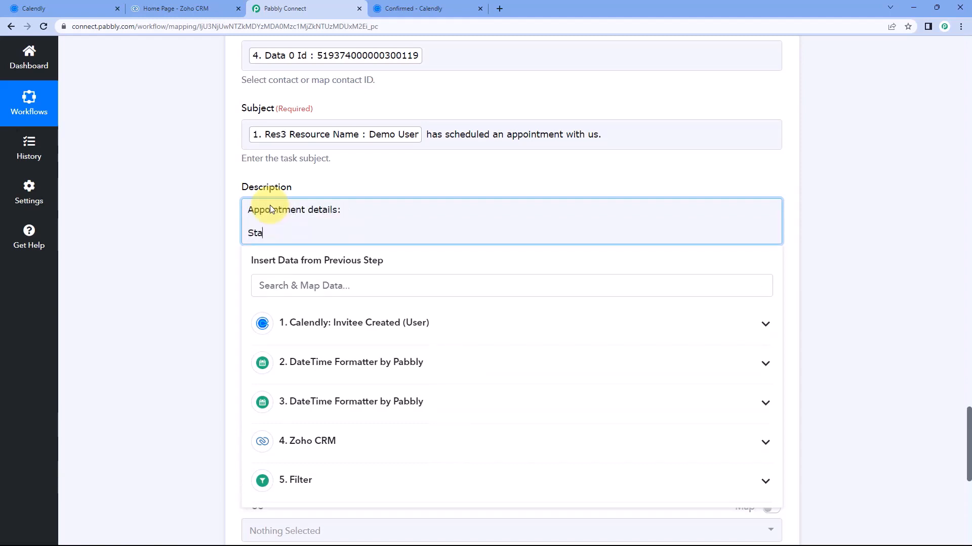
pyautogui.write('Start Date & Time:')
pyautogui.click(331, 368)
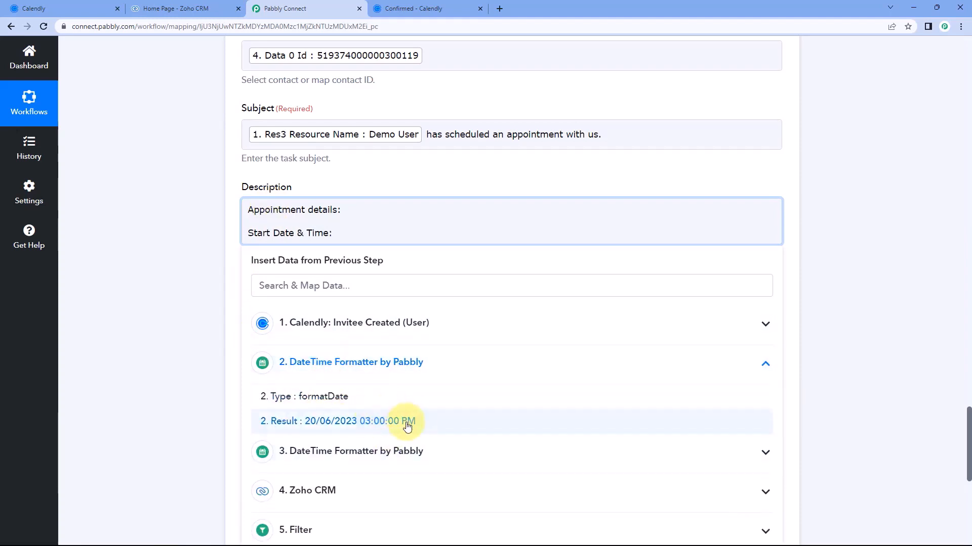
pyautogui.click(325, 422)
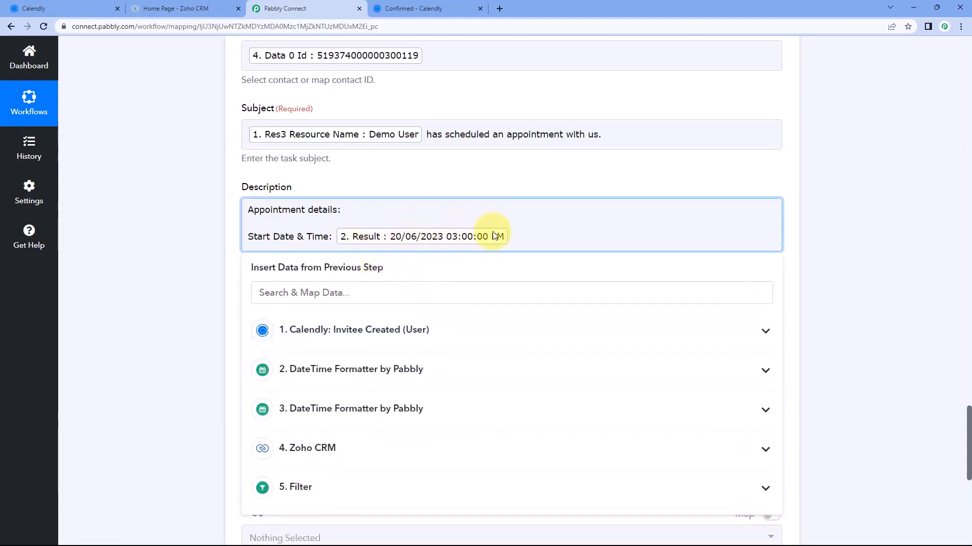
pyautogui.press('Return')
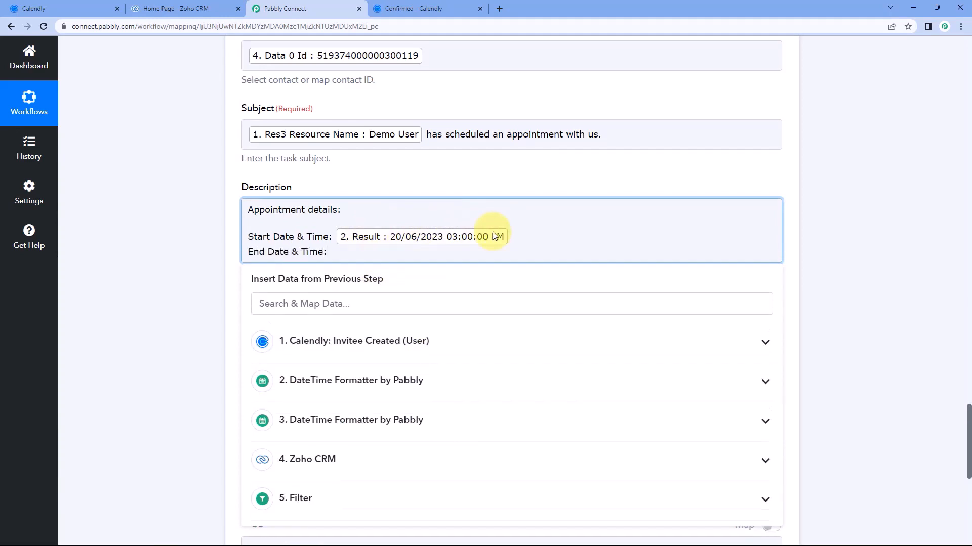
# Add the end date-time from the second formatter's 3. Result on its own line
pyautogui.click(400, 419)
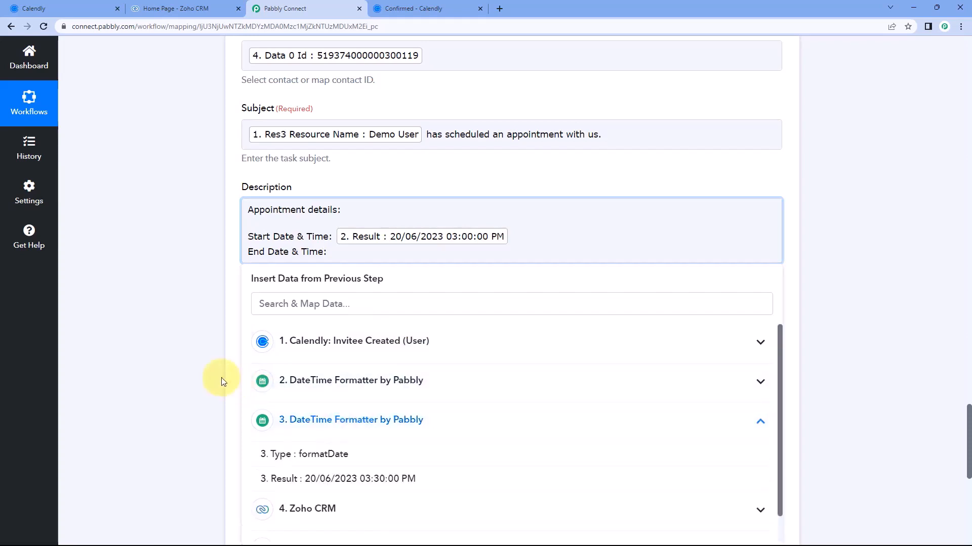
pyautogui.scroll(-2, 233, 384)
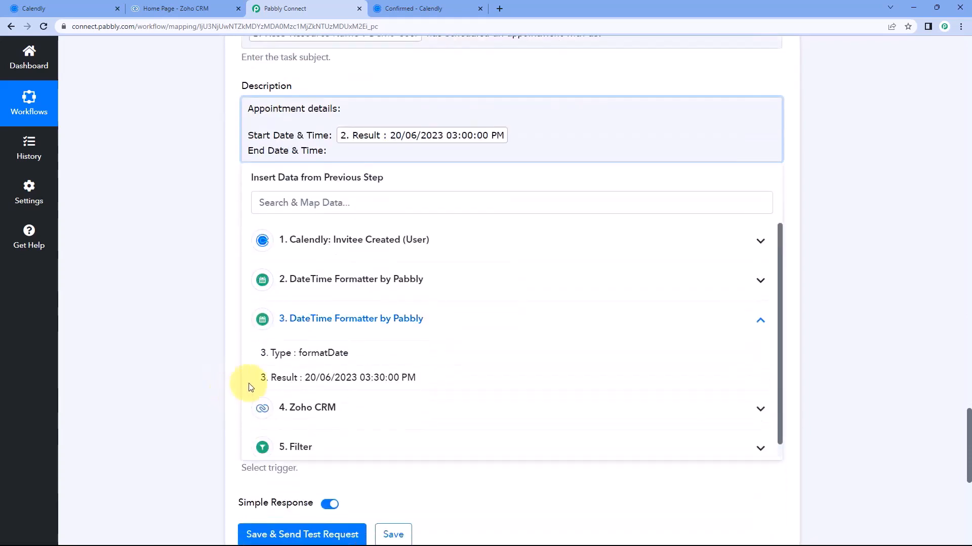
pyautogui.click(378, 380)
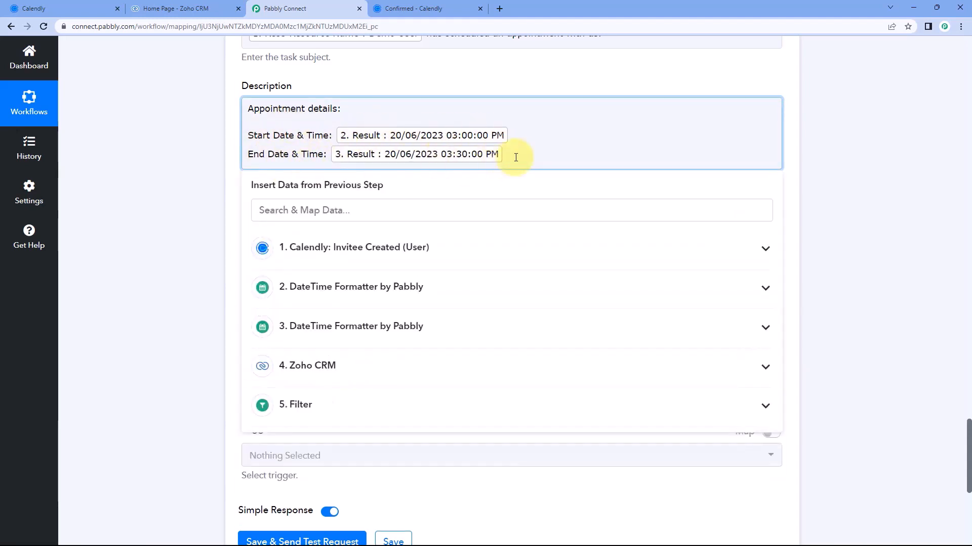
pyautogui.press('Return')
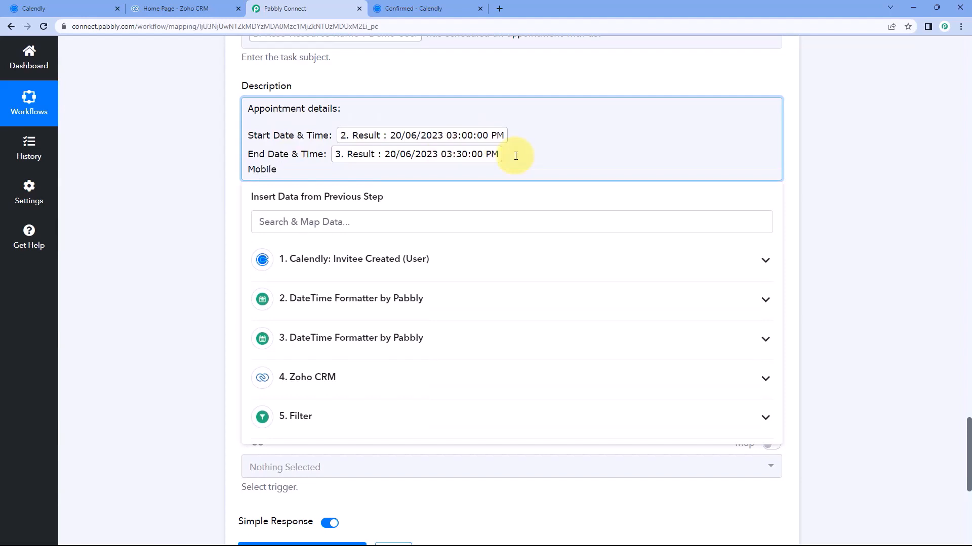
# Map the Calendly Questions And Answers 0 Answer as the invitee's mobile number
pyautogui.click(425, 9)
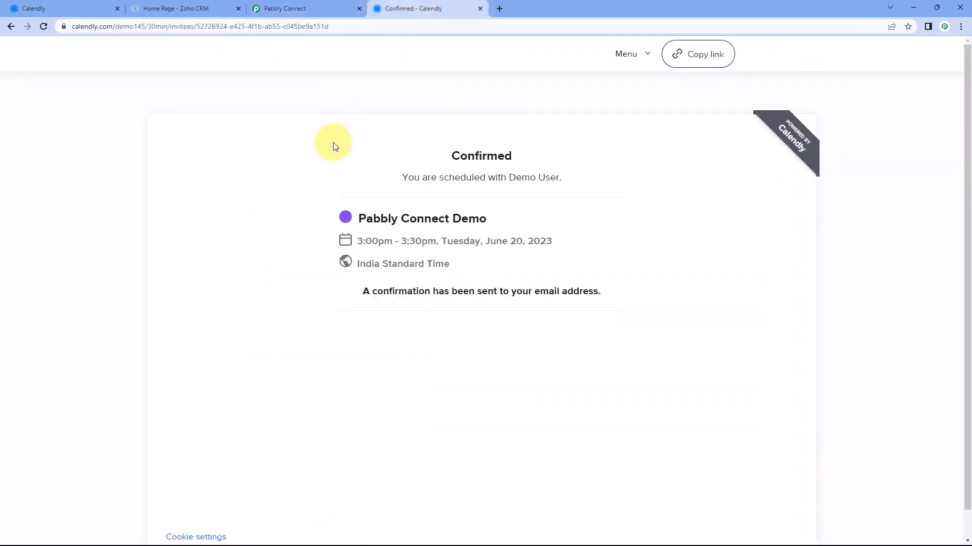
pyautogui.click(303, 9)
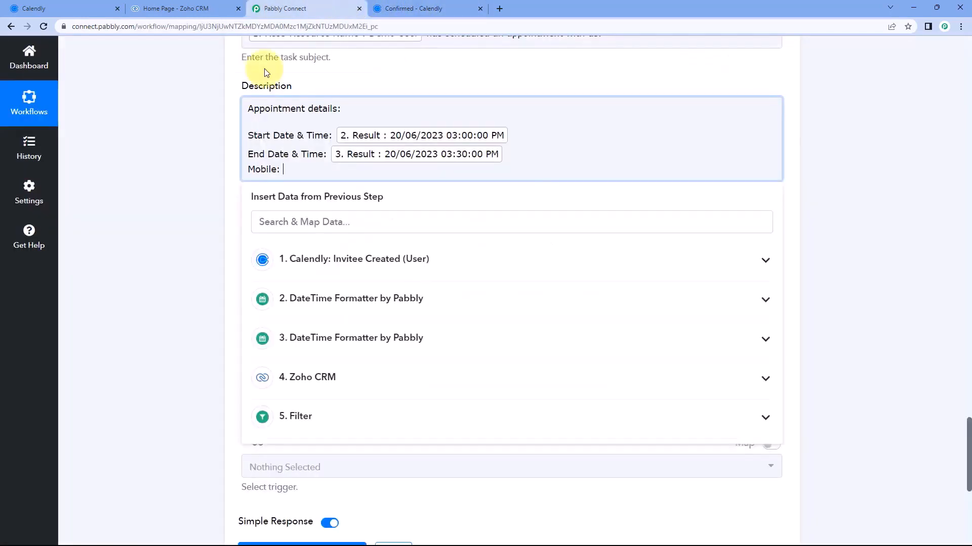
pyautogui.click(327, 264)
pyautogui.scroll(-5, 346, 314)
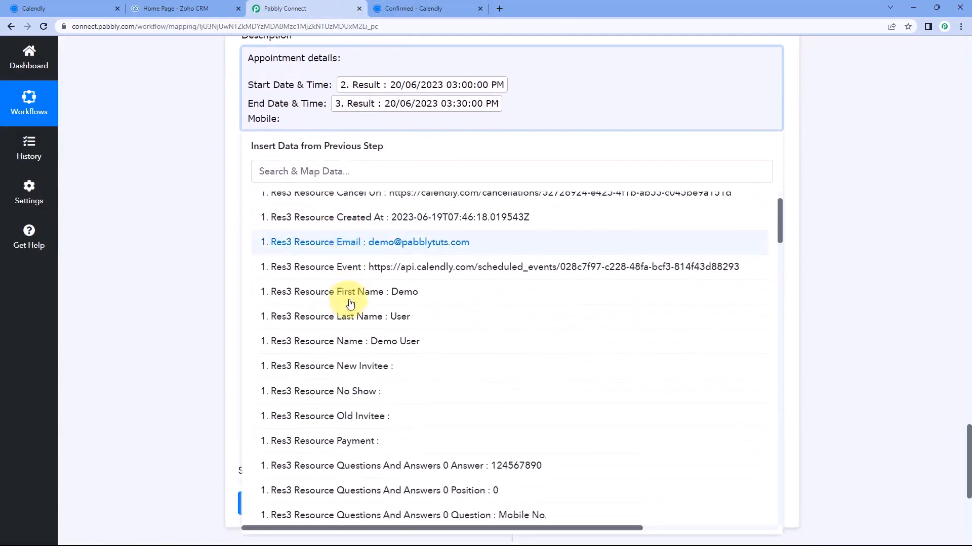
pyautogui.click(425, 377)
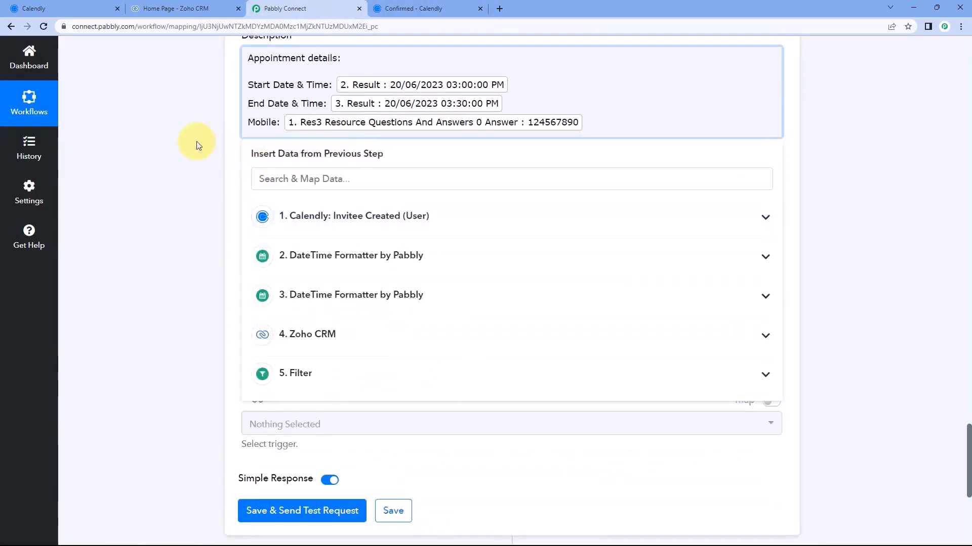
pyautogui.scroll(1, 216, 172)
pyautogui.click(215, 172)
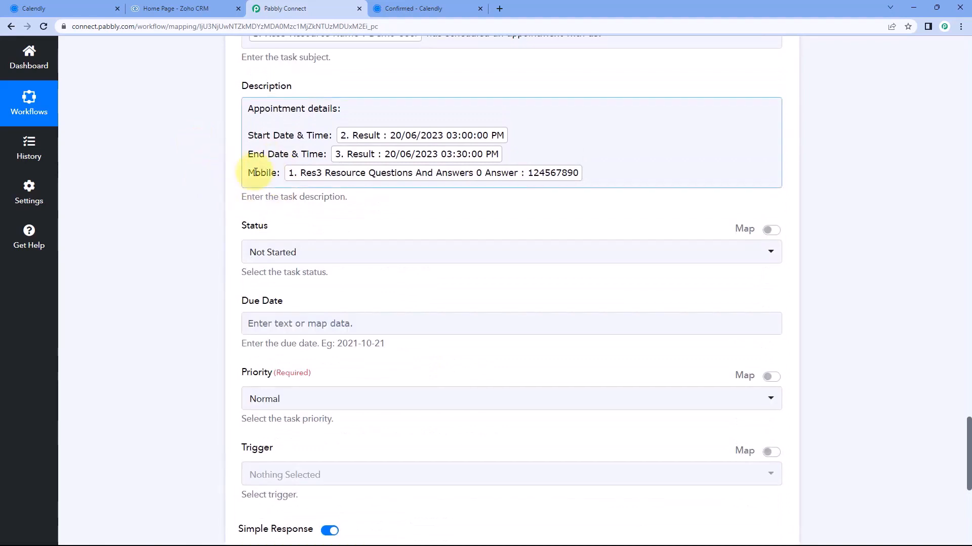
pyautogui.scroll(-2, 255, 173)
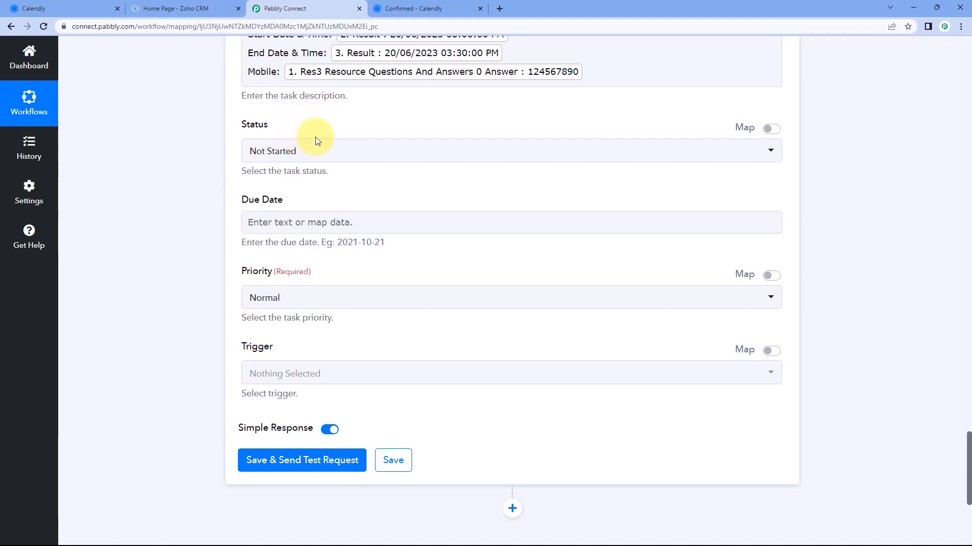
# Keep the task status at Not Started
pyautogui.click(320, 158)
pyautogui.scroll(-1, 213, 154)
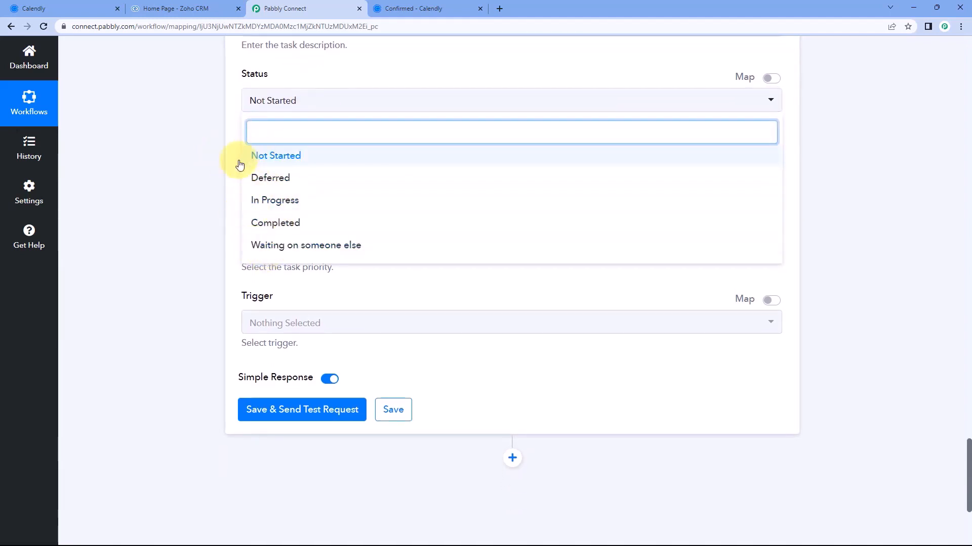
pyautogui.click(317, 157)
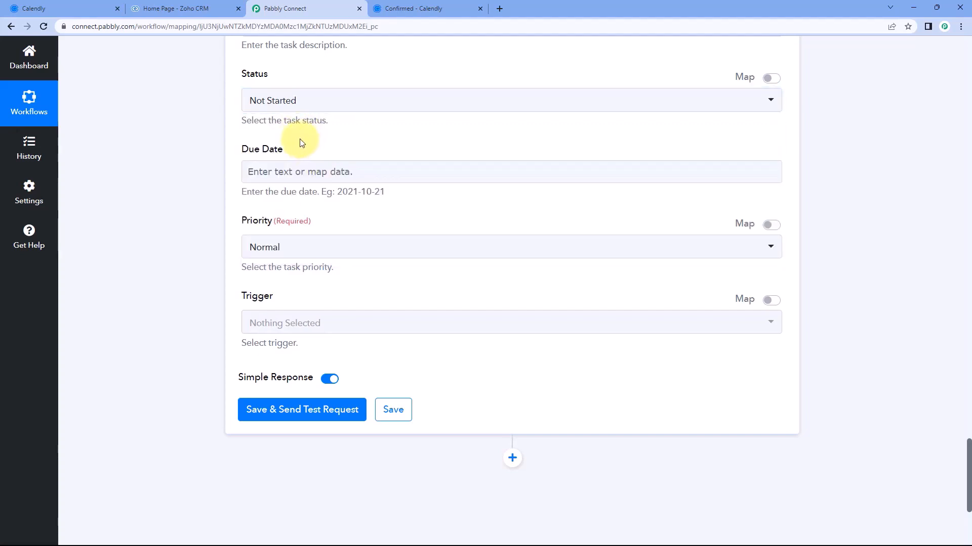
pyautogui.scroll(-1, 302, 144)
# Review the Due Date field's example format and leave it empty
pyautogui.click(249, 126)
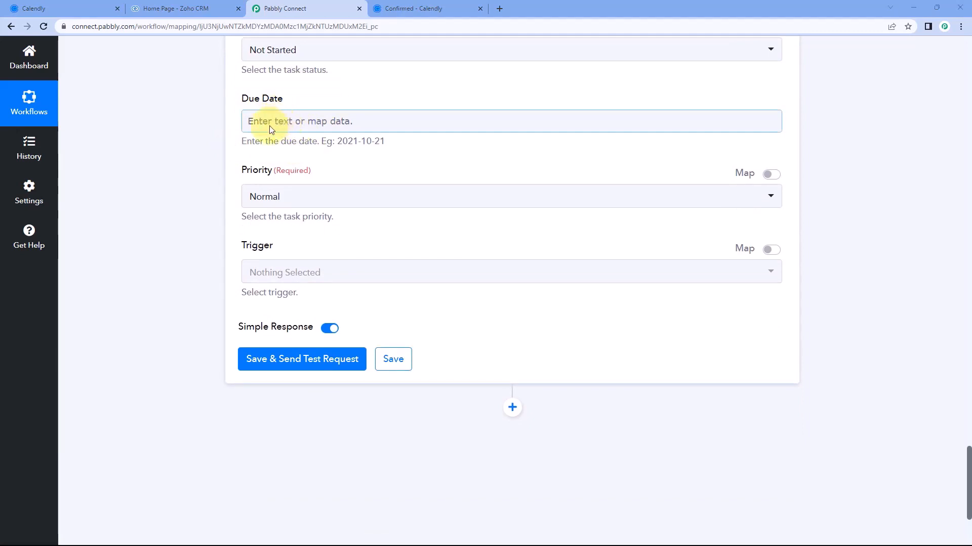
pyautogui.click(302, 140)
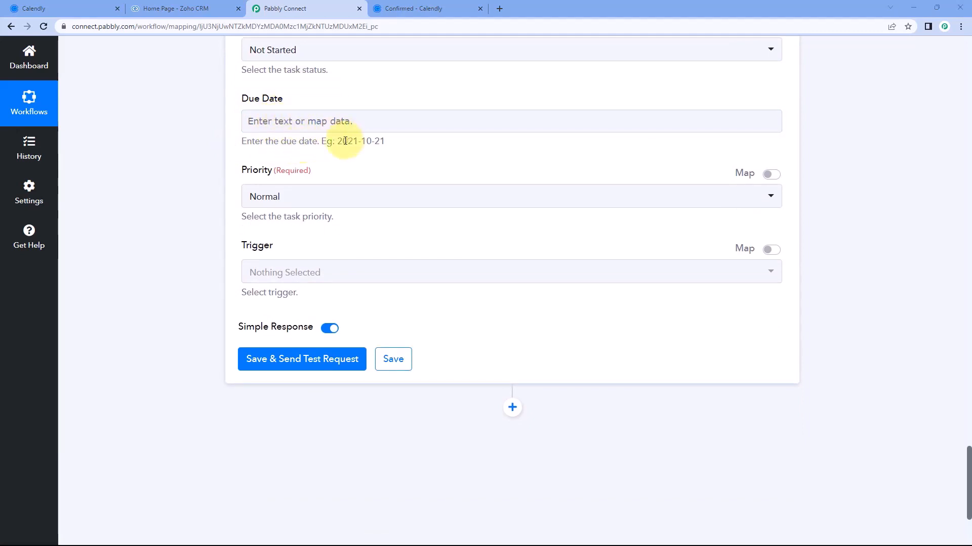
pyautogui.moveTo(337, 141); pyautogui.dragTo(361, 141)
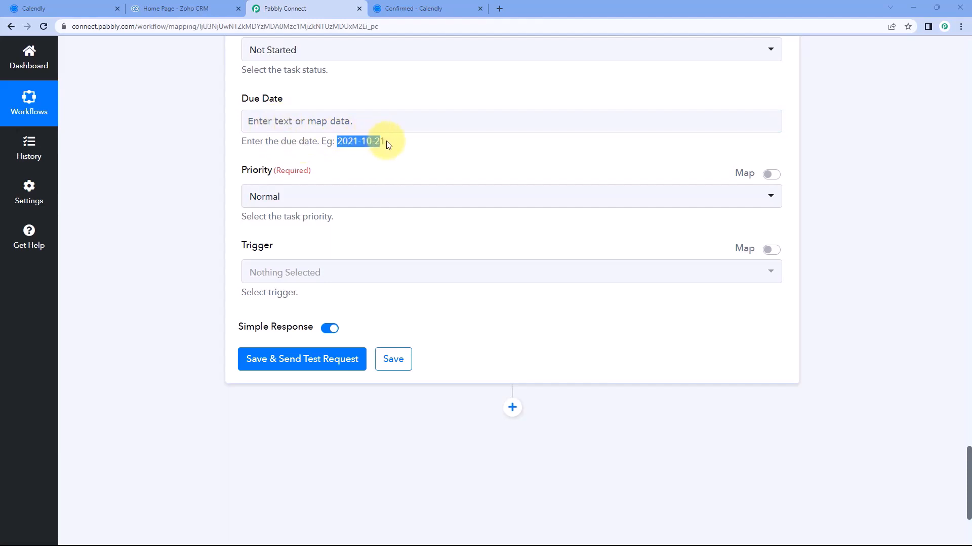
pyautogui.click(395, 74)
pyautogui.scroll(5, 394, 152)
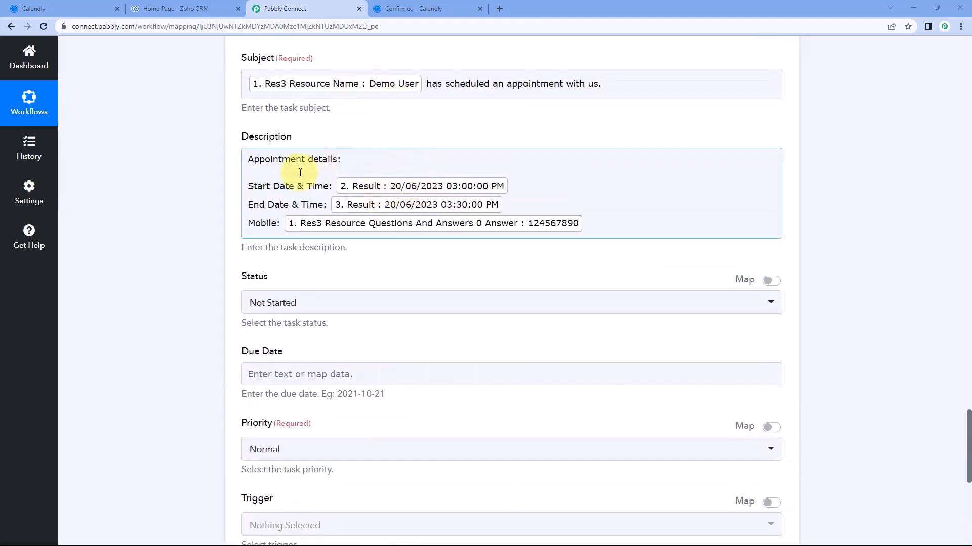
pyautogui.click(200, 175)
pyautogui.scroll(-4, 204, 180)
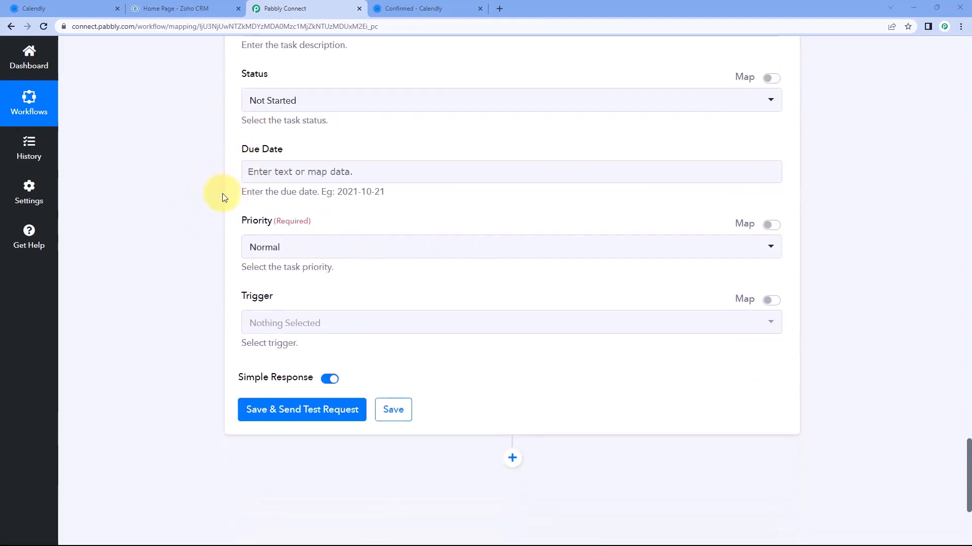
pyautogui.scroll(-1, 238, 157)
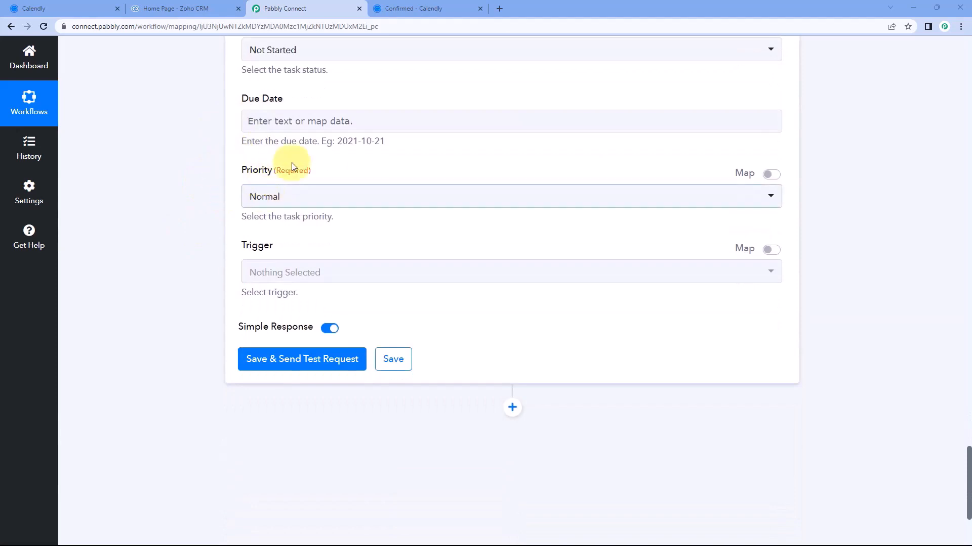
pyautogui.scroll(-2, 287, 167)
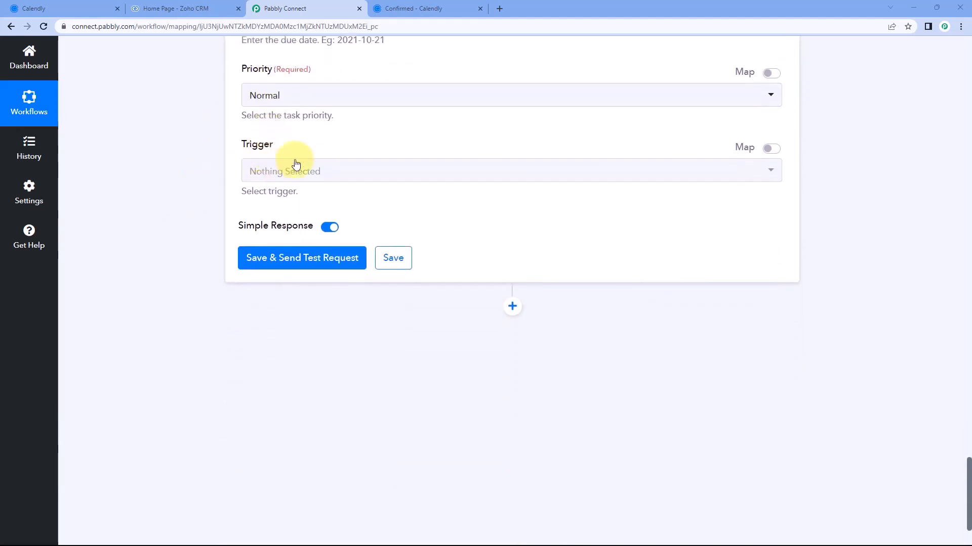
# Keep priority at Normal, leave Trigger unset, and send the test request
pyautogui.click(283, 101)
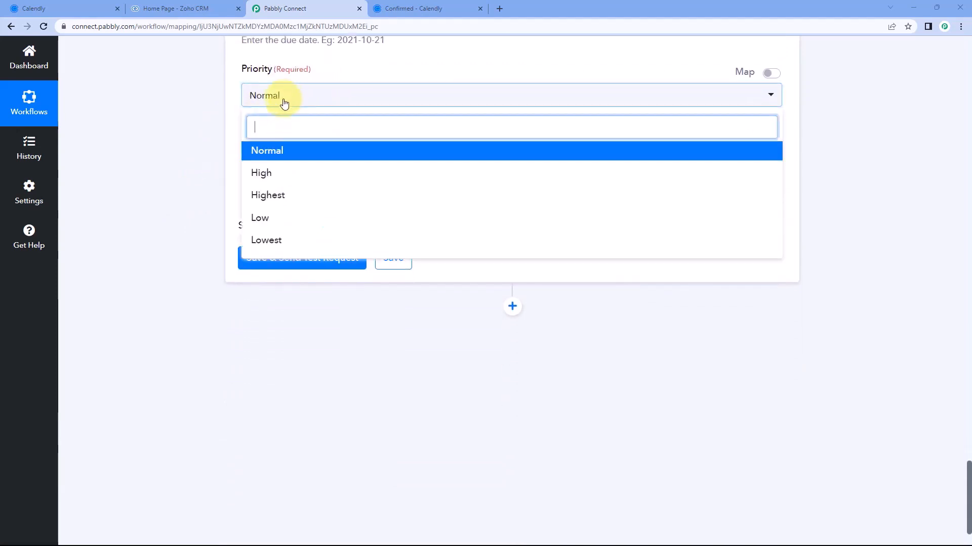
pyautogui.click(279, 155)
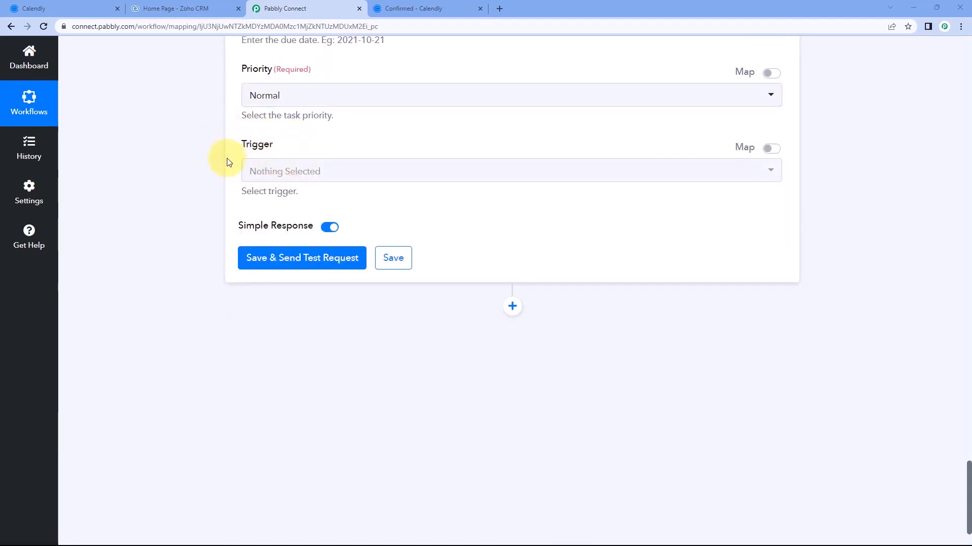
pyautogui.click(338, 176)
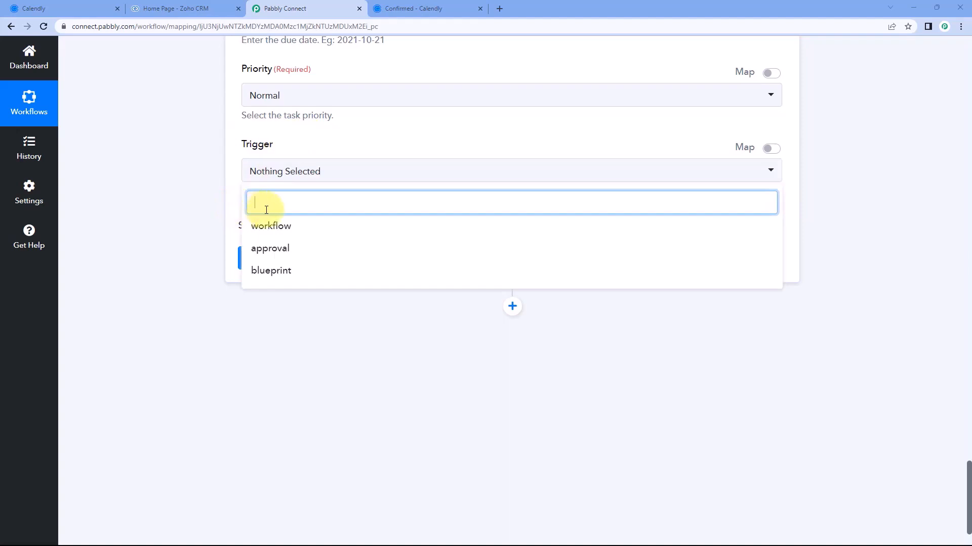
pyautogui.click(240, 160)
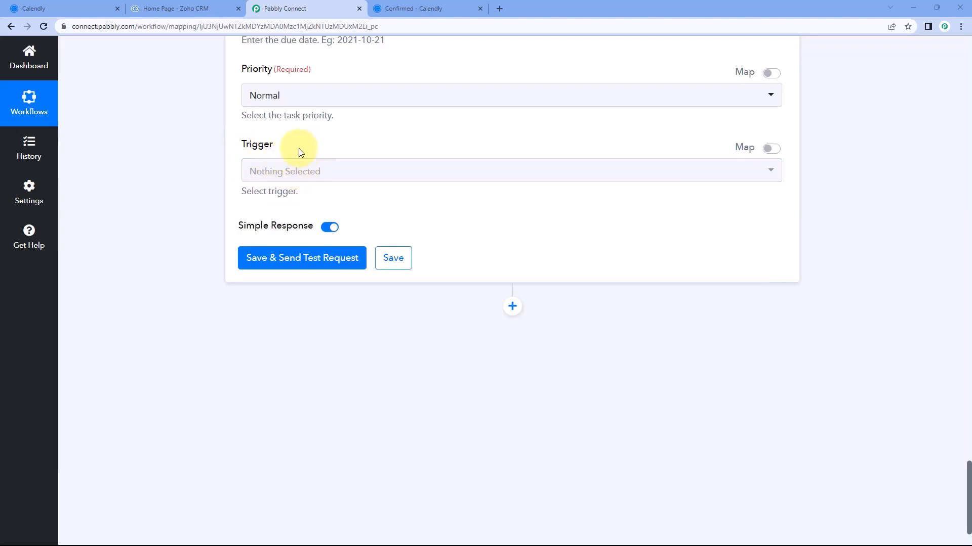
pyautogui.click(300, 257)
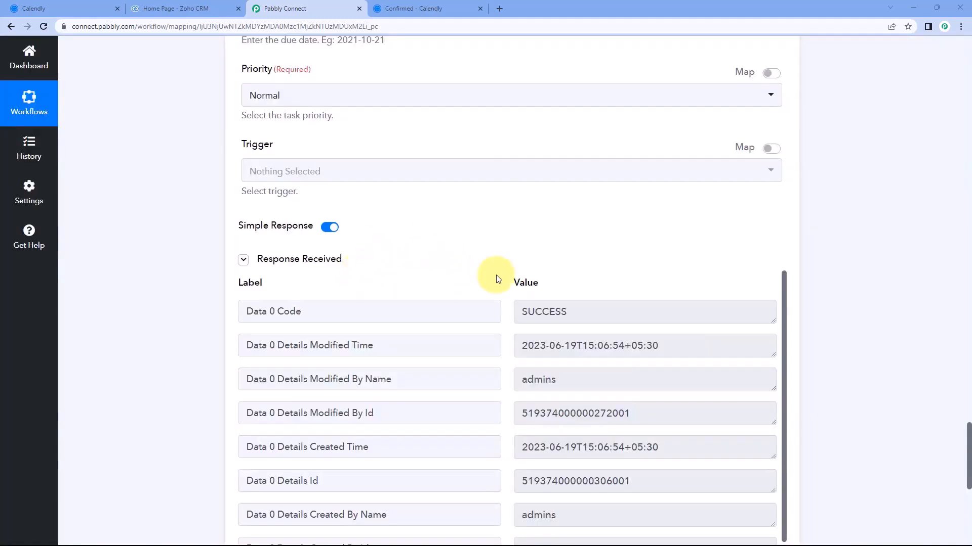
# Check the SUCCESS 'record added' response and mapped fields, then view the Calendly confirmation
pyautogui.scroll(-1, 503, 286)
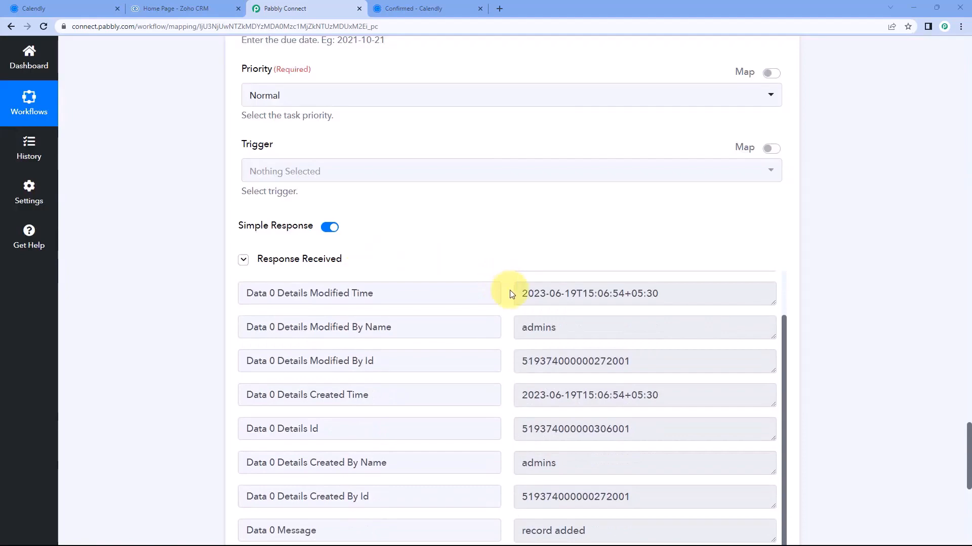
pyautogui.scroll(-4, 500, 269)
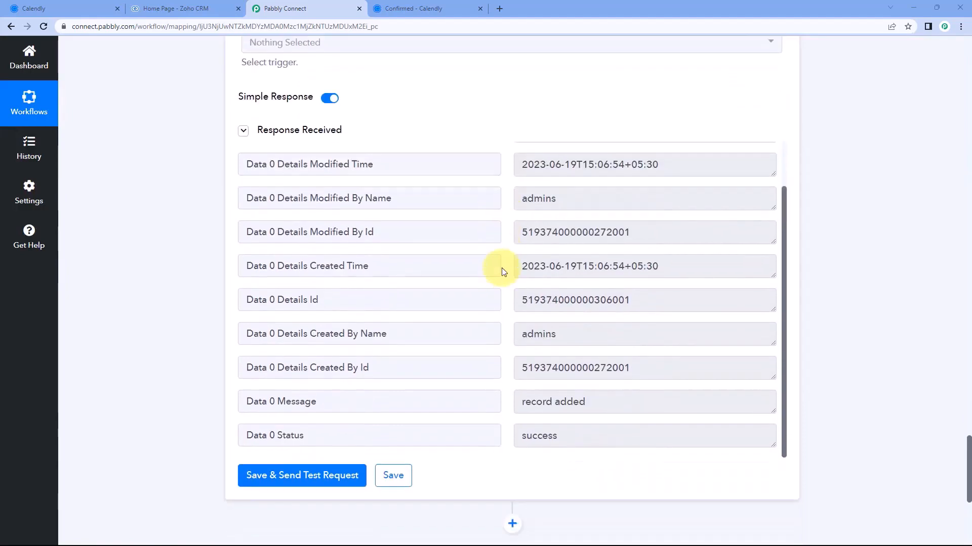
pyautogui.scroll(5, 502, 270)
pyautogui.scroll(6, 502, 270)
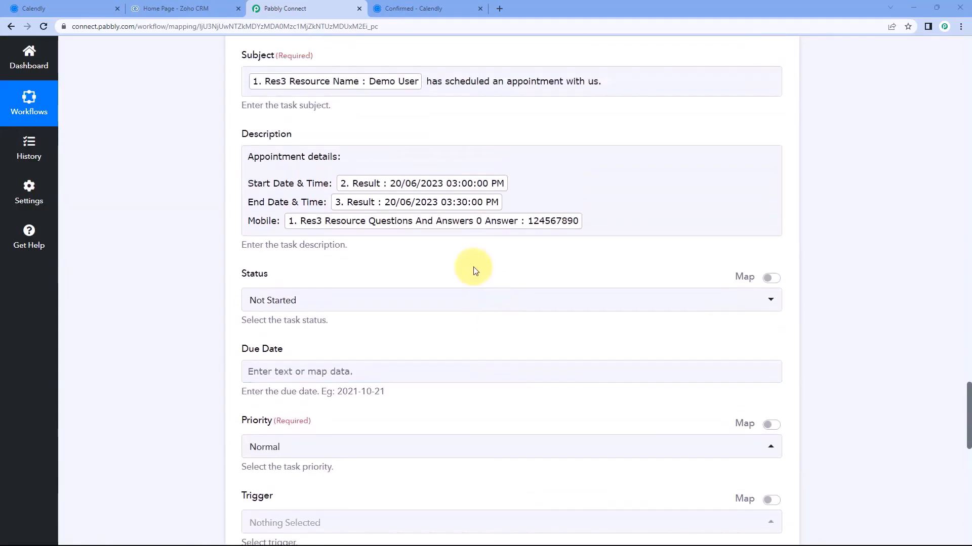
pyautogui.scroll(1, 429, 132)
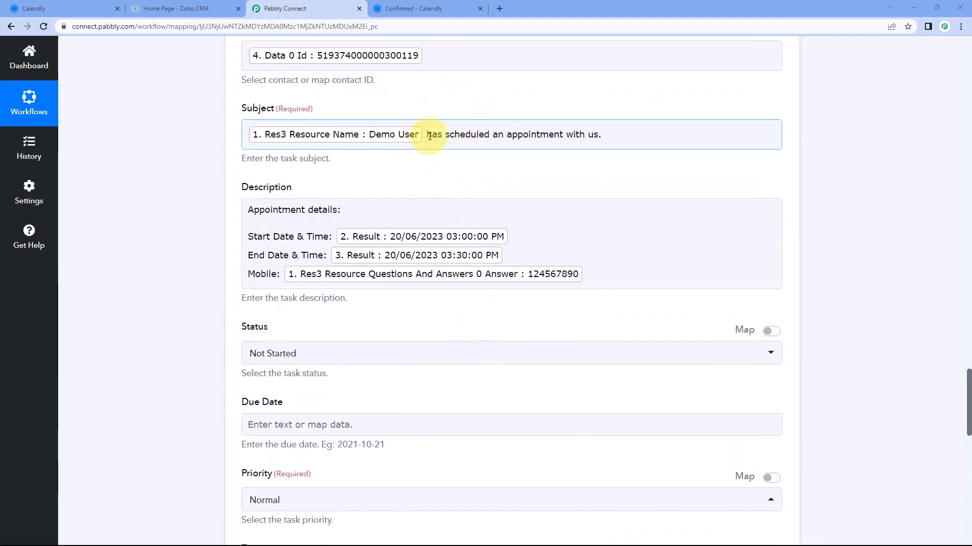
pyautogui.scroll(2, 433, 152)
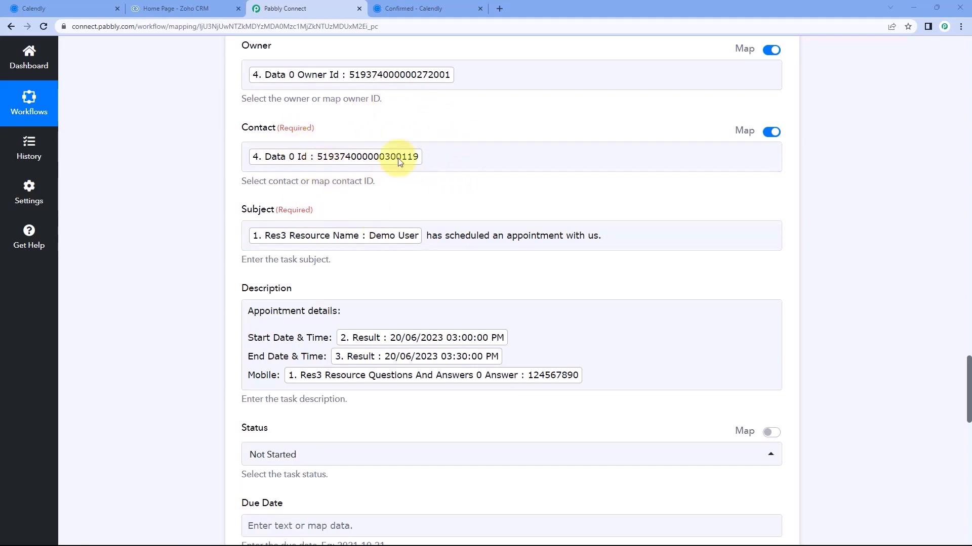
pyautogui.click(424, 6)
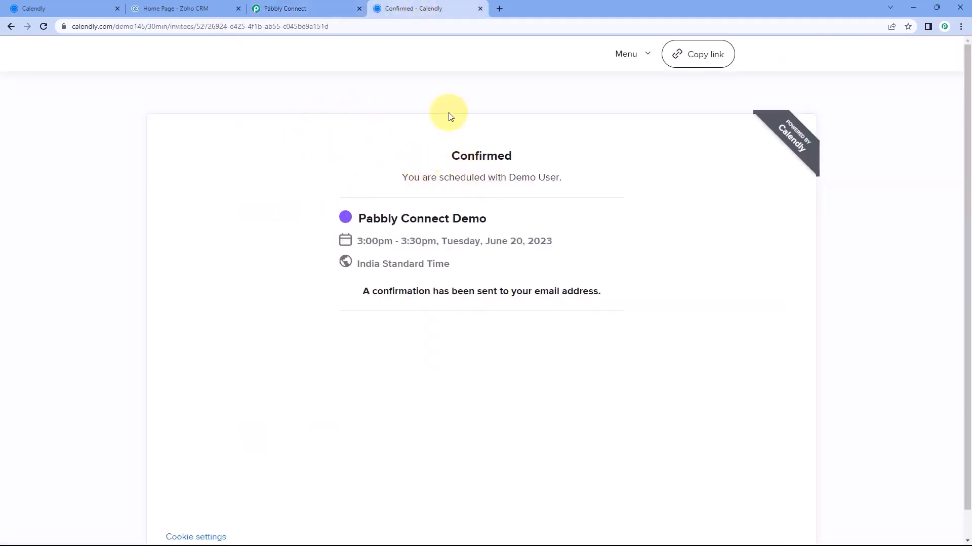
# Open the Demo User contact in Zoho CRM and go to its Open Activities
pyautogui.click(205, 6)
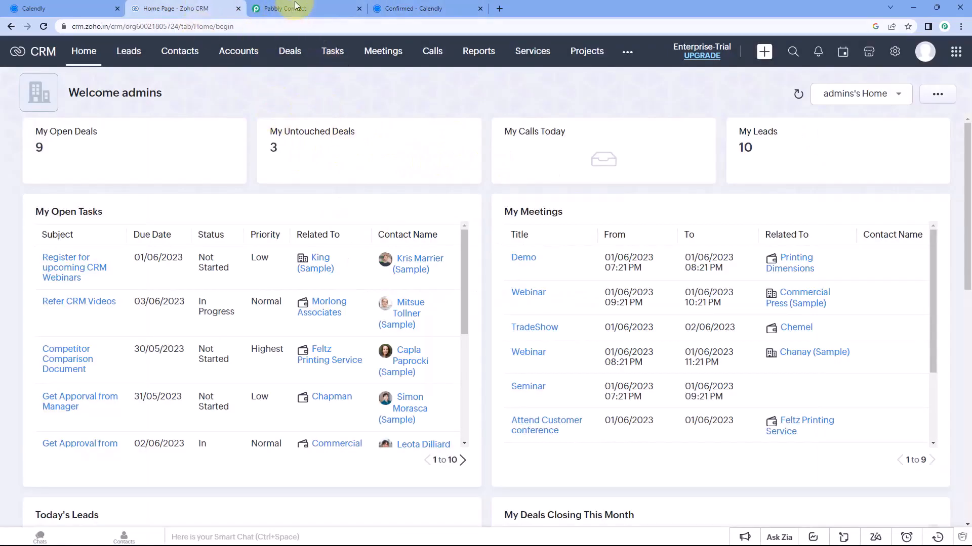
pyautogui.click(293, 8)
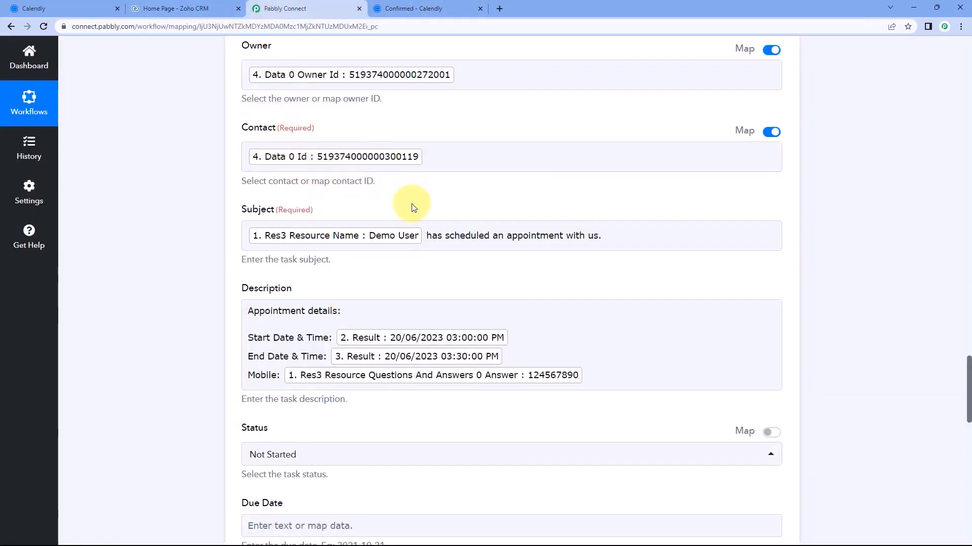
pyautogui.click(216, 6)
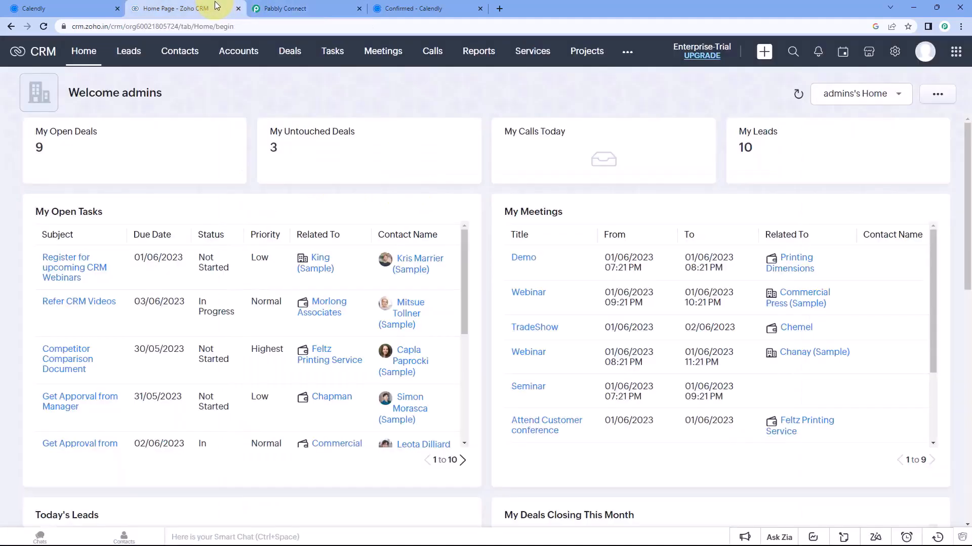
pyautogui.click(177, 52)
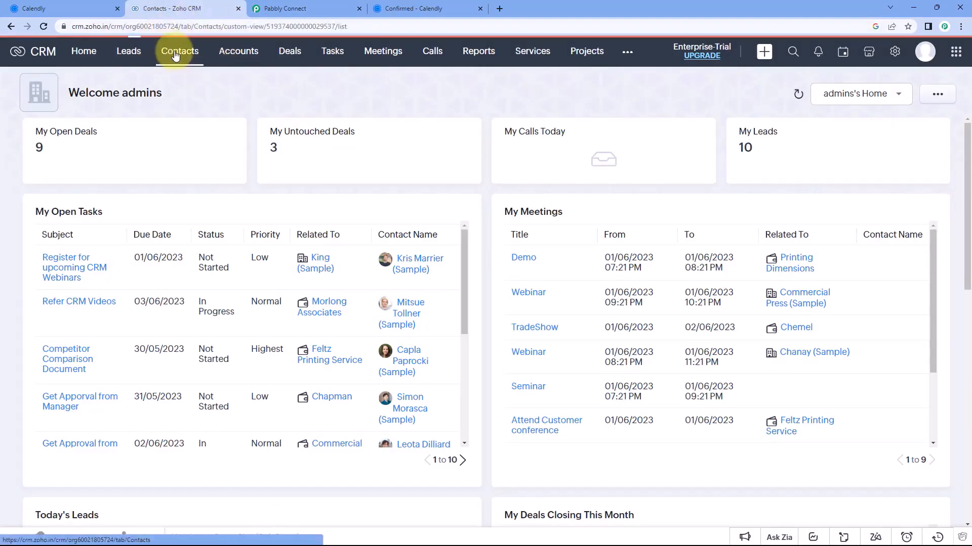
pyautogui.click(361, 164)
pyautogui.click(380, 9)
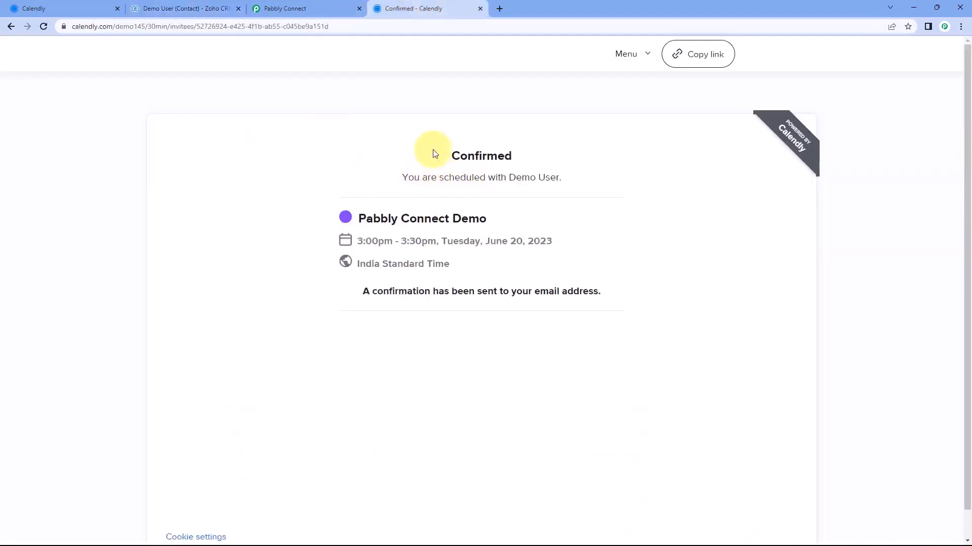
pyautogui.click(206, 8)
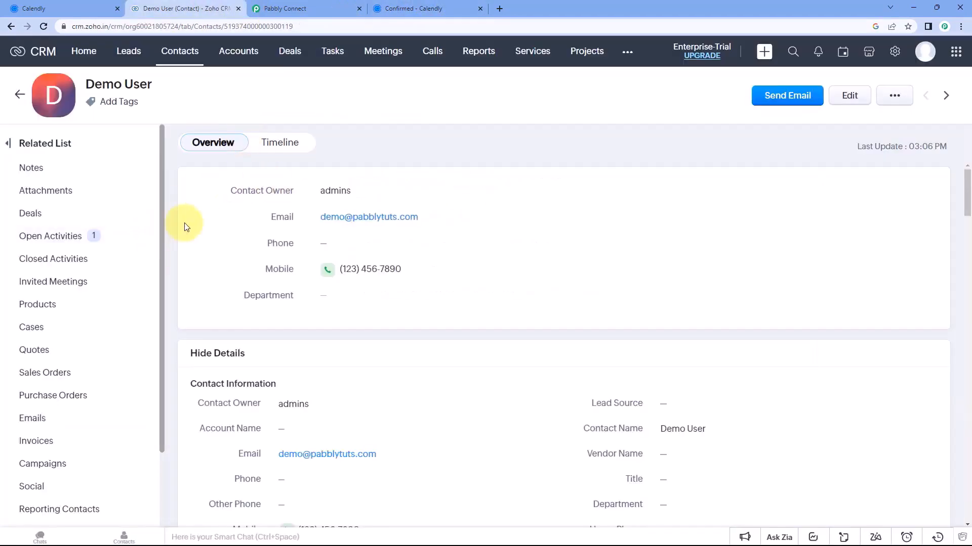
pyautogui.click(58, 235)
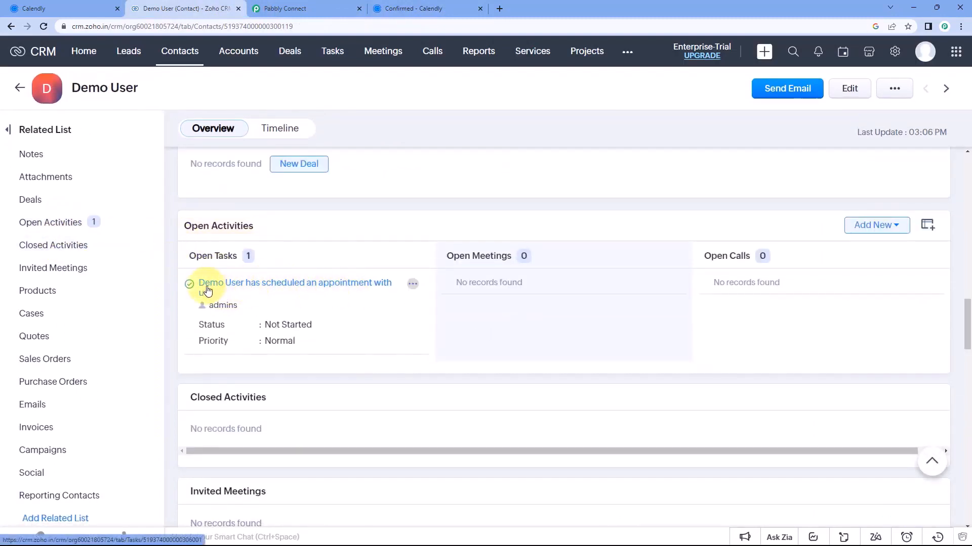
# Open the new appointment task and compare its subject with the workflow mapping
pyautogui.click(311, 289)
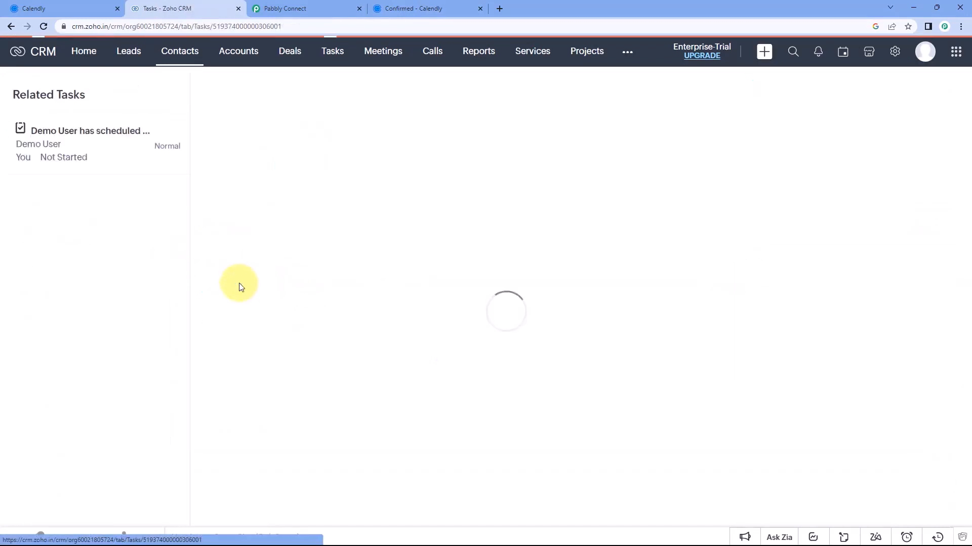
pyautogui.scroll(-2, 399, 293)
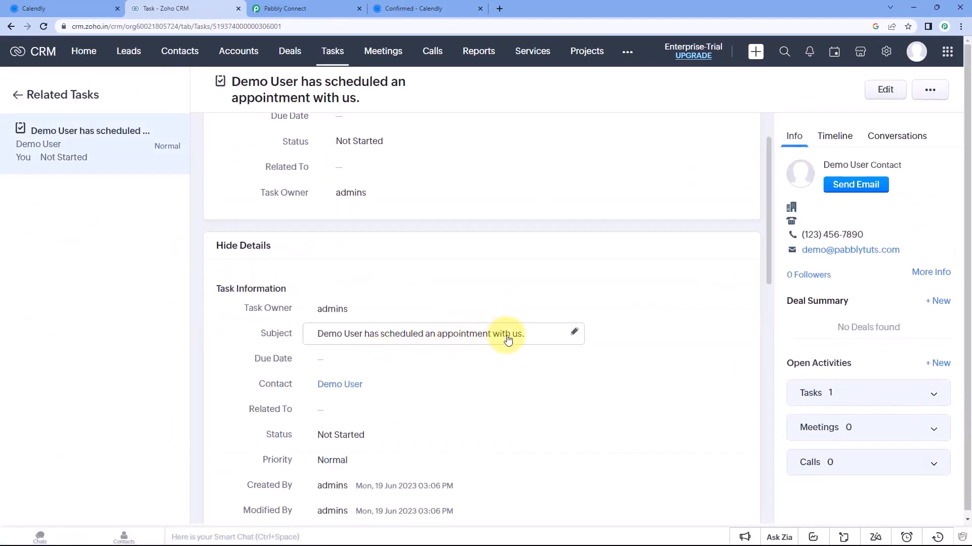
pyautogui.scroll(2, 505, 340)
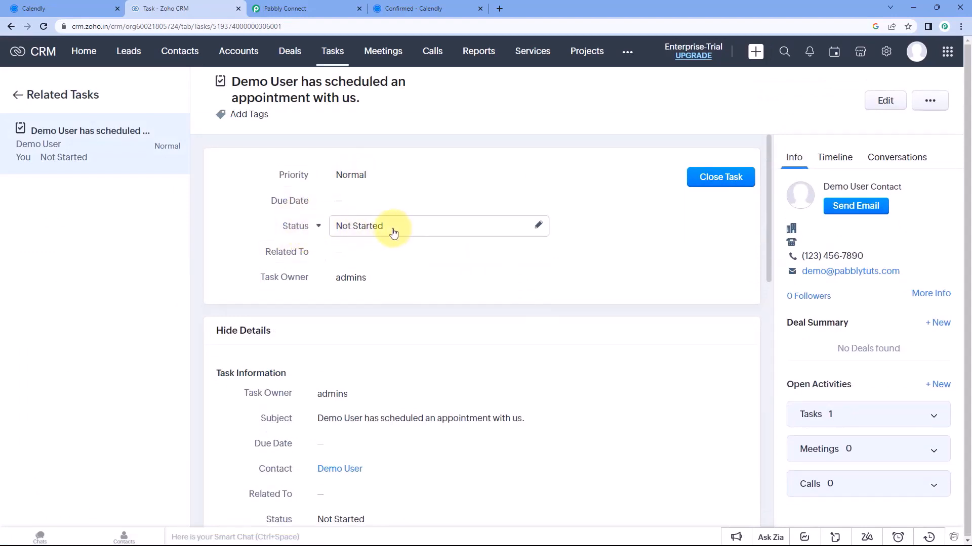
pyautogui.click(314, 8)
pyautogui.scroll(-5, 185, 318)
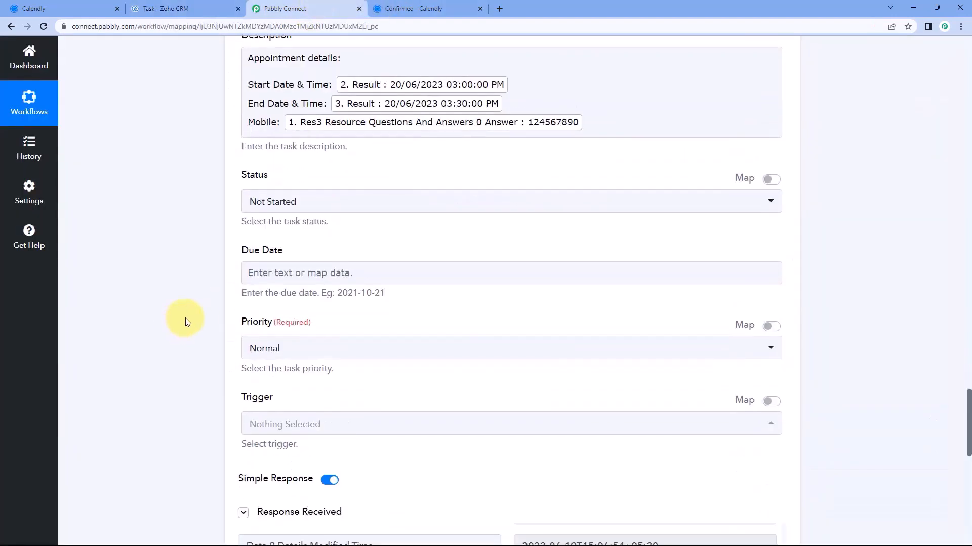
pyautogui.click(216, 8)
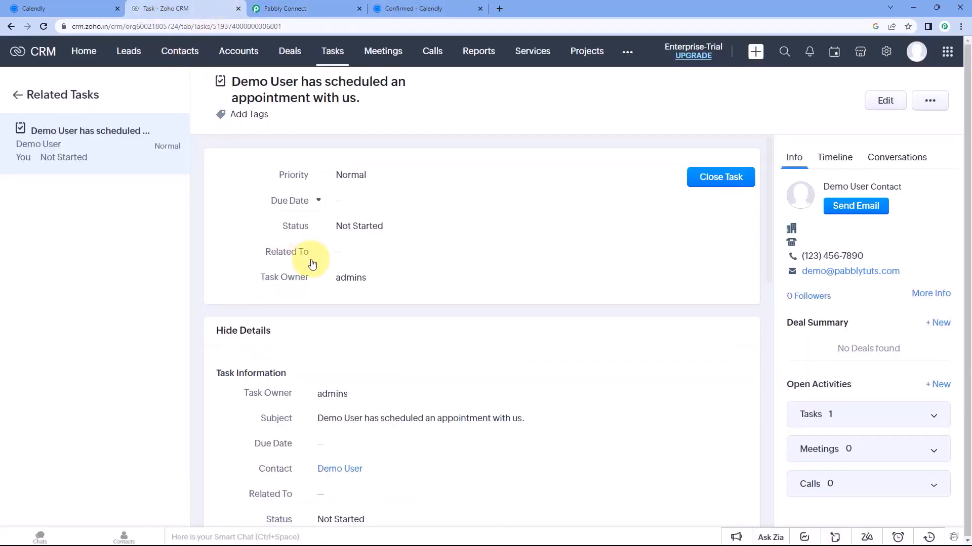
pyautogui.scroll(-4, 294, 266)
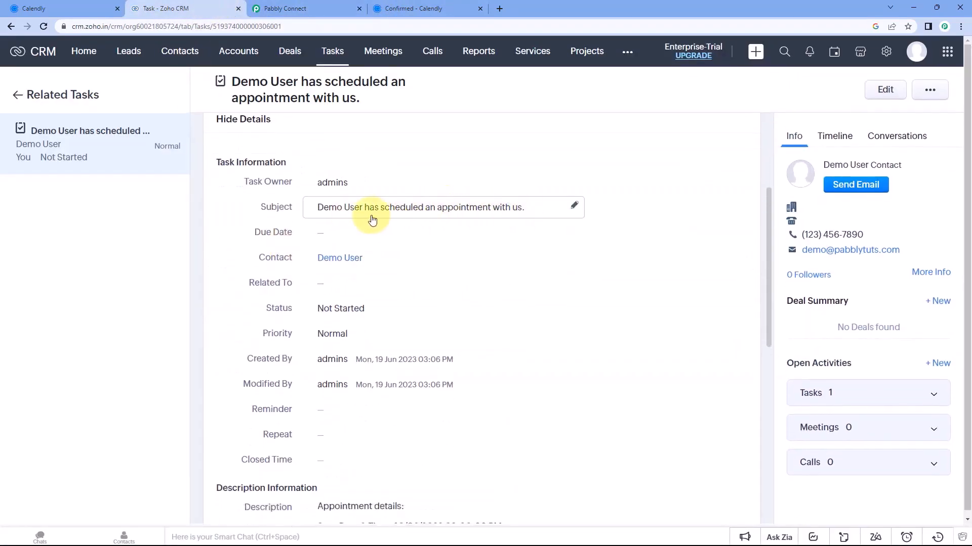
pyautogui.scroll(-2, 386, 260)
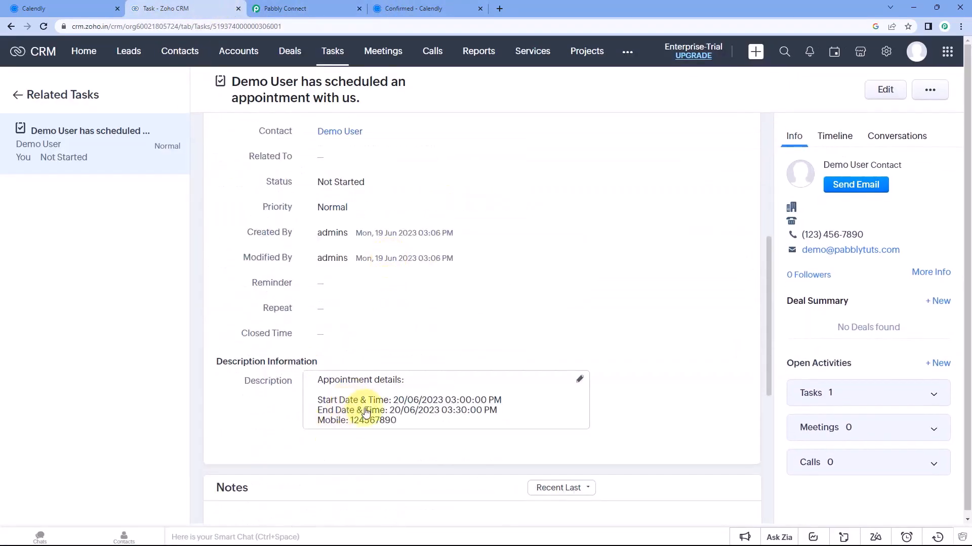
# Inspect the task's appointment-details description, then return to the Pabbly Connect workflow
pyautogui.click(320, 402)
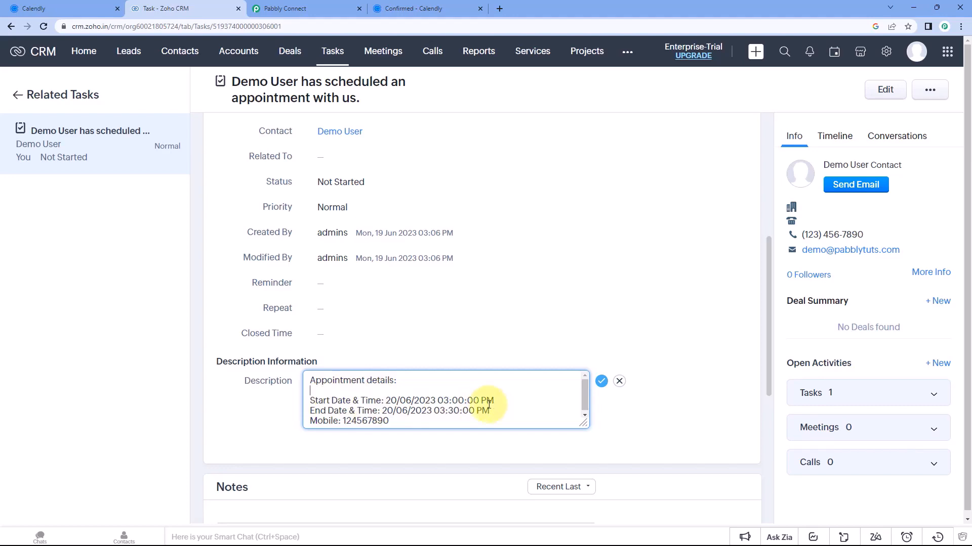
pyautogui.scroll(5, 293, 259)
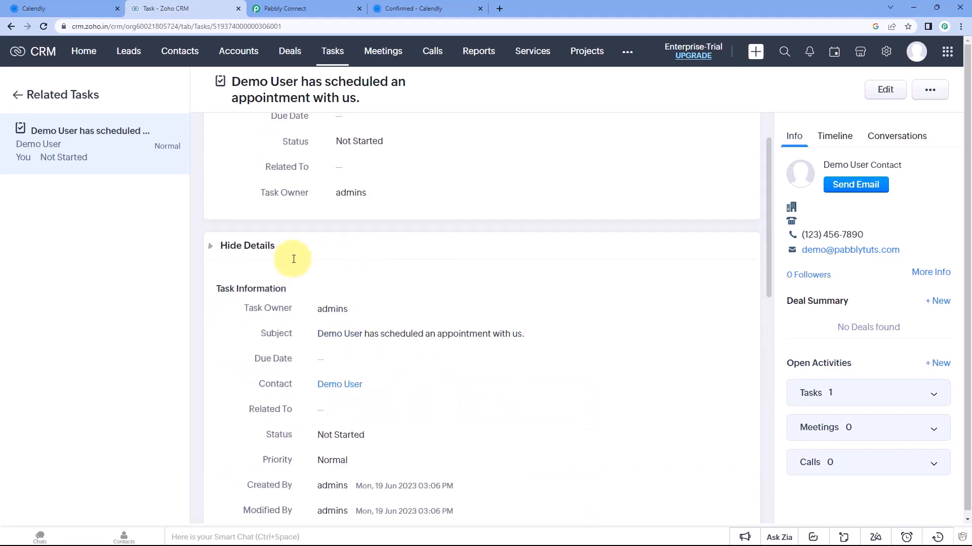
pyautogui.scroll(3, 294, 259)
pyautogui.click(299, 8)
pyautogui.scroll(5, 749, 180)
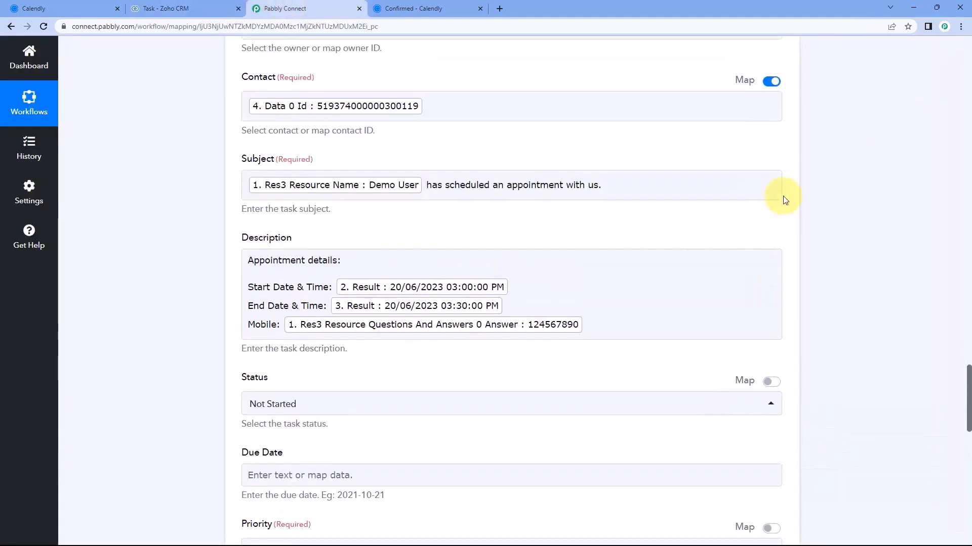
# Collapse the Calendly trigger step to show the workflow overview
pyautogui.scroll(9, 783, 200)
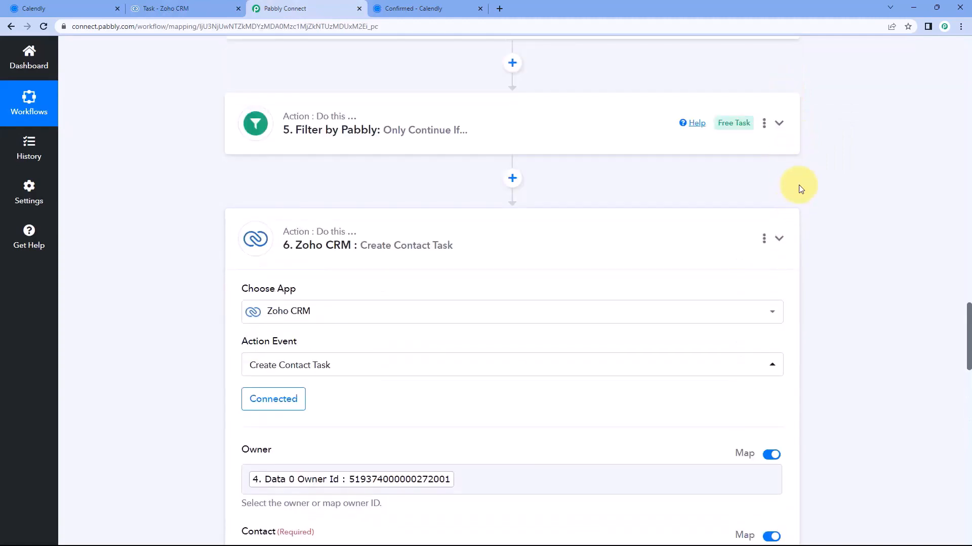
pyautogui.scroll(7, 796, 204)
pyautogui.scroll(13, 797, 162)
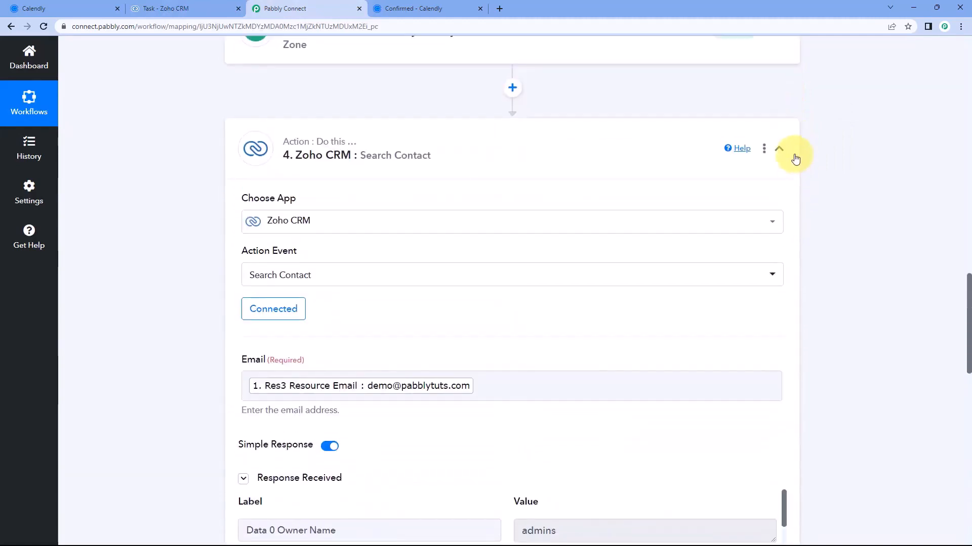
pyautogui.scroll(15, 793, 157)
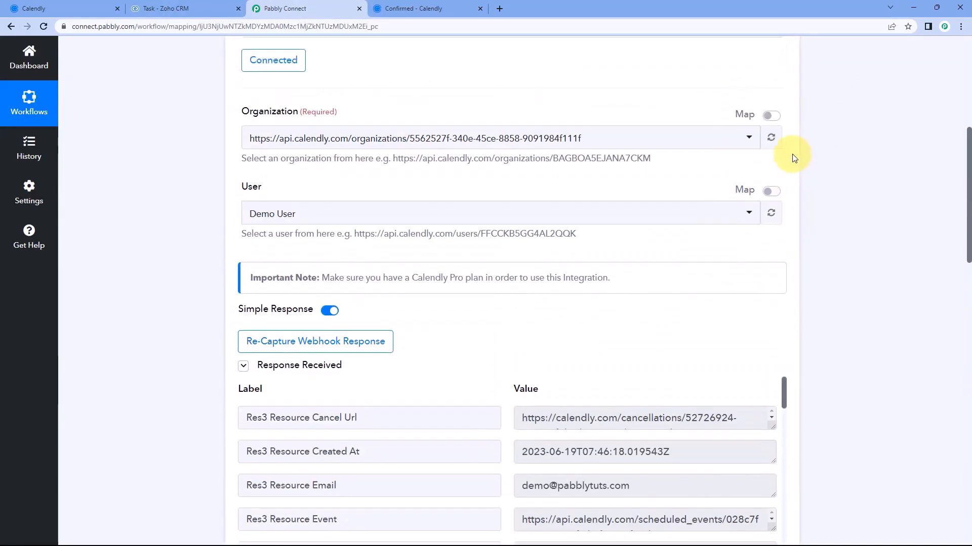
pyautogui.click(780, 174)
pyautogui.scroll(1, 459, 136)
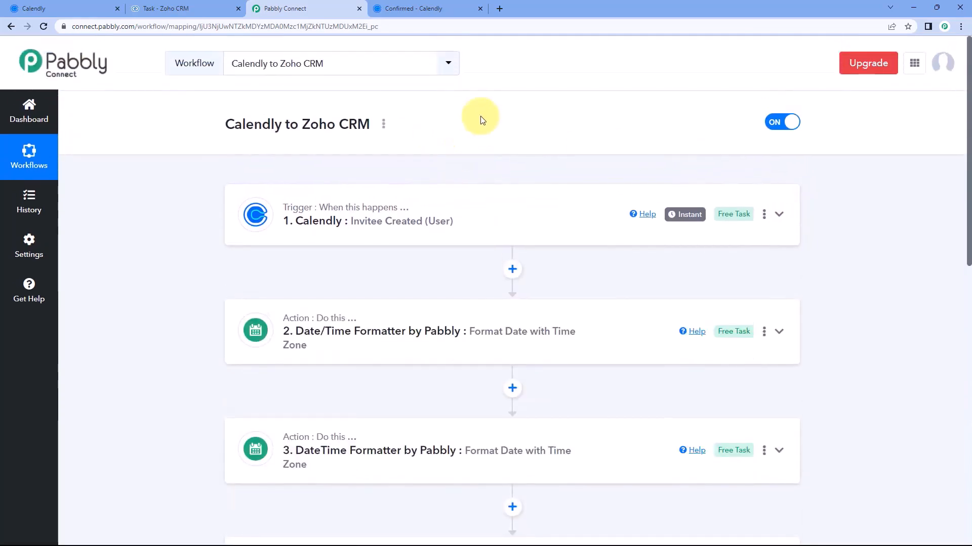
# Go through the Zoho CRM and Calendly tabs, ending on Calendly Event Types
pyautogui.click(212, 6)
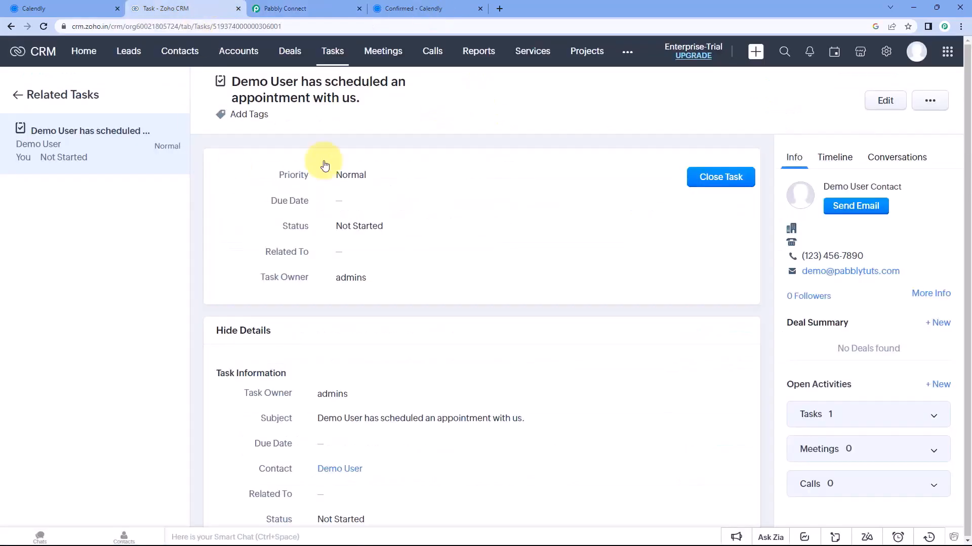
pyautogui.click(175, 51)
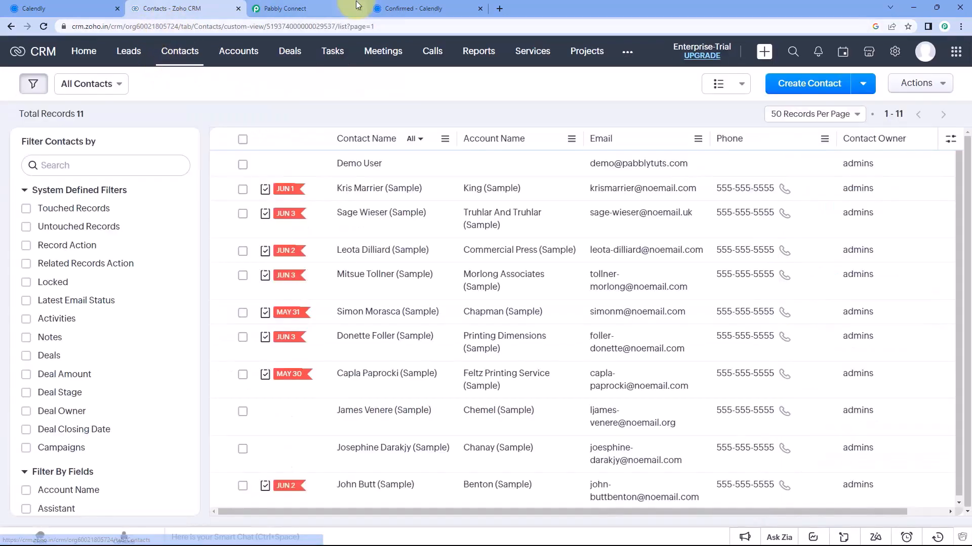
pyautogui.click(335, 8)
pyautogui.click(402, 8)
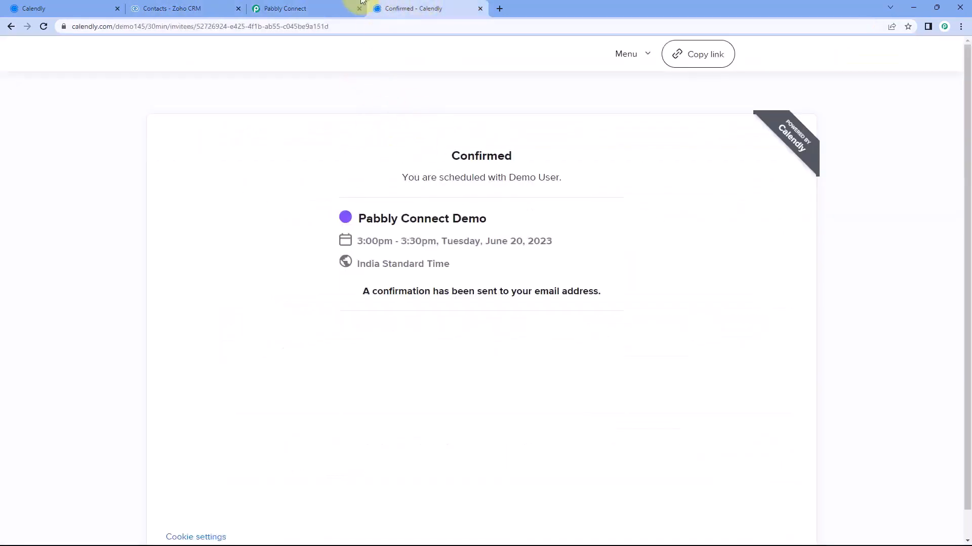
pyautogui.click(303, 9)
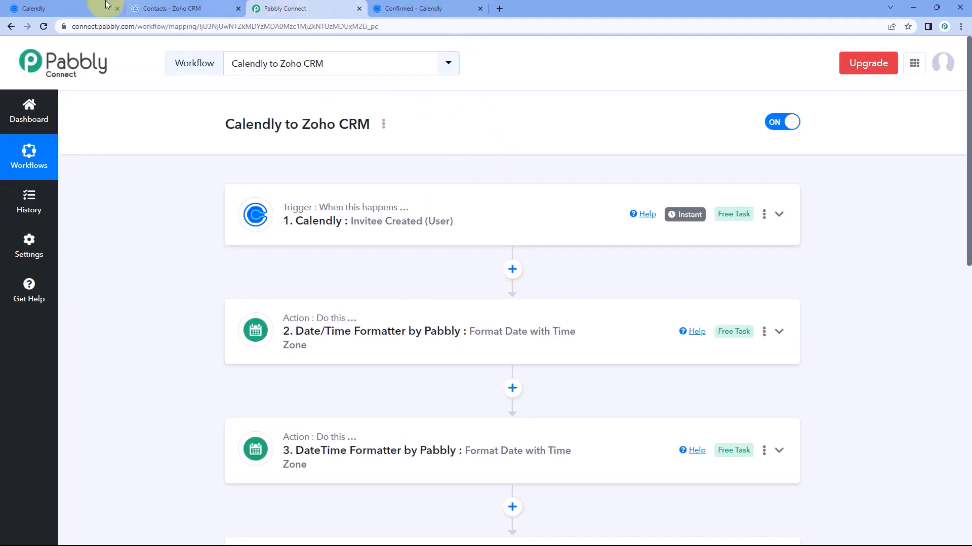
pyautogui.click(91, 7)
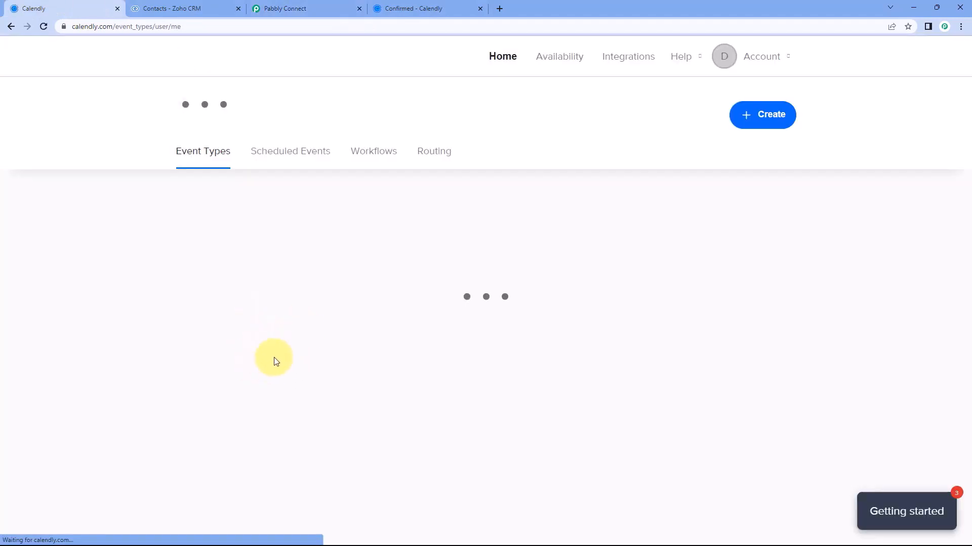
# Copy the Pabbly Connect Demo booking link and load it in a new tab
pyautogui.click(239, 402)
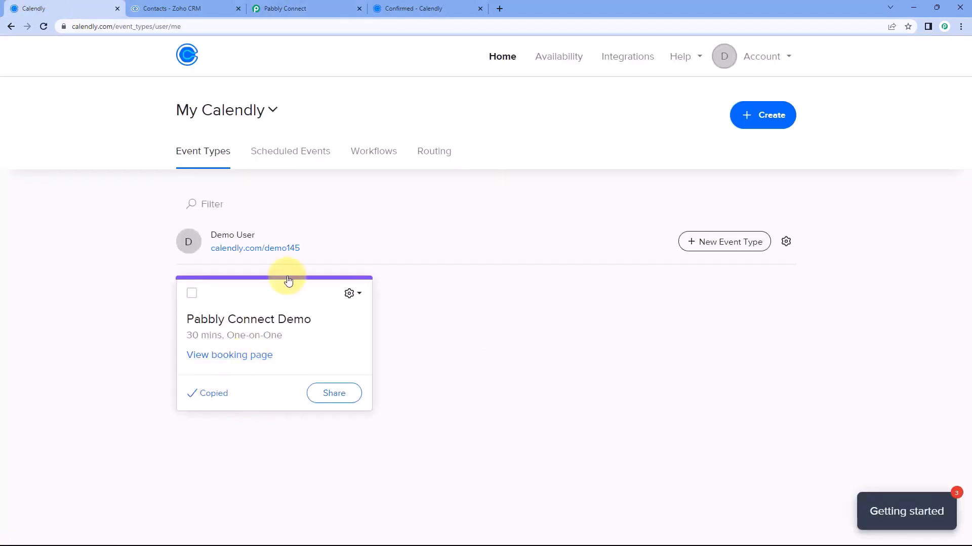
pyautogui.hotkey('ctrl', 't')
pyautogui.hotkey('ctrl', 'v')
pyautogui.press('Return')
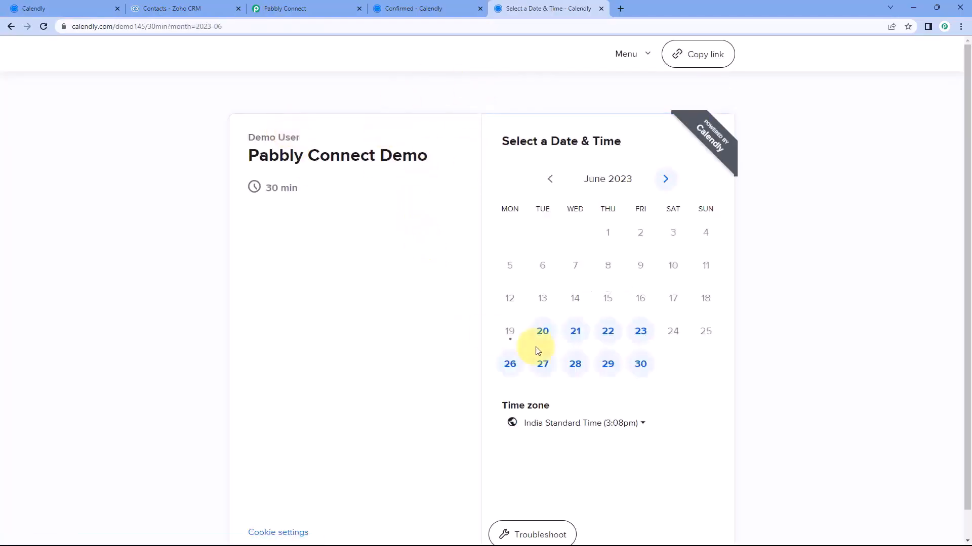
# Pick Thursday, June 22 at 11:00am and continue to the details form
pyautogui.click(609, 333)
pyautogui.scroll(-2, 727, 284)
pyautogui.click(724, 282)
pyautogui.click(732, 282)
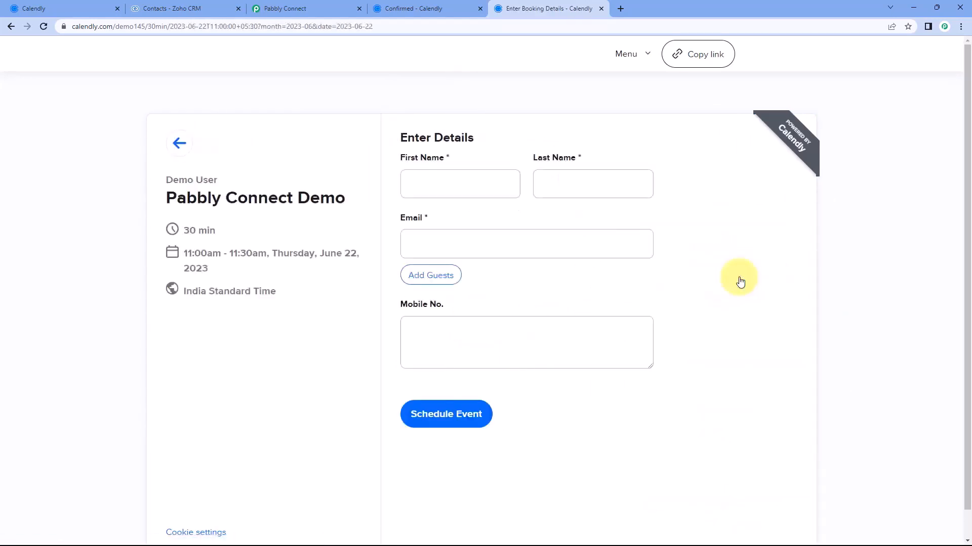
# Enter the test invitee's name and e-mail address in the booking form
pyautogui.click(479, 189)
pyautogui.write('Test')
pyautogui.press('Tab')
pyautogui.press('Tab')
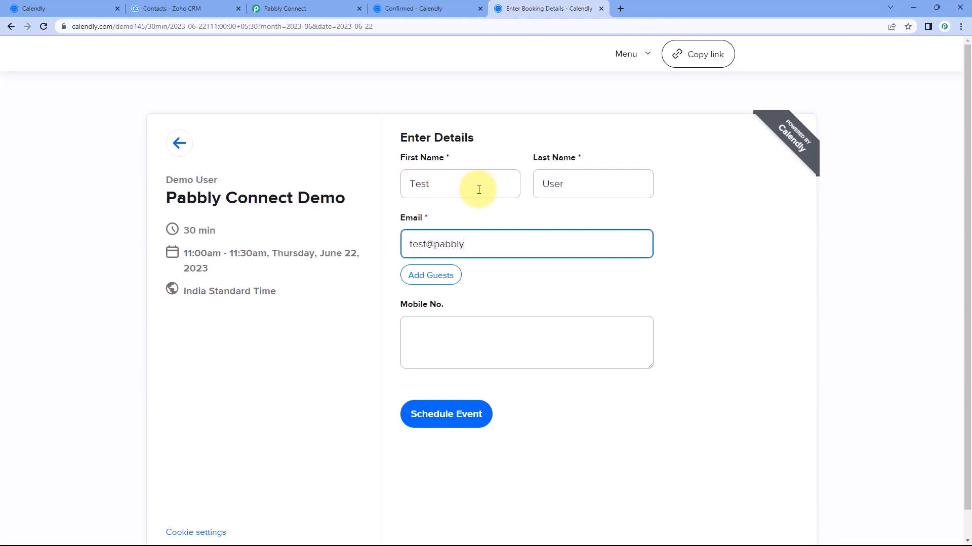
pyautogui.press('Tab')
pyautogui.press('Tab')
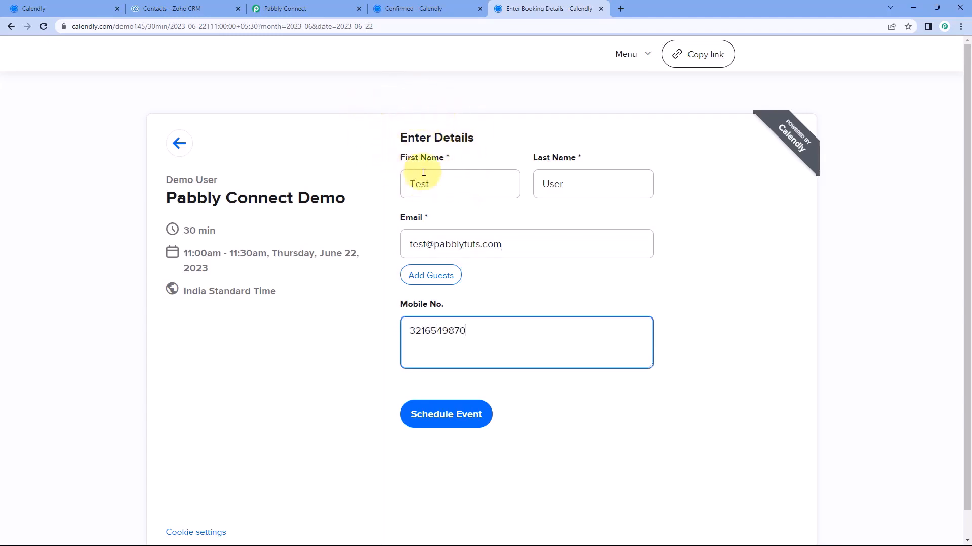
# Schedule the event and highlight the confirmed June 22, 11:00am–11:30am slot
pyautogui.click(192, 8)
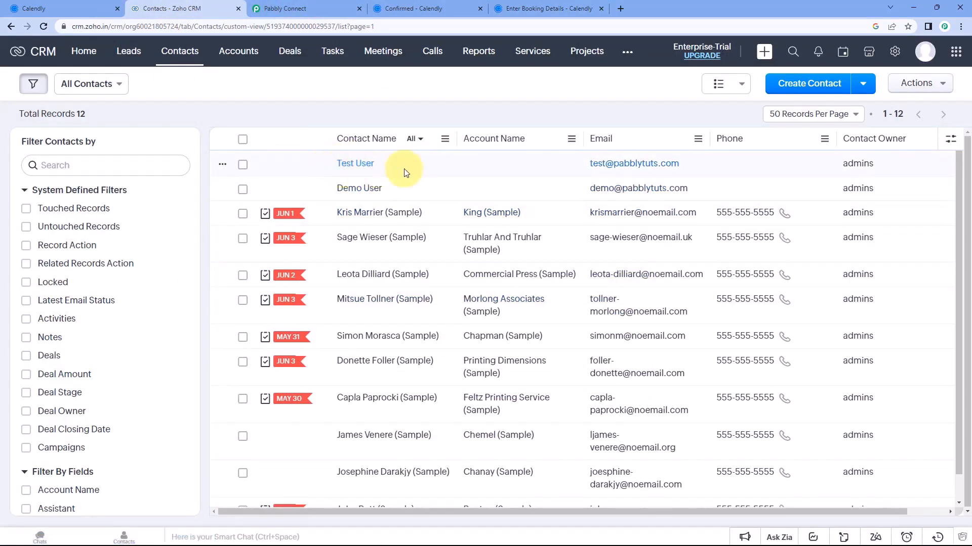
pyautogui.click(345, 168)
pyautogui.click(512, 7)
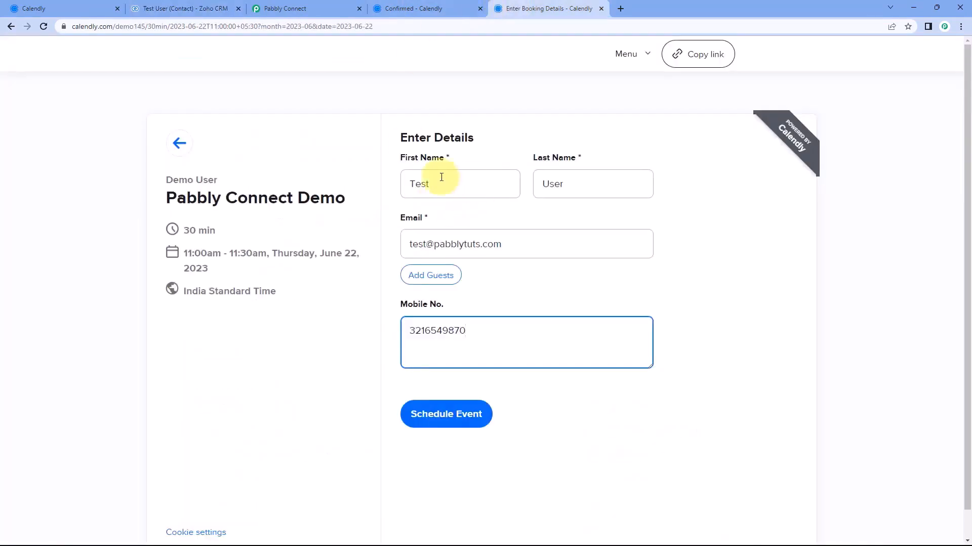
pyautogui.click(466, 224)
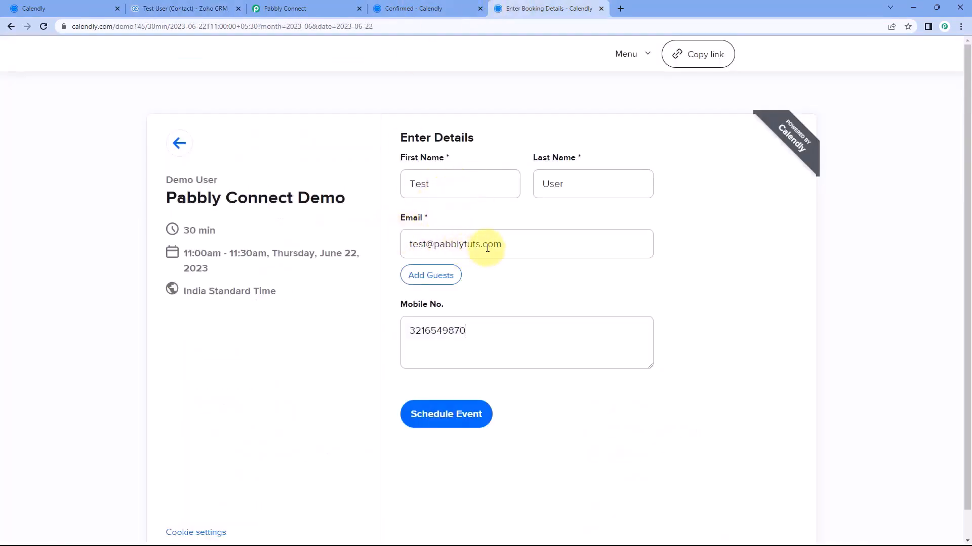
pyautogui.click(195, 8)
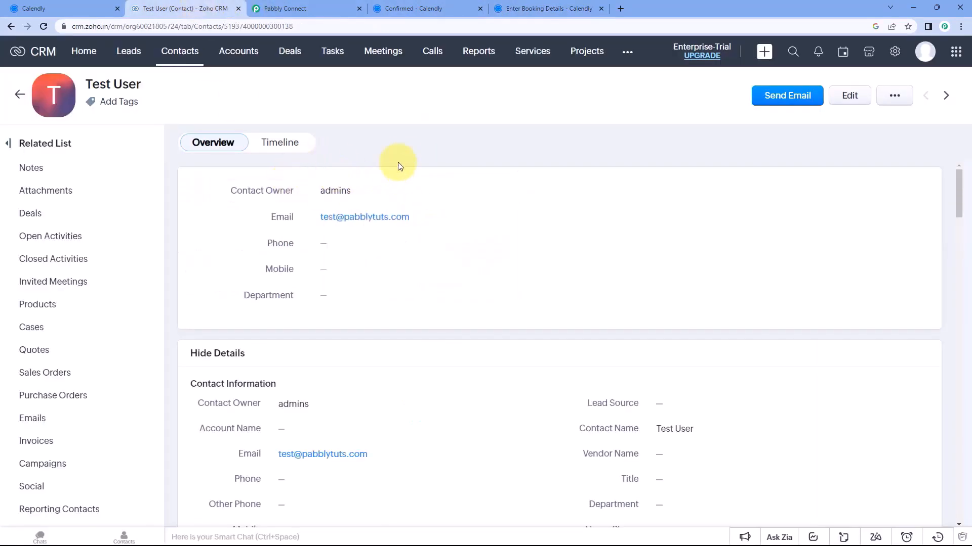
pyautogui.click(511, 8)
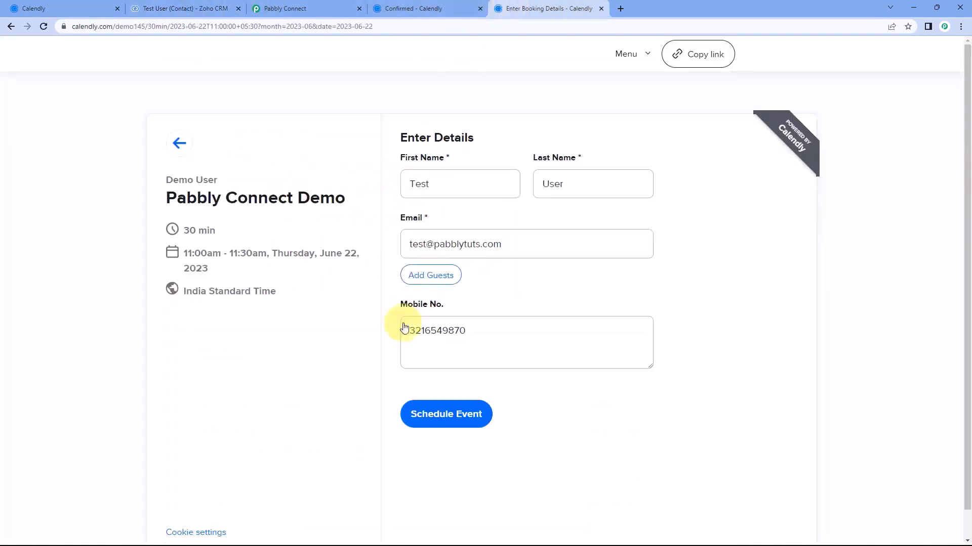
pyautogui.click(434, 417)
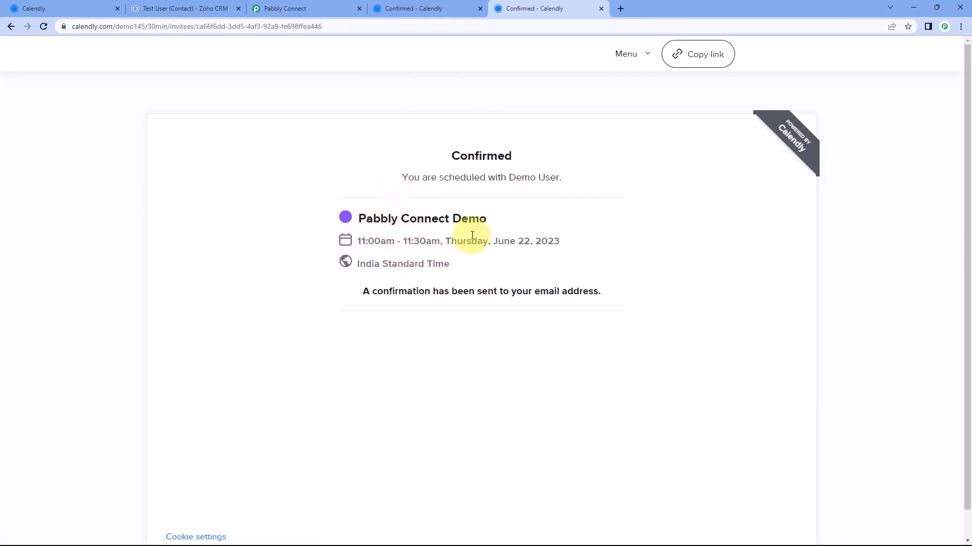
pyautogui.moveTo(530, 241); pyautogui.dragTo(494, 238)
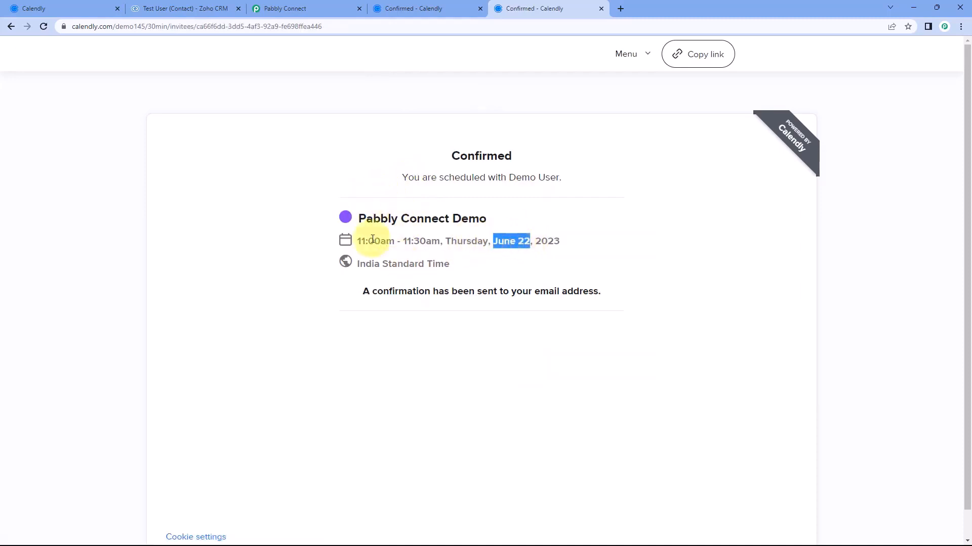
pyautogui.moveTo(355, 241); pyautogui.dragTo(439, 239)
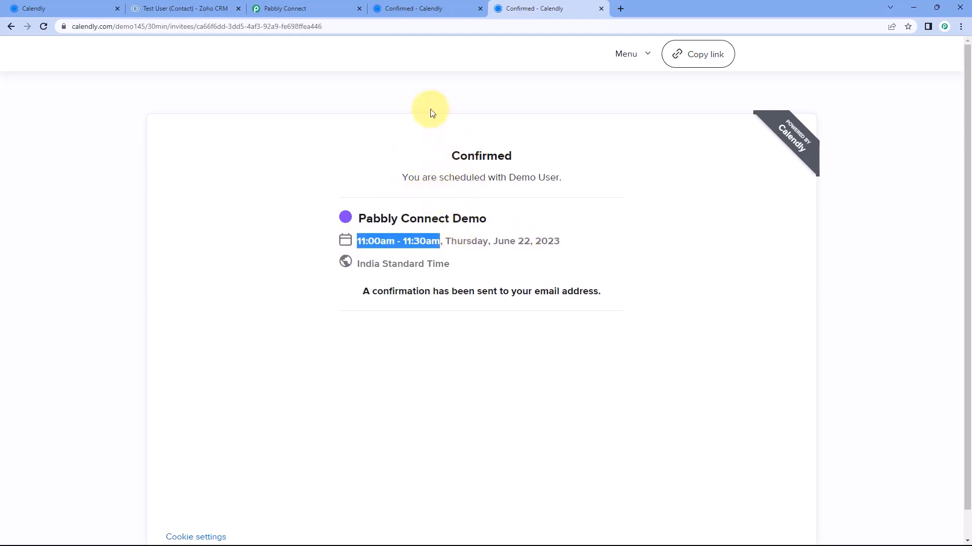
# Reload the test contact and open its new task showing the 22/06/2023 11:00–11:30 AM description
pyautogui.click(196, 7)
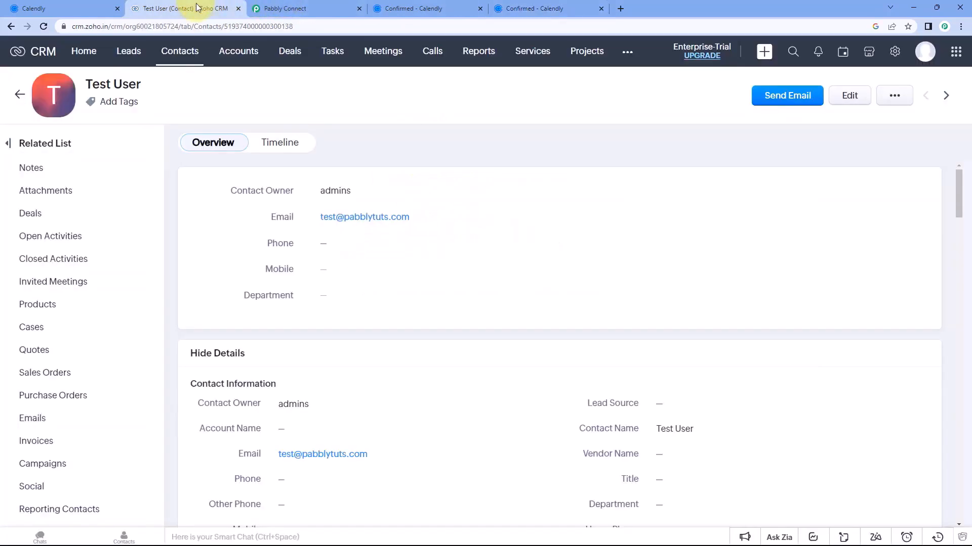
pyautogui.click(44, 26)
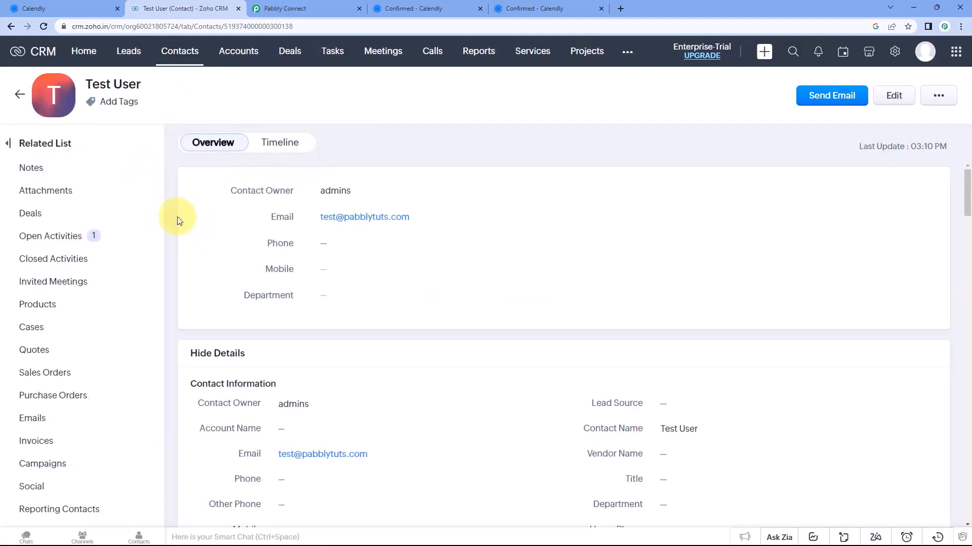
pyautogui.click(62, 236)
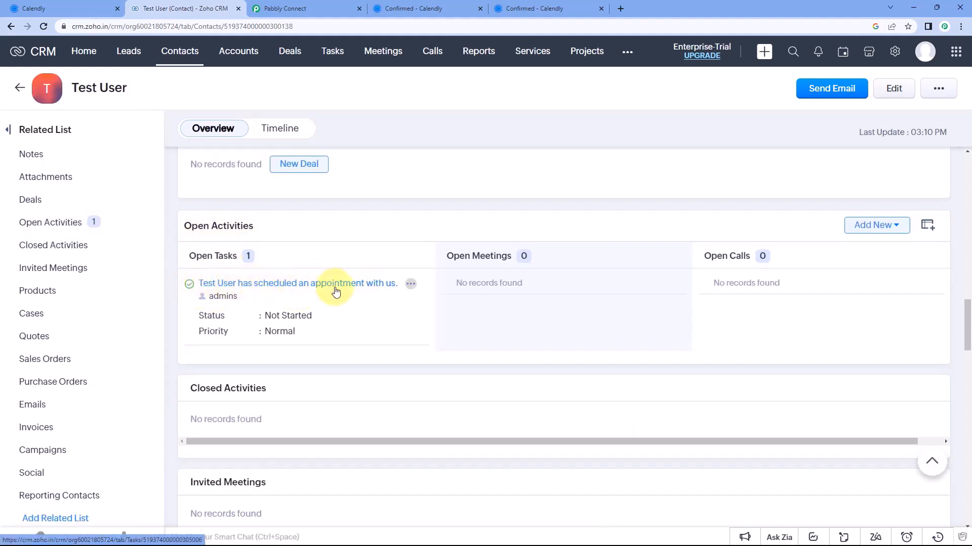
pyautogui.click(371, 285)
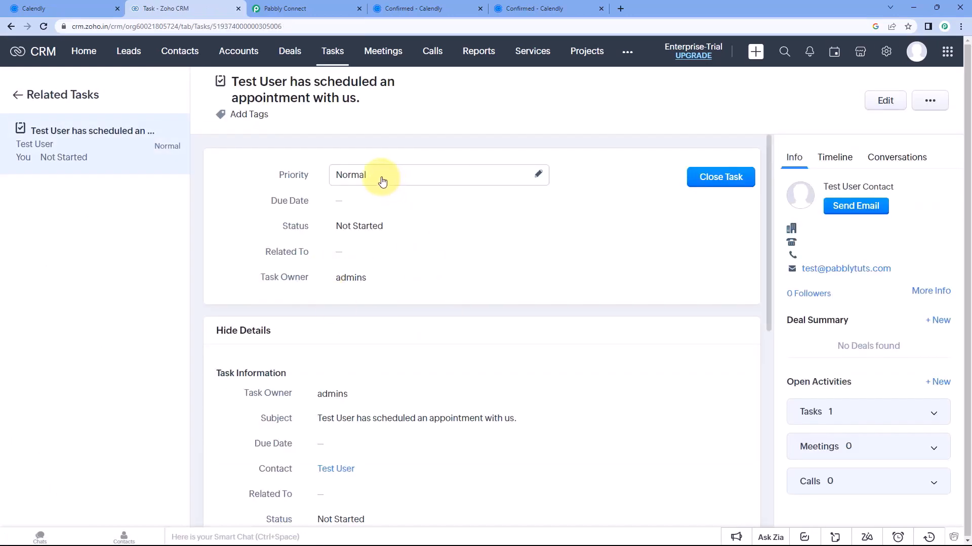
pyautogui.scroll(-5, 407, 230)
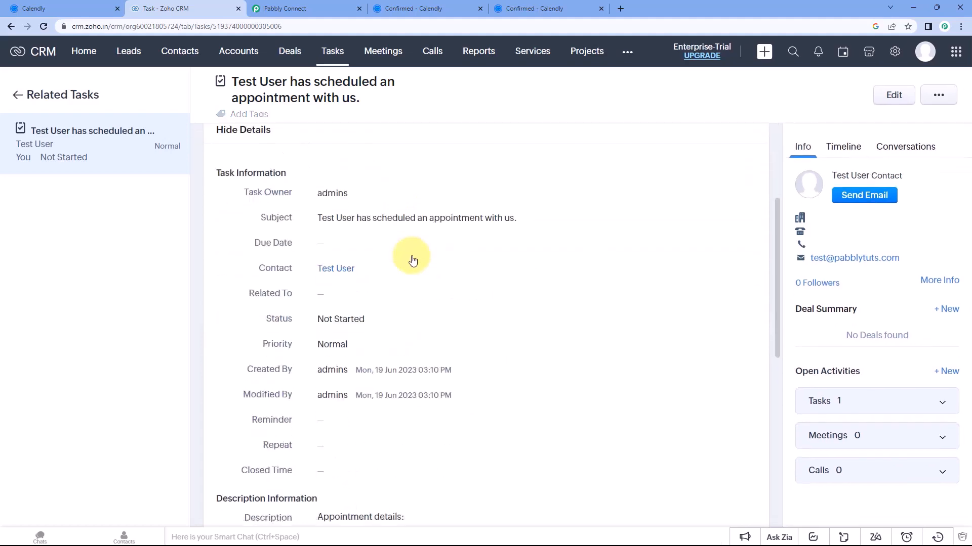
pyautogui.scroll(-3, 415, 261)
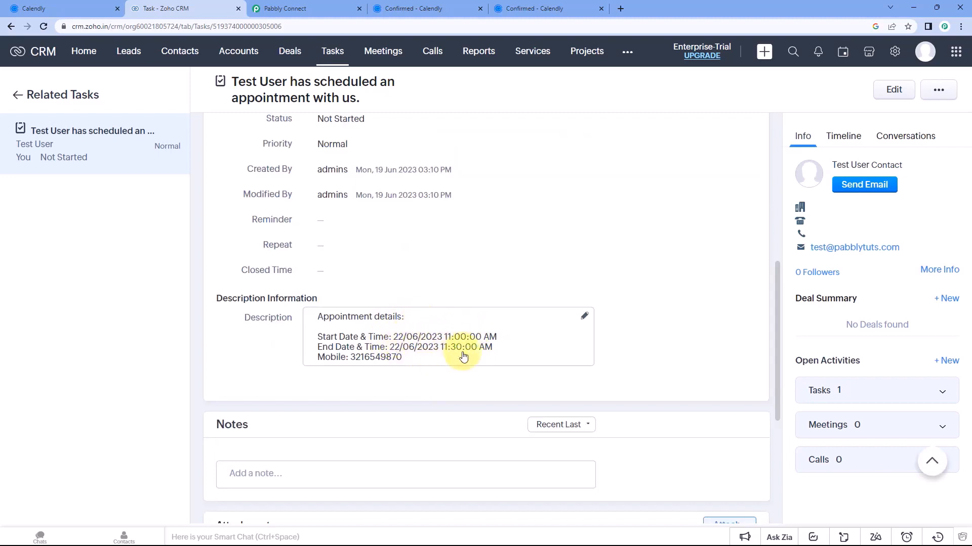
# Compare with the Calendly confirmation, then return to the Calendly to Zoho CRM workflow
pyautogui.click(547, 8)
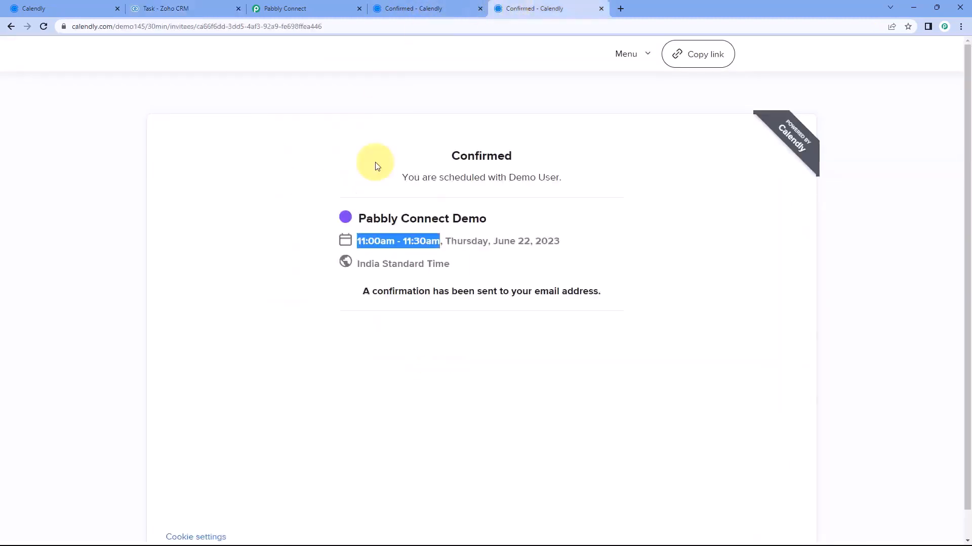
pyautogui.click(408, 162)
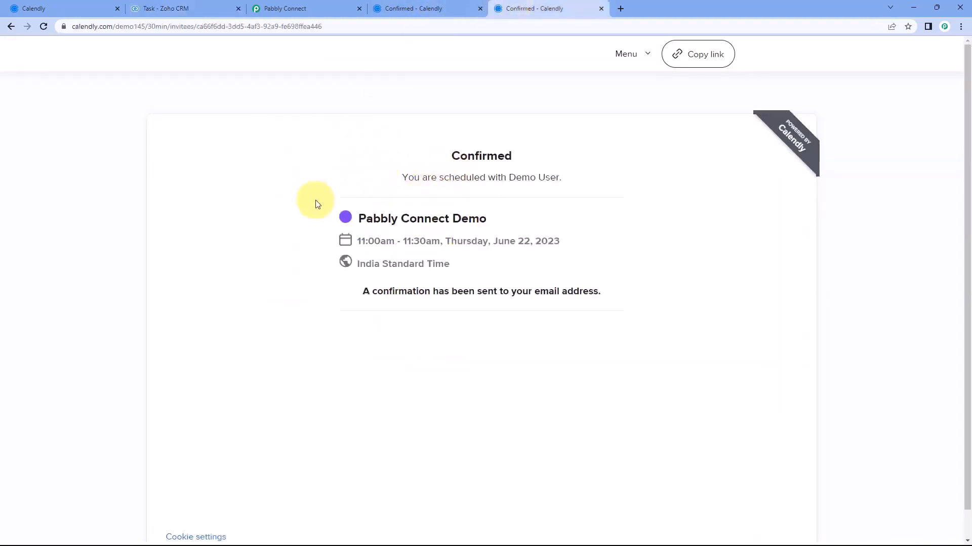
pyautogui.click(282, 8)
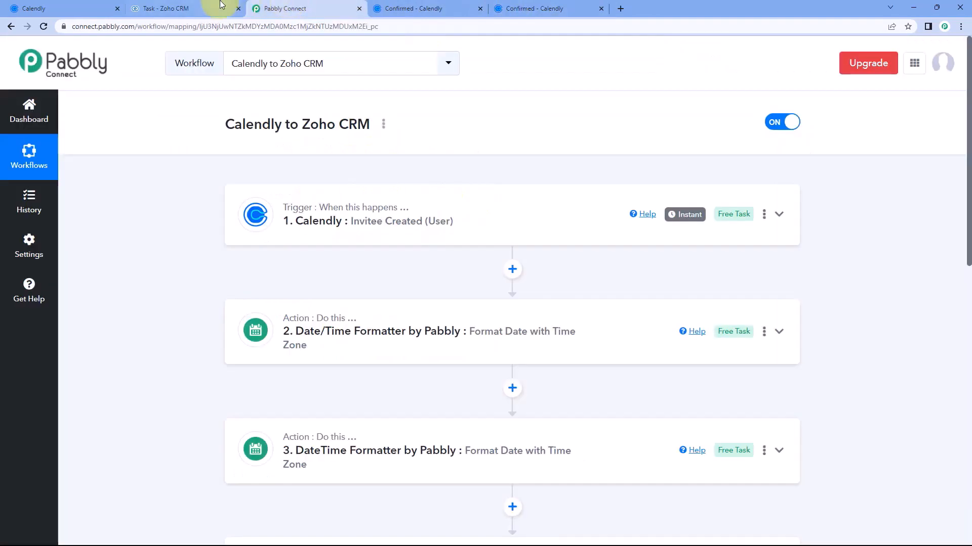
pyautogui.click(228, 8)
pyautogui.hotkey('ctrl', 'Tab')
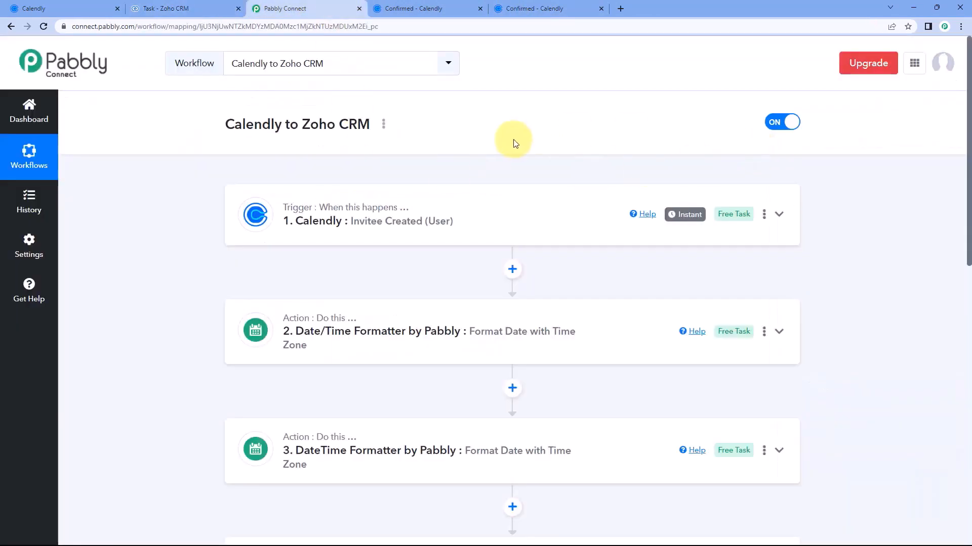
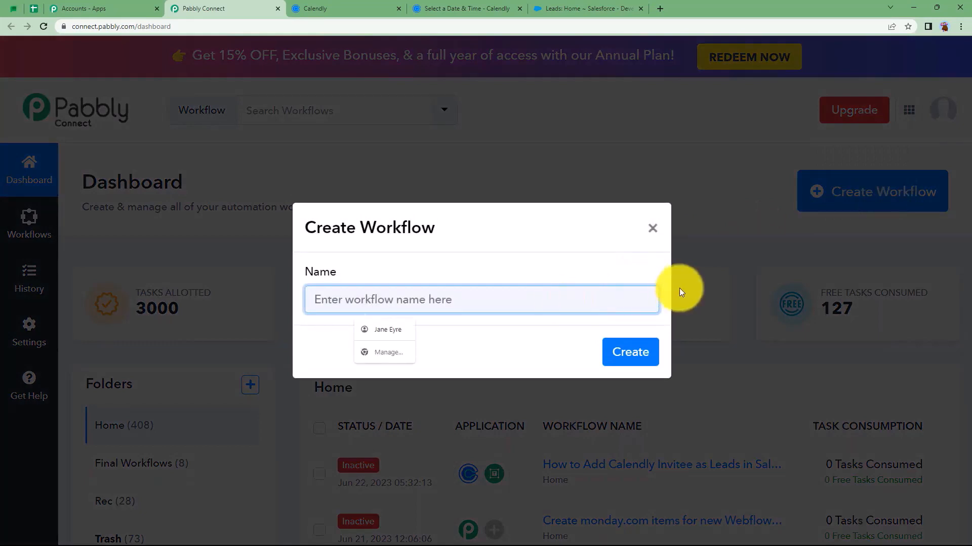
# Create a workflow named 'Add Calendly Invitee as Leads in Salesforce' and collapse its trigger step
pyautogui.write('Add Calendl')
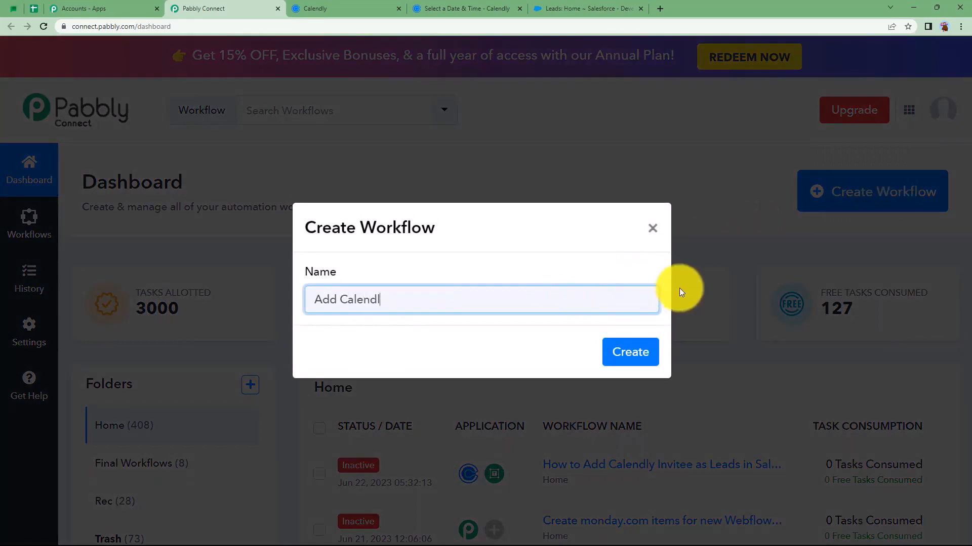
pyautogui.write('y Invitee as Leads in')
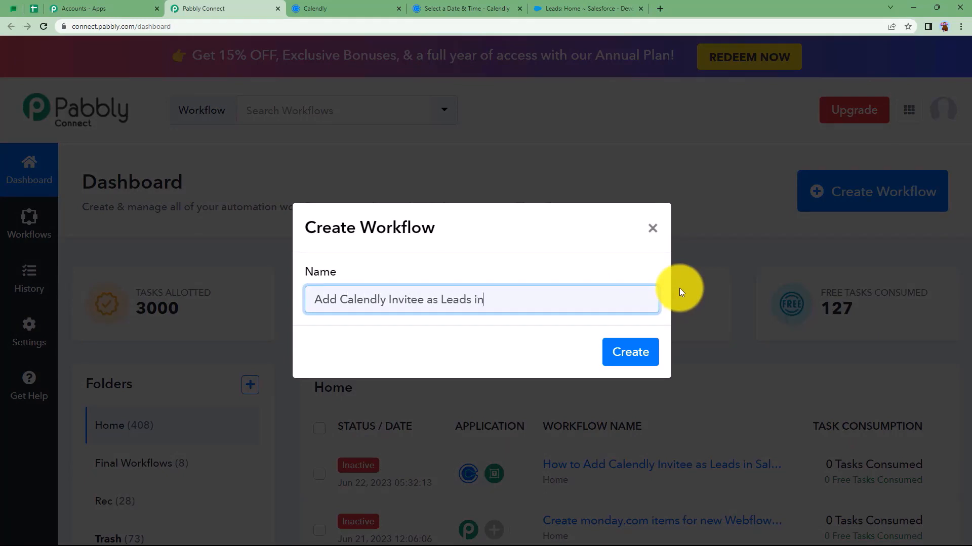
pyautogui.write(' Salesforce')
pyautogui.click(638, 350)
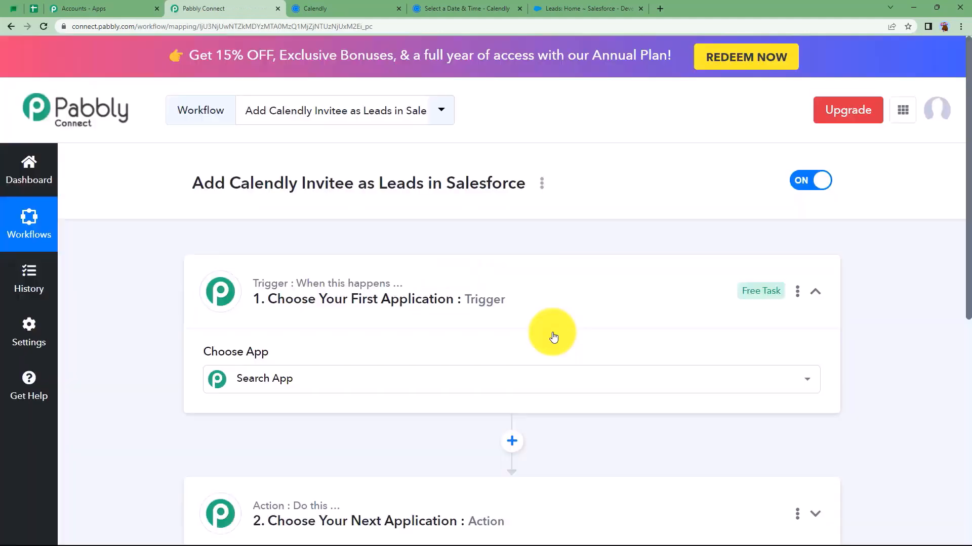
pyautogui.click(520, 304)
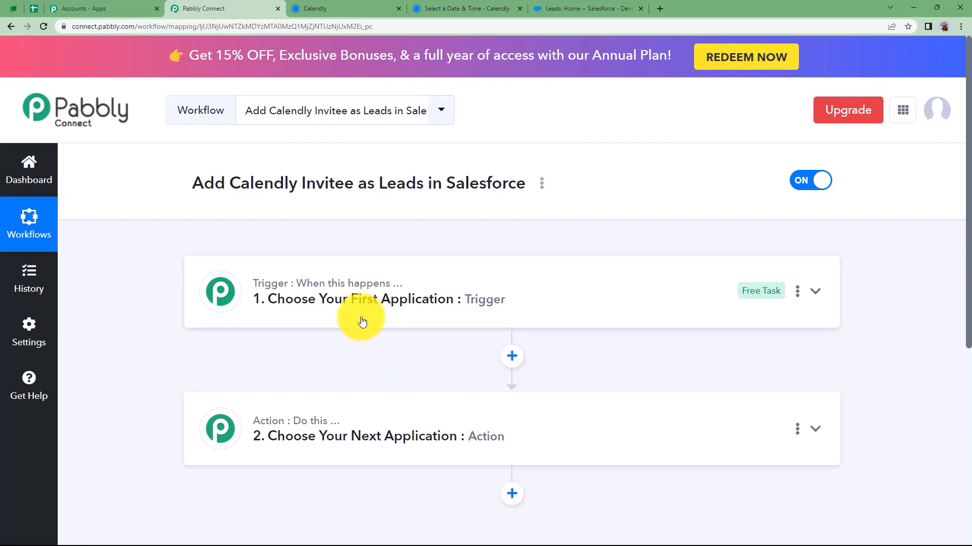
pyautogui.click(314, 6)
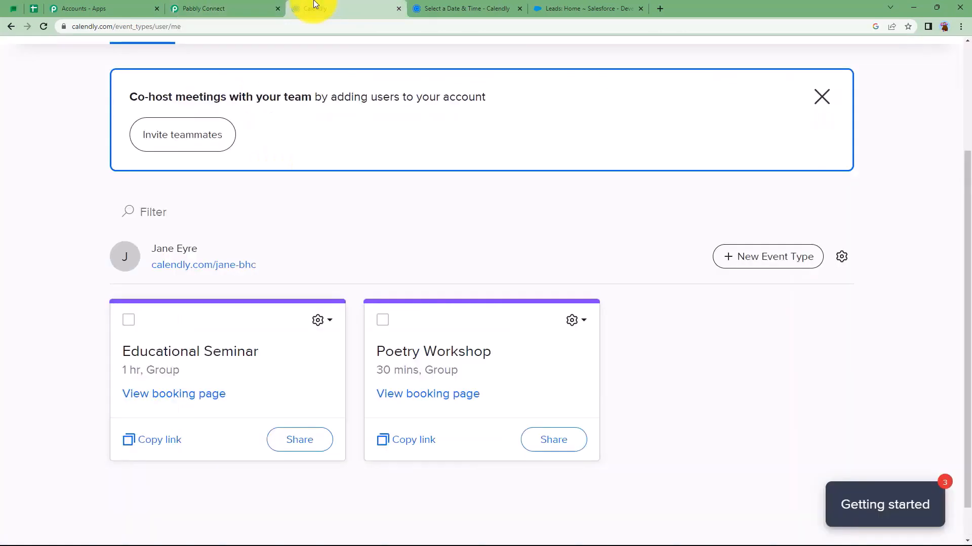
pyautogui.click(543, 11)
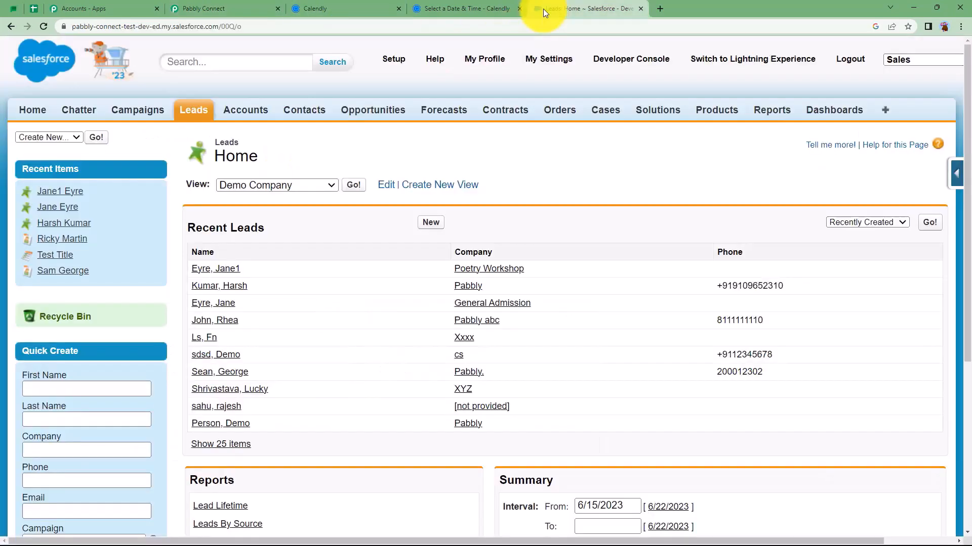
pyautogui.click(228, 10)
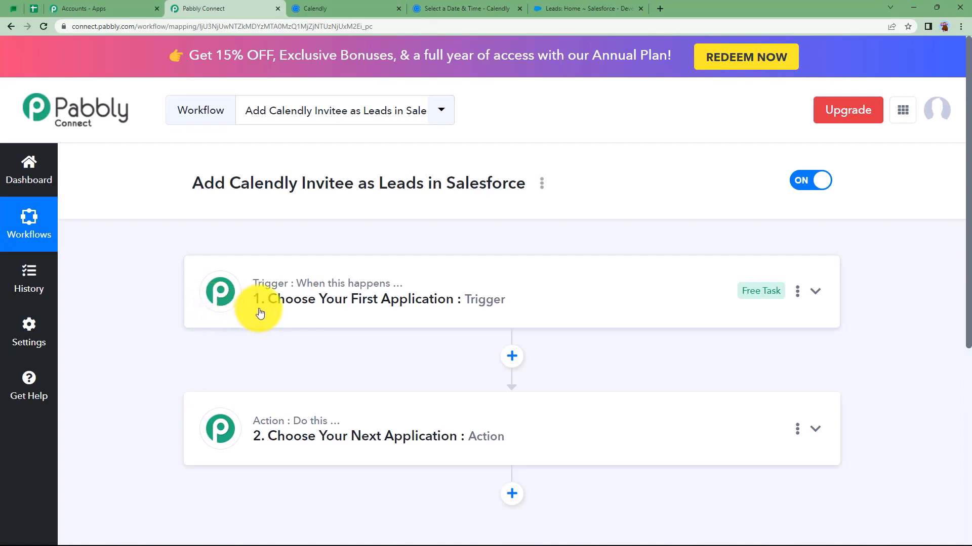
pyautogui.click(569, 8)
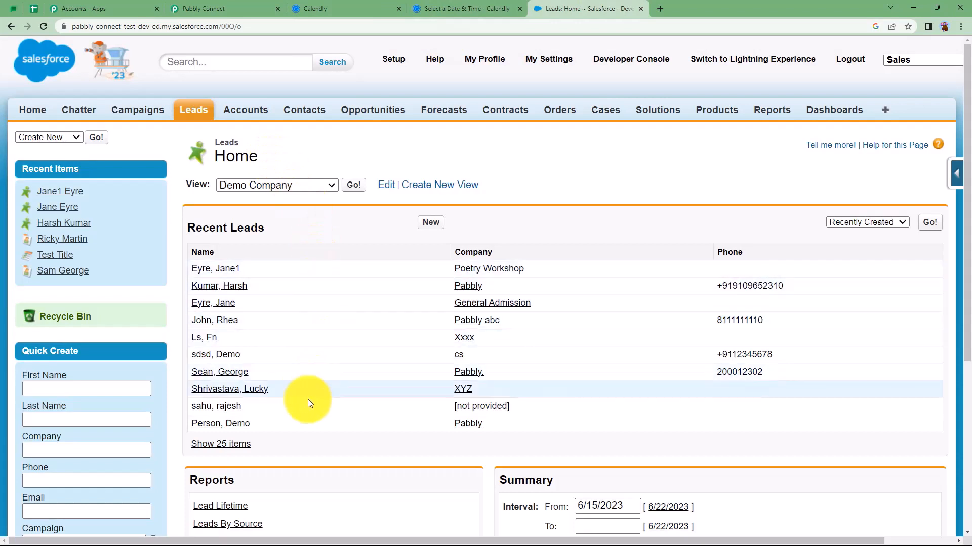
pyautogui.click(371, 3)
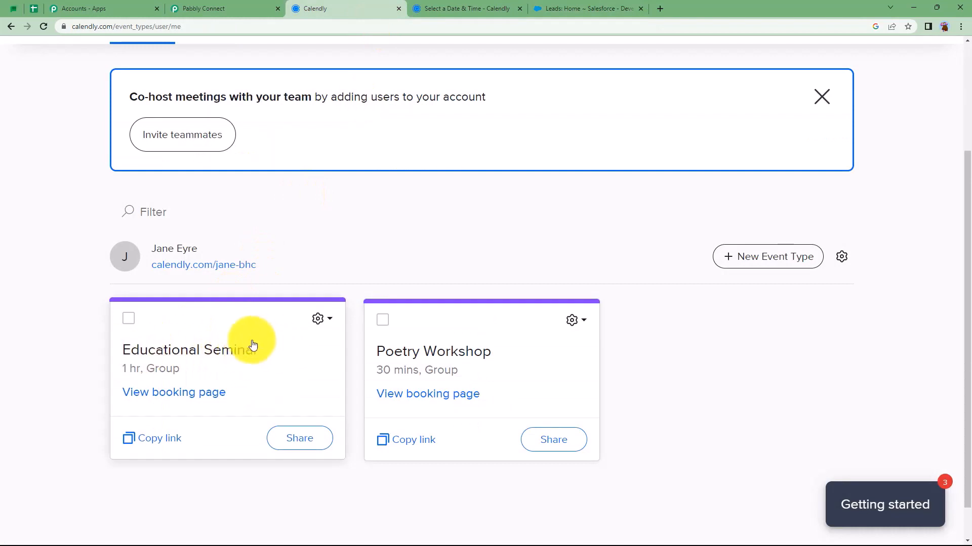
pyautogui.click(495, 7)
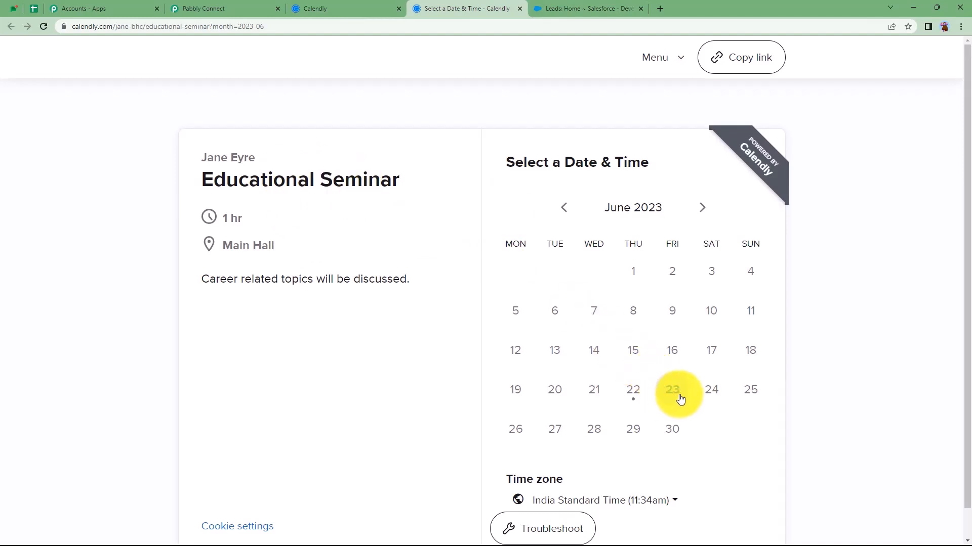
pyautogui.click(233, 9)
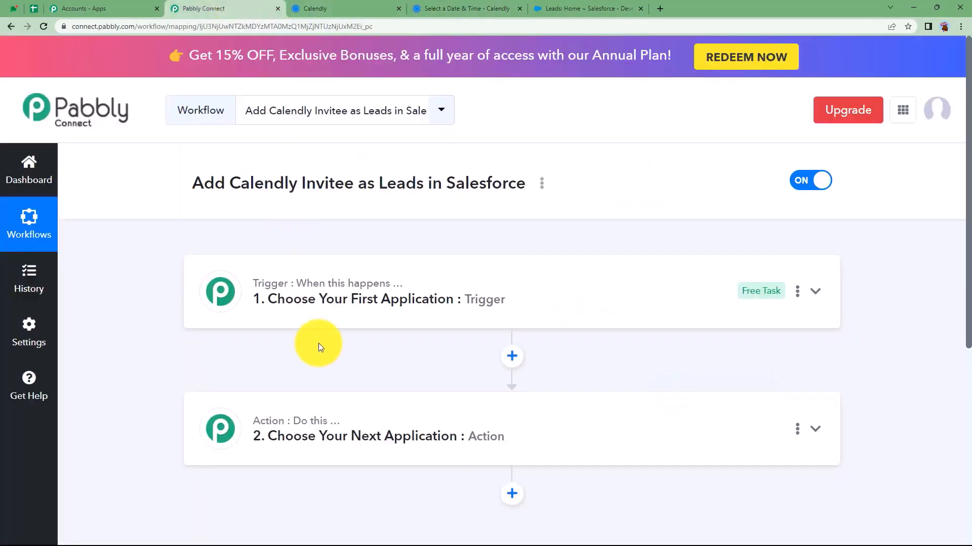
pyautogui.click(305, 300)
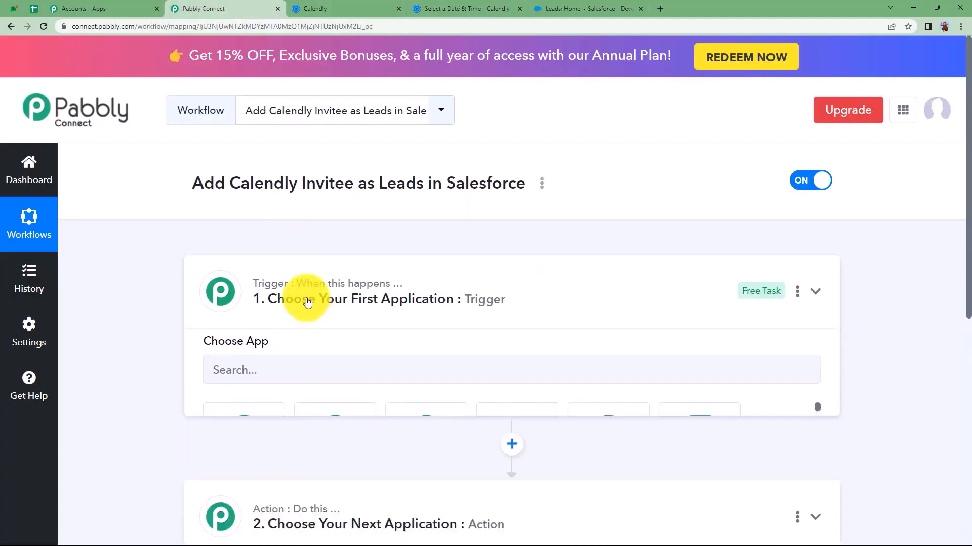
pyautogui.moveTo(295, 427)
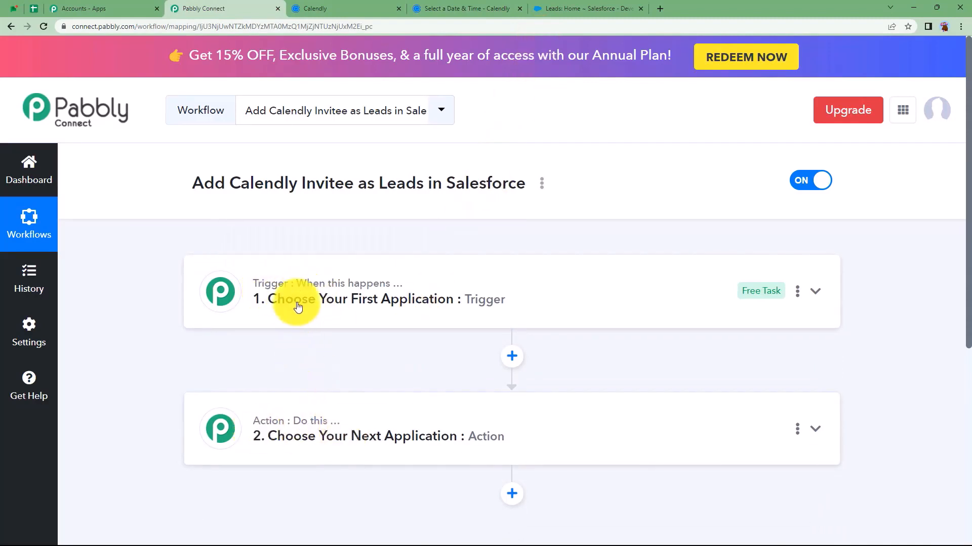
# Choose Calendly as the trigger app and Salesforce as the action app
pyautogui.click(298, 307)
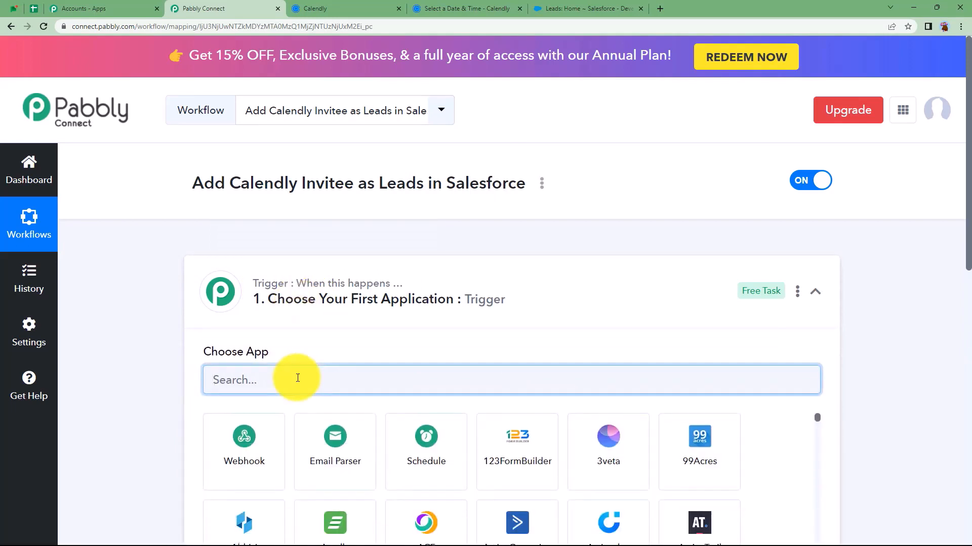
pyautogui.write('calen')
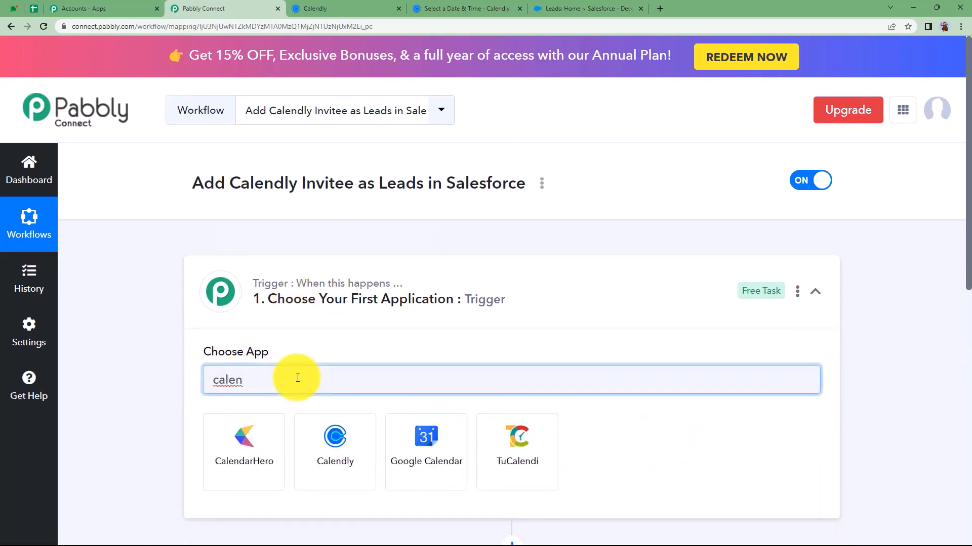
pyautogui.click(331, 445)
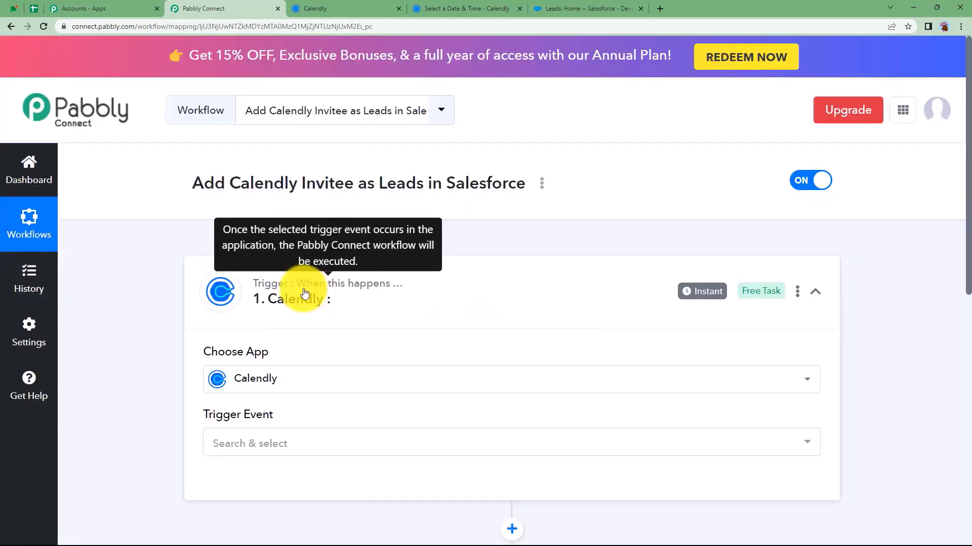
pyautogui.click(304, 294)
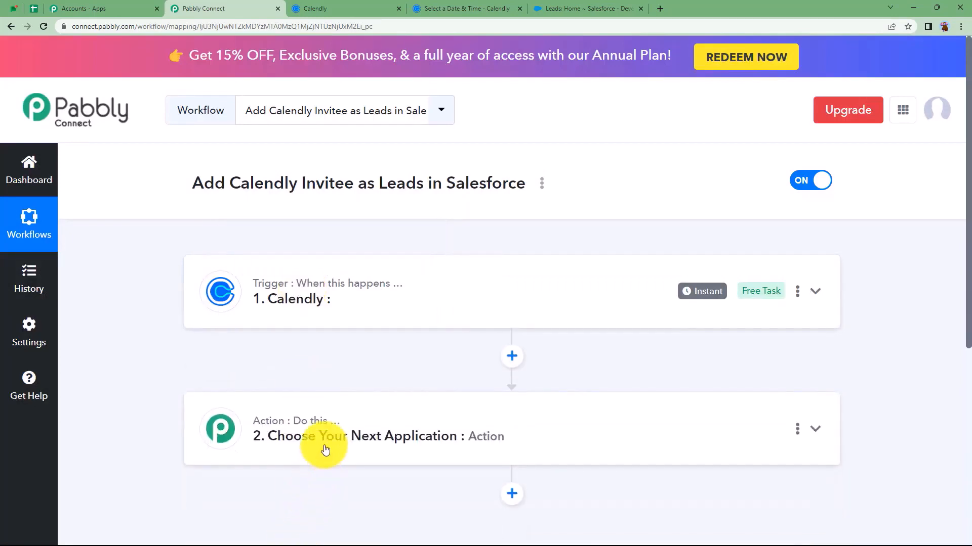
pyautogui.click(325, 444)
pyautogui.click(258, 518)
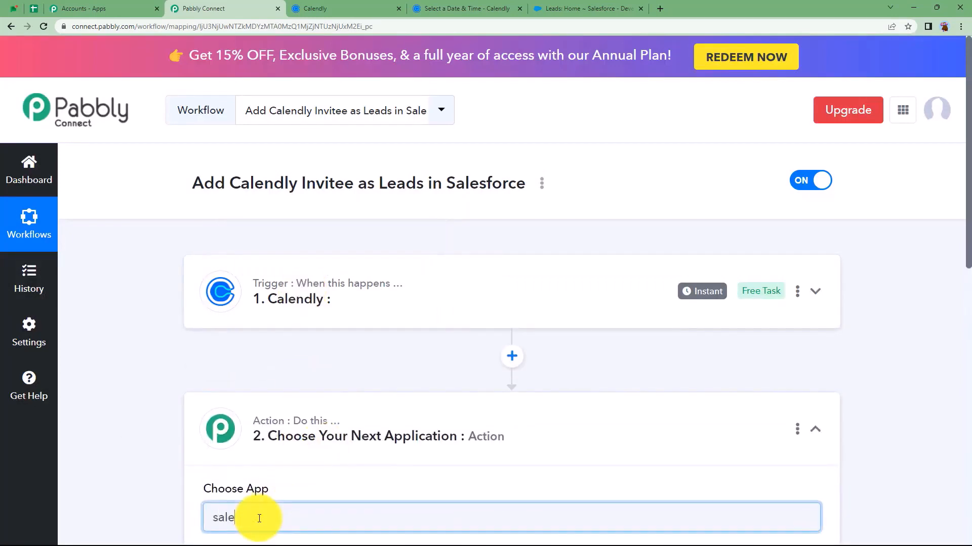
pyautogui.scroll(-5, 267, 467)
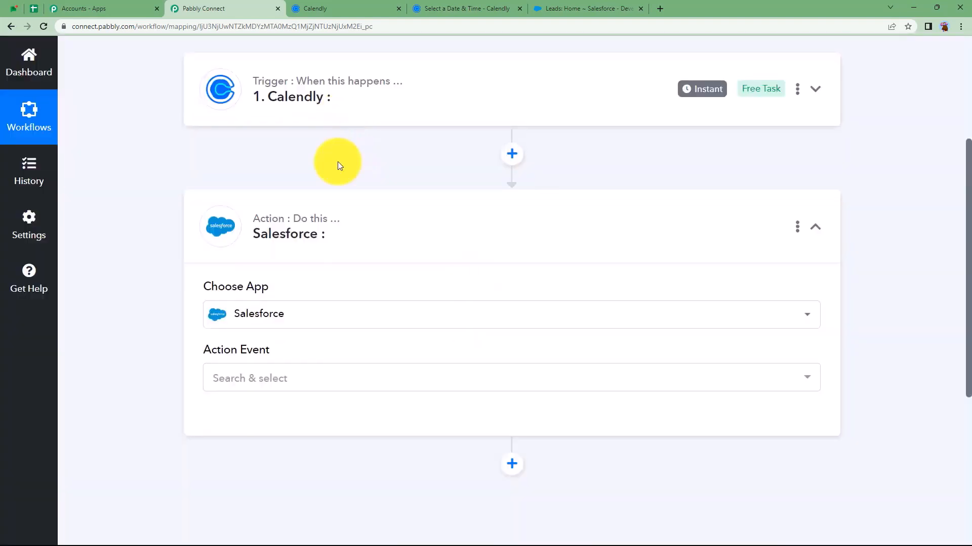
pyautogui.click(326, 228)
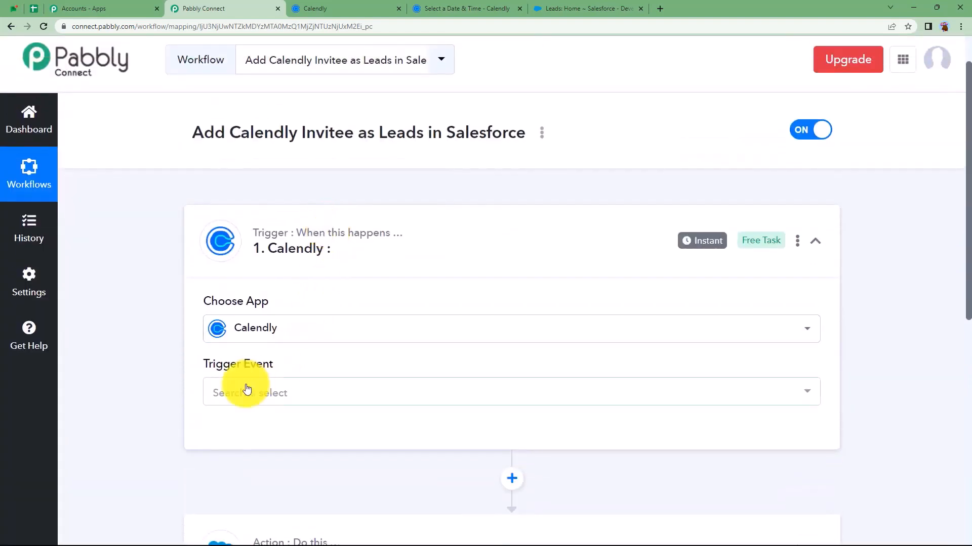
# Set the trigger event to Invitee Created (User) and begin connecting the Calendly account
pyautogui.click(223, 385)
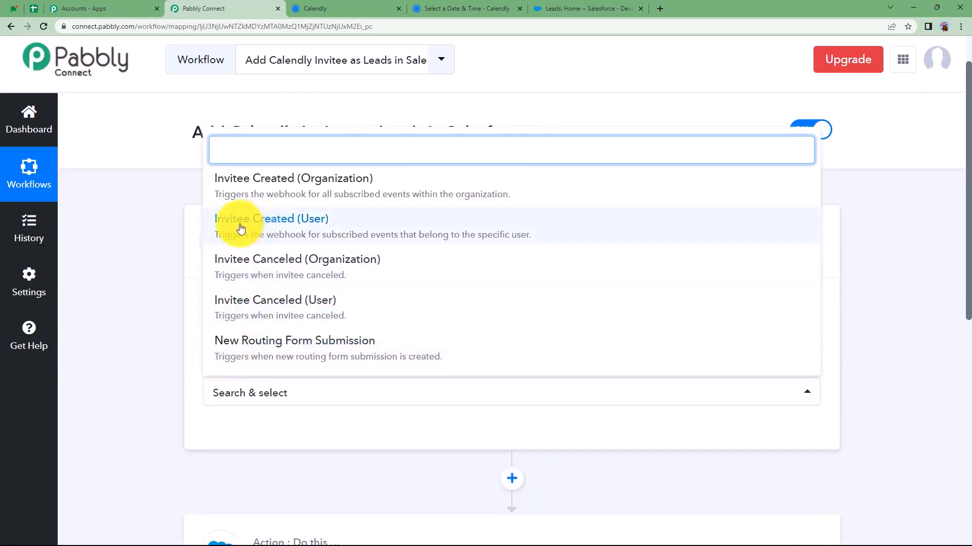
pyautogui.click(303, 232)
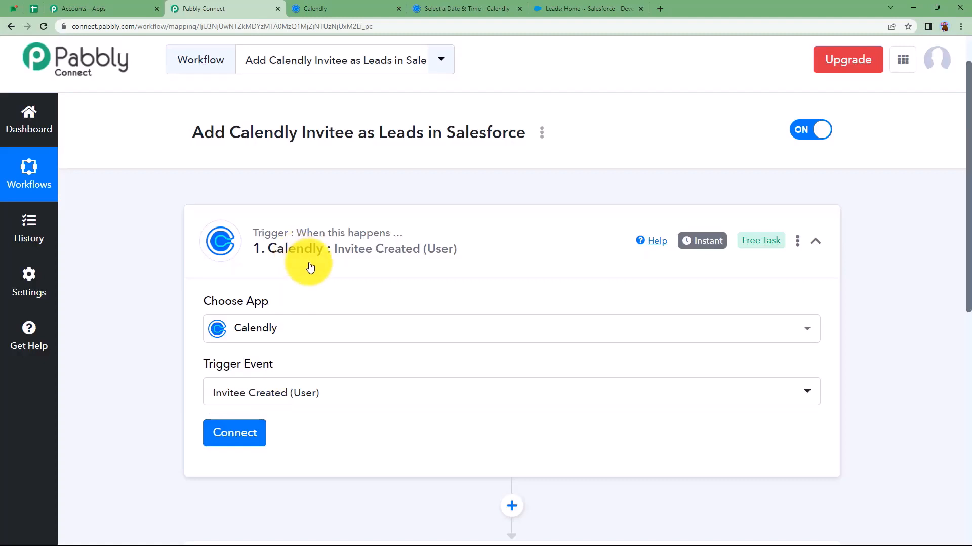
pyautogui.click(367, 6)
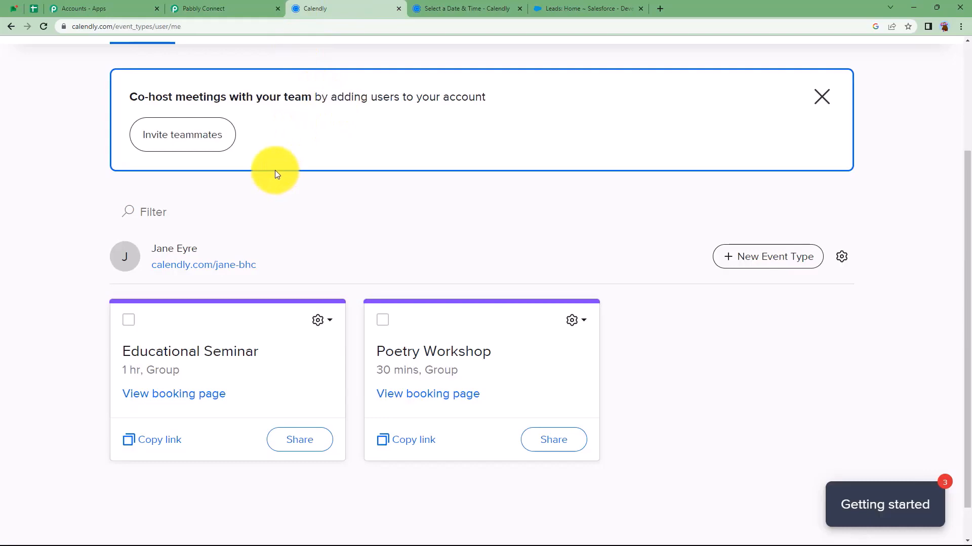
pyautogui.click(207, 8)
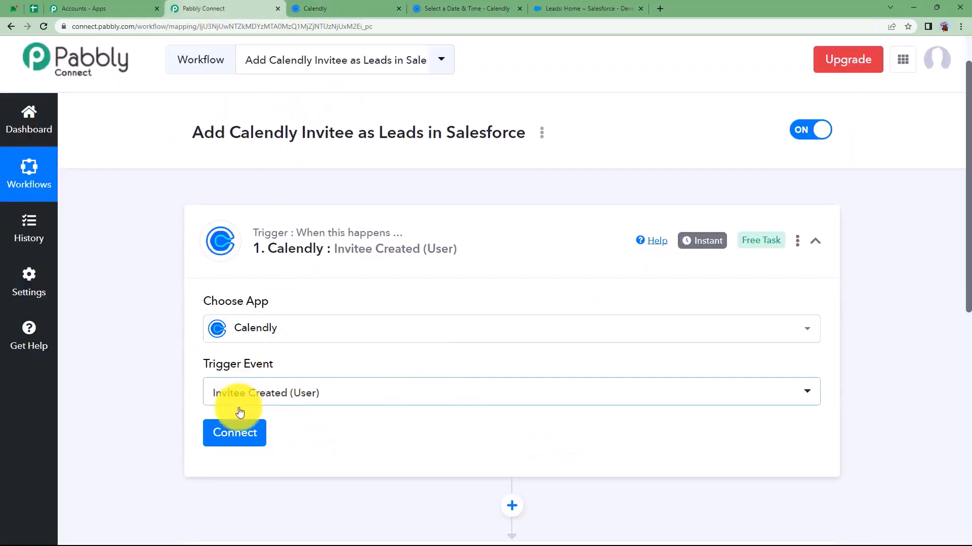
pyautogui.click(229, 434)
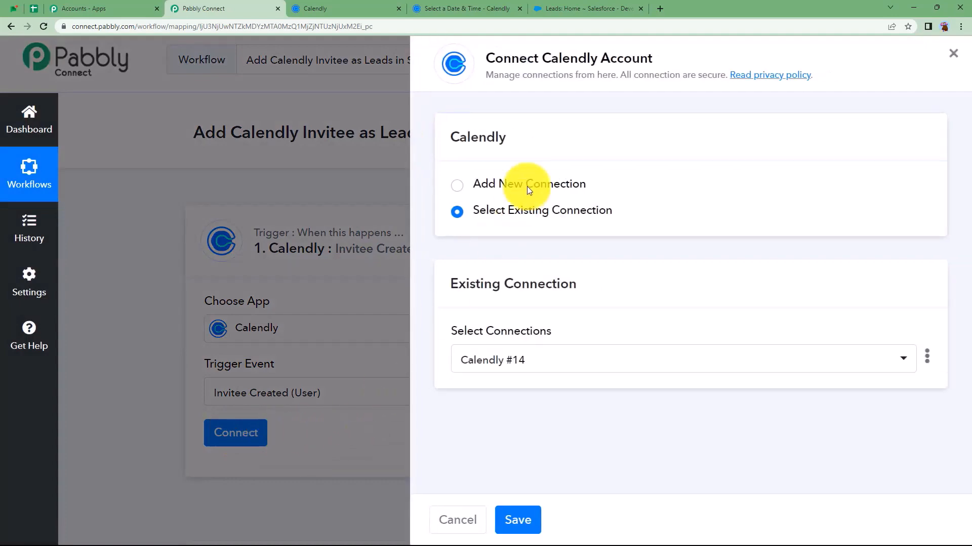
pyautogui.click(527, 186)
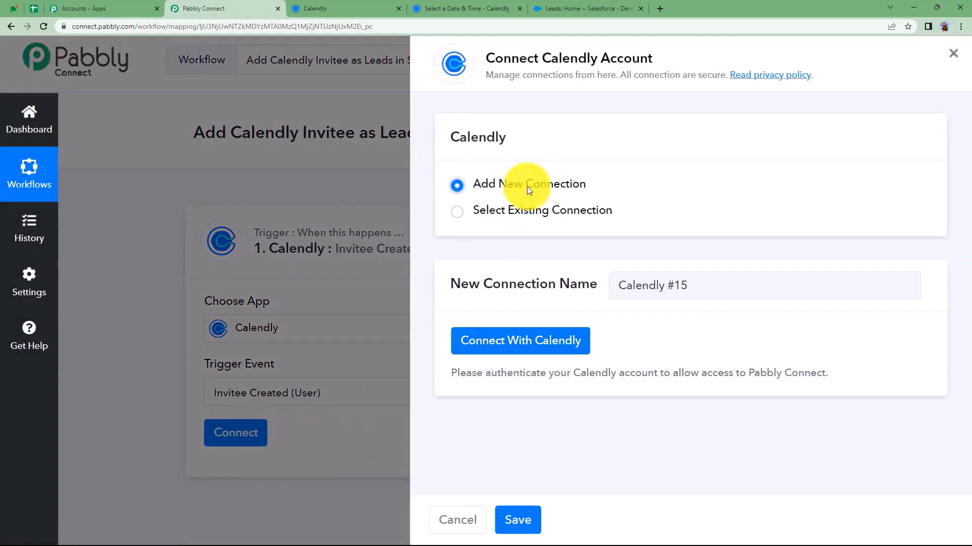
pyautogui.click(527, 352)
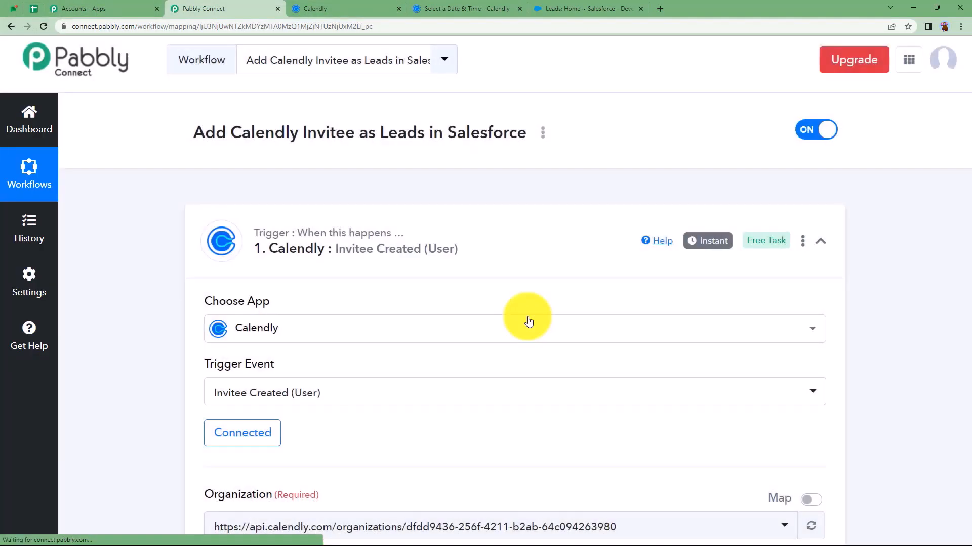
pyautogui.scroll(-3, 321, 387)
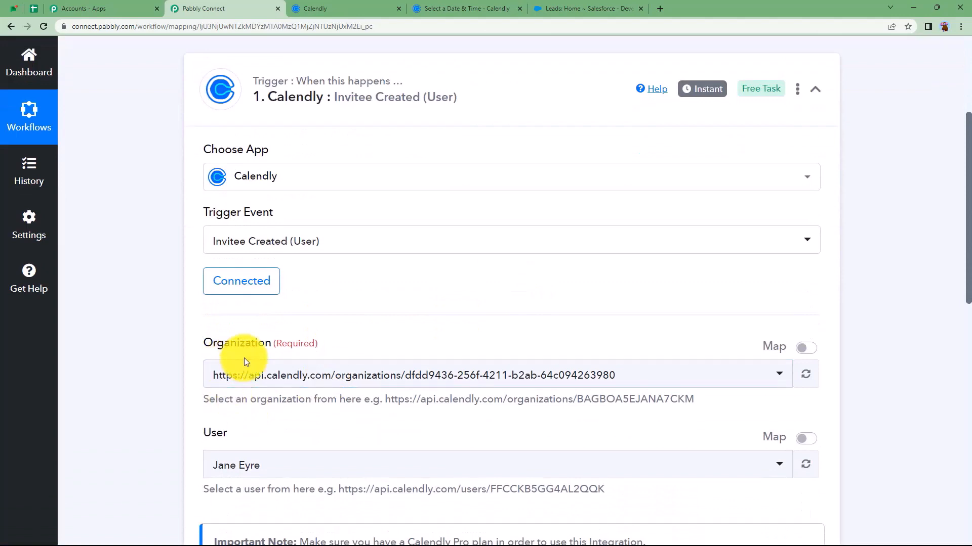
pyautogui.click(663, 385)
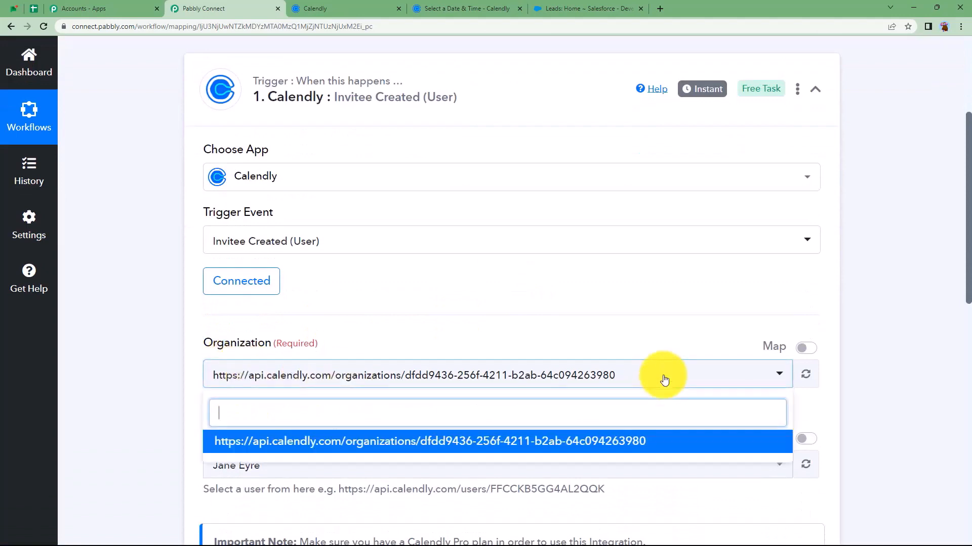
pyautogui.click(365, 439)
pyautogui.scroll(-2, 273, 387)
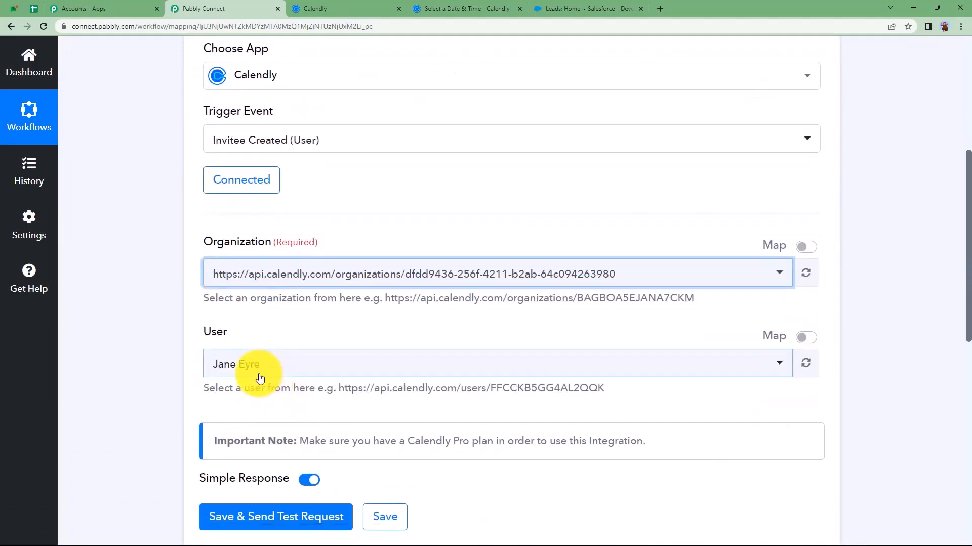
pyautogui.click(257, 372)
pyautogui.click(254, 374)
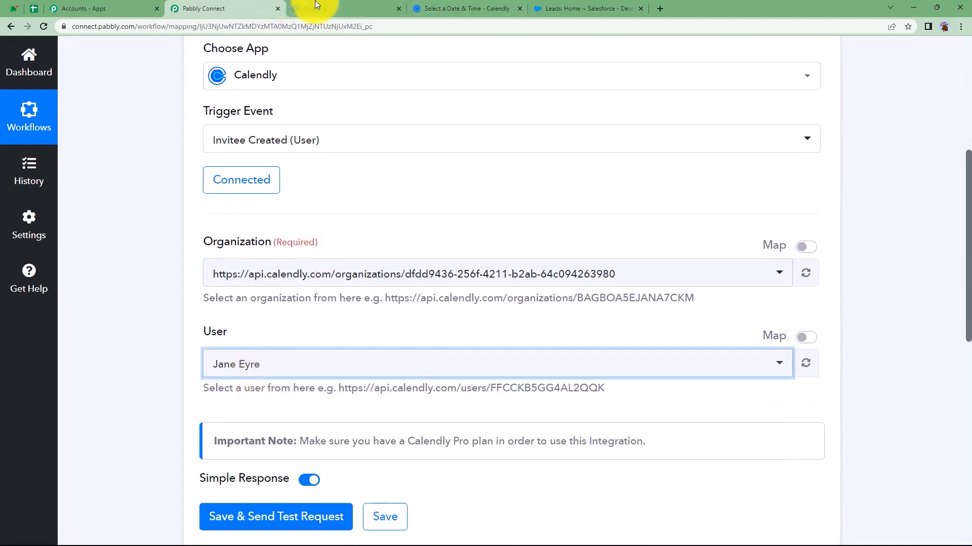
pyautogui.click(318, 7)
pyautogui.click(216, 7)
pyautogui.scroll(-5, 183, 281)
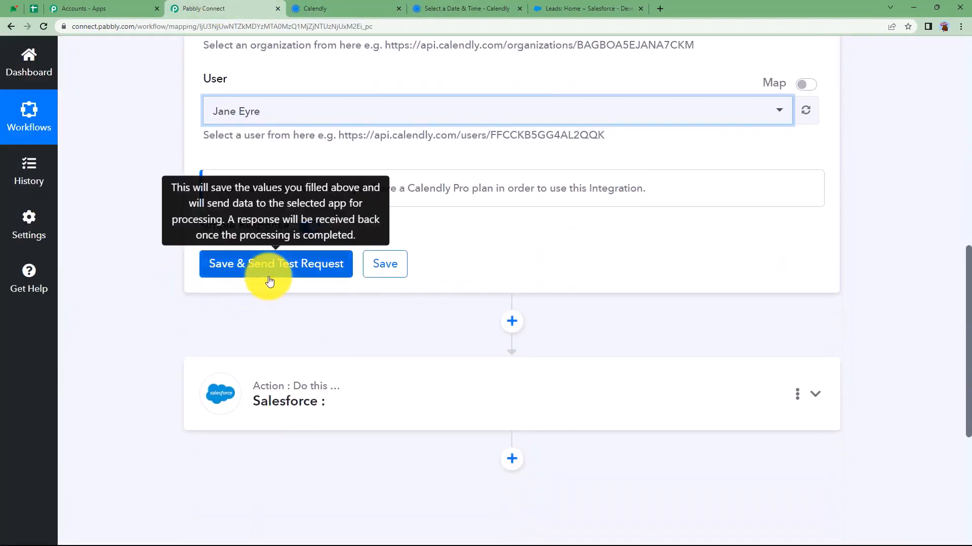
# Save the Calendly trigger so it waits for a test booking
pyautogui.click(475, 4)
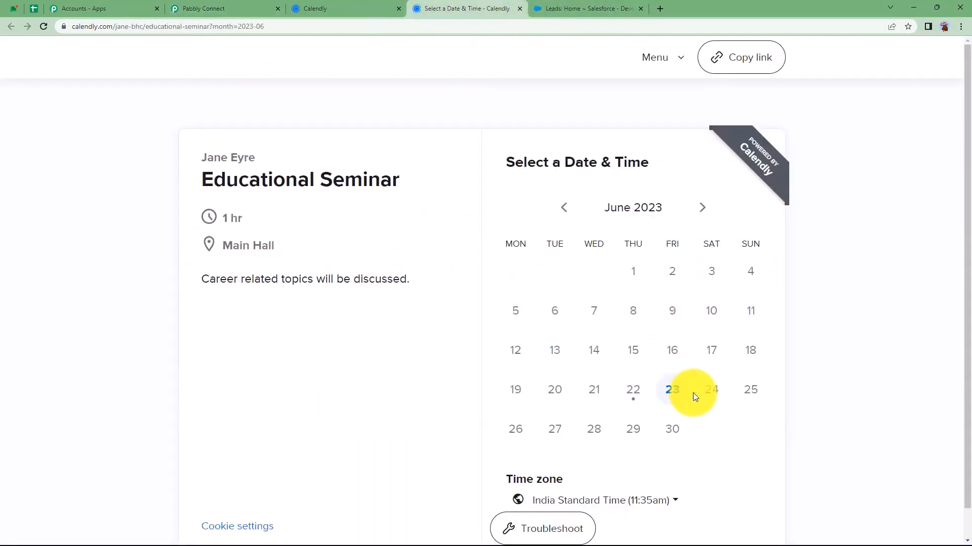
pyautogui.click(217, 7)
pyautogui.click(306, 271)
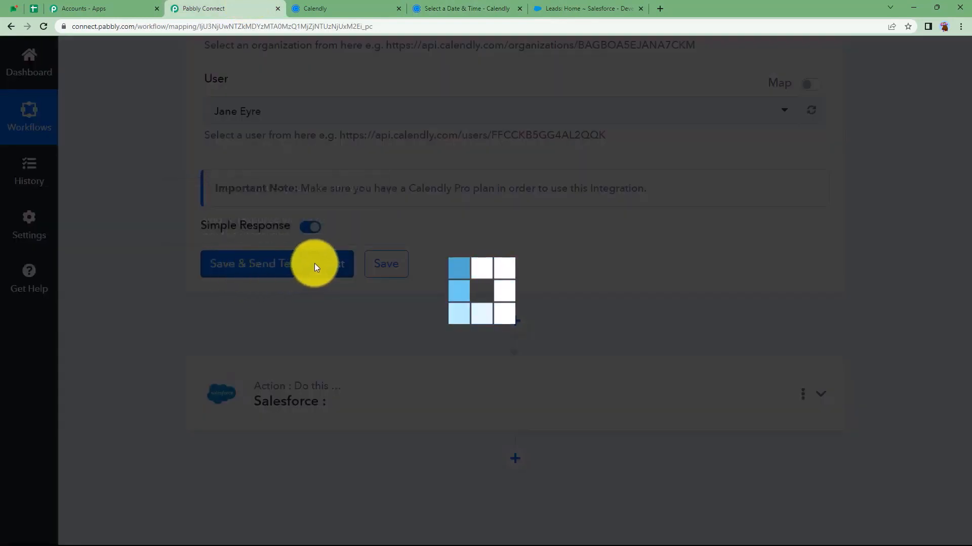
# Book the Educational Seminar for 12:30pm on Friday, June 23, entering the invitee's name, e-mail and phone
pyautogui.click(439, 7)
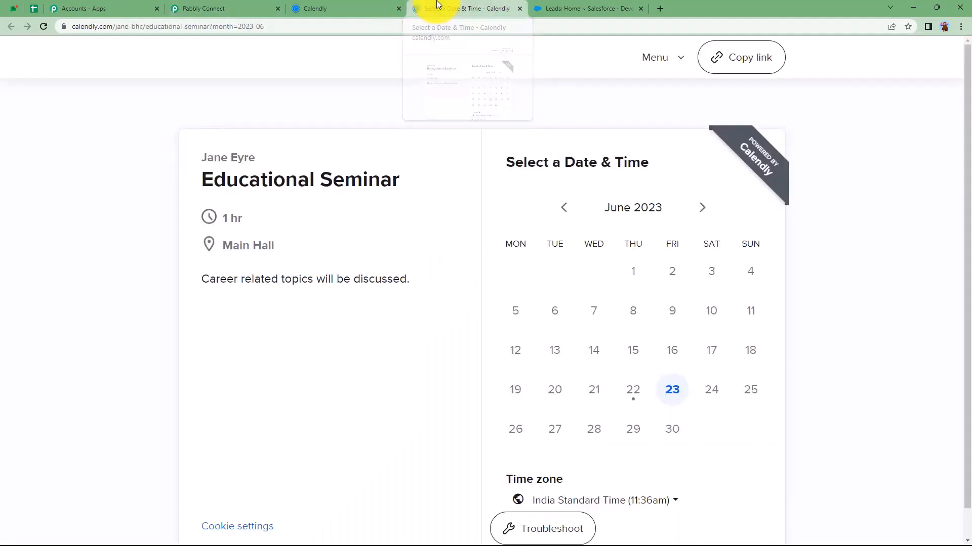
pyautogui.click(673, 394)
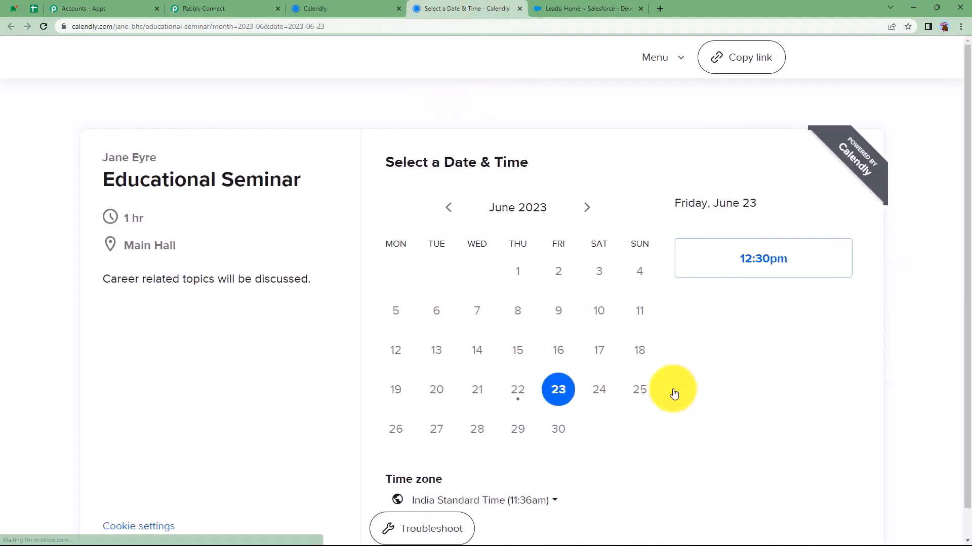
pyautogui.click(738, 261)
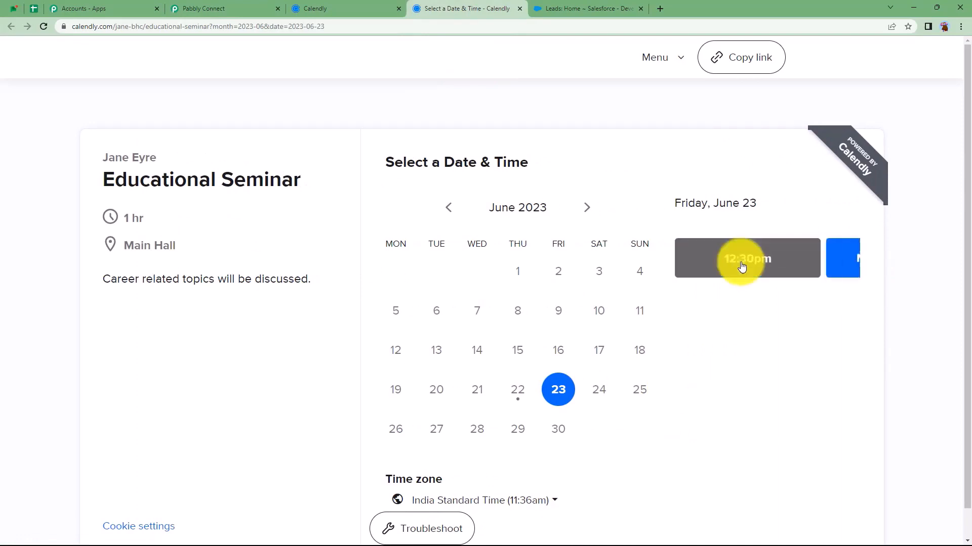
pyautogui.click(828, 265)
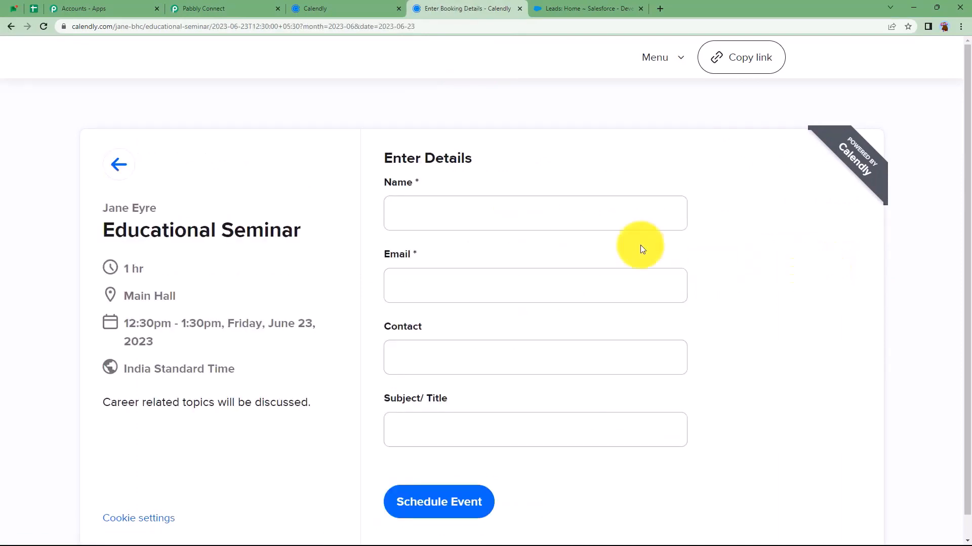
pyautogui.click(497, 218)
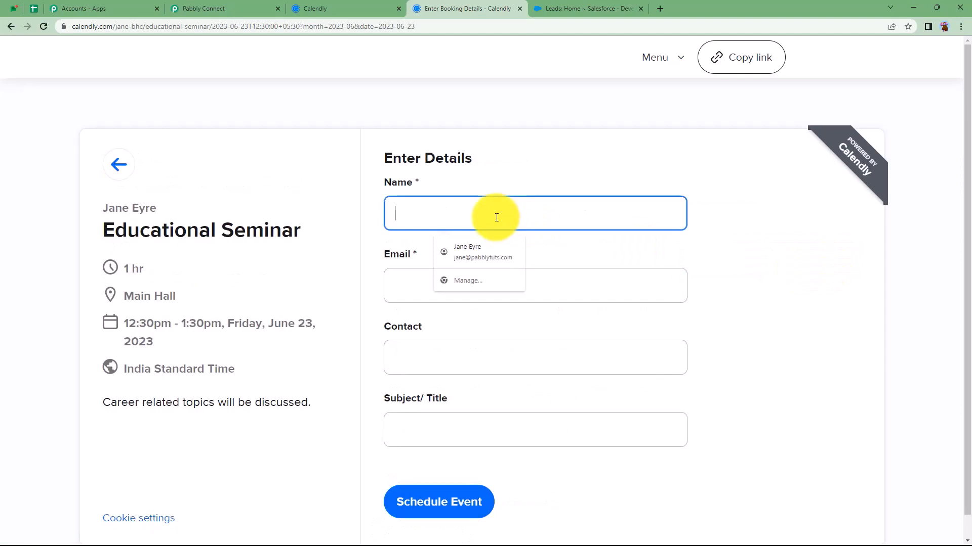
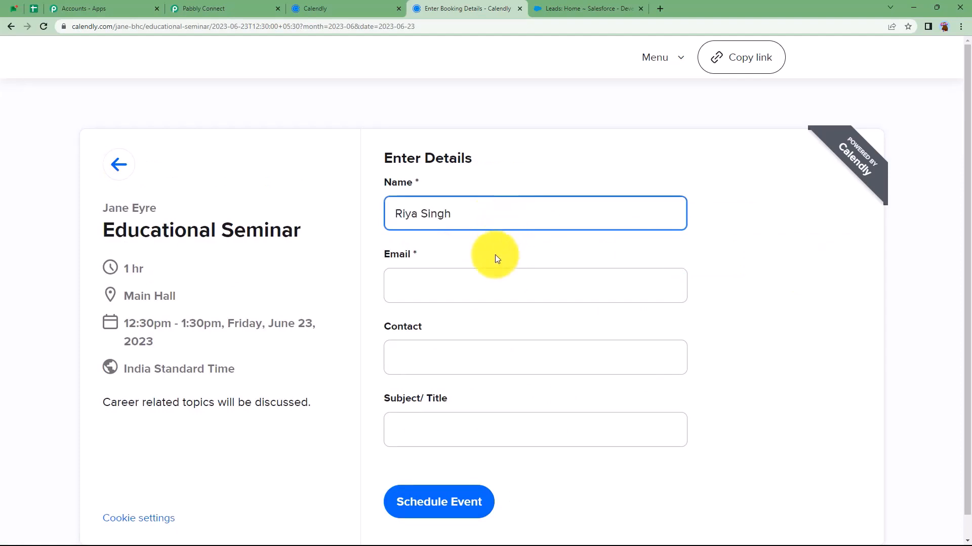
pyautogui.click(496, 275)
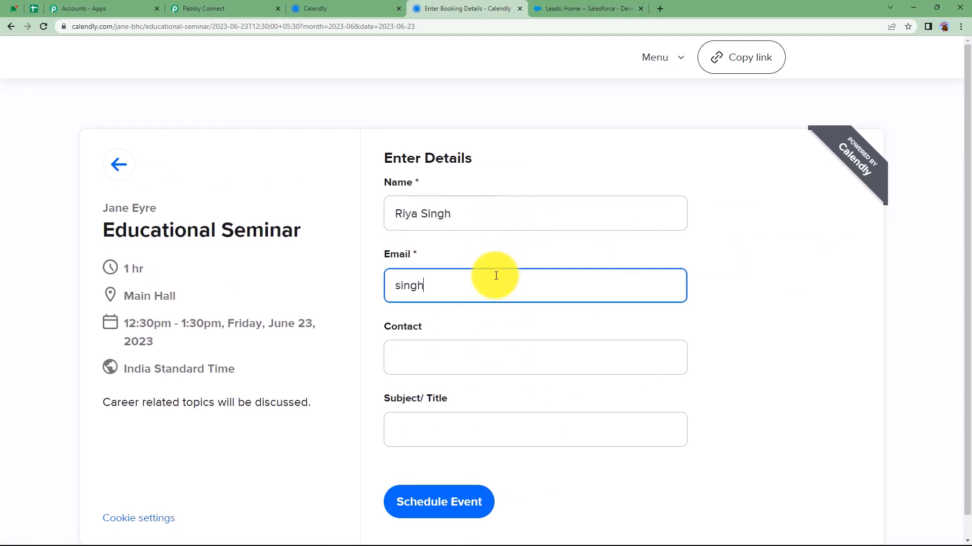
pyautogui.click(475, 356)
pyautogui.write('1234567895')
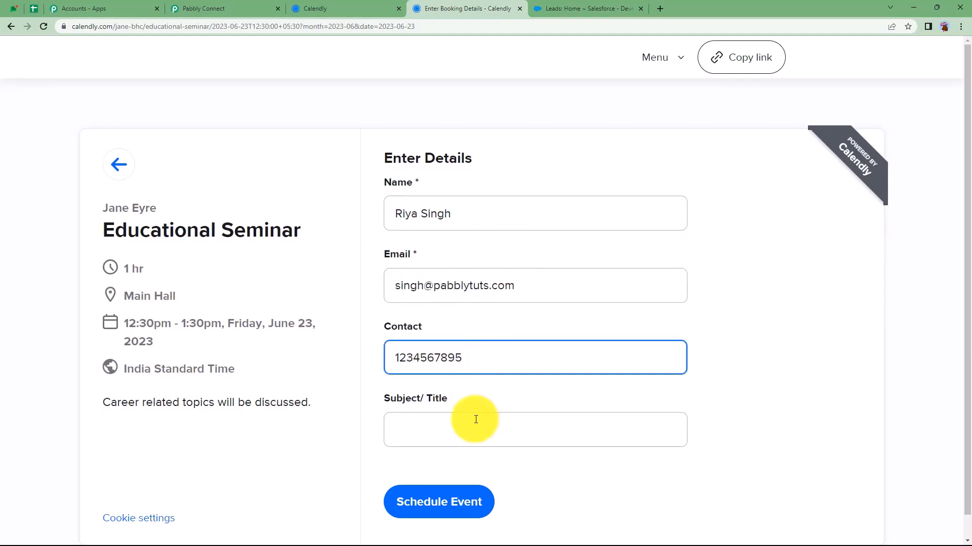
pyautogui.click(476, 418)
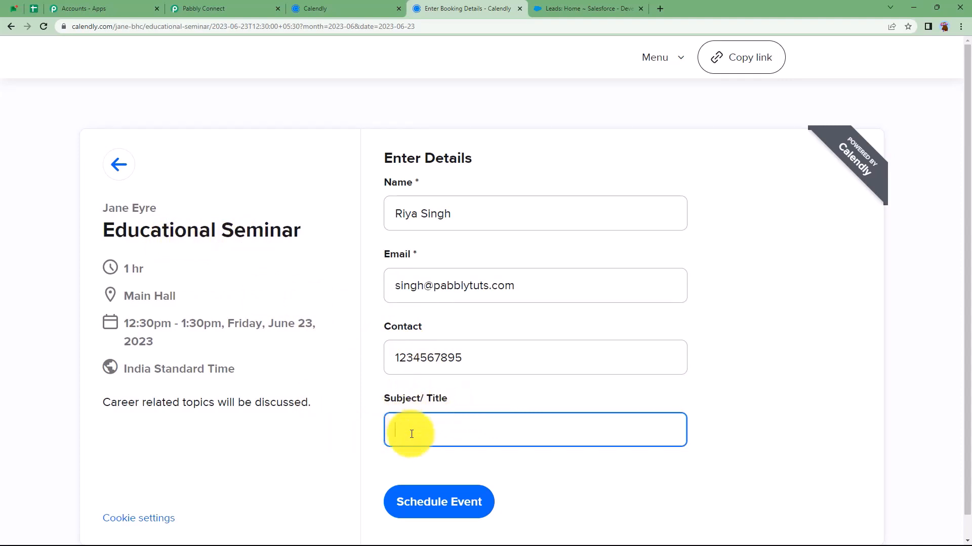
pyautogui.click(433, 498)
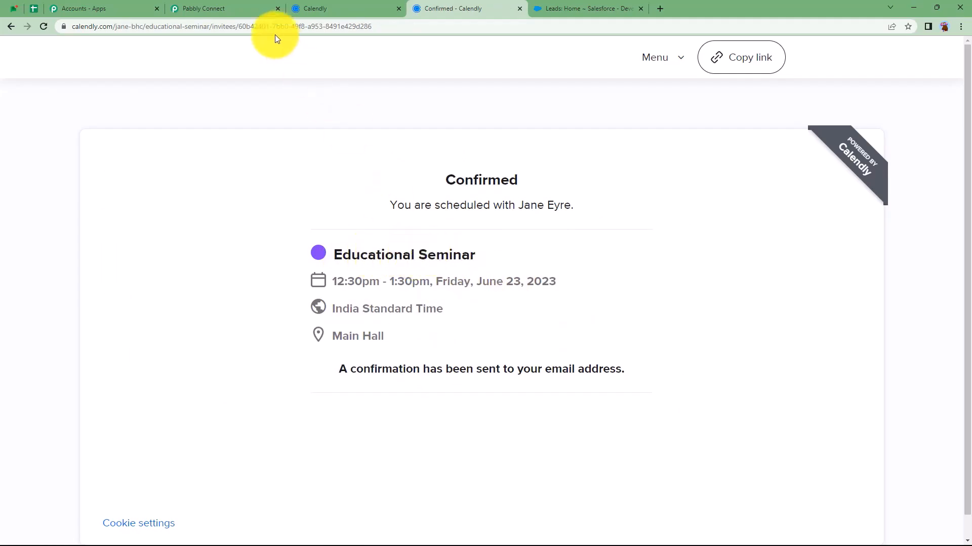
# Review the captured response: invitee e-mail, Main Hall location and event name Educational Seminar
pyautogui.click(224, 4)
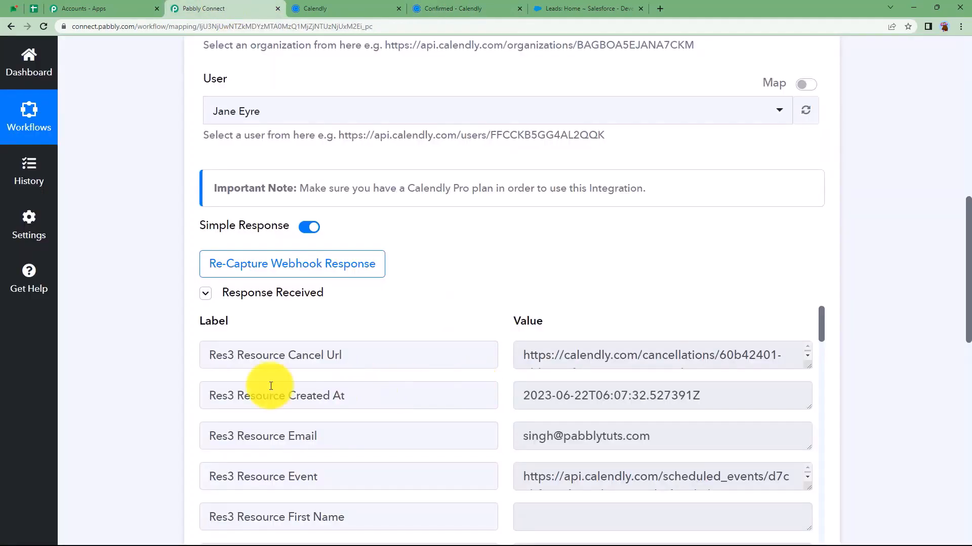
pyautogui.scroll(-3, 678, 253)
pyautogui.moveTo(685, 284); pyautogui.dragTo(508, 304)
pyautogui.scroll(-2, 530, 357)
pyautogui.moveTo(587, 340); pyautogui.dragTo(460, 364)
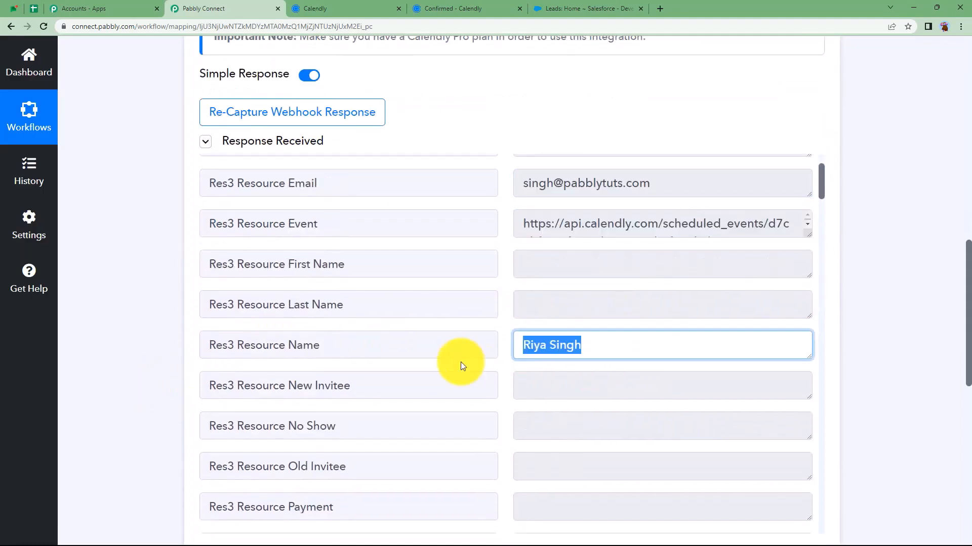
pyautogui.scroll(-4, 460, 364)
pyautogui.moveTo(608, 360); pyautogui.dragTo(481, 373)
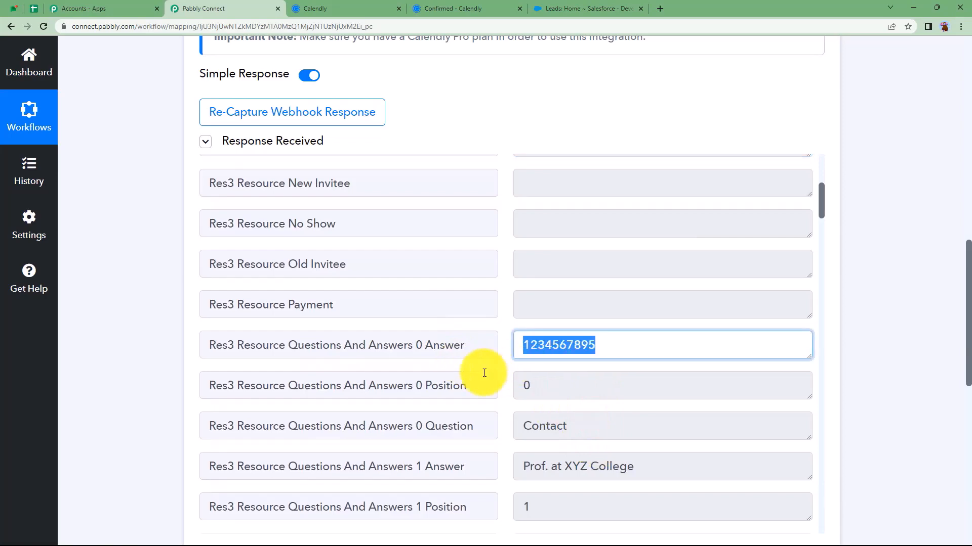
pyautogui.scroll(-3, 494, 375)
pyautogui.moveTo(690, 310); pyautogui.dragTo(490, 341)
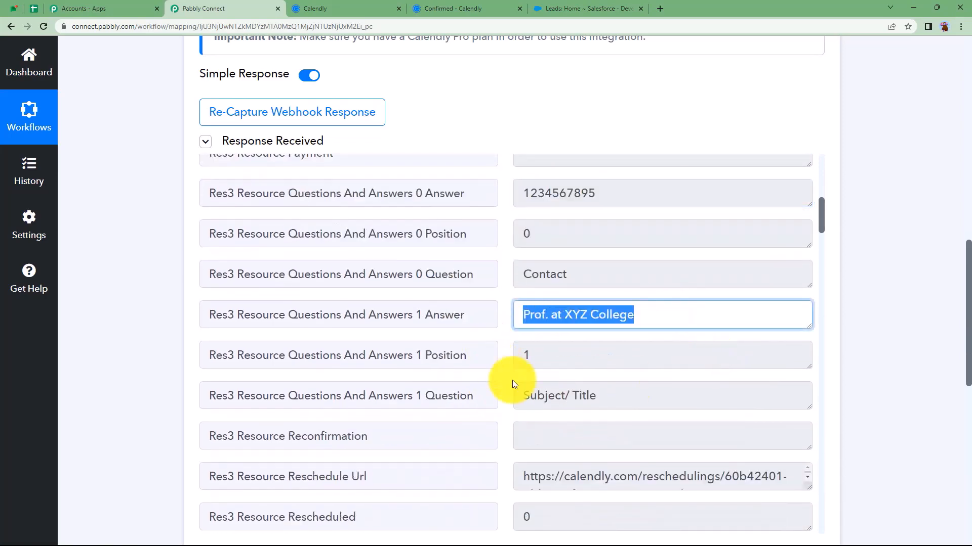
pyautogui.scroll(-6, 512, 381)
pyautogui.scroll(-12, 512, 381)
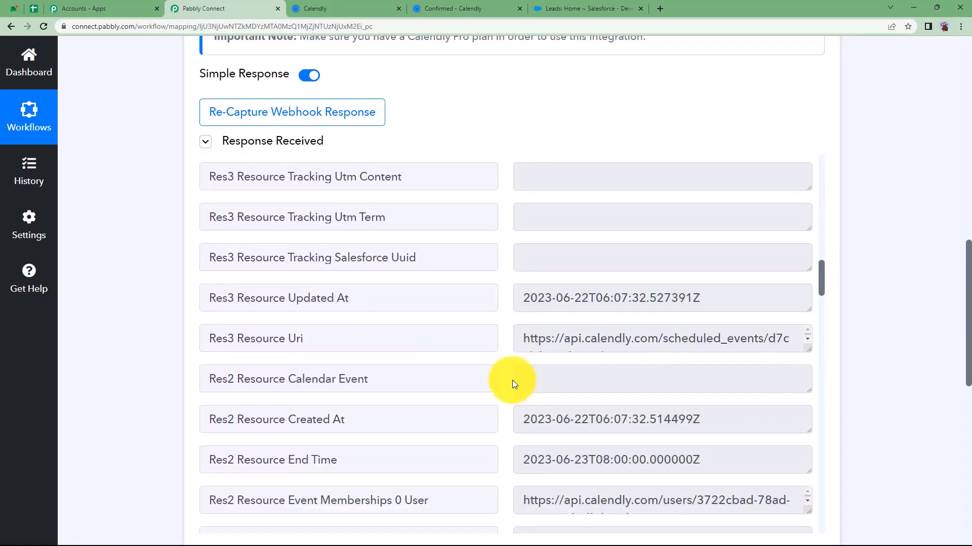
pyautogui.scroll(-1, 512, 380)
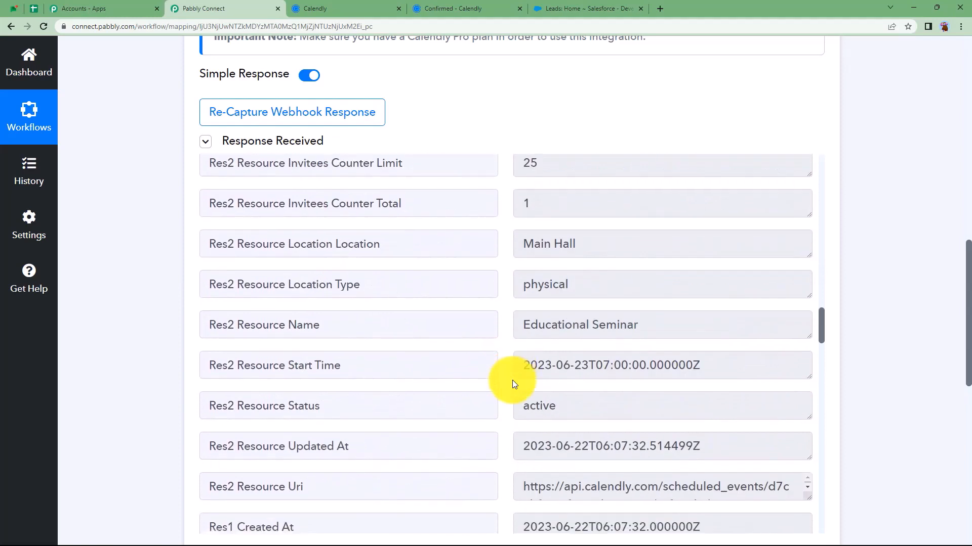
pyautogui.moveTo(604, 250); pyautogui.dragTo(512, 301)
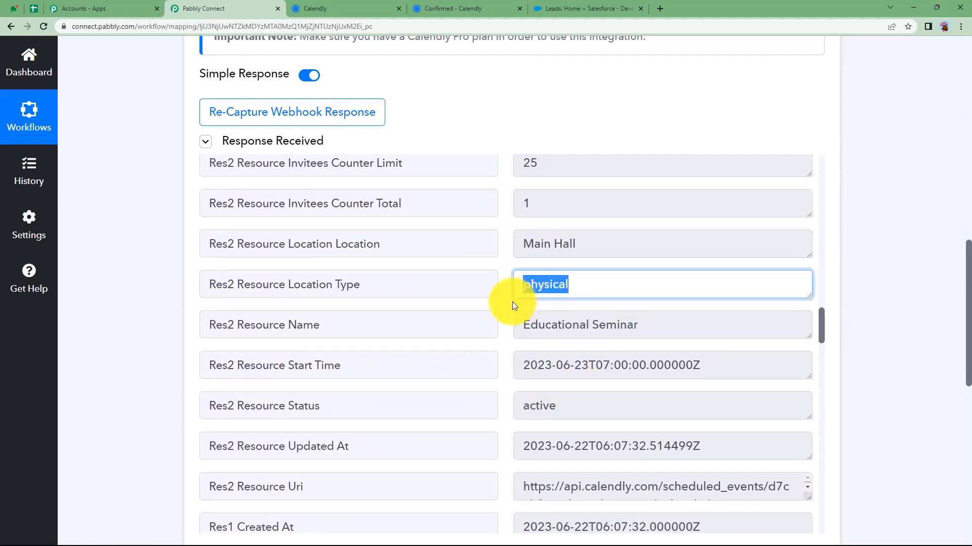
pyautogui.moveTo(653, 326); pyautogui.dragTo(502, 354)
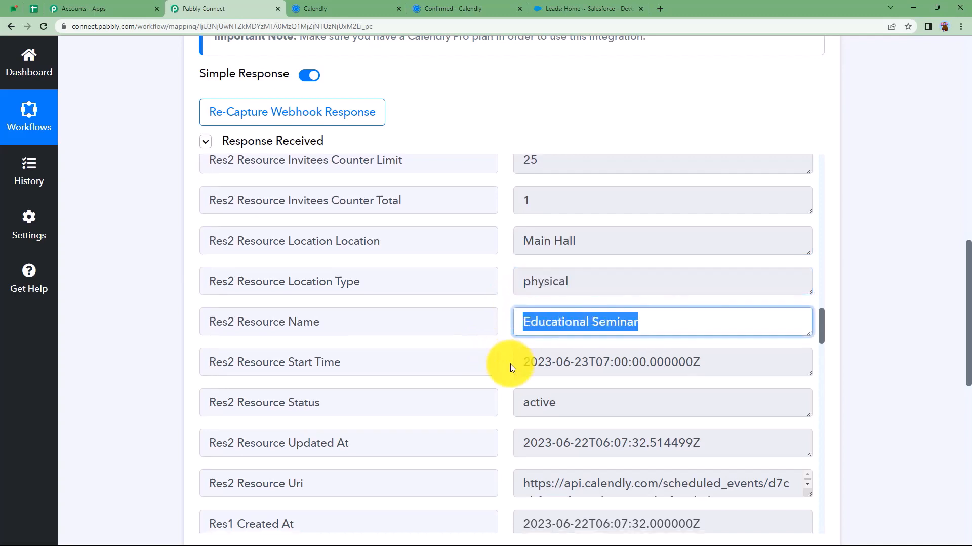
pyautogui.scroll(-6, 510, 363)
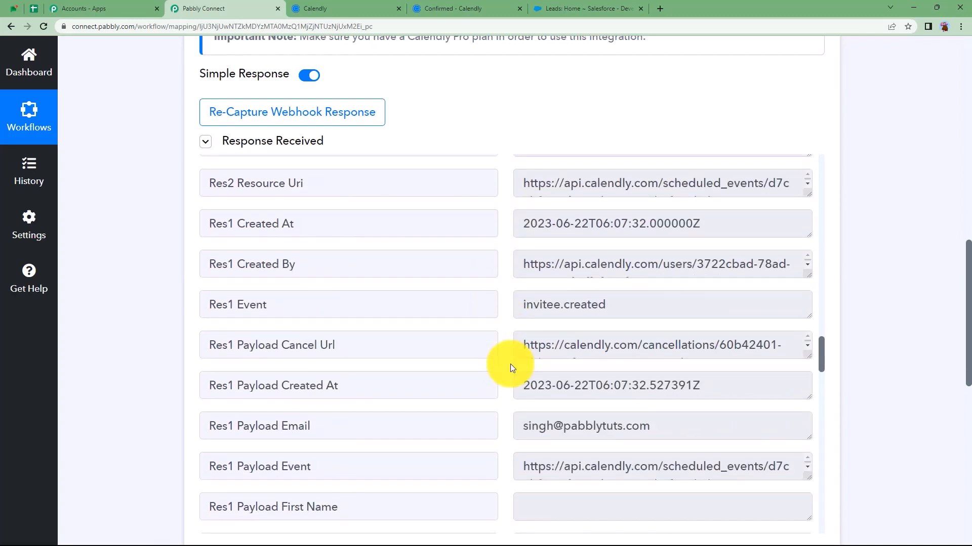
pyautogui.scroll(5, 162, 405)
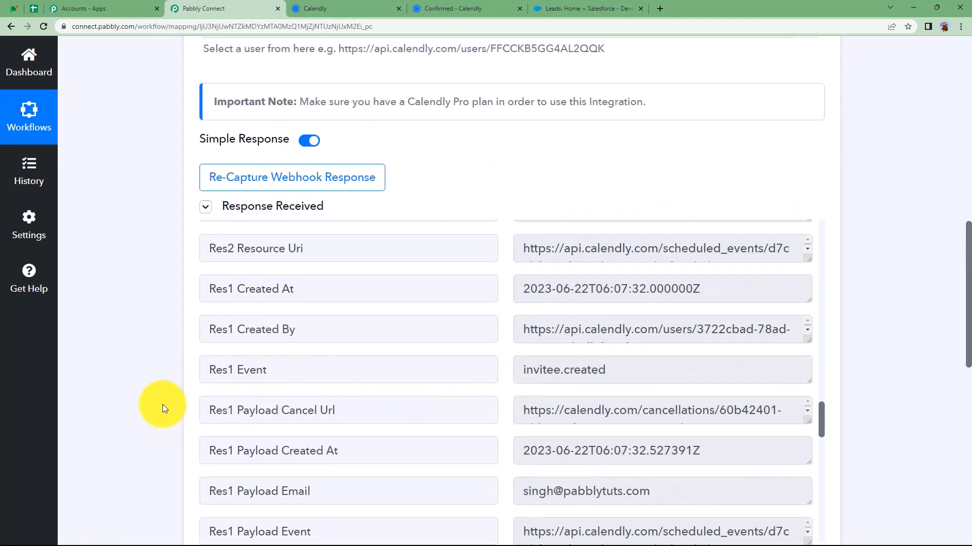
pyautogui.scroll(9, 163, 405)
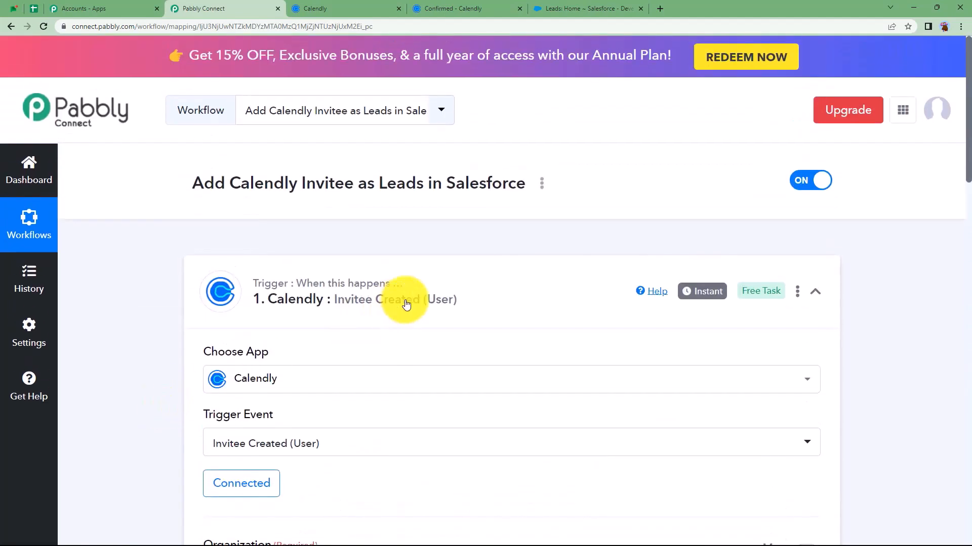
# Set the Salesforce action event to Create Lead
pyautogui.click(405, 304)
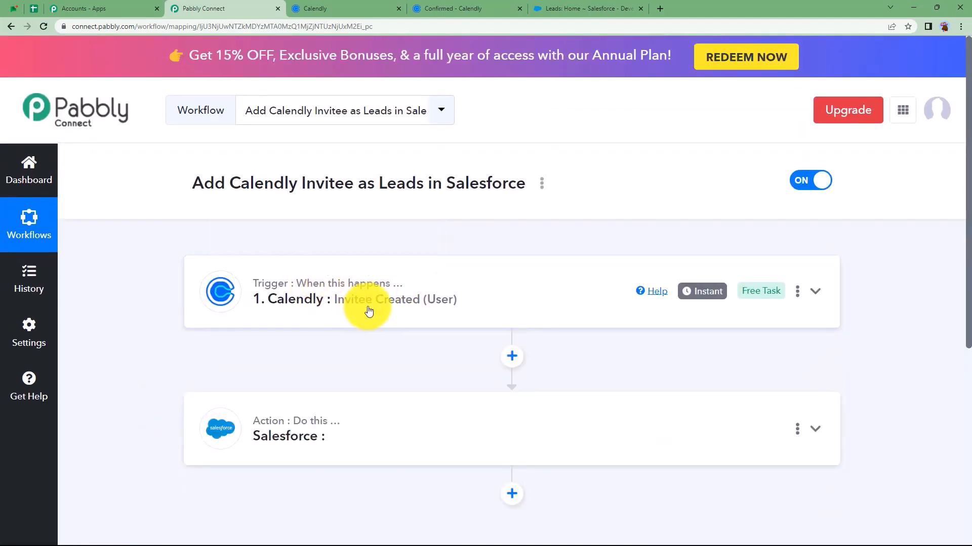
pyautogui.click(336, 429)
pyautogui.scroll(-1, 159, 429)
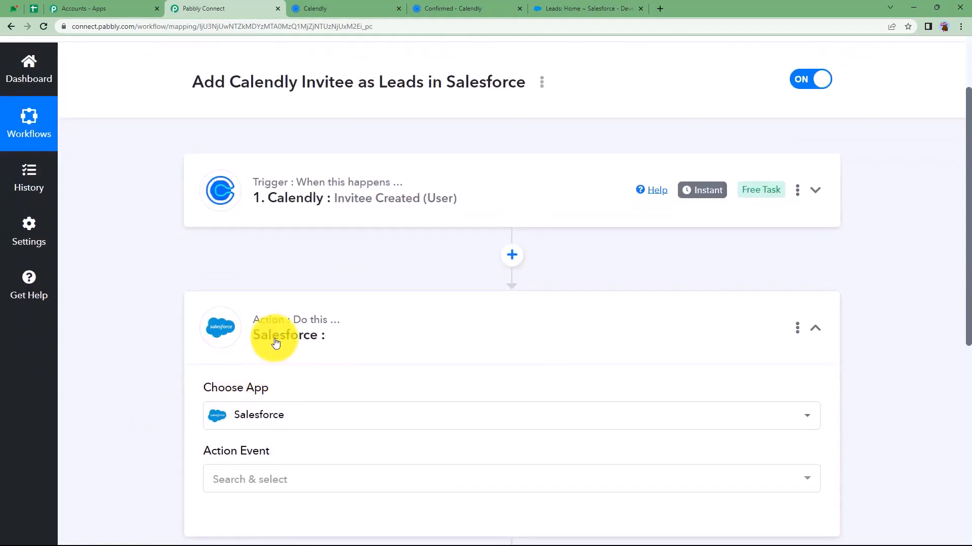
pyautogui.click(285, 475)
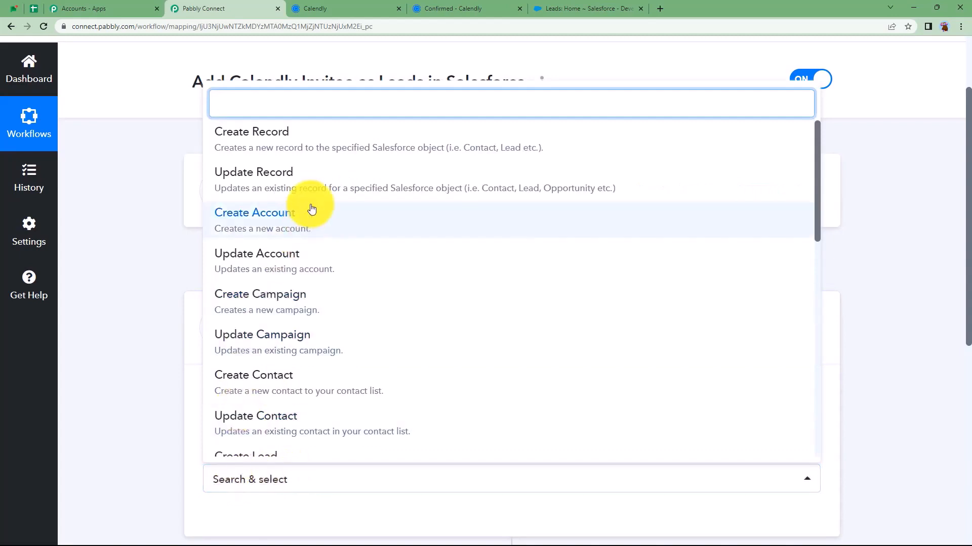
pyautogui.scroll(-3, 330, 359)
pyautogui.click(267, 321)
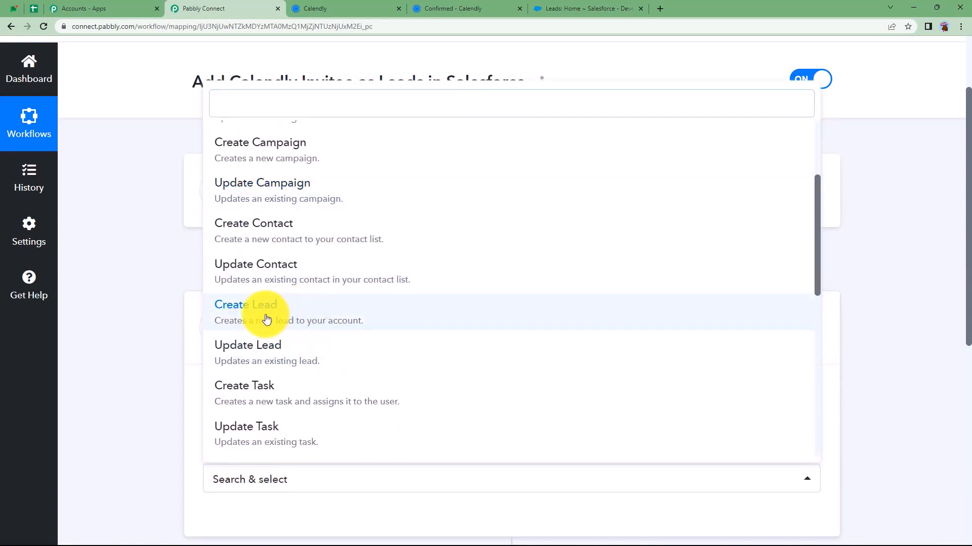
pyautogui.scroll(-3, 125, 423)
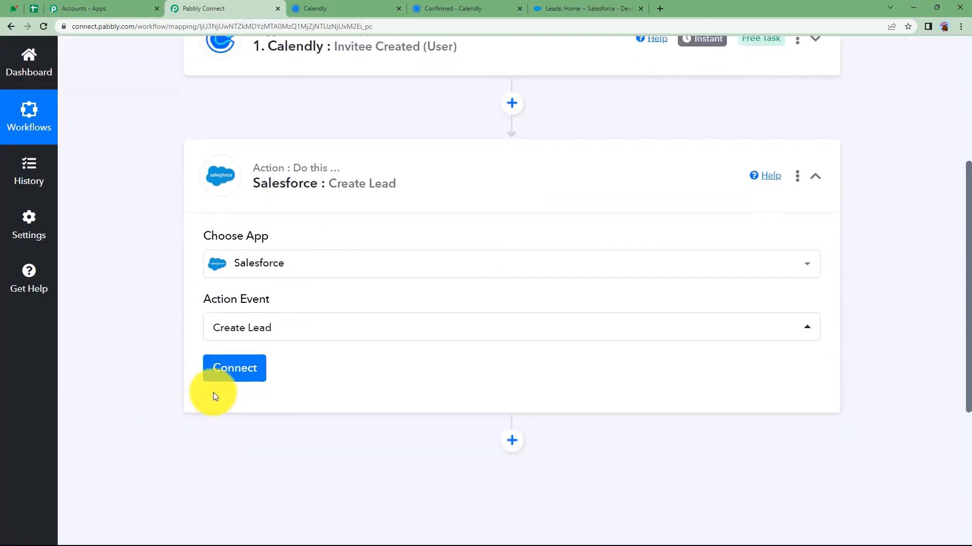
# Authorise a new Salesforce connection for the Create Lead action
pyautogui.click(236, 373)
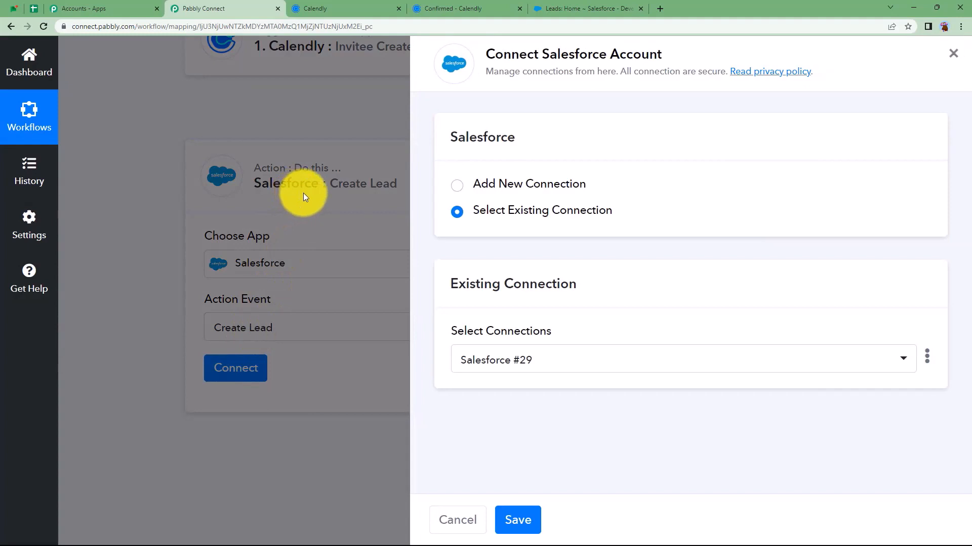
pyautogui.click(507, 184)
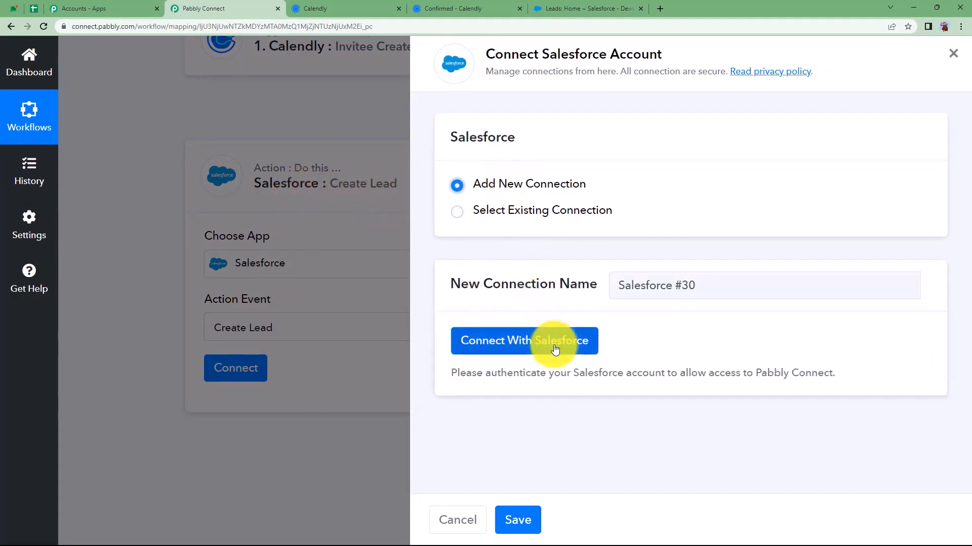
pyautogui.click(554, 346)
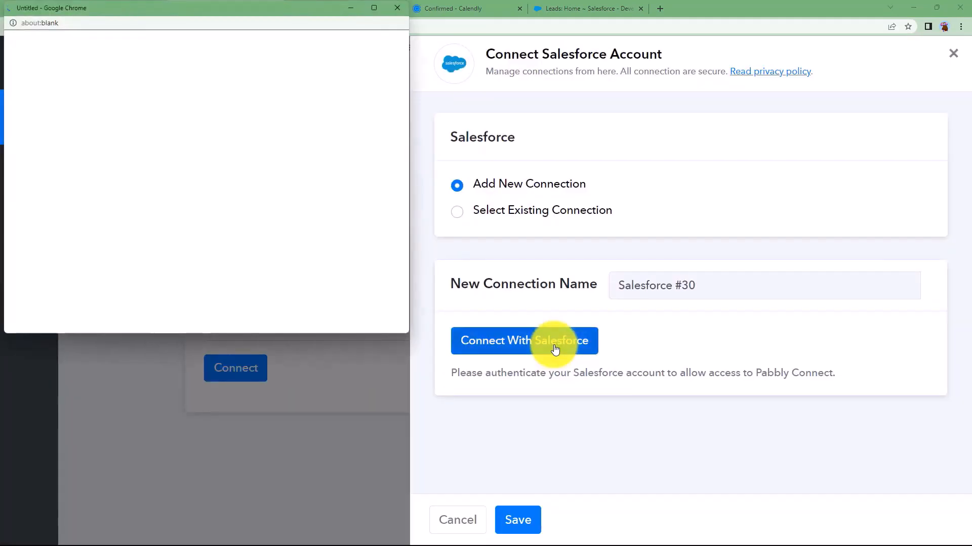
pyautogui.scroll(-10, 223, 223)
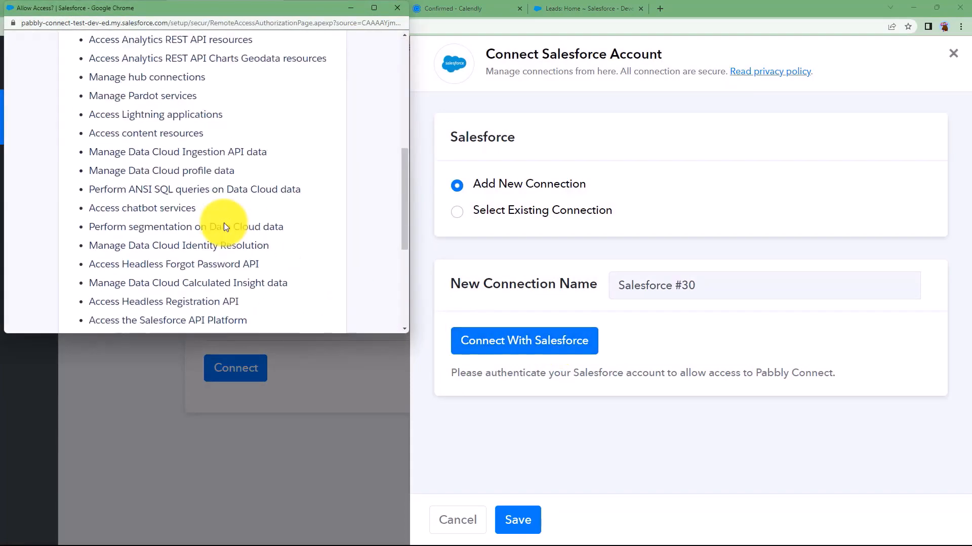
pyautogui.scroll(-1, 224, 223)
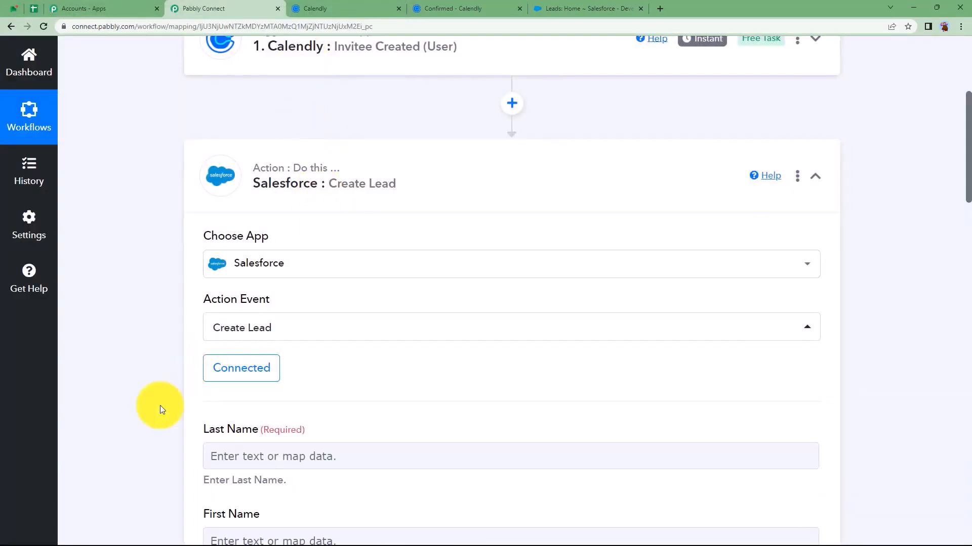
pyautogui.scroll(-3, 132, 418)
# Insert a new action step right after the Calendly trigger
pyautogui.click(242, 315)
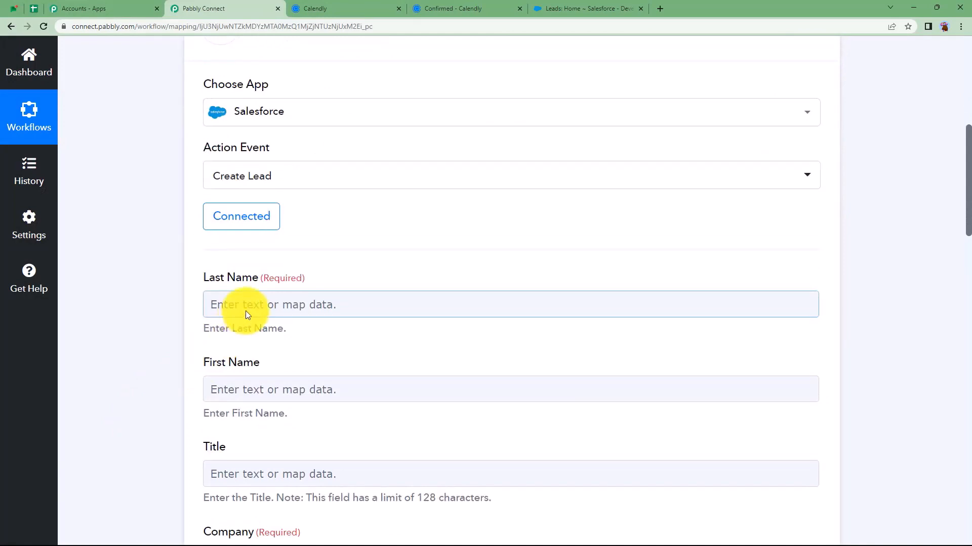
pyautogui.scroll(7, 249, 387)
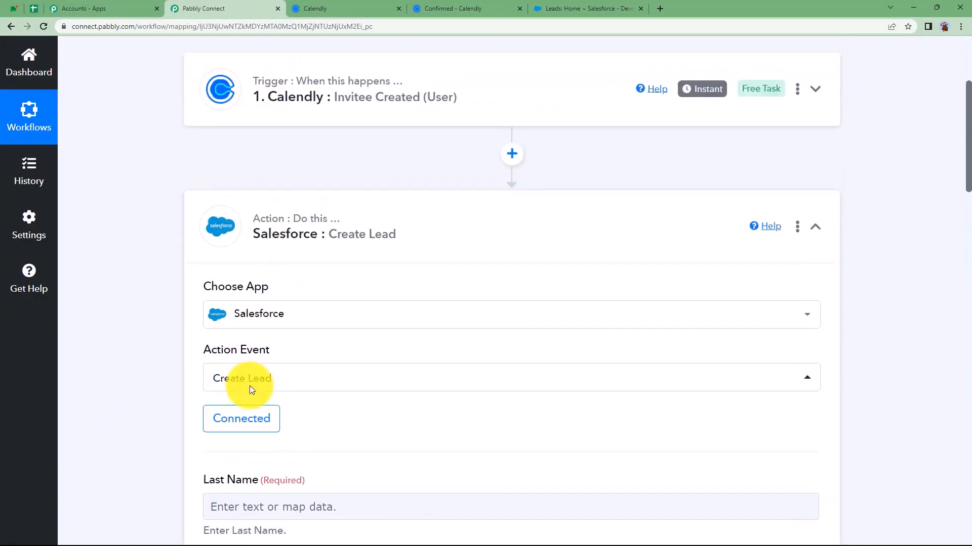
pyautogui.click(512, 305)
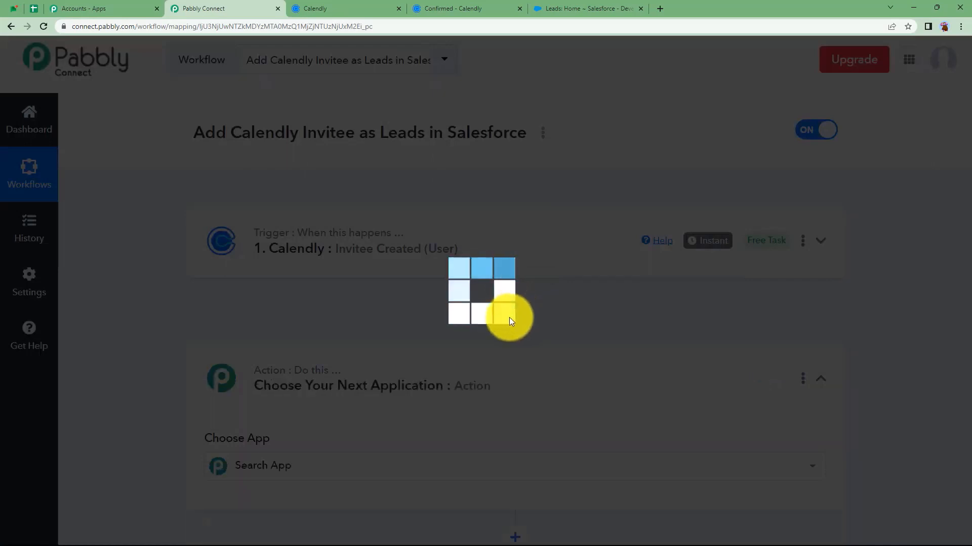
# Make the inserted step a Text Formatter by Pabbly Split Text action and connect it
pyautogui.scroll(-2, 226, 458)
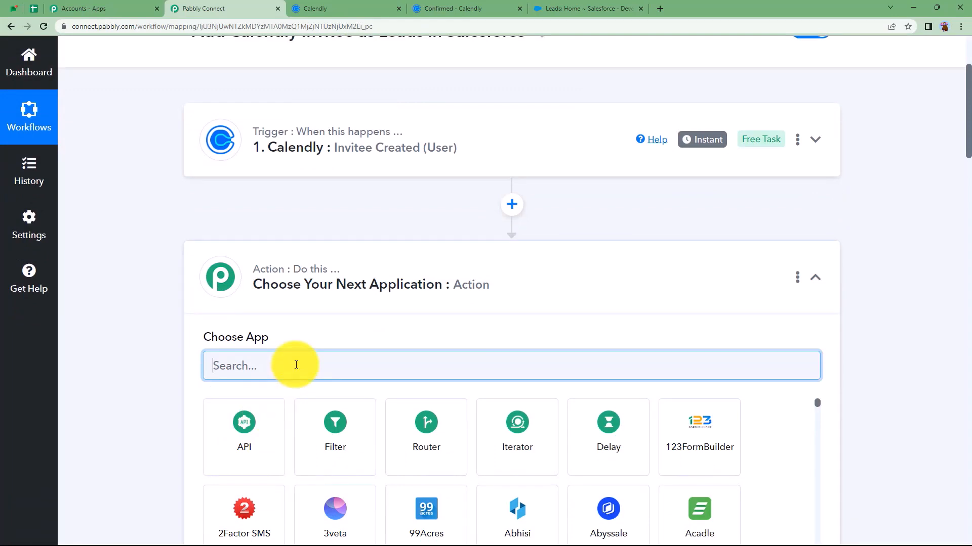
pyautogui.write('text')
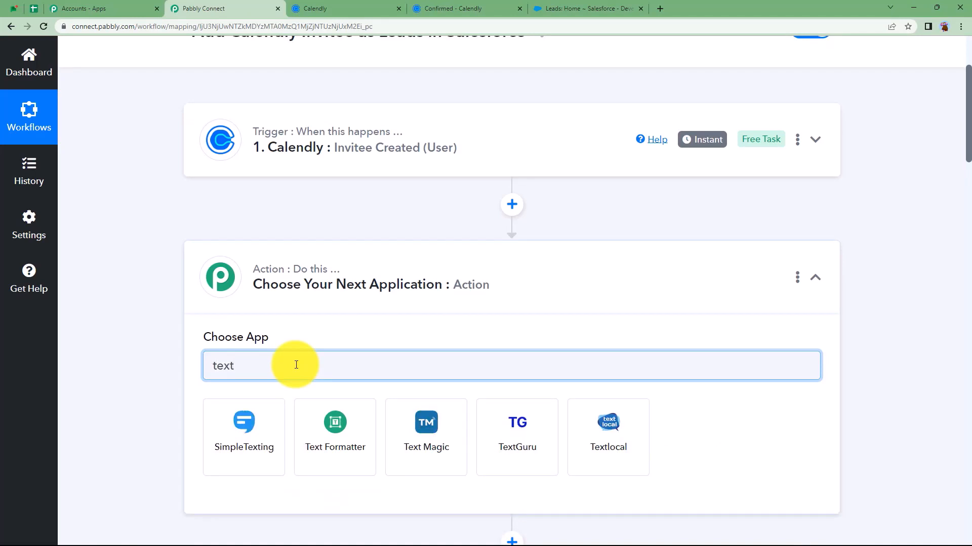
pyautogui.click(320, 419)
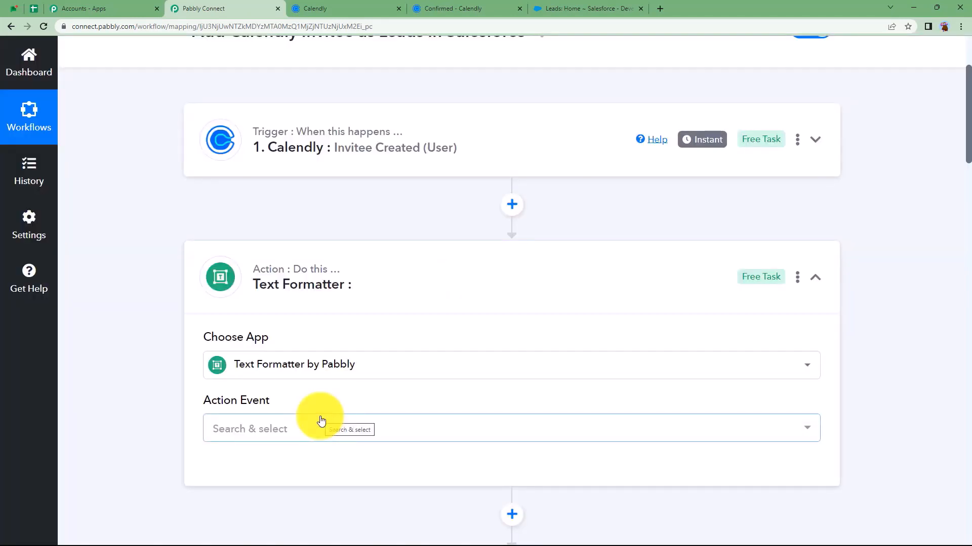
pyautogui.click(325, 430)
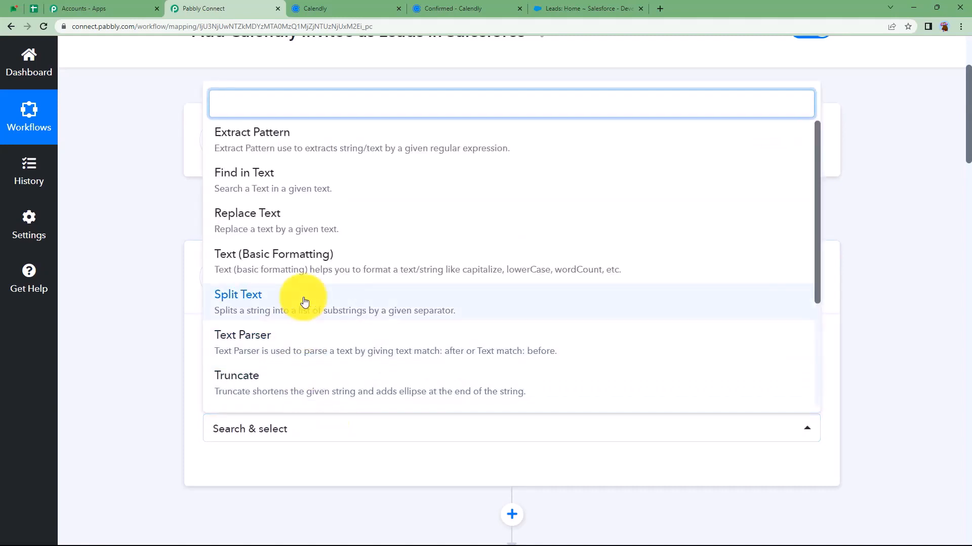
pyautogui.click(228, 304)
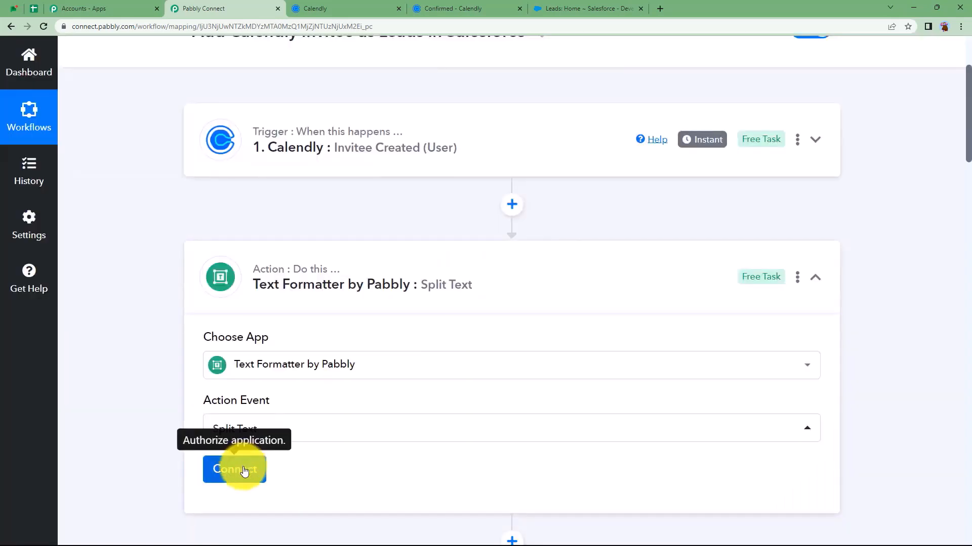
pyautogui.click(243, 470)
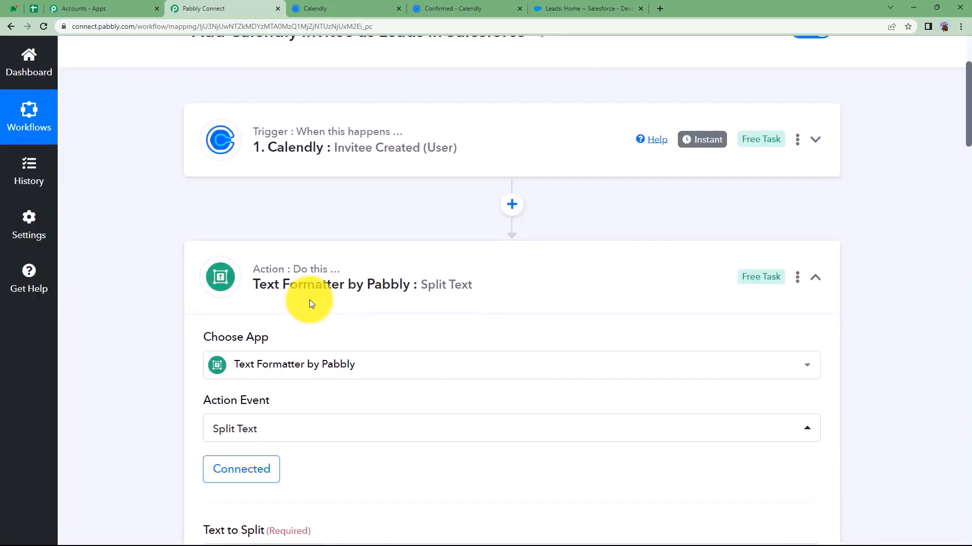
pyautogui.scroll(-1, 309, 299)
pyautogui.scroll(-4, 310, 304)
pyautogui.click(292, 253)
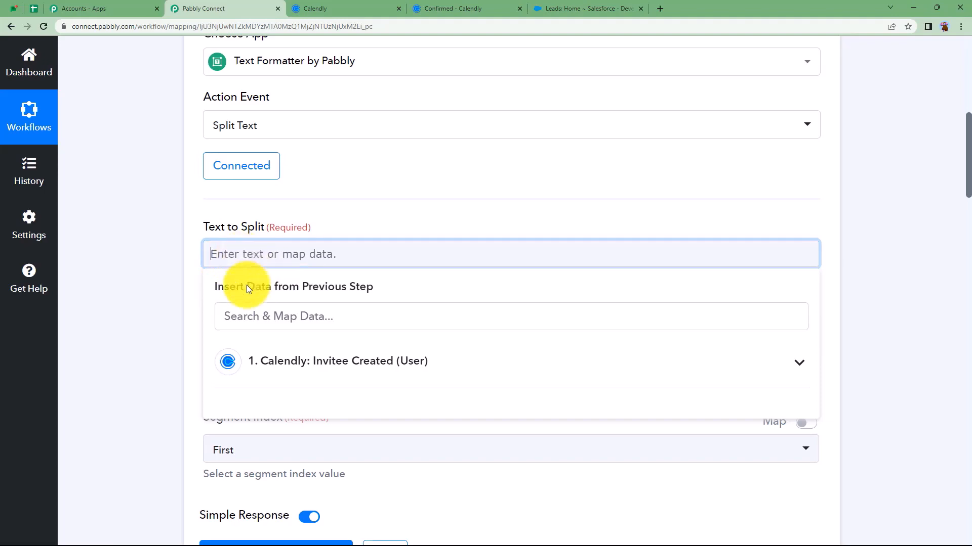
# Map the Calendly invitee's full name into Text to Split
pyautogui.click(277, 355)
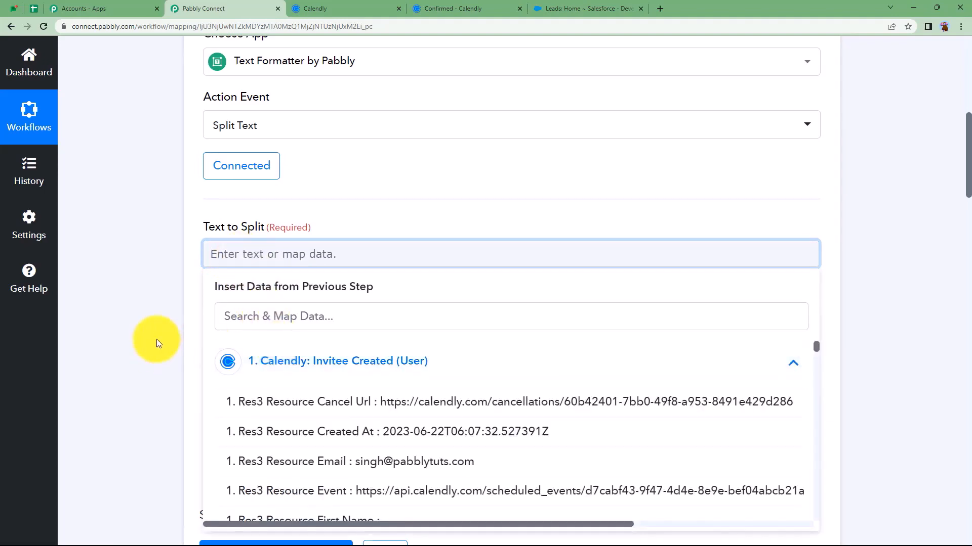
pyautogui.scroll(-3, 160, 356)
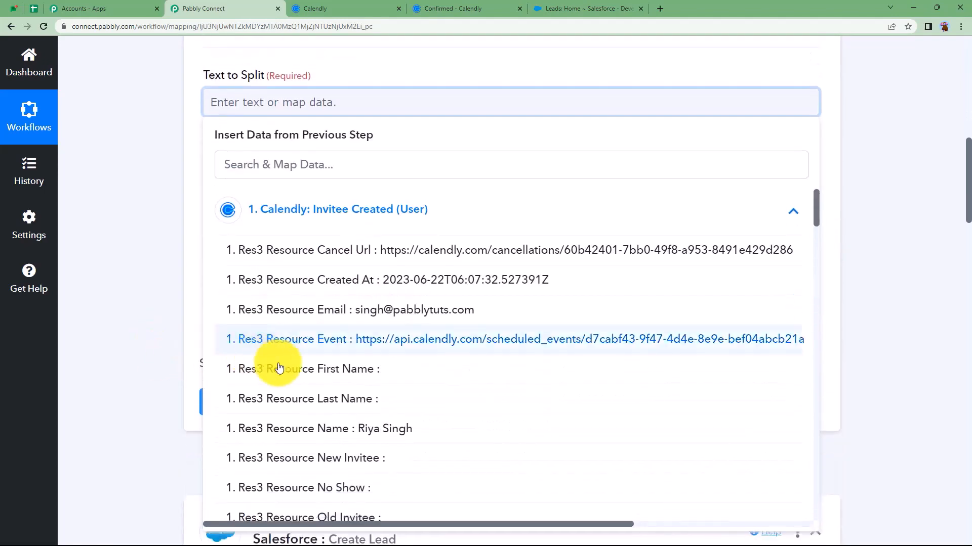
pyautogui.click(329, 436)
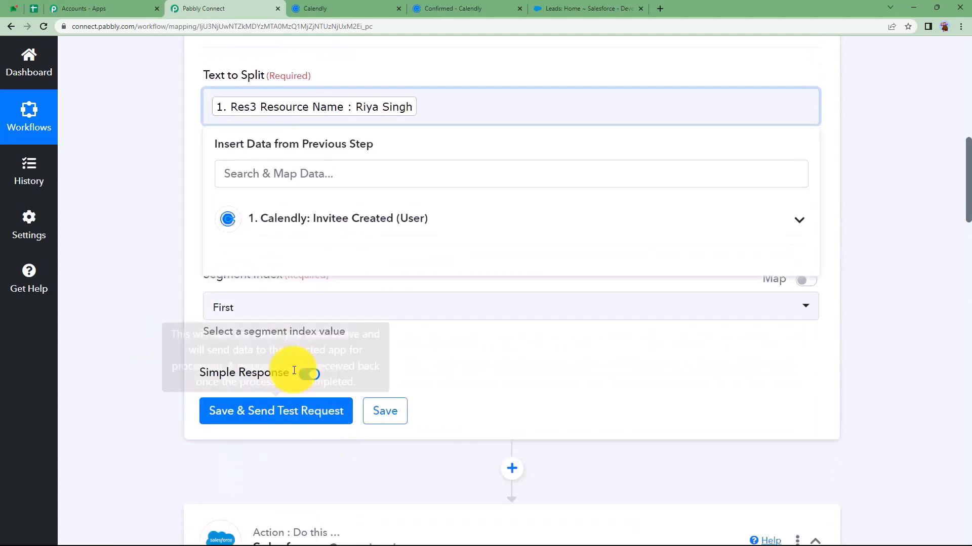
pyautogui.click(175, 206)
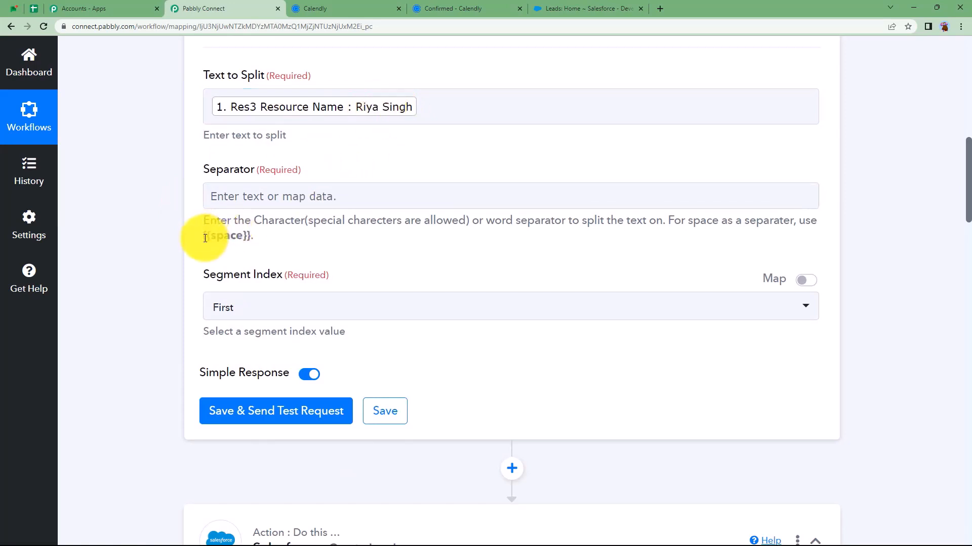
# Use {{space}} as the separator, Segment Index All, then save and send a test request
pyautogui.moveTo(239, 257); pyautogui.dragTo(250, 240)
pyautogui.hotkey('ctrl', 'c')
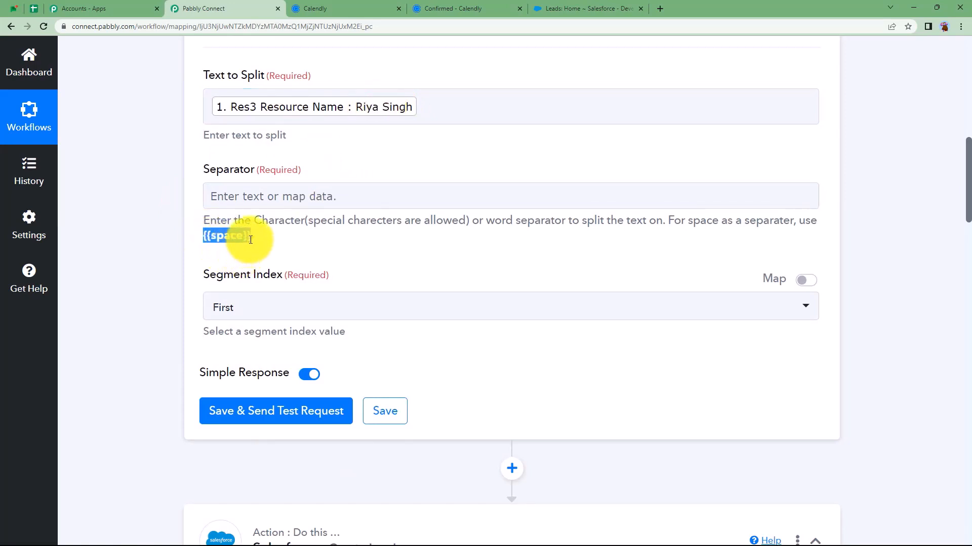
pyautogui.click(266, 202)
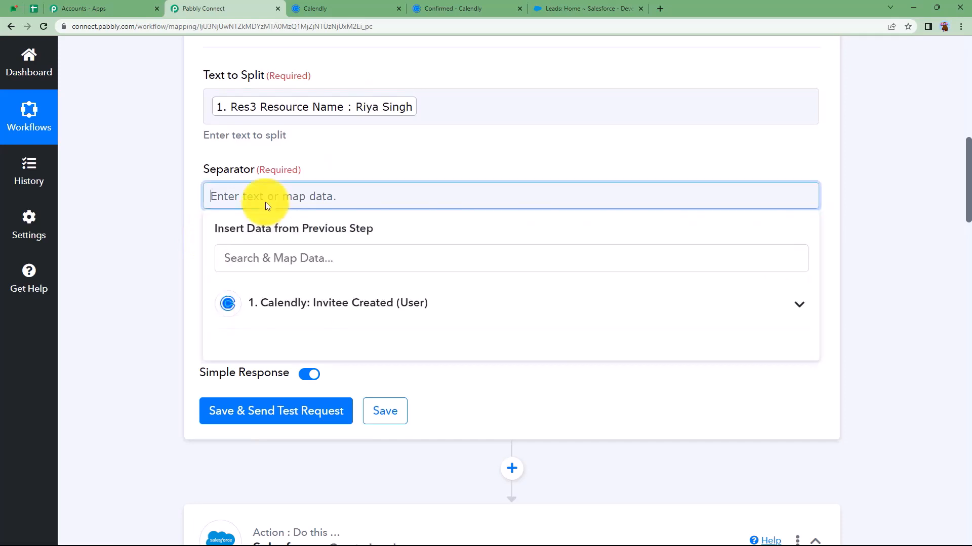
pyautogui.hotkey('ctrl', 'v')
pyautogui.click(188, 236)
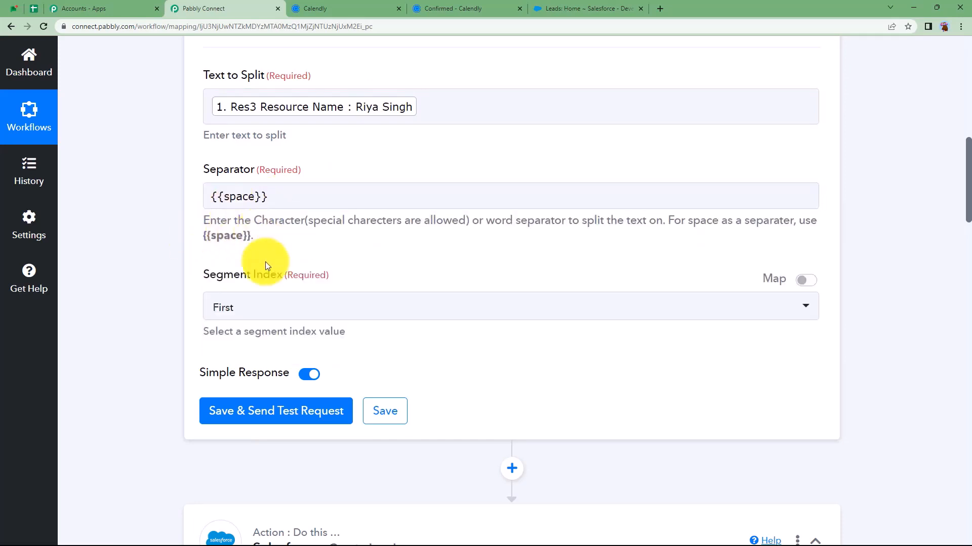
pyautogui.click(267, 309)
pyautogui.click(228, 480)
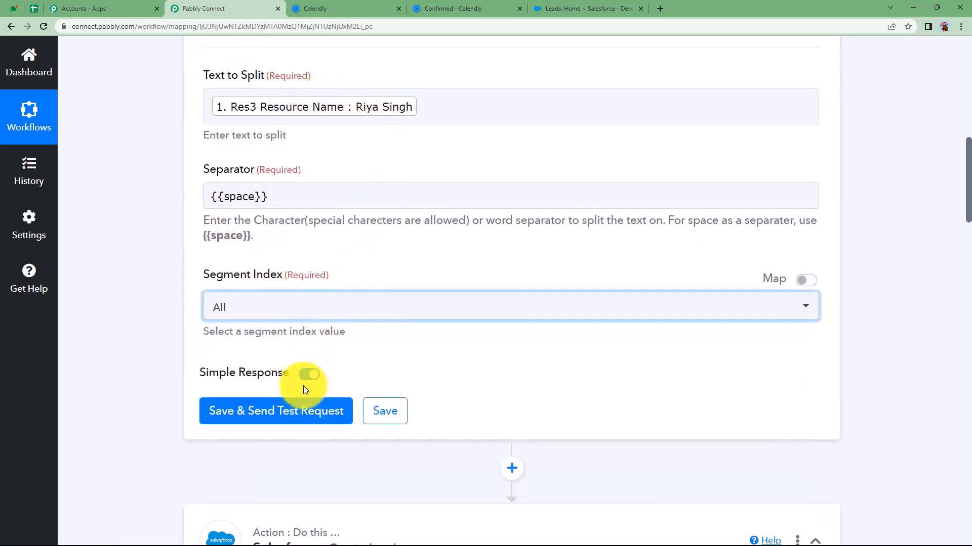
pyautogui.click(291, 410)
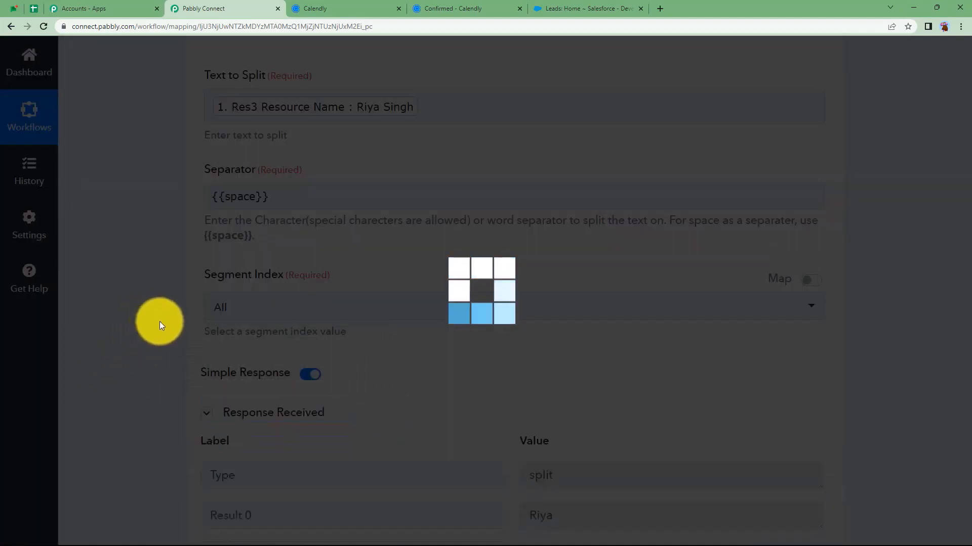
# Collapse the Text Formatter step and connect Create Lead to the existing Salesforce #30 connection
pyautogui.scroll(-4, 160, 321)
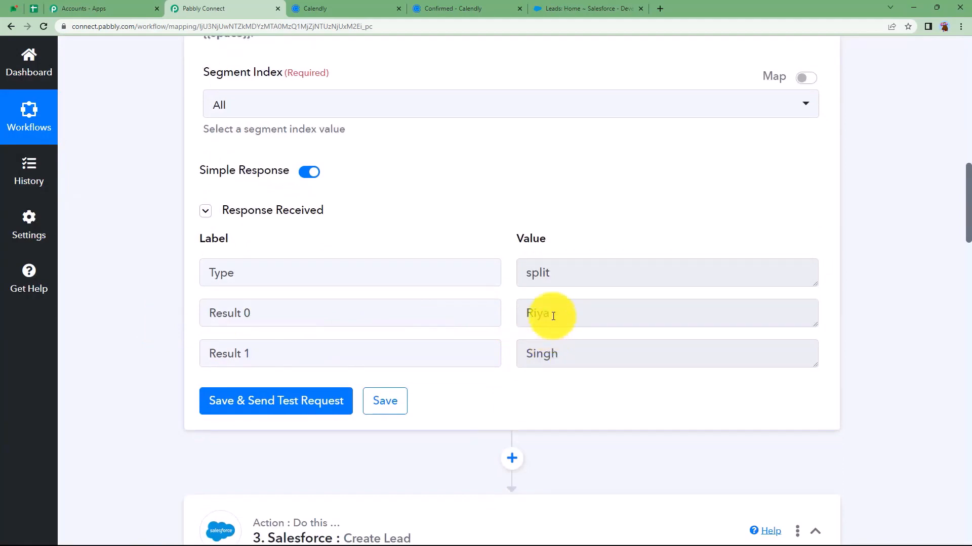
pyautogui.scroll(7, 462, 310)
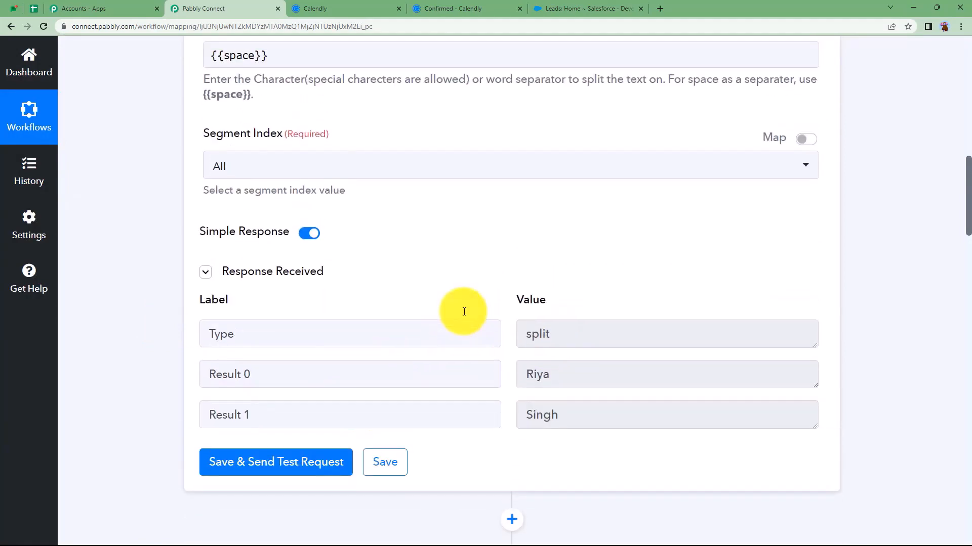
pyautogui.scroll(8, 463, 312)
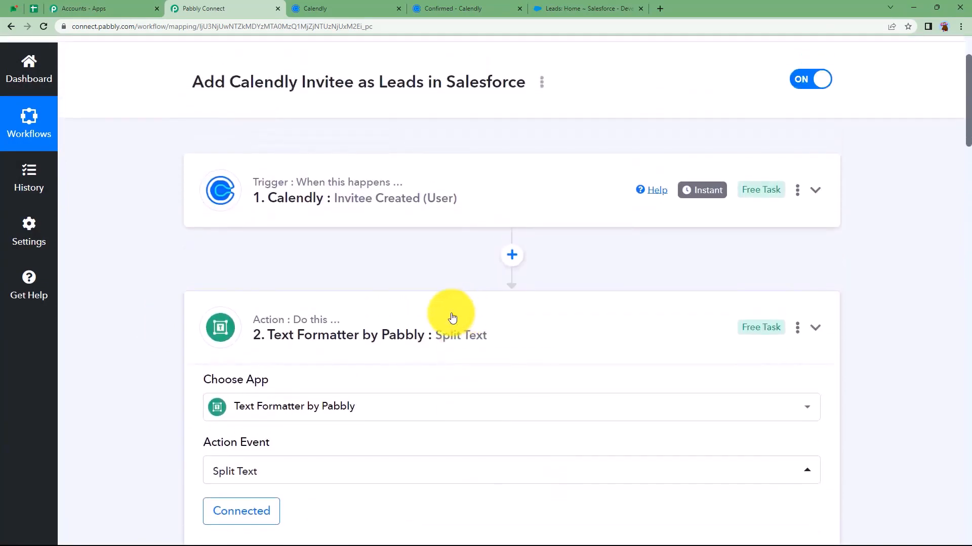
pyautogui.click(255, 332)
pyautogui.scroll(-3, 255, 332)
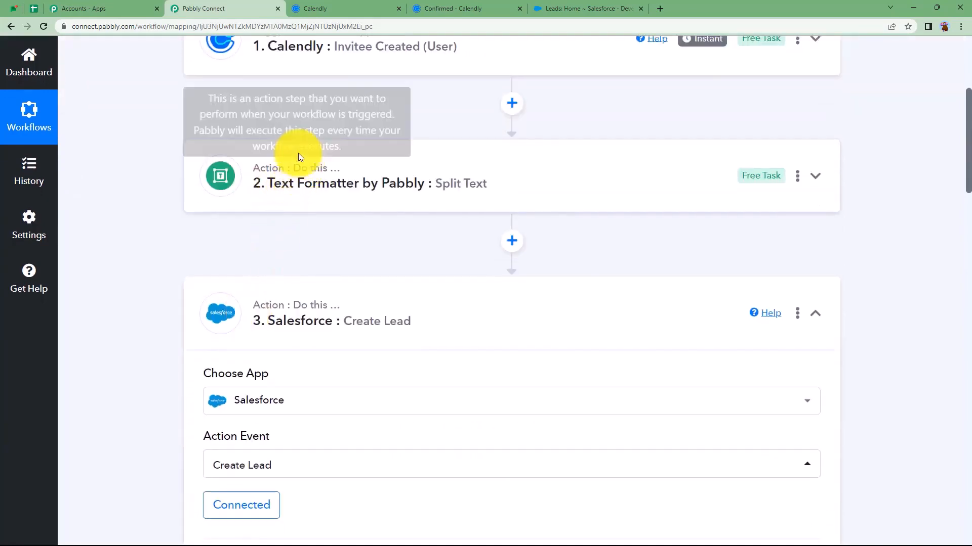
pyautogui.scroll(-3, 309, 186)
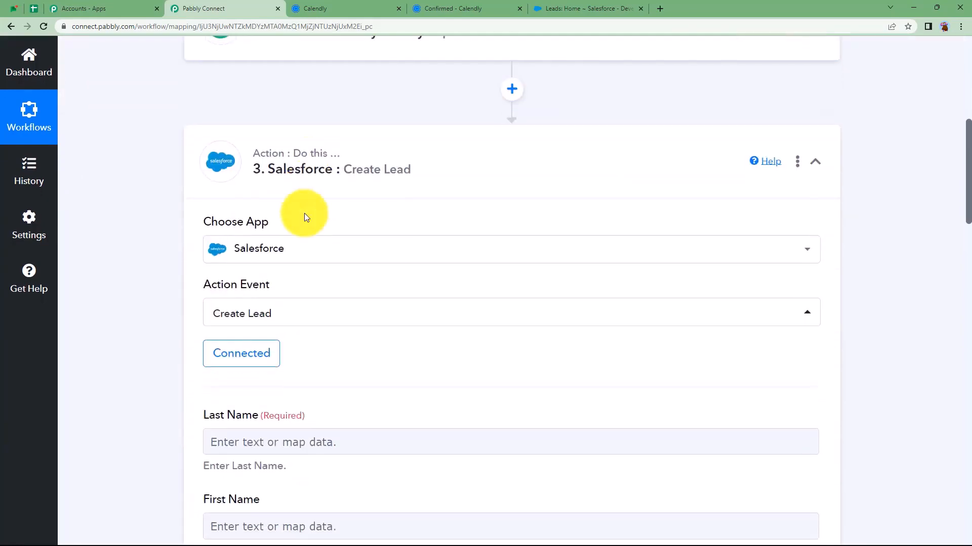
pyautogui.click(248, 355)
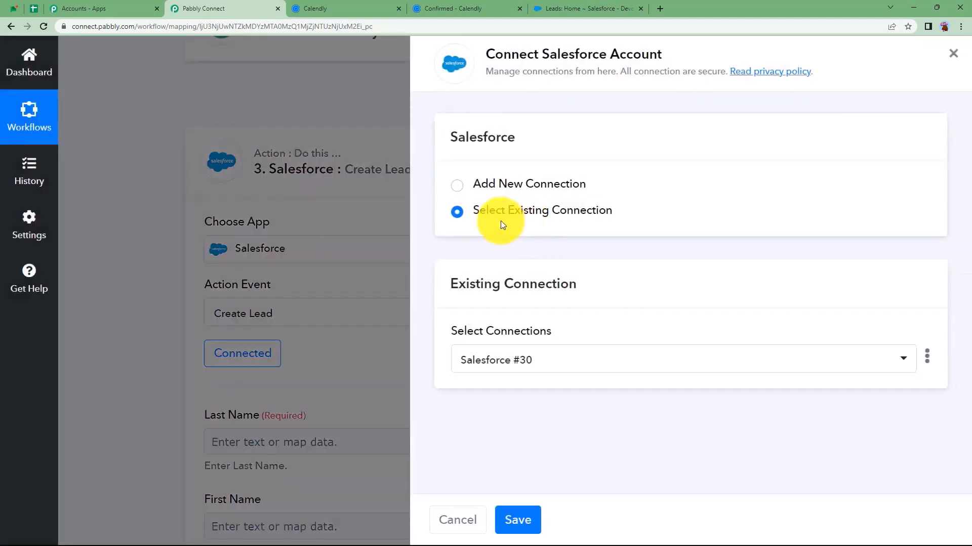
pyautogui.click(514, 509)
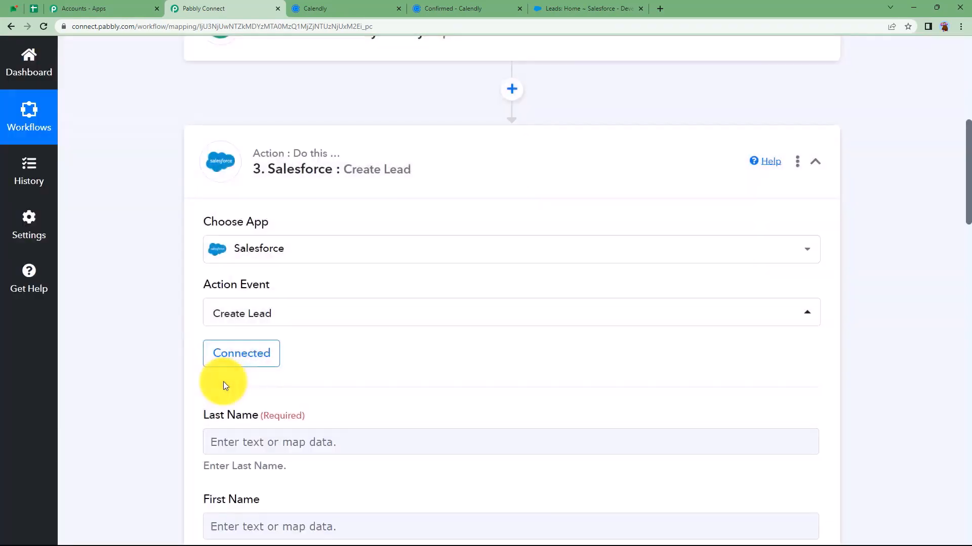
pyautogui.scroll(-2, 197, 384)
# Map Text Formatter Result 1 into Last Name and Result 0 into First Name
pyautogui.click(238, 334)
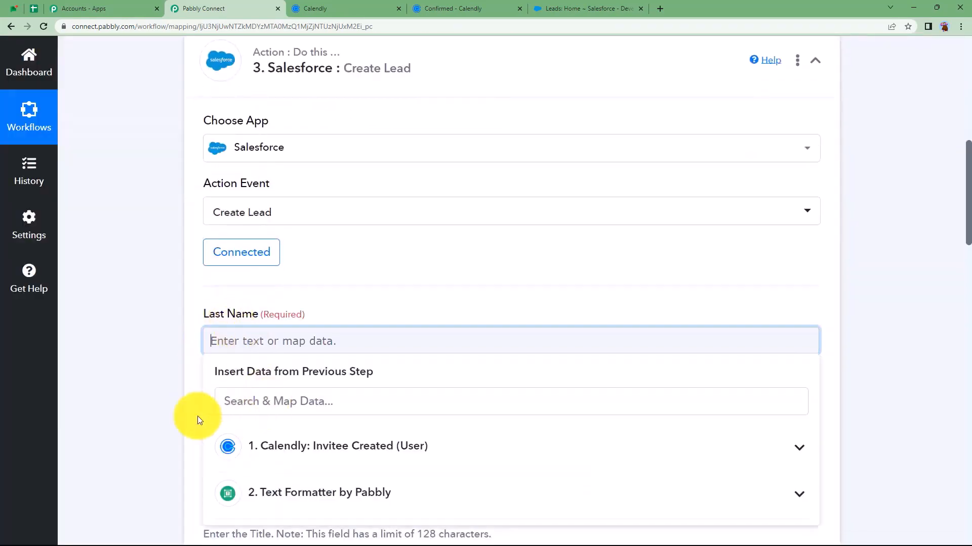
pyautogui.scroll(-2, 196, 416)
pyautogui.scroll(-1, 172, 416)
pyautogui.click(273, 349)
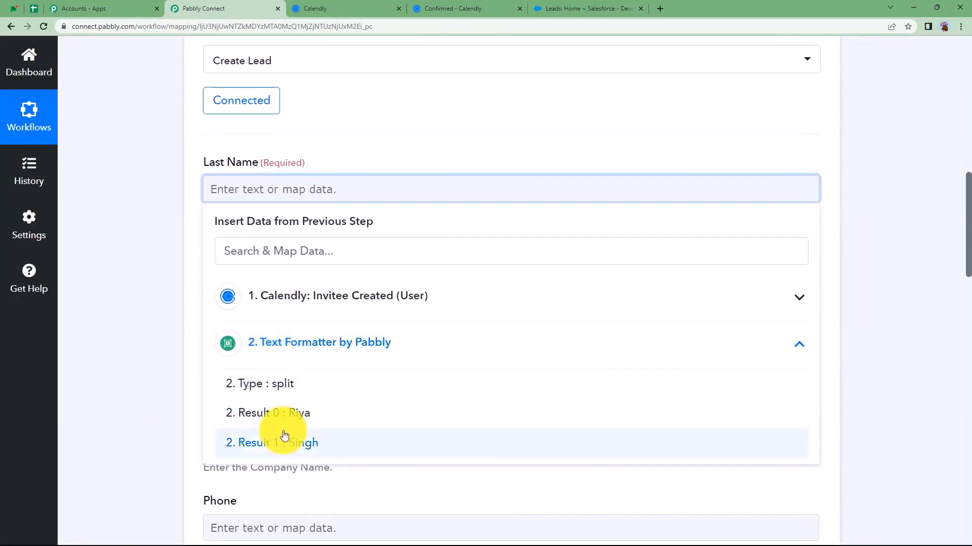
pyautogui.click(284, 439)
pyautogui.click(192, 285)
pyautogui.click(247, 284)
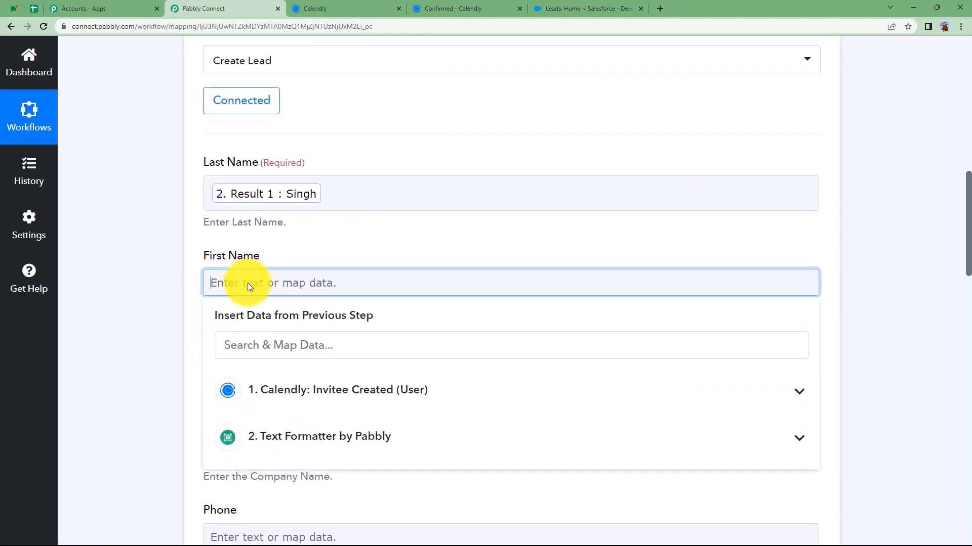
pyautogui.click(293, 433)
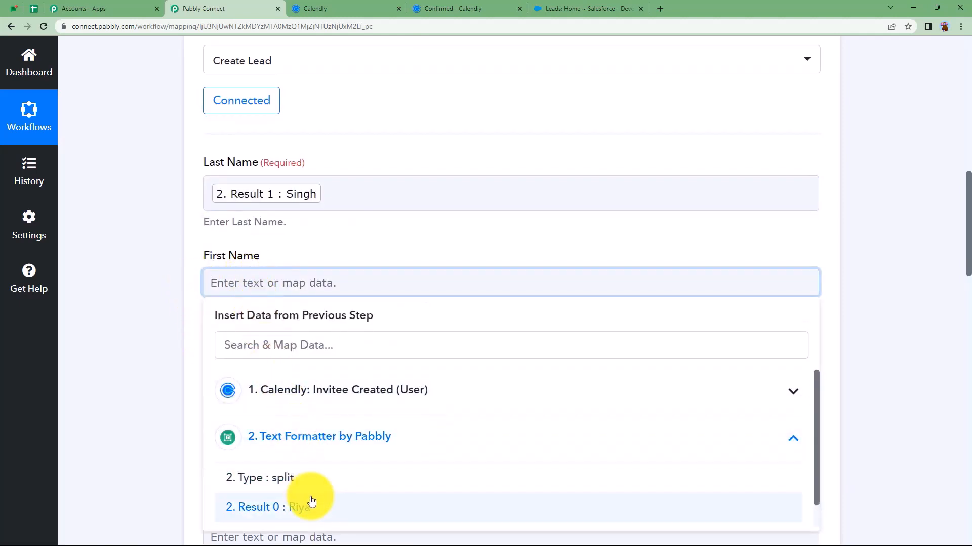
pyautogui.click(311, 503)
pyautogui.click(171, 324)
# Leave Title empty and map the Calendly college answer into Company
pyautogui.scroll(-3, 171, 324)
pyautogui.click(245, 223)
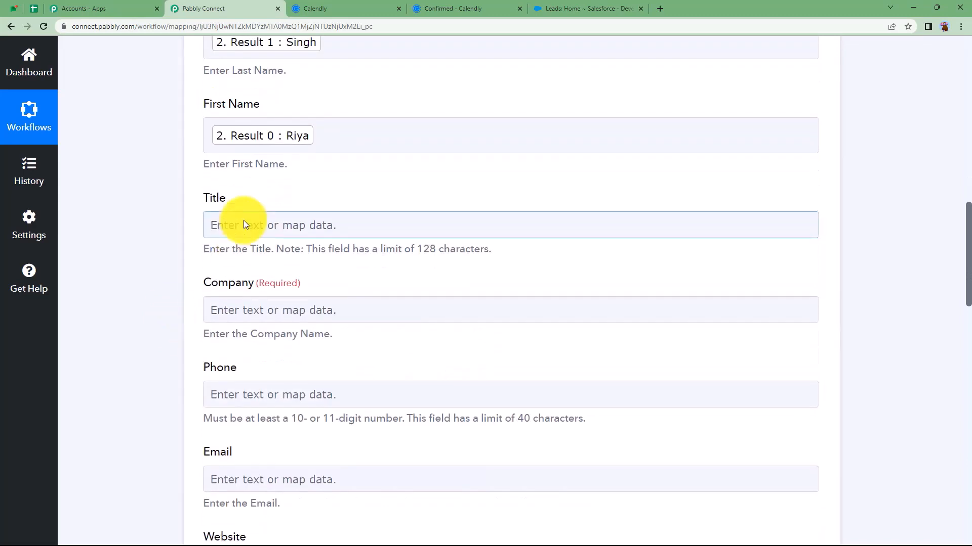
pyautogui.click(184, 273)
pyautogui.click(238, 304)
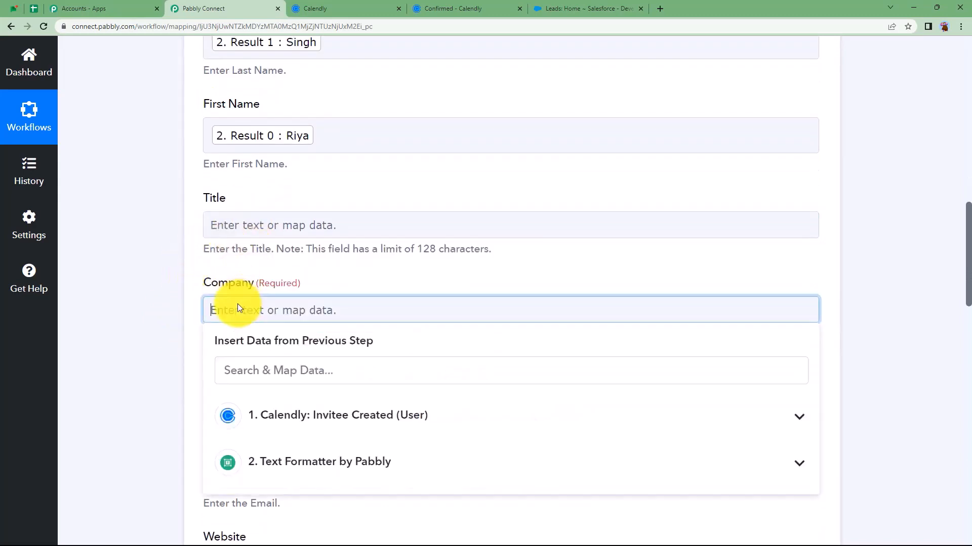
pyautogui.scroll(-1, 190, 297)
pyautogui.scroll(-2, 191, 296)
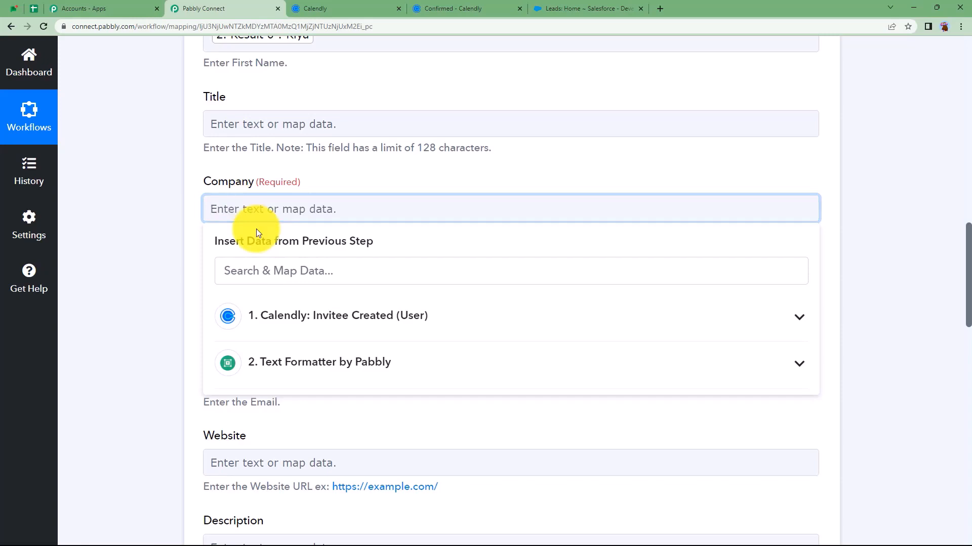
pyautogui.click(325, 317)
pyautogui.click(288, 275)
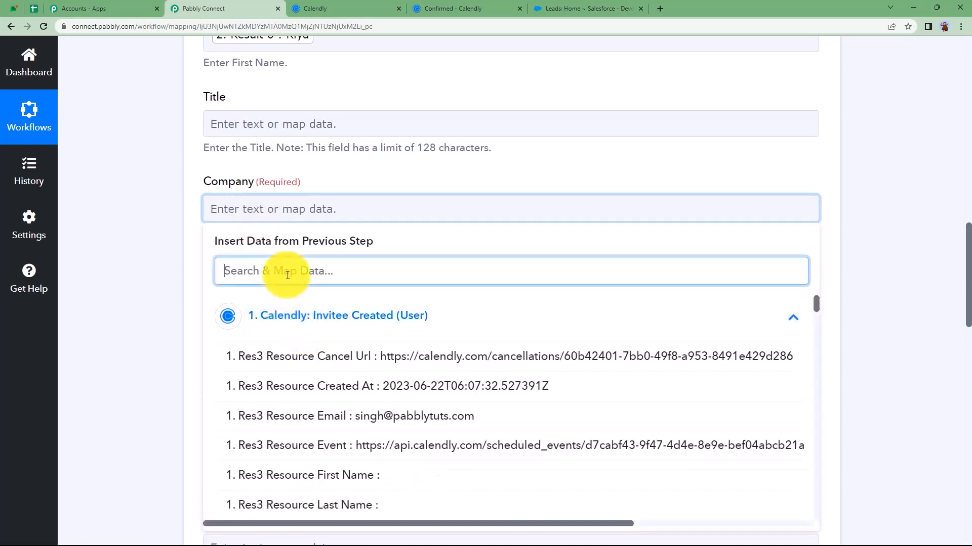
pyautogui.write('xyz')
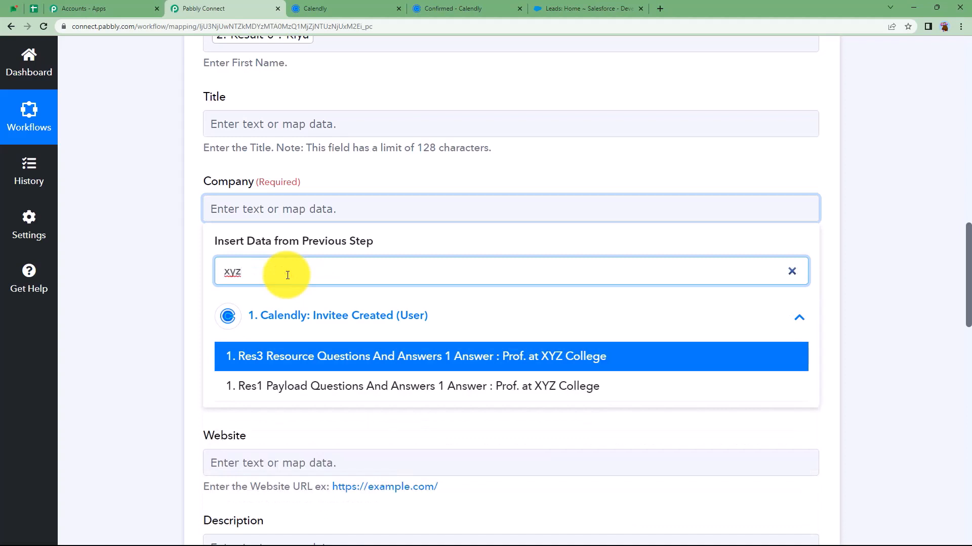
pyautogui.click(362, 364)
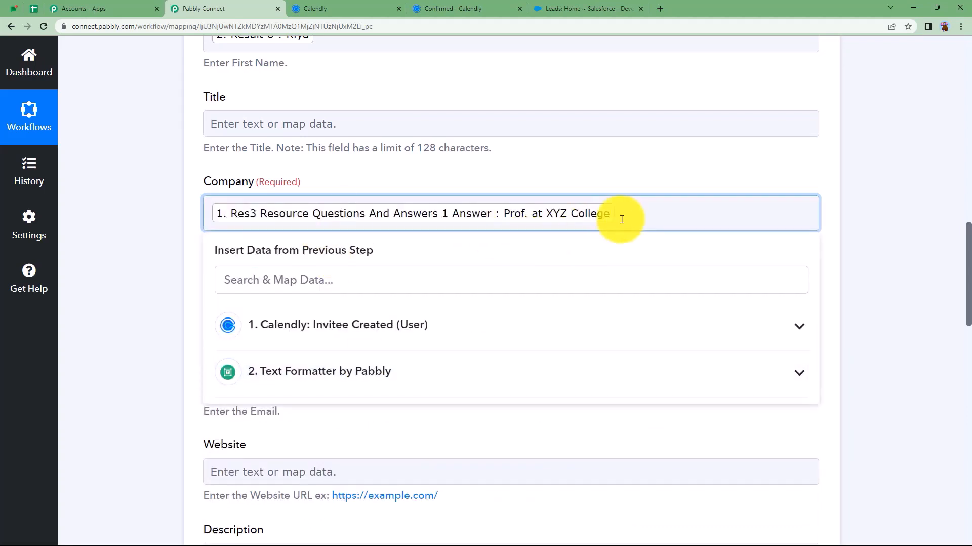
pyautogui.click(191, 274)
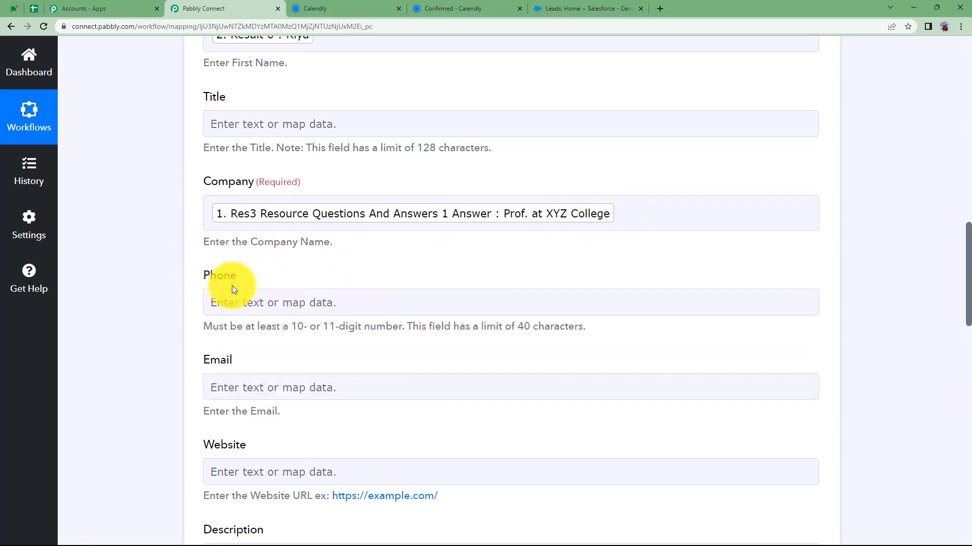
# Map the Calendly phone answer into Phone and the invitee's e-mail into Email
pyautogui.click(240, 308)
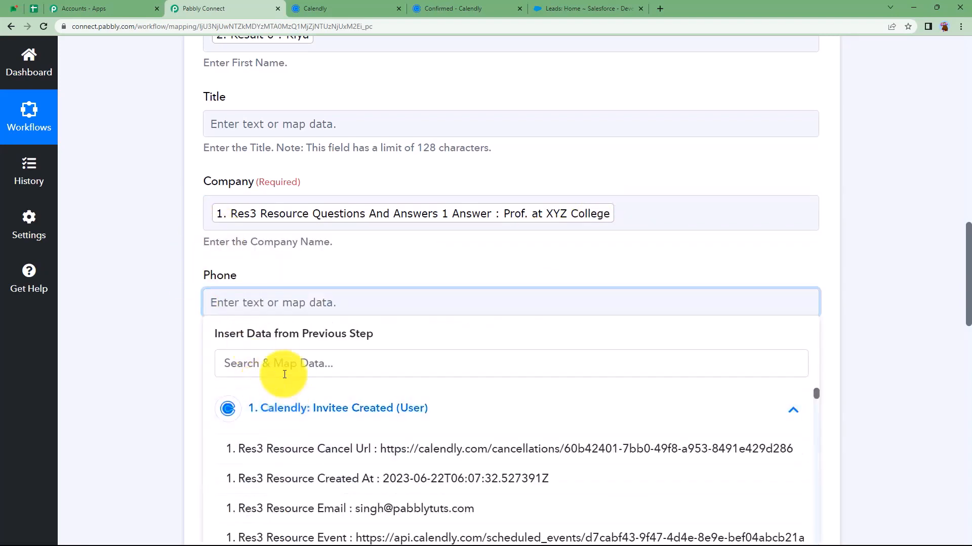
pyautogui.click(285, 369)
pyautogui.write('123')
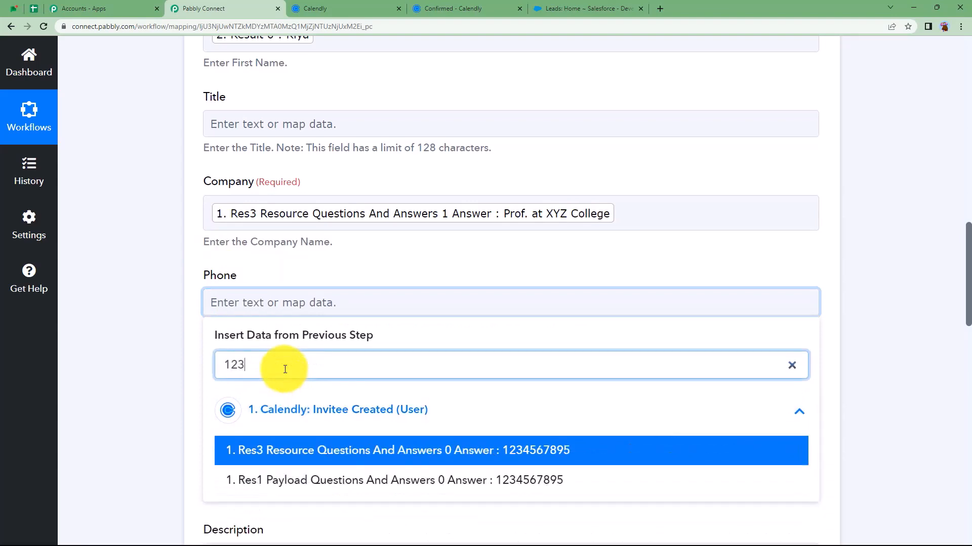
pyautogui.click(336, 450)
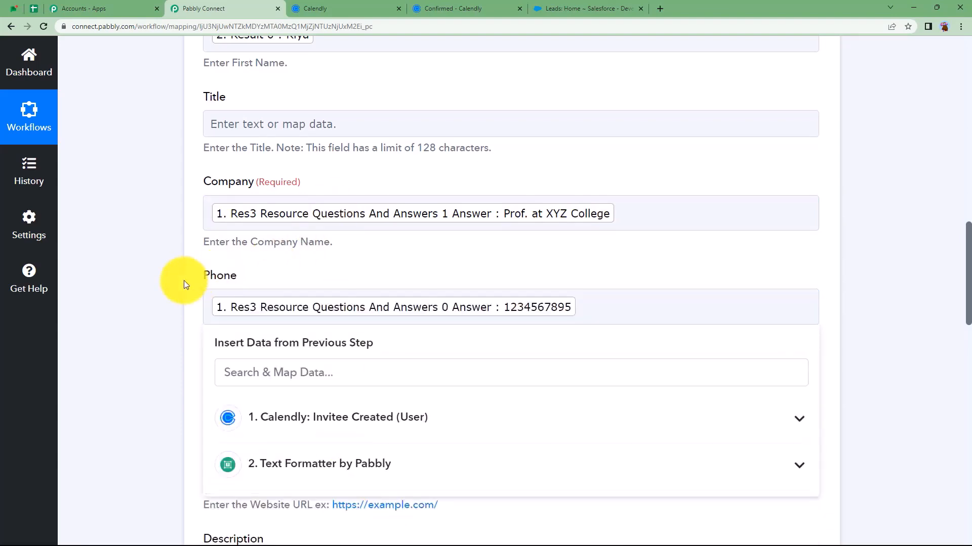
pyautogui.click(184, 285)
pyautogui.scroll(-3, 184, 284)
pyautogui.click(239, 245)
pyautogui.click(265, 314)
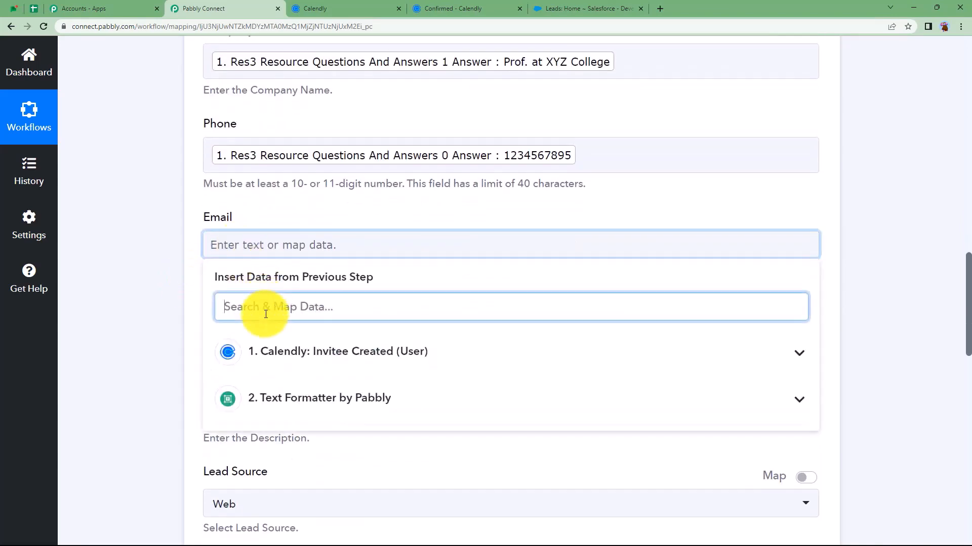
pyautogui.write('@')
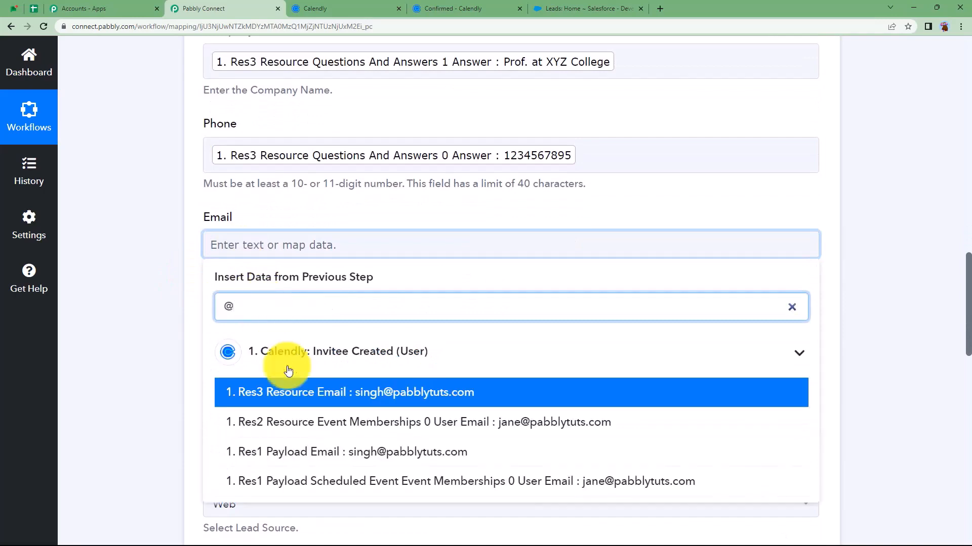
pyautogui.click(311, 393)
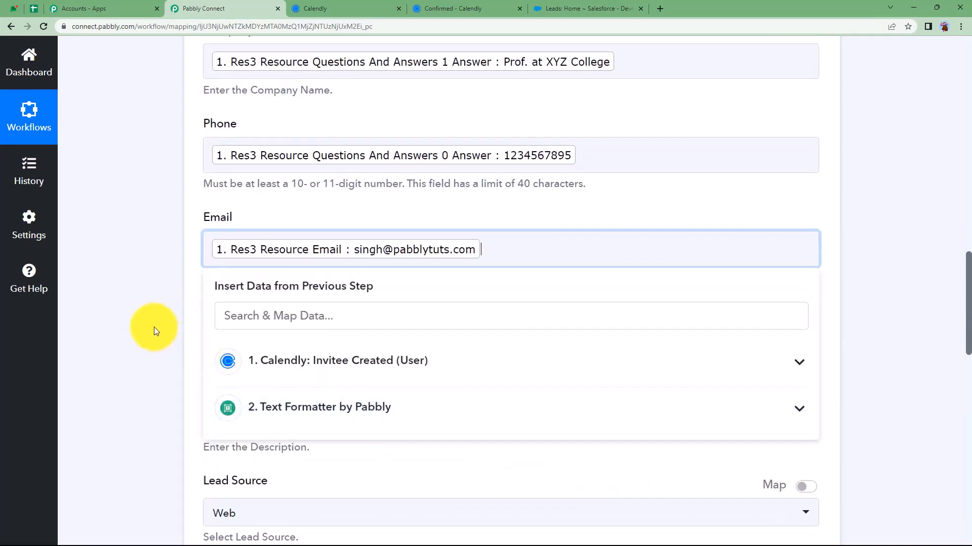
pyautogui.click(153, 324)
pyautogui.scroll(-5, 153, 324)
pyautogui.scroll(-6, 153, 324)
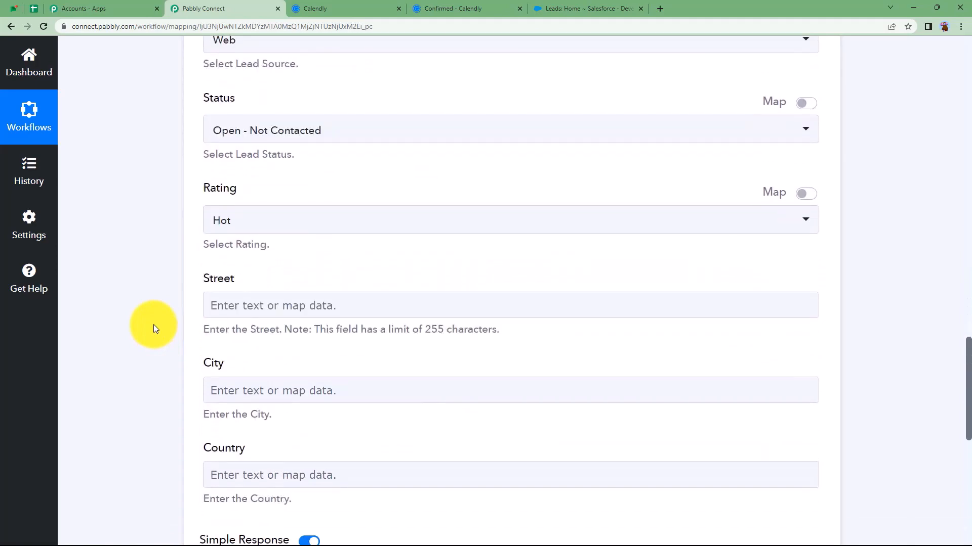
pyautogui.scroll(3, 154, 323)
pyautogui.scroll(8, 154, 324)
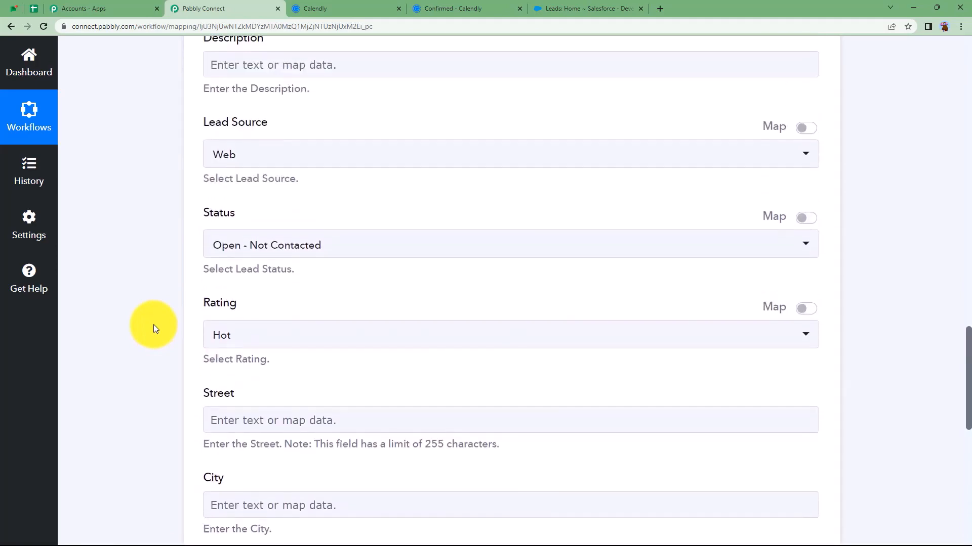
pyautogui.scroll(2, 153, 324)
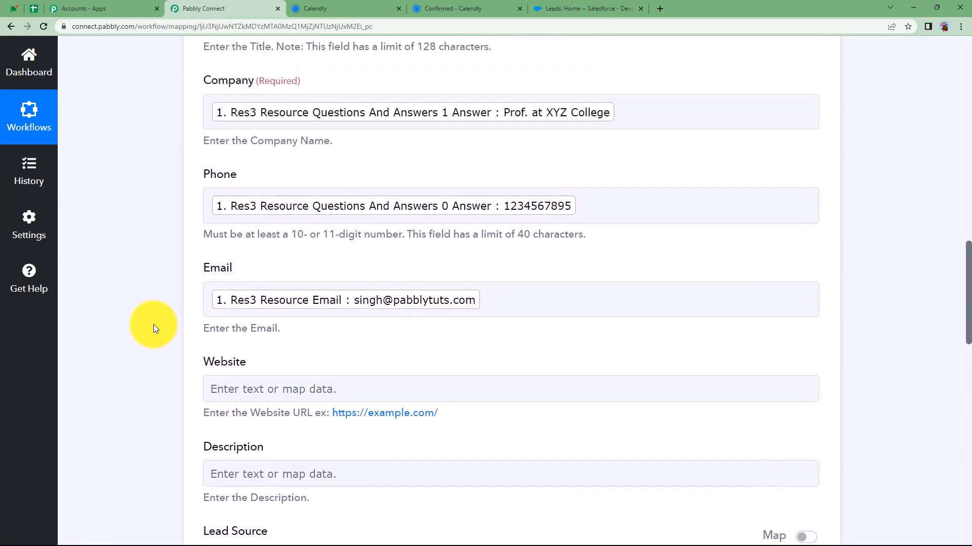
pyautogui.scroll(-7, 153, 324)
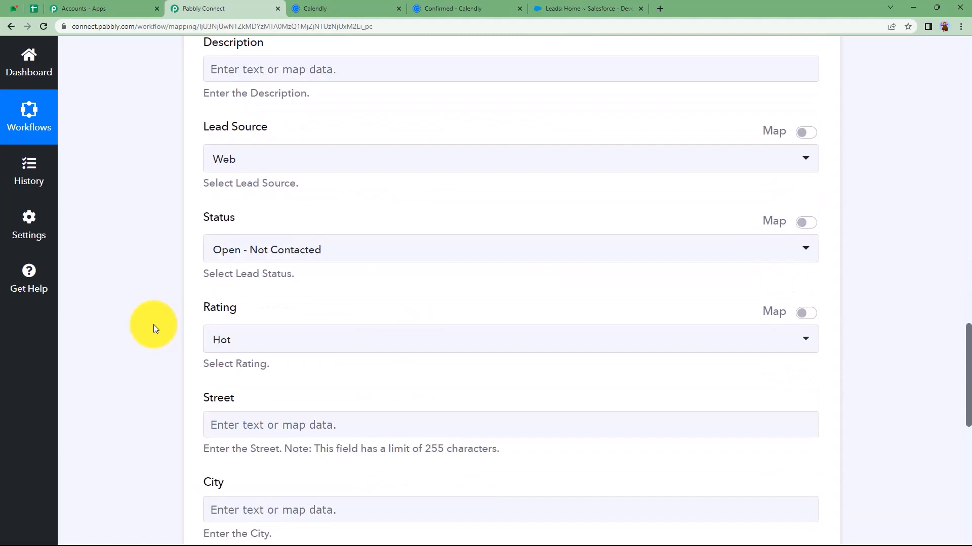
pyautogui.scroll(-2, 154, 324)
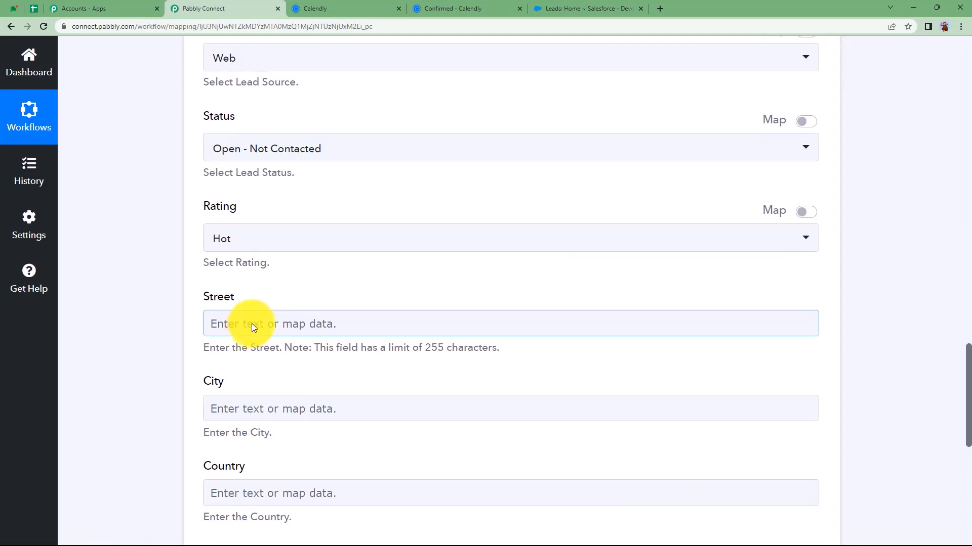
pyautogui.click(251, 324)
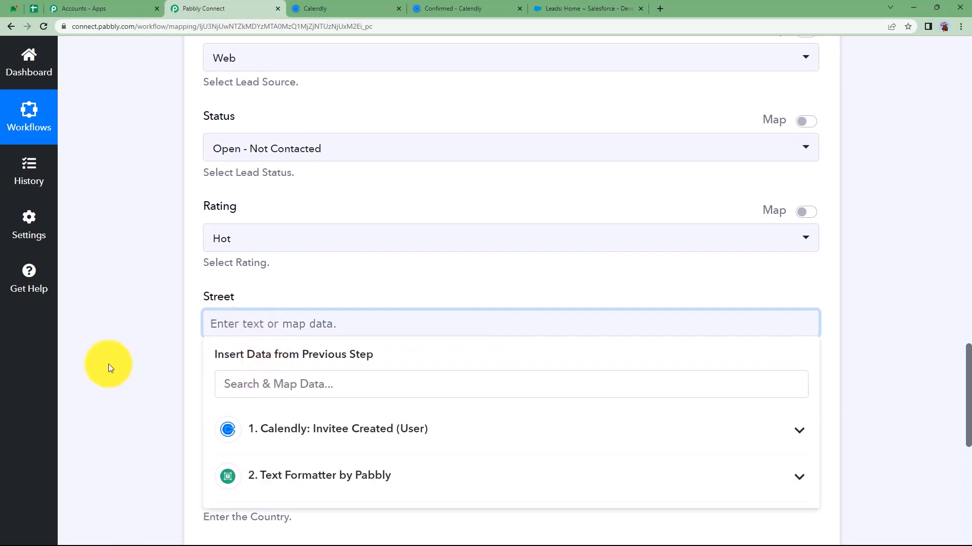
pyautogui.click(108, 364)
pyautogui.scroll(-4, 108, 364)
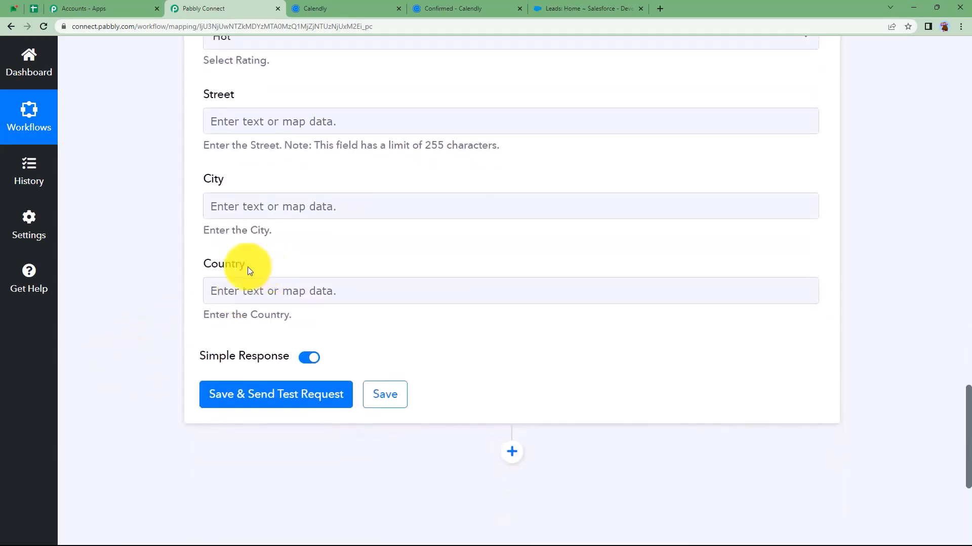
# Save Create Lead, send a test, and check the returned lead Id and Success 1
pyautogui.click(281, 399)
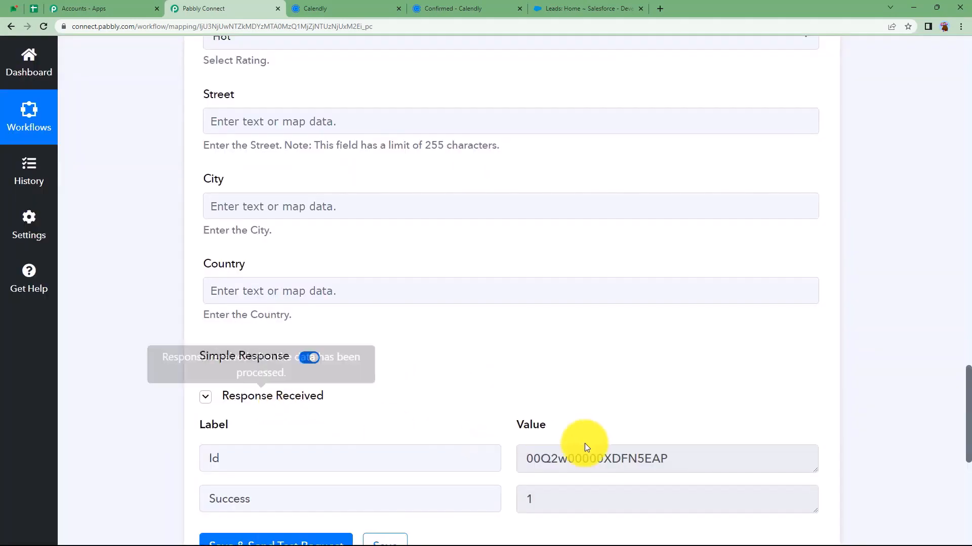
pyautogui.moveTo(681, 460); pyautogui.dragTo(524, 474)
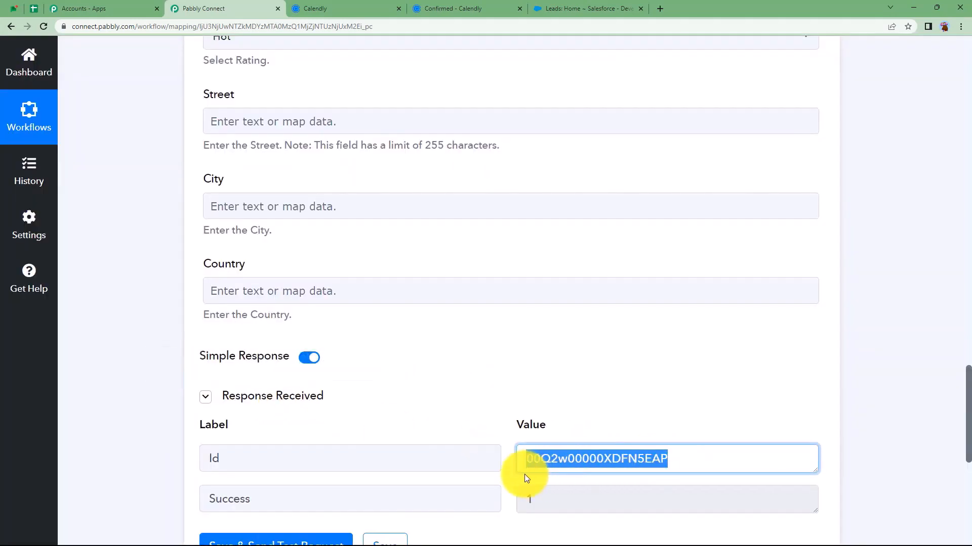
pyautogui.click(509, 434)
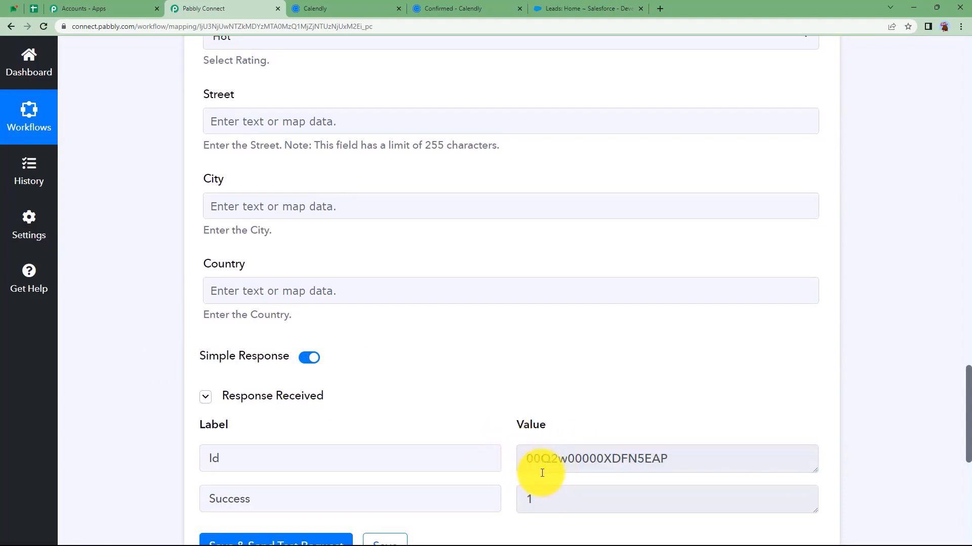
pyautogui.moveTo(664, 458); pyautogui.dragTo(529, 472)
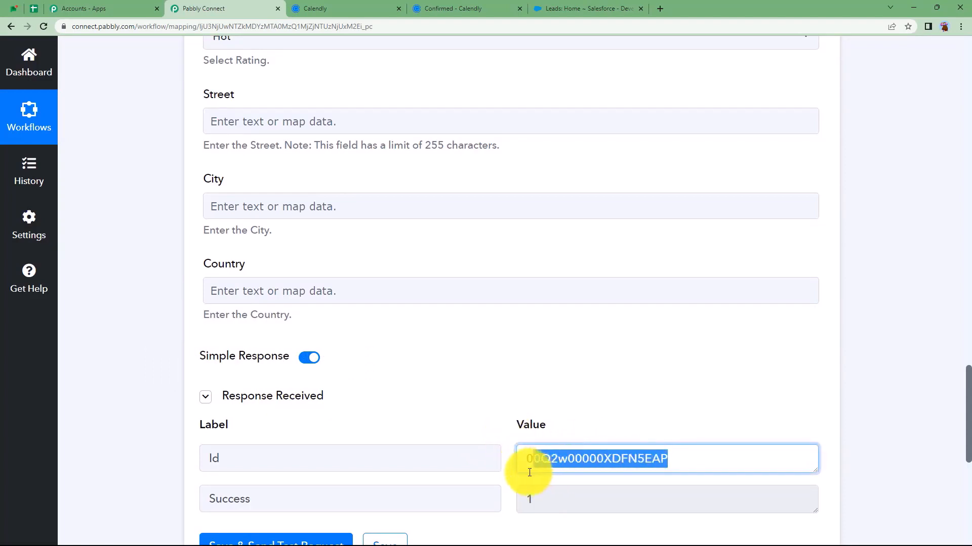
pyautogui.click(503, 482)
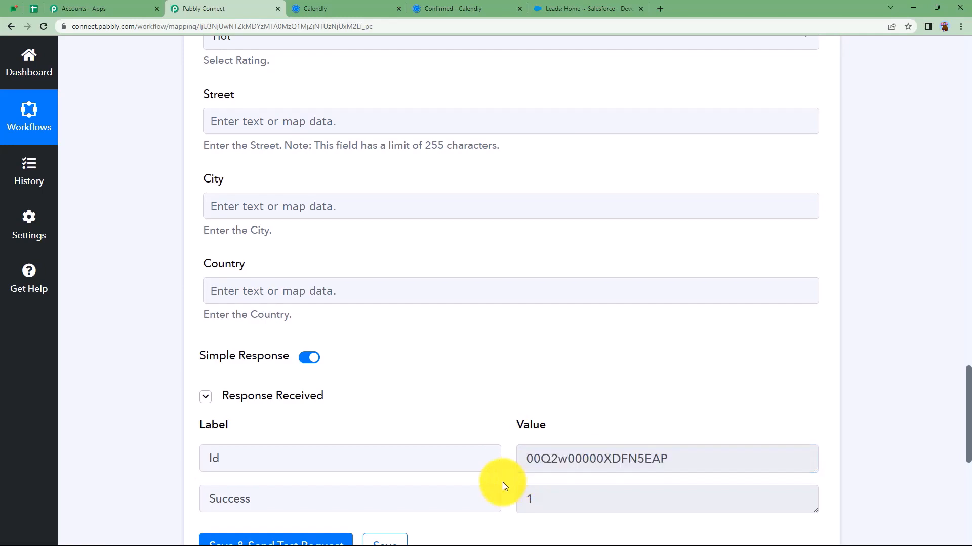
pyautogui.moveTo(549, 498); pyautogui.dragTo(515, 503)
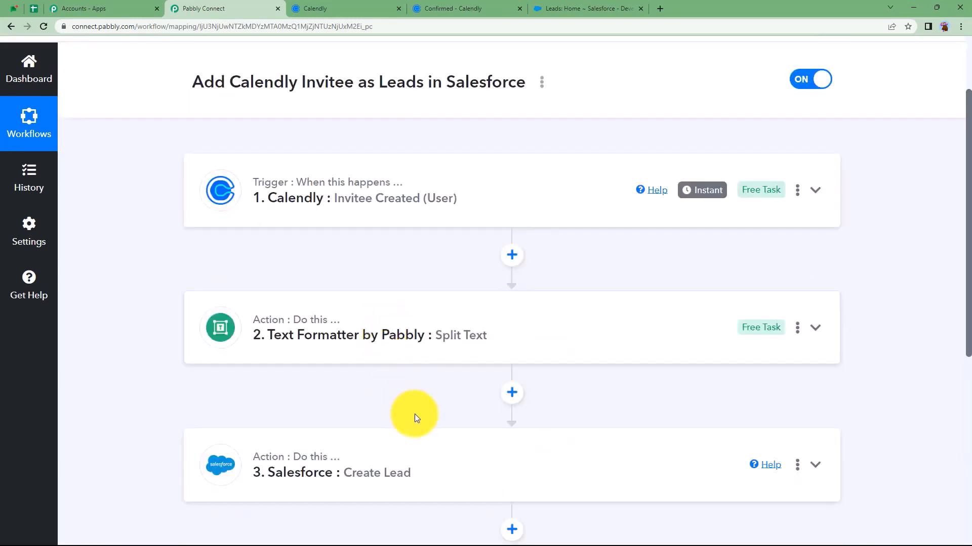
# Check the new Salesforce lead (Prof. at XYZ College, rating Hot), then return to Calendly event types
pyautogui.click(557, 7)
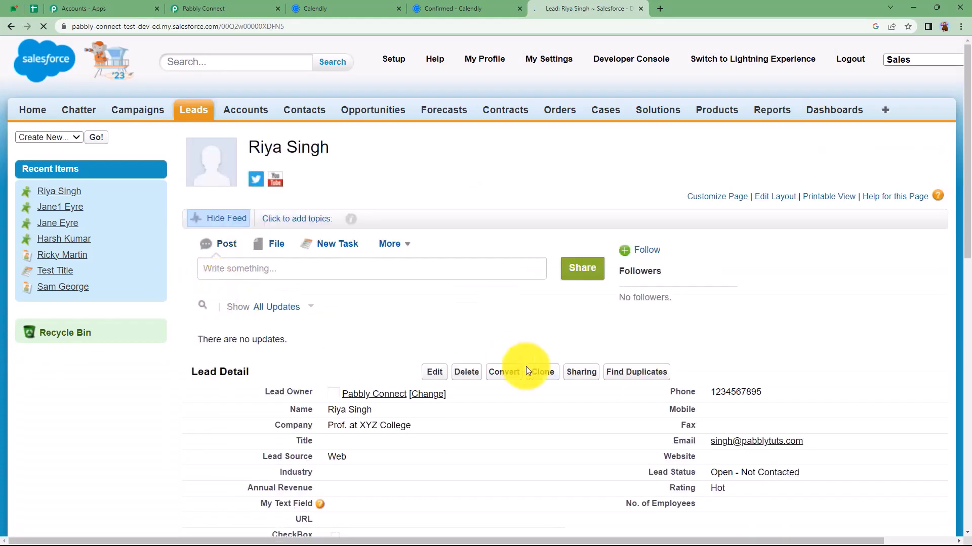
pyautogui.scroll(-2, 546, 364)
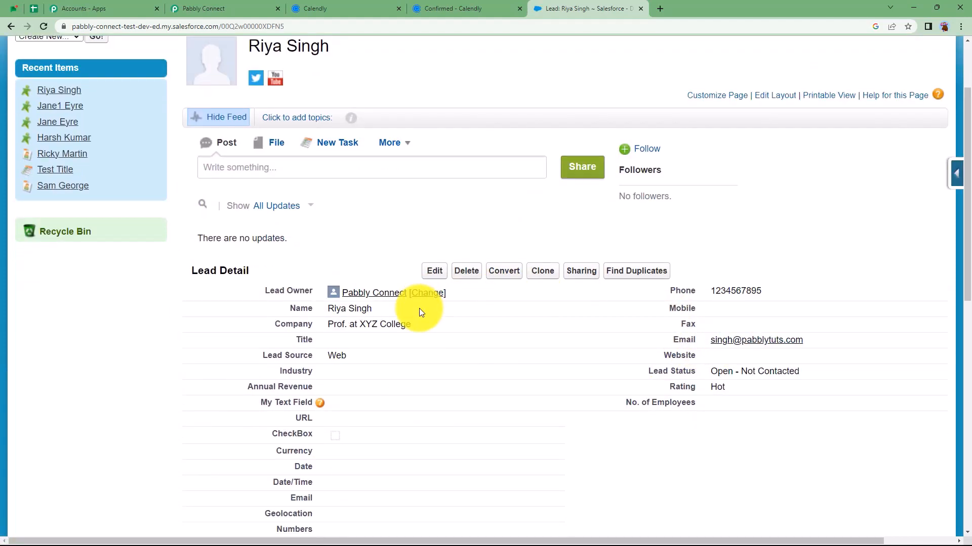
pyautogui.click(329, 8)
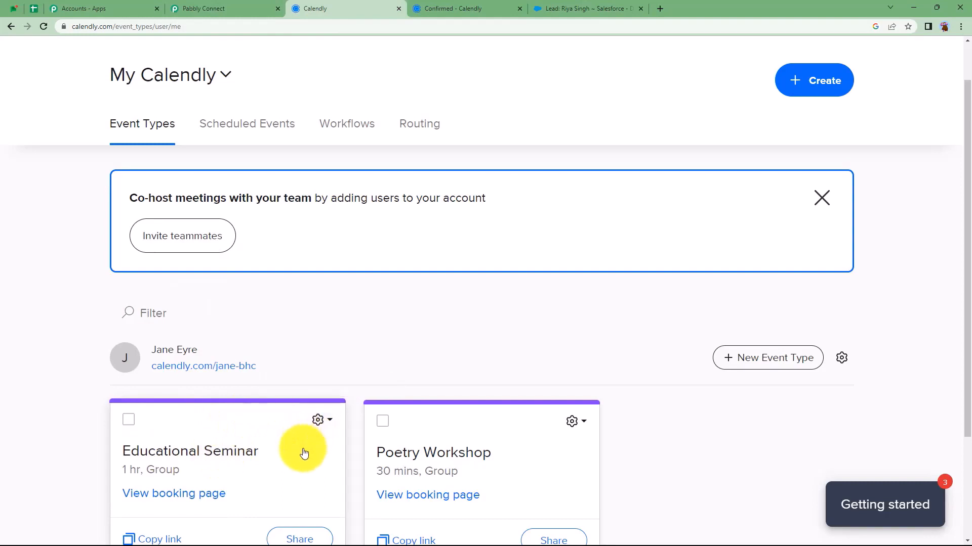
# Compare the Salesforce lead and Calendly booking confirmation with the workflow, then collapse the Calendly trigger step
pyautogui.click(586, 7)
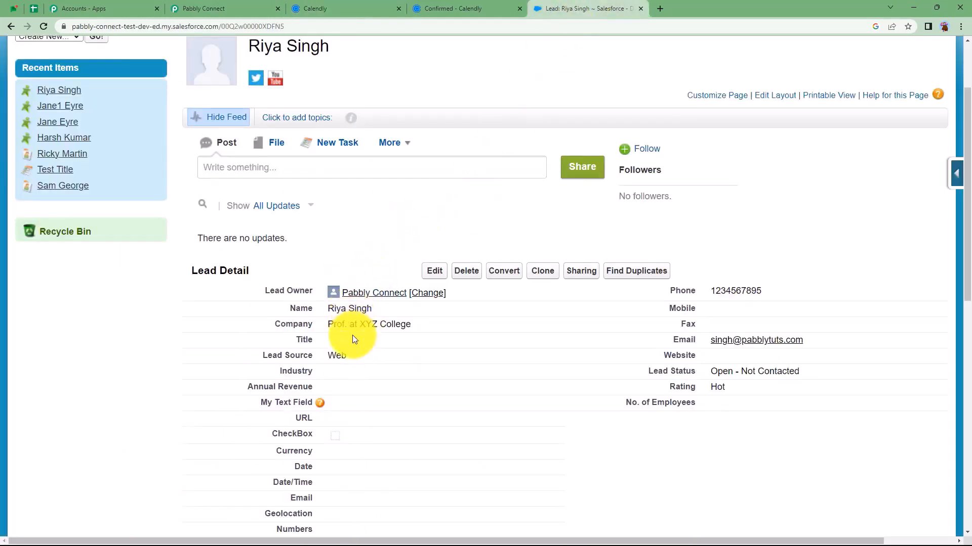
pyautogui.click(254, 4)
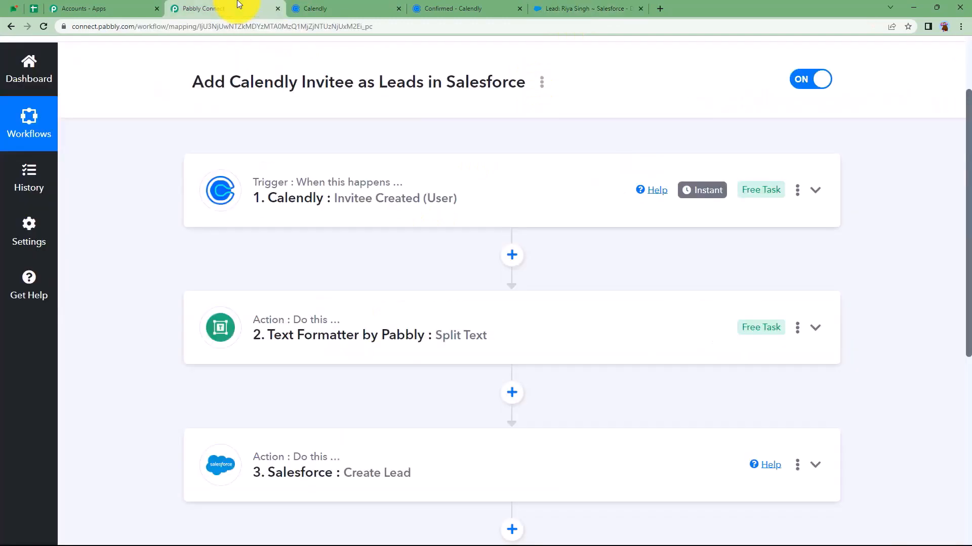
pyautogui.click(468, 196)
pyautogui.click(445, 8)
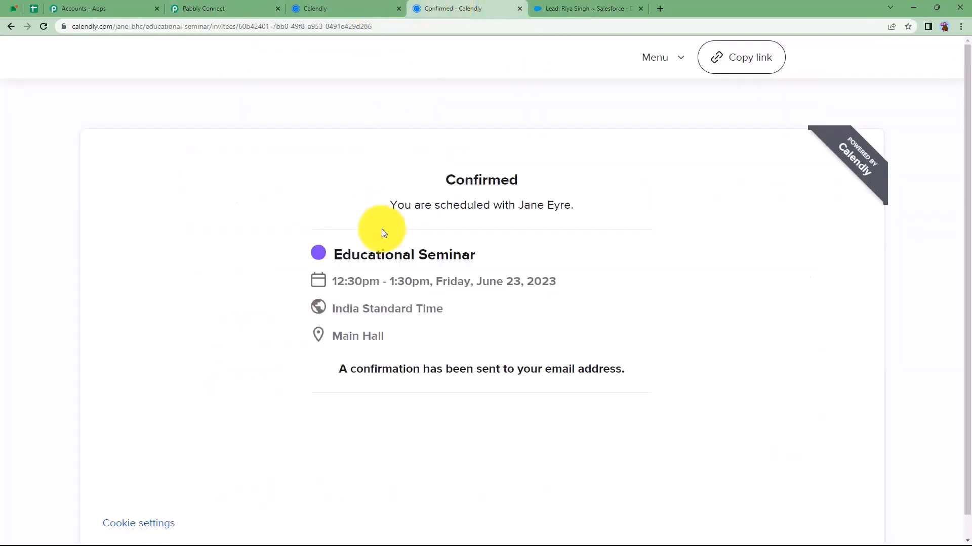
pyautogui.click(567, 6)
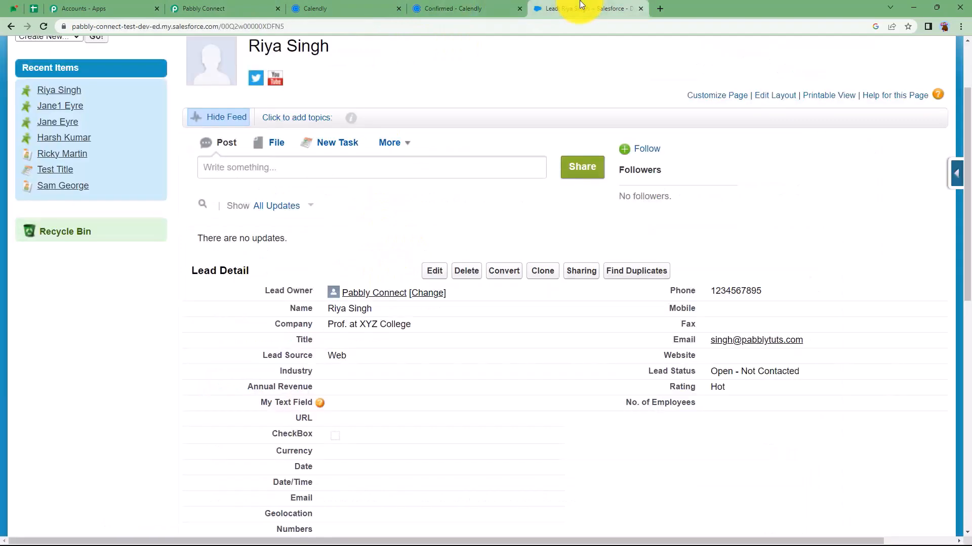
pyautogui.click(253, 8)
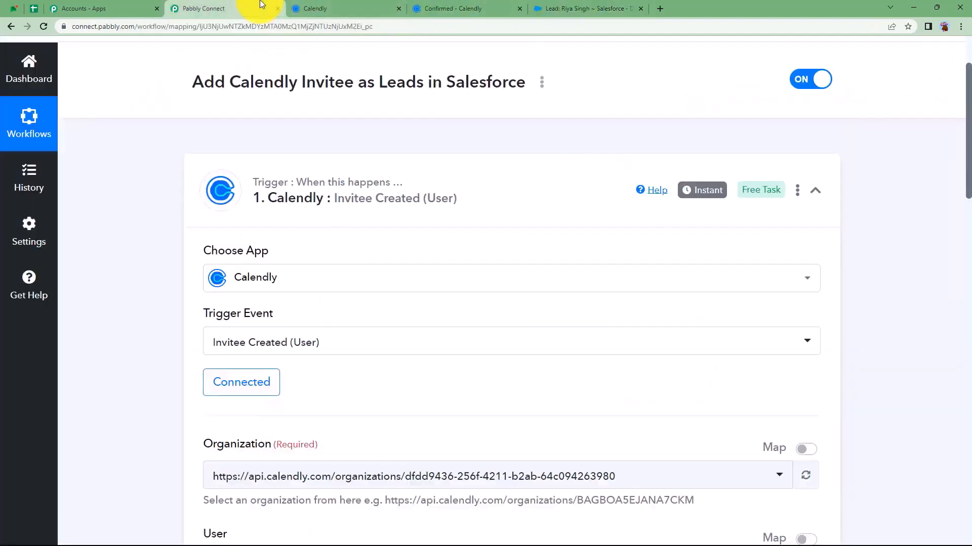
pyautogui.click(374, 228)
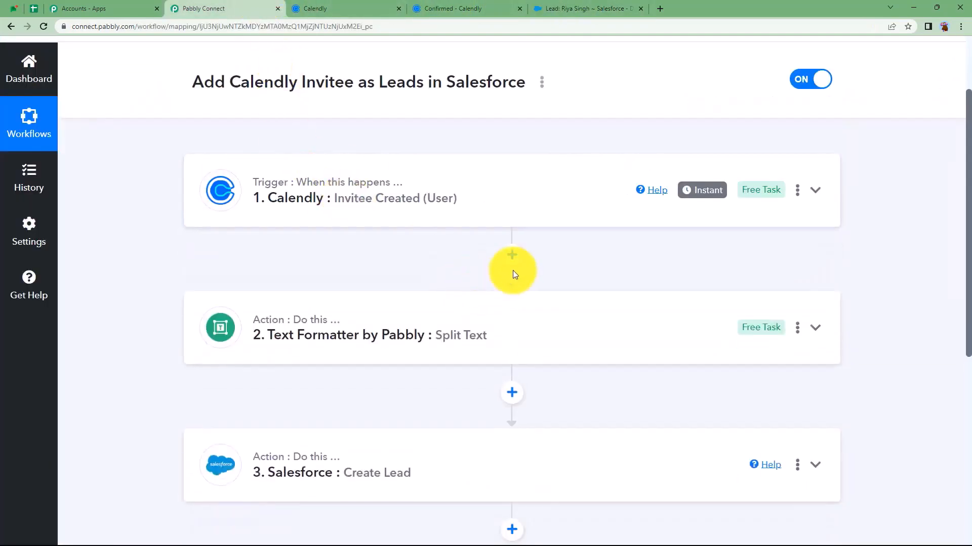
# Add a Filter step after the Calendly trigger, labelled on the Res2 Resource Name field
pyautogui.click(512, 271)
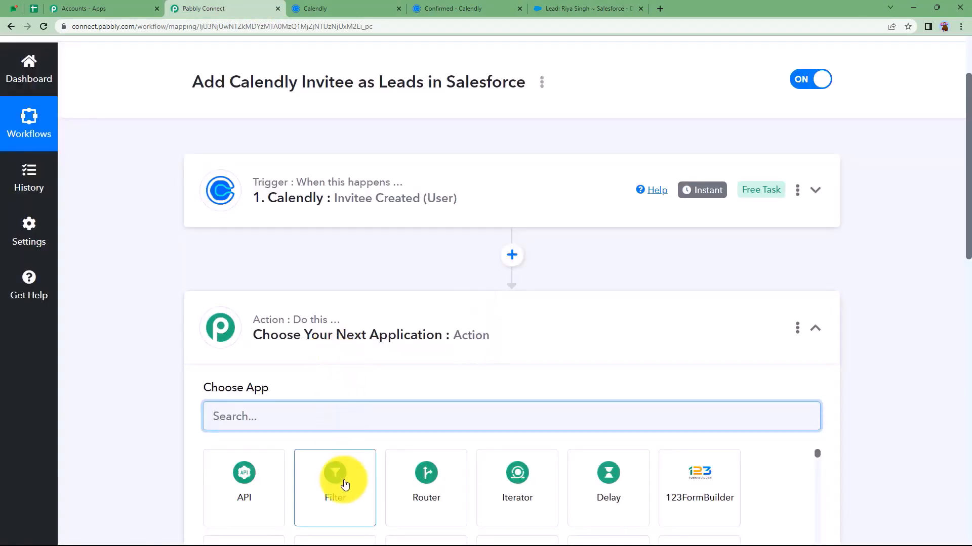
pyautogui.click(340, 483)
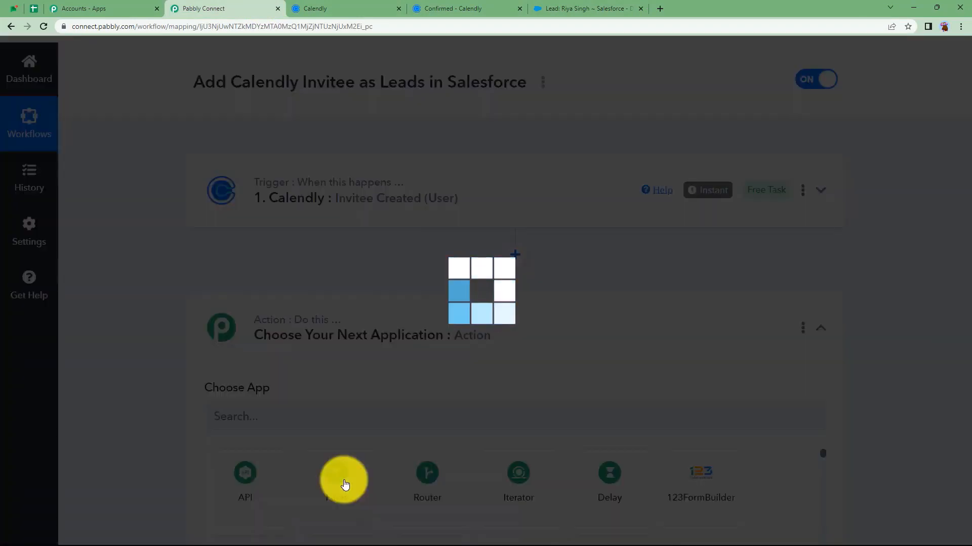
pyautogui.scroll(-3, 315, 436)
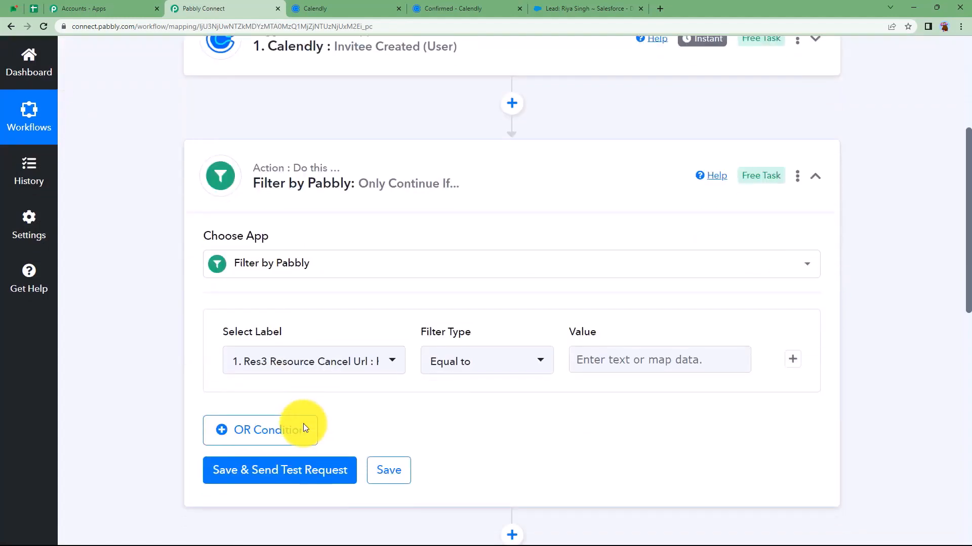
pyautogui.click(339, 370)
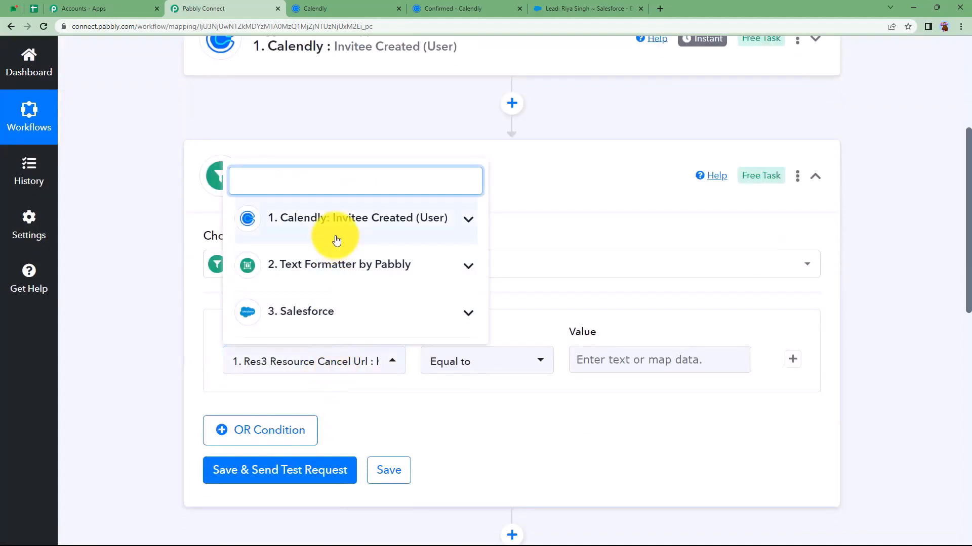
pyautogui.click(345, 220)
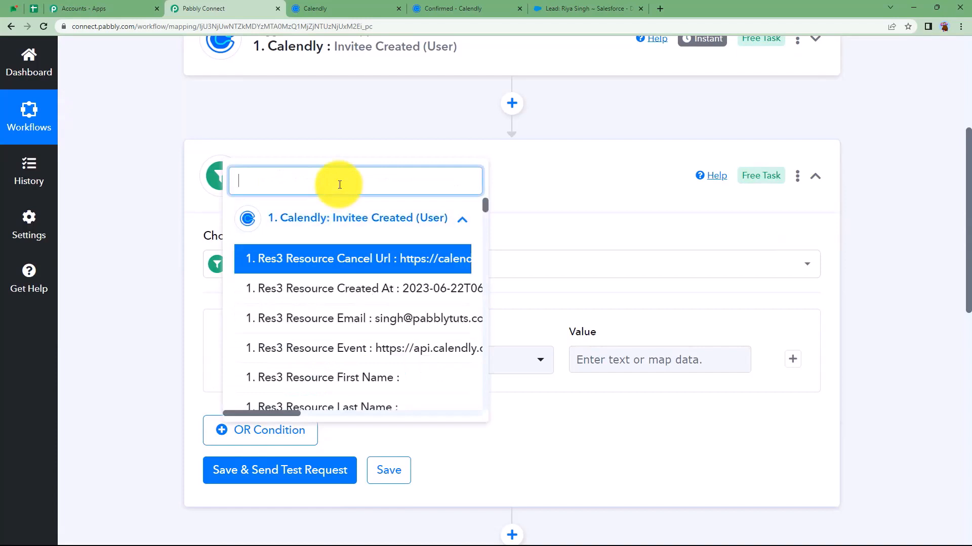
pyautogui.write('educat')
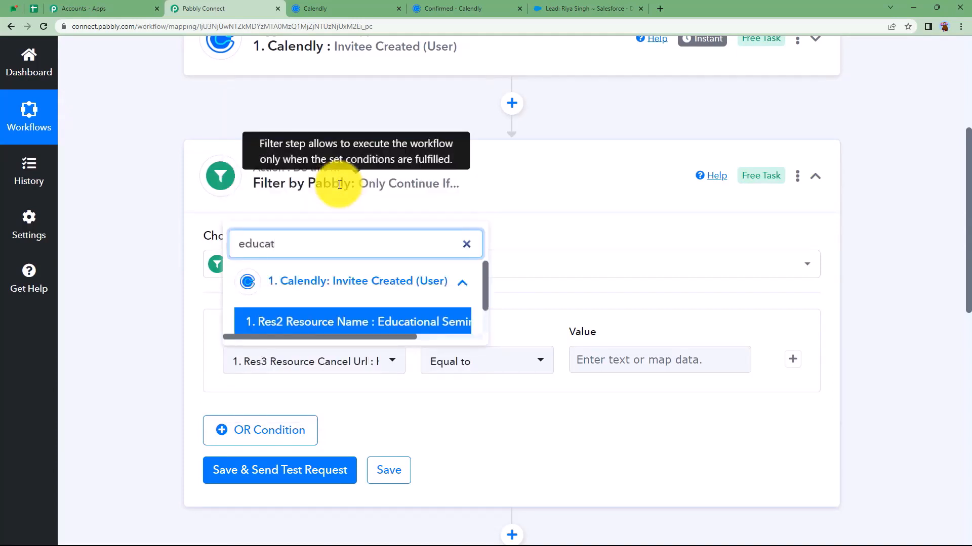
pyautogui.click(377, 321)
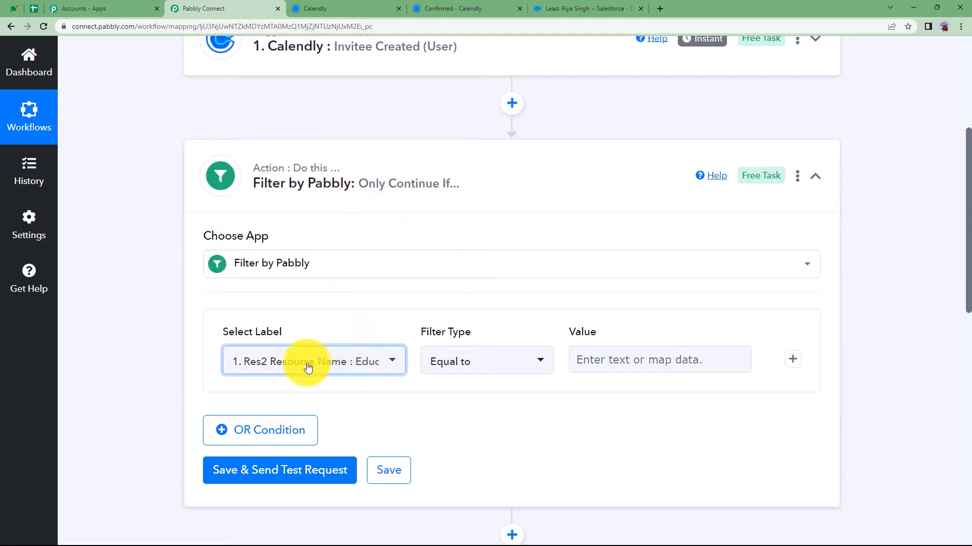
# Set the filter value to 'Educational Seminar', then save and test it to get Condition is true
pyautogui.click(615, 354)
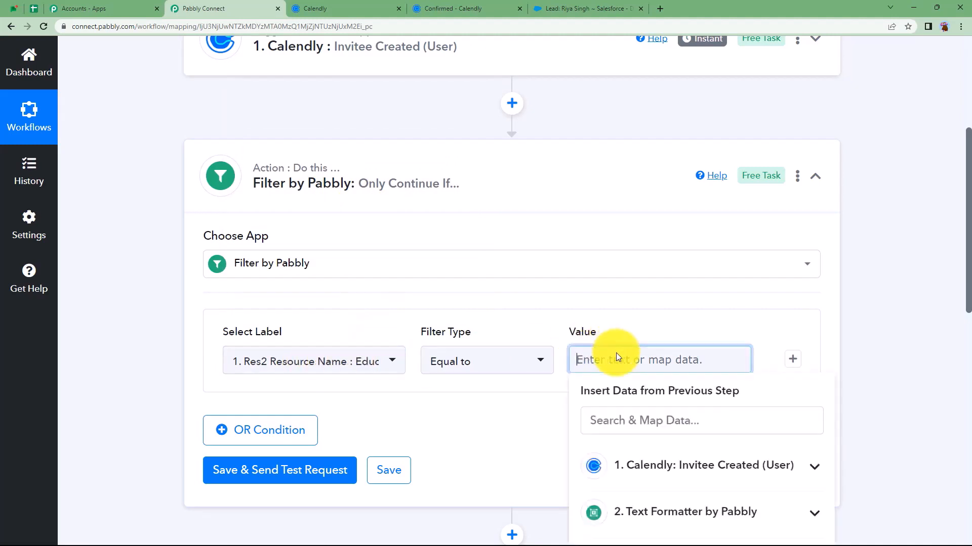
pyautogui.write('Educational Seminar')
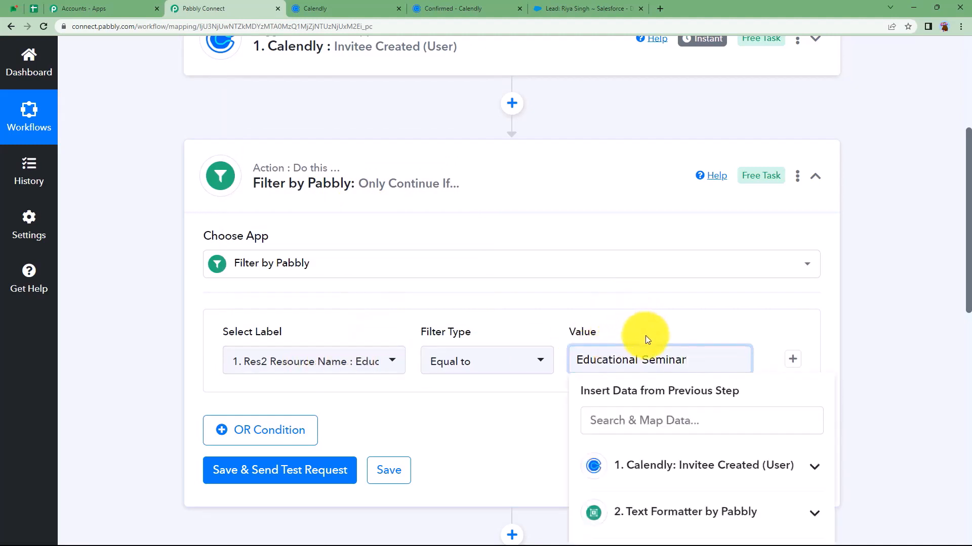
pyautogui.click(504, 422)
pyautogui.click(312, 470)
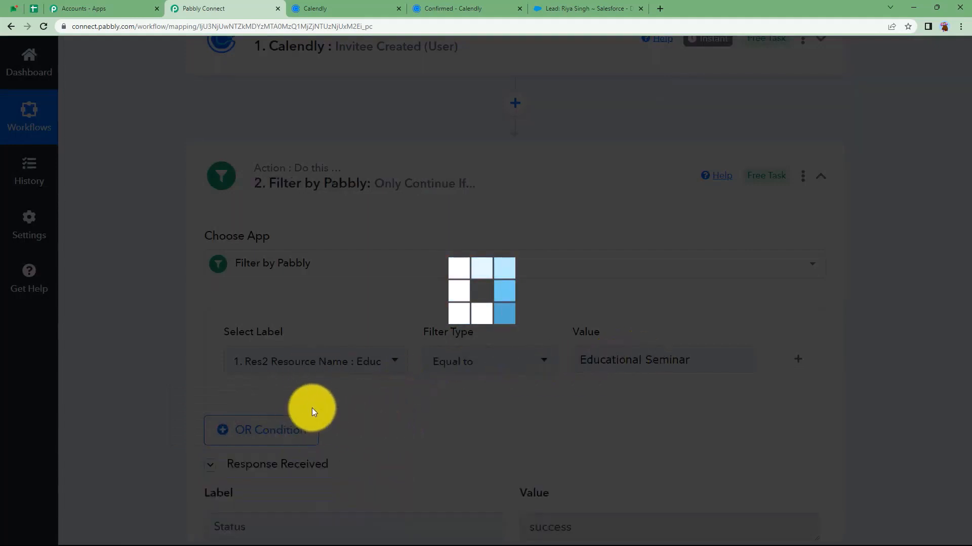
pyautogui.scroll(-1, 584, 496)
pyautogui.scroll(-3, 584, 496)
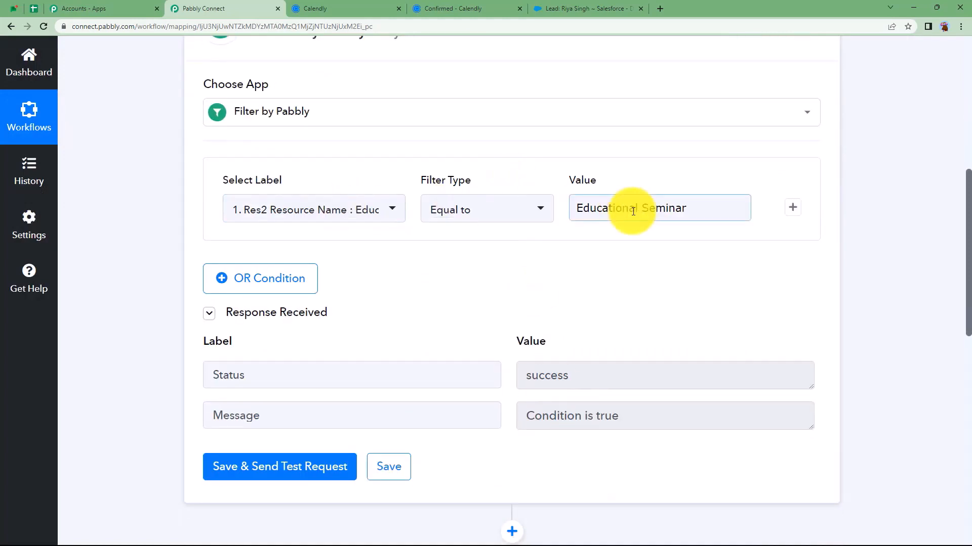
pyautogui.moveTo(688, 209); pyautogui.dragTo(565, 214)
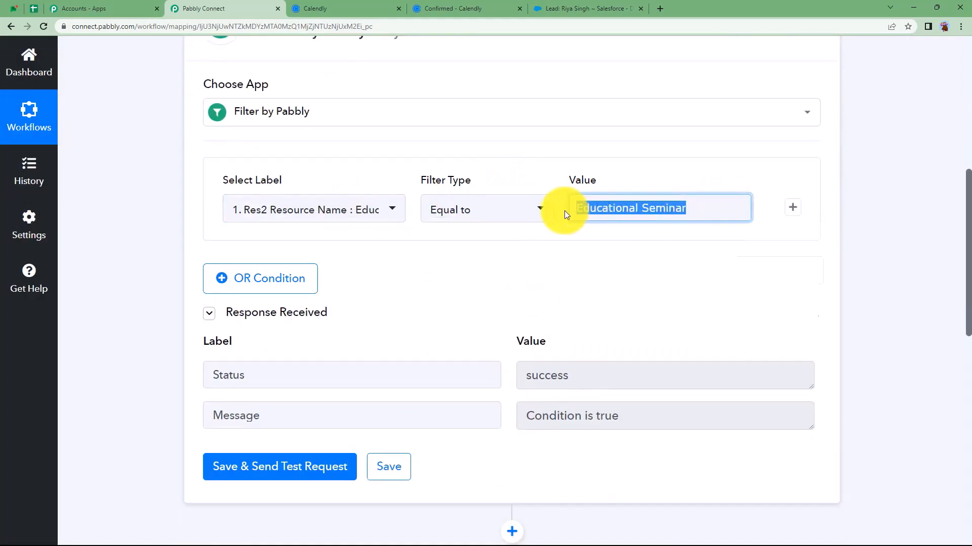
pyautogui.click(526, 272)
pyautogui.click(334, 6)
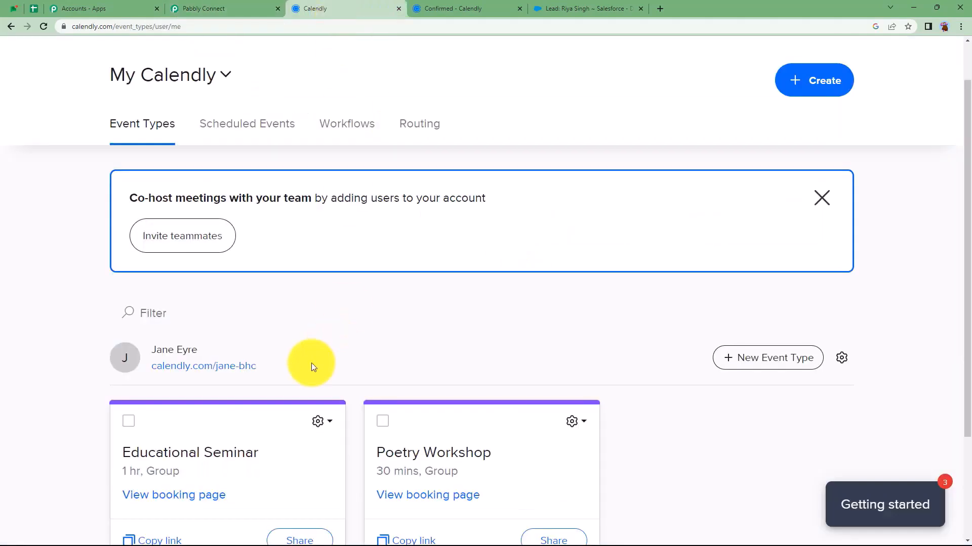
pyautogui.scroll(-3, 304, 367)
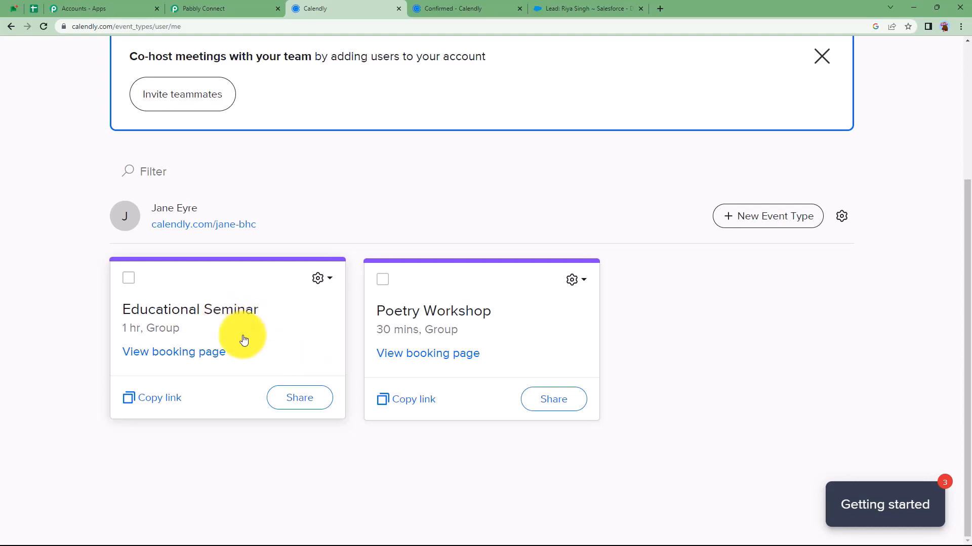
pyautogui.click(600, 10)
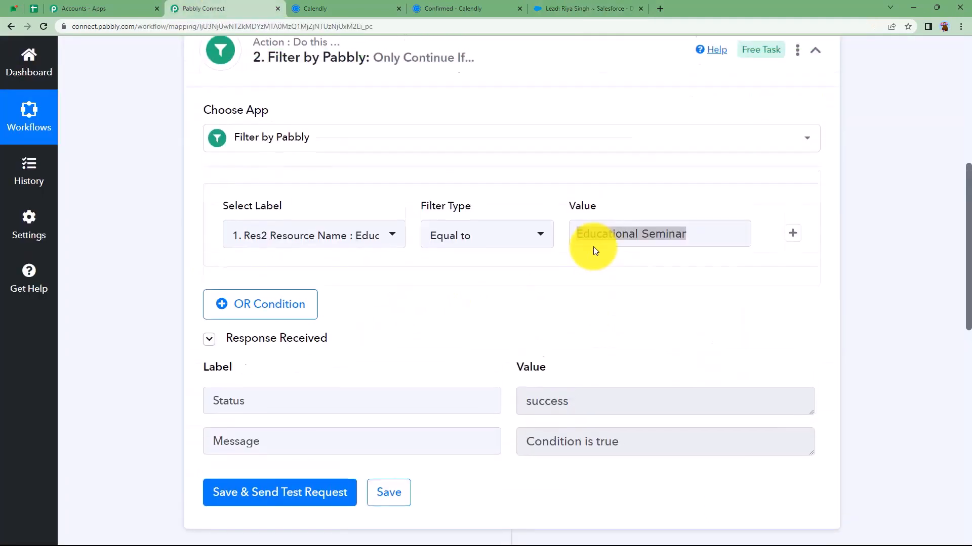
pyautogui.click(372, 13)
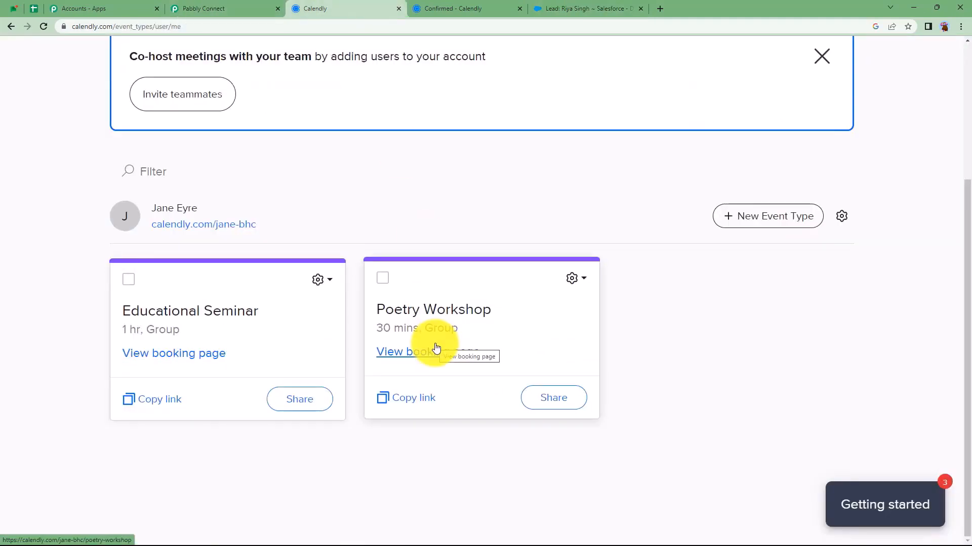
pyautogui.click(197, 8)
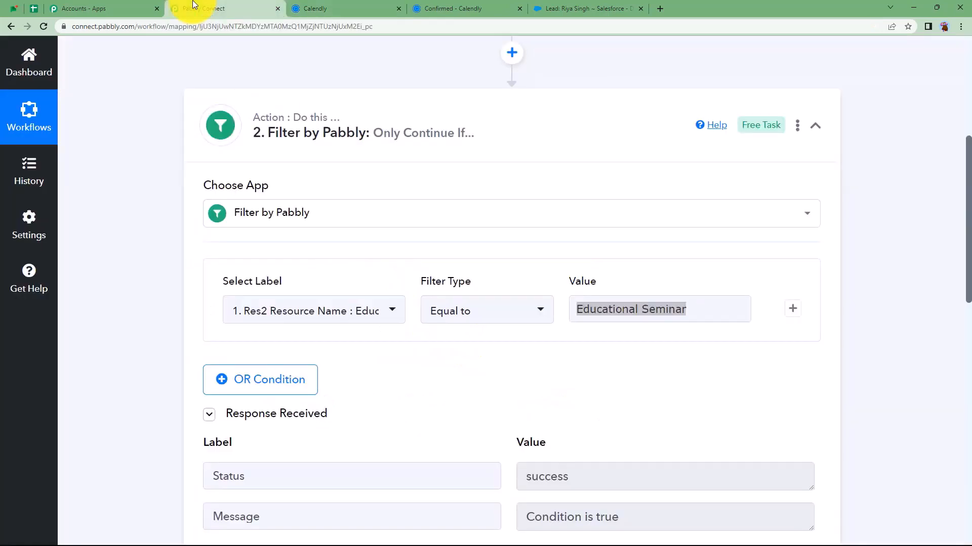
# Refresh the connections of the Text Formatter and Salesforce Create Lead steps
pyautogui.scroll(-3, 441, 273)
pyautogui.scroll(4, 444, 289)
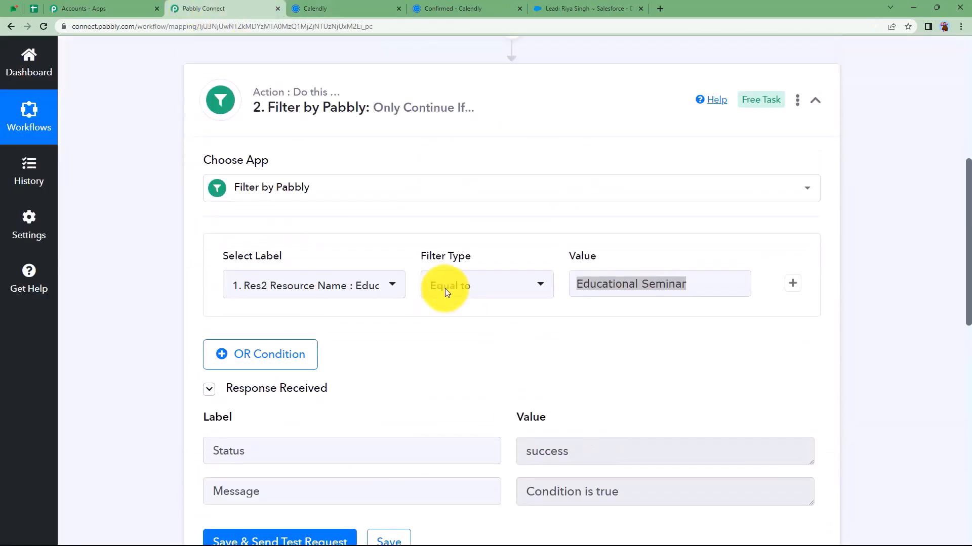
pyautogui.click(453, 202)
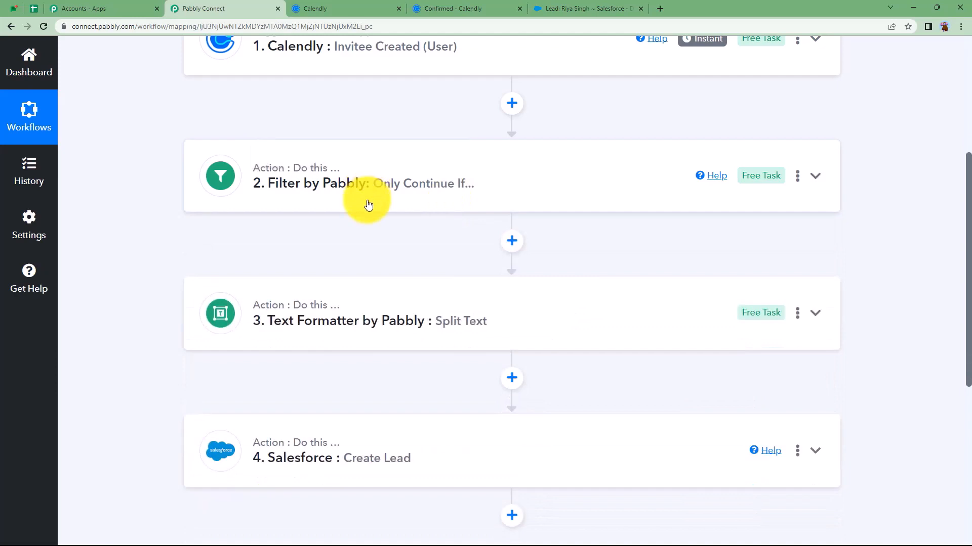
pyautogui.click(347, 310)
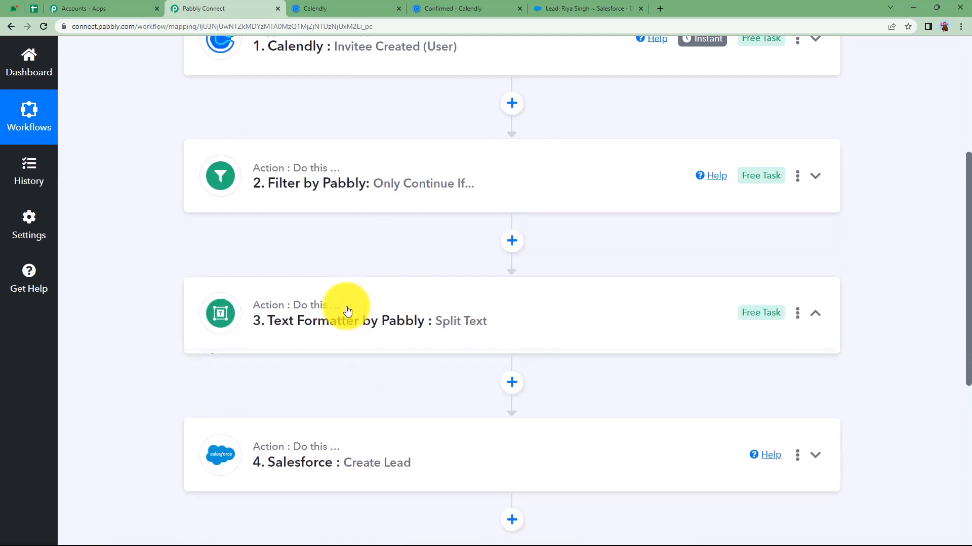
pyautogui.click(259, 397)
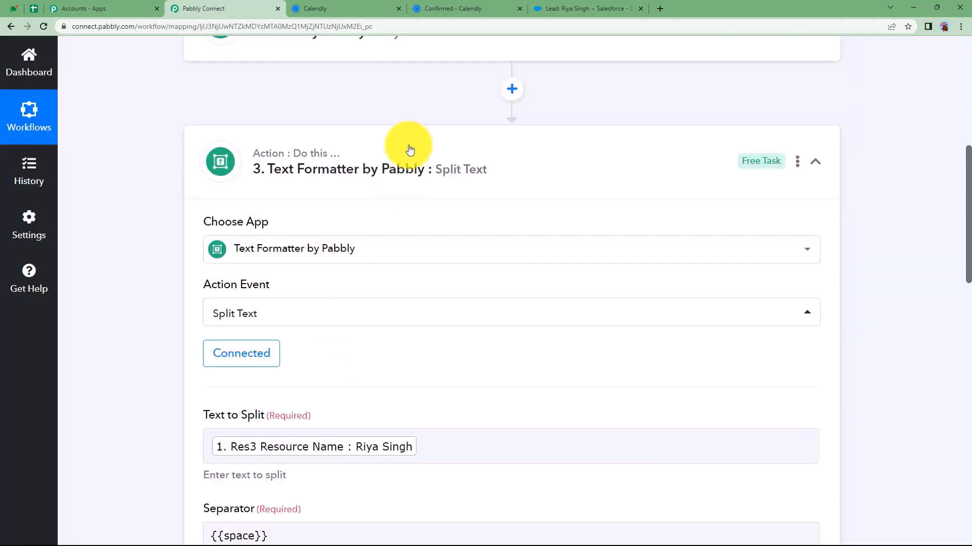
pyautogui.scroll(-2, 219, 382)
pyautogui.click(281, 232)
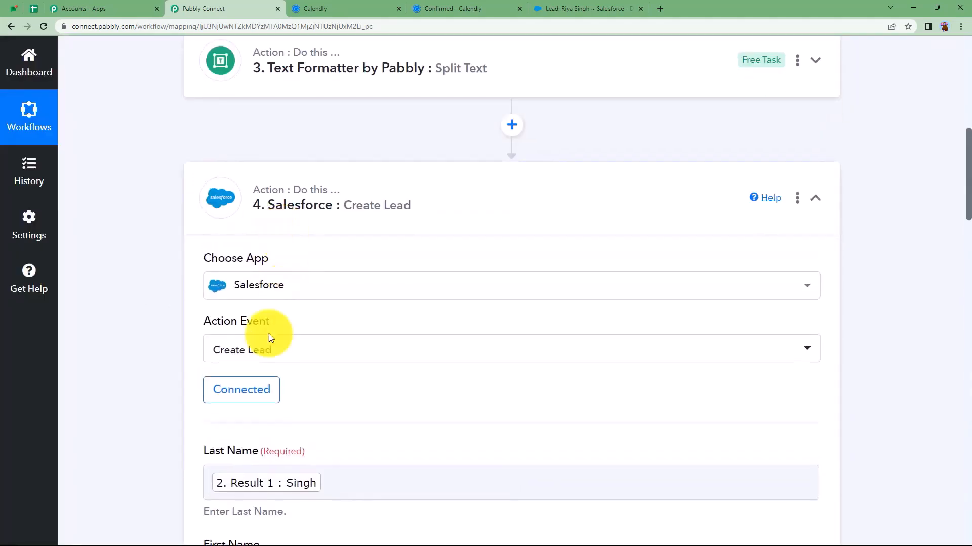
pyautogui.click(238, 402)
# Save and test the Salesforce Create Lead step and review the returned lead Id
pyautogui.scroll(-12, 184, 321)
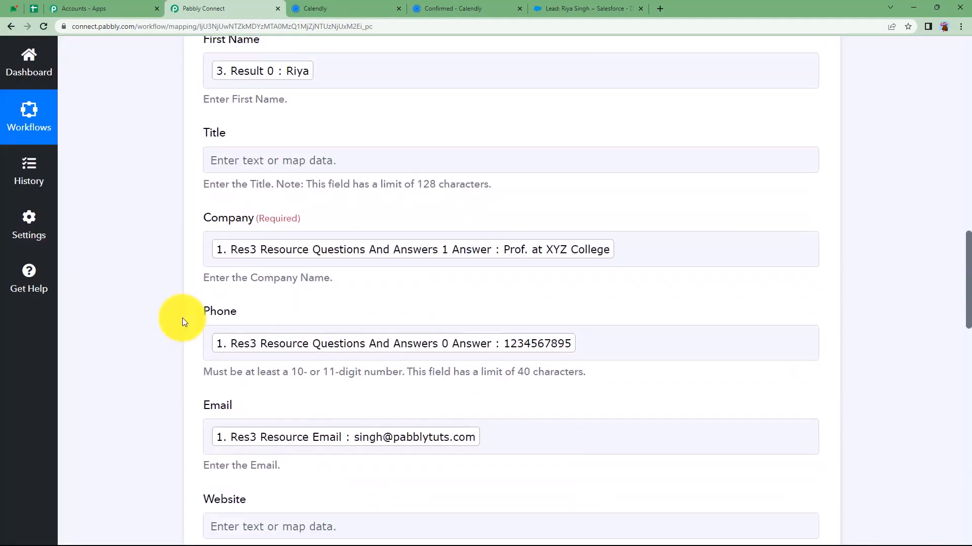
pyautogui.scroll(-10, 182, 318)
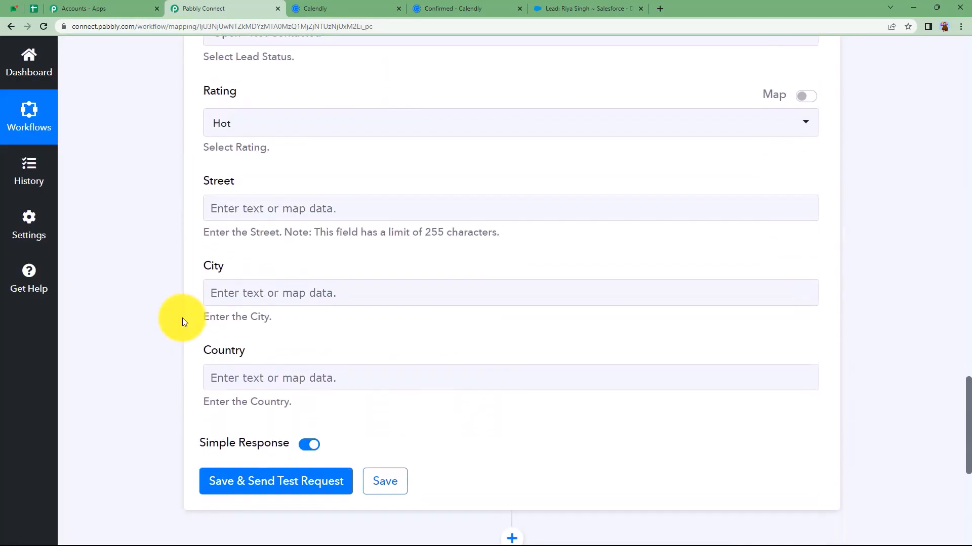
pyautogui.scroll(-3, 182, 318)
pyautogui.click(222, 327)
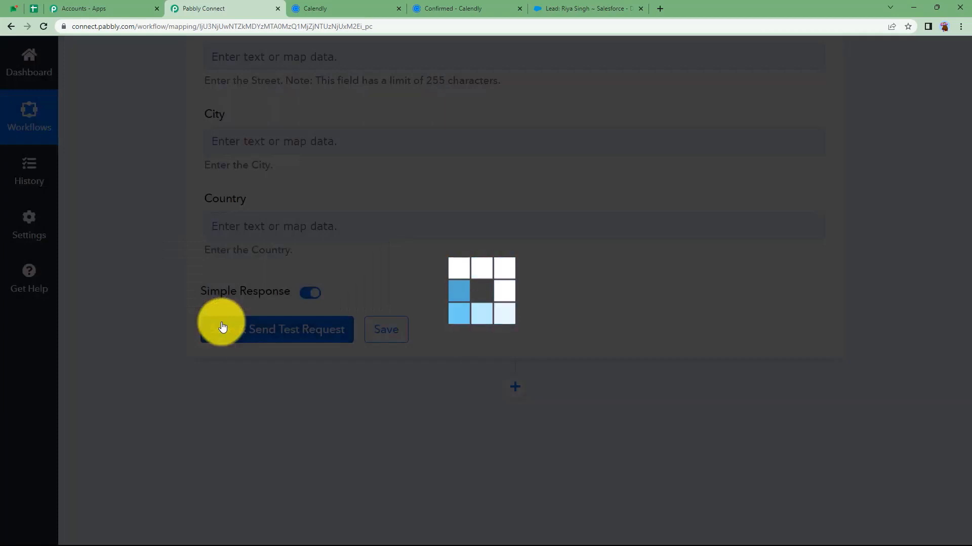
pyautogui.scroll(5, 174, 284)
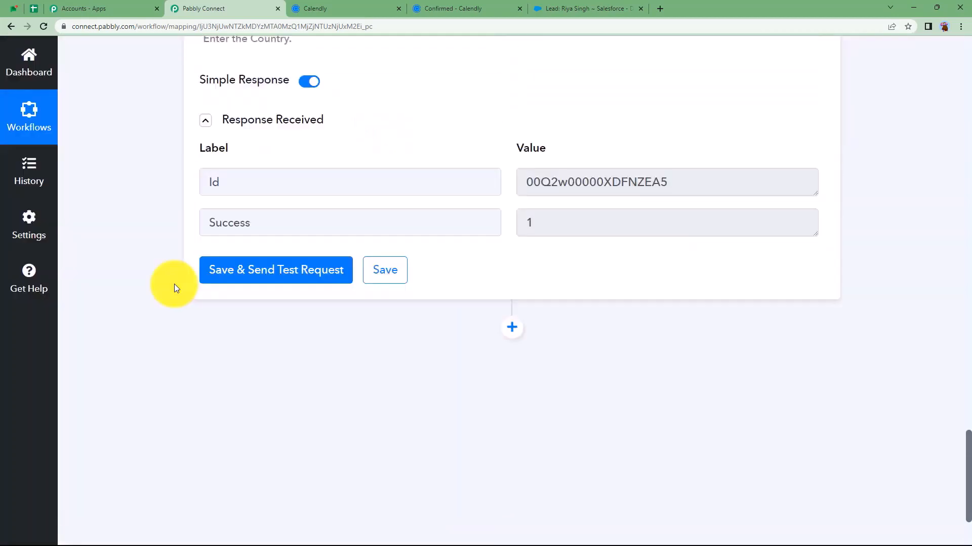
pyautogui.doubleClick(738, 278)
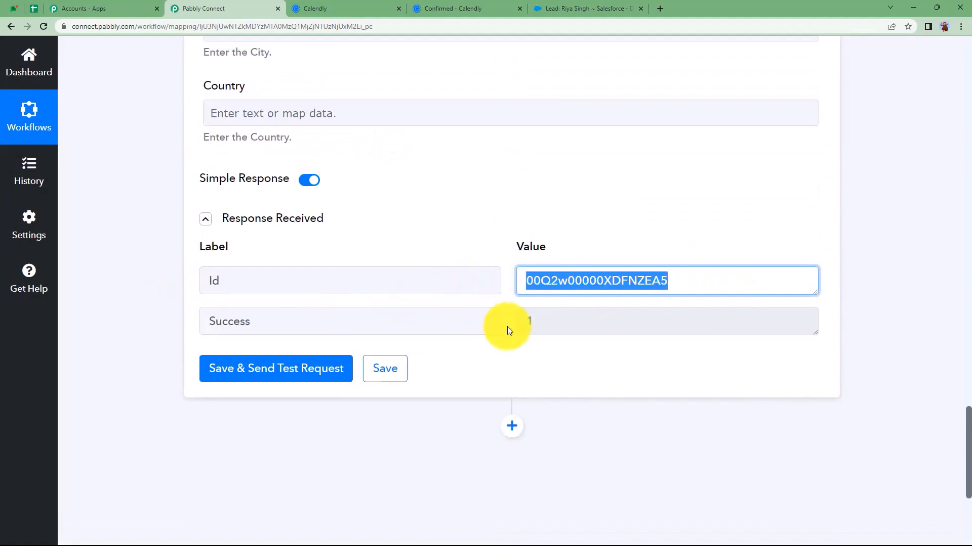
pyautogui.press('Tab')
pyautogui.click(472, 214)
pyautogui.scroll(9, 472, 213)
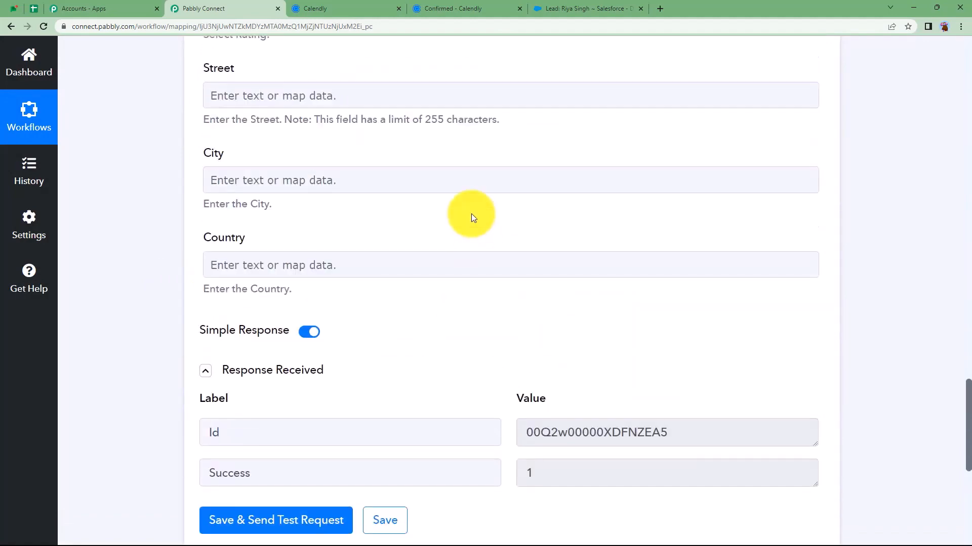
pyautogui.scroll(20, 472, 214)
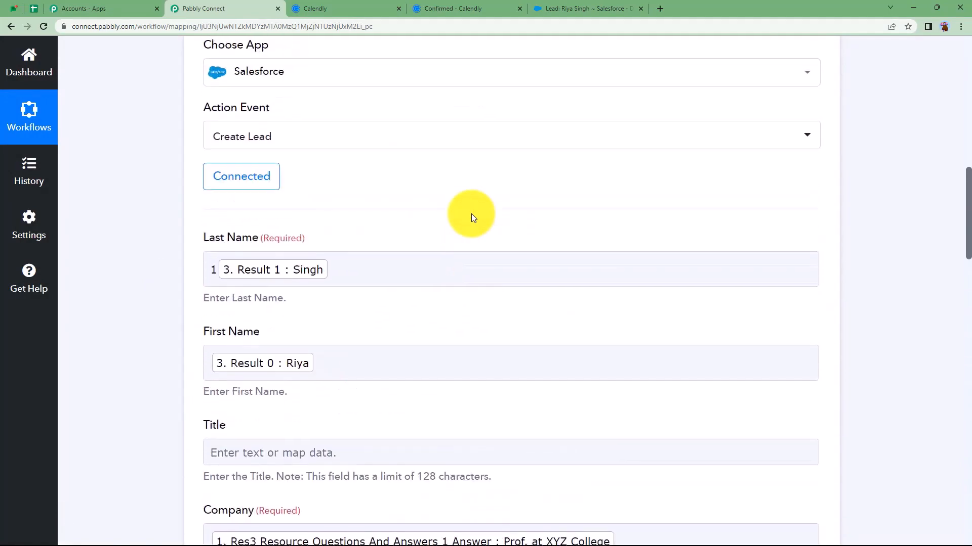
pyautogui.scroll(1, 472, 214)
pyautogui.click(449, 260)
# Recheck the Filter step's Educational Seminar condition and collapse it
pyautogui.scroll(8, 343, 223)
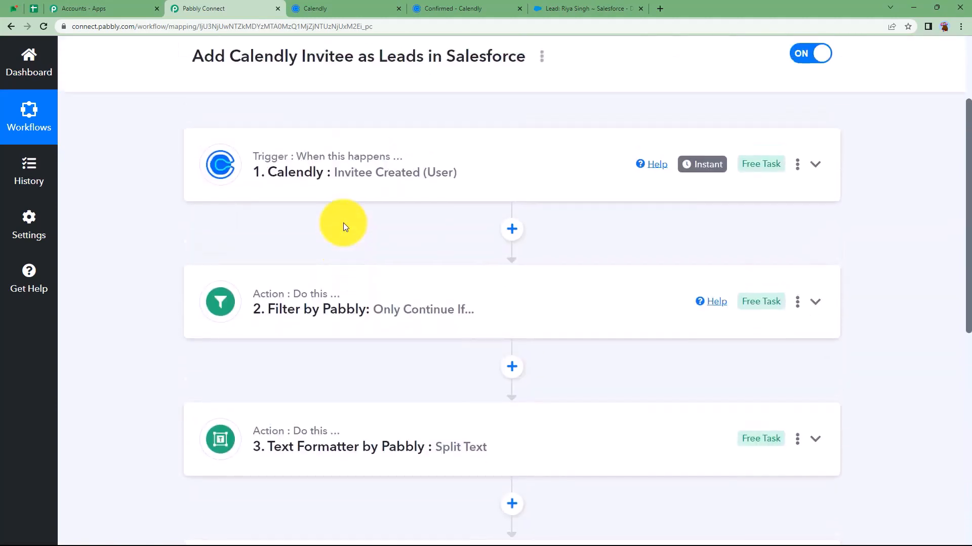
pyautogui.click(297, 373)
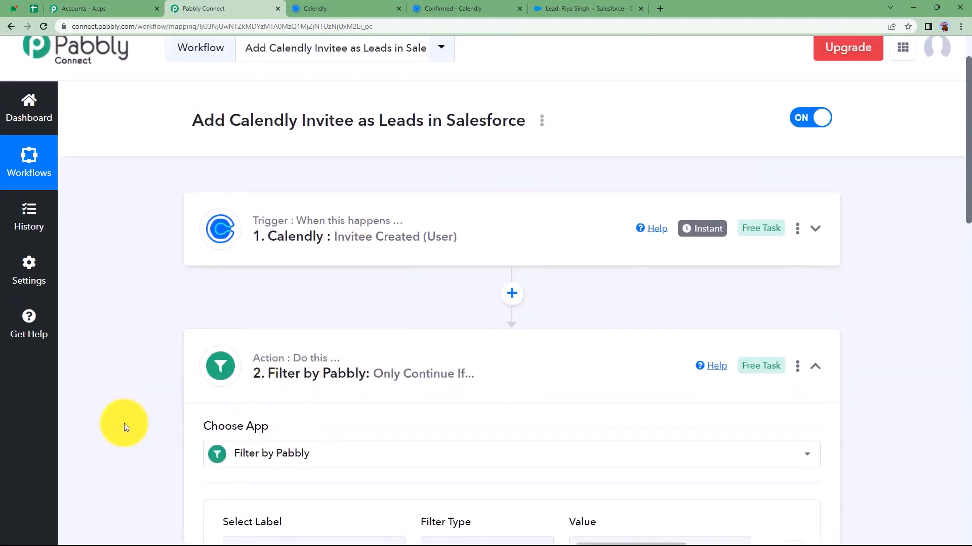
pyautogui.scroll(-2, 341, 487)
pyautogui.scroll(-2, 368, 383)
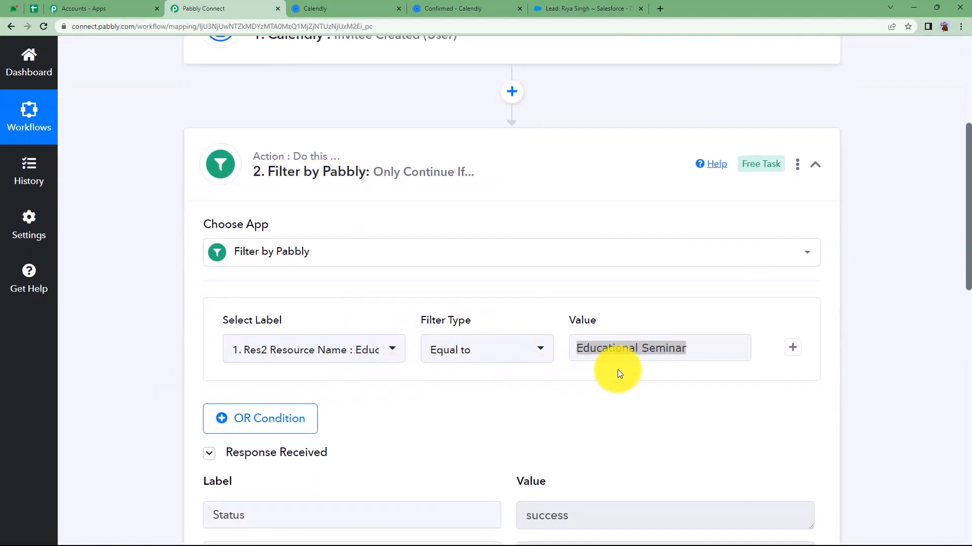
pyautogui.click(710, 348)
pyautogui.click(525, 418)
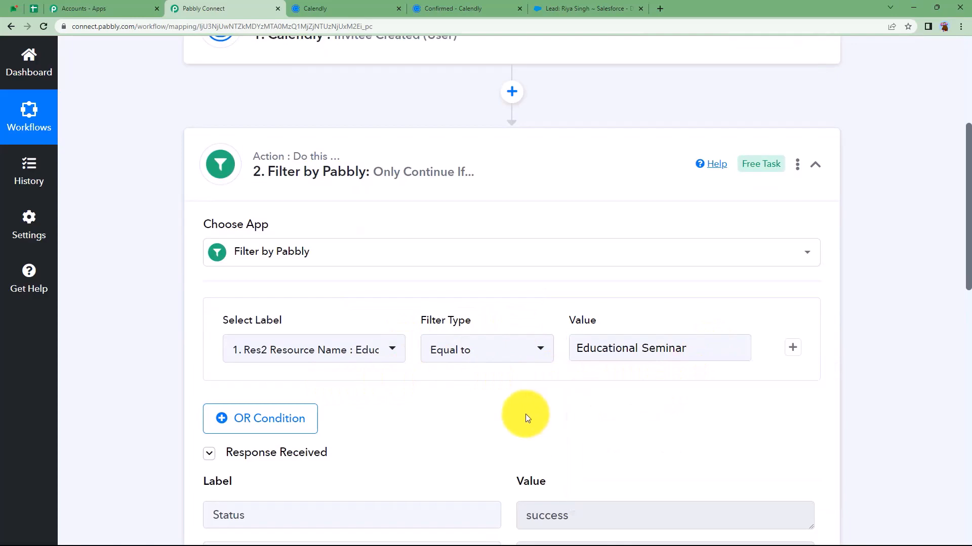
pyautogui.scroll(2, 532, 397)
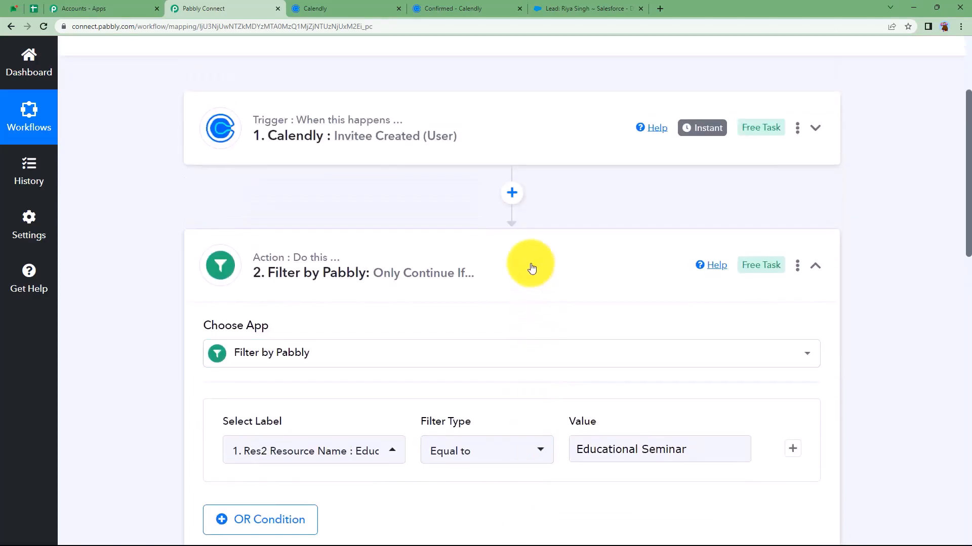
pyautogui.click(527, 265)
pyautogui.scroll(3, 526, 265)
pyautogui.click(309, 11)
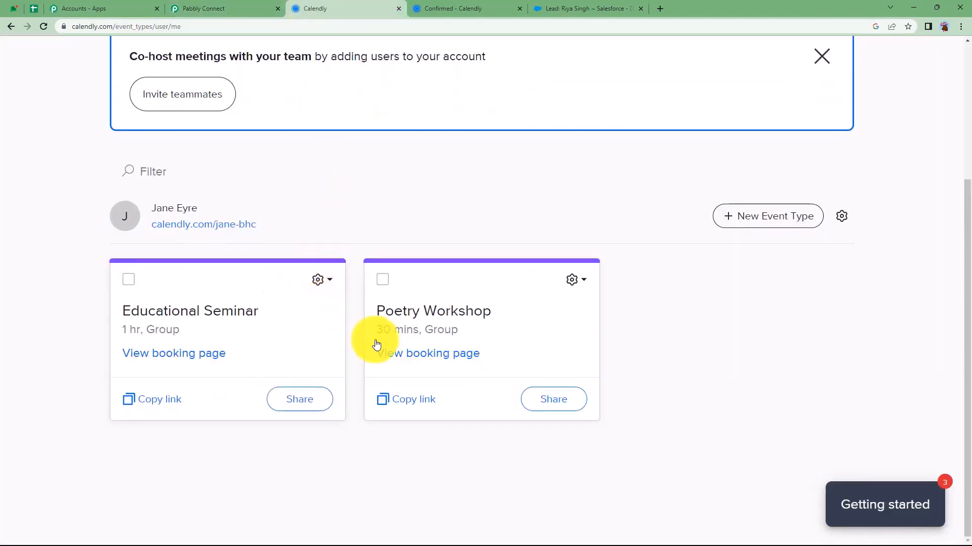
# Book a test Poetry Workshop for 2:00pm, Friday, June 23, 2023, then go back to Pabbly Connect
pyautogui.click(425, 358)
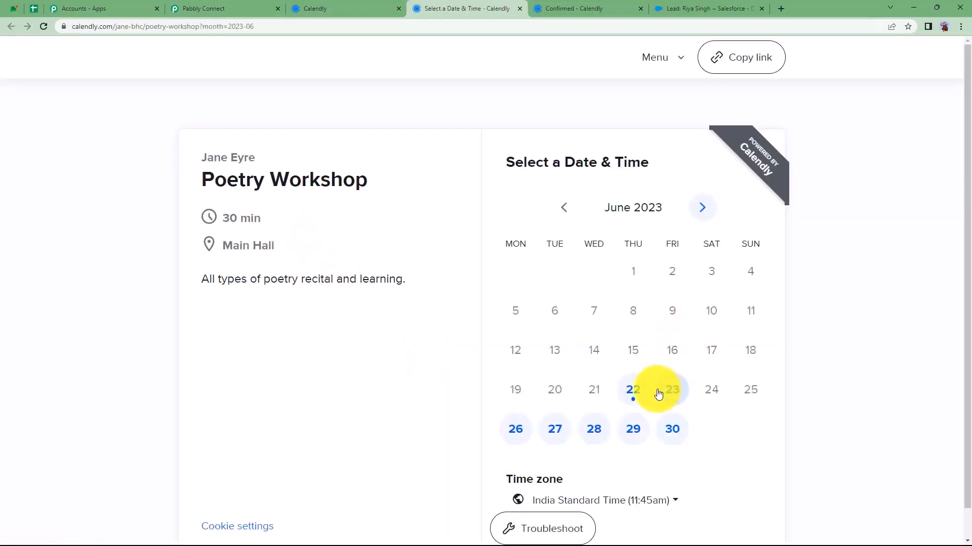
pyautogui.click(669, 398)
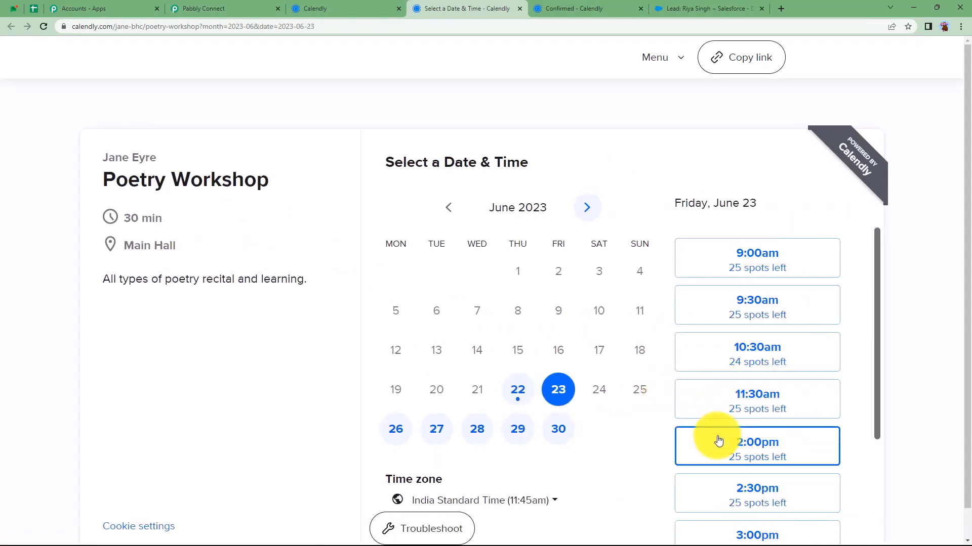
pyautogui.click(721, 439)
pyautogui.click(805, 447)
pyautogui.click(435, 213)
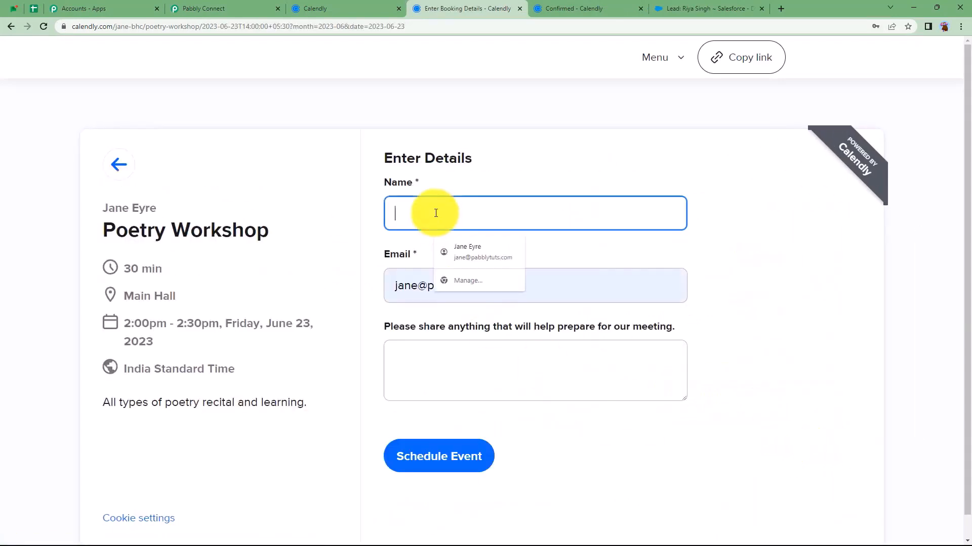
pyautogui.click(464, 461)
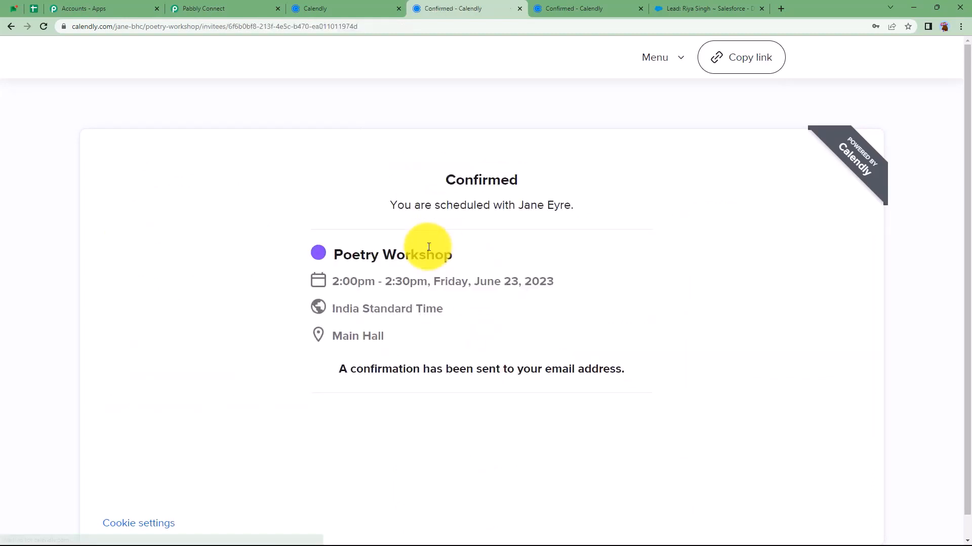
pyautogui.click(224, 9)
pyautogui.moveTo(295, 273)
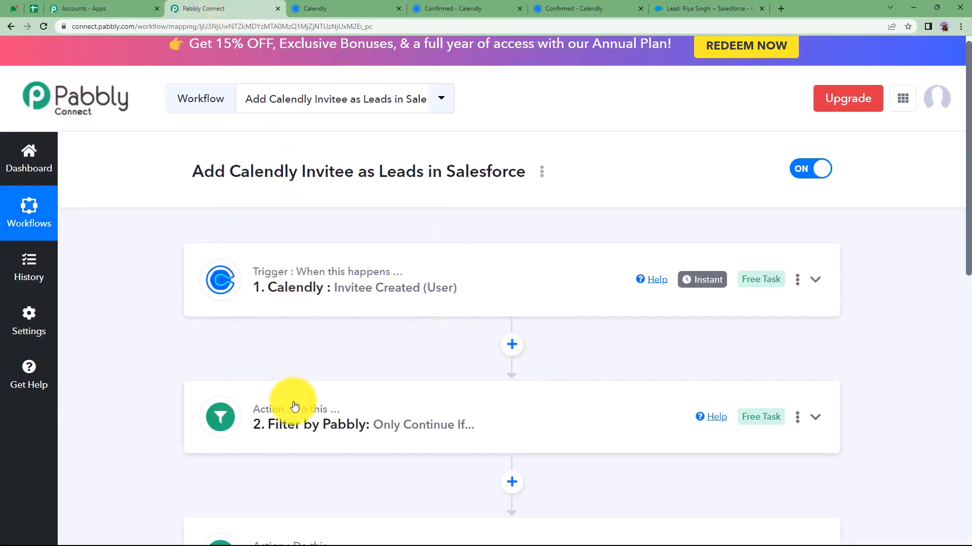
pyautogui.click(205, 407)
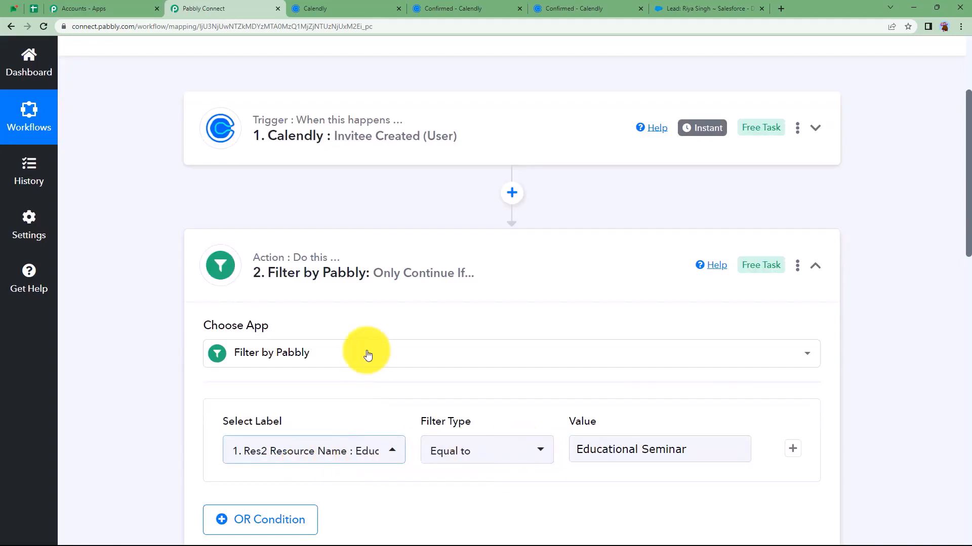
pyautogui.click(357, 275)
pyautogui.click(719, 8)
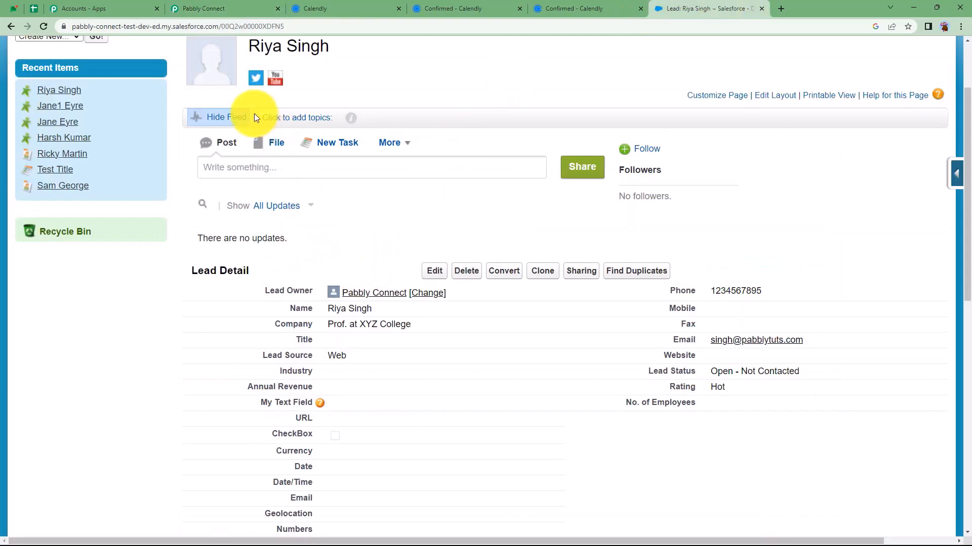
pyautogui.click(10, 26)
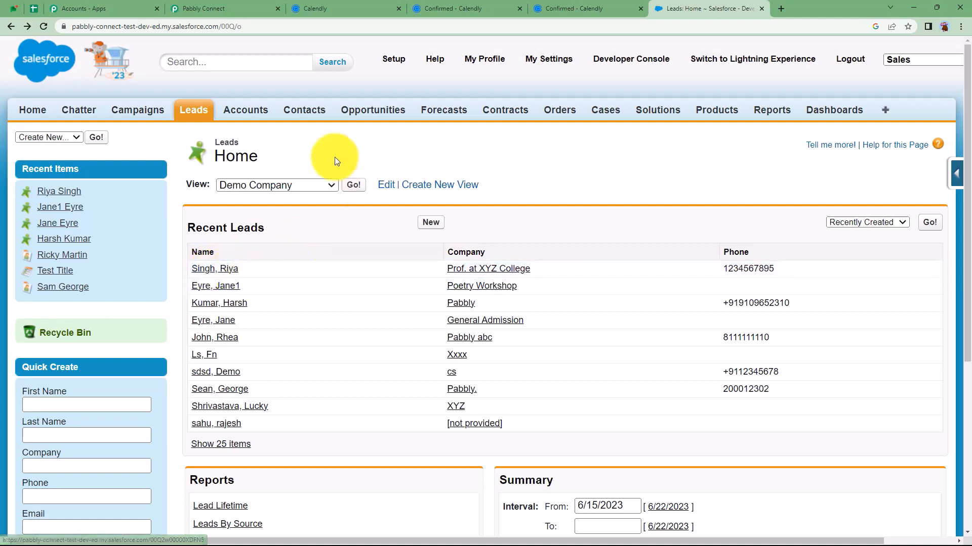
pyautogui.click(356, 6)
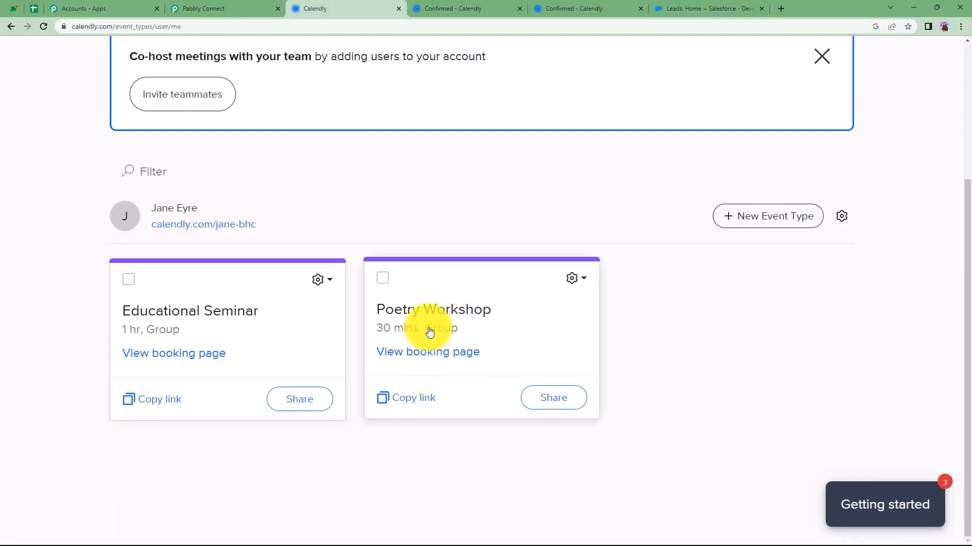
pyautogui.click(235, 8)
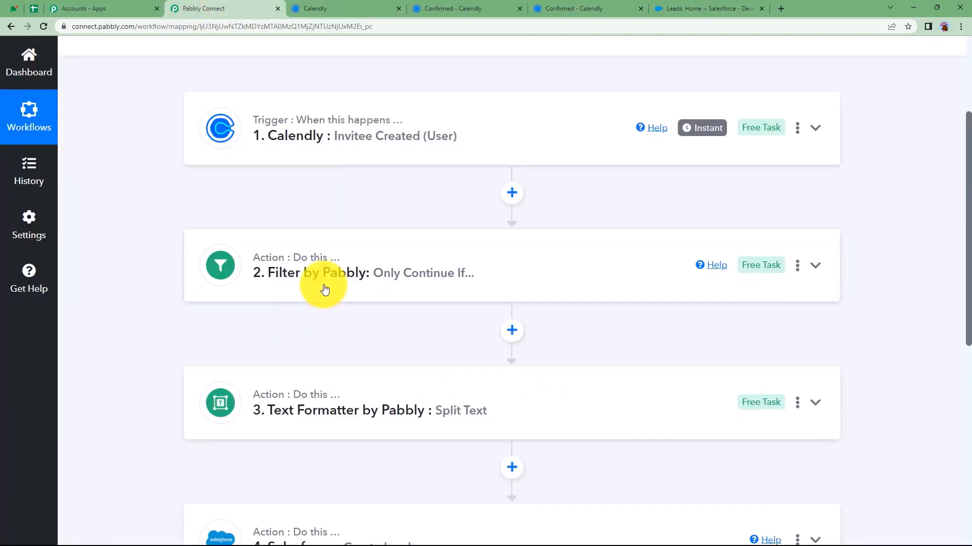
pyautogui.click(347, 8)
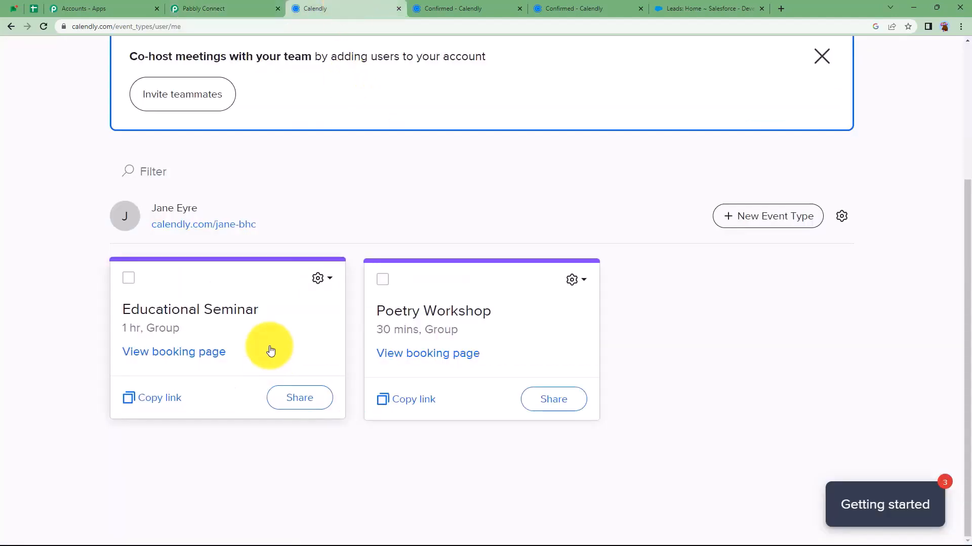
pyautogui.click(232, 5)
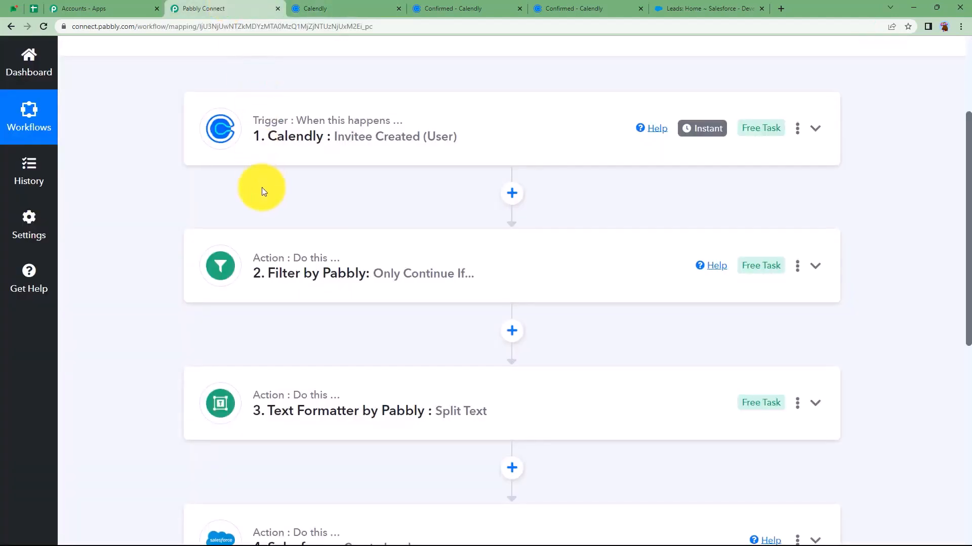
pyautogui.scroll(3, 262, 187)
pyautogui.click(330, 6)
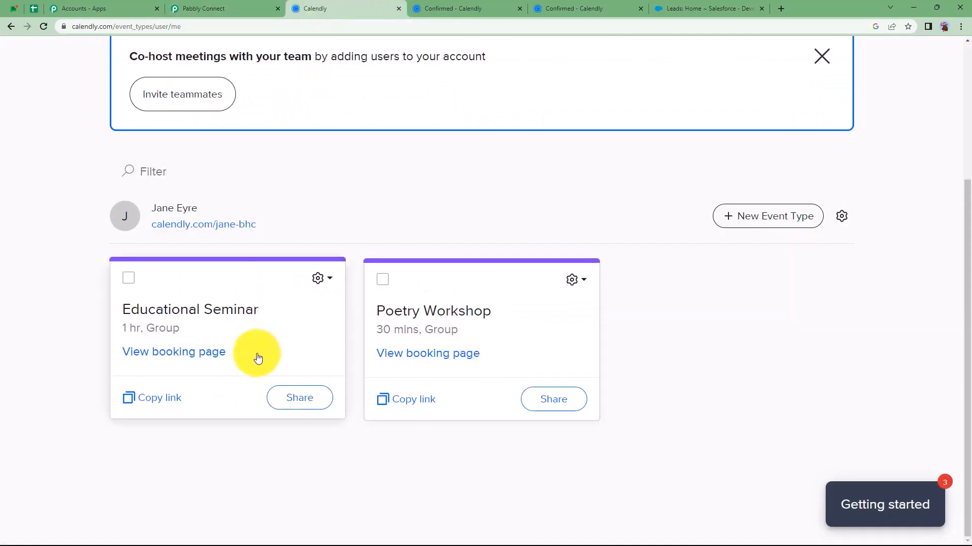
pyautogui.click(202, 8)
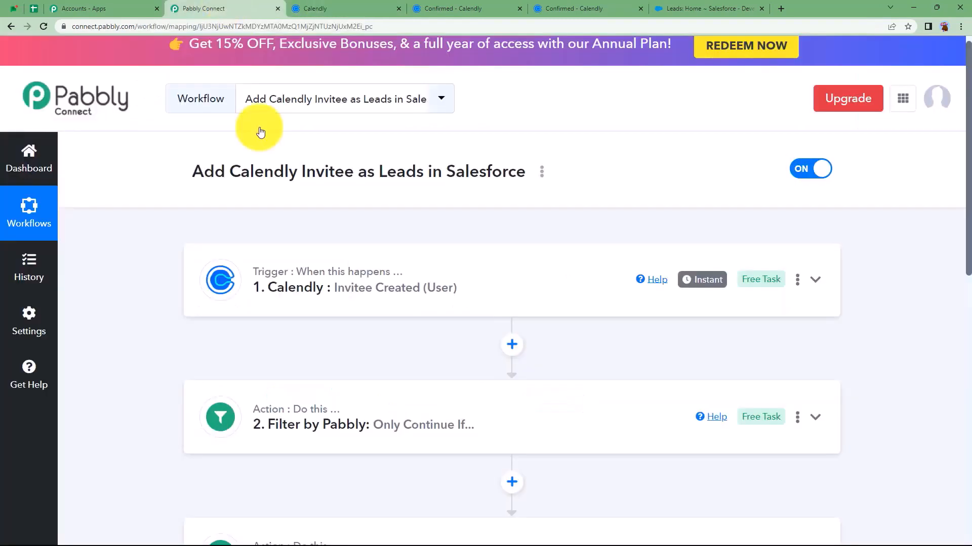
pyautogui.scroll(-4, 353, 408)
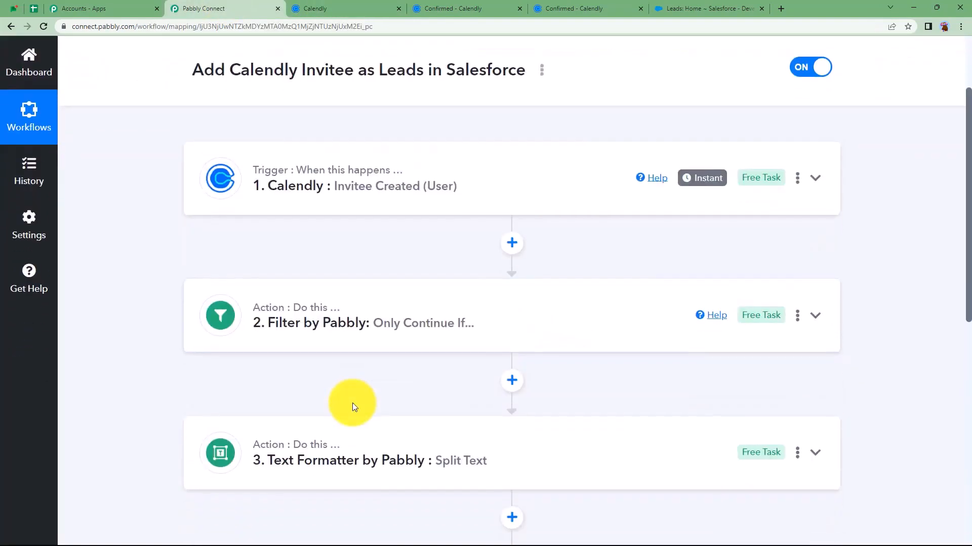
pyautogui.scroll(-2, 353, 407)
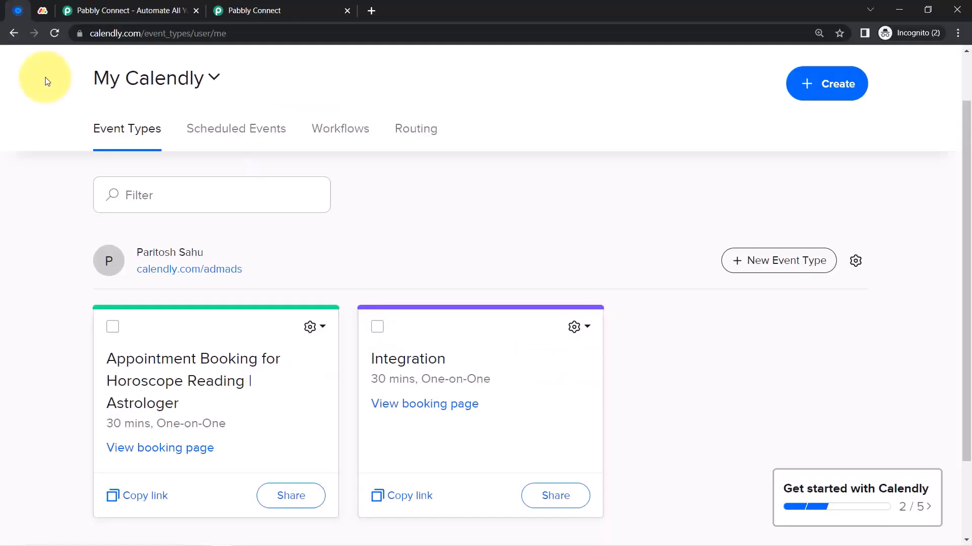
# Look over the All Business Leads board, Calendly event types and the Pabbly Connect website
pyautogui.click(41, 10)
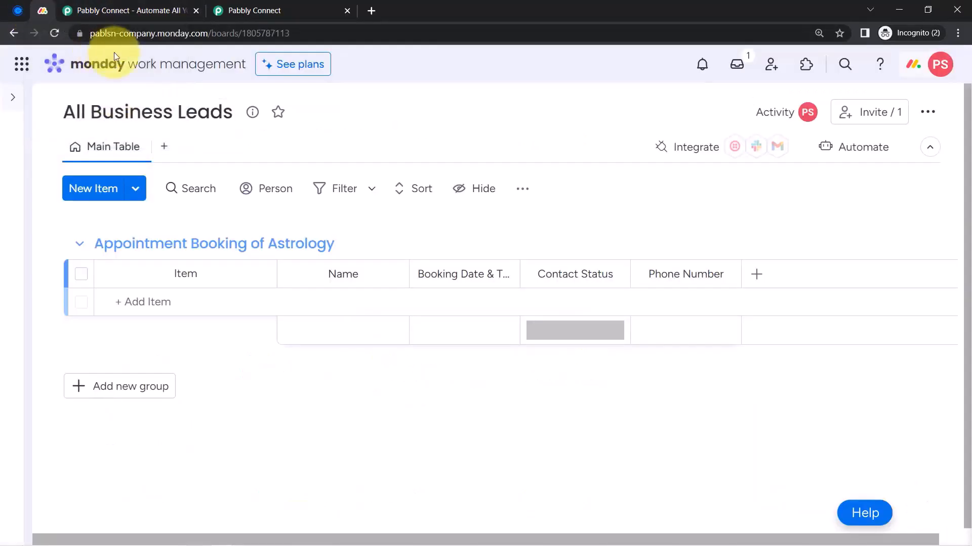
pyautogui.click(18, 10)
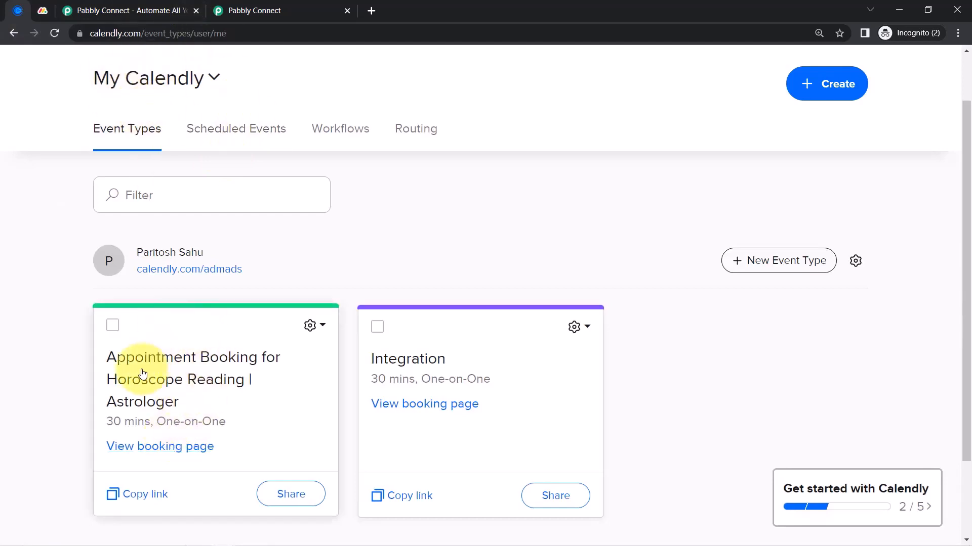
pyautogui.click(43, 11)
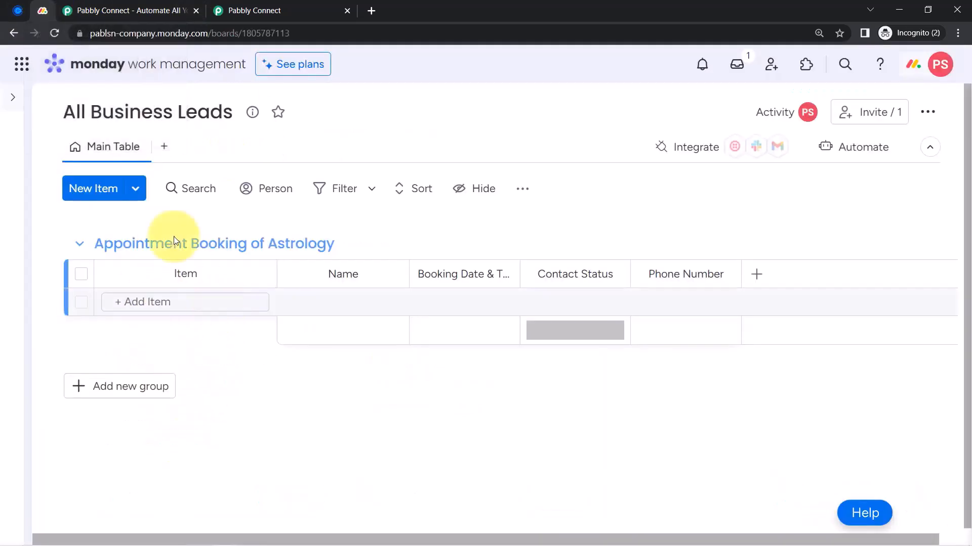
pyautogui.click(19, 12)
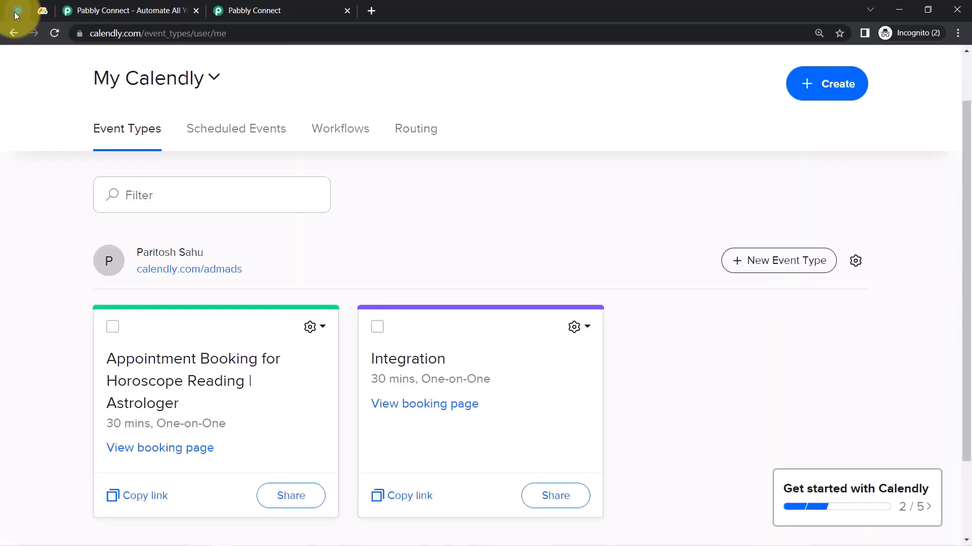
pyautogui.click(74, 9)
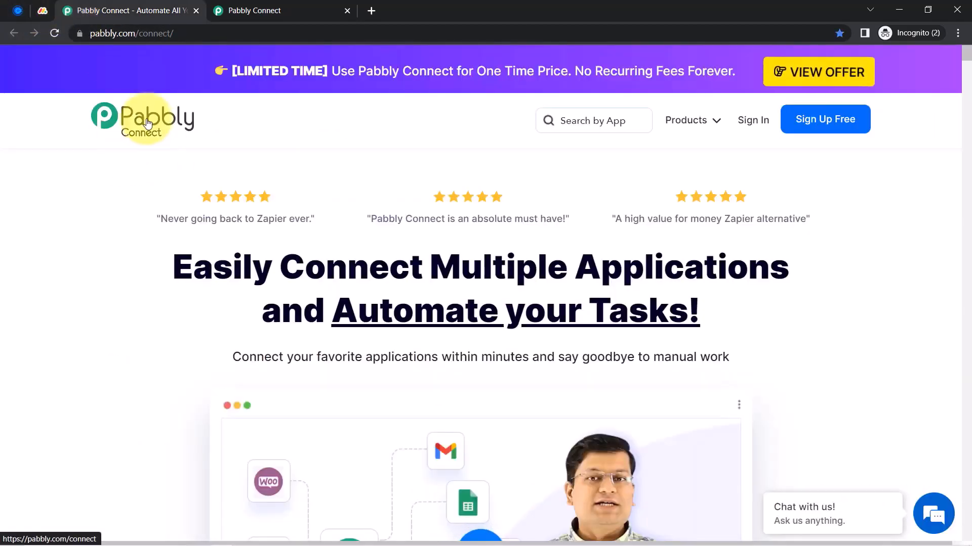
pyautogui.moveTo(193, 266); pyautogui.dragTo(279, 266)
pyautogui.moveTo(376, 298); pyautogui.dragTo(744, 373)
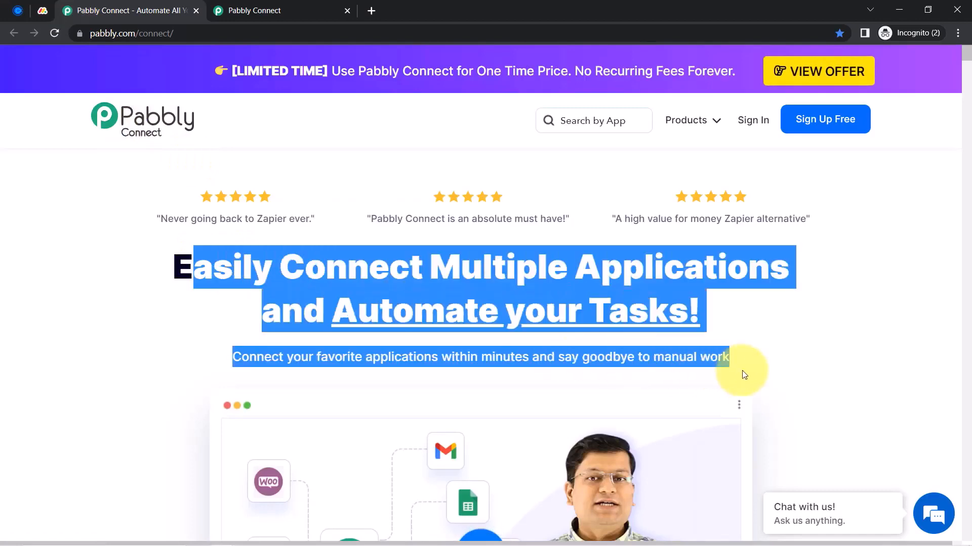
# Settle on the Pabbly Connect dashboard listing the Home folder's workflows
pyautogui.click(255, 10)
pyautogui.scroll(-2, 473, 318)
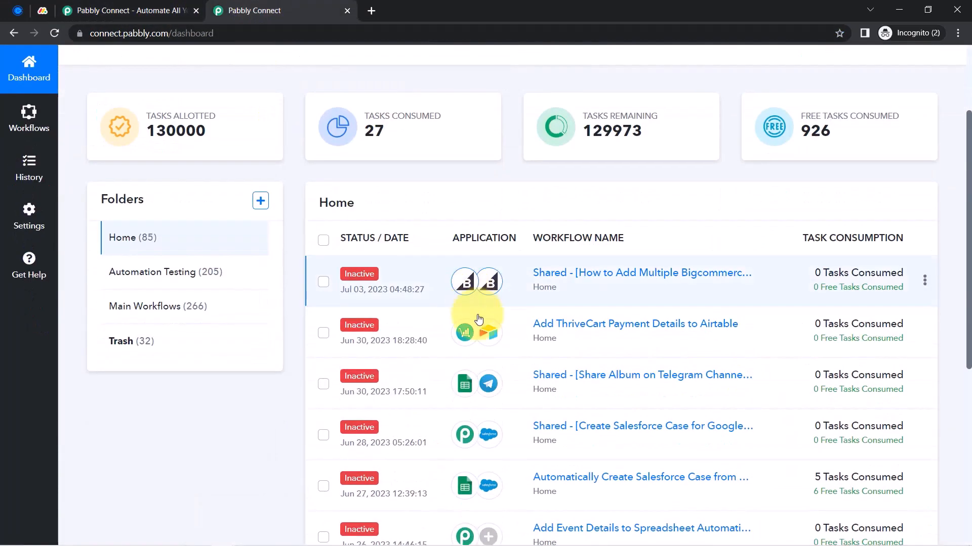
pyautogui.scroll(2, 479, 318)
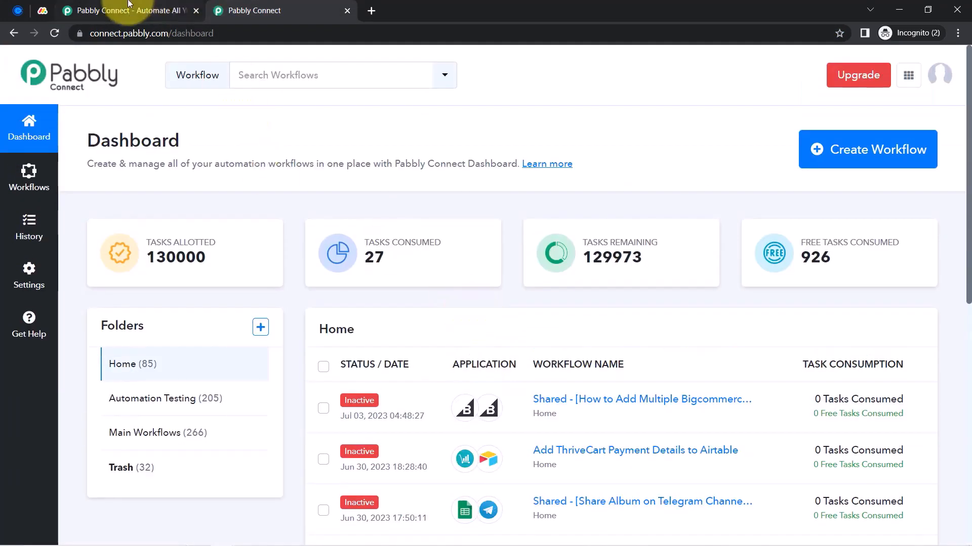
pyautogui.click(137, 10)
pyautogui.click(131, 183)
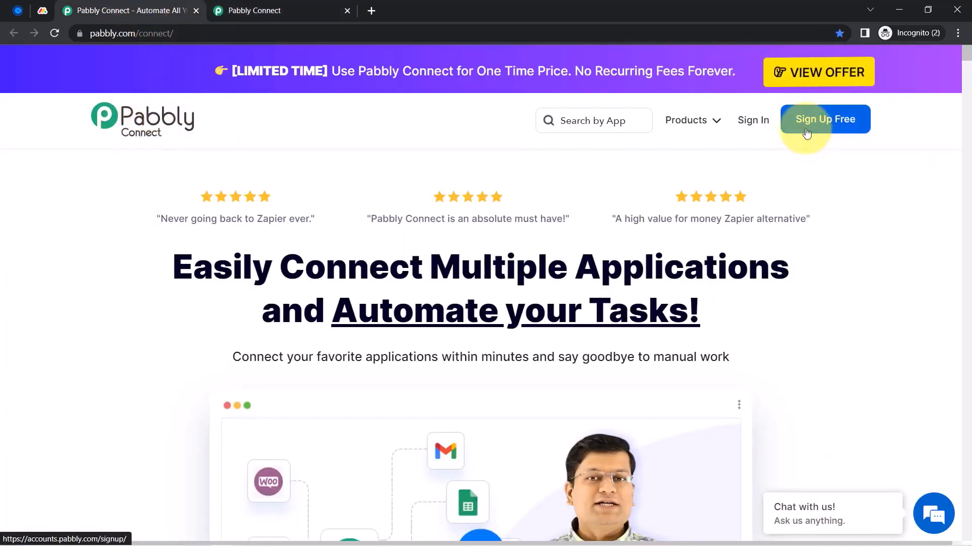
pyautogui.click(293, 9)
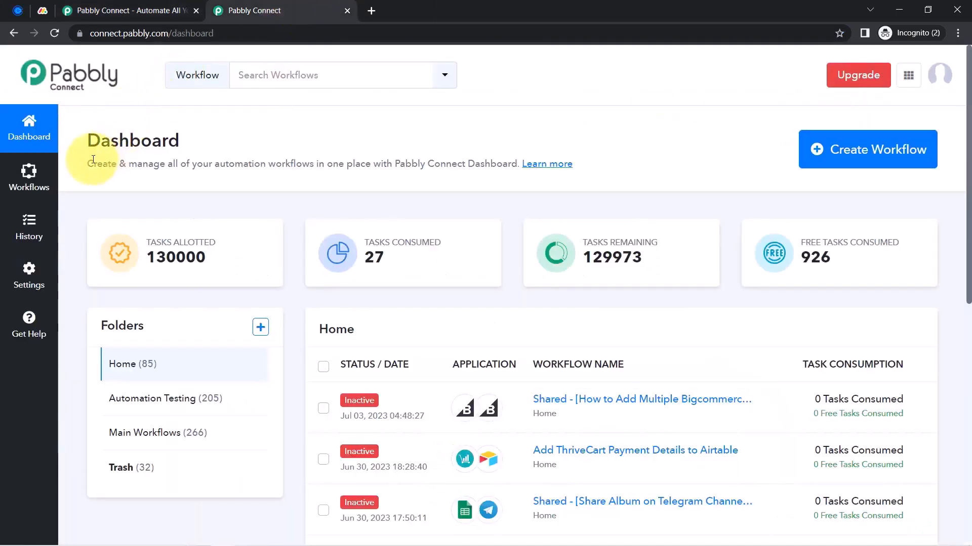
pyautogui.moveTo(89, 145); pyautogui.dragTo(202, 154)
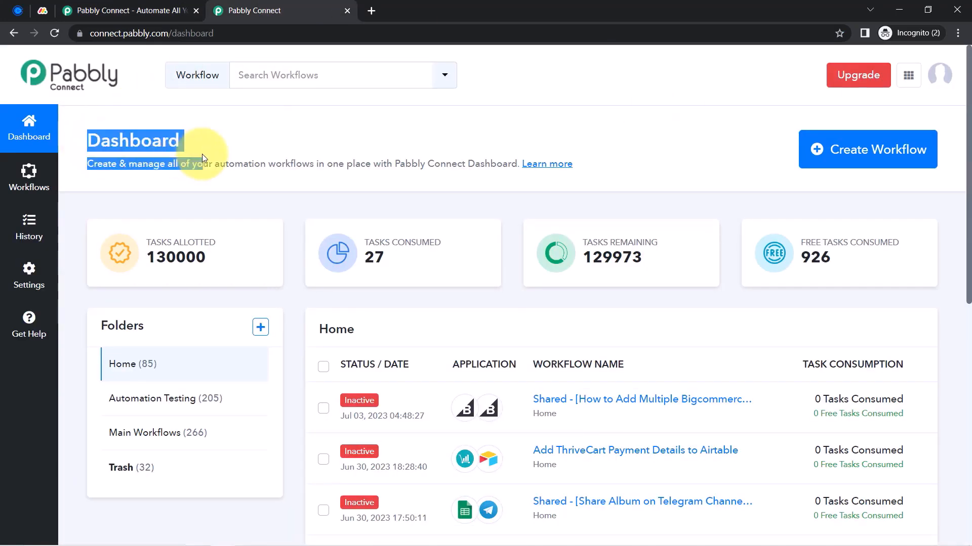
# Create a workflow named 'Add Specific Calendly Event Invitees to Monday.com' and expand its trigger step
pyautogui.click(850, 150)
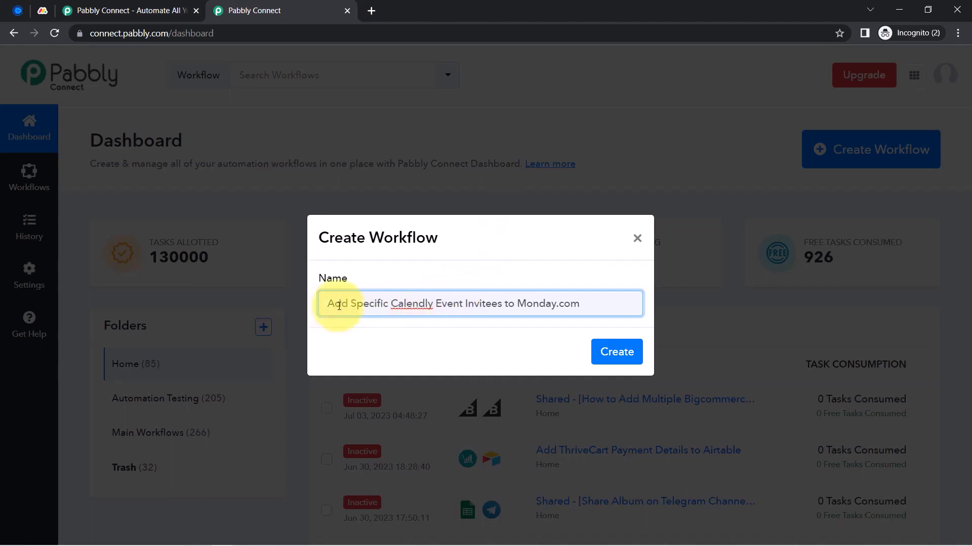
pyautogui.moveTo(348, 308); pyautogui.dragTo(562, 311)
pyautogui.click(616, 351)
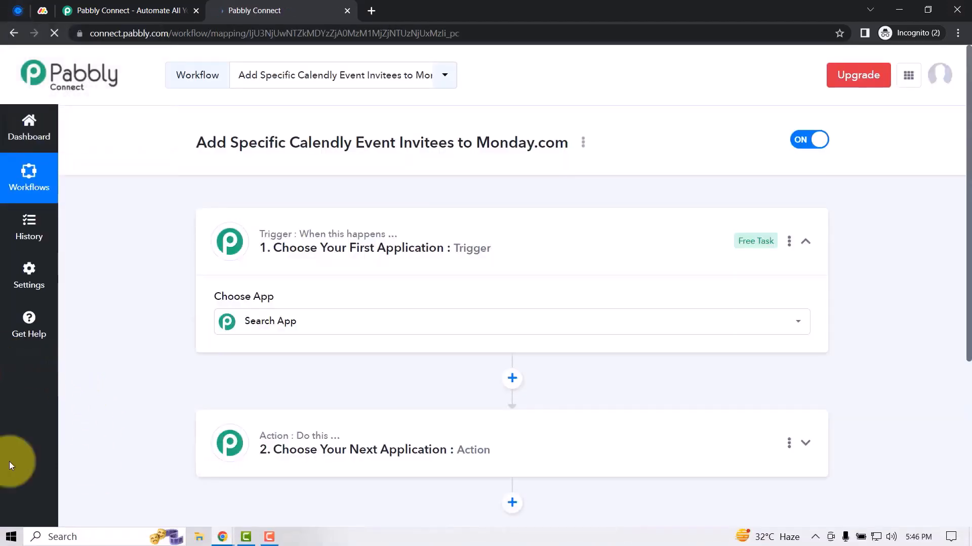
pyautogui.click(48, 190)
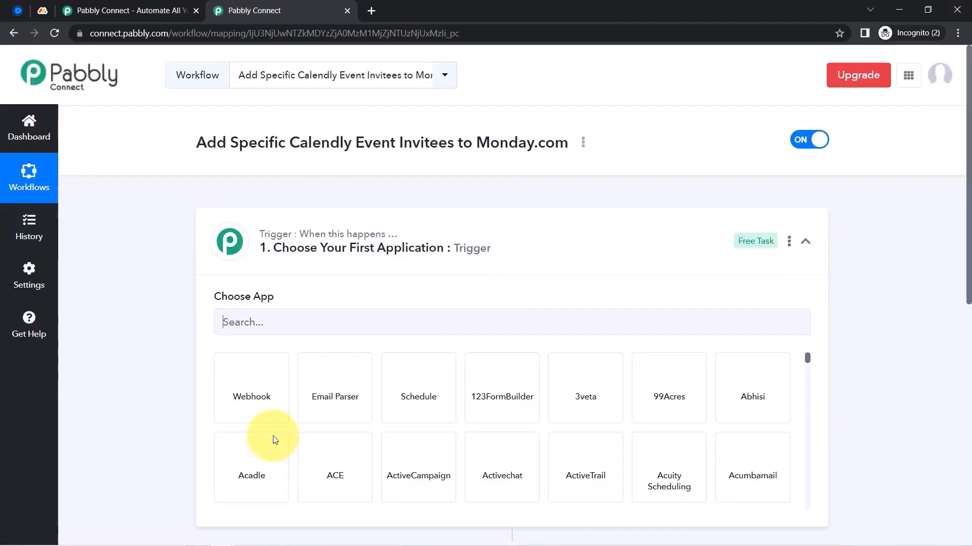
pyautogui.click(260, 243)
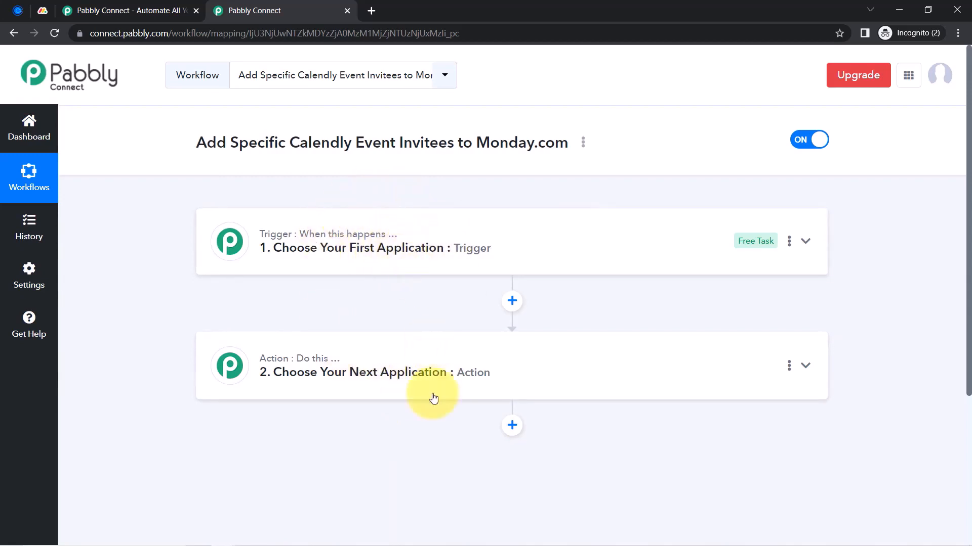
pyautogui.click(353, 251)
pyautogui.moveTo(226, 143); pyautogui.dragTo(473, 143)
# Choose Calendly as the trigger app and Monday.com as the action app
pyautogui.click(285, 330)
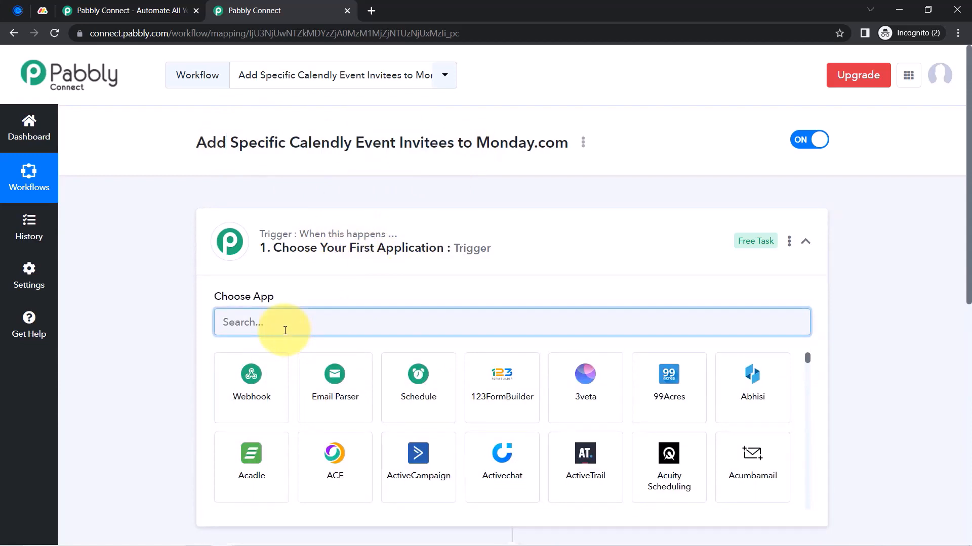
pyautogui.write('calendl')
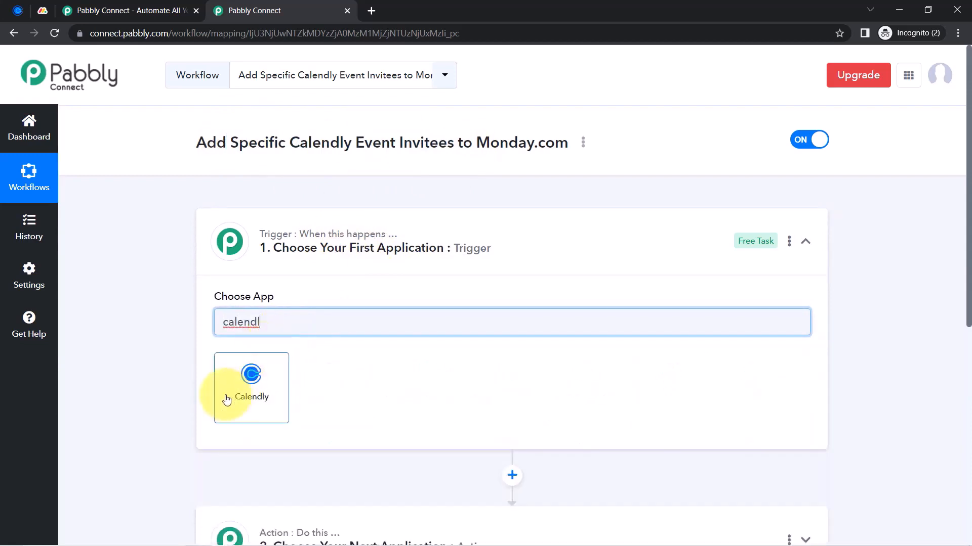
pyautogui.click(226, 391)
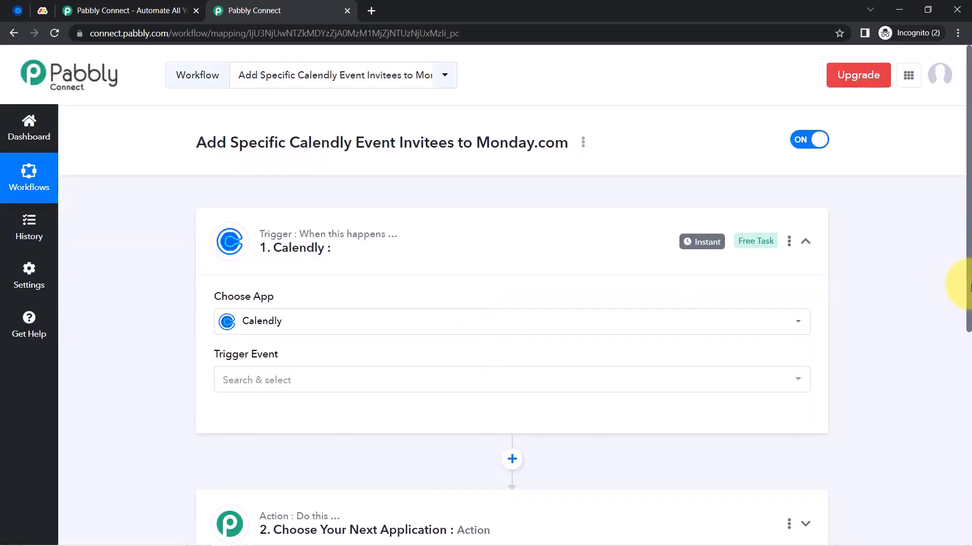
pyautogui.moveTo(969, 286); pyautogui.dragTo(955, 420)
pyautogui.click(336, 303)
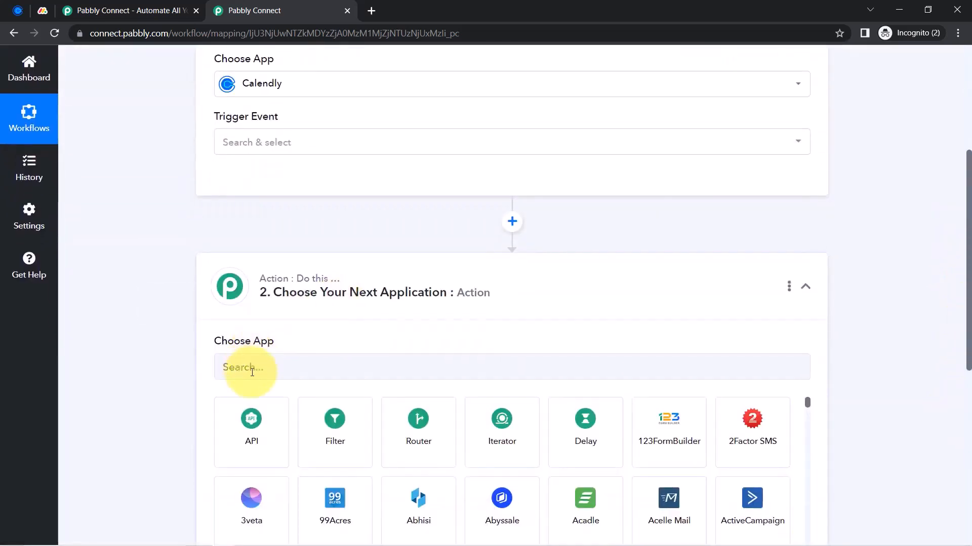
pyautogui.click(250, 369)
pyautogui.write('monda')
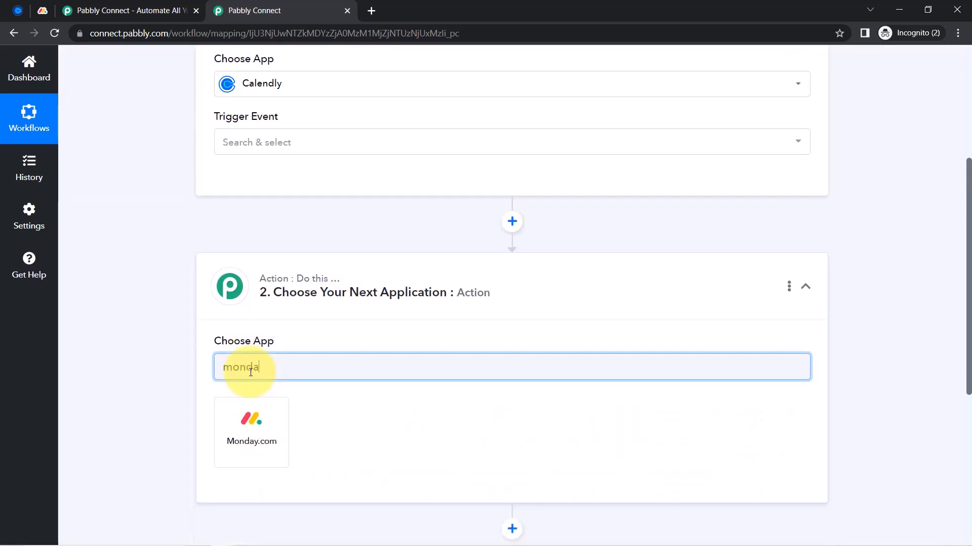
pyautogui.click(249, 415)
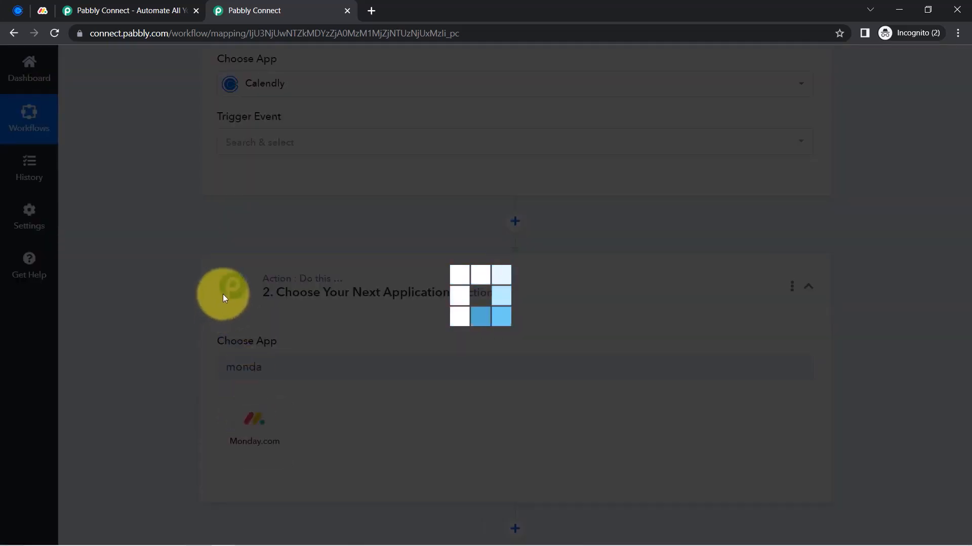
# Set the Calendly trigger event to Invitee Created (Organization)
pyautogui.scroll(5, 188, 302)
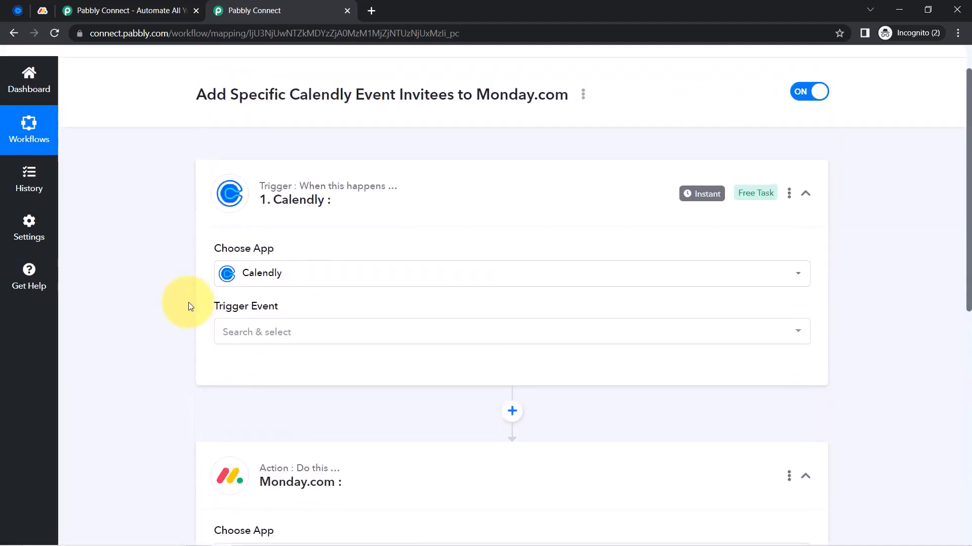
pyautogui.scroll(2, 213, 221)
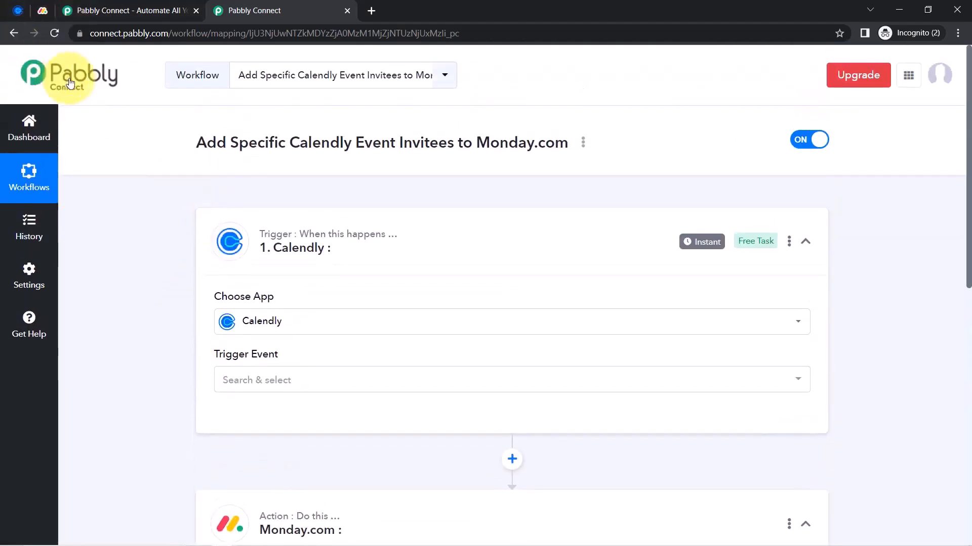
pyautogui.scroll(-4, 107, 310)
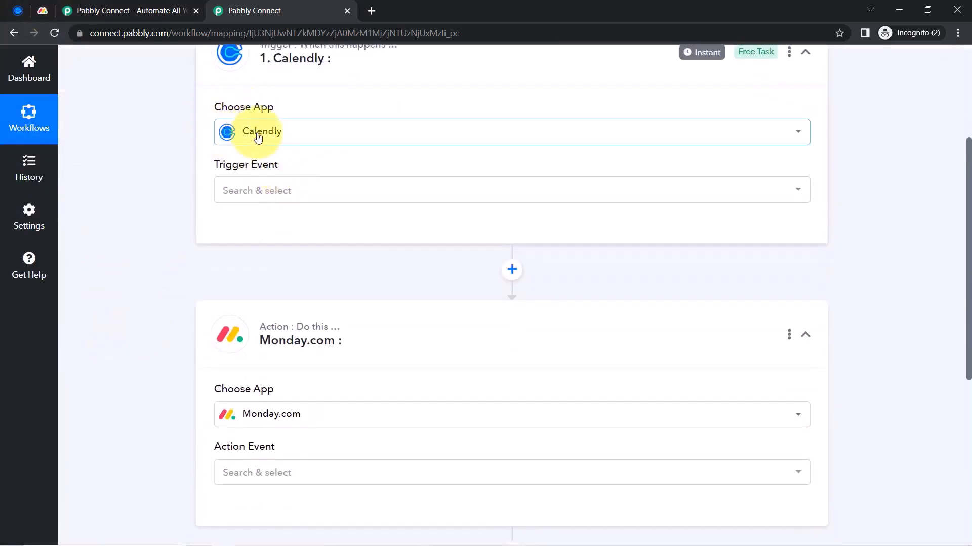
pyautogui.click(242, 198)
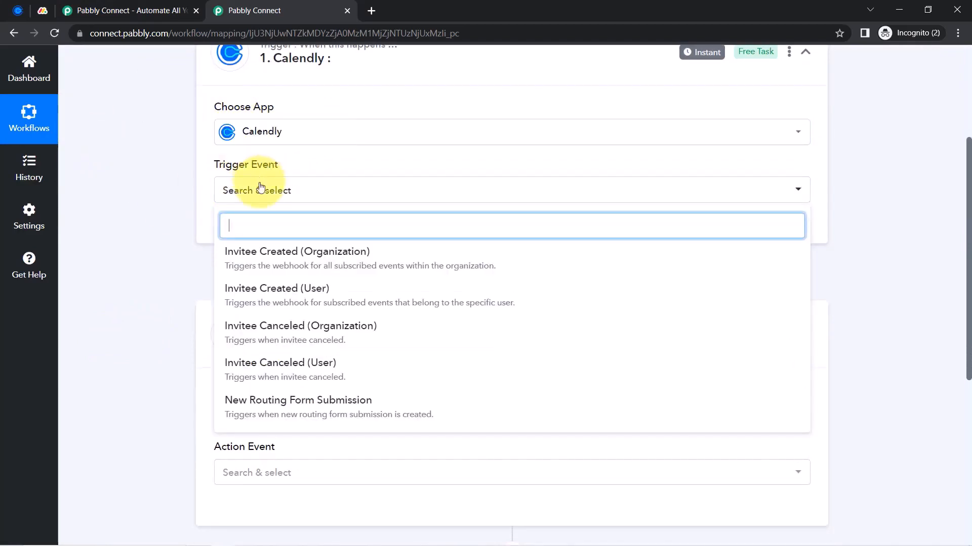
pyautogui.click(281, 265)
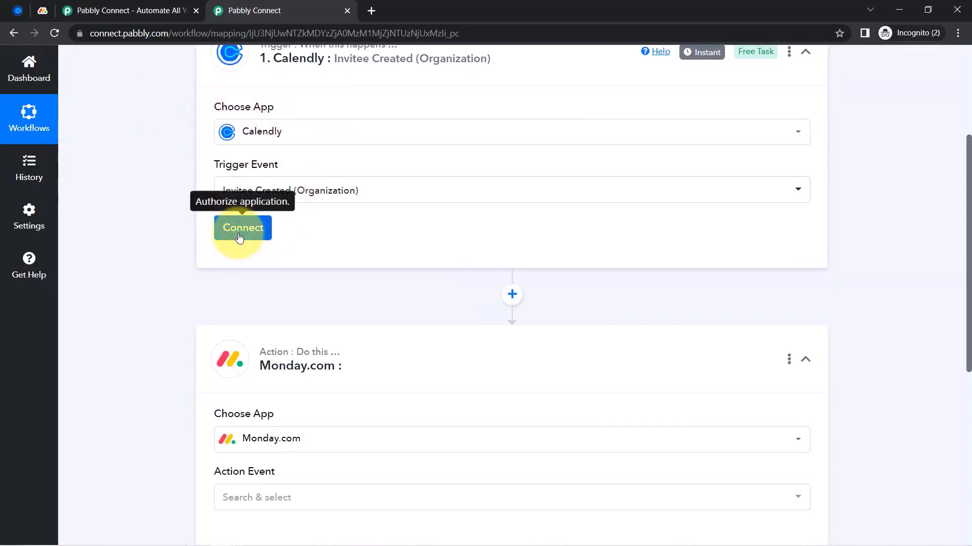
# Authorize a new Calendly connection for the trigger
pyautogui.click(239, 236)
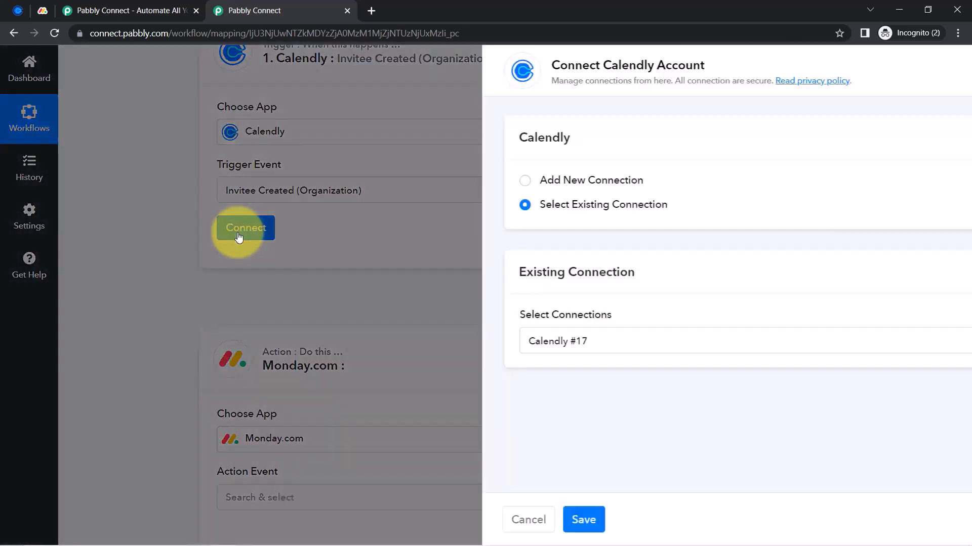
pyautogui.click(499, 181)
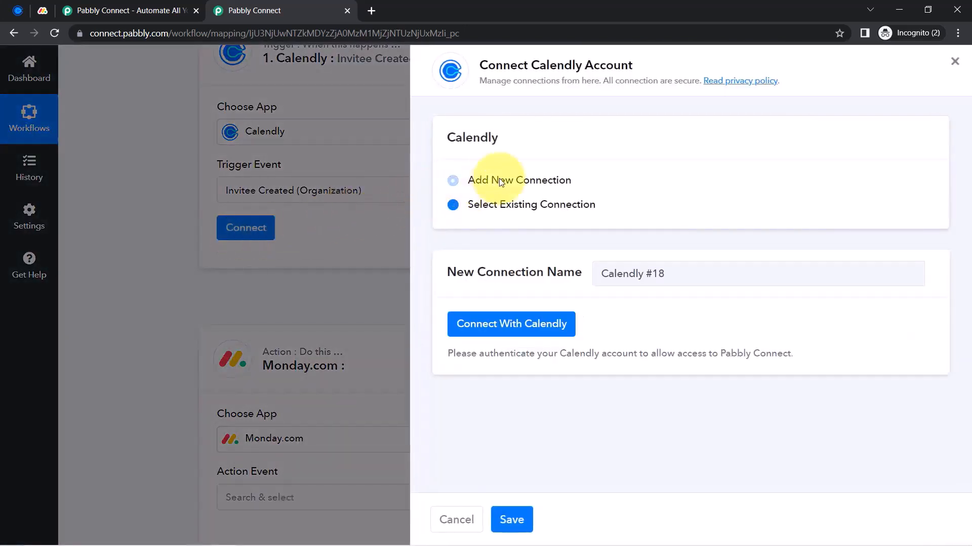
pyautogui.click(504, 327)
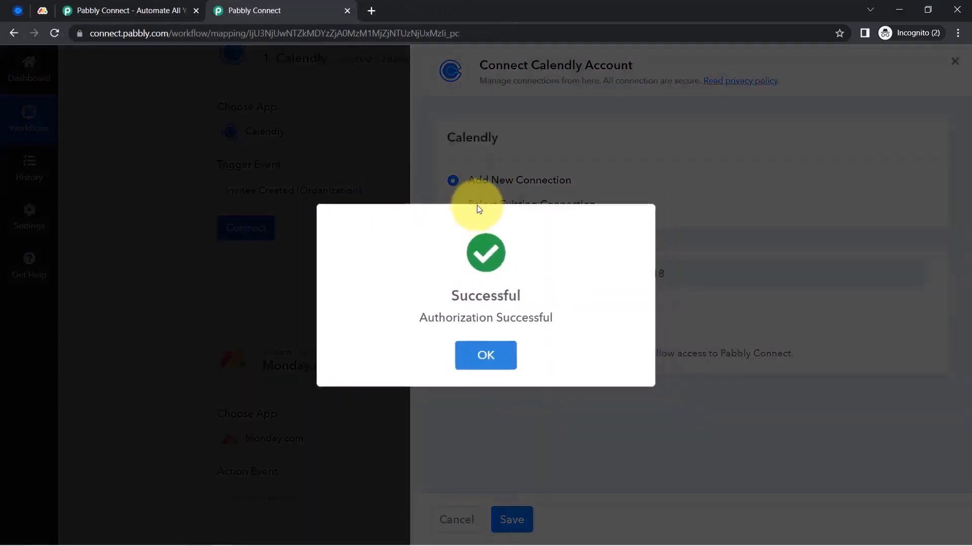
pyautogui.click(486, 355)
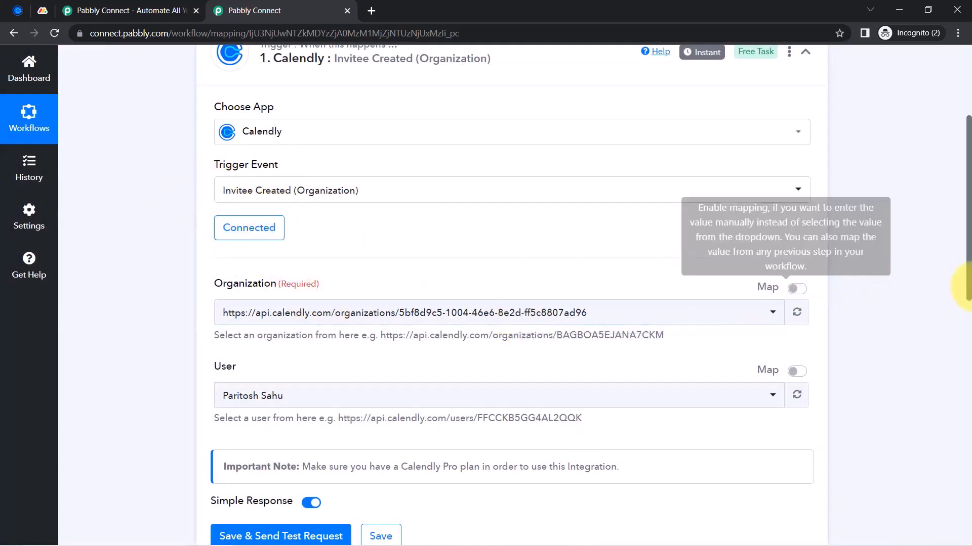
# Confirm the trigger's Organization and User selections
pyautogui.scroll(-2, 969, 258)
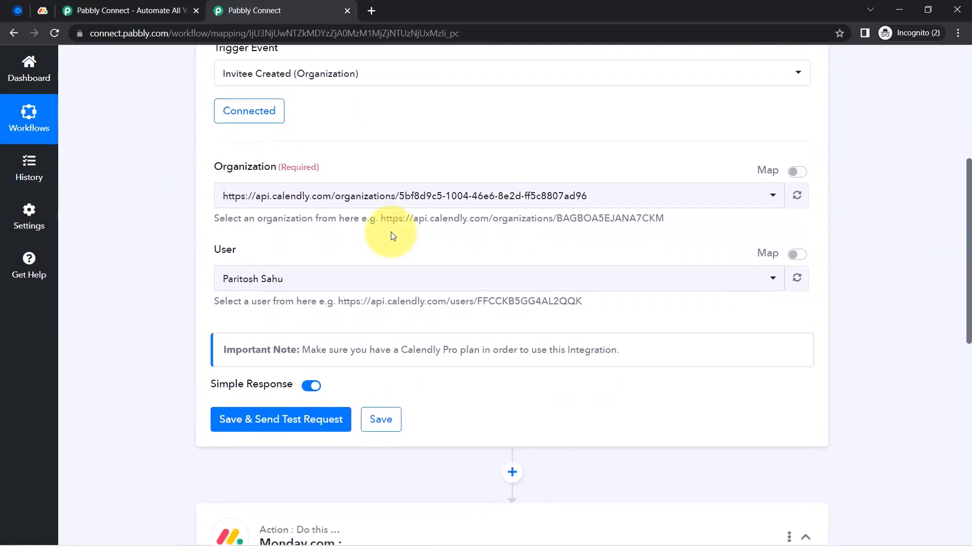
pyautogui.moveTo(214, 167); pyautogui.dragTo(263, 172)
pyautogui.click(256, 195)
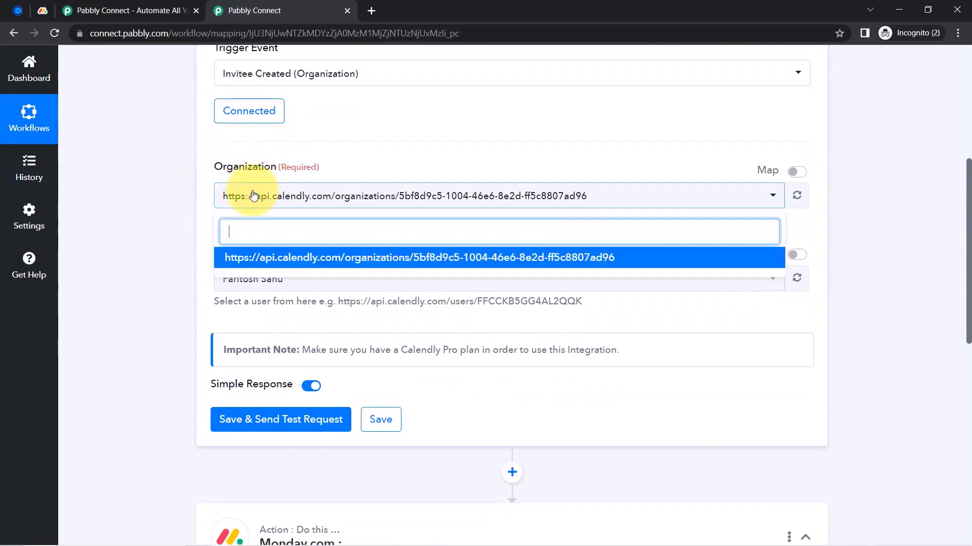
pyautogui.click(162, 228)
pyautogui.click(260, 289)
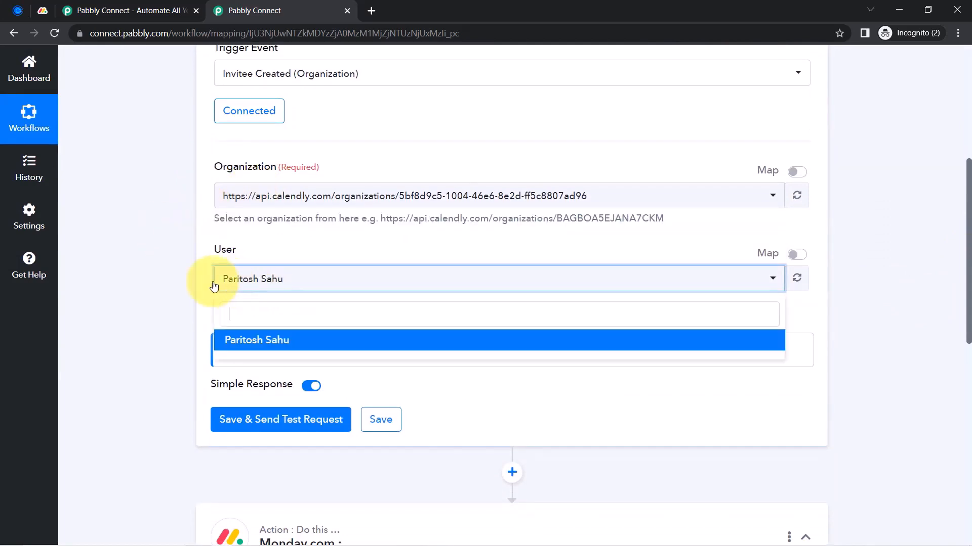
pyautogui.click(172, 276)
pyautogui.scroll(3, 200, 281)
pyautogui.scroll(-4, 143, 326)
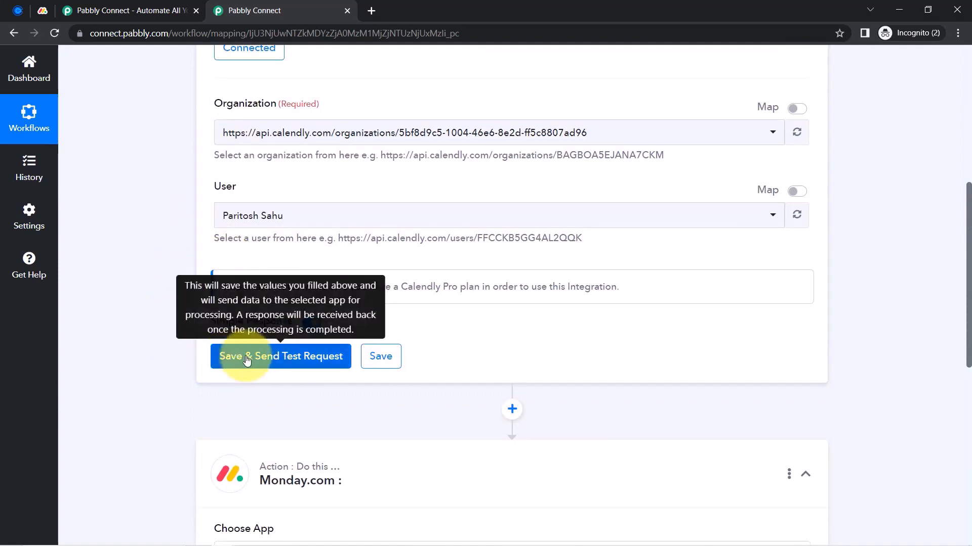
# Save and test the Calendly trigger so it shows Waiting For Response, reading the test-submission note
pyautogui.click(247, 360)
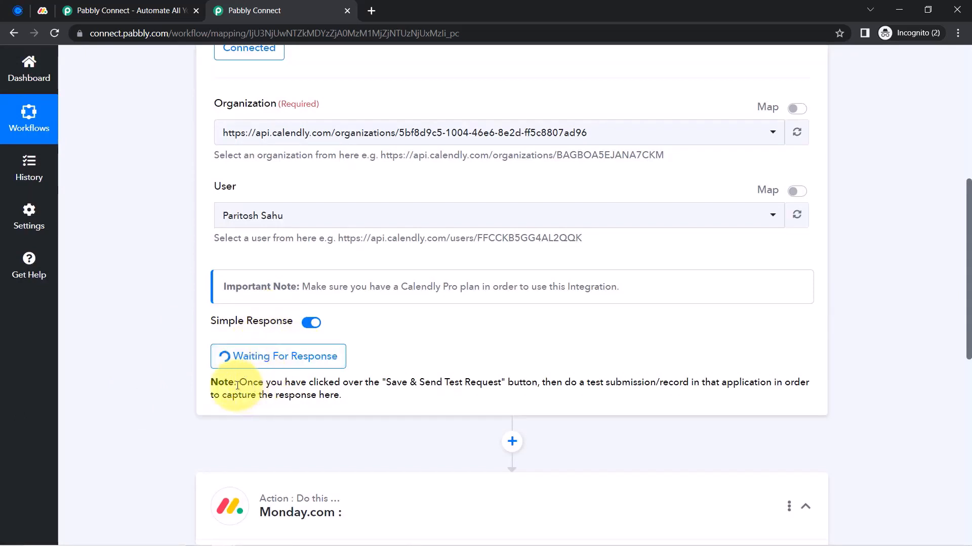
pyautogui.moveTo(252, 381); pyautogui.dragTo(287, 405)
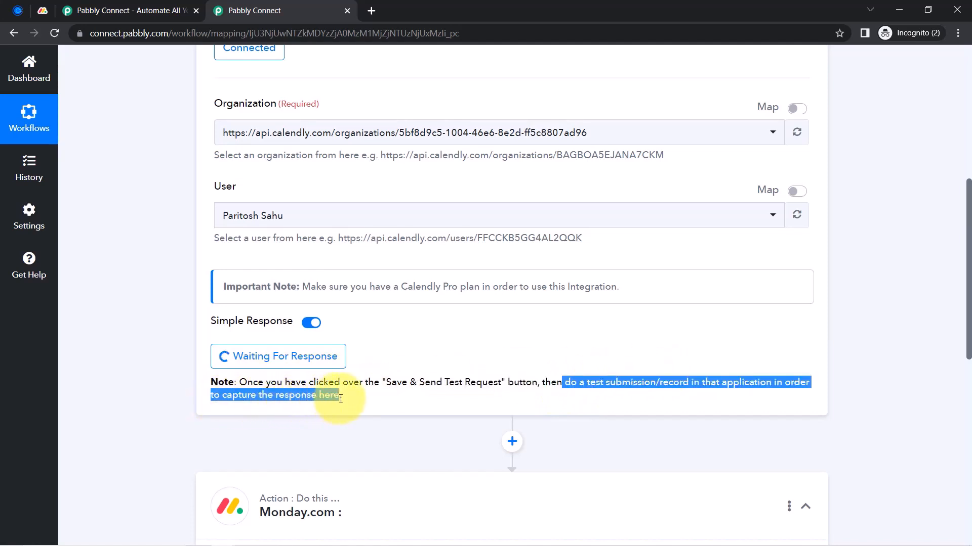
pyautogui.click(402, 381)
pyautogui.moveTo(577, 384); pyautogui.dragTo(707, 379)
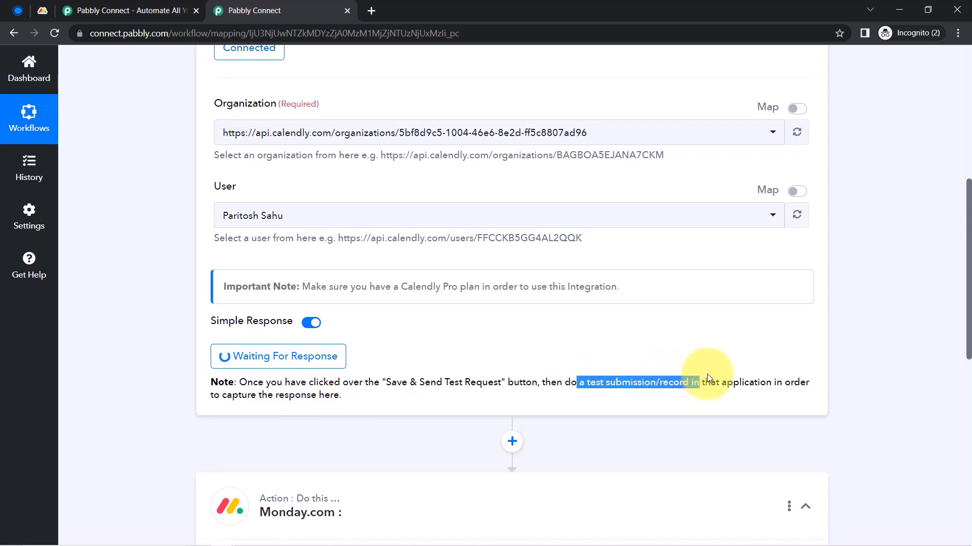
pyautogui.click(958, 35)
pyautogui.press('Escape')
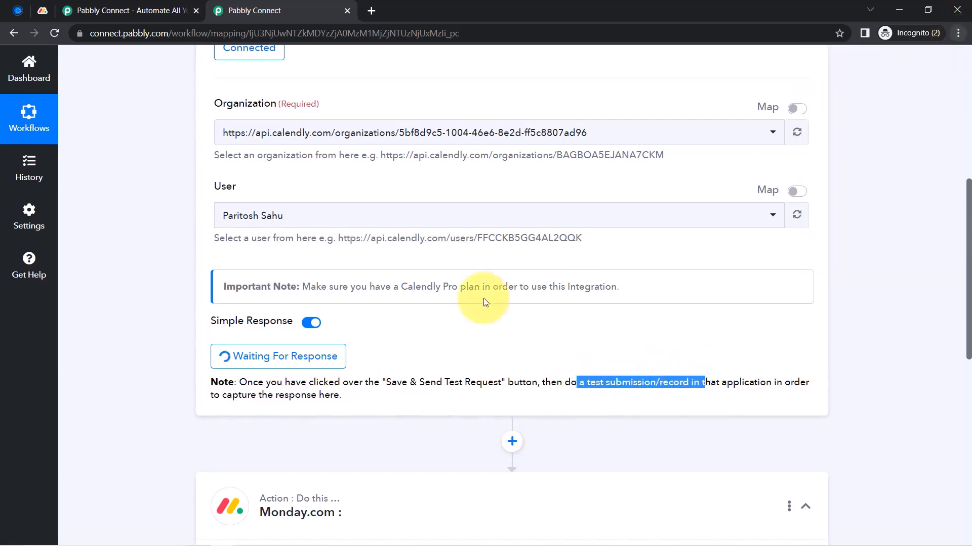
pyautogui.scroll(7, 277, 303)
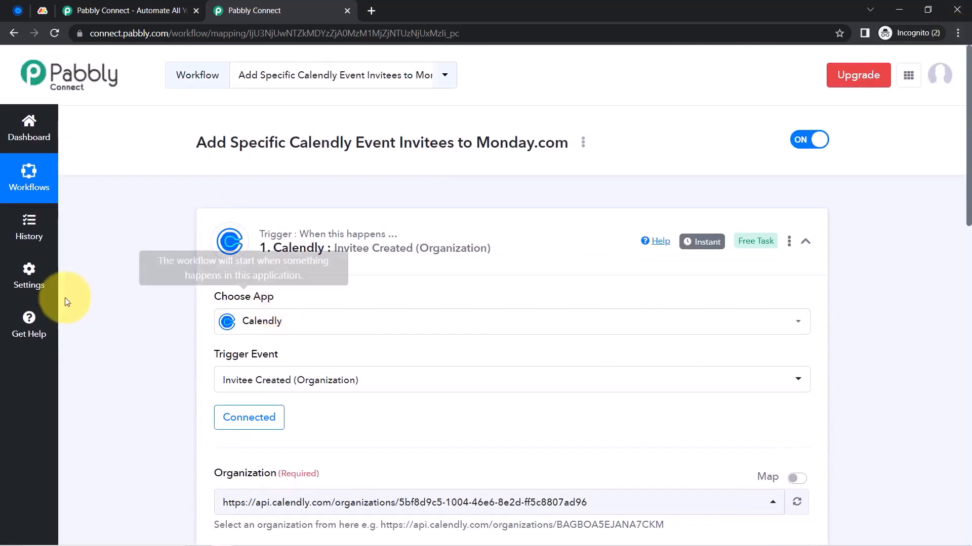
pyautogui.scroll(-2, 142, 297)
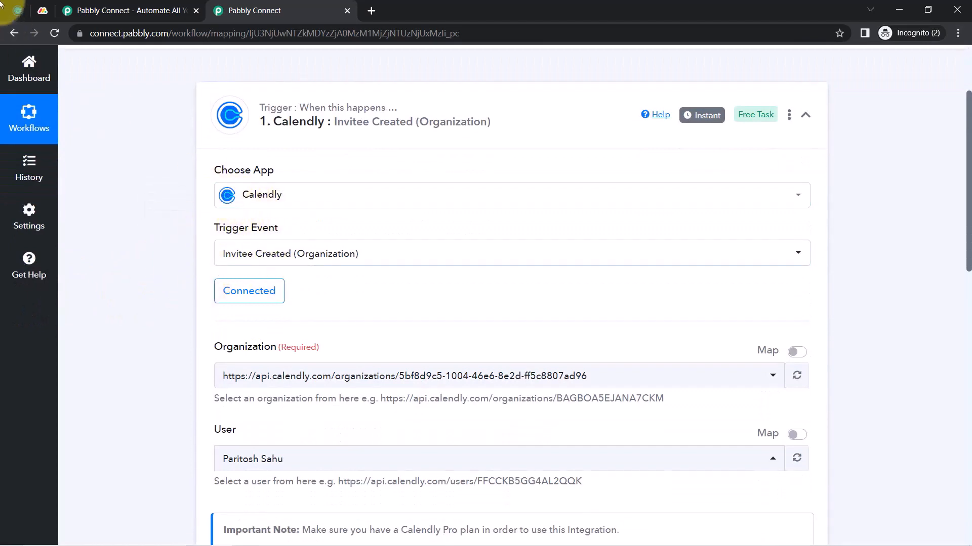
pyautogui.click(16, 10)
# Open the horoscope reading booking page and pick 9:00am on Saturday, July 22
pyautogui.scroll(-2, 152, 324)
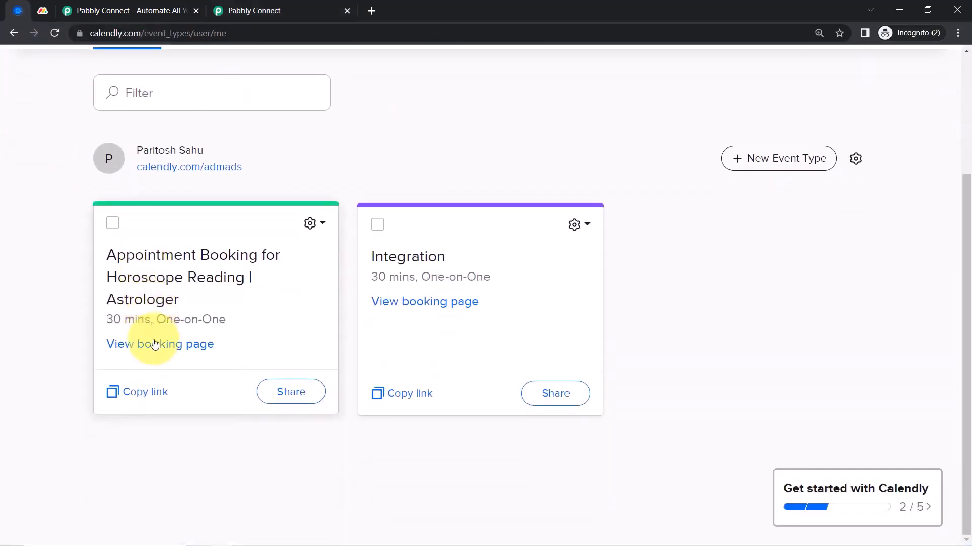
pyautogui.click(130, 345)
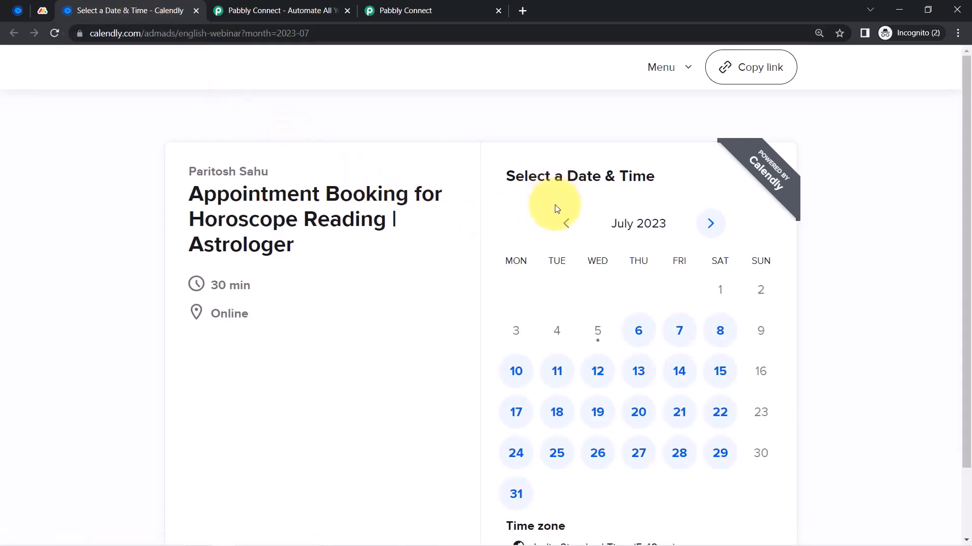
pyautogui.scroll(-2, 556, 217)
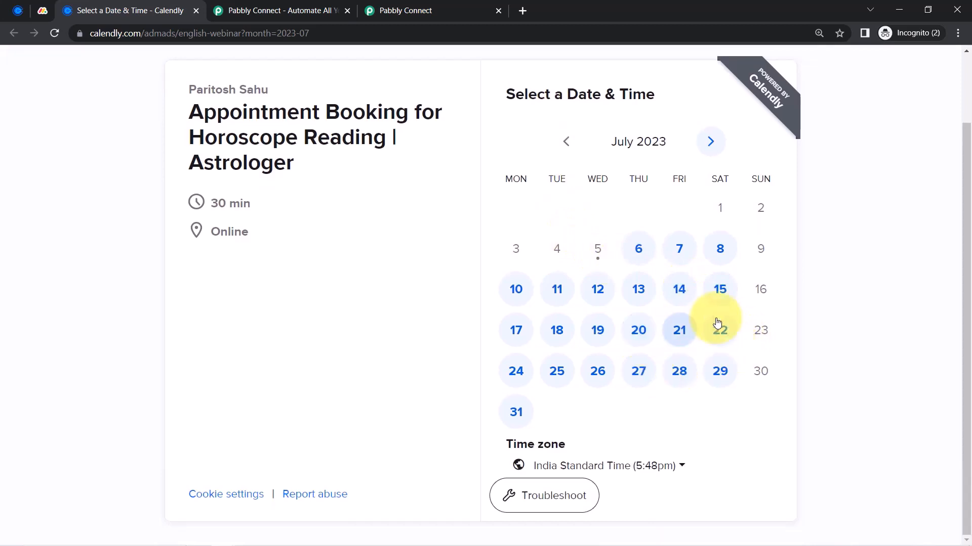
pyautogui.click(723, 332)
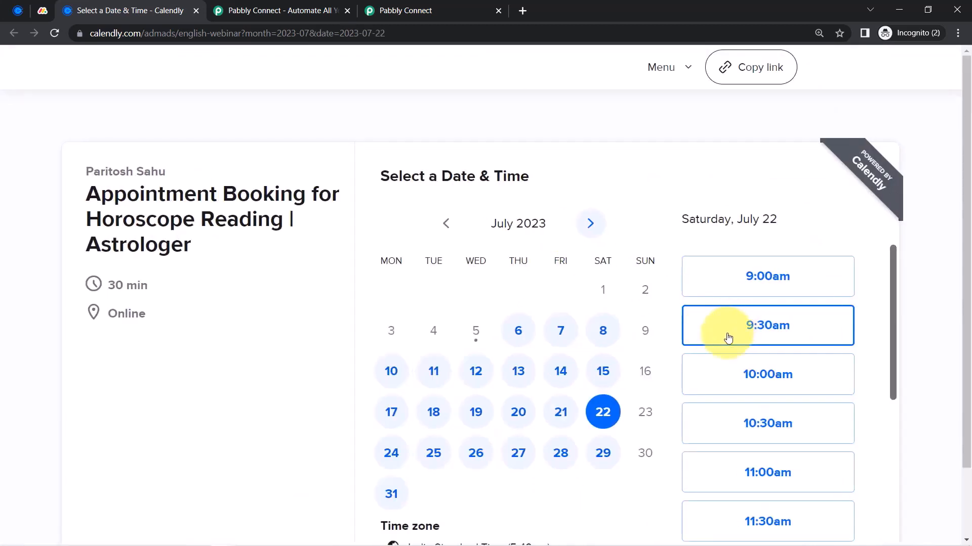
pyautogui.click(756, 293)
pyautogui.click(794, 285)
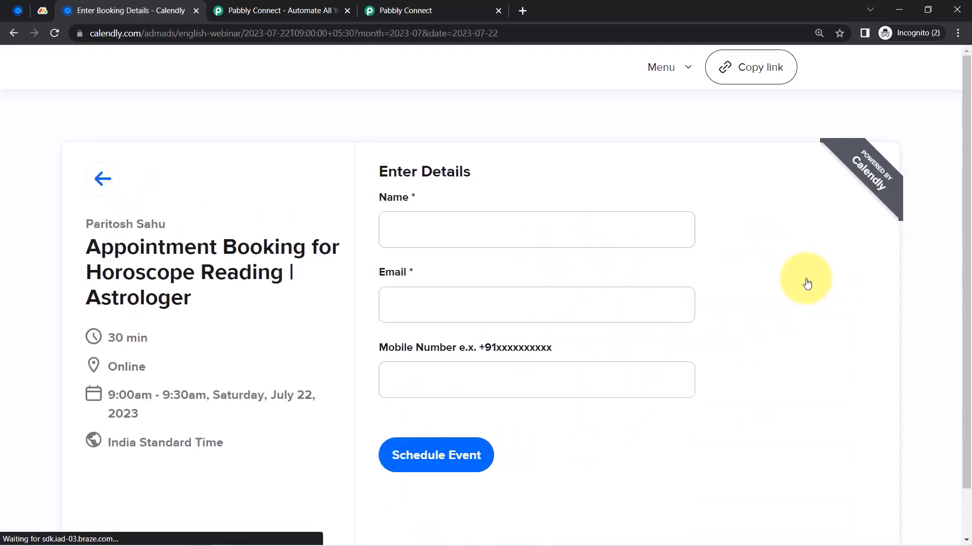
# Enter the invitee's name, email and mobile number, schedule the event, and close the confirmation
pyautogui.click(432, 232)
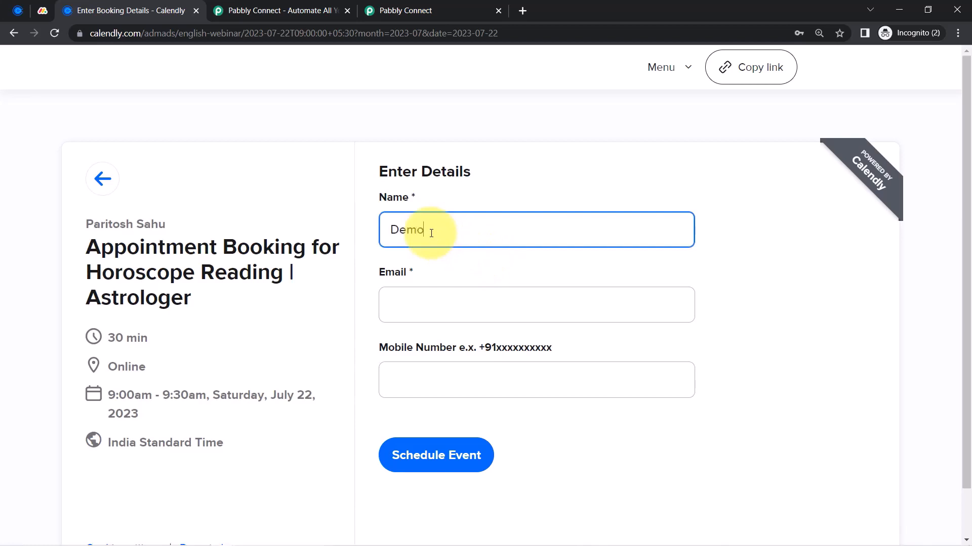
pyautogui.press('Tab')
pyautogui.write('demo')
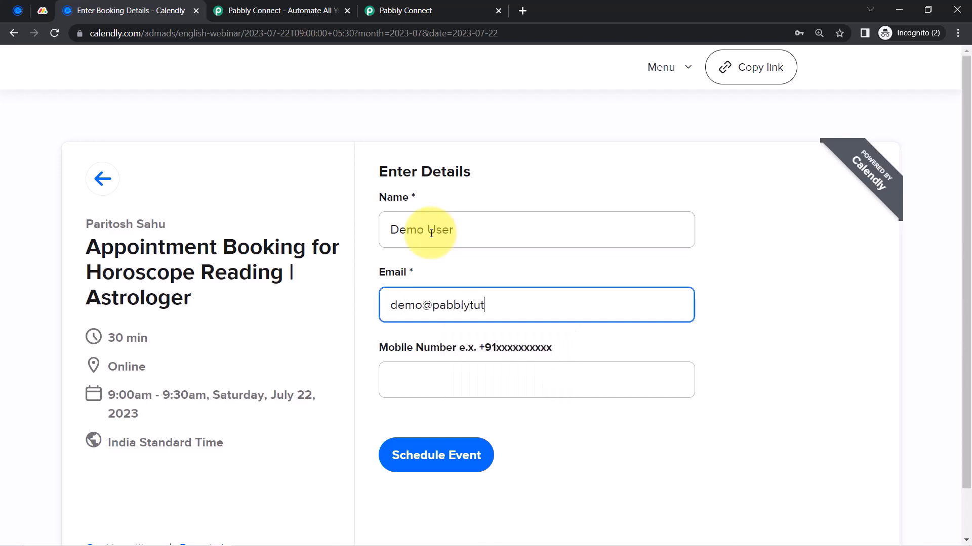
pyautogui.press('Tab')
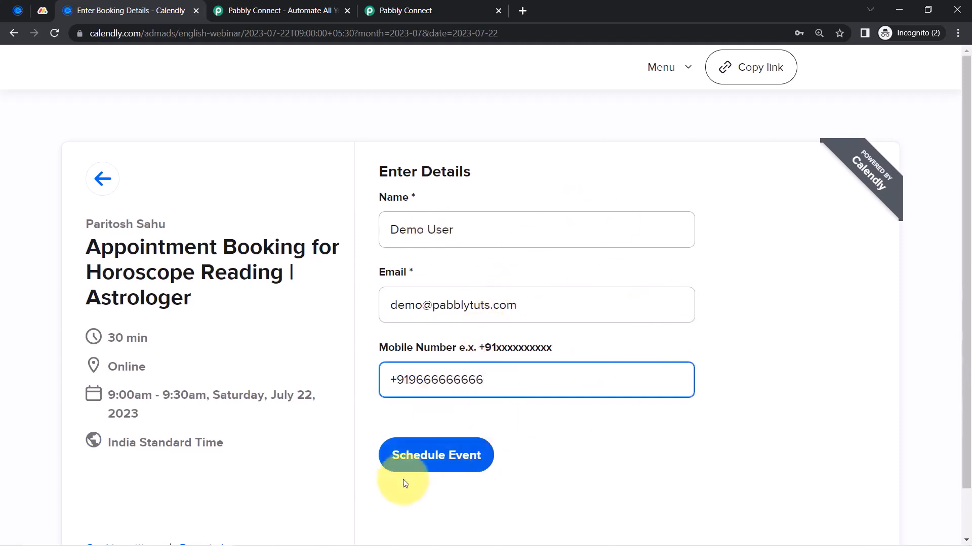
pyautogui.click(405, 459)
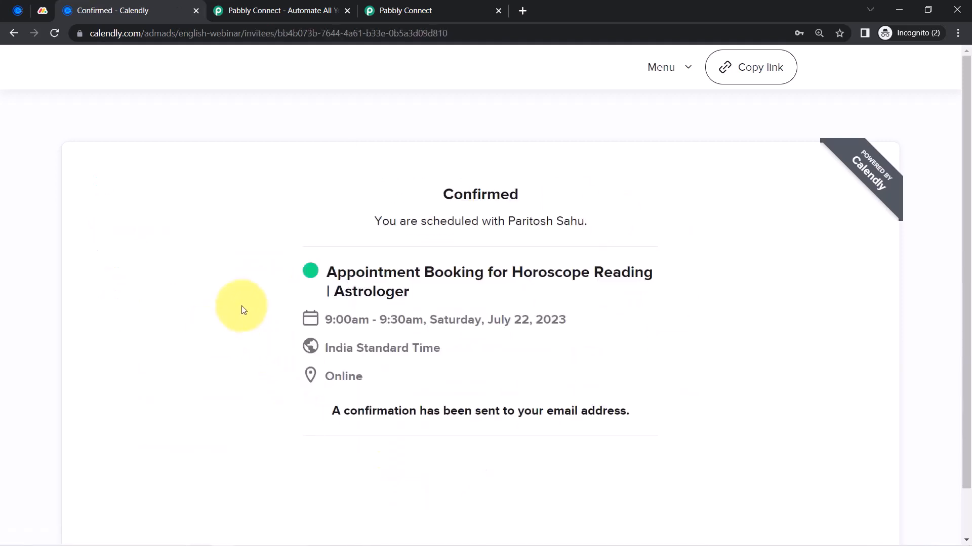
pyautogui.moveTo(336, 273); pyautogui.dragTo(438, 302)
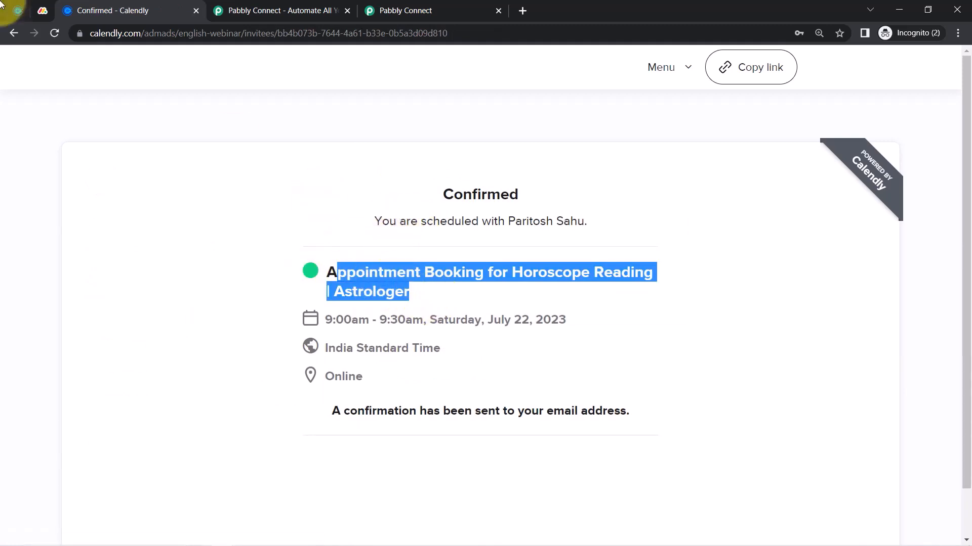
pyautogui.click(196, 11)
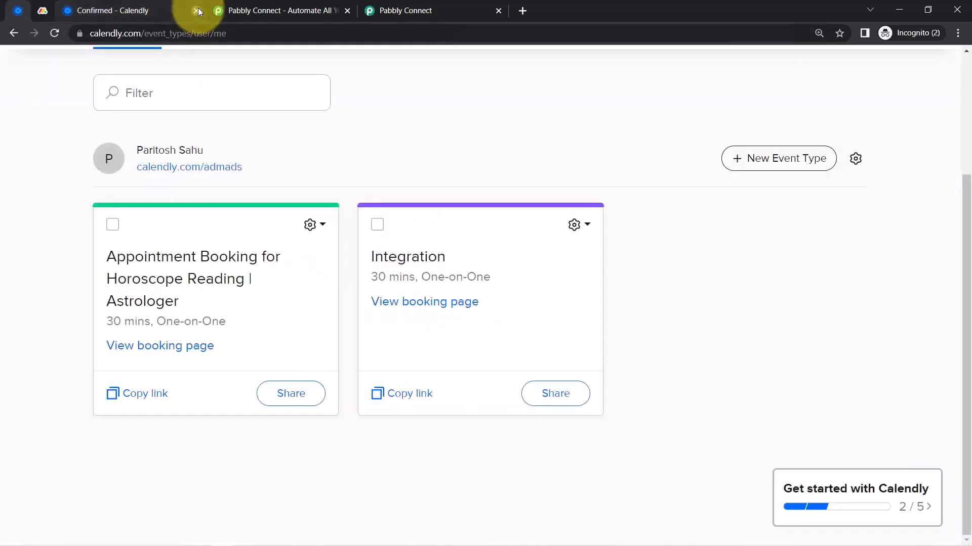
# Expand the received response and review the captured cancellation URL, creation timestamp and invitee email
pyautogui.click(248, 12)
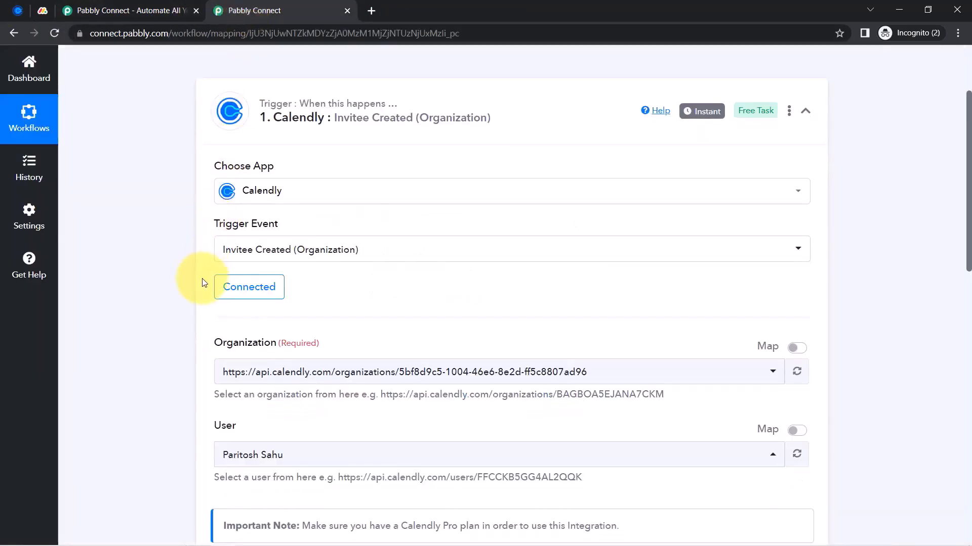
pyautogui.scroll(-7, 156, 331)
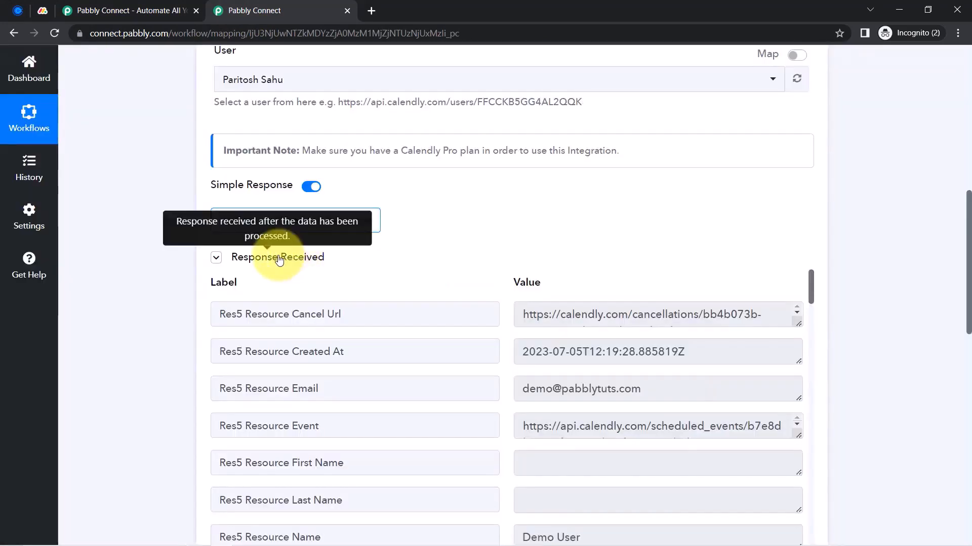
pyautogui.click(280, 258)
pyautogui.click(279, 258)
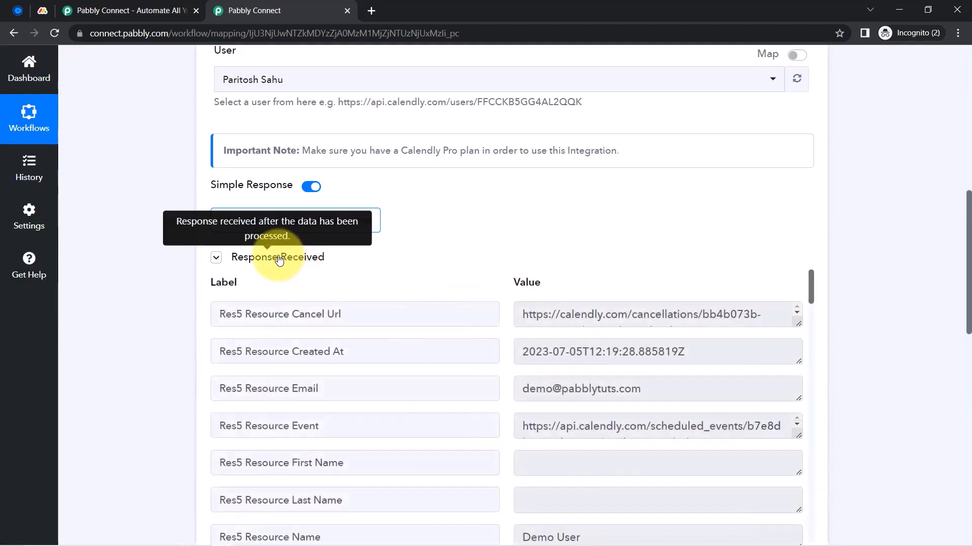
pyautogui.moveTo(969, 233); pyautogui.dragTo(967, 271)
pyautogui.moveTo(524, 188); pyautogui.dragTo(622, 192)
pyautogui.moveTo(536, 223); pyautogui.dragTo(653, 230)
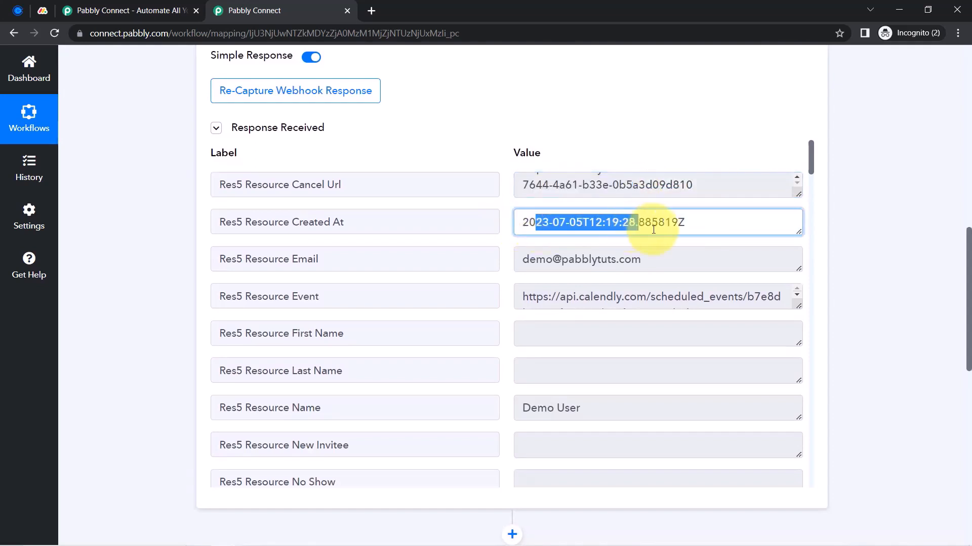
pyautogui.moveTo(536, 260); pyautogui.dragTo(624, 260)
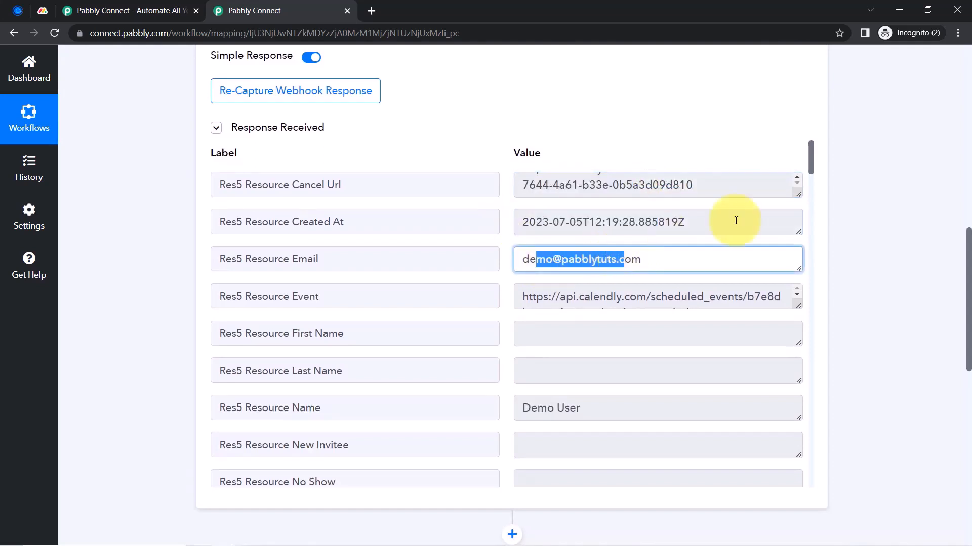
# Inspect the captured event name, enlarging its field to show both lines
pyautogui.scroll(-2, 809, 169)
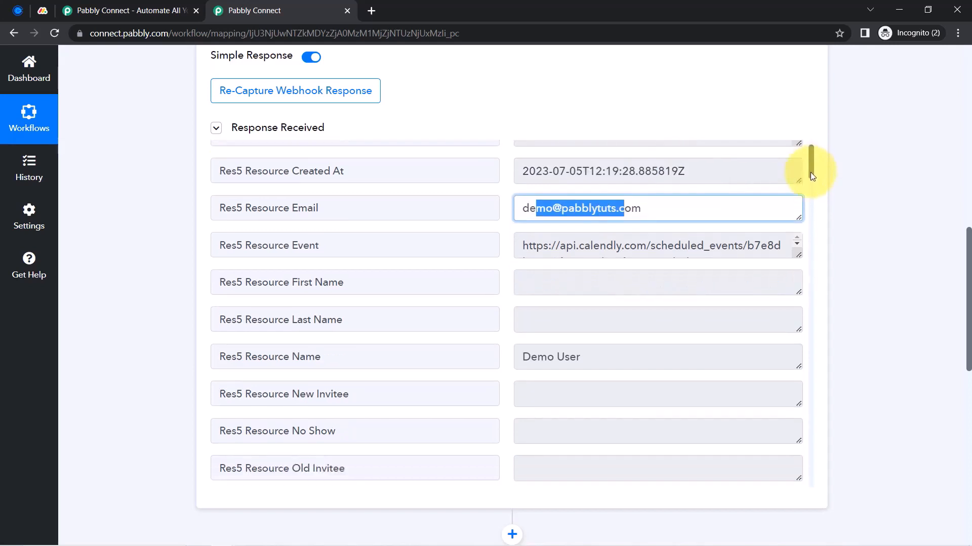
pyautogui.moveTo(537, 289); pyautogui.dragTo(613, 292)
pyautogui.scroll(-2, 577, 401)
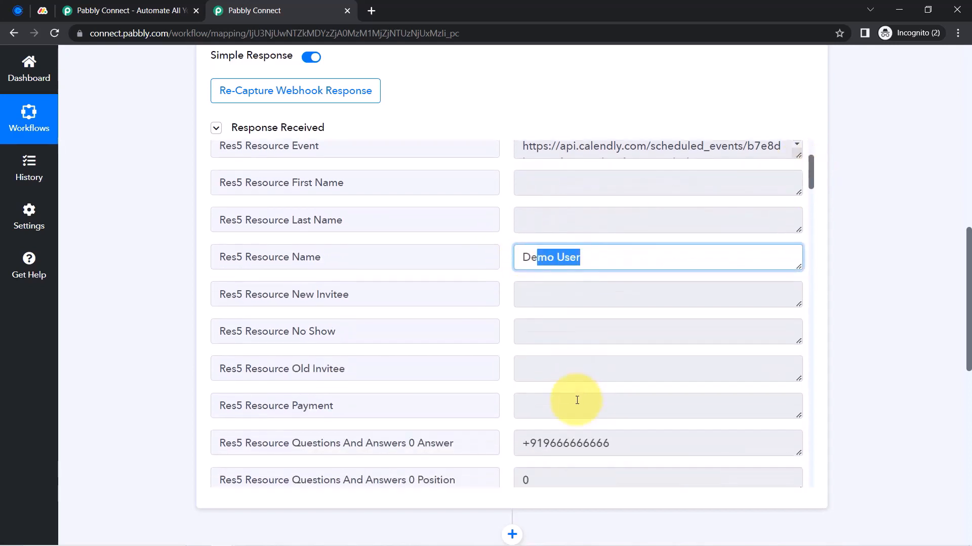
pyautogui.moveTo(543, 410); pyautogui.dragTo(596, 410)
pyautogui.scroll(-3, 588, 329)
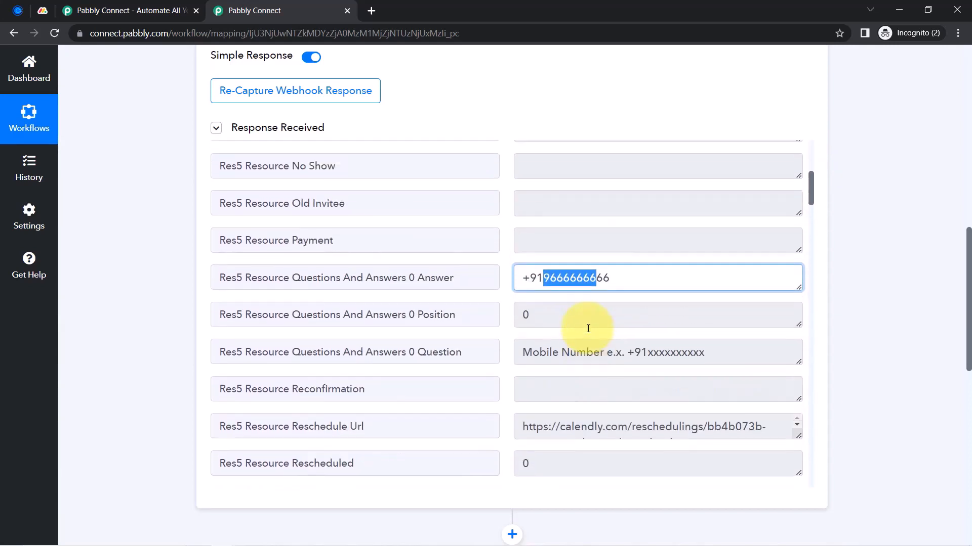
pyautogui.scroll(3, 587, 328)
pyautogui.scroll(-10, 591, 369)
pyautogui.scroll(-8, 598, 385)
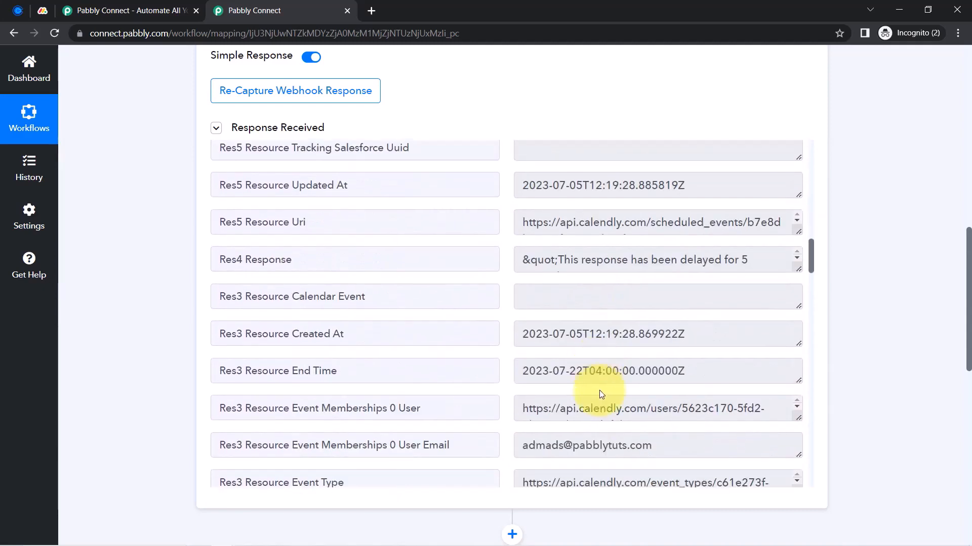
pyautogui.moveTo(809, 276); pyautogui.dragTo(814, 311)
pyautogui.tripleClick(531, 254)
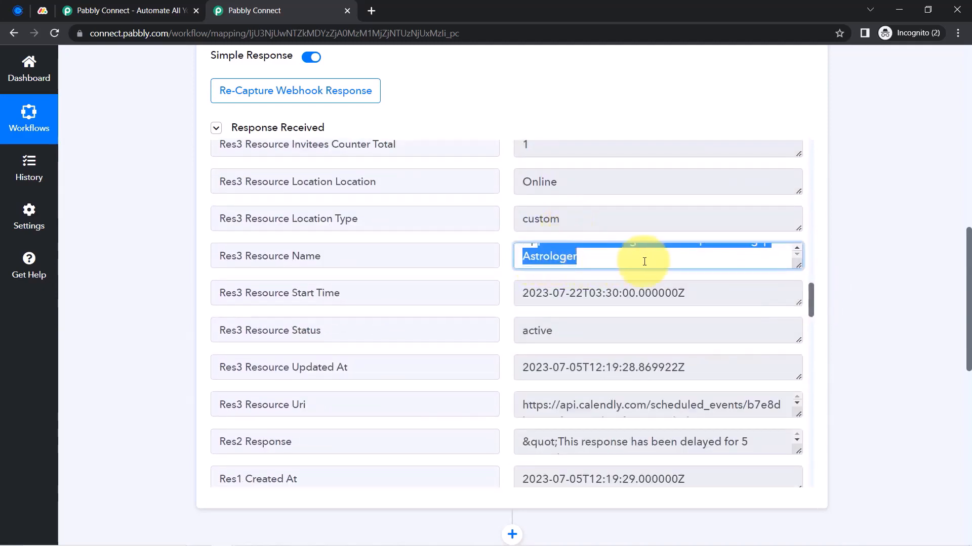
pyautogui.moveTo(796, 267); pyautogui.dragTo(798, 280)
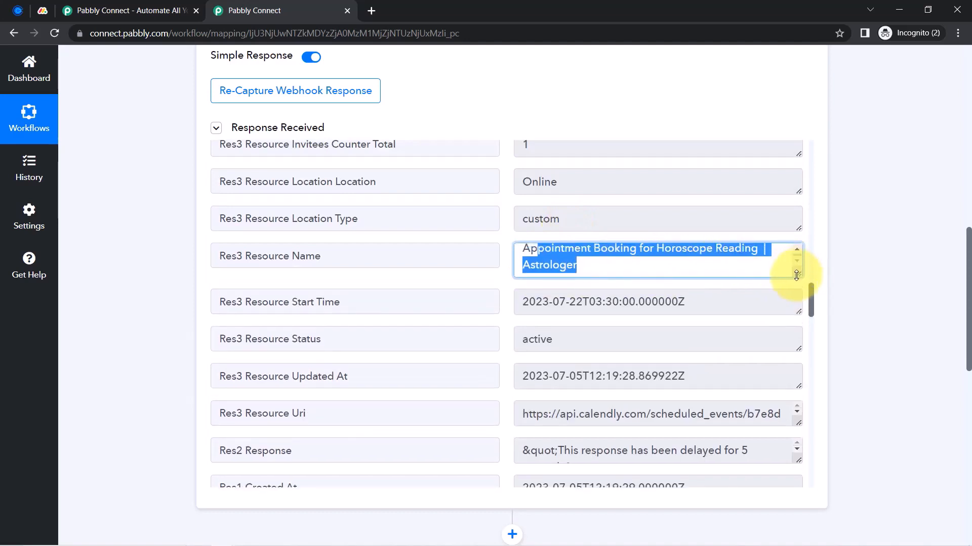
pyautogui.click(602, 254)
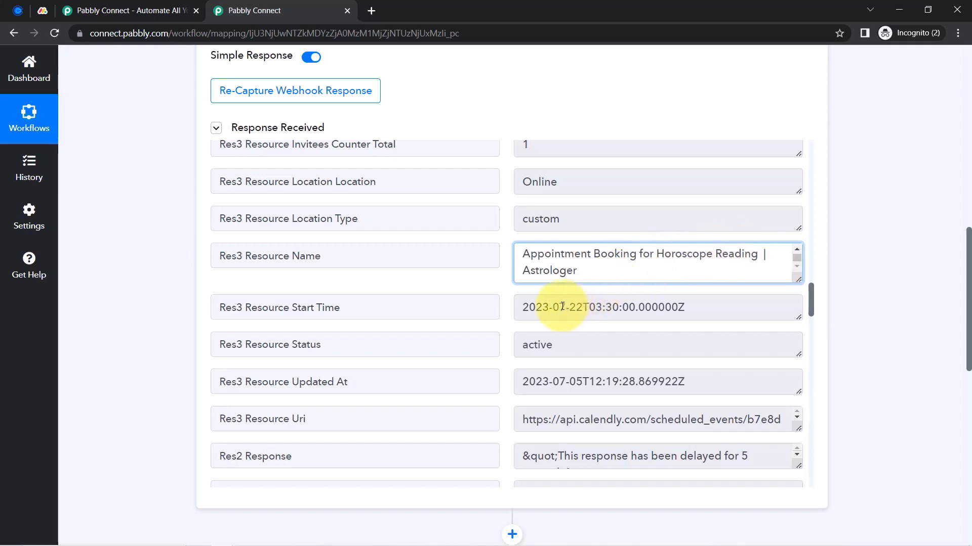
# Examine the captured start time value 2023-07-22T03:30:00Z, including its clock time
pyautogui.moveTo(558, 307); pyautogui.dragTo(704, 311)
pyautogui.tripleClick(648, 309)
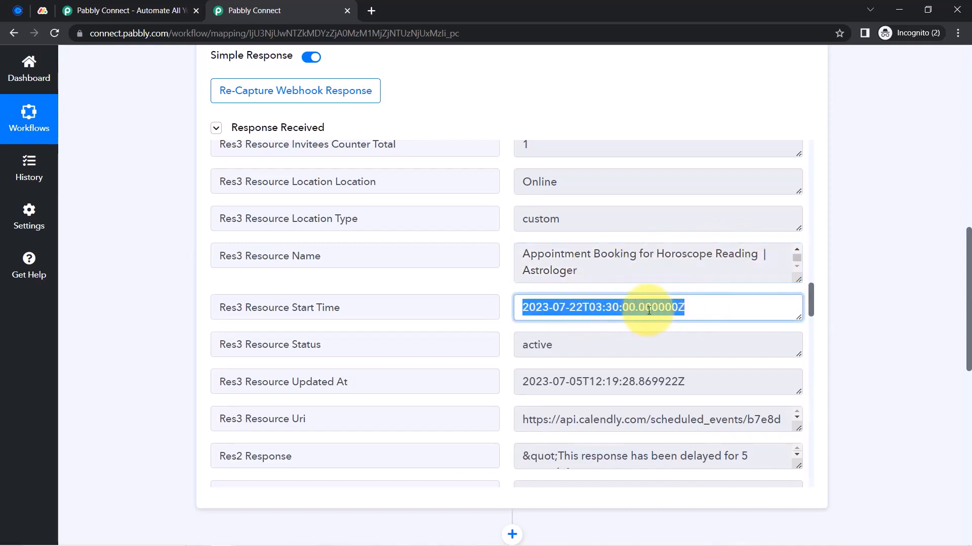
pyautogui.click(627, 310)
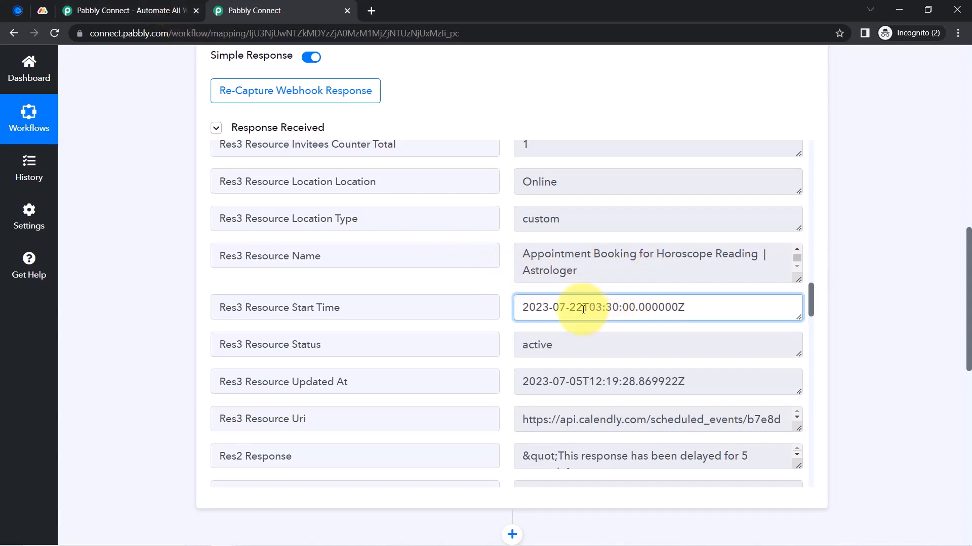
pyautogui.moveTo(583, 309); pyautogui.dragTo(675, 311)
pyautogui.click(608, 314)
pyautogui.moveTo(587, 309); pyautogui.dragTo(608, 329)
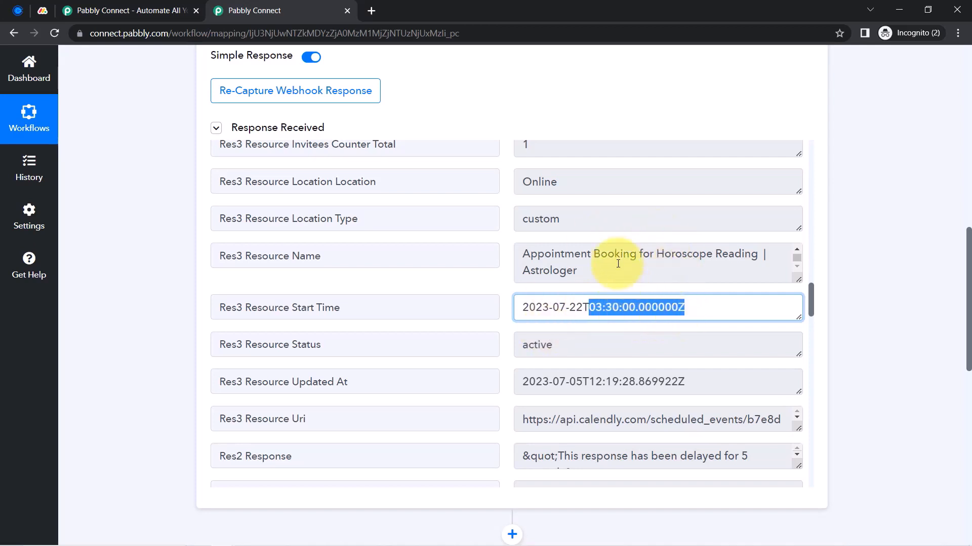
pyautogui.click(614, 313)
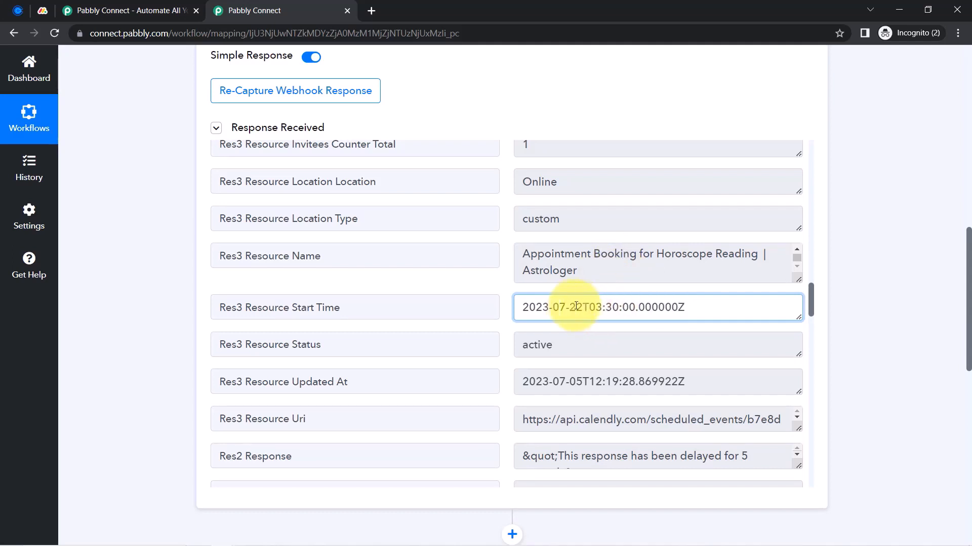
pyautogui.moveTo(576, 306); pyautogui.dragTo(652, 310)
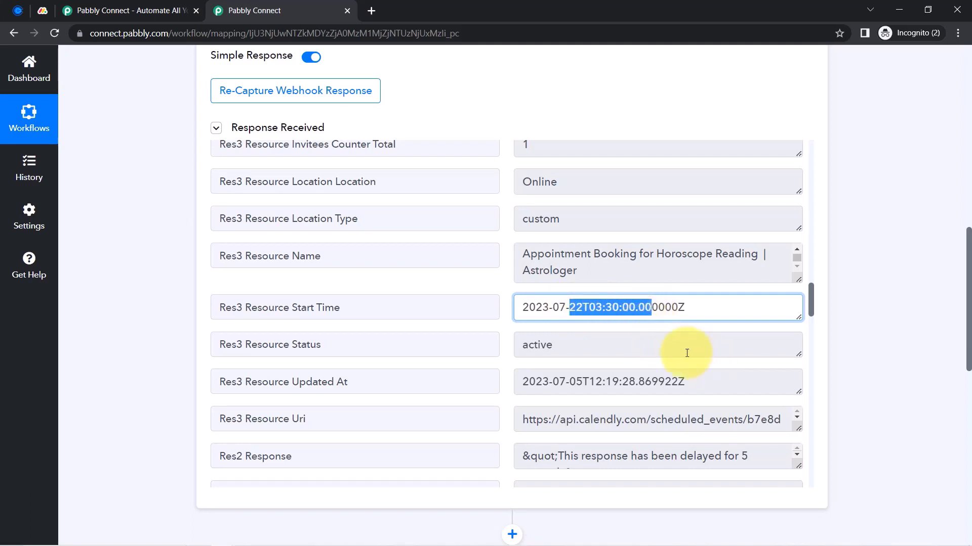
# Find the invitee's name, glance at Calendly, then return to the top of the workflow
pyautogui.scroll(-5, 686, 353)
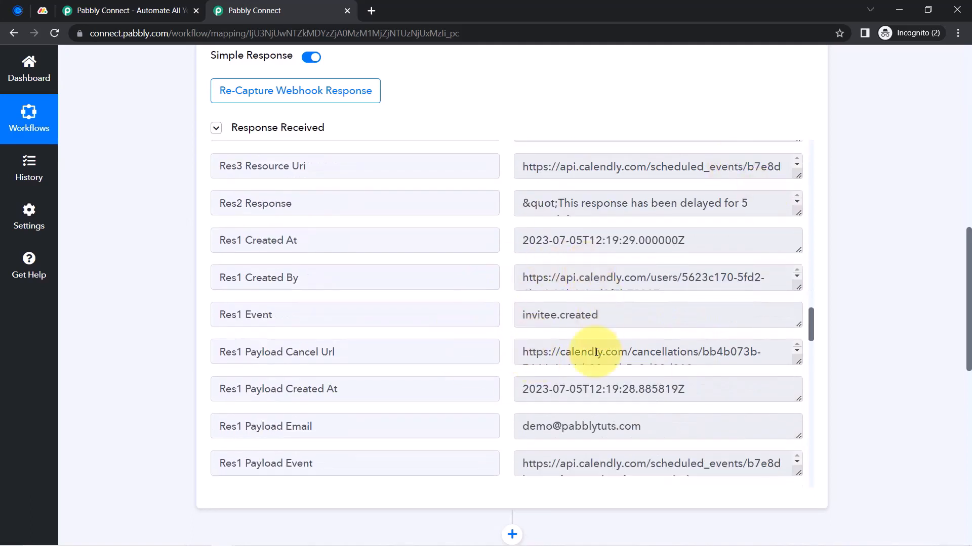
pyautogui.scroll(-4, 596, 353)
pyautogui.moveTo(607, 236); pyautogui.dragTo(588, 236)
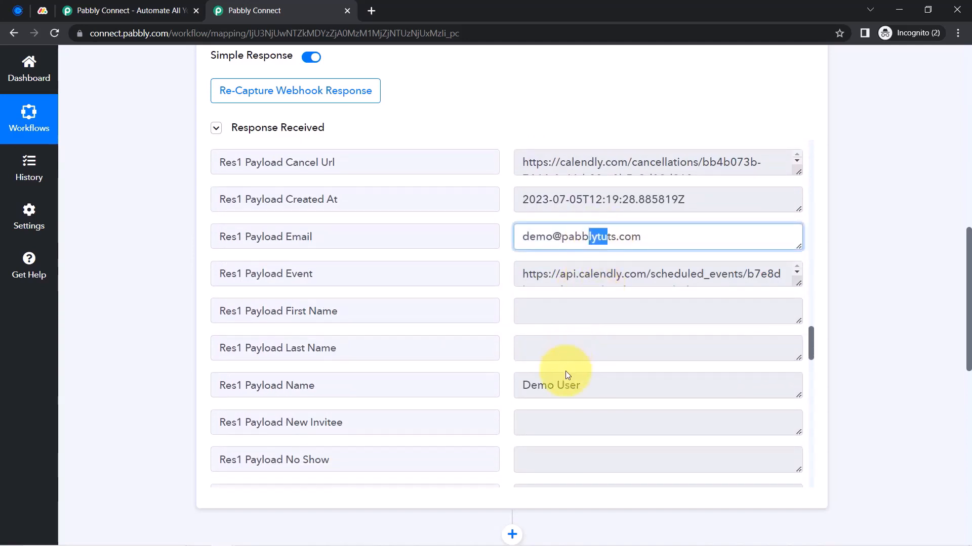
pyautogui.moveTo(568, 377); pyautogui.dragTo(524, 382)
pyautogui.click(18, 11)
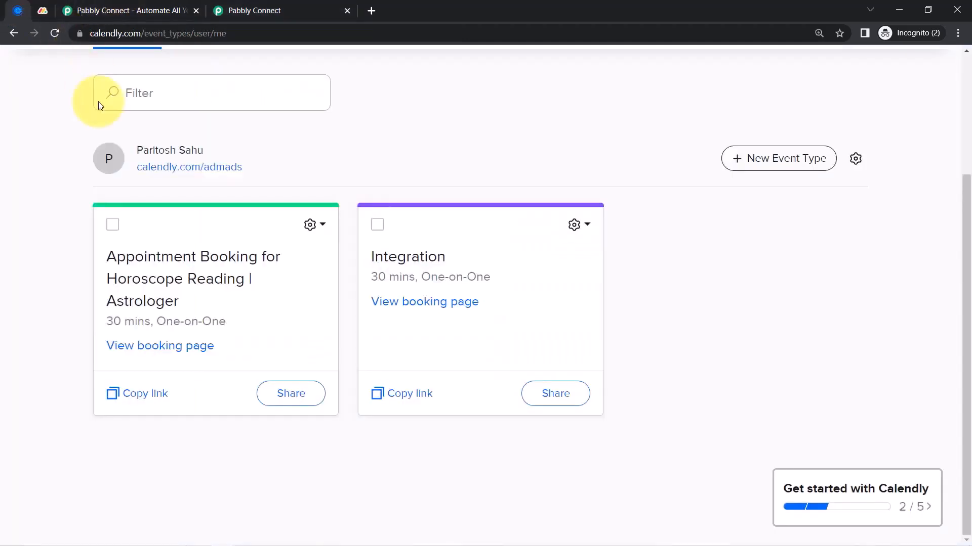
pyautogui.click(210, 19)
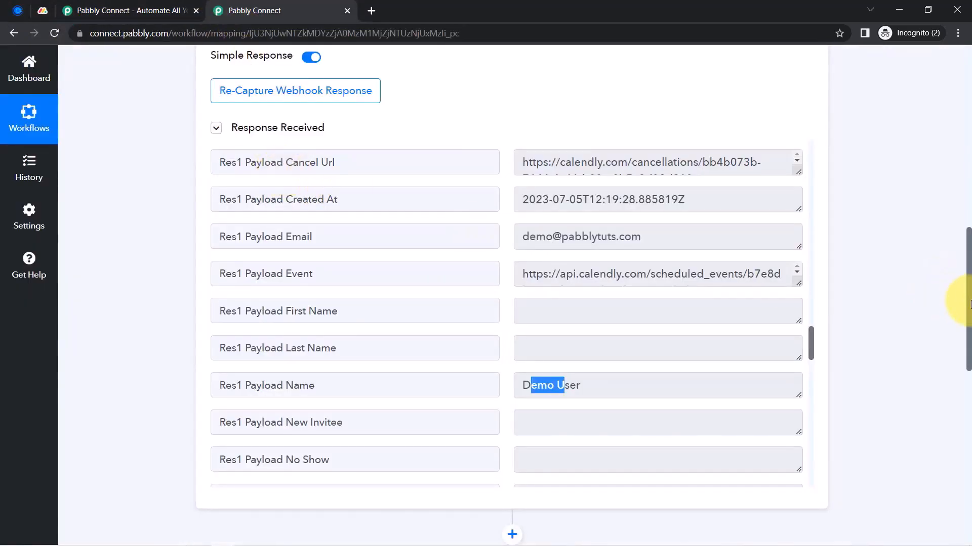
pyautogui.moveTo(969, 304); pyautogui.dragTo(960, 69)
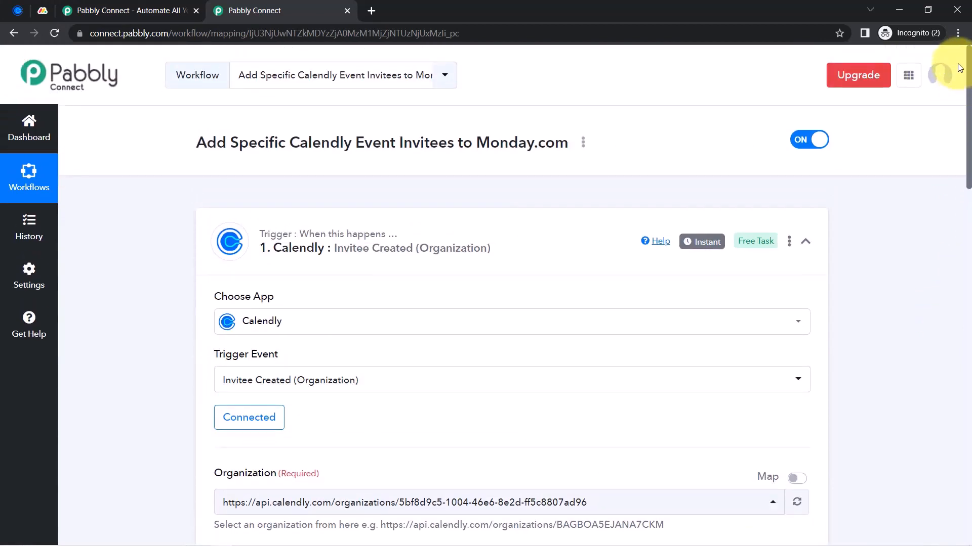
# Check the Calendly event types again, then collapse the Calendly trigger step
pyautogui.click(17, 10)
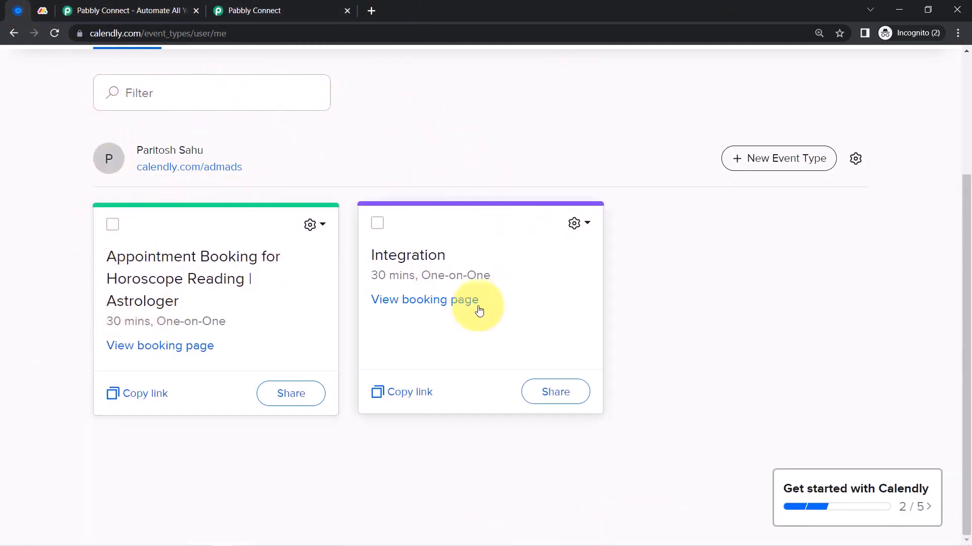
pyautogui.click(277, 9)
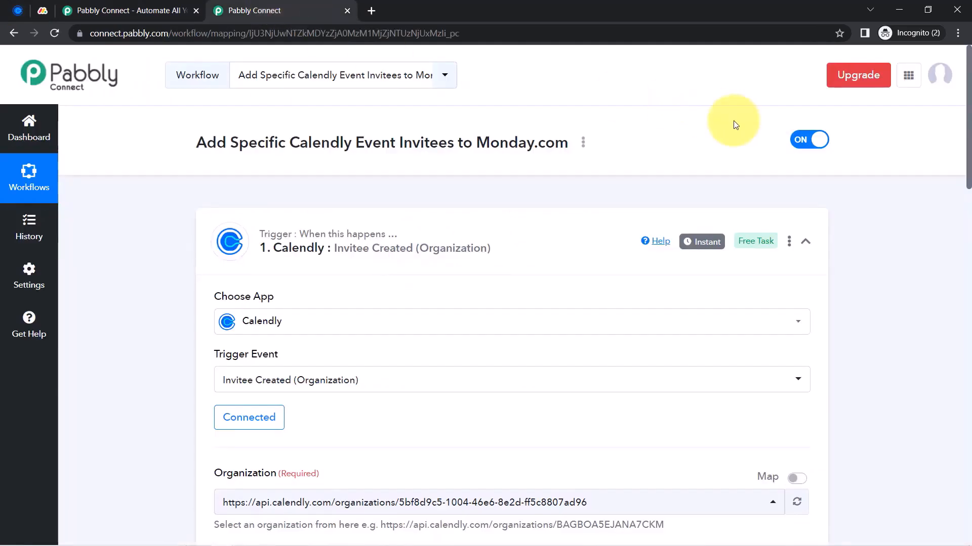
pyautogui.moveTo(689, 247)
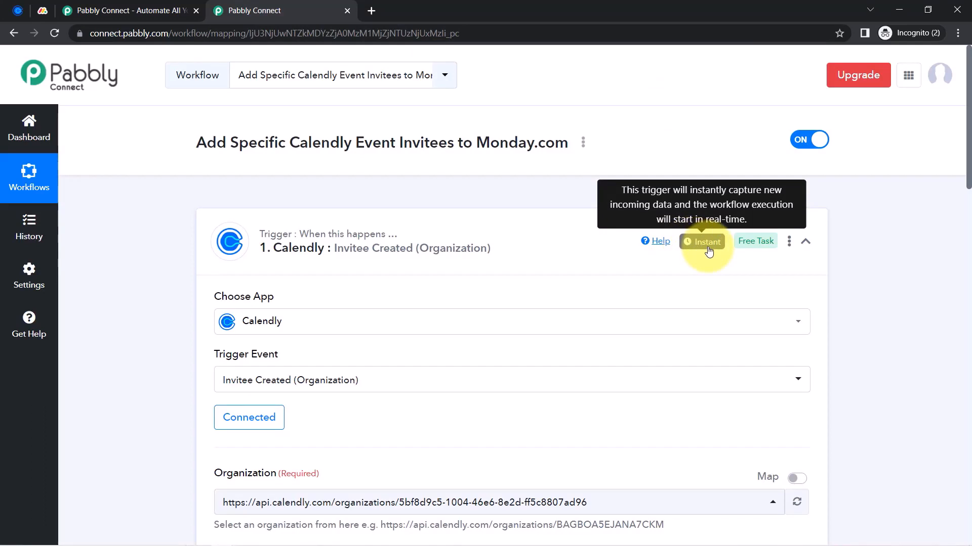
pyautogui.click(453, 239)
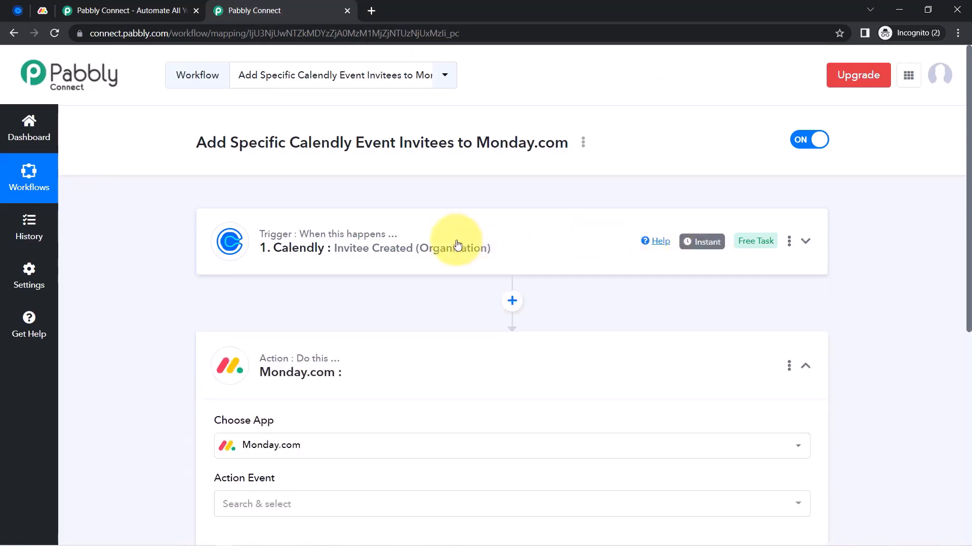
pyautogui.moveTo(967, 185); pyautogui.dragTo(968, 307)
# Set the Monday.com action event to Create Item and start a new account connection
pyautogui.click(233, 287)
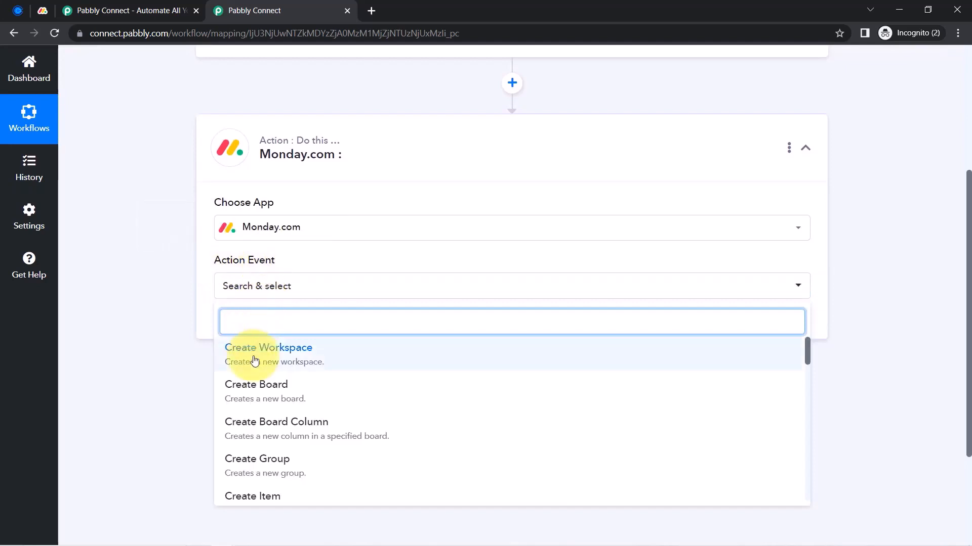
pyautogui.click(270, 497)
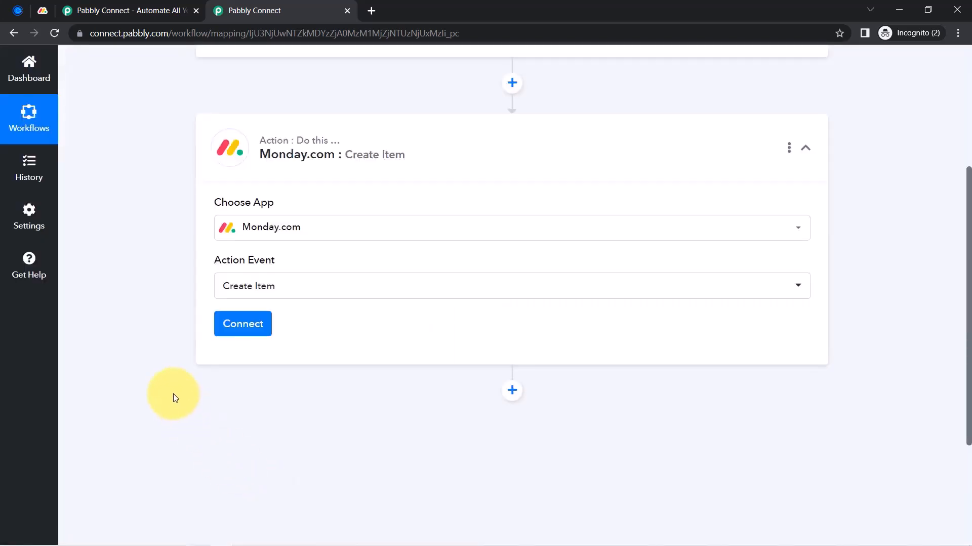
pyautogui.click(230, 330)
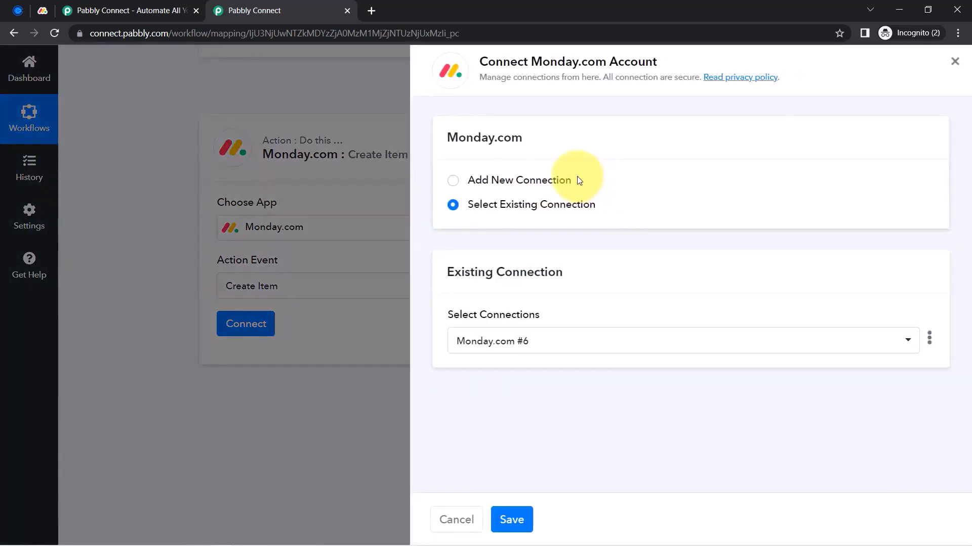
pyautogui.click(564, 179)
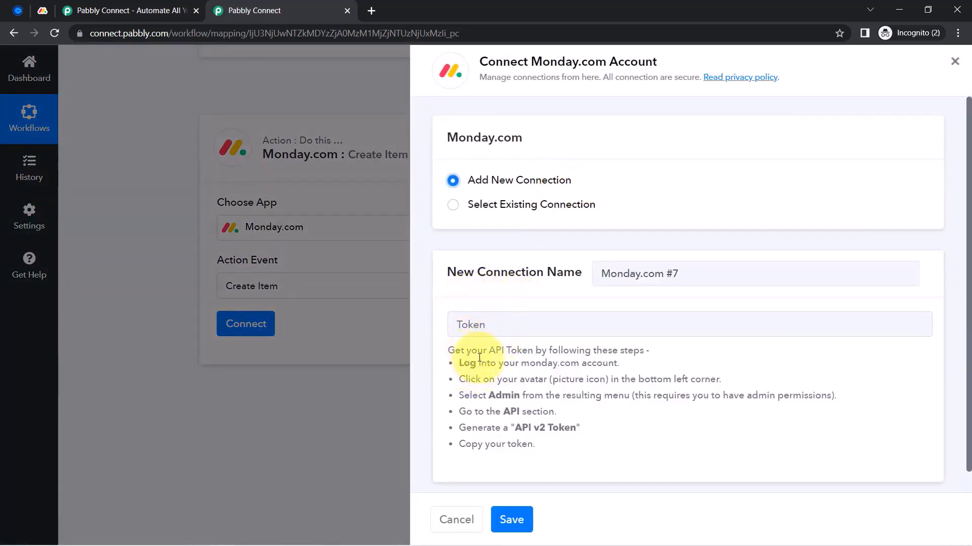
pyautogui.moveTo(487, 353); pyautogui.dragTo(547, 351)
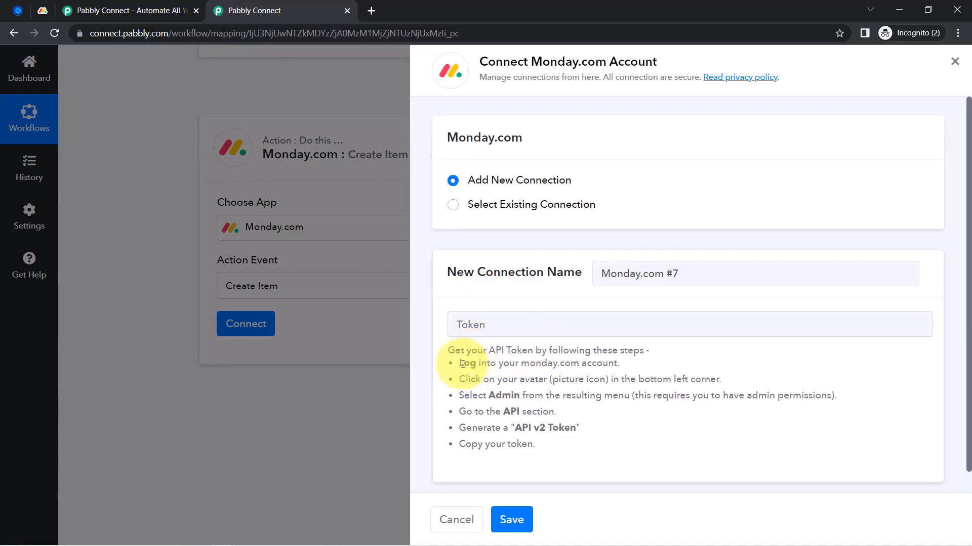
pyautogui.moveTo(484, 371); pyautogui.dragTo(553, 449)
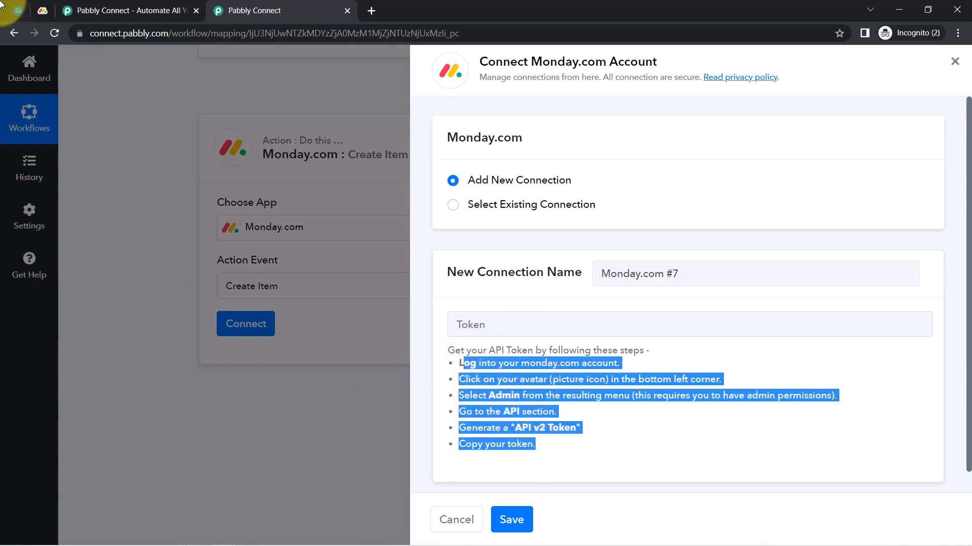
# Copy the personal API v2 token from monday.com's Administration API page and return to Pabbly
pyautogui.click(42, 9)
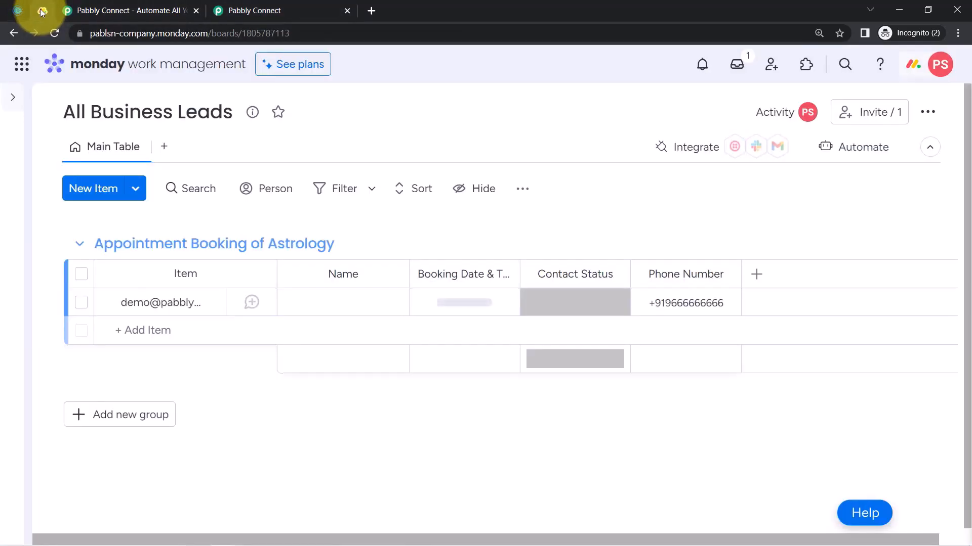
pyautogui.click(936, 69)
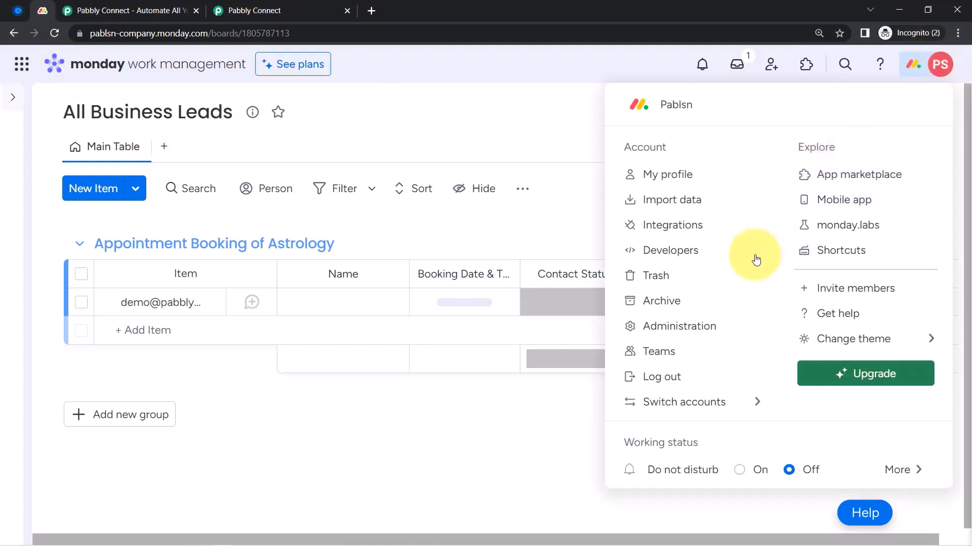
pyautogui.click(695, 329)
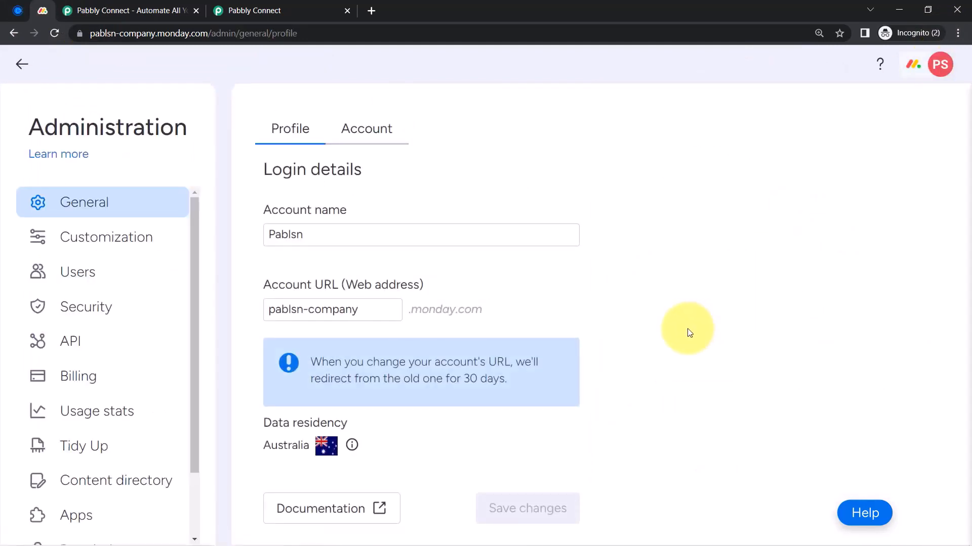
pyautogui.click(70, 343)
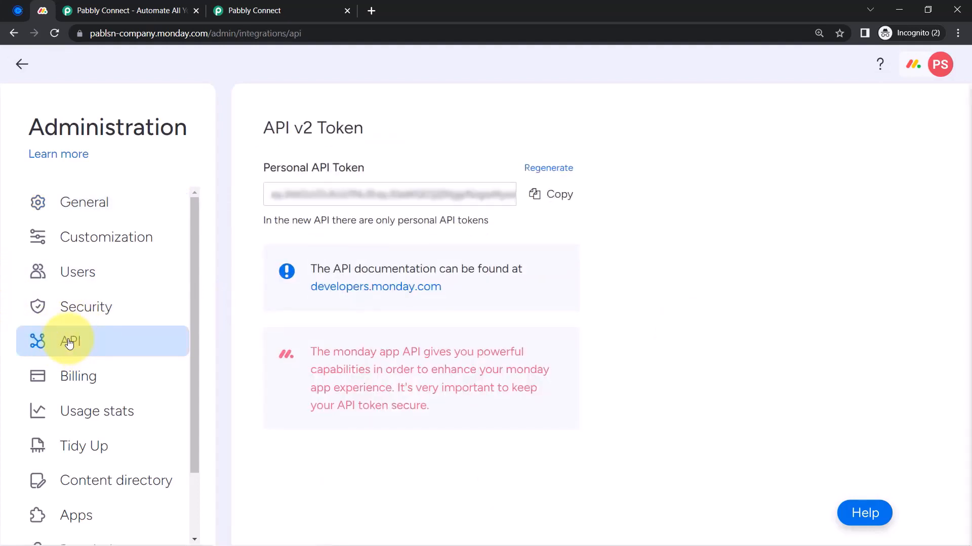
pyautogui.moveTo(262, 168); pyautogui.dragTo(358, 168)
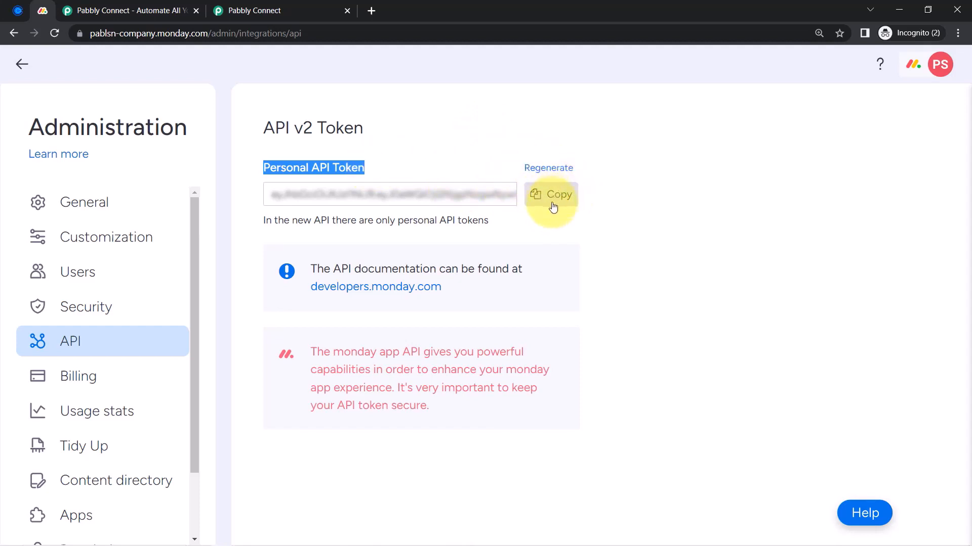
pyautogui.click(22, 64)
pyautogui.click(250, 5)
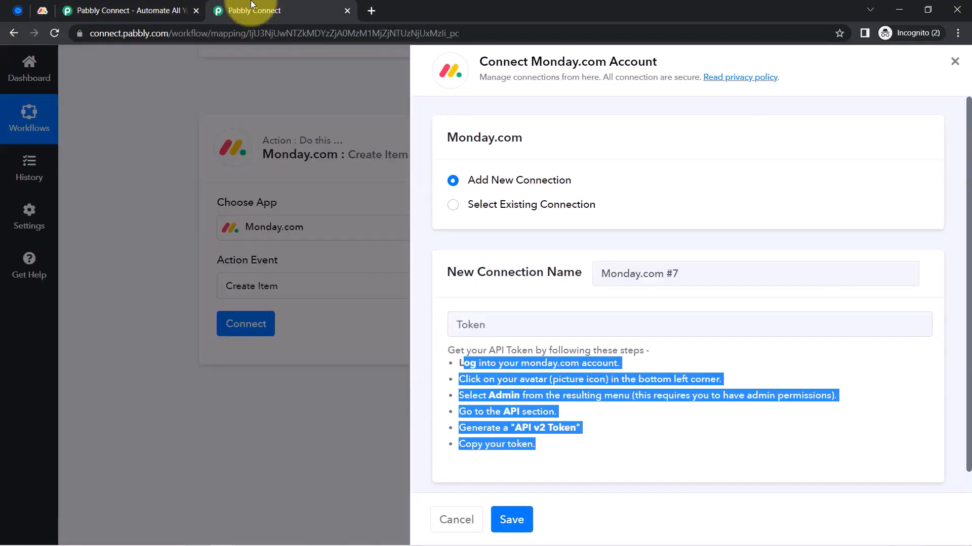
# Paste the copied API token into the Token field and save the Monday.com #7 connection
pyautogui.click(472, 317)
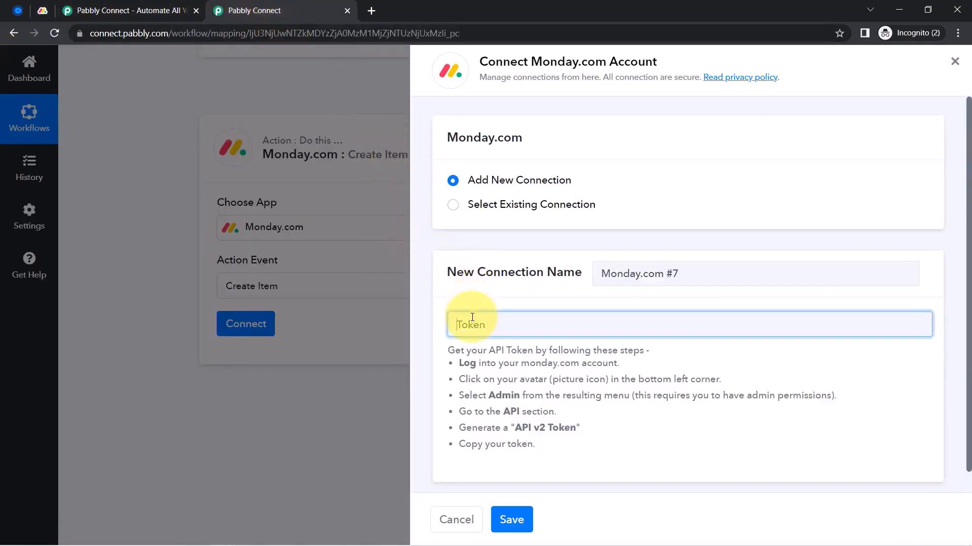
pyautogui.hotkey('ctrl', 'v')
pyautogui.click(510, 521)
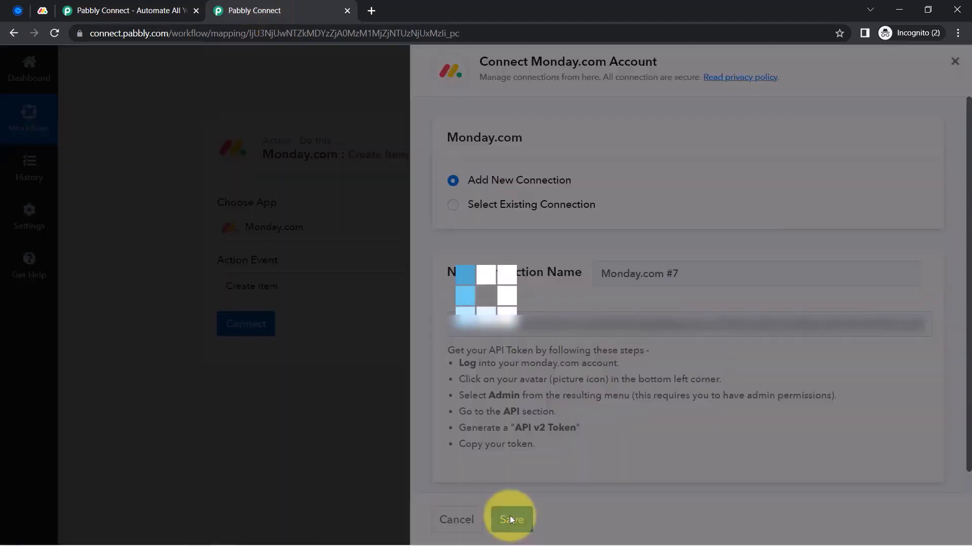
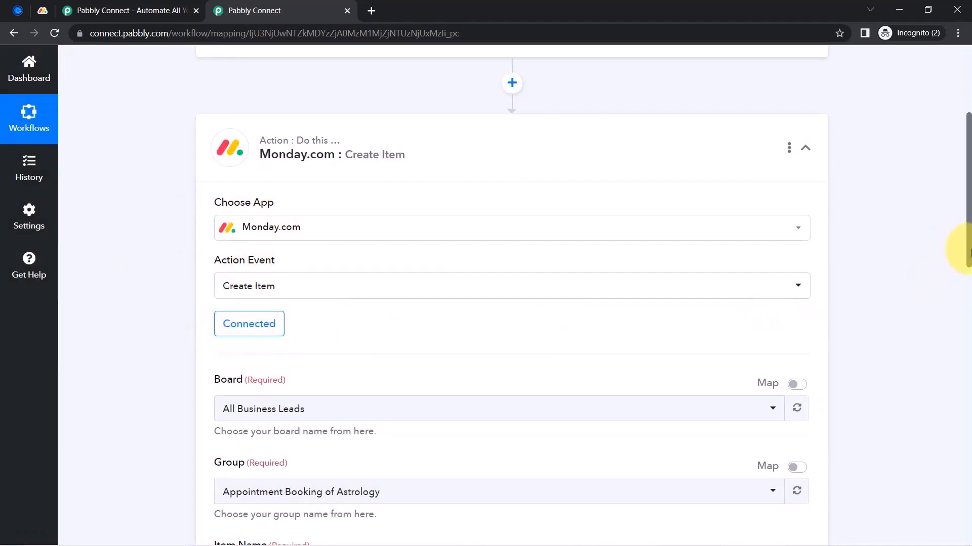
# Verify board All Business Leads and group Appointment Booking of Astrology, then switch to monday.com
pyautogui.moveTo(968, 252); pyautogui.dragTo(955, 325)
pyautogui.click(225, 201)
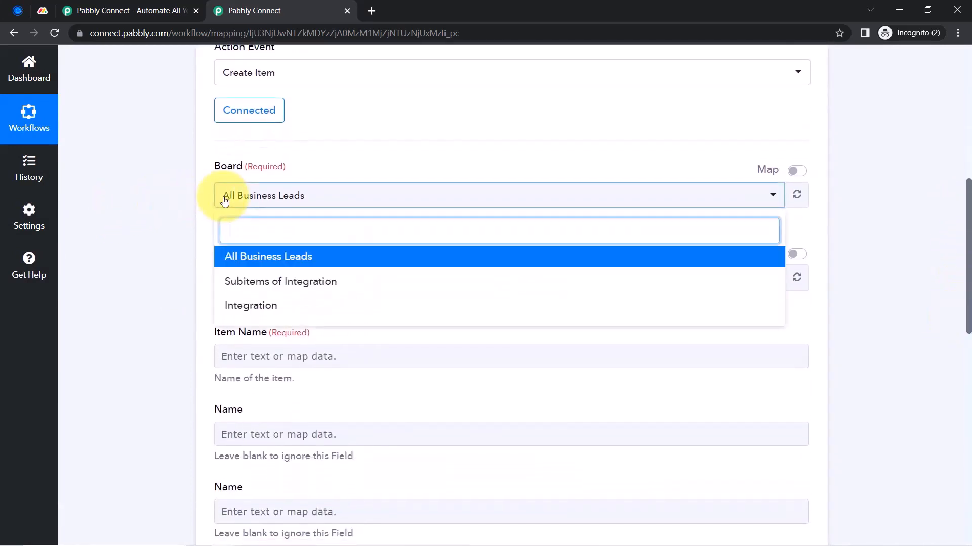
pyautogui.click(225, 198)
pyautogui.click(240, 293)
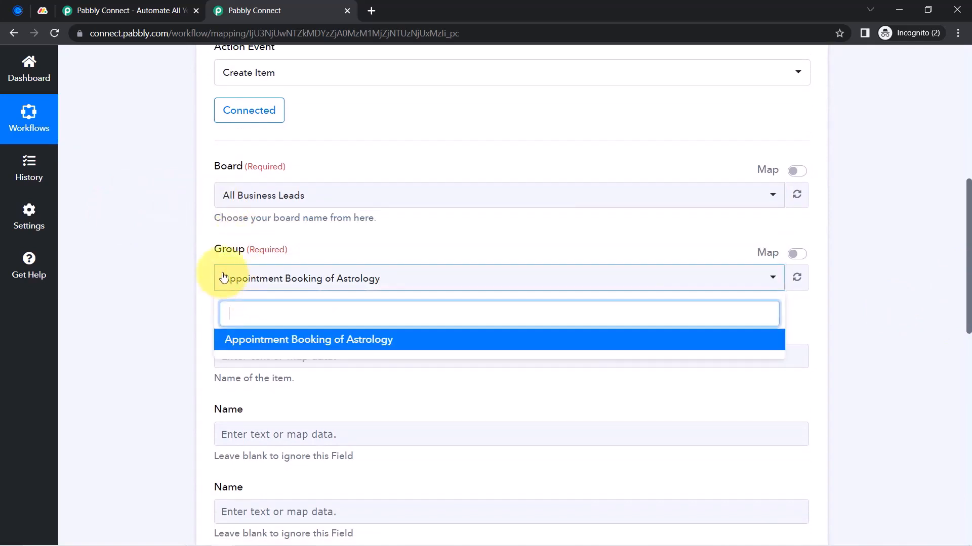
pyautogui.click(197, 270)
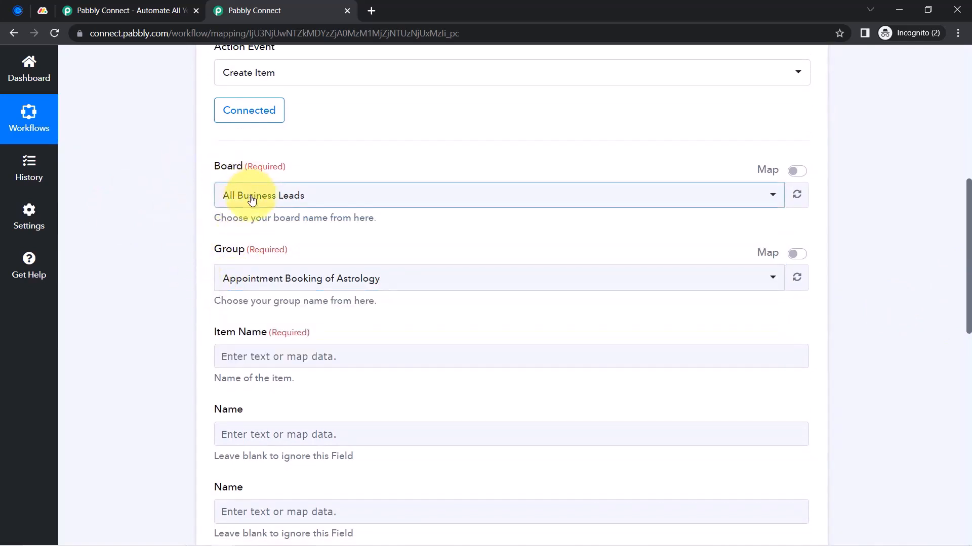
pyautogui.click(224, 194)
pyautogui.click(157, 212)
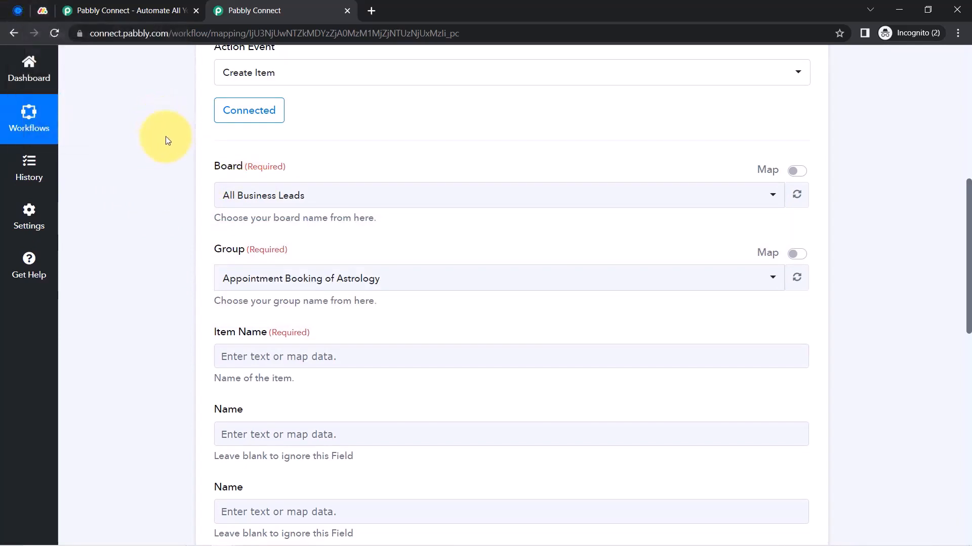
pyautogui.click(42, 10)
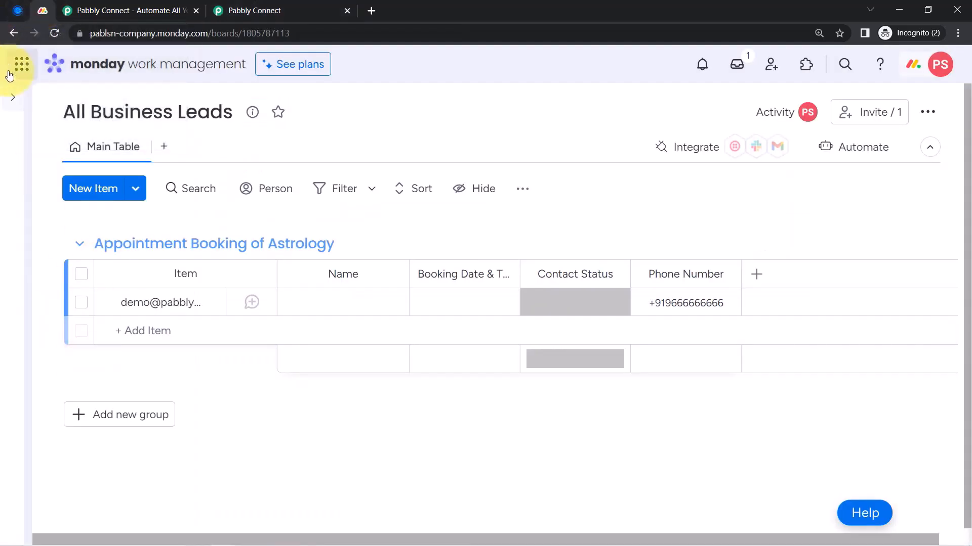
# Expand monday.com's workspace navigation and compare it with Pabbly's Board dropdown
pyautogui.click(12, 97)
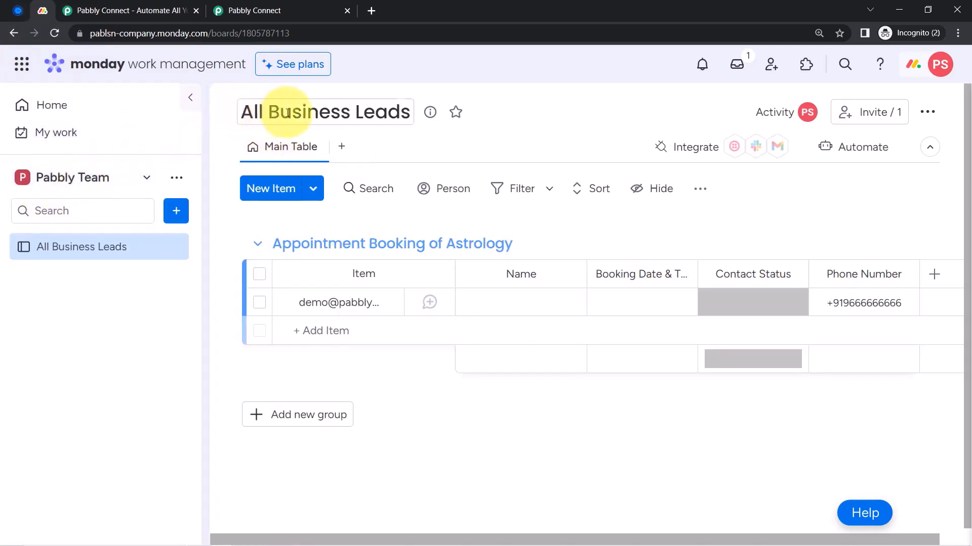
pyautogui.click(253, 7)
pyautogui.click(236, 195)
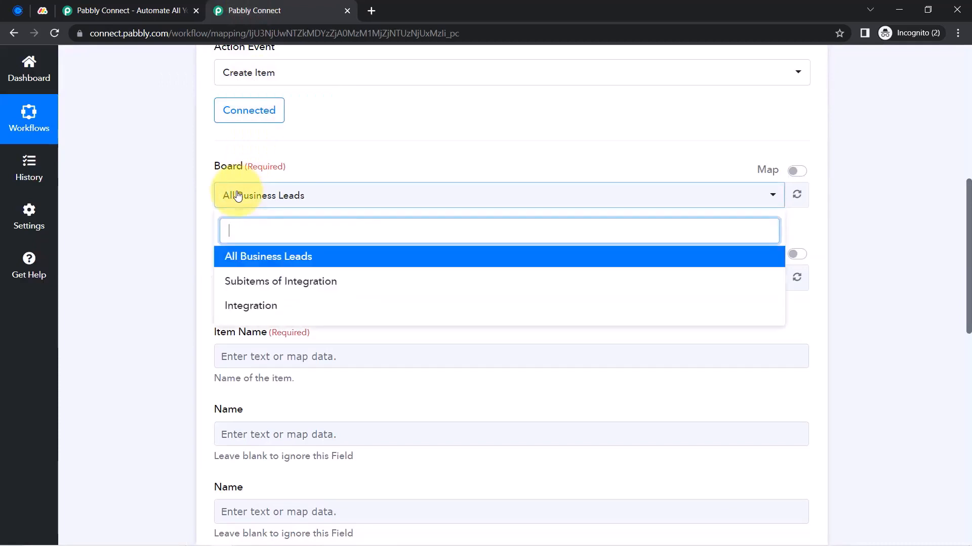
pyautogui.click(238, 196)
# Revisit the All Business Leads board title, then return to the Pabbly Connect form
pyautogui.scroll(-3, 184, 196)
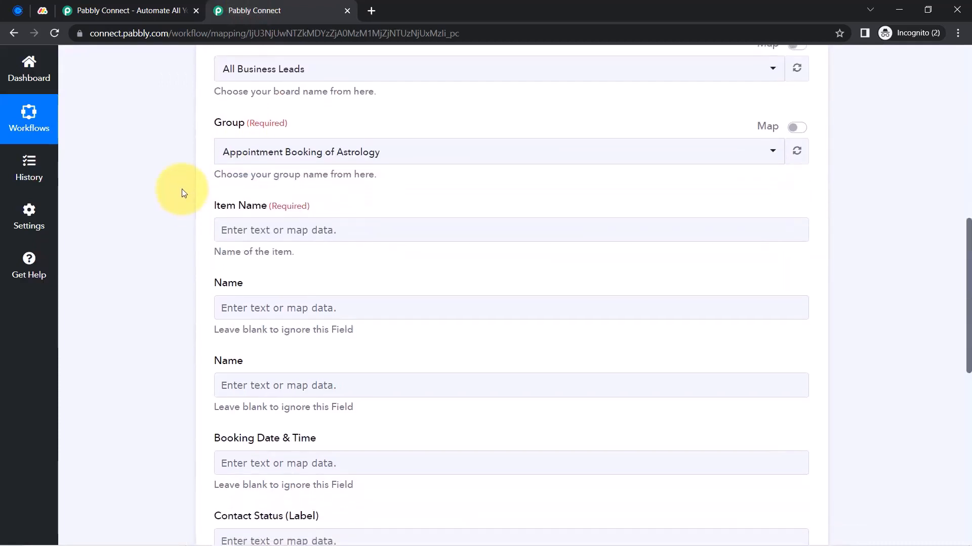
pyautogui.click(43, 7)
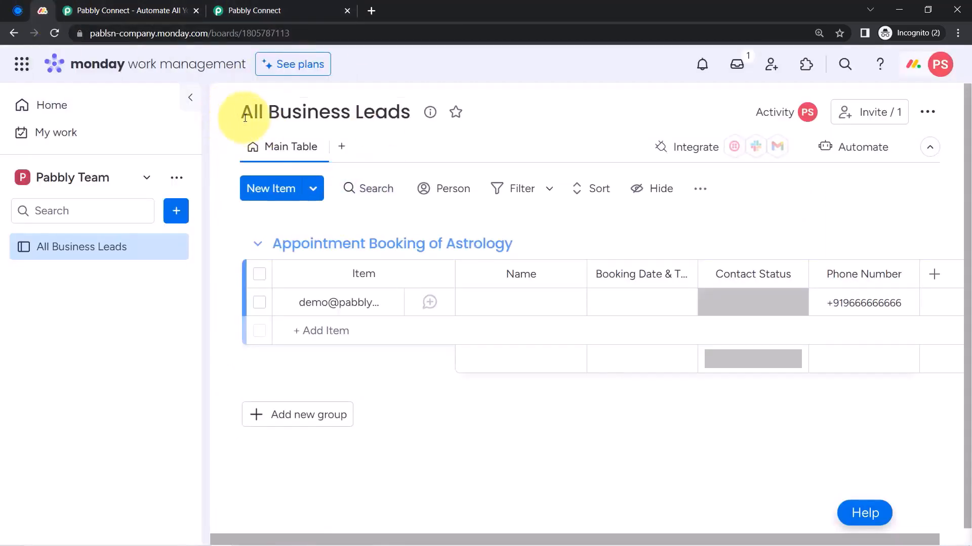
pyautogui.click(392, 113)
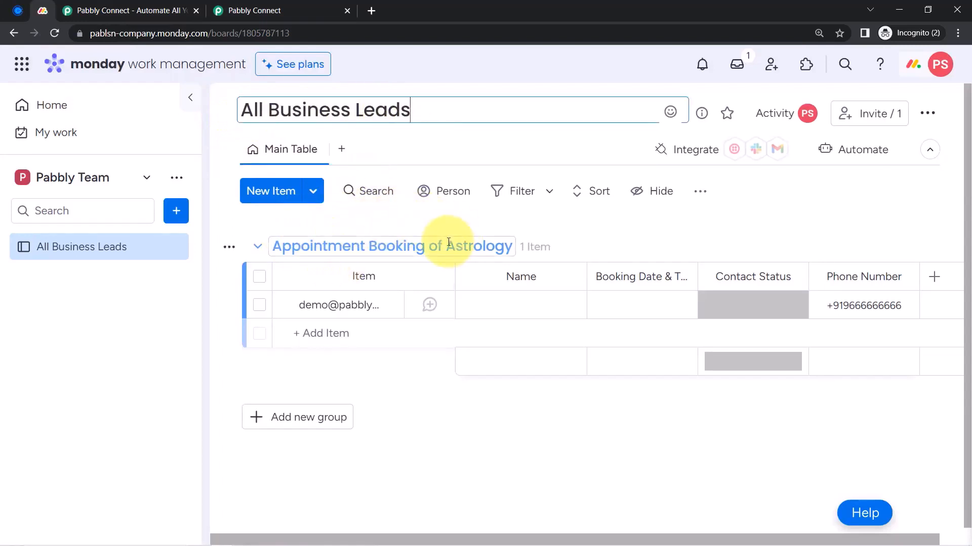
pyautogui.click(234, 10)
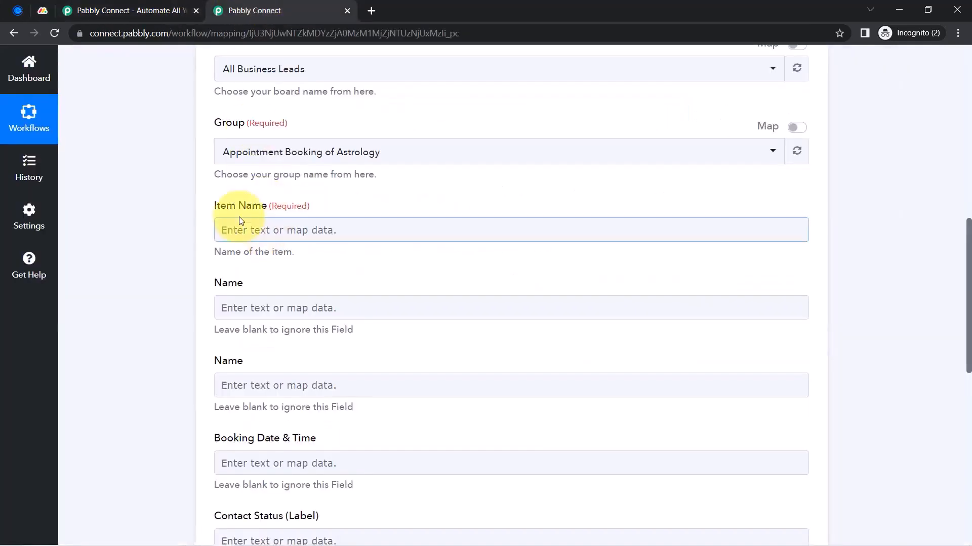
# Confirm the group list still holds Appointment Booking of Astrology, leaving it unchanged
pyautogui.click(249, 152)
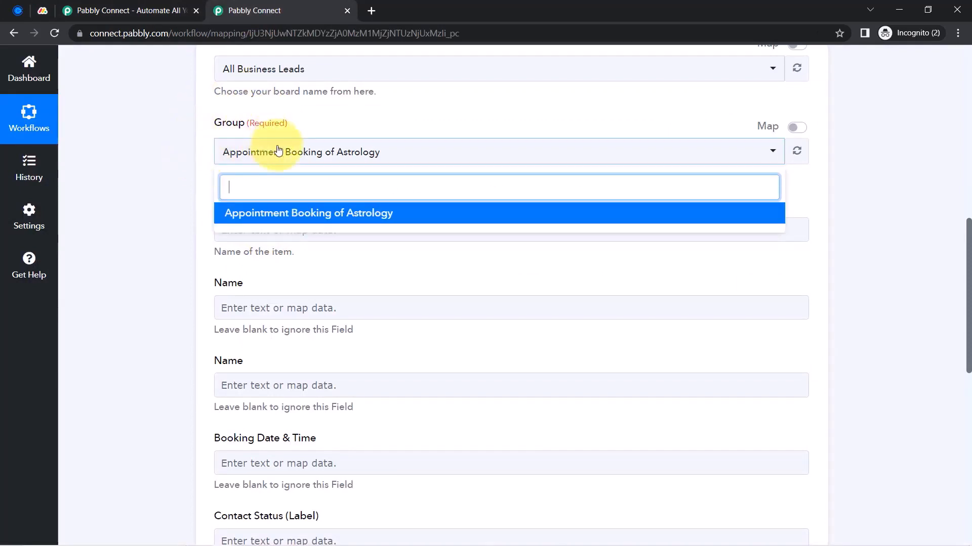
pyautogui.click(166, 205)
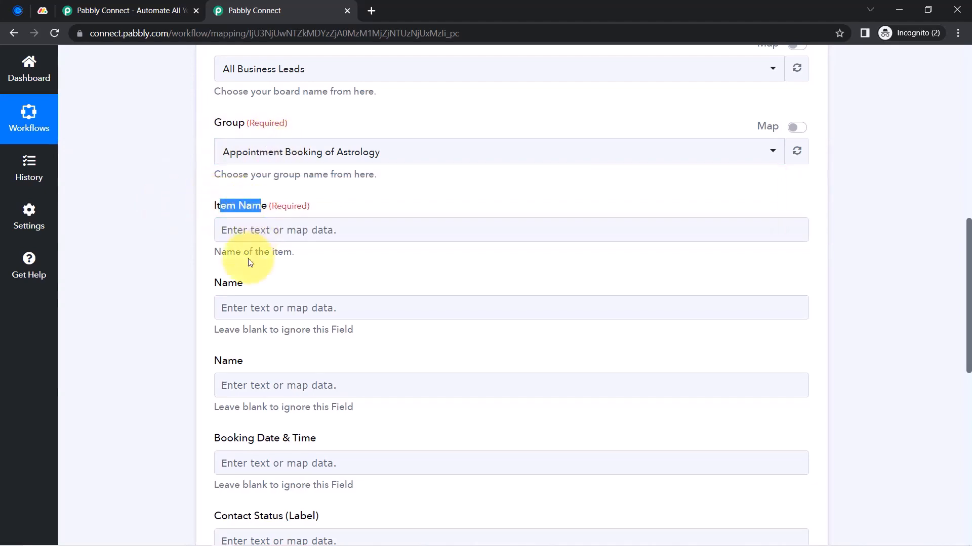
pyautogui.scroll(-6, 239, 303)
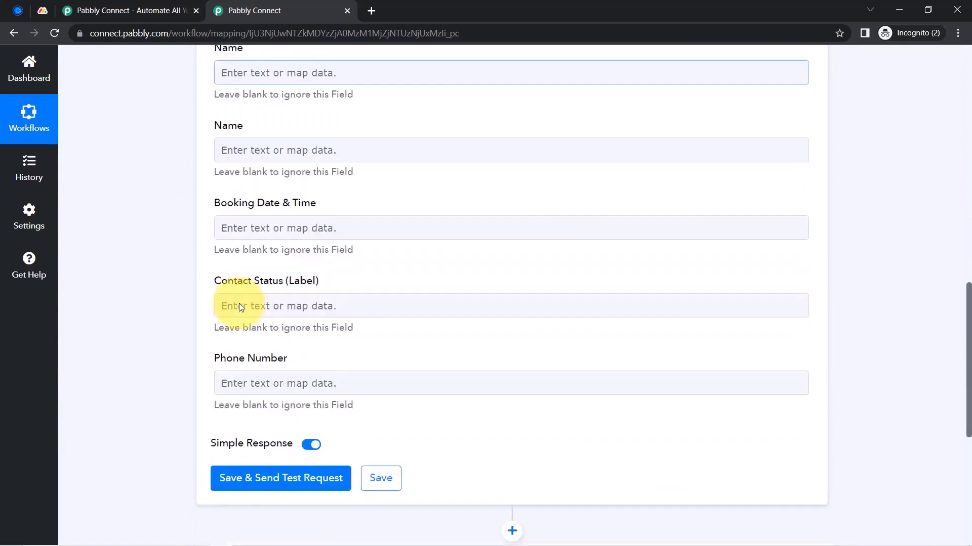
pyautogui.scroll(7, 239, 302)
pyautogui.scroll(-1, 238, 299)
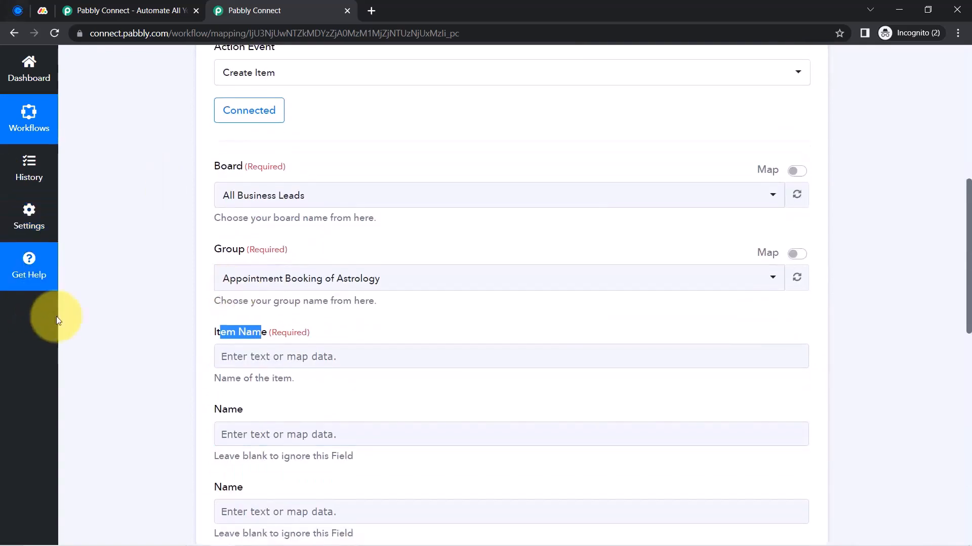
pyautogui.scroll(-2, 188, 246)
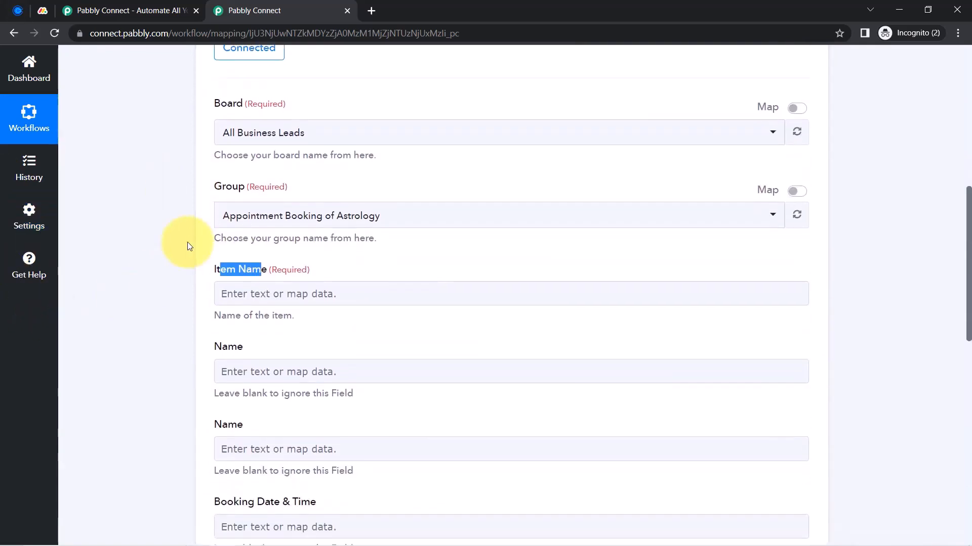
pyautogui.click(177, 248)
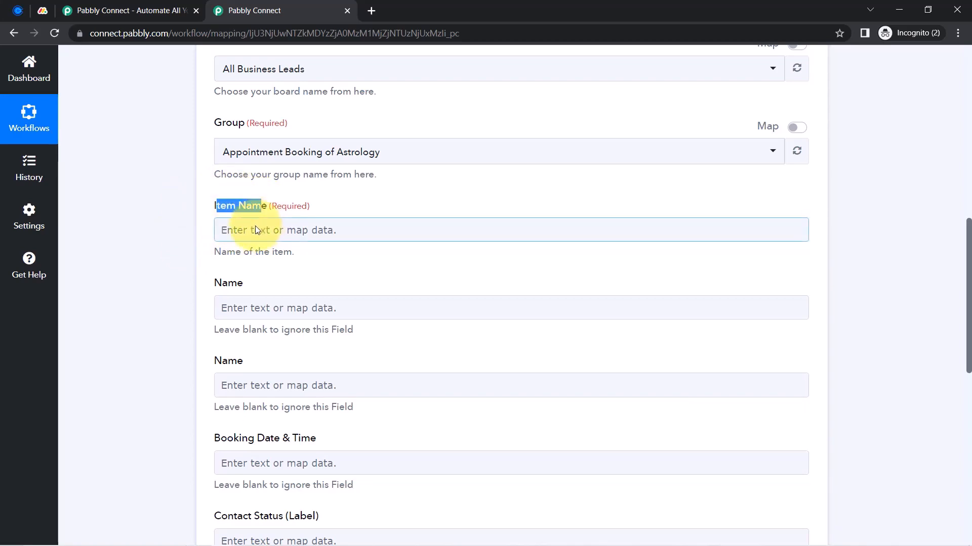
# Expand the Calendly trigger and inspect the captured invitee e-mail in its response
pyautogui.moveTo(969, 286); pyautogui.dragTo(944, 86)
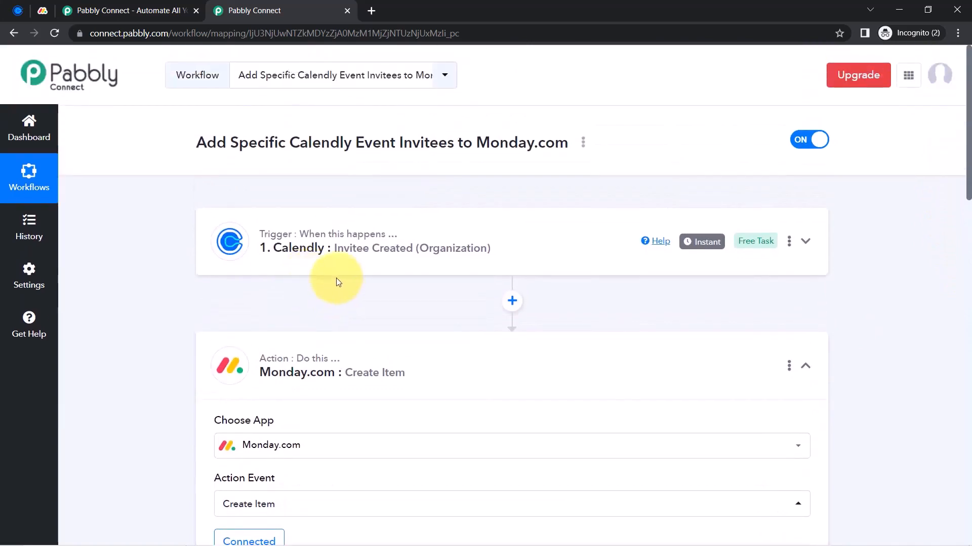
pyautogui.click(336, 278)
pyautogui.scroll(-10, 206, 357)
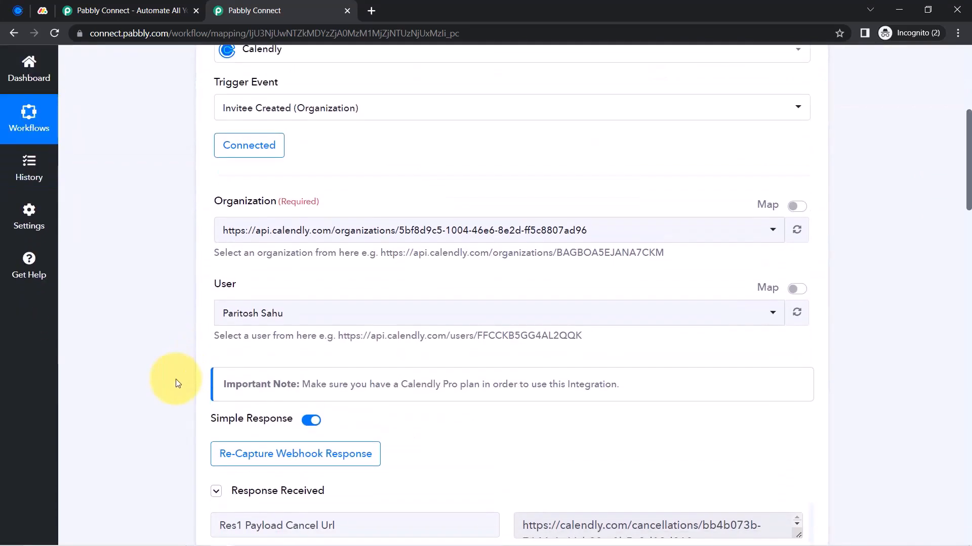
pyautogui.moveTo(632, 306); pyautogui.dragTo(561, 304)
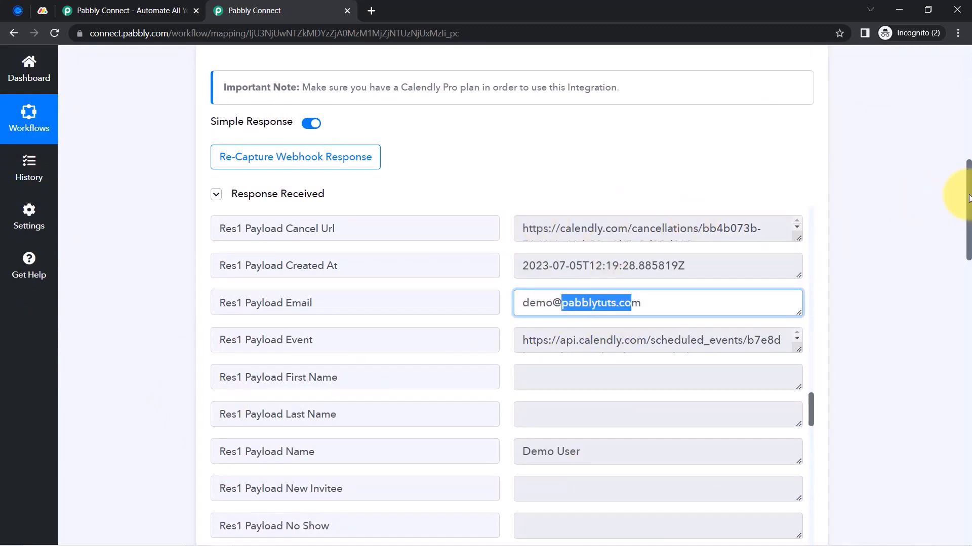
pyautogui.moveTo(969, 198); pyautogui.dragTo(939, 383)
# Browse the Calendly fields in Item Name's data picker without mapping, then return to monday.com
pyautogui.click(346, 178)
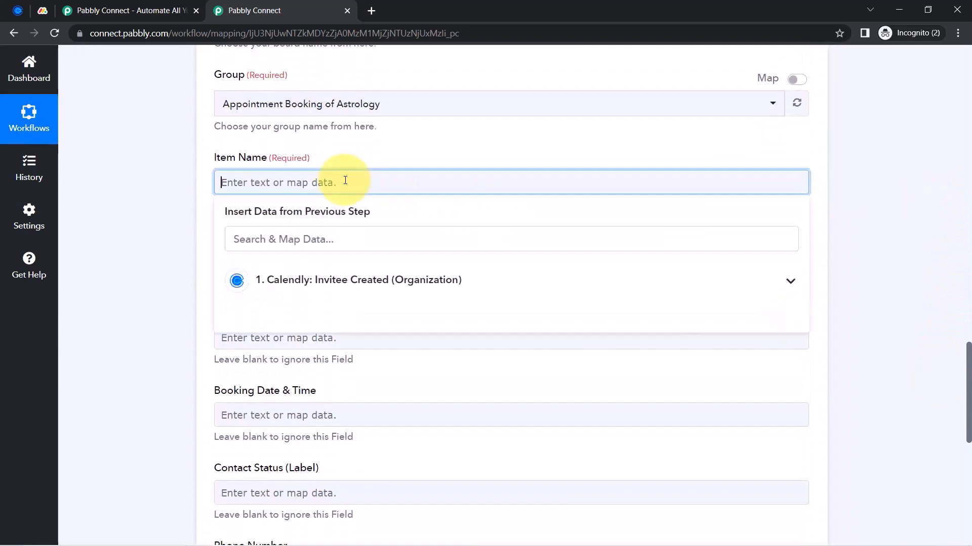
pyautogui.click(321, 278)
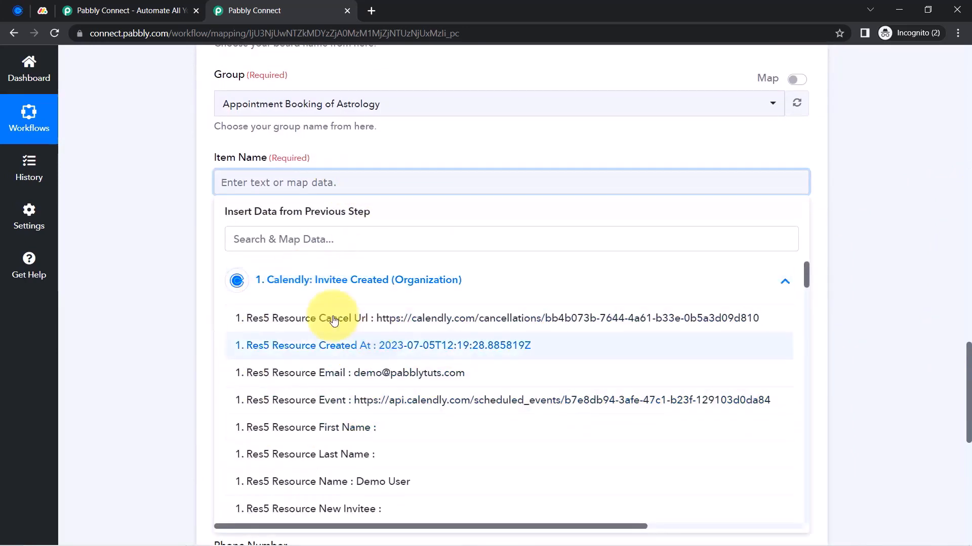
pyautogui.click(156, 260)
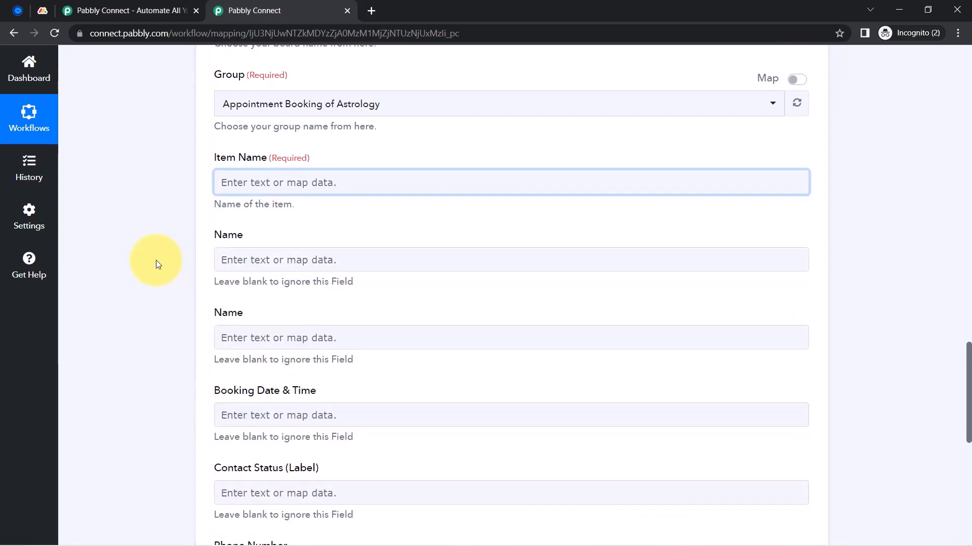
pyautogui.click(38, 6)
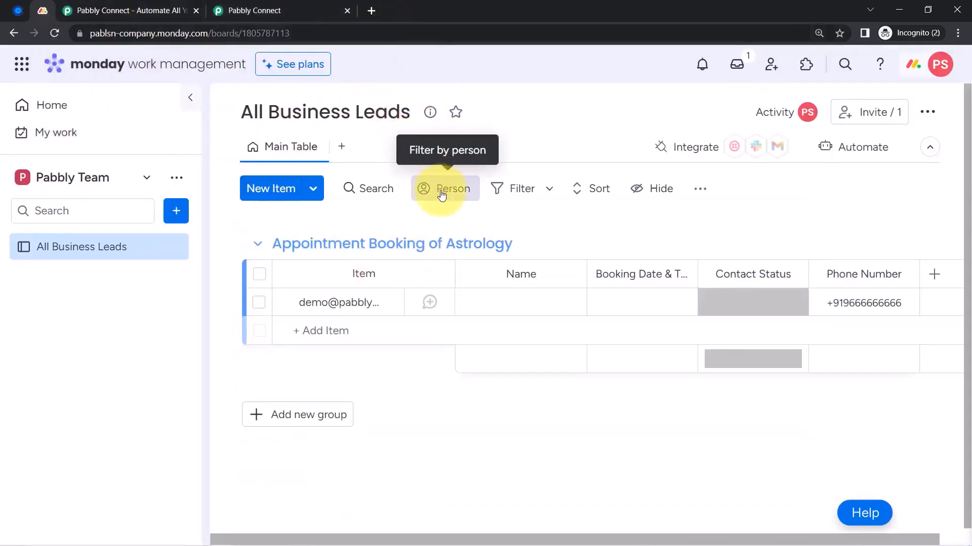
pyautogui.click(18, 10)
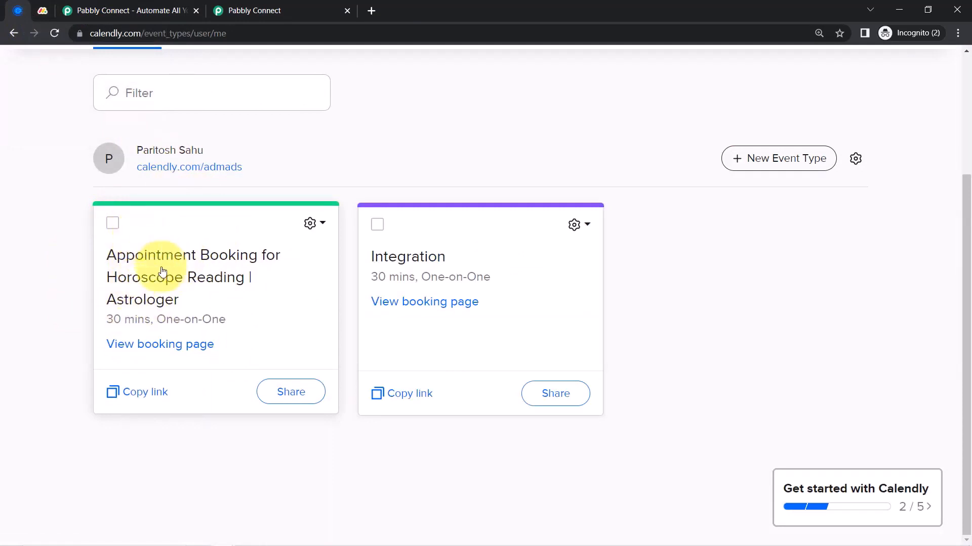
pyautogui.click(43, 10)
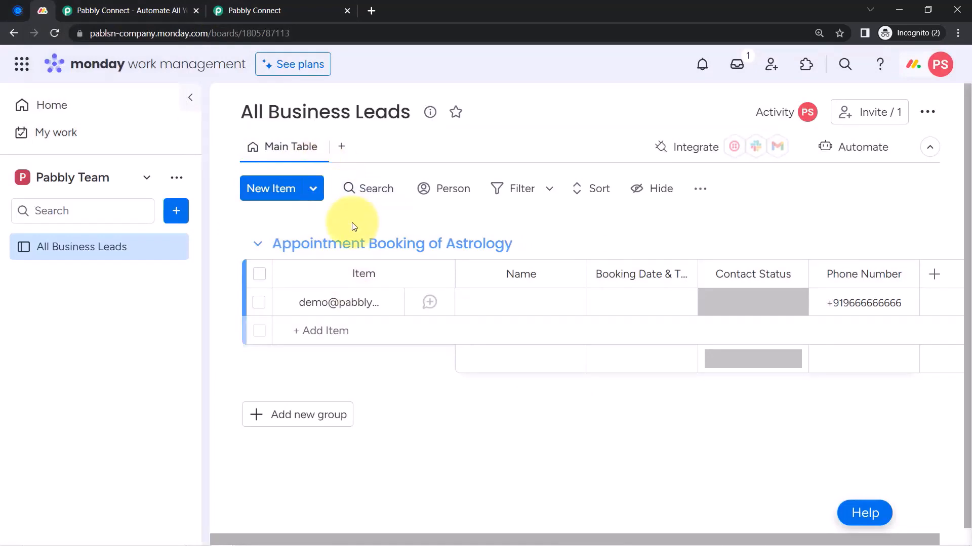
pyautogui.click(244, 5)
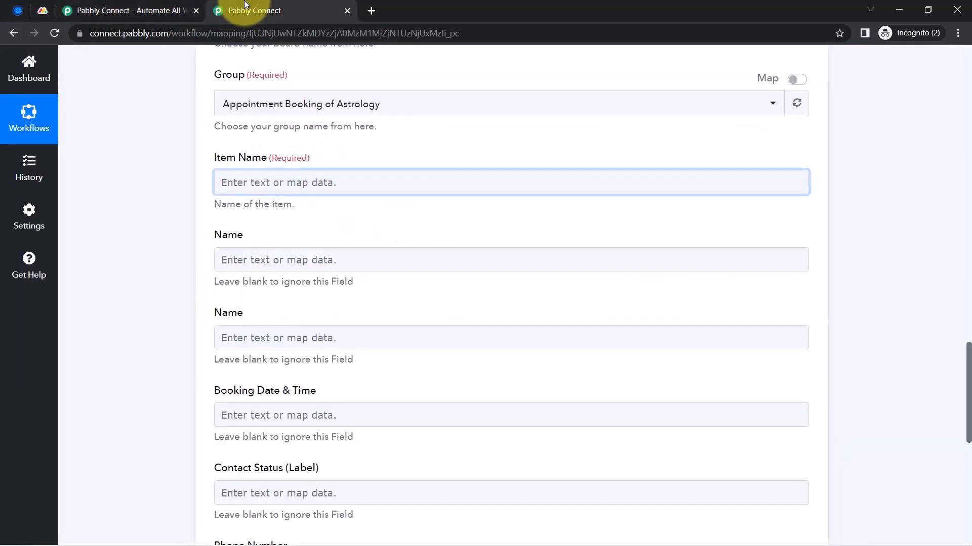
pyautogui.scroll(10, 174, 294)
pyautogui.click(356, 248)
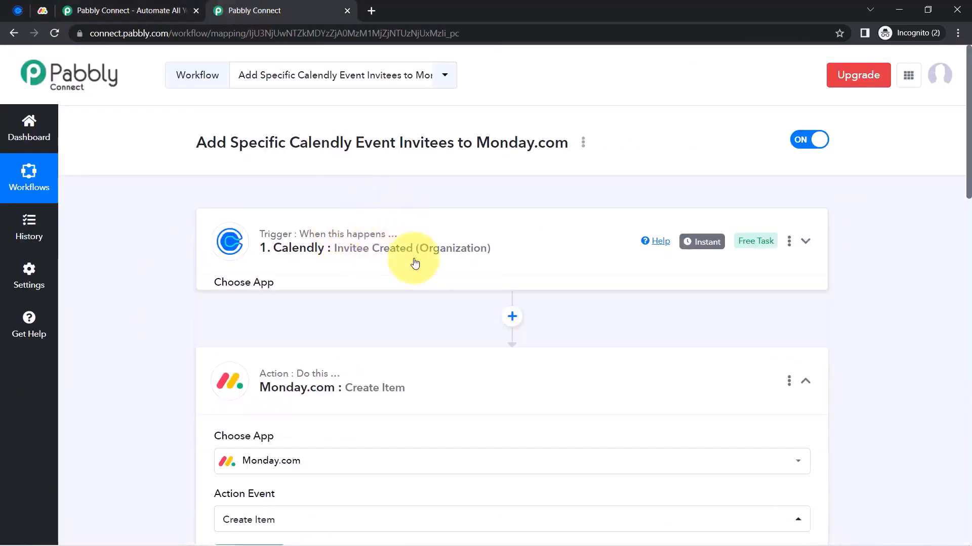
pyautogui.click(369, 248)
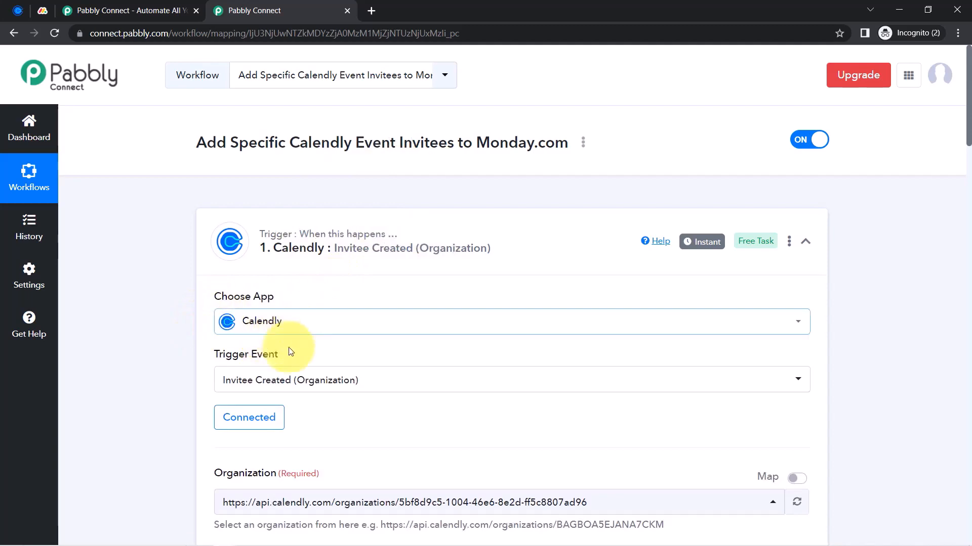
pyautogui.scroll(-3, 269, 377)
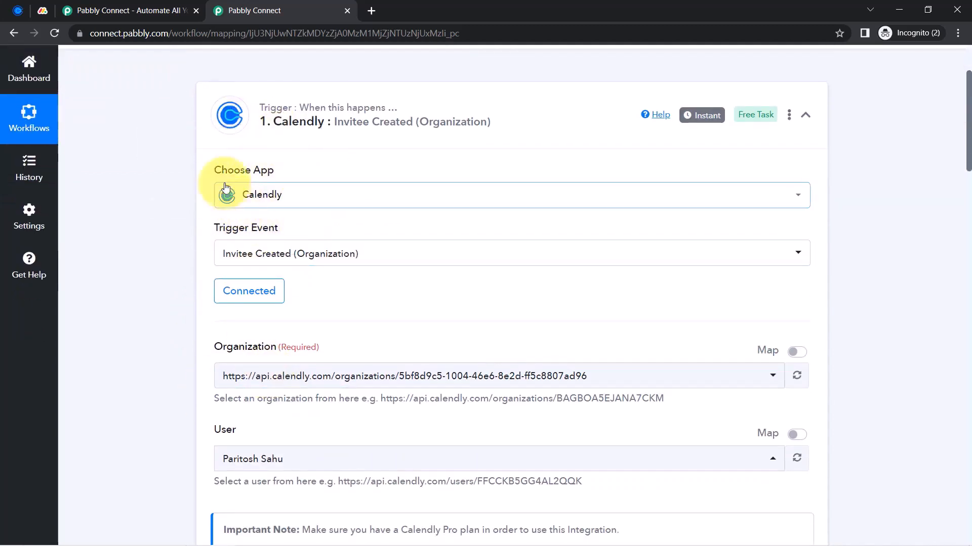
pyautogui.click(18, 10)
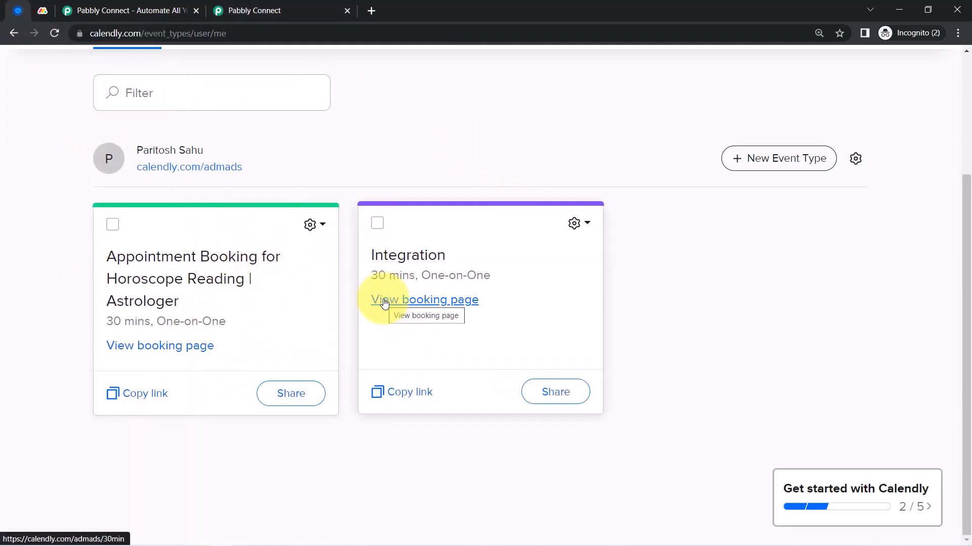
pyautogui.click(235, 6)
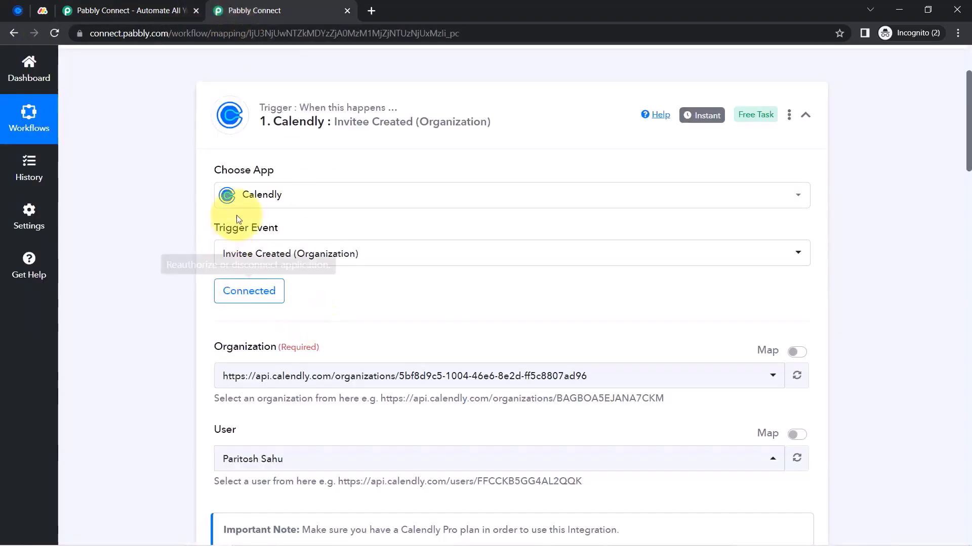
pyautogui.click(17, 10)
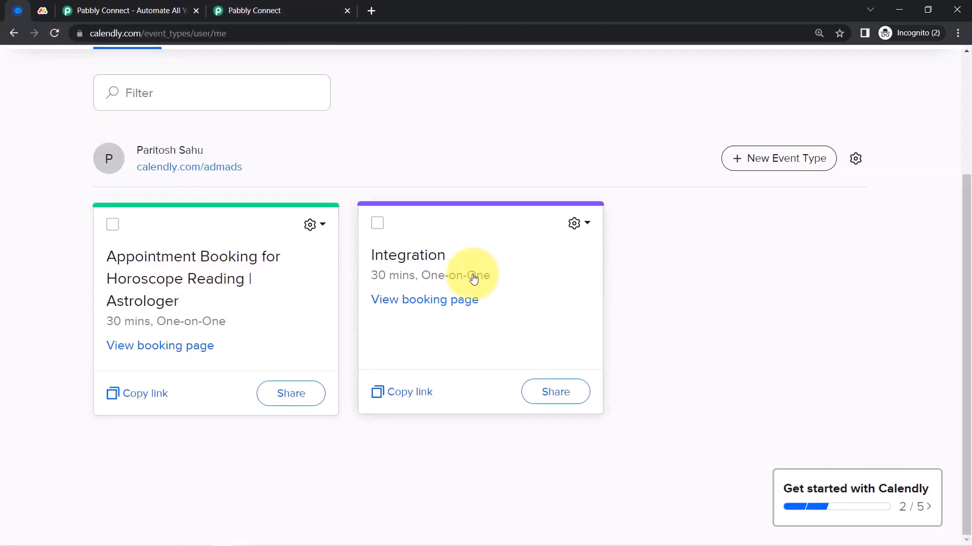
pyautogui.click(314, 10)
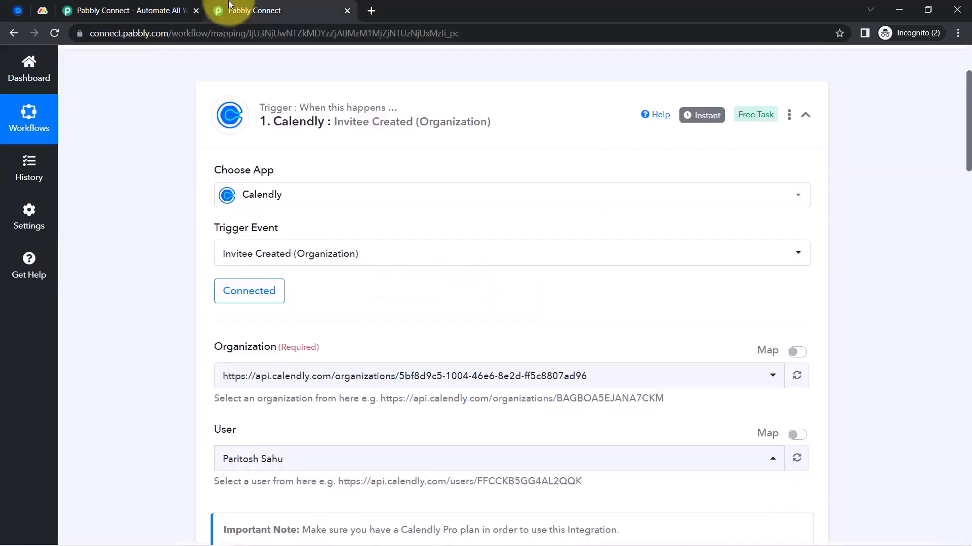
pyautogui.scroll(-5, 130, 411)
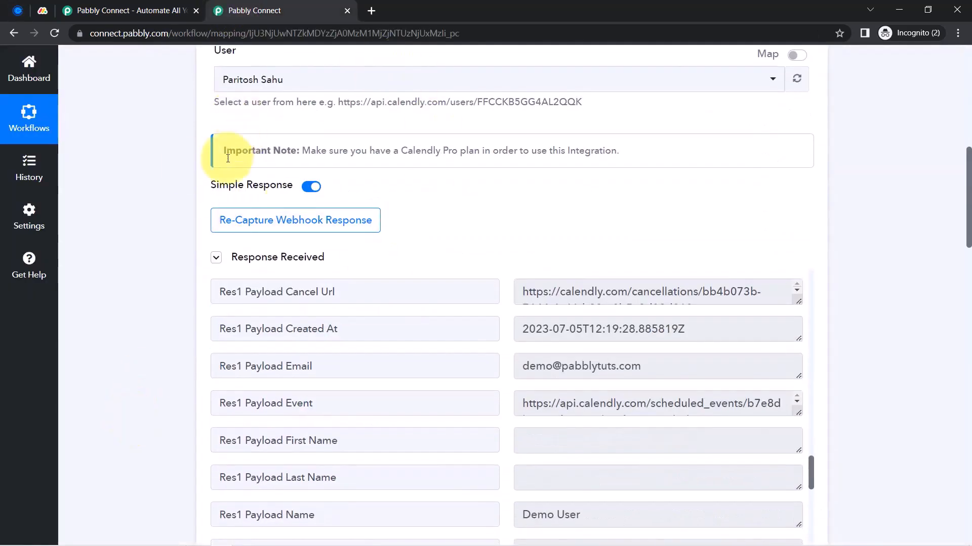
pyautogui.scroll(-9, 163, 299)
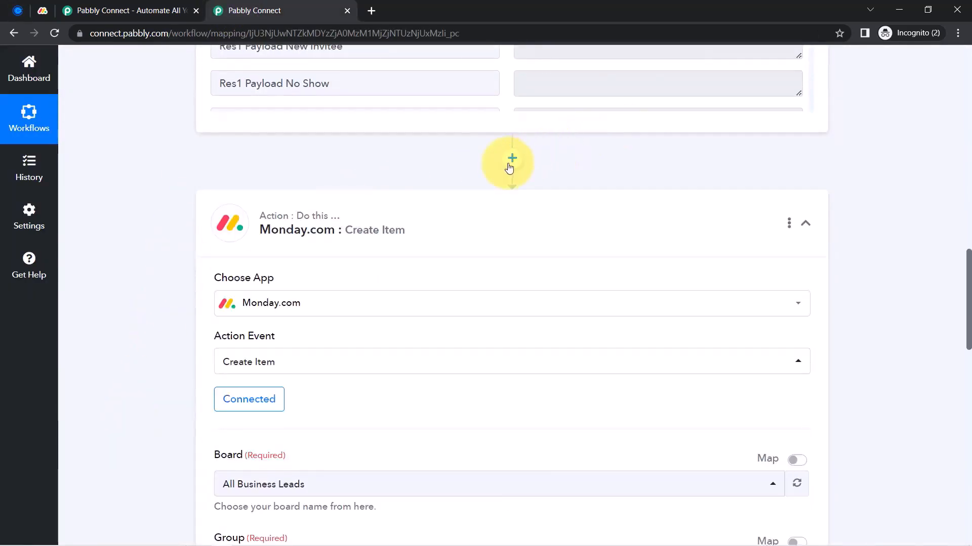
# Insert a Filter step between the Calendly trigger and the Monday.com action
pyautogui.click(510, 165)
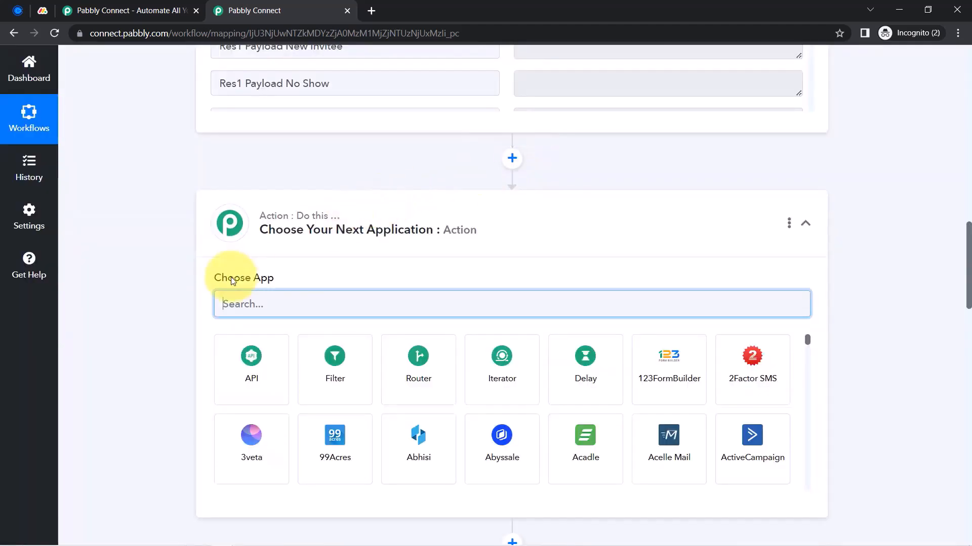
pyautogui.click(331, 365)
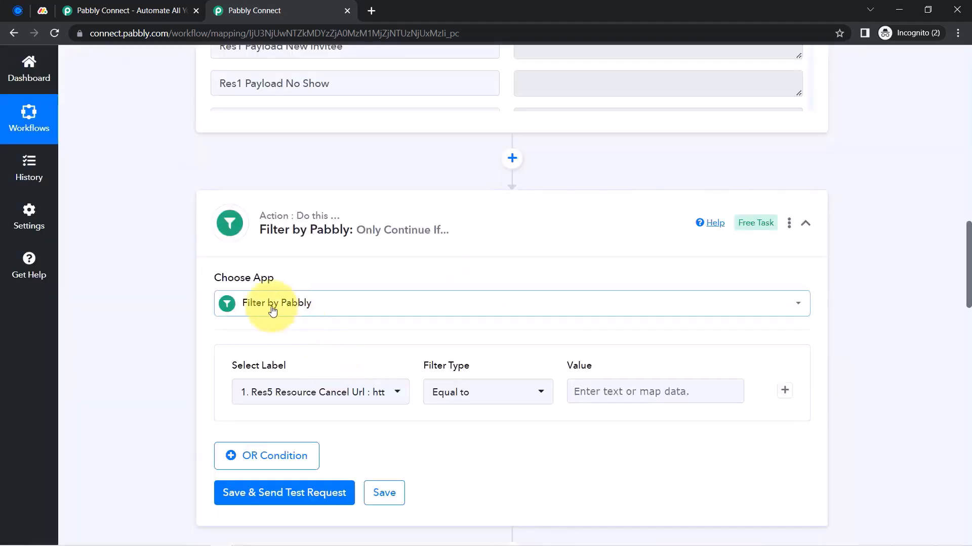
pyautogui.scroll(-2, 167, 342)
pyautogui.scroll(-2, 168, 342)
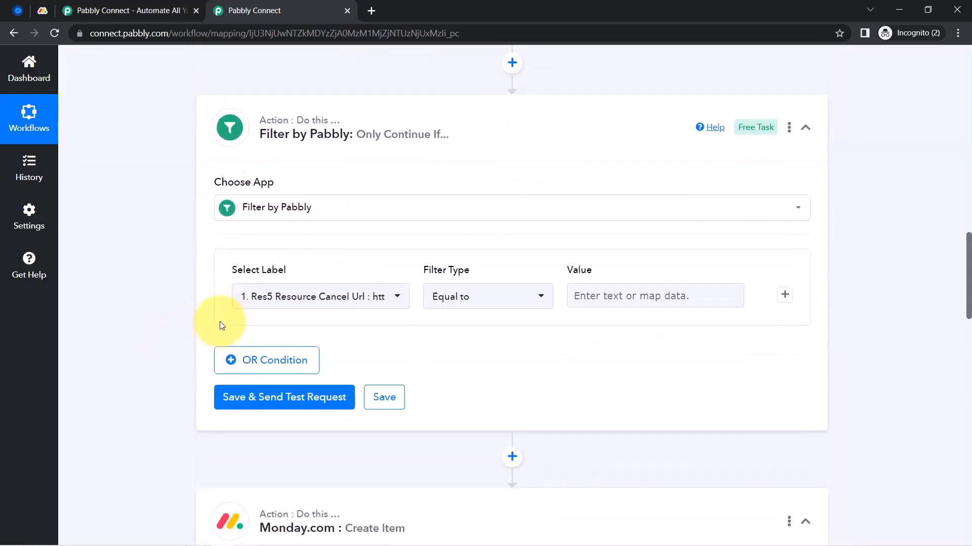
pyautogui.moveTo(244, 239); pyautogui.dragTo(278, 250)
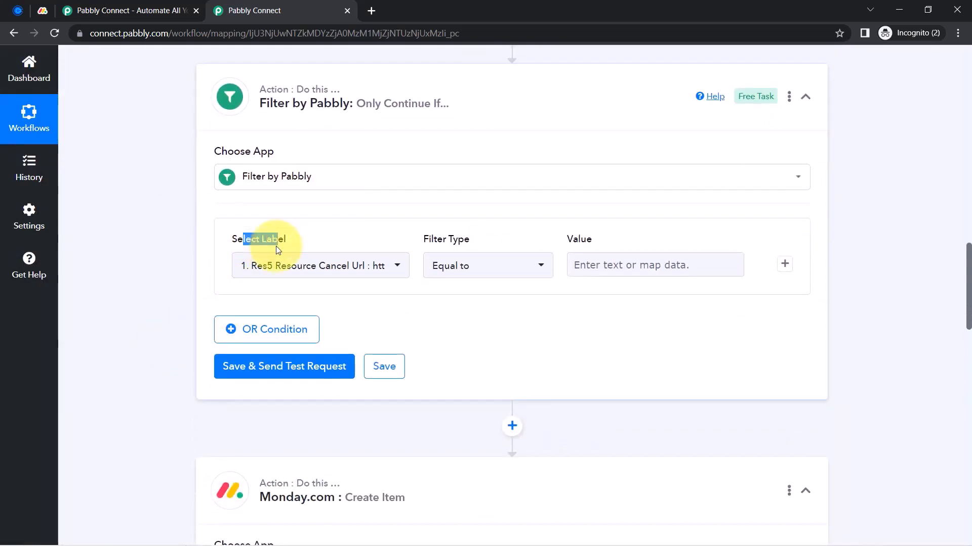
# Set the filter label to the Calendly Res3 Resource Name field, found by searching 'ast'
pyautogui.click(282, 265)
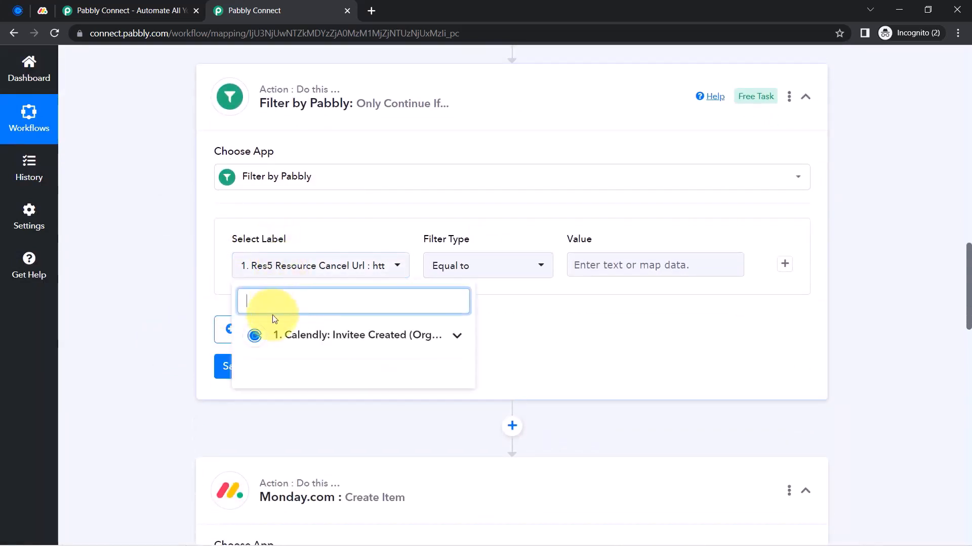
pyautogui.click(294, 338)
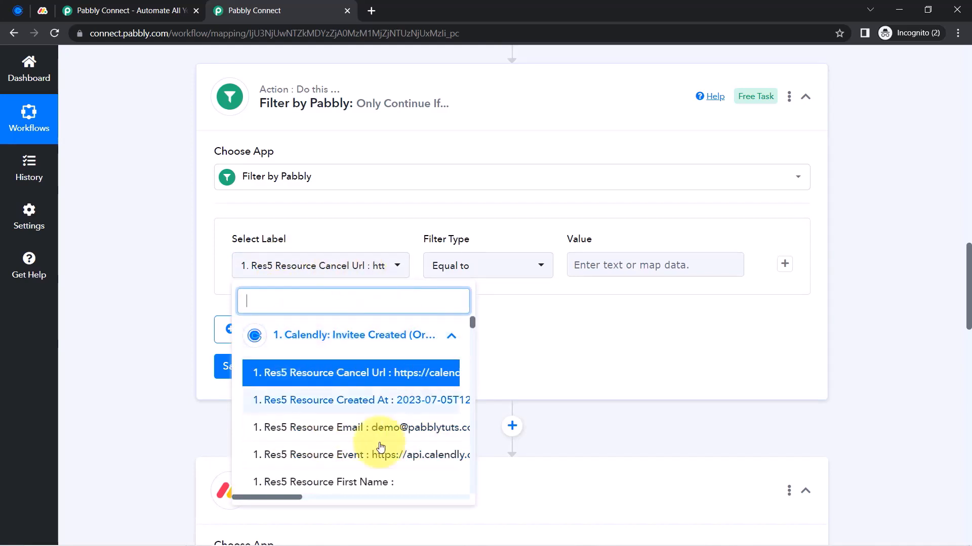
pyautogui.click(272, 303)
pyautogui.write('ast')
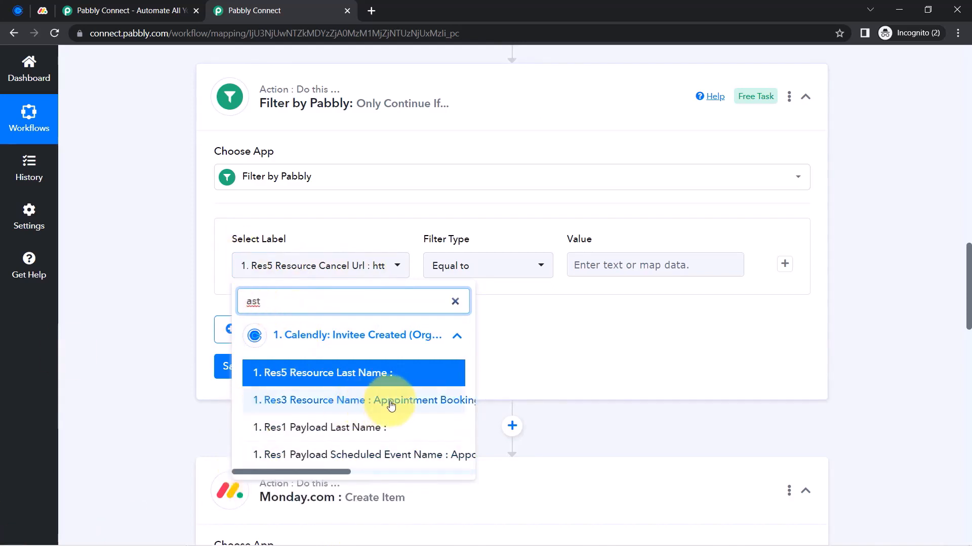
pyautogui.click(412, 403)
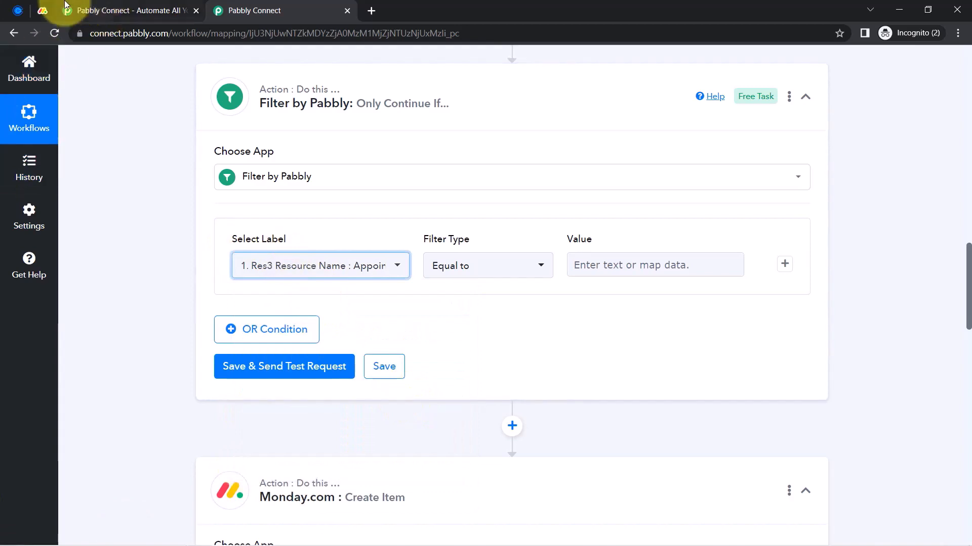
pyautogui.click(19, 10)
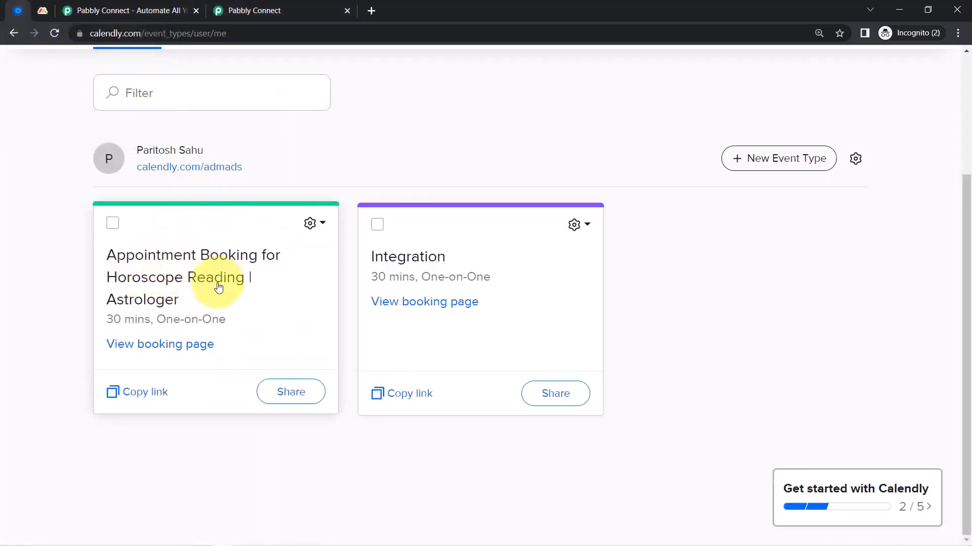
pyautogui.click(259, 9)
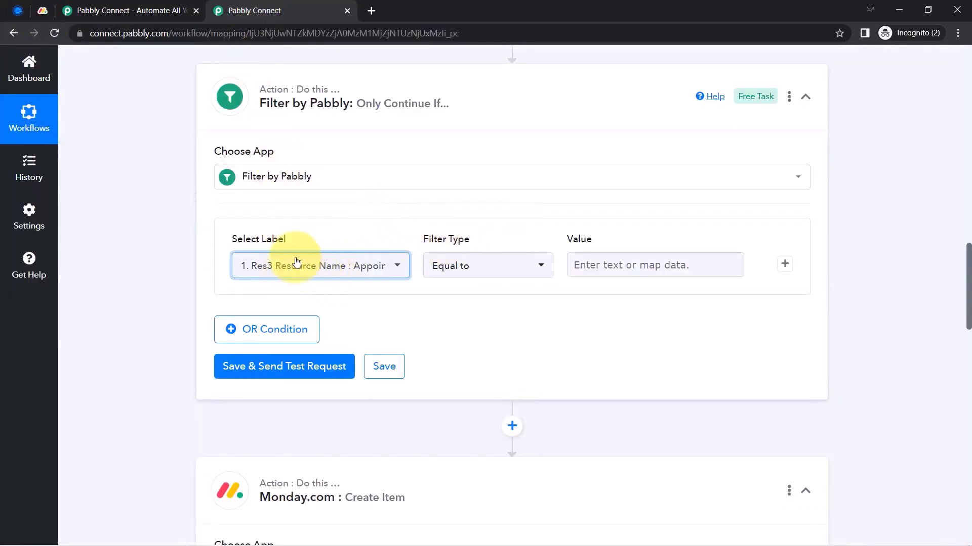
# Keep the filter type as Equal to and locate Res3 Resource Name in the trigger response
pyautogui.click(475, 272)
pyautogui.click(682, 269)
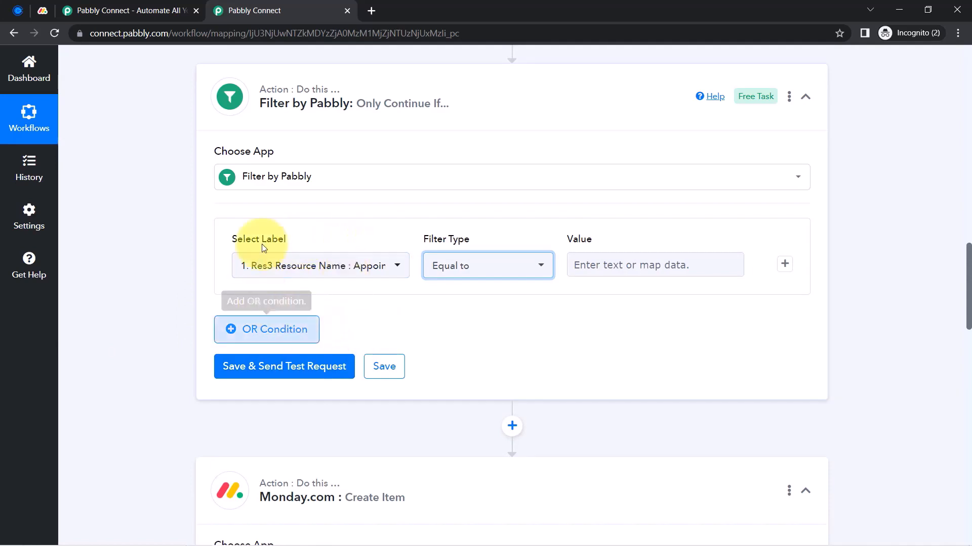
pyautogui.scroll(-7, 343, 288)
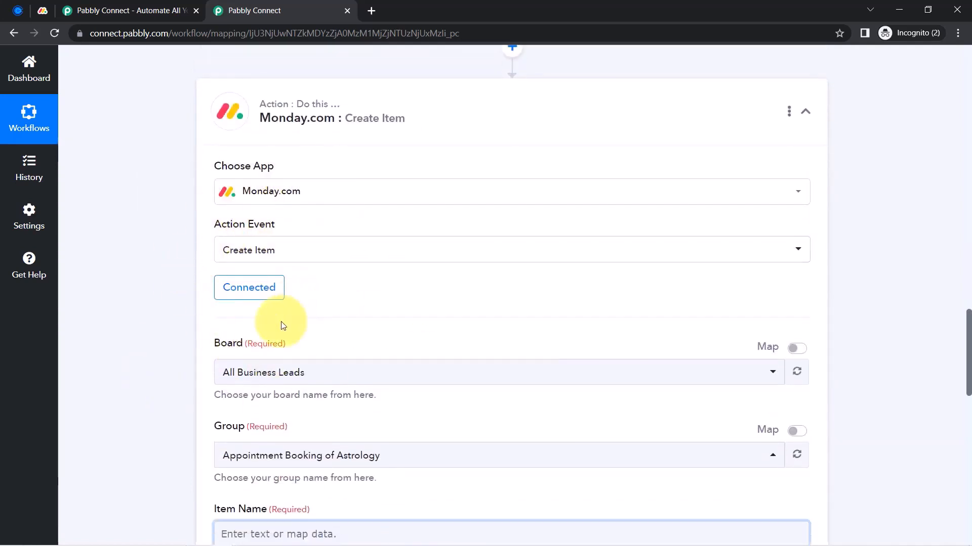
pyautogui.scroll(3, 280, 324)
pyautogui.scroll(5, 281, 321)
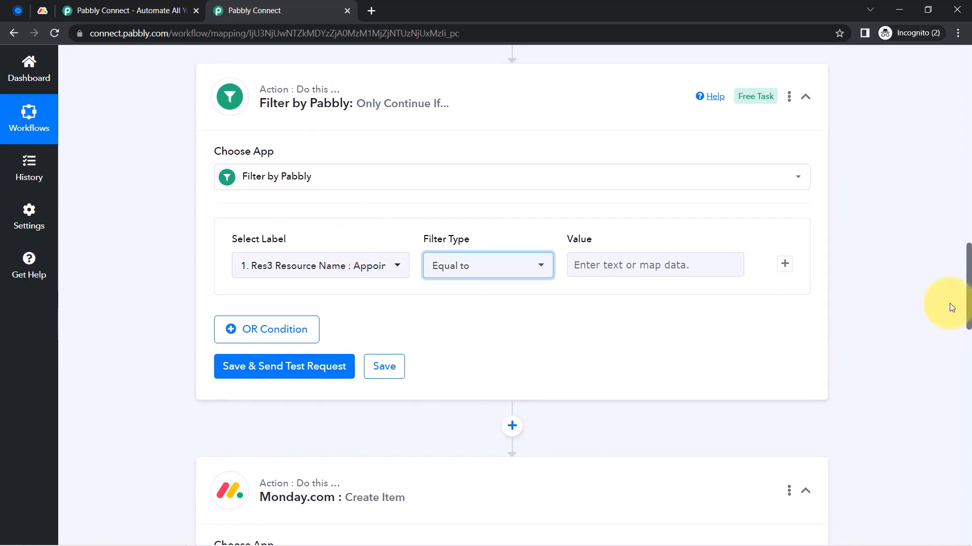
pyautogui.moveTo(969, 309); pyautogui.dragTo(896, 214)
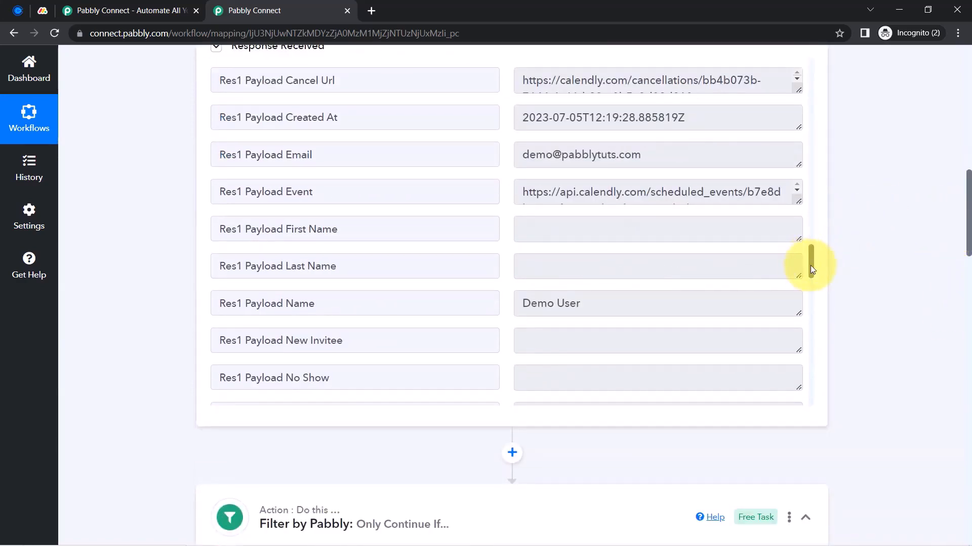
pyautogui.moveTo(810, 265); pyautogui.dragTo(808, 216)
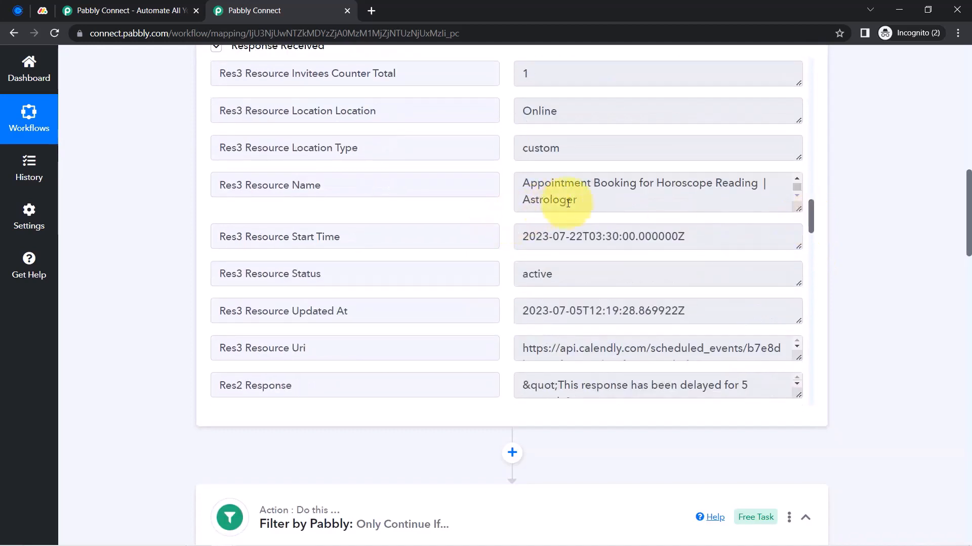
# Paste 'Appointment Booking for Horoscope Reading | Astrologer' into the filter's Value field
pyautogui.moveTo(568, 203); pyautogui.dragTo(504, 180)
pyautogui.hotkey('ctrl', 'c')
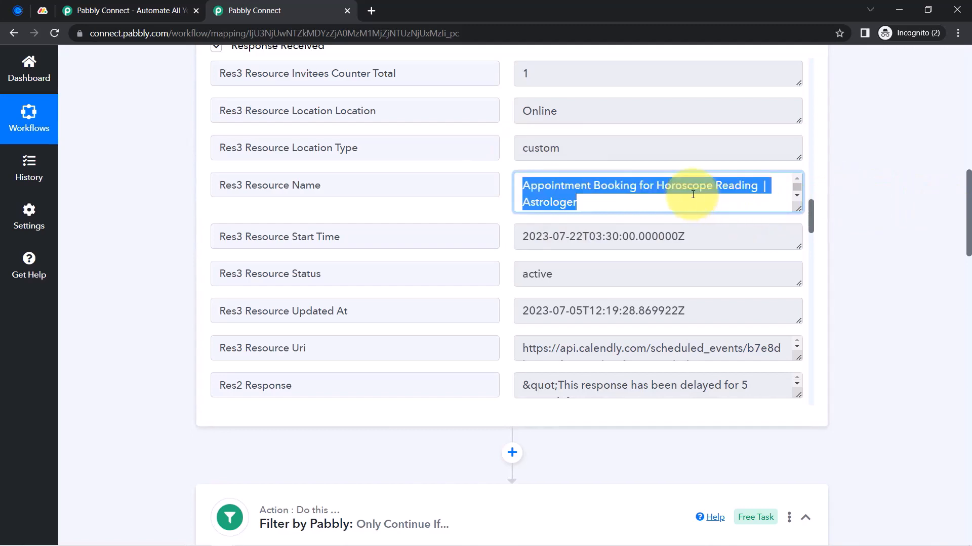
pyautogui.scroll(-3, 968, 212)
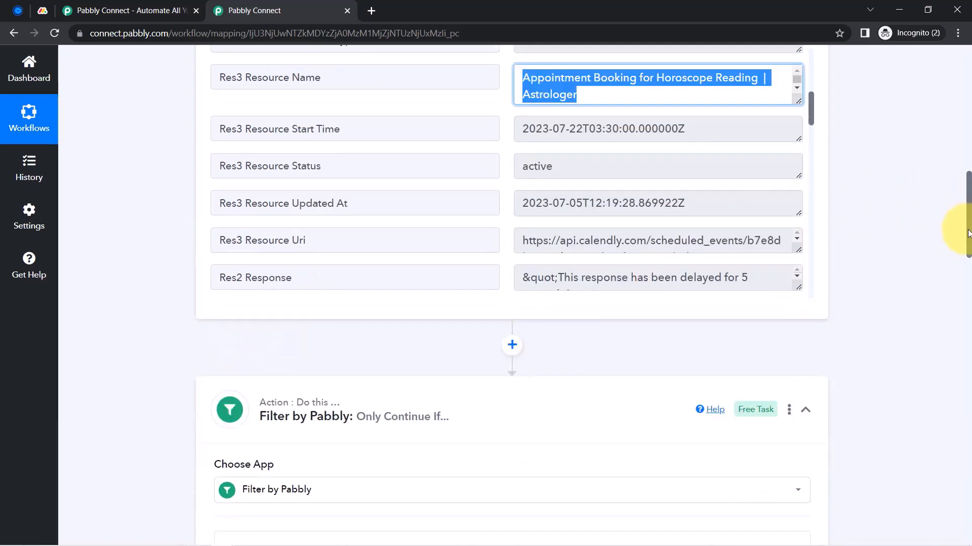
pyautogui.scroll(2, 967, 218)
pyautogui.scroll(-6, 968, 253)
pyautogui.scroll(-3, 969, 291)
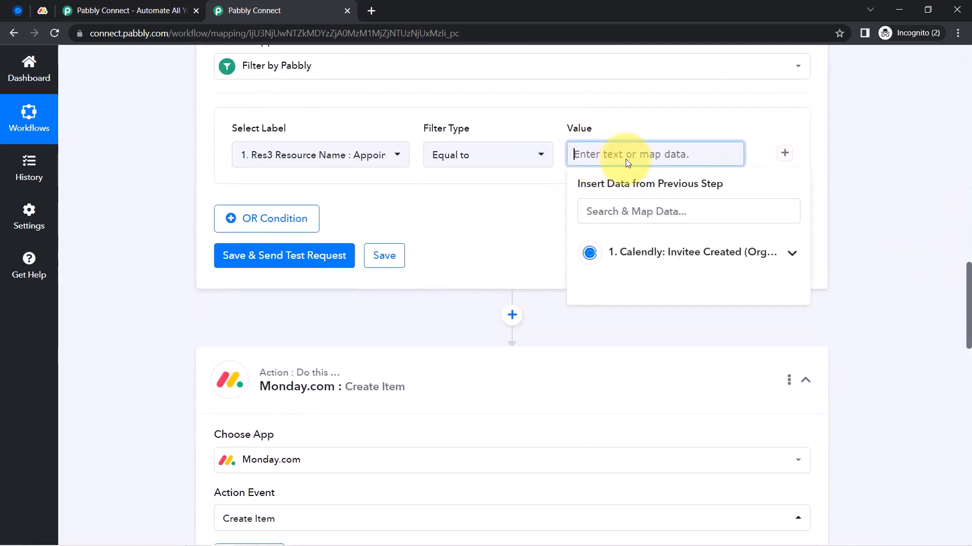
pyautogui.hotkey('ctrl', 'v')
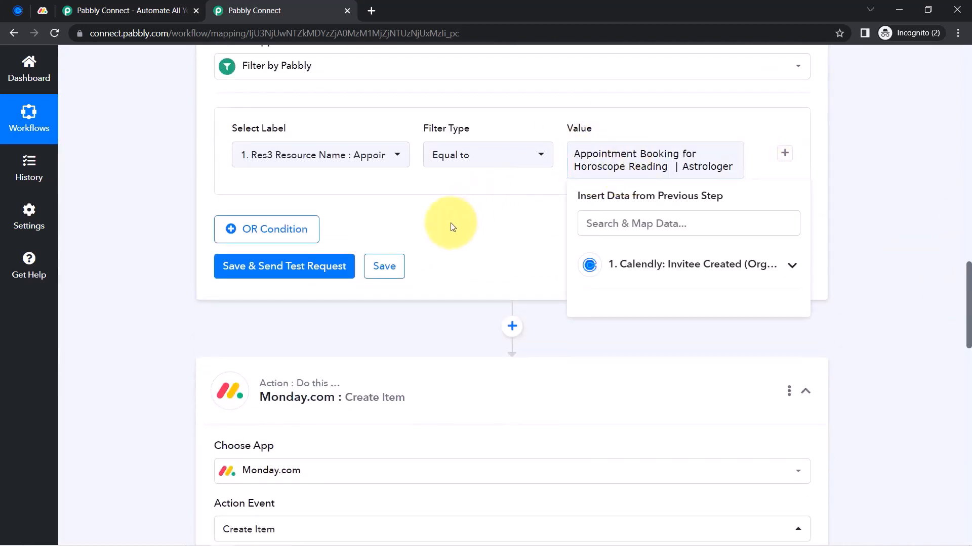
pyautogui.click(452, 227)
# Save and test the filter, confirming the response reports success with 'Condition is true'
pyautogui.click(244, 264)
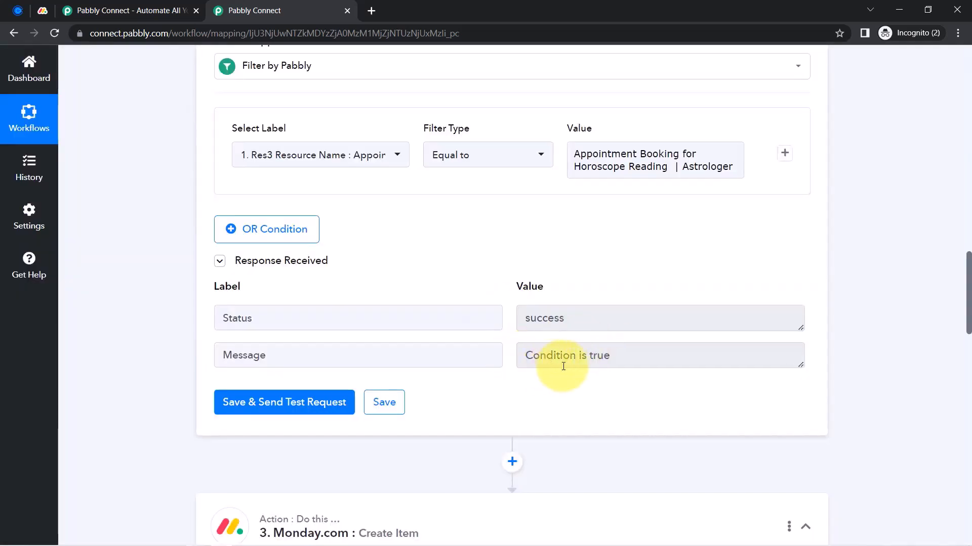
pyautogui.moveTo(582, 357); pyautogui.dragTo(501, 362)
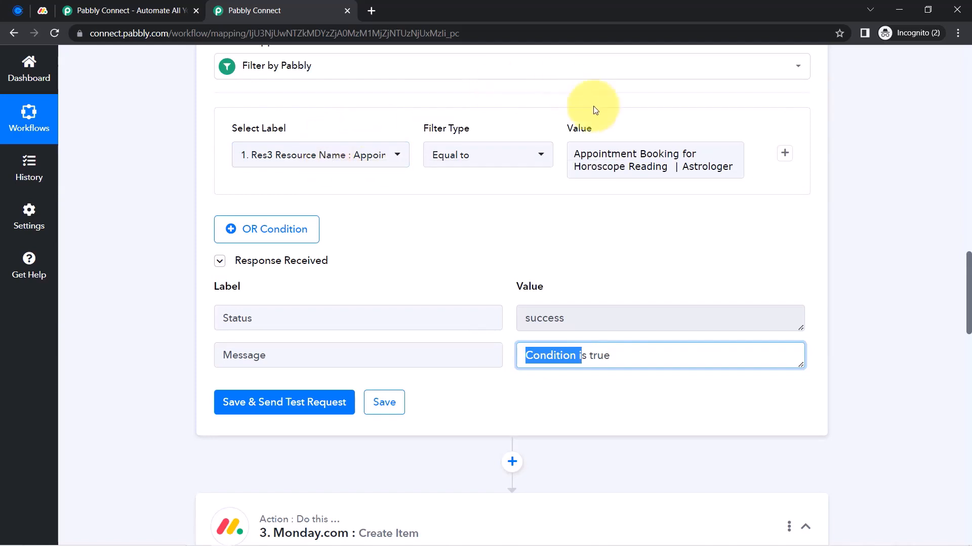
pyautogui.moveTo(598, 154); pyautogui.dragTo(708, 170)
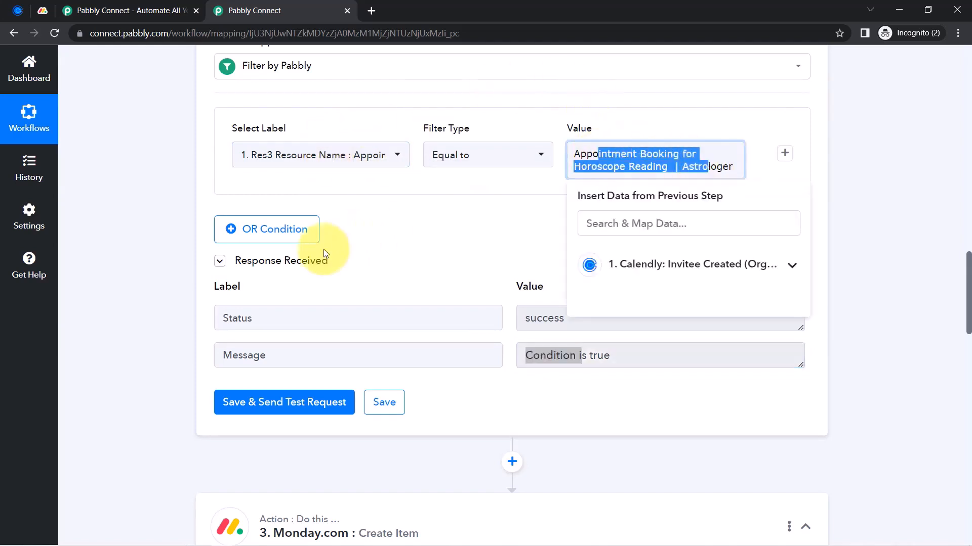
pyautogui.click(132, 299)
pyautogui.scroll(-8, 158, 329)
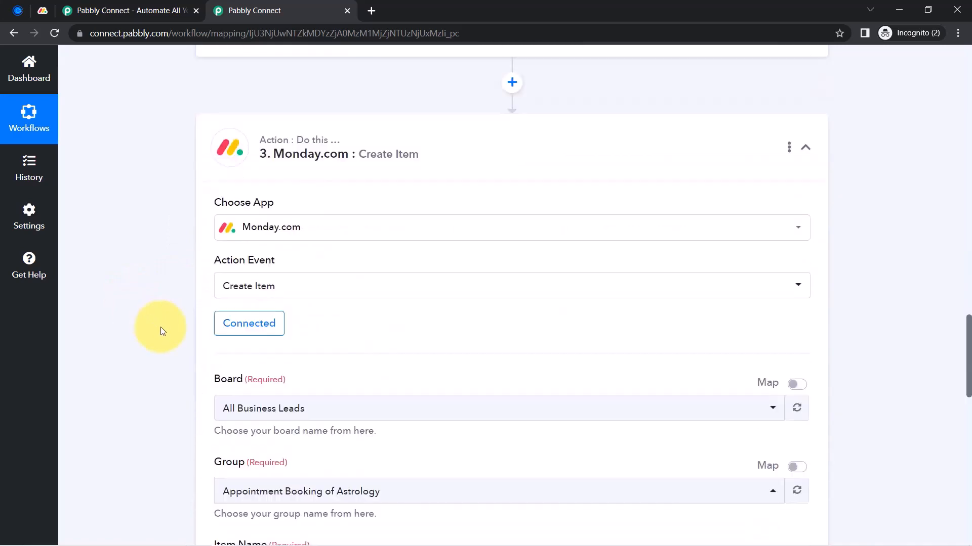
# Check Item Name's data mapping list twice without mapping anything
pyautogui.scroll(-3, 203, 365)
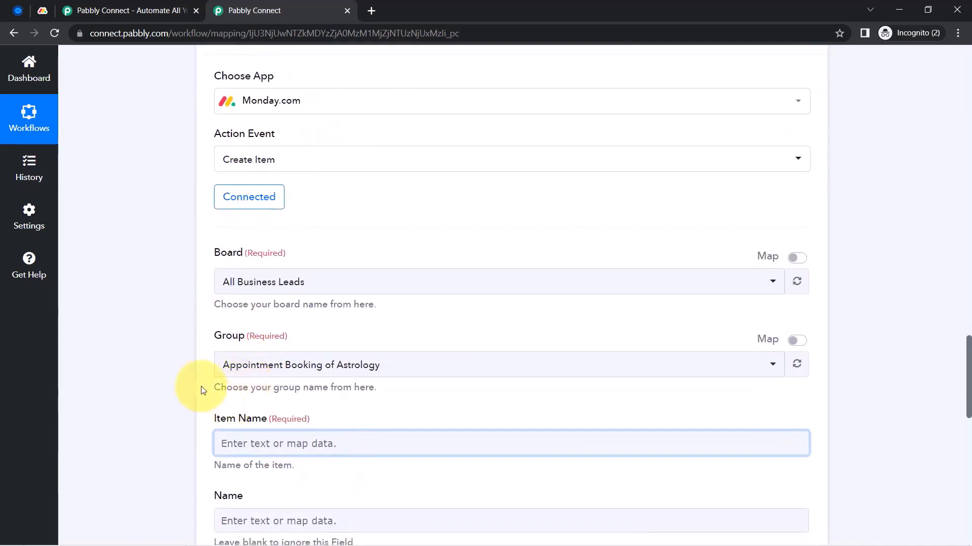
pyautogui.scroll(-5, 173, 344)
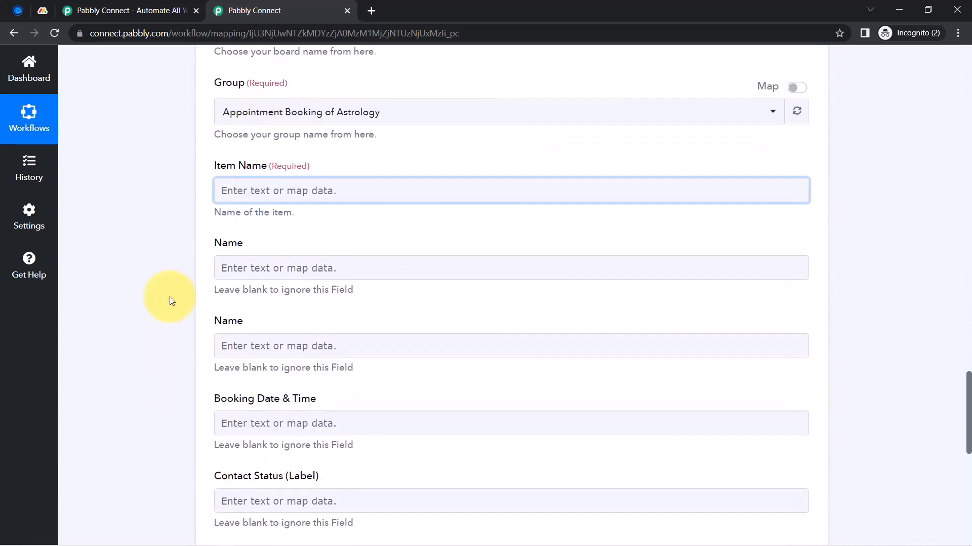
pyautogui.click(254, 184)
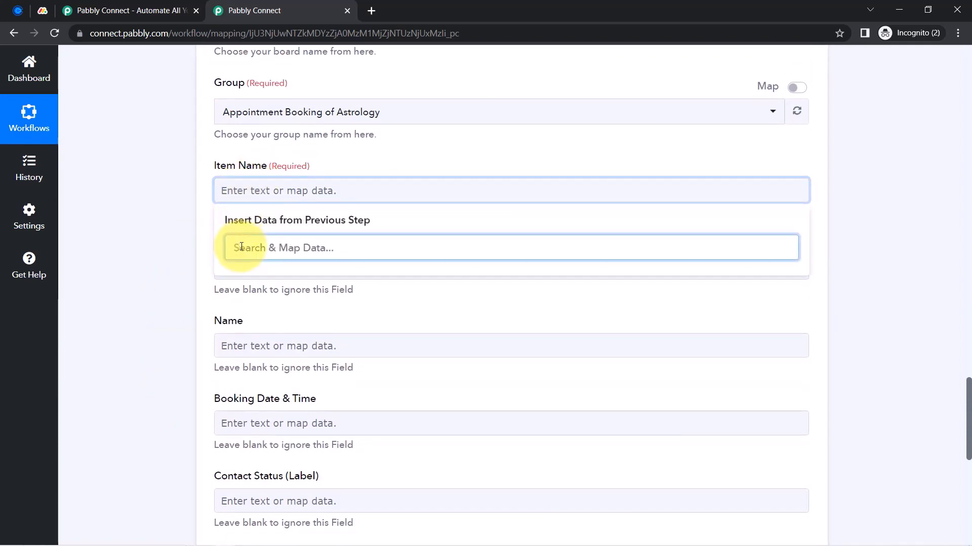
pyautogui.click(175, 243)
pyautogui.scroll(10, 174, 243)
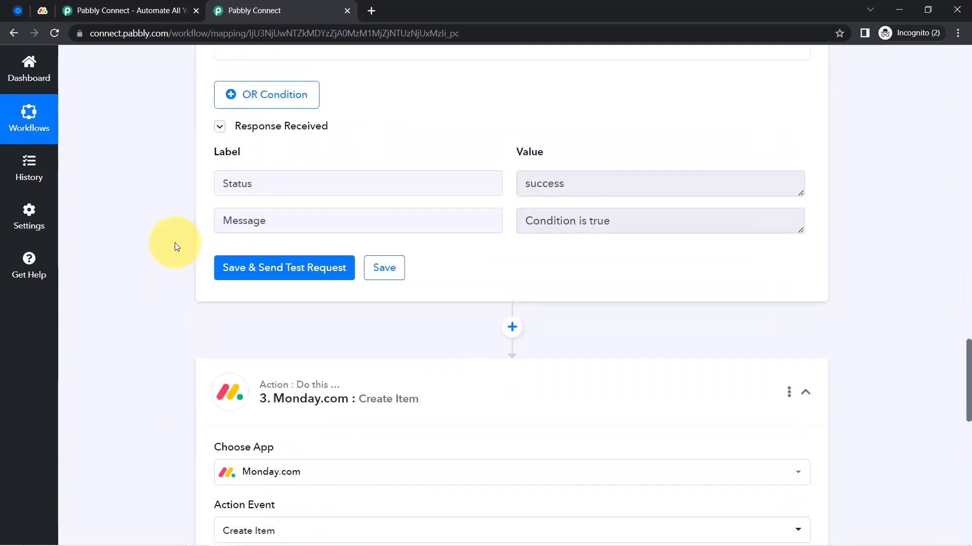
pyautogui.scroll(14, 175, 242)
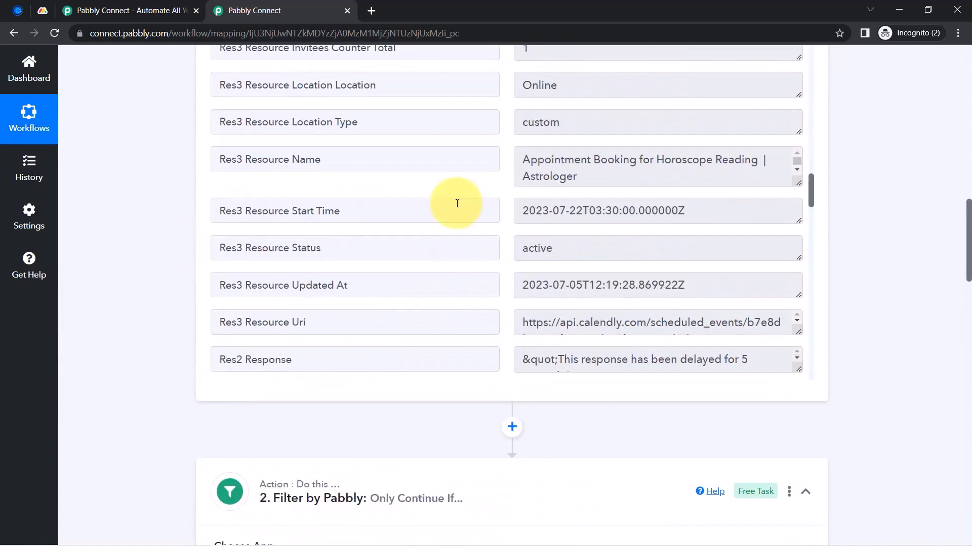
pyautogui.scroll(-20, 136, 320)
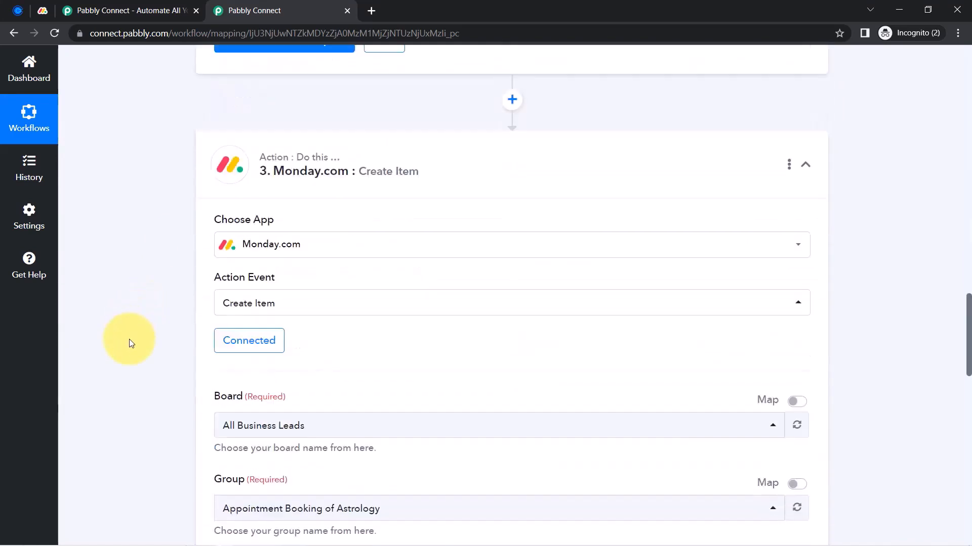
pyautogui.click(253, 64)
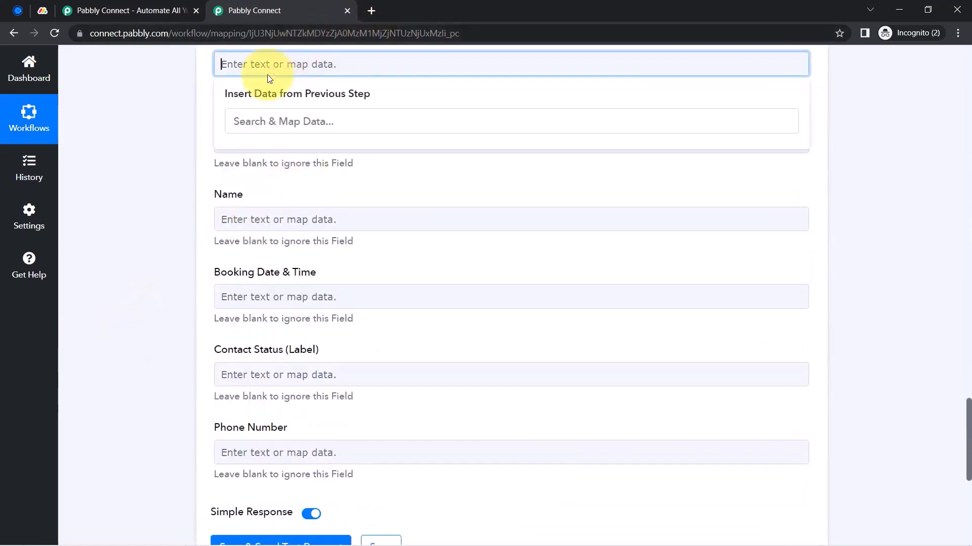
pyautogui.click(147, 194)
pyautogui.scroll(8, 135, 206)
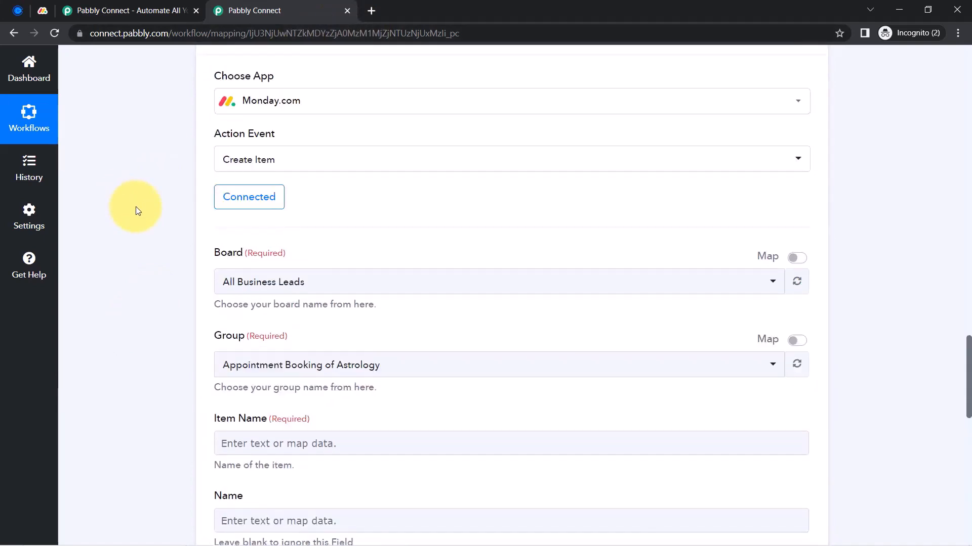
# Re-save the Monday.com step on its existing Monday.com #7 connection
pyautogui.click(228, 200)
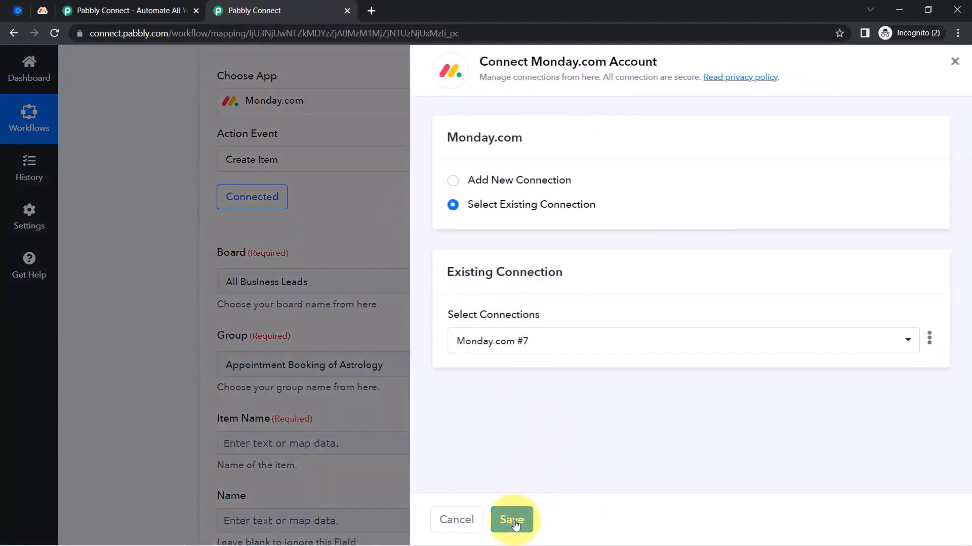
pyautogui.click(513, 521)
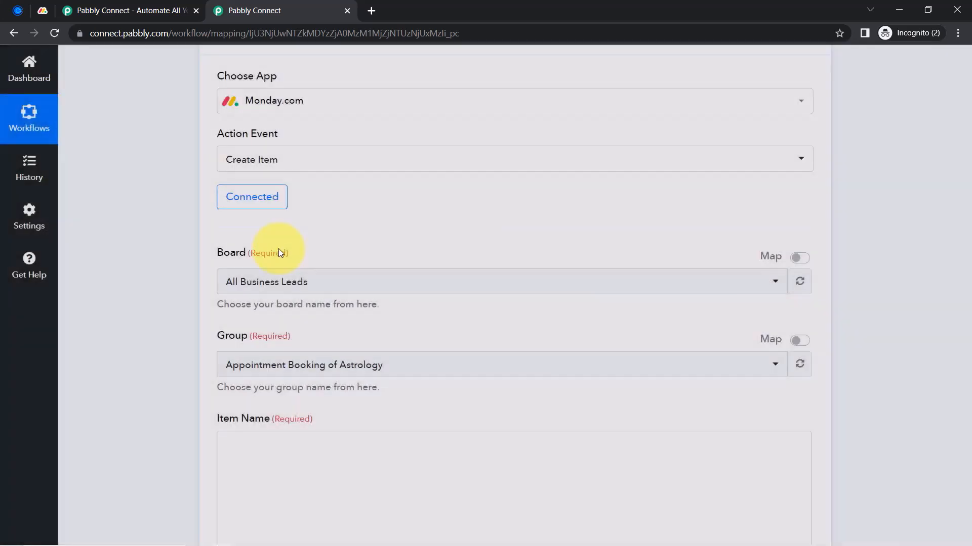
pyautogui.scroll(-3, 154, 299)
# Map the Calendly Res5 Resource Email field, found by searching '@', into Item Name
pyautogui.click(253, 254)
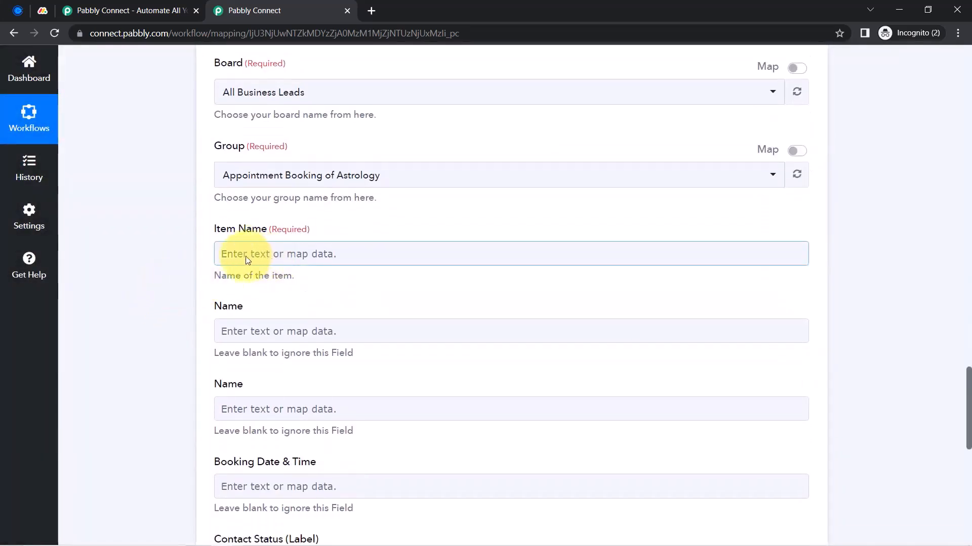
pyautogui.click(248, 260)
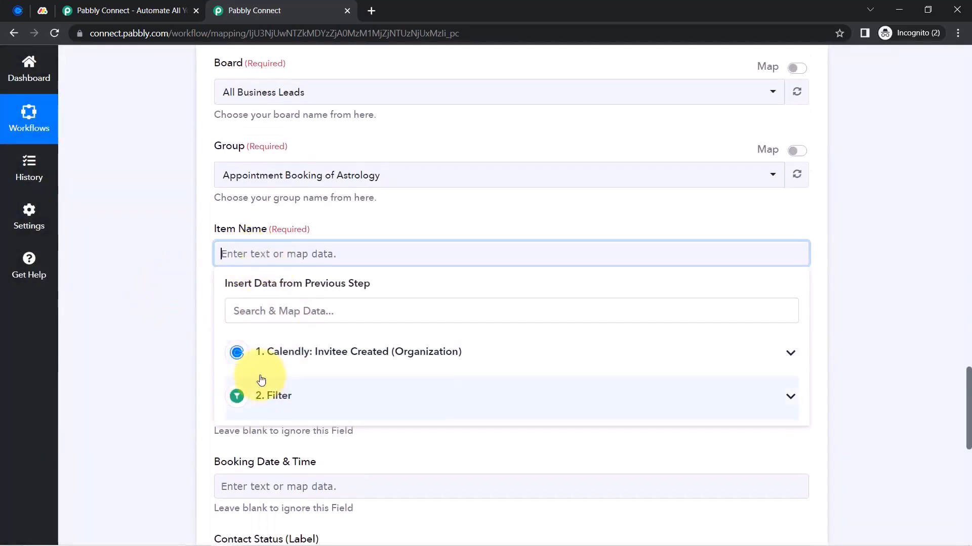
pyautogui.click(295, 353)
pyautogui.scroll(-3, 310, 415)
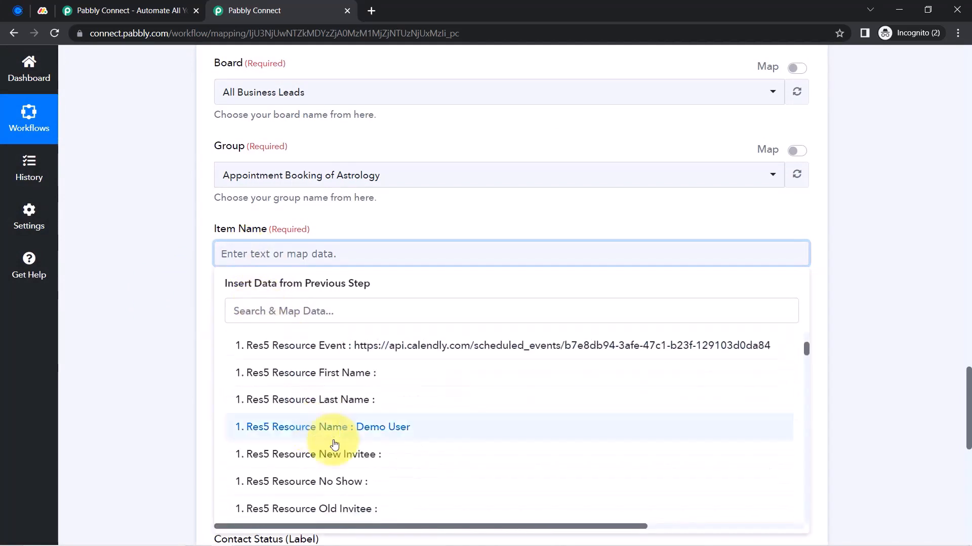
pyautogui.scroll(-2, 347, 433)
pyautogui.scroll(1, 347, 444)
pyautogui.scroll(-3, 358, 445)
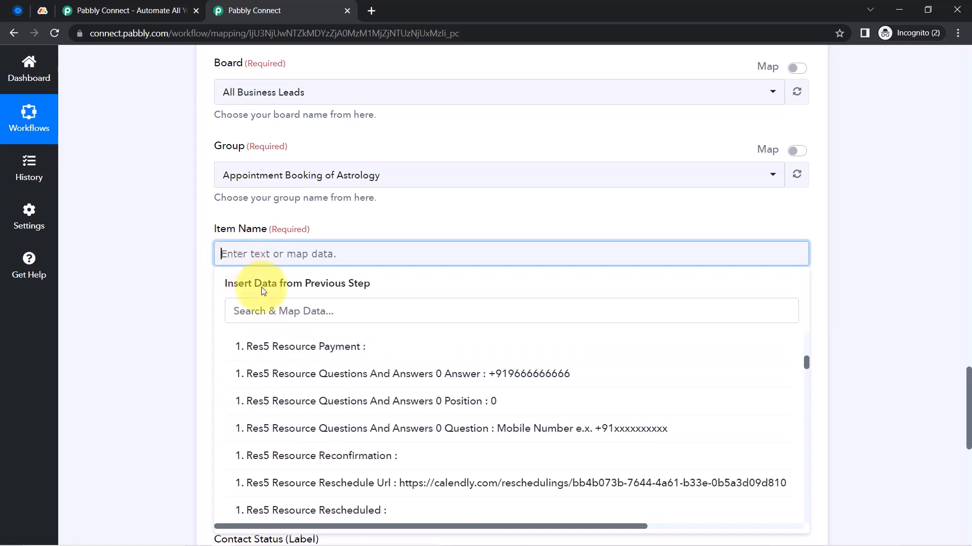
pyautogui.click(243, 310)
pyautogui.write('@')
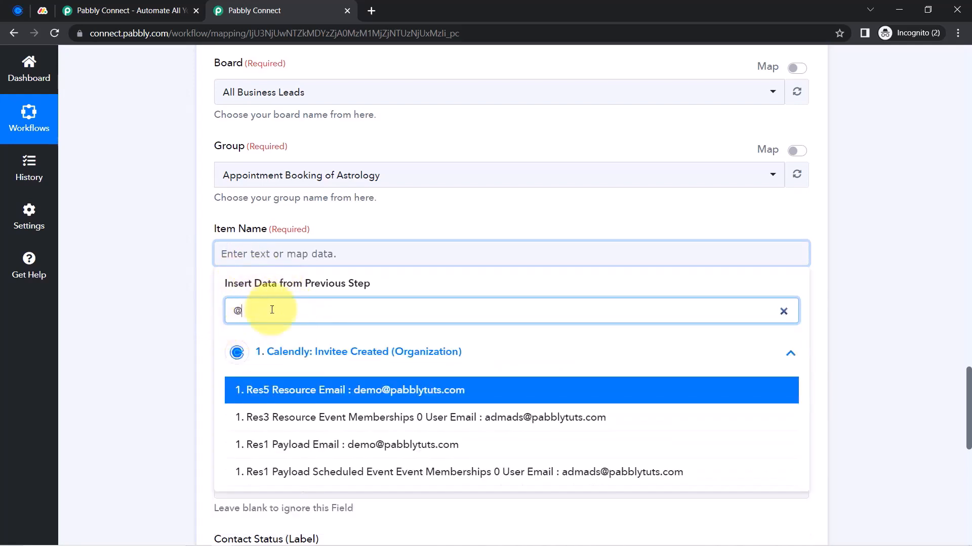
pyautogui.click(336, 390)
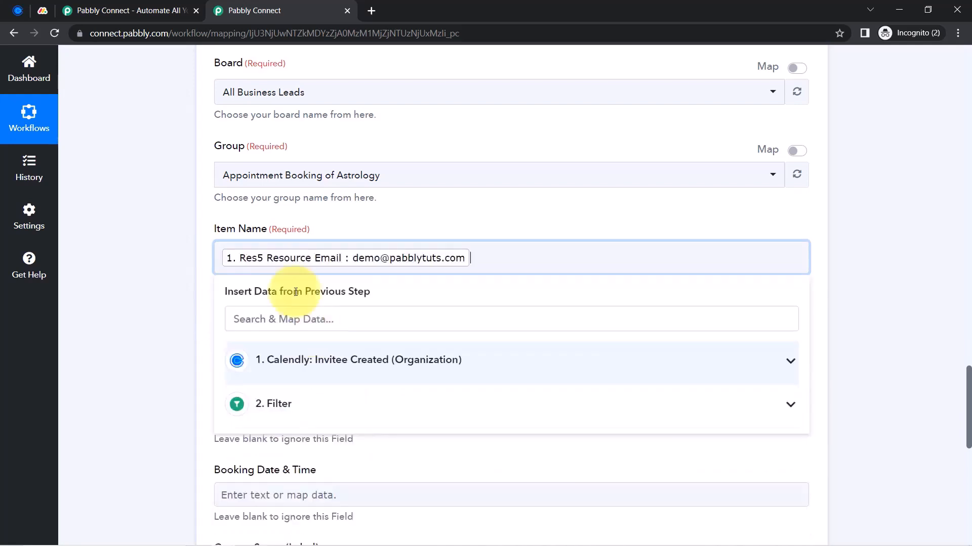
pyautogui.click(156, 265)
pyautogui.moveTo(969, 377); pyautogui.dragTo(956, 390)
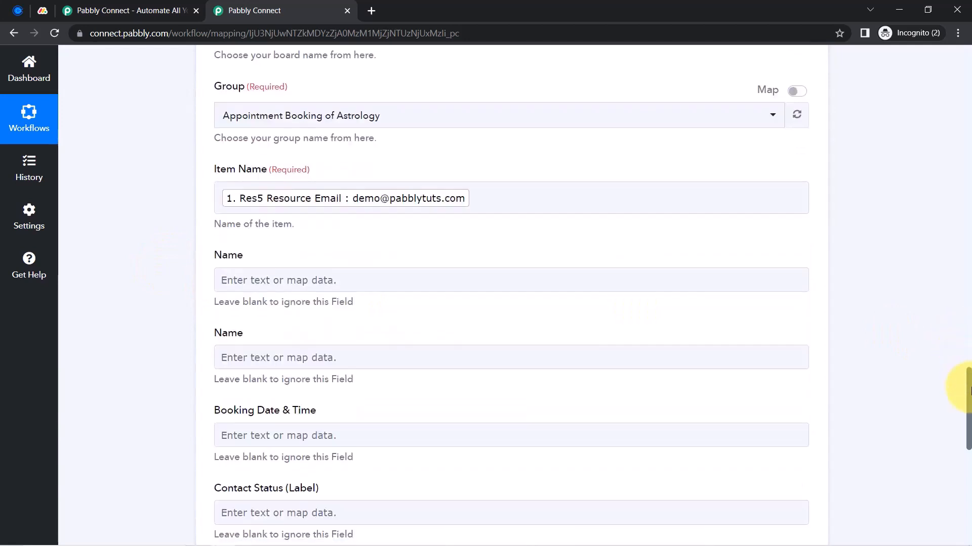
# Map the invitee's name into the Name field, found by searching Calendly fields for 'dem'
pyautogui.click(236, 273)
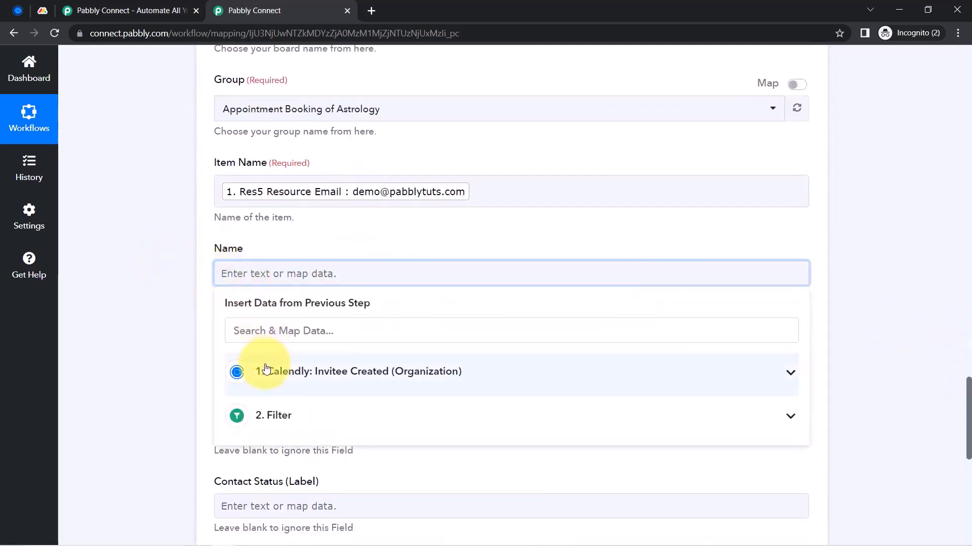
pyautogui.click(256, 371)
pyautogui.click(253, 330)
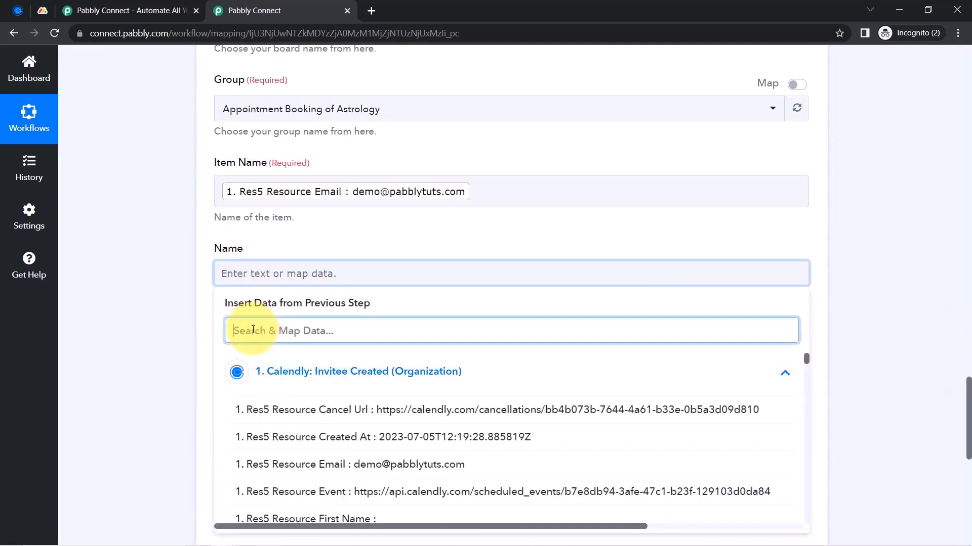
pyautogui.write('dem')
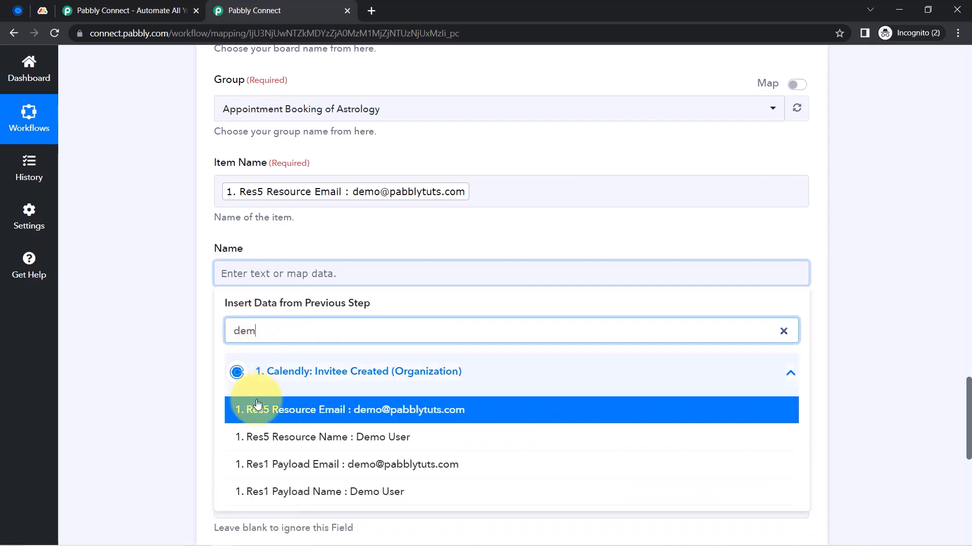
pyautogui.click(261, 438)
pyautogui.click(159, 319)
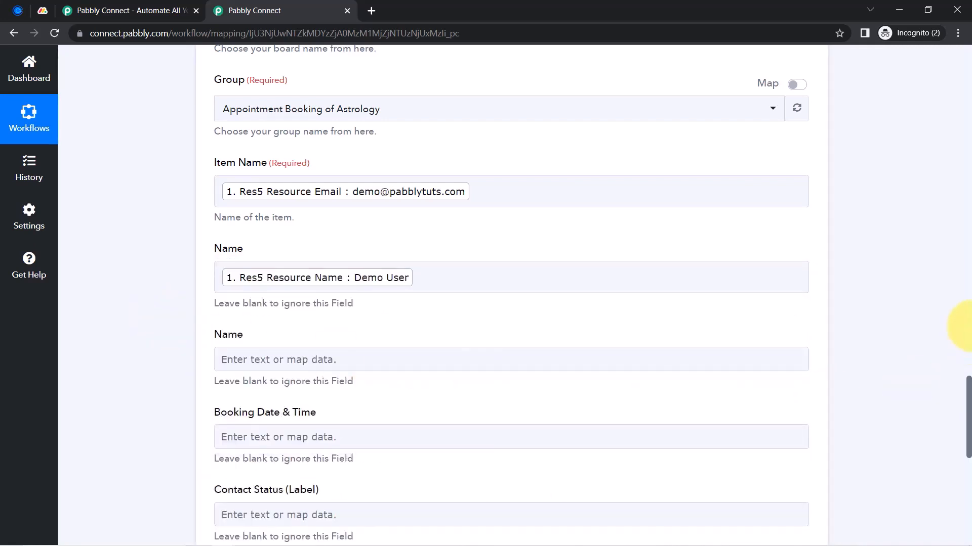
pyautogui.moveTo(969, 383); pyautogui.dragTo(963, 454)
# Map Res5 Resource Questions And Answers 0 Answer, found via '+9', into Phone Number
pyautogui.click(253, 189)
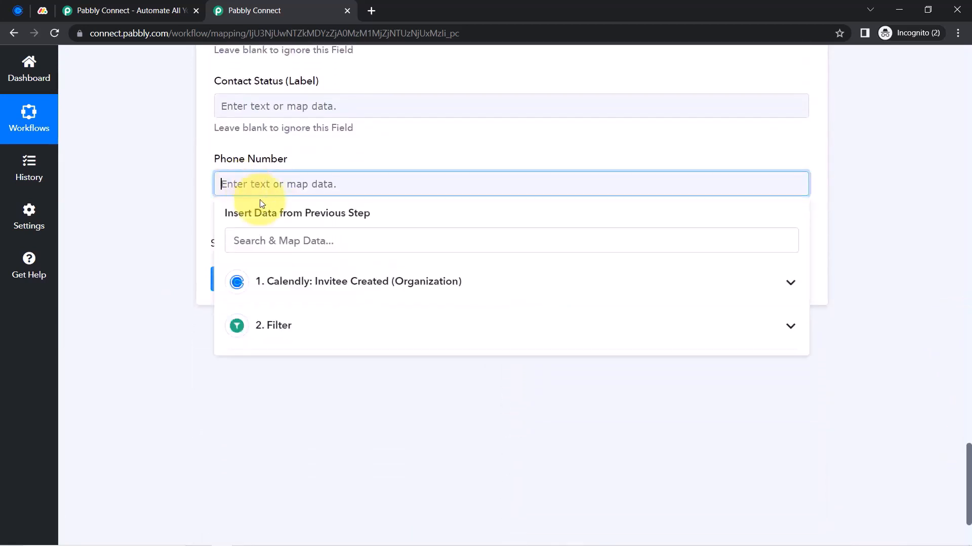
pyautogui.click(244, 244)
pyautogui.write('+9')
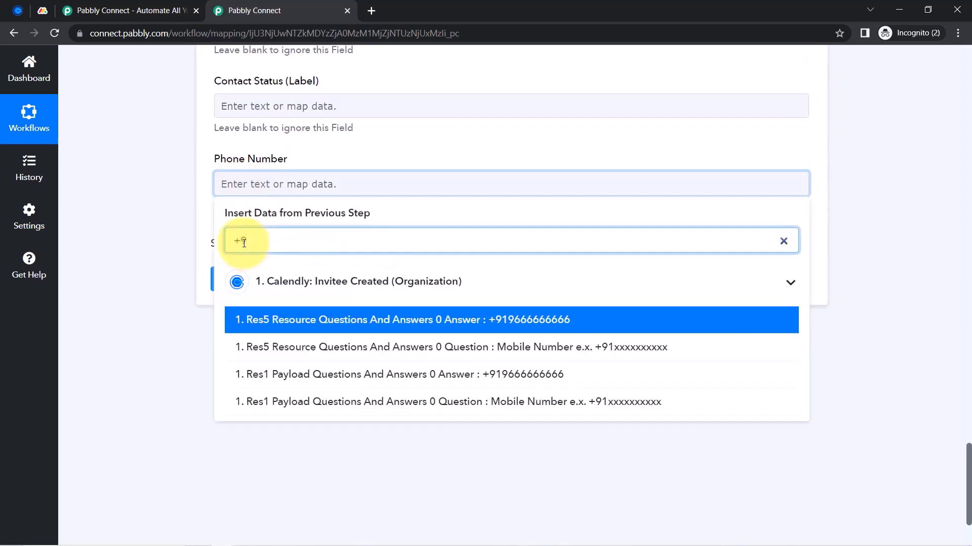
pyautogui.click(319, 321)
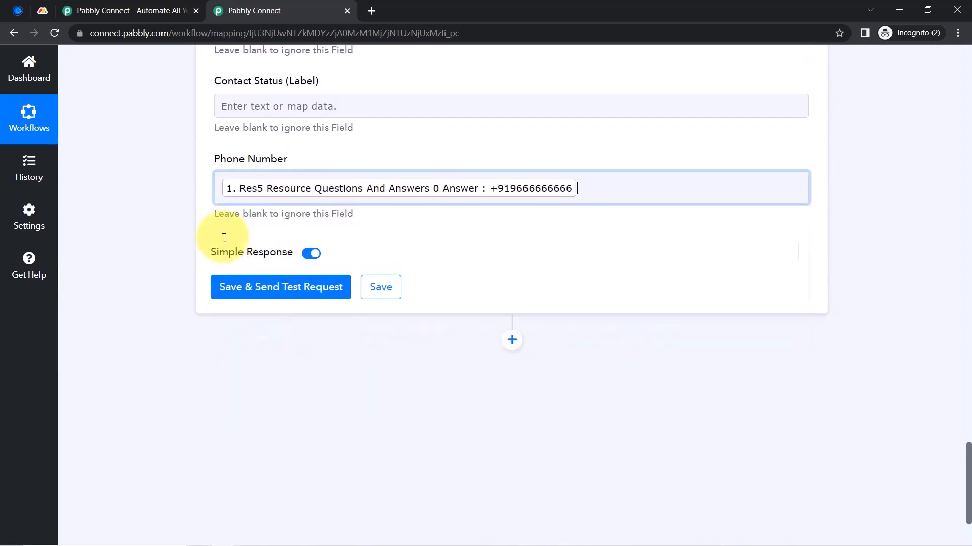
pyautogui.click(178, 182)
pyautogui.scroll(4, 228, 242)
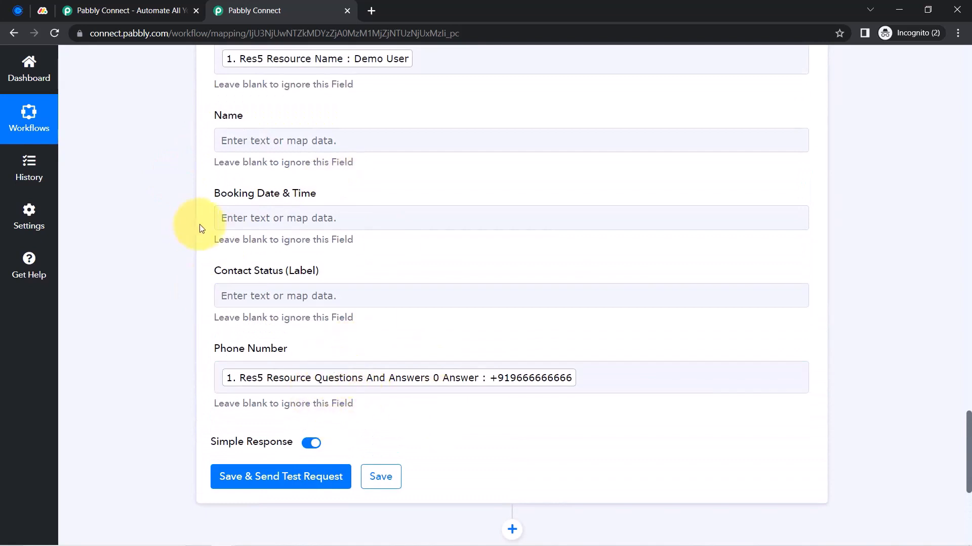
# Enter 'fvavadf' in the Contact Status field
pyautogui.click(223, 298)
pyautogui.write('fvavadf')
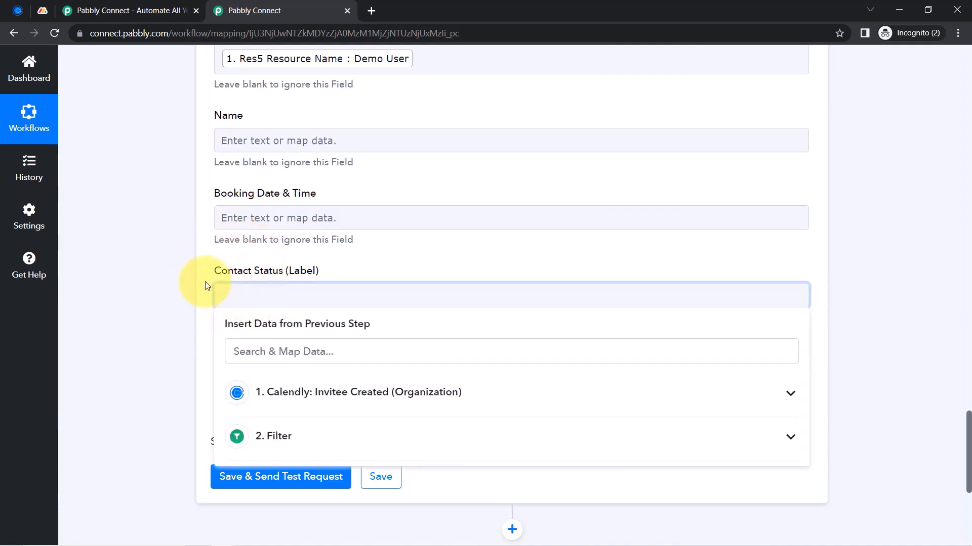
pyautogui.click(182, 269)
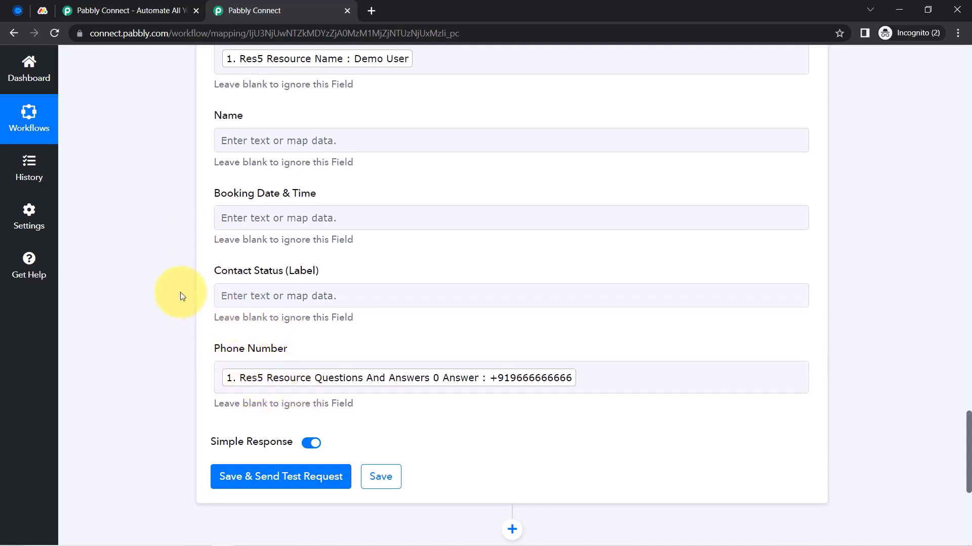
pyautogui.scroll(2, 187, 294)
pyautogui.scroll(-3, 181, 318)
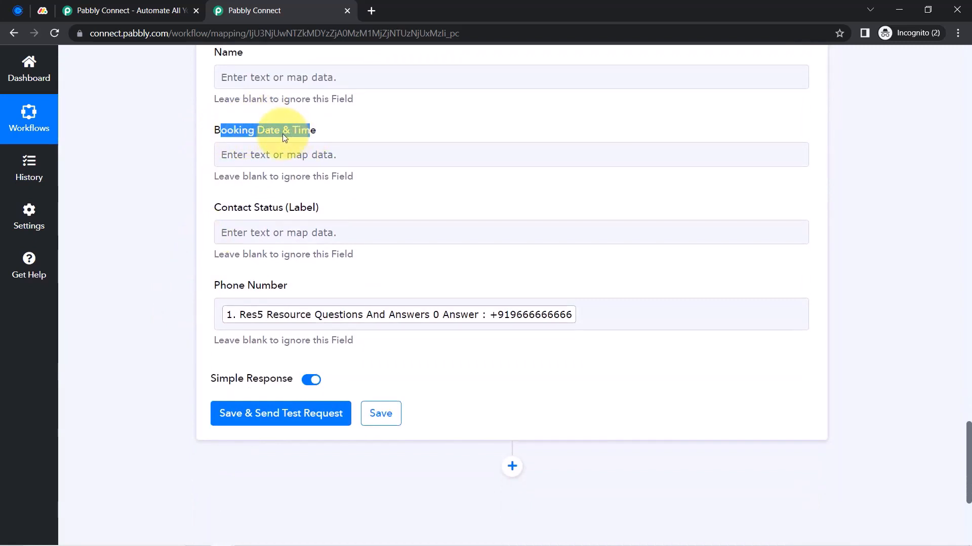
# Search Calendly fields for 'start' under Booking Date & Time, leaving it unmapped
pyautogui.click(272, 152)
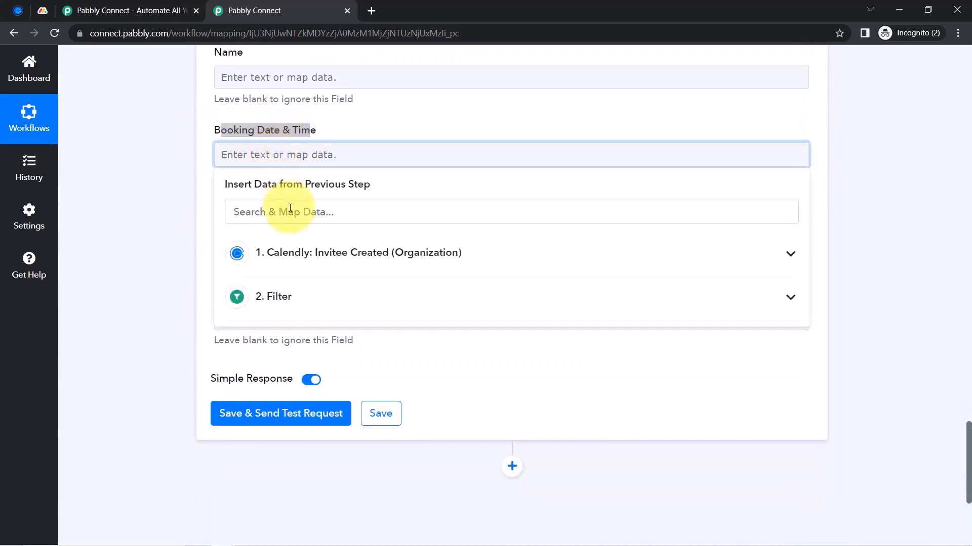
pyautogui.click(299, 253)
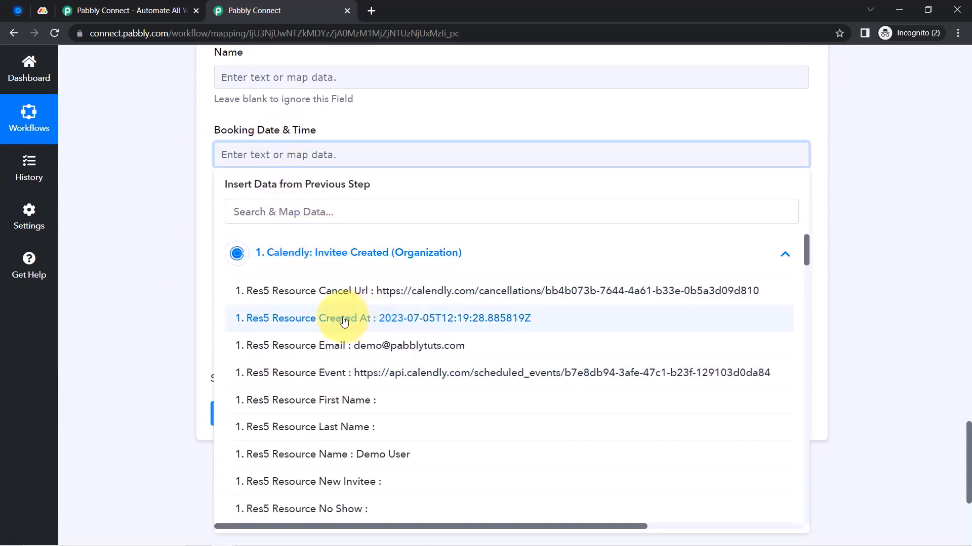
pyautogui.click(252, 212)
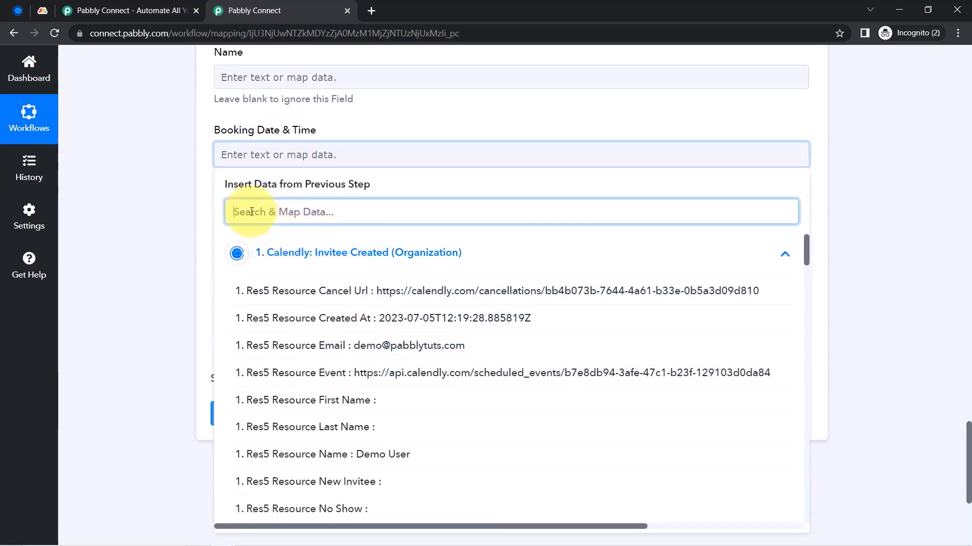
pyautogui.write('start')
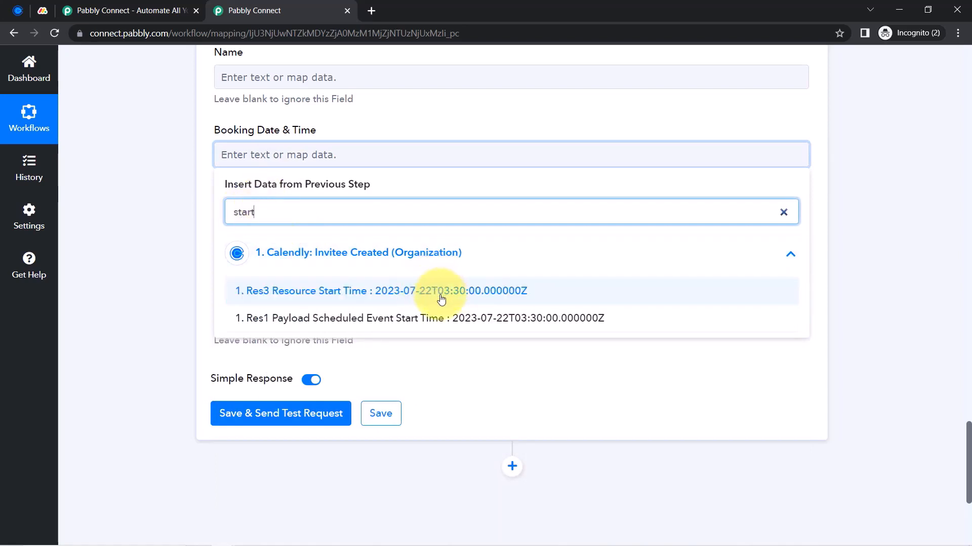
pyautogui.click(141, 203)
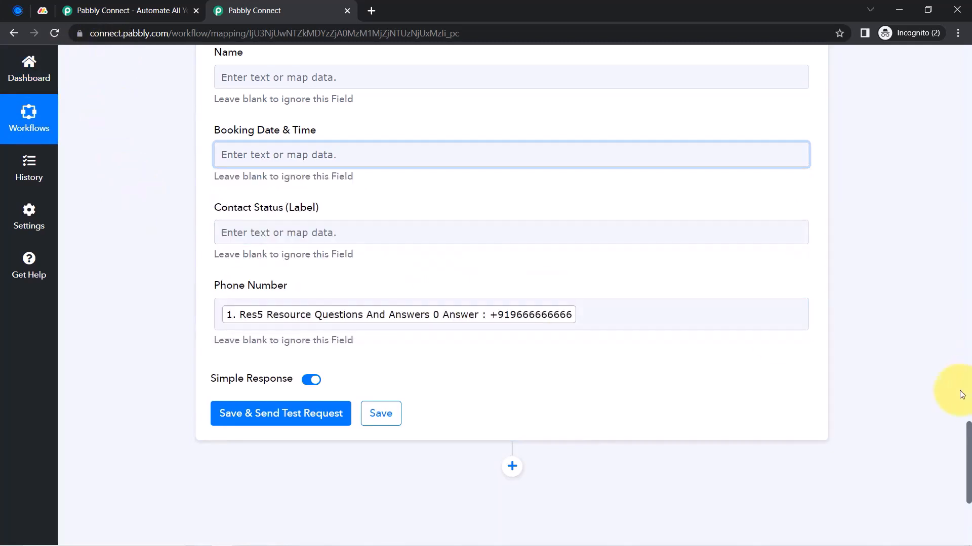
pyautogui.scroll(5, 969, 389)
pyautogui.scroll(10, 967, 354)
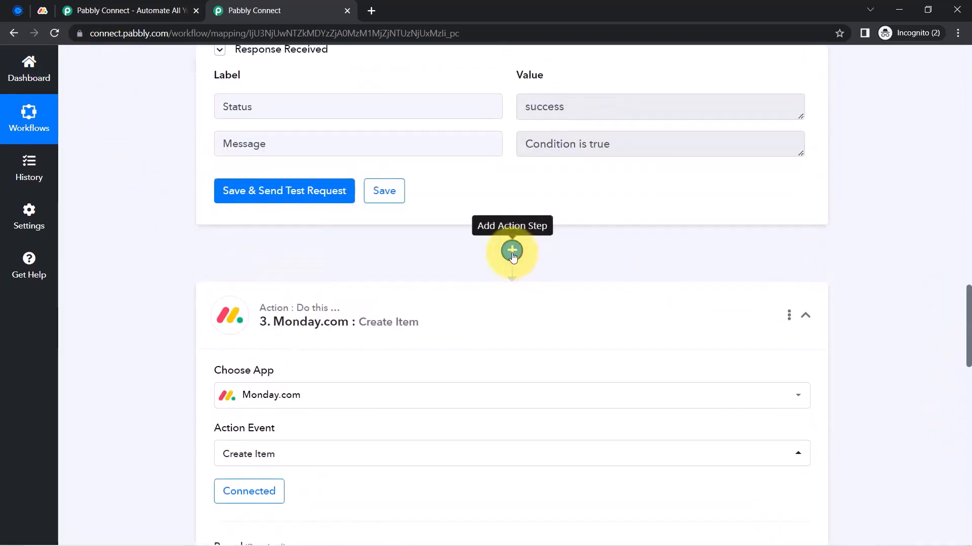
# Add a Date/Time Formatter step using Format Date with Time Zone before Monday.com, and connect it
pyautogui.click(512, 251)
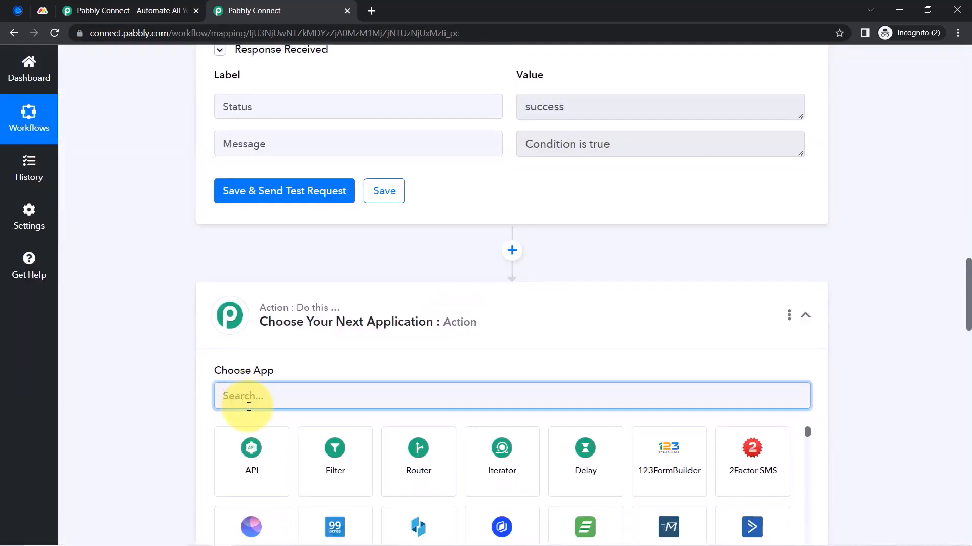
pyautogui.write('date')
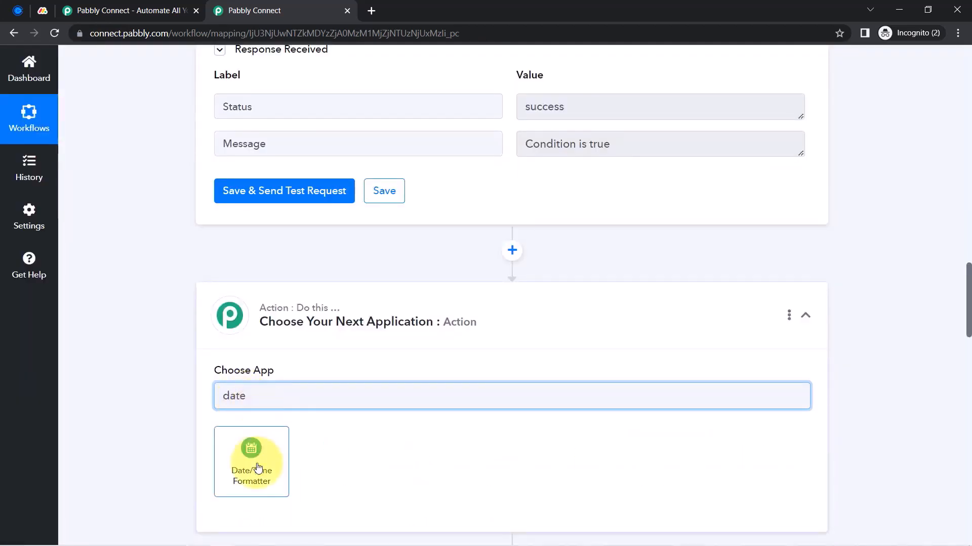
pyautogui.click(253, 450)
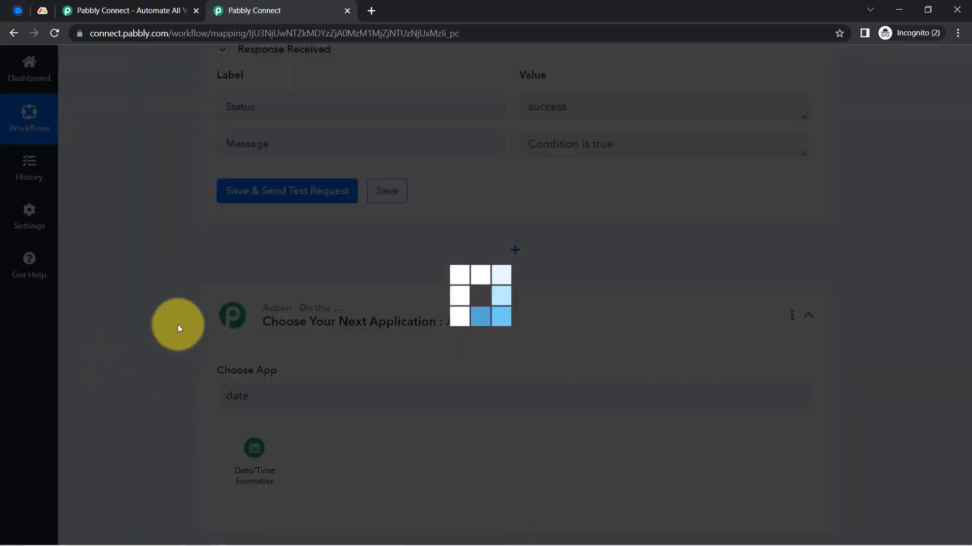
pyautogui.scroll(-4, 177, 328)
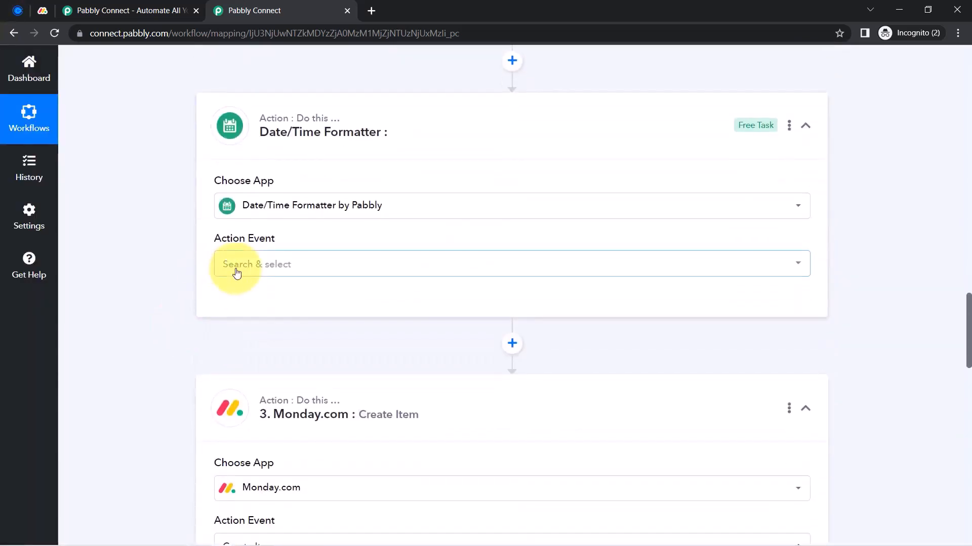
pyautogui.click(236, 273)
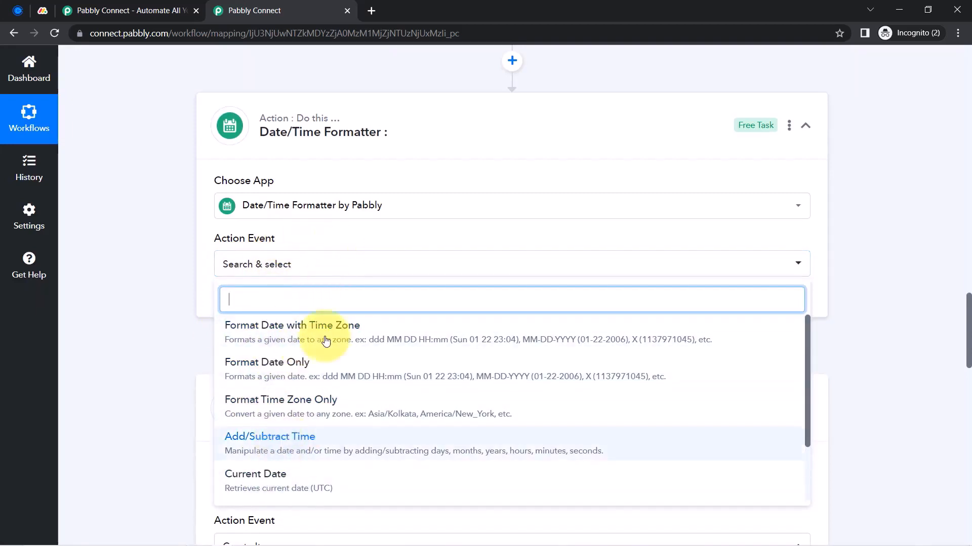
pyautogui.click(268, 336)
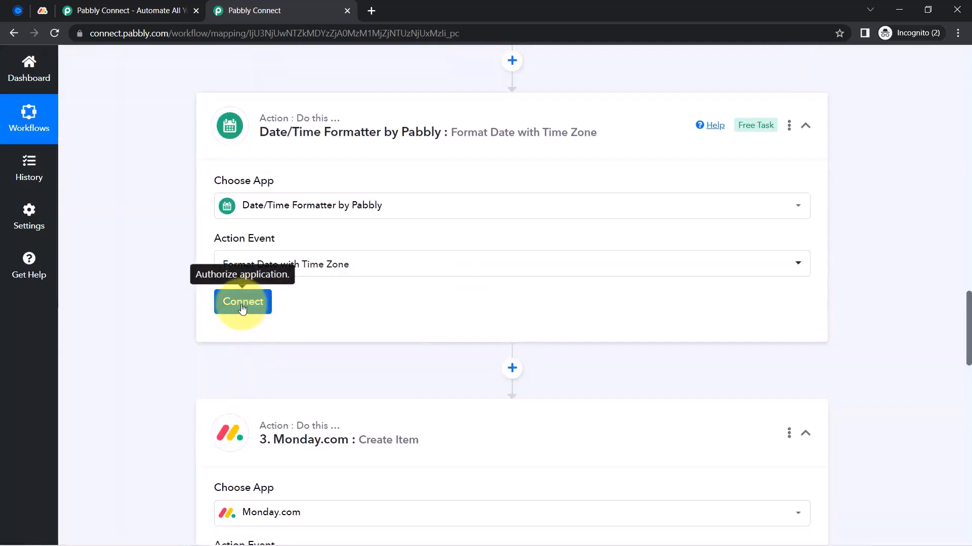
pyautogui.click(242, 303)
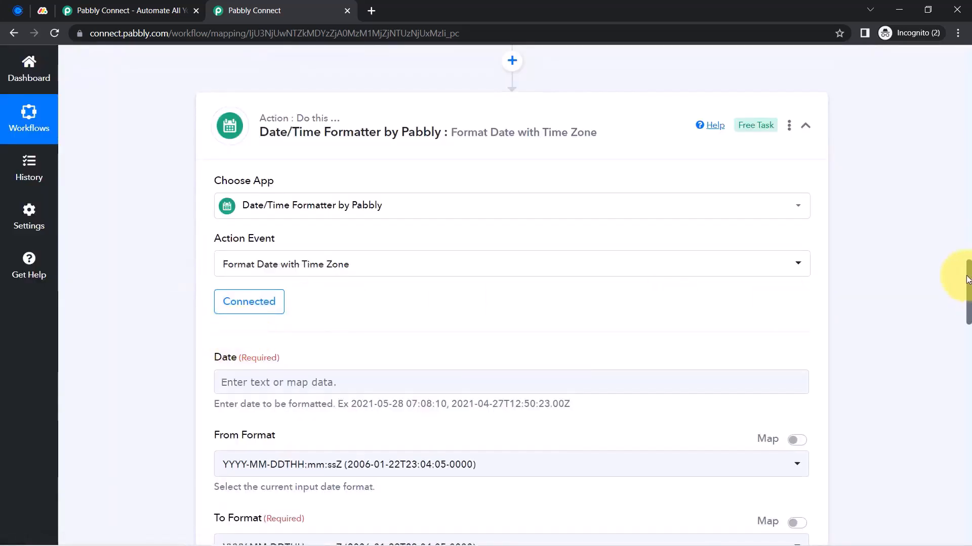
# Map Calendly's Res3 Resource Start Time into the formatter's Date field, found by searching 'start'
pyautogui.moveTo(966, 280); pyautogui.dragTo(965, 307)
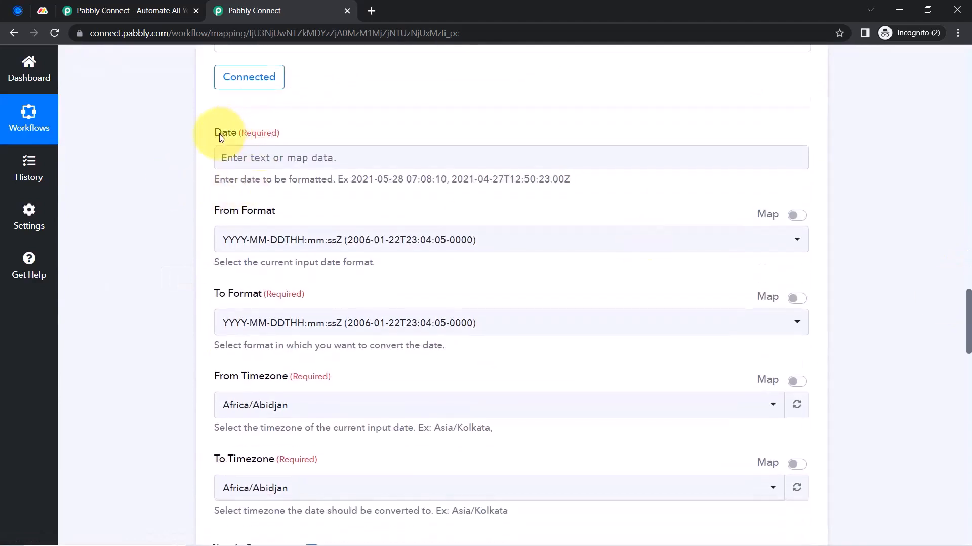
pyautogui.moveTo(220, 136); pyautogui.dragTo(259, 134)
pyautogui.click(240, 159)
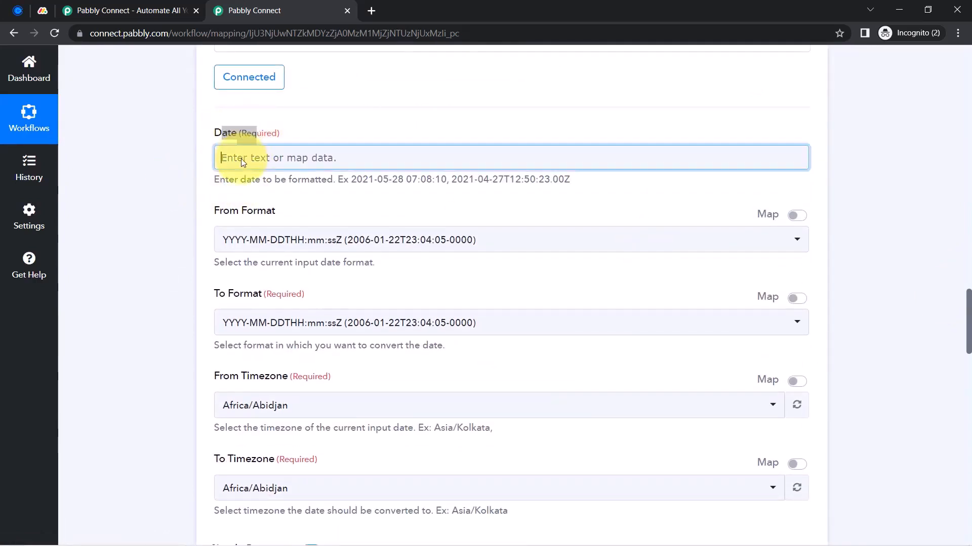
pyautogui.click(298, 257)
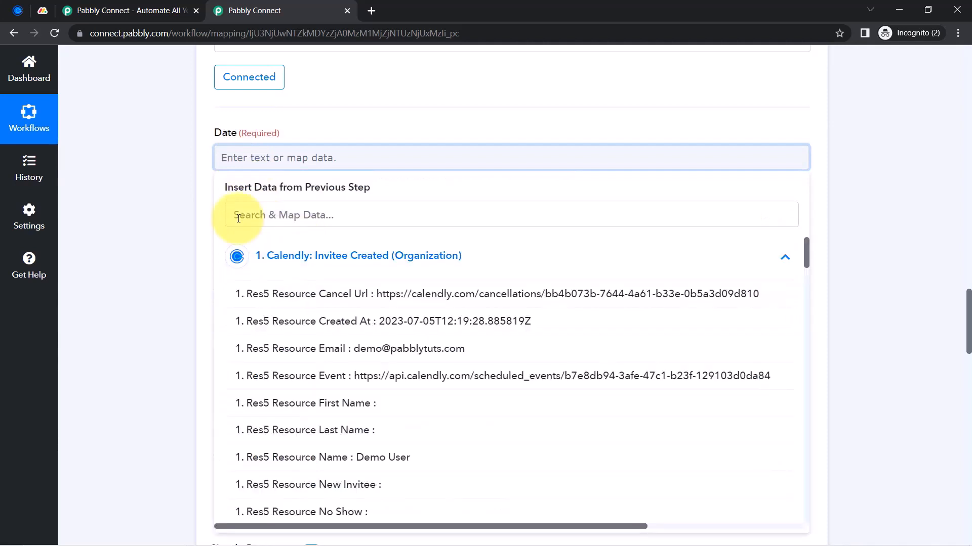
pyautogui.click(238, 216)
pyautogui.write('create')
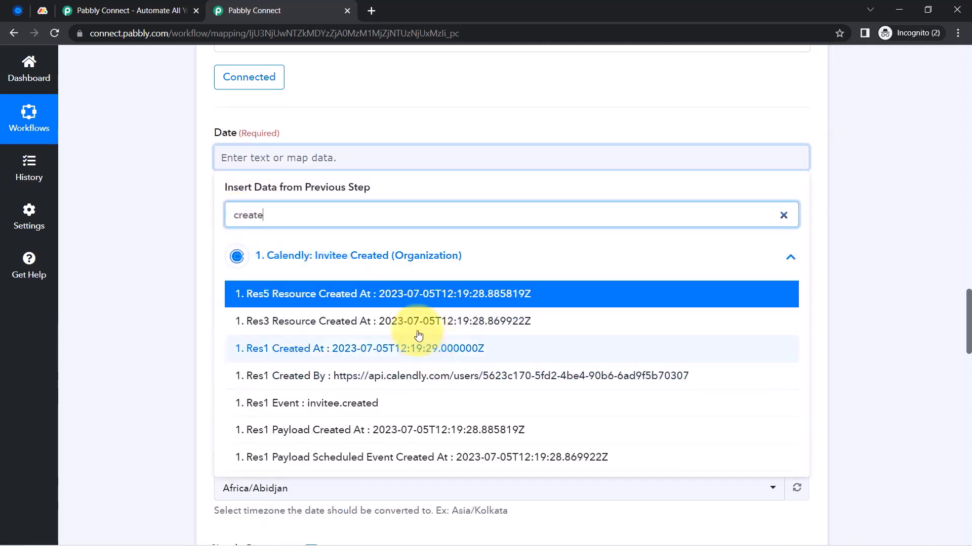
pyautogui.hotkey('ctrl', 'a')
pyautogui.write('start')
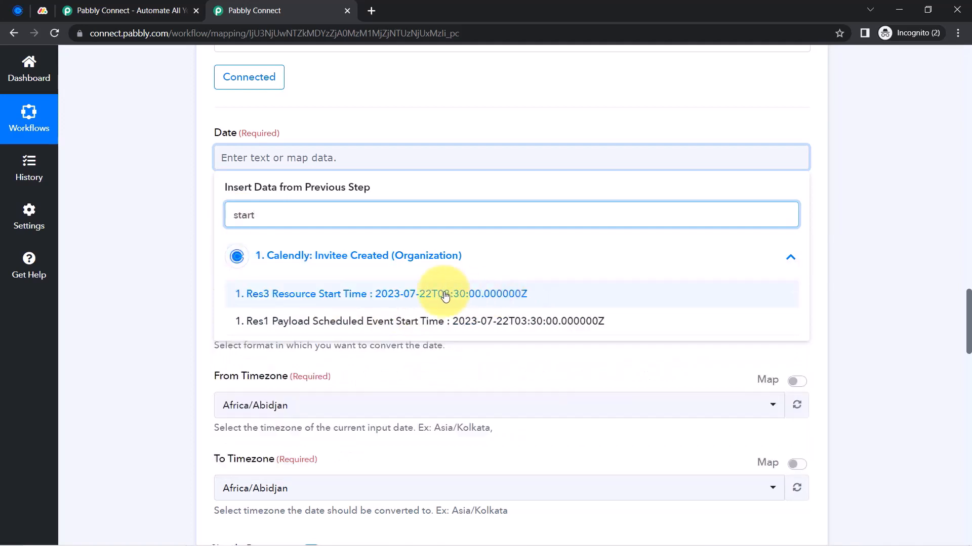
pyautogui.click(434, 296)
pyautogui.click(149, 213)
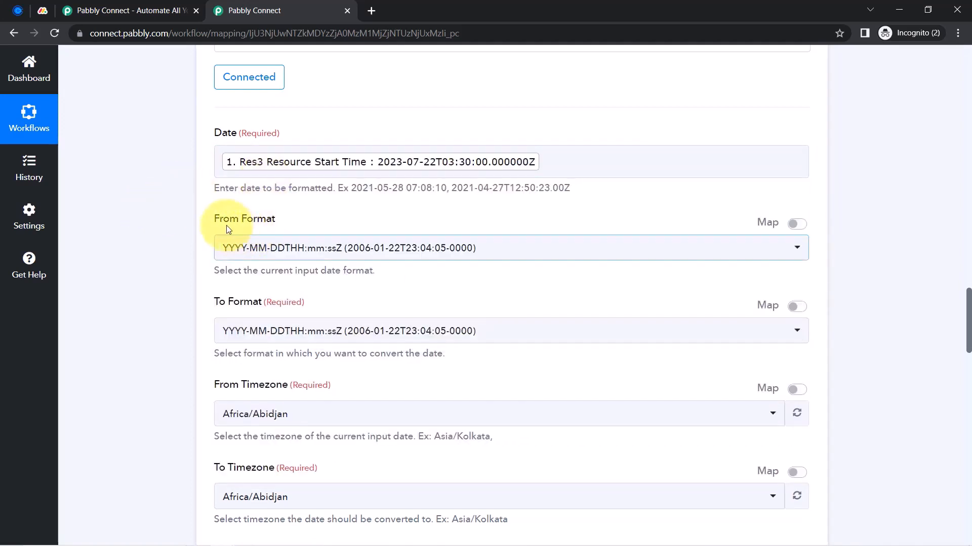
# Set the formatter's To Format to YYYY-MM-DD HH:mm:ss
pyautogui.moveTo(220, 219); pyautogui.dragTo(276, 223)
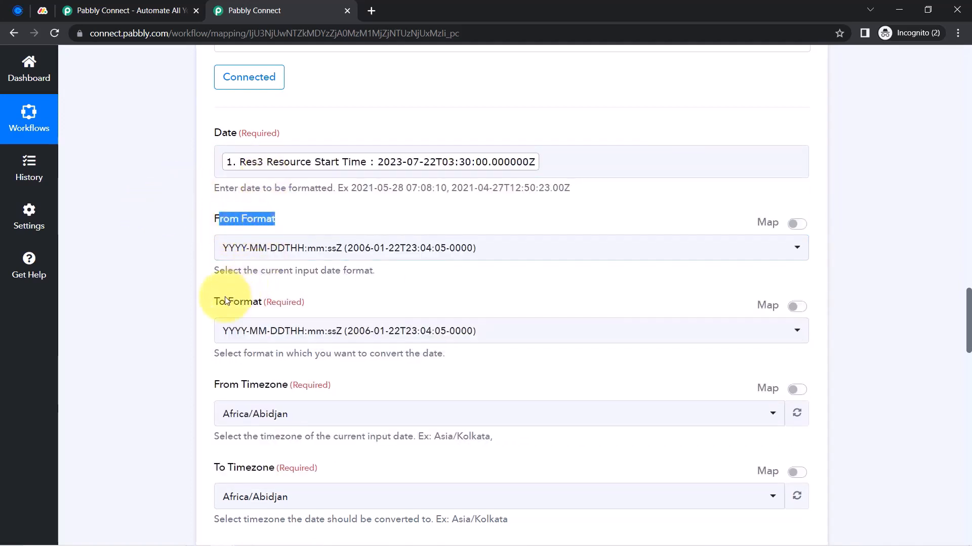
pyautogui.moveTo(225, 300); pyautogui.dragTo(250, 302)
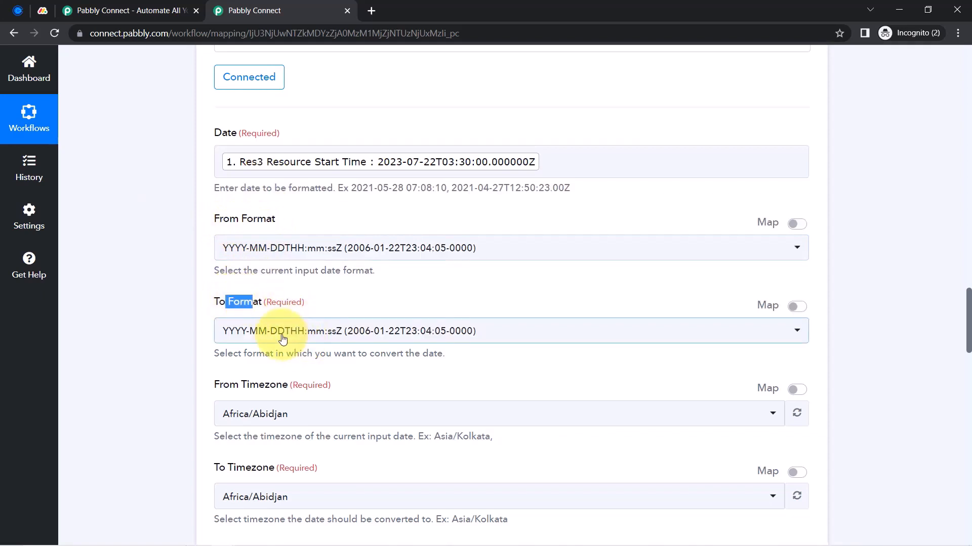
pyautogui.click(282, 332)
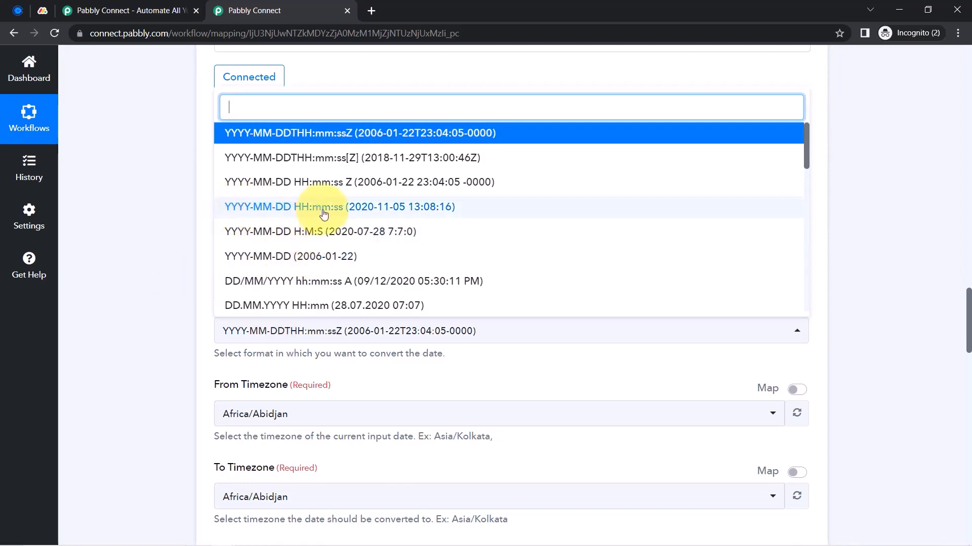
pyautogui.click(340, 214)
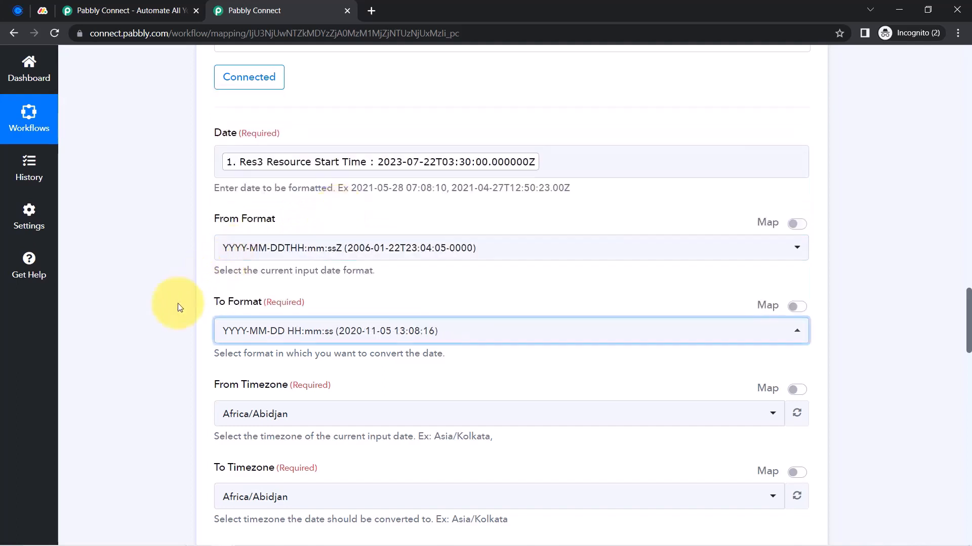
pyautogui.moveTo(215, 220); pyautogui.dragTo(288, 222)
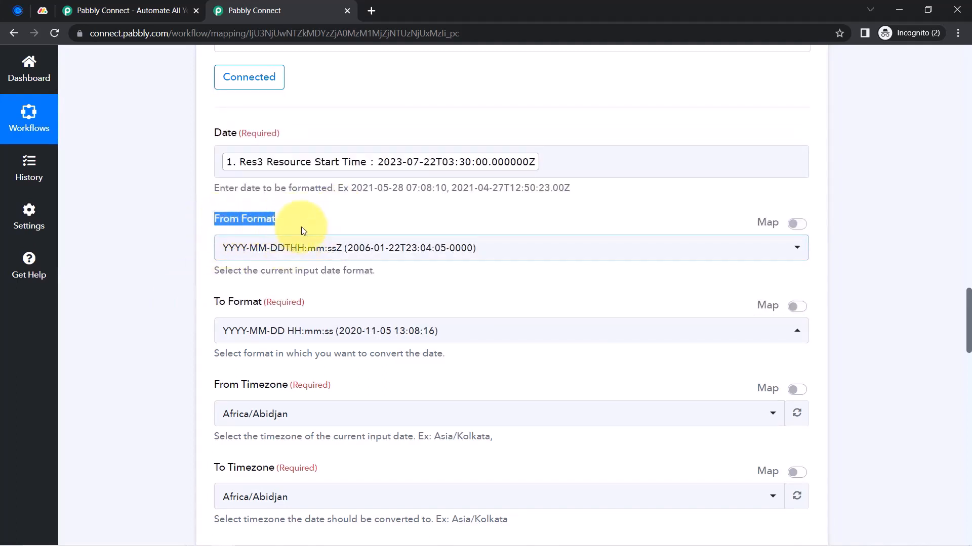
pyautogui.click(298, 193)
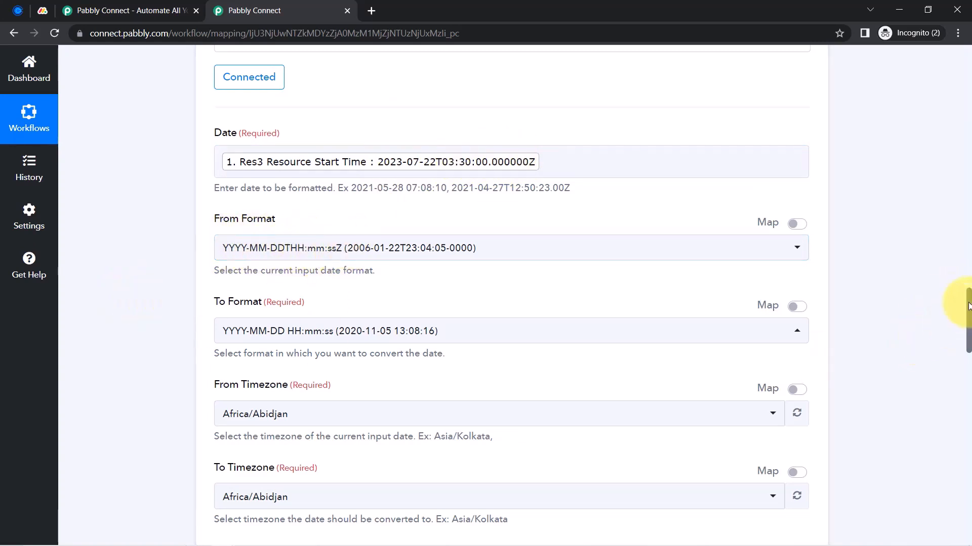
# Convert the date from the Etc/UTC timezone to Asia/Kolkata
pyautogui.scroll(-4, 969, 306)
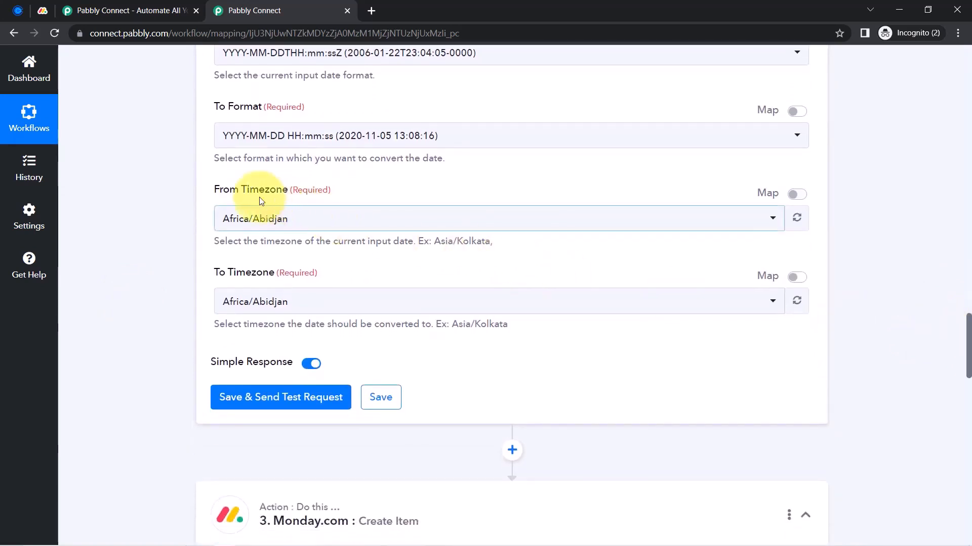
pyautogui.moveTo(219, 190); pyautogui.dragTo(296, 189)
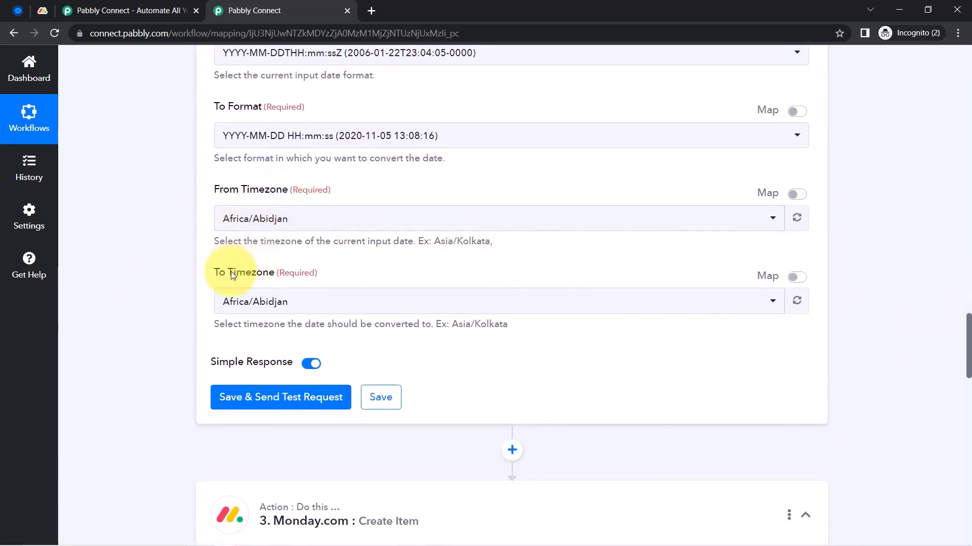
pyautogui.click(237, 307)
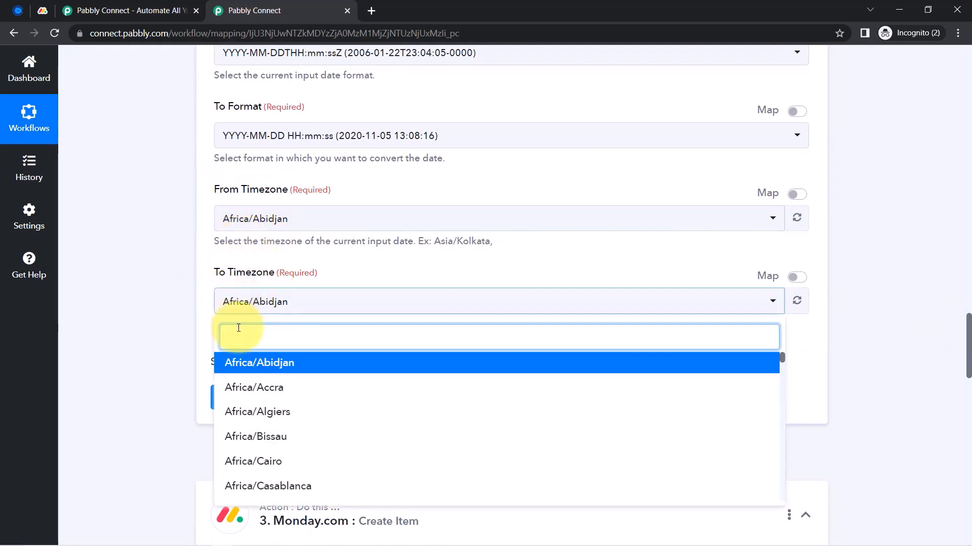
pyautogui.write('a')
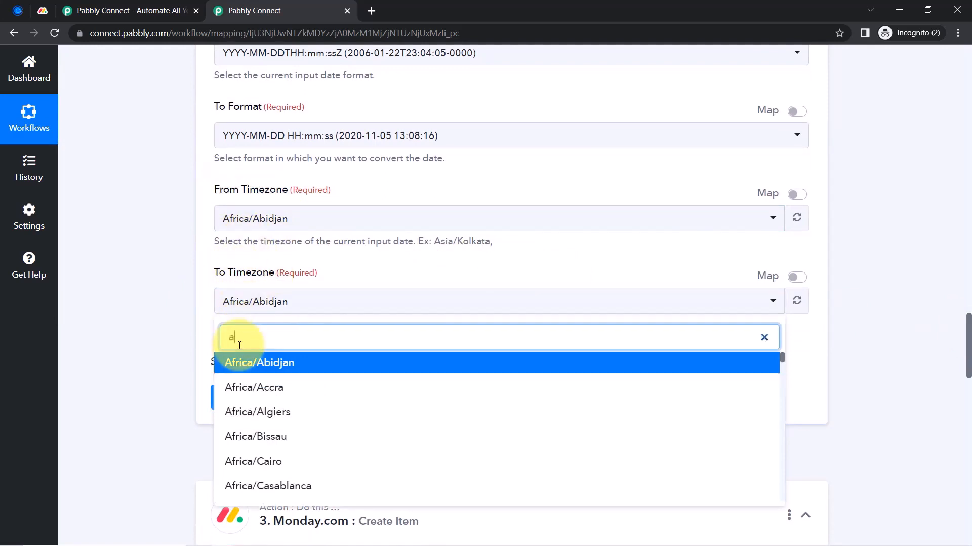
pyautogui.write('sia/kolkata')
pyautogui.press('Return')
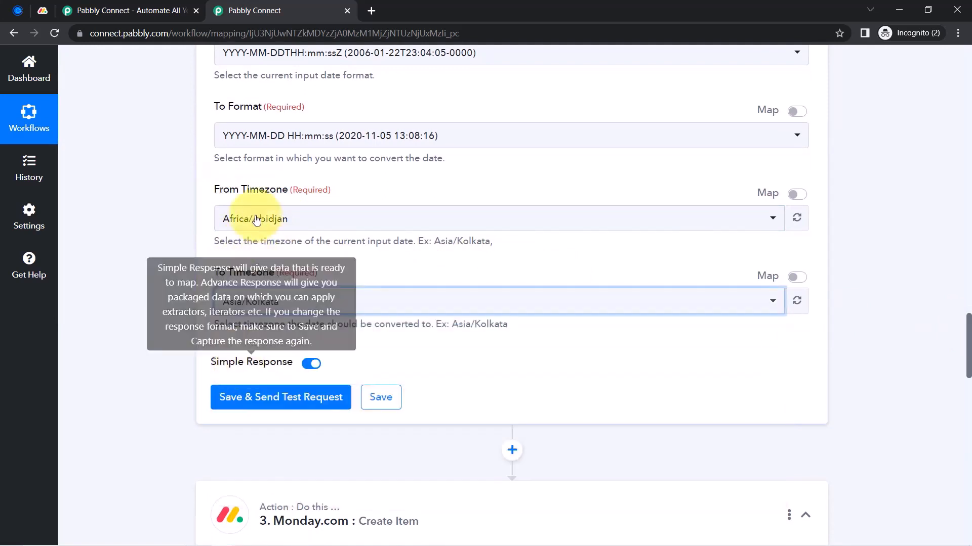
pyautogui.click(245, 219)
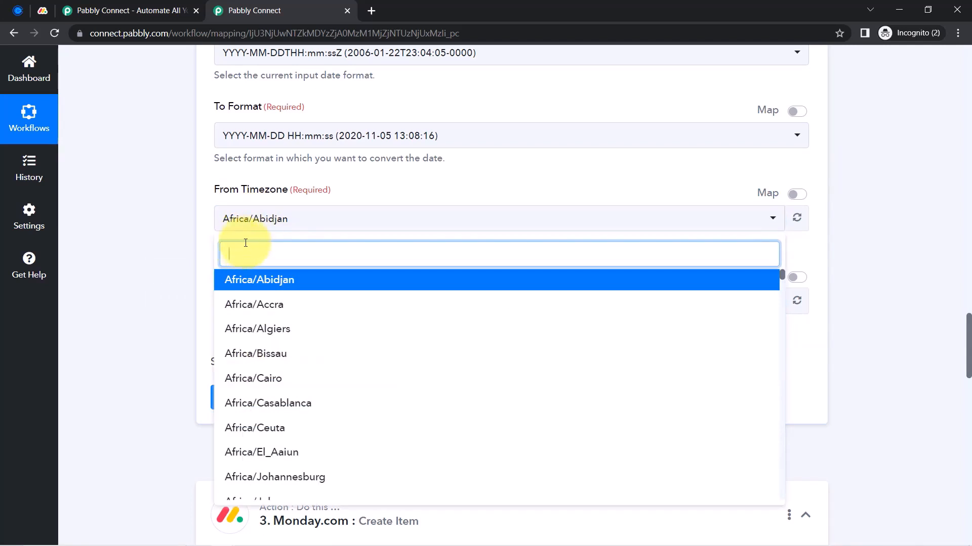
pyautogui.write('utc')
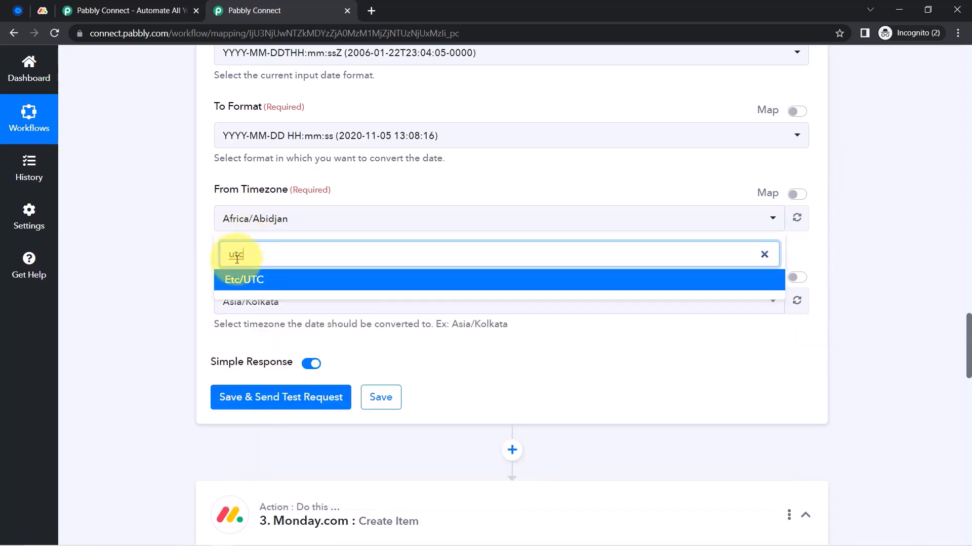
pyautogui.click(232, 279)
pyautogui.click(240, 408)
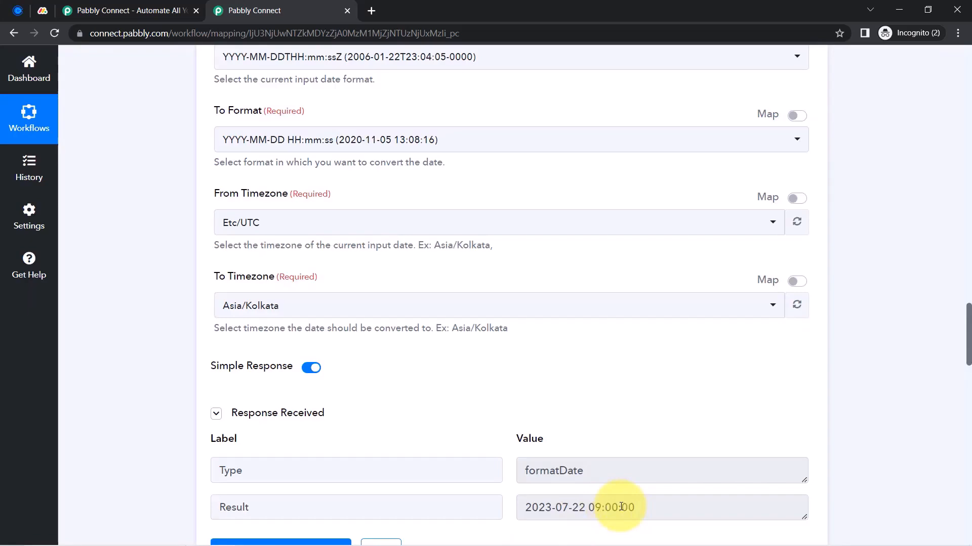
pyautogui.moveTo(621, 507); pyautogui.dragTo(548, 504)
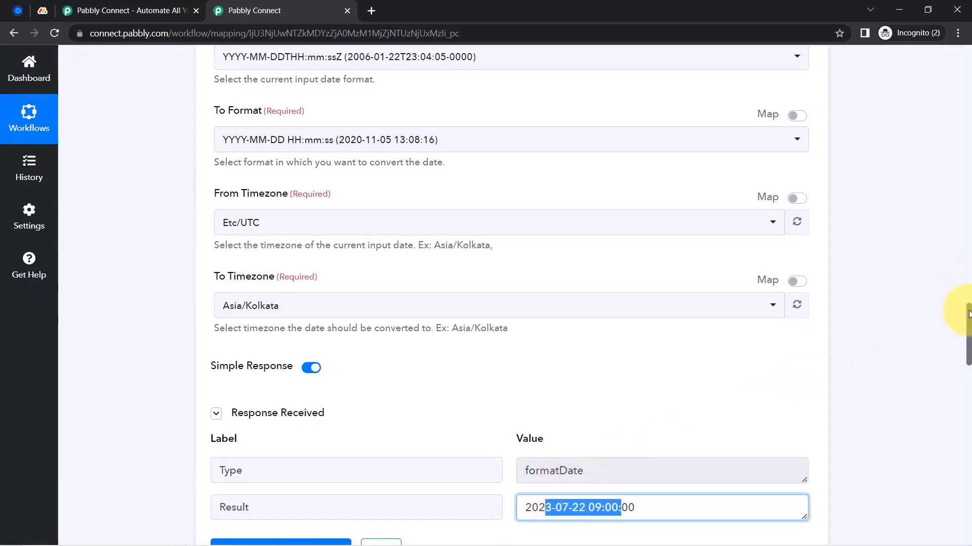
pyautogui.moveTo(969, 314); pyautogui.dragTo(966, 452)
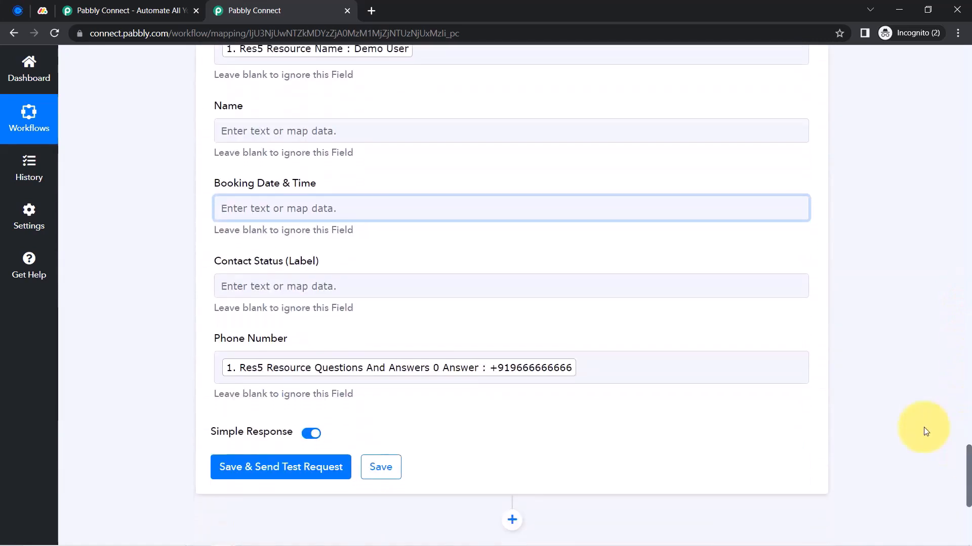
# Re-save the existing Monday.com connection for the Create Item step
pyautogui.click(276, 210)
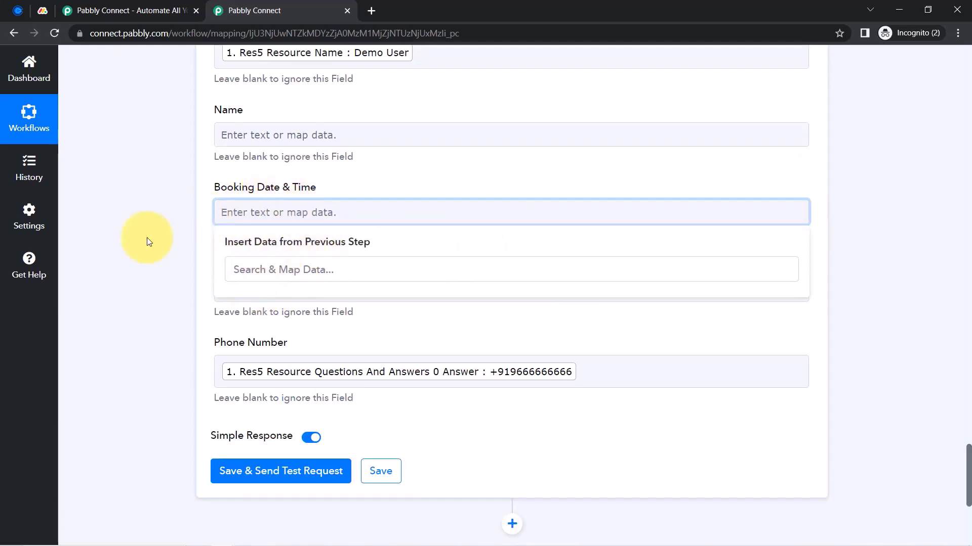
pyautogui.scroll(10, 148, 242)
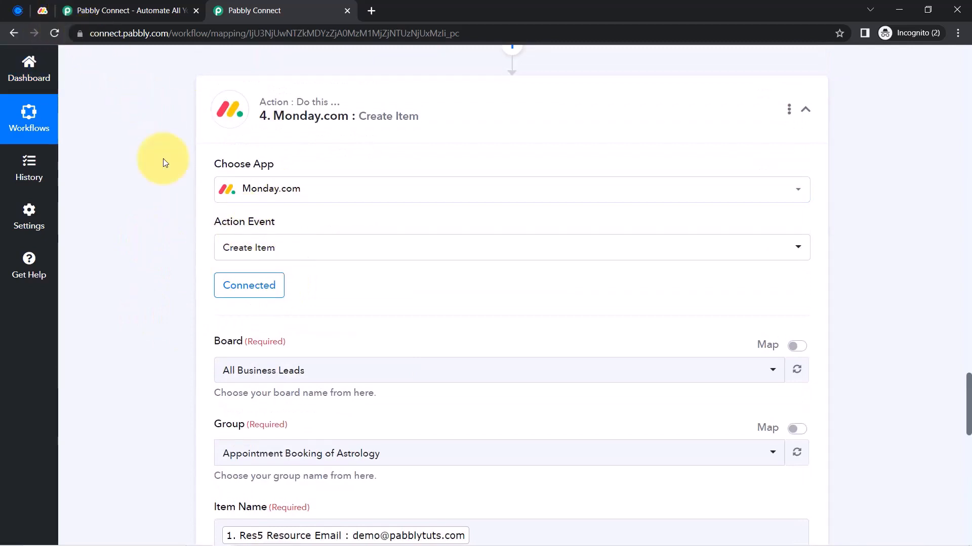
pyautogui.click(239, 295)
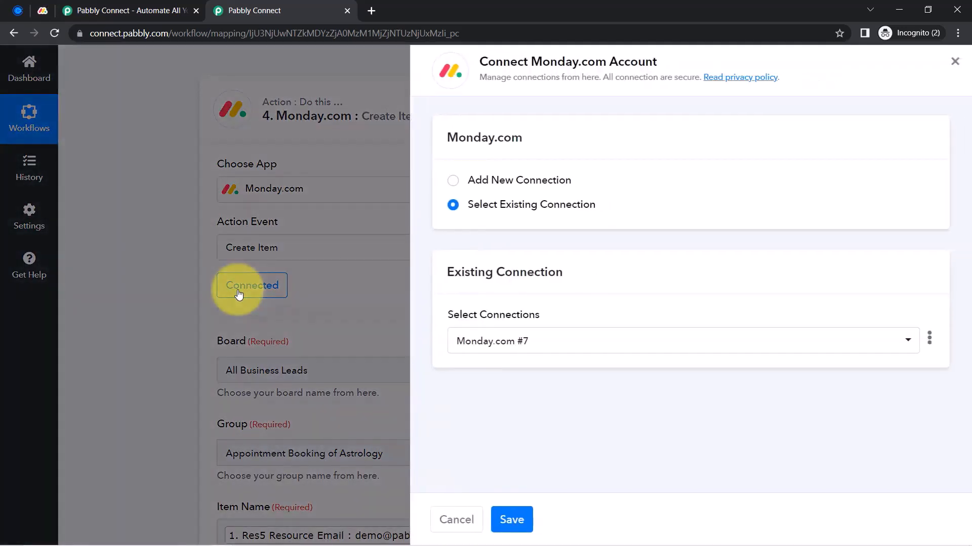
pyautogui.click(518, 519)
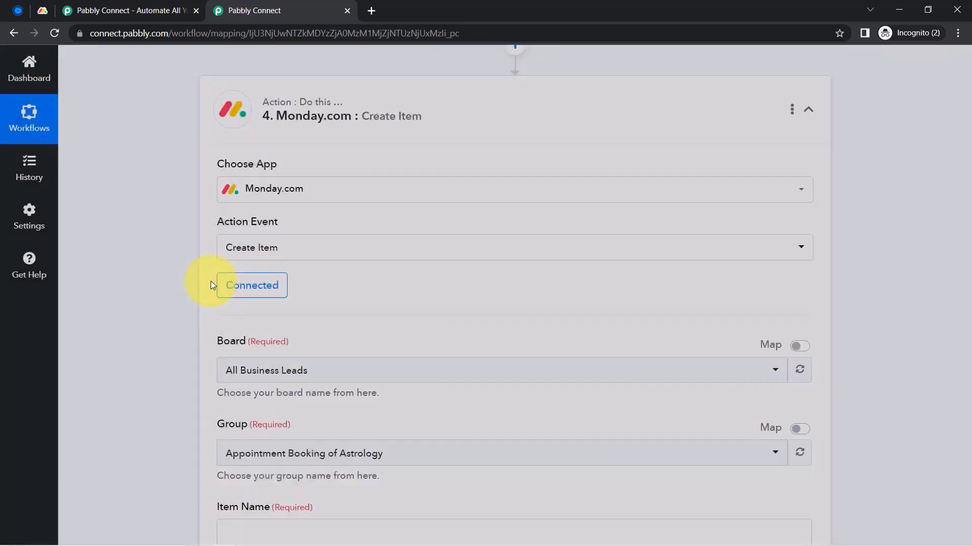
pyautogui.scroll(-5, 154, 362)
pyautogui.scroll(-10, 154, 363)
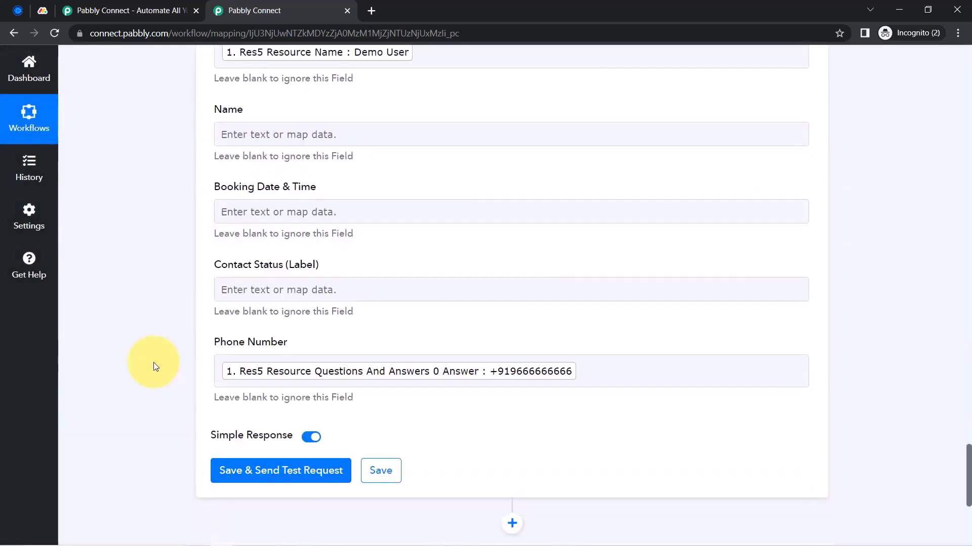
pyautogui.scroll(-3, 195, 217)
# Map the formatter's 3. Result into Booking Date & Time and send a test creating an item
pyautogui.click(260, 83)
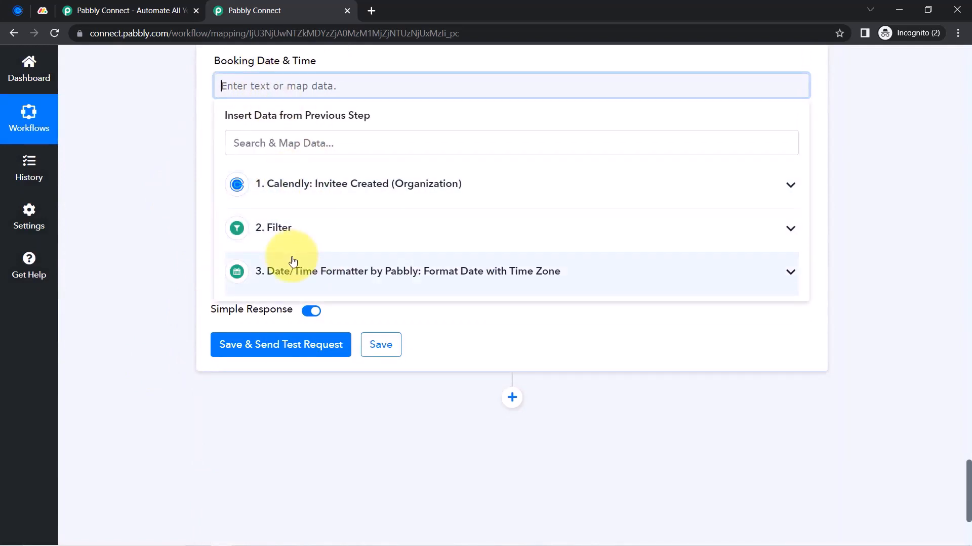
pyautogui.click(317, 274)
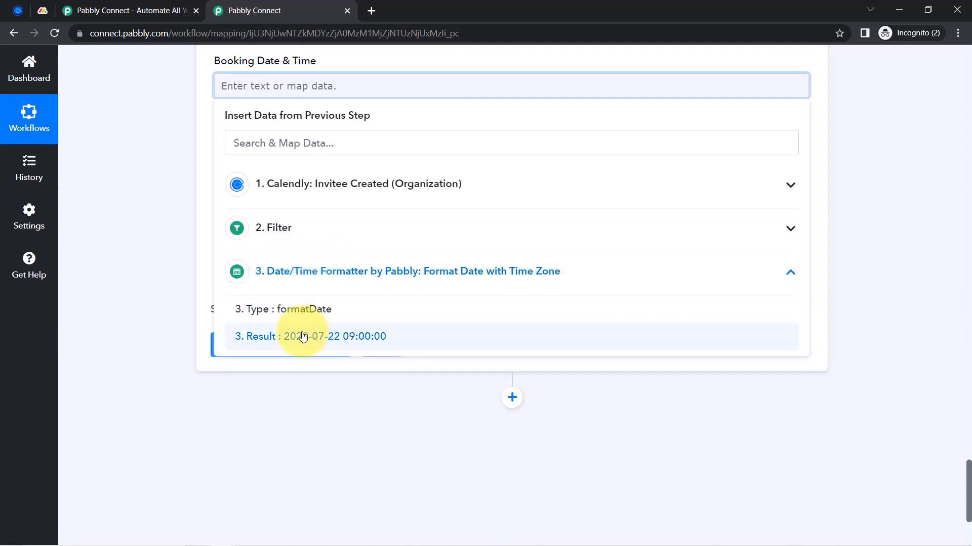
pyautogui.click(303, 337)
pyautogui.click(152, 208)
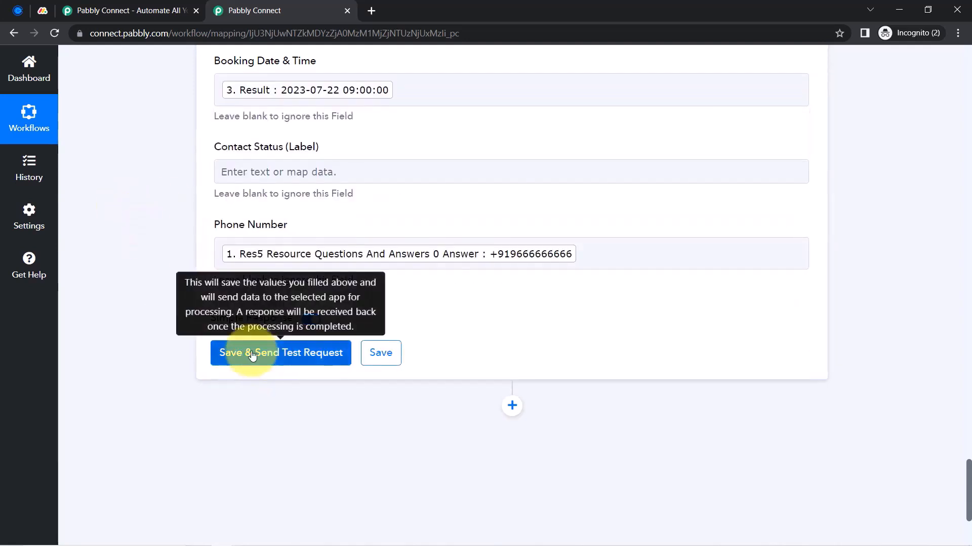
pyautogui.click(252, 354)
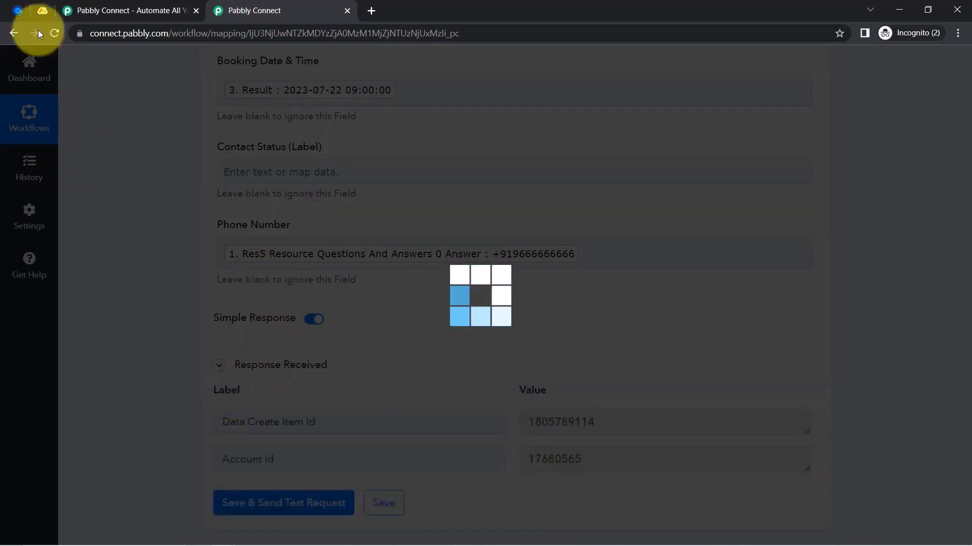
pyautogui.click(43, 11)
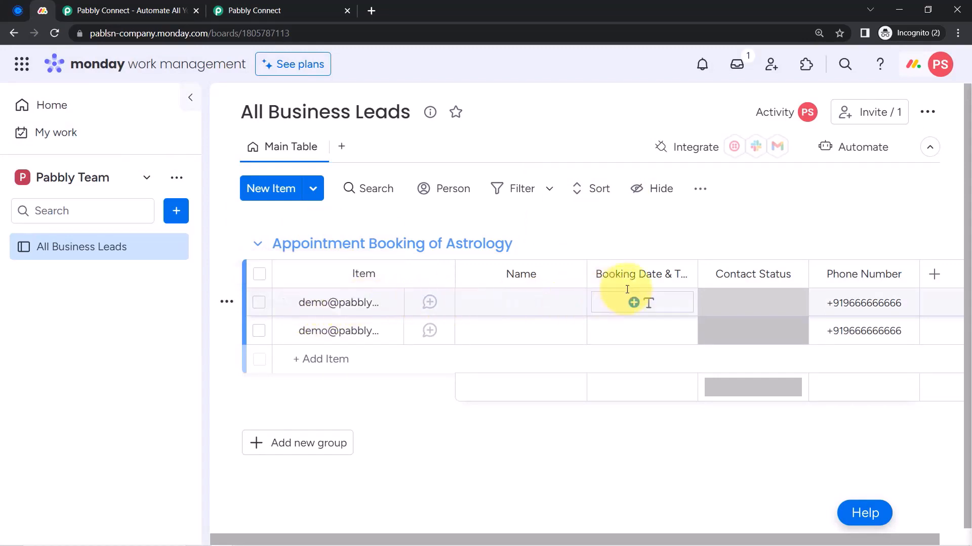
# Inspect the new item's empty Booking Date cell on the Monday board, then return to Pabbly Connect
pyautogui.click(649, 303)
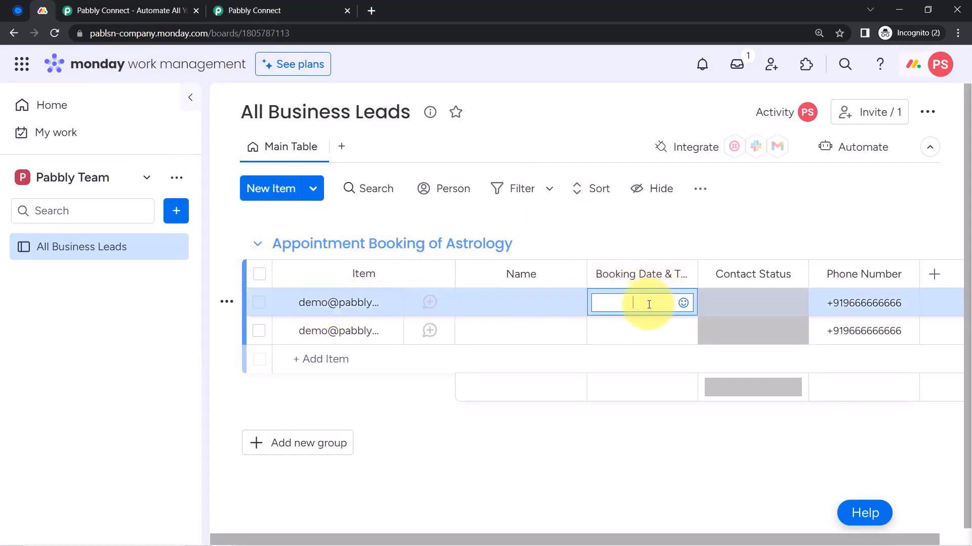
pyautogui.click(585, 433)
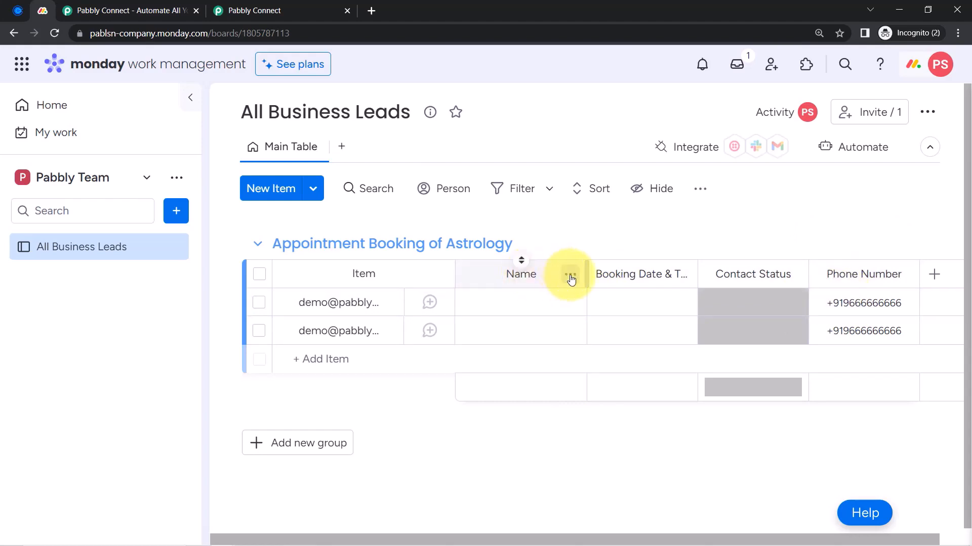
pyautogui.click(254, 10)
pyautogui.scroll(6, 101, 321)
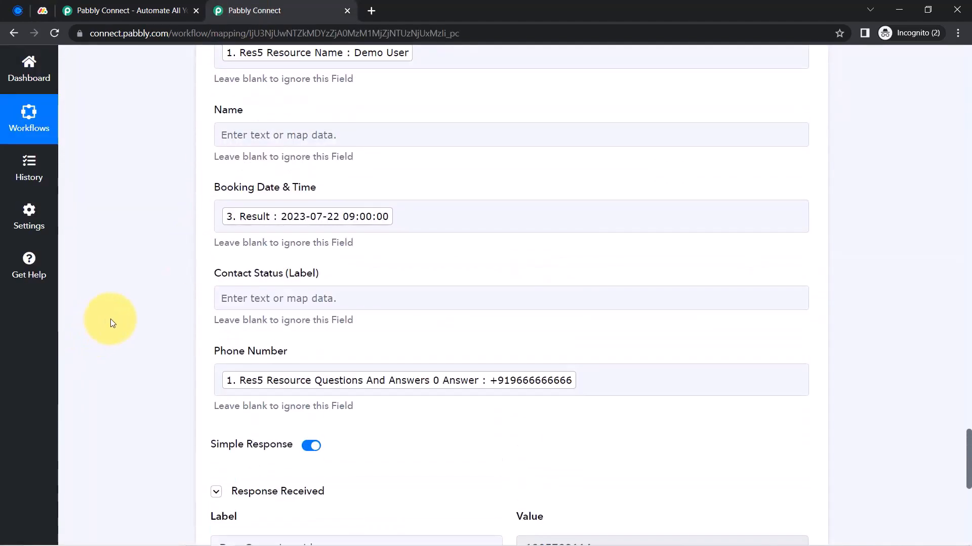
# Move the Res5 Resource Name (Demo User) mapping from the first Name field to the second
pyautogui.click(417, 249)
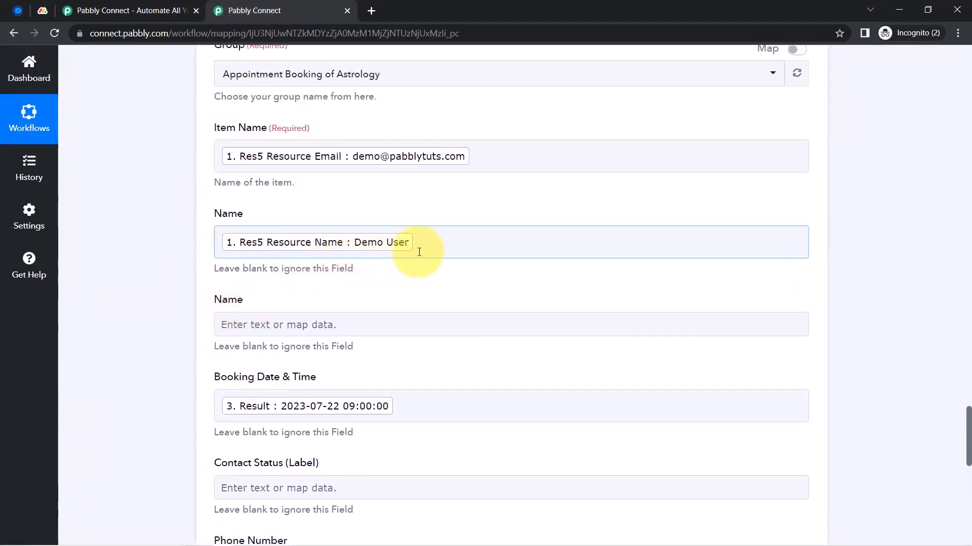
pyautogui.press('BackSpace')
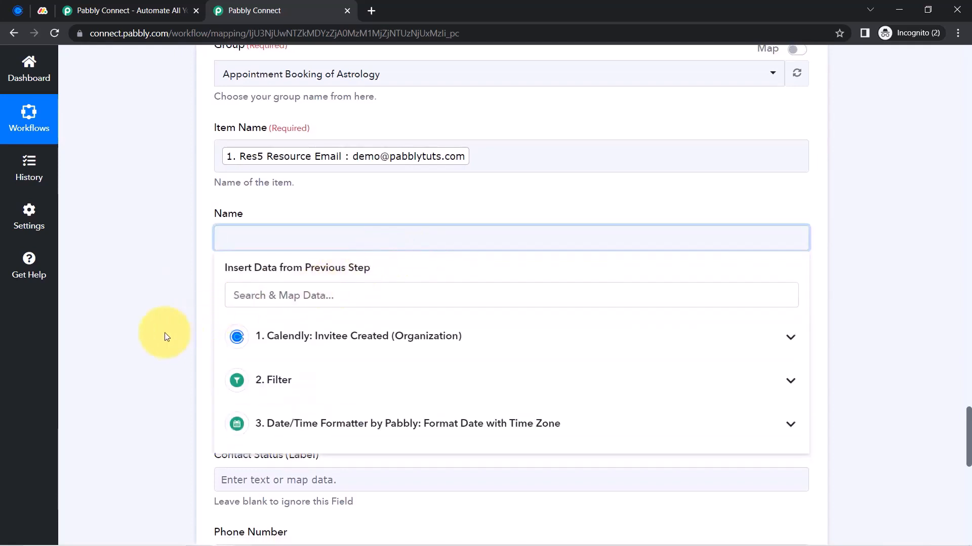
pyautogui.click(167, 338)
pyautogui.click(262, 314)
pyautogui.scroll(-1, 268, 324)
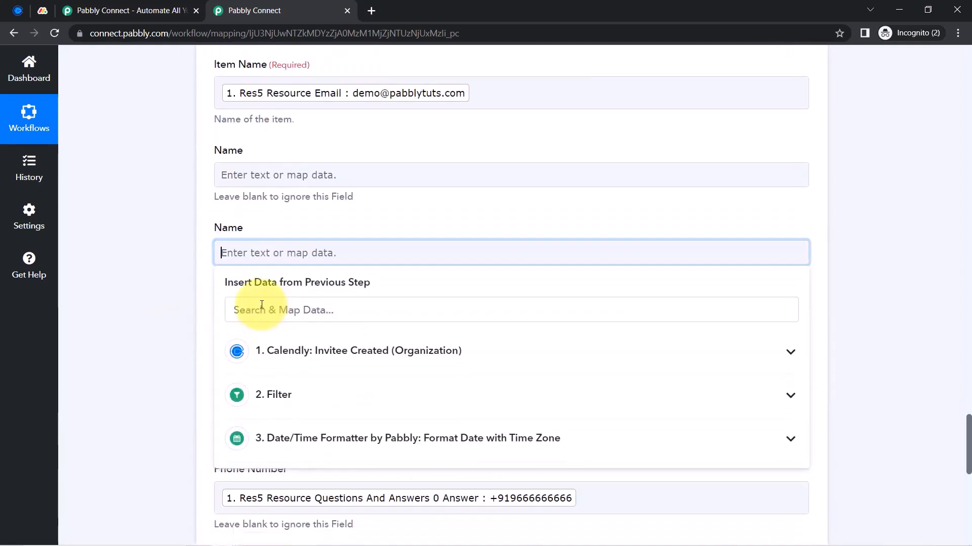
pyautogui.click(246, 310)
pyautogui.write('demo')
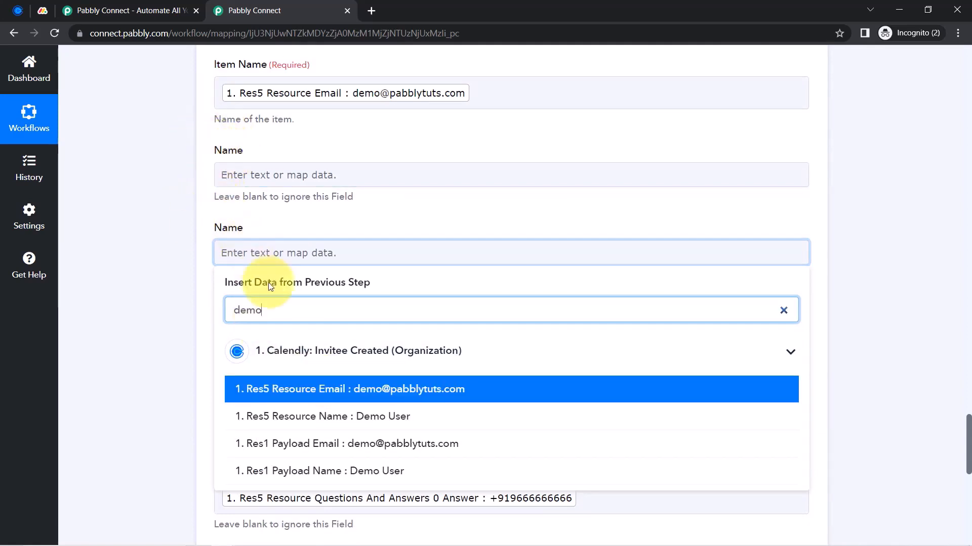
pyautogui.click(329, 417)
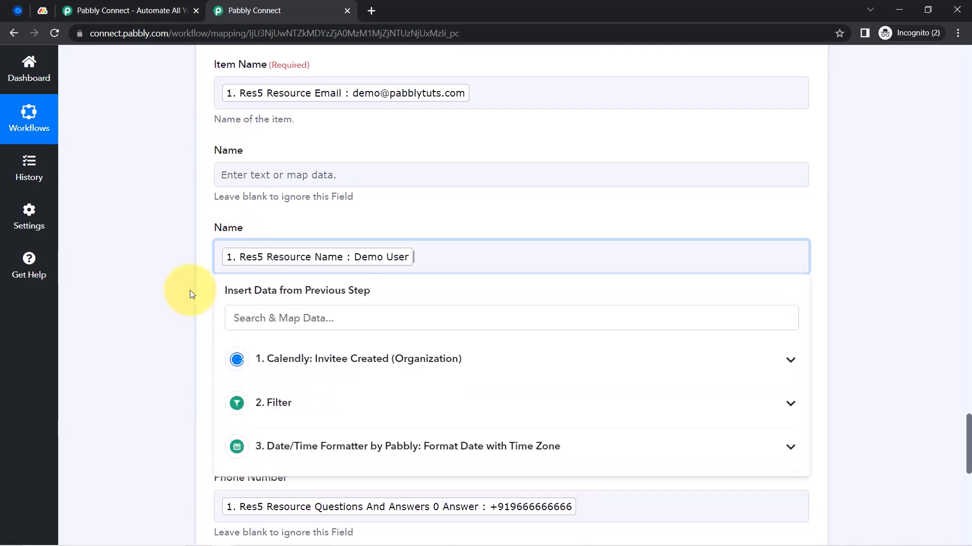
pyautogui.click(208, 236)
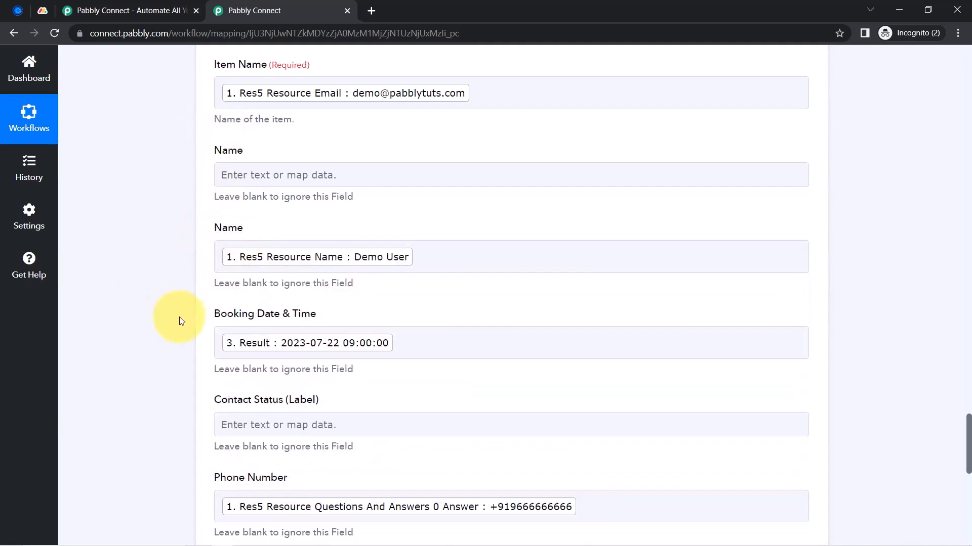
# Send another test request creating a new Monday.com item and check the board
pyautogui.scroll(-9, 178, 321)
pyautogui.click(239, 329)
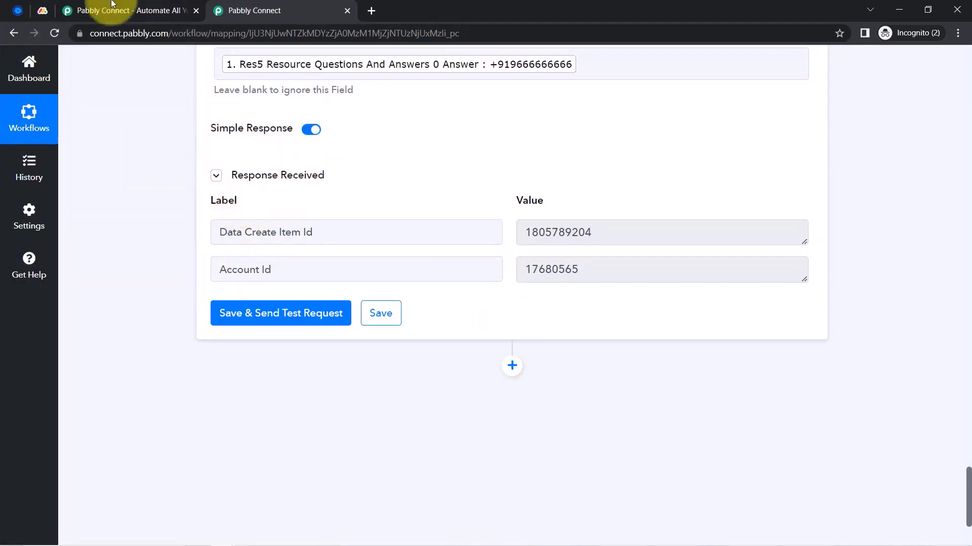
pyautogui.click(39, 16)
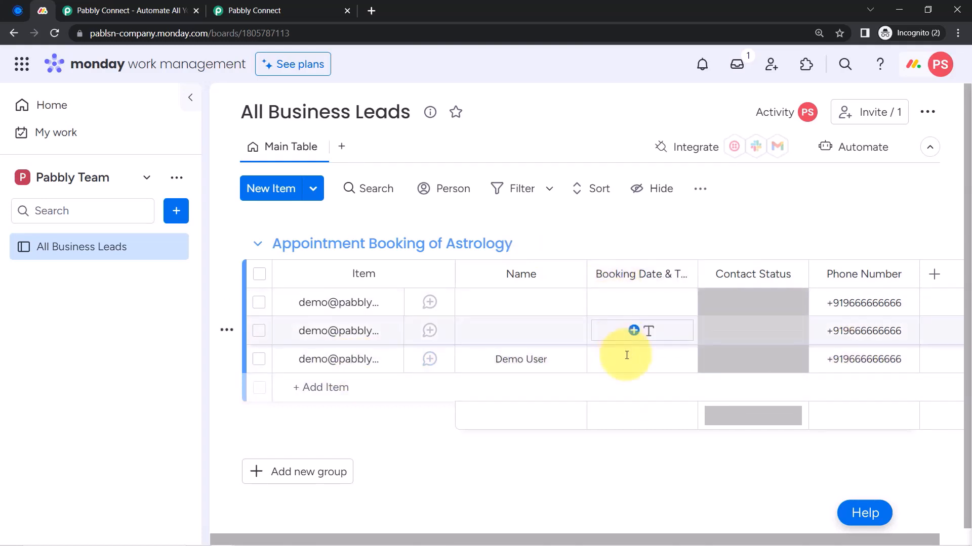
# Delete the original Booking Date & Time column from the Monday board, then return to Pabbly Connect
pyautogui.click(681, 275)
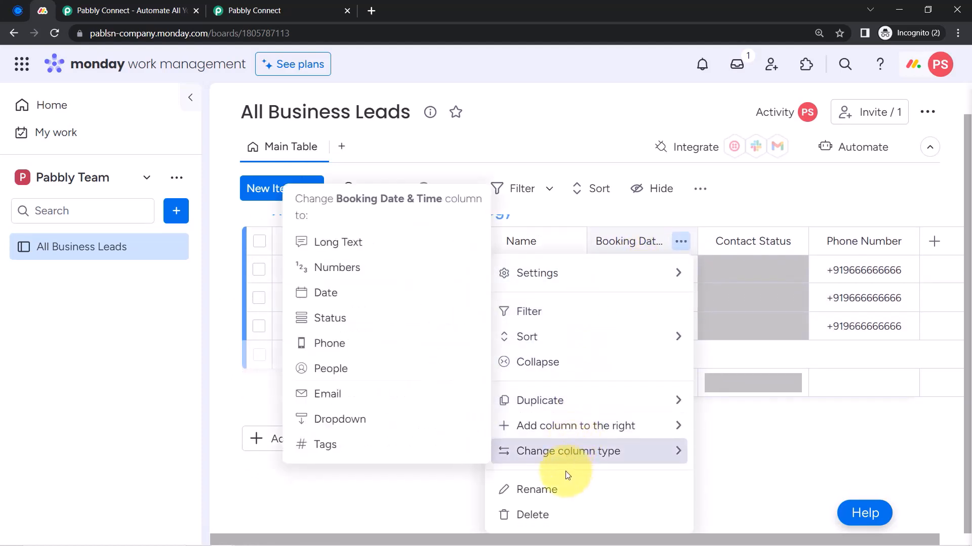
pyautogui.moveTo(561, 436)
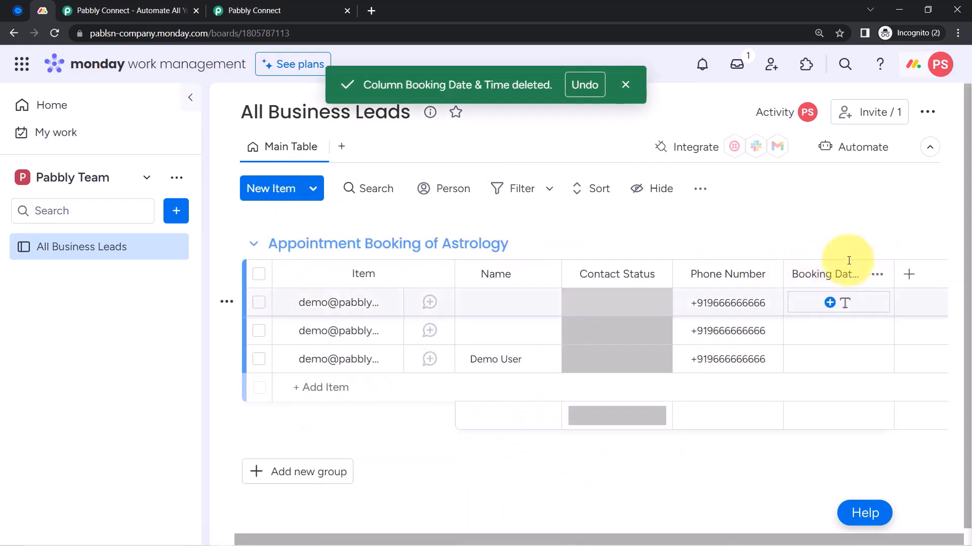
pyautogui.click(238, 11)
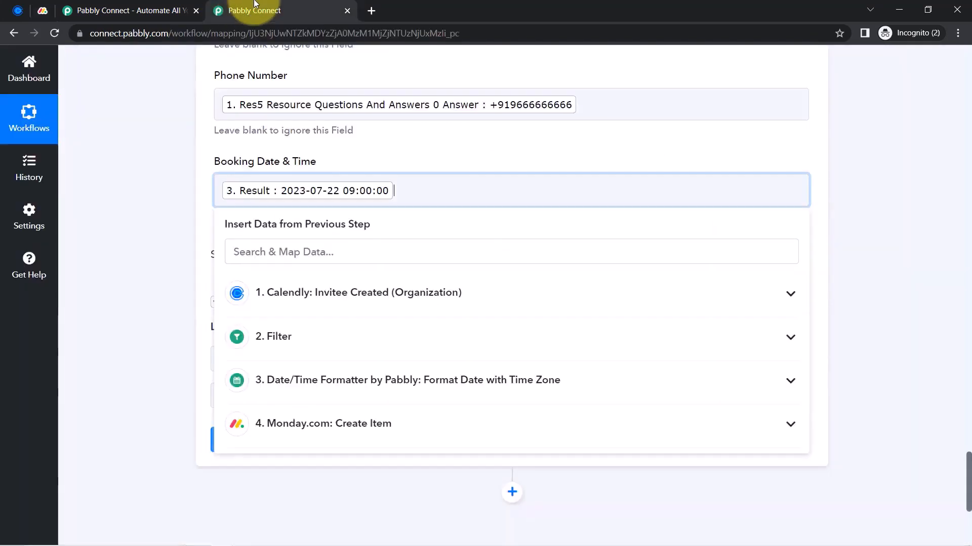
# Send the Create Item test to Monday.com and view the new Demo User item on the board
pyautogui.click(135, 245)
pyautogui.scroll(9, 646, 226)
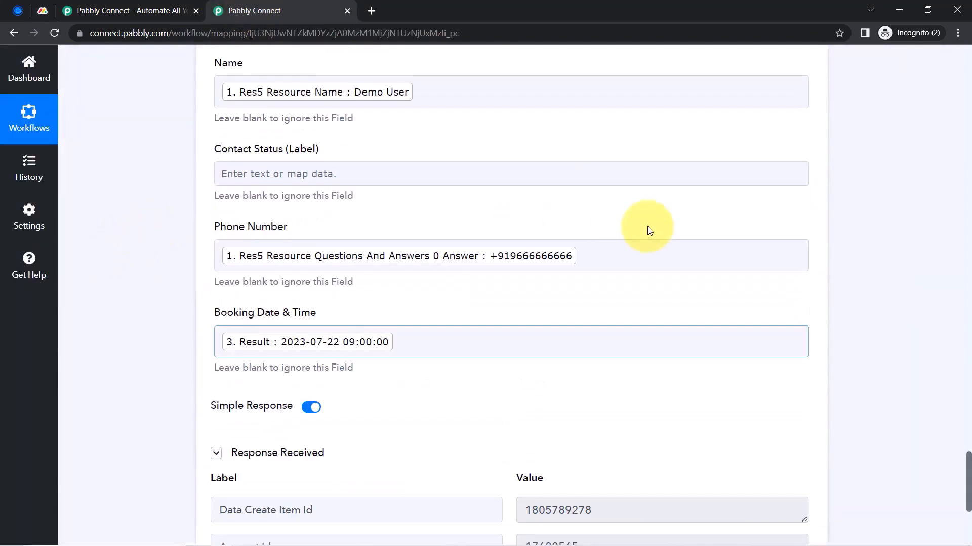
pyautogui.scroll(3, 715, 206)
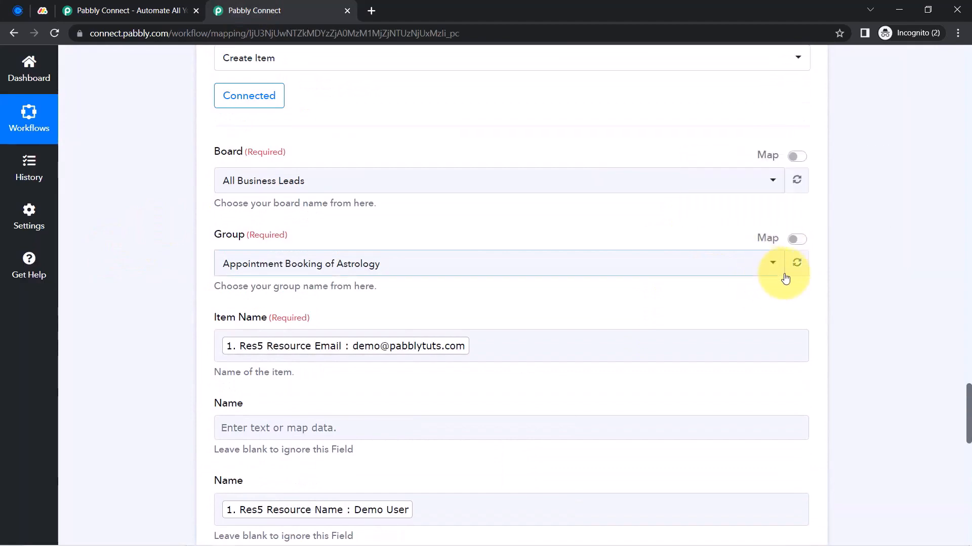
pyautogui.scroll(-8, 195, 379)
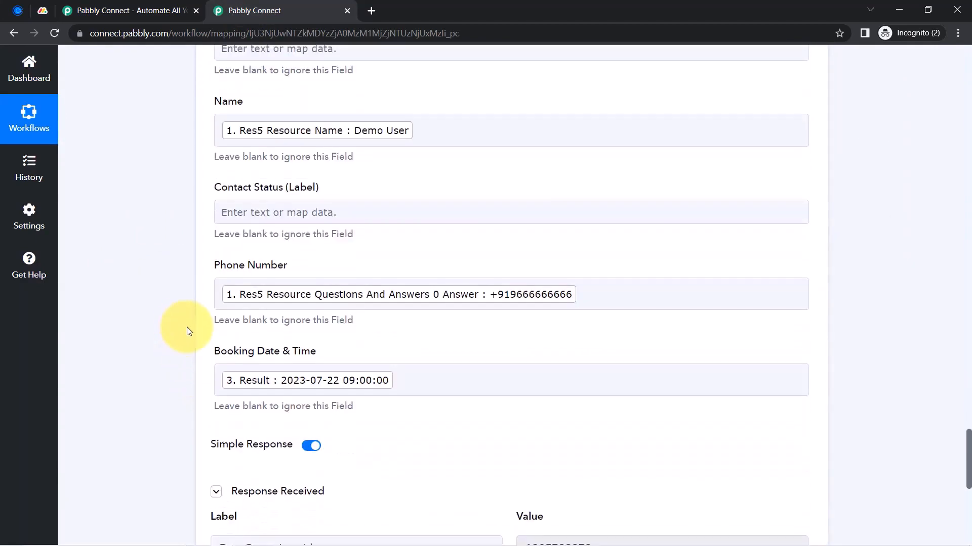
pyautogui.scroll(-5, 205, 326)
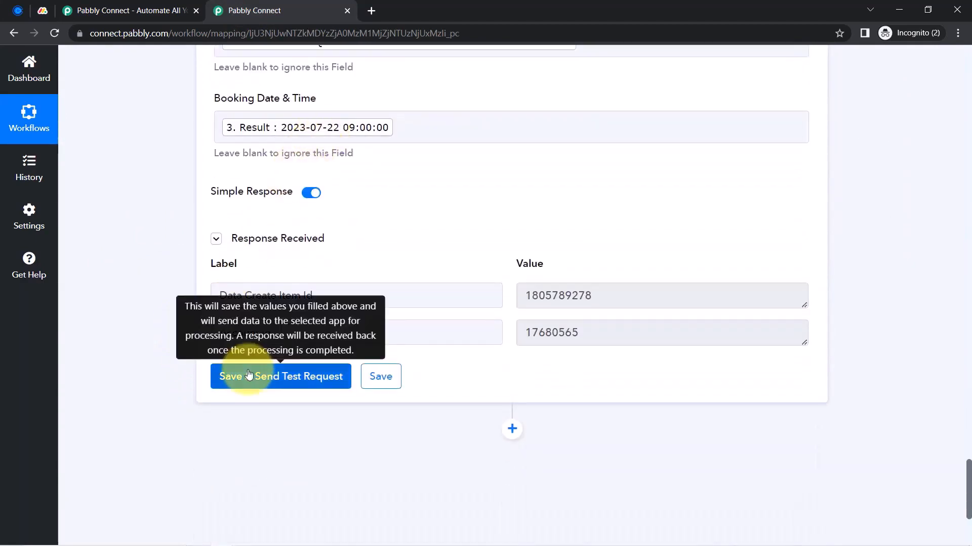
pyautogui.click(248, 376)
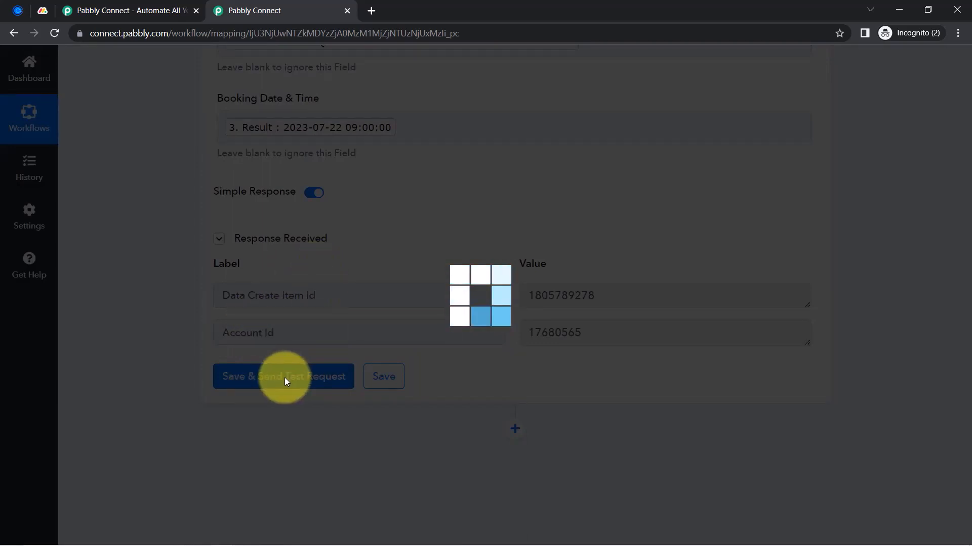
pyautogui.click(40, 14)
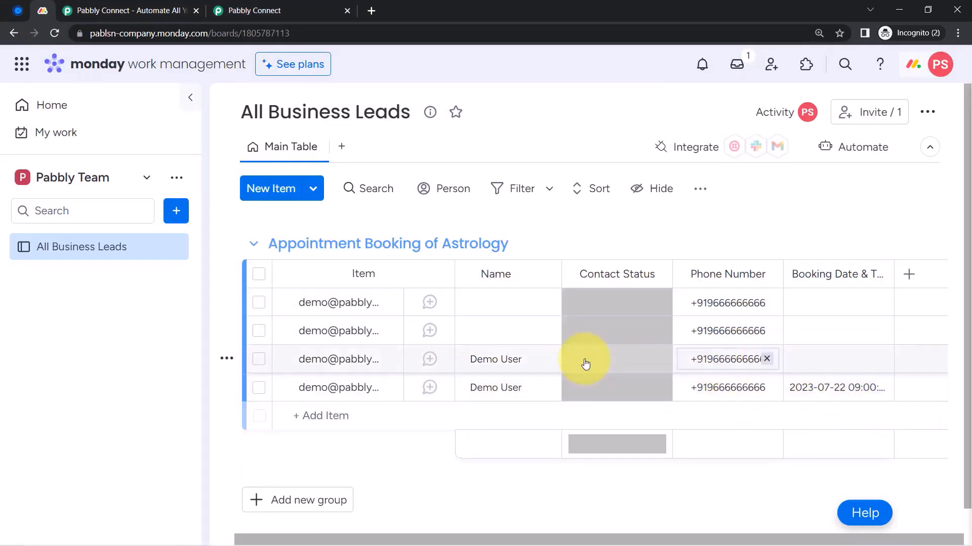
# Delete the three earlier test items from the board, keeping only the Demo User booking
pyautogui.click(257, 360)
pyautogui.rightClick(255, 364)
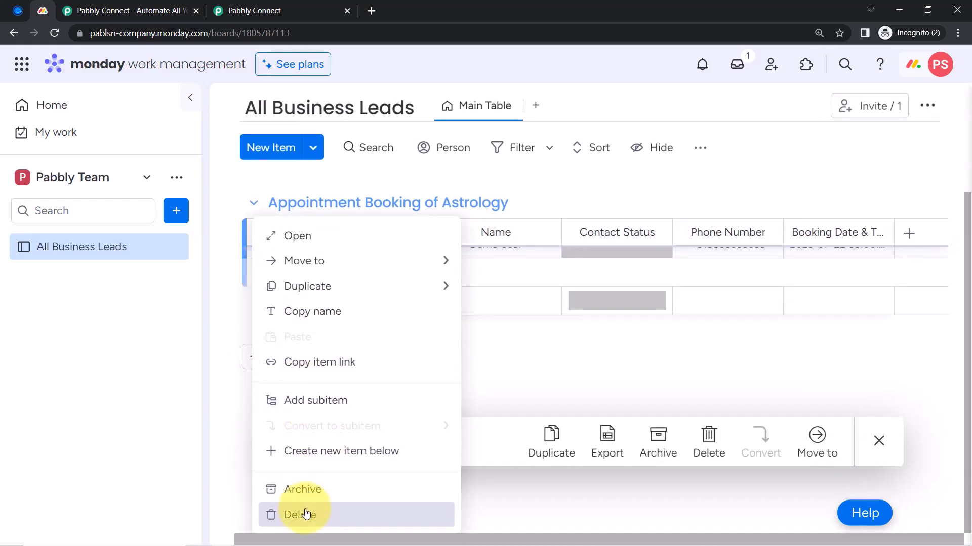
pyautogui.click(298, 514)
pyautogui.click(645, 330)
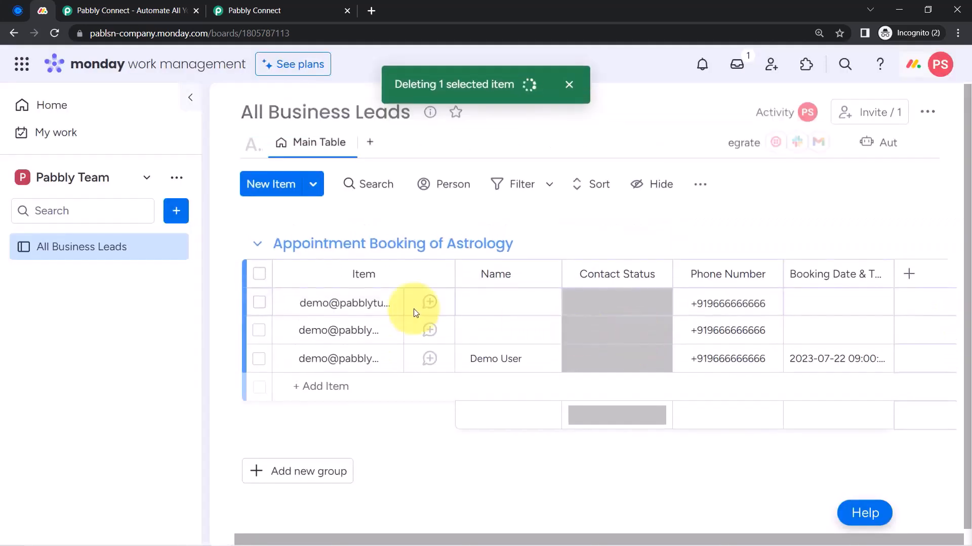
pyautogui.click(260, 333)
pyautogui.rightClick(263, 338)
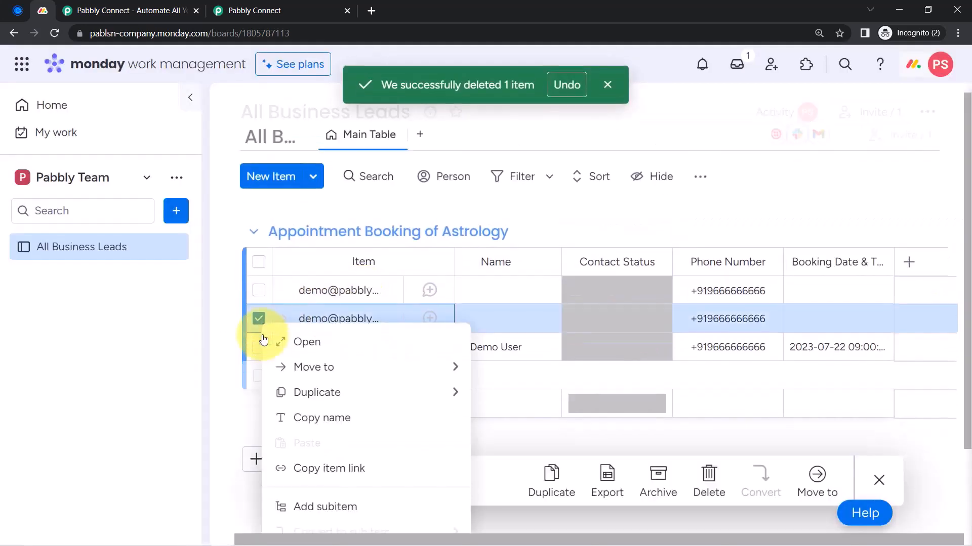
pyautogui.scroll(-1, 276, 385)
pyautogui.click(283, 514)
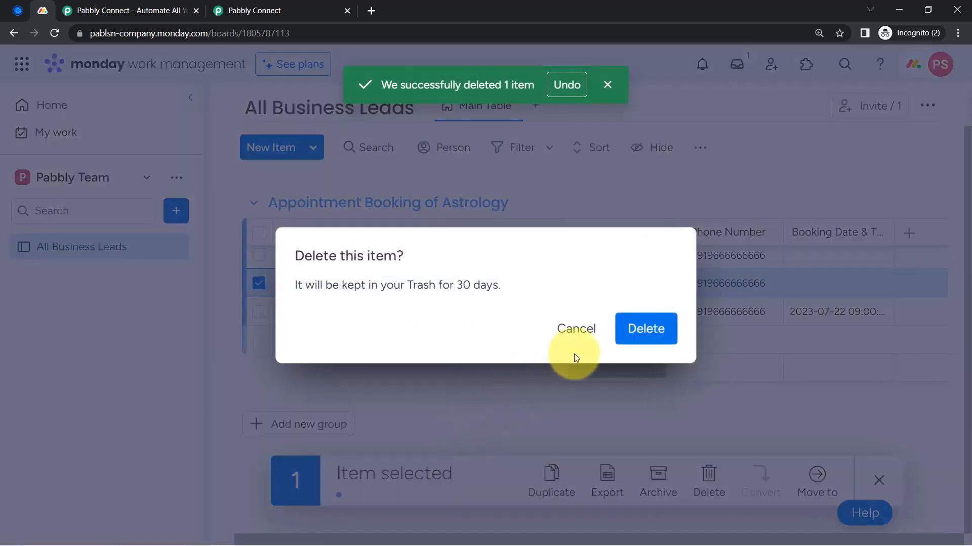
pyautogui.click(641, 329)
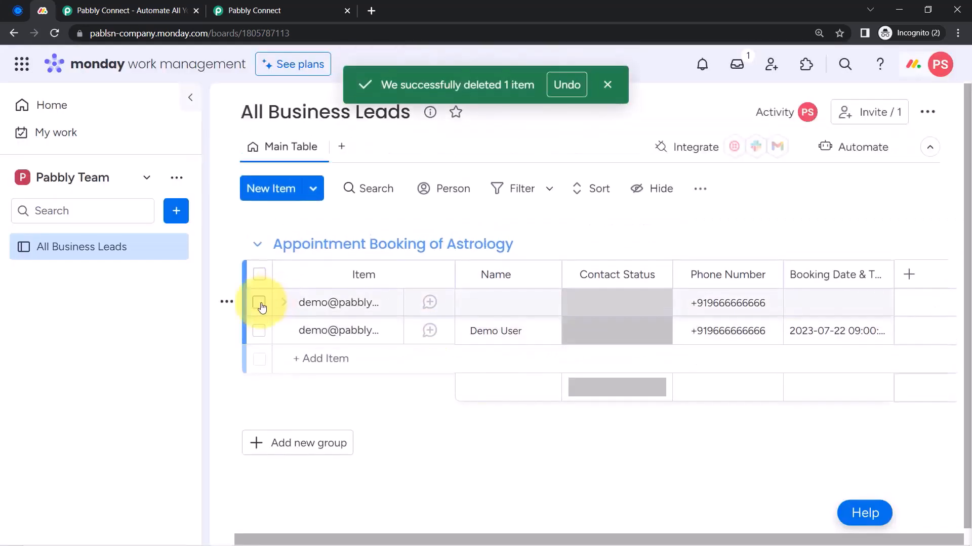
pyautogui.click(259, 304)
pyautogui.rightClick(261, 302)
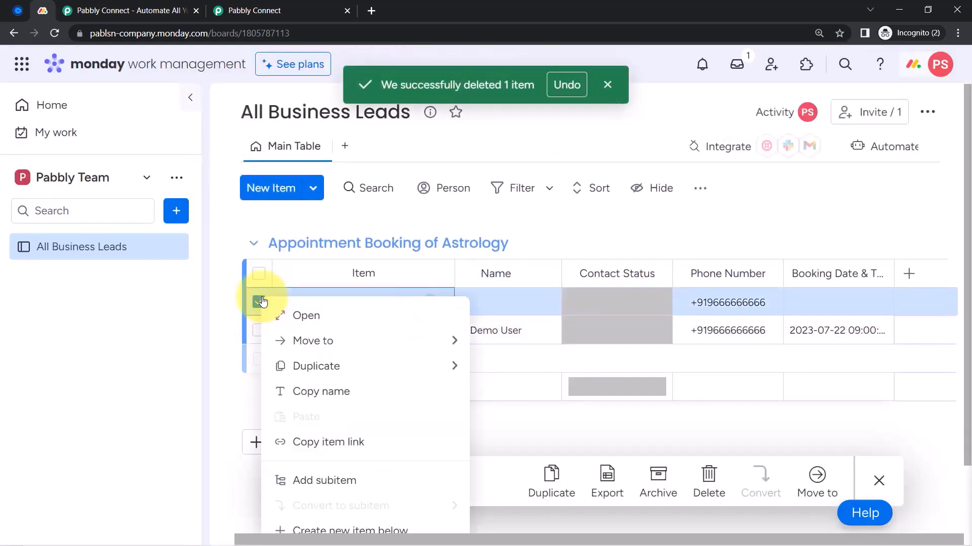
pyautogui.click(304, 514)
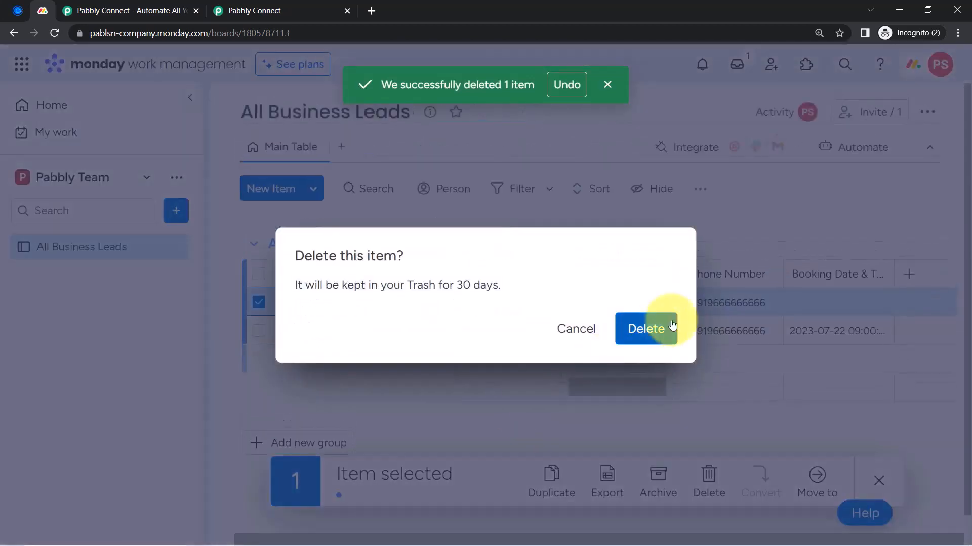
pyautogui.click(650, 328)
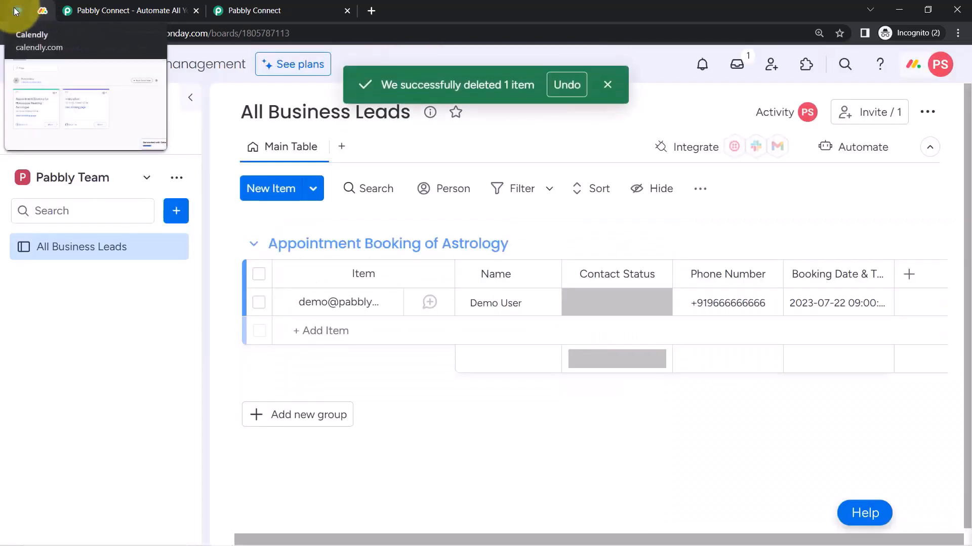
# Hide the Monday side navigation to widen the board, then return to Pabbly Connect
pyautogui.click(18, 10)
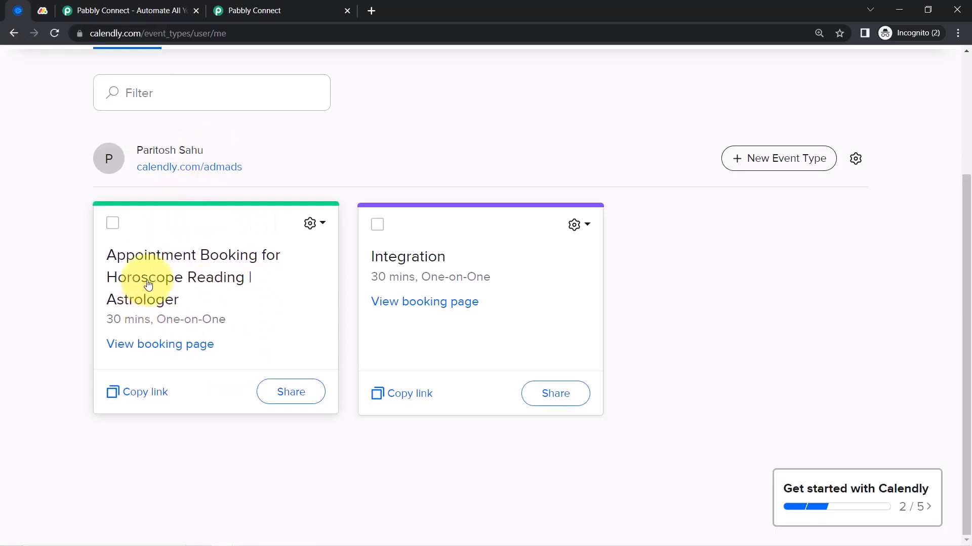
pyautogui.click(42, 10)
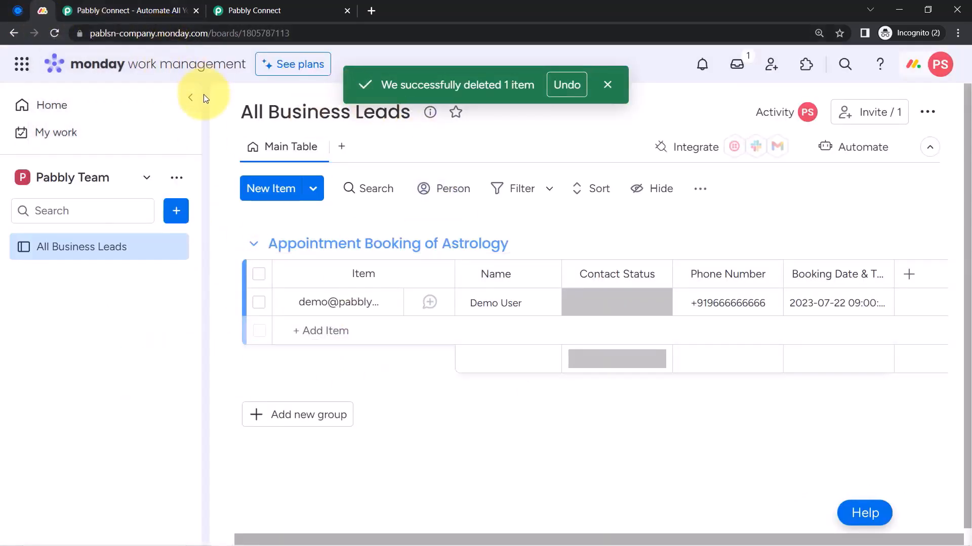
pyautogui.click(191, 99)
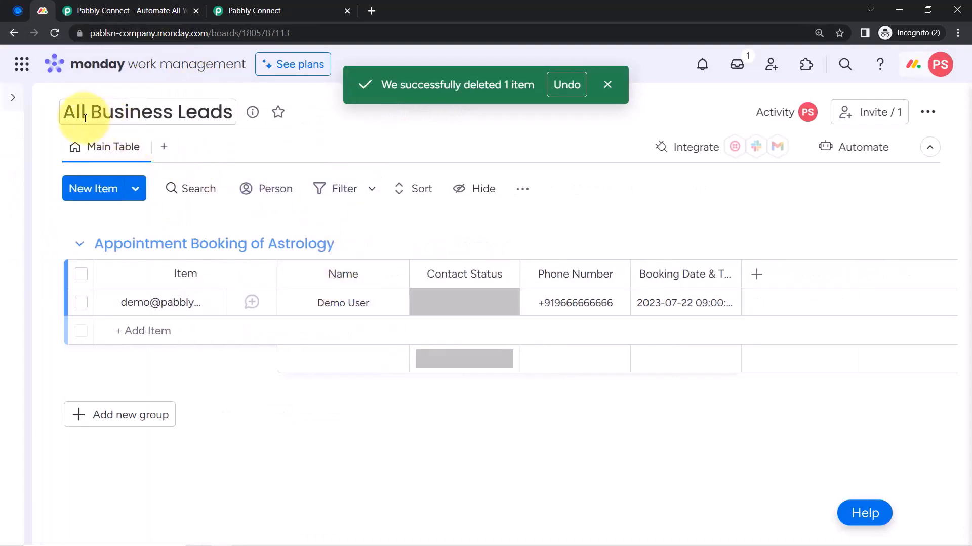
pyautogui.click(207, 113)
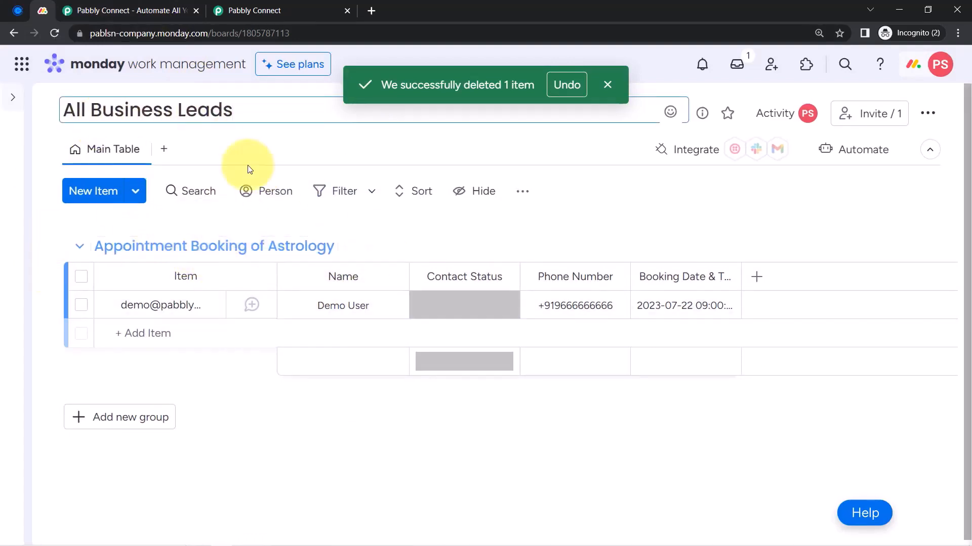
pyautogui.click(303, 6)
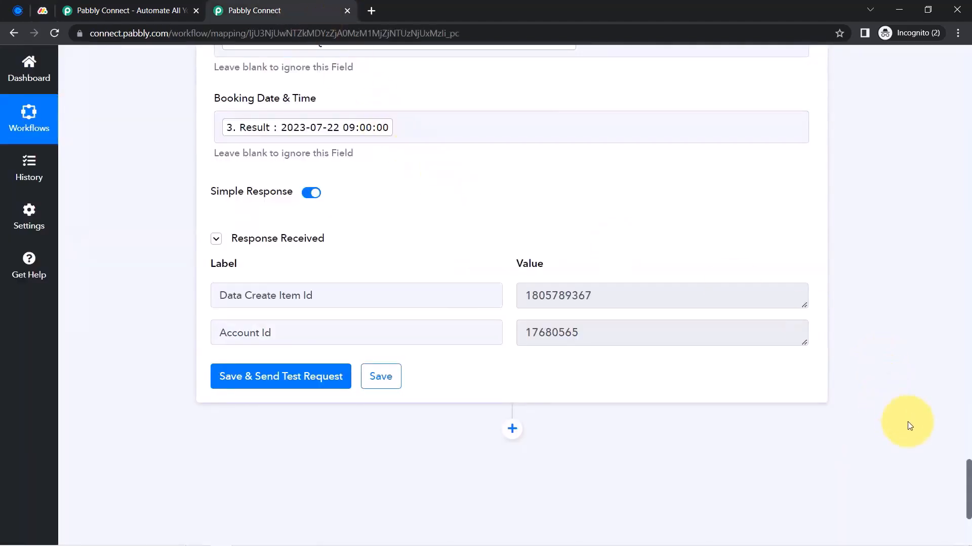
# Collapse the Calendly, Filter and Monday.com Create Item steps for an overview
pyautogui.moveTo(969, 473); pyautogui.dragTo(969, 2)
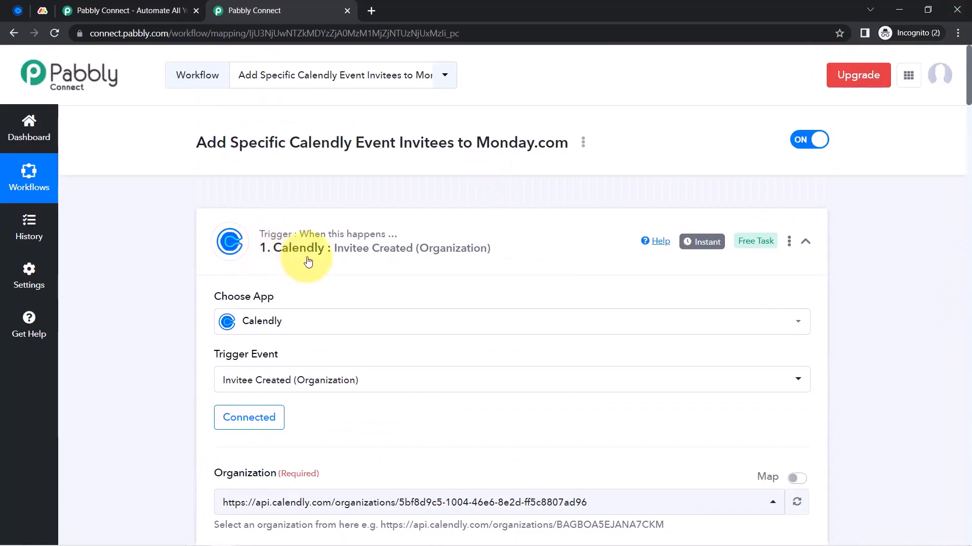
pyautogui.click(308, 261)
pyautogui.click(298, 363)
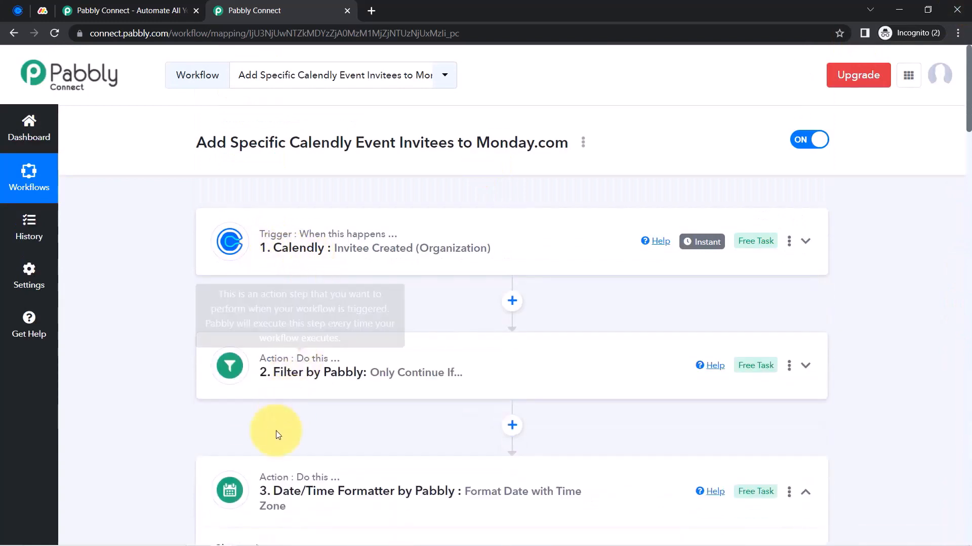
pyautogui.scroll(-3, 350, 326)
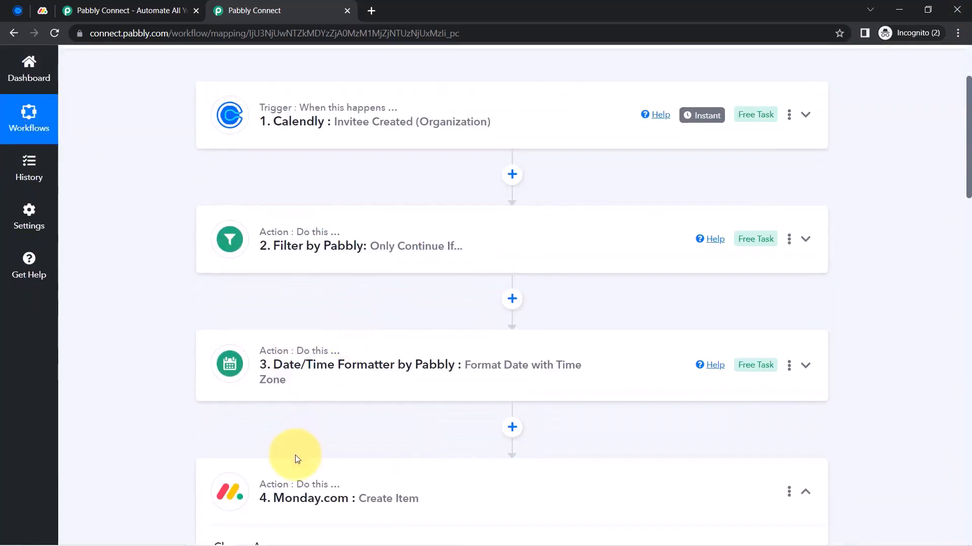
pyautogui.click(280, 494)
pyautogui.scroll(-3, 334, 385)
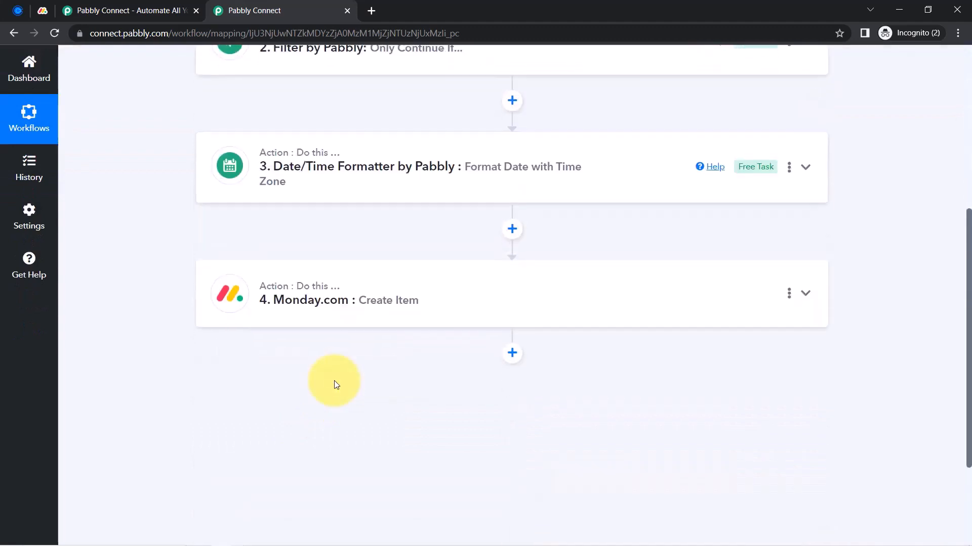
pyautogui.scroll(6, 336, 385)
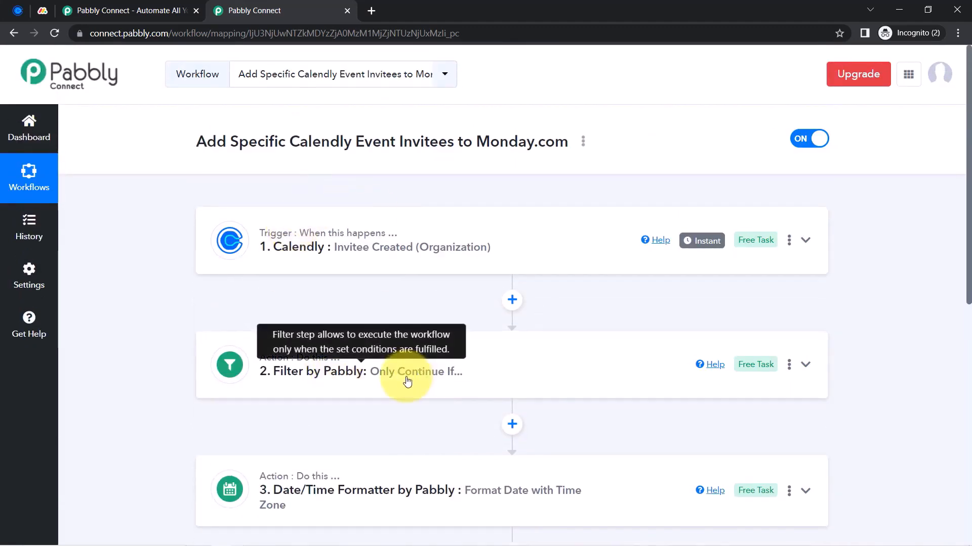
pyautogui.scroll(-5, 401, 374)
pyautogui.scroll(3, 403, 354)
pyautogui.scroll(3, 456, 197)
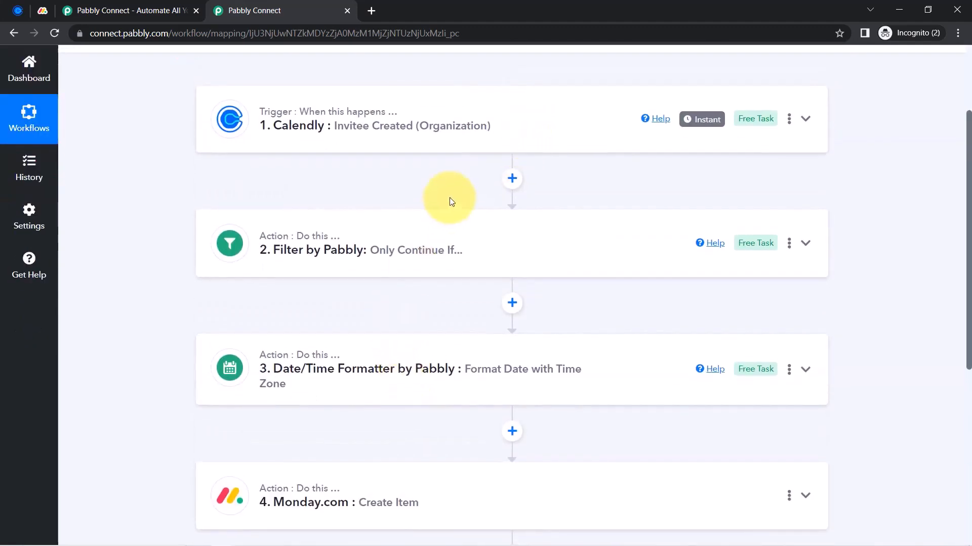
# Copy the workflow's share link from its Share option and close the window
pyautogui.click(583, 143)
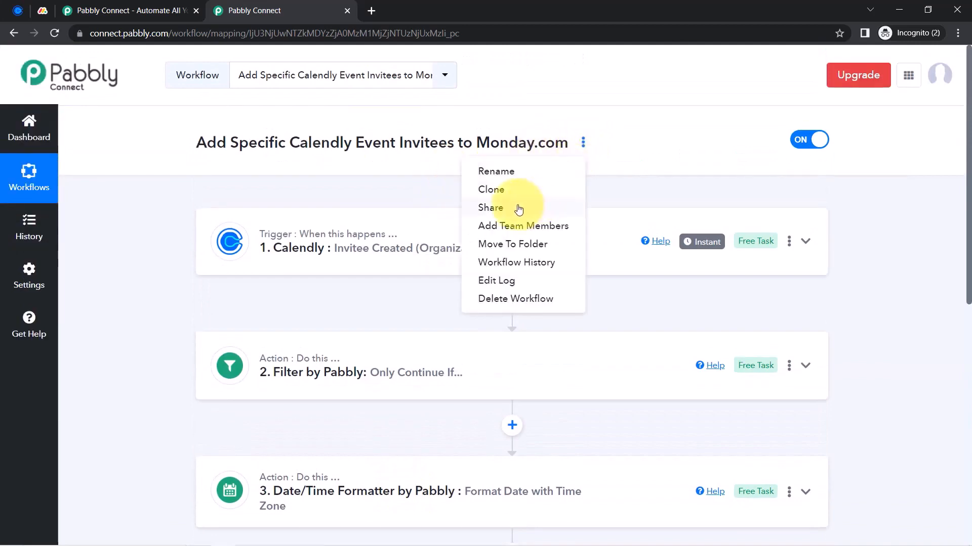
pyautogui.click(518, 208)
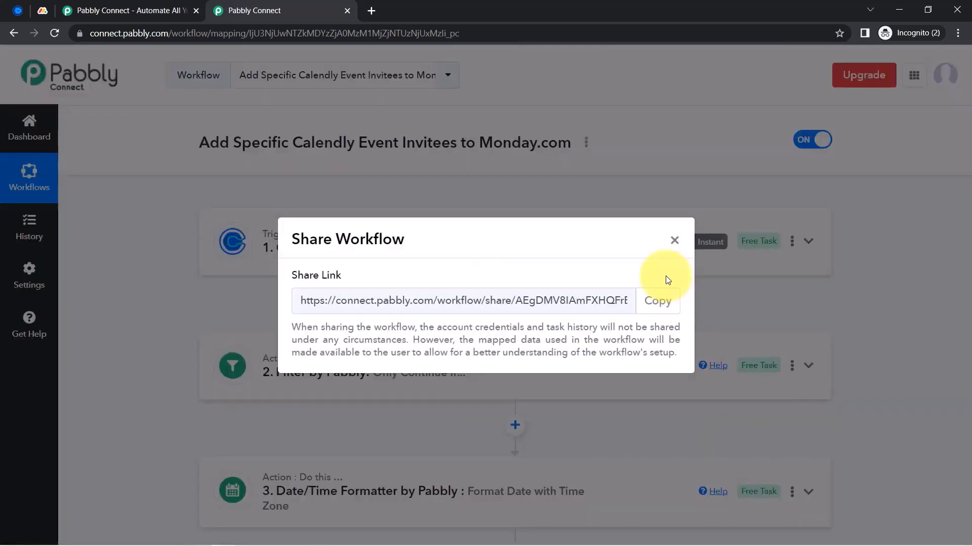
pyautogui.click(665, 300)
pyautogui.click(674, 242)
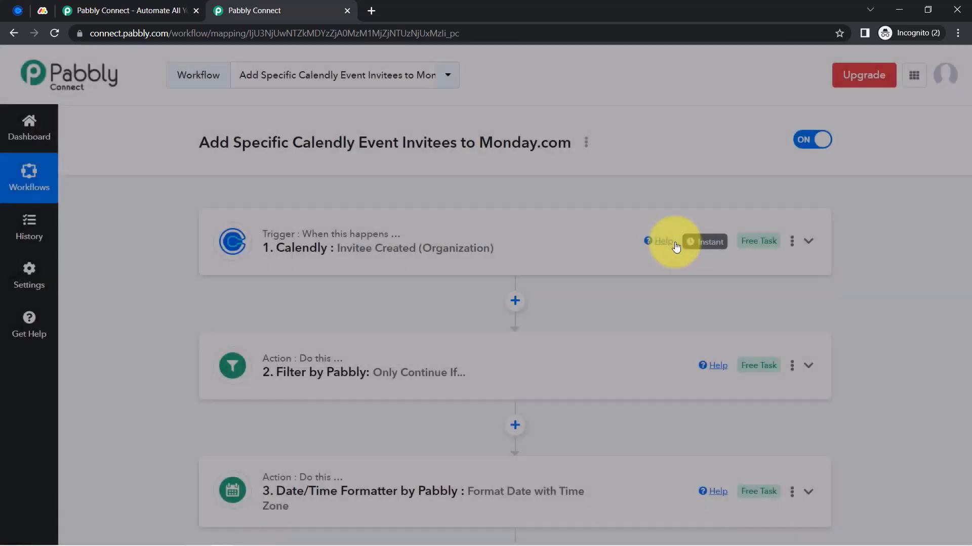
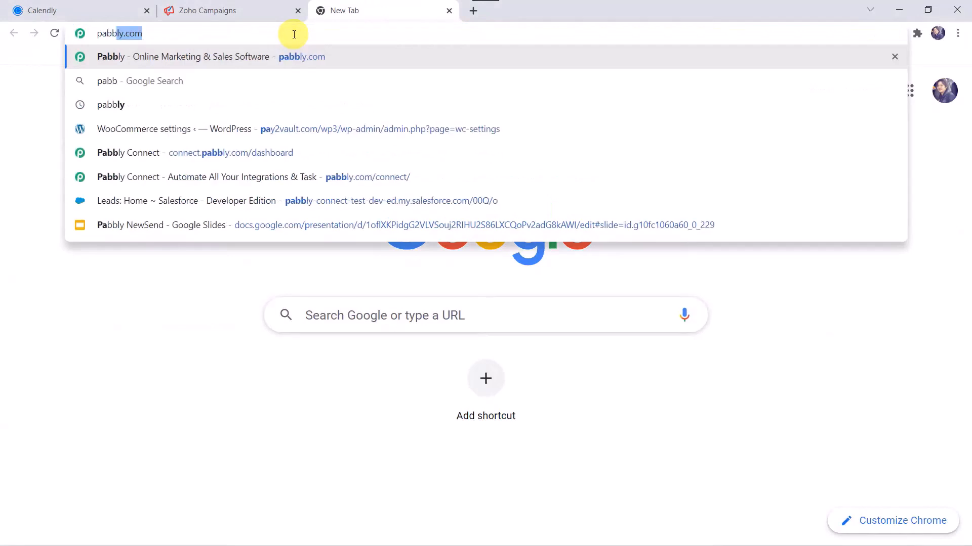
# Go from pabbly.com via Products > Pabbly Connect and Sign In to the Pabbly Connect dashboard
pyautogui.press('Return')
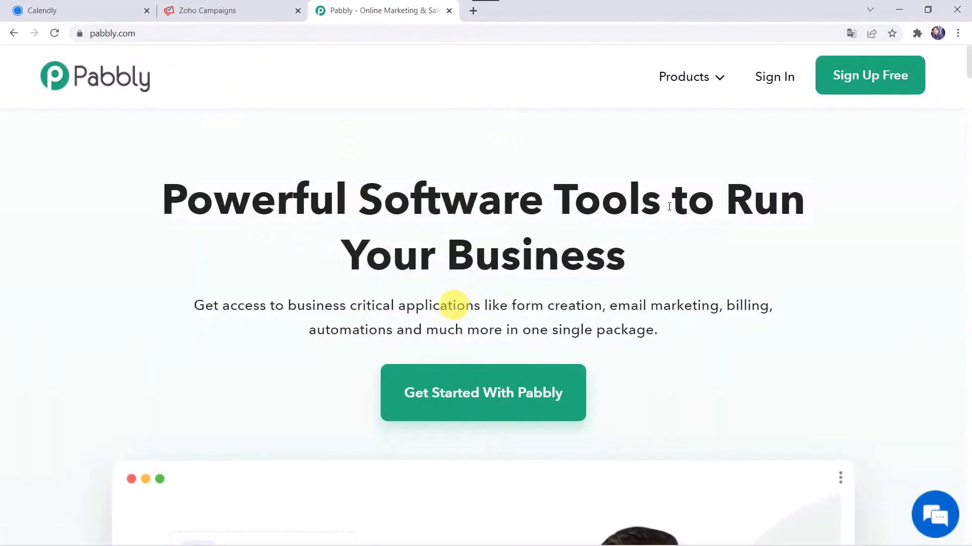
pyautogui.click(685, 84)
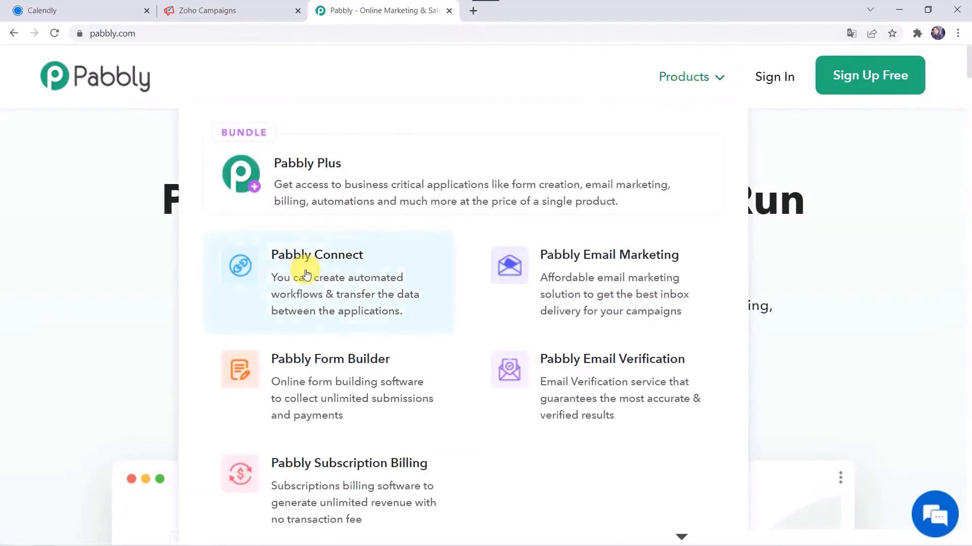
pyautogui.click(307, 274)
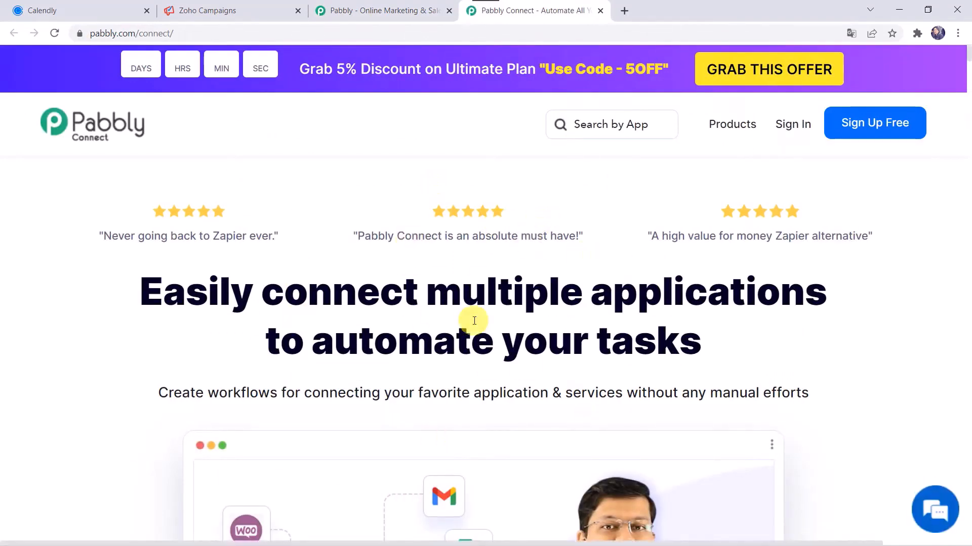
pyautogui.click(877, 133)
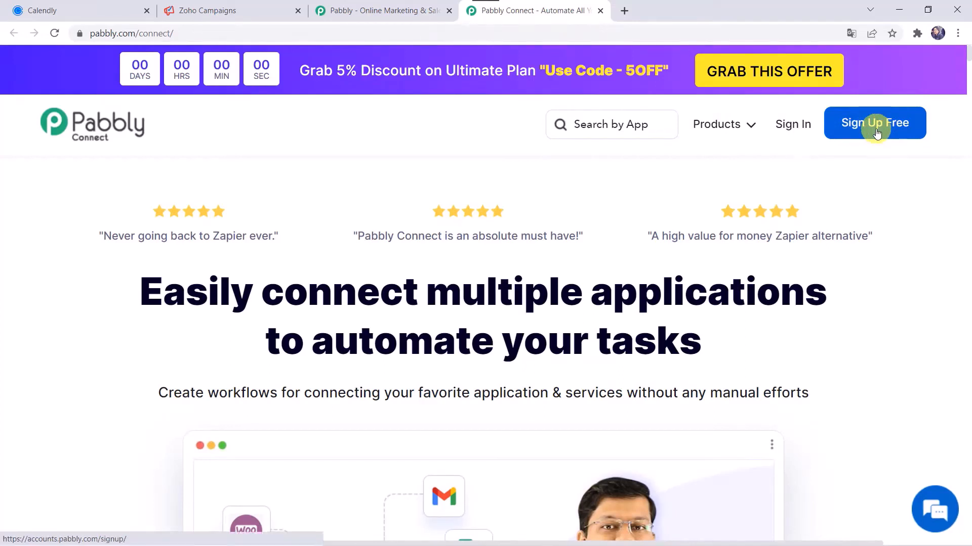
pyautogui.click(791, 131)
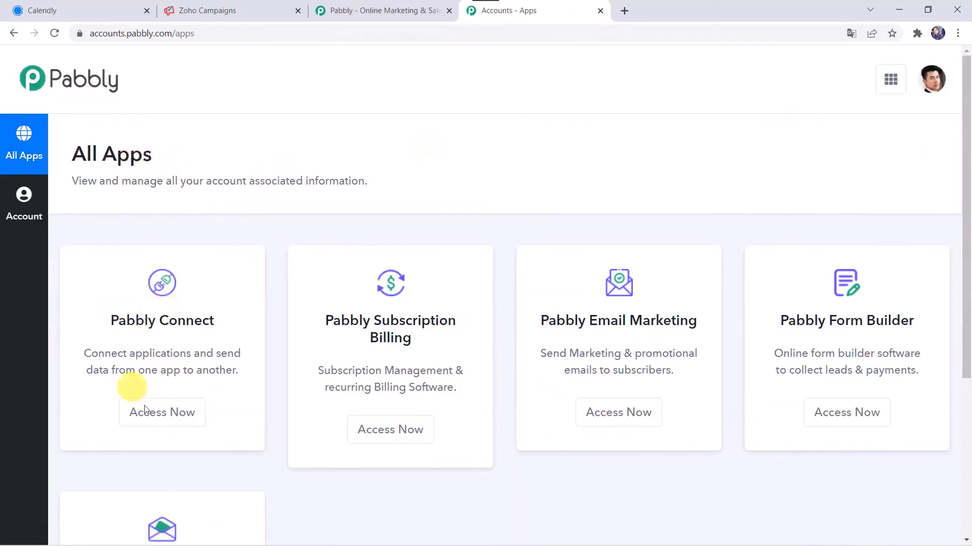
pyautogui.click(175, 416)
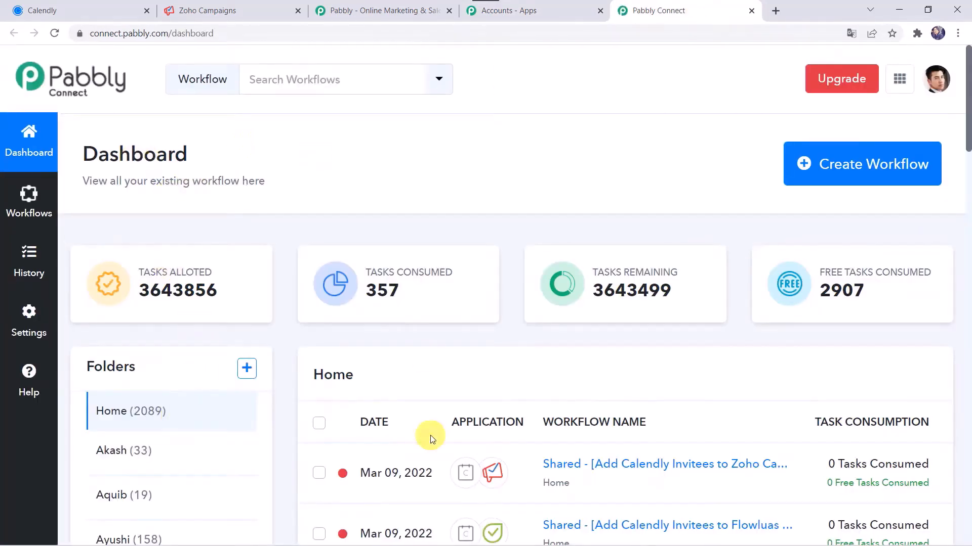
pyautogui.scroll(-6, 430, 435)
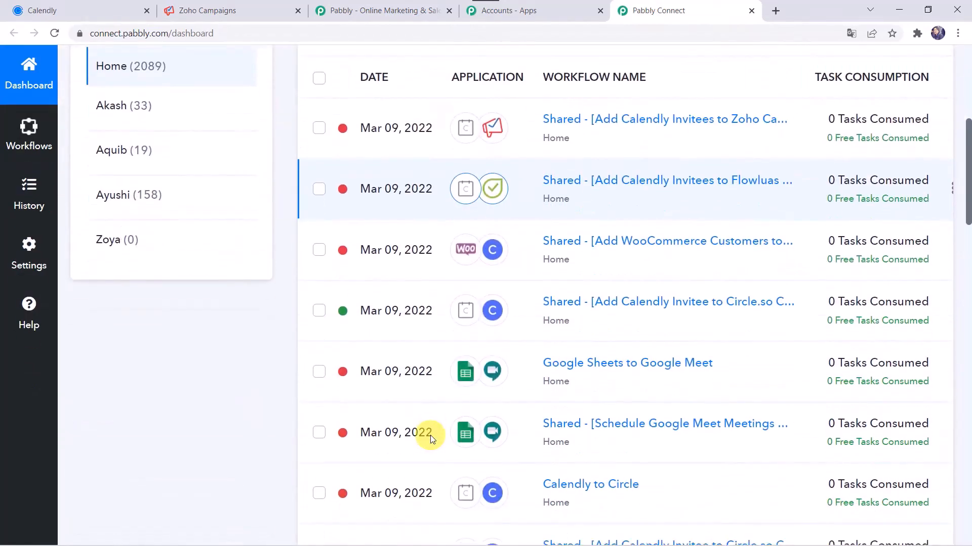
# Create a workflow named 'Add Calendly Invitees to Zoho Campaigns as Subscribers'
pyautogui.scroll(6, 430, 435)
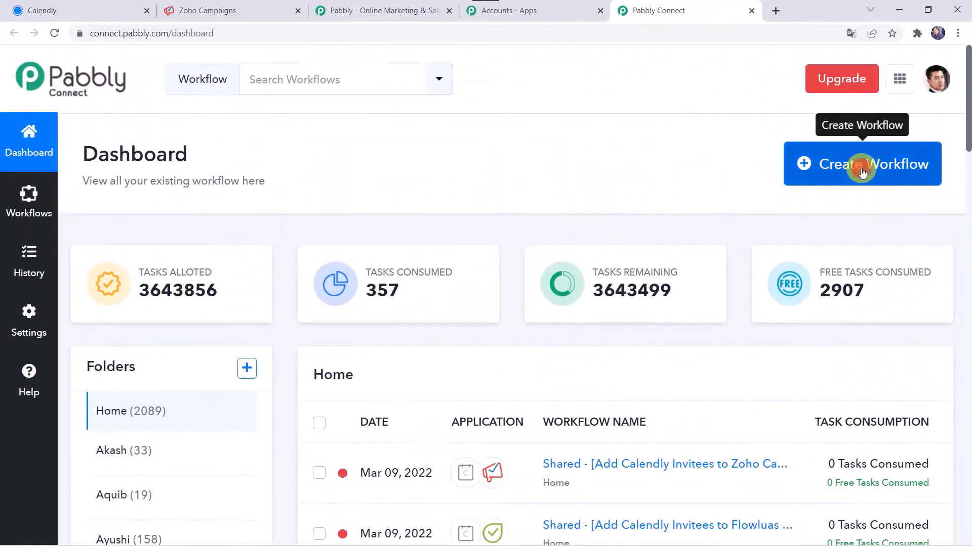
pyautogui.click(861, 171)
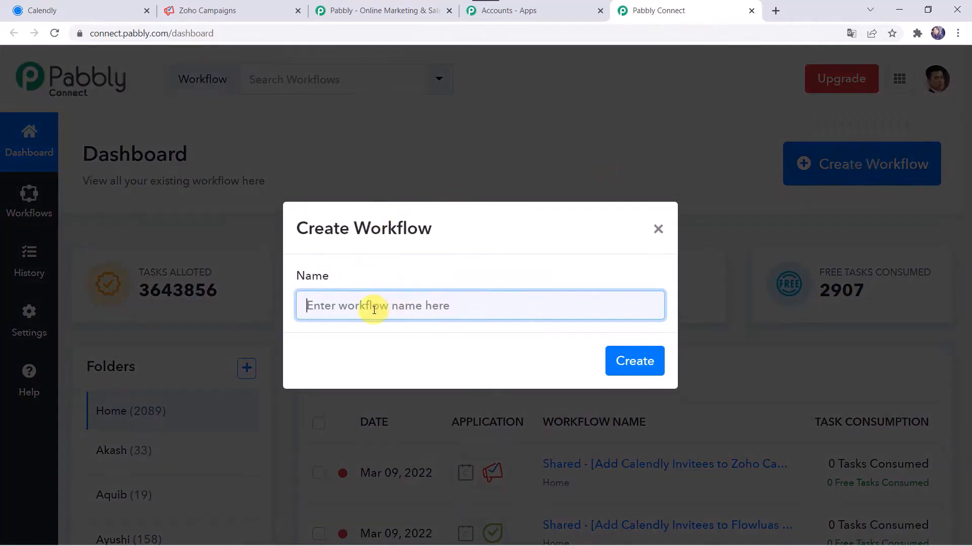
pyautogui.write('Add Calendly Invitees to Zoho Campaigns as Subscriber')
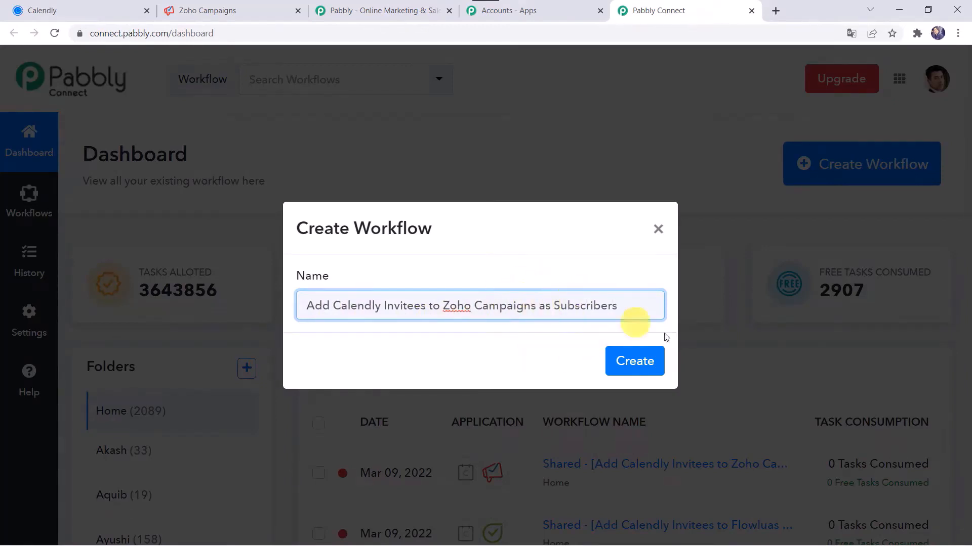
pyautogui.click(636, 363)
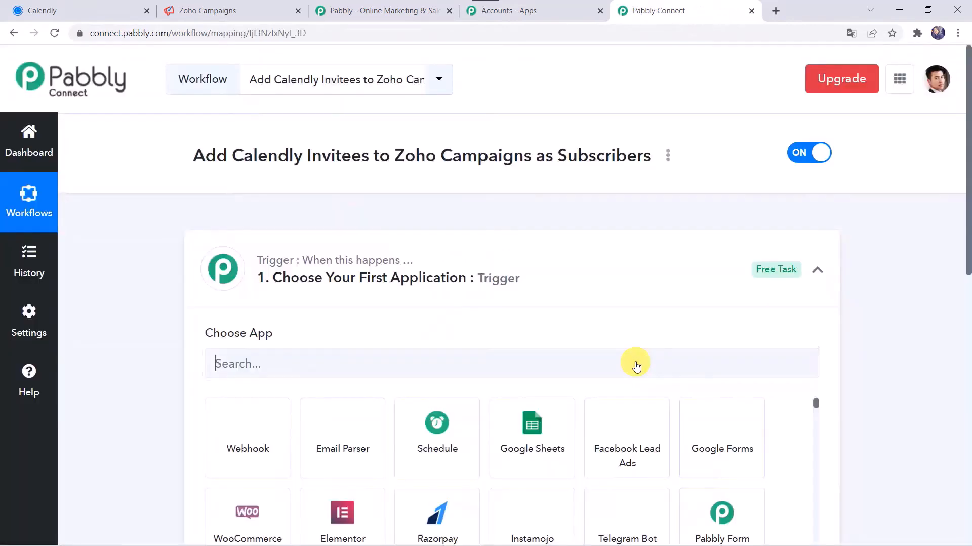
# Collapse and re-expand the trigger step to bring up its app chooser
pyautogui.click(520, 284)
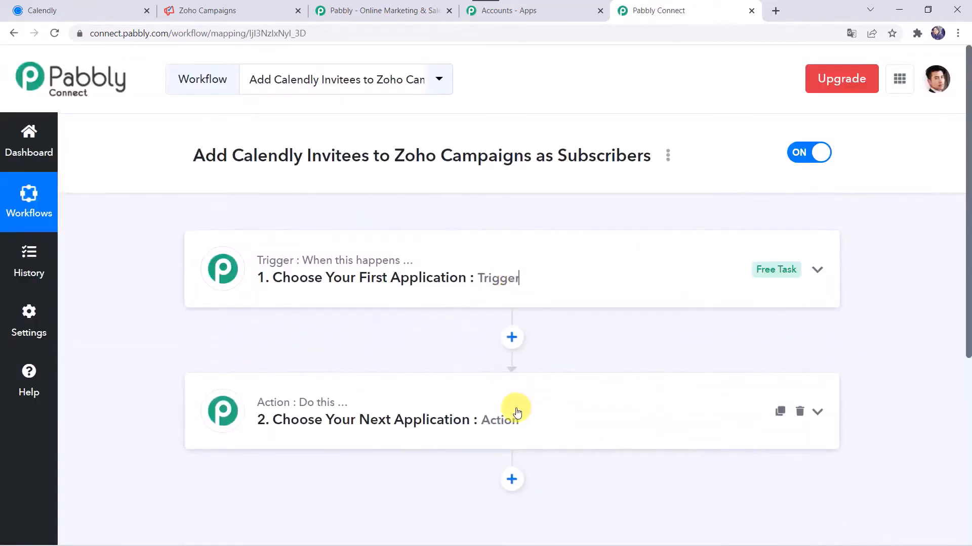
pyautogui.click(503, 282)
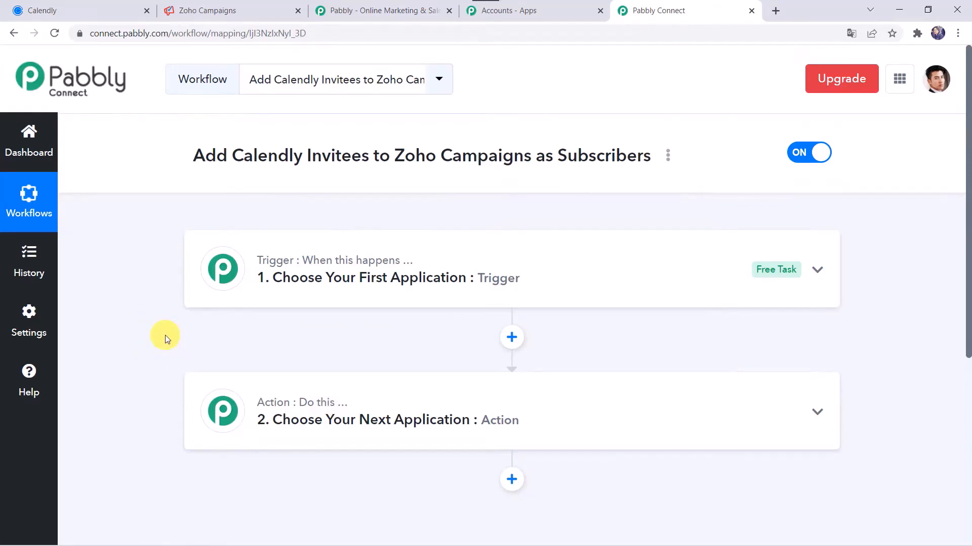
pyautogui.click(469, 277)
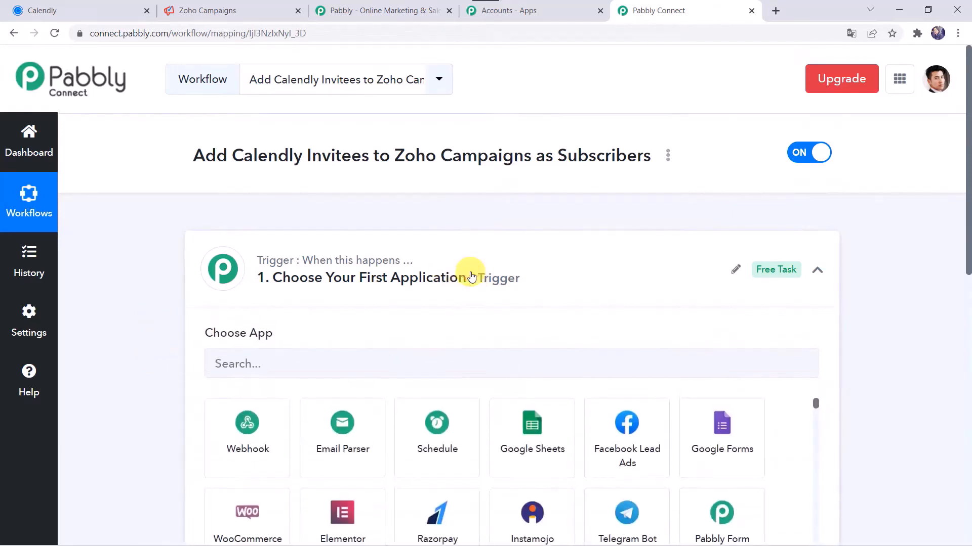
# Set the trigger to Calendly with the Invitee Created event
pyautogui.click(300, 360)
pyautogui.write('Calen')
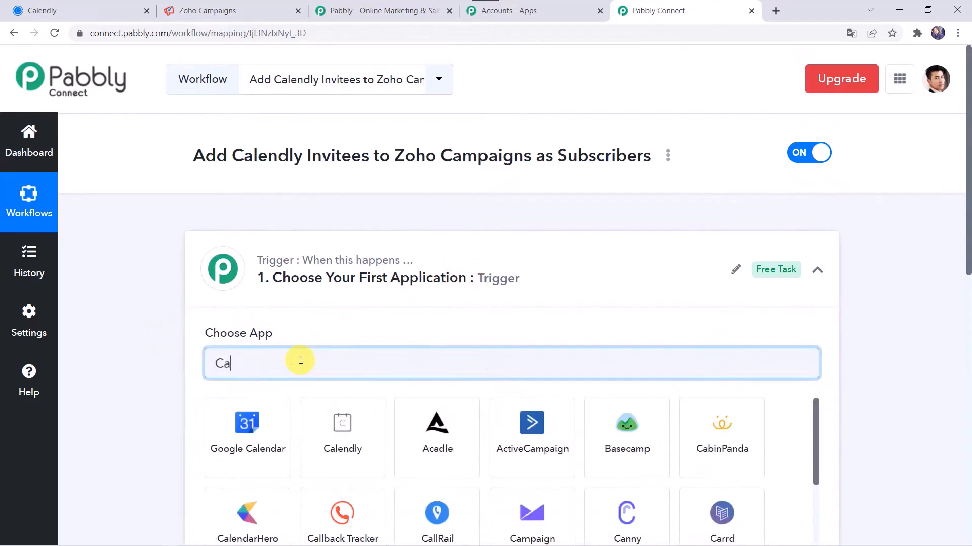
pyautogui.click(330, 423)
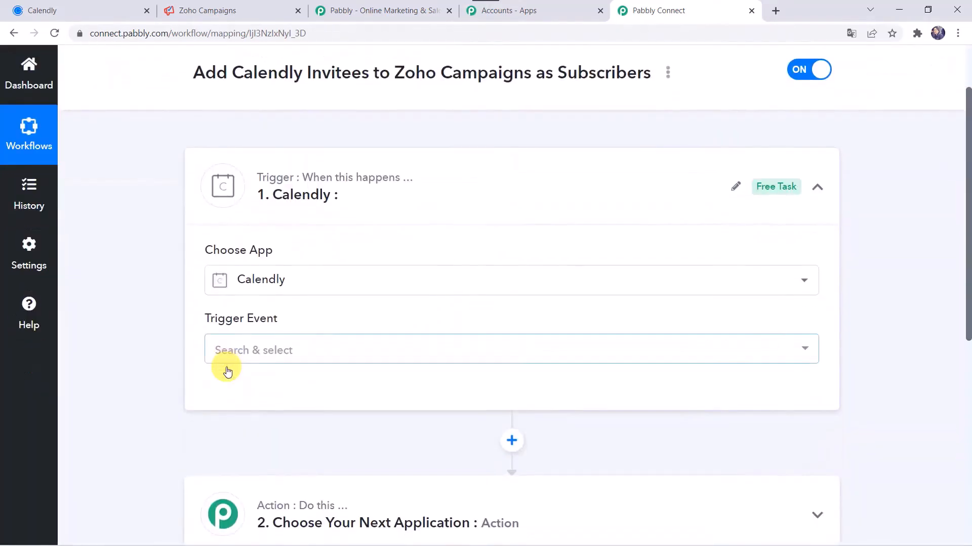
pyautogui.click(257, 351)
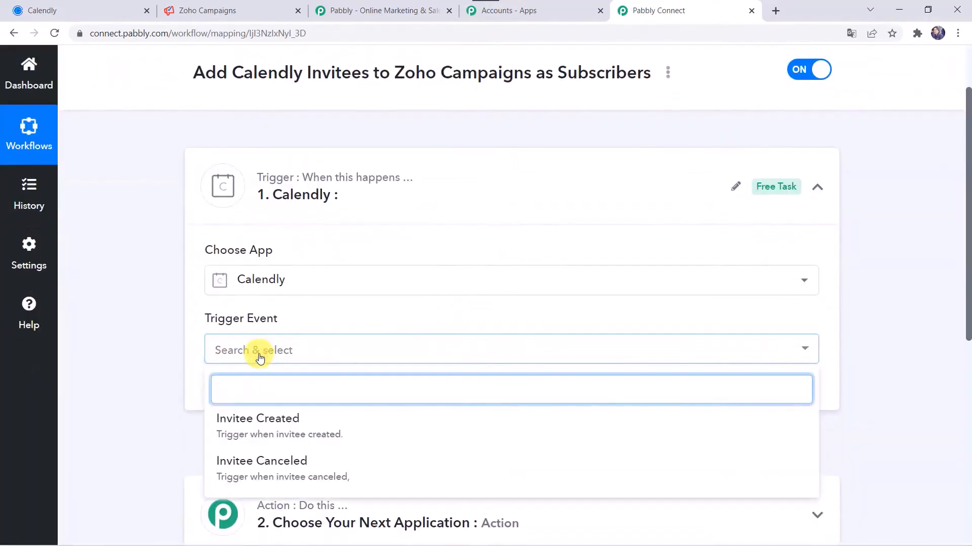
pyautogui.click(272, 437)
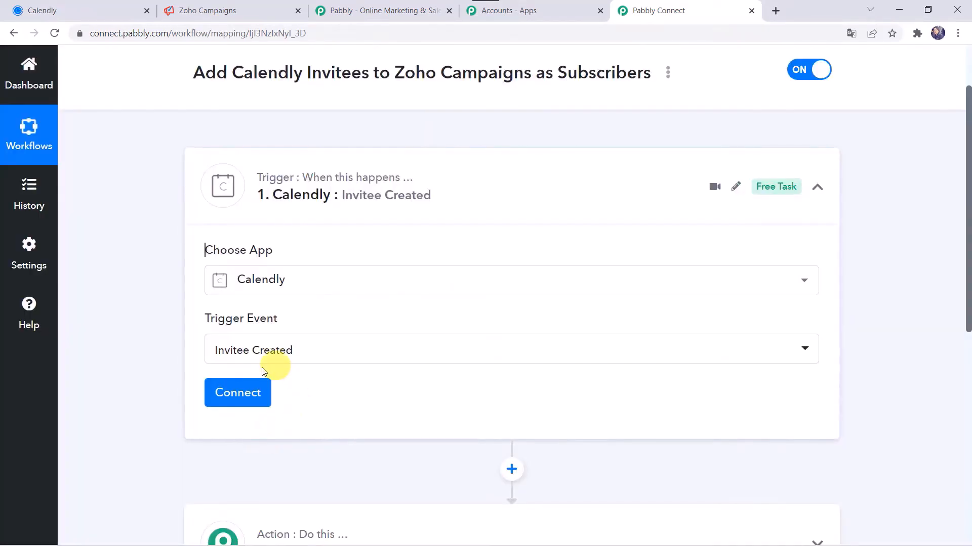
# Start a new Calendly connection, then switch to Calendly to find the API key
pyautogui.click(238, 393)
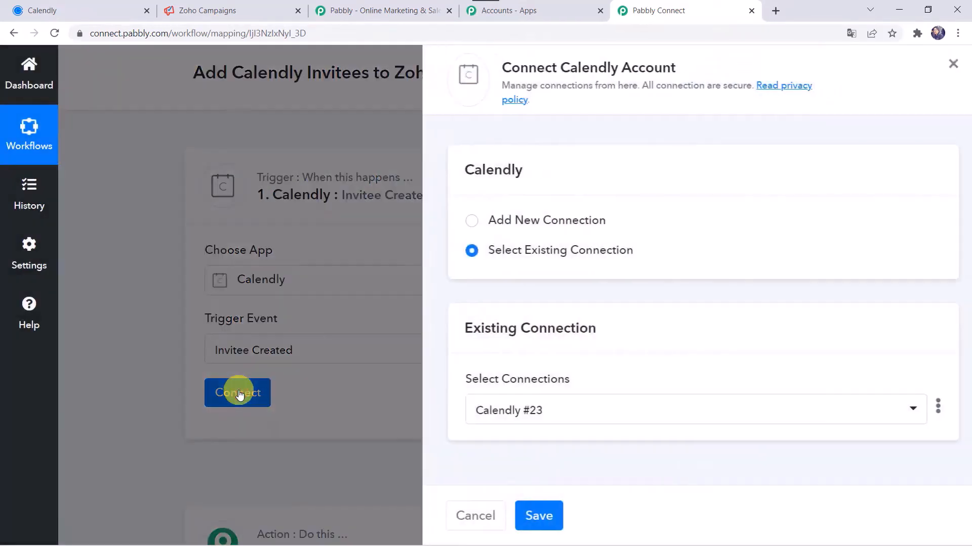
pyautogui.click(504, 220)
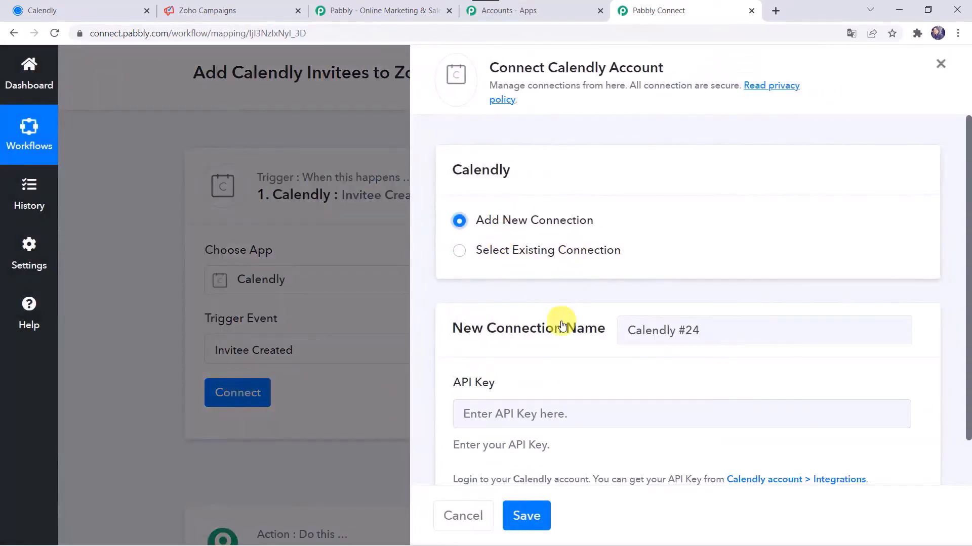
pyautogui.scroll(-1, 561, 324)
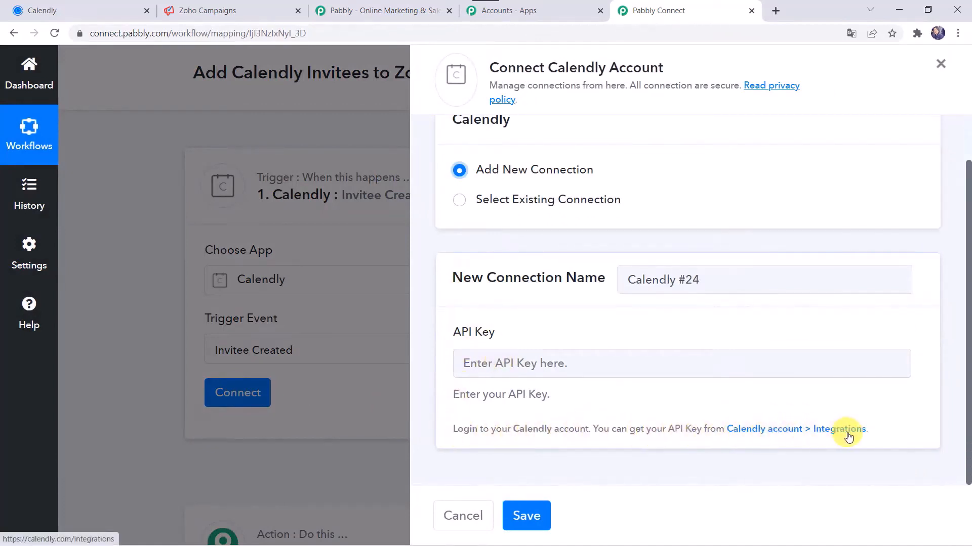
pyautogui.click(122, 12)
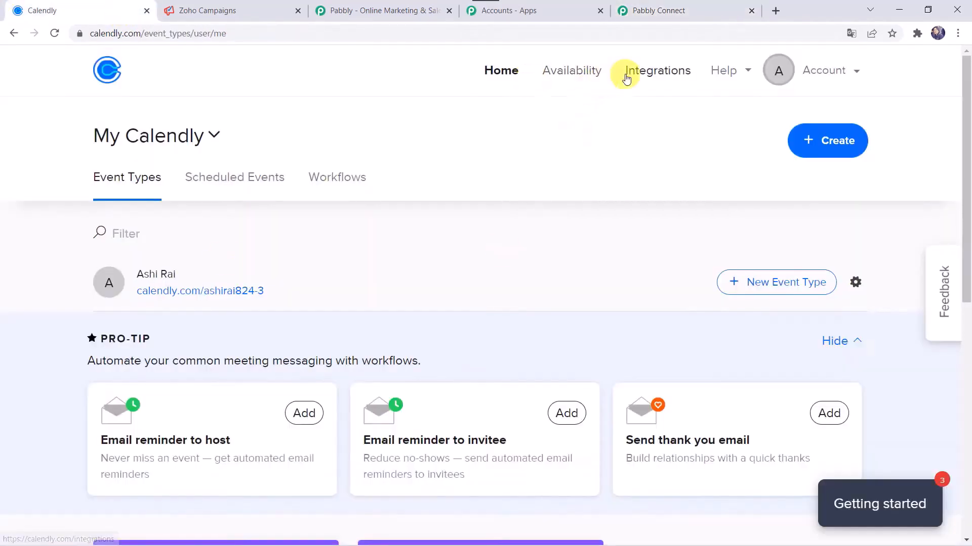
# Copy the V1 API key from Calendly's Integrations > API & Webhooks and return to the Pabbly connection
pyautogui.click(658, 73)
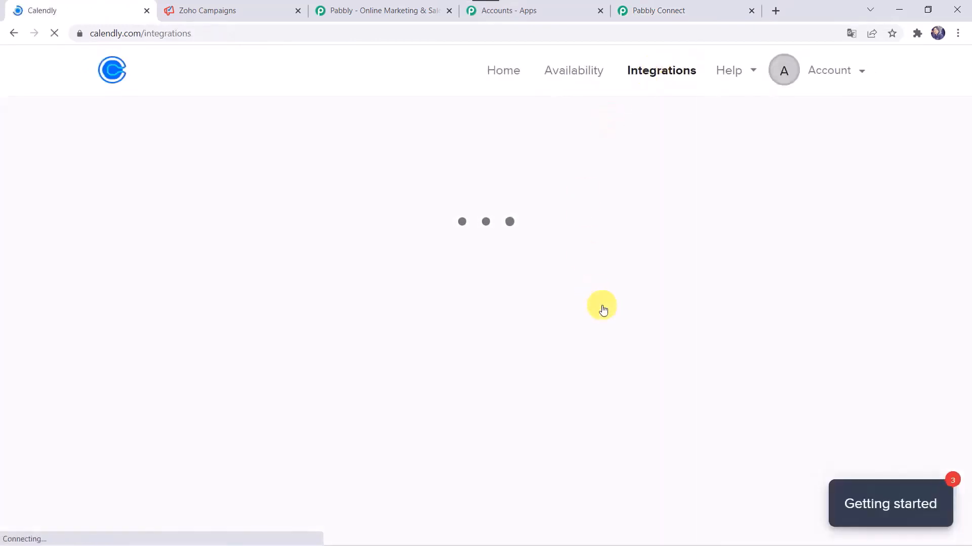
pyautogui.scroll(-14, 603, 310)
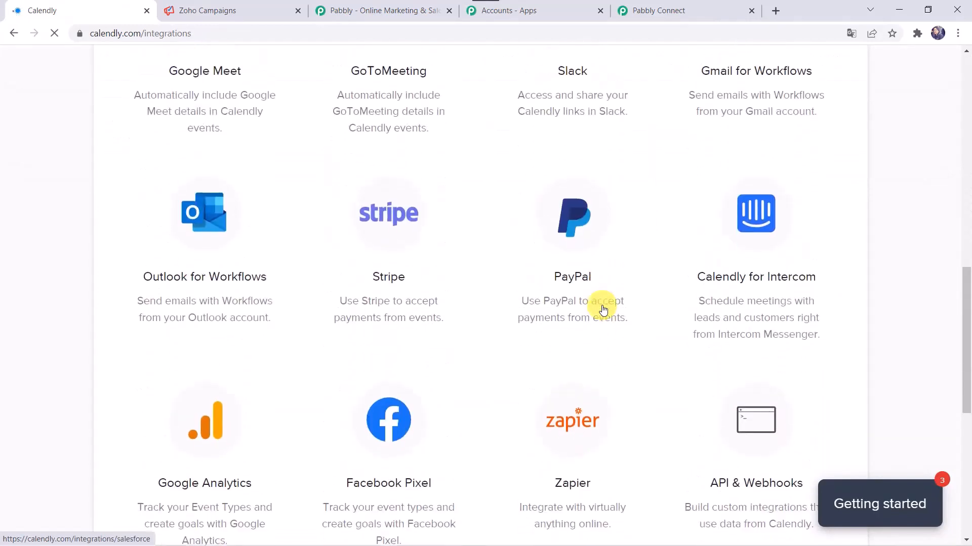
pyautogui.scroll(-3, 603, 310)
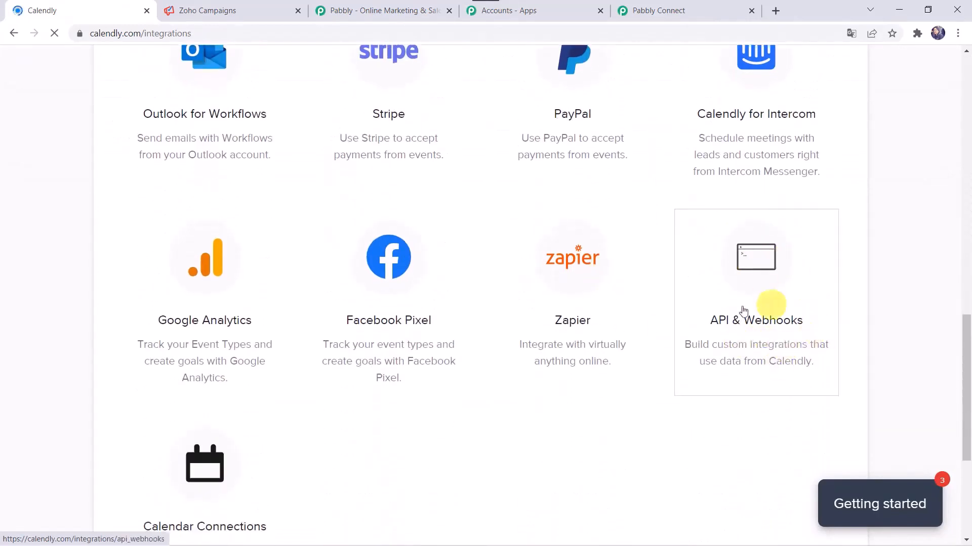
pyautogui.click(740, 319)
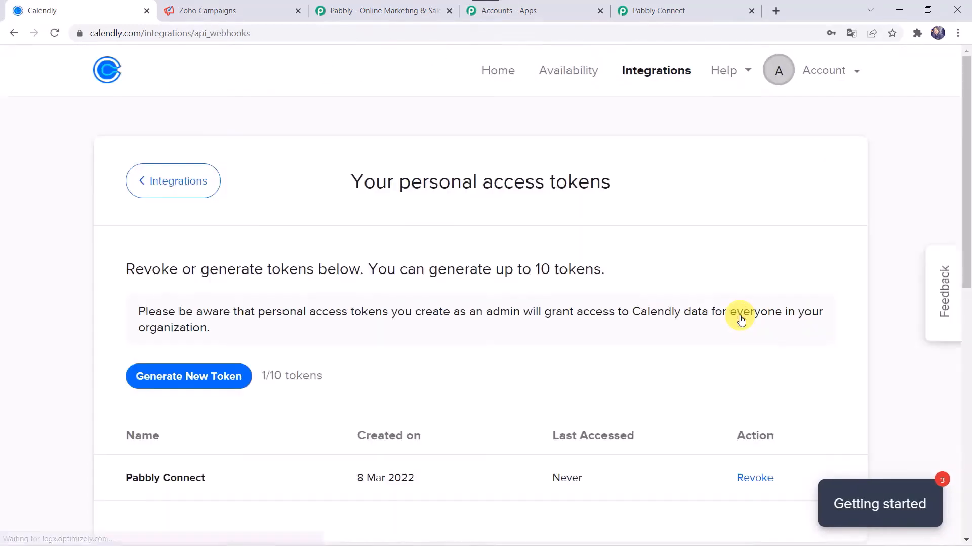
pyautogui.scroll(-10, 408, 379)
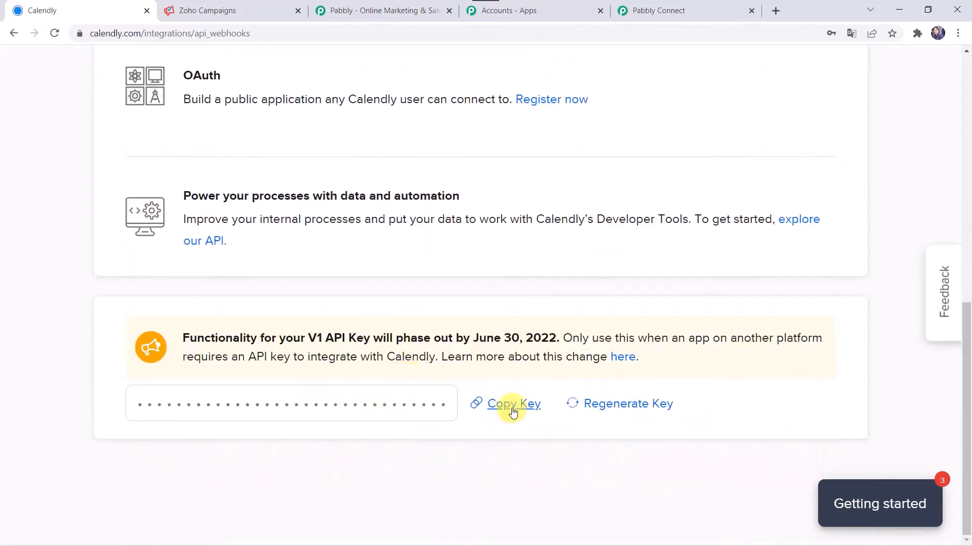
pyautogui.click(647, 8)
pyautogui.click(533, 349)
# Save the Calendly #24 connection with the pasted API key and set the trigger awaiting test data
pyautogui.hotkey('ctrl', 'v')
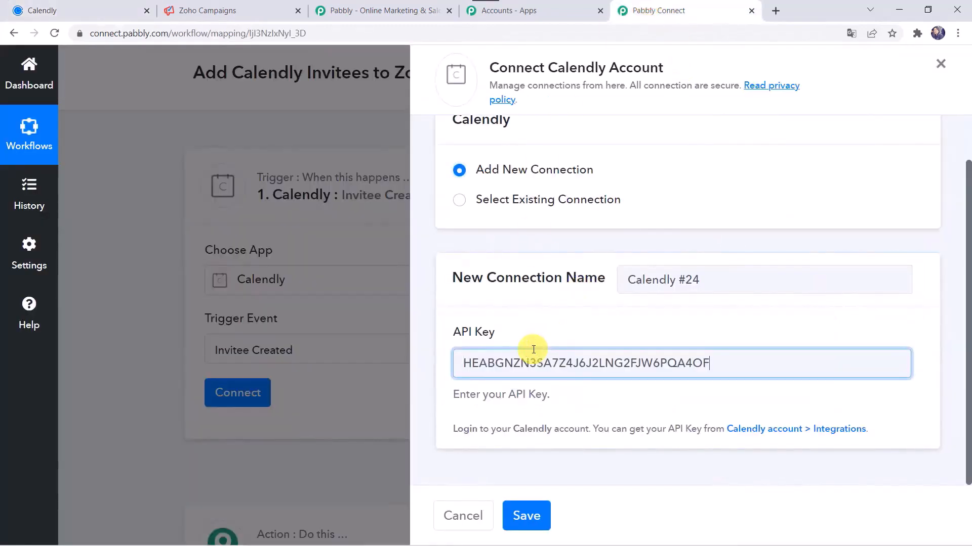
pyautogui.click(526, 516)
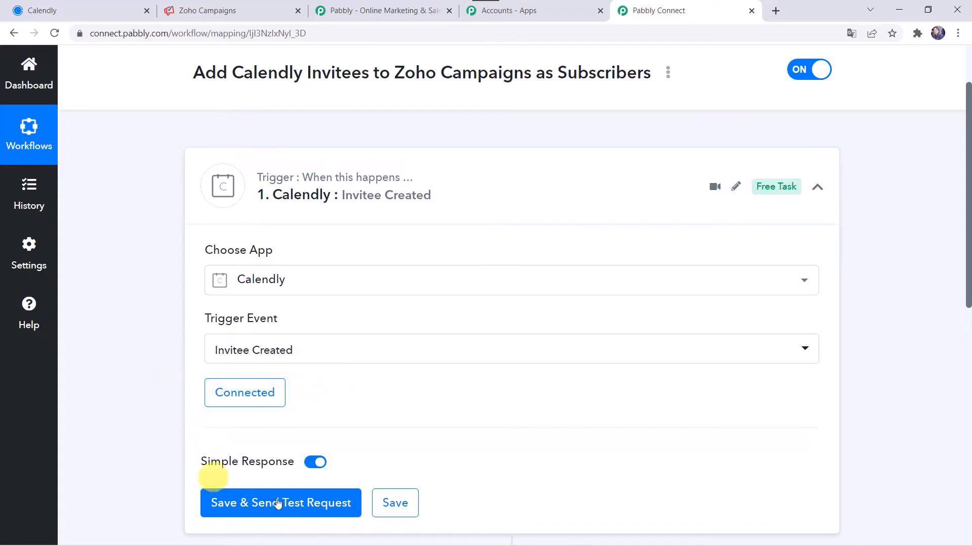
pyautogui.click(235, 504)
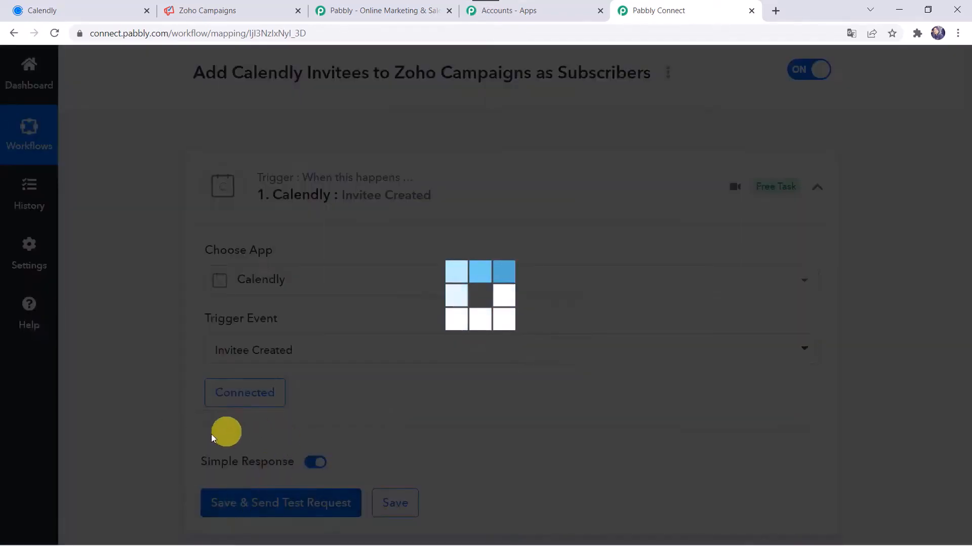
# Switch over to the Calendly tab while the trigger waits for a response
pyautogui.scroll(-1, 211, 434)
pyautogui.scroll(-2, 212, 439)
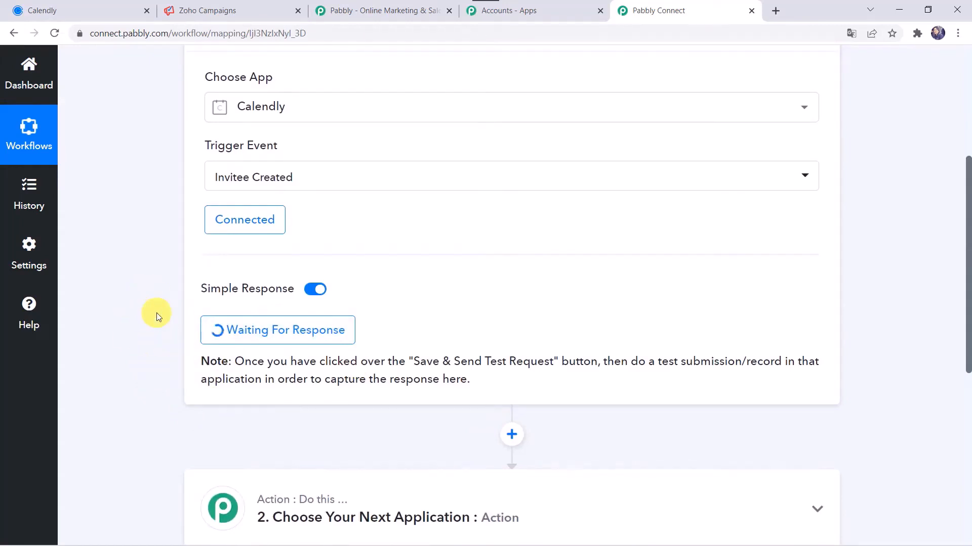
pyautogui.click(87, 7)
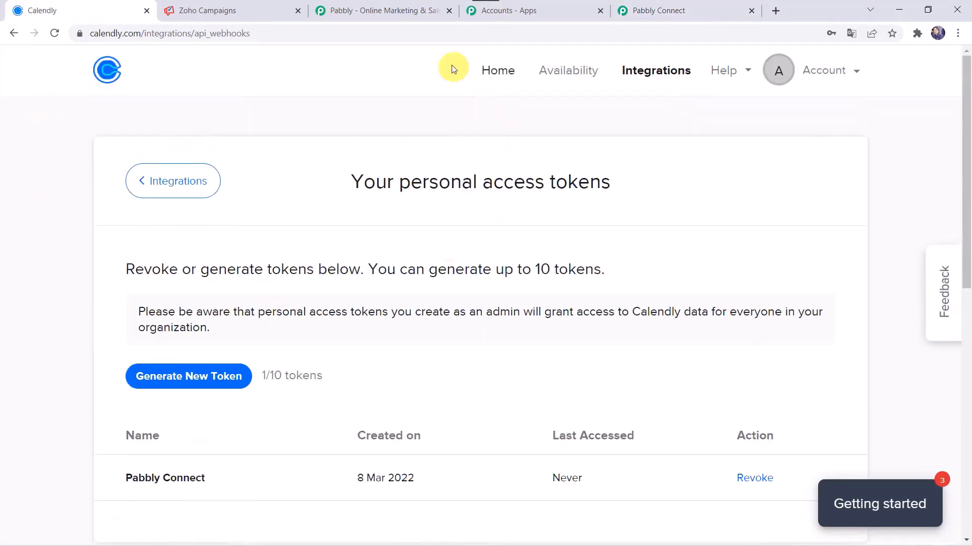
# Pick March 16, 2022 at 11:00am on the Pabbly Connect Support booking page and confirm
pyautogui.click(487, 72)
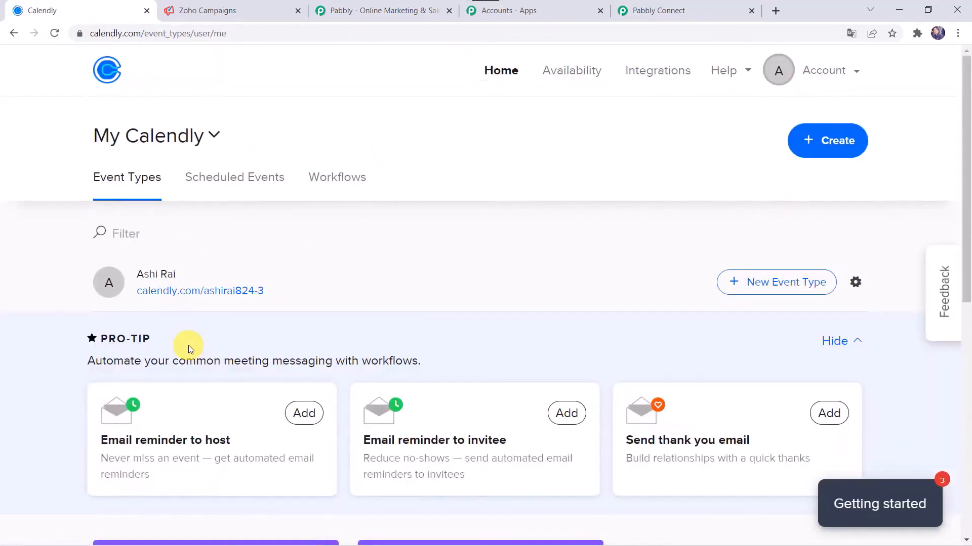
pyautogui.scroll(-5, 189, 345)
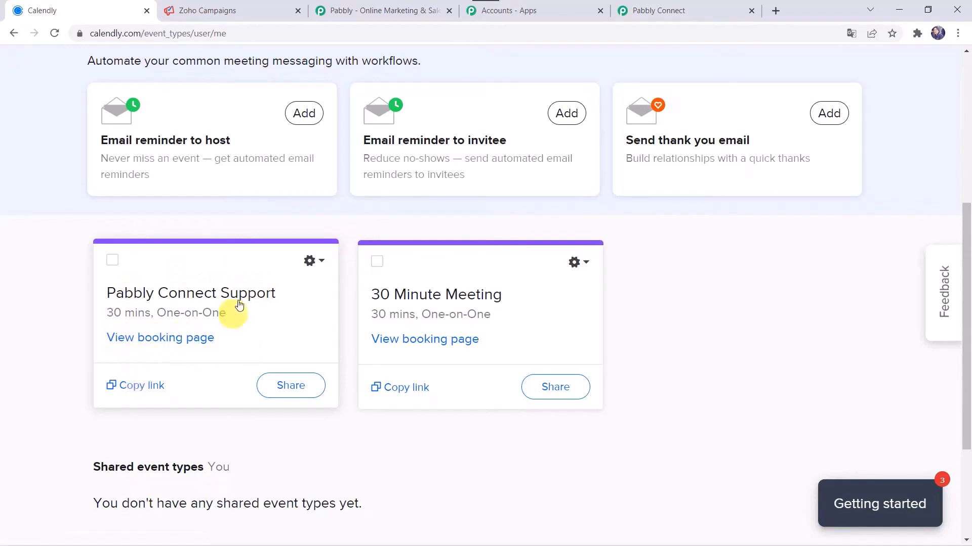
pyautogui.click(184, 336)
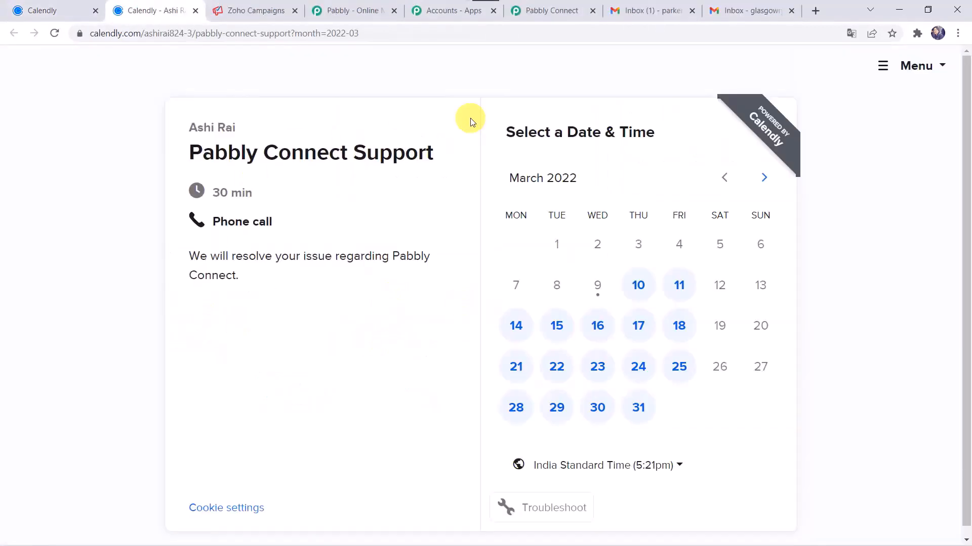
pyautogui.click(597, 332)
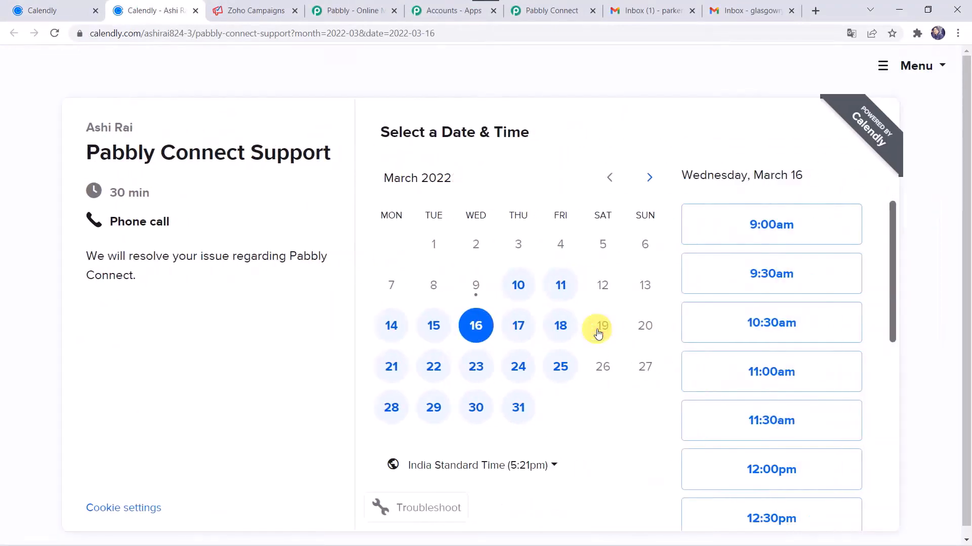
pyautogui.scroll(-1, 742, 399)
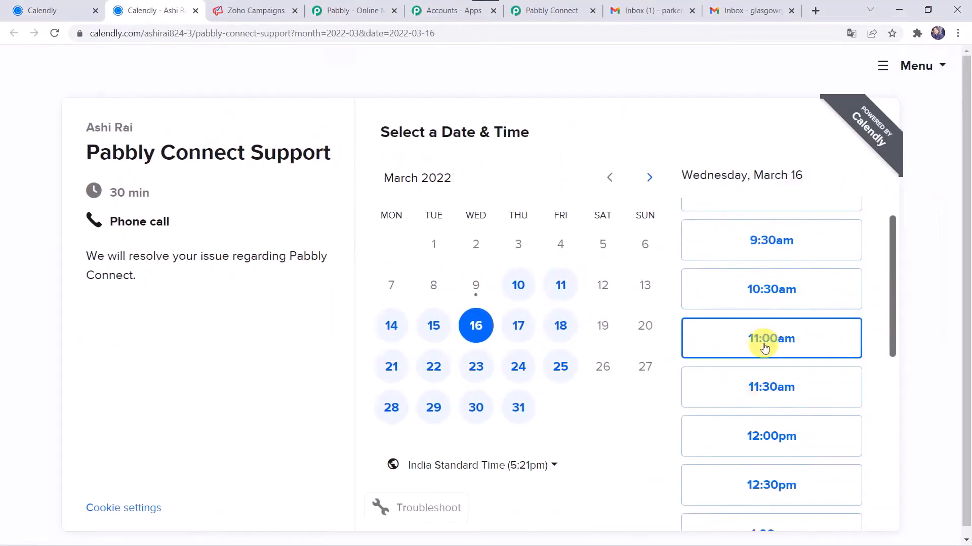
pyautogui.click(763, 344)
pyautogui.click(813, 342)
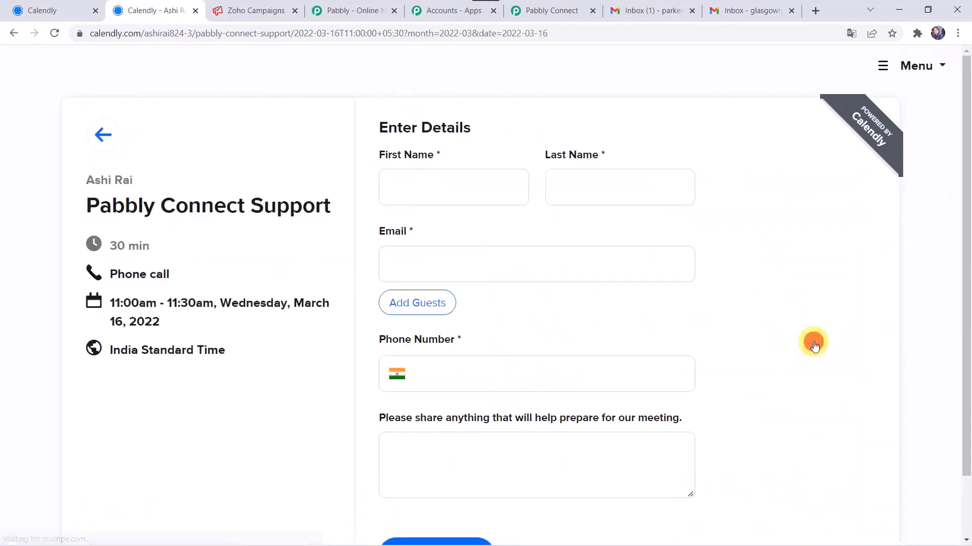
# Fill in the invitee's name, email and phone, fix the phone number, and schedule the event
pyautogui.click(467, 180)
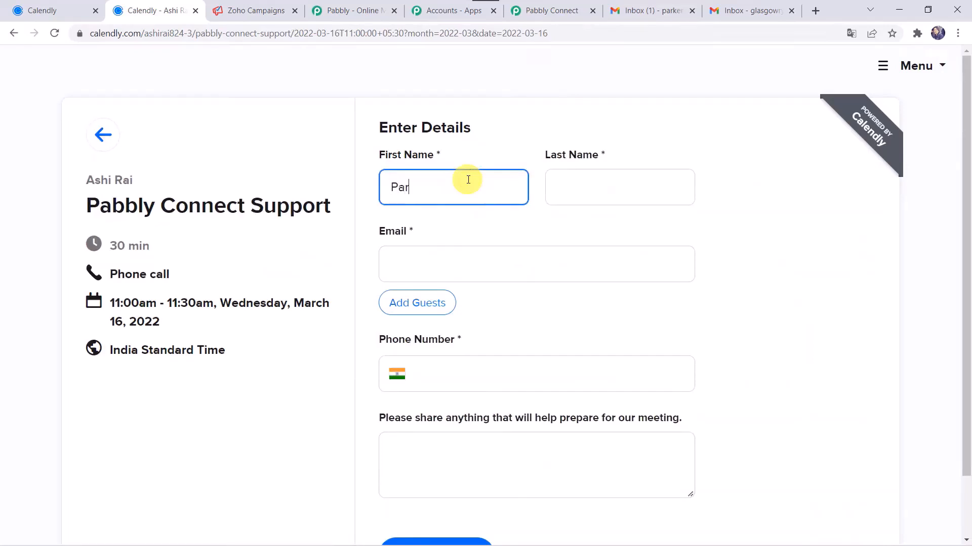
pyautogui.press('Tab')
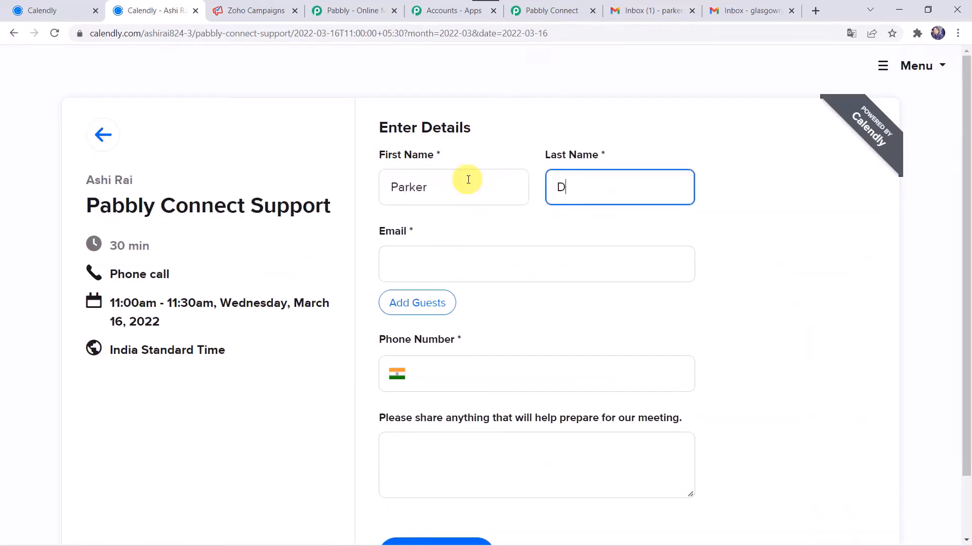
pyautogui.write('Devin')
pyautogui.press('Tab')
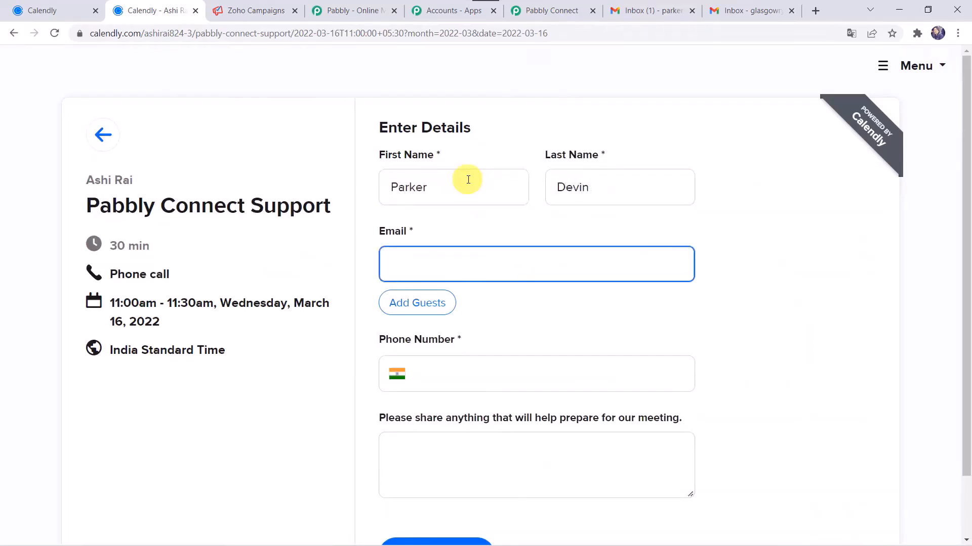
pyautogui.hotkey('ctrl', 'v')
pyautogui.click(432, 361)
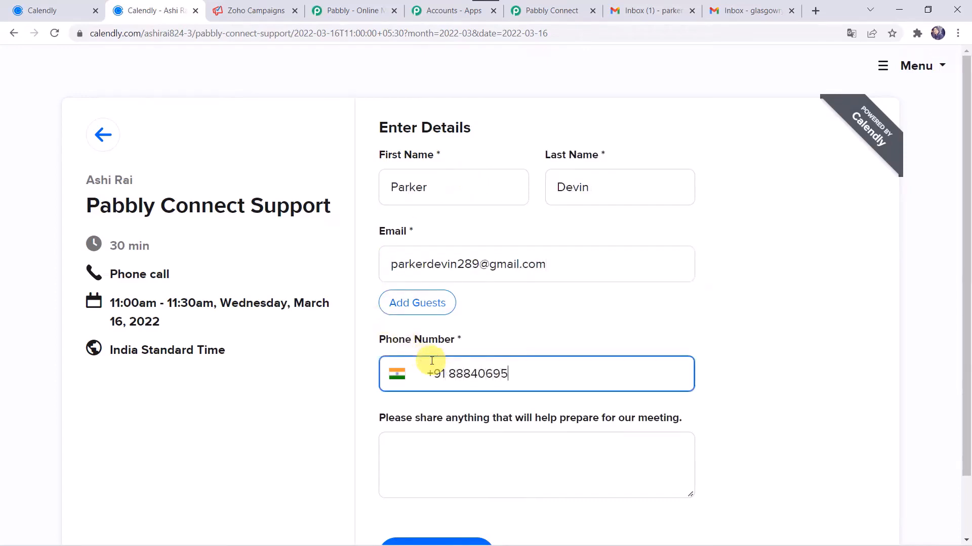
pyautogui.scroll(-1, 432, 361)
pyautogui.click(428, 483)
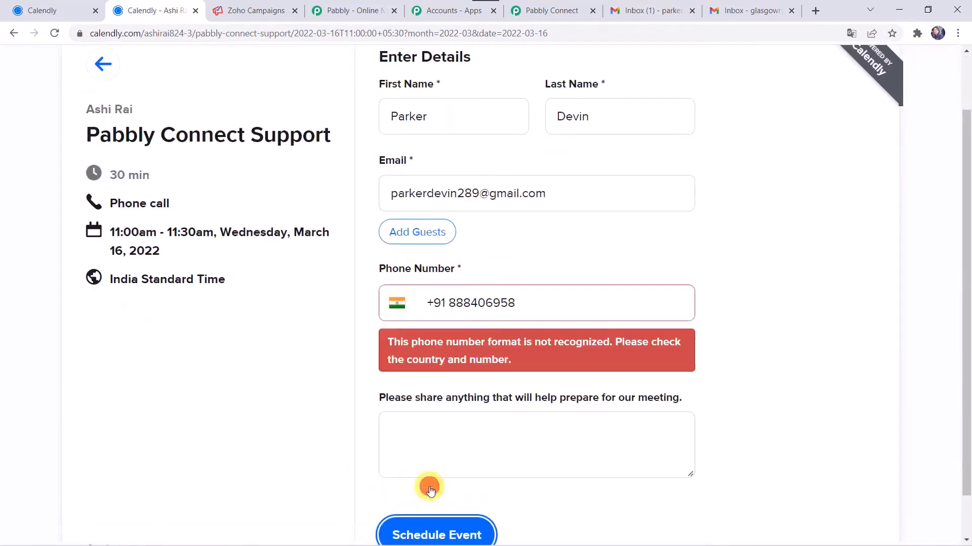
pyautogui.click(539, 303)
pyautogui.press('BackSpace')
pyautogui.press('BackSpace')
pyautogui.press('BackSpace')
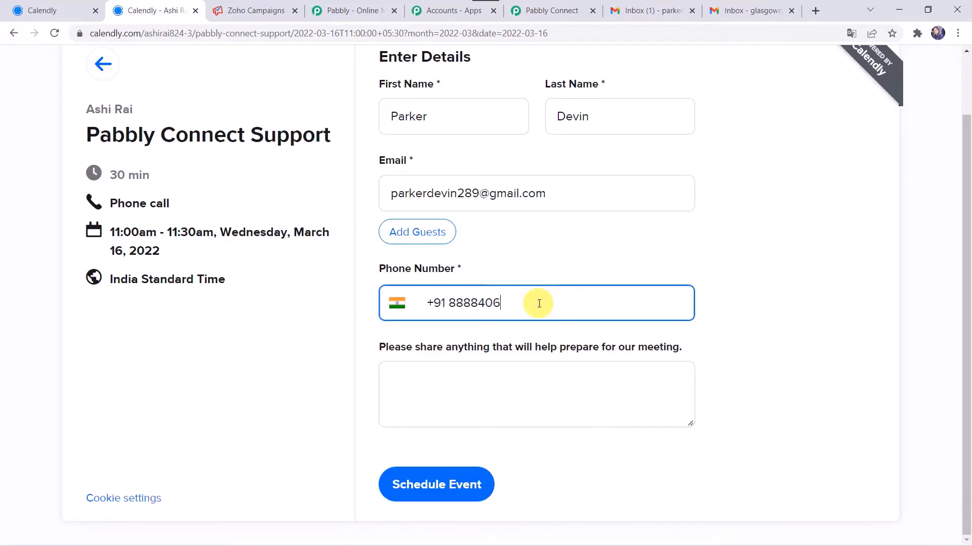
pyautogui.click(434, 484)
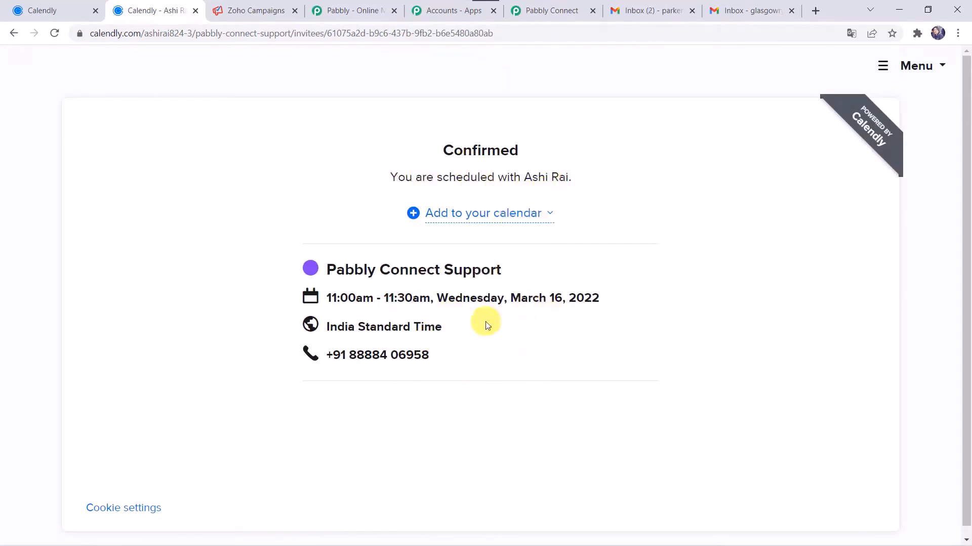
# Review the captured invitee name, email, phone, Asia/Calcutta timezone and March 16 times in Pabbly Connect
pyautogui.click(544, 7)
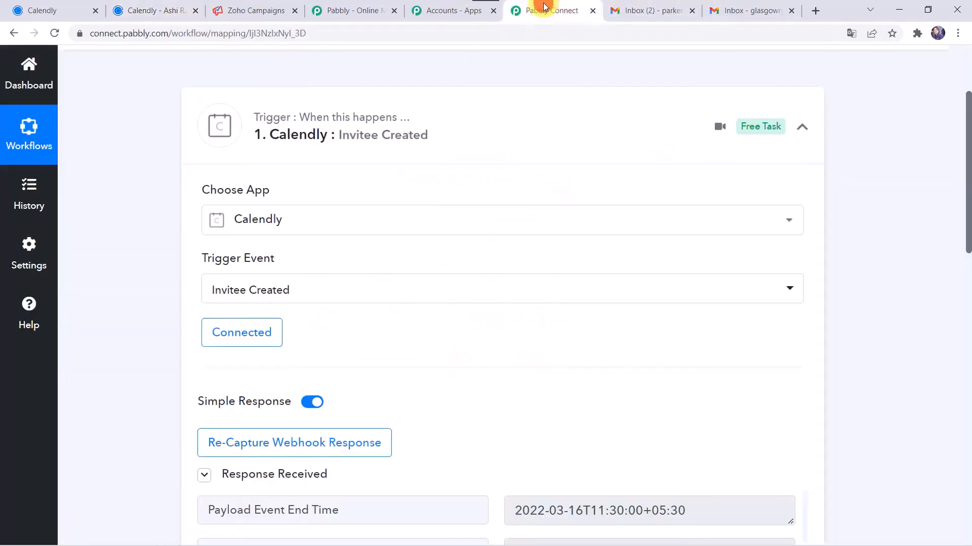
pyautogui.scroll(-5, 95, 414)
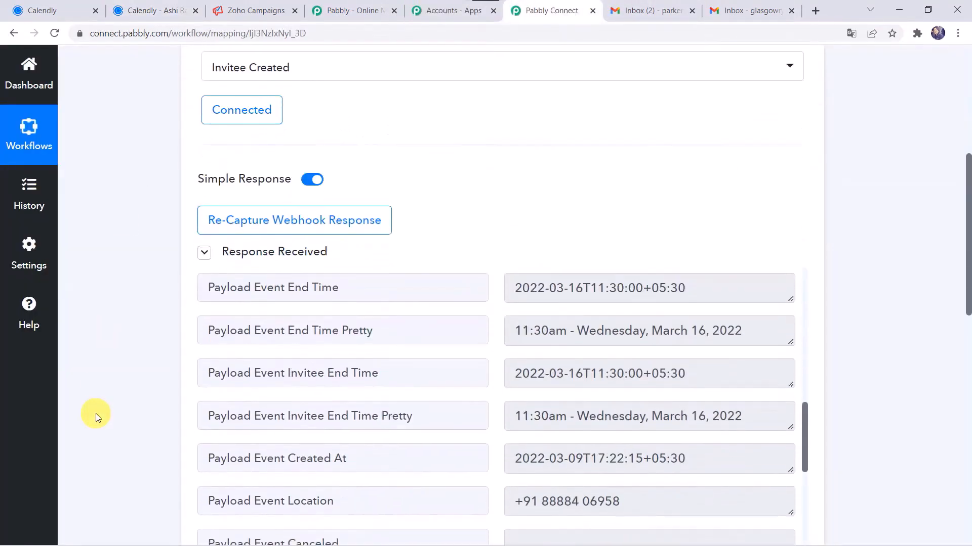
pyautogui.scroll(10, 362, 405)
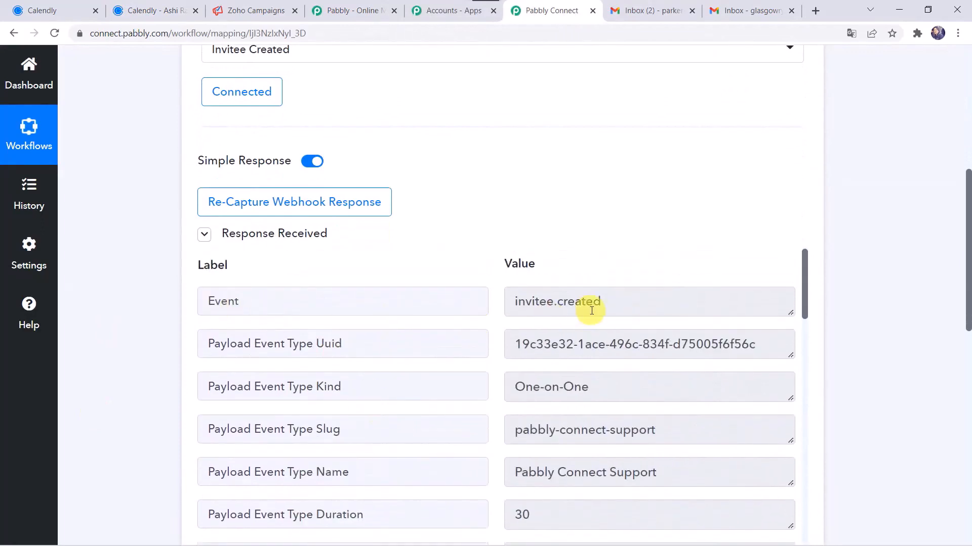
pyautogui.scroll(-8, 435, 439)
pyautogui.scroll(-3, 436, 438)
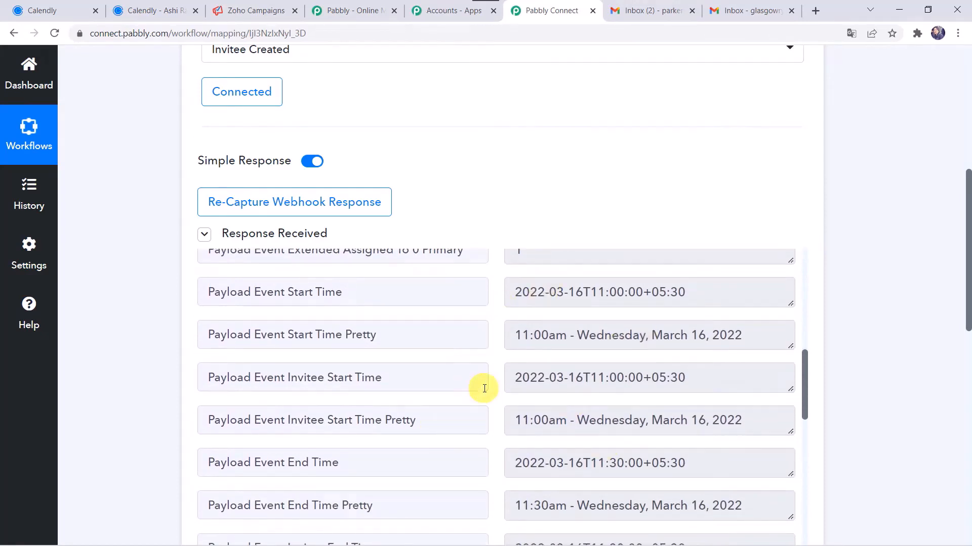
pyautogui.scroll(-6, 484, 389)
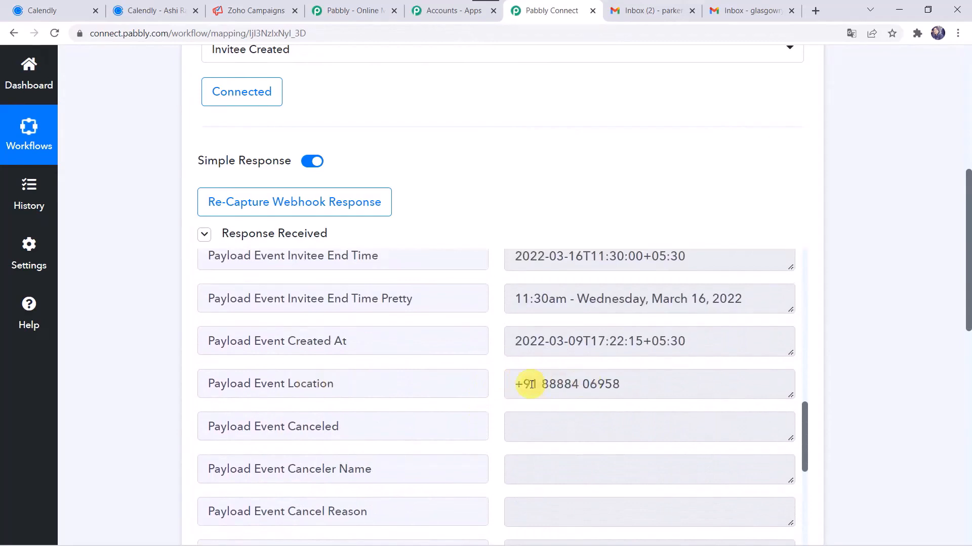
pyautogui.scroll(-5, 531, 385)
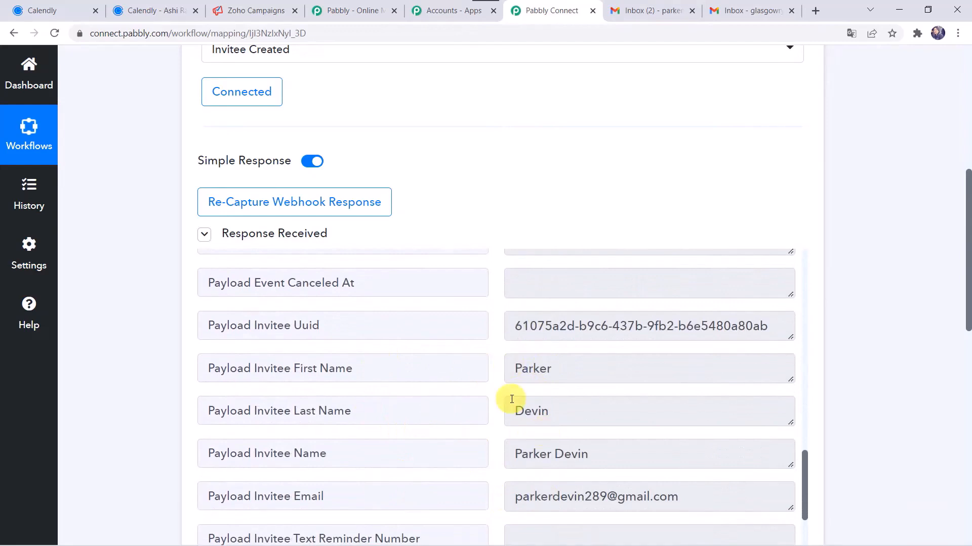
pyautogui.scroll(-3, 510, 397)
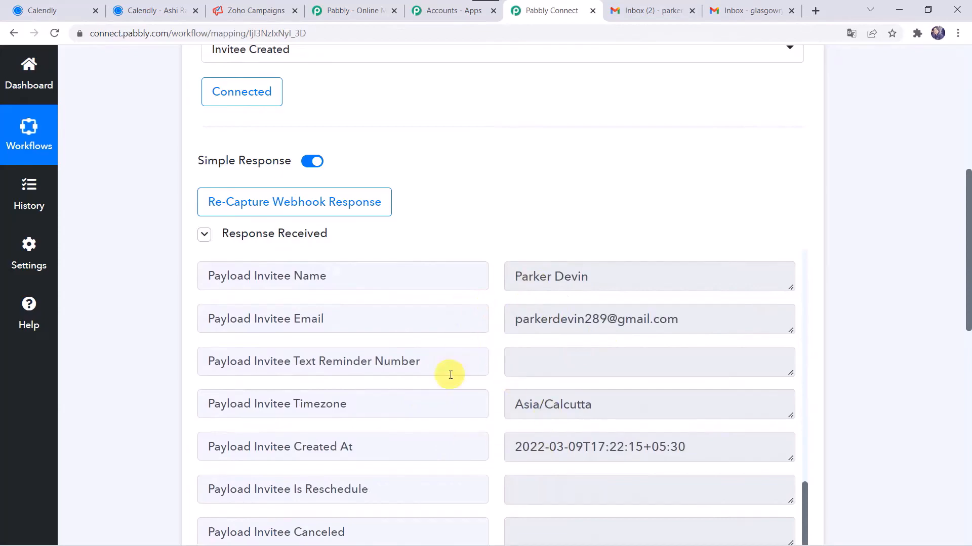
pyautogui.scroll(-8, 136, 399)
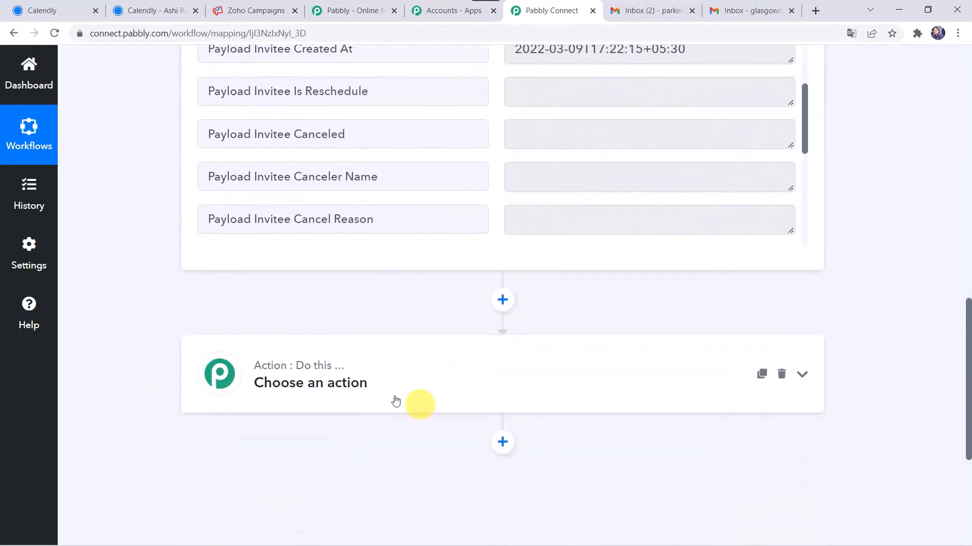
pyautogui.click(390, 392)
# Set the action to Zoho Campaigns Add/Update Subscriber and add a new Zoho Campaigns #9 connection
pyautogui.click(331, 275)
pyautogui.write('Zoho C')
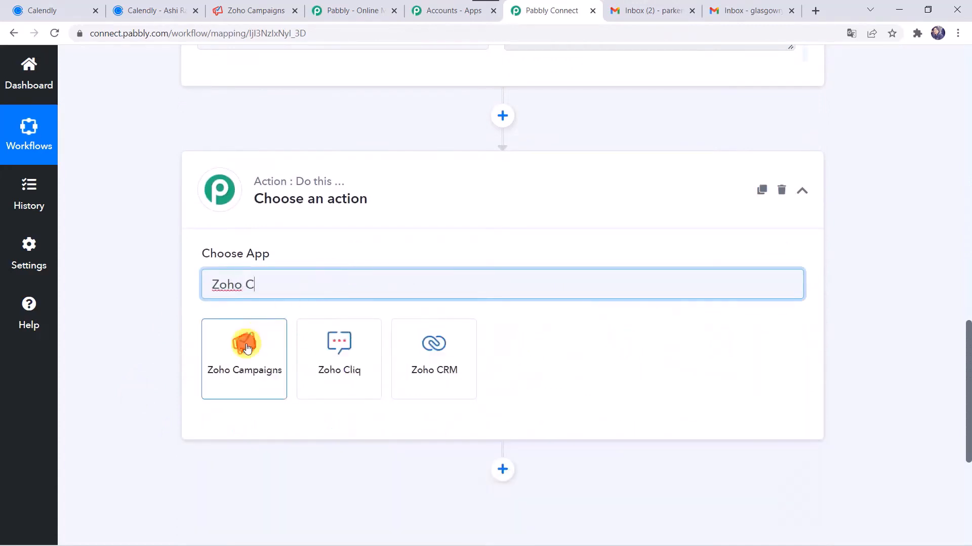
pyautogui.click(245, 348)
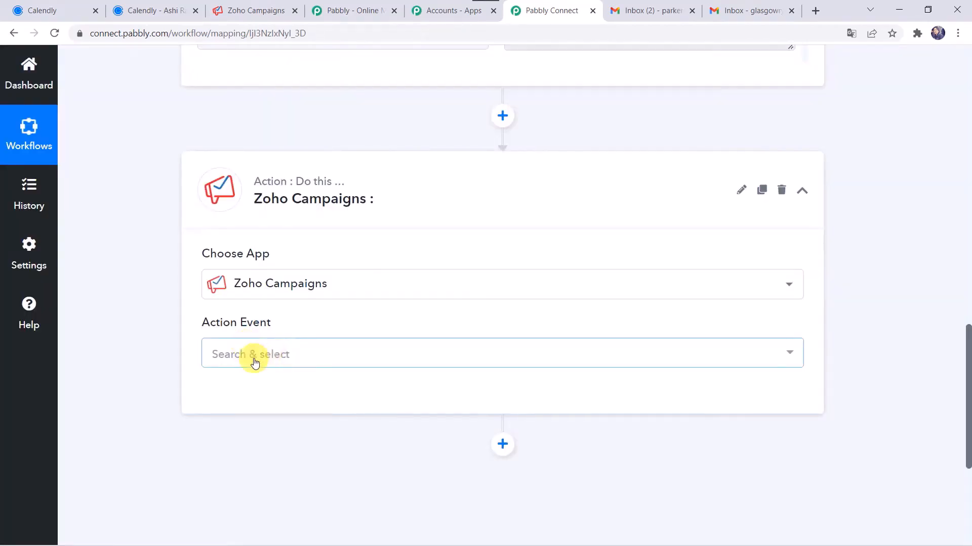
pyautogui.click(253, 360)
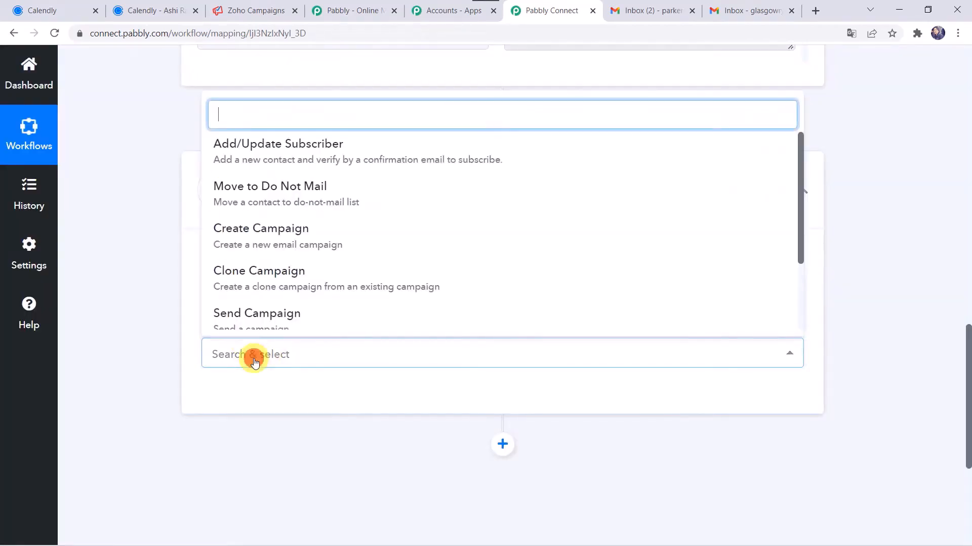
pyautogui.click(275, 158)
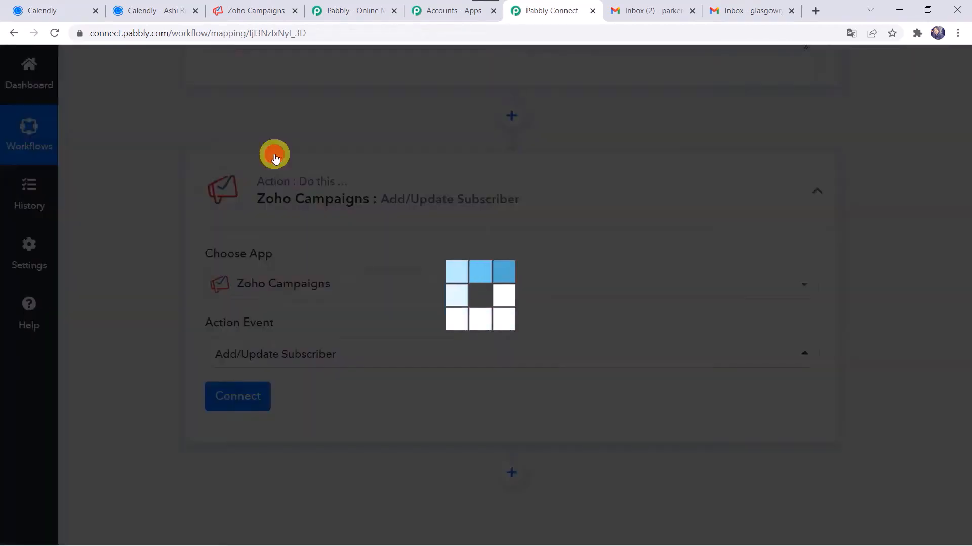
pyautogui.click(245, 406)
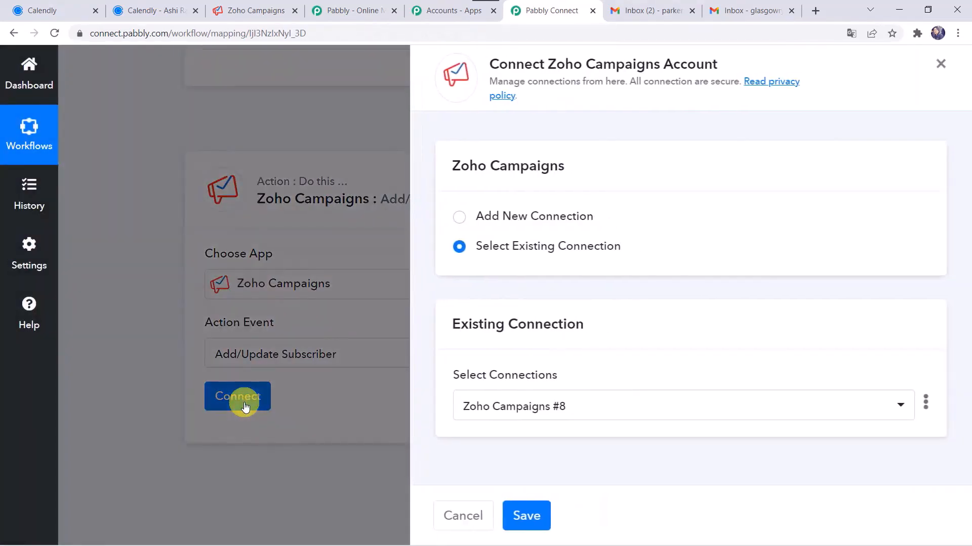
pyautogui.click(517, 219)
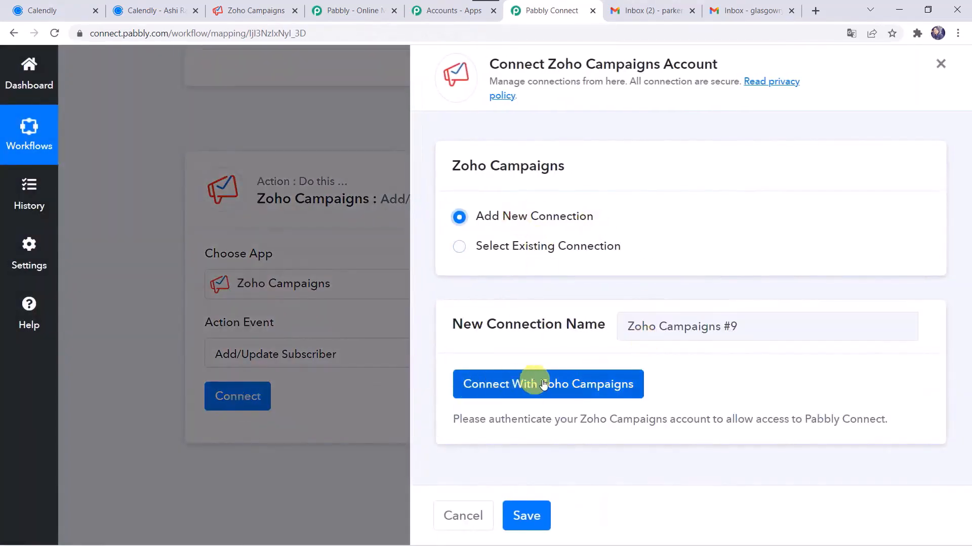
# Authorize the Zoho Campaigns connection on the zoho.com domain by accepting Zoho's consent prompt
pyautogui.click(557, 385)
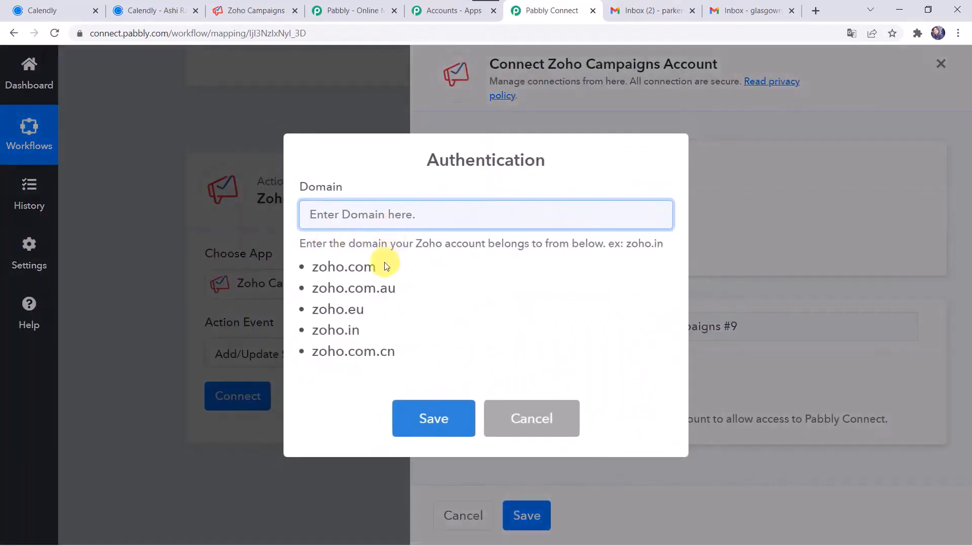
pyautogui.moveTo(380, 265); pyautogui.dragTo(307, 268)
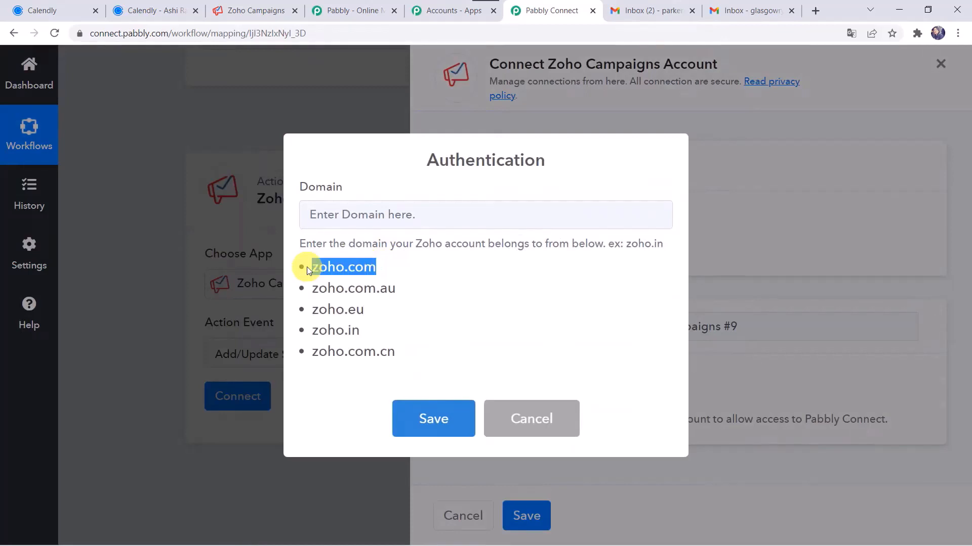
pyautogui.click(350, 216)
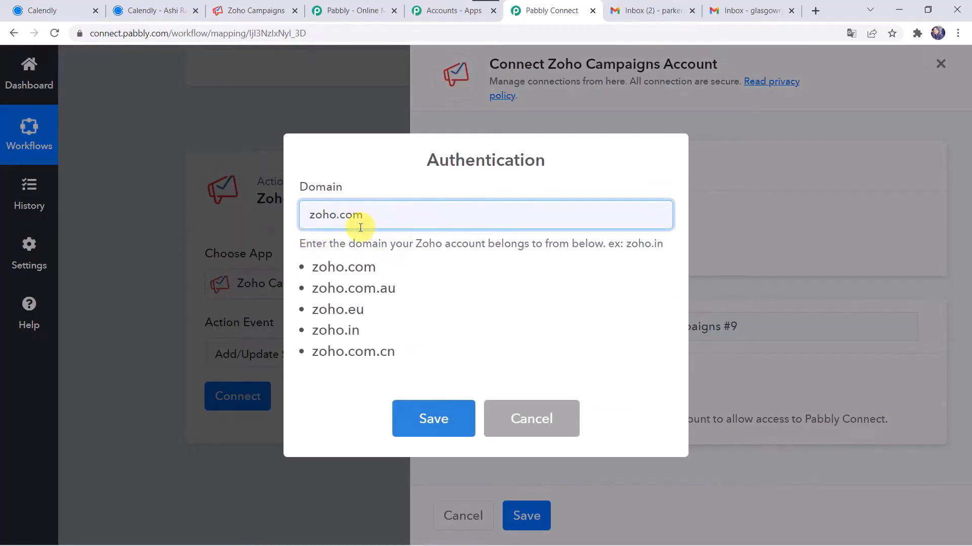
pyautogui.click(435, 419)
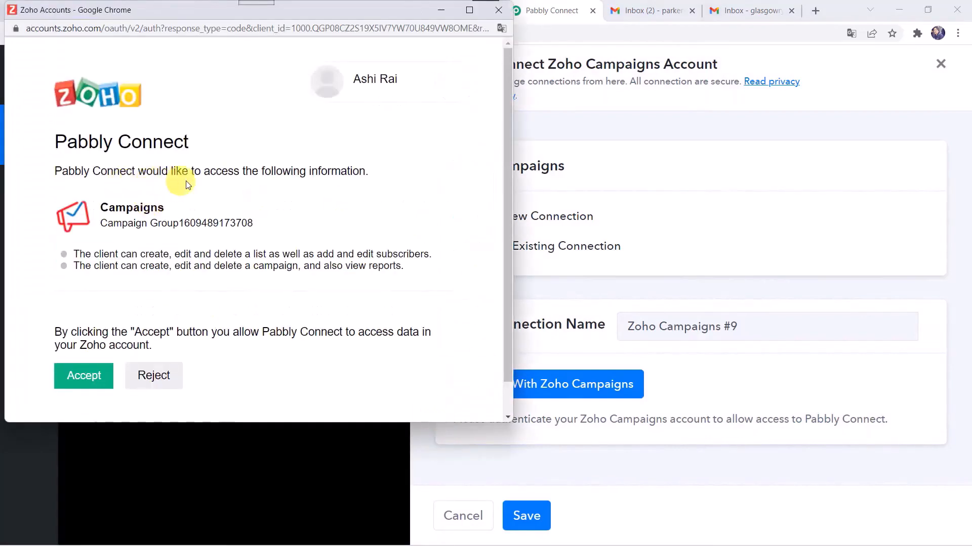
pyautogui.scroll(-1, 204, 331)
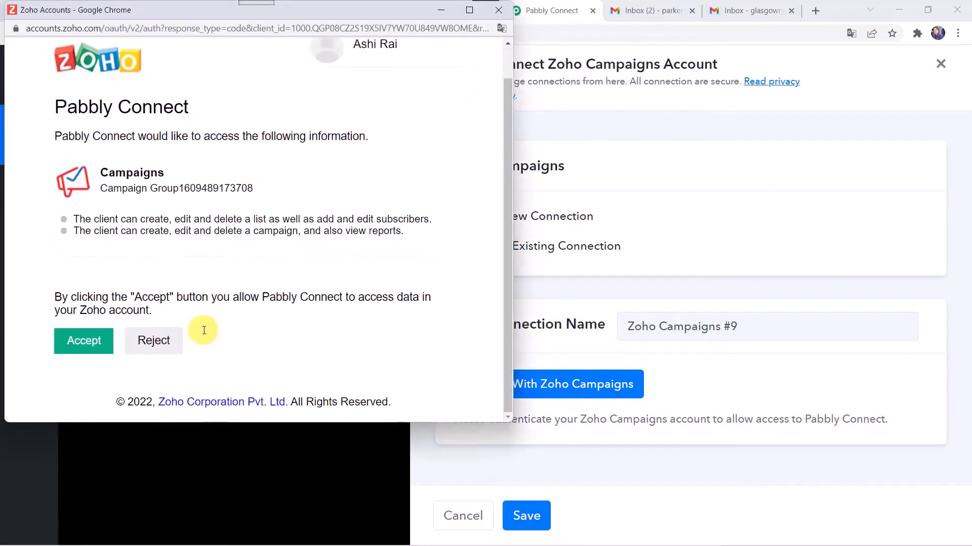
pyautogui.click(82, 348)
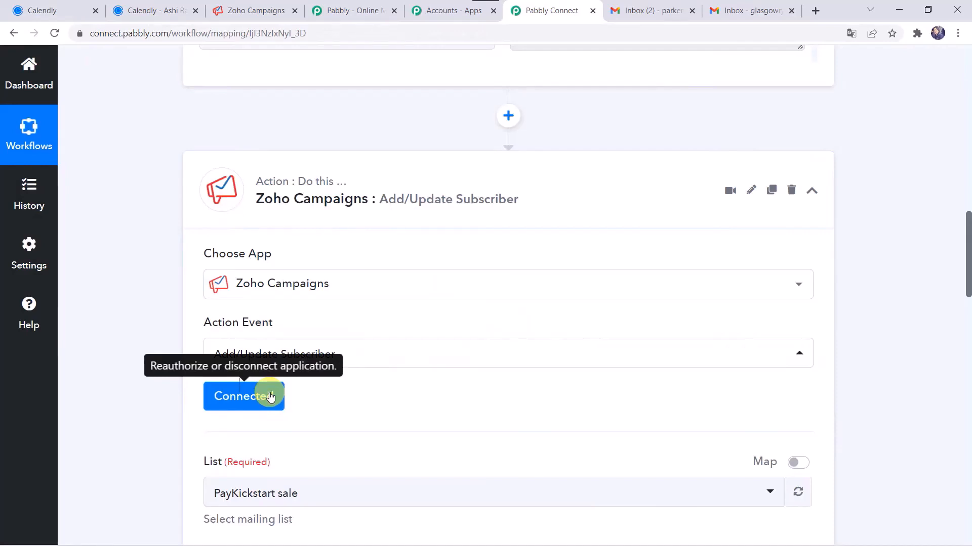
pyautogui.scroll(-3, 315, 403)
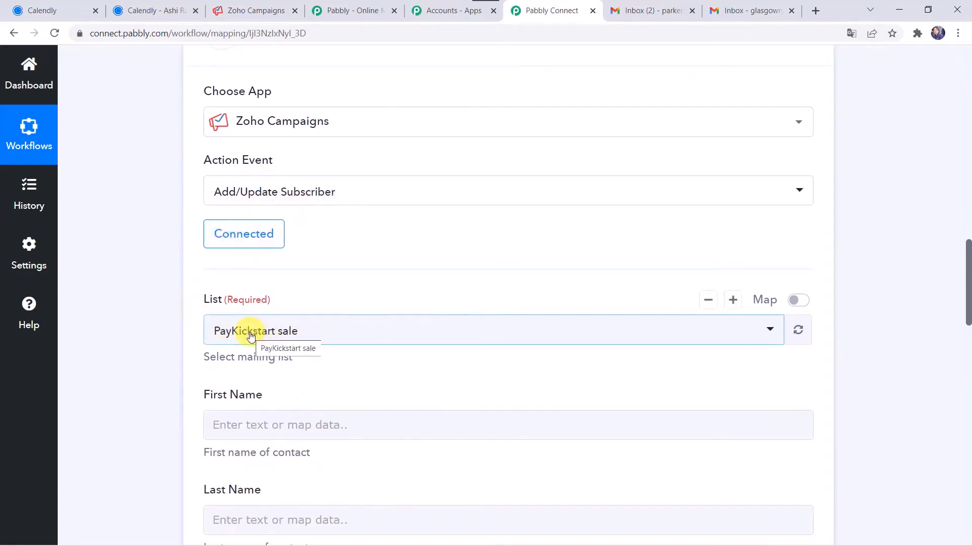
pyautogui.click(257, 10)
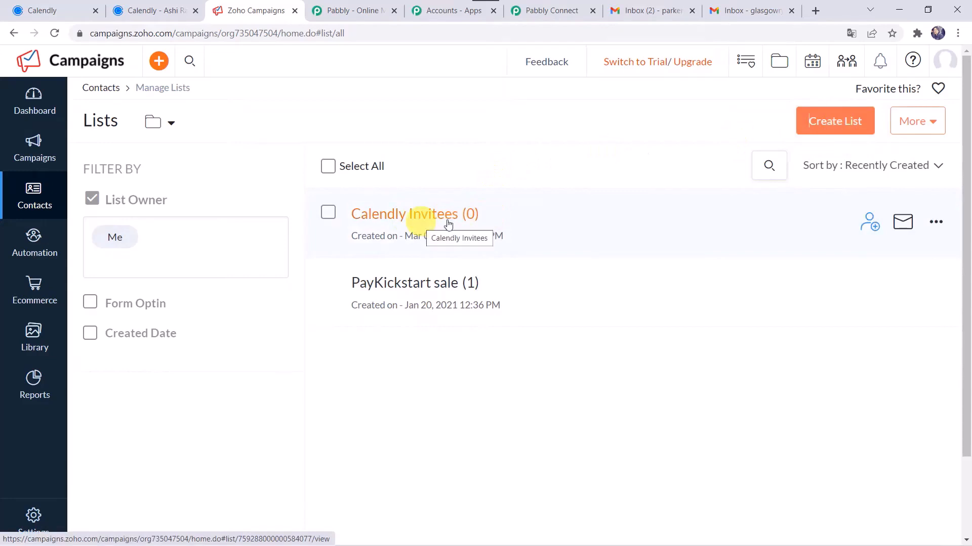
# Check the Calendly Invitees (0 contacts) and PayKickstart sale lists, then return to the workflow
pyautogui.click(554, 6)
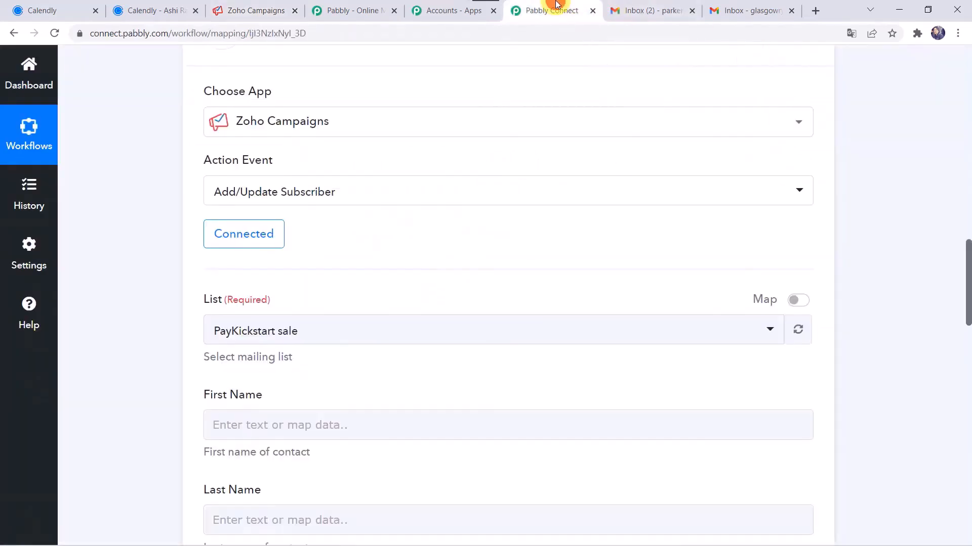
# Choose Calendly Invitees as the Zoho Campaigns mailing list
pyautogui.click(324, 334)
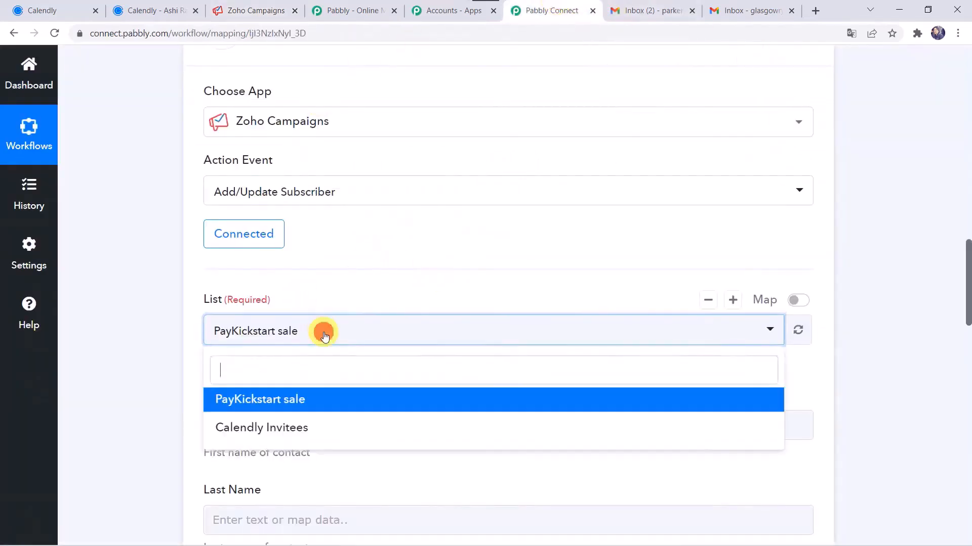
pyautogui.click(262, 427)
pyautogui.scroll(-1, 168, 353)
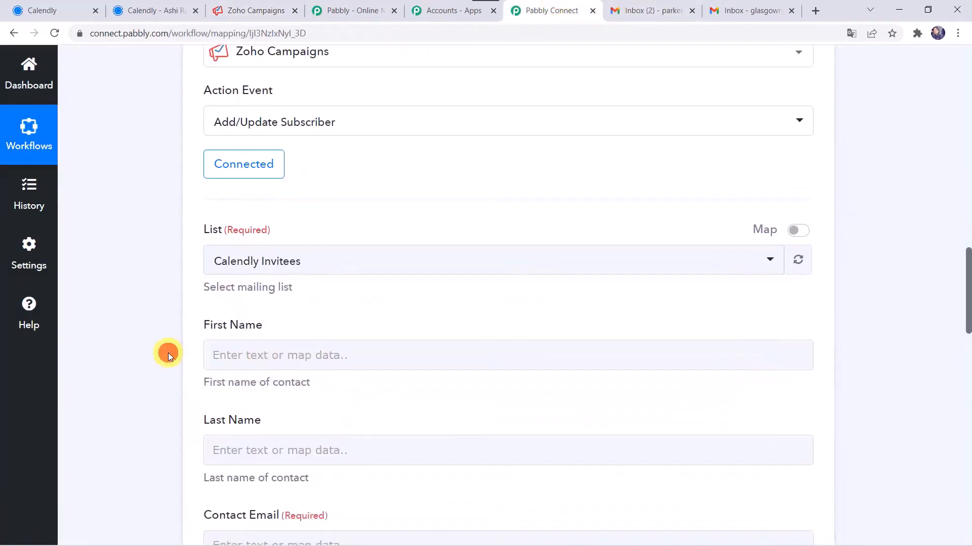
pyautogui.scroll(-1, 168, 353)
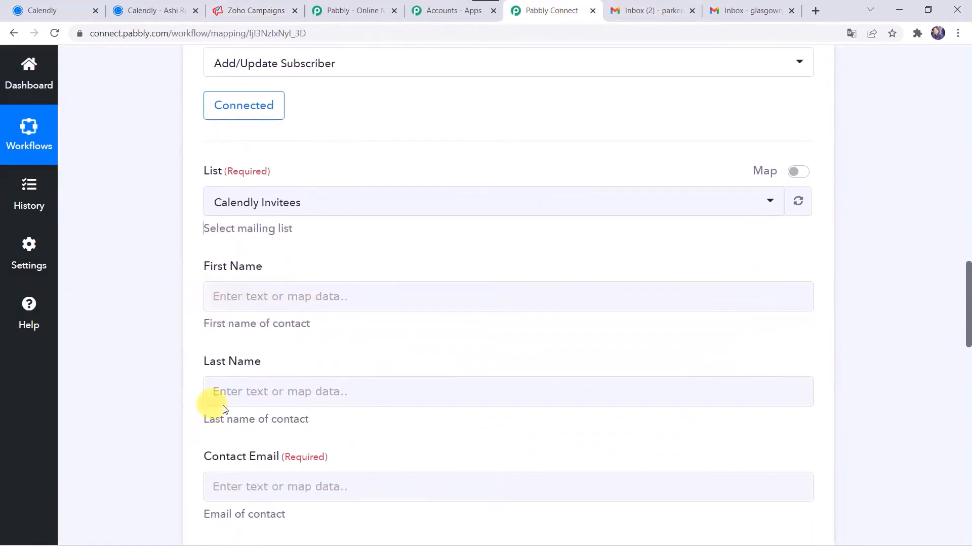
pyautogui.scroll(-2, 191, 482)
pyautogui.scroll(3, 191, 481)
pyautogui.scroll(12, 190, 480)
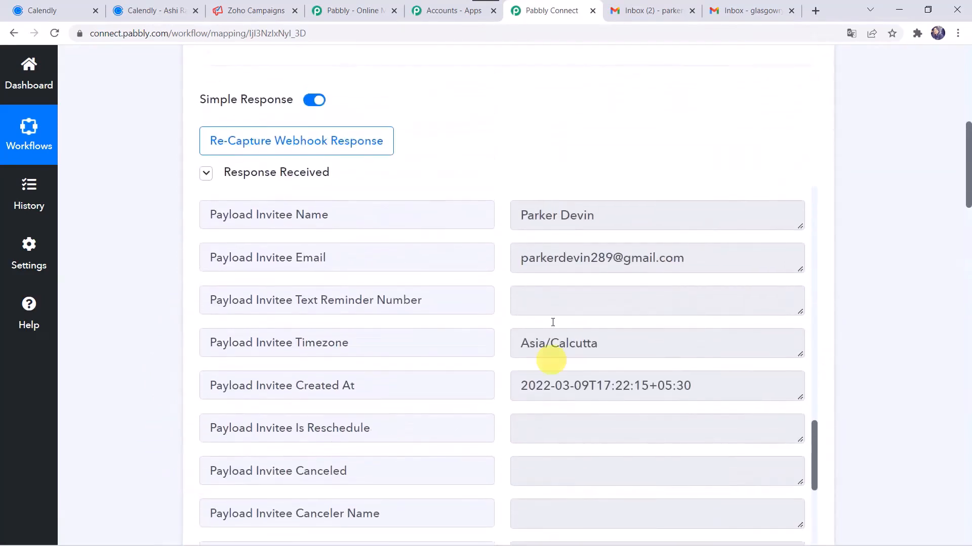
pyautogui.scroll(5, 487, 297)
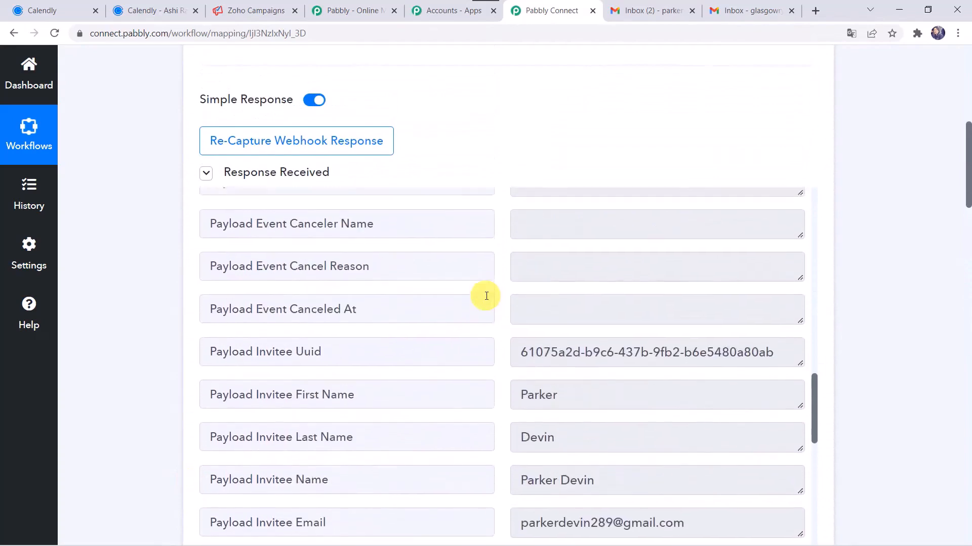
pyautogui.scroll(-2, 486, 295)
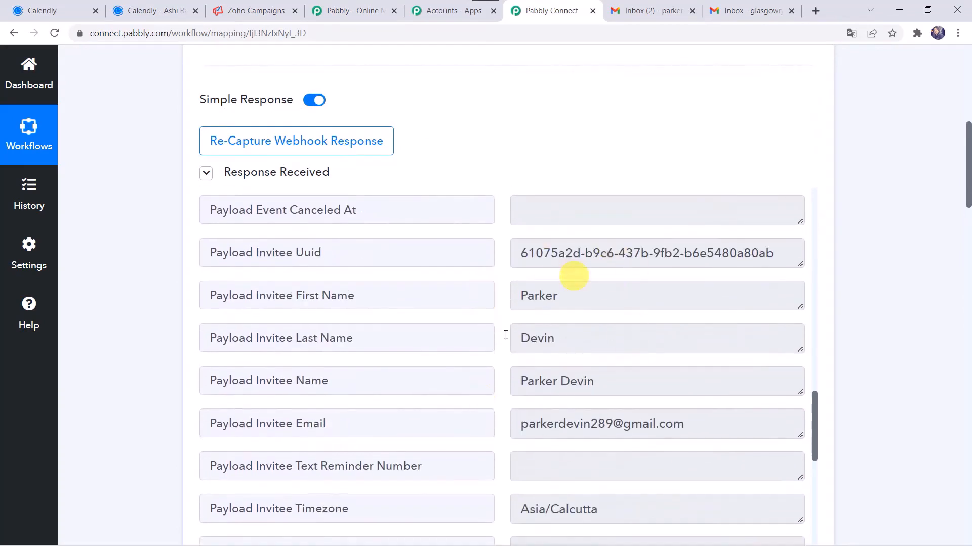
pyautogui.scroll(-8, 158, 482)
pyautogui.scroll(-9, 159, 482)
# Map the Calendly invitee's first and last names into First Name and Last Name
pyautogui.click(226, 163)
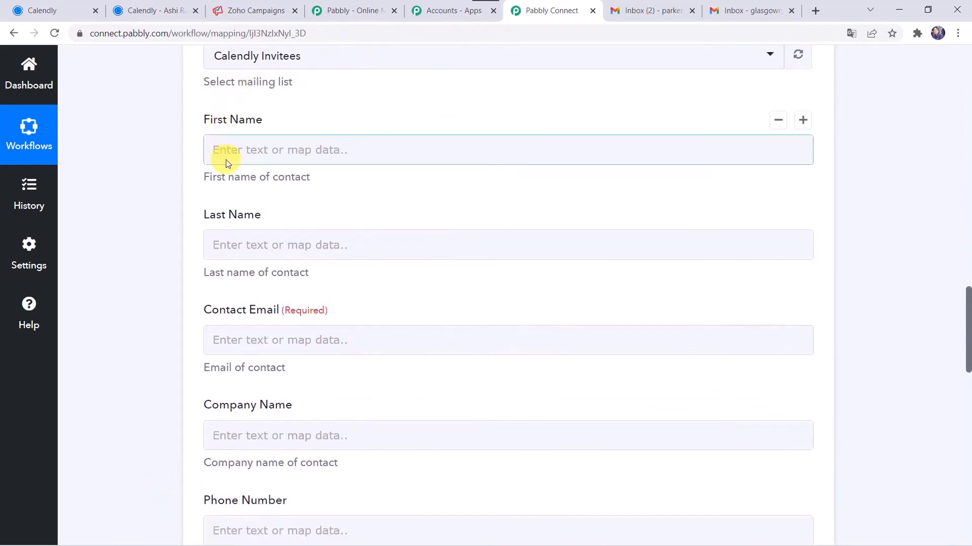
pyautogui.click(303, 257)
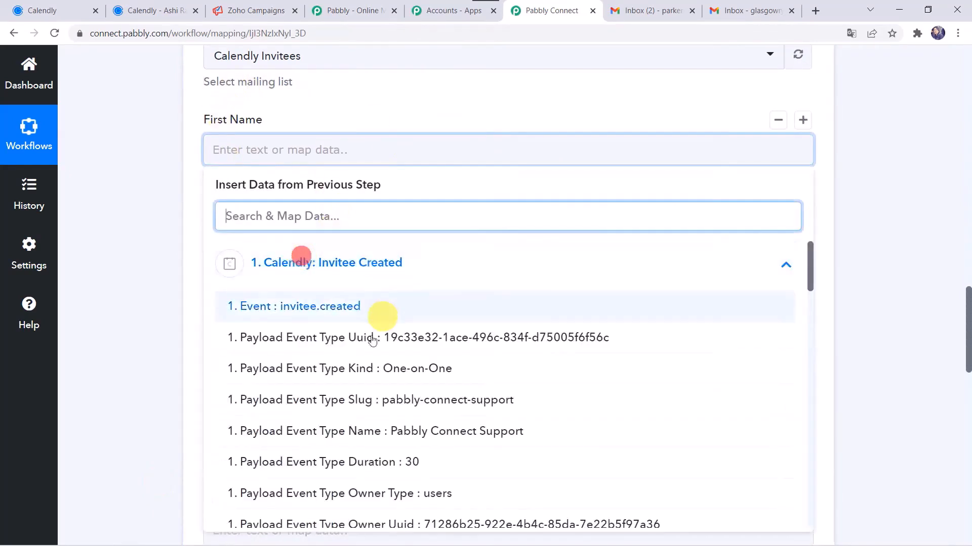
pyautogui.write('P')
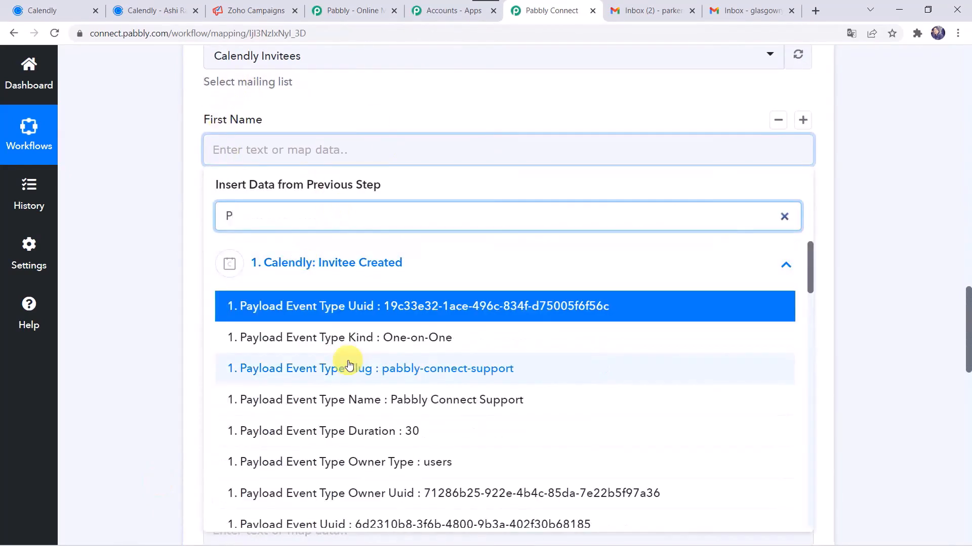
pyautogui.press('BackSpace')
pyautogui.write('Par')
pyautogui.click(360, 306)
pyautogui.click(153, 325)
pyautogui.scroll(-1, 153, 325)
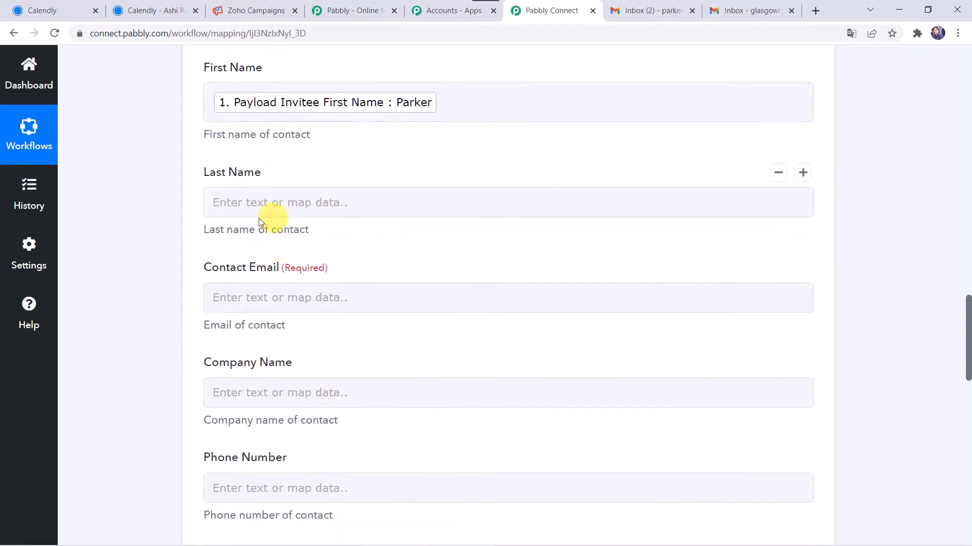
pyautogui.click(245, 198)
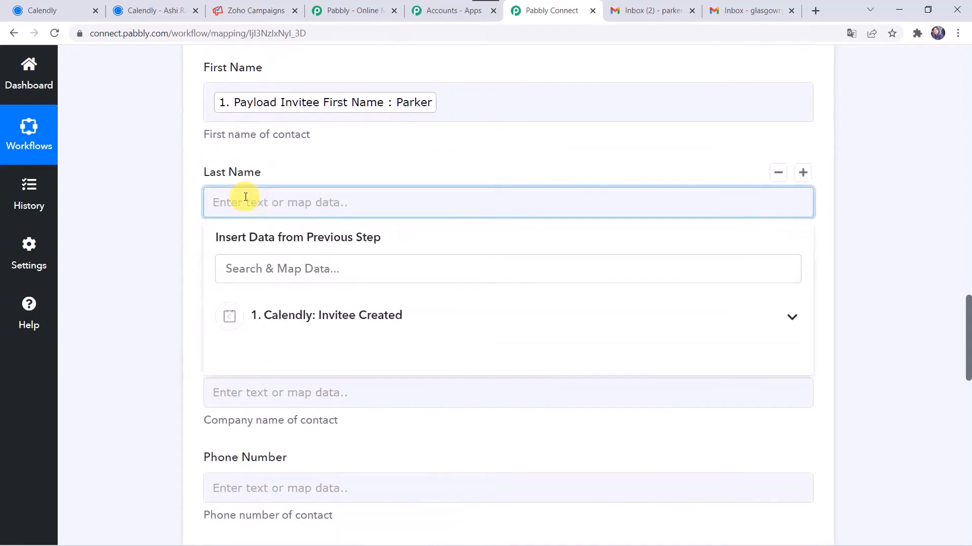
pyautogui.write('Dev')
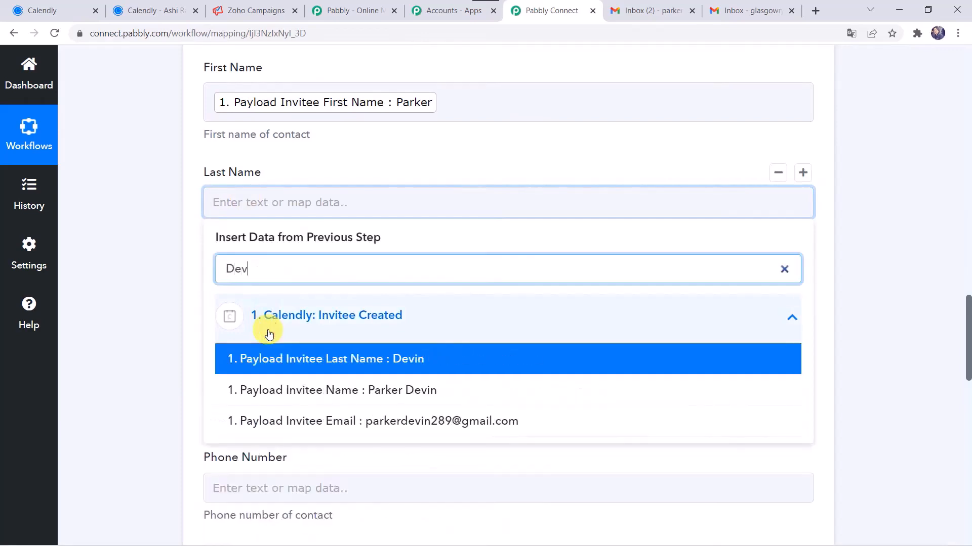
pyautogui.write('i')
pyautogui.click(274, 359)
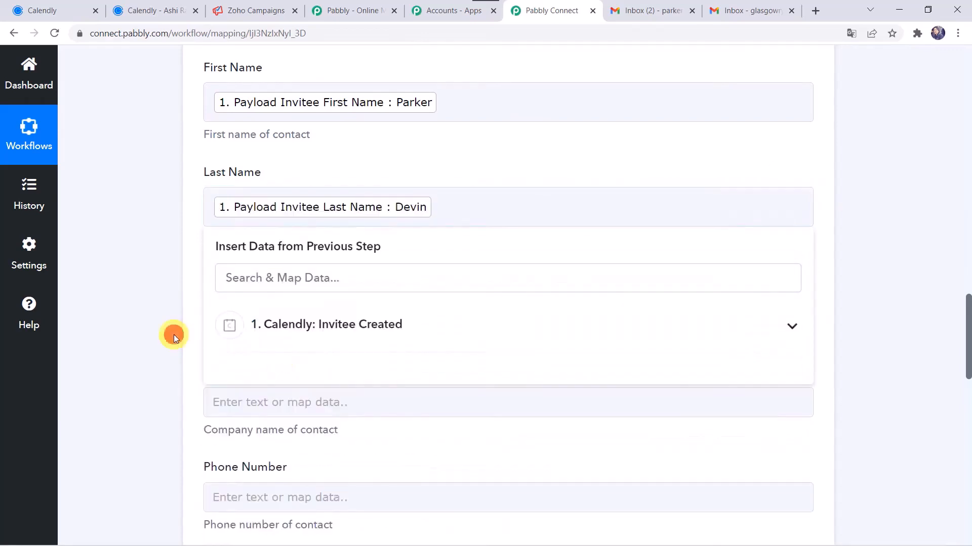
pyautogui.click(174, 335)
# Map the Calendly invitee's email into Contact Email
pyautogui.scroll(-1, 174, 335)
pyautogui.click(252, 253)
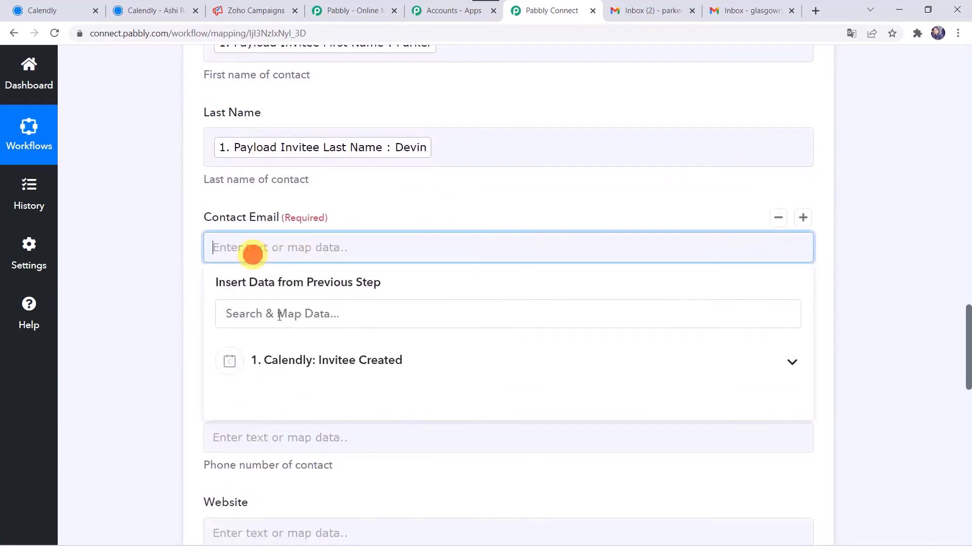
pyautogui.click(282, 346)
pyautogui.write('@')
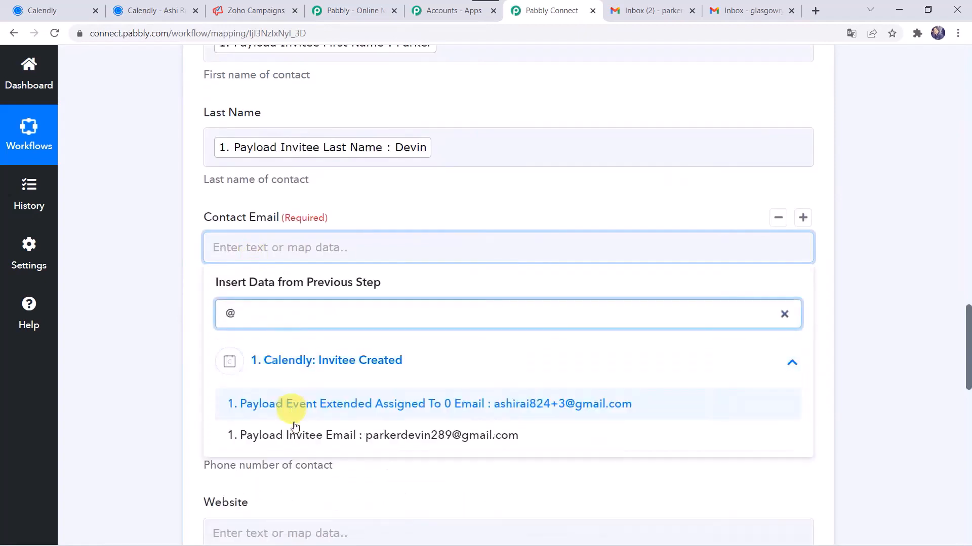
pyautogui.click(295, 436)
pyautogui.click(141, 387)
# Map the Calendly Payload Event Location phone number into Phone Number
pyautogui.scroll(-3, 141, 388)
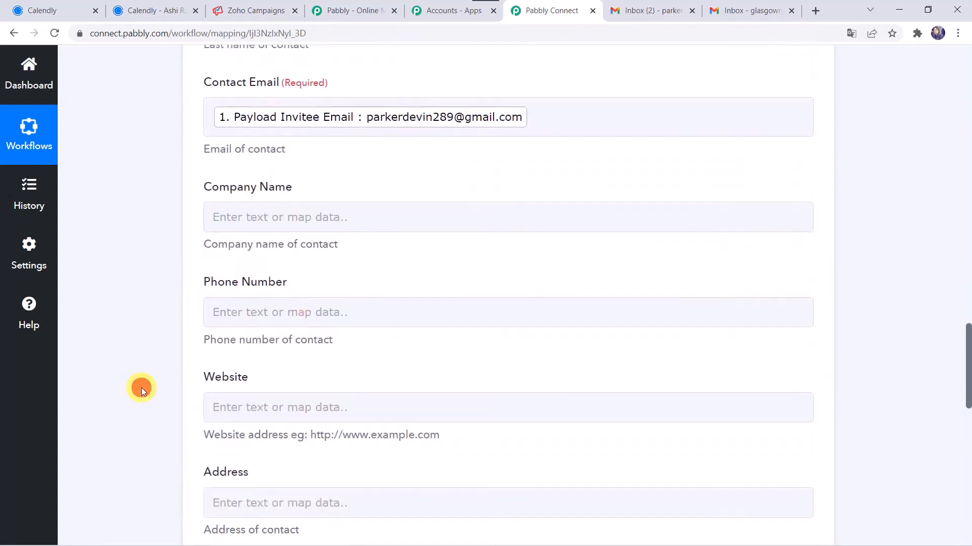
pyautogui.click(220, 221)
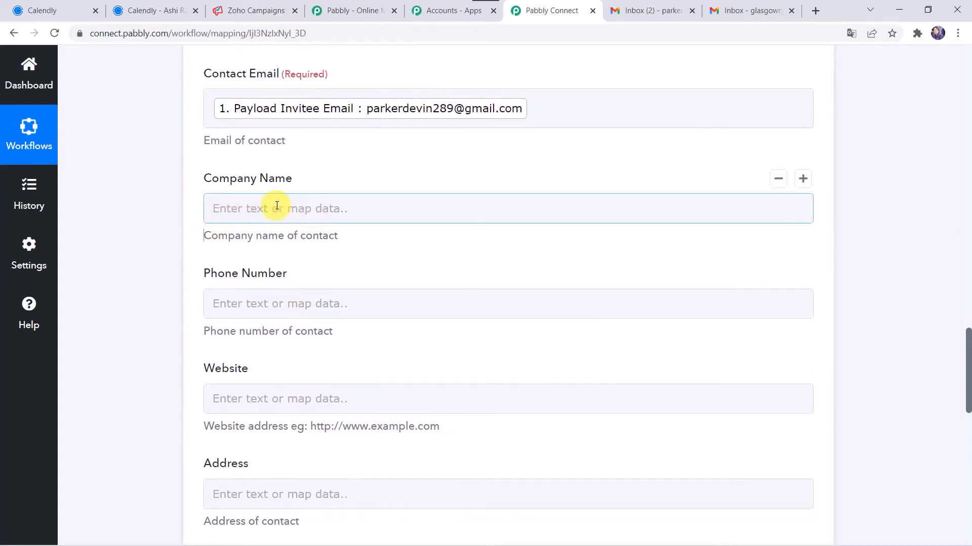
pyautogui.click(229, 312)
pyautogui.click(267, 419)
pyautogui.click(293, 368)
pyautogui.scroll(-3, 293, 224)
pyautogui.write('88')
pyautogui.click(324, 301)
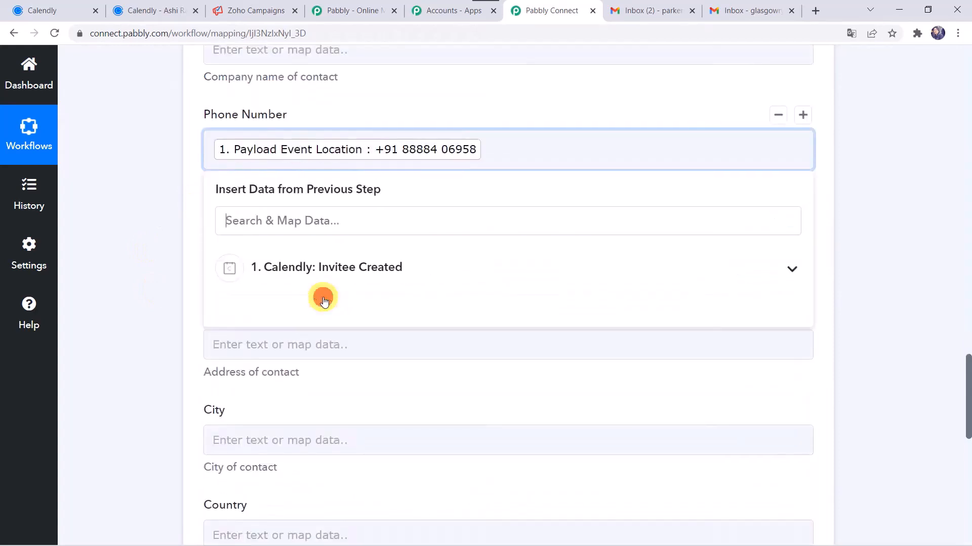
pyautogui.click(132, 209)
# Check the remaining optional fields: Website, Address and City
pyautogui.scroll(-1, 132, 209)
pyautogui.click(221, 180)
pyautogui.click(267, 275)
pyautogui.click(238, 180)
pyautogui.click(165, 256)
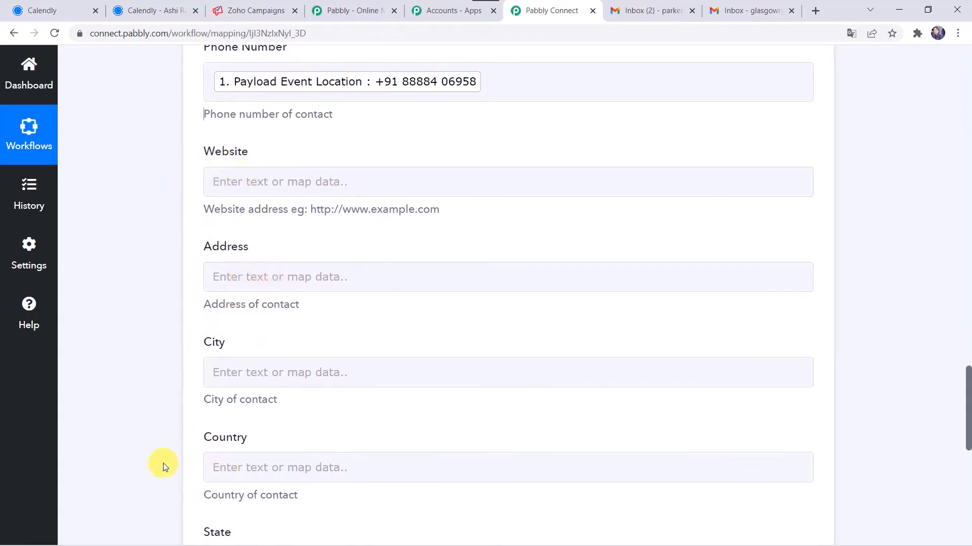
pyautogui.scroll(-6, 163, 463)
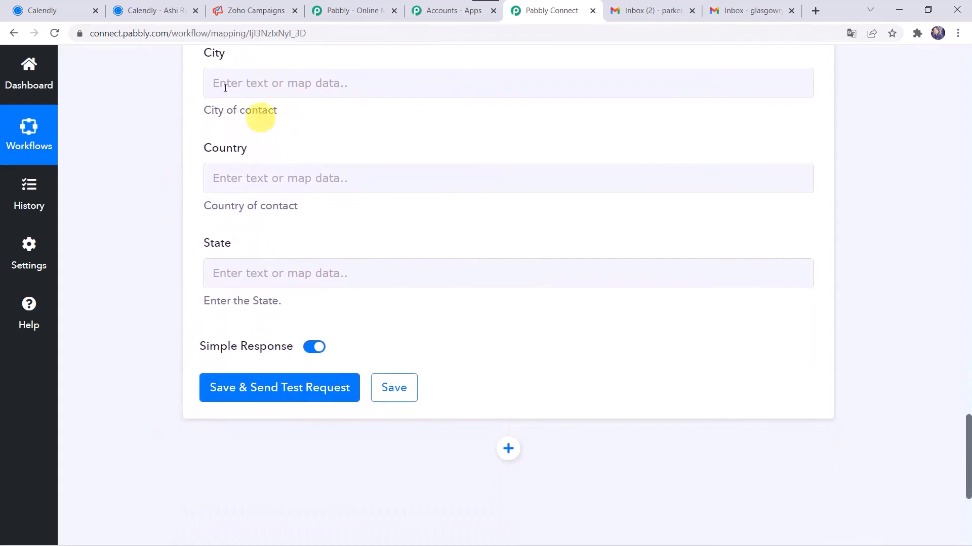
pyautogui.scroll(2, 213, 188)
pyautogui.click(311, 191)
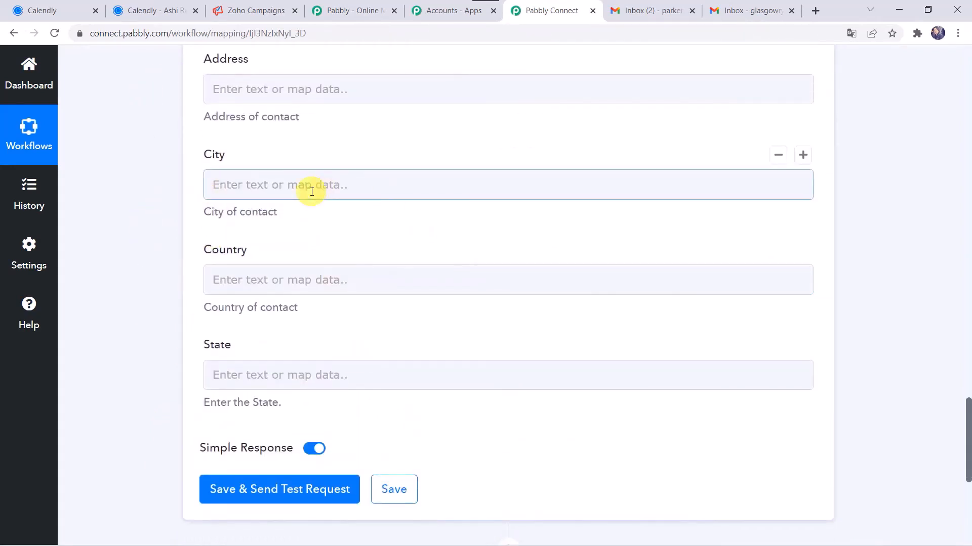
# Save and send a test subscriber, expand the success Message, then switch to Gmail
pyautogui.click(269, 490)
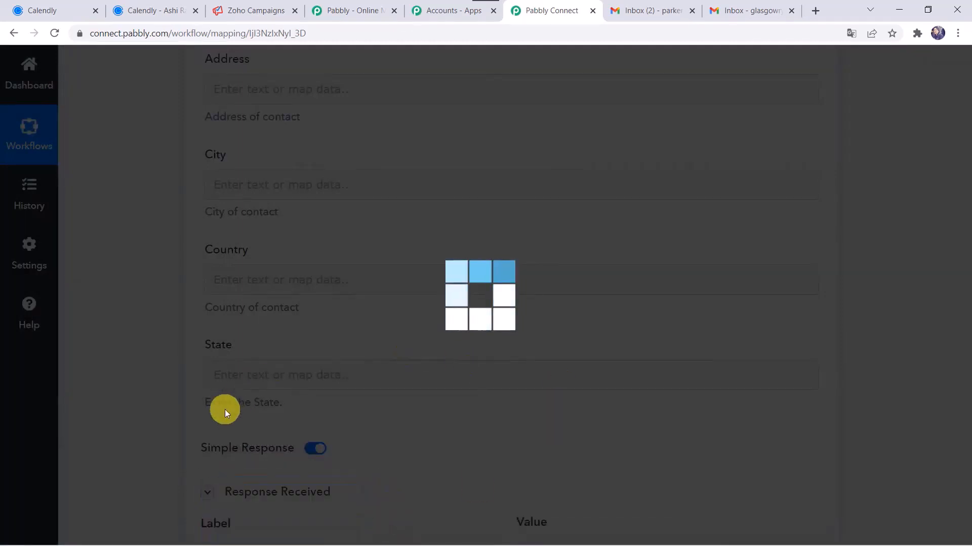
pyautogui.scroll(-5, 224, 409)
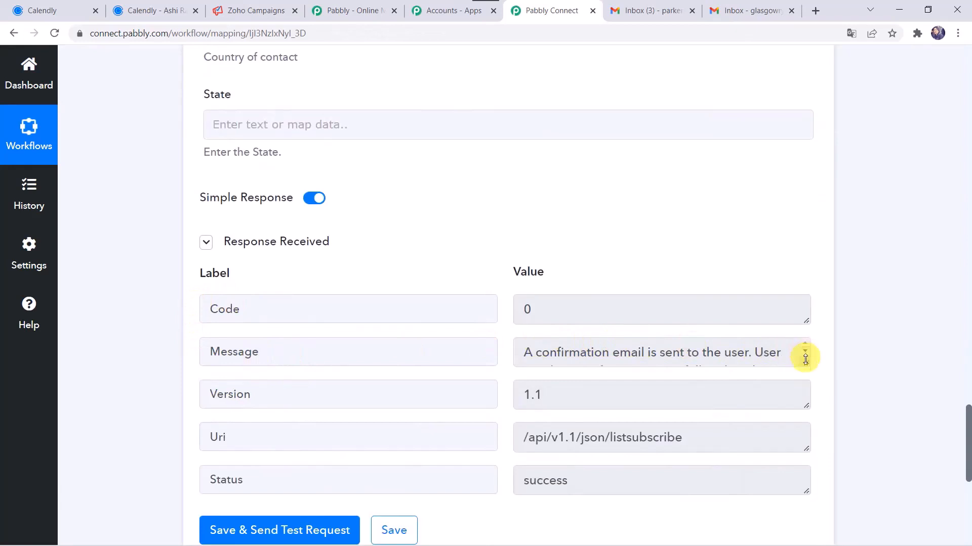
pyautogui.moveTo(805, 362); pyautogui.dragTo(806, 404)
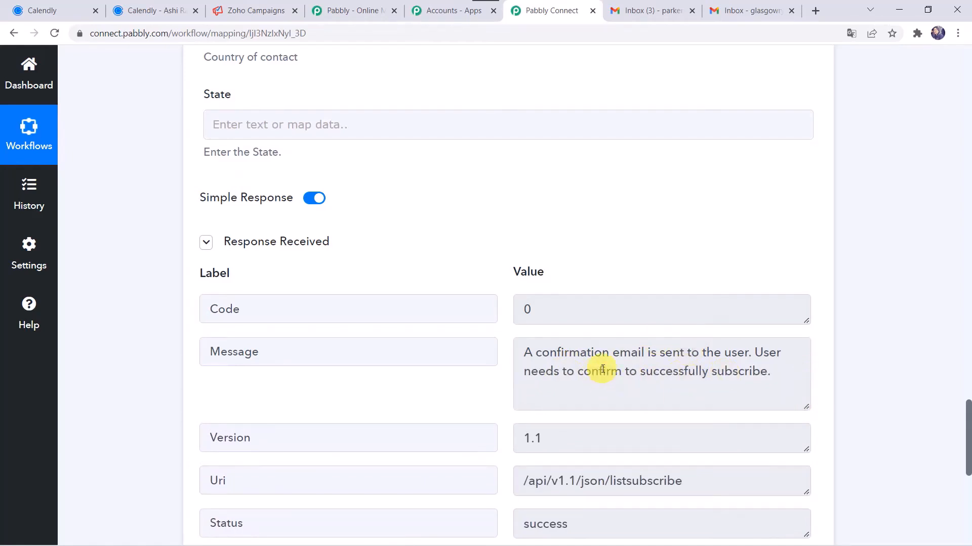
pyautogui.click(647, 11)
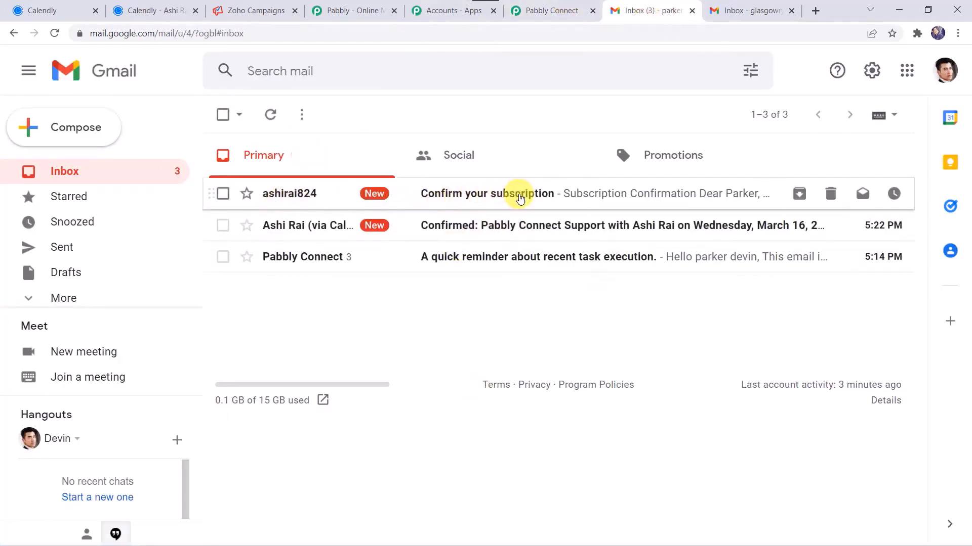
# Open 'Confirm your subscription' and confirm the first invitee's subscription, then return to Zoho Campaigns
pyautogui.click(517, 197)
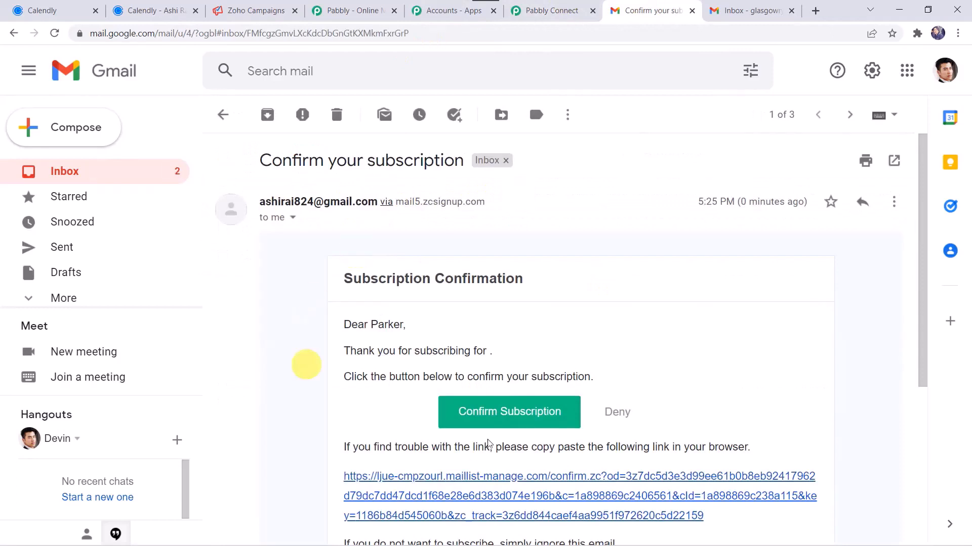
pyautogui.click(493, 417)
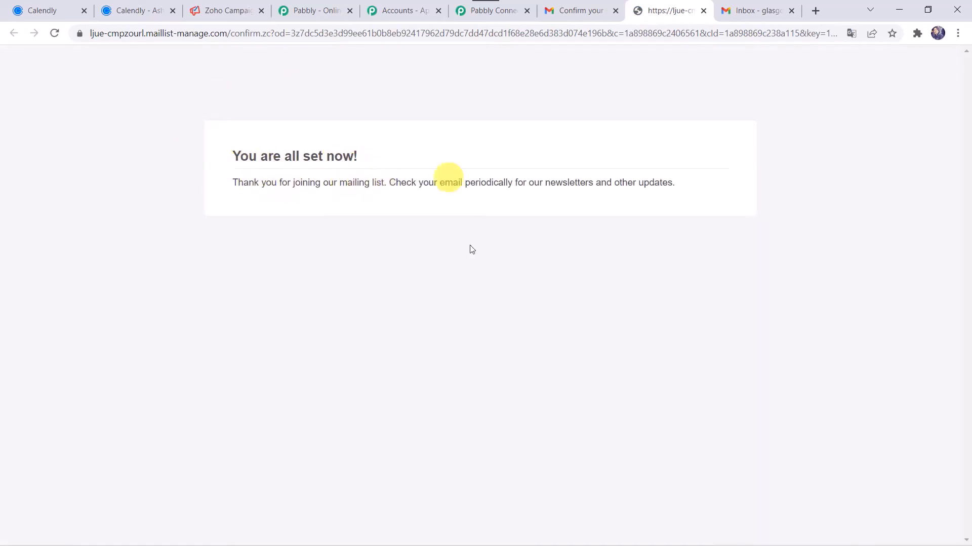
pyautogui.click(221, 9)
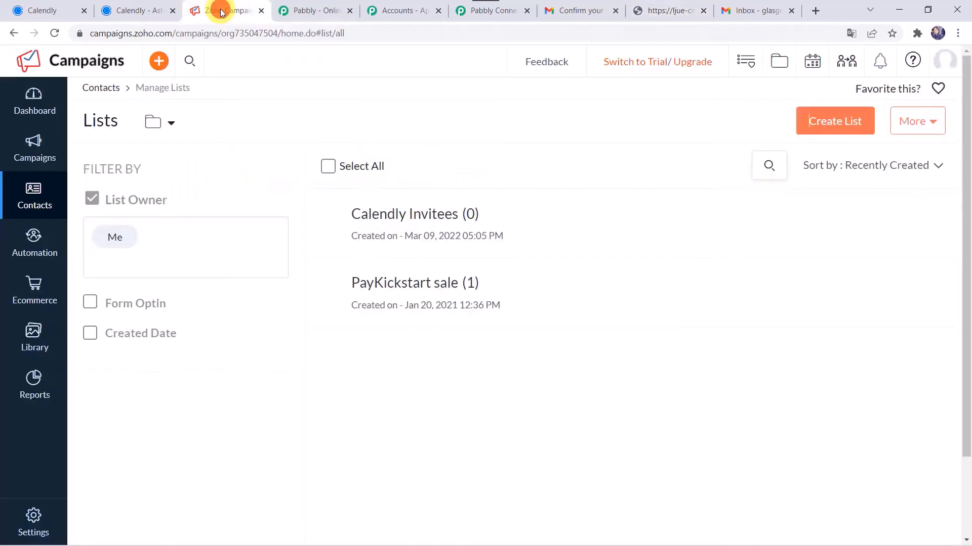
# Reload Manage Lists and open the Contacts of 'Calendly Invitees (1)'
pyautogui.click(54, 36)
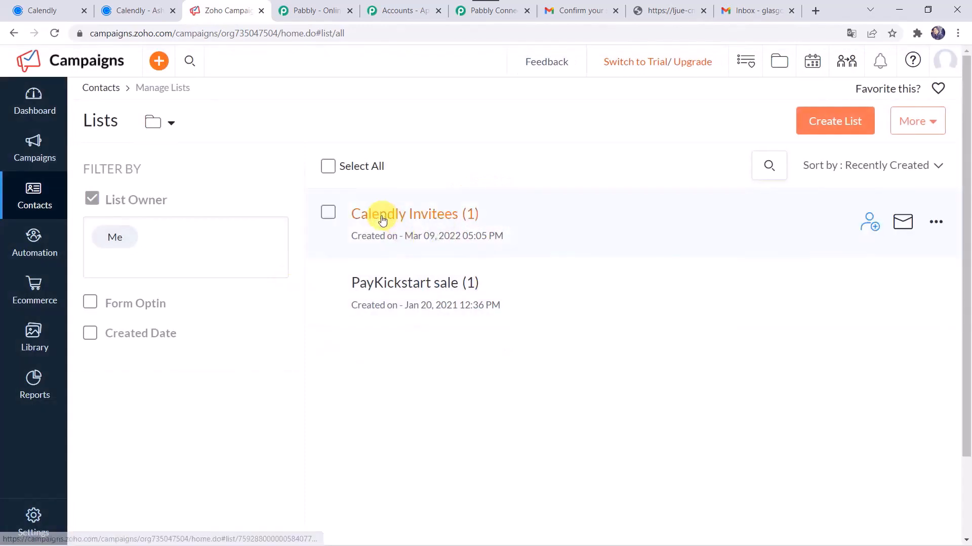
pyautogui.click(472, 218)
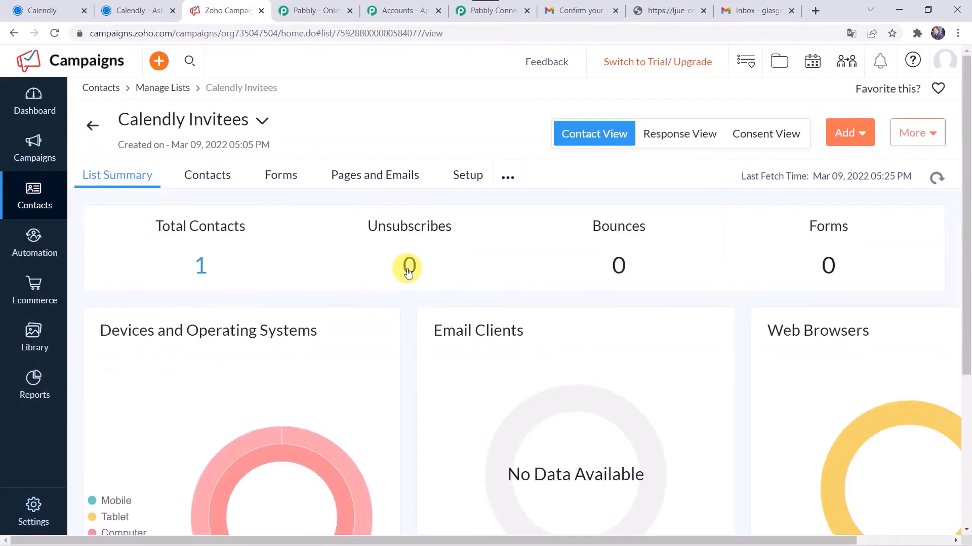
pyautogui.click(206, 181)
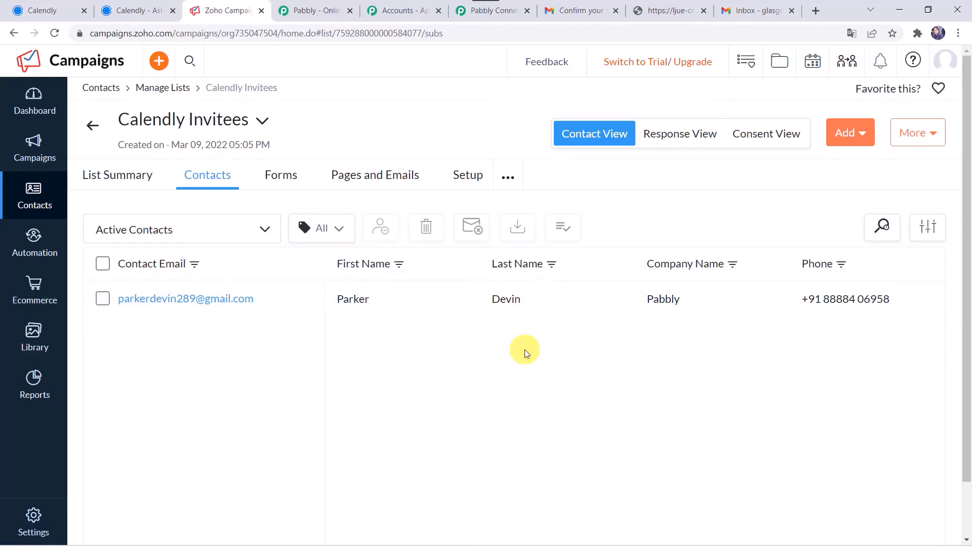
# Save the Pabbly Connect workflow and dismiss the 'Data Saved Successfully' message
pyautogui.click(494, 11)
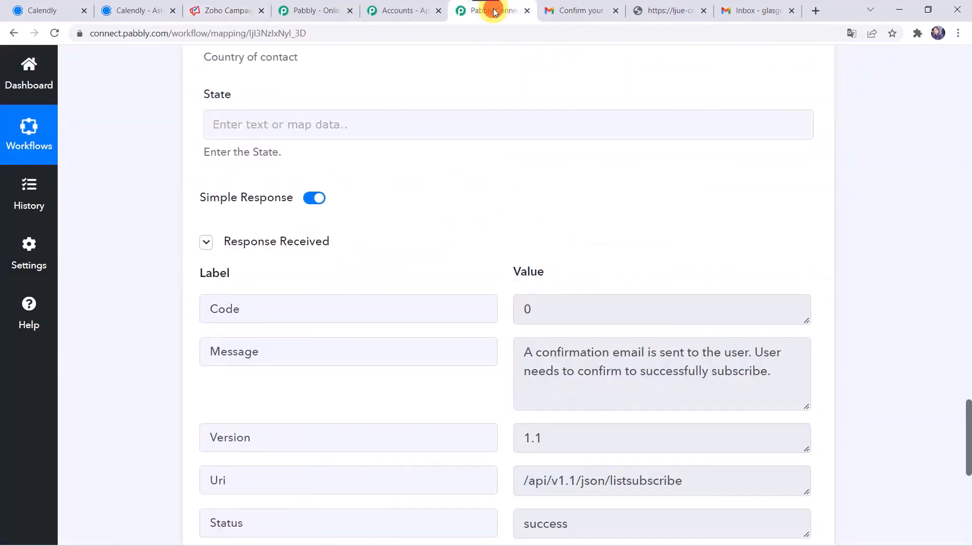
pyautogui.scroll(-6, 115, 391)
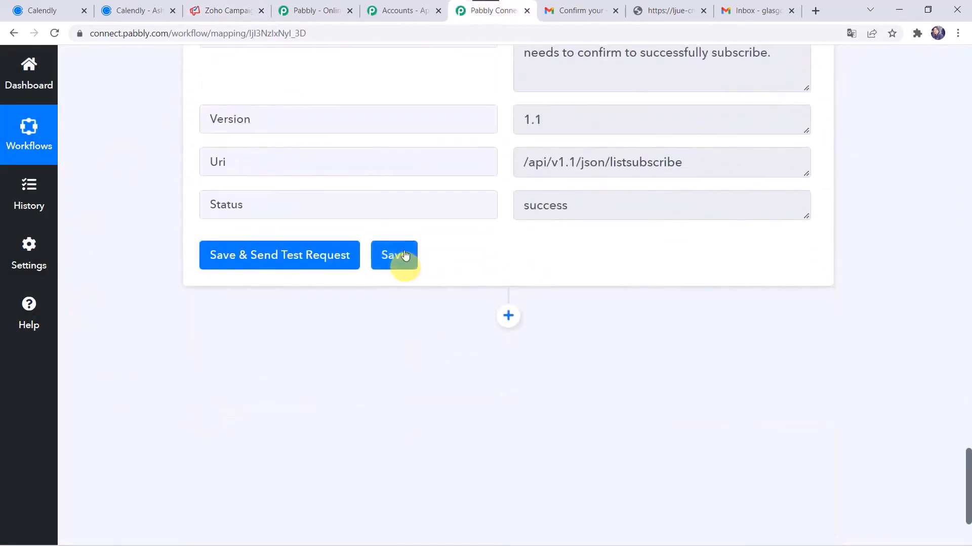
pyautogui.click(403, 253)
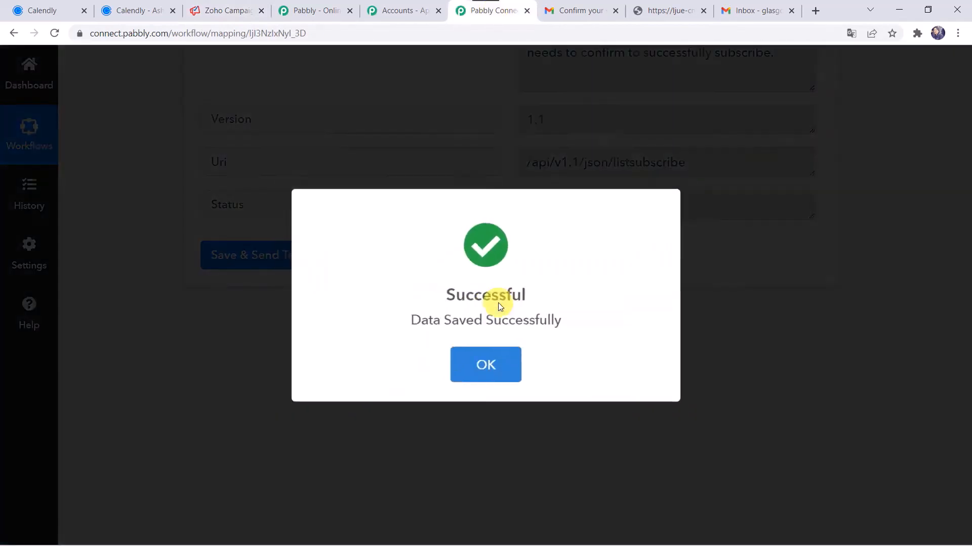
pyautogui.click(483, 349)
pyautogui.scroll(3, 523, 338)
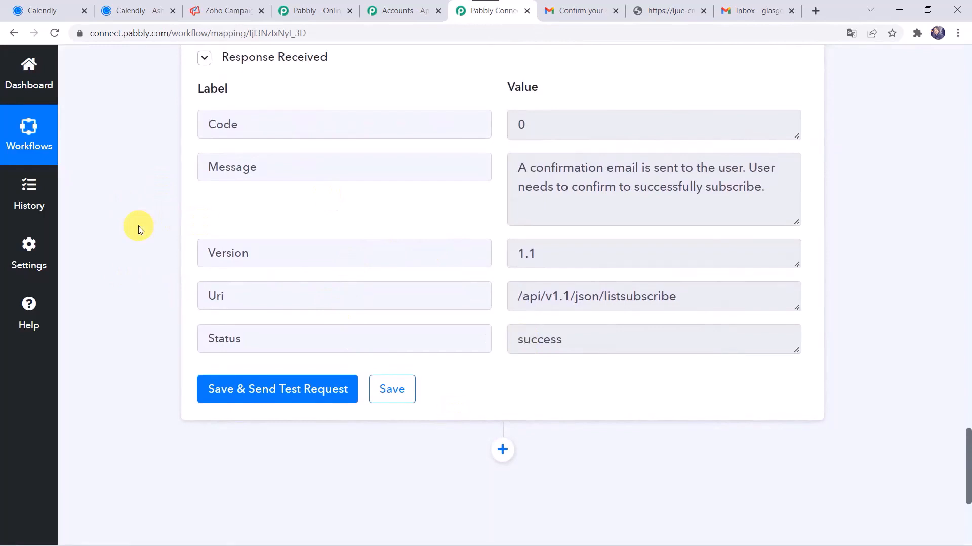
pyautogui.click(58, 11)
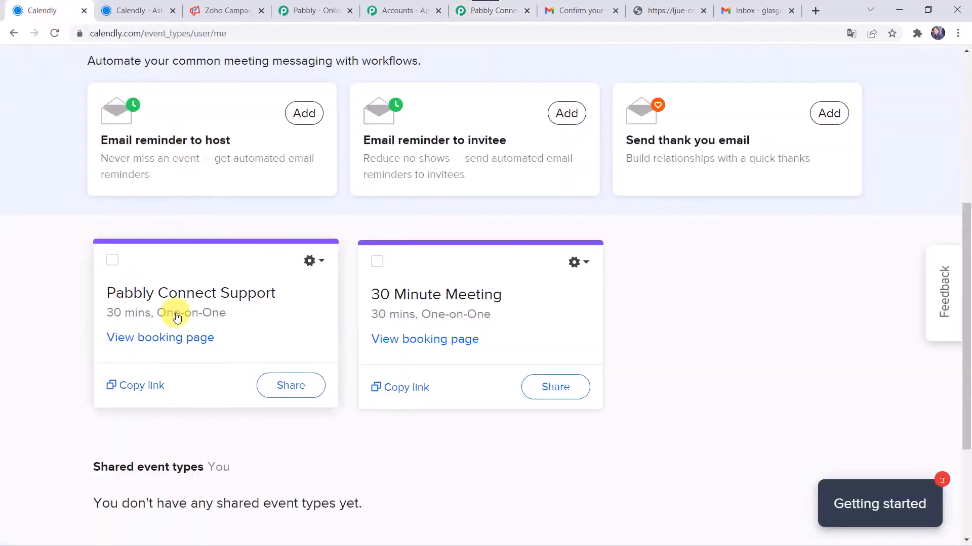
# On the Pabbly Connect Support booking page, pick Tuesday, March 22 at 2:00pm
pyautogui.click(160, 343)
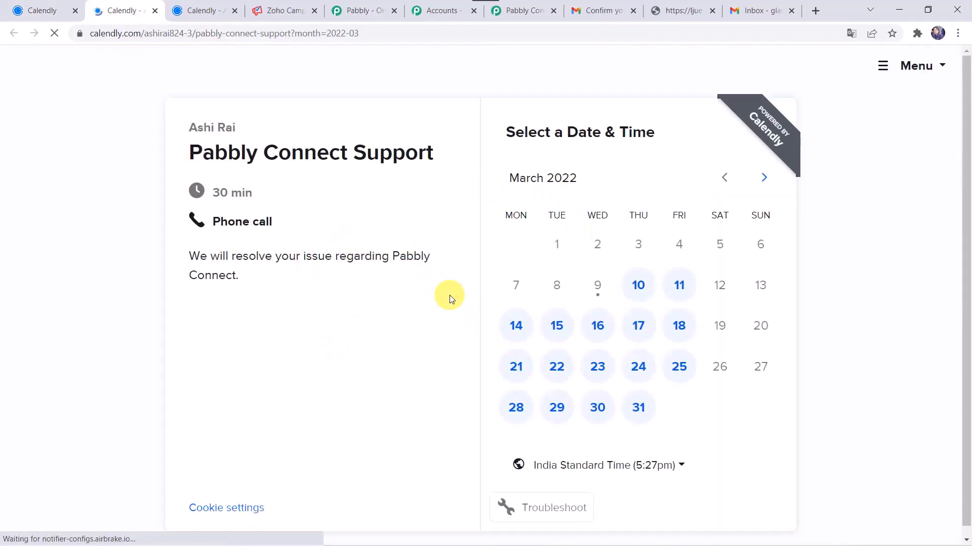
pyautogui.click(559, 377)
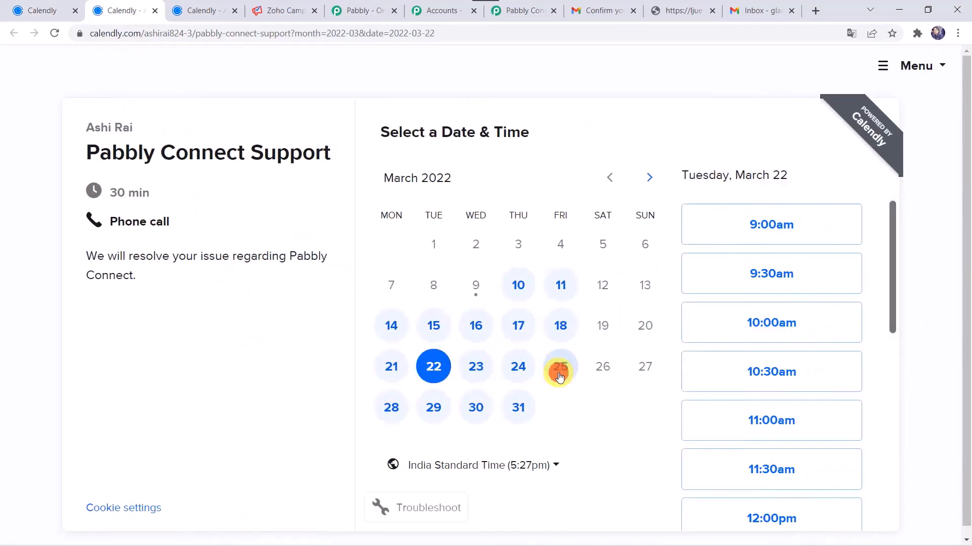
pyautogui.scroll(-5, 723, 389)
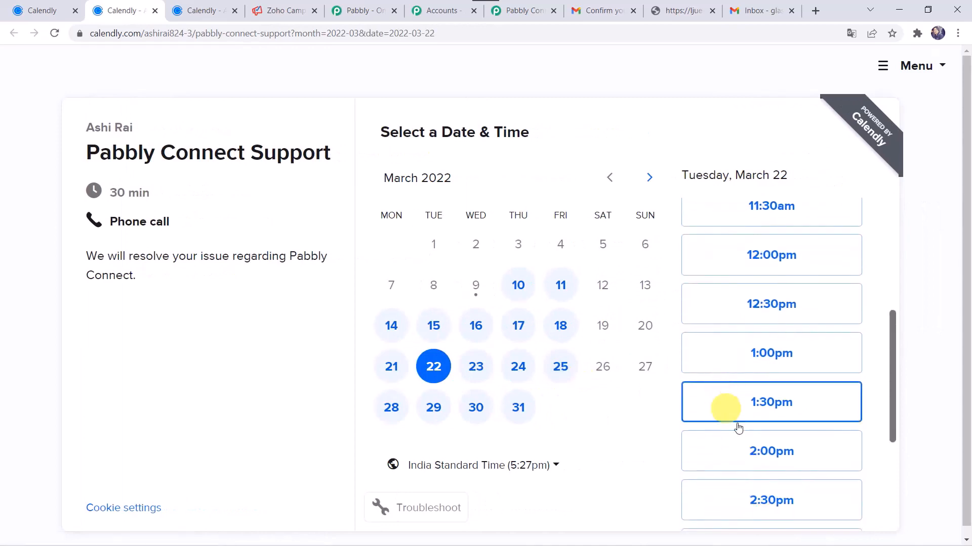
pyautogui.click(742, 455)
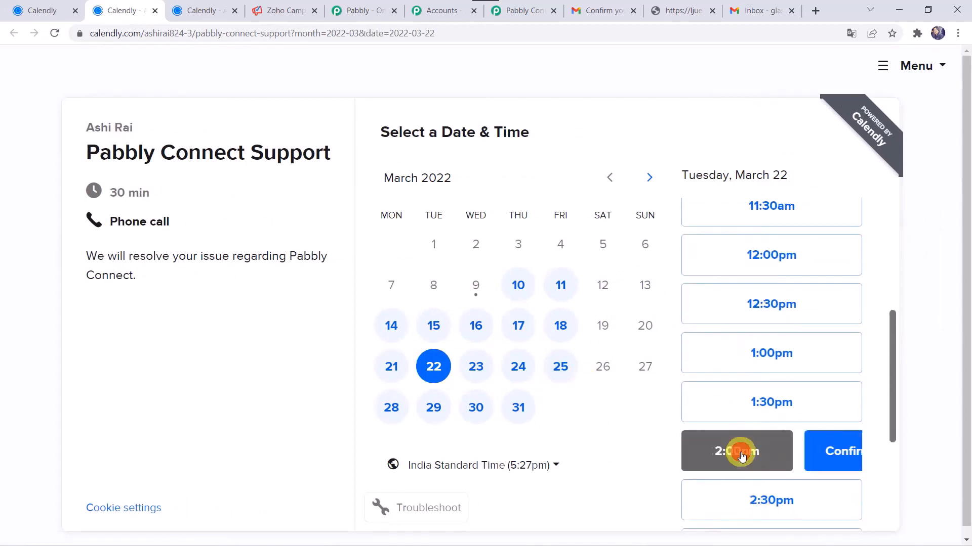
pyautogui.click(808, 452)
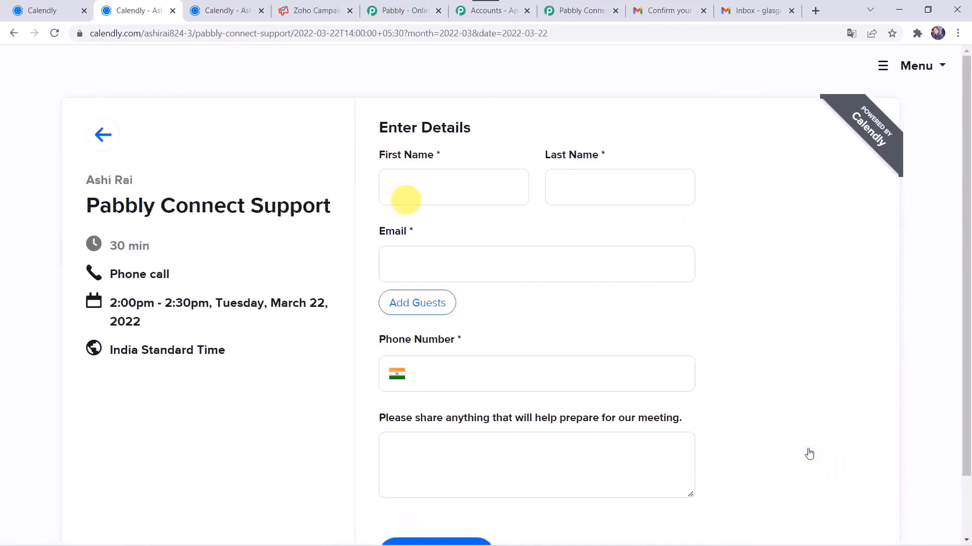
# Enter the new invitee's name, email and phone number and schedule the event
pyautogui.click(413, 181)
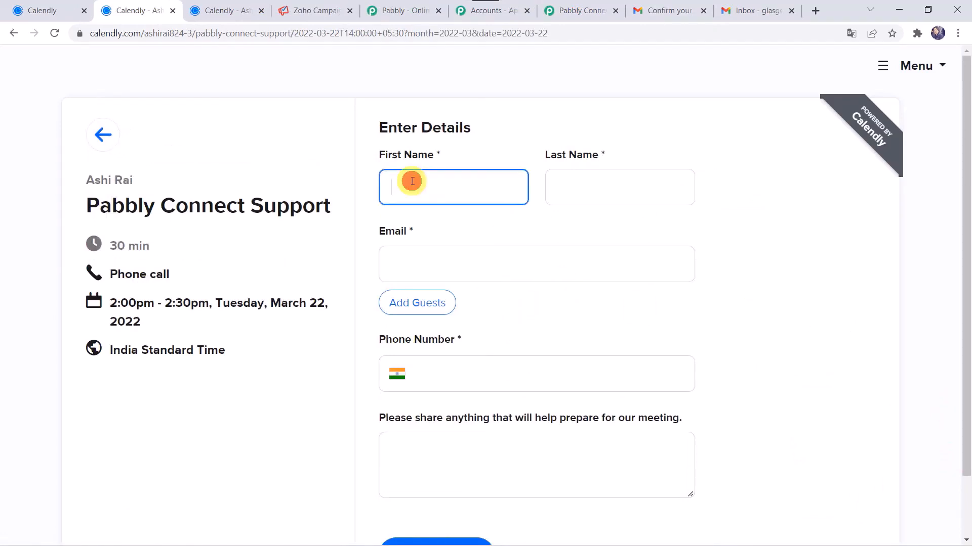
pyautogui.write('Ryan')
pyautogui.press('Tab')
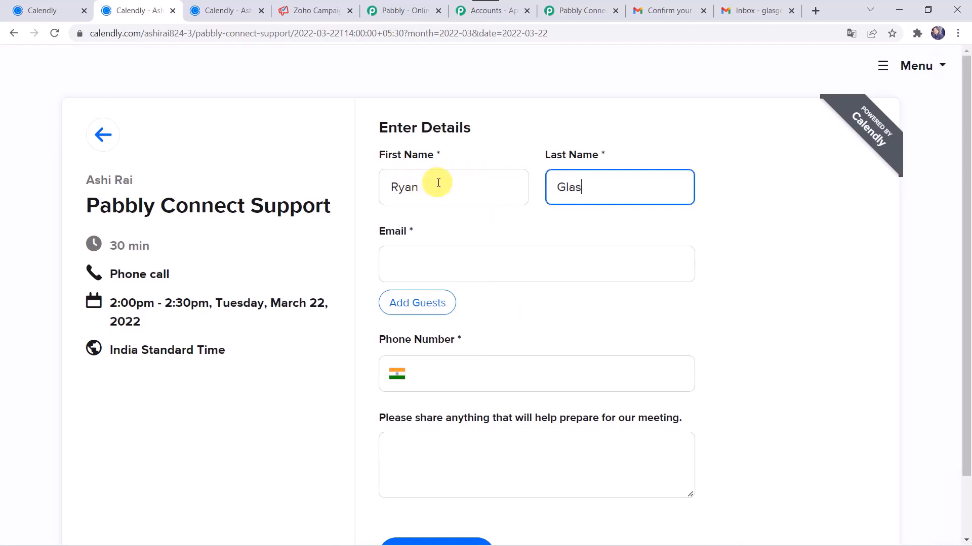
pyautogui.press('Tab')
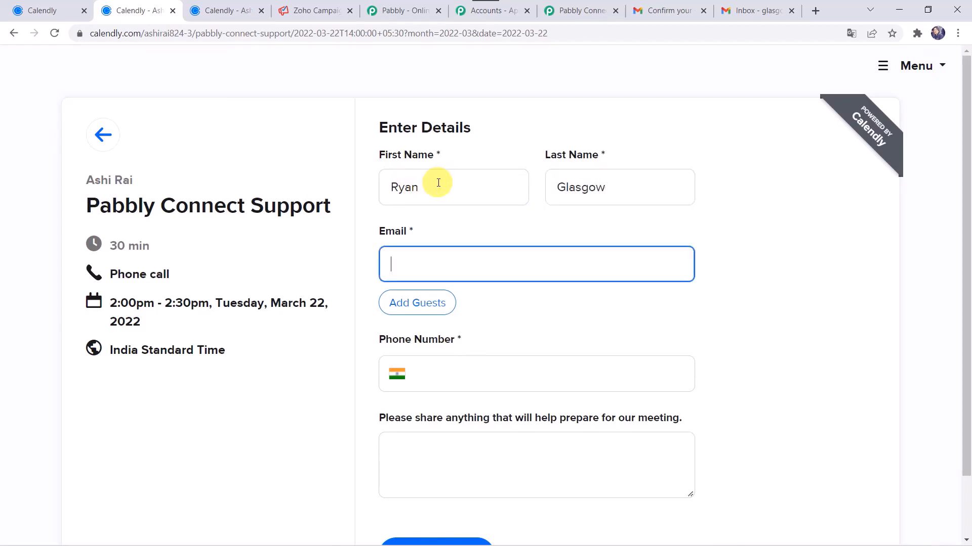
pyautogui.hotkey('ctrl', 'v')
pyautogui.click(460, 374)
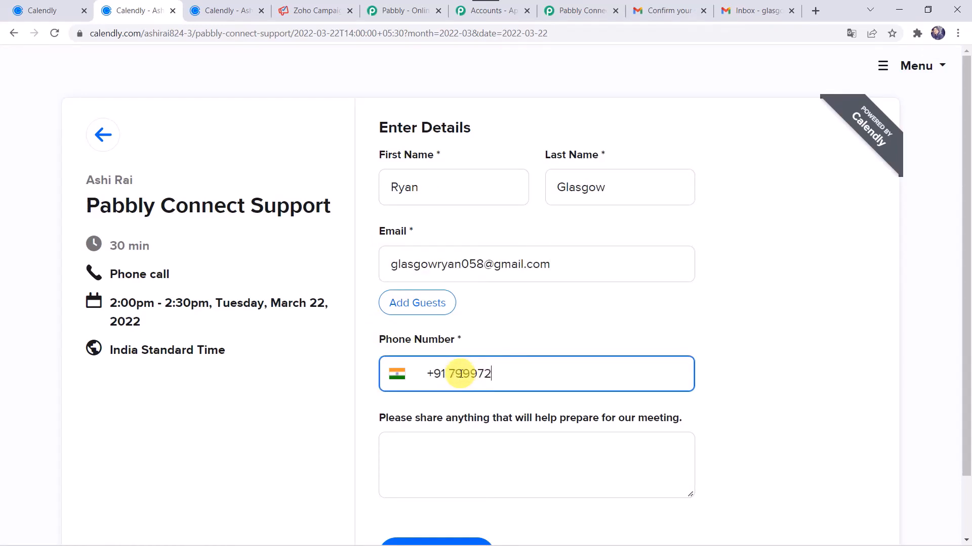
pyautogui.scroll(-2, 460, 374)
pyautogui.click(440, 483)
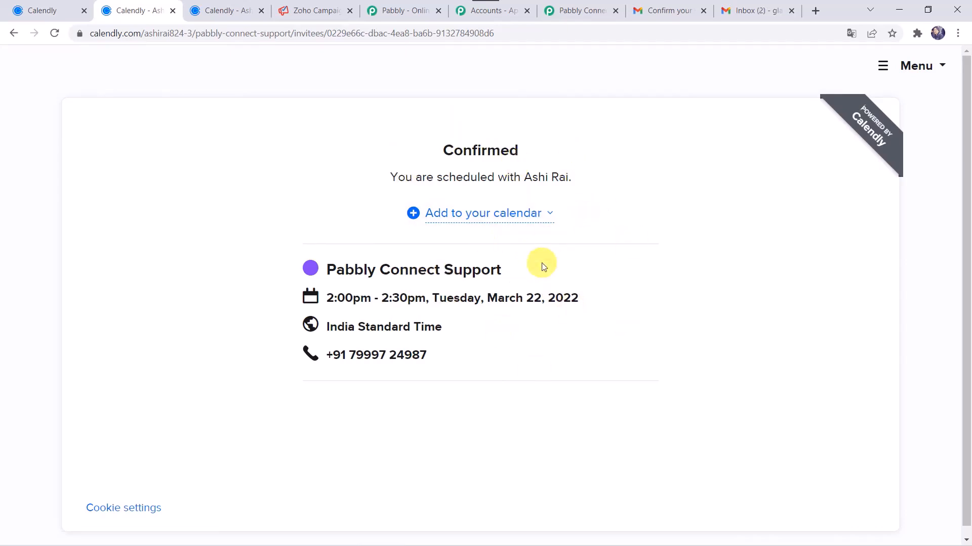
# In the new invitee's inbox, open 'Confirm your subscription' and confirm it
pyautogui.click(753, 12)
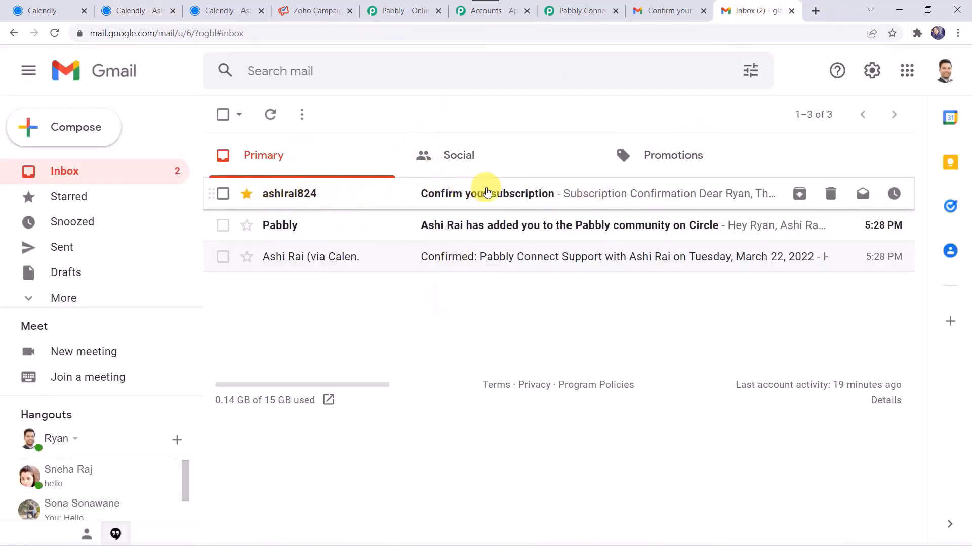
pyautogui.click(484, 194)
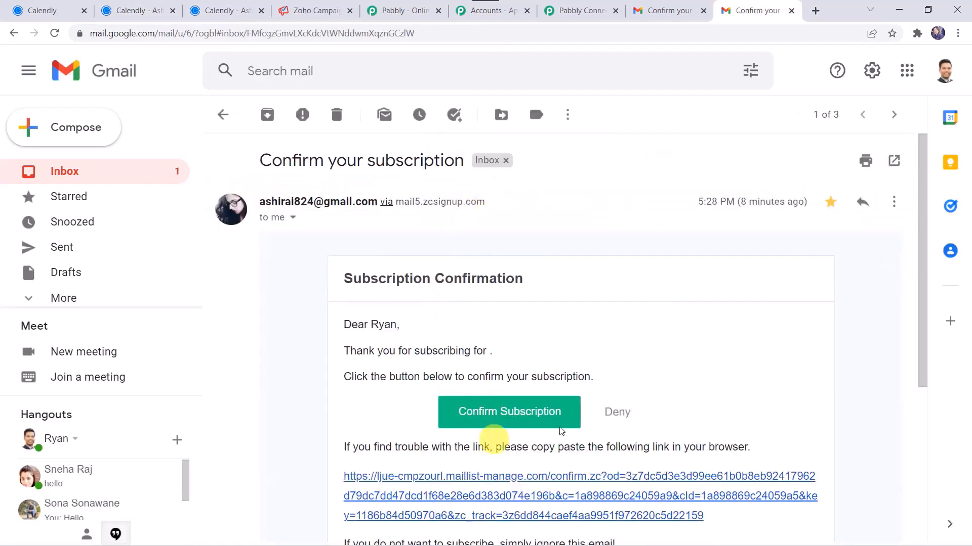
pyautogui.click(514, 414)
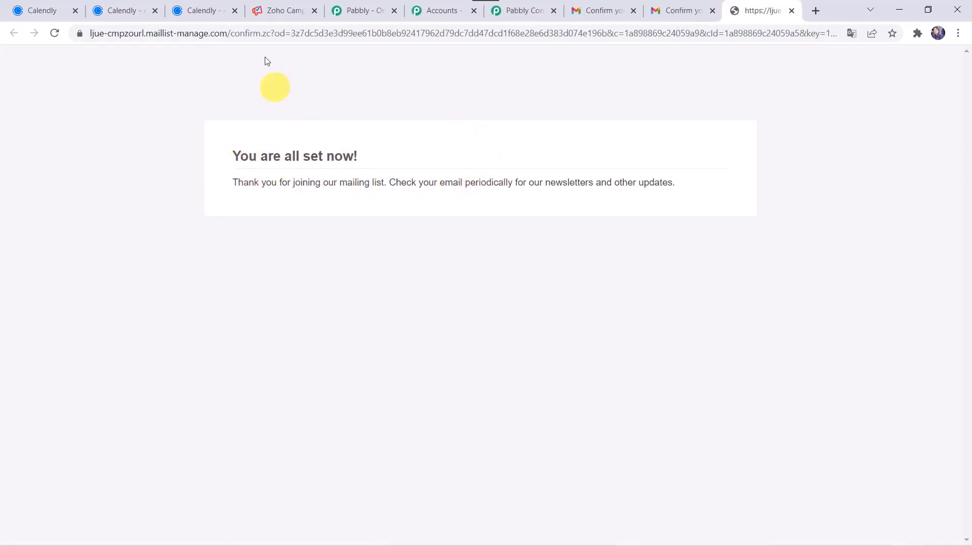
pyautogui.click(281, 8)
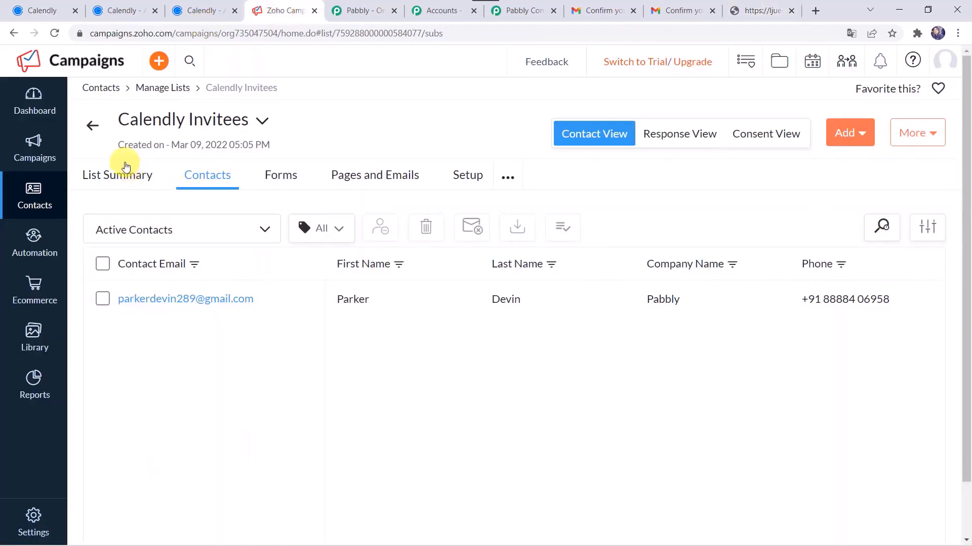
# Reload the Calendly Invitees Contacts page to show both subscribers
pyautogui.click(55, 33)
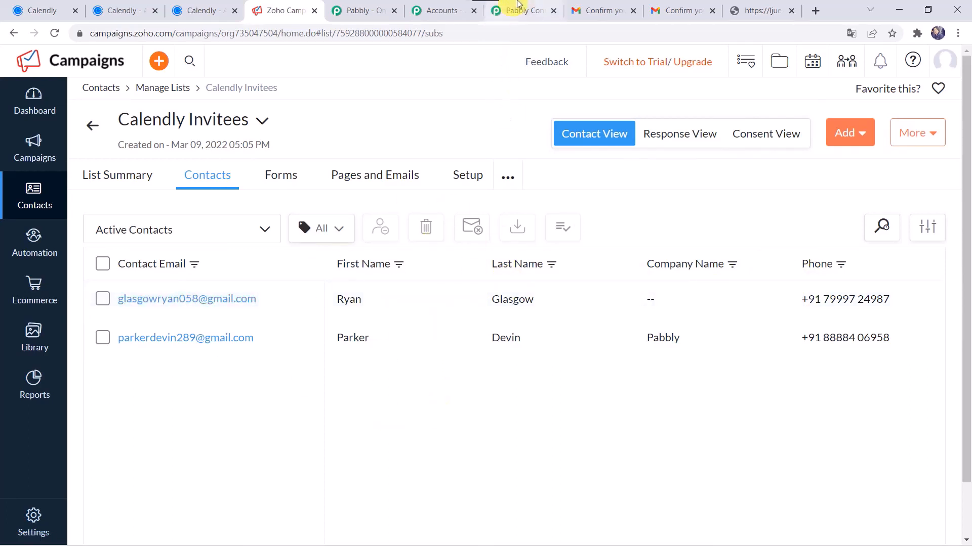
# Return to the top of the Pabbly Connect workflow and collapse the Calendly trigger card
pyautogui.click(503, 10)
pyautogui.scroll(20, 215, 123)
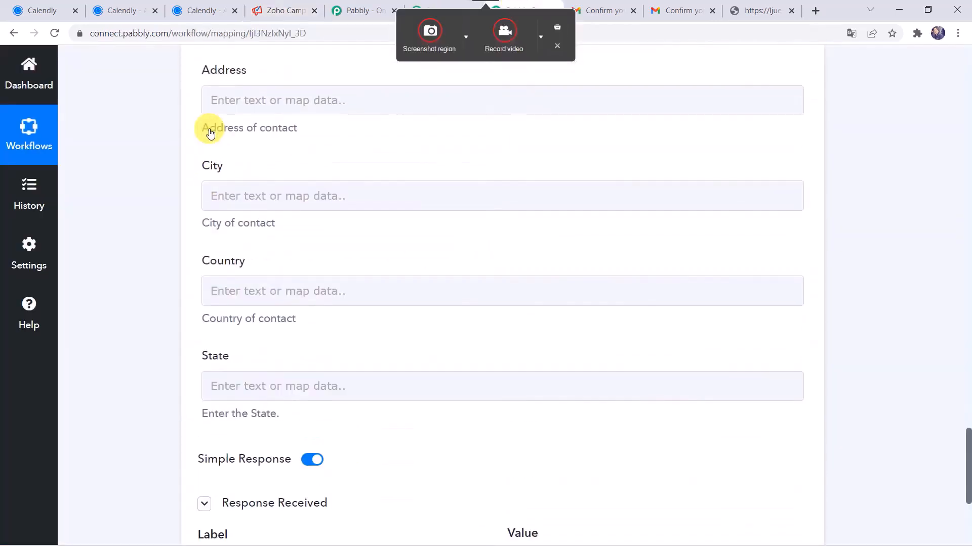
pyautogui.scroll(5, 211, 133)
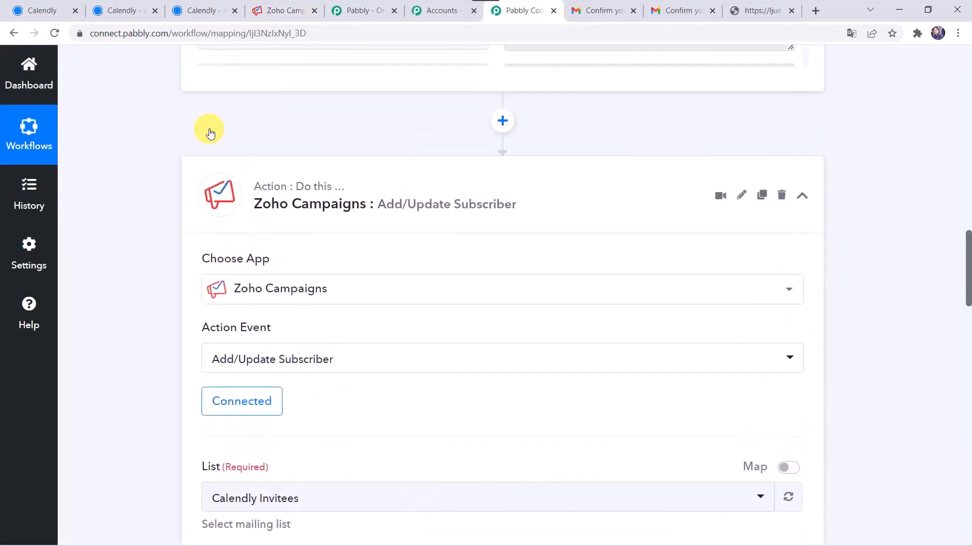
pyautogui.scroll(20, 465, 190)
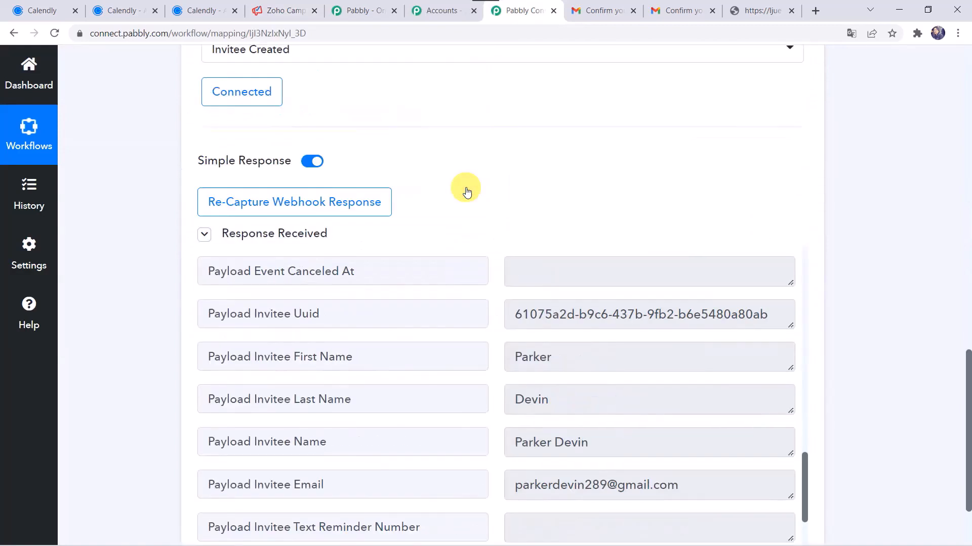
pyautogui.click(458, 257)
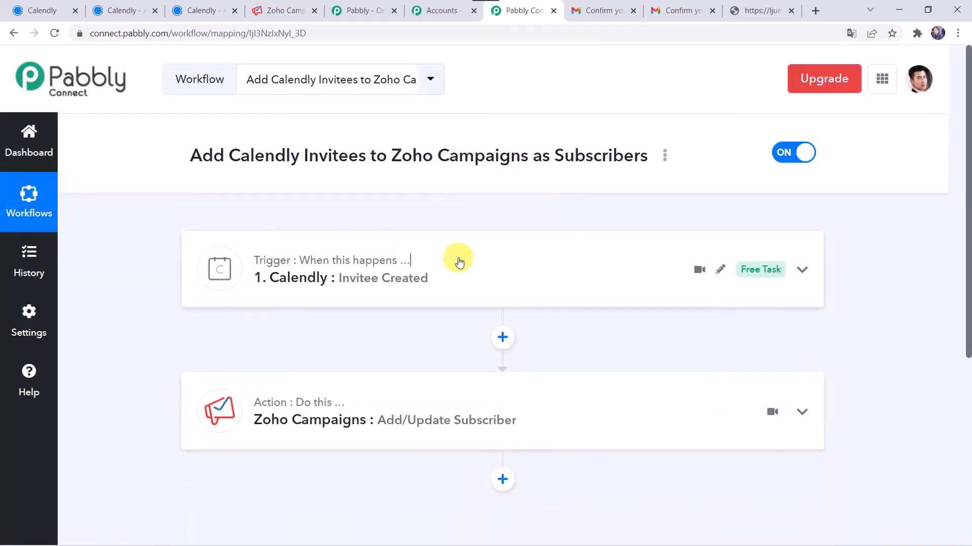
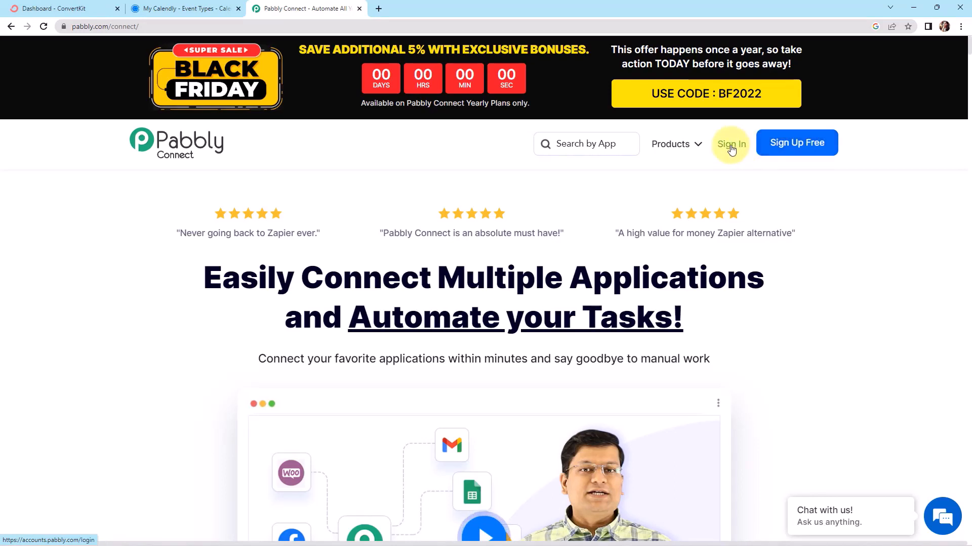
# Sign in, open Pabbly Connect and create the workflow 'Add Tagged Subscribers to ConverKit from New Calendly Events'
pyautogui.click(731, 145)
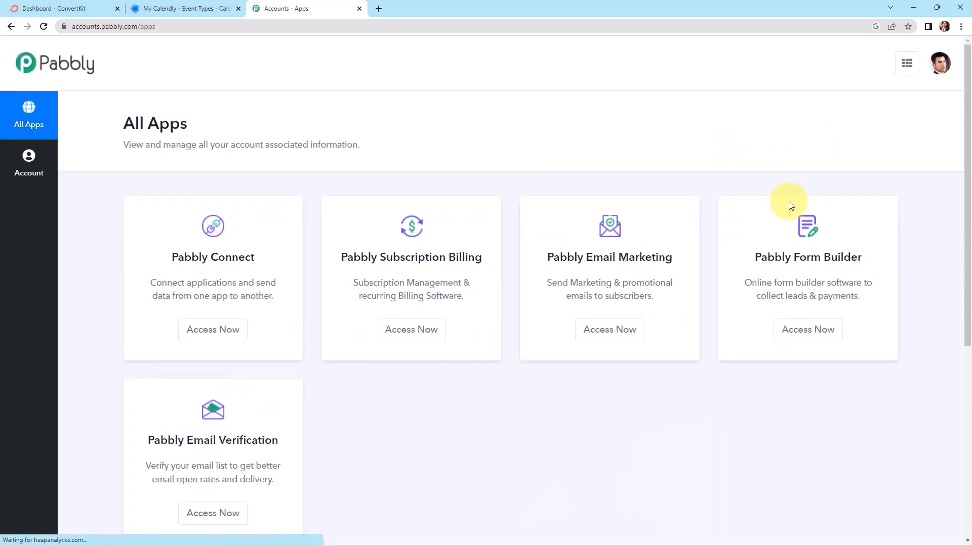
pyautogui.click(216, 335)
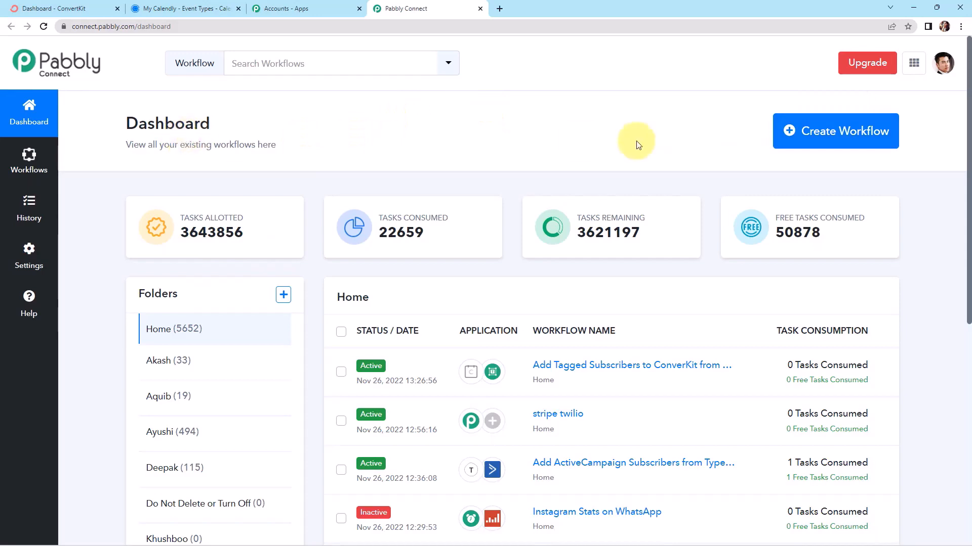
pyautogui.click(813, 135)
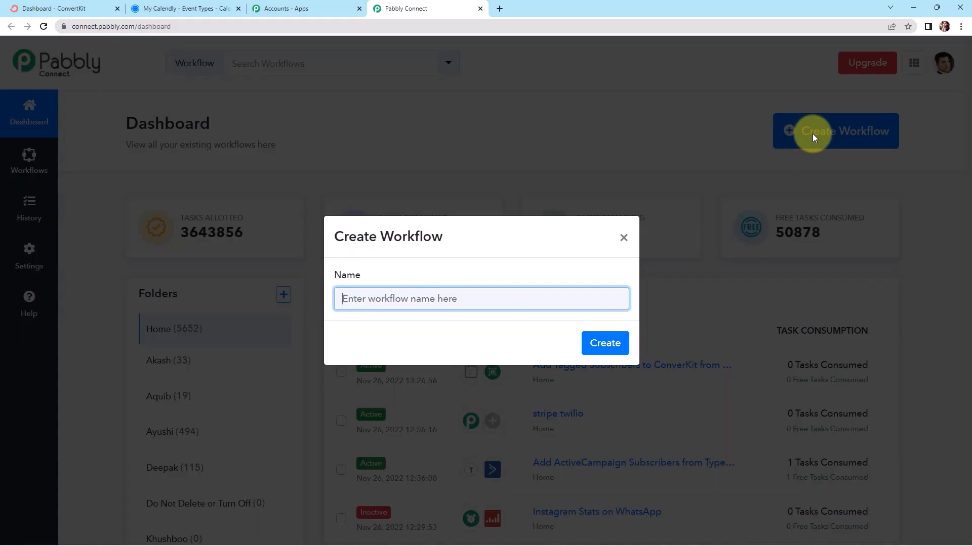
pyautogui.write('Add Tagged Subscribers to ConverKit from New Calendly Events')
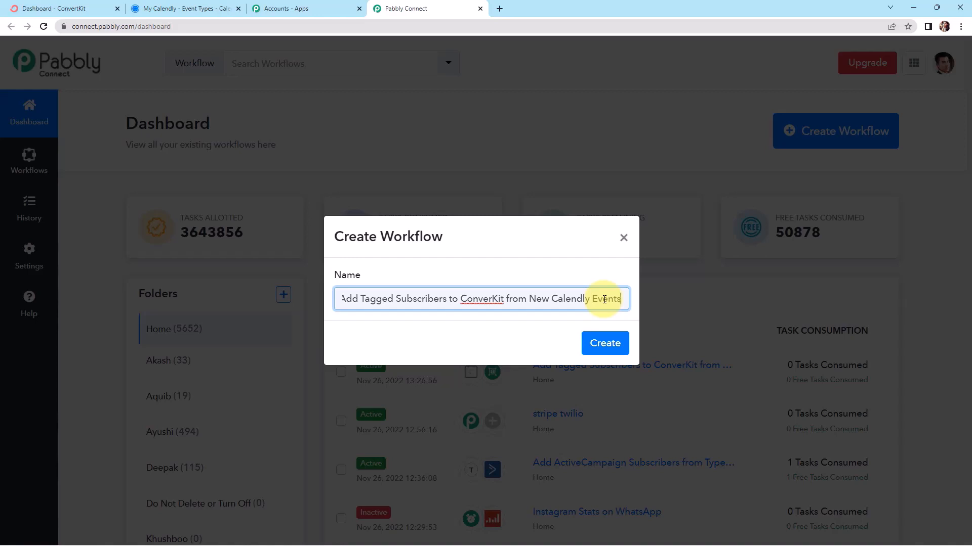
pyautogui.click(616, 343)
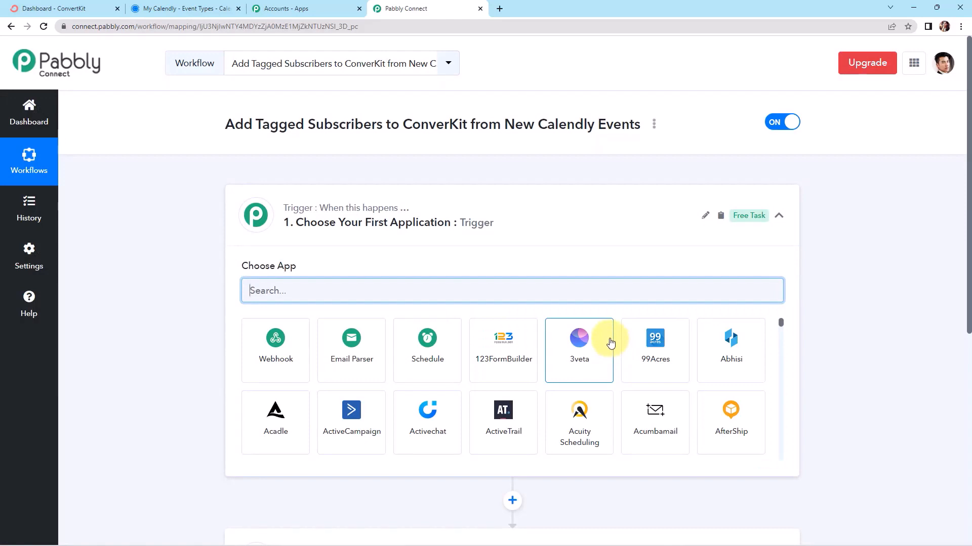
# Set Calendly with the Invitee Created event as the trigger and begin connecting the Calendly account
pyautogui.scroll(-2, 481, 263)
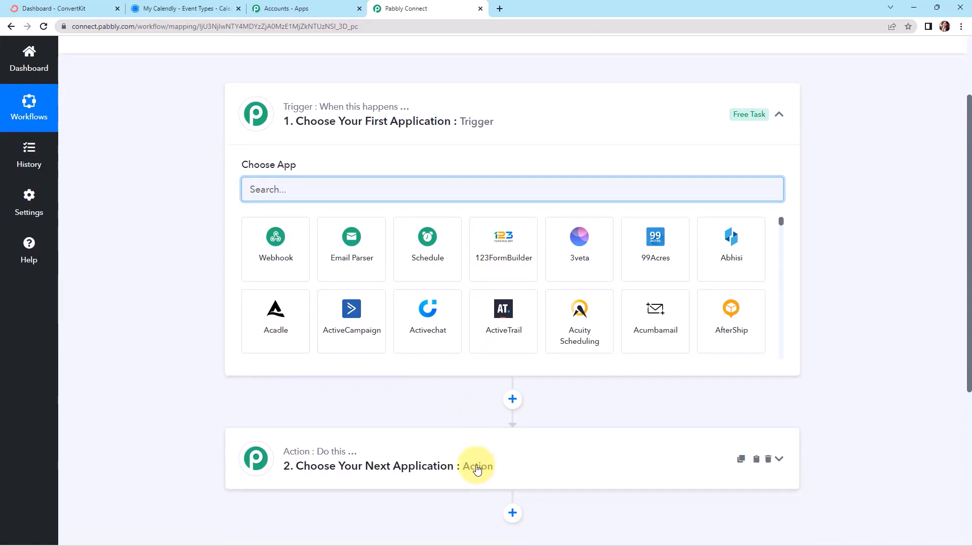
pyautogui.scroll(2, 477, 469)
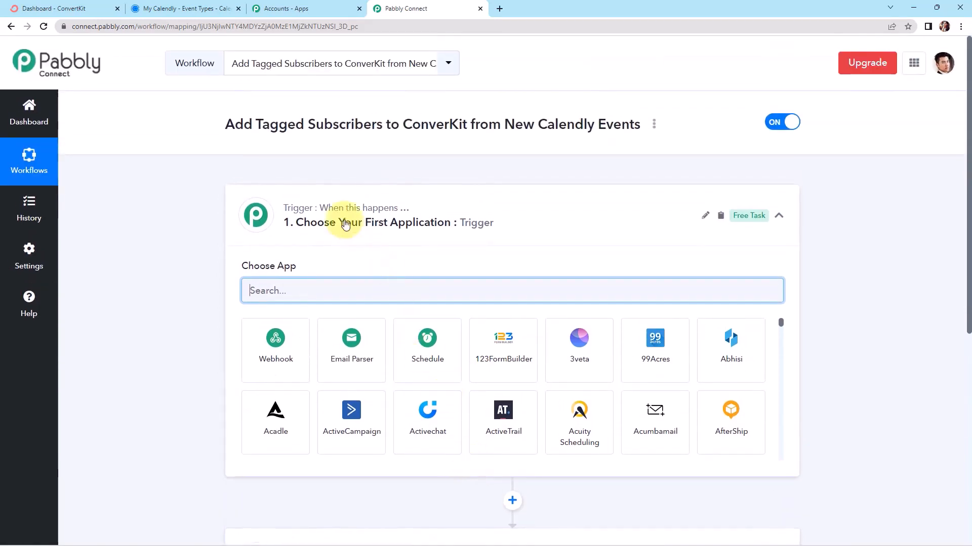
pyautogui.scroll(-2, 430, 304)
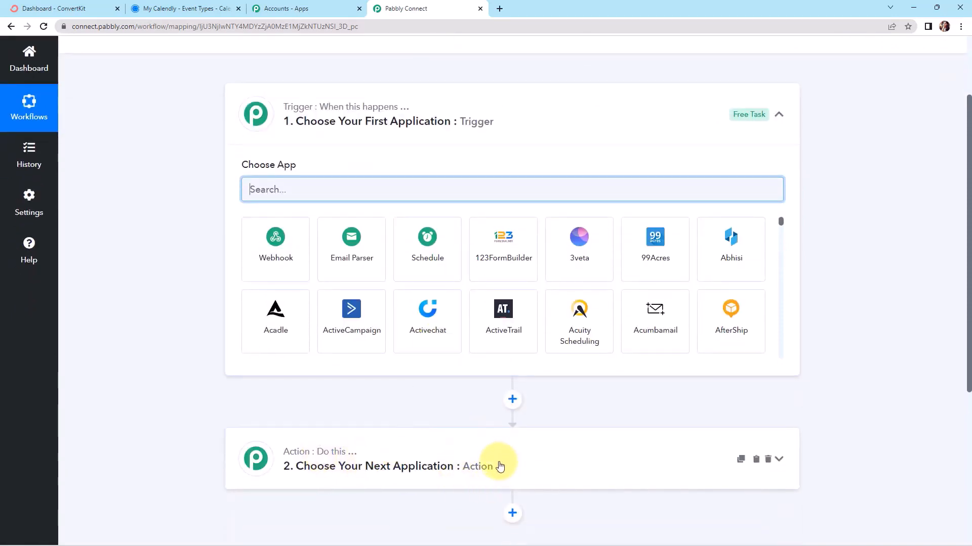
pyautogui.scroll(1, 508, 221)
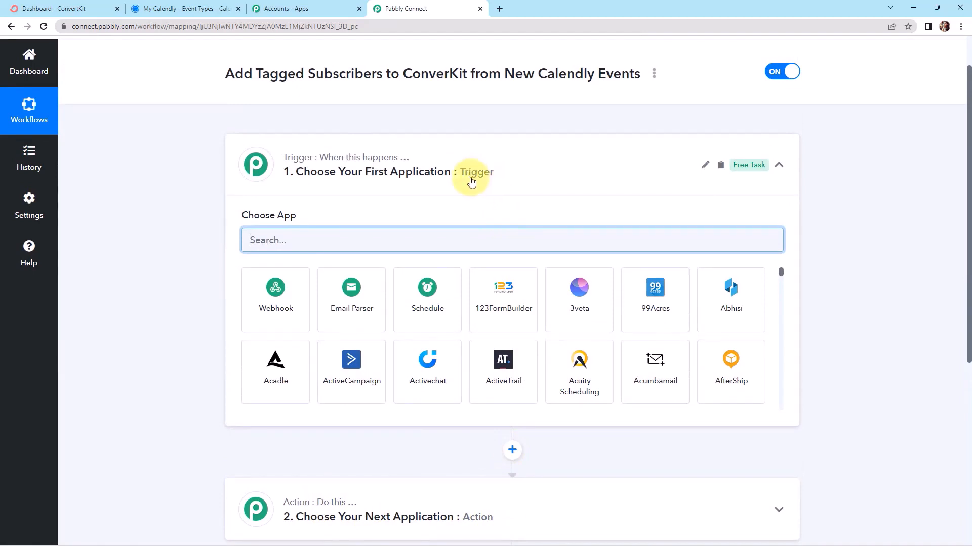
pyautogui.write('Calendly')
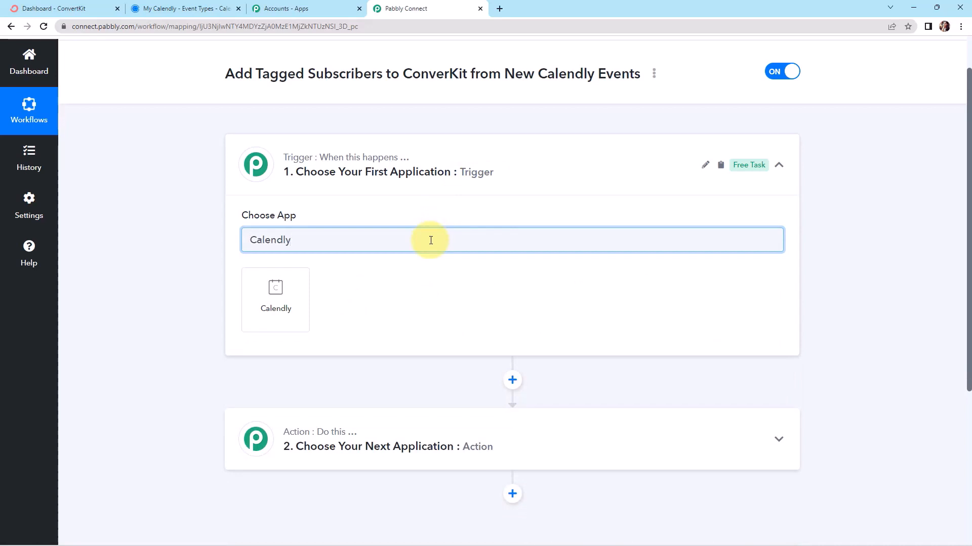
pyautogui.click(271, 309)
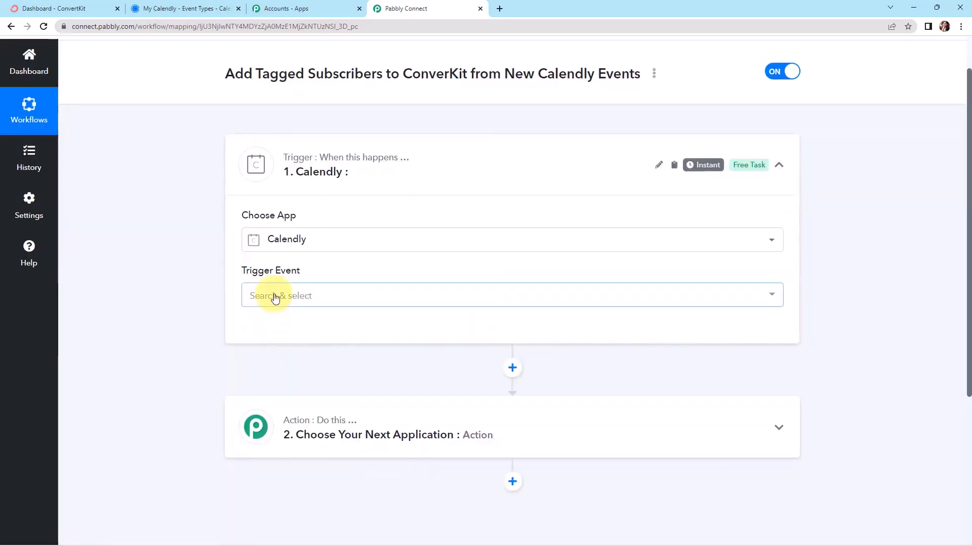
pyautogui.click(271, 298)
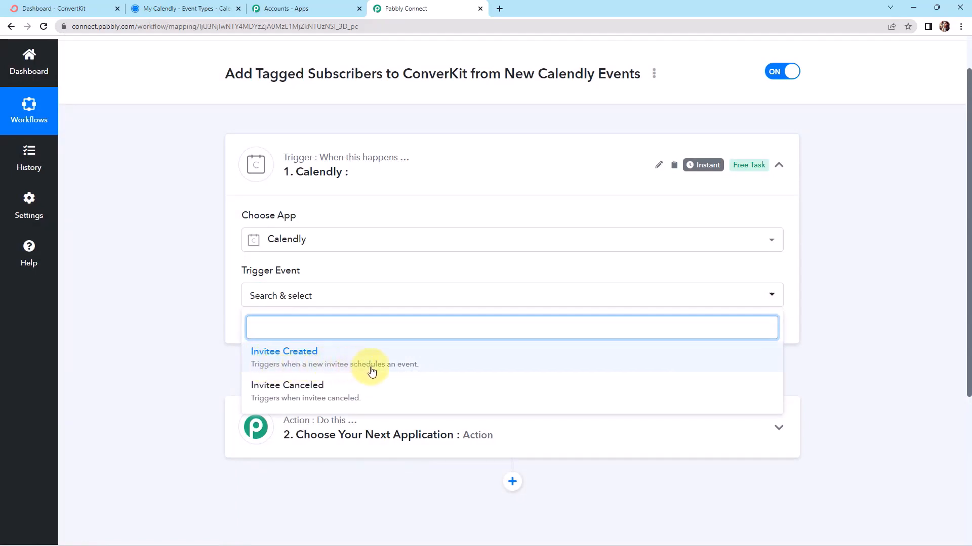
pyautogui.click(435, 359)
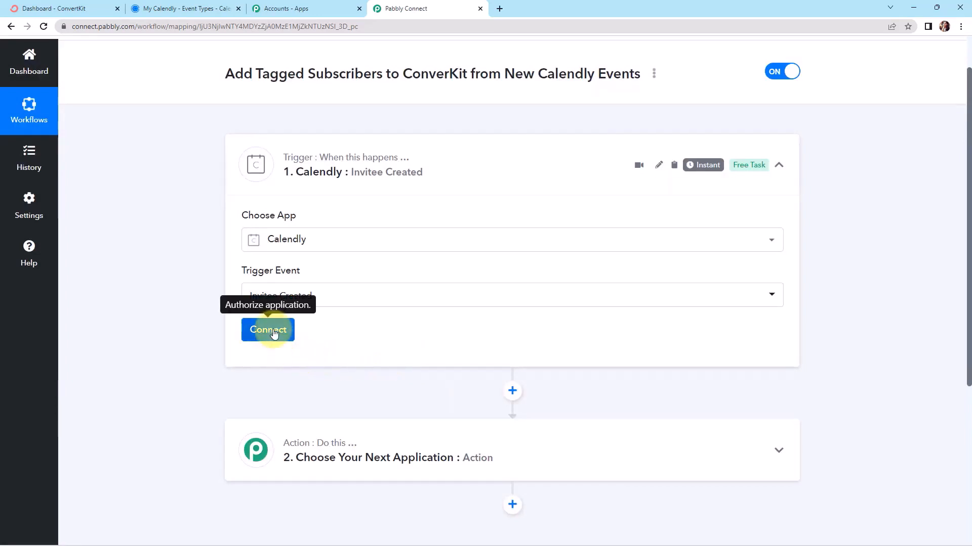
pyautogui.click(273, 335)
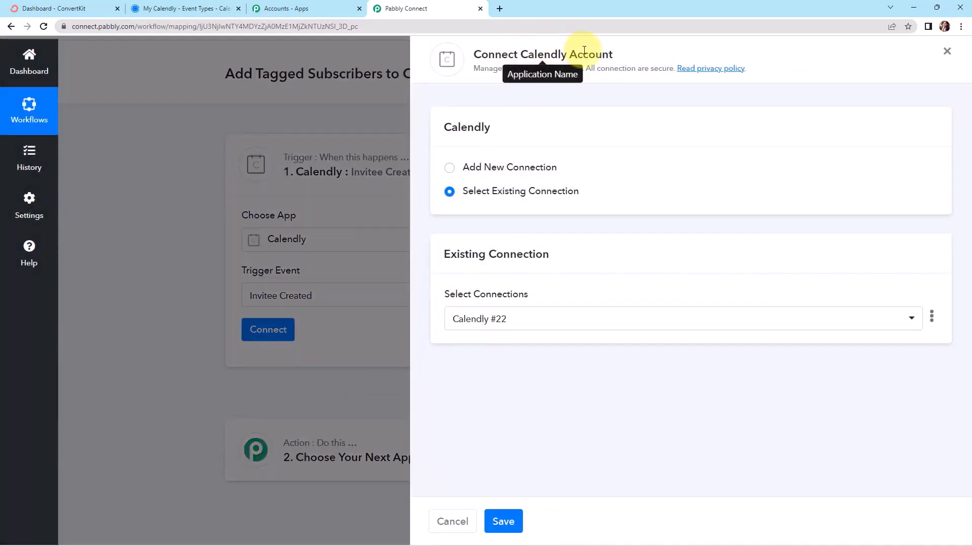
# Add a new Calendly connection, then save the trigger and send a test request
pyautogui.click(449, 169)
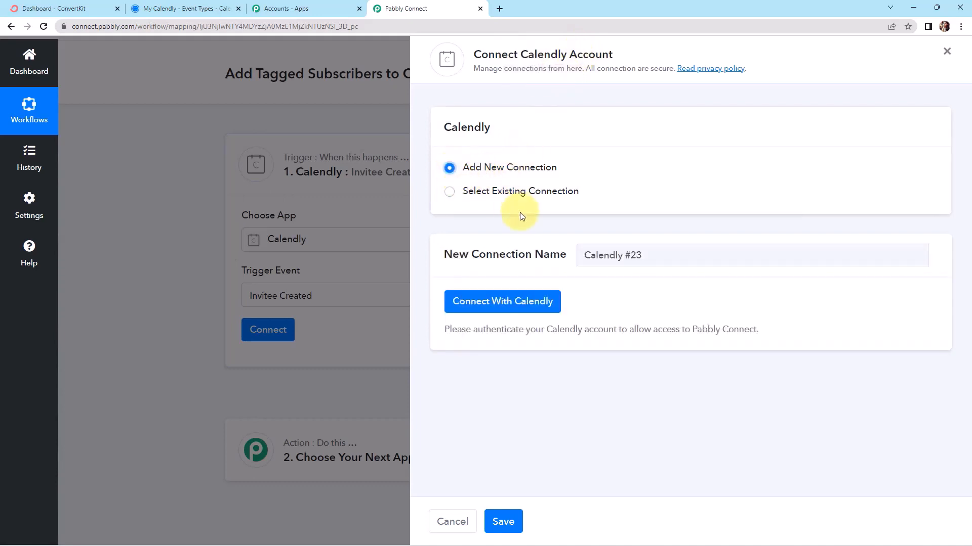
pyautogui.click(496, 306)
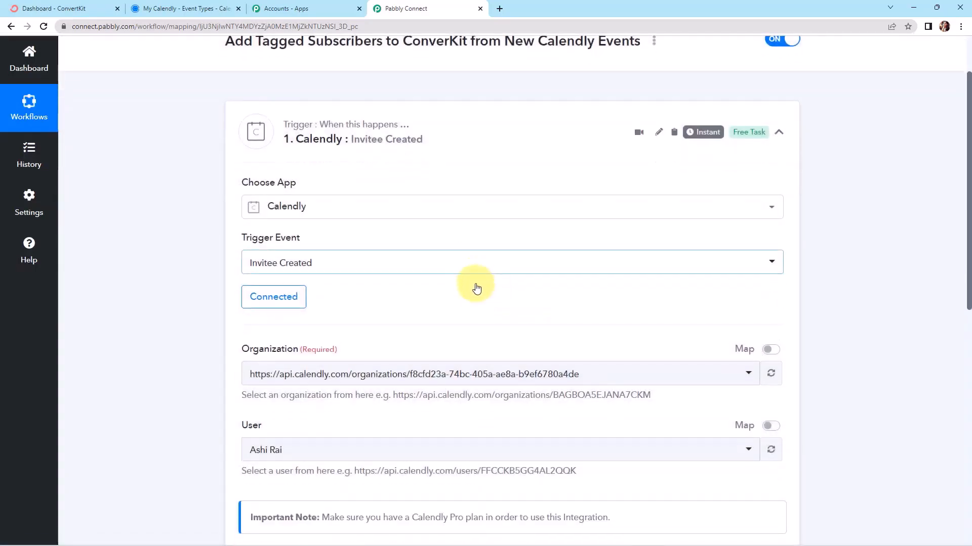
pyautogui.scroll(-3, 475, 285)
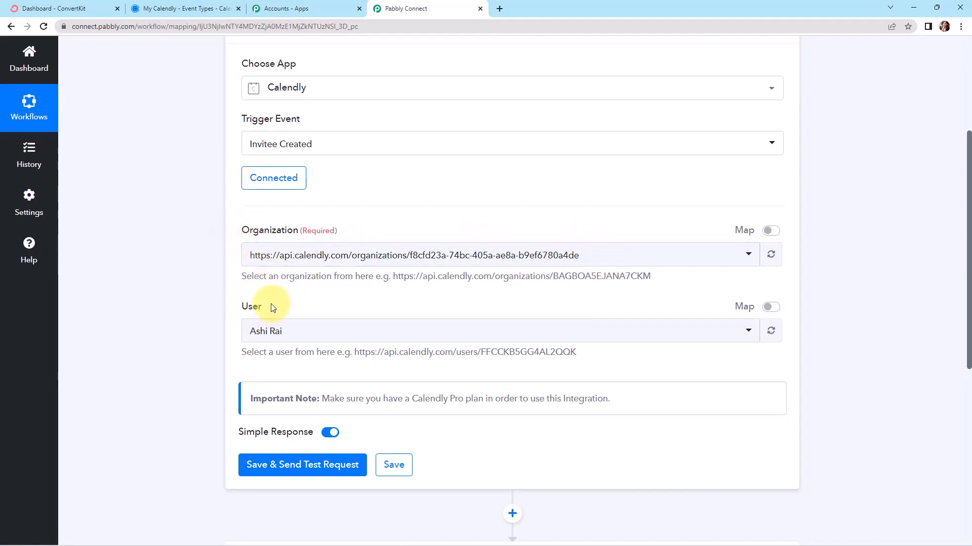
pyautogui.click(195, 9)
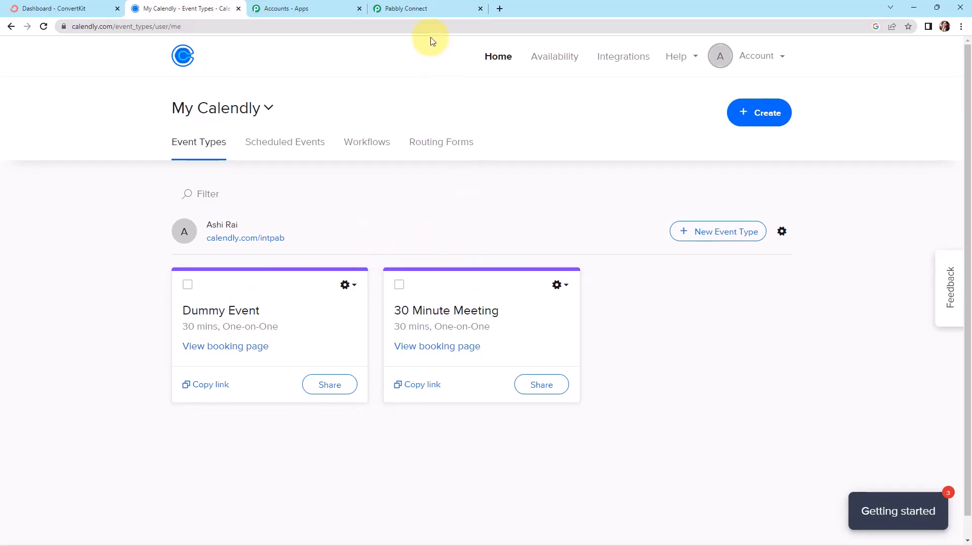
pyautogui.click(424, 9)
pyautogui.scroll(-3, 354, 327)
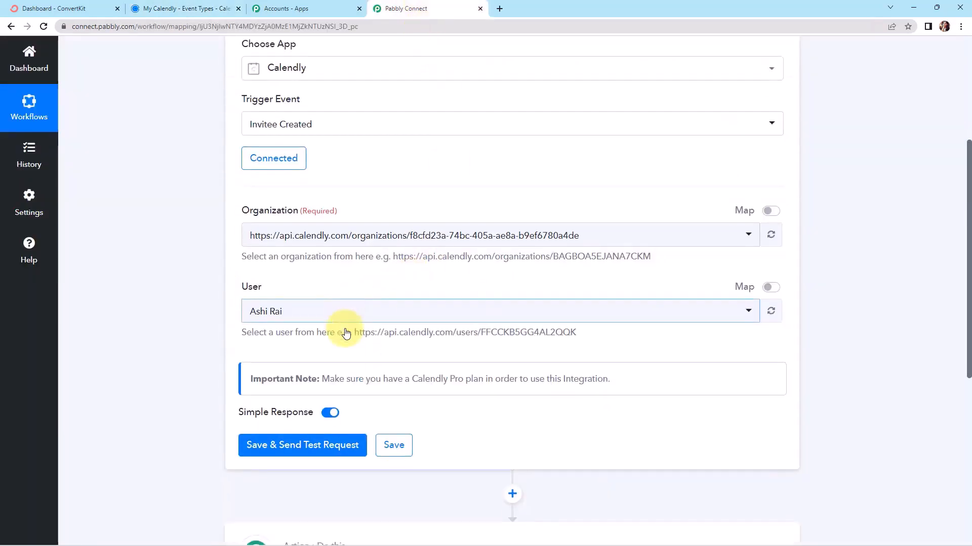
pyautogui.click(304, 316)
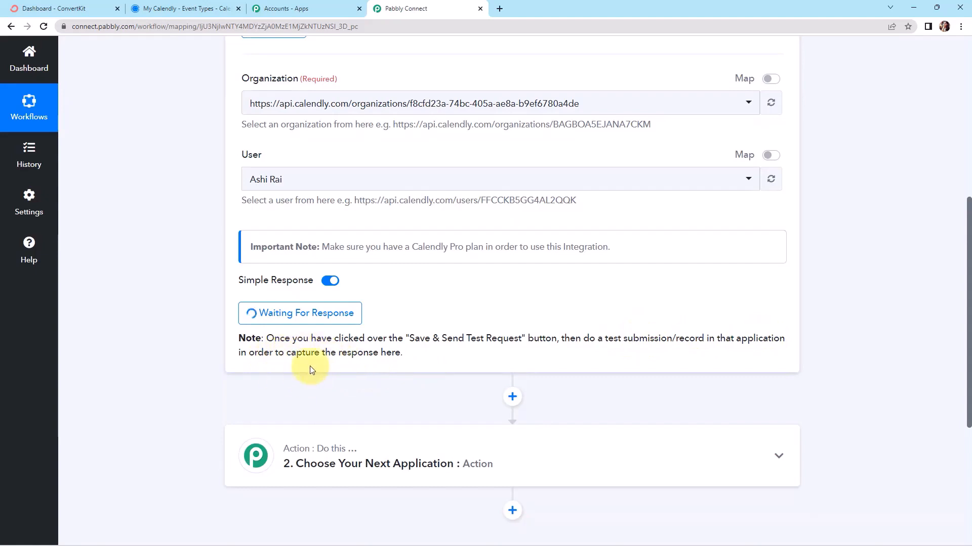
pyautogui.hotkey('ctrl', '2')
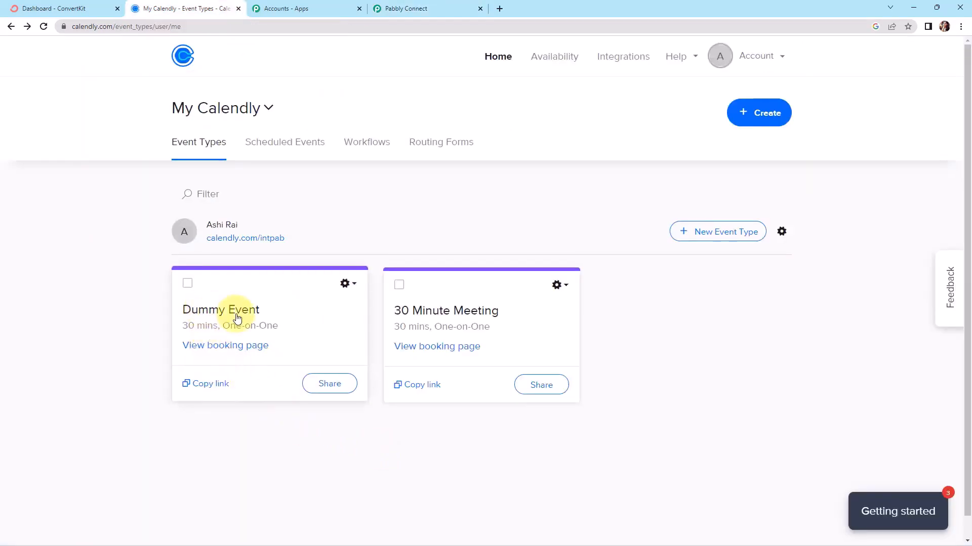
# On the Dummy Event booking page, choose the 11:30am slot on Monday, November 28, 2022
pyautogui.click(225, 345)
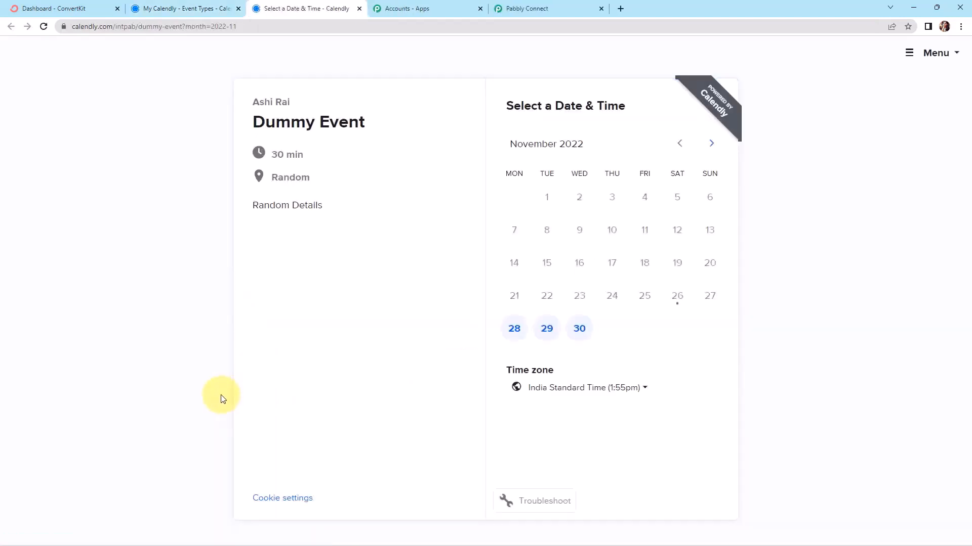
pyautogui.click(512, 330)
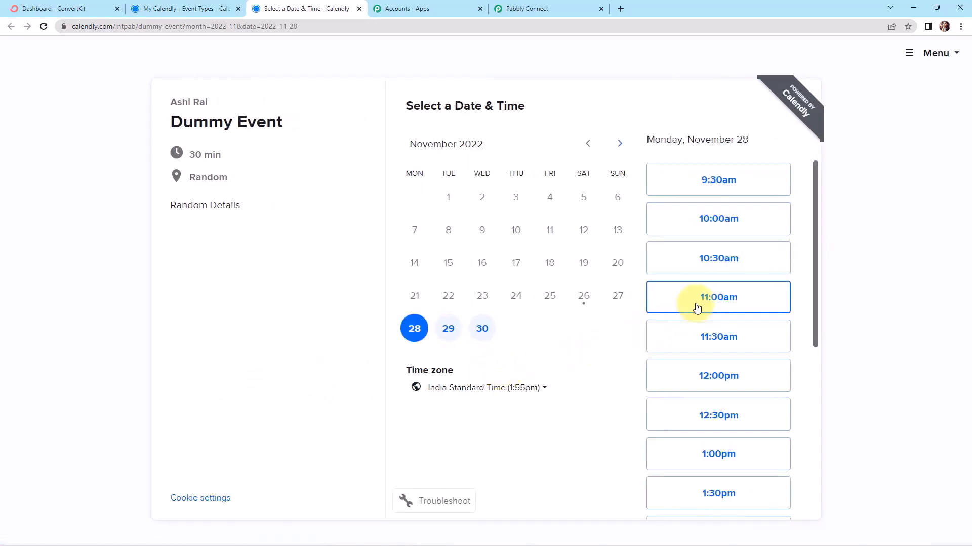
pyautogui.click(695, 337)
pyautogui.click(749, 338)
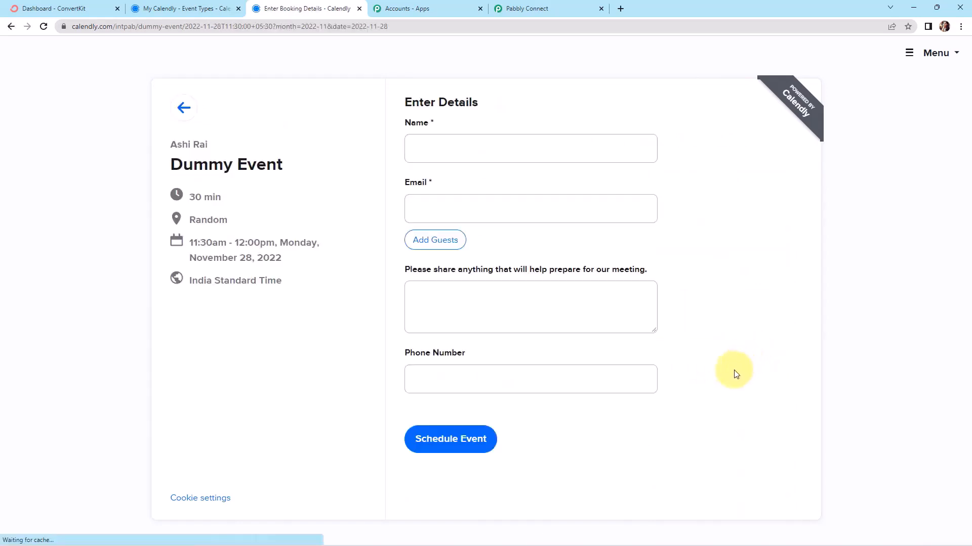
# Fill in the invitee's name, email and phone number and schedule the test booking
pyautogui.click(458, 154)
pyautogui.click(467, 178)
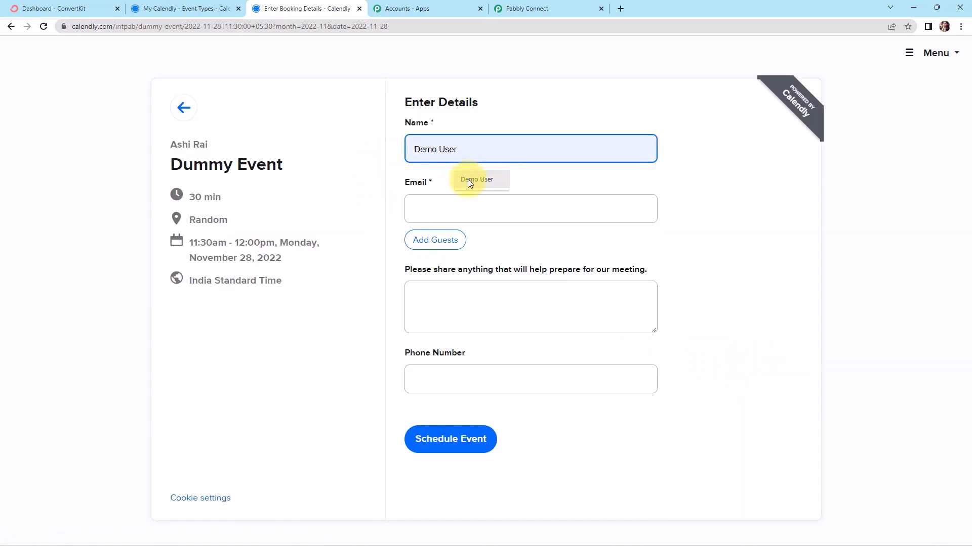
pyautogui.click(432, 204)
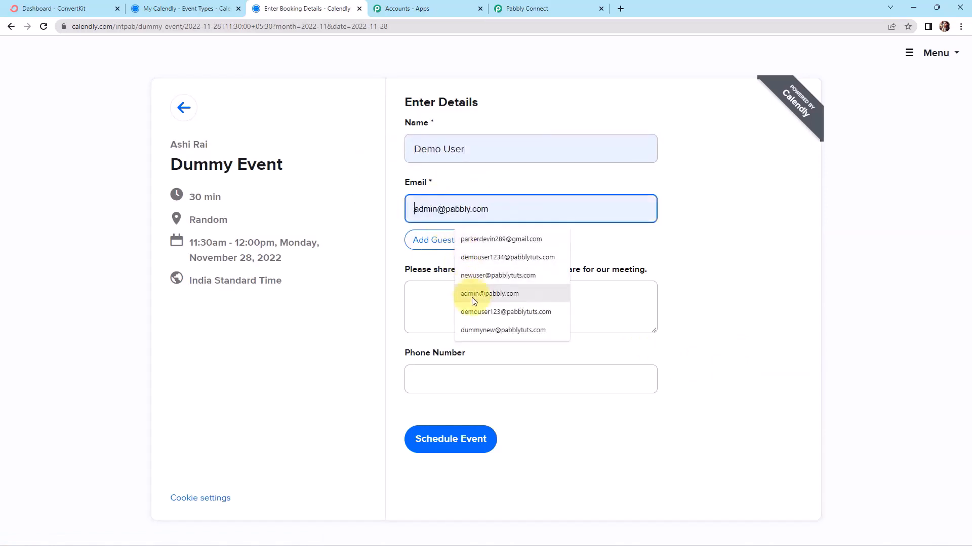
pyautogui.click(473, 312)
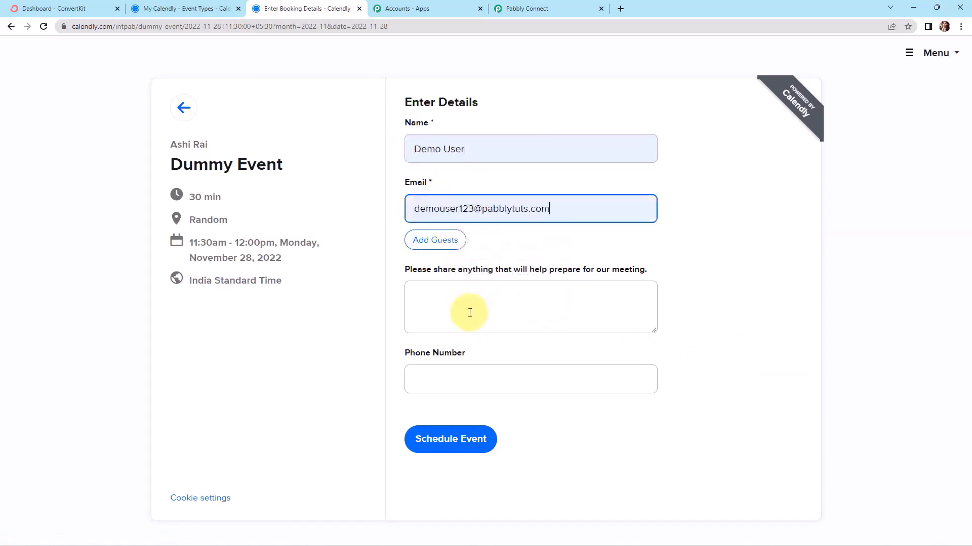
pyautogui.click(450, 374)
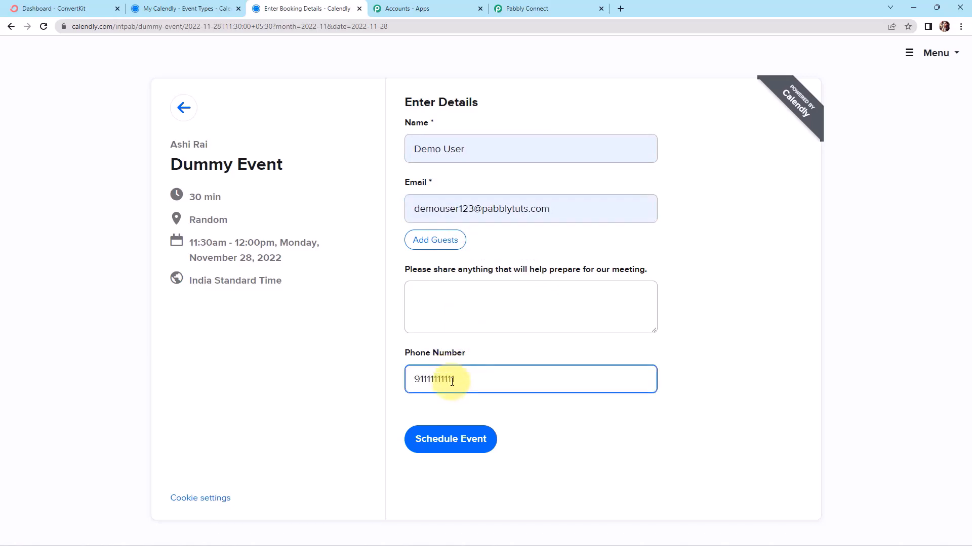
pyautogui.click(452, 444)
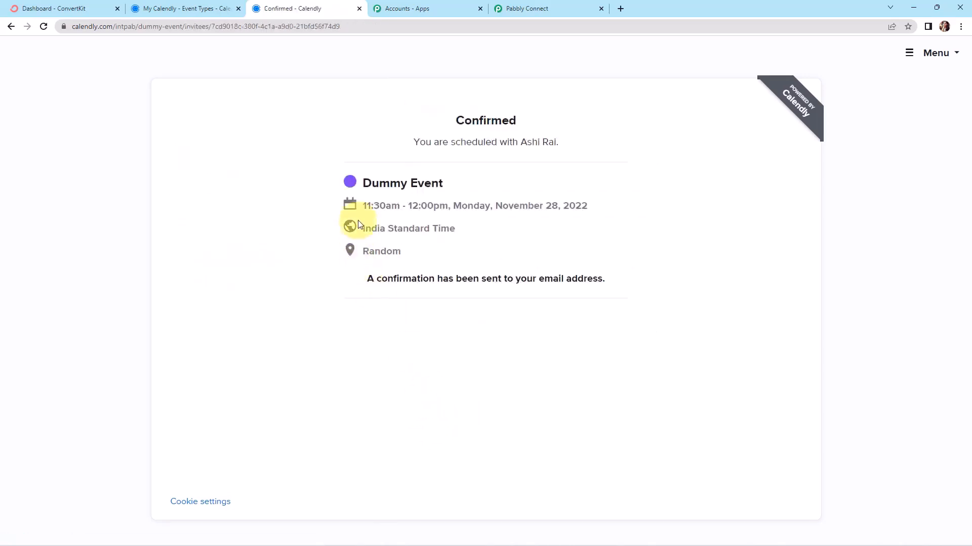
pyautogui.click(536, 4)
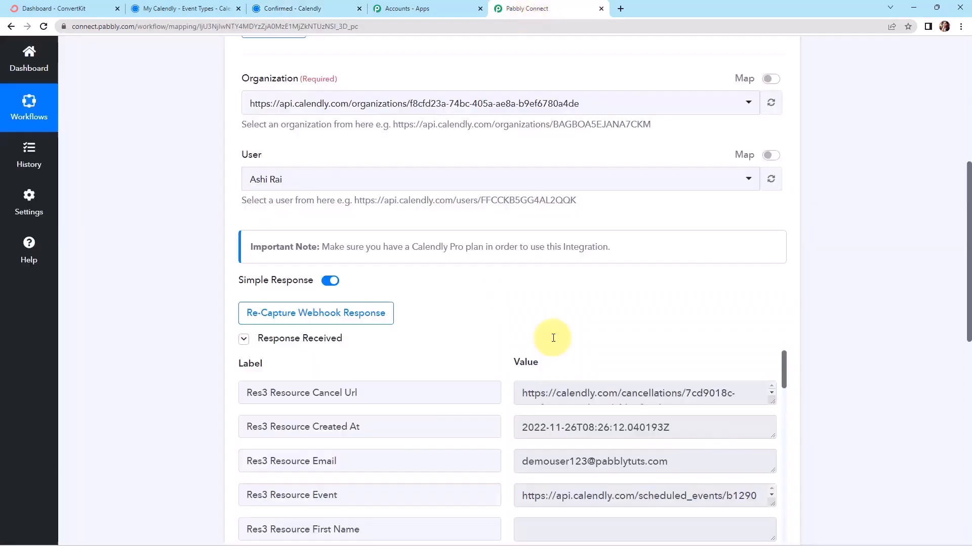
# Review the received invitee.created response, widening the Reschedule Url box, and open the next action step
pyautogui.scroll(-3, 826, 344)
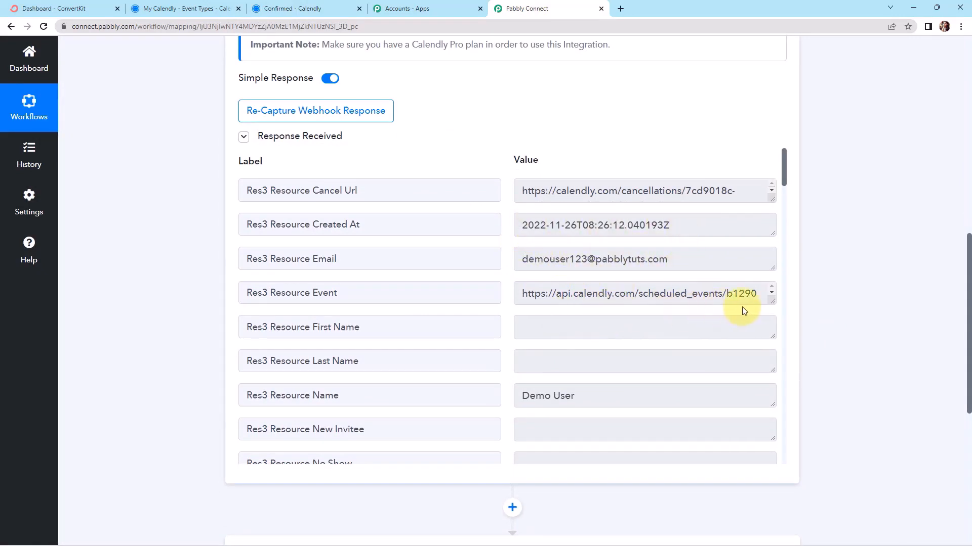
pyautogui.scroll(-5, 618, 399)
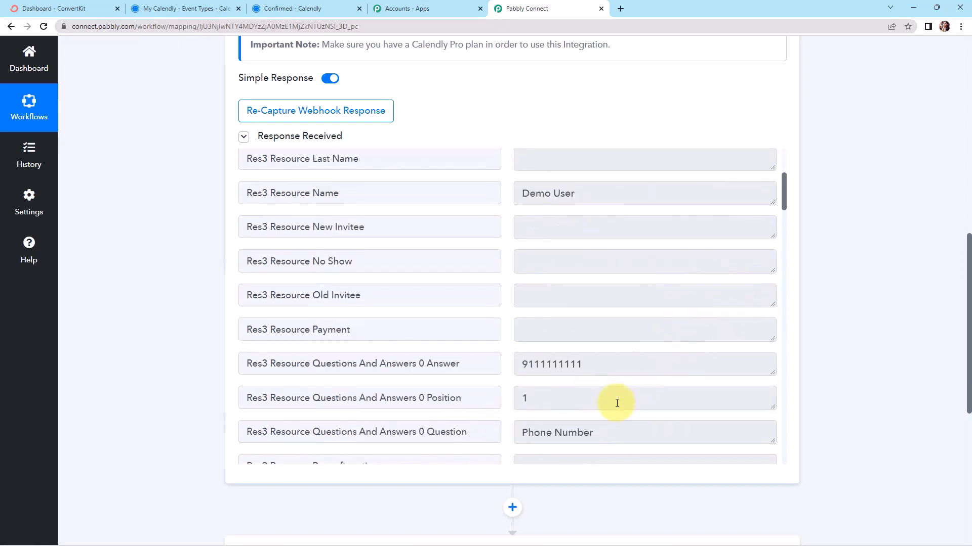
pyautogui.scroll(-4, 621, 320)
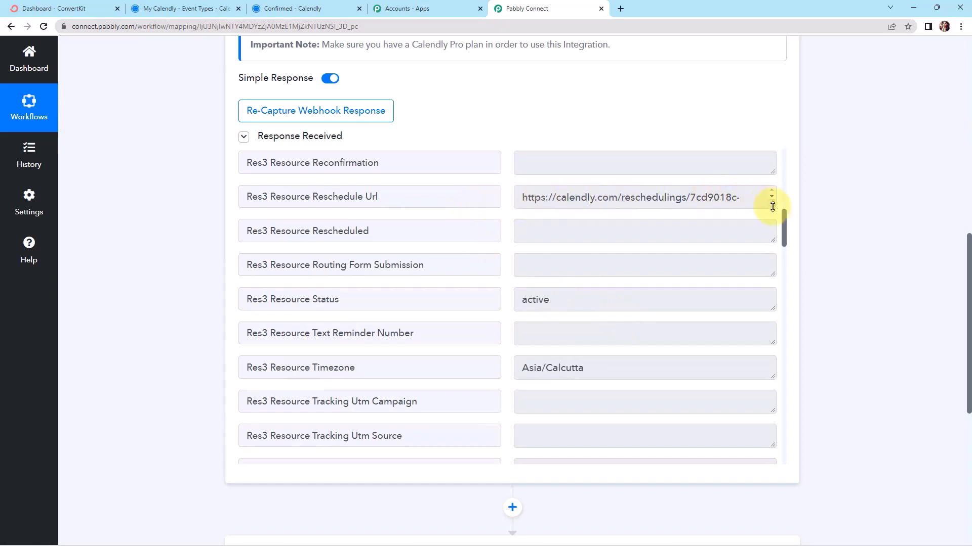
pyautogui.moveTo(772, 206); pyautogui.dragTo(772, 243)
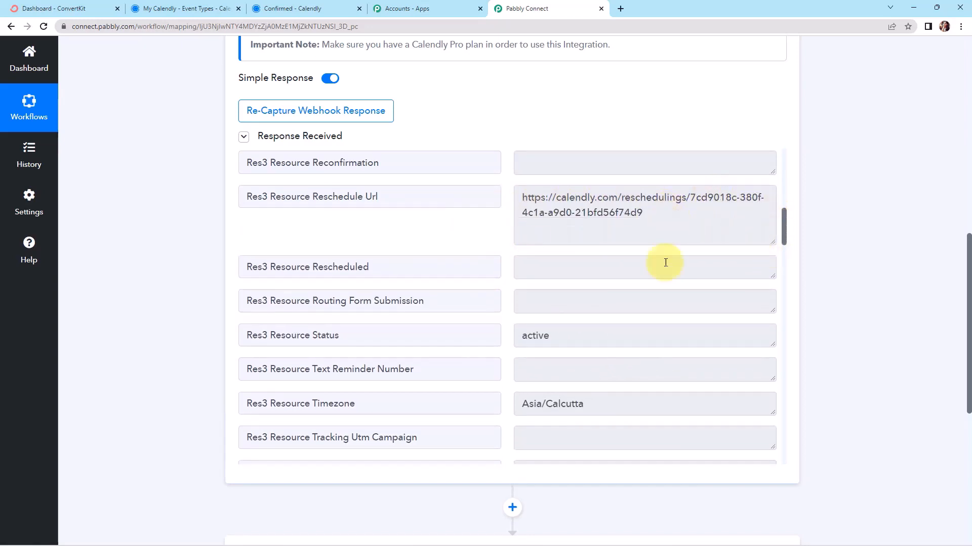
pyautogui.scroll(-7, 642, 334)
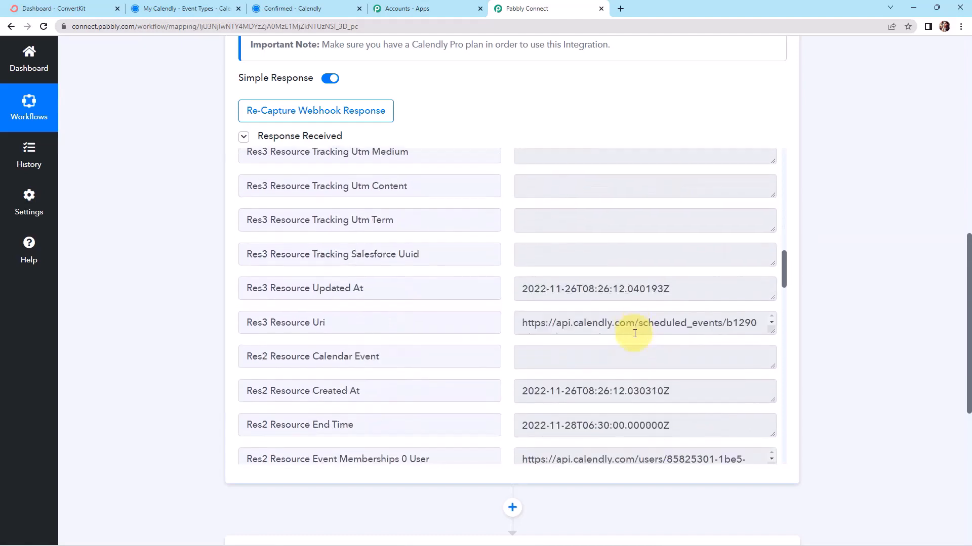
pyautogui.scroll(-6, 634, 334)
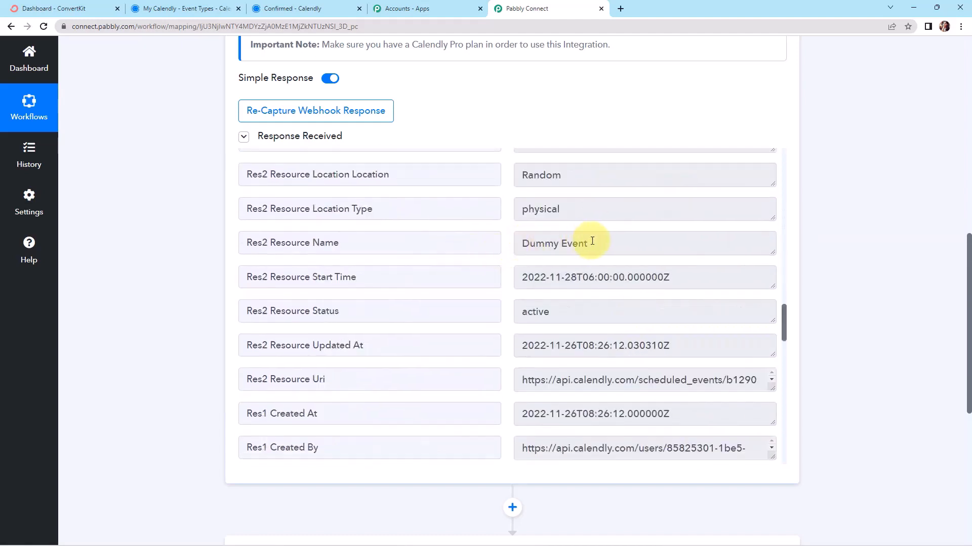
pyautogui.scroll(-5, 652, 311)
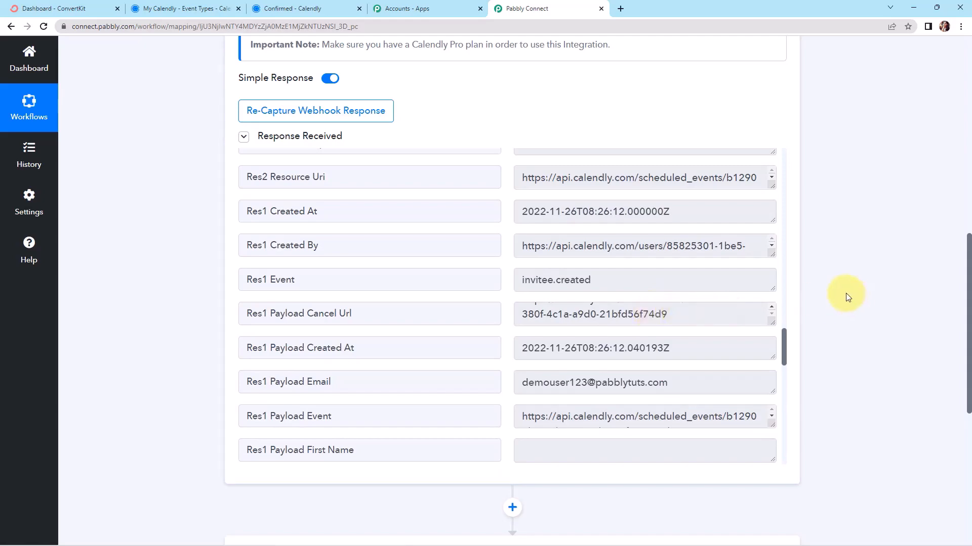
pyautogui.scroll(-7, 845, 293)
pyautogui.click(401, 227)
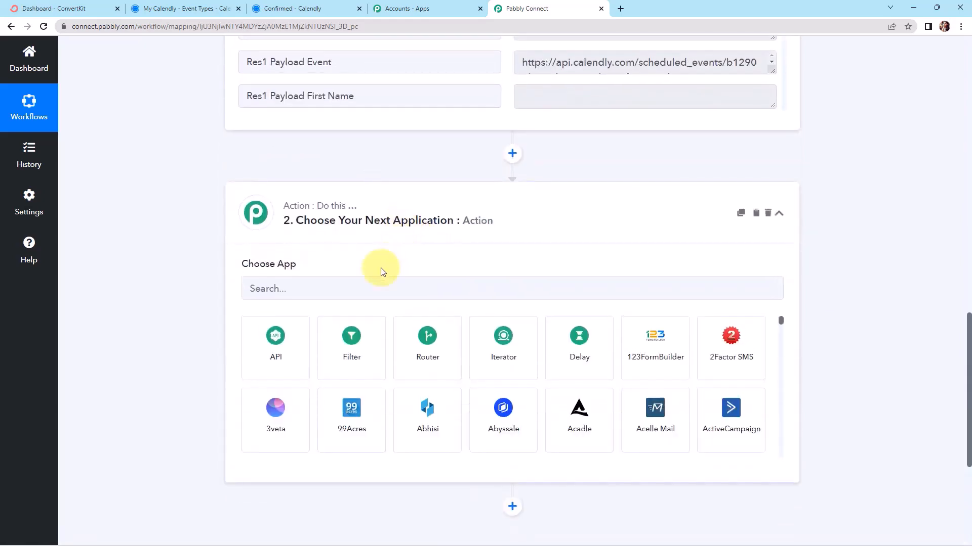
# Choose ConvertKit with the Tag a Subscriber action event and start a new ConvertKit connection
pyautogui.click(374, 284)
pyautogui.write('convertkit')
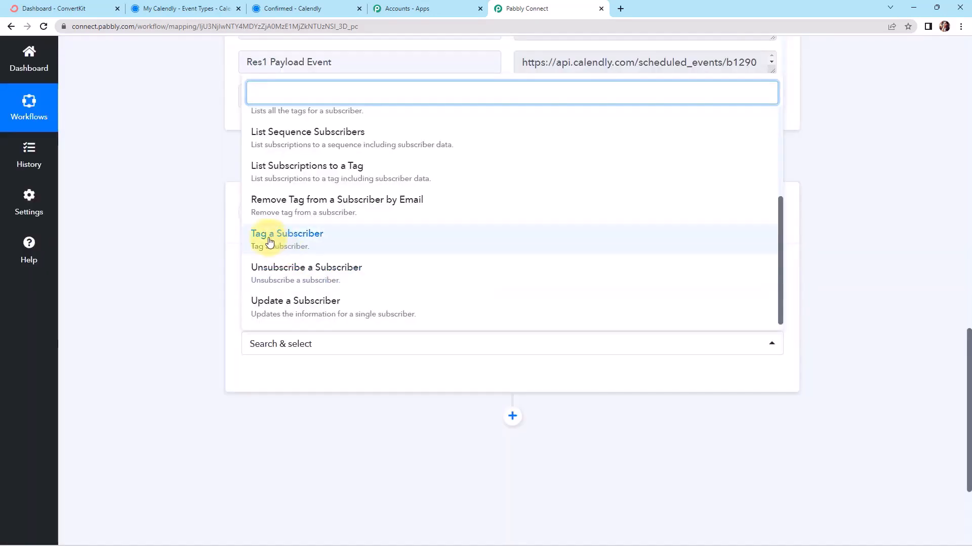
pyautogui.click(300, 239)
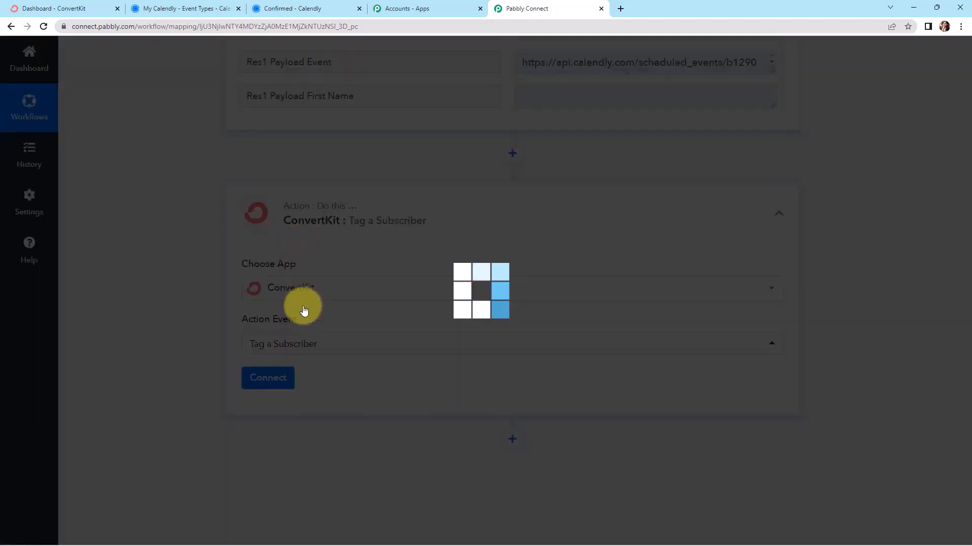
pyautogui.click(268, 381)
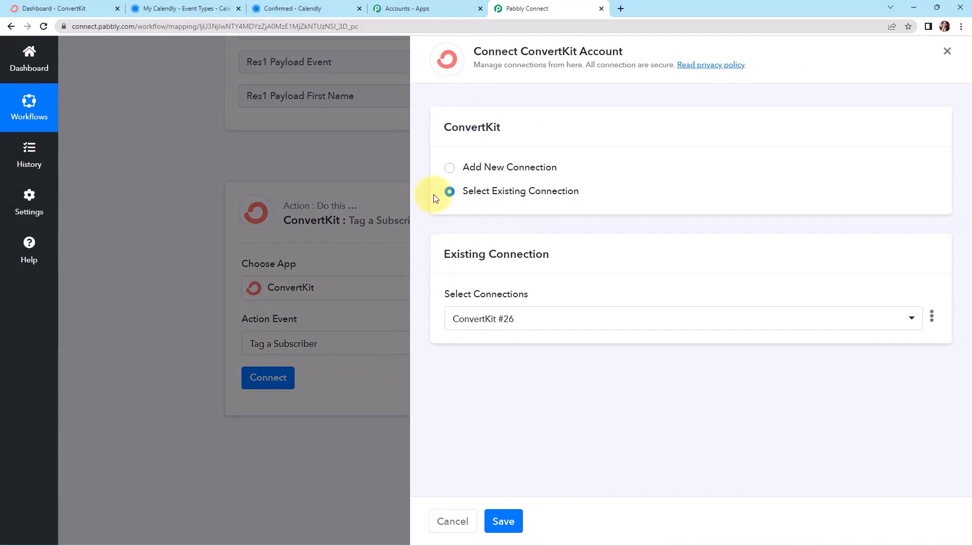
pyautogui.click(449, 168)
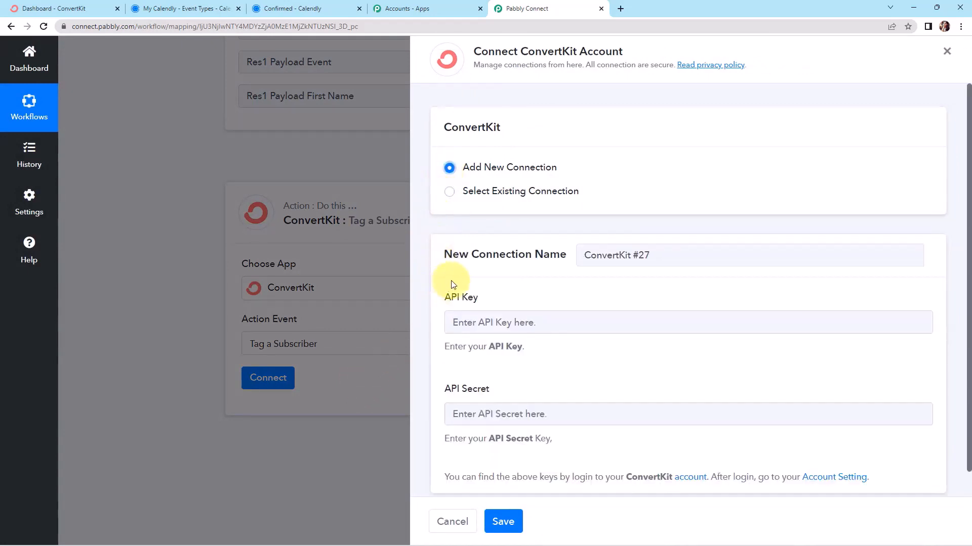
pyautogui.scroll(-1, 538, 280)
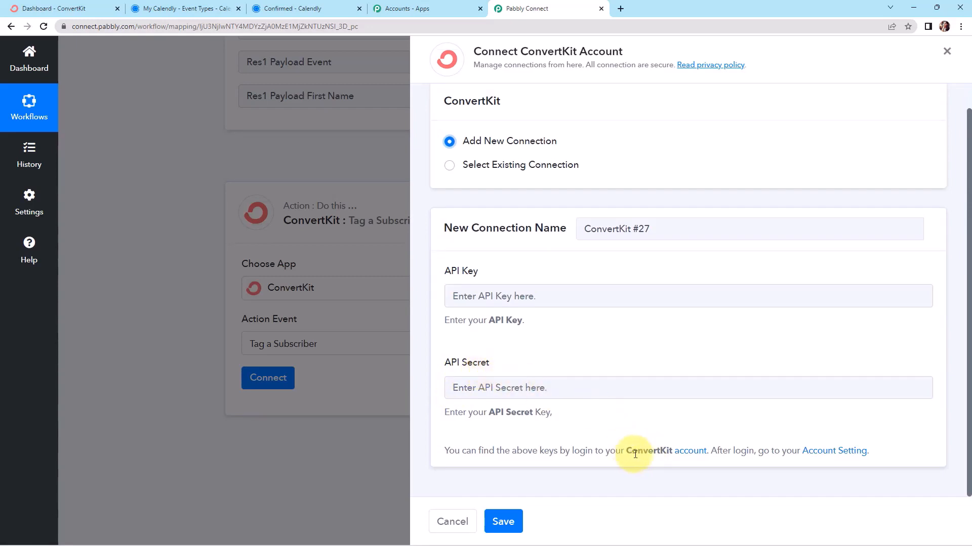
# Copy the API key from ConvertKit's advanced account settings into the connection's API Key field
pyautogui.click(828, 456)
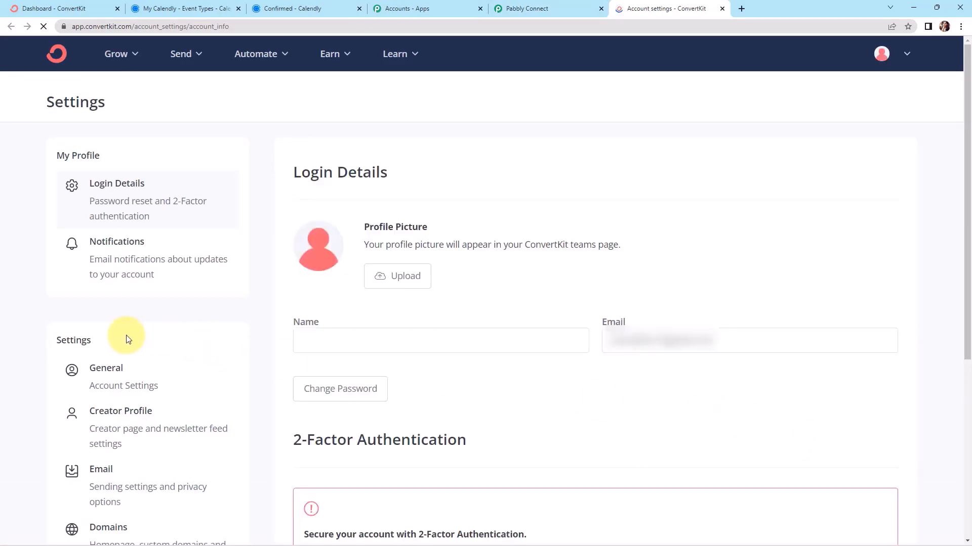
pyautogui.scroll(-5, 130, 335)
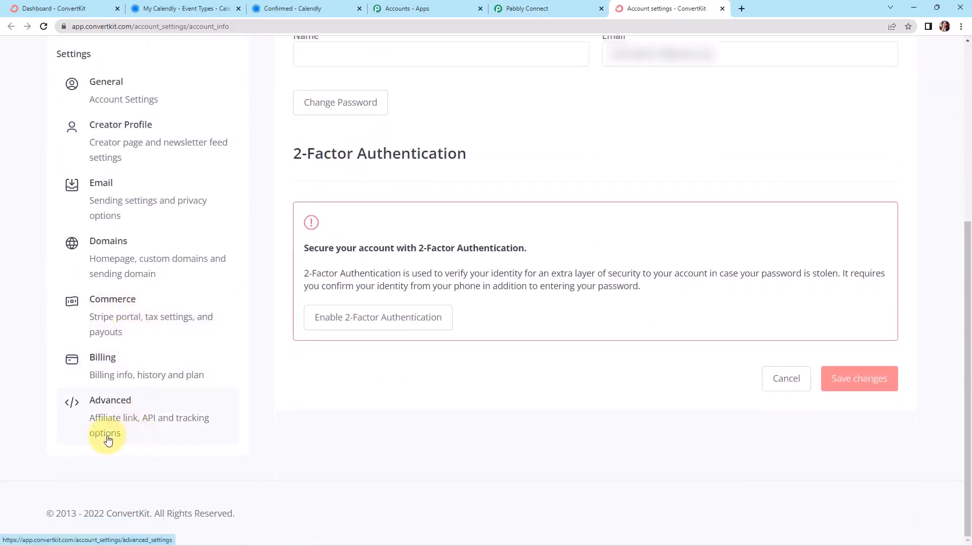
pyautogui.click(182, 416)
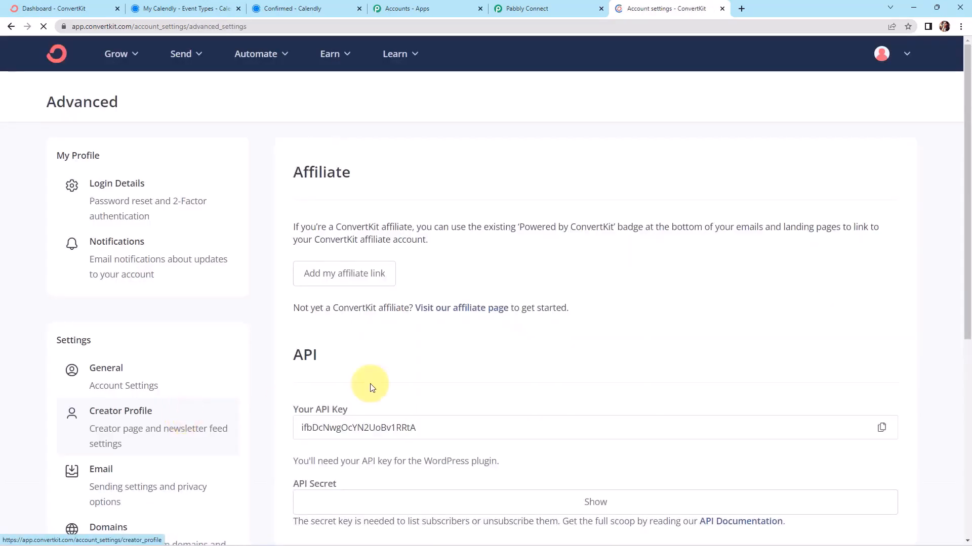
pyautogui.scroll(-3, 460, 337)
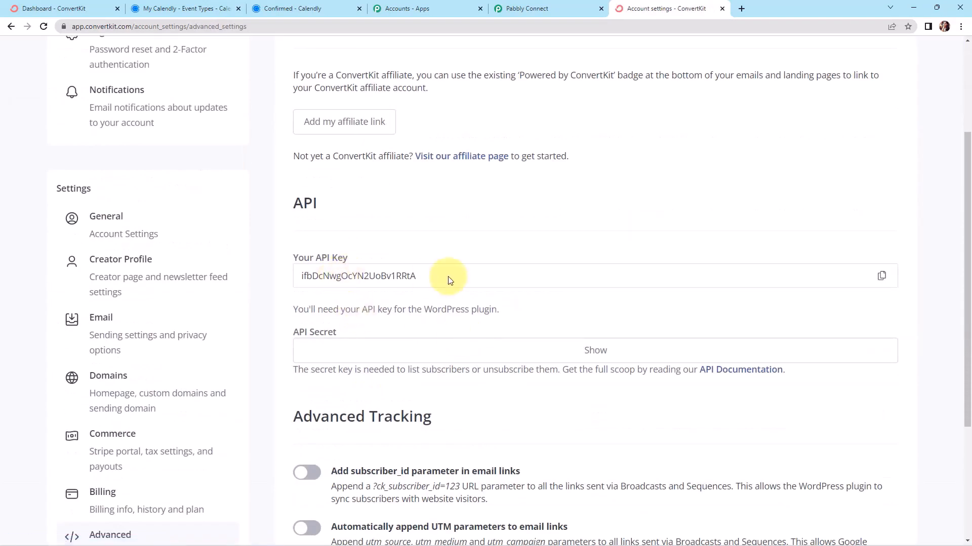
pyautogui.moveTo(449, 276); pyautogui.dragTo(298, 276)
pyautogui.rightClick(320, 278)
pyautogui.click(340, 287)
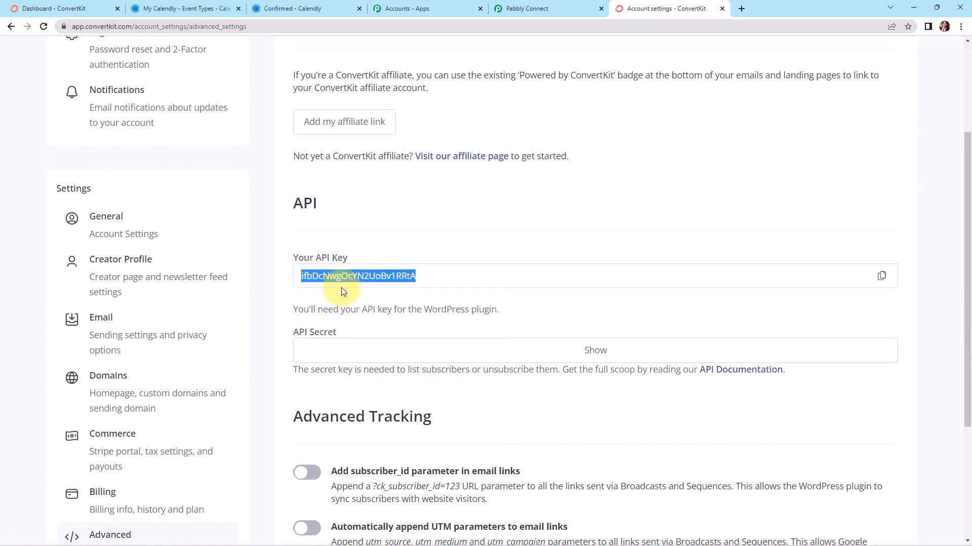
pyautogui.click(548, 8)
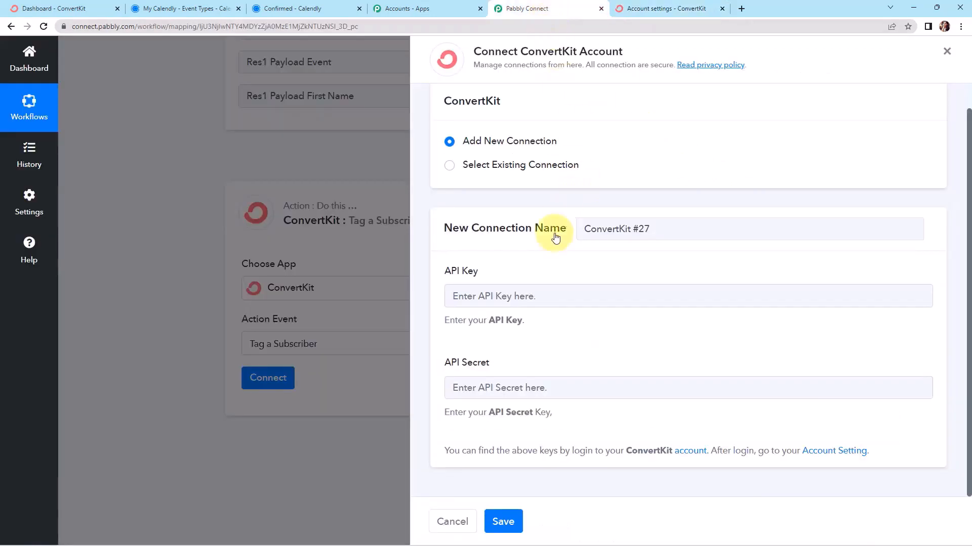
pyautogui.click(503, 296)
pyautogui.hotkey('ctrl', 'v')
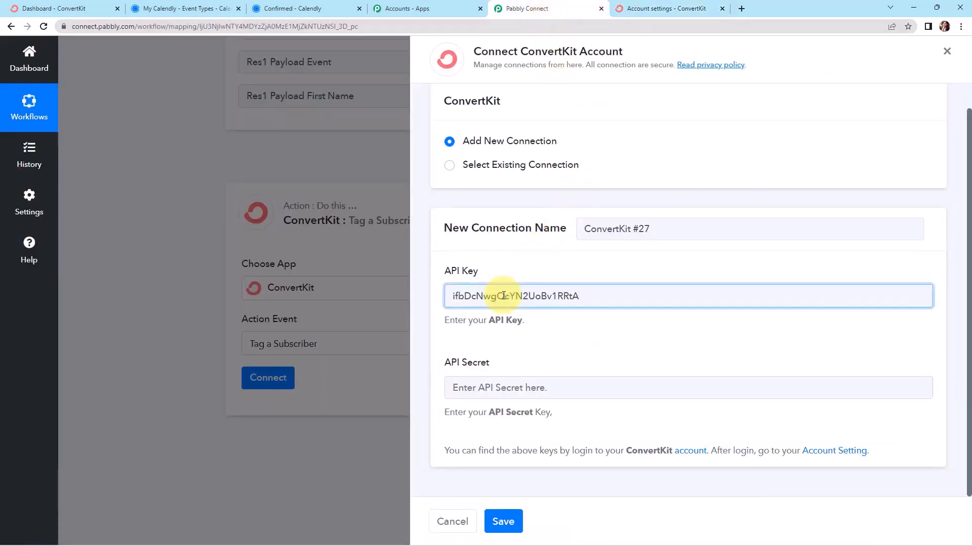
# Copy the revealed API secret into the API Secret field and save the connection
pyautogui.click(657, 9)
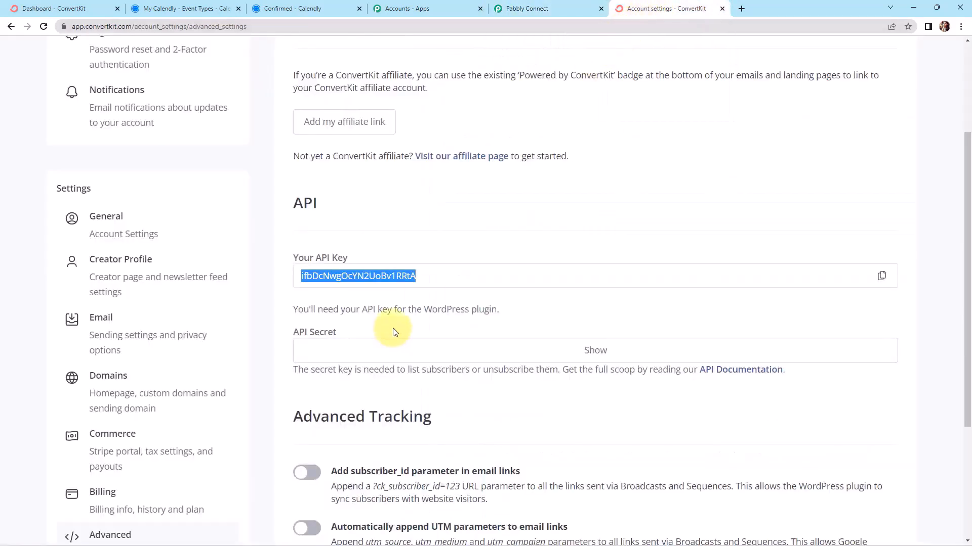
pyautogui.click(599, 354)
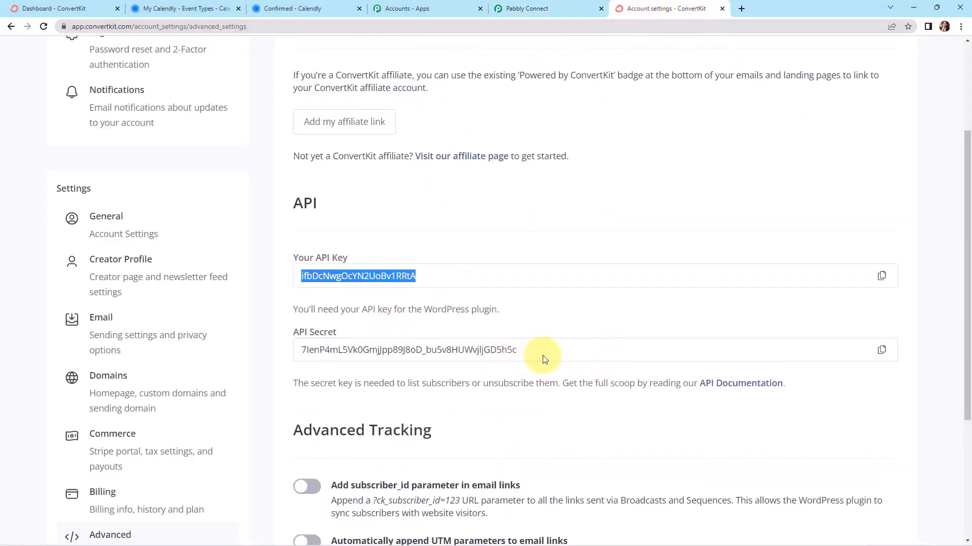
pyautogui.click(882, 351)
pyautogui.click(526, 9)
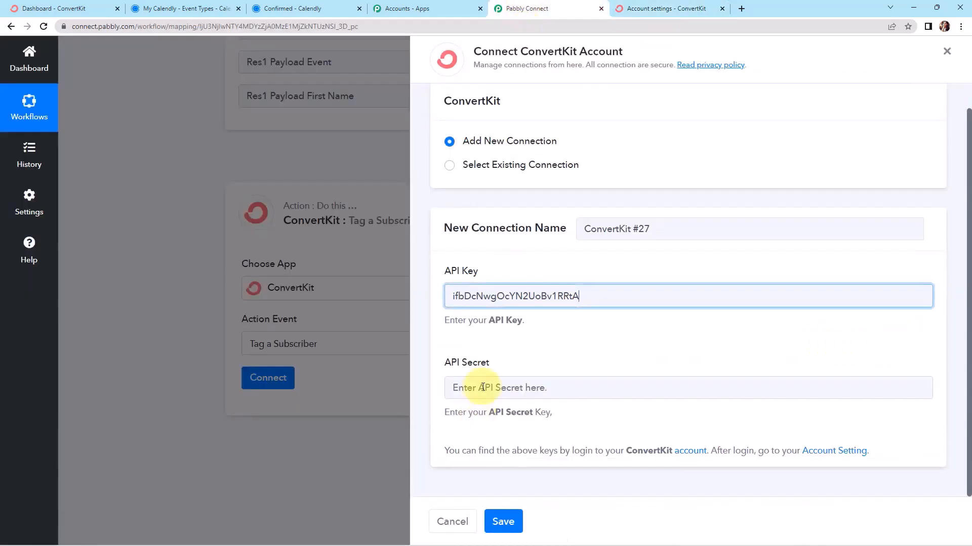
pyautogui.click(485, 385)
pyautogui.hotkey('ctrl', 'v')
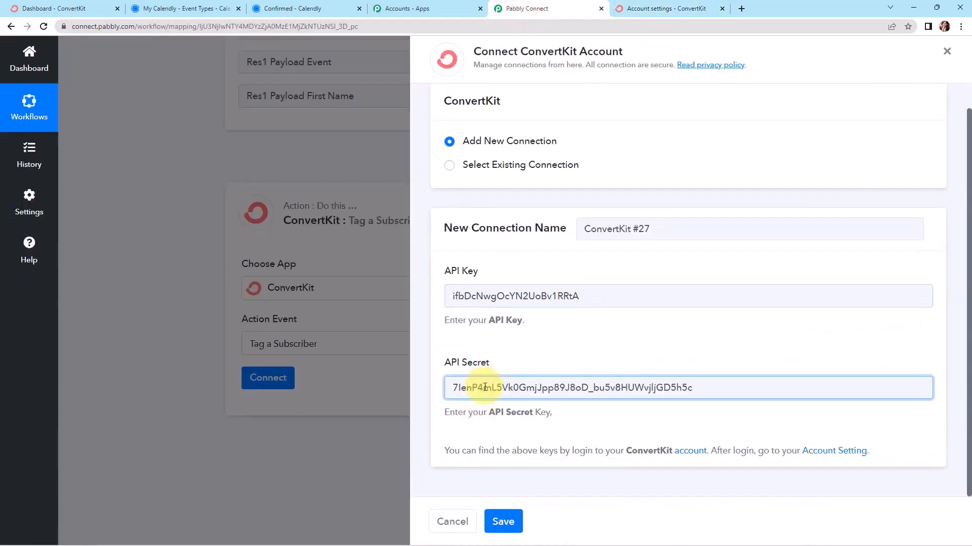
pyautogui.click(504, 522)
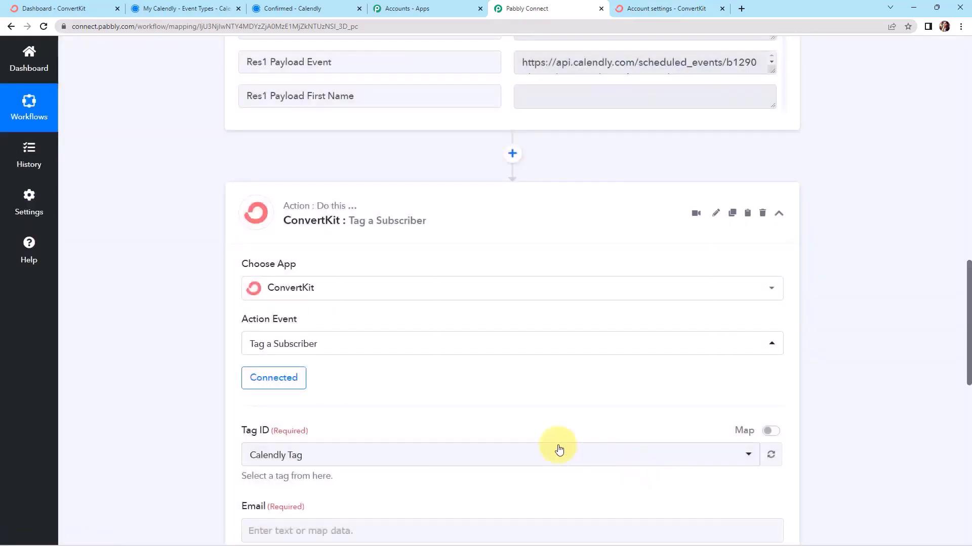
# Look over the Tag ID, Email, First Name, Last Name and Mobile No. fields, then go back to ConvertKit
pyautogui.scroll(-4, 419, 361)
pyautogui.scroll(-3, 419, 363)
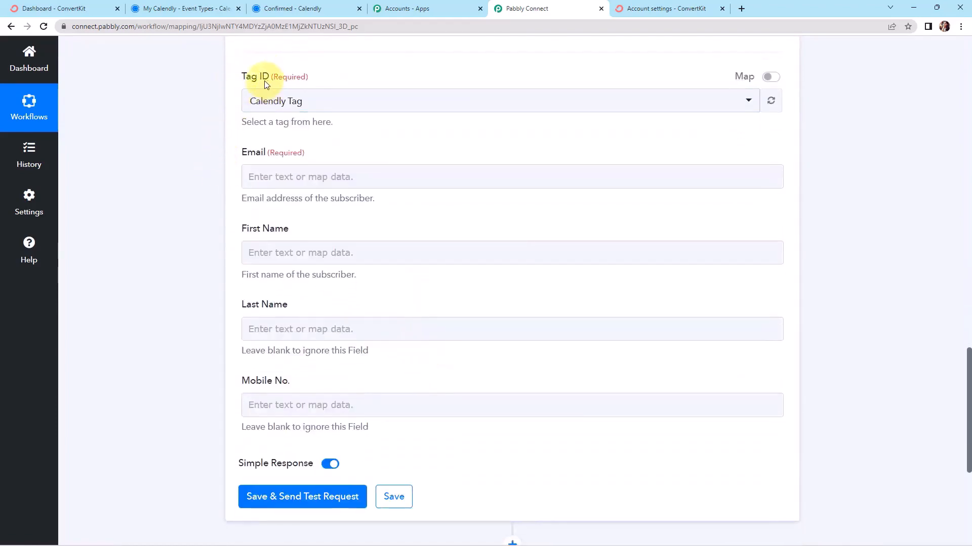
pyautogui.click(655, 13)
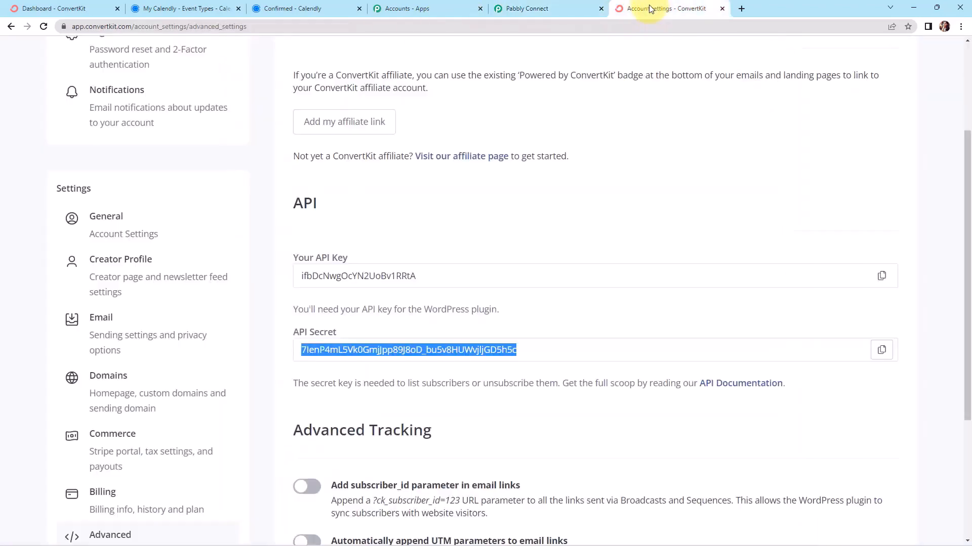
# Check ConvertKit's Grow > Subscribers list, where Calendly Tag holds 2 subscribers, then return to Pabbly
pyautogui.scroll(3, 172, 207)
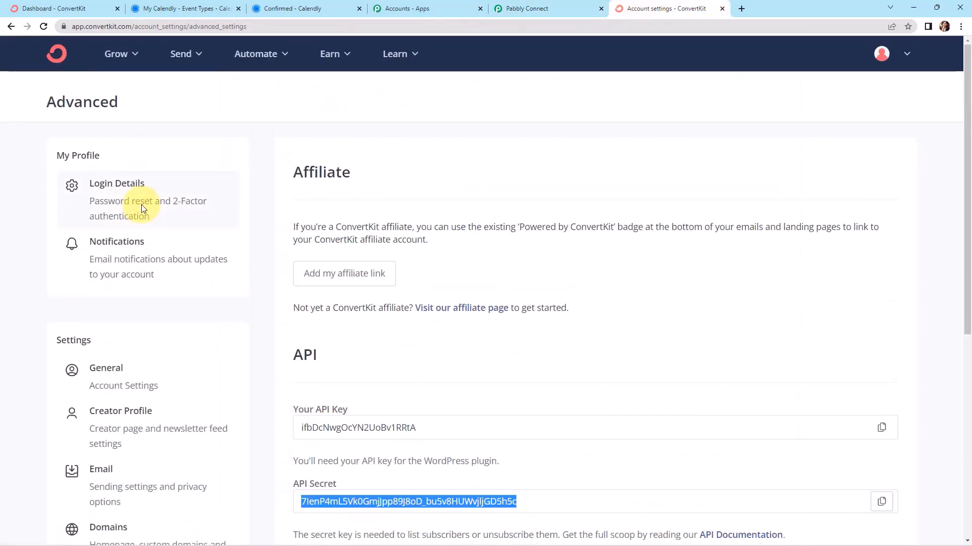
pyautogui.click(183, 56)
pyautogui.click(119, 60)
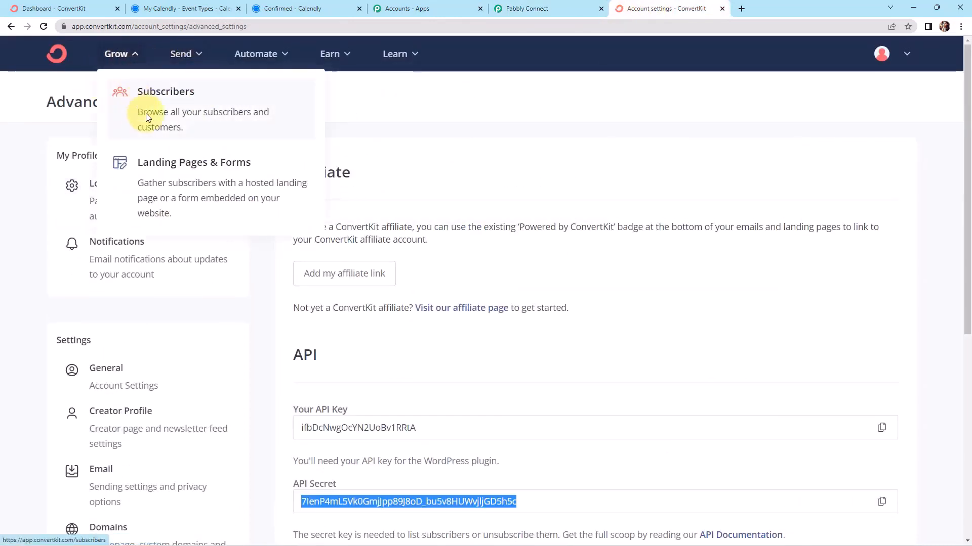
pyautogui.click(130, 96)
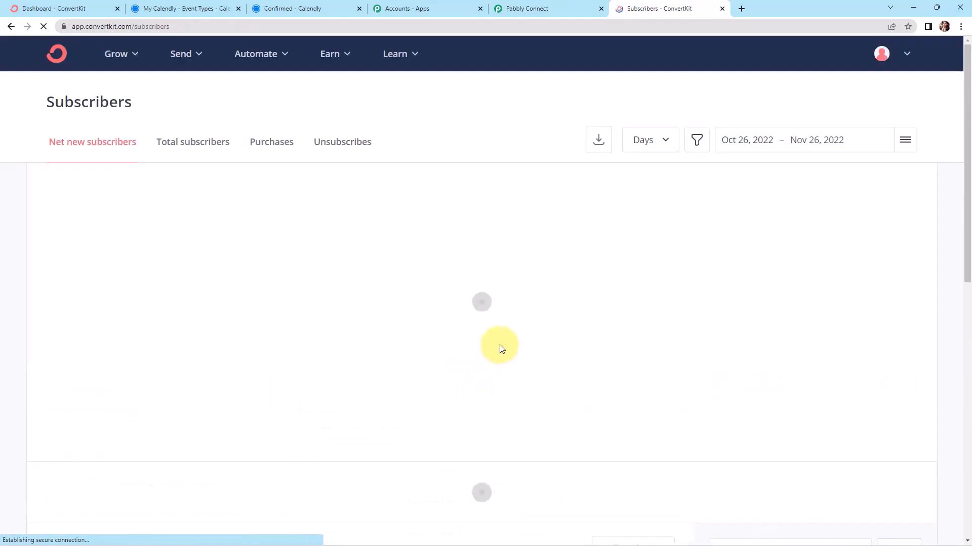
pyautogui.scroll(-10, 577, 339)
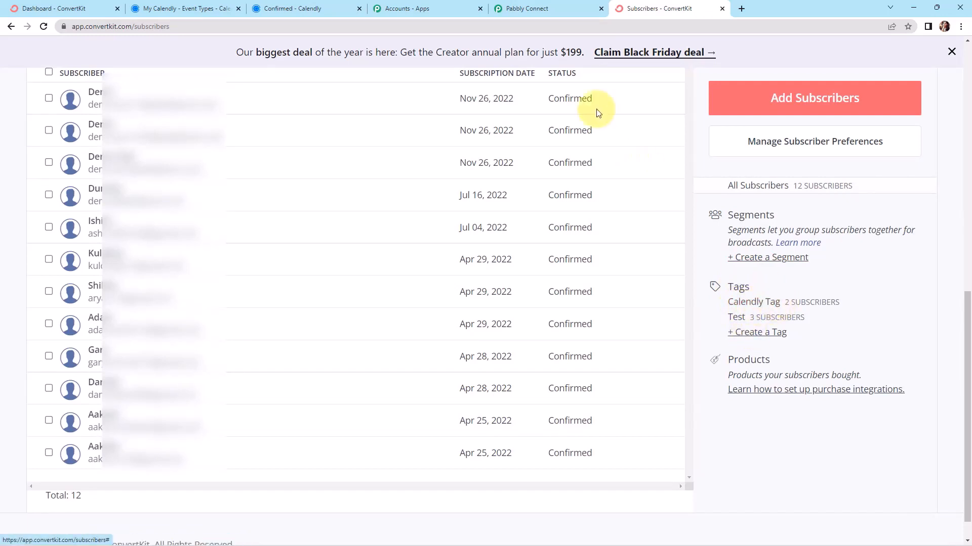
pyautogui.click(535, 9)
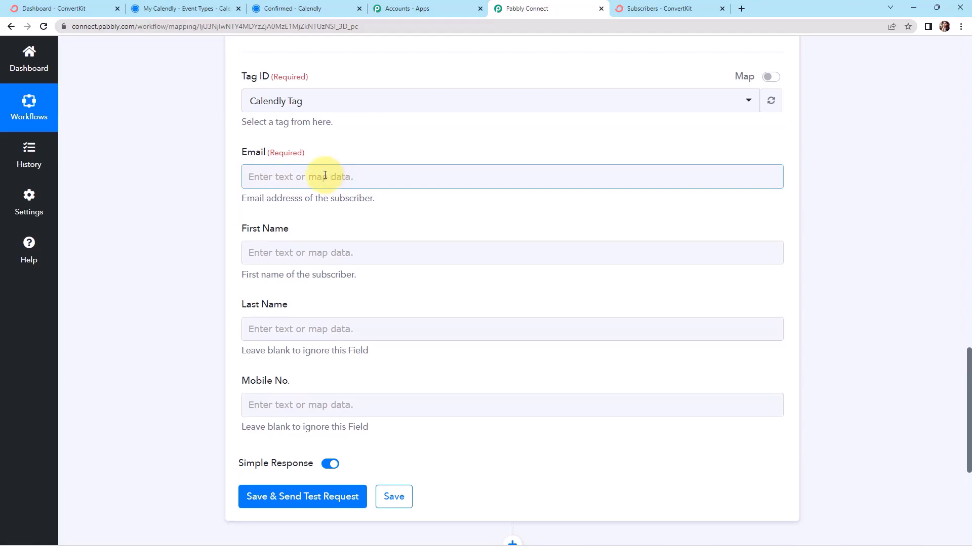
# Search '@' in the Calendly: Invitee Created data and map Res3 Resource Email into the Email field
pyautogui.click(255, 175)
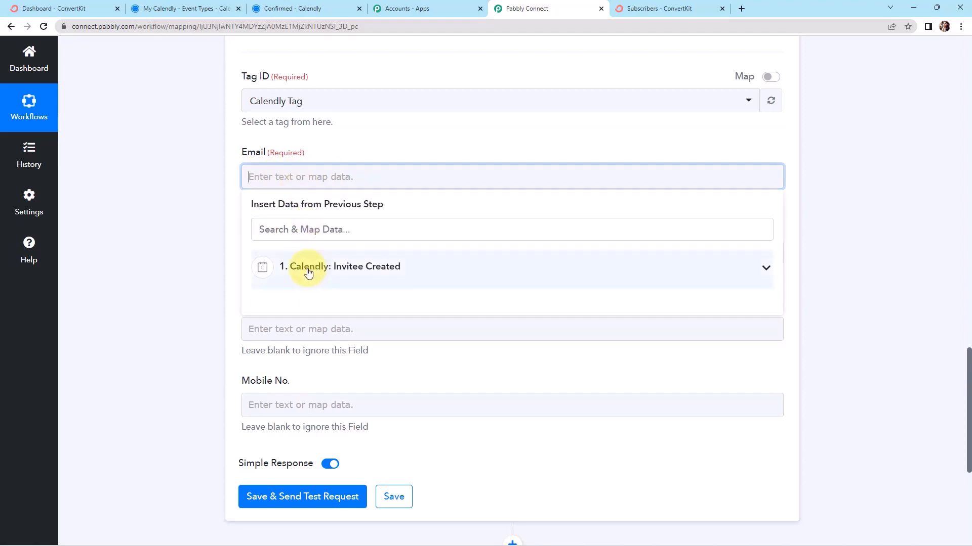
pyautogui.click(328, 269)
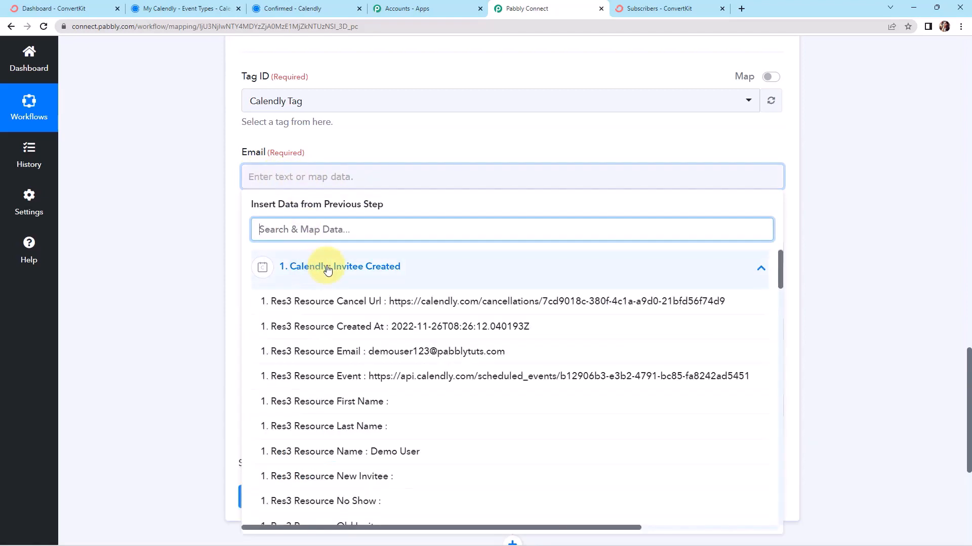
pyautogui.write('@')
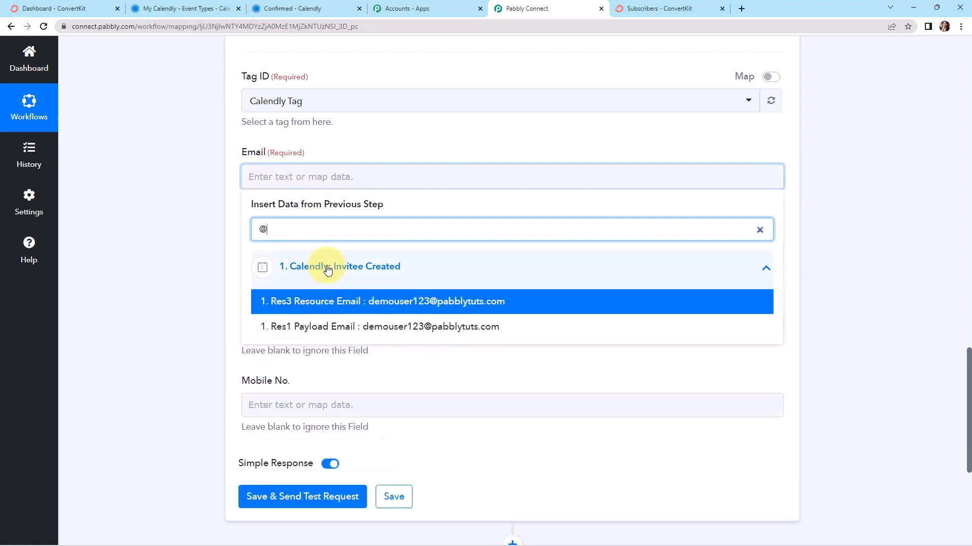
pyautogui.click(332, 303)
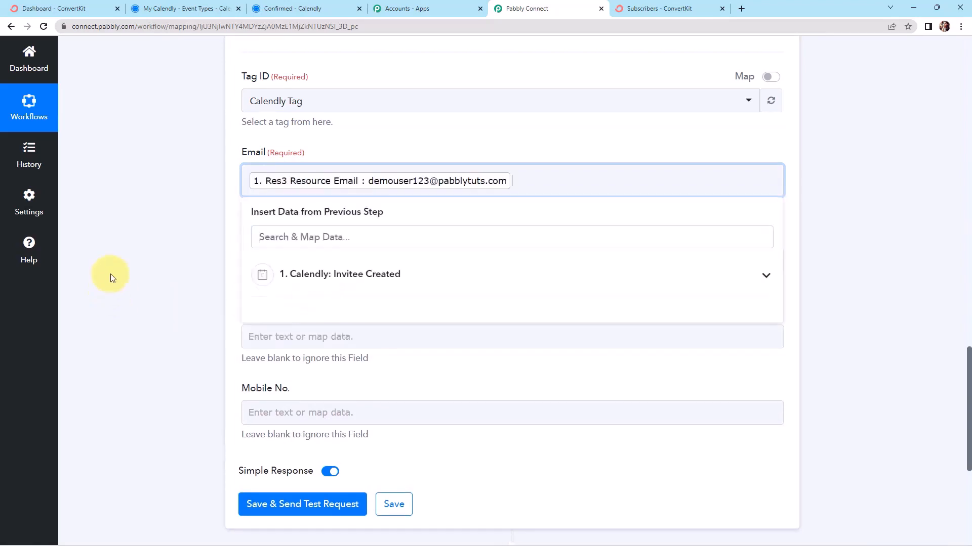
pyautogui.click(112, 279)
pyautogui.scroll(-2, 147, 301)
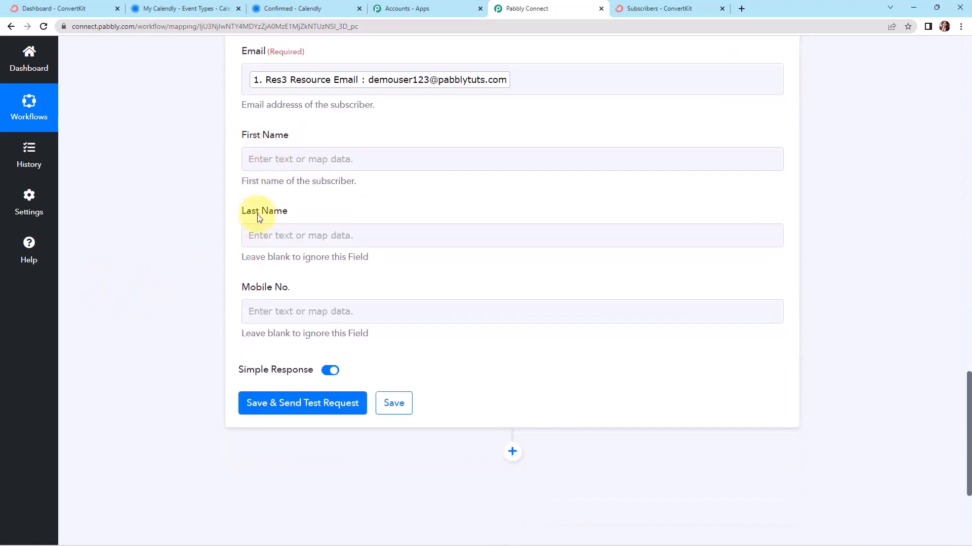
pyautogui.scroll(10, 251, 220)
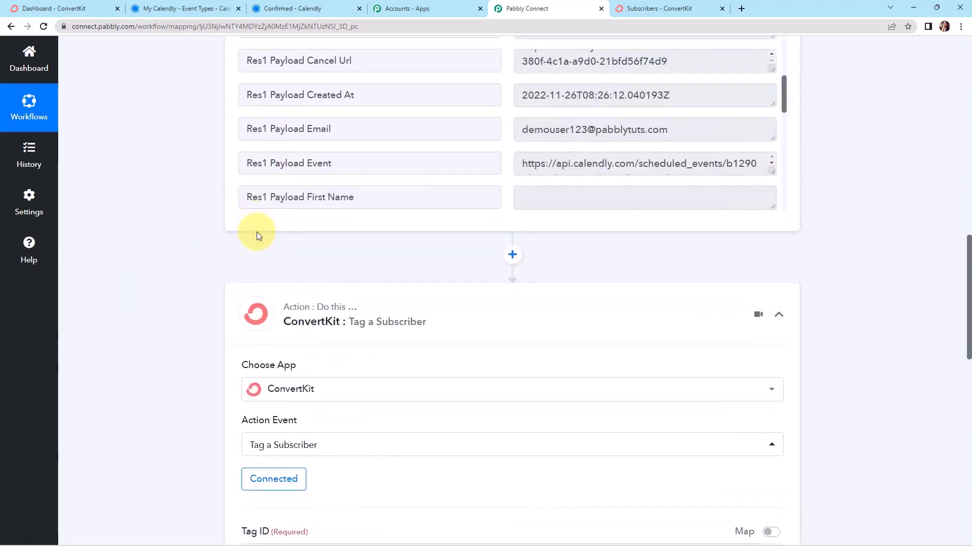
# Add a Text Formatter by Pabbly step with the Split Text action before ConvertKit
pyautogui.click(512, 255)
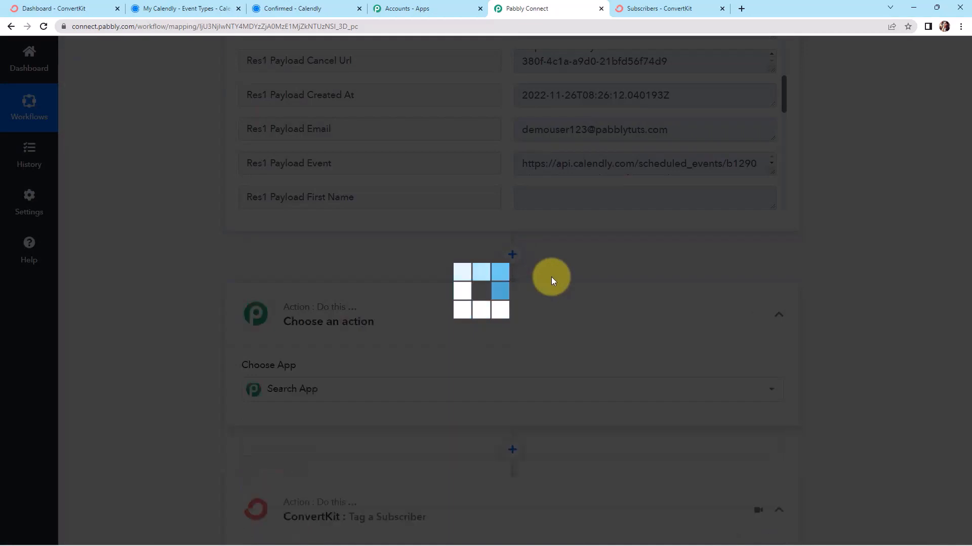
pyautogui.write('t')
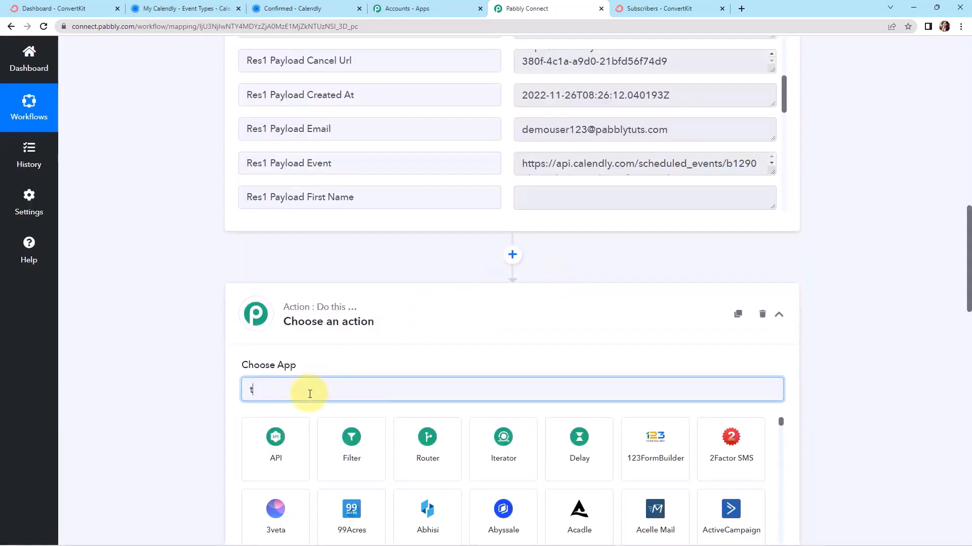
pyautogui.write('ext')
pyautogui.click(424, 458)
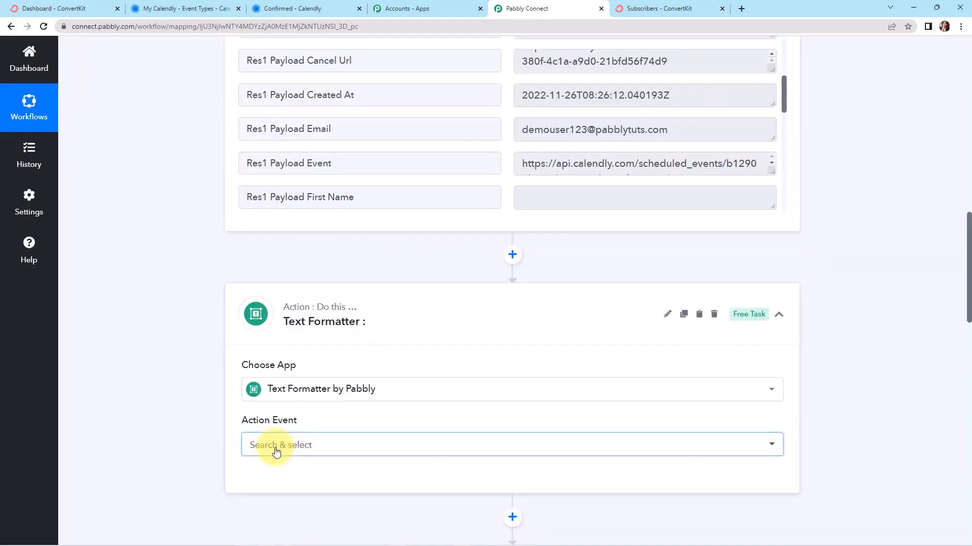
pyautogui.click(276, 447)
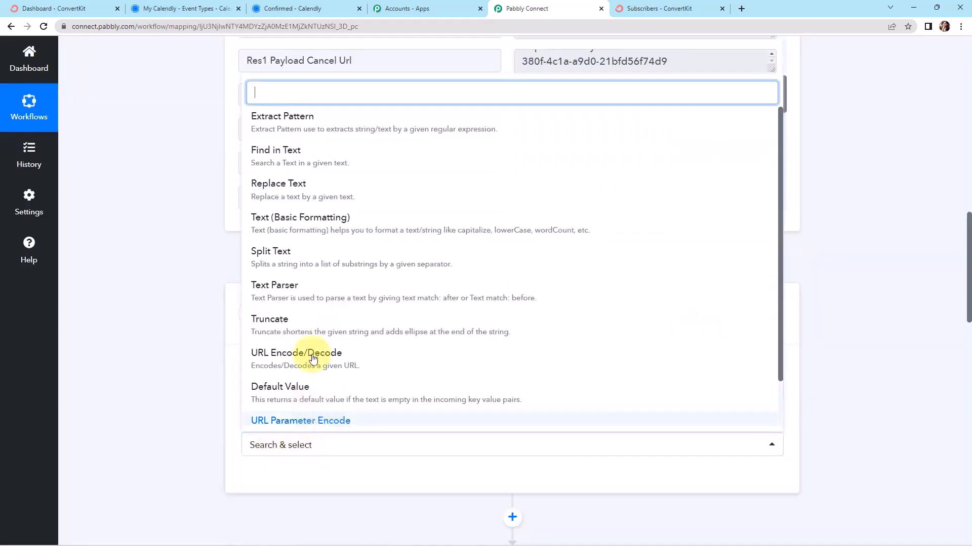
pyautogui.click(283, 259)
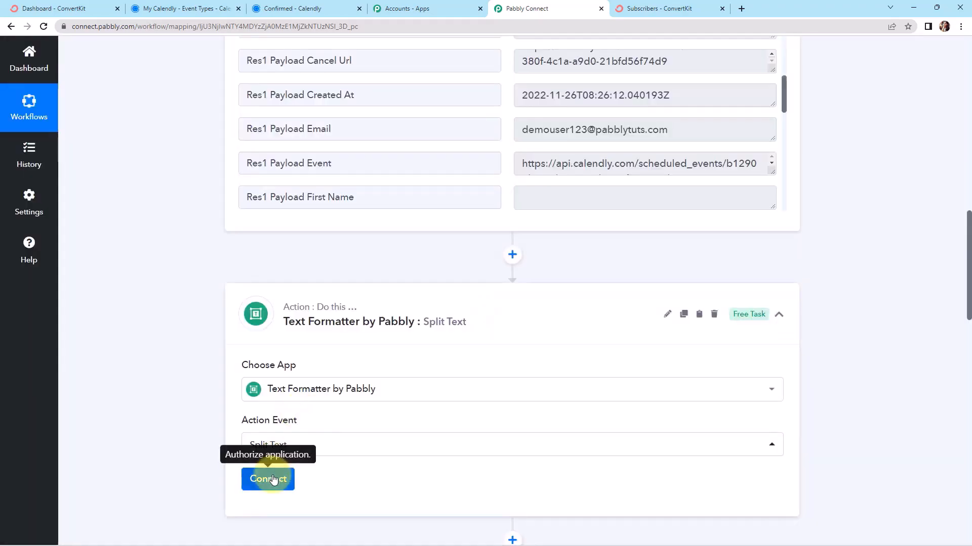
pyautogui.click(274, 480)
pyautogui.scroll(-4, 384, 436)
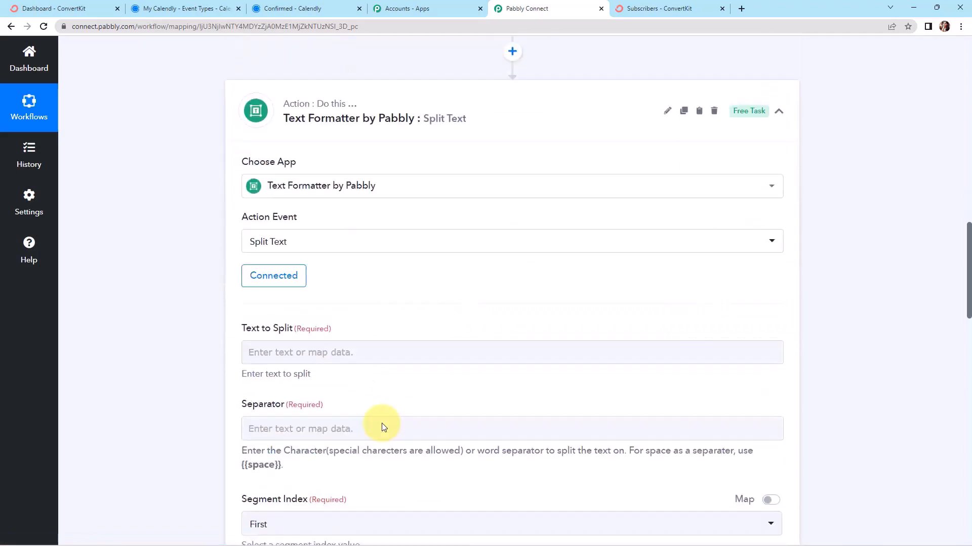
pyautogui.scroll(-4, 381, 423)
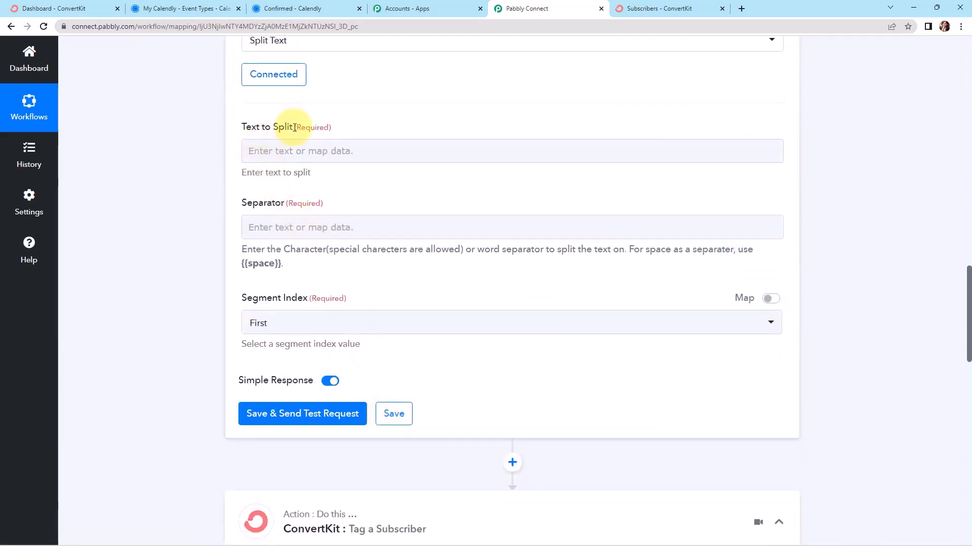
# Split Res3 Resource Name on {{space}} with Segment Index All, then save and test it
pyautogui.click(292, 150)
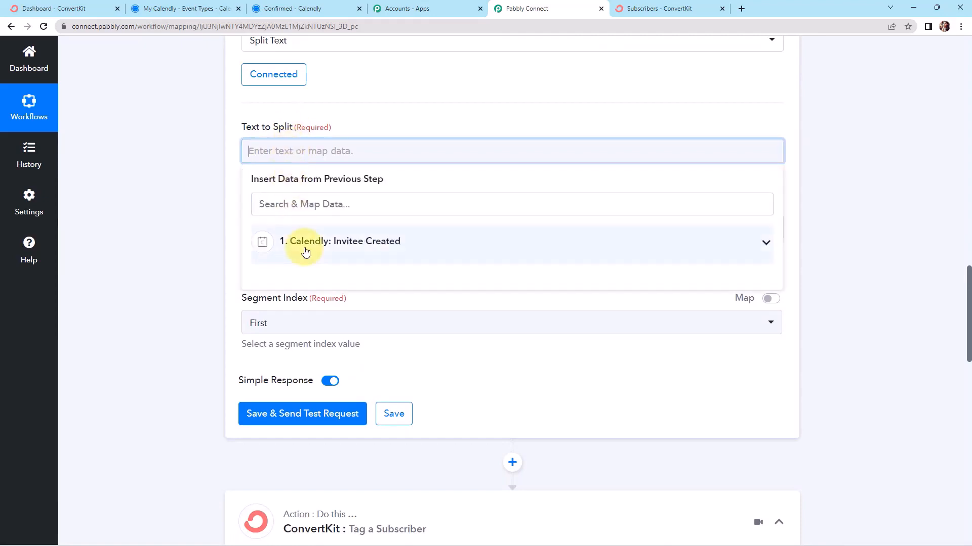
pyautogui.click(304, 250)
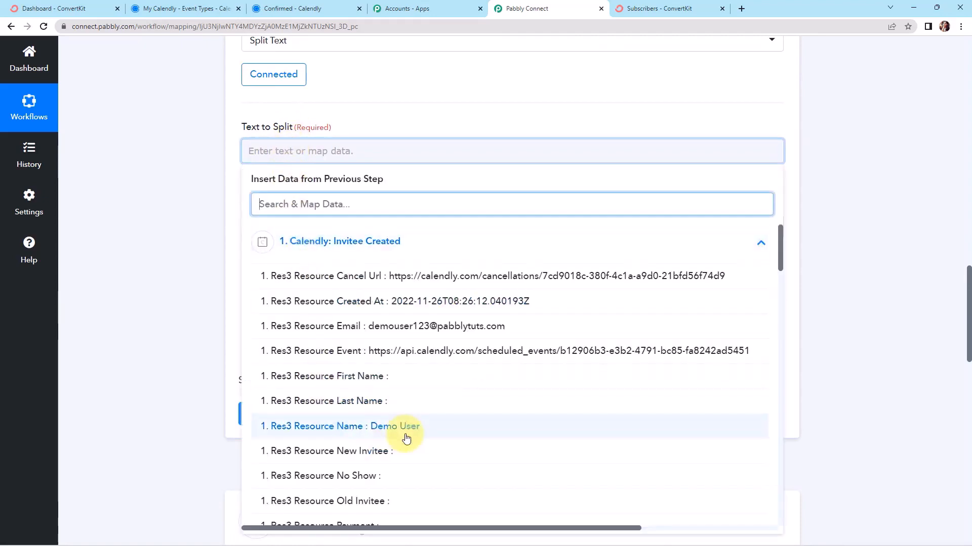
pyautogui.click(430, 430)
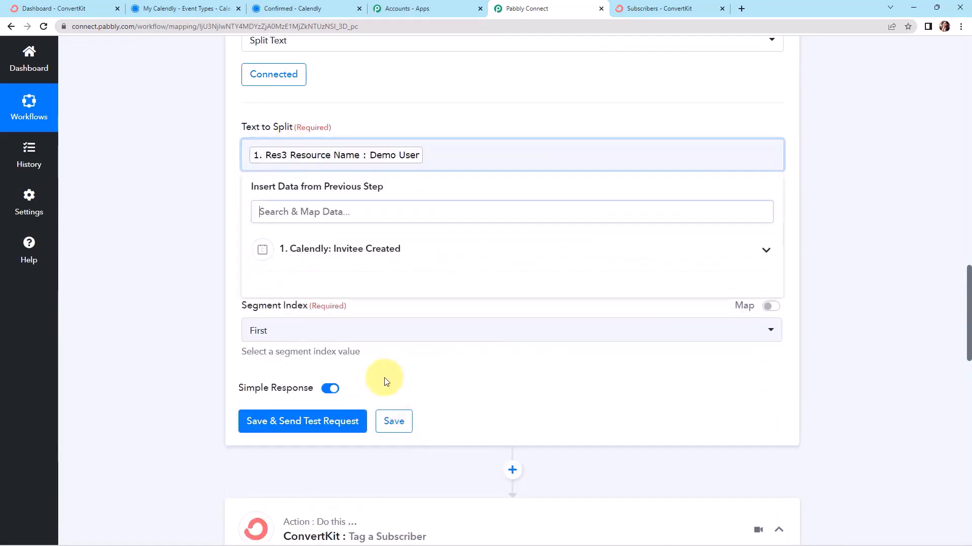
pyautogui.click(202, 275)
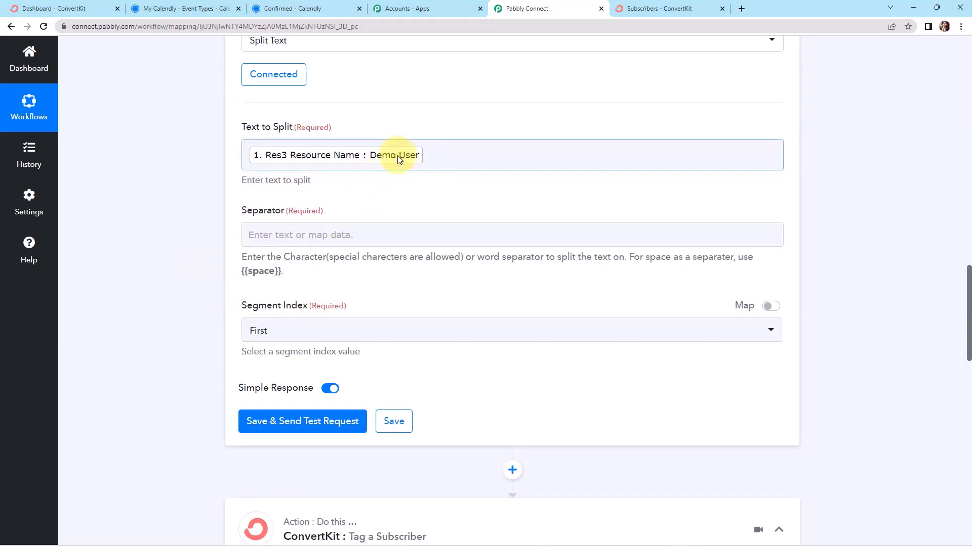
pyautogui.click(286, 238)
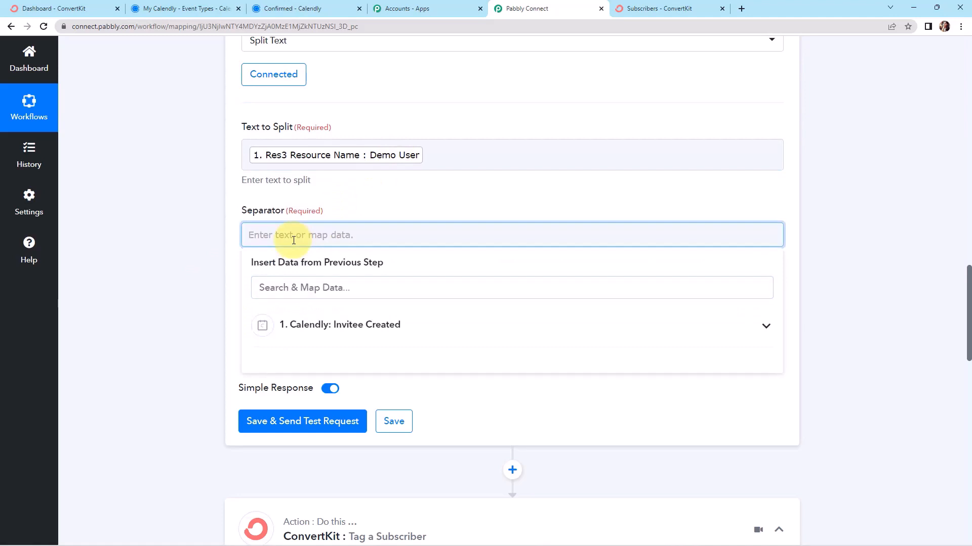
pyautogui.write('{{space')
pyautogui.click(211, 238)
pyautogui.scroll(-2, 204, 253)
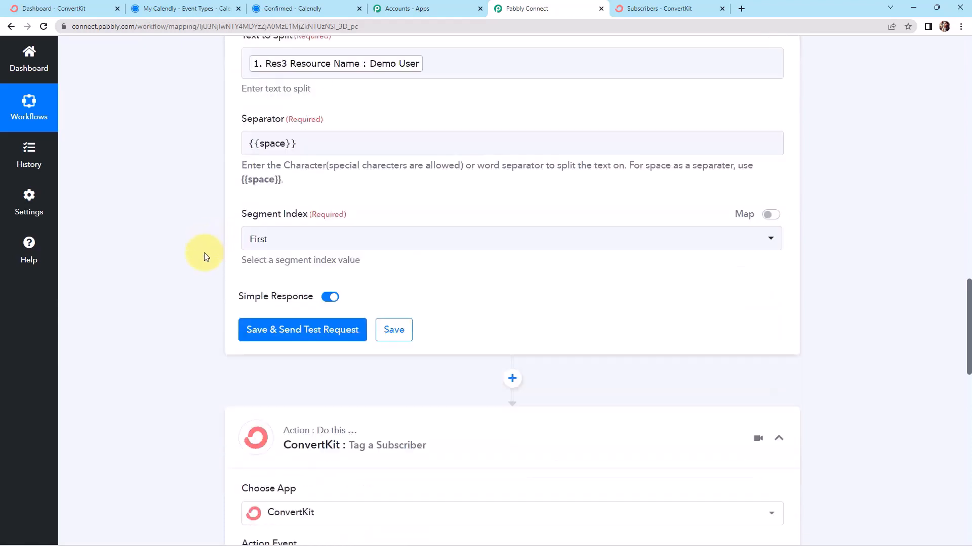
pyautogui.click(281, 237)
pyautogui.click(262, 374)
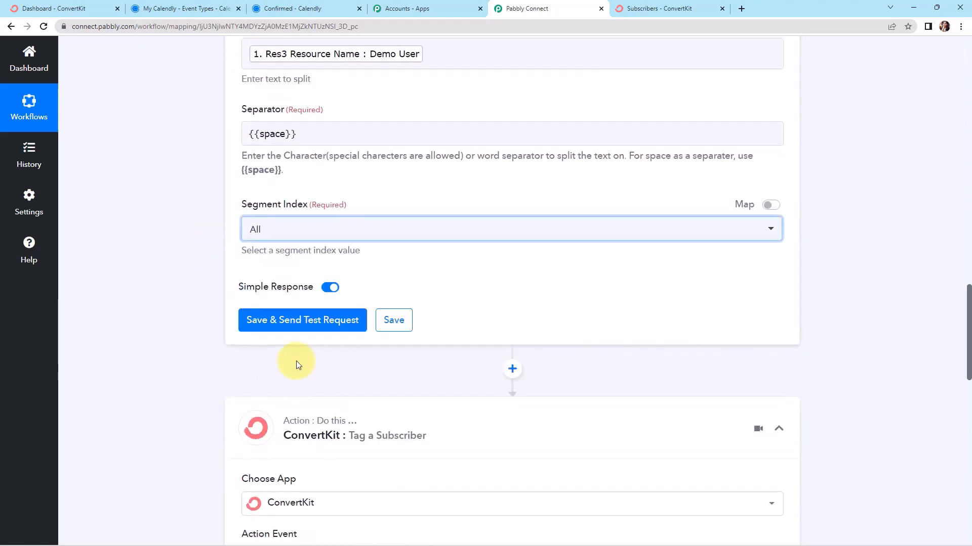
pyautogui.click(297, 322)
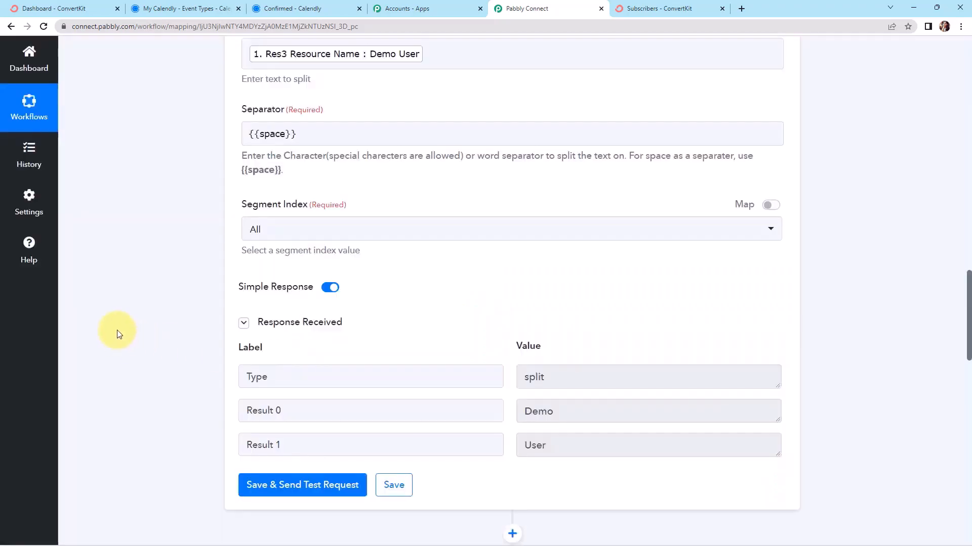
# Keep the existing ConvertKit connection on the tagging step
pyautogui.scroll(-8, 120, 329)
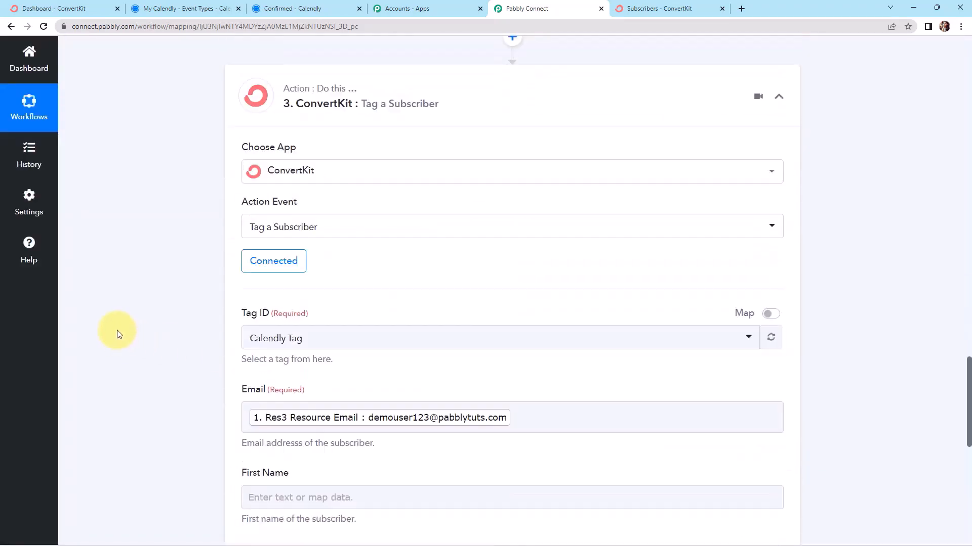
pyautogui.click(273, 252)
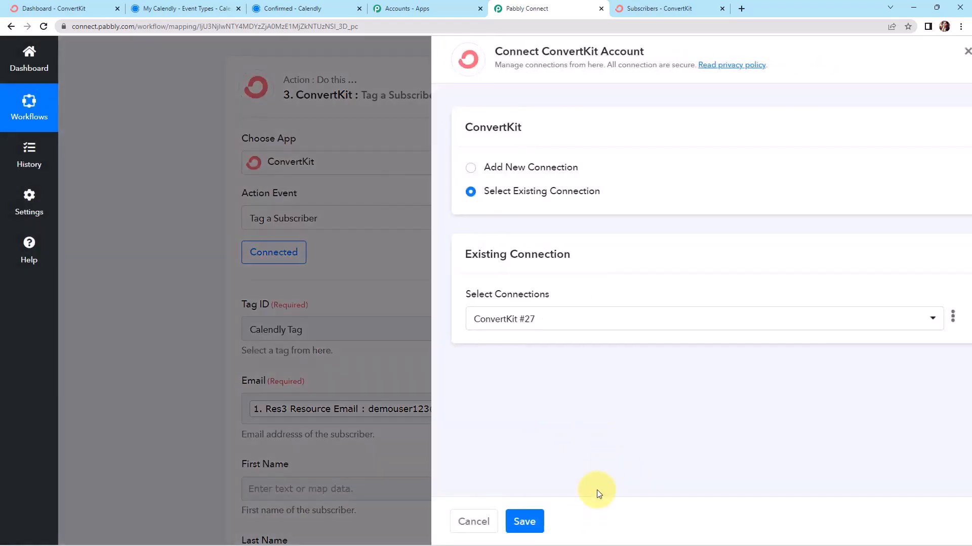
pyautogui.click(504, 522)
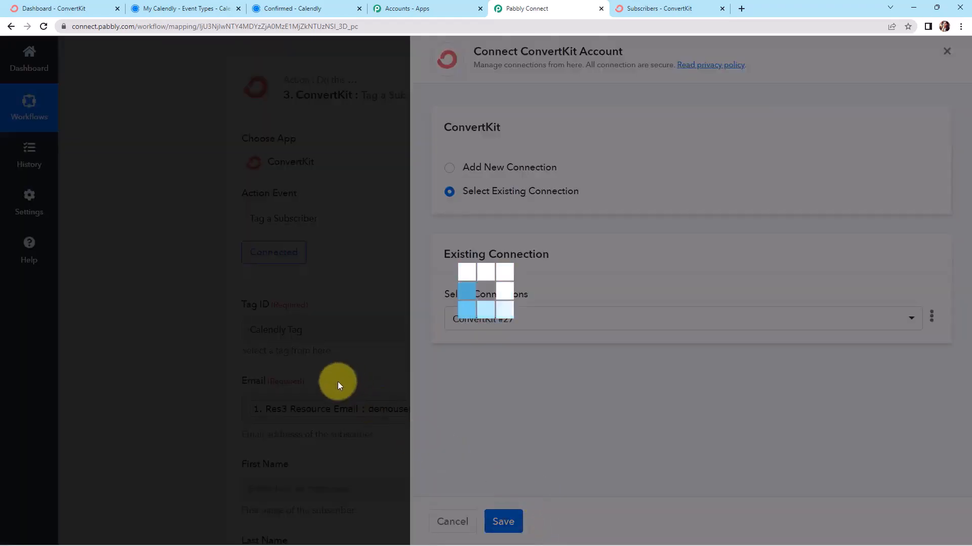
pyautogui.scroll(-7, 354, 364)
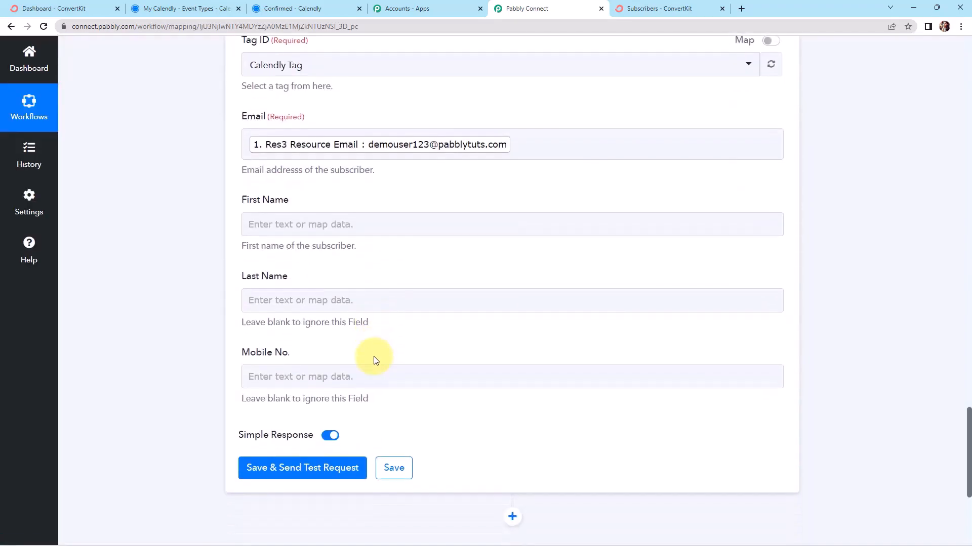
# Map First Name to Text Formatter Result 0 and Last Name to Result 1
pyautogui.click(308, 137)
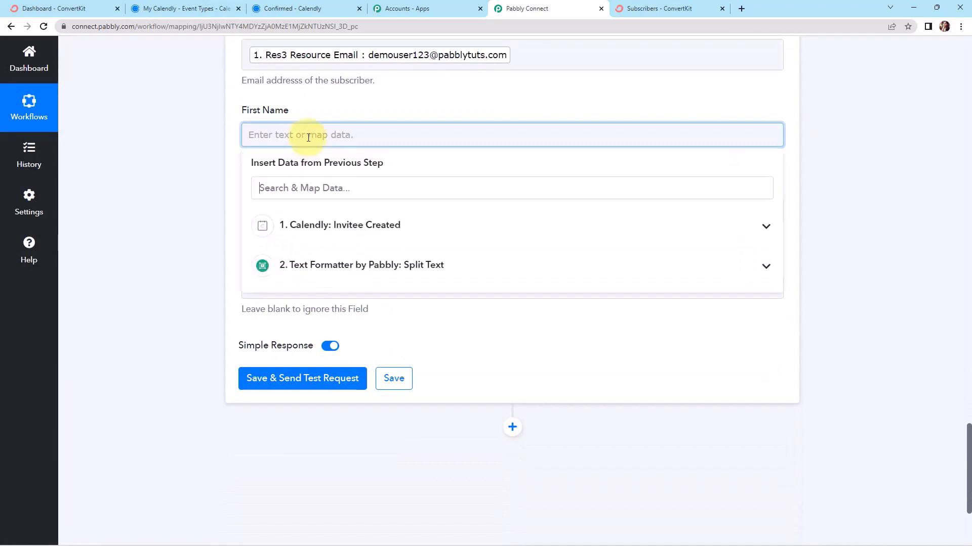
pyautogui.click(321, 265)
pyautogui.click(325, 327)
pyautogui.click(195, 212)
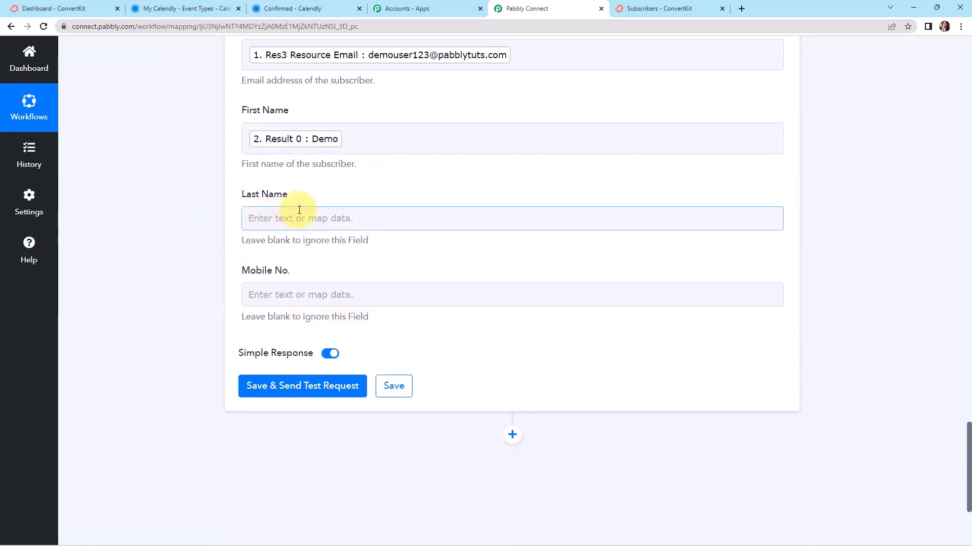
pyautogui.click(296, 217)
pyautogui.click(332, 356)
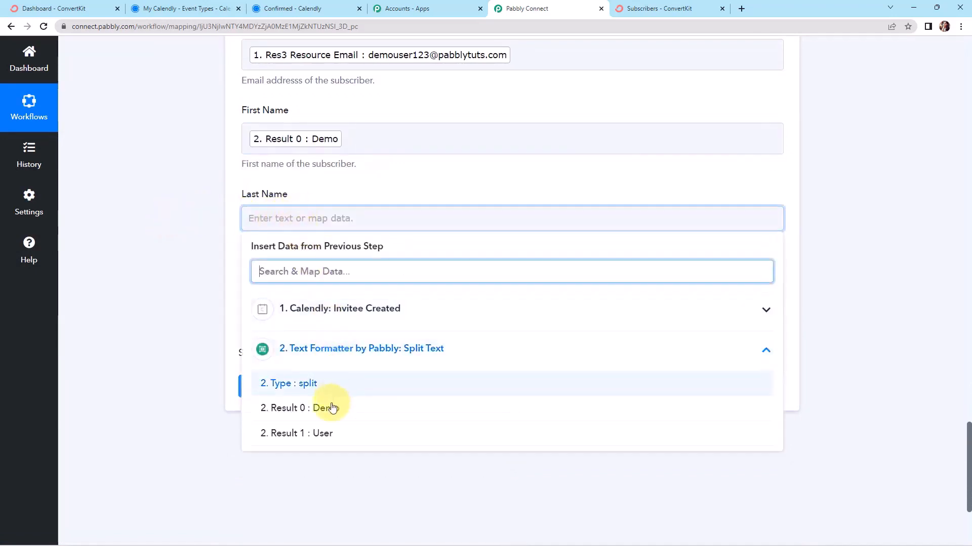
pyautogui.click(321, 435)
pyautogui.scroll(-2, 177, 303)
# Map Mobile No. to Calendly's Questions And Answers 0 Answer
pyautogui.click(282, 200)
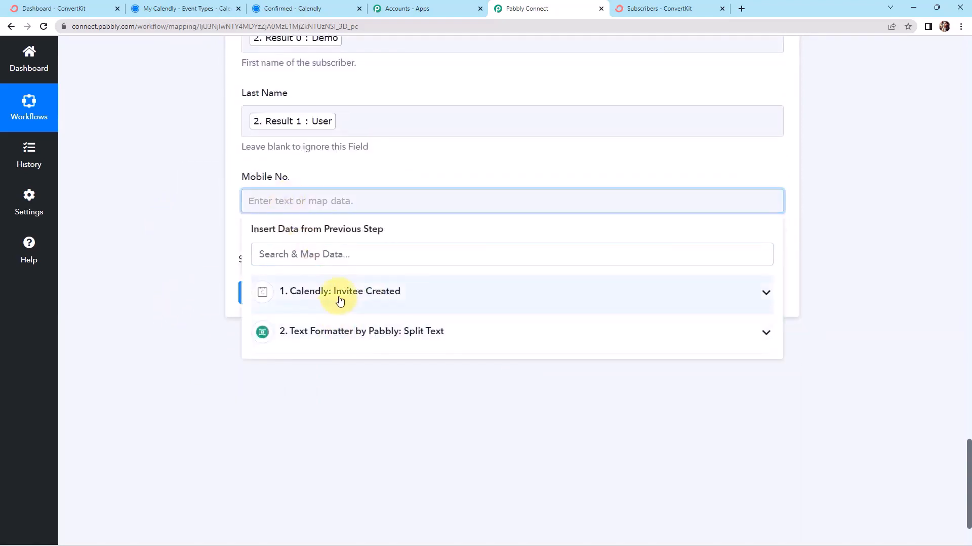
pyautogui.click(339, 299)
pyautogui.scroll(-5, 369, 369)
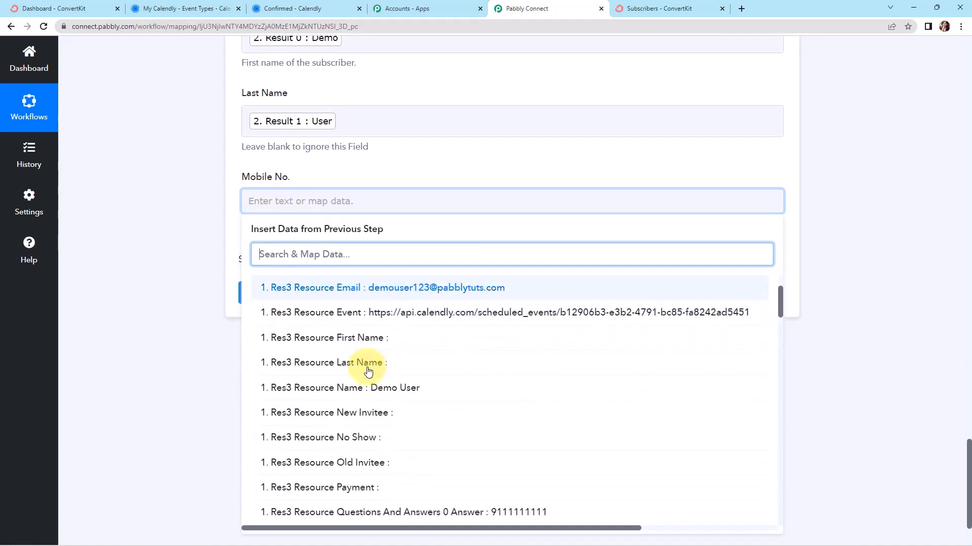
pyautogui.click(439, 401)
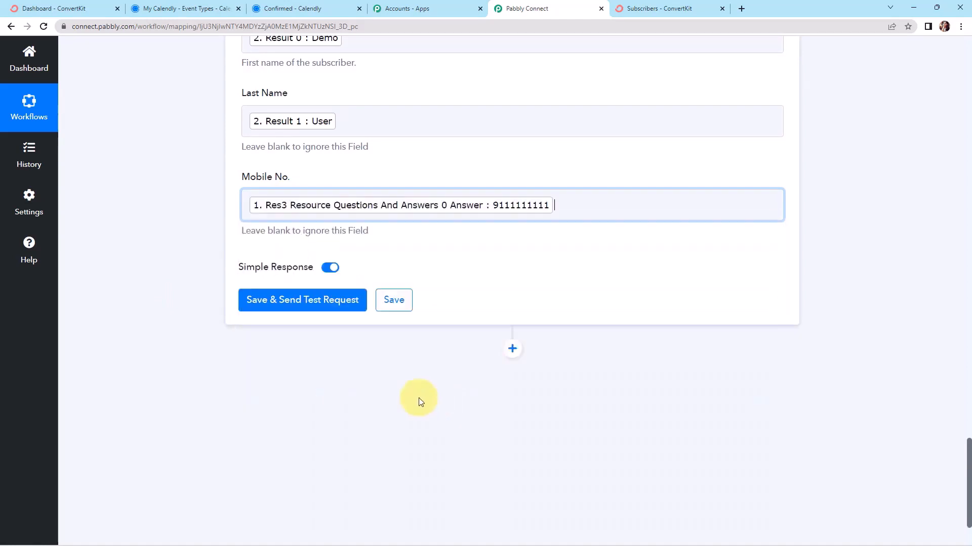
pyautogui.click(217, 343)
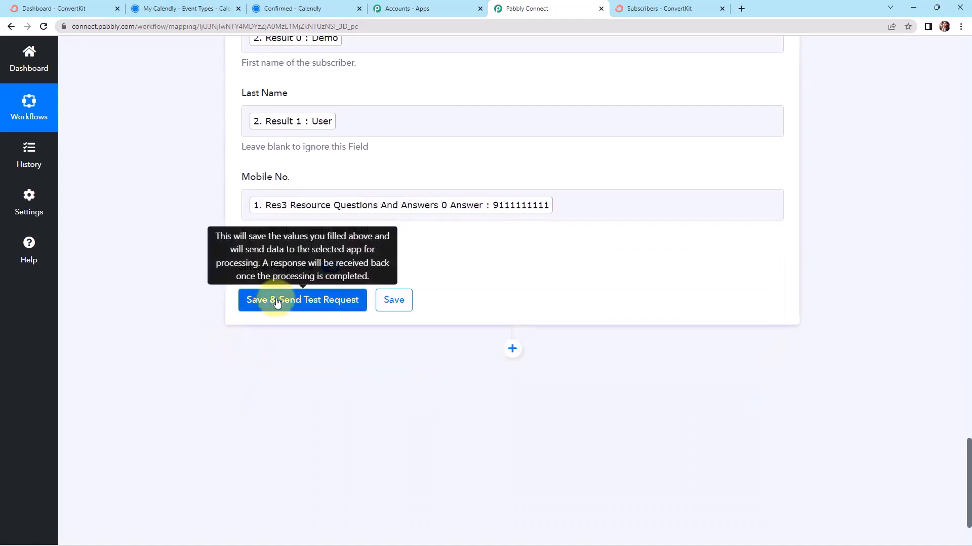
# Send the ConvertKit test tagging request, confirm the active subscription, then view ConvertKit subscribers
pyautogui.click(274, 301)
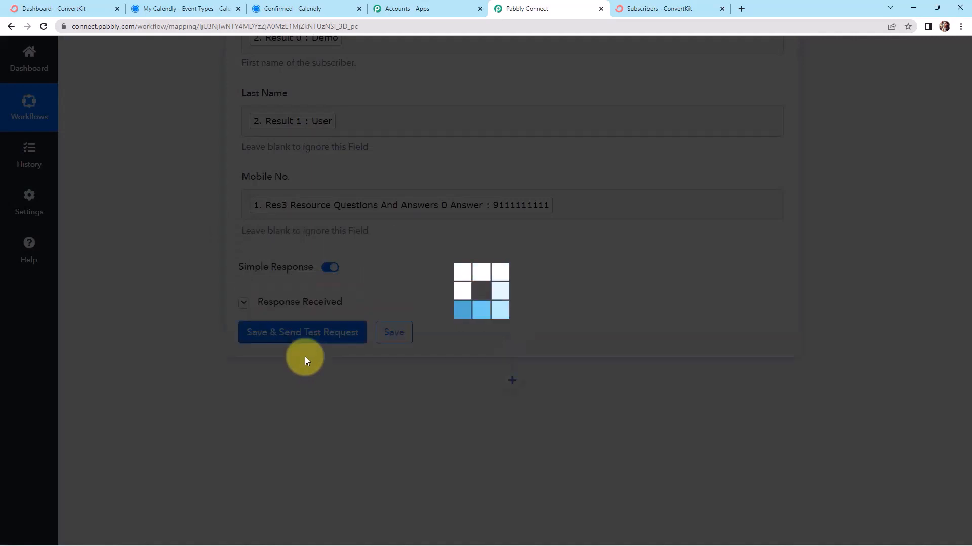
pyautogui.scroll(-4, 836, 311)
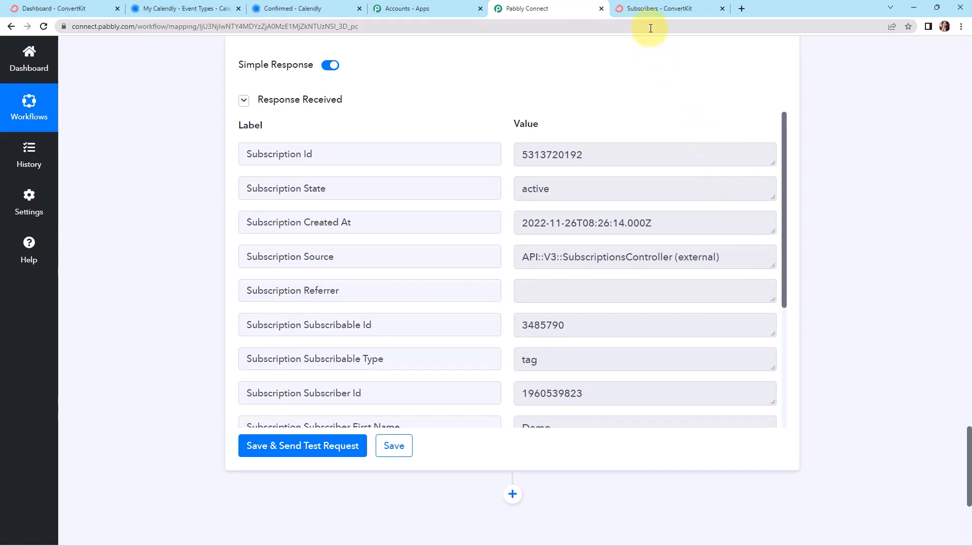
pyautogui.click(647, 10)
pyautogui.scroll(10, 81, 202)
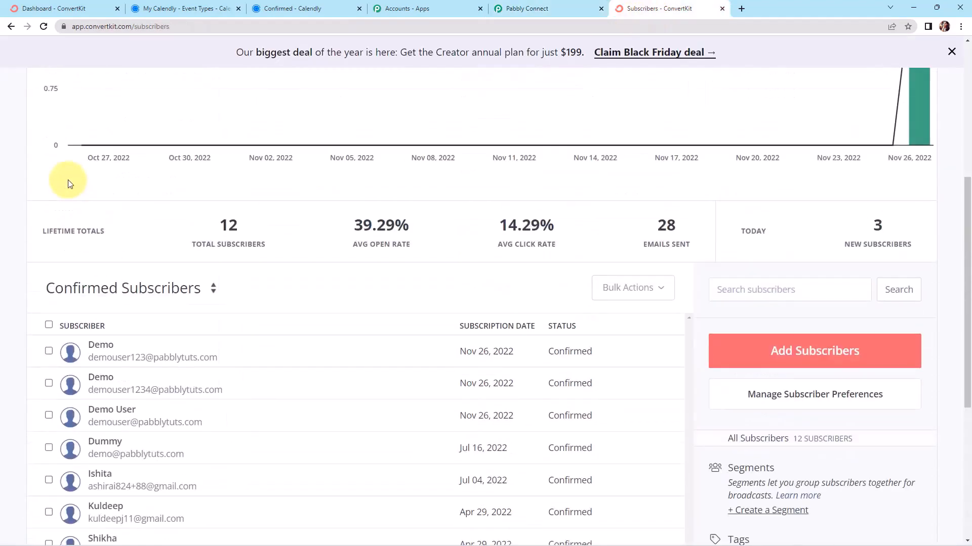
# Refresh ConvertKit subscribers and inspect the Demo subscriber's names, mobile number and Calendly Tag
pyautogui.click(44, 26)
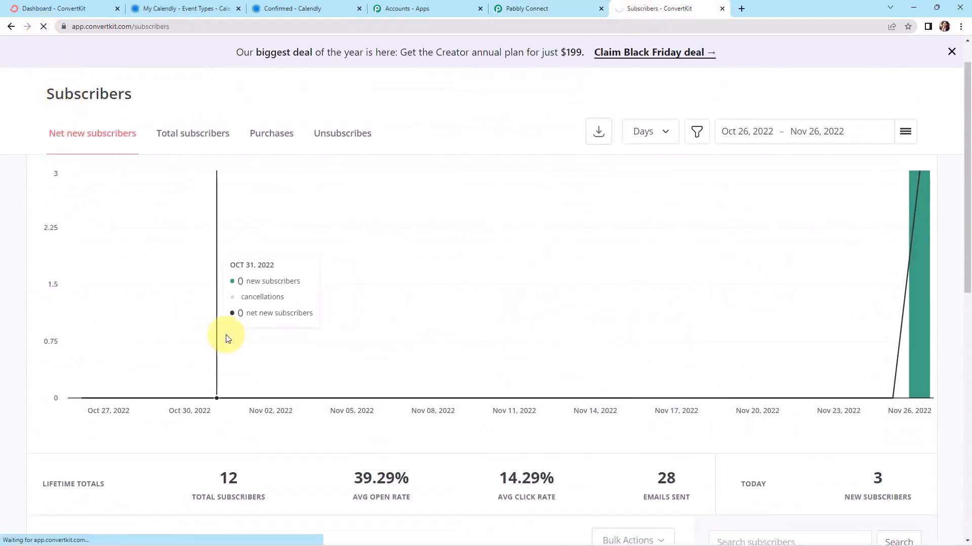
pyautogui.scroll(-4, 258, 312)
pyautogui.scroll(-3, 258, 314)
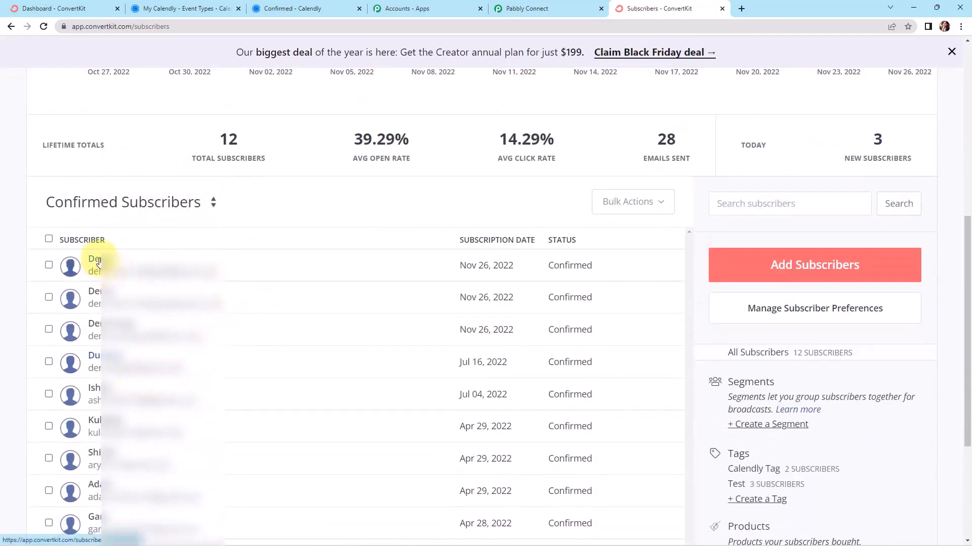
pyautogui.click(98, 292)
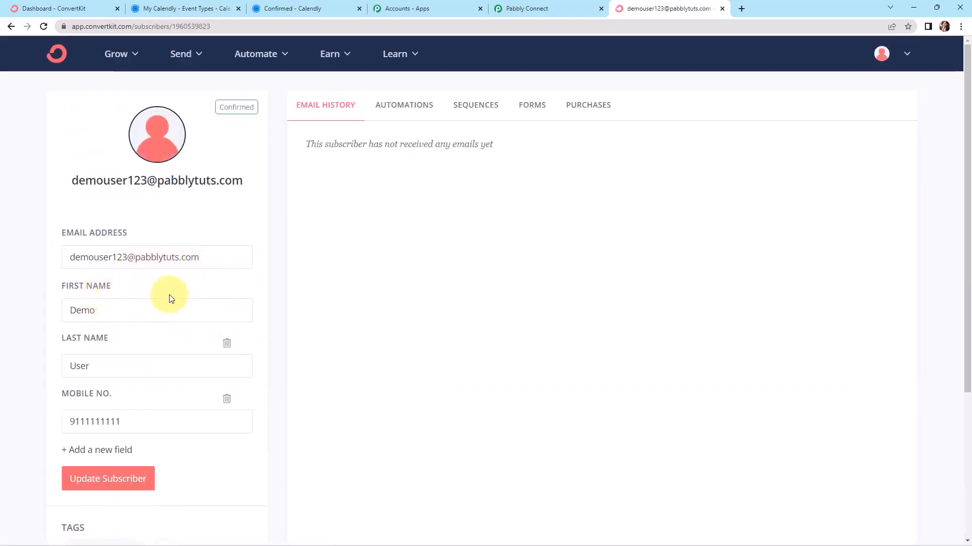
pyautogui.scroll(-1, 137, 384)
pyautogui.scroll(-3, 137, 384)
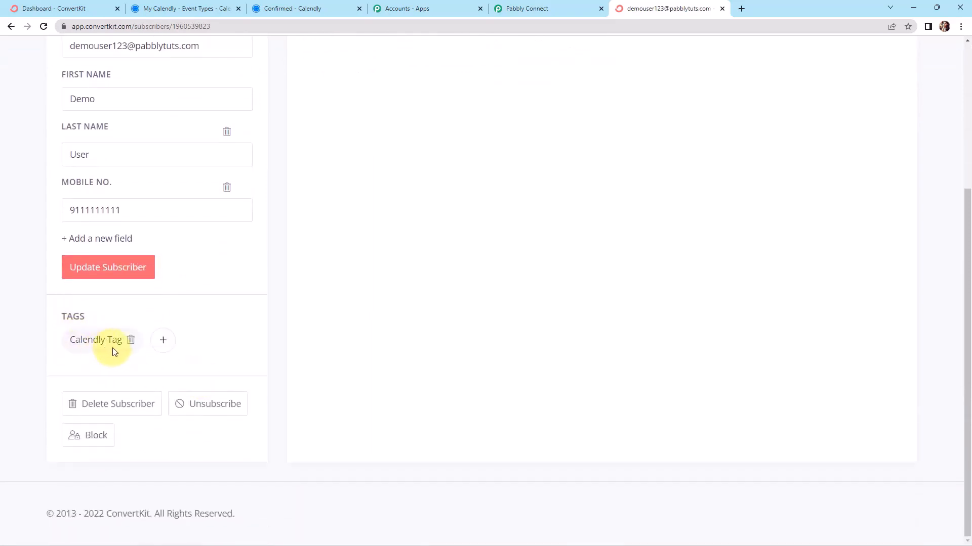
pyautogui.moveTo(105, 343)
pyautogui.click(190, 9)
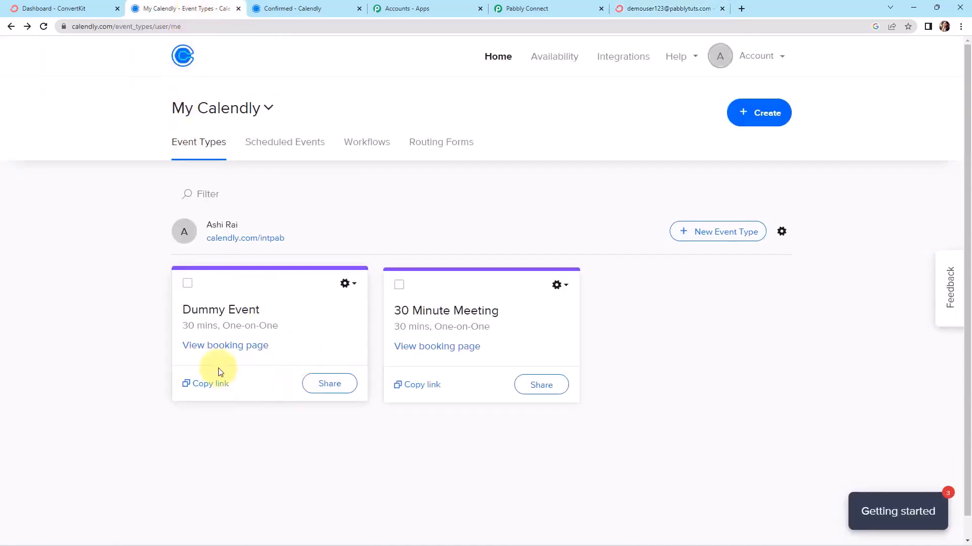
# Choose the 5:00pm slot on Tuesday, November 29 on the Dummy Event booking page
pyautogui.click(217, 347)
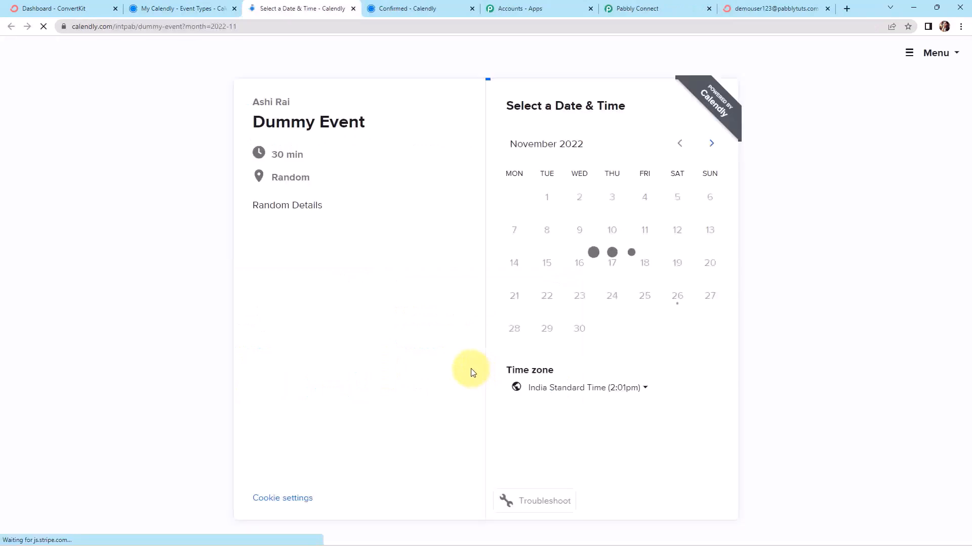
pyautogui.click(547, 334)
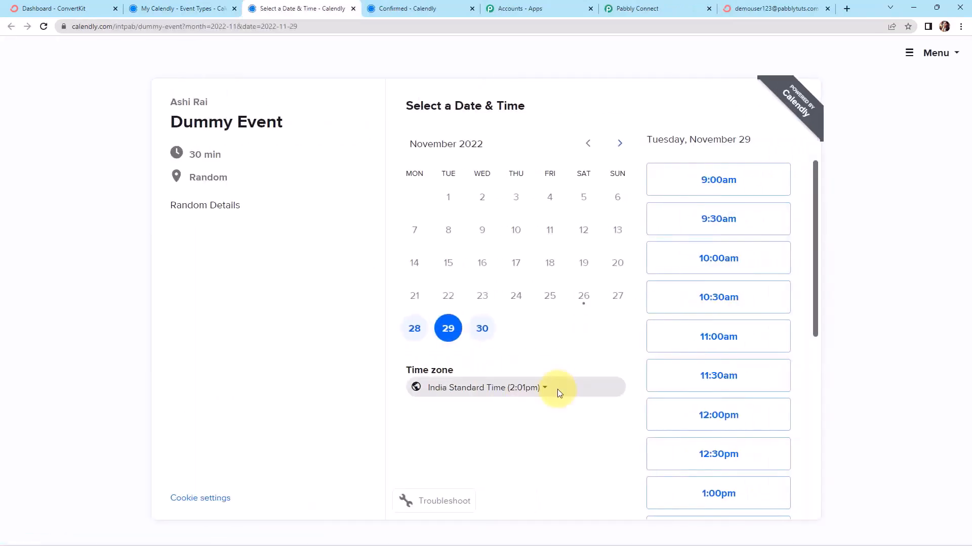
pyautogui.scroll(-6, 685, 443)
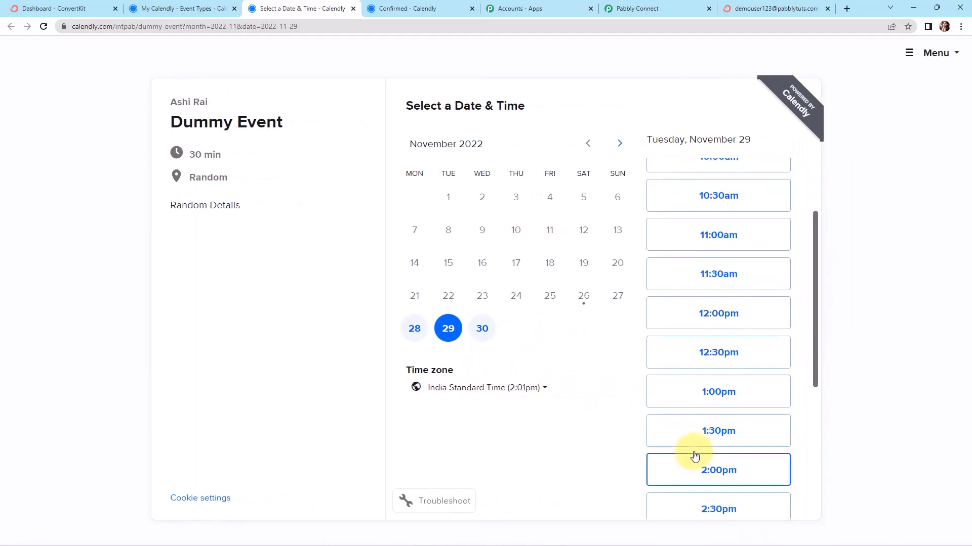
pyautogui.scroll(-1, 701, 472)
pyautogui.click(703, 454)
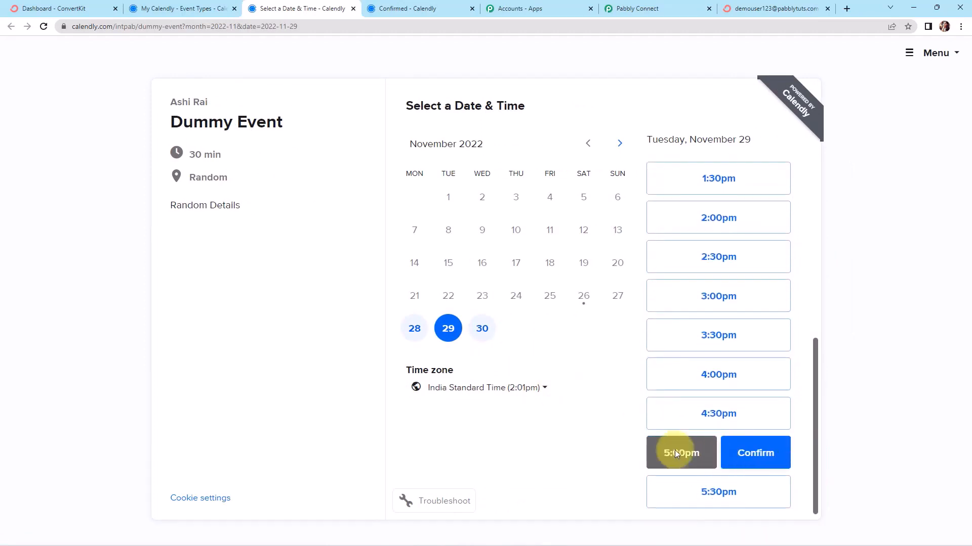
pyautogui.click(766, 458)
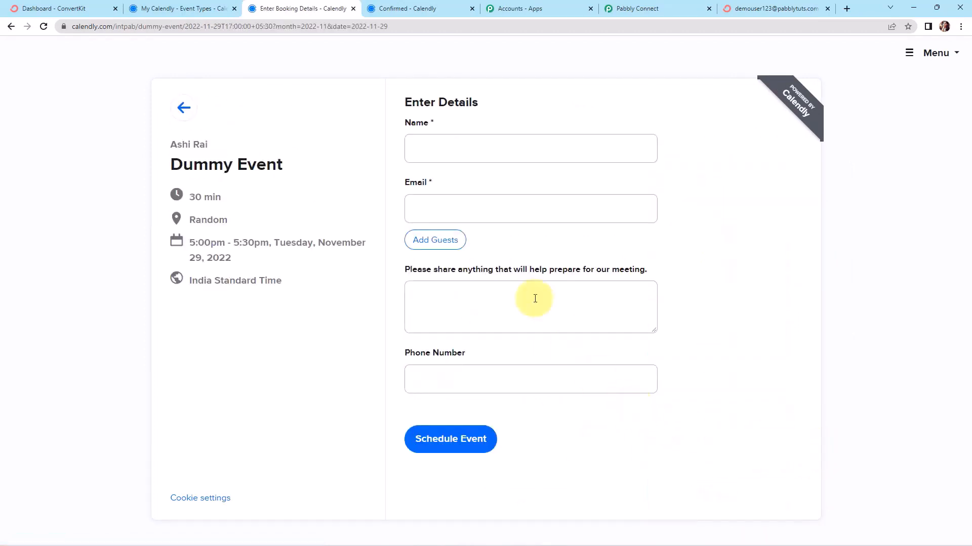
# Enter the invitee's name, e-mail and phone number, and schedule the event
pyautogui.click(474, 154)
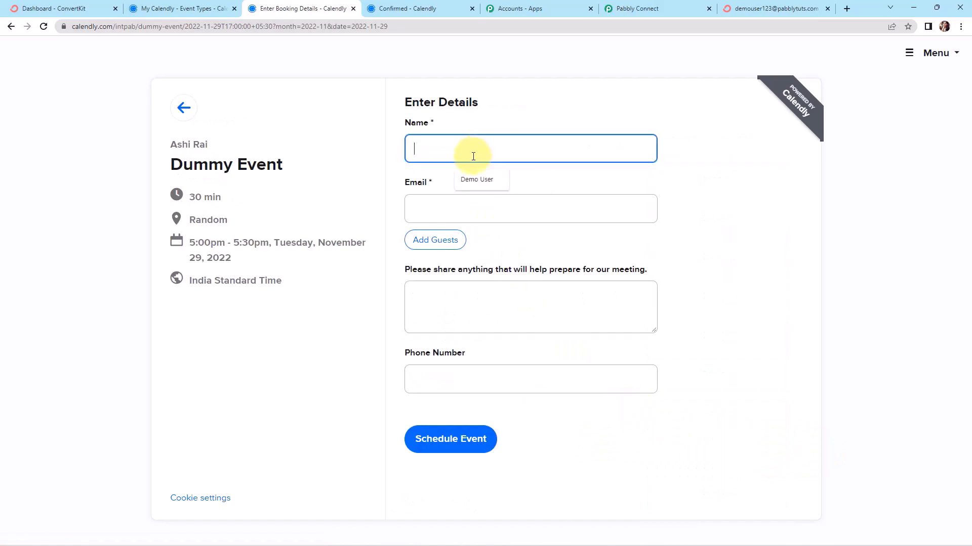
pyautogui.write('New Name')
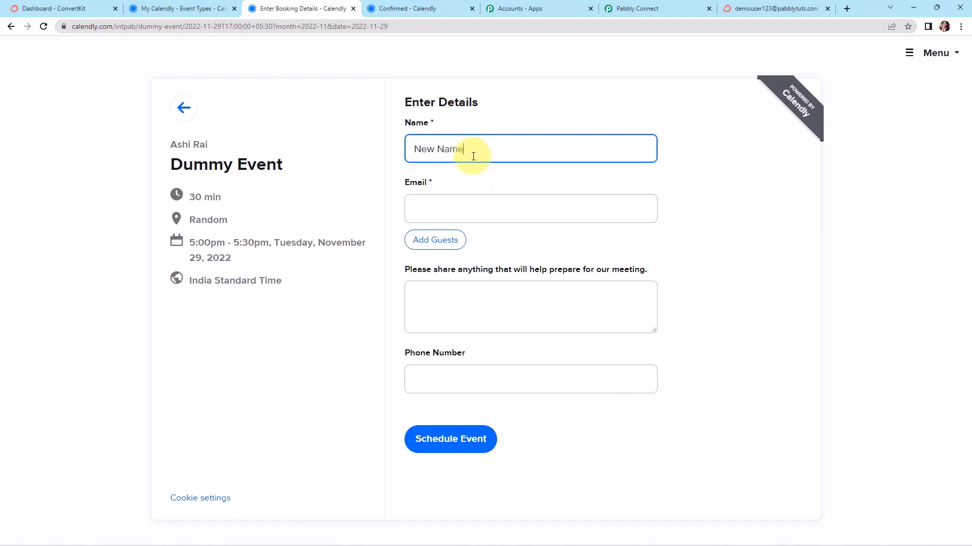
pyautogui.click(445, 215)
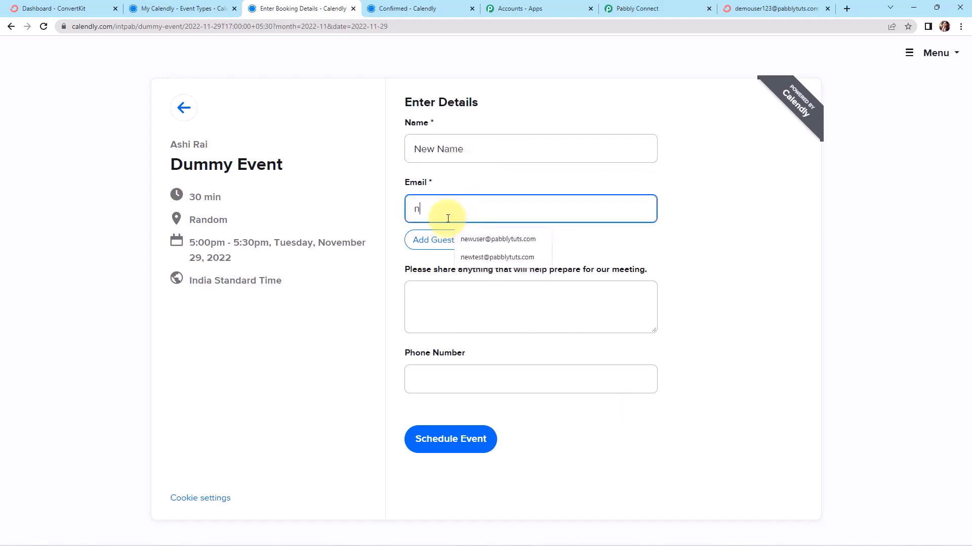
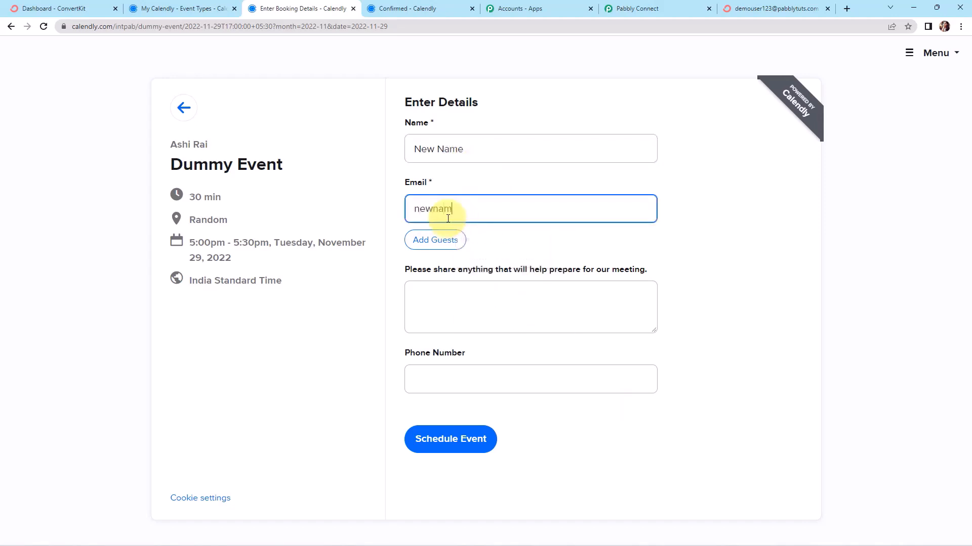
pyautogui.click(459, 369)
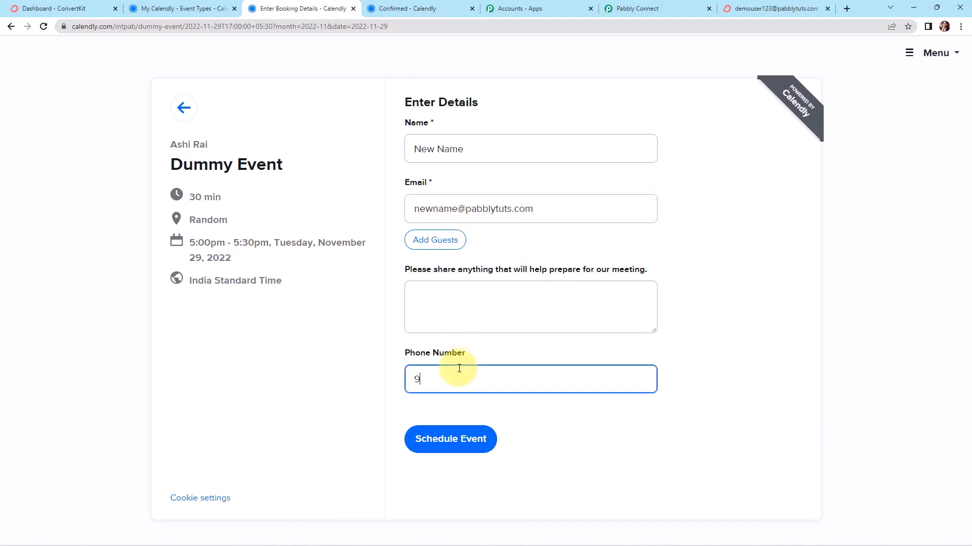
pyautogui.write('9111111111')
pyautogui.click(462, 437)
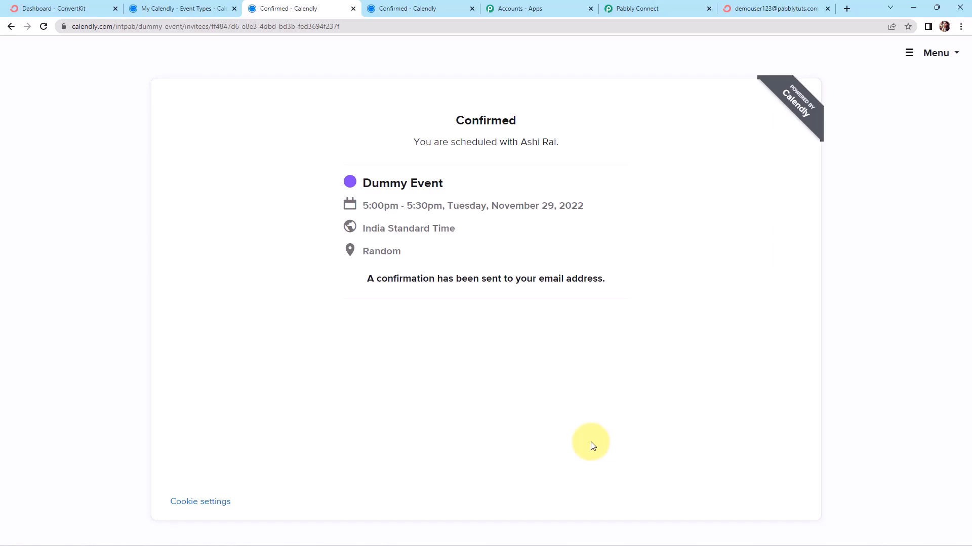
pyautogui.click(771, 8)
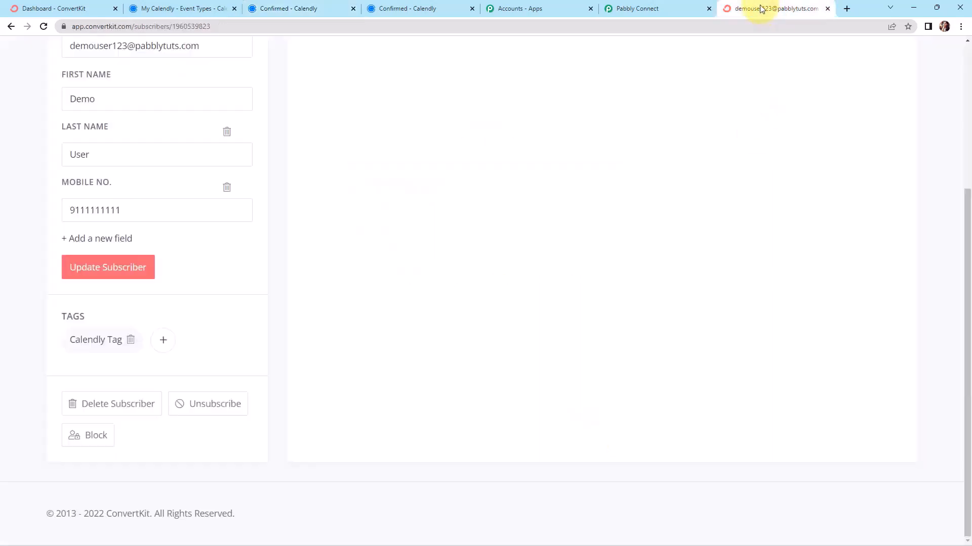
# Open the new 13th ConvertKit subscriber and check its split names, mobile number and Calendly Tag
pyautogui.click(12, 27)
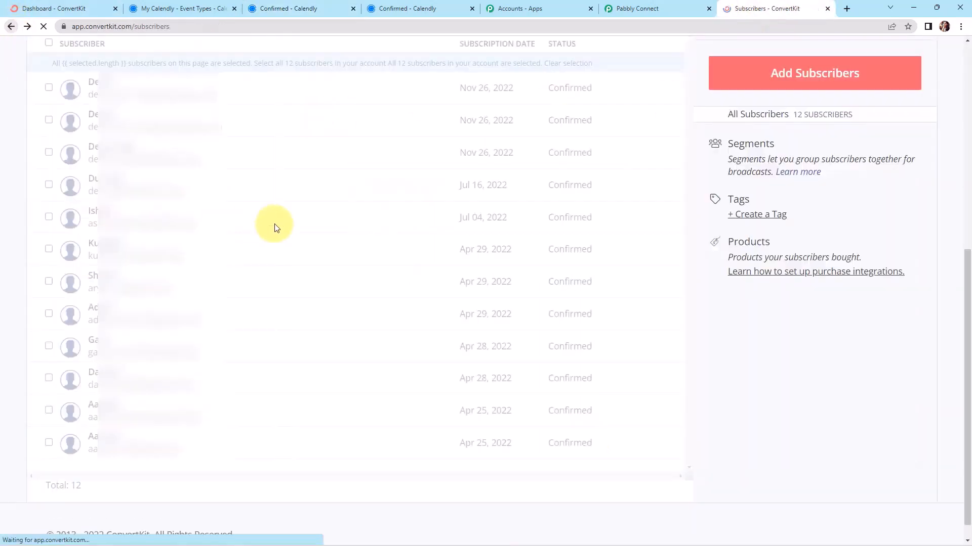
pyautogui.scroll(6, 266, 233)
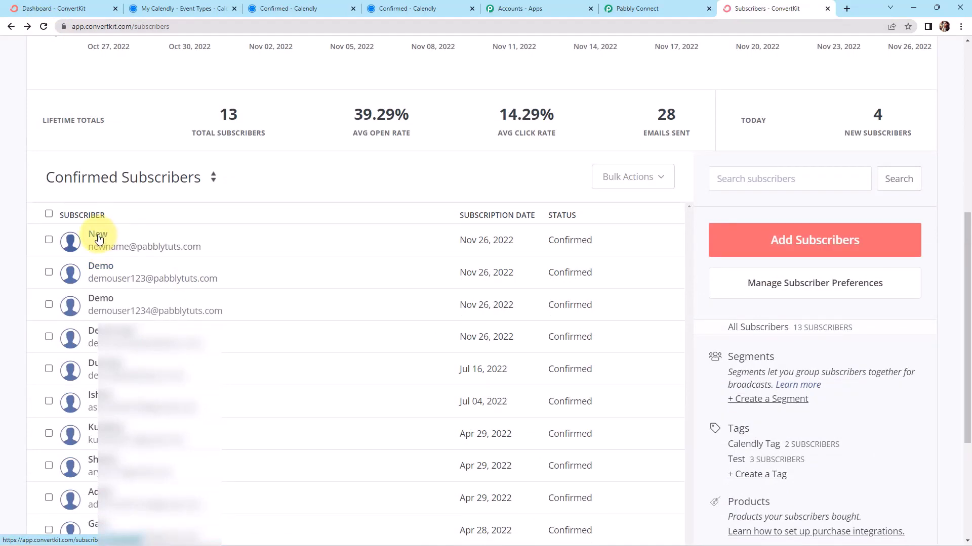
pyautogui.click(174, 304)
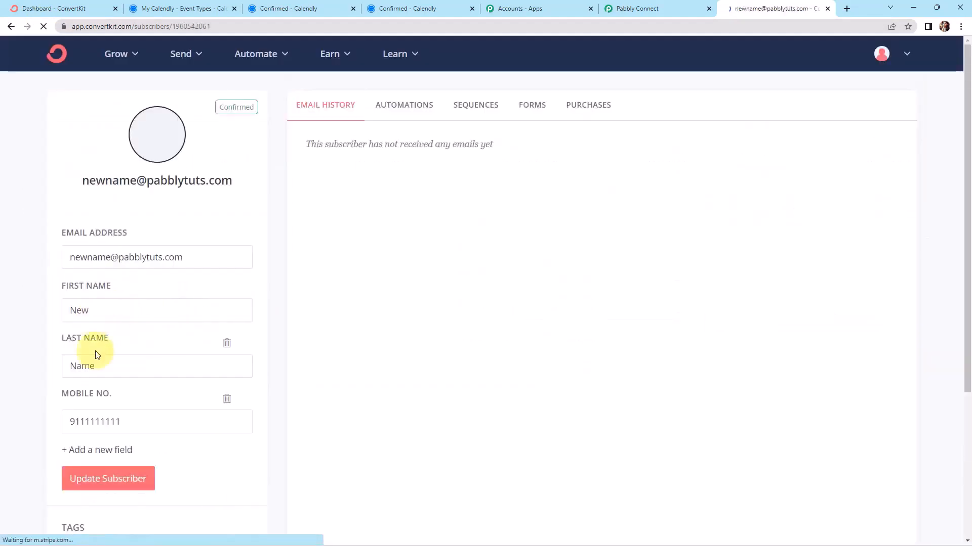
pyautogui.scroll(-4, 172, 354)
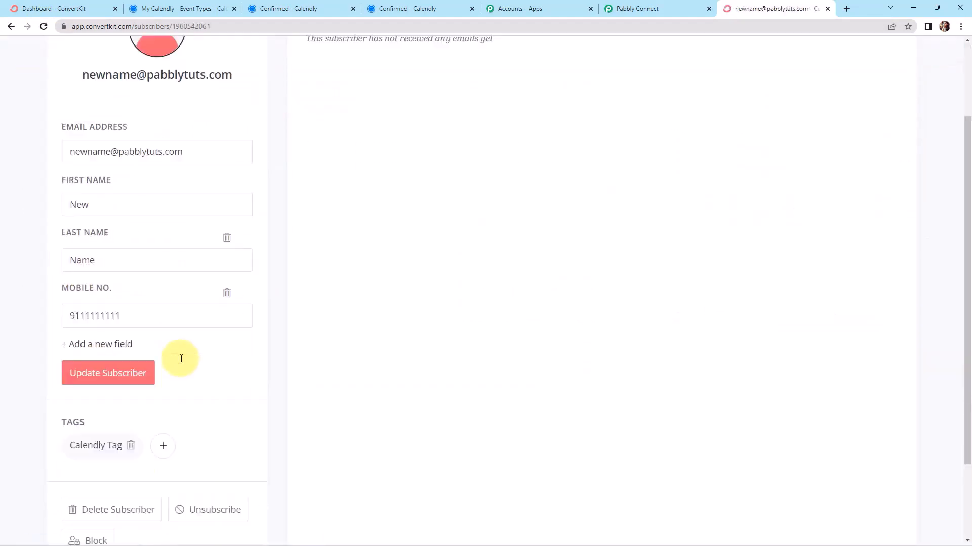
pyautogui.moveTo(80, 340)
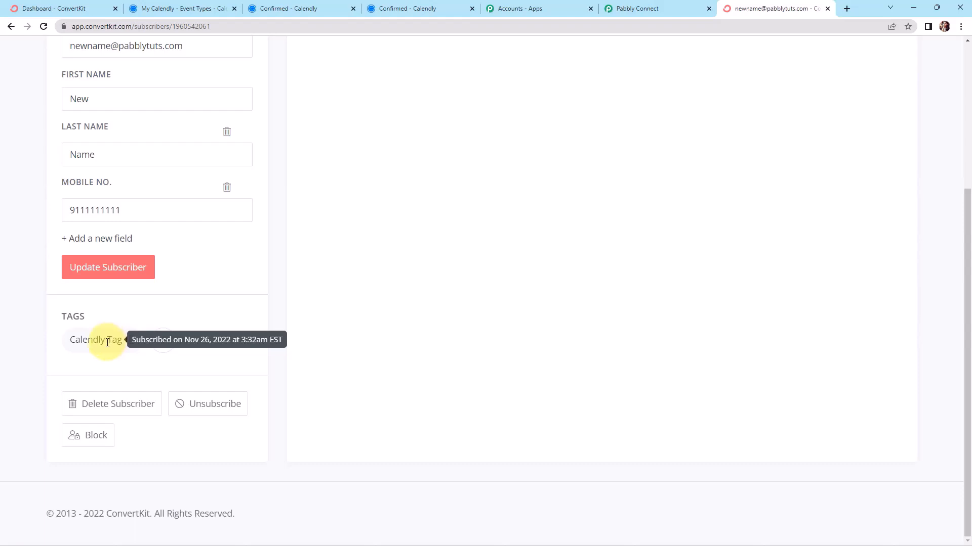
pyautogui.click(655, 7)
pyautogui.moveTo(967, 392); pyautogui.dragTo(950, 46)
# Collapse the Calendly trigger, Text Formatter and ConvertKit steps into a compact overview
pyautogui.click(778, 217)
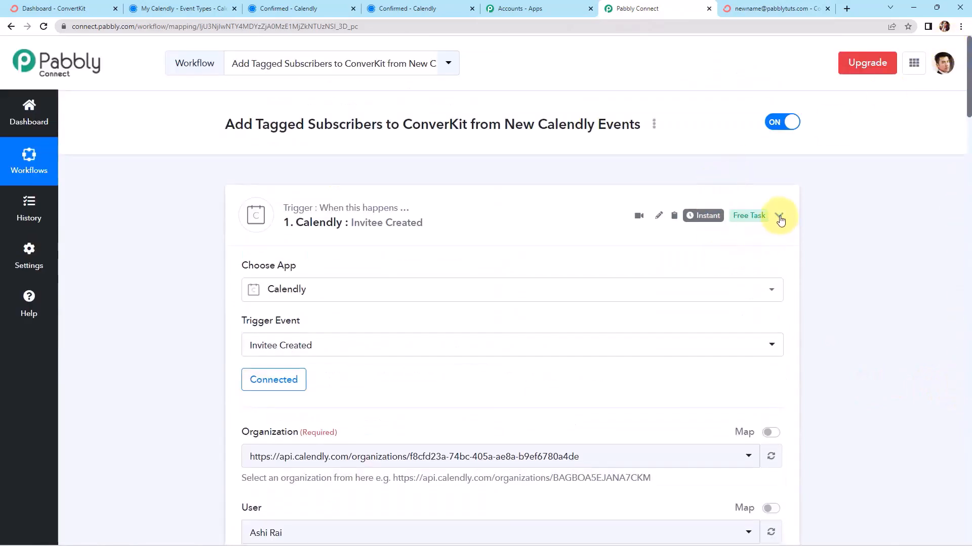
pyautogui.click(779, 329)
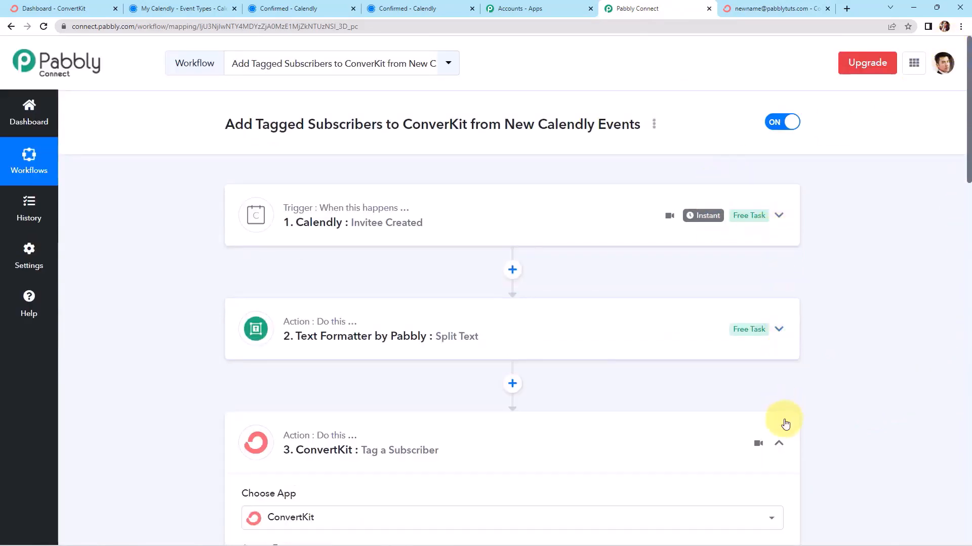
pyautogui.click(780, 444)
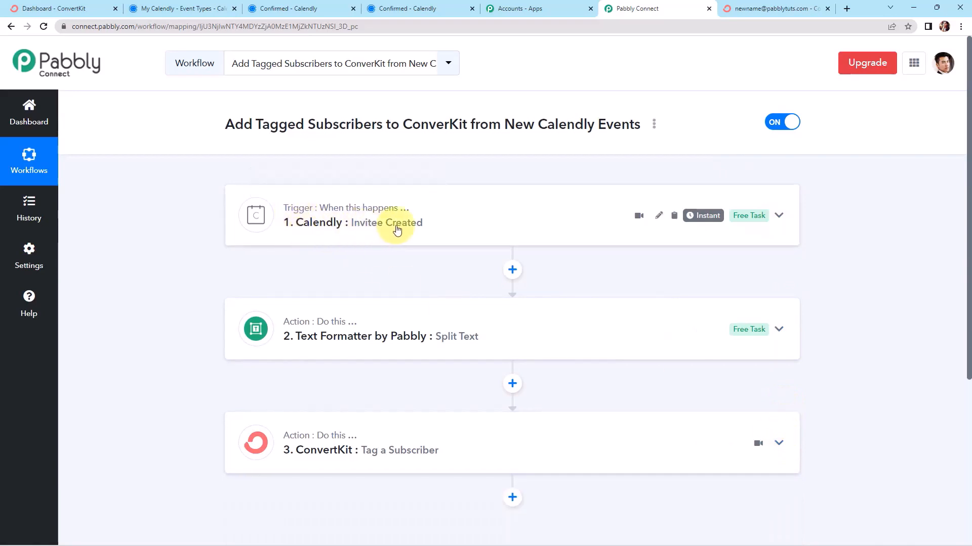
pyautogui.scroll(-2, 401, 234)
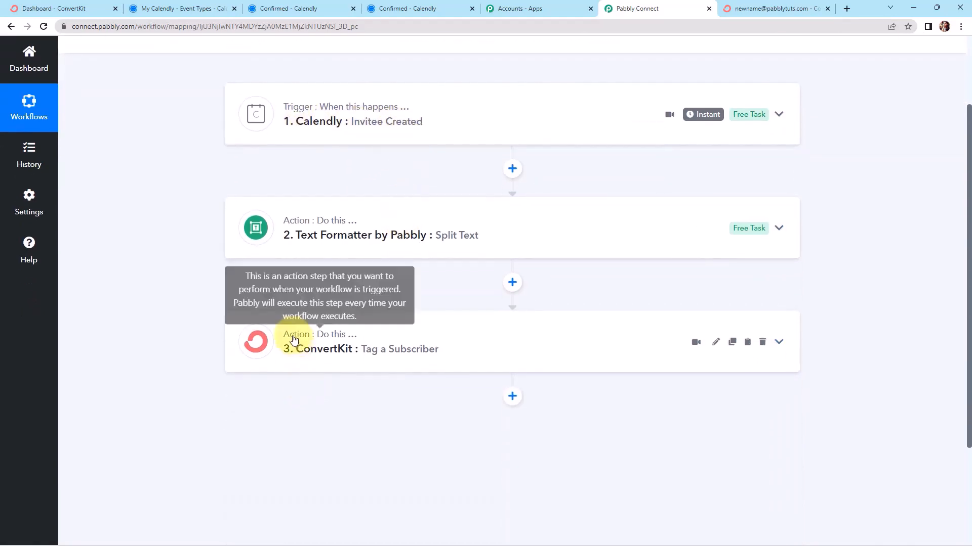
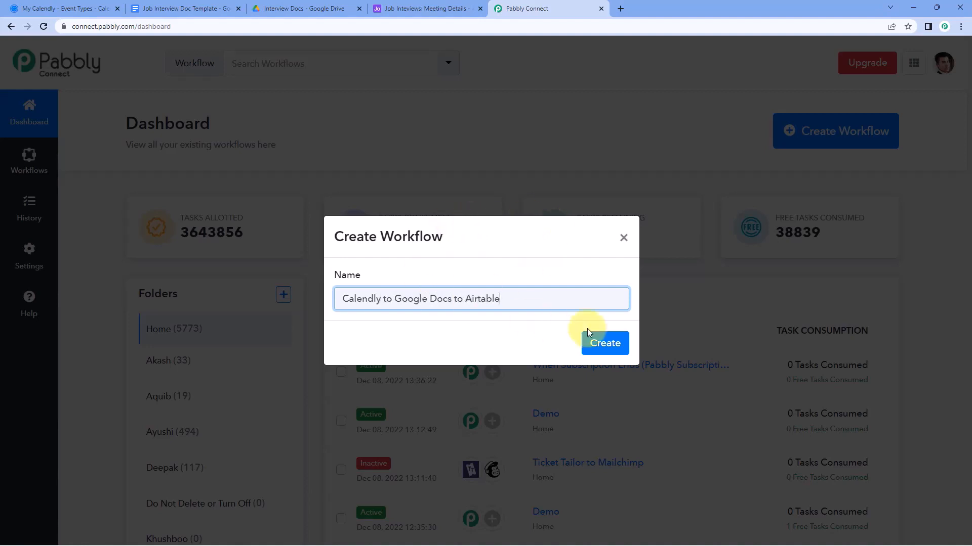
# Create the 'Calendly to Google Docs to Airtable' workflow and expand its trigger step's app grid
pyautogui.click(602, 334)
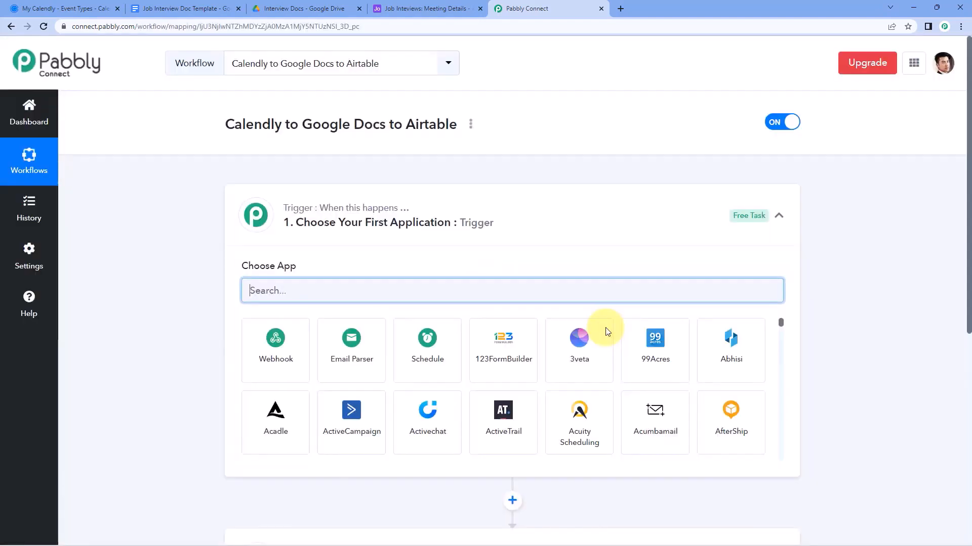
pyautogui.click(483, 210)
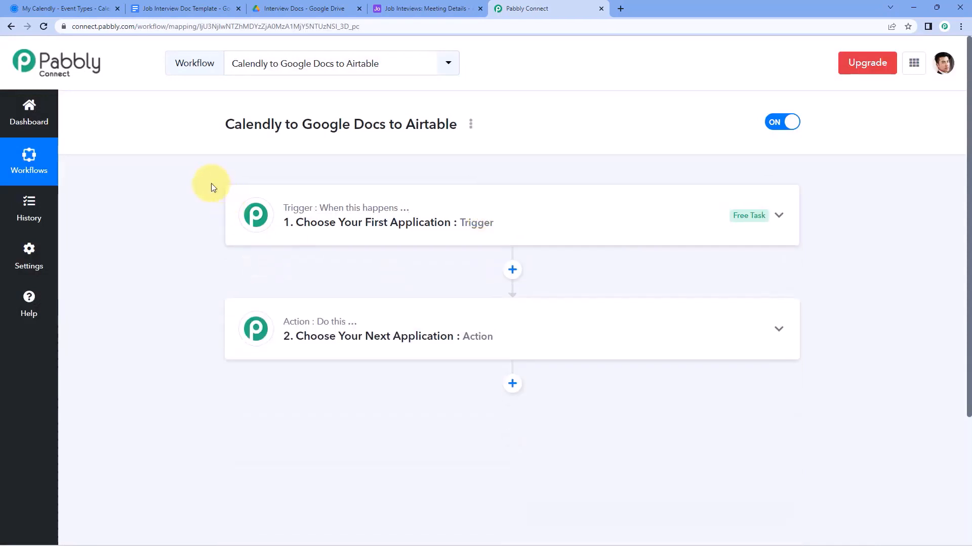
pyautogui.scroll(-1, 191, 188)
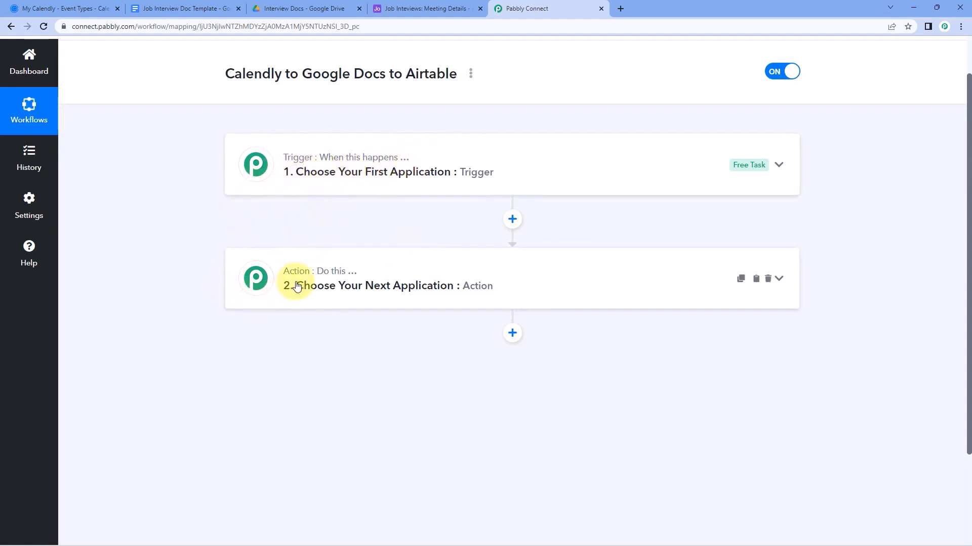
pyautogui.click(377, 193)
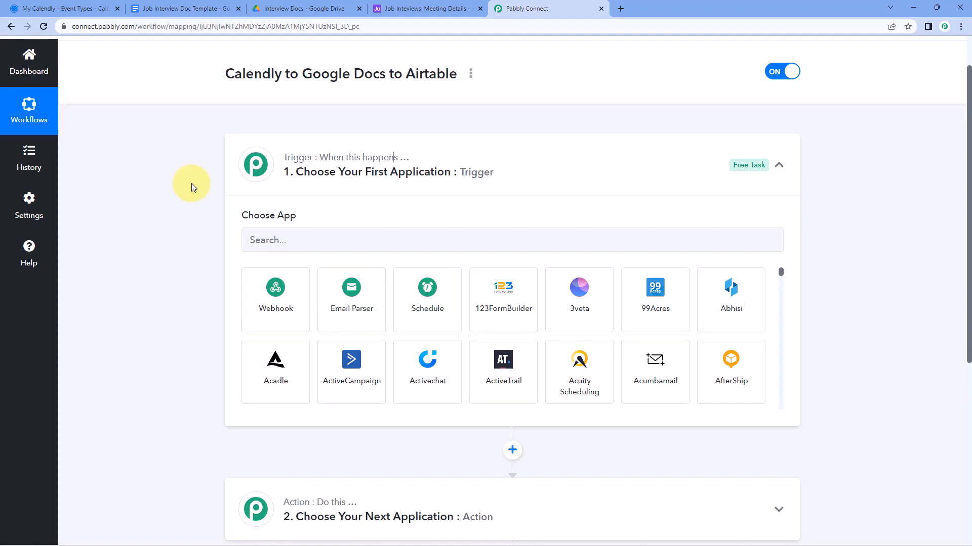
pyautogui.click(172, 9)
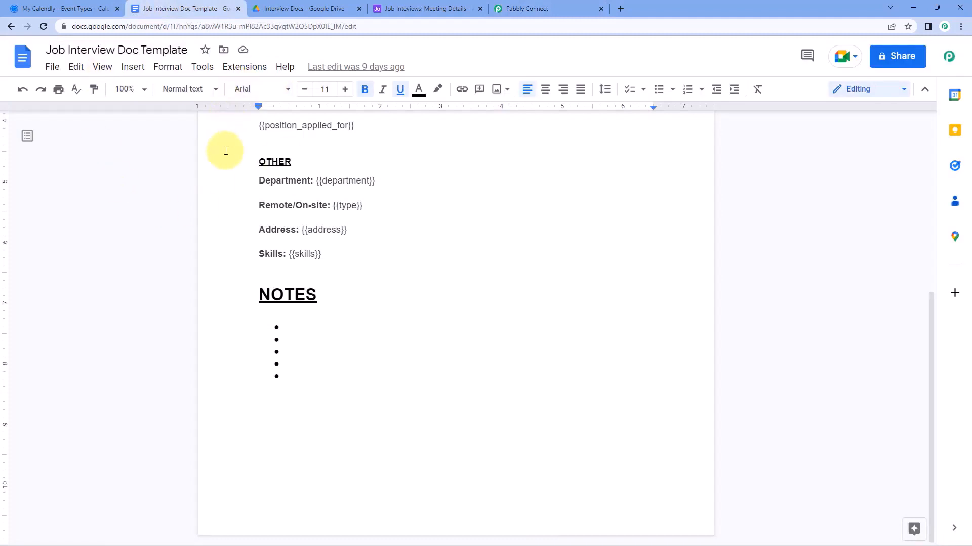
pyautogui.scroll(3, 203, 203)
pyautogui.scroll(3, 204, 202)
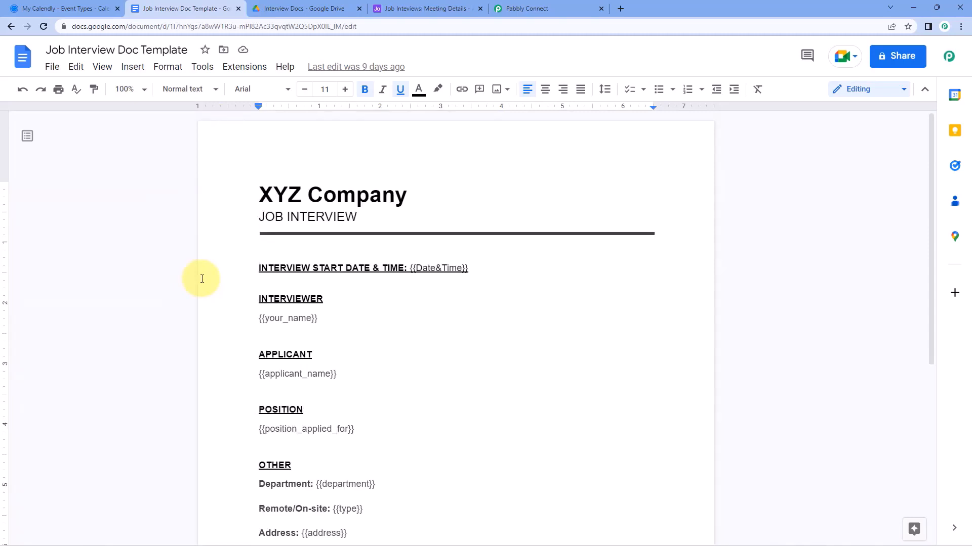
pyautogui.click(435, 8)
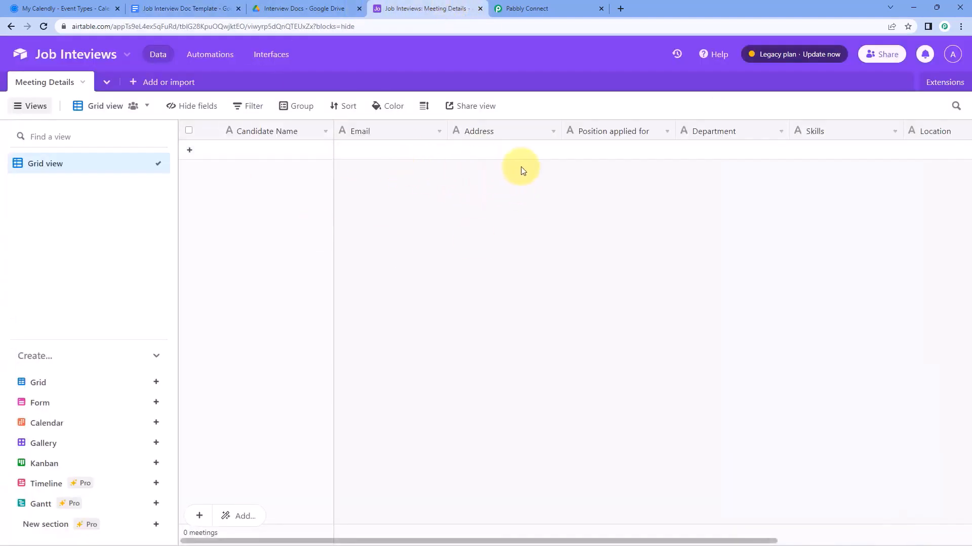
# Search 'Cale' and set the trigger app to Calendly with the Invitee Created event
pyautogui.click(580, 4)
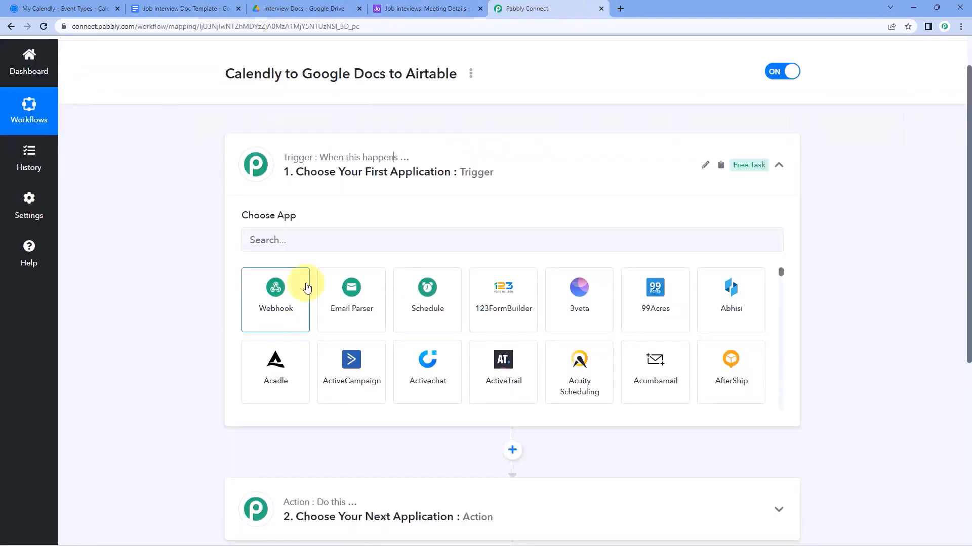
pyautogui.click(314, 235)
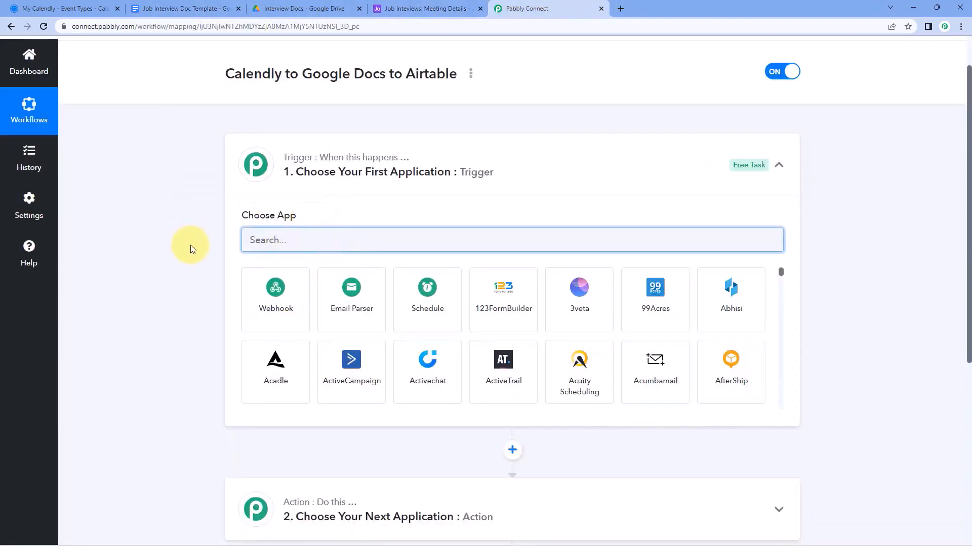
pyautogui.write('Caled')
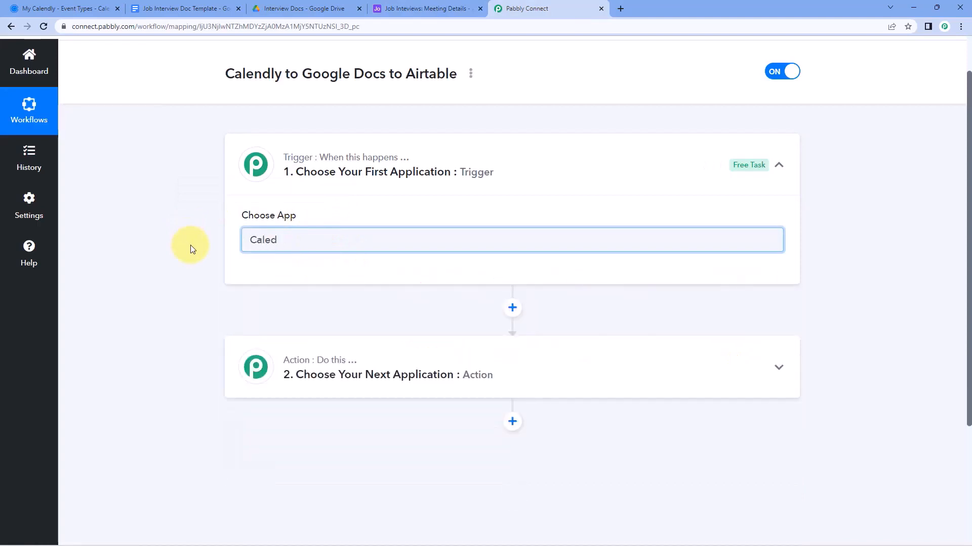
pyautogui.press('BackSpace')
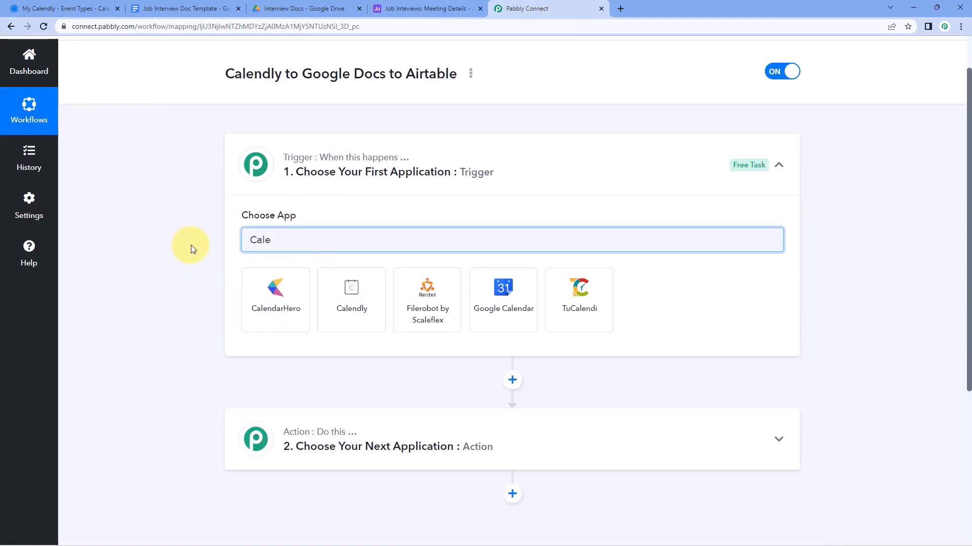
pyautogui.click(325, 293)
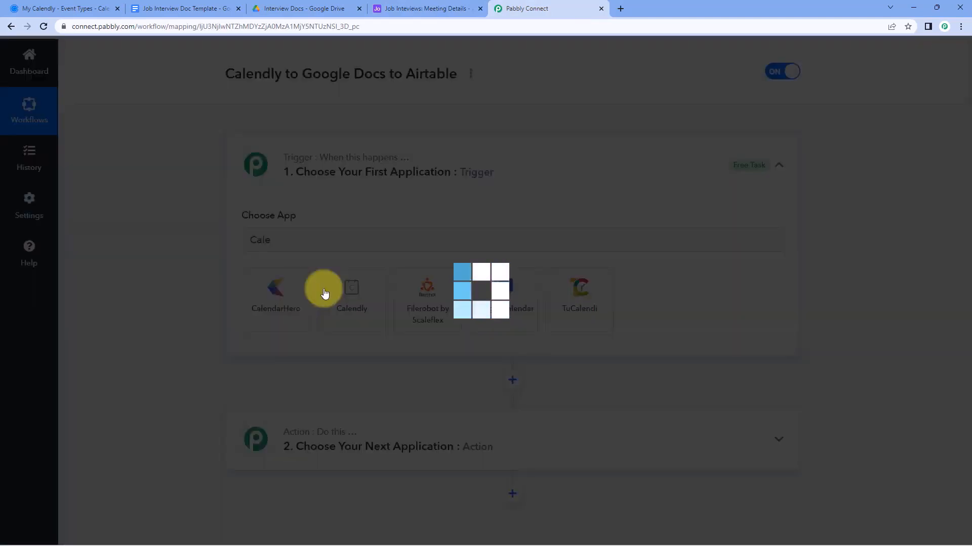
pyautogui.scroll(-2, 278, 275)
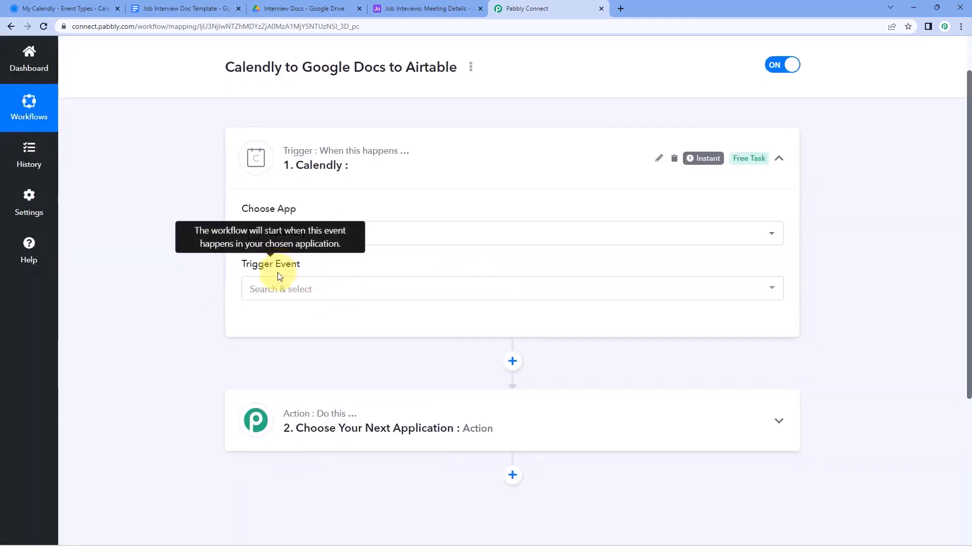
pyautogui.click(319, 200)
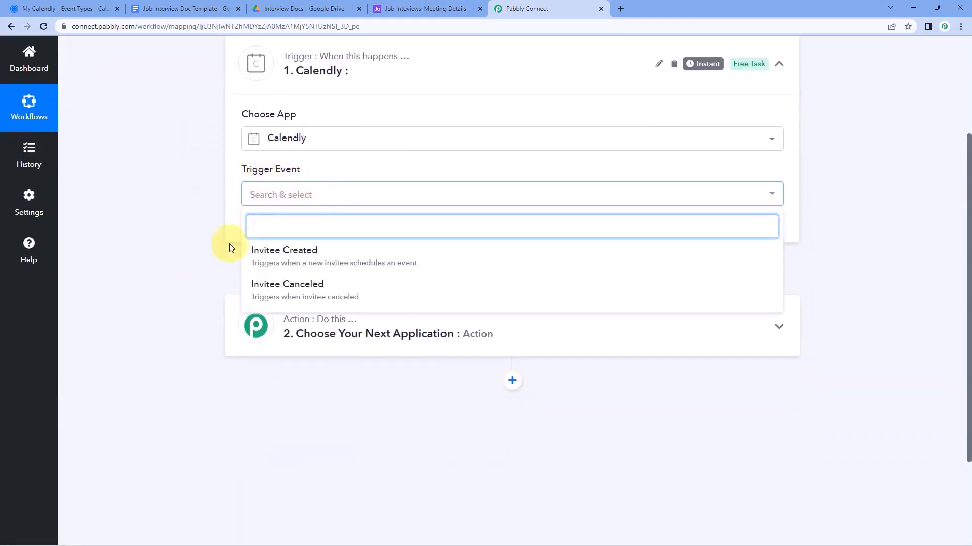
pyautogui.click(332, 255)
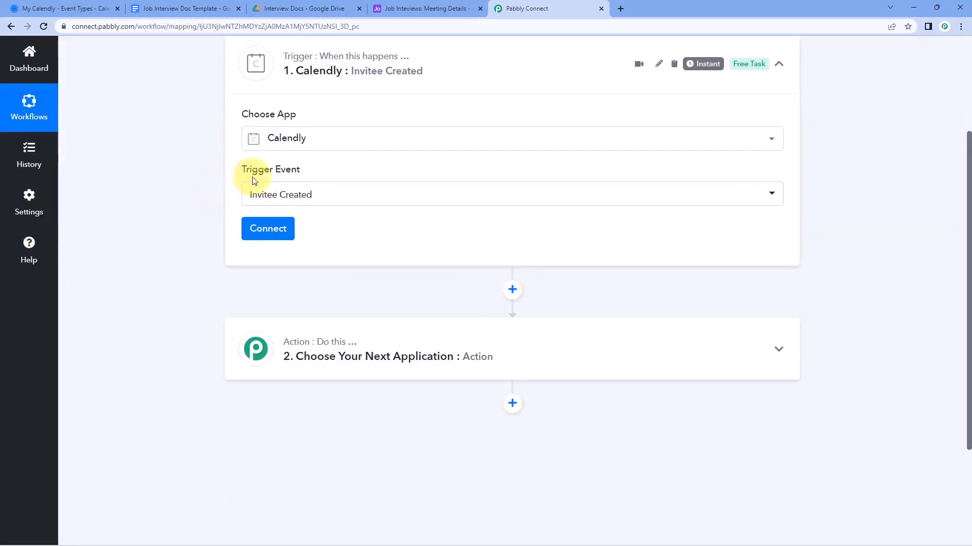
# Add a new Calendly connection and authorize Pabbly Connect with the Calendly account
pyautogui.click(271, 232)
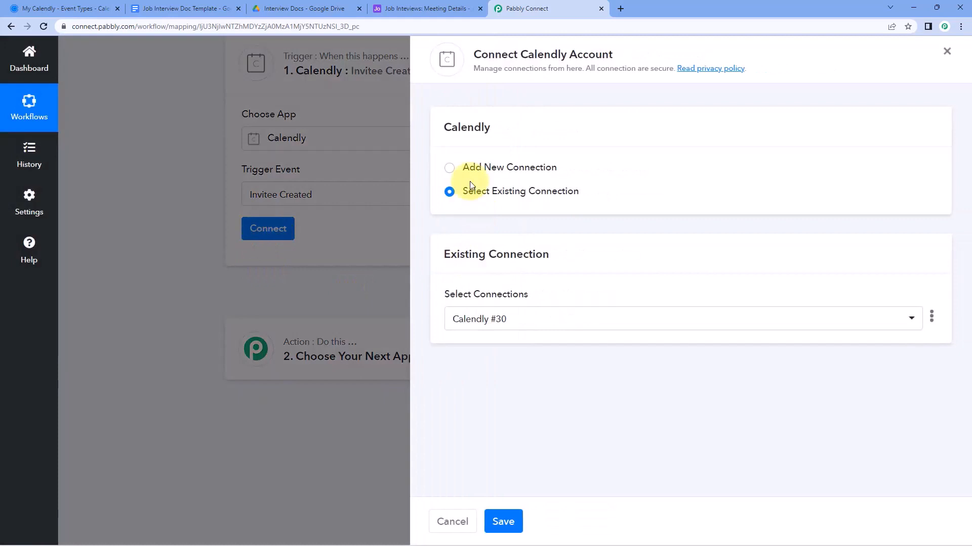
pyautogui.click(449, 170)
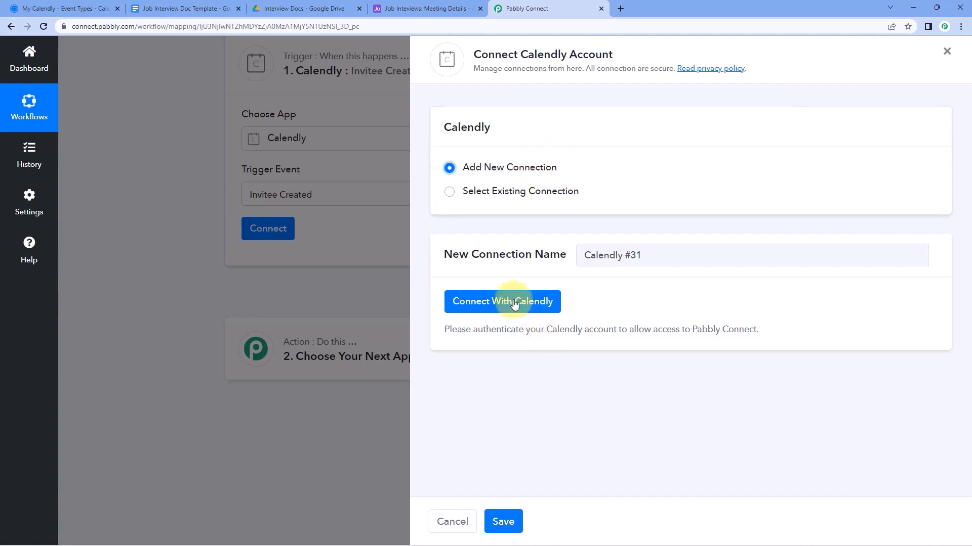
pyautogui.click(501, 309)
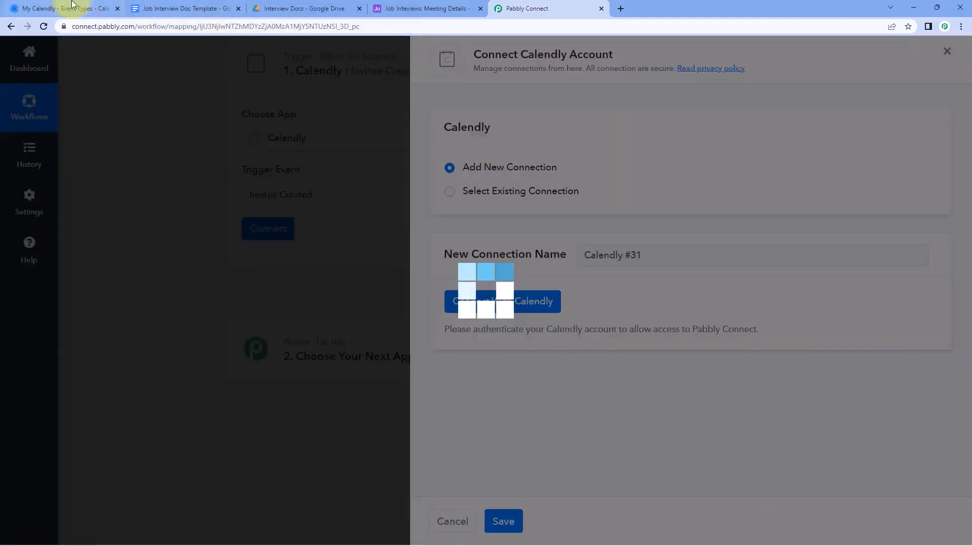
pyautogui.click(63, 8)
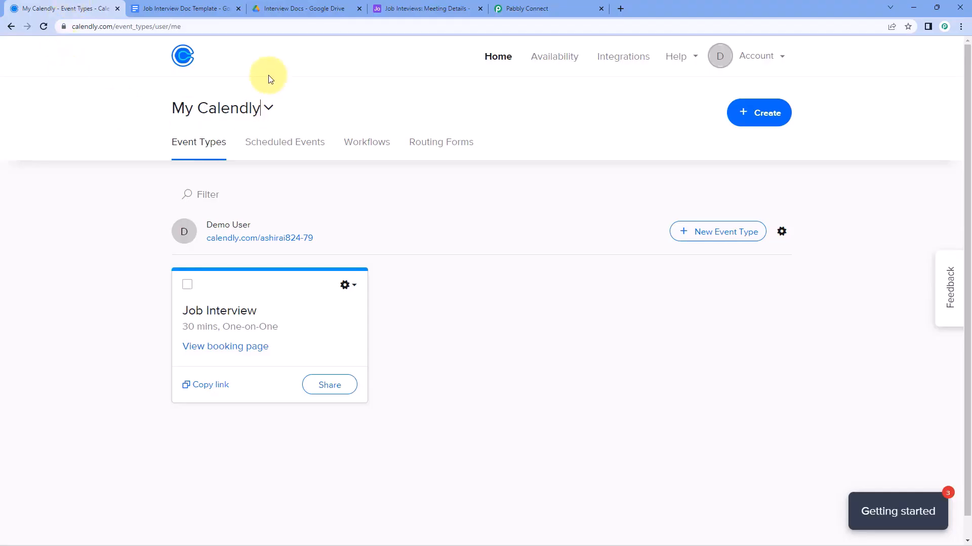
pyautogui.click(533, 7)
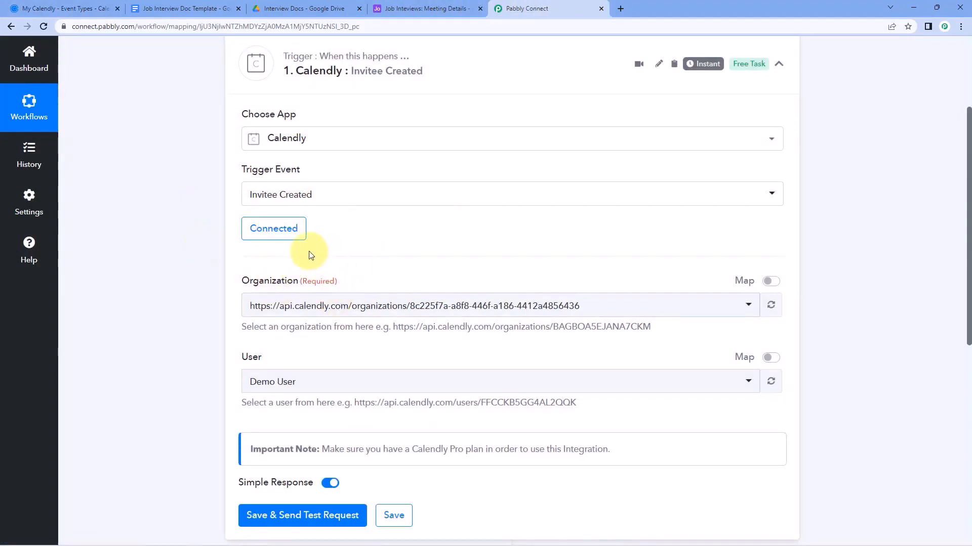
# Pick the only Calendly organization and Demo User, then save and send a test request
pyautogui.click(397, 305)
pyautogui.scroll(-1, 197, 311)
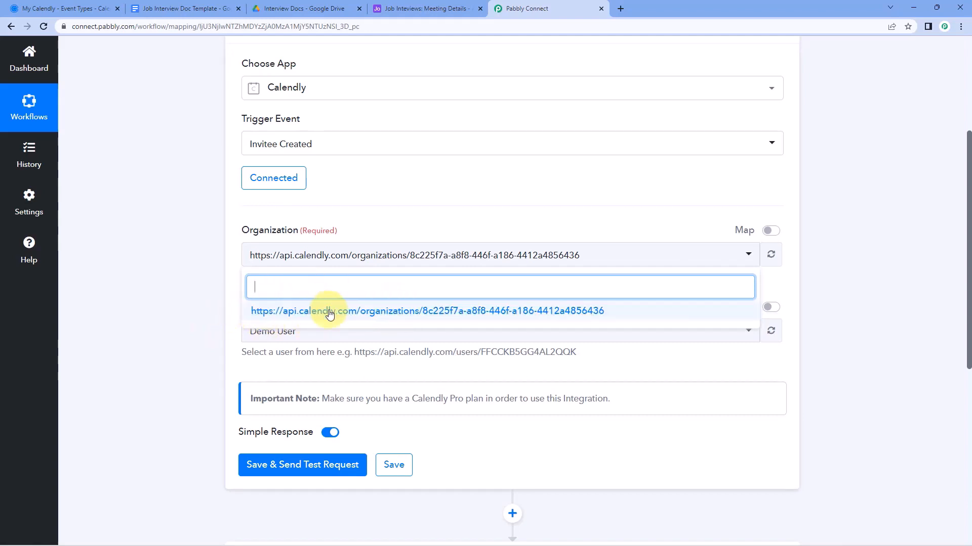
pyautogui.click(326, 311)
pyautogui.scroll(-1, 211, 281)
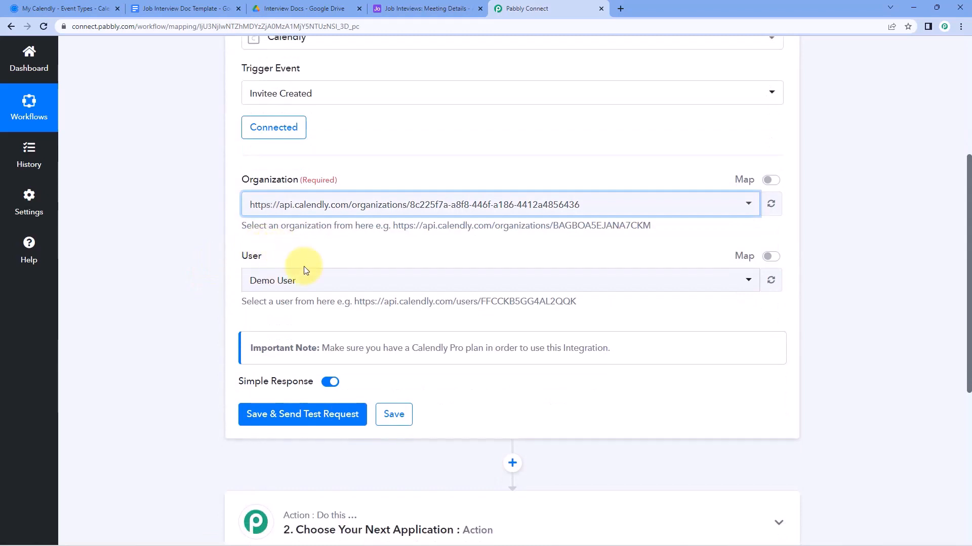
pyautogui.click(337, 281)
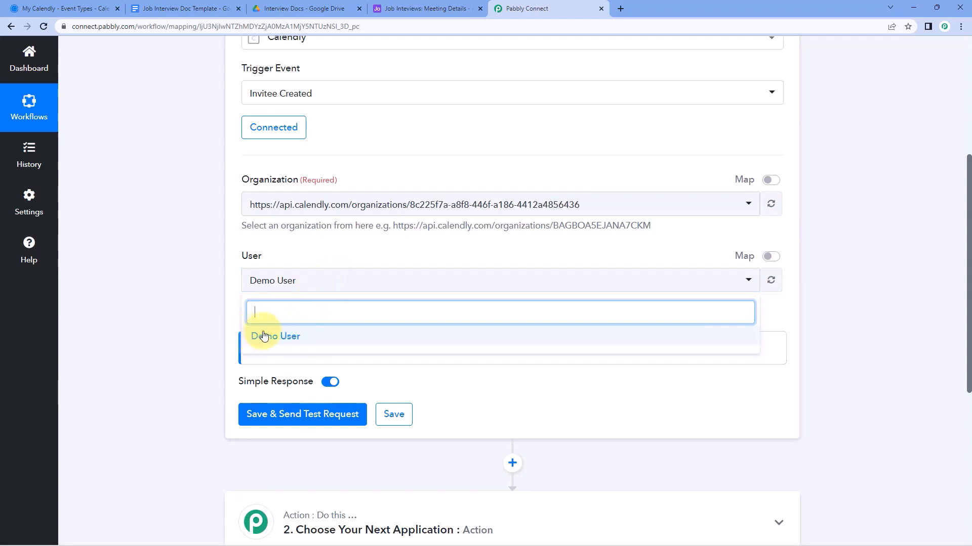
pyautogui.click(312, 339)
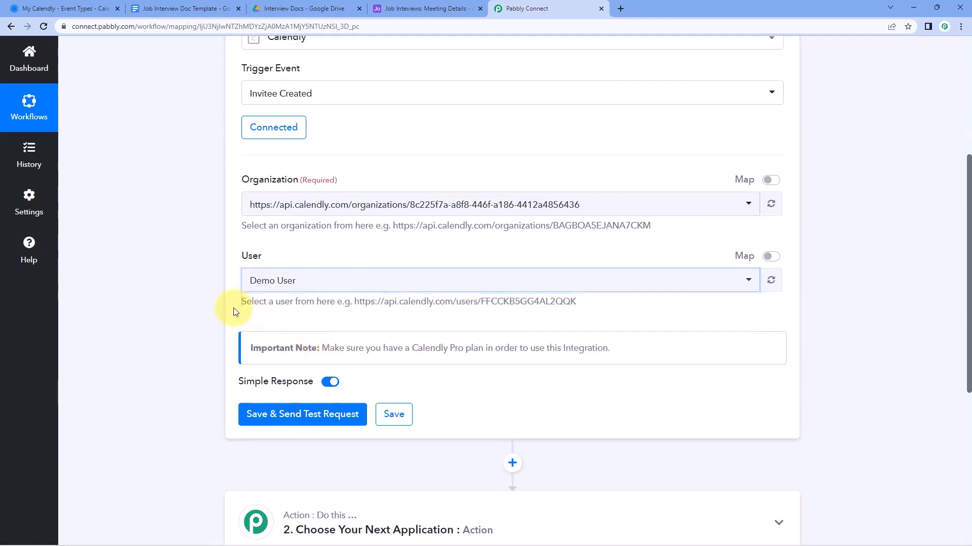
pyautogui.scroll(-1, 253, 304)
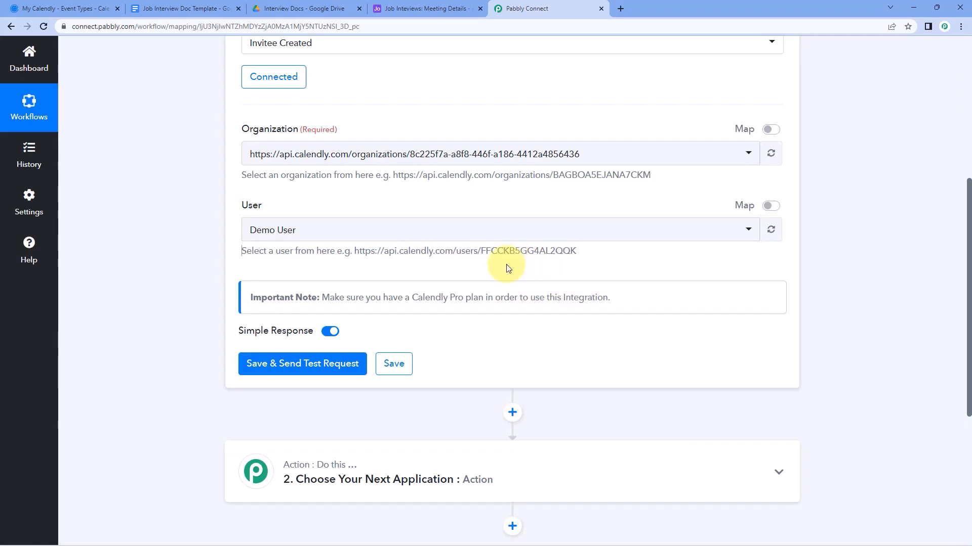
pyautogui.click(308, 368)
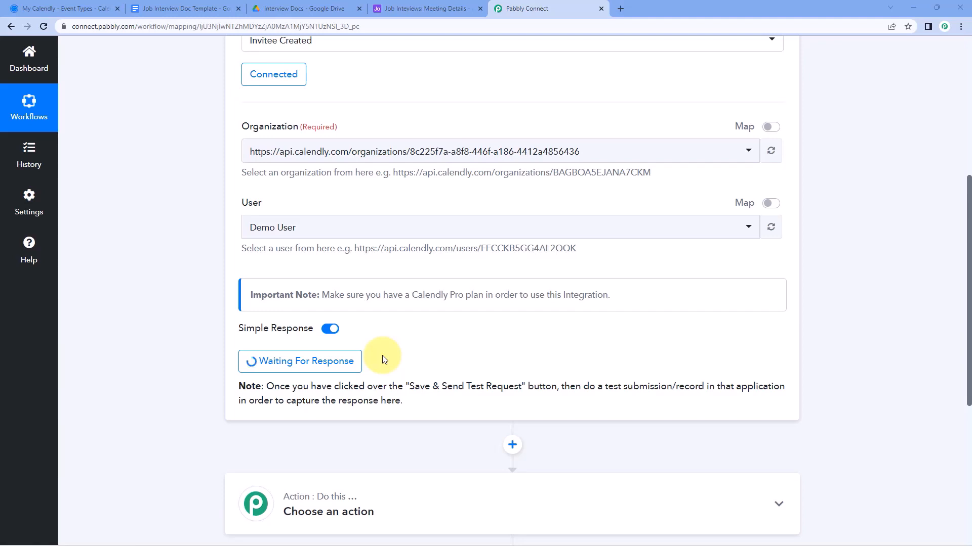
pyautogui.click(65, 8)
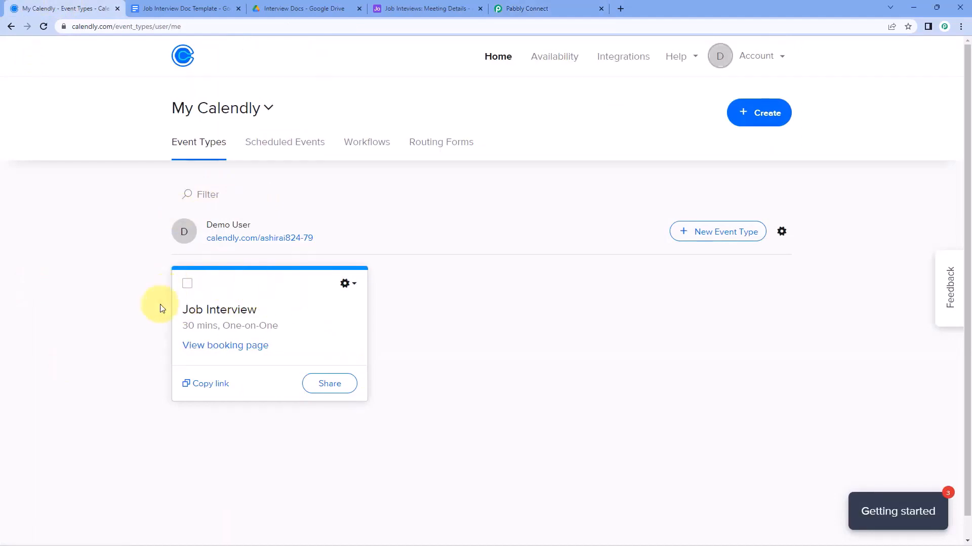
# Open the Job Interview booking link in a new tab and confirm 10:00am on December 13
pyautogui.click(194, 388)
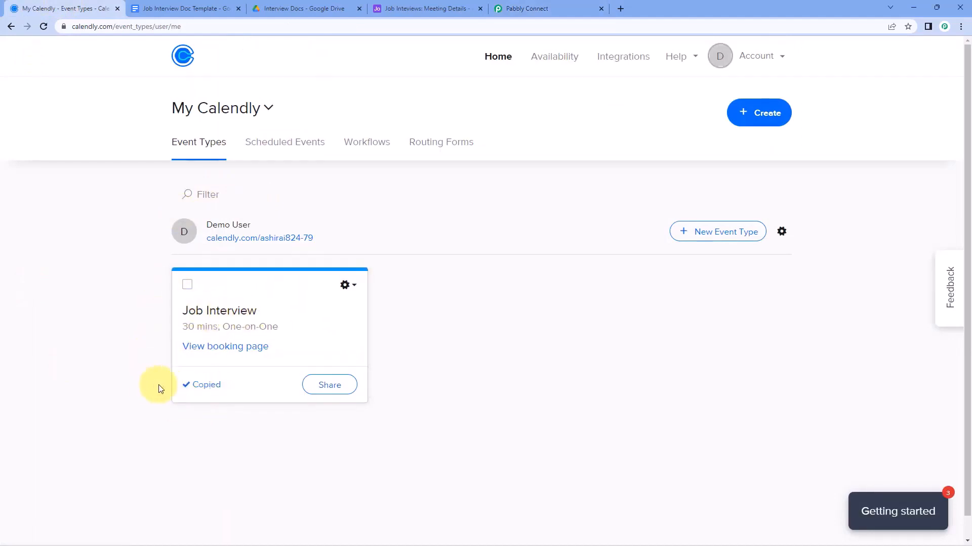
pyautogui.click(619, 8)
pyautogui.write('https://calendly.com/ashirai824-79/job-interview')
pyautogui.press('Return')
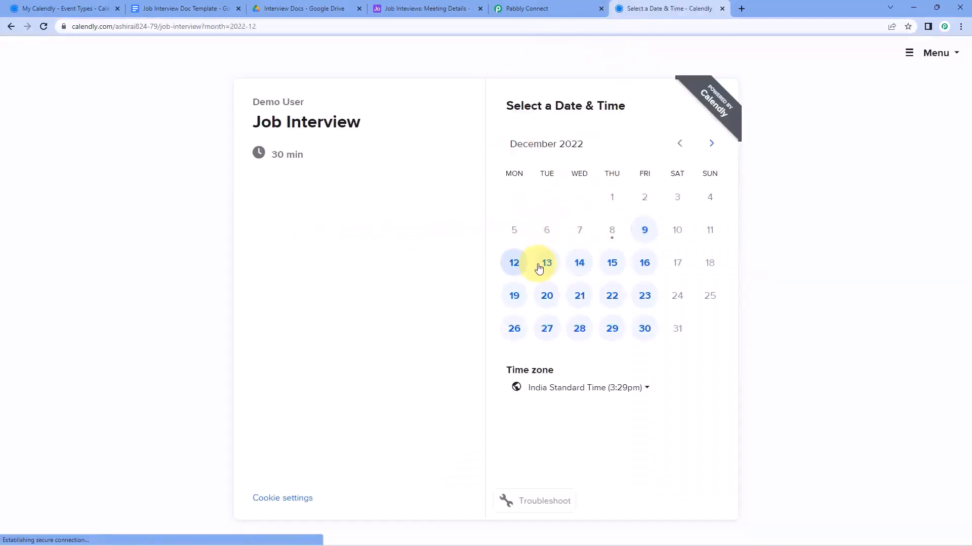
pyautogui.click(551, 266)
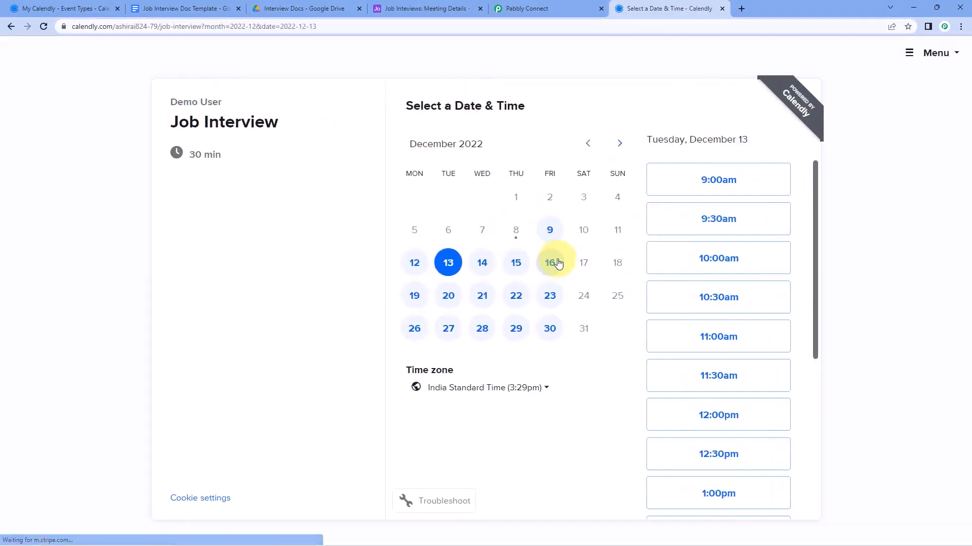
pyautogui.click(754, 259)
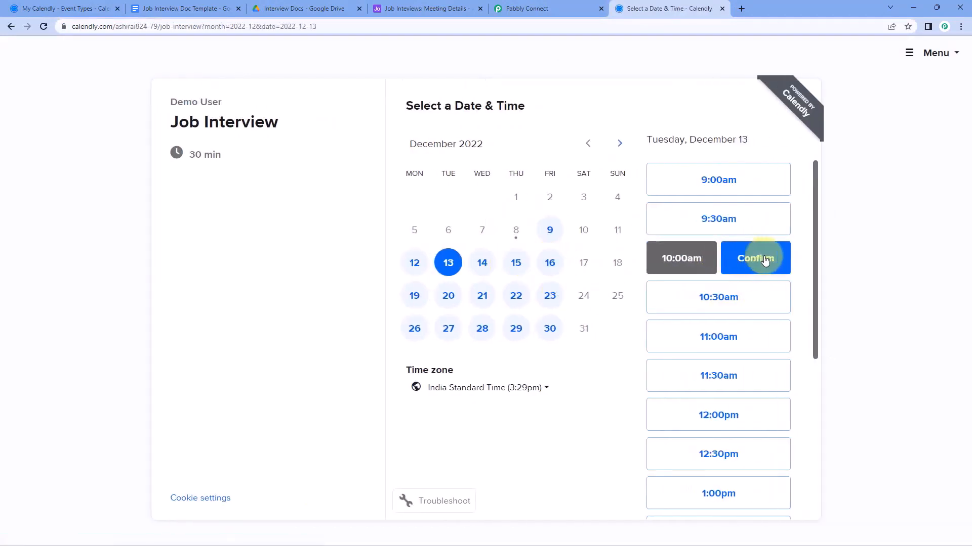
pyautogui.click(781, 262)
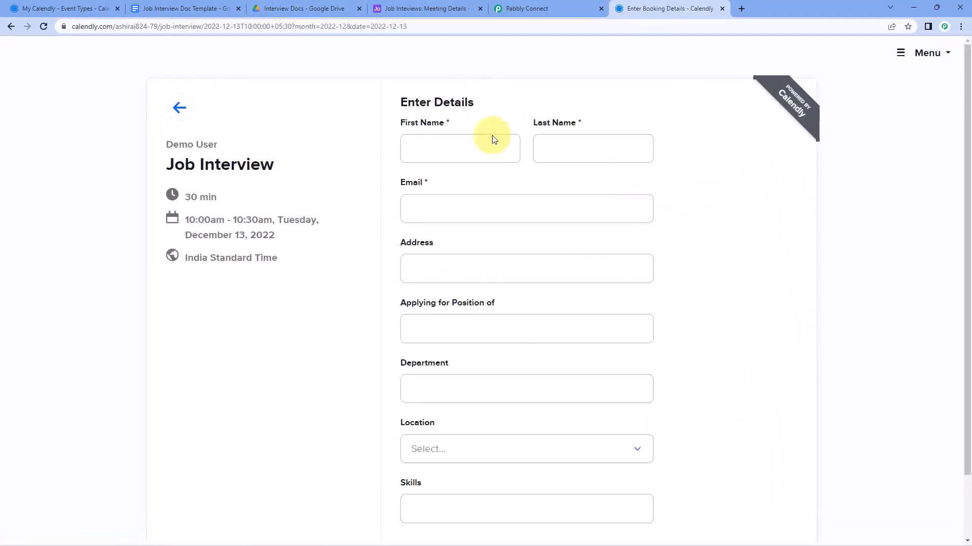
# Enter a placeholder first and last name, the candidate's e-mail, and address 'A-101, Bhopal'
pyautogui.click(455, 157)
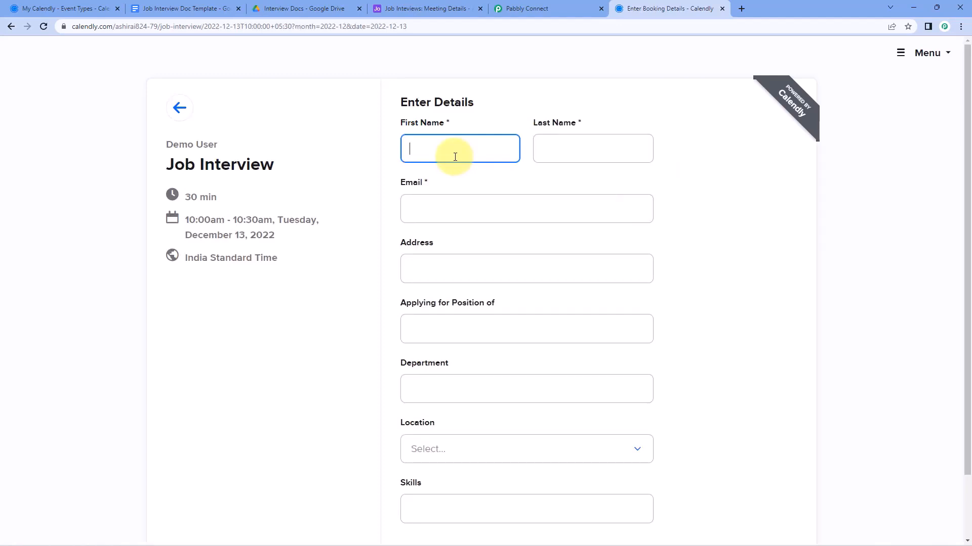
pyautogui.write('Dummy')
pyautogui.press('Tab')
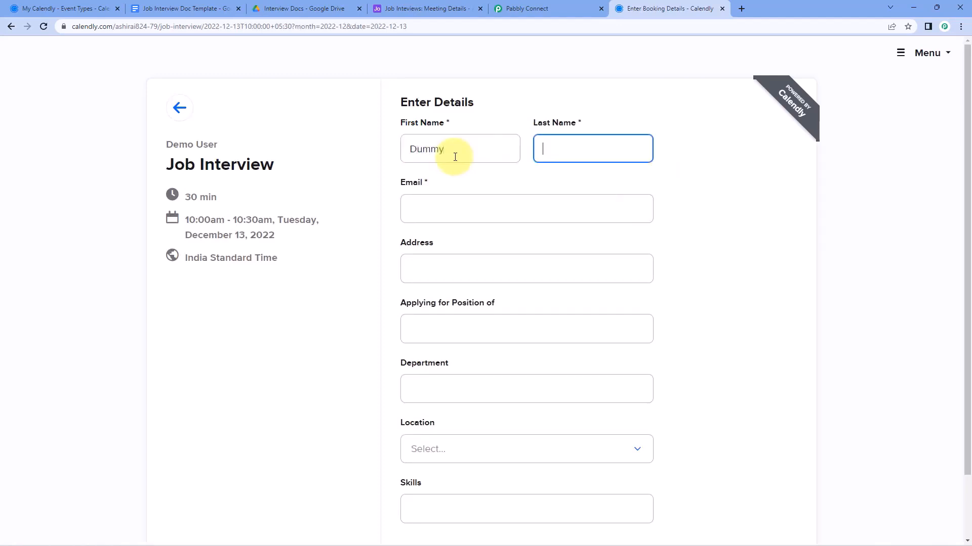
pyautogui.write('Name')
pyautogui.click(459, 204)
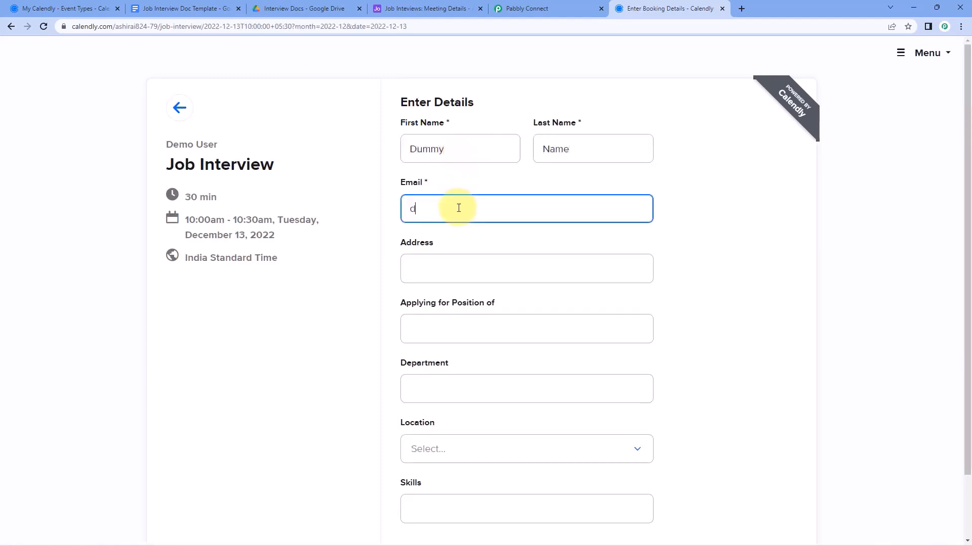
pyautogui.click(442, 274)
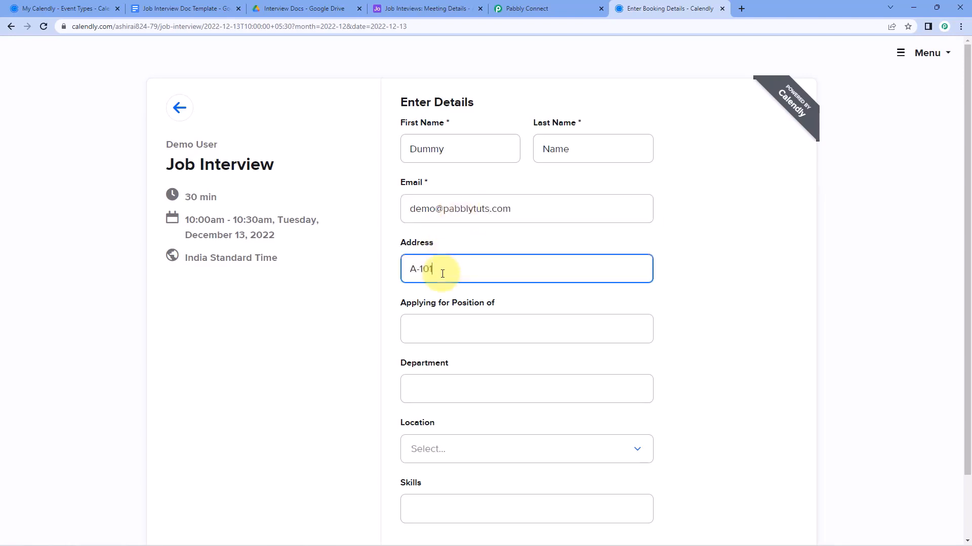
pyautogui.write('A-101, Bhopal, India')
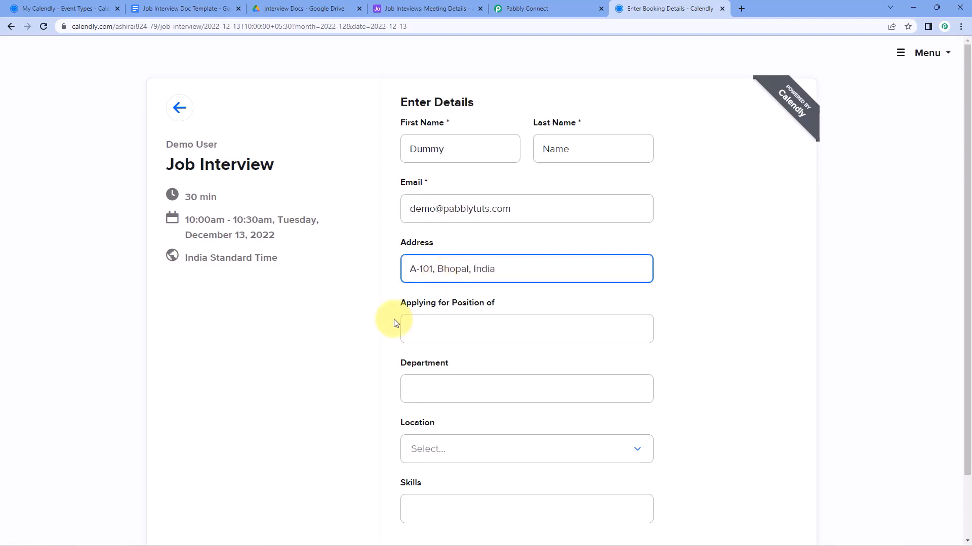
# Answer position Developer, the department, location Remote, and skills 'MySQL, PHP and Java'
pyautogui.scroll(-1, 395, 321)
pyautogui.click(444, 277)
pyautogui.write('De')
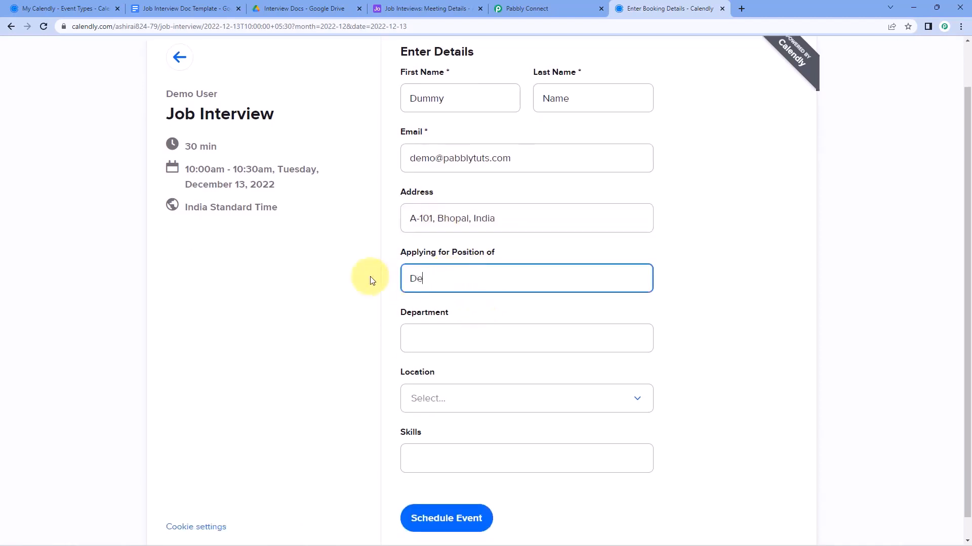
pyautogui.write('veloper')
pyautogui.press('Tab')
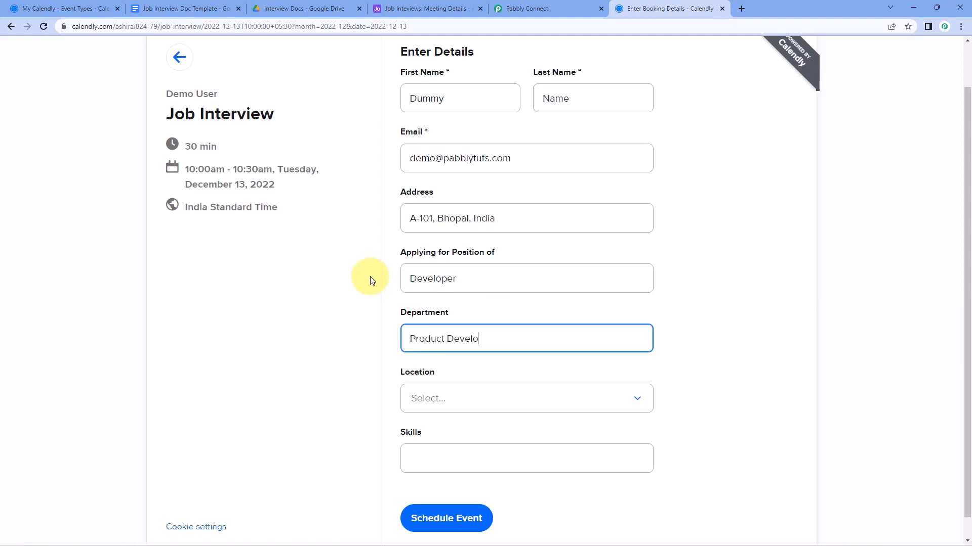
pyautogui.write('ment')
pyautogui.scroll(-1, 369, 329)
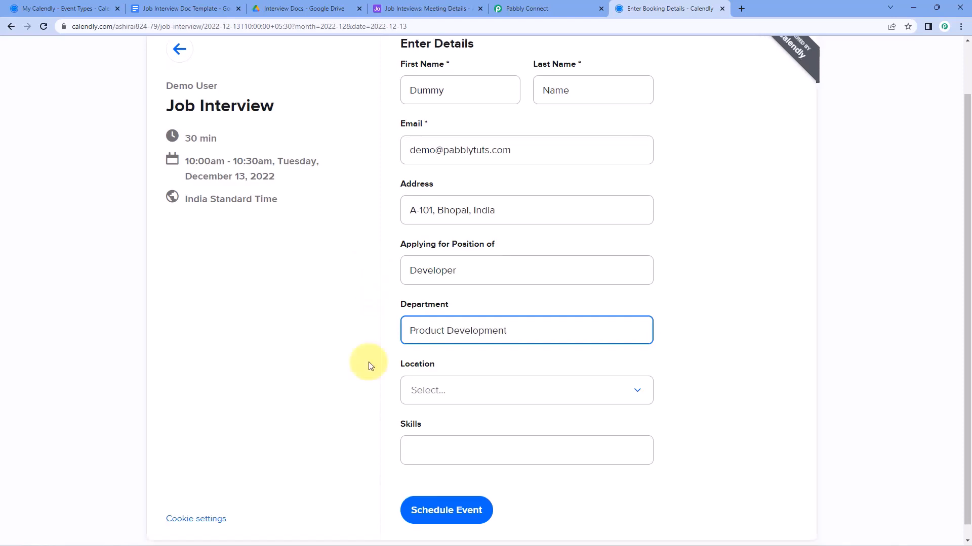
pyautogui.click(454, 375)
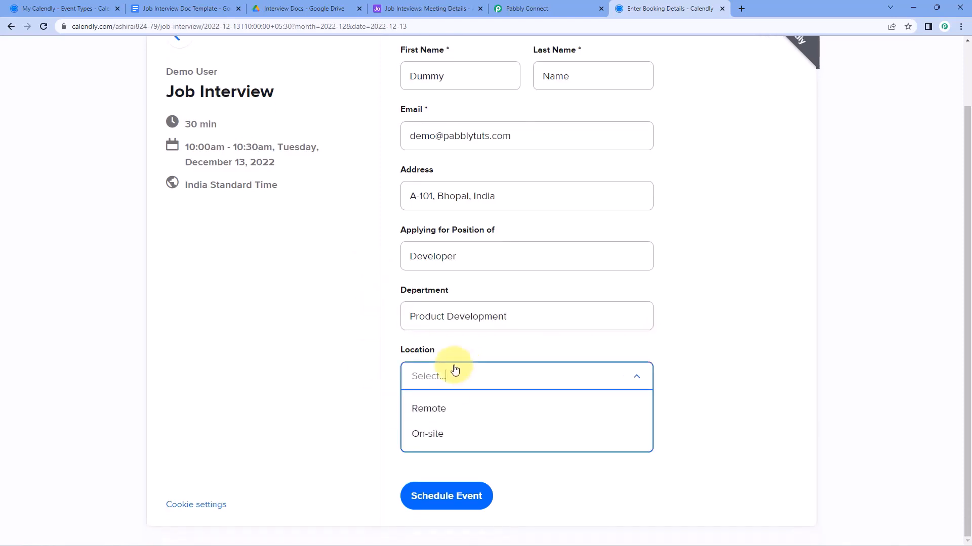
pyautogui.click(458, 410)
pyautogui.click(434, 446)
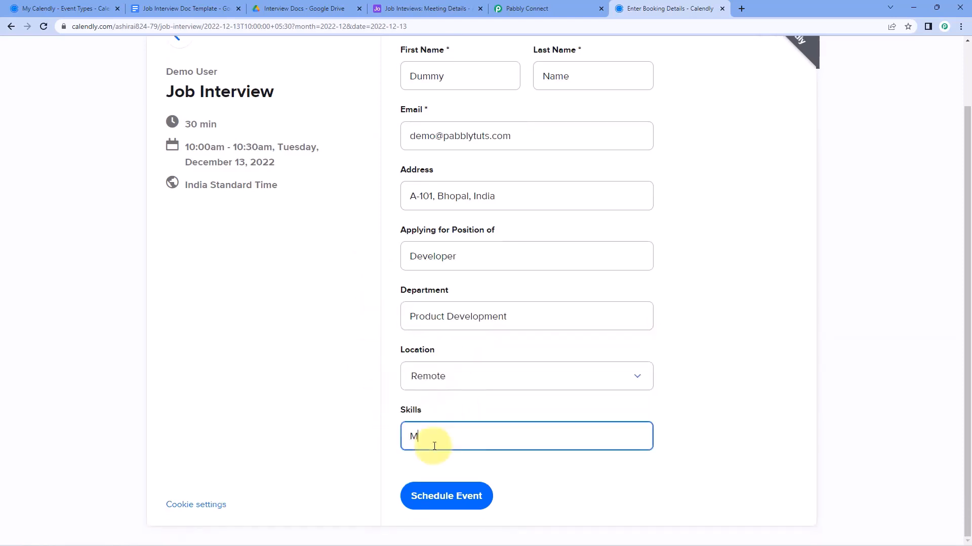
pyautogui.write('MySQL, PHP and JA')
pyautogui.click(364, 404)
# Schedule the interview booking and return to the Pabbly Connect workflow
pyautogui.scroll(1, 377, 329)
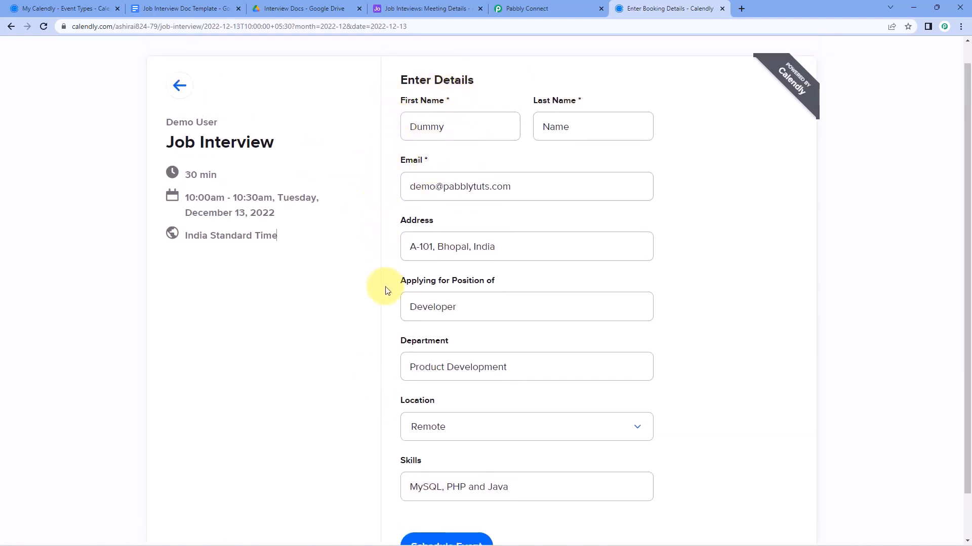
pyautogui.scroll(-1, 387, 290)
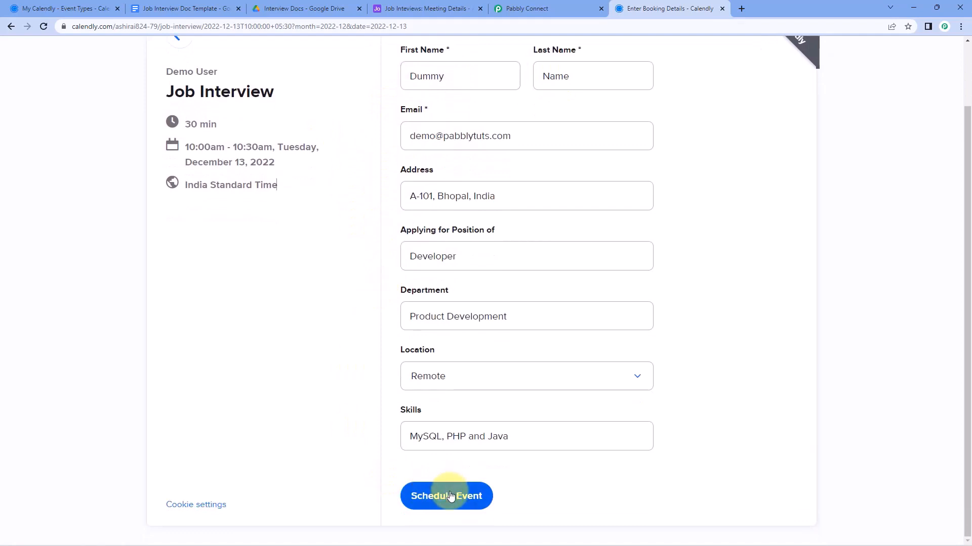
pyautogui.click(450, 496)
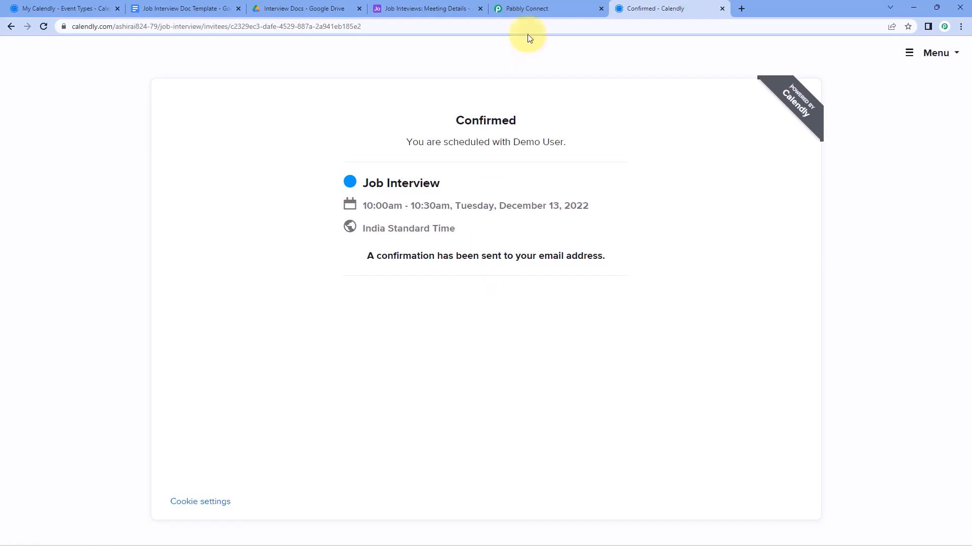
pyautogui.click(554, 7)
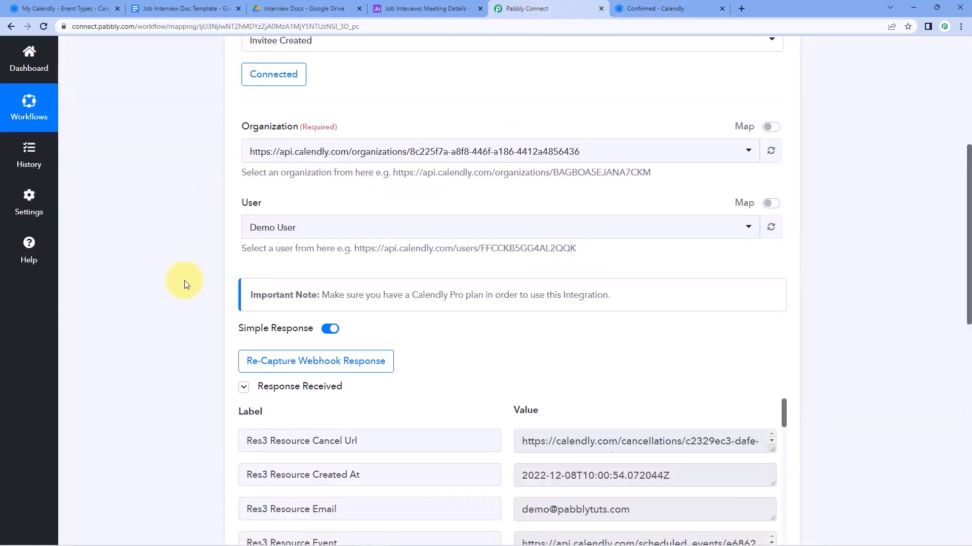
# Review the captured booking's creation timestamp, invitee e-mail, and first and last name
pyautogui.scroll(-4, 185, 280)
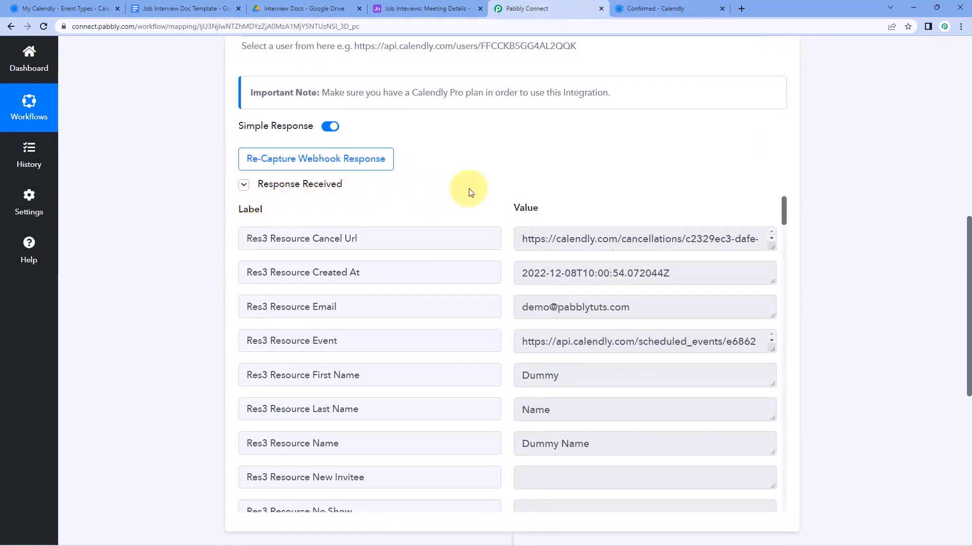
pyautogui.scroll(-1, 483, 186)
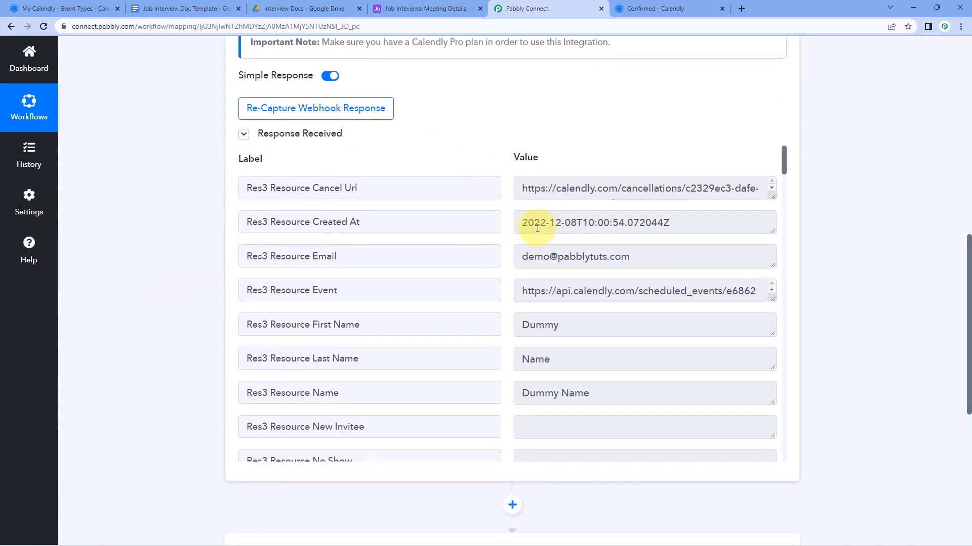
pyautogui.moveTo(520, 224)
pyautogui.mouseDown()
pyautogui.moveTo(680, 230)
pyautogui.moveTo(522, 224)
pyautogui.mouseUp()
pyautogui.click(684, 225)
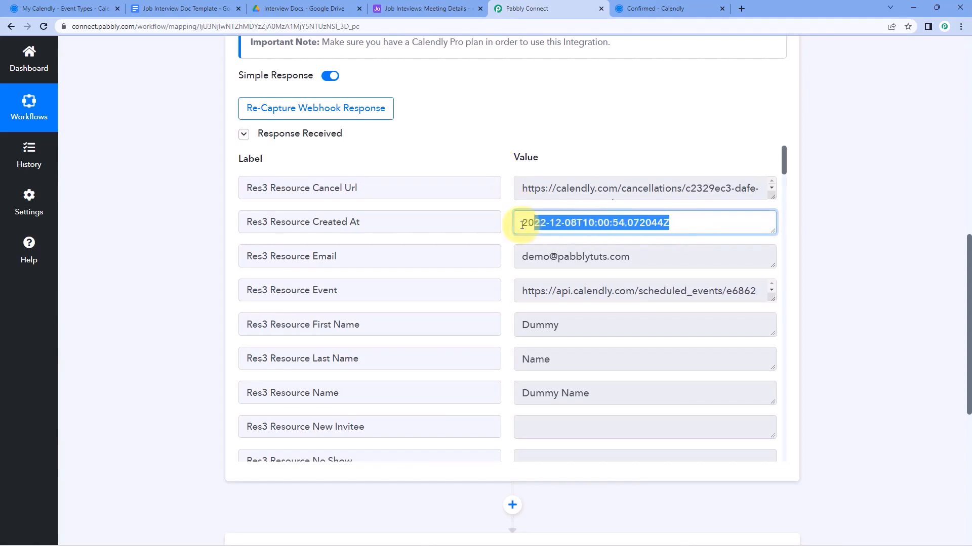
pyautogui.click(509, 223)
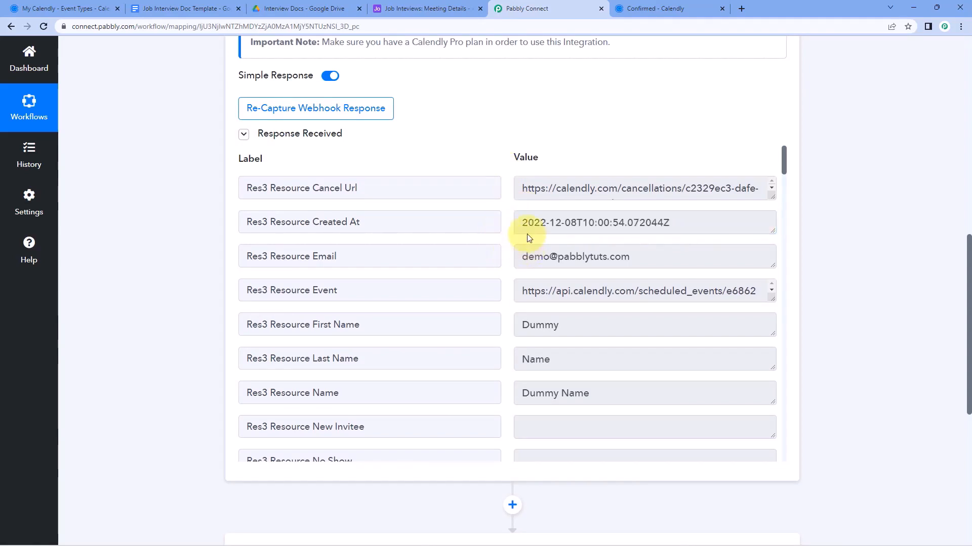
pyautogui.moveTo(524, 222); pyautogui.dragTo(490, 221)
pyautogui.click(694, 222)
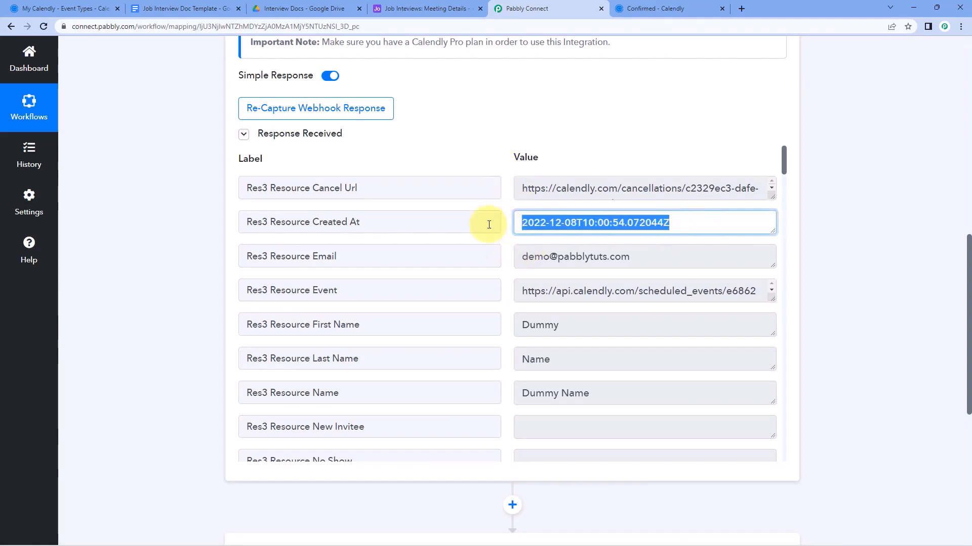
pyautogui.click(500, 223)
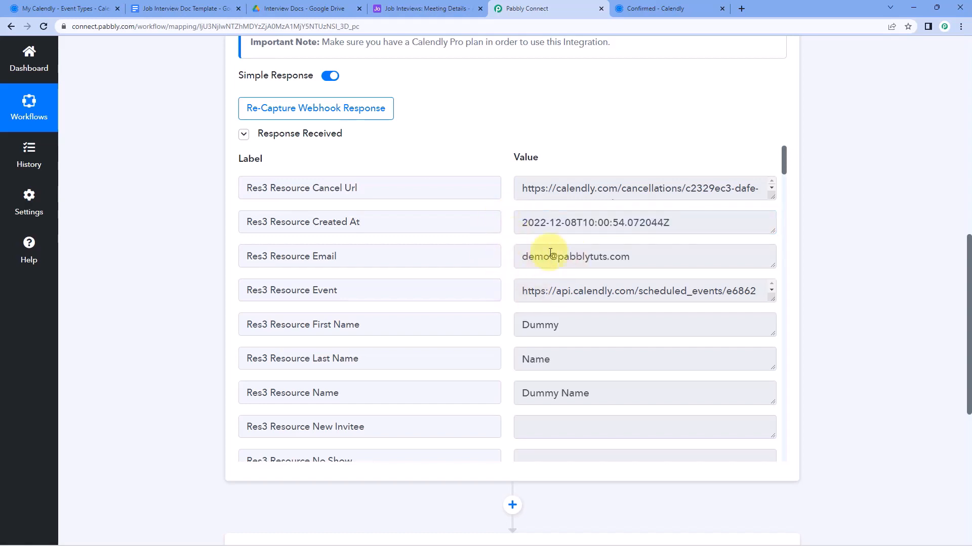
pyautogui.moveTo(526, 257); pyautogui.dragTo(500, 258)
pyautogui.click(625, 255)
pyautogui.scroll(-2, 532, 258)
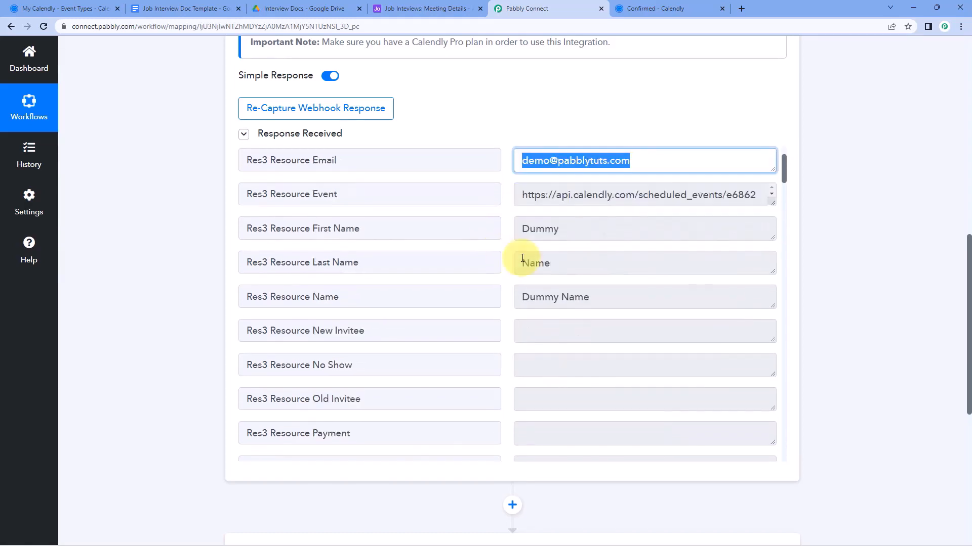
pyautogui.click(535, 223)
pyautogui.doubleClick(536, 223)
pyautogui.moveTo(568, 256); pyautogui.dragTo(504, 260)
pyautogui.click(505, 260)
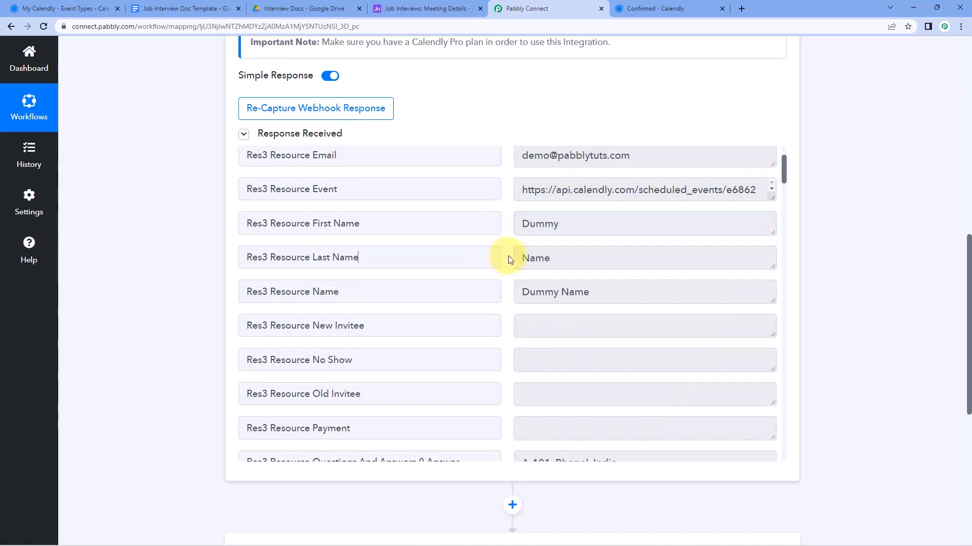
pyautogui.scroll(-6, 507, 258)
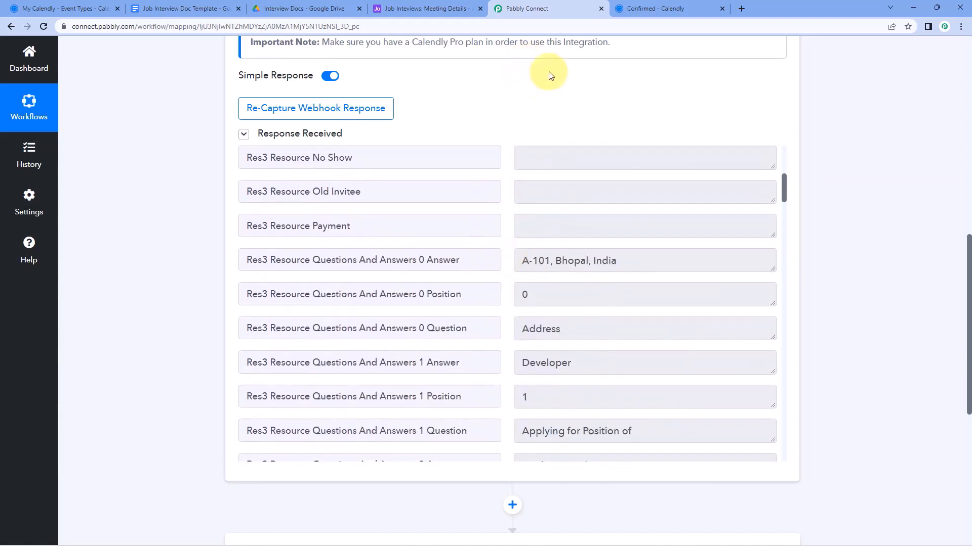
pyautogui.click(643, 9)
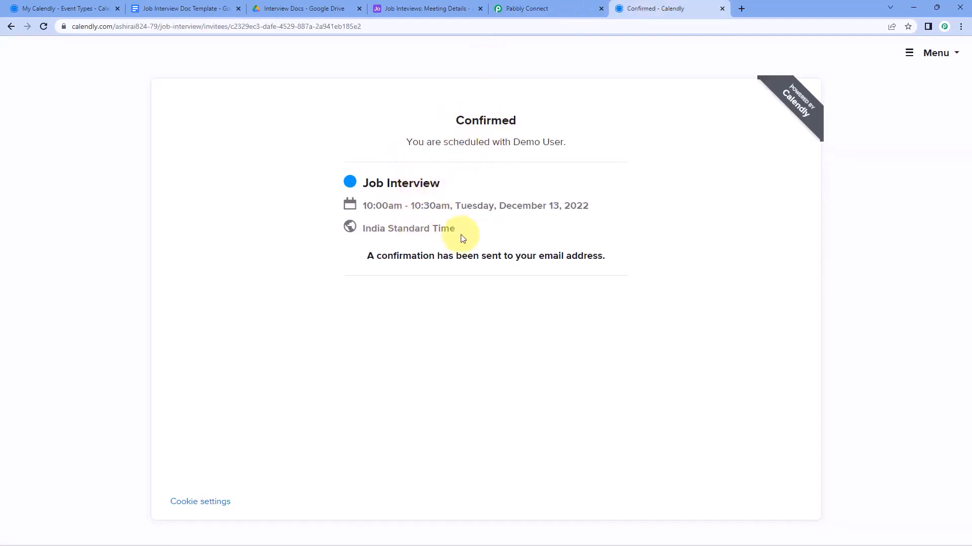
pyautogui.click(538, 9)
pyautogui.scroll(-1, 501, 256)
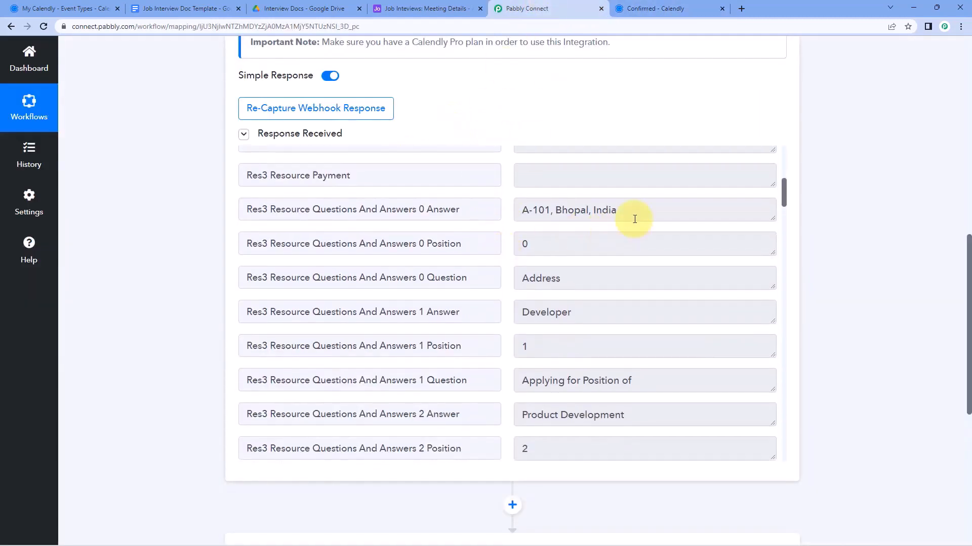
# Check the captured address, Developer position, Product Development department, Remote location and skills answers
pyautogui.tripleClick(609, 209)
pyautogui.scroll(-2, 574, 291)
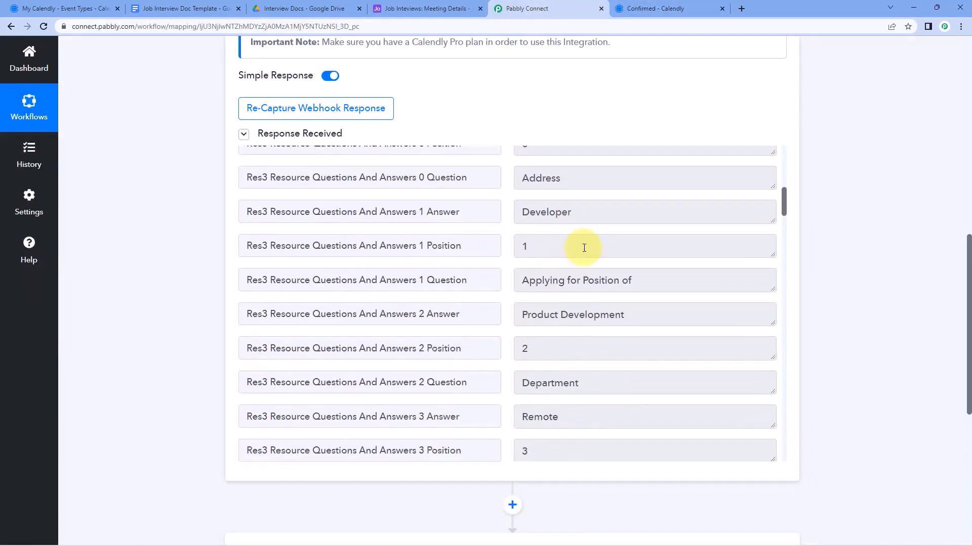
pyautogui.tripleClick(582, 212)
pyautogui.tripleClick(646, 307)
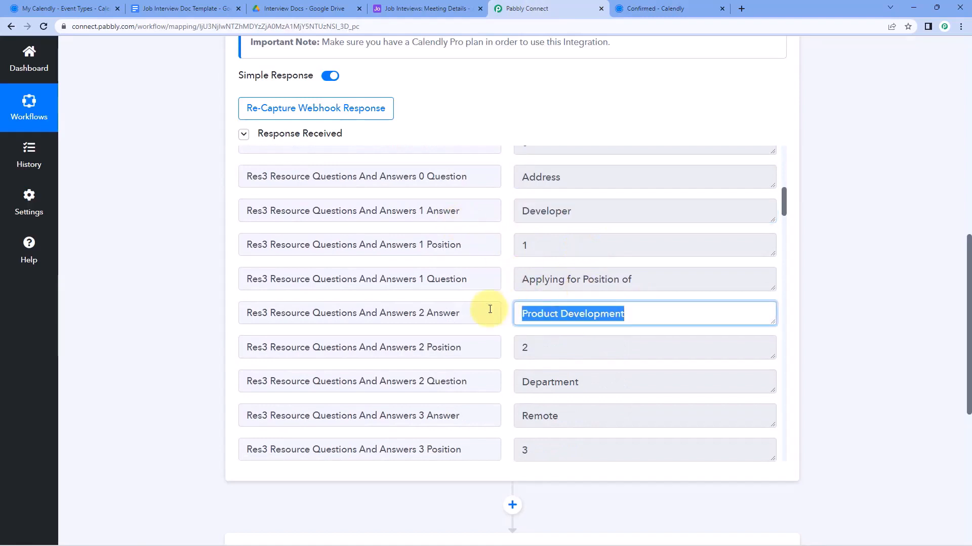
pyautogui.scroll(-2, 505, 293)
pyautogui.tripleClick(585, 316)
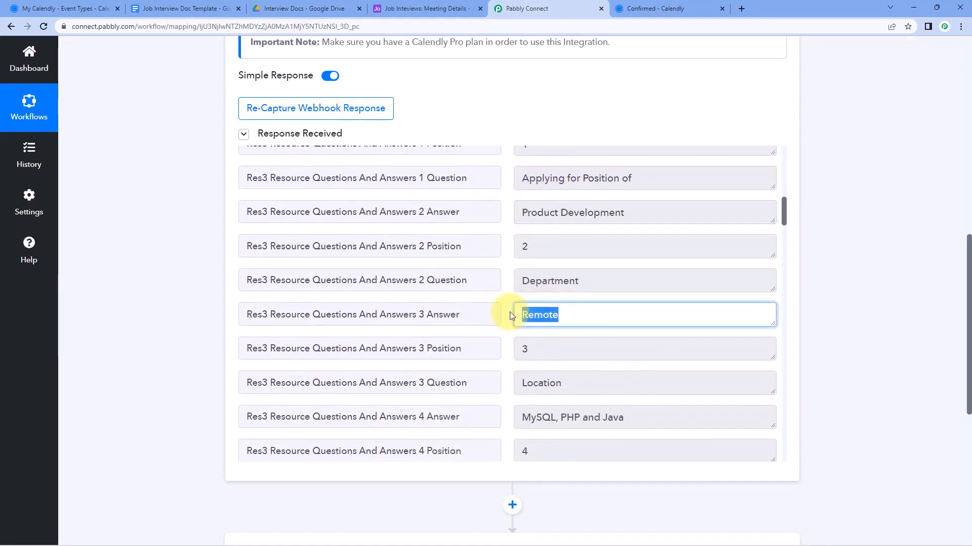
pyautogui.scroll(-2, 509, 312)
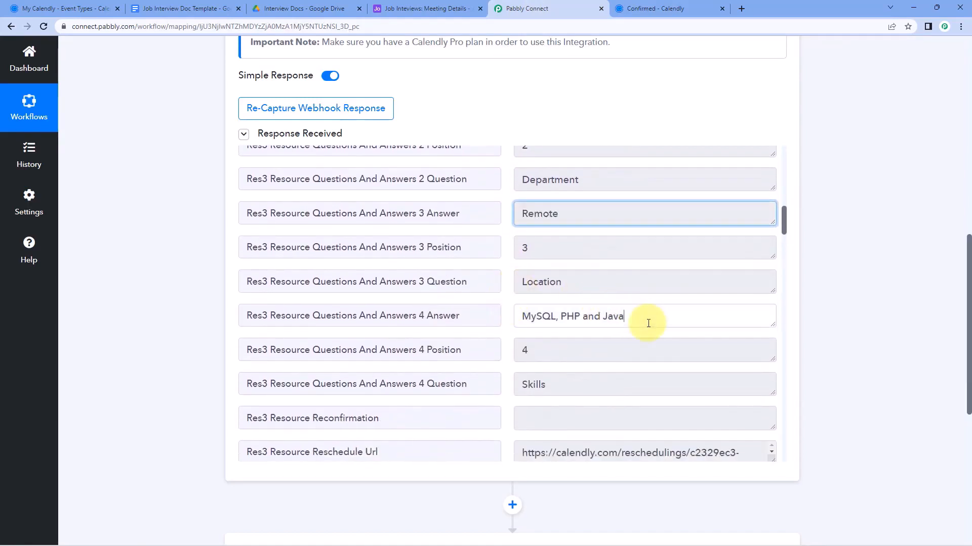
pyautogui.tripleClick(646, 318)
pyautogui.click(509, 300)
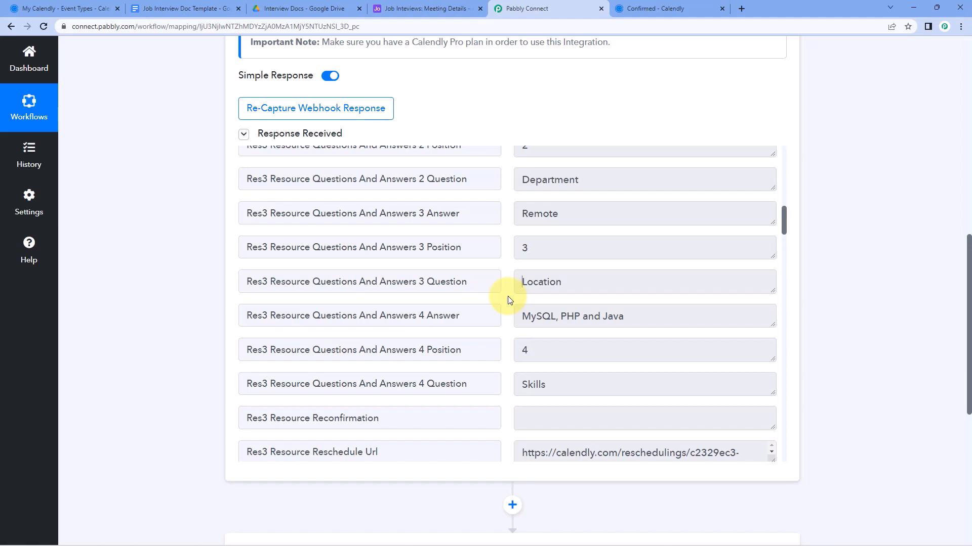
pyautogui.click(169, 9)
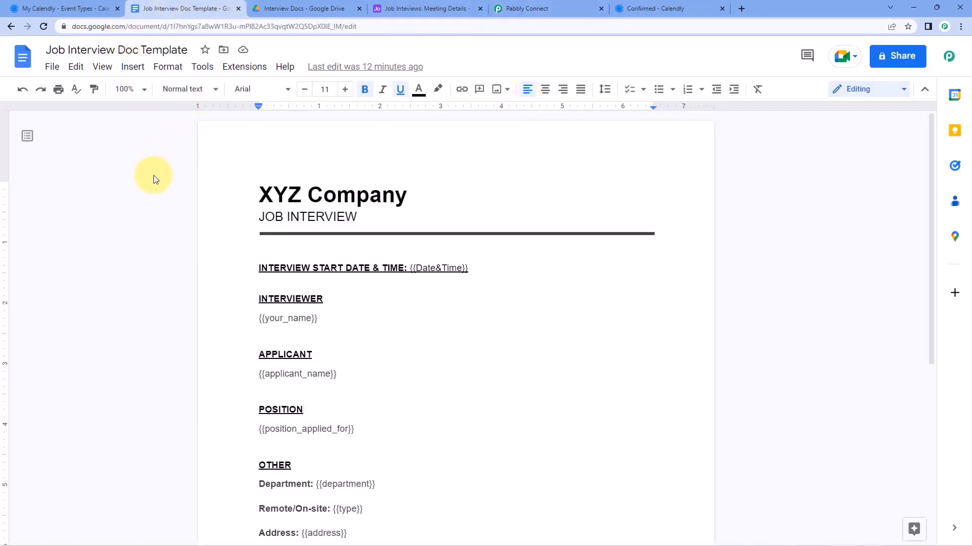
pyautogui.scroll(-2, 212, 162)
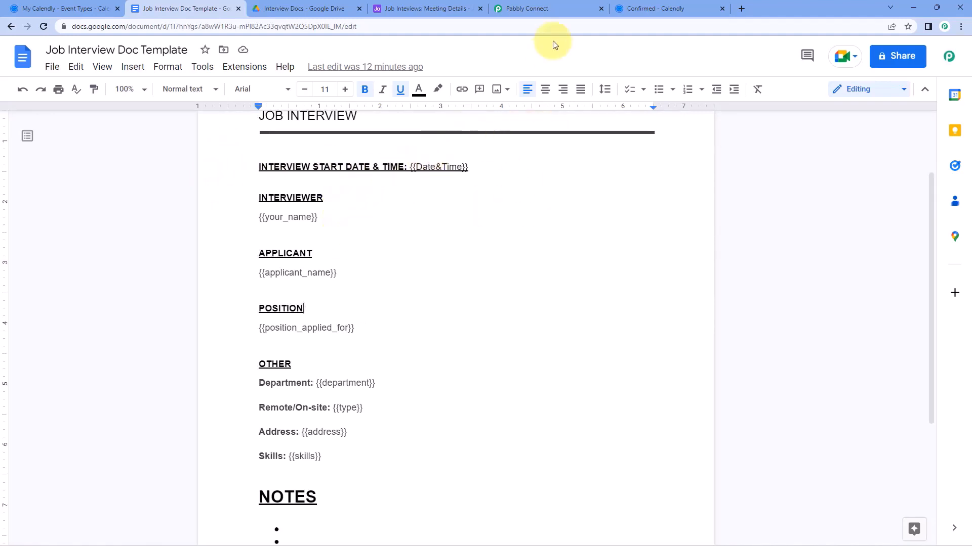
pyautogui.click(552, 9)
pyautogui.scroll(-8, 498, 217)
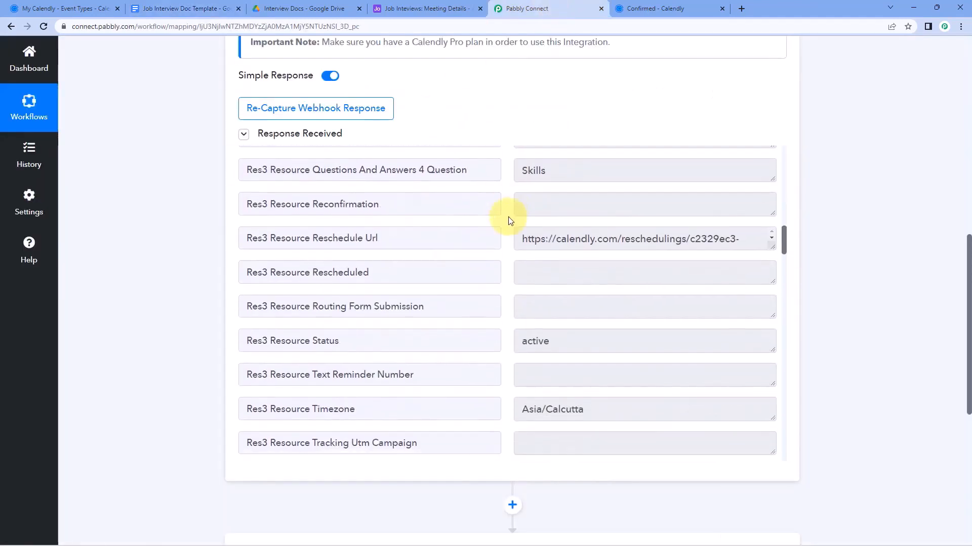
pyautogui.scroll(-1, 503, 225)
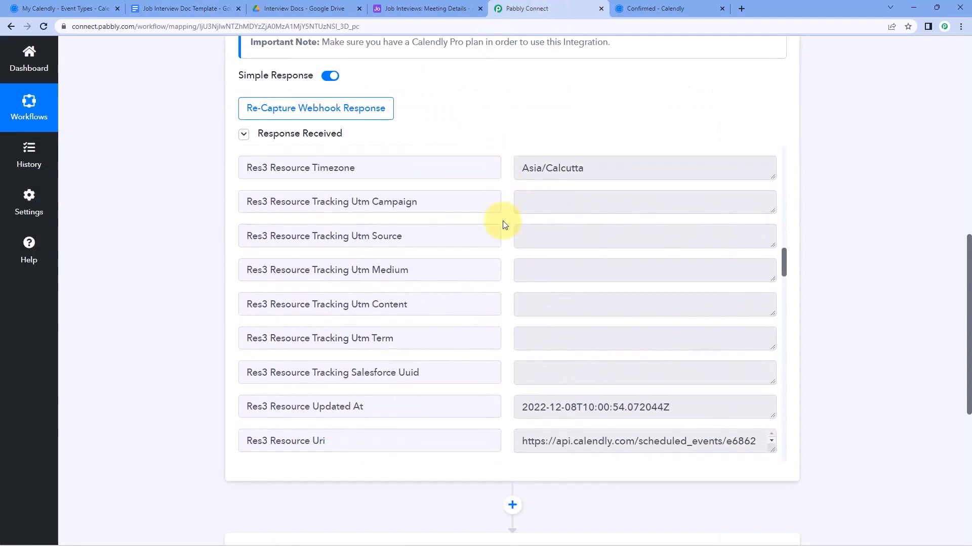
pyautogui.scroll(-2, 503, 225)
pyautogui.scroll(-2, 503, 224)
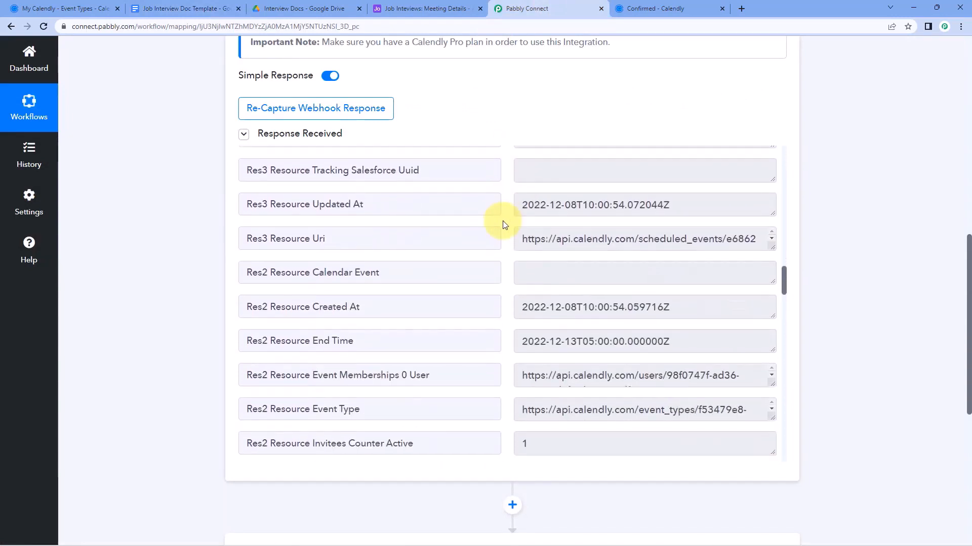
pyautogui.scroll(-2, 503, 225)
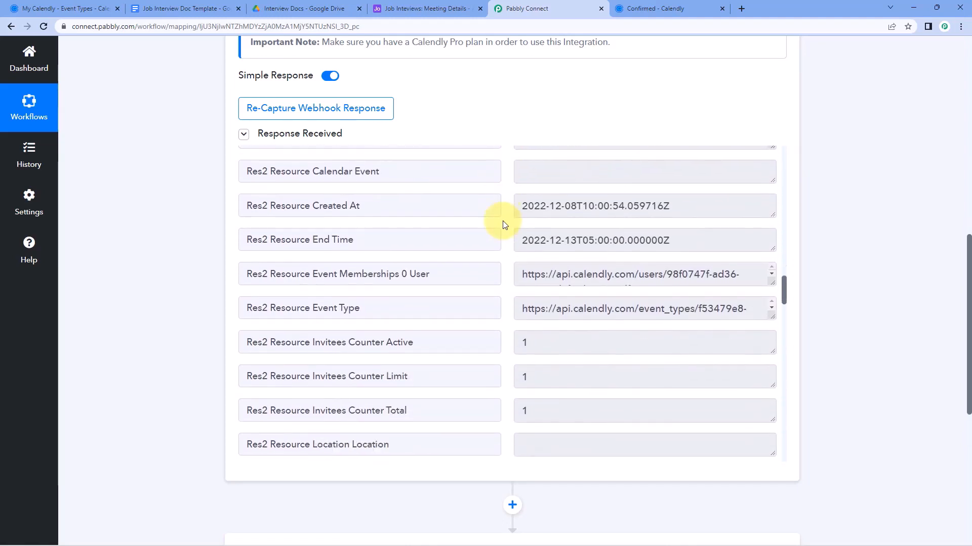
pyautogui.scroll(-6, 503, 224)
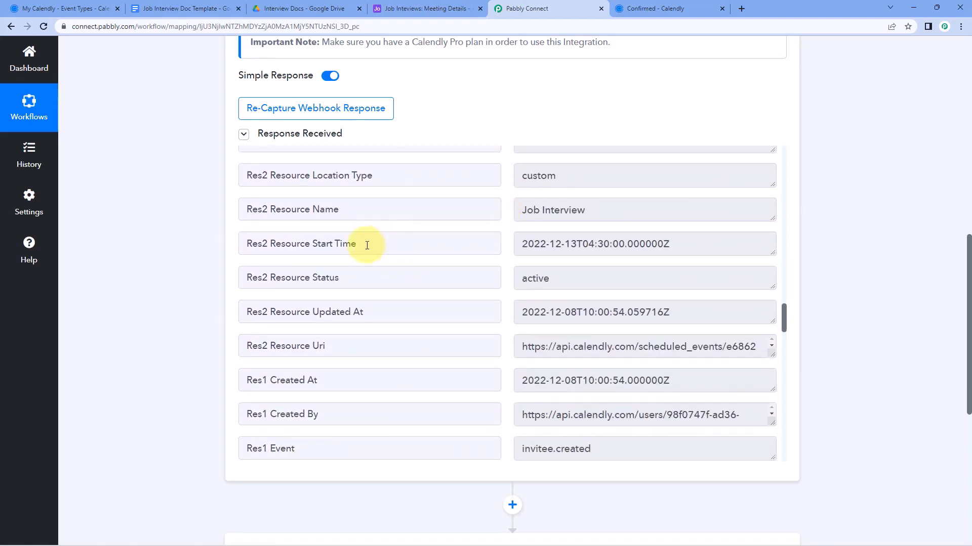
pyautogui.moveTo(374, 246); pyautogui.dragTo(270, 245)
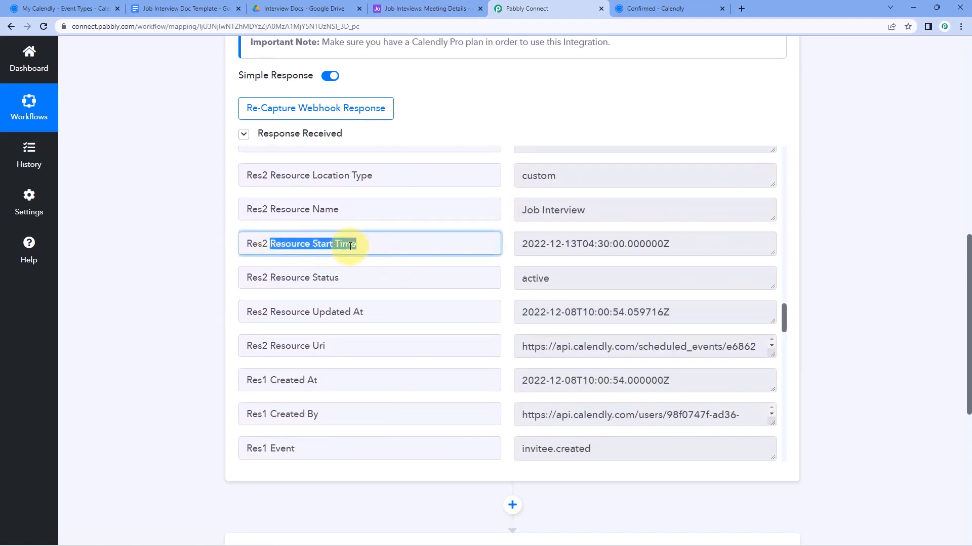
pyautogui.click(490, 240)
pyautogui.moveTo(517, 244); pyautogui.dragTo(671, 253)
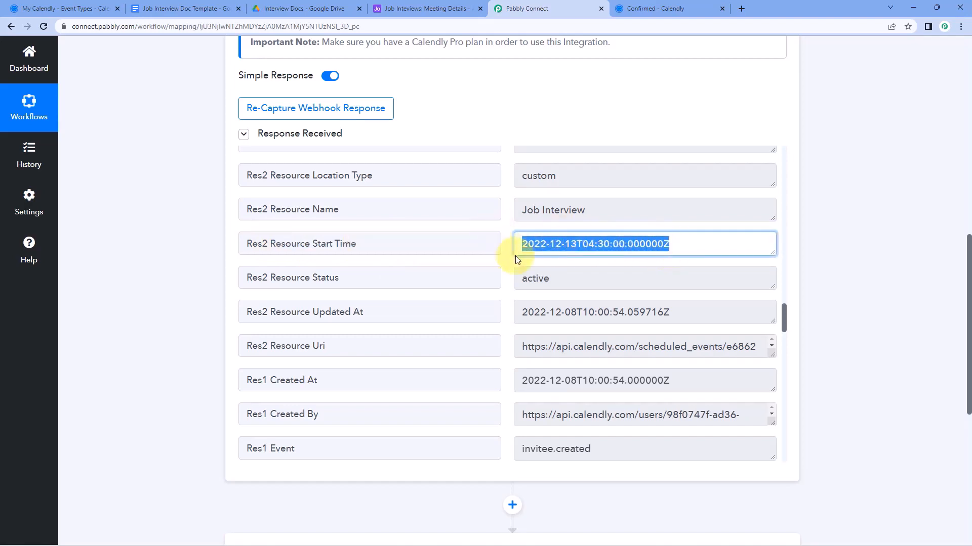
pyautogui.click(520, 245)
pyautogui.moveTo(520, 245); pyautogui.dragTo(679, 245)
pyautogui.click(680, 246)
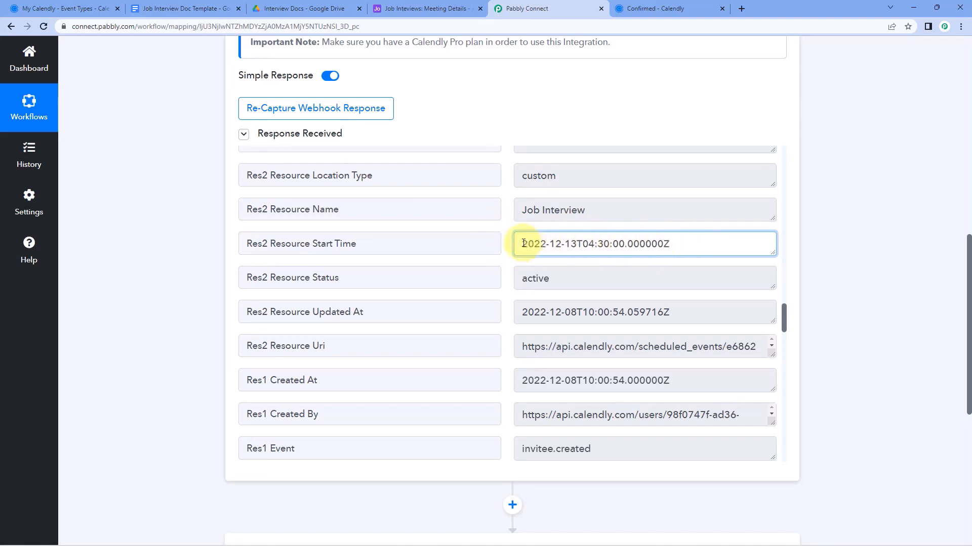
pyautogui.moveTo(521, 245); pyautogui.dragTo(677, 243)
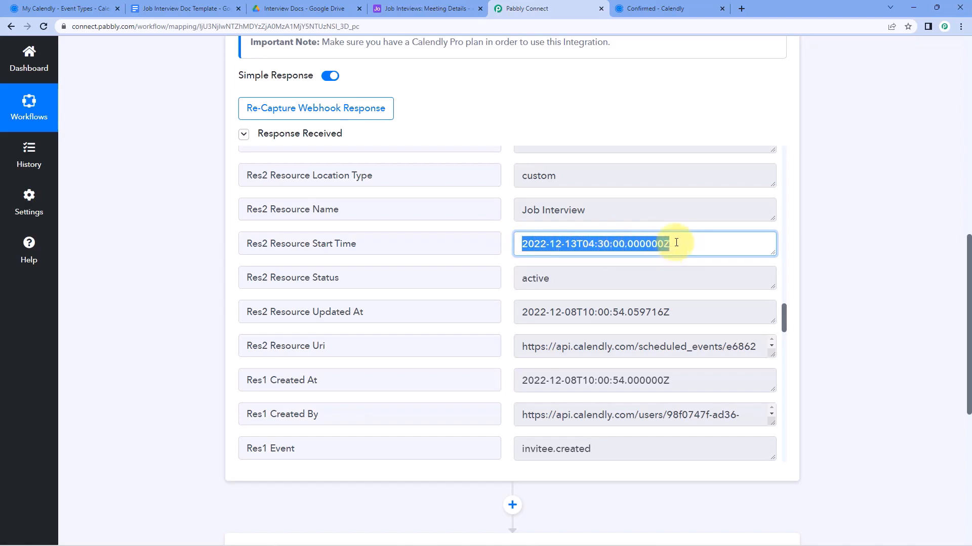
pyautogui.click(652, 241)
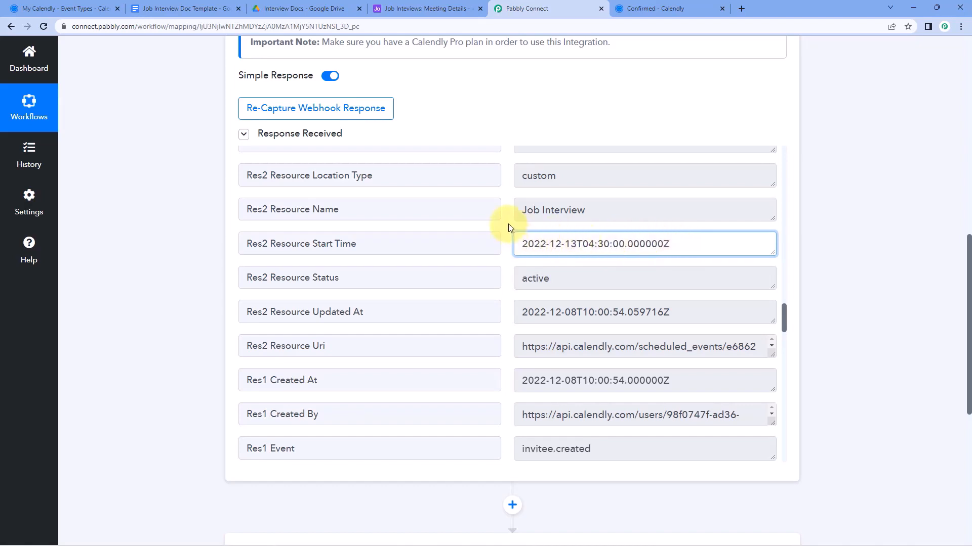
pyautogui.moveTo(684, 245); pyautogui.dragTo(582, 244)
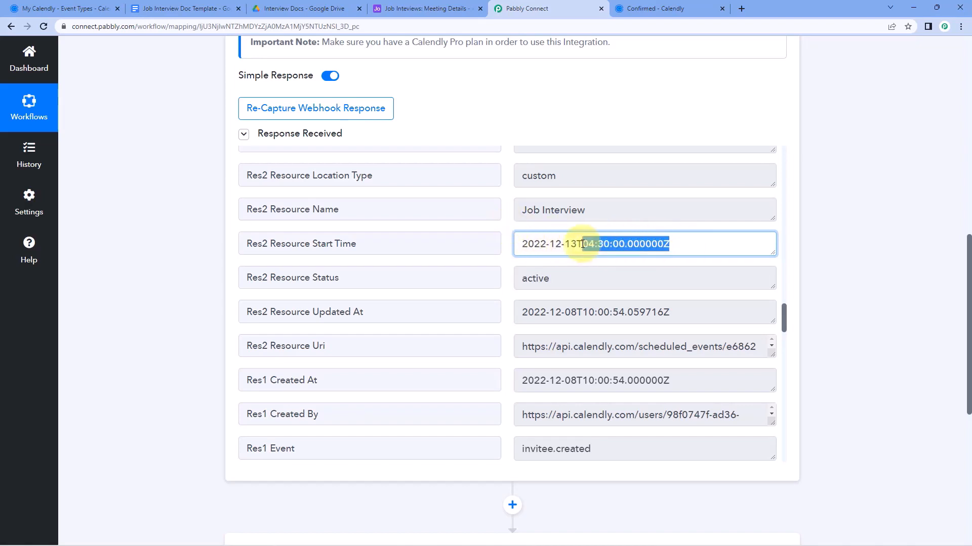
pyautogui.click(506, 228)
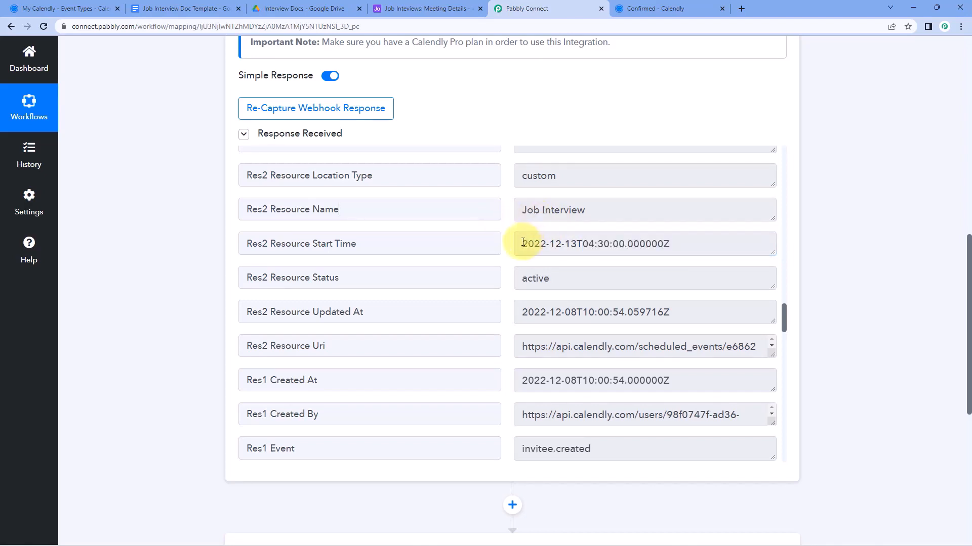
pyautogui.moveTo(521, 244); pyautogui.dragTo(674, 247)
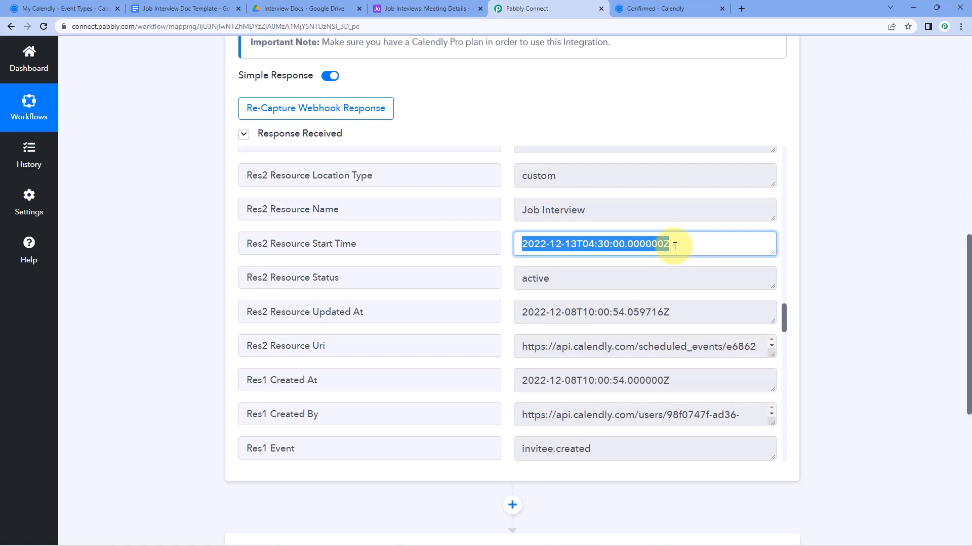
pyautogui.click(675, 247)
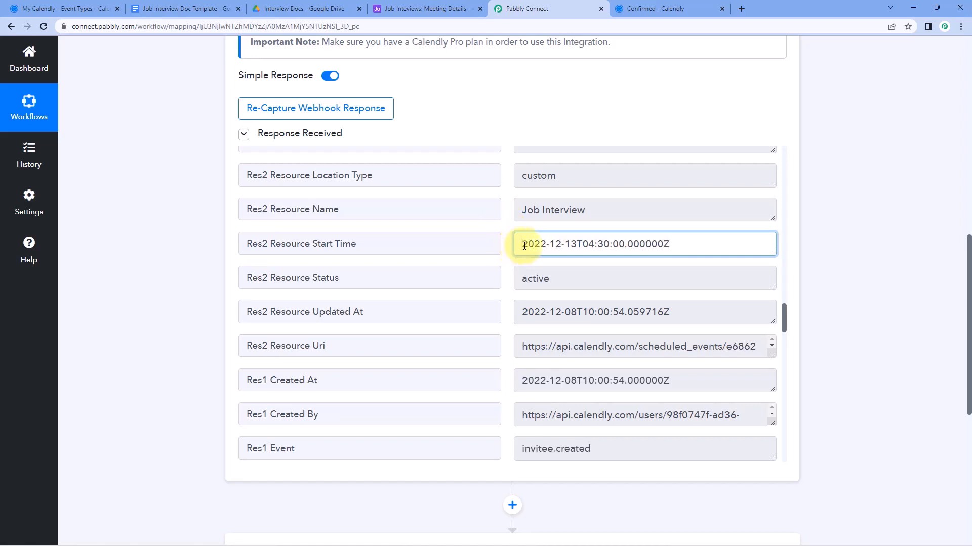
pyautogui.moveTo(524, 246); pyautogui.dragTo(700, 238)
pyautogui.click(500, 220)
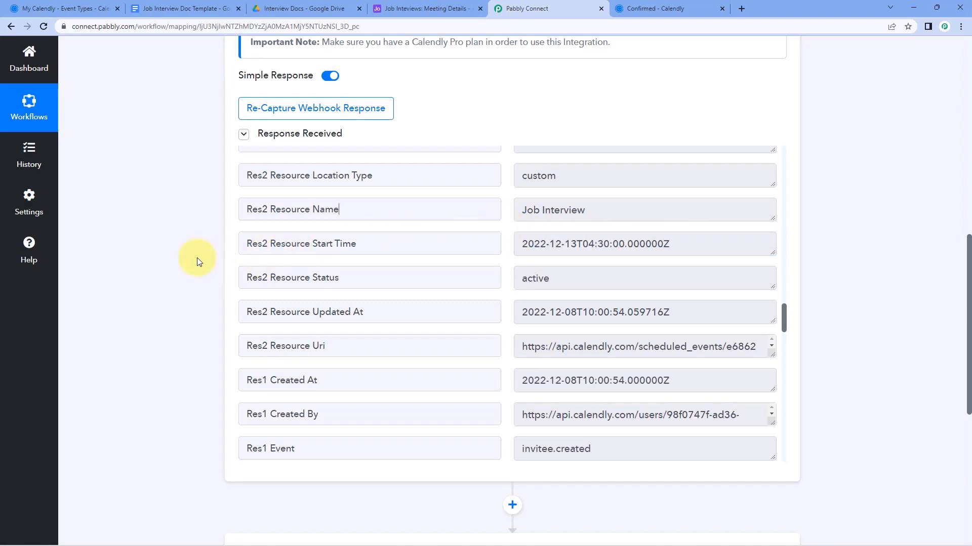
pyautogui.scroll(-7, 196, 257)
# Add a Date/Time Formatter action that formats a date with time zone, and connect it
pyautogui.click(397, 217)
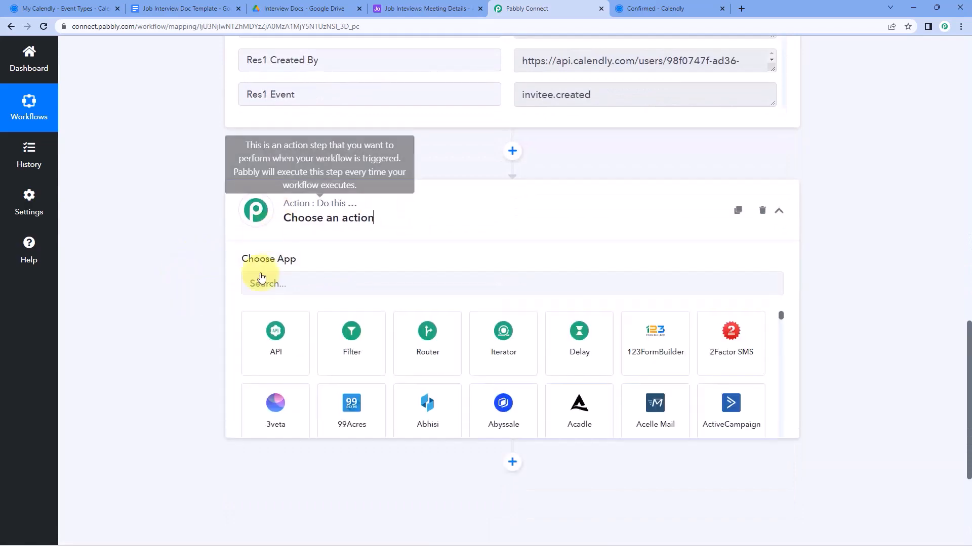
pyautogui.click(315, 286)
pyautogui.write('Date')
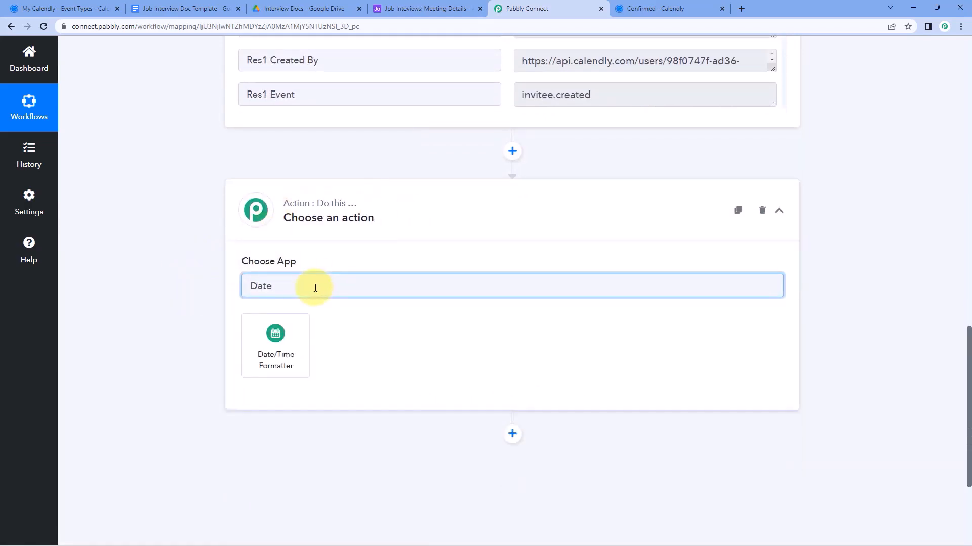
pyautogui.click(297, 336)
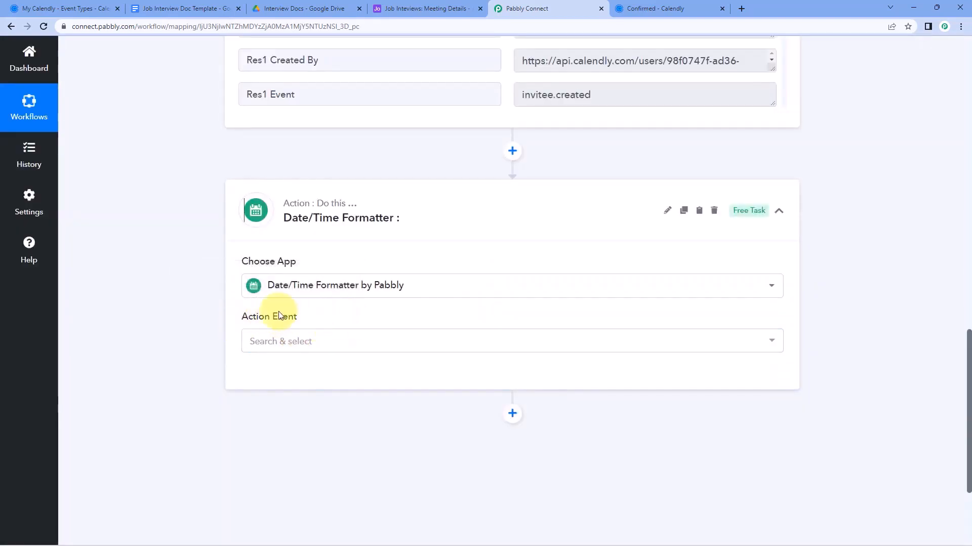
pyautogui.click(325, 341)
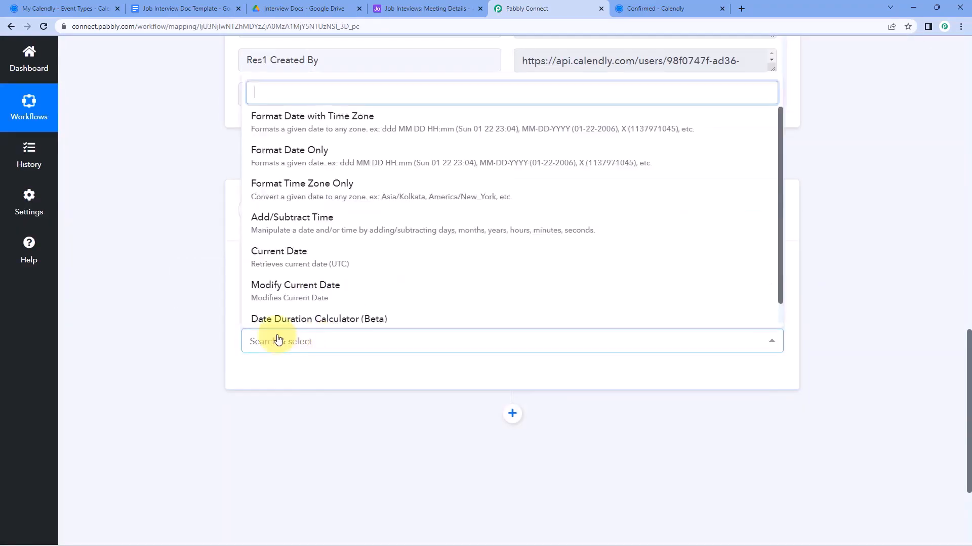
pyautogui.click(396, 121)
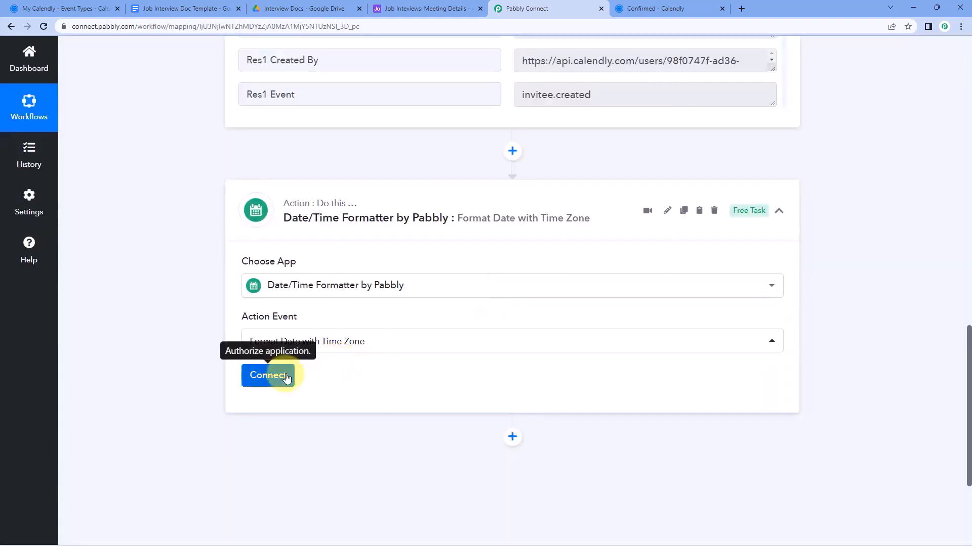
pyautogui.click(286, 377)
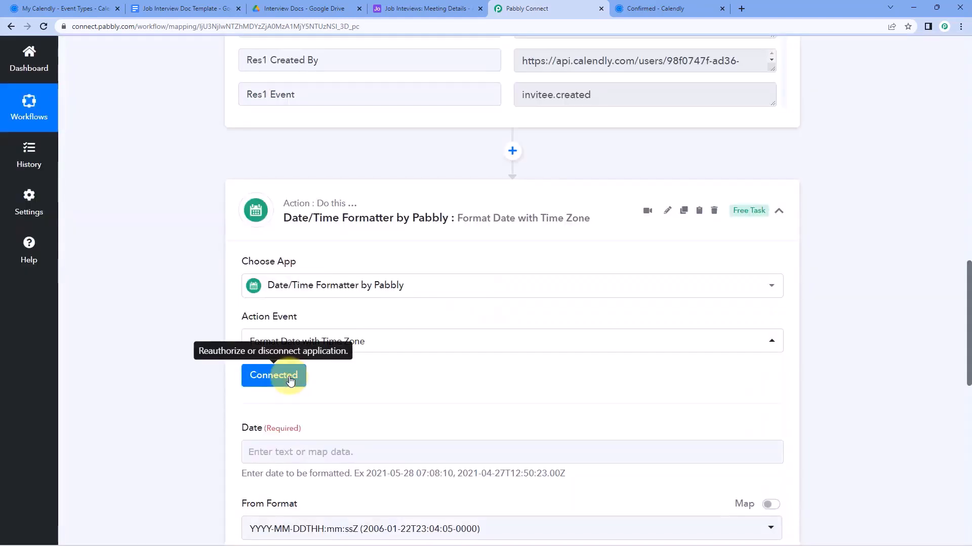
# Map the Date field to Calendly's Res2 Resource Start Time, 2022-12-13T04:30:00.000000Z
pyautogui.scroll(-4, 369, 313)
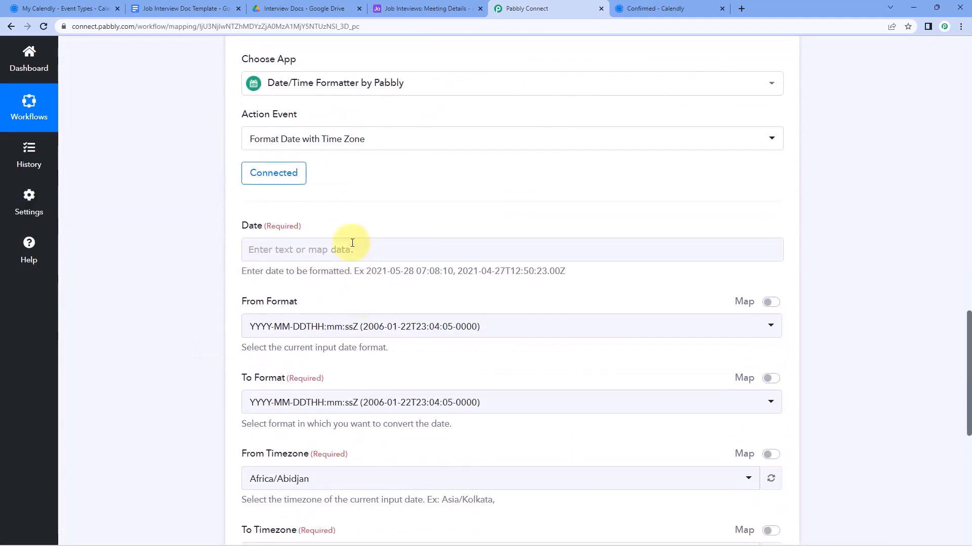
pyautogui.click(306, 248)
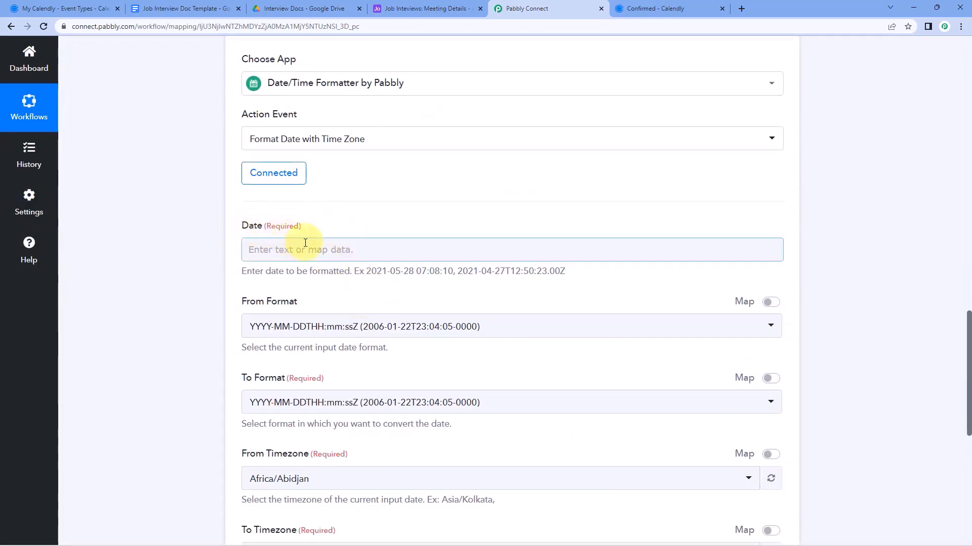
pyautogui.scroll(1, 536, 220)
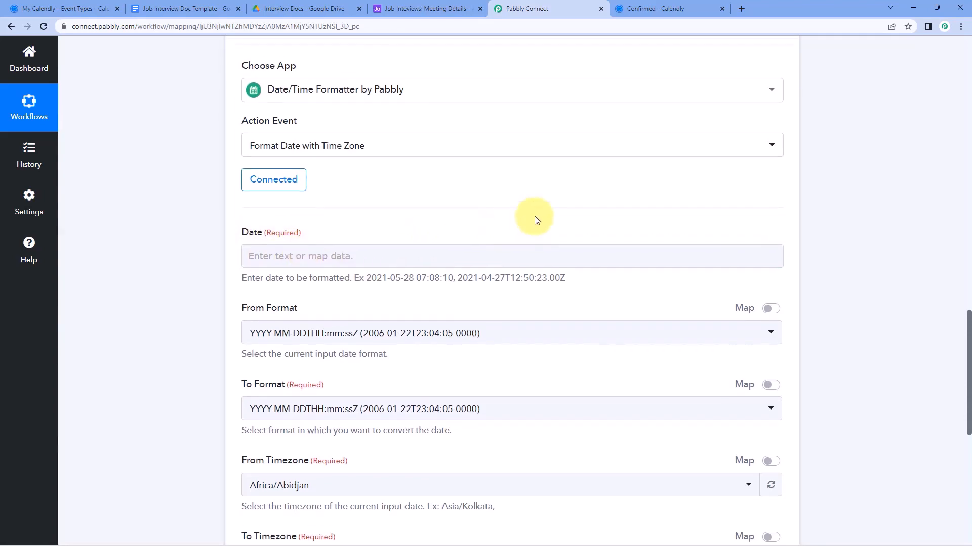
pyautogui.scroll(10, 537, 220)
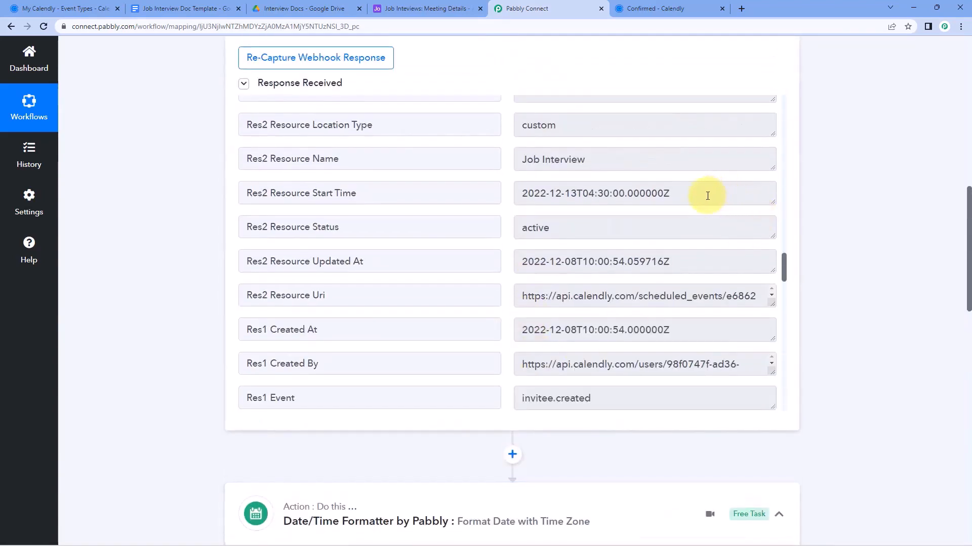
pyautogui.moveTo(707, 195); pyautogui.dragTo(517, 193)
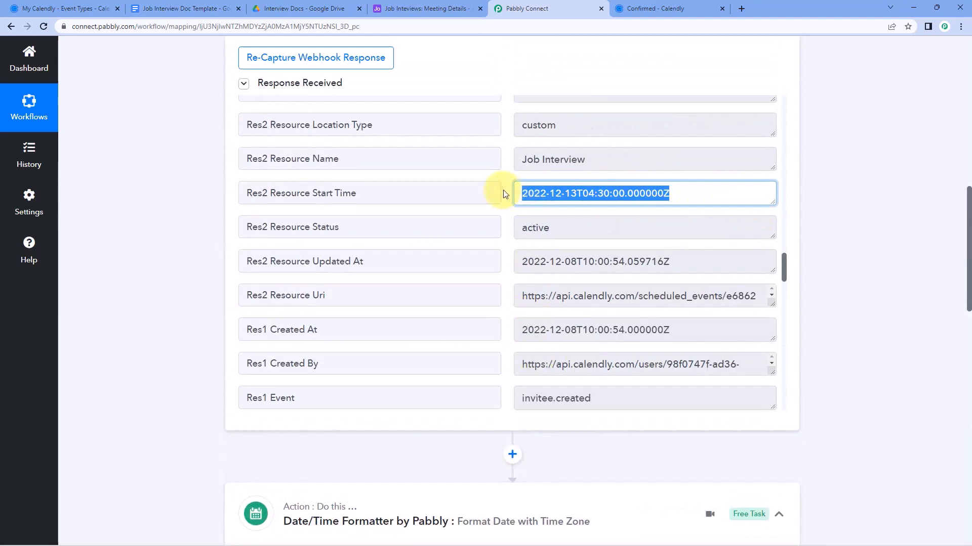
pyautogui.scroll(-6, 197, 258)
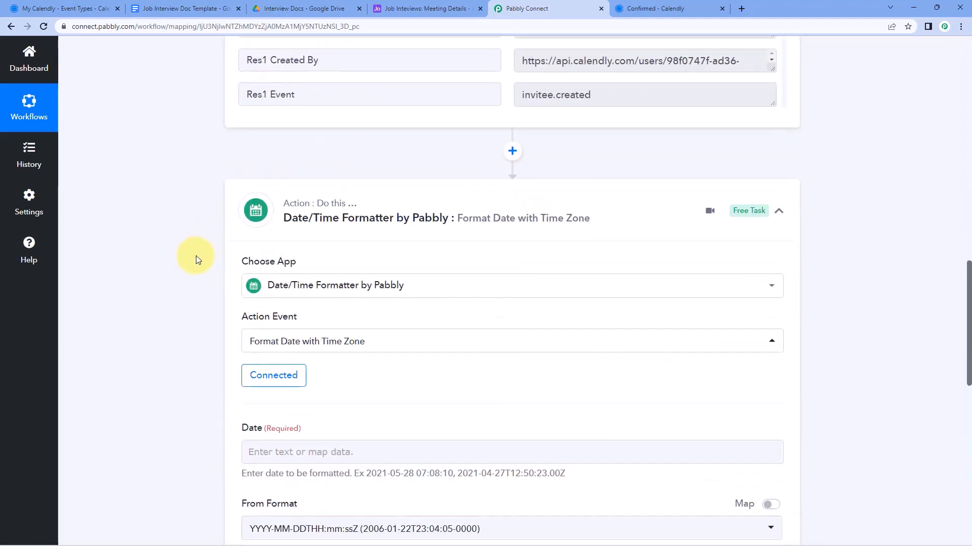
pyautogui.scroll(-3, 196, 256)
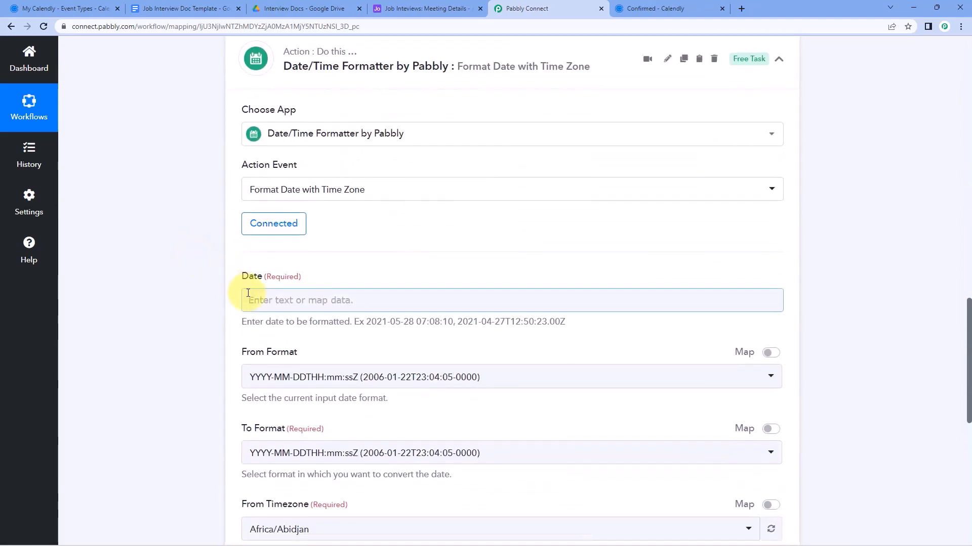
pyautogui.scroll(-1, 224, 286)
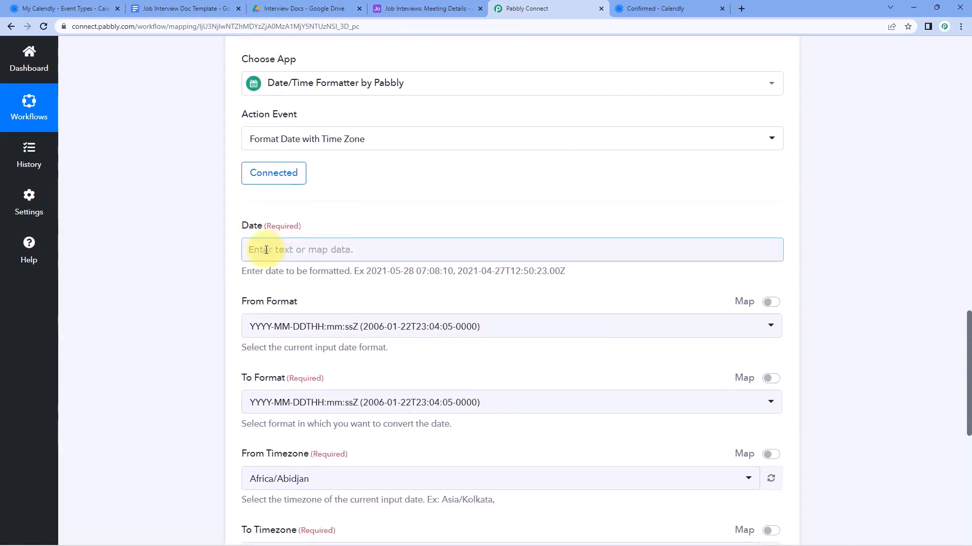
pyautogui.click(273, 250)
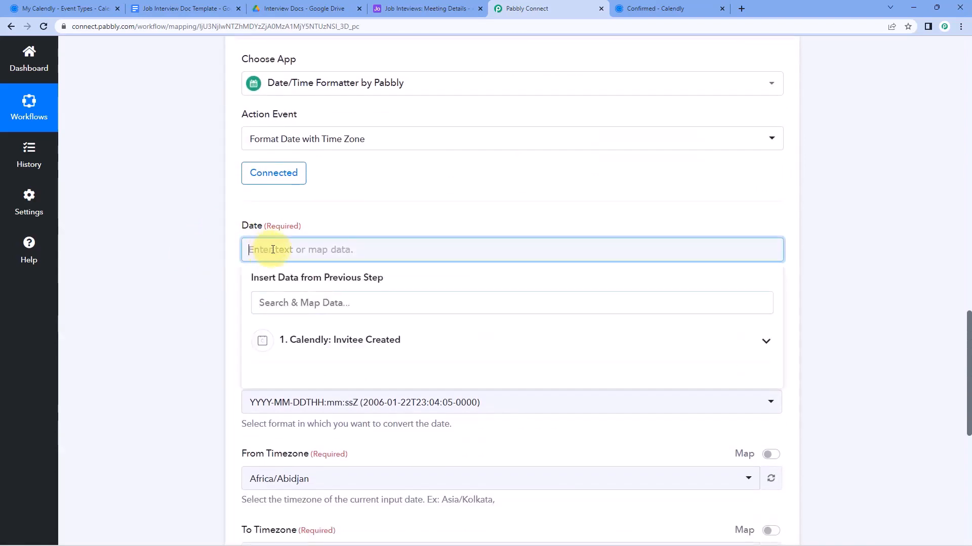
pyautogui.click(414, 345)
pyautogui.scroll(-4, 207, 319)
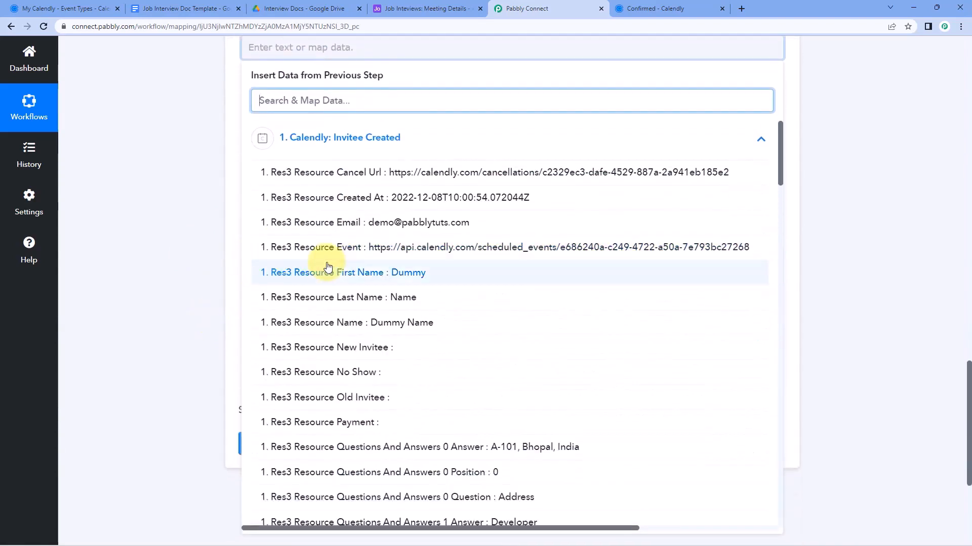
pyautogui.scroll(-5, 328, 267)
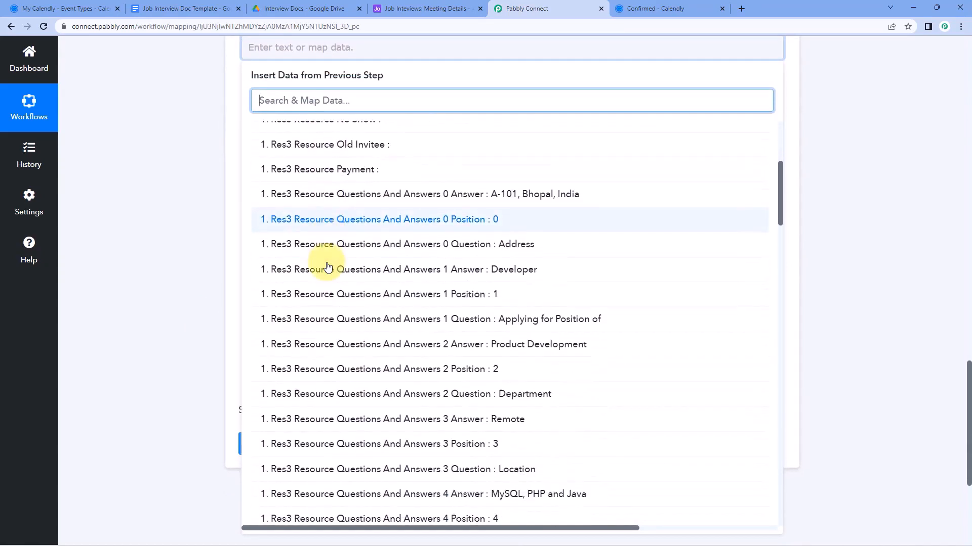
pyautogui.scroll(-5, 328, 267)
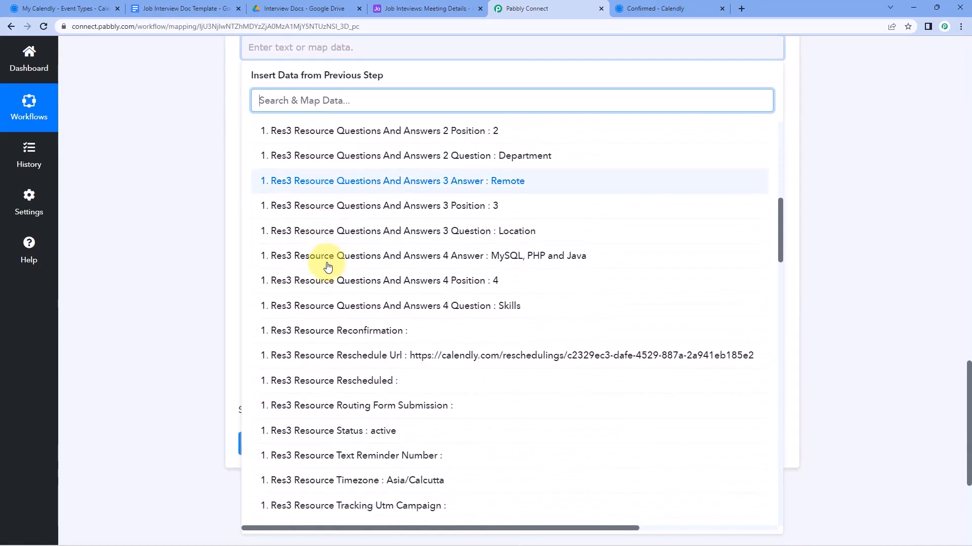
pyautogui.scroll(-1, 328, 267)
pyautogui.scroll(-6, 328, 267)
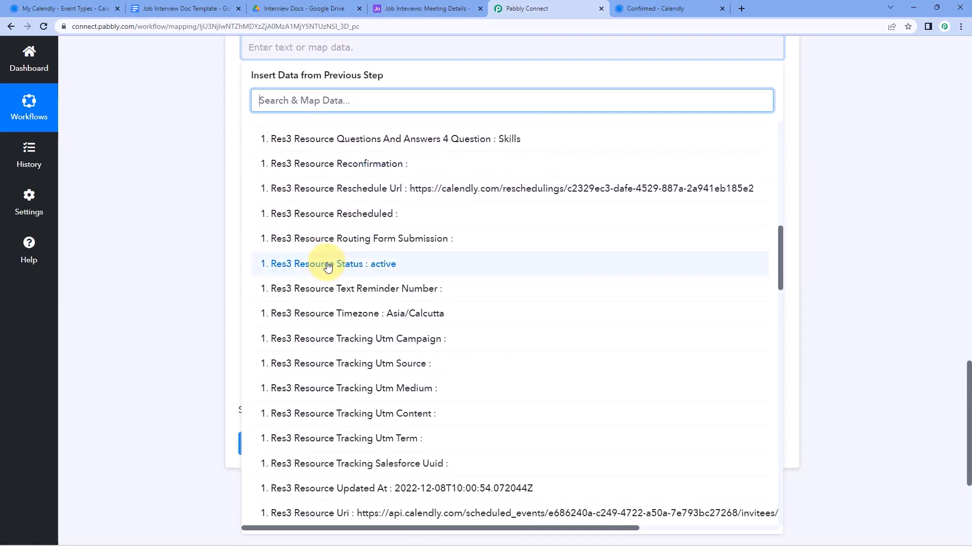
pyautogui.scroll(-7, 328, 266)
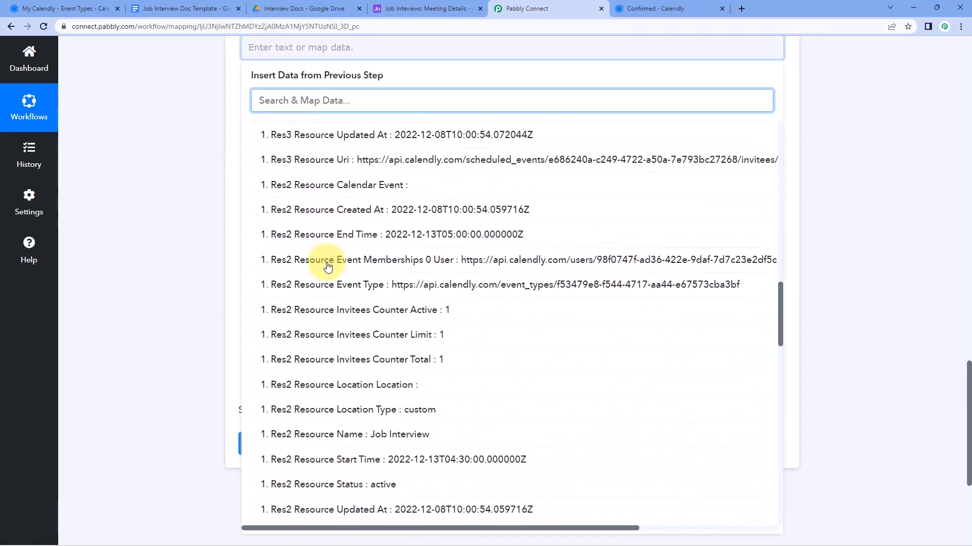
pyautogui.scroll(-1, 328, 267)
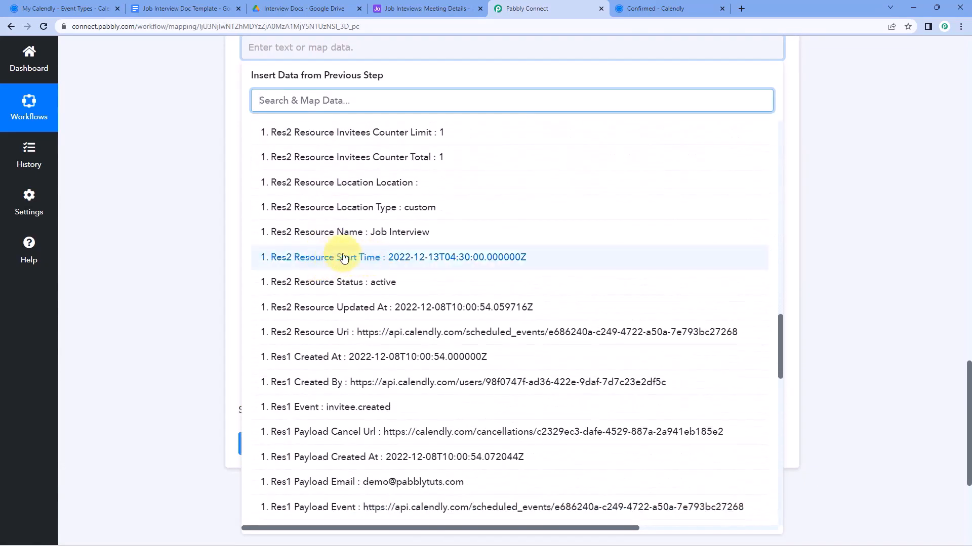
pyautogui.click(409, 260)
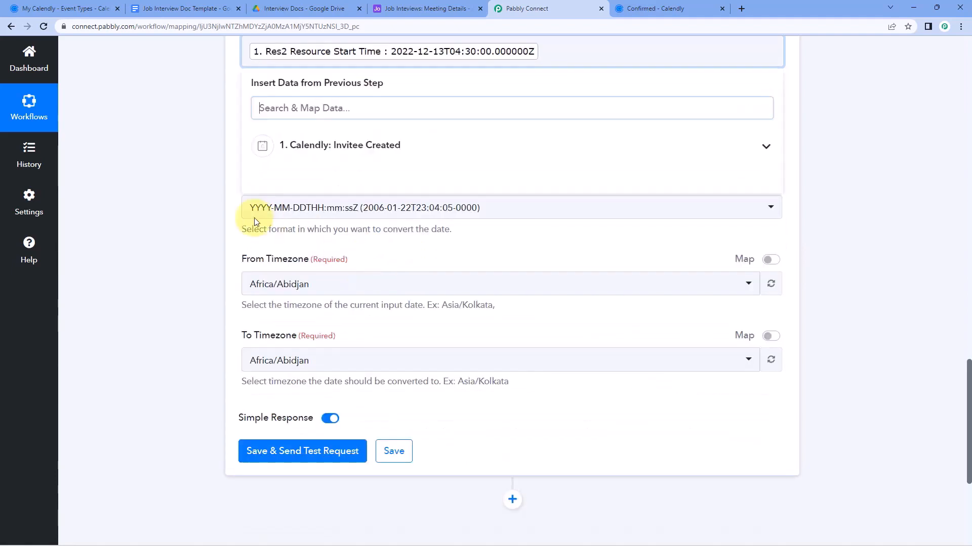
pyautogui.click(216, 195)
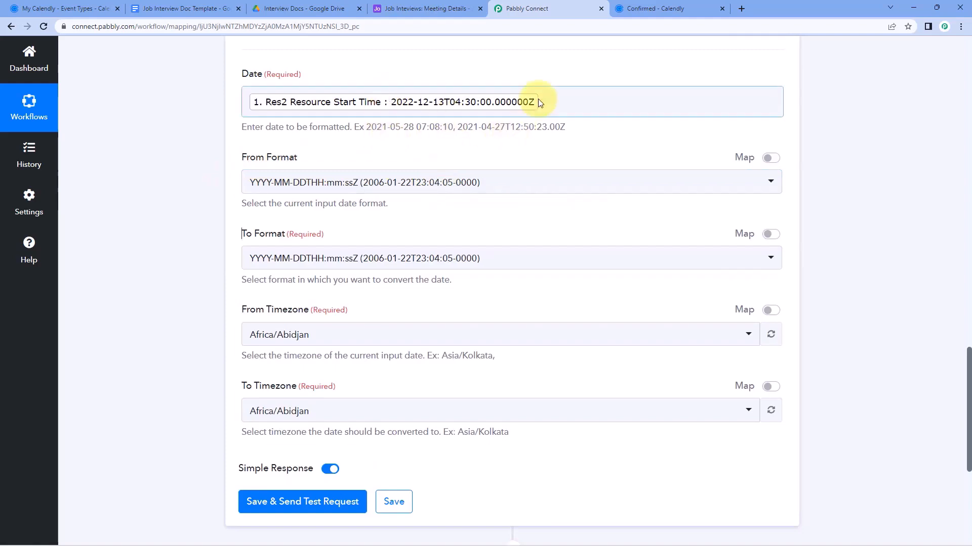
# Keep From Format YYYY-MM-DDTHH:mm:ssZ and set To Format DD/MM/YYYY hh:mm:ss A
pyautogui.click(461, 182)
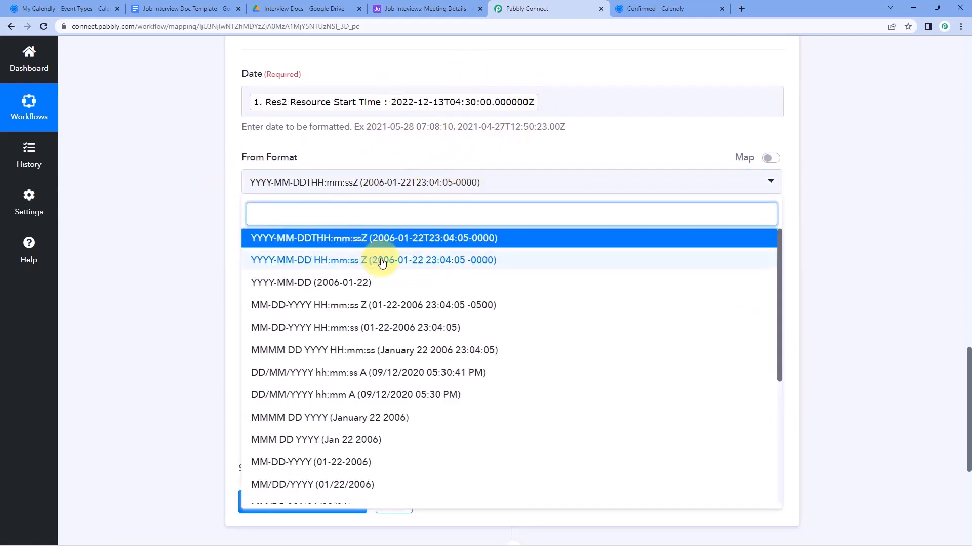
pyautogui.scroll(-2, 382, 261)
pyautogui.scroll(-2, 382, 262)
pyautogui.scroll(5, 380, 275)
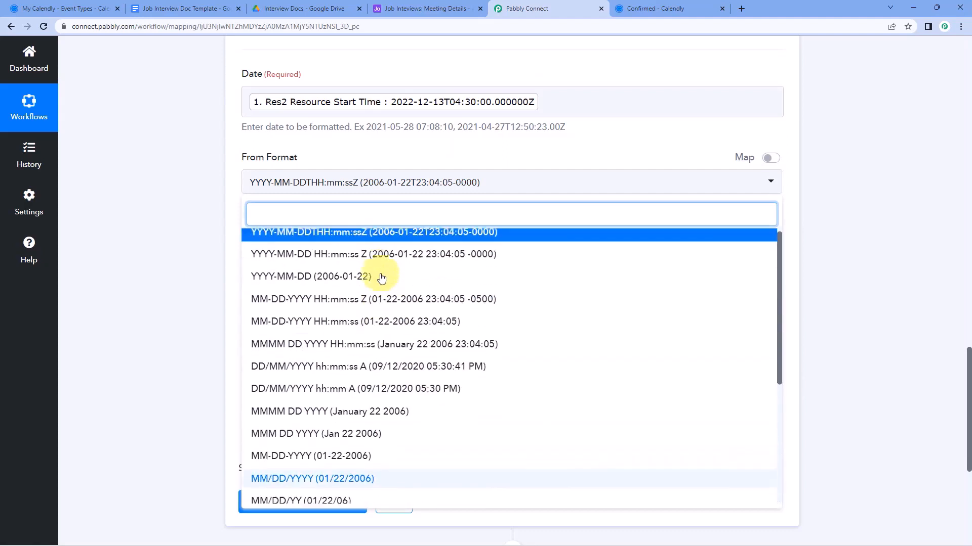
pyautogui.click(364, 244)
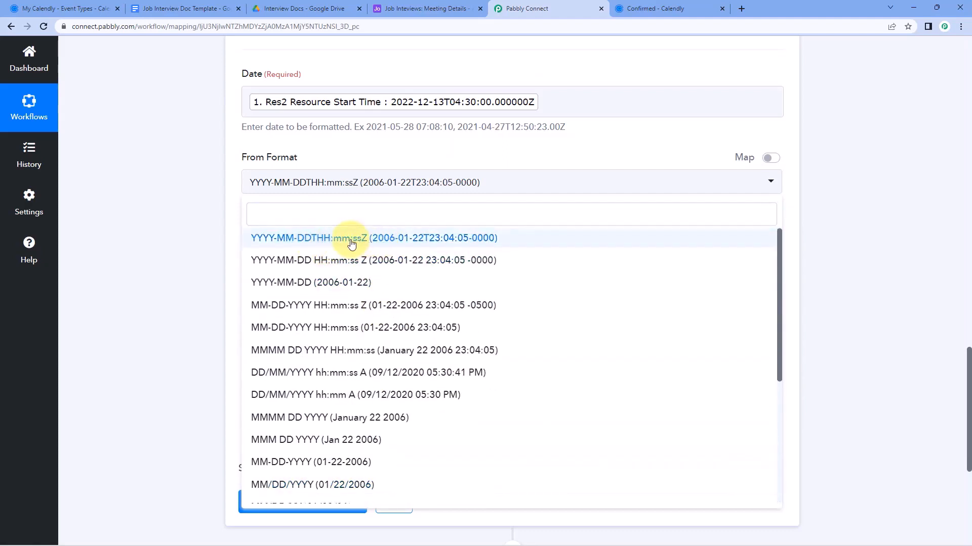
pyautogui.click(352, 244)
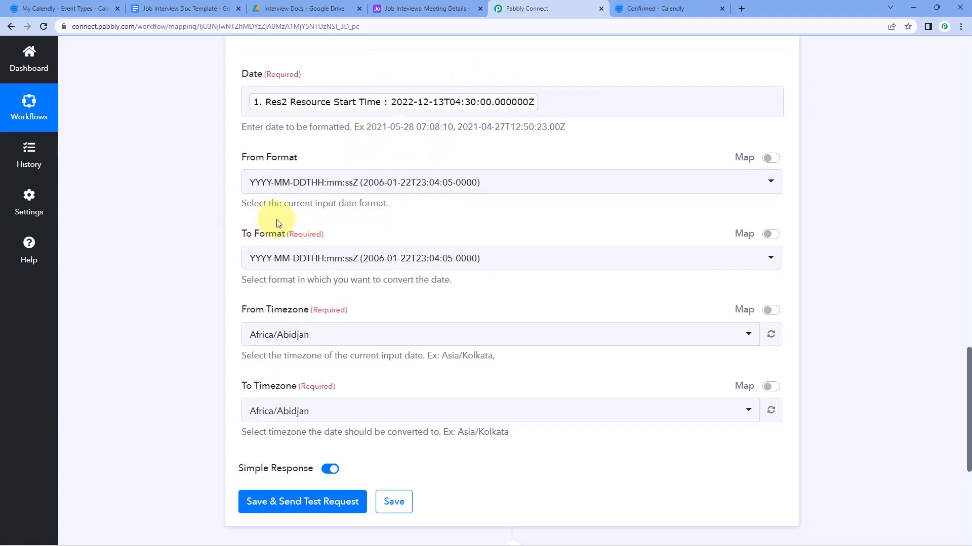
pyautogui.click(440, 257)
pyautogui.scroll(-1, 378, 318)
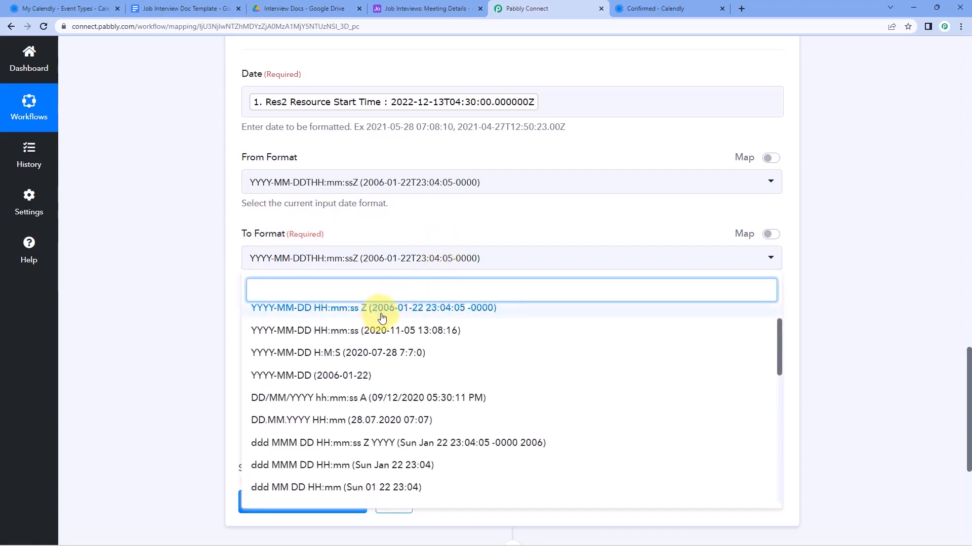
pyautogui.scroll(-1, 382, 318)
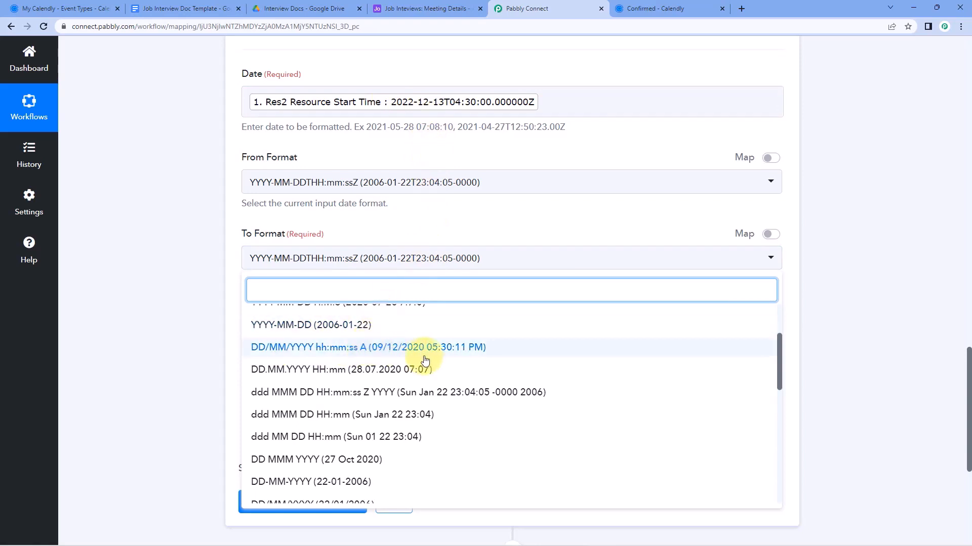
pyautogui.click(360, 349)
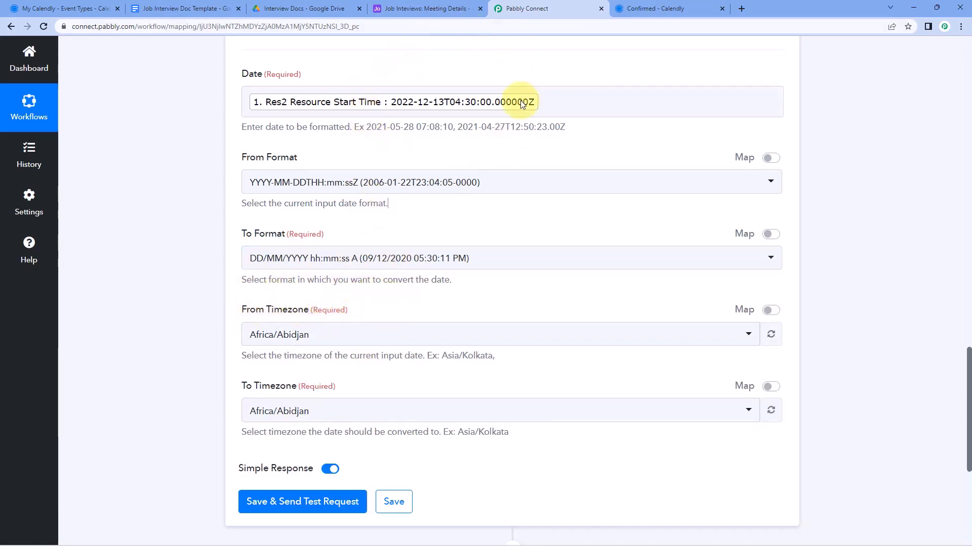
# Set the From Timezone to Etc/UTC and the To Timezone to Asia/Kolkata
pyautogui.click(348, 336)
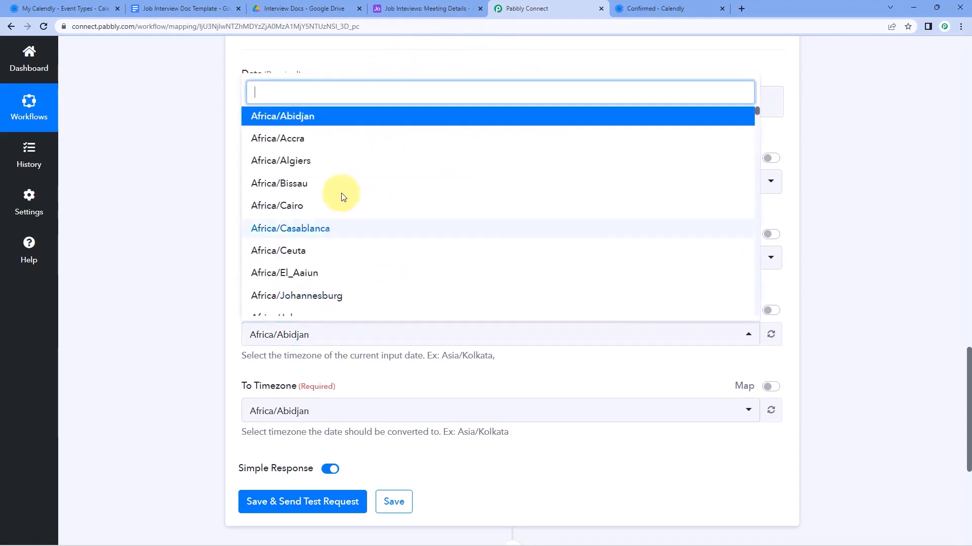
pyautogui.write('UTC')
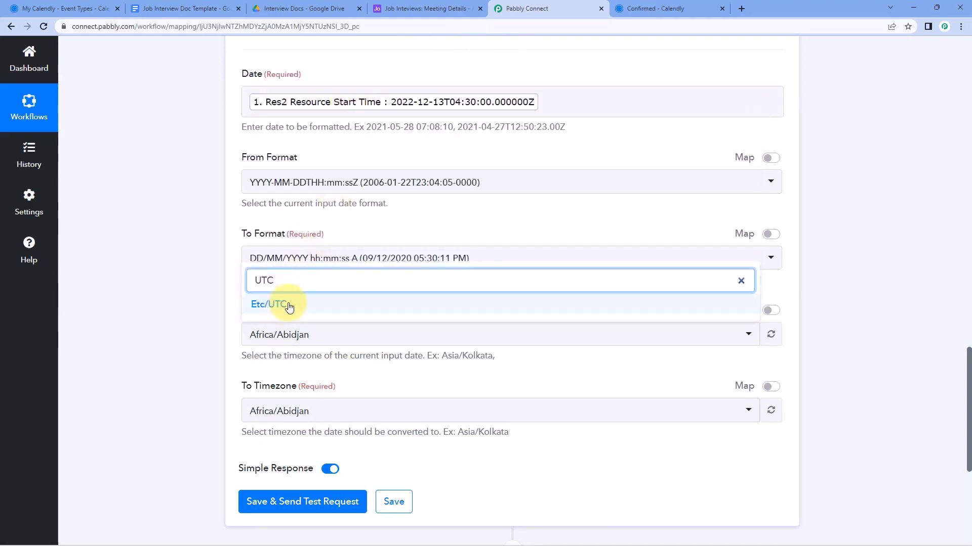
pyautogui.click(258, 303)
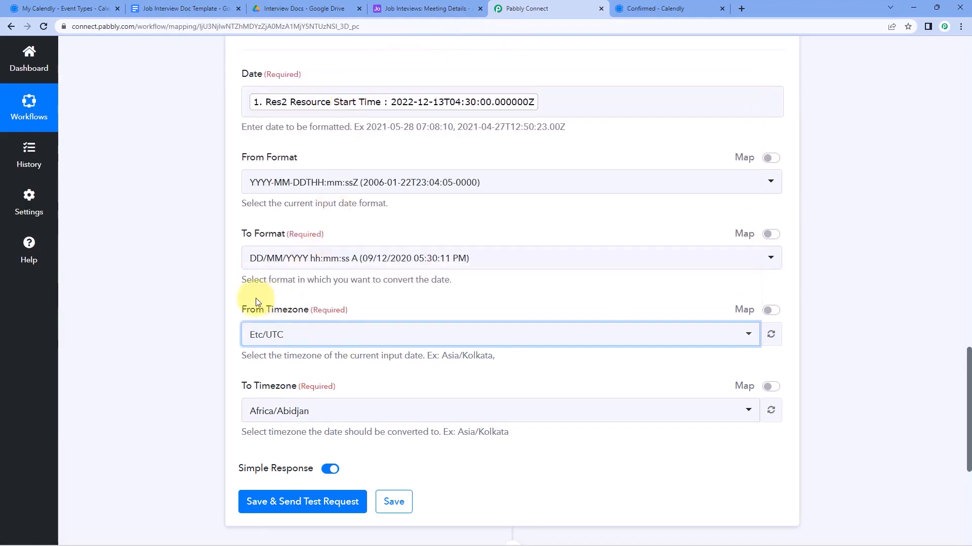
pyautogui.scroll(-2, 256, 302)
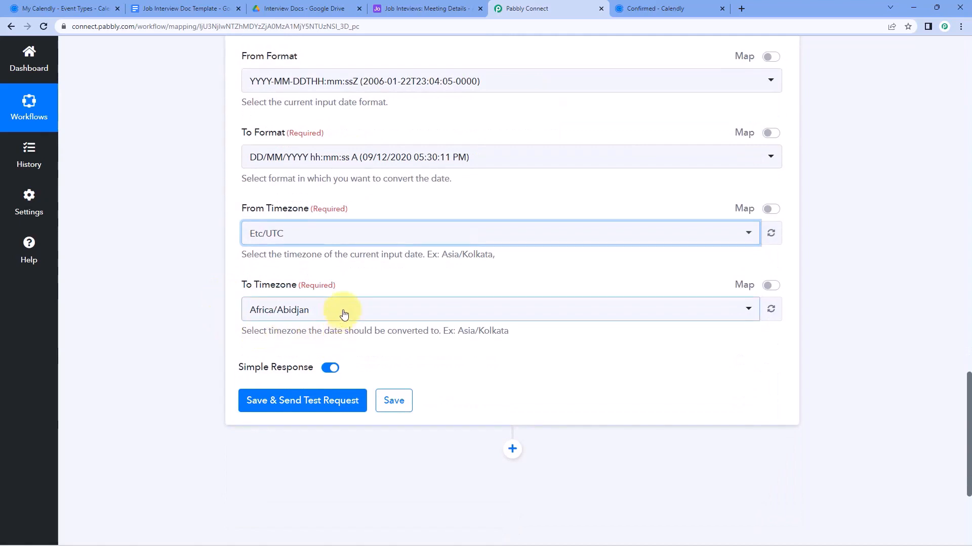
pyautogui.click(345, 312)
pyautogui.write('Kol')
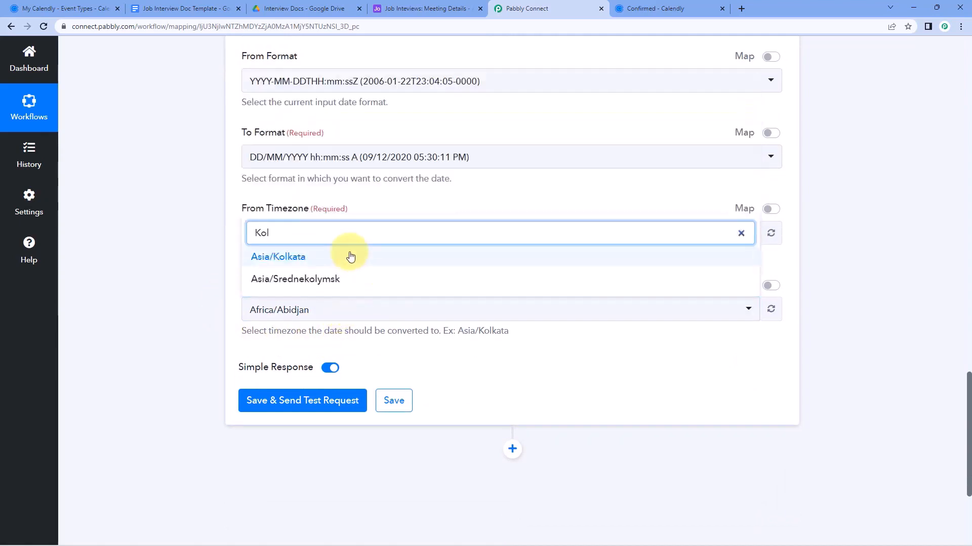
pyautogui.click(350, 257)
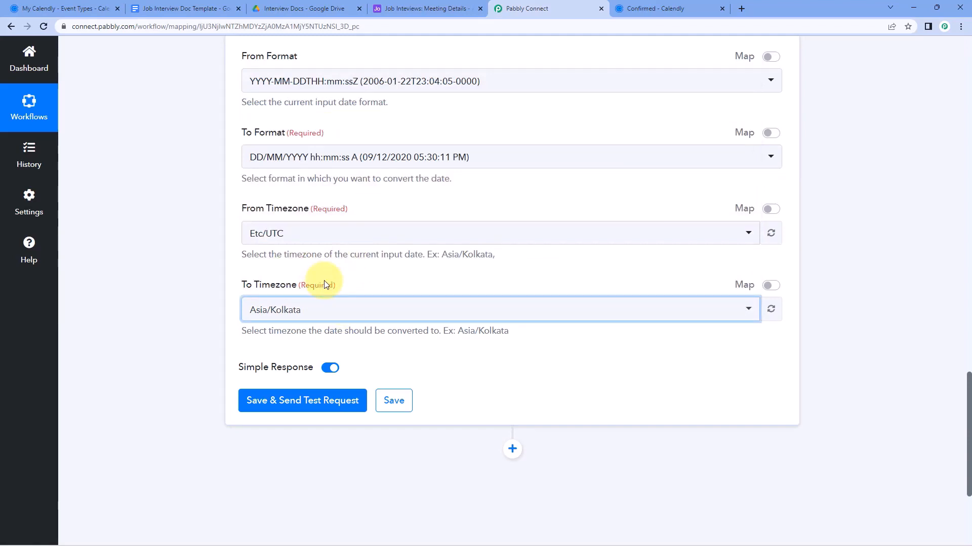
# Save and test the formatter, getting 13/12/2022 10:00:00 AM, then compare with Calendly's confirmation
pyautogui.click(299, 397)
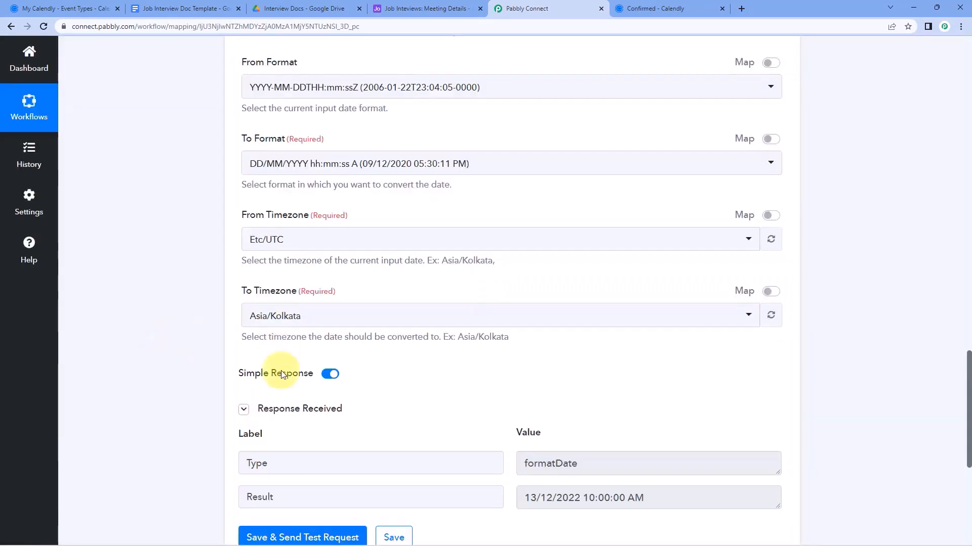
pyautogui.scroll(-2, 491, 364)
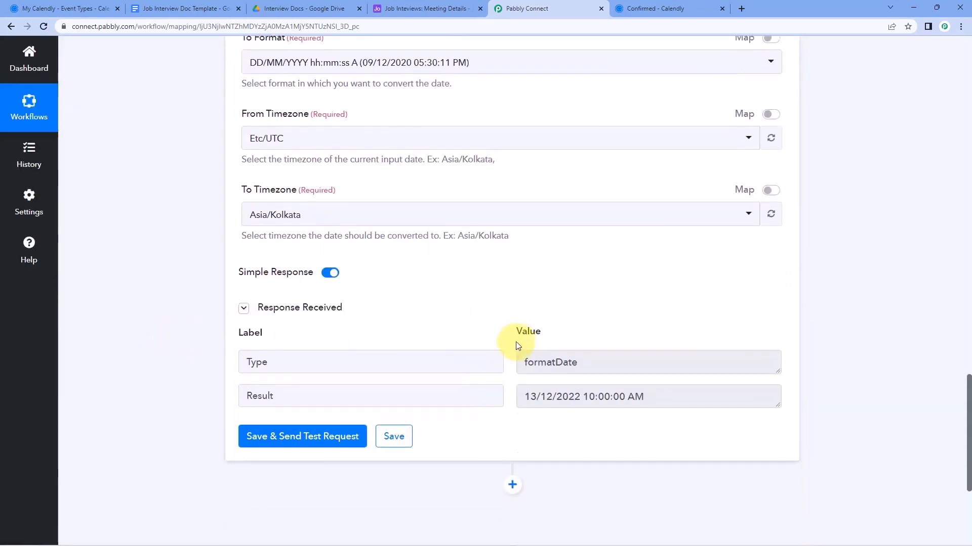
pyautogui.scroll(-1, 525, 329)
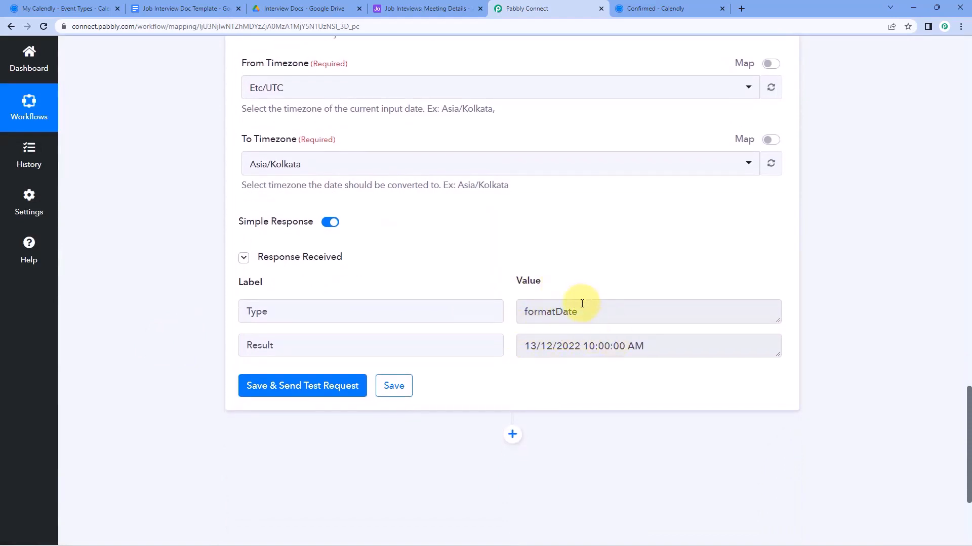
pyautogui.moveTo(526, 350); pyautogui.dragTo(661, 345)
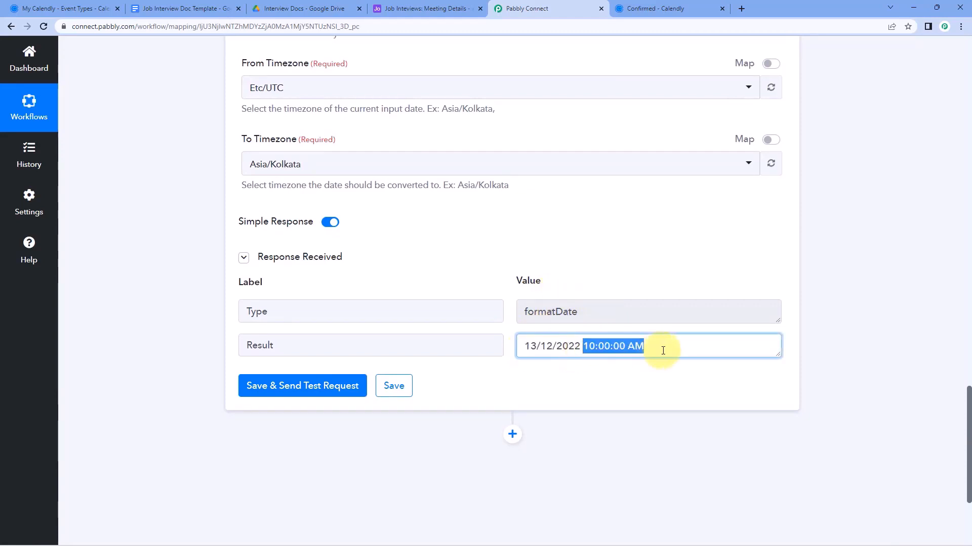
pyautogui.click(648, 8)
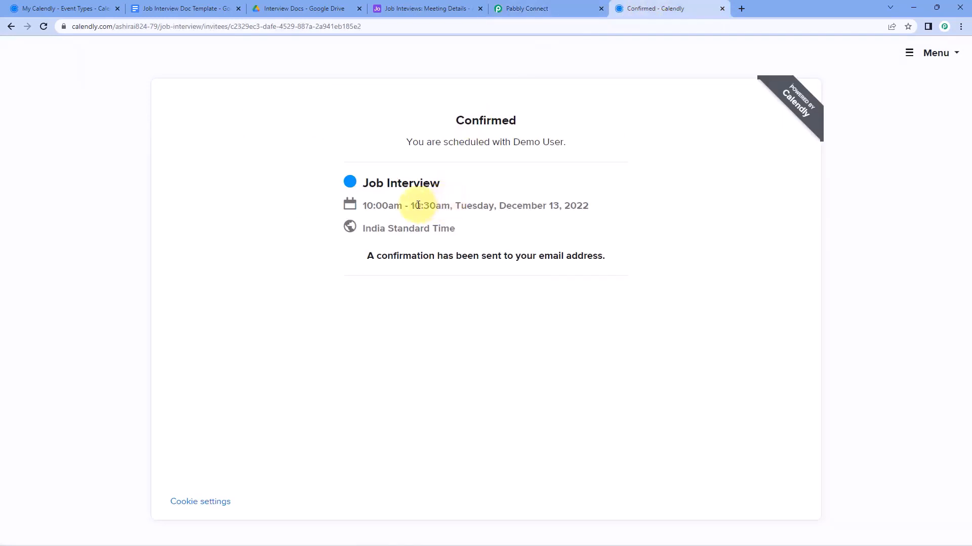
# Go back to the formatter's 13/12/2022 10:00:00 AM result, which matches the 10:00am booking
pyautogui.click(534, 6)
pyautogui.click(505, 329)
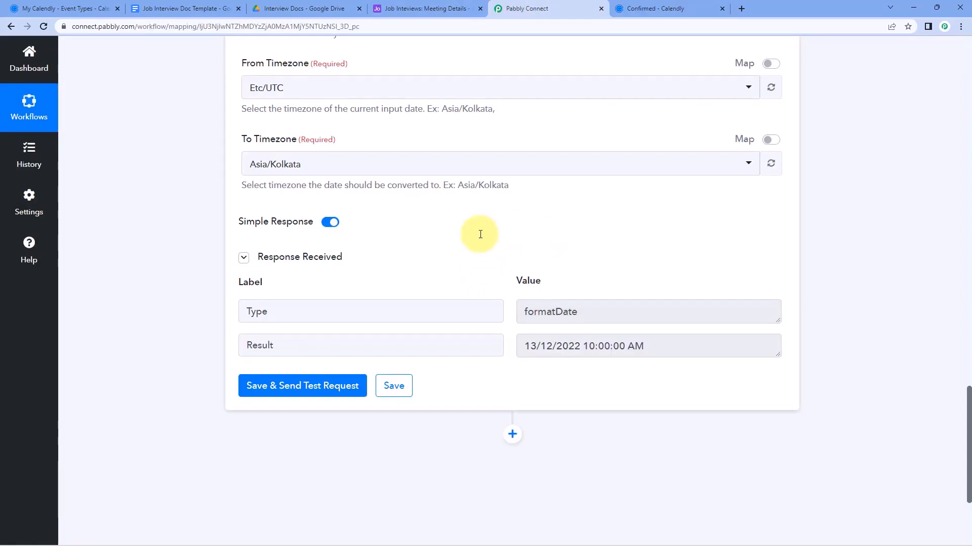
# Add an action step after the formatter using Google Docs with the Create Document from Template event
pyautogui.scroll(-4, 481, 234)
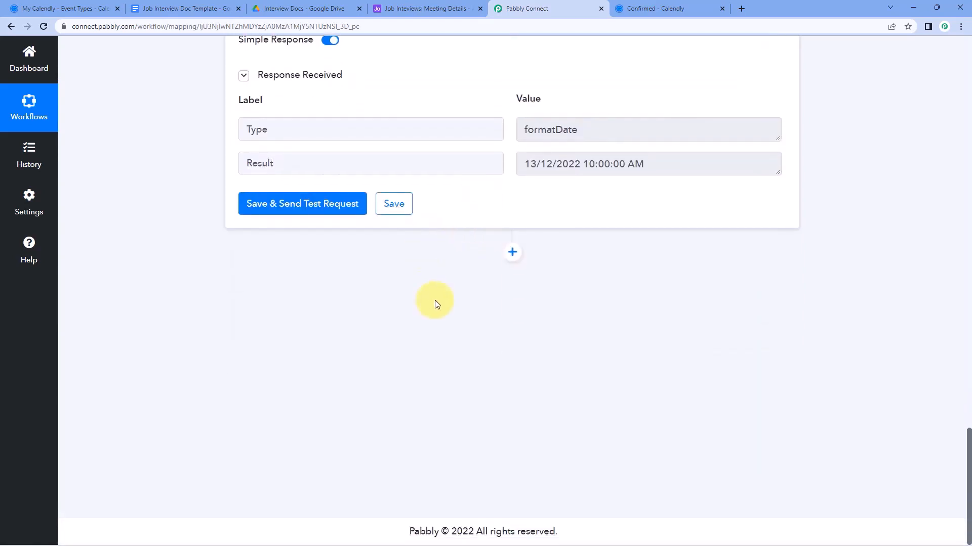
pyautogui.click(512, 253)
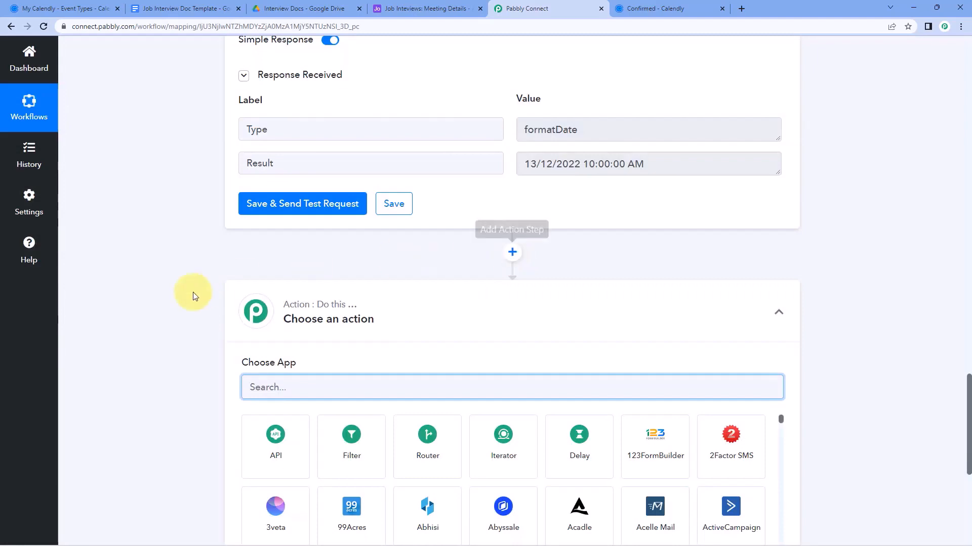
pyautogui.scroll(-3, 192, 291)
pyautogui.write('Google Docs')
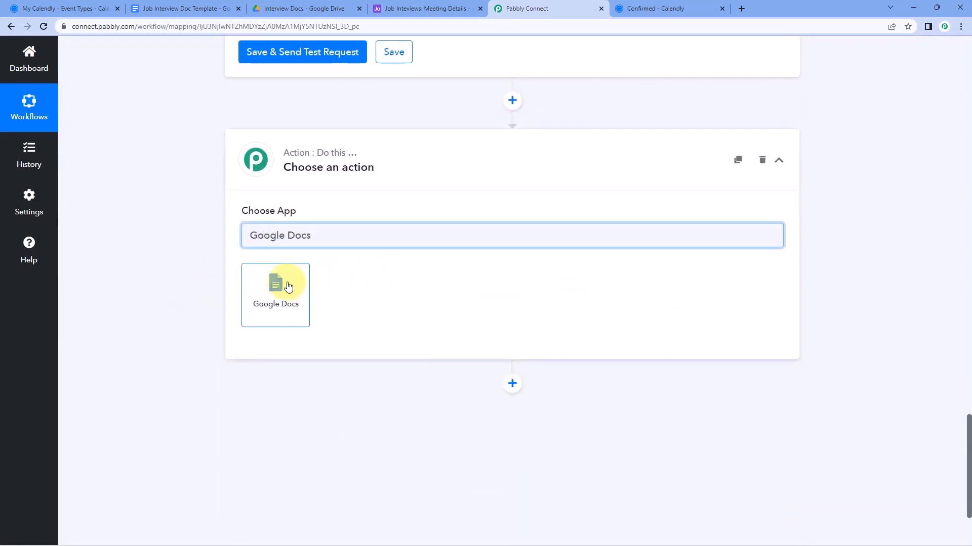
pyautogui.click(287, 285)
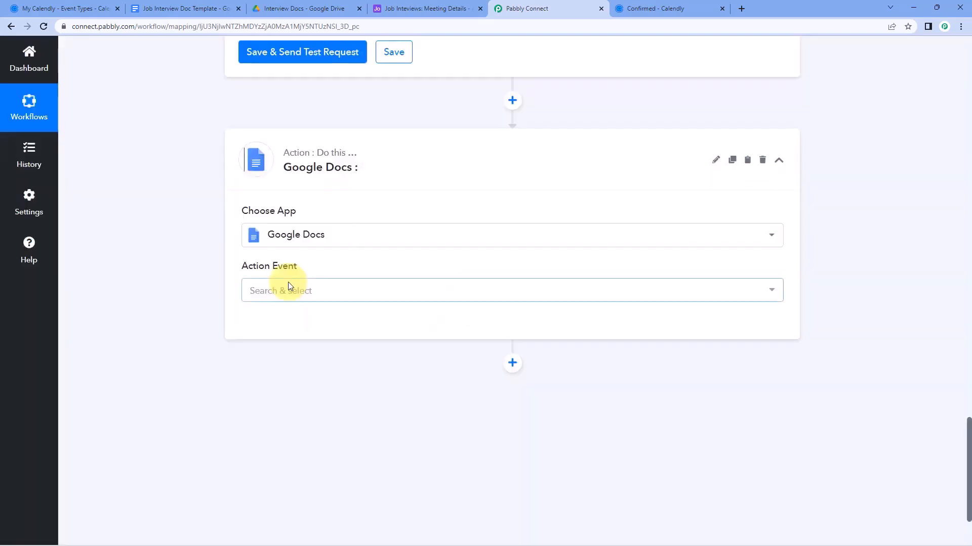
pyautogui.click(329, 293)
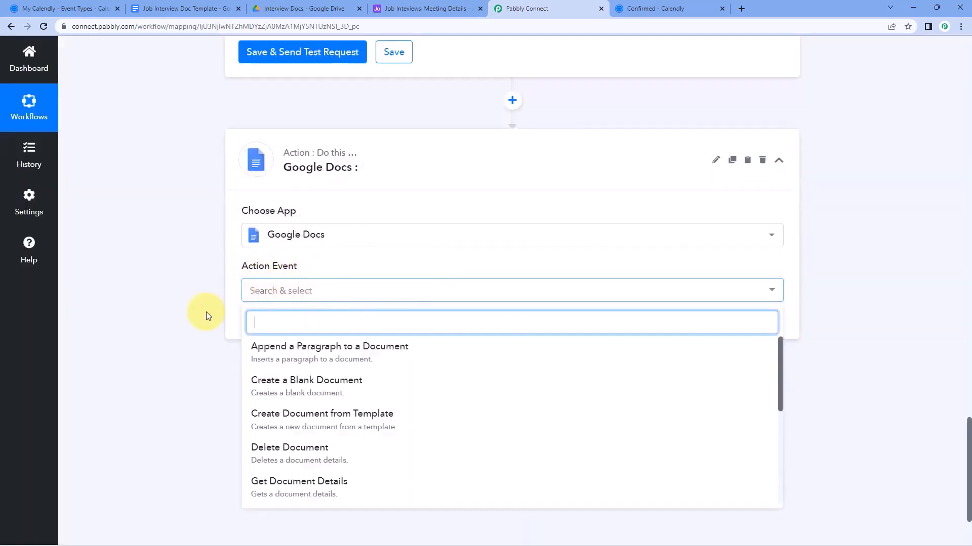
pyautogui.scroll(-2, 205, 313)
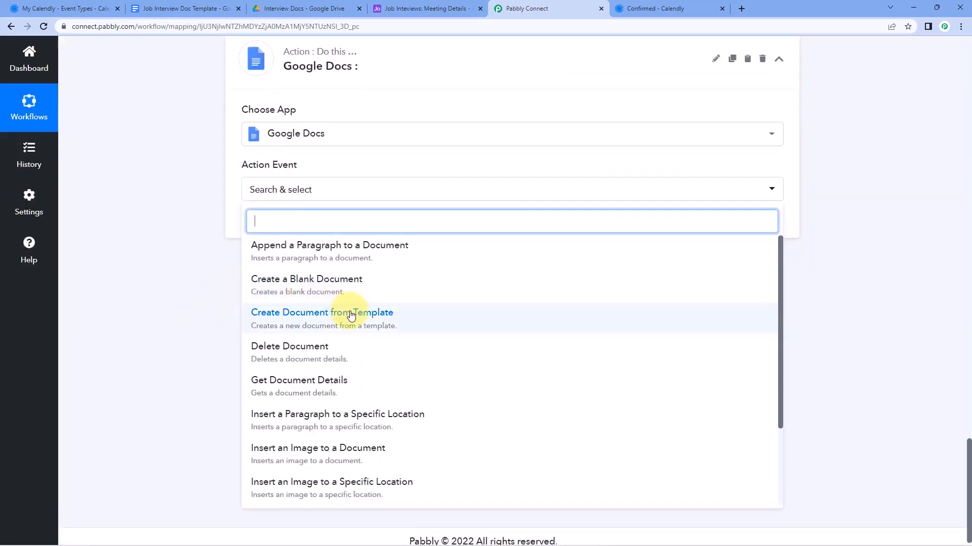
pyautogui.click(401, 322)
# Add a new Google account connection for Google Docs through Sign in with Google and grant access
pyautogui.click(291, 226)
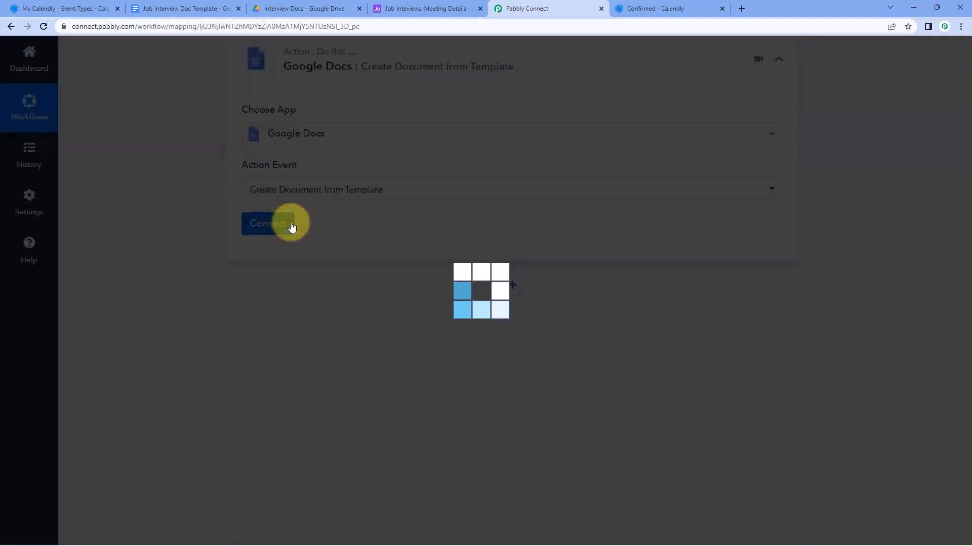
pyautogui.click(448, 170)
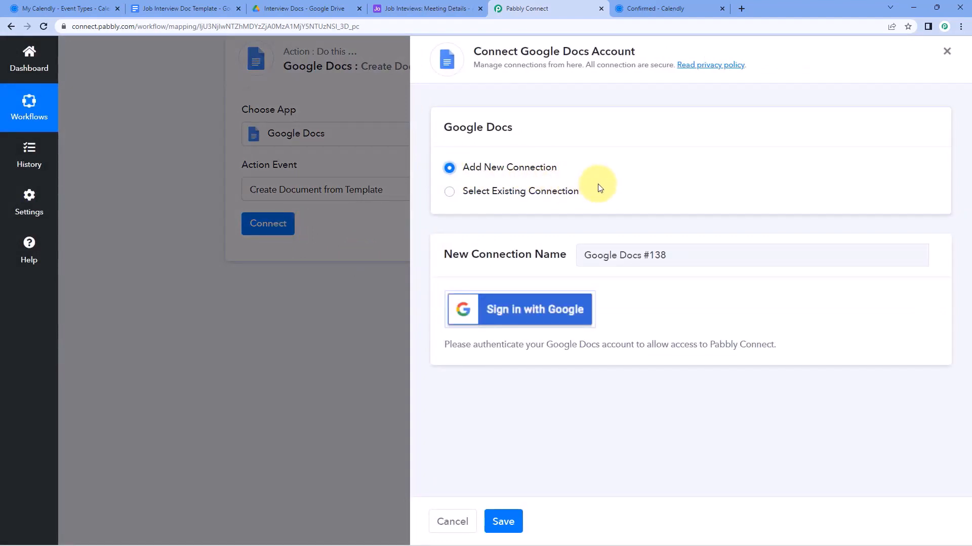
pyautogui.click(187, 8)
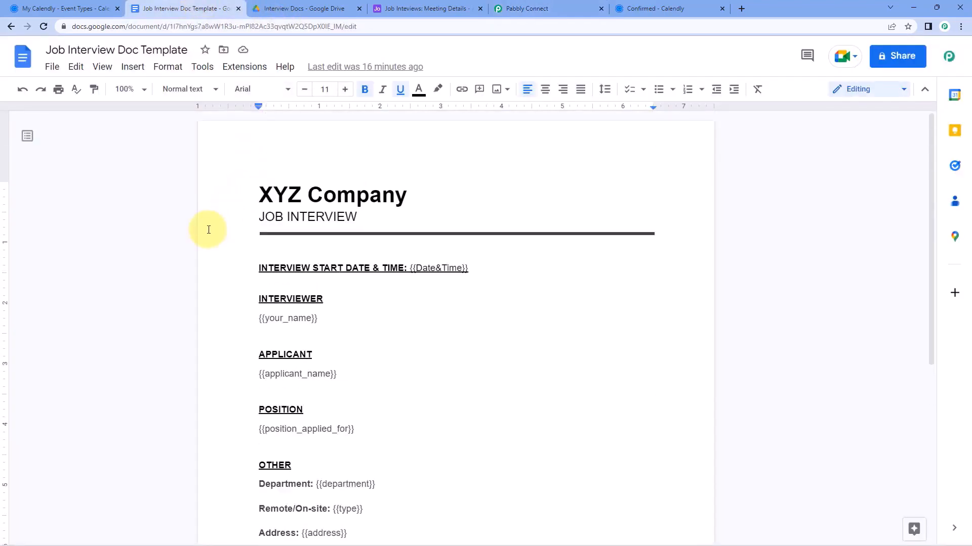
pyautogui.click(529, 8)
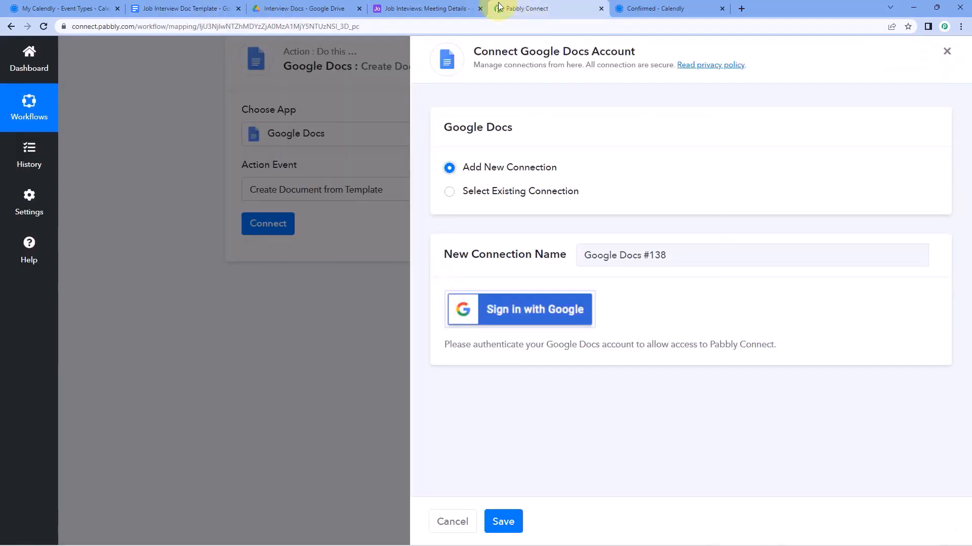
pyautogui.click(517, 320)
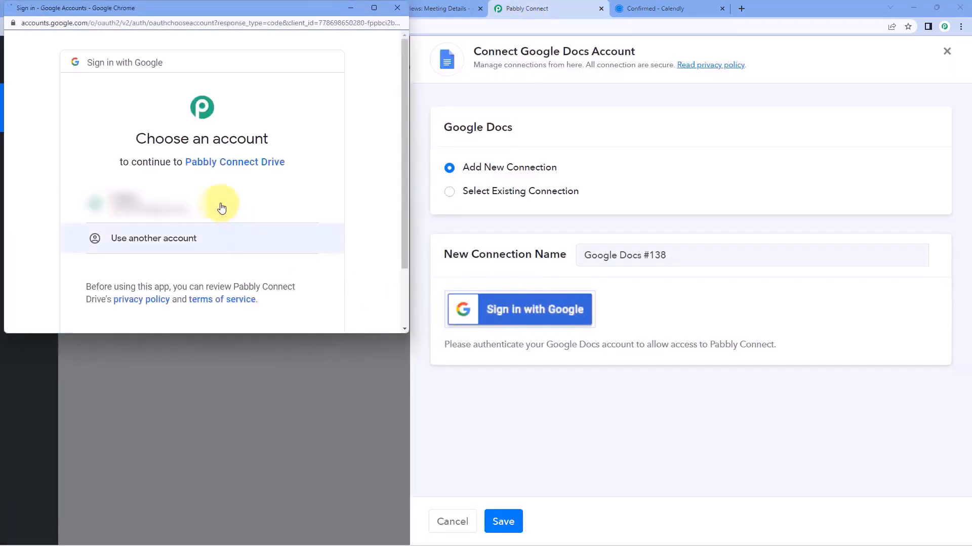
pyautogui.click(221, 207)
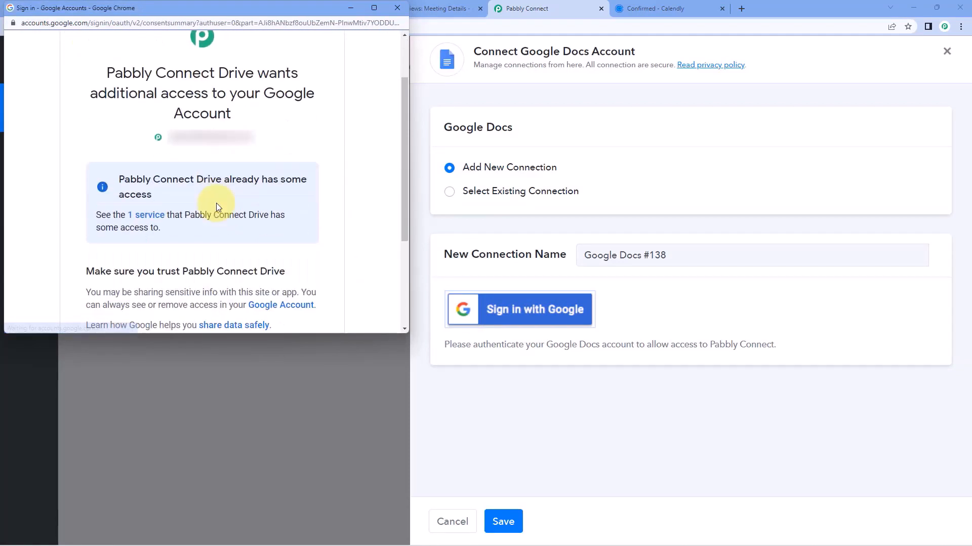
pyautogui.scroll(-3, 216, 203)
pyautogui.click(235, 241)
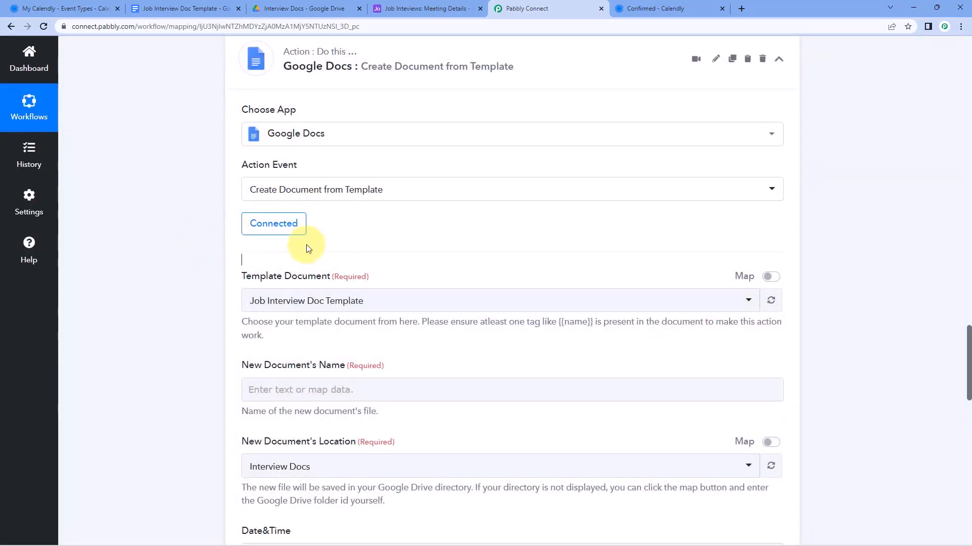
# Open the Template Document list, then view the Job Interview Doc Template in Google Docs
pyautogui.scroll(-2, 357, 234)
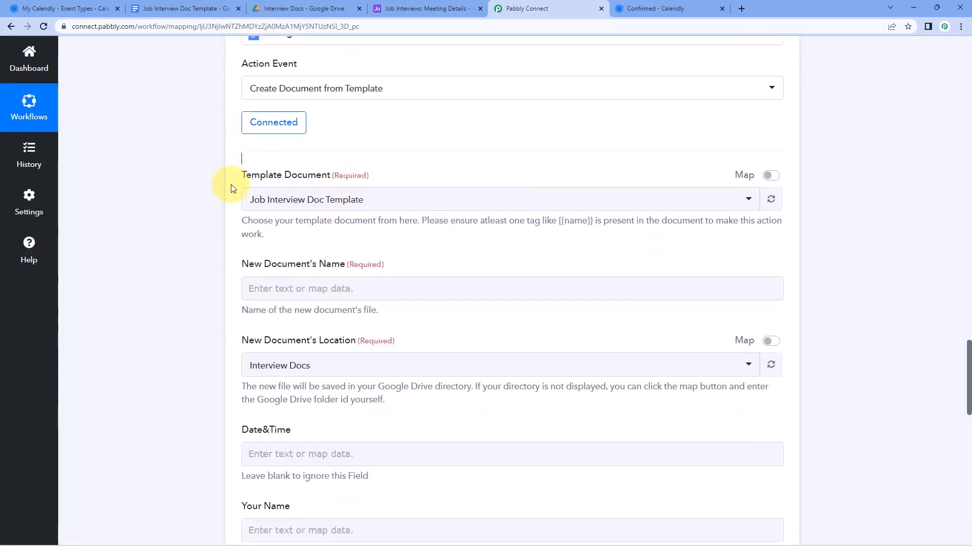
pyautogui.click(393, 203)
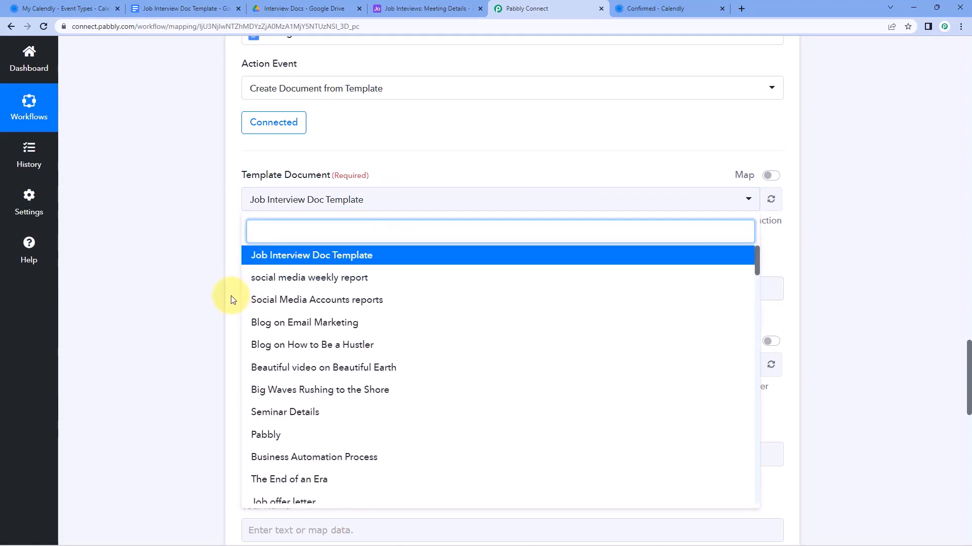
pyautogui.click(196, 6)
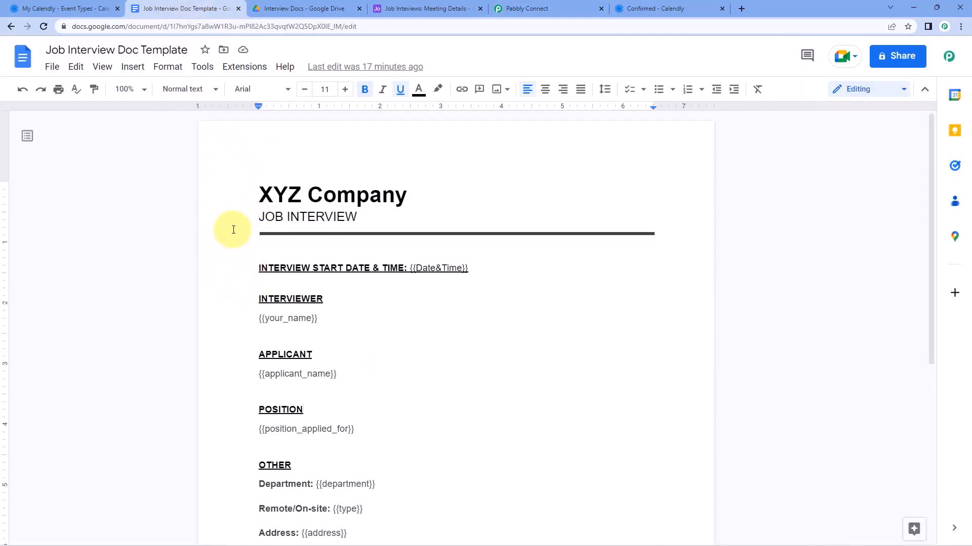
# Look over the template's placeholders, then go back to the Pabbly Connect template selection
pyautogui.scroll(-4, 233, 218)
pyautogui.scroll(4, 236, 253)
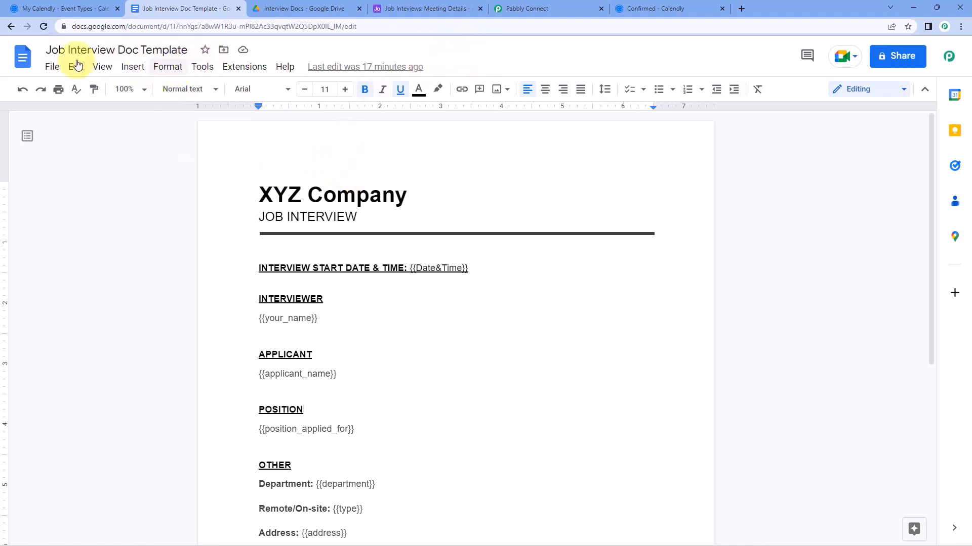
pyautogui.click(525, 8)
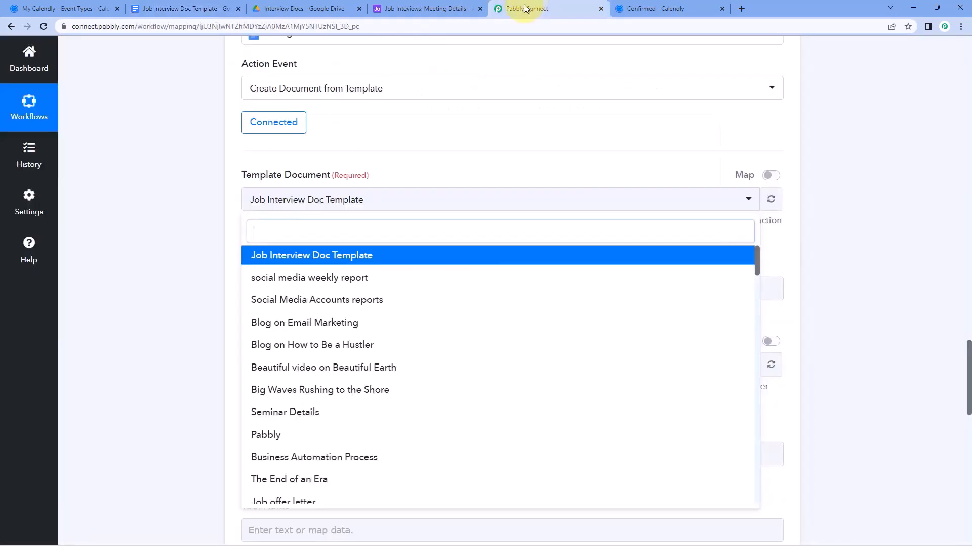
# Select Job Interview Doc Template as the template and focus the New Document's Name field
pyautogui.click(332, 260)
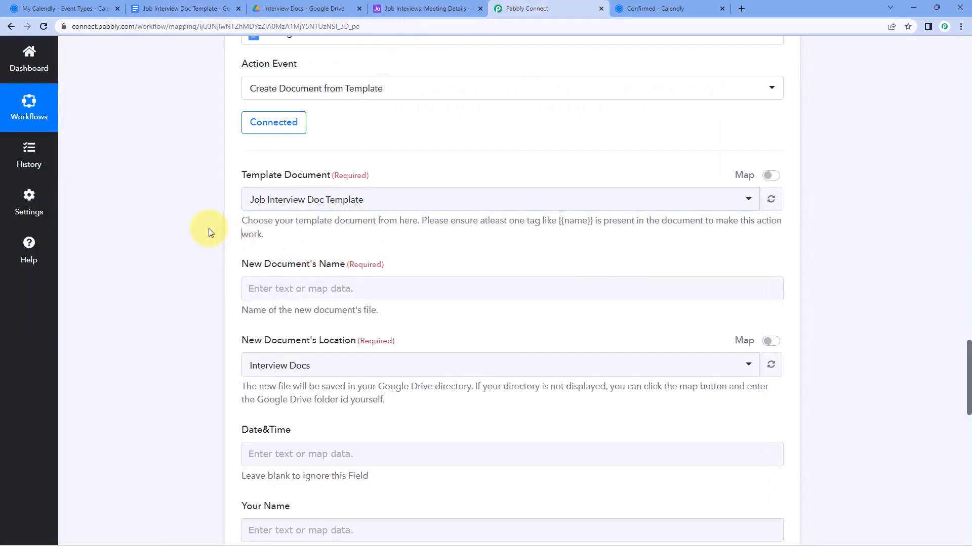
pyautogui.scroll(-1, 211, 233)
pyautogui.click(319, 220)
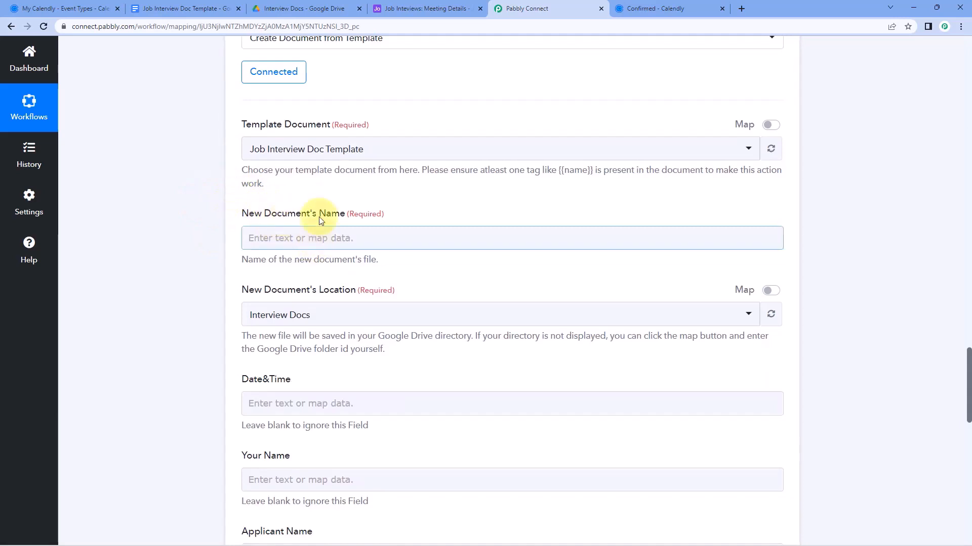
pyautogui.click(319, 219)
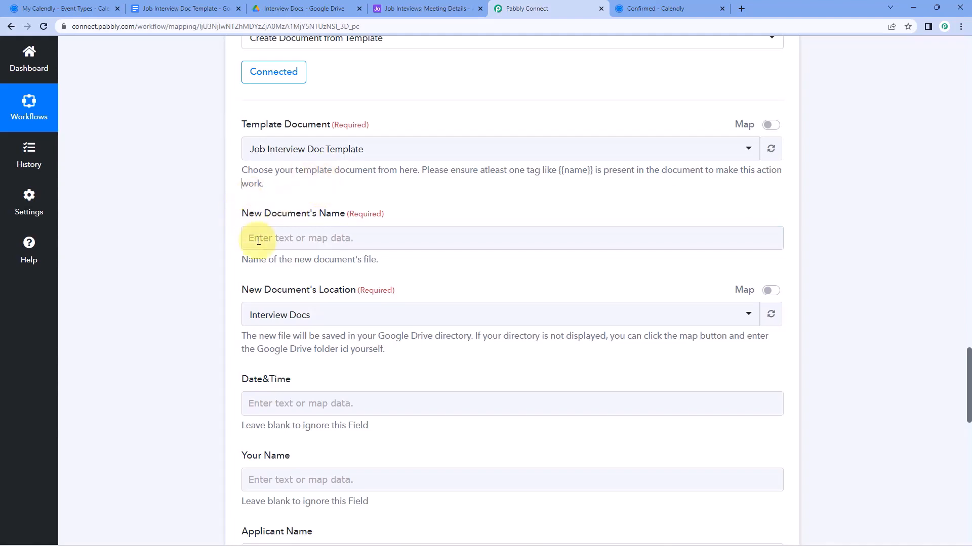
pyautogui.click(328, 234)
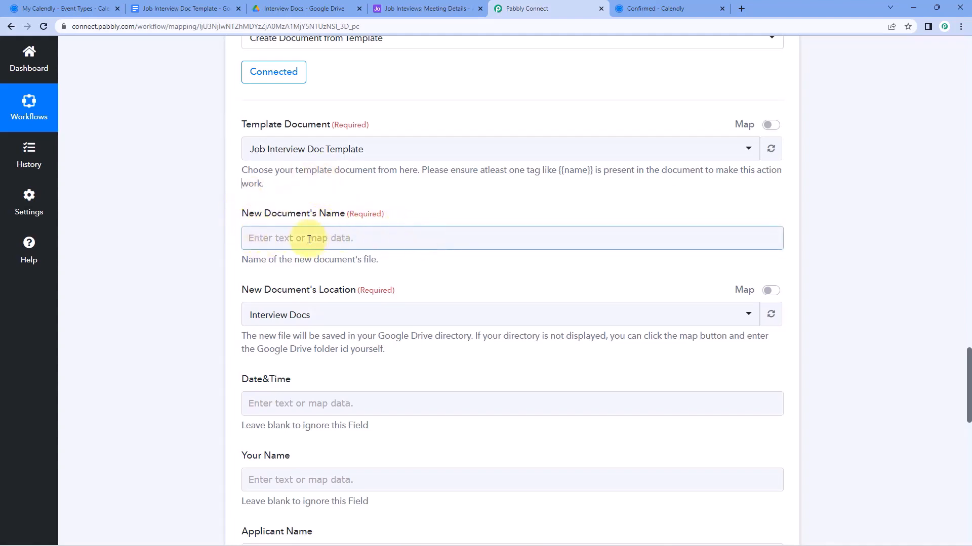
# Build the document name from the Calendly invitee's name, a hyphen, and their e-mail
pyautogui.click(278, 240)
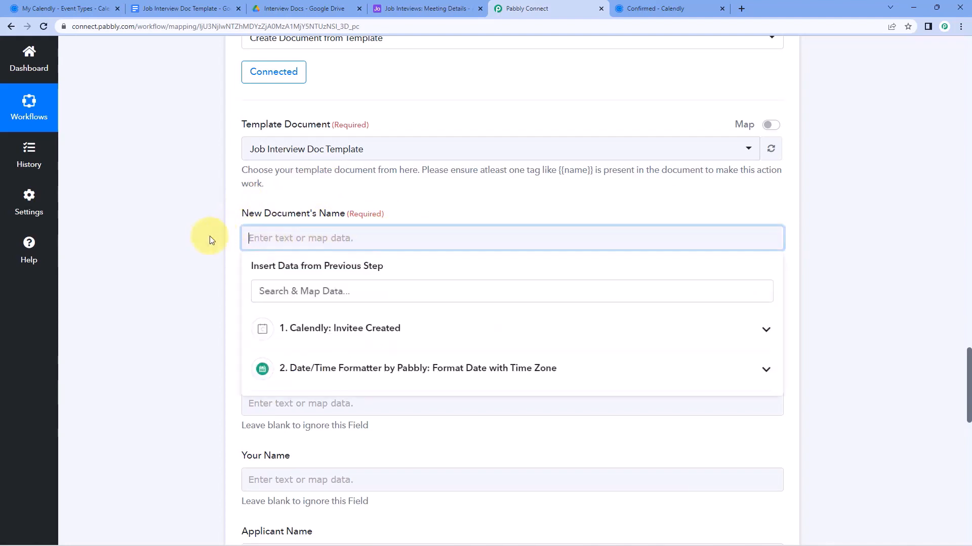
pyautogui.scroll(-1, 218, 232)
pyautogui.click(372, 293)
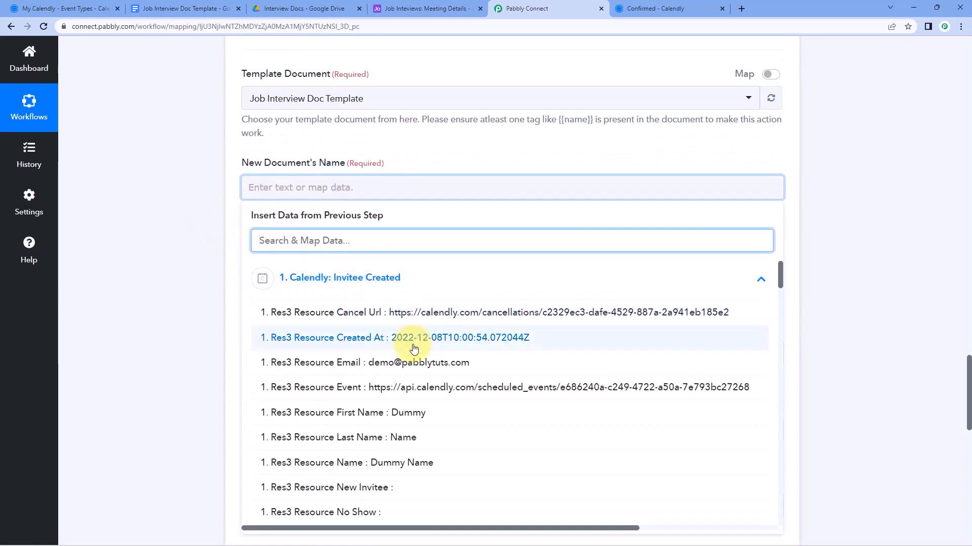
pyautogui.scroll(-2, 375, 329)
pyautogui.click(381, 358)
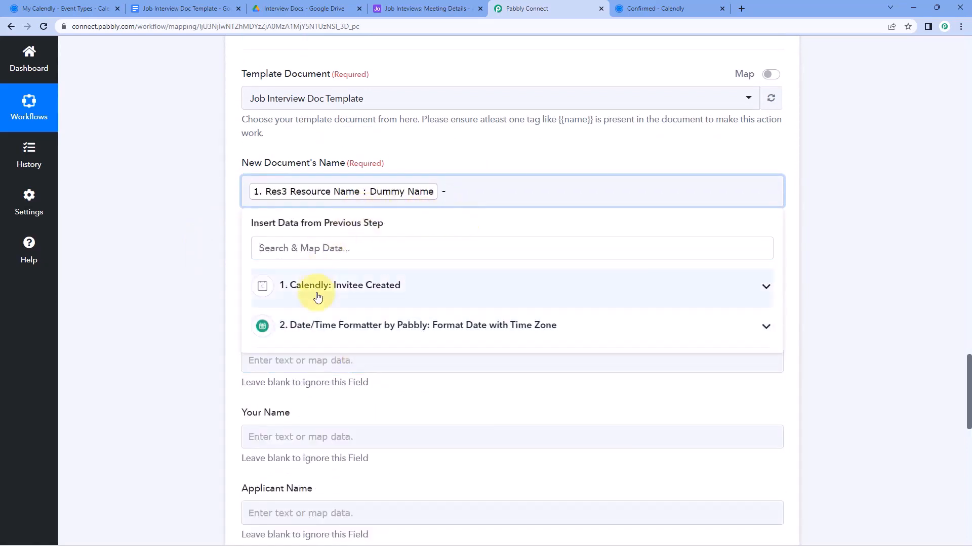
pyautogui.click(353, 290)
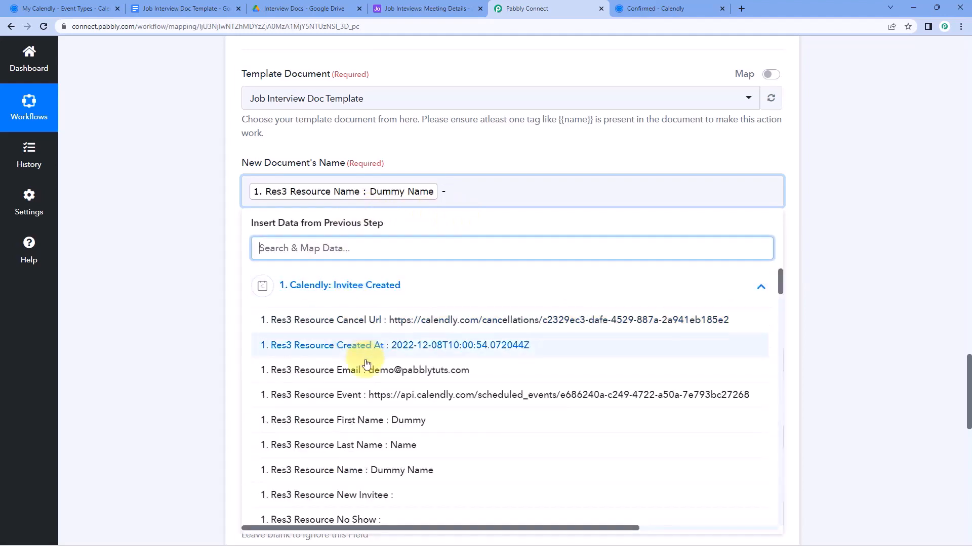
pyautogui.click(365, 310)
pyautogui.click(191, 271)
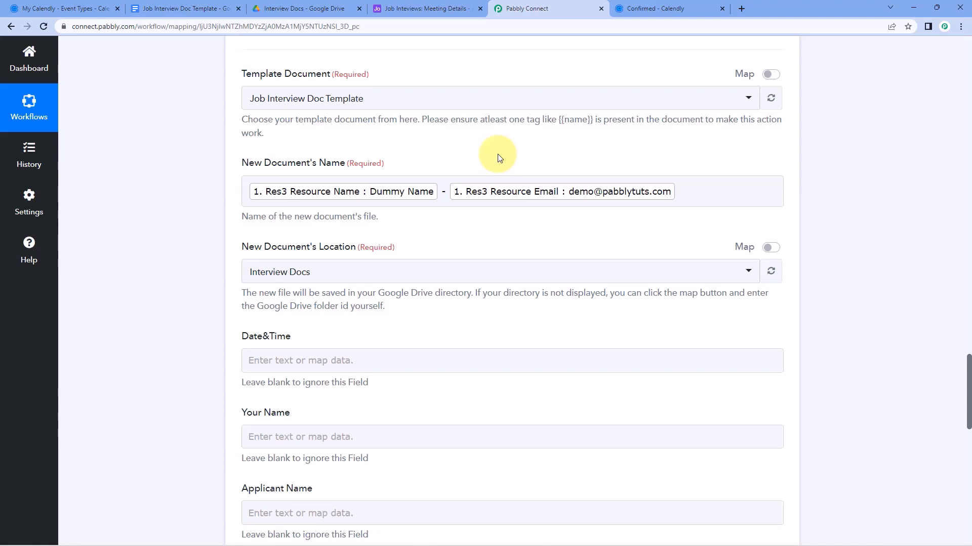
pyautogui.scroll(-1, 329, 177)
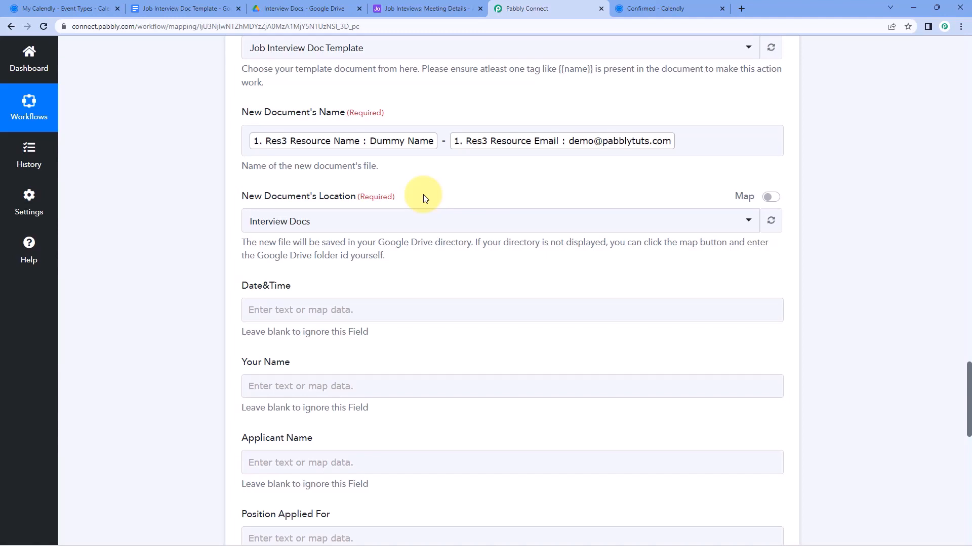
pyautogui.click(423, 218)
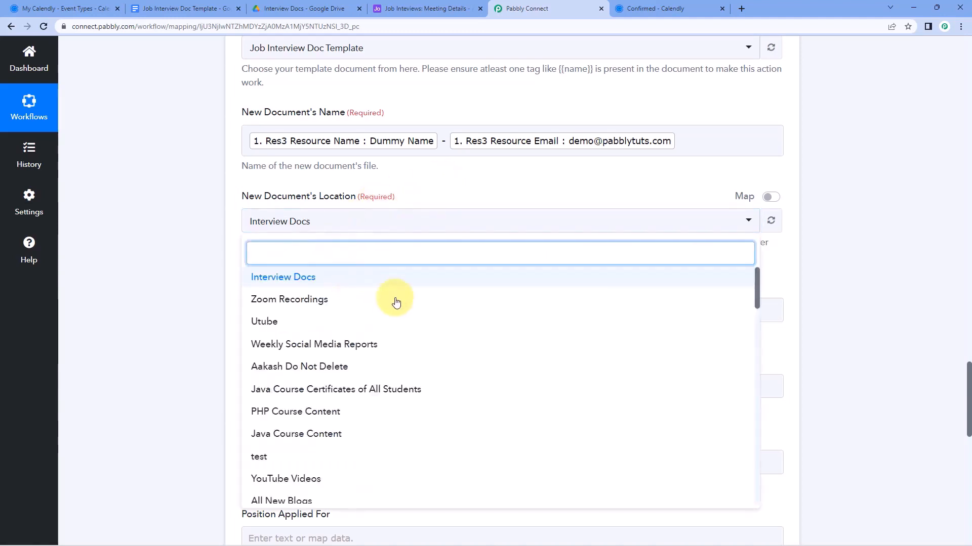
pyautogui.scroll(-2, 396, 299)
pyautogui.scroll(-1, 398, 318)
pyautogui.scroll(4, 396, 332)
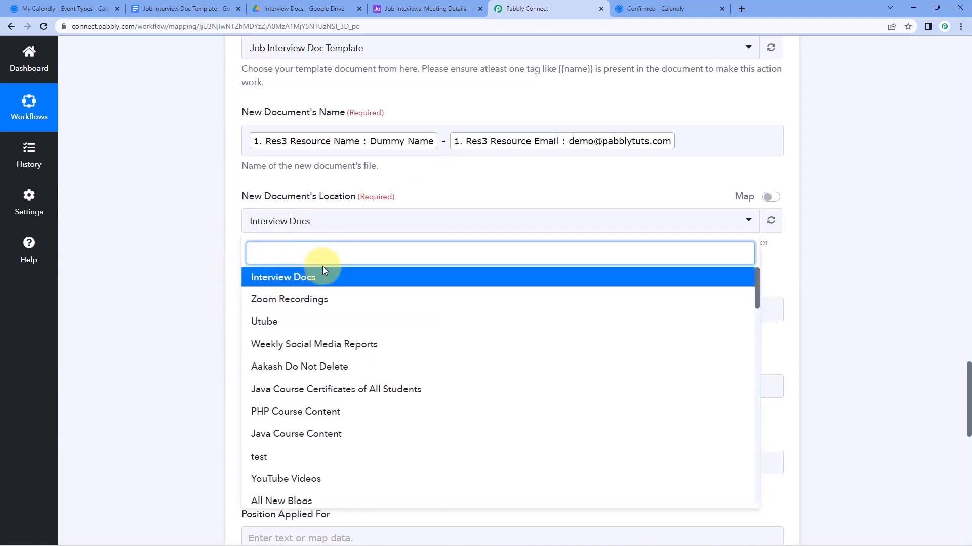
pyautogui.click(304, 8)
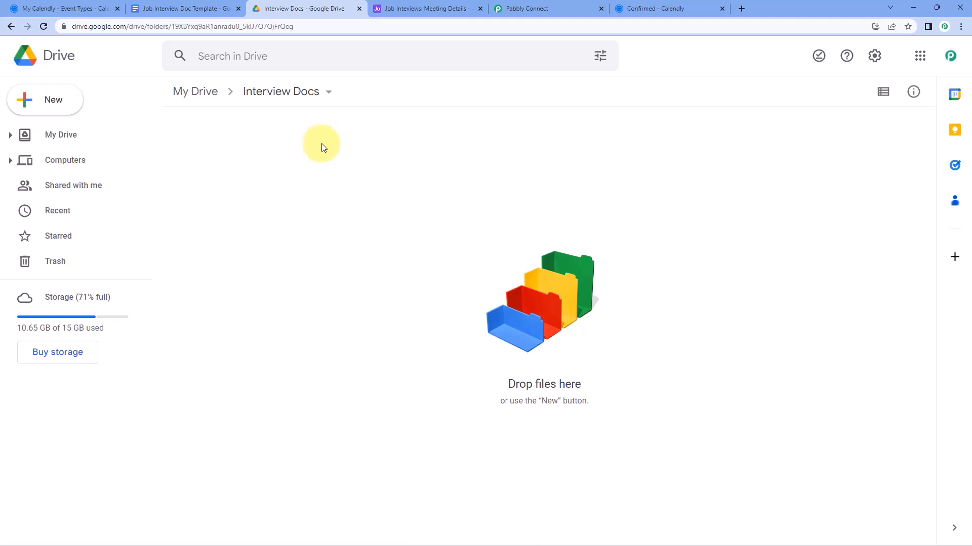
pyautogui.click(551, 10)
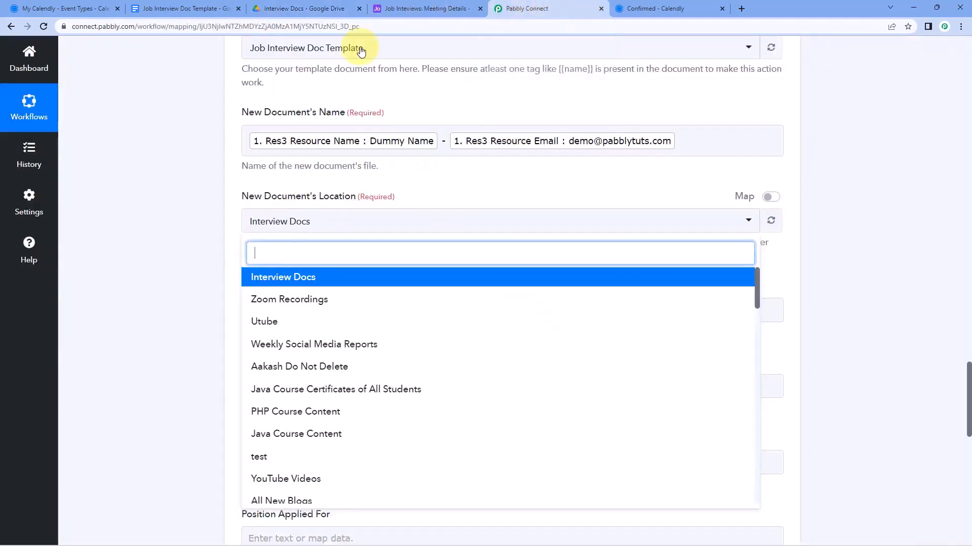
pyautogui.click(330, 278)
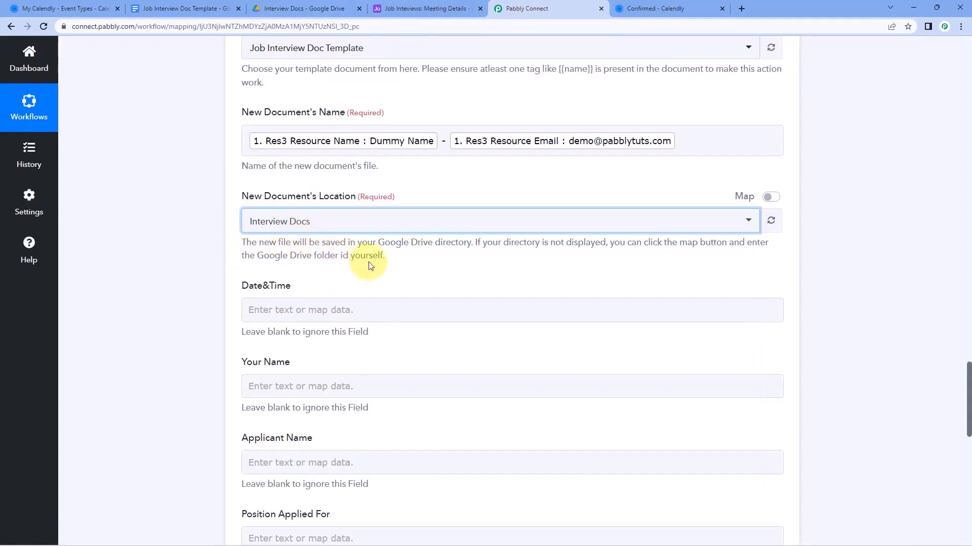
pyautogui.click(394, 271)
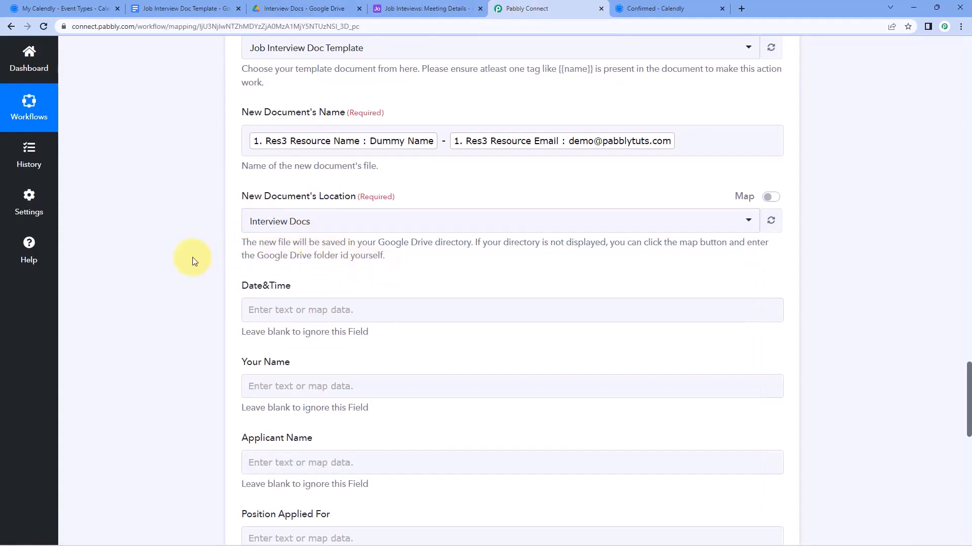
pyautogui.scroll(-3, 200, 230)
pyautogui.scroll(-3, 225, 207)
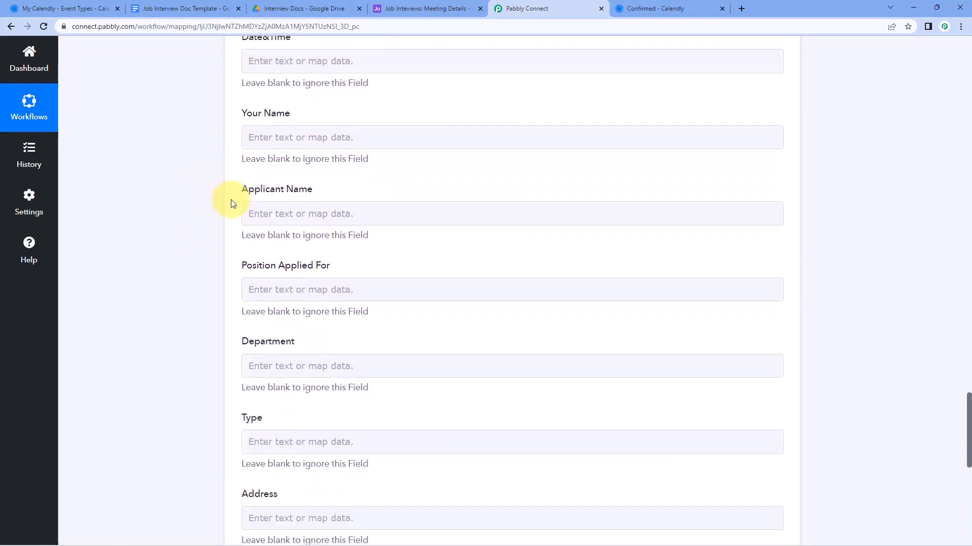
pyautogui.scroll(2, 219, 272)
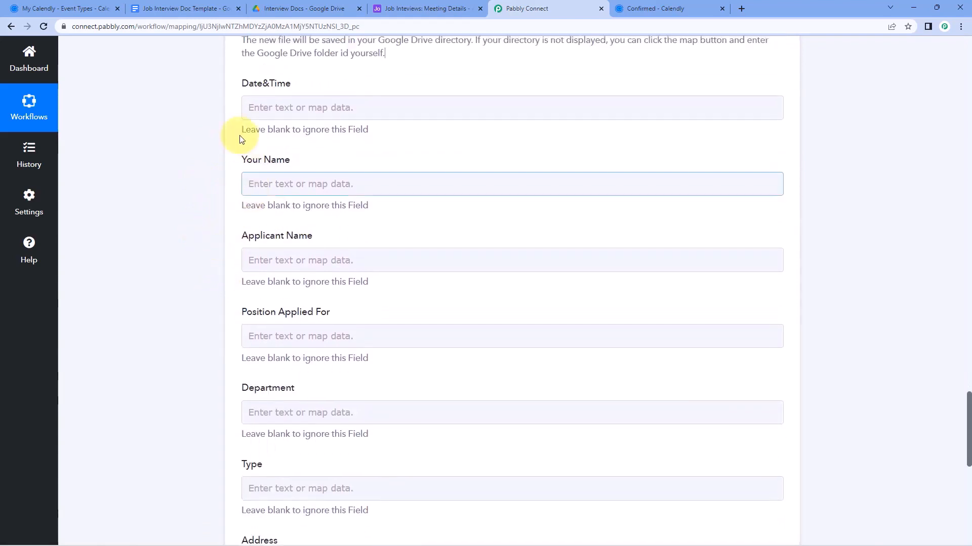
pyautogui.click(190, 8)
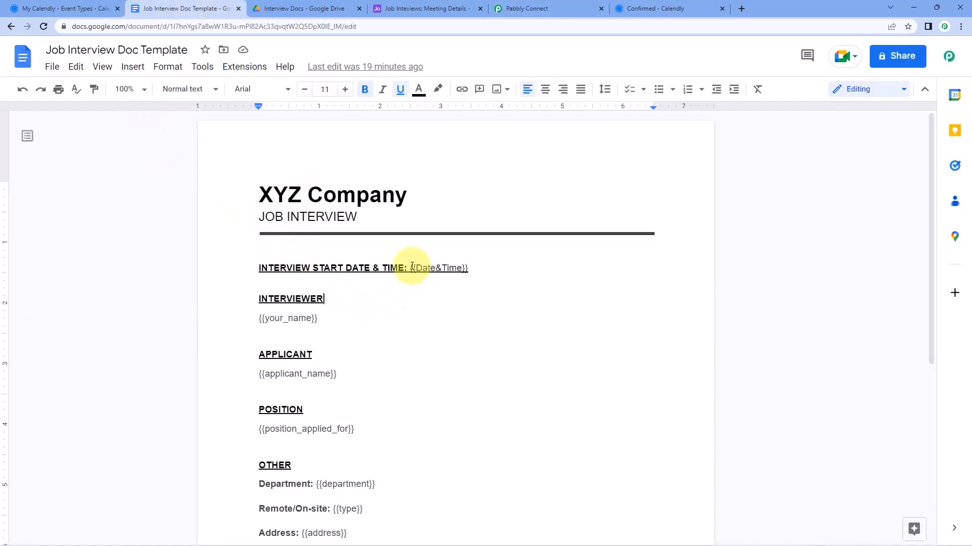
pyautogui.moveTo(411, 269); pyautogui.dragTo(456, 266)
pyautogui.moveTo(264, 318); pyautogui.dragTo(307, 319)
pyautogui.scroll(-1, 283, 374)
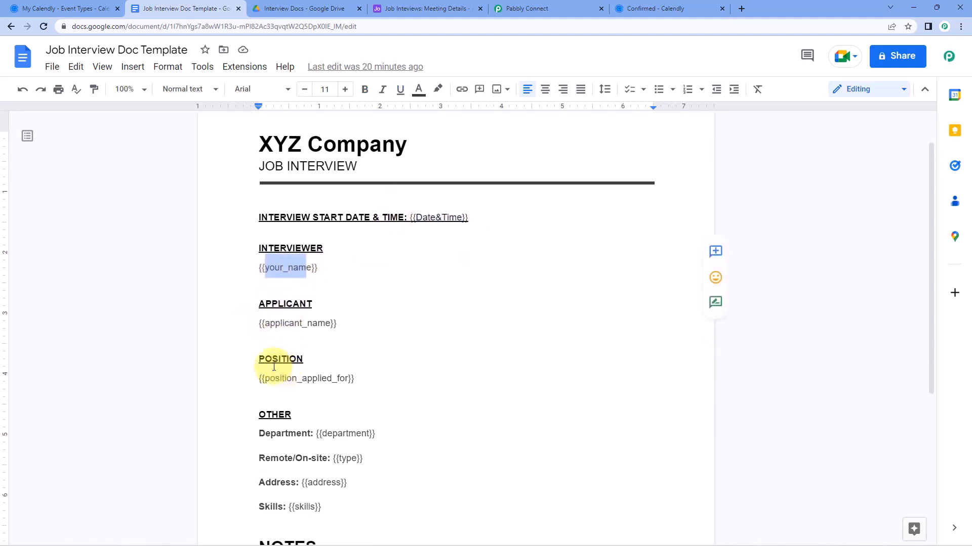
pyautogui.scroll(-1, 336, 379)
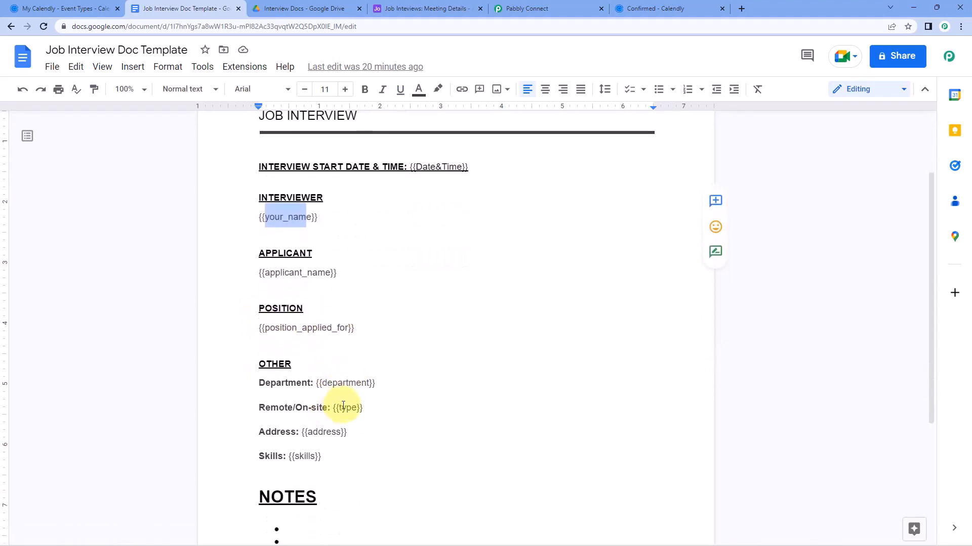
pyautogui.scroll(1, 220, 363)
pyautogui.click(258, 303)
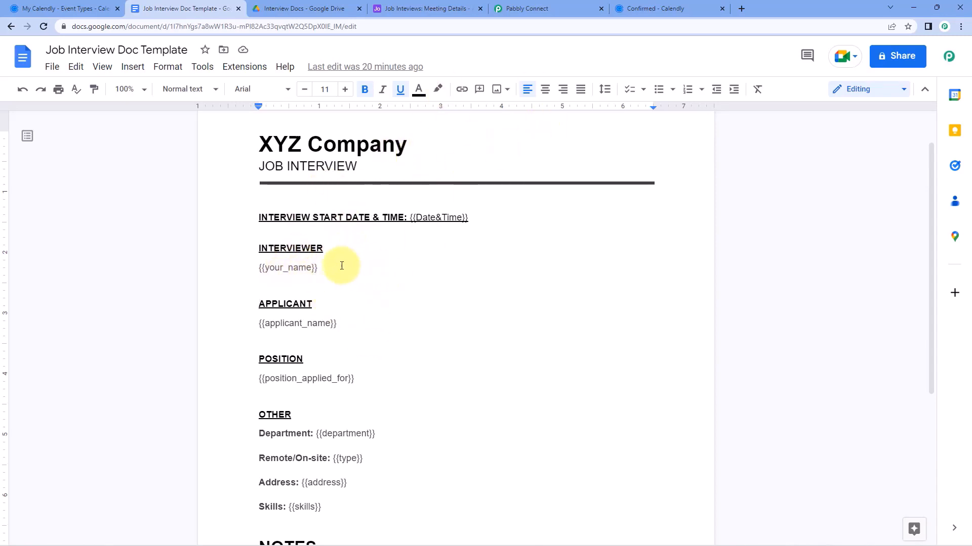
pyautogui.moveTo(267, 269); pyautogui.dragTo(319, 271)
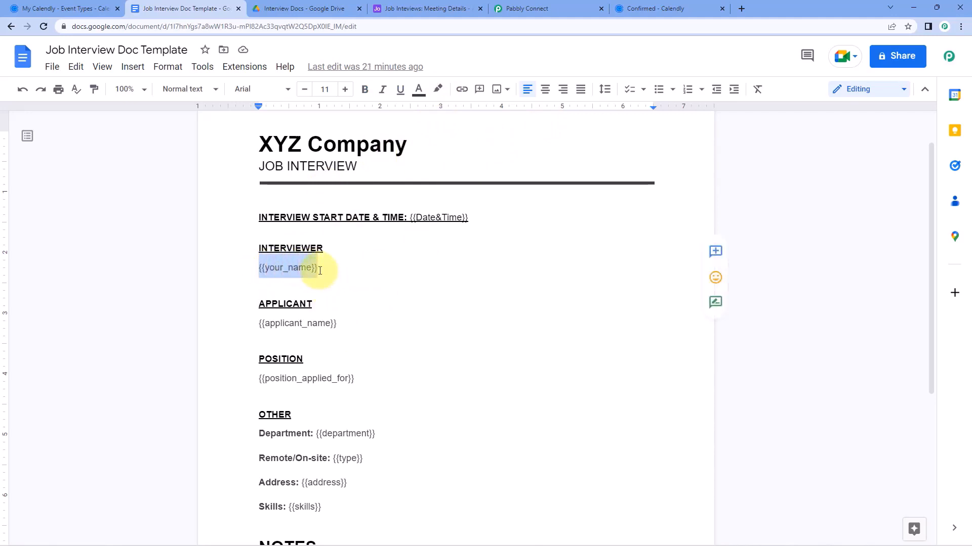
pyautogui.click(305, 269)
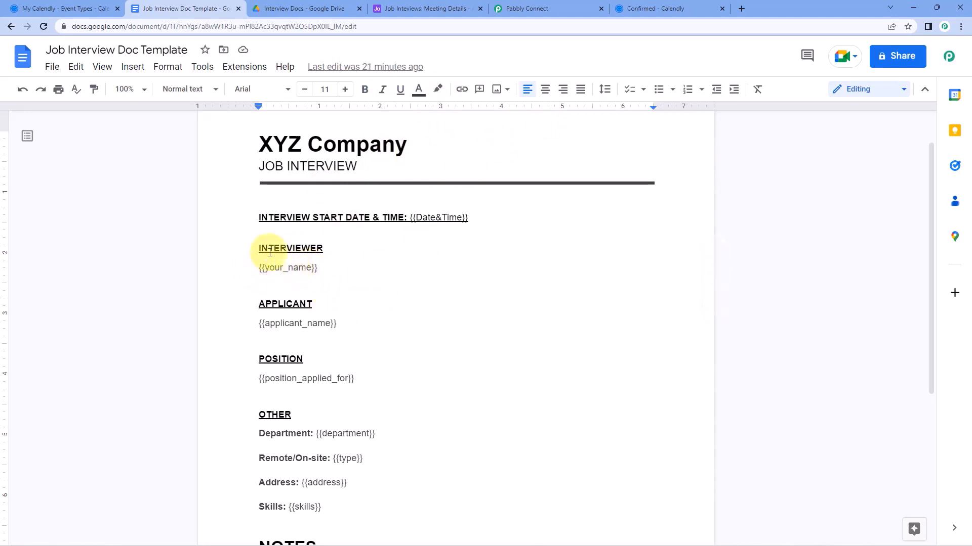
pyautogui.click(325, 270)
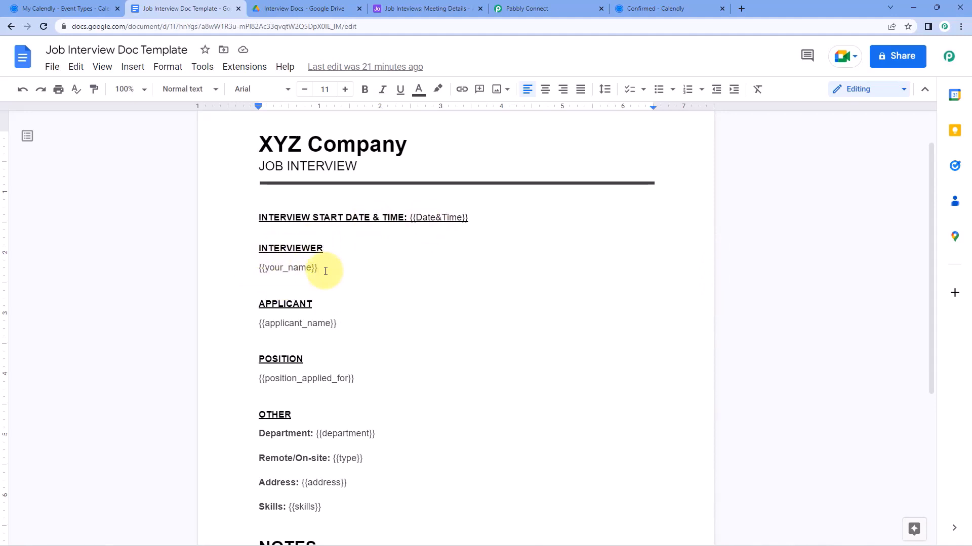
pyautogui.moveTo(325, 270); pyautogui.dragTo(259, 270)
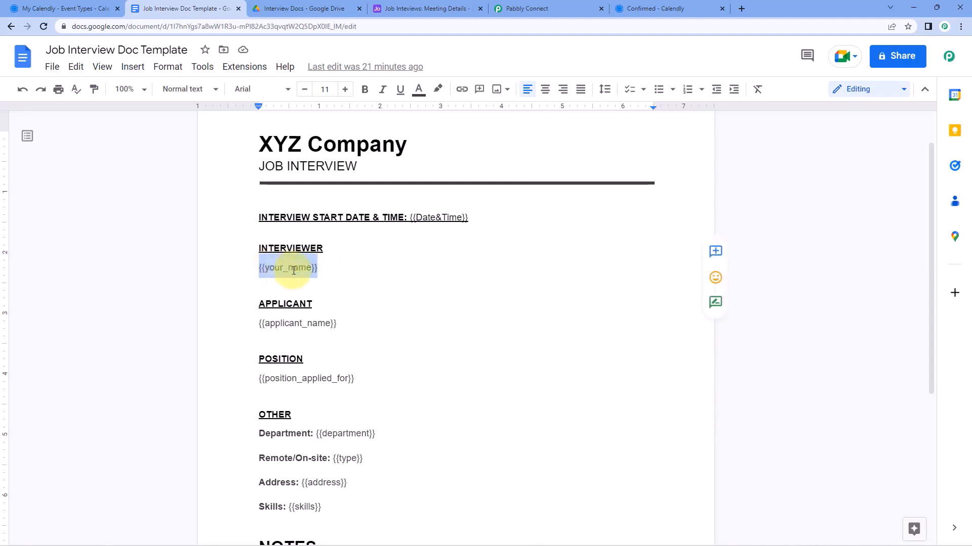
pyautogui.click(320, 274)
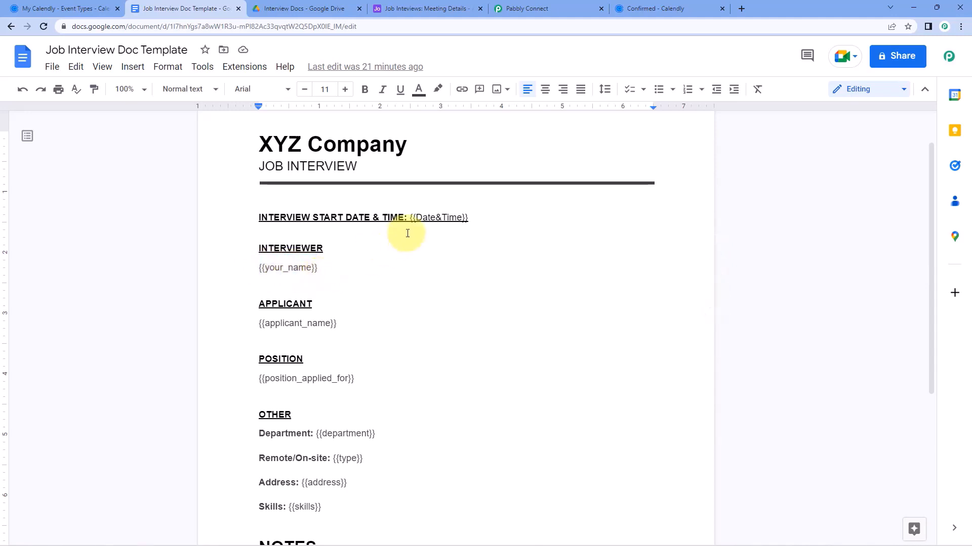
pyautogui.moveTo(415, 218); pyautogui.dragTo(461, 218)
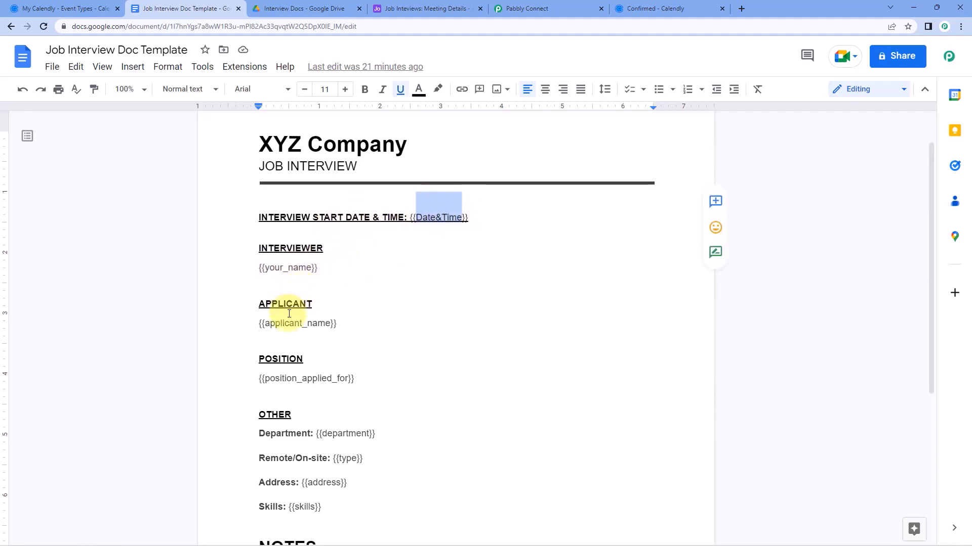
pyautogui.scroll(-2, 304, 296)
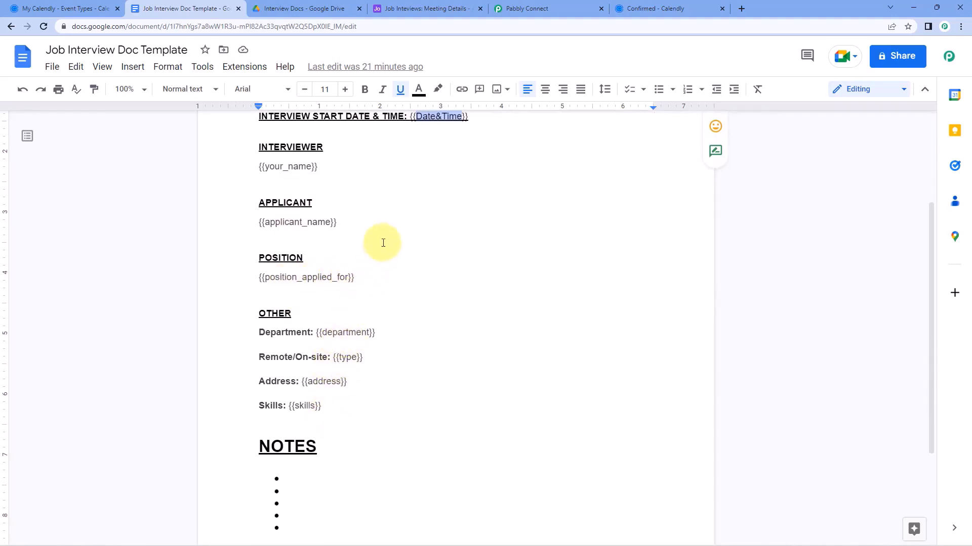
pyautogui.click(345, 197)
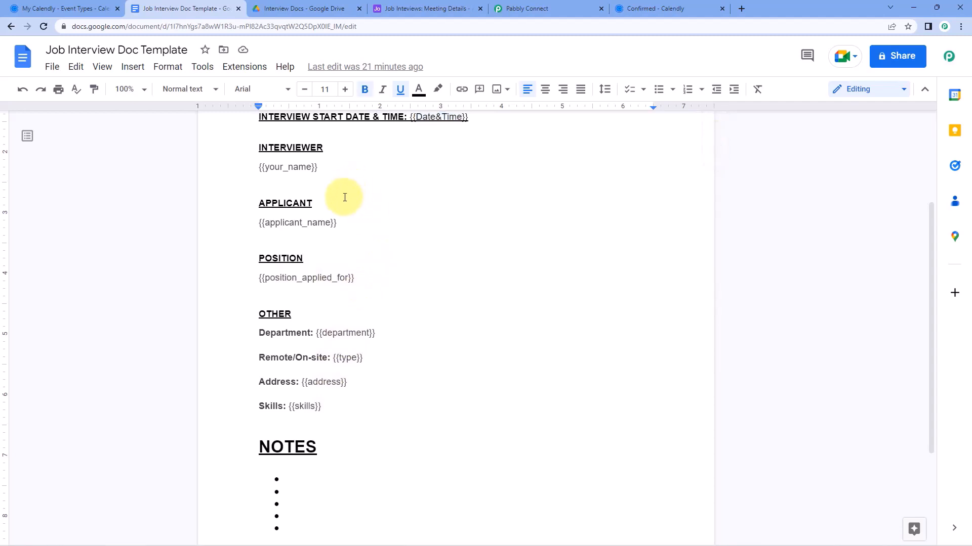
pyautogui.scroll(2, 344, 200)
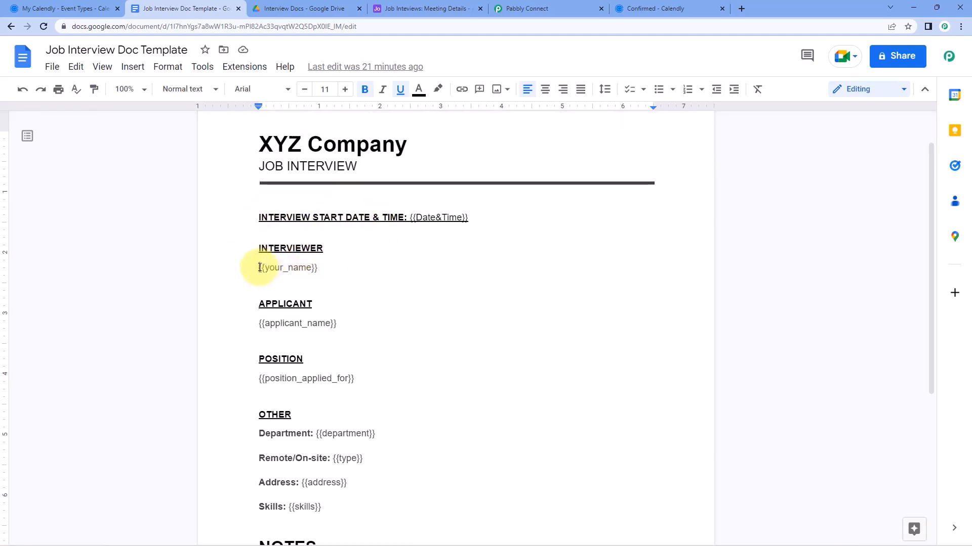
pyautogui.moveTo(259, 267); pyautogui.dragTo(321, 267)
pyautogui.click(320, 260)
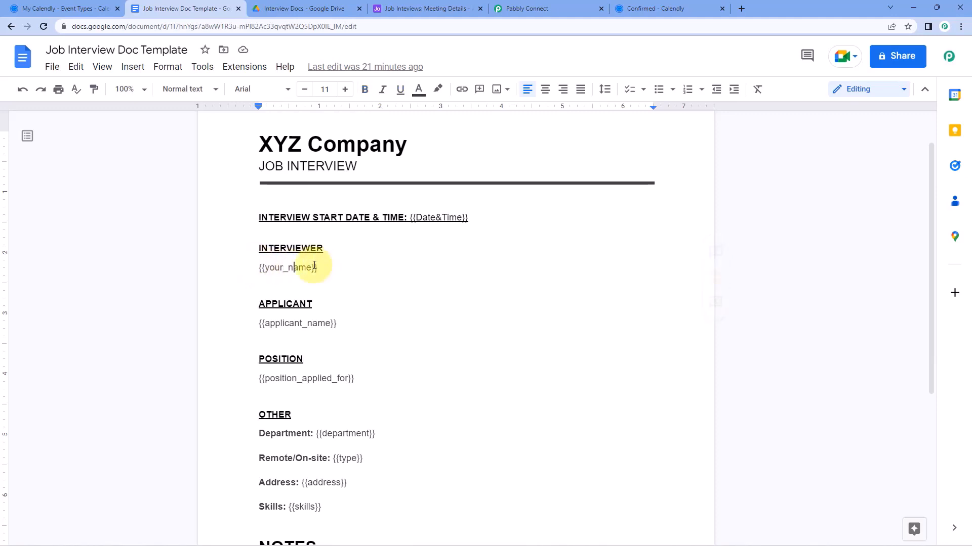
pyautogui.click(294, 268)
pyautogui.click(526, 8)
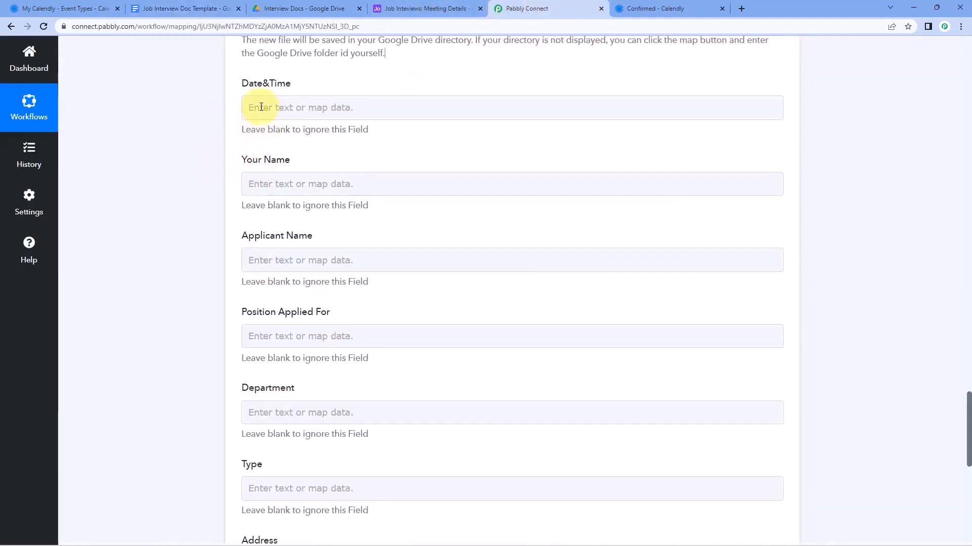
# Locate the Date/Time Formatter's Result value, 13/12/2022 10:00:00 AM
pyautogui.scroll(-4, 245, 206)
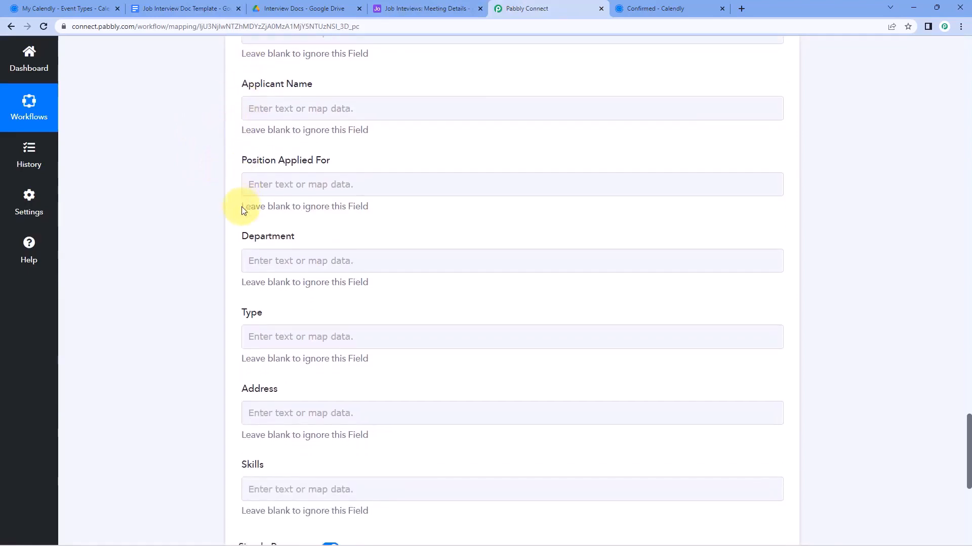
pyautogui.scroll(3, 243, 207)
pyautogui.scroll(5, 263, 223)
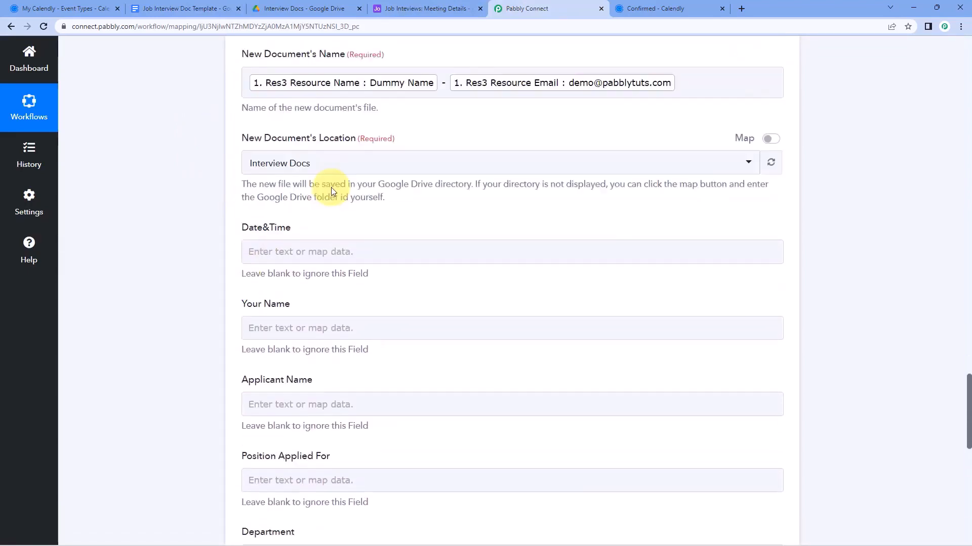
pyautogui.scroll(-2, 266, 238)
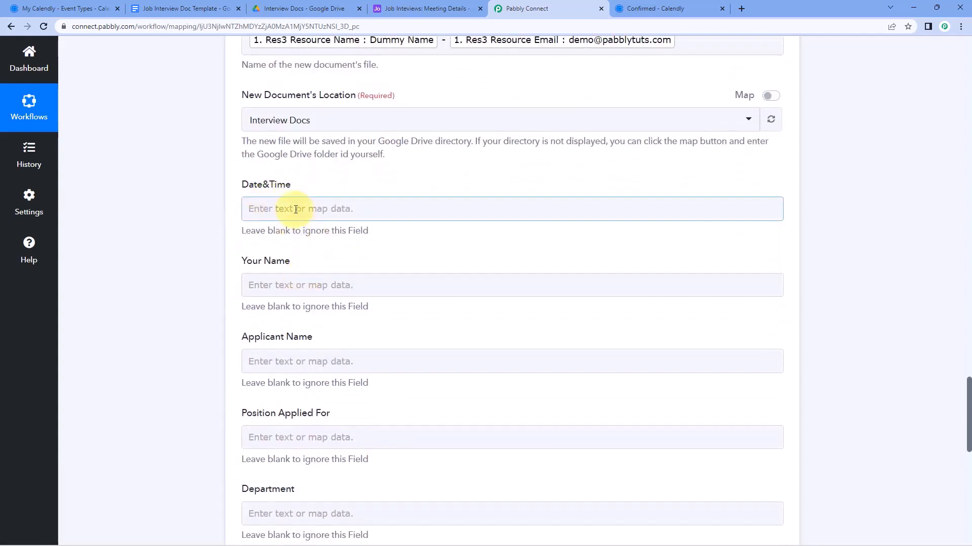
pyautogui.scroll(10, 362, 184)
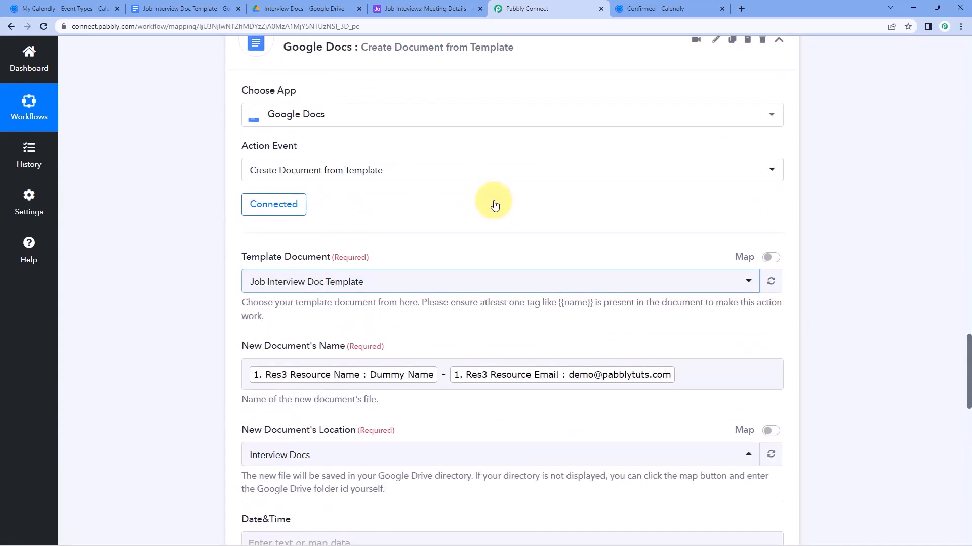
pyautogui.scroll(20, 519, 321)
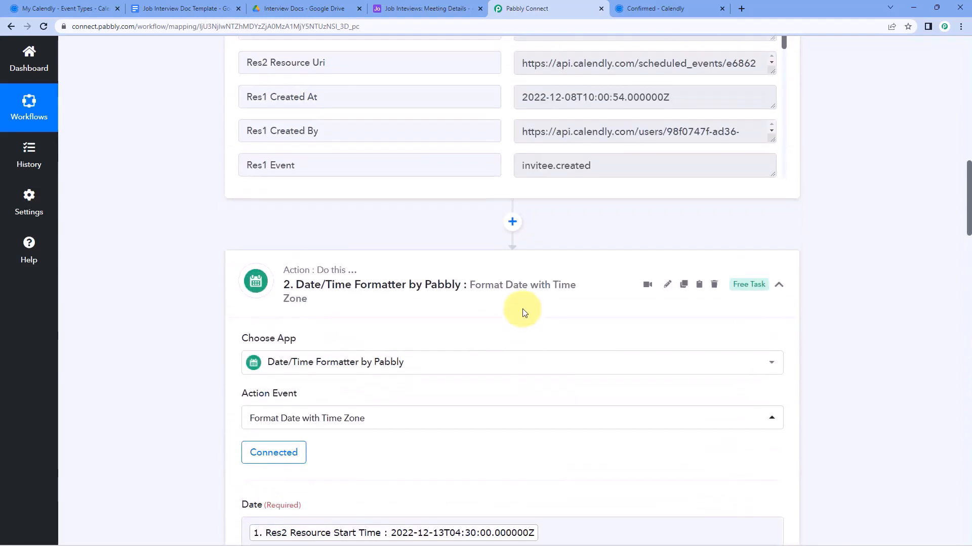
pyautogui.scroll(2, 513, 360)
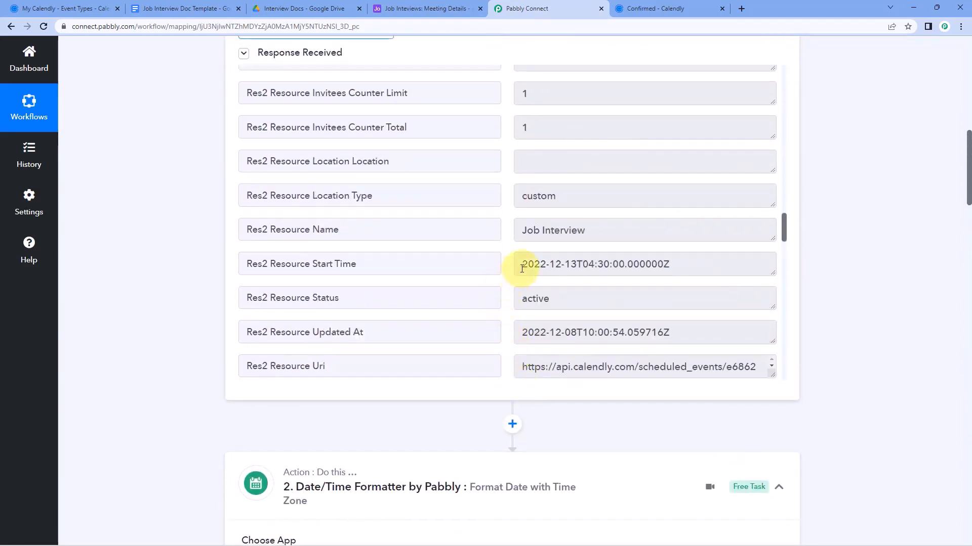
pyautogui.moveTo(527, 264); pyautogui.dragTo(673, 269)
pyautogui.scroll(-6, 882, 277)
pyautogui.scroll(-12, 820, 275)
pyautogui.click(503, 267)
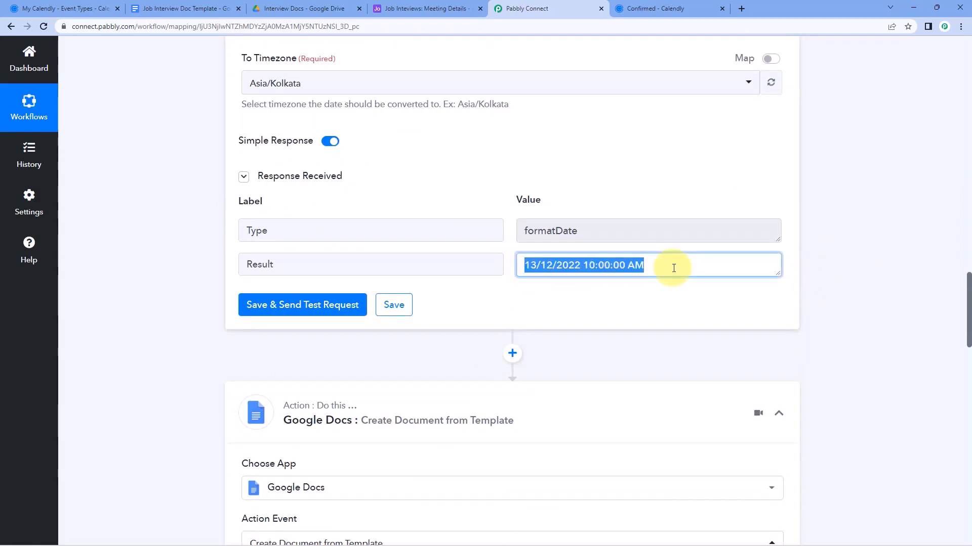
pyautogui.scroll(-6, 478, 261)
pyautogui.scroll(-8, 478, 262)
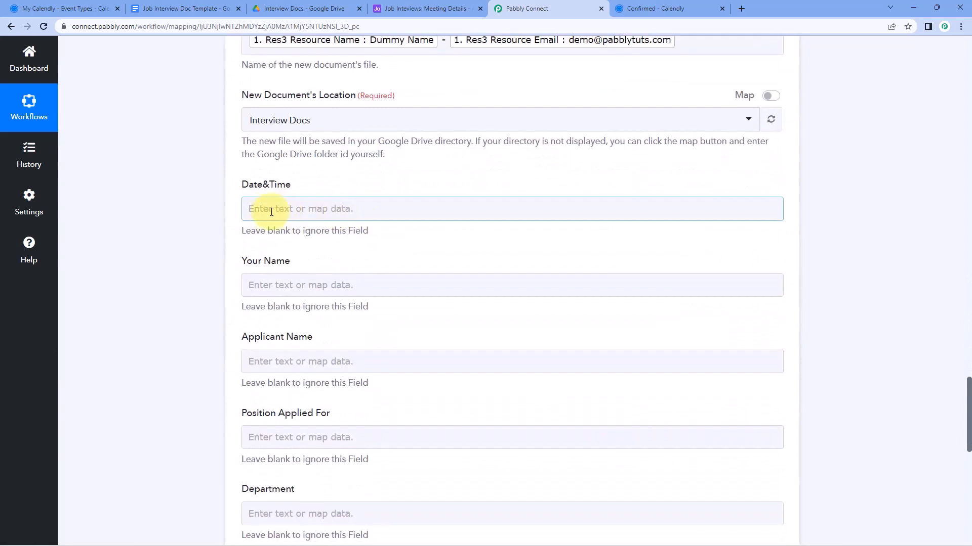
# Map the Date/Time Formatter's Result into the Date&Time field
pyautogui.click(276, 210)
pyautogui.click(331, 340)
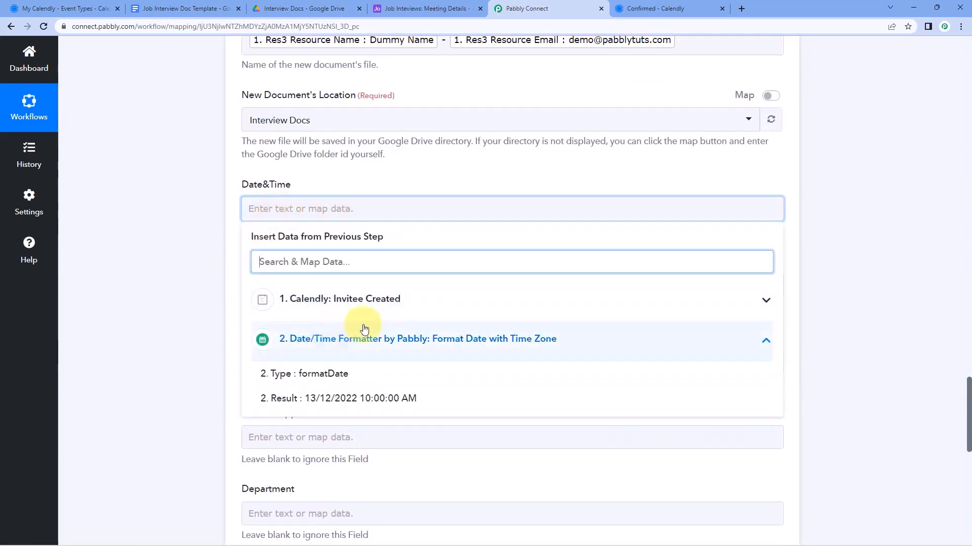
pyautogui.click(366, 399)
pyautogui.click(205, 251)
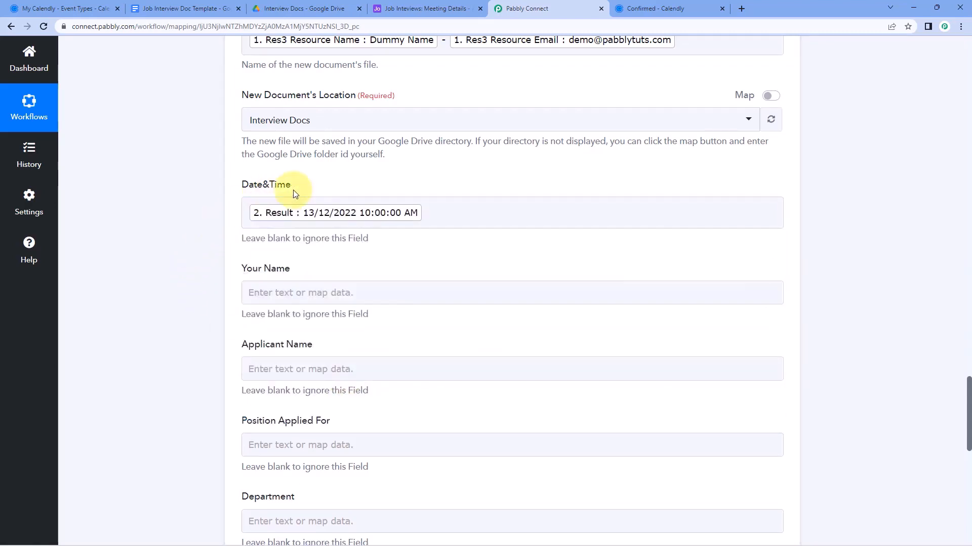
pyautogui.click(362, 238)
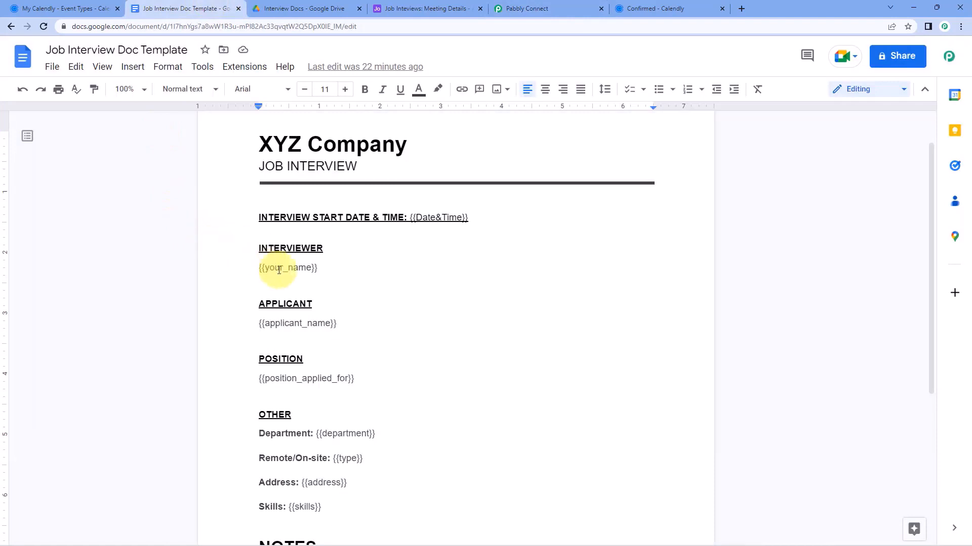
# Enter a test interviewer name in Your Name, then view the Calendly Job Interview confirmation
pyautogui.click(278, 266)
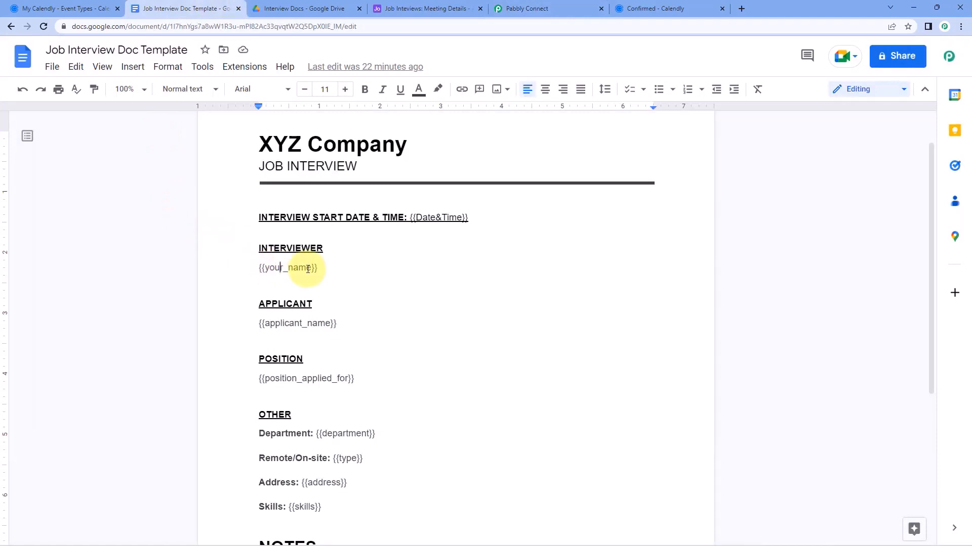
pyautogui.click(509, 6)
pyautogui.click(276, 292)
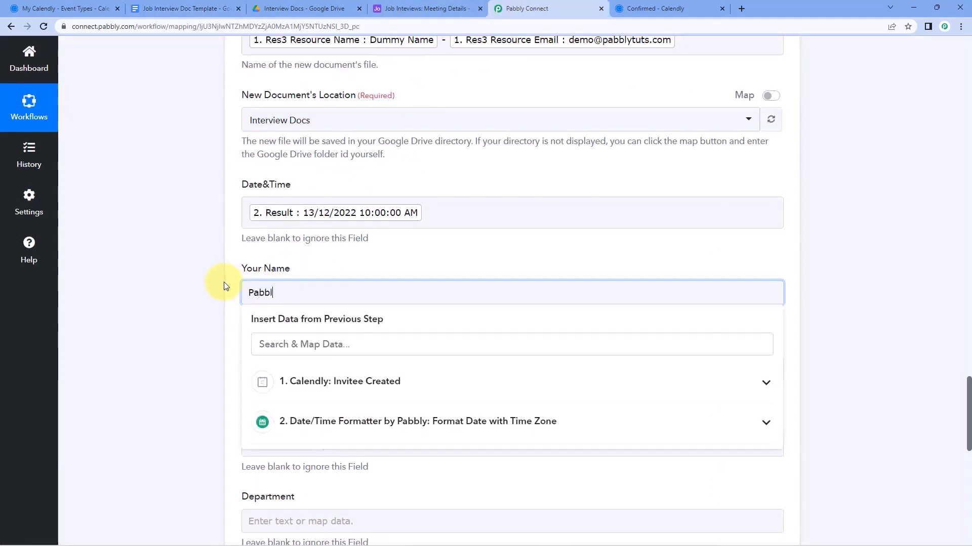
pyautogui.click(225, 287)
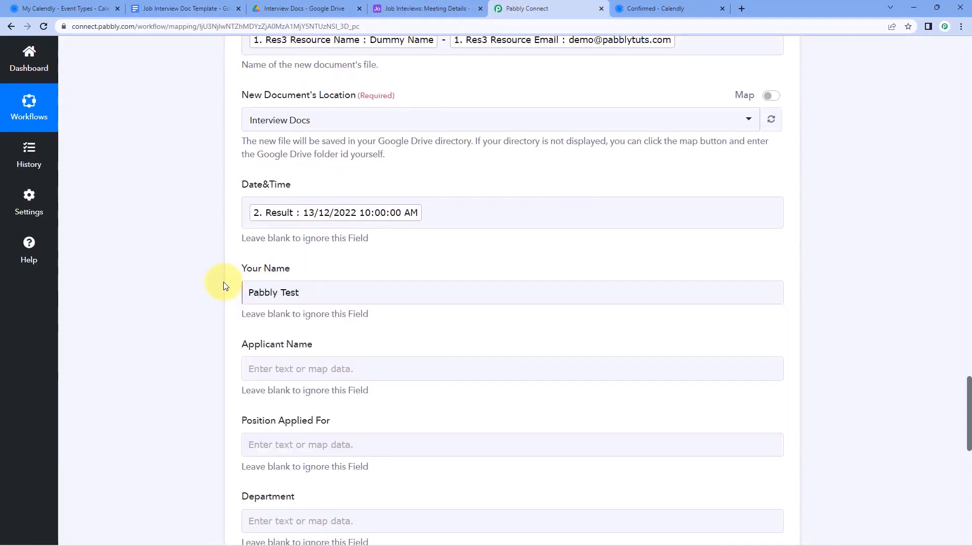
pyautogui.scroll(-2, 253, 286)
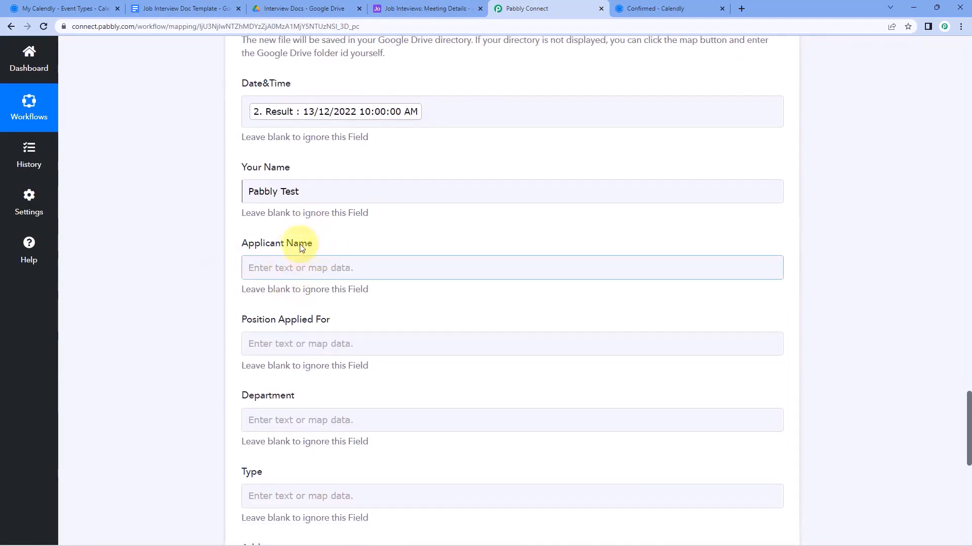
pyautogui.click(673, 8)
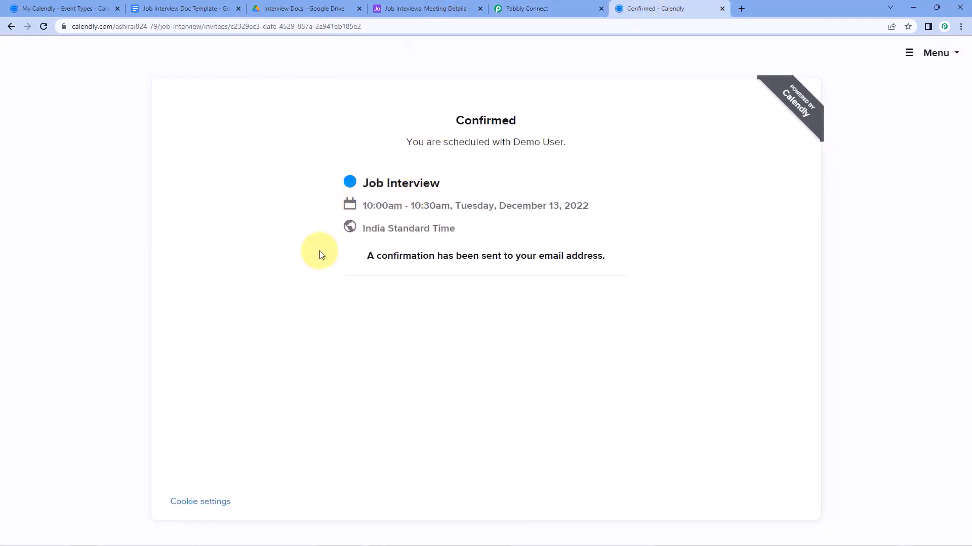
# Map the Calendly invitee's name into Applicant Name
pyautogui.click(531, 8)
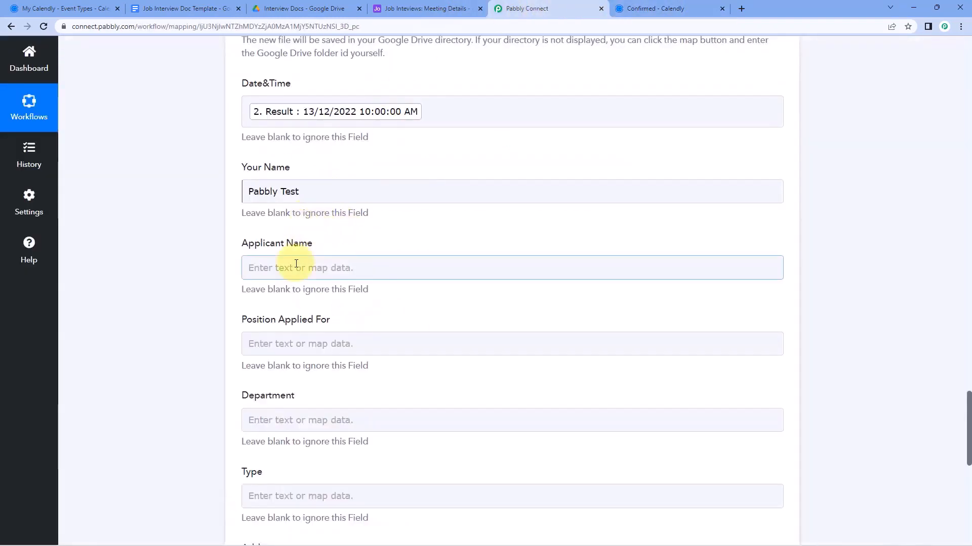
pyautogui.click(299, 266)
pyautogui.scroll(-2, 268, 258)
pyautogui.click(356, 258)
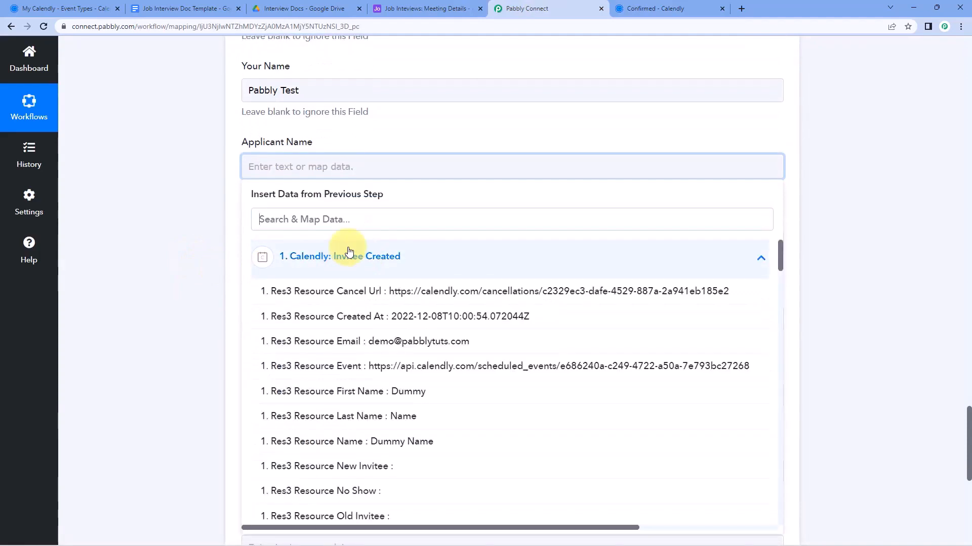
pyautogui.click(367, 442)
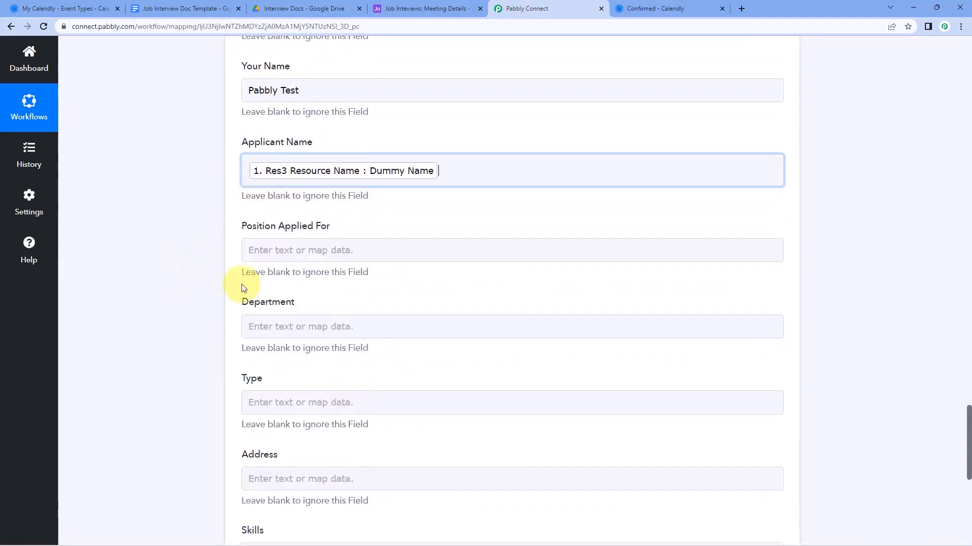
pyautogui.click(216, 259)
# Map the Developer booking answer into Position Applied For
pyautogui.scroll(-1, 222, 222)
pyautogui.click(284, 185)
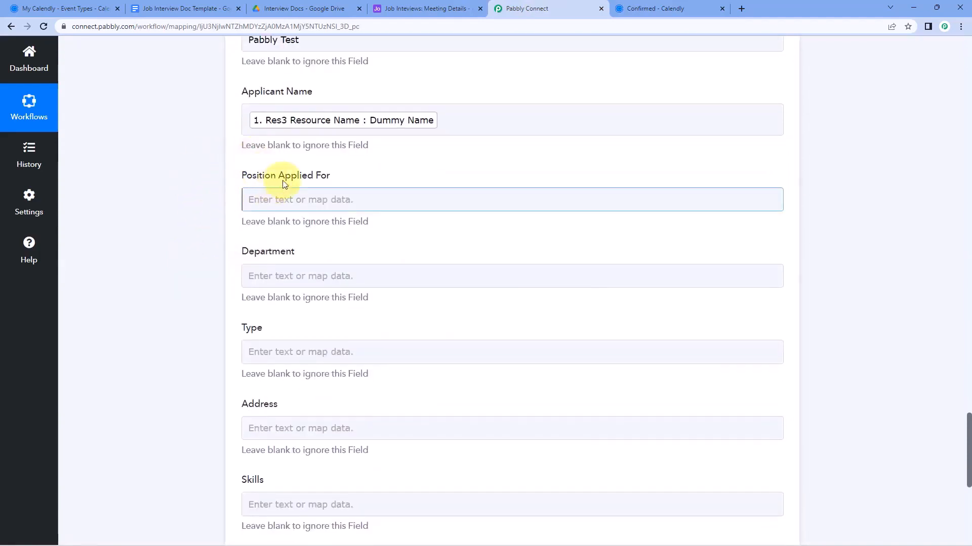
pyautogui.click(290, 199)
pyautogui.click(340, 290)
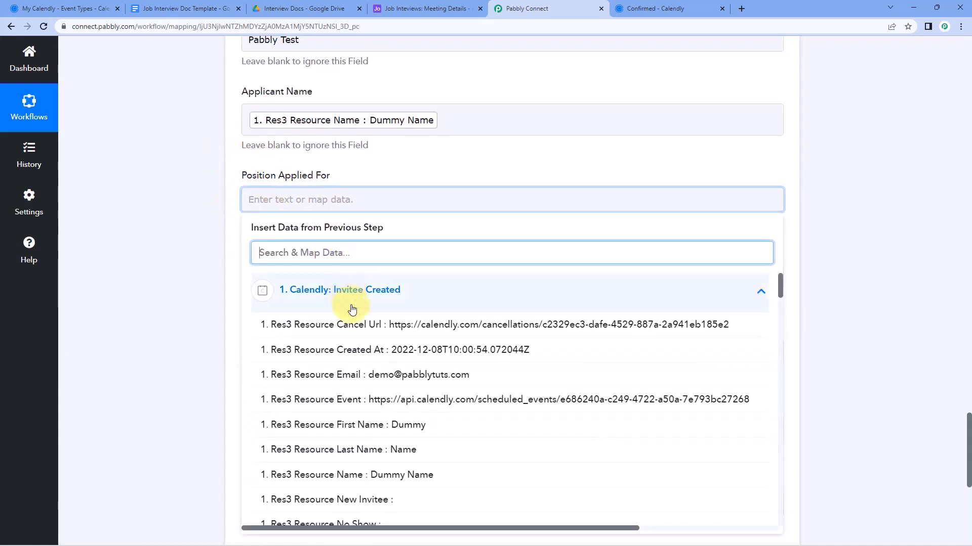
pyautogui.scroll(-6, 358, 321)
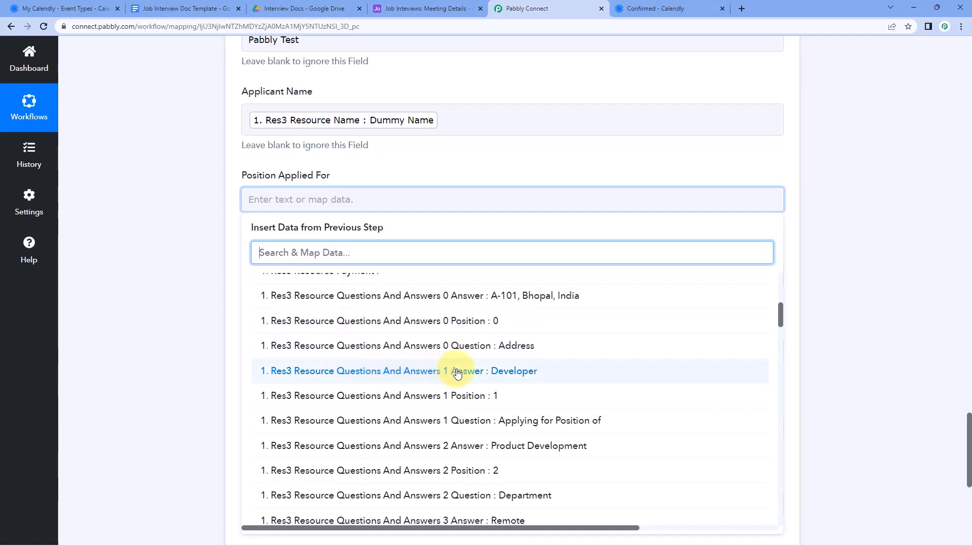
pyautogui.click(458, 373)
pyautogui.click(195, 248)
# Map the Product Development booking answer into Department
pyautogui.scroll(-1, 205, 250)
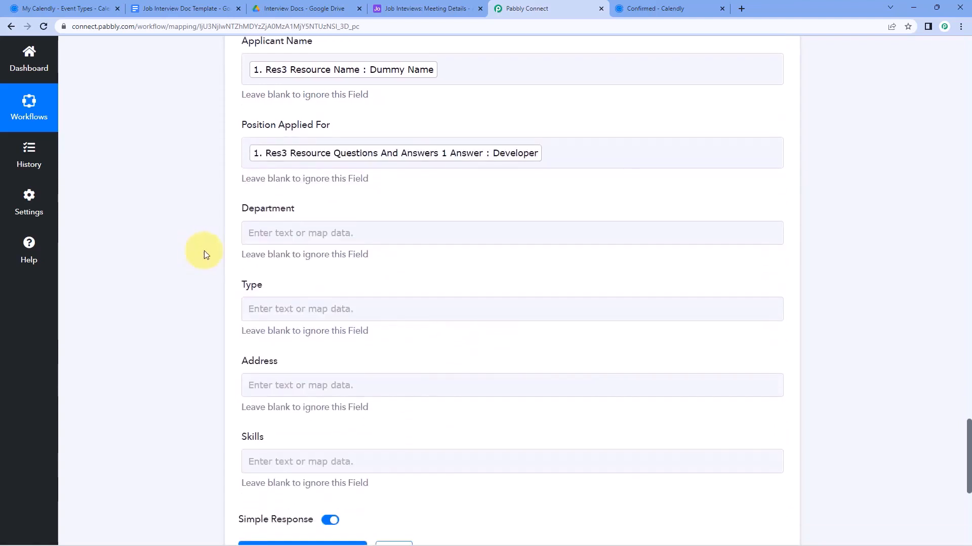
pyautogui.click(256, 232)
pyautogui.scroll(-1, 216, 224)
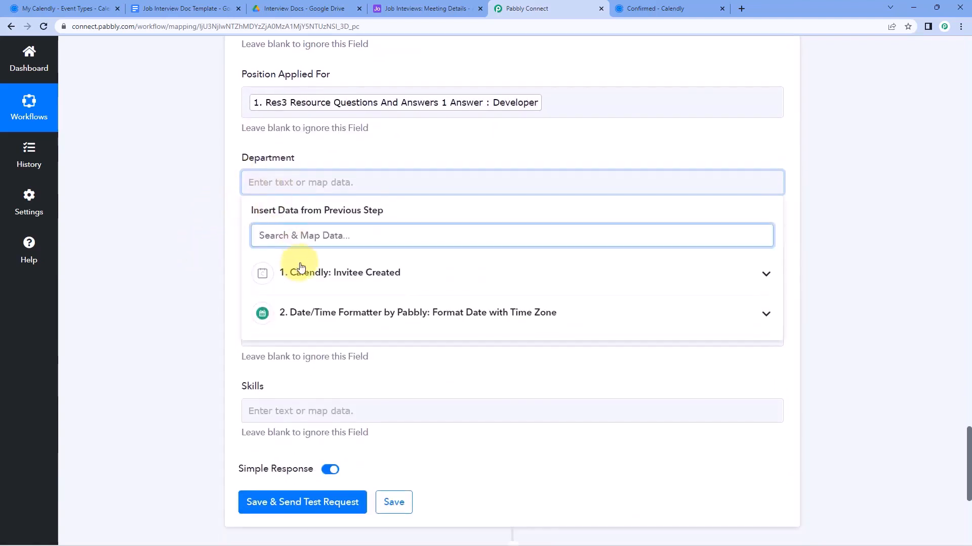
pyautogui.click(379, 272)
pyautogui.scroll(-5, 390, 344)
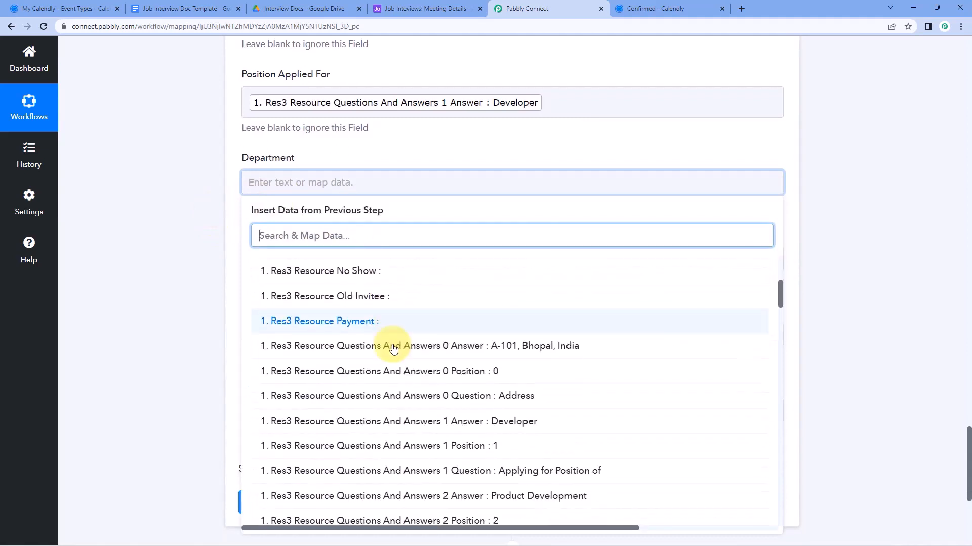
pyautogui.scroll(-2, 394, 348)
pyautogui.click(448, 377)
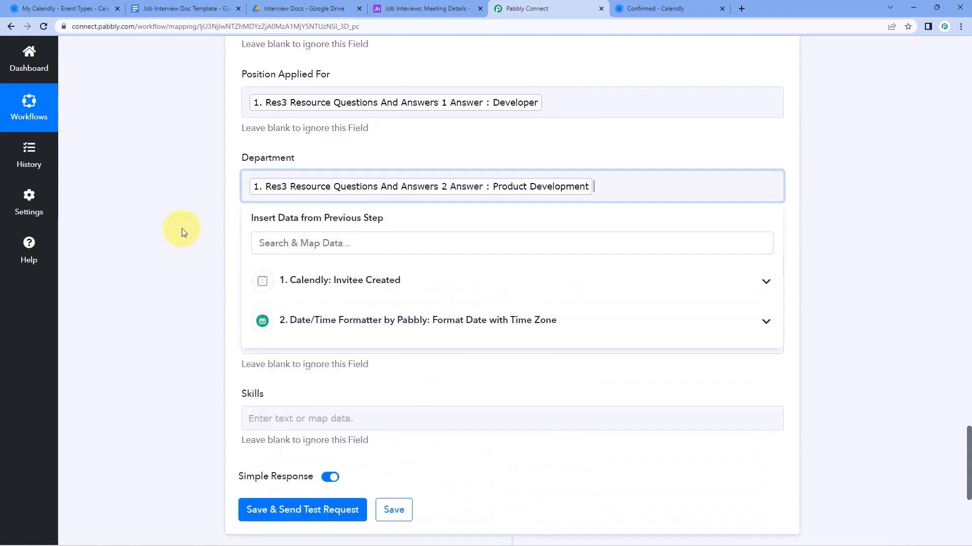
pyautogui.click(181, 229)
# Map the Remote booking answer into Type, checking the template's placeholders
pyautogui.scroll(-1, 181, 229)
pyautogui.click(282, 213)
pyautogui.scroll(-1, 191, 217)
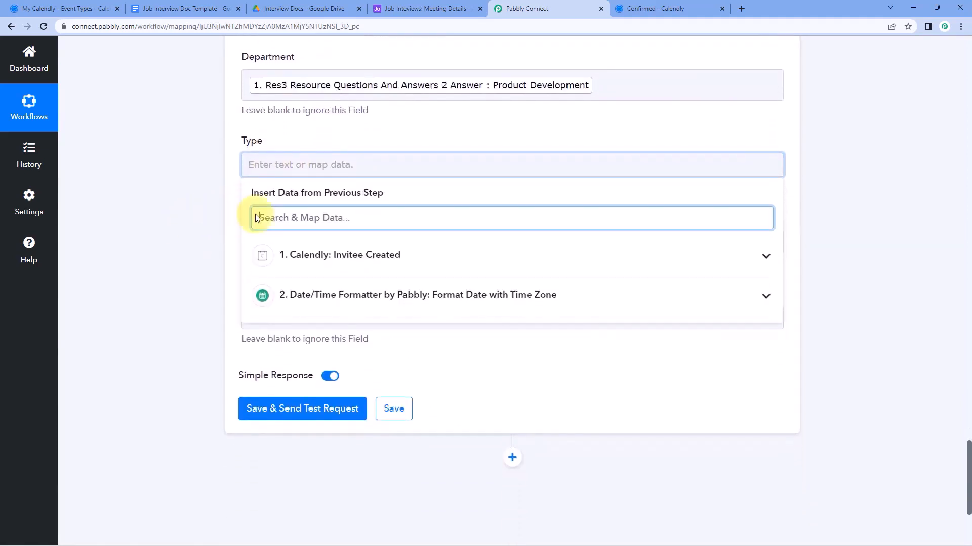
pyautogui.click(207, 9)
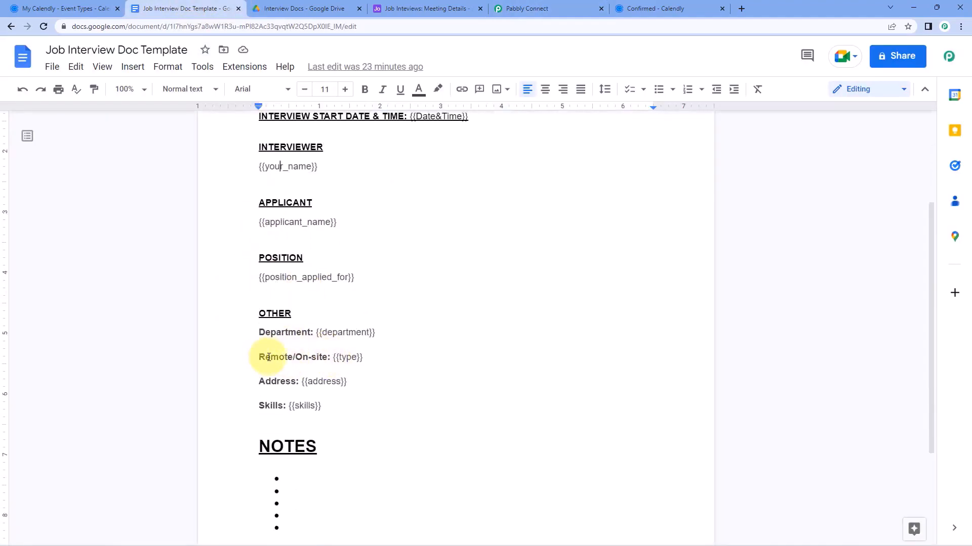
pyautogui.click(521, 9)
pyautogui.click(282, 252)
pyautogui.scroll(-8, 382, 315)
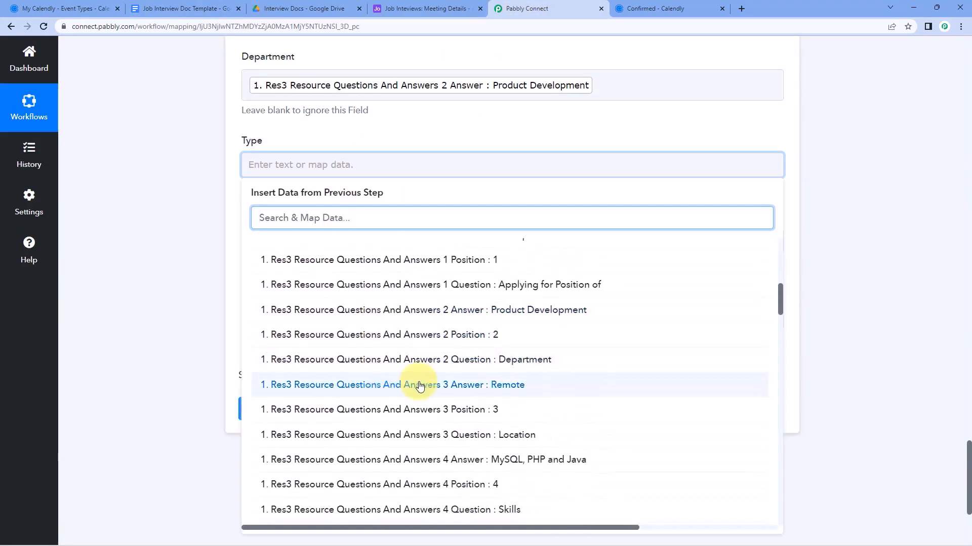
pyautogui.click(419, 386)
pyautogui.click(181, 229)
# Map the booking's address answer into the Address field
pyautogui.scroll(-1, 180, 230)
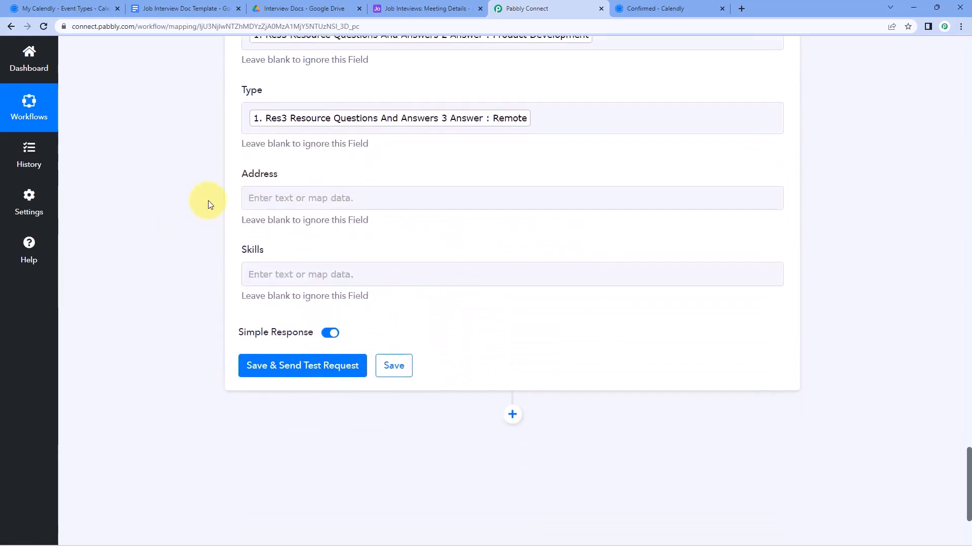
pyautogui.click(268, 202)
pyautogui.click(341, 282)
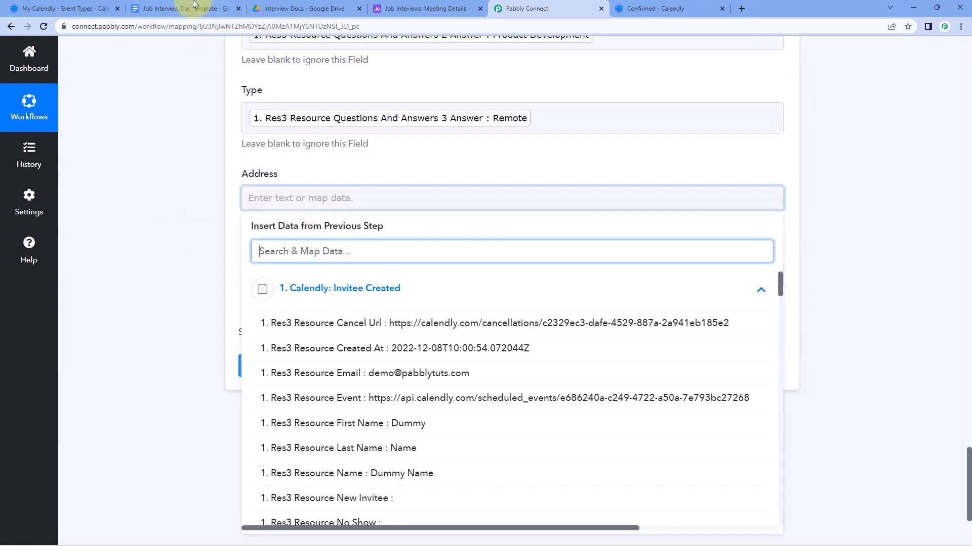
pyautogui.click(192, 8)
pyautogui.scroll(-3, 210, 229)
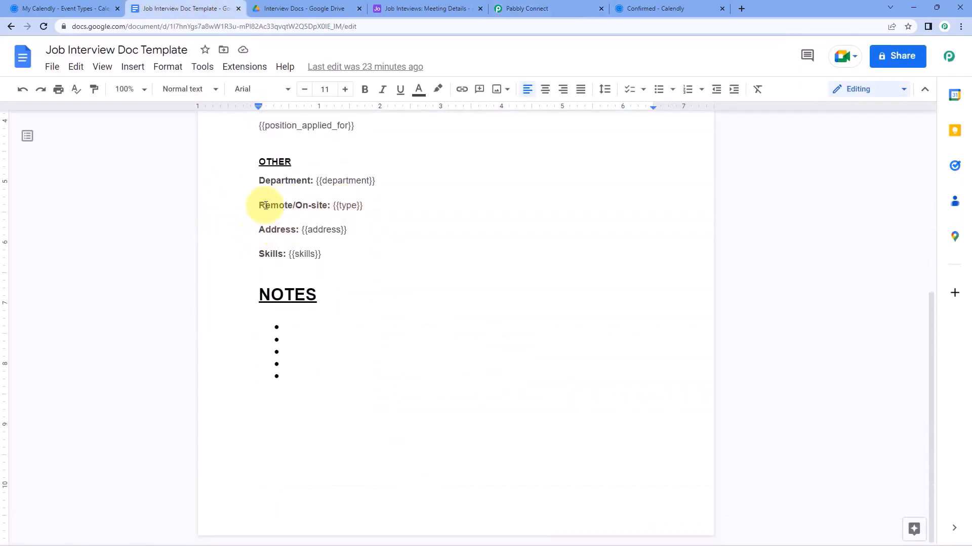
pyautogui.click(516, 8)
pyautogui.scroll(-7, 352, 349)
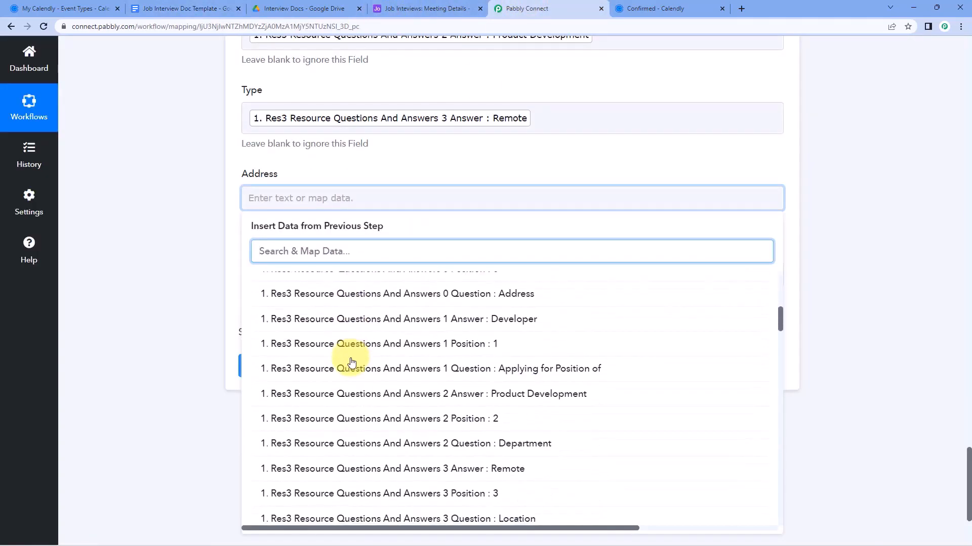
pyautogui.scroll(2, 410, 338)
pyautogui.click(410, 338)
pyautogui.click(233, 265)
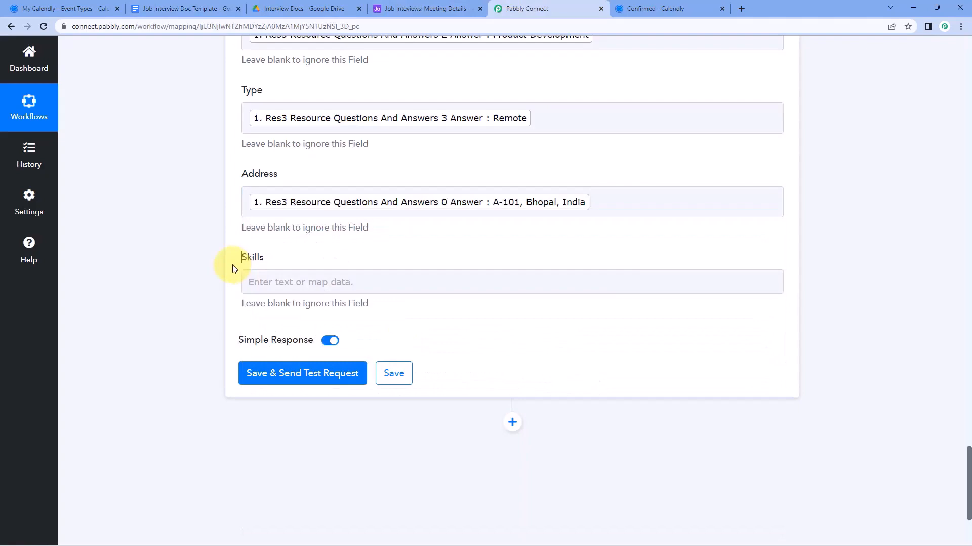
# Map the MySQL, PHP and Java booking answer into Skills
pyautogui.click(282, 279)
pyautogui.scroll(-2, 204, 282)
pyautogui.click(358, 272)
pyautogui.scroll(-5, 369, 310)
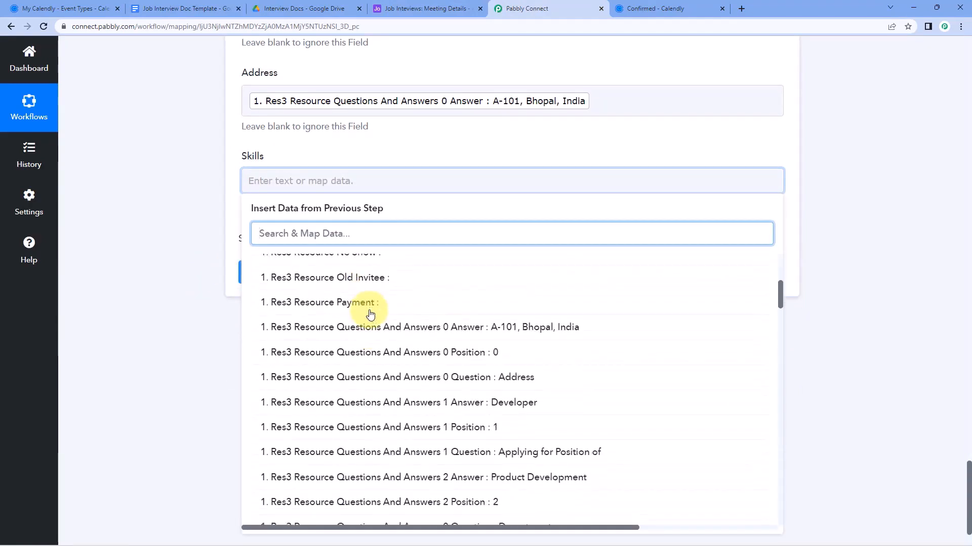
pyautogui.scroll(-3, 371, 311)
pyautogui.click(373, 310)
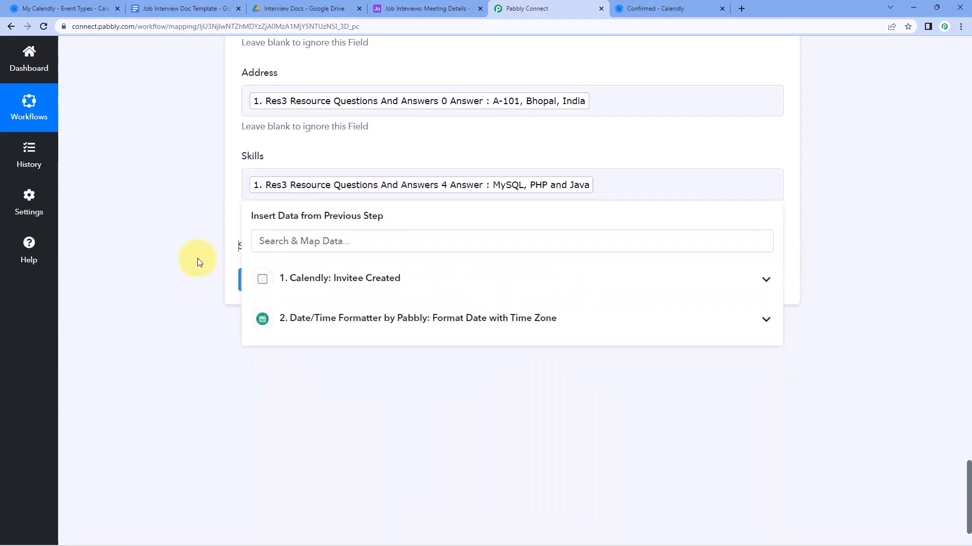
pyautogui.click(198, 262)
pyautogui.click(182, 9)
# Highlight the {{your_name}} placeholder in the template, then deselect it
pyautogui.scroll(6, 238, 245)
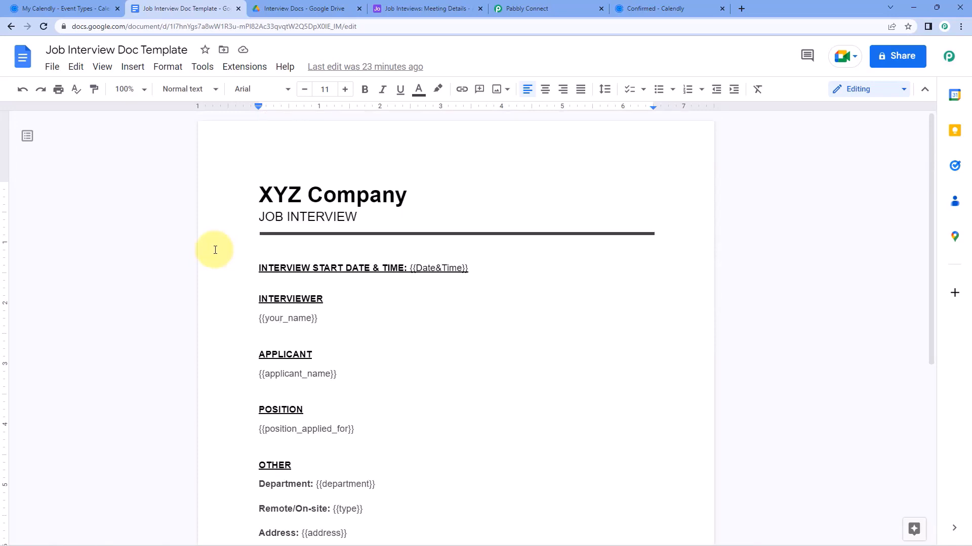
pyautogui.moveTo(253, 321); pyautogui.dragTo(326, 307)
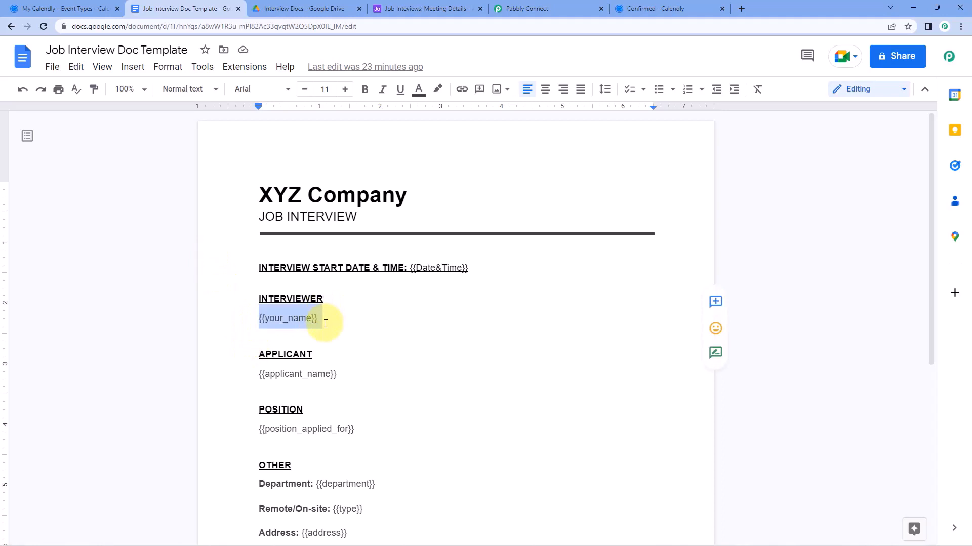
pyautogui.click(325, 324)
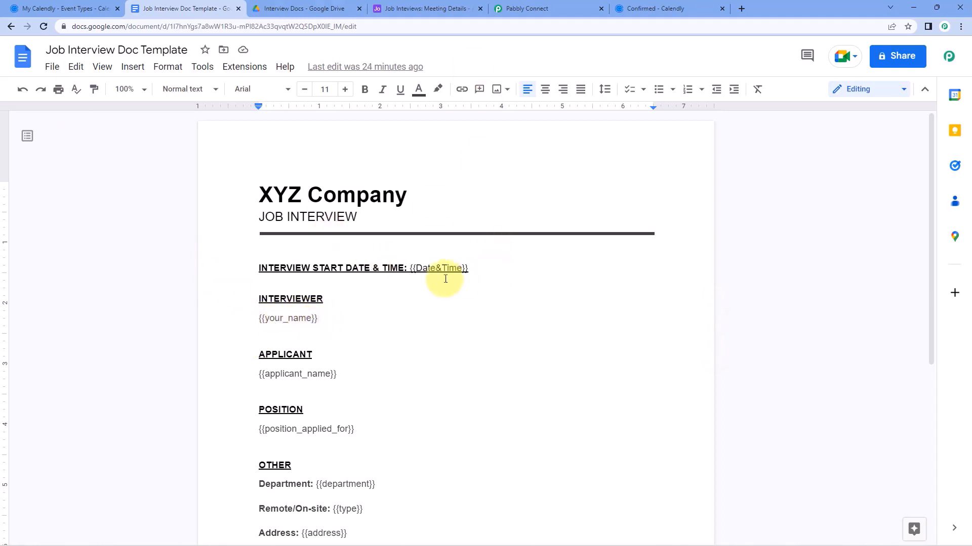
# Save the Google Docs mappings and run a test to create the interview document
pyautogui.click(568, 7)
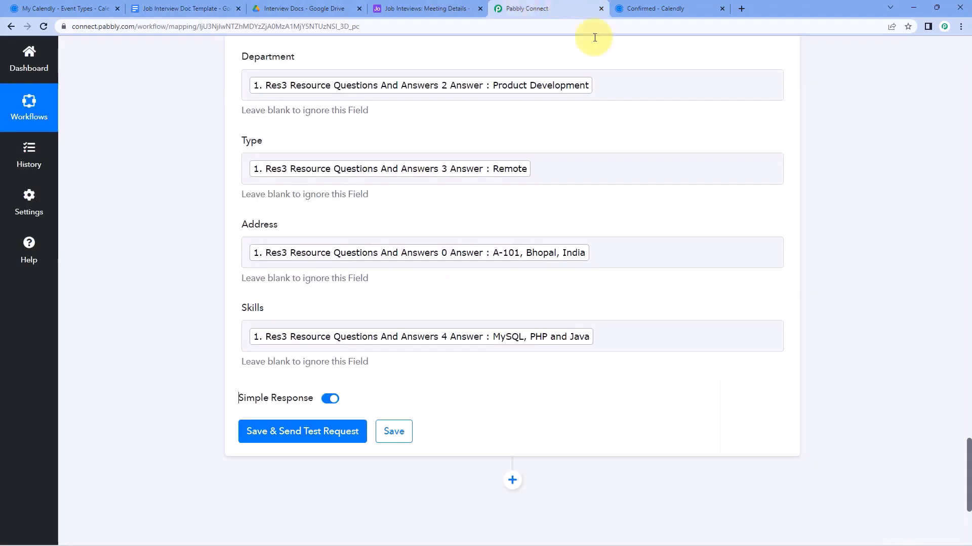
pyautogui.scroll(3, 359, 186)
pyautogui.scroll(1, 406, 184)
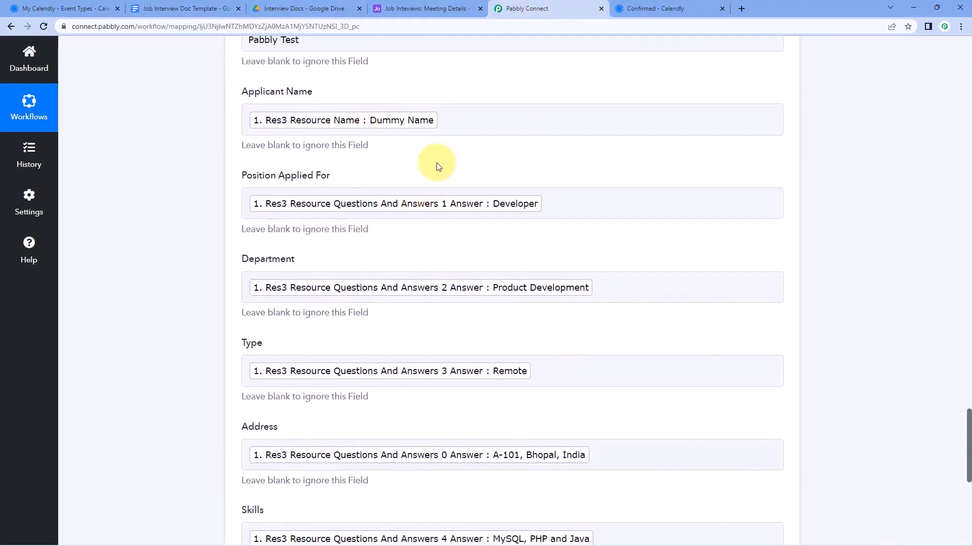
pyautogui.scroll(-3, 435, 200)
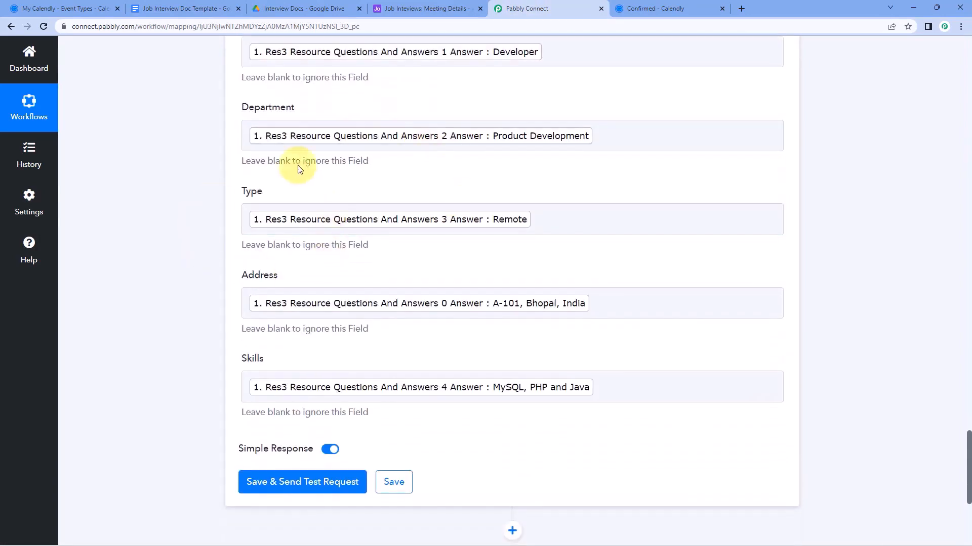
pyautogui.scroll(-4, 199, 316)
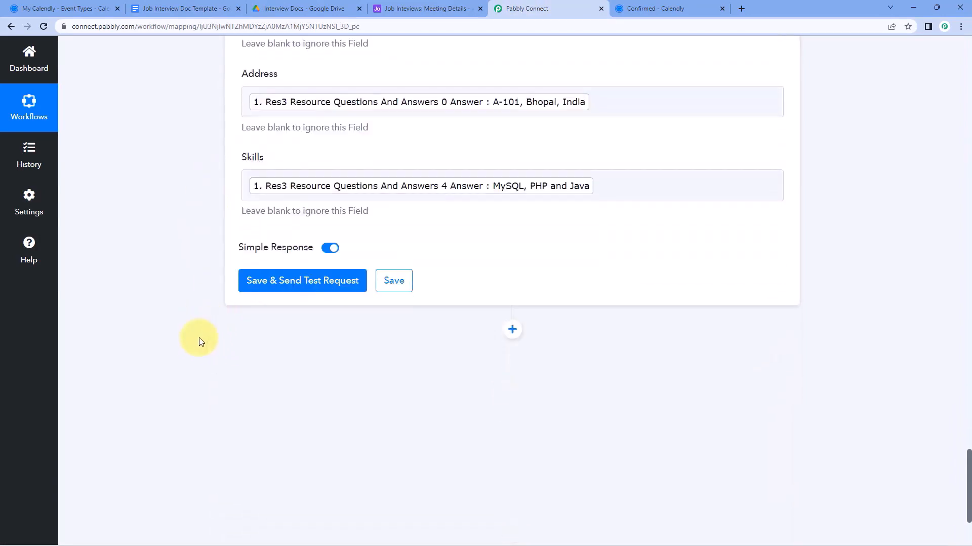
pyautogui.click(315, 281)
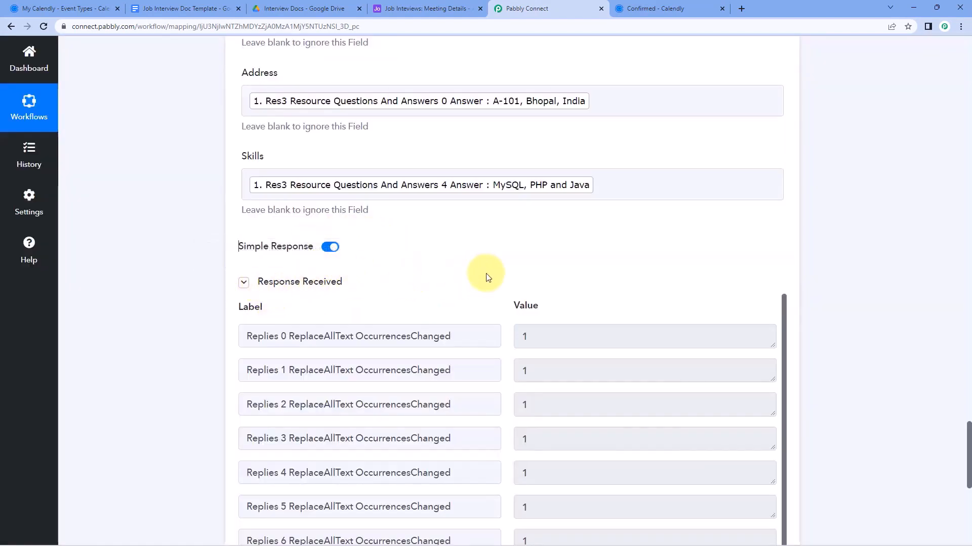
# Review the test response, including the revision id and the new document's name
pyautogui.scroll(-3, 487, 273)
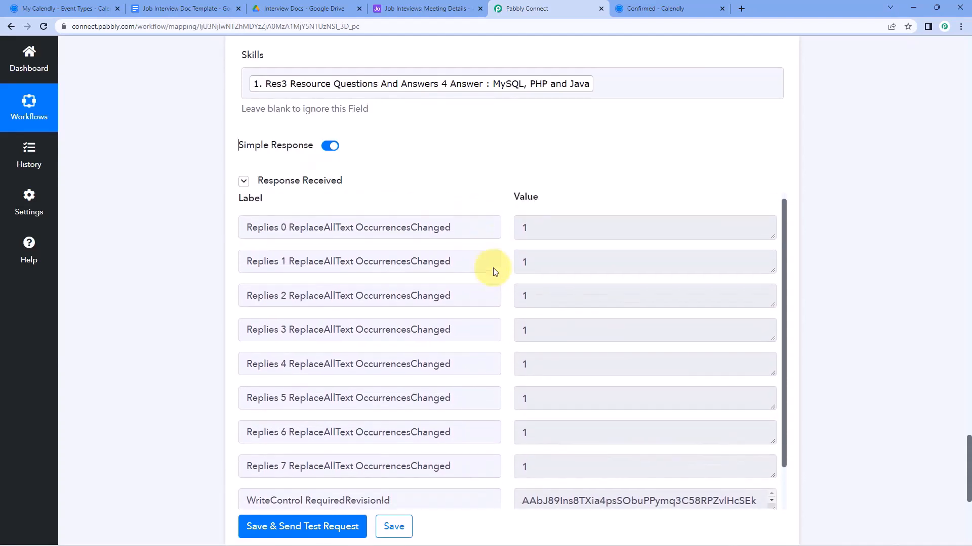
pyautogui.scroll(-2, 455, 200)
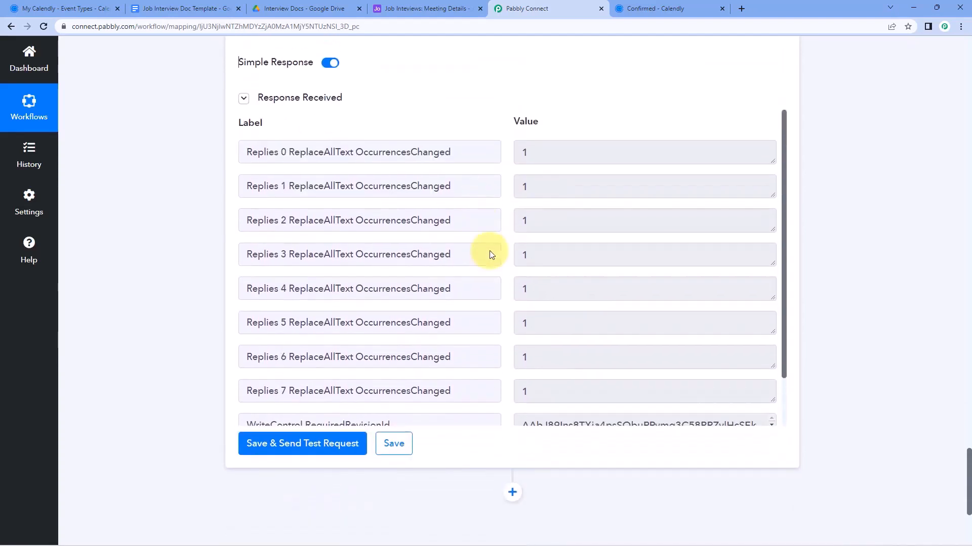
pyautogui.scroll(-4, 489, 255)
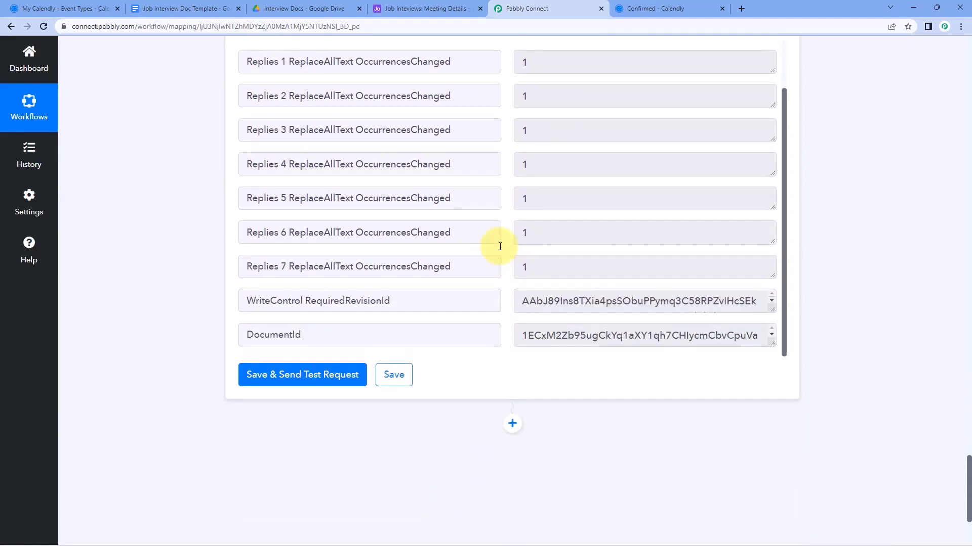
pyautogui.click(773, 308)
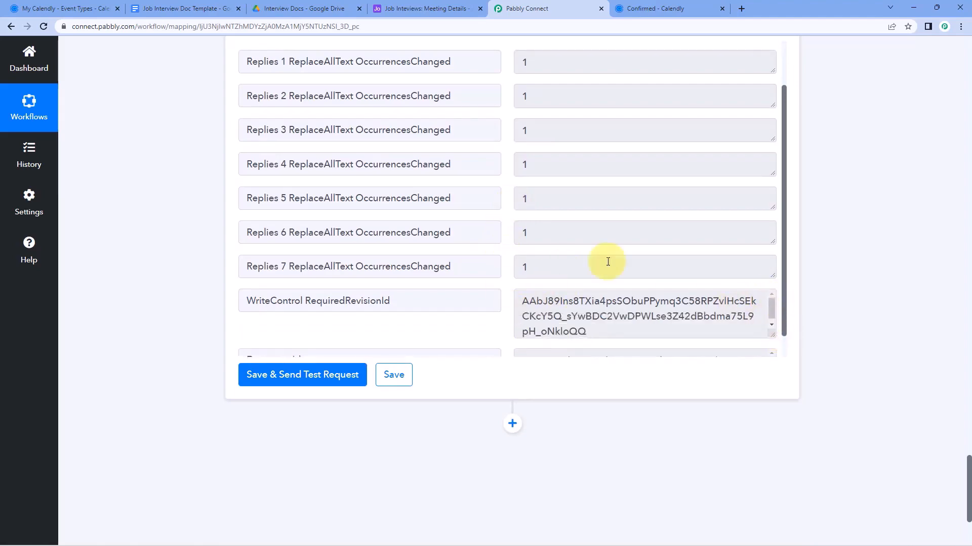
pyautogui.scroll(6, 494, 191)
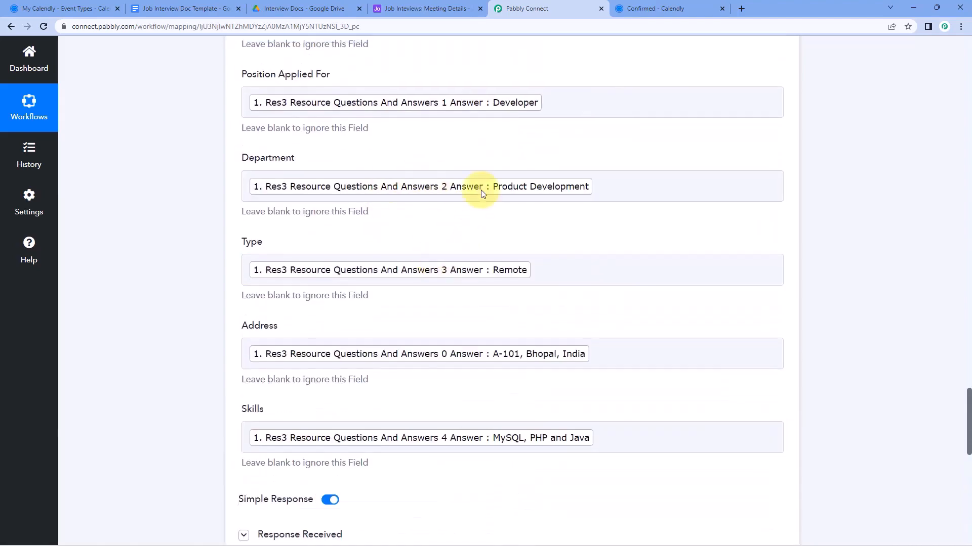
pyautogui.scroll(10, 401, 222)
pyautogui.scroll(3, 396, 236)
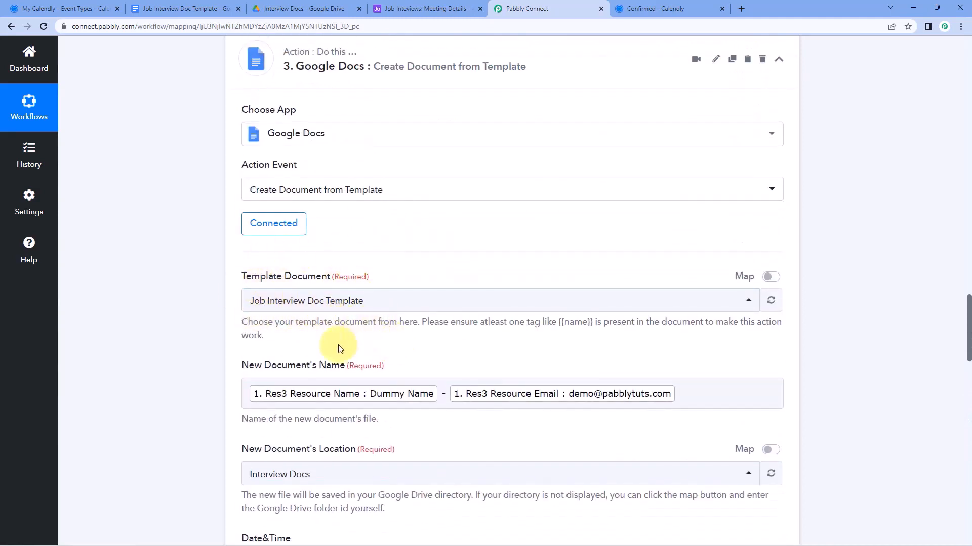
pyautogui.scroll(-2, 454, 338)
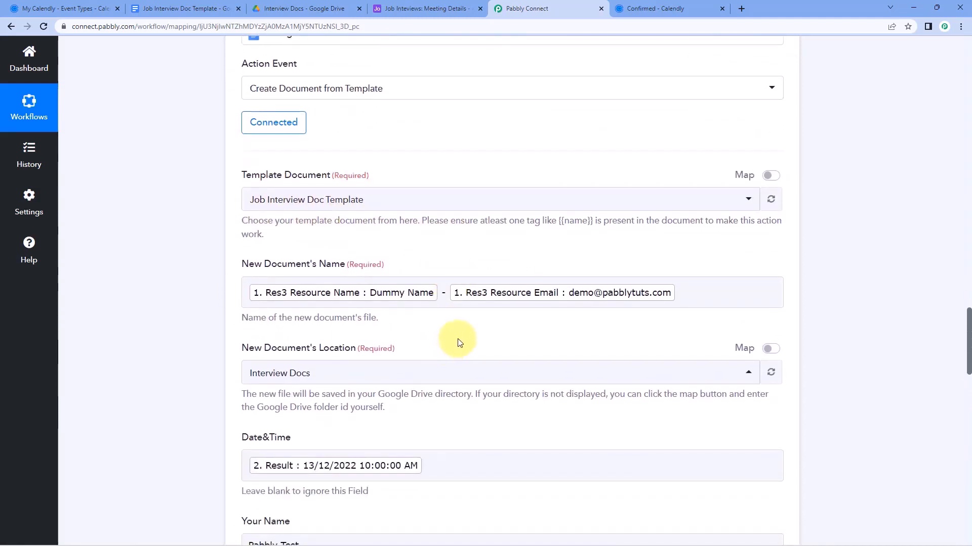
pyautogui.click(374, 301)
pyautogui.scroll(-1, 408, 306)
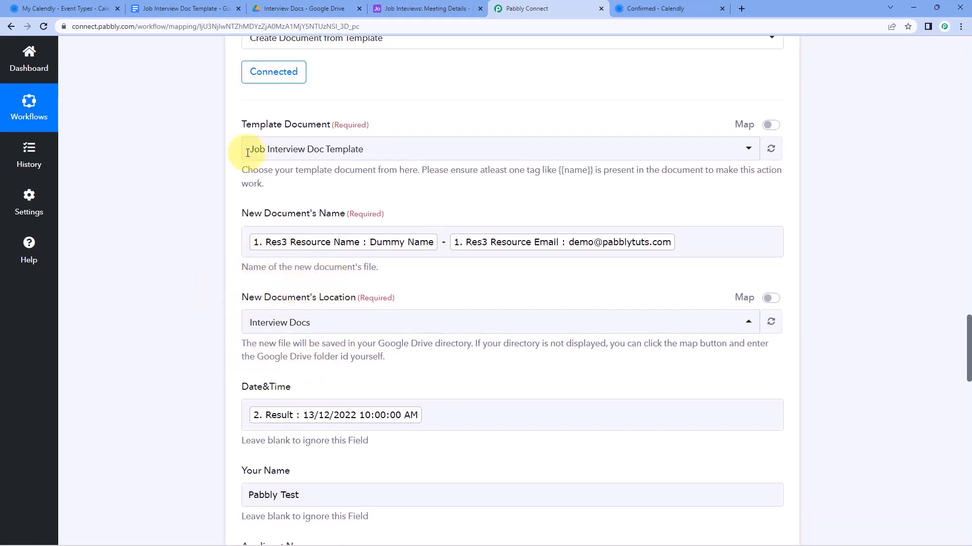
pyautogui.click(301, 6)
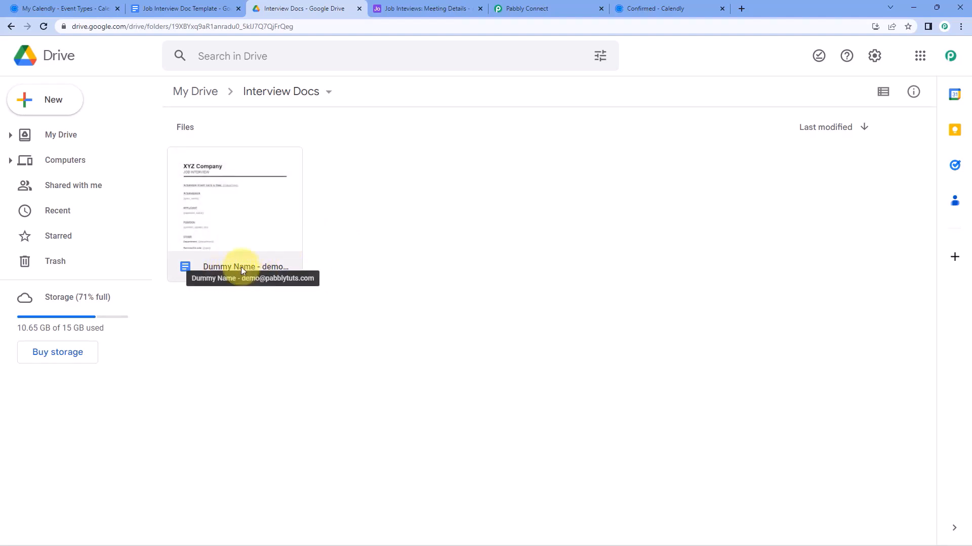
# Open the newly created interview document from the Interview Docs folder in Drive
pyautogui.click(559, 5)
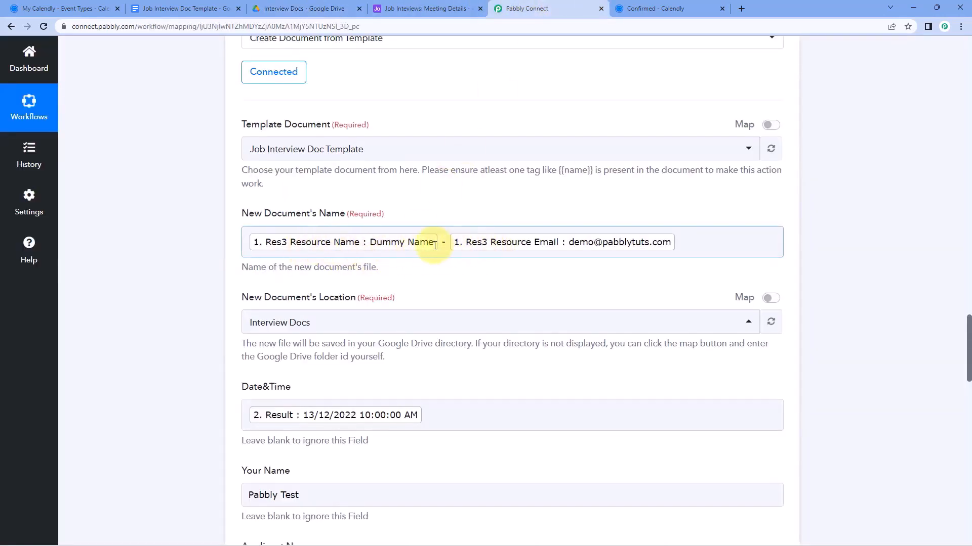
pyautogui.click(304, 9)
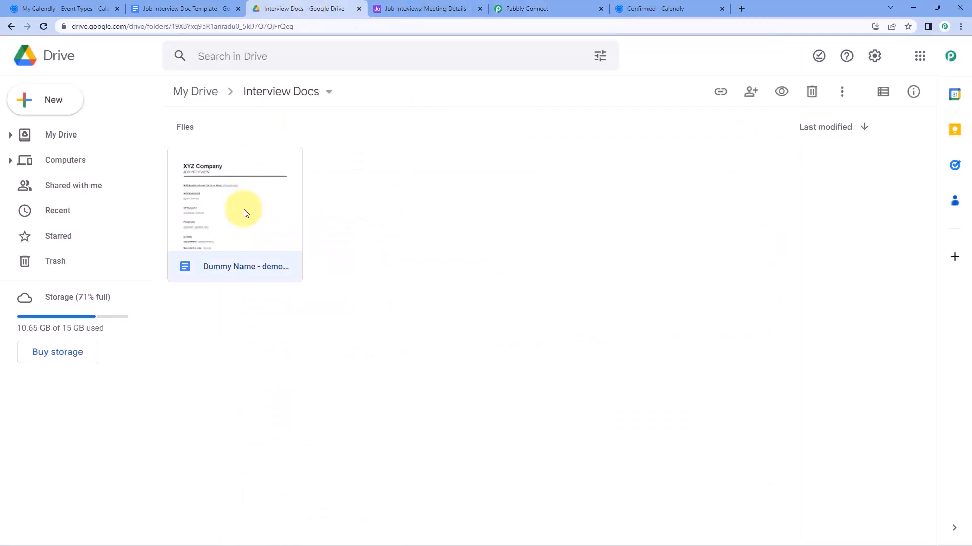
pyautogui.doubleClick(245, 213)
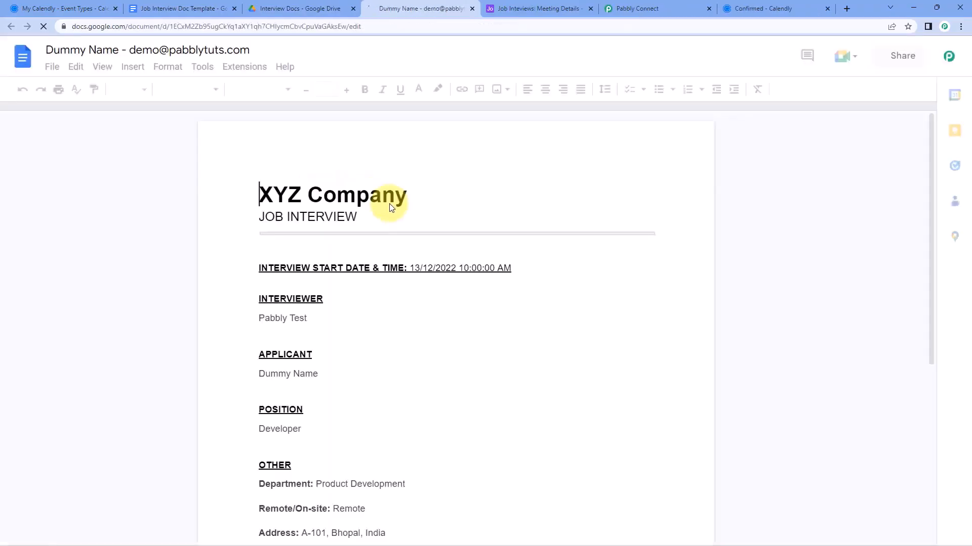
pyautogui.scroll(-1, 416, 269)
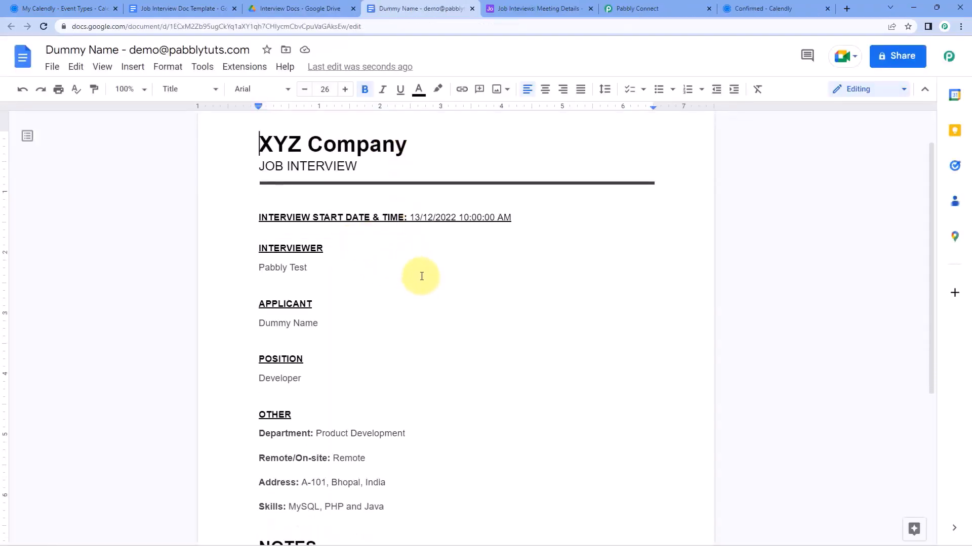
# Check the document's date, applicant and job details against the Calendly booking, then close it
pyautogui.click(749, 8)
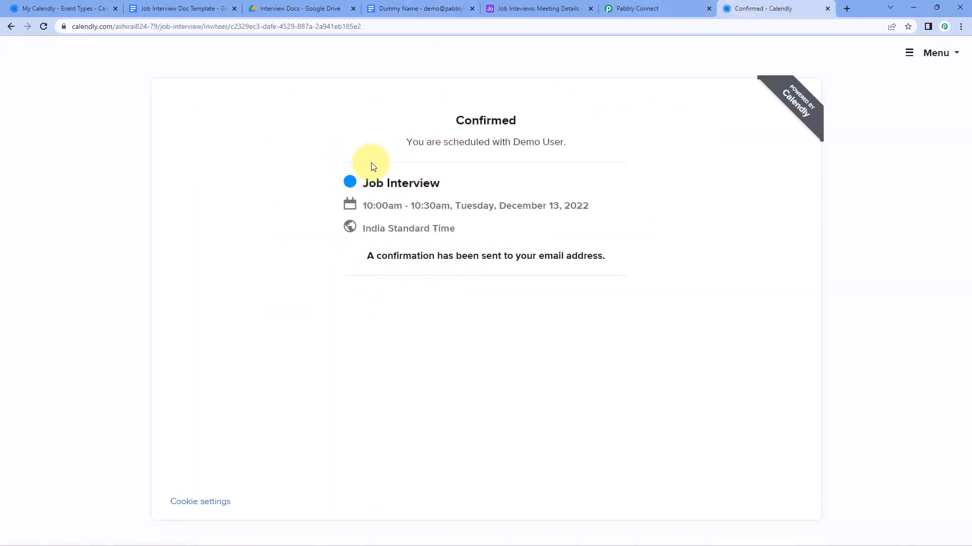
pyautogui.click(387, 6)
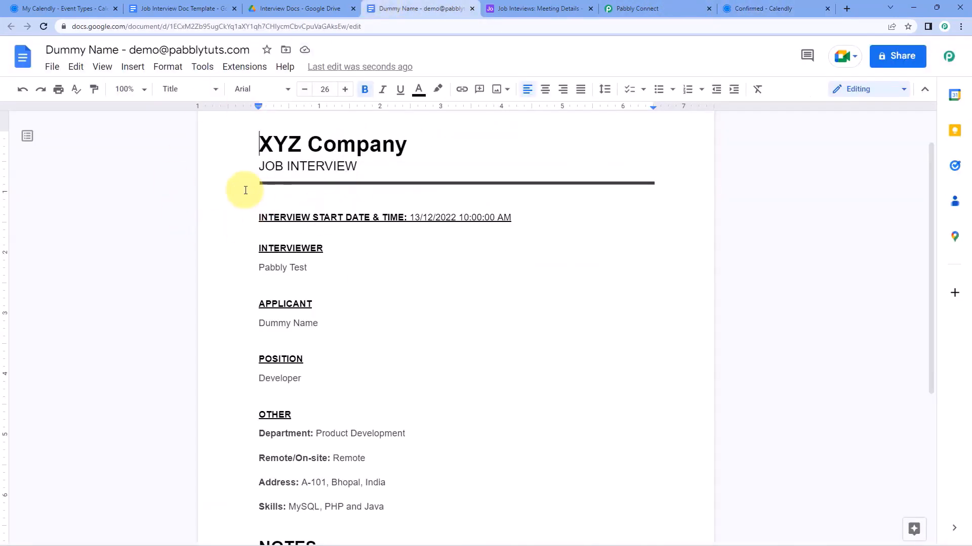
pyautogui.scroll(-2, 303, 274)
pyautogui.scroll(-2, 340, 276)
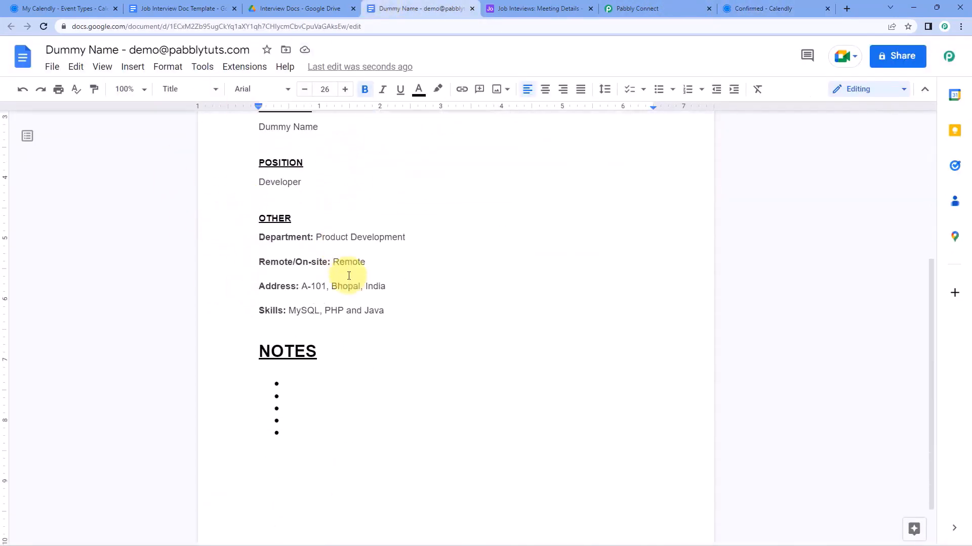
pyautogui.scroll(5, 374, 304)
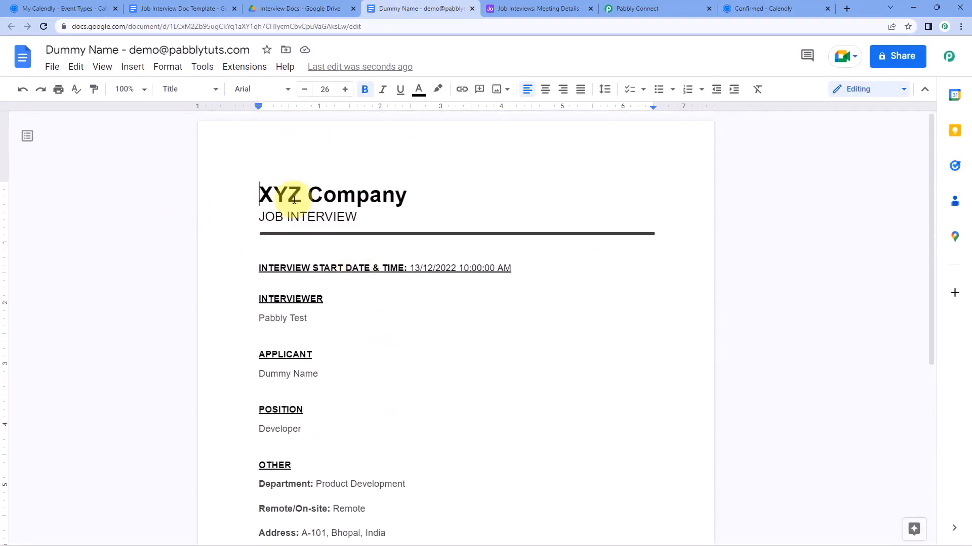
pyautogui.click(471, 10)
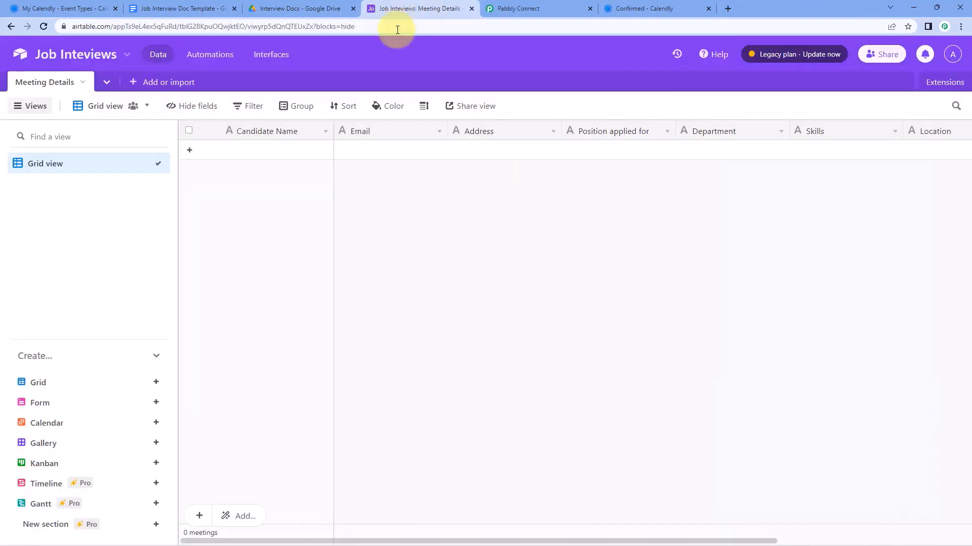
pyautogui.click(508, 7)
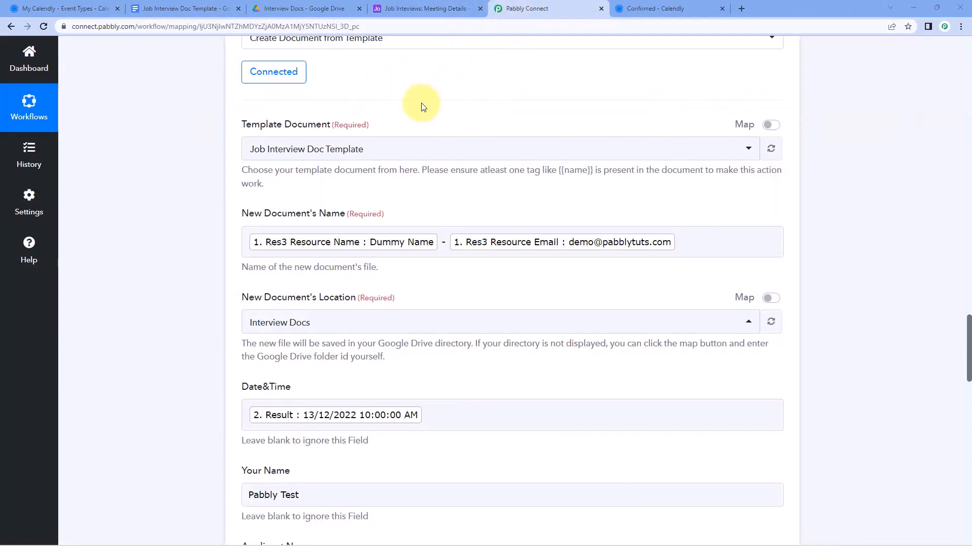
pyautogui.scroll(-2, 397, 157)
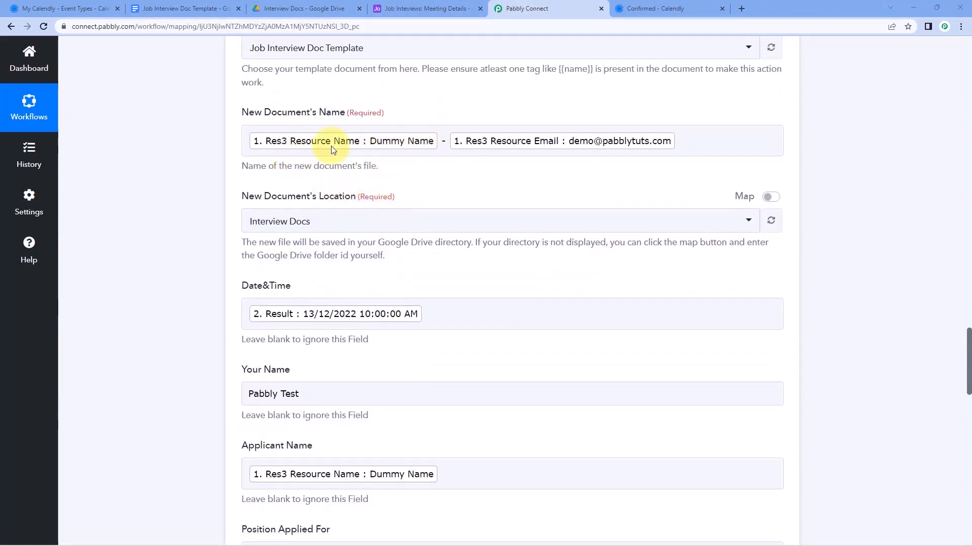
pyautogui.click(636, 9)
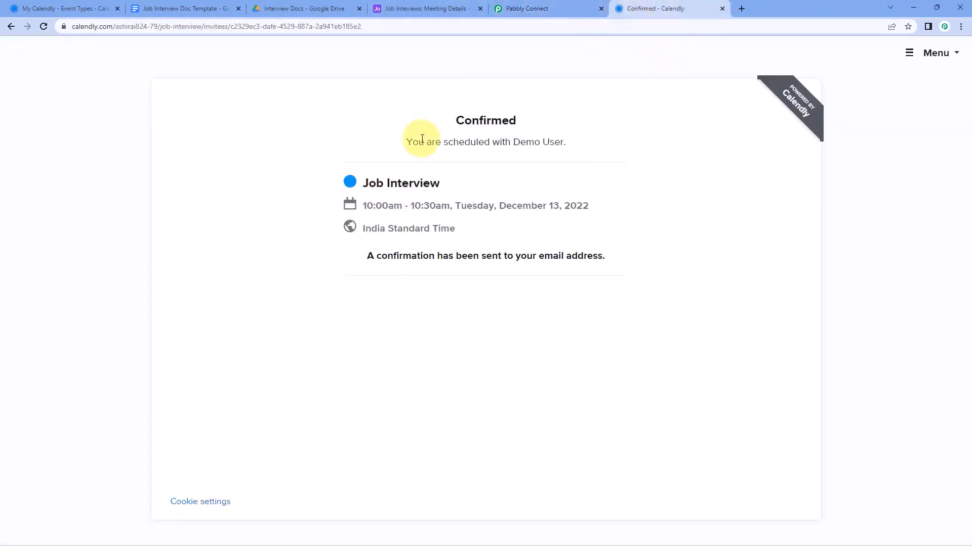
pyautogui.click(526, 8)
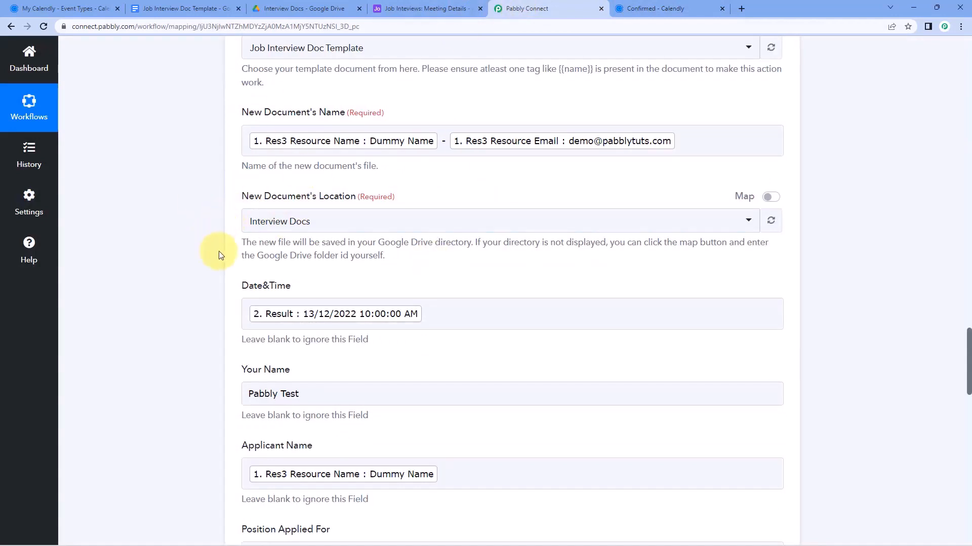
pyautogui.scroll(-2, 219, 252)
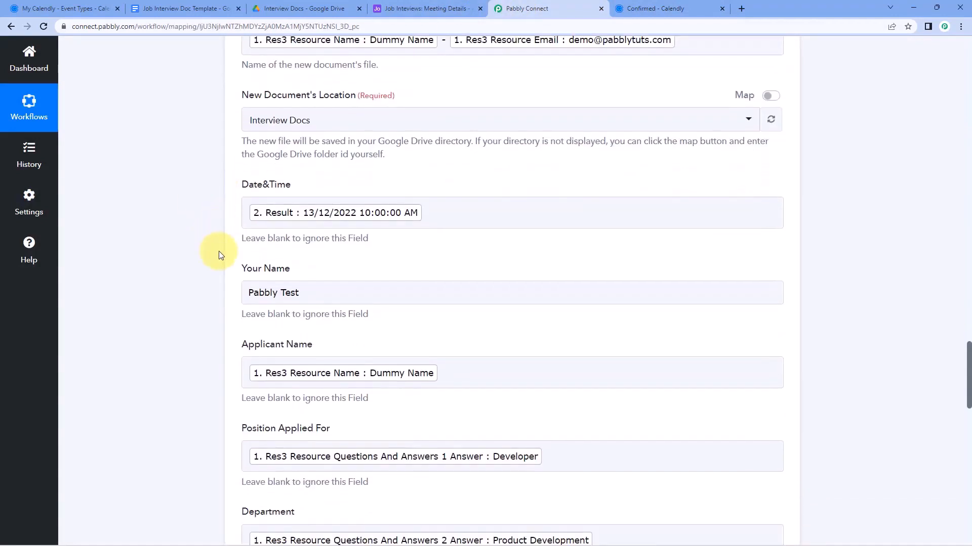
pyautogui.scroll(-9, 243, 256)
pyautogui.scroll(-7, 510, 291)
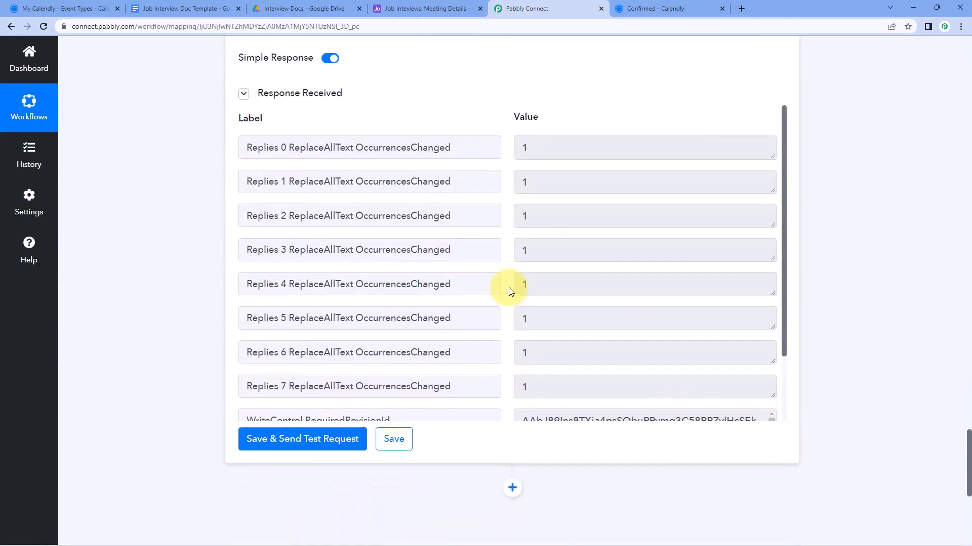
pyautogui.scroll(-2, 497, 300)
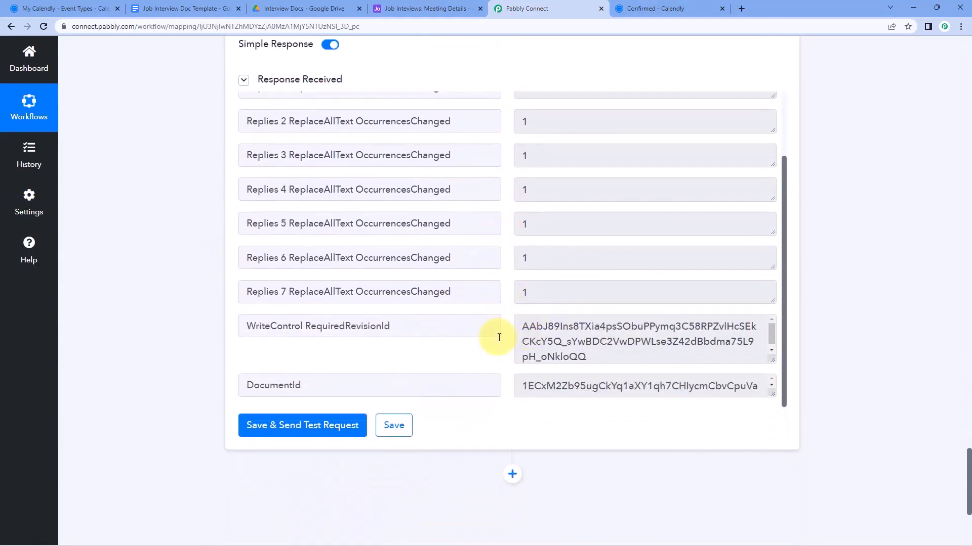
pyautogui.moveTo(773, 360); pyautogui.dragTo(773, 375)
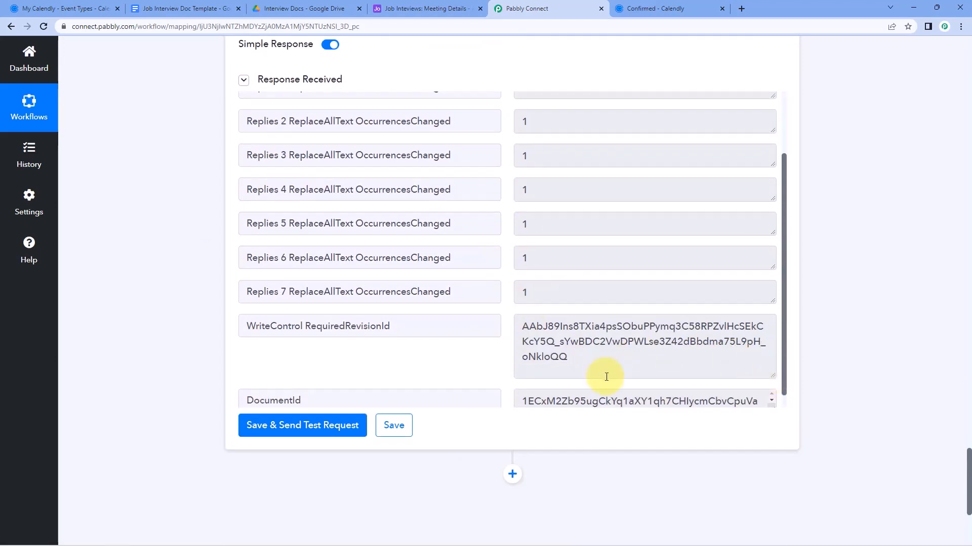
pyautogui.moveTo(586, 366); pyautogui.dragTo(521, 324)
pyautogui.hotkey('shift', 'Tab')
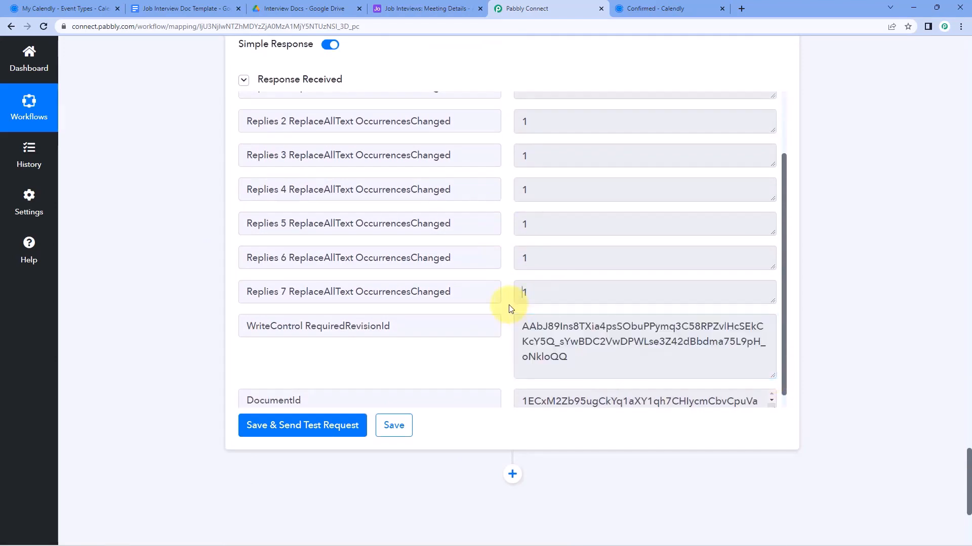
pyautogui.scroll(2, 510, 309)
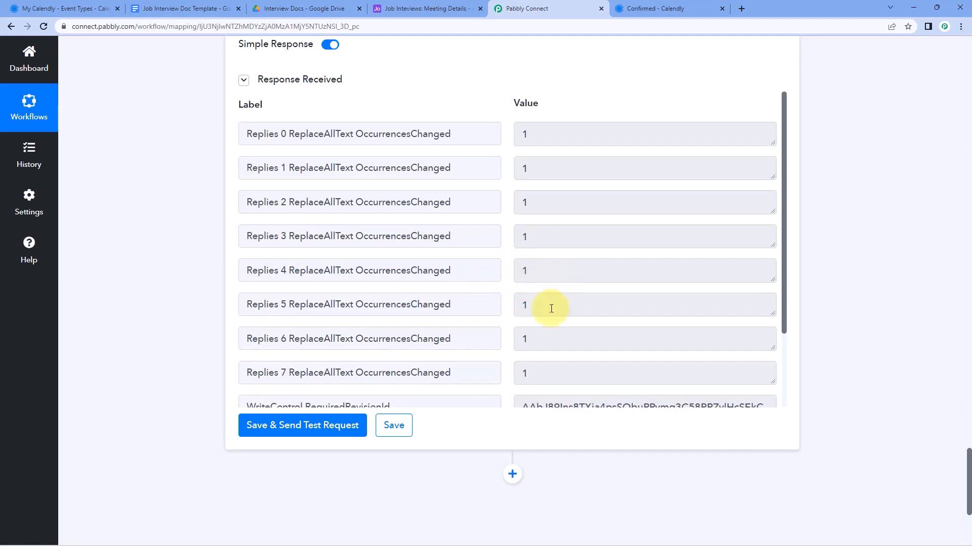
pyautogui.click(299, 6)
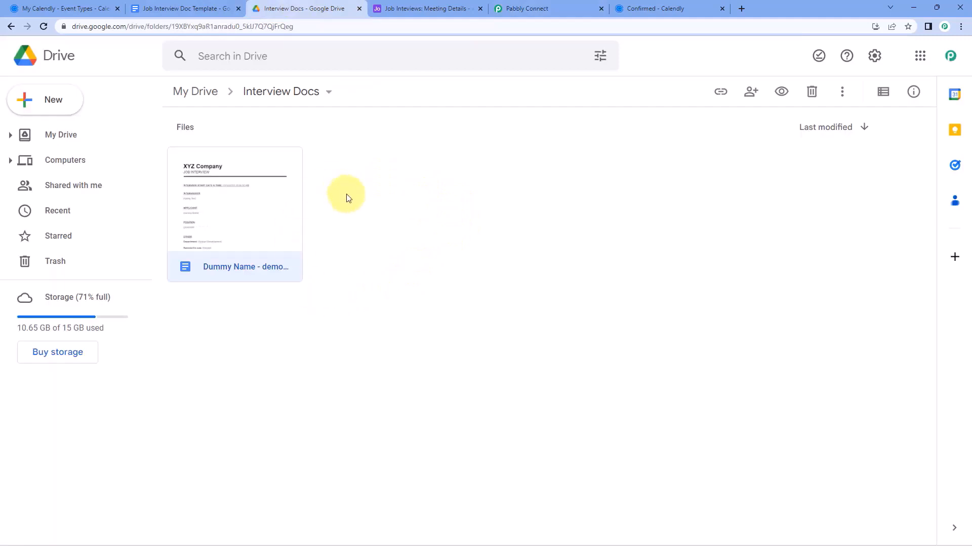
pyautogui.click(526, 9)
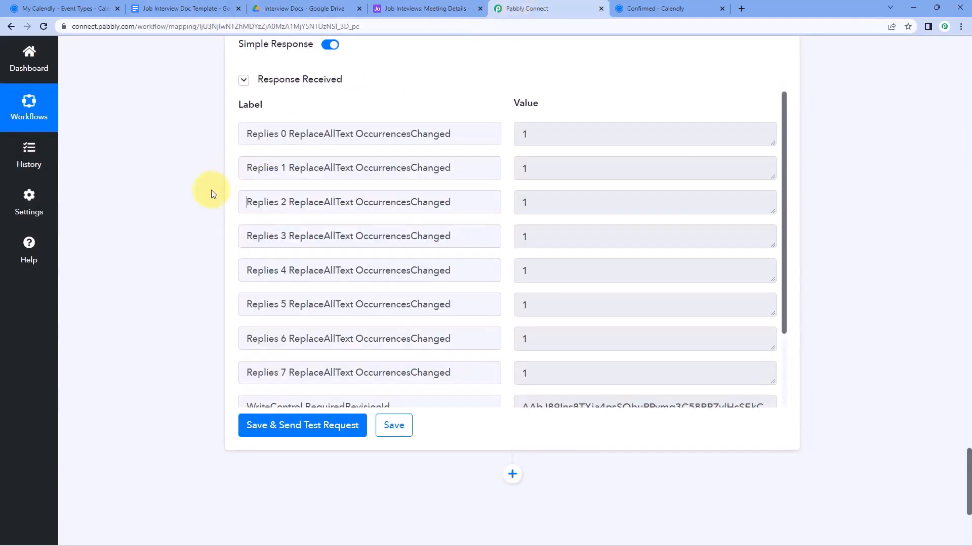
pyautogui.scroll(-4, 212, 195)
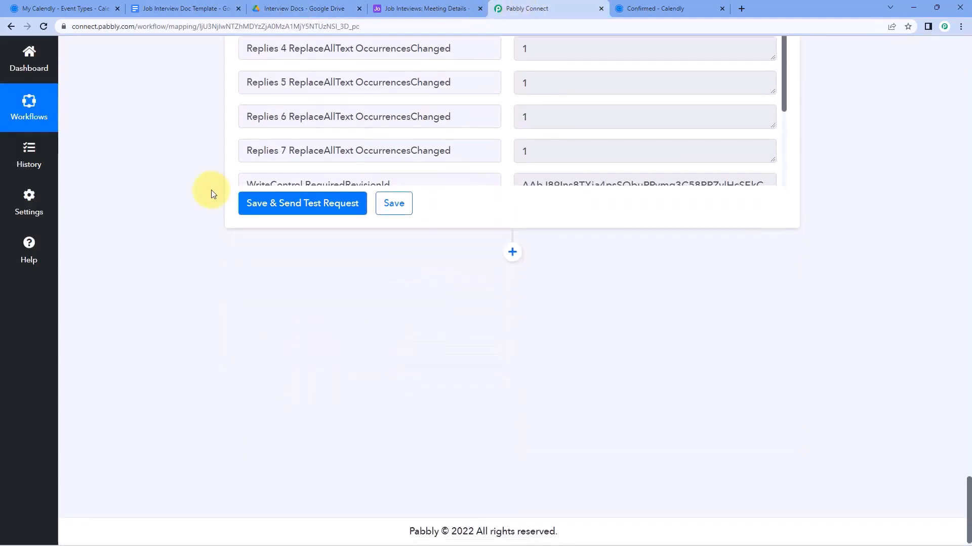
# Add a Google Drive action step with the Share a File With Anyone event
pyautogui.click(511, 256)
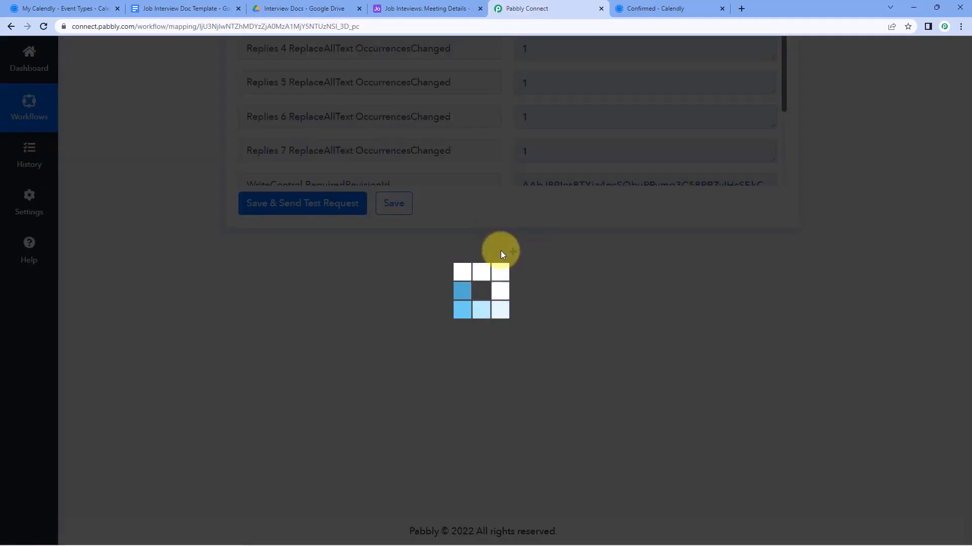
pyautogui.scroll(-4, 498, 255)
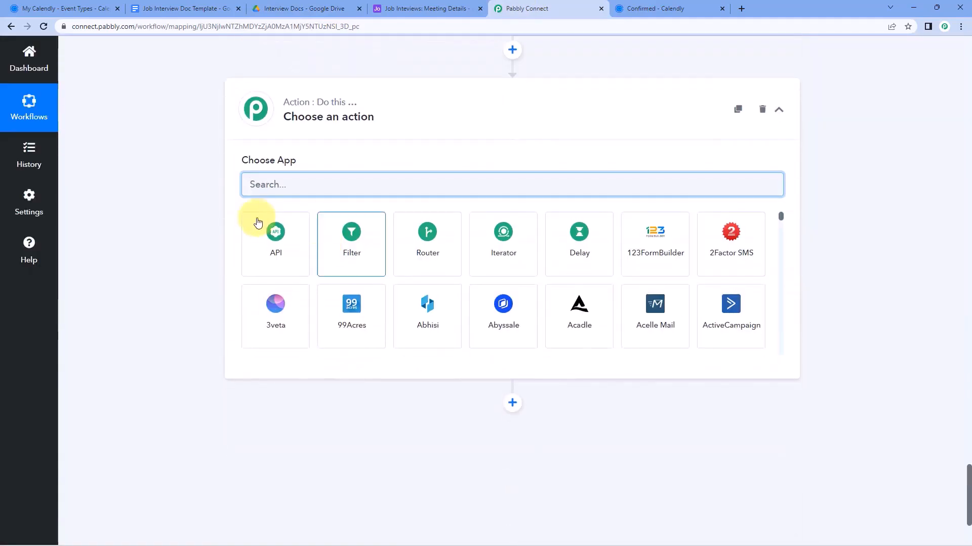
pyautogui.write('Google ')
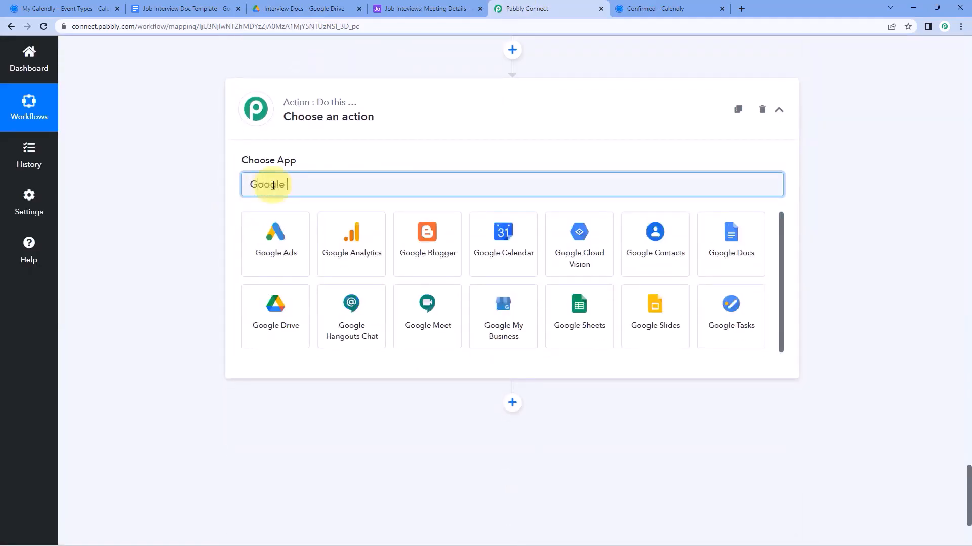
pyautogui.write('Drive')
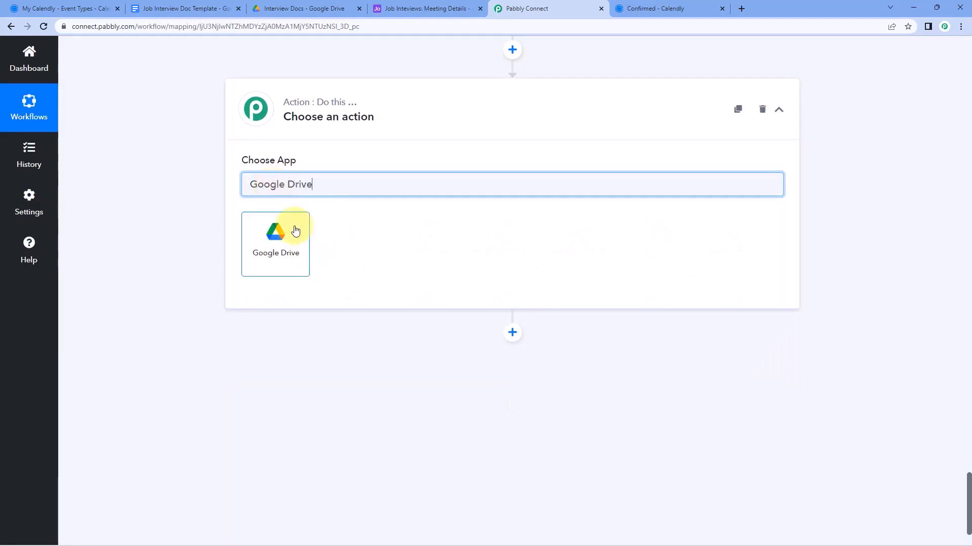
pyautogui.click(295, 230)
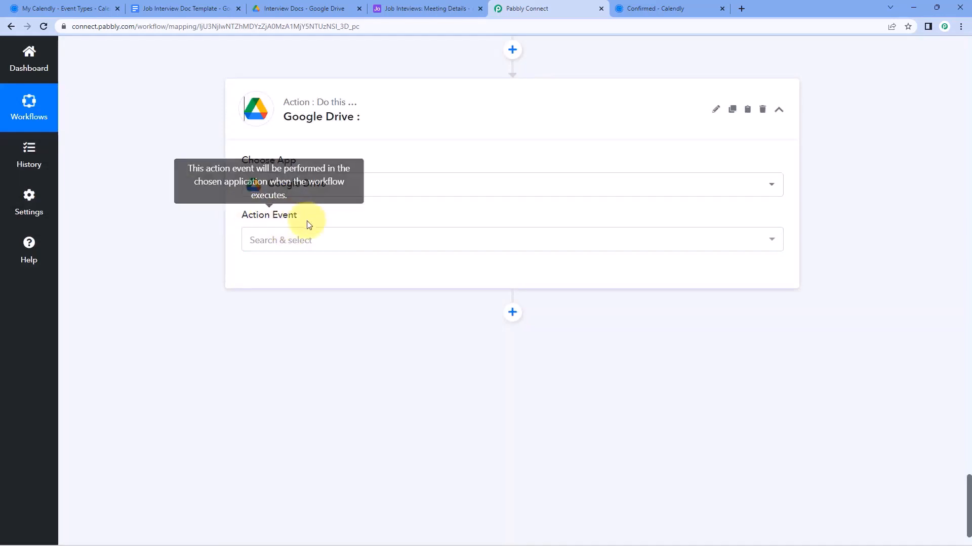
pyautogui.click(321, 242)
pyautogui.scroll(-1, 195, 245)
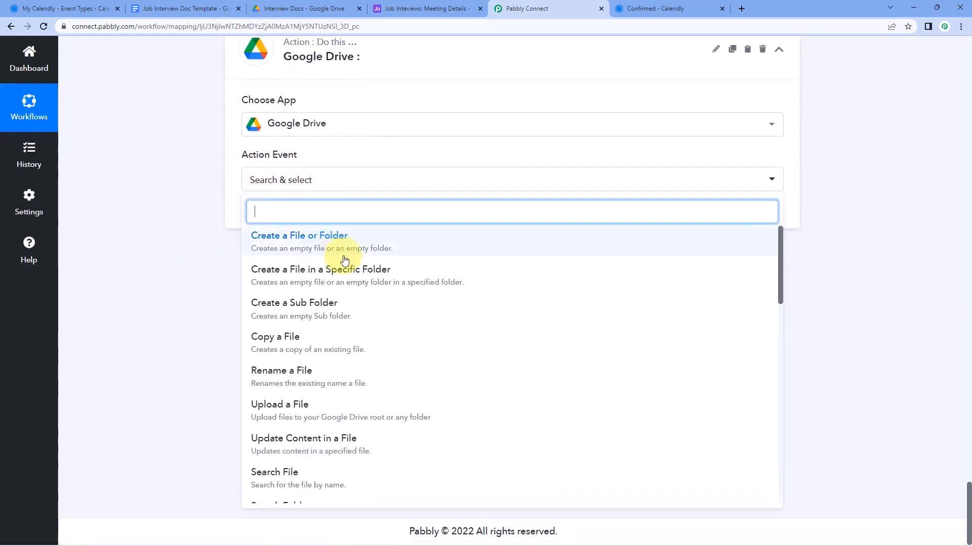
pyautogui.scroll(-6, 344, 260)
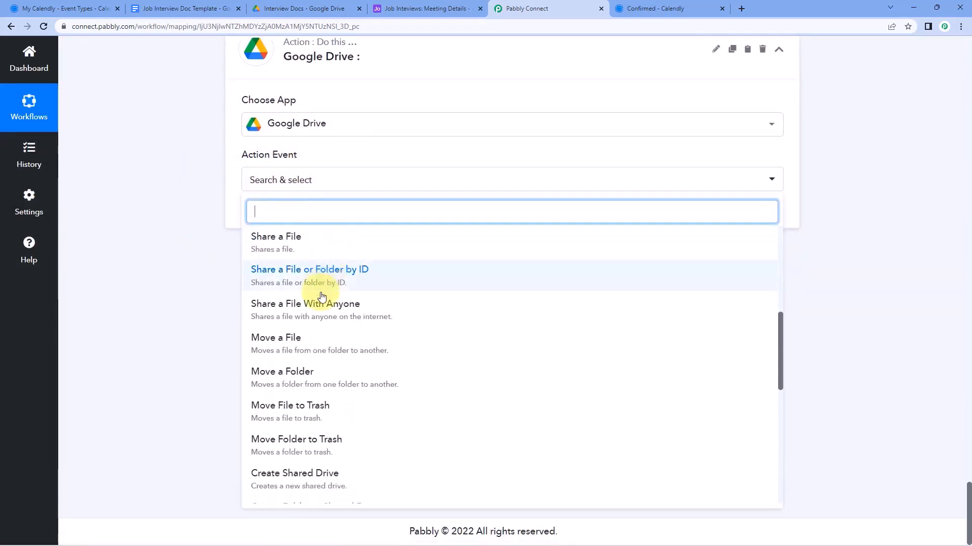
pyautogui.click(322, 305)
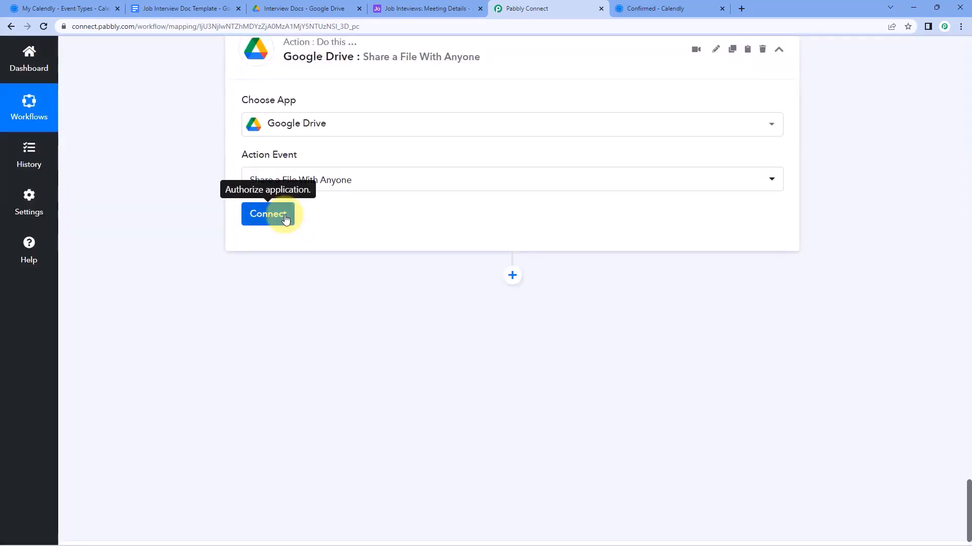
# Authorize a new Google Drive connection by signing in with Google and granting Drive access
pyautogui.click(285, 215)
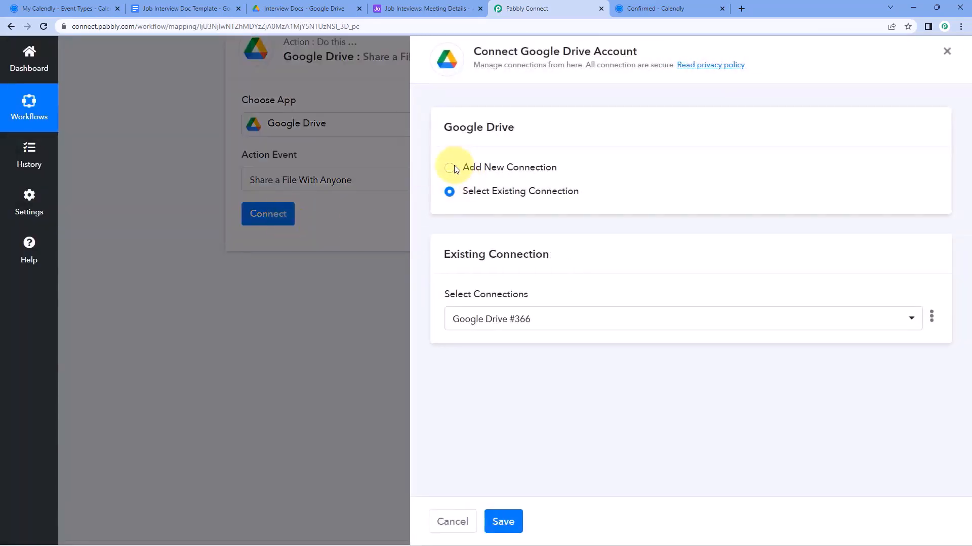
pyautogui.click(449, 170)
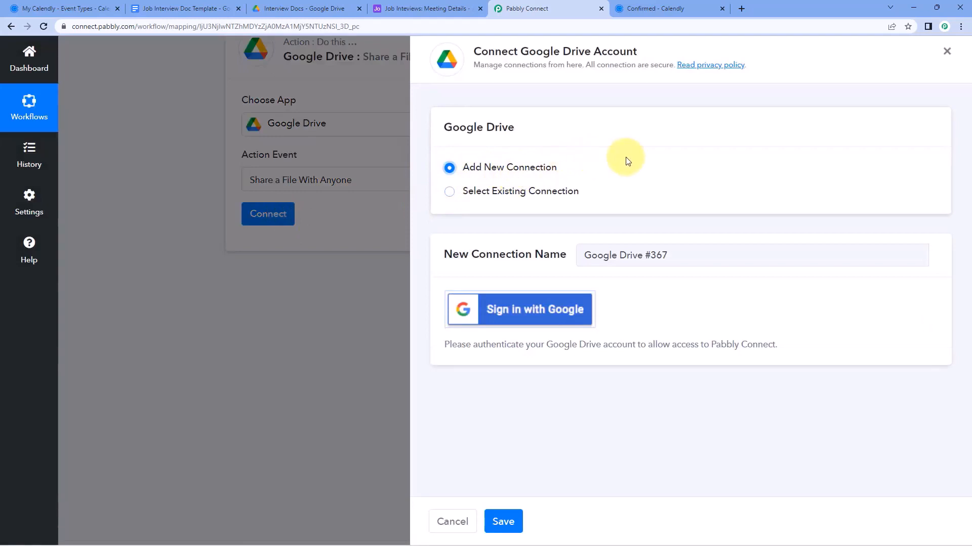
pyautogui.click(304, 8)
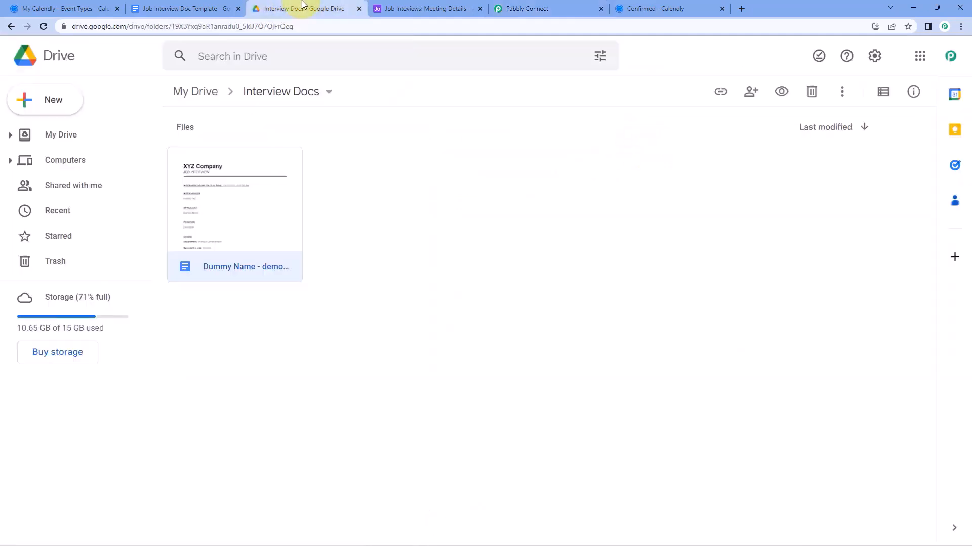
pyautogui.click(455, 9)
pyautogui.click(521, 8)
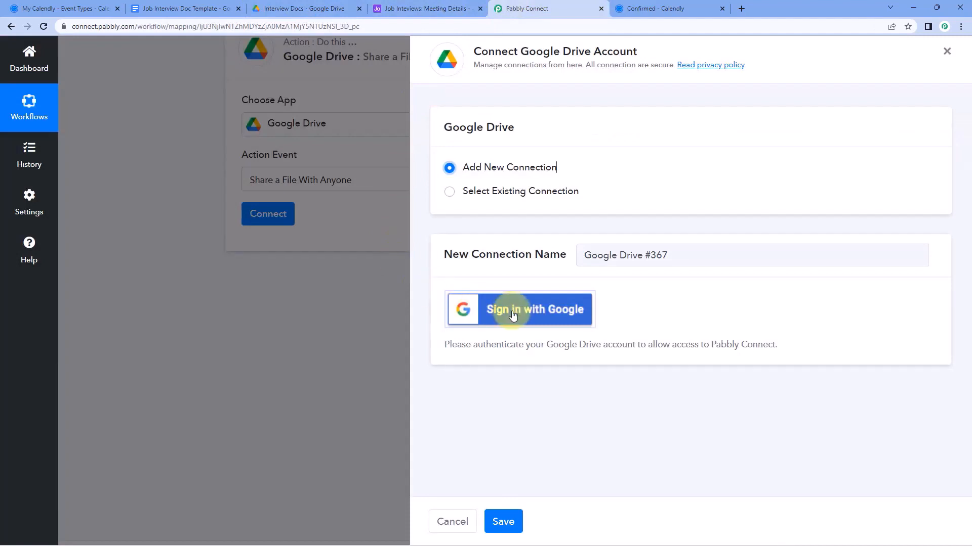
pyautogui.click(542, 309)
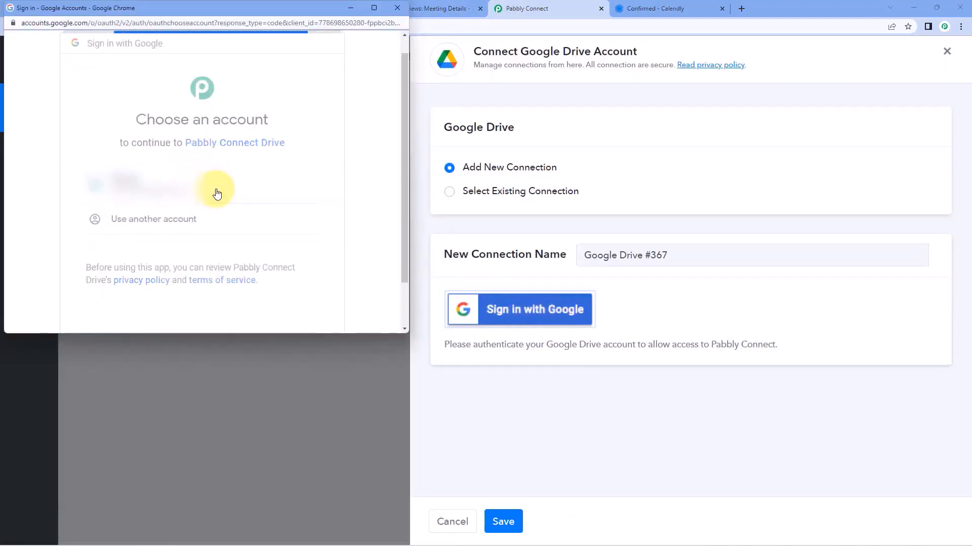
pyautogui.click(217, 193)
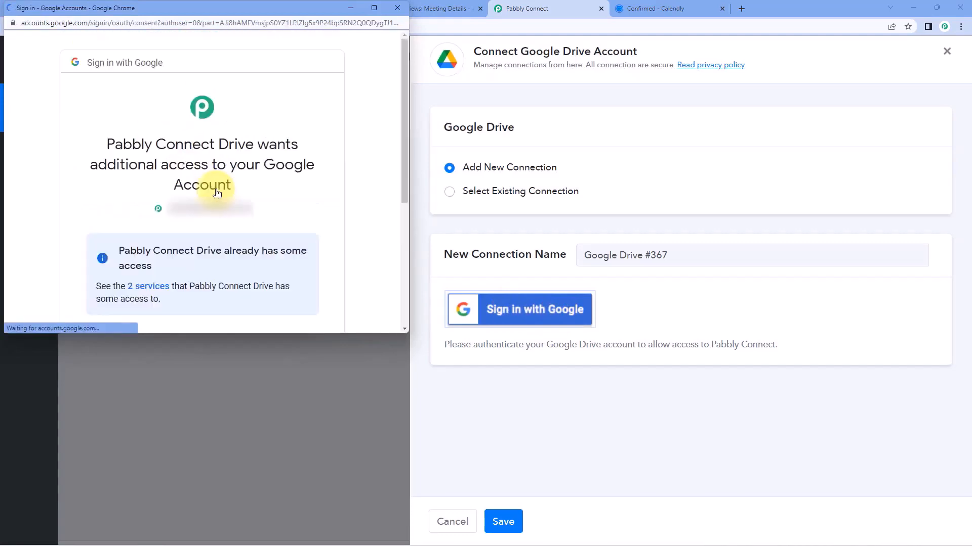
pyautogui.scroll(-4, 216, 190)
pyautogui.click(289, 245)
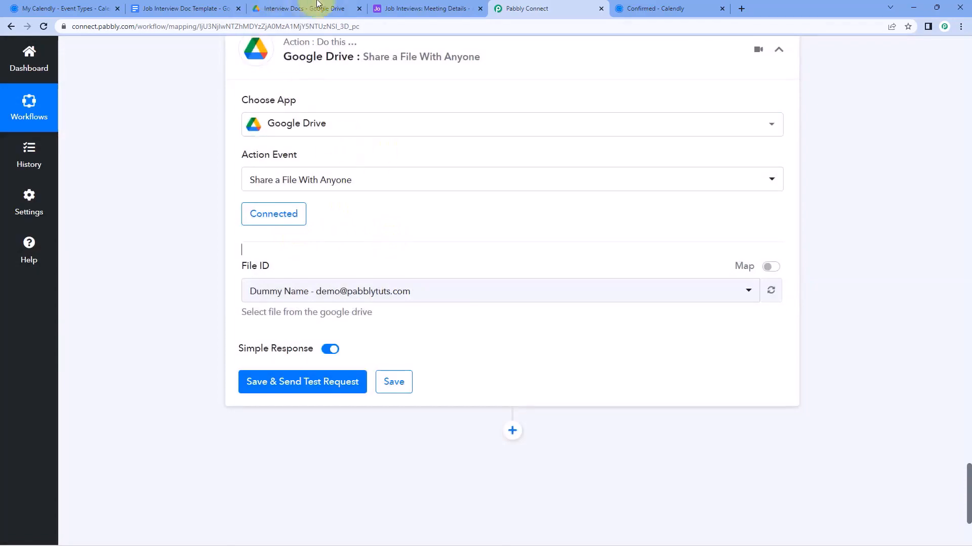
# Look at the generated interview document in the Interview Docs folder again
pyautogui.click(304, 8)
pyautogui.doubleClick(244, 207)
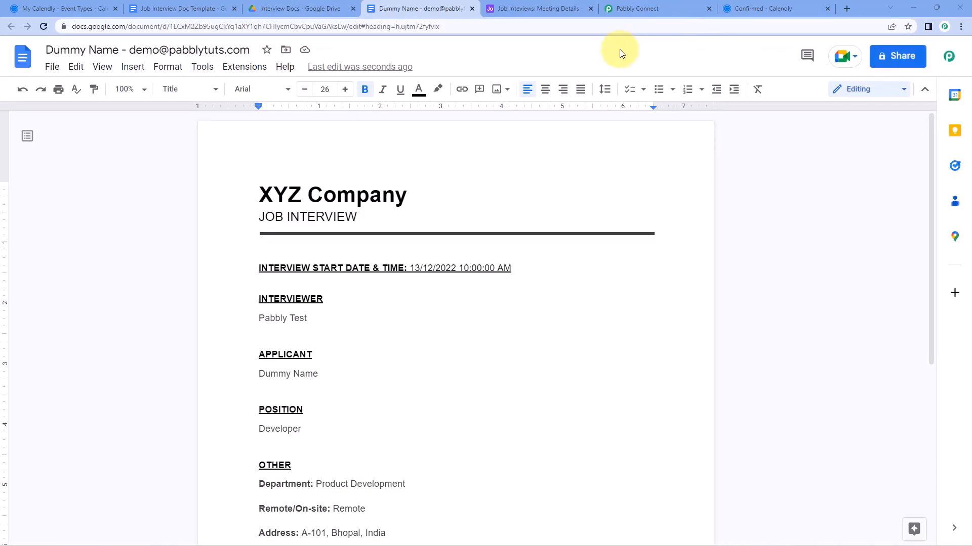
pyautogui.click(646, 8)
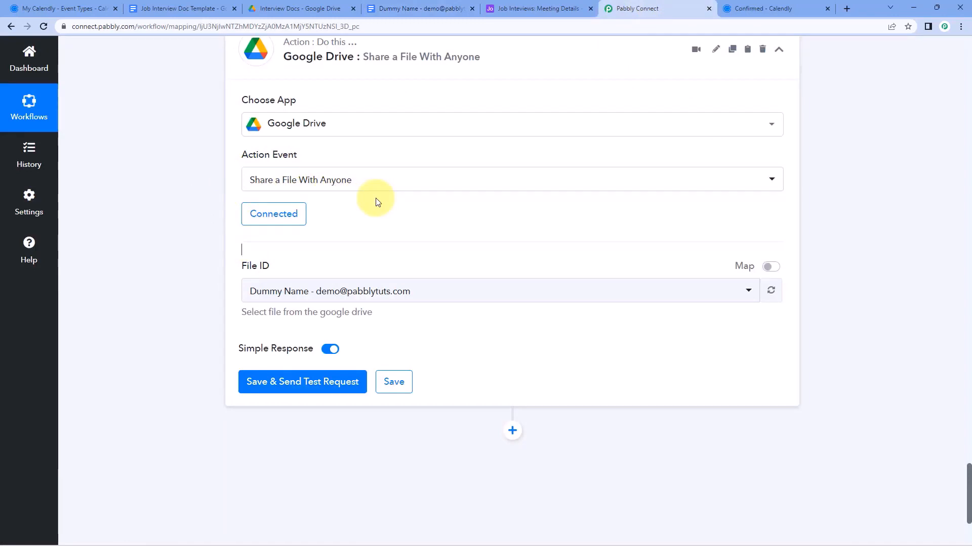
pyautogui.click(386, 8)
pyautogui.click(677, 5)
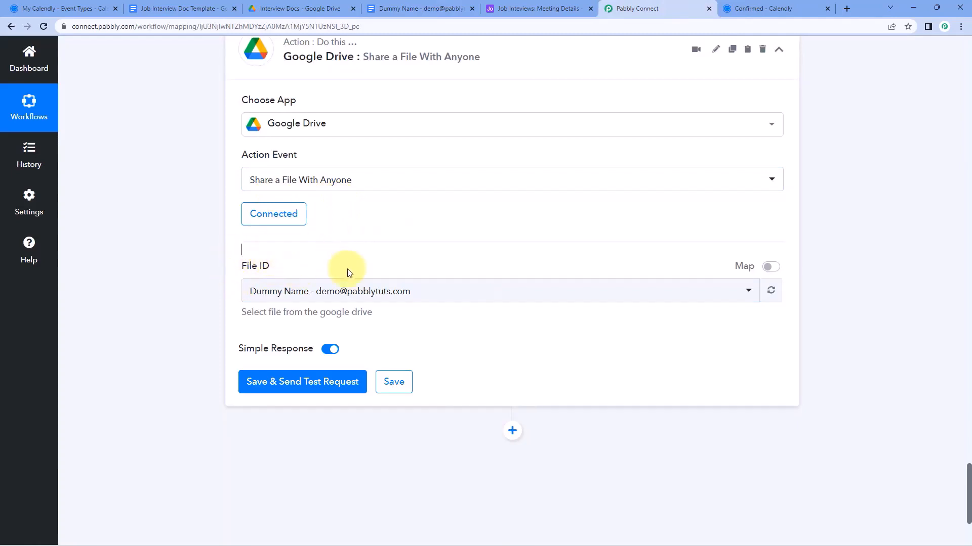
# Inspect the File ID file list and the Google Docs DocumentId value without changing them
pyautogui.click(452, 291)
pyautogui.scroll(-5, 417, 373)
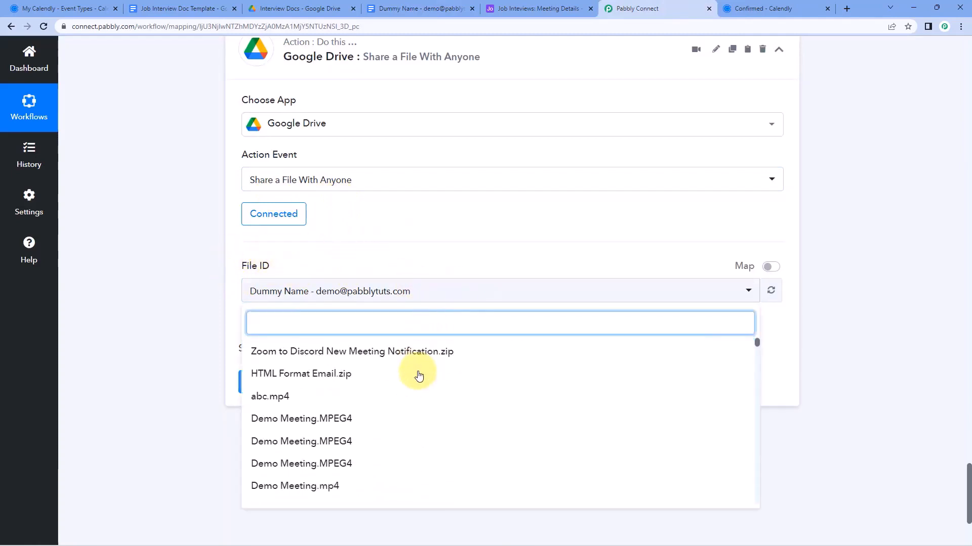
pyautogui.scroll(5, 417, 374)
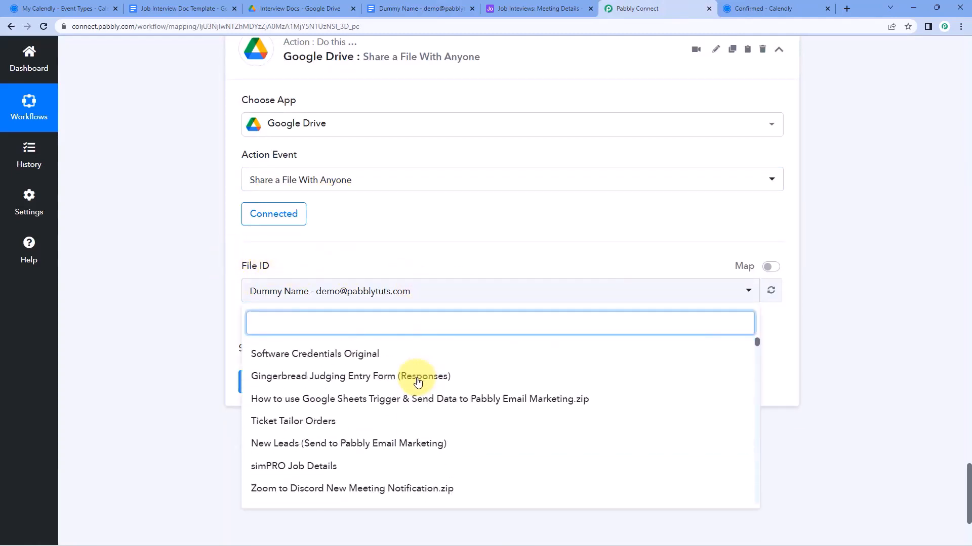
pyautogui.click(452, 262)
pyautogui.scroll(8, 460, 273)
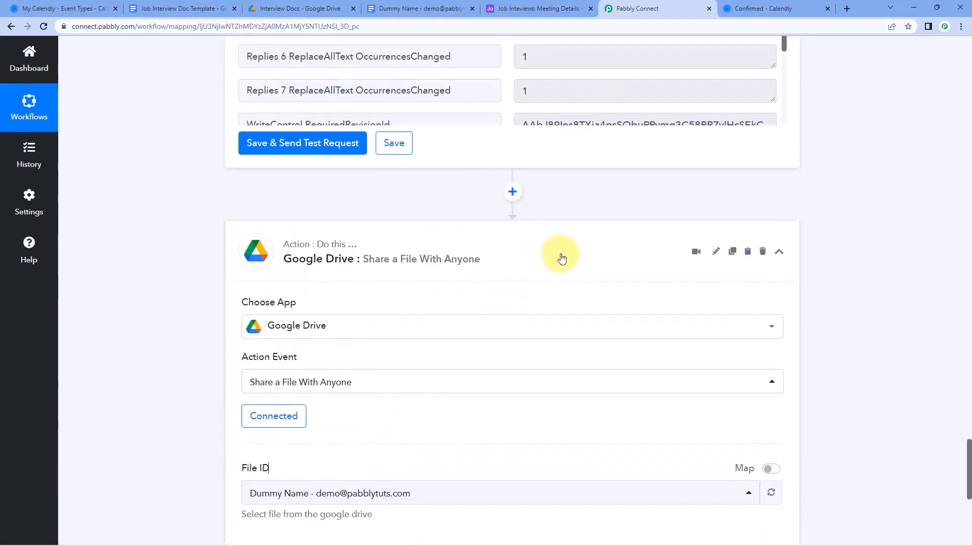
pyautogui.scroll(1, 612, 355)
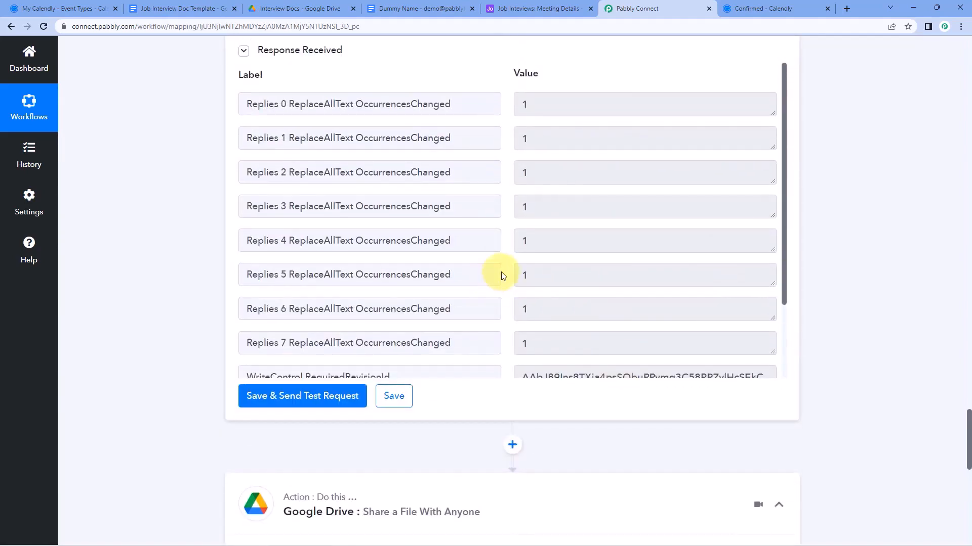
pyautogui.scroll(-2, 506, 293)
pyautogui.scroll(-1, 503, 320)
pyautogui.moveTo(521, 305); pyautogui.dragTo(772, 317)
pyautogui.click(774, 332)
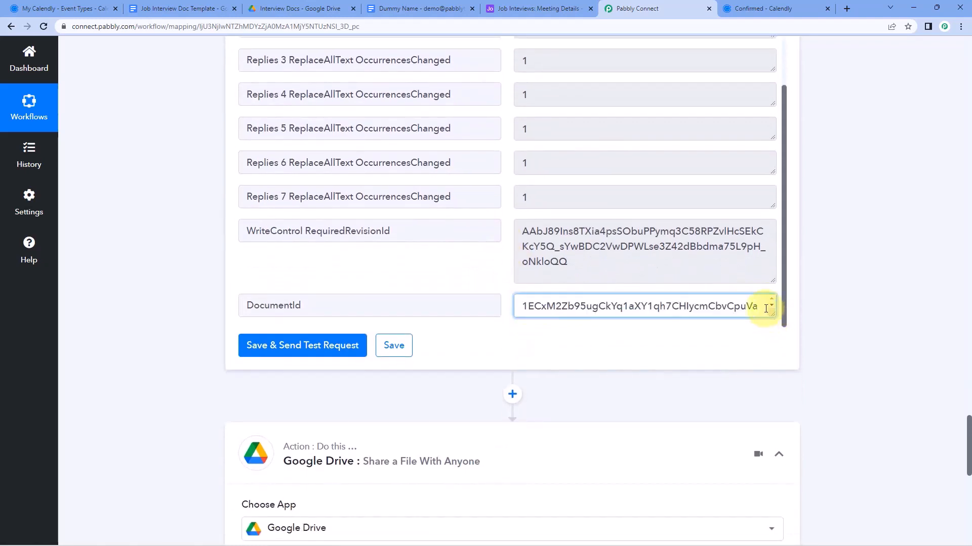
pyautogui.moveTo(764, 308); pyautogui.dragTo(521, 292)
pyautogui.click(502, 293)
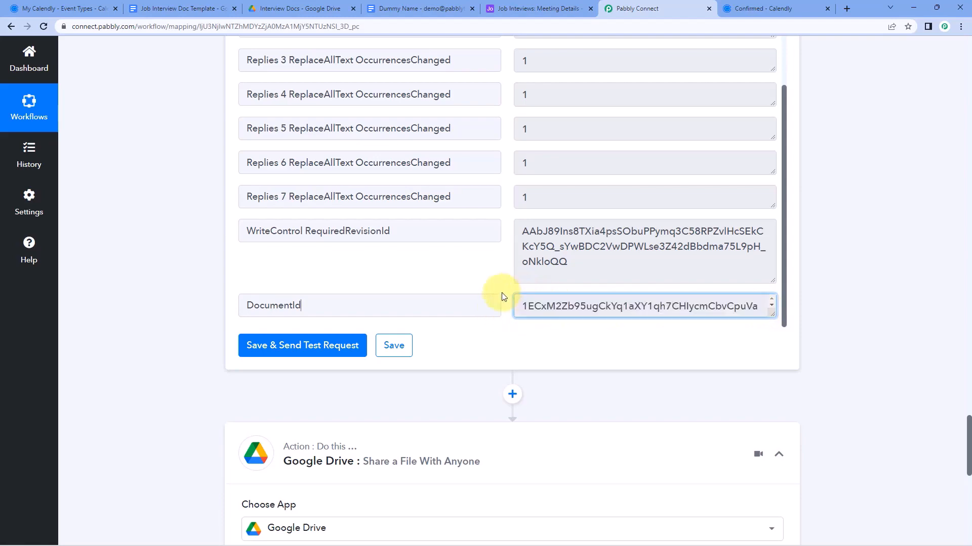
pyautogui.scroll(-8, 528, 370)
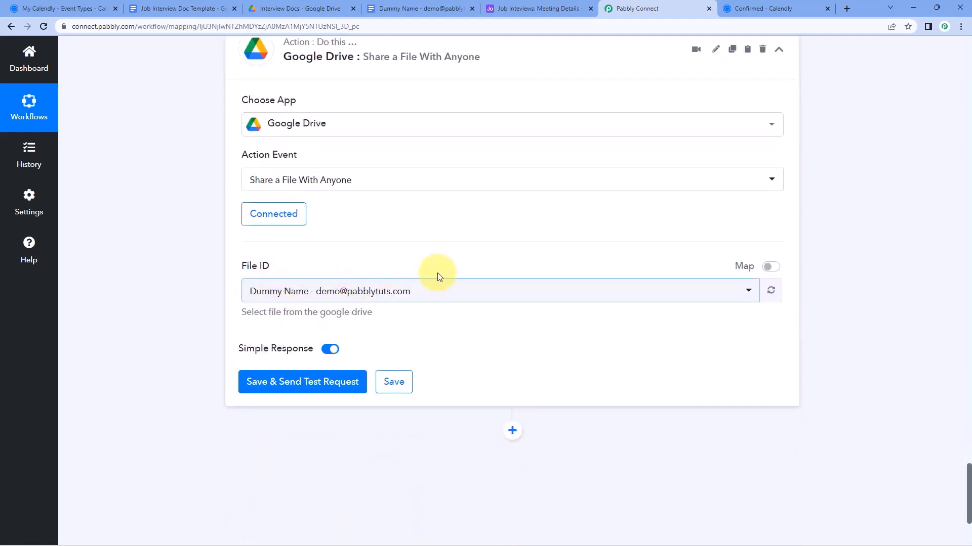
# Map File ID to the Google Docs step's DocumentId, then Save & Send Test Request
pyautogui.click(770, 267)
pyautogui.doubleClick(238, 299)
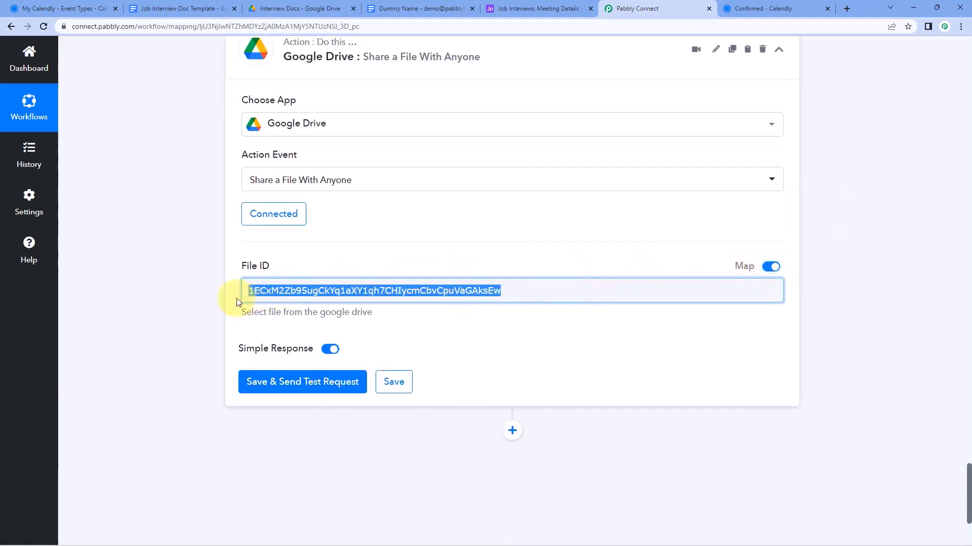
pyautogui.press('BackSpace')
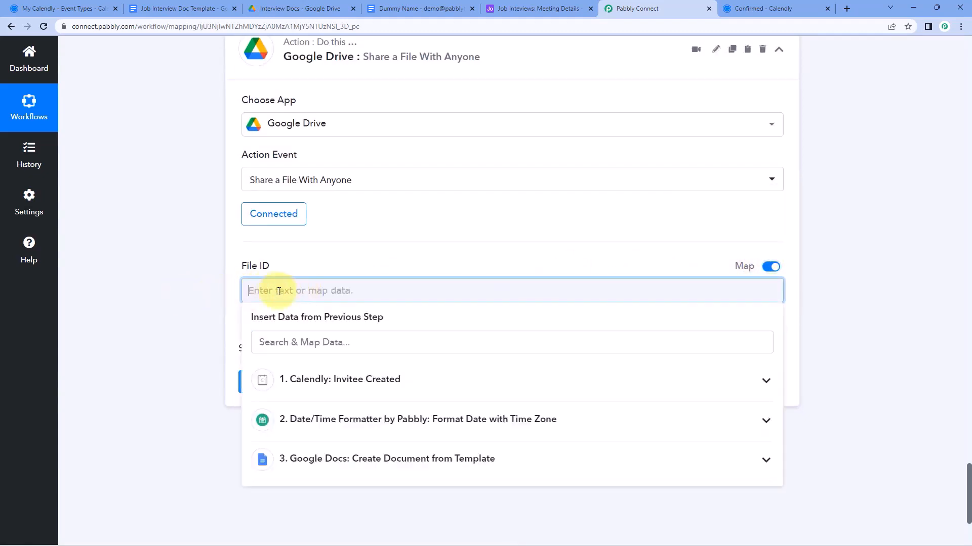
pyautogui.click(386, 459)
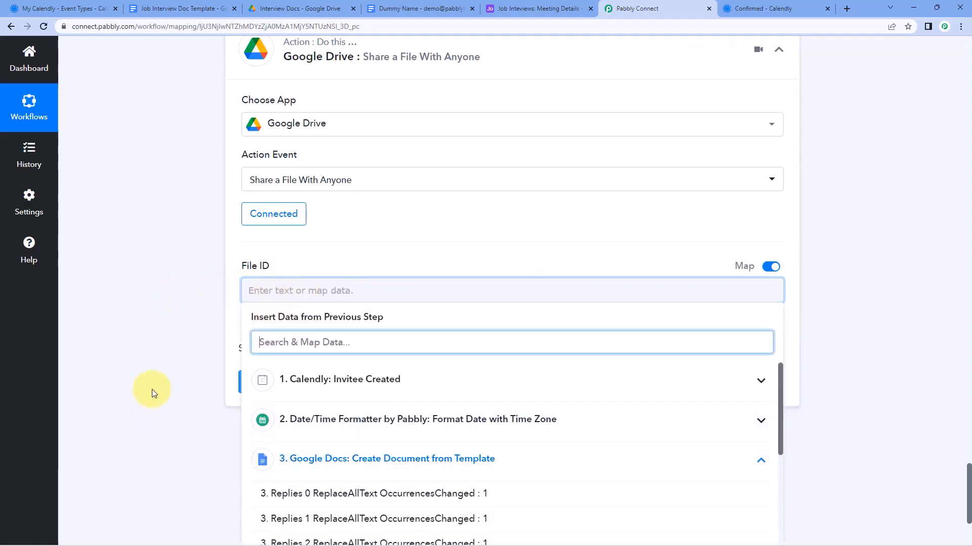
pyautogui.scroll(-4, 455, 427)
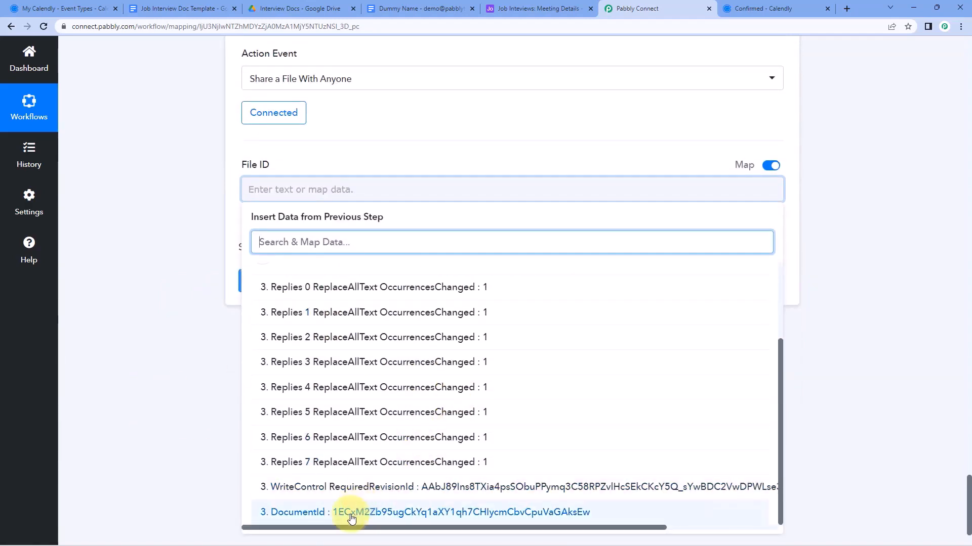
pyautogui.click(334, 512)
pyautogui.click(324, 151)
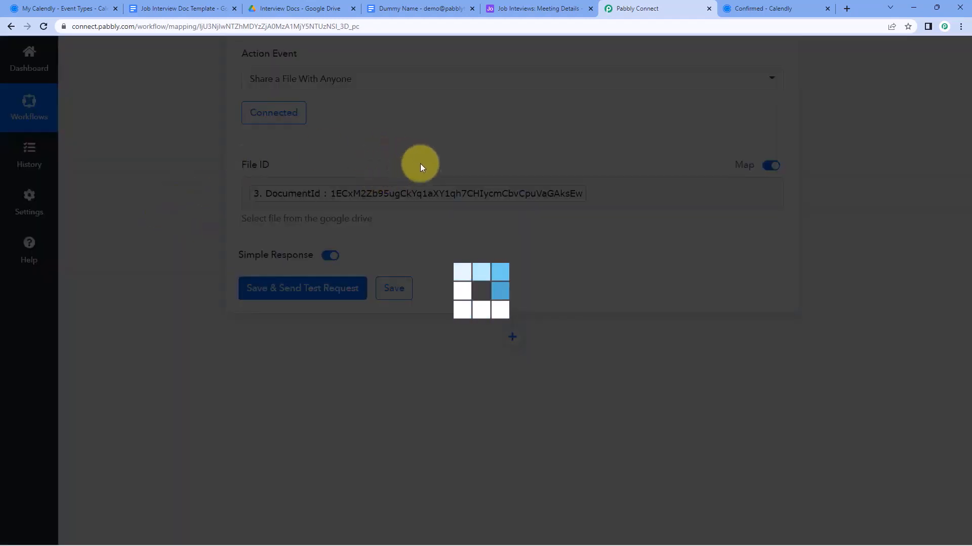
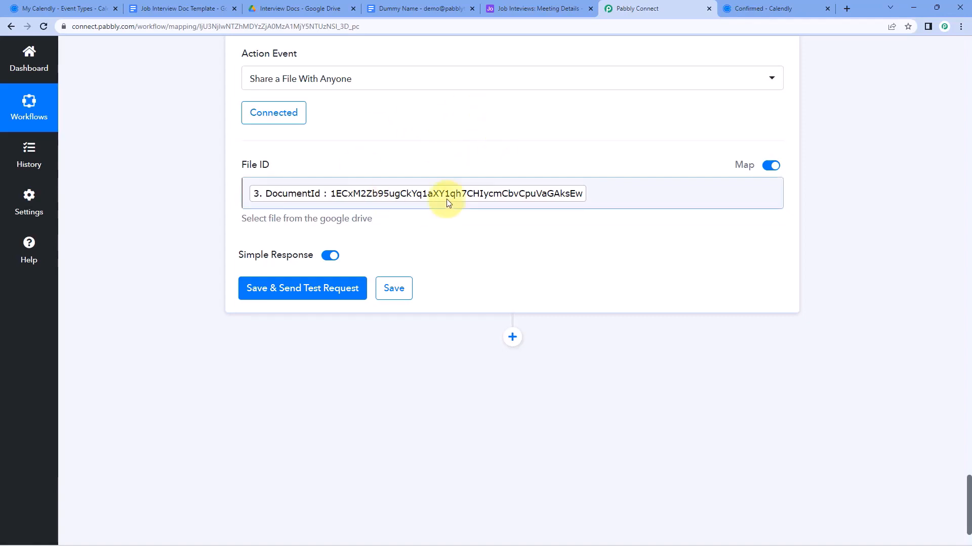
# Send the file-sharing step's test request and review the response and the interview document
pyautogui.click(325, 288)
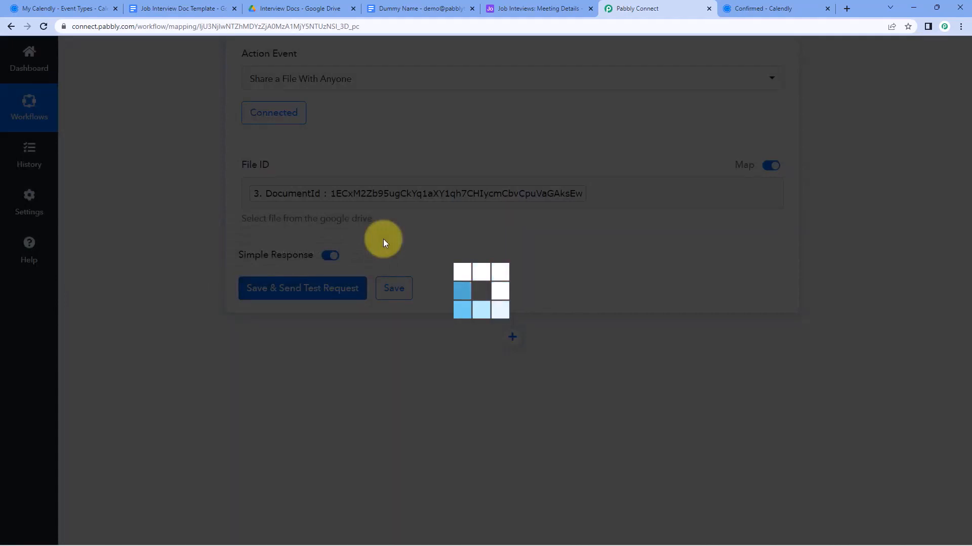
pyautogui.scroll(-1, 331, 249)
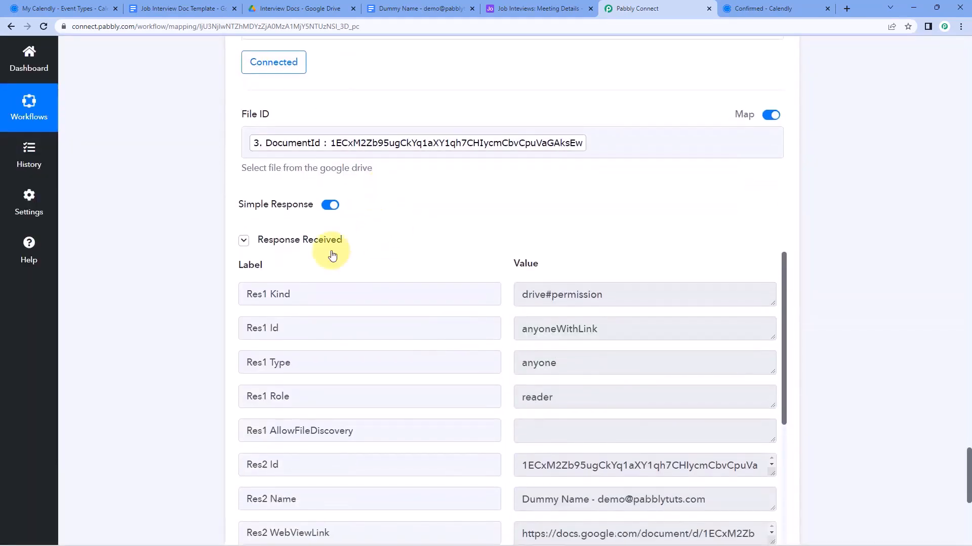
pyautogui.scroll(-1, 487, 252)
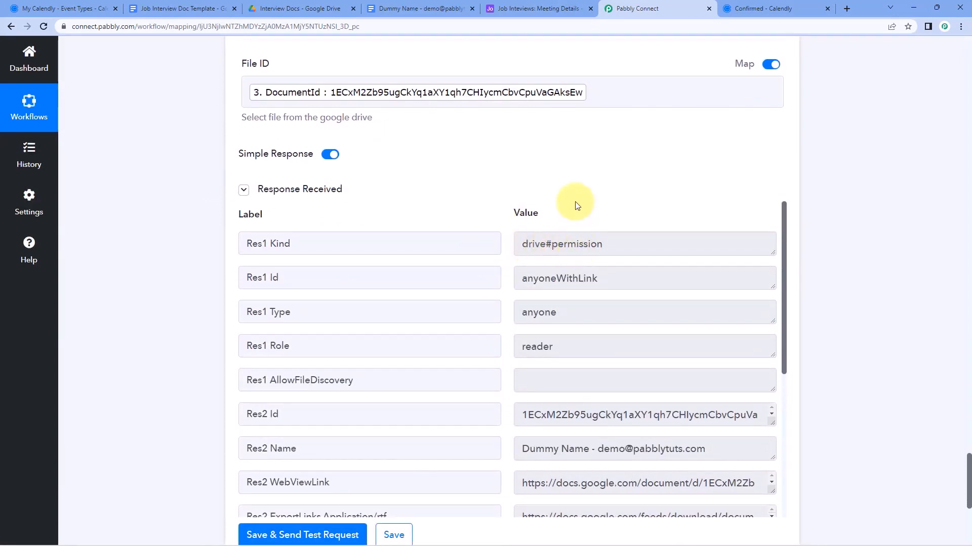
pyautogui.click(420, 8)
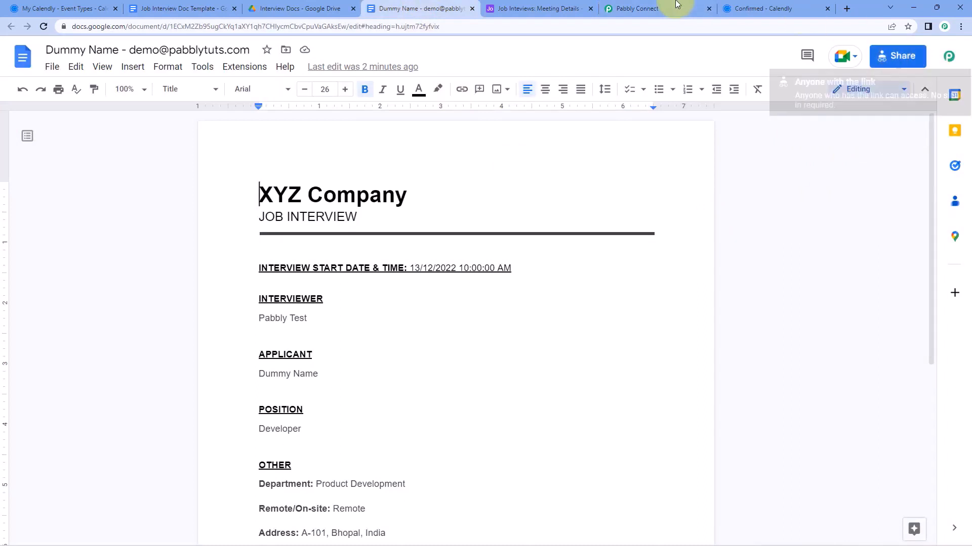
pyautogui.click(658, 9)
pyautogui.scroll(-1, 510, 267)
pyautogui.scroll(-4, 510, 267)
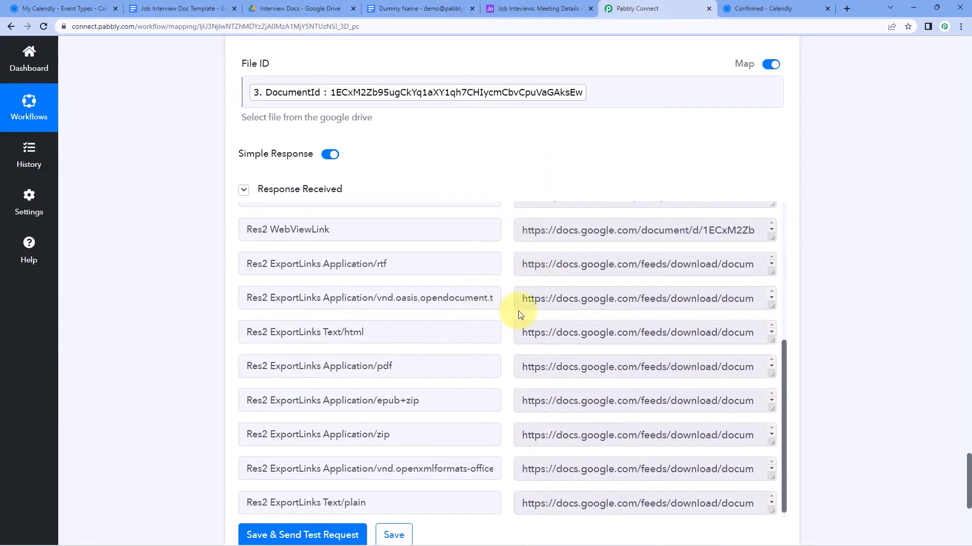
pyautogui.scroll(-1, 515, 358)
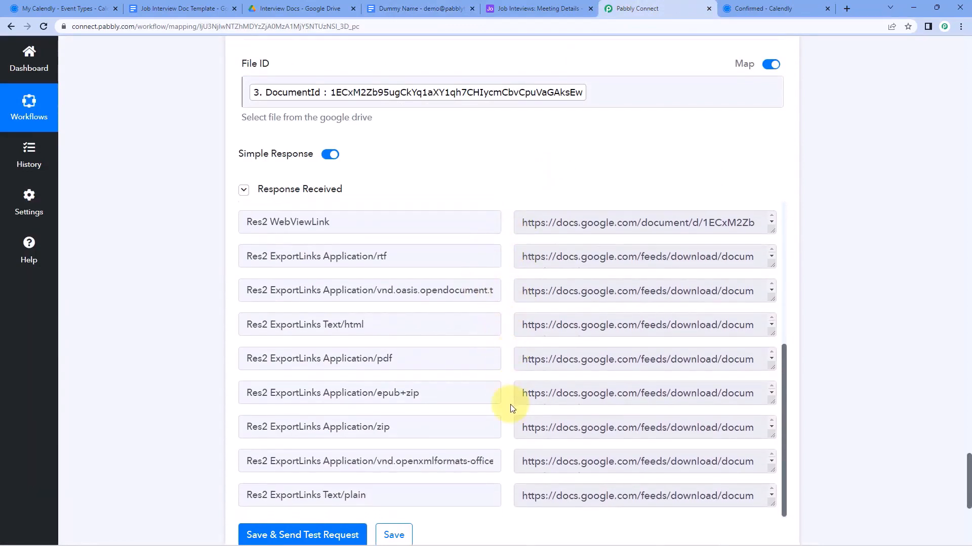
pyautogui.scroll(3, 511, 405)
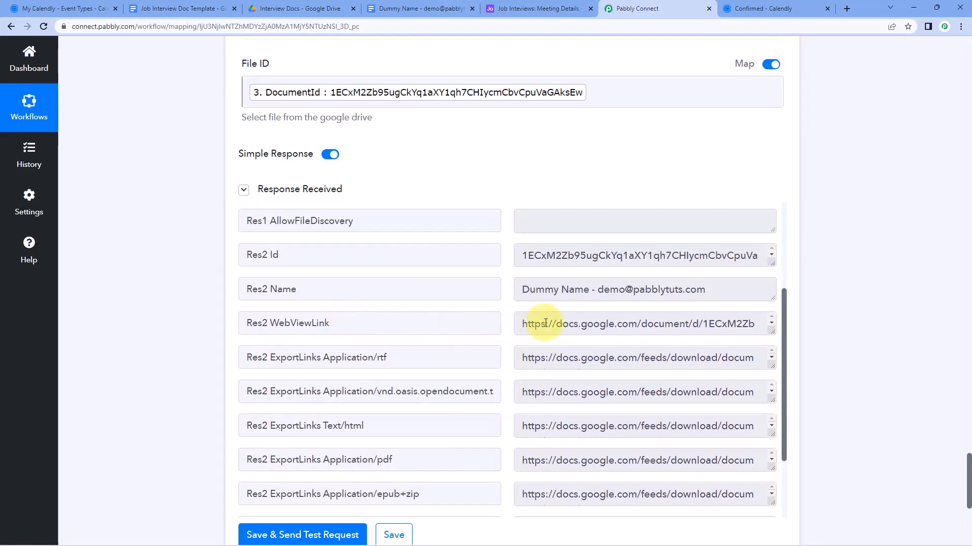
# Copy the Res2 WebViewLink URL from the response and open it in a new tab
pyautogui.moveTo(519, 325); pyautogui.dragTo(779, 335)
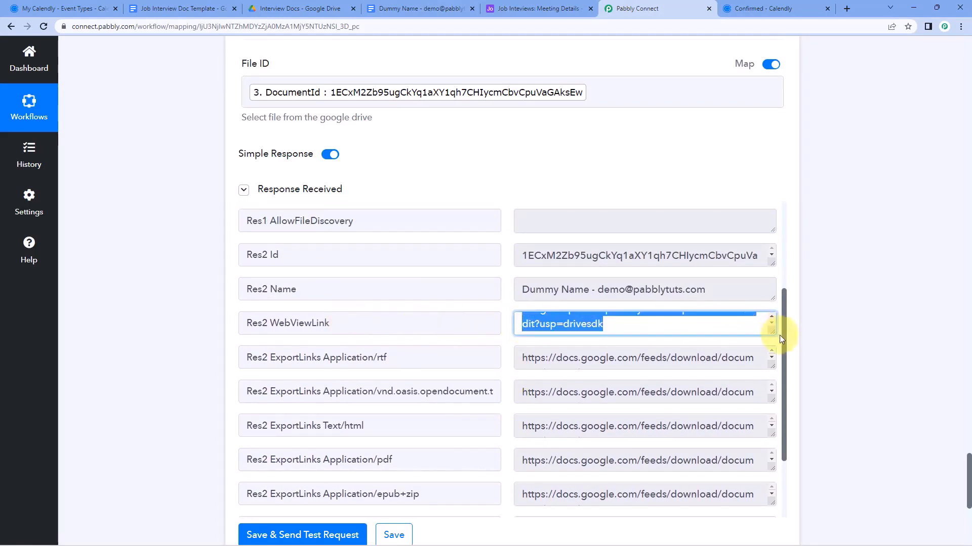
pyautogui.hotkey('ctrl', 'c')
pyautogui.hotkey('ctrl', 't')
pyautogui.hotkey('ctrl', 'v')
pyautogui.press('Return')
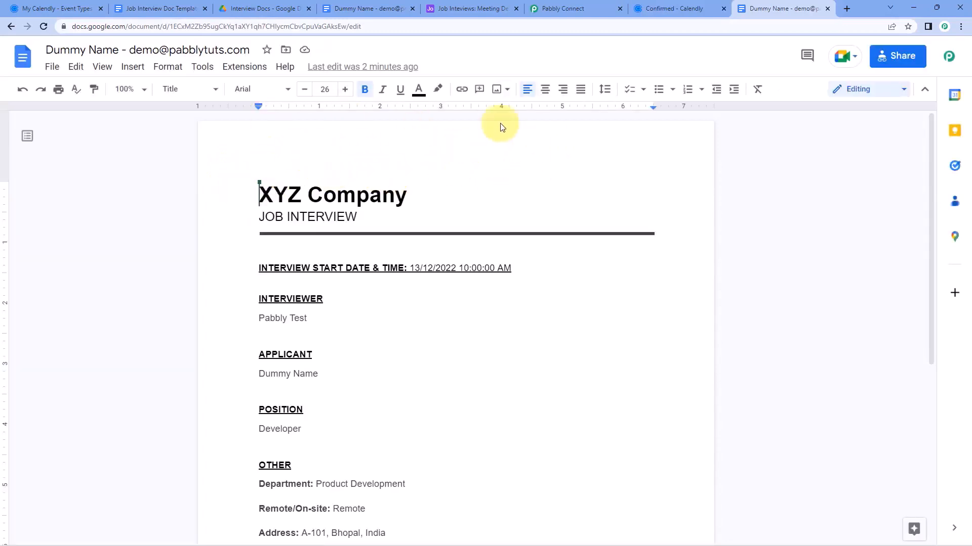
# Back in the workflow, point out the Res2 WebViewLink label in the response
pyautogui.click(557, 9)
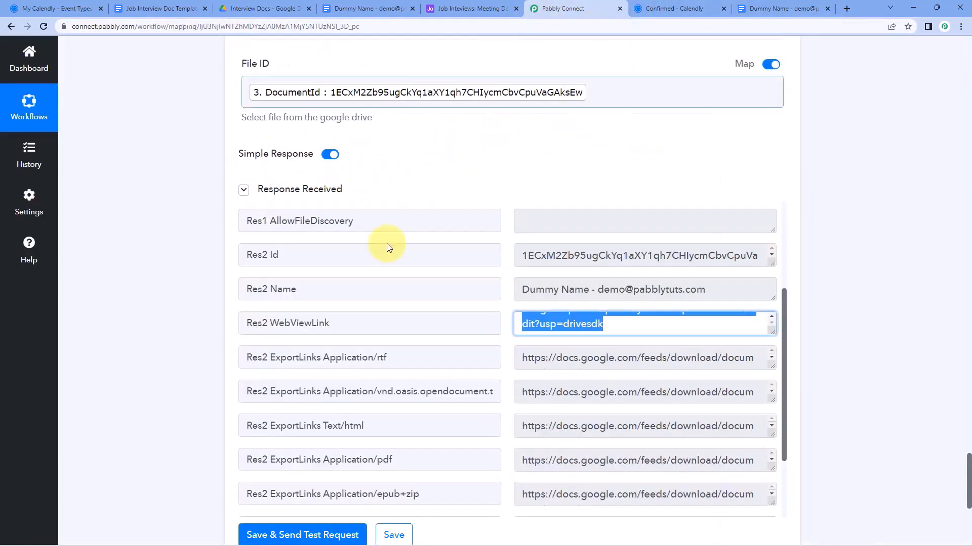
pyautogui.click(489, 301)
pyautogui.scroll(-1, 493, 303)
pyautogui.doubleClick(324, 273)
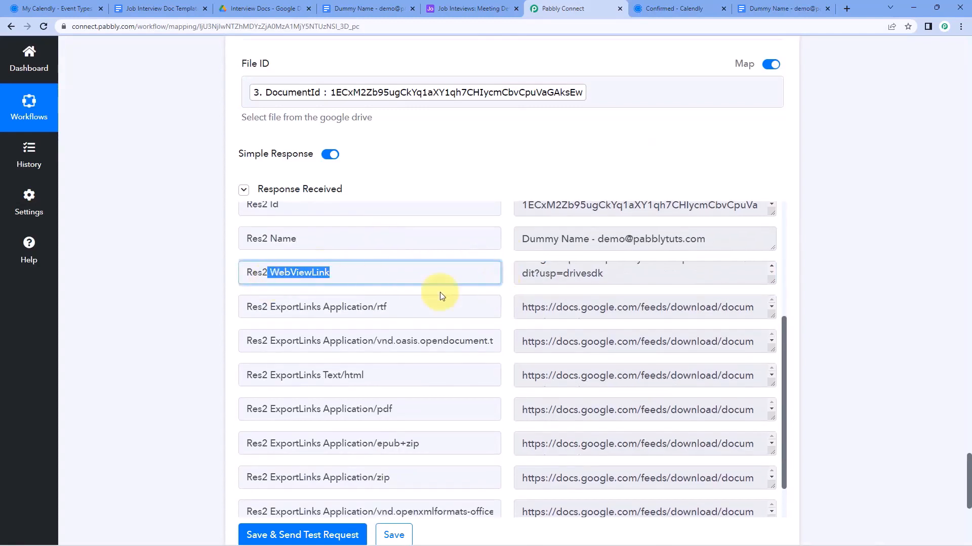
pyautogui.scroll(-1, 487, 299)
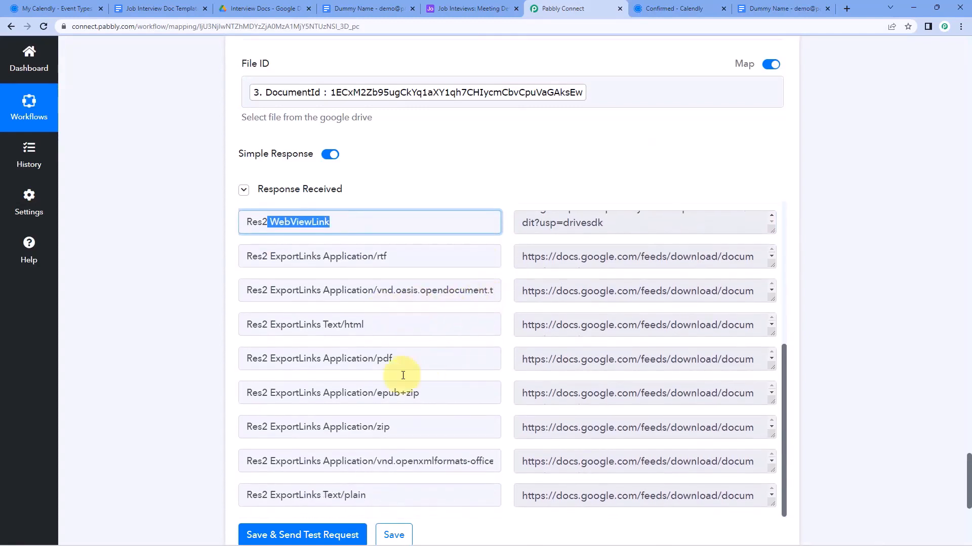
pyautogui.click(498, 356)
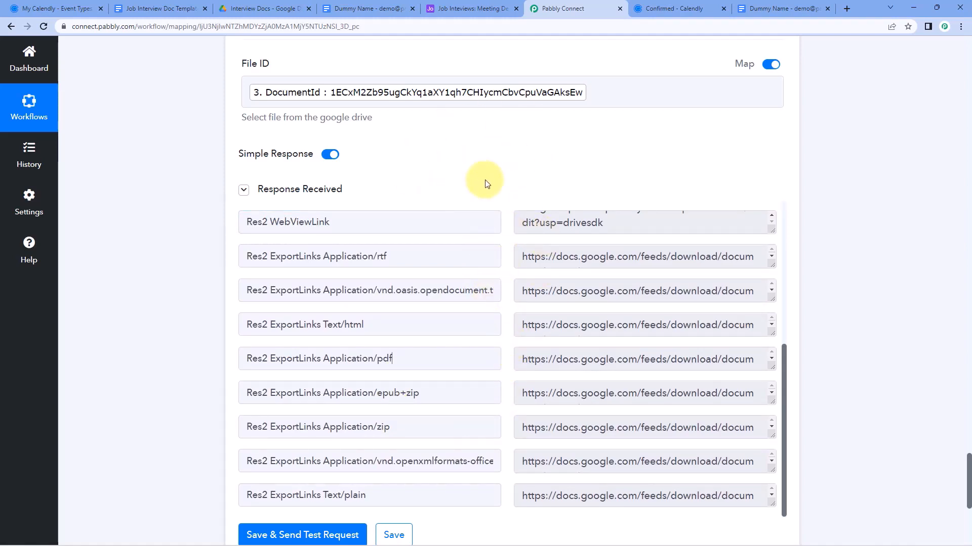
pyautogui.scroll(2, 486, 187)
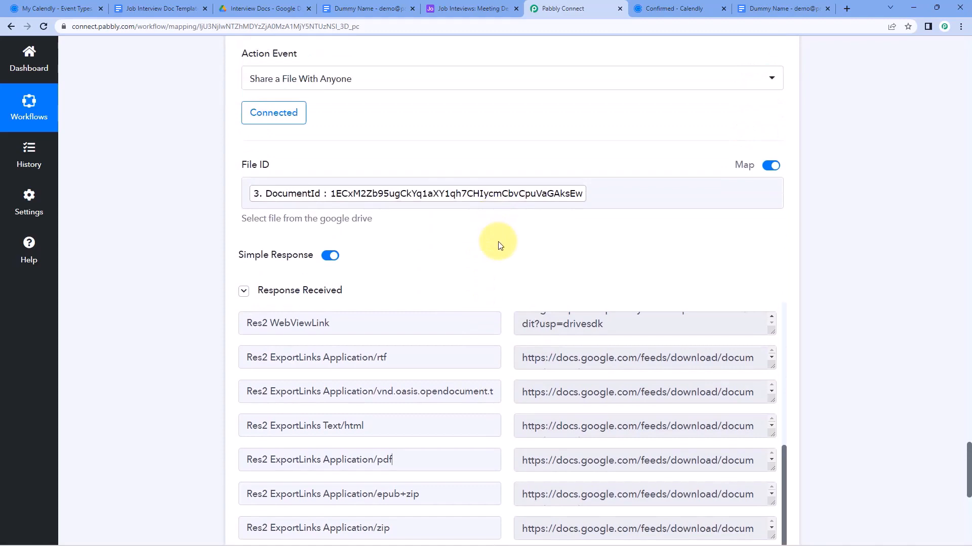
pyautogui.scroll(-6, 188, 262)
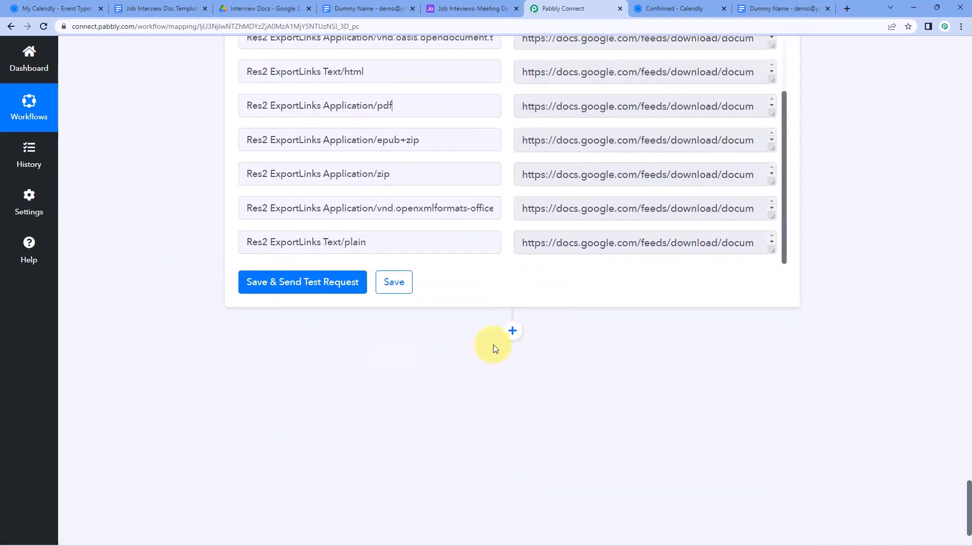
# Add an Airtable action step with the Create Record event
pyautogui.click(512, 332)
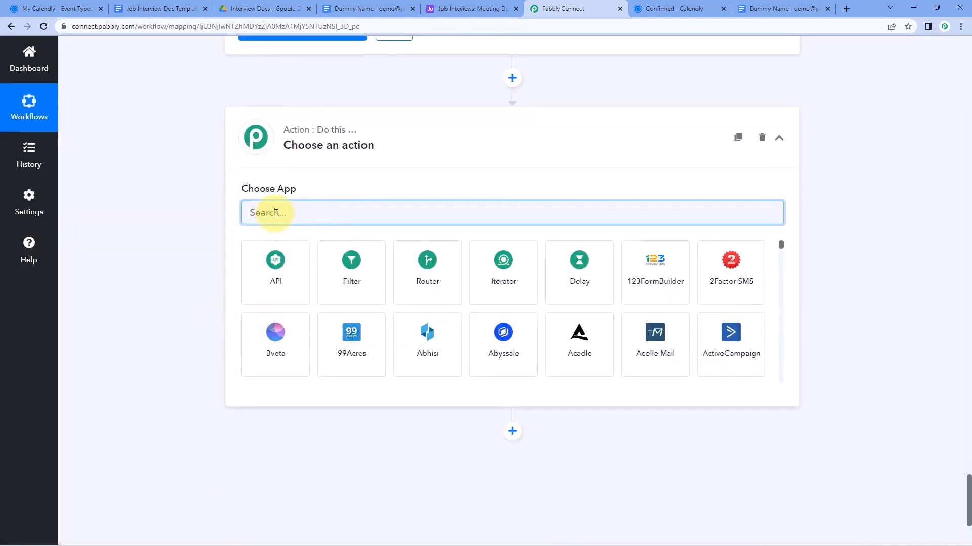
pyautogui.write('aIRTABLE')
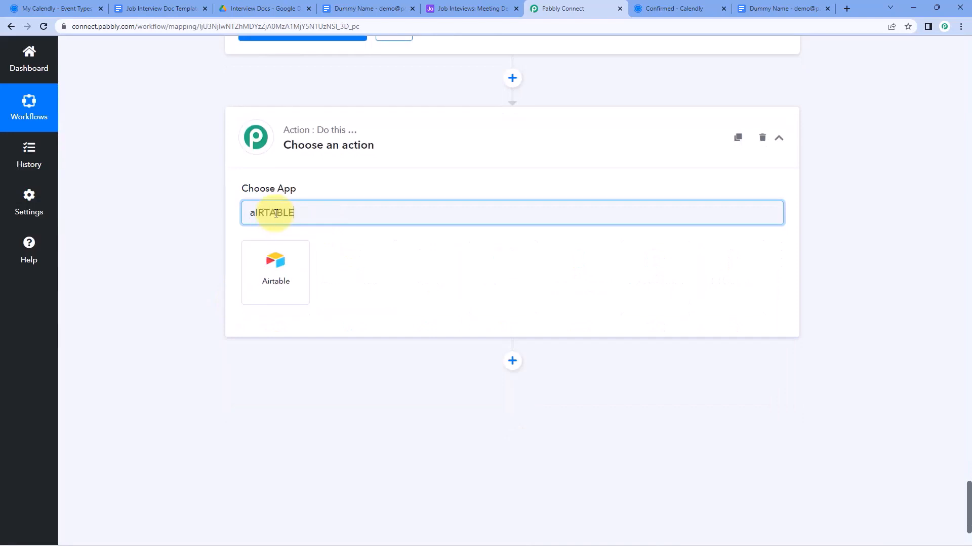
pyautogui.click(293, 264)
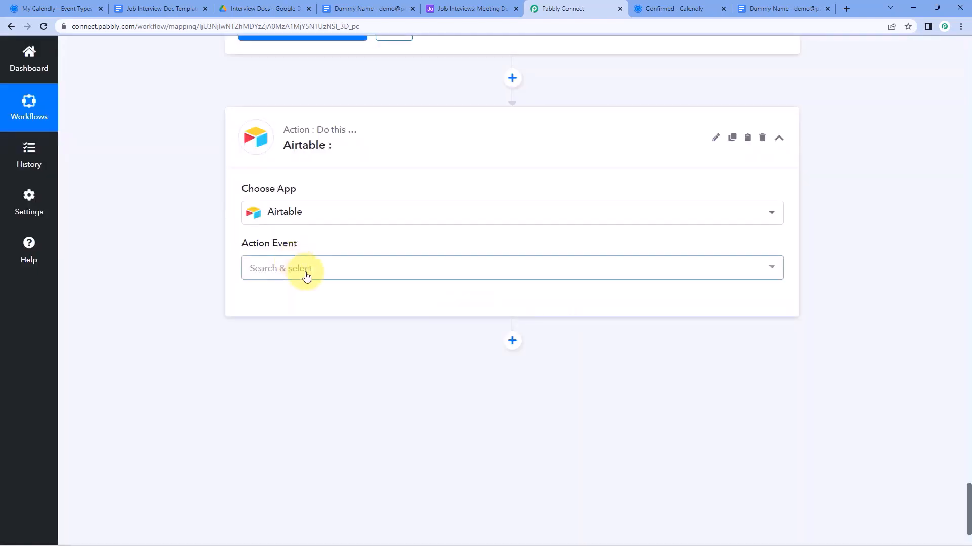
pyautogui.click(305, 273)
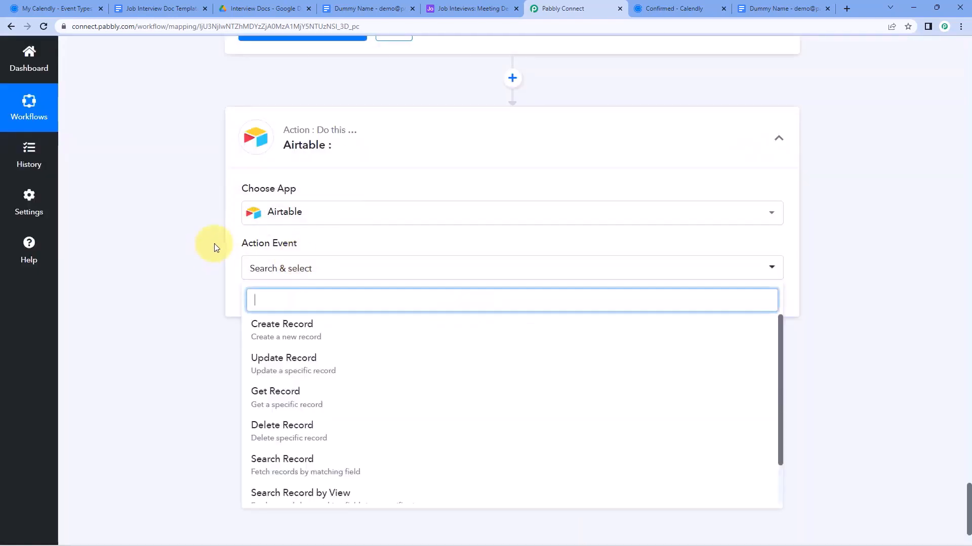
pyautogui.scroll(-1, 306, 243)
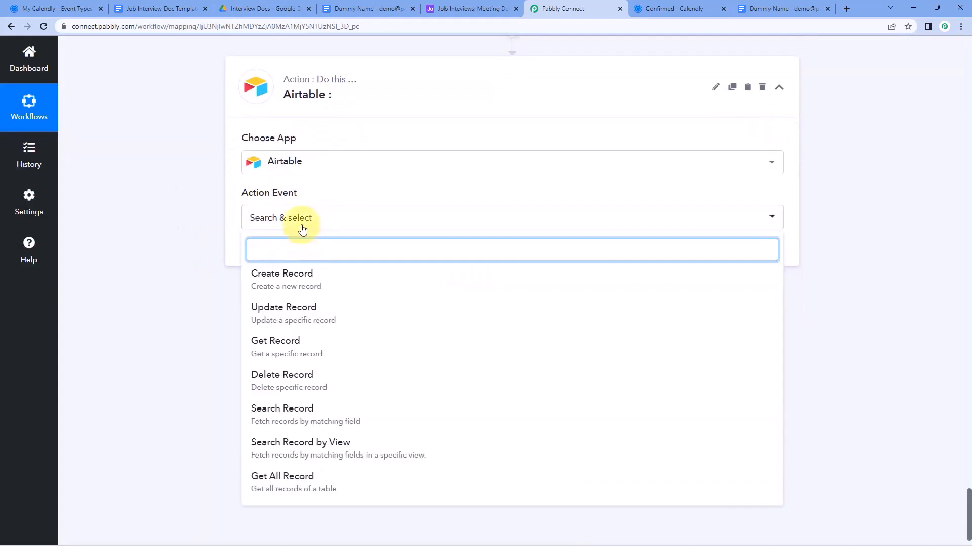
pyautogui.click(336, 280)
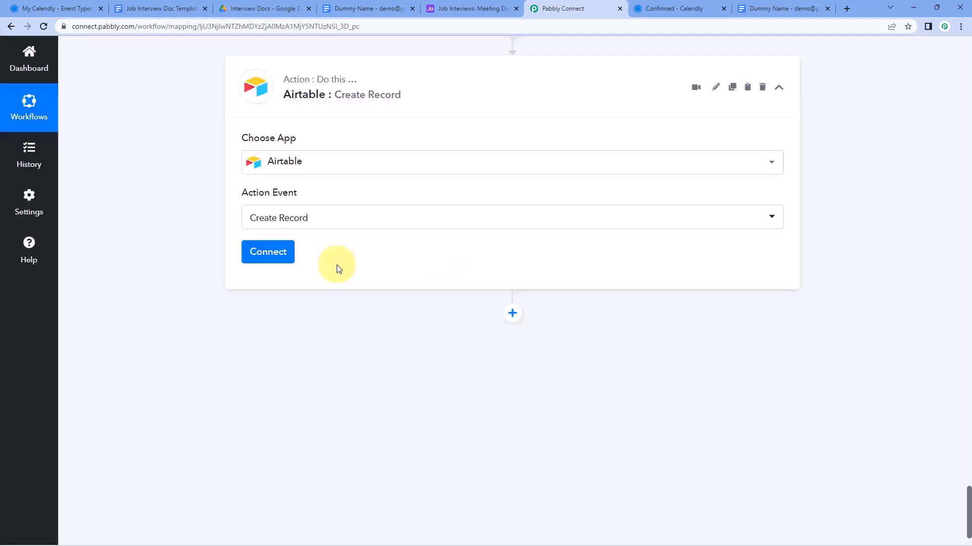
# Begin a new Airtable connection, then go to the Job Inteviews base in Airtable
pyautogui.click(283, 257)
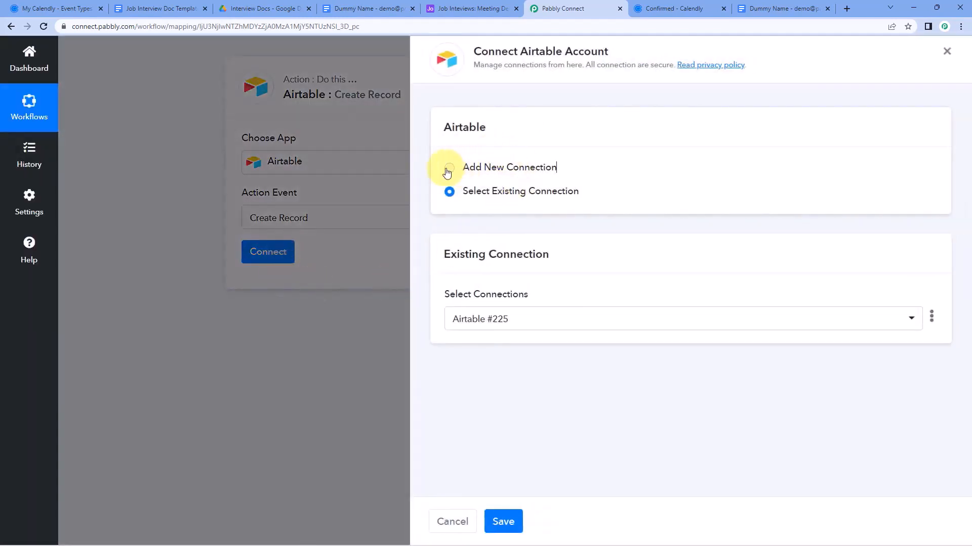
pyautogui.click(448, 170)
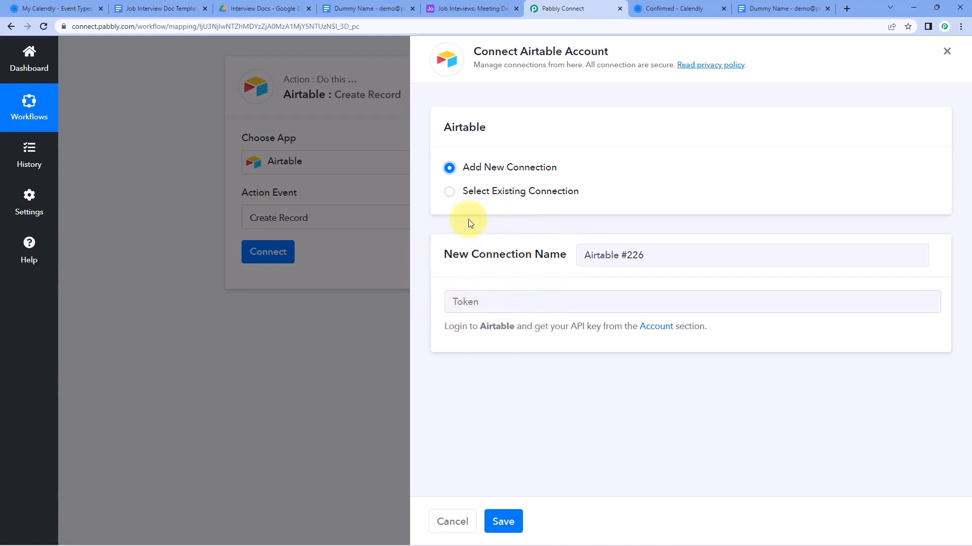
pyautogui.click(447, 7)
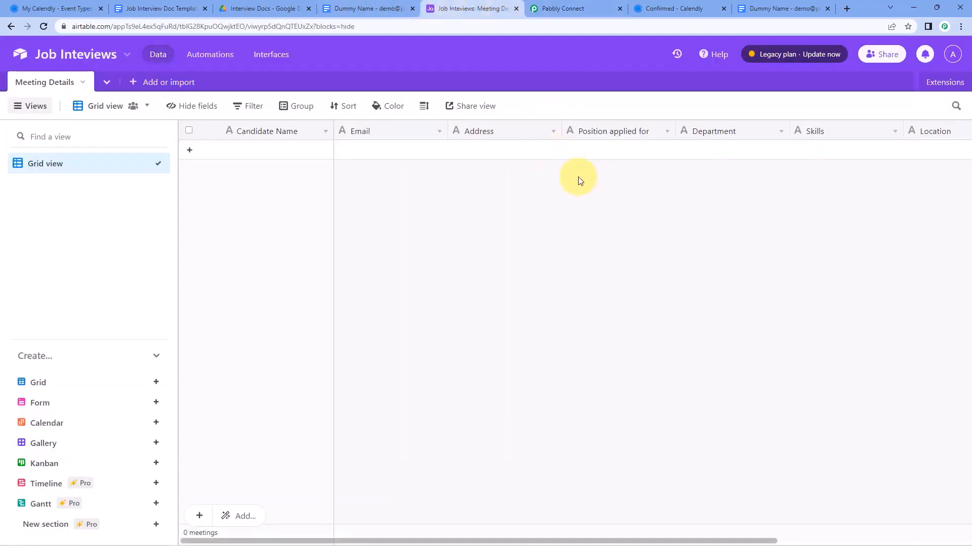
pyautogui.click(955, 57)
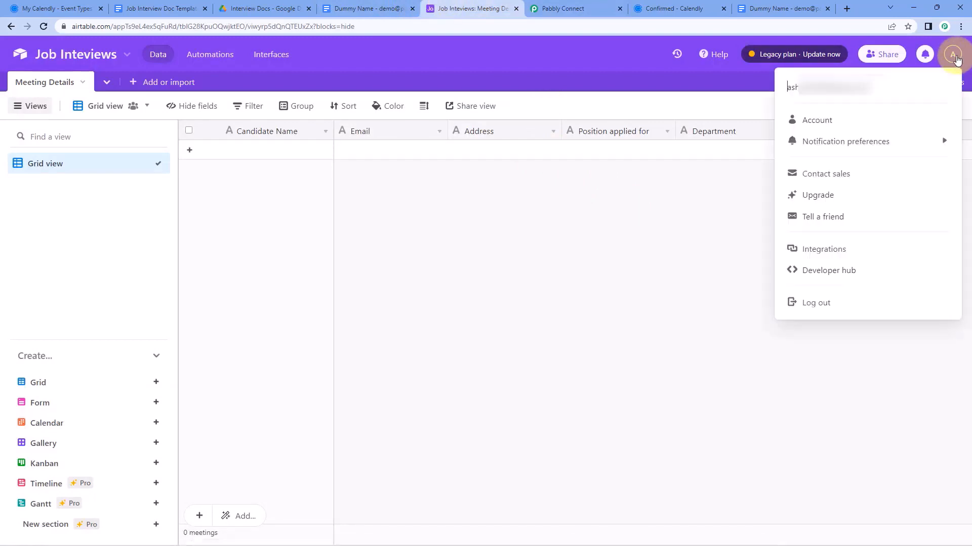
pyautogui.click(851, 119)
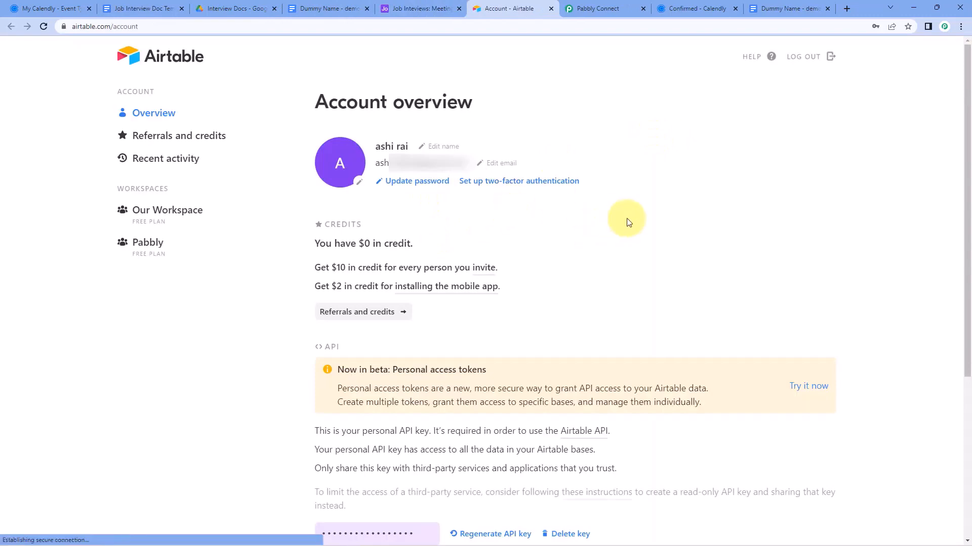
pyautogui.scroll(-5, 632, 228)
pyautogui.click(406, 285)
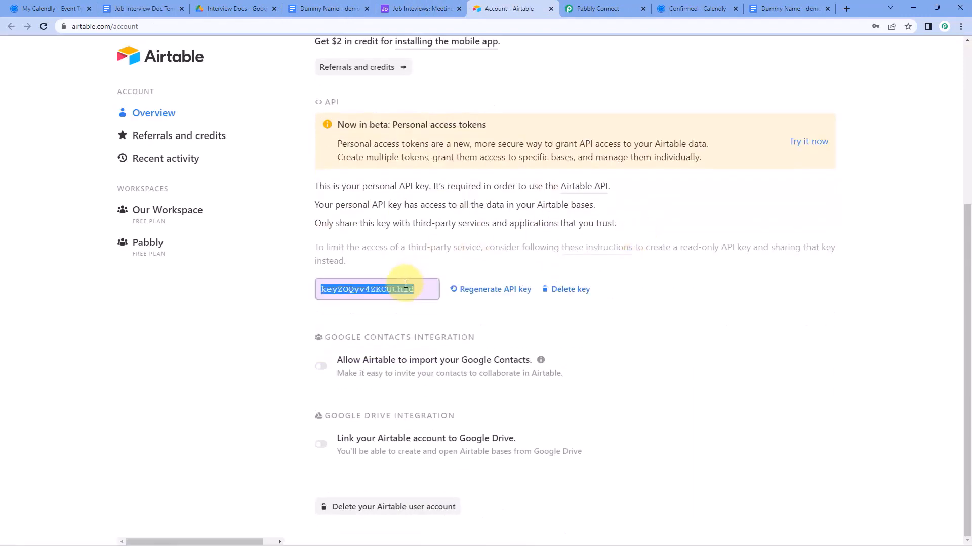
pyautogui.rightClick(370, 289)
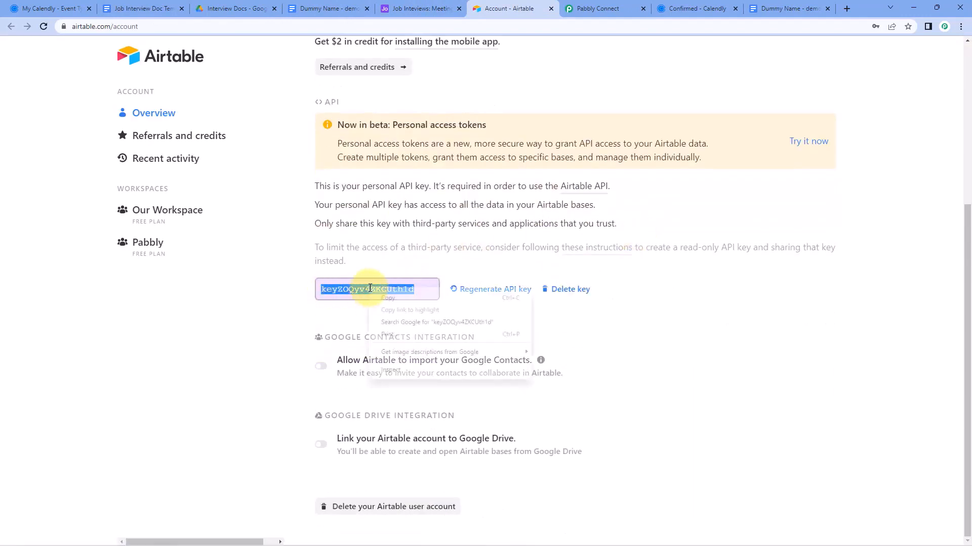
pyautogui.click(388, 299)
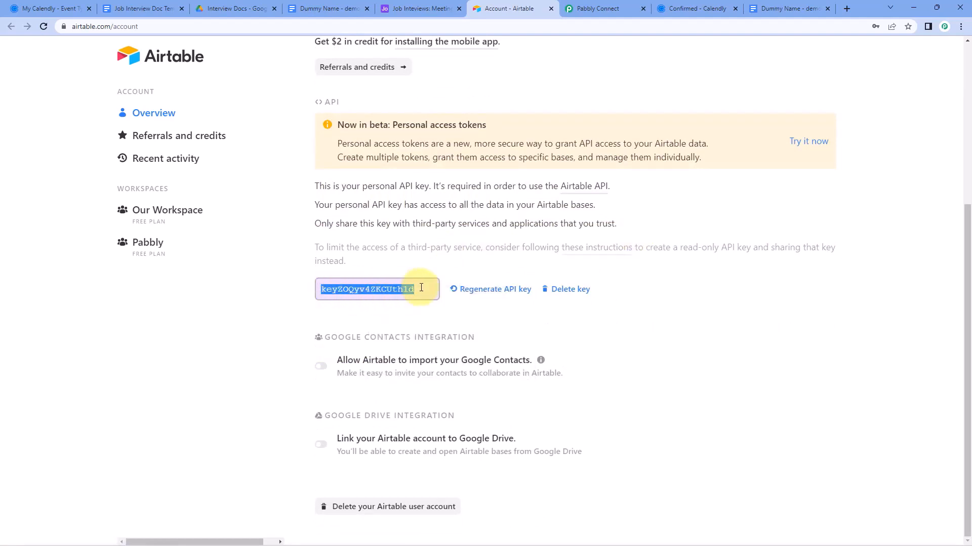
pyautogui.click(597, 9)
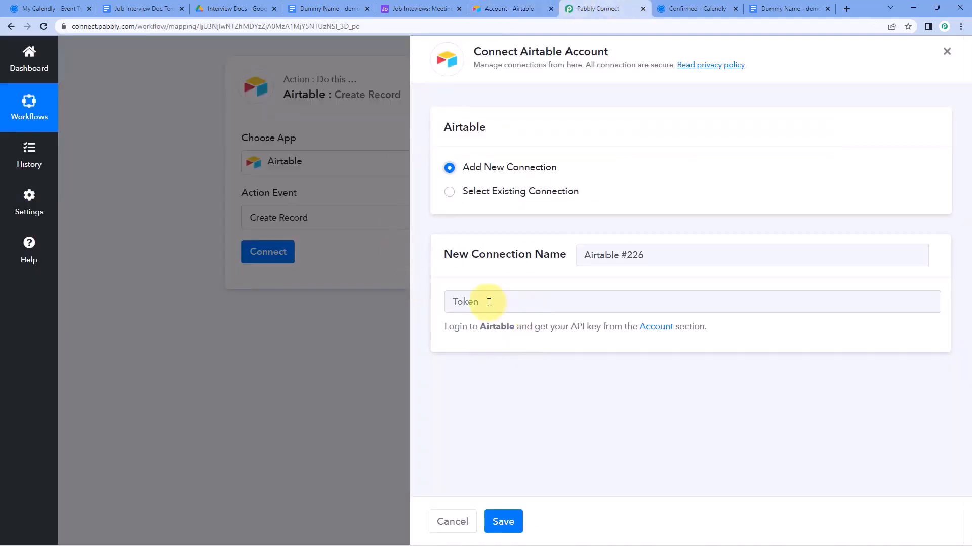
# Paste the Airtable API key as the token and save the connection
pyautogui.rightClick(488, 302)
pyautogui.click(531, 381)
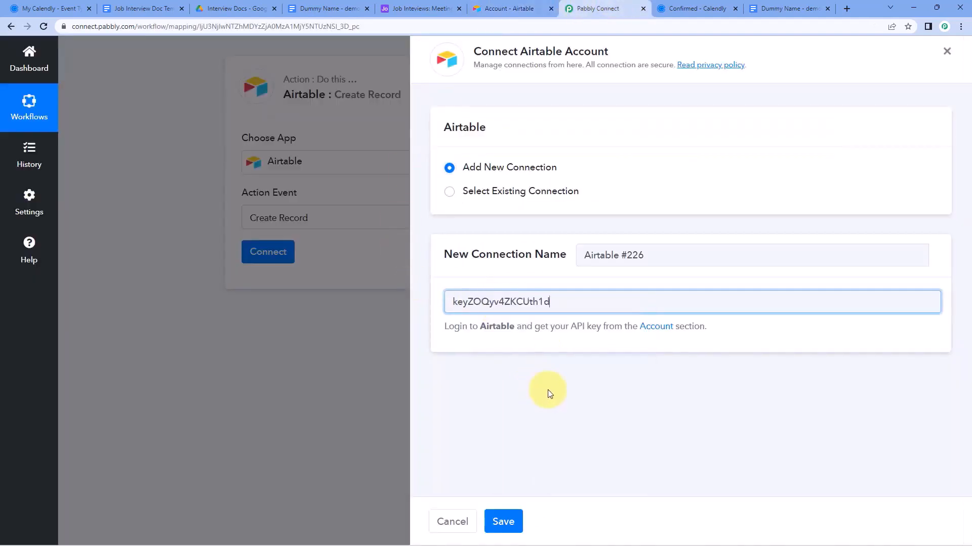
pyautogui.click(502, 518)
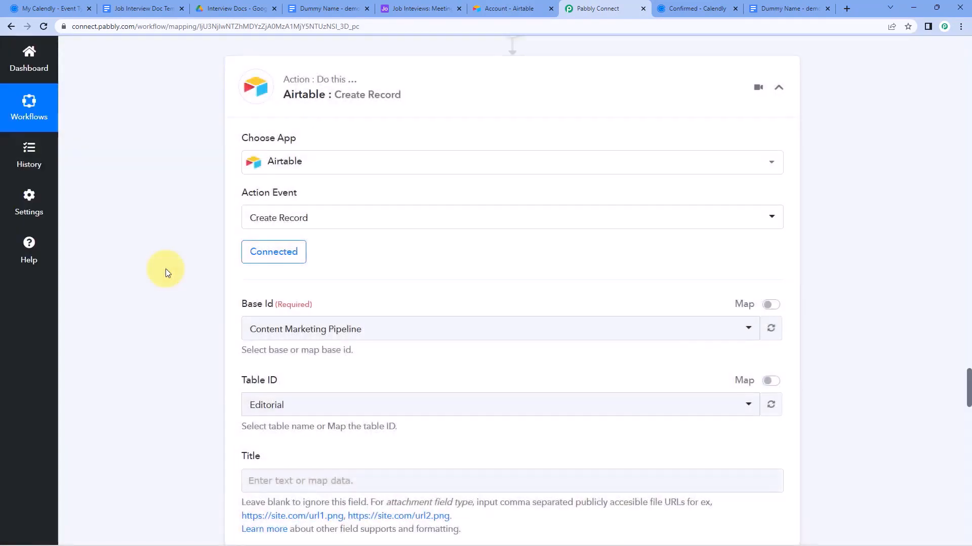
pyautogui.scroll(-2, 167, 268)
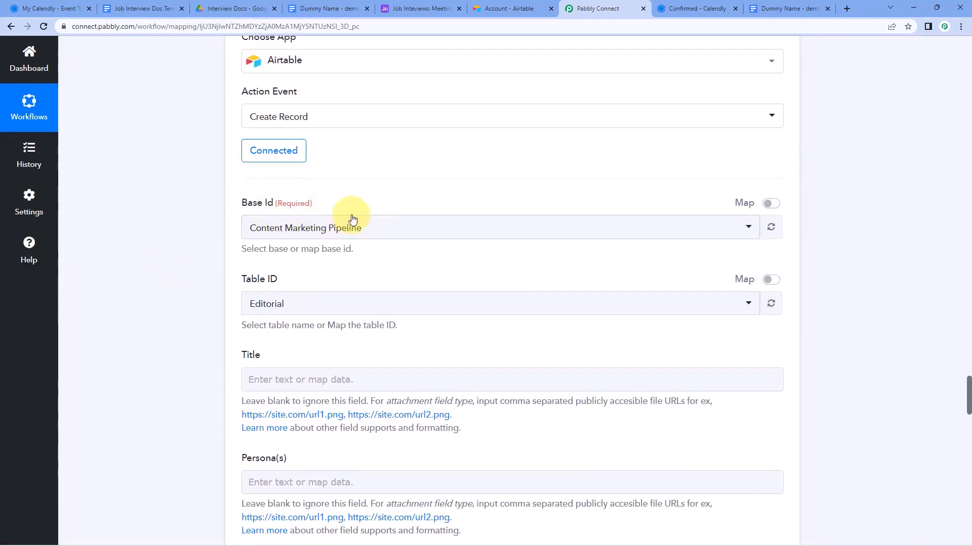
# Choose Job Inteviews as the Base Id, searching 'Job' in the base list
pyautogui.click(400, 226)
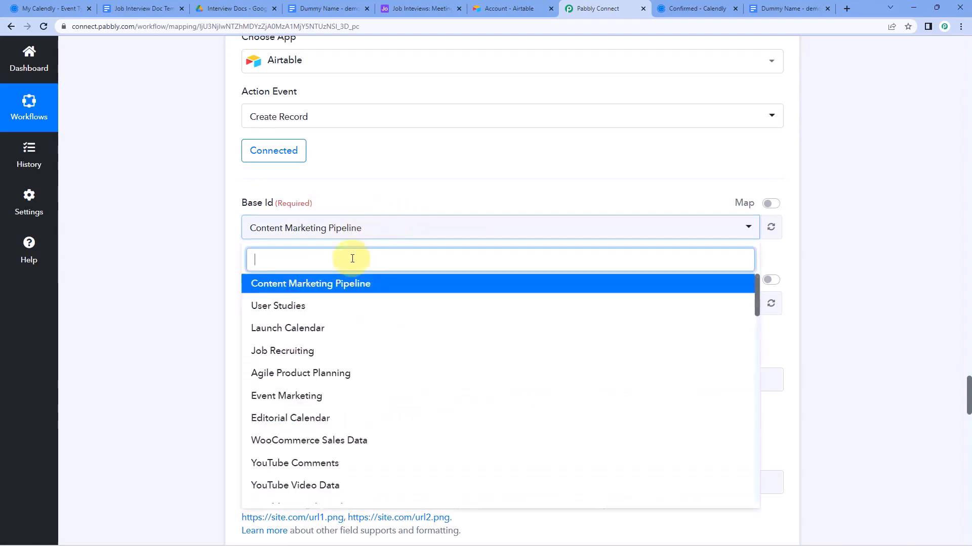
pyautogui.scroll(-7, 347, 284)
pyautogui.scroll(-3, 367, 353)
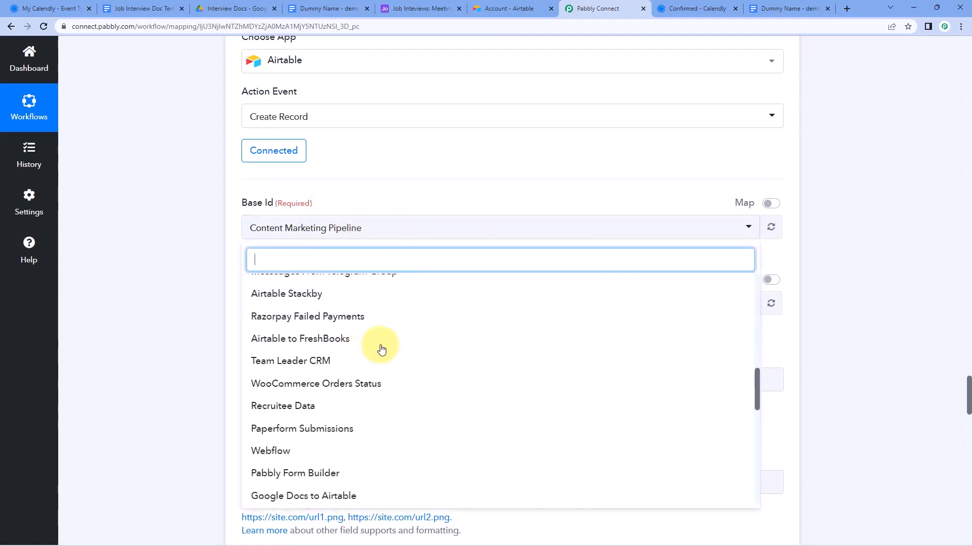
pyautogui.scroll(7, 390, 350)
pyautogui.scroll(4, 397, 348)
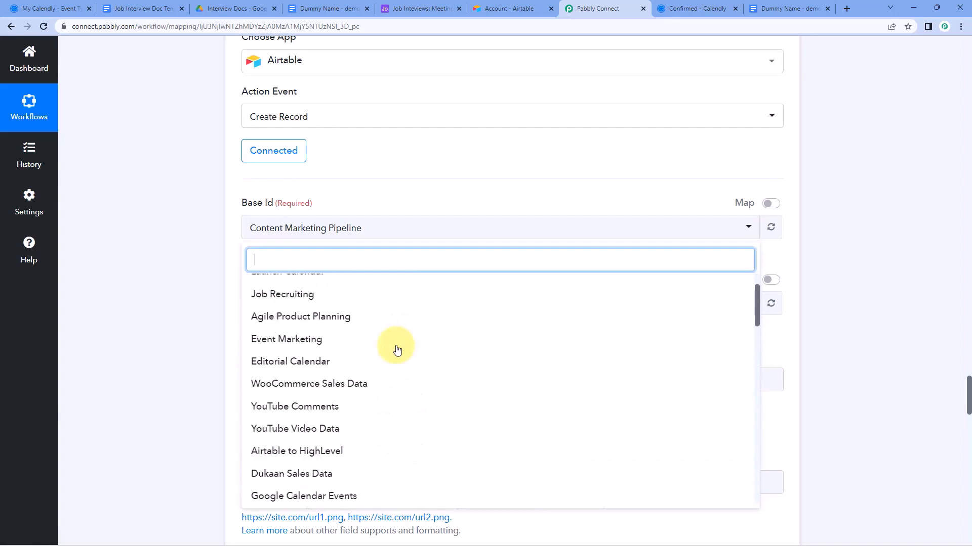
pyautogui.click(399, 9)
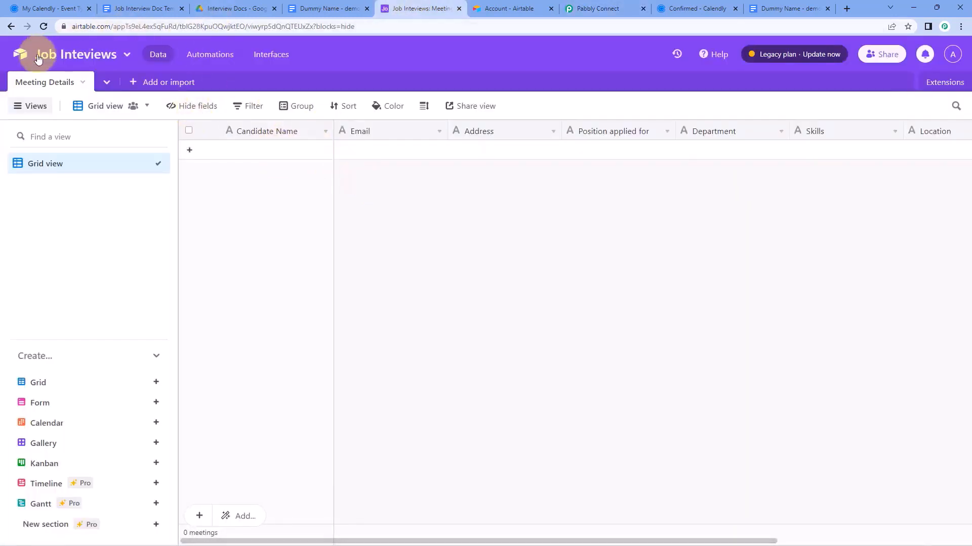
pyautogui.click(580, 4)
pyautogui.write('Job')
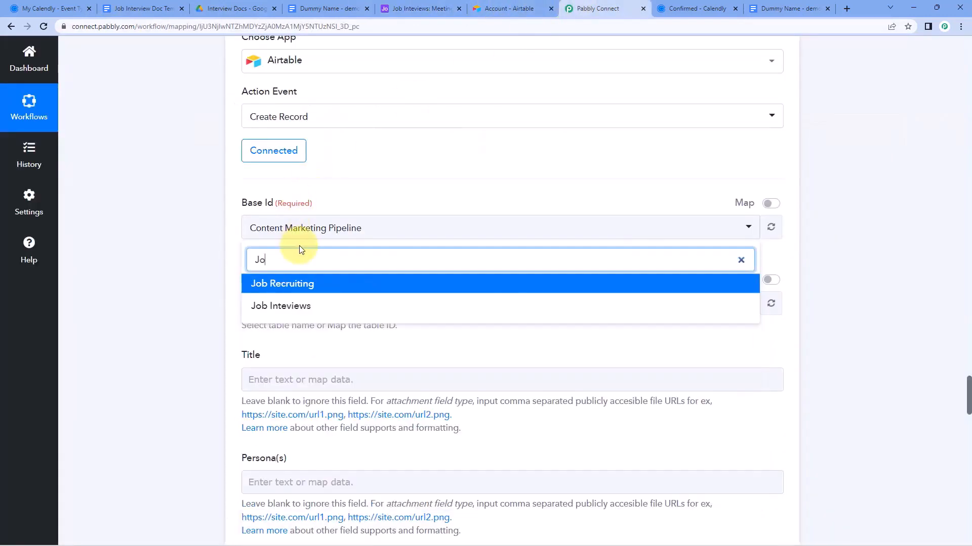
pyautogui.click(282, 306)
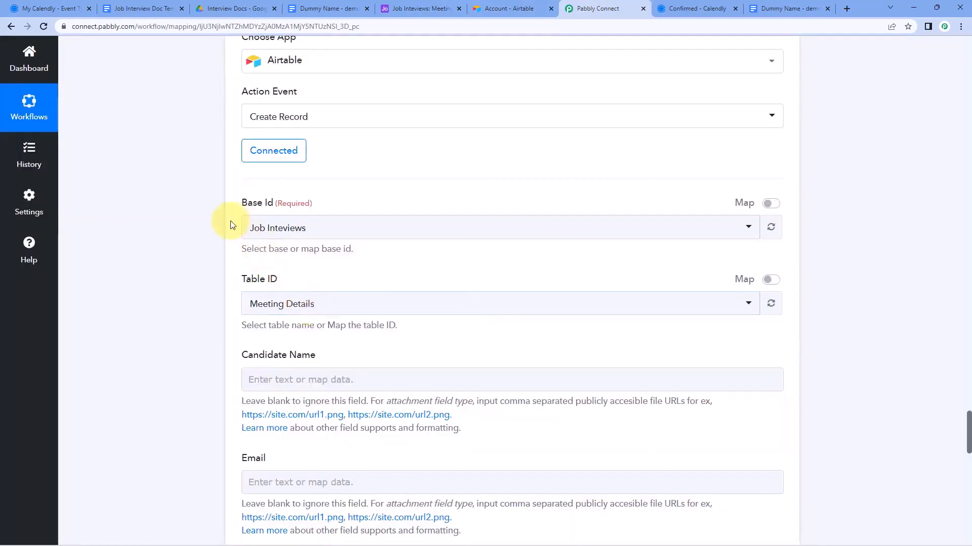
# Keep Meeting Details as the Table ID after checking the table in Airtable
pyautogui.scroll(-1, 263, 253)
pyautogui.scroll(-1, 266, 244)
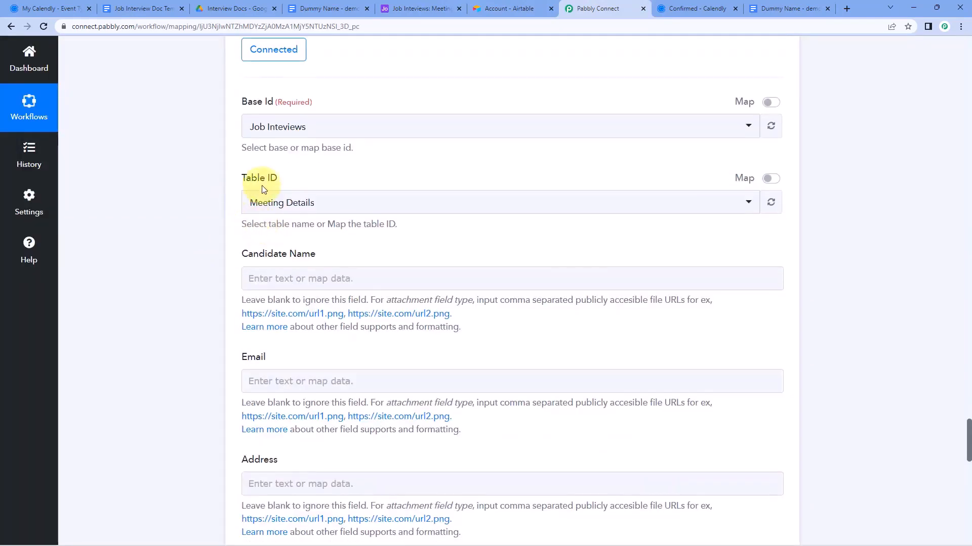
pyautogui.click(431, 5)
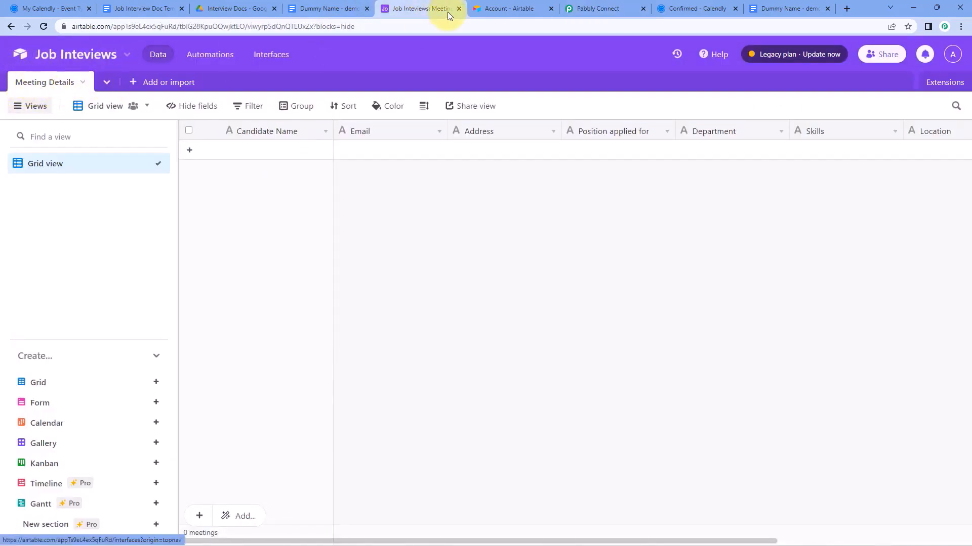
pyautogui.click(583, 8)
pyautogui.click(325, 204)
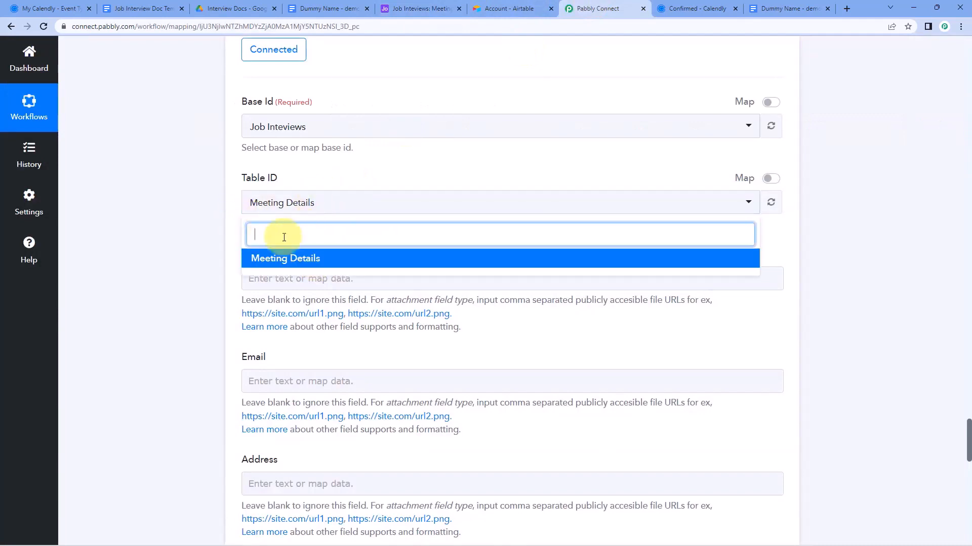
pyautogui.click(317, 261)
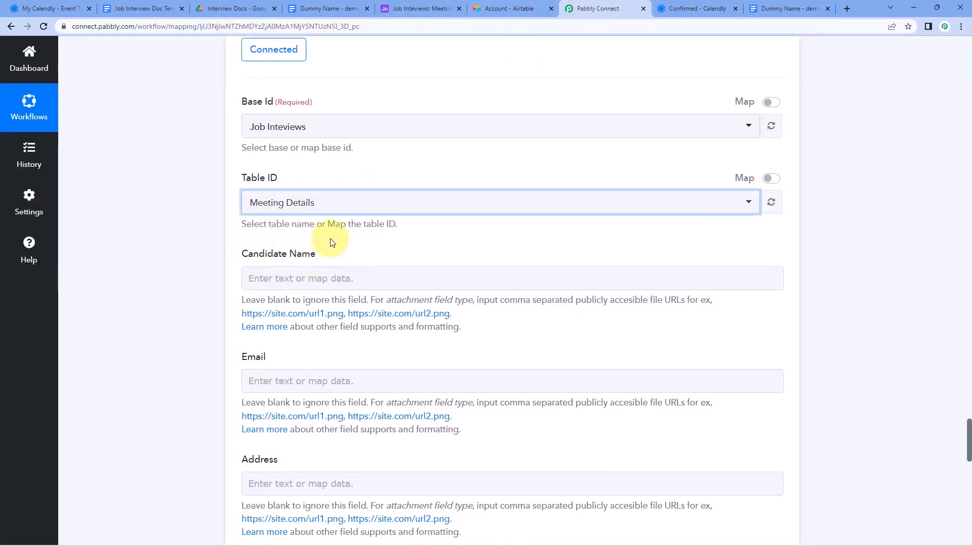
pyautogui.click(415, 5)
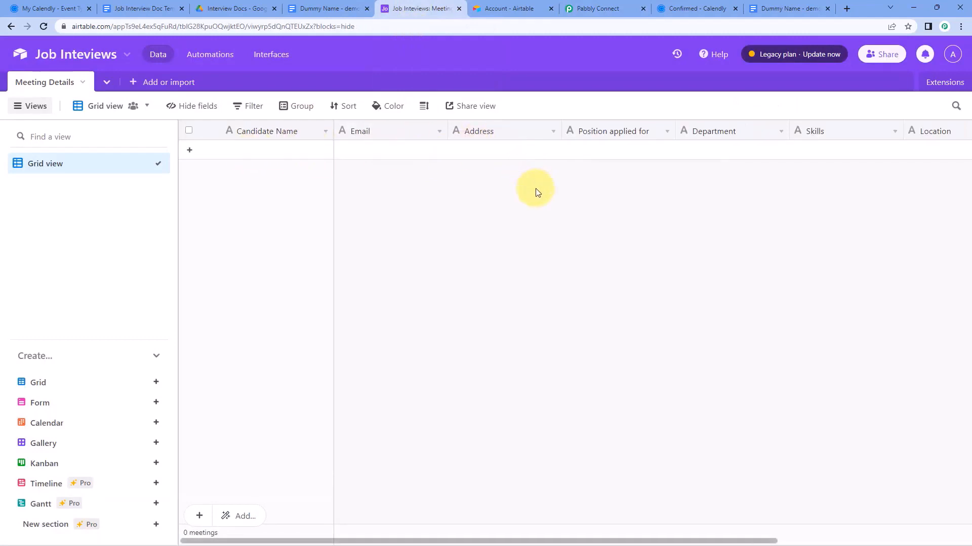
pyautogui.hscroll(5, 536, 190)
pyautogui.hscroll(-2, 535, 190)
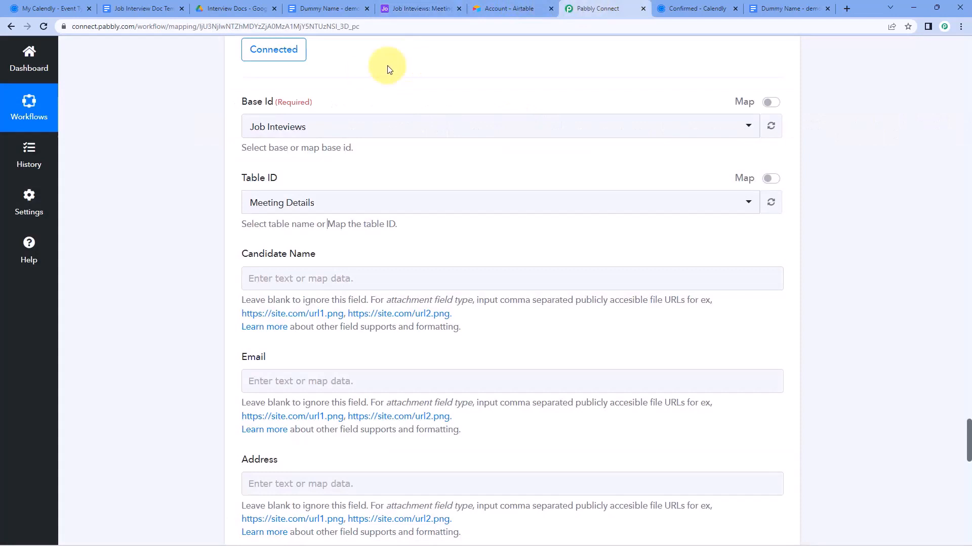
pyautogui.click(597, 8)
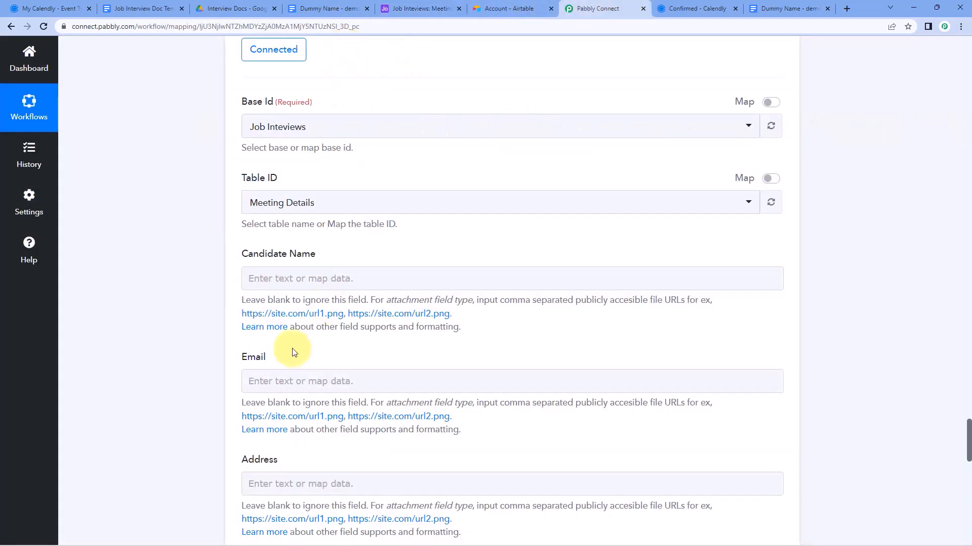
pyautogui.click(448, 5)
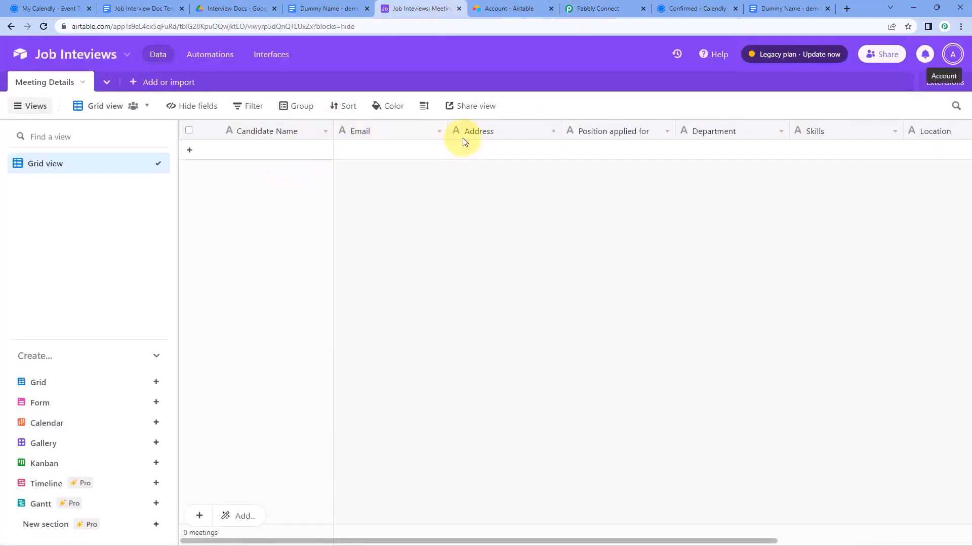
pyautogui.hscroll(2, 642, 150)
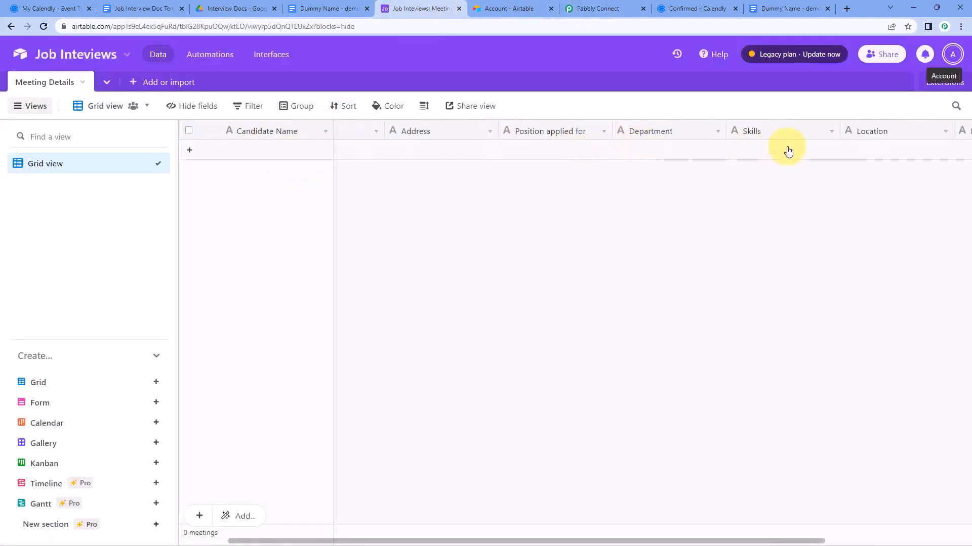
pyautogui.hscroll(5, 788, 151)
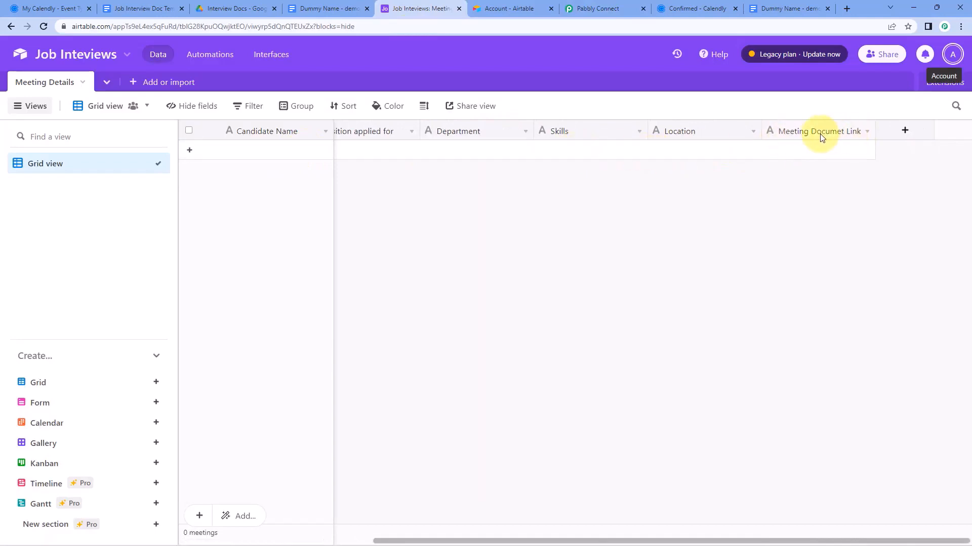
pyautogui.click(601, 7)
# Map the invitee's full name from the Calendly booking into Candidate Name
pyautogui.scroll(-5, 172, 250)
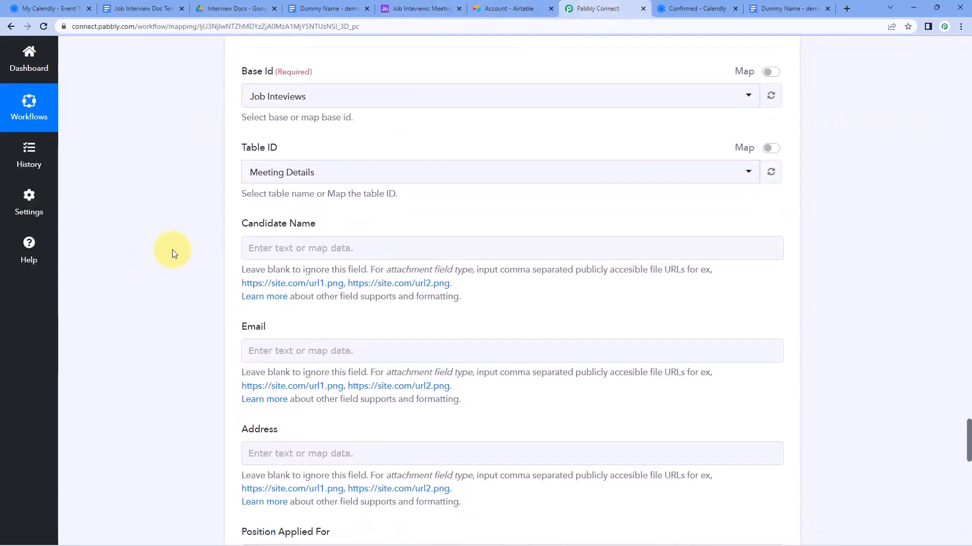
pyautogui.scroll(-9, 172, 250)
pyautogui.scroll(8, 172, 249)
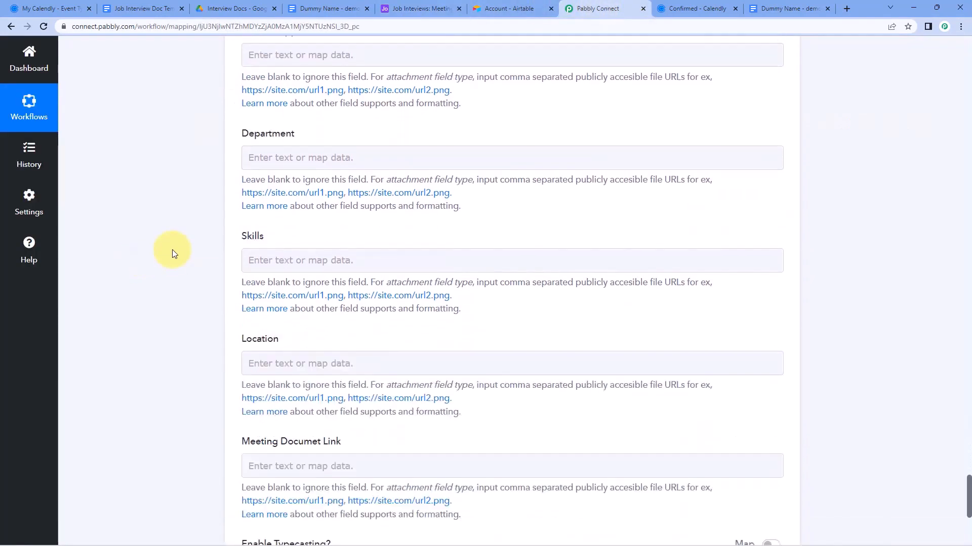
pyautogui.scroll(5, 172, 250)
pyautogui.scroll(-2, 172, 250)
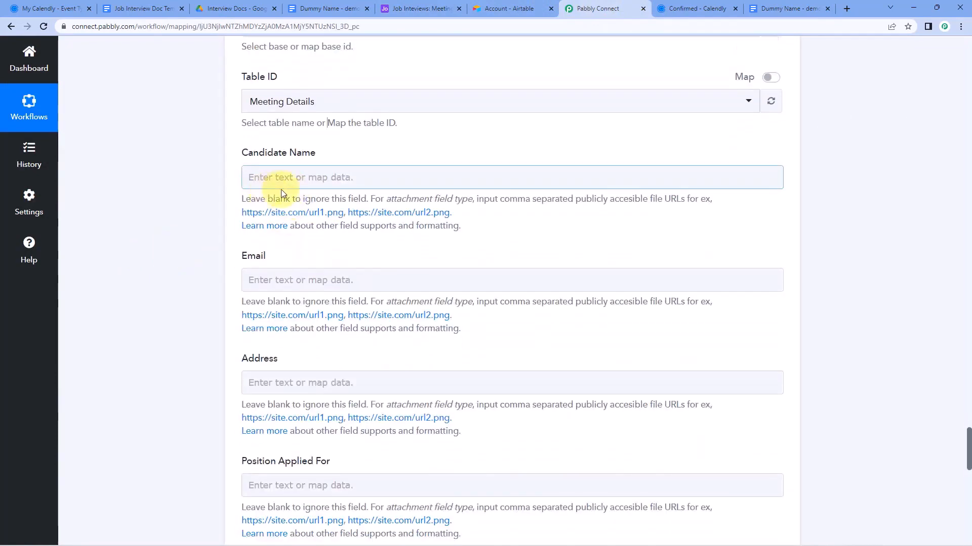
pyautogui.click(310, 177)
pyautogui.click(325, 269)
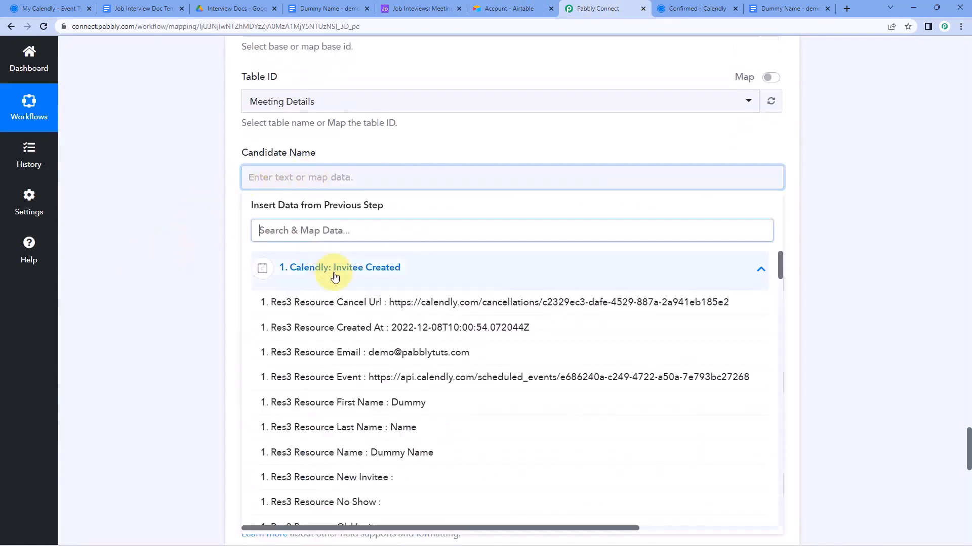
pyautogui.scroll(-2, 334, 283)
pyautogui.scroll(-1, 339, 356)
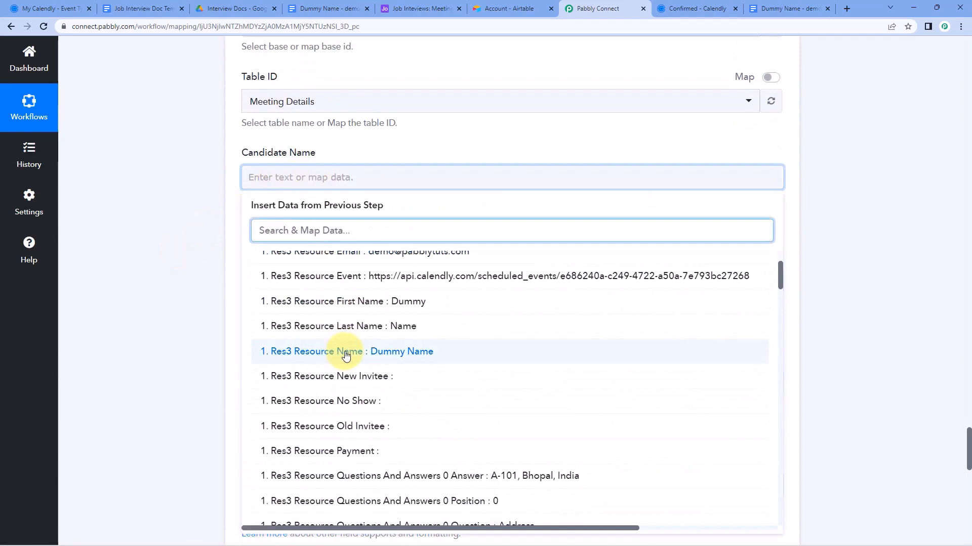
pyautogui.click(346, 355)
pyautogui.click(211, 226)
# Map the invitee's email to Email and the booking's address answer to Address
pyautogui.scroll(-1, 196, 227)
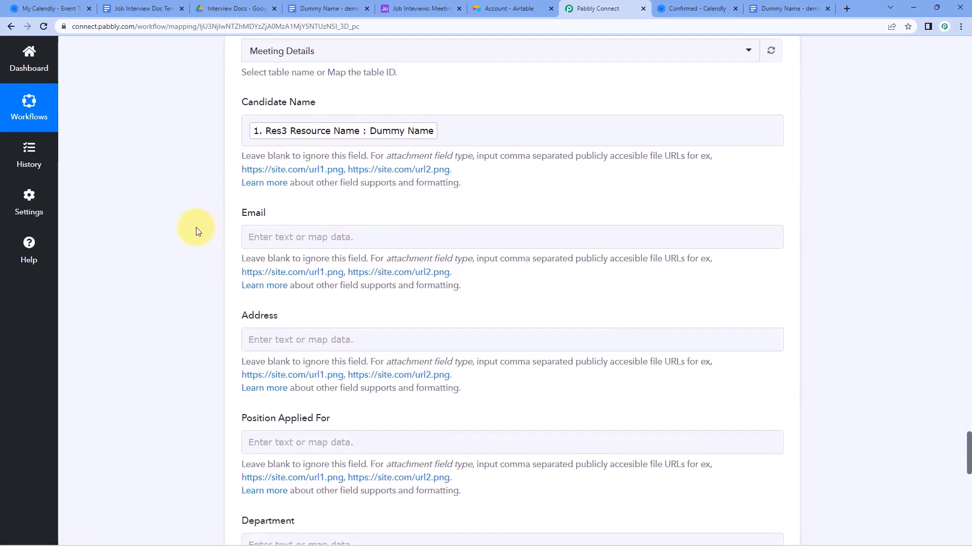
pyautogui.click(282, 237)
pyautogui.scroll(-3, 196, 237)
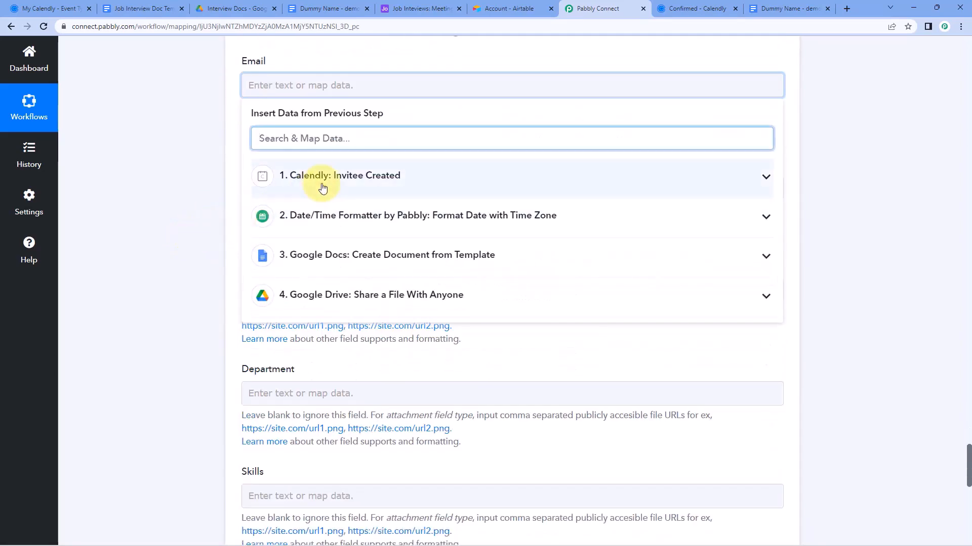
pyautogui.click(323, 188)
pyautogui.click(423, 195)
pyautogui.click(211, 183)
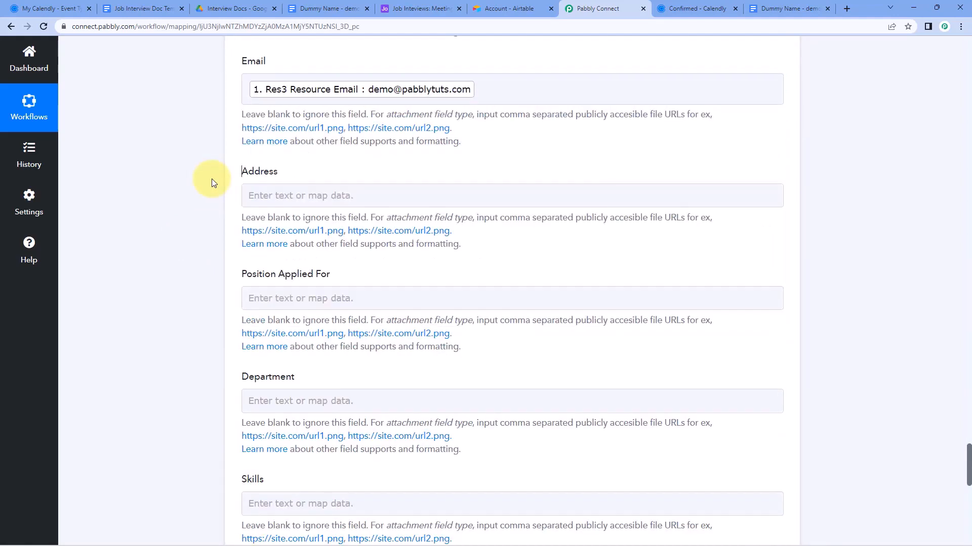
pyautogui.scroll(-1, 227, 167)
pyautogui.click(254, 145)
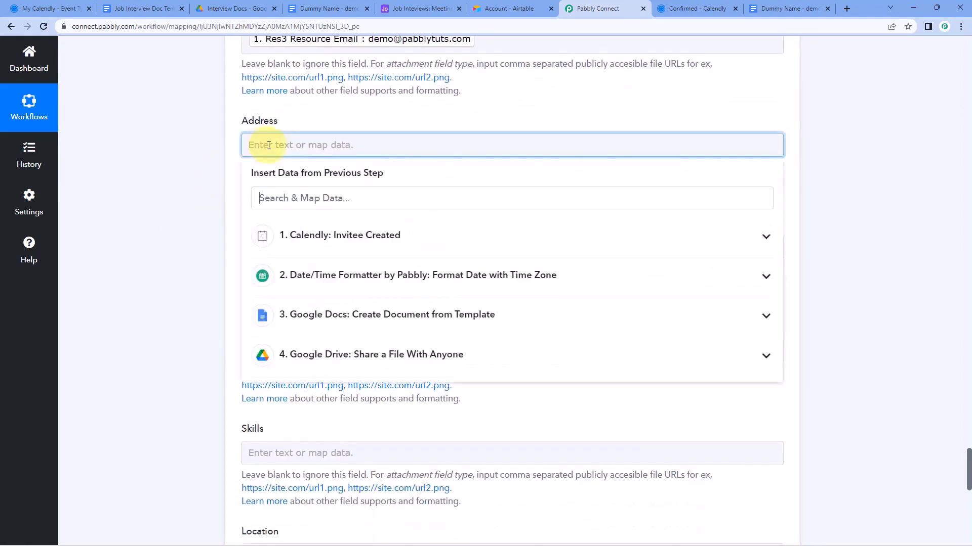
pyautogui.click(361, 239)
pyautogui.scroll(-3, 367, 394)
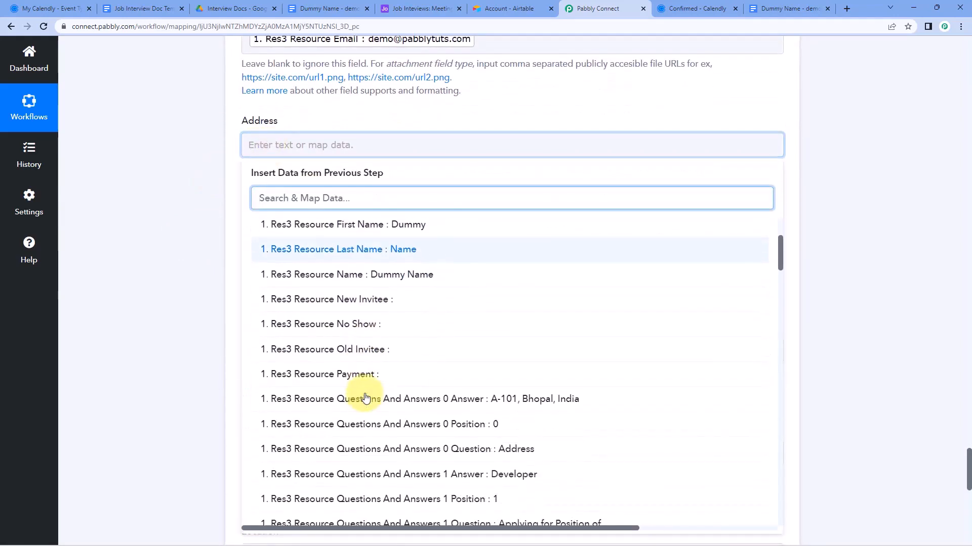
pyautogui.click(454, 394)
pyautogui.click(196, 217)
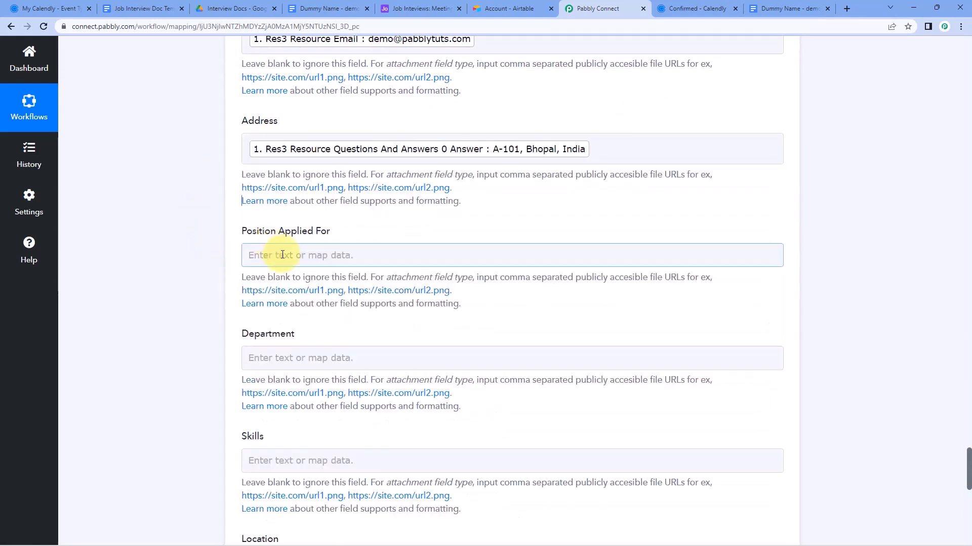
# Map the Developer answer to Position Applied For and Product Development to Department
pyautogui.click(282, 255)
pyautogui.scroll(-2, 263, 250)
pyautogui.click(384, 247)
pyautogui.scroll(-3, 405, 303)
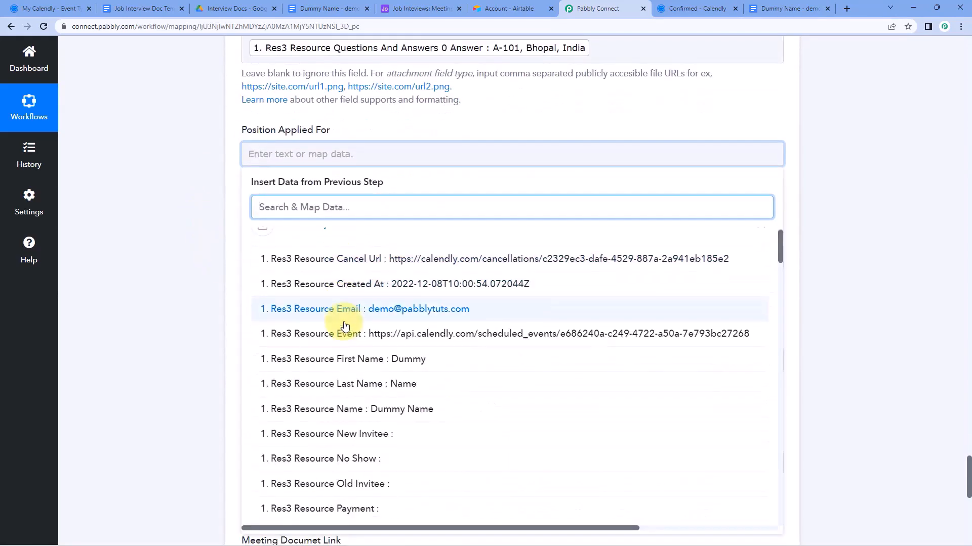
pyautogui.scroll(-3, 354, 324)
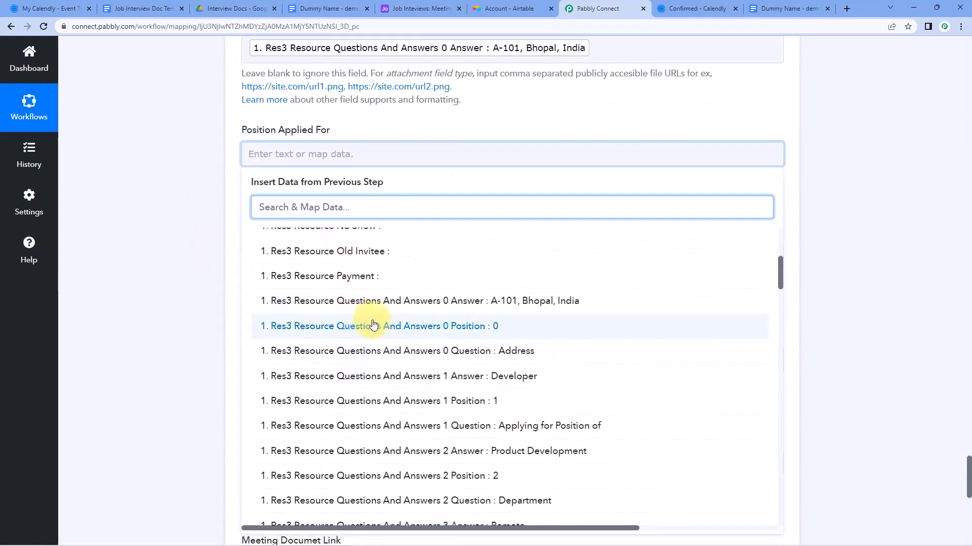
pyautogui.click(396, 373)
pyautogui.click(183, 244)
pyautogui.scroll(-2, 296, 153)
pyautogui.click(303, 162)
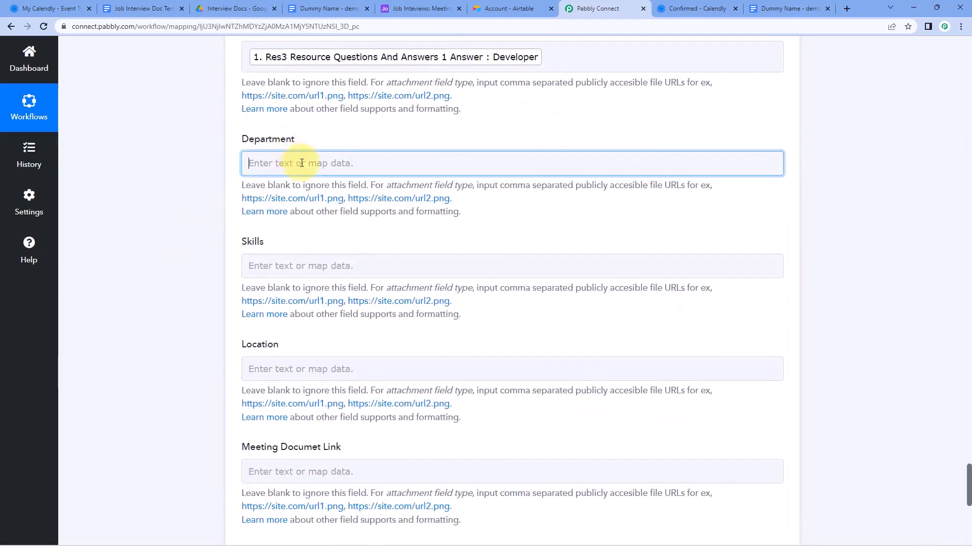
pyautogui.click(328, 246)
pyautogui.scroll(-7, 373, 329)
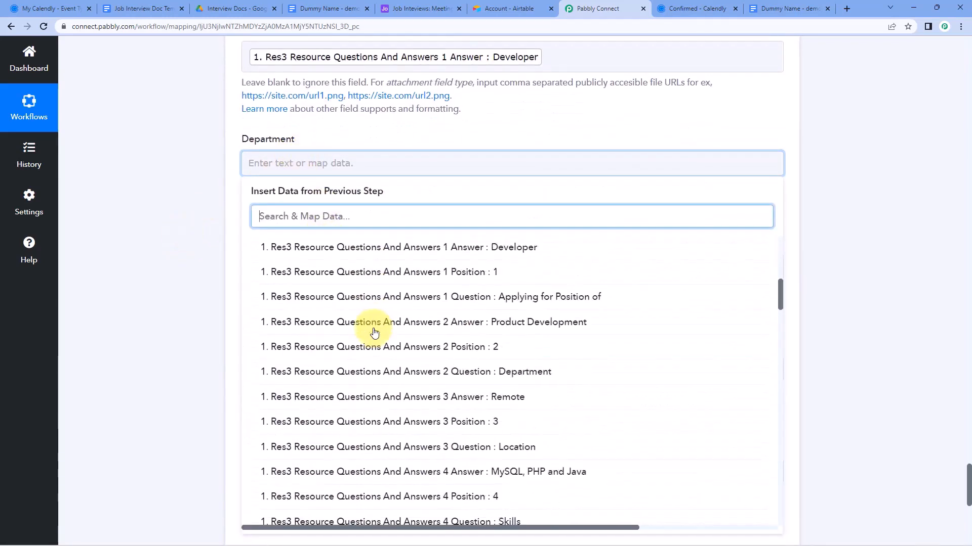
pyautogui.click(407, 309)
# Map the MySQL, PHP and Java answer to Skills and Remote to Location
pyautogui.click(190, 206)
pyautogui.scroll(-2, 250, 180)
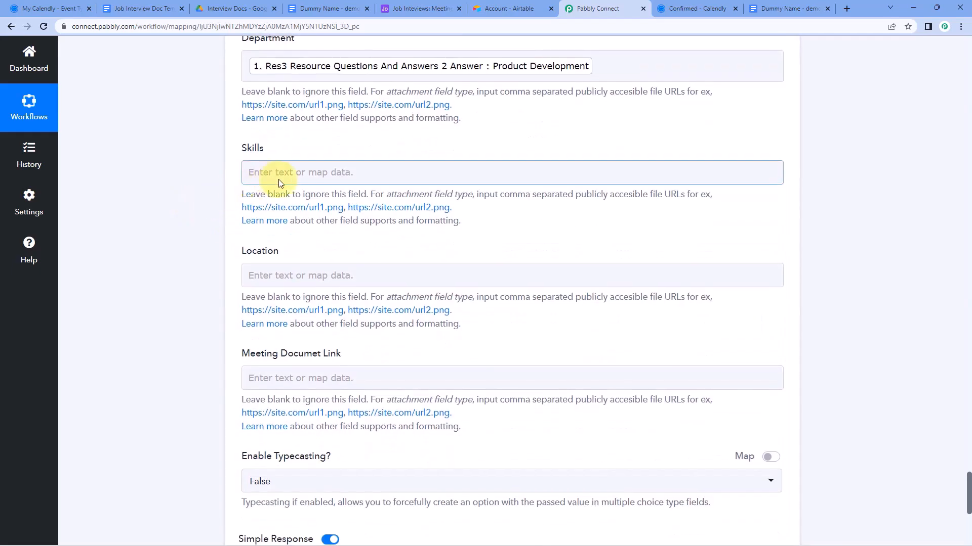
pyautogui.click(278, 179)
pyautogui.scroll(-2, 139, 189)
pyautogui.click(365, 162)
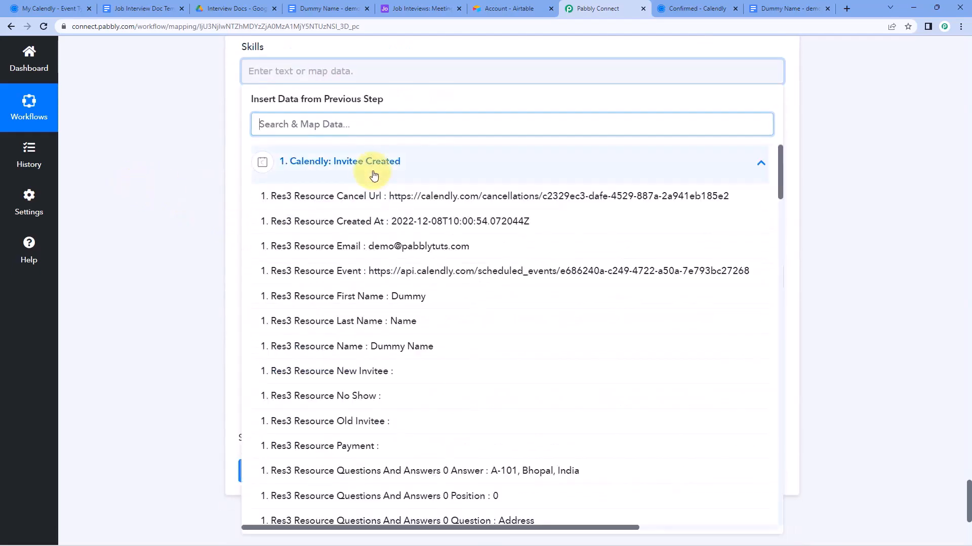
pyautogui.scroll(-5, 410, 312)
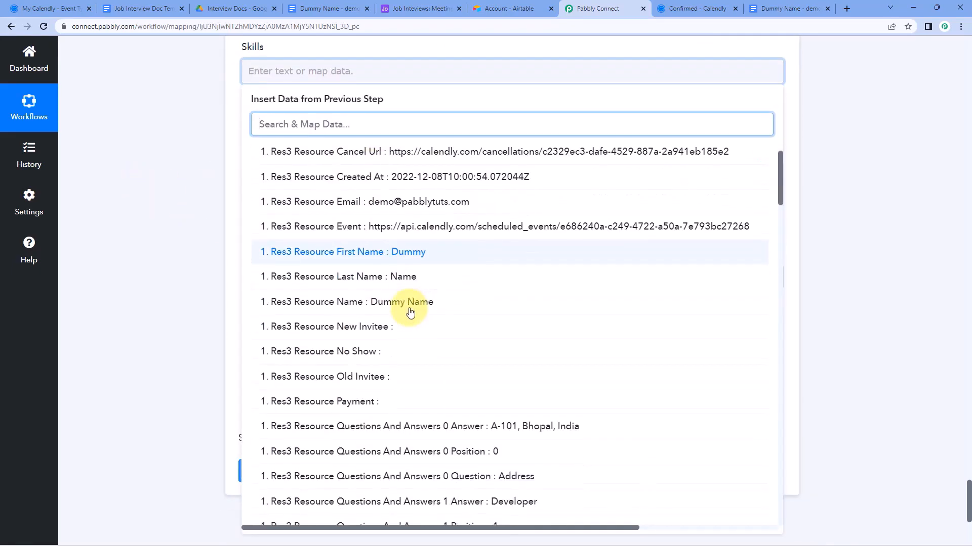
pyautogui.scroll(-1, 411, 313)
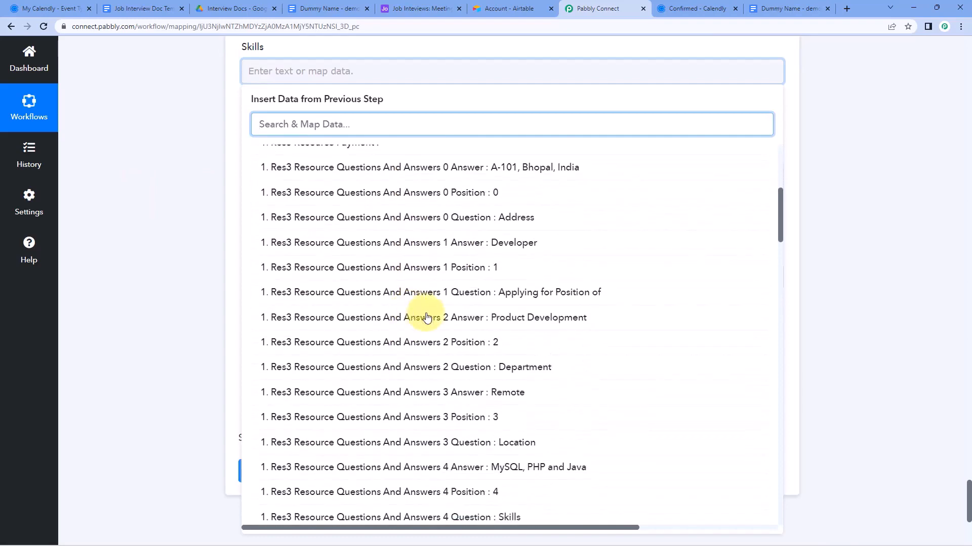
pyautogui.click(397, 463)
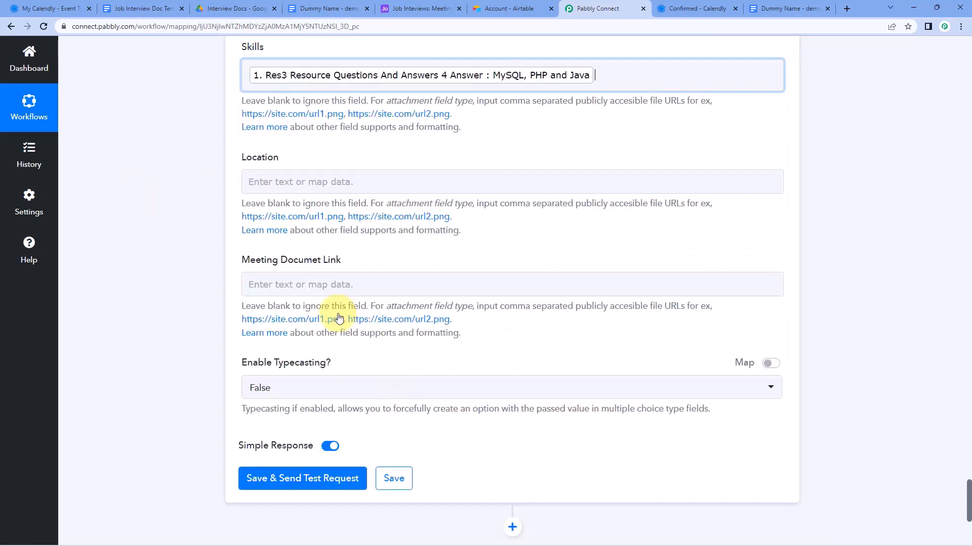
pyautogui.click(288, 177)
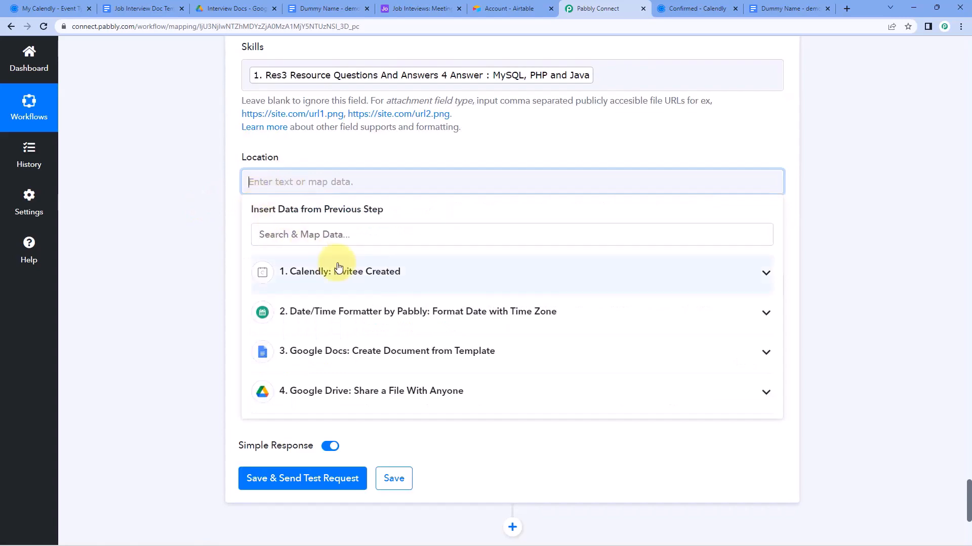
pyautogui.click(325, 273)
pyautogui.scroll(-3, 392, 349)
pyautogui.scroll(-4, 392, 349)
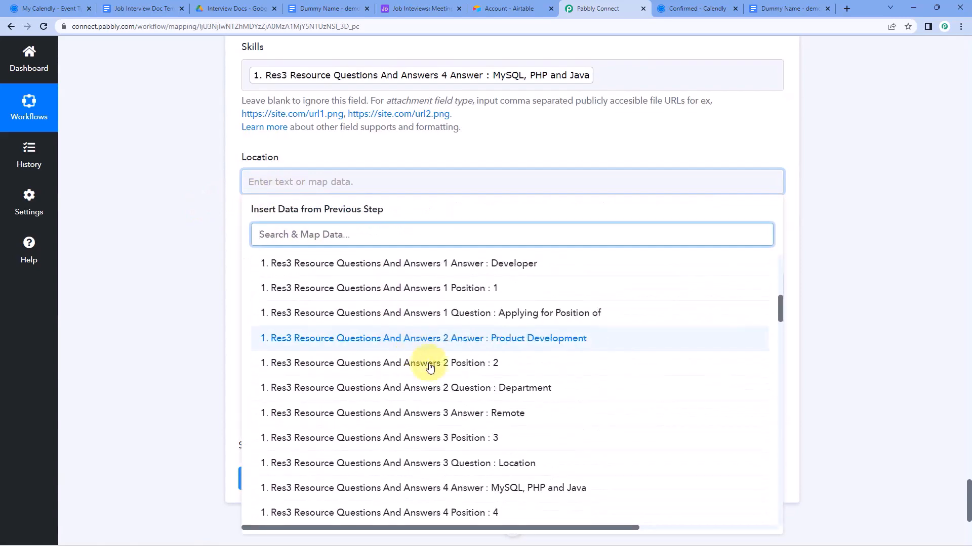
pyautogui.click(470, 402)
# Map the Google Drive sharing step's WebViewLink into Meeting Documet Link
pyautogui.click(186, 232)
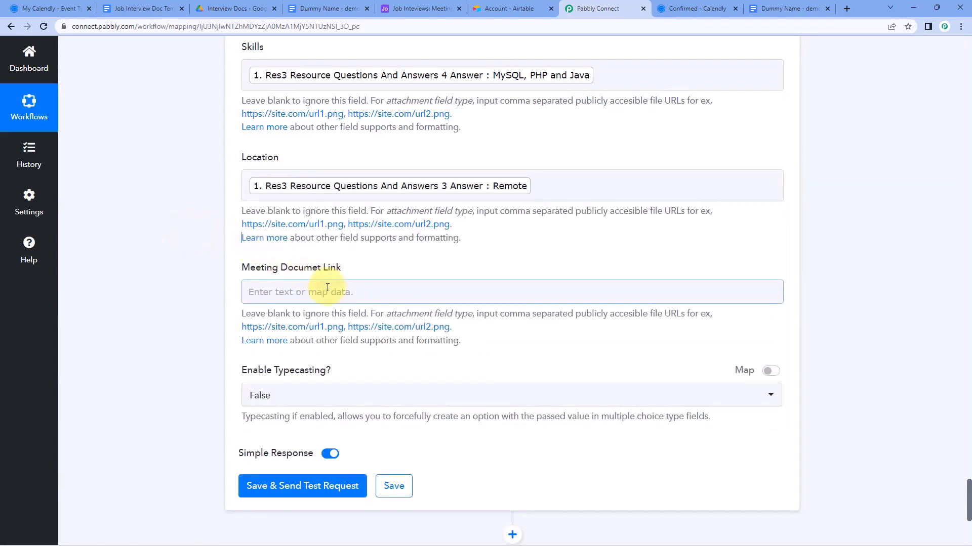
pyautogui.click(327, 291)
pyautogui.scroll(-2, 207, 257)
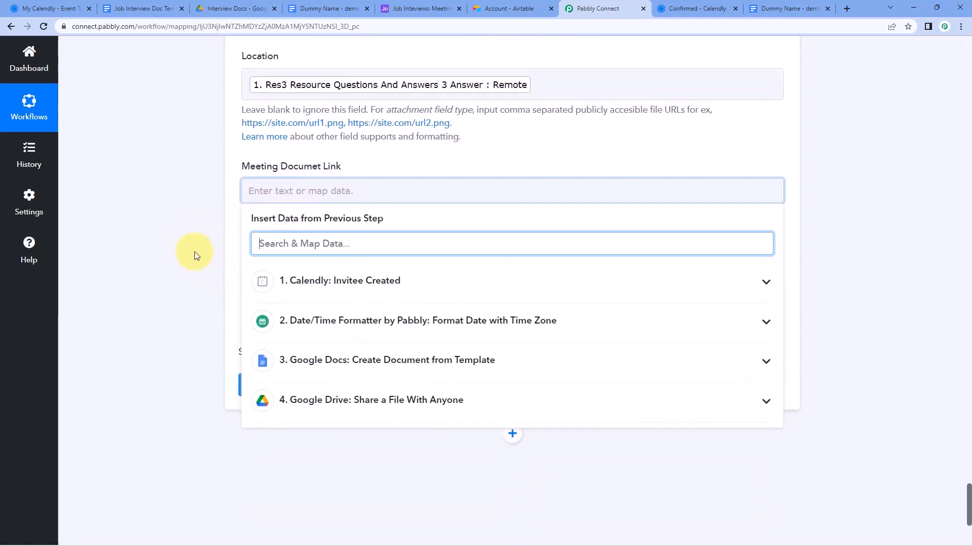
pyautogui.click(380, 394)
pyautogui.scroll(-4, 199, 282)
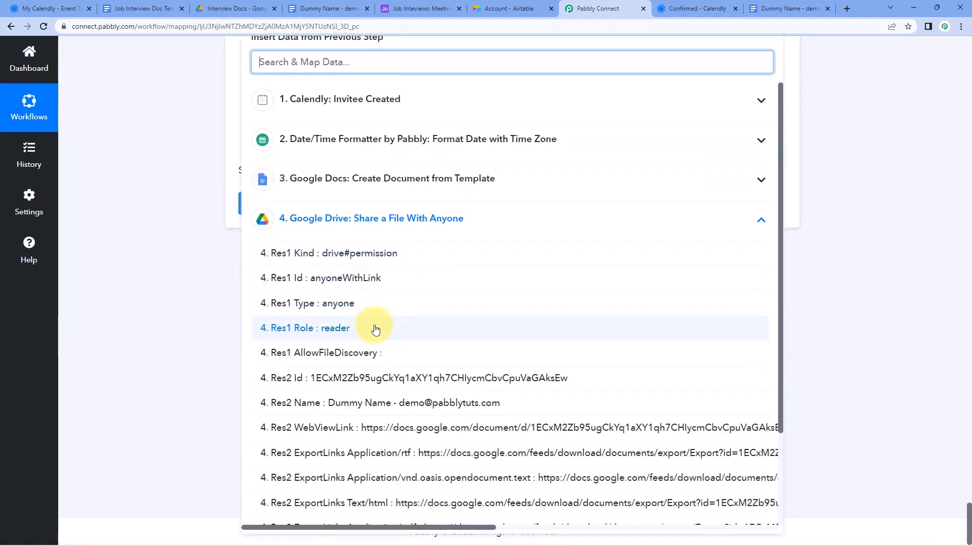
pyautogui.scroll(-1, 523, 334)
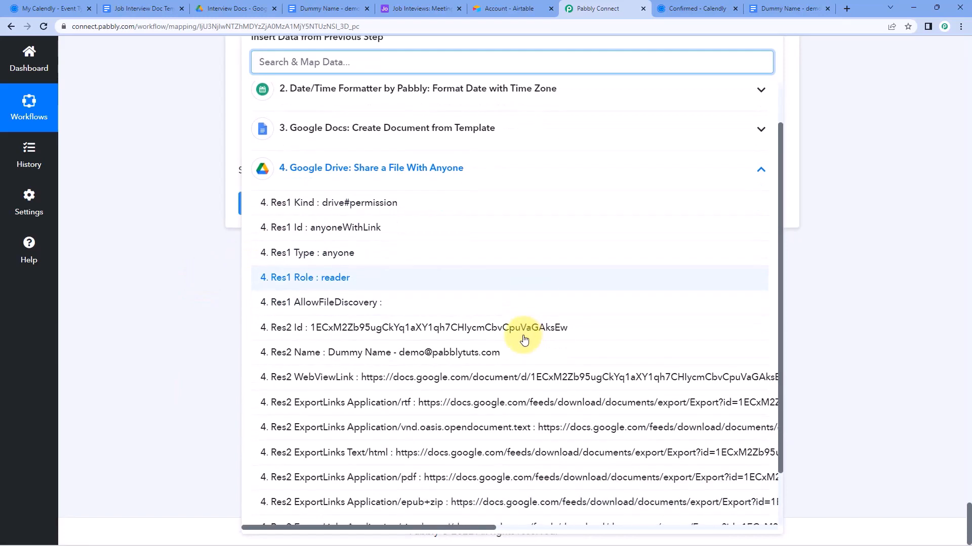
pyautogui.click(368, 386)
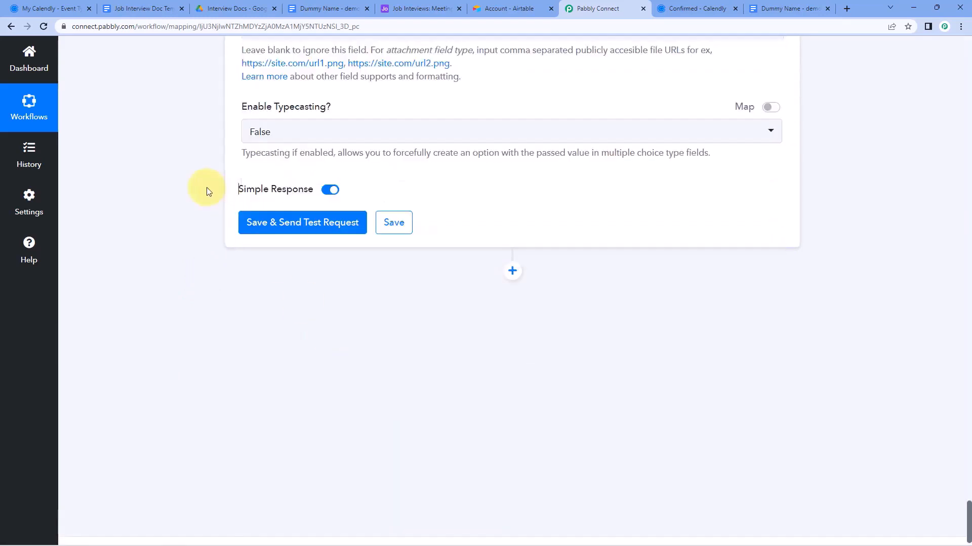
pyautogui.scroll(7, 217, 173)
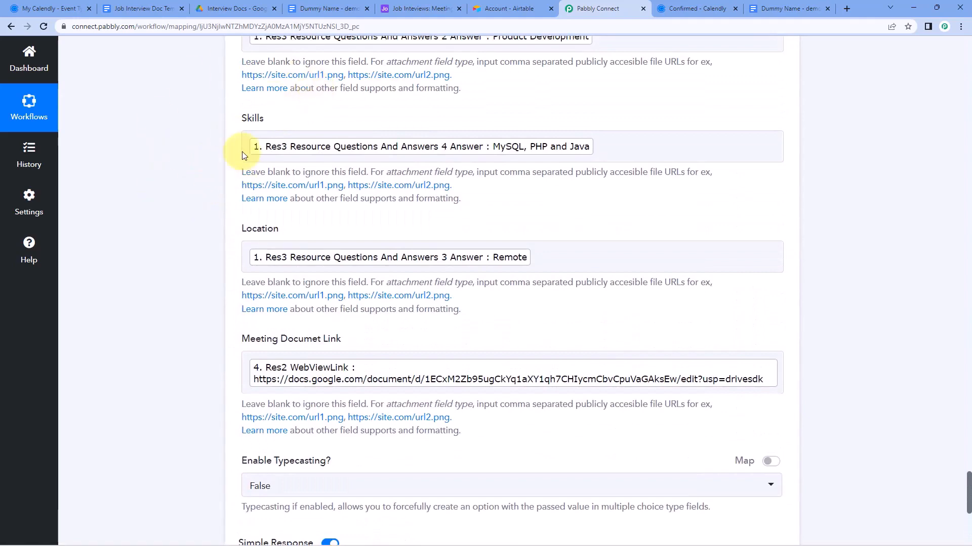
pyautogui.scroll(-4, 218, 172)
# Save and test the Airtable step, reviewing the new record's values in the response
pyautogui.click(303, 376)
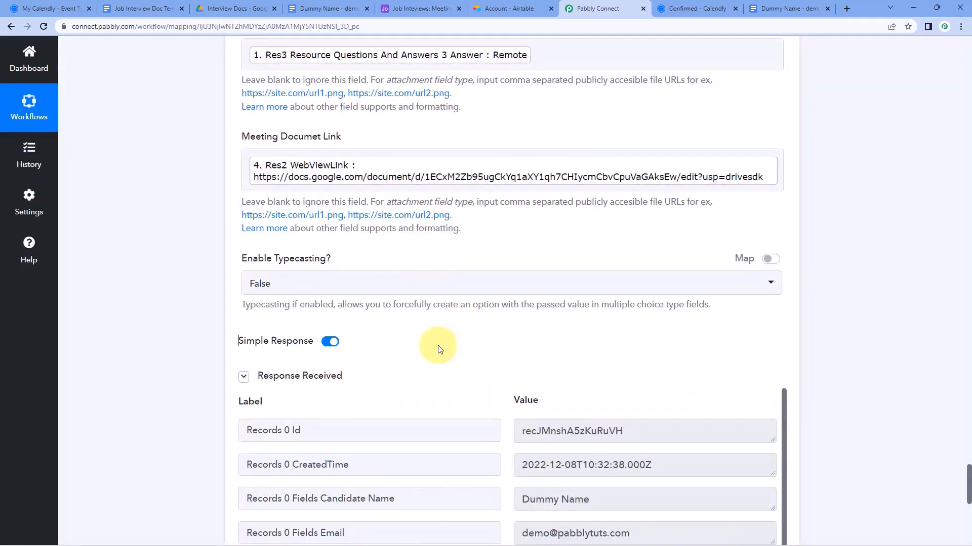
pyautogui.scroll(-2, 455, 274)
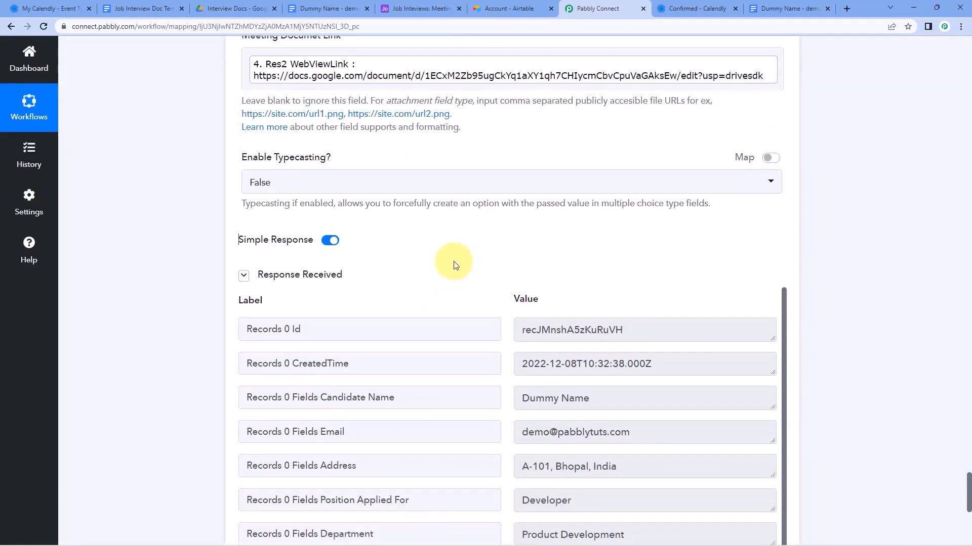
pyautogui.scroll(-1, 456, 259)
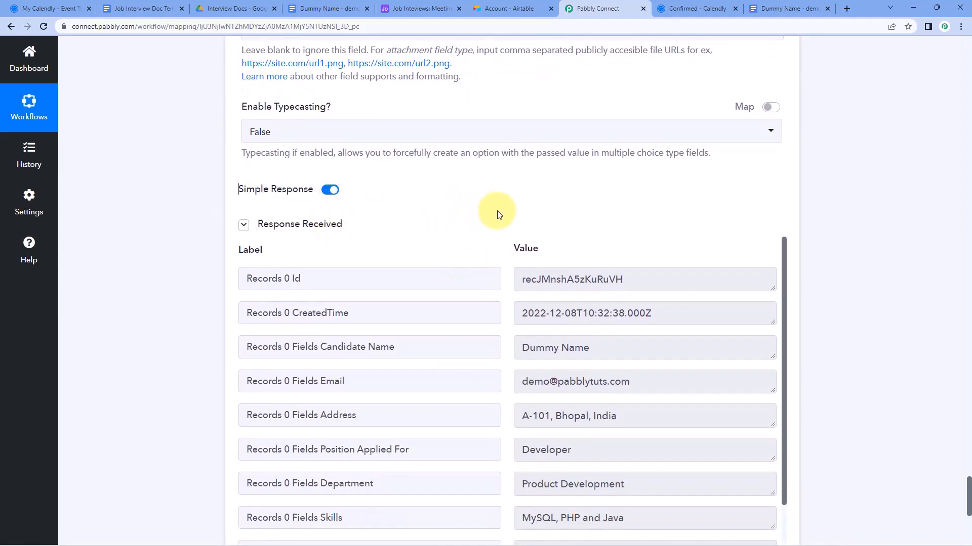
pyautogui.scroll(-1, 499, 215)
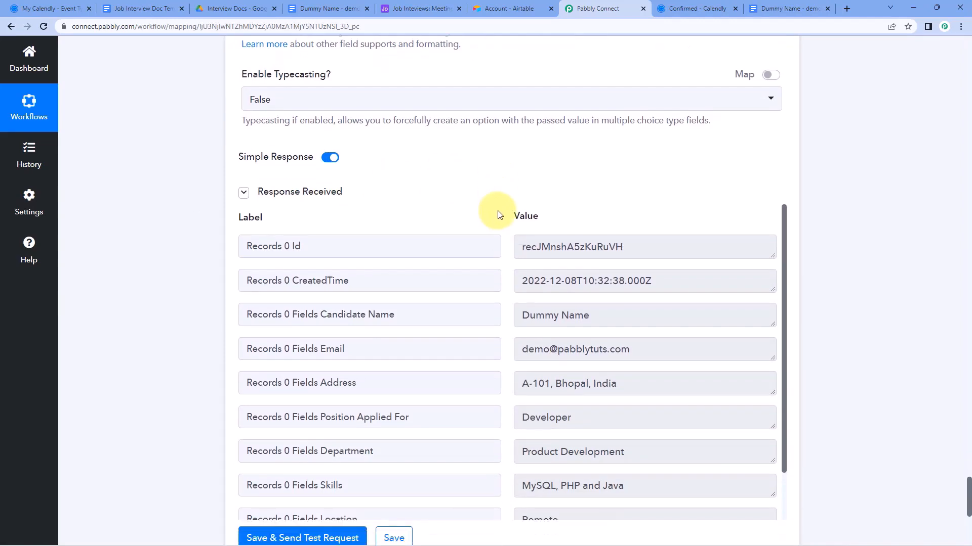
pyautogui.scroll(8, 481, 205)
pyautogui.scroll(3, 463, 254)
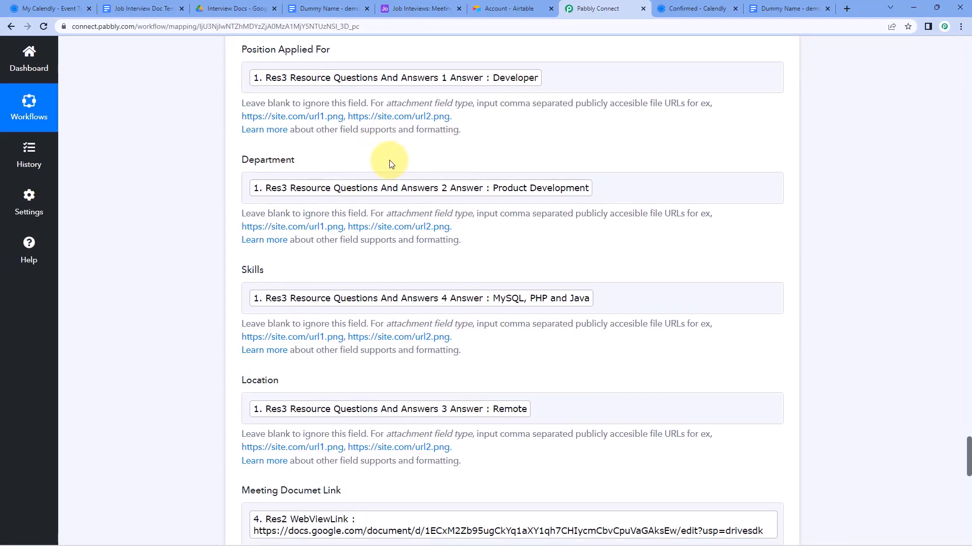
pyautogui.click(400, 6)
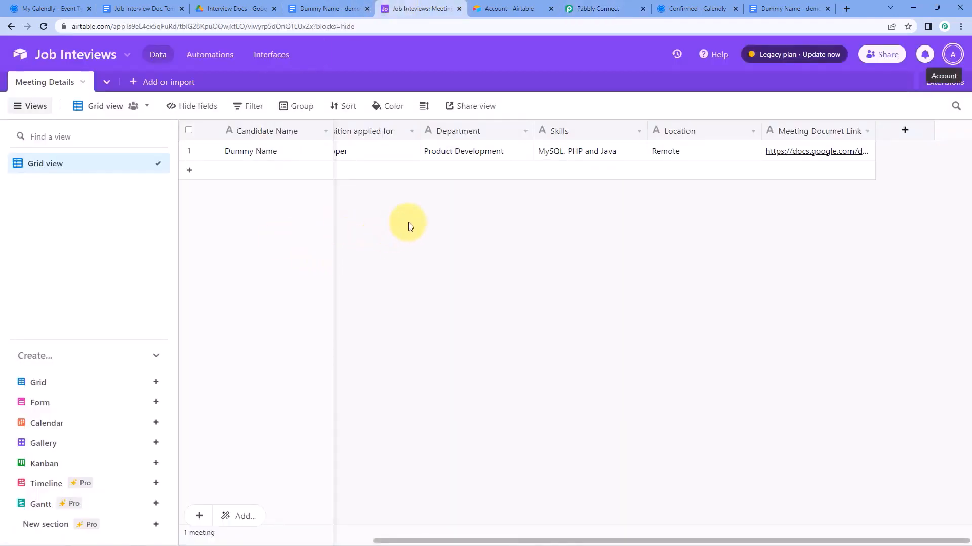
# Scroll across the Meeting Details grid to check each column of the new candidate record
pyautogui.hscroll(-5, 410, 226)
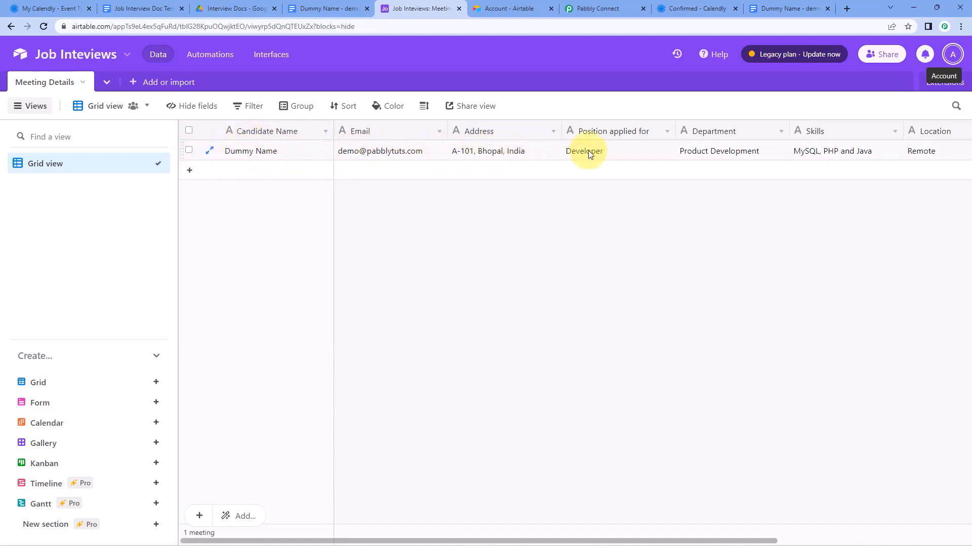
pyautogui.hscroll(2, 590, 154)
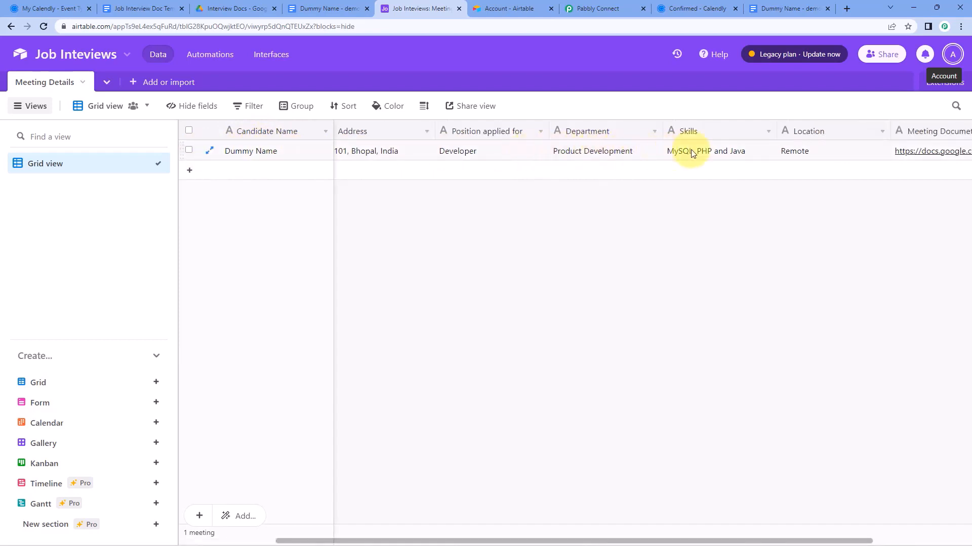
pyautogui.hscroll(1, 738, 156)
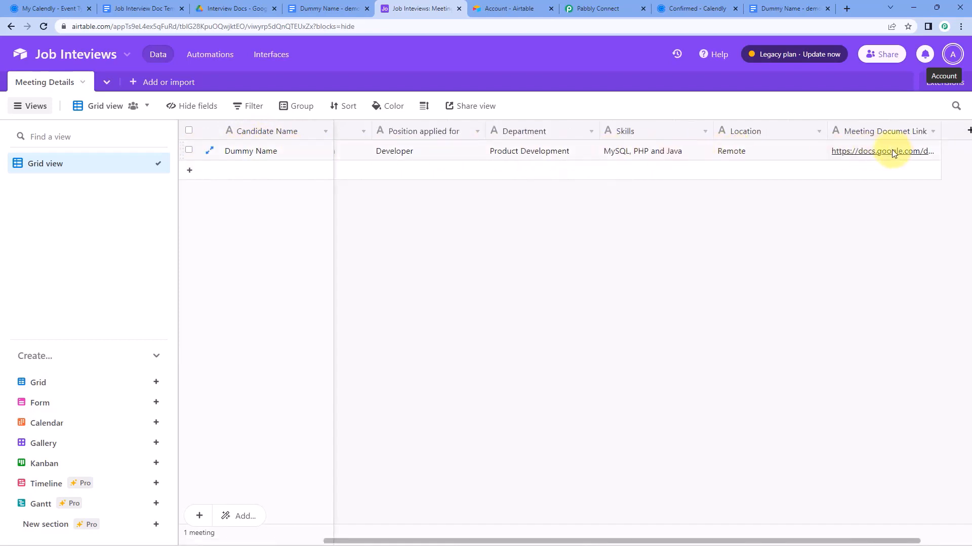
# Open the record's document link, compare it with the Job Interview Doc template, then close it
pyautogui.click(864, 151)
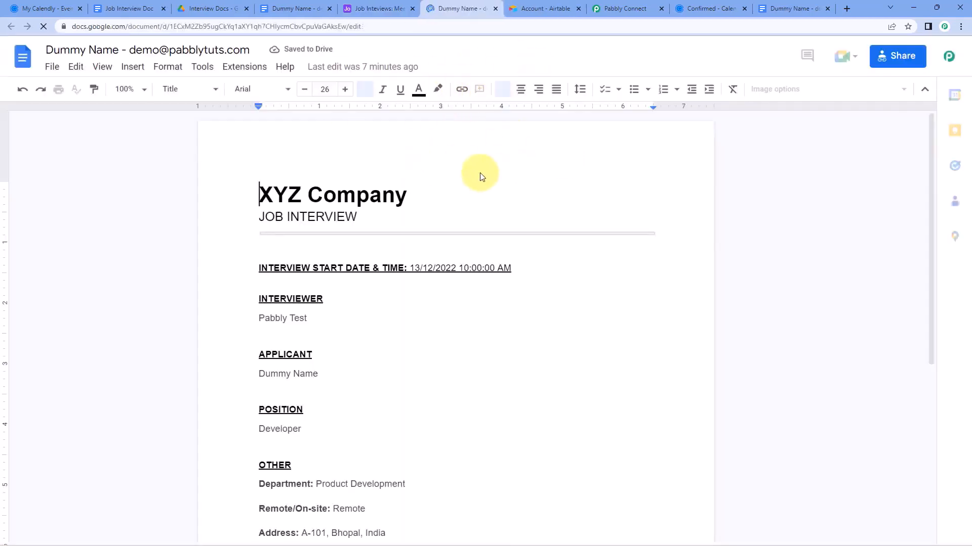
pyautogui.scroll(-5, 481, 173)
pyautogui.scroll(5, 445, 193)
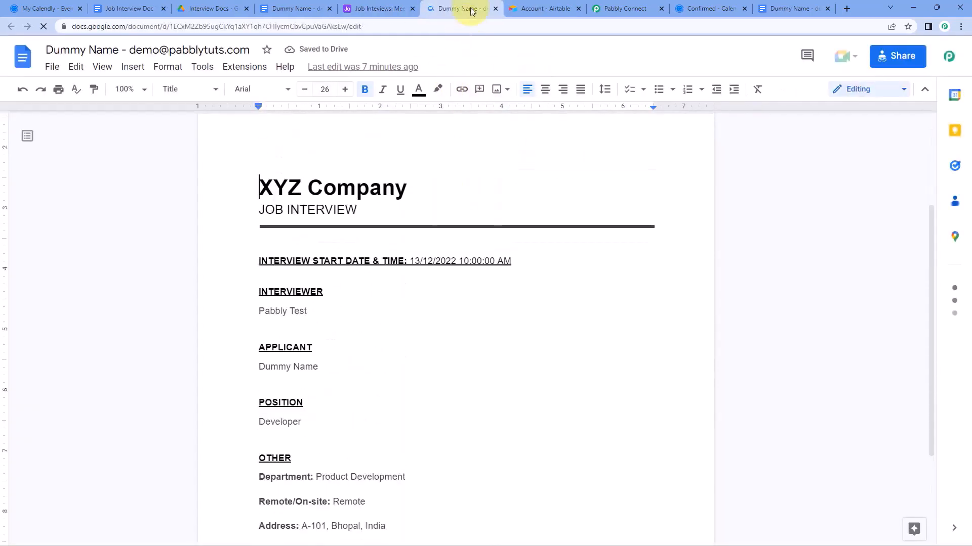
pyautogui.click(149, 6)
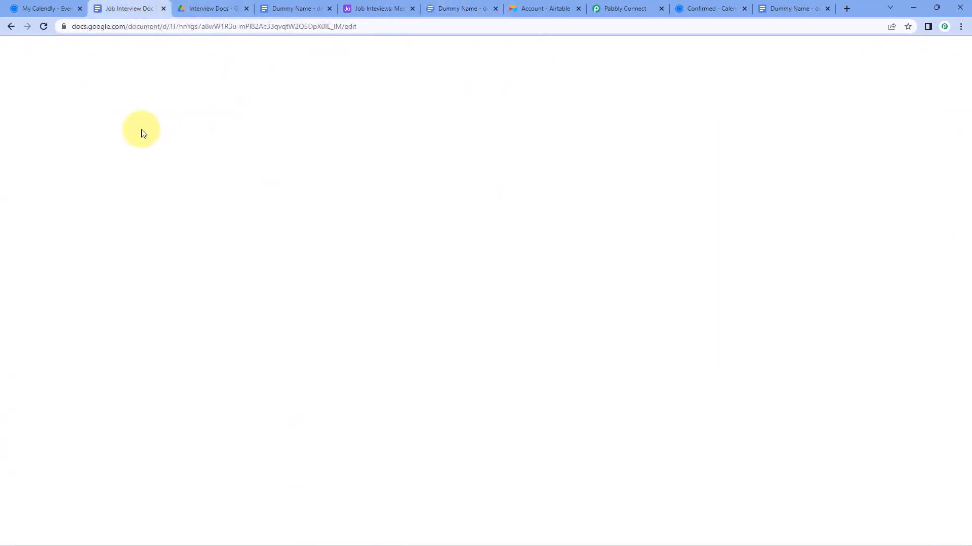
pyautogui.click(492, 8)
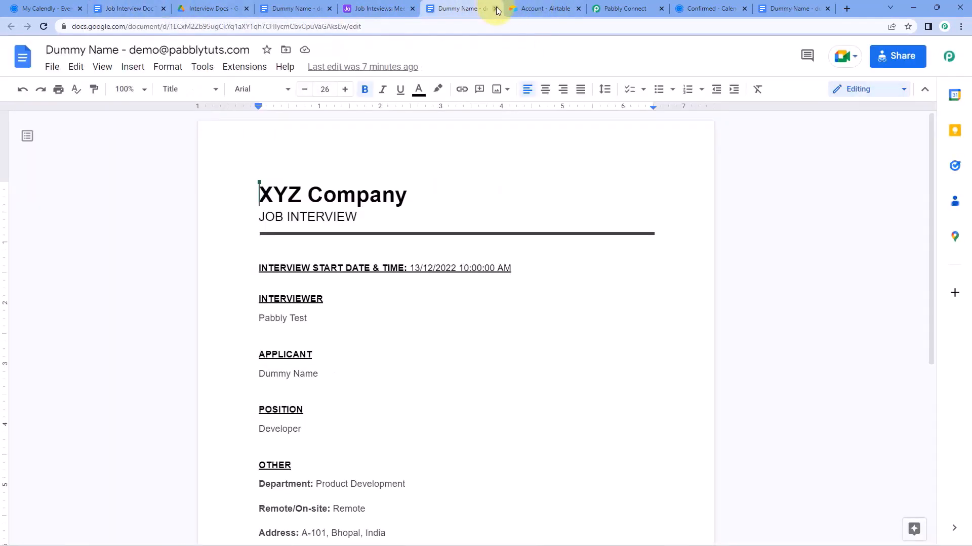
pyautogui.click(495, 9)
pyautogui.click(539, 6)
# Collapse the Airtable record and Google Docs steps in the workflow
pyautogui.scroll(10, 835, 162)
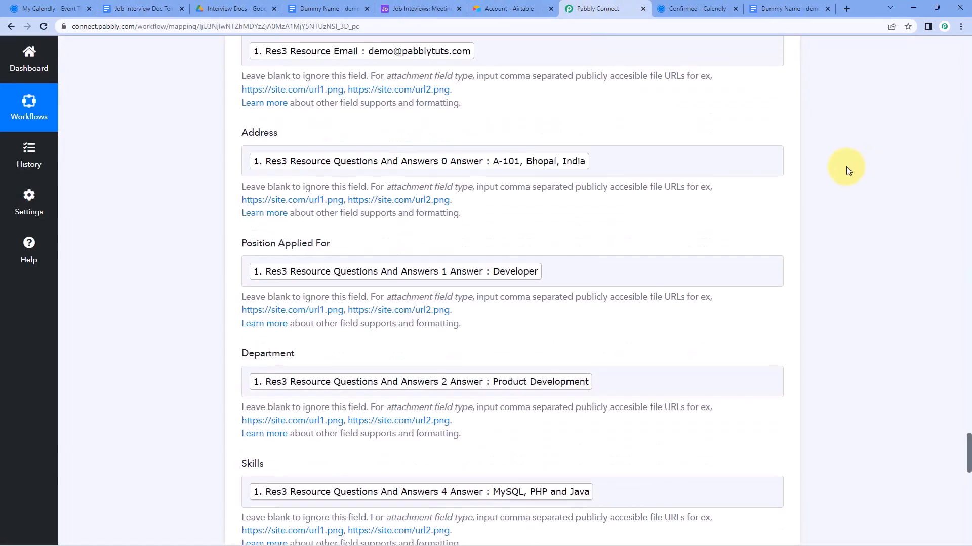
pyautogui.scroll(4, 794, 175)
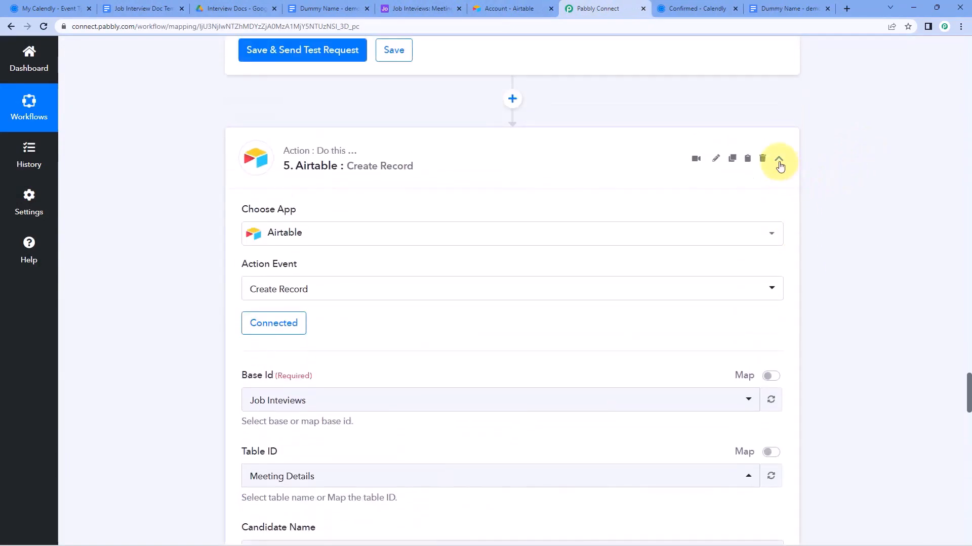
pyautogui.click(777, 160)
pyautogui.scroll(10, 840, 167)
pyautogui.scroll(10, 833, 175)
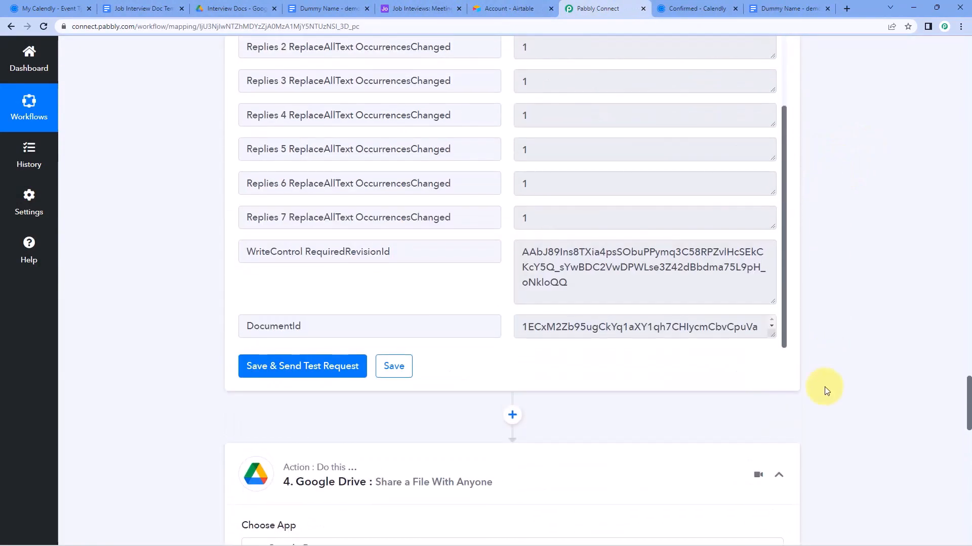
pyautogui.scroll(20, 822, 295)
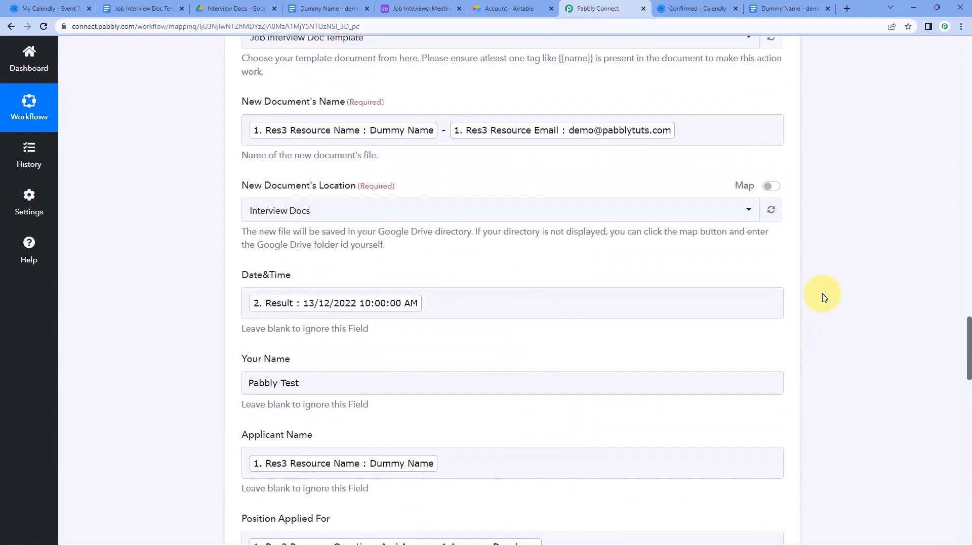
pyautogui.scroll(5, 805, 276)
pyautogui.click(778, 255)
# Collapse the Date/Time Formatter and Calendly trigger steps, then show the Calendly confirmation tab
pyautogui.scroll(10, 804, 235)
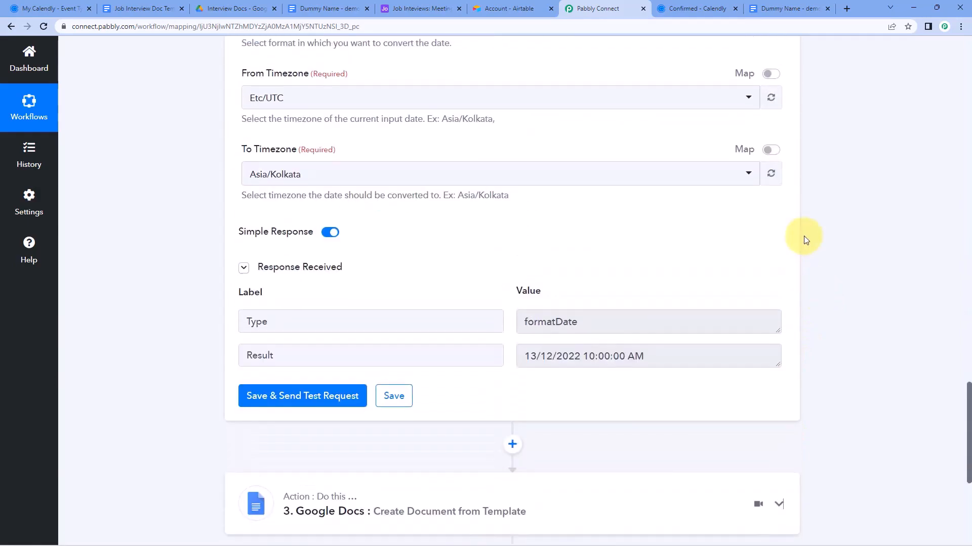
pyautogui.scroll(6, 804, 236)
pyautogui.click(777, 274)
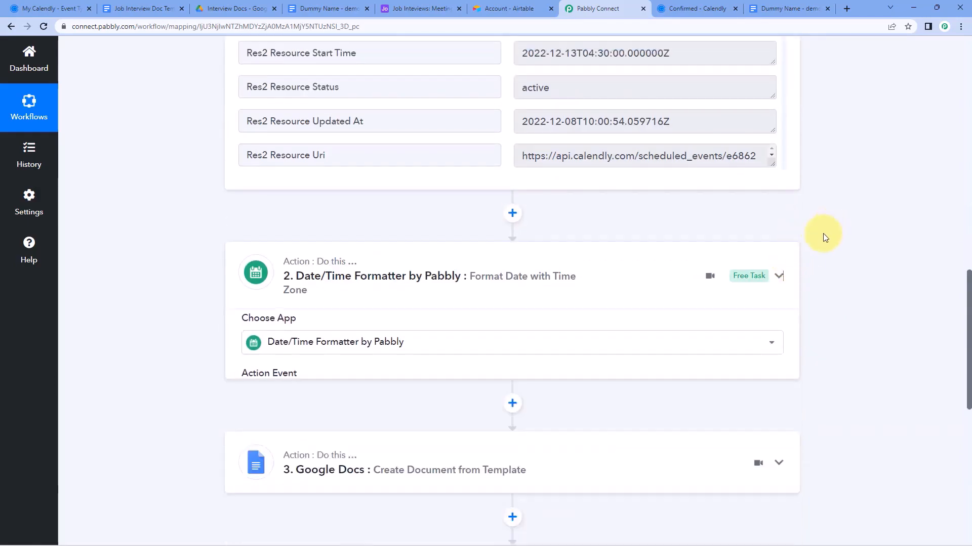
pyautogui.scroll(5, 815, 237)
pyautogui.scroll(10, 815, 236)
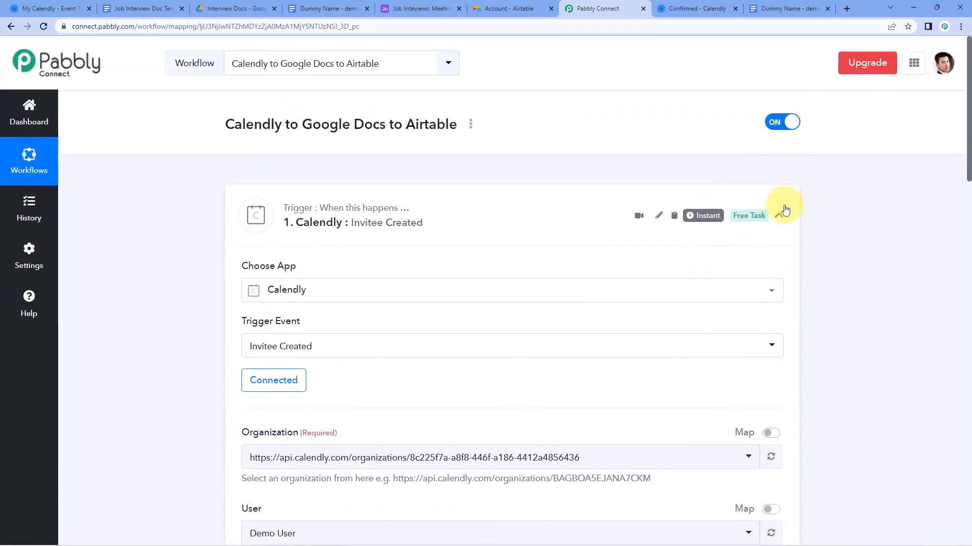
pyautogui.click(779, 216)
pyautogui.scroll(-1, 178, 218)
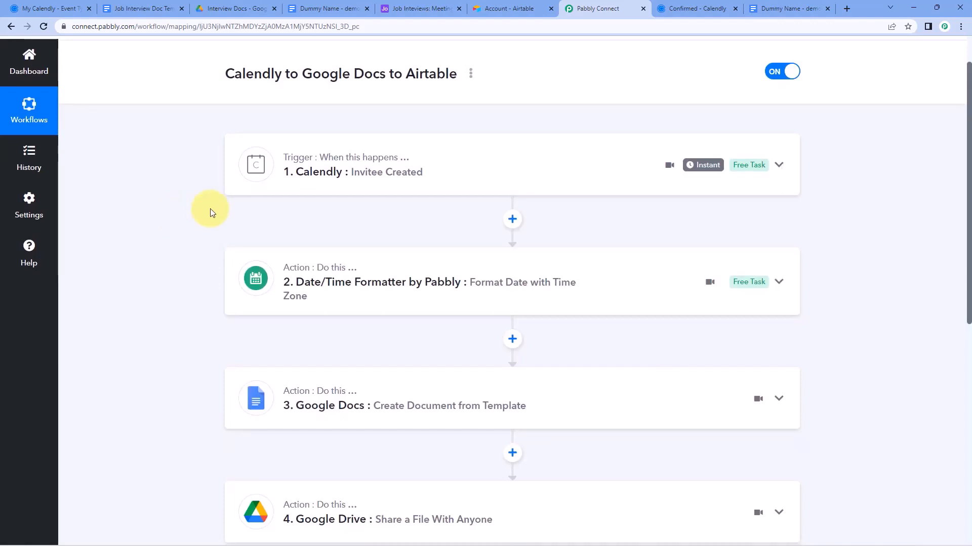
pyautogui.scroll(1, 224, 206)
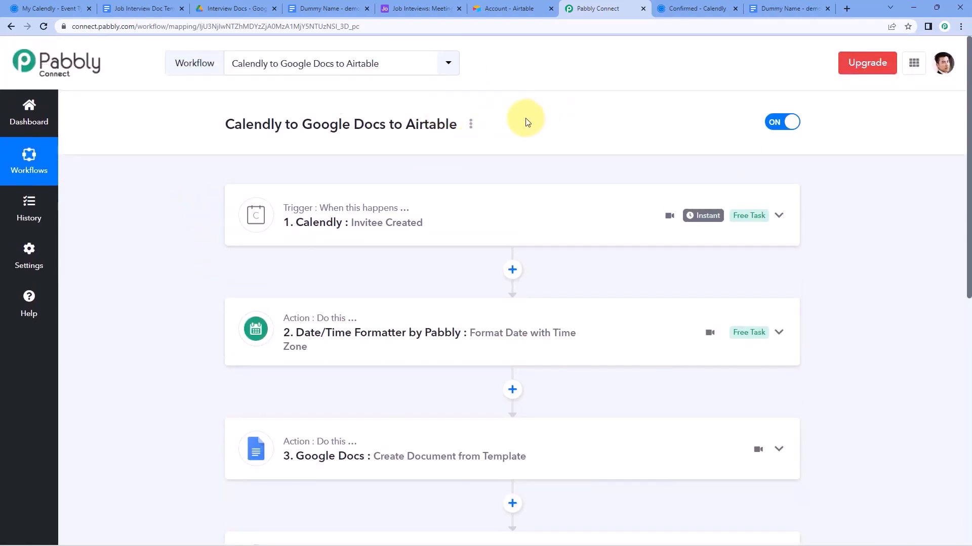
pyautogui.click(662, 4)
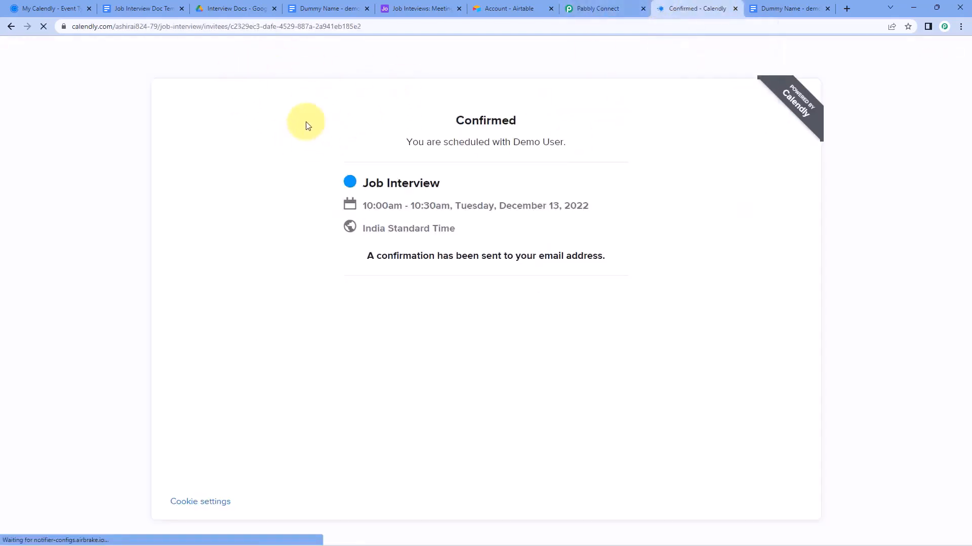
# Open the copied Job Interview booking link and pick Friday, December 16 at 2:00pm
pyautogui.click(46, 8)
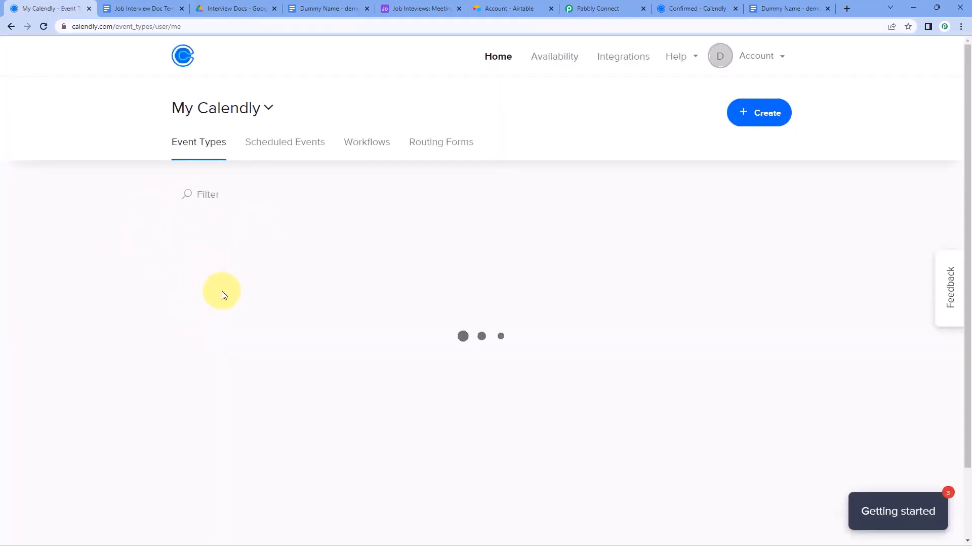
pyautogui.click(209, 386)
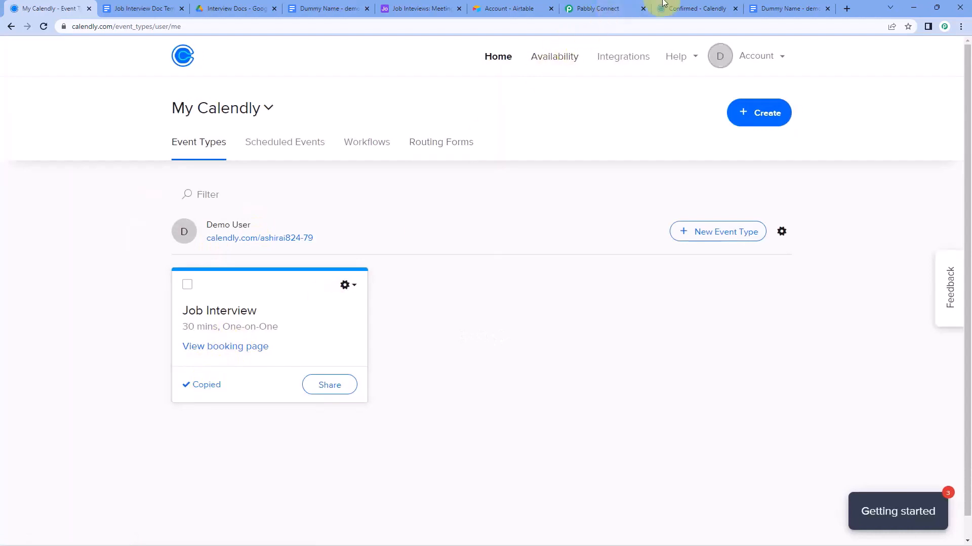
pyautogui.click(691, 8)
pyautogui.click(597, 28)
pyautogui.hotkey('ctrl', 'v')
pyautogui.press('Return')
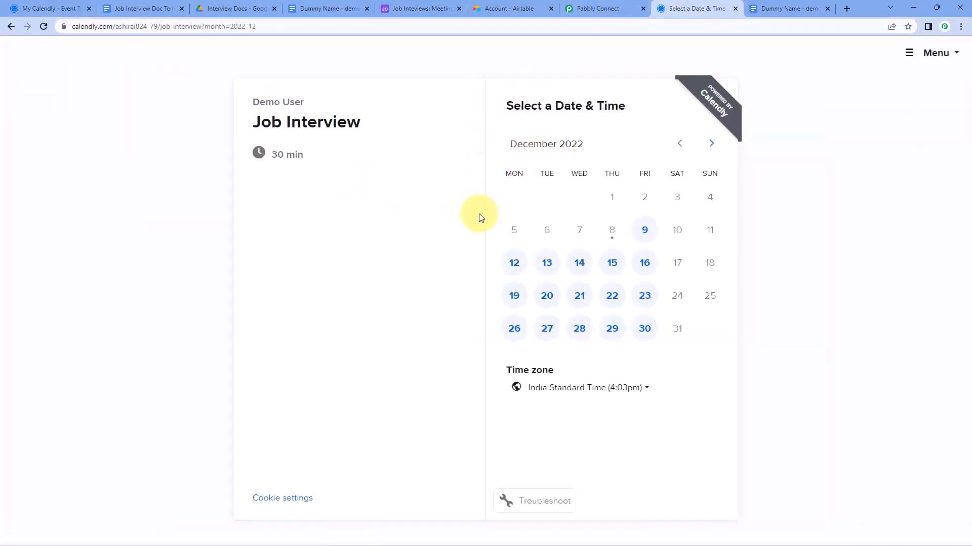
pyautogui.click(653, 272)
pyautogui.scroll(-5, 677, 321)
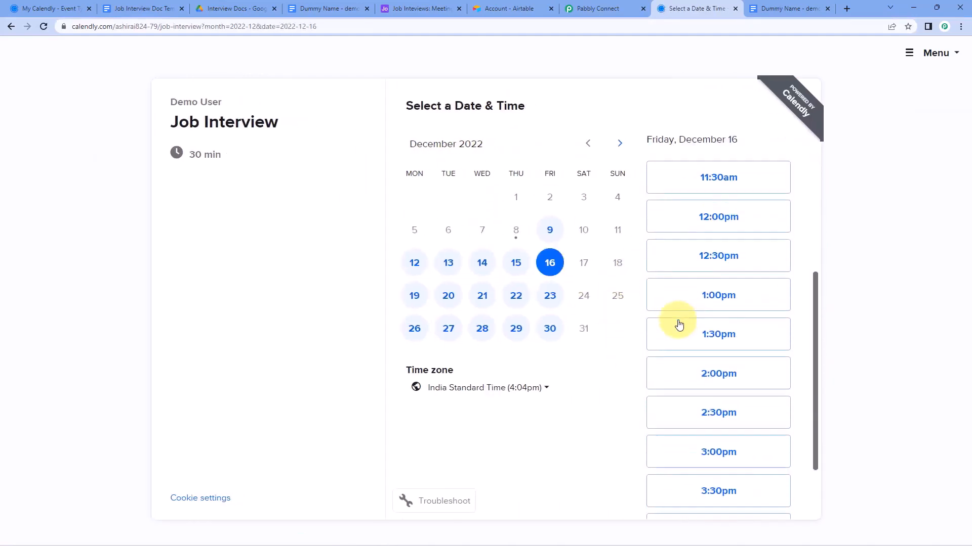
pyautogui.click(713, 297)
pyautogui.click(768, 293)
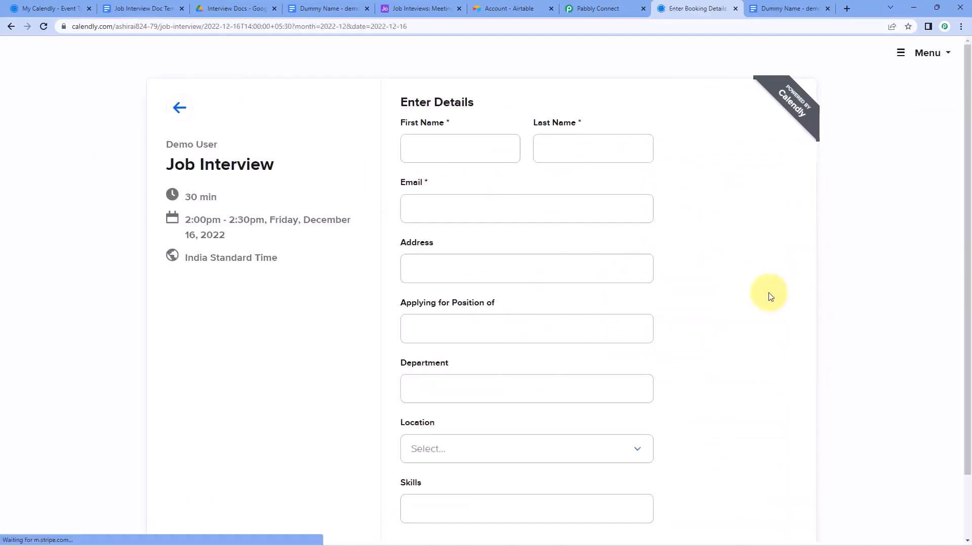
# Enter the test applicant's first name, last name and e-mail address
pyautogui.click(501, 154)
pyautogui.write('Te')
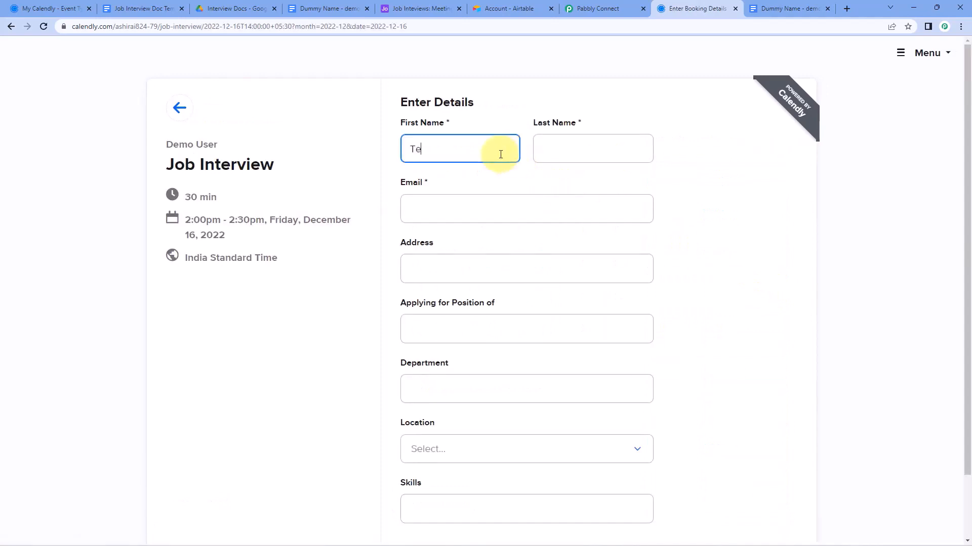
pyautogui.write('st')
pyautogui.press('Tab')
pyautogui.write('Us')
pyautogui.press('Tab')
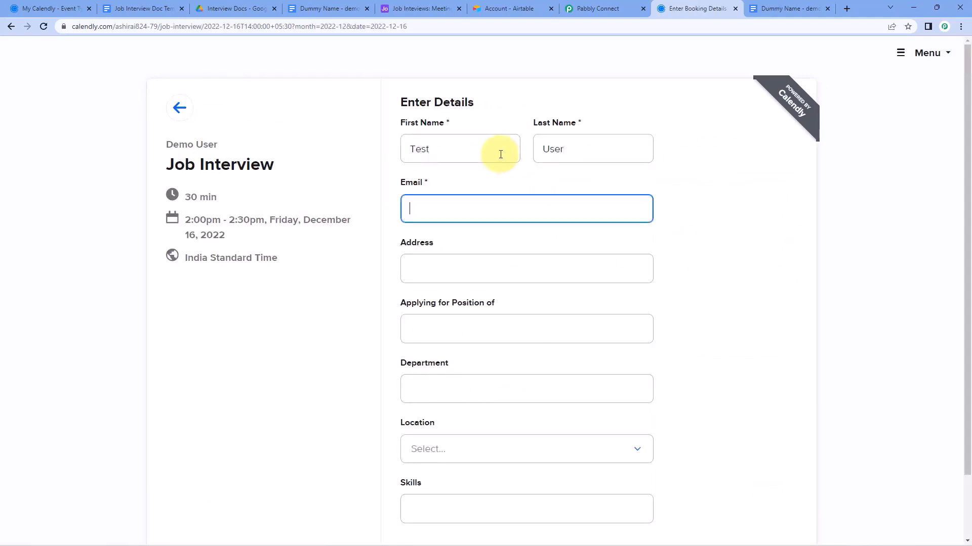
pyautogui.press('Tab')
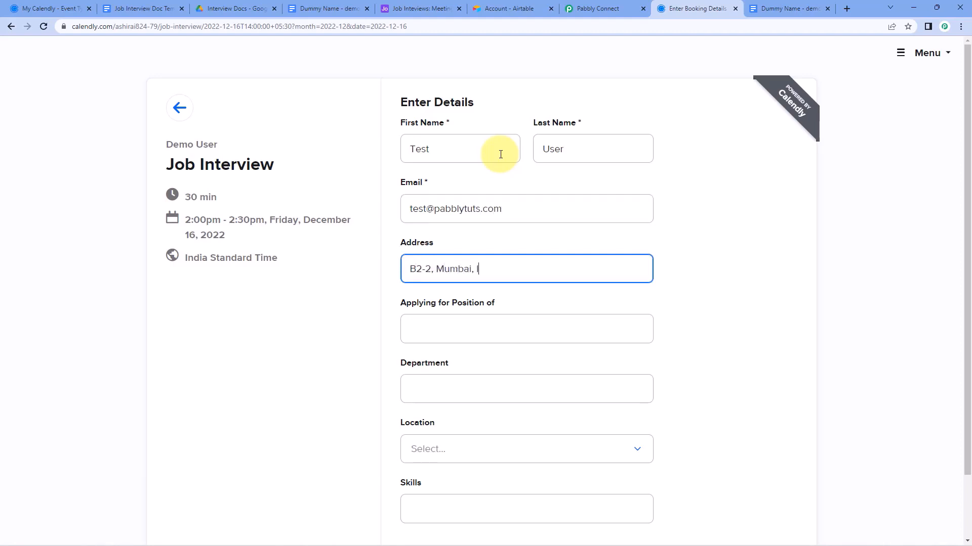
# Fill in the position, department Marketing and On-site location, then schedule the event
pyautogui.click(490, 332)
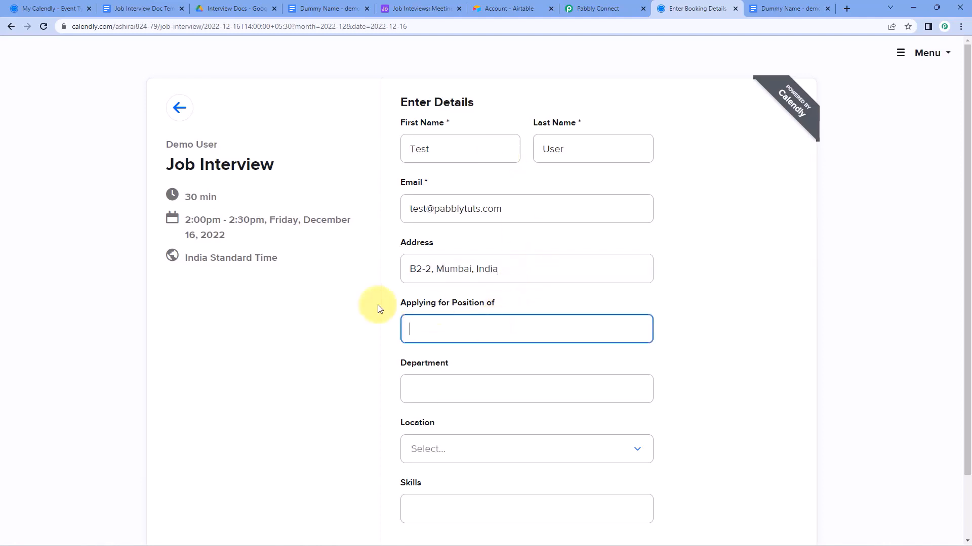
pyautogui.scroll(-2, 342, 299)
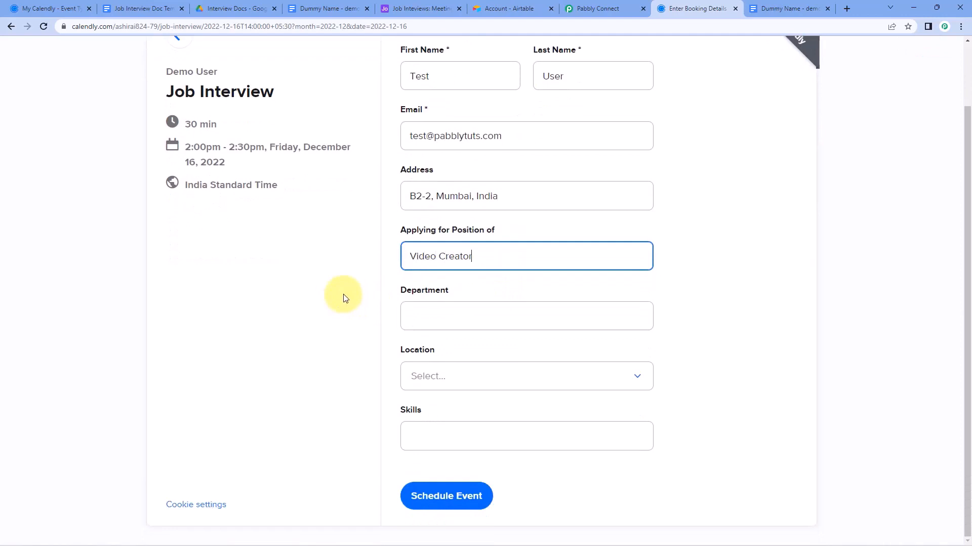
pyautogui.press('Tab')
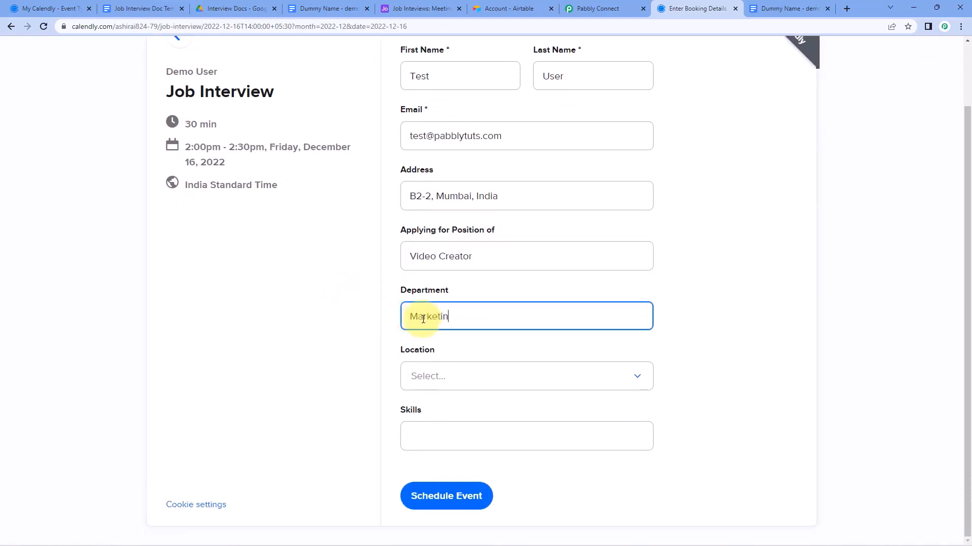
pyautogui.write('Marketing')
pyautogui.click(450, 383)
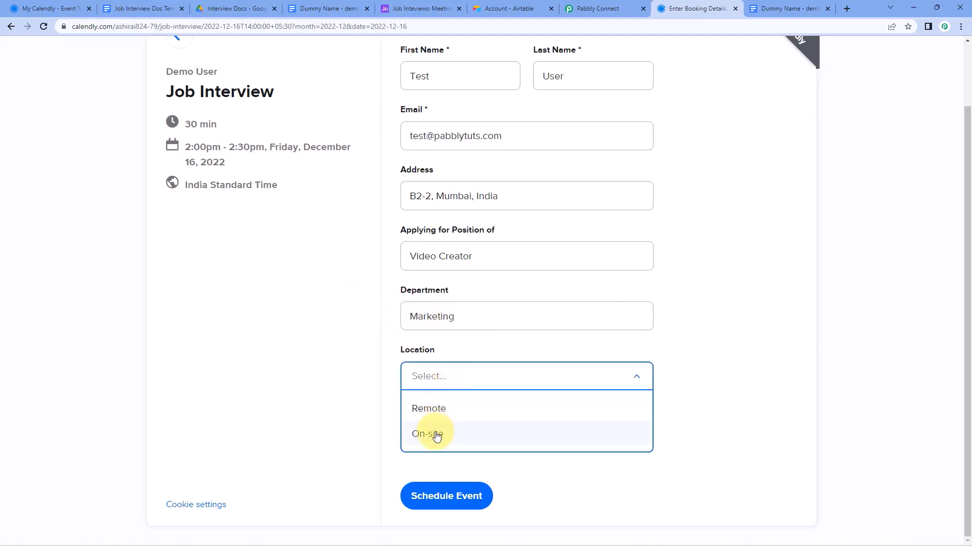
pyautogui.click(434, 434)
pyautogui.click(436, 434)
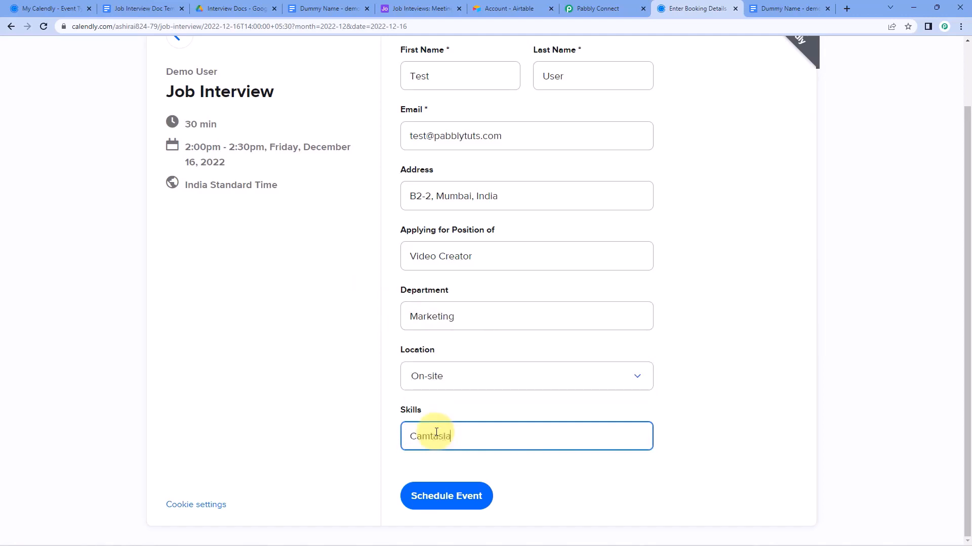
pyautogui.click(445, 495)
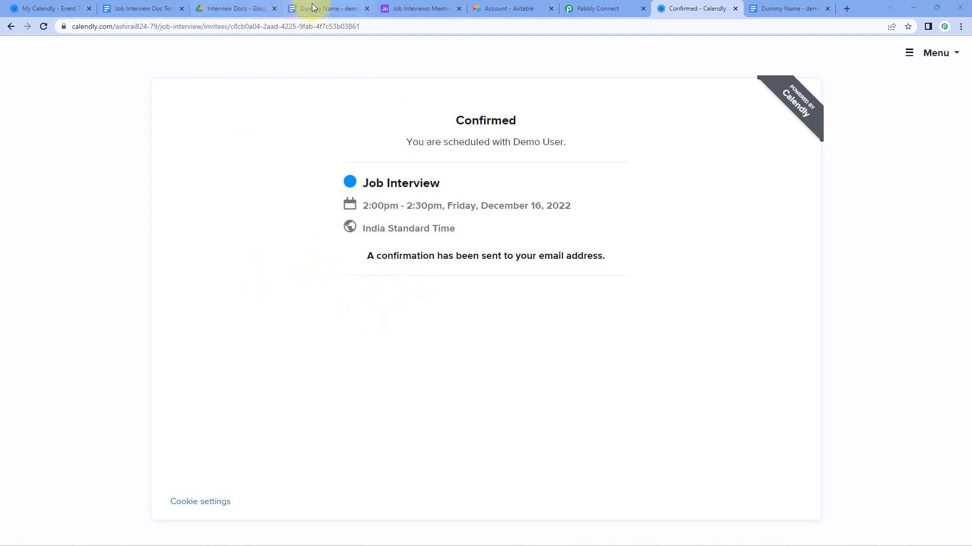
# Open the new interview document in Interview Docs and check its 16/12/2022 date
pyautogui.click(237, 8)
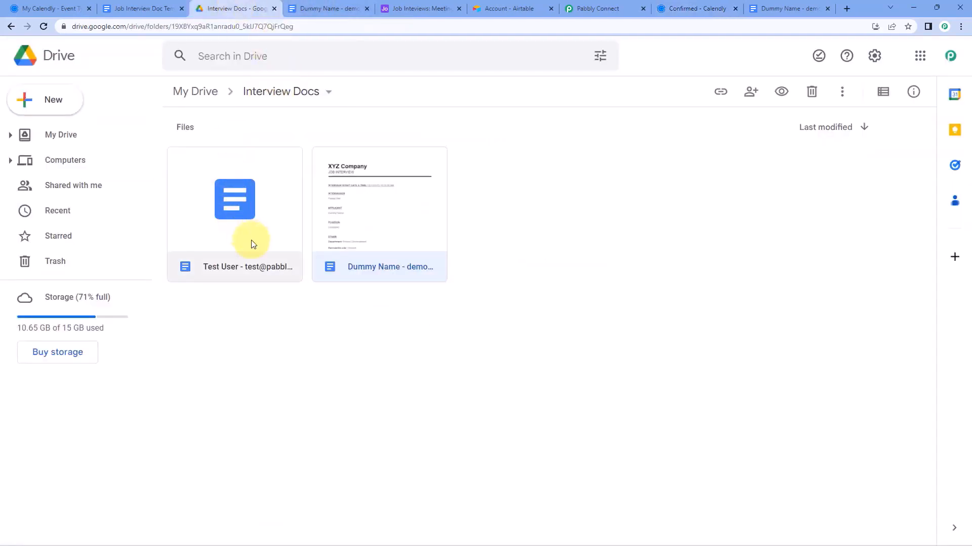
pyautogui.doubleClick(217, 269)
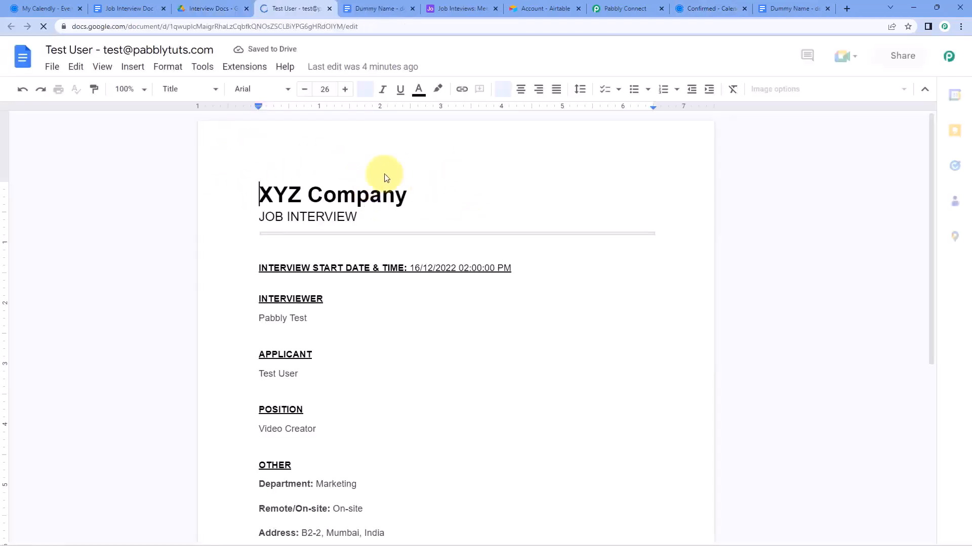
pyautogui.scroll(-1, 304, 257)
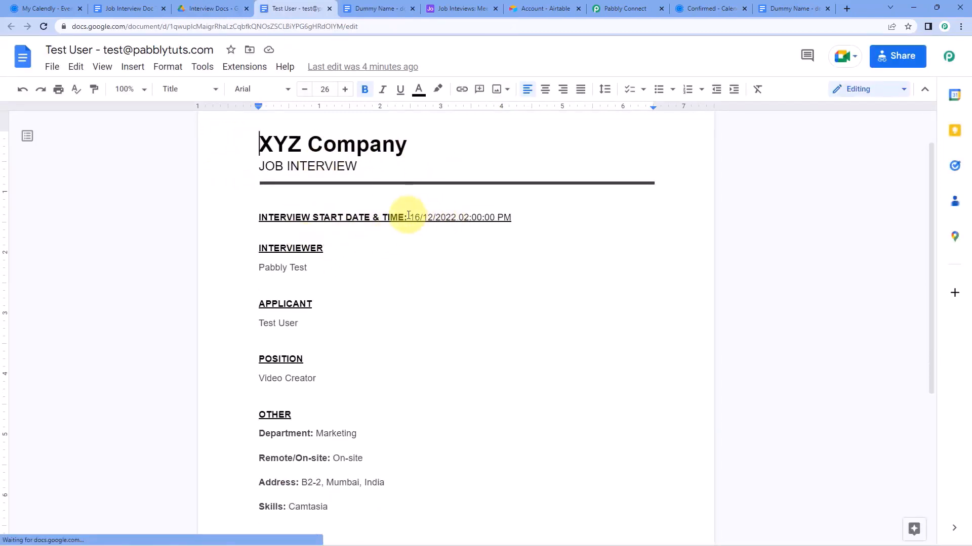
pyautogui.moveTo(408, 218); pyautogui.dragTo(503, 219)
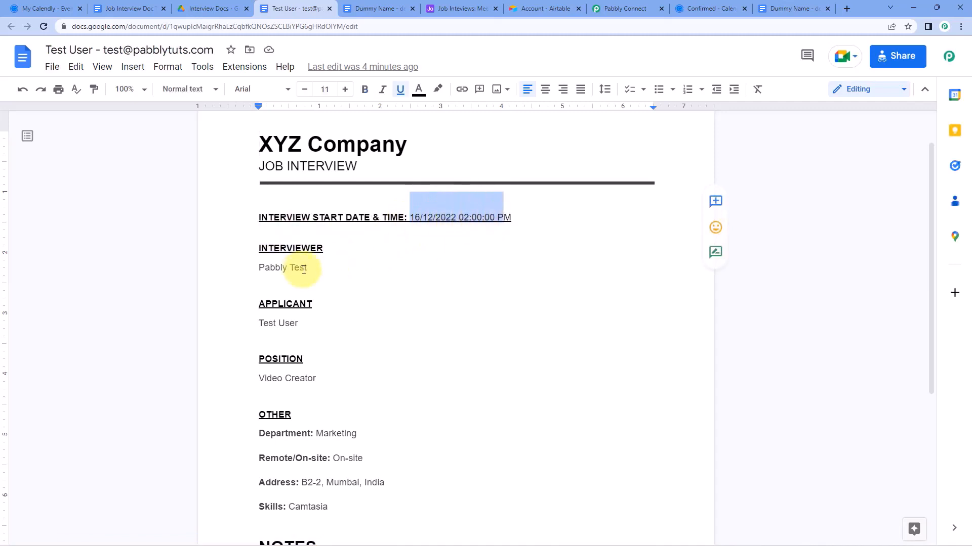
pyautogui.moveTo(314, 268); pyautogui.dragTo(245, 269)
pyautogui.scroll(-1, 245, 269)
pyautogui.scroll(-1, 243, 274)
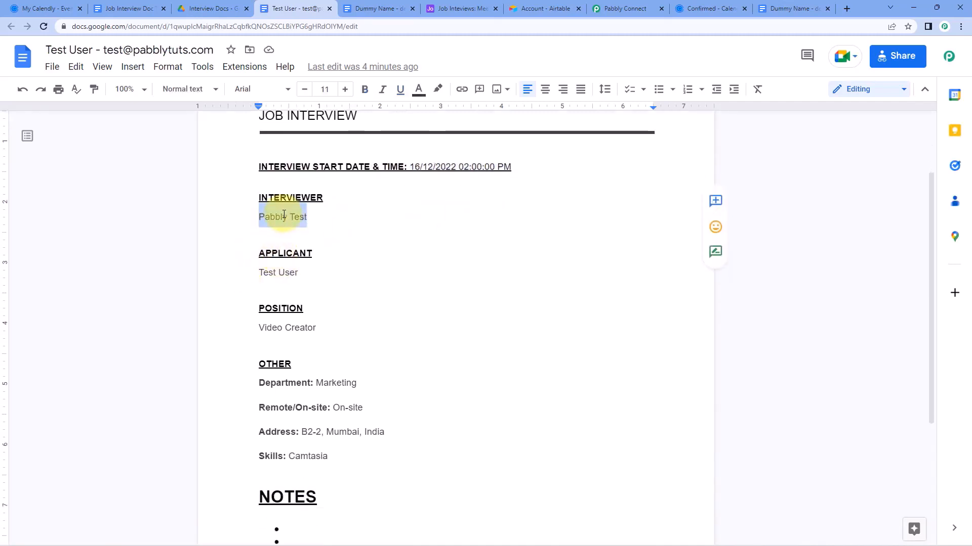
# Check the applicant name, On-site location and address fields in the document
pyautogui.click(286, 216)
pyautogui.moveTo(304, 273); pyautogui.dragTo(256, 272)
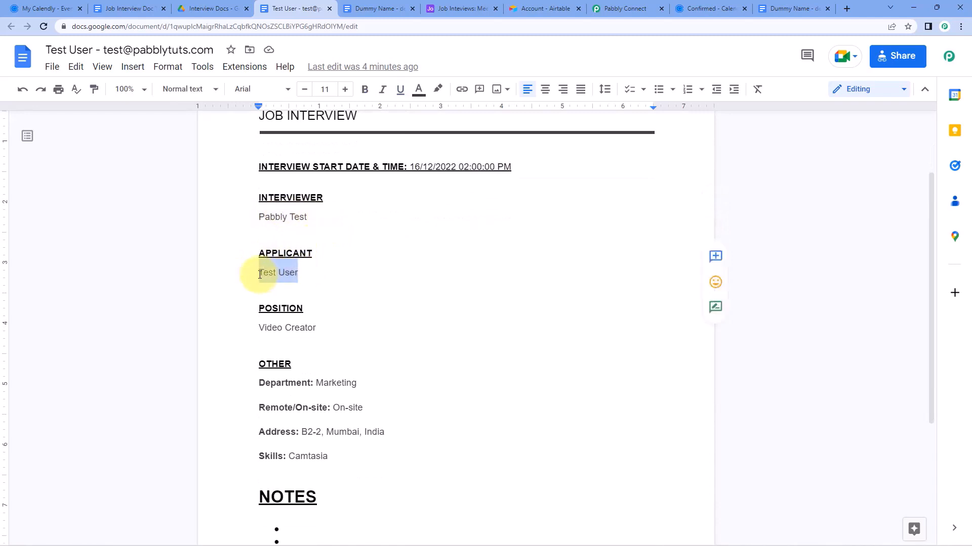
pyautogui.click(303, 272)
pyautogui.moveTo(324, 325); pyautogui.dragTo(243, 330)
pyautogui.scroll(-3, 243, 321)
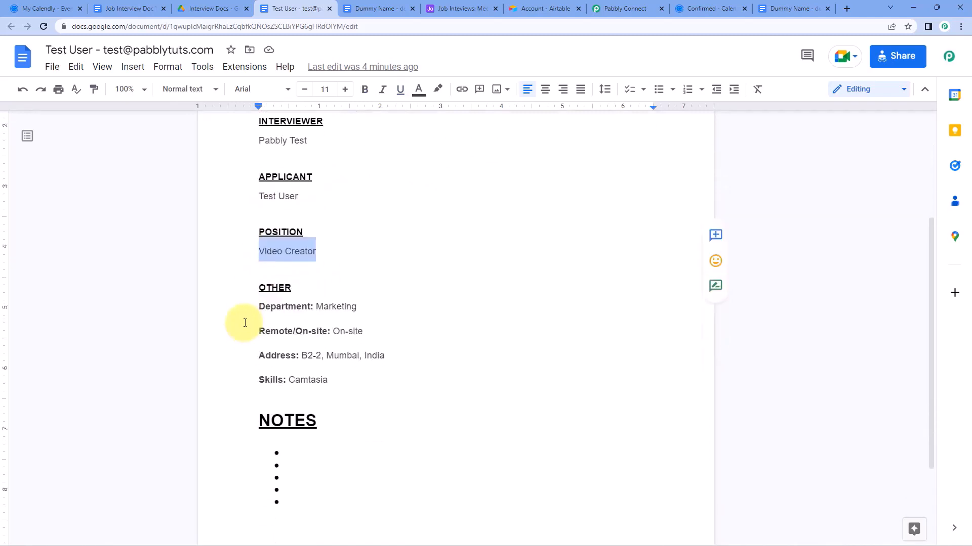
pyautogui.moveTo(357, 231); pyautogui.dragTo(308, 238)
pyautogui.moveTo(364, 256); pyautogui.dragTo(326, 255)
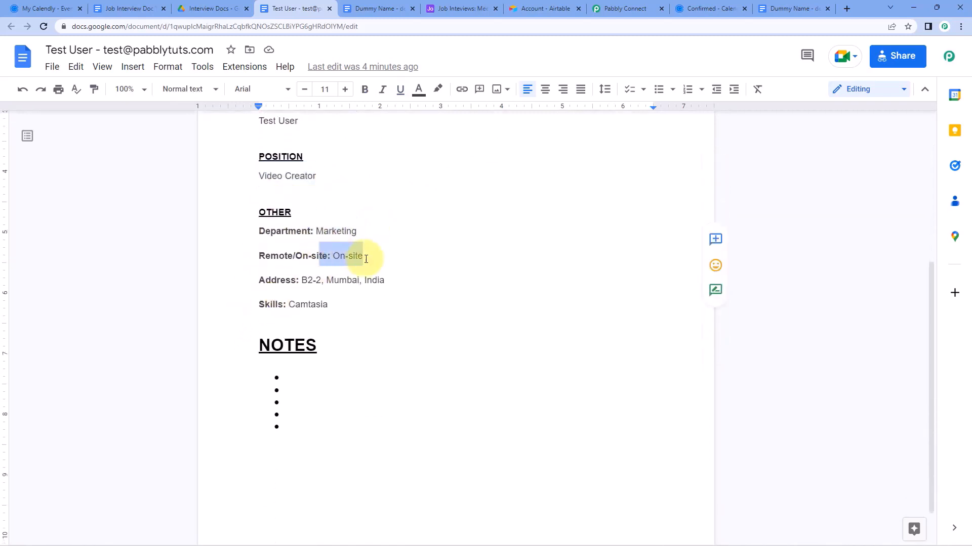
pyautogui.moveTo(393, 280); pyautogui.dragTo(260, 304)
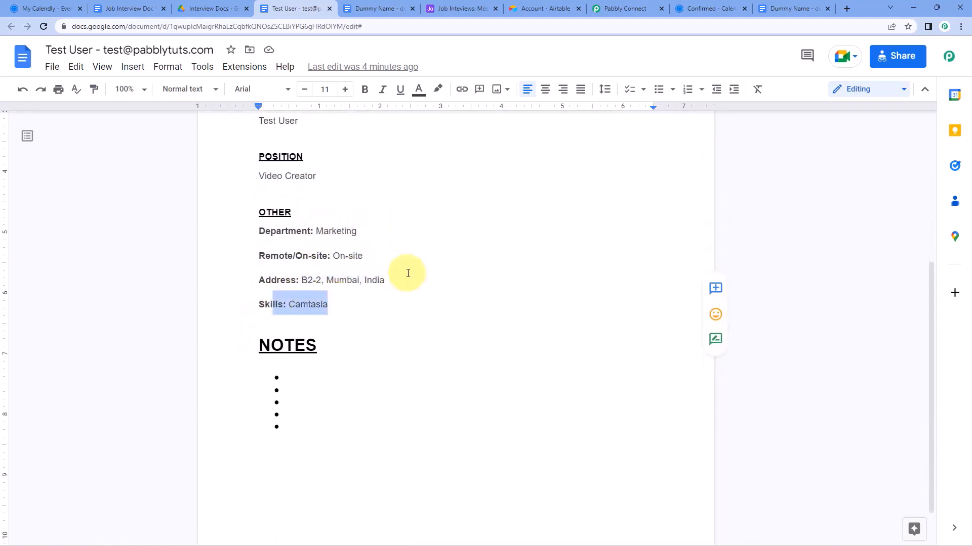
pyautogui.click(405, 273)
pyautogui.scroll(5, 429, 264)
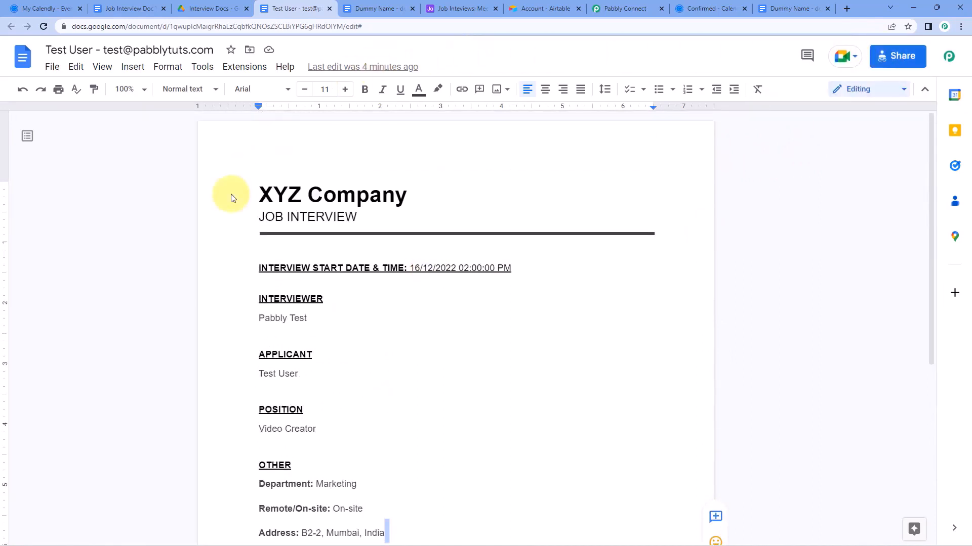
# Check the new record in the Job Inteviews Airtable base, then return to Pabbly Connect
pyautogui.click(446, 8)
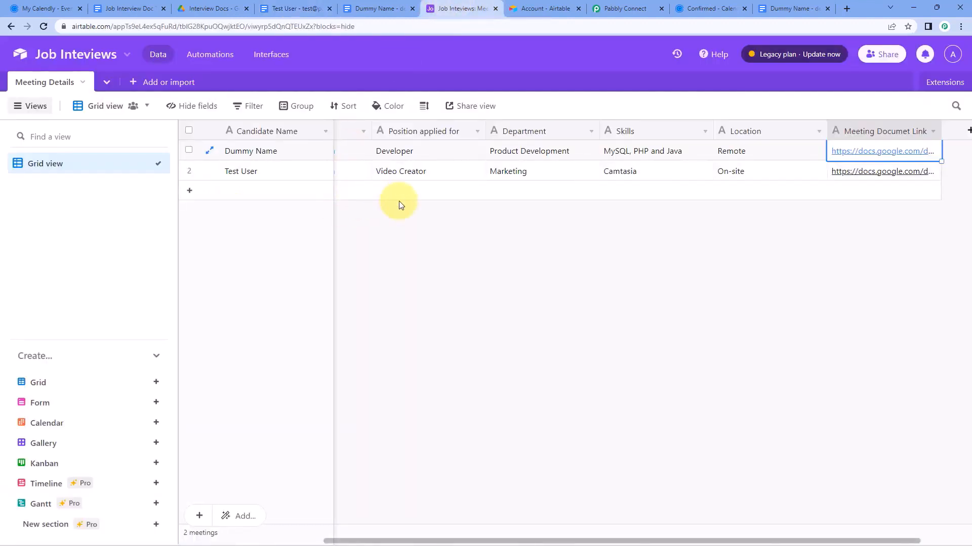
pyautogui.hscroll(-4, 418, 212)
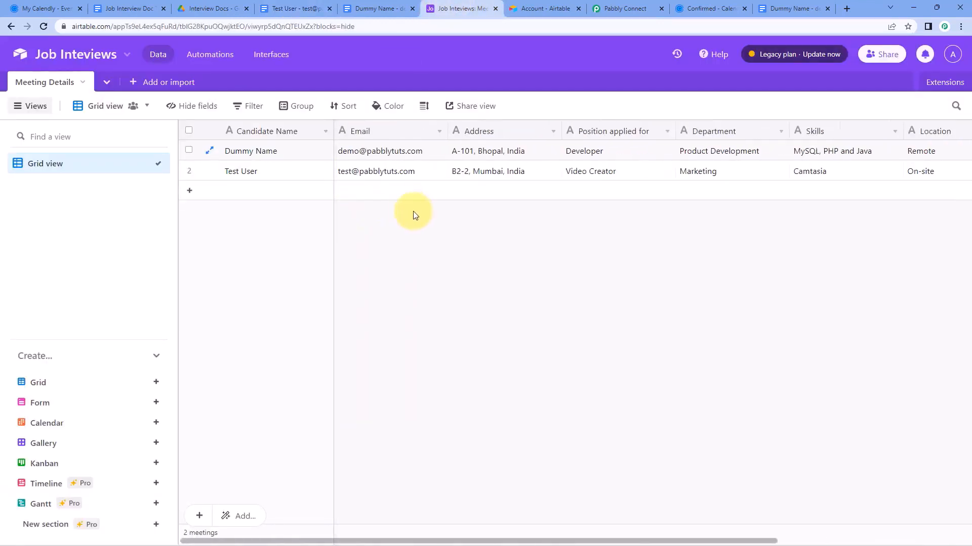
pyautogui.click(625, 8)
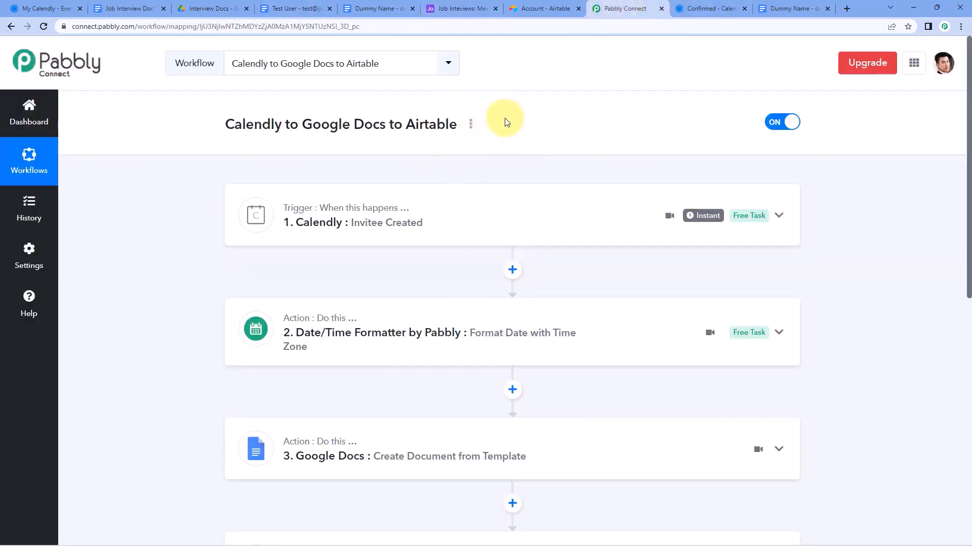
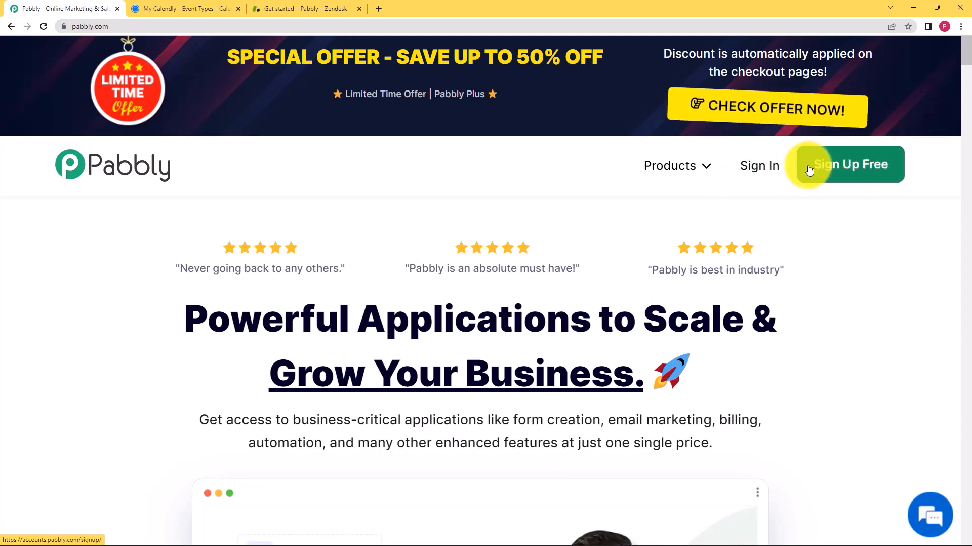
# Sign in to Pabbly with Google and open Pabbly Connect from the All Apps page
pyautogui.click(759, 174)
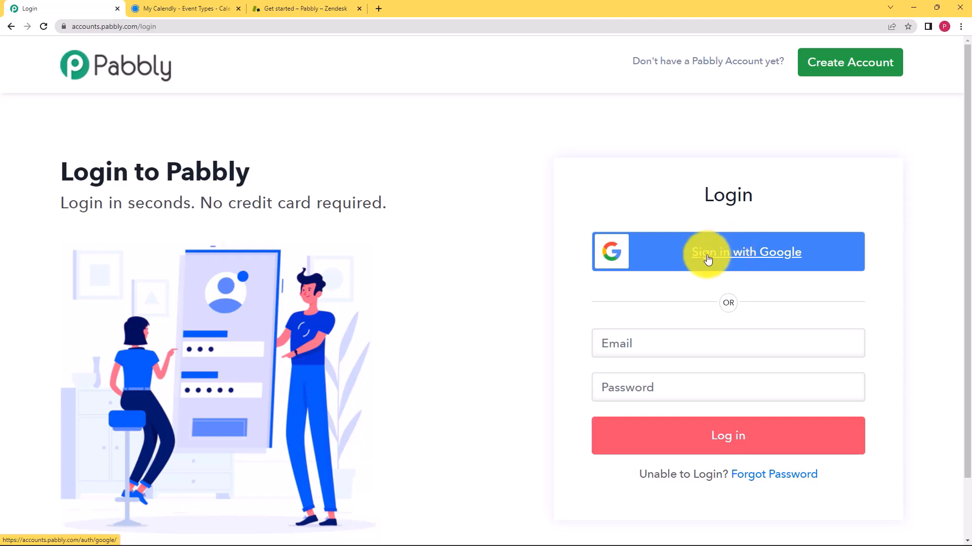
pyautogui.click(707, 260)
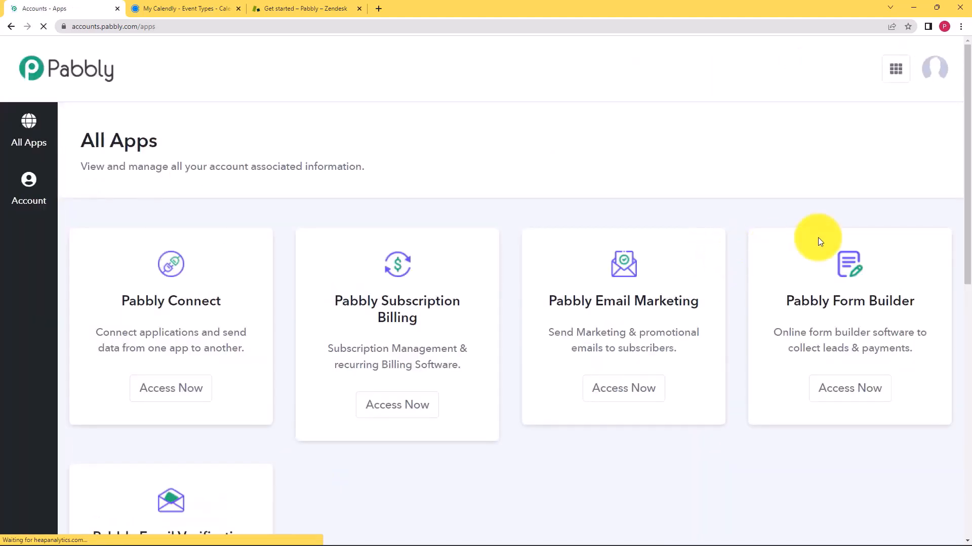
pyautogui.scroll(-3, 426, 259)
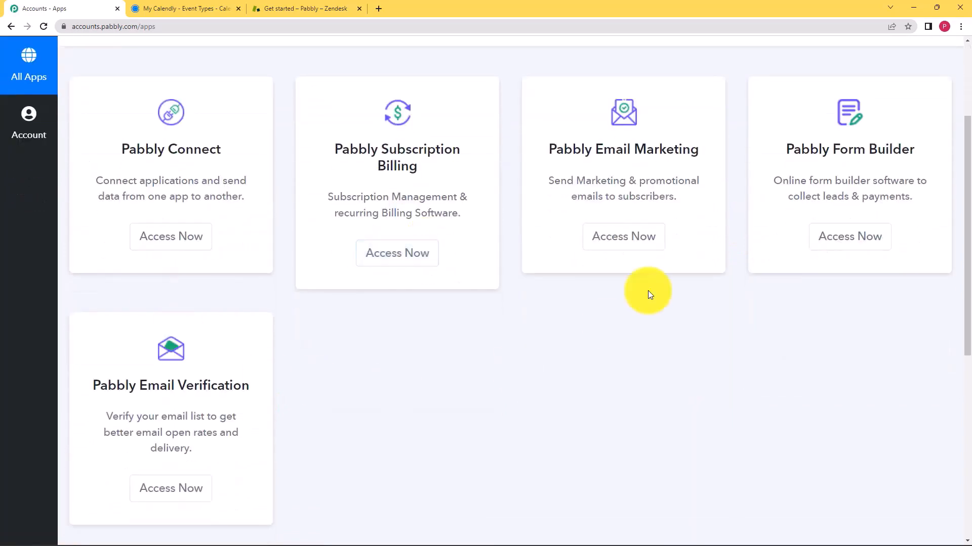
pyautogui.scroll(2, 544, 266)
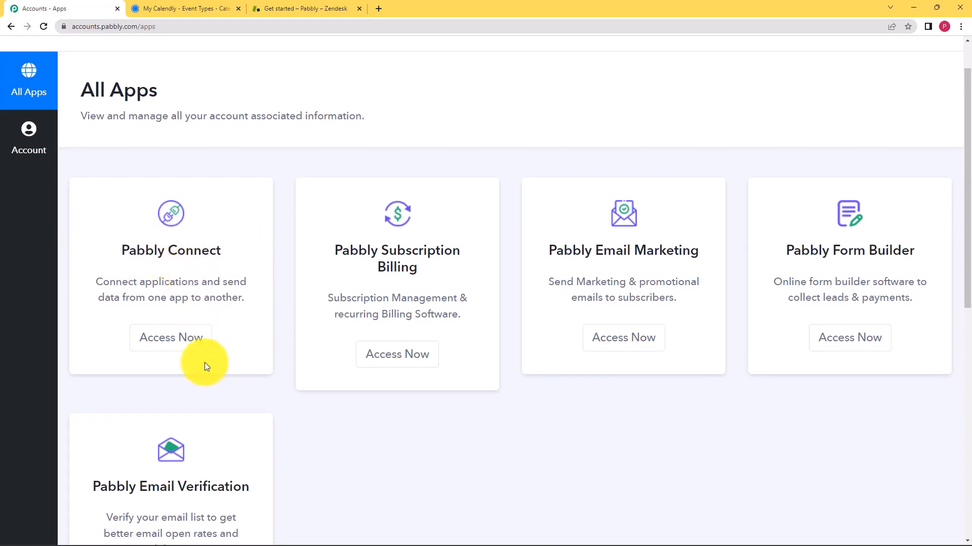
pyautogui.click(190, 338)
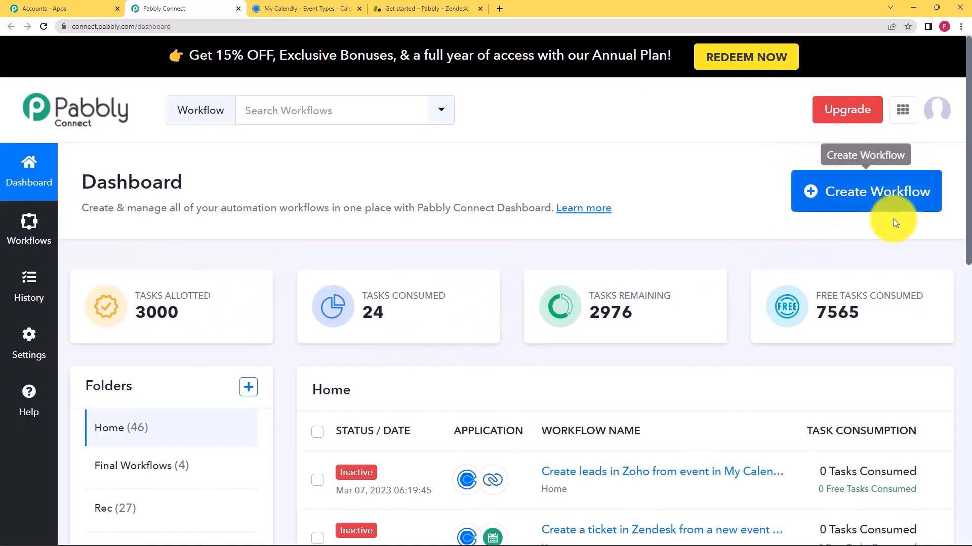
# Create a new workflow named 'Create Tickets in Zendesk for Calendly Event'
pyautogui.click(848, 205)
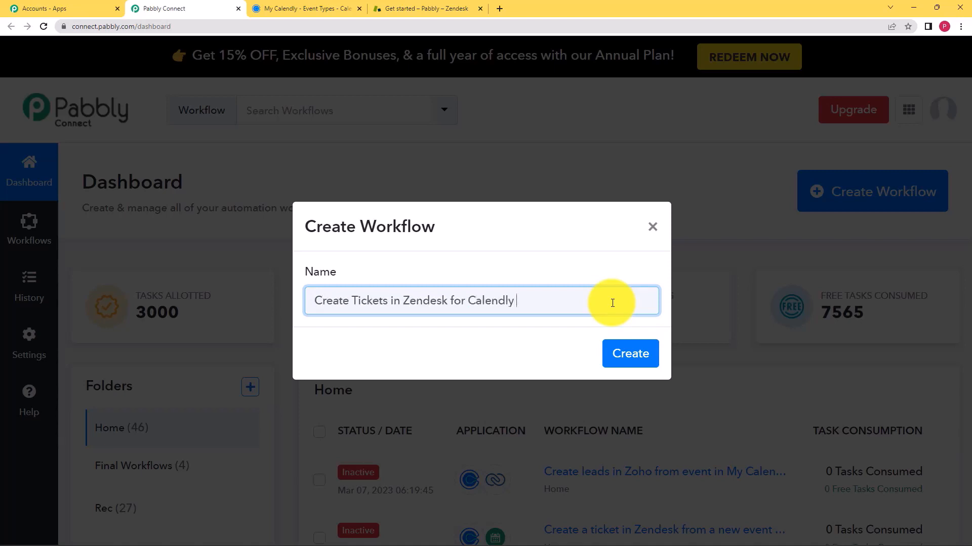
pyautogui.click(629, 353)
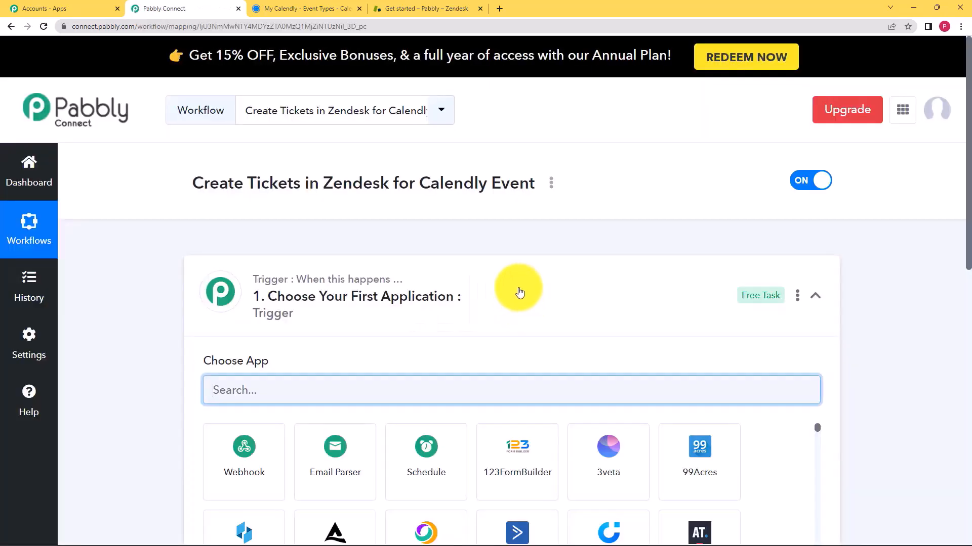
pyautogui.click(519, 292)
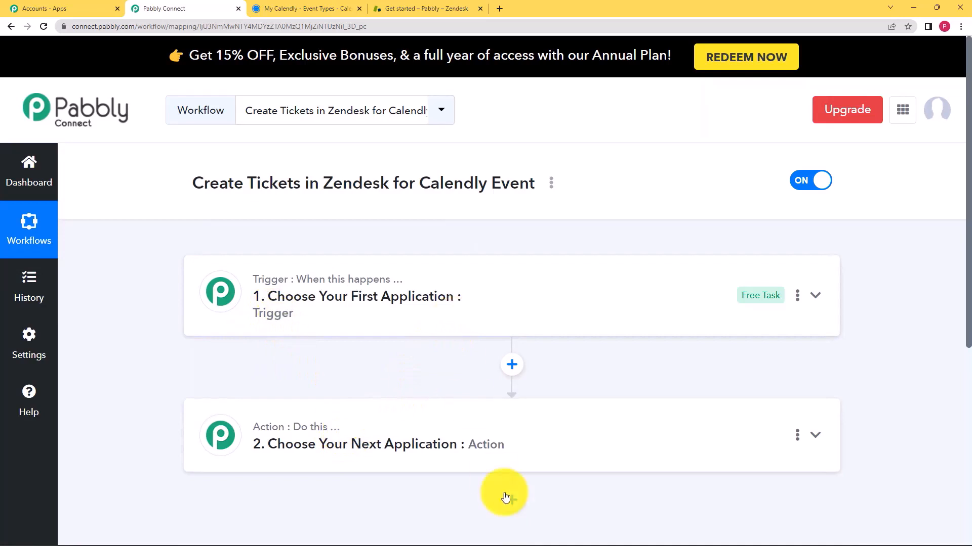
# Search 'calen' and choose Calendly as the workflow's trigger app
pyautogui.moveTo(310, 278)
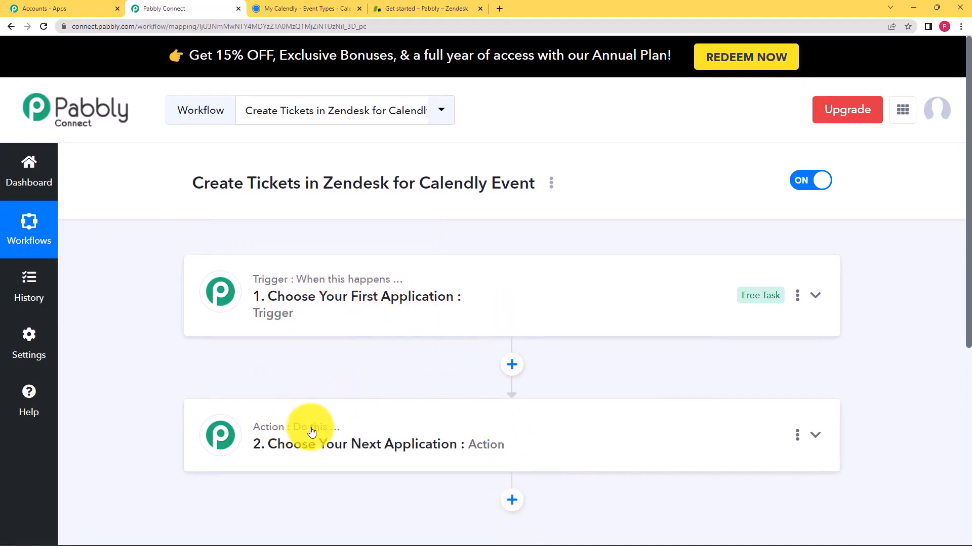
pyautogui.moveTo(276, 282)
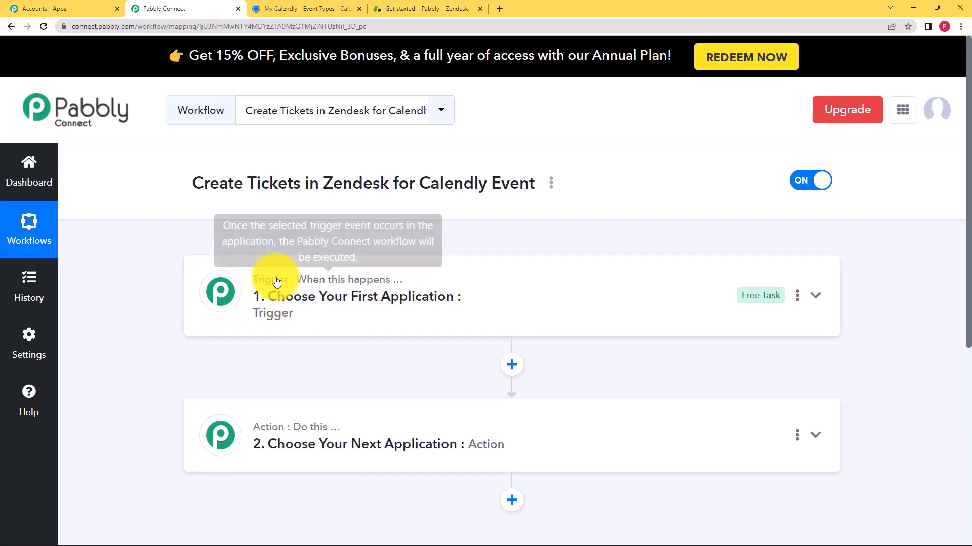
pyautogui.click(289, 293)
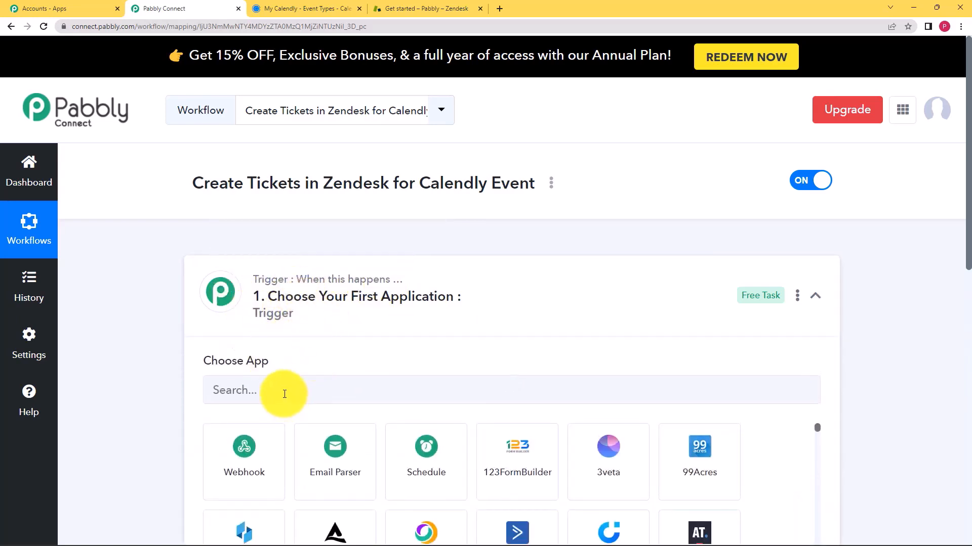
pyautogui.click(320, 305)
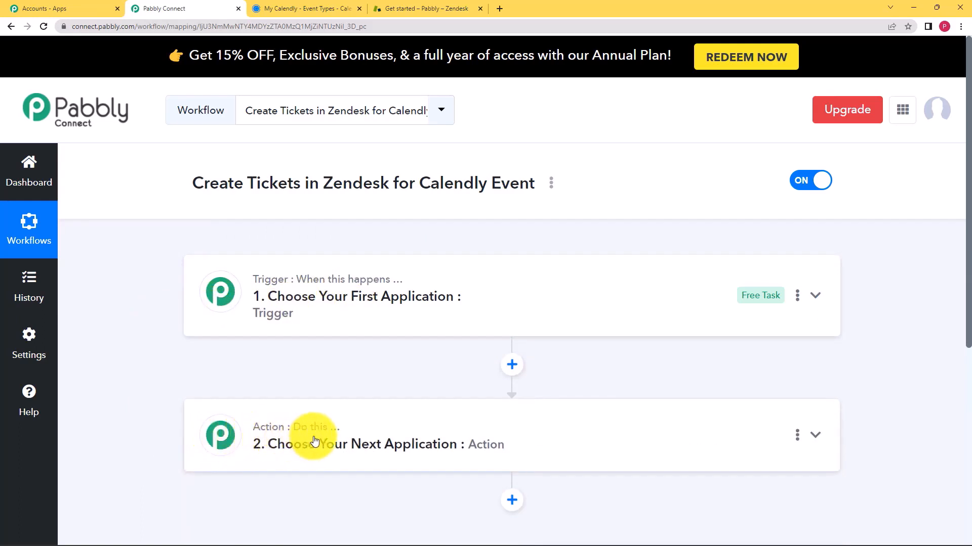
pyautogui.click(357, 316)
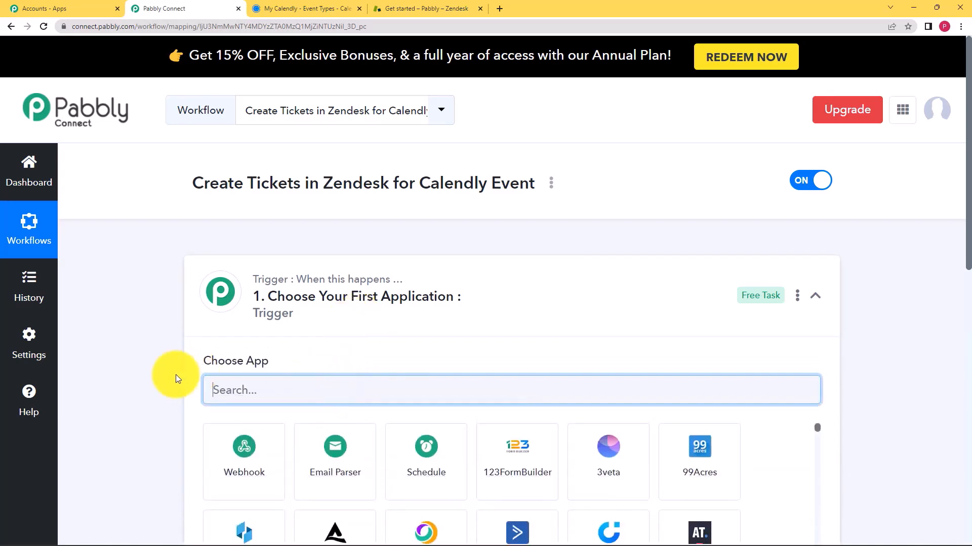
pyautogui.write('calen')
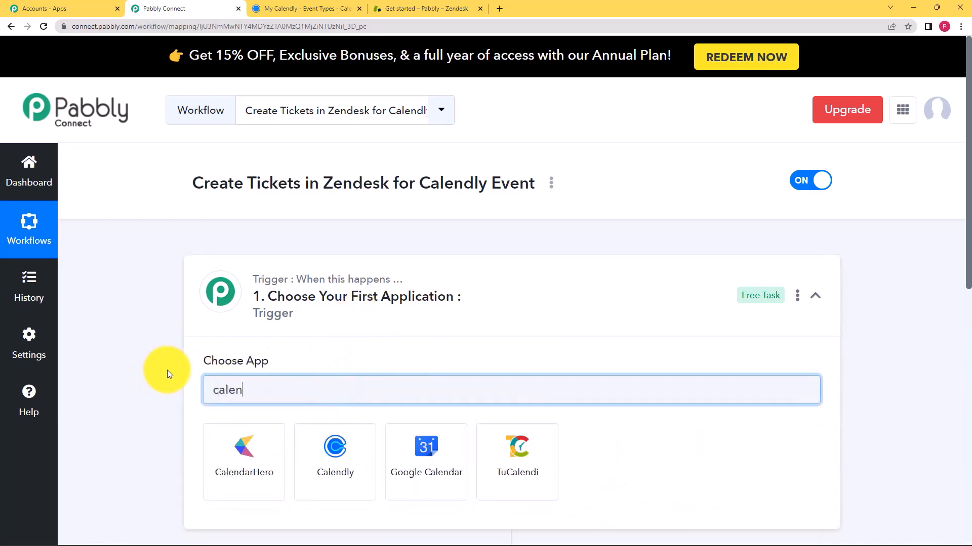
pyautogui.click(336, 445)
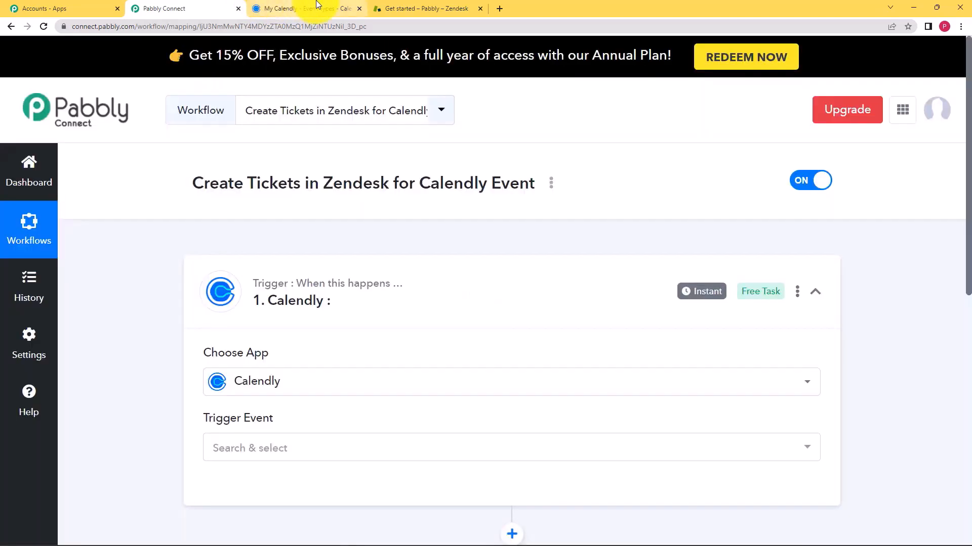
pyautogui.click(304, 8)
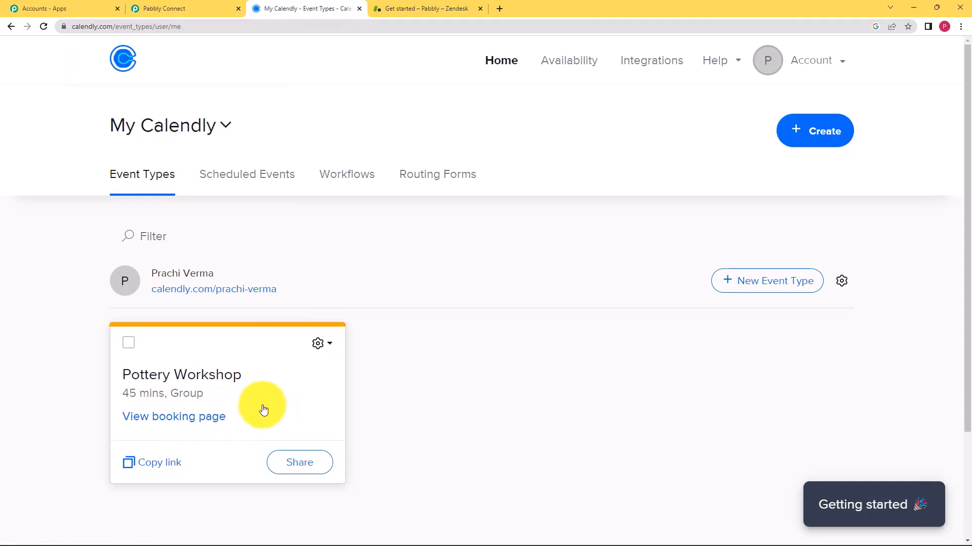
# Copy the Pottery Workshop scheduling link and load it in a new browser tab
pyautogui.click(302, 463)
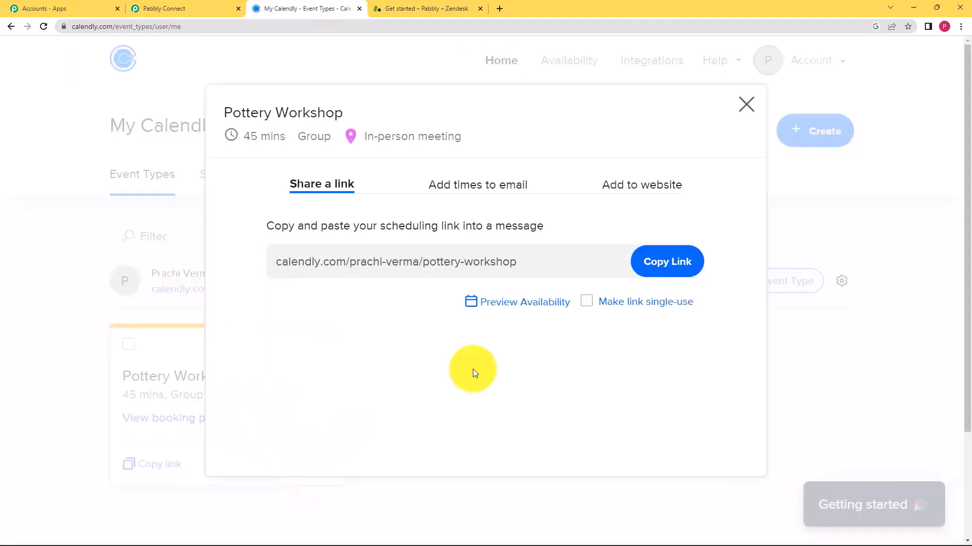
pyautogui.click(667, 272)
pyautogui.click(746, 103)
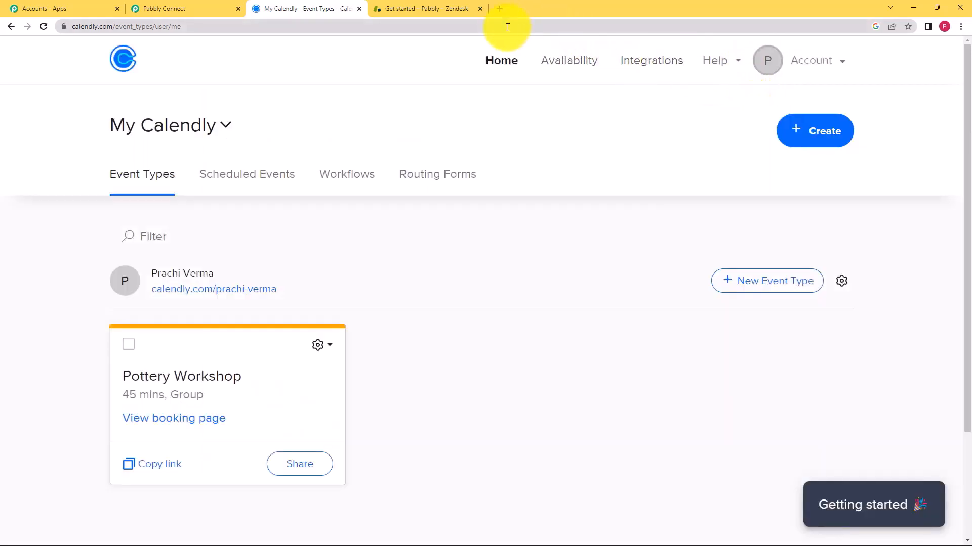
pyautogui.click(499, 9)
pyautogui.click(522, 30)
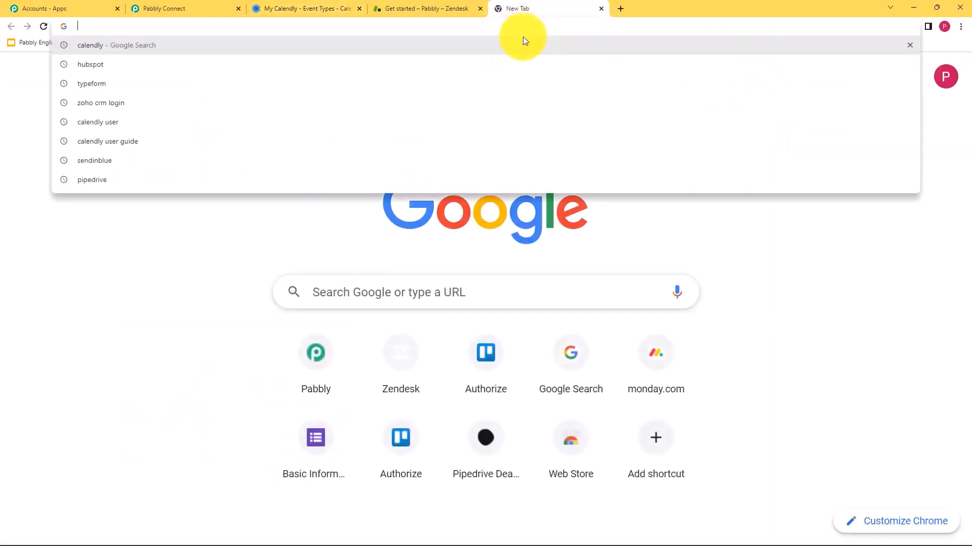
pyautogui.write('https://calendly.com/prachi-verma/pottery-workshop')
pyautogui.press('Return')
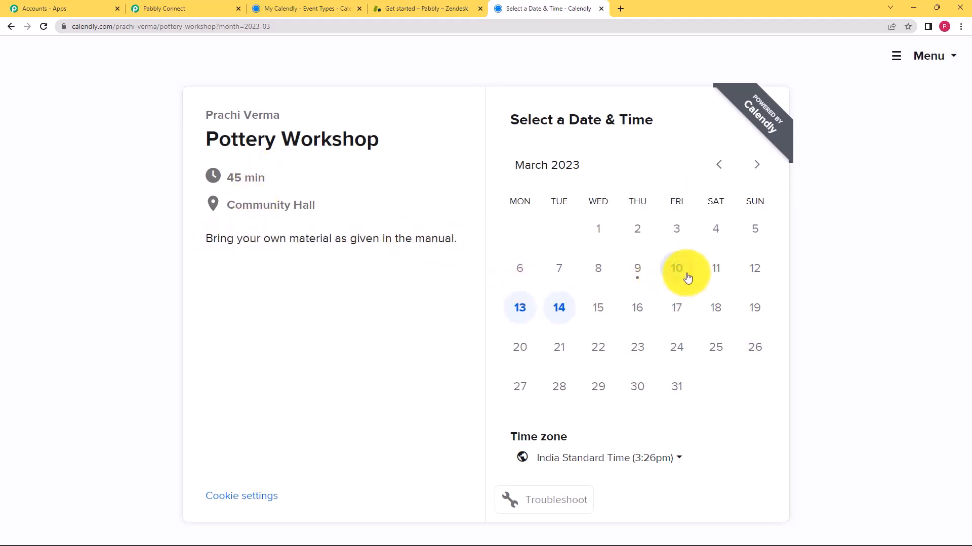
# Set the Calendly trigger event to Invitee Created (User)
pyautogui.click(218, 7)
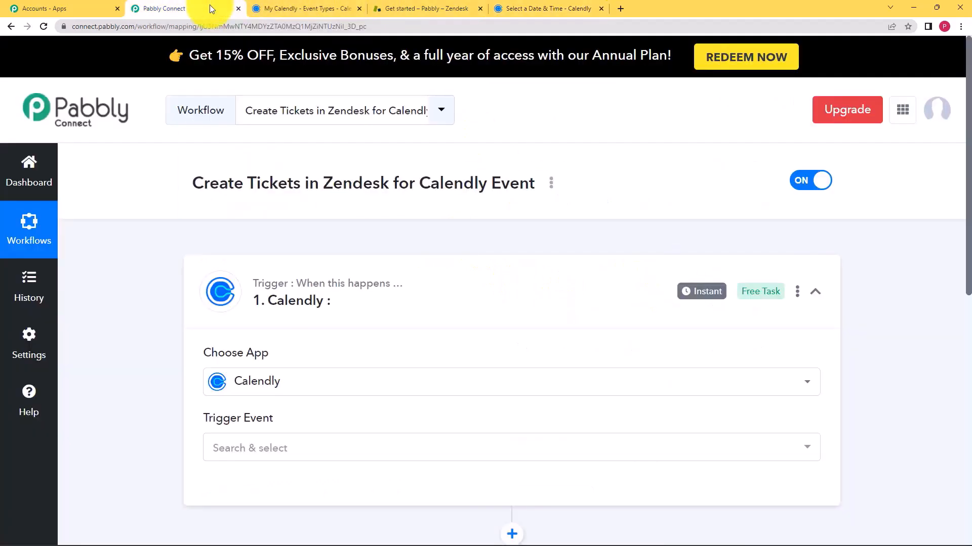
pyautogui.scroll(-2, 175, 367)
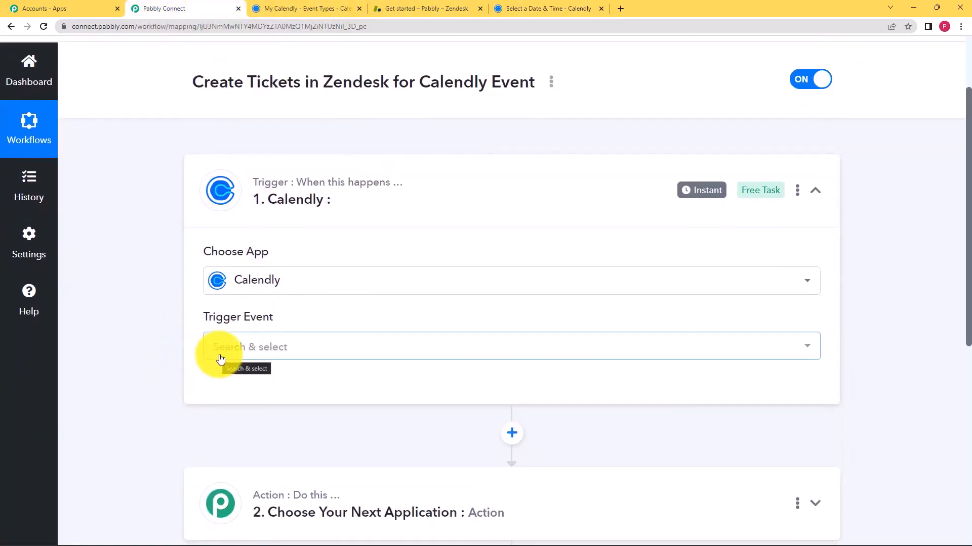
pyautogui.click(223, 349)
pyautogui.scroll(-2, 174, 420)
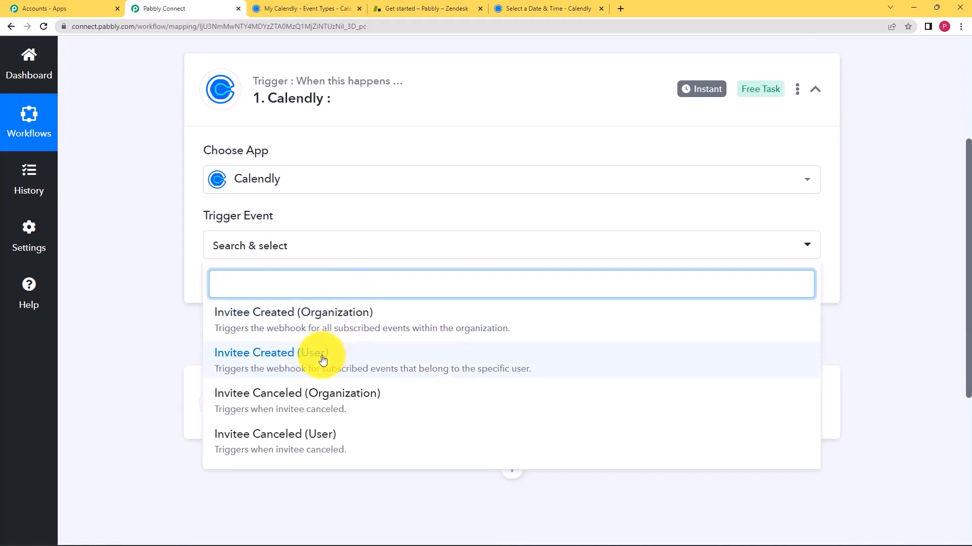
pyautogui.click(278, 9)
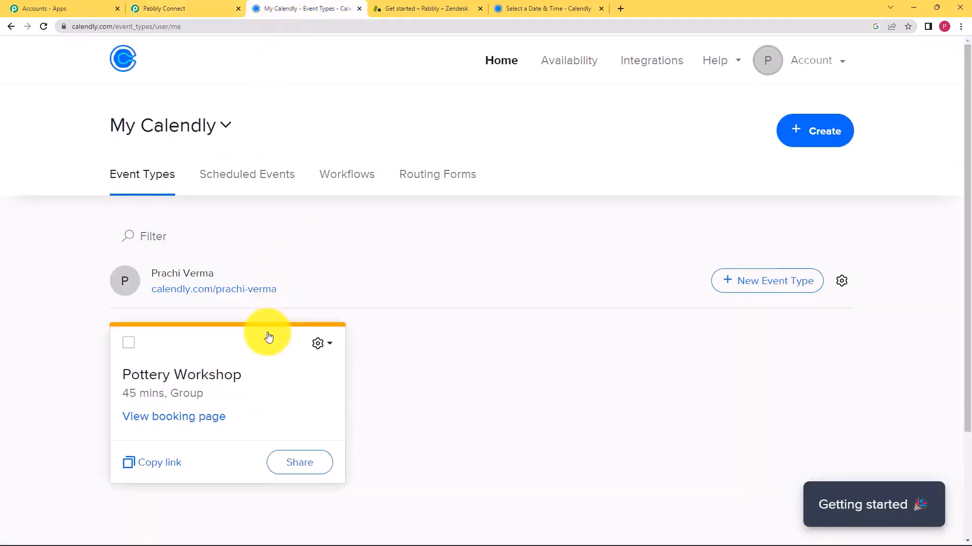
pyautogui.click(194, 5)
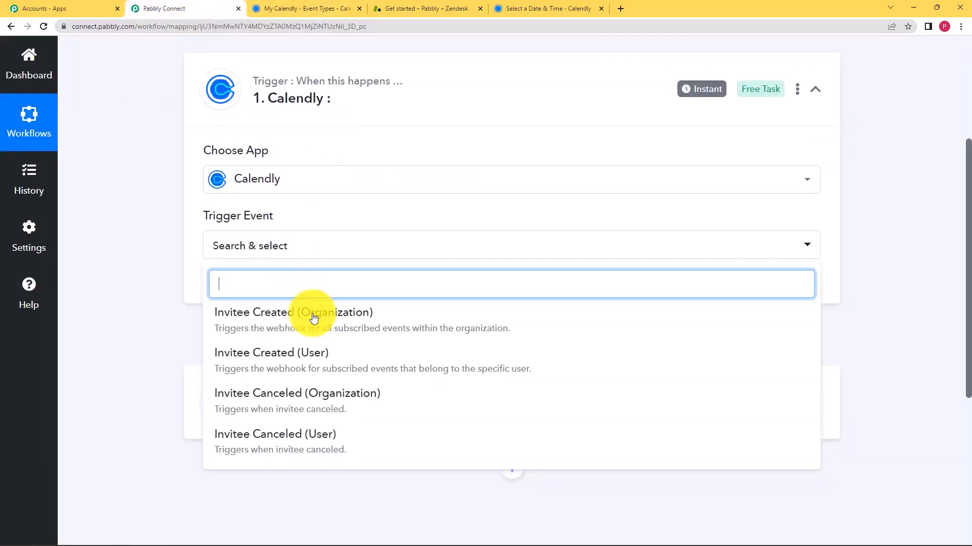
pyautogui.click(323, 360)
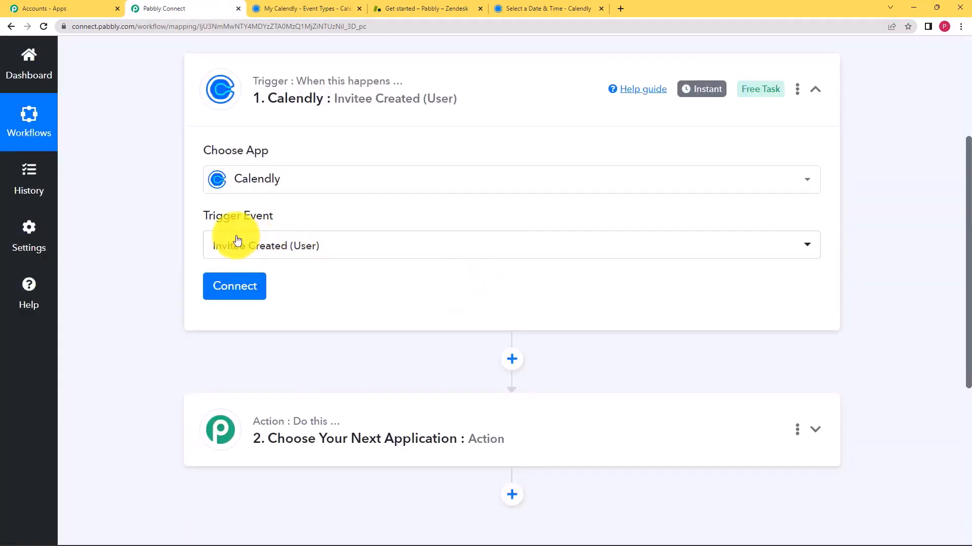
# Add and authorize a new Calendly connection, then bring up the booking page tab
pyautogui.click(243, 289)
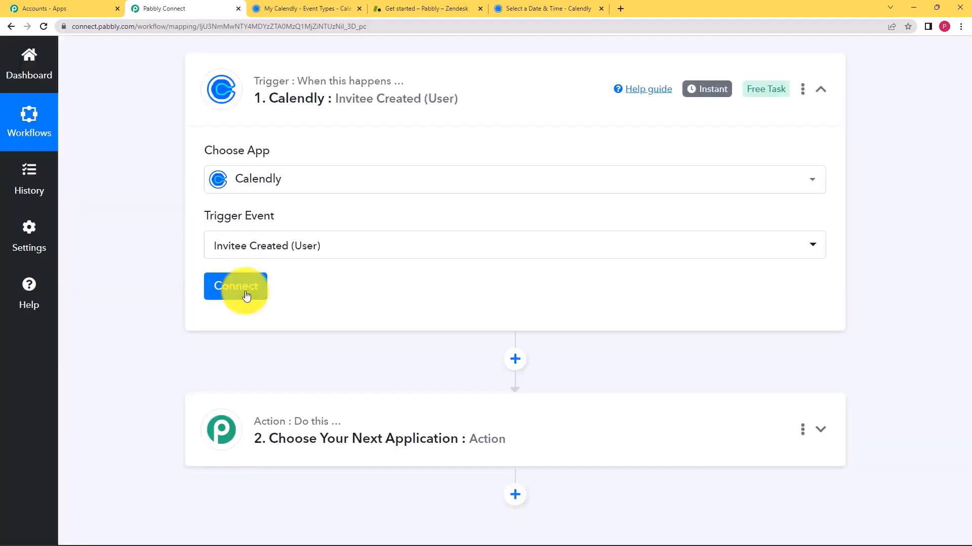
pyautogui.click(463, 184)
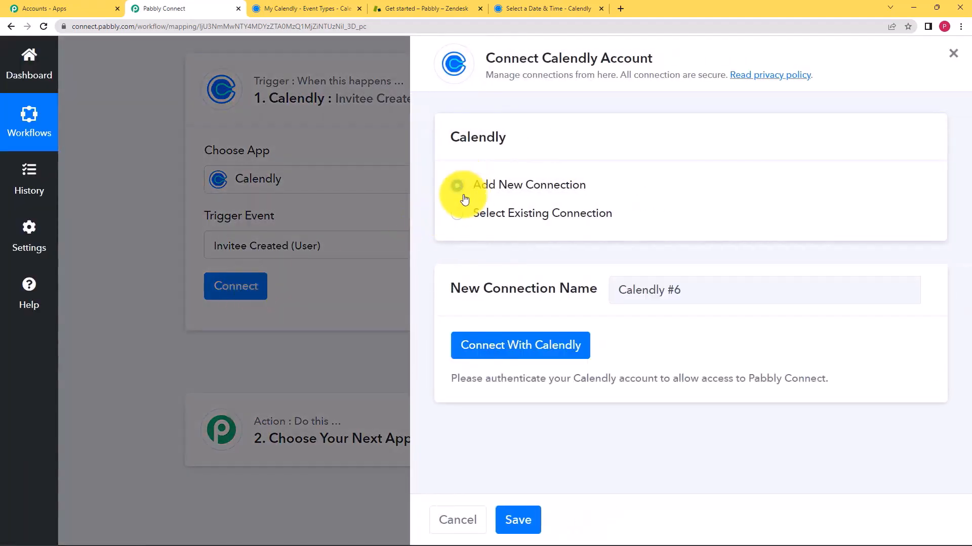
pyautogui.click(508, 346)
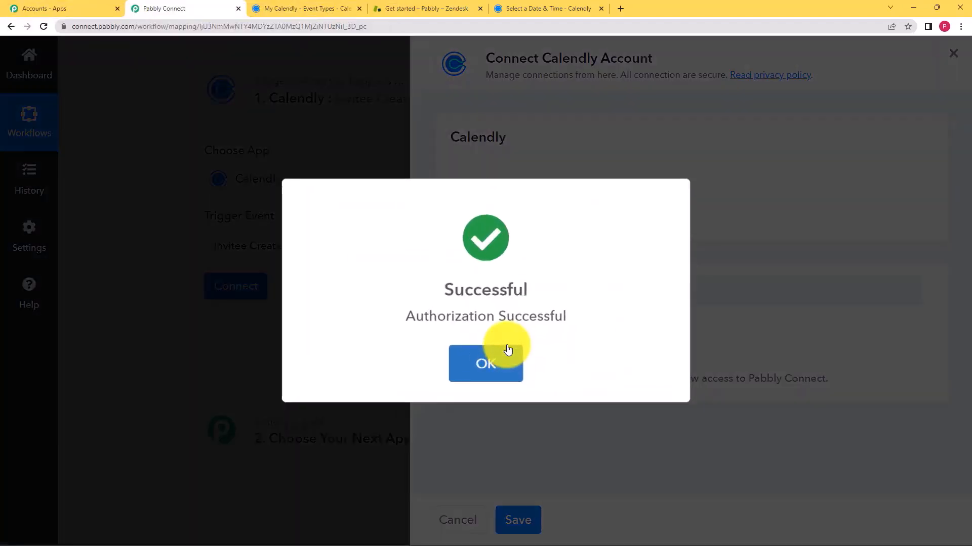
pyautogui.click(508, 349)
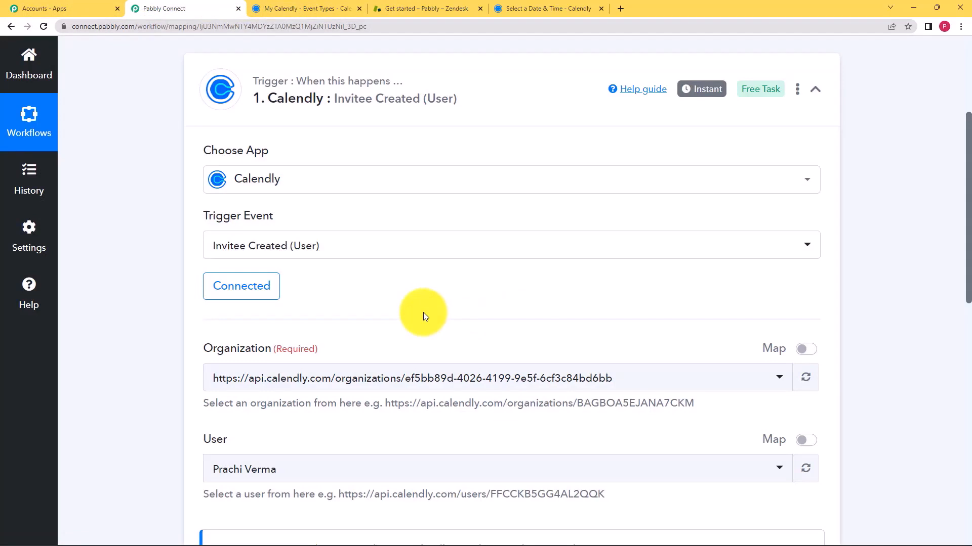
pyautogui.scroll(-2, 178, 327)
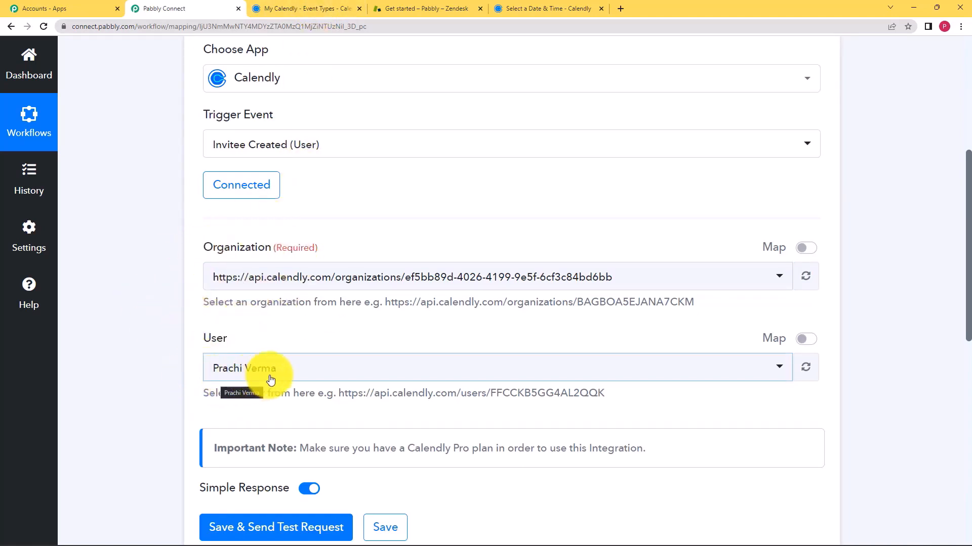
pyautogui.scroll(-2, 268, 378)
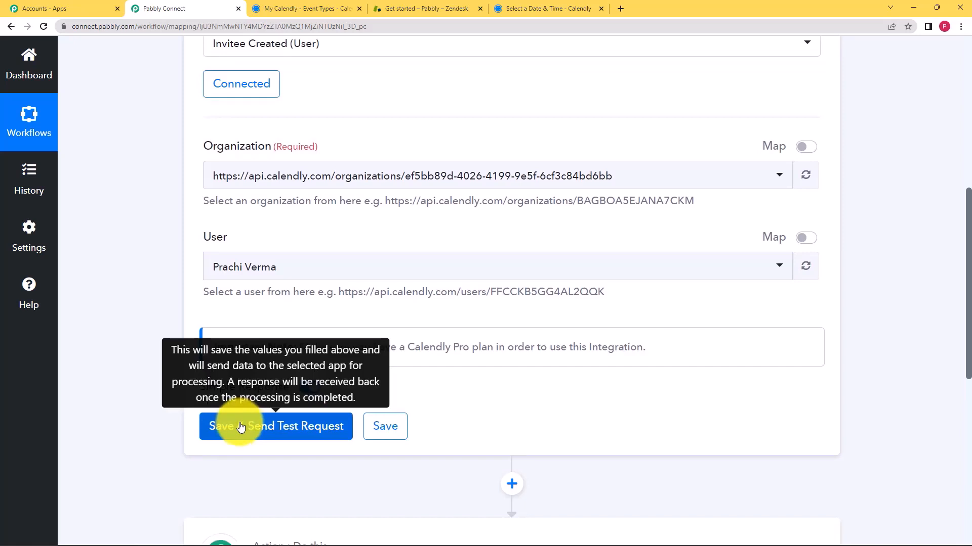
pyautogui.click(503, 8)
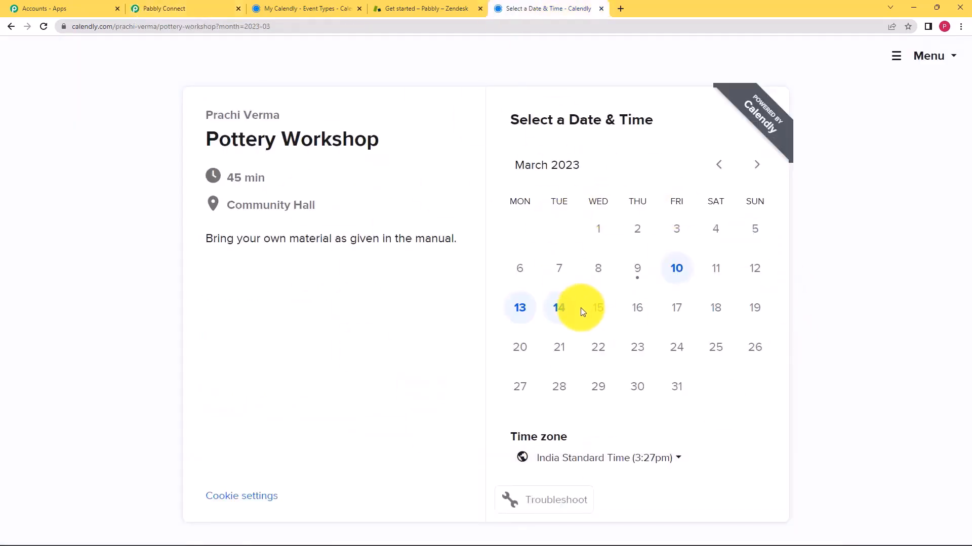
# Send the trigger's test request and pick the 12:00pm slot on Monday, March 13
pyautogui.click(147, 7)
pyautogui.click(279, 430)
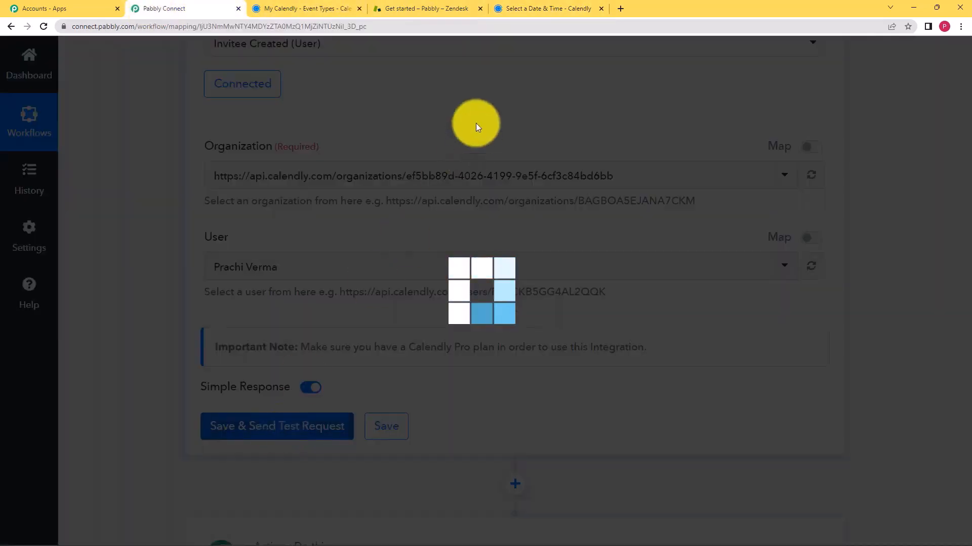
pyautogui.click(538, 7)
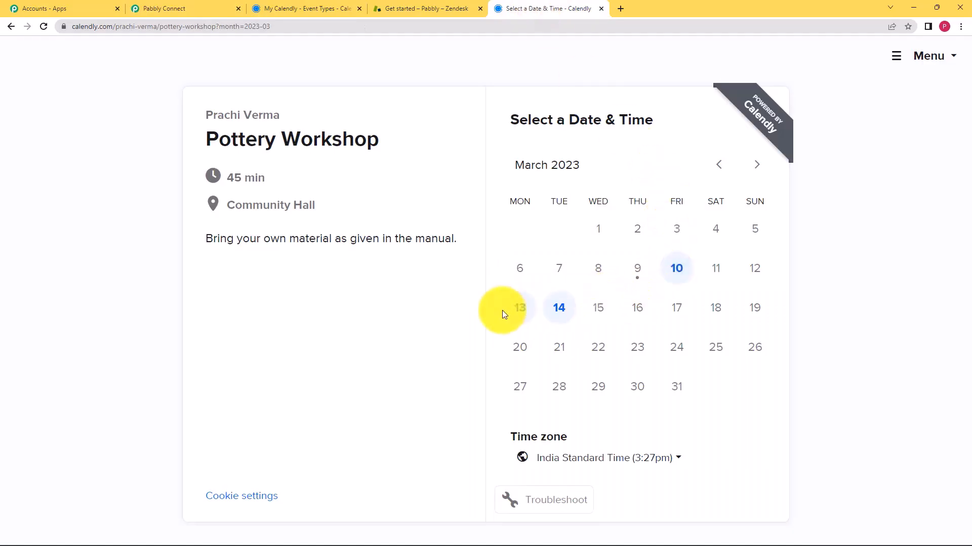
pyautogui.click(515, 314)
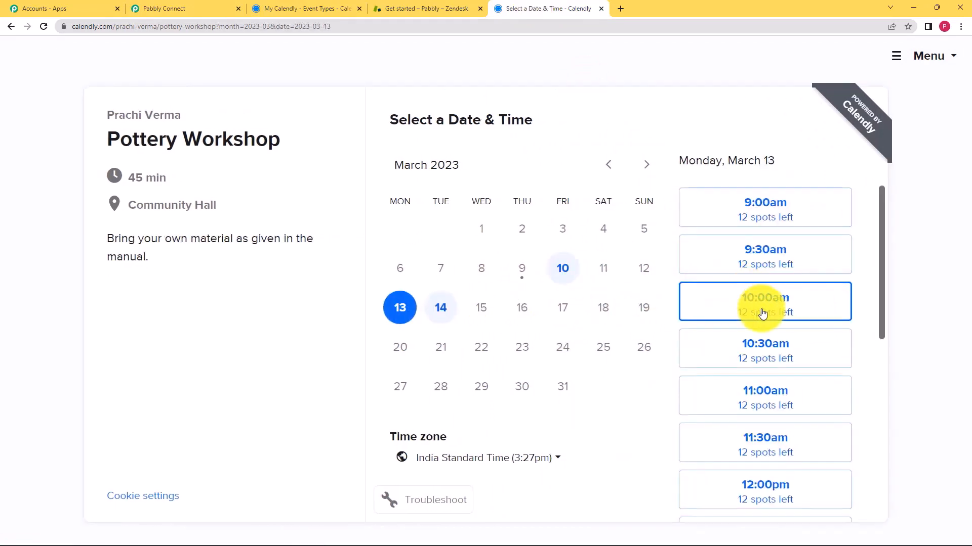
pyautogui.scroll(-3, 762, 311)
pyautogui.click(750, 335)
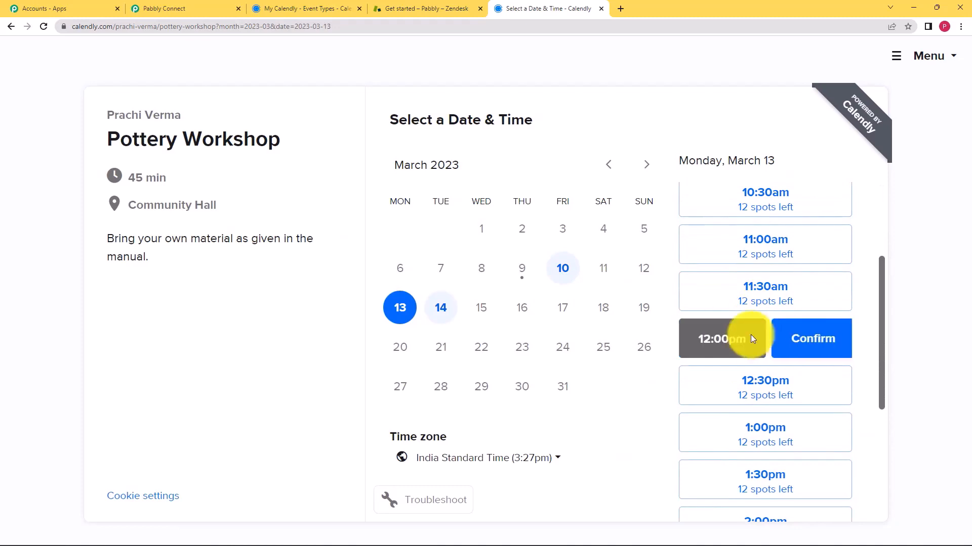
pyautogui.click(801, 338)
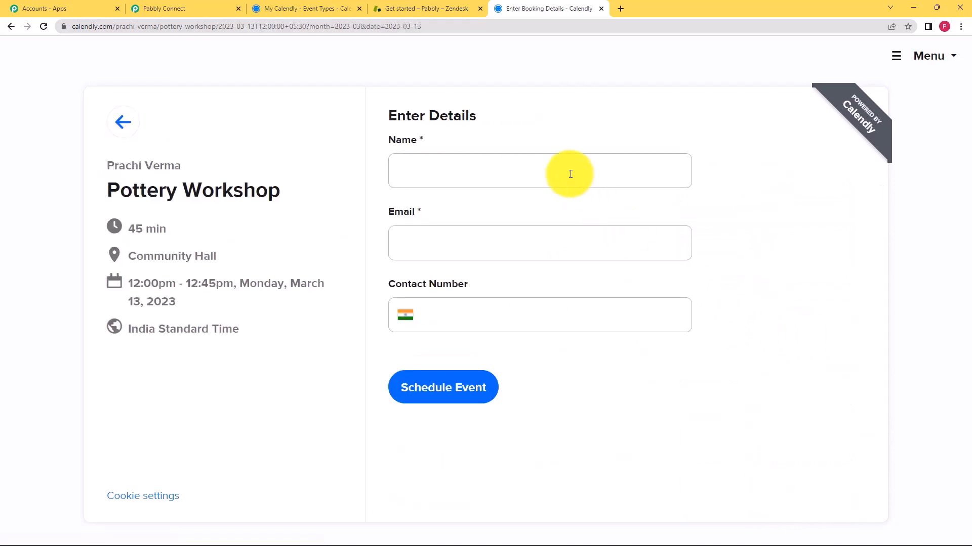
# Enter the test invitee's name, email and contact number, and schedule the event
pyautogui.click(558, 182)
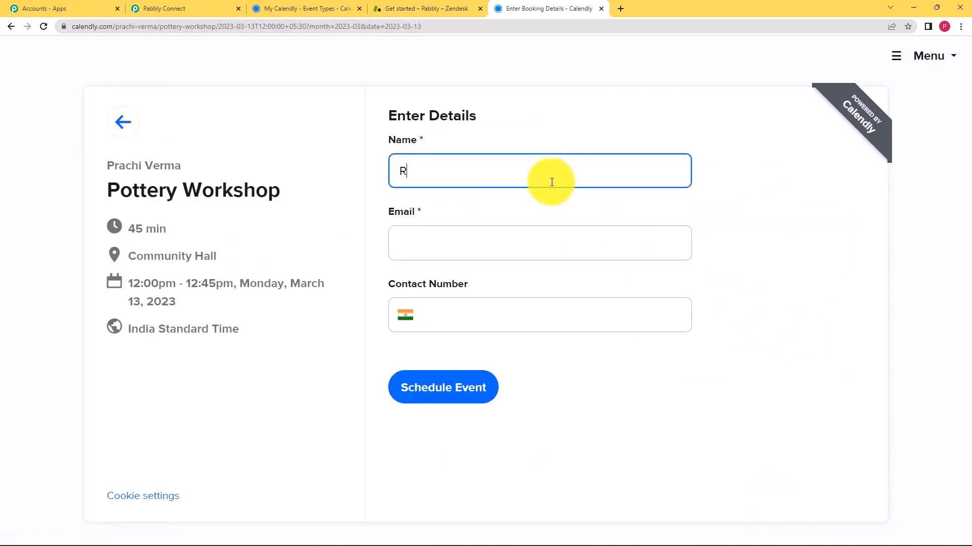
pyautogui.click(554, 250)
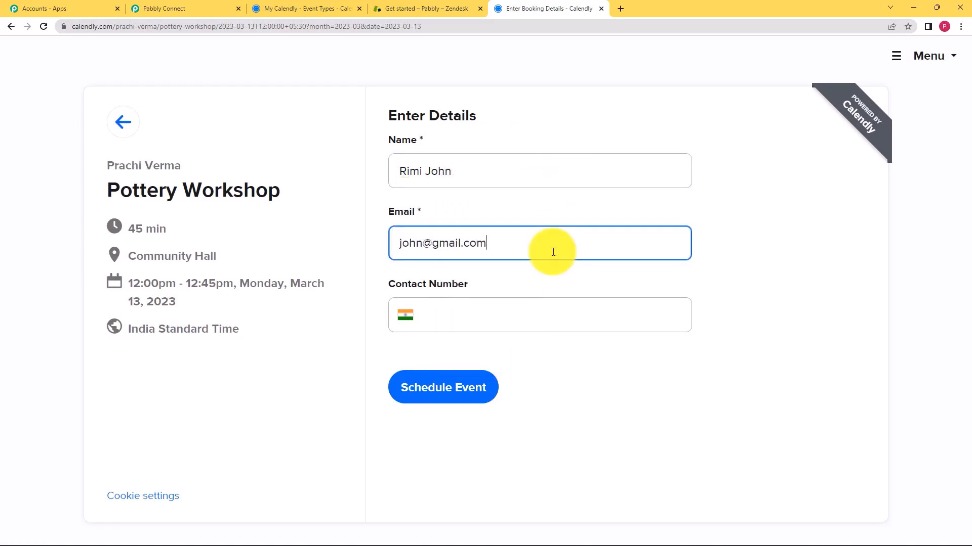
pyautogui.click(547, 312)
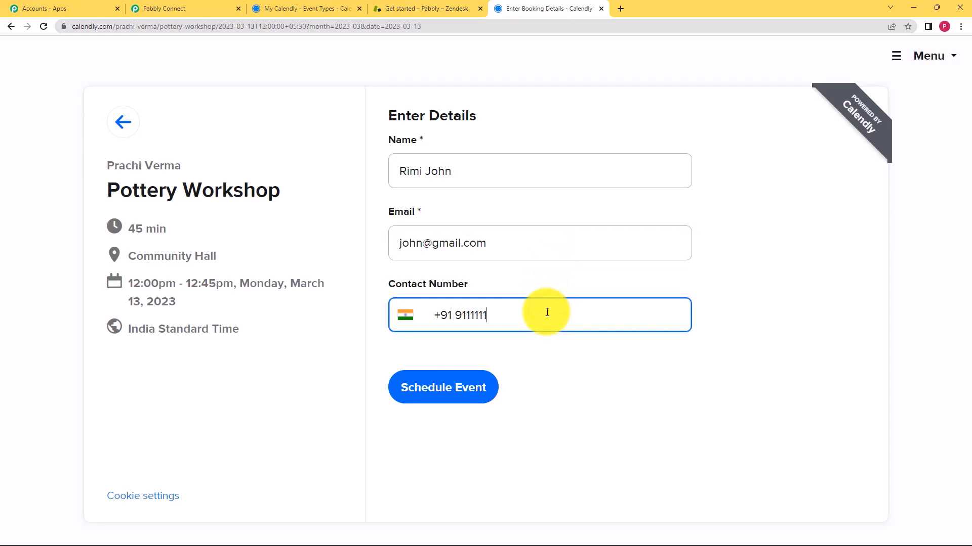
pyautogui.click(444, 388)
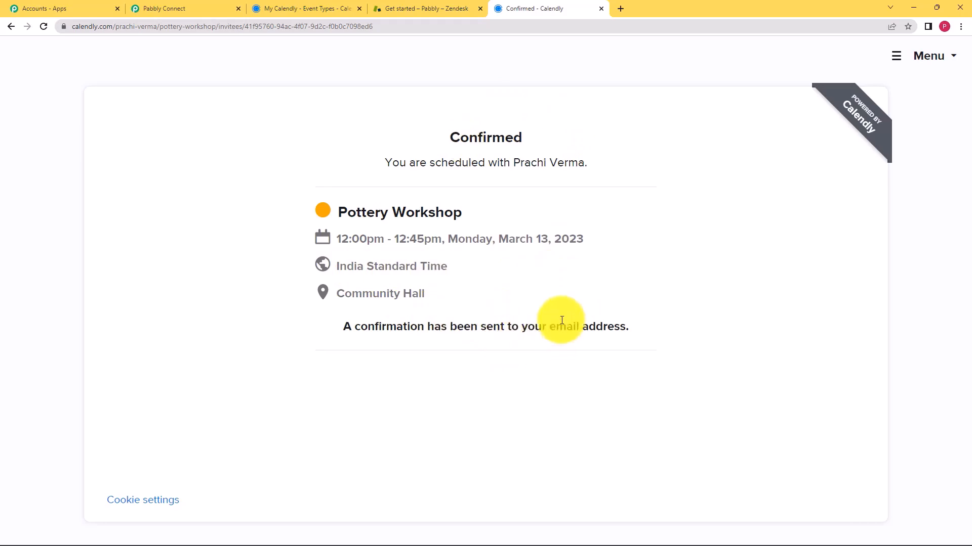
# Check the captured invitee email, name and contact number in the trigger's response
pyautogui.click(150, 4)
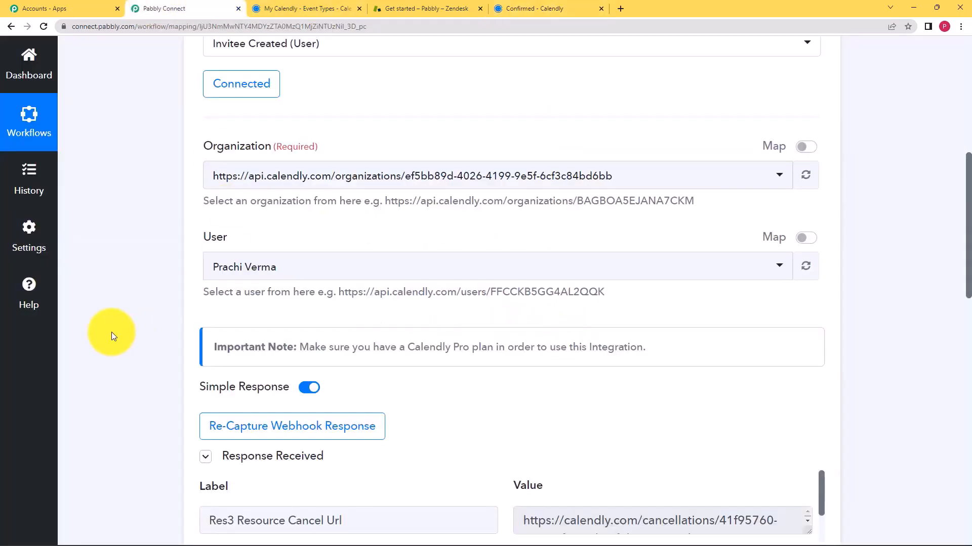
pyautogui.scroll(-3, 111, 332)
pyautogui.scroll(-3, 134, 336)
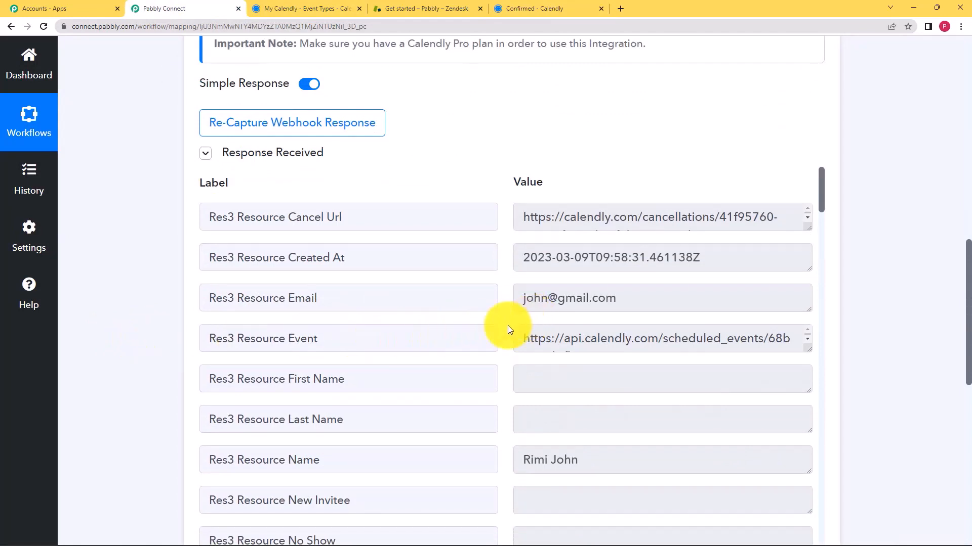
pyautogui.click(631, 302)
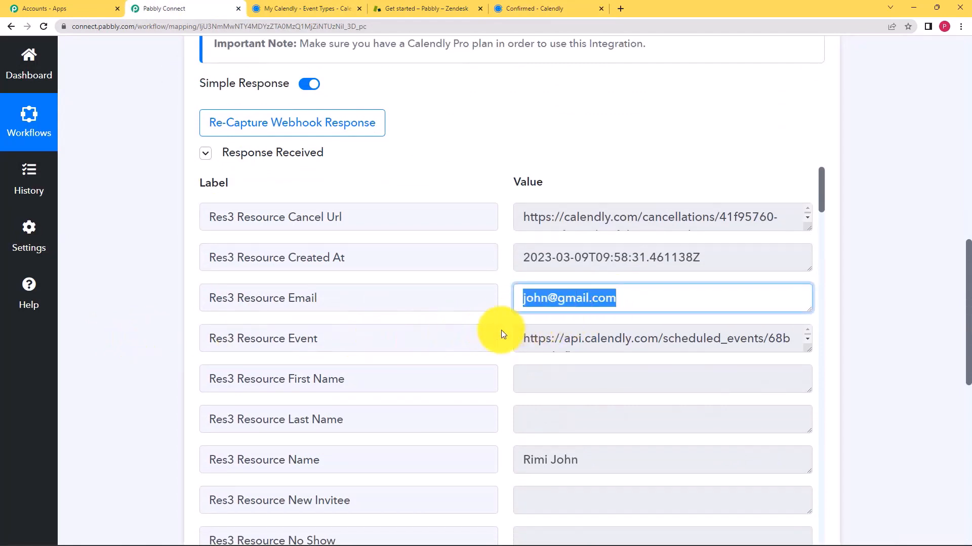
pyautogui.scroll(-1, 501, 330)
pyautogui.scroll(-2, 503, 332)
pyautogui.click(568, 308)
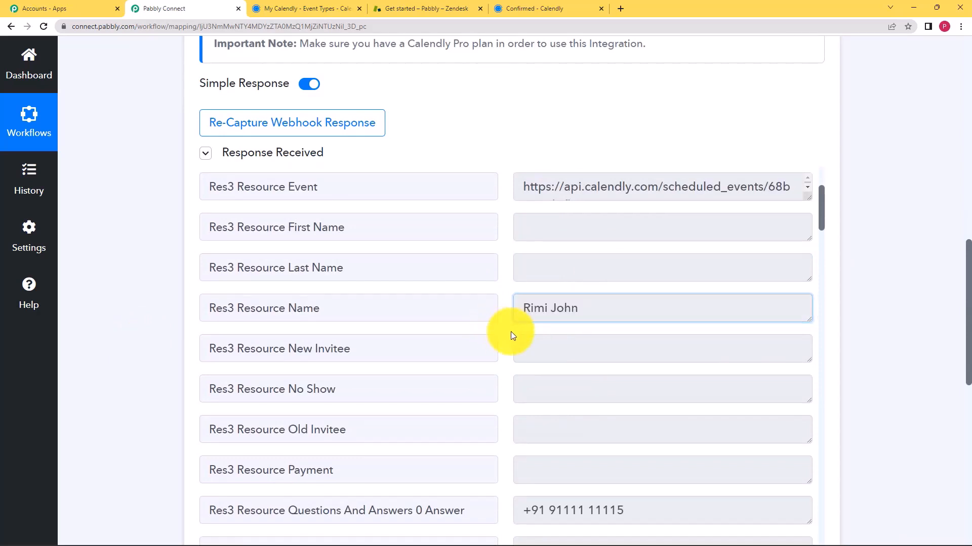
pyautogui.scroll(-3, 511, 336)
pyautogui.click(583, 369)
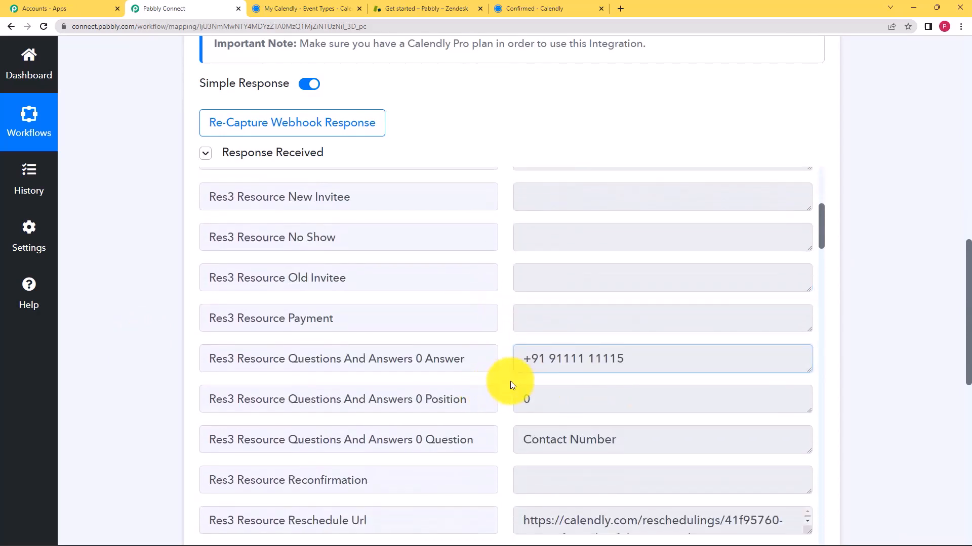
pyautogui.scroll(-2, 511, 379)
pyautogui.scroll(-10, 511, 379)
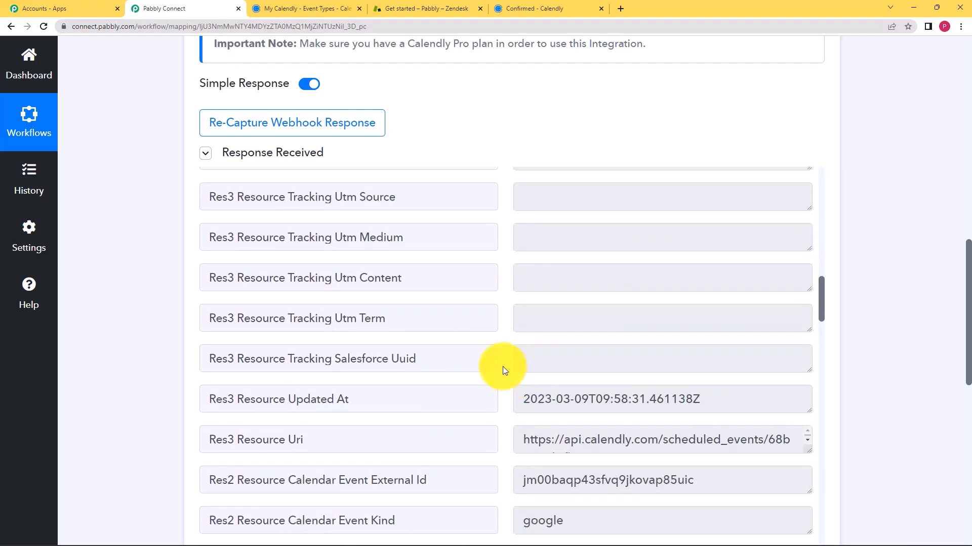
# Collapse the Calendly trigger step to reveal the empty action step
pyautogui.scroll(3, 107, 359)
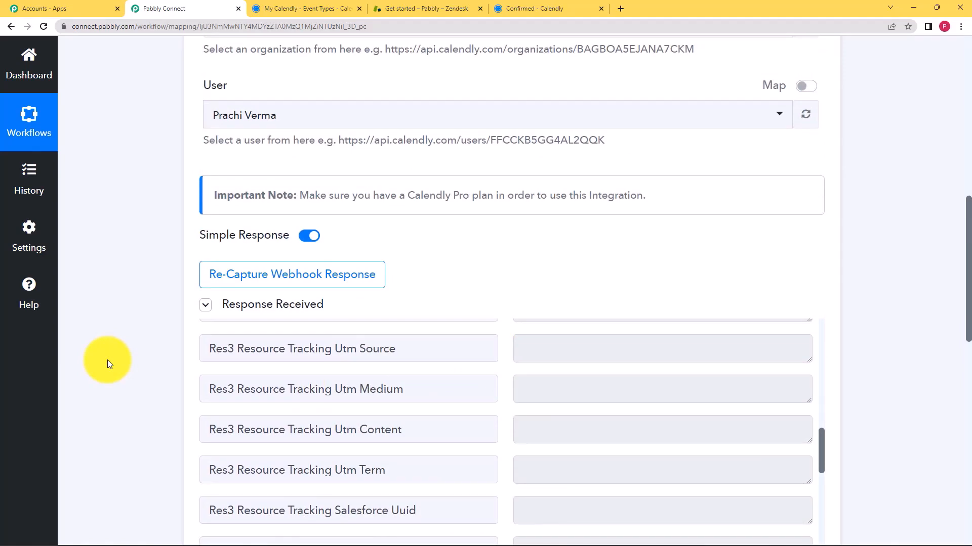
pyautogui.scroll(10, 107, 360)
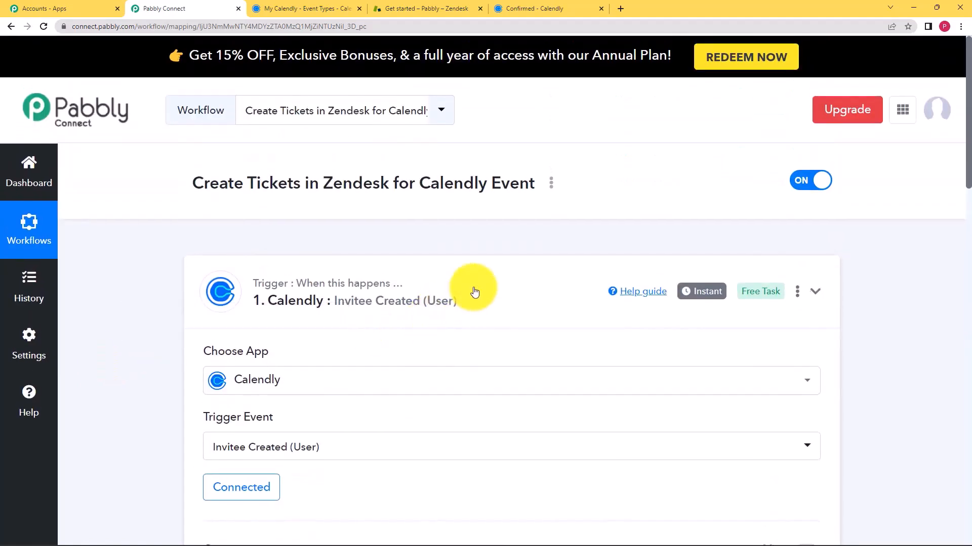
pyautogui.click(474, 292)
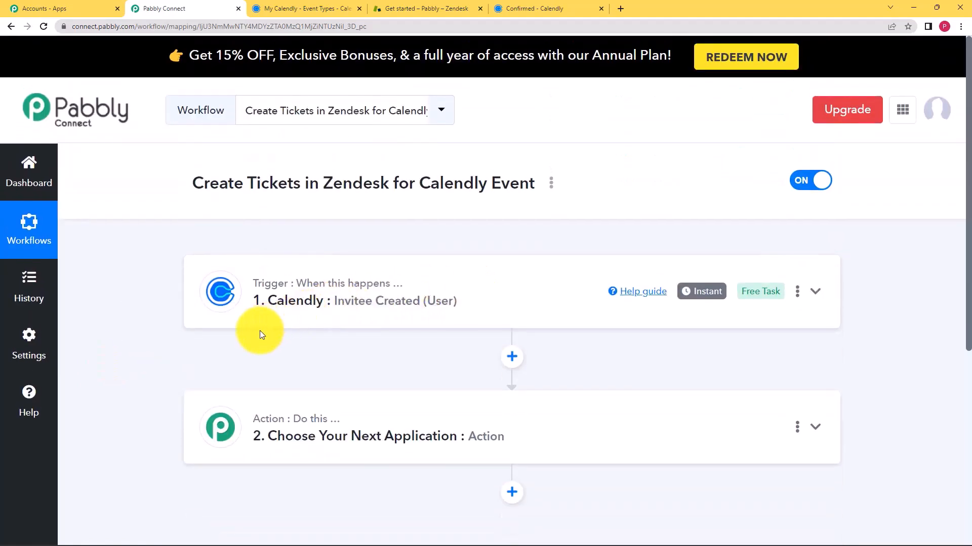
pyautogui.scroll(-2, 144, 336)
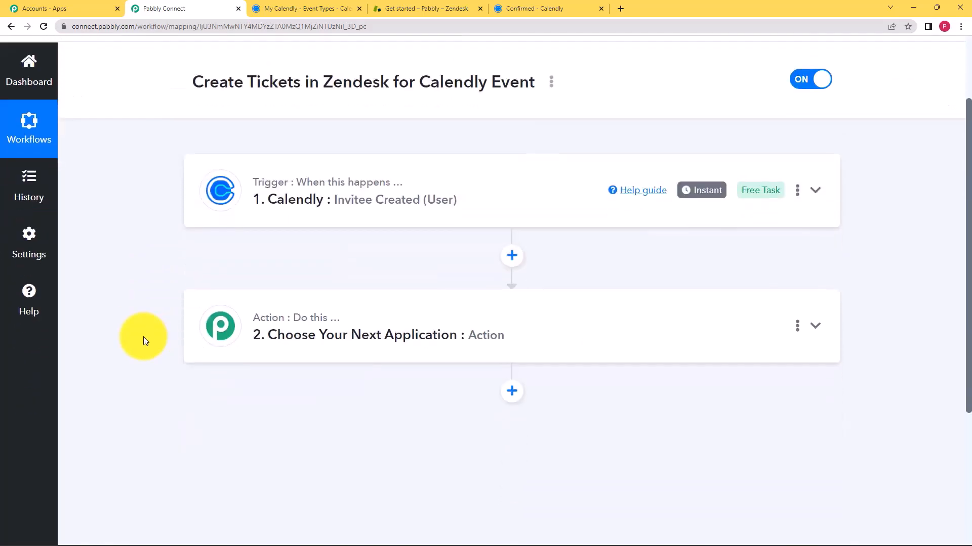
pyautogui.scroll(-1, 144, 337)
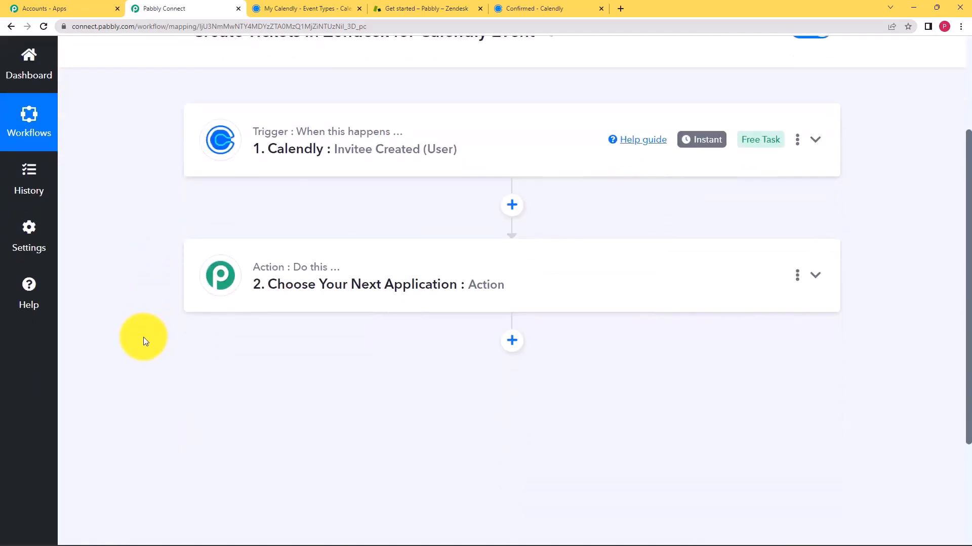
# Search 'Zende' and choose Zendesk as the action app
pyautogui.click(358, 286)
pyautogui.scroll(-2, 197, 348)
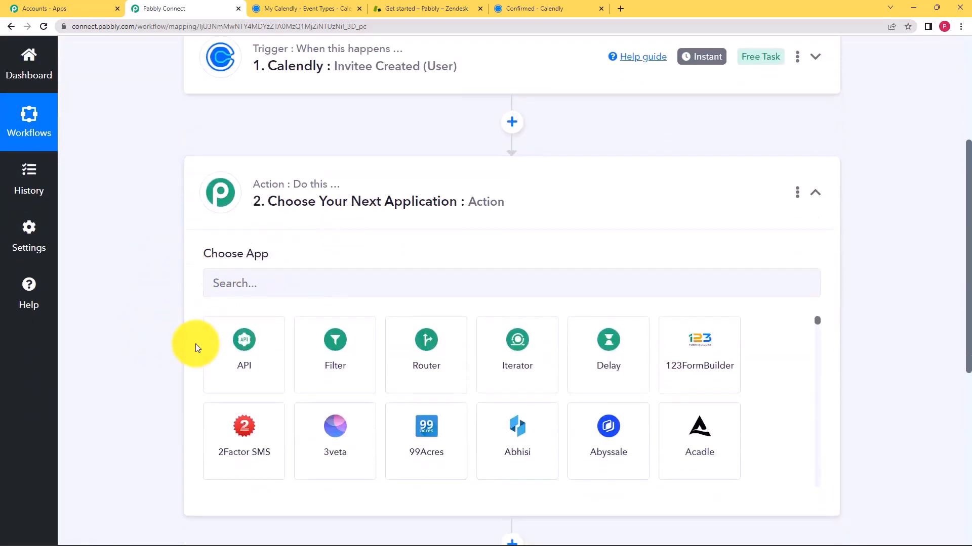
pyautogui.click(288, 261)
pyautogui.write('Ze')
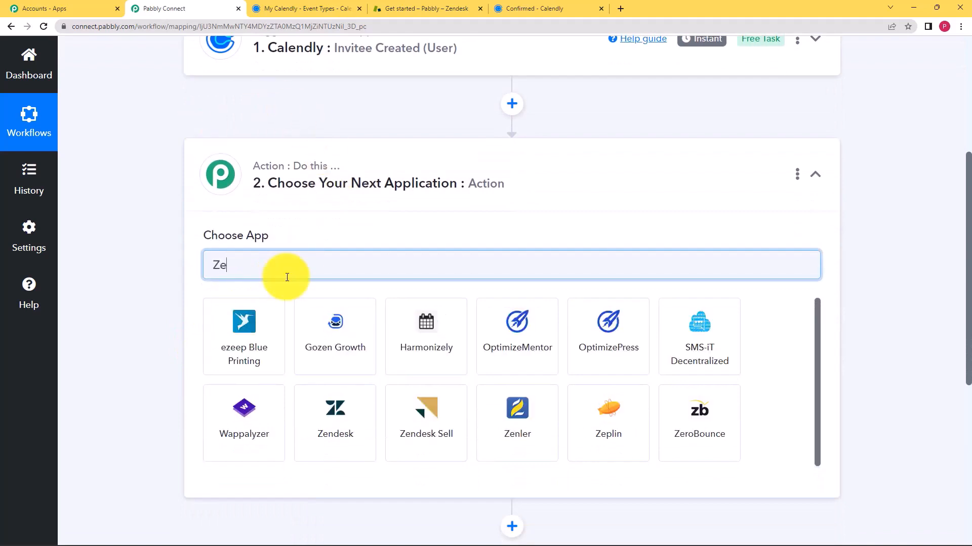
pyautogui.write('ndes')
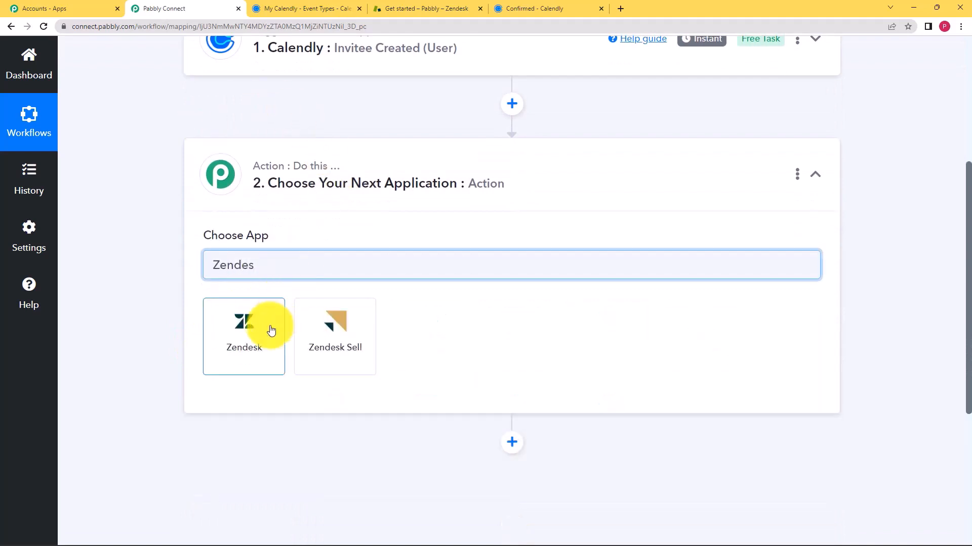
pyautogui.click(265, 331)
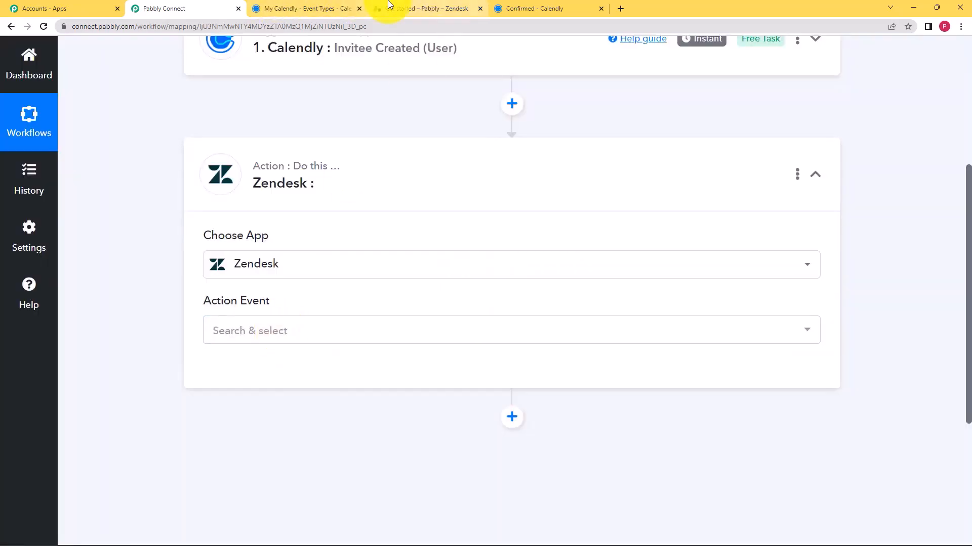
pyautogui.click(389, 6)
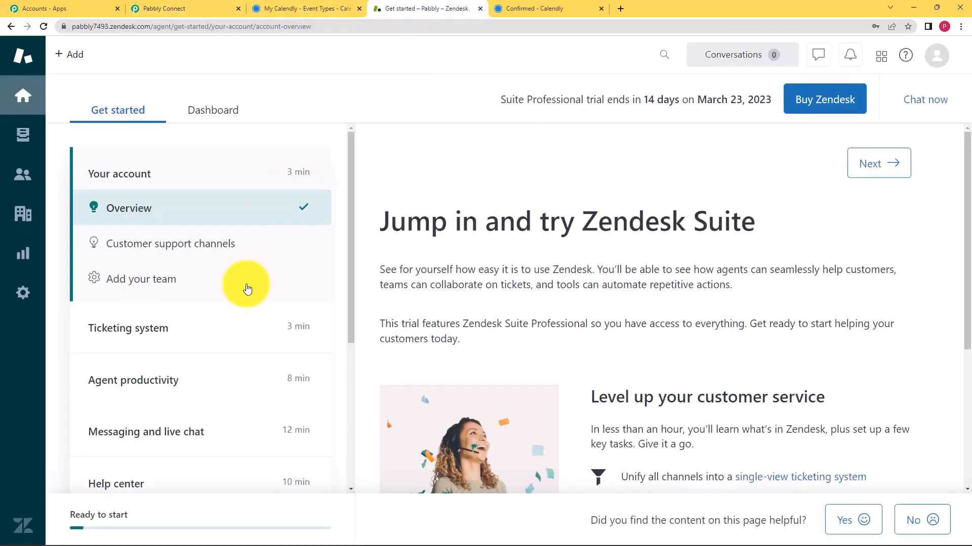
pyautogui.click(157, 9)
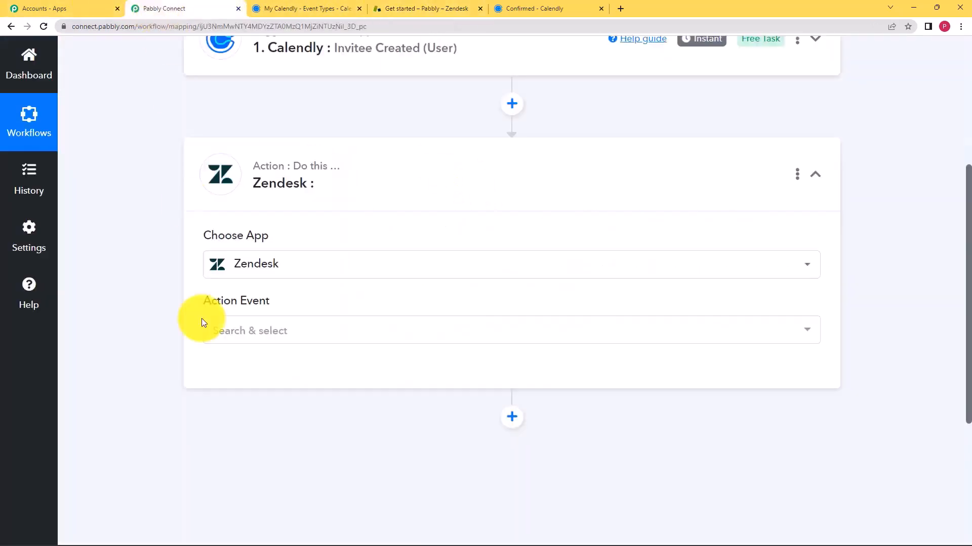
# Set the Zendesk action event to Create Ticket and start connecting an account
pyautogui.click(240, 333)
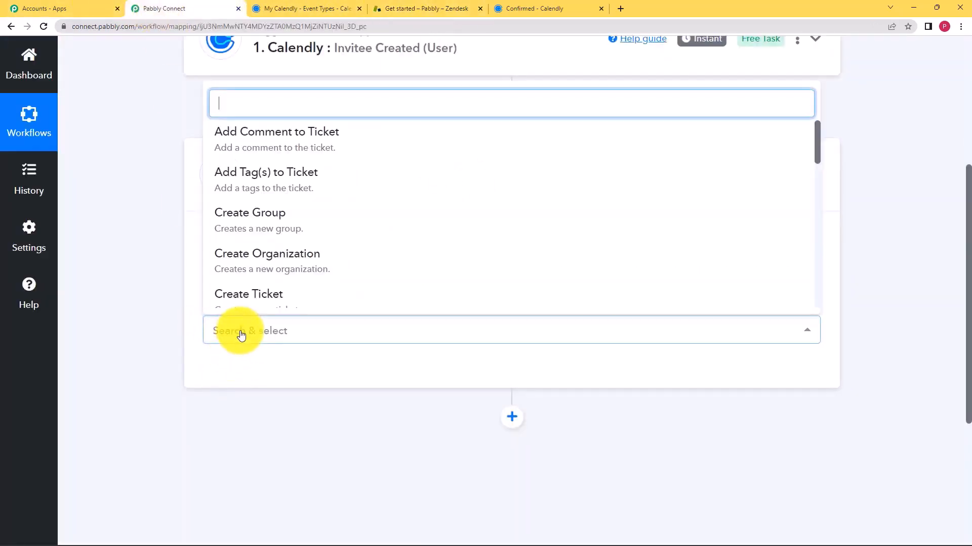
pyautogui.scroll(-2, 276, 240)
pyautogui.click(284, 201)
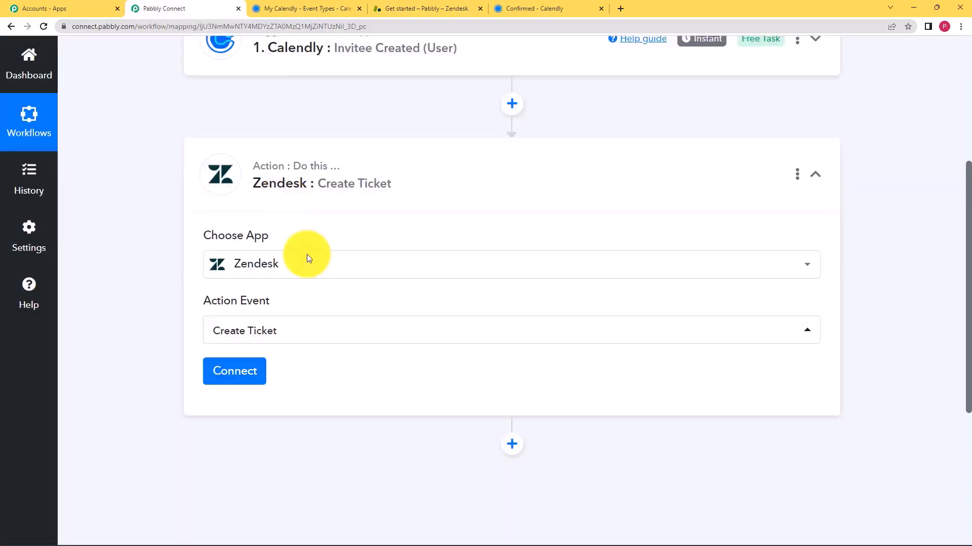
pyautogui.click(239, 375)
# Add a new Zendesk connection and paste in the account's username and password
pyautogui.click(492, 192)
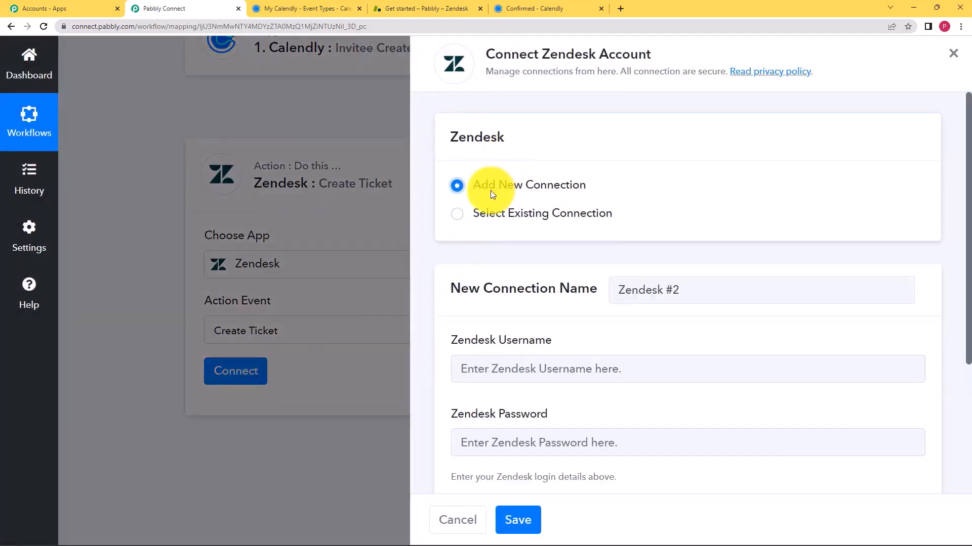
pyautogui.scroll(-2, 455, 268)
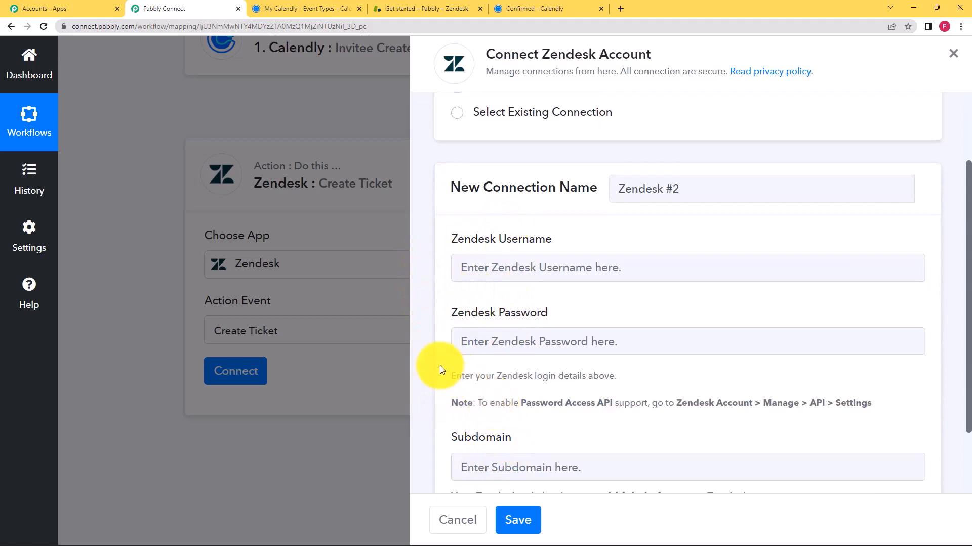
pyautogui.scroll(-2, 455, 349)
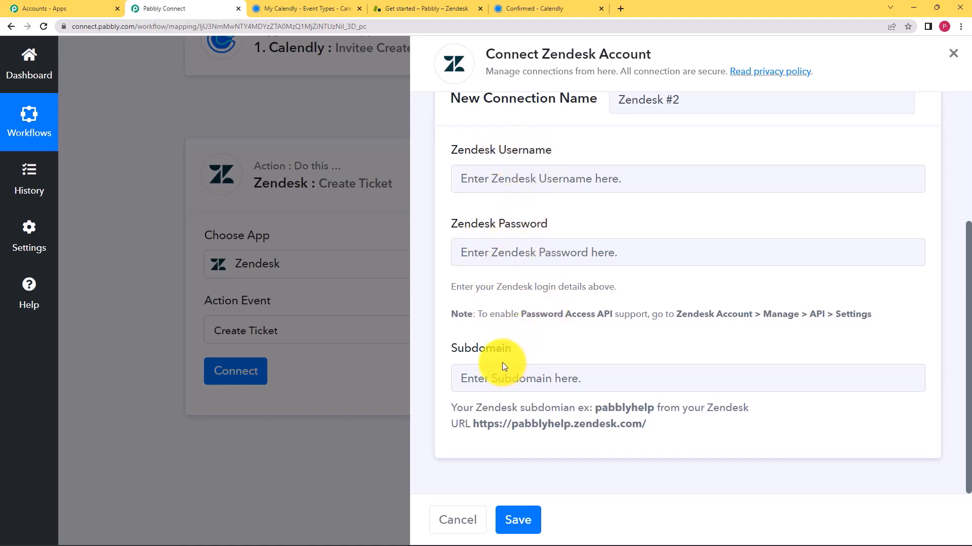
pyautogui.click(496, 186)
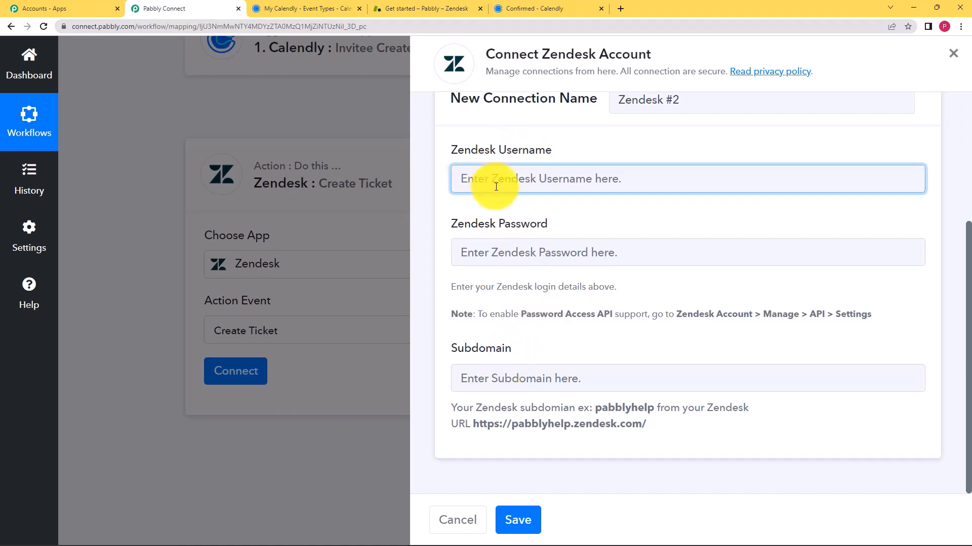
pyautogui.hotkey('ctrl', 'v')
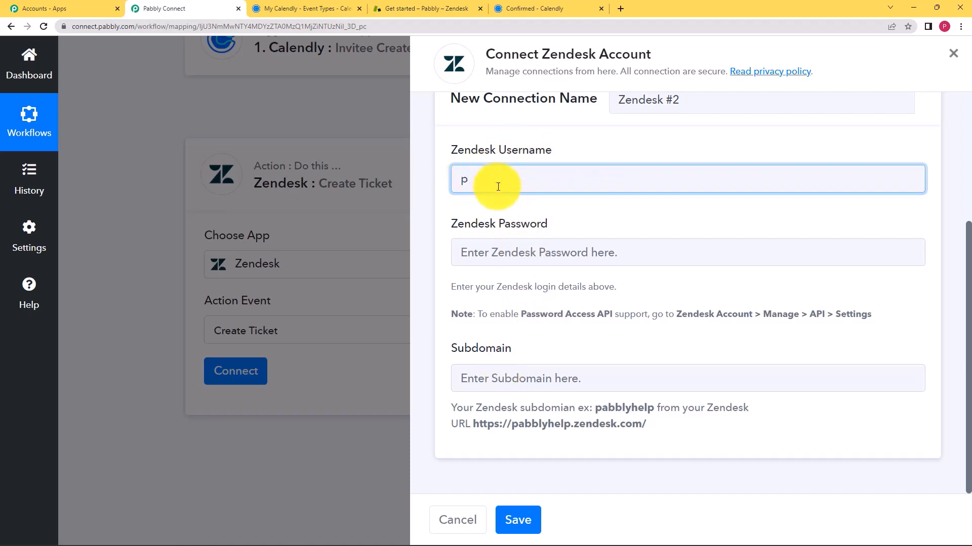
pyautogui.click(512, 248)
pyautogui.hotkey('ctrl', 'v')
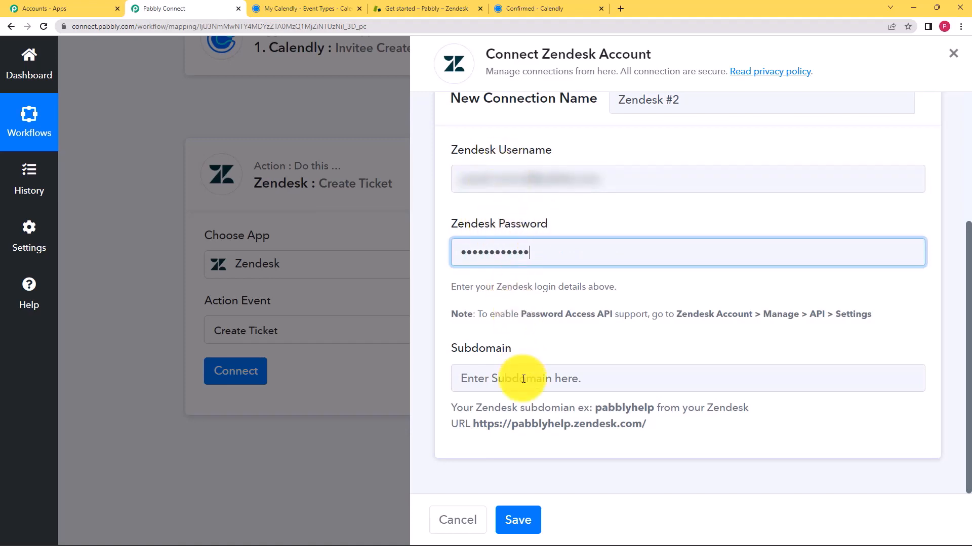
pyautogui.click(497, 379)
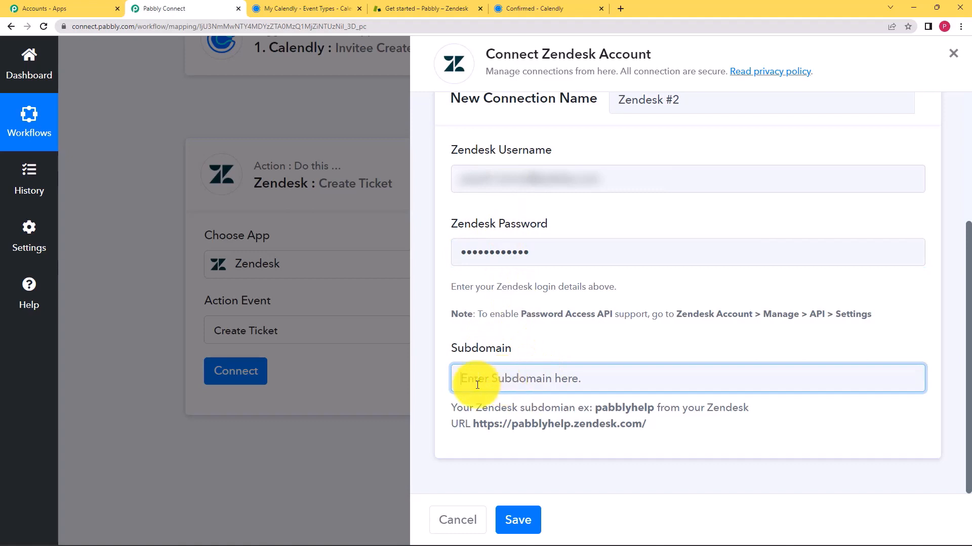
# Copy subdomain pabbly7493 from the Zendesk URL into the form and save the connection
pyautogui.click(390, 4)
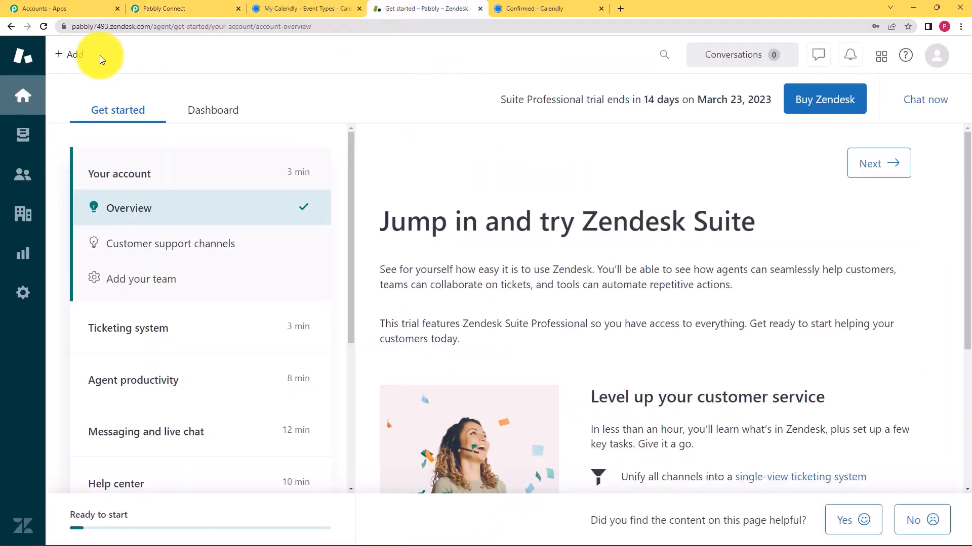
pyautogui.click(90, 24)
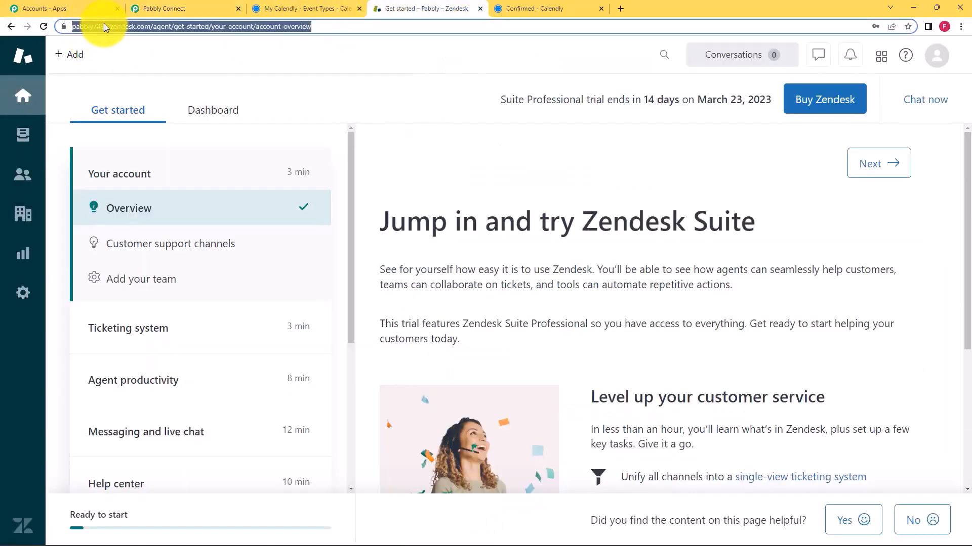
pyautogui.click(104, 24)
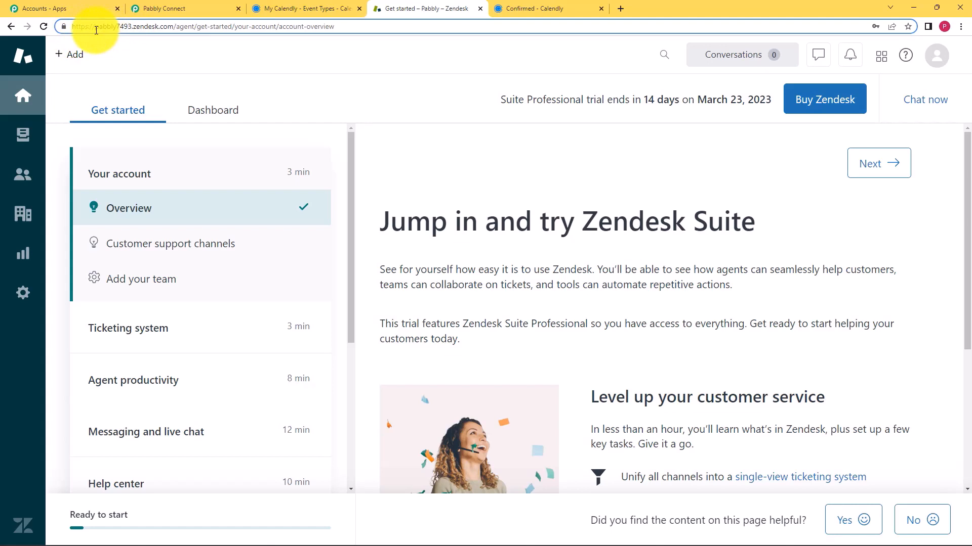
pyautogui.click(96, 31)
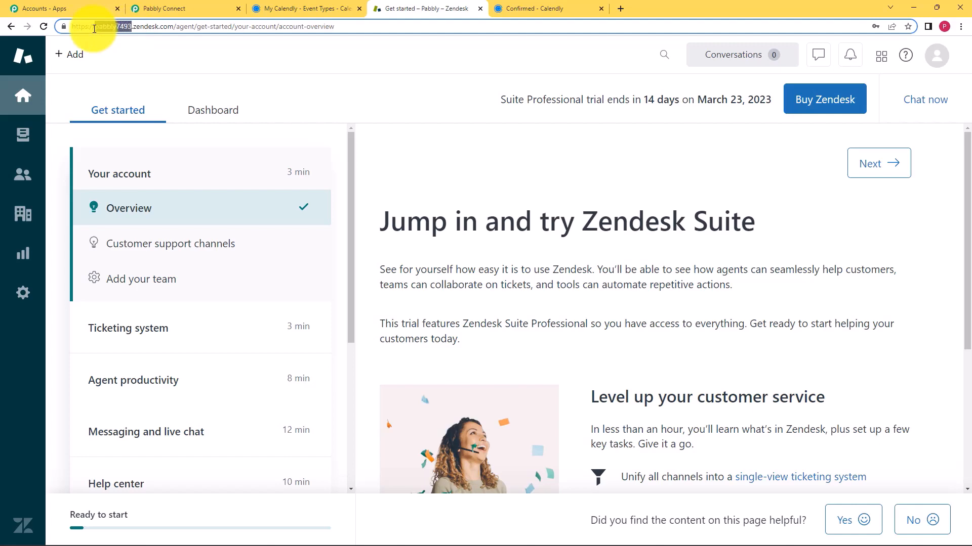
pyautogui.click(324, 9)
pyautogui.click(195, 9)
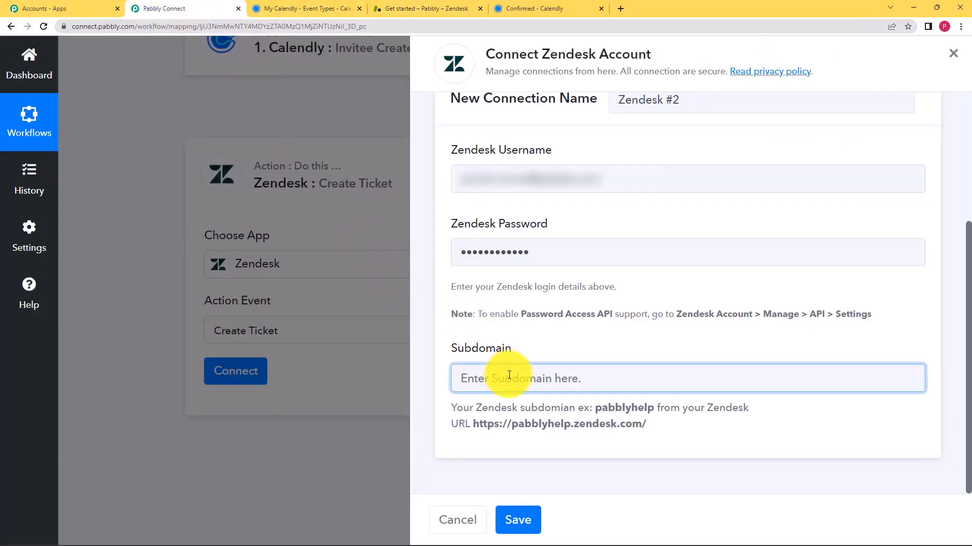
pyautogui.write('pabbly7493')
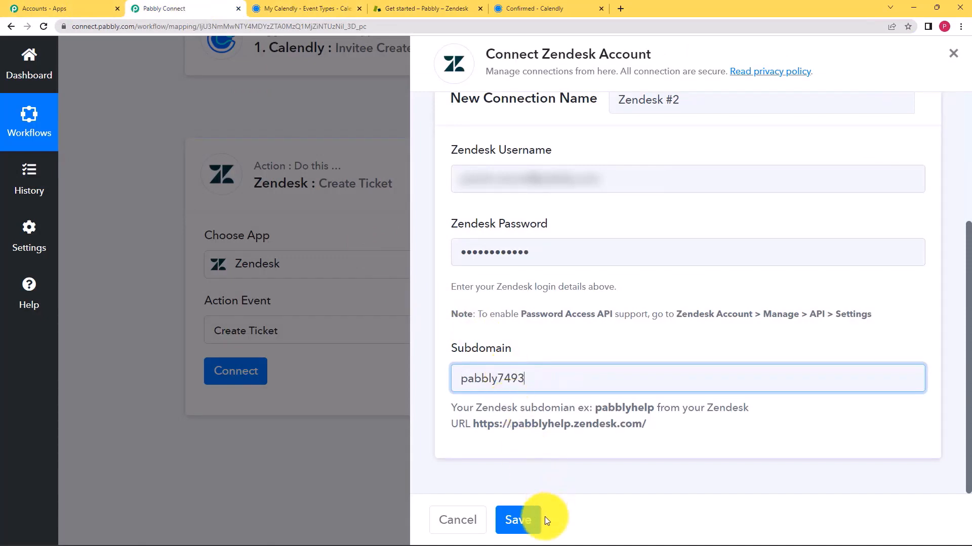
pyautogui.click(527, 520)
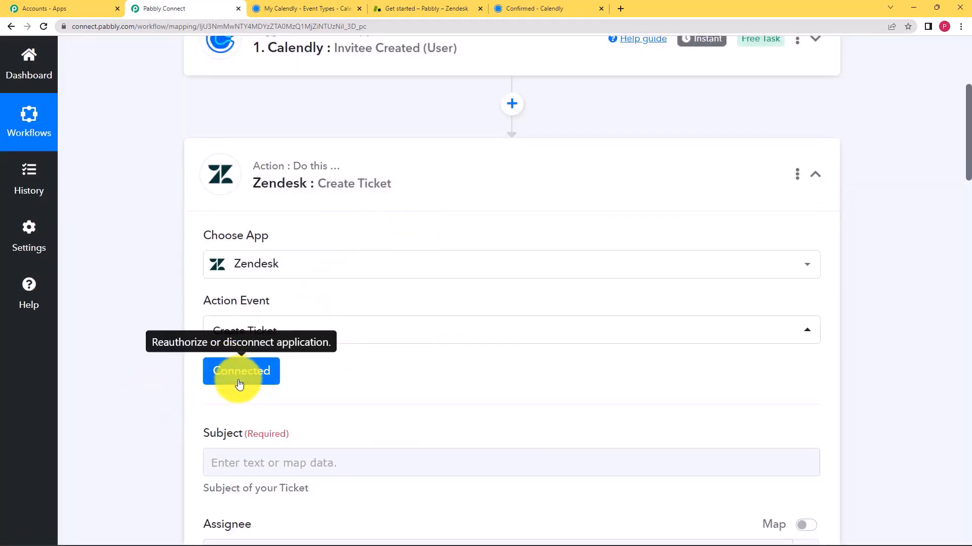
pyautogui.scroll(-3, 159, 378)
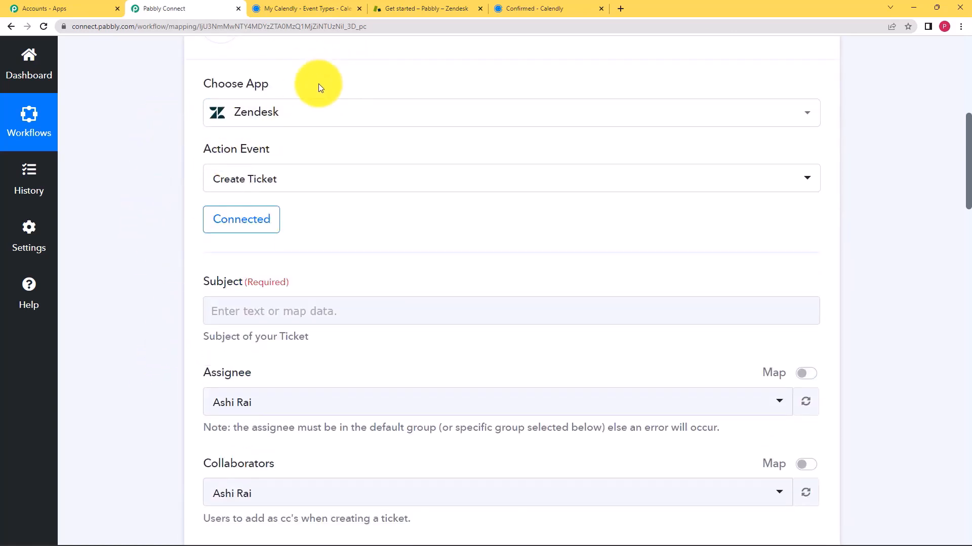
pyautogui.scroll(4, 162, 185)
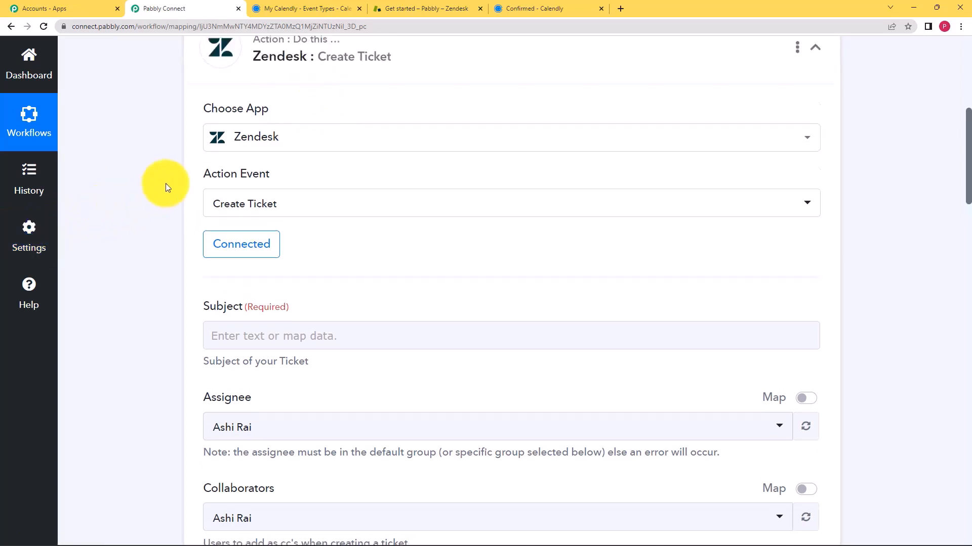
pyautogui.scroll(2, 166, 183)
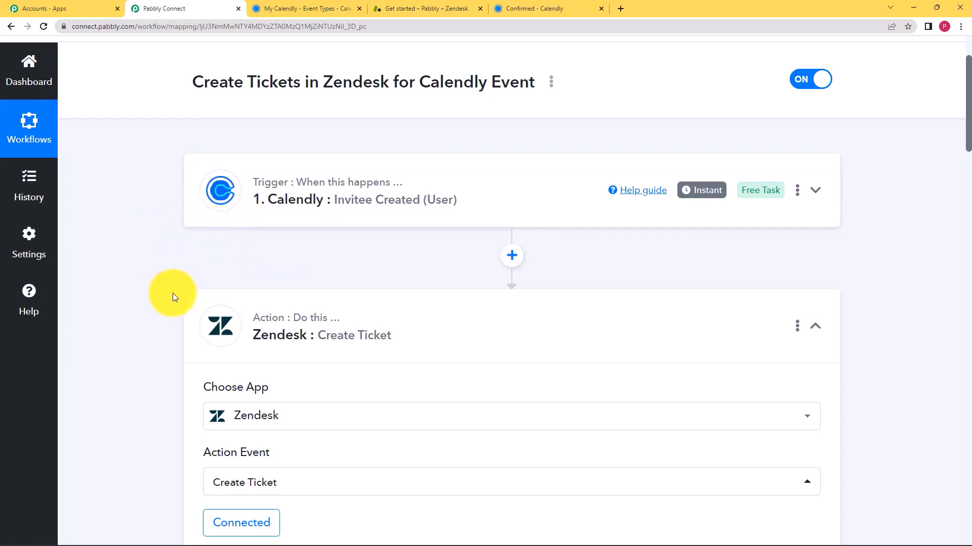
pyautogui.scroll(-3, 158, 290)
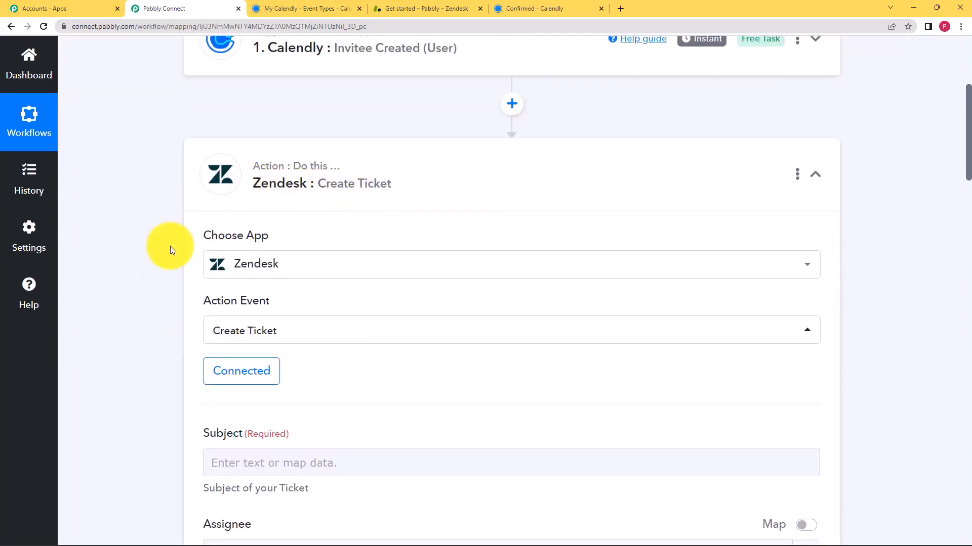
pyautogui.scroll(-3, 170, 246)
pyautogui.scroll(-2, 170, 246)
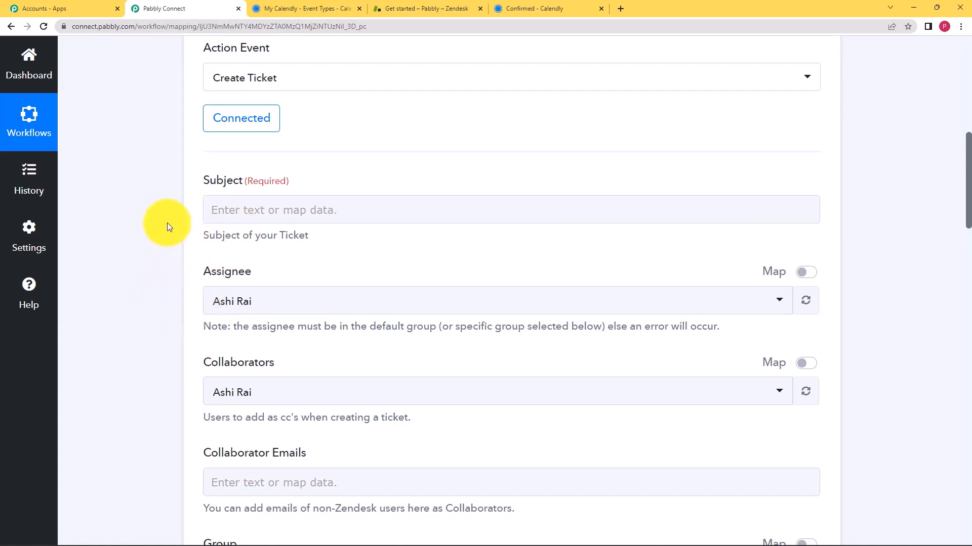
pyautogui.scroll(-1, 163, 218)
pyautogui.scroll(2, 163, 218)
pyautogui.scroll(2, 253, 113)
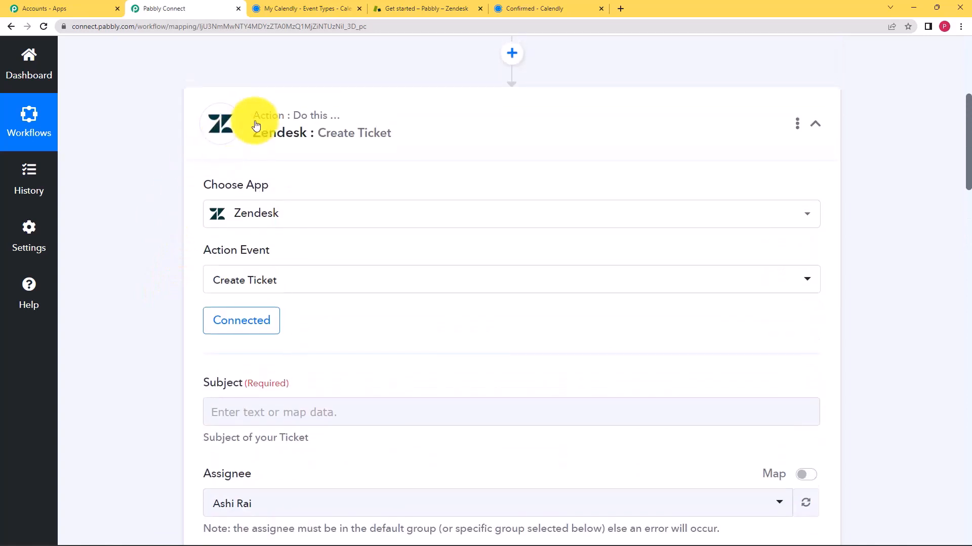
pyautogui.click(190, 173)
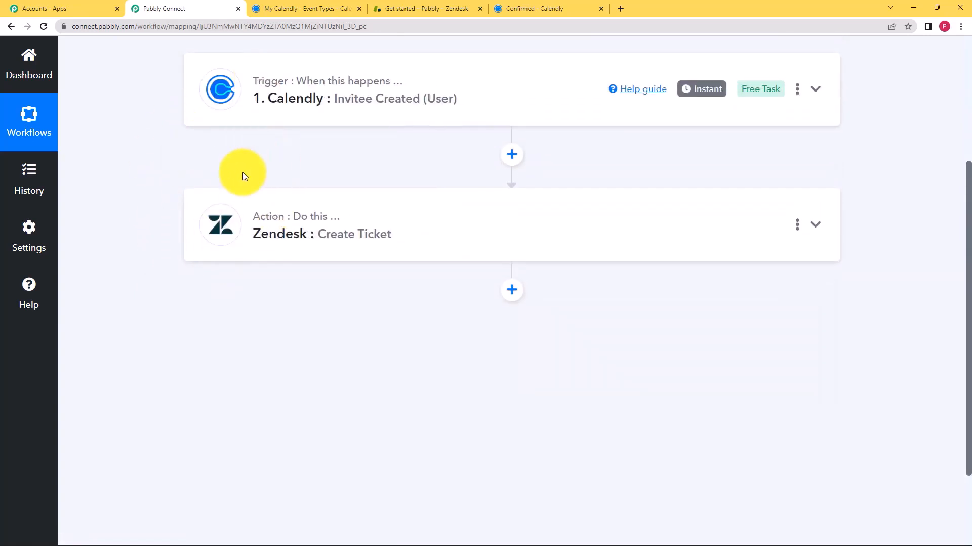
pyautogui.scroll(4, 243, 173)
pyautogui.moveTo(257, 292)
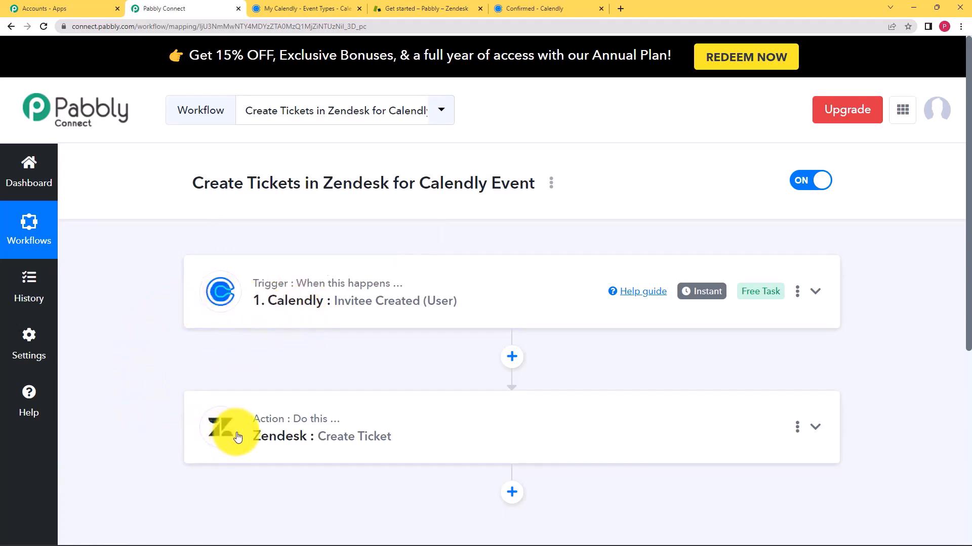
pyautogui.click(256, 310)
pyautogui.scroll(-1, 93, 364)
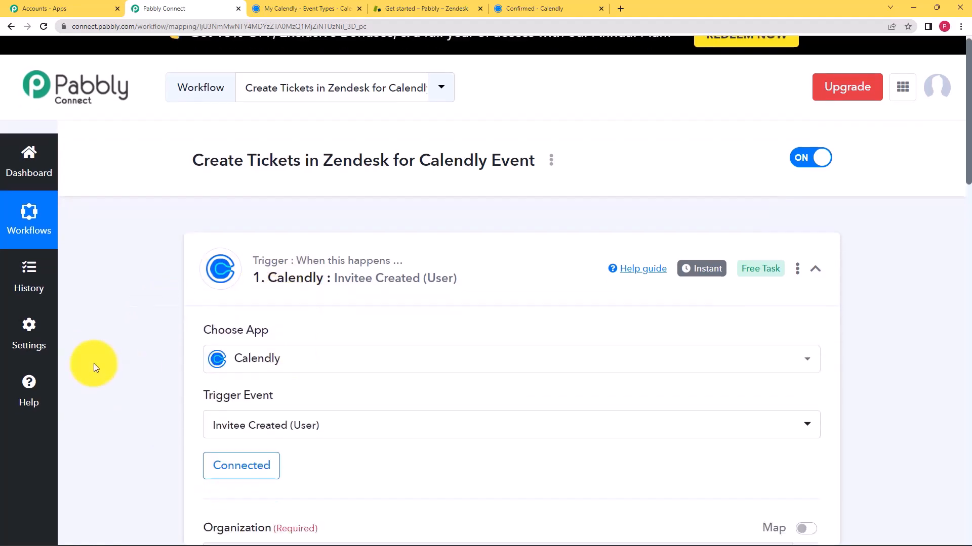
pyautogui.scroll(-12, 93, 363)
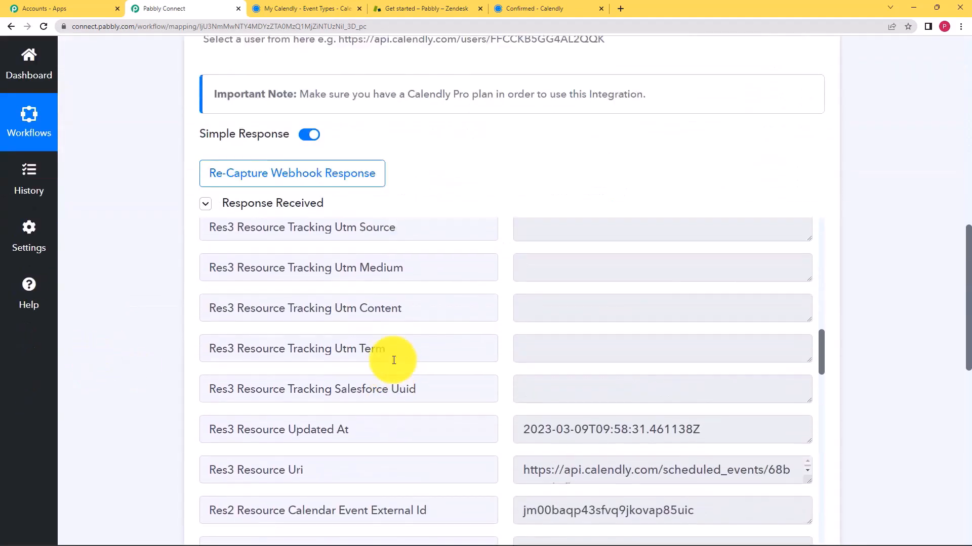
pyautogui.scroll(12, 394, 361)
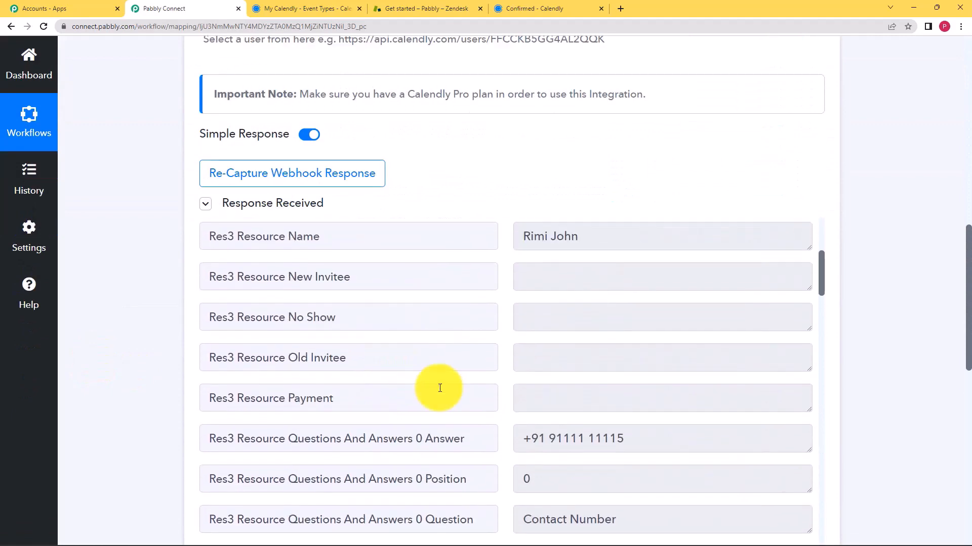
pyautogui.scroll(5, 440, 388)
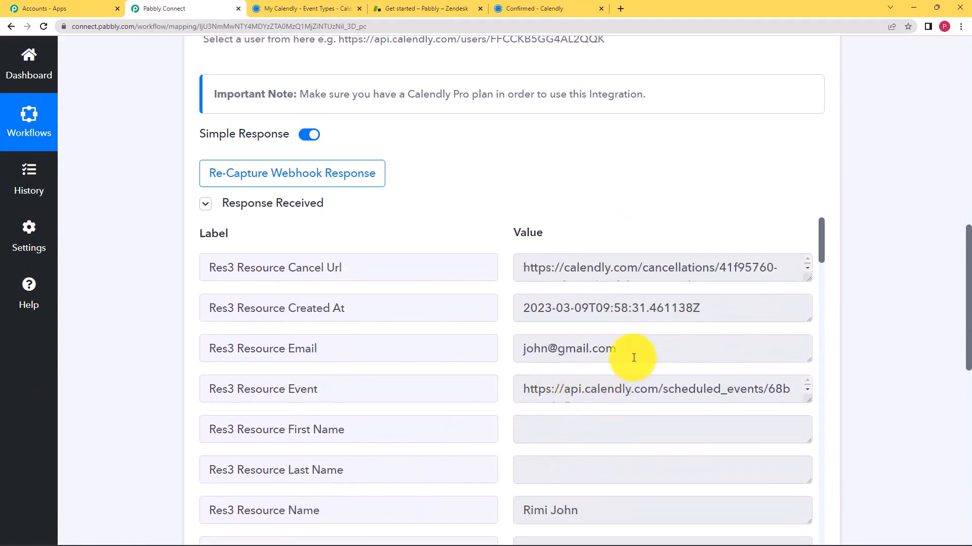
pyautogui.scroll(9, 128, 263)
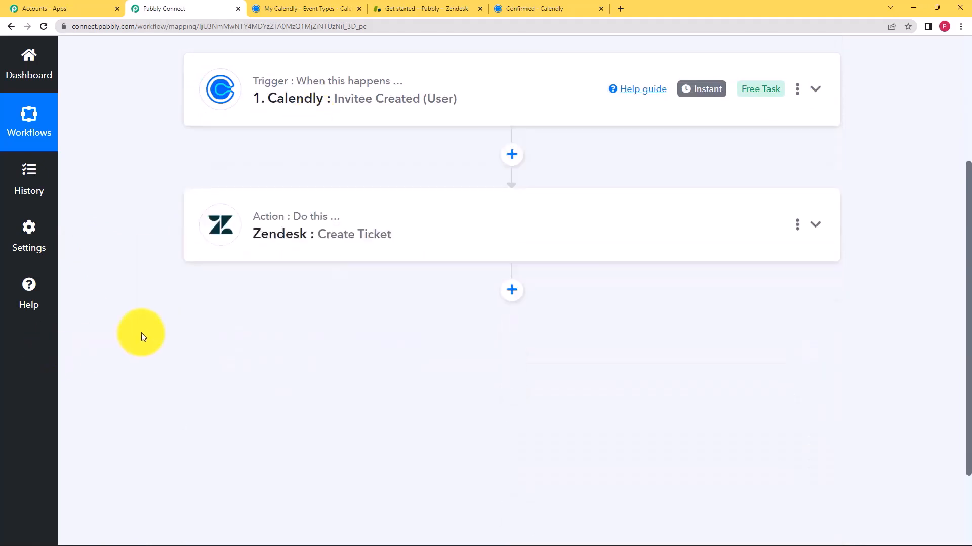
pyautogui.scroll(-3, 217, 369)
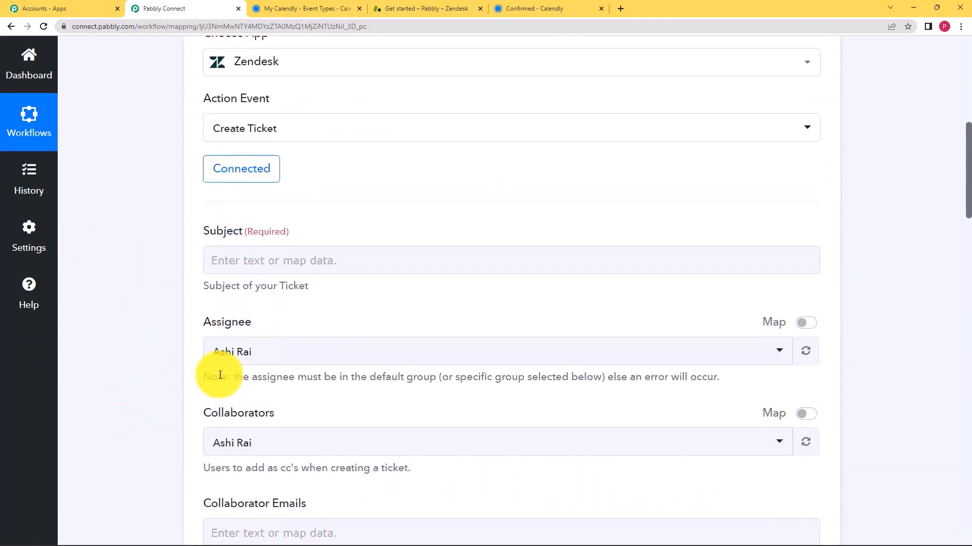
pyautogui.scroll(-2, 179, 369)
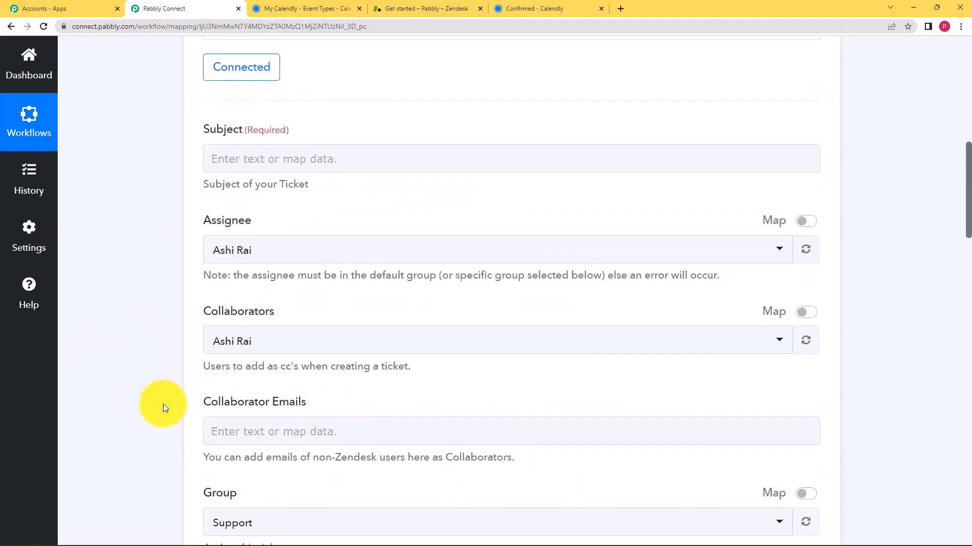
pyautogui.scroll(-2, 163, 405)
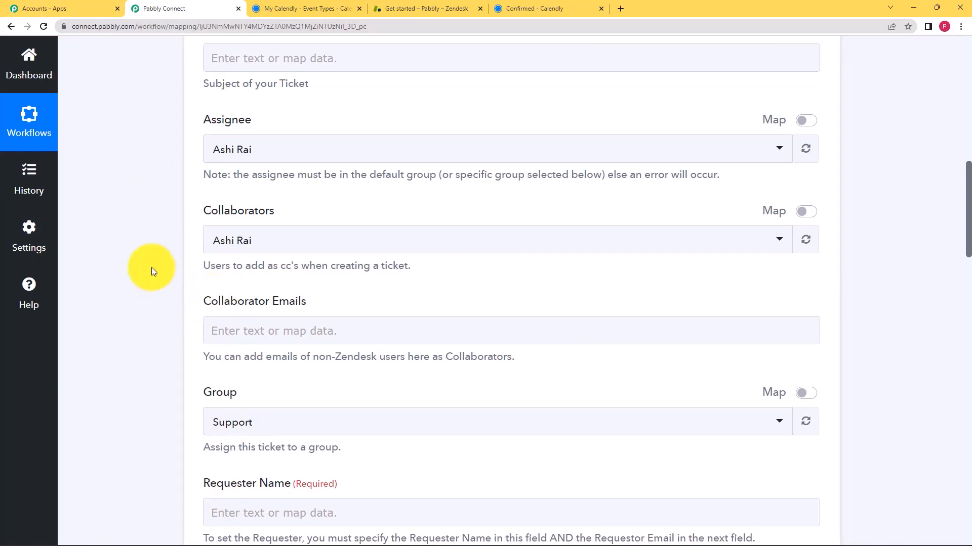
pyautogui.scroll(5, 151, 267)
# Map the ticket Subject to Calendly's Res2 Resource Name value, Pottery Workshop
pyautogui.click(235, 320)
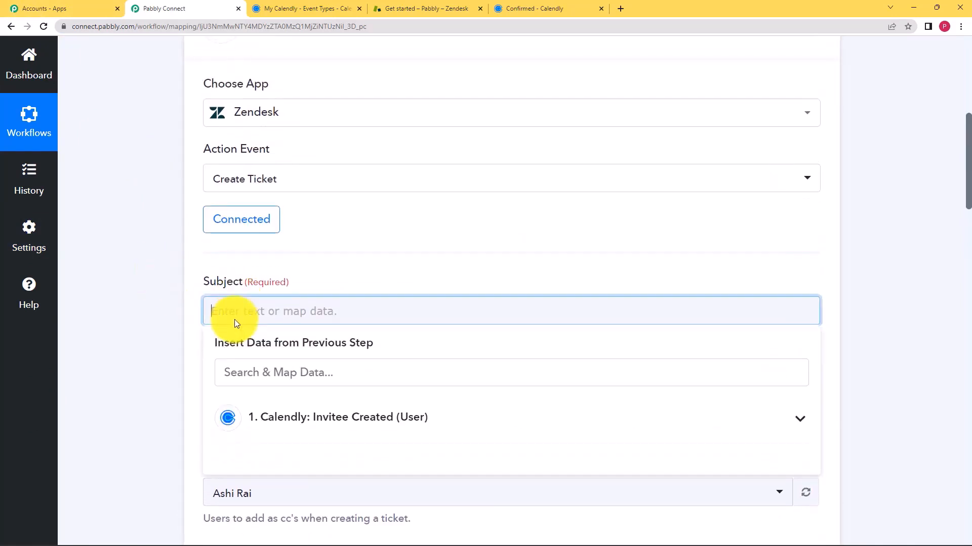
pyautogui.scroll(-1, 189, 327)
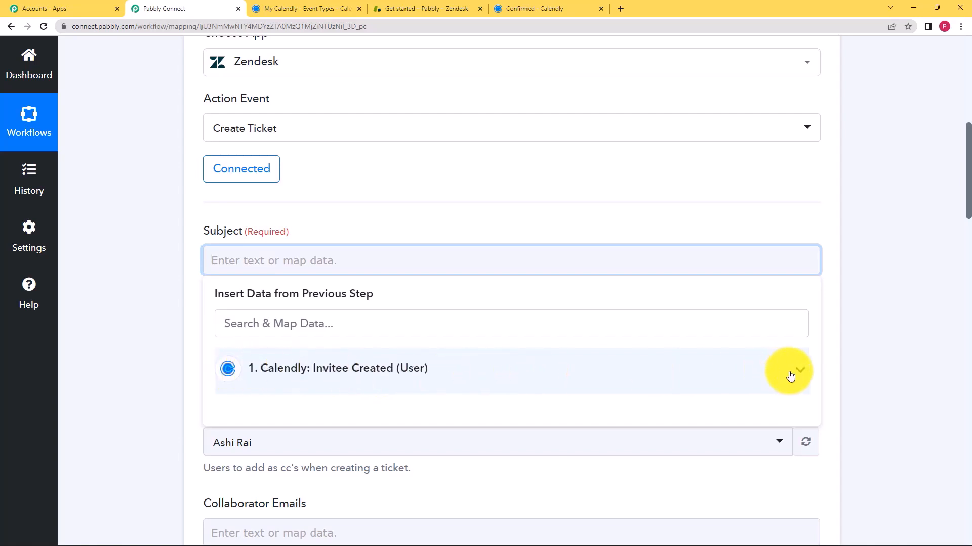
pyautogui.click(240, 263)
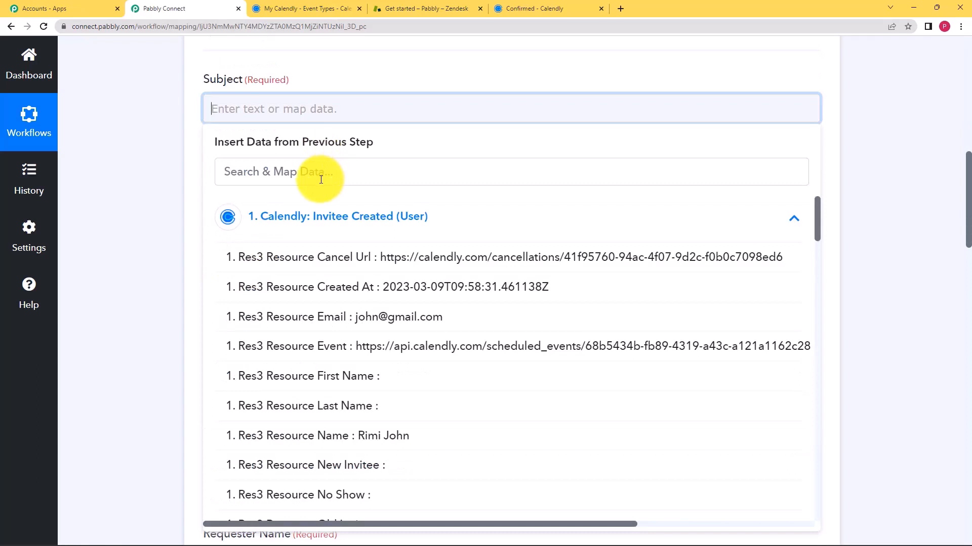
pyautogui.click(347, 174)
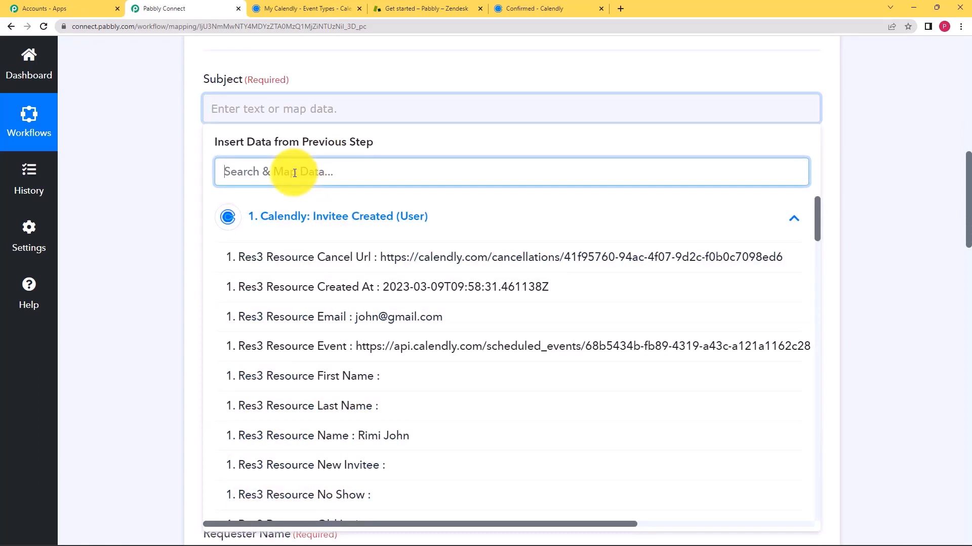
pyautogui.write('pot')
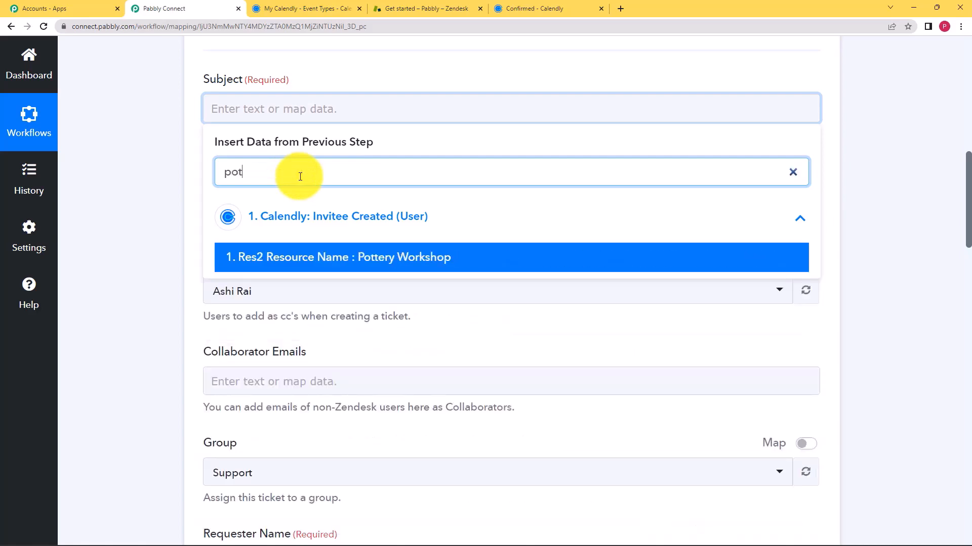
pyautogui.click(321, 256)
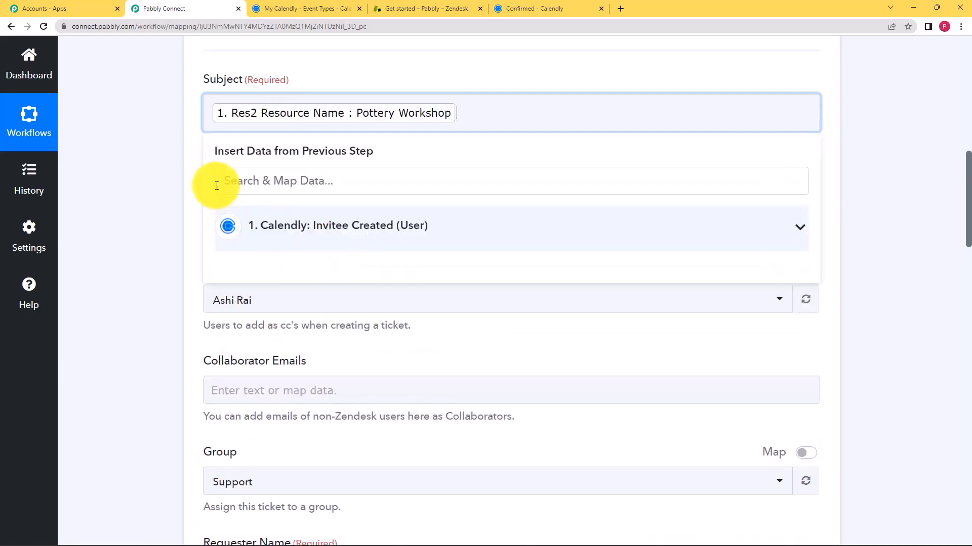
pyautogui.click(172, 181)
pyautogui.scroll(-6, 171, 183)
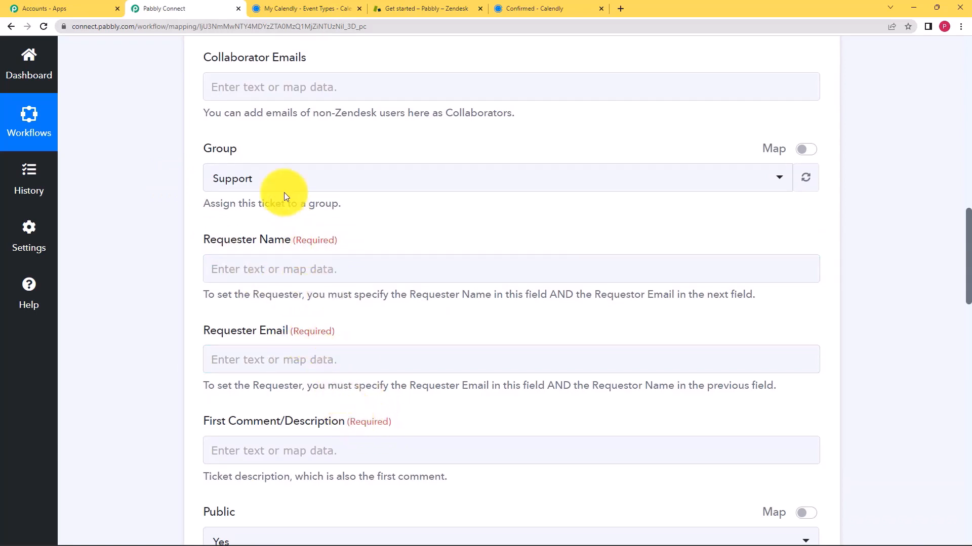
# Map Requester Name to the invitee's name, Res3 Resource Name
pyautogui.click(256, 268)
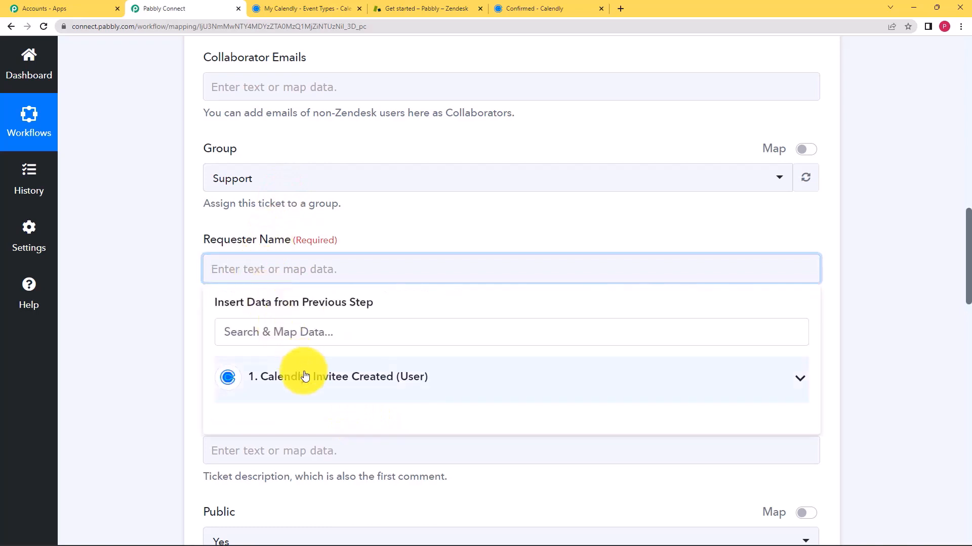
pyautogui.click(303, 377)
pyautogui.click(310, 339)
pyautogui.write('rim')
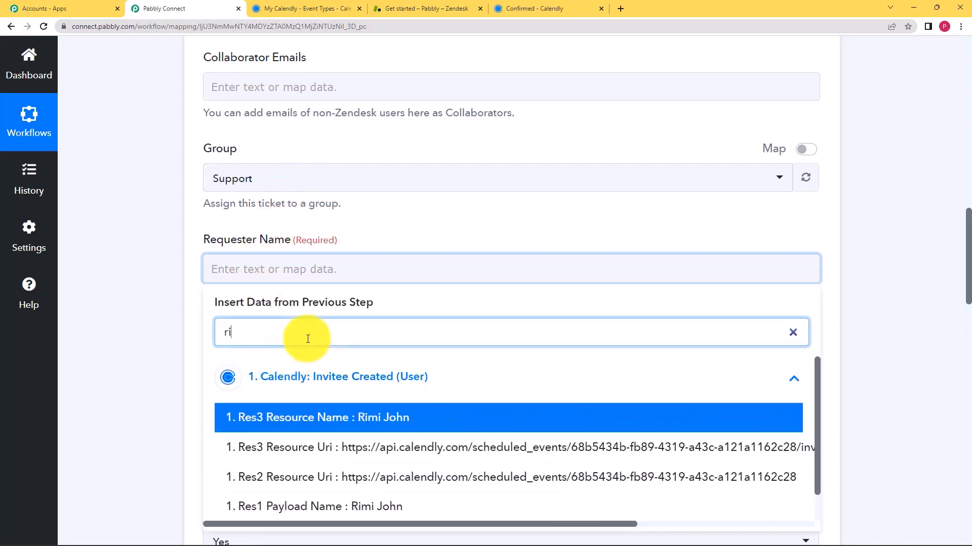
pyautogui.click(352, 427)
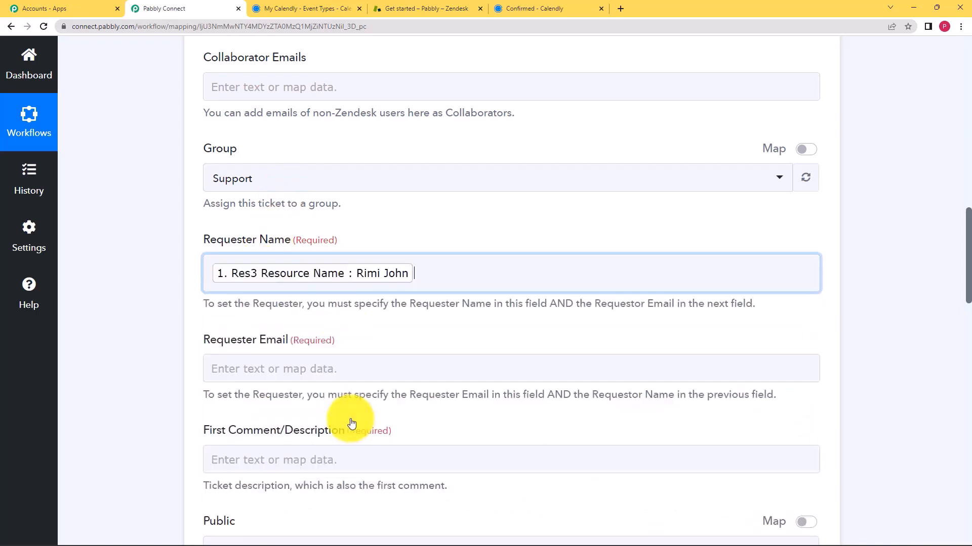
pyautogui.click(171, 323)
pyautogui.scroll(-2, 259, 264)
# Map Requester Email to the invitee's email, Res3 Resource Email
pyautogui.click(259, 264)
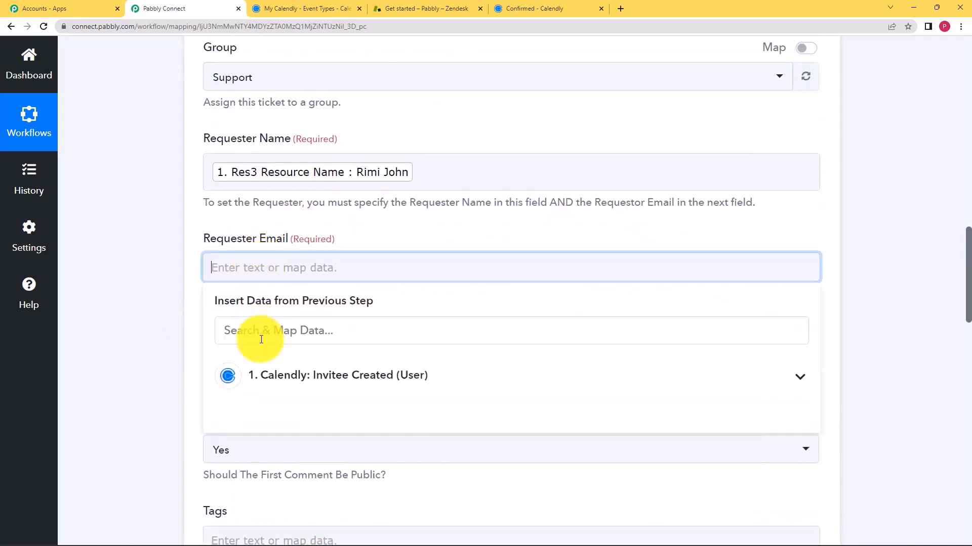
pyautogui.click(254, 324)
pyautogui.write('@')
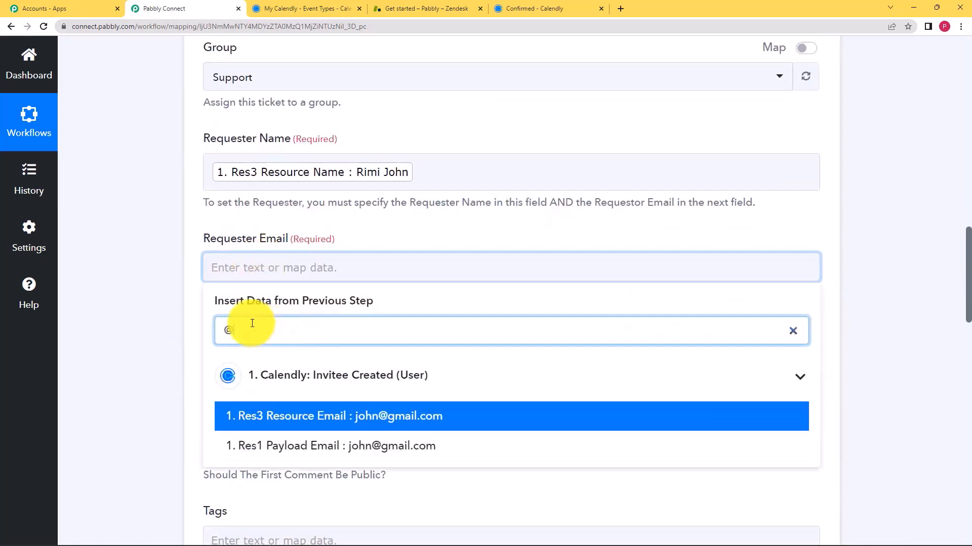
pyautogui.click(315, 418)
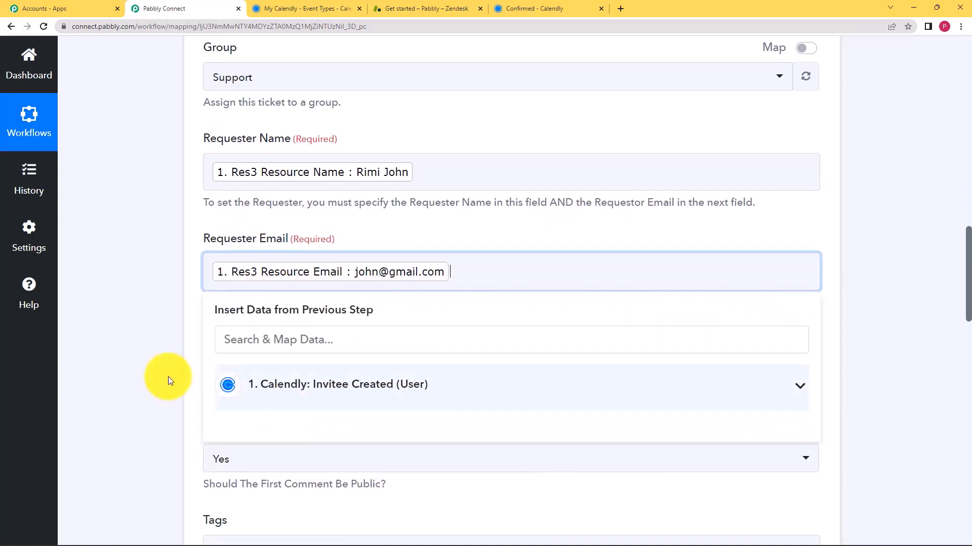
pyautogui.click(146, 364)
pyautogui.scroll(-1, 145, 364)
pyautogui.scroll(1, 255, 307)
# Start the Description with 'Contact:' followed by the invitee's phone answer
pyautogui.click(268, 366)
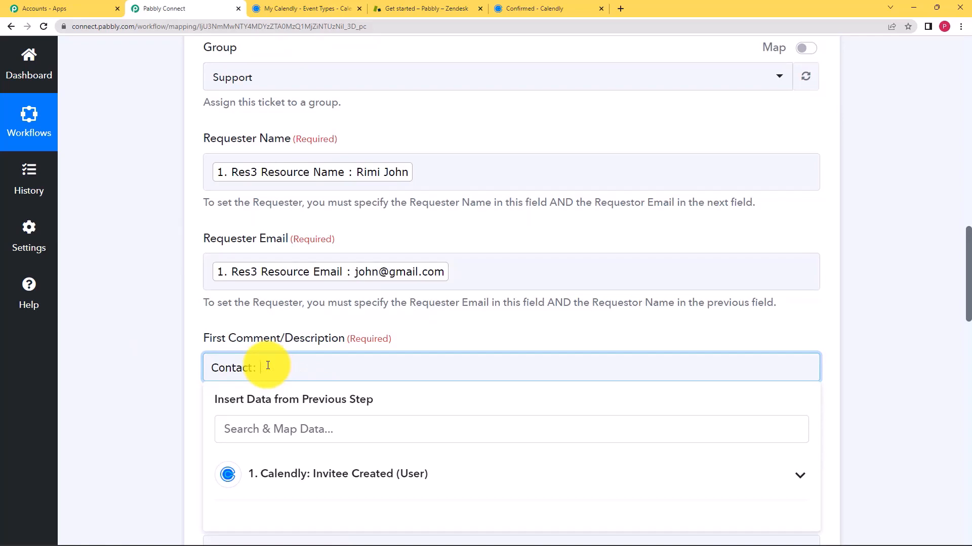
pyautogui.scroll(-2, 228, 399)
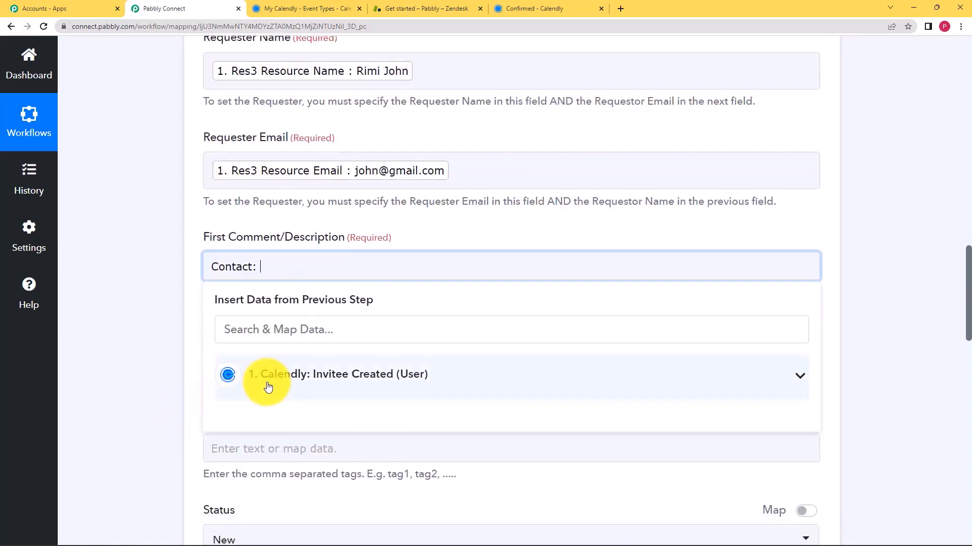
pyautogui.click(268, 388)
pyautogui.scroll(-2, 113, 343)
pyautogui.click(306, 227)
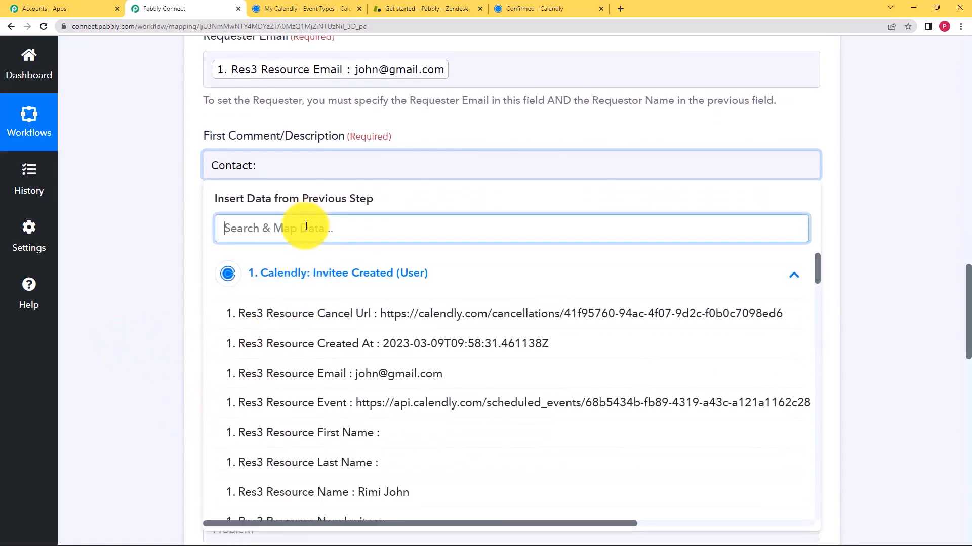
pyautogui.write('911')
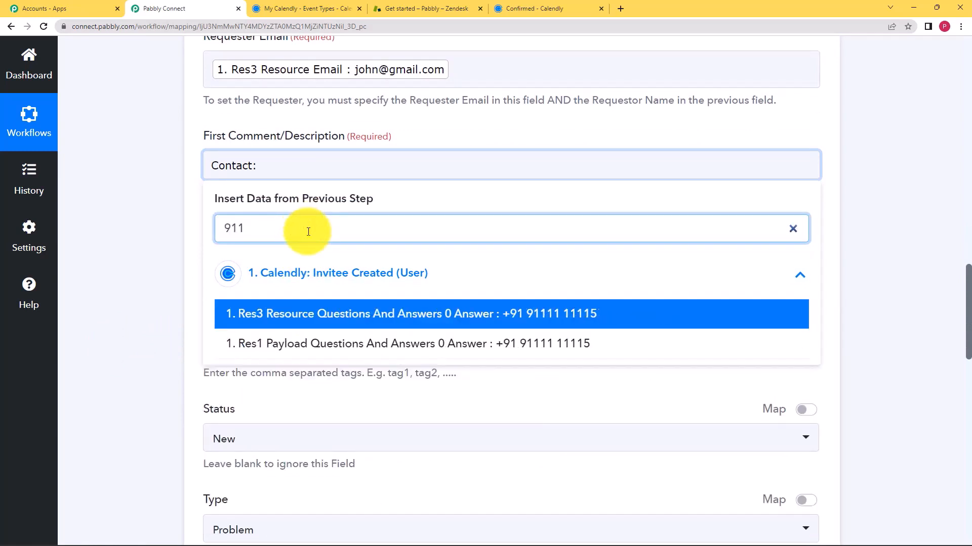
pyautogui.click(332, 313)
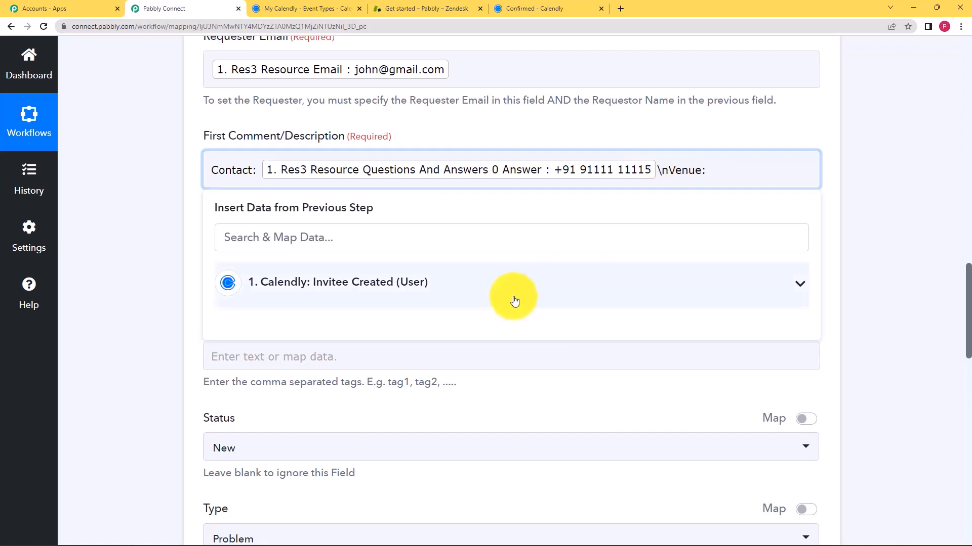
# Add 'Venue:' with the Community Hall location token to the Description
pyautogui.click(434, 296)
pyautogui.click(345, 233)
pyautogui.write('comm')
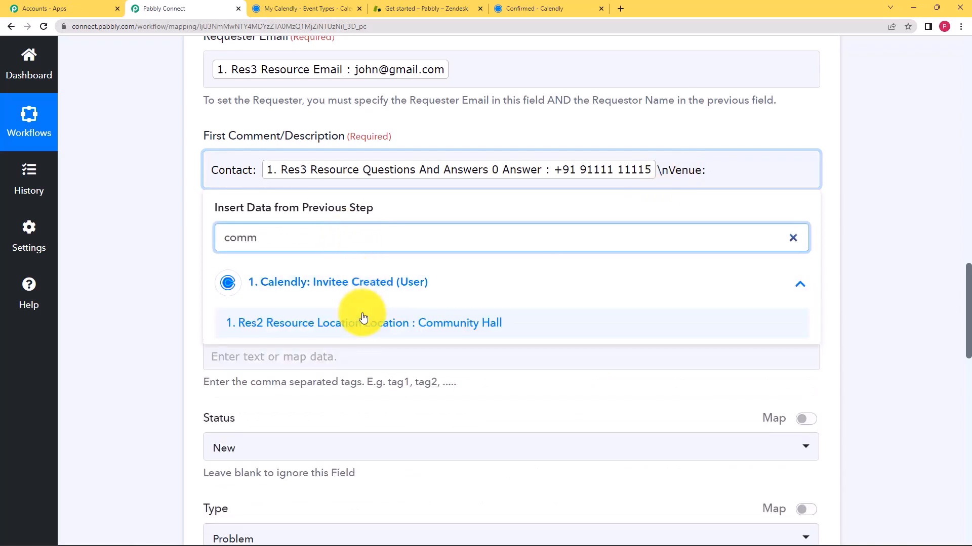
pyautogui.click(365, 321)
pyautogui.click(187, 305)
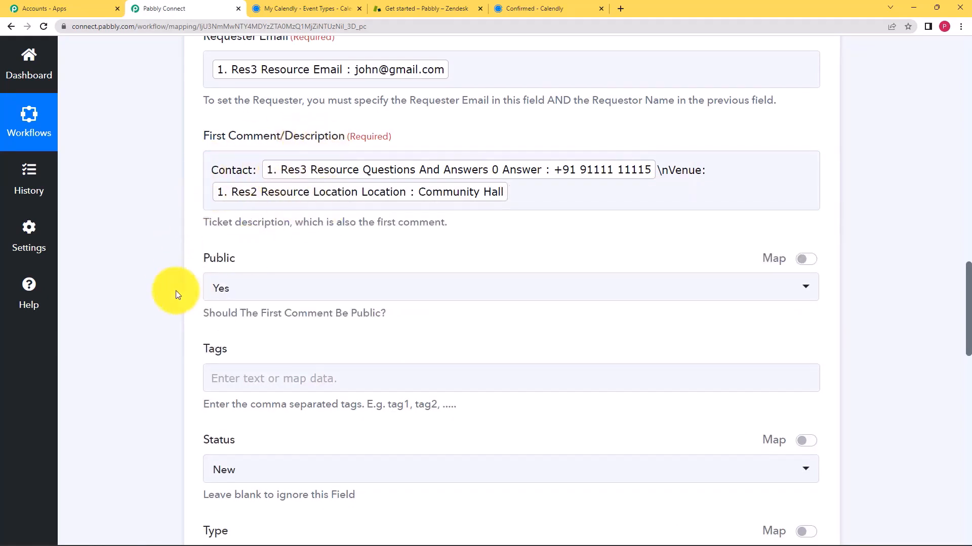
# Set the Zendesk ticket Type to Task and Priority to Normal, leaving Due At blank
pyautogui.scroll(-3, 175, 290)
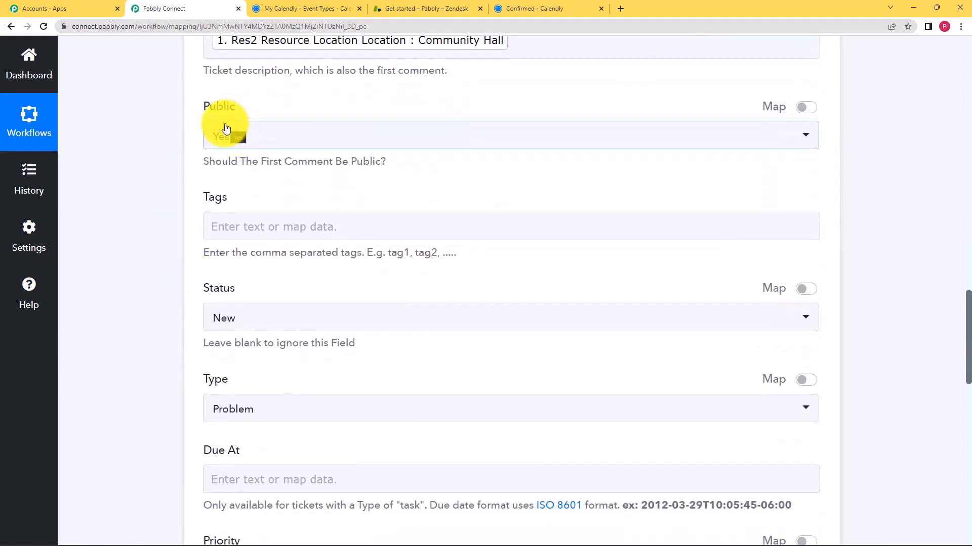
pyautogui.scroll(-3, 140, 333)
pyautogui.click(276, 262)
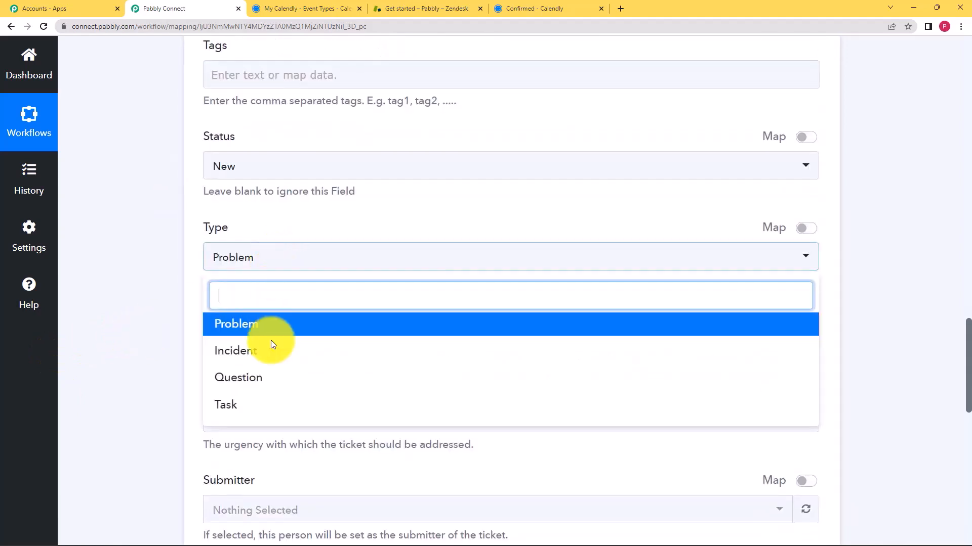
pyautogui.click(265, 402)
pyautogui.scroll(-2, 168, 322)
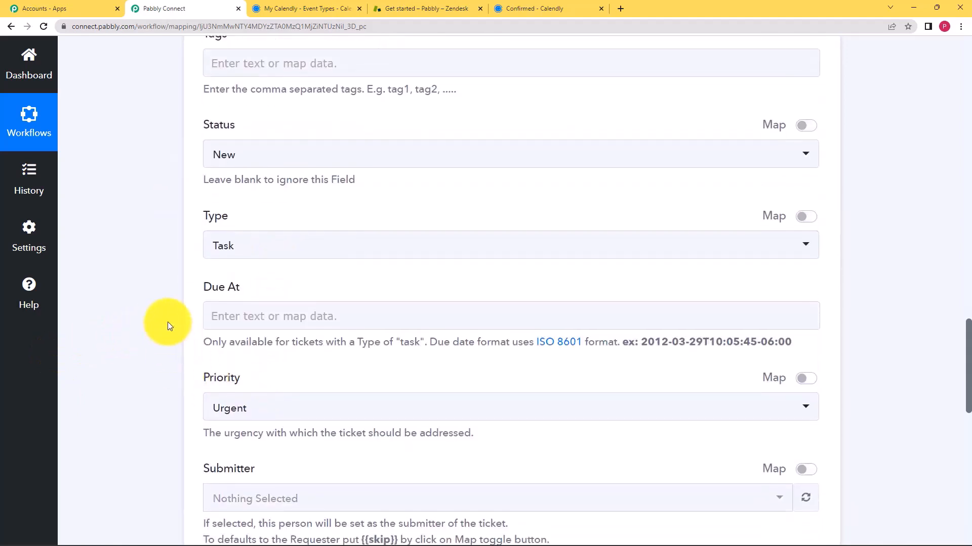
pyautogui.click(258, 227)
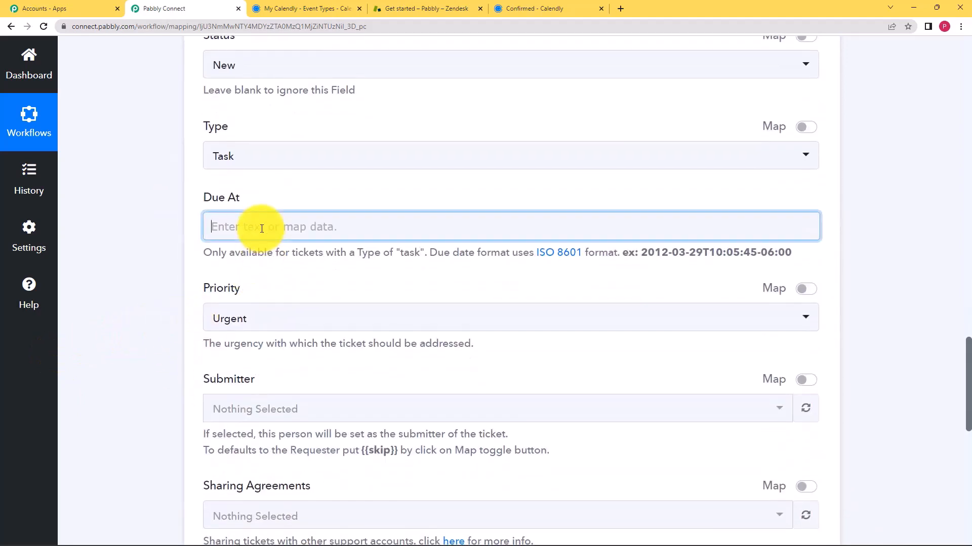
pyautogui.click(176, 296)
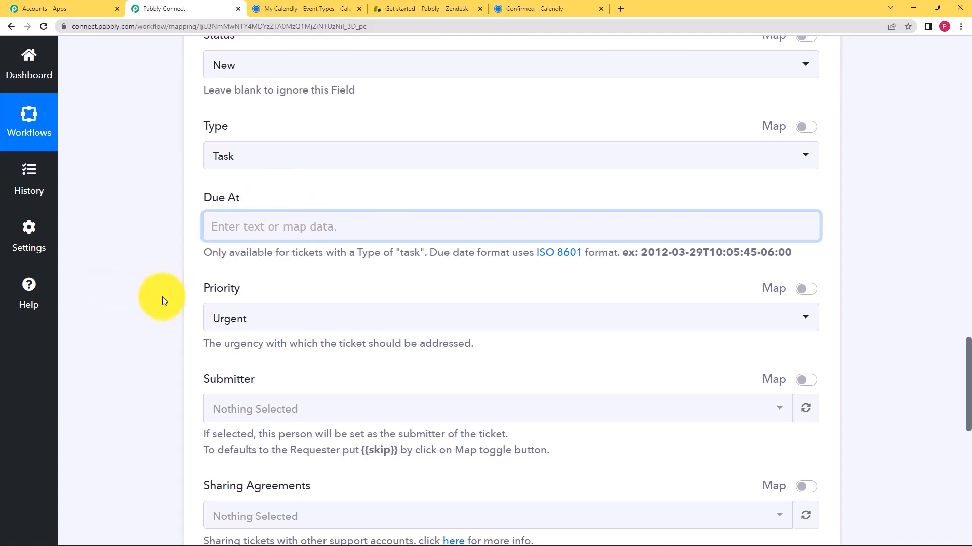
pyautogui.scroll(-2, 161, 296)
pyautogui.click(268, 218)
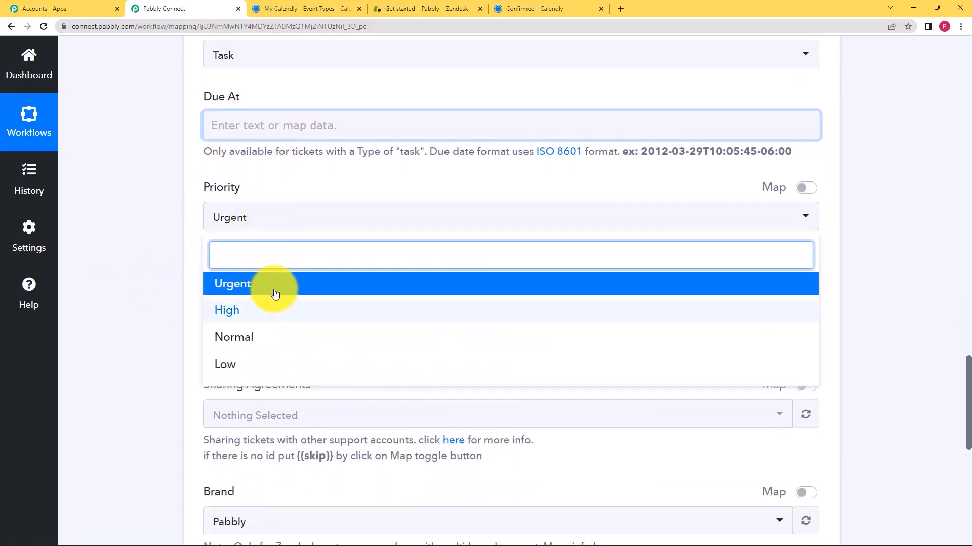
pyautogui.click(253, 340)
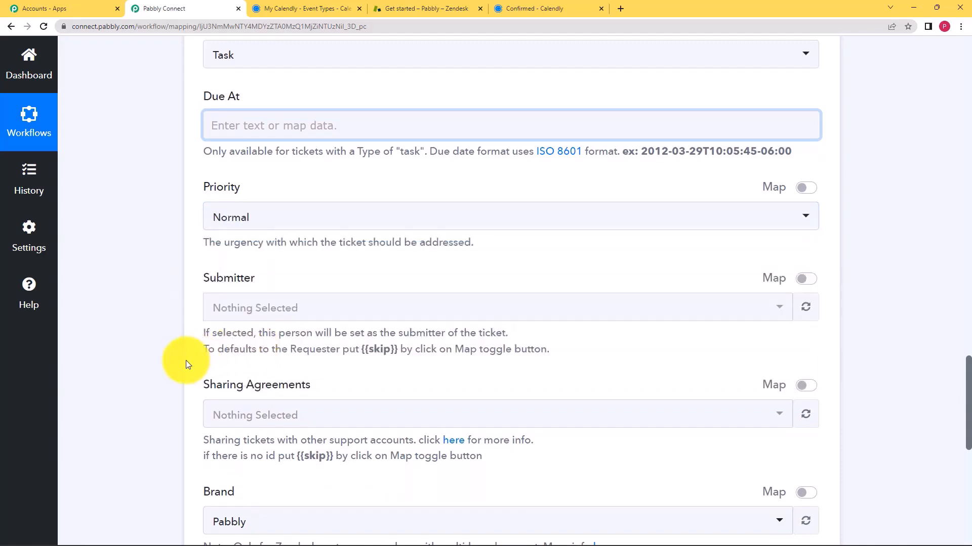
pyautogui.scroll(-6, 186, 360)
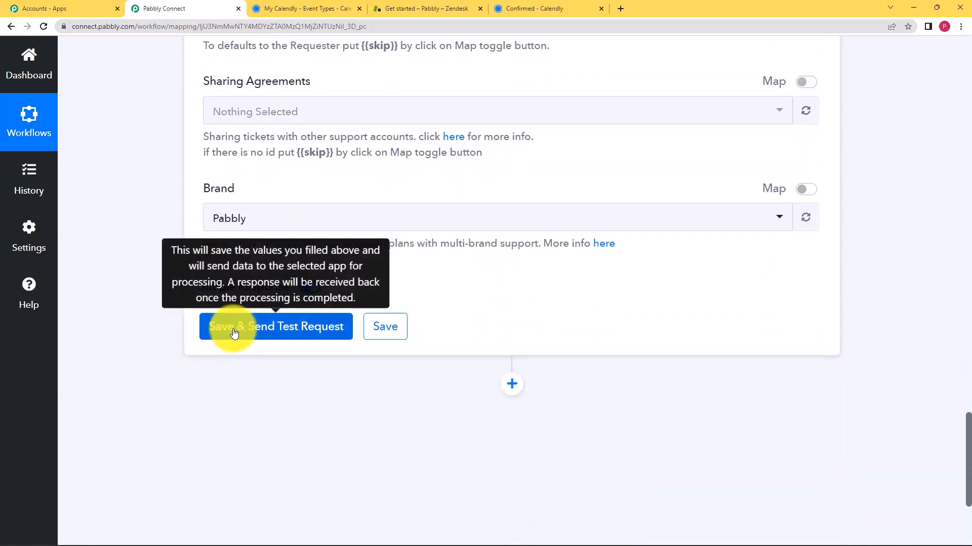
# Send the Zendesk test ticket, review the Response Received fields, then save the step
pyautogui.click(234, 333)
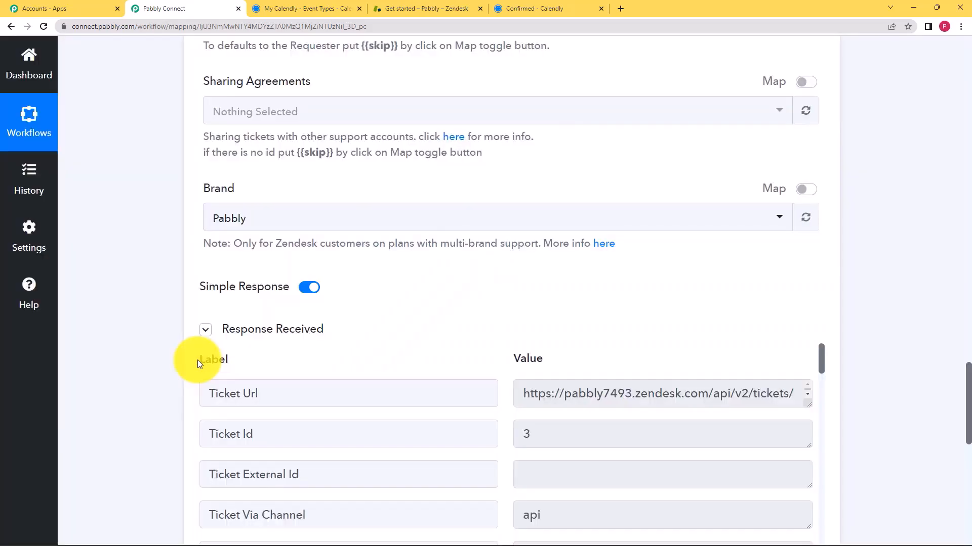
pyautogui.scroll(-5, 405, 339)
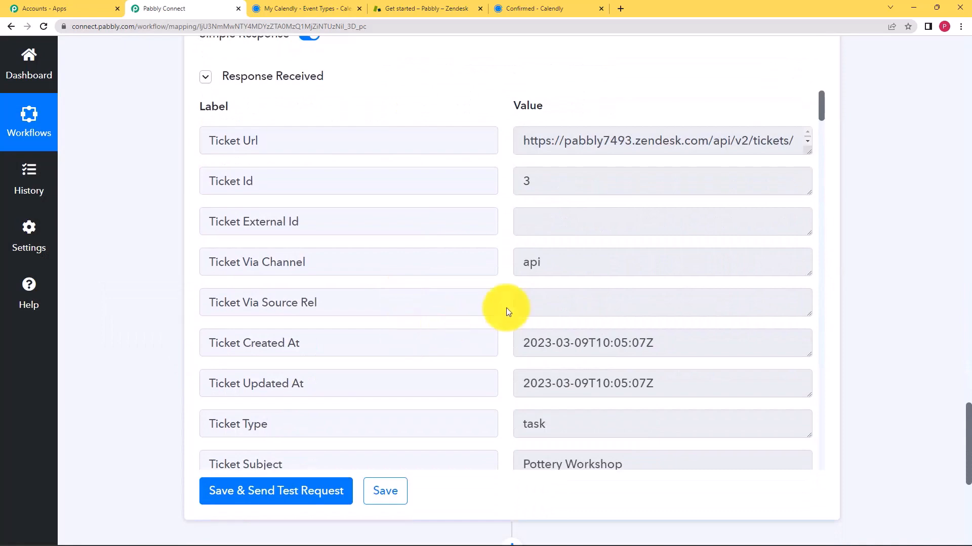
pyautogui.scroll(-5, 456, 312)
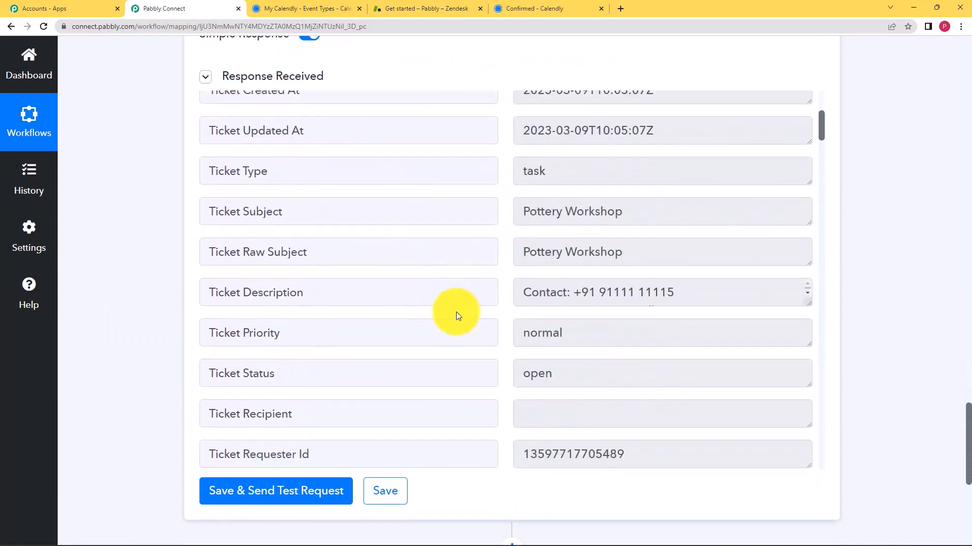
pyautogui.scroll(-11, 502, 326)
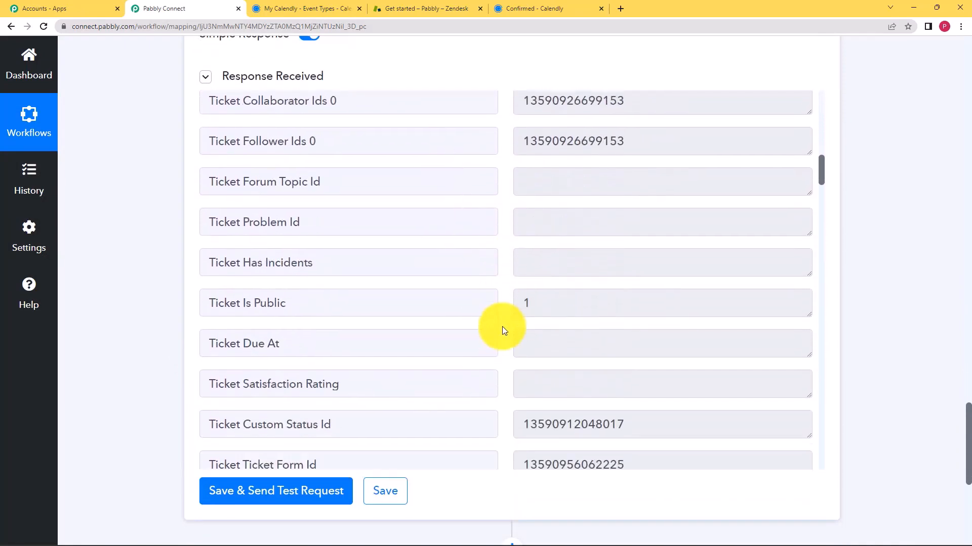
pyautogui.scroll(-15, 503, 328)
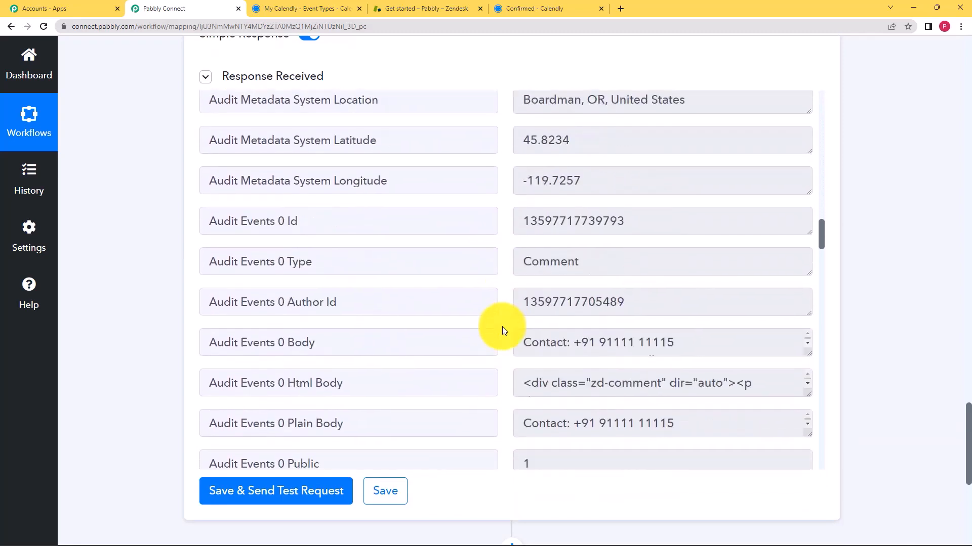
pyautogui.scroll(-8, 502, 330)
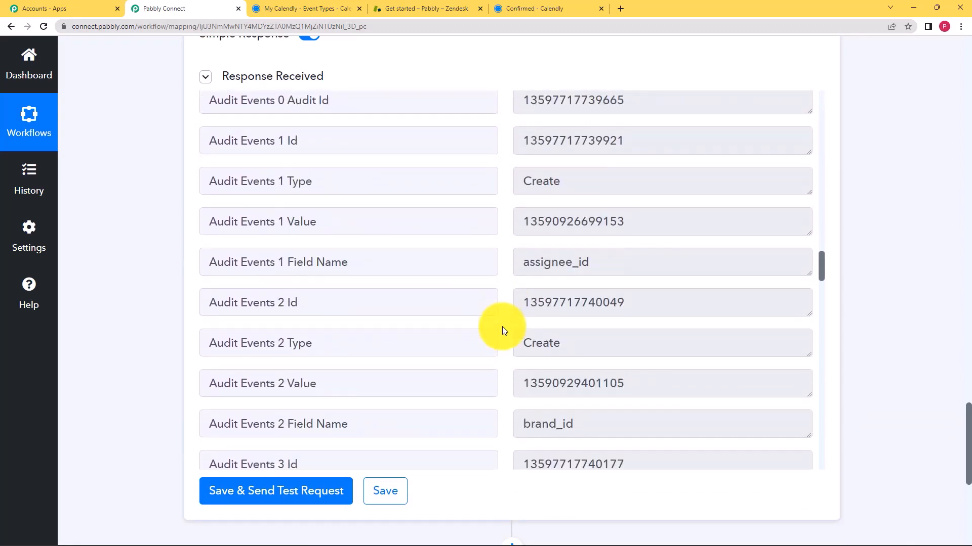
pyautogui.scroll(-14, 502, 326)
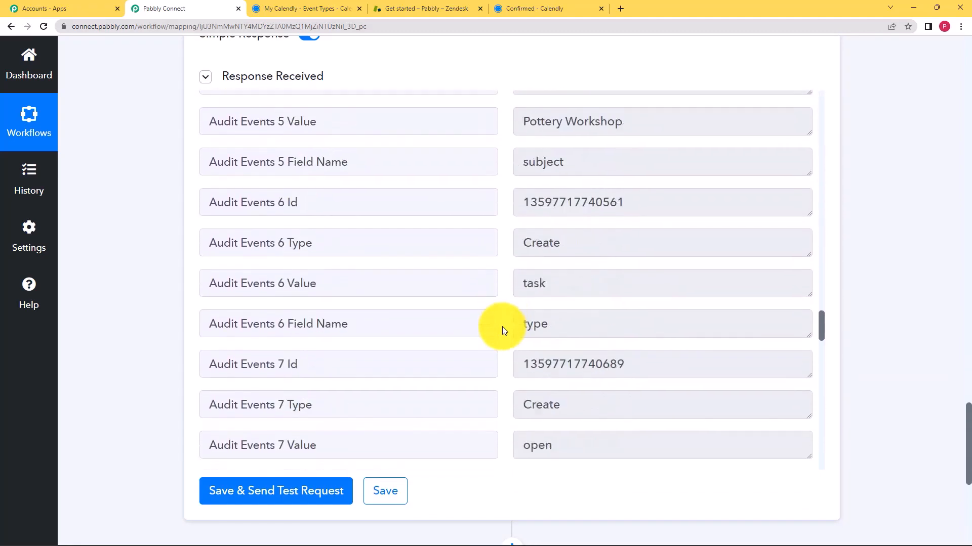
pyautogui.scroll(-16, 502, 327)
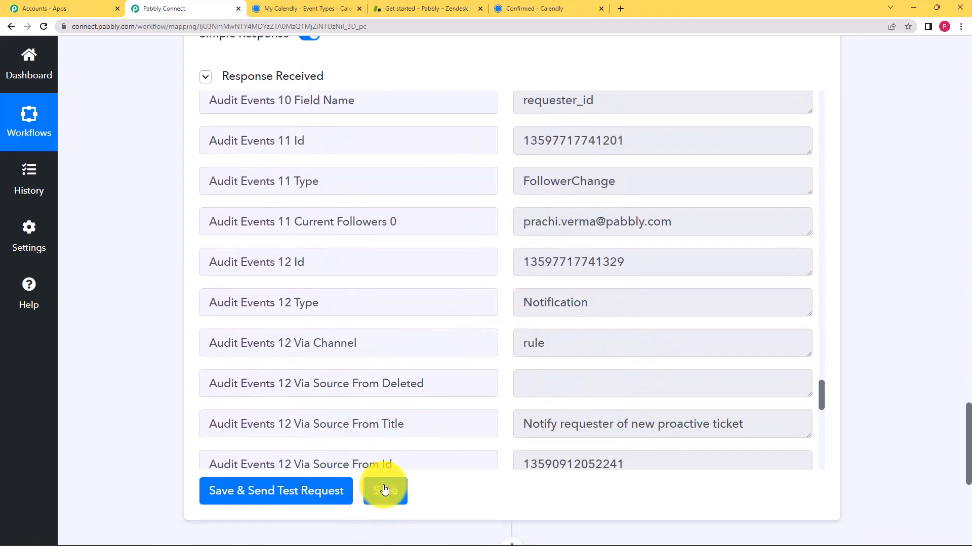
pyautogui.click(384, 490)
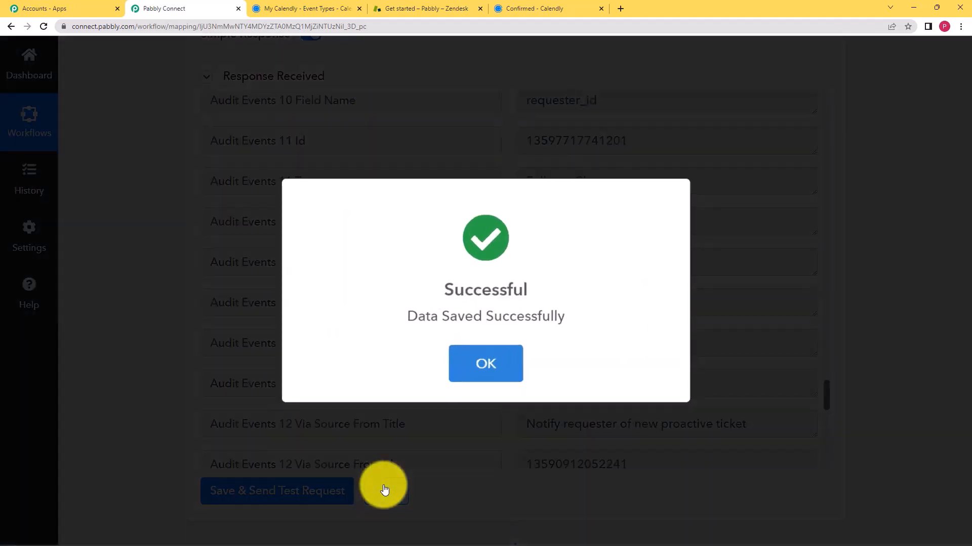
pyautogui.click(460, 377)
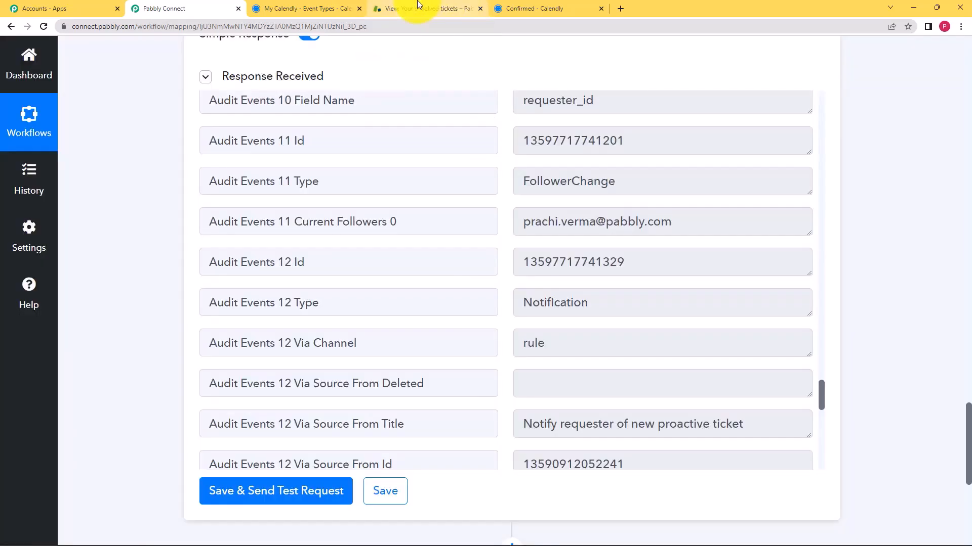
# Open the newest Pottery Workshop ticket #3 from Zendesk's unsolved tickets
pyautogui.click(419, 6)
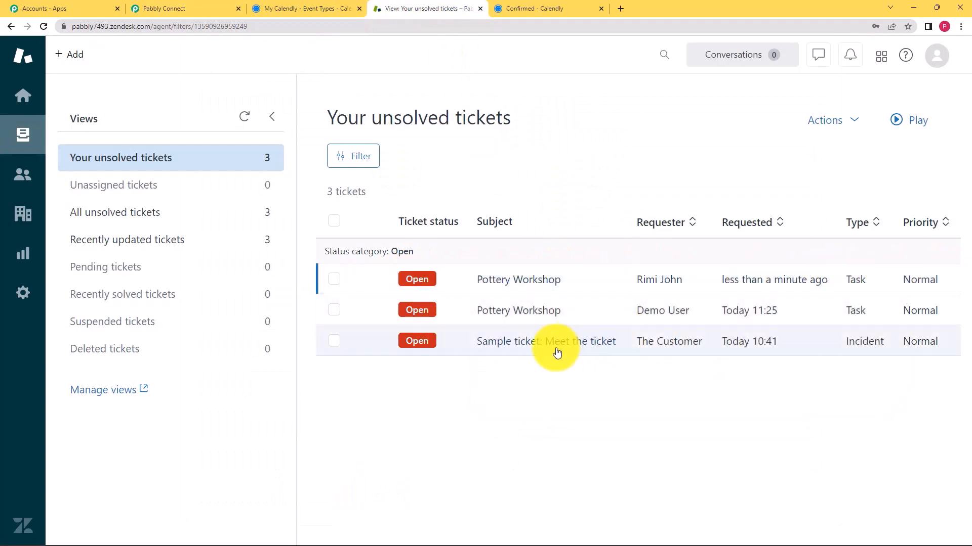
pyautogui.moveTo(546, 321)
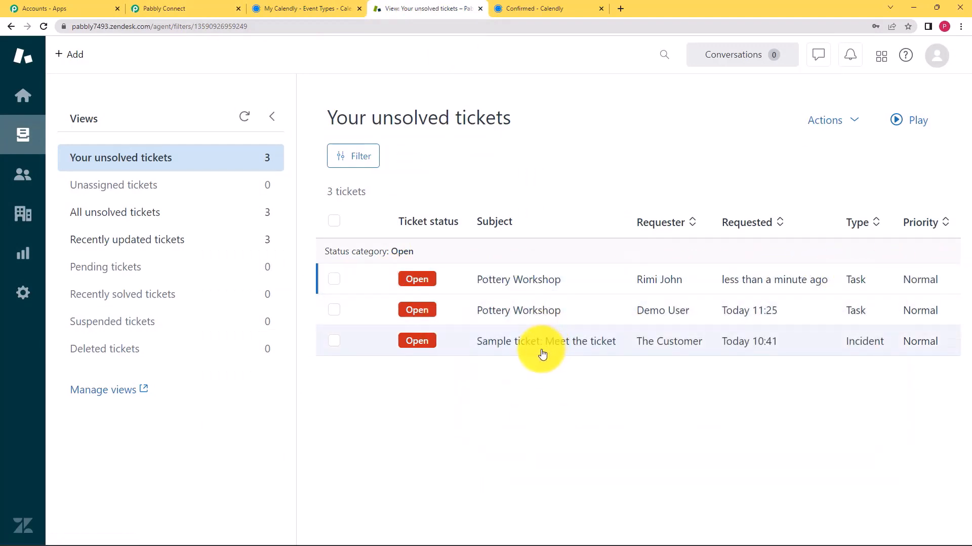
pyautogui.click(489, 281)
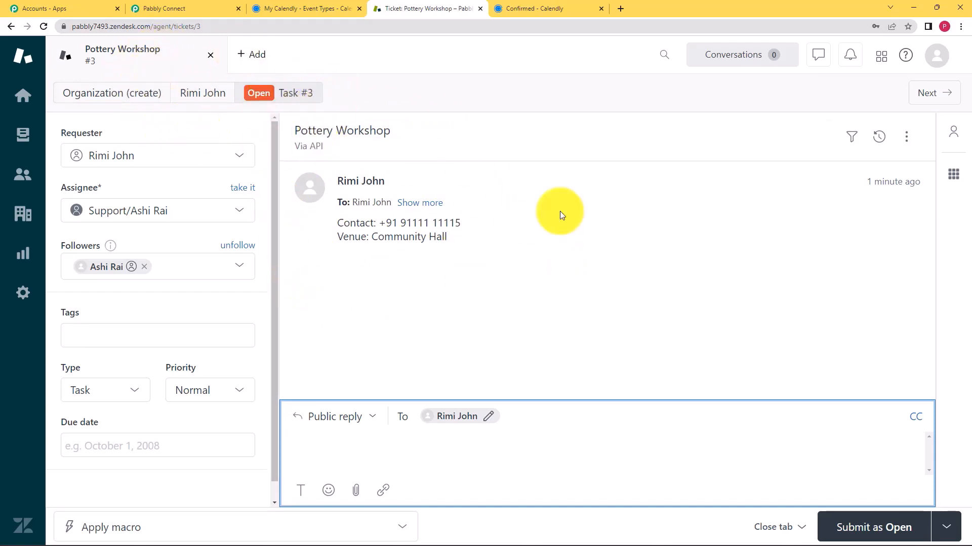
# Back in the workflow, collapse the Zendesk step and review the Calendly trigger's data
pyautogui.click(213, 8)
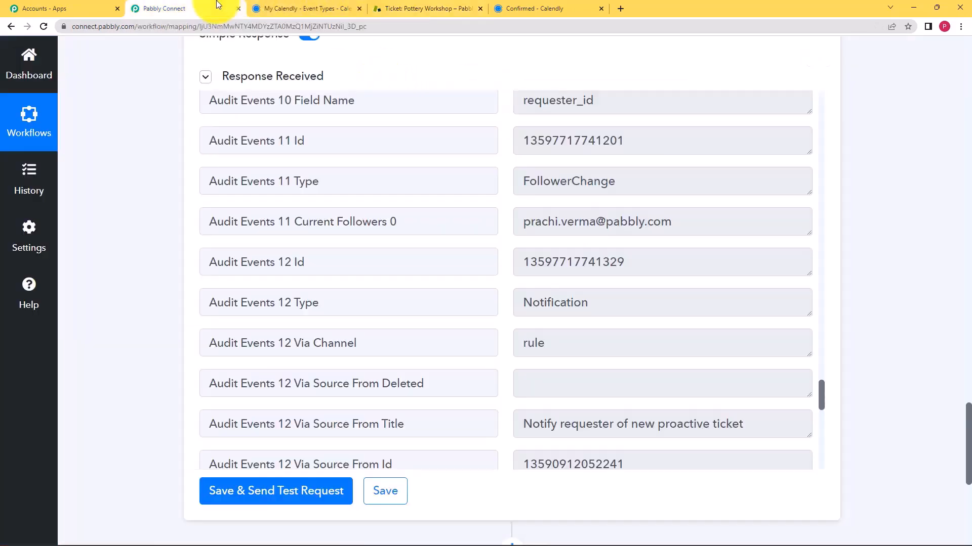
pyautogui.scroll(9, 185, 257)
pyautogui.scroll(15, 185, 257)
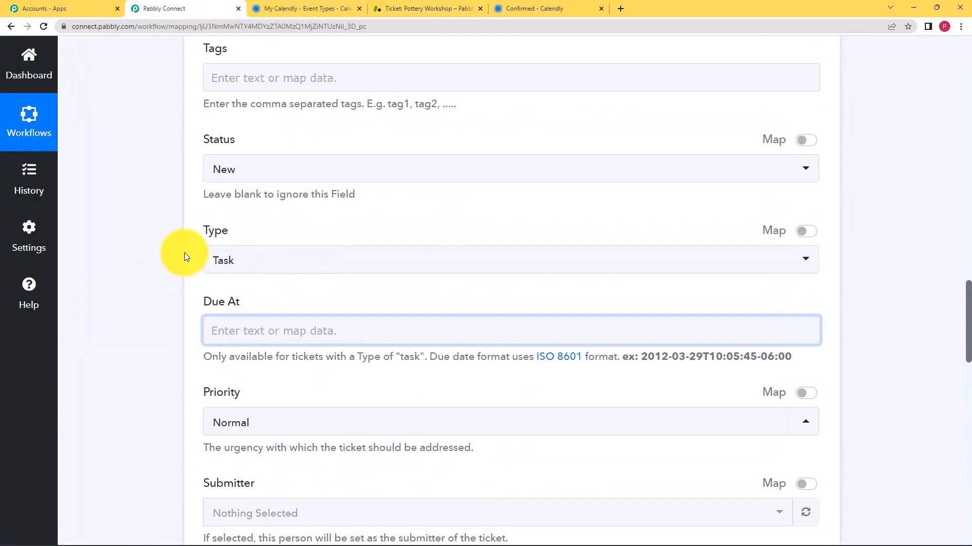
pyautogui.scroll(6, 184, 253)
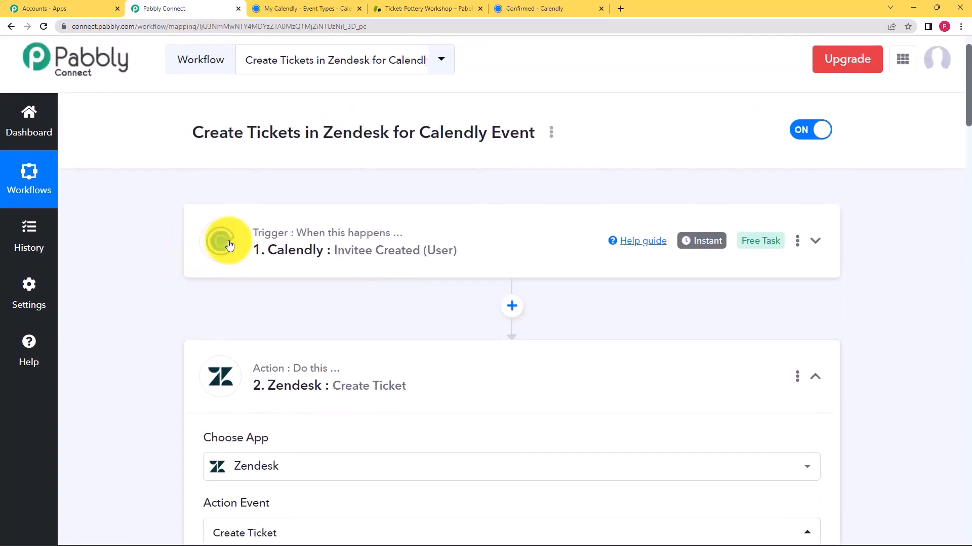
pyautogui.click(457, 360)
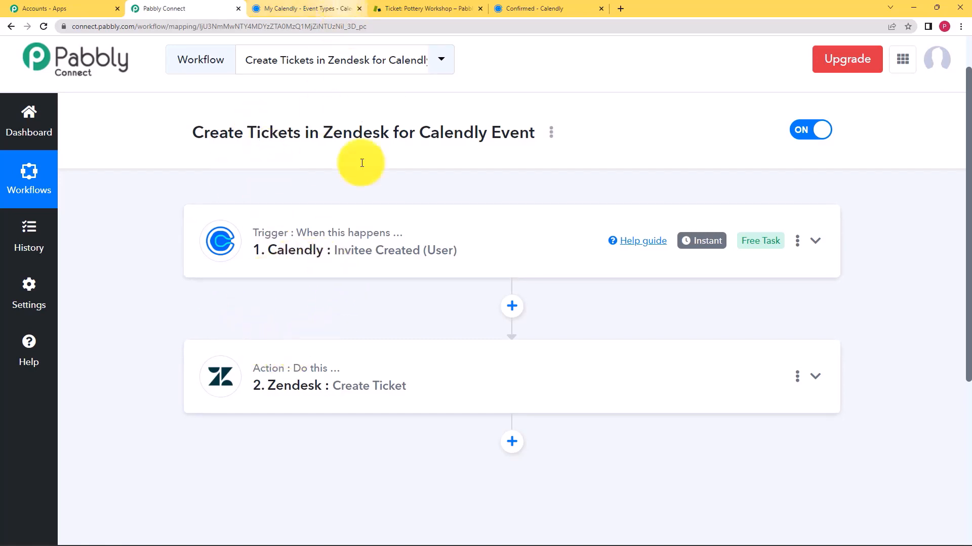
pyautogui.click(361, 255)
pyautogui.scroll(-3, 174, 273)
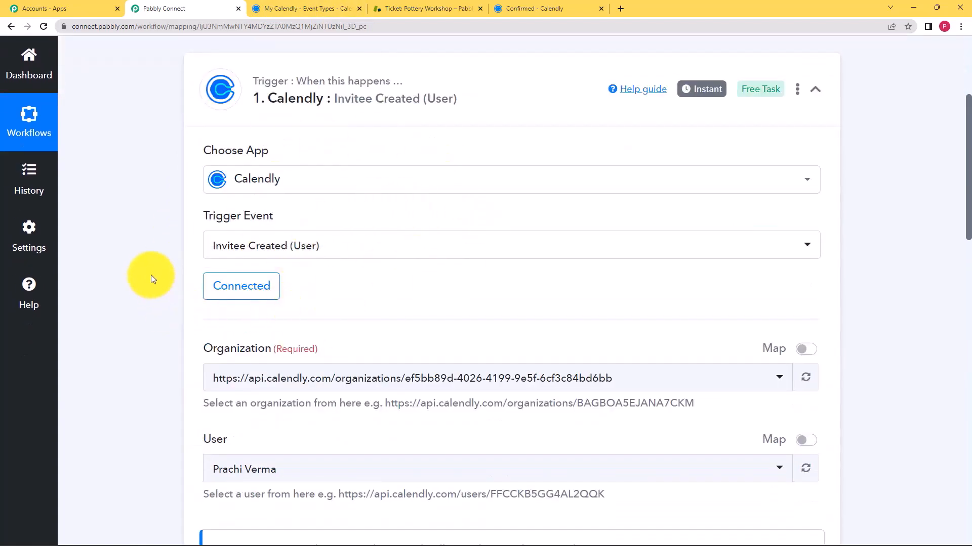
pyautogui.scroll(-3, 151, 275)
pyautogui.scroll(-3, 250, 226)
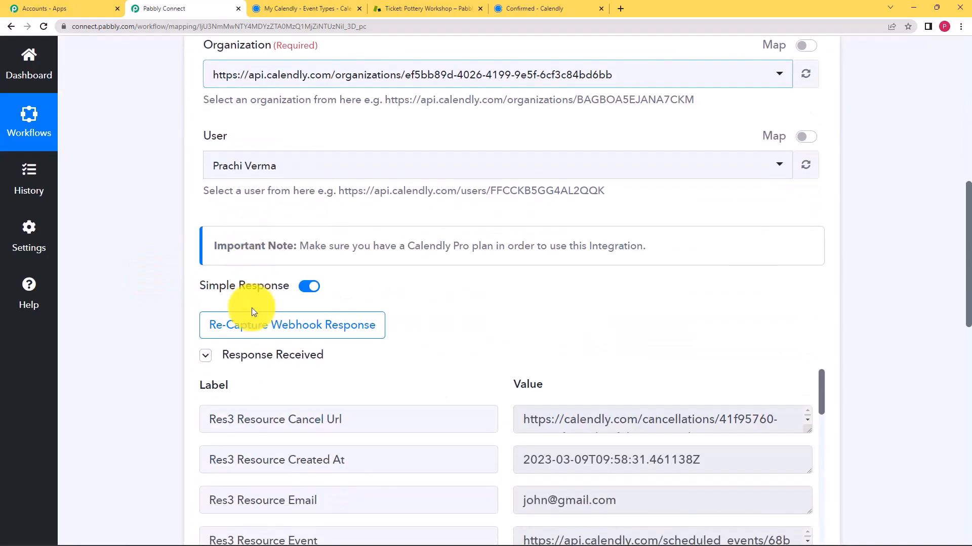
pyautogui.scroll(-5, 119, 305)
pyautogui.scroll(-3, 250, 321)
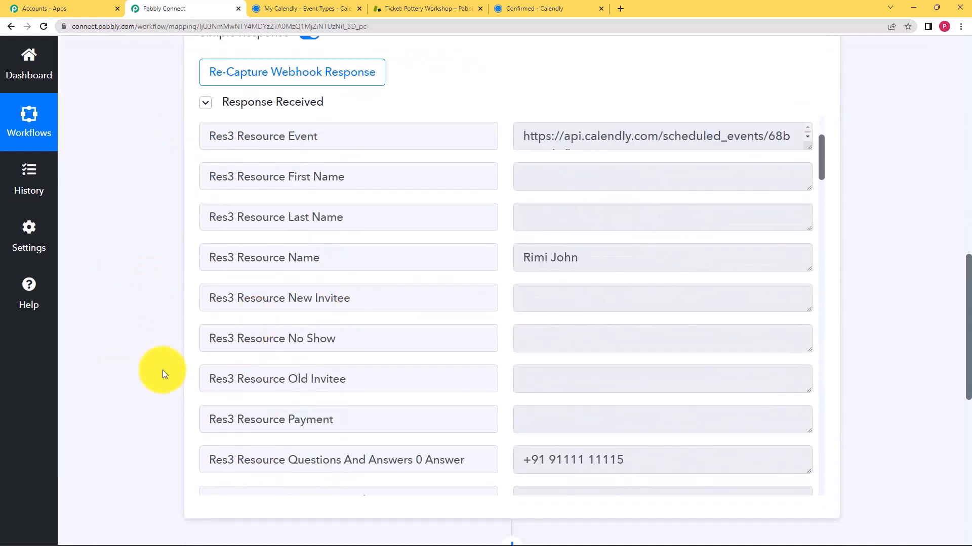
pyautogui.scroll(7, 134, 152)
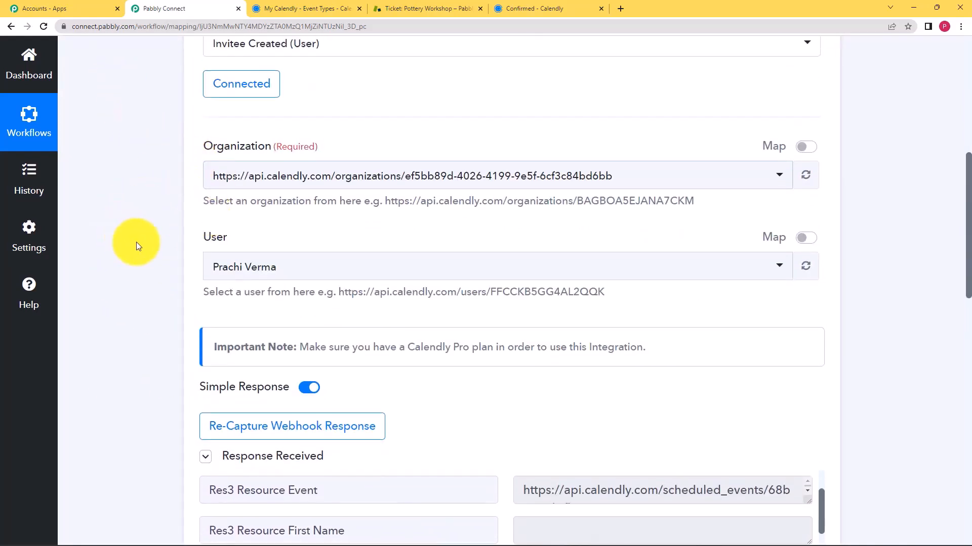
pyautogui.scroll(5, 135, 242)
pyautogui.scroll(3, 136, 242)
# Reopen the Zendesk Create Ticket step and scroll through its field mappings and test response
pyautogui.click(351, 264)
pyautogui.scroll(-6, 134, 275)
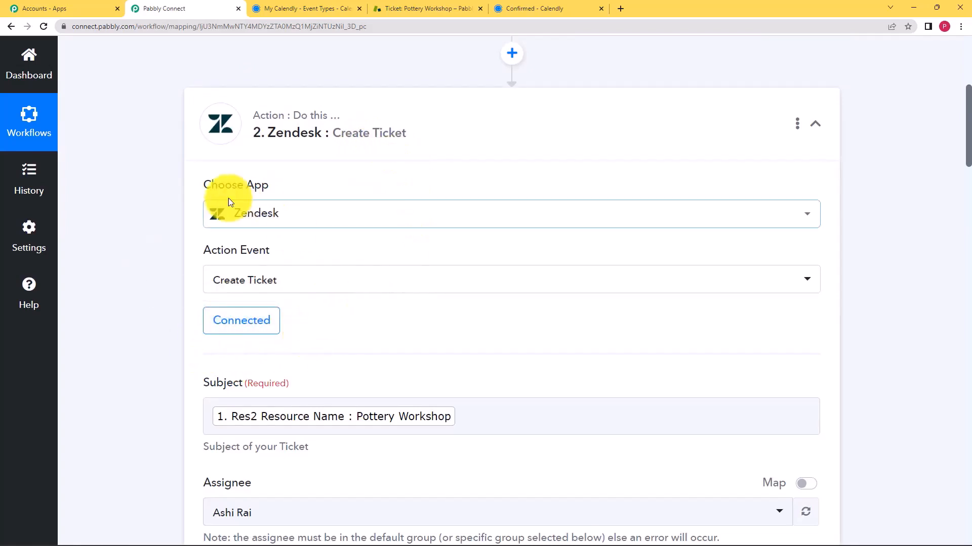
pyautogui.scroll(-2, 298, 205)
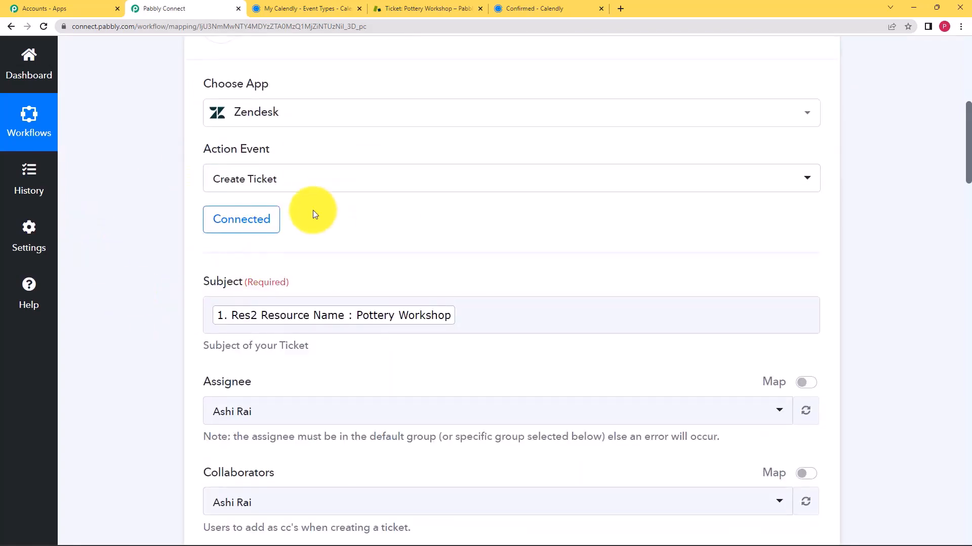
pyautogui.scroll(-2, 186, 311)
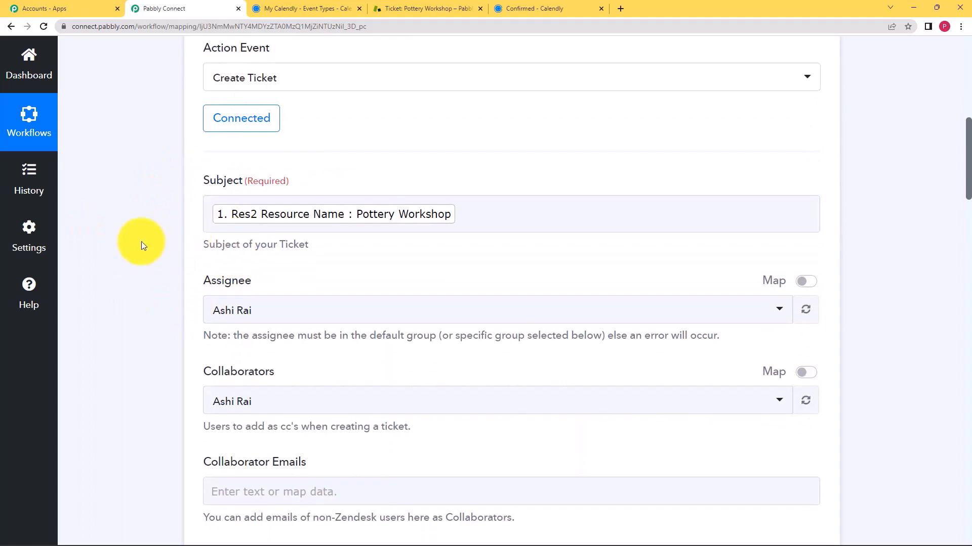
pyautogui.scroll(-7, 194, 394)
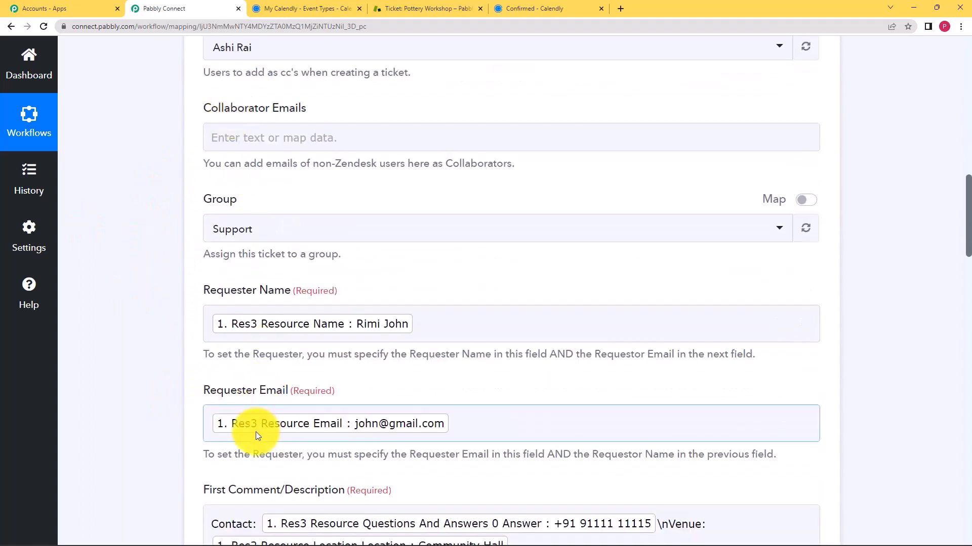
pyautogui.scroll(-1, 213, 400)
pyautogui.scroll(-2, 168, 368)
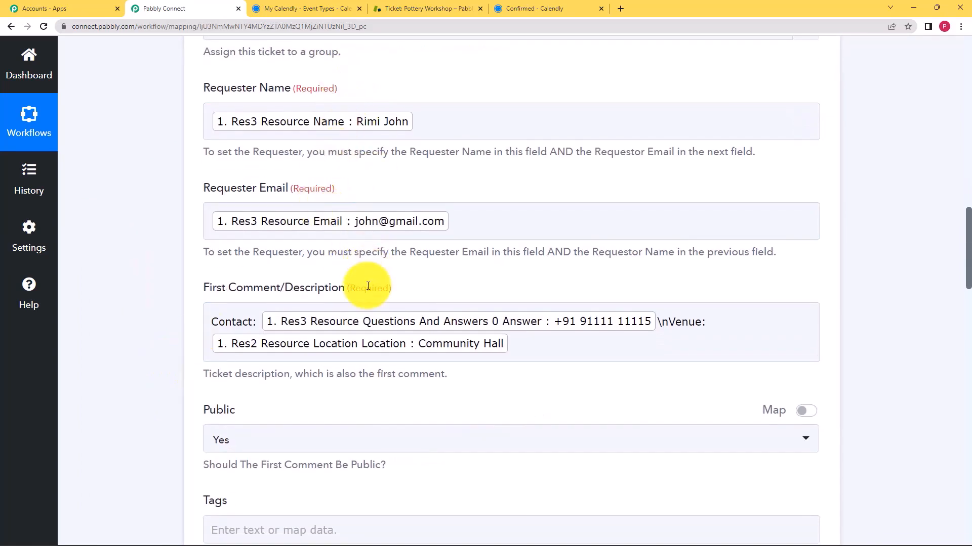
pyautogui.scroll(-15, 112, 310)
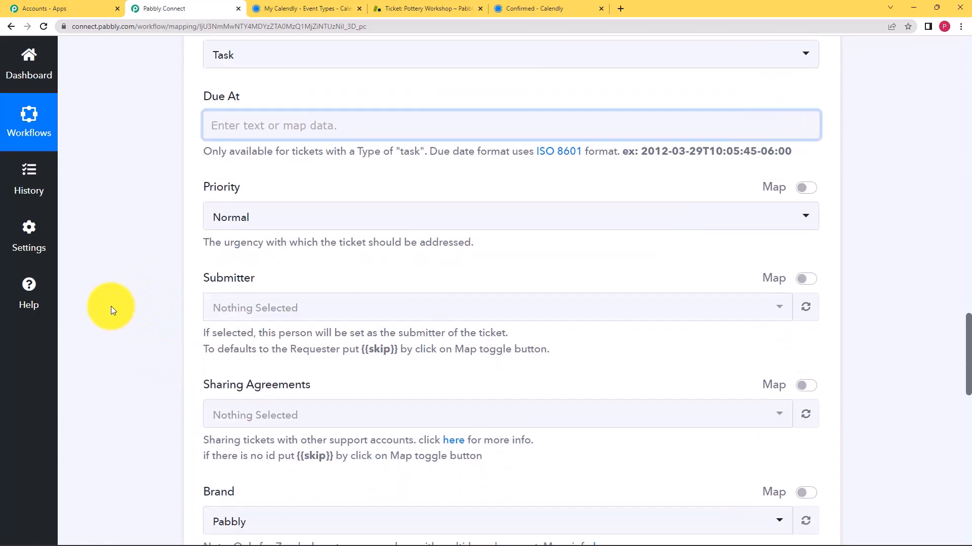
pyautogui.scroll(-5, 111, 305)
pyautogui.scroll(20, 382, 339)
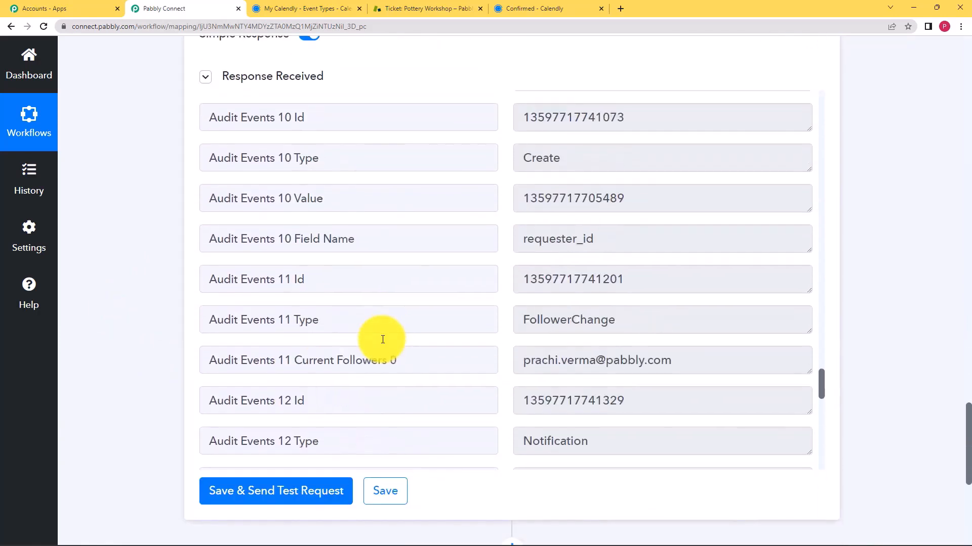
pyautogui.scroll(20, 382, 340)
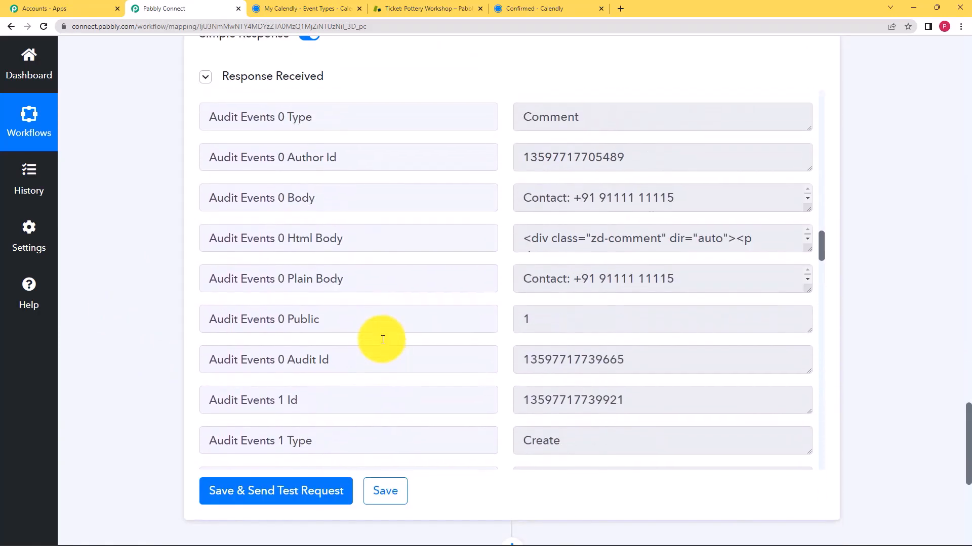
pyautogui.scroll(5, 382, 340)
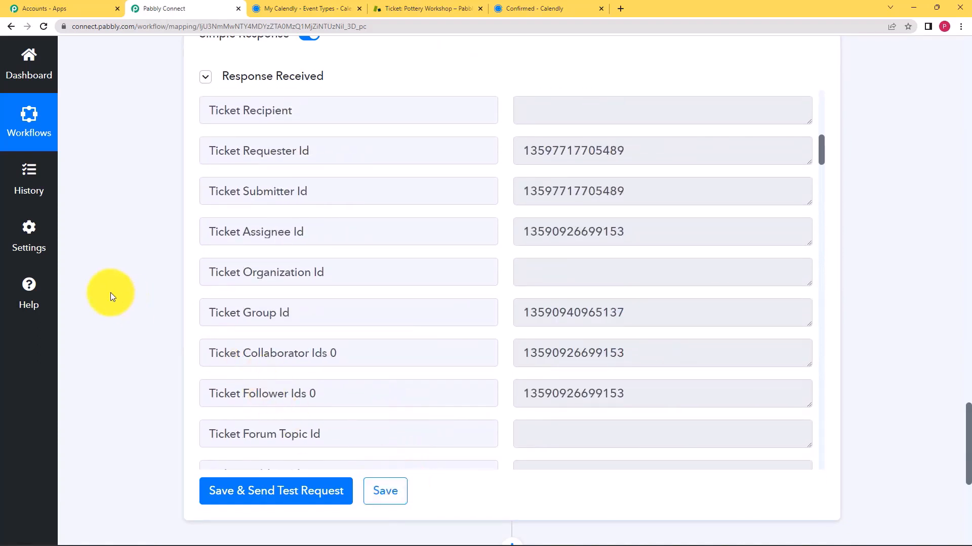
# Compare the Pottery Workshop ticket in Zendesk with the workflow's mapped response fields
pyautogui.click(417, 8)
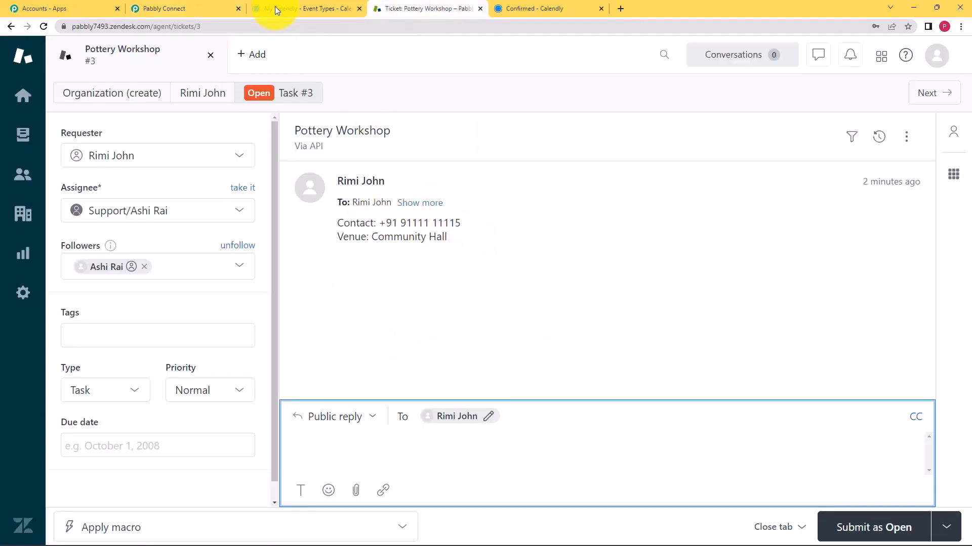
pyautogui.click(211, 4)
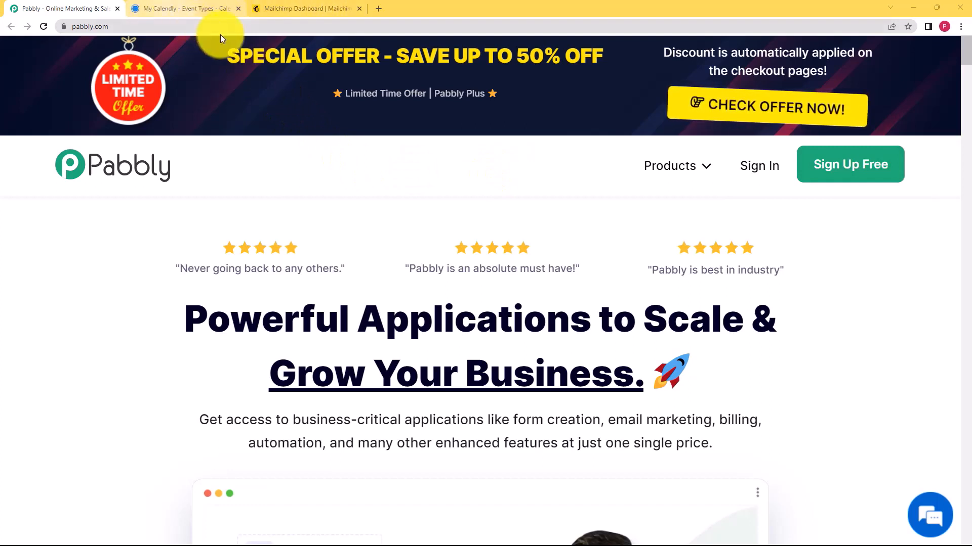
# Look over the Calendly event types and Mailchimp dashboard tabs, ending on Pabbly's homepage
pyautogui.click(207, 3)
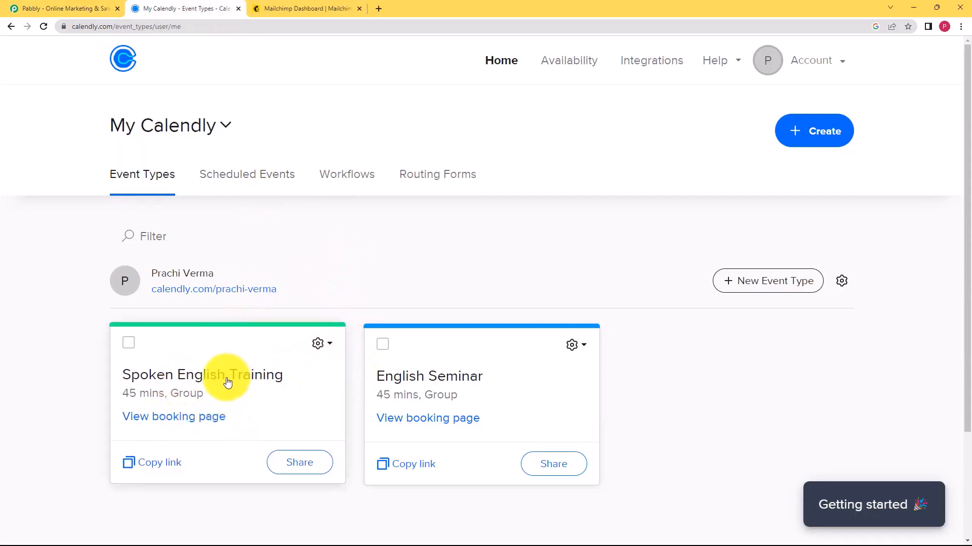
pyautogui.click(324, 7)
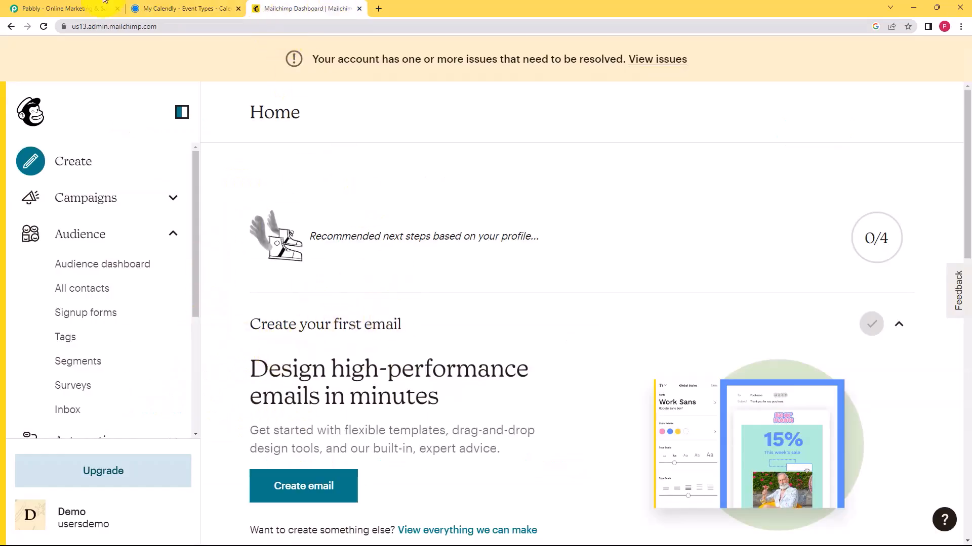
pyautogui.click(76, 6)
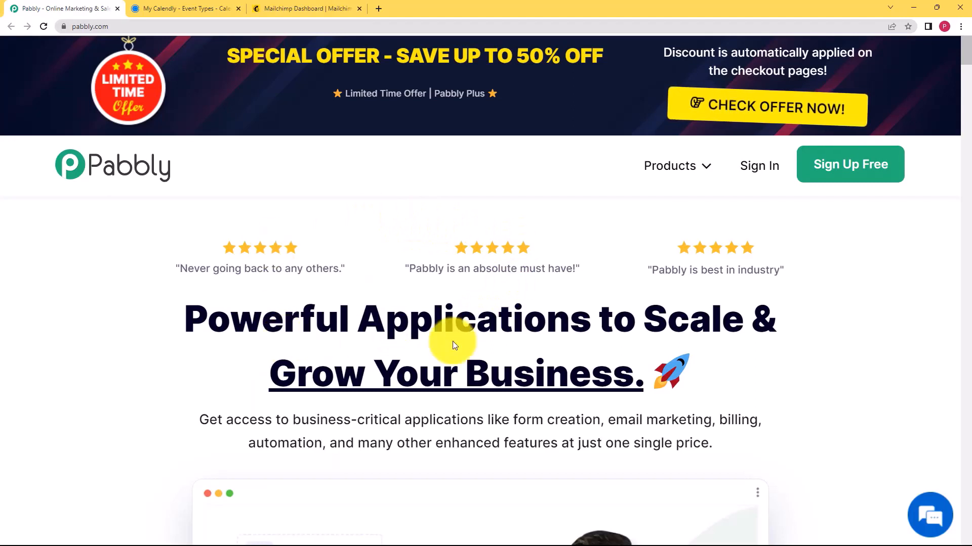
# Sign in to Pabbly with Google and launch Pabbly Connect from All Apps
pyautogui.click(766, 176)
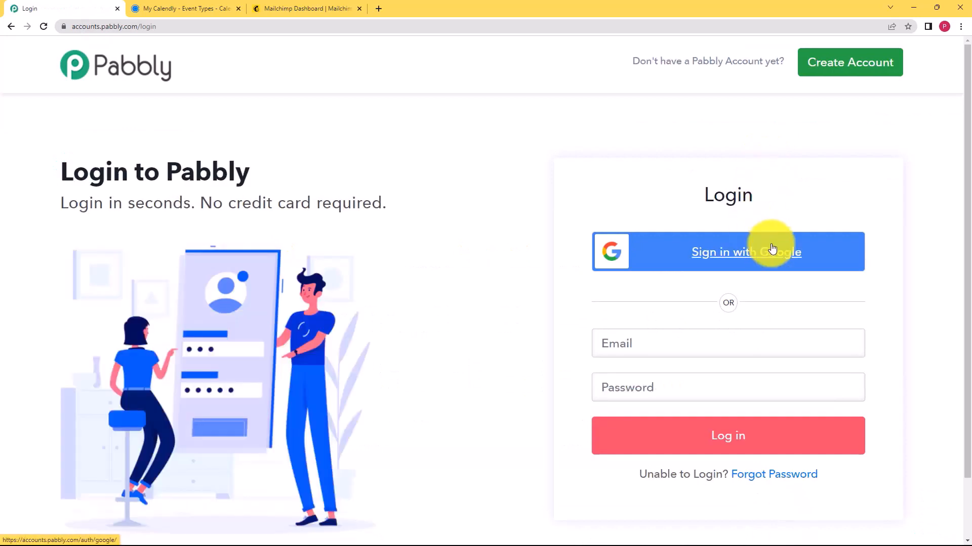
pyautogui.click(775, 254)
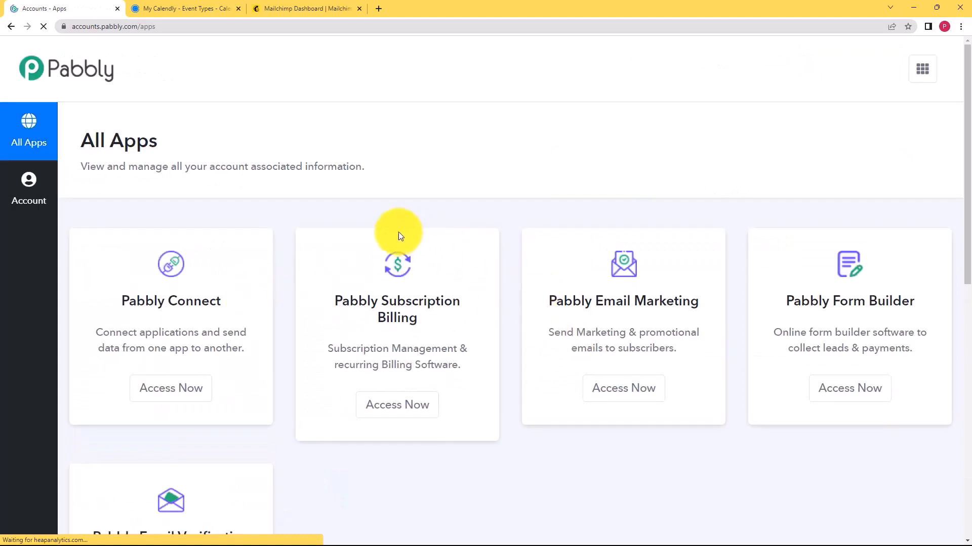
pyautogui.scroll(-1, 282, 289)
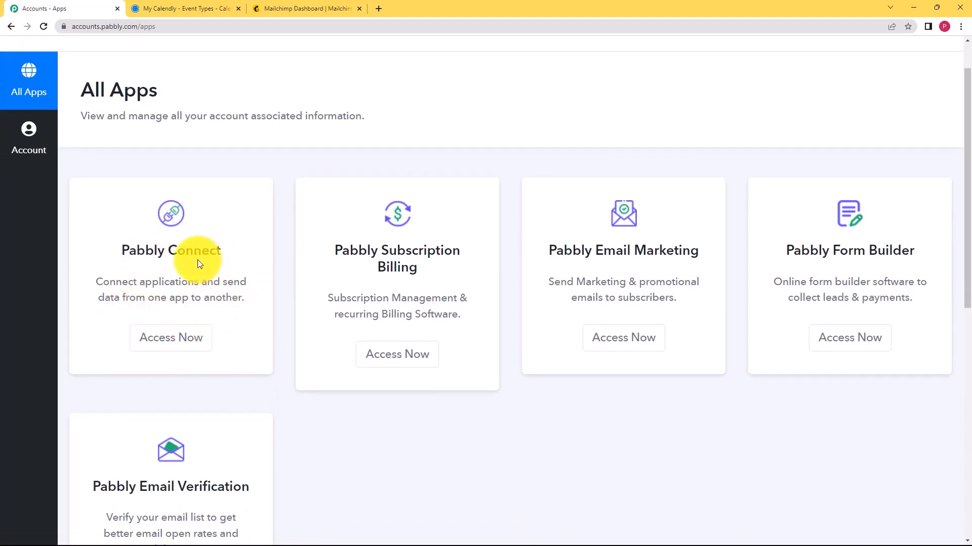
pyautogui.click(192, 339)
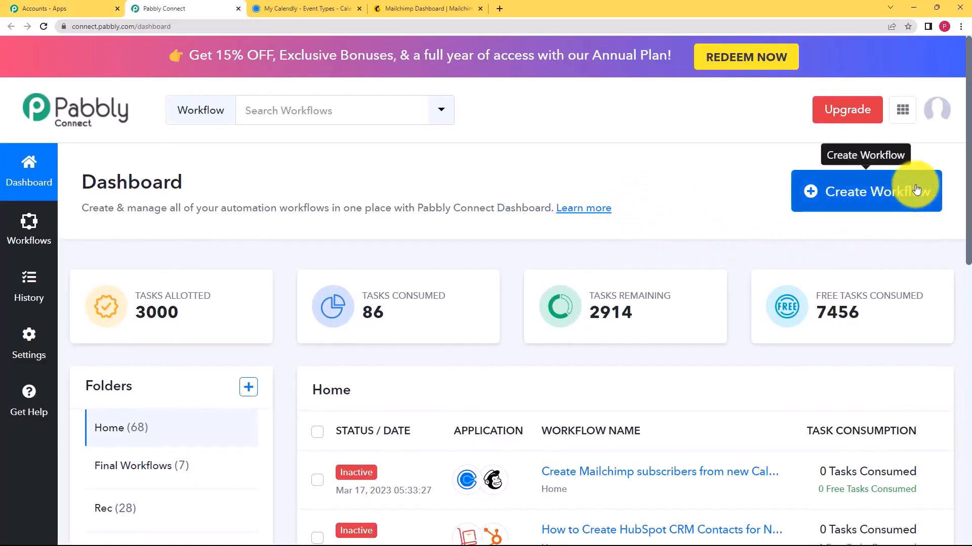
# Create the workflow 'Create Mailchimp subscribers from new Calendly invitees'
pyautogui.click(915, 197)
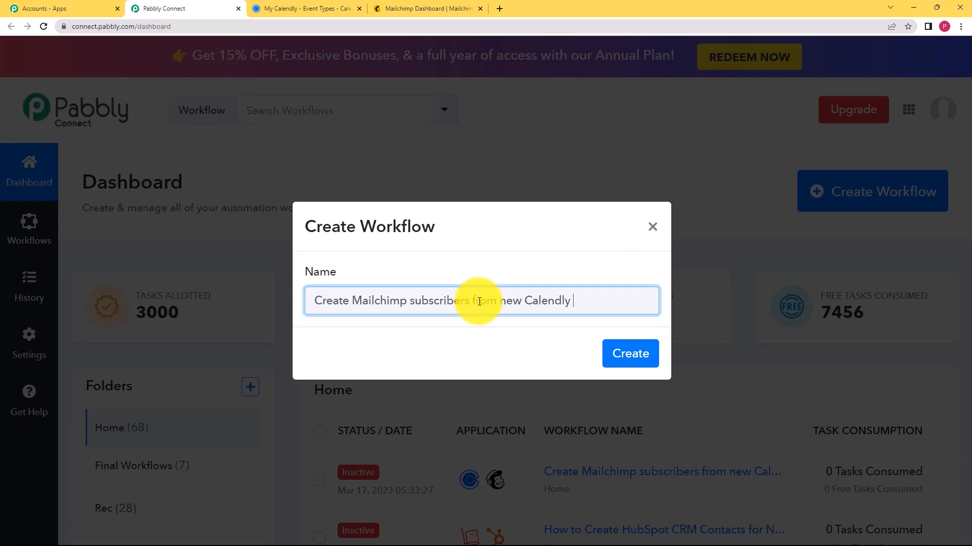
pyautogui.click(630, 353)
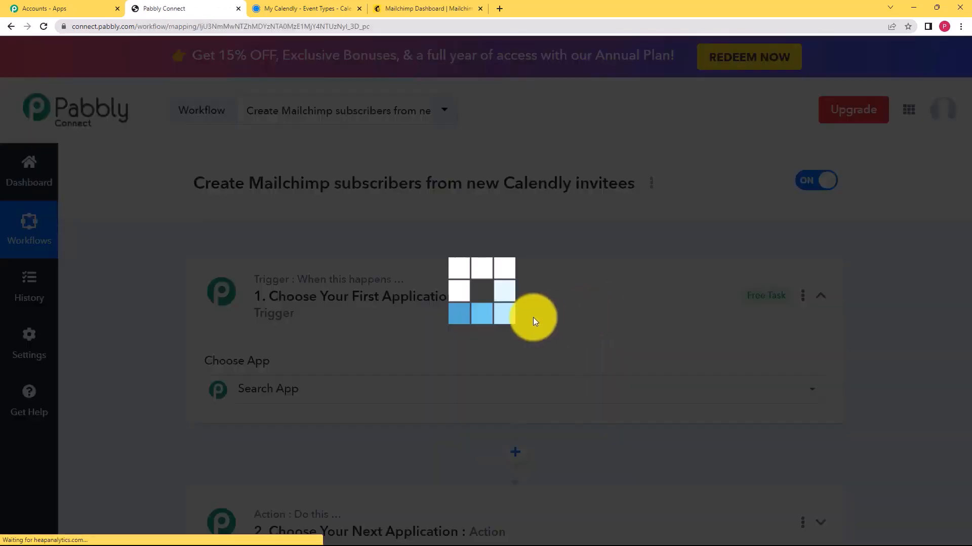
pyautogui.click(331, 393)
pyautogui.click(499, 282)
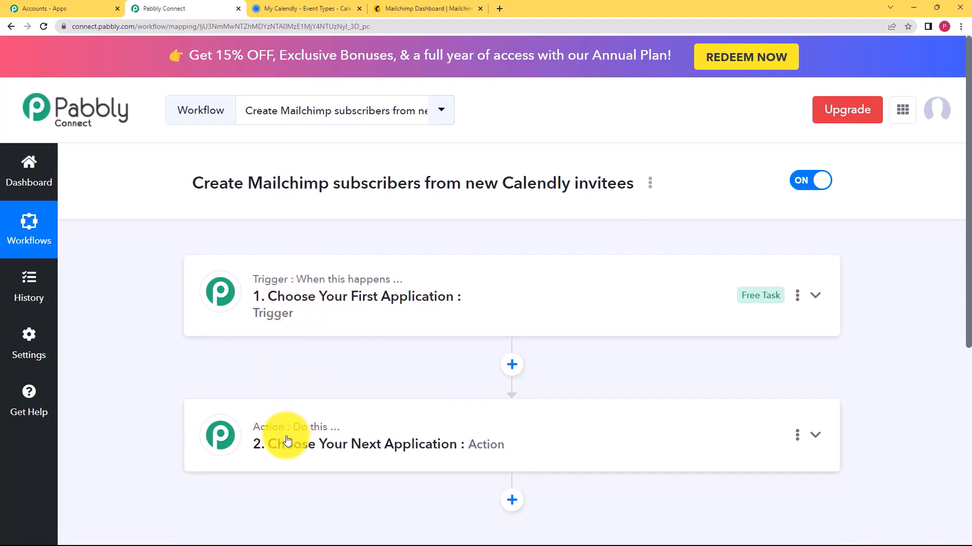
# Search 'calen' in the trigger's app chooser and select Calendly
pyautogui.moveTo(305, 433)
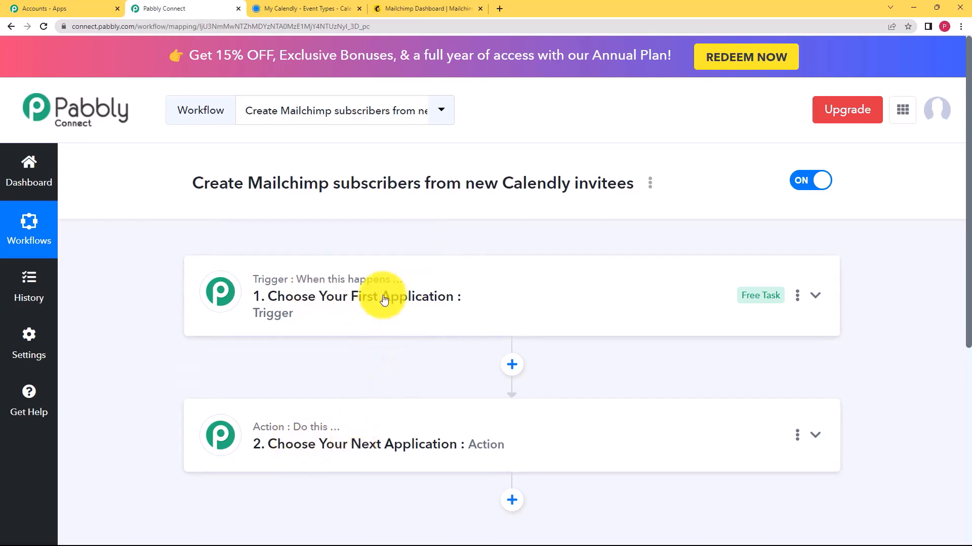
pyautogui.click(384, 299)
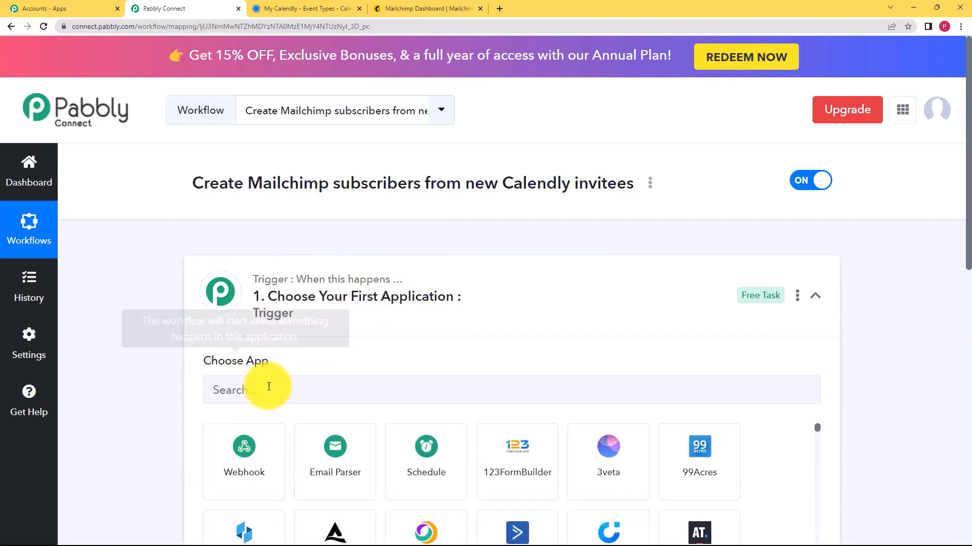
pyautogui.click(289, 297)
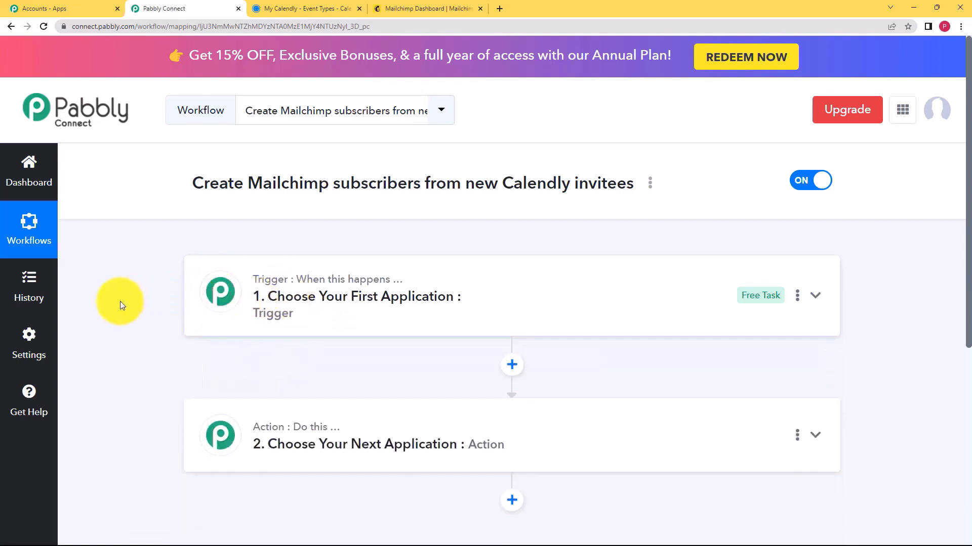
pyautogui.click(307, 436)
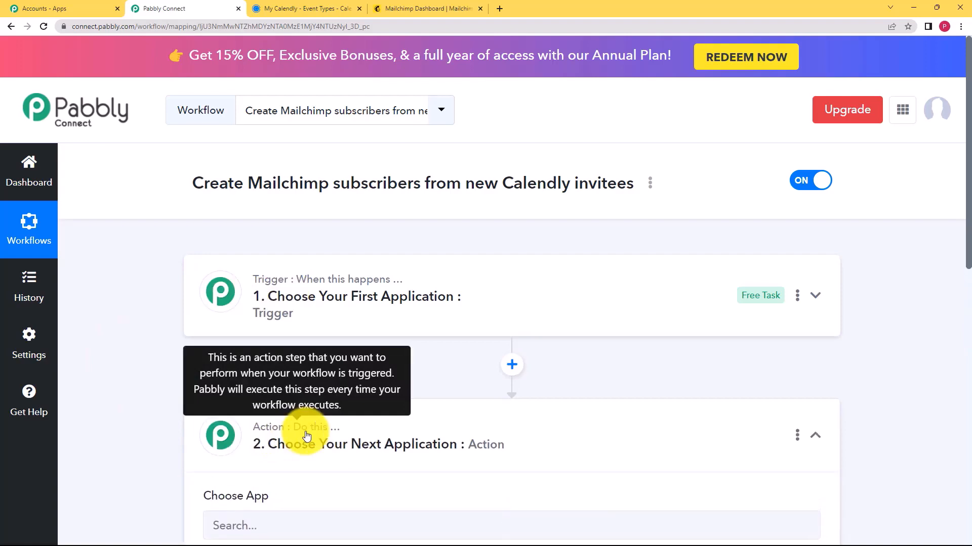
pyautogui.scroll(-3, 167, 420)
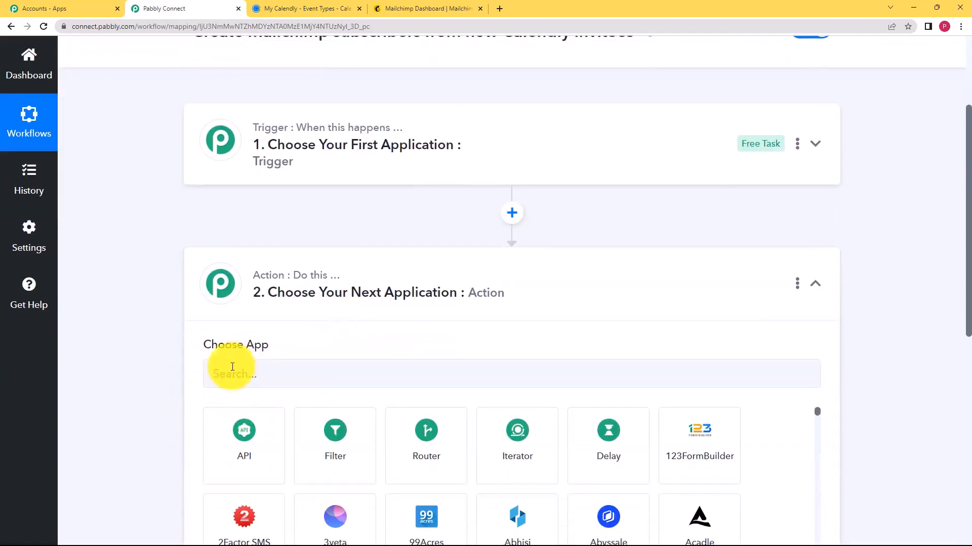
pyautogui.click(354, 294)
pyautogui.click(370, 182)
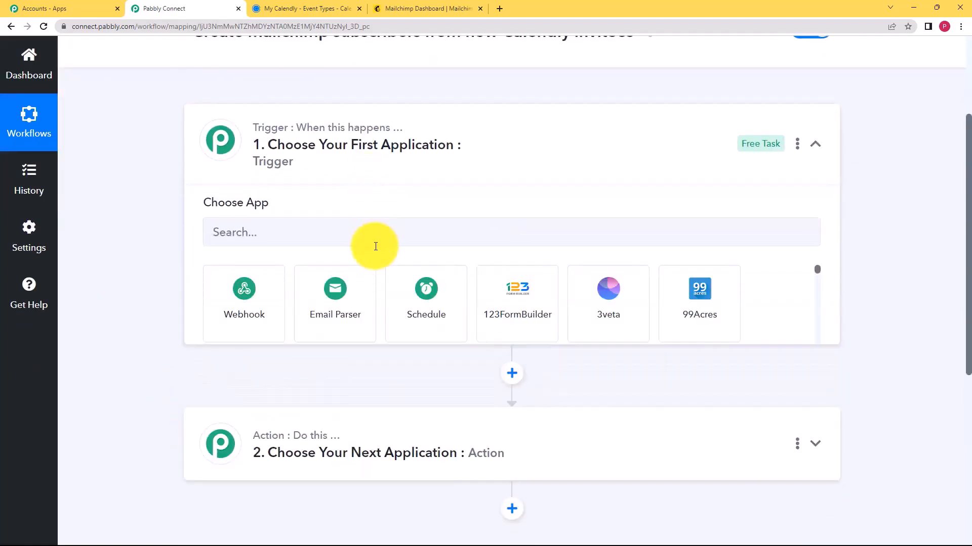
pyautogui.click(378, 232)
pyautogui.write('calen')
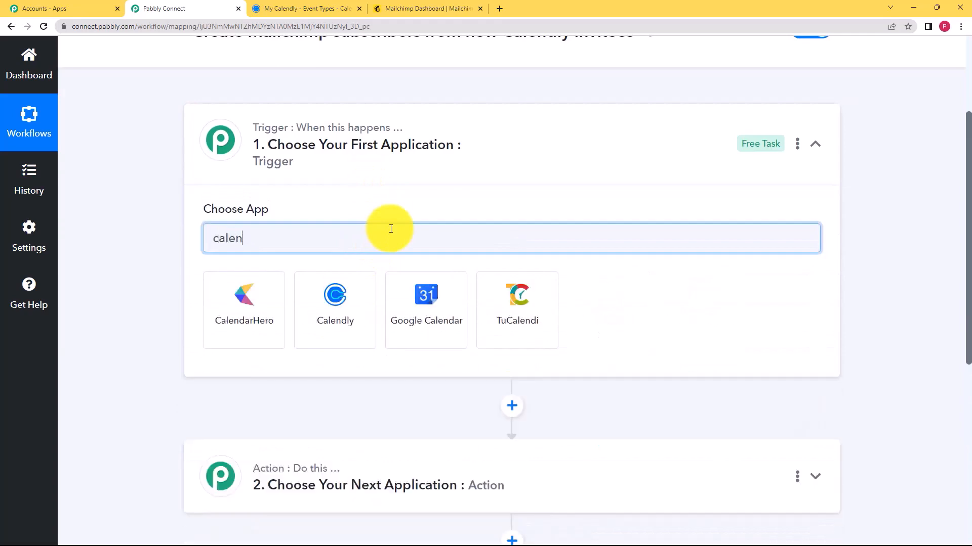
pyautogui.click(351, 309)
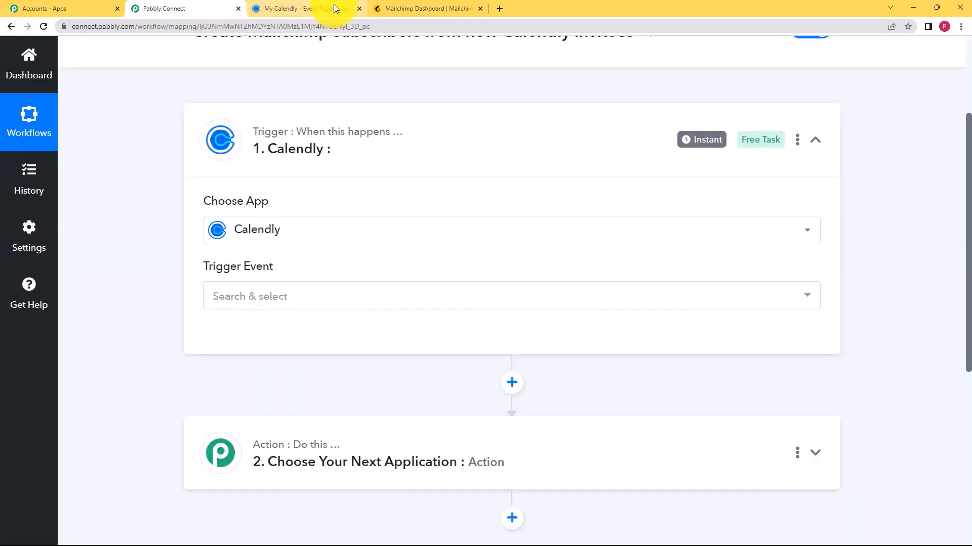
# Copy the Spoken English Training booking link from Calendly and load it in a new tab
pyautogui.click(333, 8)
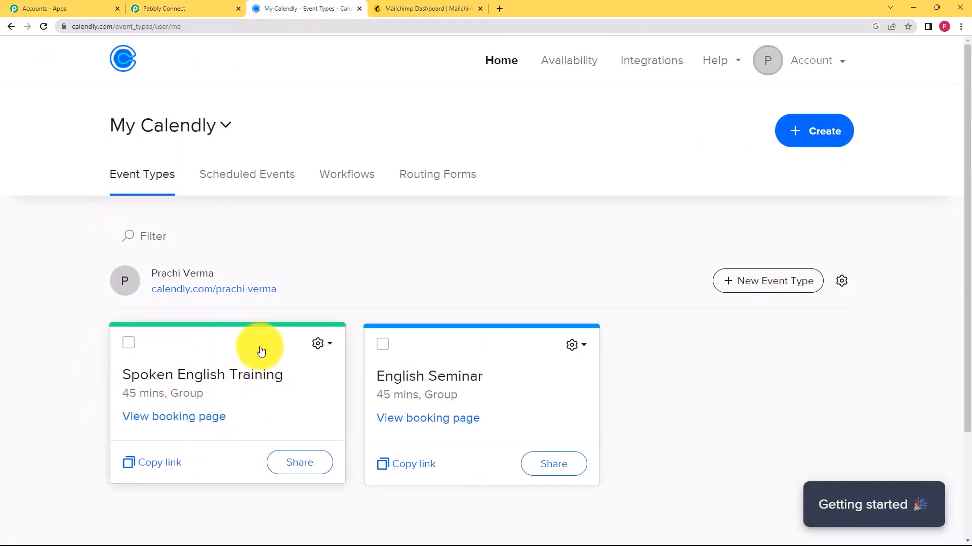
pyautogui.click(129, 467)
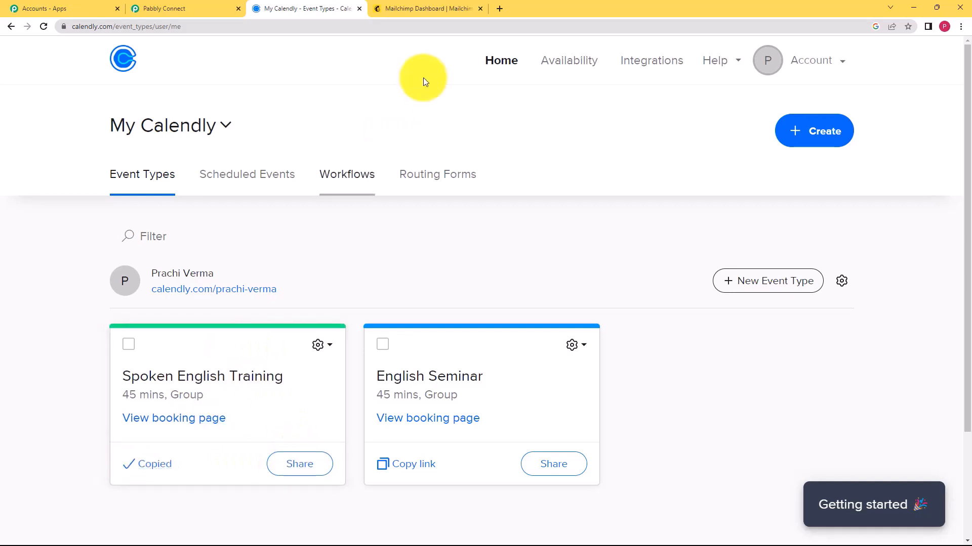
pyautogui.click(500, 8)
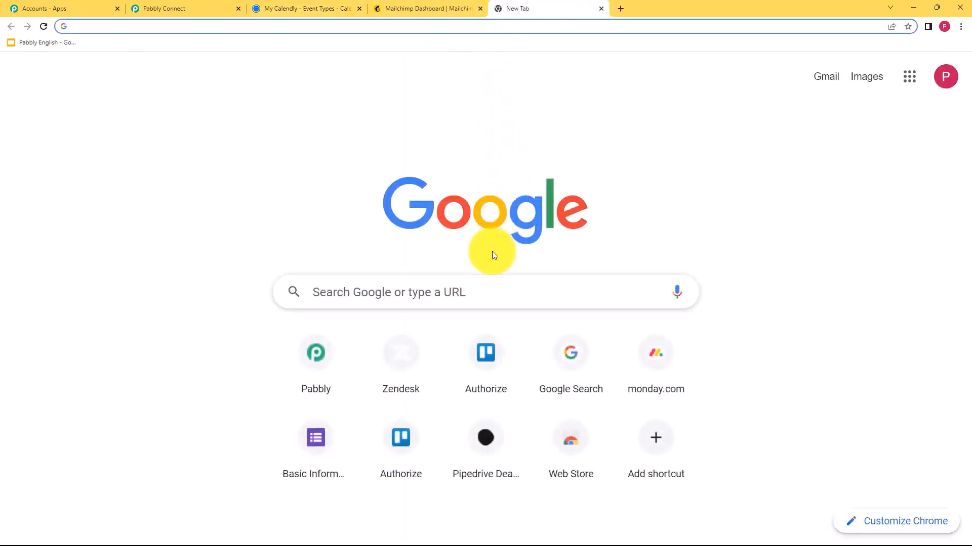
pyautogui.write('https://calendly.com/prachi-verma/spoken-english-training')
pyautogui.press('Return')
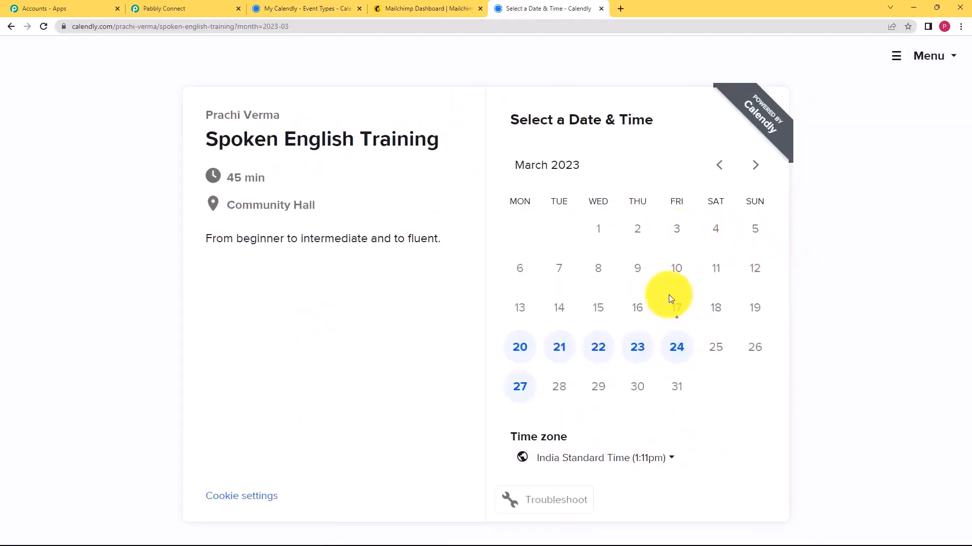
pyautogui.click(213, 8)
# Choose Invitee Created (User) as the Calendly trigger event
pyautogui.click(262, 293)
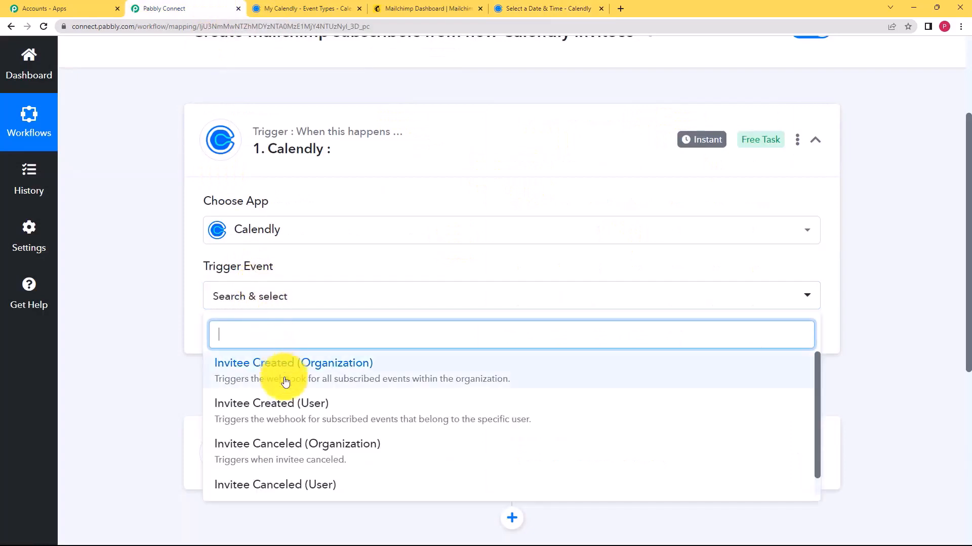
pyautogui.click(290, 413)
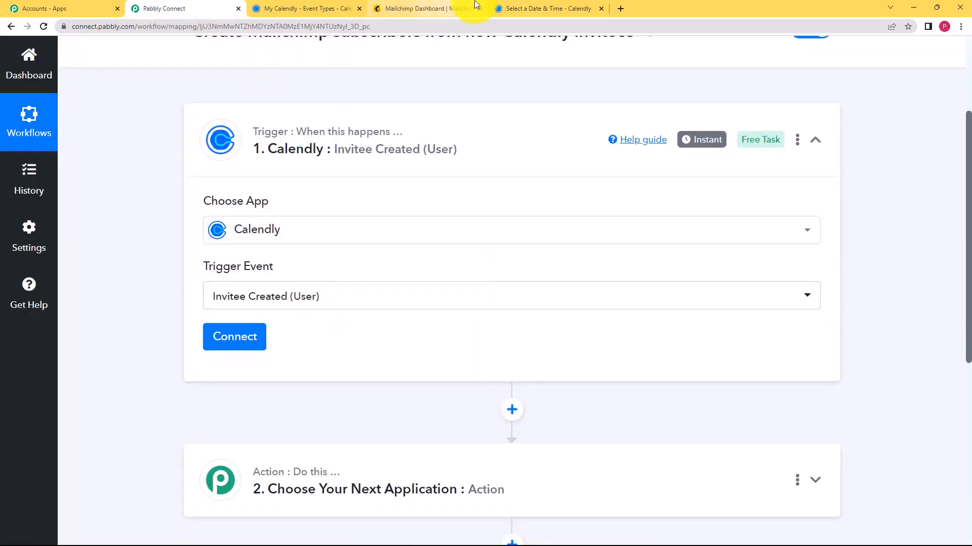
pyautogui.click(506, 8)
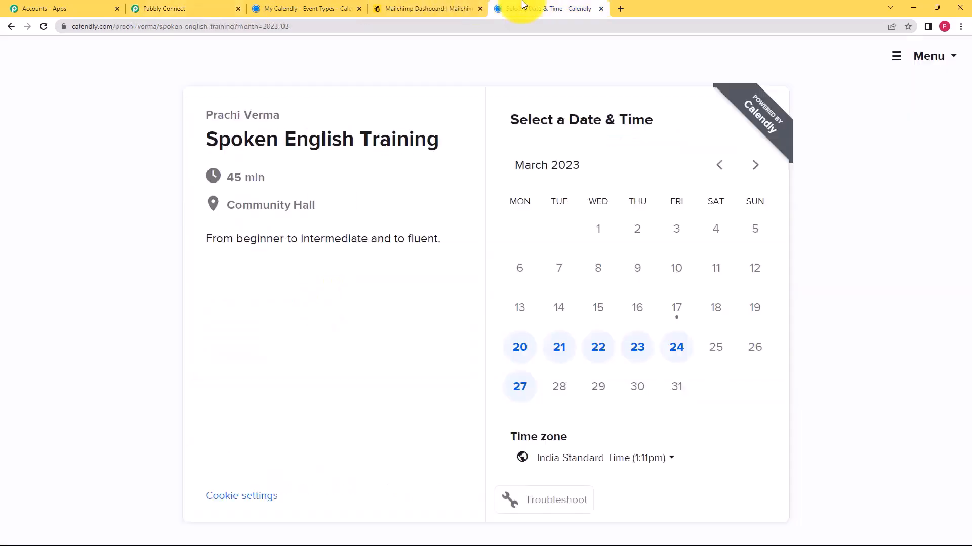
pyautogui.click(311, 7)
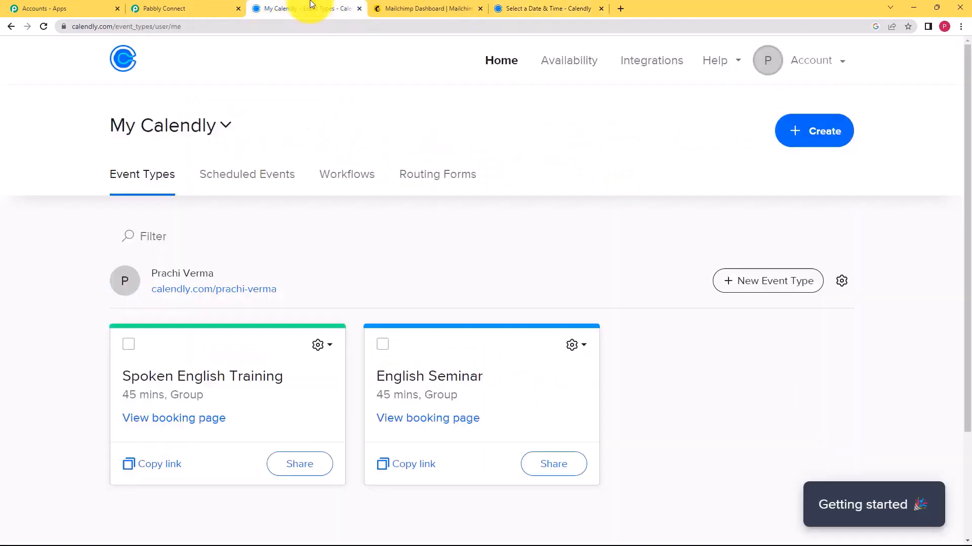
pyautogui.click(217, 7)
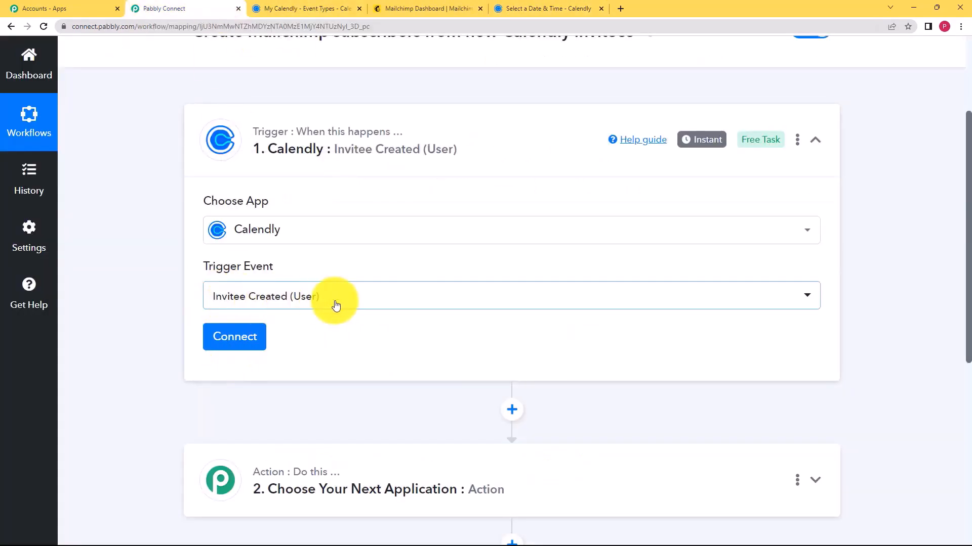
pyautogui.click(537, 7)
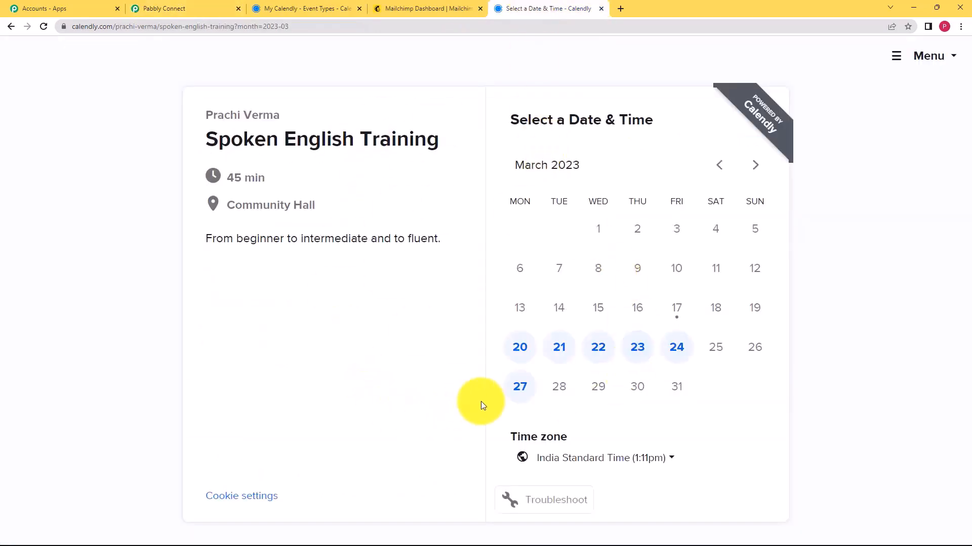
pyautogui.click(202, 9)
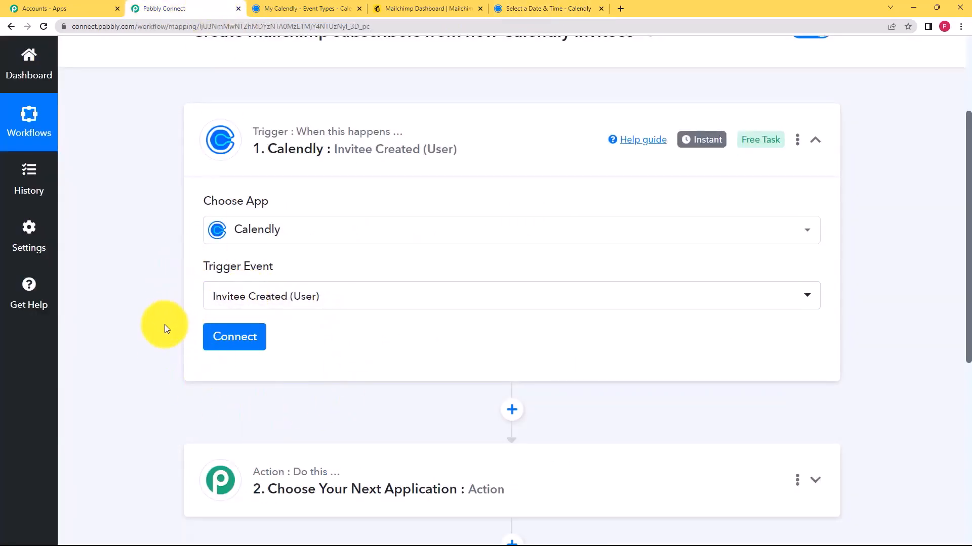
# Add and authorize a new Calendly connection so organization and user fill in
pyautogui.click(225, 343)
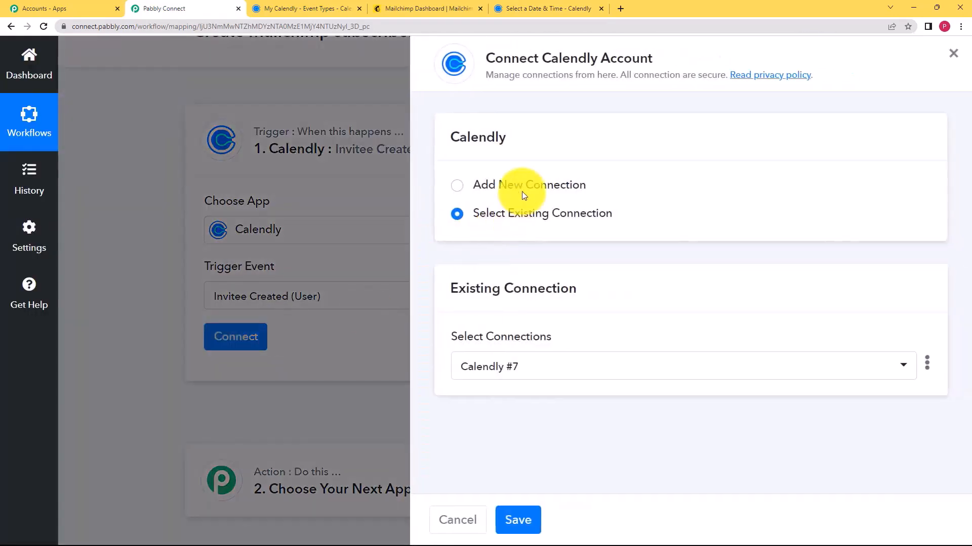
pyautogui.click(523, 184)
pyautogui.click(527, 350)
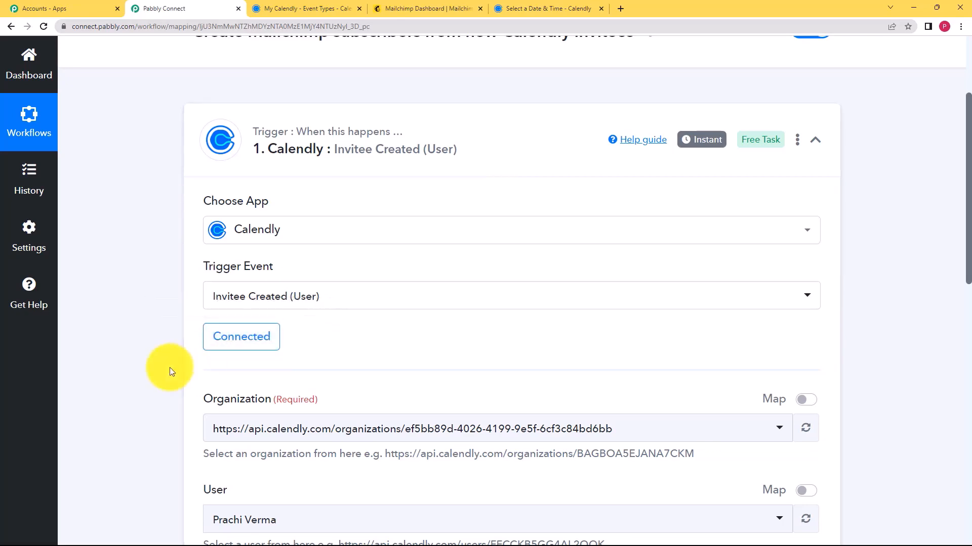
pyautogui.scroll(-2, 169, 369)
pyautogui.scroll(-1, 205, 354)
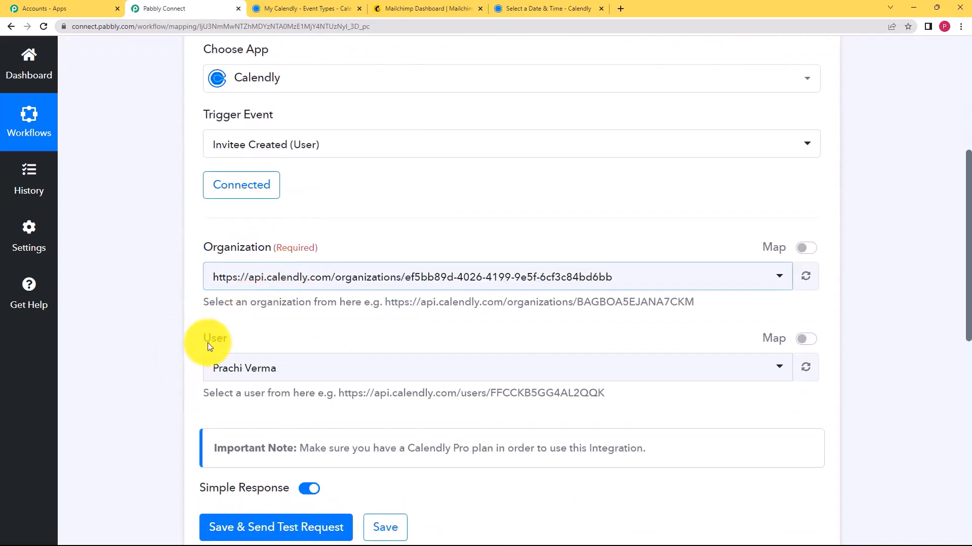
pyautogui.scroll(-2, 202, 349)
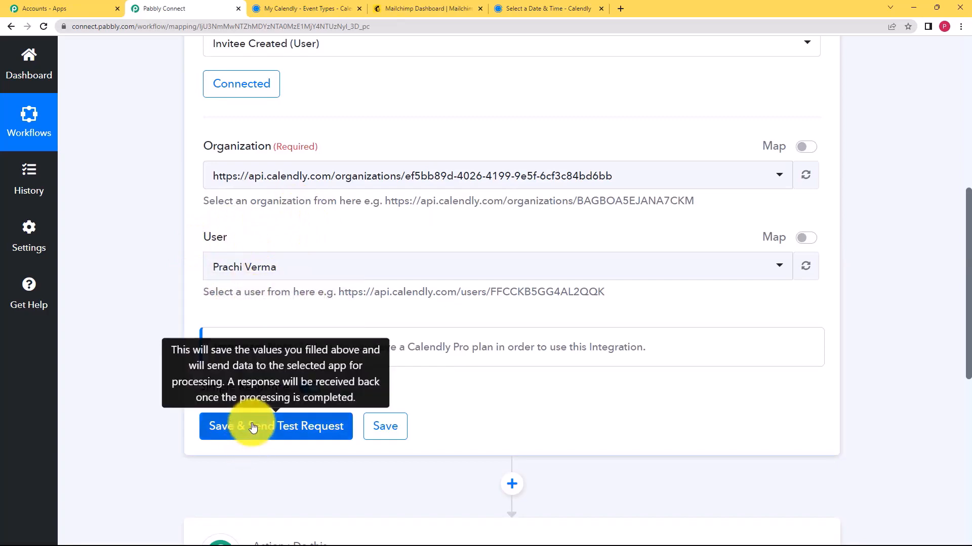
# Save the Calendly trigger and send a test request
pyautogui.click(582, 7)
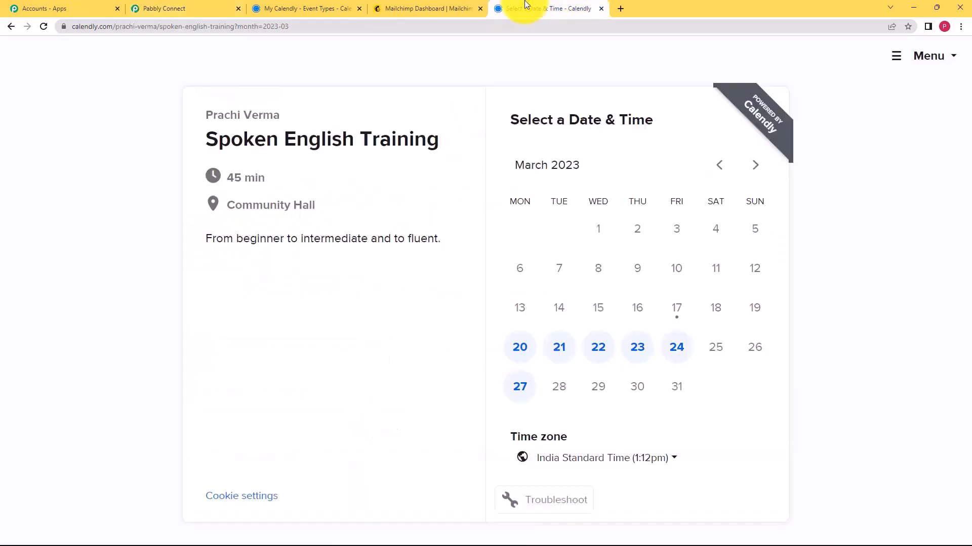
pyautogui.click(225, 5)
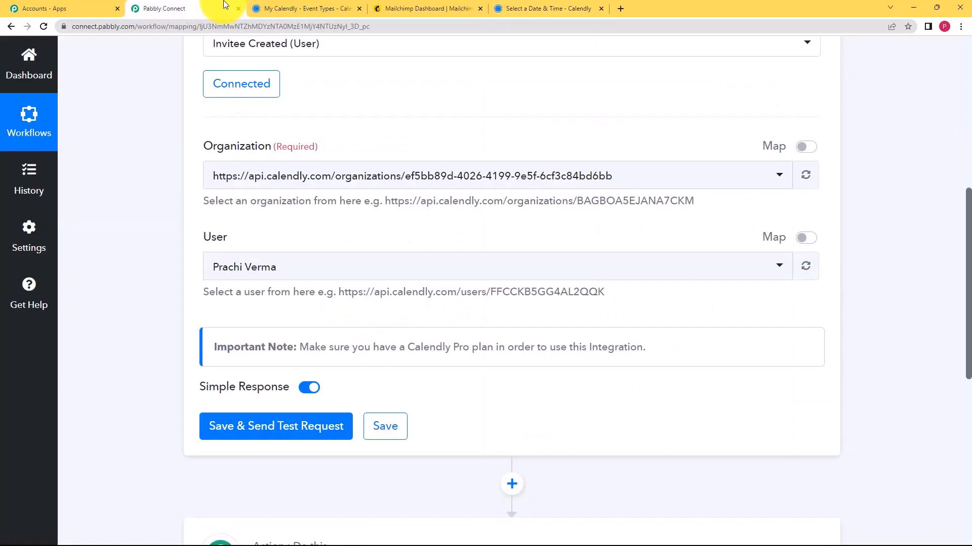
pyautogui.click(318, 429)
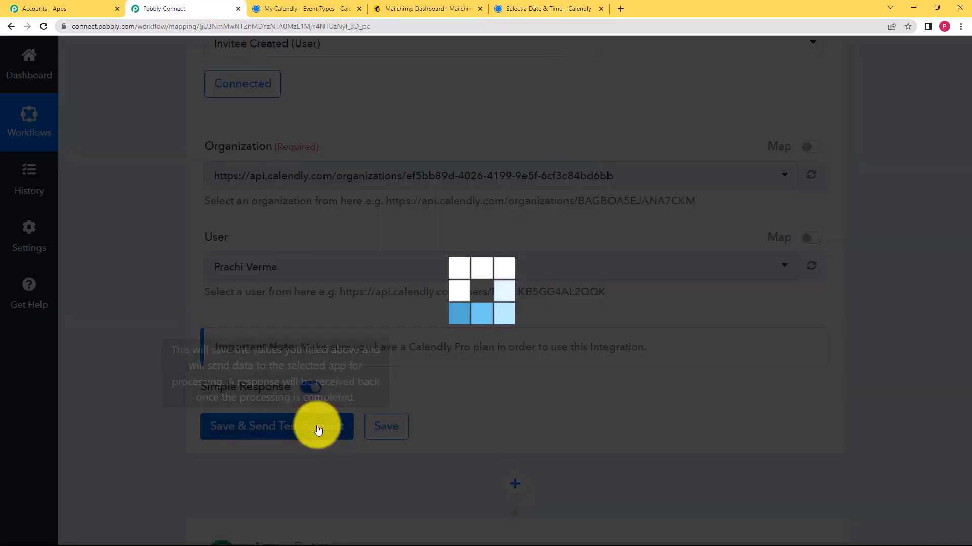
# Book the Spoken English Training slot at 11:30am on Tuesday, March 21
pyautogui.click(563, 7)
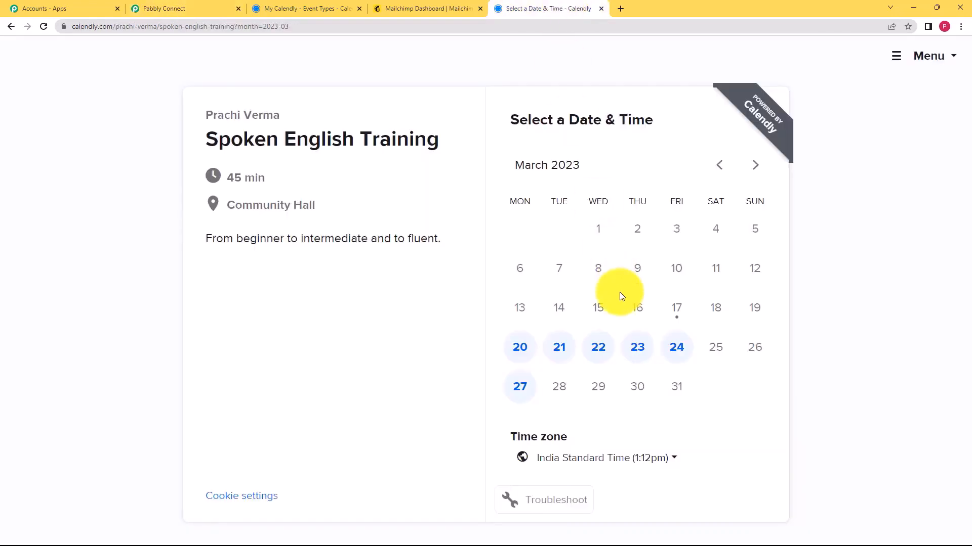
pyautogui.click(565, 356)
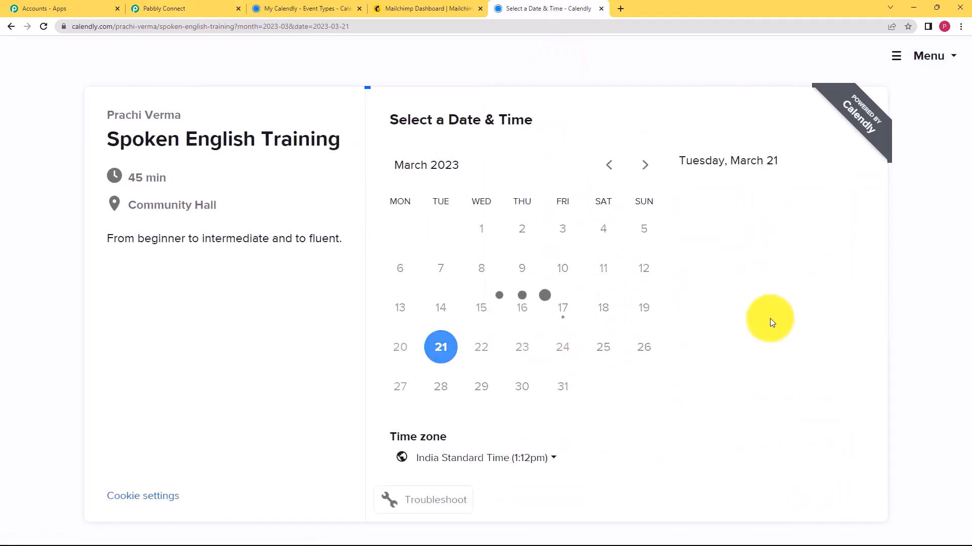
pyautogui.scroll(-2, 792, 365)
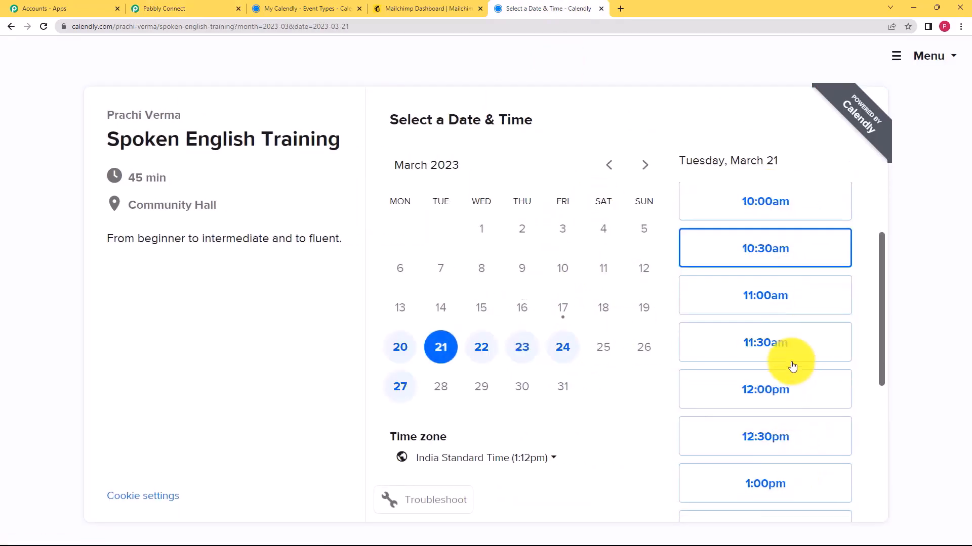
pyautogui.click(800, 342)
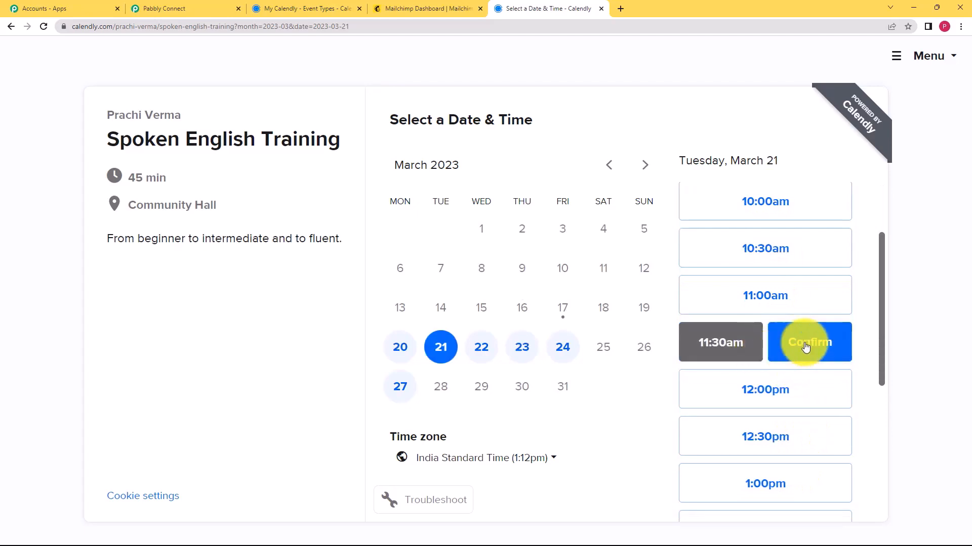
pyautogui.click(785, 341)
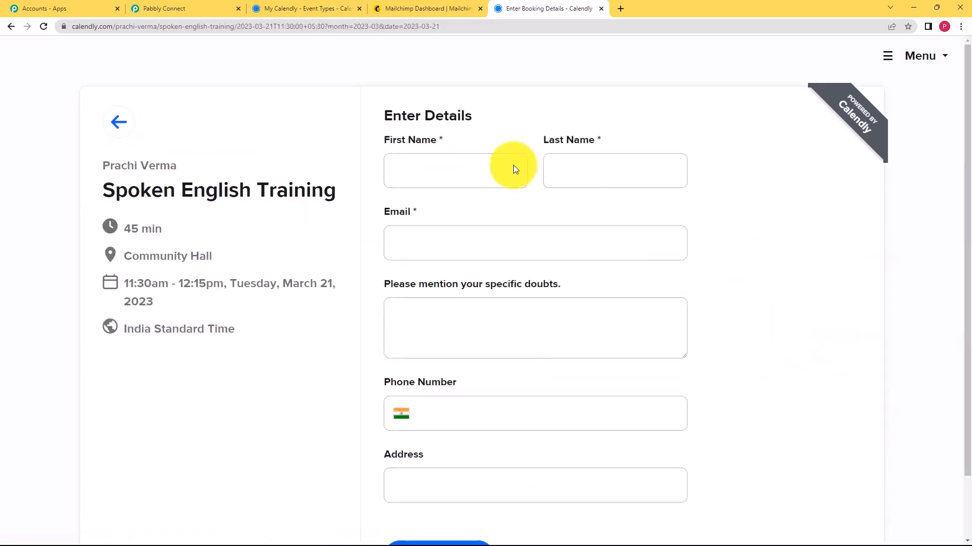
# Enter the invitee's first name, last name and e-mail address in the Calendly booking form
pyautogui.click(469, 182)
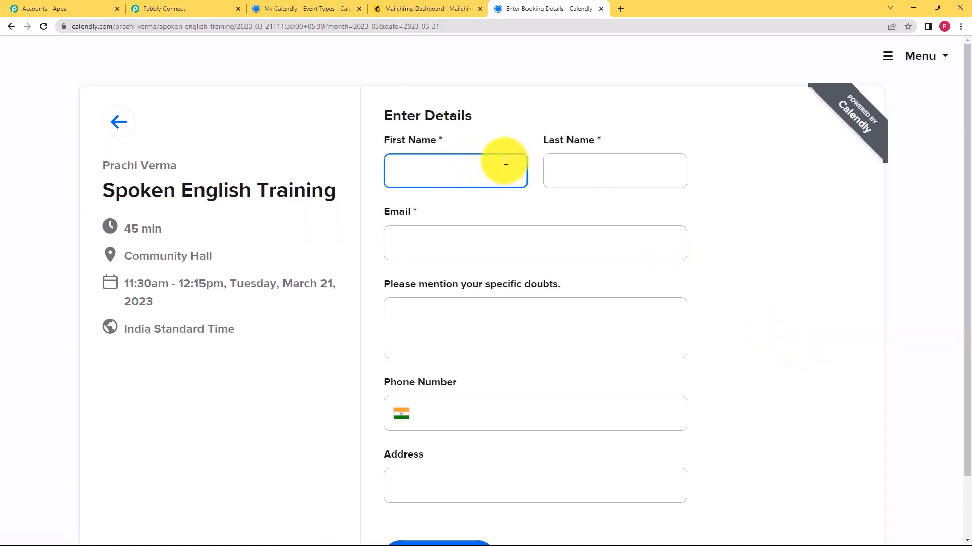
pyautogui.click(610, 174)
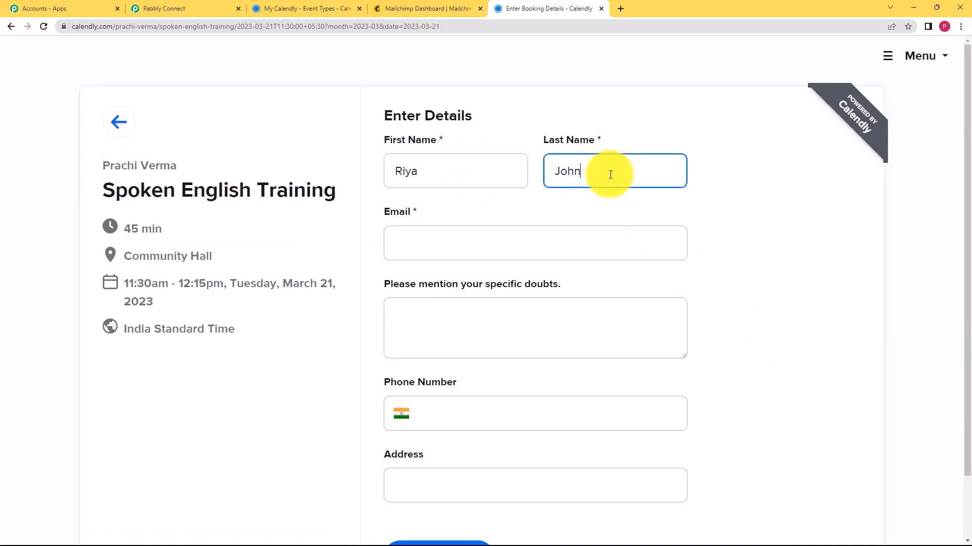
pyautogui.click(593, 231)
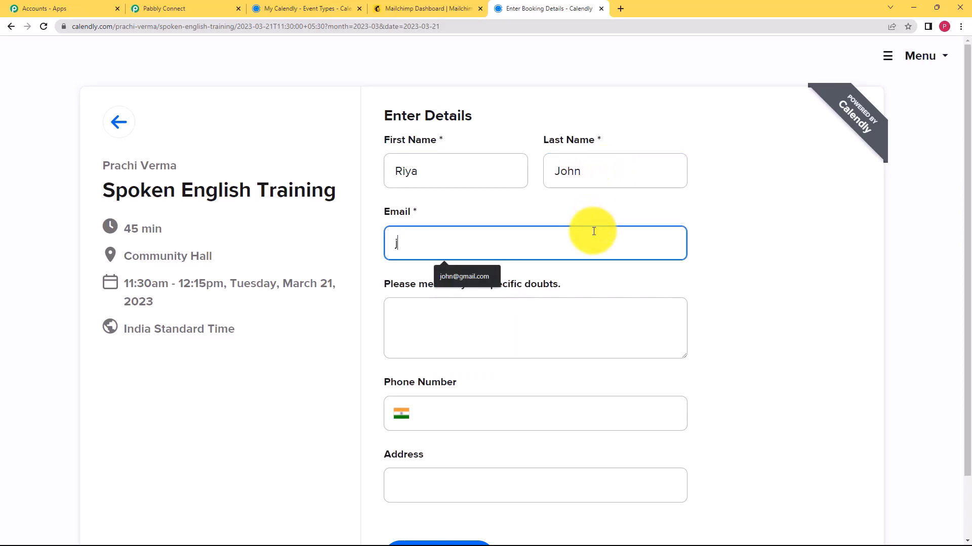
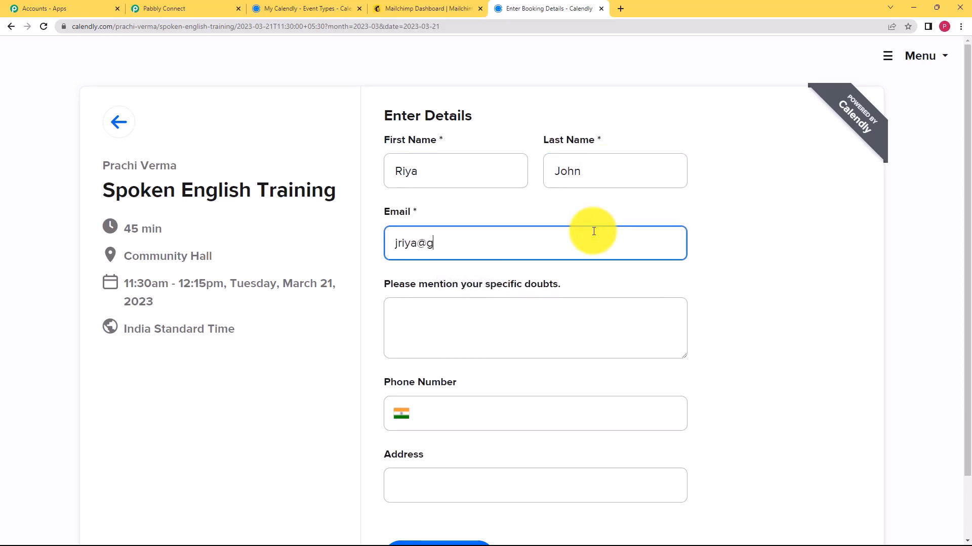
# Enter 'Tenses' as the doubt, add the phone number and address, and schedule the event
pyautogui.click(576, 318)
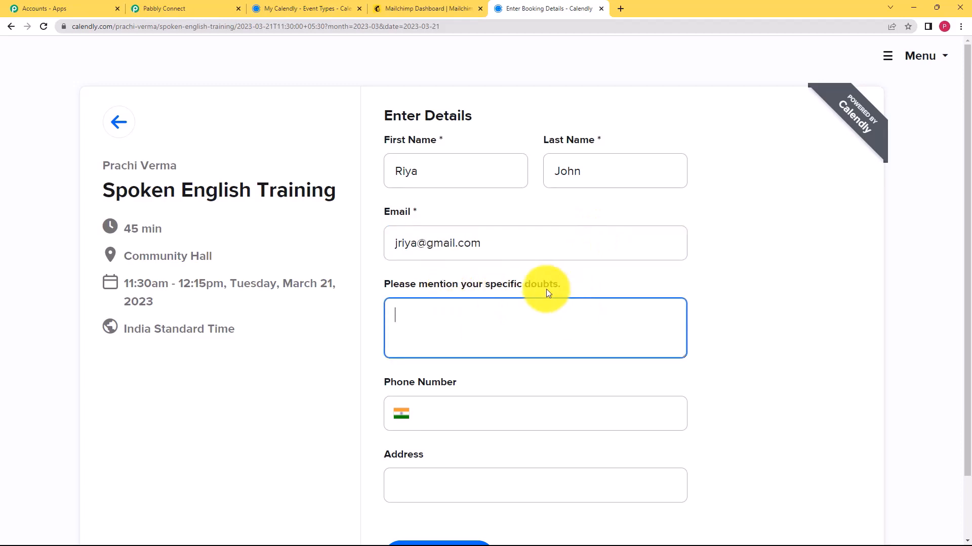
pyautogui.write('Tenses')
pyautogui.click(552, 413)
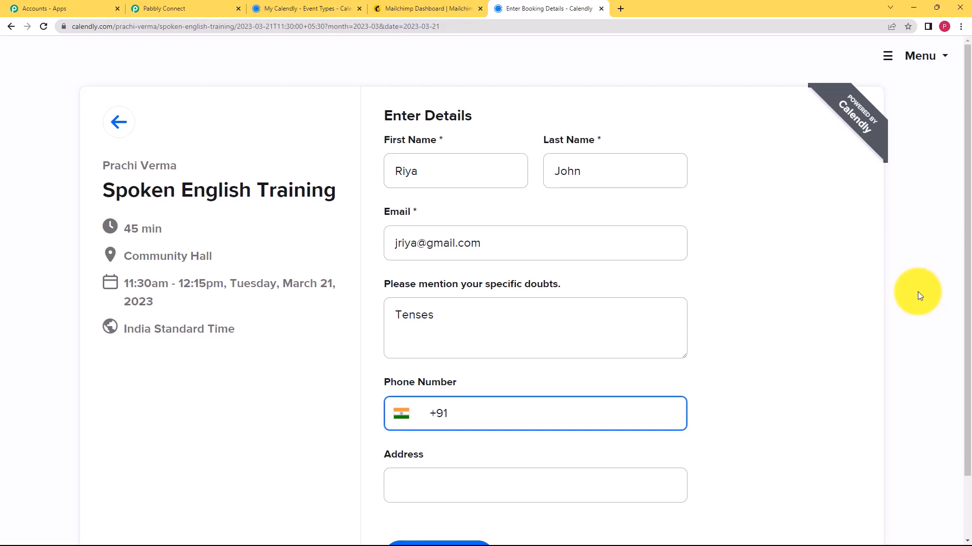
pyautogui.scroll(-2, 481, 403)
pyautogui.click(491, 412)
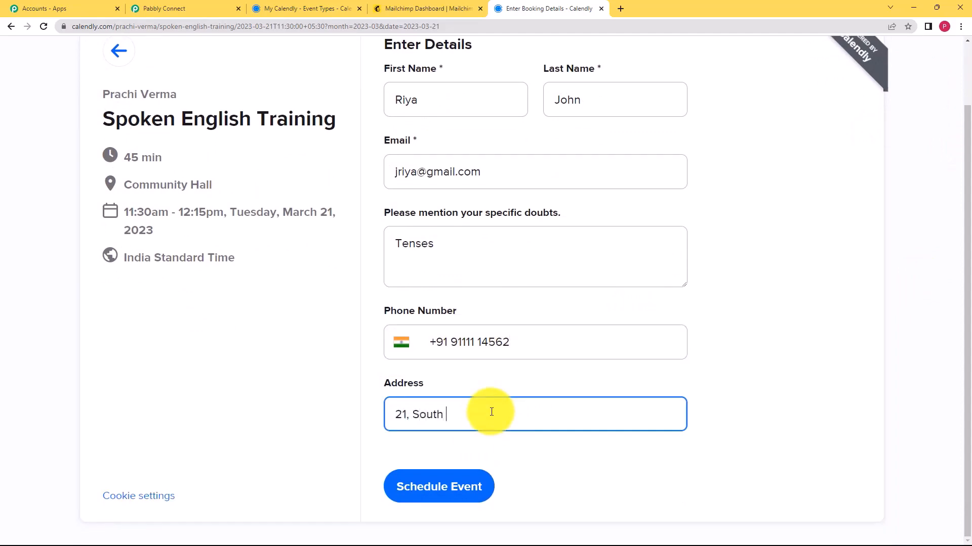
pyautogui.click(456, 486)
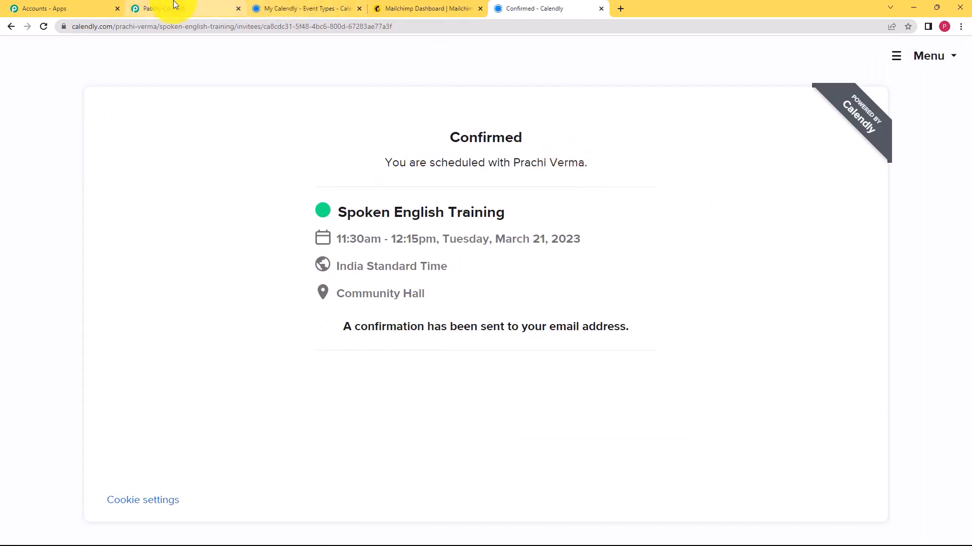
# Review the captured Calendly response fields, including the e-mail and Tenses doubt, then collapse them
pyautogui.click(174, 6)
pyautogui.scroll(-3, 155, 255)
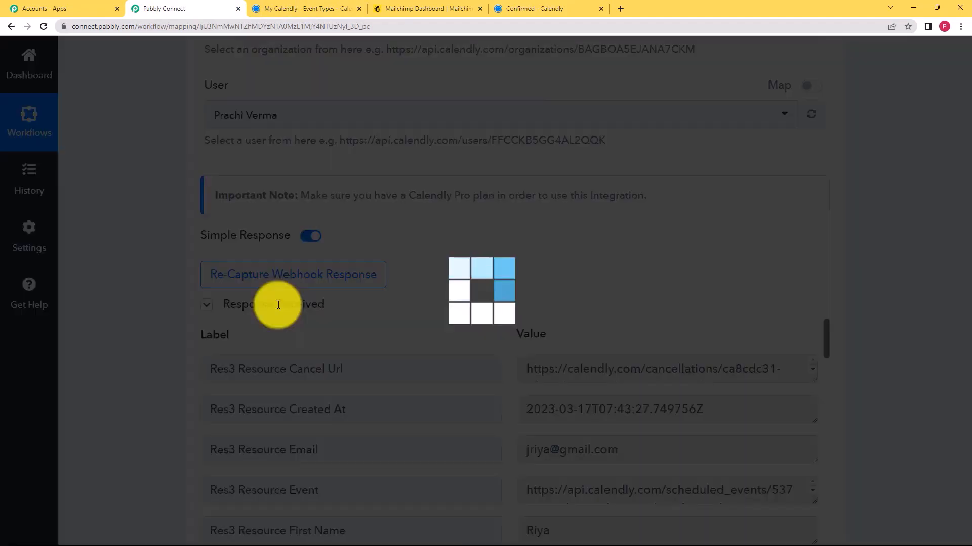
pyautogui.moveTo(195, 336)
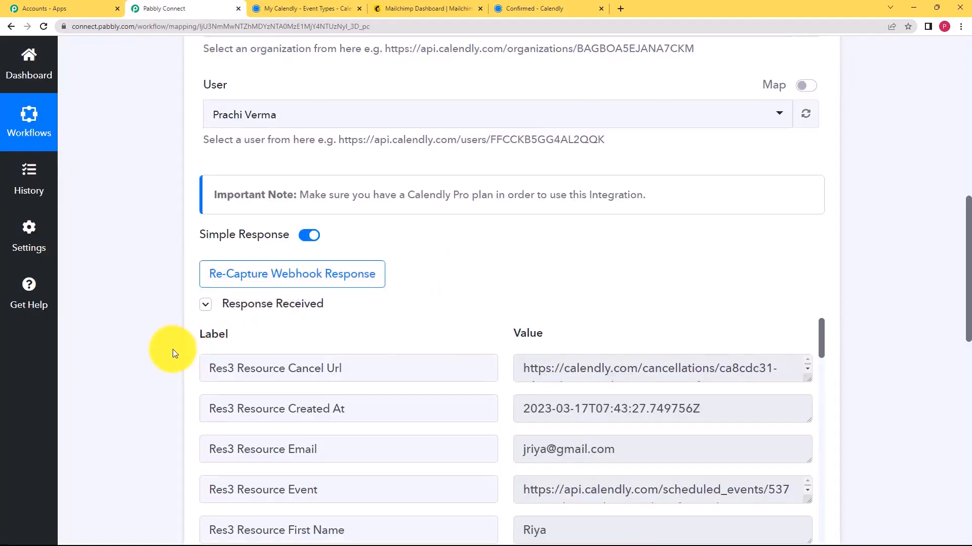
pyautogui.scroll(-3, 174, 345)
pyautogui.tripleClick(599, 302)
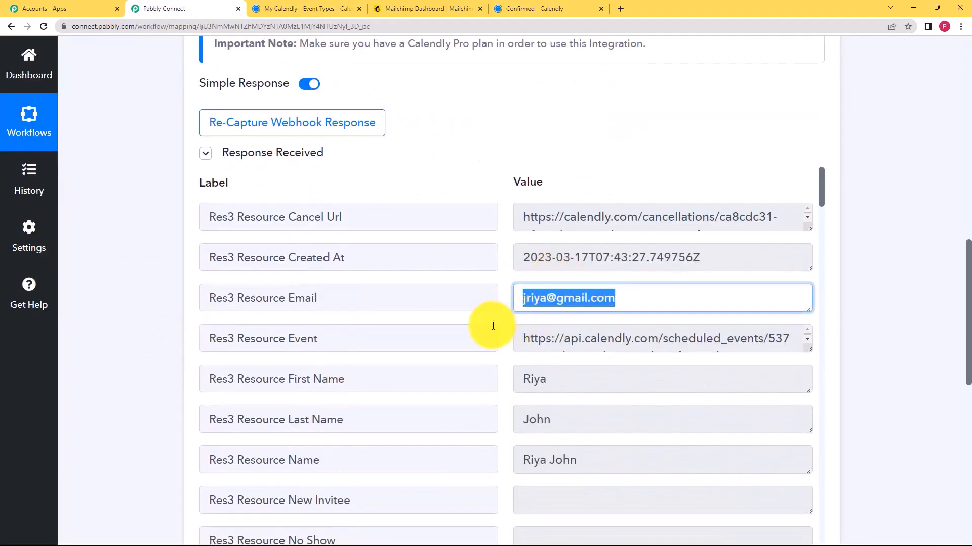
pyautogui.scroll(-5, 608, 389)
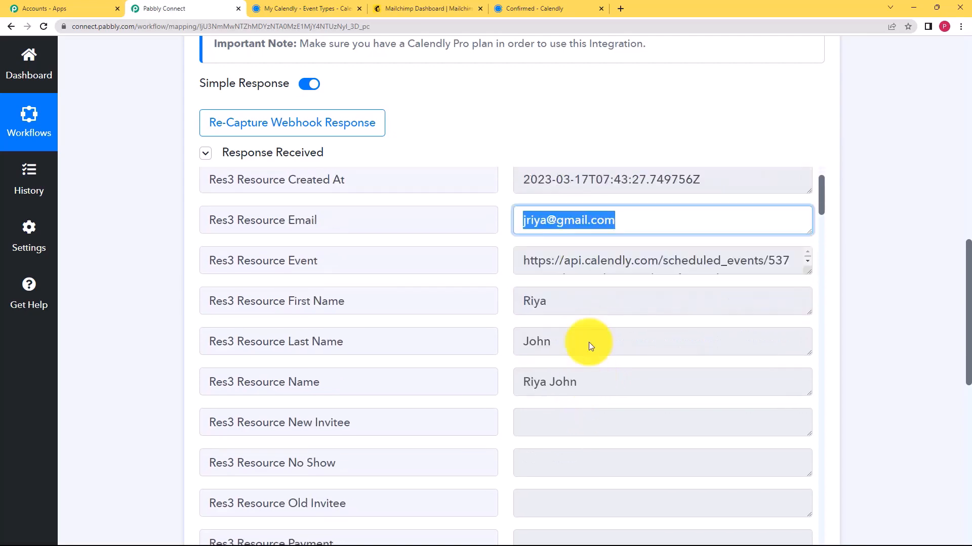
pyautogui.scroll(-3, 592, 329)
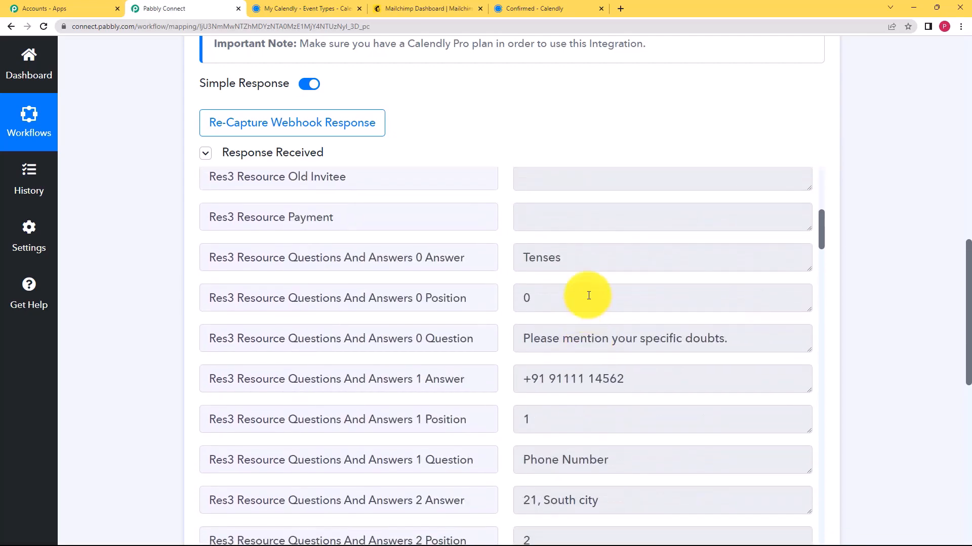
pyautogui.scroll(-3, 626, 387)
pyautogui.scroll(-10, 622, 354)
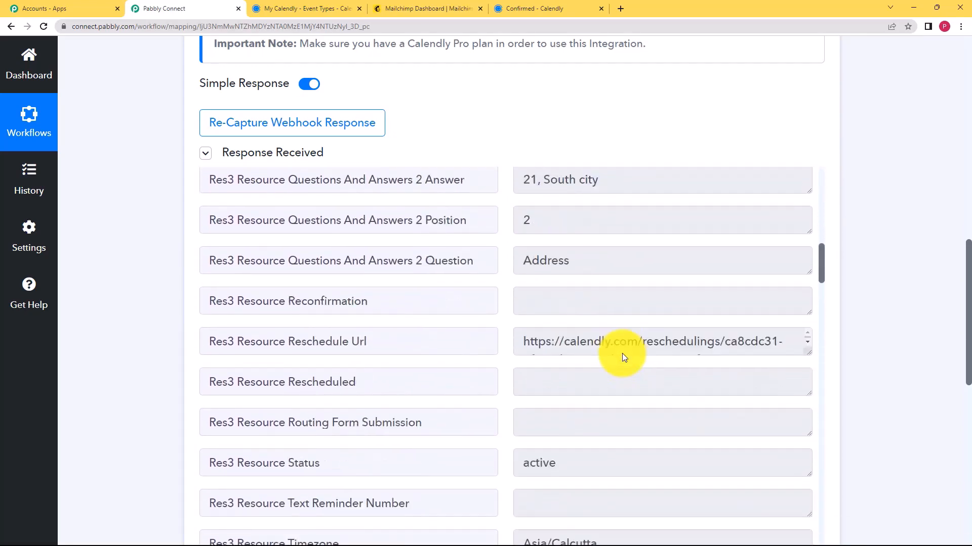
pyautogui.scroll(12, 623, 353)
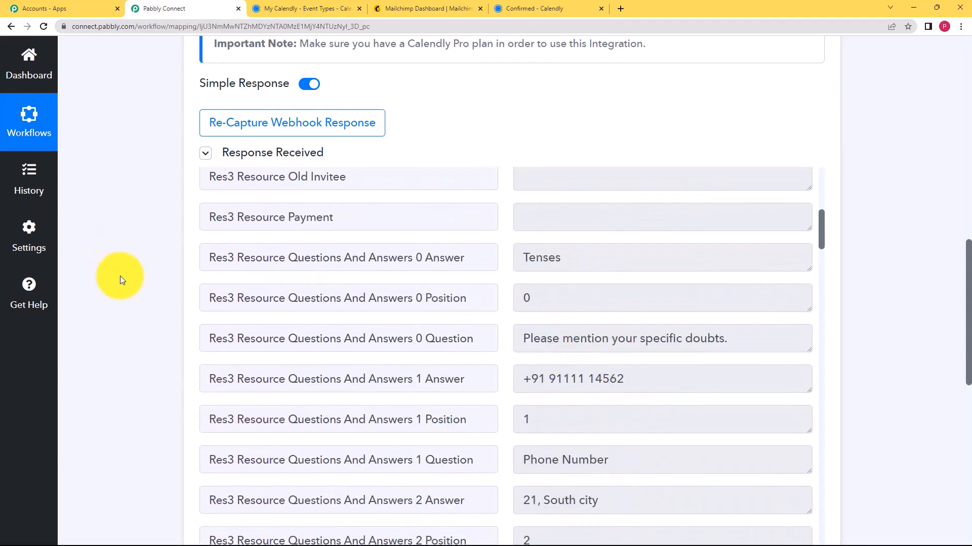
pyautogui.scroll(4, 121, 275)
pyautogui.click(204, 357)
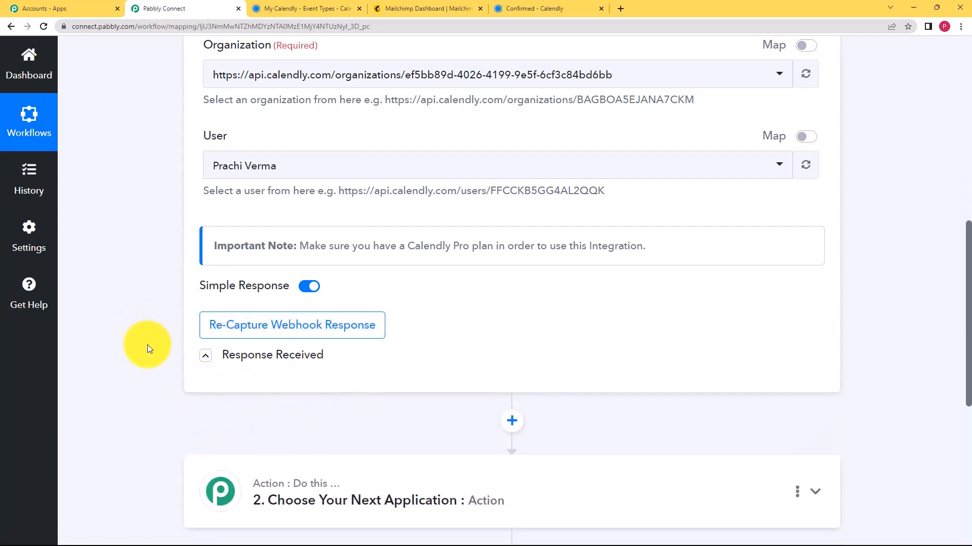
pyautogui.scroll(-2, 149, 349)
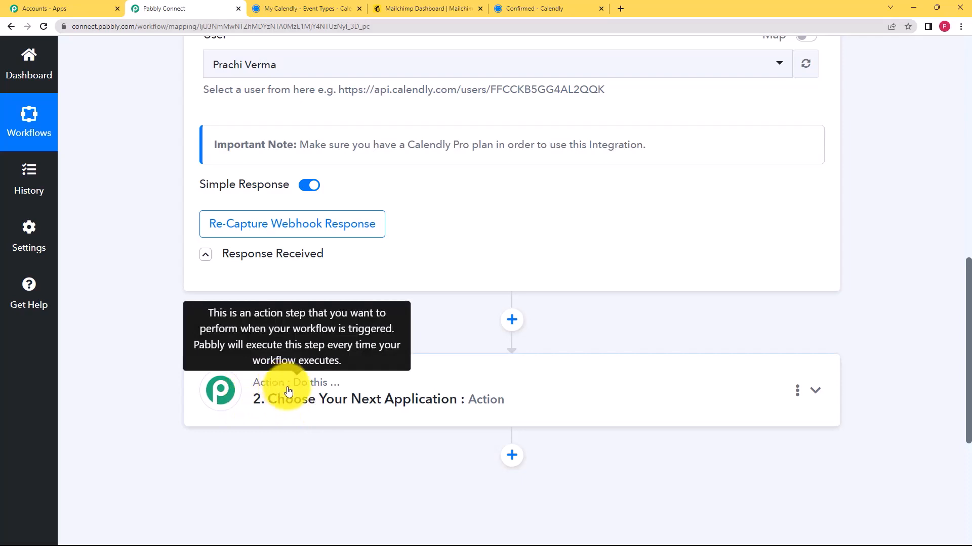
# Set the action app to MailChimp with the Add New Member with Custom Fields event
pyautogui.click(418, 9)
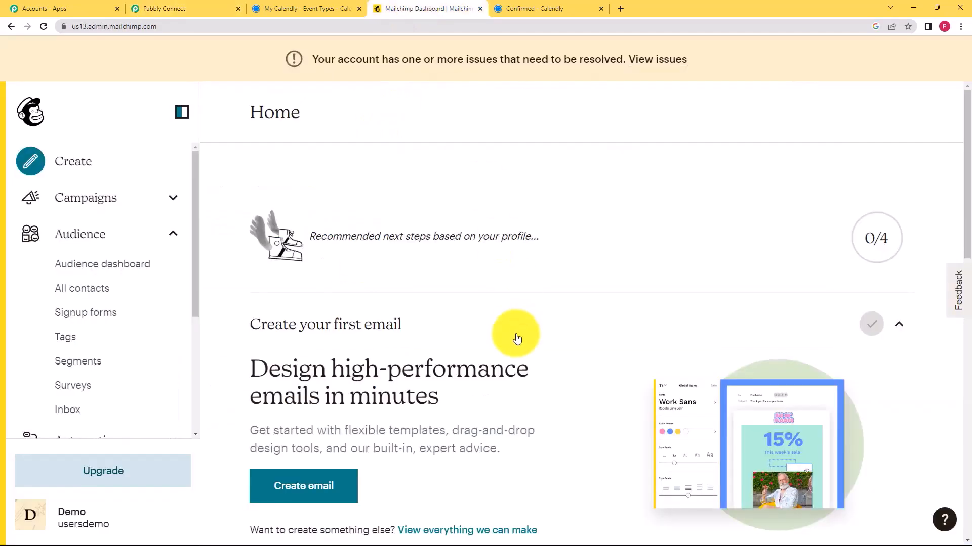
pyautogui.click(206, 9)
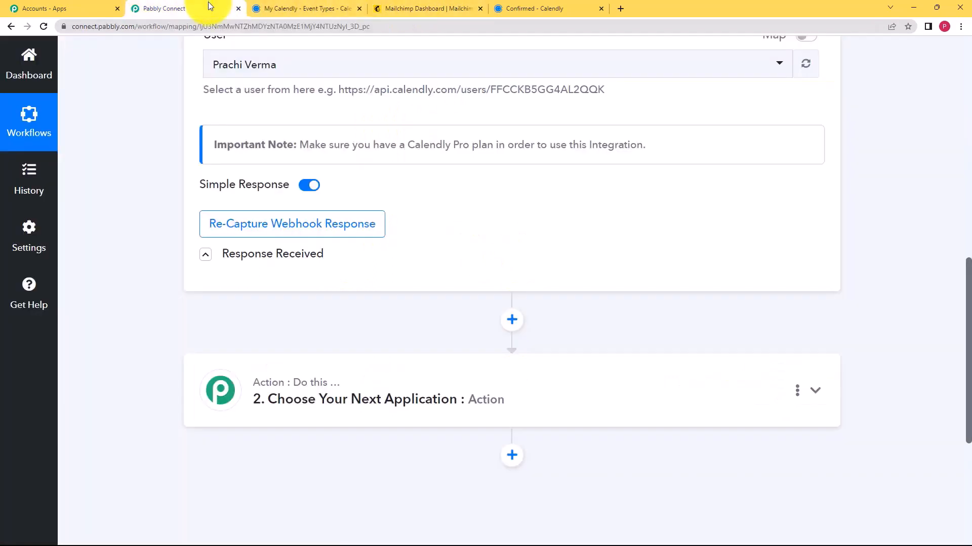
pyautogui.click(293, 388)
pyautogui.click(286, 473)
pyautogui.write('mail')
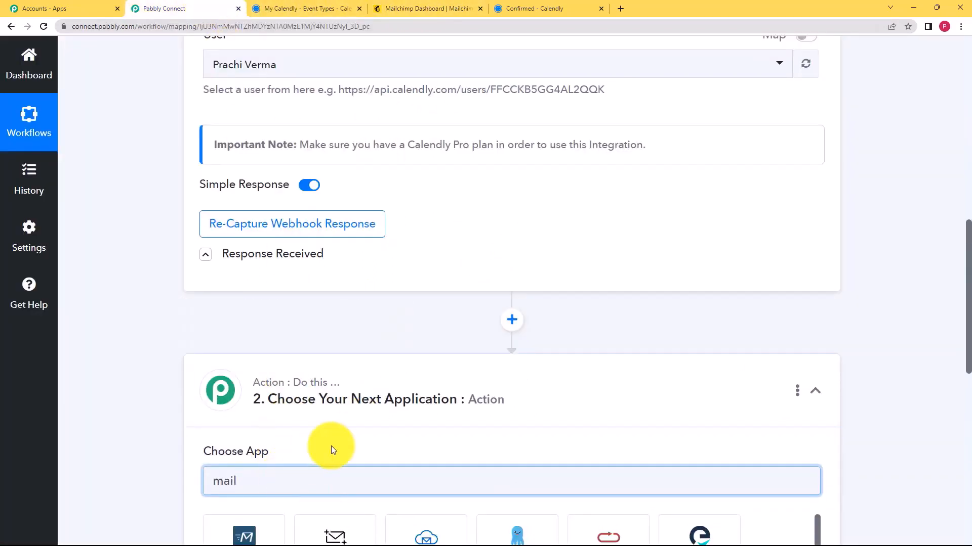
pyautogui.scroll(-1, 278, 435)
pyautogui.scroll(-2, 234, 410)
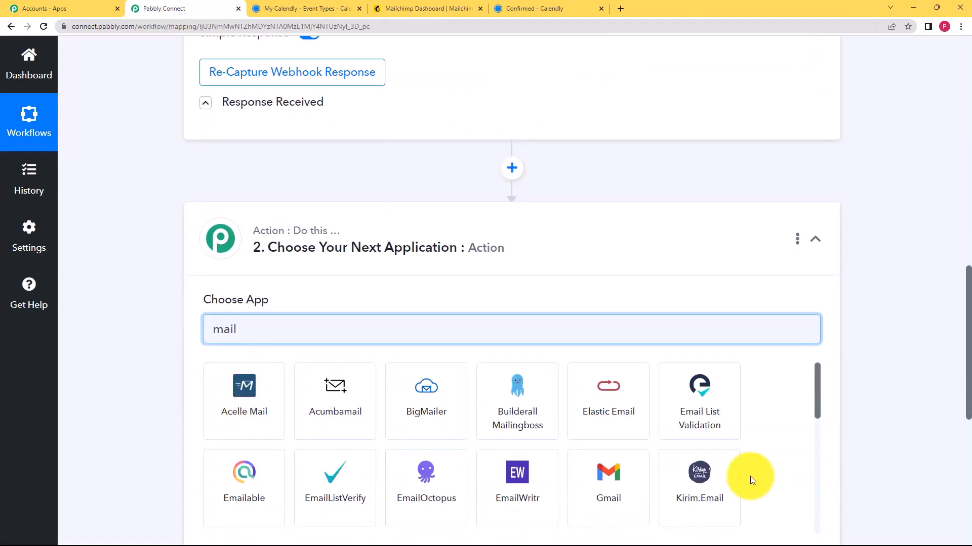
pyautogui.write('ch')
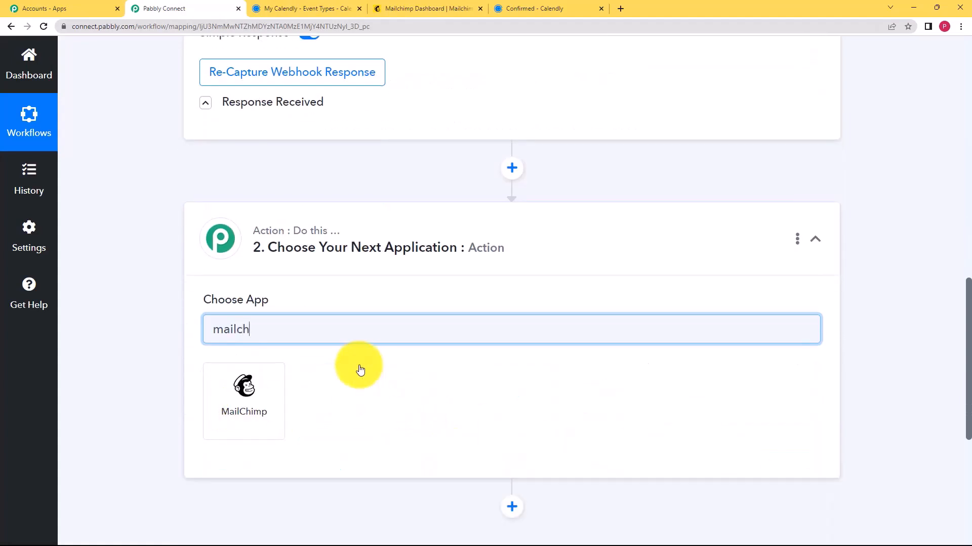
pyautogui.click(256, 395)
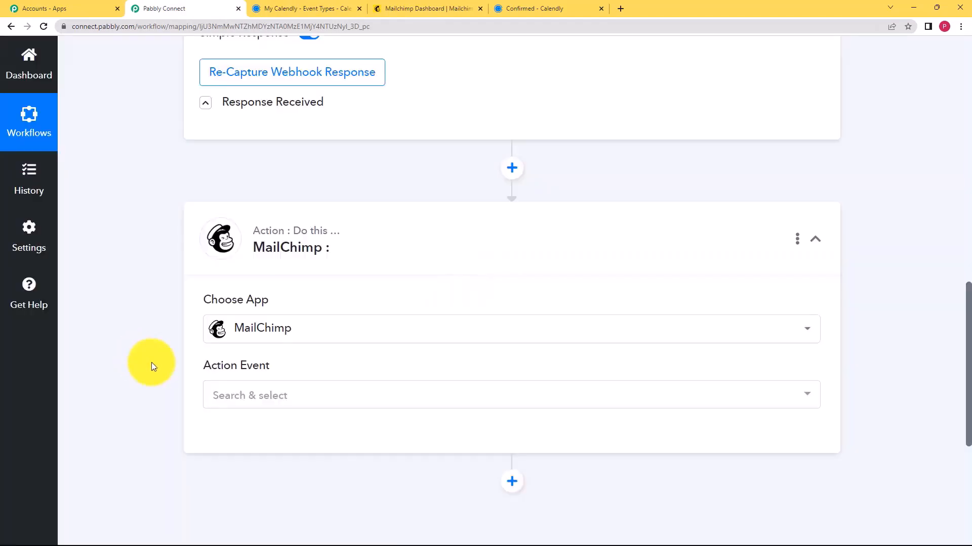
pyautogui.click(216, 400)
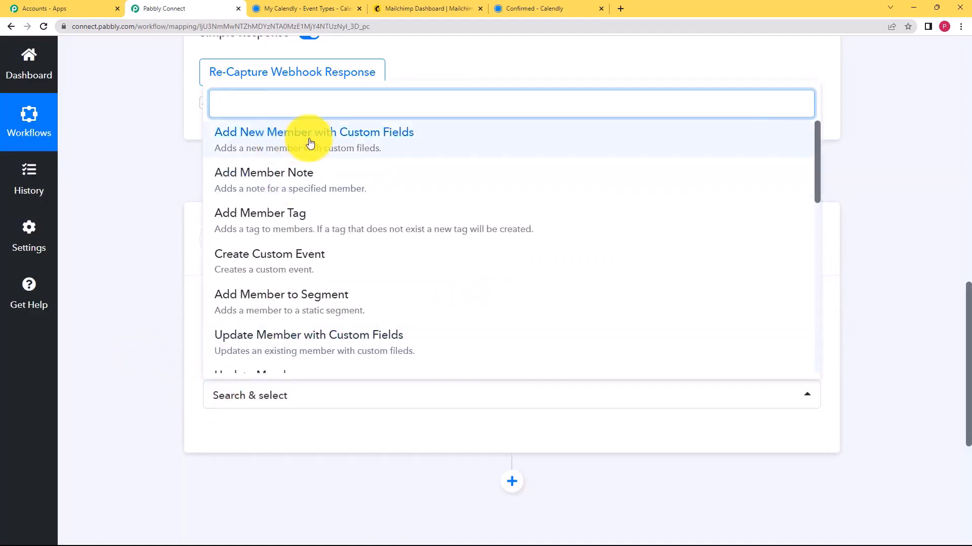
pyautogui.click(402, 139)
# Start a new MailChimp connection and review the instructions for finding the API key
pyautogui.click(248, 438)
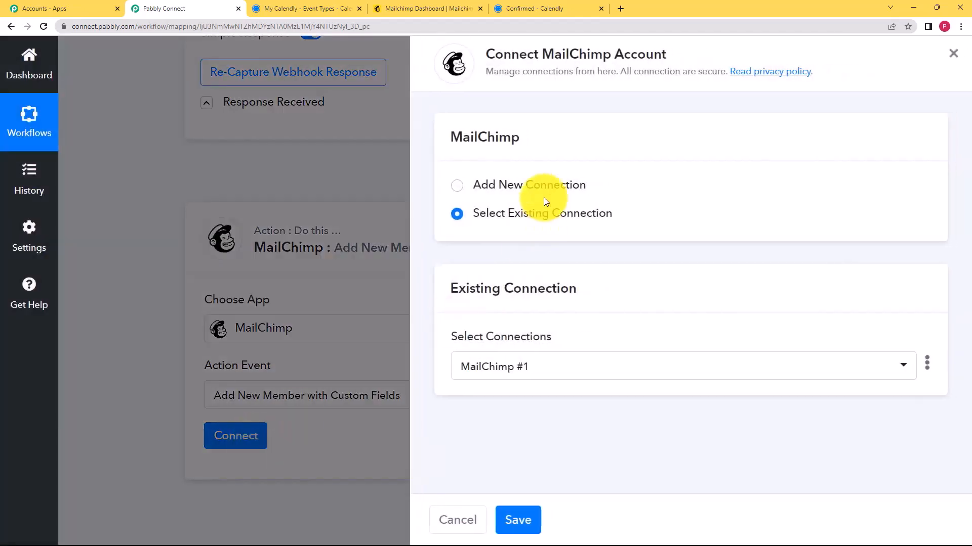
pyautogui.click(545, 184)
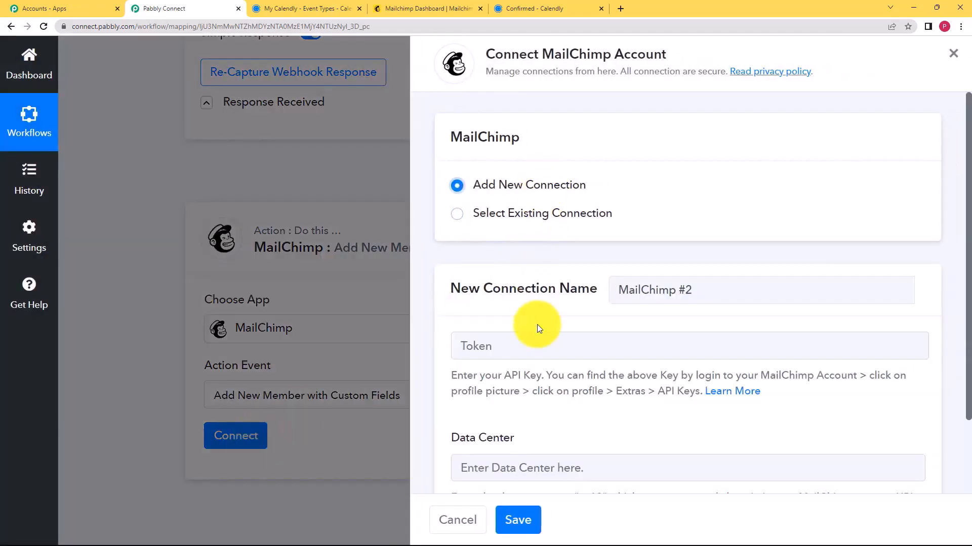
pyautogui.scroll(-2, 448, 290)
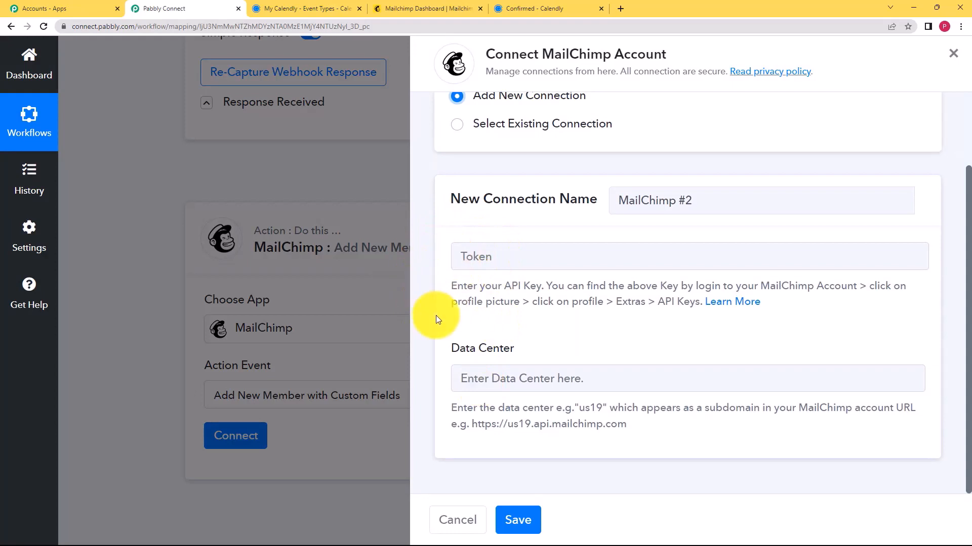
pyautogui.moveTo(442, 286); pyautogui.dragTo(691, 324)
pyautogui.click(706, 325)
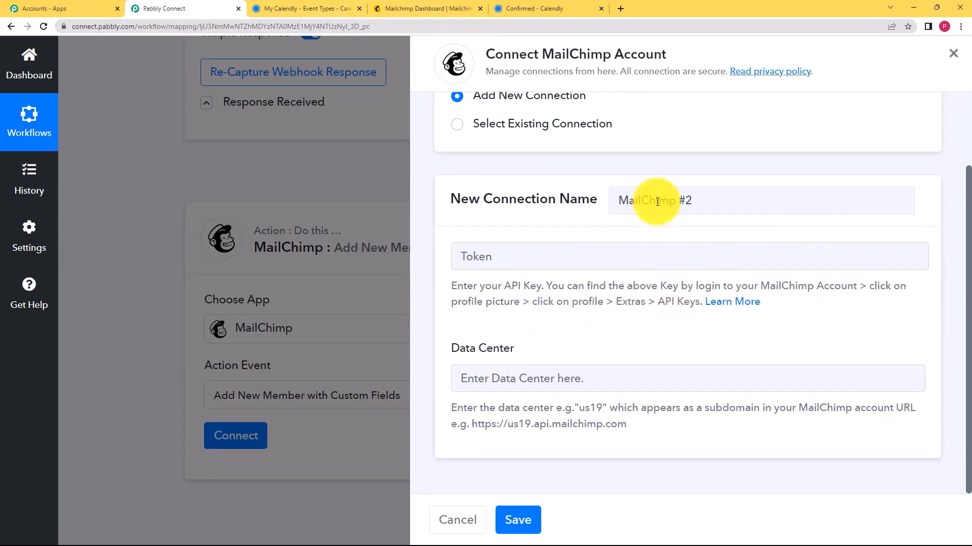
pyautogui.click(439, 7)
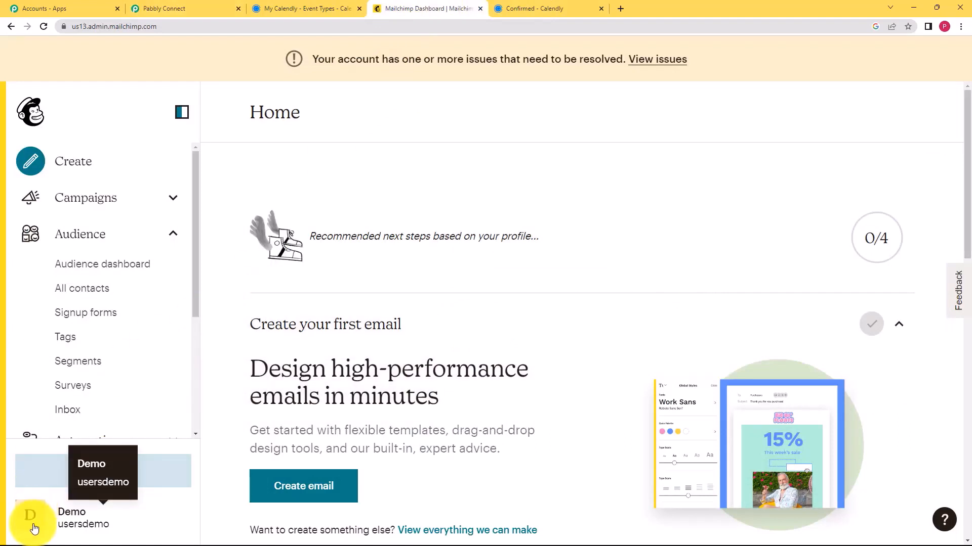
# Navigate to Mailchimp's API keys page via Profile > Extras
pyautogui.click(22, 514)
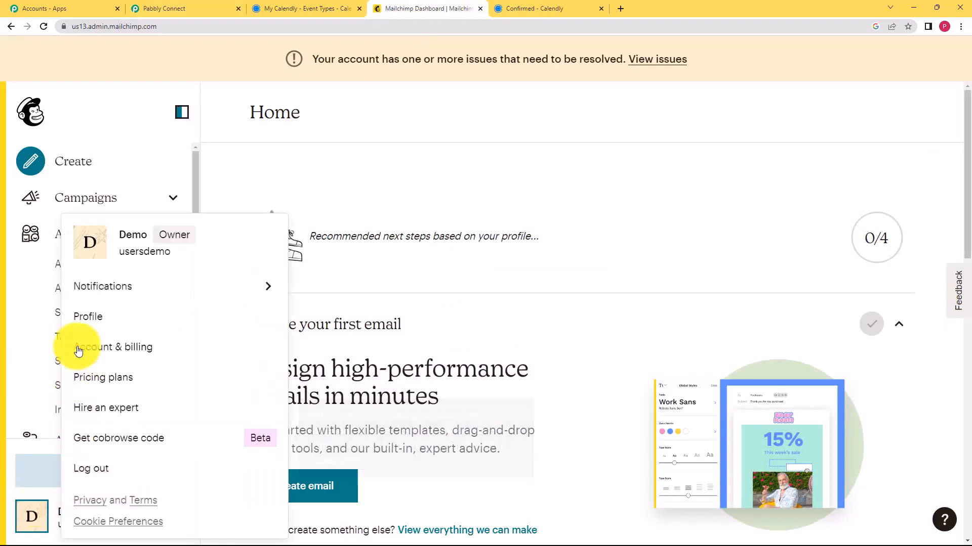
pyautogui.click(84, 316)
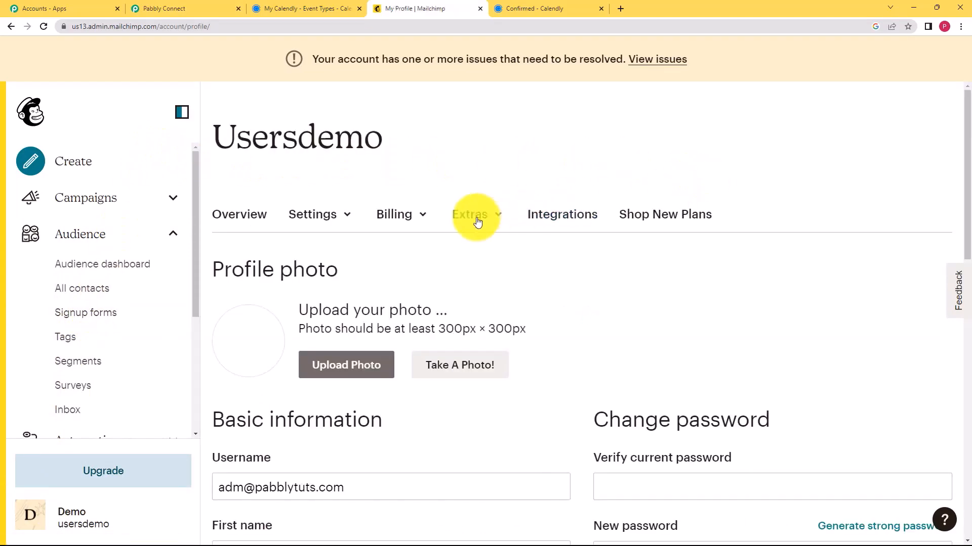
pyautogui.click(477, 222)
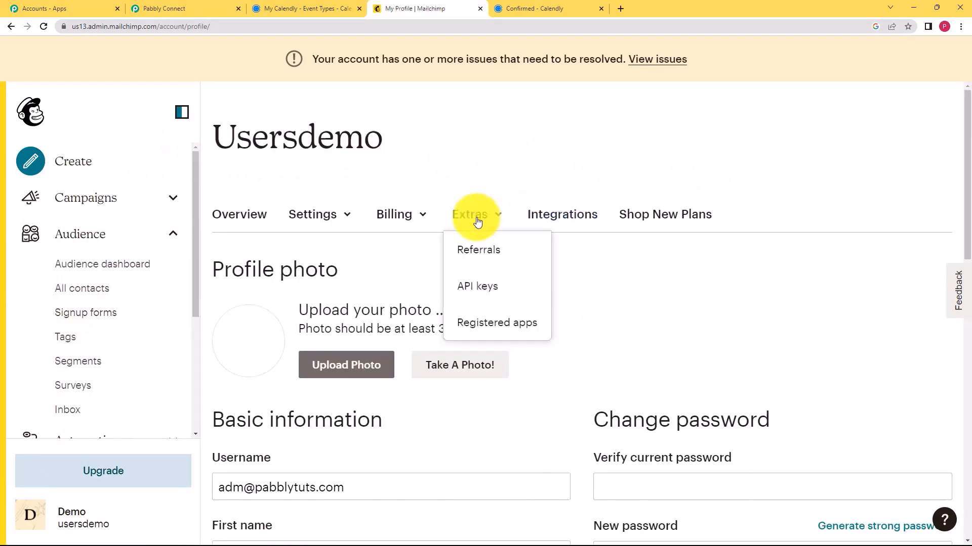
pyautogui.click(488, 285)
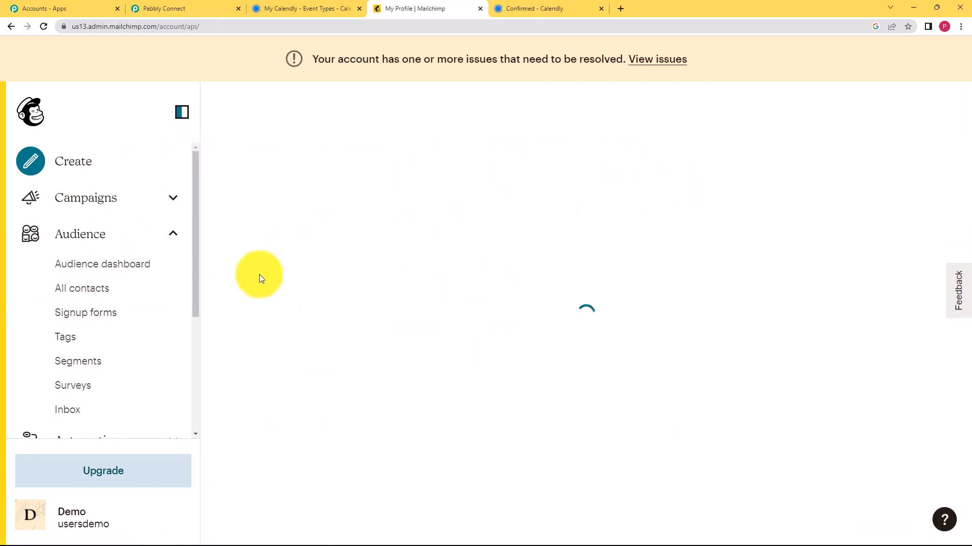
pyautogui.scroll(-7, 386, 271)
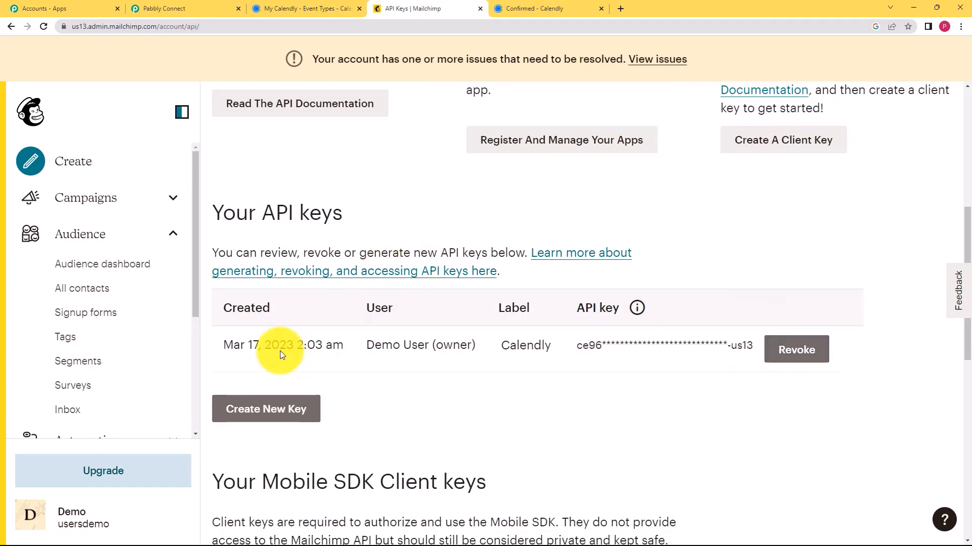
# Generate an API key named 'Spoken English training' and copy it to the clipboard
pyautogui.click(285, 419)
pyautogui.click(335, 299)
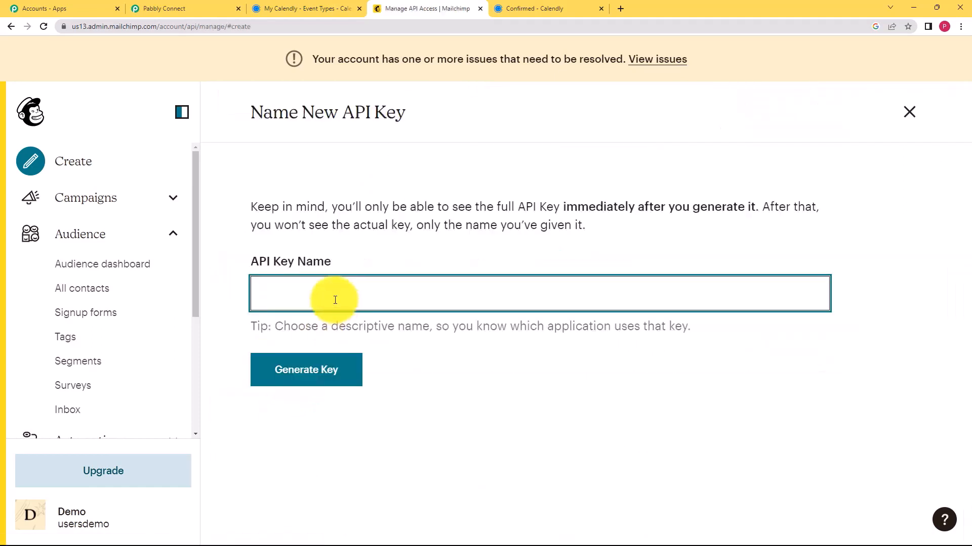
pyautogui.write('Spoken english')
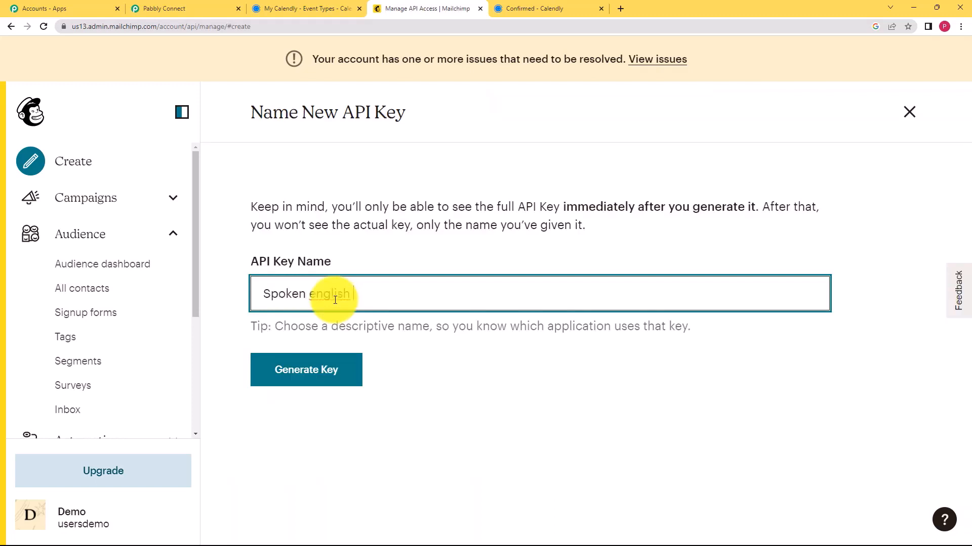
pyautogui.write(' training')
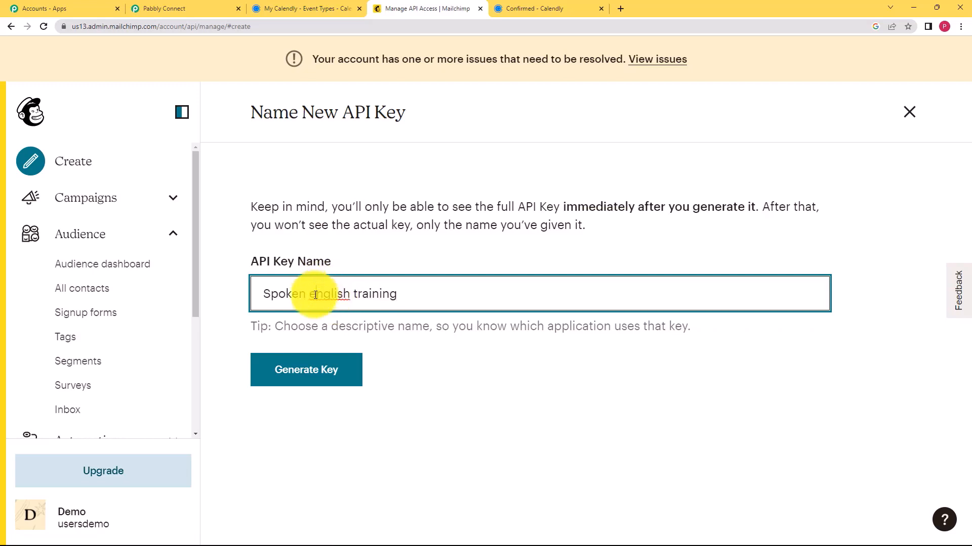
pyautogui.click(315, 294)
pyautogui.press('BackSpace')
pyautogui.write('E')
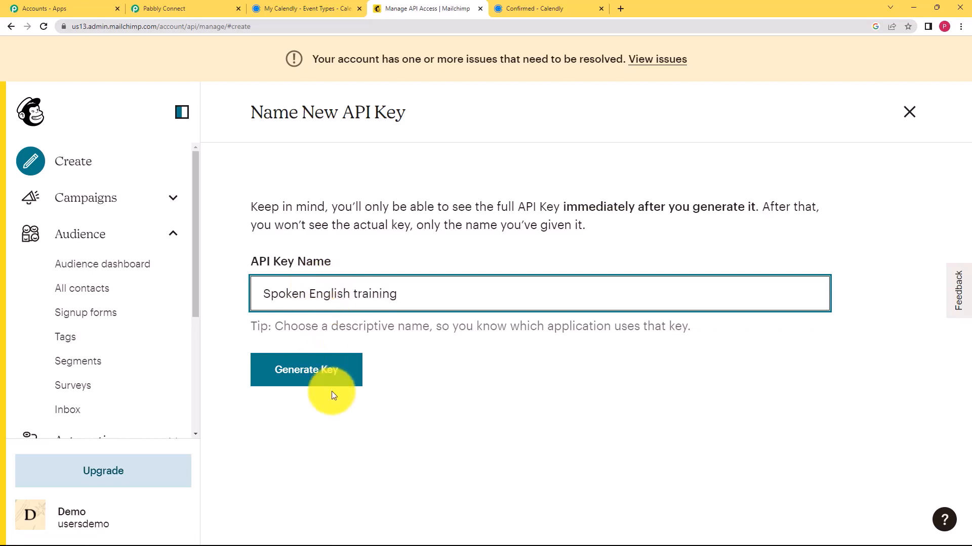
pyautogui.click(333, 388)
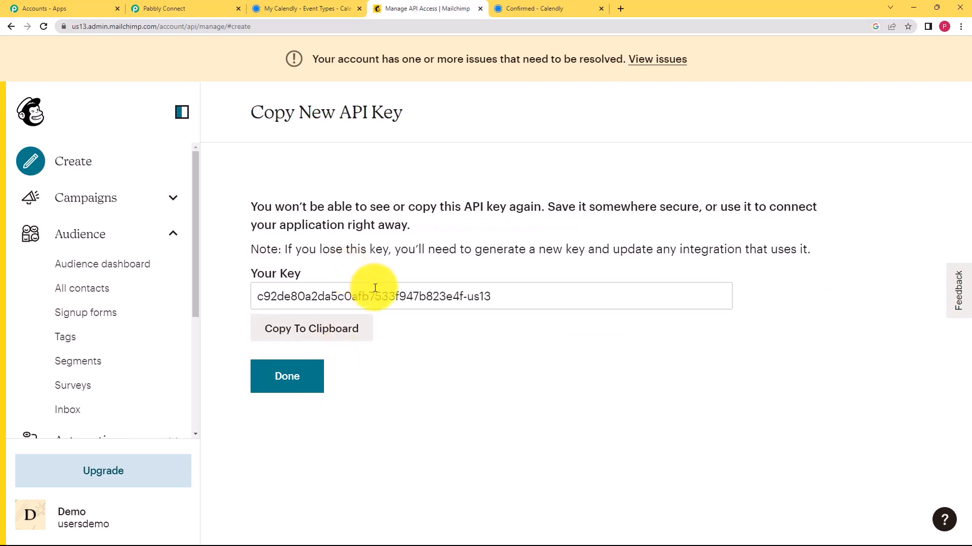
pyautogui.click(318, 327)
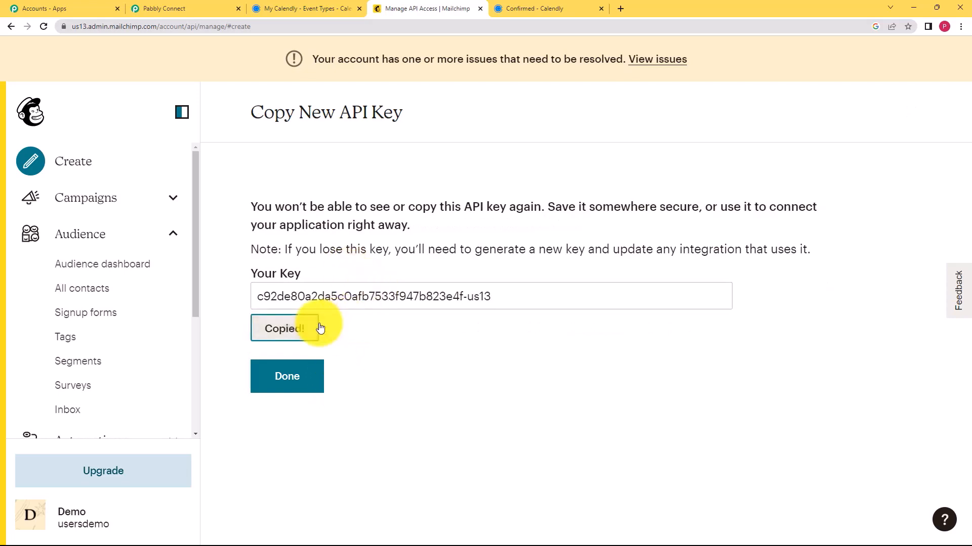
pyautogui.click(198, 6)
# Paste the Mailchimp API key into the Token field and review the us19 Data Center example
pyautogui.click(526, 252)
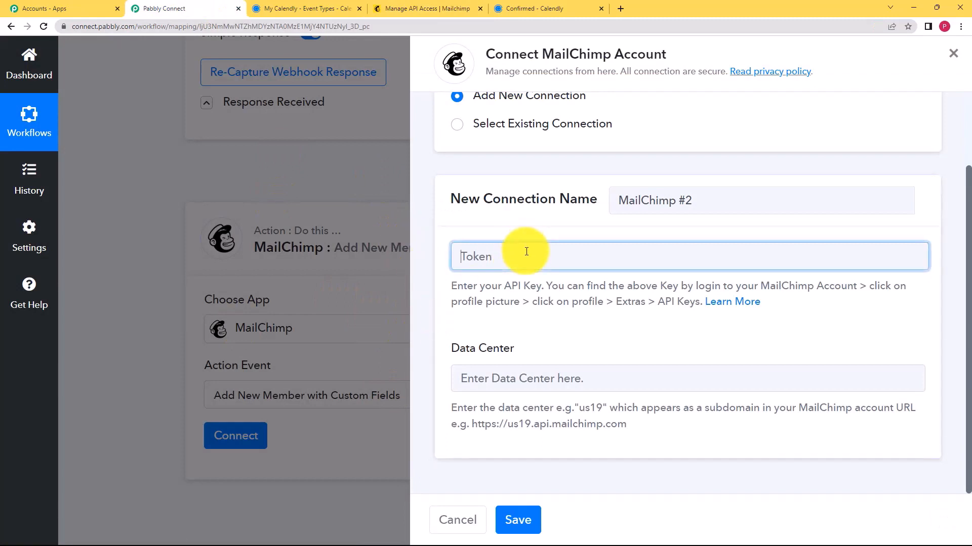
pyautogui.hotkey('ctrl', 'v')
pyautogui.click(536, 379)
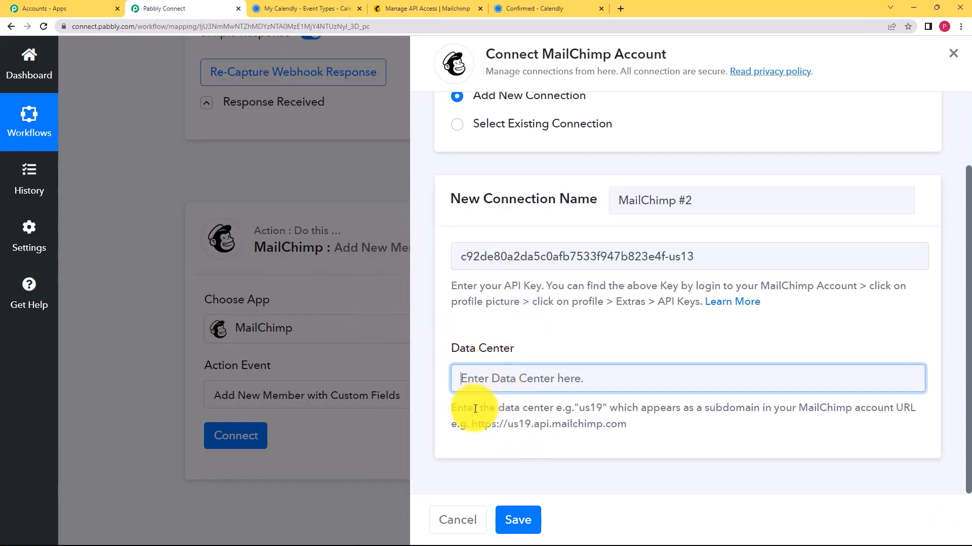
pyautogui.moveTo(577, 408); pyautogui.dragTo(602, 408)
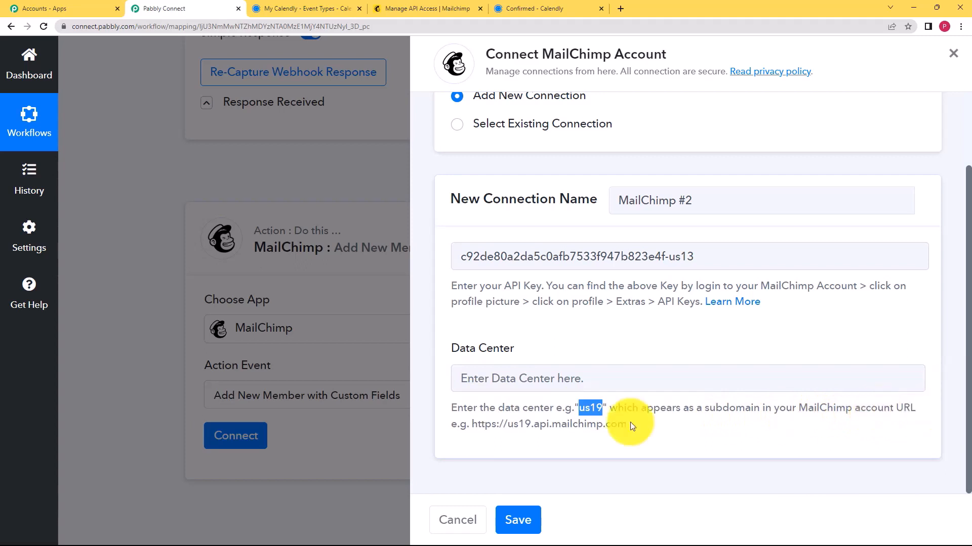
pyautogui.moveTo(467, 425); pyautogui.dragTo(645, 437)
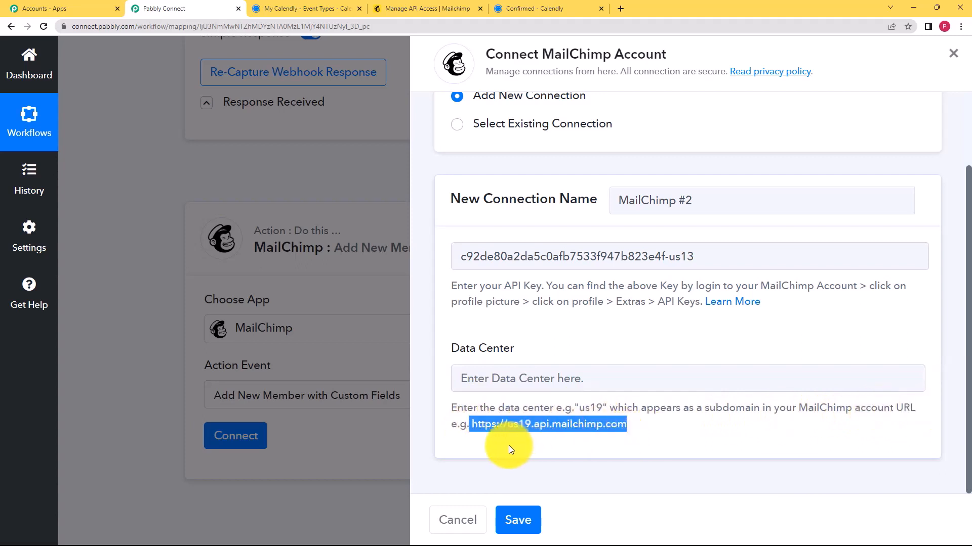
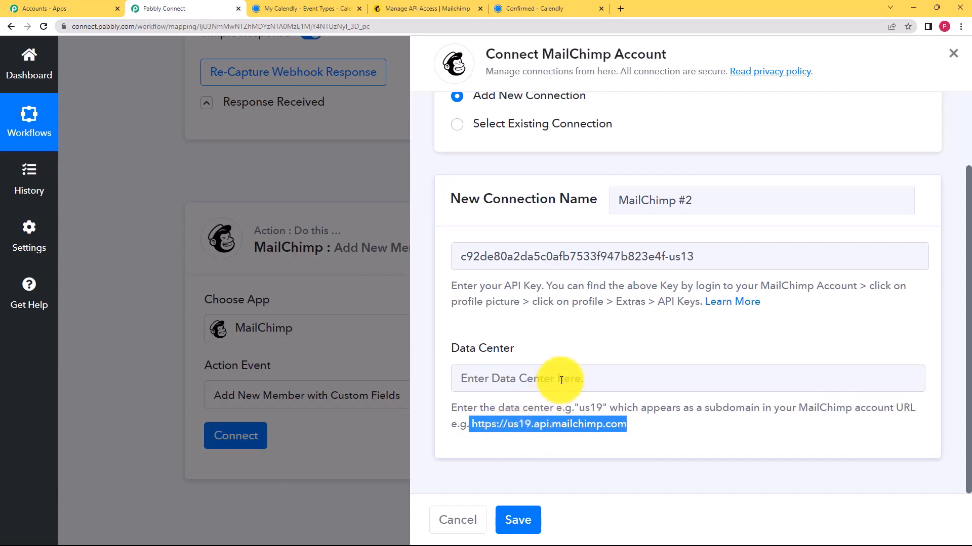
# Enter us13 as the MailChimp Data Center and save the new connection
pyautogui.click(573, 352)
pyautogui.click(447, 7)
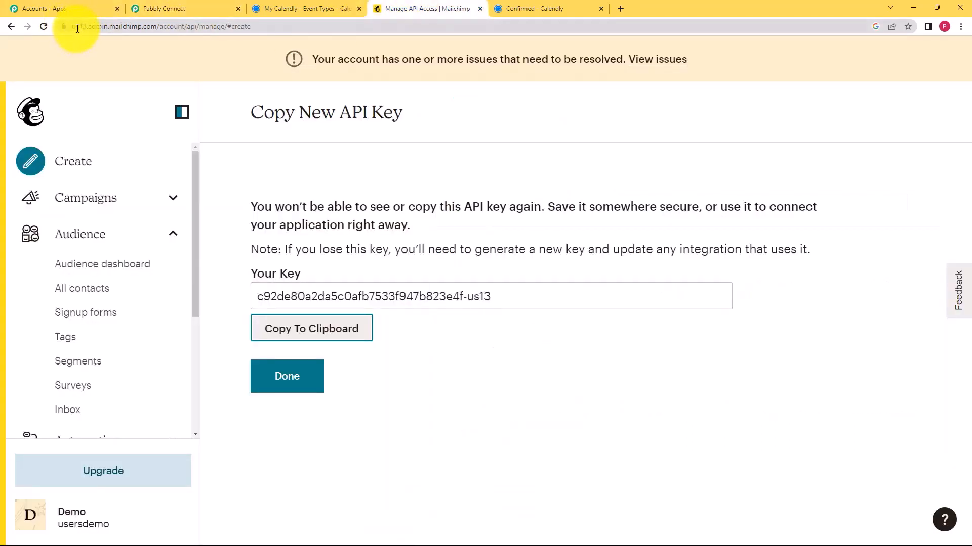
pyautogui.click(161, 15)
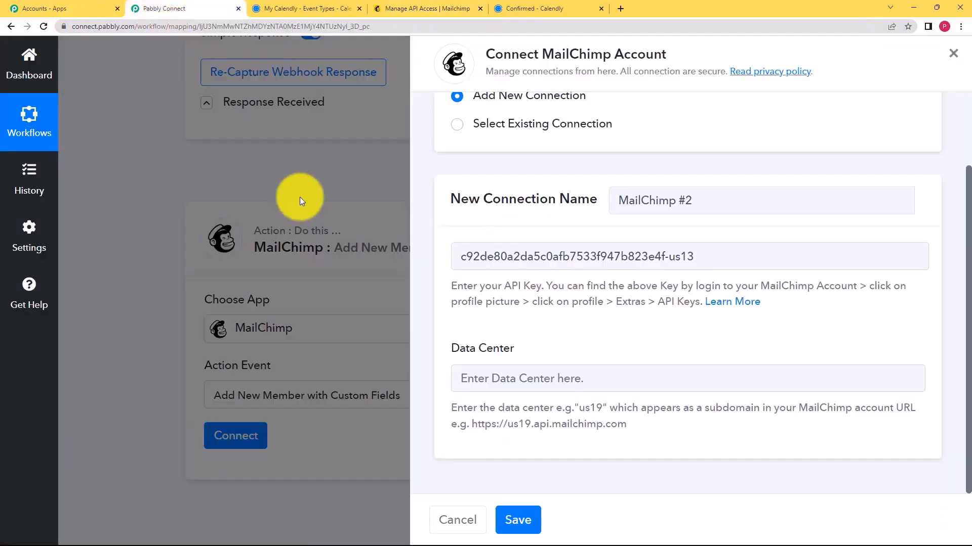
pyautogui.click(468, 385)
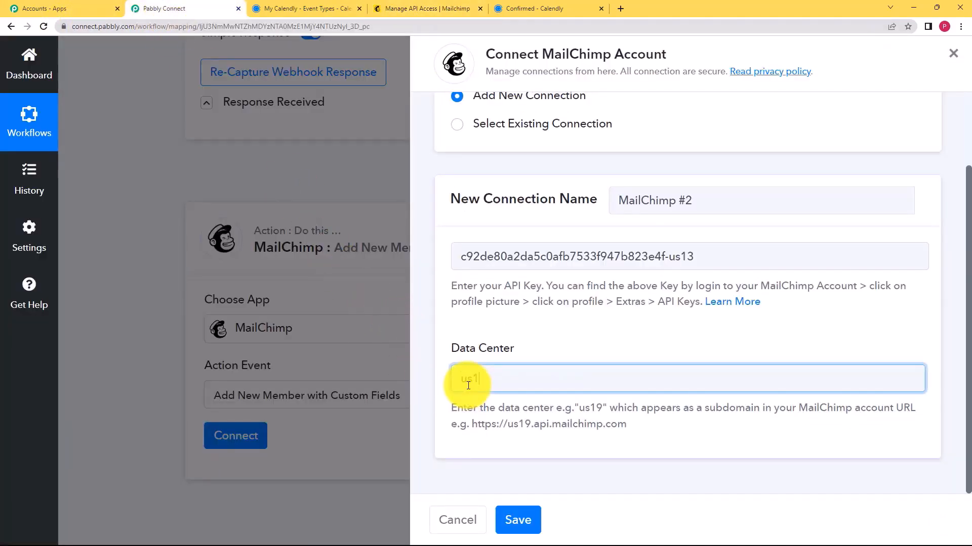
pyautogui.write('us13')
pyautogui.click(519, 521)
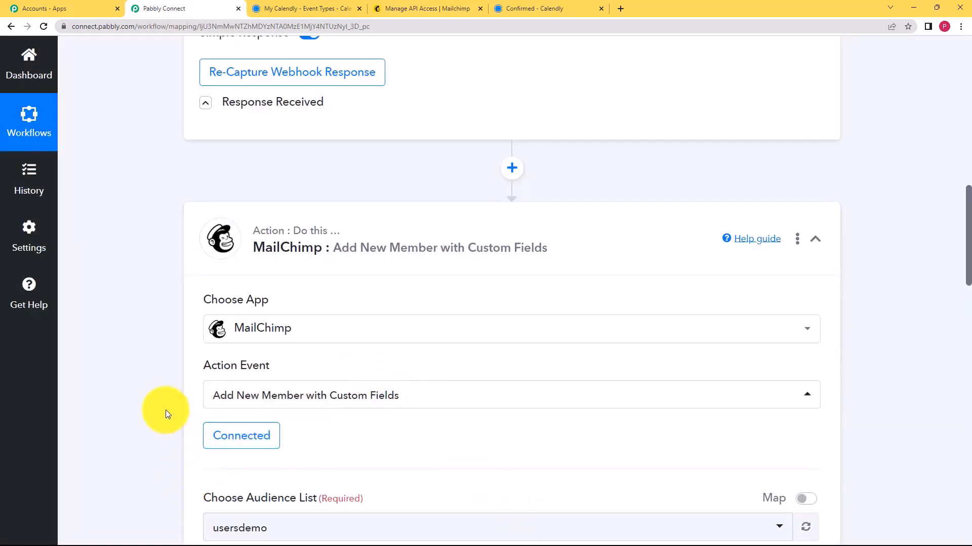
# Keep usersdemo as the Audience List for the MailChimp action
pyautogui.scroll(-2, 166, 410)
pyautogui.scroll(-2, 206, 349)
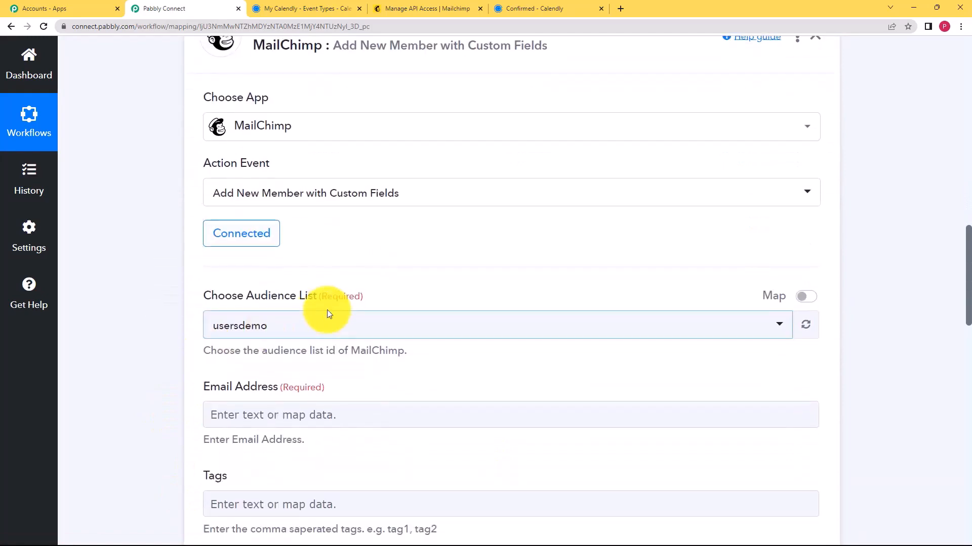
pyautogui.click(404, 9)
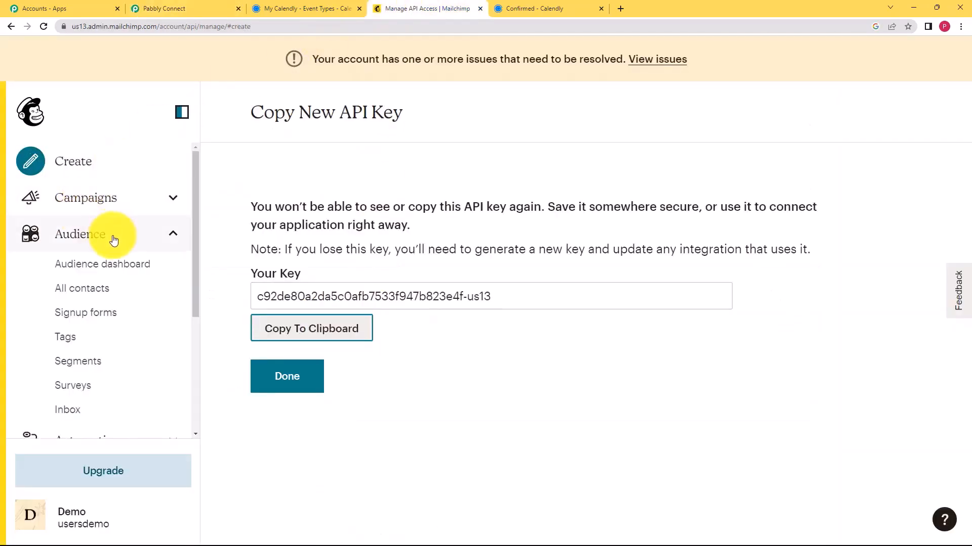
pyautogui.click(187, 7)
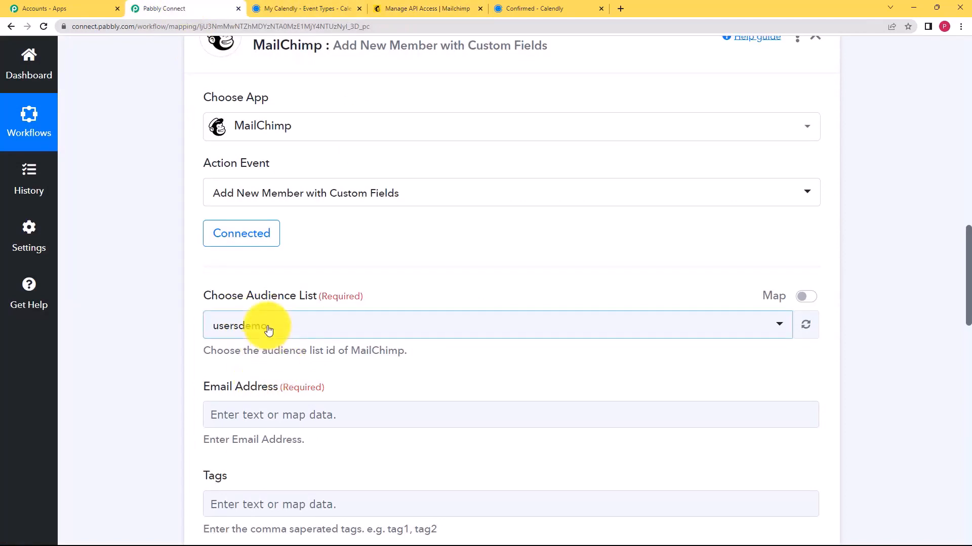
pyautogui.click(268, 330)
pyautogui.click(293, 324)
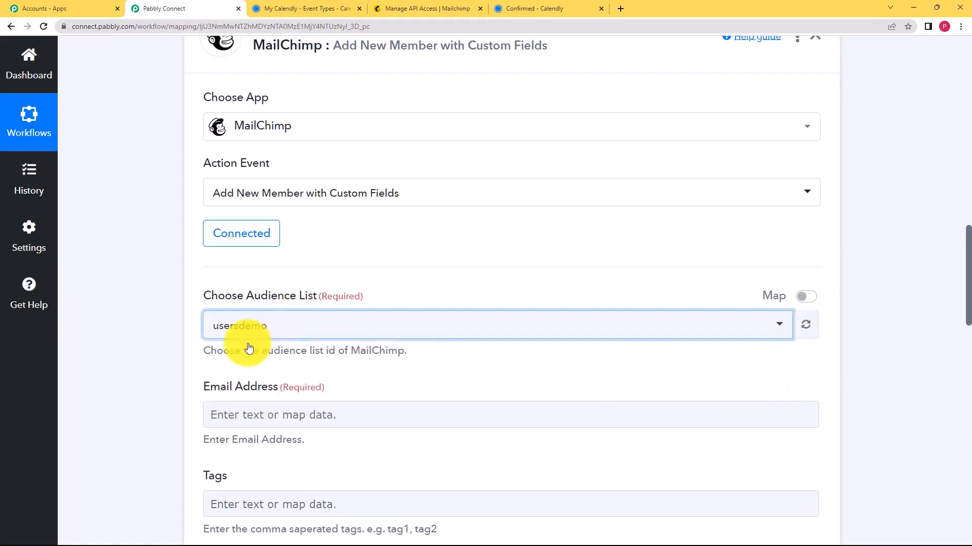
# Look over the Email Address and other MailChimp member fields, then bring up the Mailchimp tab
pyautogui.scroll(-3, 175, 361)
pyautogui.click(285, 259)
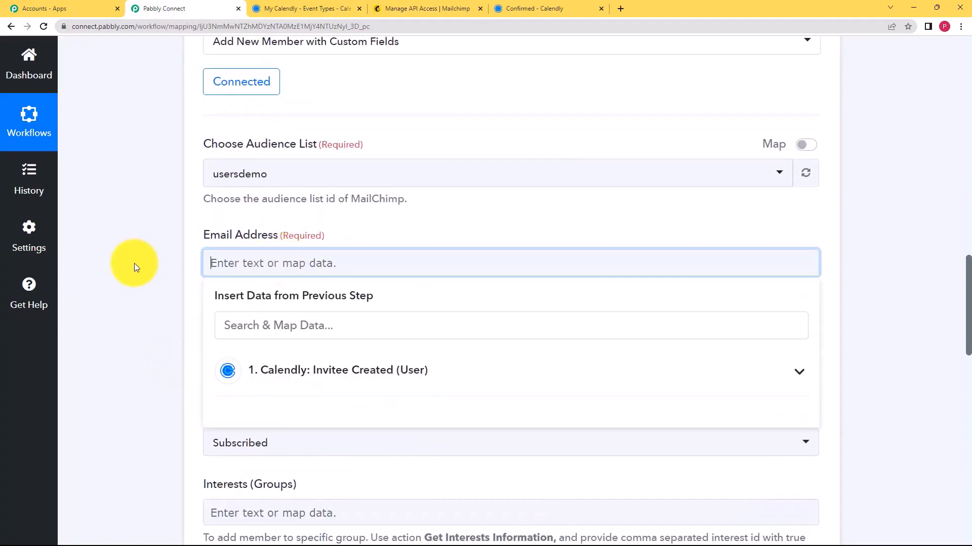
pyautogui.click(154, 257)
pyautogui.scroll(-3, 228, 46)
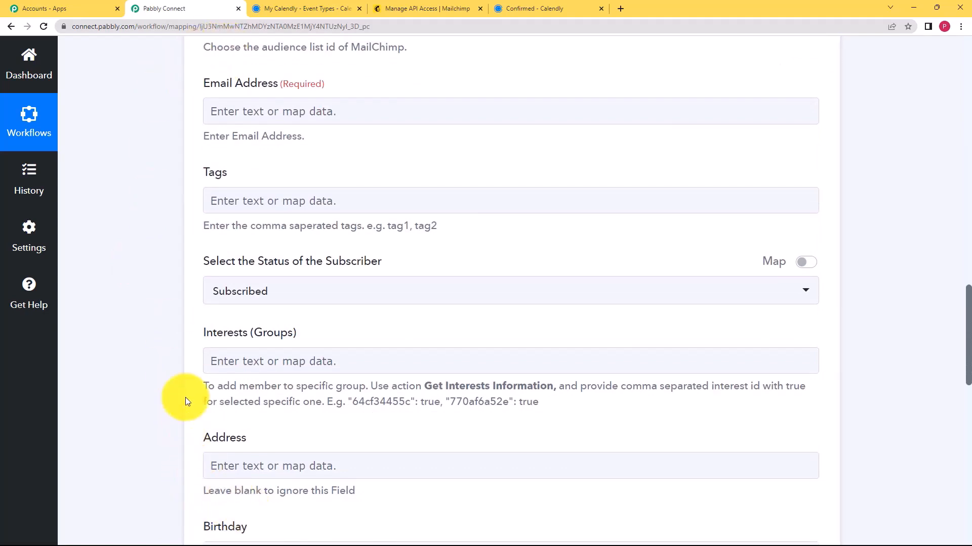
pyautogui.scroll(-6, 185, 357)
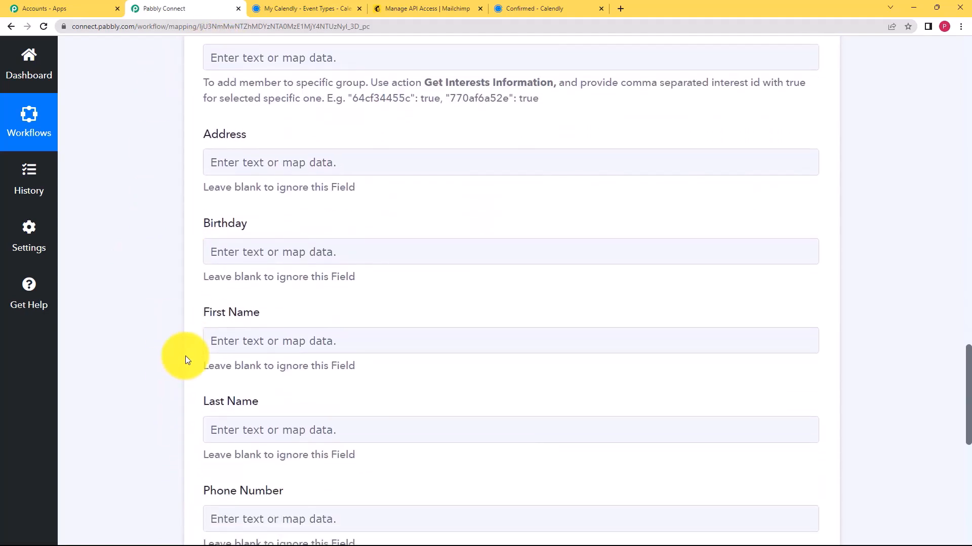
pyautogui.click(379, 9)
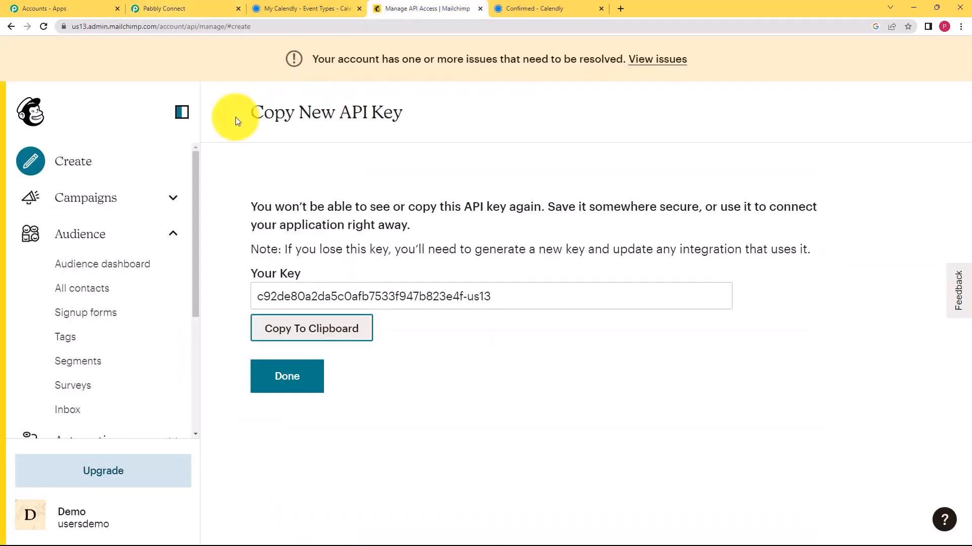
# Check usersdemo's All contacts list, which holds one subscriber, then return to Pabbly Connect
pyautogui.click(113, 290)
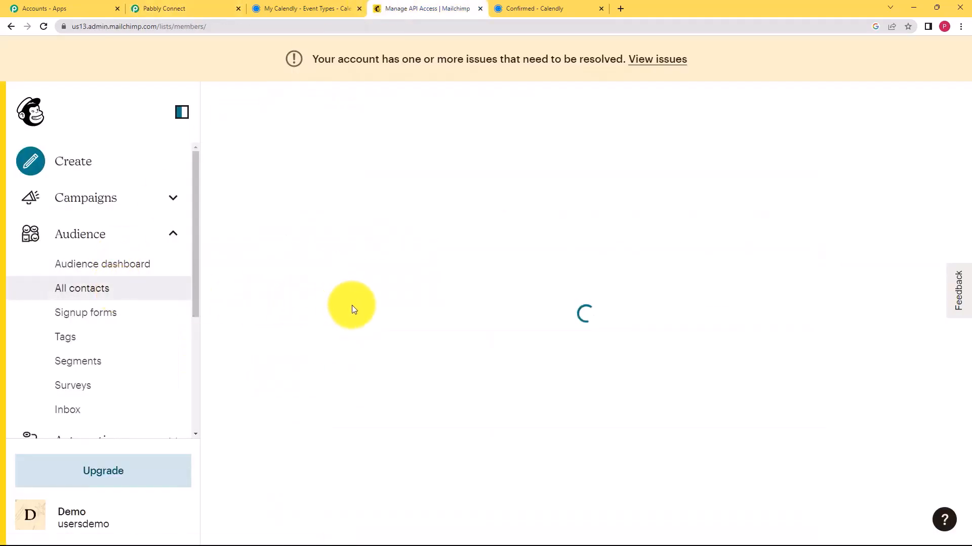
pyautogui.scroll(-1, 468, 349)
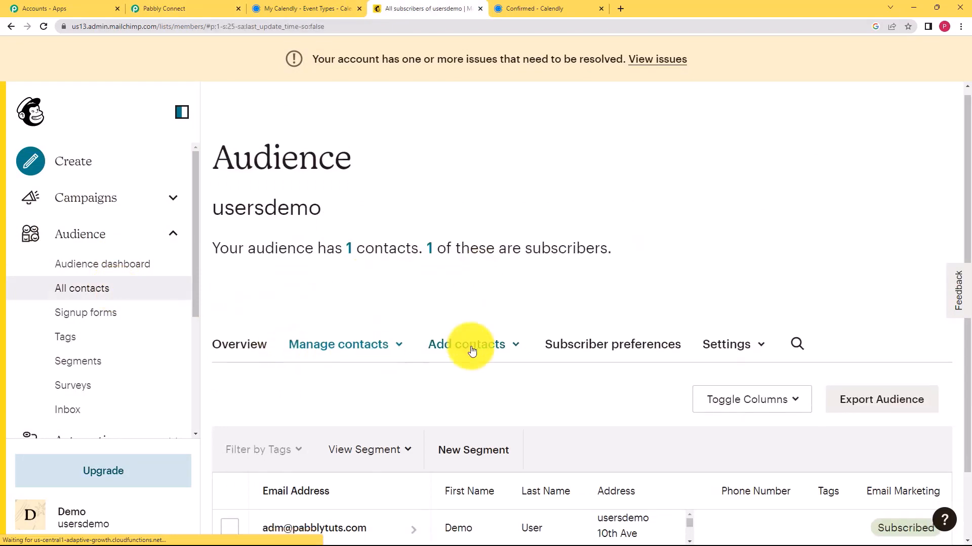
pyautogui.click(494, 299)
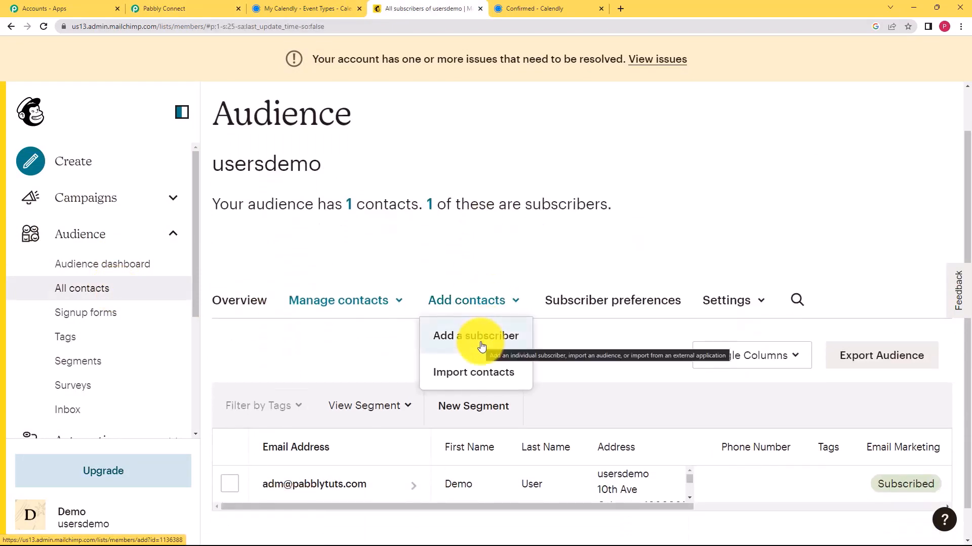
pyautogui.click(162, 8)
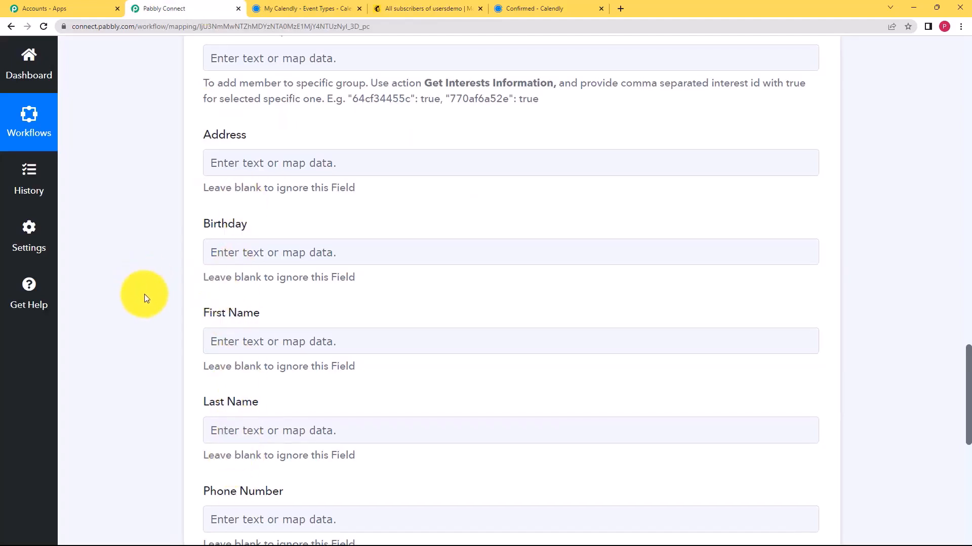
# Map the Calendly invitee's Res3 Resource Email into the Email Address field
pyautogui.scroll(2, 145, 296)
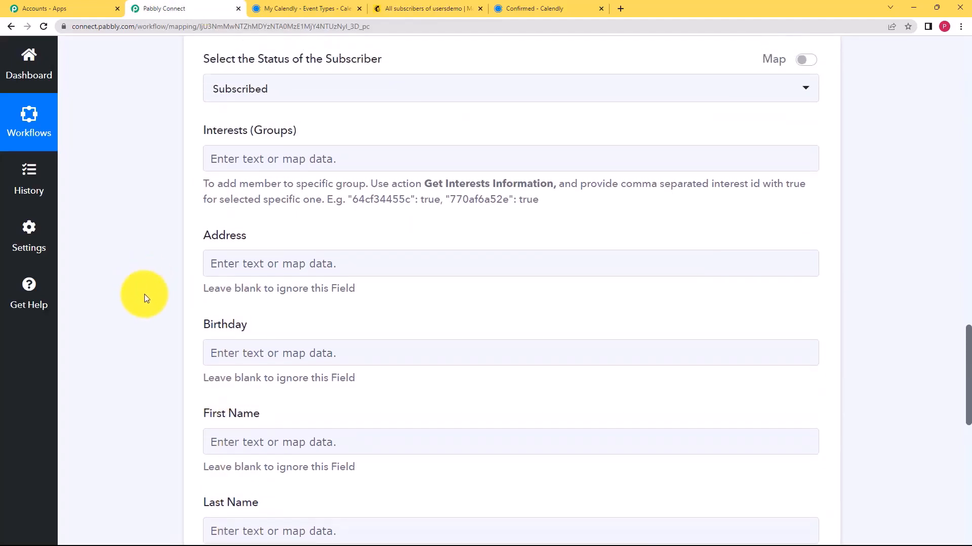
pyautogui.scroll(5, 146, 298)
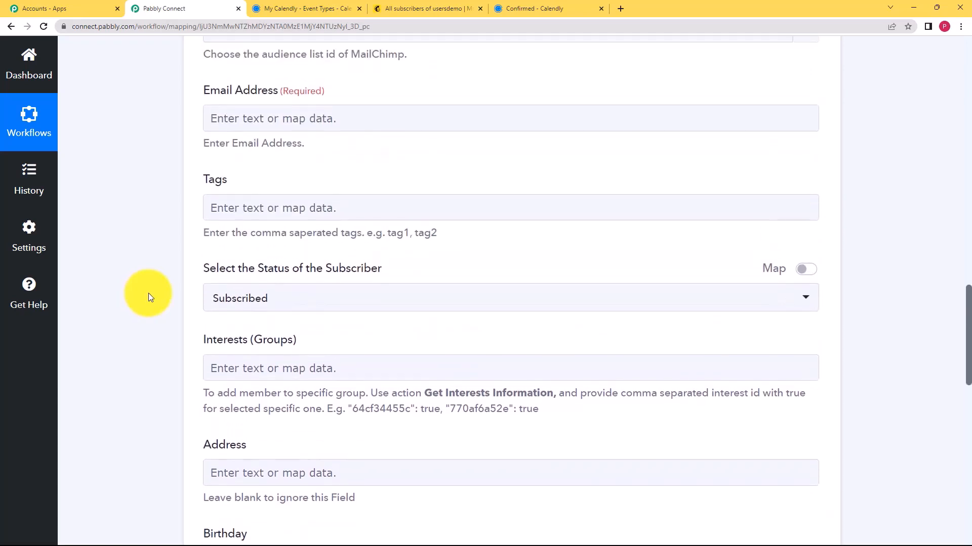
pyautogui.scroll(2, 148, 297)
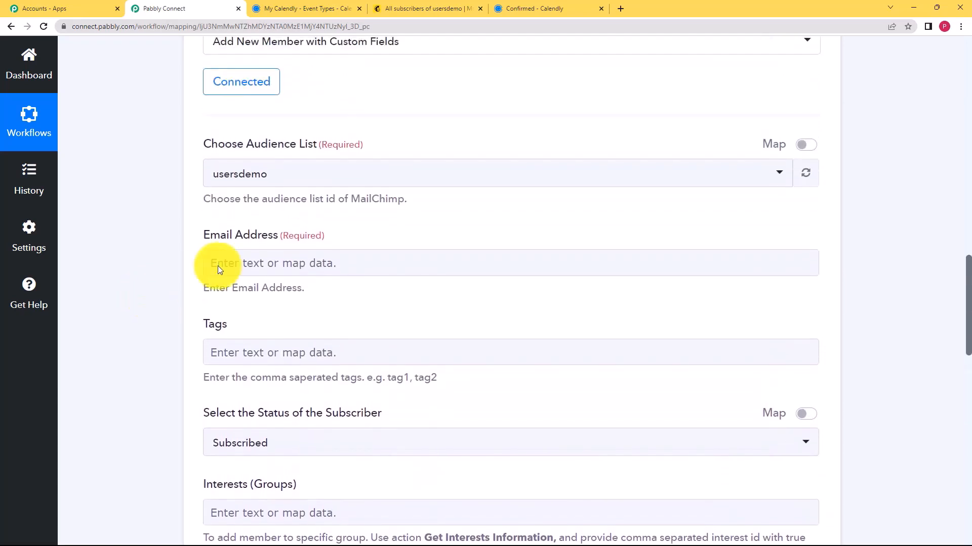
pyautogui.click(269, 264)
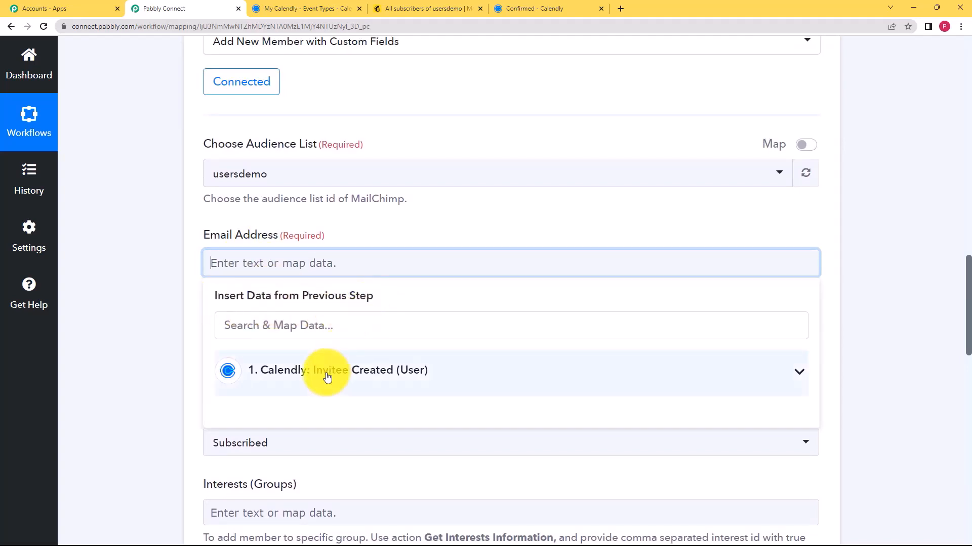
pyautogui.click(184, 254)
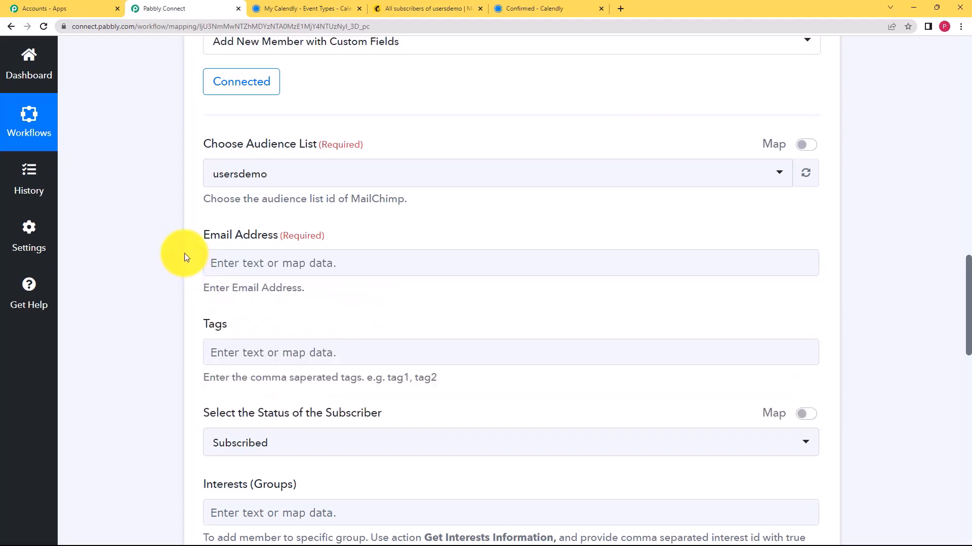
pyautogui.scroll(12, 184, 254)
pyautogui.click(205, 357)
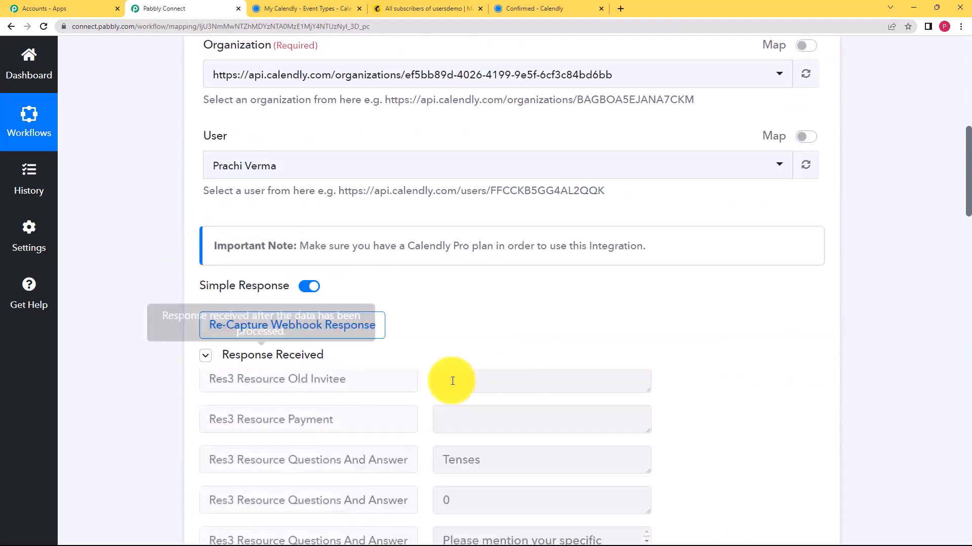
pyautogui.click(205, 359)
pyautogui.scroll(-8, 144, 359)
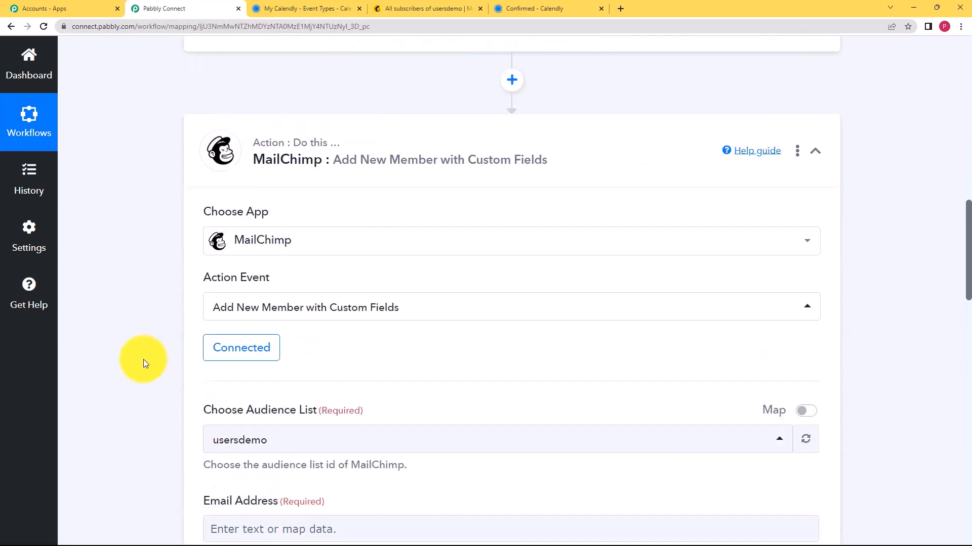
pyautogui.click(228, 364)
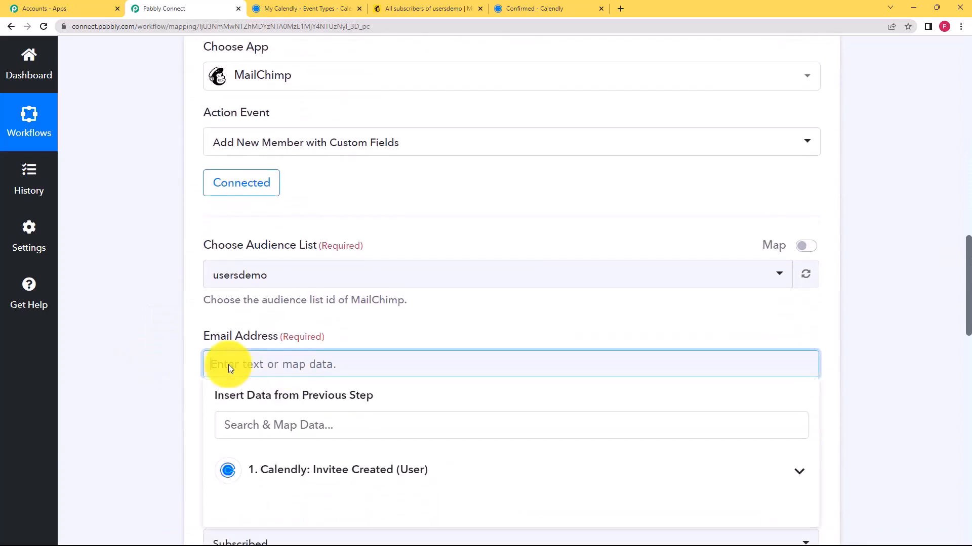
pyautogui.scroll(-2, 158, 354)
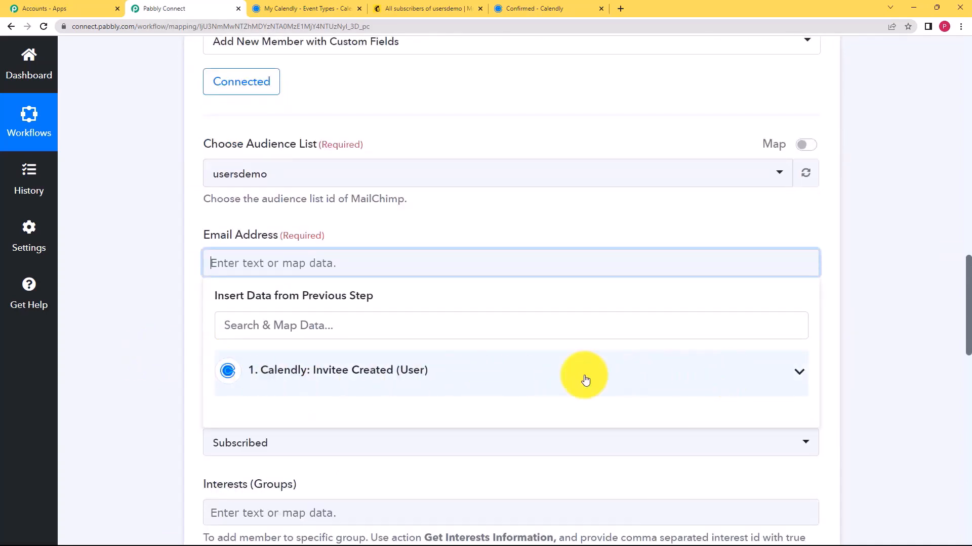
pyautogui.scroll(-2, 171, 290)
pyautogui.scroll(-2, 213, 269)
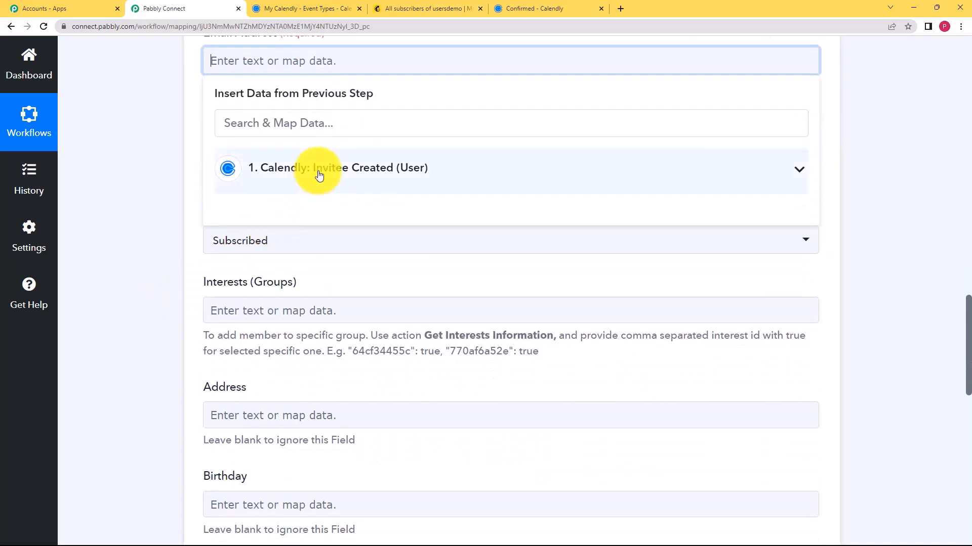
pyautogui.click(319, 172)
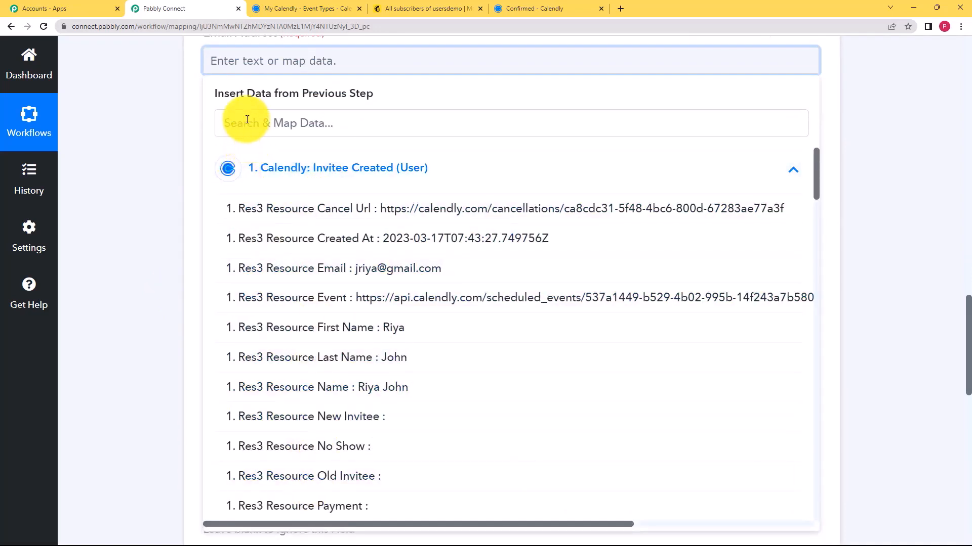
pyautogui.click(429, 281)
# Keep the subscriber status set to Subscribed
pyautogui.scroll(2, 177, 215)
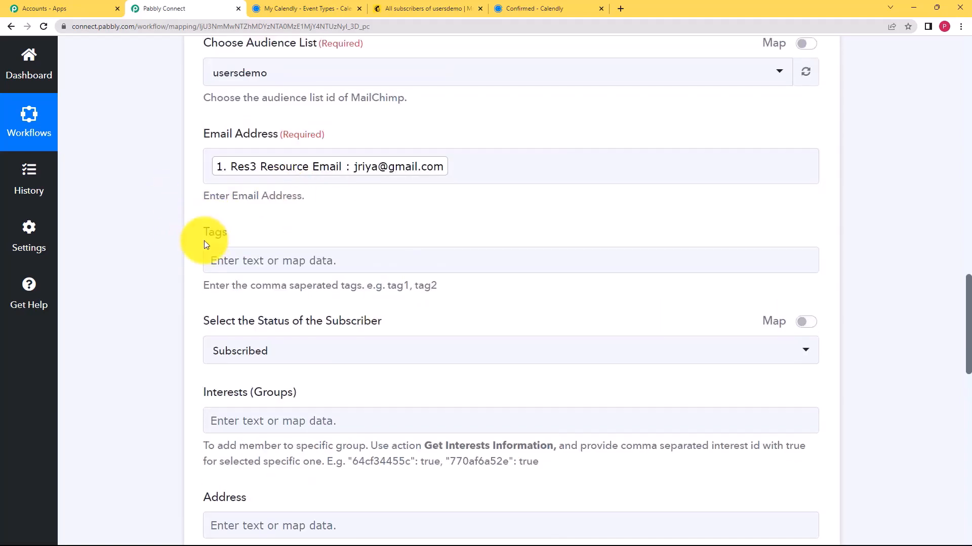
pyautogui.scroll(-3, 204, 240)
pyautogui.click(243, 198)
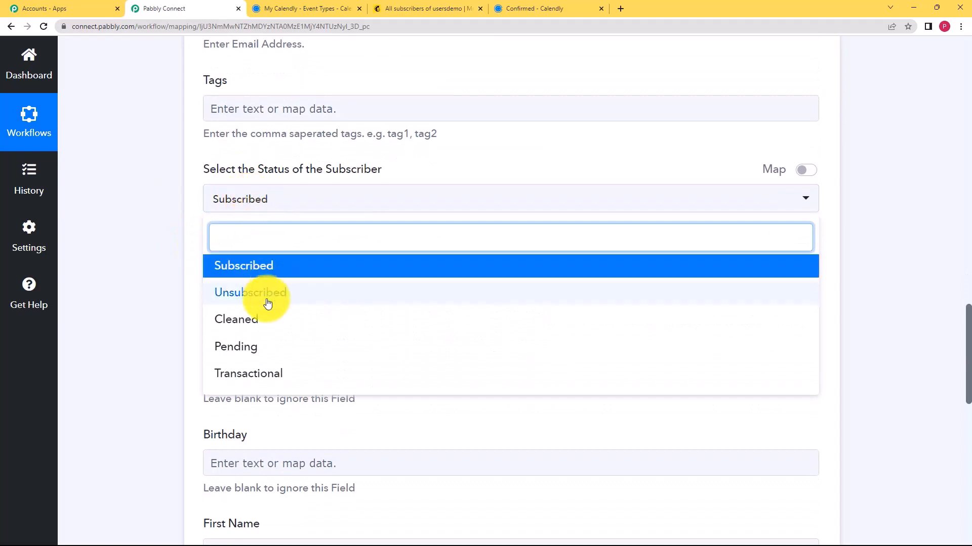
pyautogui.click(161, 293)
pyautogui.click(235, 200)
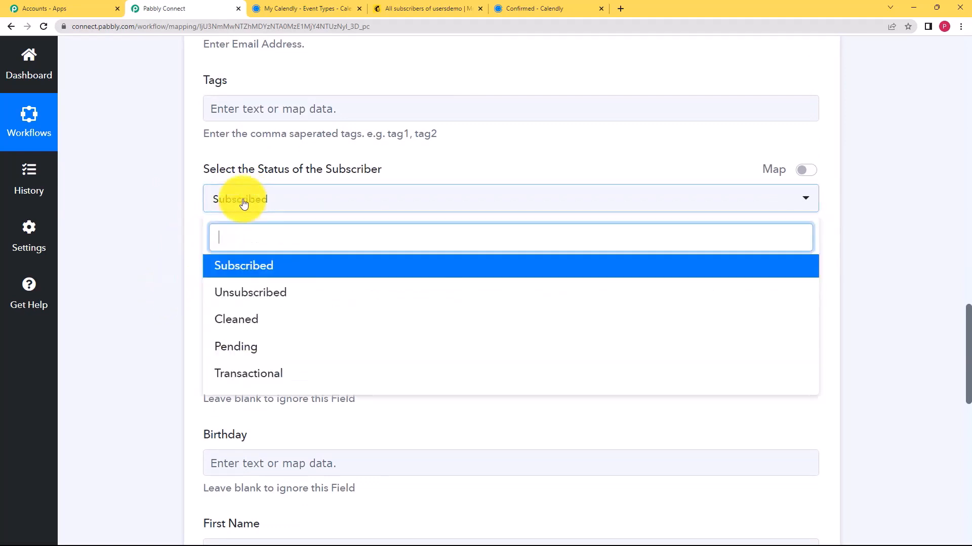
pyautogui.click(258, 269)
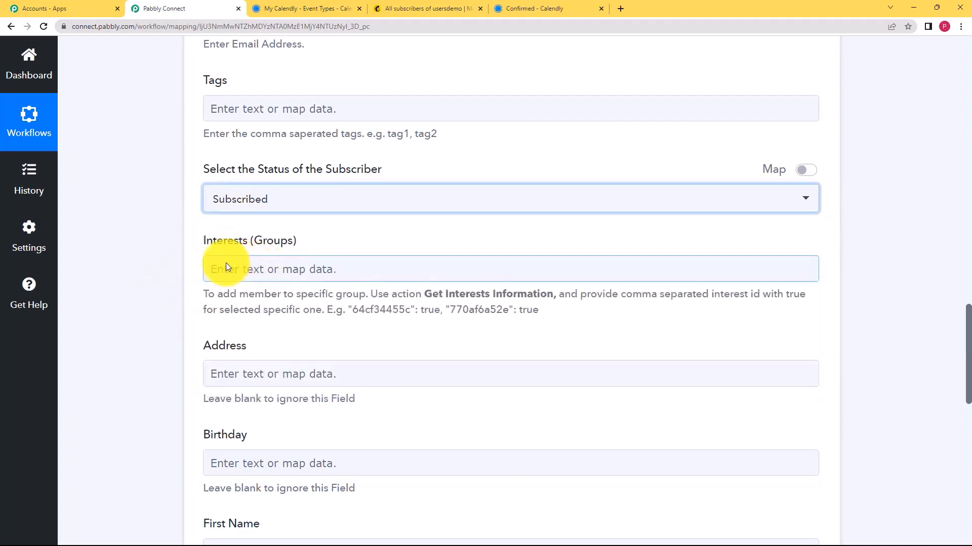
pyautogui.click(183, 274)
# Map Questions And Answers 2 Answer into the Address field
pyautogui.scroll(-2, 180, 274)
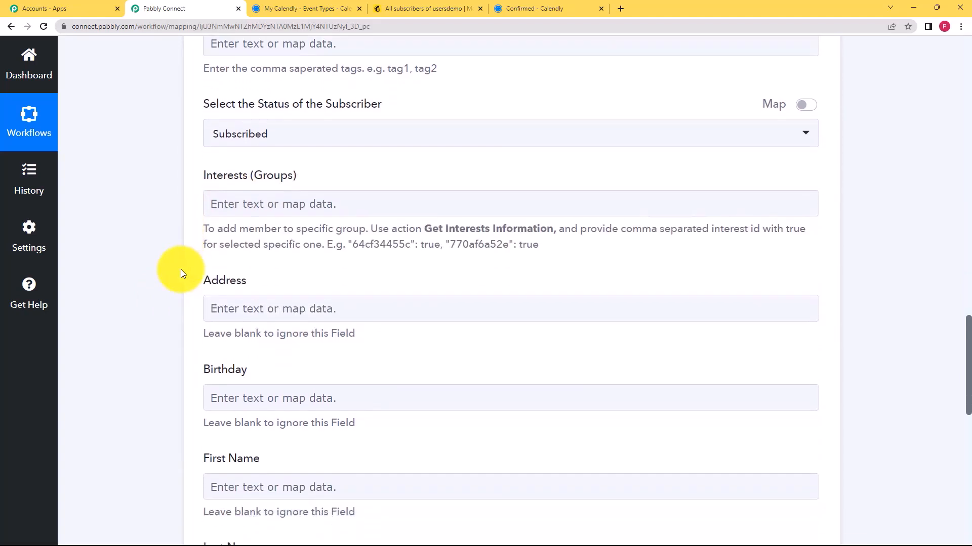
pyautogui.click(245, 267)
pyautogui.scroll(-2, 228, 276)
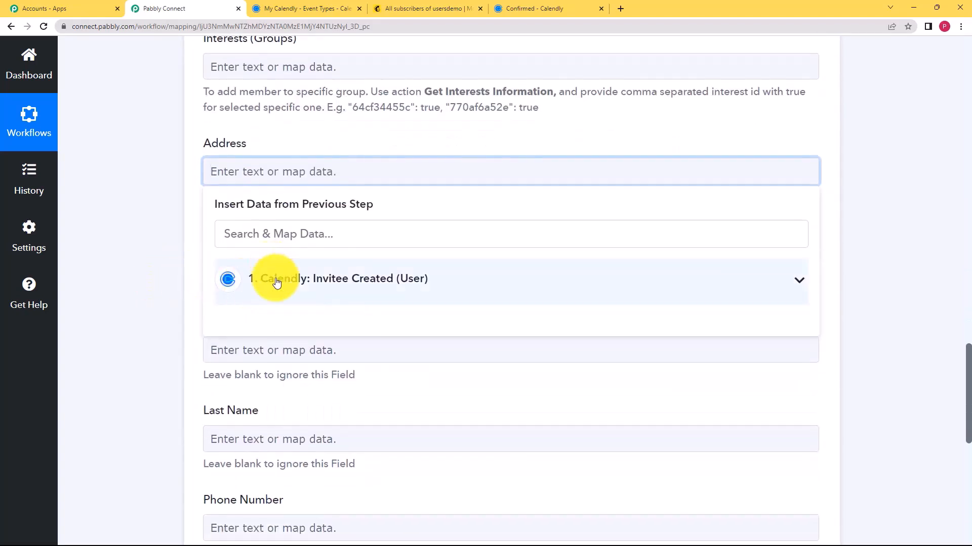
pyautogui.click(276, 282)
pyautogui.scroll(-5, 336, 336)
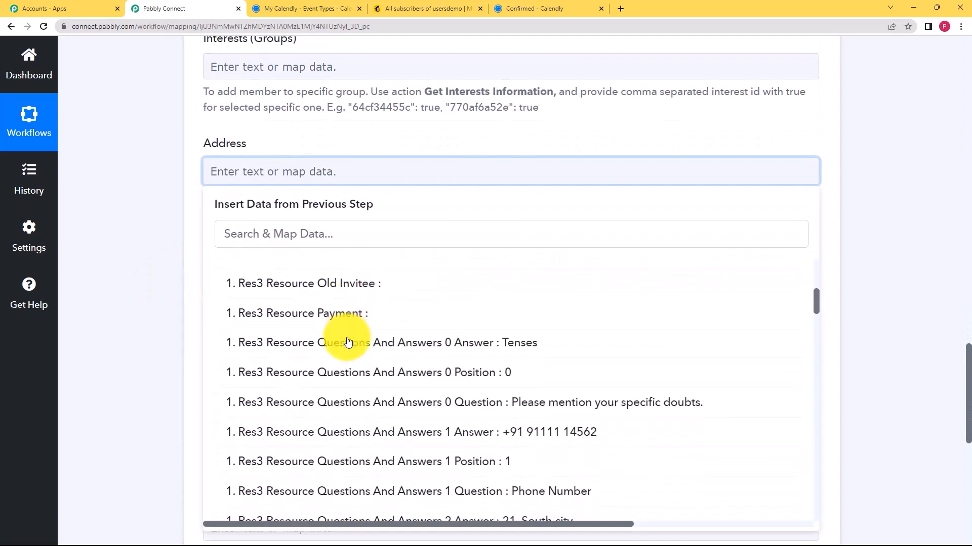
pyautogui.scroll(-5, 348, 343)
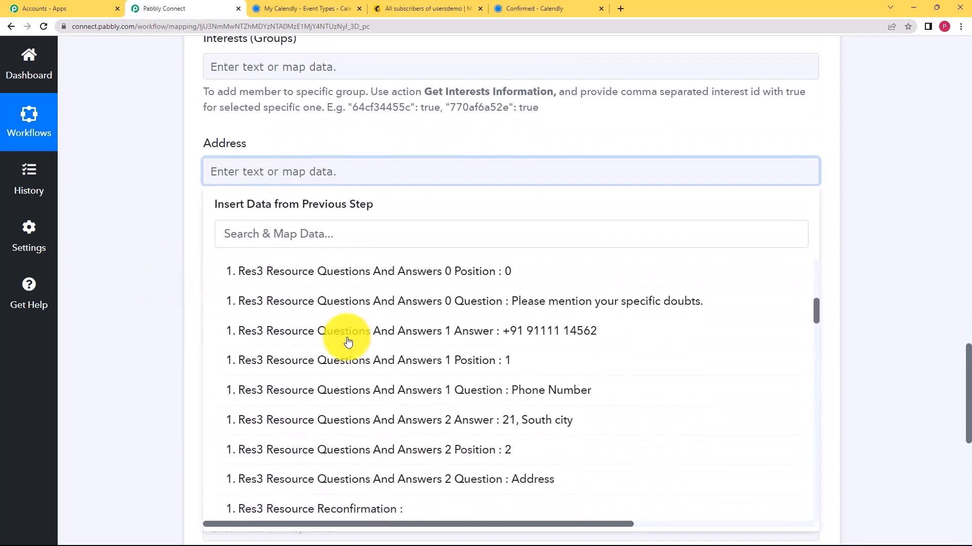
pyautogui.click(373, 268)
pyautogui.click(191, 239)
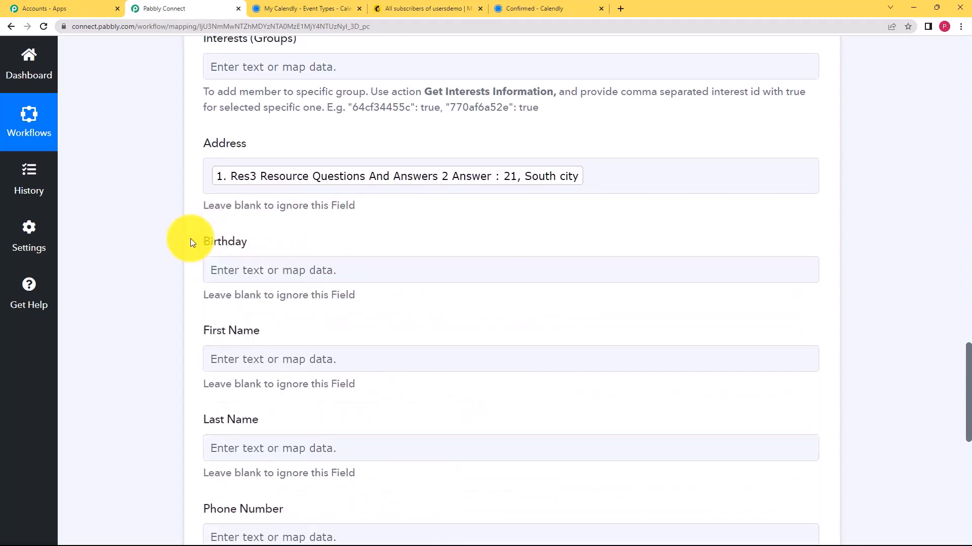
# Map the invitee's First Name and Last Name into the matching MailChimp fields
pyautogui.scroll(-1, 114, 293)
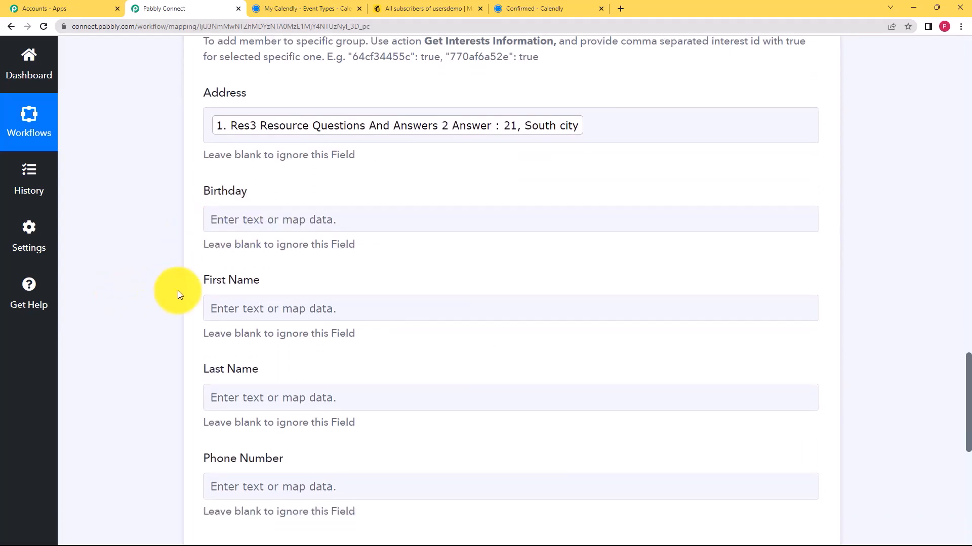
pyautogui.click(226, 306)
pyautogui.click(266, 372)
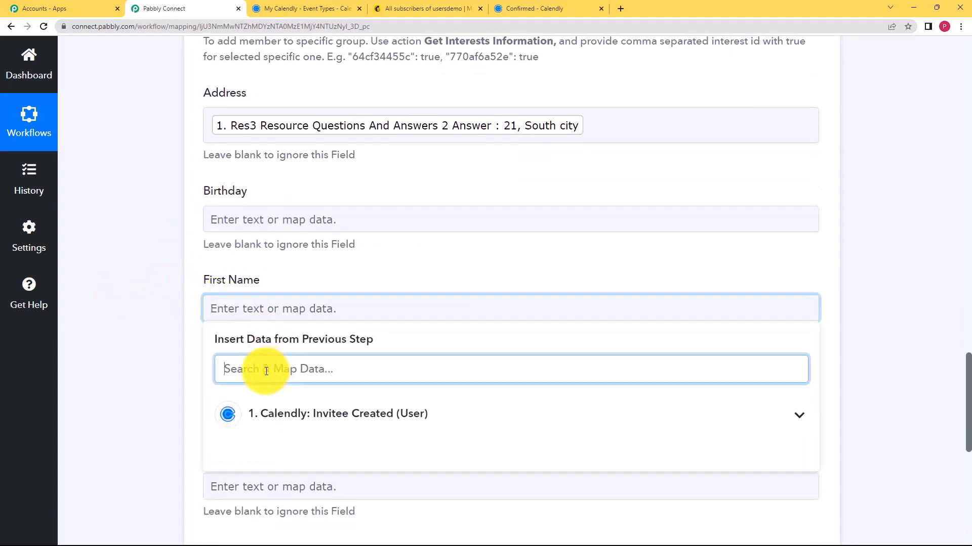
pyautogui.write('riya')
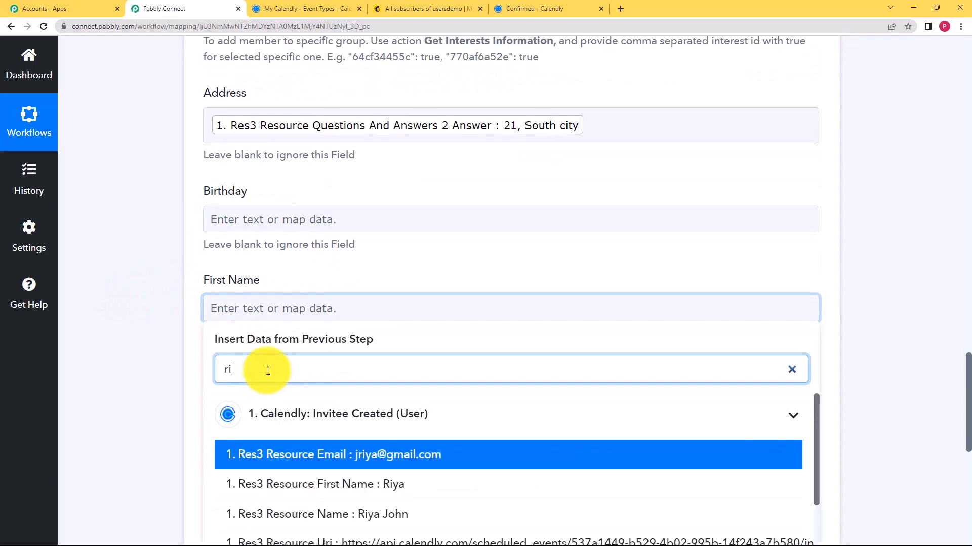
pyautogui.click(336, 486)
pyautogui.click(192, 390)
pyautogui.click(217, 407)
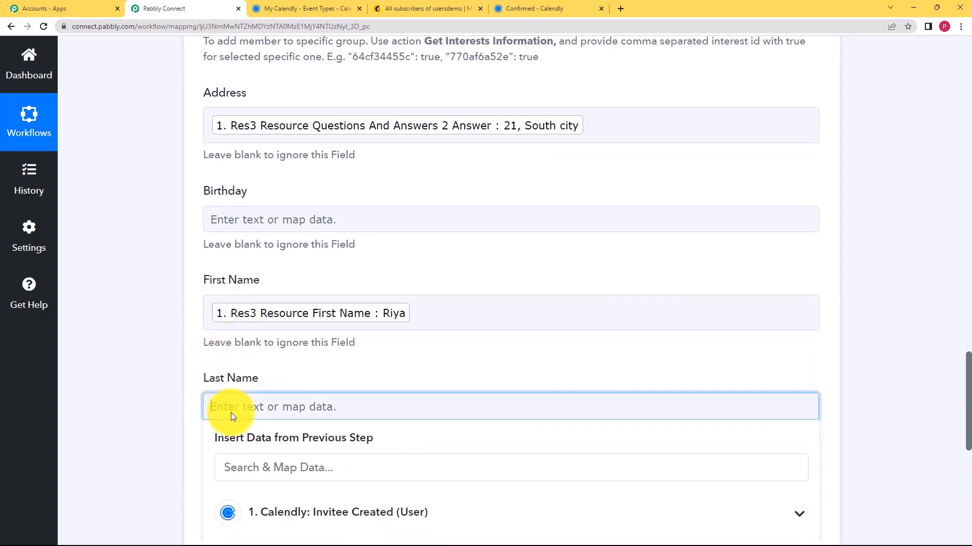
pyautogui.scroll(-3, 202, 390)
pyautogui.click(284, 324)
pyautogui.write('jo')
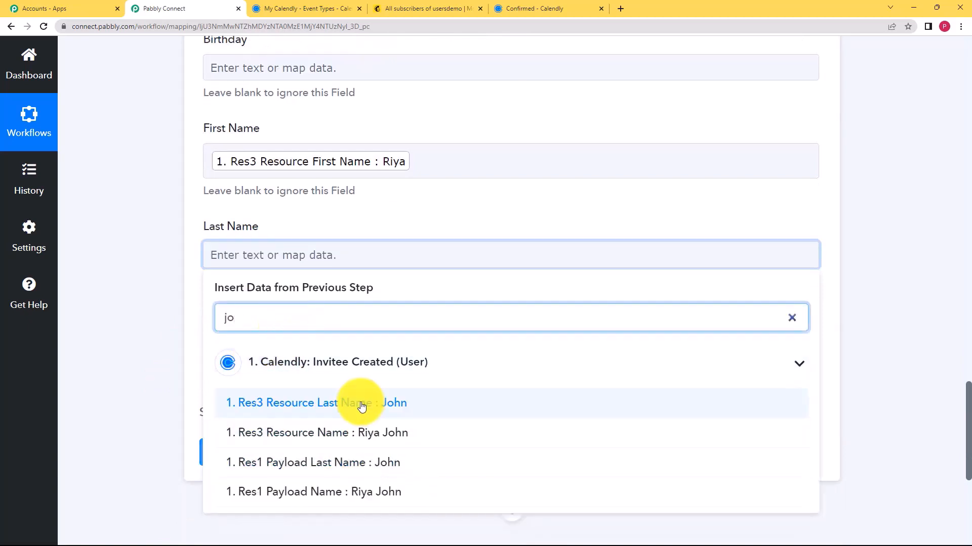
pyautogui.click(357, 402)
pyautogui.click(165, 339)
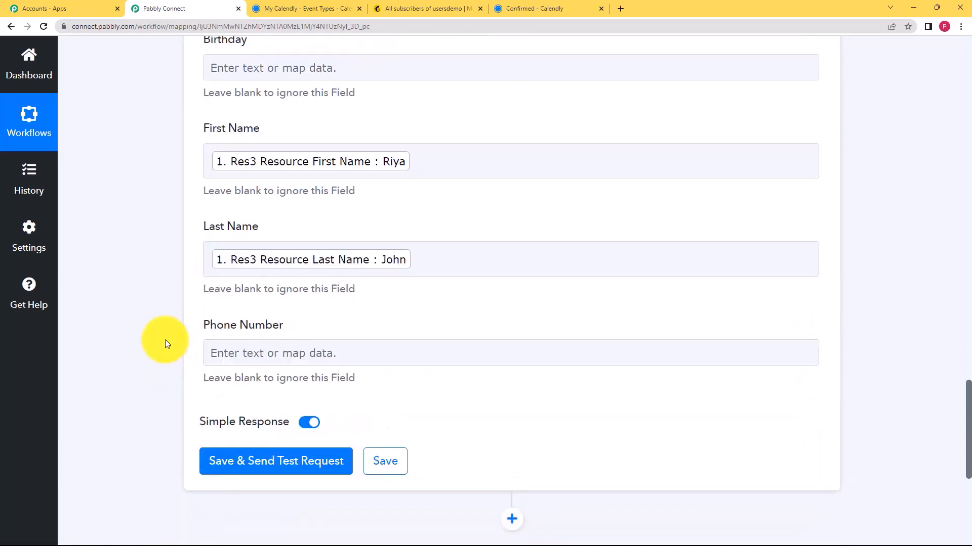
# Map Questions And Answers 1 Answer into the Phone Number field
pyautogui.scroll(-2, 165, 339)
pyautogui.click(251, 254)
pyautogui.click(281, 361)
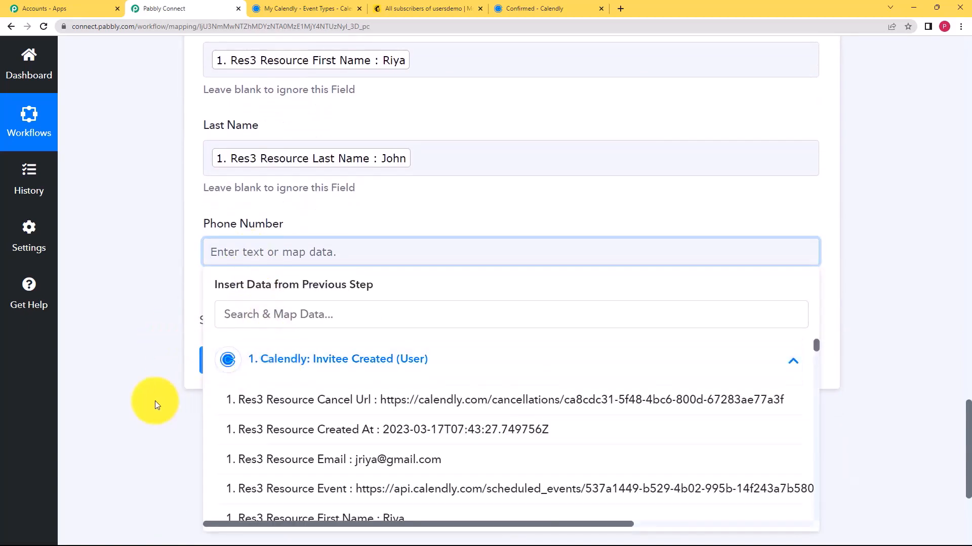
pyautogui.scroll(-1, 155, 401)
pyautogui.scroll(-4, 347, 390)
pyautogui.scroll(-4, 353, 407)
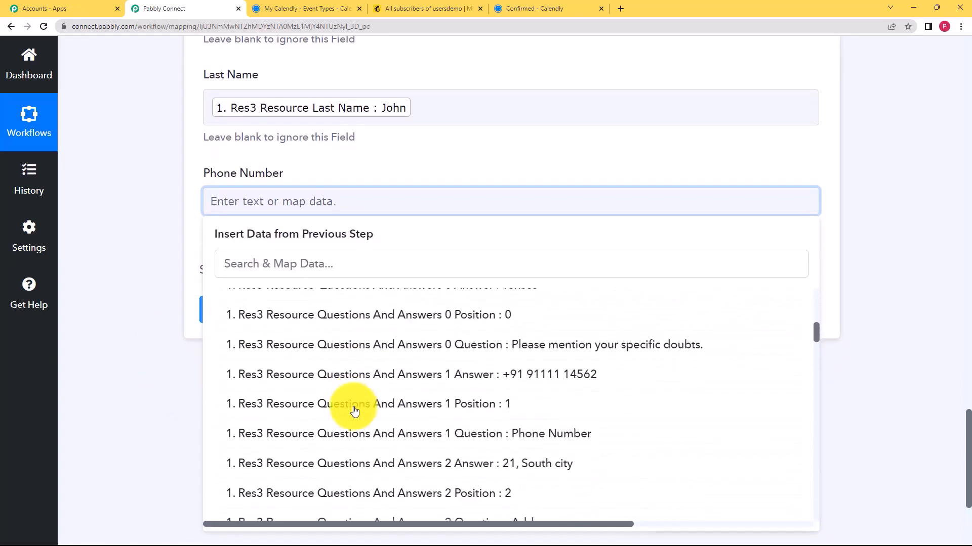
pyautogui.click(393, 365)
pyautogui.click(191, 296)
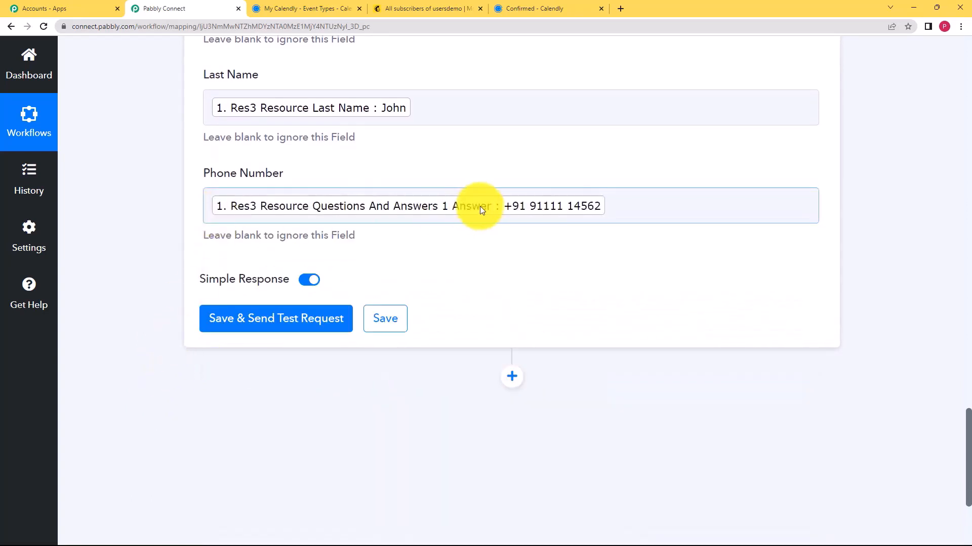
# Run the Add New Member test and review the returned subscribed-member response
pyautogui.click(276, 319)
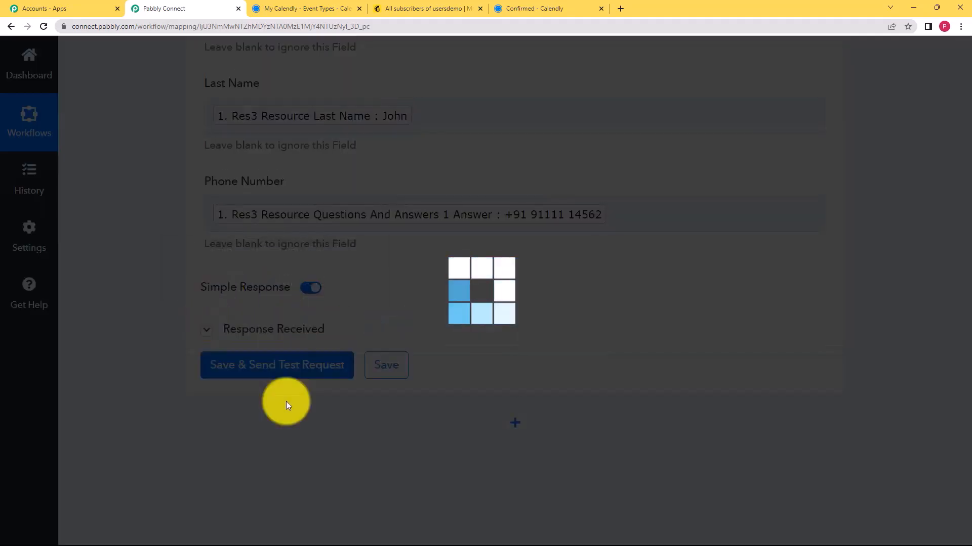
pyautogui.scroll(3, 185, 250)
pyautogui.scroll(10, 290, 298)
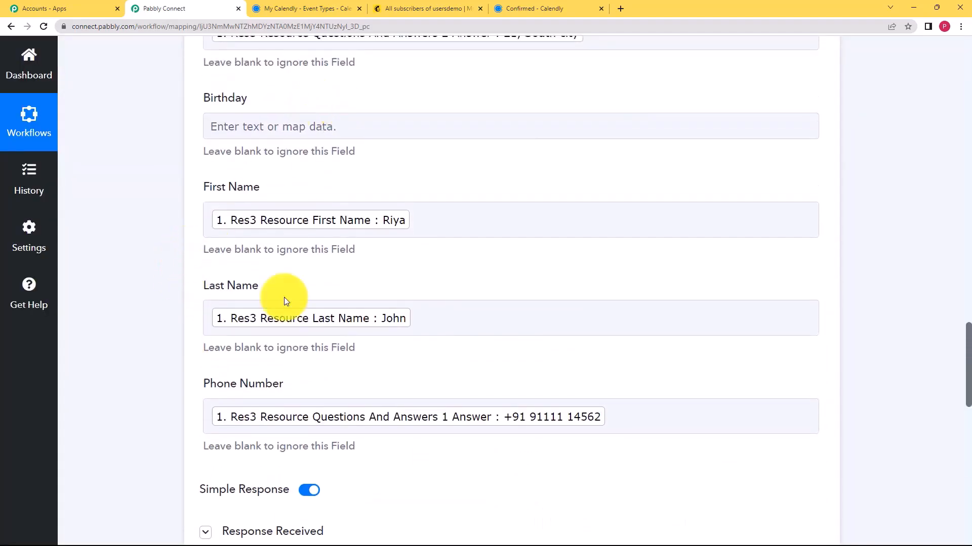
pyautogui.scroll(3, 290, 299)
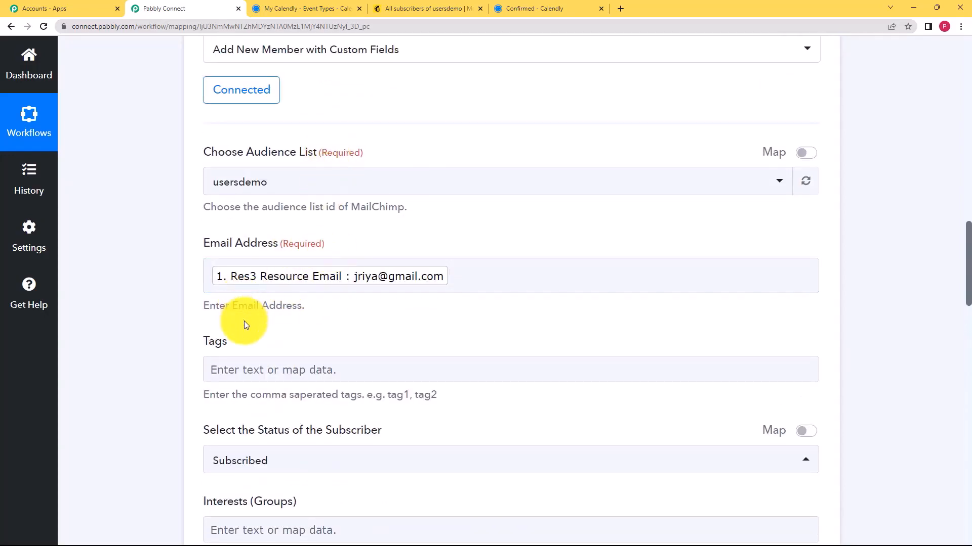
pyautogui.scroll(-15, 142, 345)
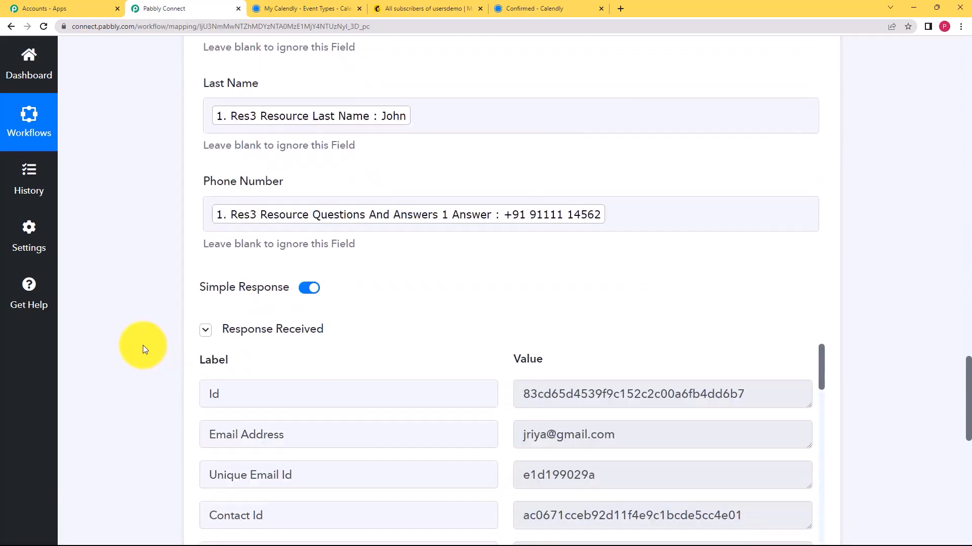
pyautogui.scroll(-4, 143, 345)
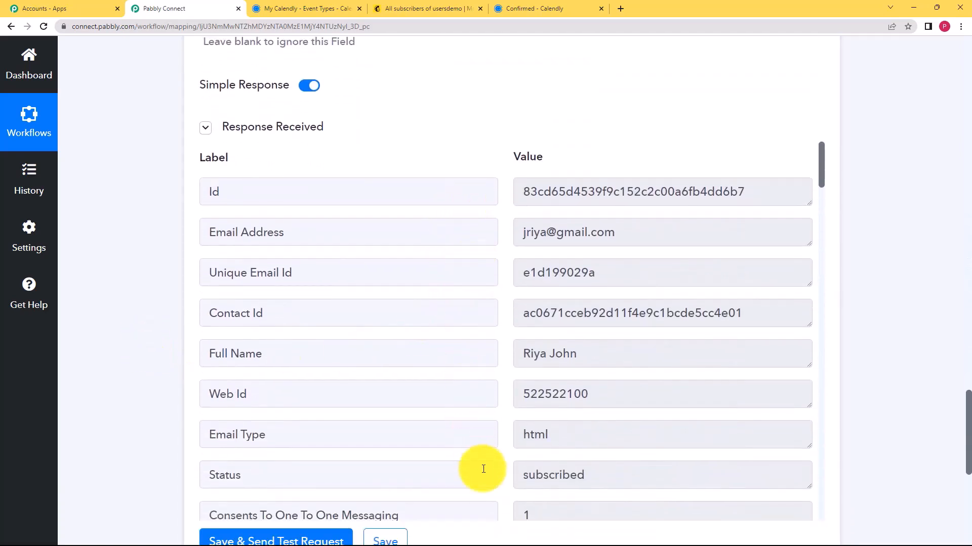
pyautogui.scroll(-9, 466, 385)
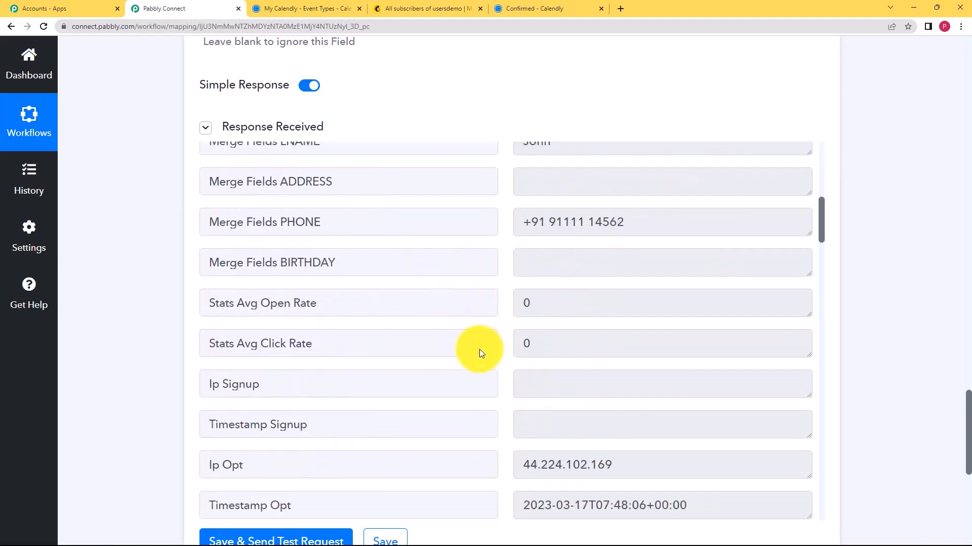
pyautogui.scroll(-11, 481, 353)
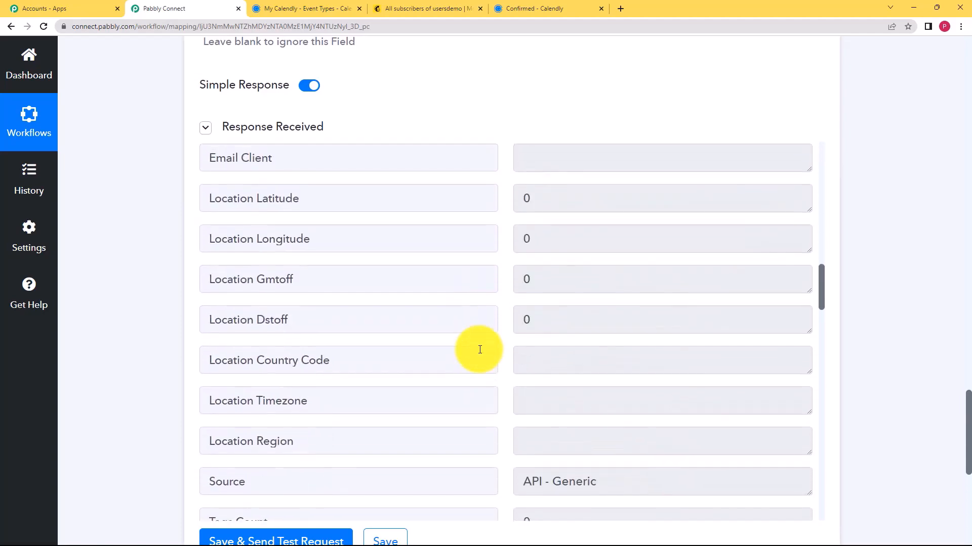
pyautogui.scroll(20, 480, 350)
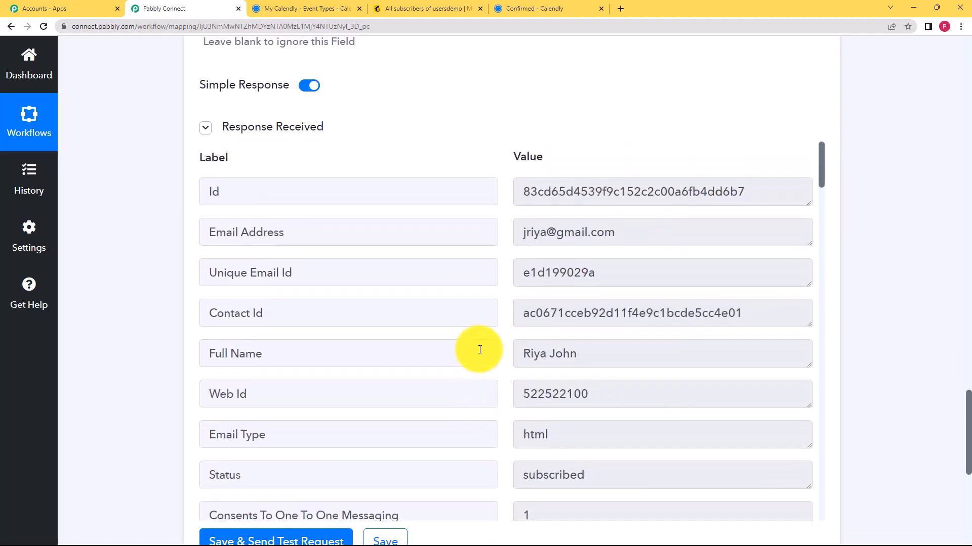
pyautogui.scroll(-2, 181, 317)
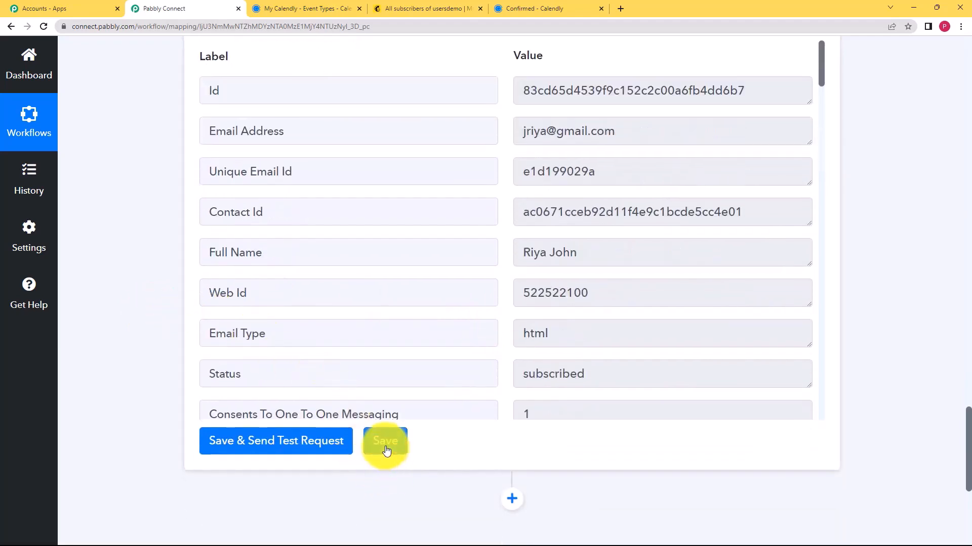
# Save the MailChimp step's settings and dismiss the success confirmation
pyautogui.click(386, 450)
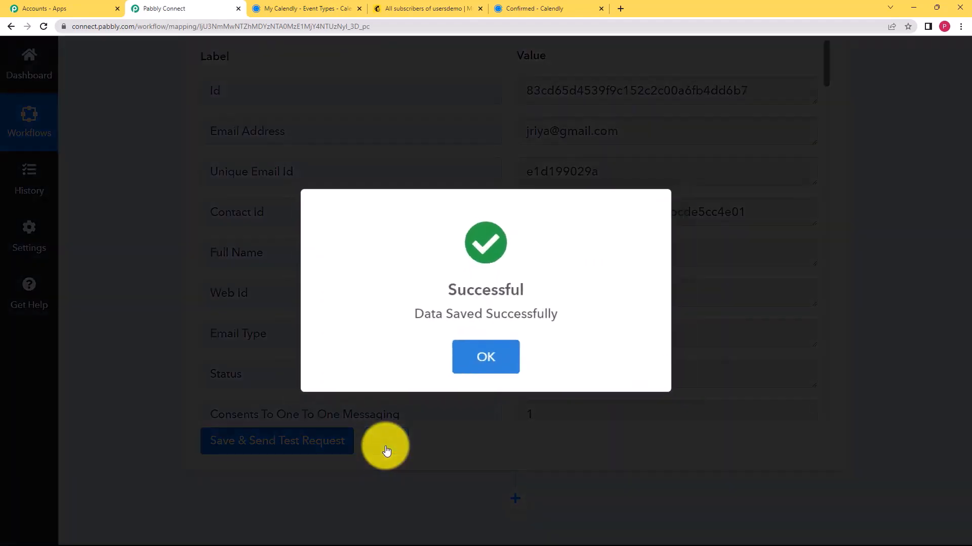
pyautogui.click(461, 367)
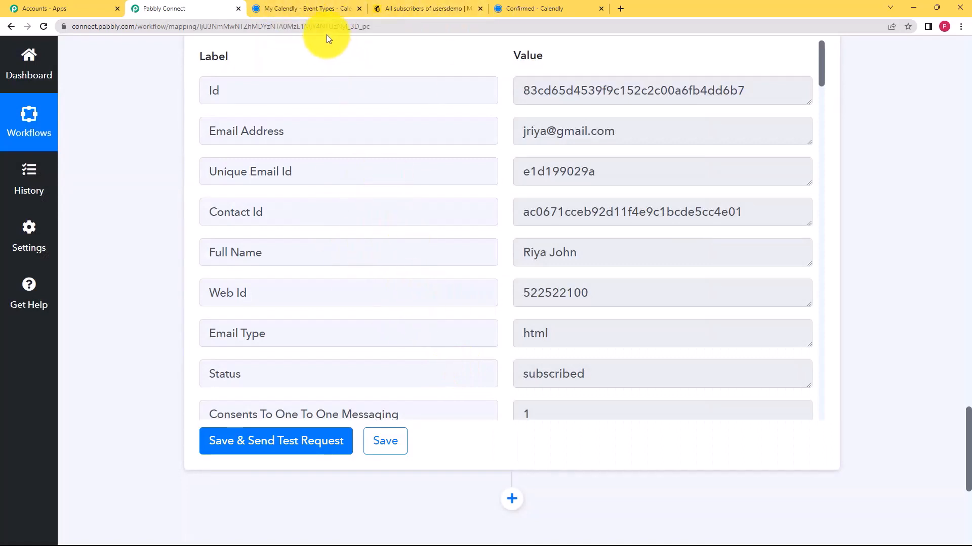
pyautogui.click(313, 11)
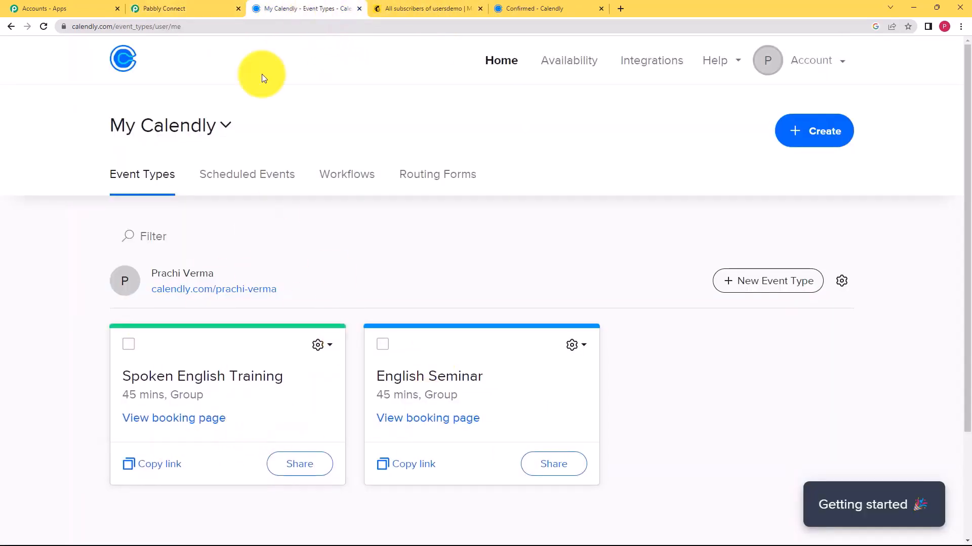
# Reload MailChimp's All contacts to confirm the new invitee, now 2 subscribed contacts
pyautogui.click(175, 6)
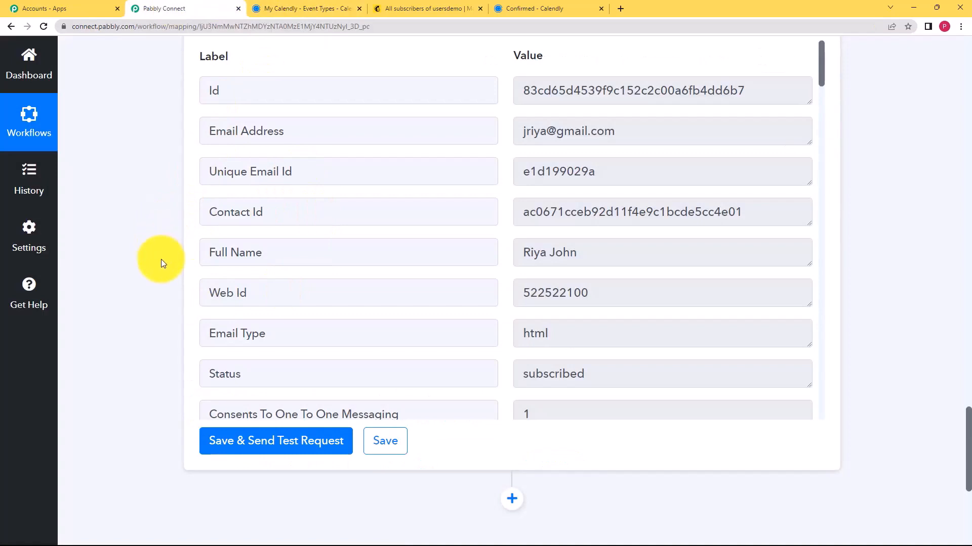
pyautogui.click(391, 8)
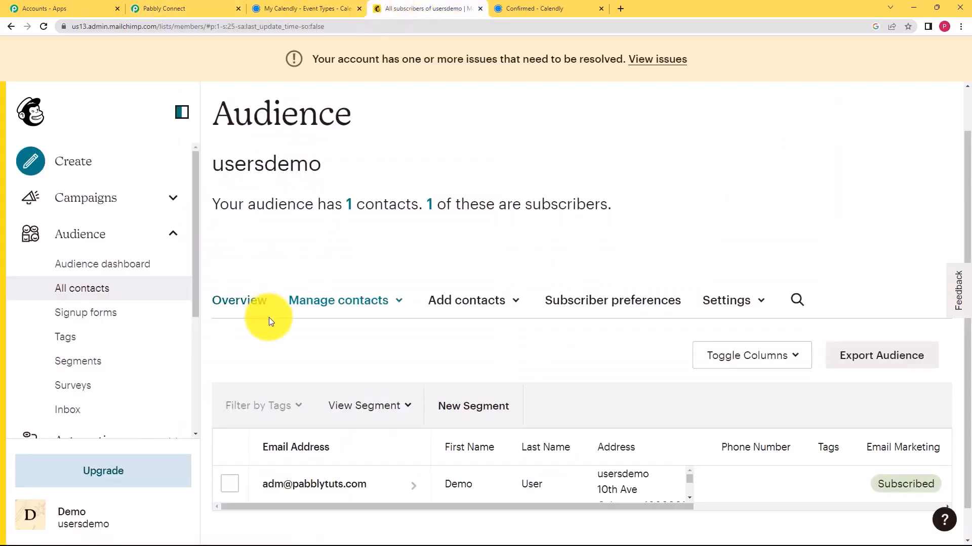
pyautogui.scroll(-1, 270, 320)
pyautogui.click(47, 28)
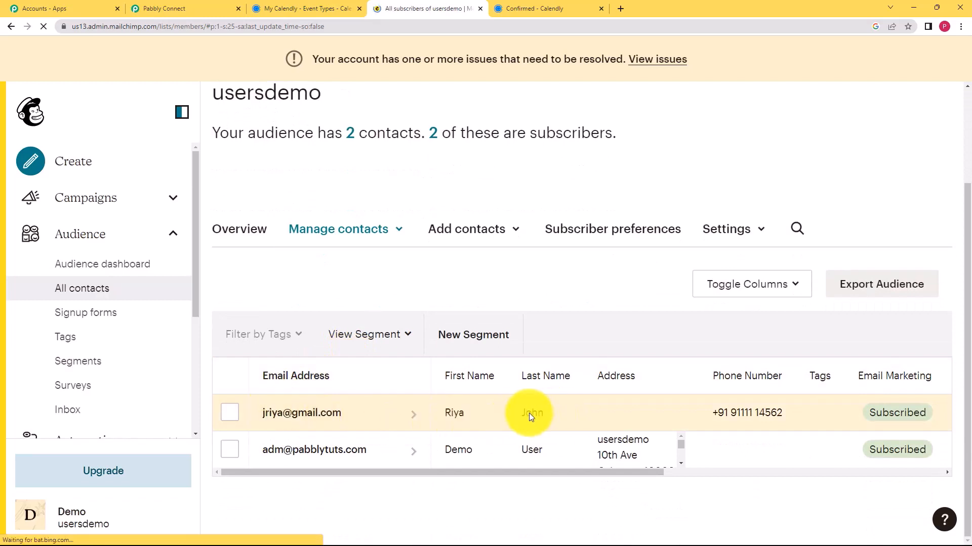
pyautogui.hscroll(1, 709, 467)
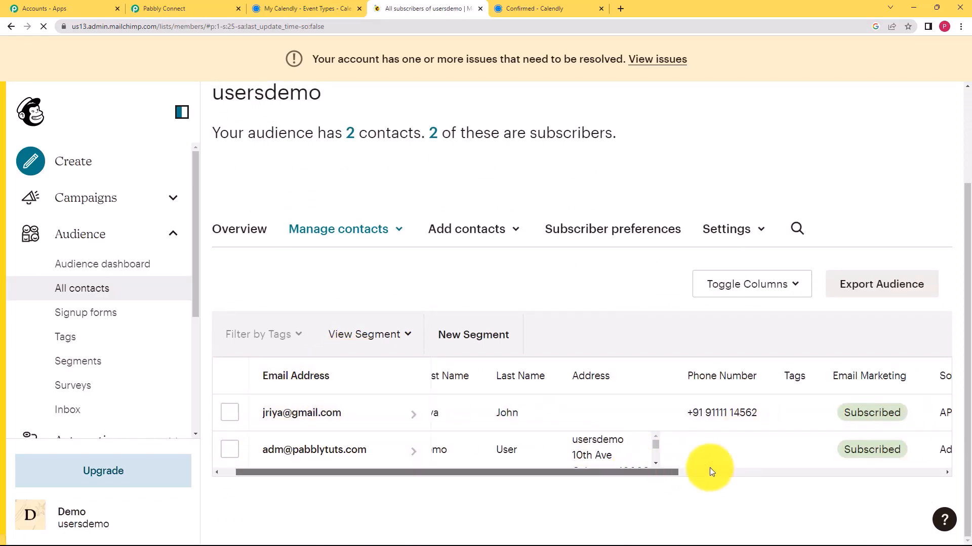
pyautogui.hscroll(8, 711, 471)
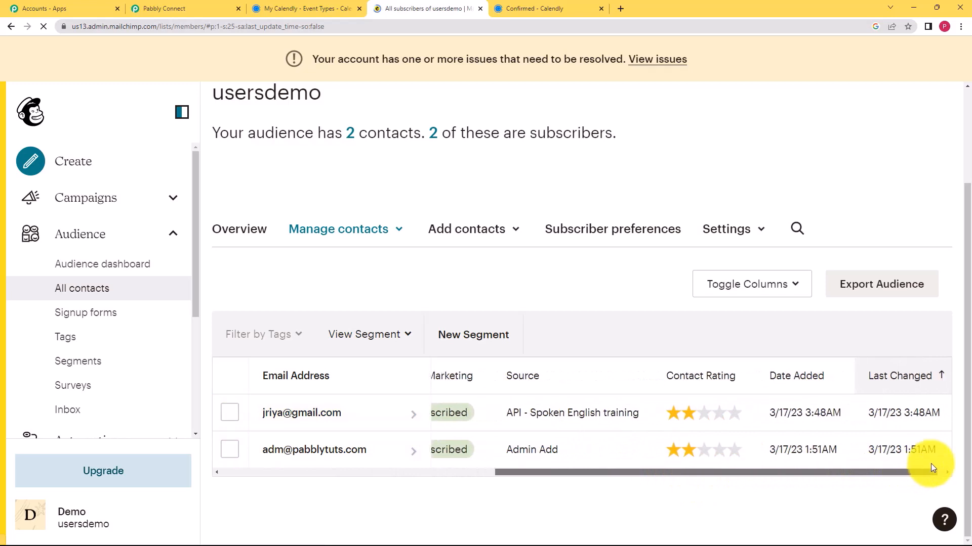
pyautogui.moveTo(930, 466); pyautogui.dragTo(832, 477)
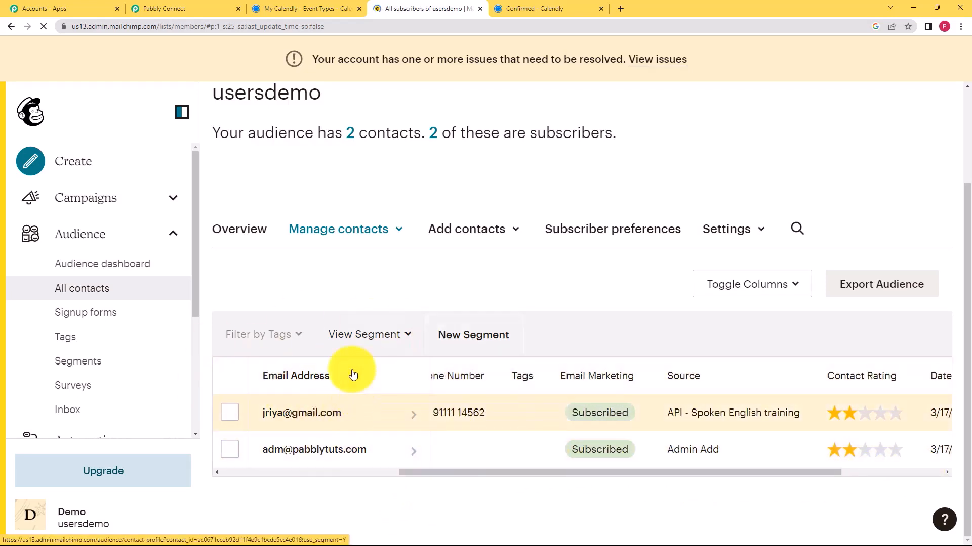
pyautogui.click(185, 8)
pyautogui.scroll(3, 147, 247)
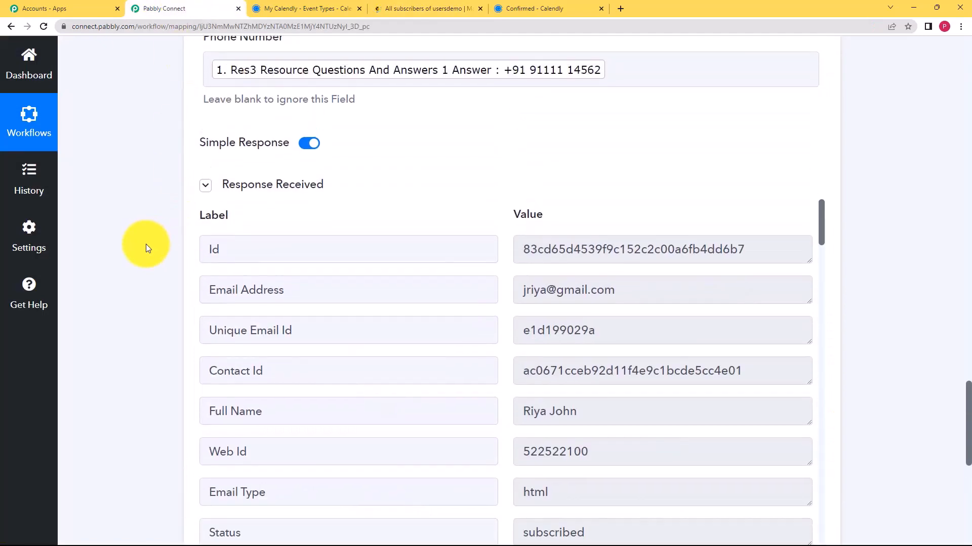
pyautogui.scroll(20, 146, 244)
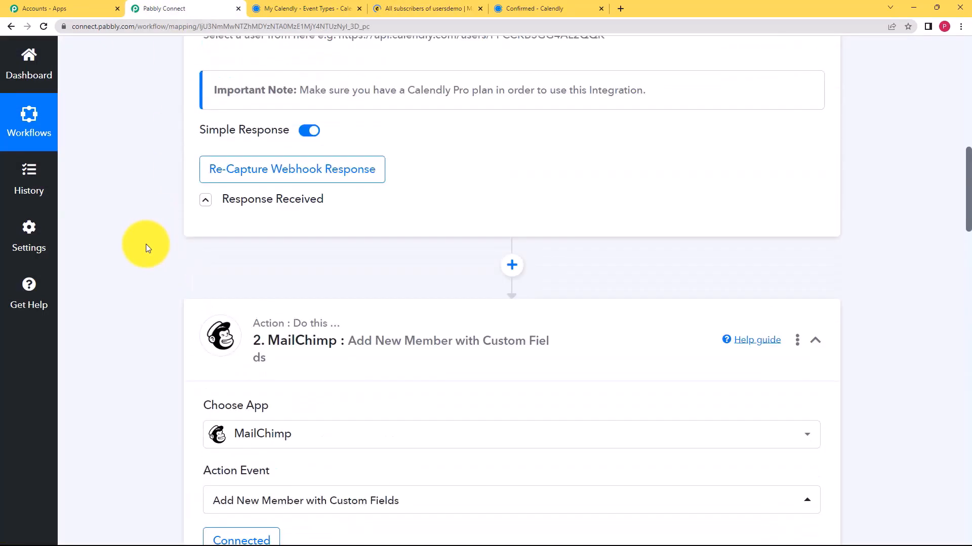
pyautogui.click(423, 324)
pyautogui.scroll(4, 153, 258)
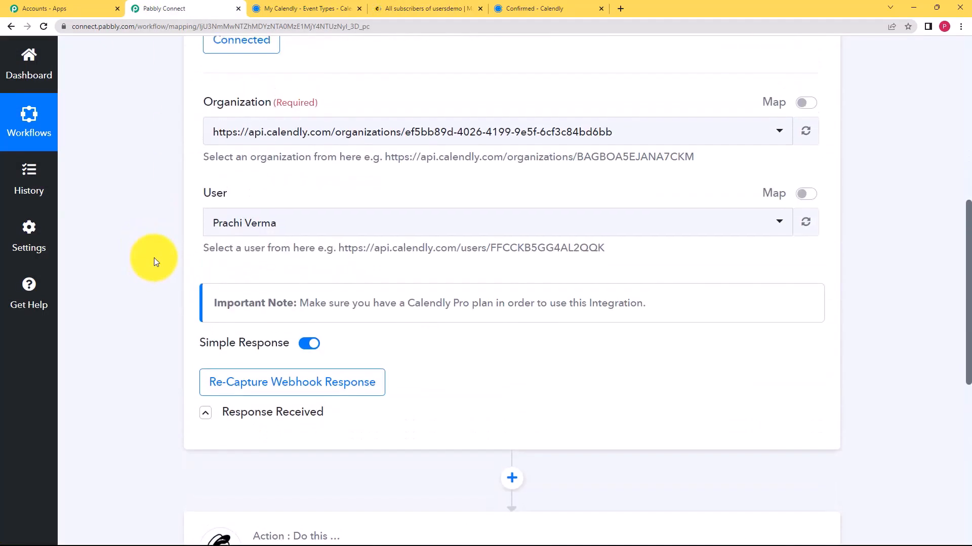
pyautogui.scroll(7, 154, 261)
pyautogui.click(441, 274)
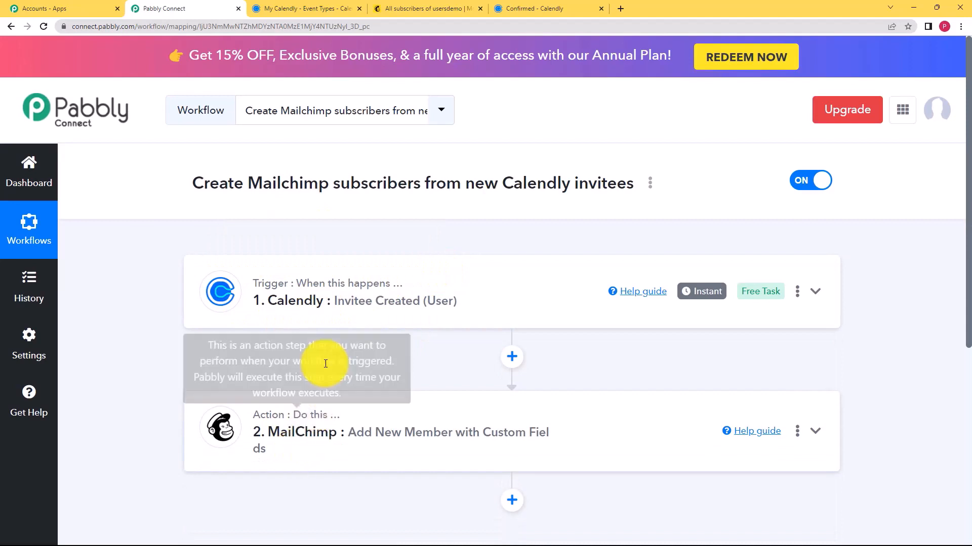
pyautogui.click(334, 302)
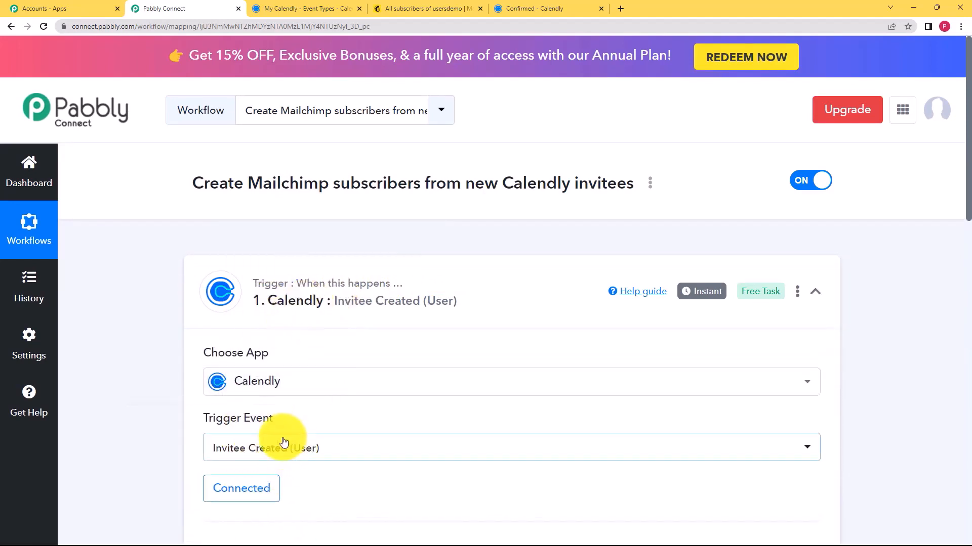
pyautogui.moveTo(201, 421); pyautogui.dragTo(313, 429)
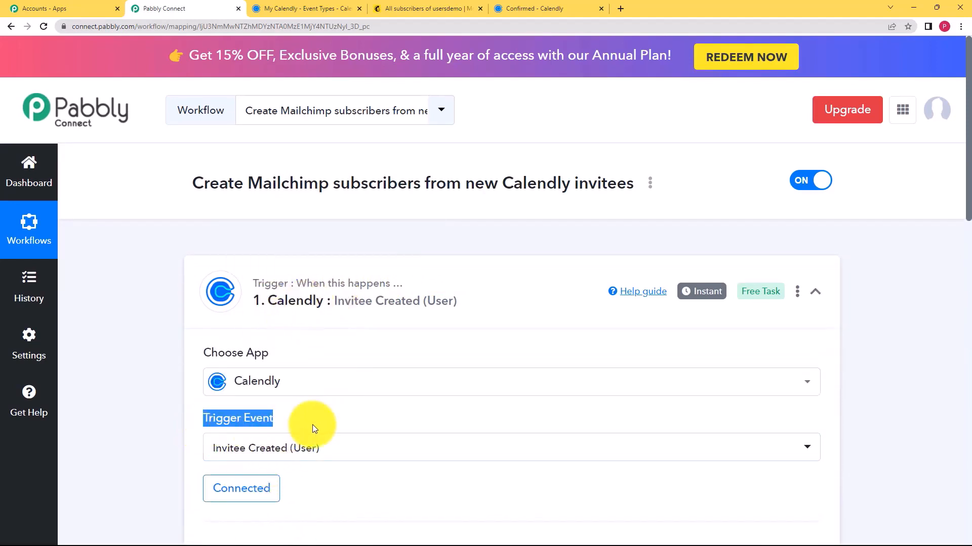
pyautogui.scroll(-7, 201, 408)
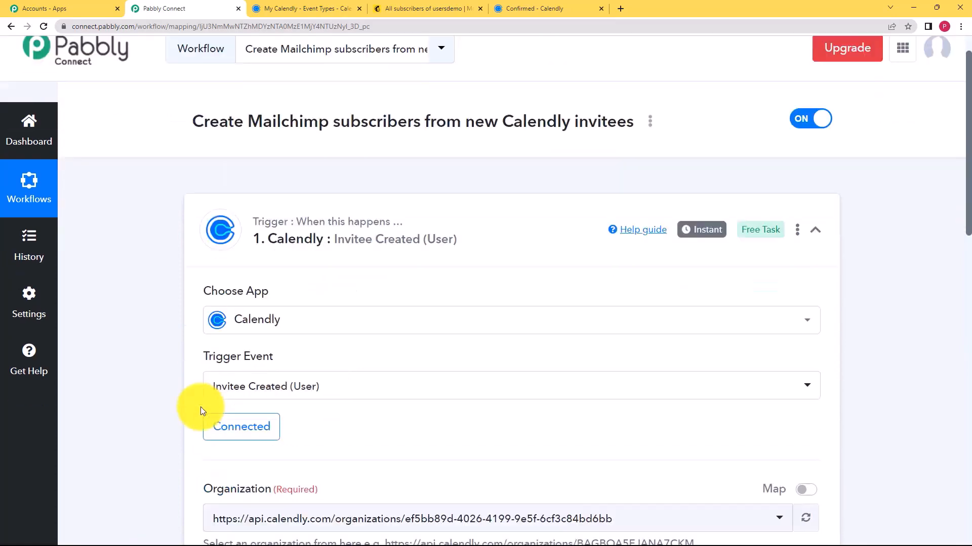
pyautogui.scroll(-3, 226, 460)
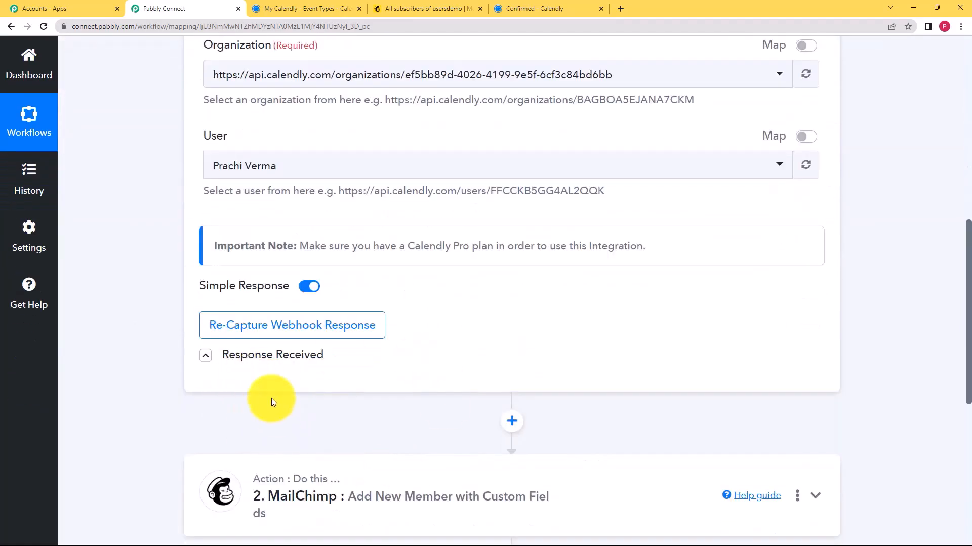
pyautogui.scroll(-3, 269, 396)
pyautogui.click(300, 363)
pyautogui.scroll(-3, 141, 395)
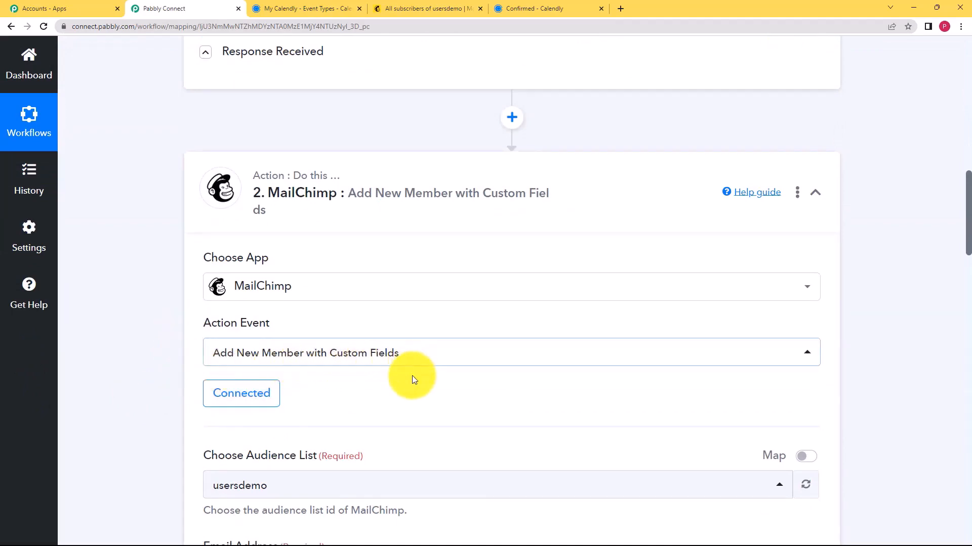
pyautogui.scroll(-7, 187, 379)
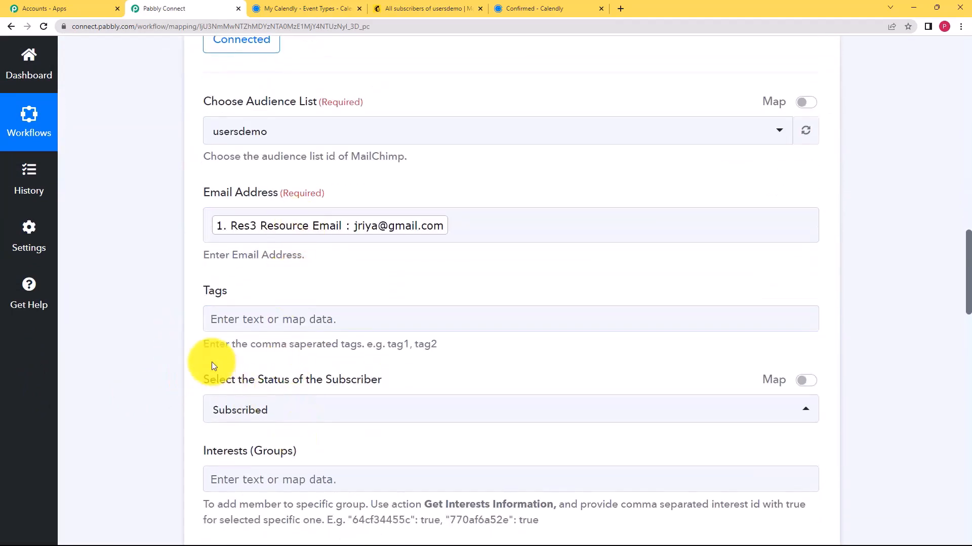
pyautogui.scroll(-7, 211, 365)
pyautogui.scroll(-10, 178, 331)
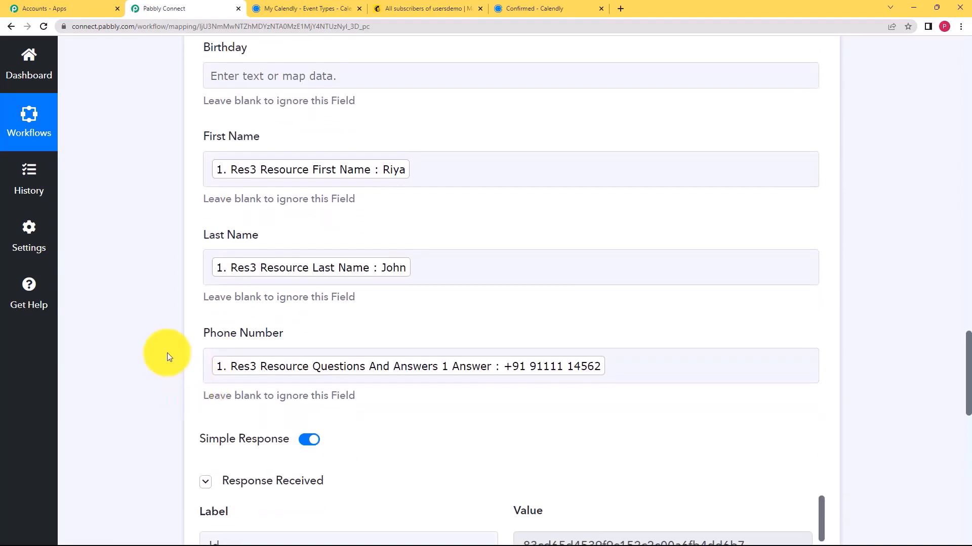